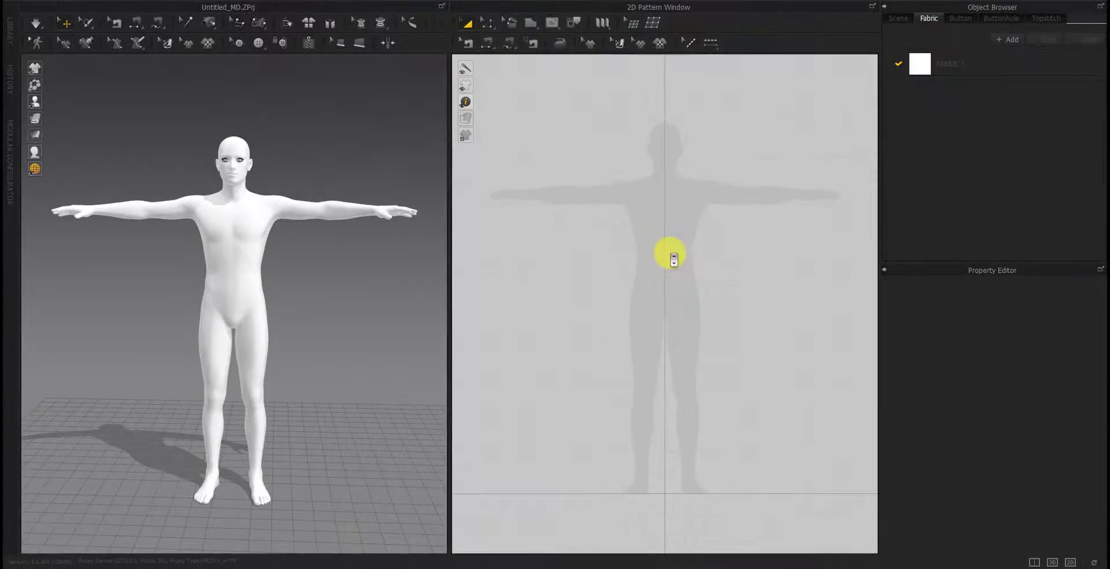
Draw a tall rectangle pattern and position it over the avatar's right side
scroll(669, 268, "up", 5)
scroll(659, 265, "down", 3)
left_click(528, 22)
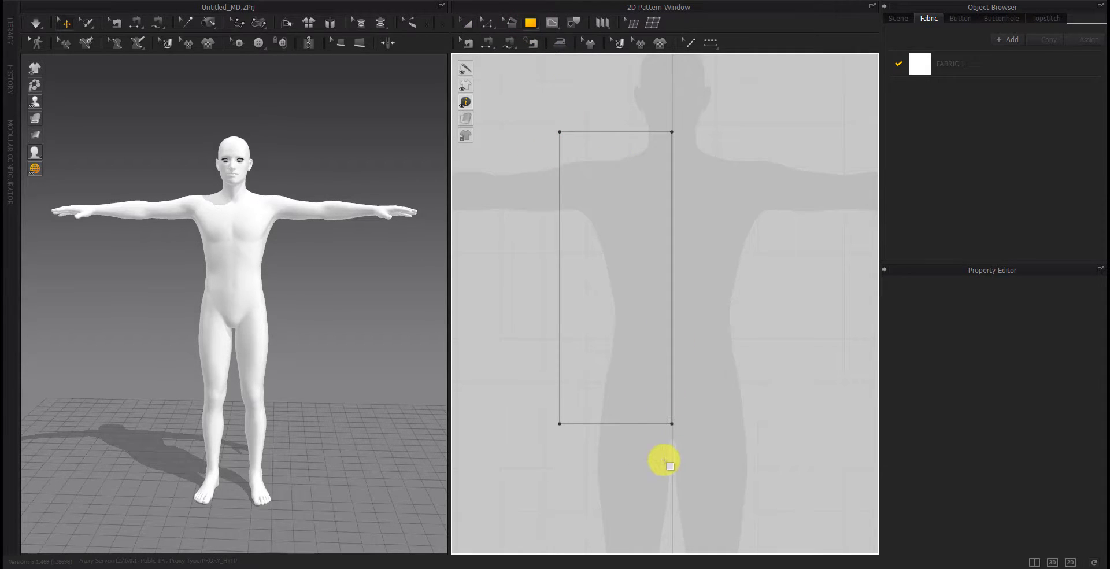
key("a")
left_click(630, 294)
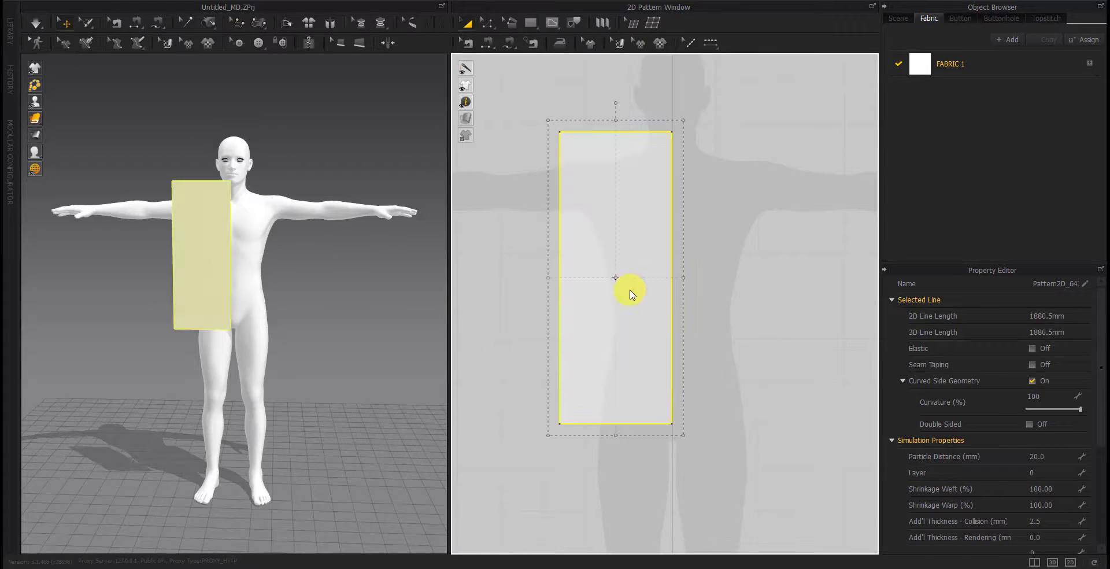
left_click_drag(610, 314, 610, 314)
left_click(717, 287)
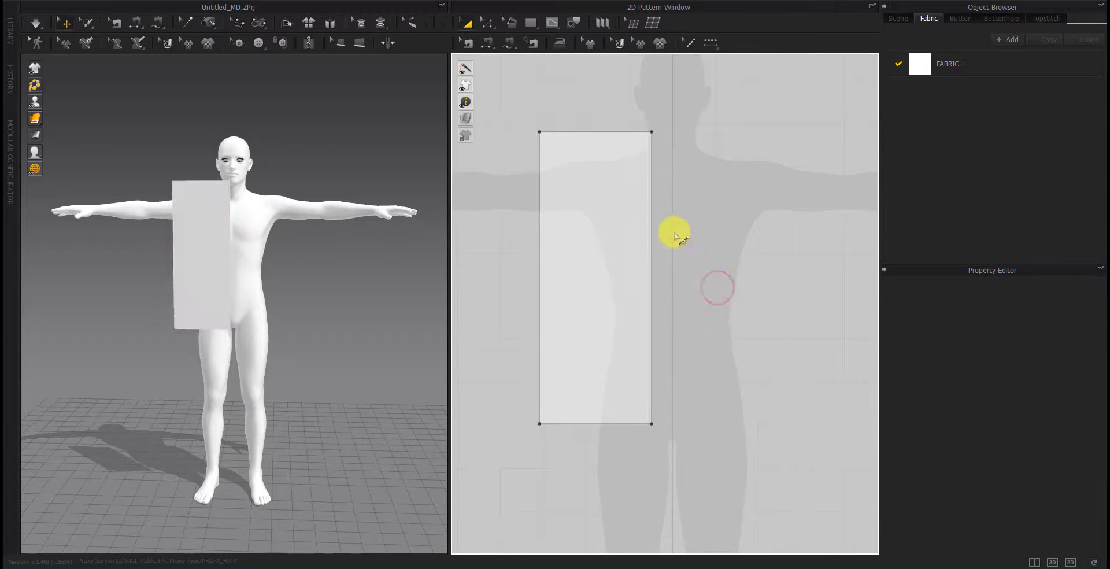
Add a top-edge point, slope the shoulder corner down, and curve the left edge into an armhole
left_click(604, 132)
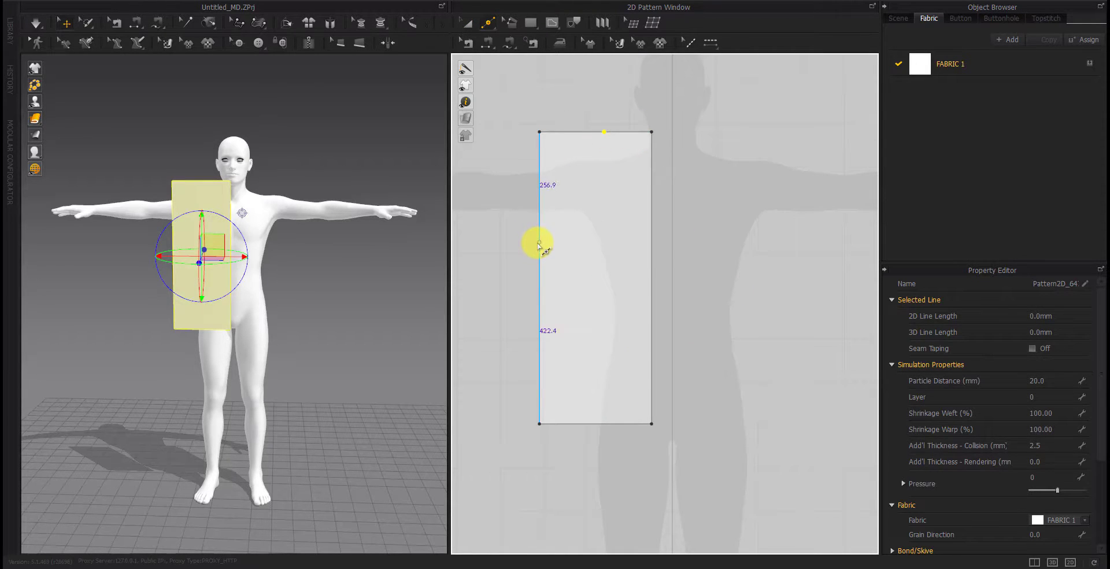
left_click_drag(652, 132, 653, 164)
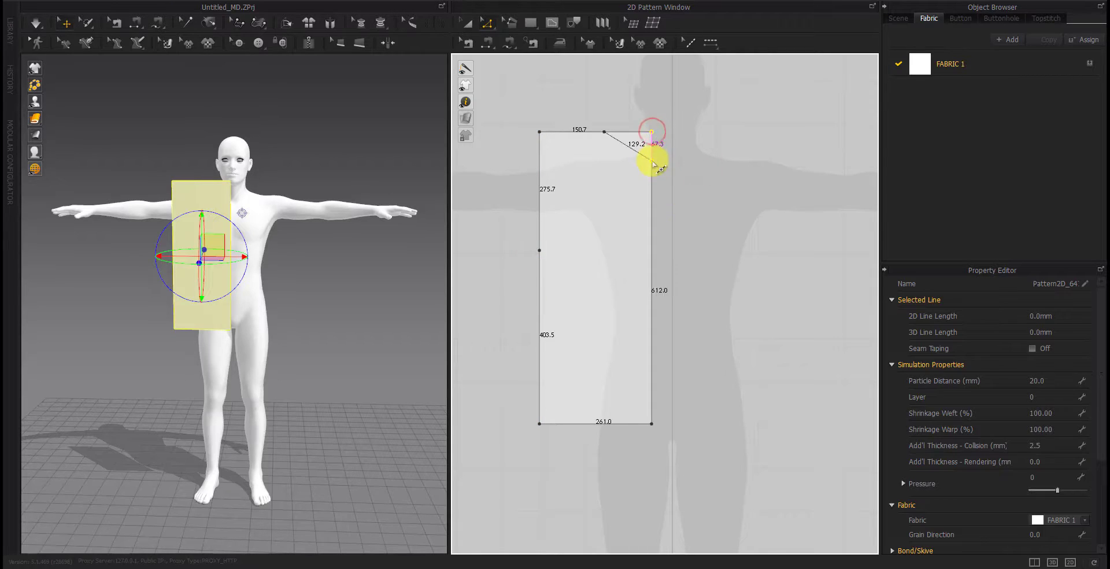
left_click(570, 215)
left_click_drag(541, 192, 557, 195)
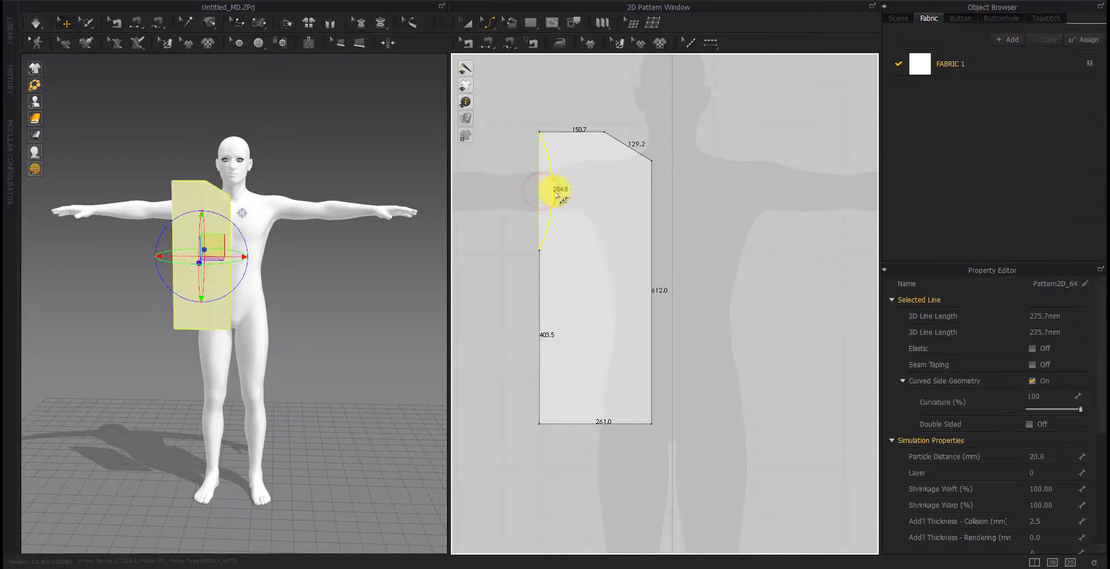
left_click(693, 215)
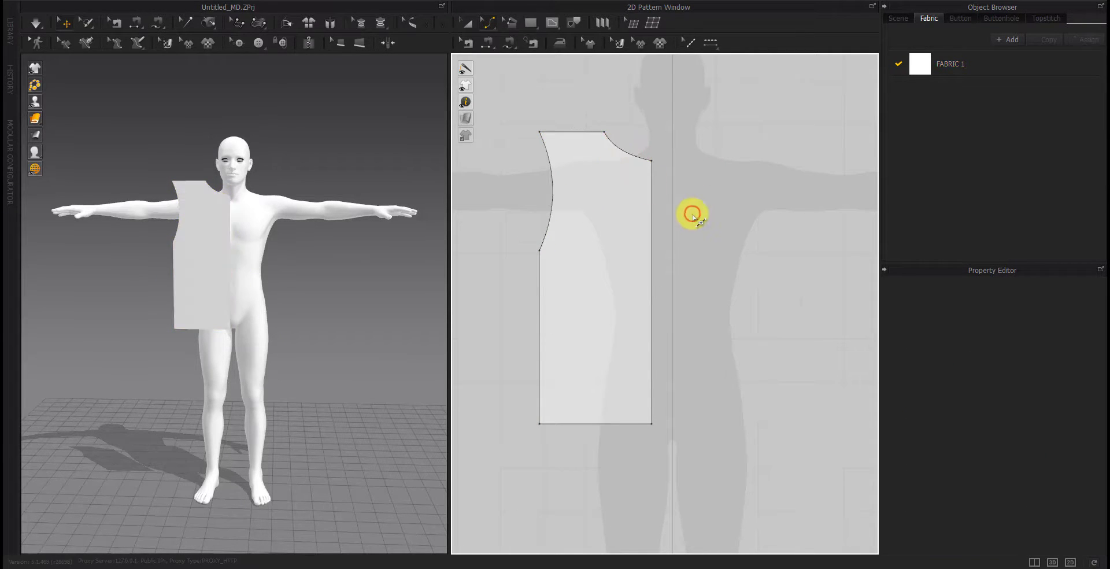
Clone the panel as a symmetric mirrored half beside the original
right_click(585, 207)
left_click(589, 212)
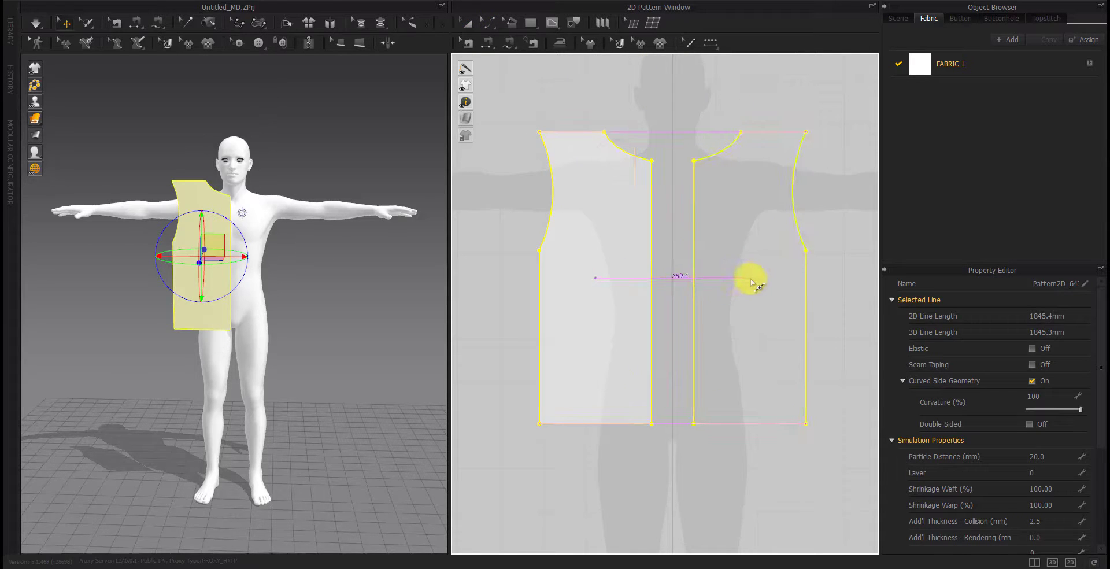
left_click(752, 282)
scroll(768, 301, "down", 3)
Copy both front halves and move the copied pair behind the avatar as back pieces
left_click_drag(736, 172, 533, 431)
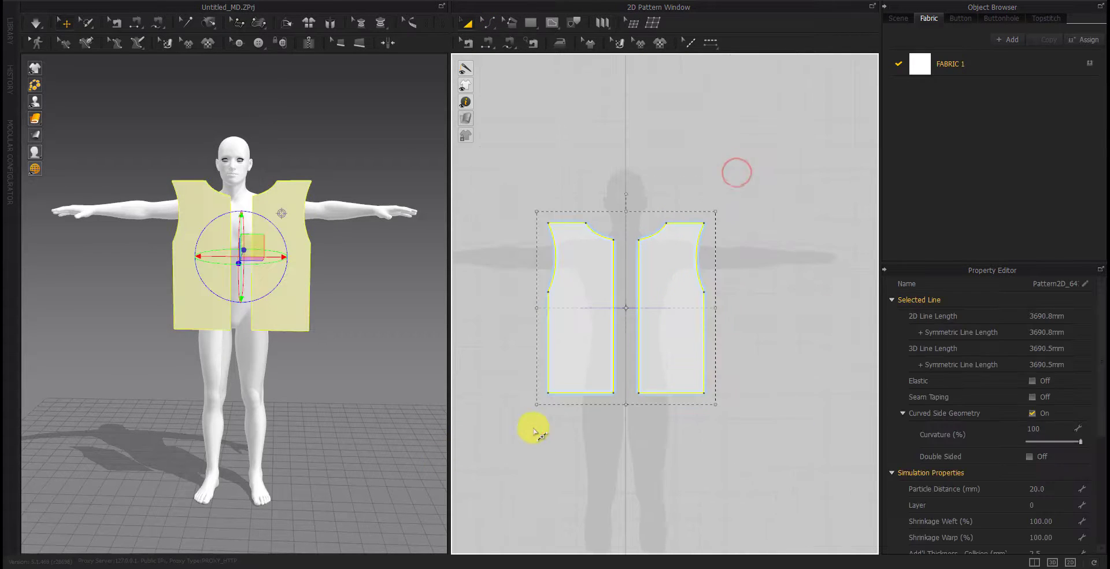
left_click_drag(797, 334, 844, 310)
left_click_drag(409, 259, 261, 306)
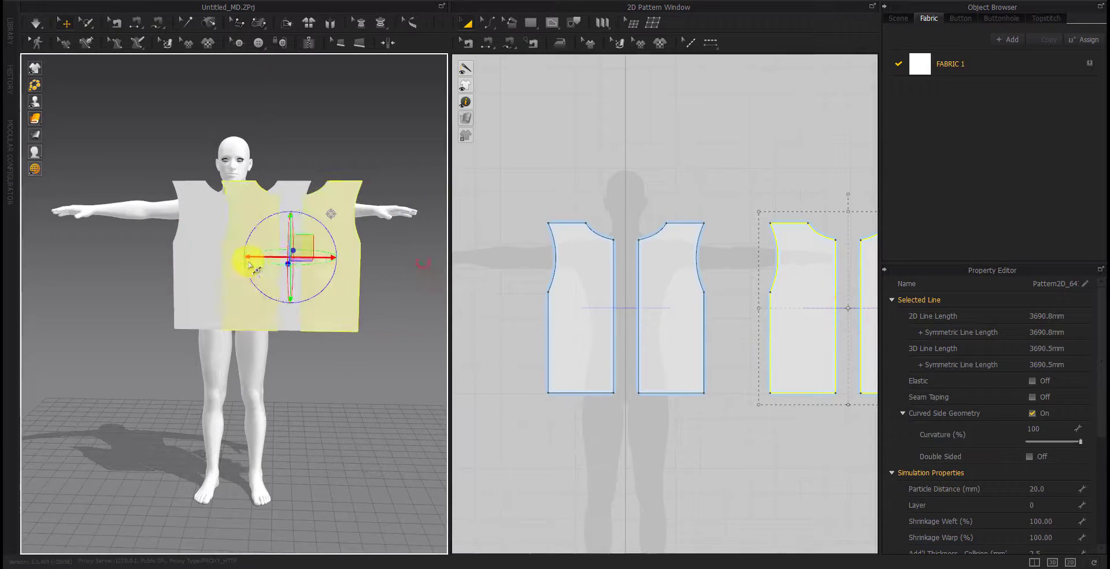
right_click_drag(261, 307, 300, 280)
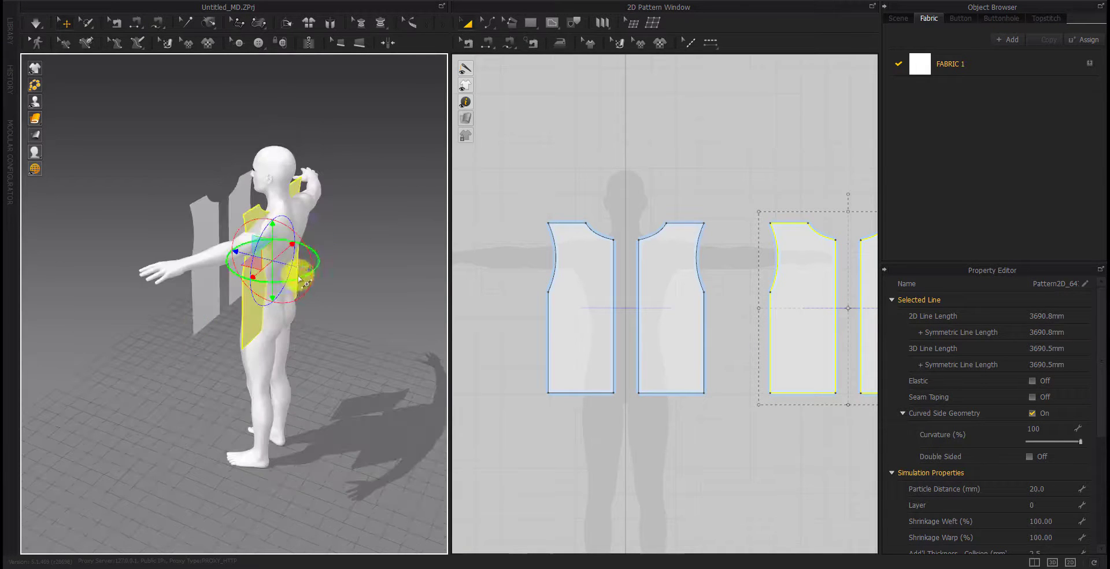
left_click_drag(297, 272, 305, 269)
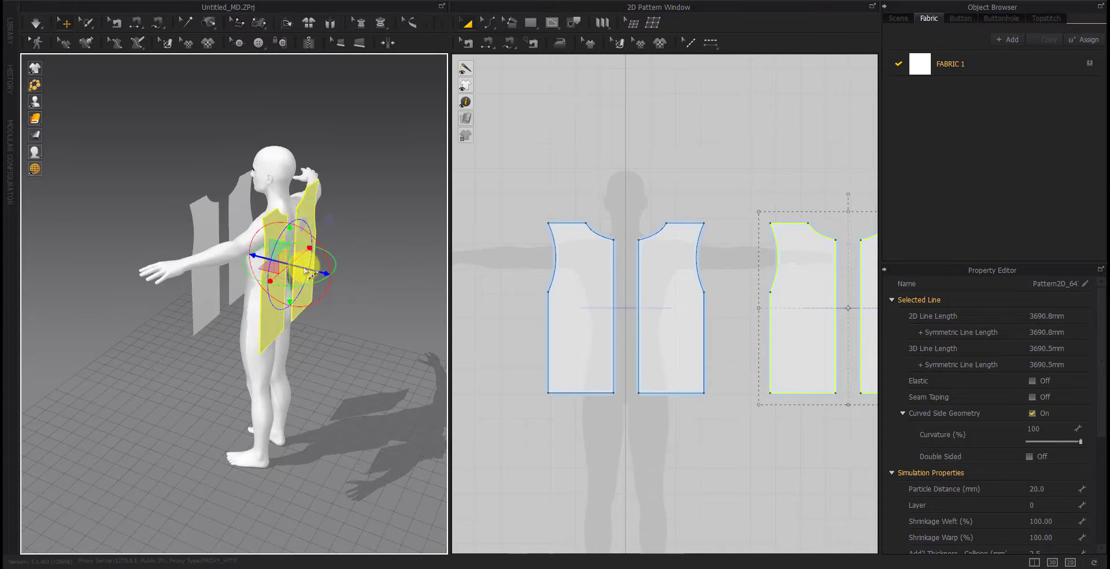
right_click(289, 248)
left_click(324, 341)
Set the FABRIC 1 colour to pink and return to a front view
left_click(951, 65)
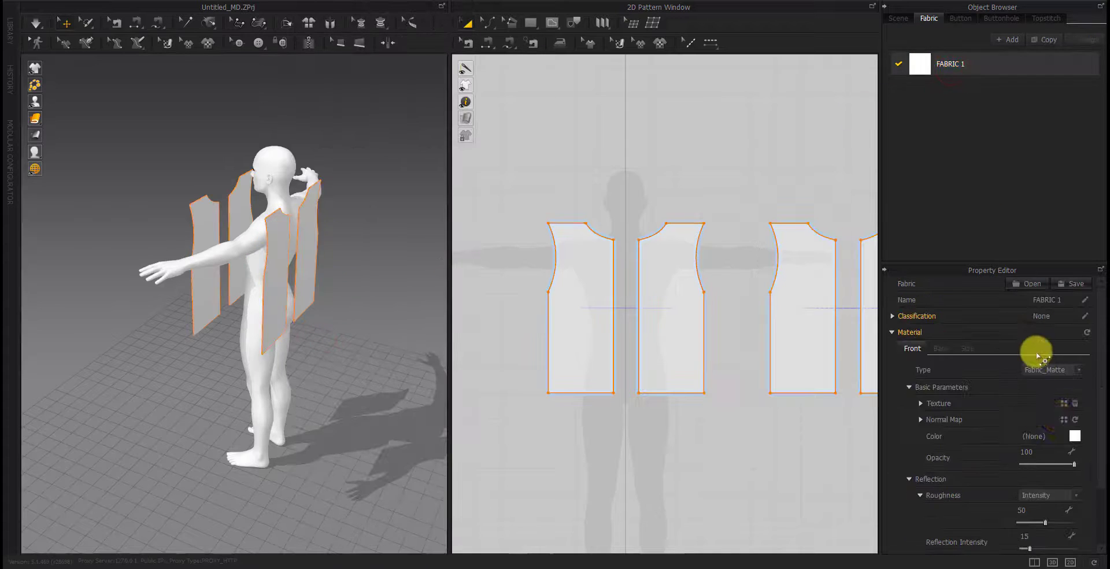
left_click(1076, 437)
left_click(495, 137)
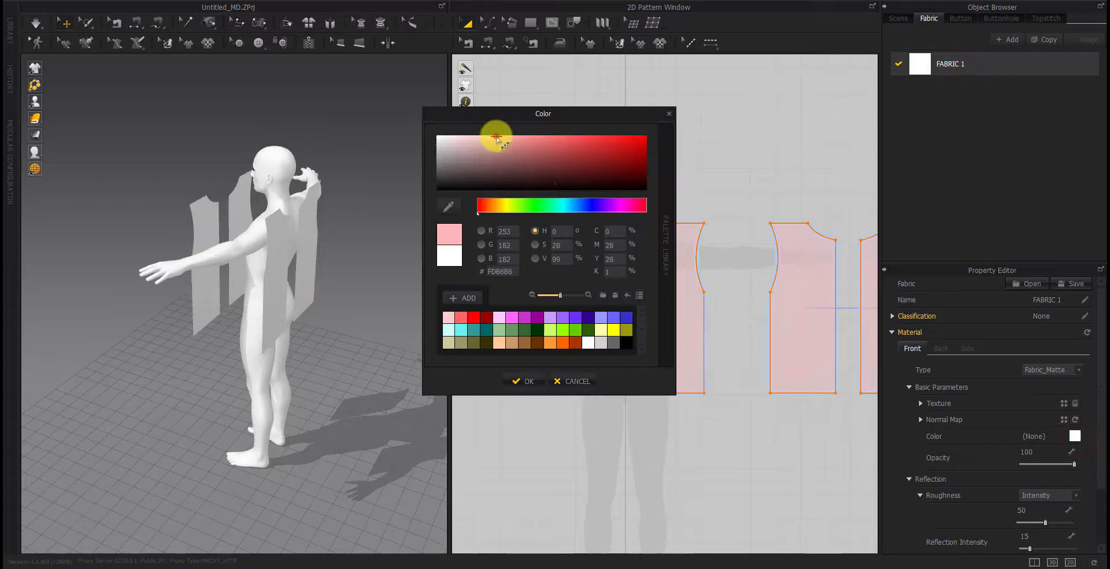
left_click(520, 380)
left_click(323, 379)
right_click_drag(324, 379, 292, 361)
scroll(700, 349, "down", 3)
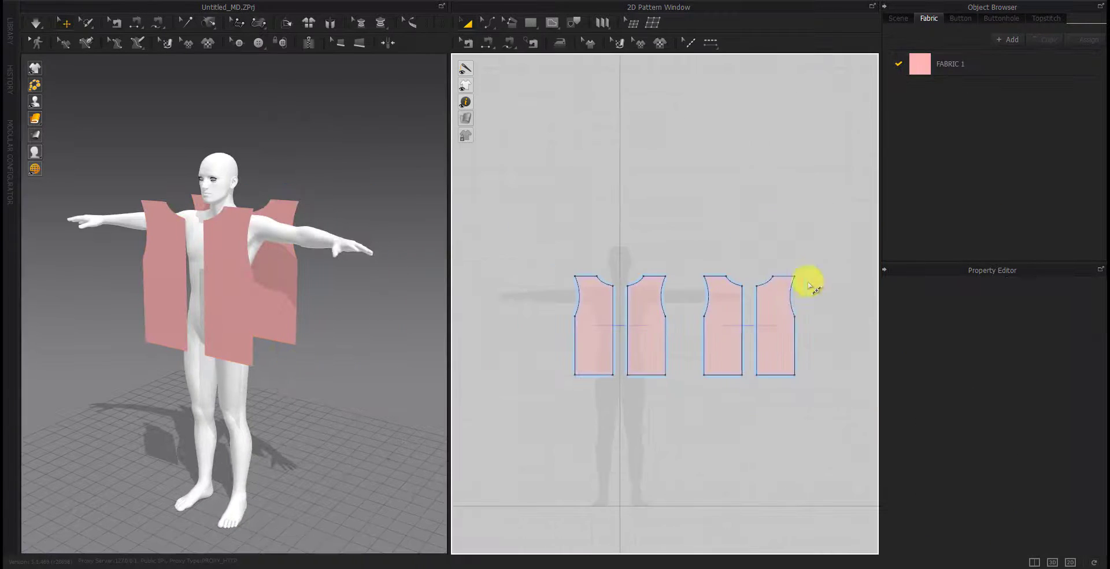
Select the left pair's neckline curve and straighten it
left_click_drag(710, 414, 710, 414)
scroll(711, 408, "down", 2)
left_click(745, 422)
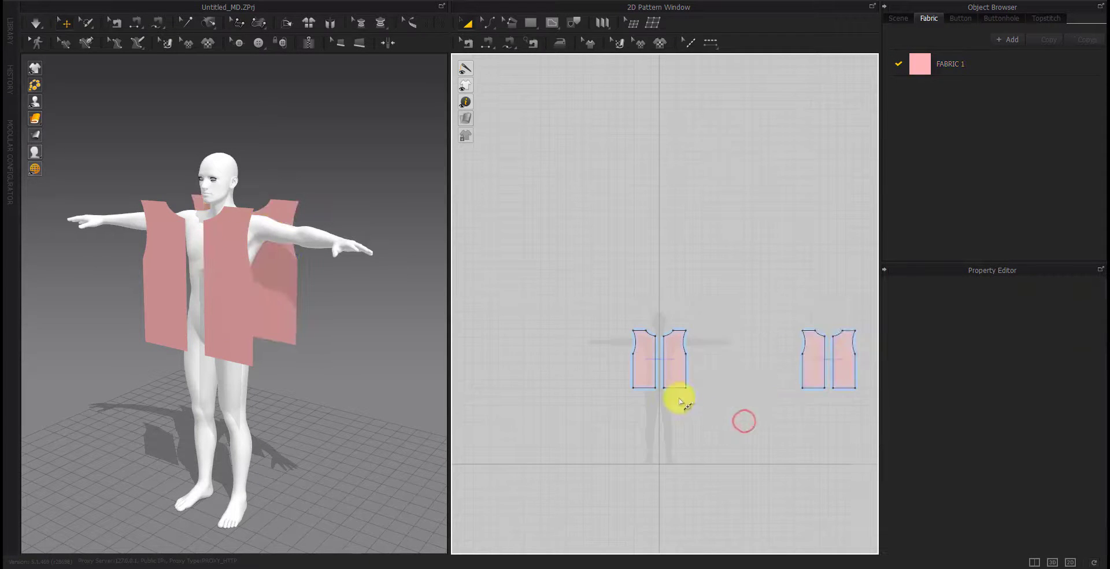
scroll(677, 397, "up", 3)
scroll(793, 405, "up", 2)
scroll(734, 417, "down", 2)
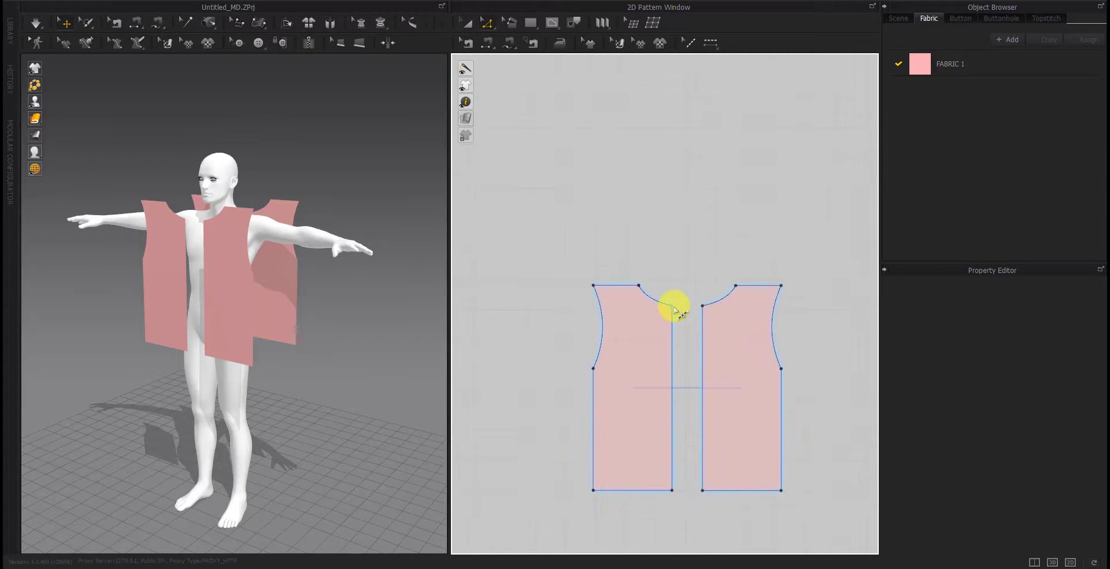
left_click(673, 307)
right_click(656, 301)
left_click(677, 328)
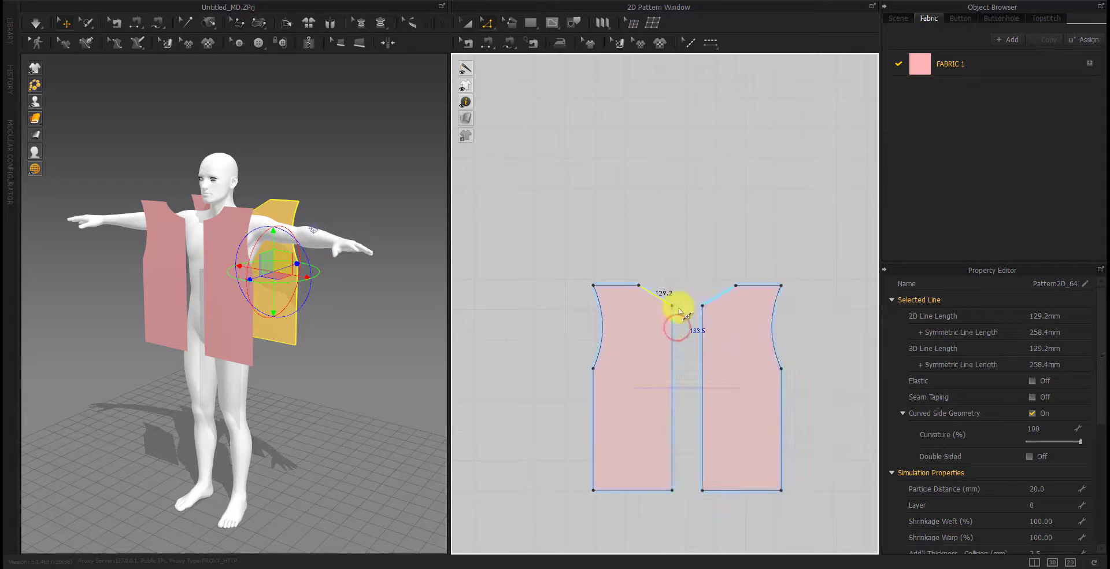
Raise the neckline endpoint and curve the sloped shoulder line downward
mouse_move(659, 303)
left_mouse_down()
mouse_move(659, 245)
mouse_move(694, 259)
left_mouse_up()
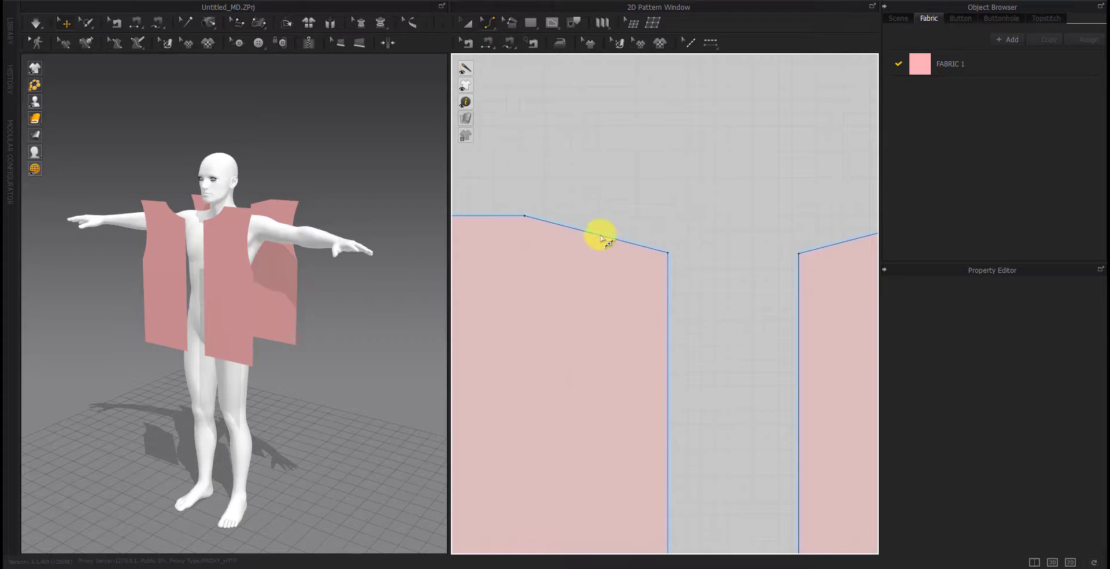
left_click_drag(601, 238, 601, 246)
left_click(636, 211)
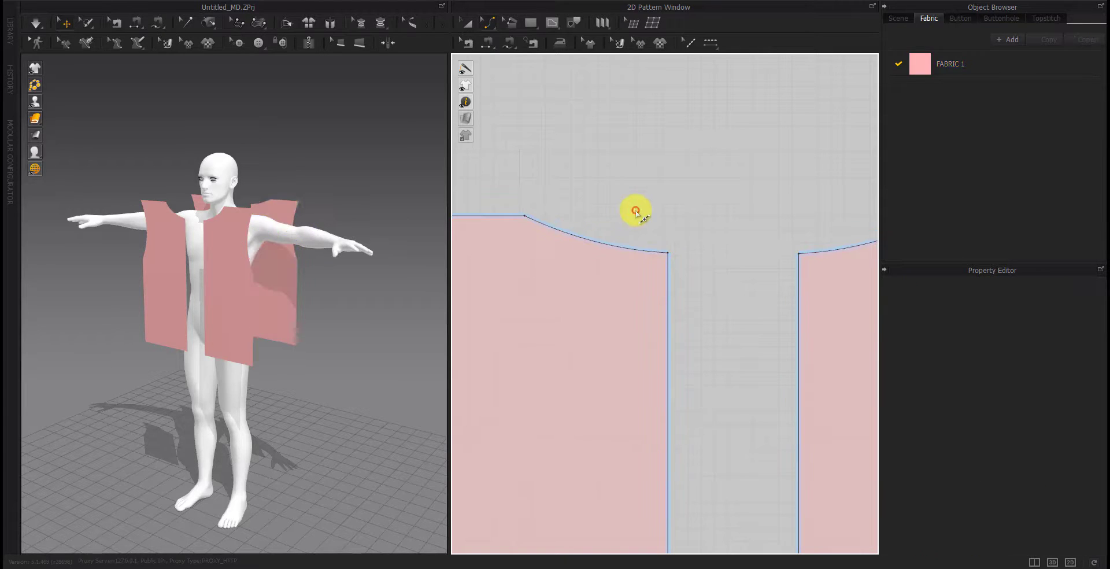
scroll(597, 351, "down", 5)
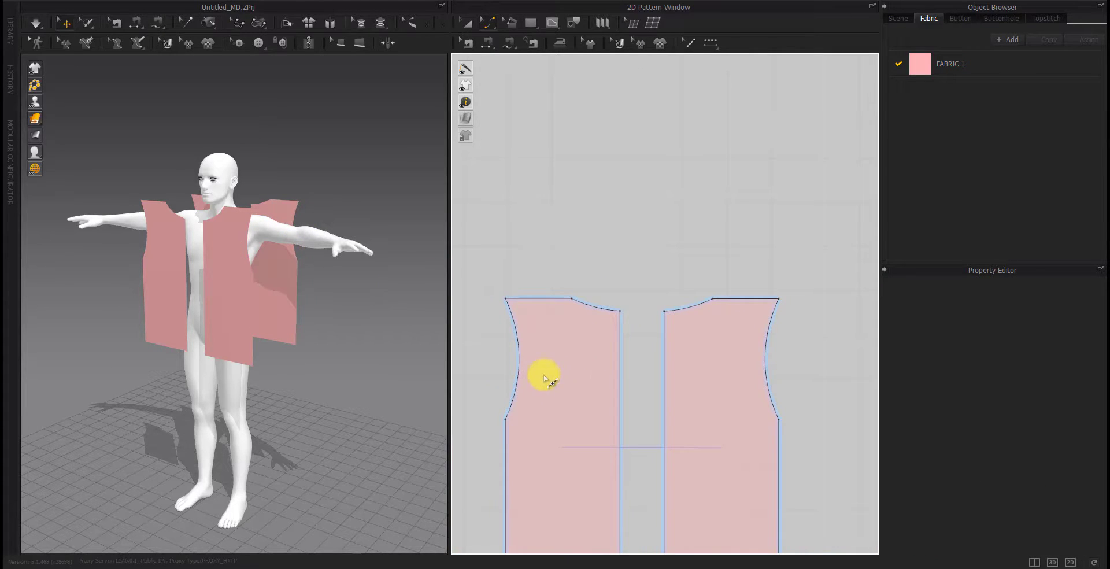
scroll(595, 305, "down", 5)
Sew both side seams, the shoulder edges, and the centre seams of the left and right pairs
middle_click_drag(719, 365, 780, 340)
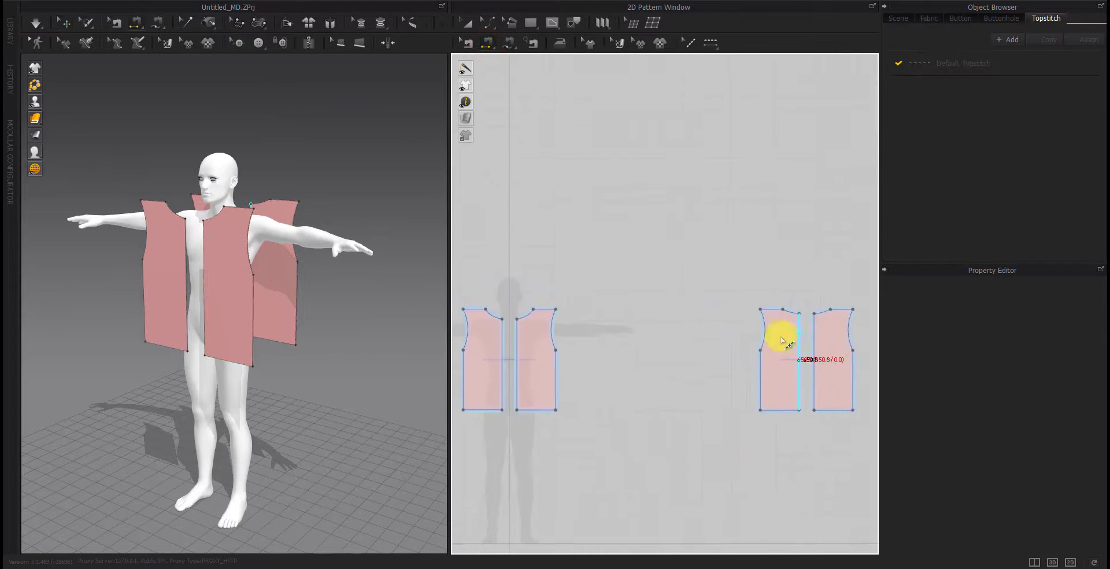
left_click(757, 363)
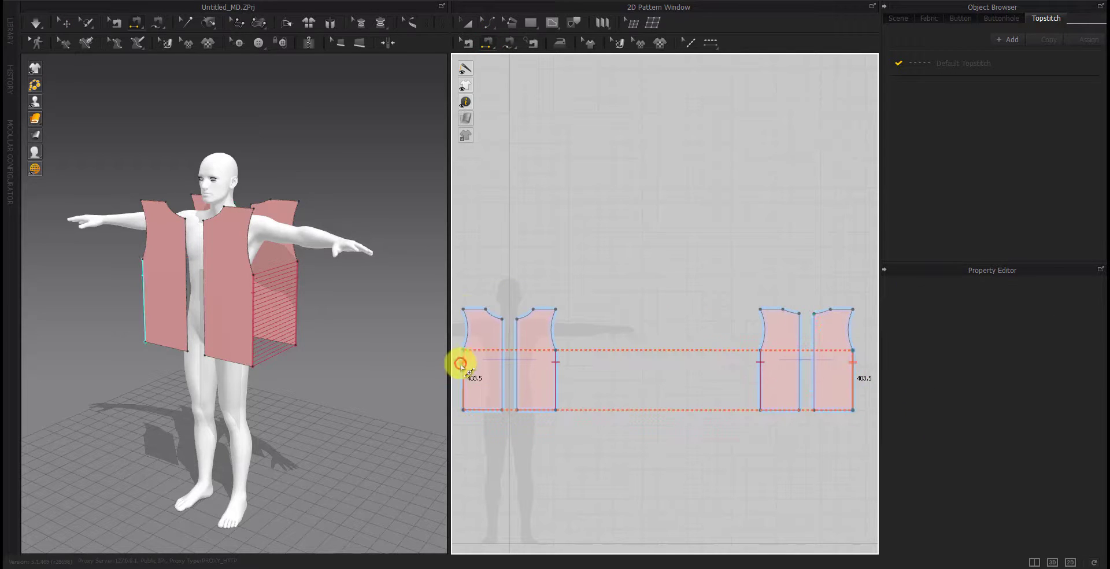
left_click(773, 310)
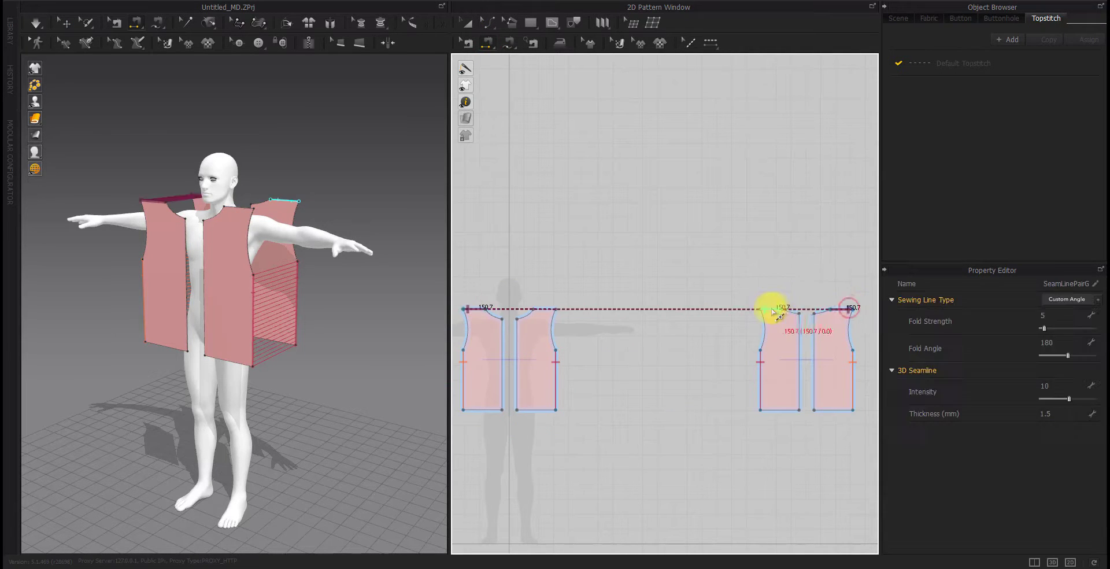
left_click(550, 308)
left_click(516, 336)
left_click(502, 335)
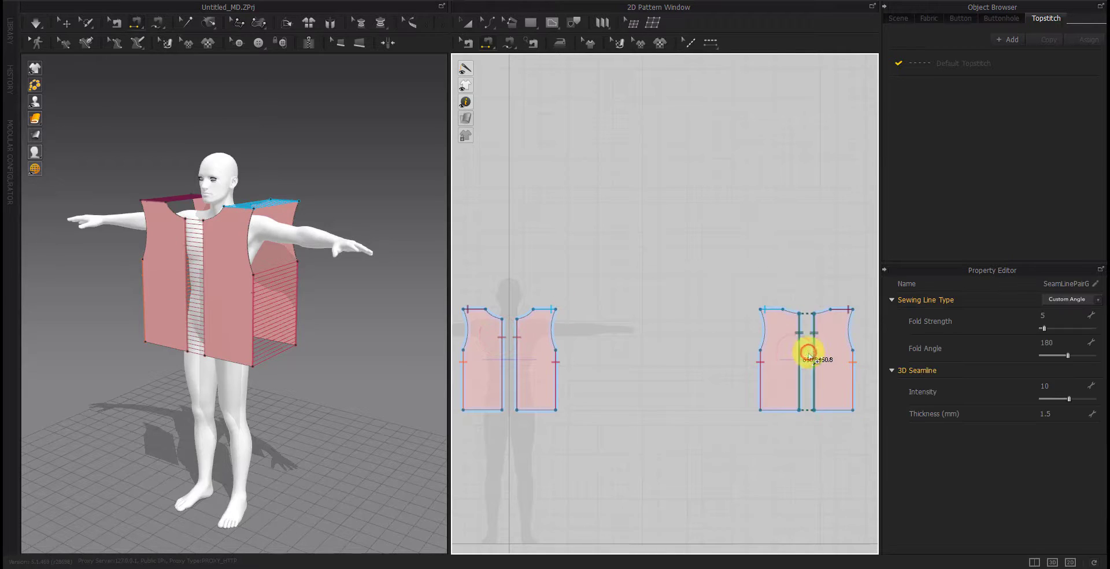
mouse_move(236, 354)
right_mouse_down()
mouse_move(425, 354)
mouse_move(233, 351)
right_mouse_up()
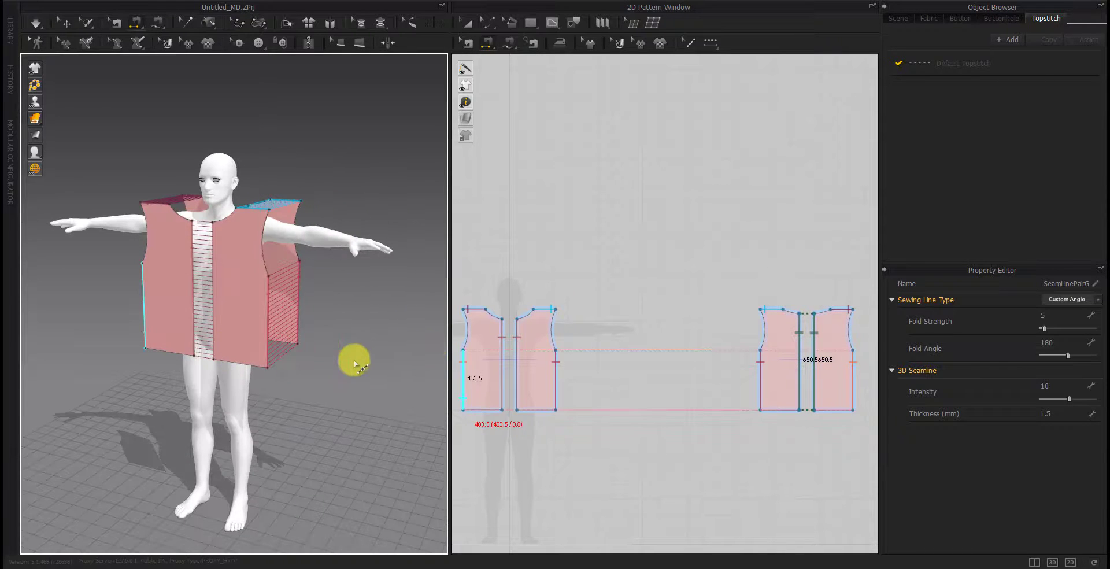
Simulate to drape the sewn panels and inspect the shirt from the side and back
key("space")
scroll(148, 272, "up", 5)
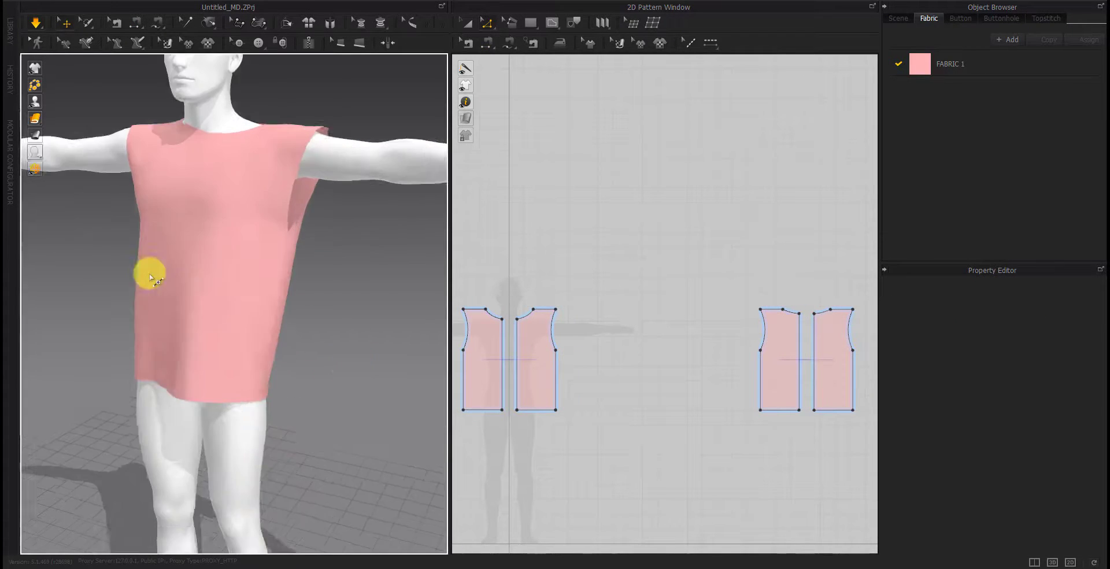
scroll(235, 327, "down", 2)
left_click(150, 289)
mouse_move(22, 240)
right_mouse_down()
mouse_move(213, 334)
mouse_move(73, 349)
right_mouse_up()
right_click_drag(342, 389, 280, 453)
left_click(277, 480)
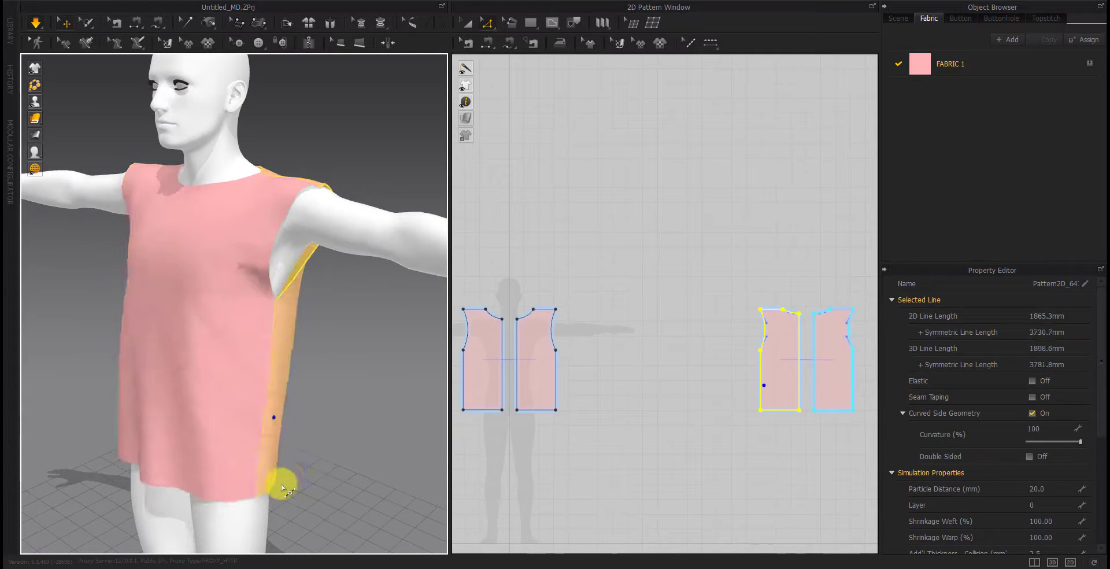
right_click_drag(346, 403, 248, 397)
Inspect the front pattern pieces and their corner points in the 2D and 3D views
right_click_drag(521, 354, 545, 322)
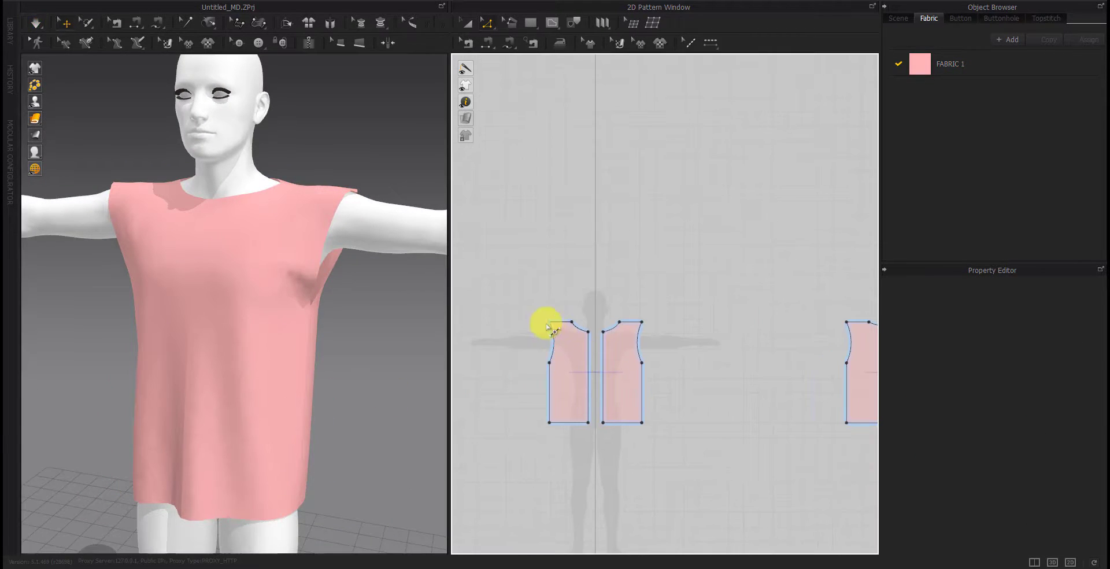
left_click(548, 321)
right_click_drag(743, 379, 689, 383)
left_click(793, 324, "shift")
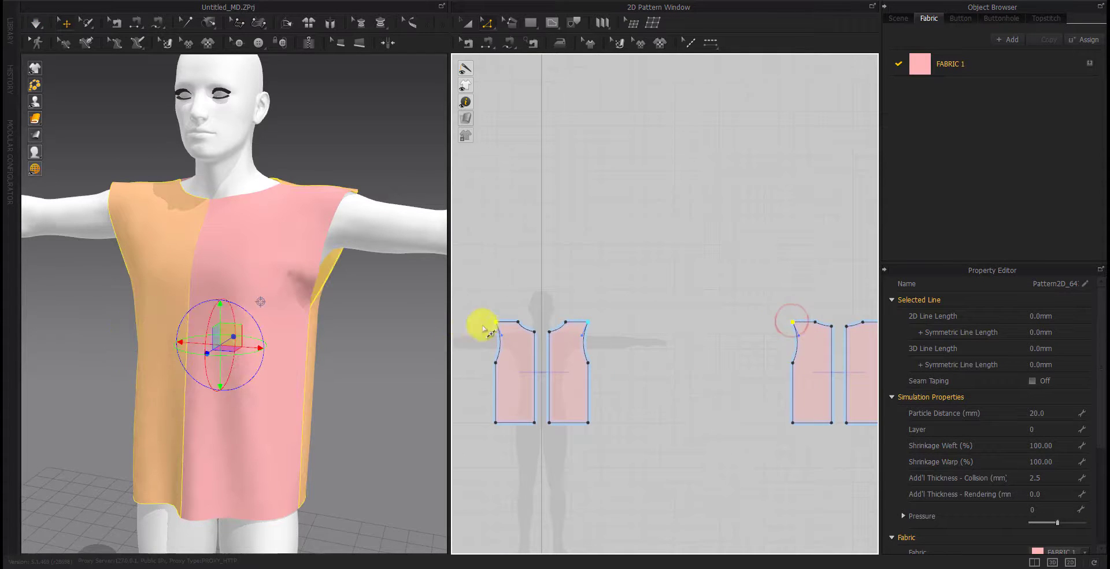
scroll(478, 322, "up", 5)
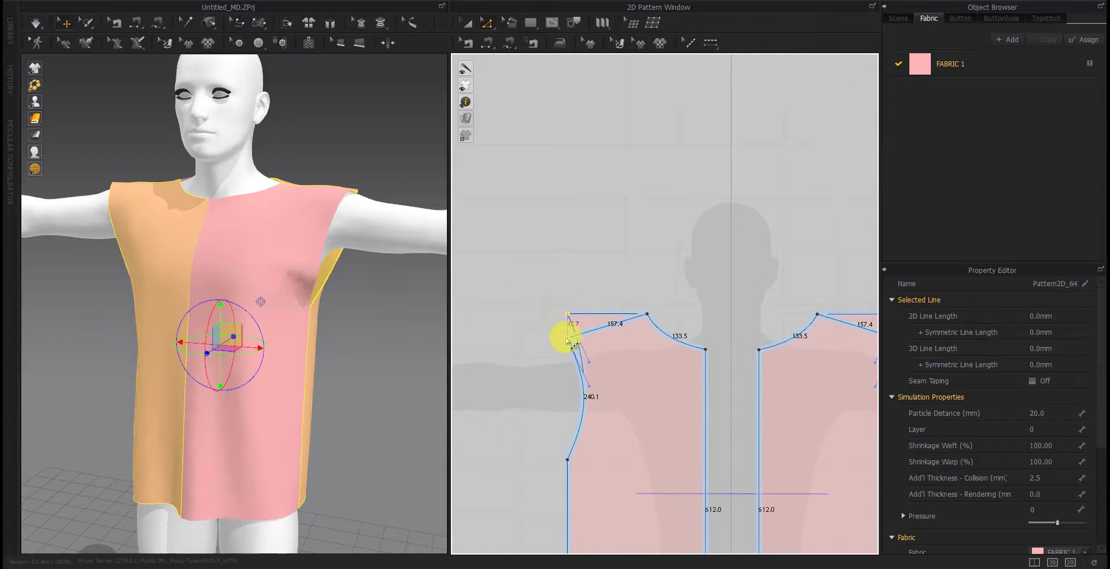
left_click(554, 384)
scroll(615, 441, "down", 3)
scroll(573, 364, "down", 2)
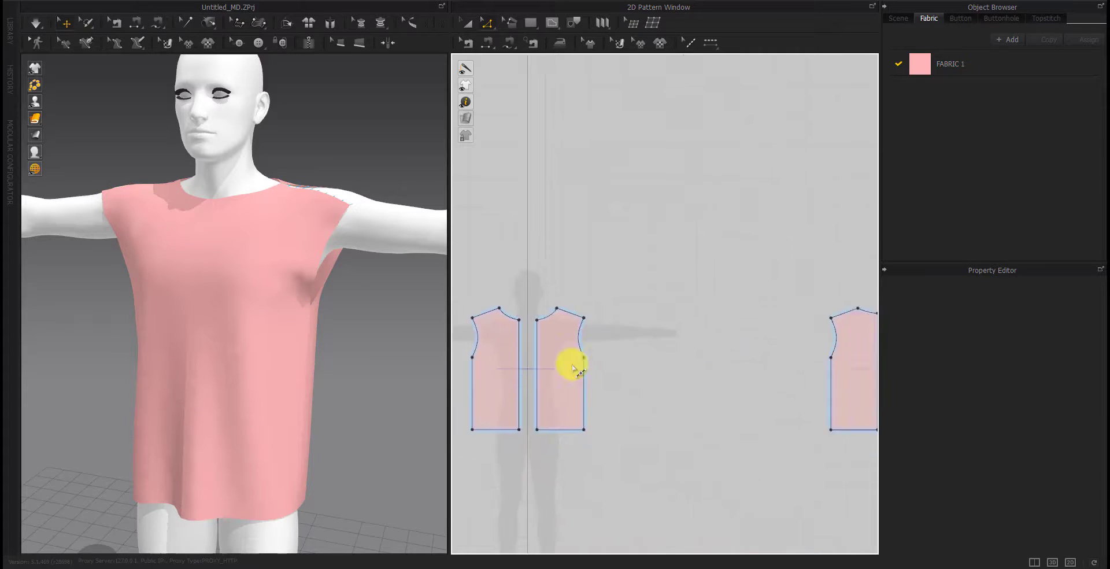
mouse_move(248, 347)
right_mouse_down()
mouse_move(288, 373)
mouse_move(267, 384)
mouse_move(285, 453)
mouse_move(203, 366)
right_mouse_up()
scroll(475, 327, "up", 3)
Pull the front armhole's upper shoulder corner down and inward
left_click(558, 302)
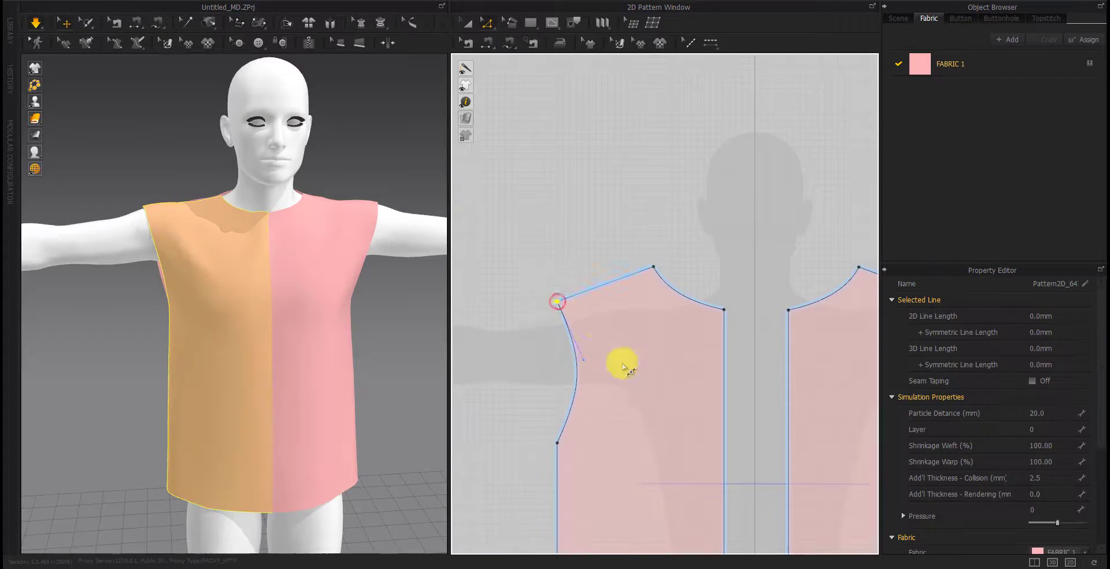
scroll(681, 375, "down", 3)
left_click(705, 354)
scroll(709, 353, "up", 3)
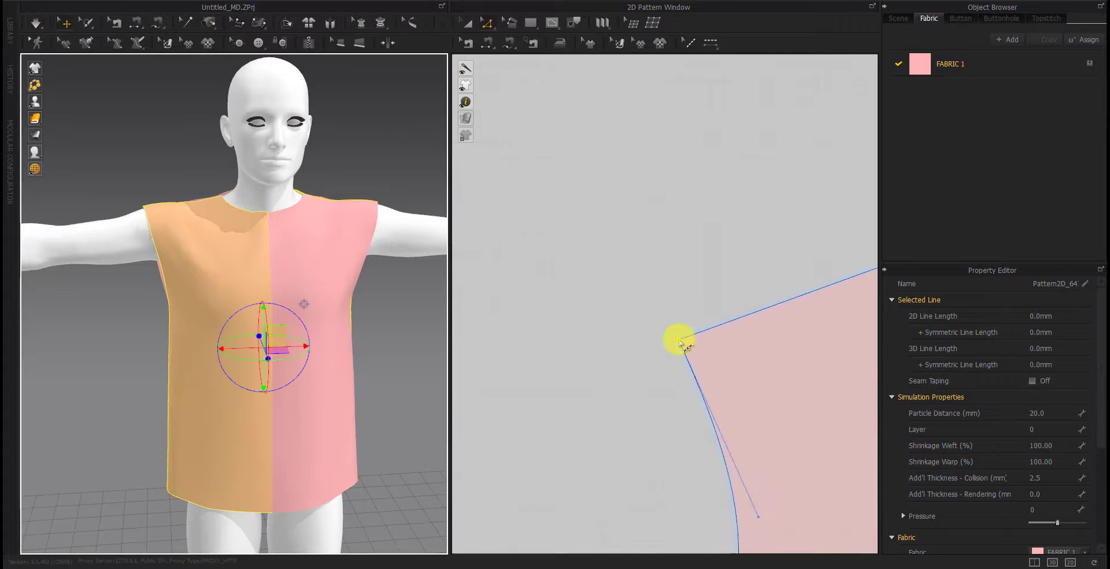
left_click_drag(681, 342, 688, 365)
scroll(634, 429, "down", 3)
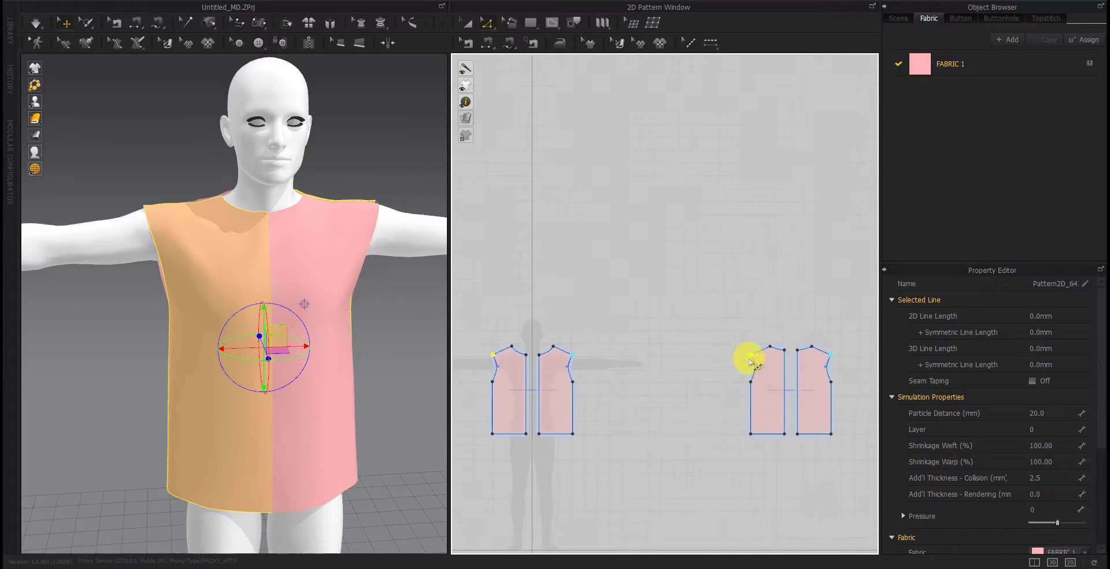
Re-drape the shirt and deepen the front armhole curve to about 216.6 mm
left_click(704, 362)
key("space")
mouse_move(215, 431)
right_mouse_down()
mouse_move(84, 369)
mouse_move(248, 376)
right_mouse_up()
scroll(495, 380, "up", 3)
left_click(495, 350)
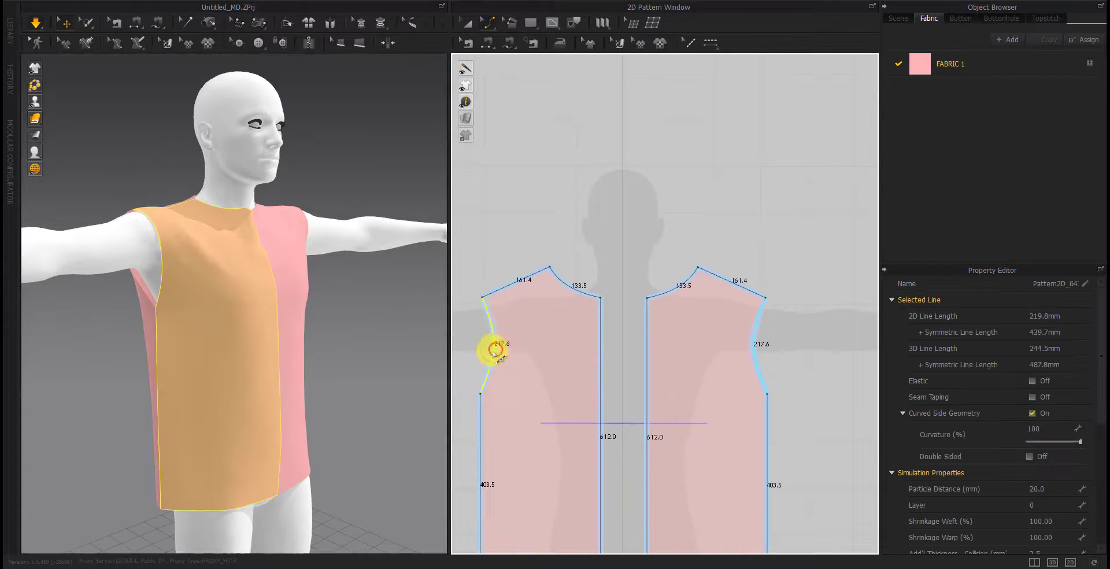
mouse_move(266, 380)
right_mouse_down()
mouse_move(256, 449)
mouse_move(281, 447)
right_mouse_up()
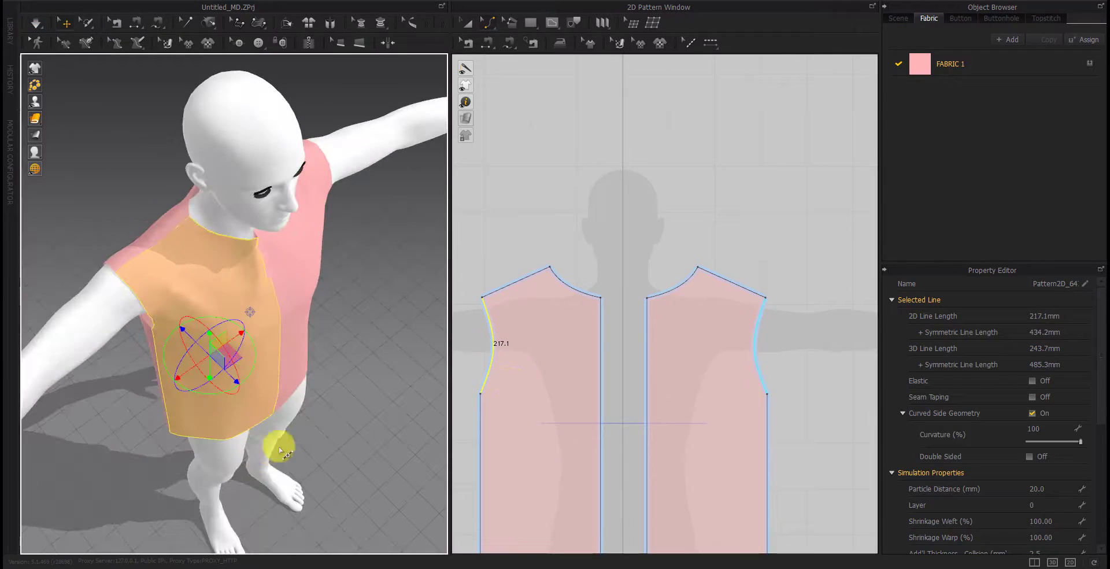
scroll(697, 375, "down", 3)
scroll(636, 388, "up", 6)
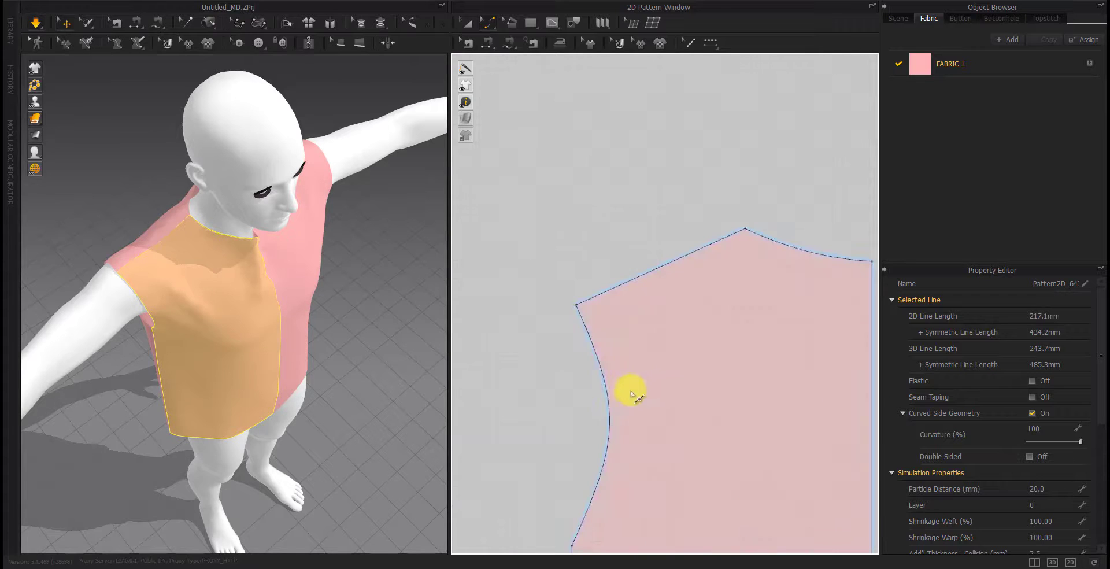
left_click(610, 415)
scroll(604, 423, "down", 5)
scroll(565, 448, "down", 2)
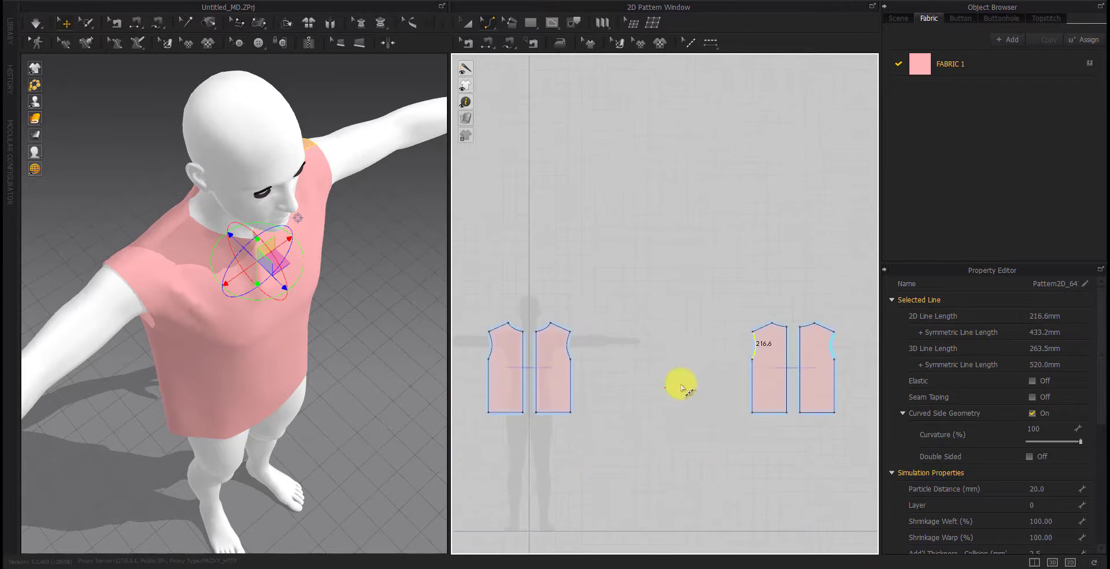
left_click(665, 387)
Angle the top of the centre front edge inward toward the neck
mouse_move(266, 399)
right_mouse_down()
mouse_move(240, 405)
mouse_move(374, 337)
mouse_move(416, 335)
mouse_move(162, 314)
right_mouse_up()
left_click(199, 298)
left_click(307, 359)
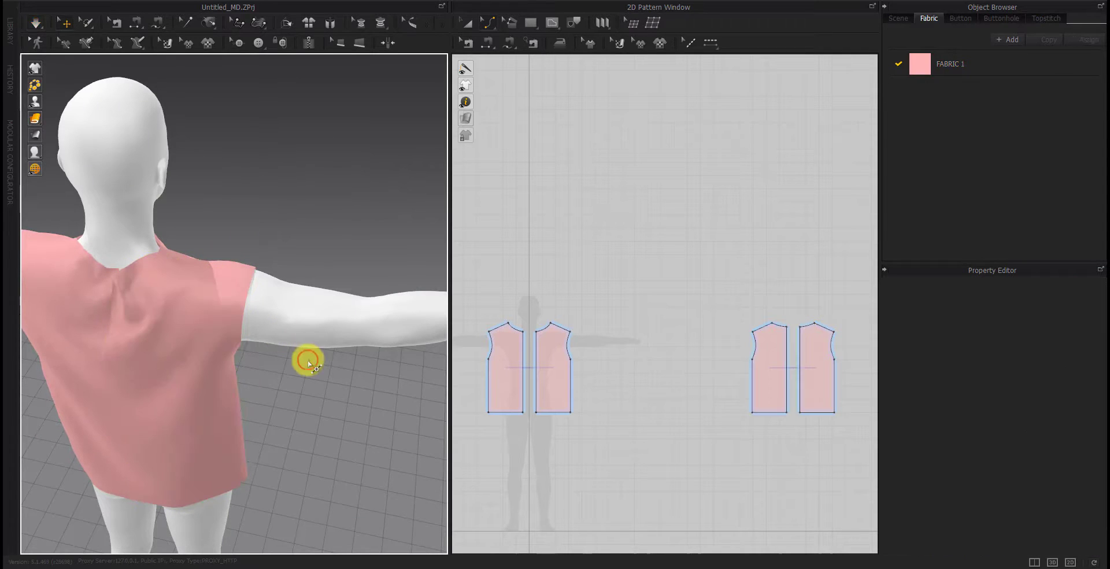
scroll(795, 335, "up", 6)
right_click_drag(798, 335, 681, 298)
left_click_drag(657, 267, 587, 248)
Apply a slight curve to the short neck edge
right_click(586, 245)
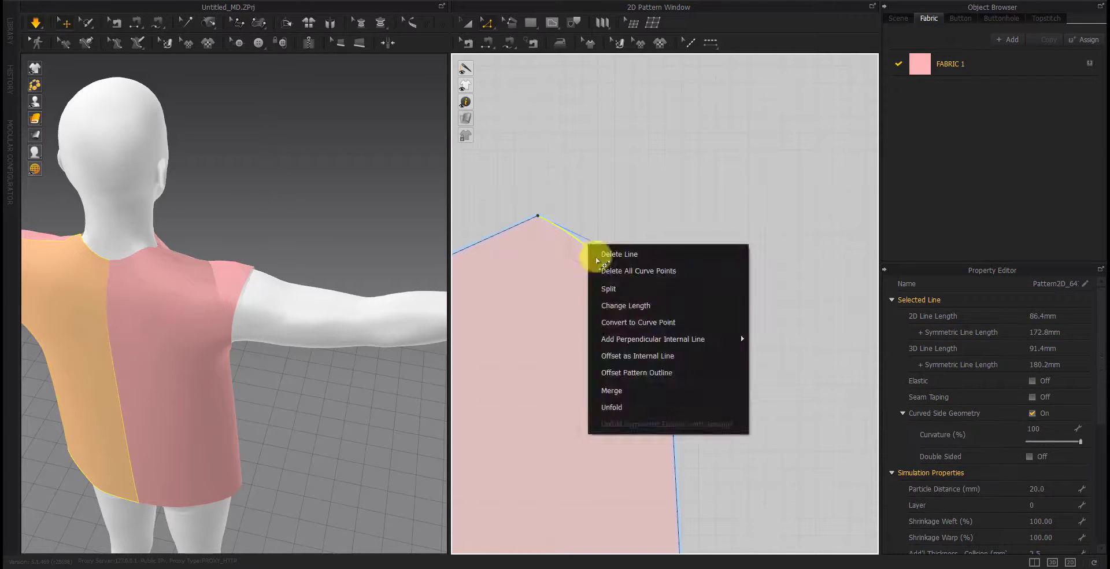
left_click(601, 267)
left_click_drag(601, 276, 585, 272)
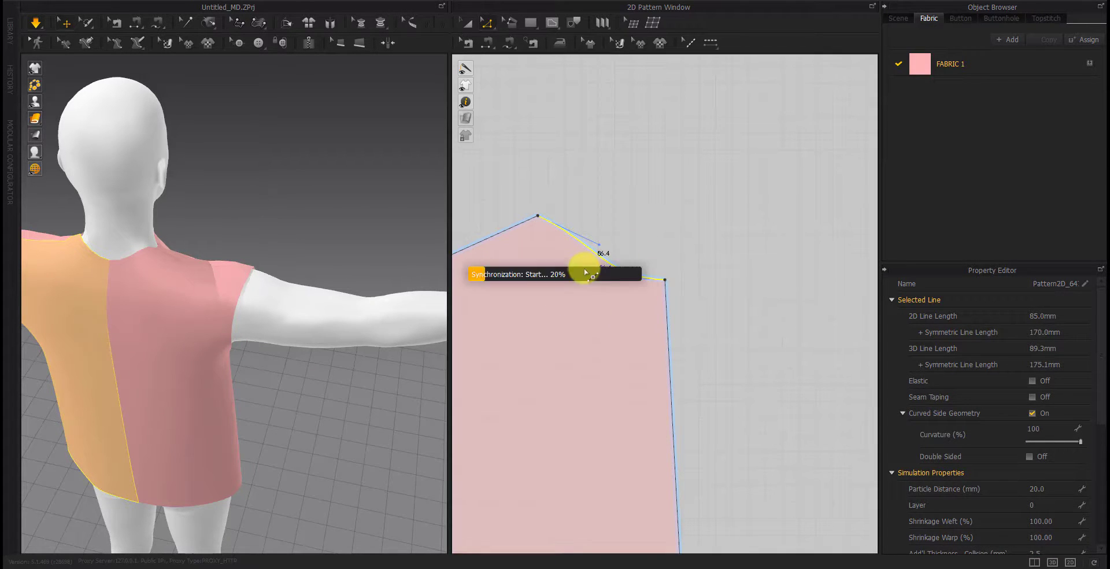
mouse_move(298, 329)
right_mouse_down()
mouse_move(148, 360)
mouse_move(303, 322)
mouse_move(108, 346)
right_mouse_up()
Select the neckline corner point and nudge it into place
key("q")
left_click(198, 328)
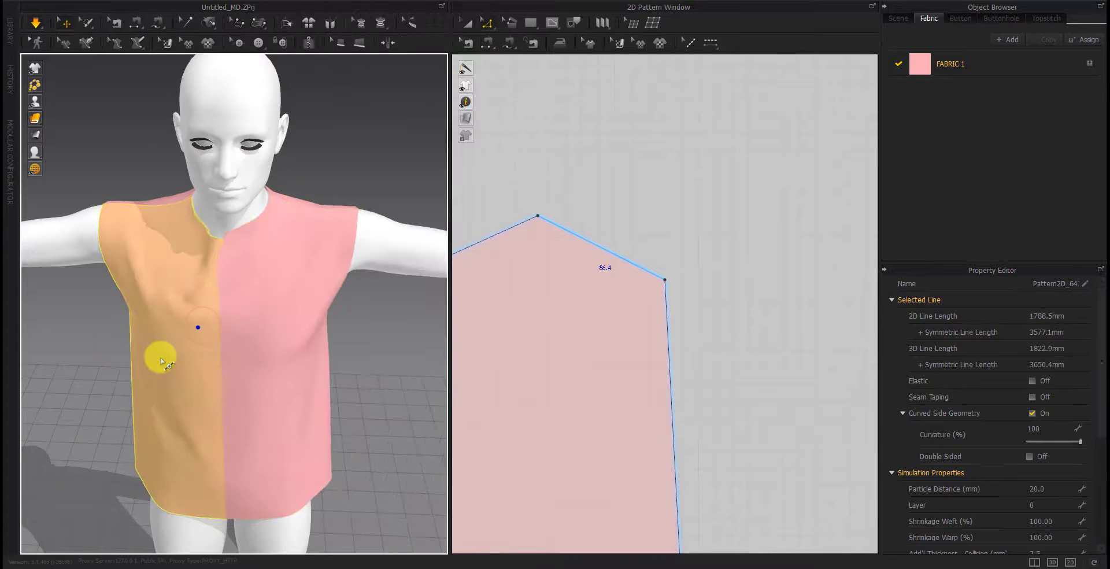
scroll(818, 309, "down", 2)
scroll(595, 240, "up", 5)
left_click(596, 240)
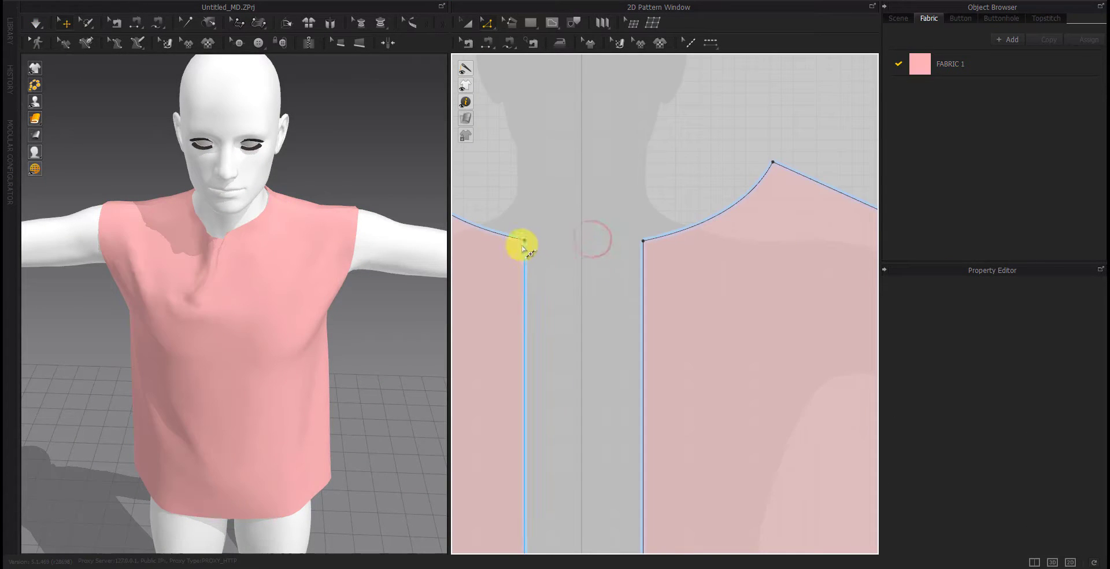
scroll(601, 265, "up", 1)
left_click(602, 263)
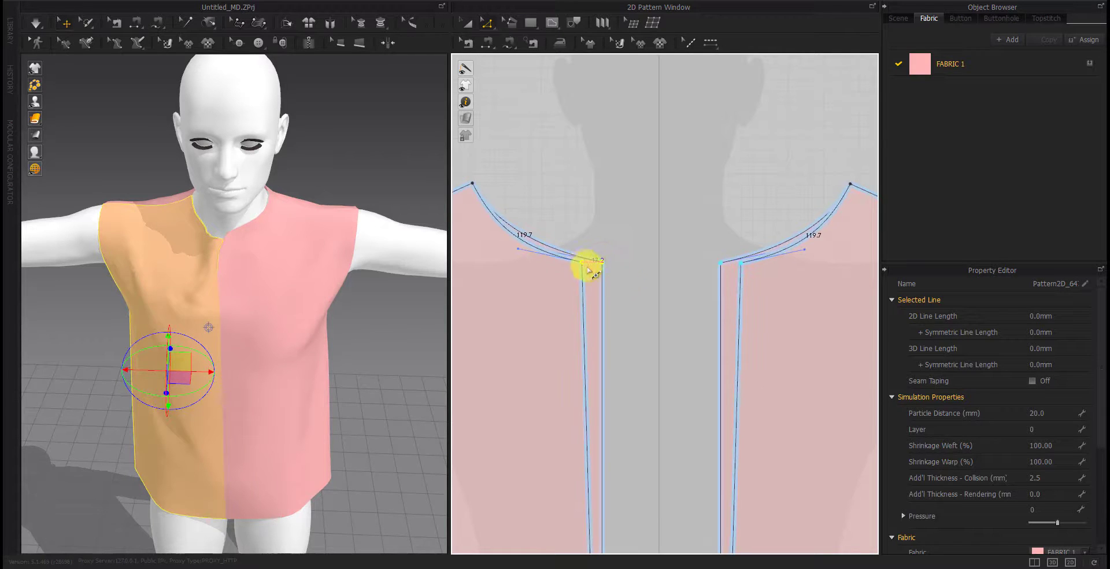
left_click_drag(588, 269, 584, 265)
Drag the neckline corner lower, deepening the neckline into a V
mouse_move(118, 329)
right_mouse_down()
mouse_move(215, 329)
mouse_move(104, 318)
right_mouse_up()
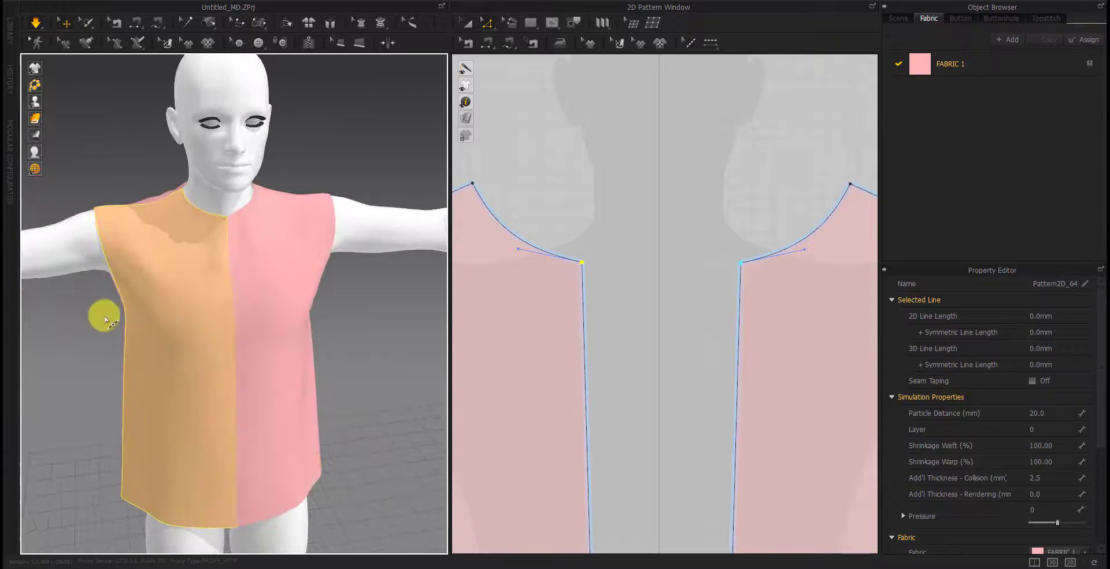
left_click_drag(581, 265, 585, 285)
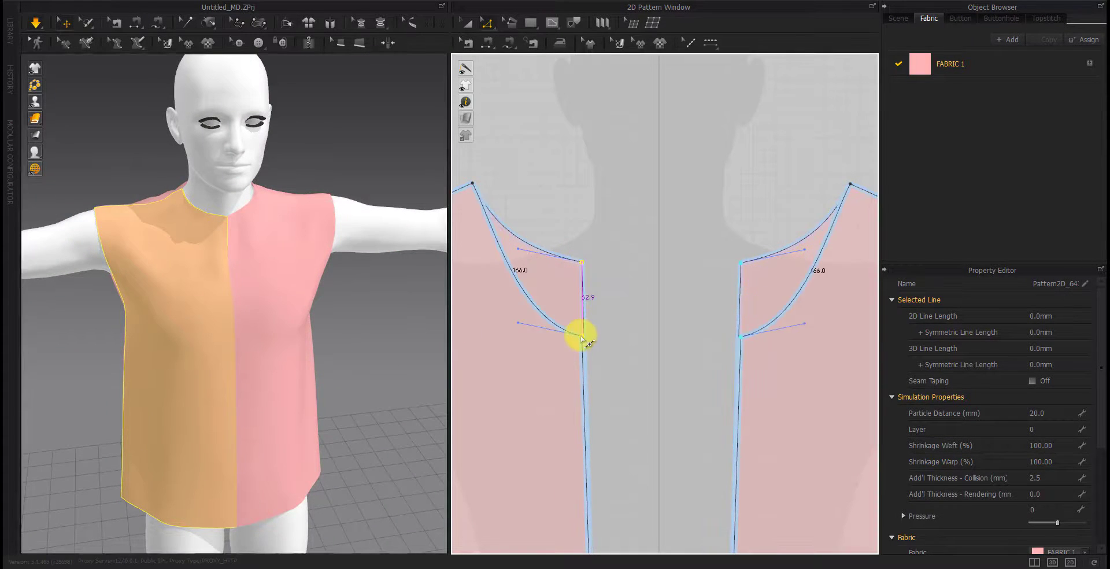
scroll(633, 309, "down", 2)
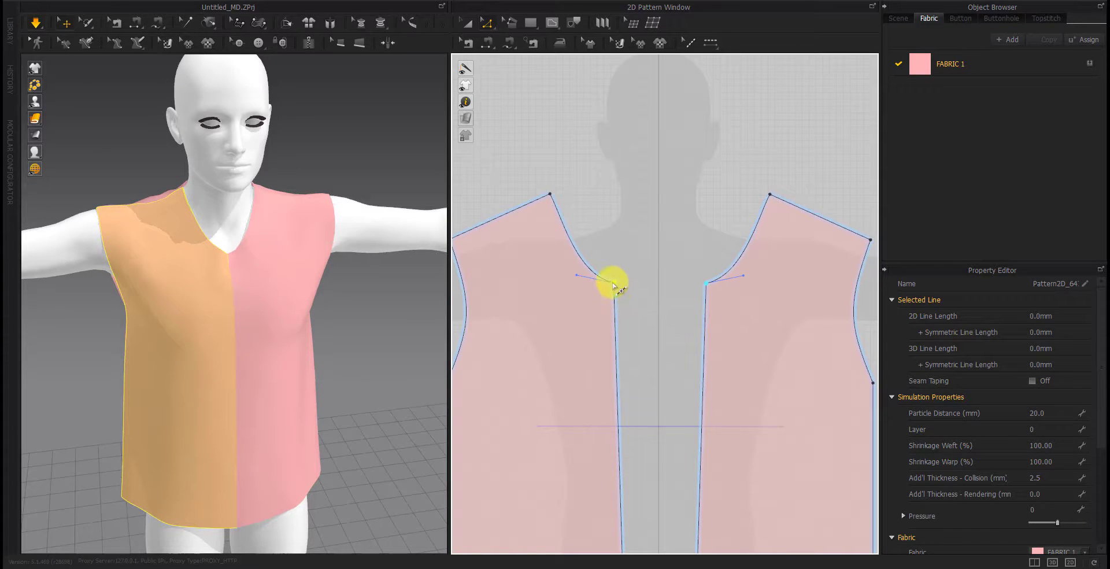
left_click_drag(620, 305, 625, 304)
left_click(639, 250)
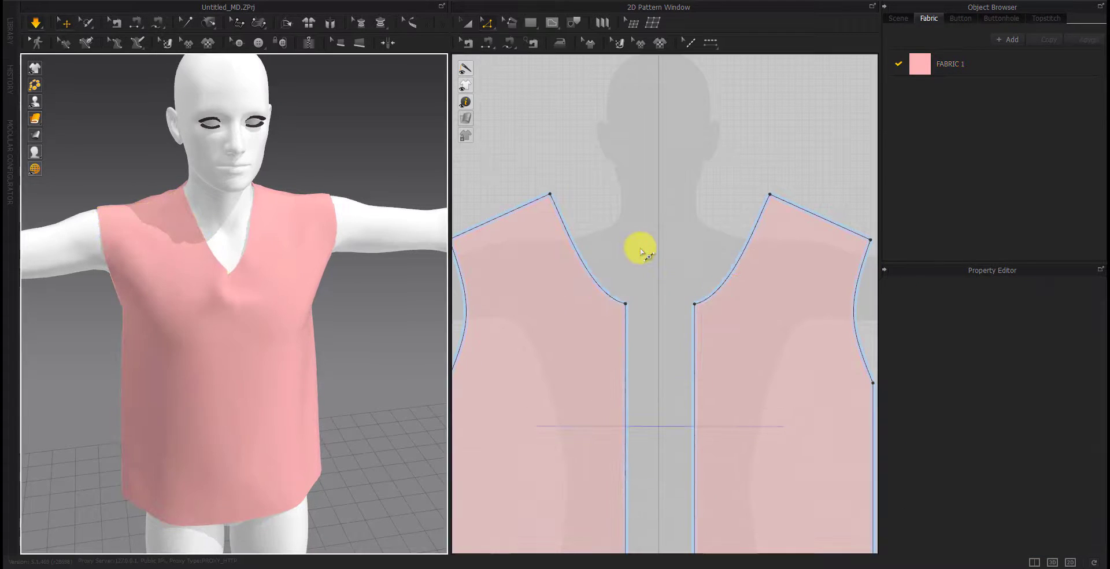
Convert the neckline to a curve and raise it into a rounded scoop of about 218 mm
right_click(578, 250)
left_click(602, 279)
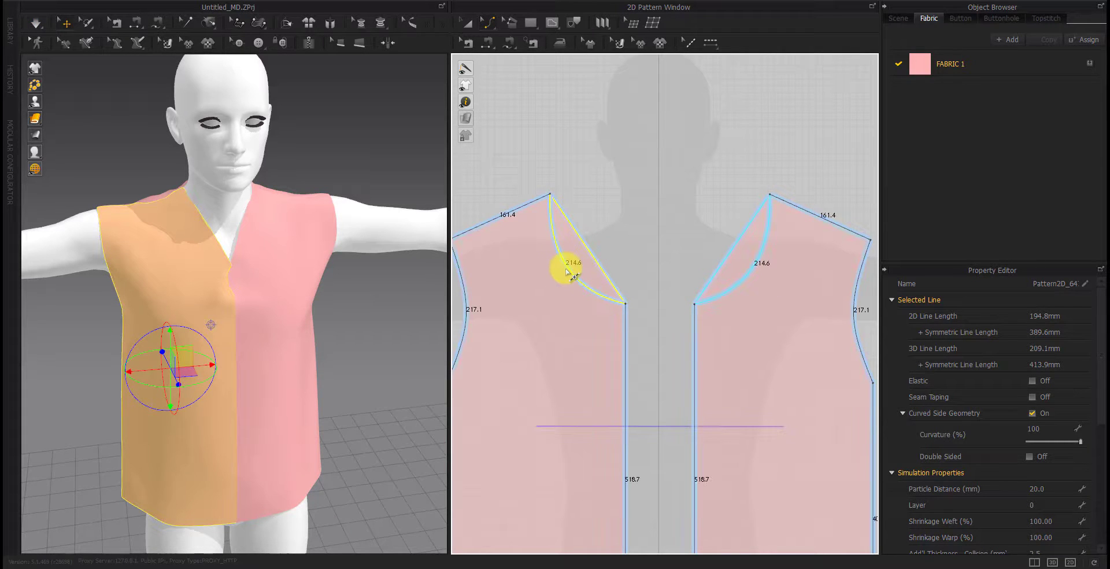
key("space")
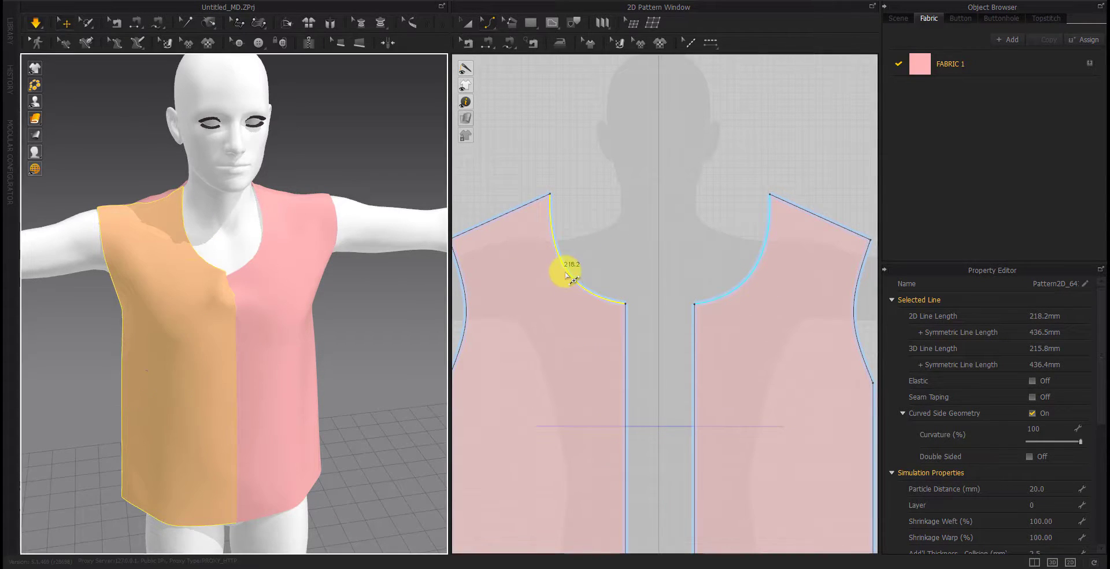
left_click_drag(607, 297, 601, 258)
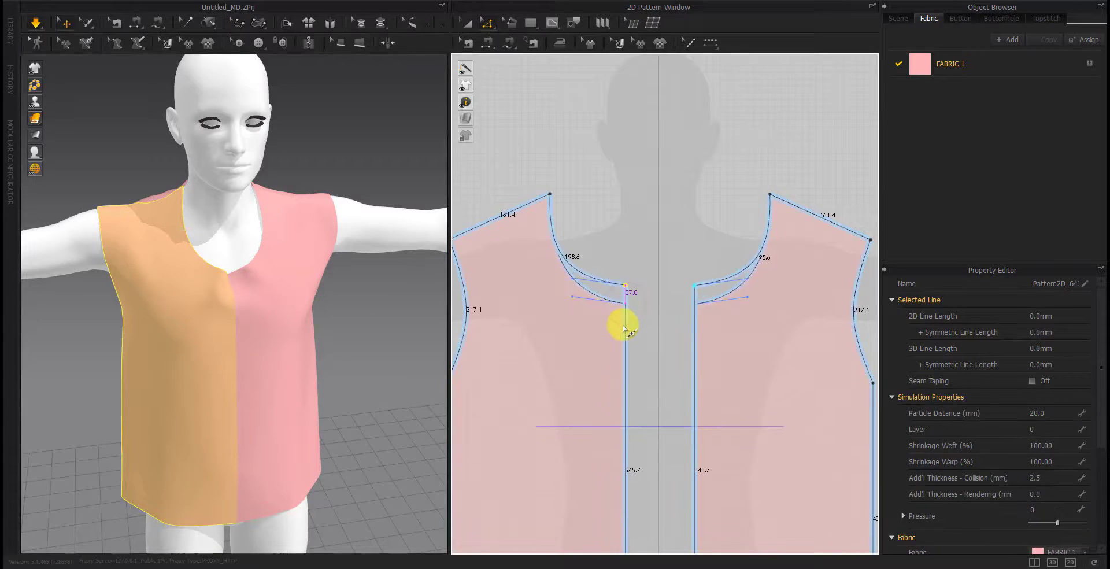
Check both front pieces and return the 3D view to a straight front angle
left_click(145, 198)
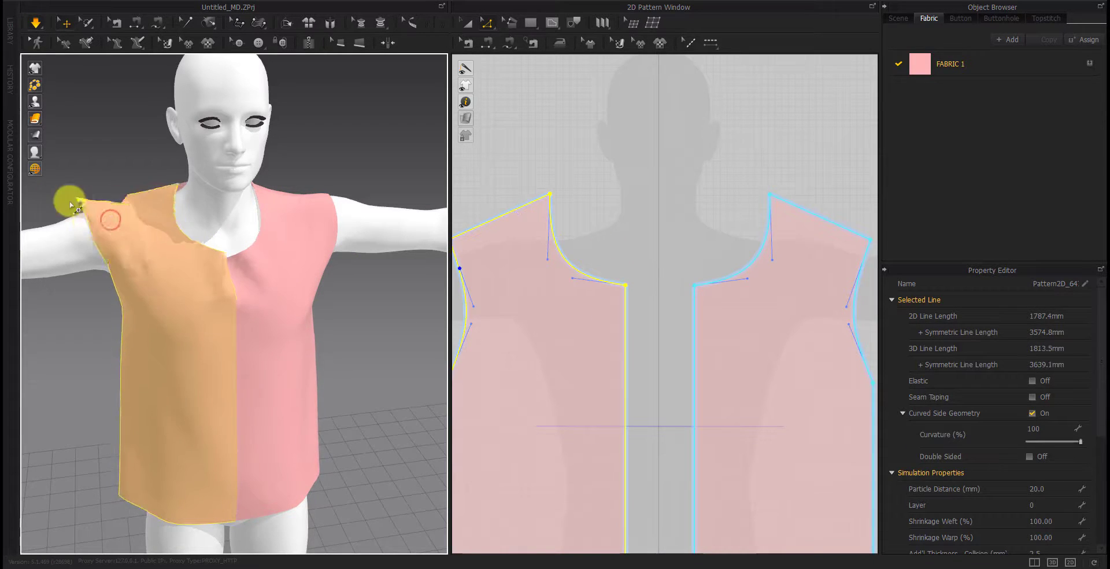
left_click(304, 223)
left_click(26, 306)
right_click(152, 326)
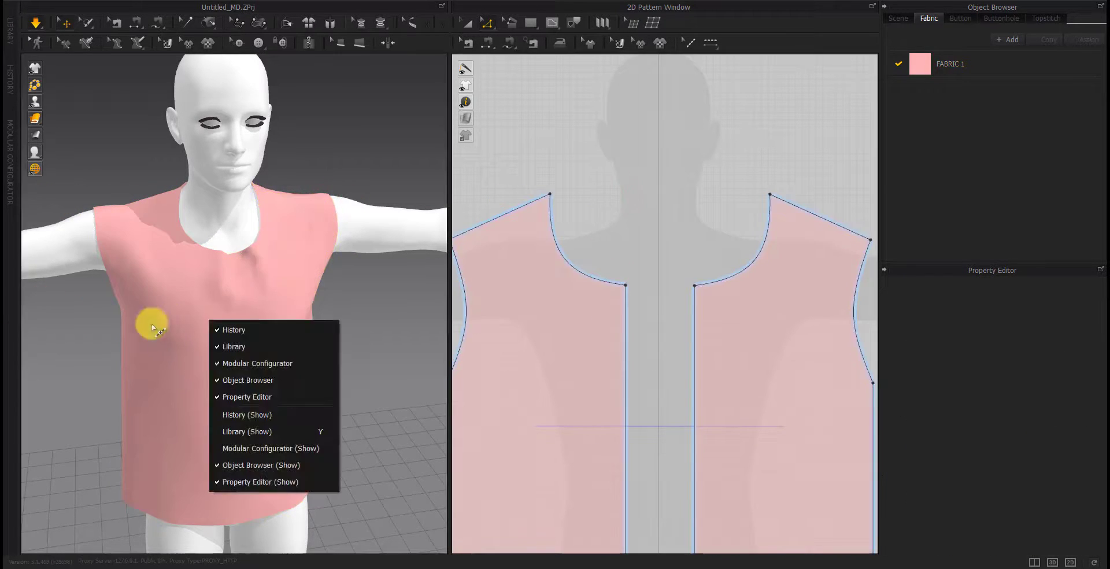
right_click_drag(152, 327, 280, 335)
key("2")
scroll(476, 330, "down", 5)
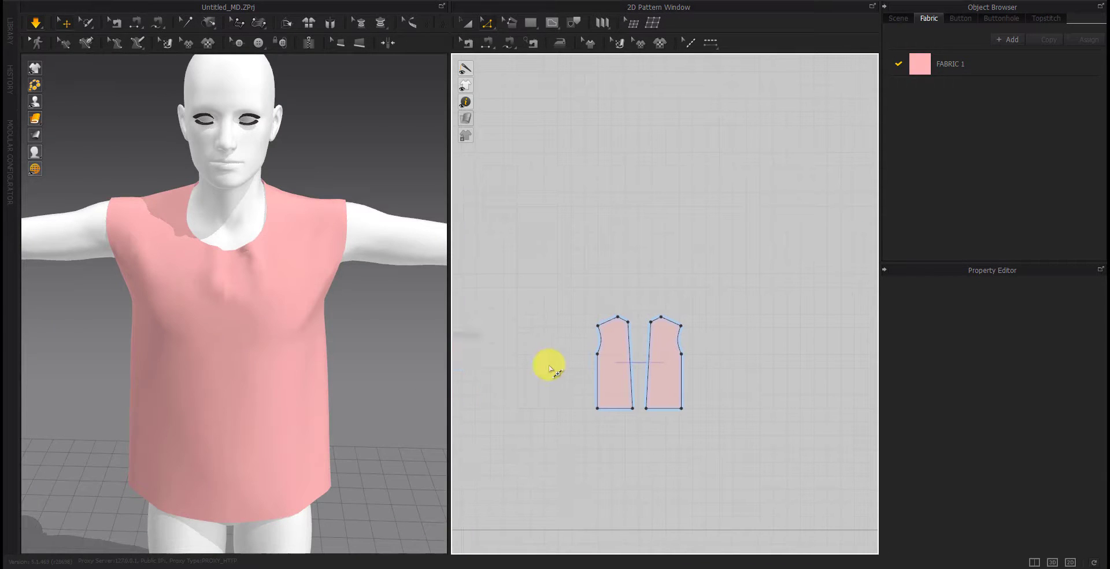
Bend the back shoulder line into a curve and raise its armhole end
scroll(624, 334, "up", 10)
left_click_drag(680, 231, 686, 233)
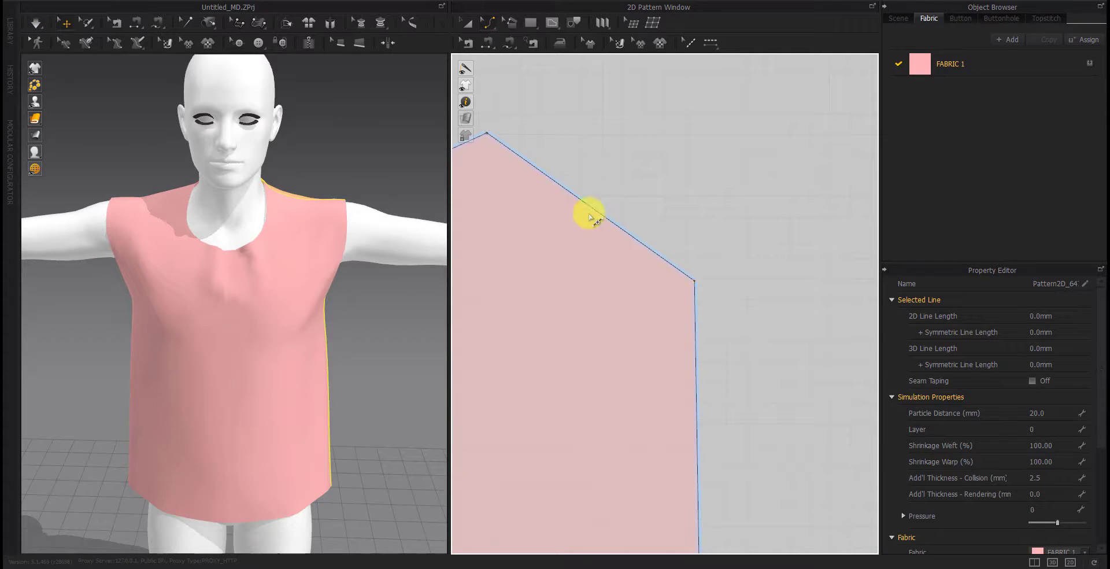
left_click_drag(591, 219, 572, 242)
left_click(764, 214)
mouse_move(255, 302)
right_mouse_down()
mouse_move(293, 317)
mouse_move(153, 374)
mouse_move(310, 342)
right_mouse_up()
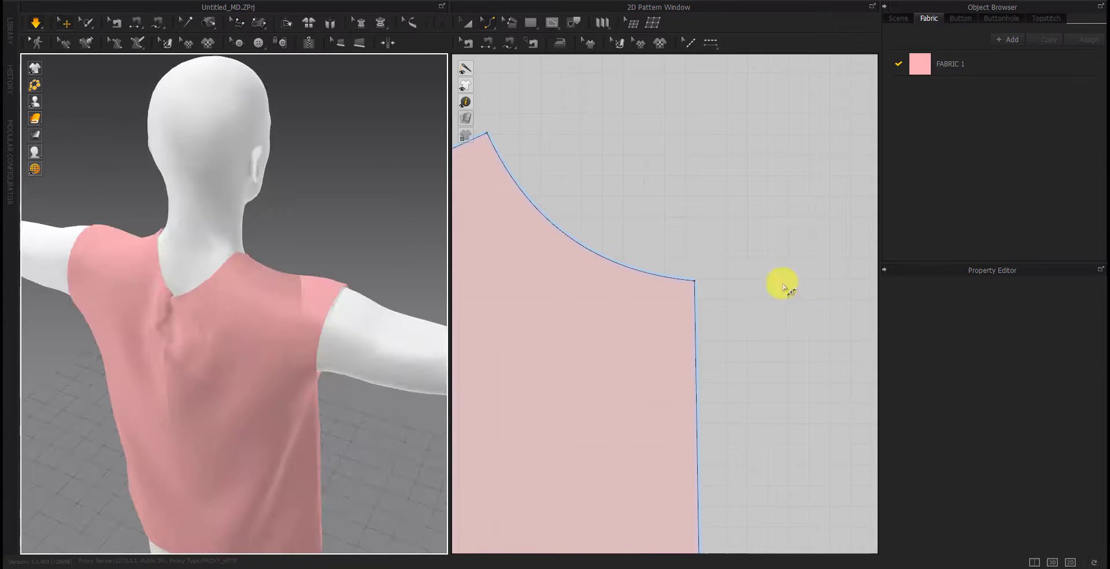
left_click_drag(695, 281, 701, 223)
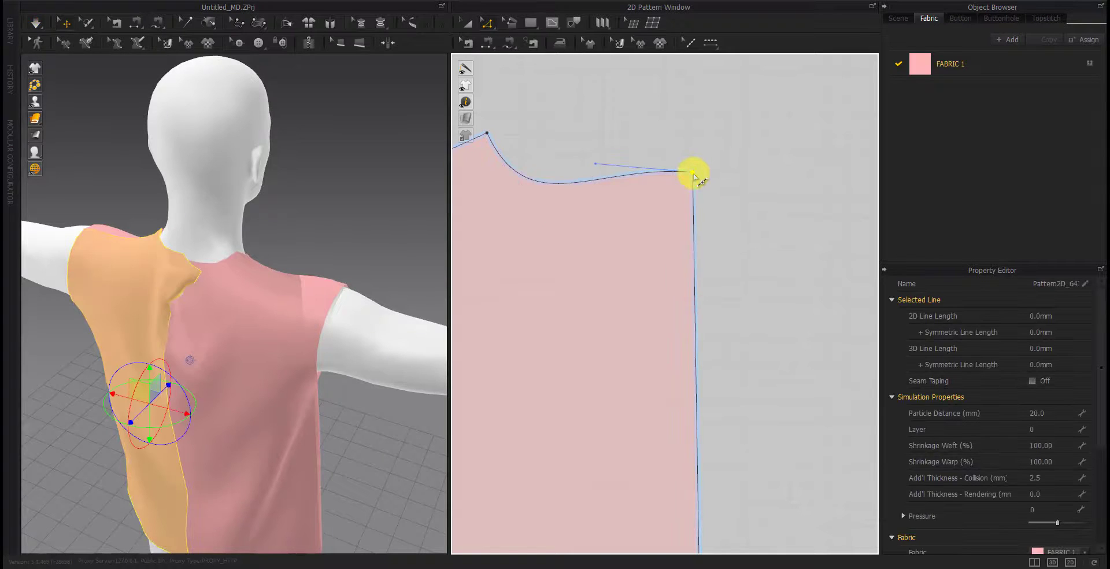
Straighten the shoulder line again and reshape the back shoulder curve
right_click(609, 175)
left_click(630, 197)
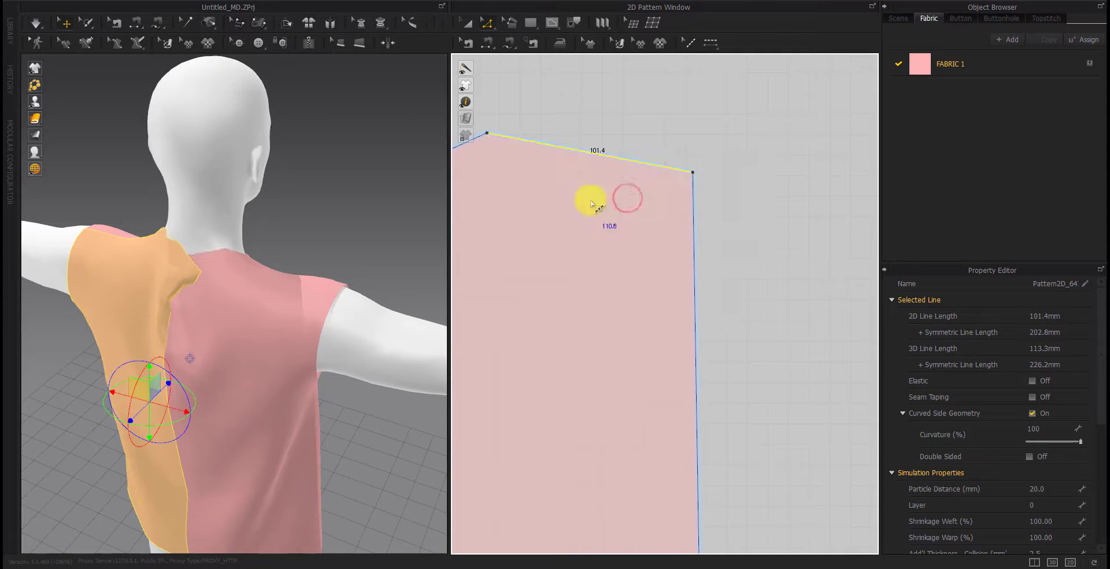
left_click_drag(576, 159, 621, 131)
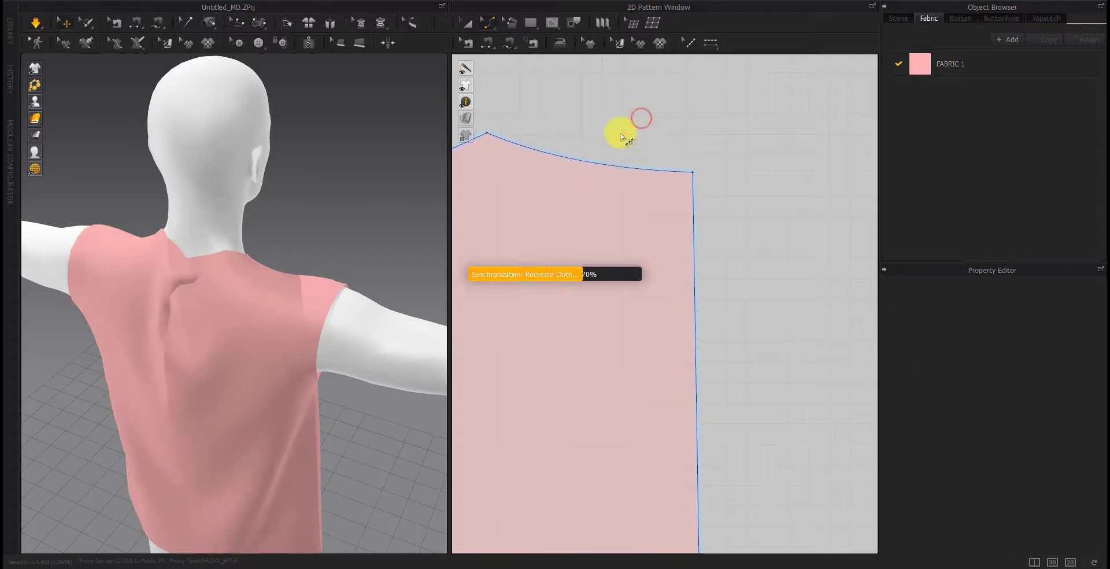
Pull the back piece's outer shoulder corner inward to narrow the shoulder
left_click(212, 286)
left_click_drag(139, 266, 87, 242)
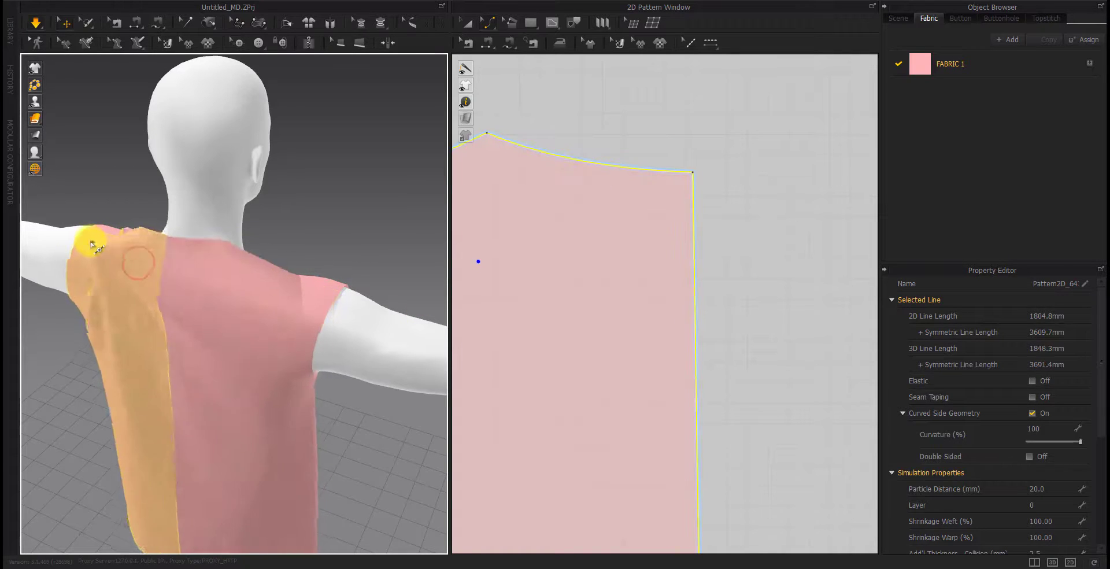
left_click(741, 221)
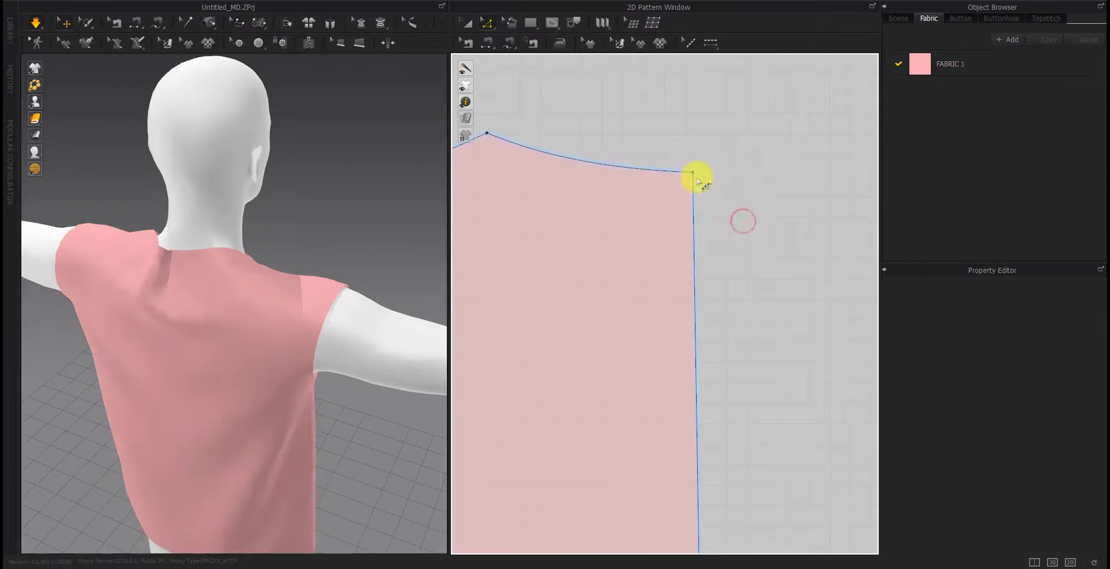
left_click_drag(693, 171, 636, 170)
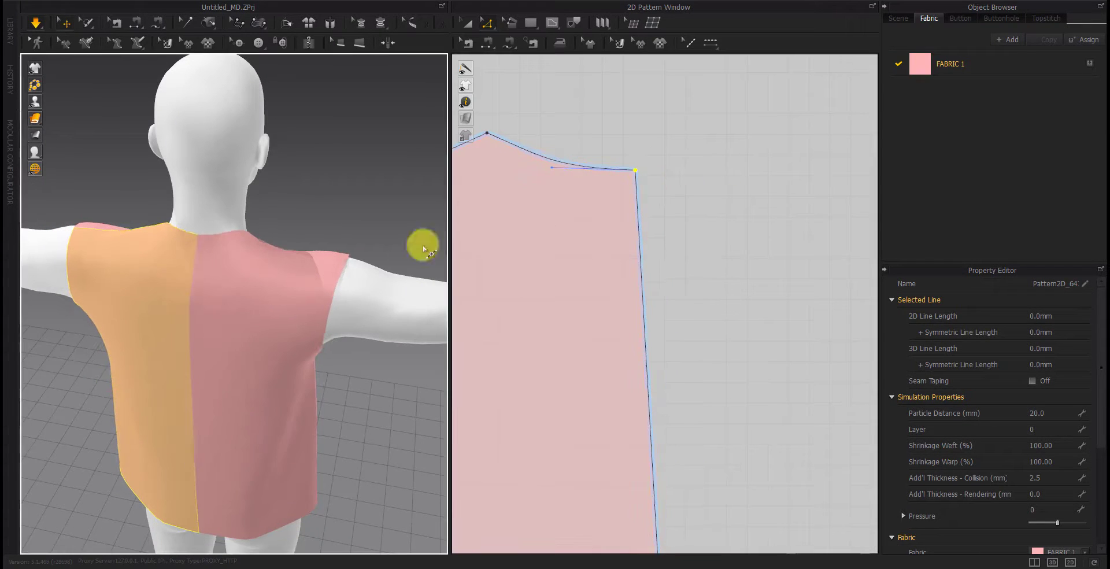
right_click_drag(421, 246, 263, 314)
scroll(632, 329, "down", 3)
Drag the front neckline corner point up and to the left on the mirrored front pieces
scroll(706, 317, "down", 1)
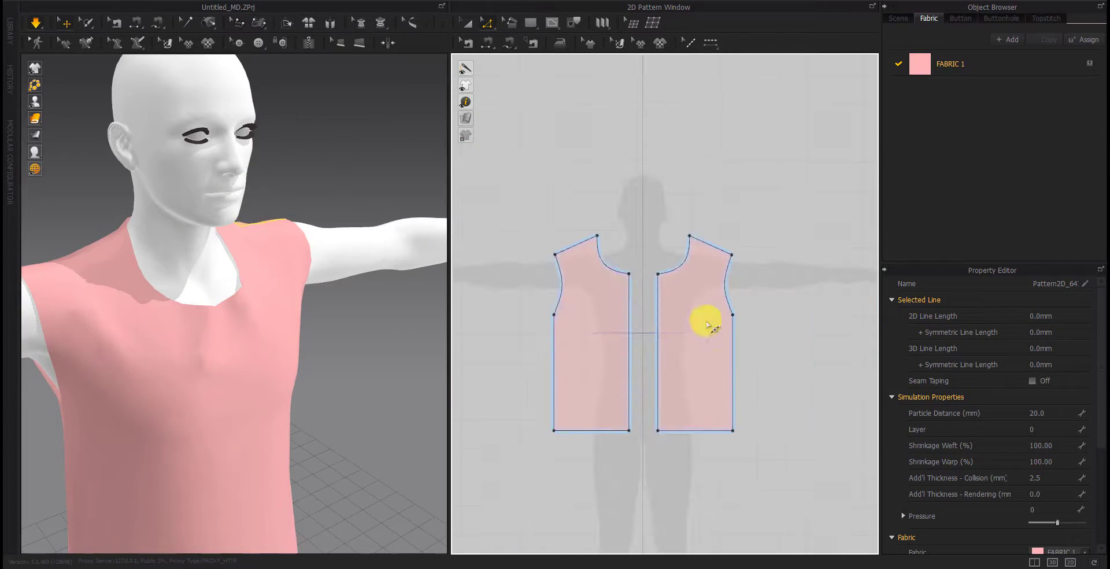
left_click(620, 265)
scroll(646, 294, "up", 5)
left_click_drag(647, 294, 635, 291)
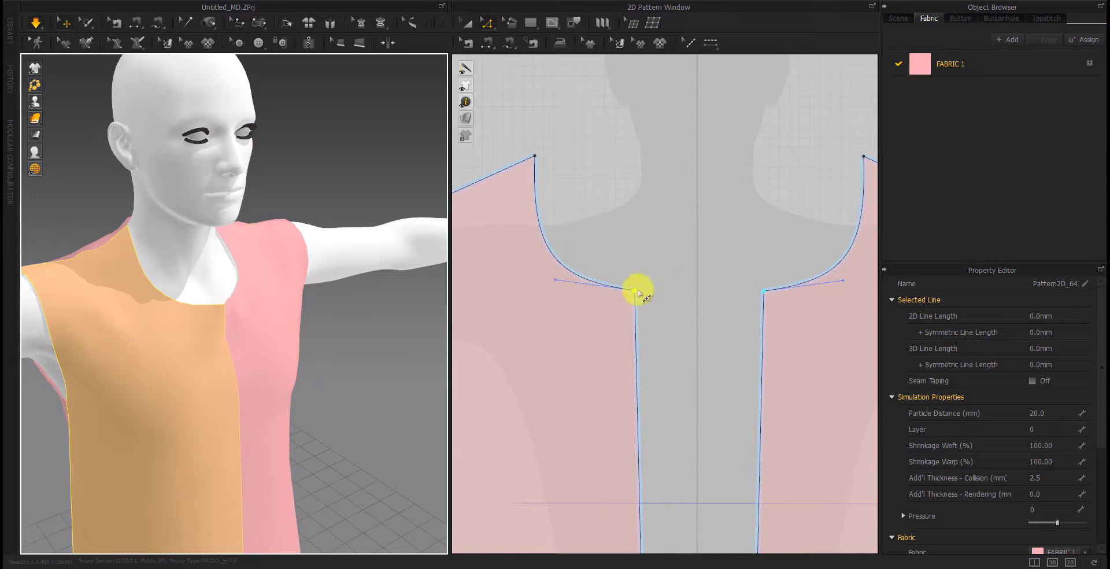
left_click_drag(635, 290, 623, 279)
right_click_drag(254, 317, 303, 317)
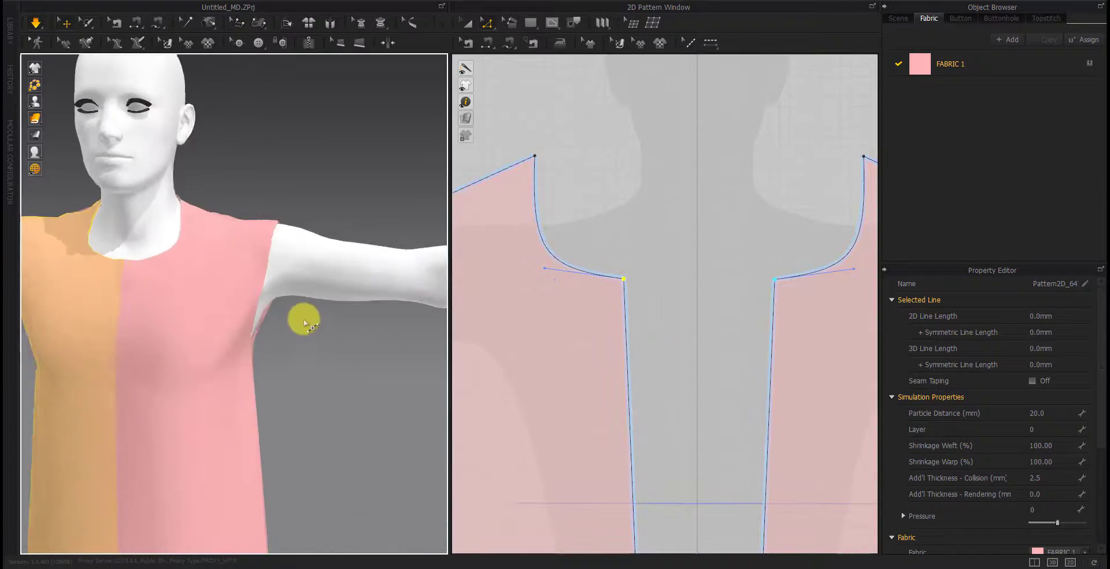
mouse_move(631, 280)
left_mouse_down()
mouse_move(640, 255)
mouse_move(625, 248)
left_mouse_up()
Delete all curve points on the front neckline and bend it into a rounded curve
left_click(539, 226)
right_click(539, 226)
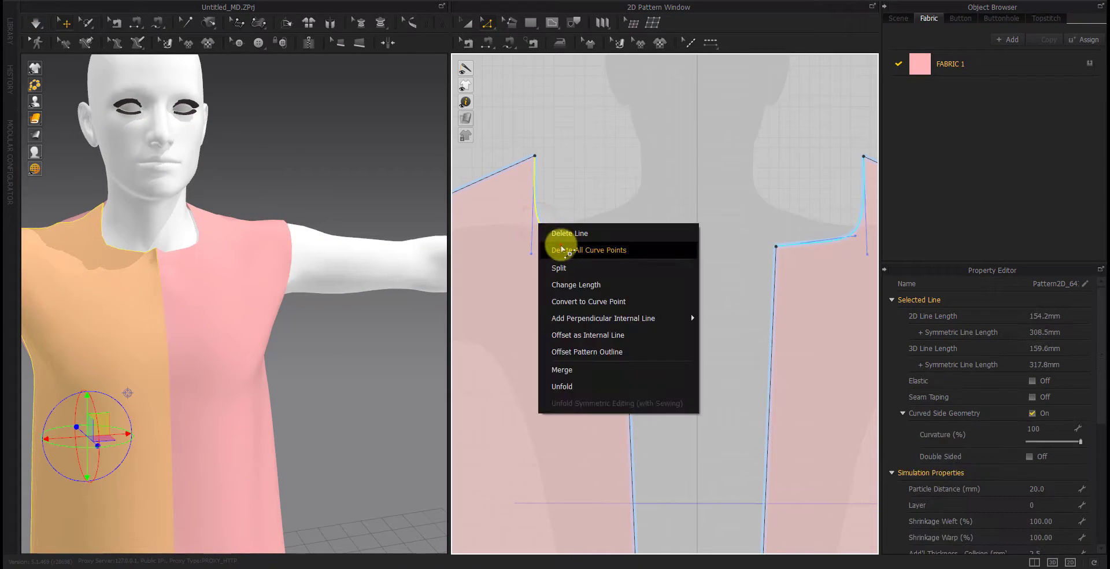
left_click(579, 250)
left_click_drag(617, 261, 608, 264)
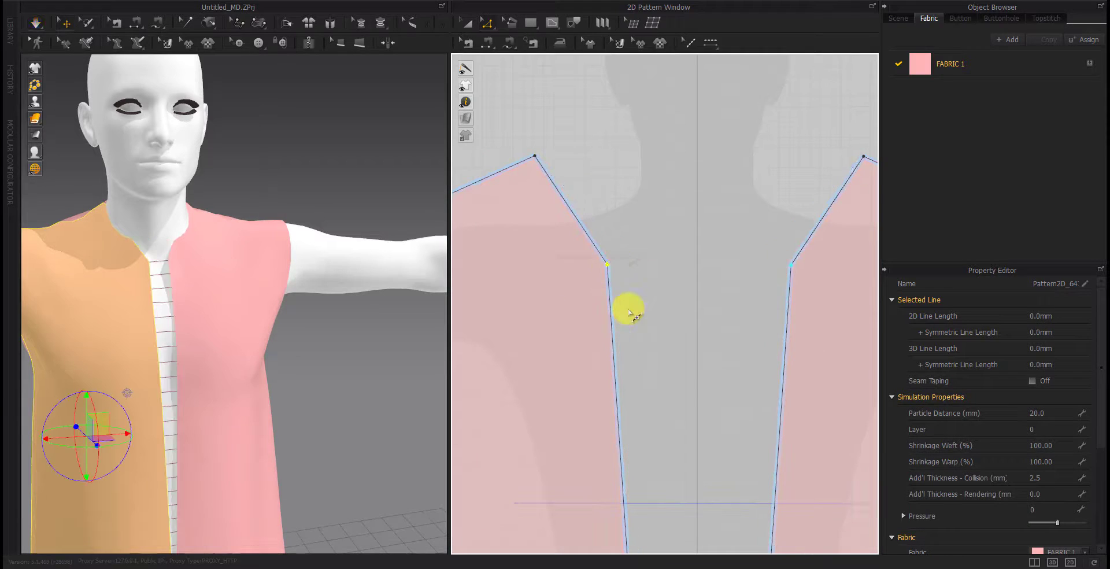
mouse_move(436, 339)
right_mouse_down()
mouse_move(245, 384)
mouse_move(194, 376)
mouse_move(416, 280)
right_mouse_up()
mouse_move(571, 213)
left_mouse_down()
mouse_move(556, 225)
mouse_move(628, 264)
left_mouse_up()
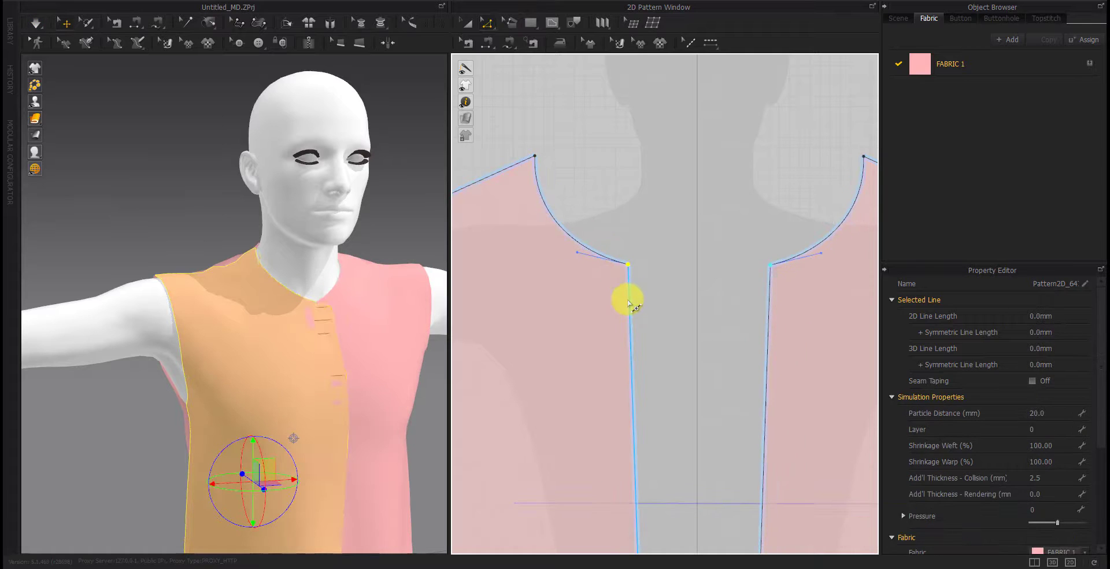
Nudge the neckline point further left and check the rounded scoop on the avatar
left_click(280, 290)
mouse_move(169, 284)
right_mouse_down()
mouse_move(422, 232)
mouse_move(317, 374)
right_mouse_up()
left_click(422, 231)
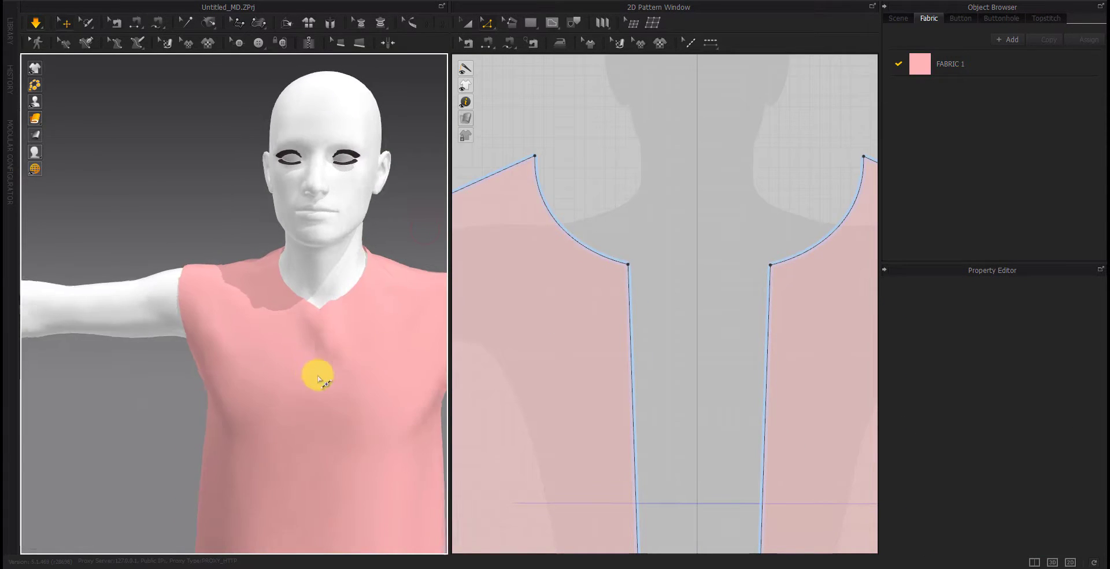
left_click(564, 238)
left_click(621, 208)
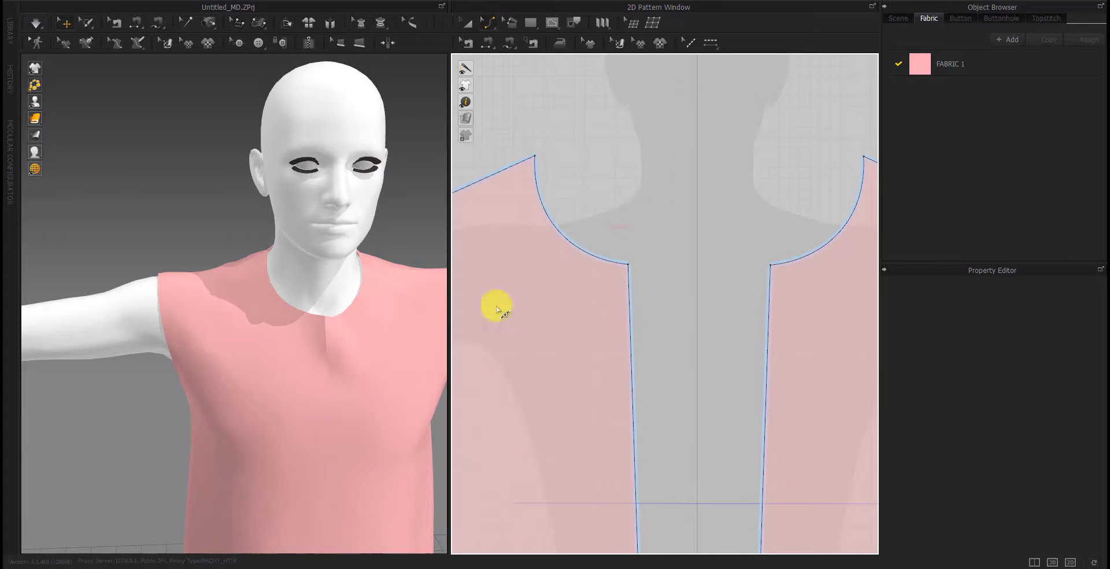
left_click_drag(630, 266, 611, 263)
left_click(608, 233)
mouse_move(313, 364)
right_mouse_down()
mouse_move(284, 363)
mouse_move(636, 344)
right_mouse_up()
scroll(496, 380, "down", 5)
scroll(595, 322, "up", 10)
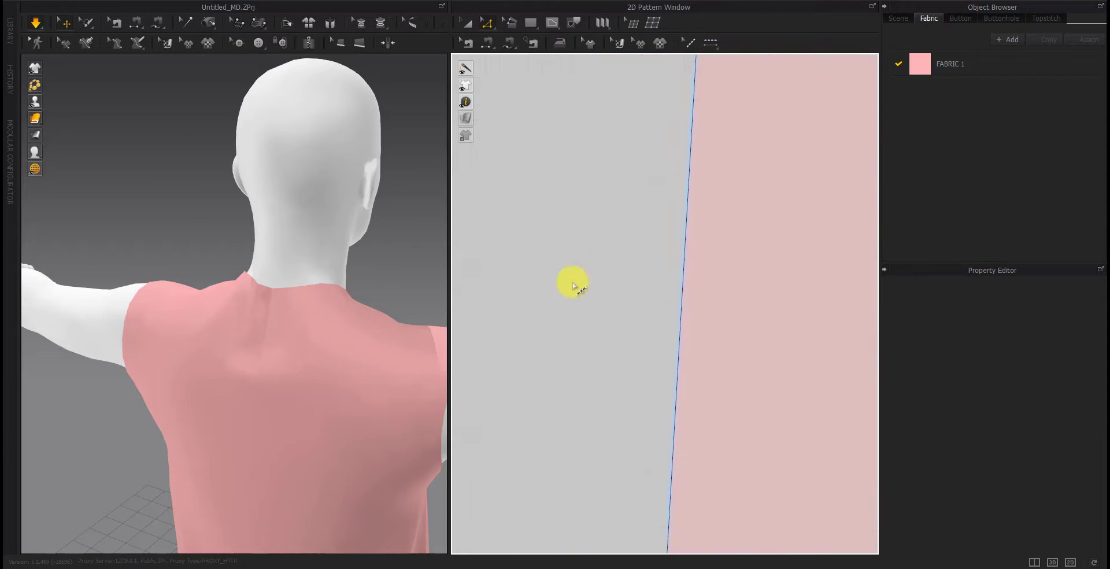
Bend the back neckline into a smooth curve, toggling the cloth simulation with Space
right_click_drag(575, 284, 634, 487)
scroll(609, 329, "up", 2)
left_click(576, 311)
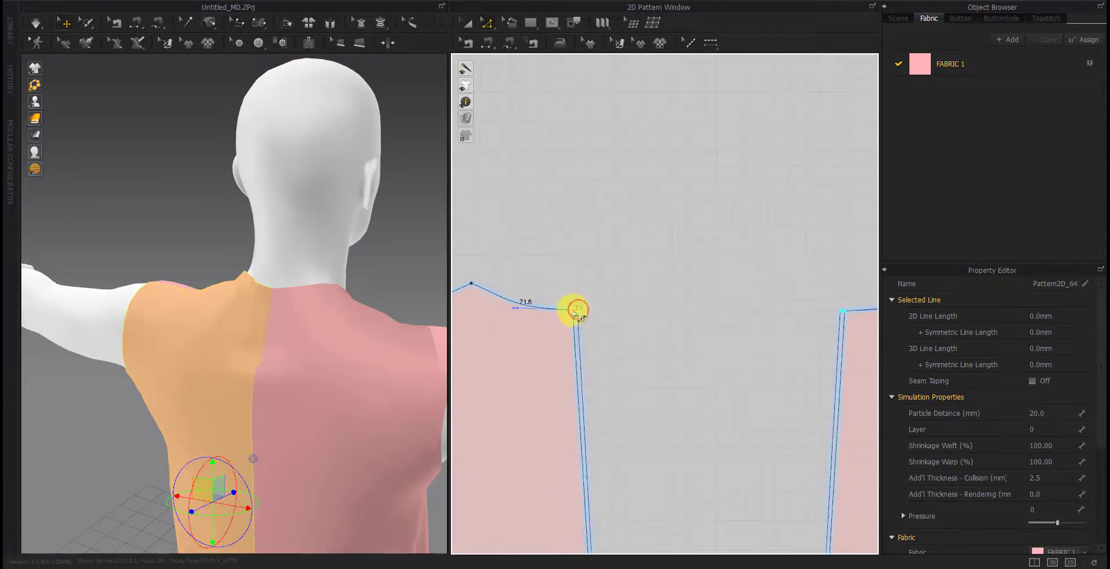
key("space")
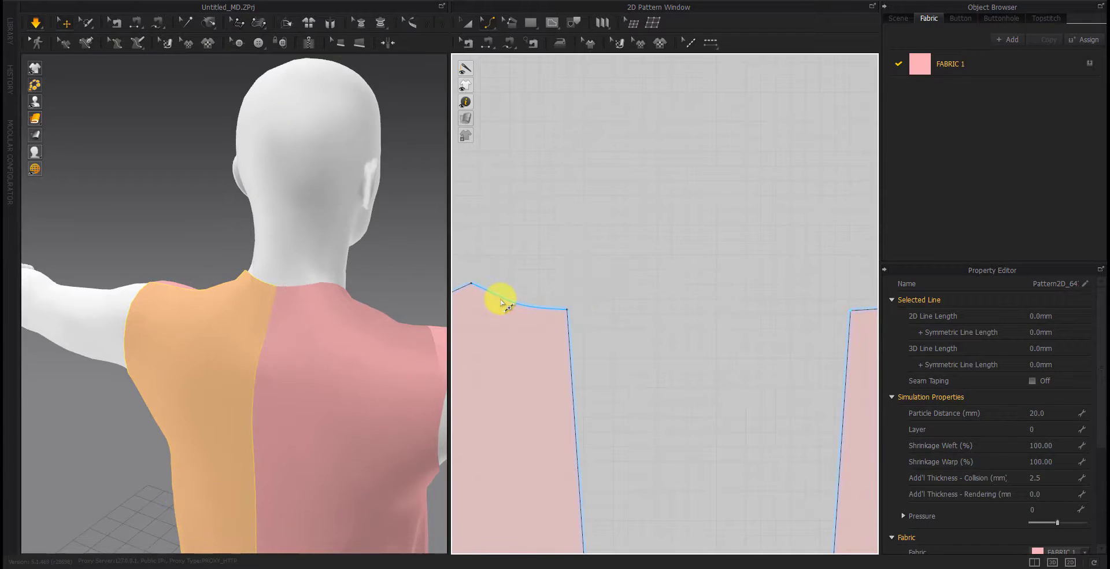
left_click(501, 301)
key("space")
scroll(599, 323, "up", 3)
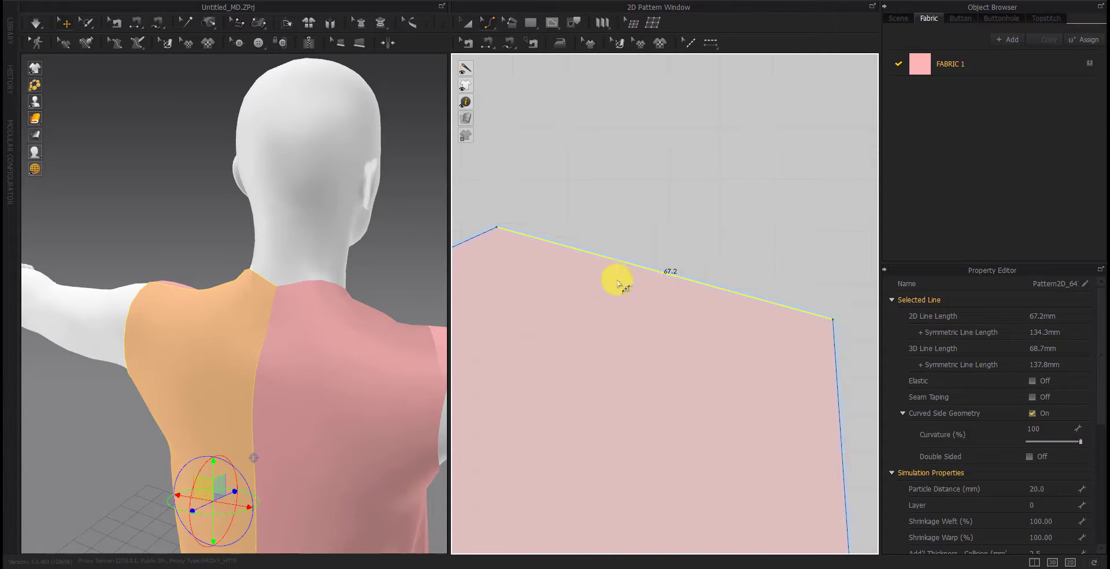
left_click_drag(633, 293, 637, 291)
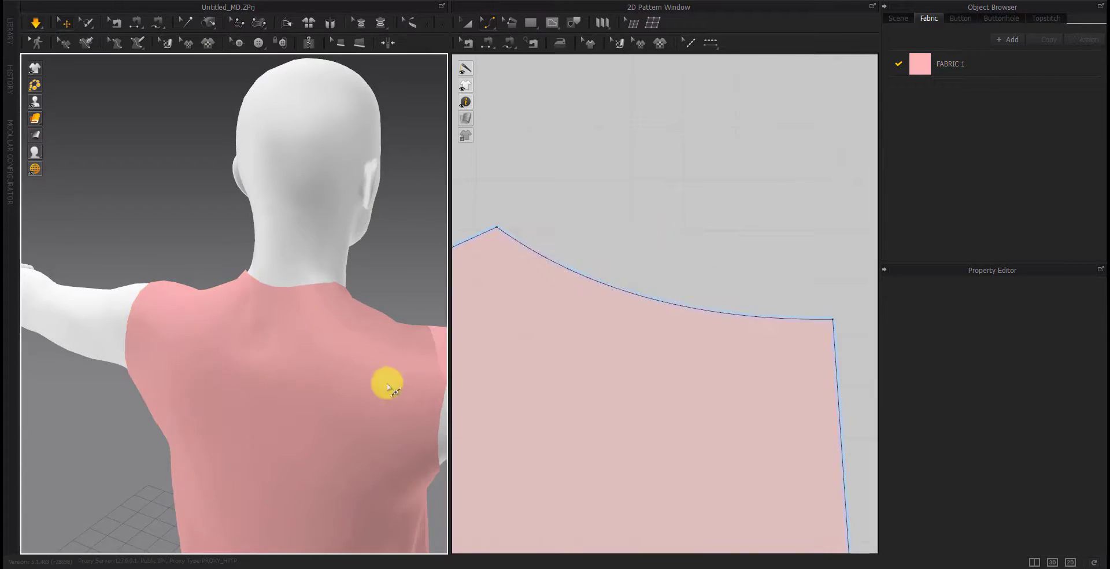
Resume the simulation and nudge the back neckline corner point outward
right_click_drag(385, 384, 322, 376)
key("space")
left_click(837, 317)
left_click_drag(837, 316, 837, 281)
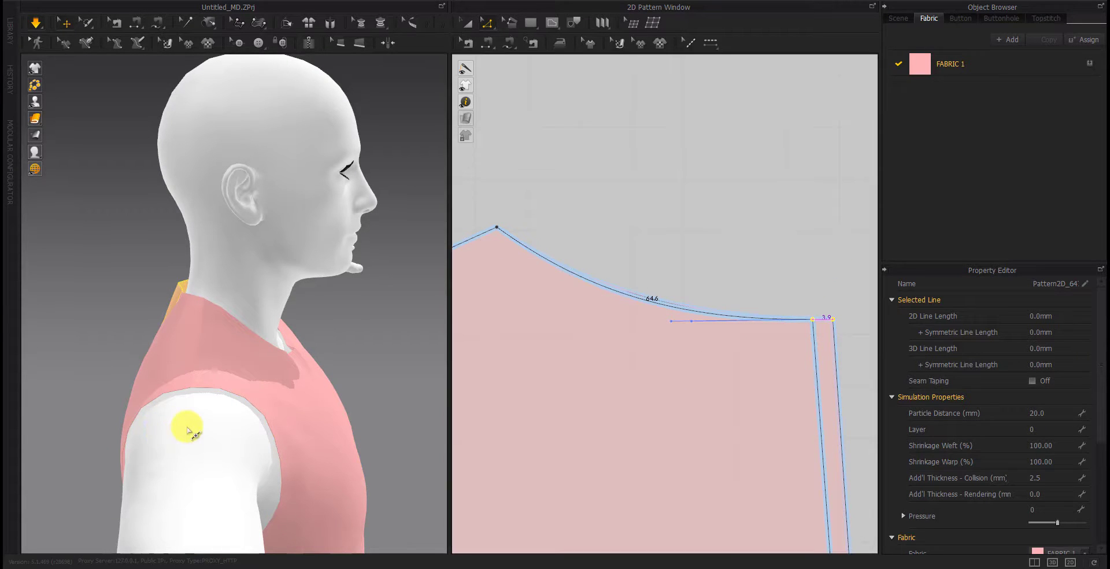
Shift the front neckline corner left and lower the shoulder-neck corner point on both pieces
mouse_move(188, 429)
right_mouse_down()
mouse_move(235, 439)
mouse_move(215, 477)
right_mouse_up()
left_click(145, 350)
scroll(577, 421, "down", 5)
scroll(751, 322, "up", 3)
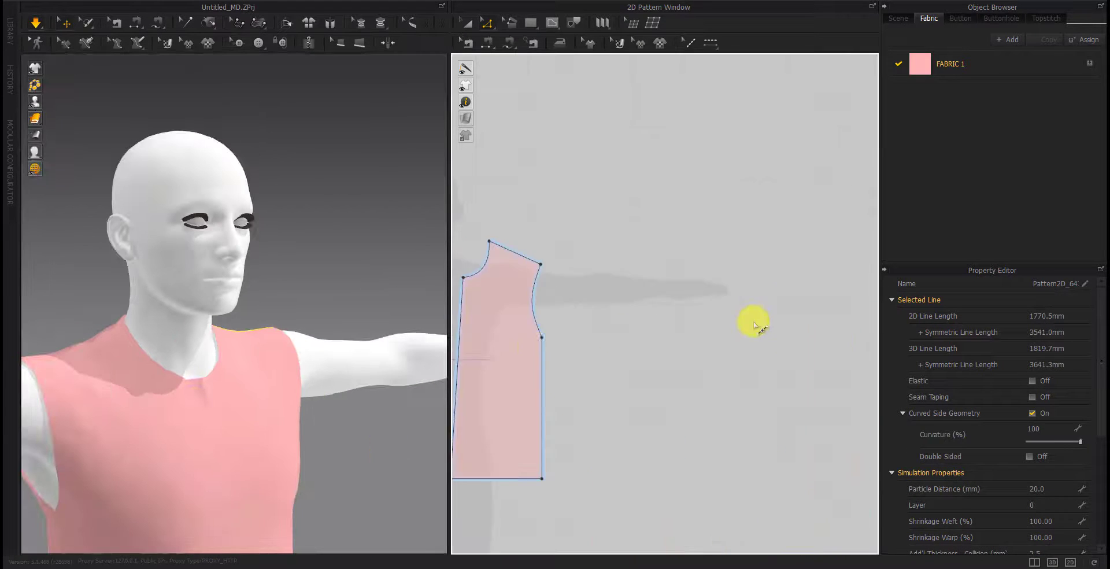
scroll(574, 314, "up", 2)
scroll(630, 334, "up", 2)
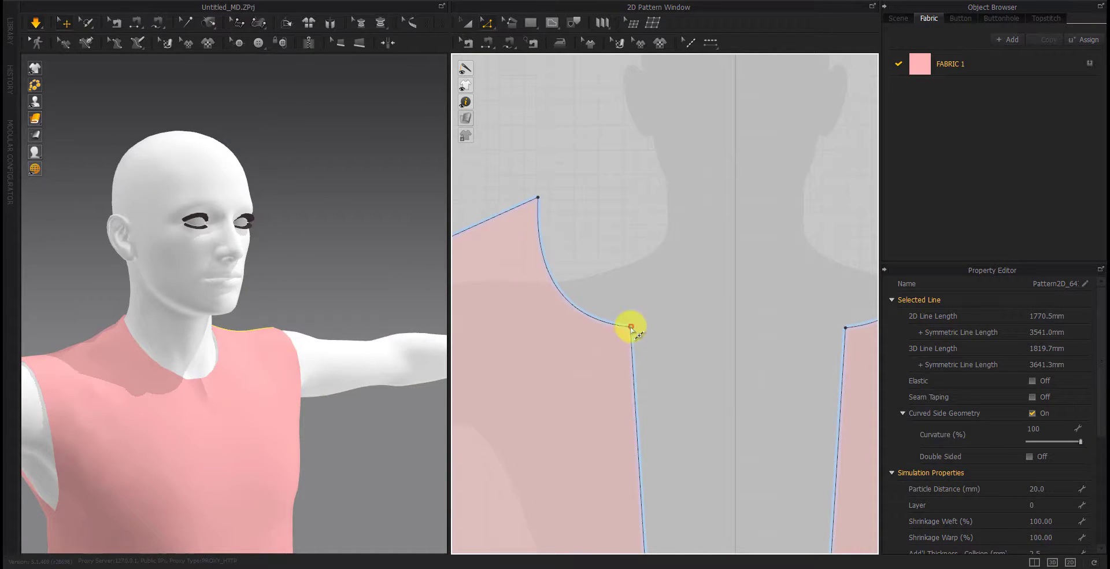
left_click_drag(632, 328, 625, 327)
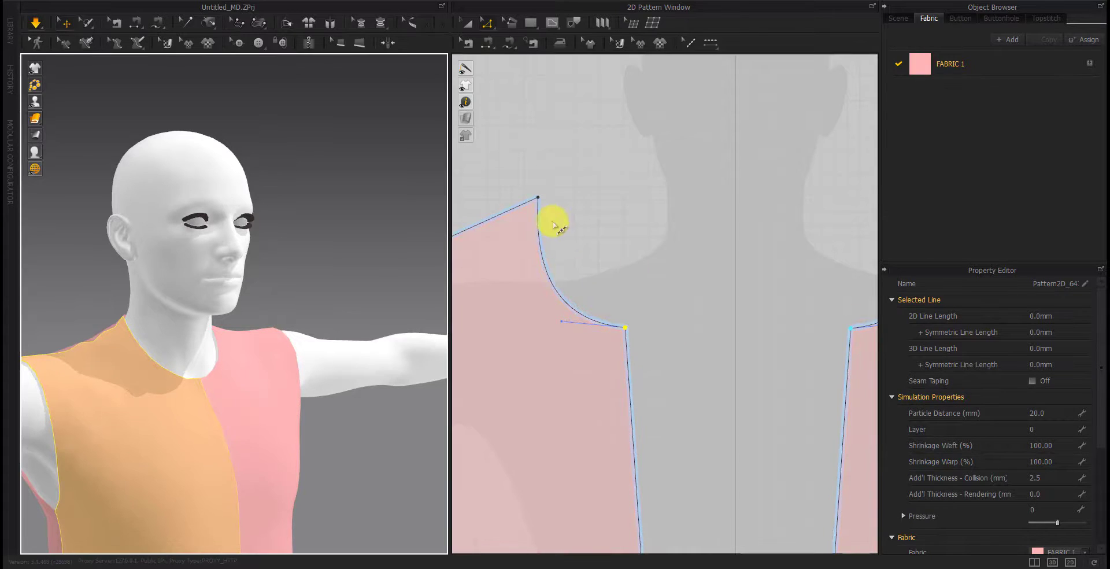
right_click_drag(542, 199, 647, 234)
left_click_drag(645, 241, 649, 253)
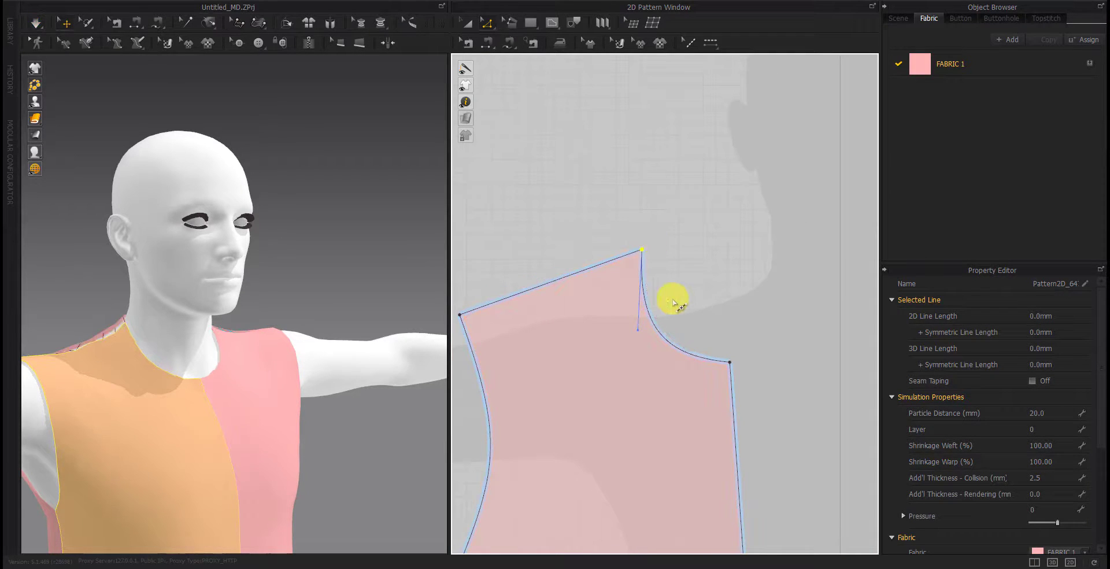
scroll(672, 302, "down", 3)
scroll(716, 341, "down", 3)
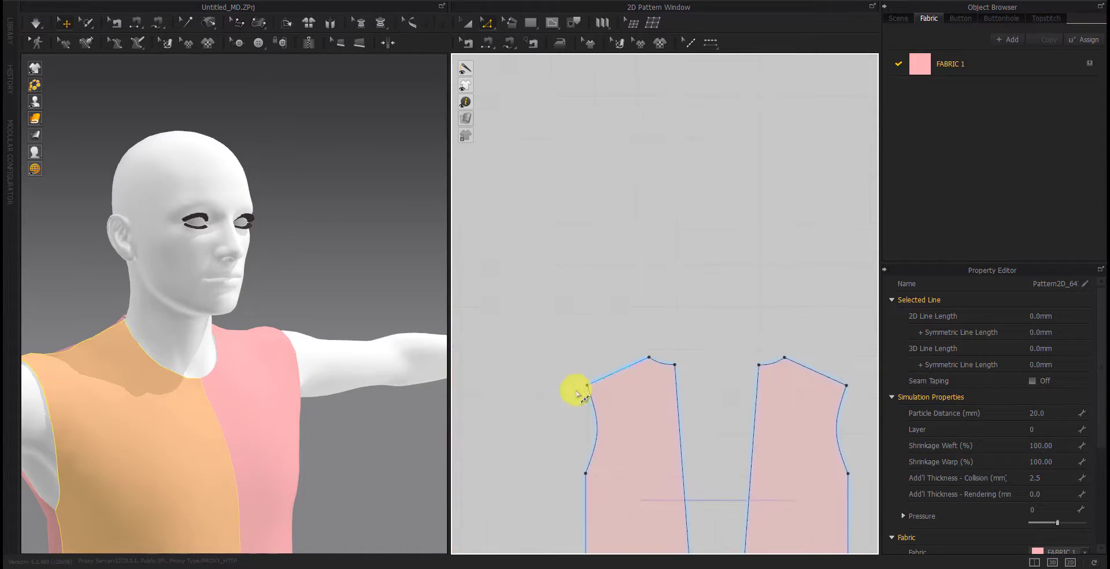
Lower the shoulder corner point and keep the shoulder-to-armhole segment straight
scroll(633, 361, "up", 5)
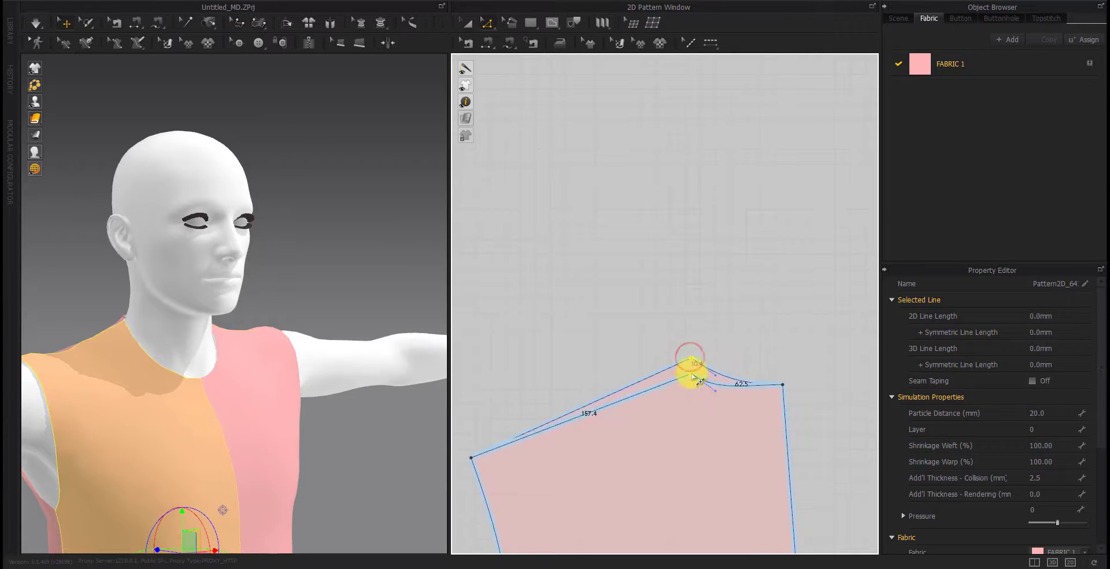
left_click_drag(693, 384, 692, 389)
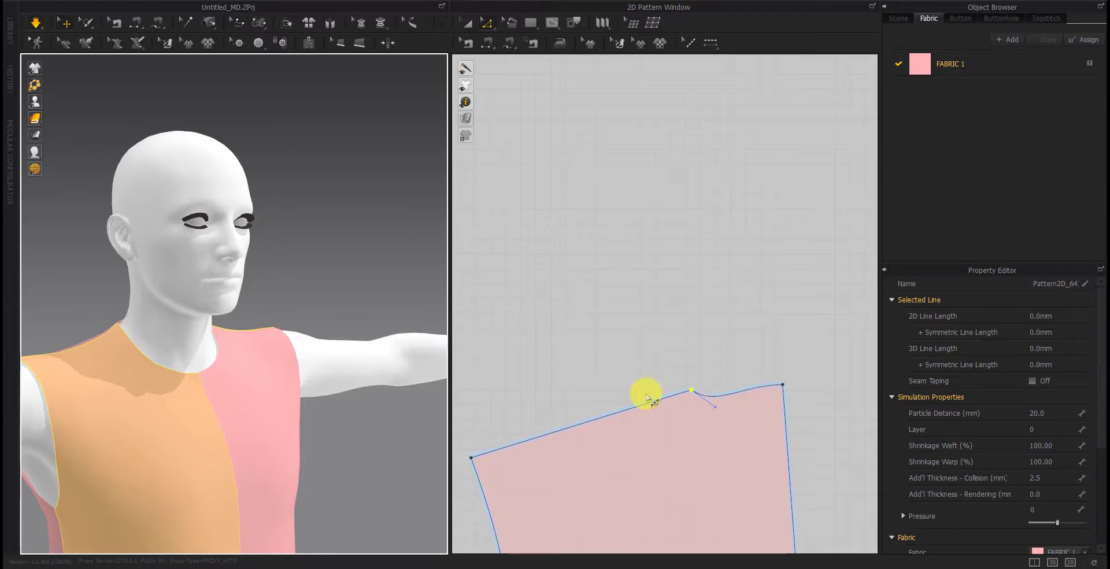
left_click_drag(786, 392, 788, 448)
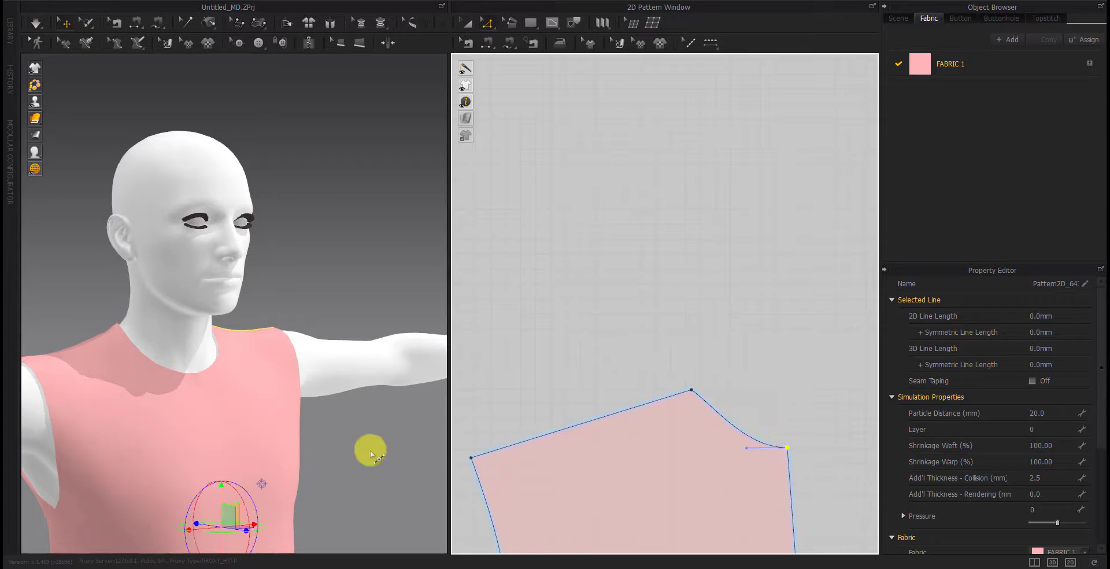
mouse_move(370, 451)
right_mouse_down()
mouse_move(261, 443)
mouse_move(314, 413)
right_mouse_up()
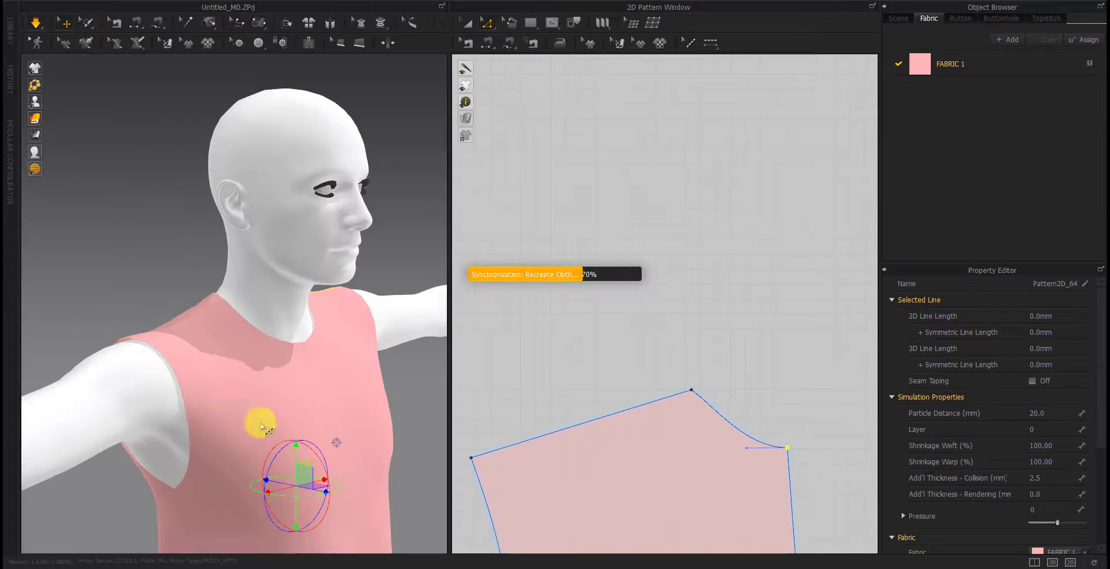
right_click(741, 431)
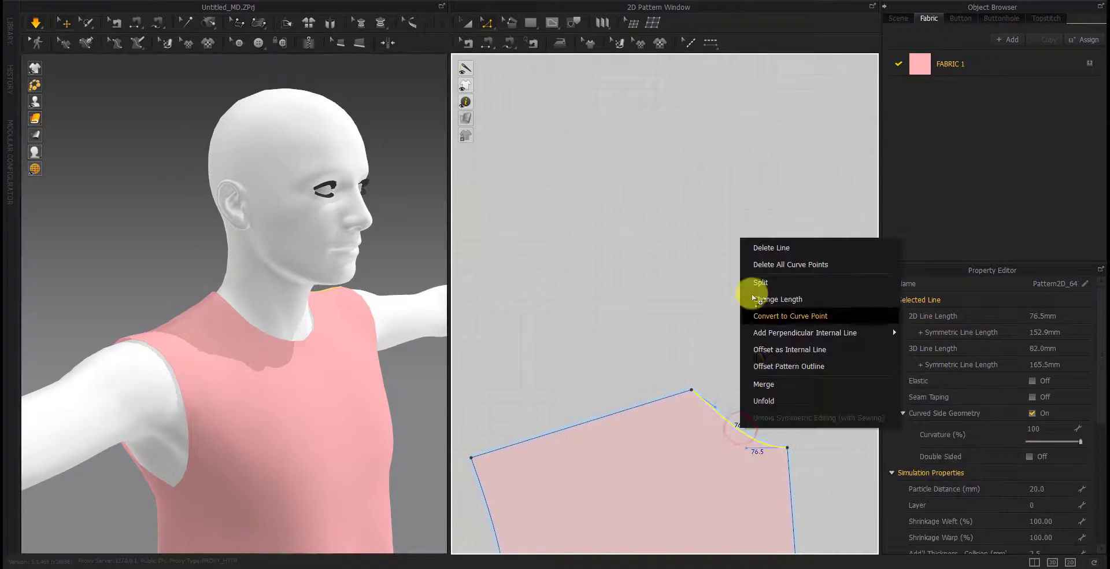
left_click(758, 260)
scroll(744, 411, "up", 3)
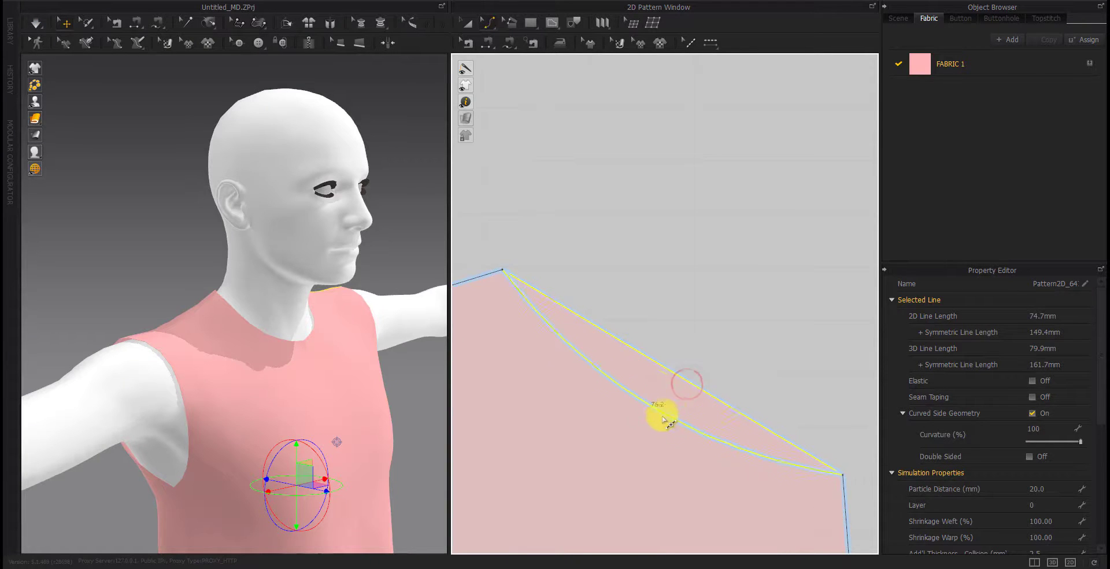
mouse_move(440, 425)
right_mouse_down()
mouse_move(424, 424)
mouse_move(825, 461)
right_mouse_up()
left_click(842, 475)
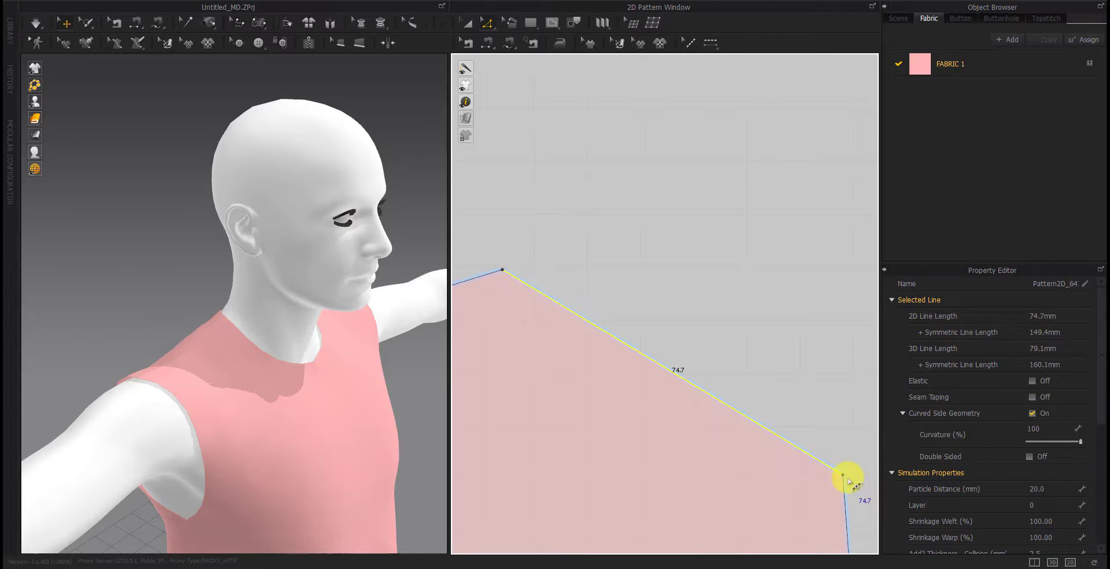
left_click_drag(845, 478, 841, 460)
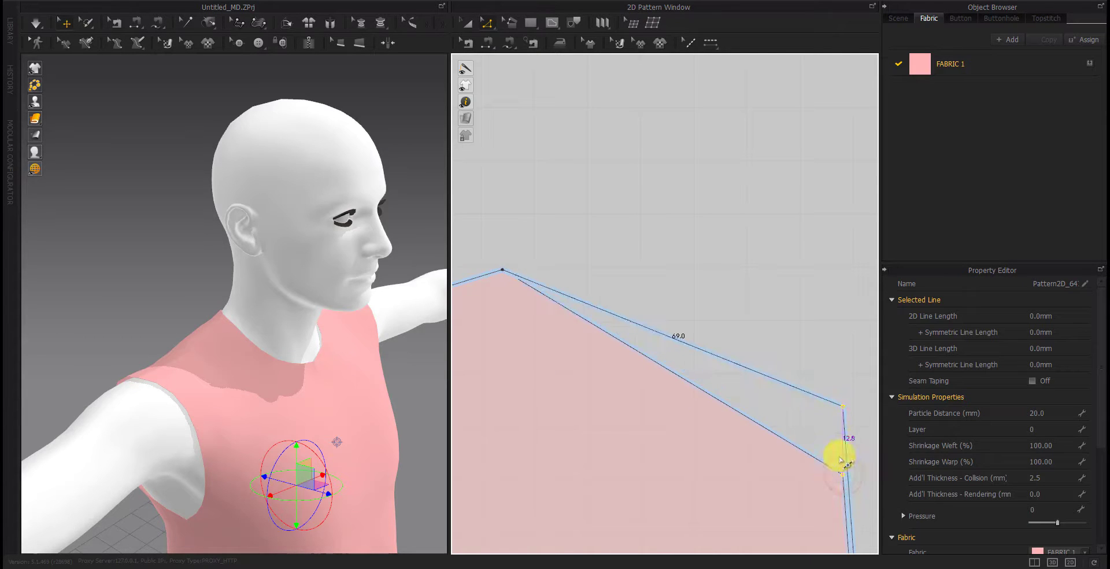
Bend the straight neckline edge into a deep smooth curve
right_click_drag(334, 435, 389, 435)
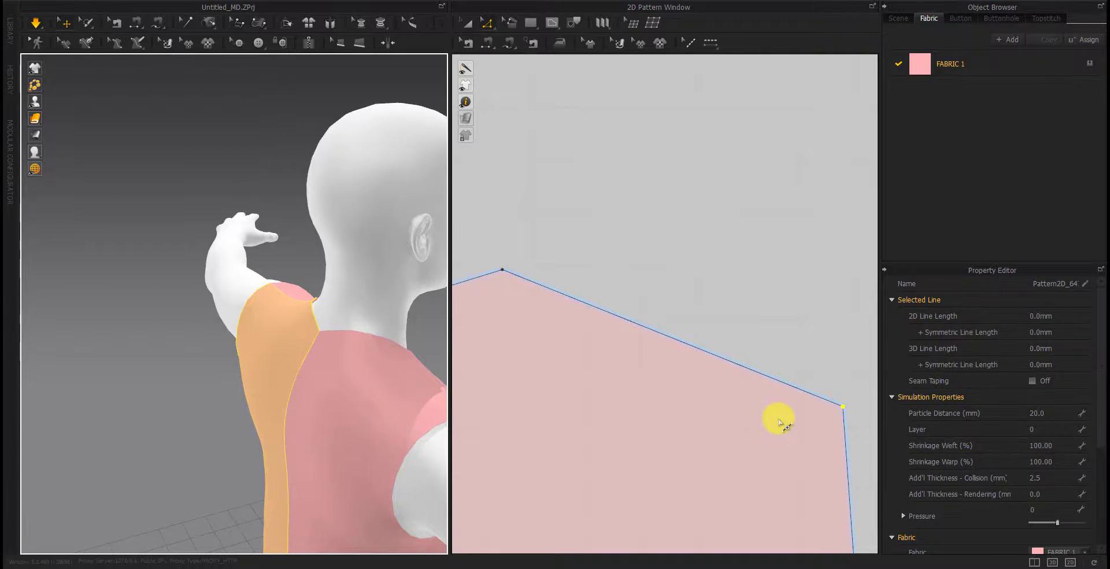
mouse_move(678, 338)
left_mouse_down()
mouse_move(669, 375)
mouse_move(637, 339)
left_mouse_up()
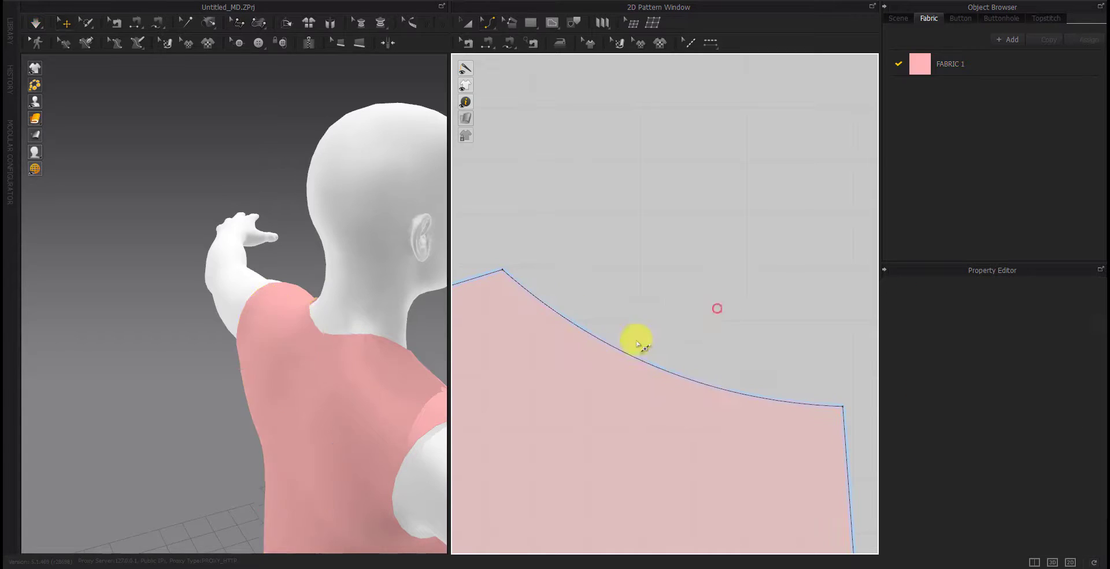
right_click_drag(418, 430, 266, 431)
right_click(265, 430)
Move the neck corner point down by exactly 15 mm
left_click(581, 354)
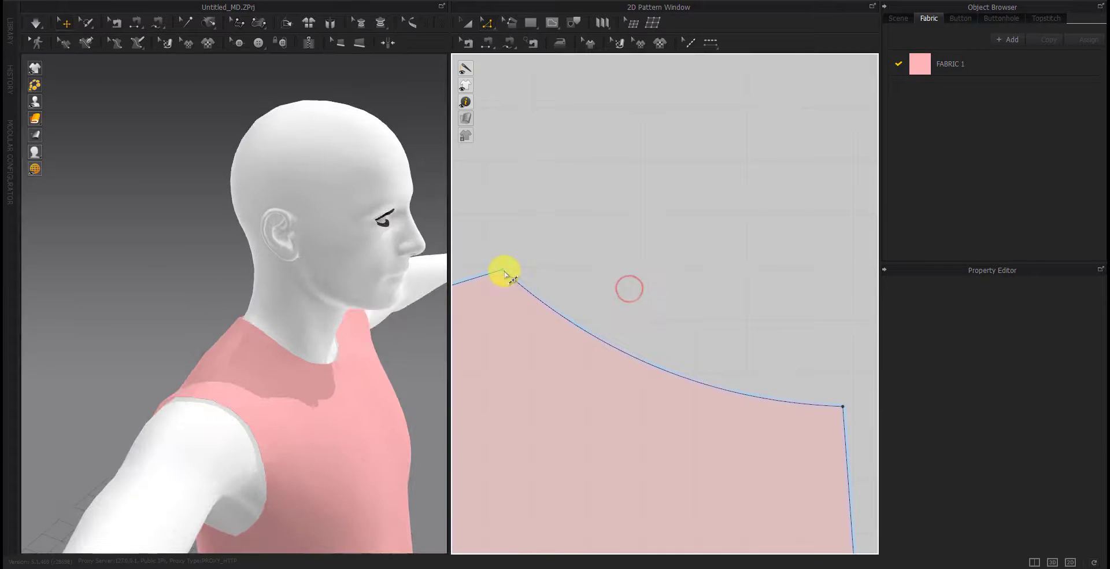
left_click_drag(502, 269, 502, 331)
key("ctrl+z")
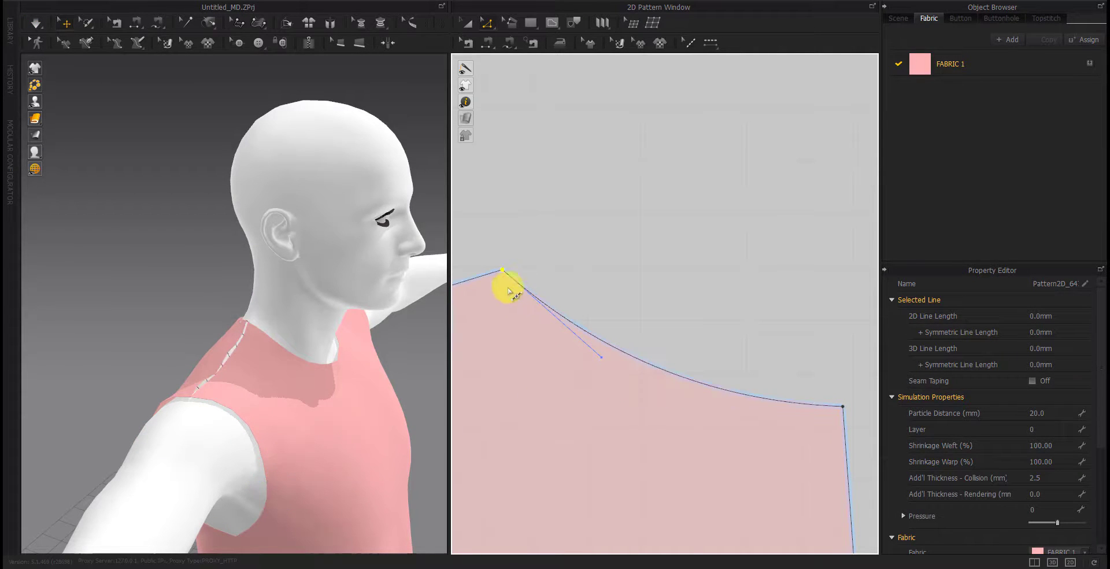
left_click_drag(503, 269, 501, 322)
right_click(501, 322)
type("15")
key("Return")
Adjust the neckline's other corner slightly and check the curve length of about 65.9 mm
left_click(841, 410)
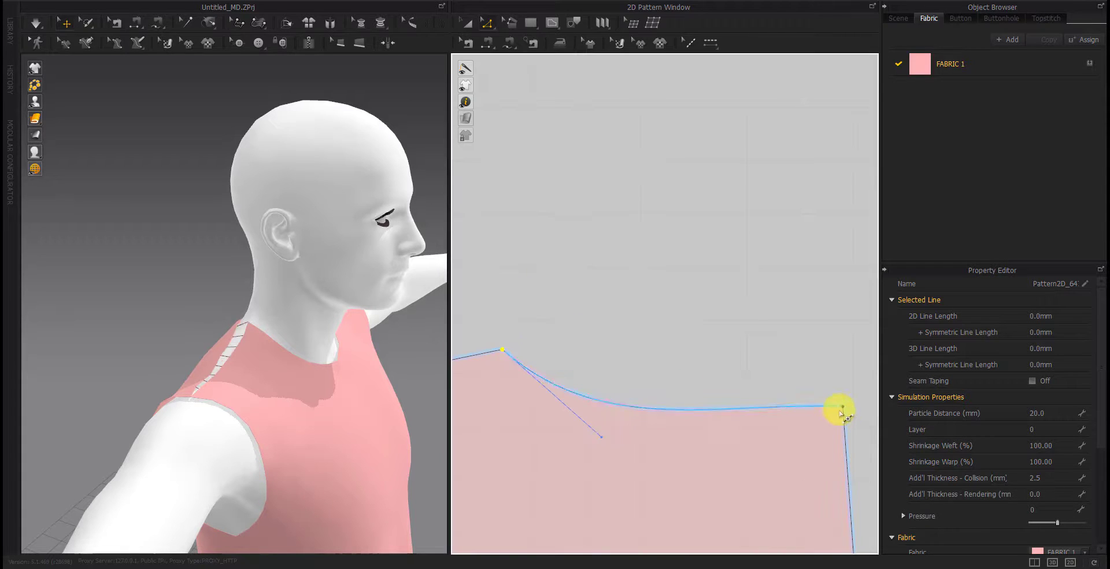
right_click(845, 416)
key("Return")
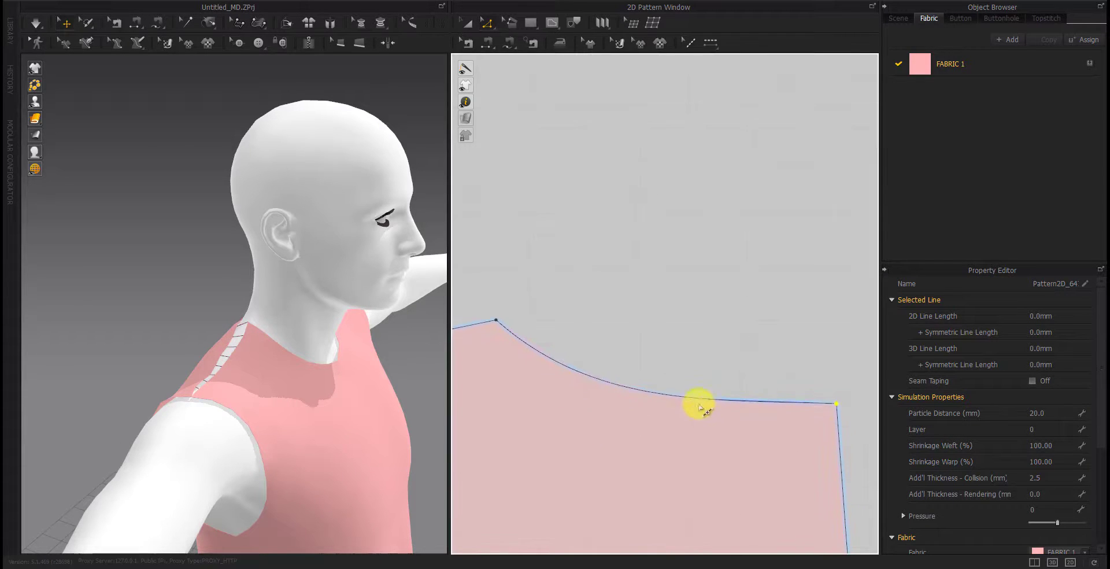
left_click(683, 393)
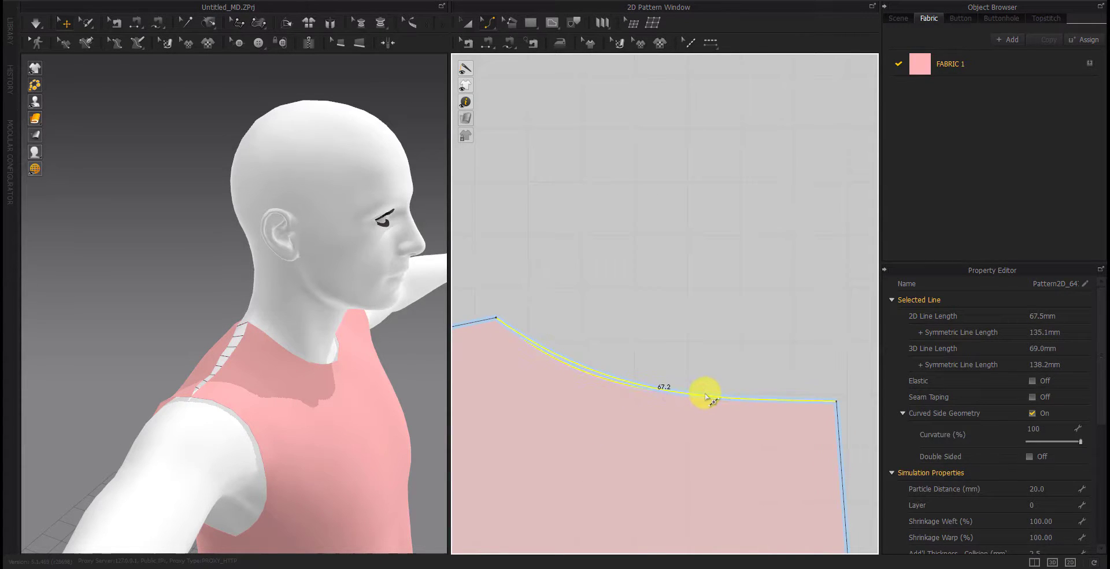
left_click(684, 342)
left_click(680, 395)
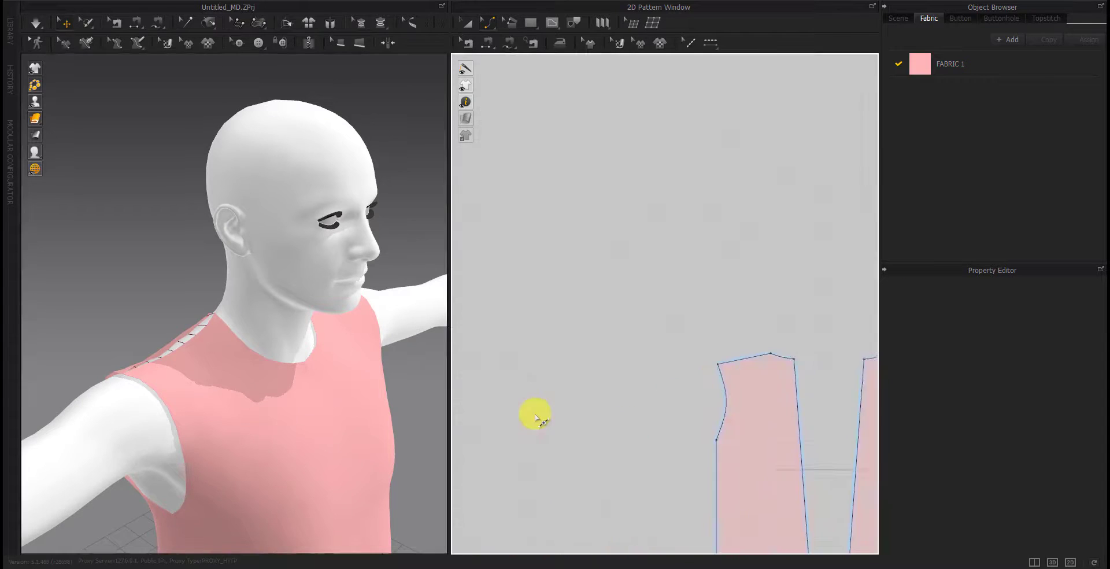
Move a neckline vertex, then lower the front neckline's centre corner by exactly 10 mm
scroll(656, 405, "up", 3)
scroll(590, 377, "up", 3)
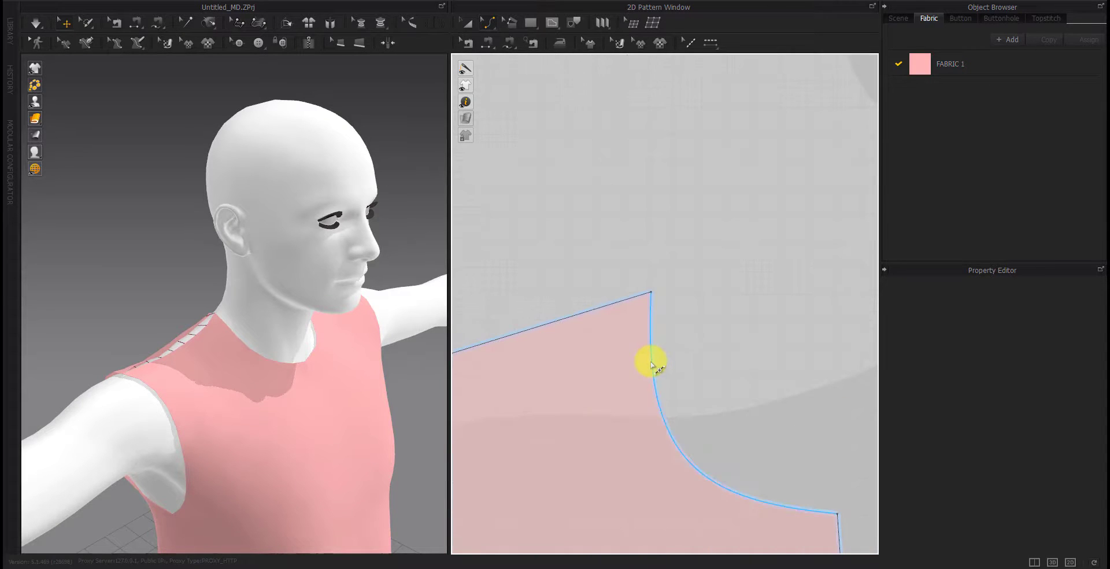
left_click_drag(652, 293, 652, 310)
right_click(652, 310)
key("Return")
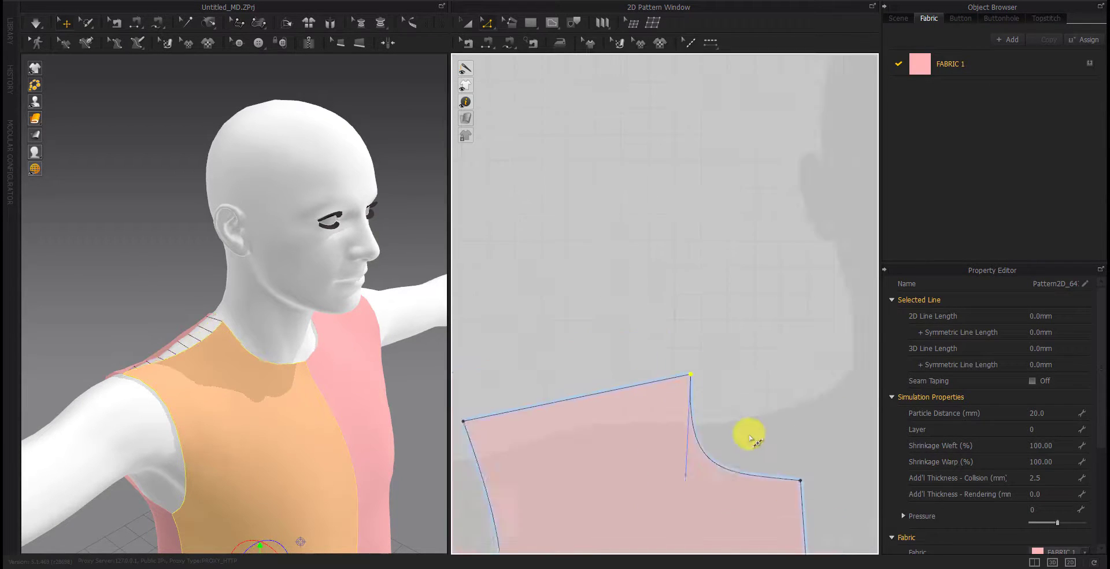
middle_click_drag(750, 438, 655, 339)
right_click(713, 403)
type("10")
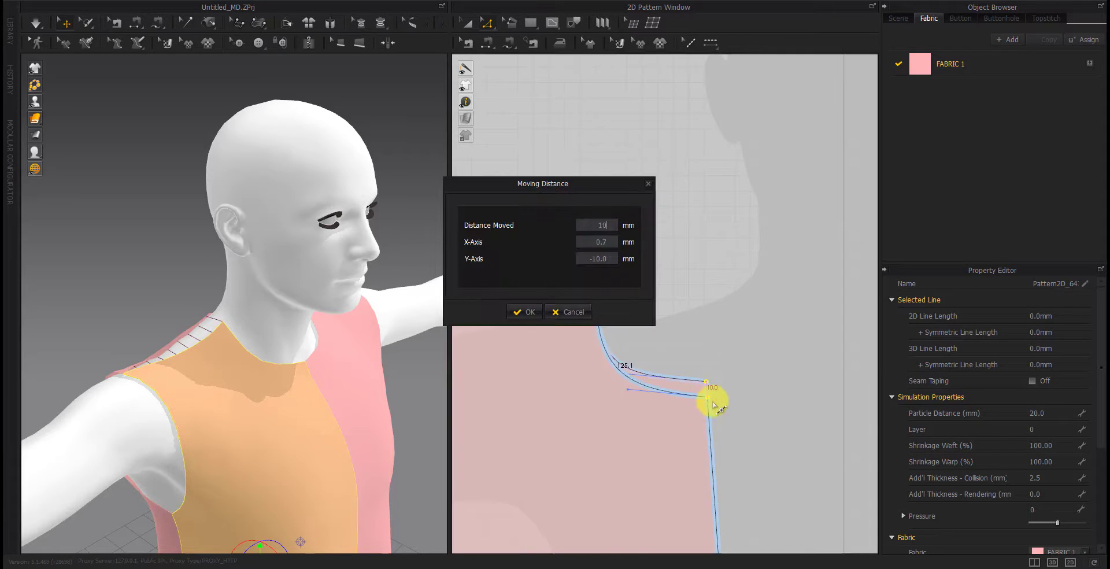
key("Return")
mouse_move(304, 389)
right_mouse_down()
mouse_move(206, 385)
mouse_move(317, 391)
mouse_move(322, 427)
mouse_move(328, 303)
mouse_move(441, 278)
mouse_move(336, 256)
mouse_move(110, 293)
mouse_move(440, 290)
right_mouse_up()
scroll(703, 347, "down", 4)
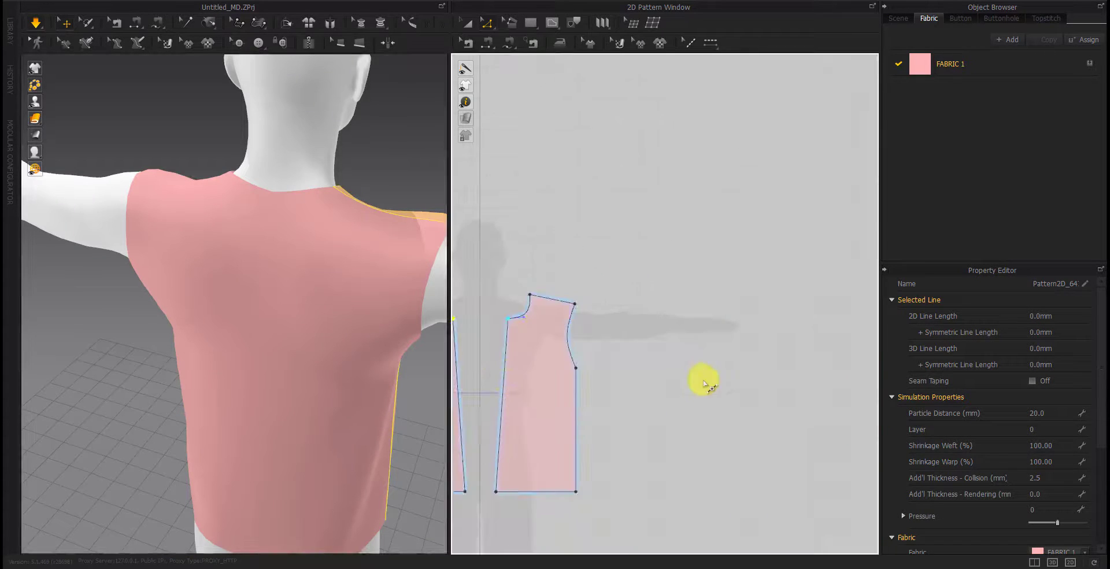
right_click_drag(703, 382, 738, 355)
scroll(736, 307, "up", 5)
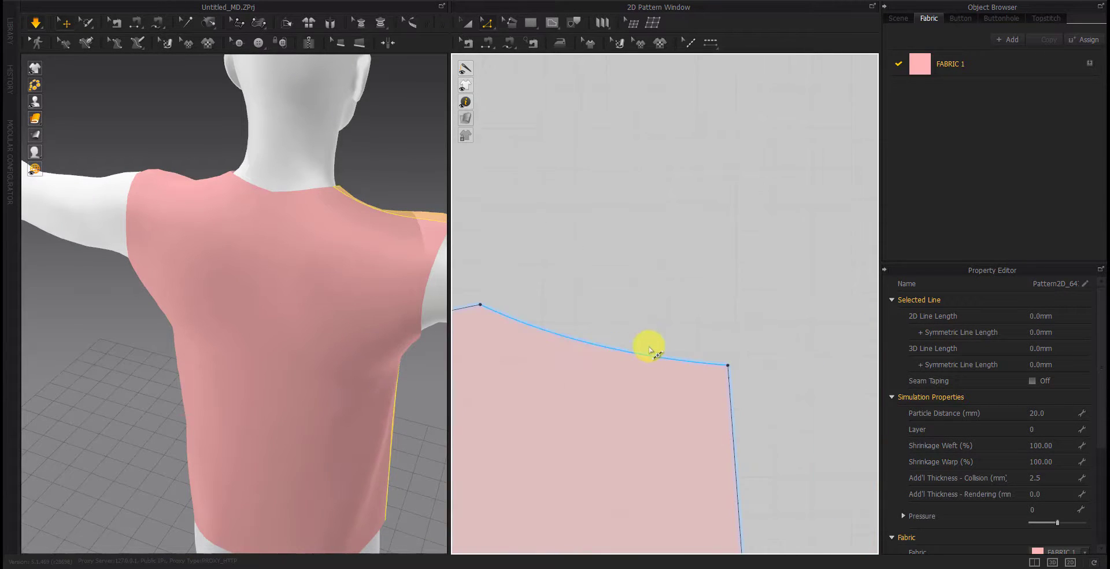
left_click(590, 344)
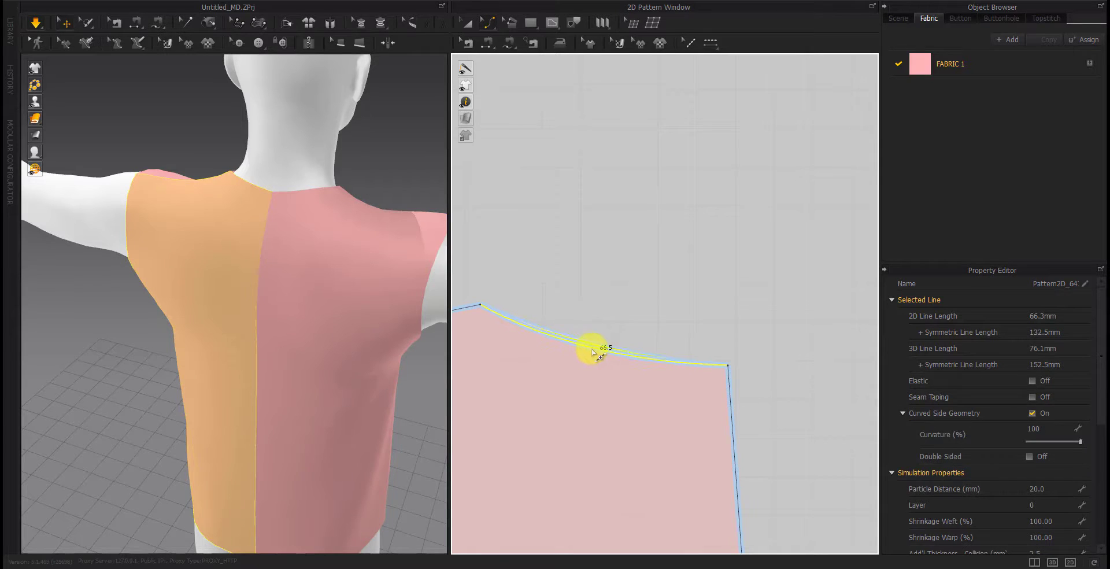
scroll(818, 378, "down", 5)
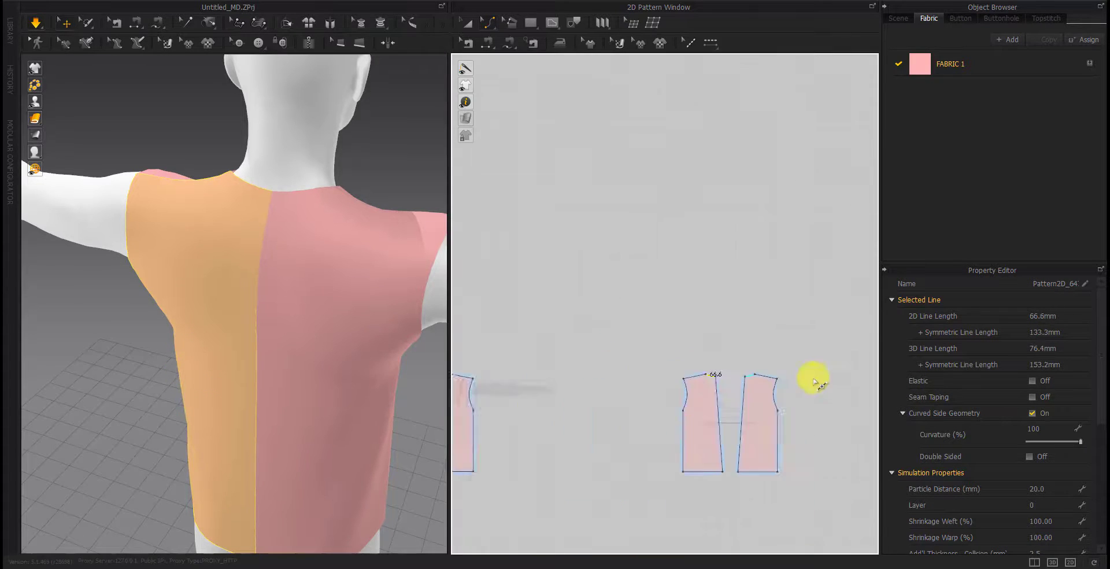
scroll(571, 376, "up", 3)
scroll(467, 428, "up", 2)
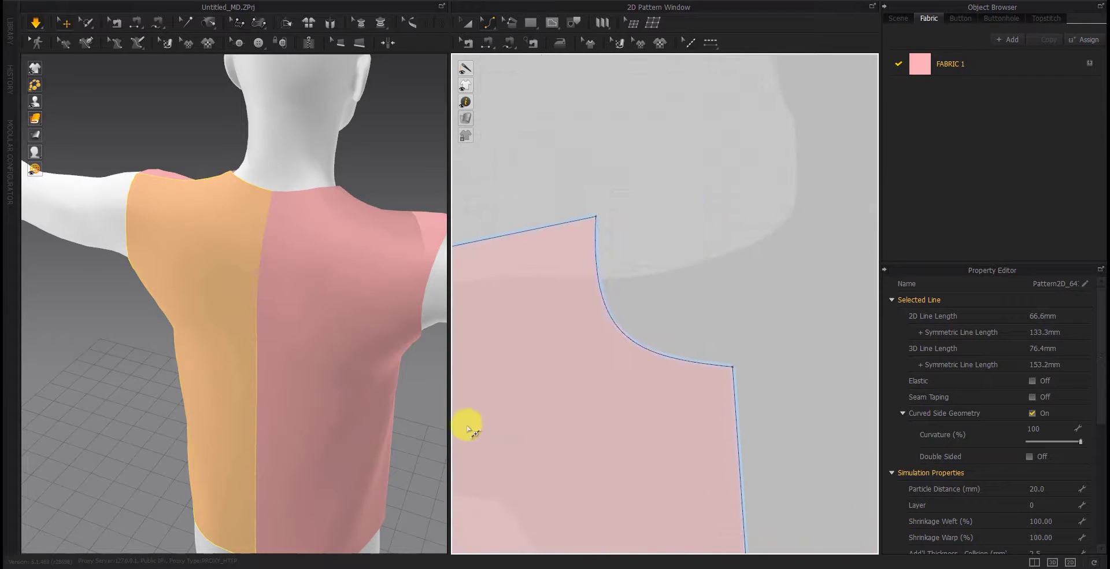
right_click(612, 328)
left_click(628, 348)
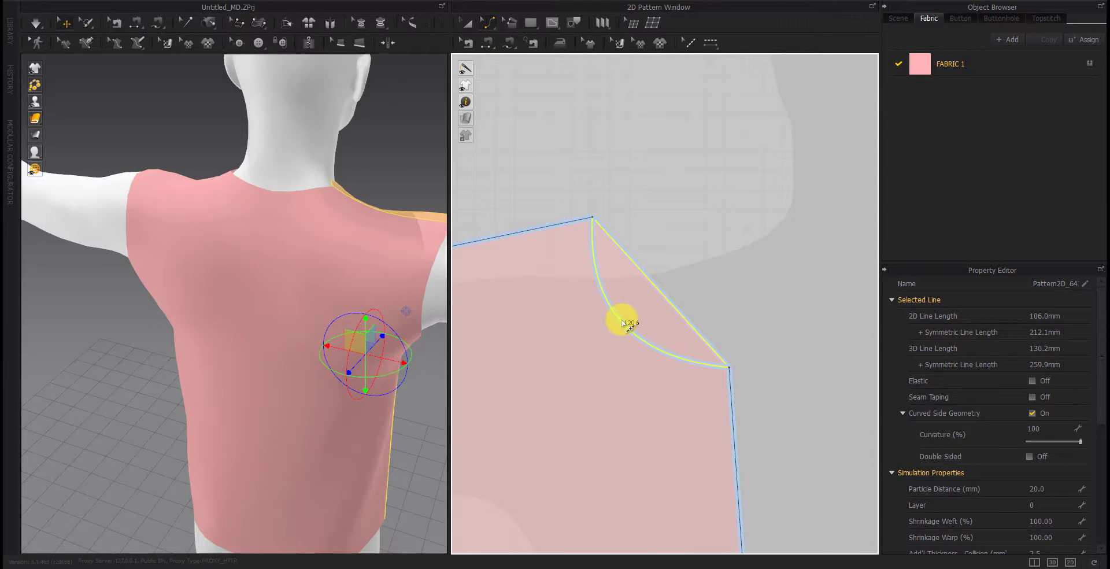
right_click_drag(241, 379, 136, 396)
left_click(71, 389)
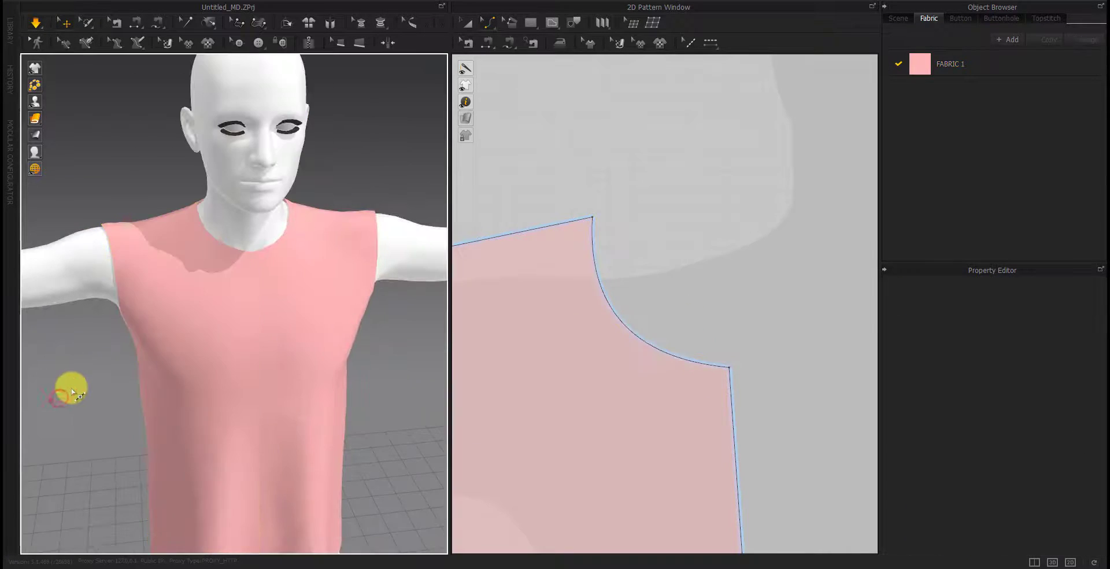
mouse_move(69, 372)
right_mouse_down()
mouse_move(302, 376)
mouse_move(94, 376)
right_mouse_up()
scroll(601, 350, "down", 3)
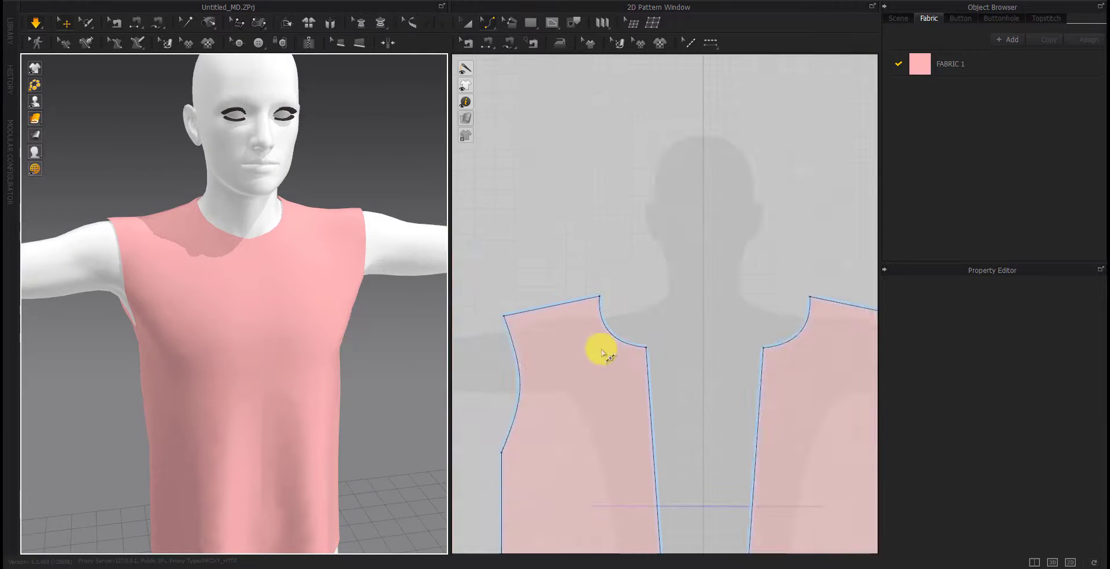
left_click(669, 303)
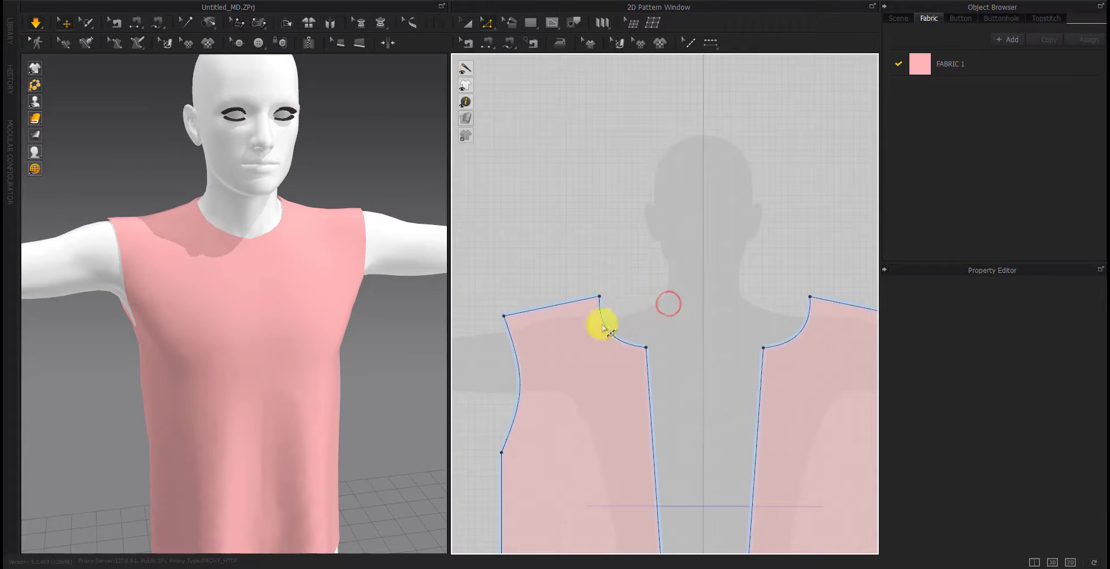
left_click(520, 384)
left_click(675, 299)
mouse_move(405, 405)
right_mouse_down()
mouse_move(146, 403)
mouse_move(272, 375)
right_mouse_up()
scroll(263, 416, "down", 2)
right_click_drag(263, 416, 304, 417)
scroll(707, 412, "down", 5)
right_click_drag(649, 396, 580, 377)
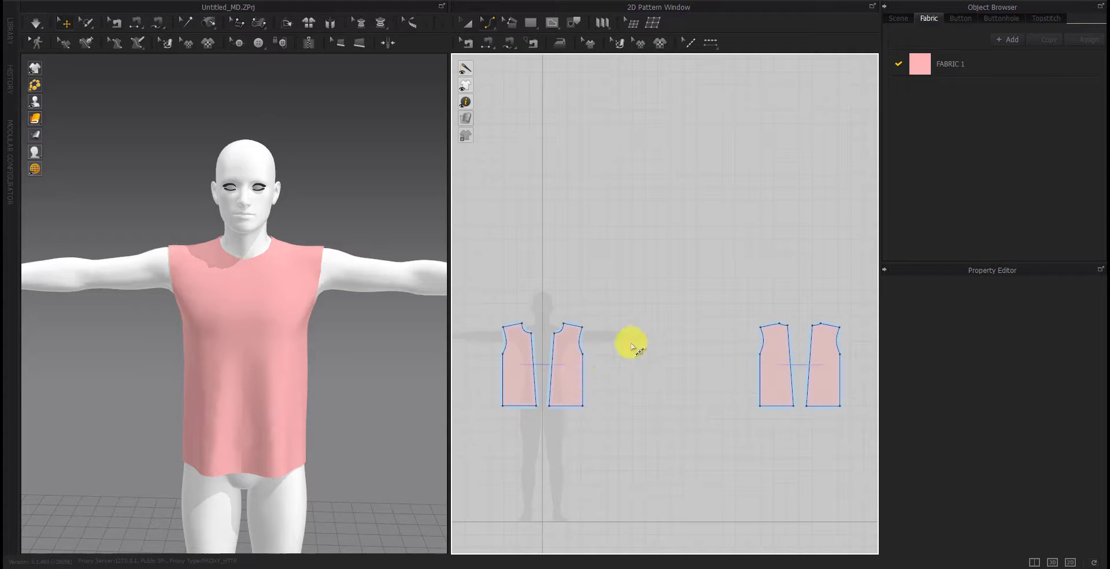
Create a 400 mm square rectangle pattern piece beside the bodice
left_click(509, 339)
scroll(580, 367, "up", 5)
scroll(580, 366, "down", 4)
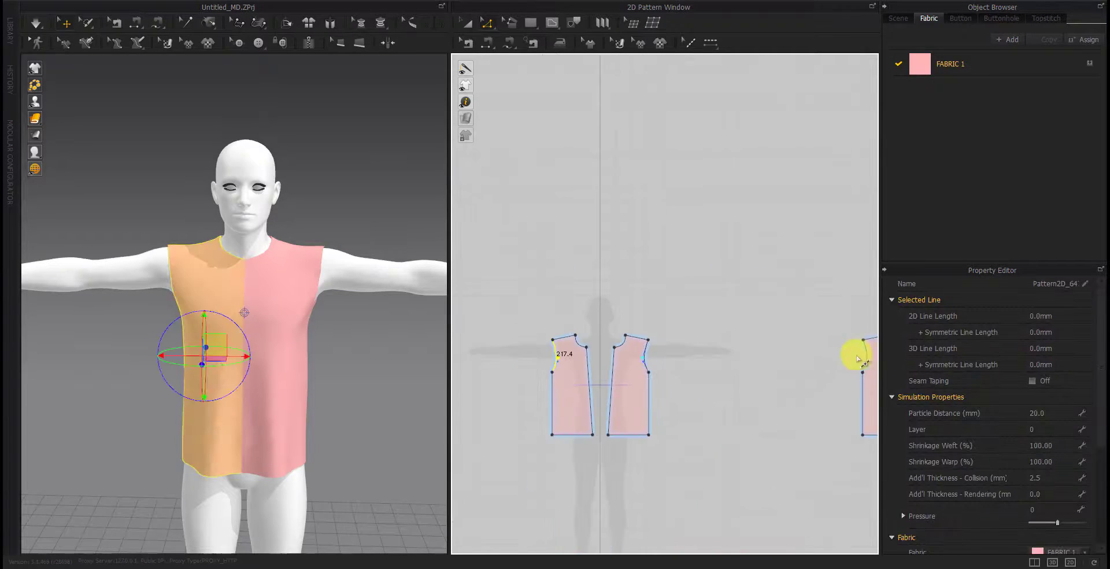
left_click(862, 354)
left_click(600, 364)
right_click_drag(600, 364, 651, 363)
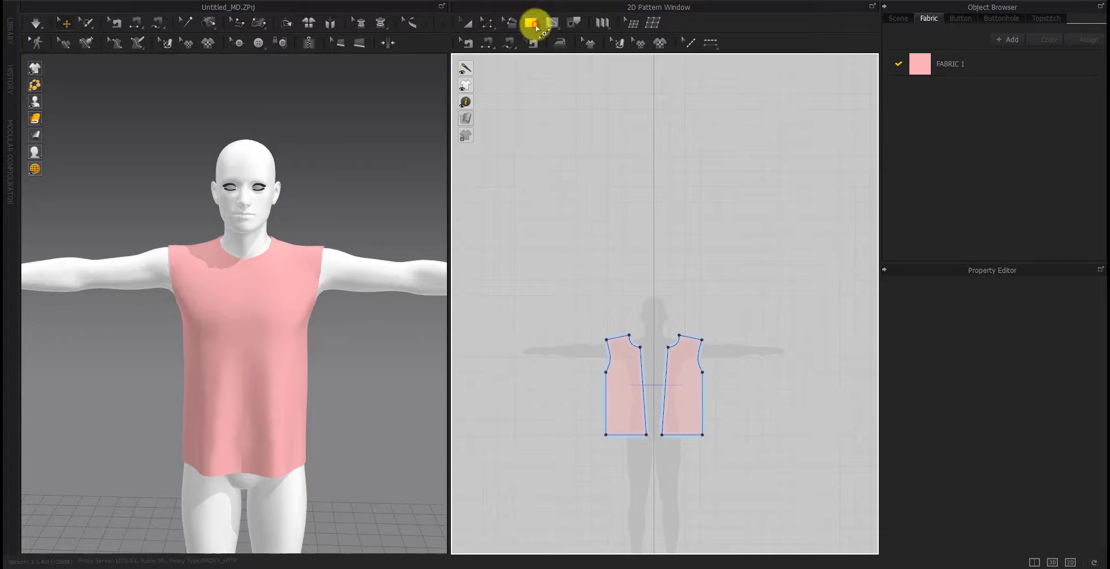
left_click(542, 374)
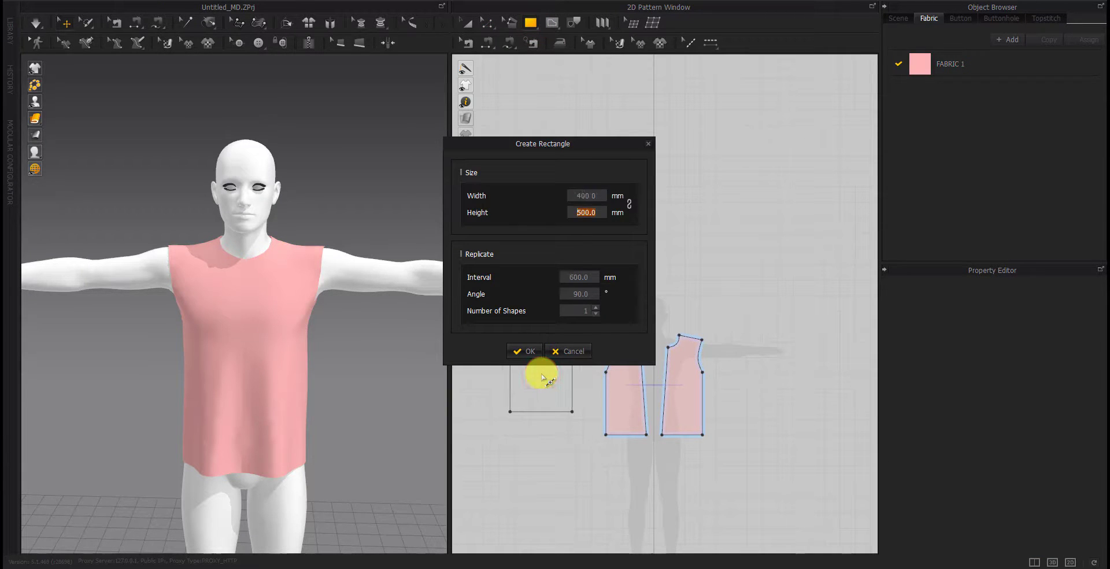
left_click(538, 352)
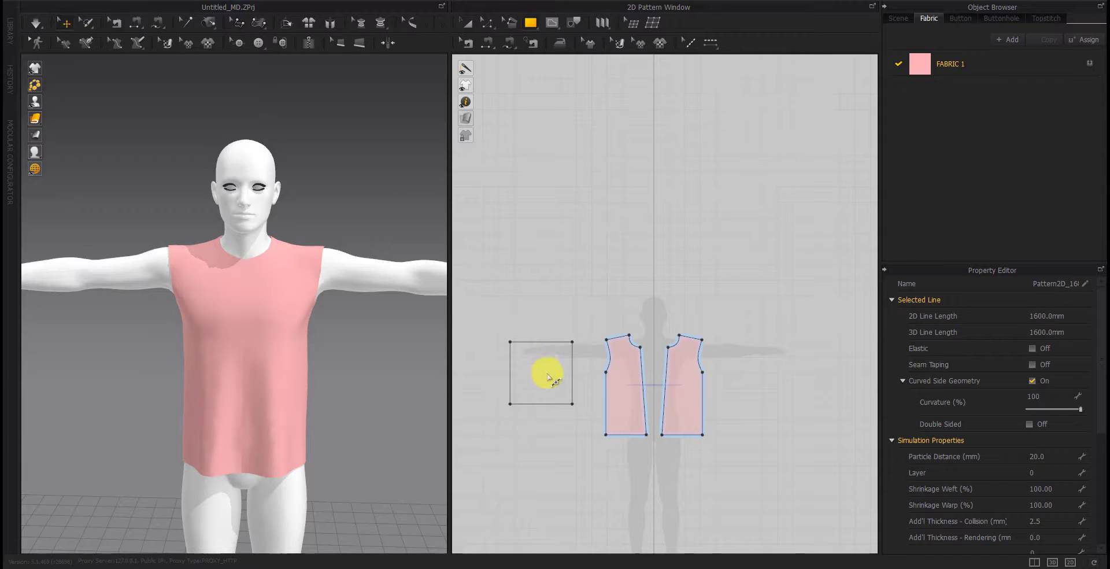
left_click(531, 322)
Split the square's top edge, raise the point 119.3 mm and convert it to a curve point
left_click(539, 343)
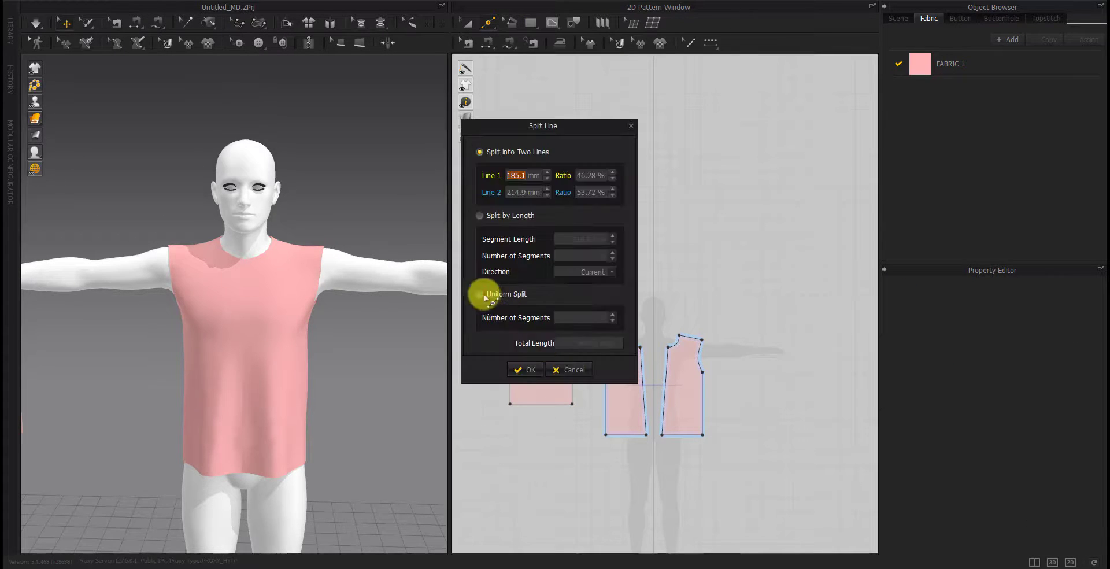
left_click(509, 365)
right_click(542, 327)
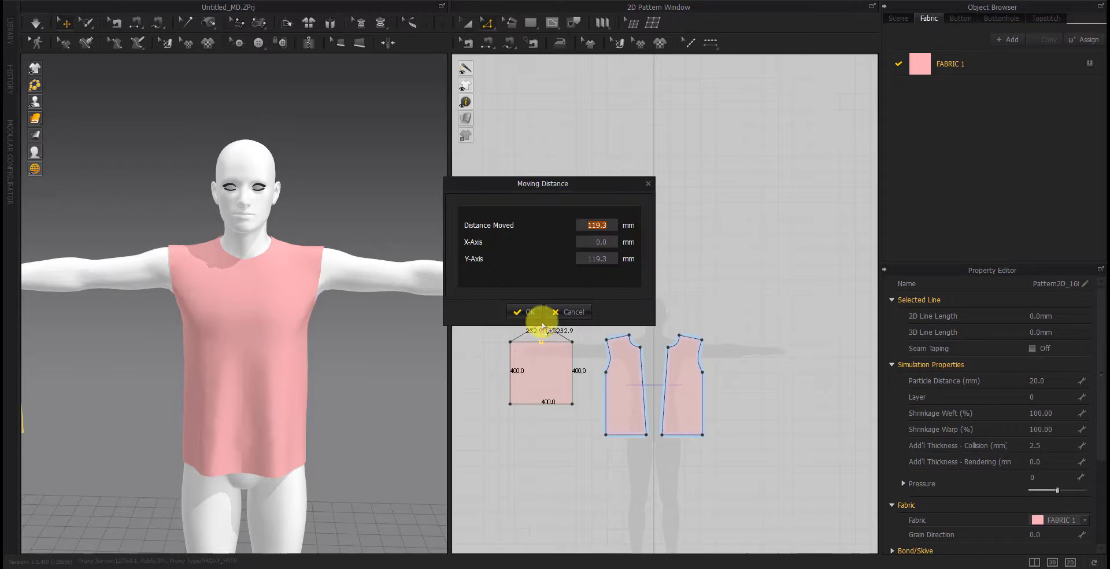
key("Return")
right_click(541, 327)
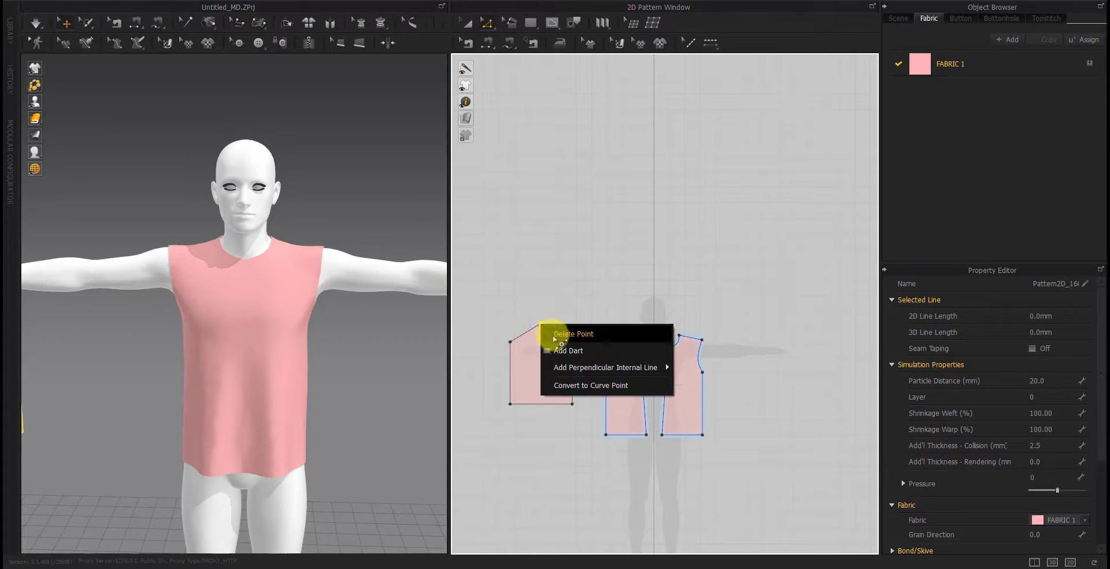
left_click(556, 382)
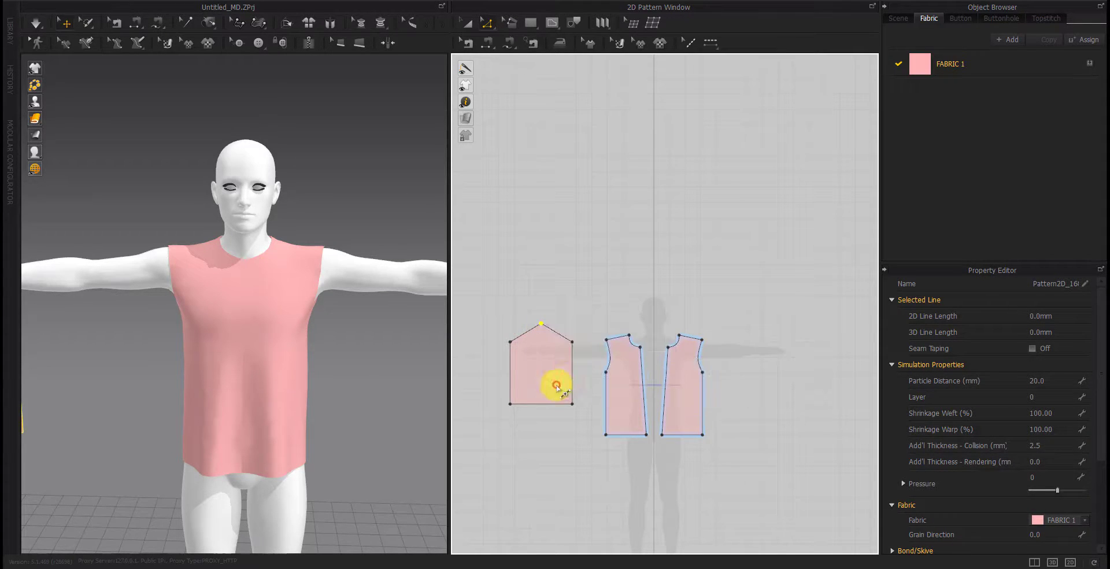
key("x")
right_click(544, 329)
Split the sleeve cap edge and sew its two halves to the front and back armholes
left_click(524, 370)
left_click(488, 42)
left_click(543, 318)
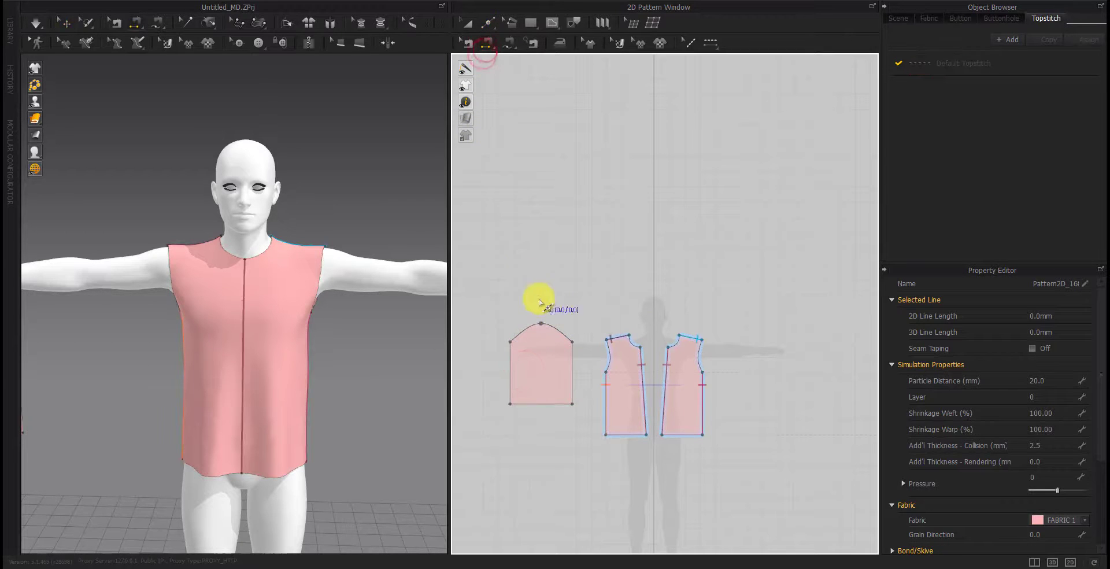
left_click(608, 354)
left_click(533, 331)
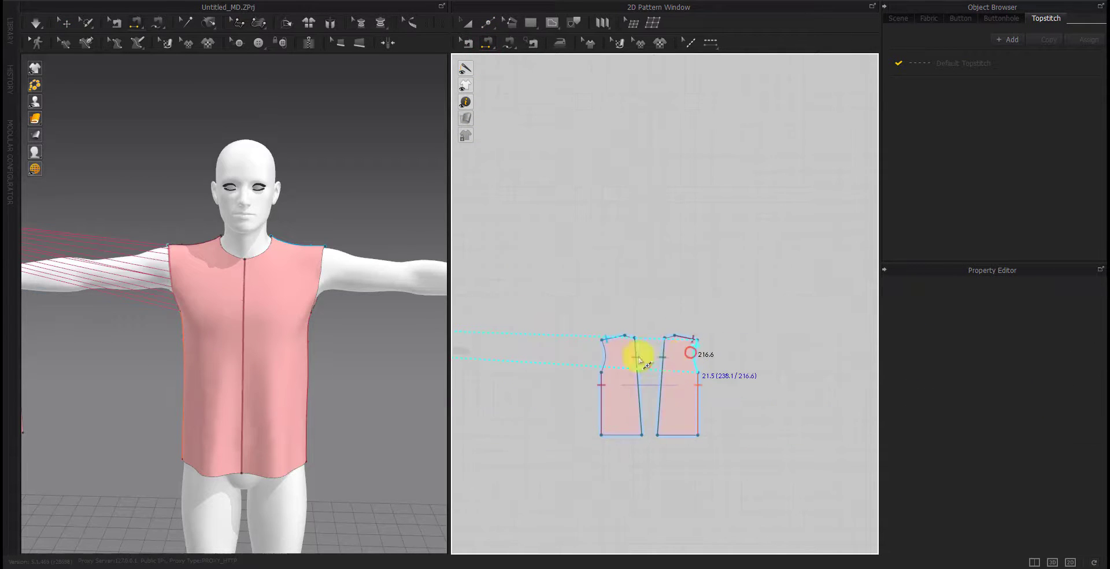
left_click(640, 361)
Position the sleeve piece beside the avatar's arm and simulate so it drapes
scroll(608, 384, "down", 3)
mouse_move(228, 376)
right_mouse_down()
mouse_move(99, 392)
mouse_move(75, 181)
right_mouse_up()
left_click(110, 391)
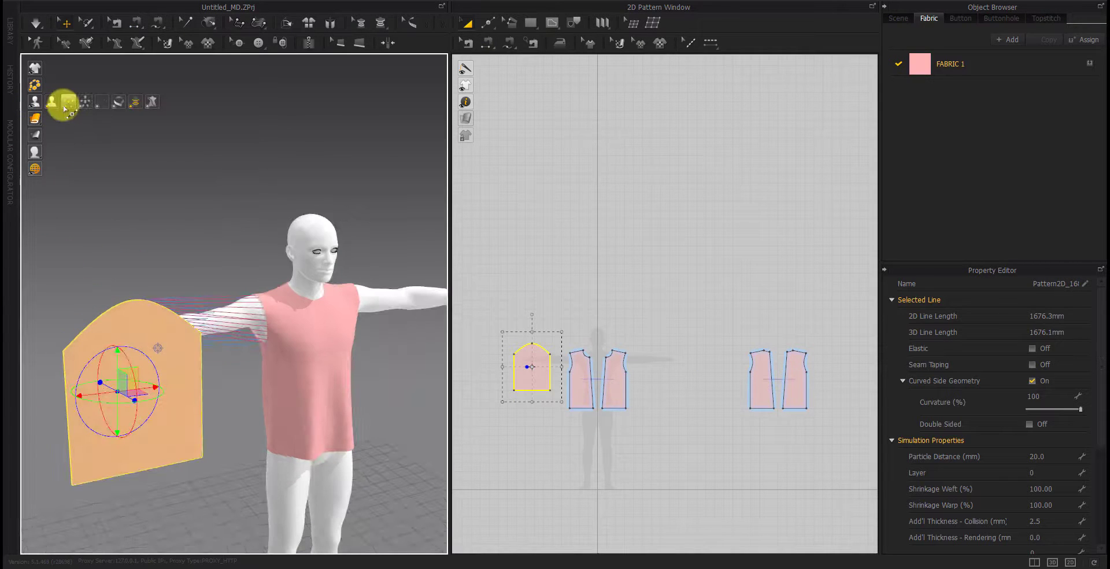
left_click_drag(133, 401, 122, 363)
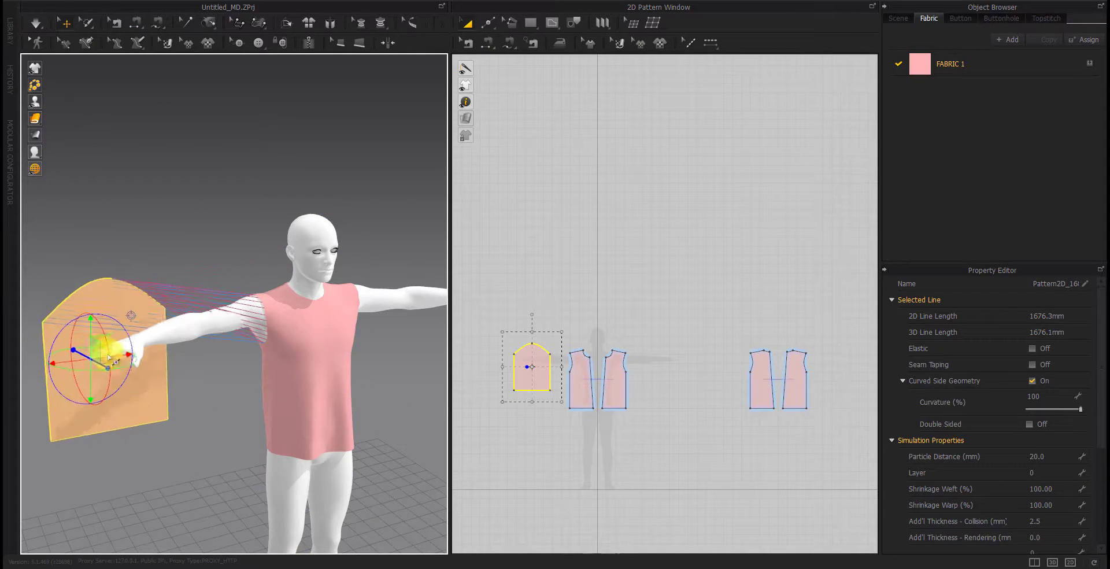
mouse_move(104, 327)
left_mouse_down()
mouse_move(121, 362)
mouse_move(142, 298)
left_mouse_up()
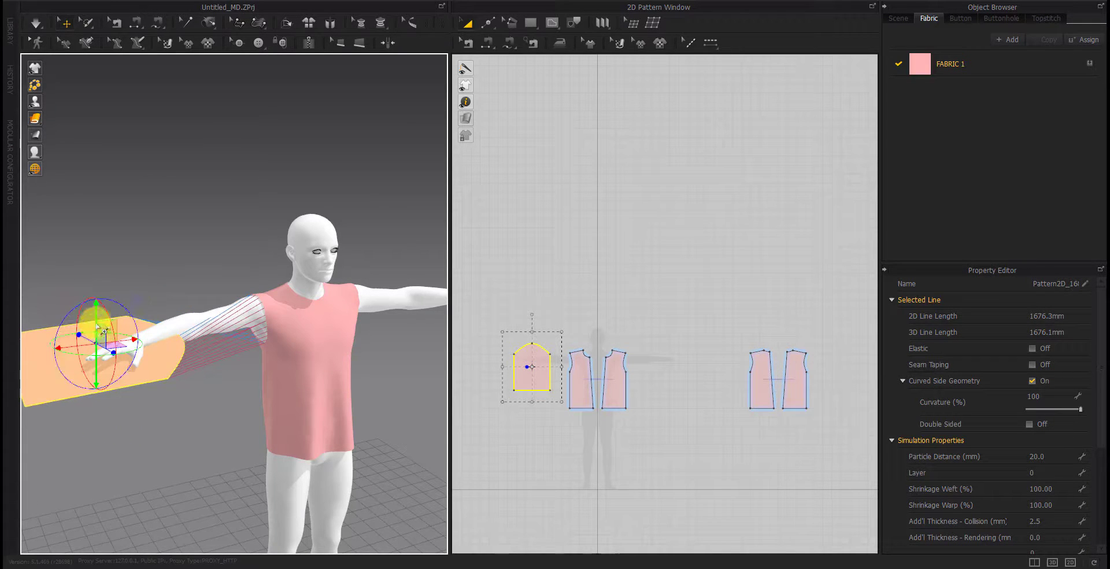
left_click_drag(99, 327, 167, 316)
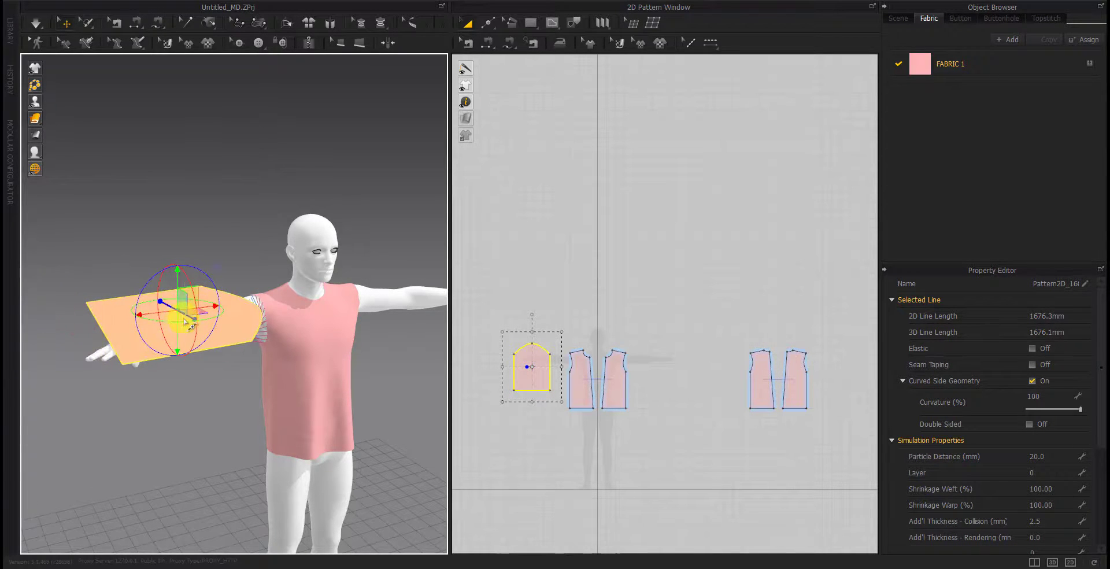
left_click_drag(191, 293, 149, 358)
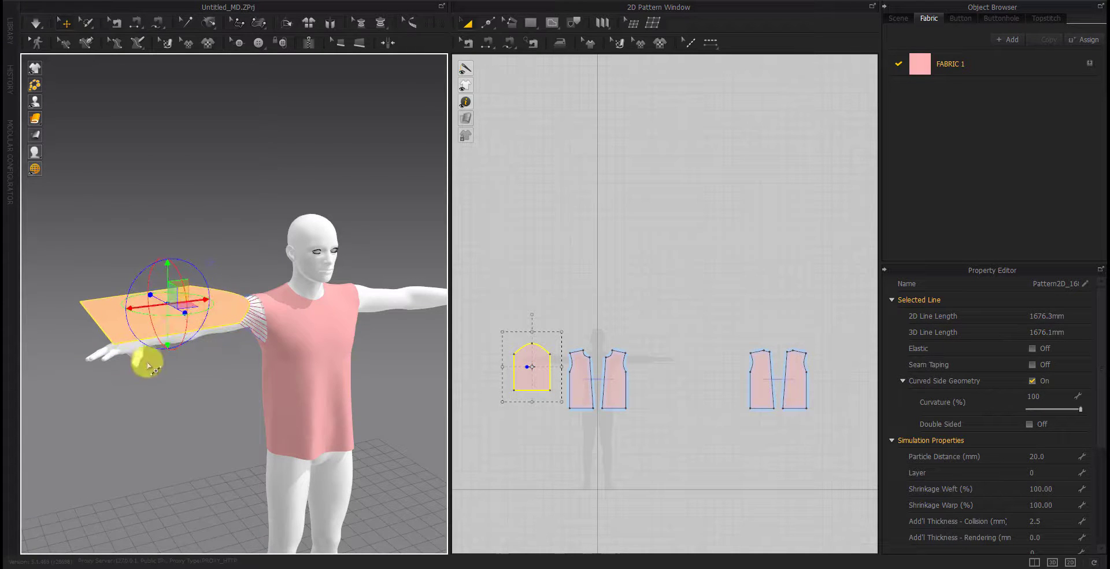
mouse_move(149, 358)
right_mouse_down()
mouse_move(209, 361)
mouse_move(148, 323)
mouse_move(158, 423)
mouse_move(104, 454)
mouse_move(111, 362)
mouse_move(141, 406)
right_mouse_up()
key("space")
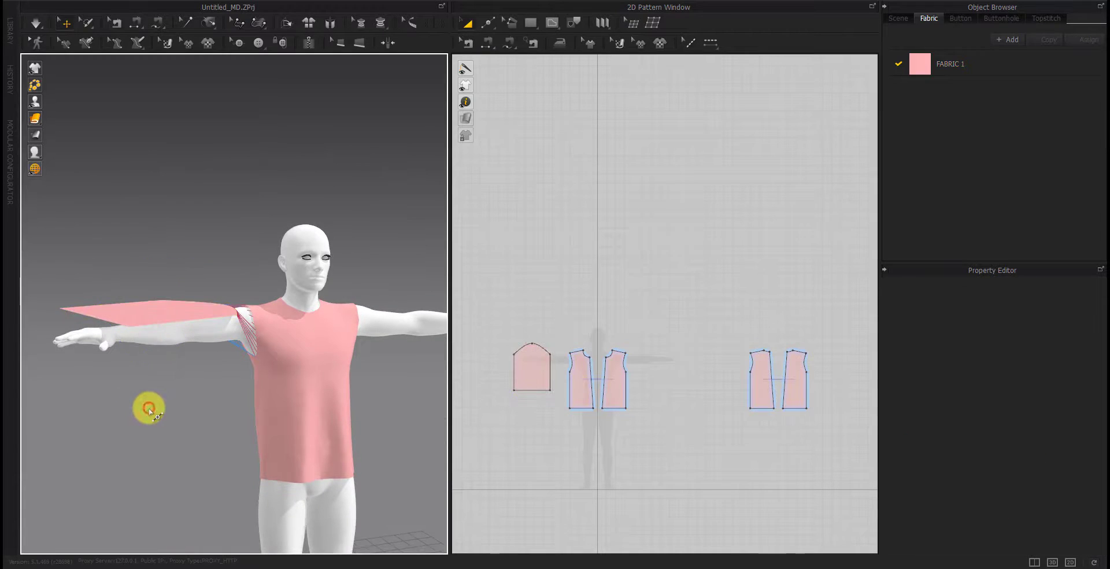
left_click(487, 44)
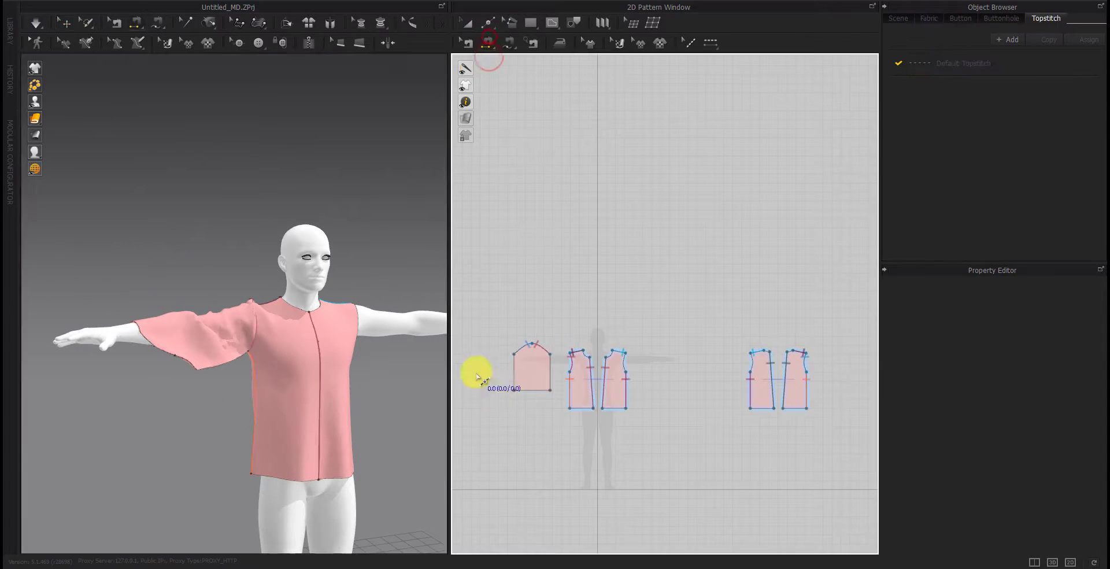
Delete the seam on the sleeve's side edge that made it flare
left_click(70, 321)
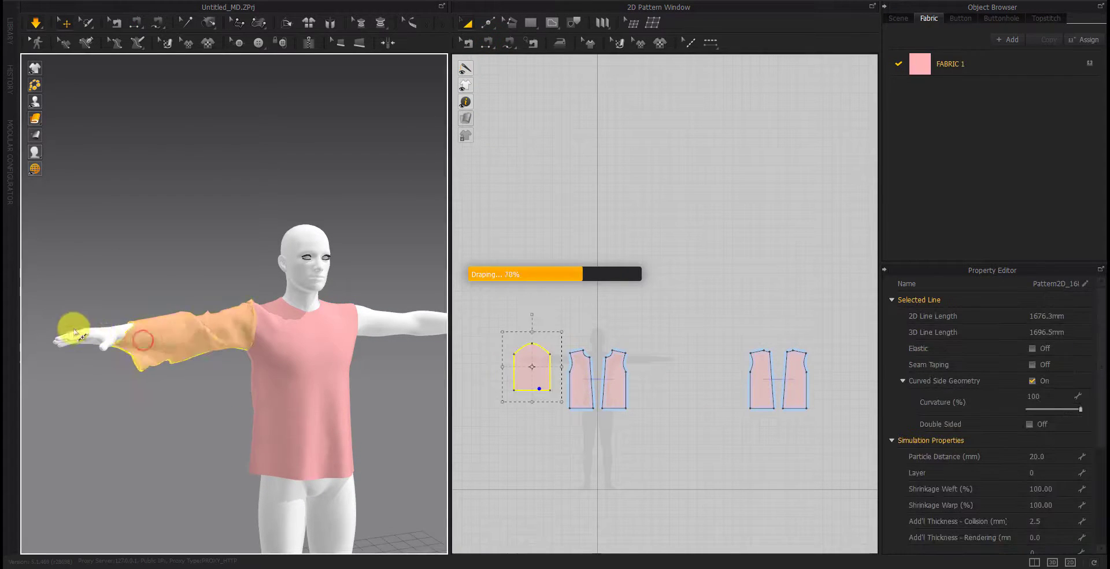
right_click_drag(112, 366, 211, 425)
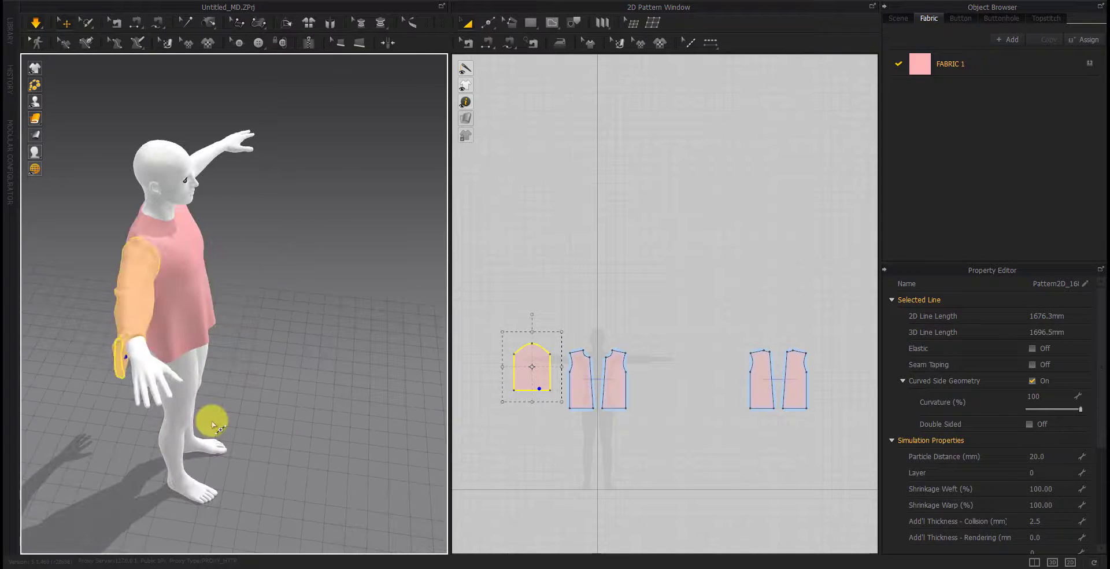
left_click(141, 347)
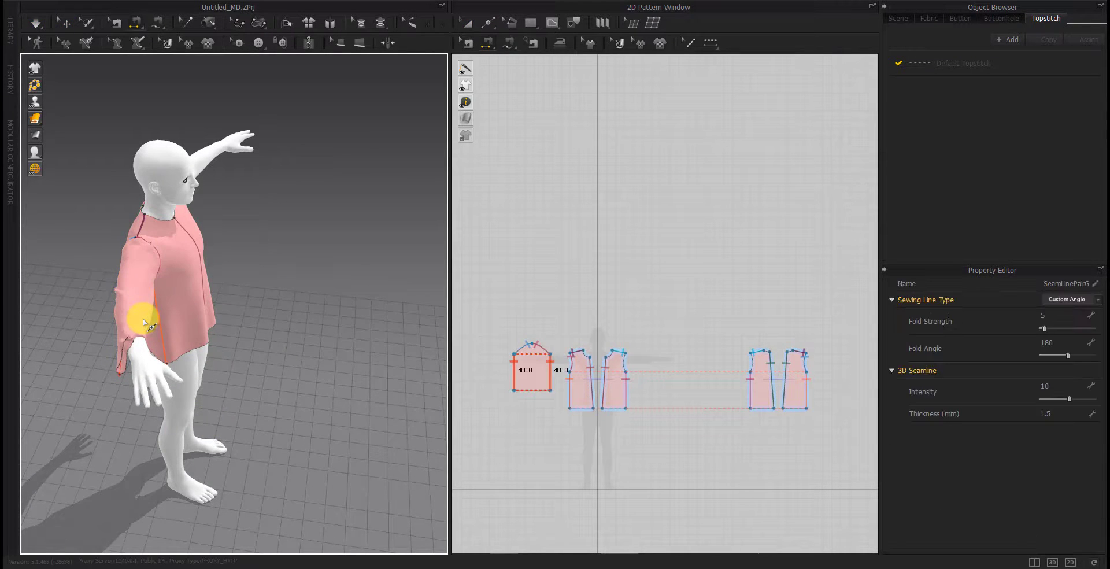
mouse_move(191, 389)
right_mouse_down()
mouse_move(111, 373)
mouse_move(162, 370)
right_mouse_up()
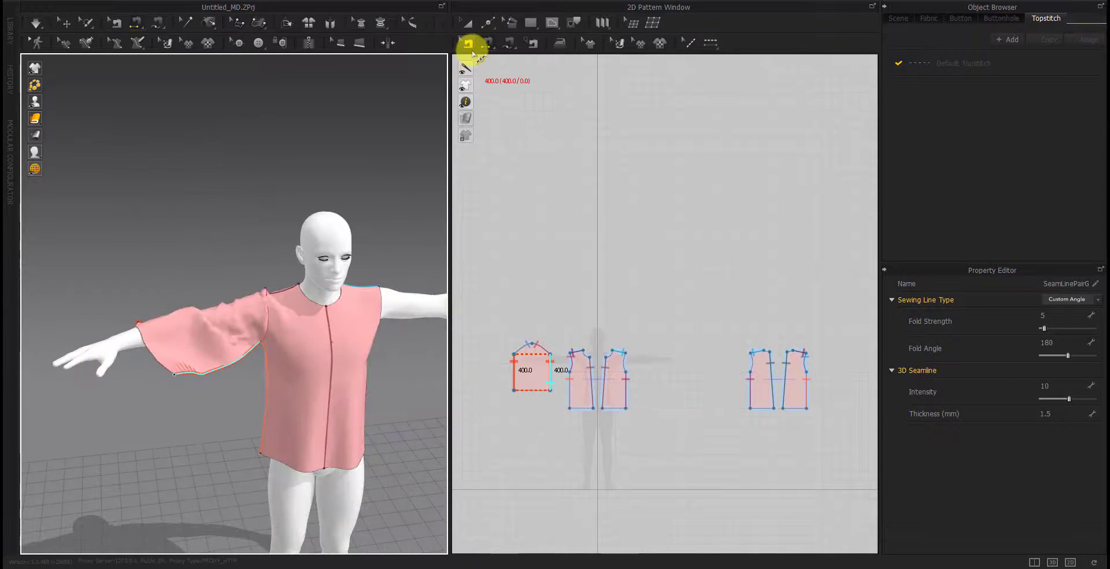
left_click(513, 370)
key("Delete")
Re-drape the shirt and inspect the sleeve hanging as a closed tube along the arm
left_click(193, 422)
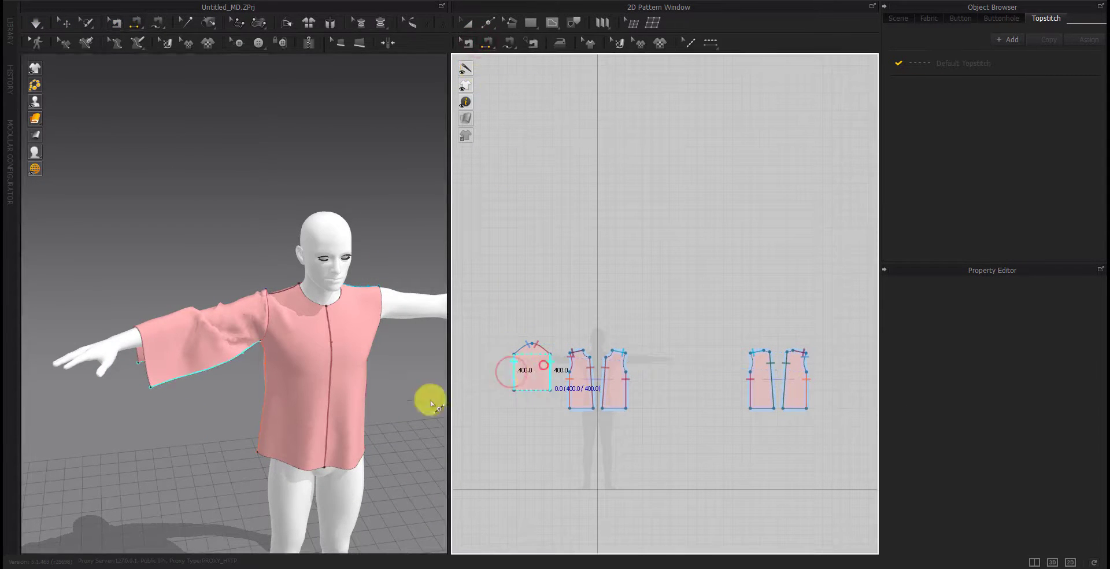
key("space")
left_click(112, 348)
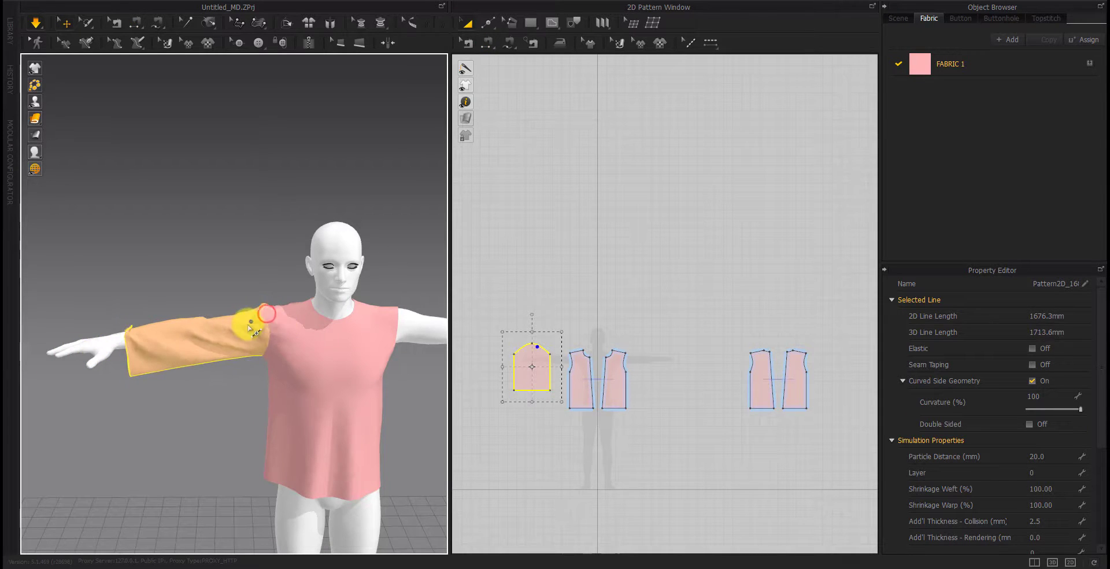
left_click(453, 364)
Straighten the sleeve cap line, then bow it into a shallow arc
scroll(525, 391, "up", 5)
key("z")
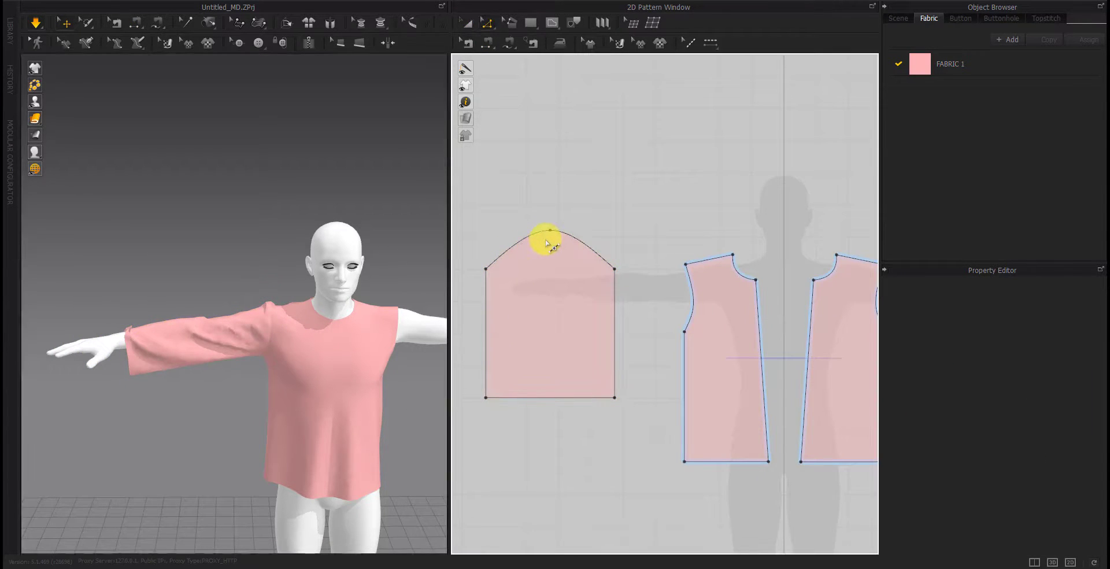
left_click(551, 239)
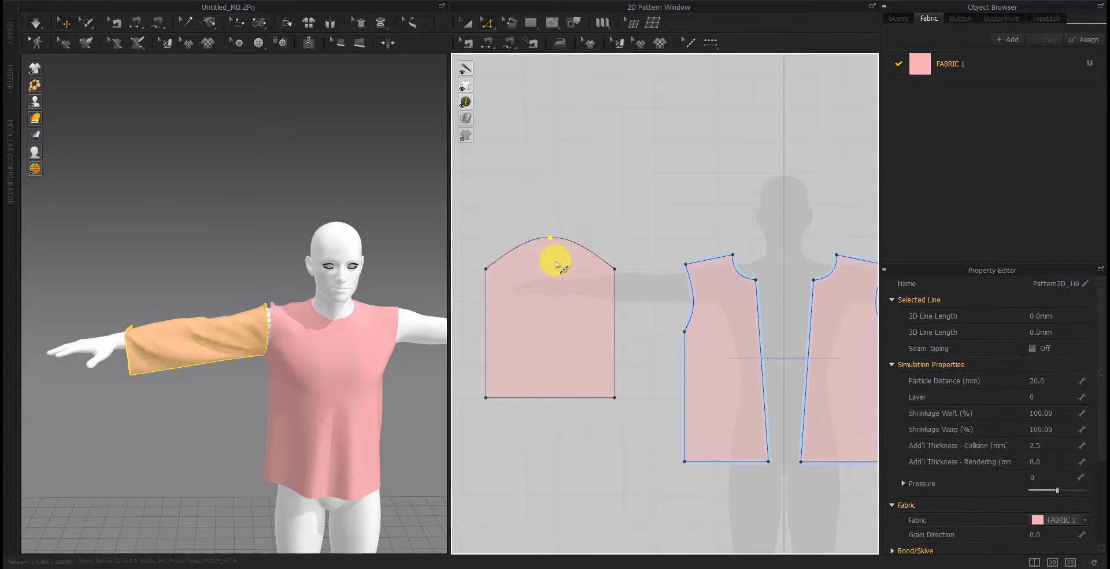
key("space")
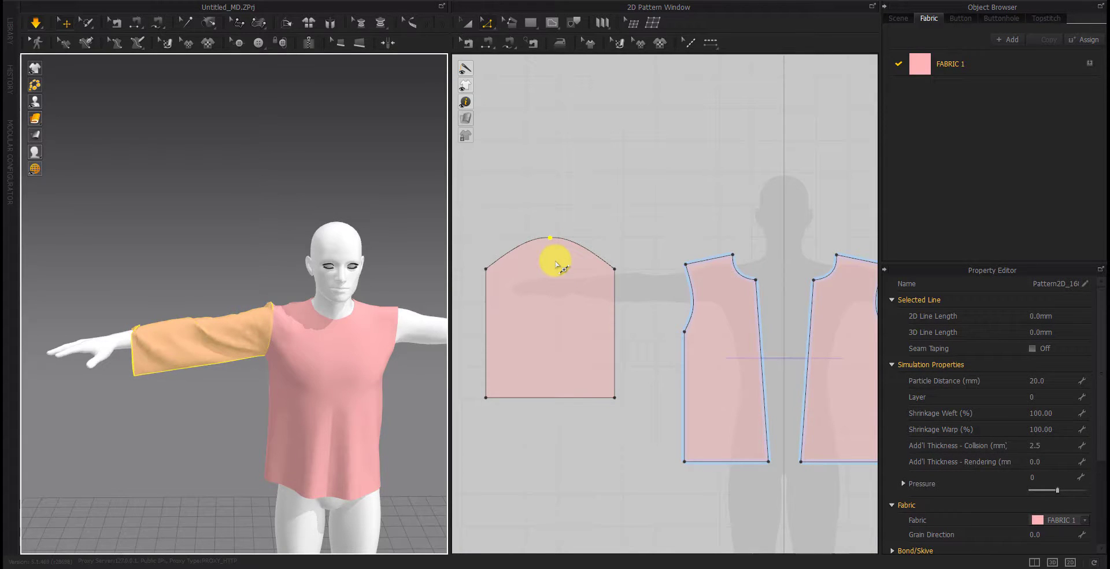
right_click(552, 239)
left_click(566, 248)
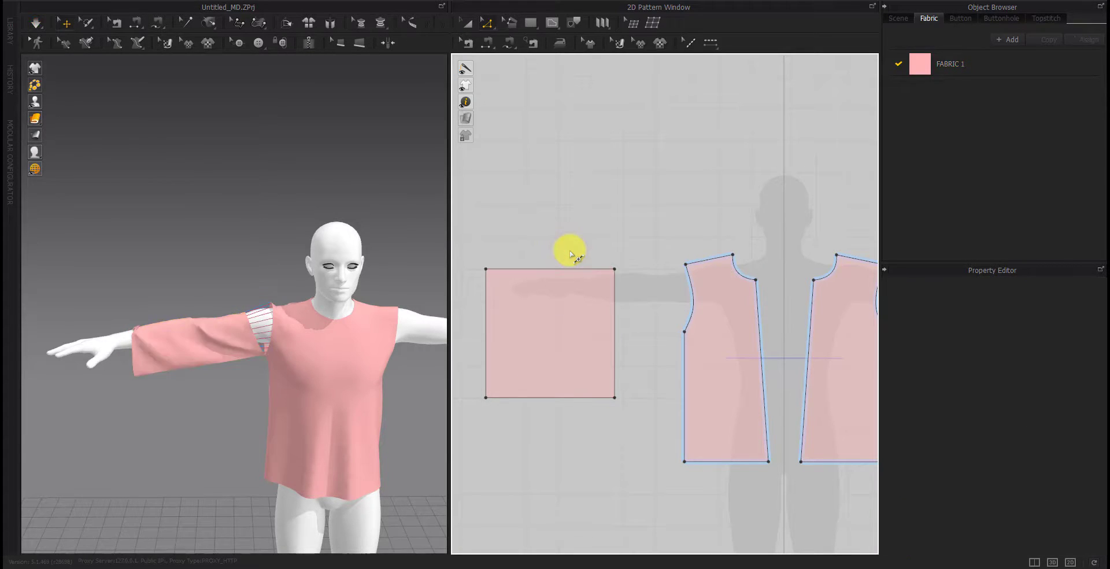
left_click_drag(549, 273, 553, 259)
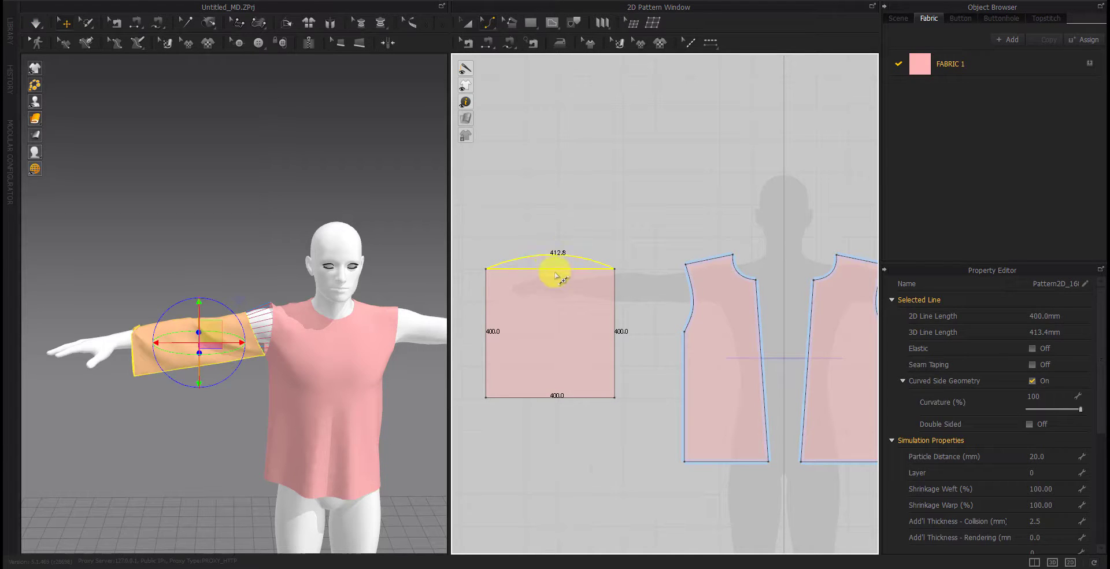
left_click(553, 244)
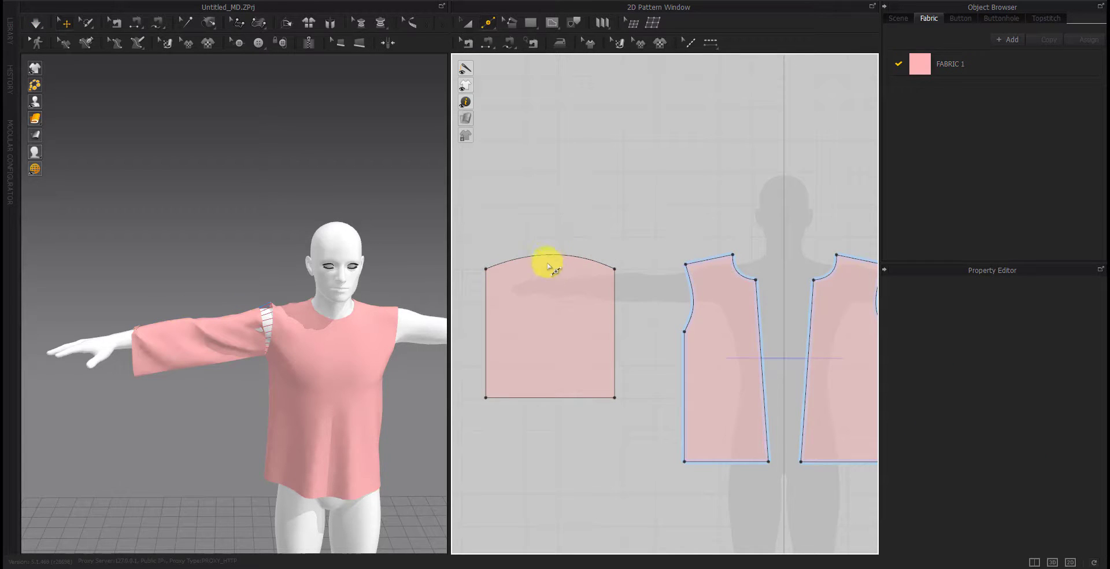
Split the sleeve cap near its midpoint and sew the arc back to the armhole
right_click(549, 266)
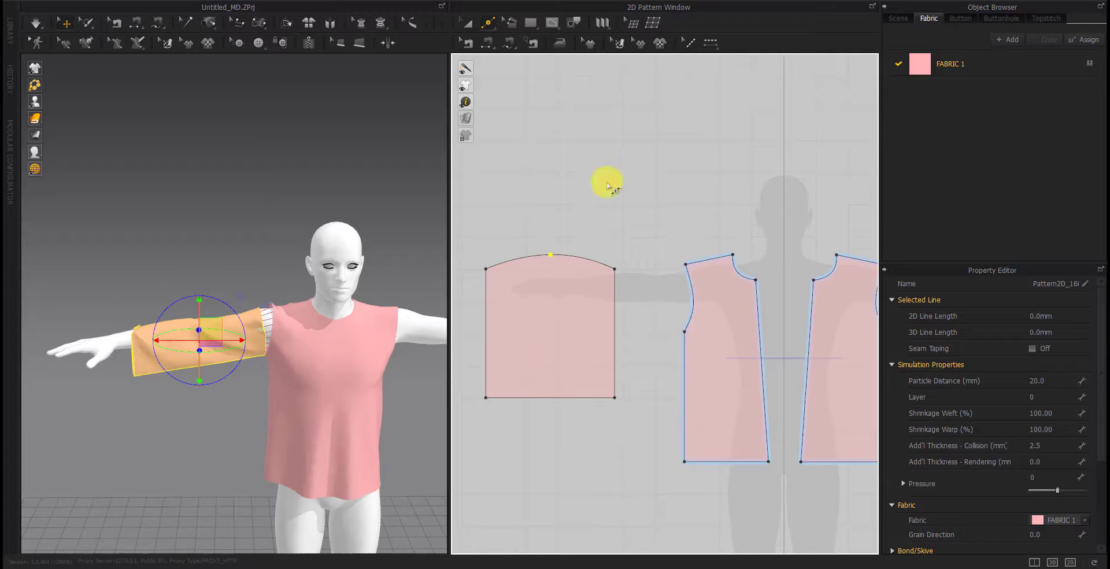
left_click(467, 43)
key("space")
left_click(576, 255)
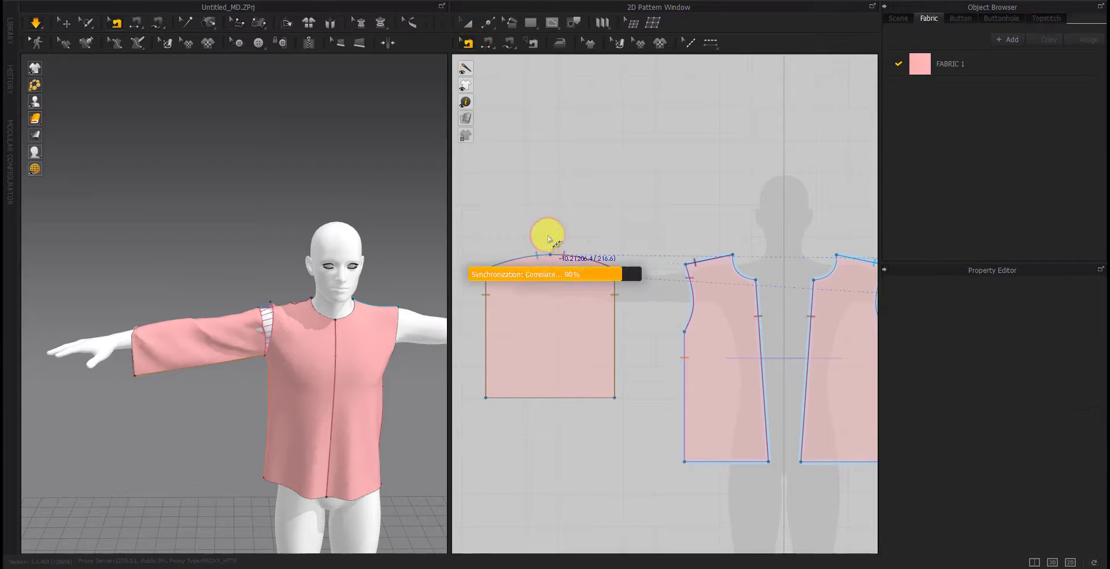
Orbit the 3D view around the avatar to inspect the reshaped sleeve's drape
key("q")
mouse_move(330, 340)
right_mouse_down()
mouse_move(156, 354)
mouse_move(184, 383)
right_mouse_up()
left_click(156, 354)
left_click(148, 344)
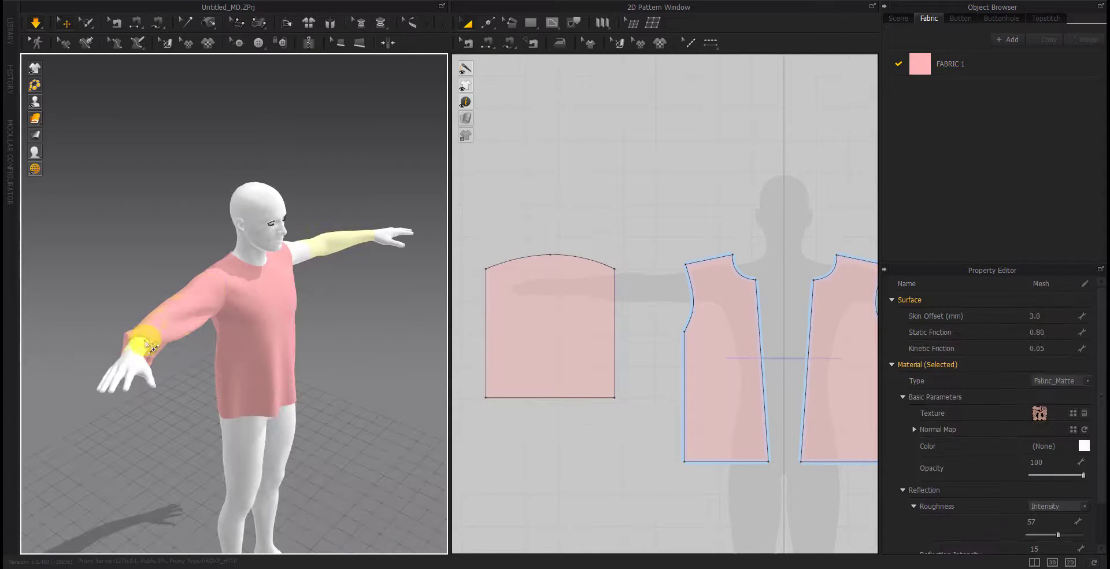
left_click(151, 339)
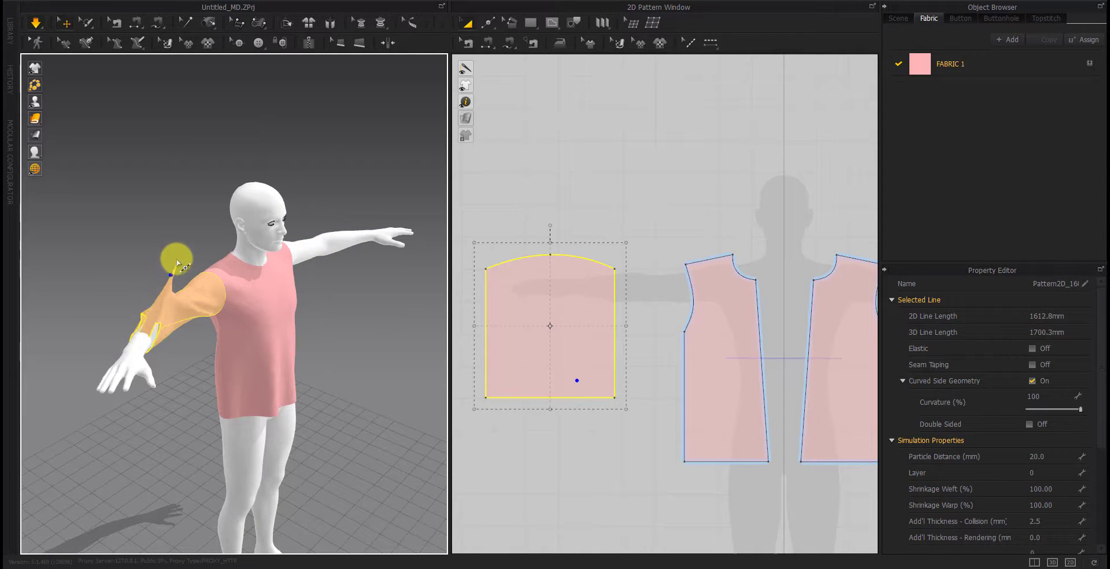
mouse_move(191, 332)
right_mouse_down()
mouse_move(69, 367)
mouse_move(124, 322)
right_mouse_up()
right_click_drag(161, 396, 431, 372)
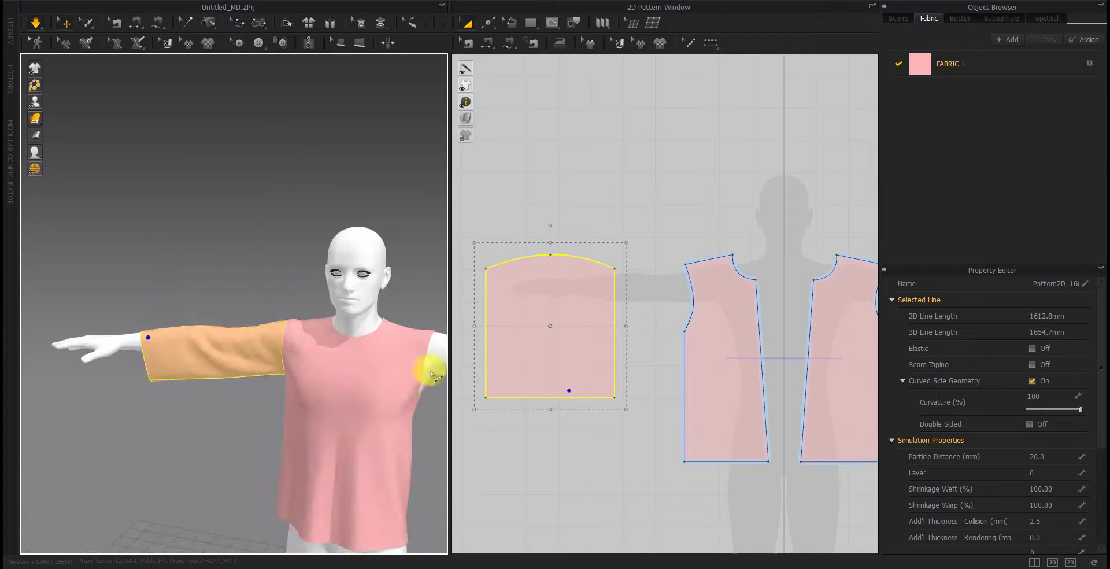
left_click(586, 463)
Lower the sleeve's hem edge toward the wrist, then deselect it so it re-drapes in folds
left_click_drag(547, 405, 550, 441)
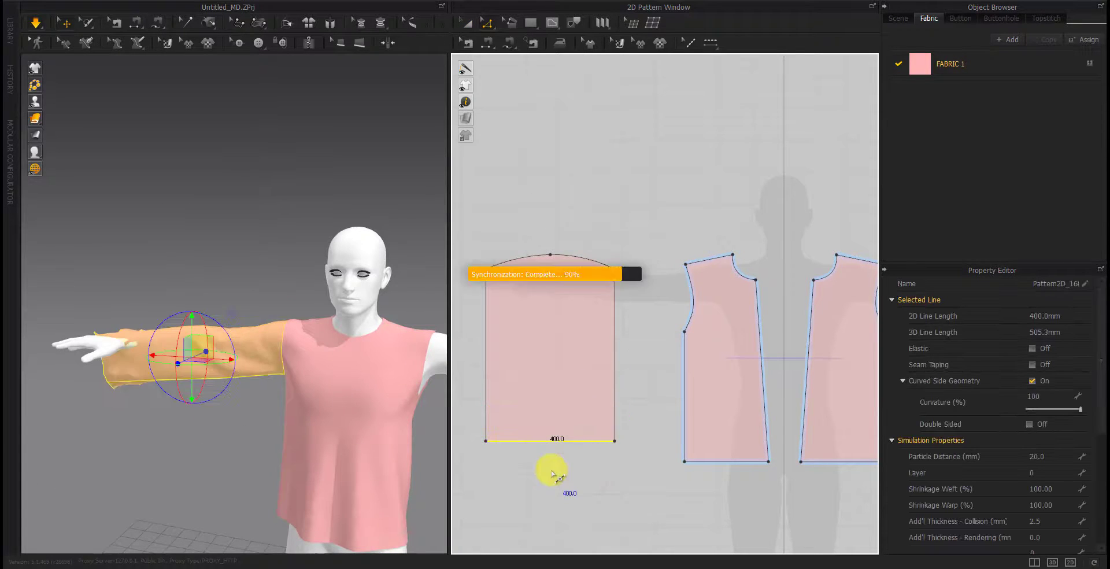
left_click_drag(136, 372, 227, 348)
left_click_drag(161, 344, 98, 379)
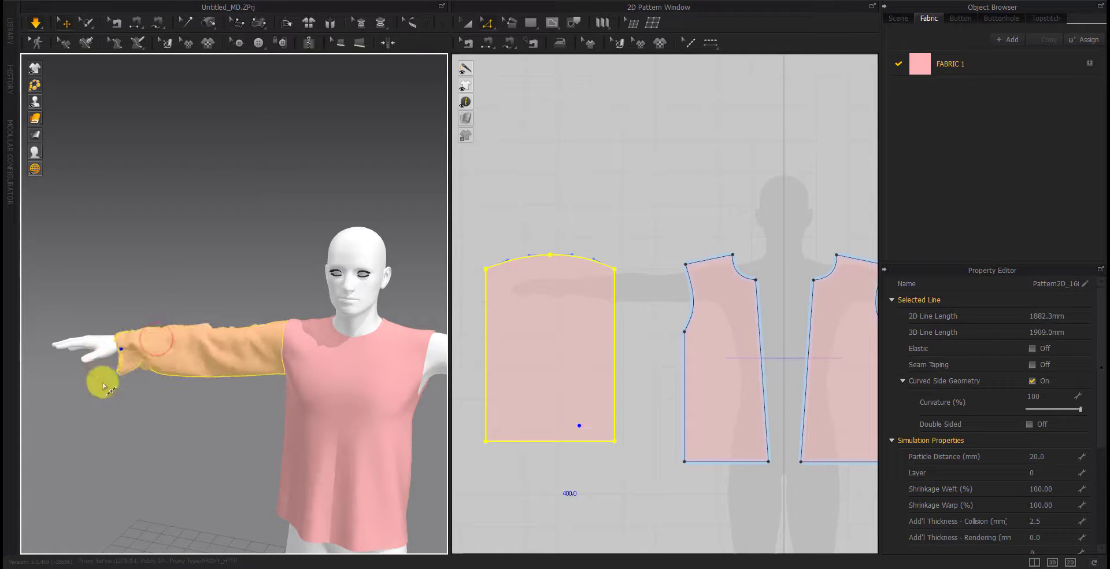
right_click_drag(99, 379, 127, 363)
scroll(115, 358, "up", 5)
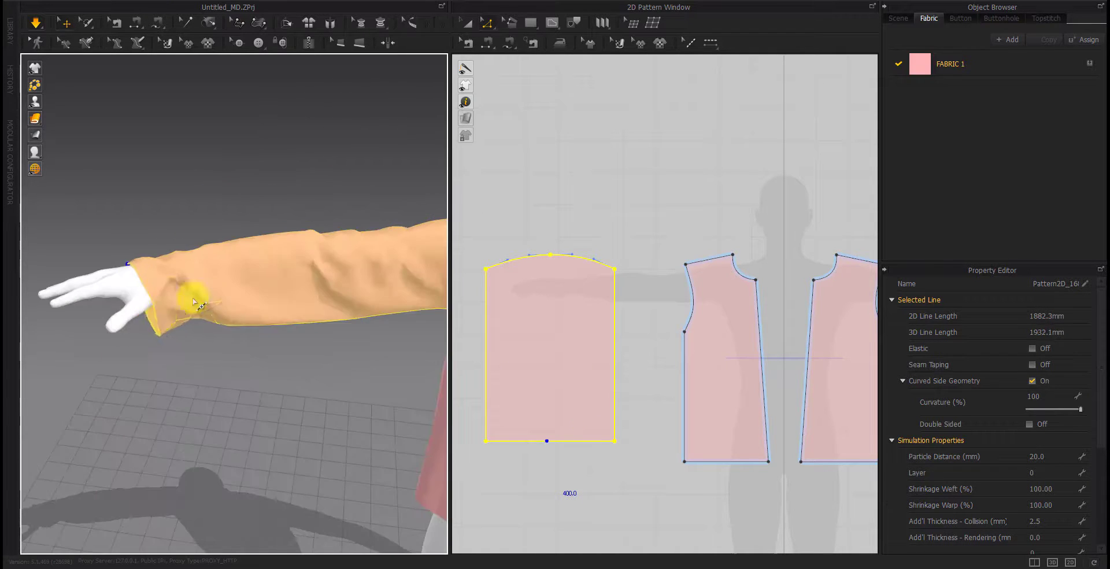
mouse_move(179, 302)
left_mouse_down()
mouse_move(286, 269)
mouse_move(442, 248)
mouse_move(218, 292)
mouse_move(128, 296)
mouse_move(218, 278)
mouse_move(210, 298)
left_mouse_up()
scroll(347, 271, "down", 5)
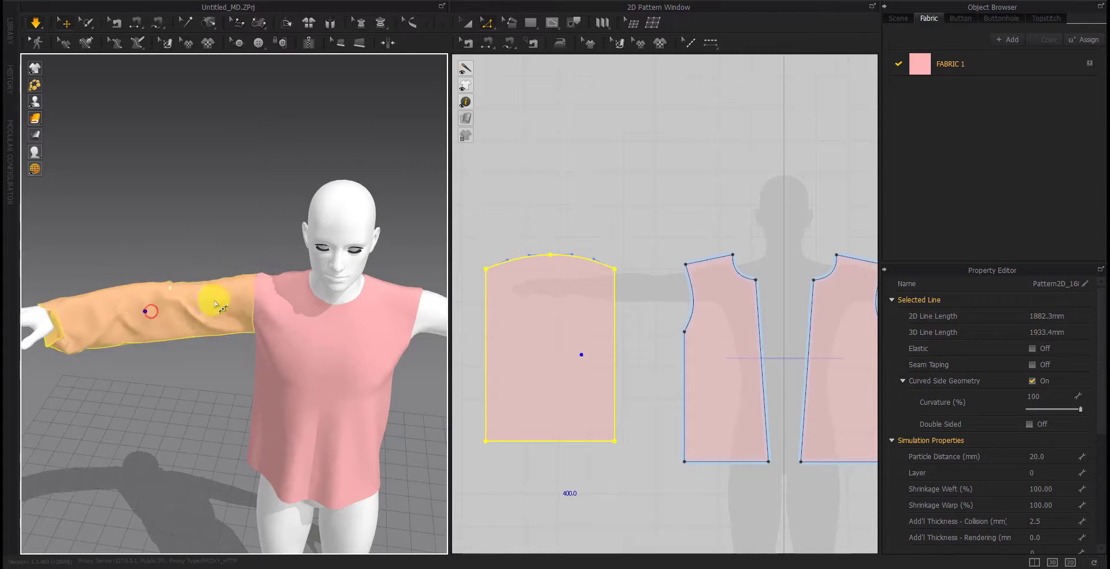
left_click(948, 63)
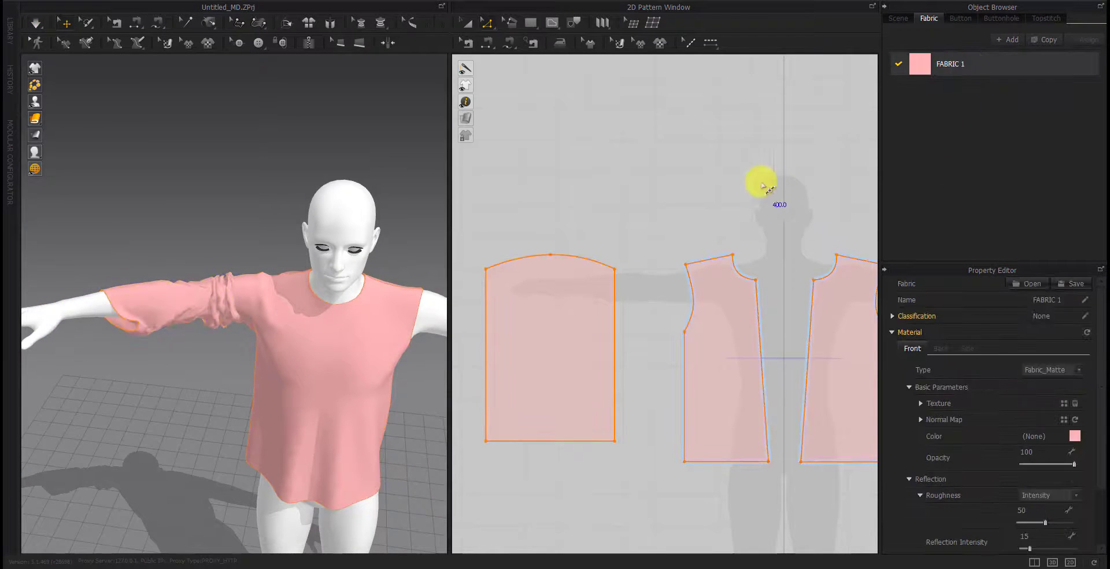
left_click(755, 202)
scroll(591, 318, "down", 4)
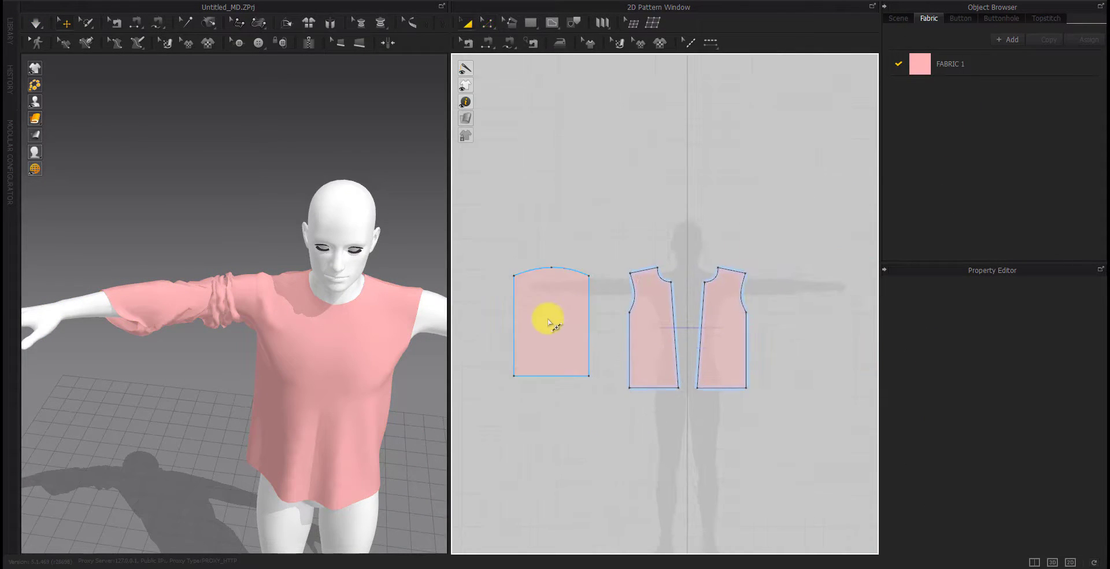
Draw a rectangular cuff piece below the sleeve pattern with the Rectangle tool
left_click_drag(549, 322, 541, 307)
left_click(570, 396)
scroll(570, 395, "up", 5)
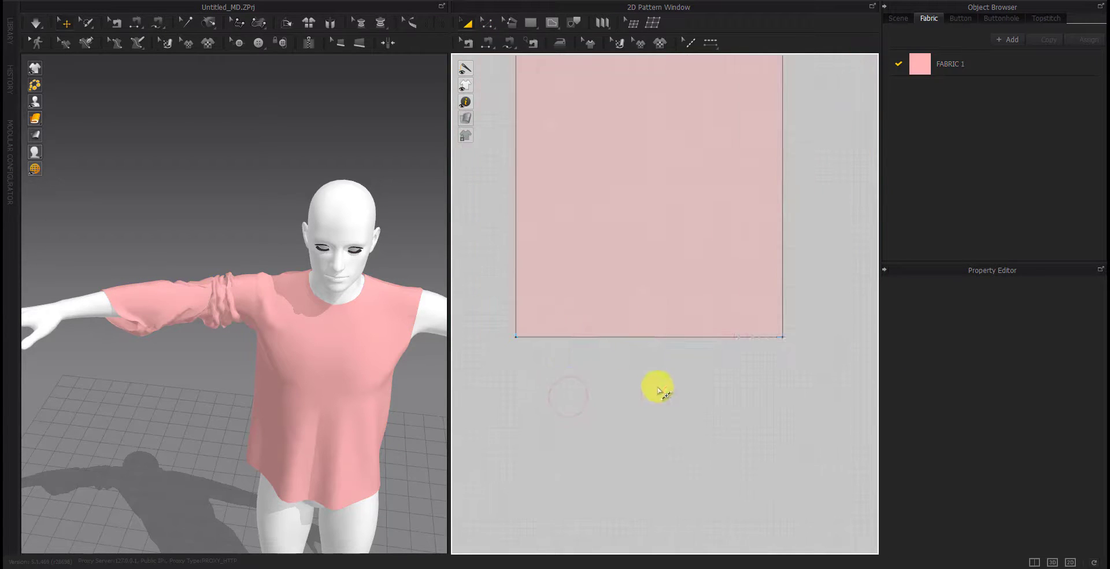
left_click(530, 22)
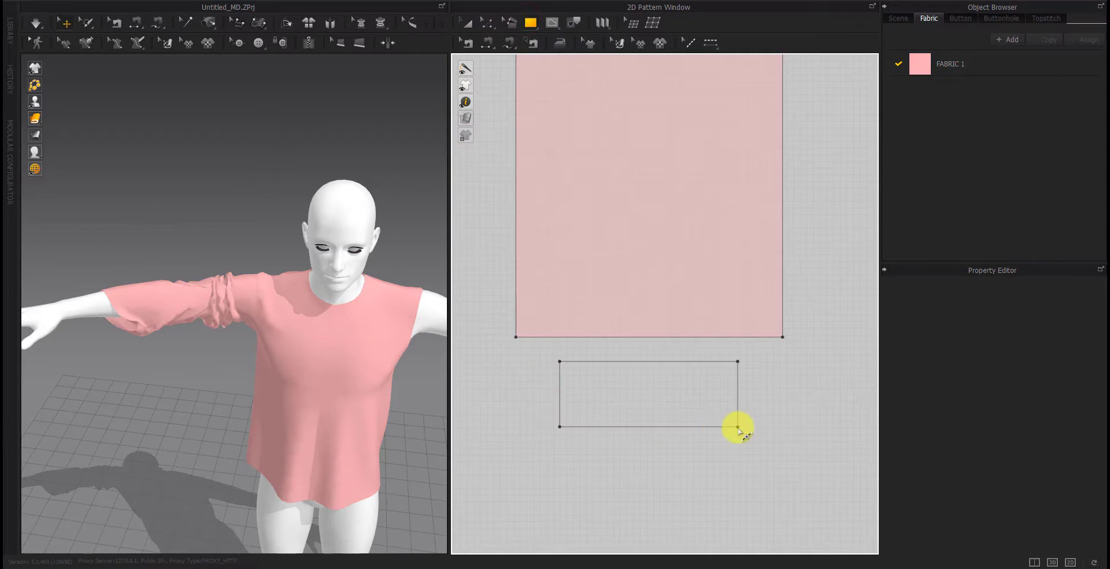
left_click(181, 396)
Arrange the cuff on the avatar's Wrist_Outside arrangement point
right_click_drag(179, 406, 272, 375)
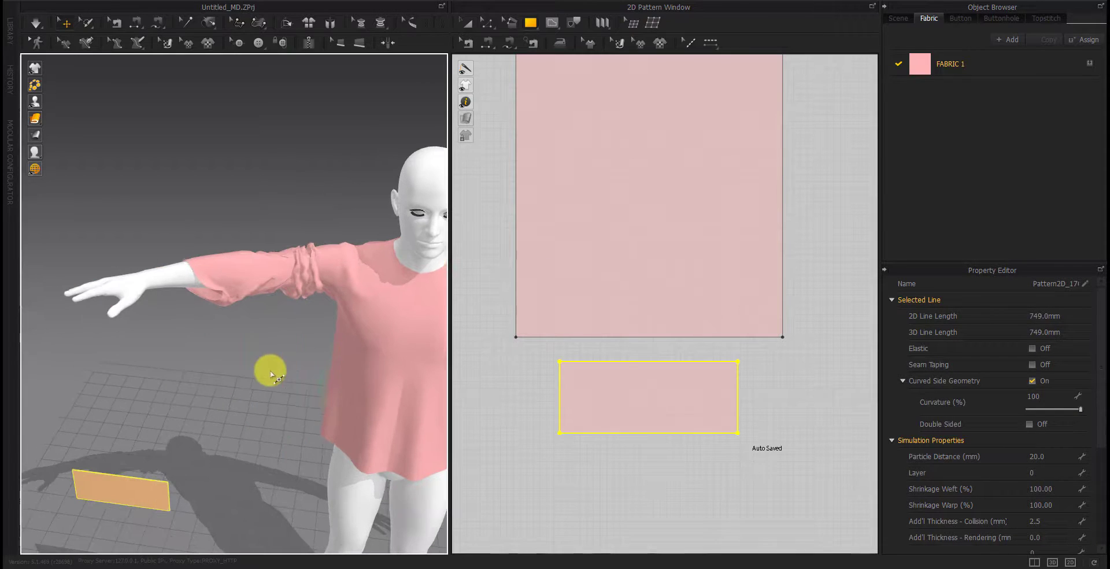
left_click(35, 101)
left_click(180, 377)
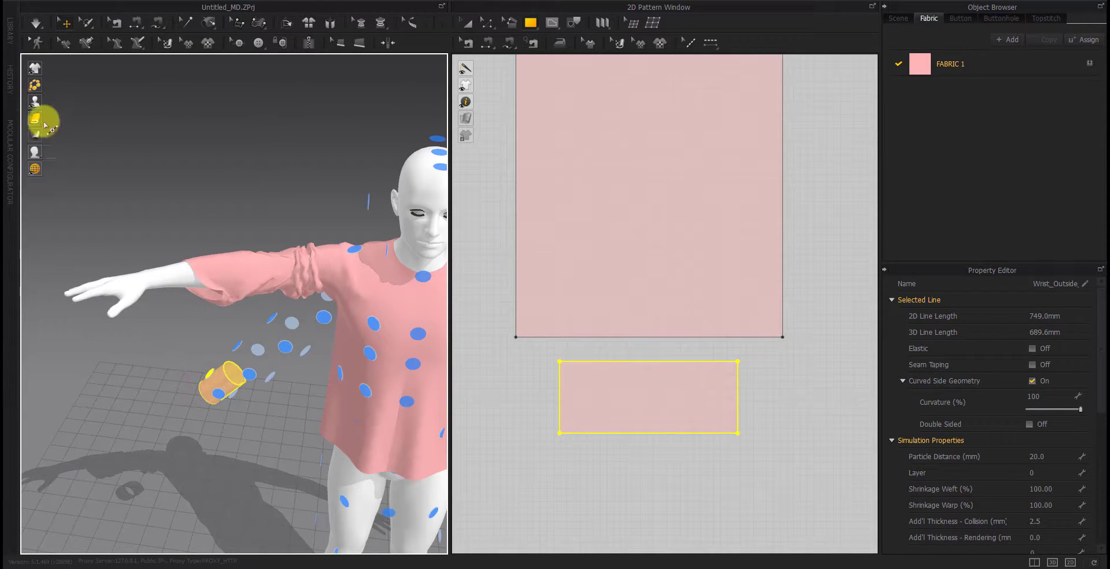
left_click(35, 103)
Move the cuff with the gizmo into place around the sleeve's wrist end
left_click(220, 387)
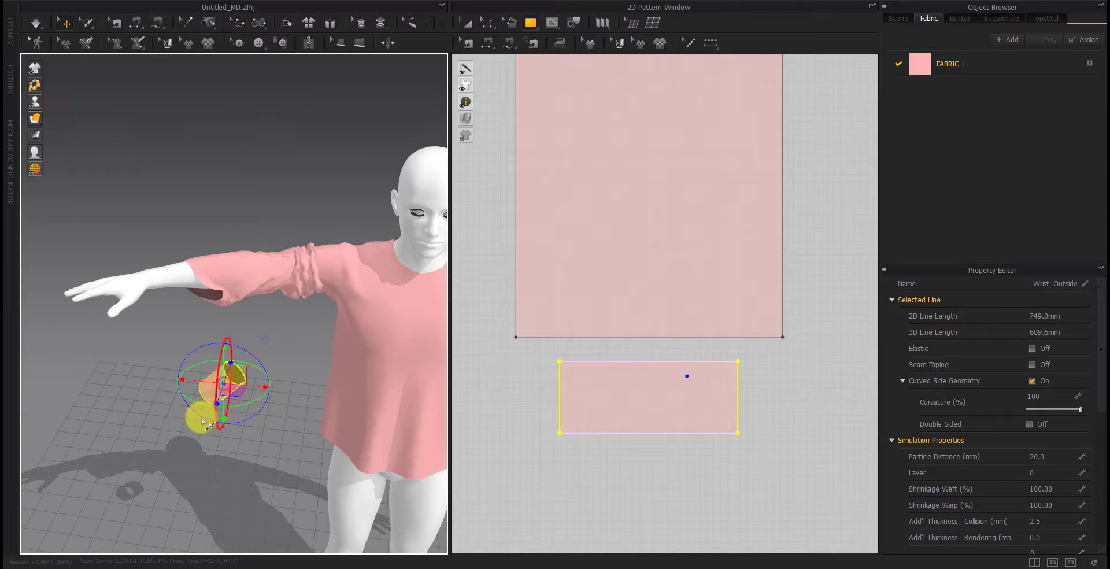
left_click_drag(200, 386, 154, 375)
right_click_drag(154, 375, 163, 378)
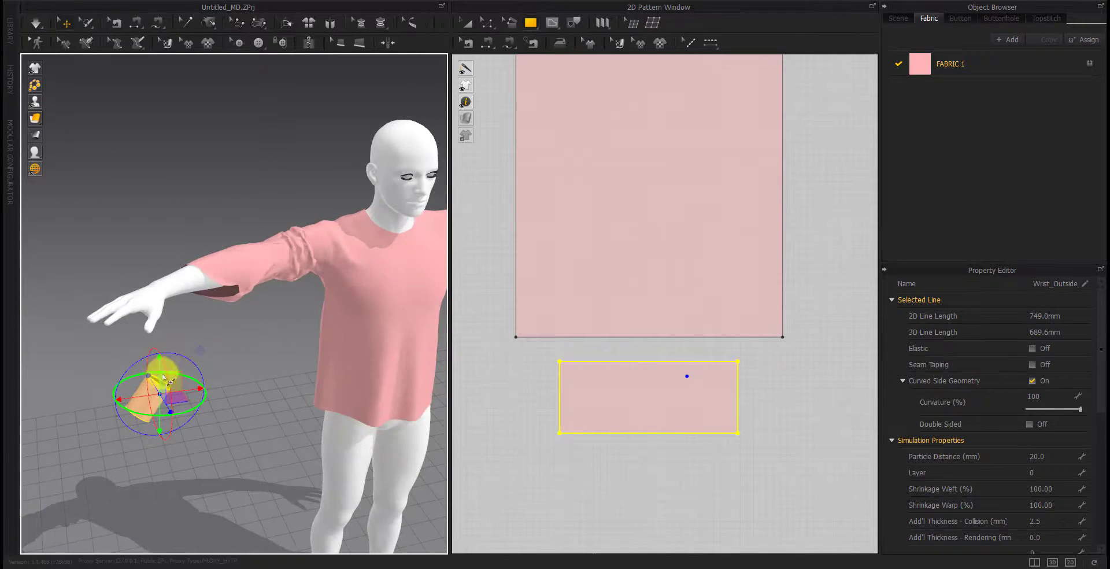
mouse_move(168, 384)
left_mouse_down()
mouse_move(173, 297)
mouse_move(212, 292)
left_mouse_up()
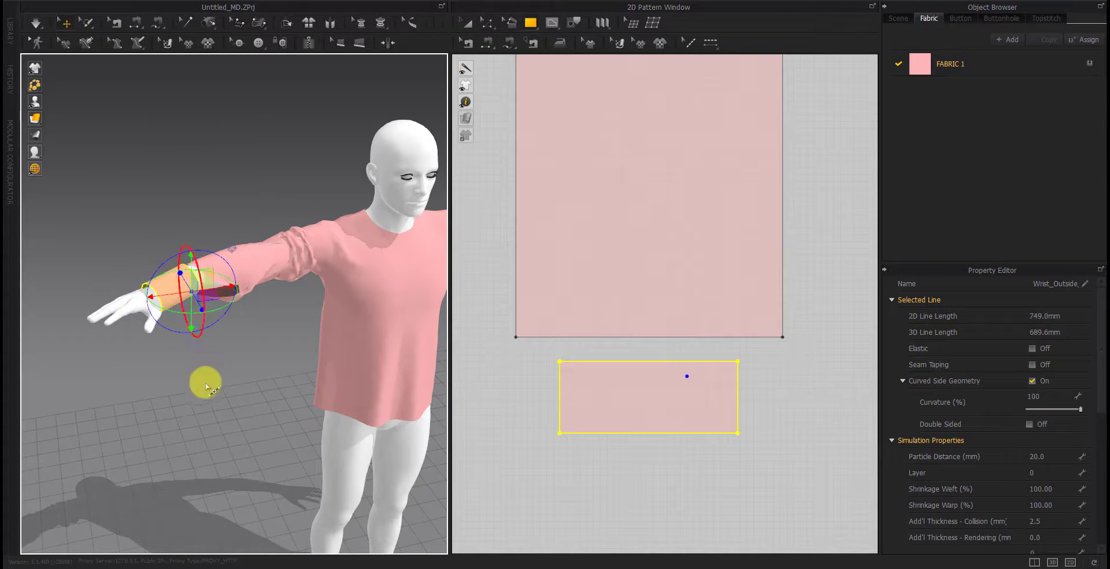
mouse_move(206, 386)
right_mouse_down()
mouse_move(92, 337)
mouse_move(134, 345)
right_mouse_up()
left_click_drag(150, 314, 162, 313)
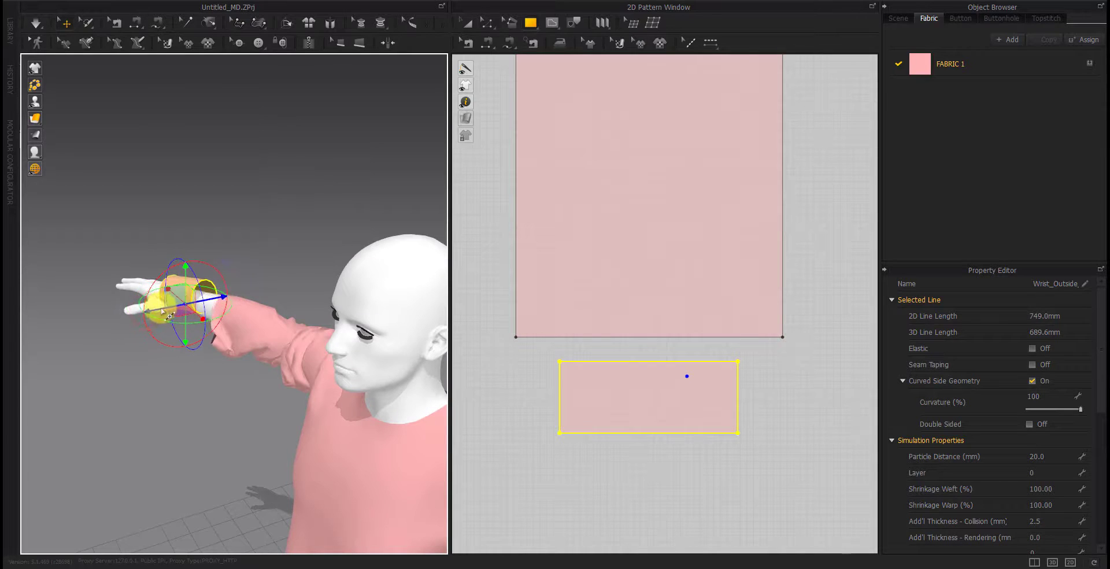
right_click_drag(192, 281, 246, 419)
Sew the sleeve's bottom edge to the cuff's top edge and simulate
left_click(246, 418)
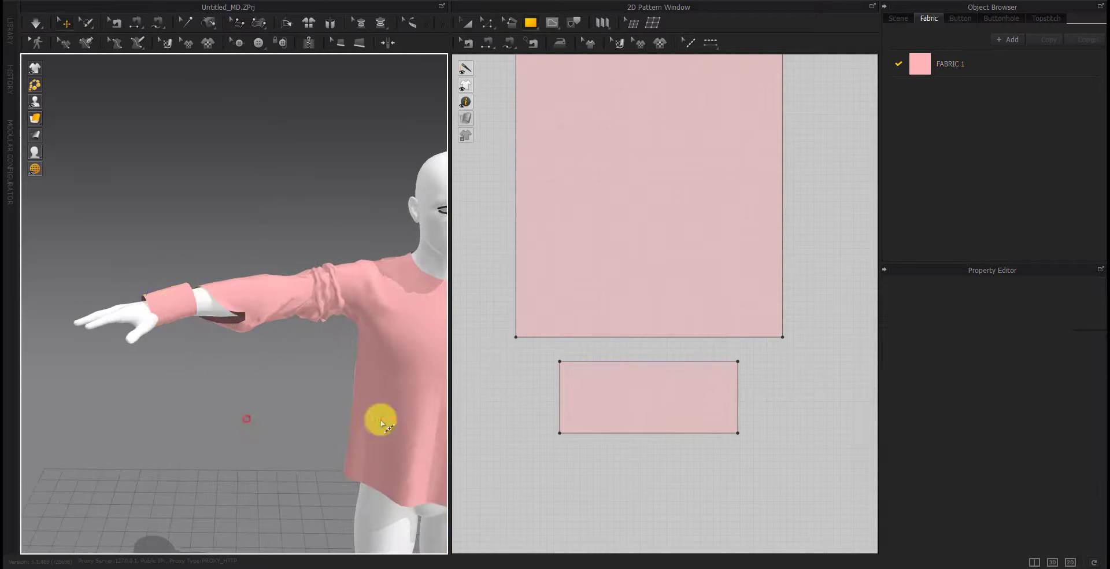
left_click(569, 337)
left_click(595, 360)
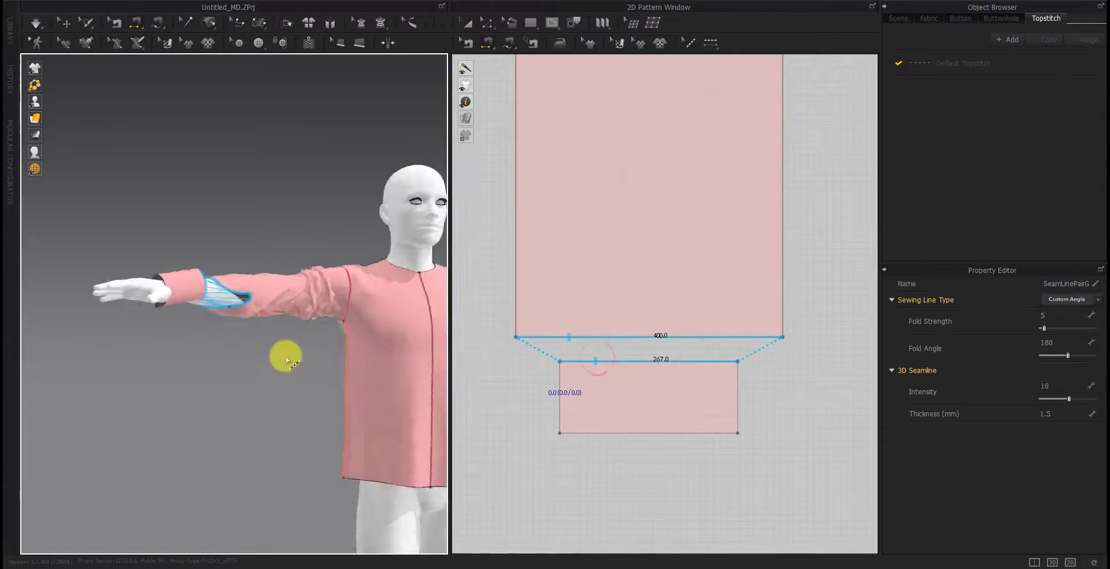
key("space")
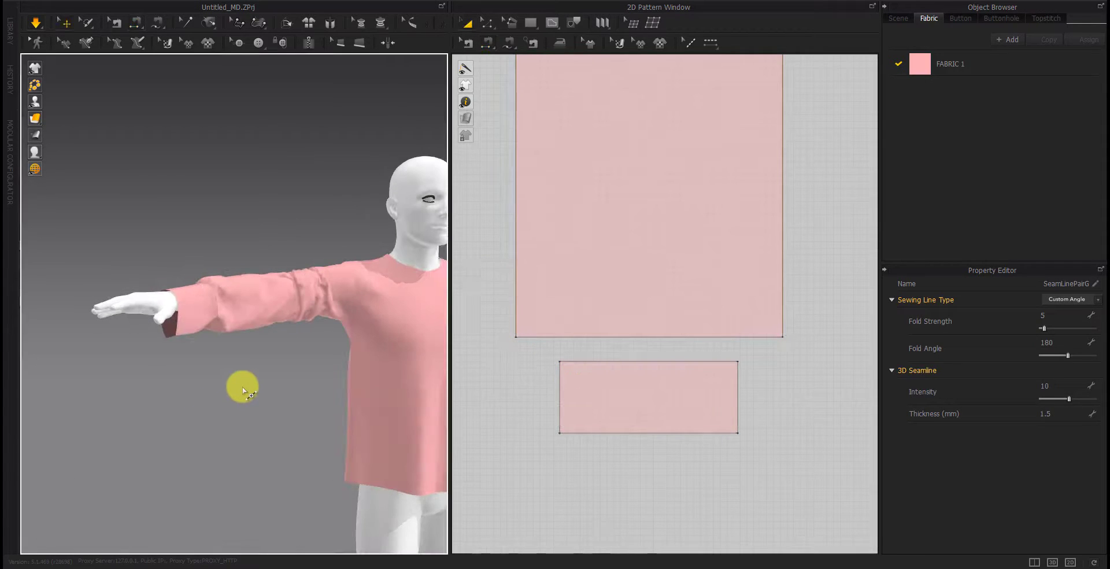
Join the cuff's 107.5 mm left and right edges so it closes around the wrist
left_click(560, 389)
left_click(738, 391)
key("space")
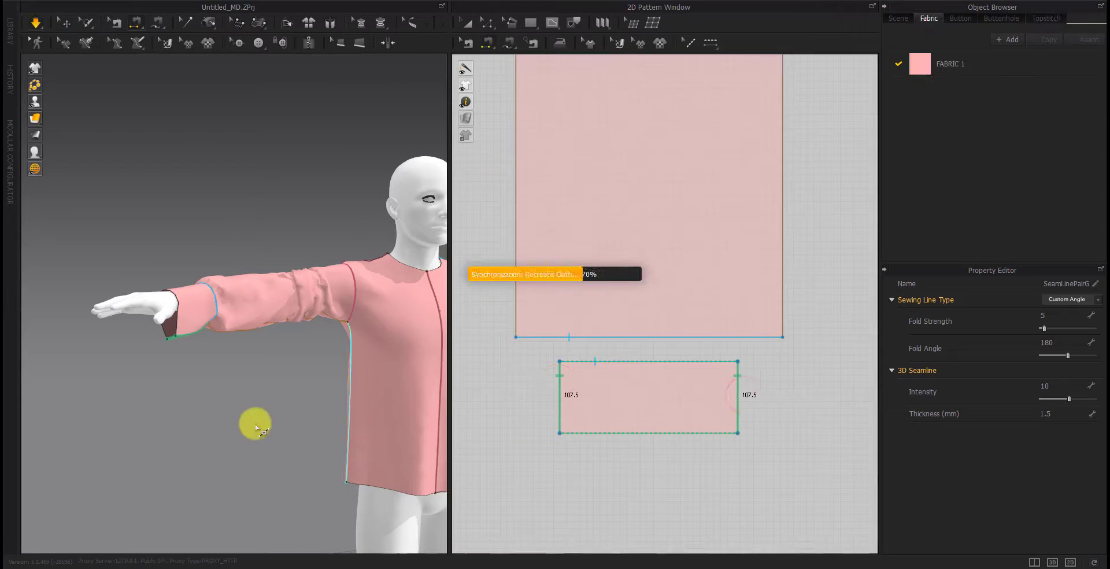
scroll(233, 420, "up", 5)
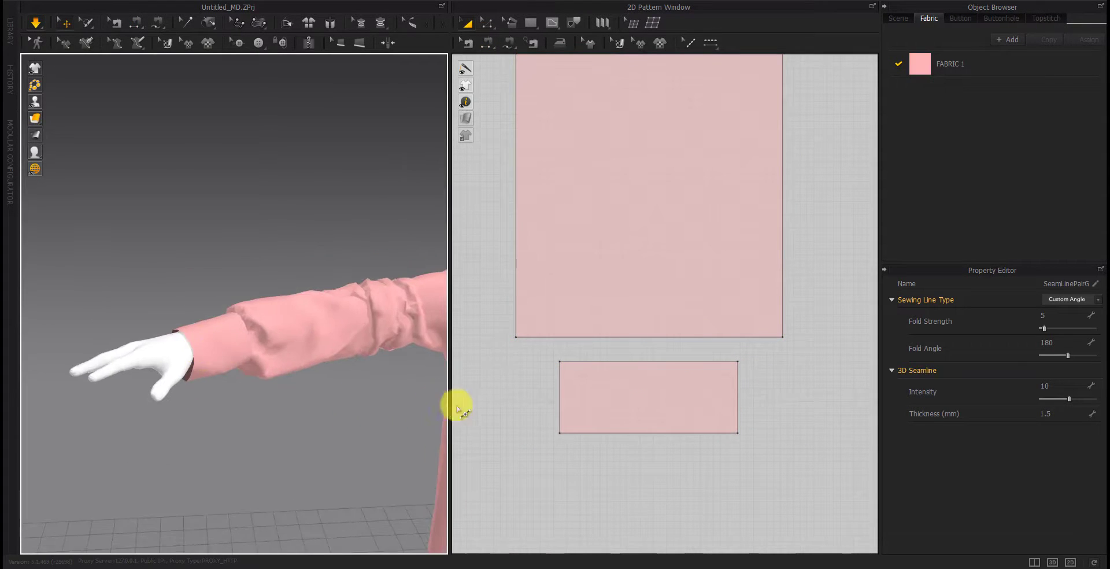
left_click(647, 400)
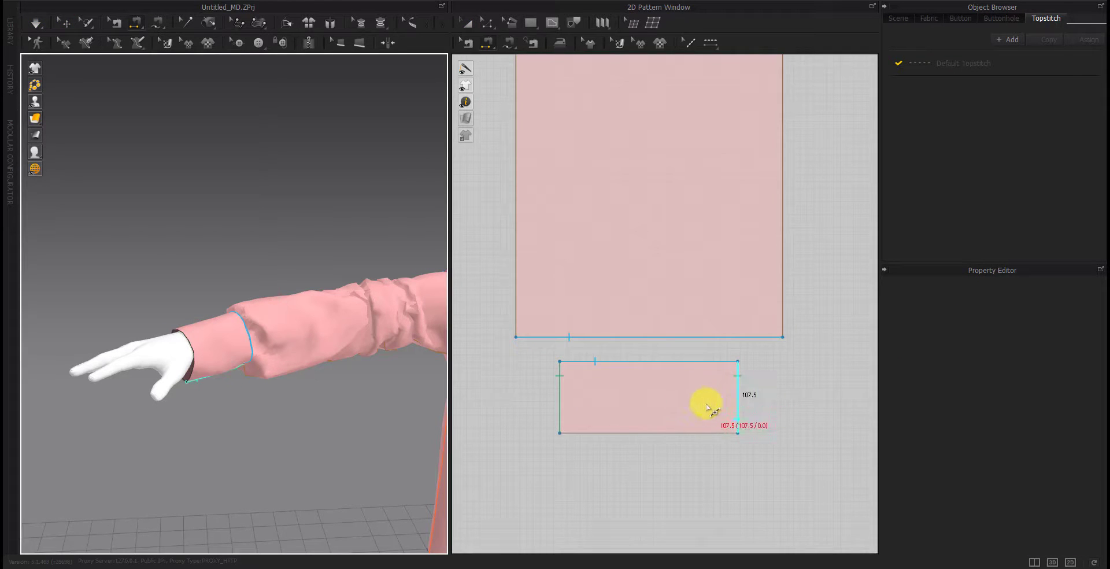
key("a")
left_click(649, 399)
Narrow the cuff and lower its top edge using the Transform Pattern handles
left_click_drag(743, 404, 717, 403)
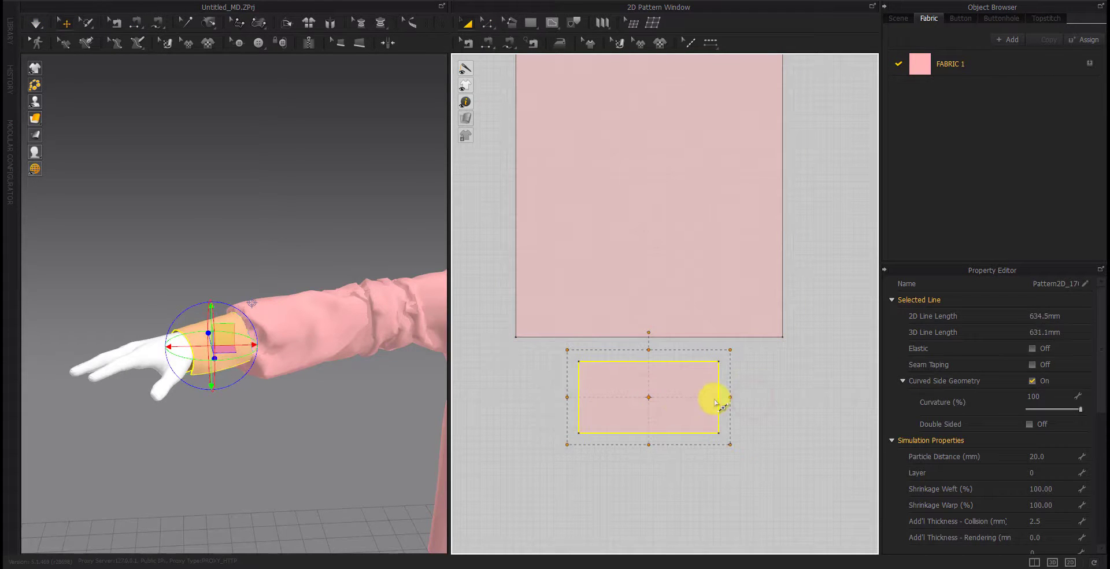
left_click_drag(648, 350, 648, 371)
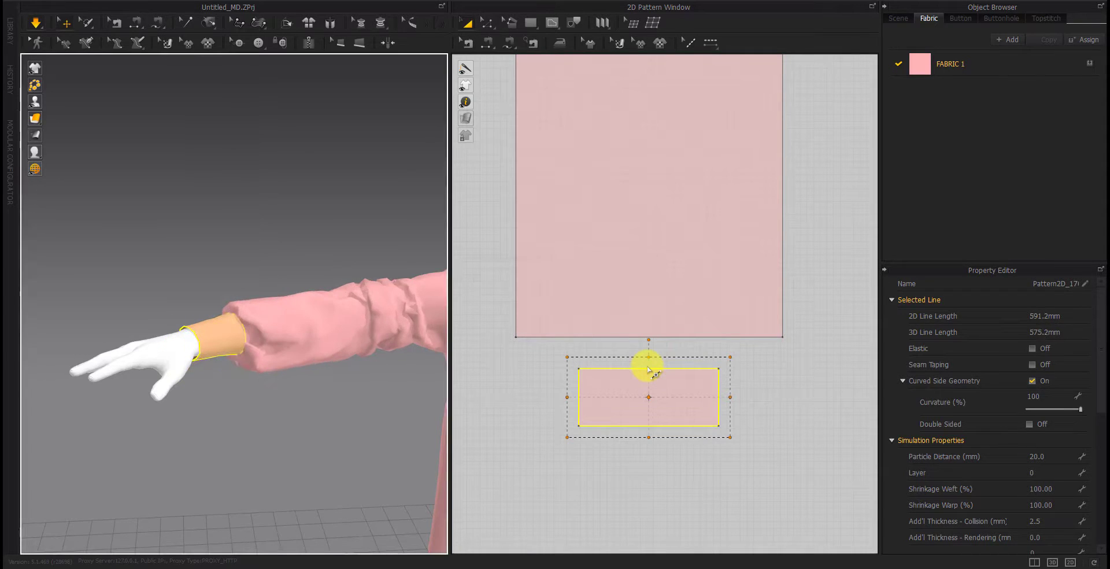
left_click_drag(722, 403, 730, 398)
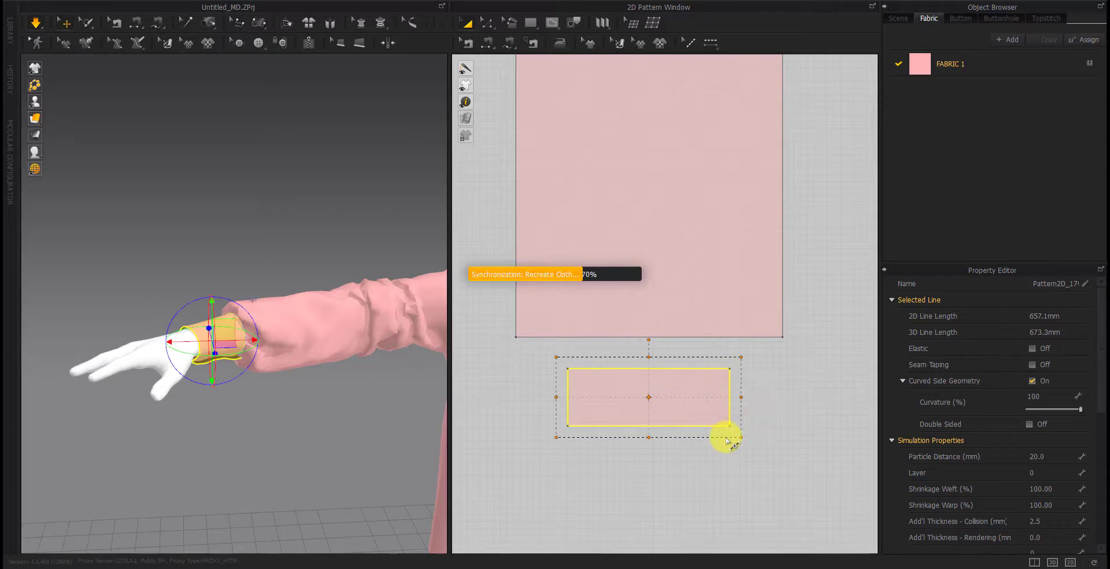
mouse_move(649, 363)
left_mouse_down()
mouse_move(649, 377)
mouse_move(656, 356)
left_mouse_up()
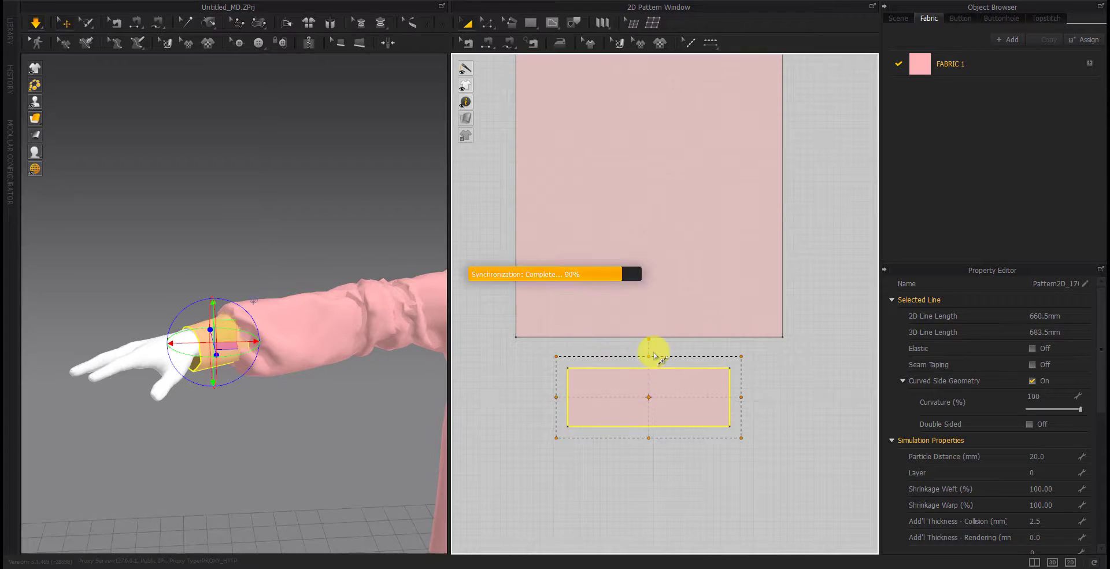
left_click(293, 327)
scroll(144, 405, "down", 5)
scroll(80, 377, "up", 4)
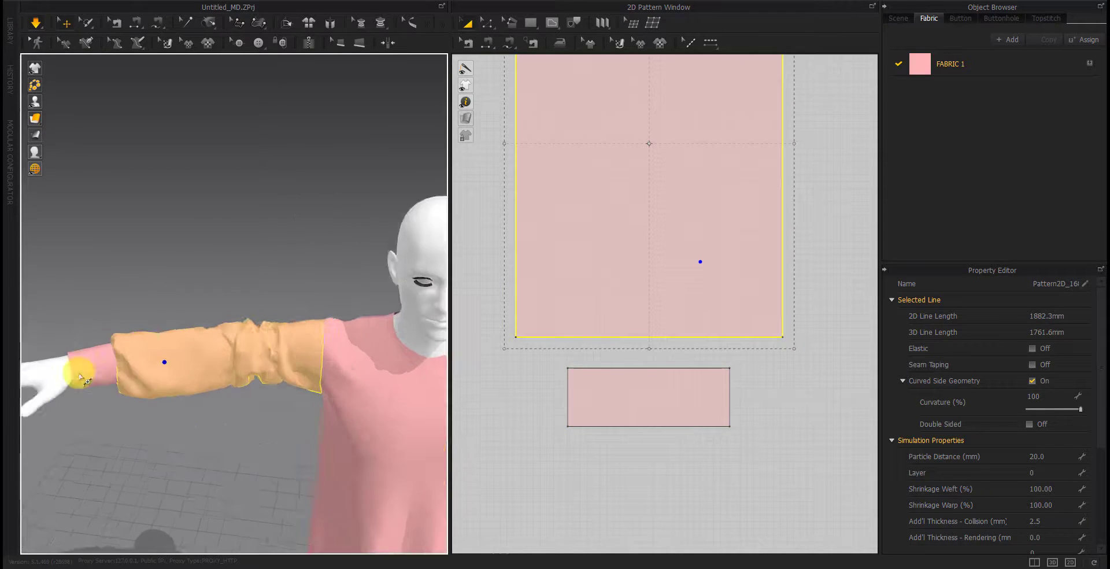
left_click(656, 395)
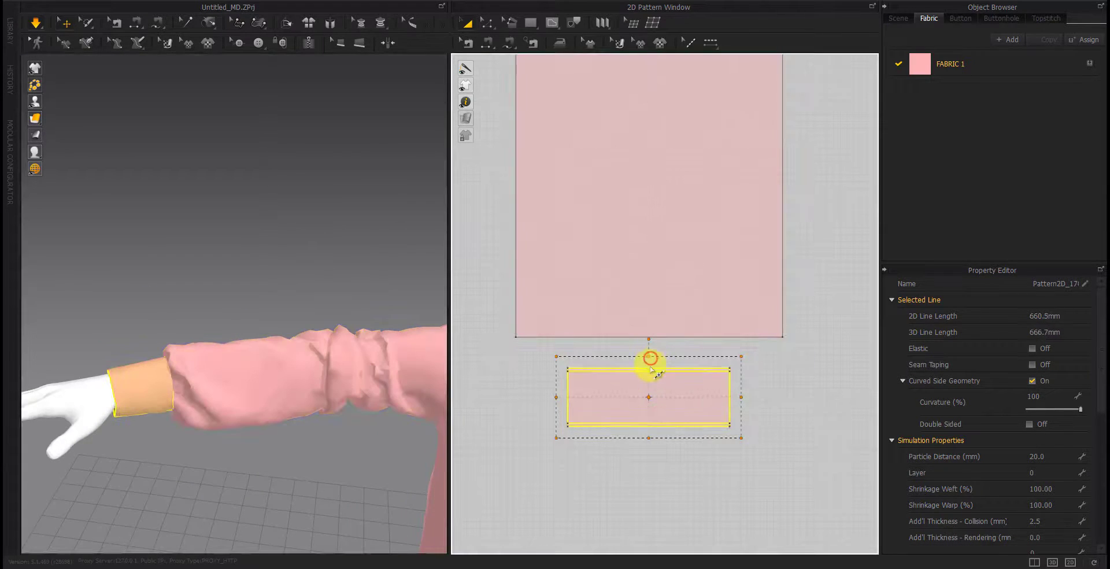
left_click_drag(651, 369, 620, 378)
Orbit around the arm to check the cuff settling below the gathered sleeve
mouse_move(94, 383)
right_mouse_down()
mouse_move(239, 346)
mouse_move(186, 384)
right_mouse_up()
right_click_drag(223, 322, 52, 421)
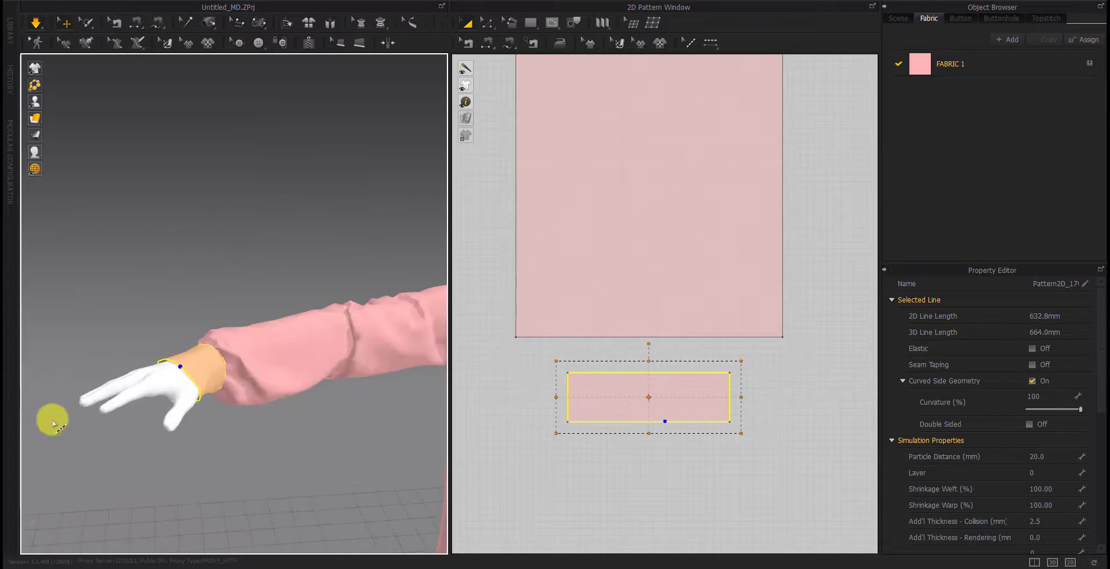
left_click(279, 313)
right_click_drag(338, 417, 113, 389)
left_click(119, 399)
left_click(132, 306)
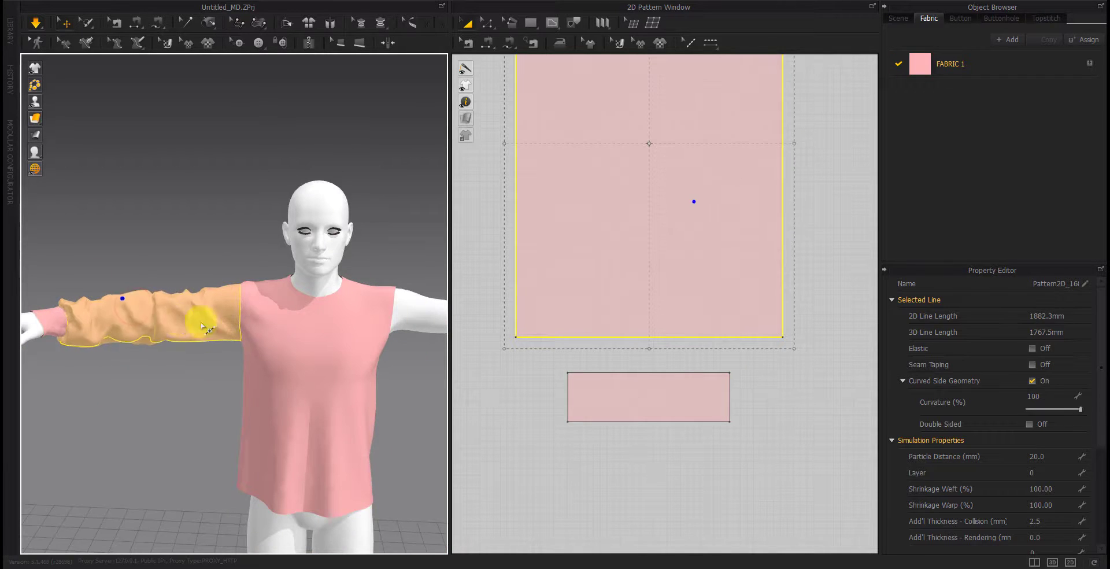
right_click_drag(148, 396, 146, 407)
left_click(146, 408)
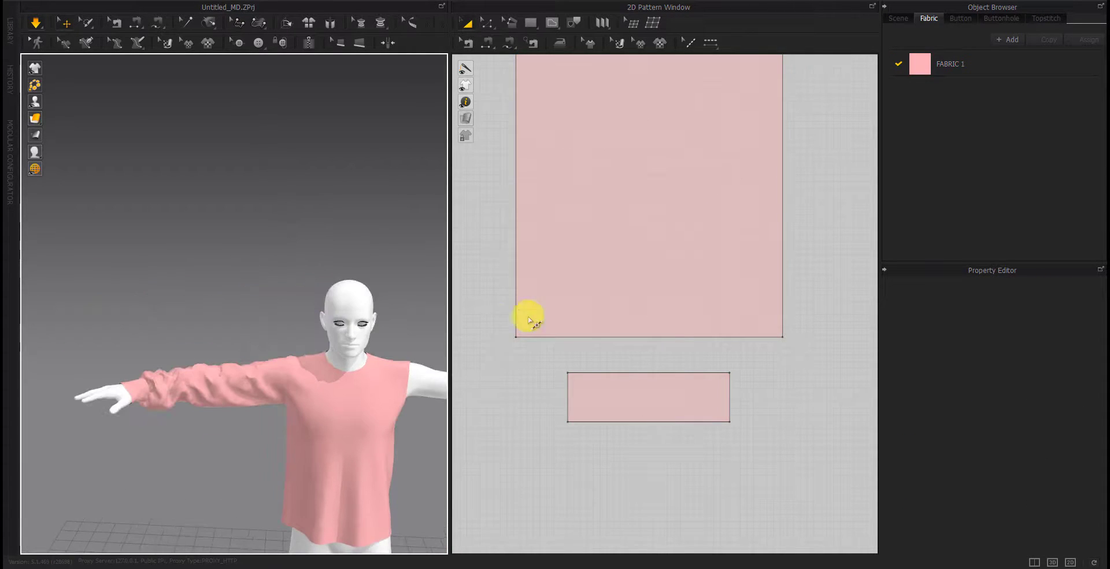
Narrow and shorten the sleeve pattern, then deselect it so it drapes smoothly into the cuff
scroll(528, 317, "down", 5)
left_click(574, 266)
left_click(576, 209)
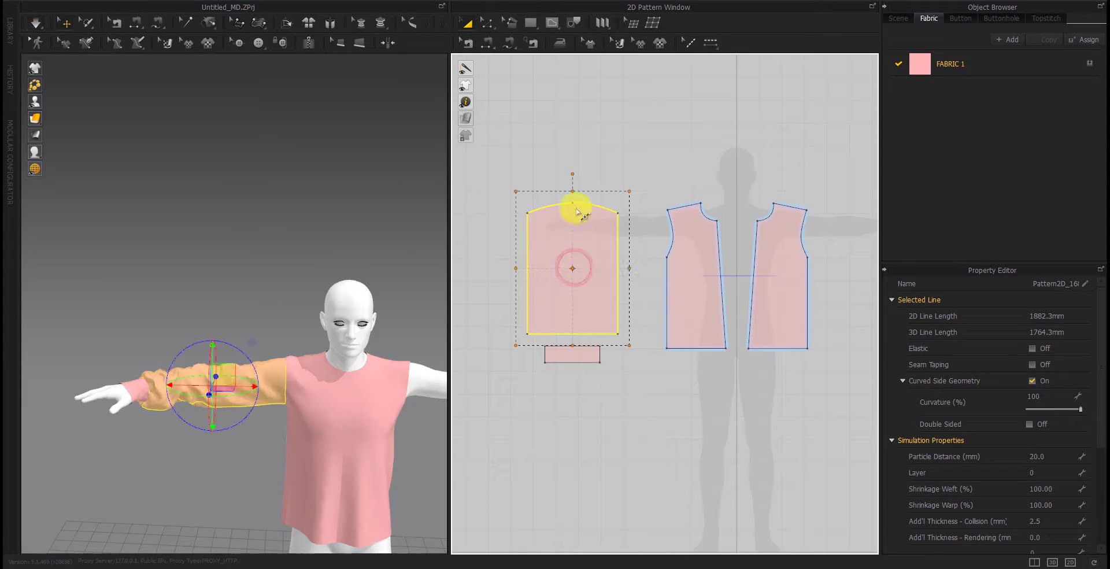
left_click(501, 339)
left_click(591, 269)
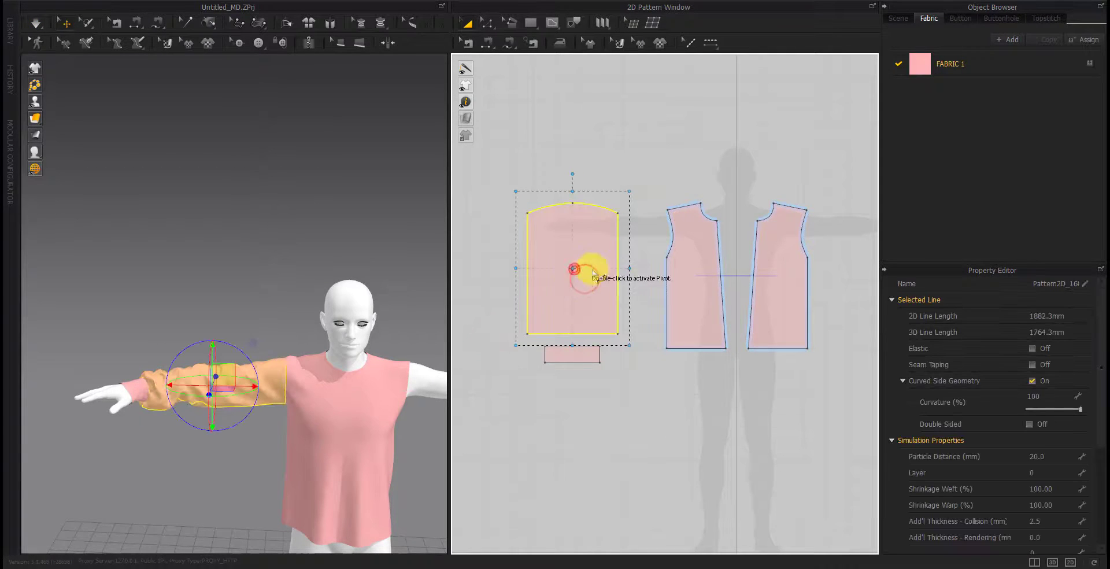
left_click_drag(624, 275, 618, 331)
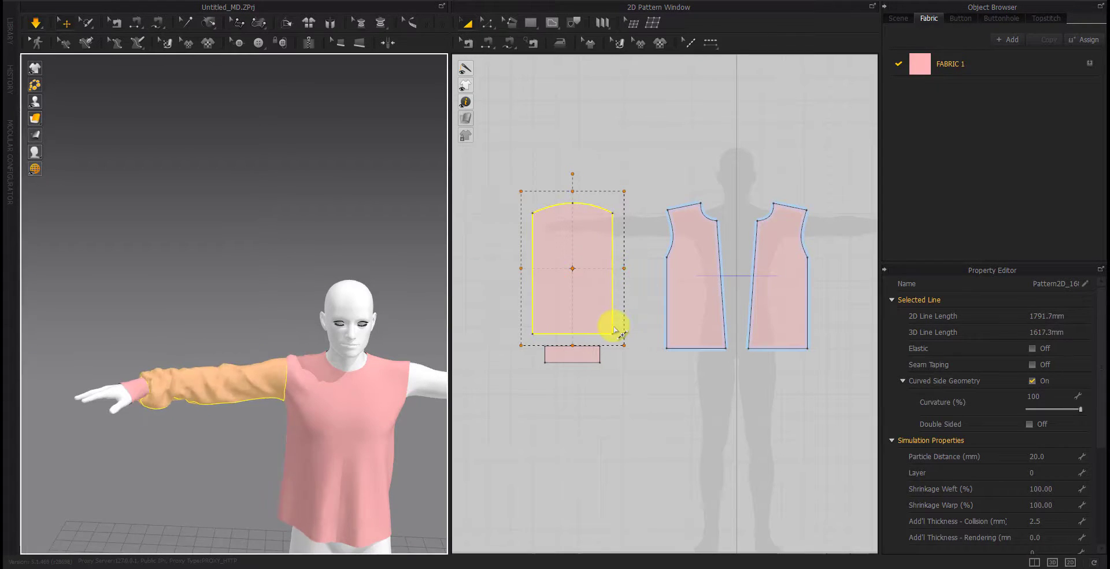
left_click_drag(573, 195, 567, 255)
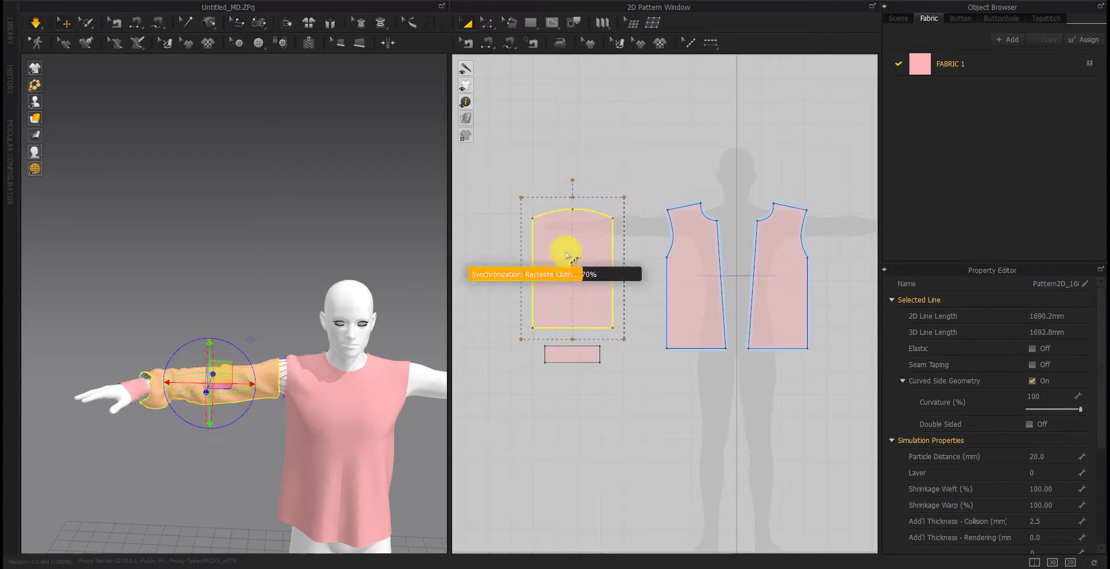
mouse_move(574, 199)
left_mouse_down()
mouse_move(574, 216)
mouse_move(575, 186)
left_mouse_up()
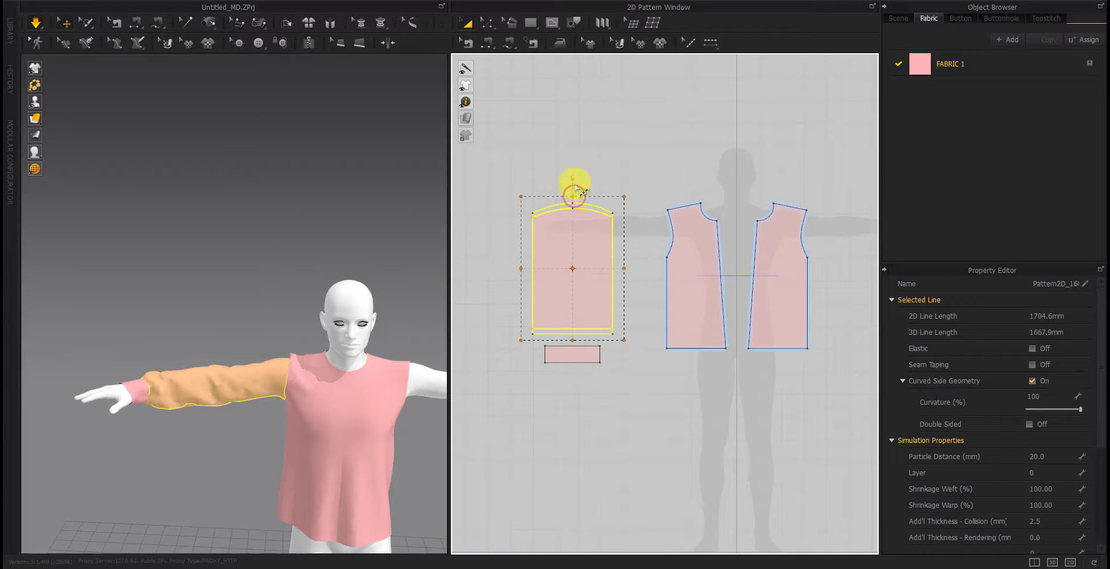
left_click(627, 268)
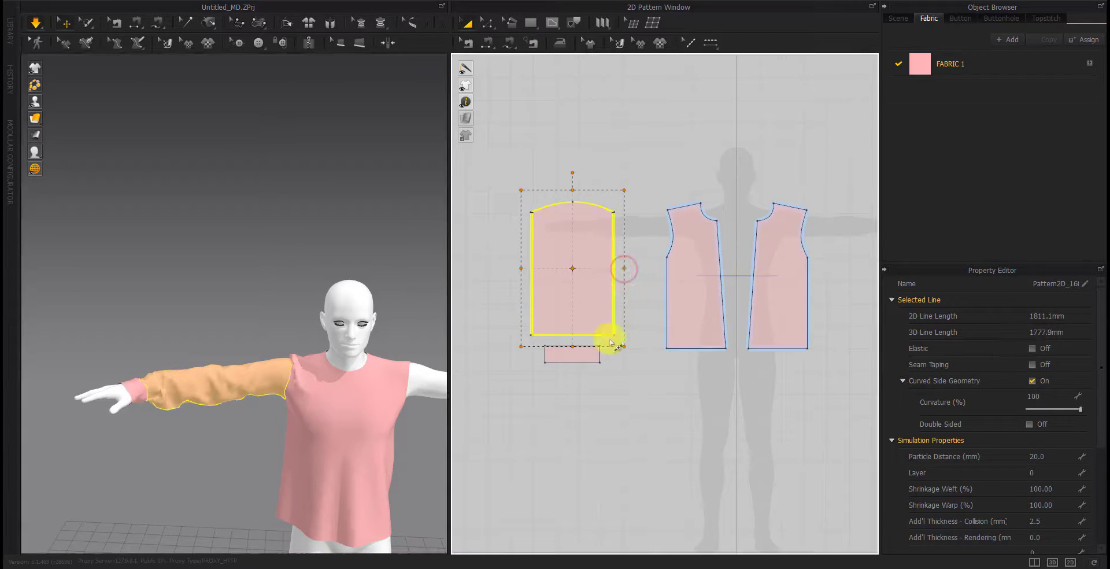
mouse_move(272, 454)
right_mouse_down()
mouse_move(457, 433)
mouse_move(254, 471)
right_mouse_up()
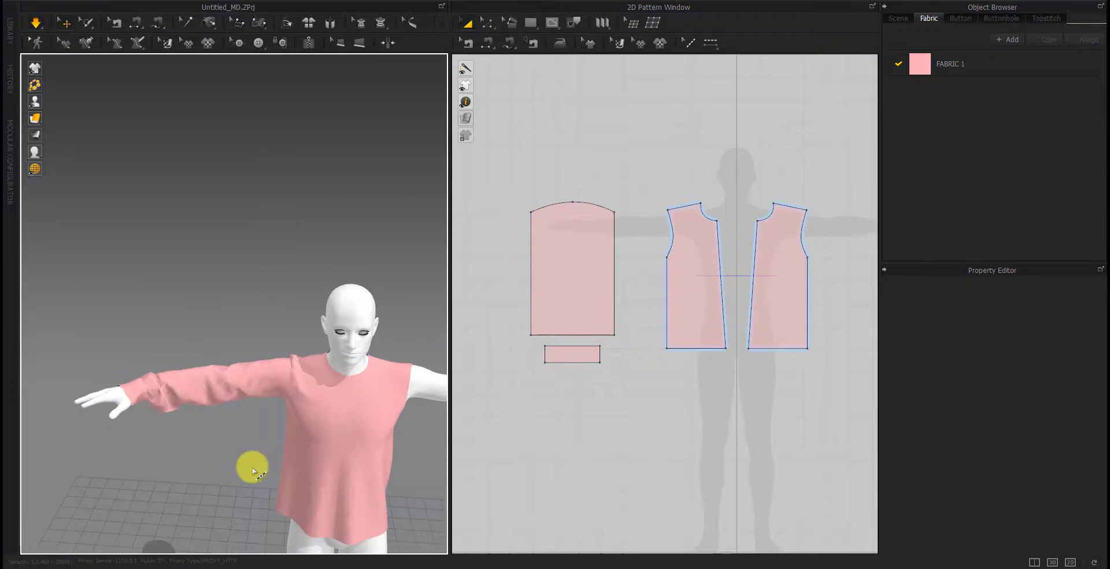
Inspect the sleeve and cuff on the right arm from a front view
left_click(133, 399)
left_click(409, 452)
right_click_drag(409, 453, 247, 453)
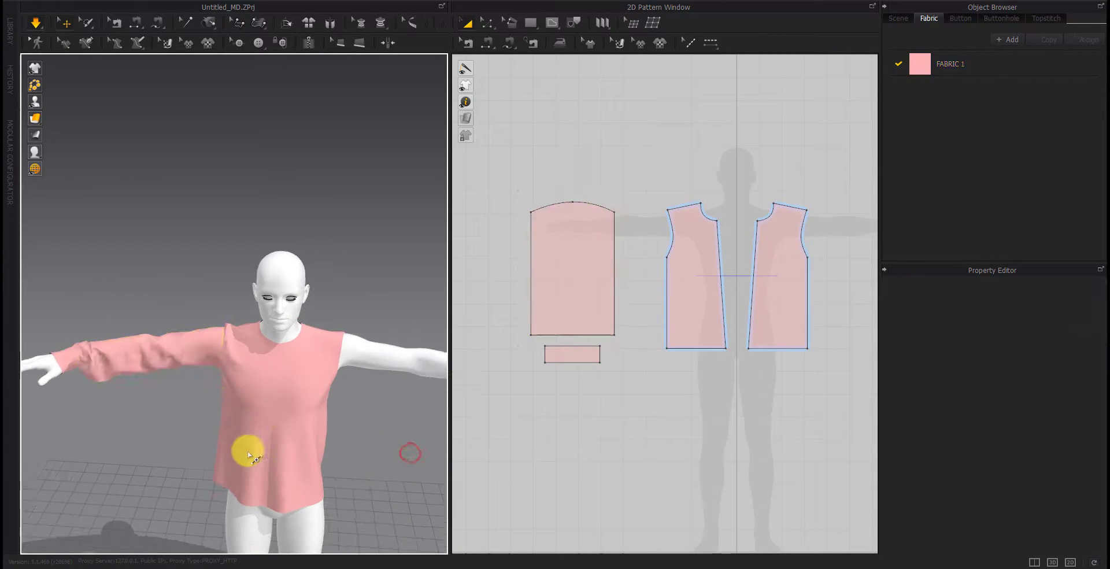
left_click(125, 353)
scroll(131, 338, "up", 5)
left_click(95, 391)
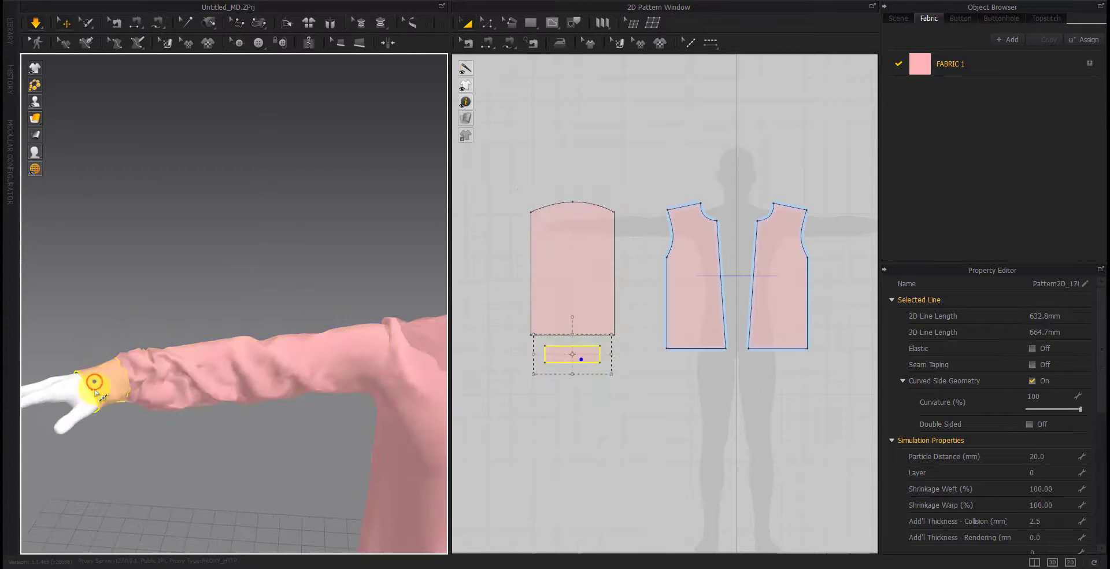
scroll(78, 398, "down", 5)
right_click_drag(186, 413, 208, 461)
scroll(208, 460, "up", 3)
scroll(242, 463, "down", 2)
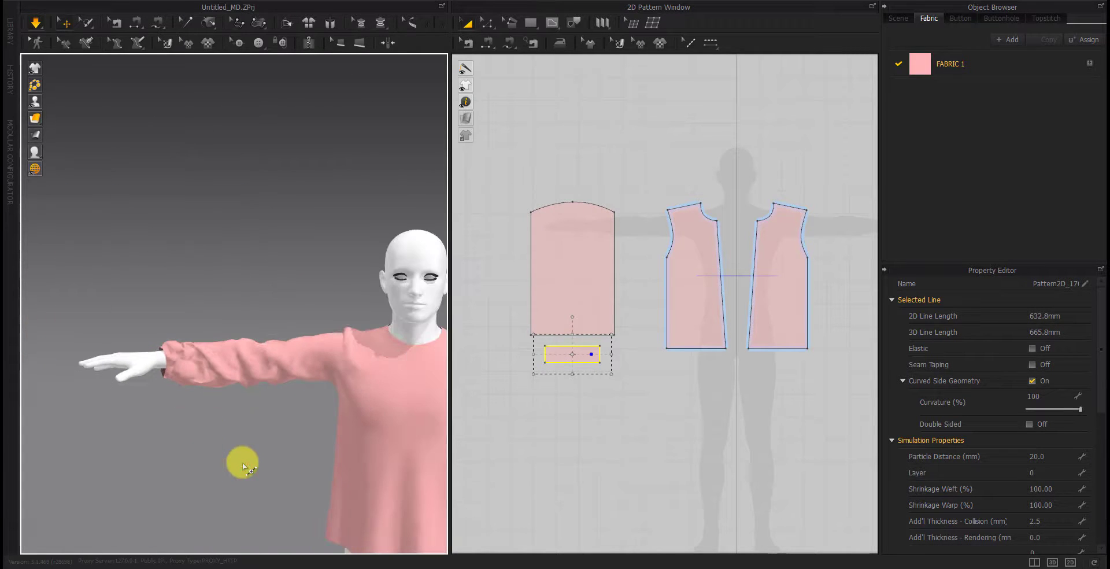
left_click(243, 465)
scroll(237, 462, "down", 3)
Try making the sleeve and cuff symmetric together, and dismiss the failure notice
left_click_drag(644, 186, 503, 436)
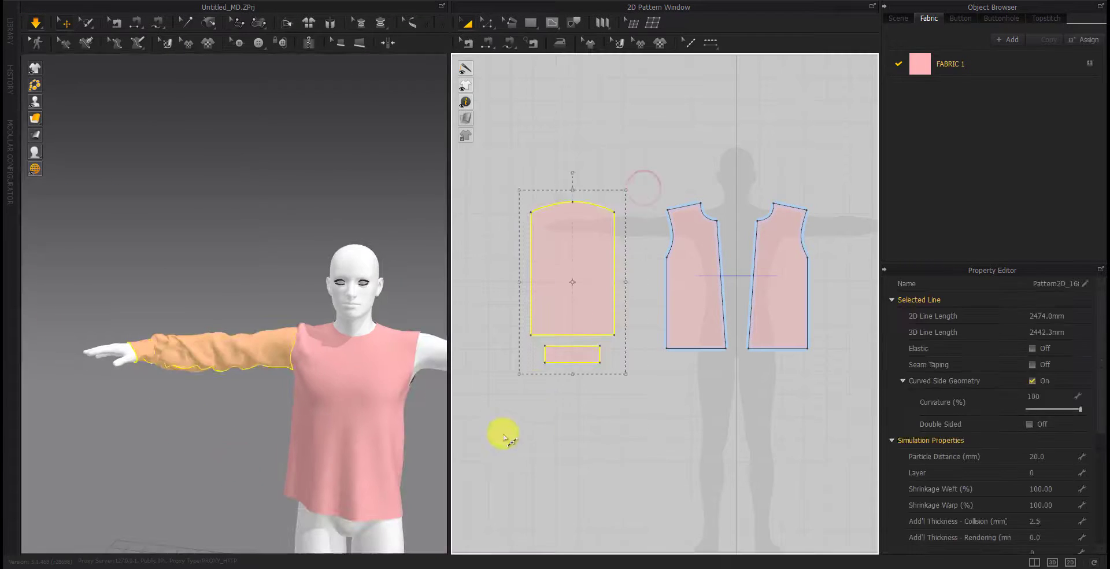
scroll(592, 429, "down", 3)
right_click(575, 366)
left_click(581, 253)
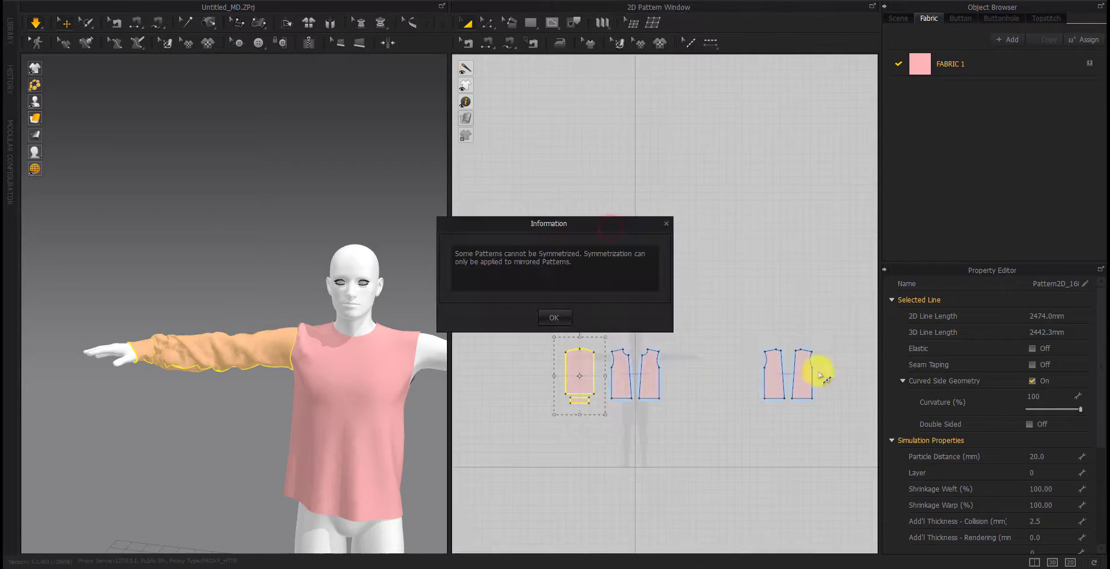
left_click(548, 321)
left_click(576, 468)
Create Symmetric Pattern copies of the sleeve and the cuff separately and place them
right_click(575, 372)
left_click(624, 158)
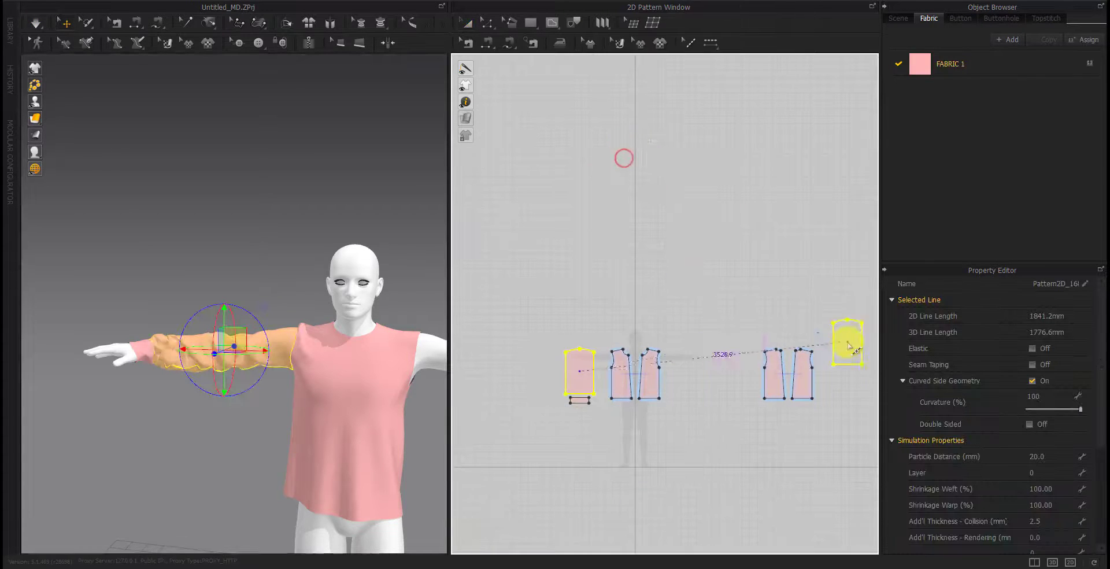
left_click(582, 400)
right_click(582, 401)
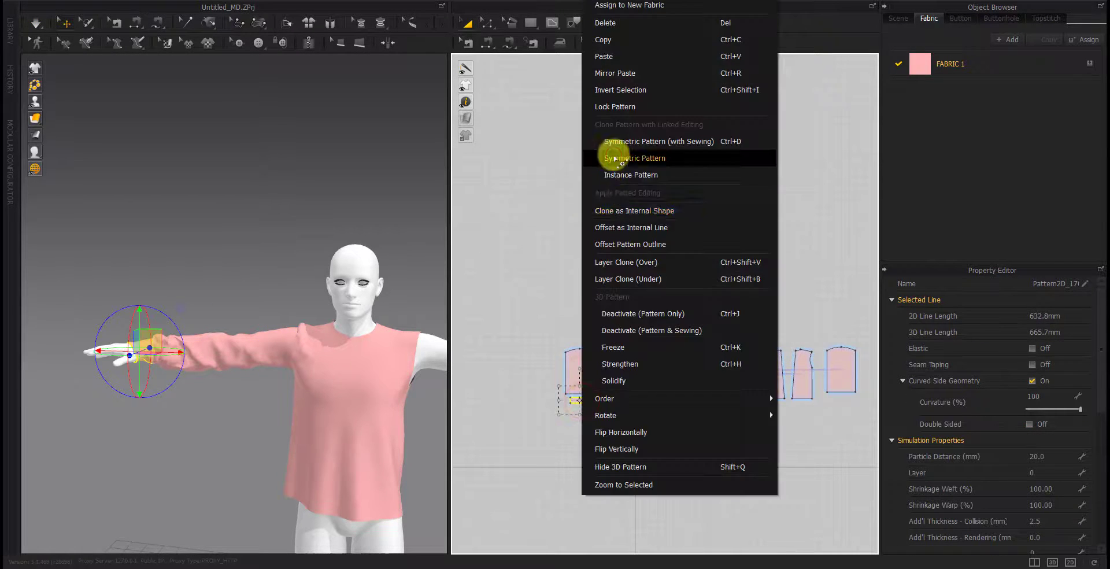
left_click(614, 154)
left_click(782, 431)
scroll(355, 438, "down", 3)
Move the mirrored sleeve copy onto the avatar's other arm
right_click_drag(355, 438, 171, 495)
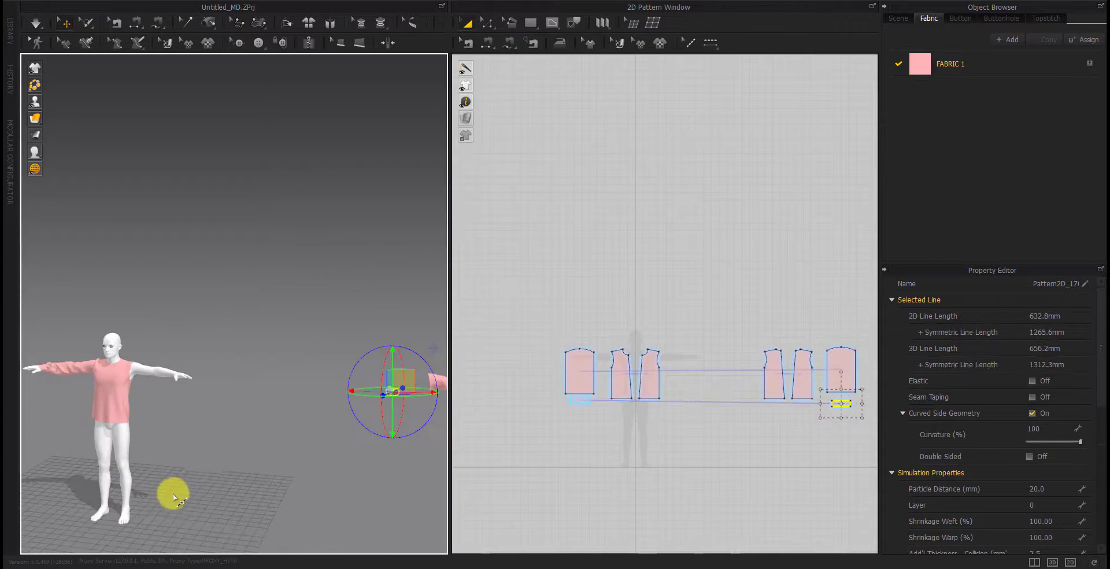
right_click_drag(315, 457, 426, 390)
left_click_drag(426, 391, 118, 393)
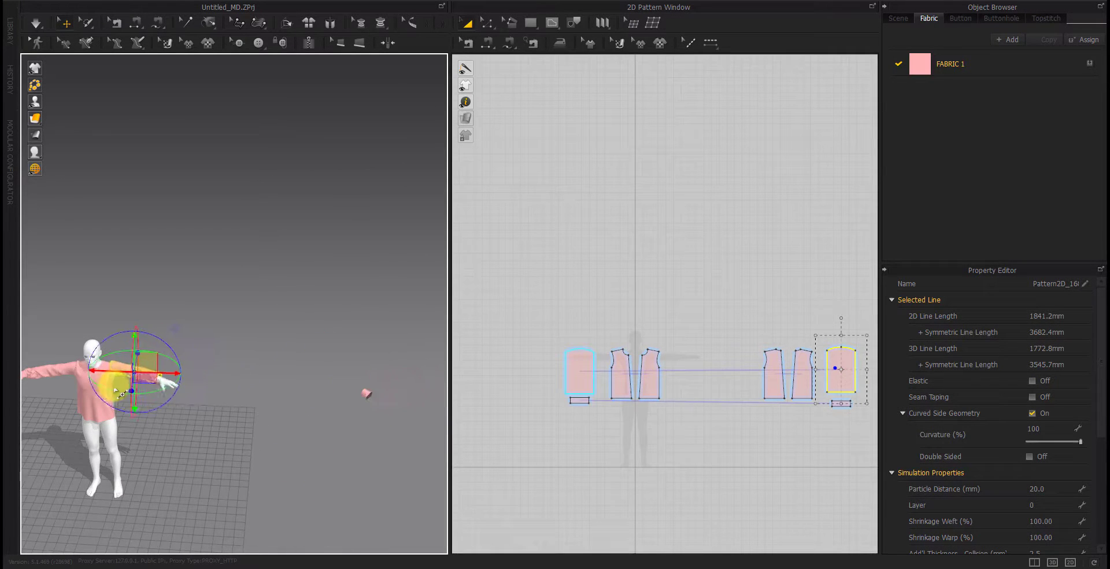
scroll(123, 392, "up", 5)
right_click_drag(174, 376, 263, 343)
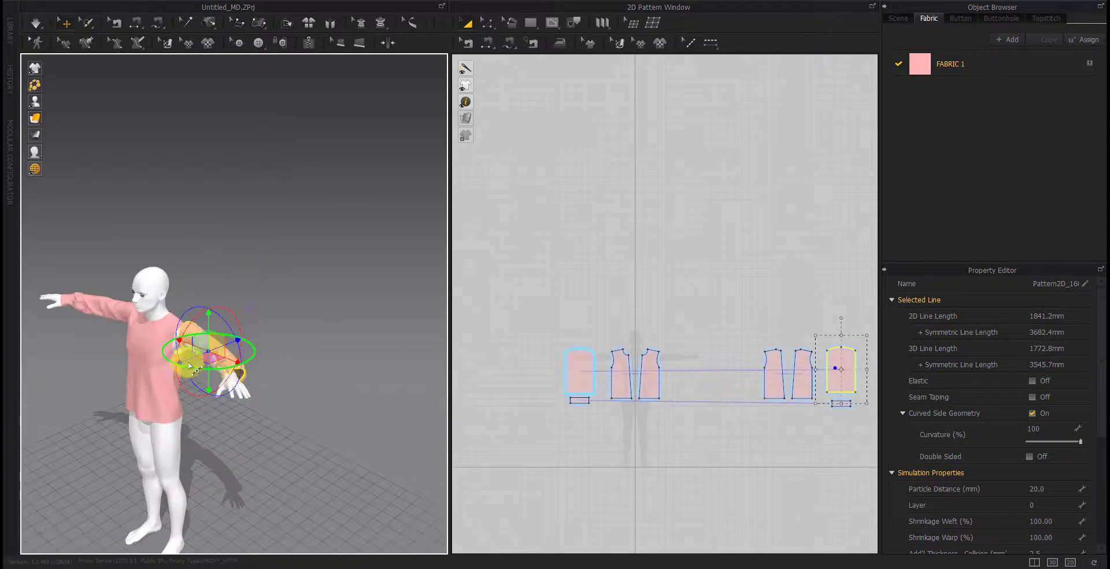
scroll(213, 366, "down", 3)
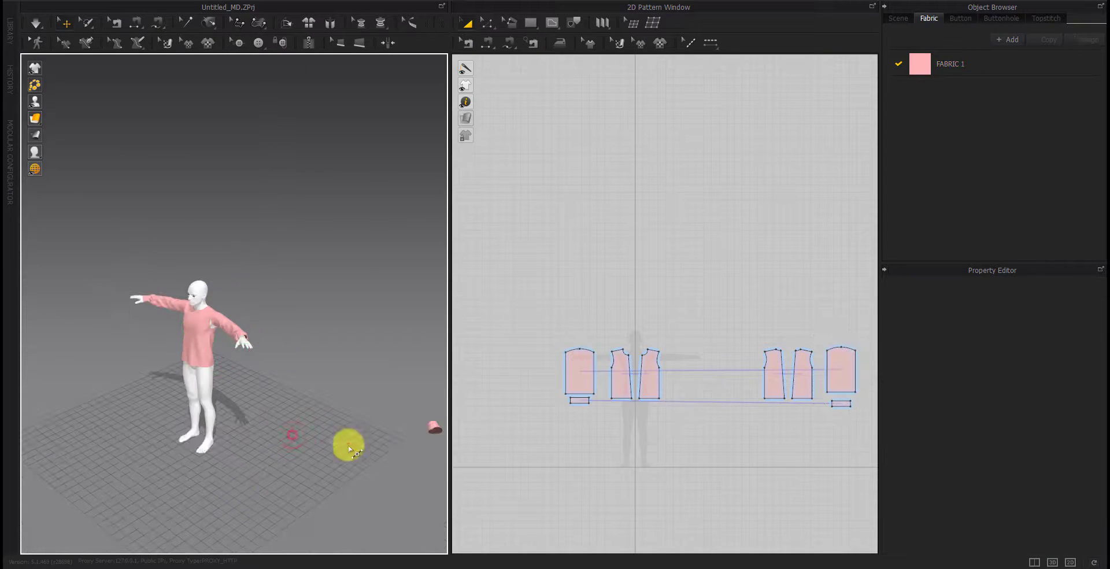
Move the mirrored cuff copy onto the avatar's other wrist
left_click(431, 429)
left_click_drag(422, 431, 244, 354)
scroll(254, 393, "up", 5)
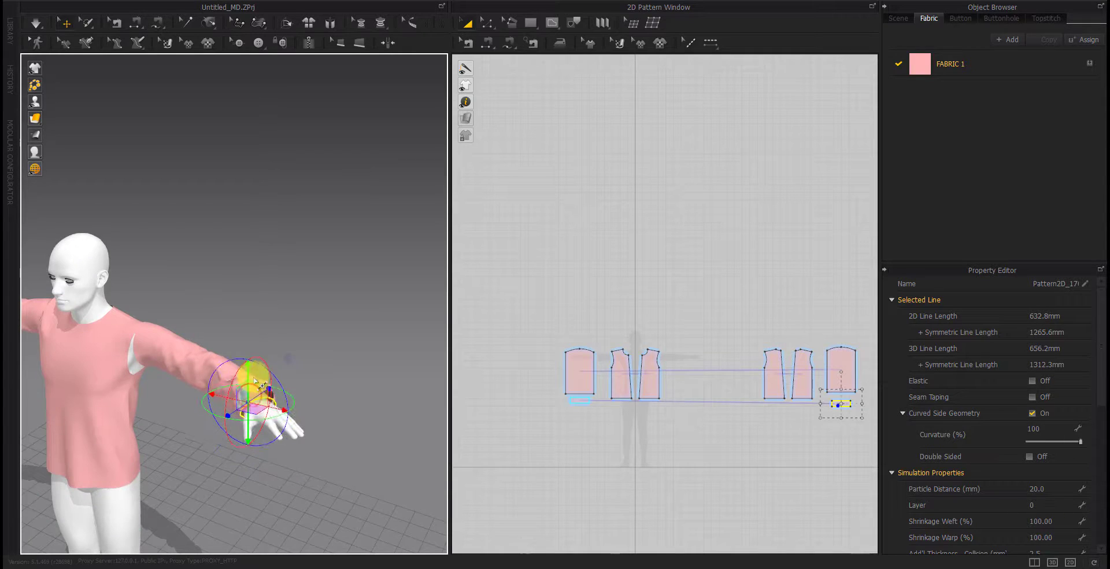
left_click_drag(262, 428, 254, 404)
left_click(635, 473)
scroll(840, 393, "up", 5)
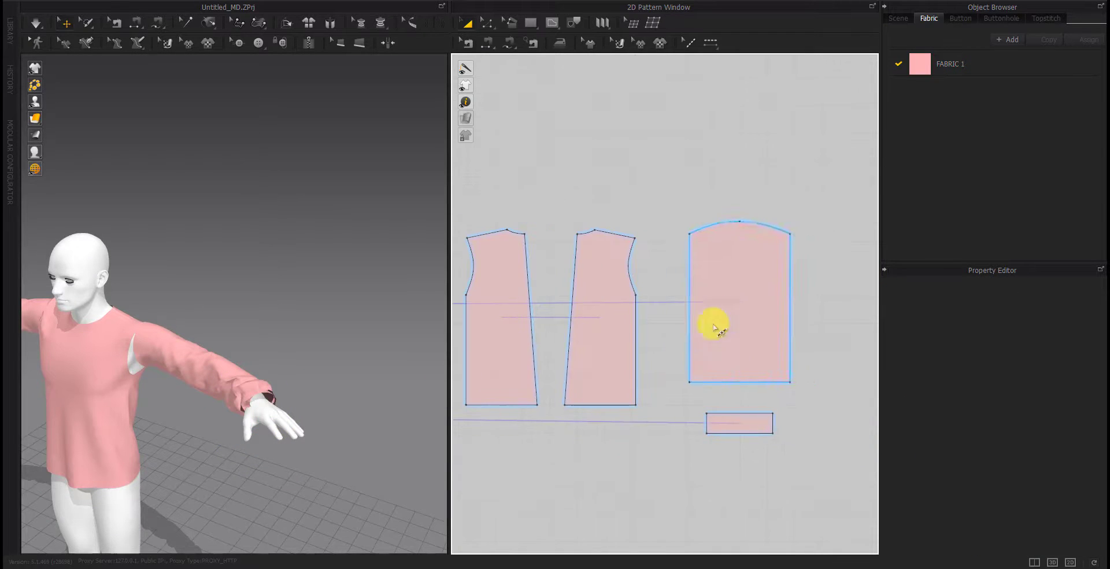
Sew the new sleeve's cap to the front and back armholes with Segment Sewing, then simulate
left_click(468, 44)
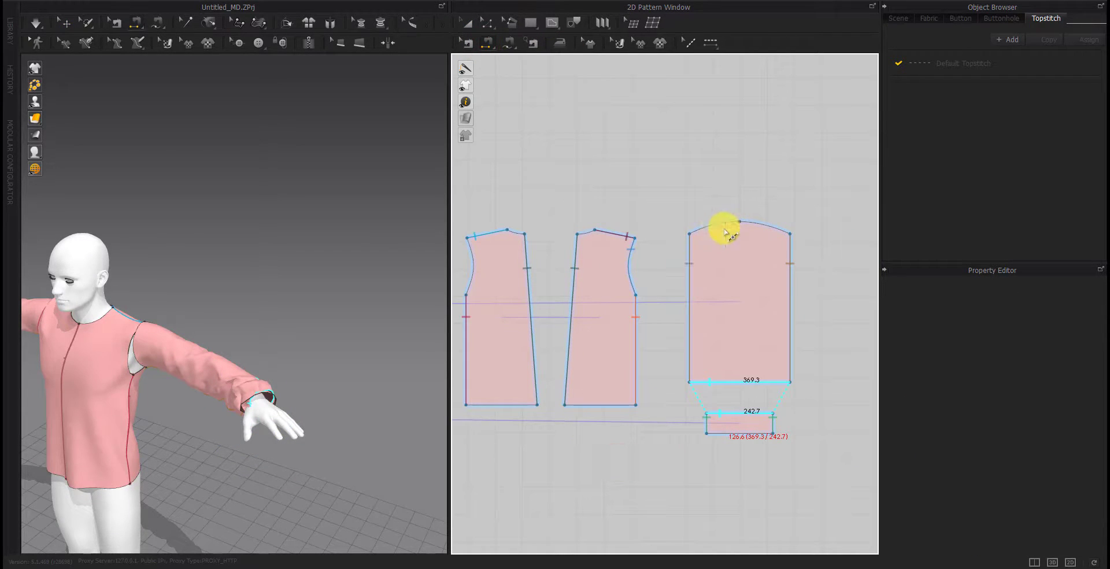
left_click(692, 253)
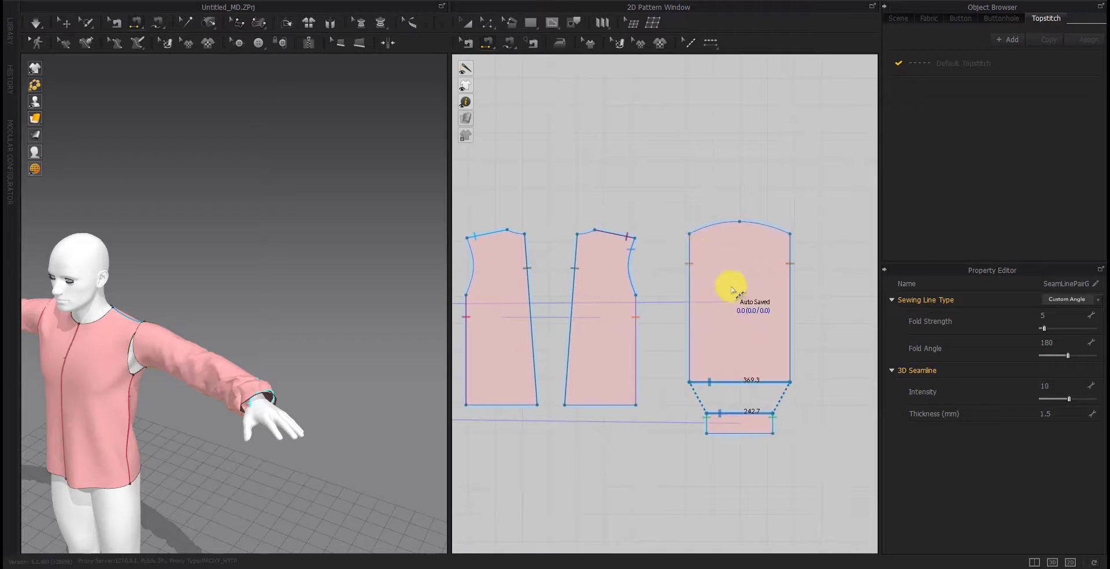
left_click(719, 224)
scroll(718, 225, "down", 2)
left_click(570, 242)
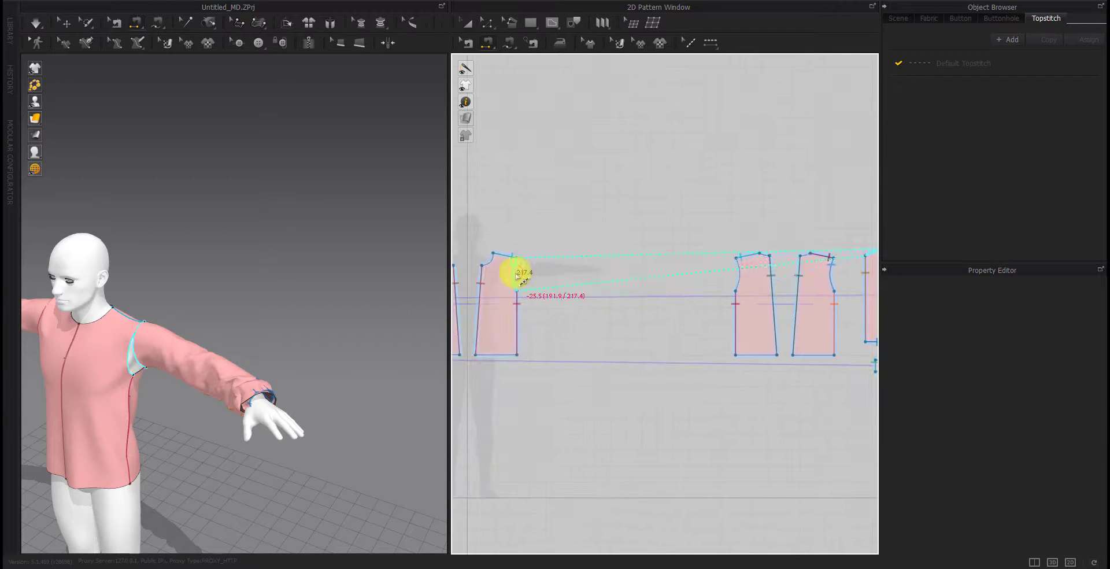
key("space")
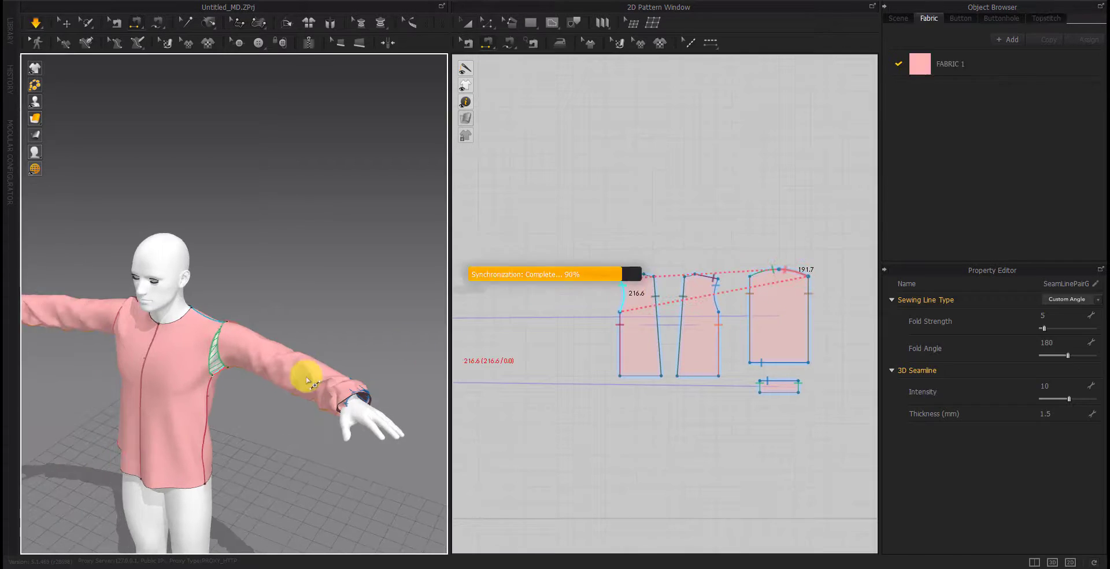
Orbit along the outstretched arm to check the new sleeve's drape
left_click(250, 361)
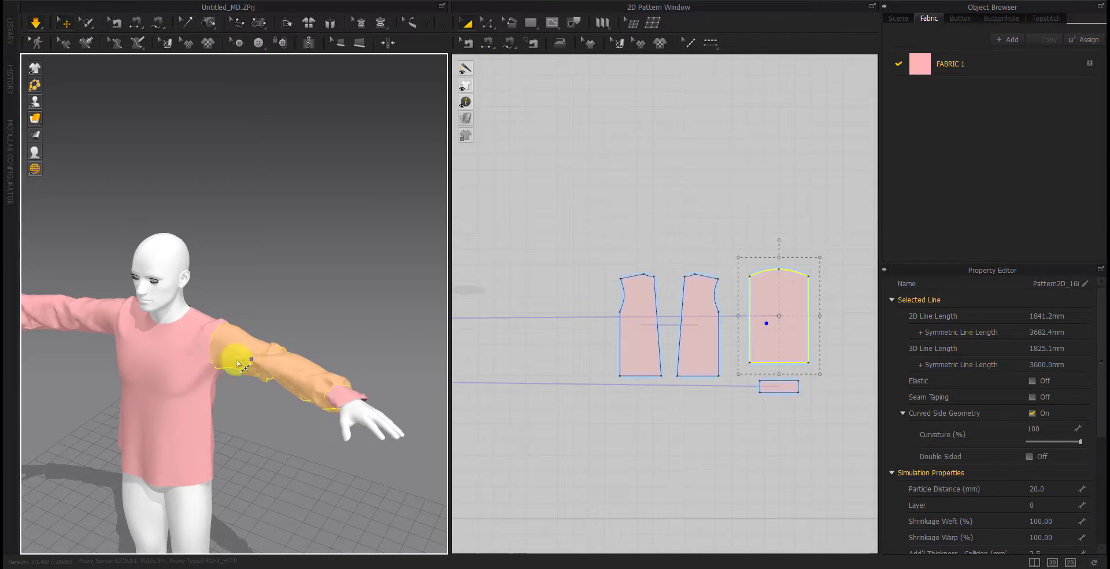
right_click_drag(310, 385, 178, 390)
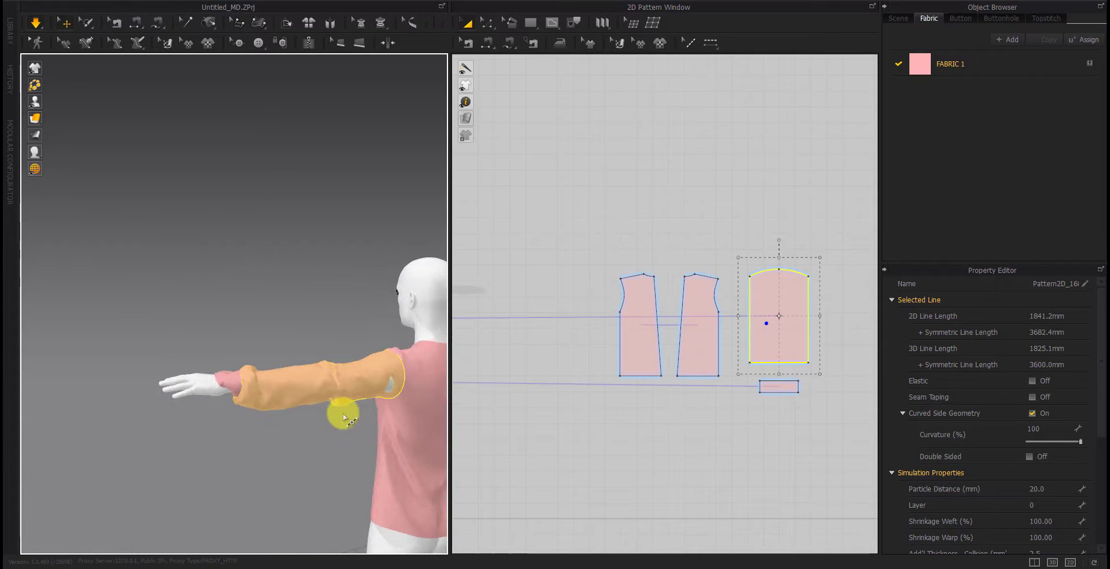
left_click(715, 428)
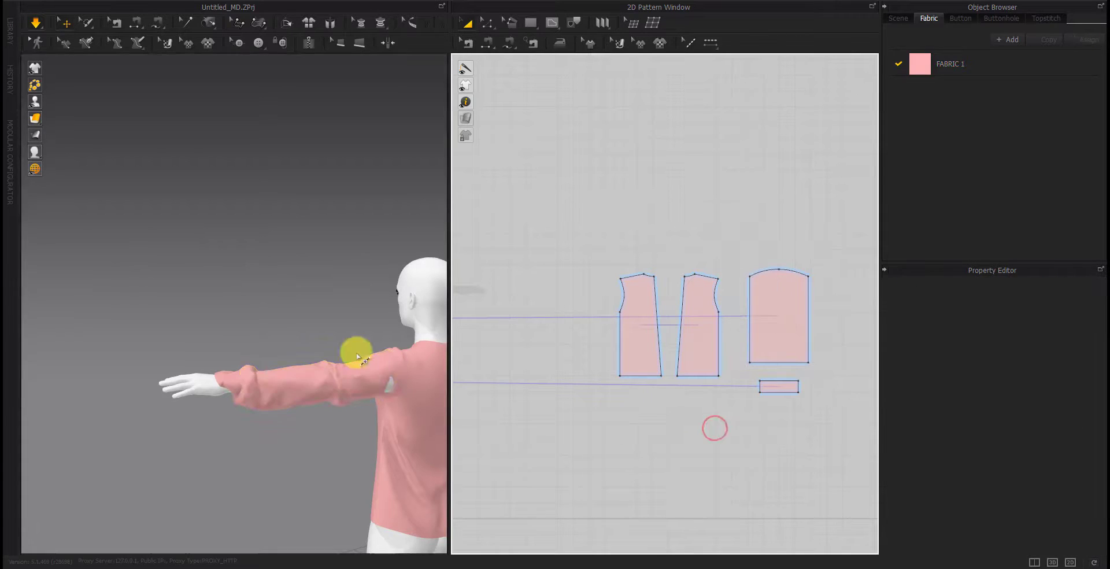
mouse_move(294, 395)
right_mouse_down()
mouse_move(268, 391)
mouse_move(342, 438)
right_mouse_up()
Select the cuff and reset its 3D placement
key("q")
left_click(274, 395)
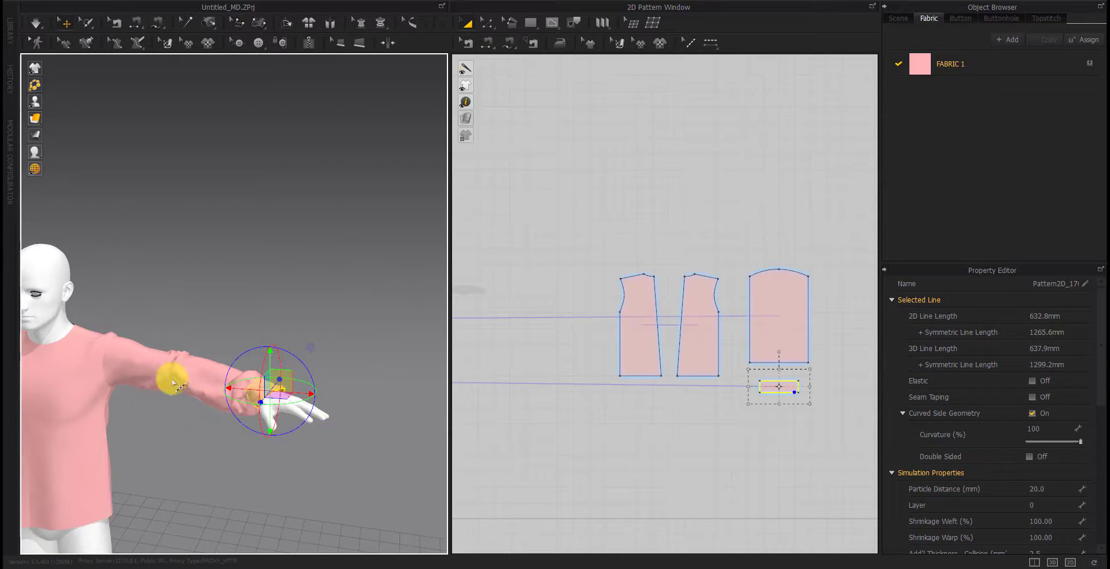
left_click(218, 460)
left_click(191, 380)
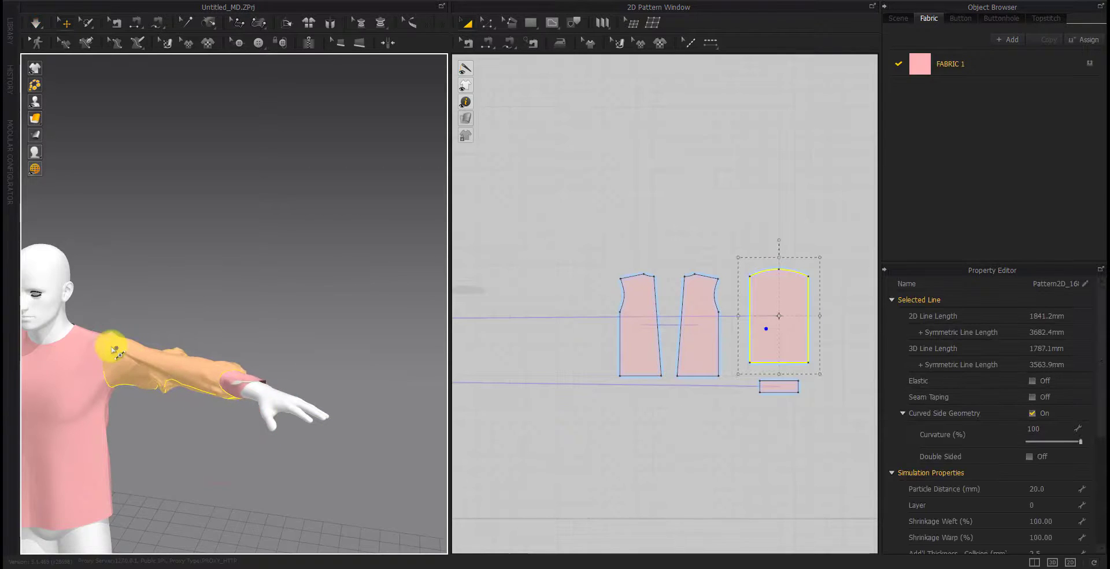
left_click(245, 379)
right_click(236, 389)
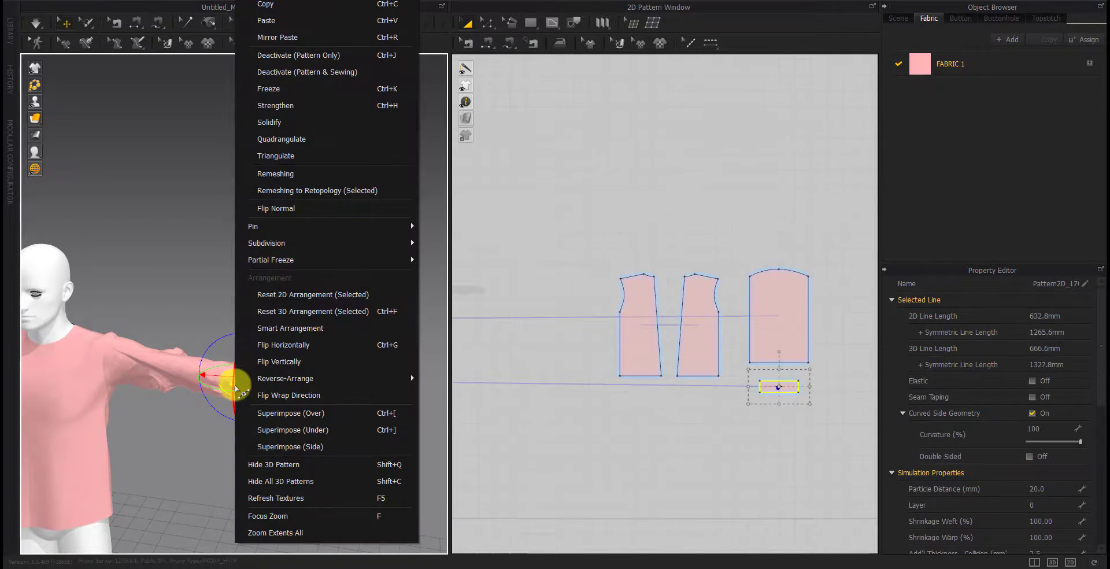
left_click(278, 338)
Turn the cuff upright, move it onto the wrist, and simulate so it settles
mouse_move(278, 337)
right_mouse_down()
mouse_move(144, 442)
mouse_move(69, 364)
mouse_move(447, 372)
mouse_move(273, 397)
right_mouse_up()
scroll(227, 238, "up", 5)
mouse_move(226, 239)
right_mouse_down()
mouse_move(240, 382)
mouse_move(265, 459)
right_mouse_up()
mouse_move(265, 459)
left_mouse_down()
mouse_move(223, 484)
mouse_move(289, 480)
mouse_move(275, 504)
mouse_move(200, 484)
mouse_move(186, 219)
left_mouse_up()
mouse_move(186, 218)
right_mouse_down()
mouse_move(155, 282)
mouse_move(217, 380)
right_mouse_up()
key("space")
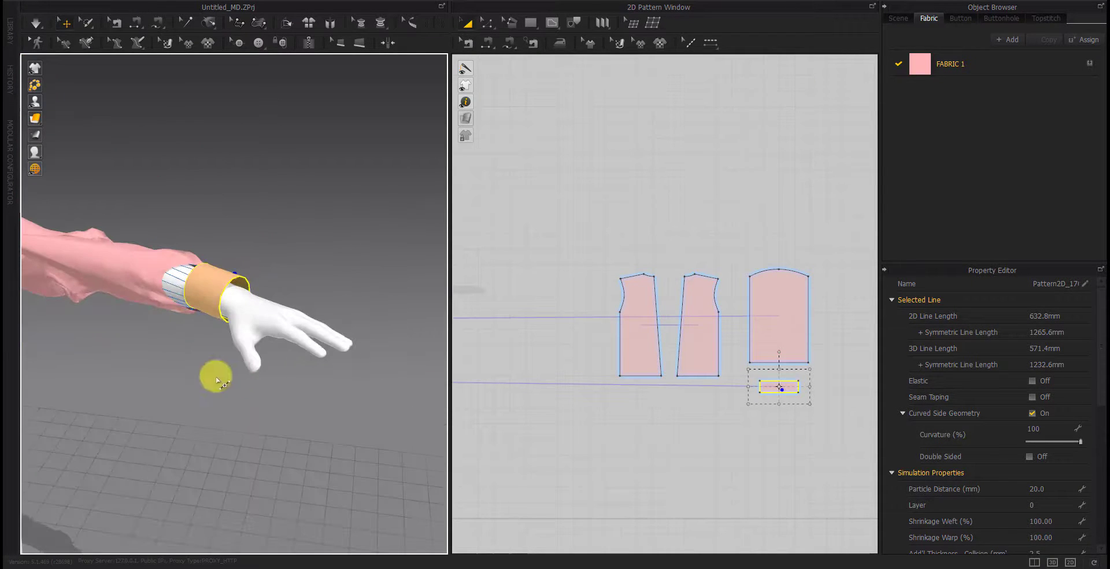
scroll(204, 396, "down", 5)
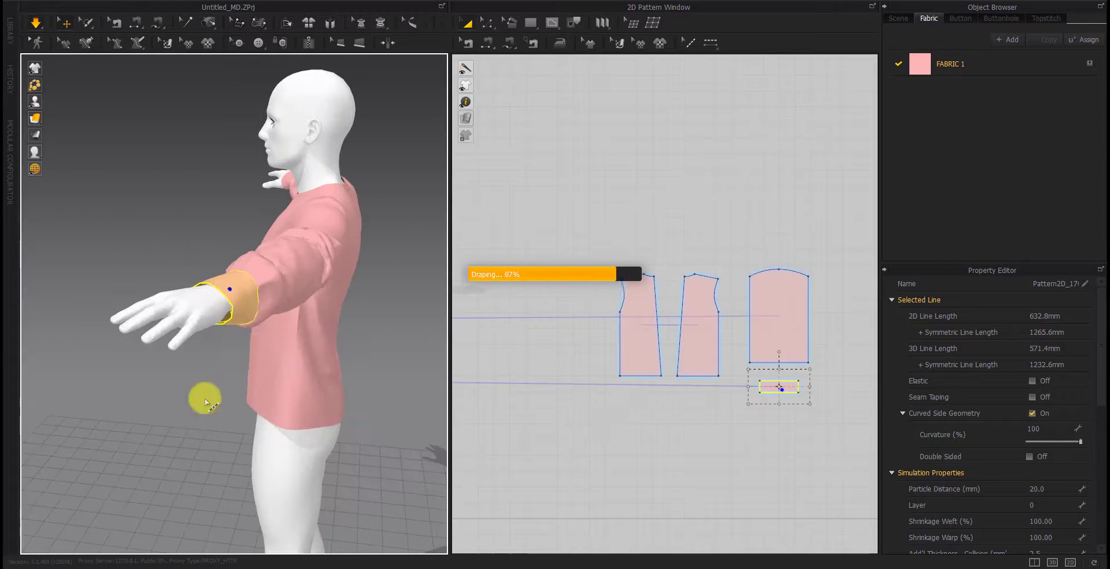
Check both sleeves and the front body panel from a frontal view of the shirt
left_click(332, 199)
mouse_move(206, 302)
right_mouse_down()
mouse_move(116, 250)
mouse_move(265, 235)
right_mouse_up()
left_click(268, 237)
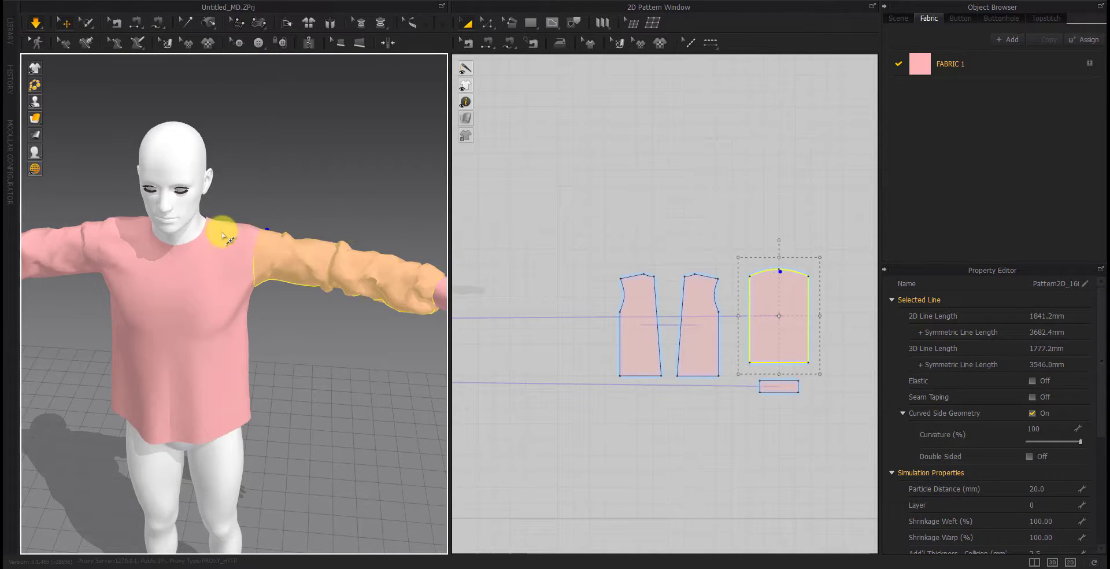
left_click(232, 340)
right_click_drag(232, 340, 290, 322)
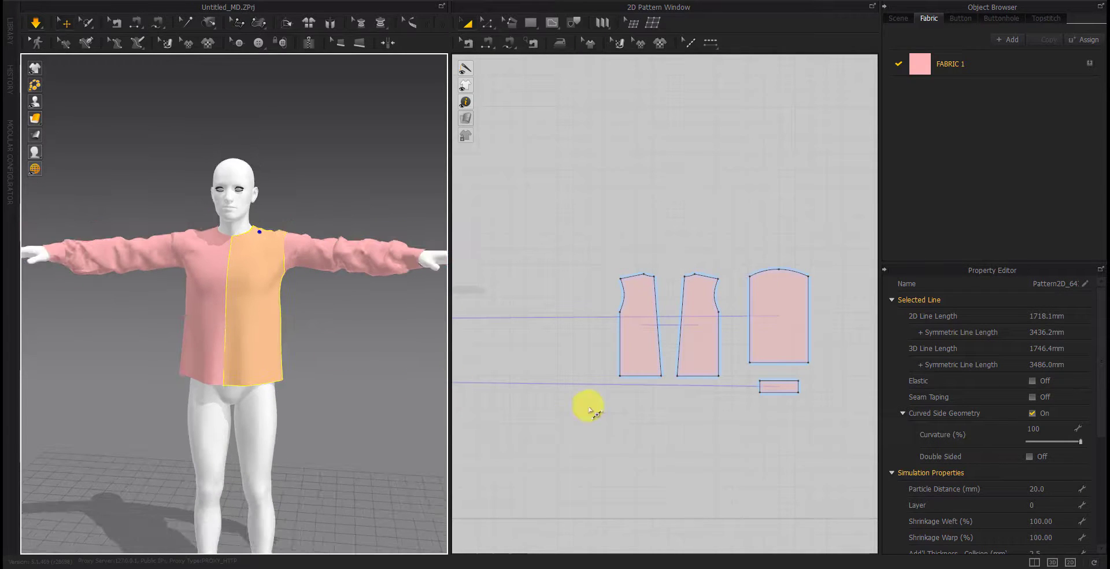
Raise the left and right sleeve-and-cuff pairs above the front and back panels
left_click(619, 415)
scroll(557, 346, "down", 2)
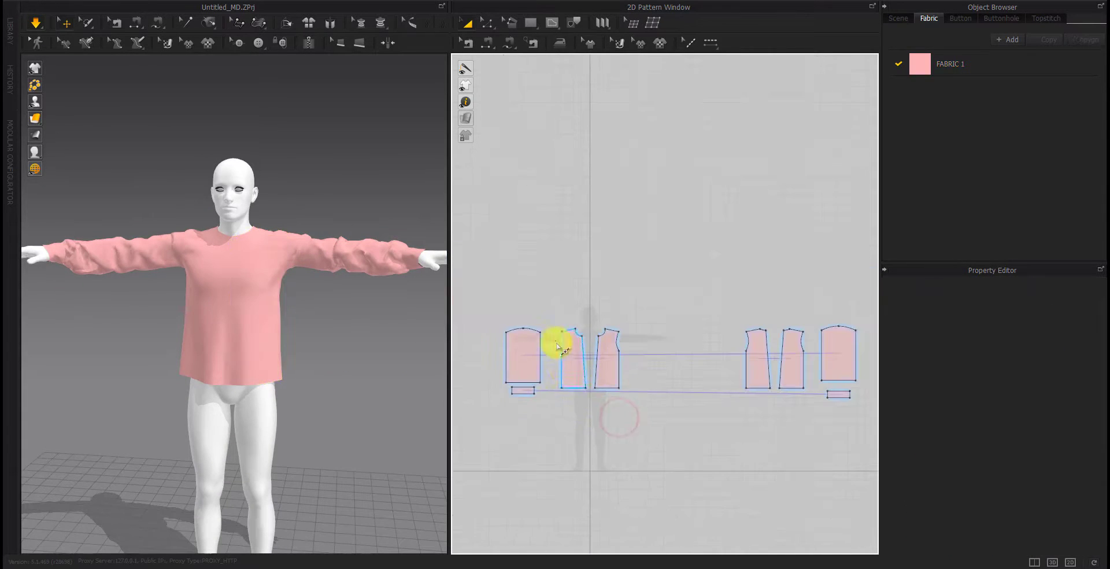
left_click(502, 395)
left_click_drag(520, 359, 517, 260)
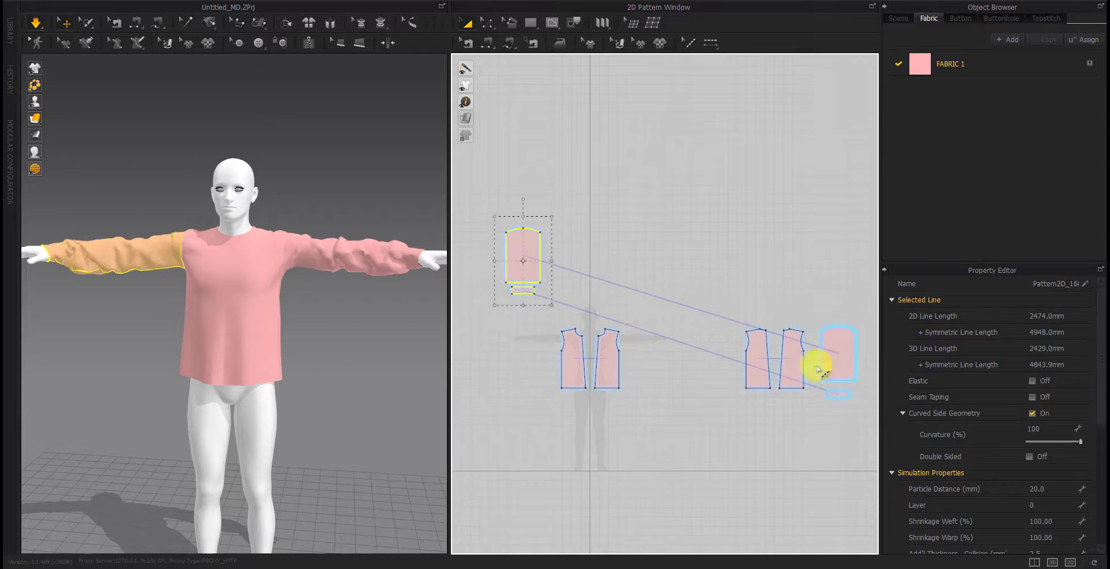
left_click_drag(840, 360, 838, 261)
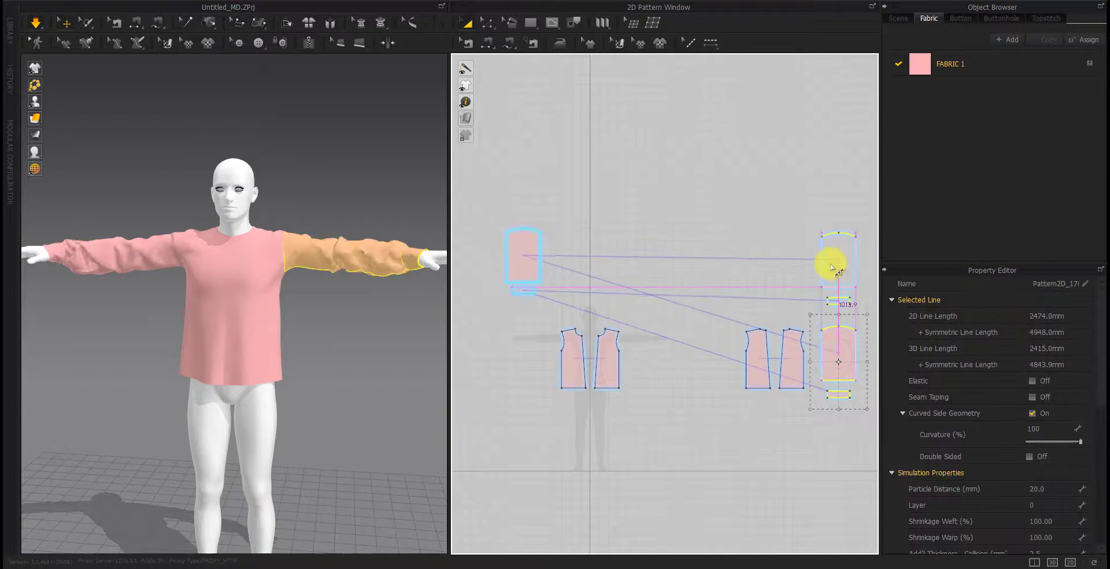
left_click(707, 450)
scroll(688, 416, "up", 5)
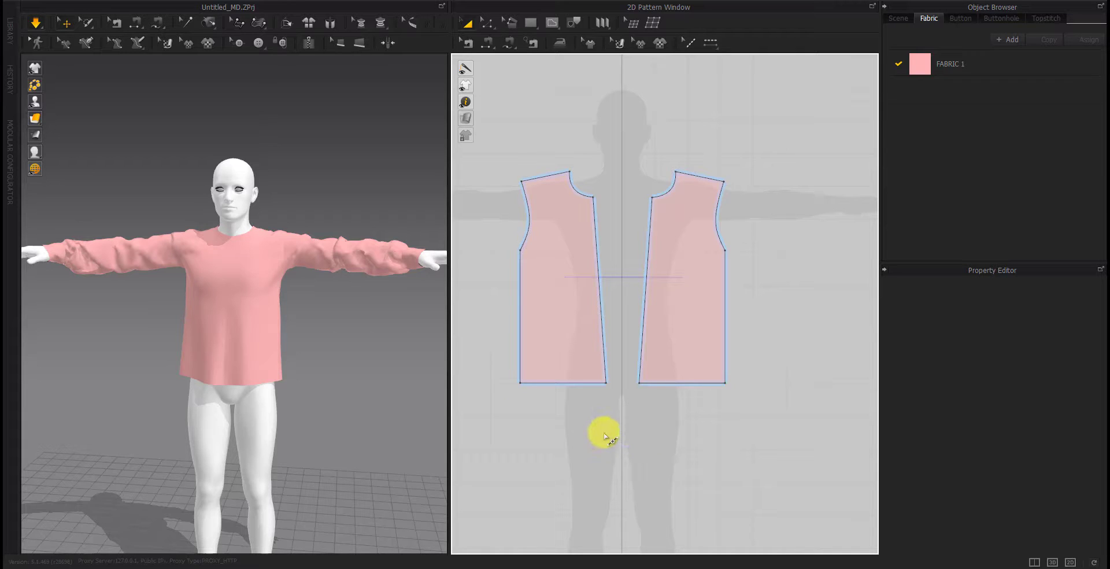
Pull the front panels' armhole lines outward, the first by about 96.7 mm
left_click(527, 223)
left_click_drag(527, 223, 496, 232)
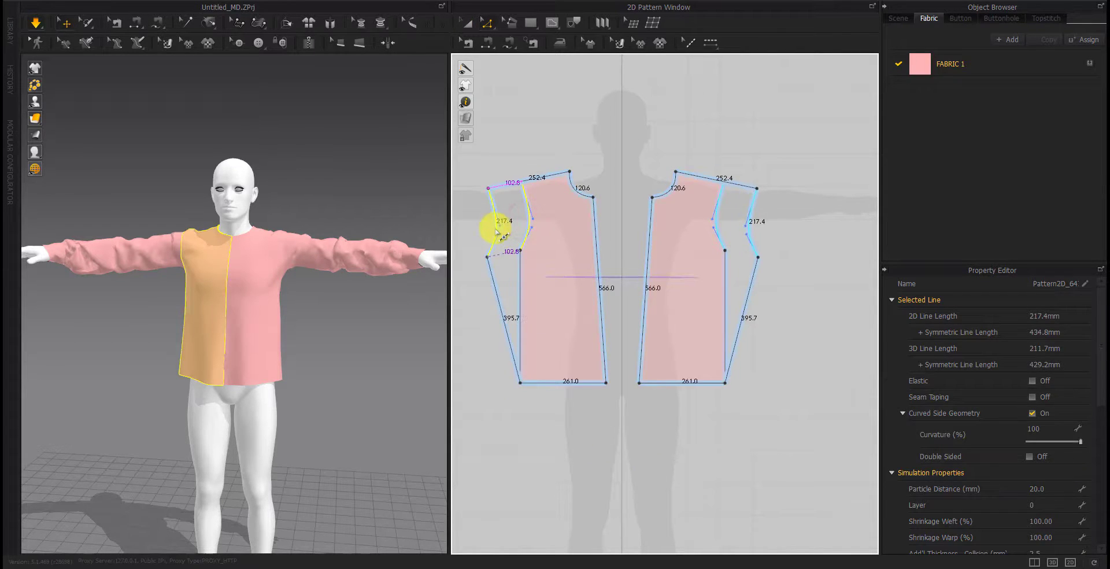
key("ctrl+z")
left_click(528, 220)
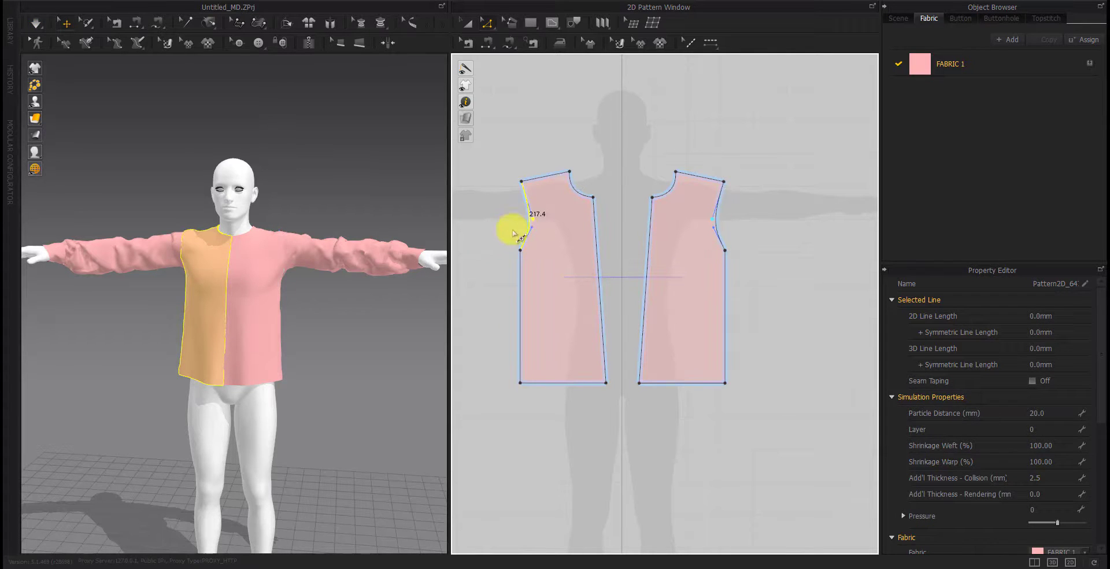
left_click_drag(528, 220, 496, 227)
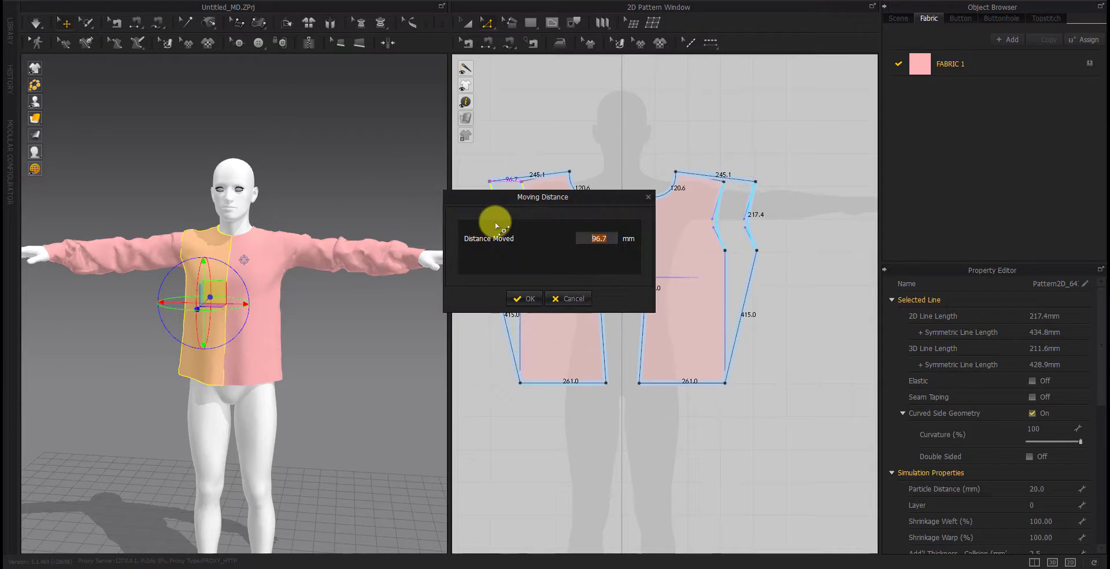
key("Return")
scroll(719, 240, "down", 5)
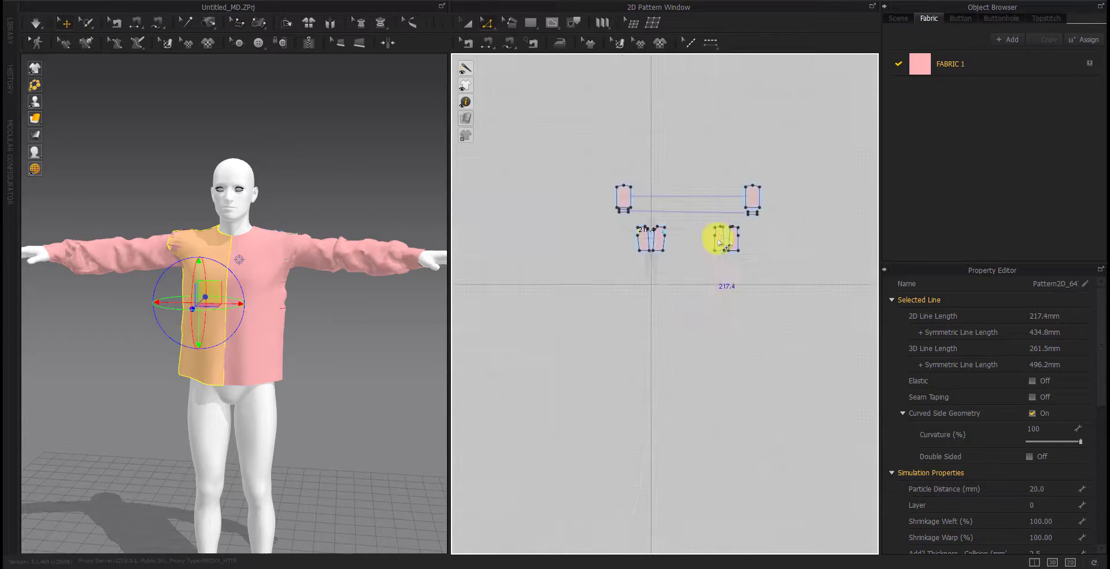
scroll(687, 214, "up", 8)
left_click_drag(687, 214, 640, 214)
key("Return")
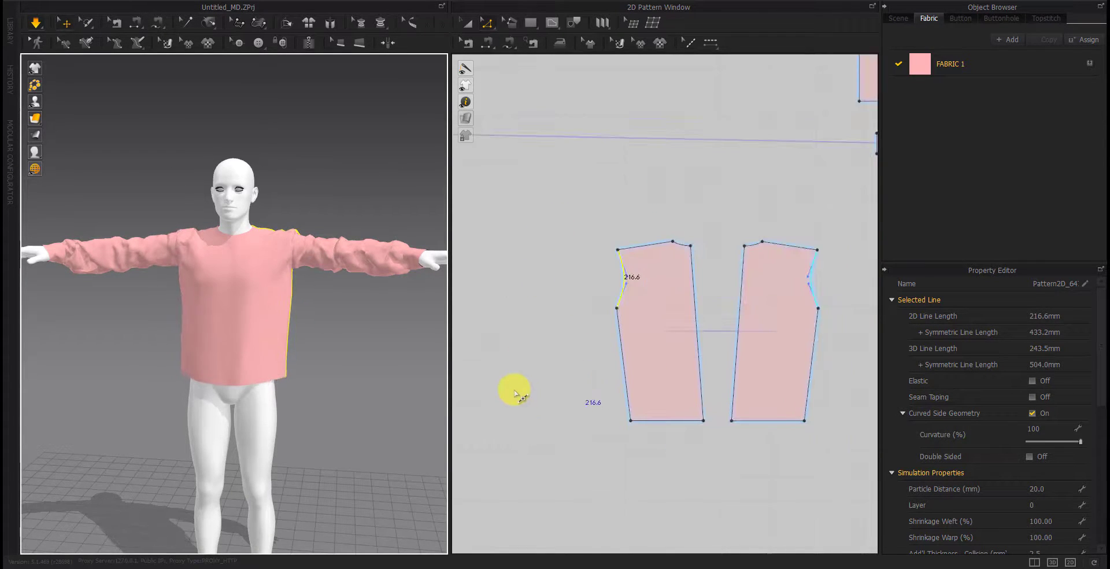
Check the back of the shirt, then move the front armhole line exactly 84.4 mm
scroll(520, 376, "down", 5)
right_click_drag(614, 395, 730, 395)
right_click_drag(310, 399, 496, 396)
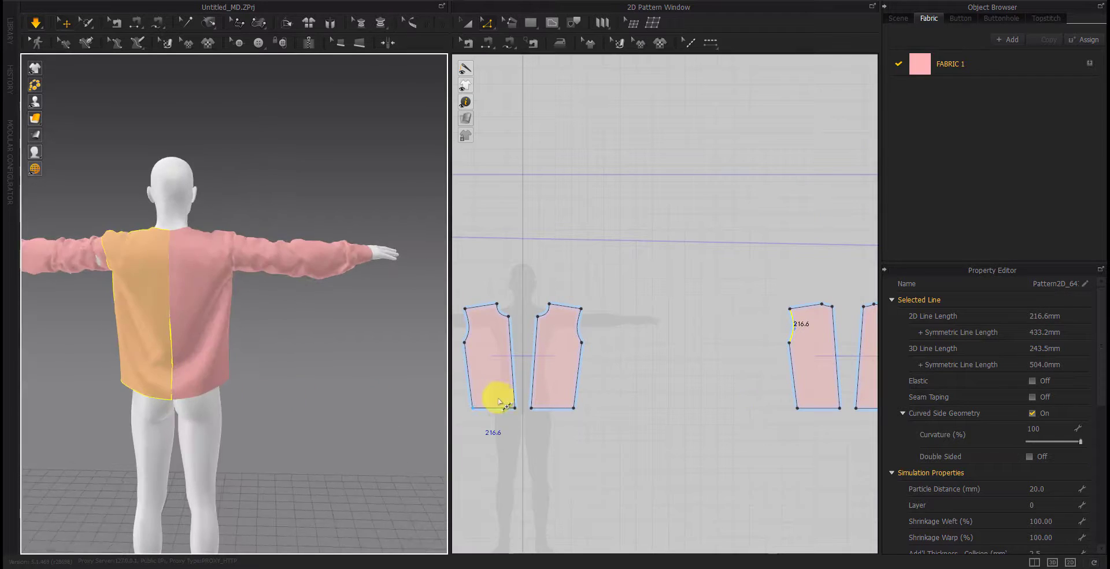
key("2")
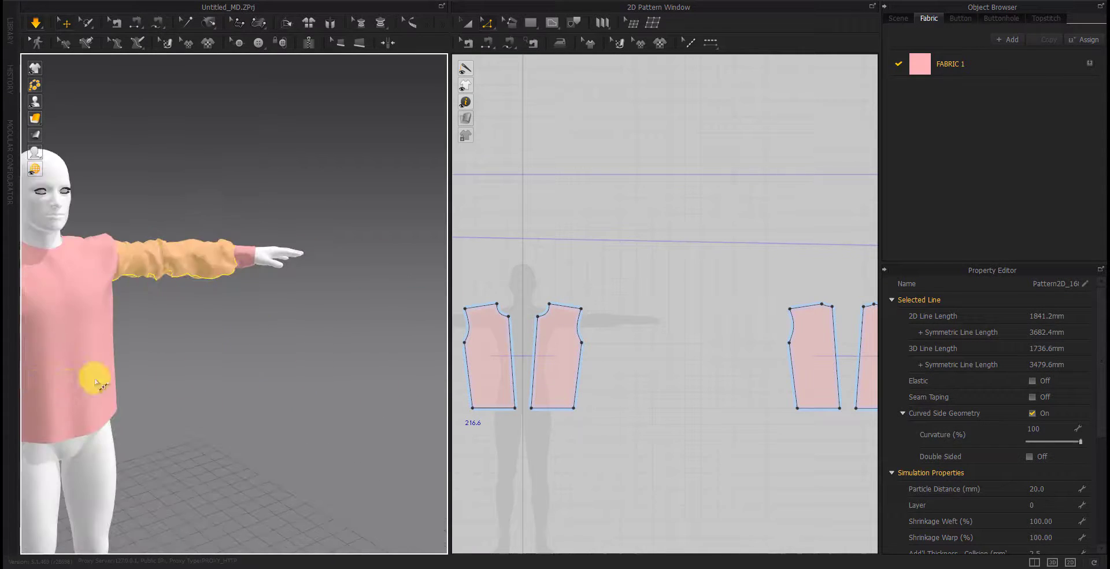
scroll(642, 384, "up", 1)
scroll(557, 283, "up", 4)
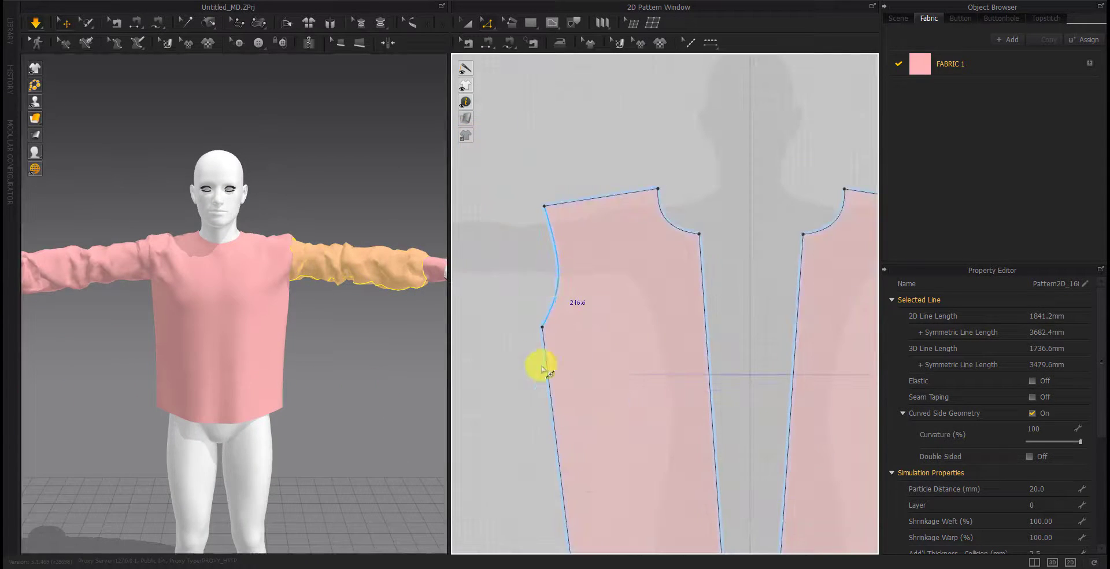
scroll(547, 347, "down", 2)
scroll(552, 312, "down", 2)
left_click(535, 280)
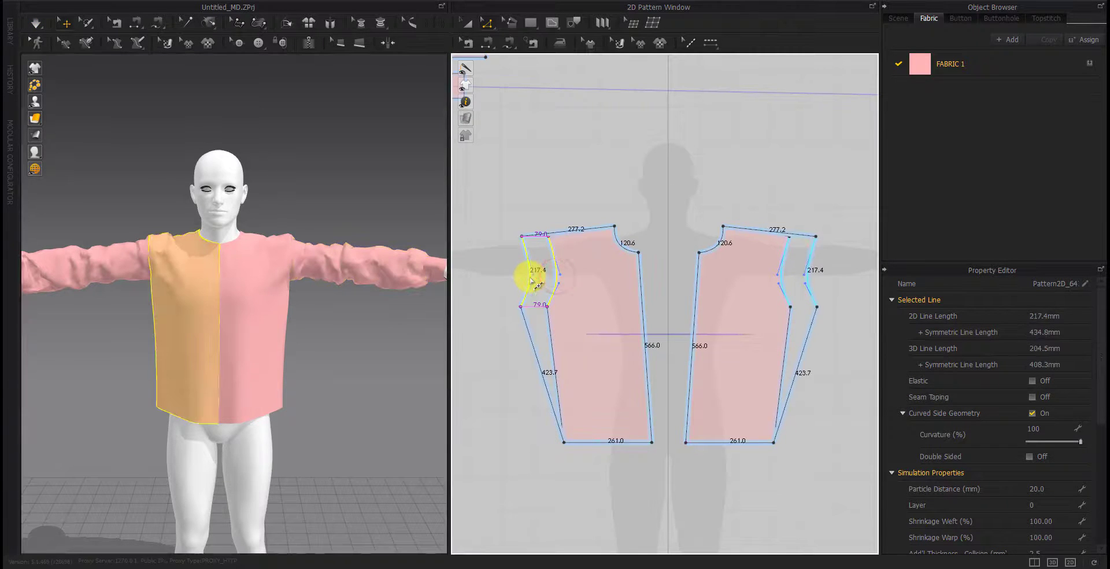
right_click(530, 283)
key("Return")
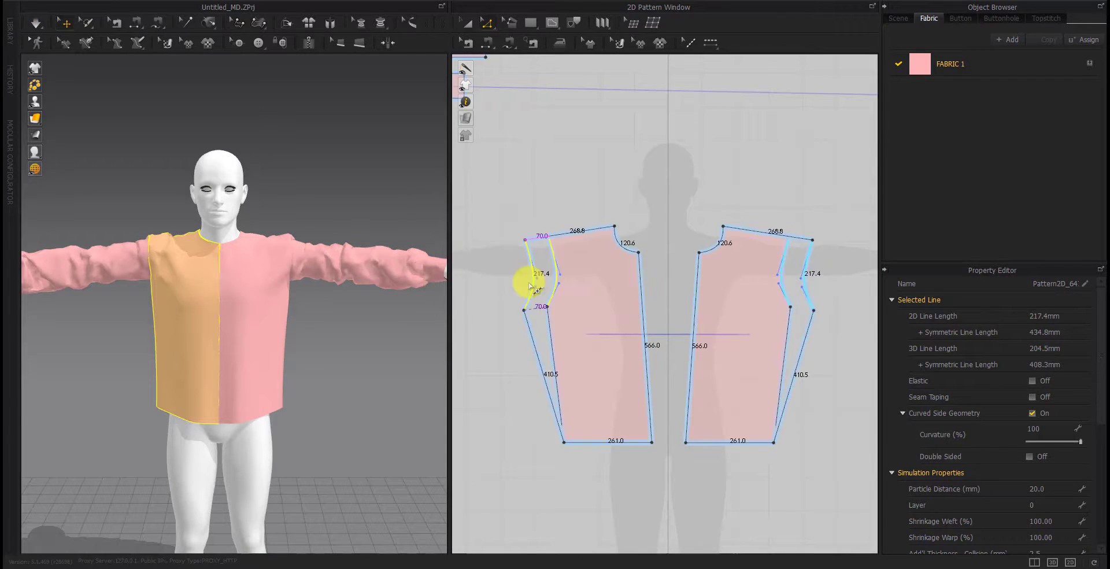
Move the curved armhole line outward exactly 97.7 mm
scroll(578, 292, "down", 2)
scroll(676, 322, "up", 2)
scroll(706, 319, "up", 4)
left_click_drag(706, 318, 659, 327)
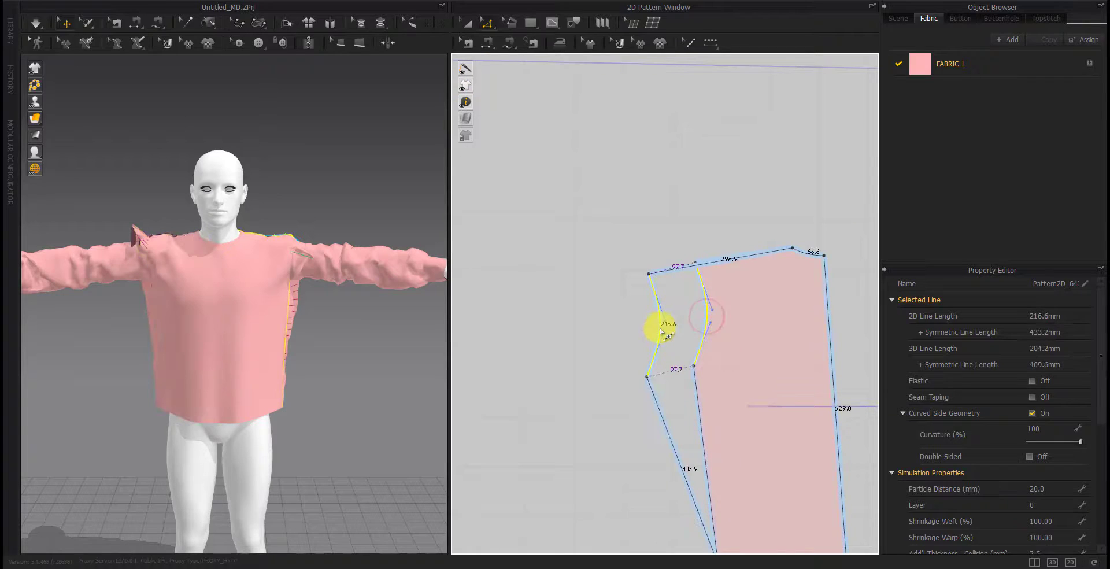
right_click(662, 330)
key("Return")
scroll(662, 331, "down", 3)
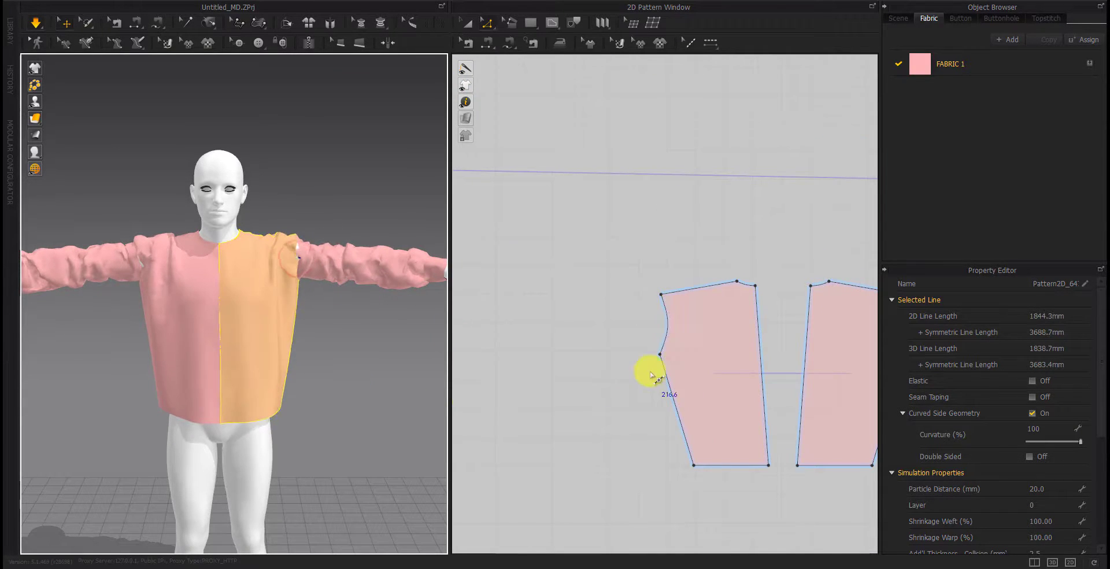
scroll(651, 371, "down", 4)
Select the sleeve patterns and start the cloth simulation
left_click(652, 411)
left_click(501, 294)
left_click(821, 286, "shift")
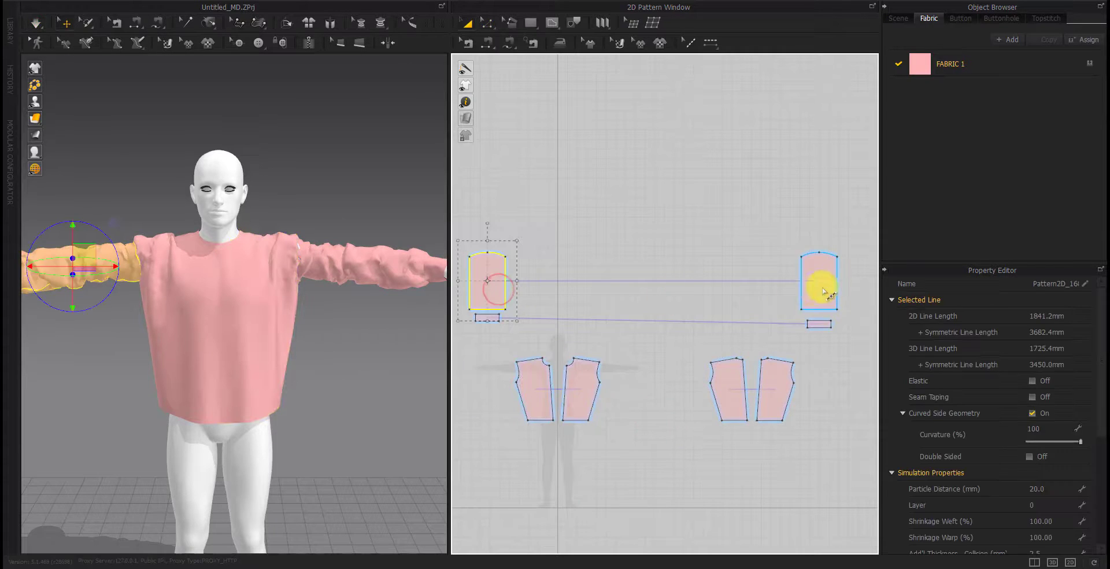
left_click(486, 281)
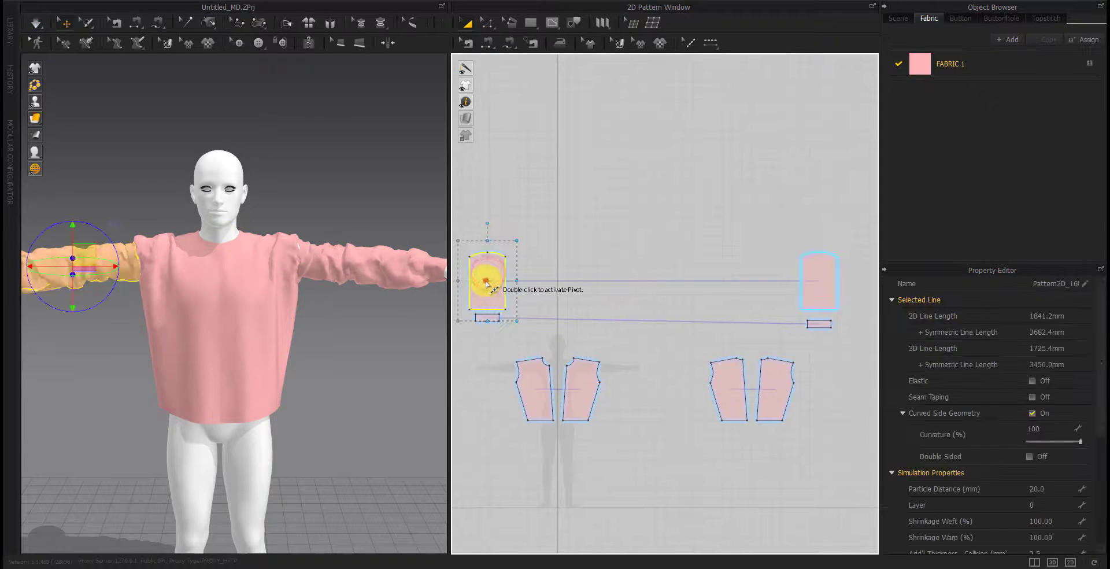
right_click_drag(496, 292, 570, 292)
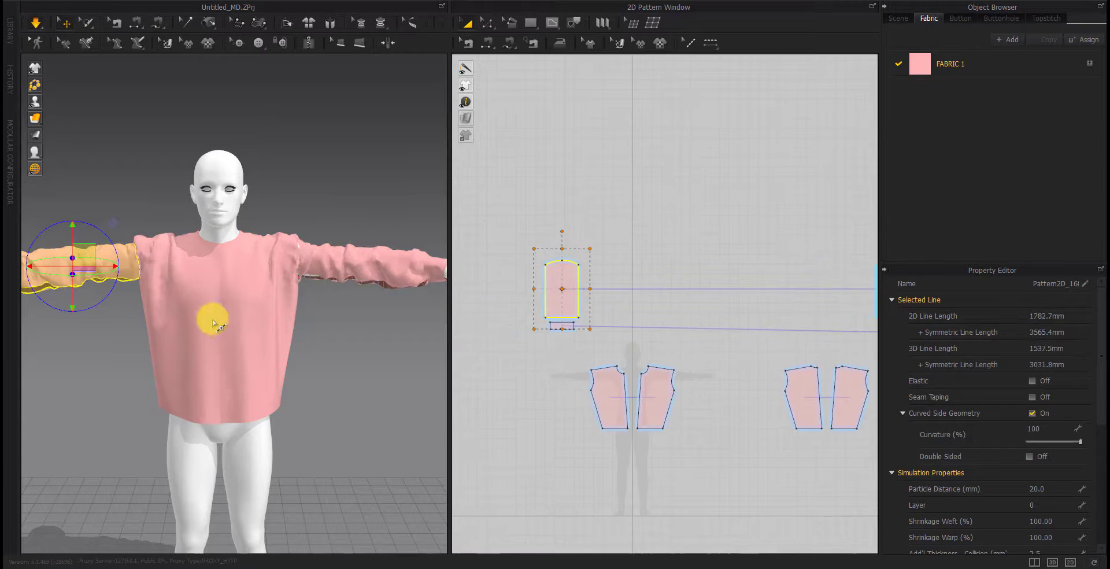
key("space")
right_click_drag(211, 317, 282, 311)
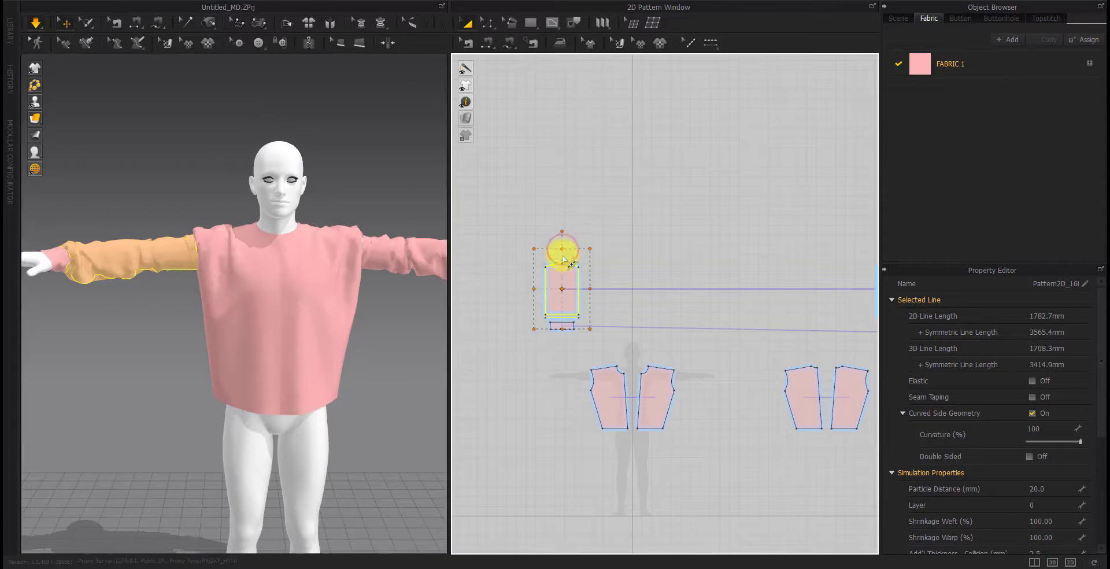
Pull the left and right sleeves in the 3D view so they drape on the arms
left_click(201, 243)
left_click(87, 243)
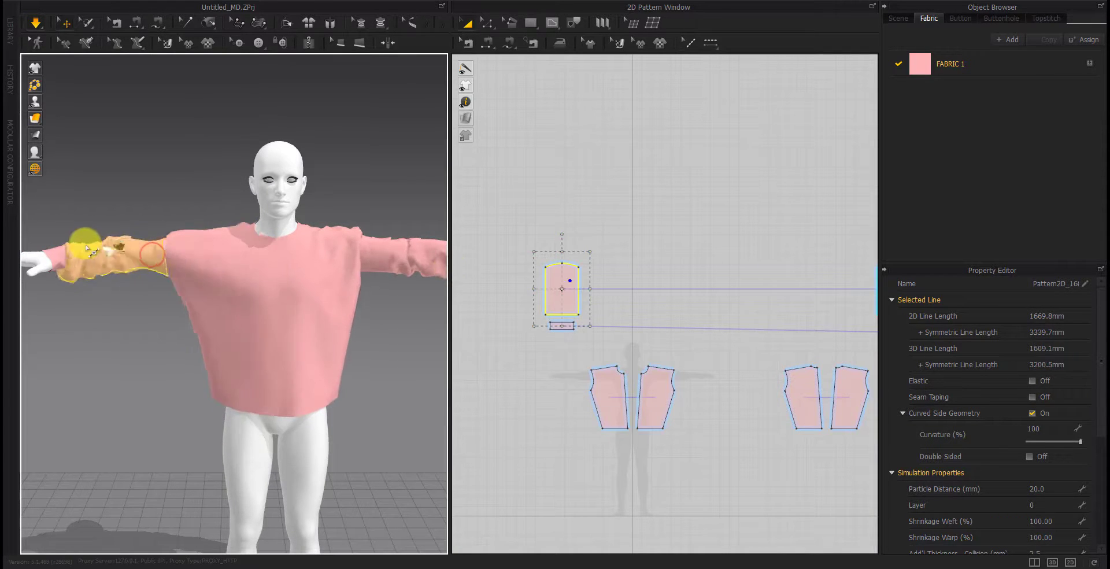
right_click_drag(347, 255, 295, 280)
left_click(293, 279)
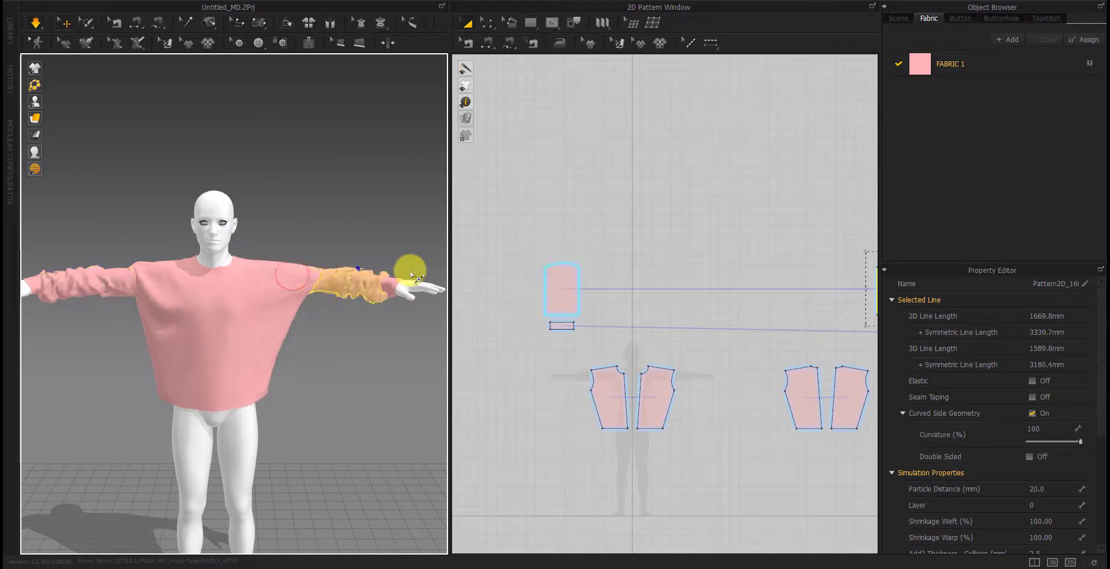
mouse_move(330, 338)
right_mouse_down()
mouse_move(94, 347)
mouse_move(328, 349)
right_mouse_up()
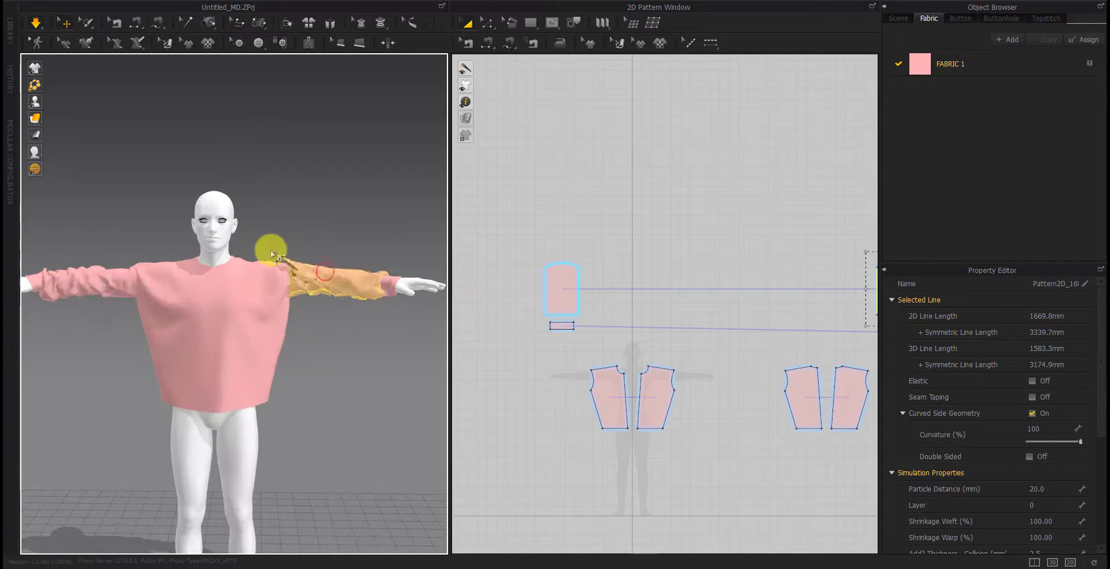
left_click(561, 289)
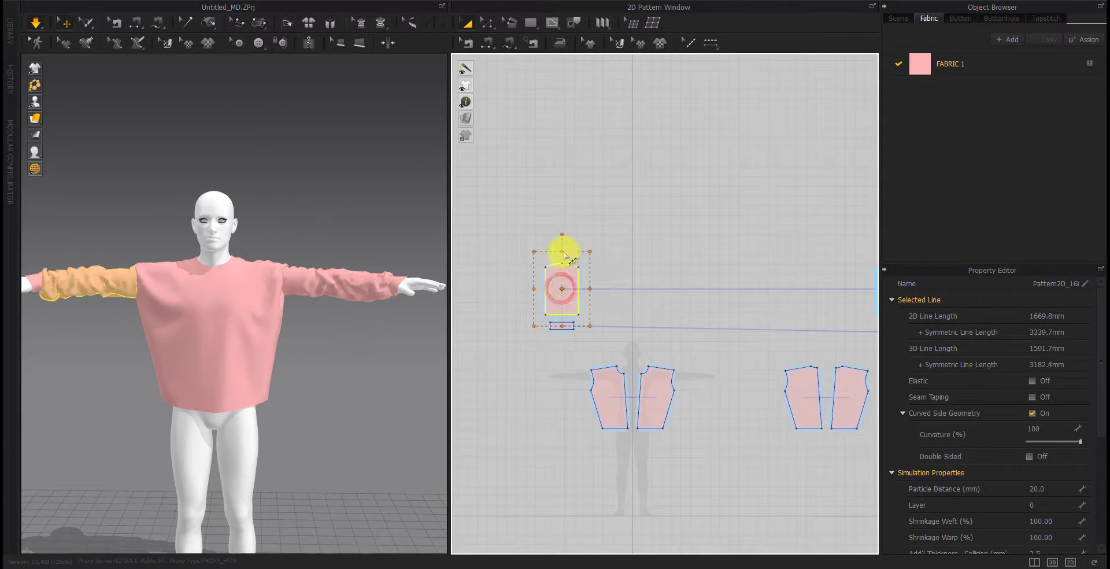
Shrink the sleeve pattern outline from 1669.8 mm to 1512.3 mm and check the sleeve drape
left_click(579, 280)
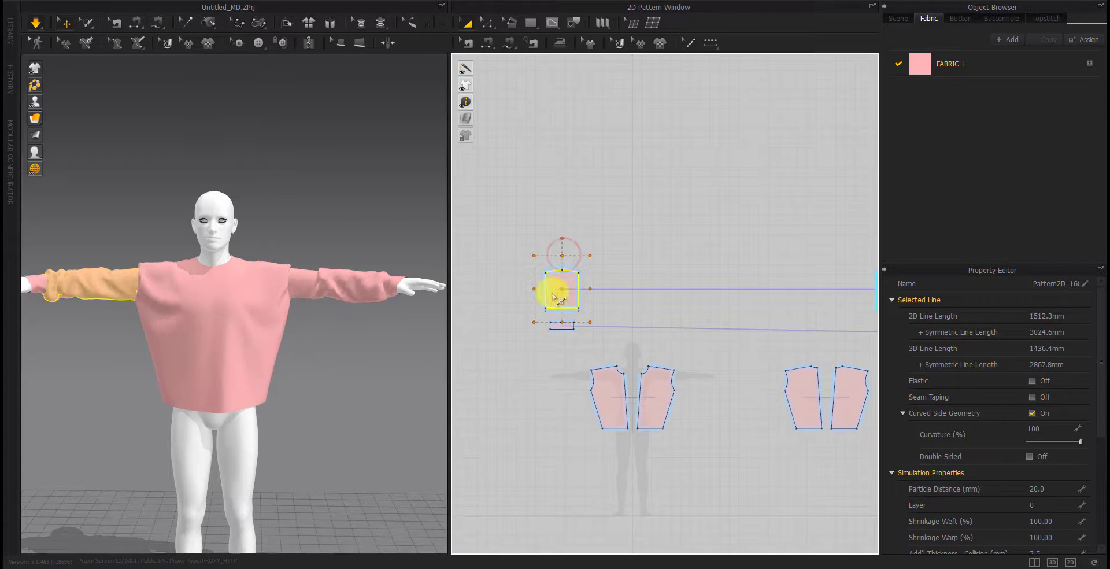
left_click(159, 277)
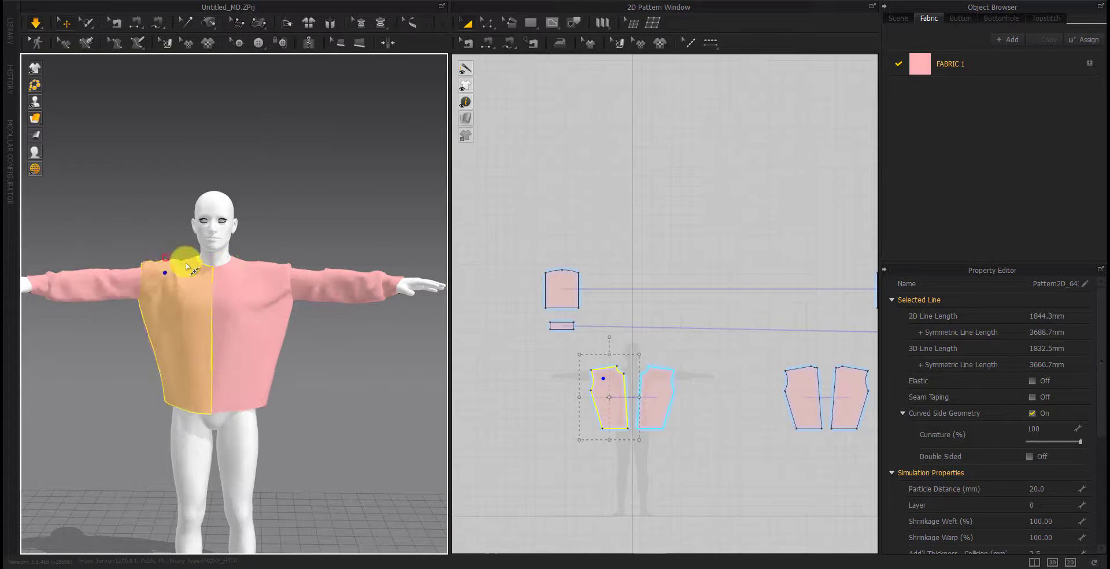
left_click(148, 280)
left_click(136, 266)
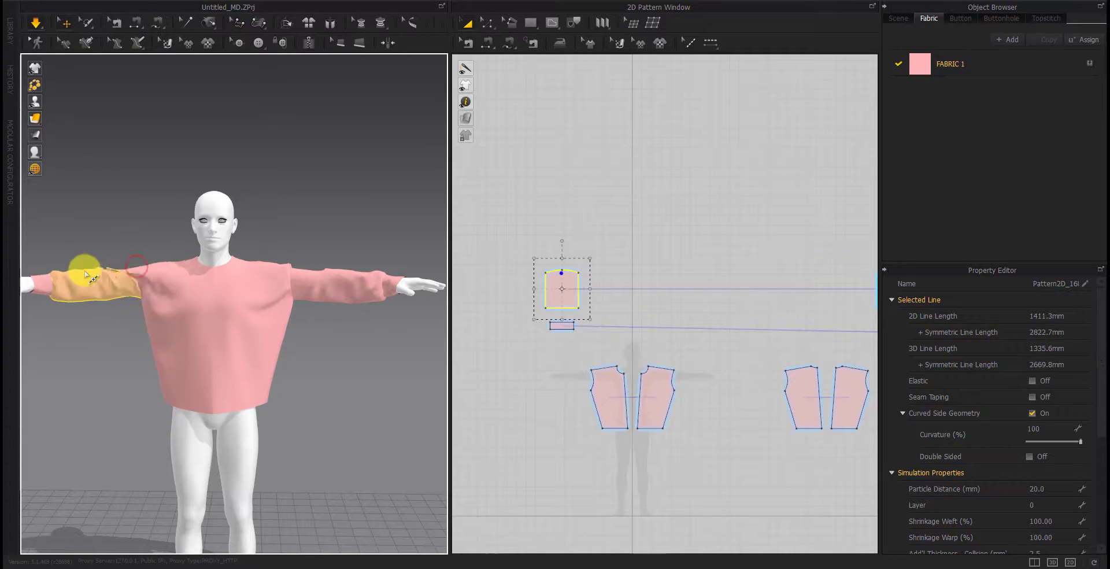
left_click_drag(312, 277, 345, 298)
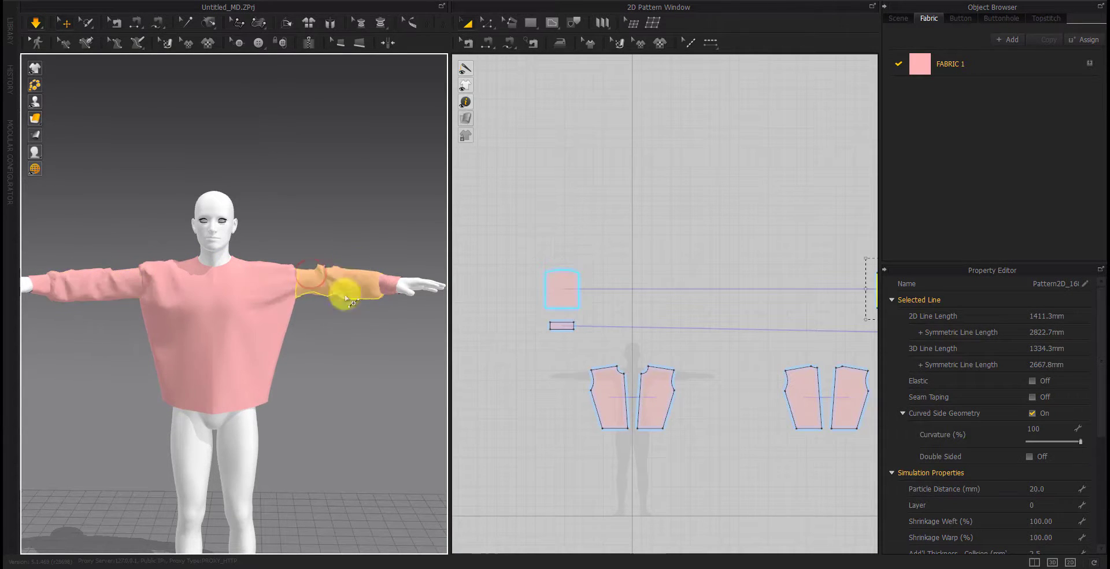
Orbit to a side view and inspect the sweater's back panel
left_click(312, 373)
mouse_move(312, 373)
right_mouse_down()
mouse_move(198, 421)
mouse_move(395, 425)
mouse_move(318, 295)
right_mouse_up()
left_click(303, 312)
left_click(569, 420)
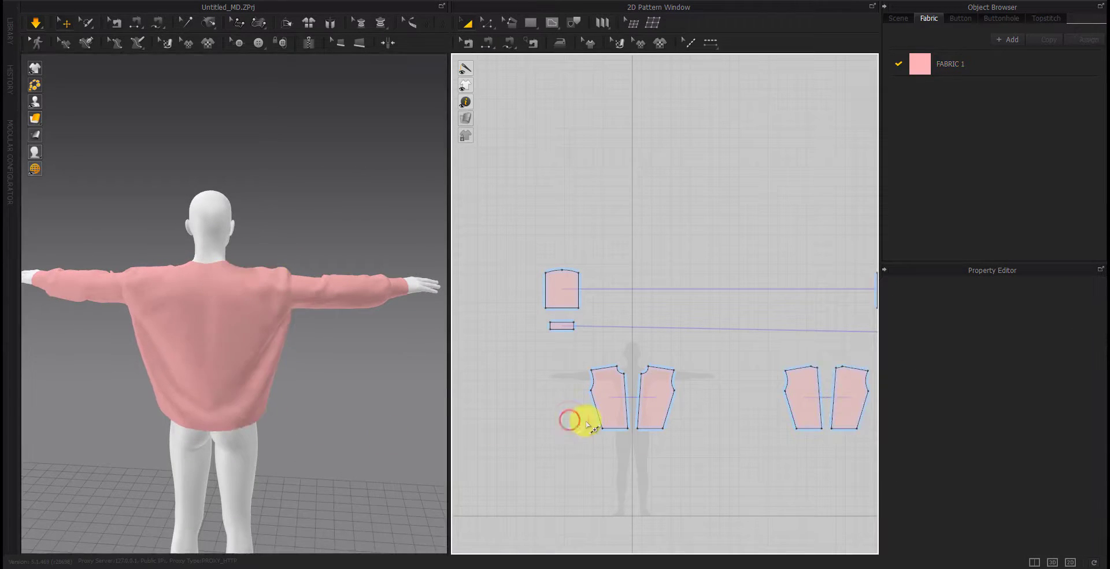
Move a point on the back panel's side edge by an exact Moving Distance
scroll(625, 390, "up", 4)
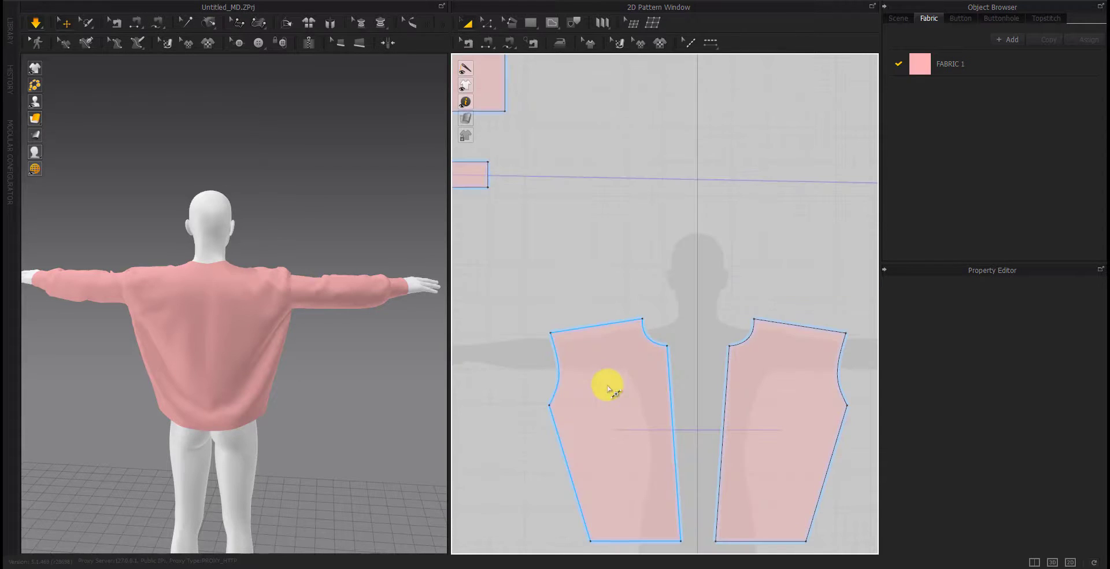
left_click(560, 375)
scroll(559, 375, "down", 5)
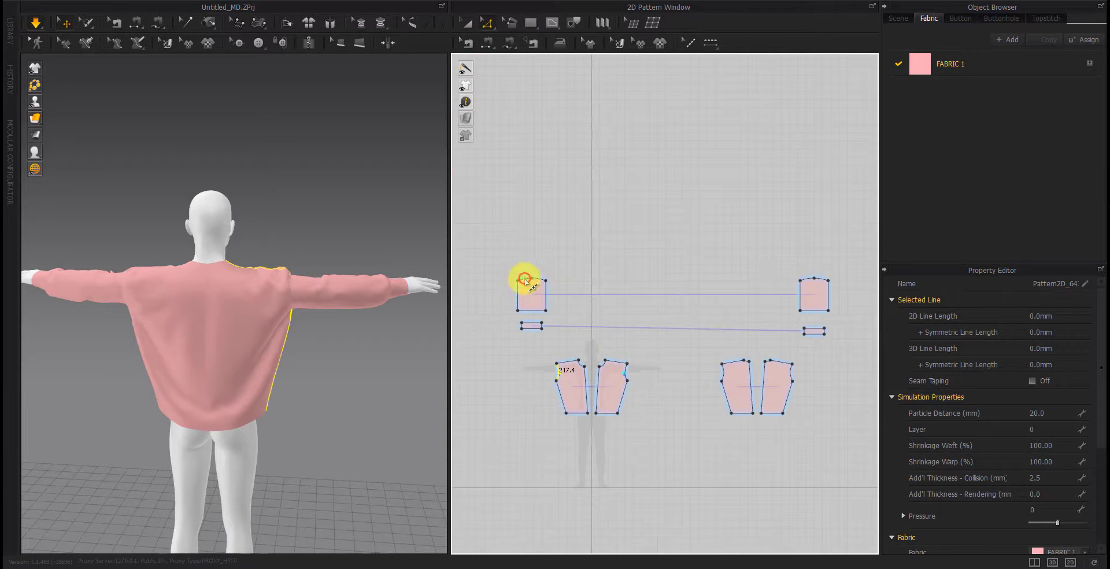
left_click(525, 280)
left_click(619, 310)
scroll(628, 381, "up", 5)
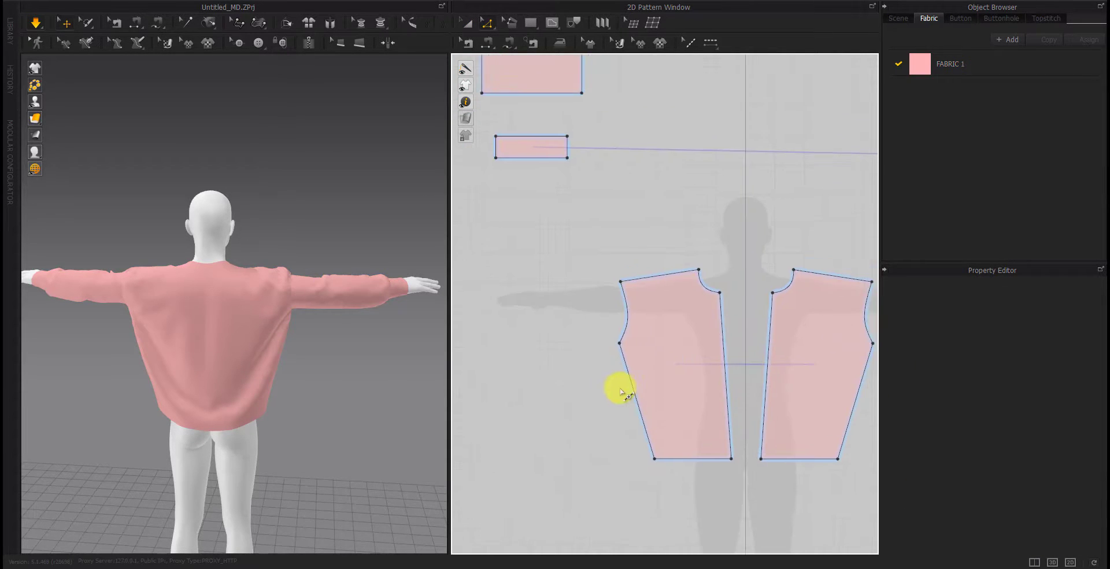
left_click(620, 349)
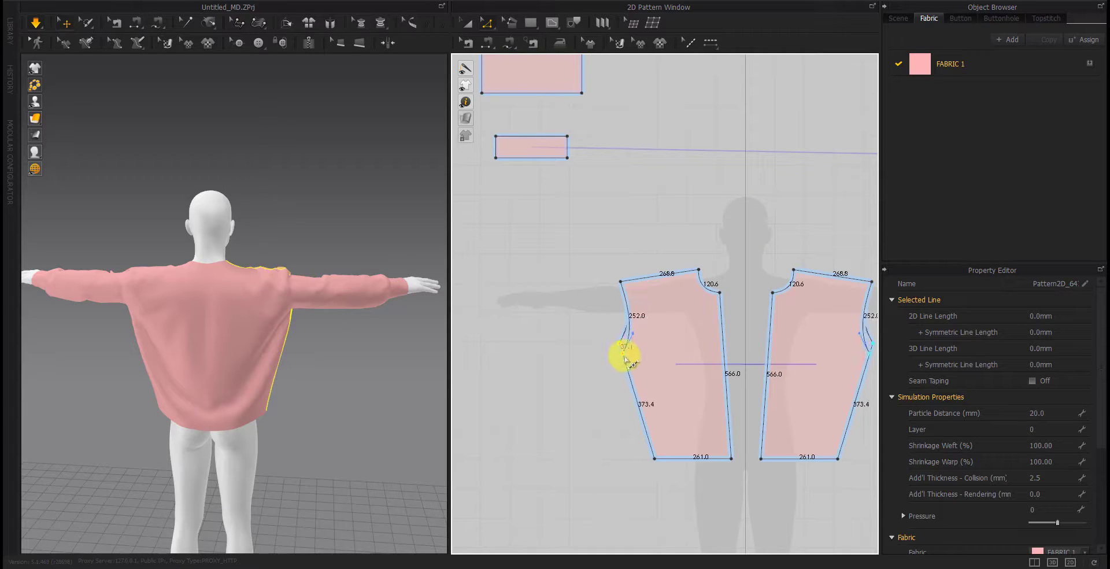
right_click(625, 359)
key("Return")
Move a point on the panel's left edge by an exact distance, then view it from the side
scroll(631, 362, "down", 3)
scroll(636, 393, "down", 2)
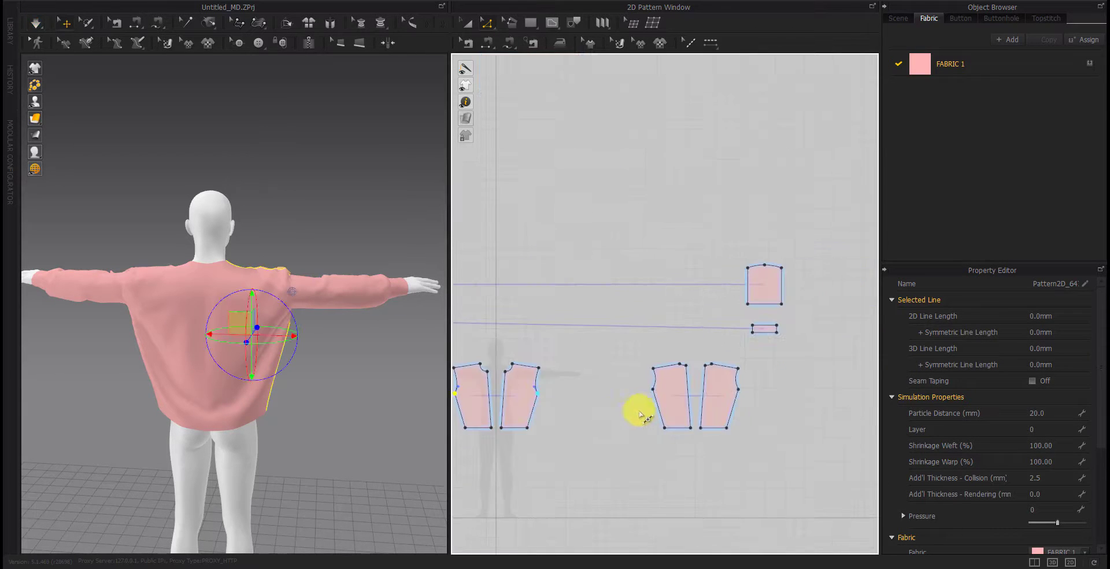
scroll(639, 413, "up", 5)
left_click(685, 356)
right_click(687, 358)
key("Return")
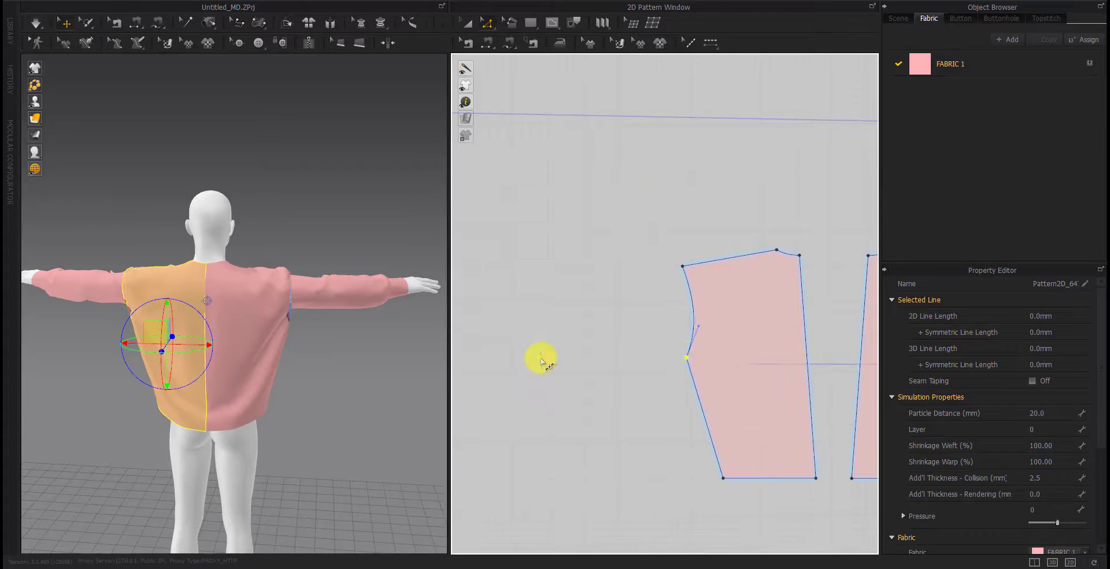
scroll(636, 373, "down", 5)
mouse_move(370, 423)
right_mouse_down()
mouse_move(181, 404)
mouse_move(321, 432)
right_mouse_up()
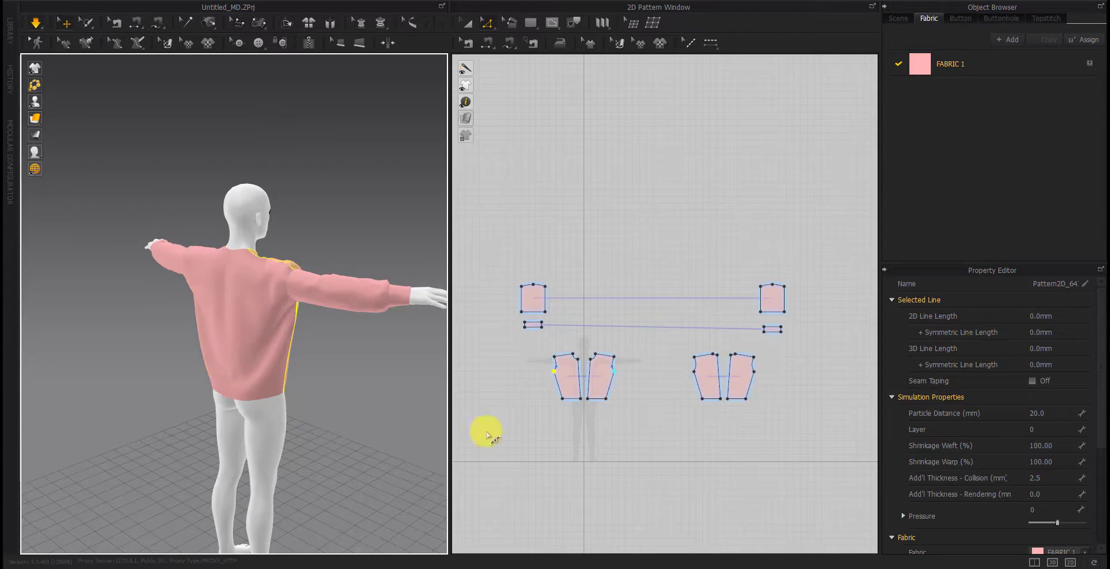
Face the avatar from the front and undo recent torso panel edits
left_click(528, 424)
mouse_move(405, 410)
right_mouse_down()
mouse_move(255, 396)
mouse_move(172, 445)
right_mouse_up()
right_click(199, 426)
key("2")
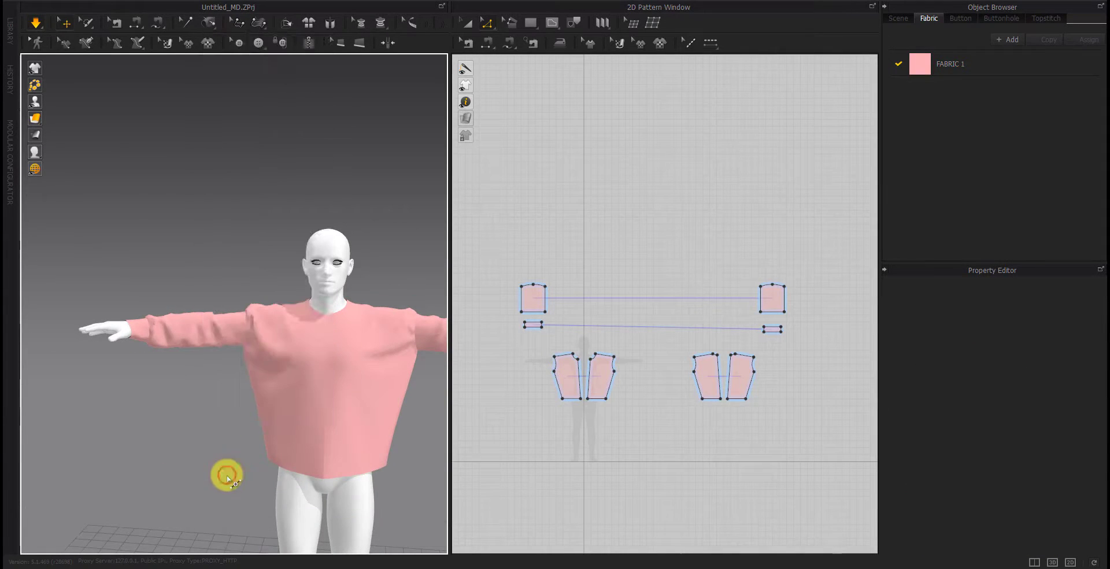
left_click(634, 444)
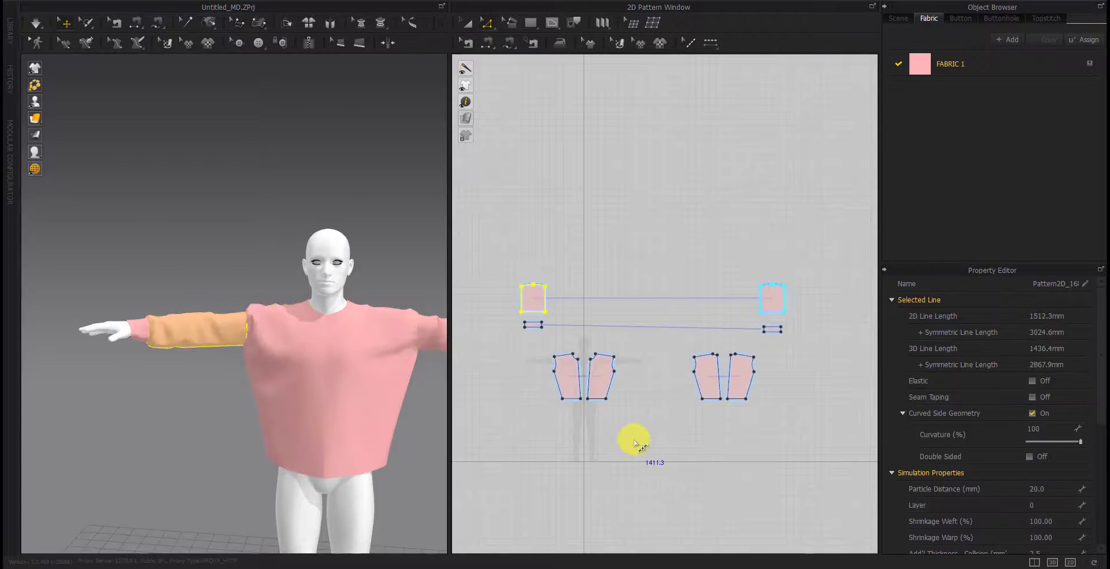
key("ctrl+z")
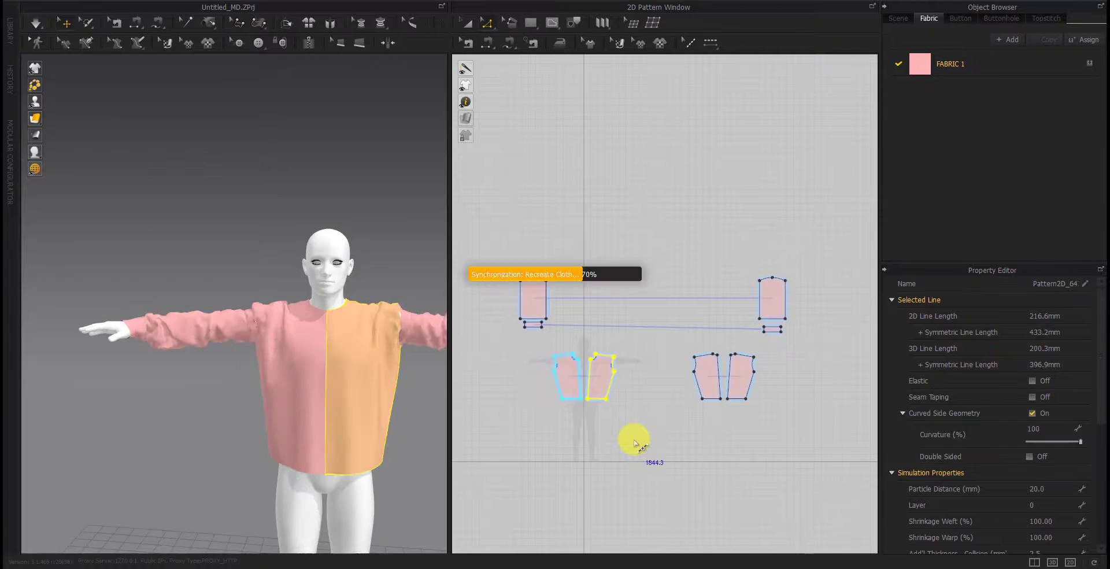
key("ctrl+z")
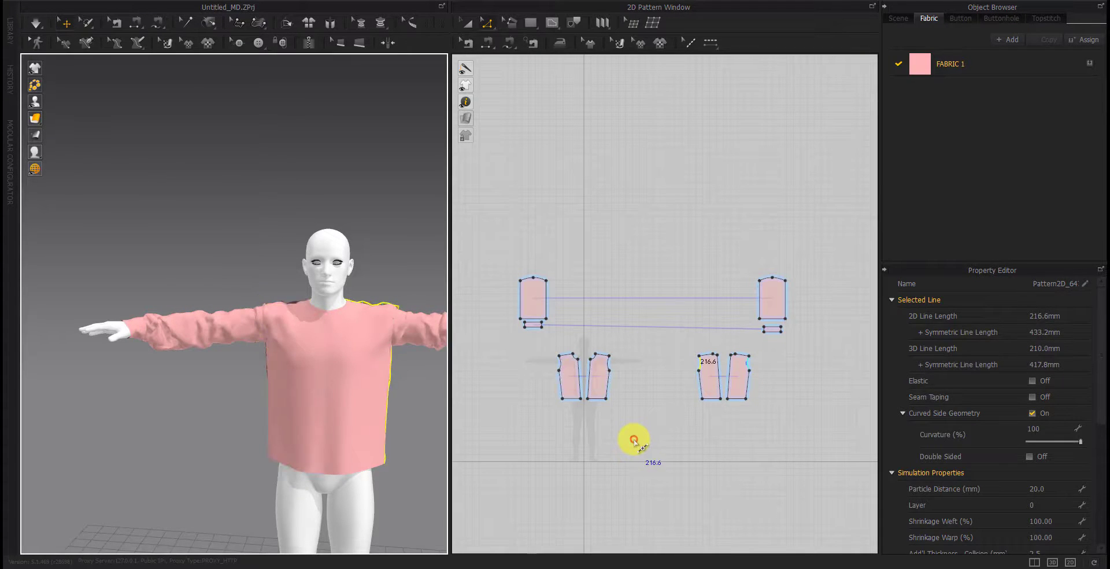
left_click(634, 443)
key("ctrl+z")
key("ctrl+z")
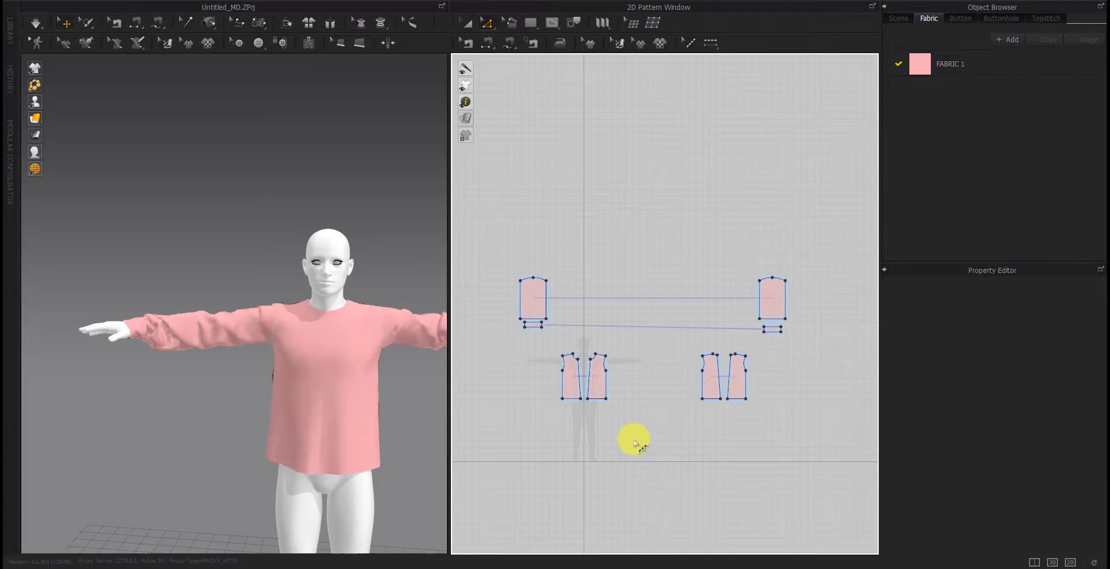
mouse_move(364, 434)
middle_mouse_down()
mouse_move(260, 434)
mouse_move(308, 441)
middle_mouse_up()
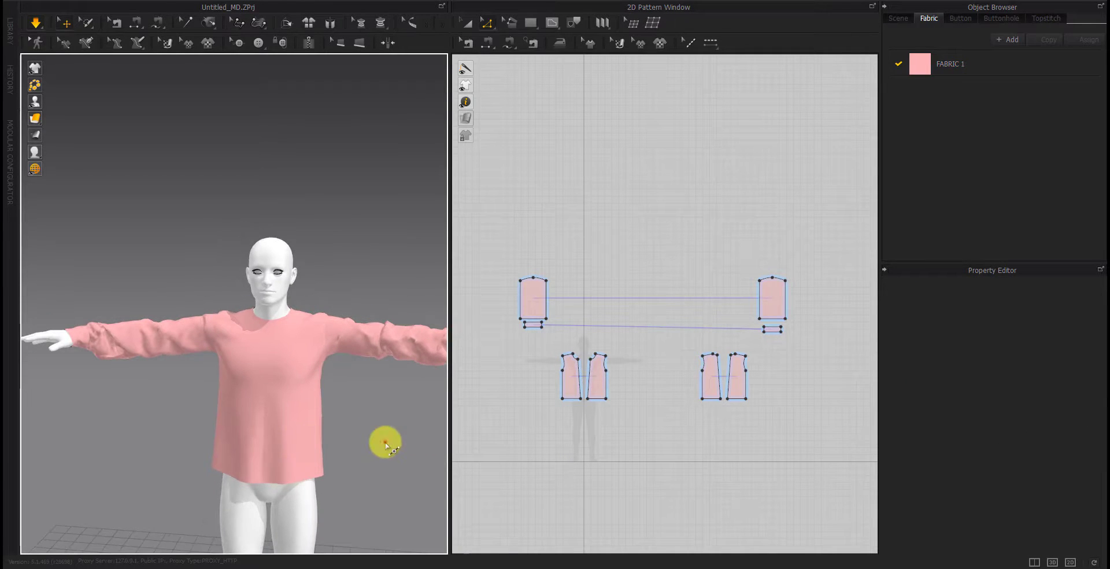
Select all four torso pattern pieces and enlarge them slightly together
left_click_drag(738, 362, 625, 401)
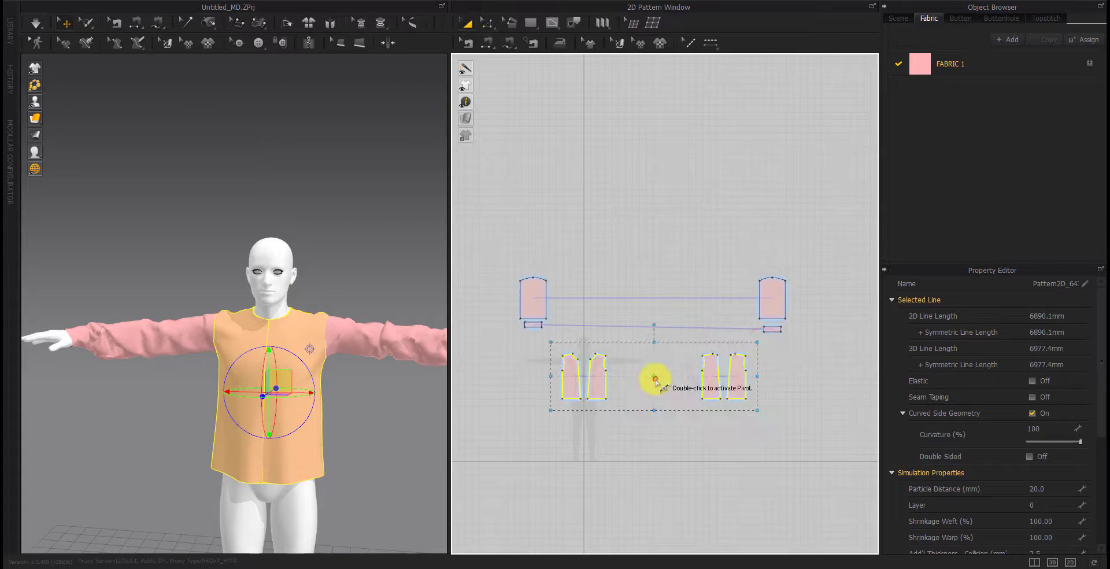
left_click_drag(764, 378, 755, 417)
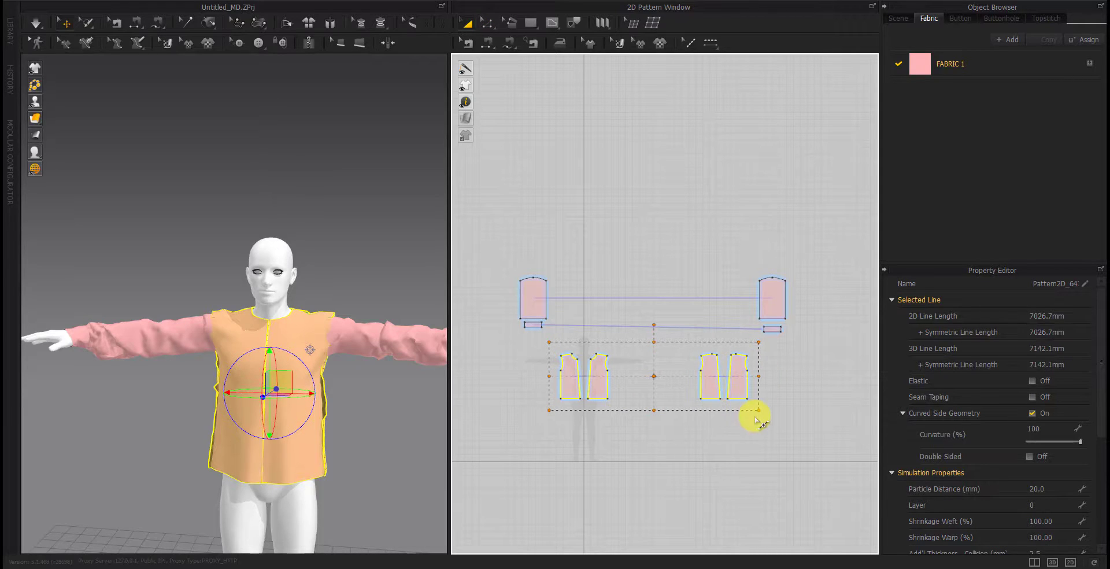
left_click_drag(763, 379, 761, 382)
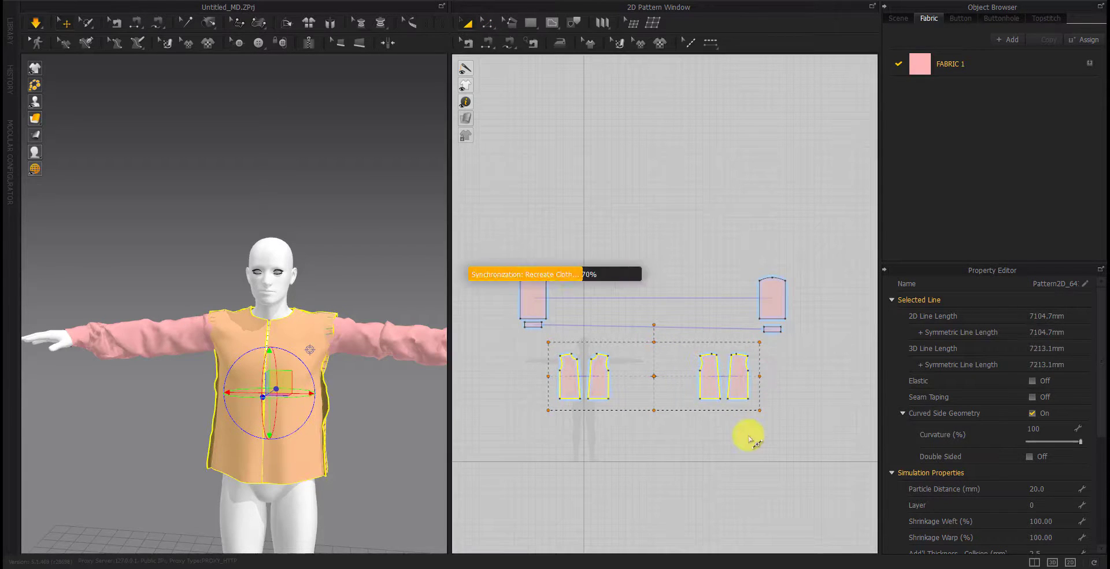
left_click(260, 385)
Select the left front armhole line and push it outward by an exact distance
left_click(199, 337)
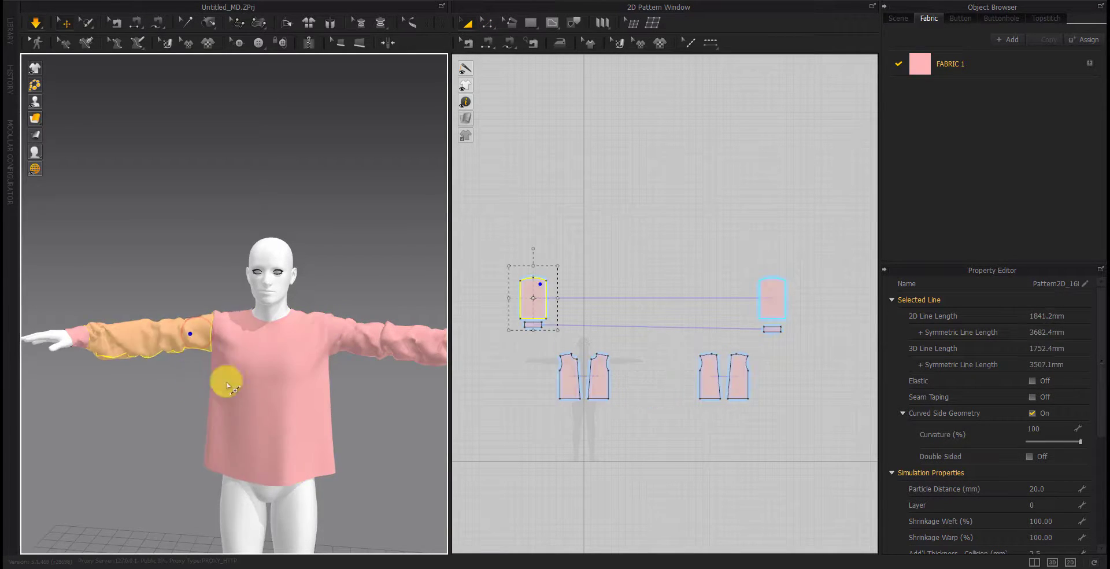
left_click(372, 330)
left_click(588, 436)
scroll(580, 417, "up", 3)
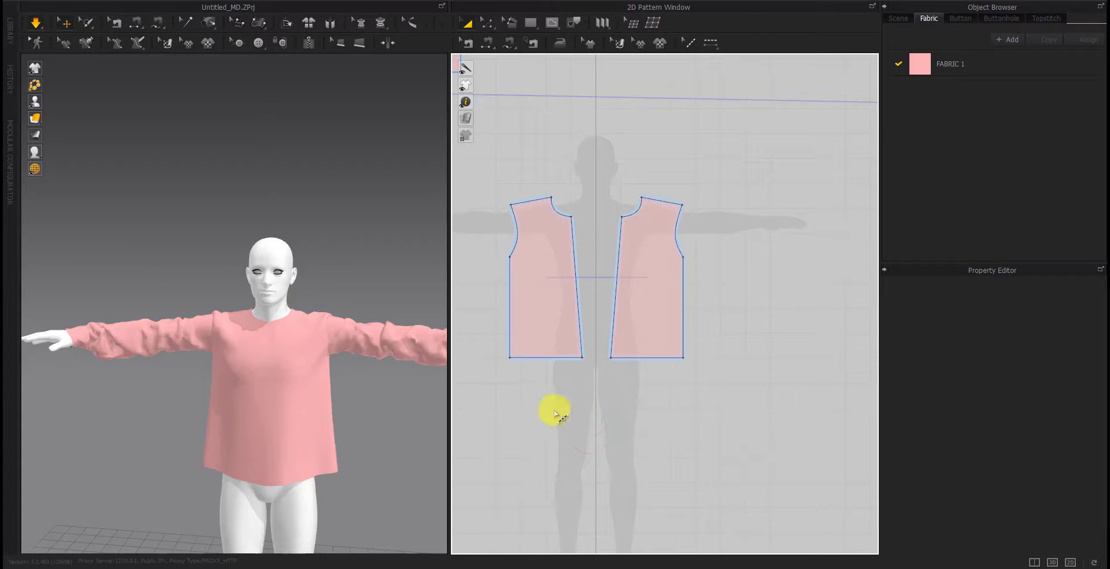
left_click(519, 253)
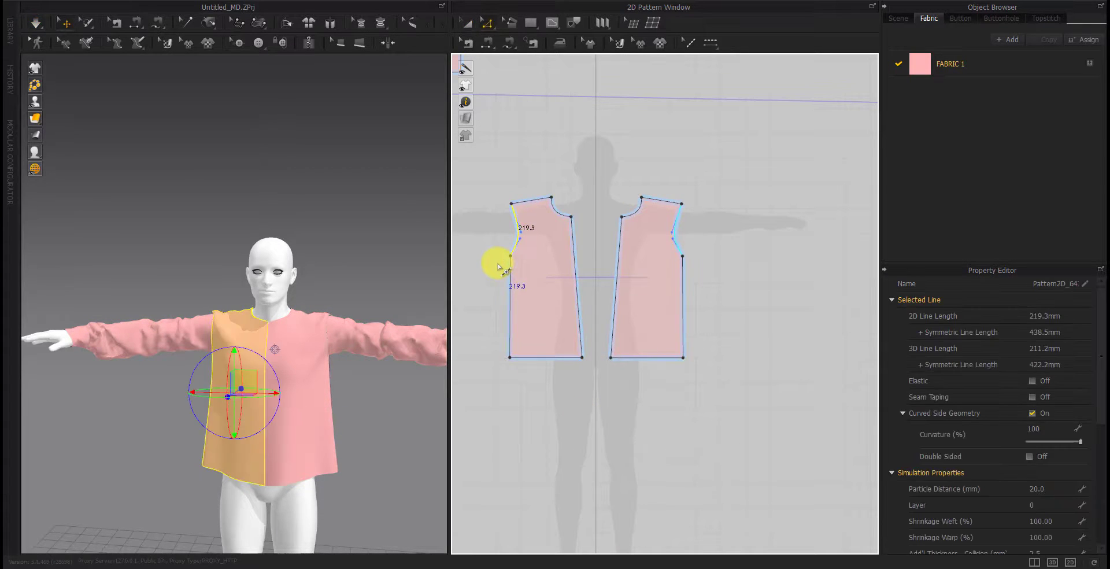
left_click_drag(513, 233, 505, 240)
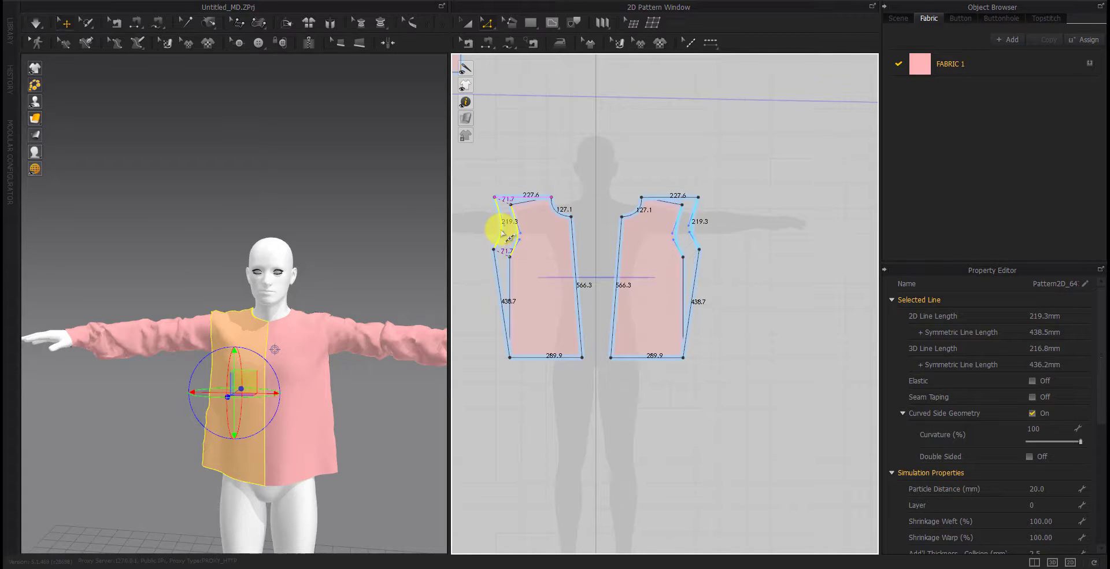
right_click(501, 244)
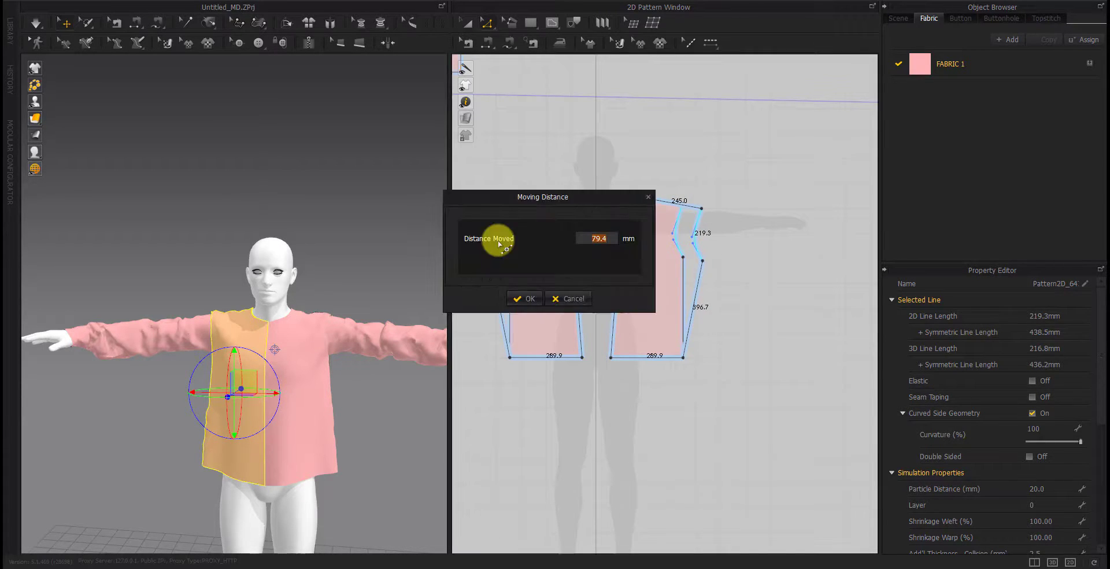
key("Return")
Move the armhole line further out by 75.7 mm
scroll(545, 335, "down", 2)
scroll(653, 231, "up", 5)
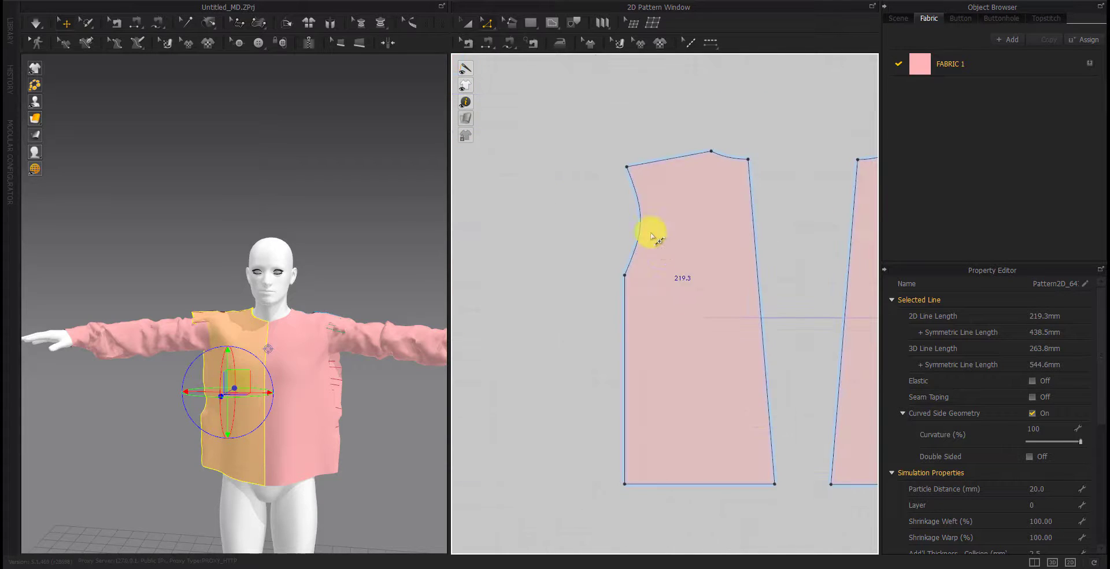
scroll(639, 225, "up", 2)
left_click_drag(638, 224, 607, 222)
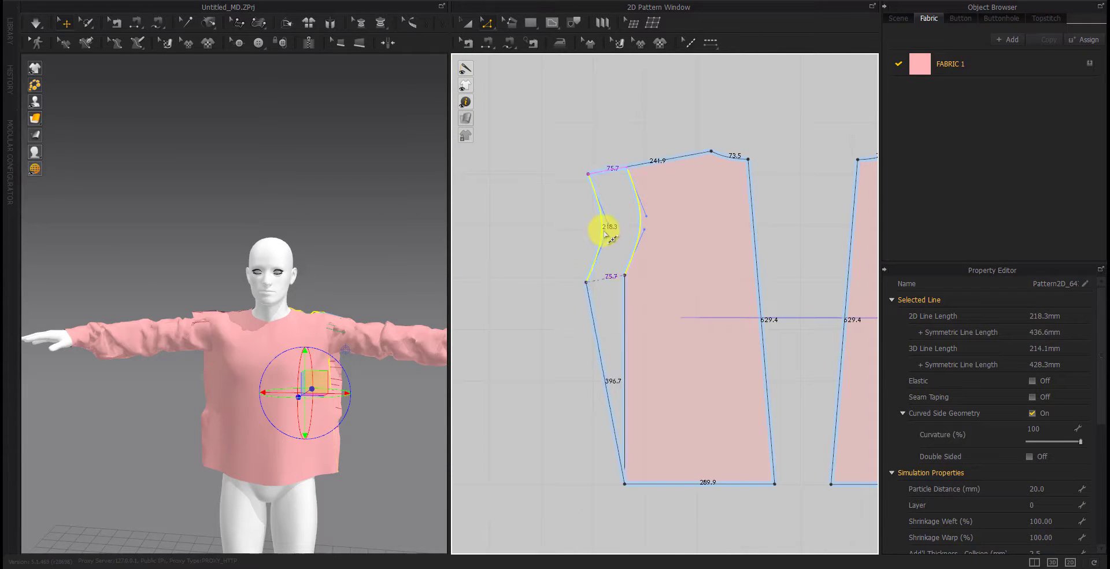
right_click(606, 233)
key("Return")
scroll(587, 263, "down", 3)
scroll(578, 297, "down", 3)
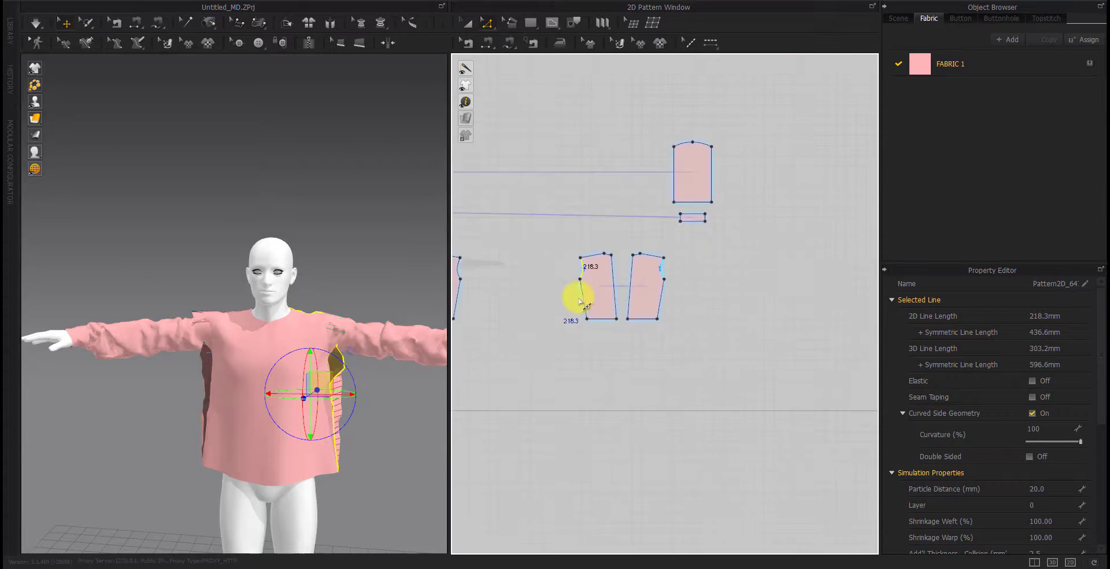
scroll(572, 324, "down", 2)
left_click(359, 396)
Check the sleeve and front body panel selections from around the avatar
left_click(207, 457)
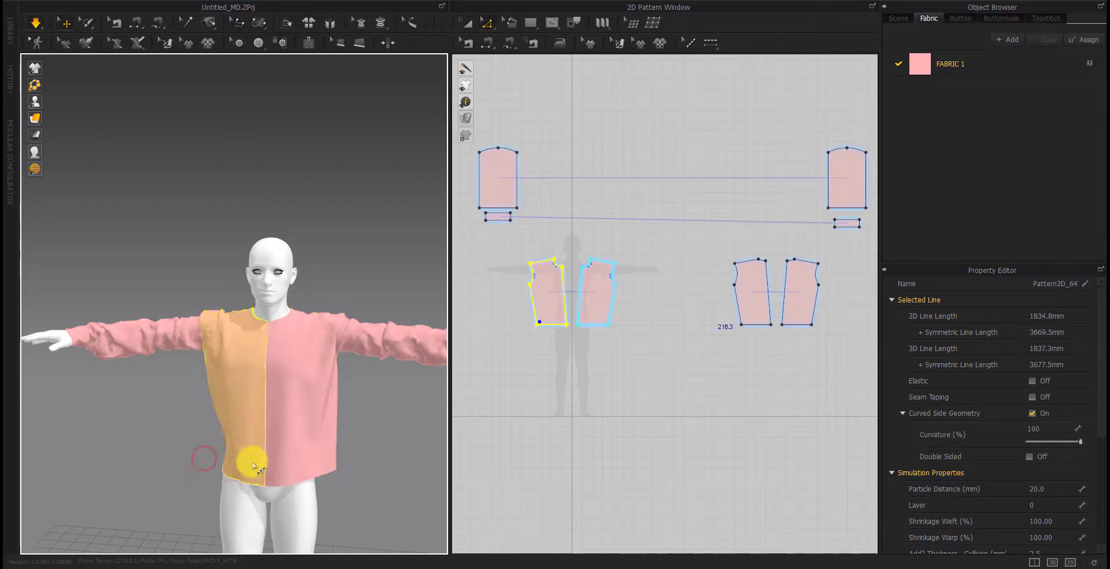
scroll(533, 347, "down", 2)
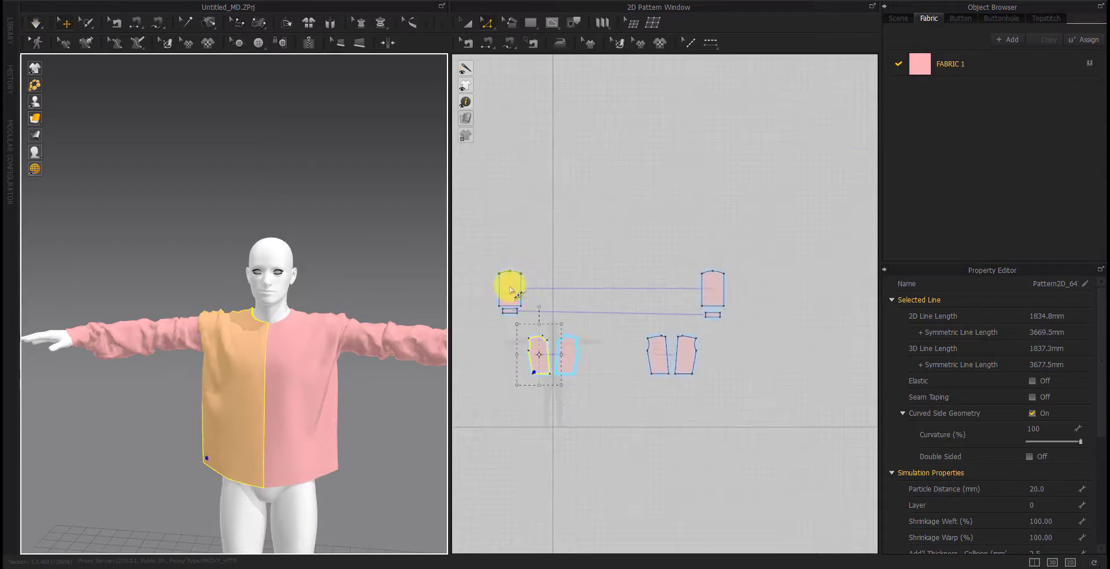
left_click(511, 289)
left_click(713, 288, "shift")
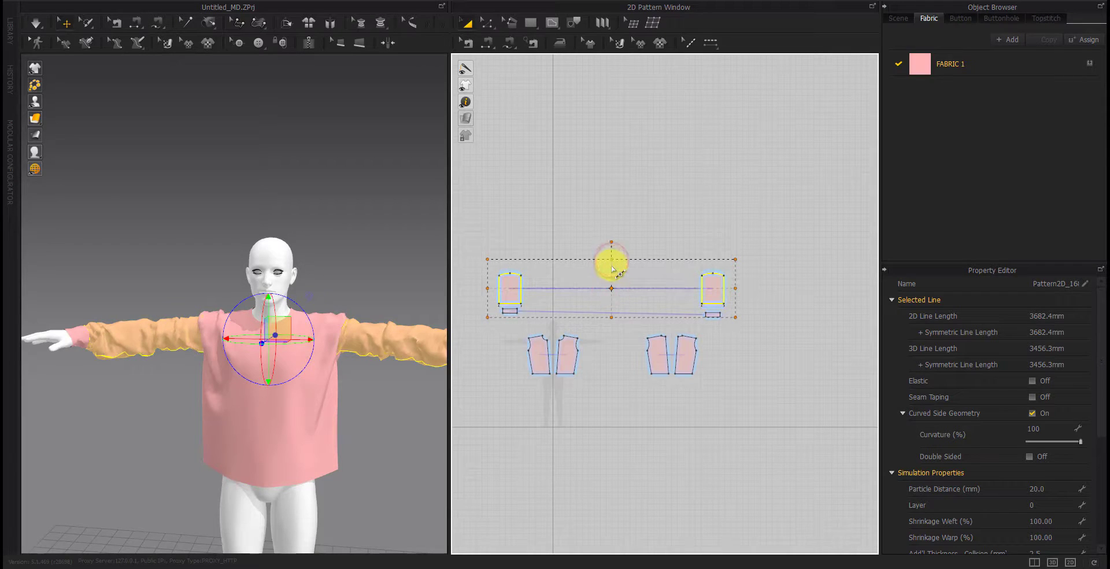
mouse_move(318, 374)
right_mouse_down()
mouse_move(261, 404)
mouse_move(359, 303)
right_mouse_up()
left_click(350, 296)
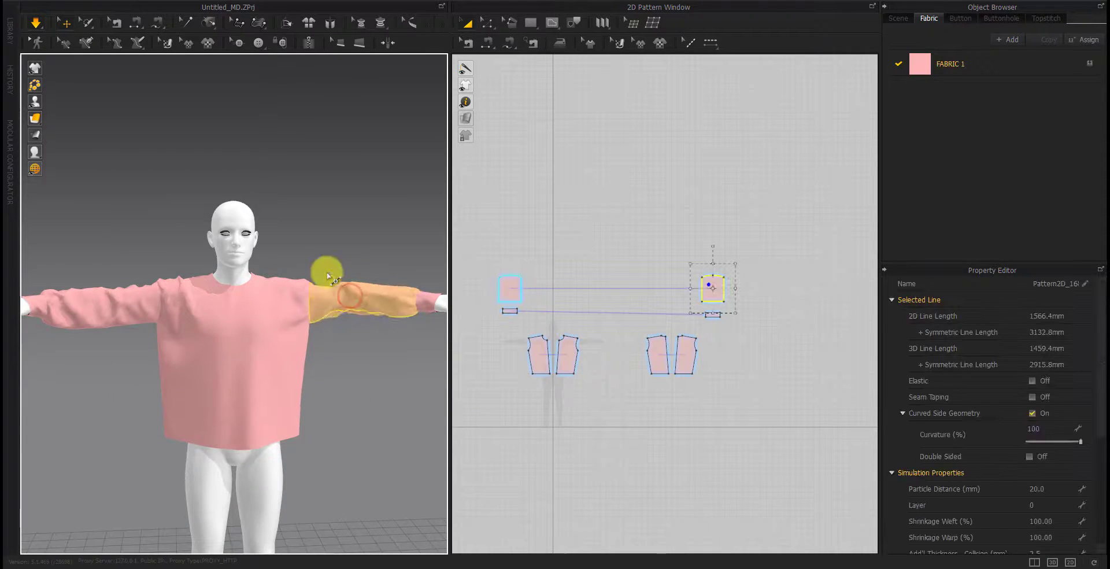
left_click(177, 291)
left_click(379, 463)
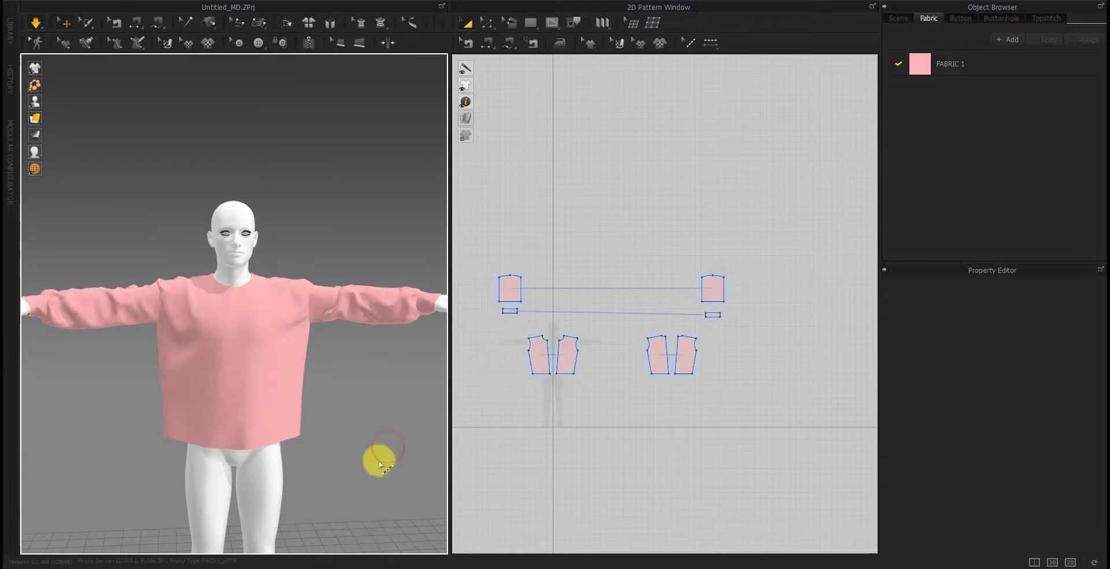
scroll(553, 399, "up", 5)
left_click(531, 23)
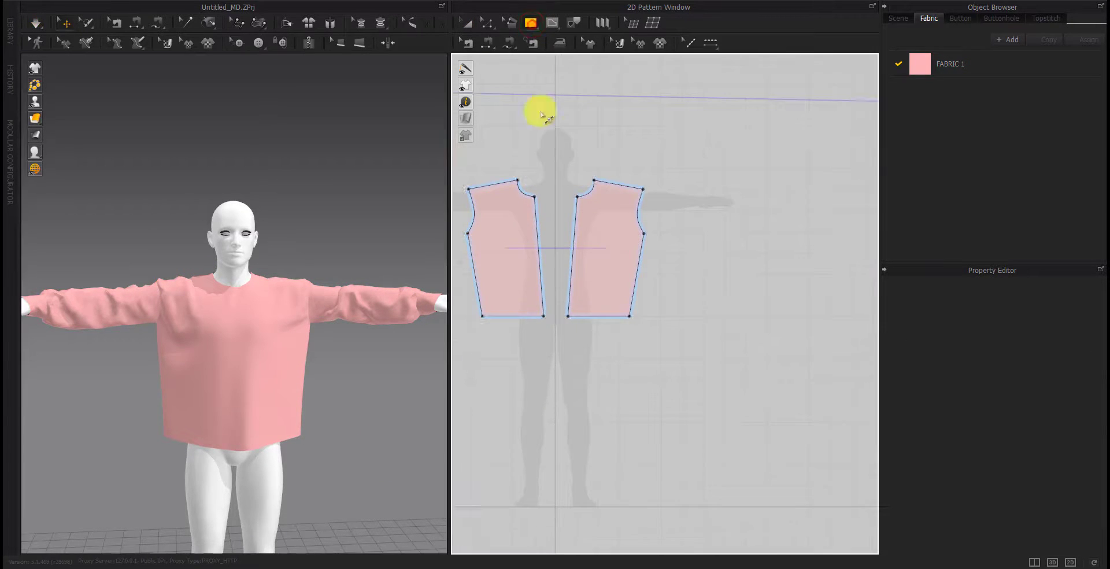
scroll(574, 354, "down", 5)
Pull the sweater's front panel up toward the avatar's neck
left_click_drag(240, 401, 243, 276)
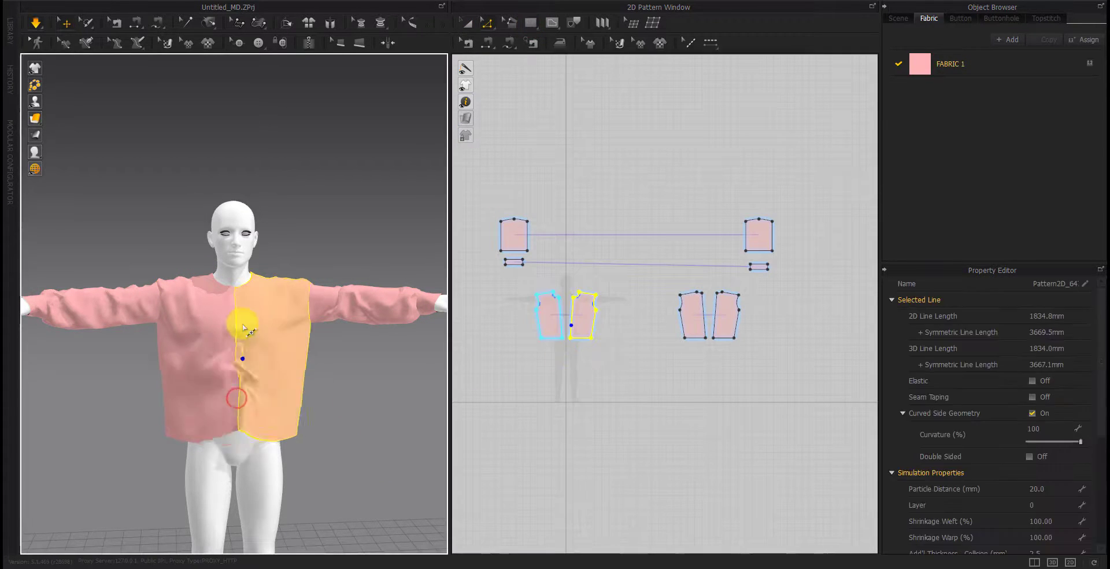
left_click(95, 29)
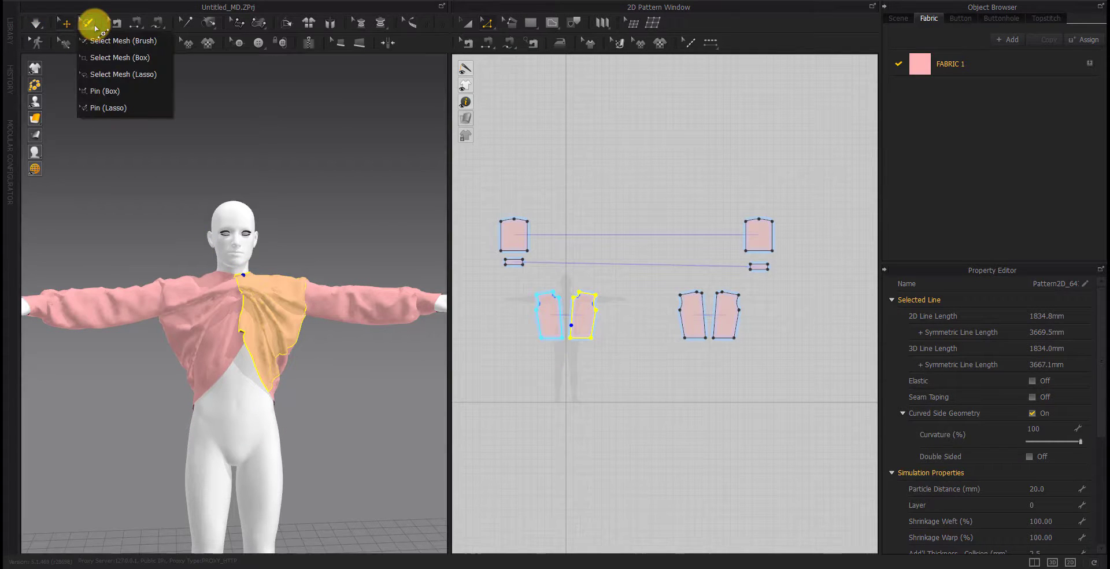
left_click(106, 100)
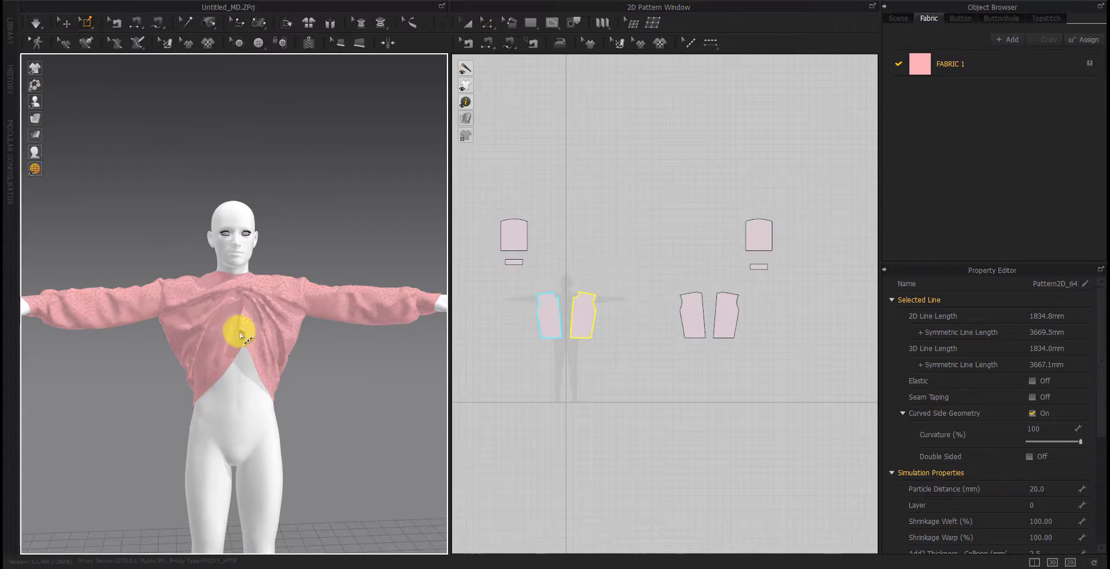
scroll(270, 422, "up", 5)
key("q")
scroll(259, 413, "down", 5)
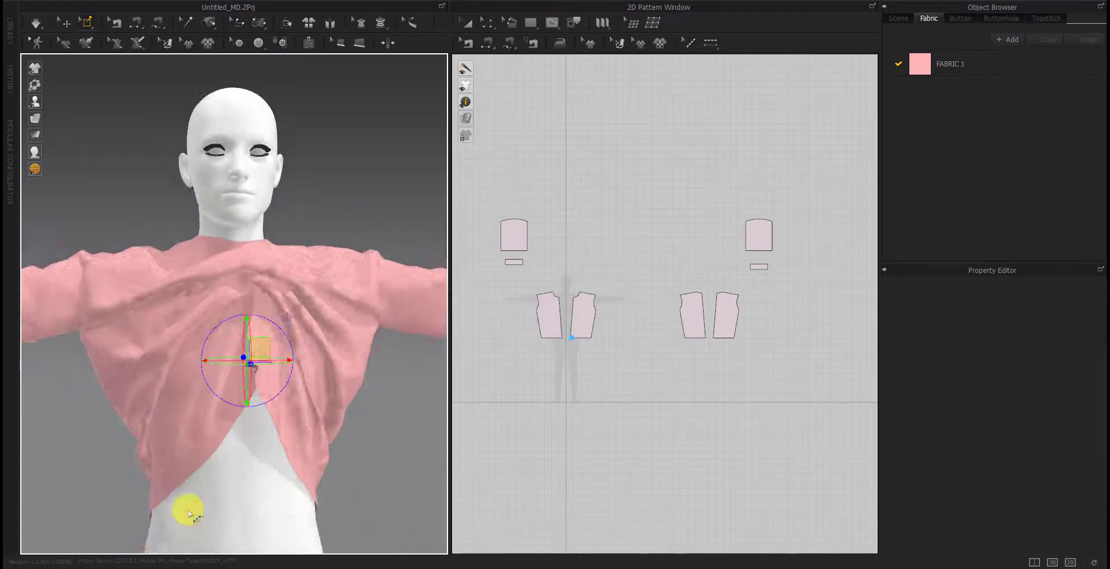
From the back, pull the sweater's back panel upward, then select all pieces
mouse_move(186, 512)
right_mouse_down()
mouse_move(394, 460)
mouse_move(292, 391)
right_mouse_up()
left_click(309, 202)
left_click_drag(308, 202, 310, 139)
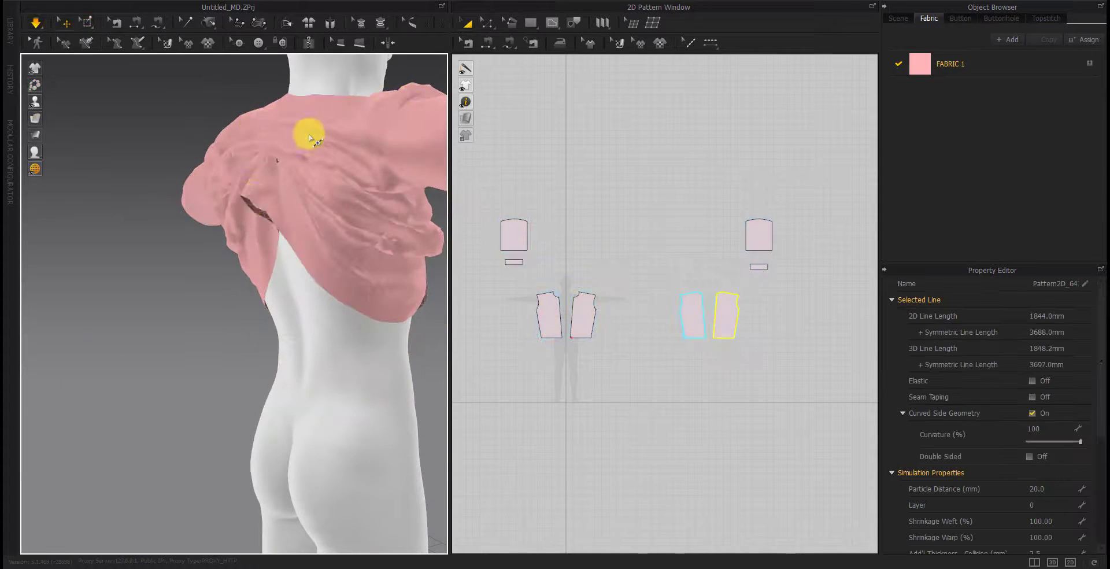
scroll(242, 200, "up", 3)
key("2")
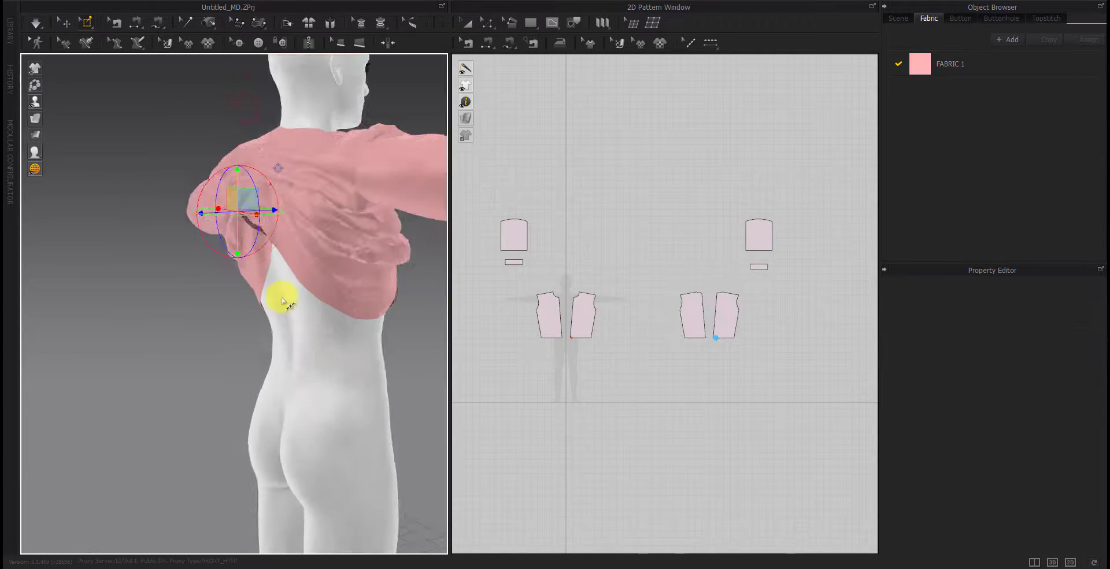
key("ctrl+a")
key("q")
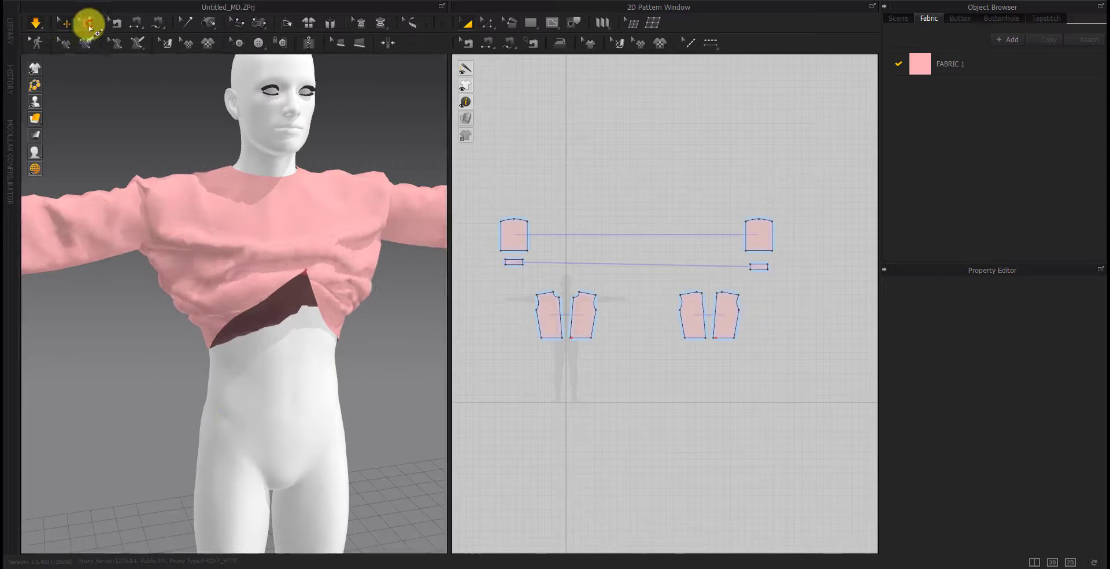
scroll(248, 329, "down", 3)
scroll(211, 389, "down", 2)
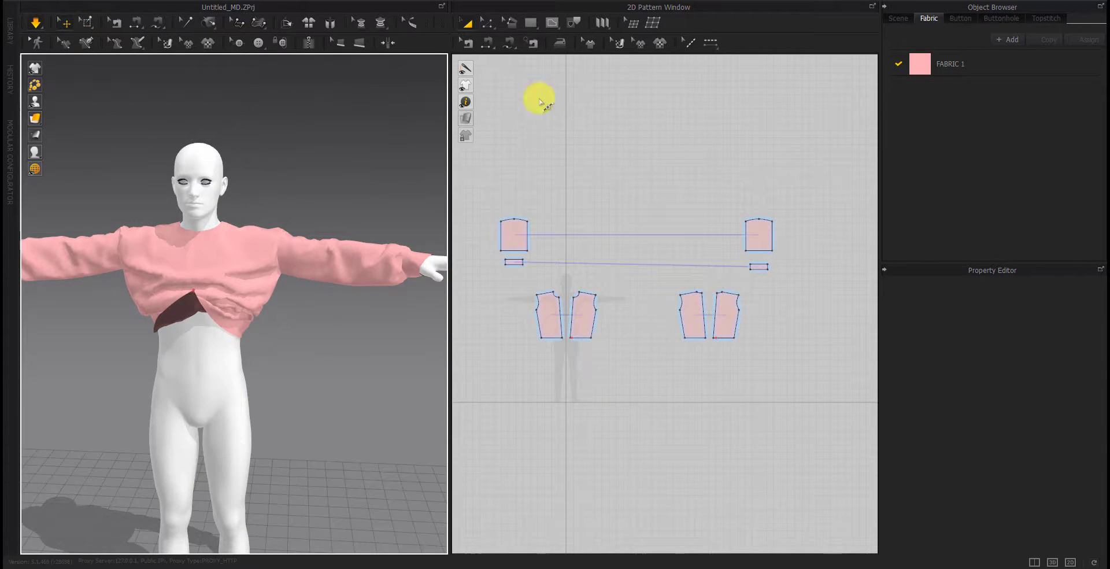
Create a 750 x 20 mm rectangular strip pattern
left_click(530, 23)
left_click(559, 376)
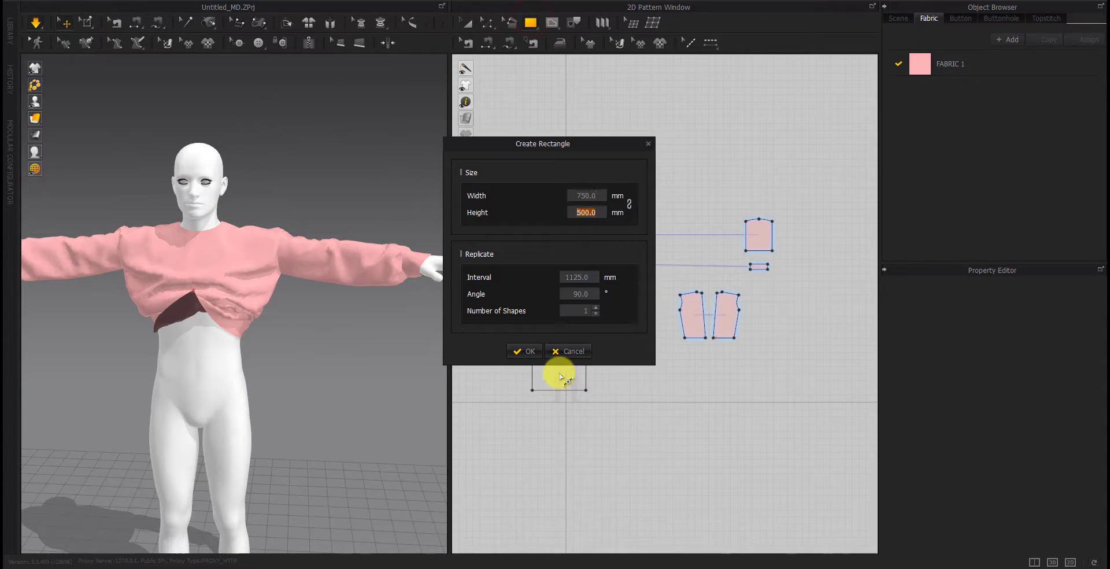
type("20")
key("Return")
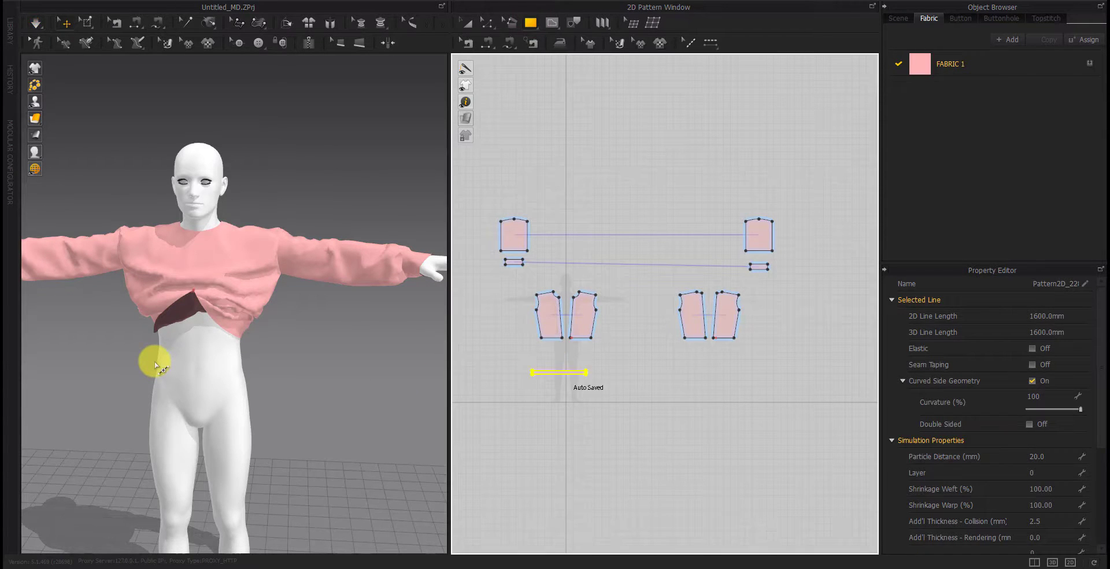
Shorten the cuff piece by moving its top edge 20 mm
scroll(579, 347, "up", 1)
scroll(605, 350, "up", 4)
left_click(624, 263)
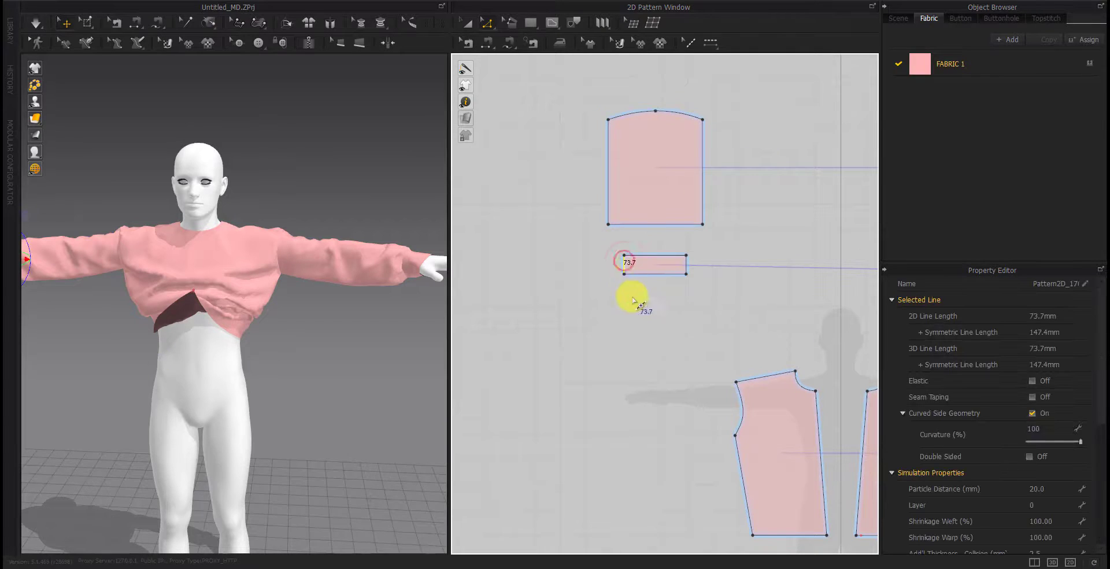
right_click_drag(272, 358, 333, 405)
scroll(643, 264, "up", 5)
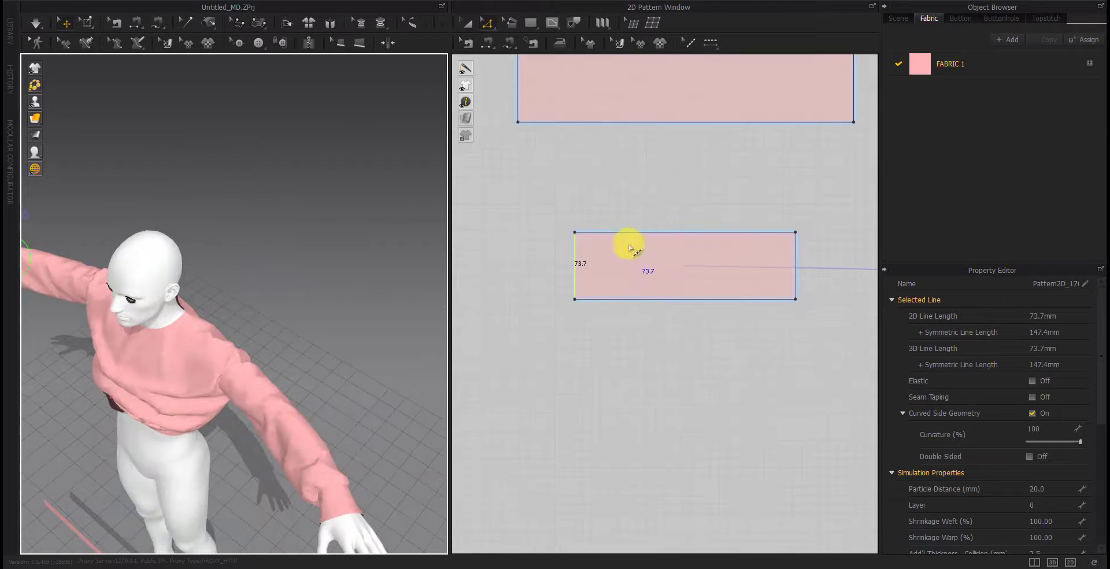
left_click(631, 236)
left_click_drag(631, 243, 631, 245)
key("Return")
key("Return")
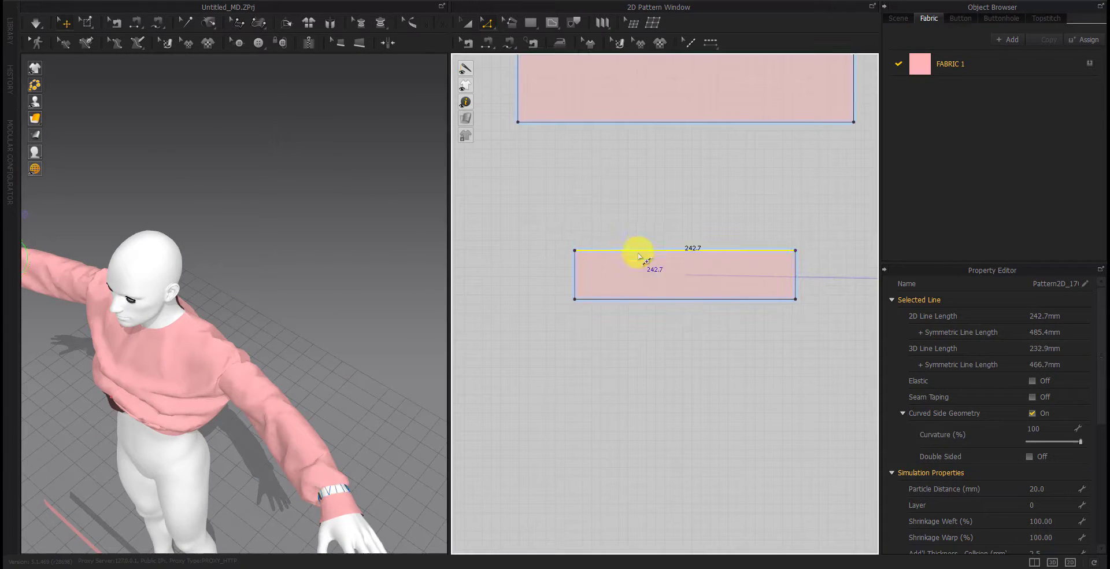
scroll(582, 319, "down", 3)
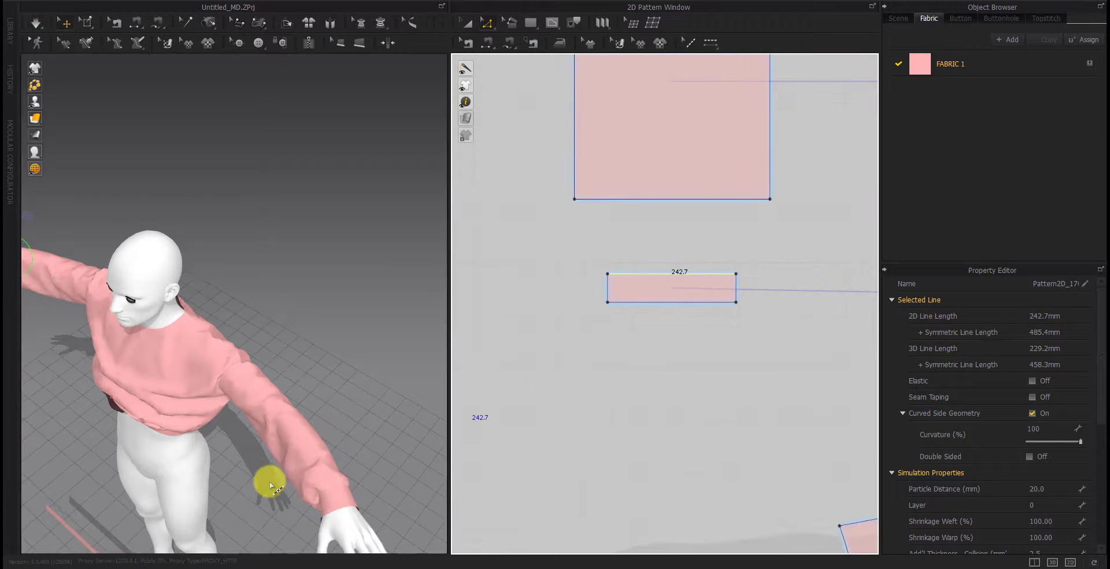
Wrap the strip around the avatar's waist using the arrangement points
key("2")
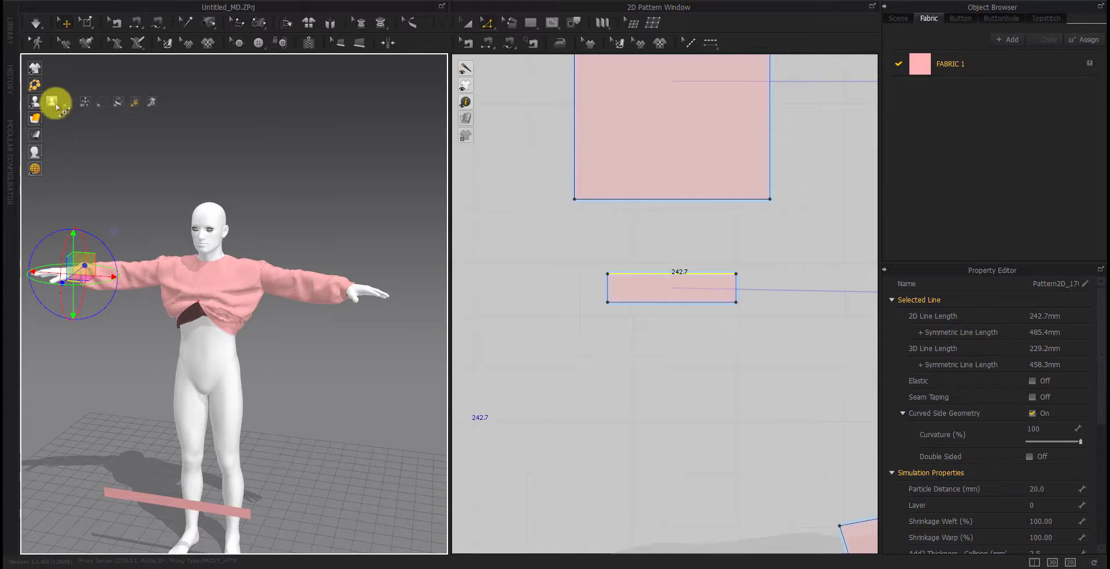
left_click(68, 103)
left_click(230, 453)
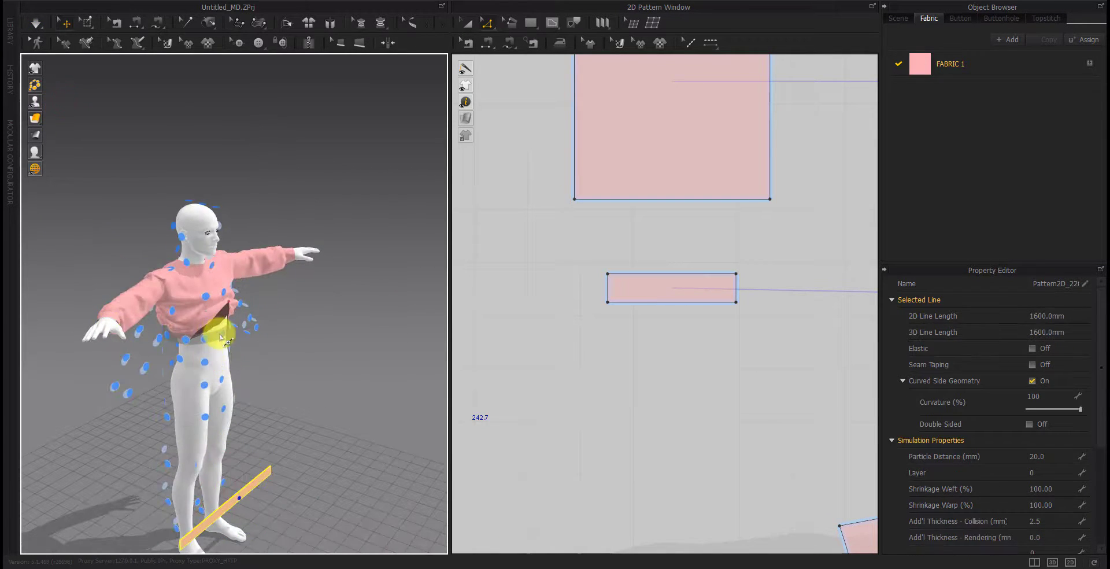
left_click(64, 103)
left_click(249, 486)
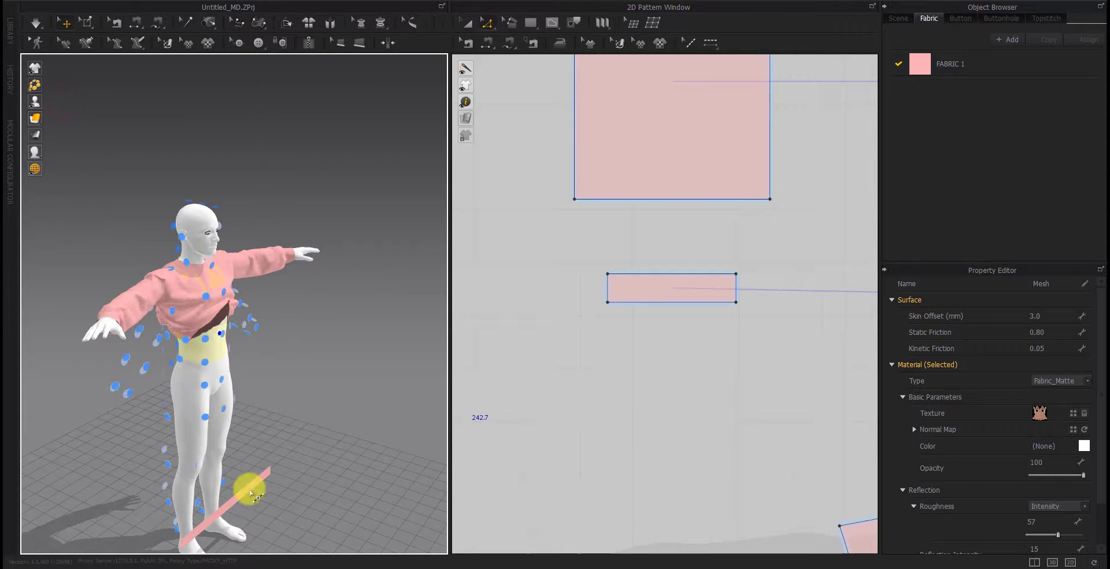
left_click(228, 335)
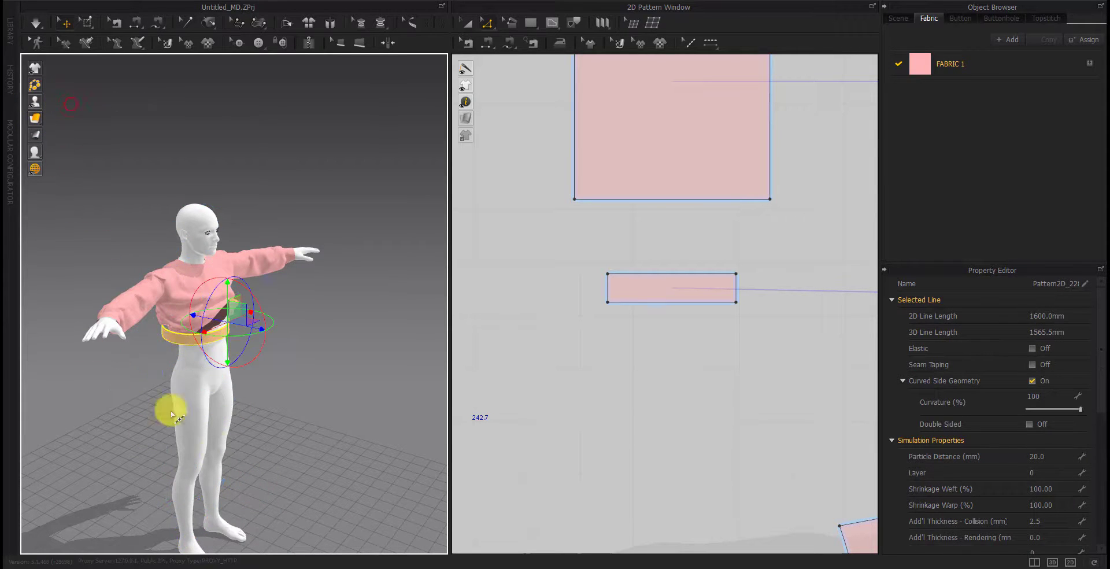
right_click_drag(275, 393, 267, 402)
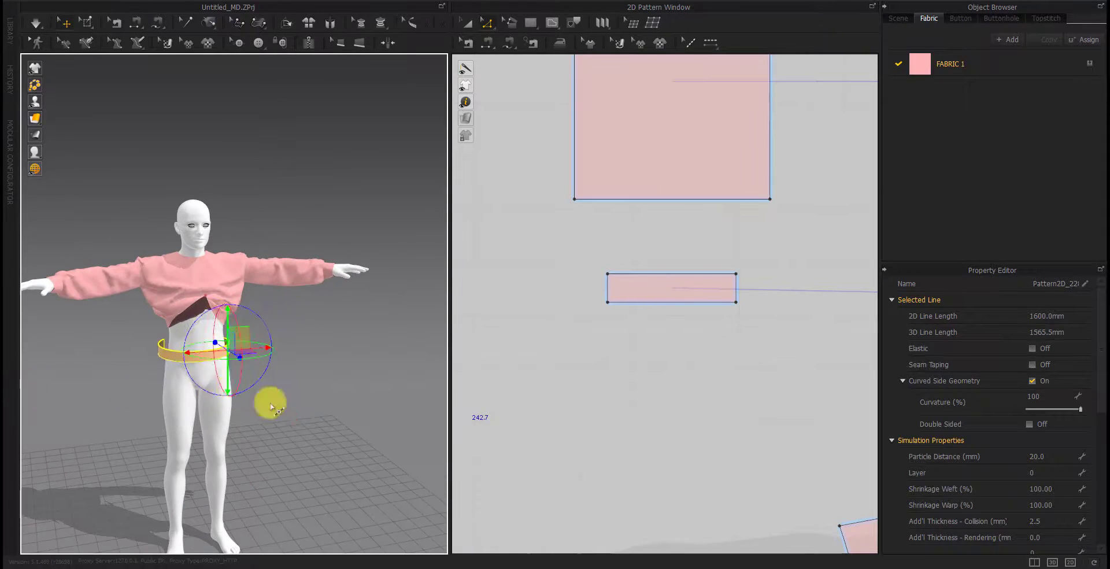
left_click(301, 417)
scroll(758, 347, "down", 3)
scroll(757, 347, "down", 2)
mouse_move(646, 498)
left_mouse_down()
mouse_move(747, 486)
mouse_move(711, 507)
left_mouse_up()
Split the waistband strip's top edge into four equal parts
key("z")
scroll(624, 468, "up", 3)
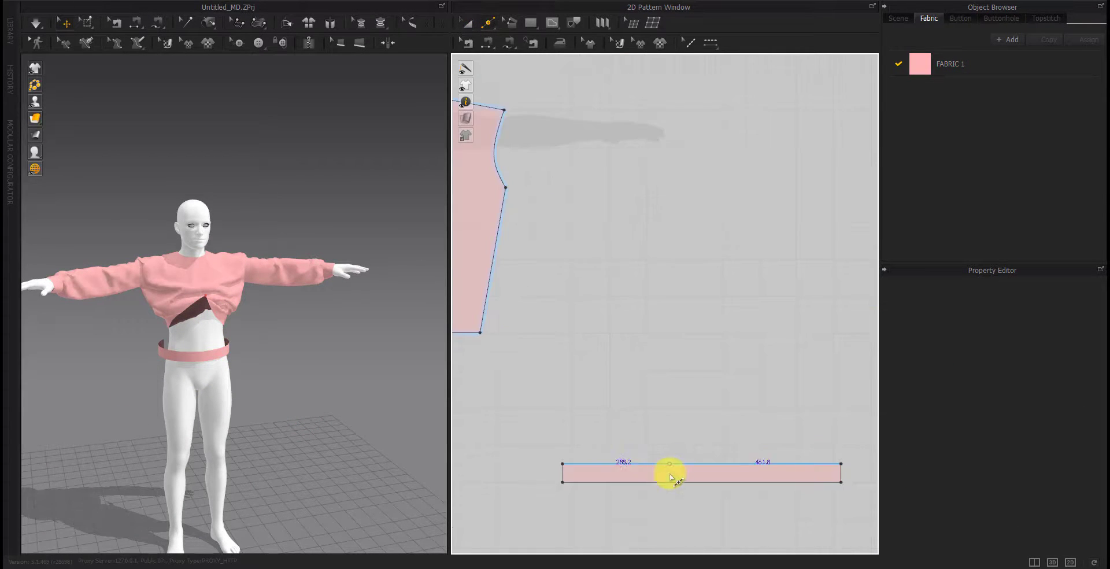
right_click(637, 463)
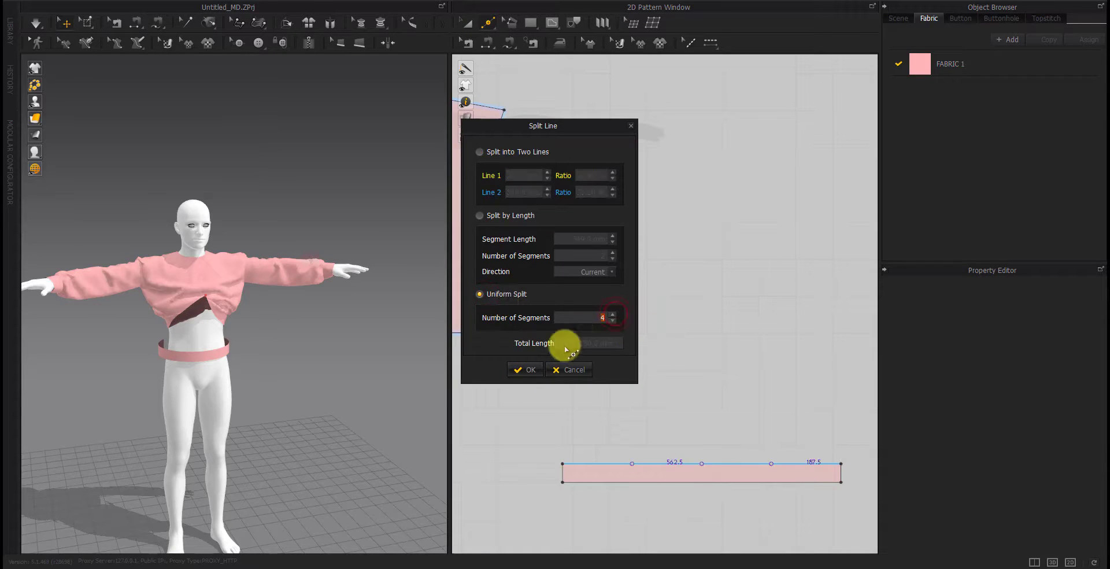
left_click(526, 369)
scroll(635, 440, "down", 3)
Sew the waistband's edge to the front piece's hem
left_click(488, 43)
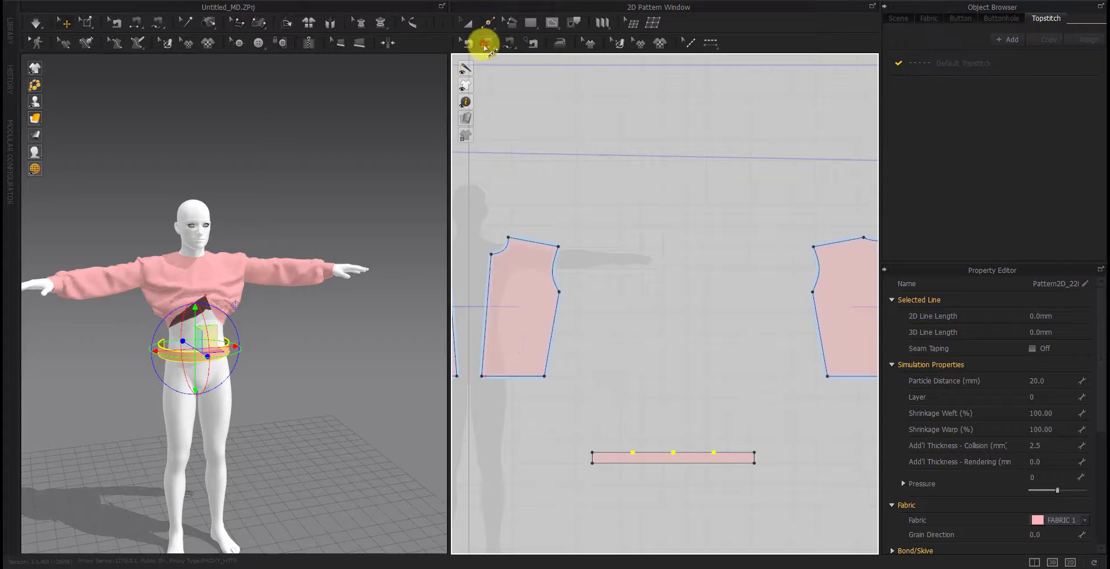
scroll(119, 366, "up", 3)
right_click_drag(119, 366, 231, 339)
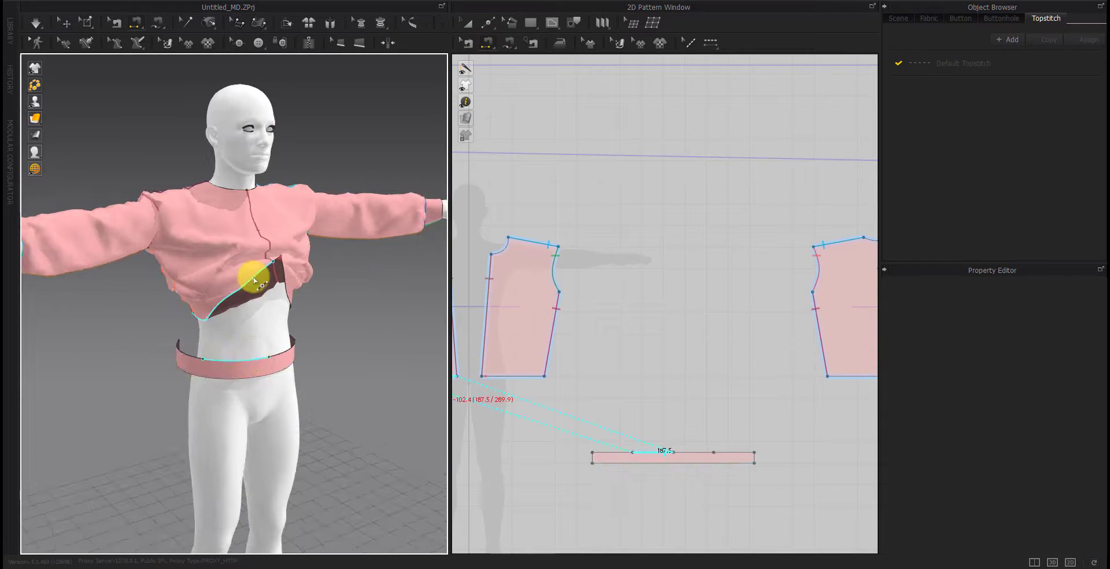
right_click_drag(187, 415, 267, 379)
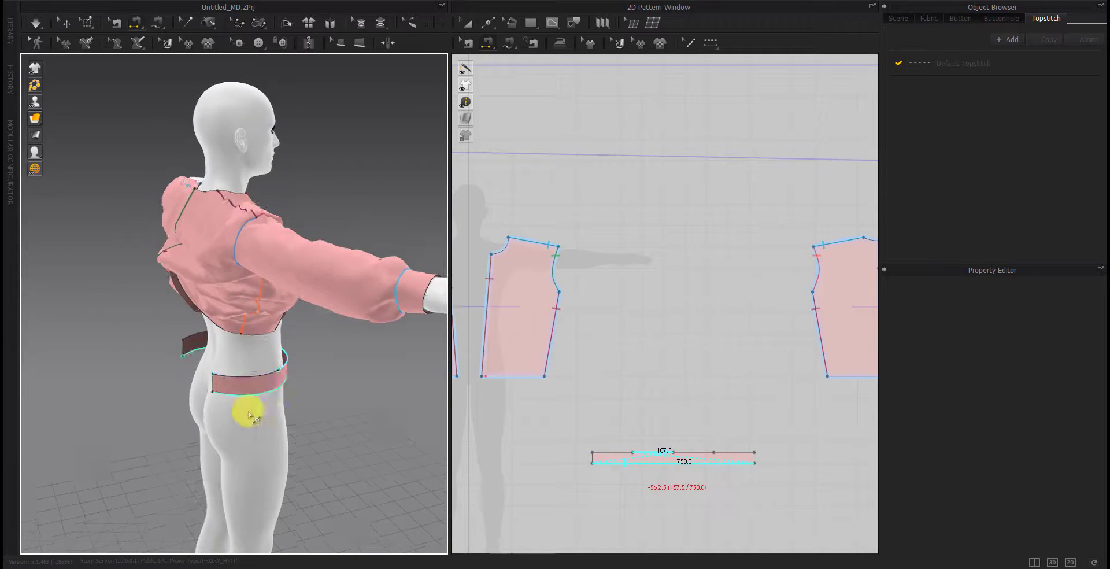
key("2")
left_click(235, 248)
left_click(556, 317)
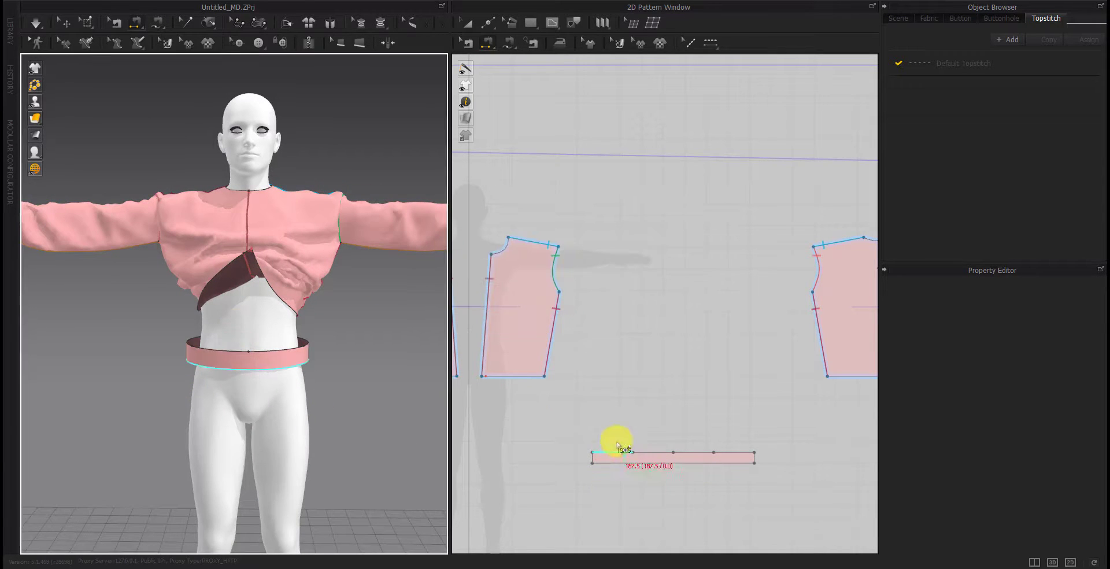
left_click(227, 352)
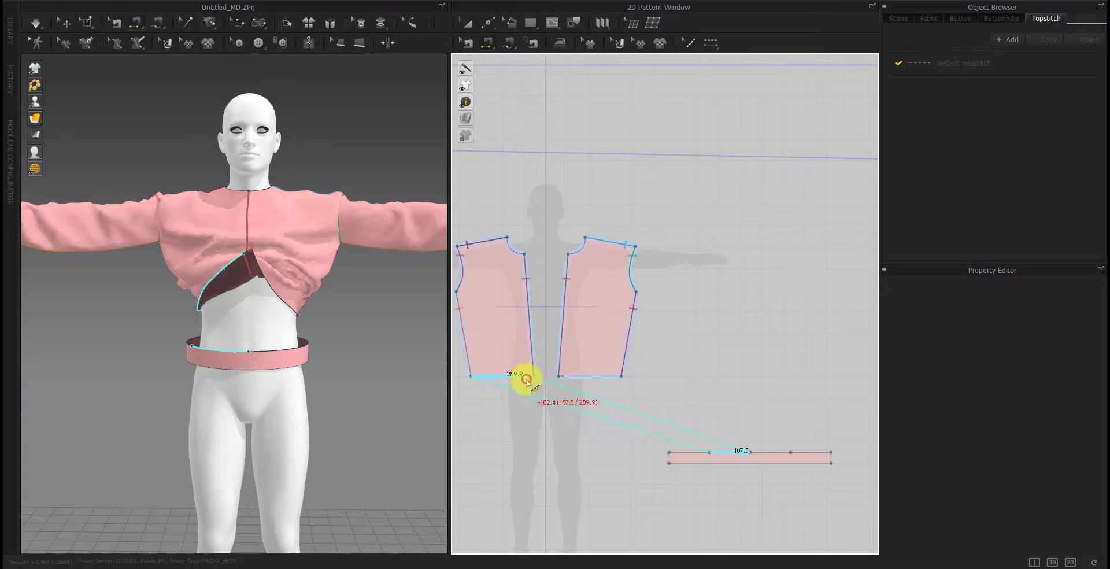
left_click(527, 381)
middle_click_drag(706, 454, 630, 470)
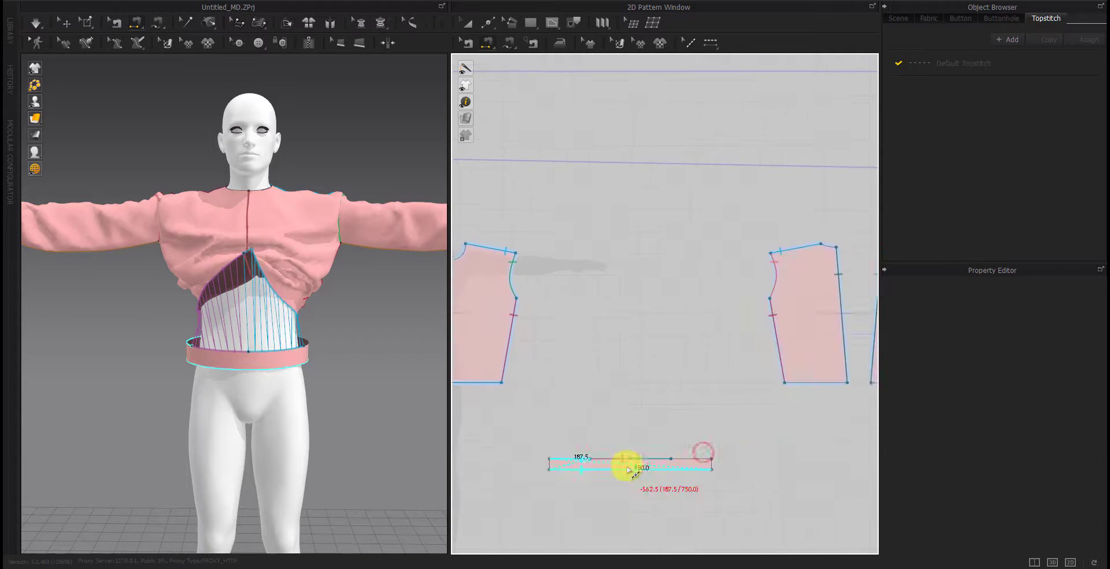
Sew the waistband to the back piece's hem and simulate the drape
right_click_drag(236, 474, 411, 471)
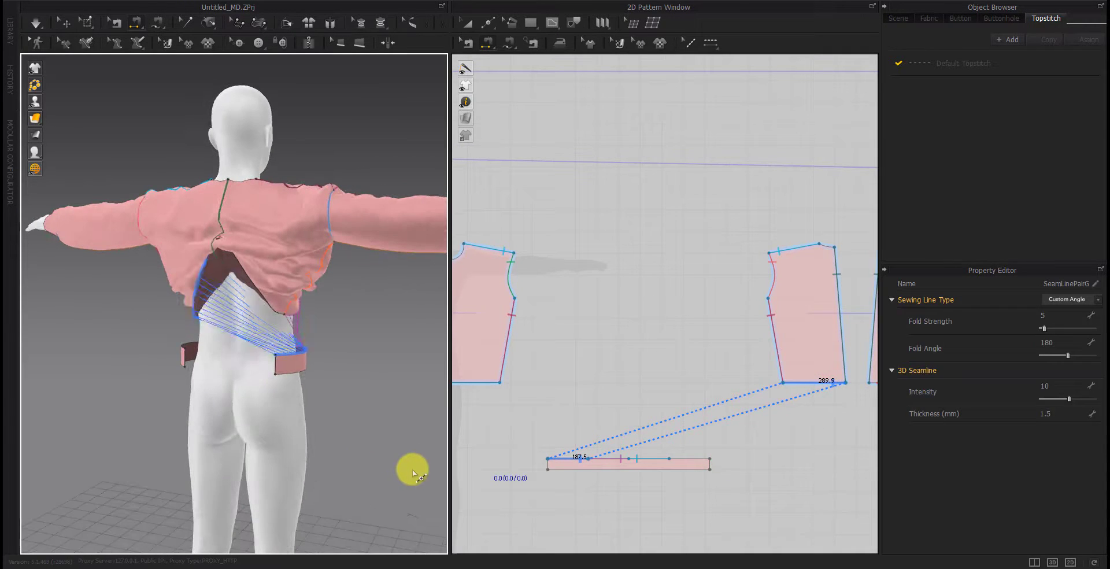
left_click(759, 399)
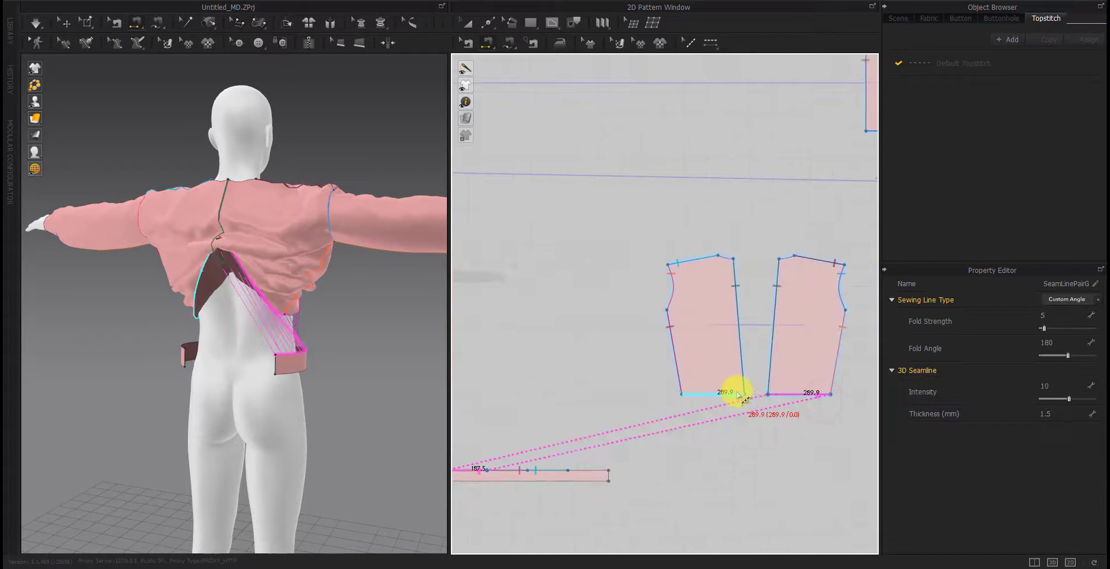
left_click(596, 467)
right_click_drag(178, 465, 287, 477)
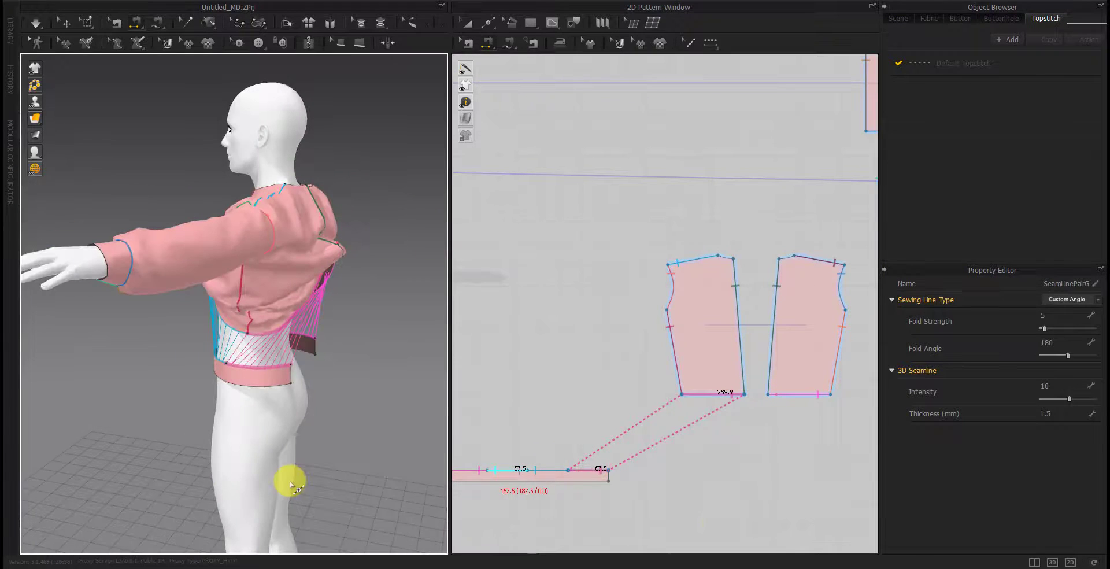
right_click_drag(719, 524, 820, 466)
left_click_drag(720, 425, 566, 429)
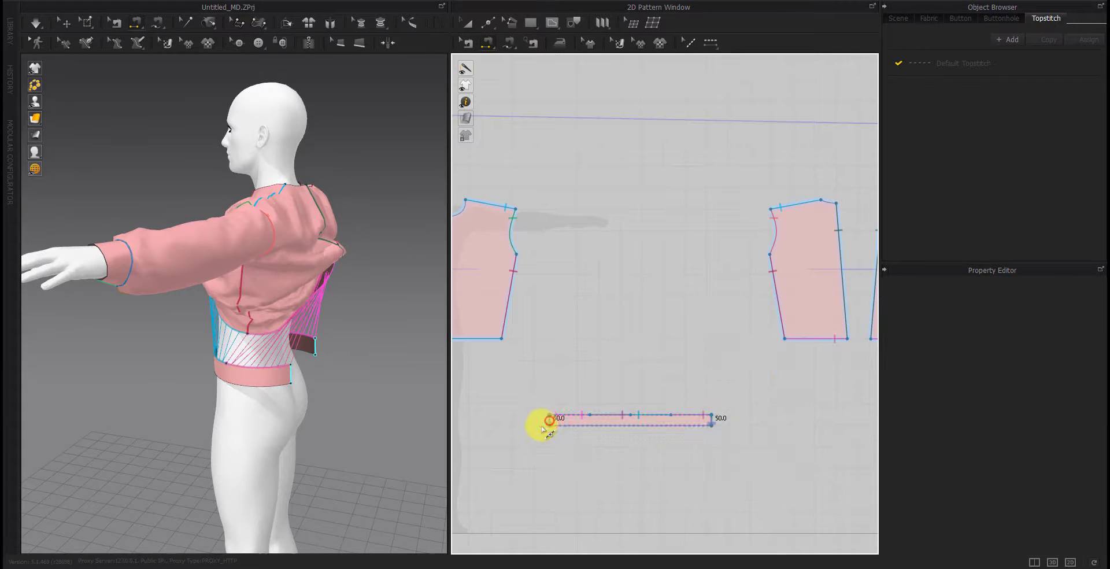
left_click(545, 427)
right_click_drag(293, 462, 429, 466)
key("space")
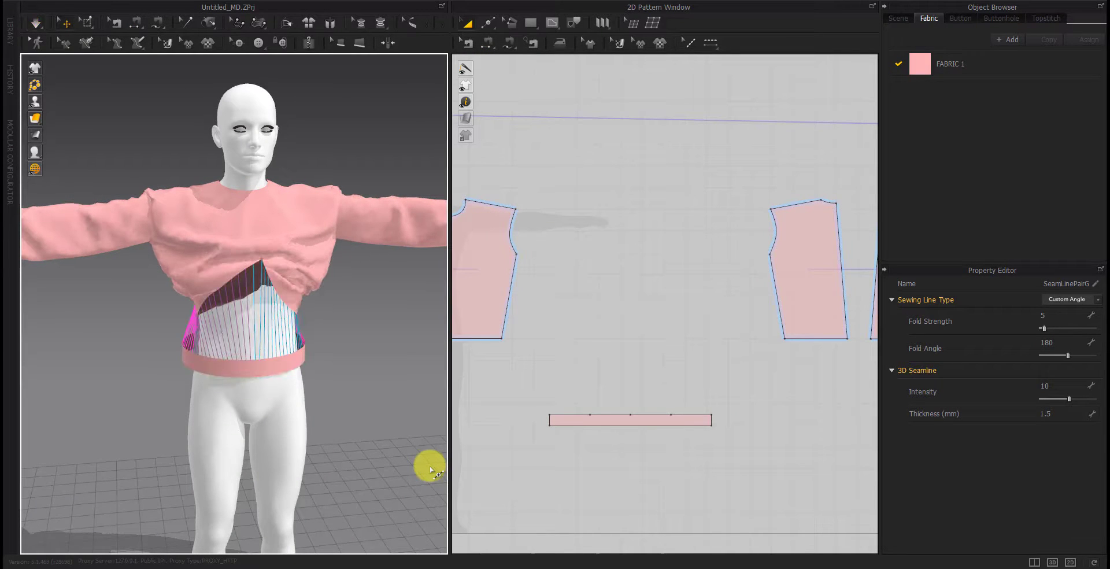
Select the waistband pattern piece and run the simulation so it settles
left_click(203, 357)
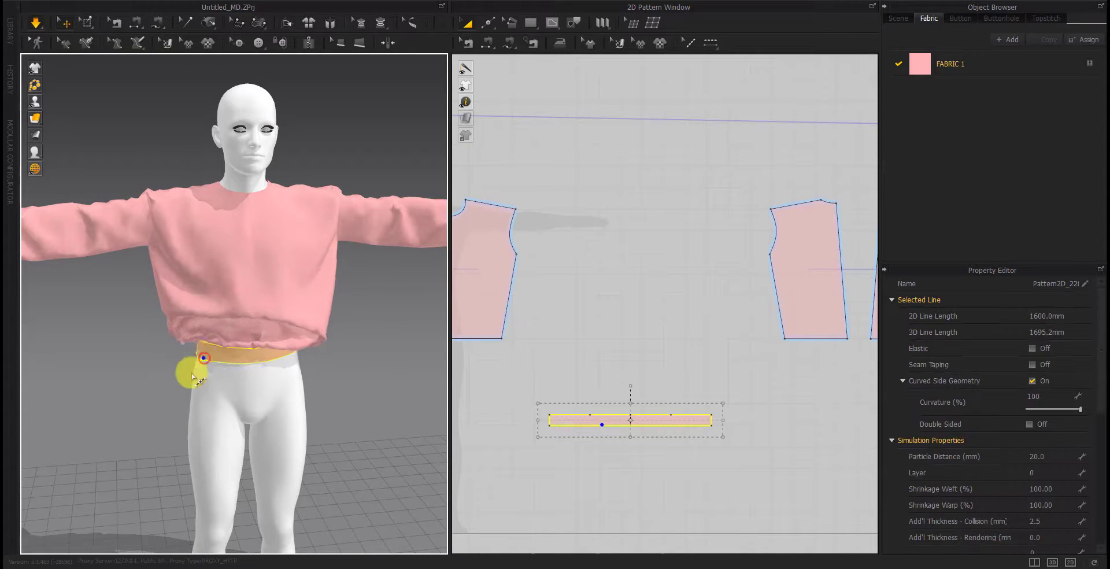
left_click(629, 421)
left_click(725, 423)
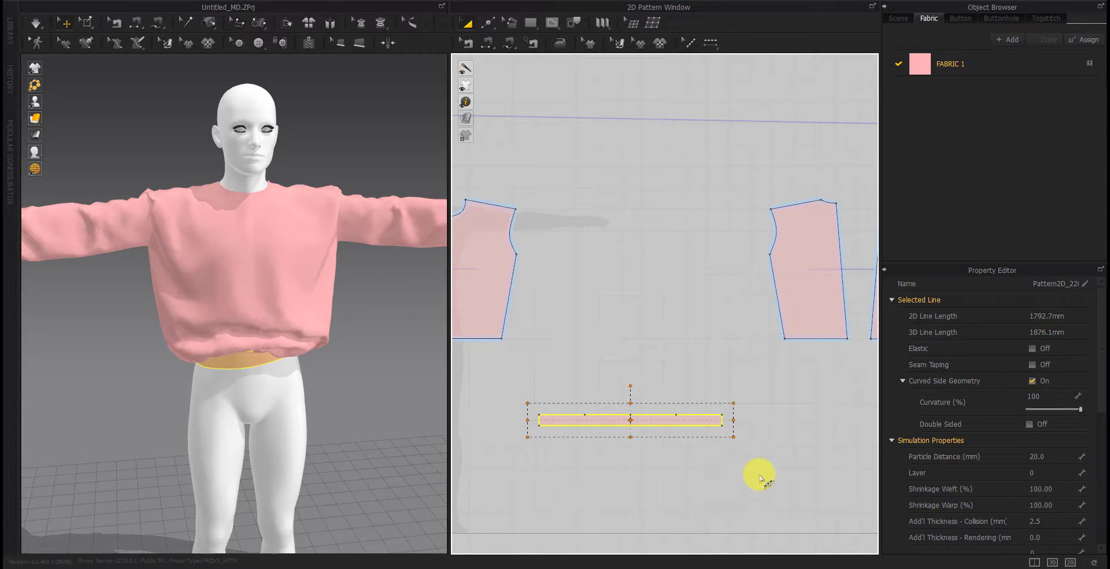
key("space")
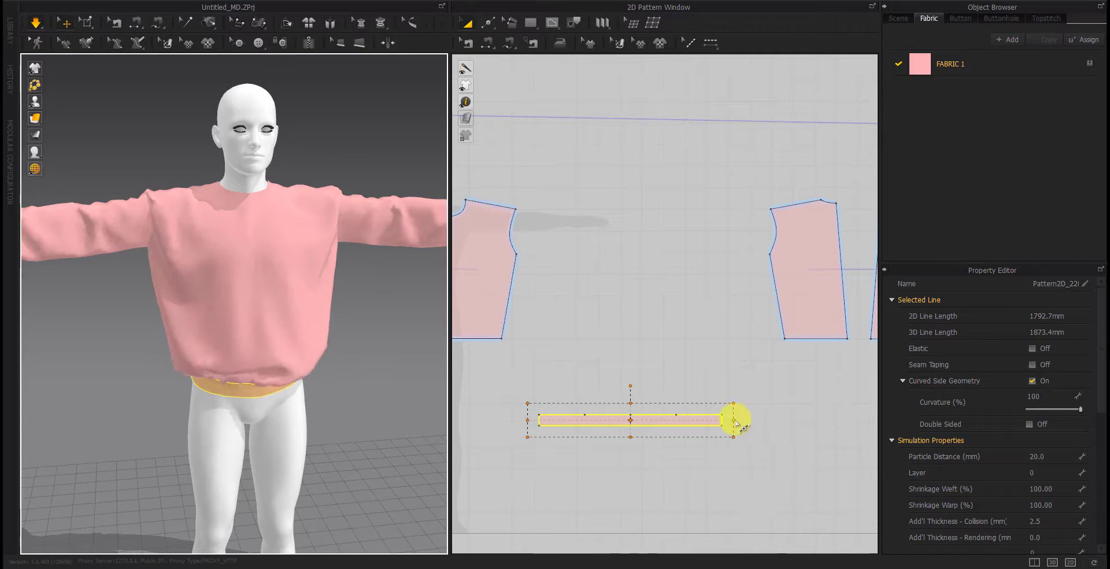
Stretch the waistband strip's end to about 2023 mm and inspect it from the back
left_click(303, 315)
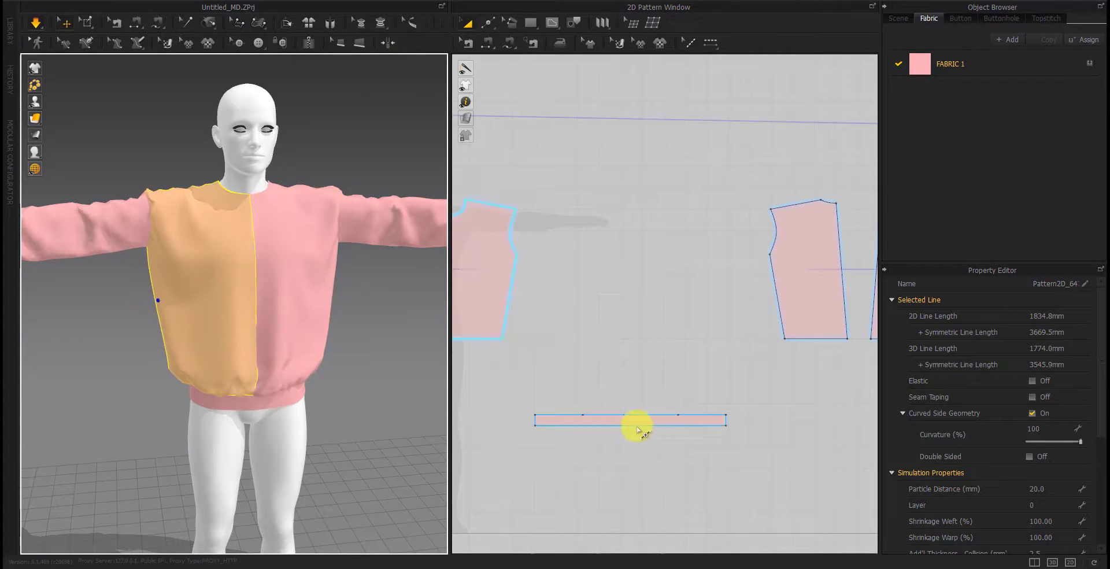
left_click(701, 422)
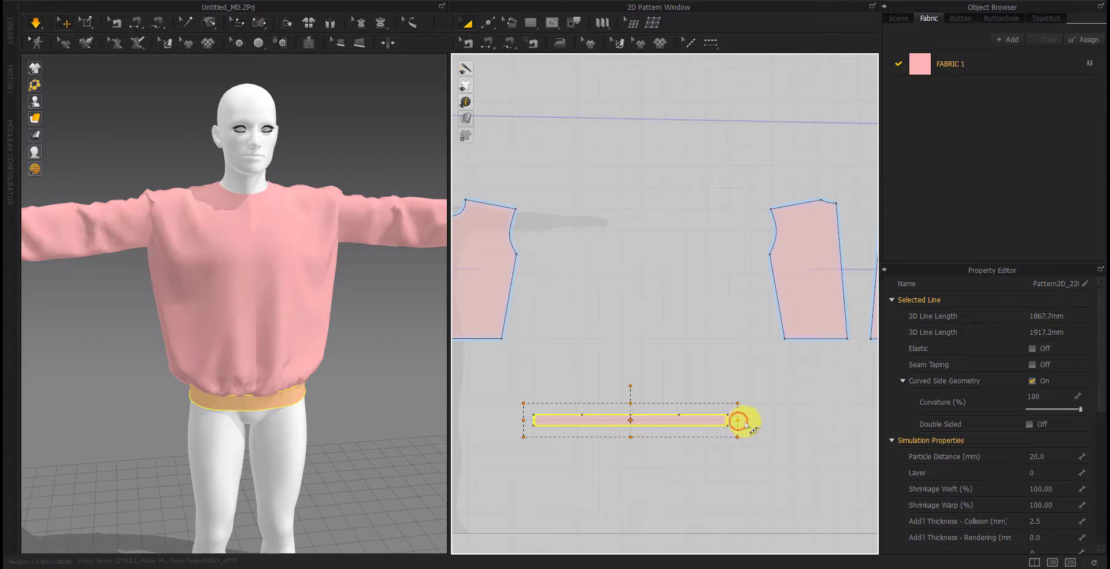
left_click_drag(745, 424, 749, 422)
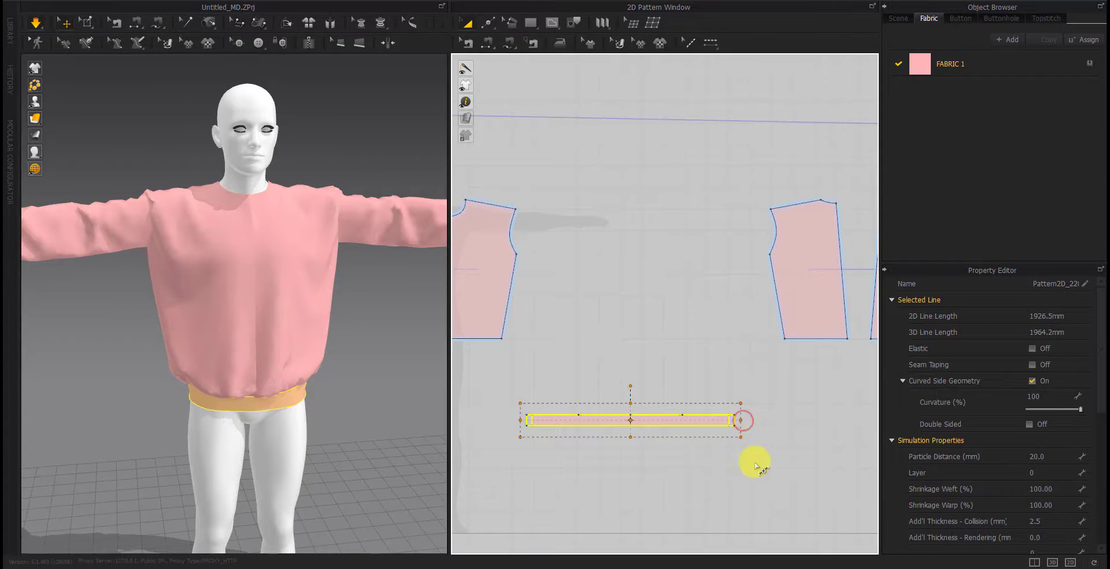
right_click_drag(178, 433, 293, 317)
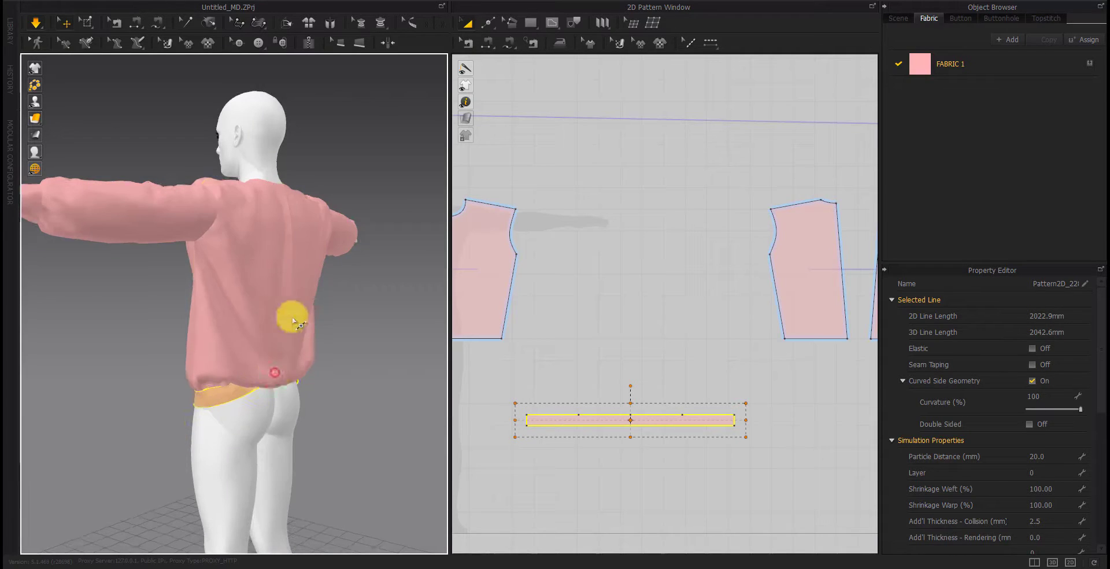
left_click(250, 394)
left_click(284, 401)
mouse_move(355, 490)
right_mouse_down()
mouse_move(290, 486)
mouse_move(346, 295)
right_mouse_up()
scroll(710, 313, "up", 5)
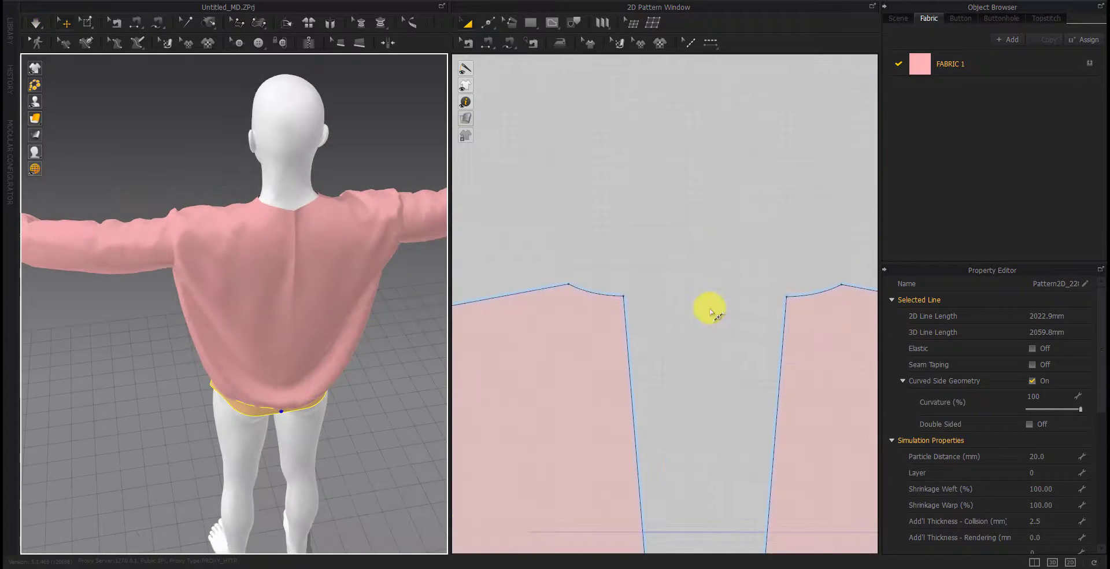
In Edit Pattern mode, move the back piece's armhole corner point to the left
scroll(591, 298, "up", 2)
key("z")
left_click(605, 291)
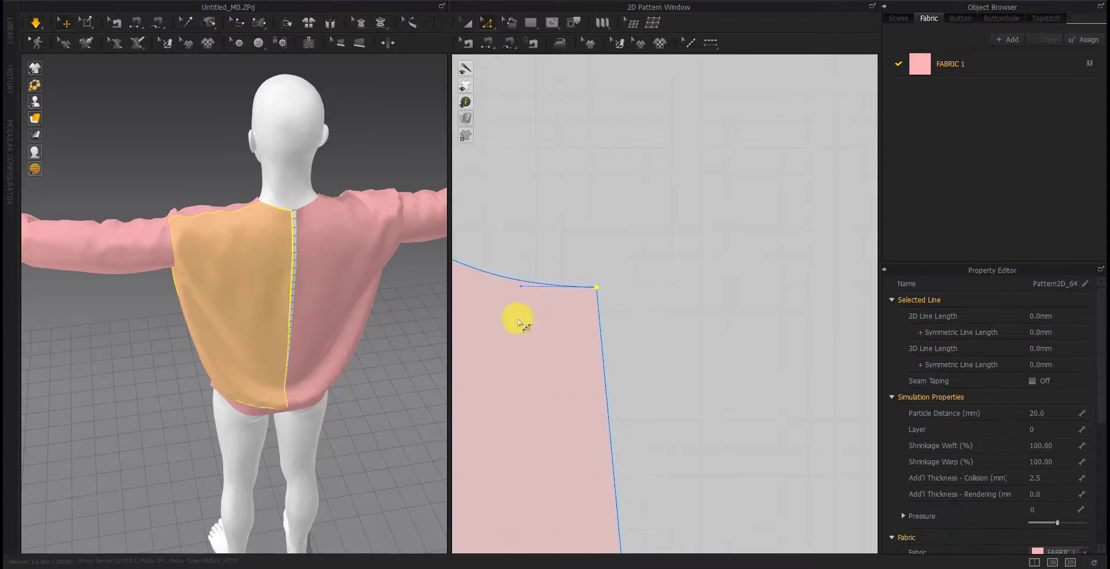
right_click_drag(324, 353, 86, 354)
scroll(578, 359, "down", 4)
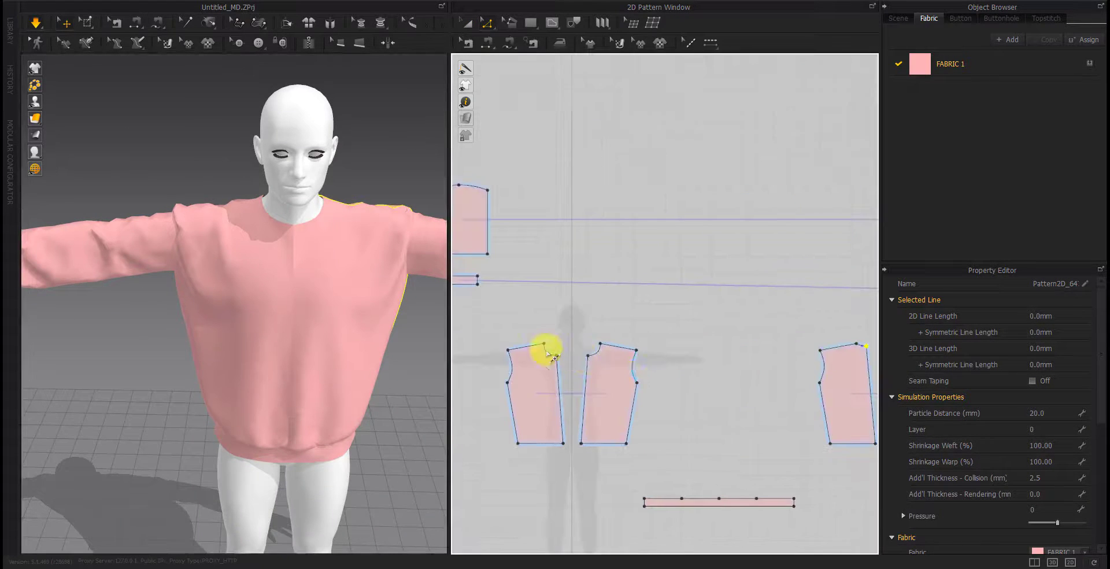
scroll(683, 433, "up", 5)
left_click_drag(680, 428, 665, 428)
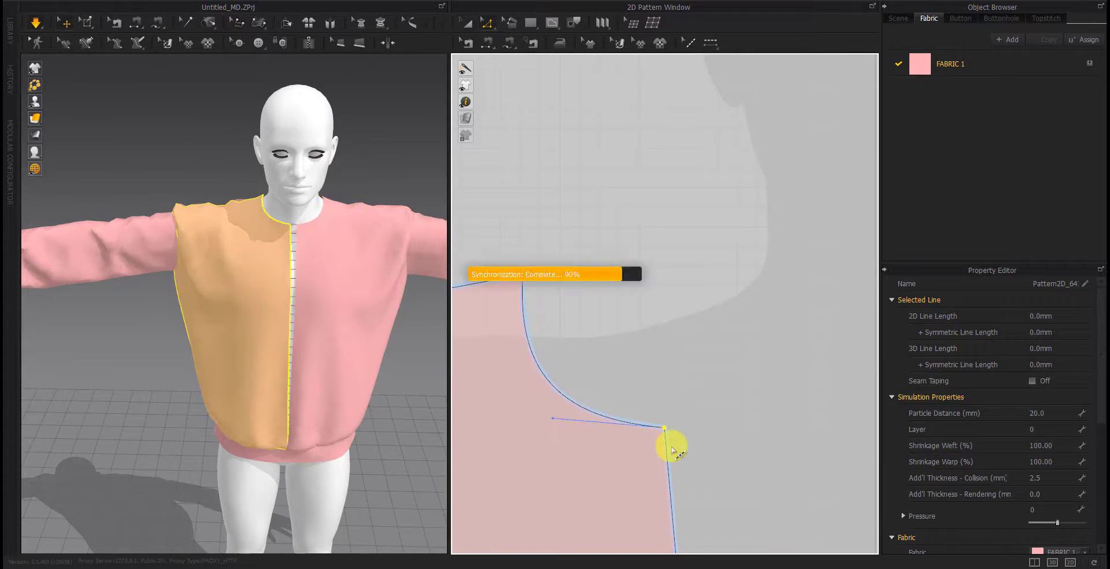
Inspect the hem band from a lower front angle and bring all pattern pieces into view
right_click_drag(310, 372, 298, 397)
left_click(317, 401)
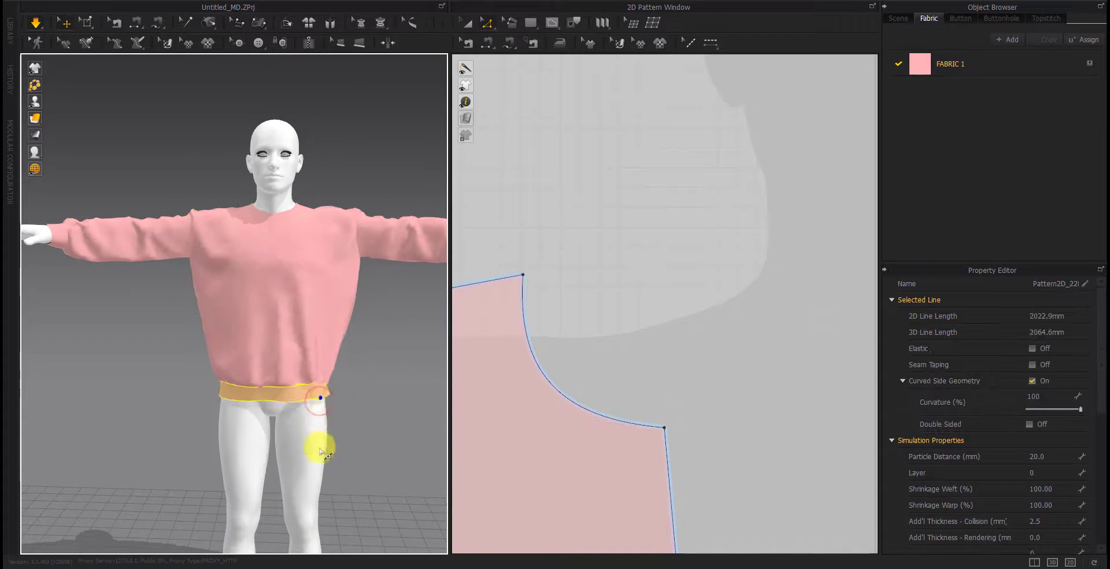
mouse_move(321, 445)
right_mouse_down()
mouse_move(295, 415)
mouse_move(168, 428)
mouse_move(365, 435)
right_mouse_up()
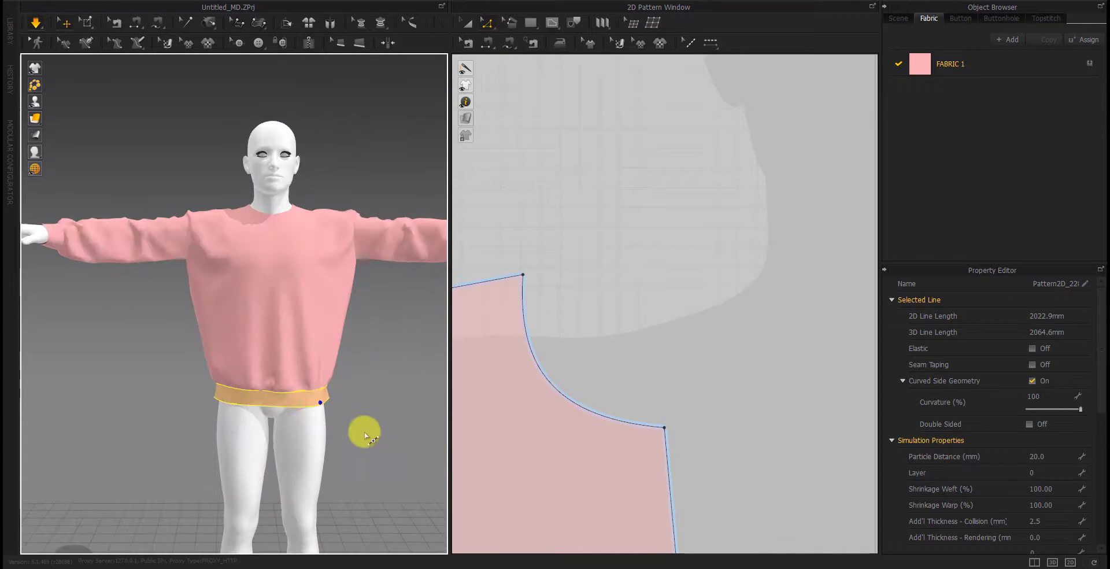
scroll(632, 466, "down", 5)
right_click_drag(632, 466, 627, 384)
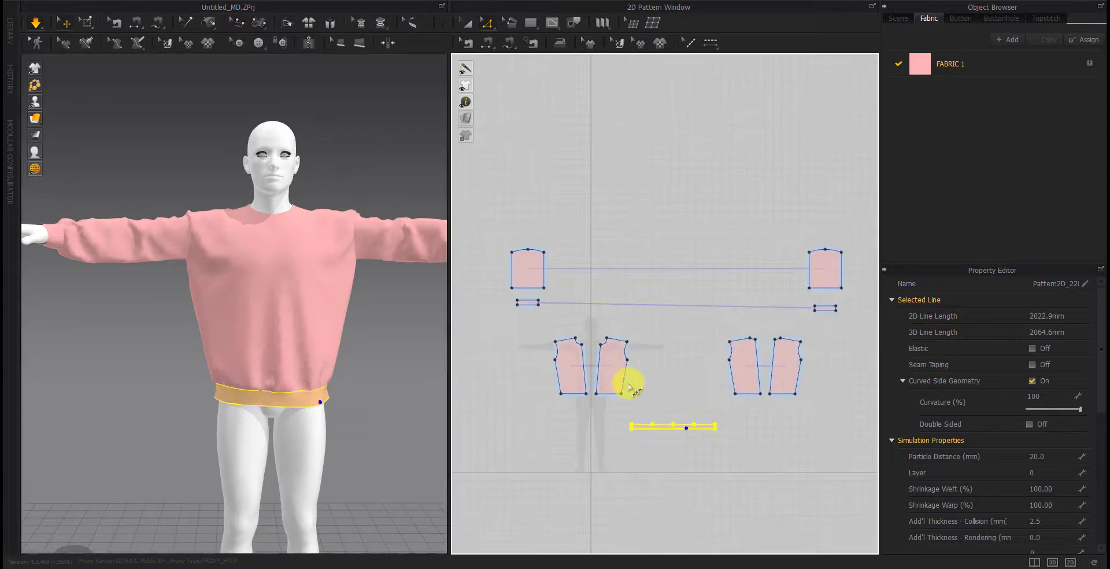
Widen the four body pieces and the waistband slightly
left_click(661, 337)
mouse_move(297, 393)
right_mouse_down()
mouse_move(240, 426)
mouse_move(415, 413)
mouse_move(251, 422)
right_mouse_up()
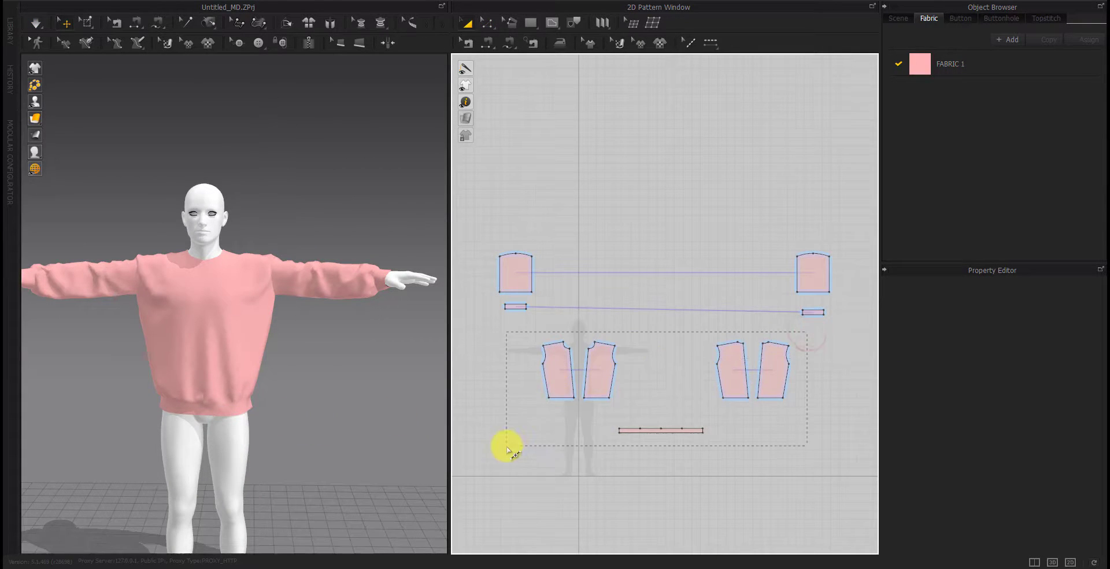
left_click_drag(507, 450, 508, 449)
left_click_drag(806, 389, 770, 437)
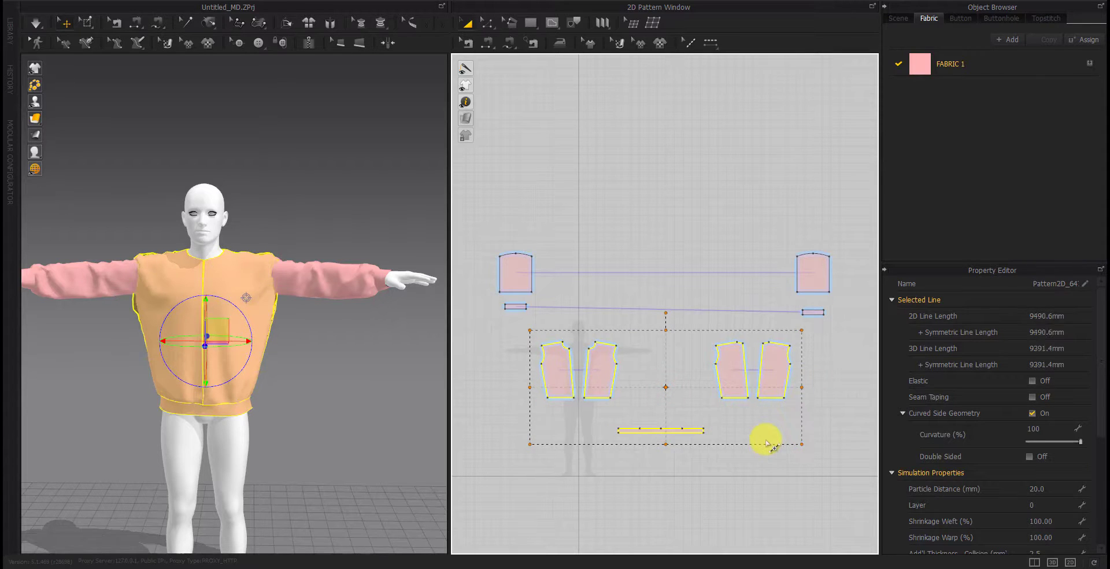
Stretch both sleeves and cuffs slightly wider
left_click_drag(849, 233, 488, 327)
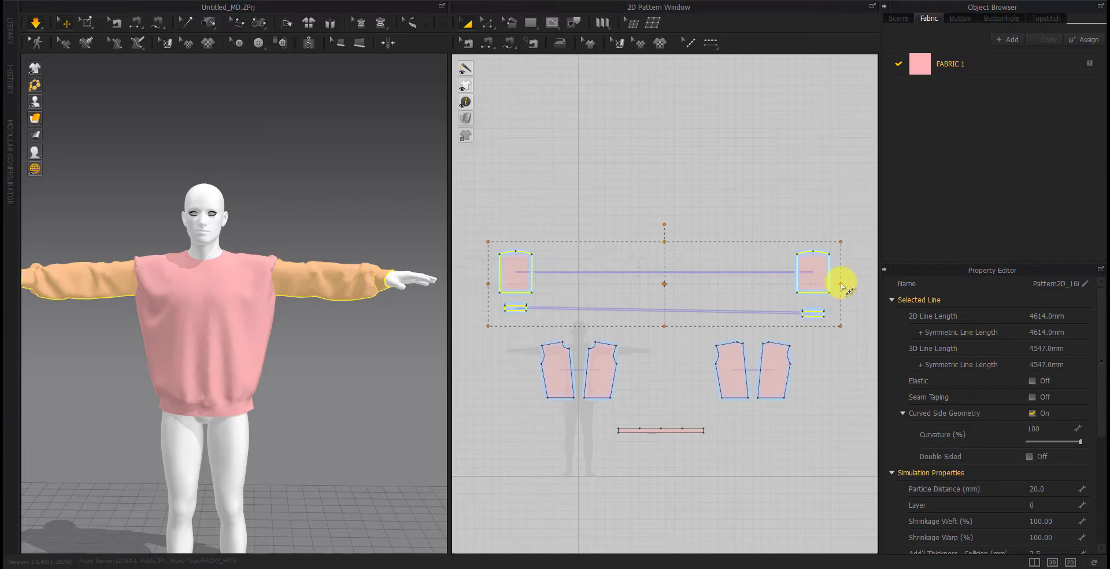
left_click(841, 284)
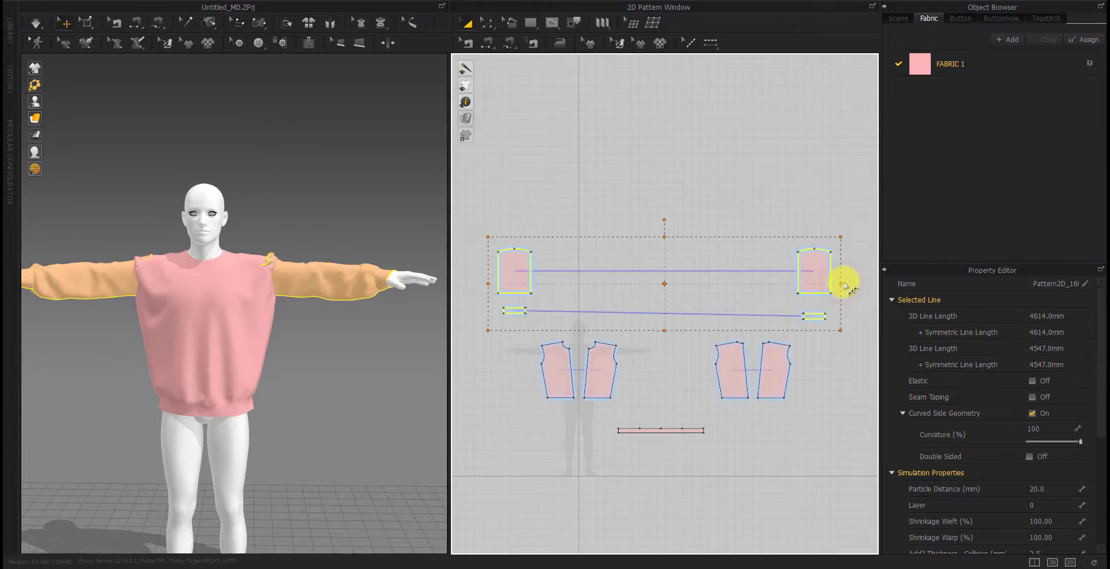
left_click(828, 354)
left_click(818, 316)
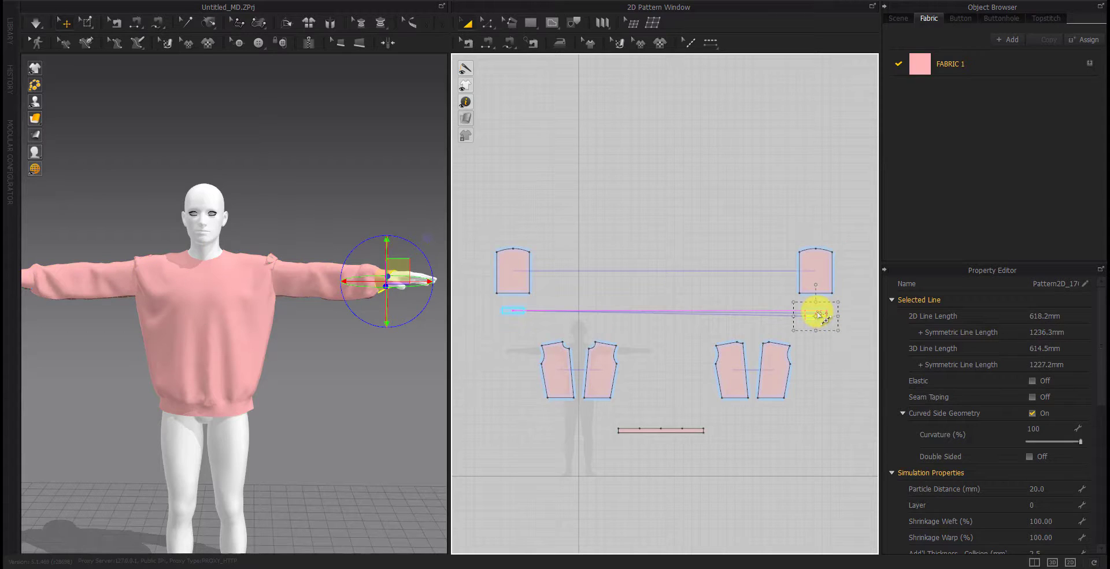
left_click(827, 363)
Check both sleeves on the avatar, then box-select all four body pieces
scroll(694, 358, "down", 3)
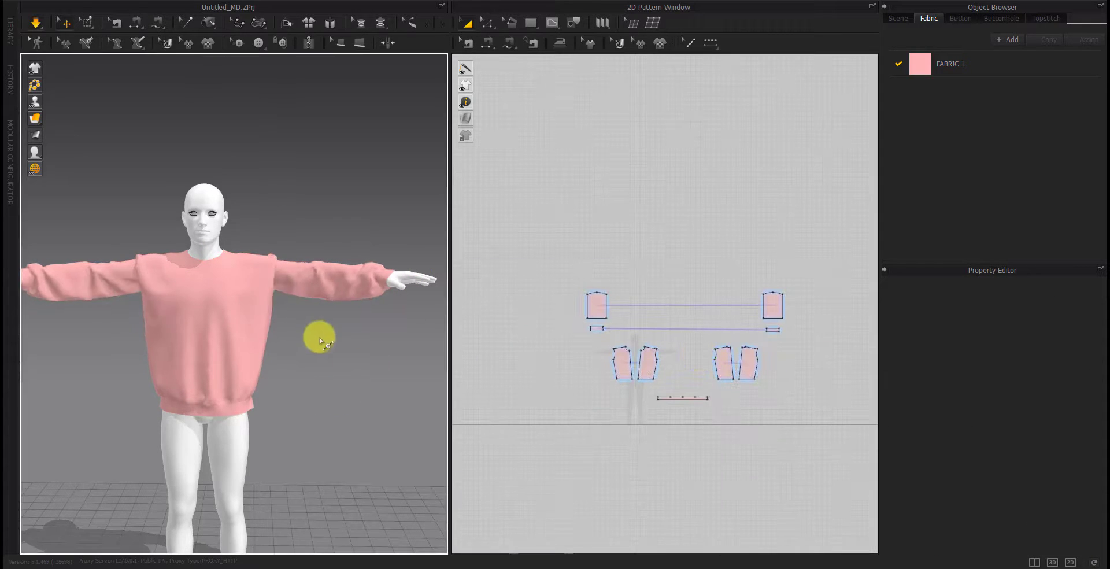
mouse_move(318, 335)
right_mouse_down()
mouse_move(207, 361)
mouse_move(291, 320)
right_mouse_up()
left_click(275, 295)
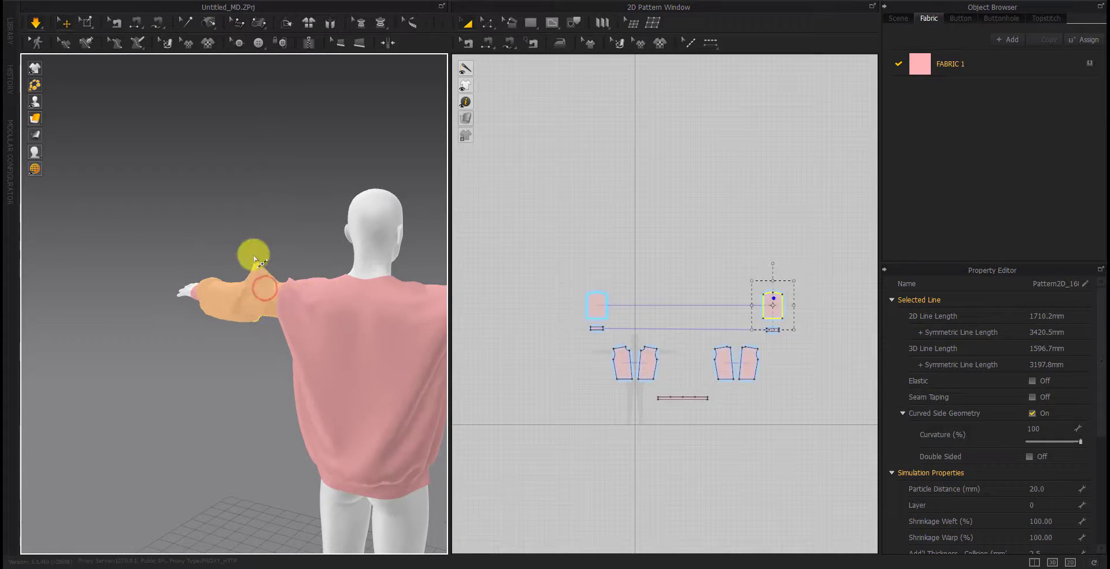
mouse_move(254, 259)
right_mouse_down()
mouse_move(285, 392)
mouse_move(325, 381)
mouse_move(197, 392)
mouse_move(148, 256)
mouse_move(248, 322)
mouse_move(243, 335)
mouse_move(181, 315)
mouse_move(279, 396)
mouse_move(388, 399)
right_mouse_up()
left_click(149, 256)
left_click(169, 245)
scroll(759, 360, "up", 2)
left_click_drag(801, 315, 454, 413)
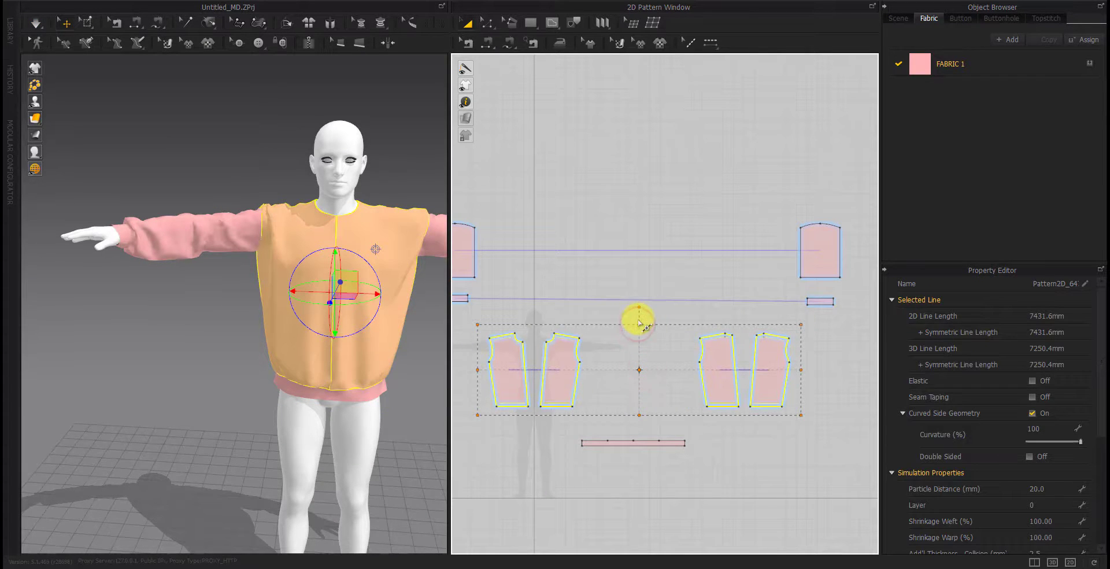
Try making the body pieces taller, then undo to restore their original length
left_click_drag(639, 322, 639, 320)
key("space")
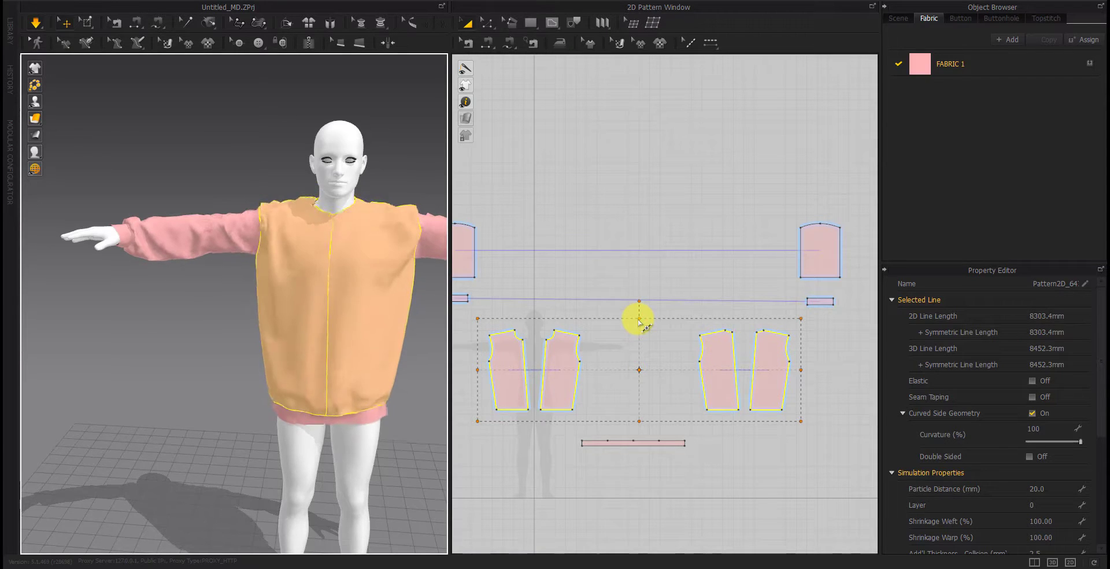
left_click(416, 383)
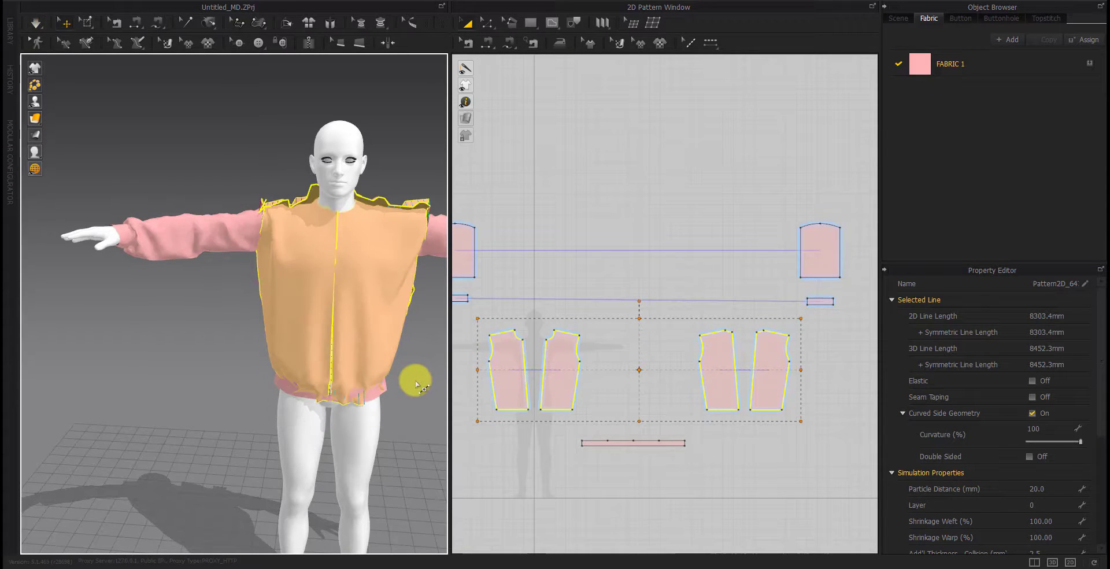
key("ctrl+z")
Select the front pieces' bottom edges in Edit Pattern and simulate the sweater on the avatar
key("z")
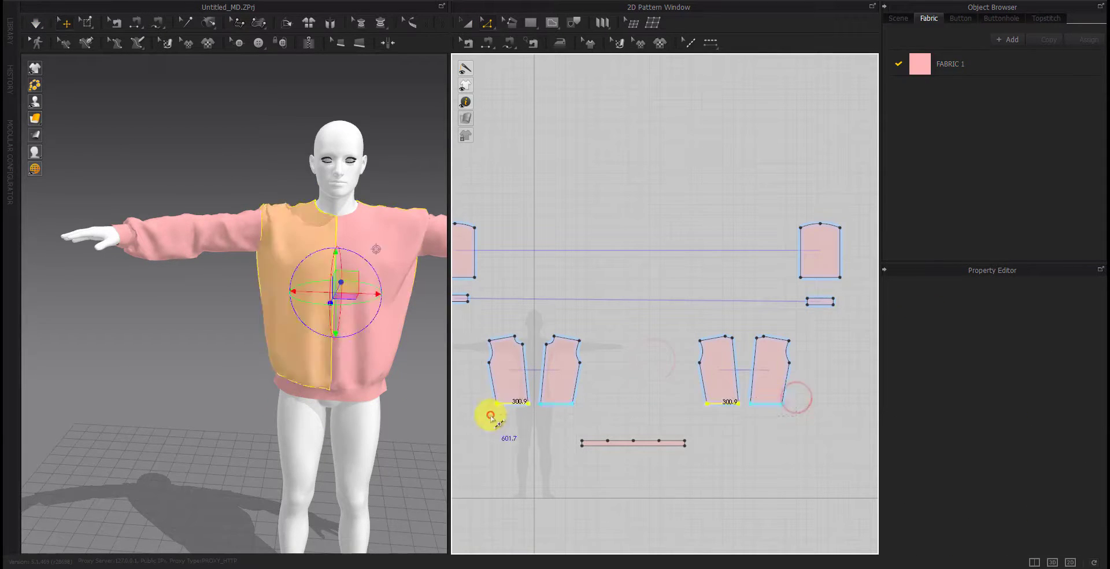
left_click(517, 404)
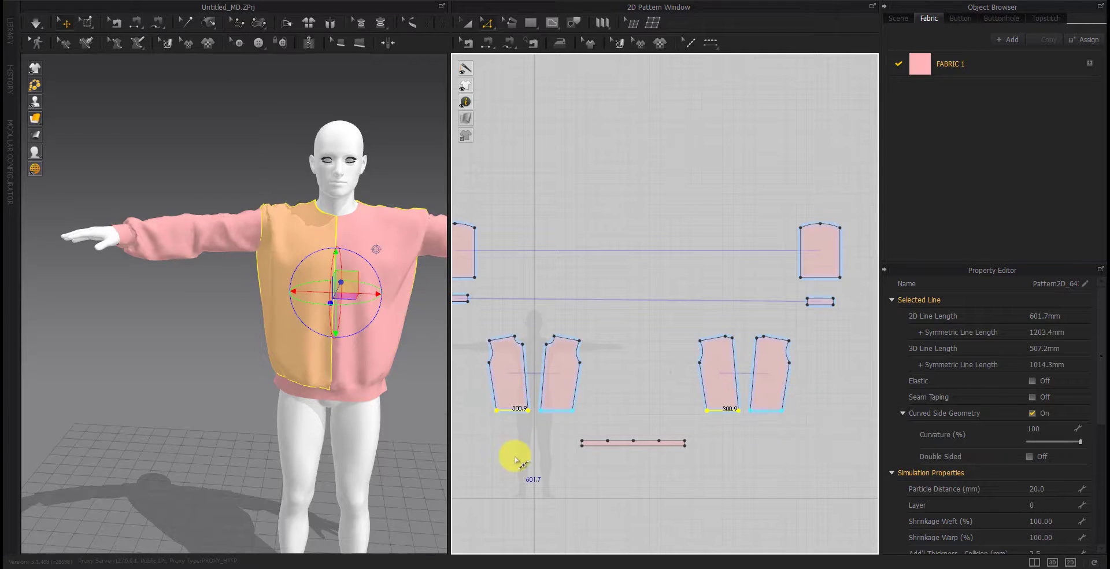
key("space")
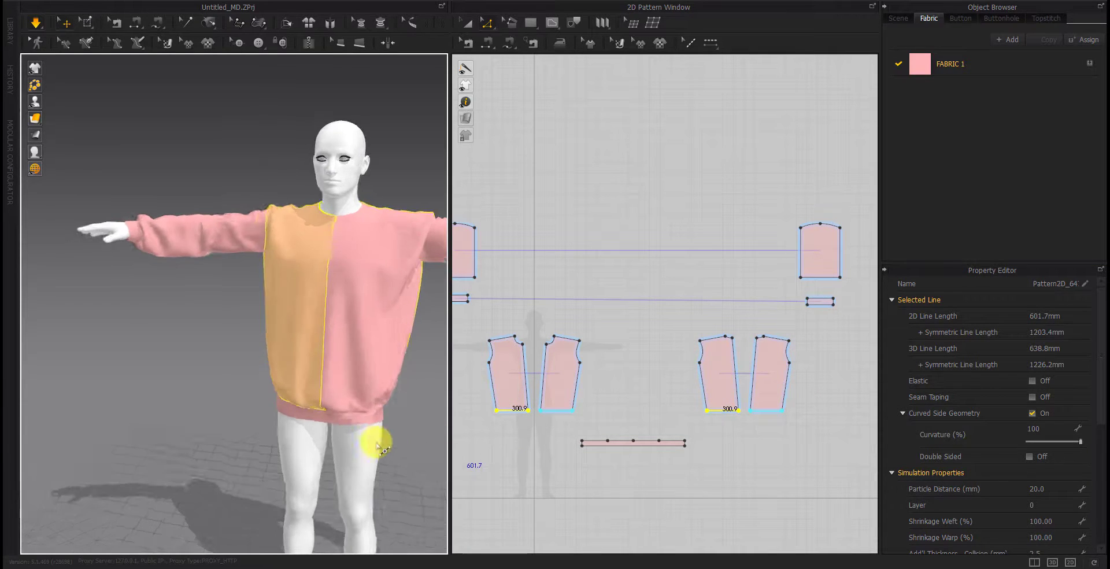
right_click_drag(376, 446, 351, 457)
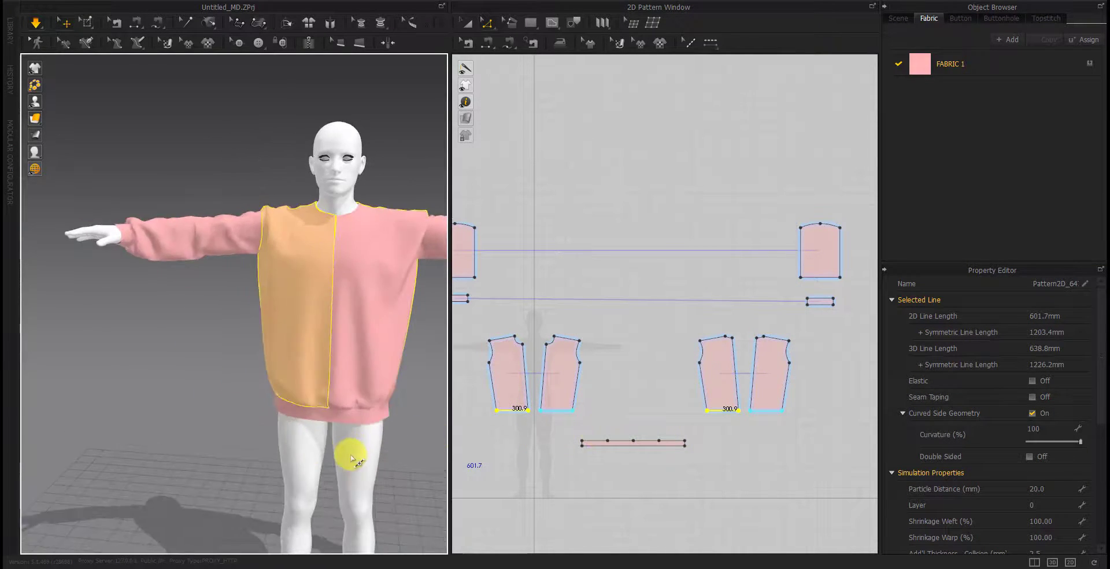
Inspect the loose drape from front, side and back, selecting individual panels
left_click(272, 249)
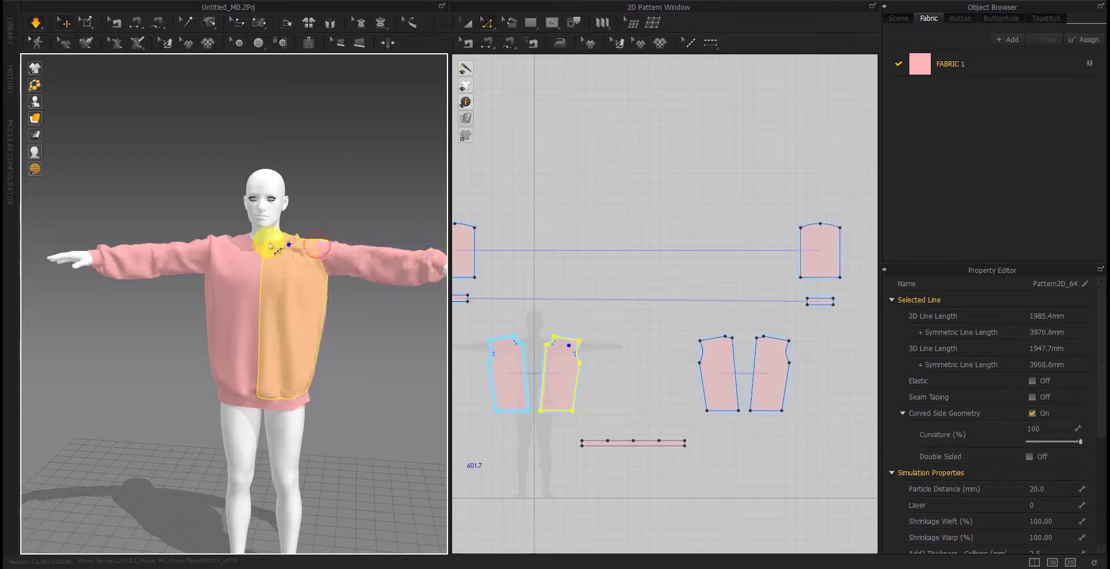
left_click(246, 258)
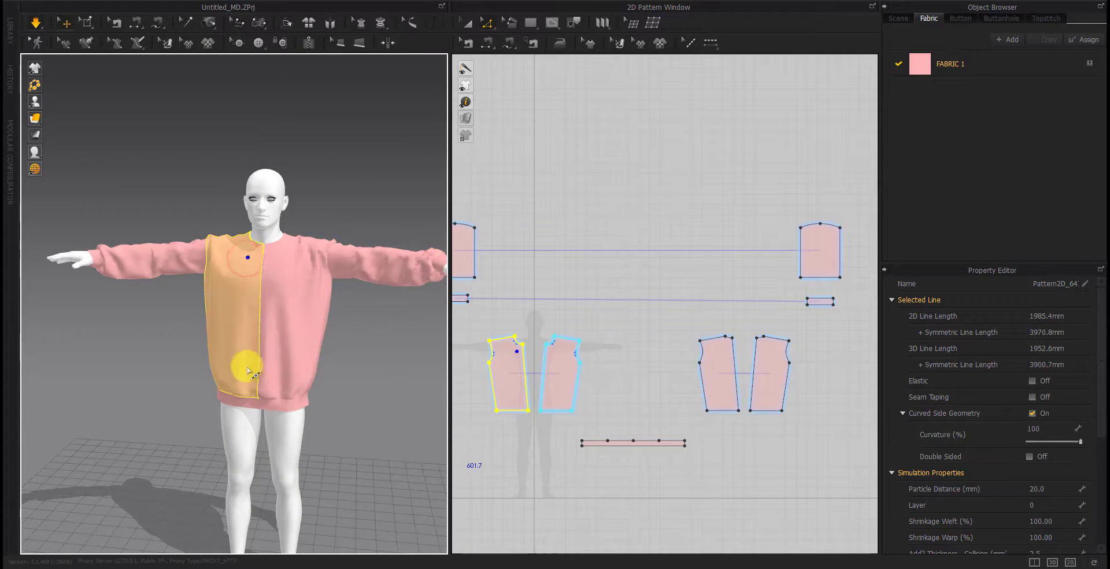
left_click(347, 422)
mouse_move(238, 441)
right_mouse_down()
mouse_move(516, 426)
mouse_move(372, 429)
mouse_move(225, 381)
right_mouse_up()
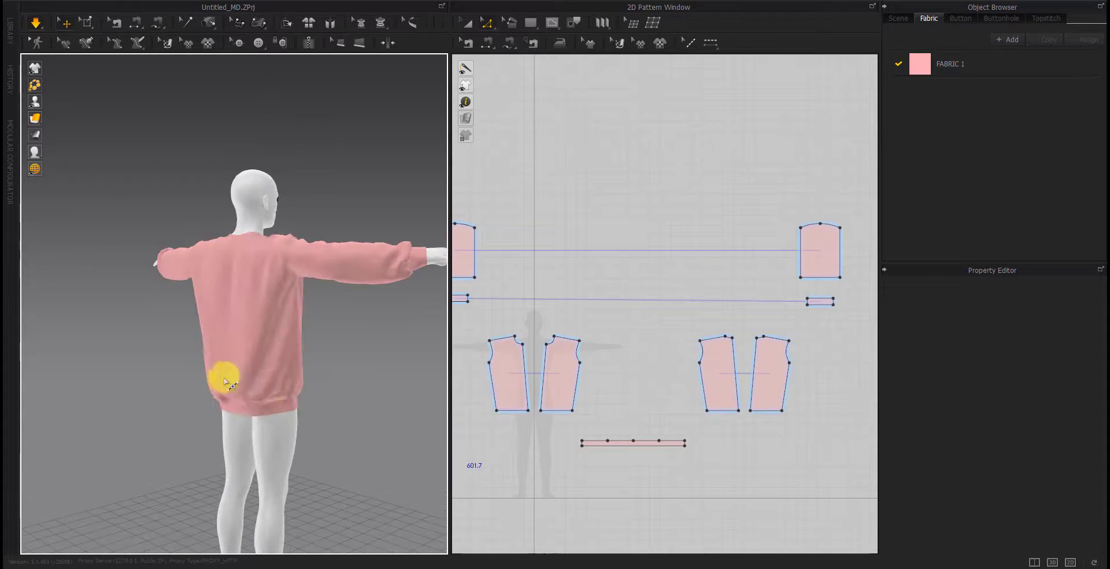
left_click(226, 382)
right_click_drag(248, 329, 186, 402)
left_click(248, 282)
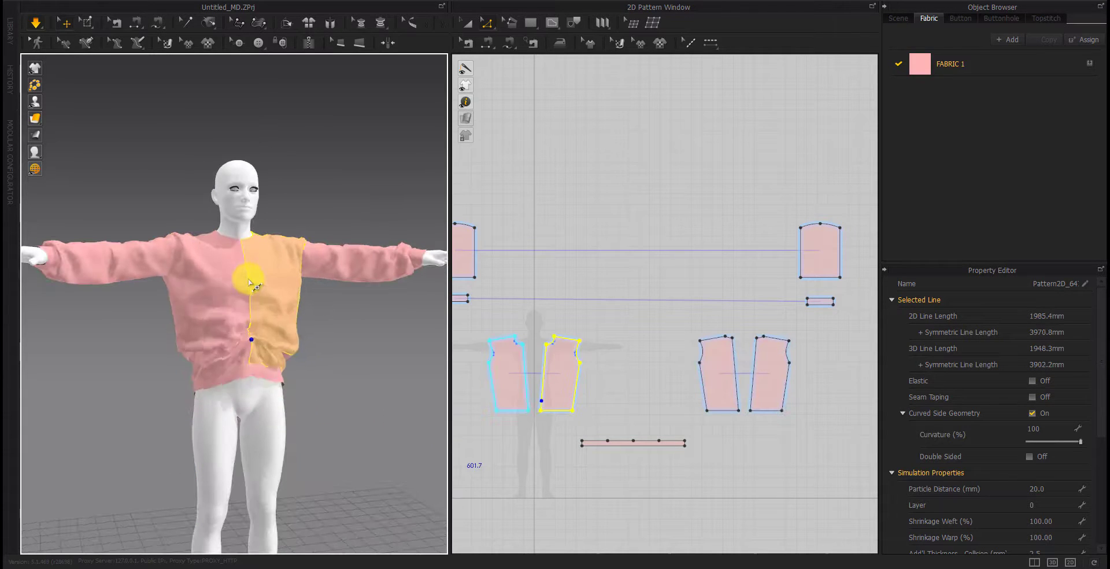
right_click_drag(359, 441, 296, 446)
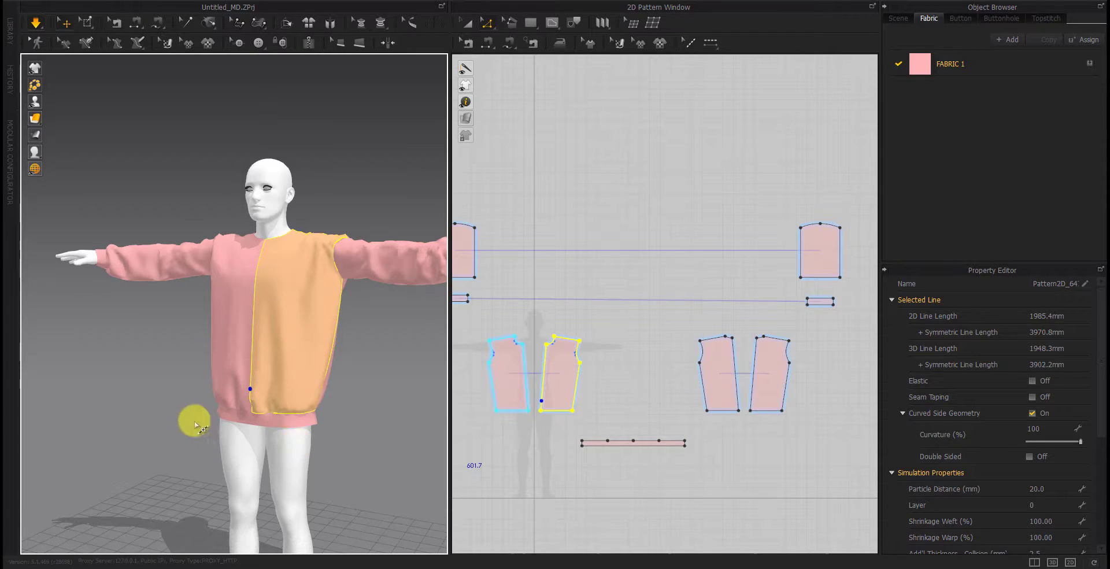
Offset the front neckline as a 10 mm internal line
scroll(231, 397, "up", 1)
scroll(258, 379, "up", 2)
scroll(265, 421, "up", 3)
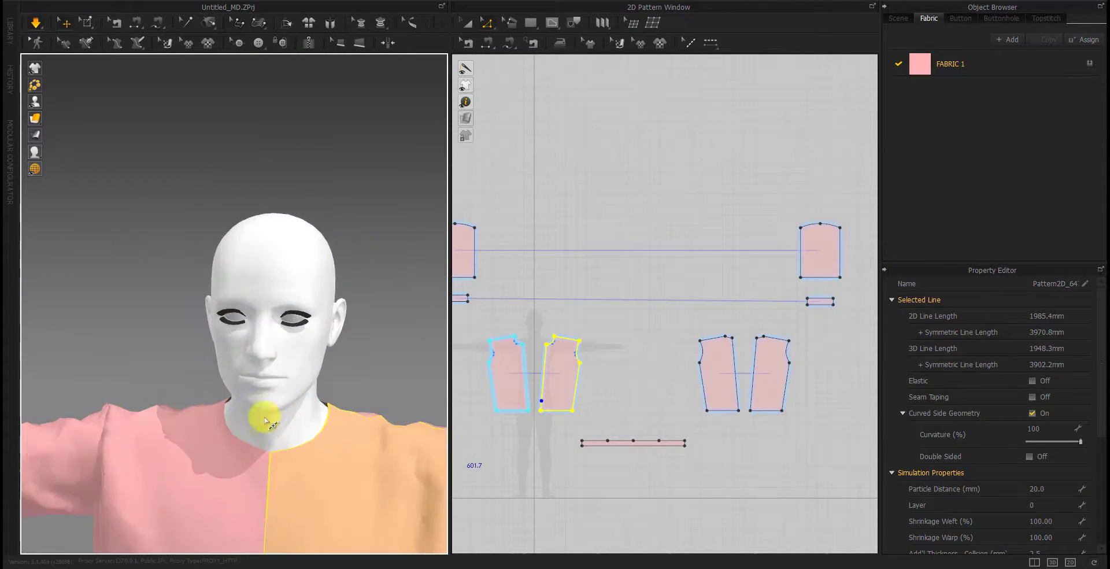
left_click(607, 301)
scroll(521, 334, "up", 5)
scroll(633, 368, "down", 2)
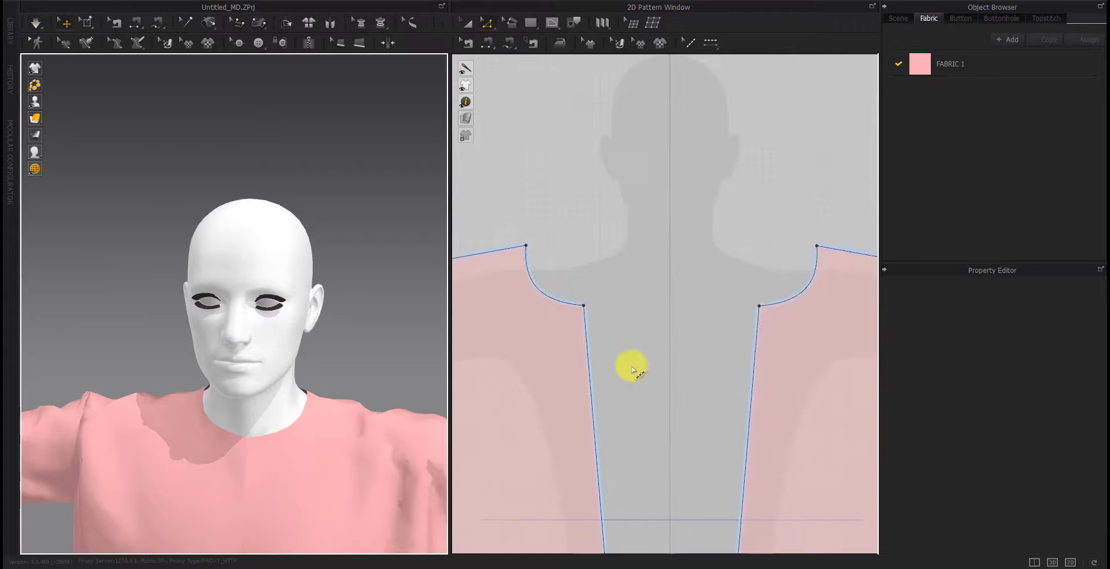
right_click(538, 293)
left_click(607, 403)
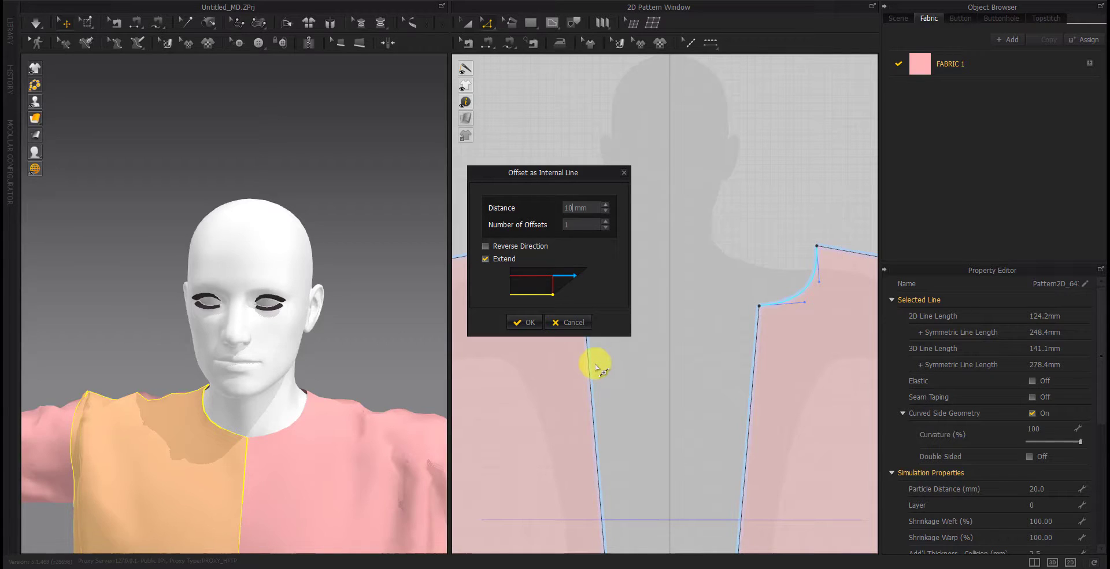
left_click(529, 323)
Offset the new neckline line a second time by 10 mm
left_click(532, 292)
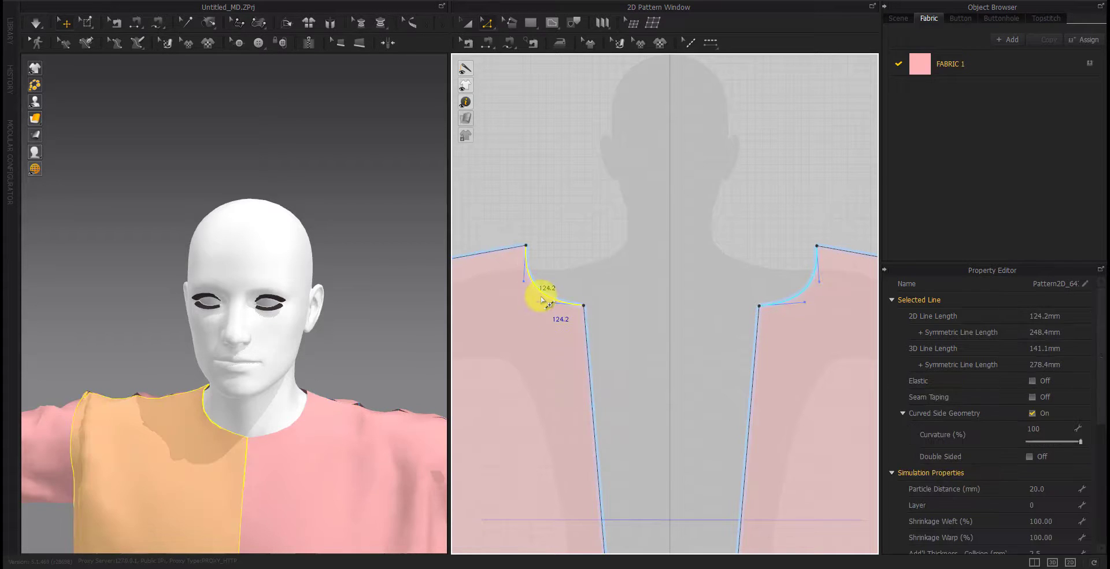
right_click(533, 293)
left_click(583, 409)
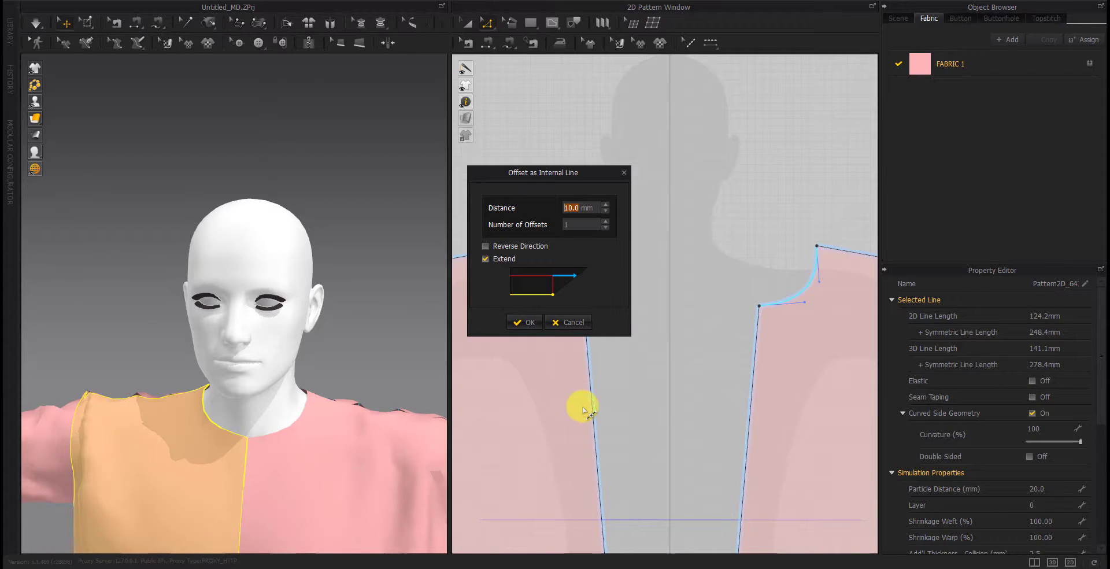
key("Return")
Cut & Sew the neckline strips into separate pieces and pull them away from the front panels
right_click_drag(320, 519, 431, 428)
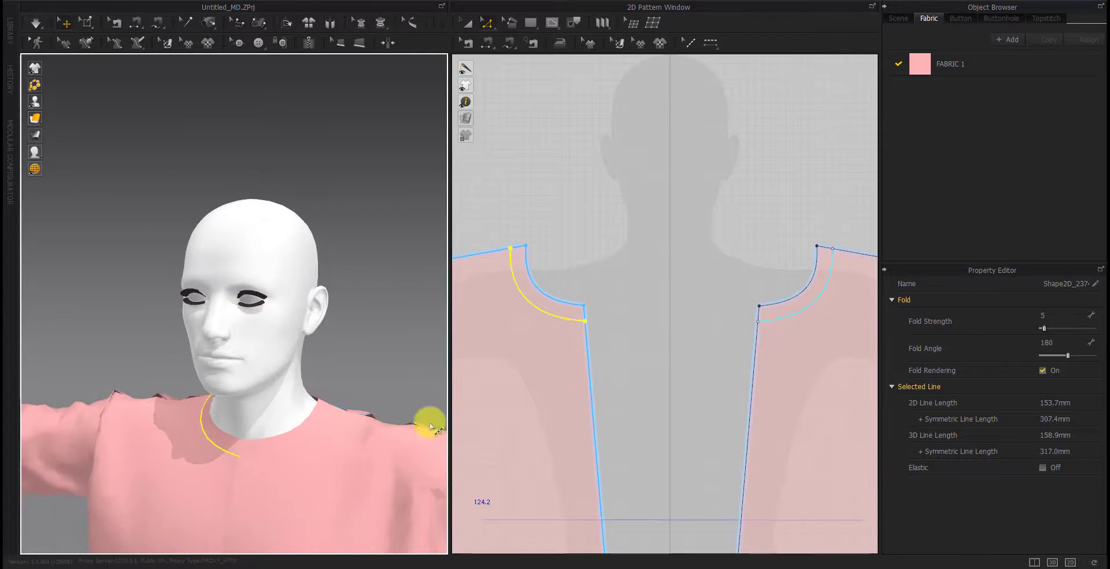
right_click(525, 297)
left_click(556, 136)
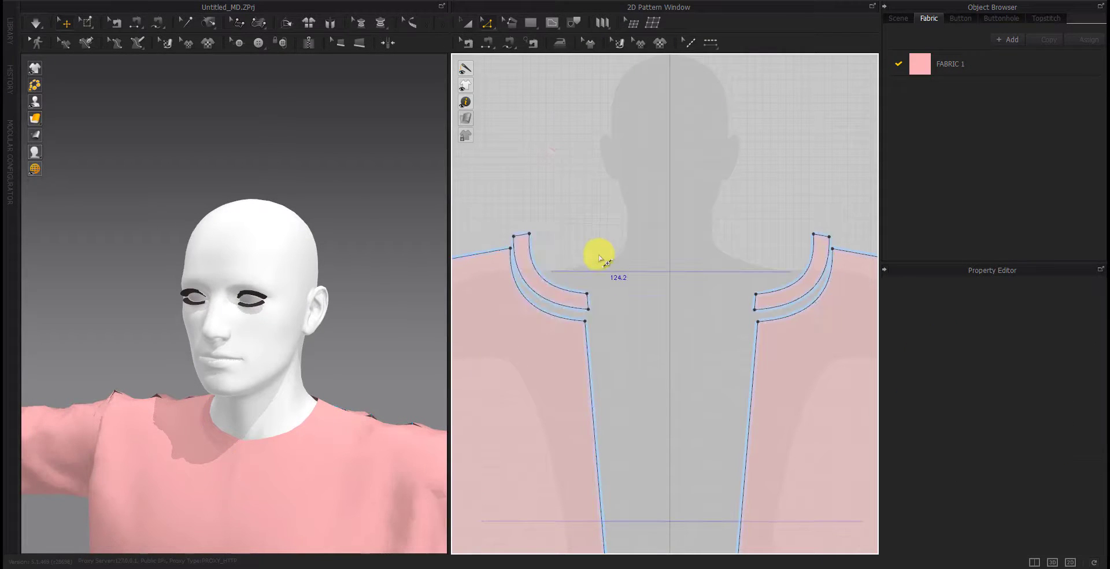
key("a")
left_click(538, 278)
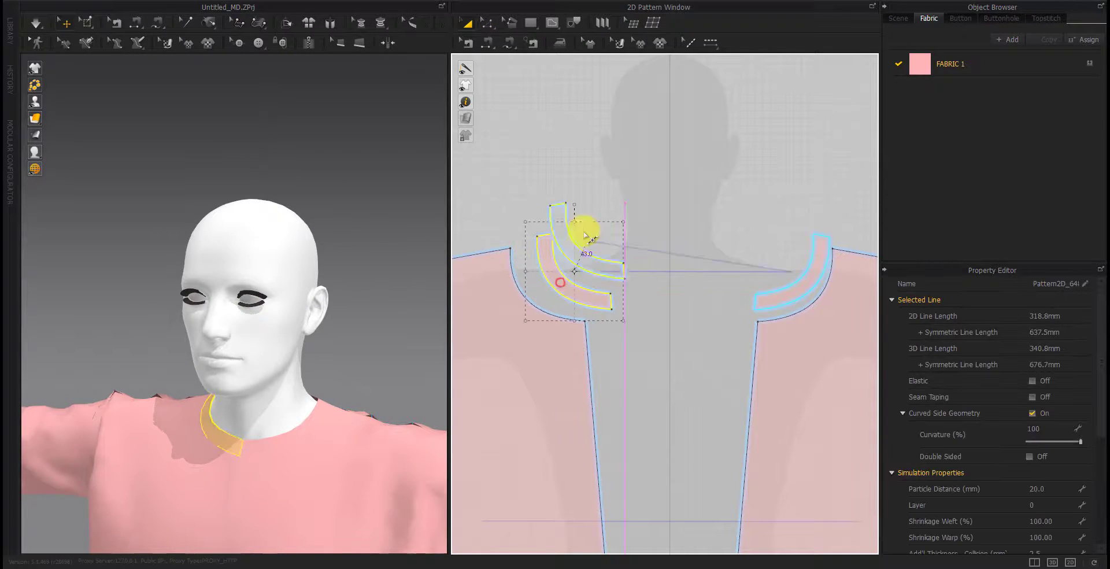
left_click_drag(781, 284, 727, 240)
Delete both front neckline strip pieces
key("Delete")
scroll(751, 388, "down", 5)
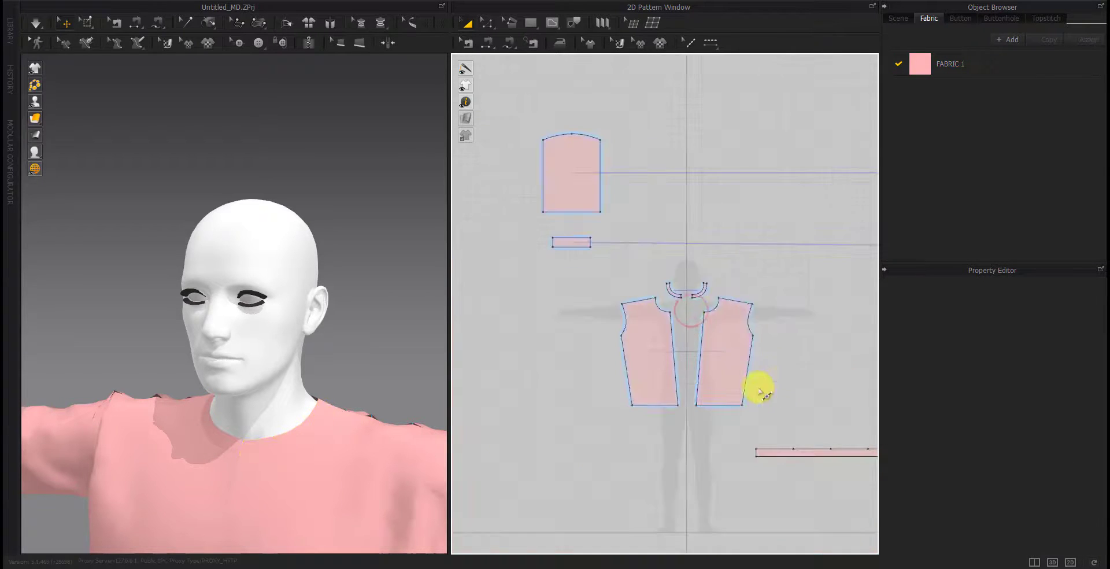
scroll(691, 371, "up", 5)
scroll(677, 367, "up", 1)
scroll(614, 382, "up", 1)
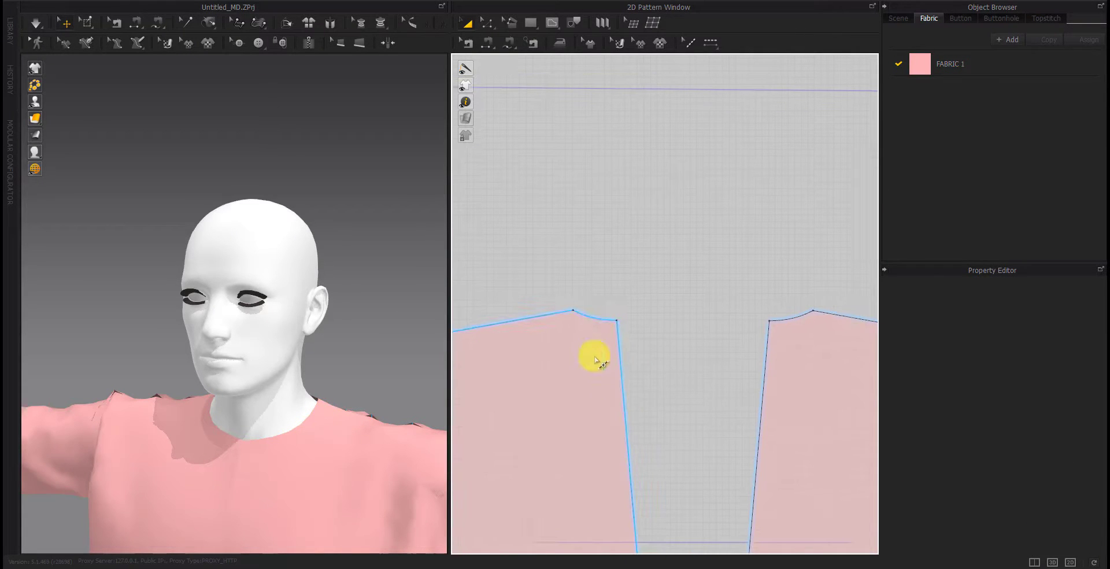
Try offsetting the back neckline as a 20 mm internal line, then undo it
key("z")
left_click(595, 318)
right_click(599, 324)
left_click(595, 272)
right_click(592, 318)
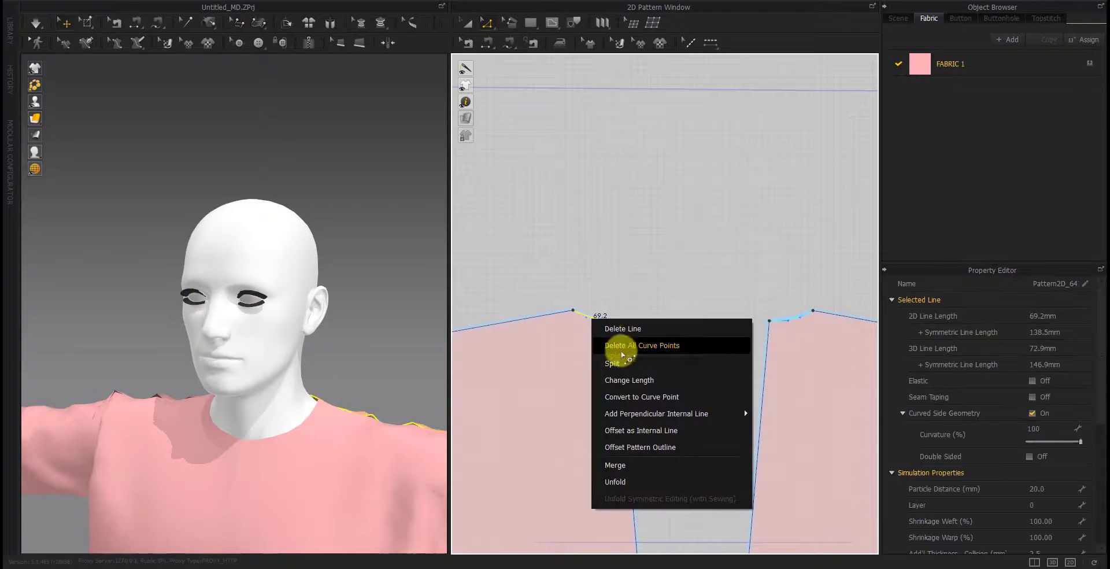
left_click(626, 430)
left_click(523, 322)
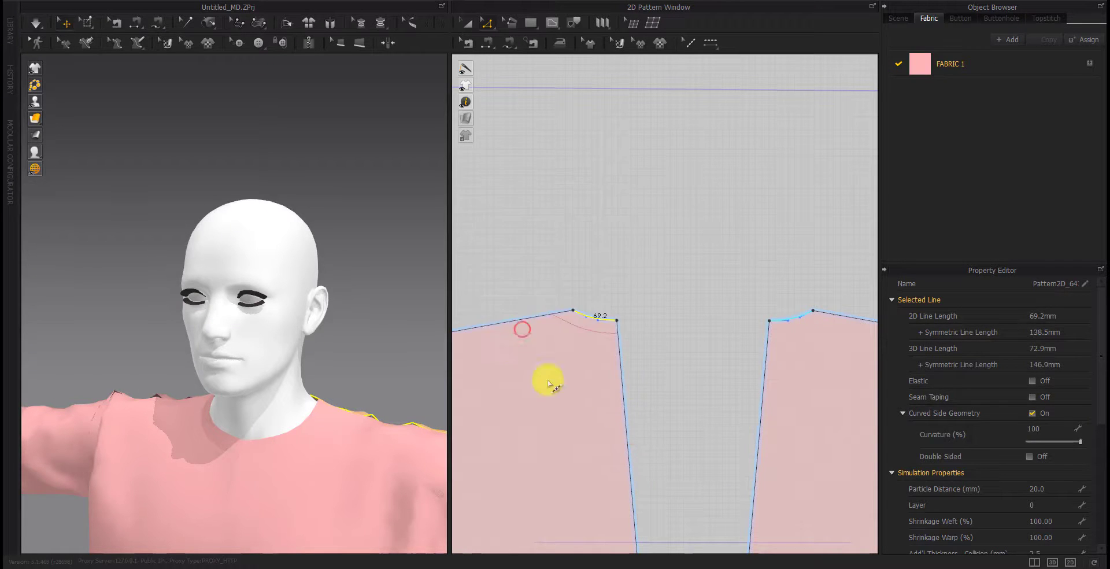
right_click(582, 323)
left_click(531, 265)
mouse_move(416, 399)
right_mouse_down()
mouse_move(330, 403)
mouse_move(141, 453)
right_mouse_up()
key("ctrl+z")
scroll(576, 346, "up", 5)
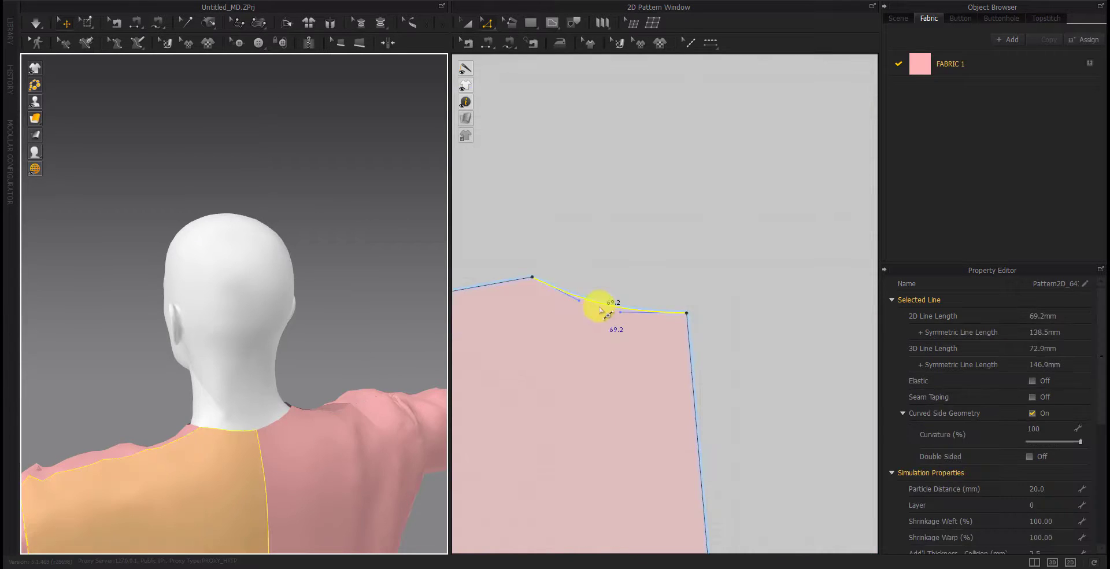
Add a curve point to the back neckline and bend it into a smooth arc
right_click(604, 307)
left_click(626, 335)
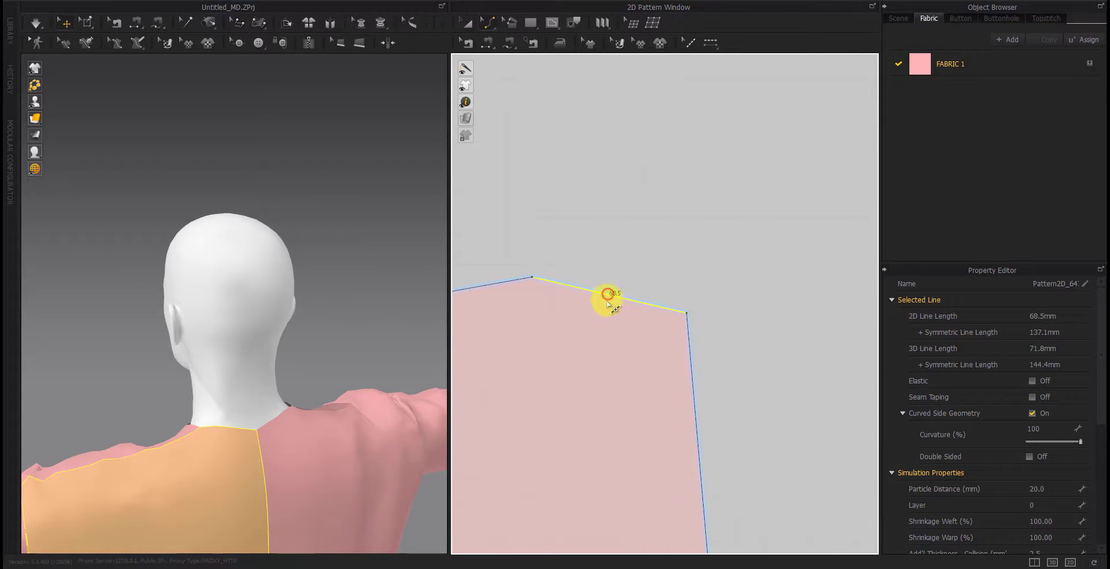
left_click_drag(607, 304, 607, 297)
left_click(644, 283)
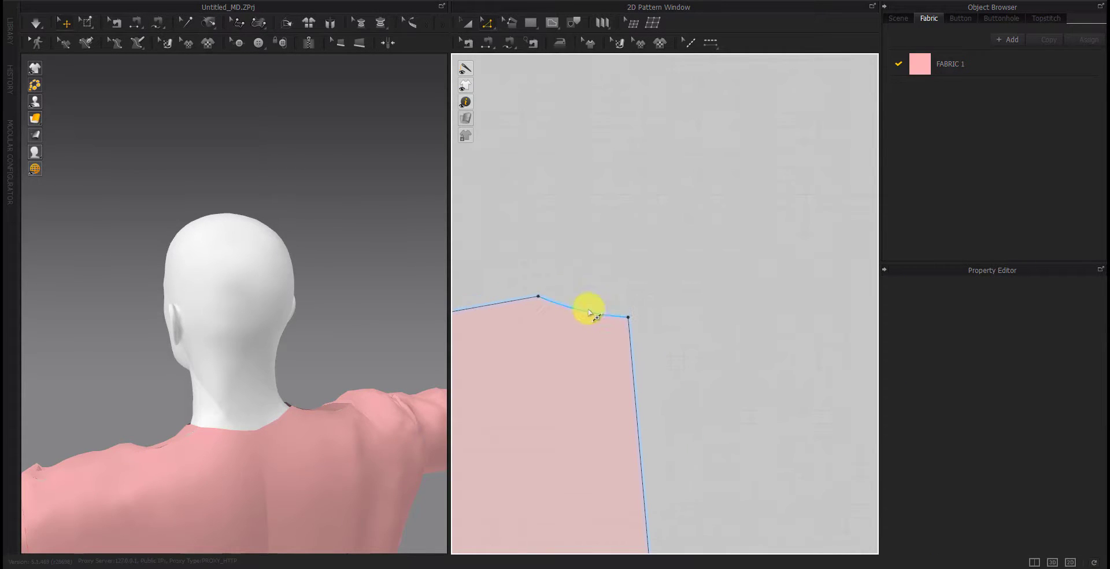
Offset the curved back neckline by 20 mm and Cut & Sew the strip off
right_click(590, 313)
left_click(615, 427)
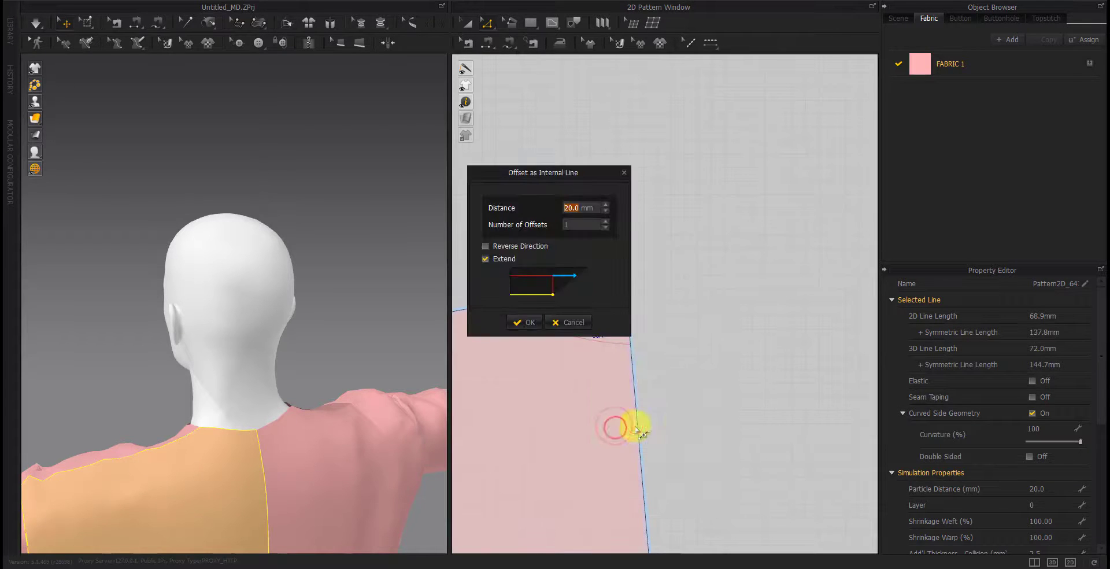
left_click(516, 322)
right_click(540, 324)
left_click(578, 164)
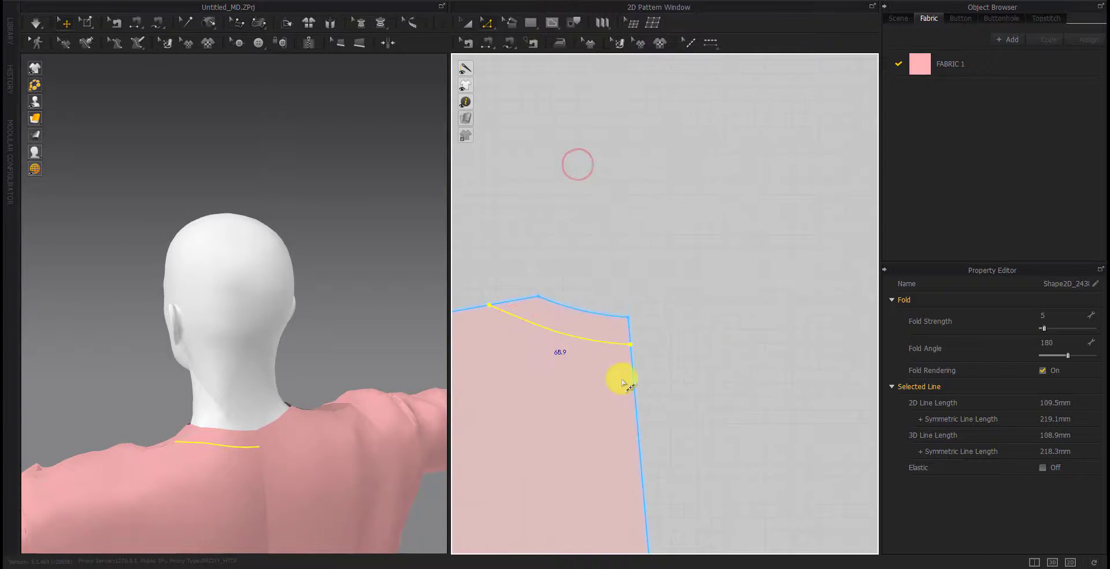
scroll(695, 393, "down", 5)
Move the neck strip pieces upward and start the cloth simulation
left_click_drag(629, 357, 640, 330)
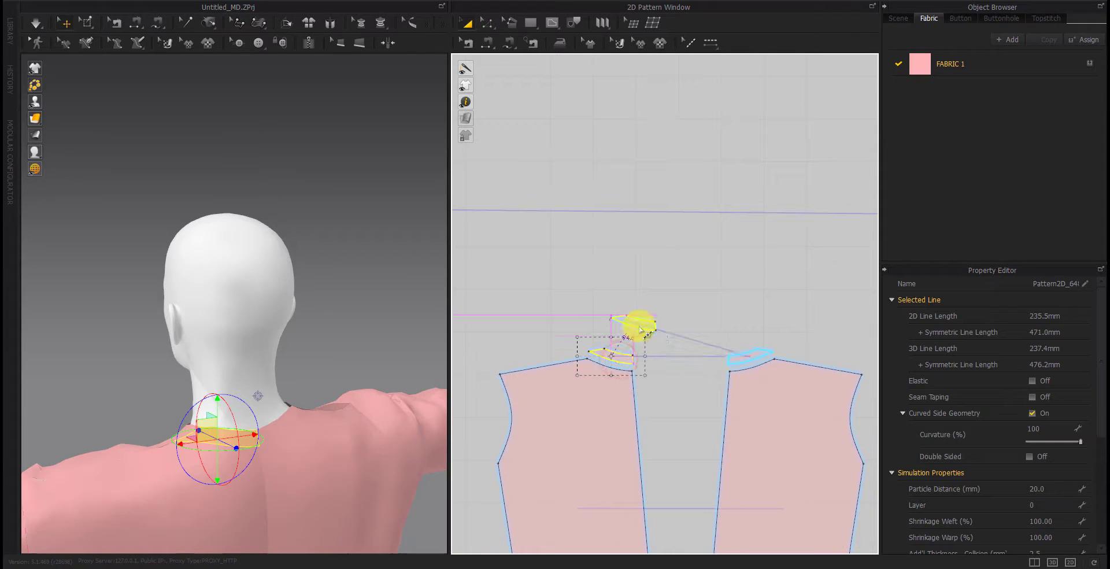
left_click_drag(737, 357, 726, 329)
right_click_drag(301, 342, 293, 491)
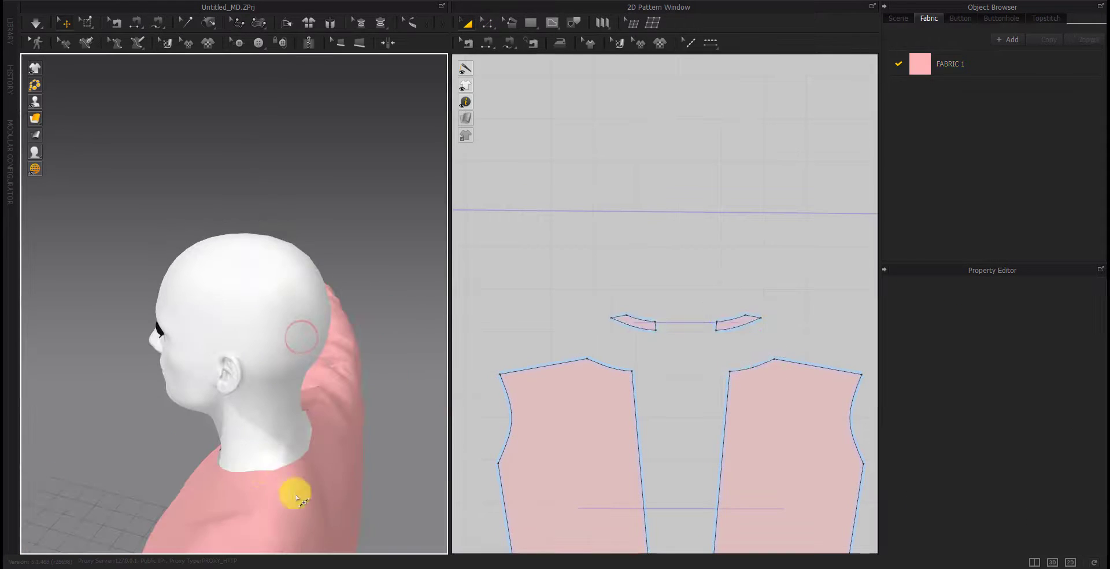
left_click(275, 460)
left_click(374, 428)
key("space")
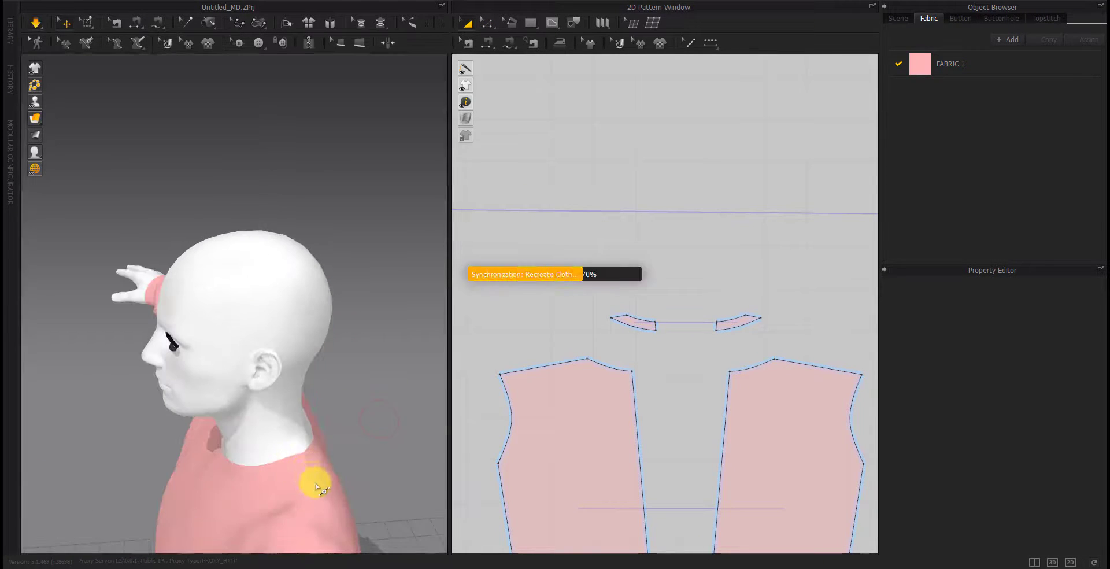
Check the neck on the avatar and lower the neck band pieces toward the neckline
right_click_drag(315, 445, 292, 404)
scroll(292, 405, "up", 3)
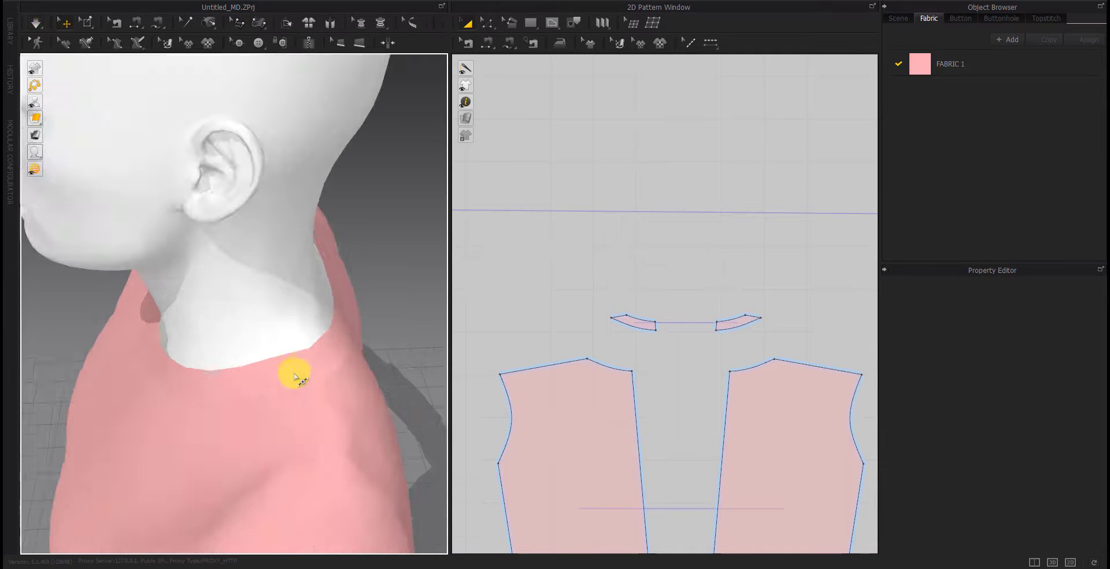
left_click(293, 381)
left_click(282, 391)
left_click(533, 324)
scroll(684, 362, "up", 4)
scroll(600, 366, "down", 2)
key("ctrl+z")
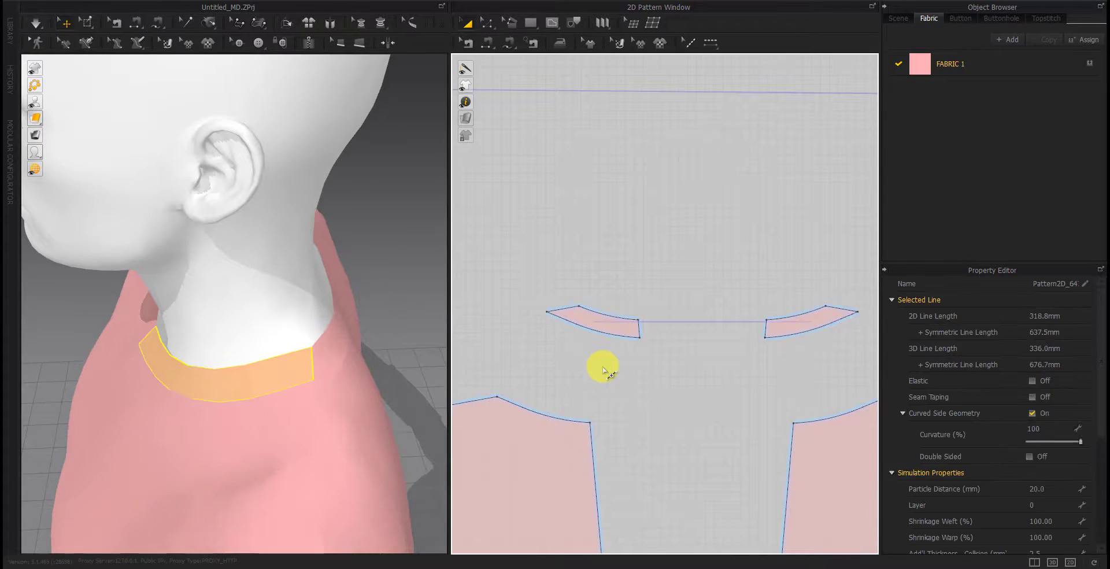
key("ctrl+z")
key("ctrl+z")
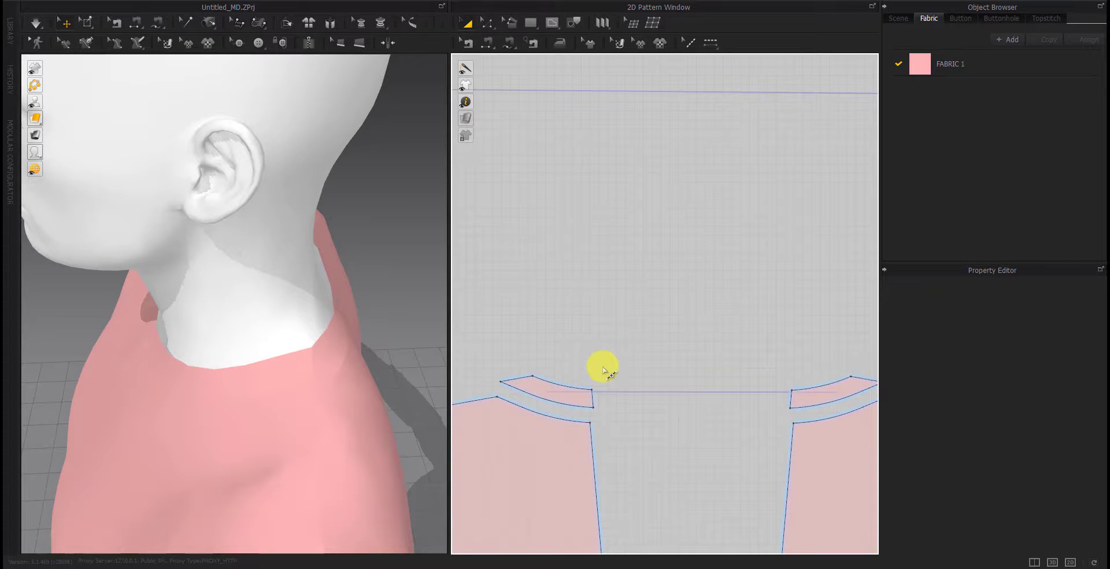
Add an offset internal line just below the left body piece's neckline segment
left_click(640, 363)
scroll(581, 380, "up", 5)
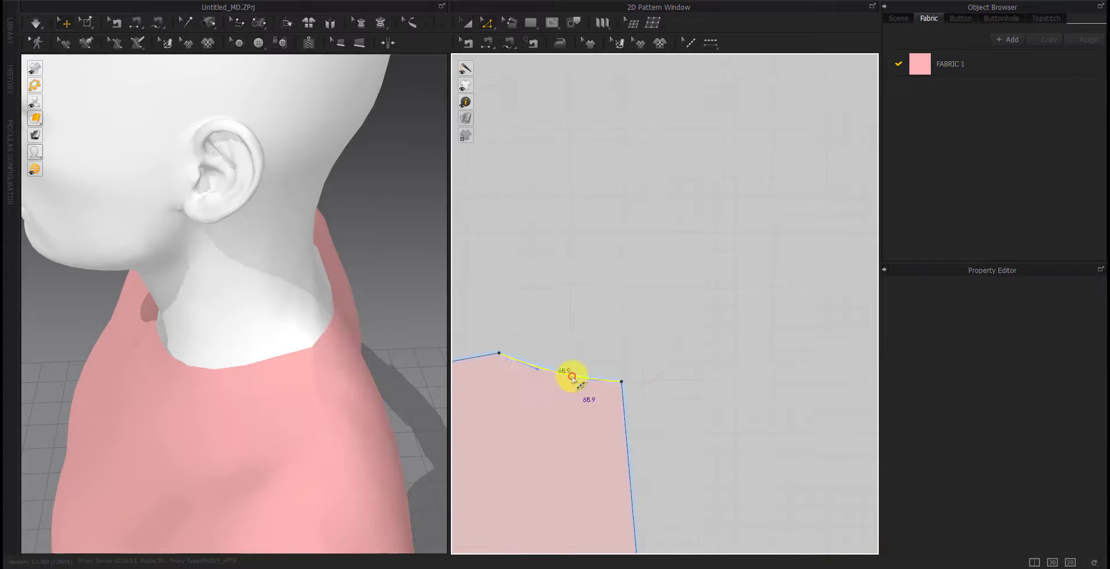
right_click(572, 377)
left_click(615, 486)
key("Return")
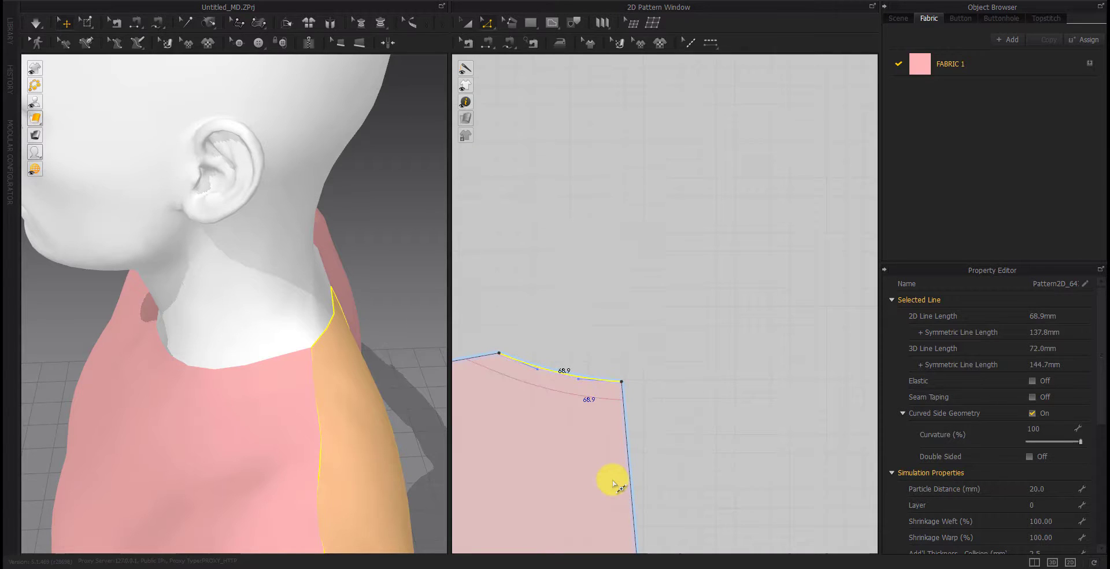
left_click(539, 387)
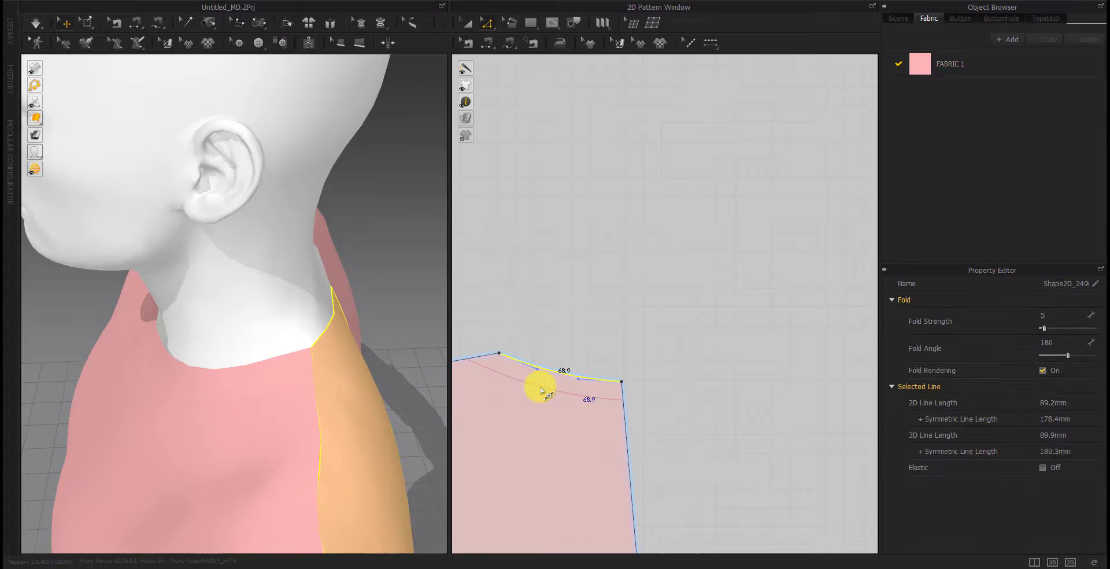
left_click(287, 439)
Delete the old internal line below the front neckline
scroll(301, 428, "up", 3)
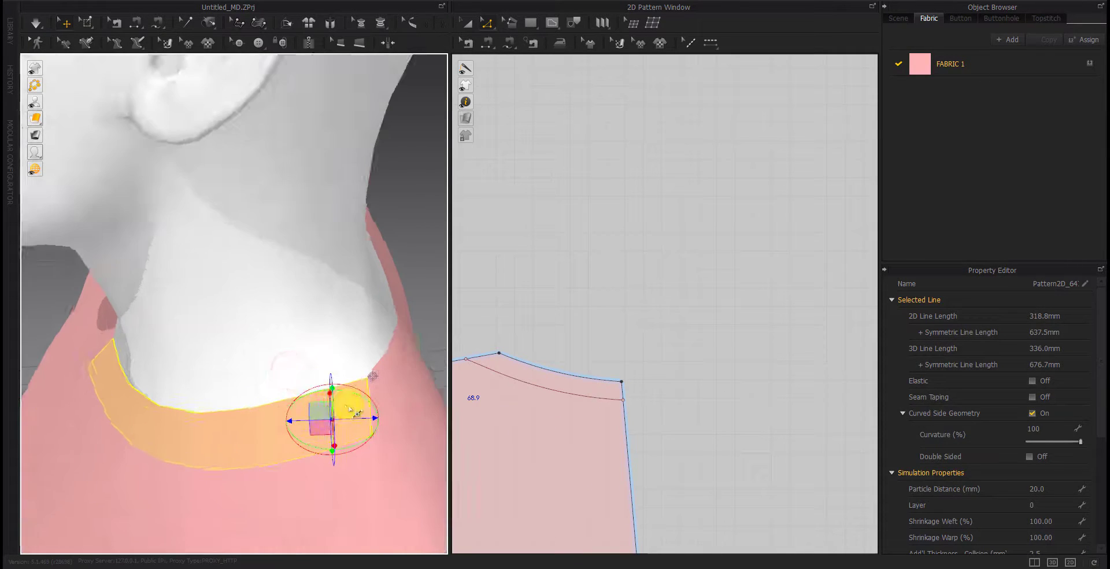
scroll(278, 407, "up", 3)
left_click(530, 384)
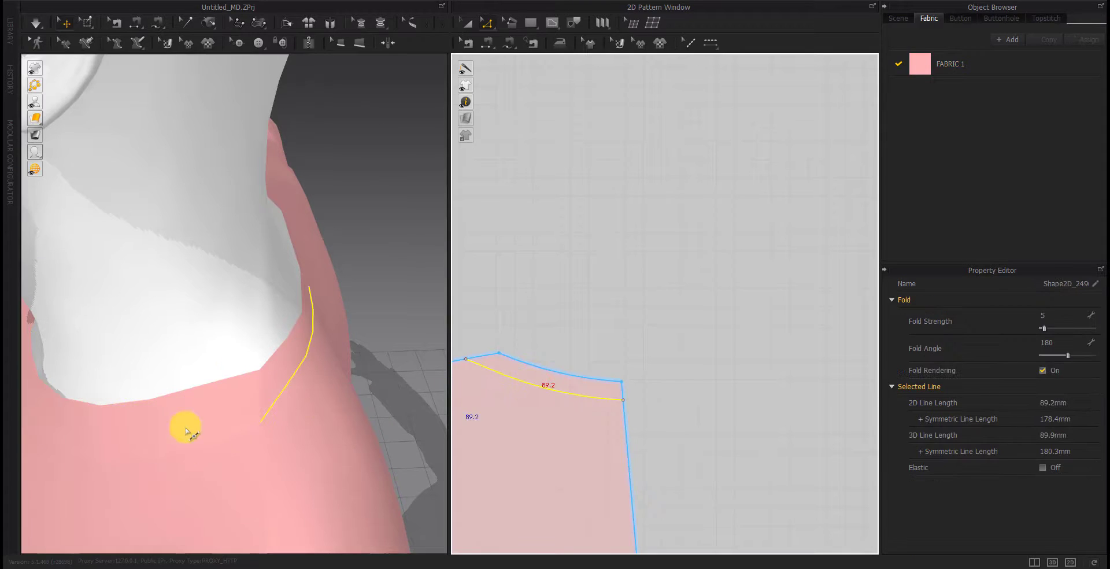
scroll(186, 431, "down", 5)
scroll(240, 329, "up", 5)
scroll(258, 364, "up", 1)
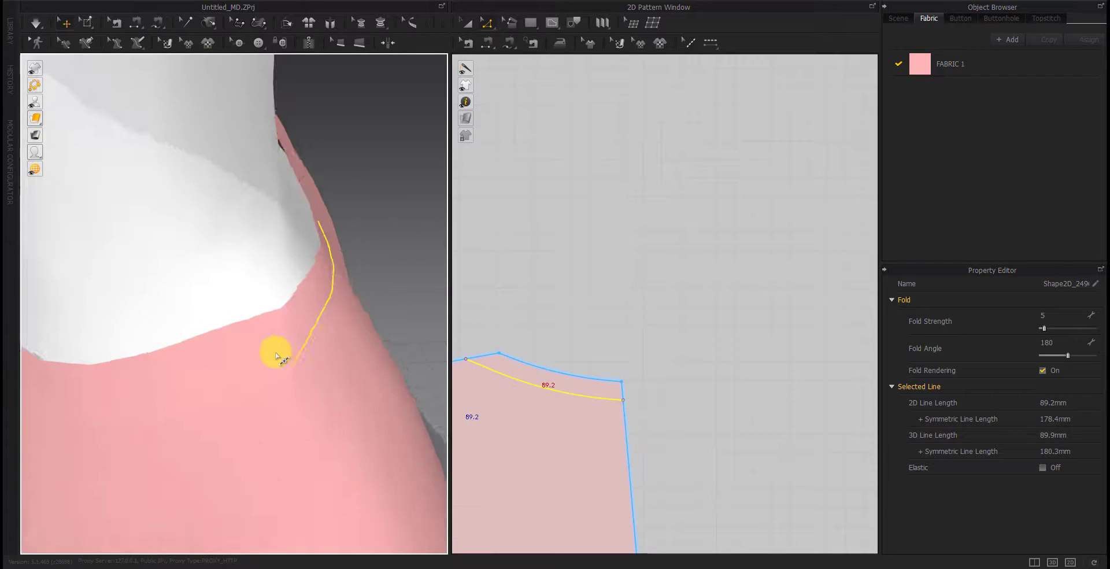
scroll(278, 356, "up", 3)
scroll(275, 324, "up", 2)
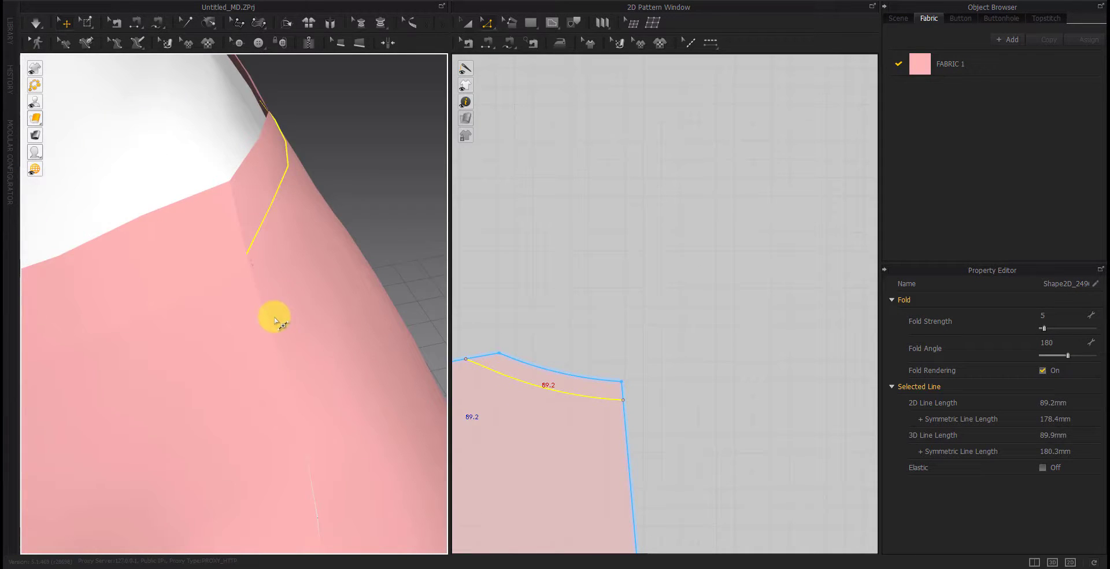
key("Delete")
Offset the top neckline segment as a new 93.3 mm internal line
left_click(544, 375)
right_click(552, 369)
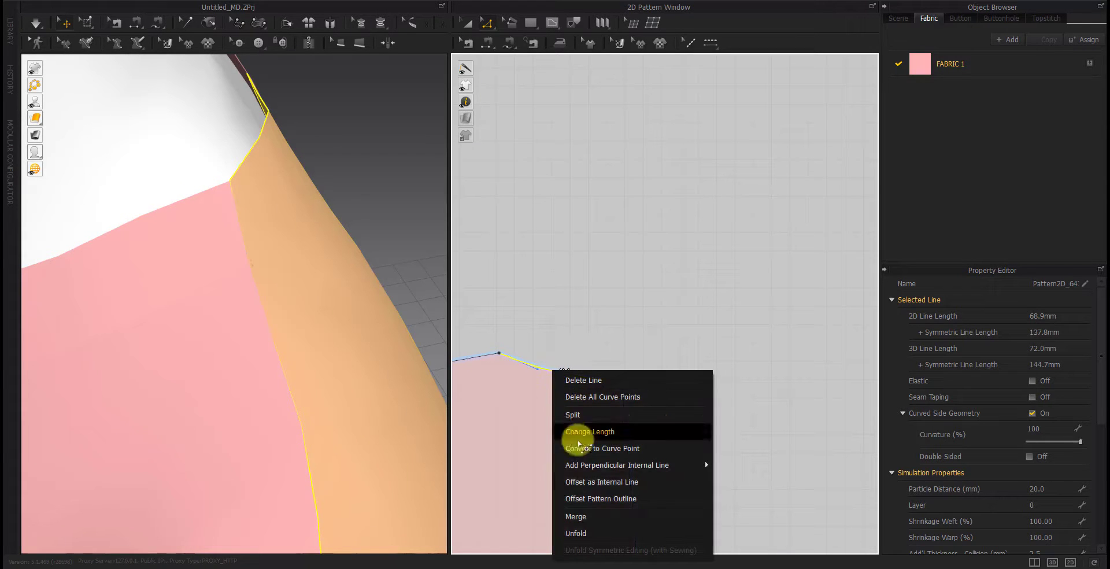
left_click(588, 481)
key("Return")
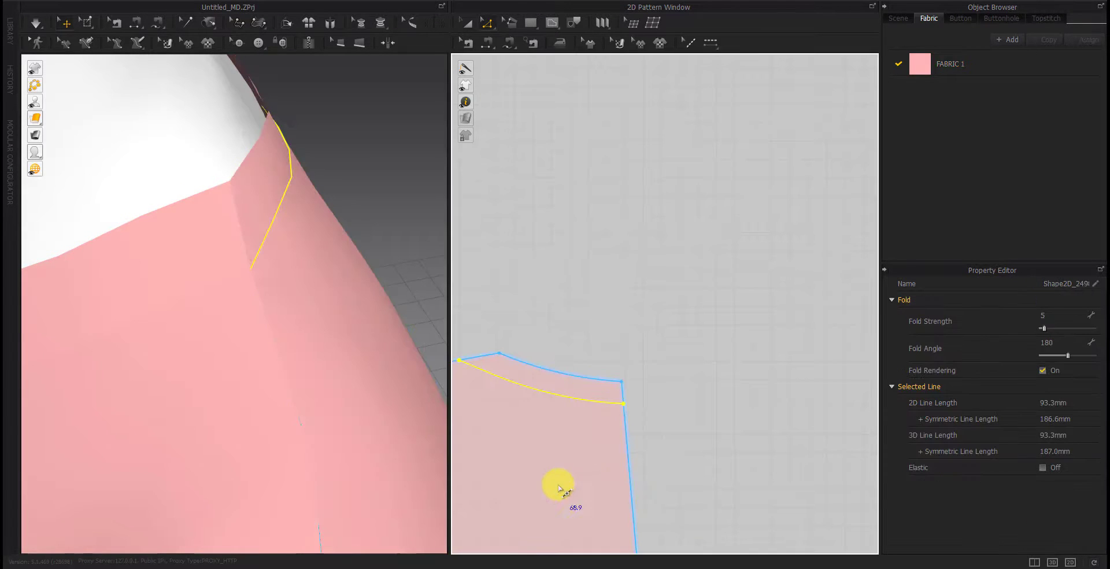
scroll(255, 324, "down", 2)
scroll(261, 324, "down", 2)
scroll(240, 347, "down", 4)
Move the small neck piece up and to the right in the 2D window
key("2")
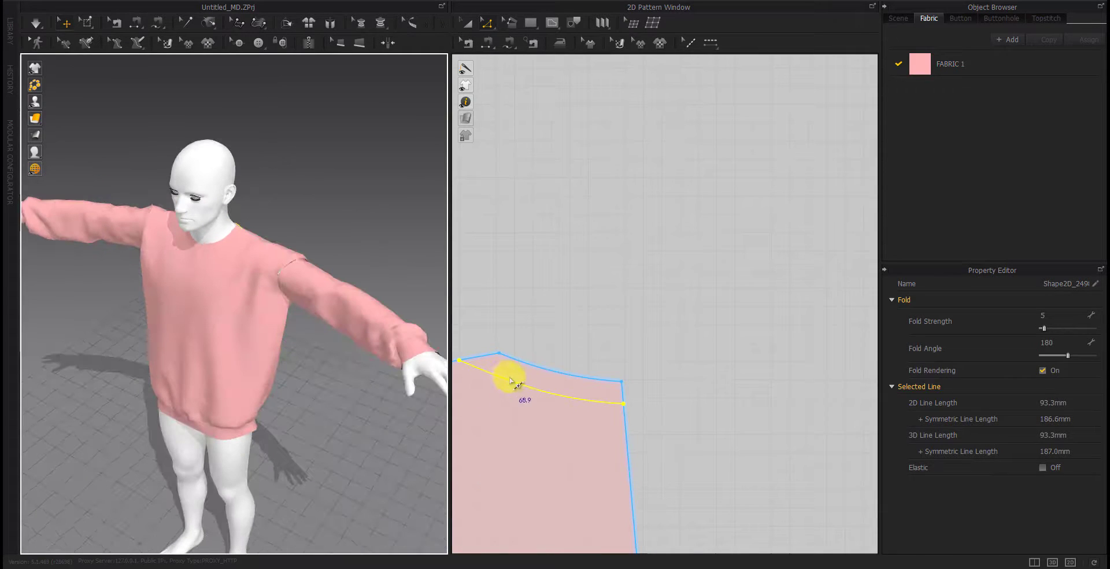
right_click(509, 376)
right_click(521, 379)
left_click(560, 285)
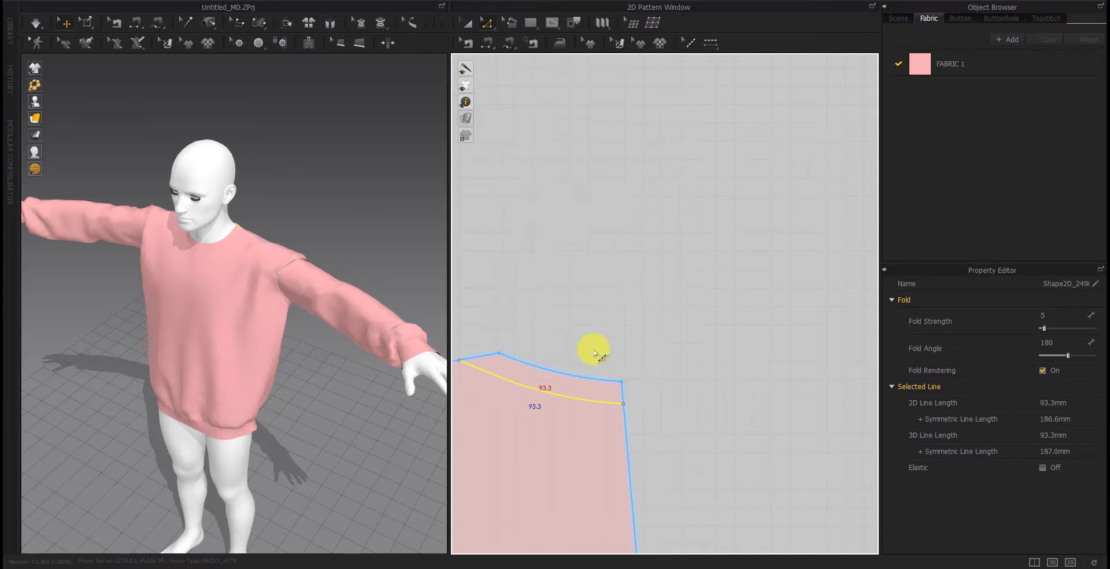
scroll(595, 351, "down", 3)
left_click_drag(587, 355, 703, 312)
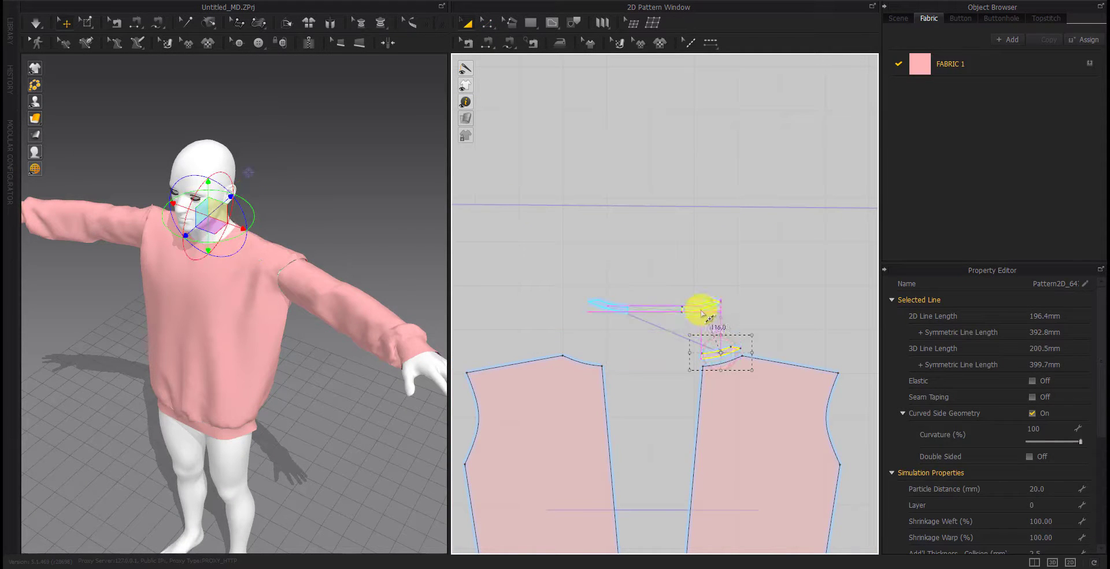
Drop the neck piece and orbit the draped sweater to inspect its back and neck profile
left_click(690, 337)
left_click(686, 307)
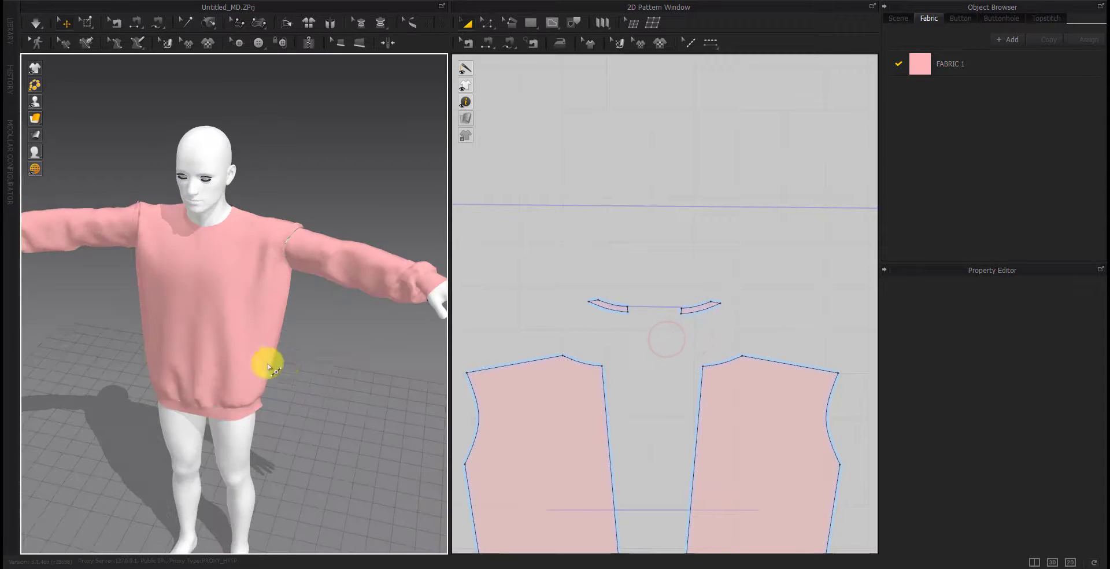
mouse_move(265, 364)
right_mouse_down()
mouse_move(166, 243)
mouse_move(185, 333)
right_mouse_up()
scroll(186, 332, "up", 5)
mouse_move(198, 379)
right_mouse_down()
mouse_move(321, 385)
mouse_move(218, 366)
mouse_move(409, 364)
mouse_move(236, 339)
right_mouse_up()
left_click(218, 366)
scroll(200, 388, "down", 5)
scroll(276, 342, "down", 2)
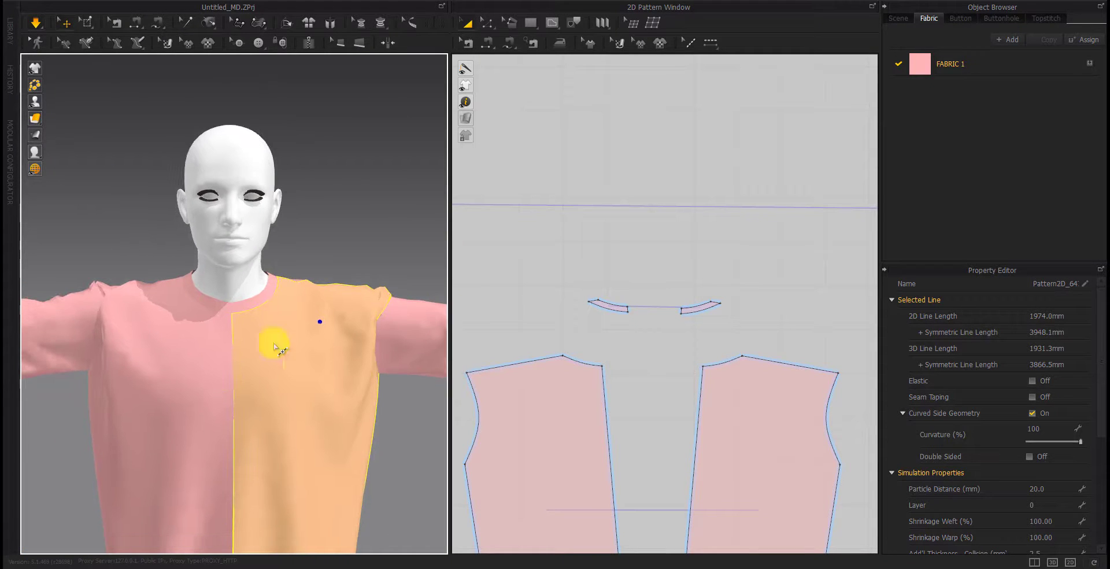
mouse_move(162, 298)
right_mouse_down()
mouse_move(37, 297)
mouse_move(20, 310)
mouse_move(154, 289)
mouse_move(276, 358)
mouse_move(92, 347)
mouse_move(107, 329)
mouse_move(276, 335)
mouse_move(199, 329)
right_mouse_up()
Inspect the sleeve and front torso pieces, then zoom both windows out
left_click(378, 275)
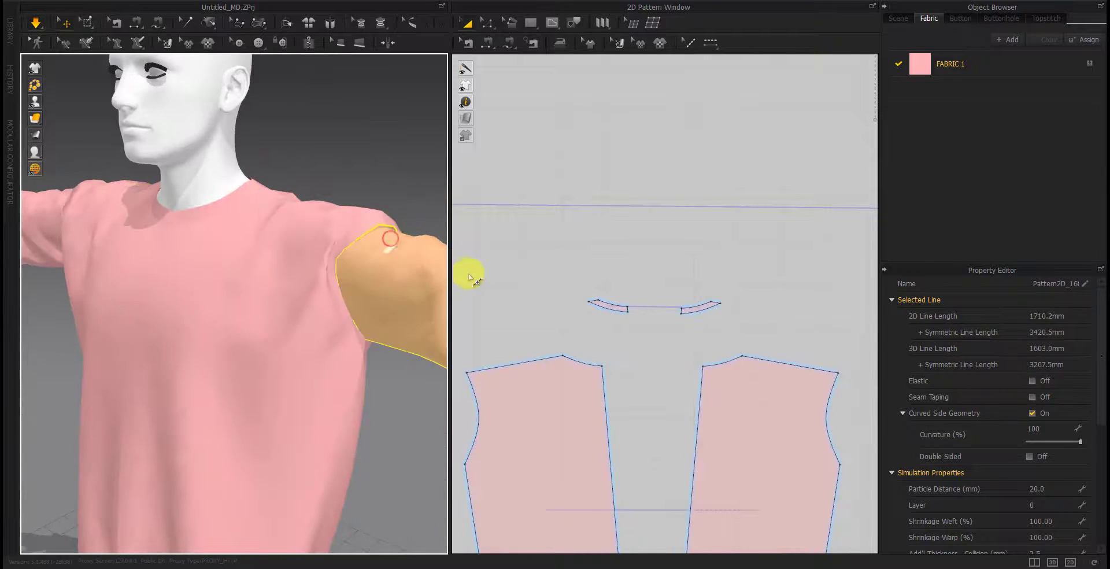
left_click(279, 350)
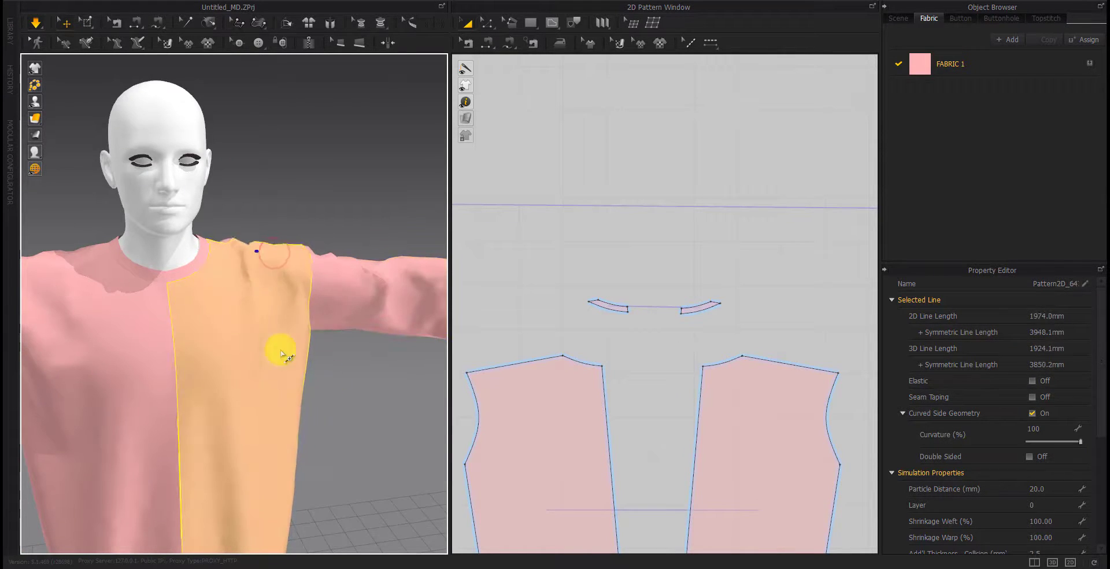
left_click(354, 391)
left_click(208, 248)
left_click(312, 408)
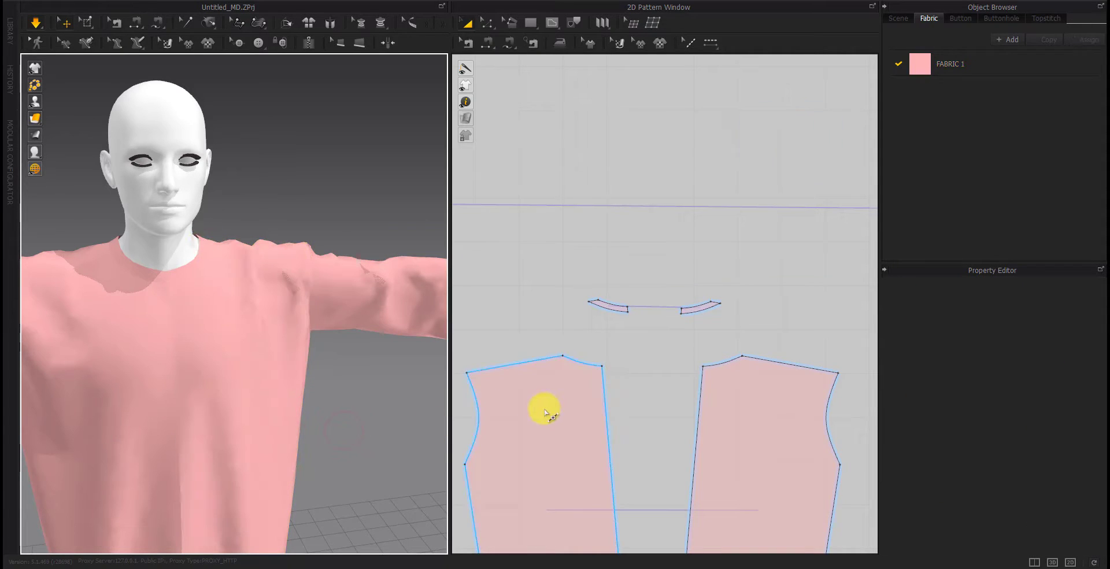
scroll(705, 341, "down", 5)
scroll(334, 428, "down", 5)
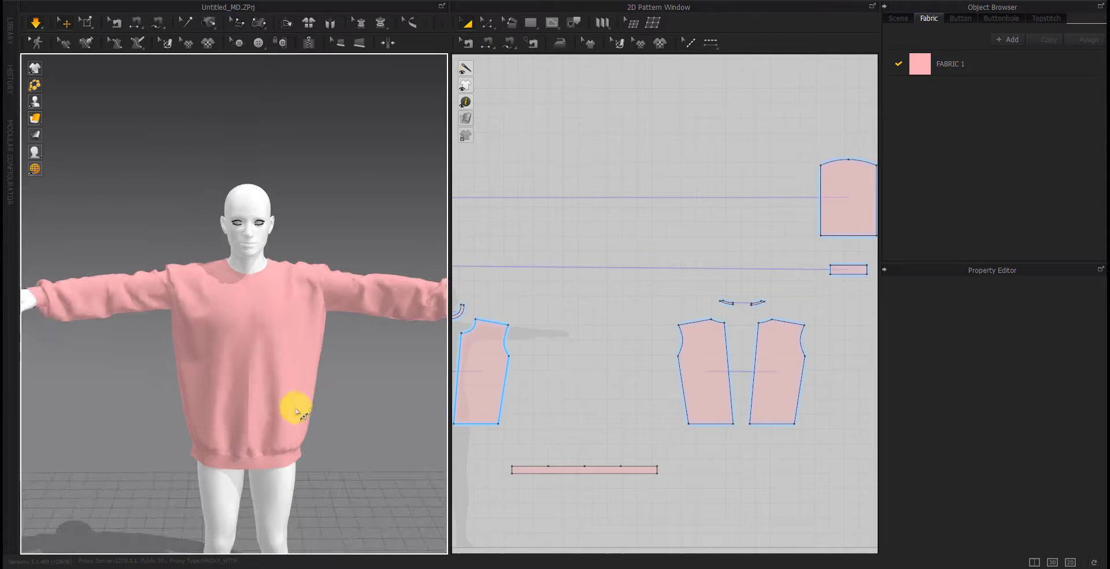
scroll(285, 317, "up", 3)
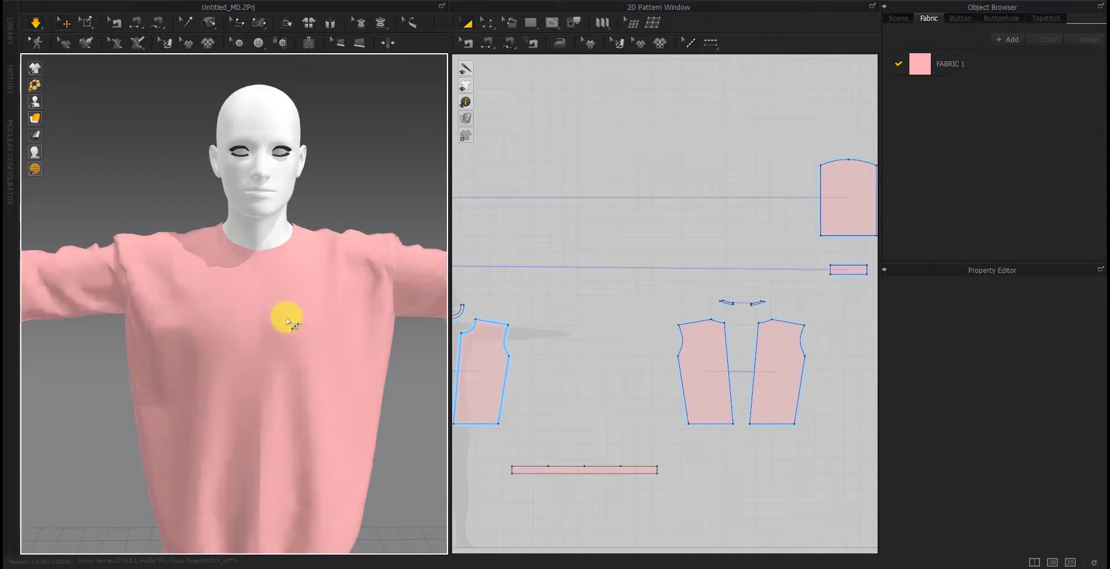
scroll(251, 436, "up", 3)
scroll(253, 435, "up", 1)
scroll(664, 372, "down", 3)
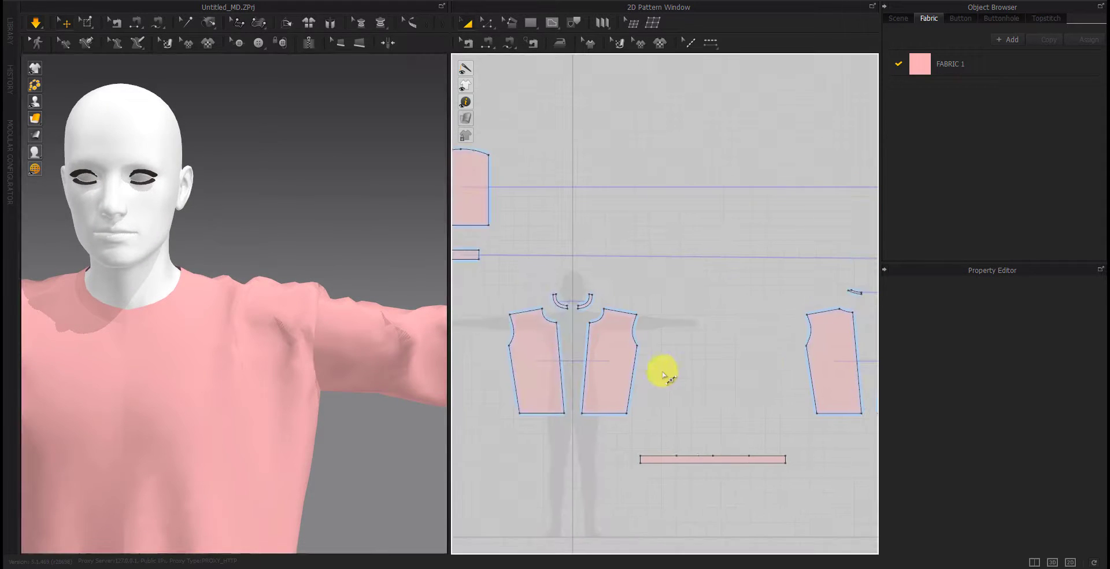
scroll(694, 378, "down", 3)
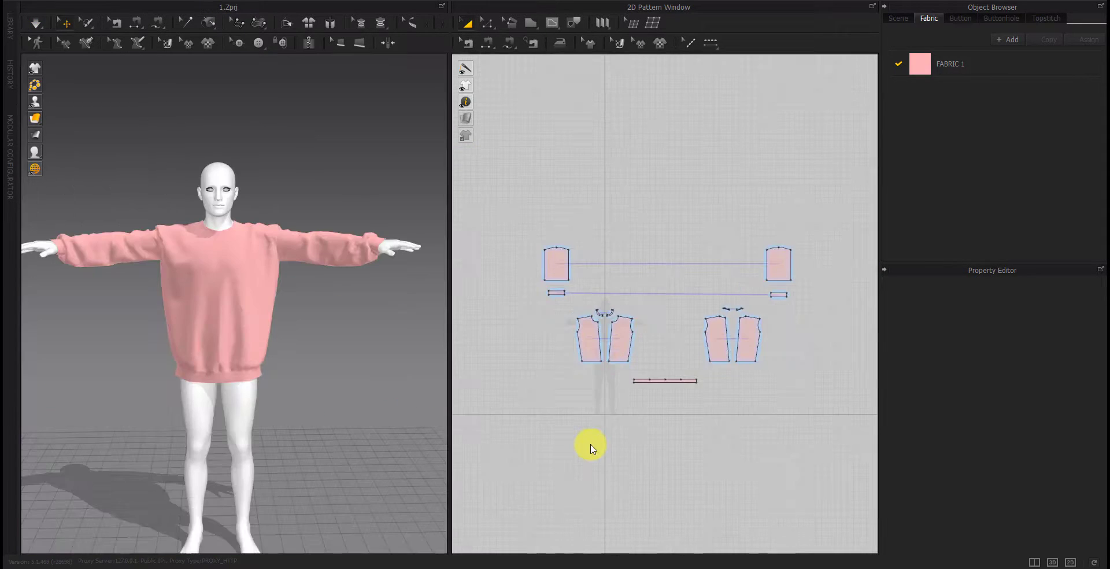
left_click(665, 381)
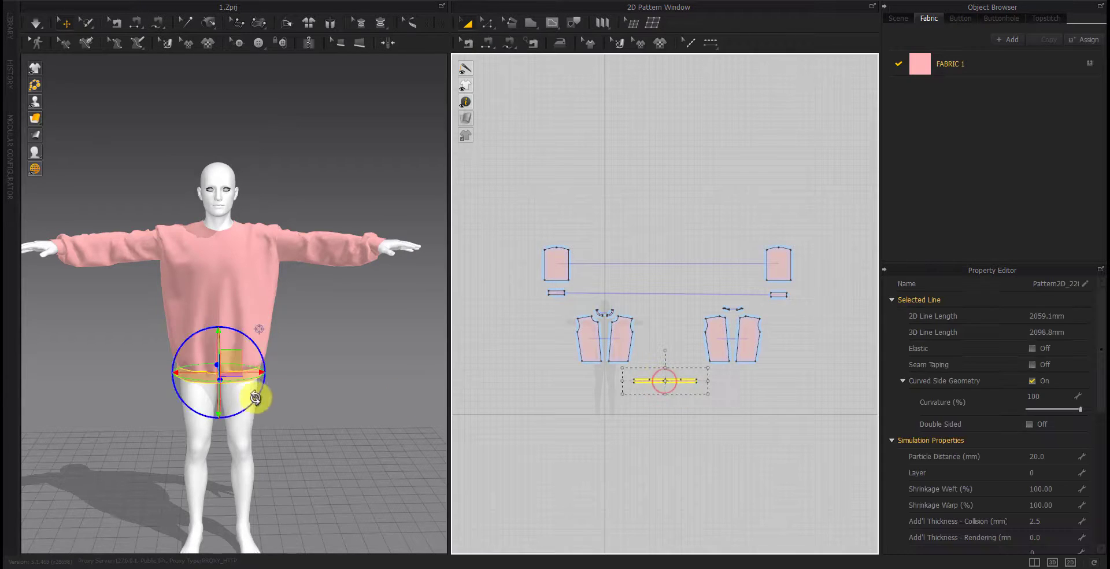
scroll(662, 398, "up", 5)
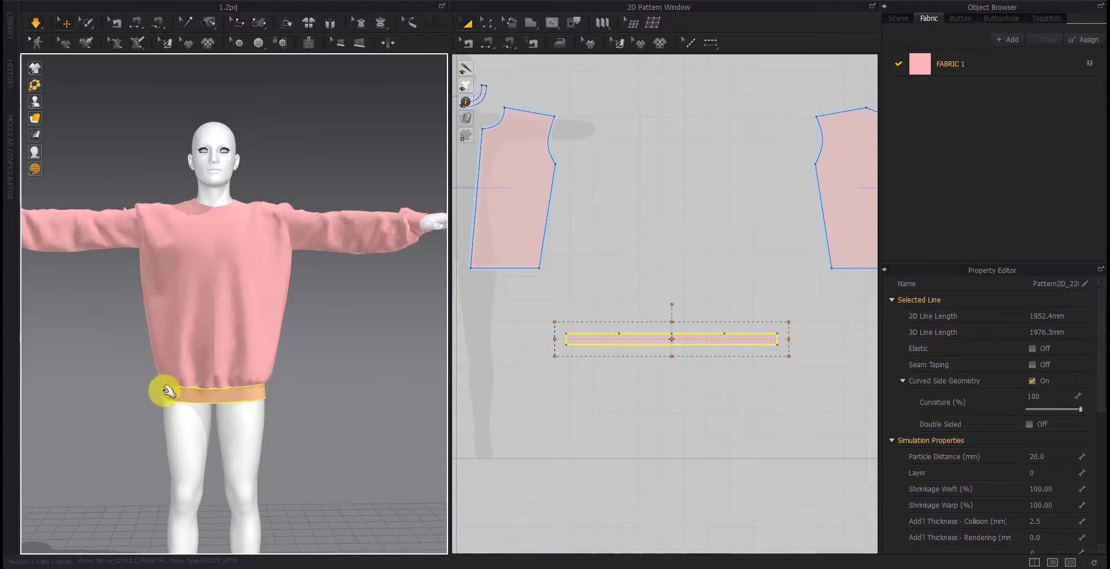
left_click(237, 315)
right_click_drag(277, 411, 140, 423)
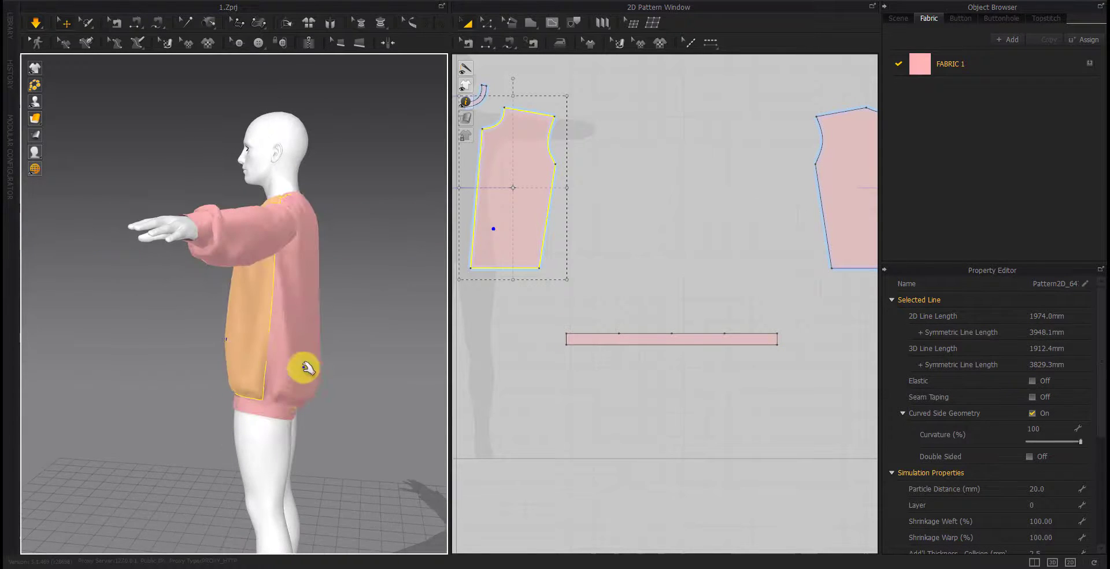
left_click(307, 368)
key("8")
key("2")
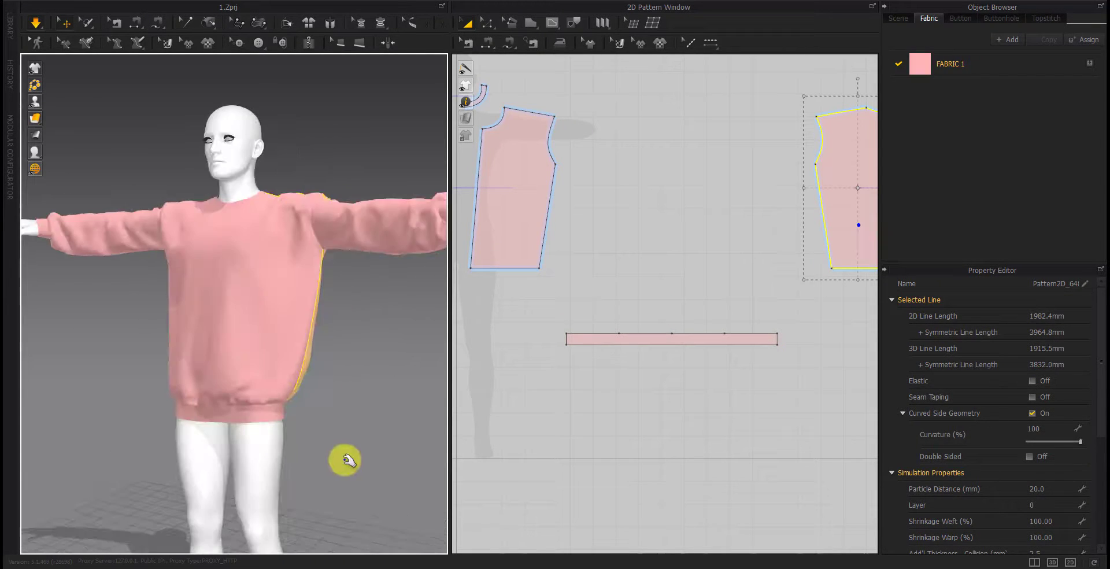
left_click(335, 417)
left_click(141, 229)
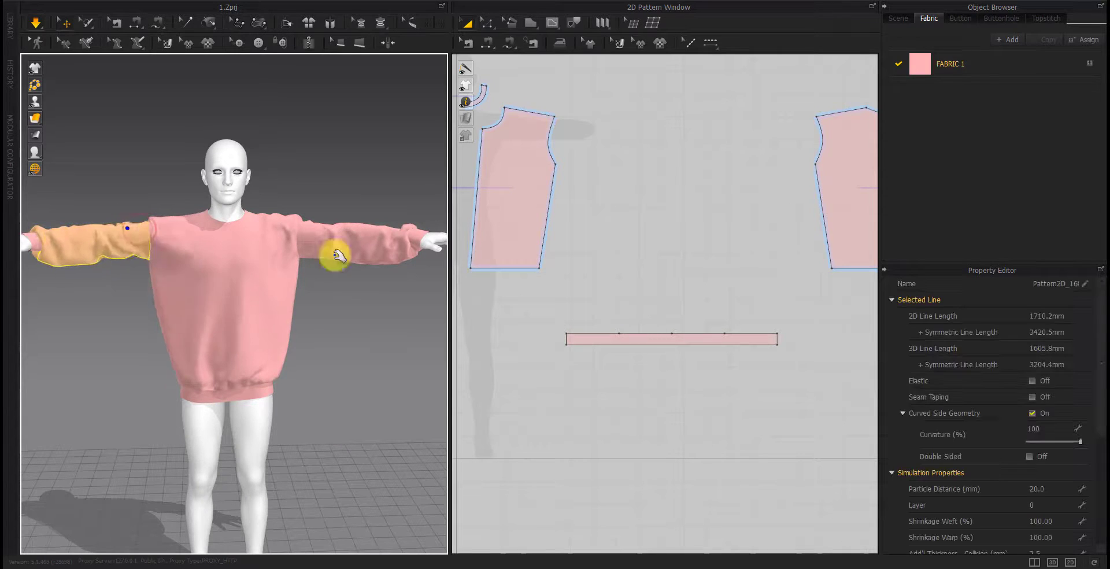
left_click(350, 231)
left_click(354, 341)
scroll(701, 391, "down", 5)
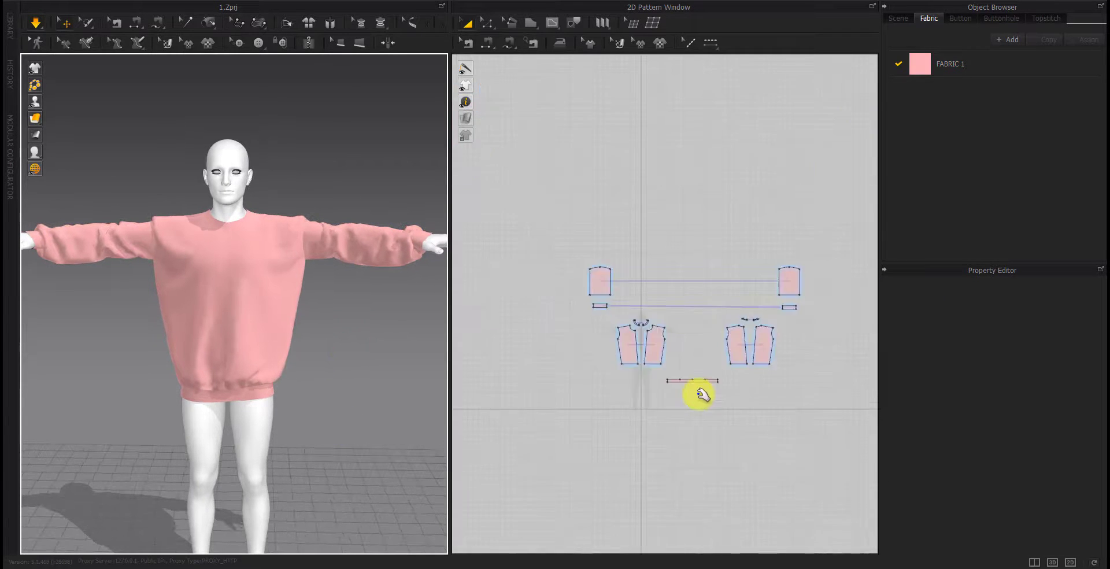
scroll(687, 392, "up", 3)
scroll(673, 415, "down", 2)
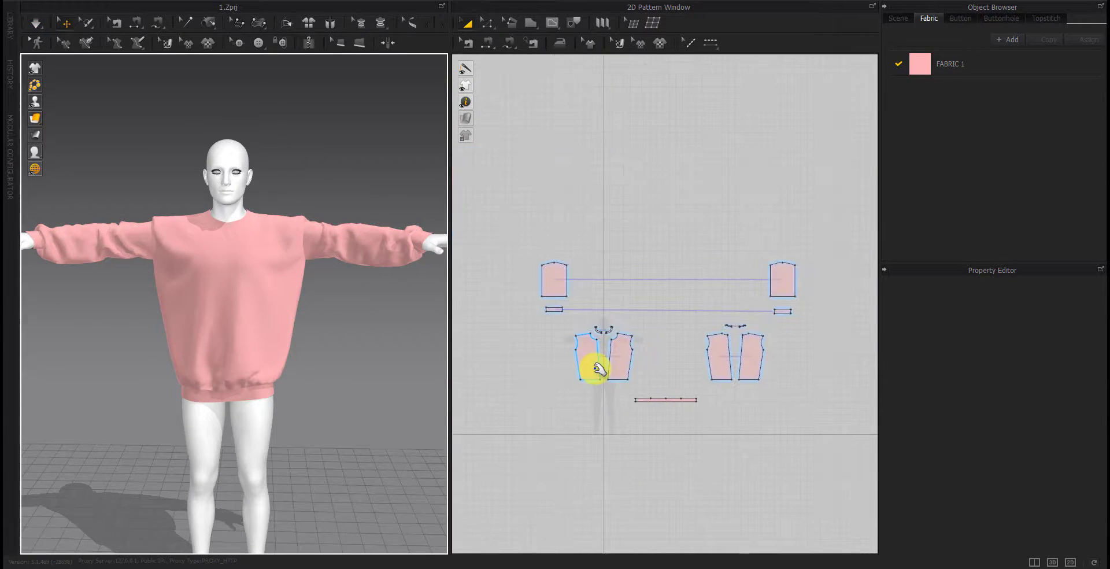
key("z")
scroll(216, 277, "up", 3)
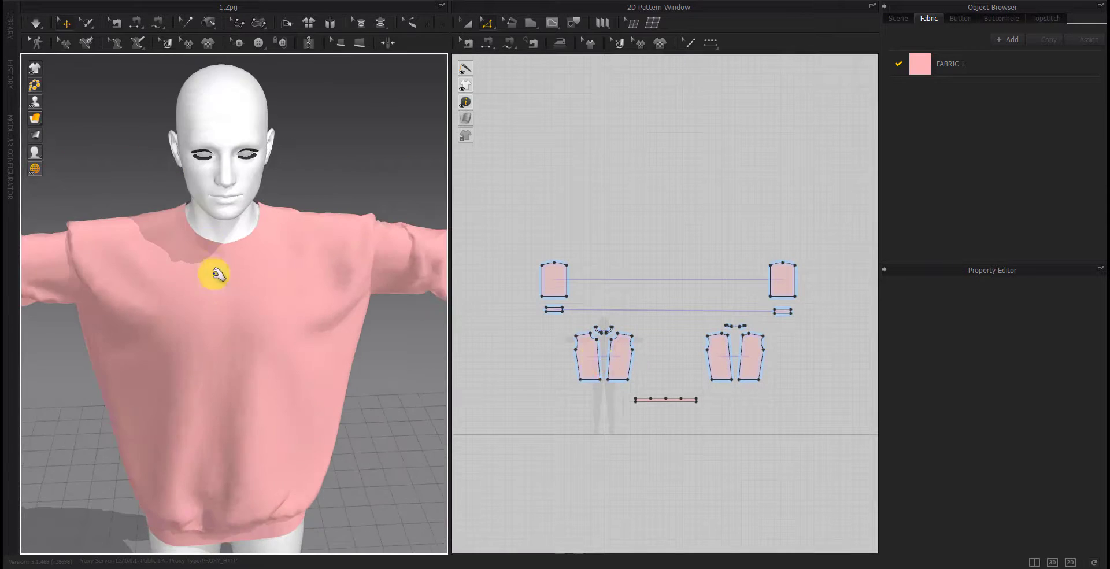
left_click(216, 276)
scroll(206, 366, "up", 1)
key("2")
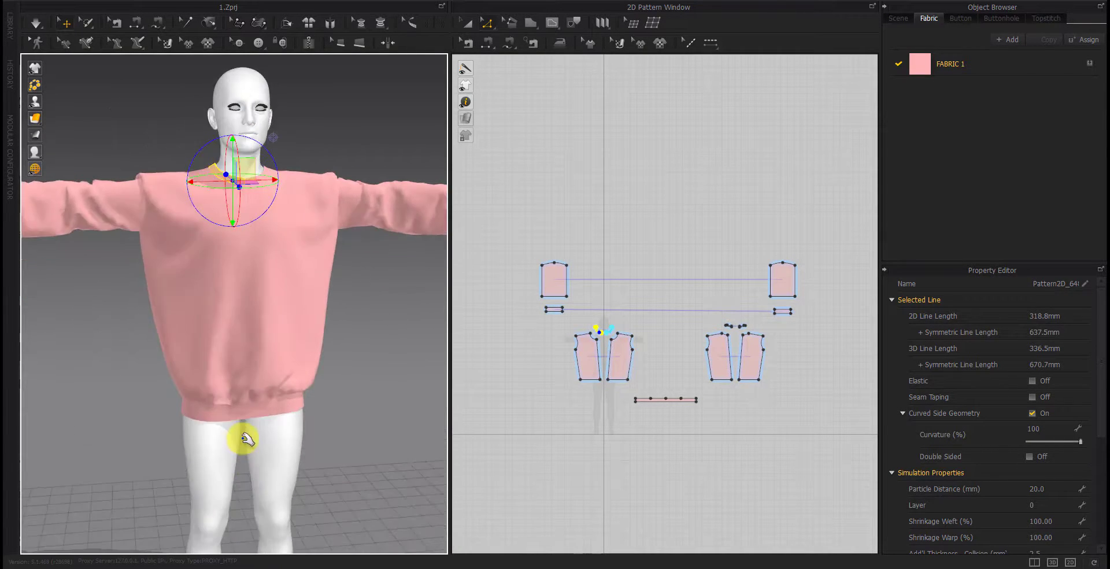
key("4")
key("8")
key("2")
Merge the front halves and then the back halves along their centre lines
left_click(545, 439)
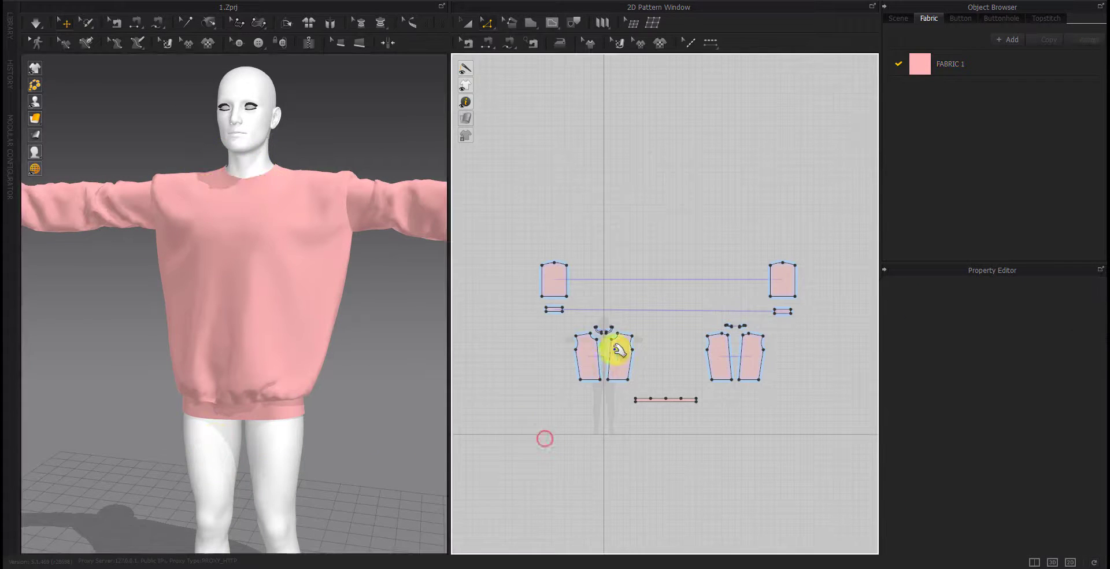
left_click(599, 351)
right_click(594, 347)
right_click(595, 350)
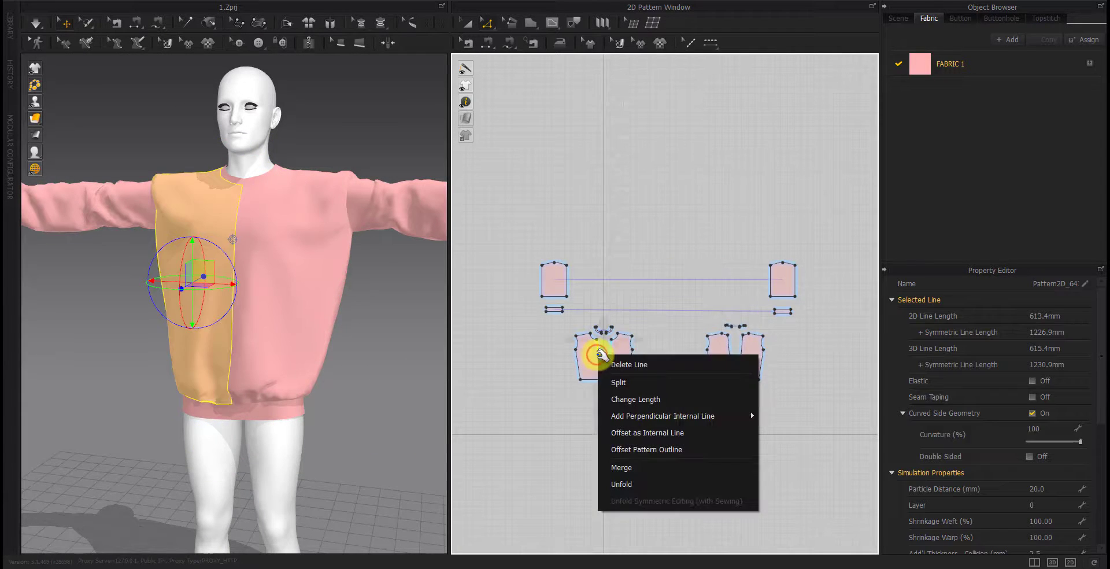
left_click(614, 461)
left_click(735, 357)
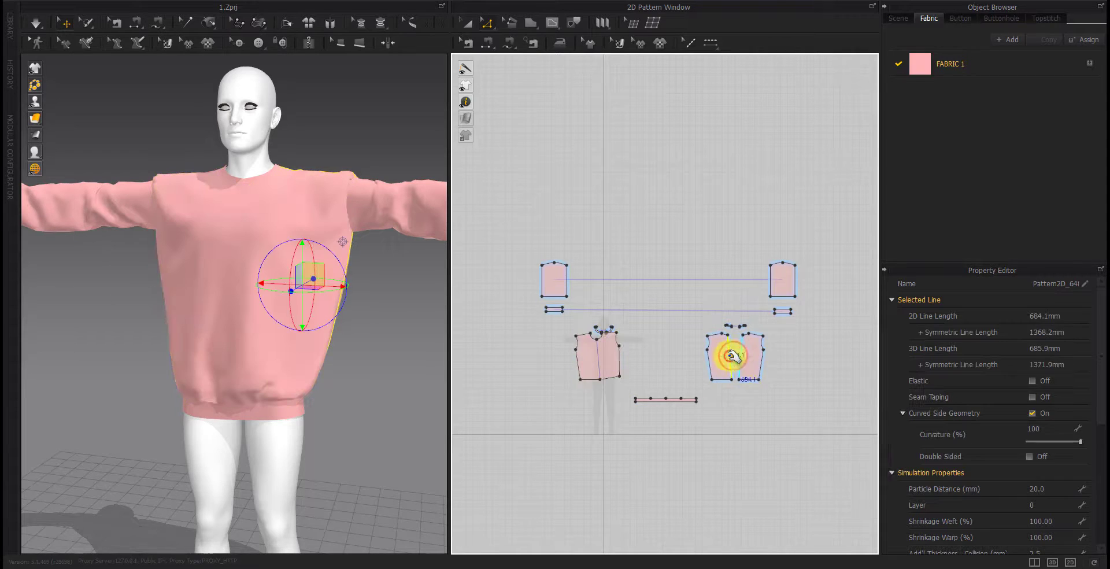
right_click(731, 354)
left_click(751, 469)
scroll(573, 365, "up", 5)
Rotate the merged back piece upright with Transform Pattern
key("a")
left_click(587, 361)
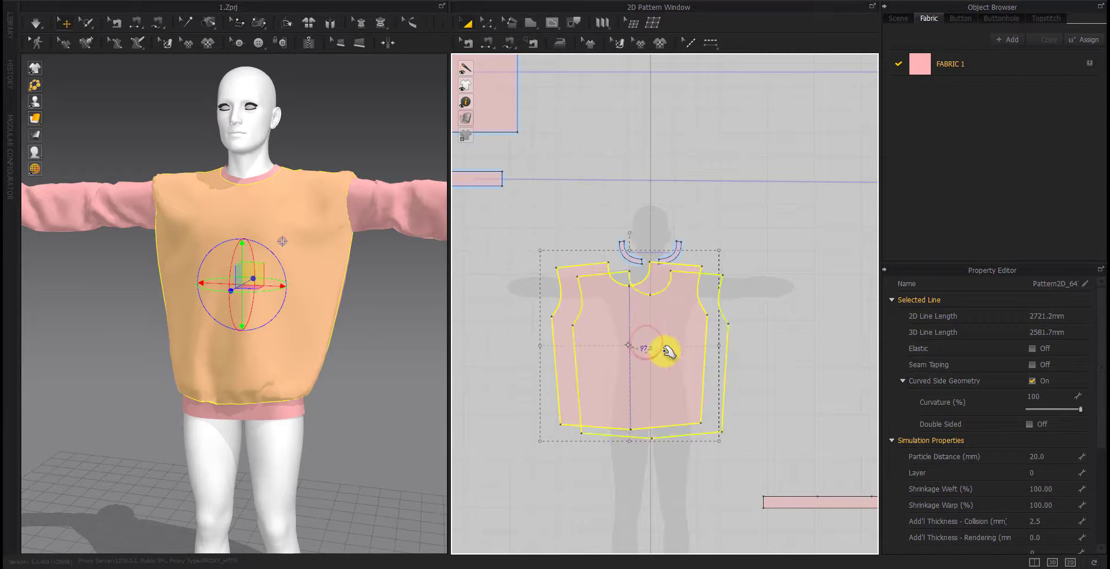
left_click(774, 365)
scroll(546, 372, "down", 3)
left_click(746, 310)
left_click(744, 276)
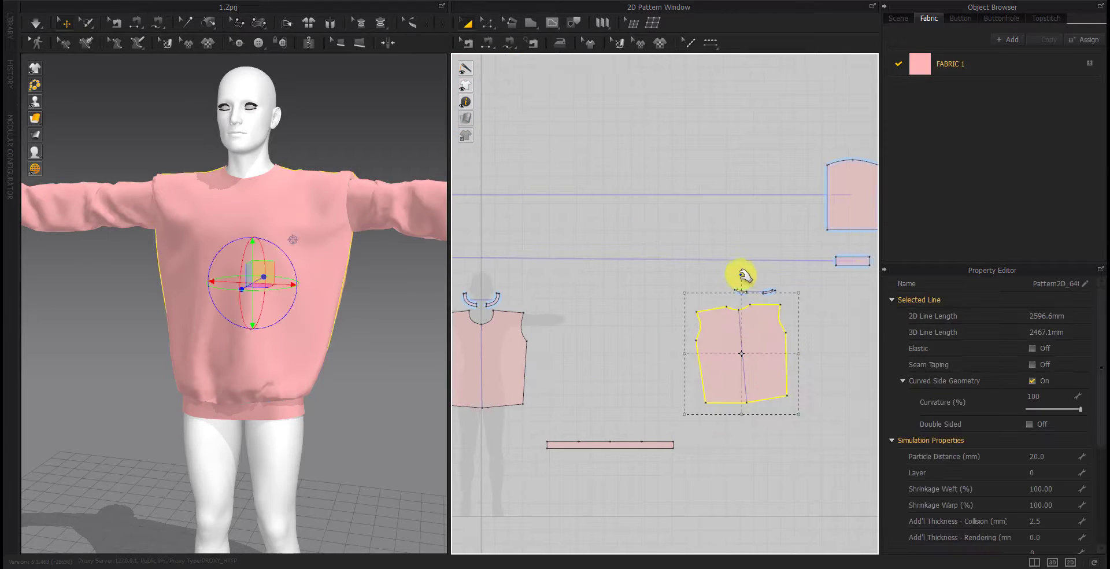
left_click_drag(750, 276, 743, 390)
left_click(756, 453)
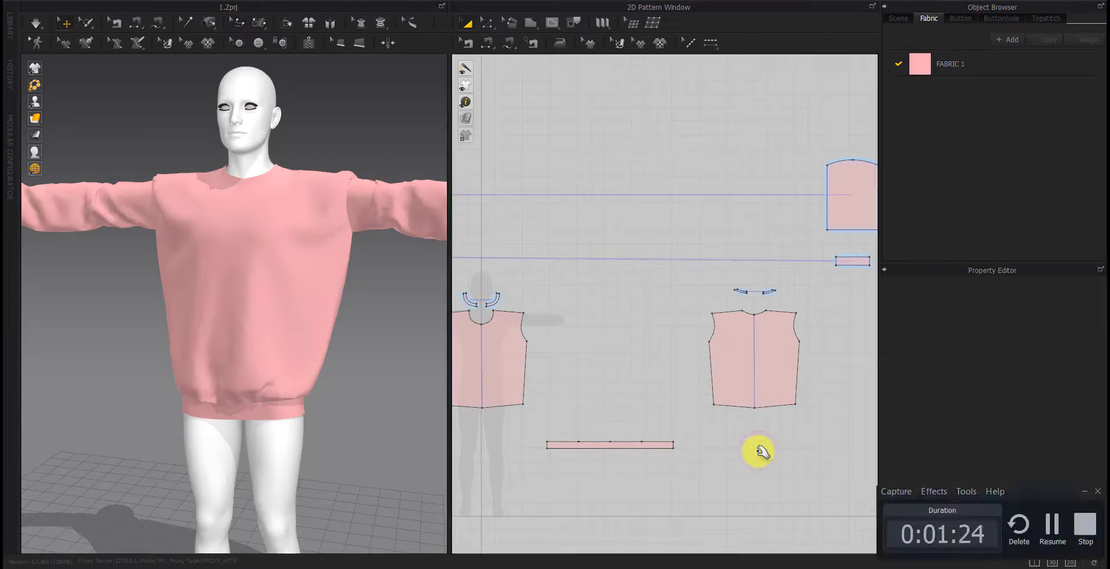
Review the front and back body pieces together and shift the pattern view slightly right
mouse_move(280, 405)
right_mouse_down()
mouse_move(512, 411)
mouse_move(272, 404)
right_mouse_up()
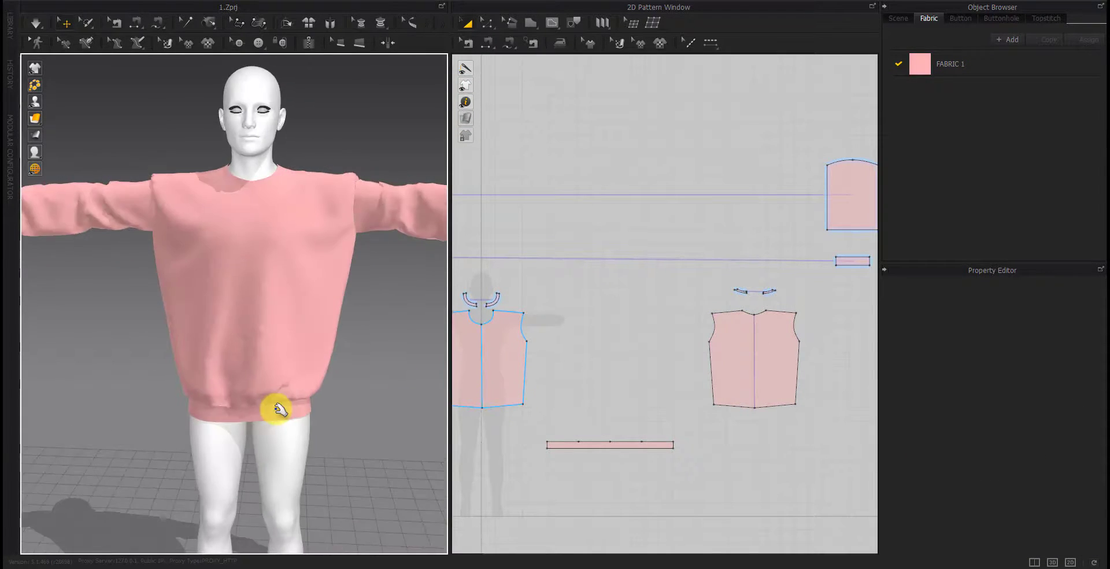
right_click_drag(616, 383, 636, 379)
left_click(751, 372)
left_click(520, 354, "shift")
right_click(520, 354)
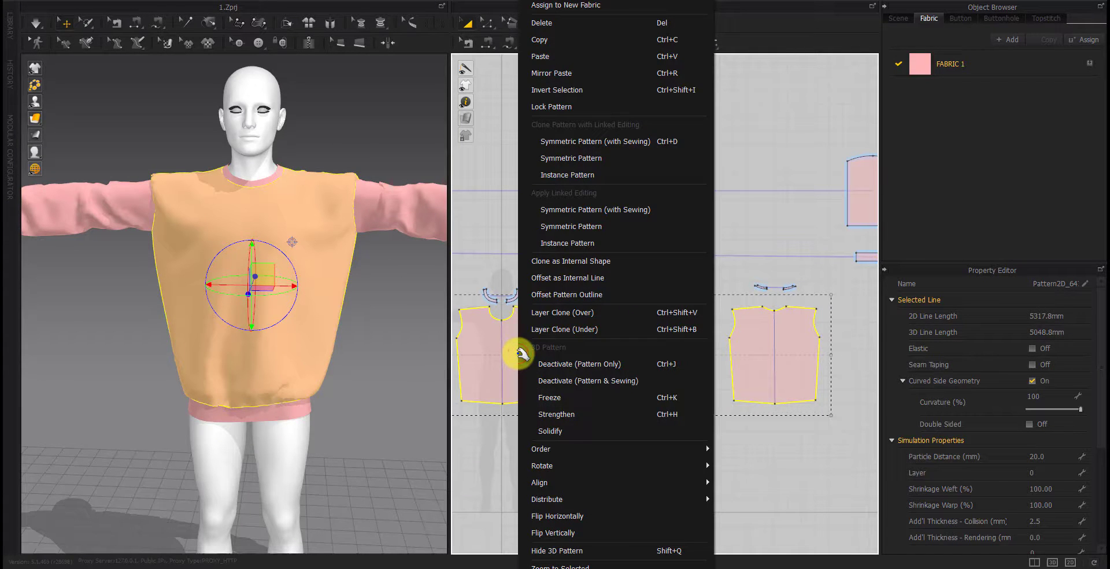
left_click(493, 269)
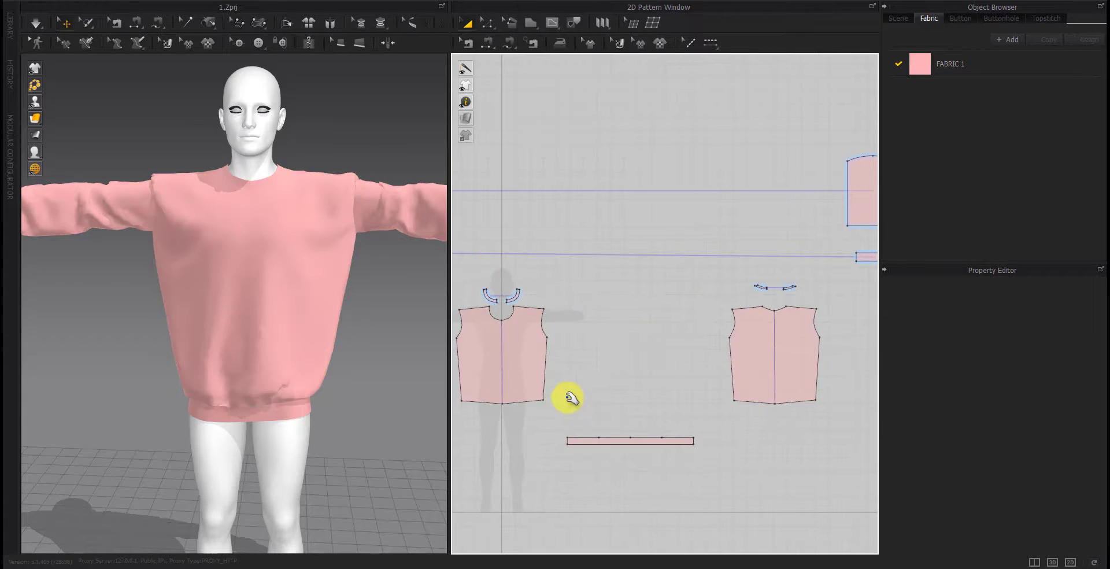
right_click_drag(570, 401, 581, 399)
Zoom in on the front bodice and discard a mistakenly drawn rectangle piece
scroll(539, 361, "up", 6)
right_click_drag(539, 361, 616, 361)
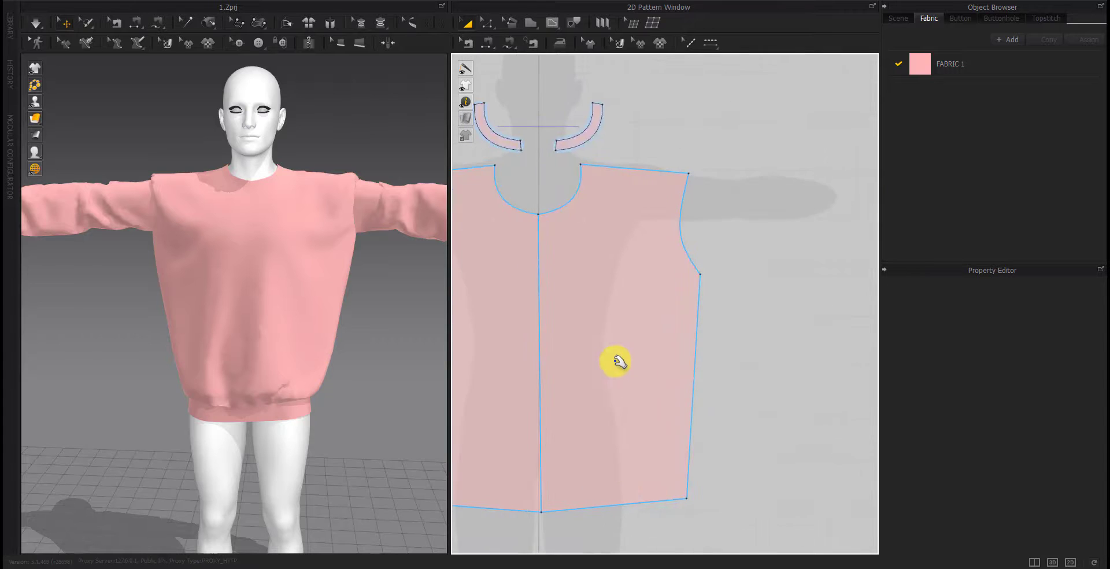
left_click(531, 23)
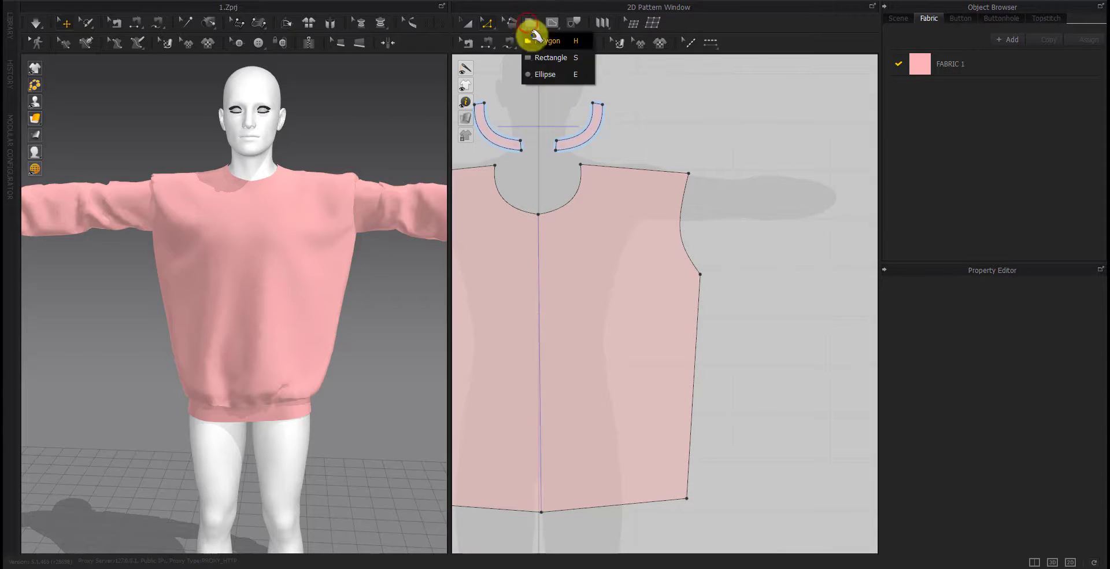
left_click(544, 60)
left_click_drag(596, 292, 654, 360)
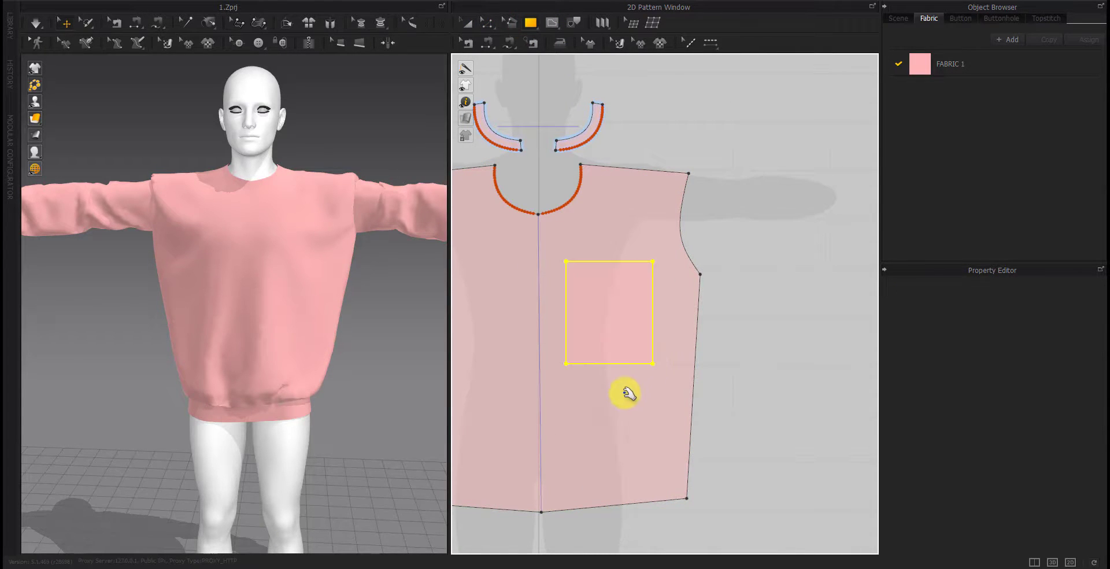
key("Delete")
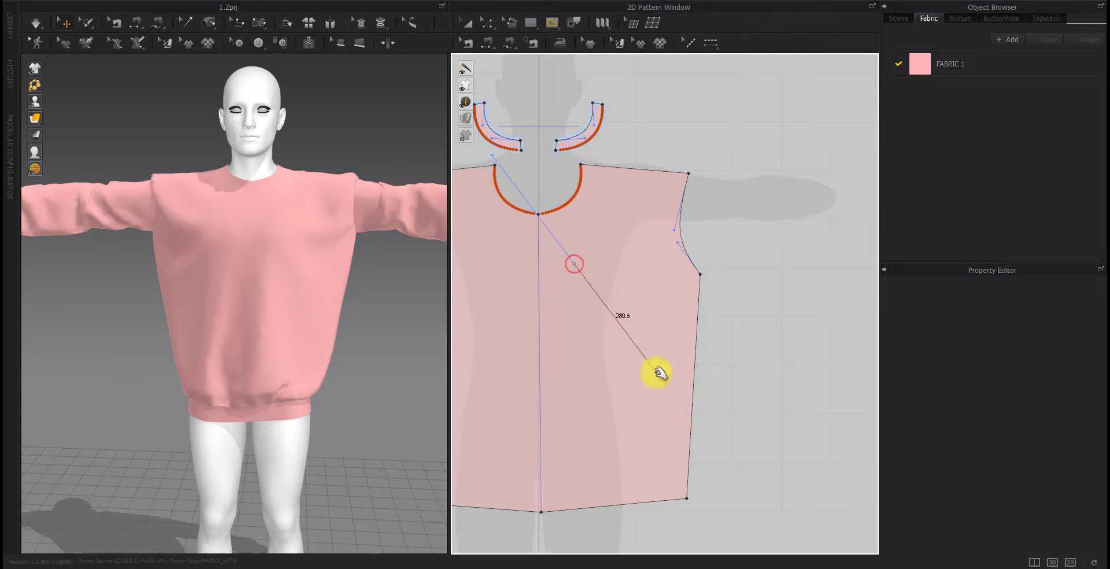
Draw an internal pocket rectangle on the front chest and nudge it left
left_click(552, 23)
left_click(566, 55)
left_click_drag(572, 274, 657, 378)
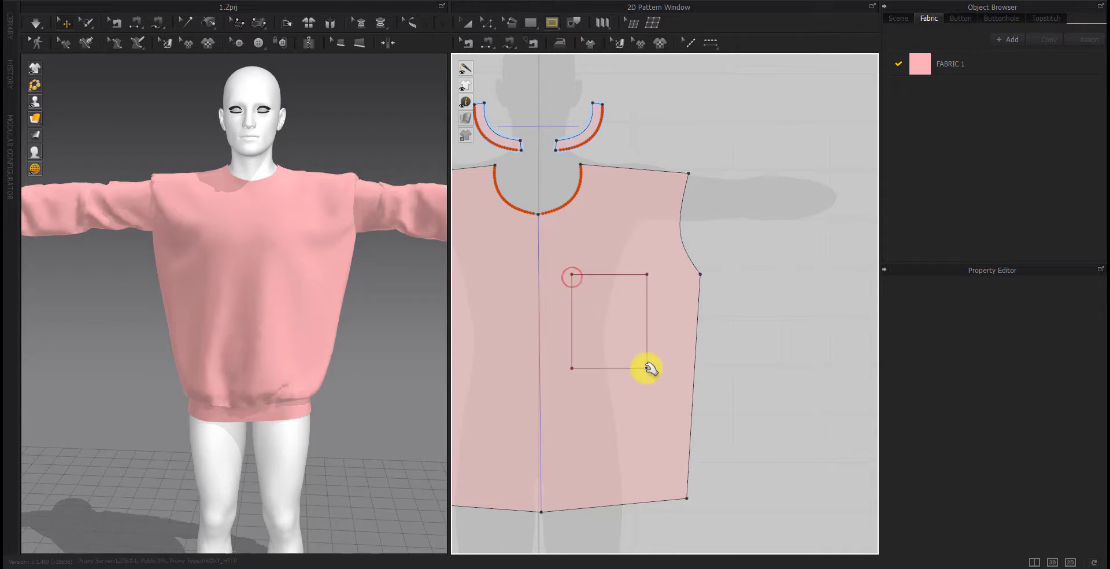
key("a")
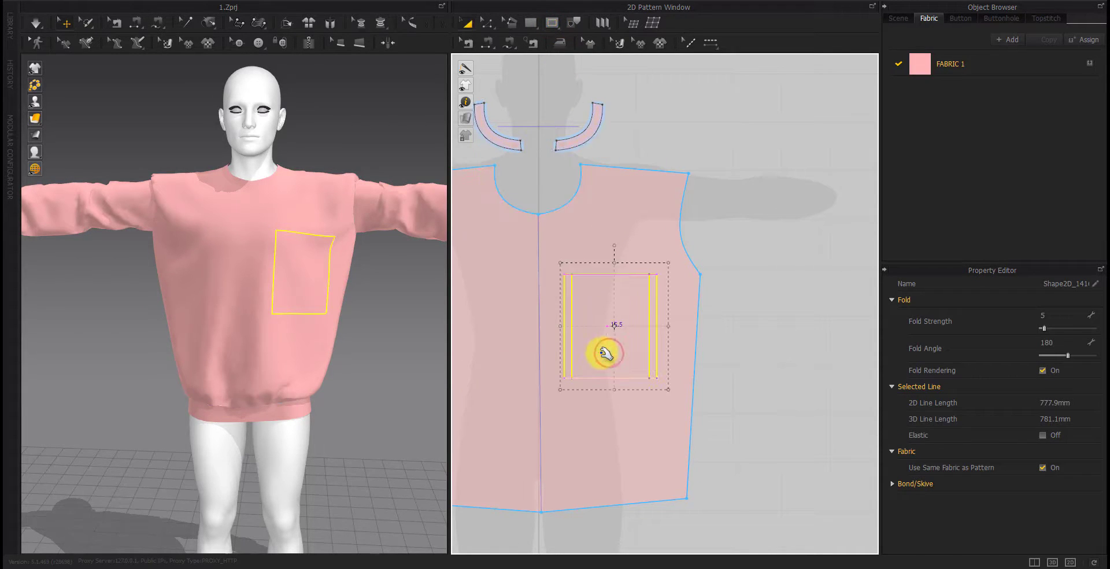
left_click_drag(605, 353, 603, 353)
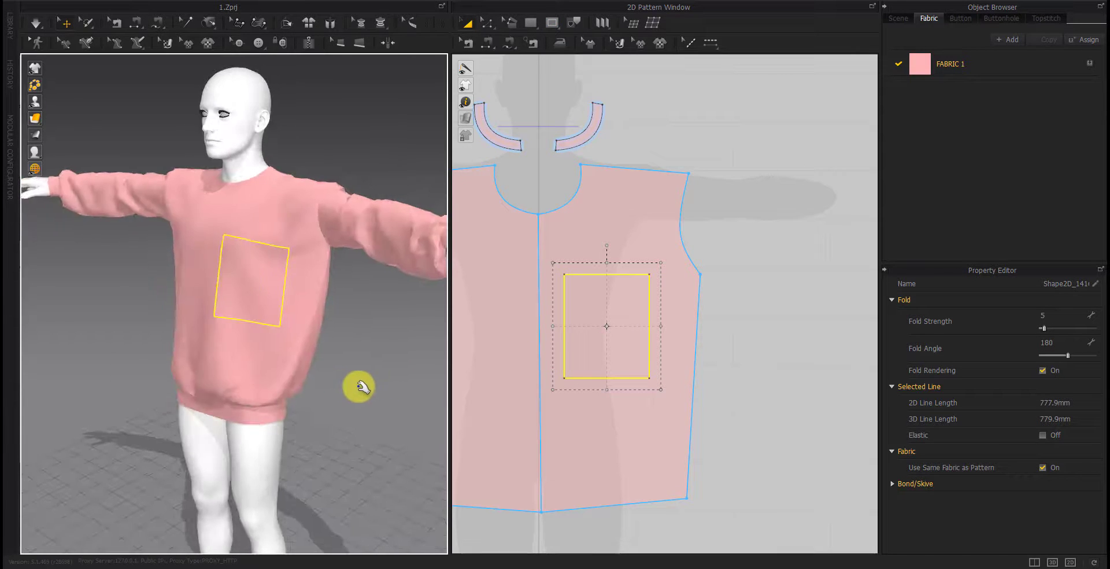
left_click_drag(578, 367, 569, 366)
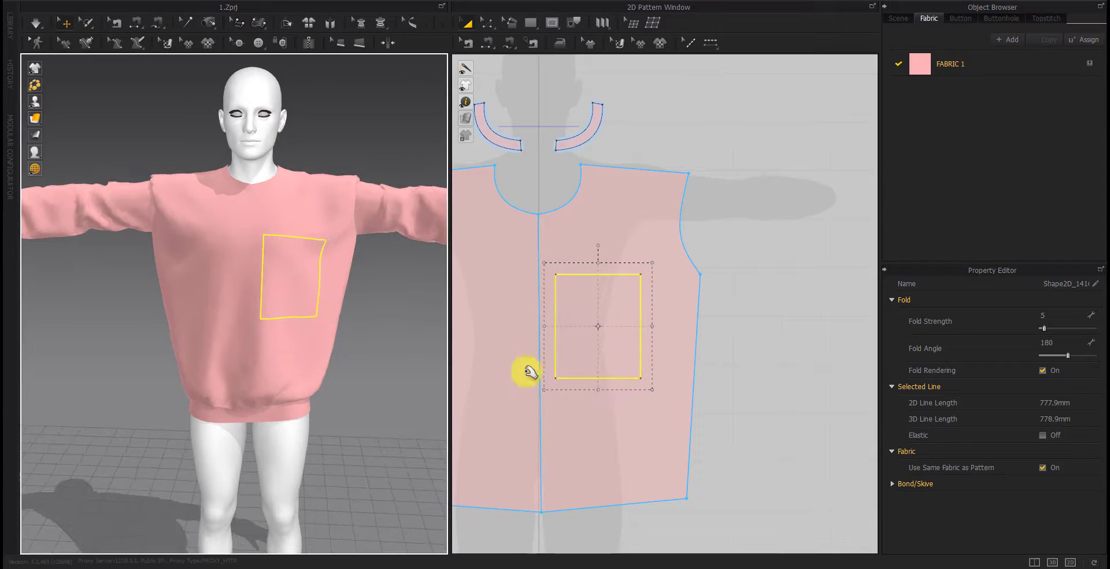
Make a mirrored pattern copy of the pocket rectangle
left_click(602, 329)
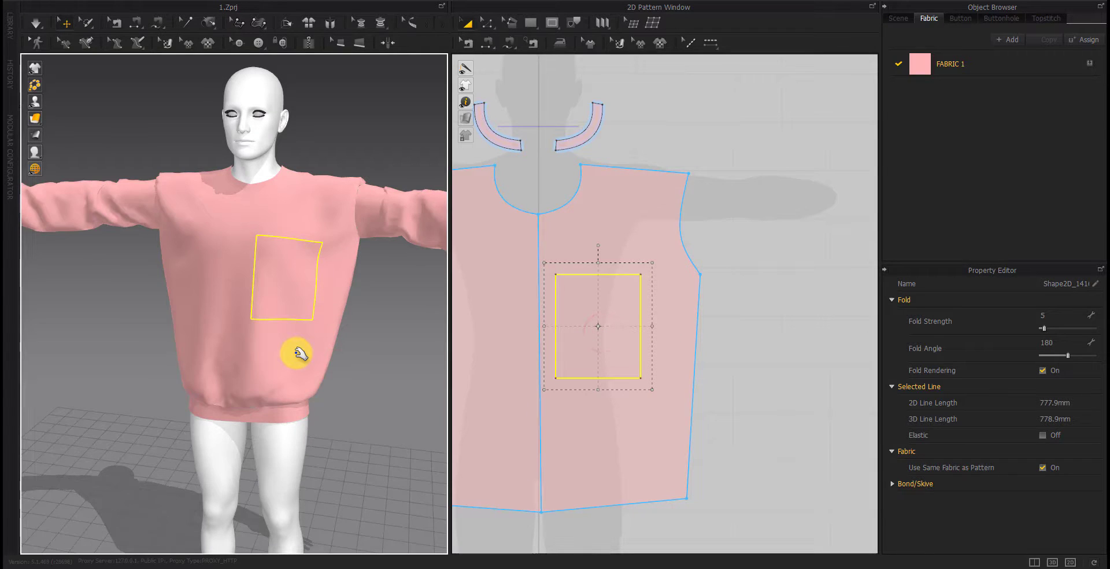
right_click_drag(299, 352, 319, 353)
left_click(579, 351)
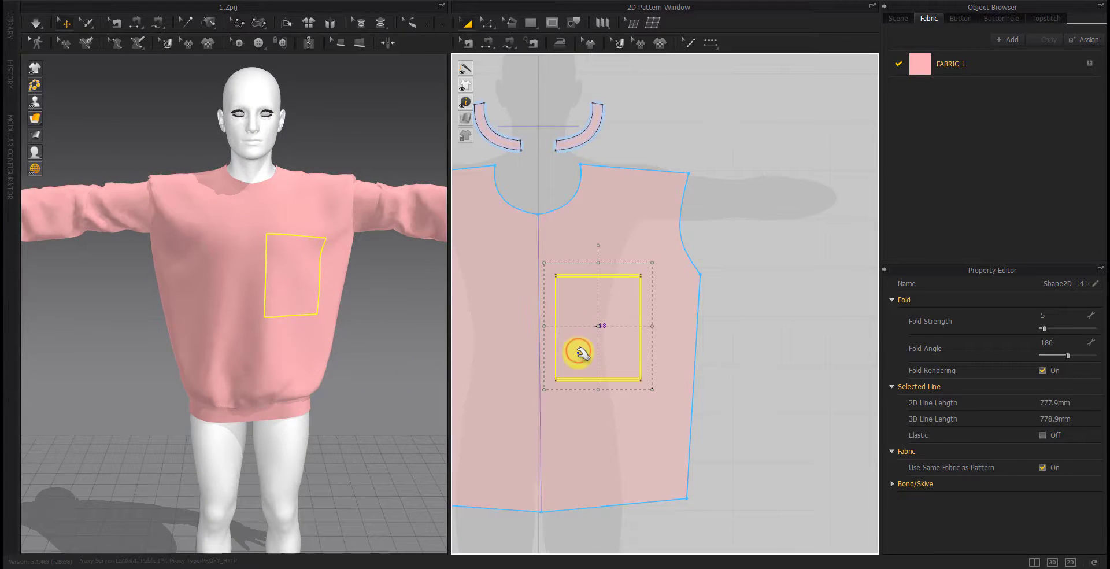
right_click(580, 354)
left_click(602, 267)
Place the mirrored pocket copy as a separate piece beside the front panel
scroll(746, 316, "down", 3)
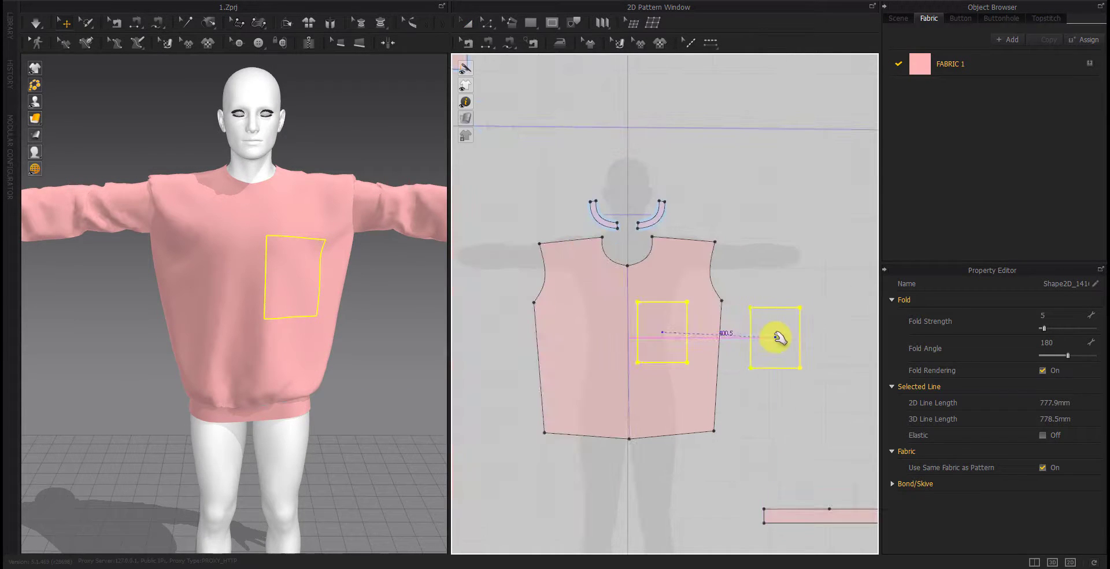
left_click(782, 336)
scroll(694, 386, "down", 3)
scroll(647, 390, "down", 1)
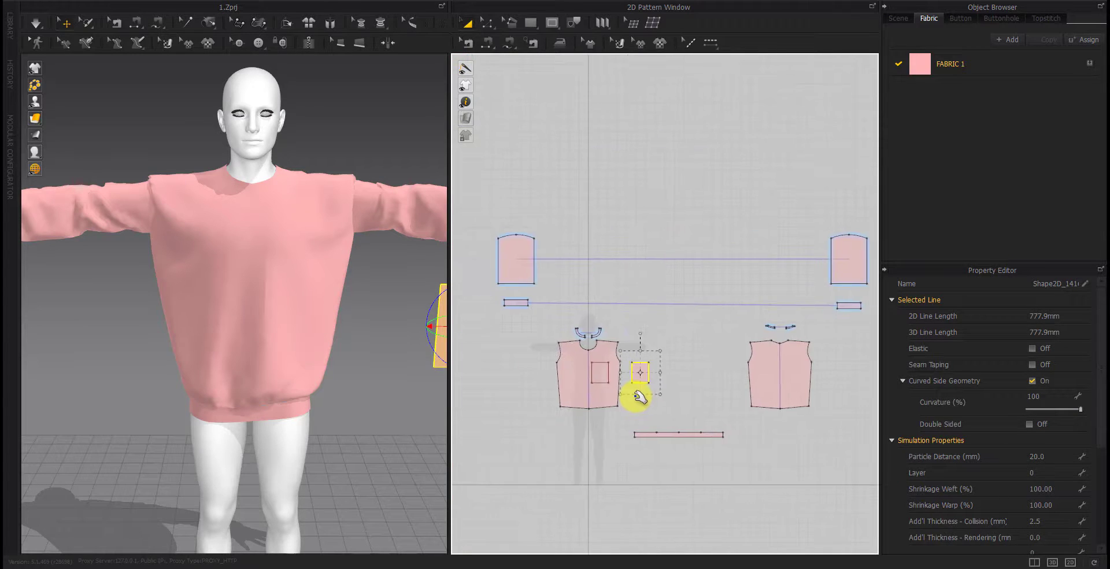
scroll(630, 393, "up", 5)
left_click(686, 400)
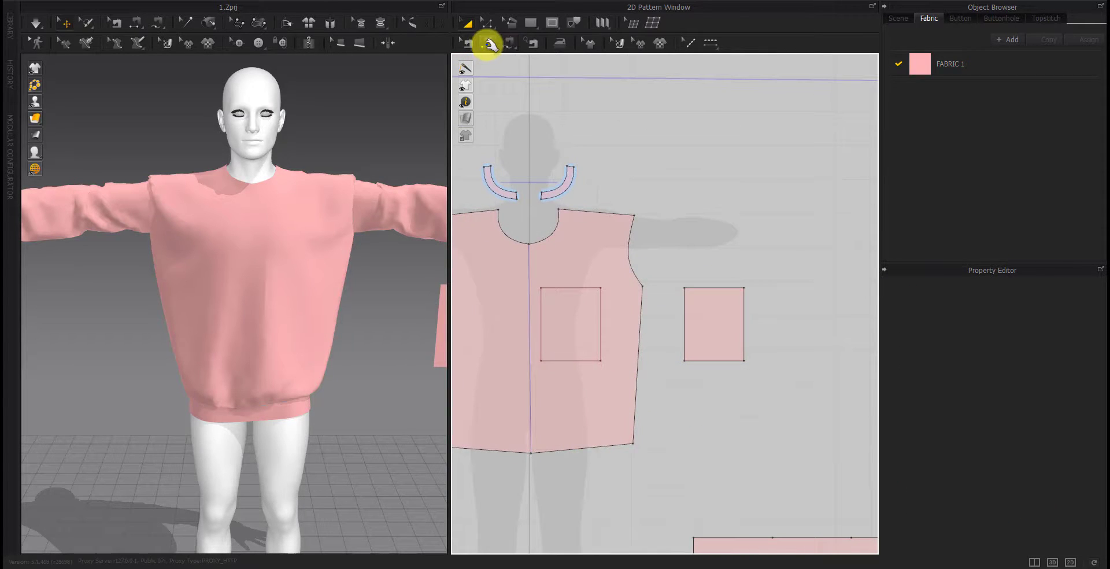
Segment-sew the pocket's sides and bottom to the chest outline and drag it onto the 3D front
left_click(509, 43)
left_click(684, 288)
left_click(744, 288)
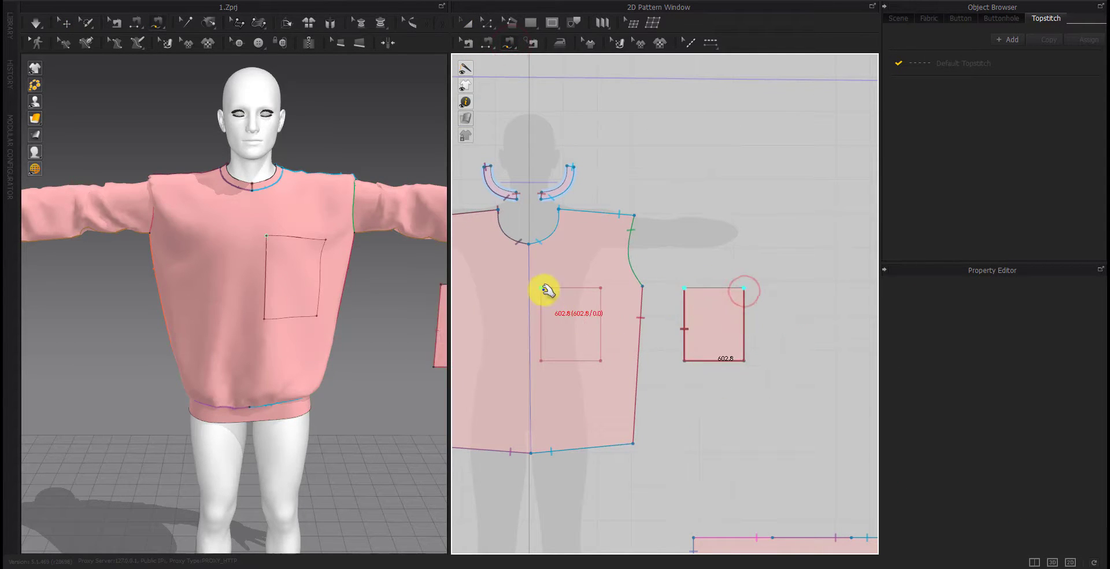
left_click(542, 288)
left_click(602, 288)
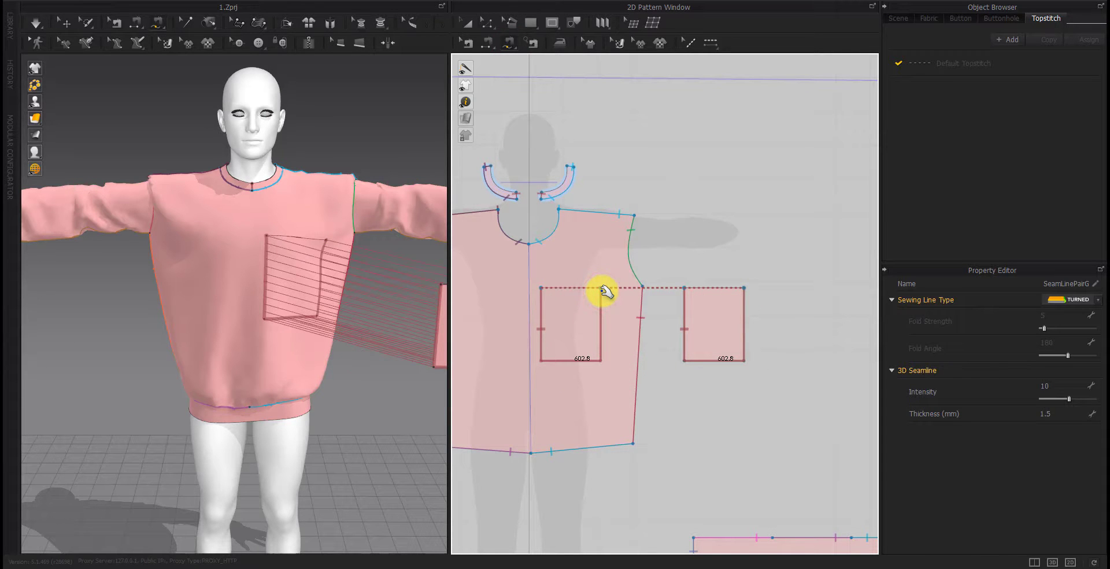
mouse_move(405, 373)
right_mouse_down()
mouse_move(305, 376)
mouse_move(347, 347)
right_mouse_up()
key("q")
left_click_drag(349, 347, 216, 318)
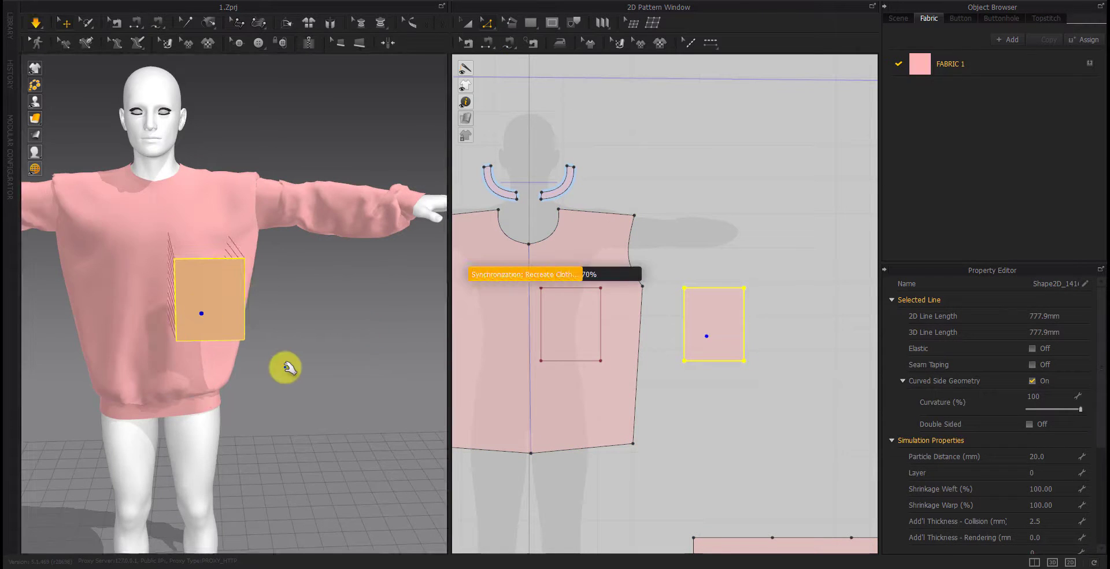
Select the pocket piece and adjust its left edge, undoing a first resize attempt
mouse_move(193, 366)
right_mouse_down()
mouse_move(174, 297)
mouse_move(214, 334)
right_mouse_up()
scroll(168, 280, "up", 3)
key("a")
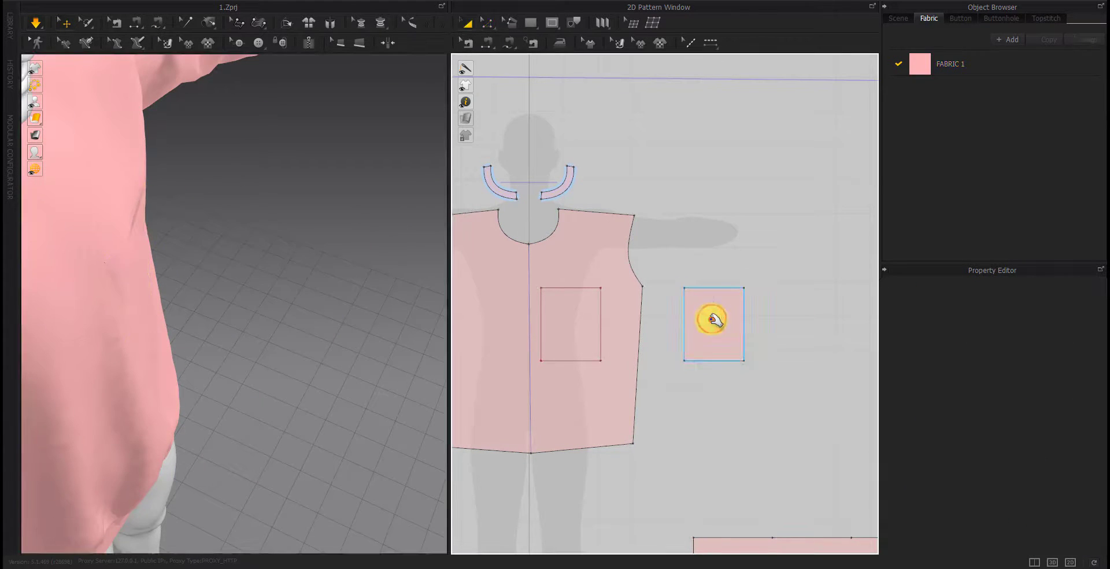
left_click(711, 318)
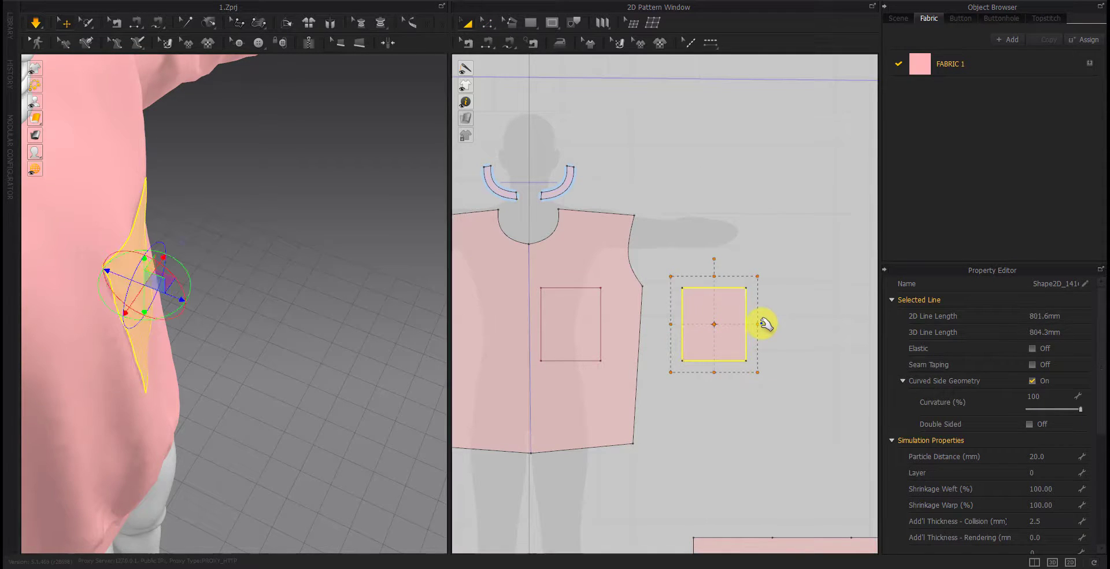
right_click_drag(332, 362, 218, 322)
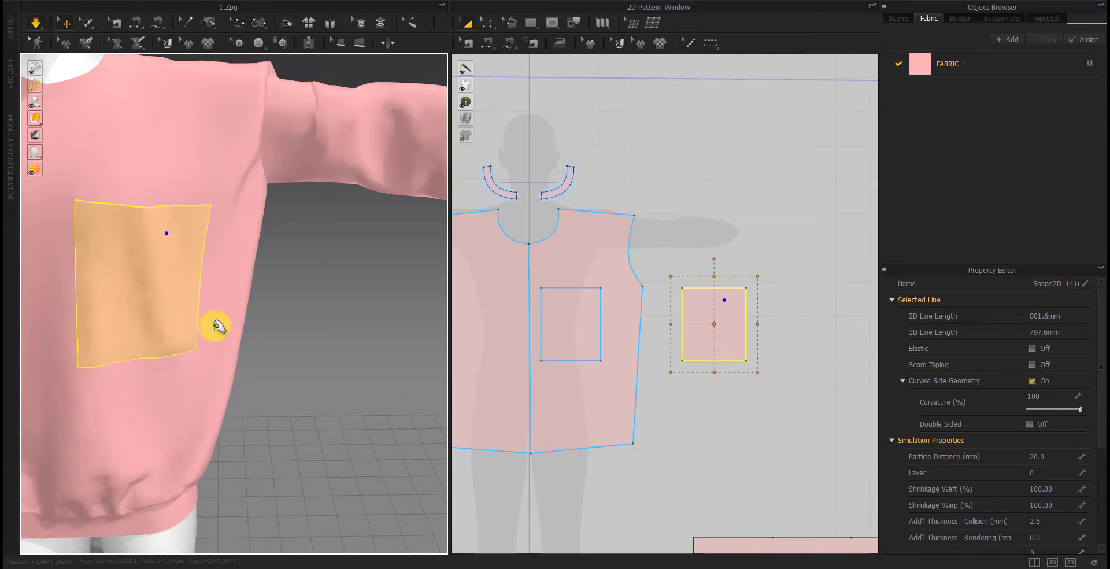
scroll(231, 318, "down", 5)
scroll(775, 338, "up", 5)
left_click(684, 346)
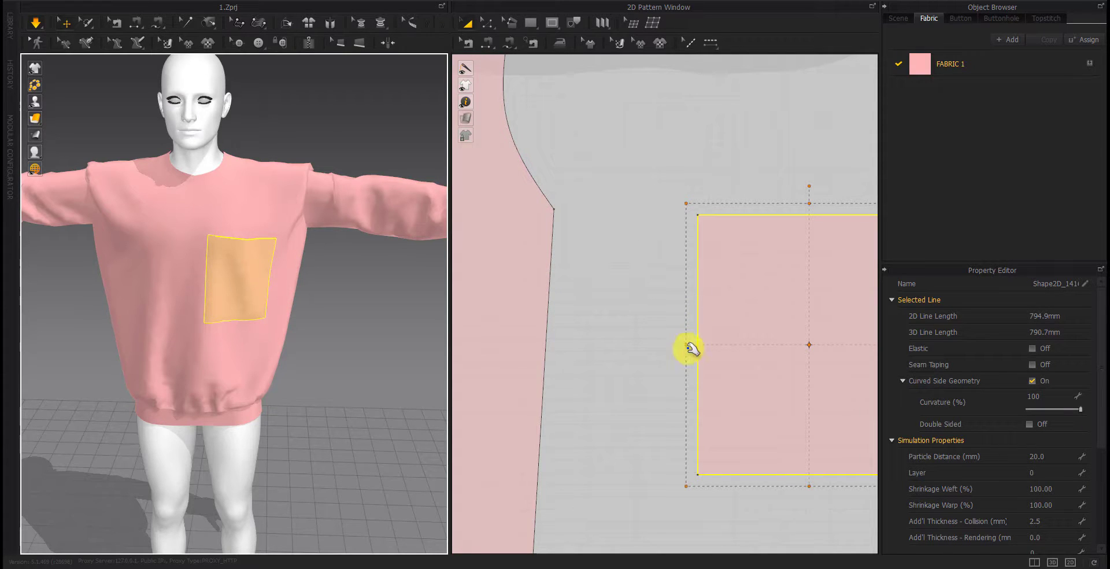
key("ctrl+z")
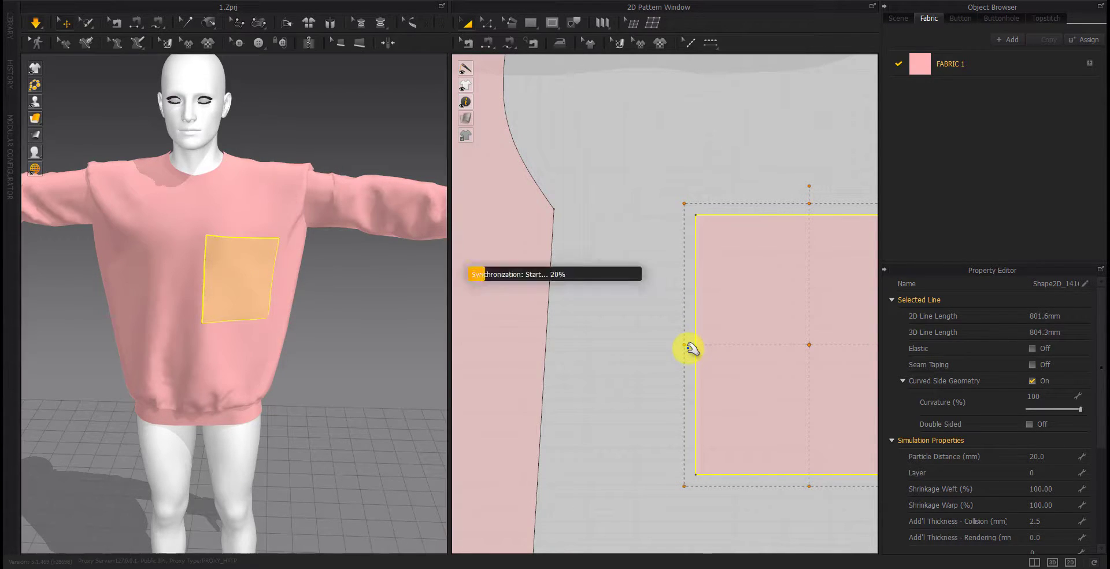
left_click_drag(688, 348, 695, 348)
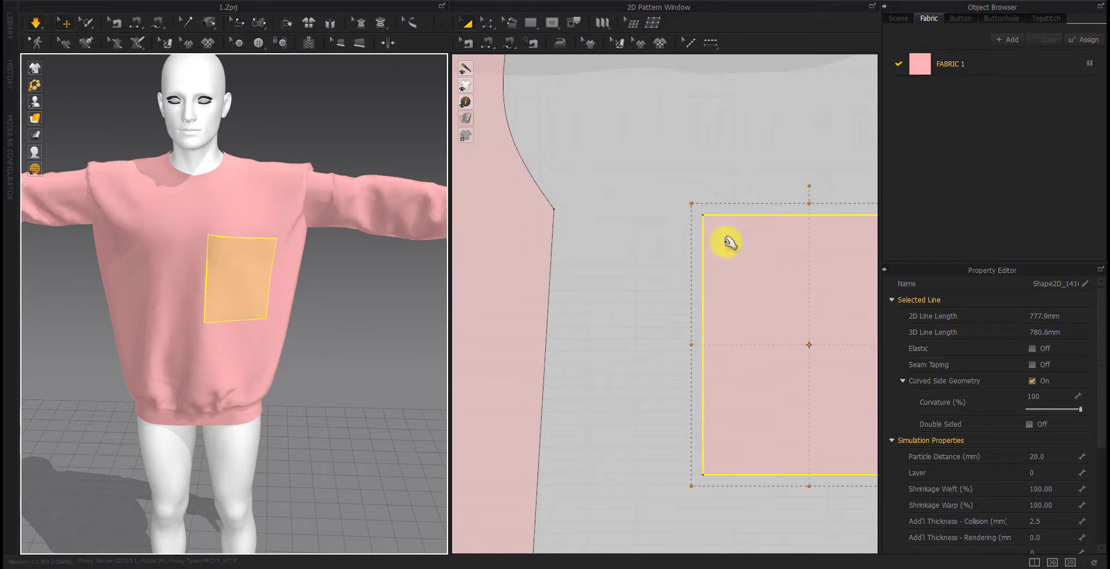
Turn on simulation and make the pocket taller and wider with its bounding-box handles
left_click(813, 201)
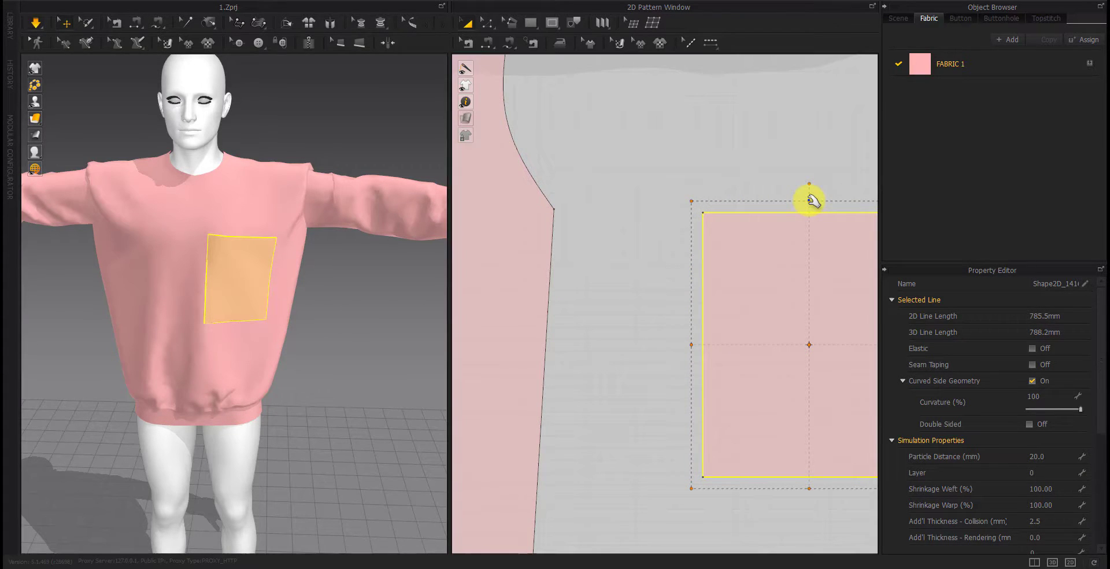
key("space")
left_click_drag(813, 200, 812, 197)
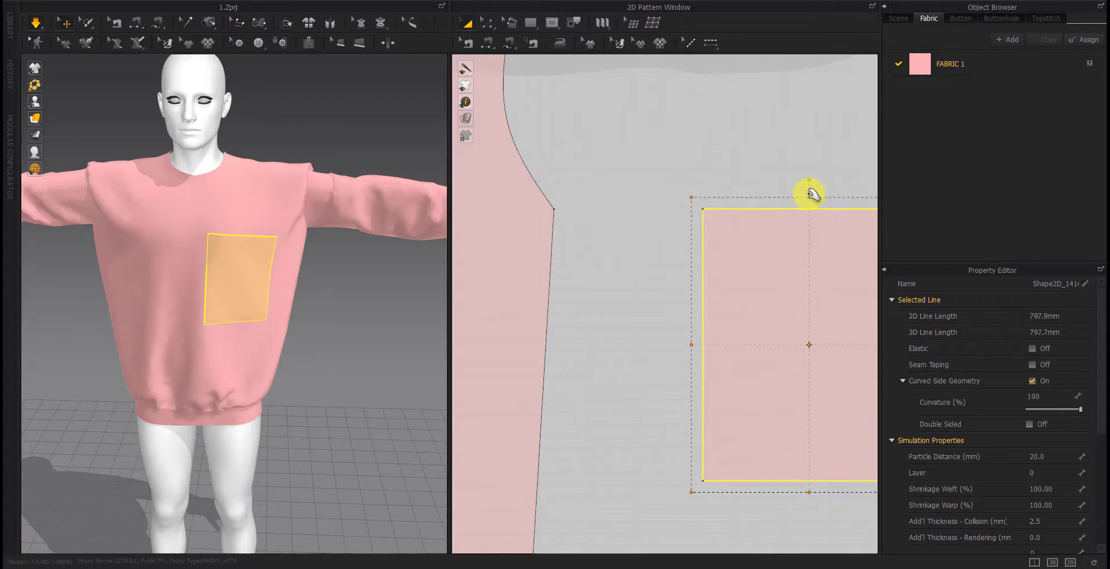
right_click_drag(94, 354, 286, 383)
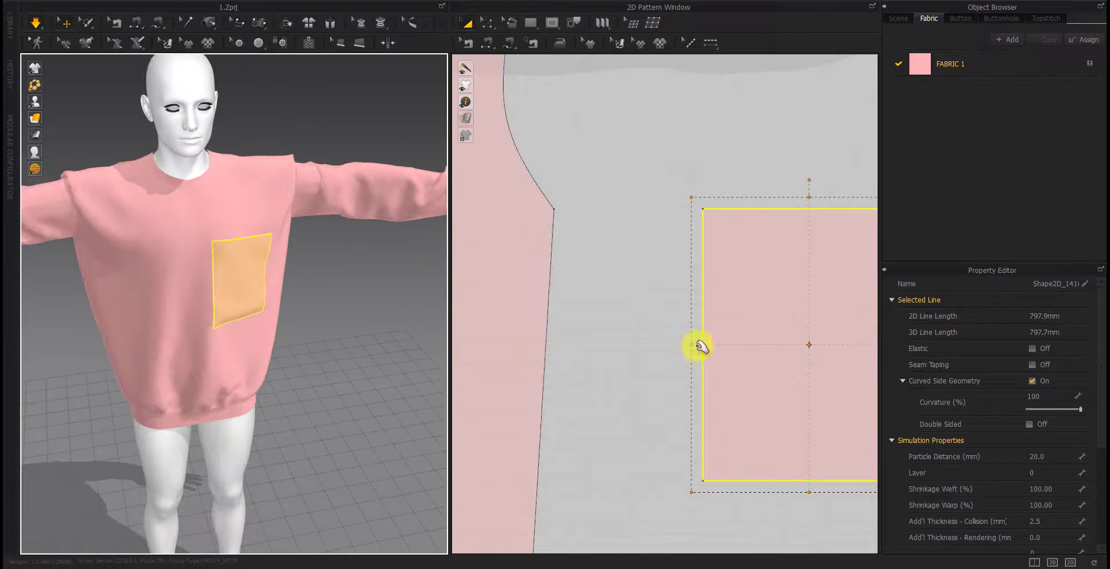
left_click(690, 346)
left_click_drag(681, 345, 676, 345)
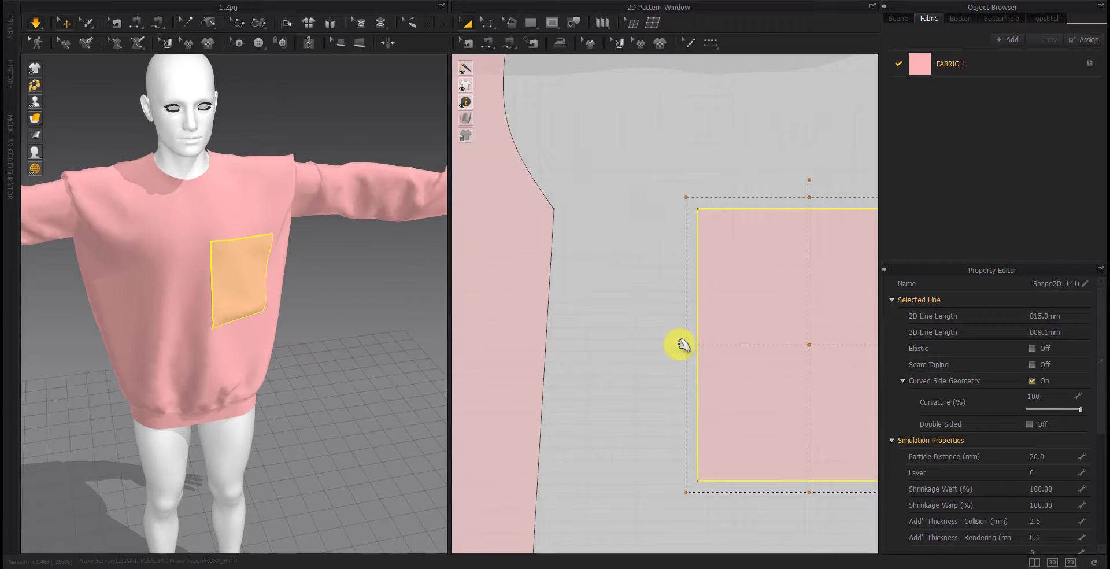
mouse_move(228, 372)
right_mouse_down()
mouse_move(191, 298)
mouse_move(248, 223)
mouse_move(280, 261)
right_mouse_up()
scroll(206, 235, "up", 3)
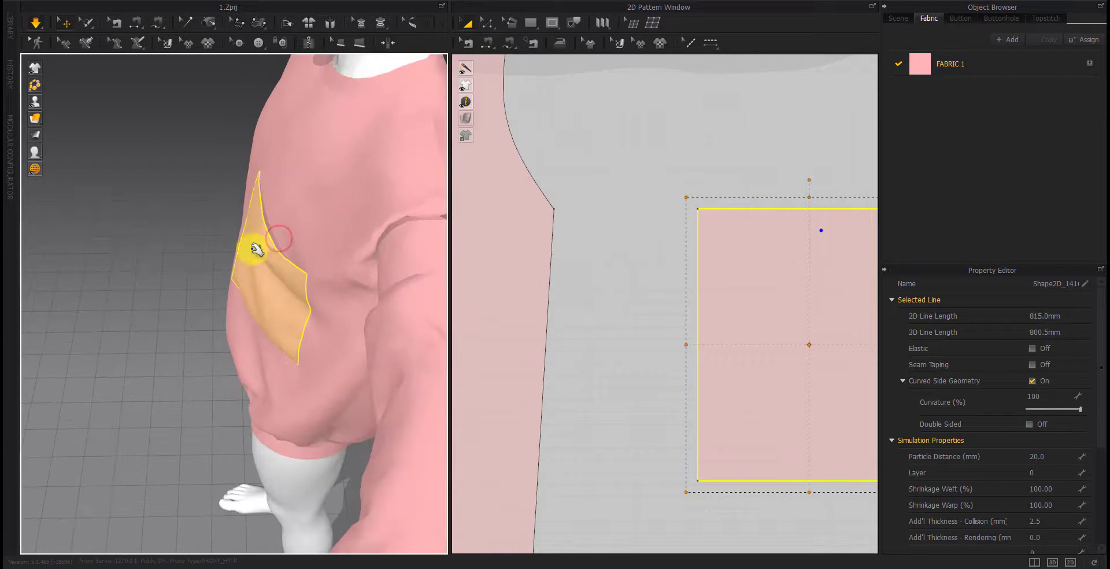
key("2")
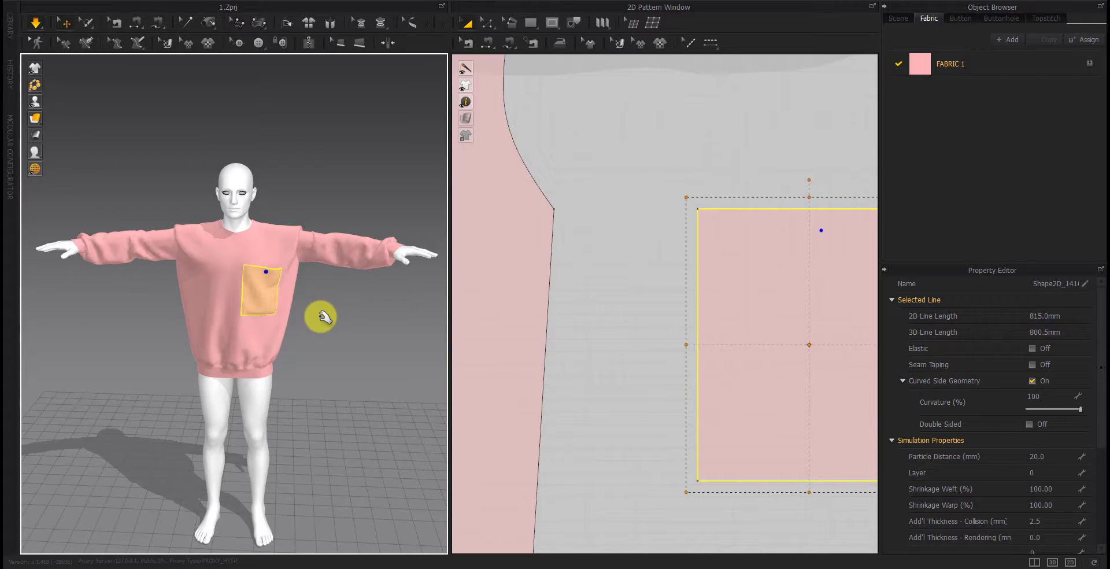
Stretch the pocket taller and wider again, then orbit to check it lies flat on the chest
scroll(312, 312, "up", 2)
scroll(278, 315, "up", 2)
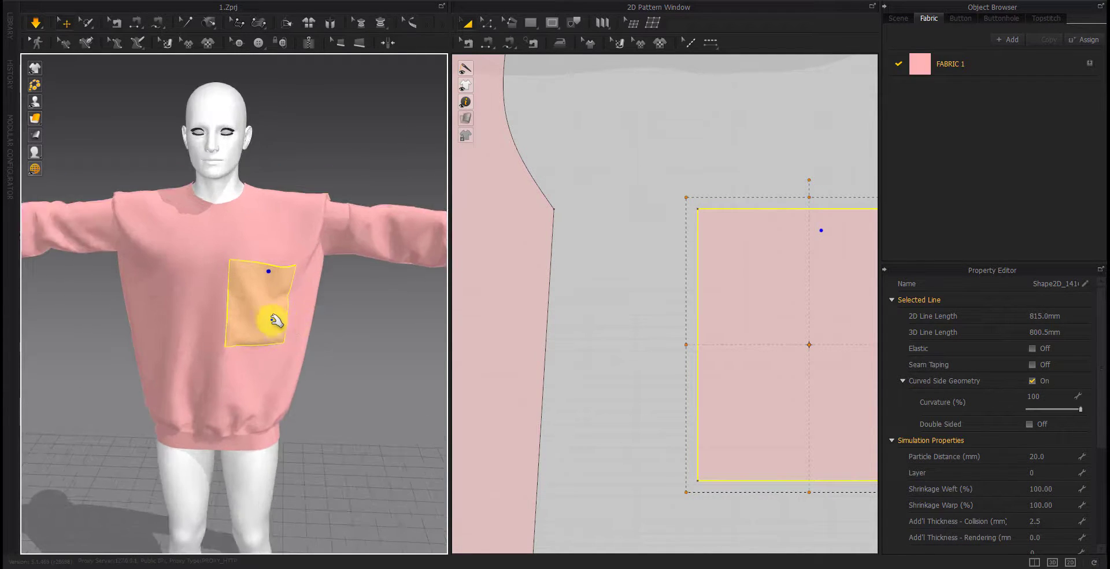
scroll(276, 321, "up", 2)
scroll(277, 318, "up", 1)
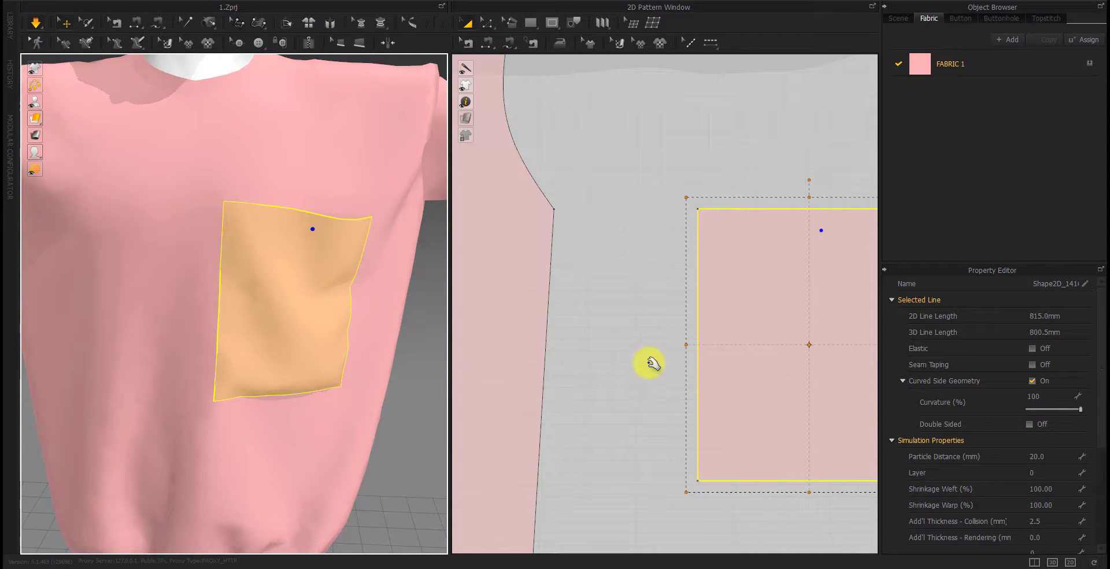
left_click_drag(815, 200, 812, 196)
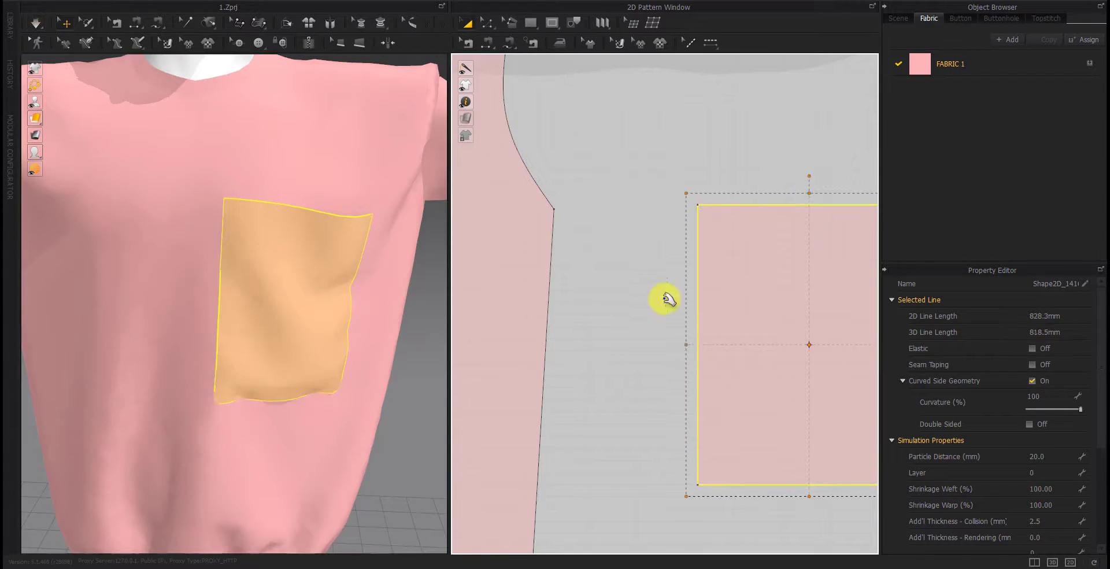
left_click_drag(678, 343, 674, 344)
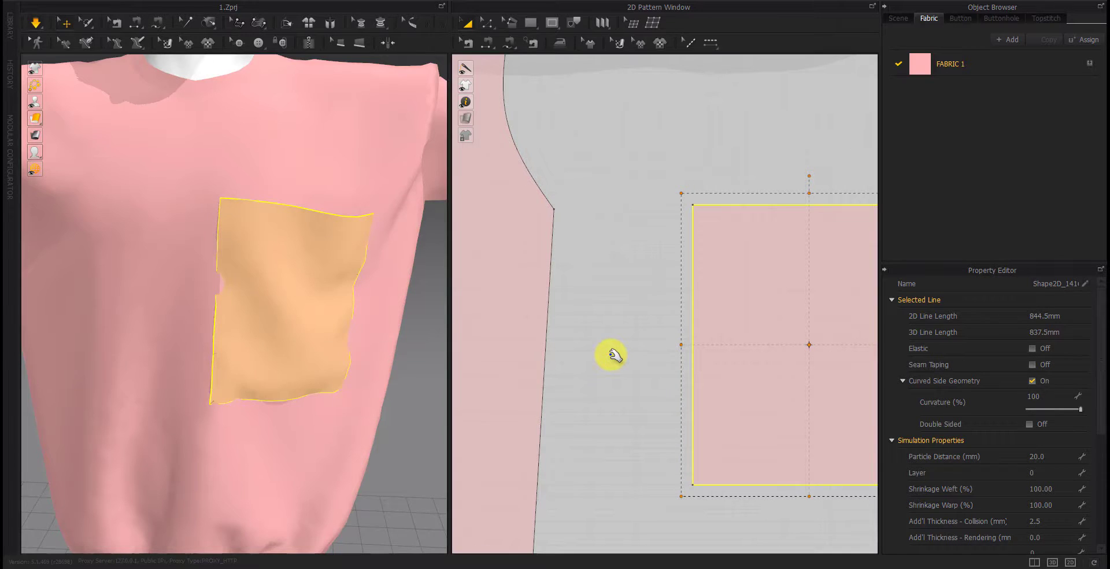
right_click_drag(351, 366, 295, 253)
right_click_drag(248, 228, 389, 275)
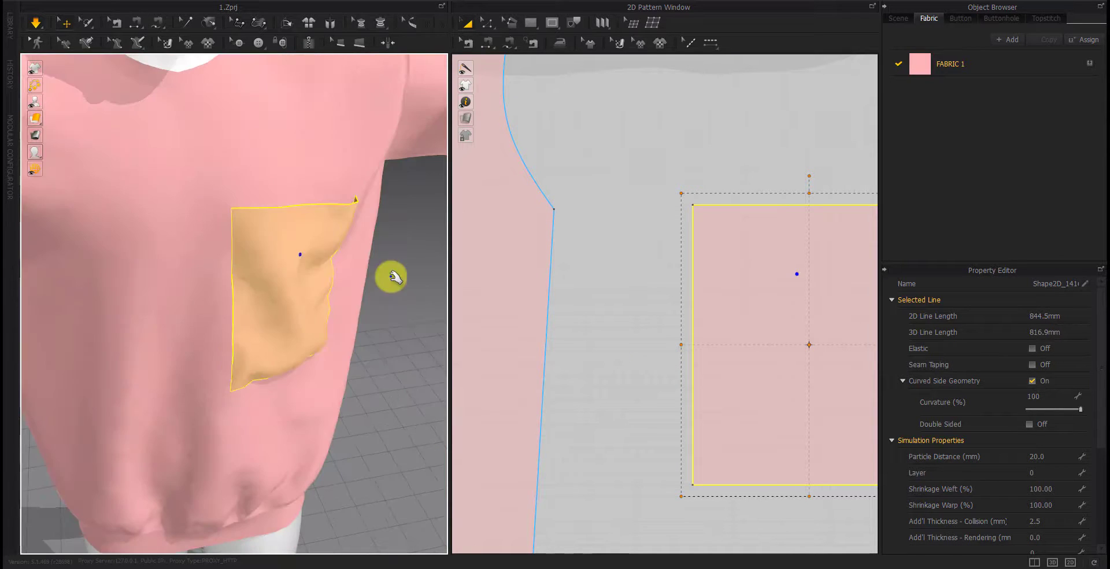
mouse_move(316, 299)
right_mouse_down()
mouse_move(386, 305)
mouse_move(268, 272)
mouse_move(293, 206)
right_mouse_up()
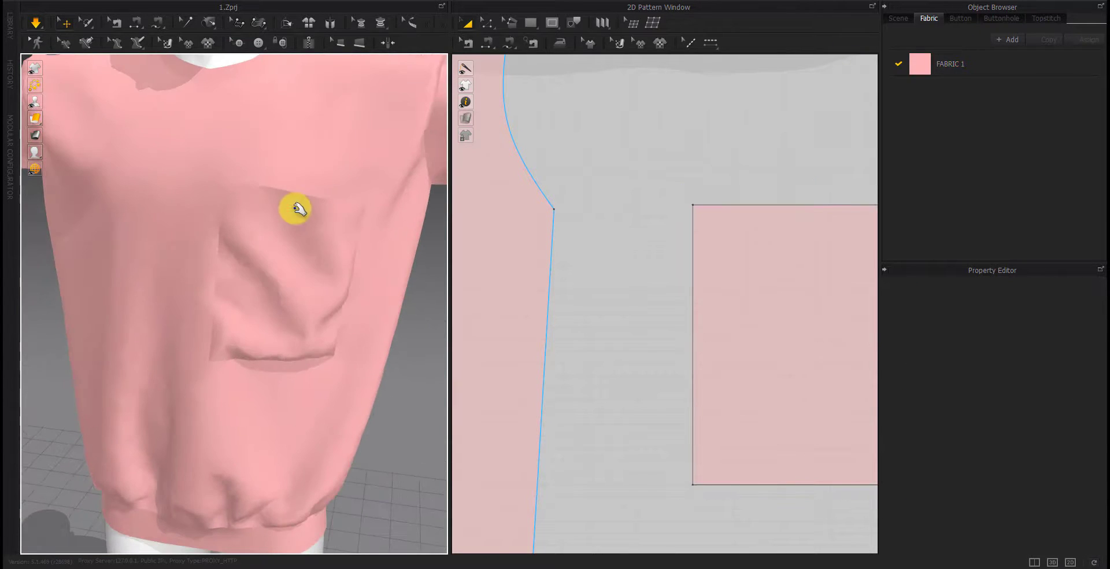
mouse_move(346, 324)
right_mouse_down()
mouse_move(335, 345)
mouse_move(331, 314)
right_mouse_up()
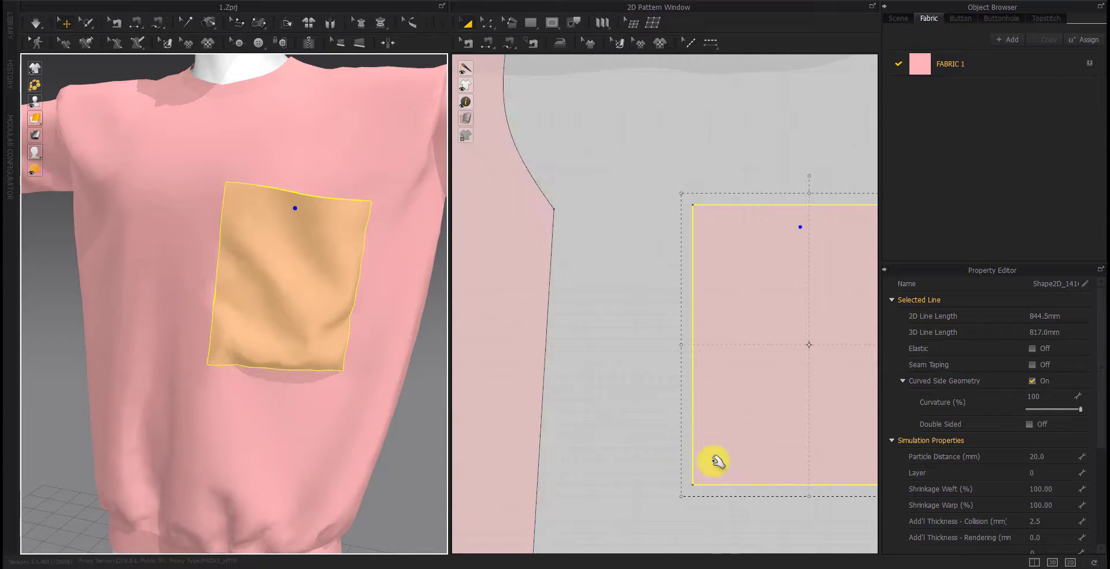
scroll(671, 431, "down", 2)
scroll(627, 399, "up", 5)
right_click_drag(533, 414, 570, 413)
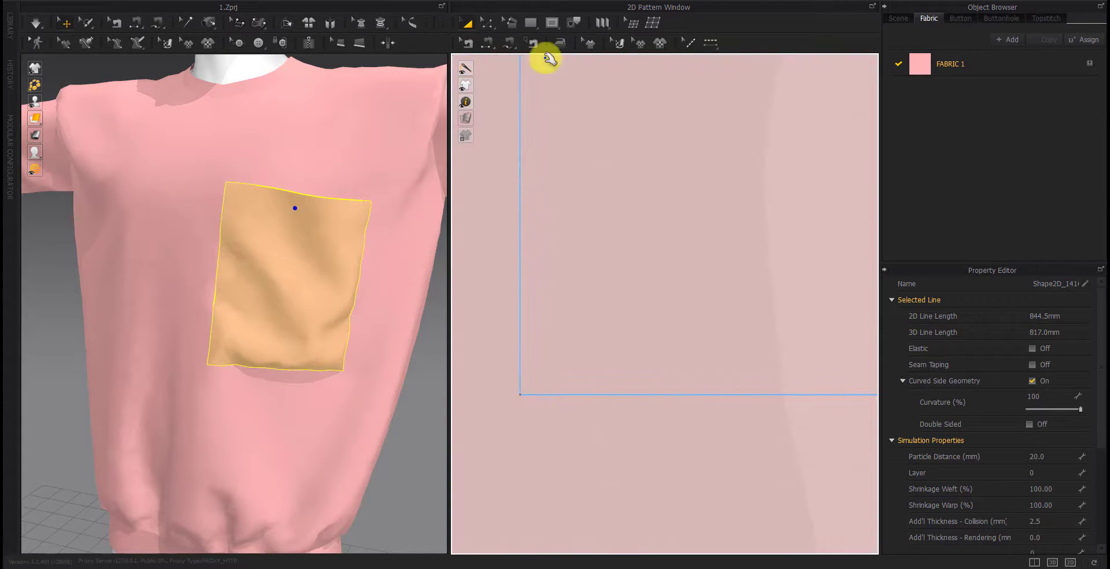
Draw a short 20 mm internal line beside the pocket on the front panel
left_click(551, 24)
right_click_drag(468, 396, 548, 315)
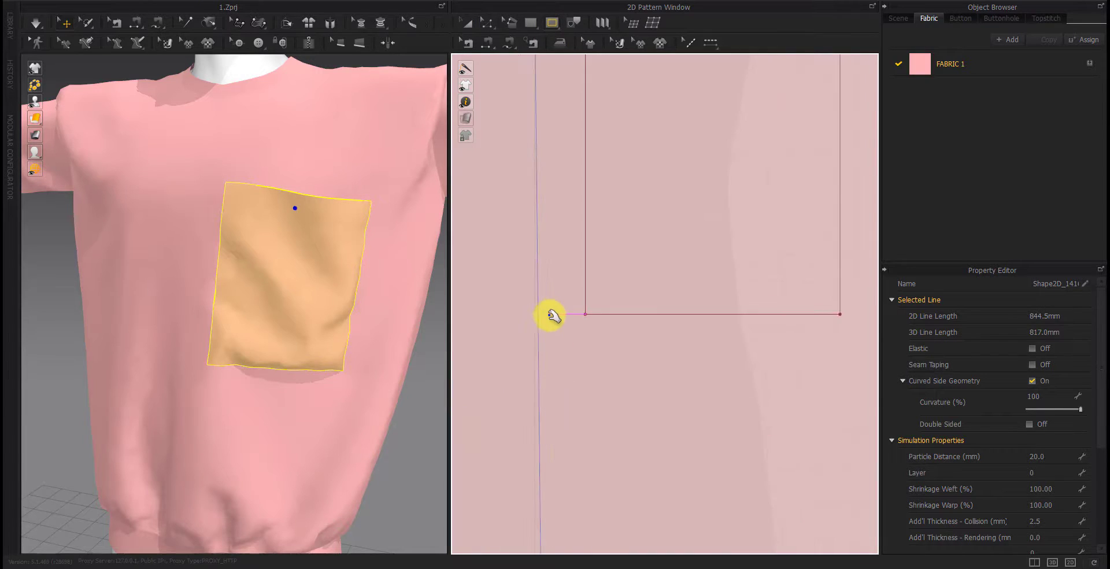
left_click(548, 315)
left_click(560, 347)
left_click(552, 23)
left_click(565, 53)
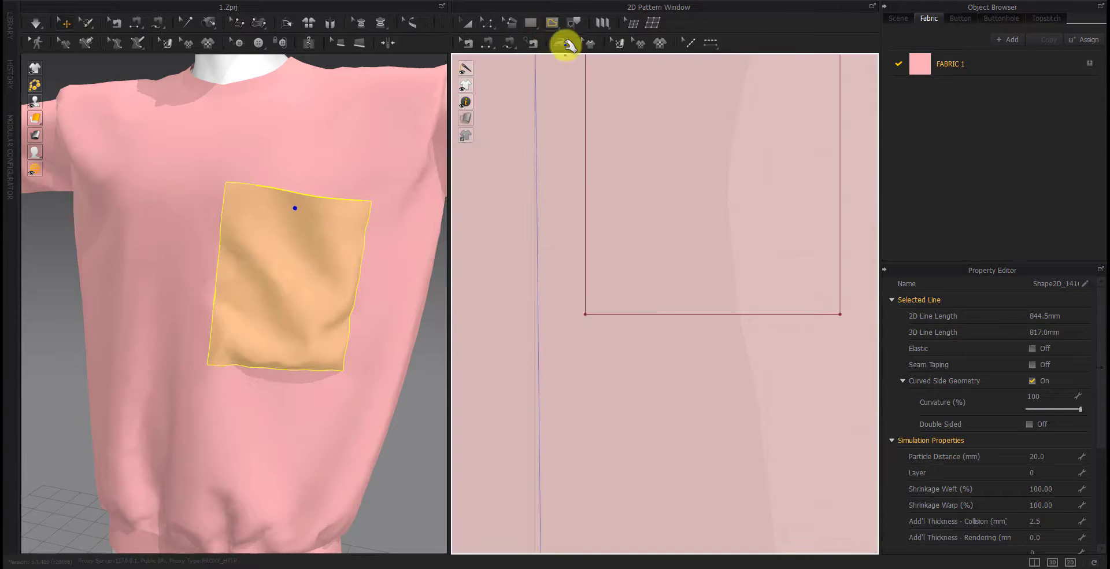
left_click(571, 336)
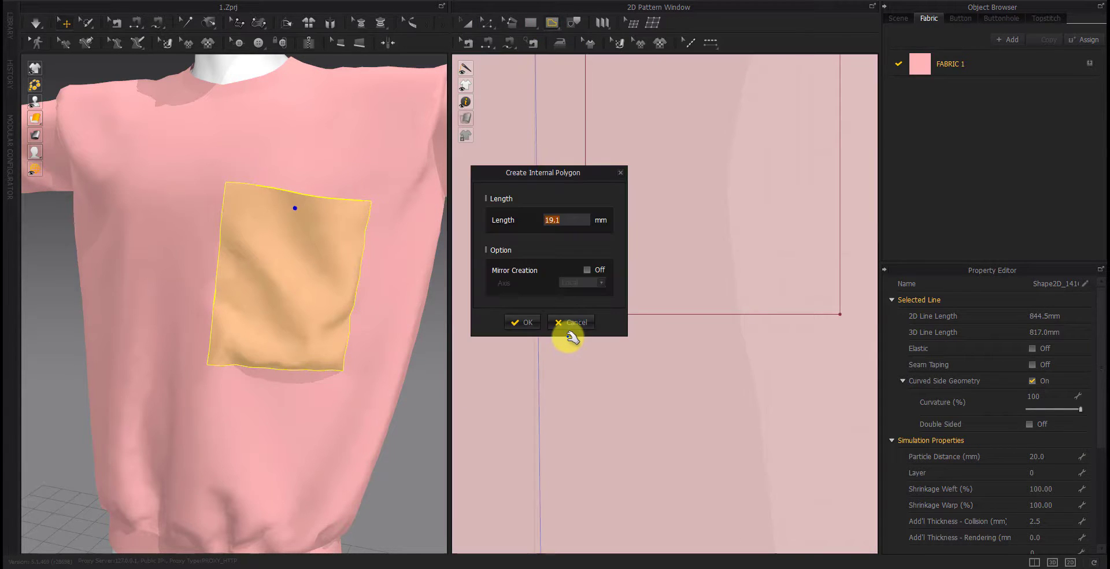
type("0")
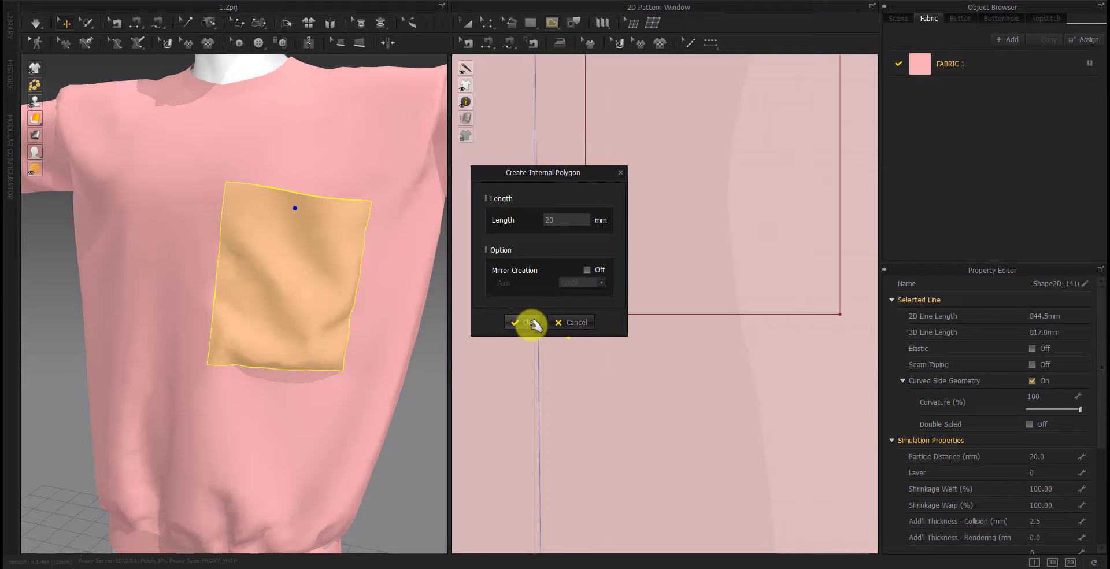
left_click(531, 322)
scroll(555, 335, "down", 2)
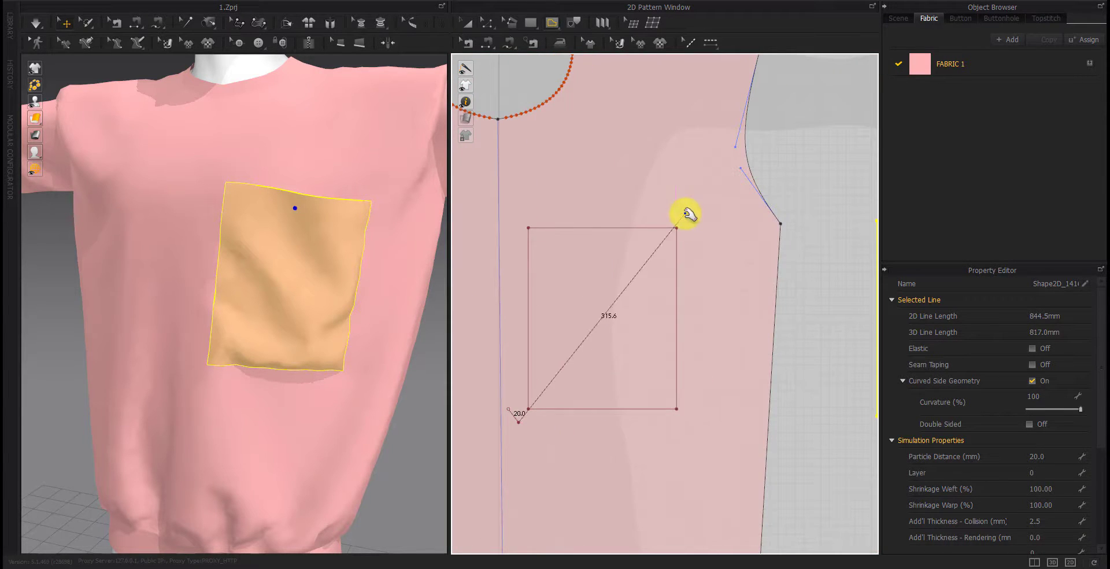
left_click(677, 228)
double_click(519, 425)
scroll(520, 439, "up", 5)
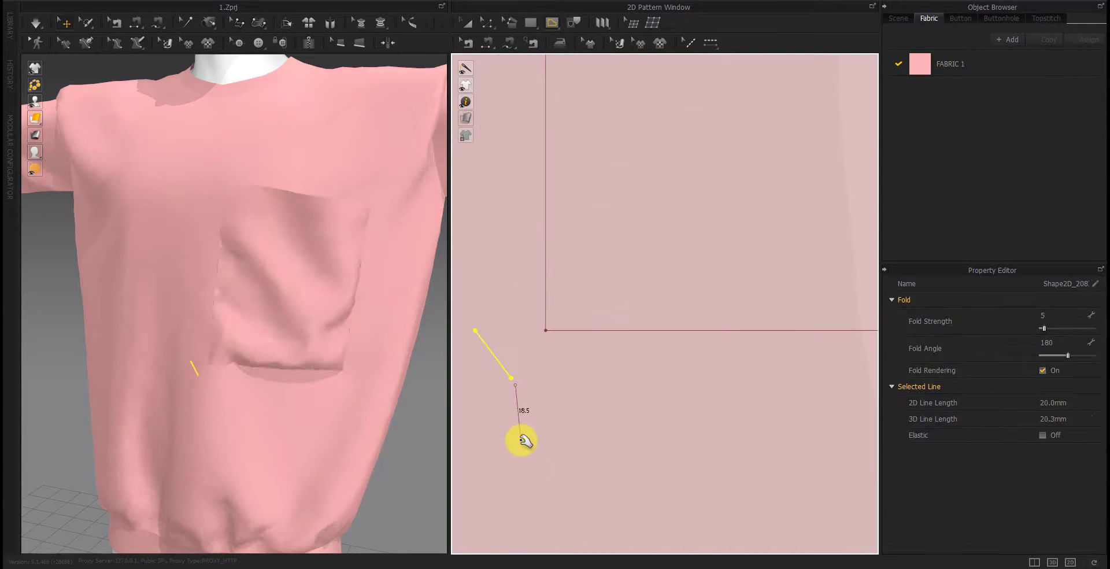
Rotate the 20 mm line into a diagonal across the pocket's corner
key("a")
left_click_drag(491, 304, 493, 303)
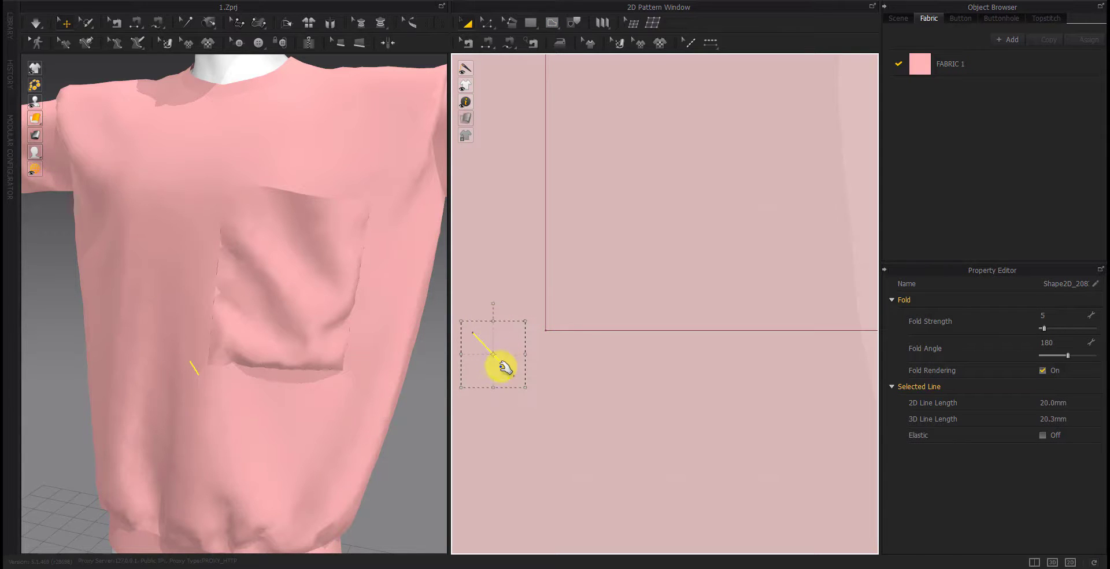
mouse_move(512, 379)
left_mouse_down()
mouse_move(574, 422)
mouse_move(682, 270)
left_mouse_up()
scroll(575, 421, "down", 5)
scroll(683, 270, "up", 5)
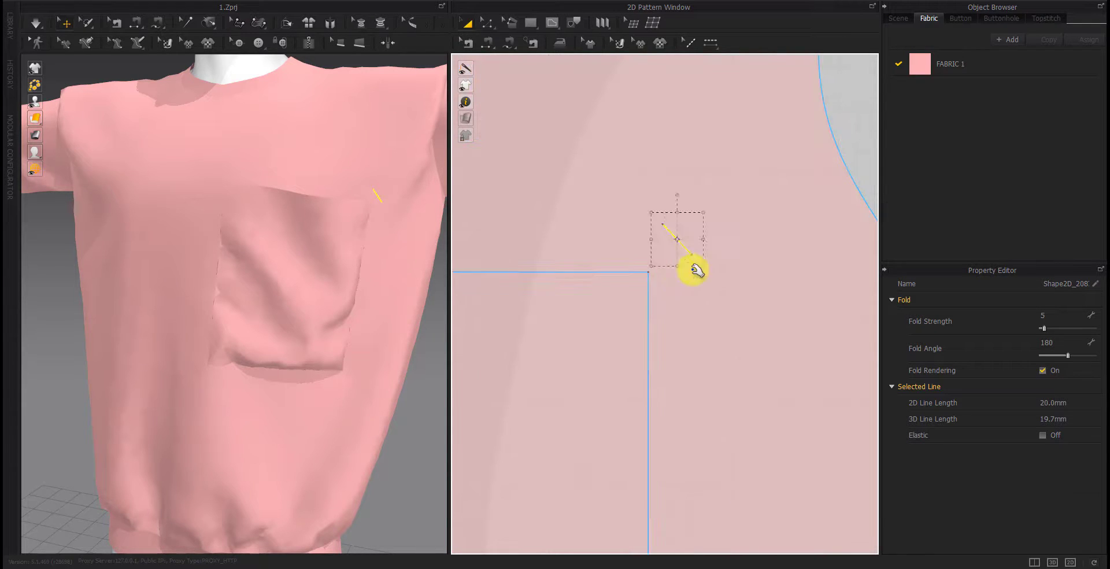
scroll(694, 268, "down", 5)
left_click(788, 243)
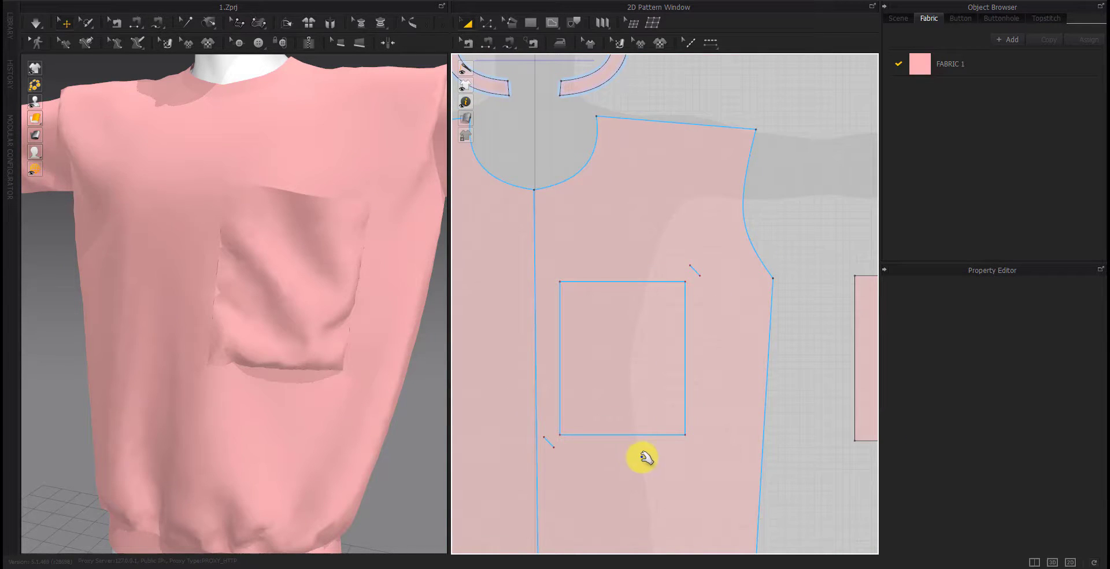
scroll(665, 370, "up", 4)
scroll(694, 317, "down", 2)
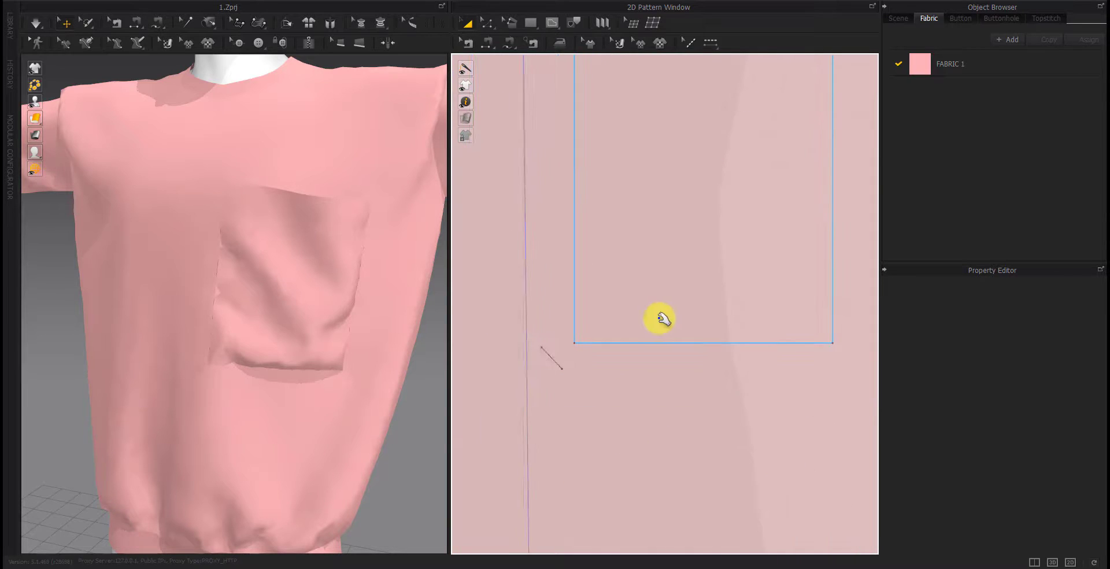
Copy the diagonal tack line to the pocket's opposite corner
left_click(554, 357)
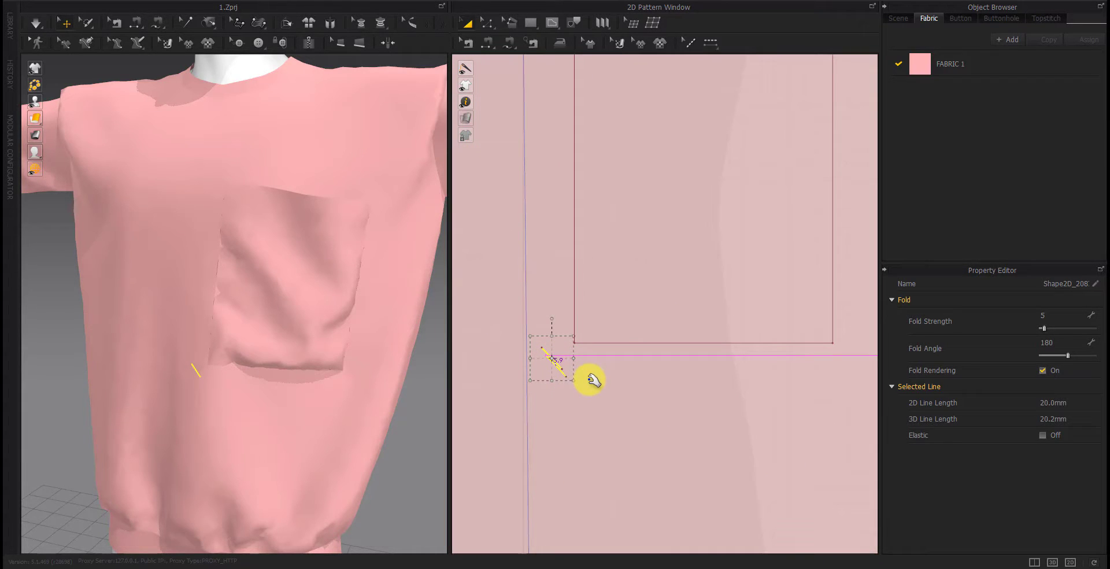
scroll(570, 390, "up", 4)
scroll(578, 416, "up", 2)
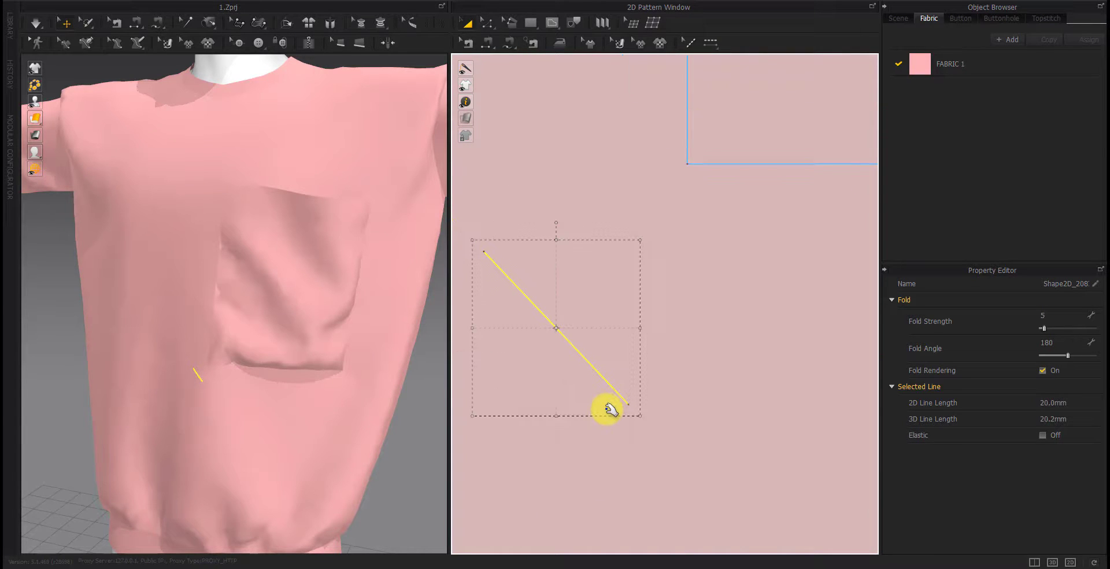
mouse_move(607, 409)
left_mouse_down()
mouse_move(652, 283)
mouse_move(715, 202)
left_mouse_up()
key("ctrl+z")
scroll(699, 240, "down", 4)
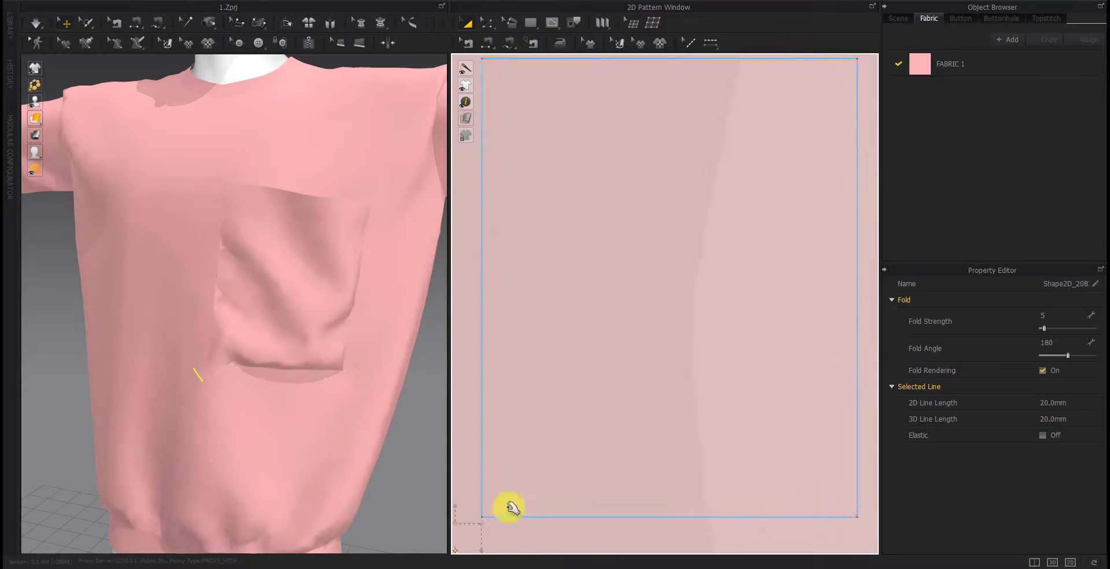
scroll(659, 312, "up", 2)
left_click(580, 325)
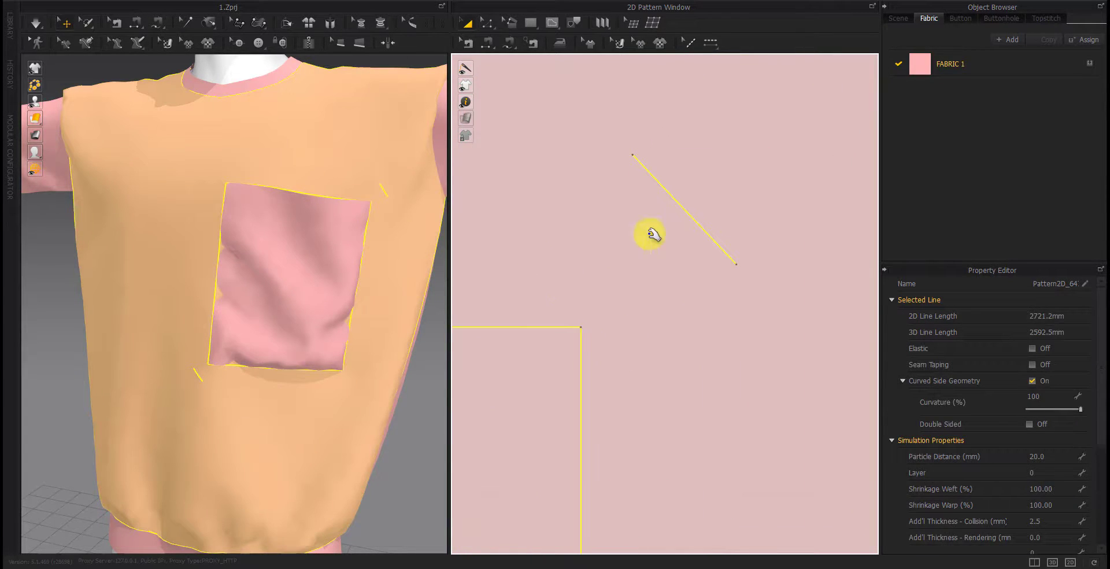
left_click(694, 215)
mouse_move(694, 215)
left_mouse_down()
mouse_move(593, 334)
mouse_move(700, 231)
left_mouse_up()
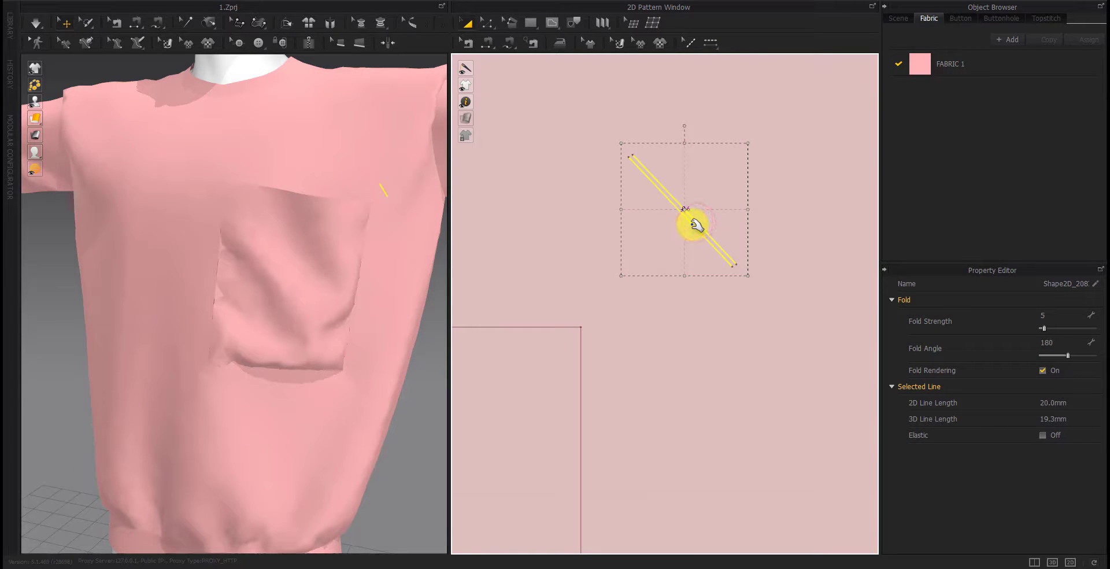
scroll(697, 225, "down", 2)
scroll(692, 228, "down", 2)
left_click(734, 332)
Create a thin rectangular strip pattern with width 3500 beside the pocket piece
right_click_drag(734, 332, 662, 341)
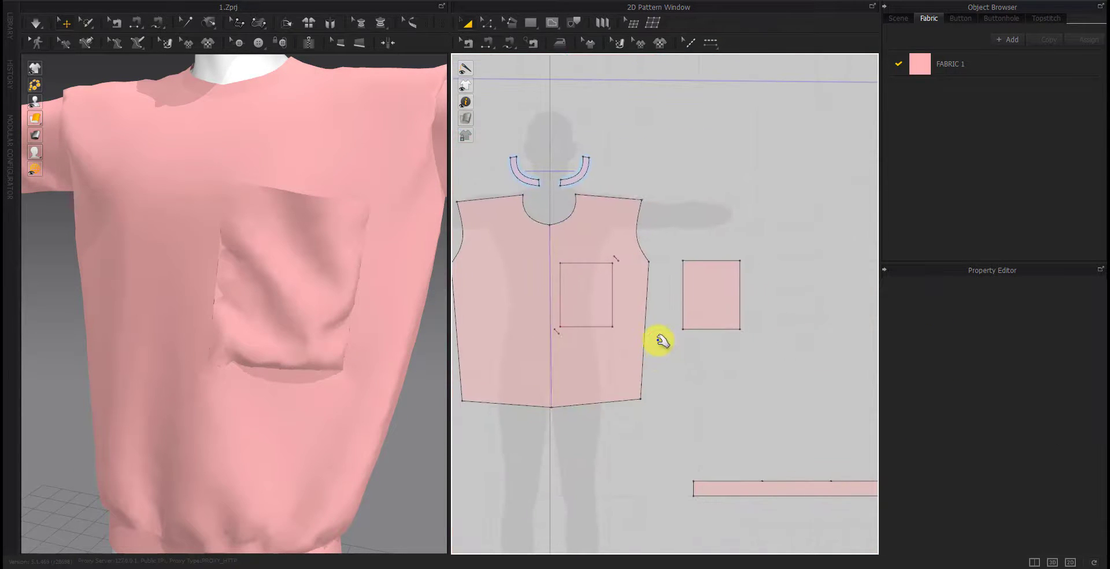
left_click(553, 23)
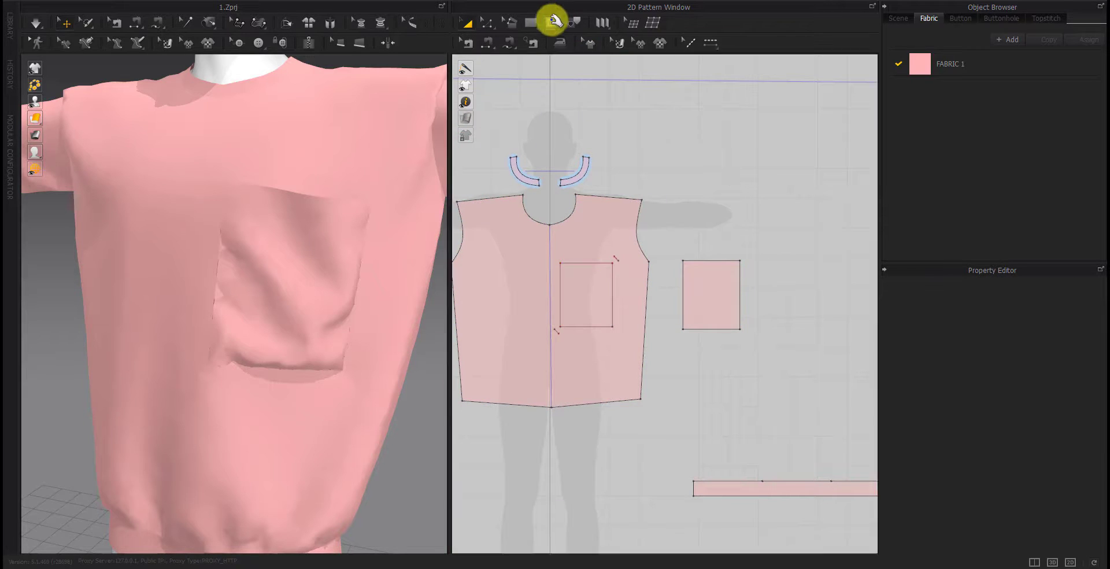
left_click(740, 262)
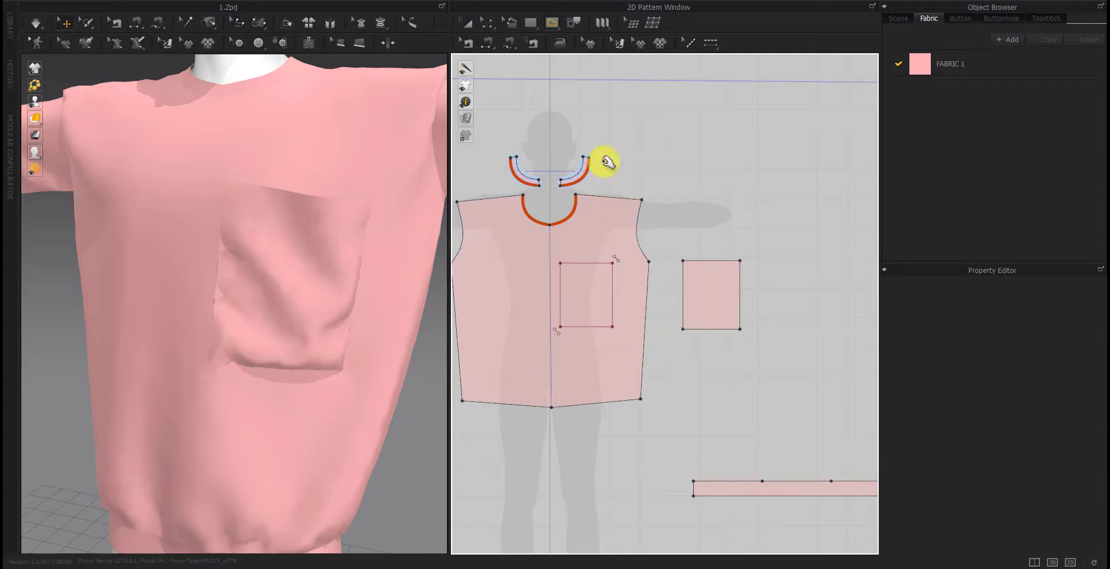
left_click(553, 22)
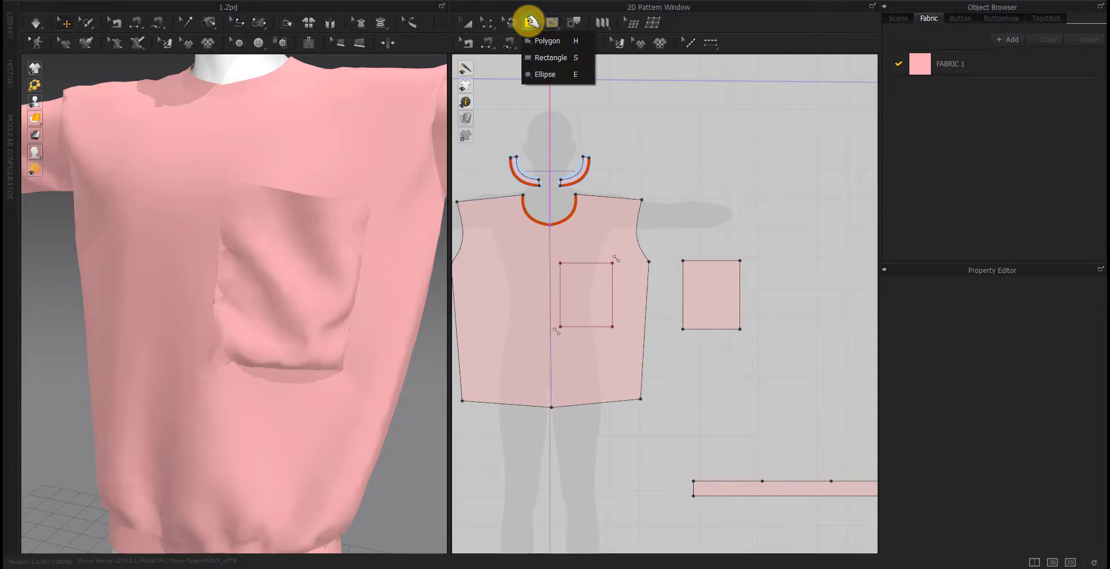
left_click(555, 57)
left_click(773, 264)
key("Return")
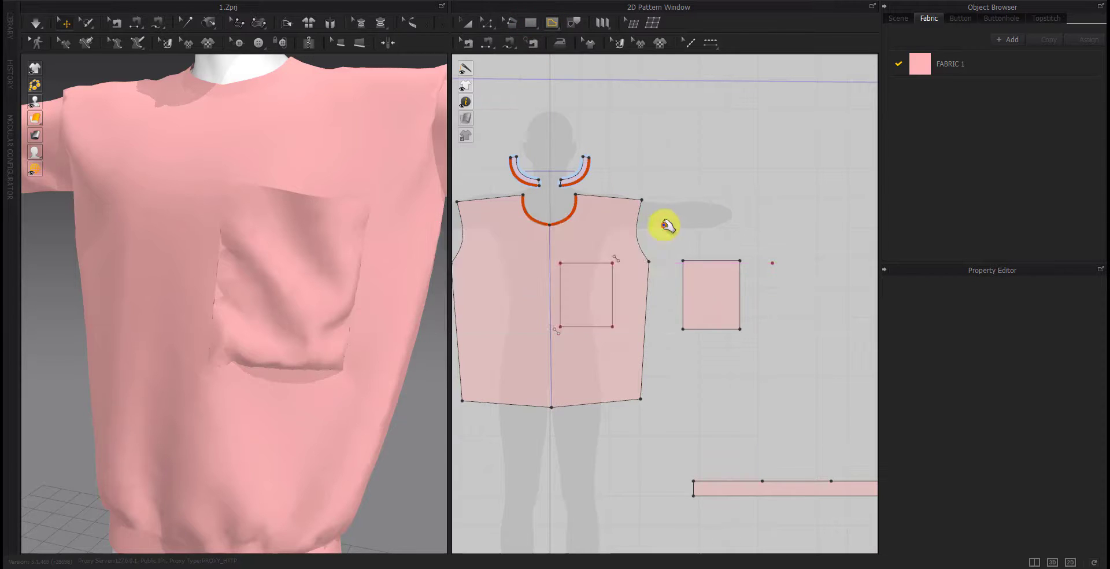
key("s")
left_click(788, 287)
type("350")
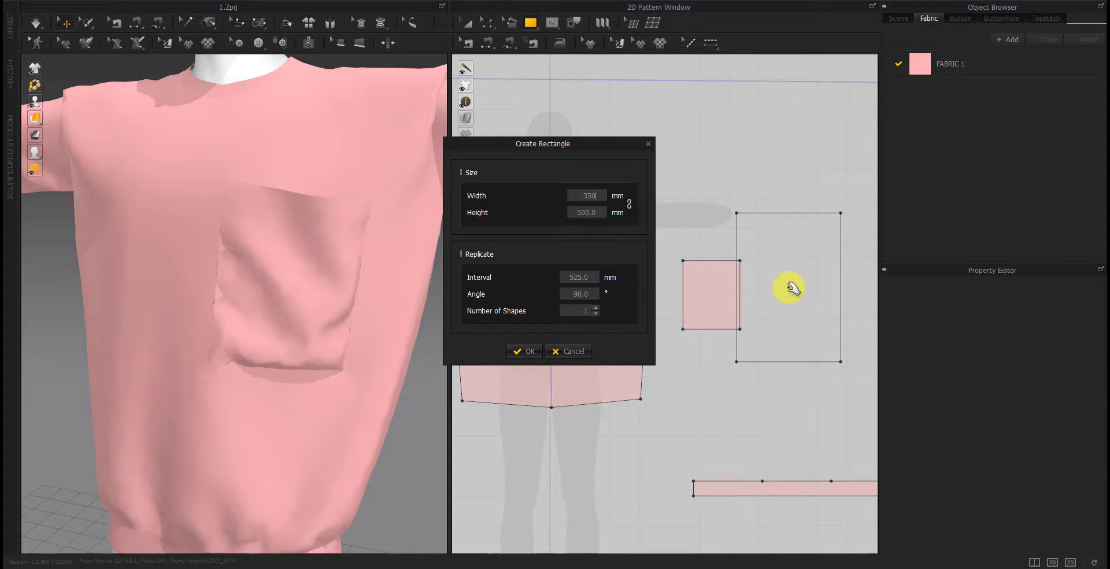
type("0")
key("Return")
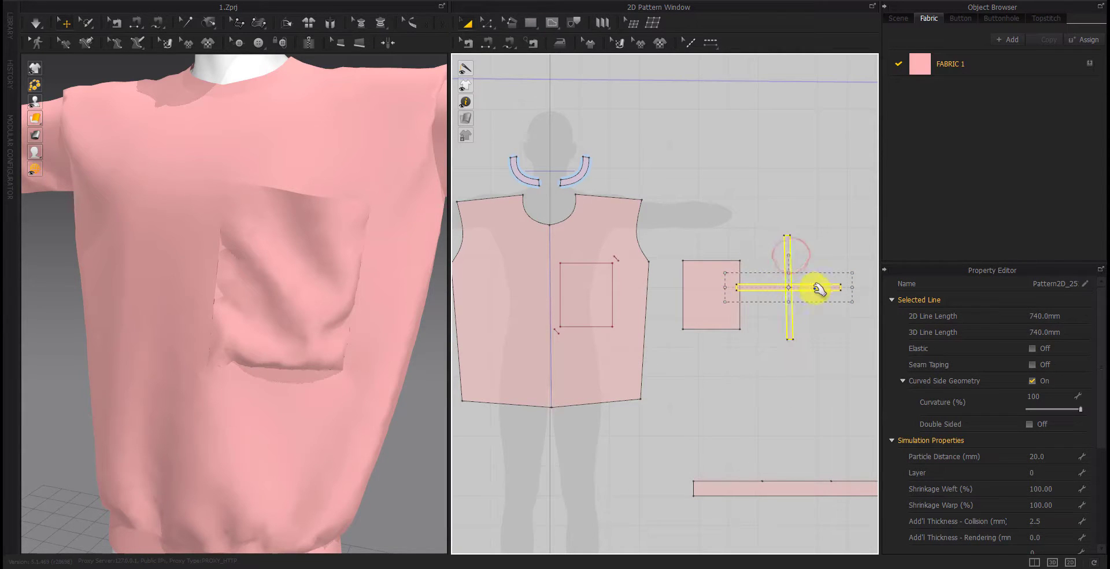
left_click(790, 309)
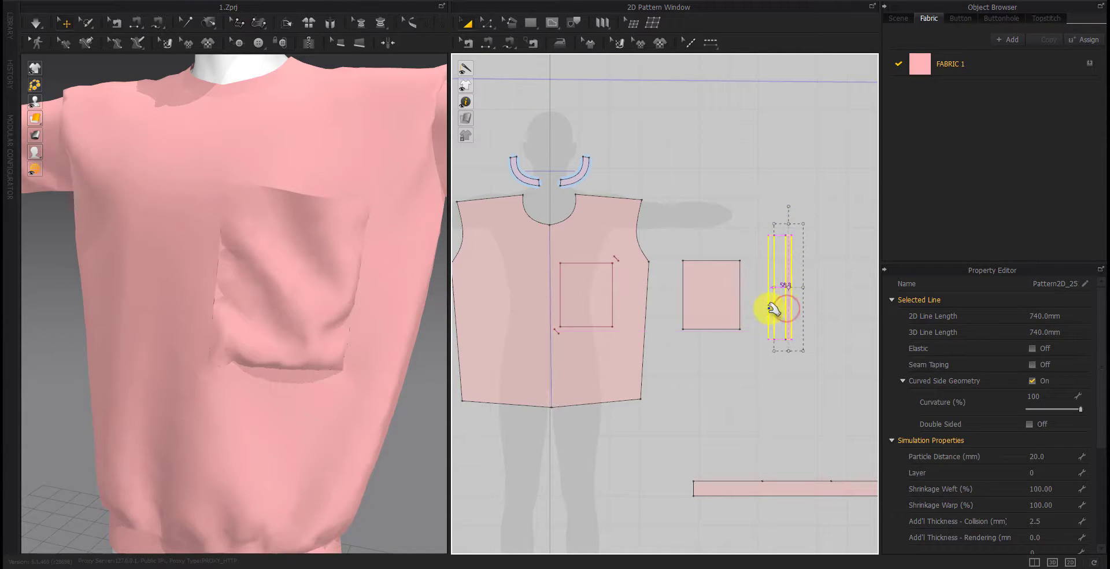
left_click(838, 324)
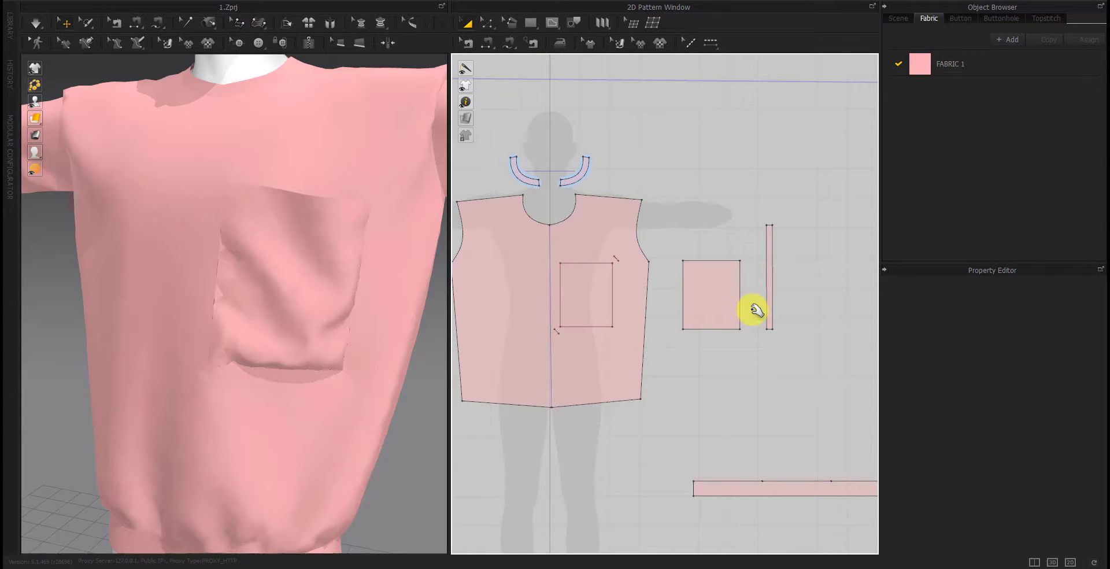
Add a midpoint, draw an internal line across it, cut the strip, and separate the halves
scroll(797, 303, "up", 5)
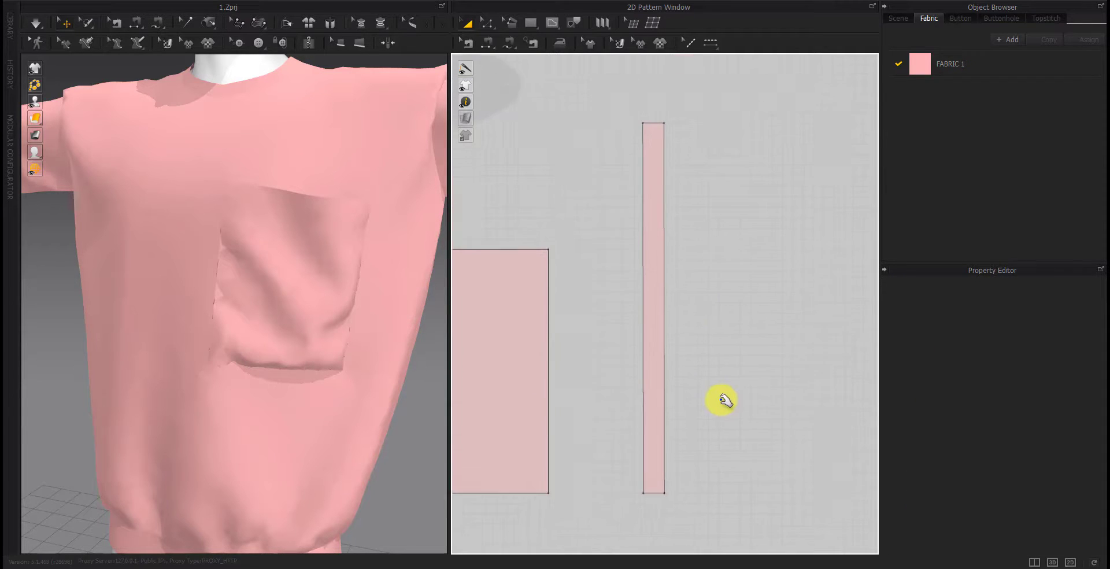
left_click(641, 312)
left_click(479, 288)
left_click(518, 369)
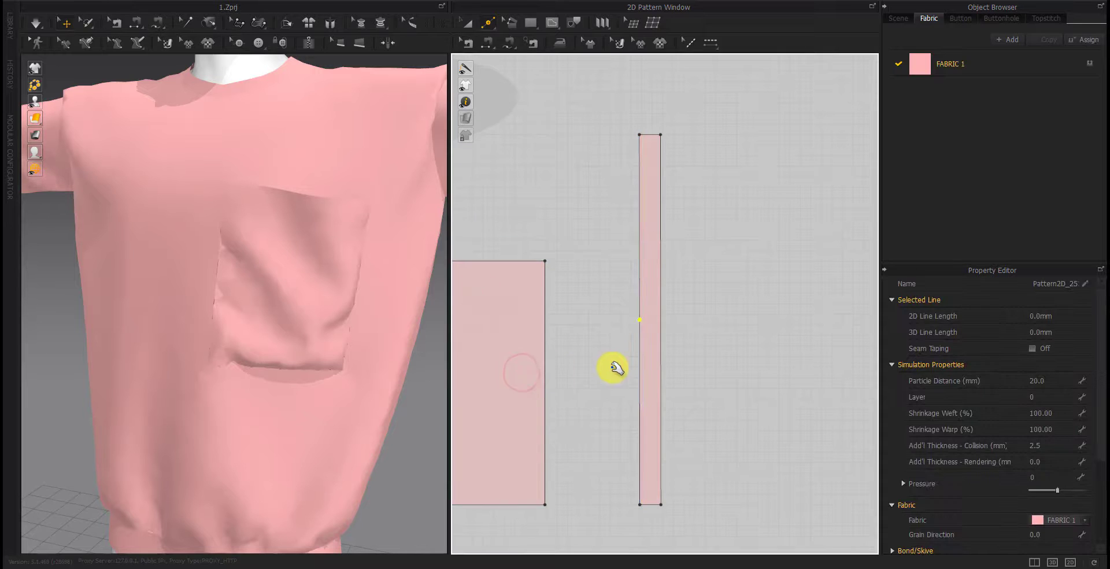
left_click(552, 22)
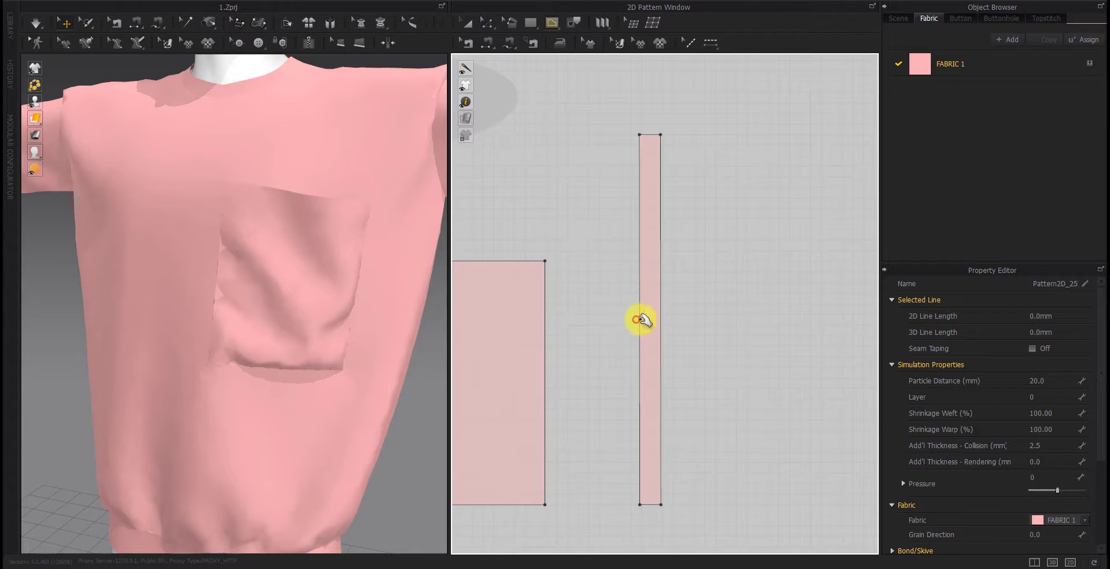
left_click(661, 320)
right_click(652, 318)
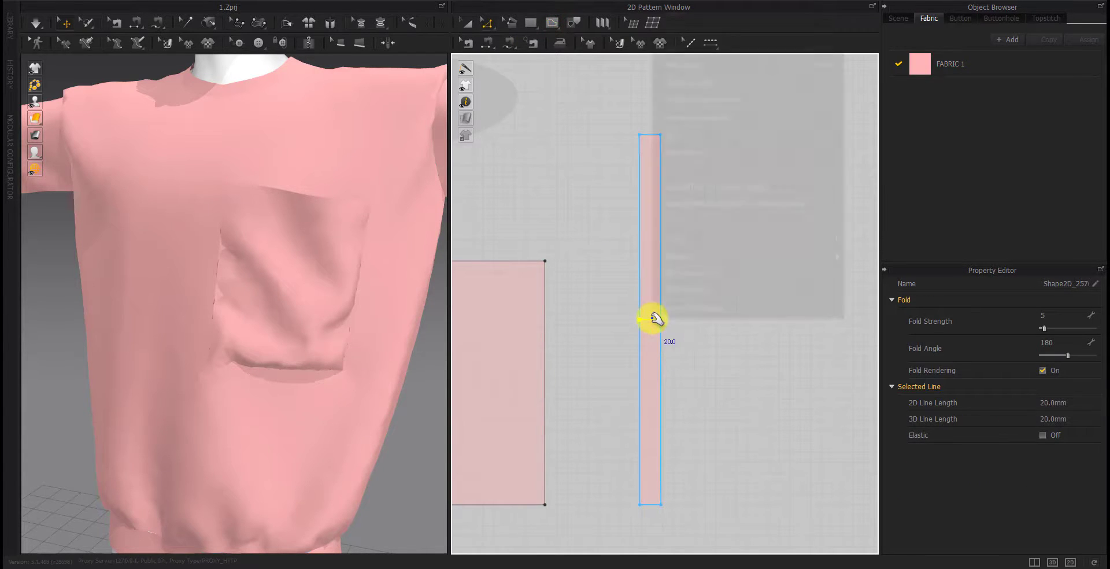
left_click(681, 156)
left_click_drag(653, 208, 654, 183)
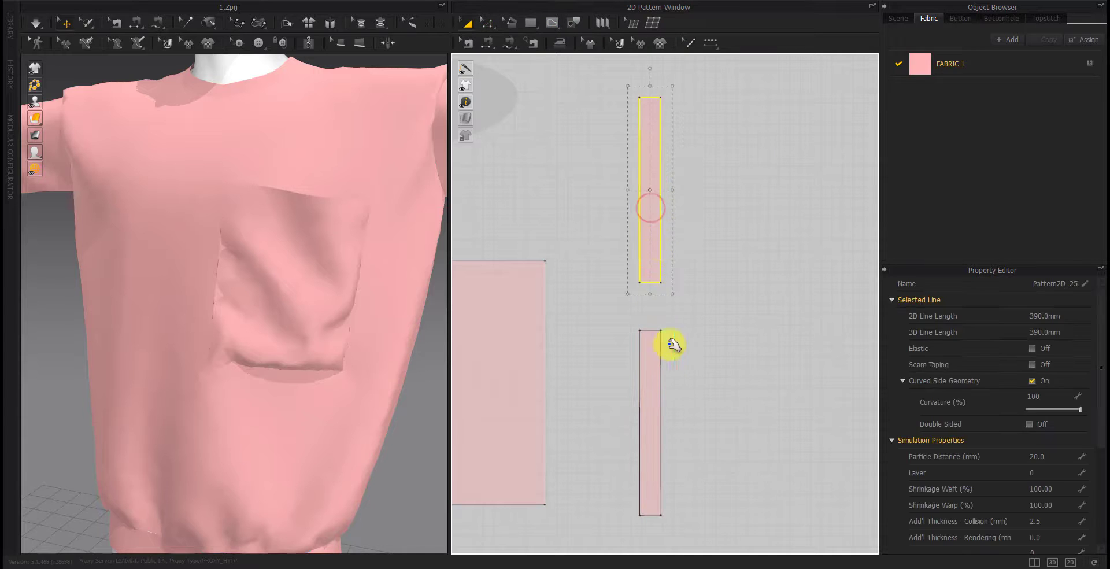
left_click_drag(664, 404, 664, 436)
left_click(530, 23)
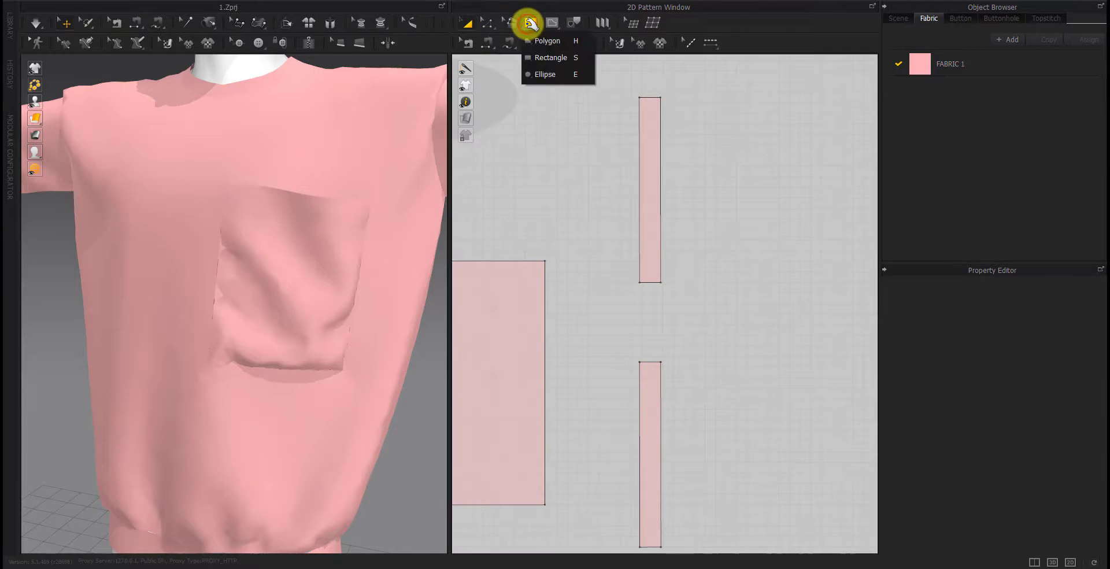
Draw a small circle pattern piece between the two strips
left_click(541, 73)
left_click_drag(709, 330, 806, 246)
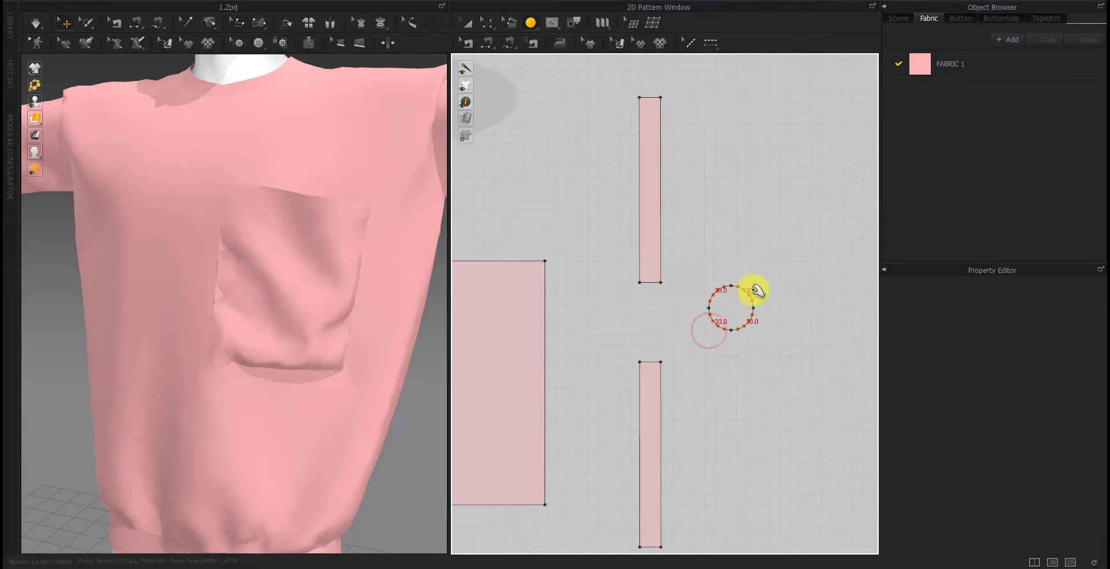
key("ctrl+z")
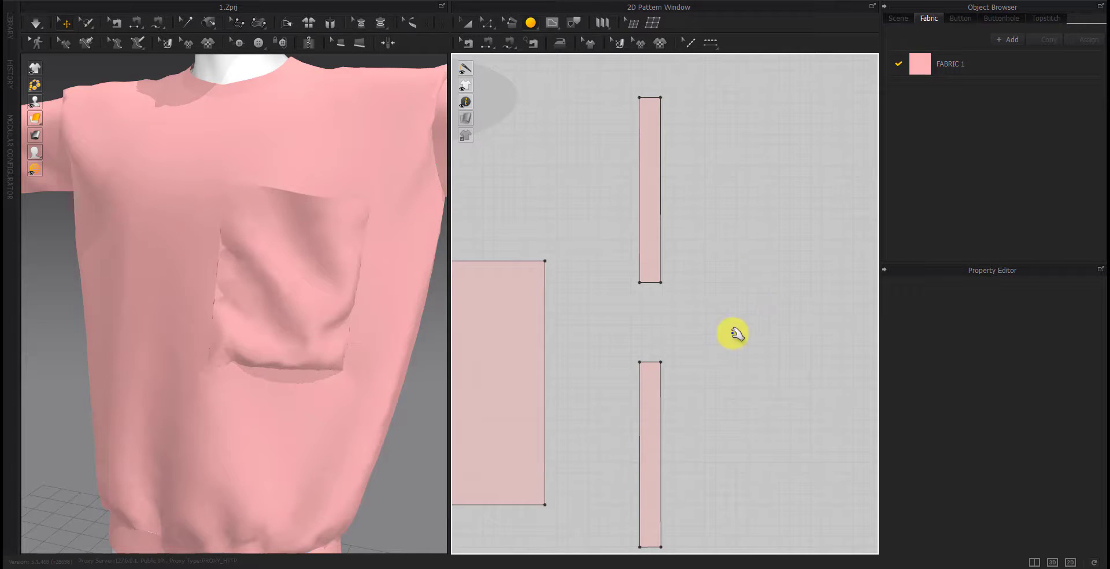
left_click_drag(733, 333, 801, 258)
left_click_drag(773, 315, 743, 338)
left_click(748, 398)
Select all four edges of the circle and offset its outline as an internal line
left_click(768, 346, "shift")
left_click(757, 287, "shift")
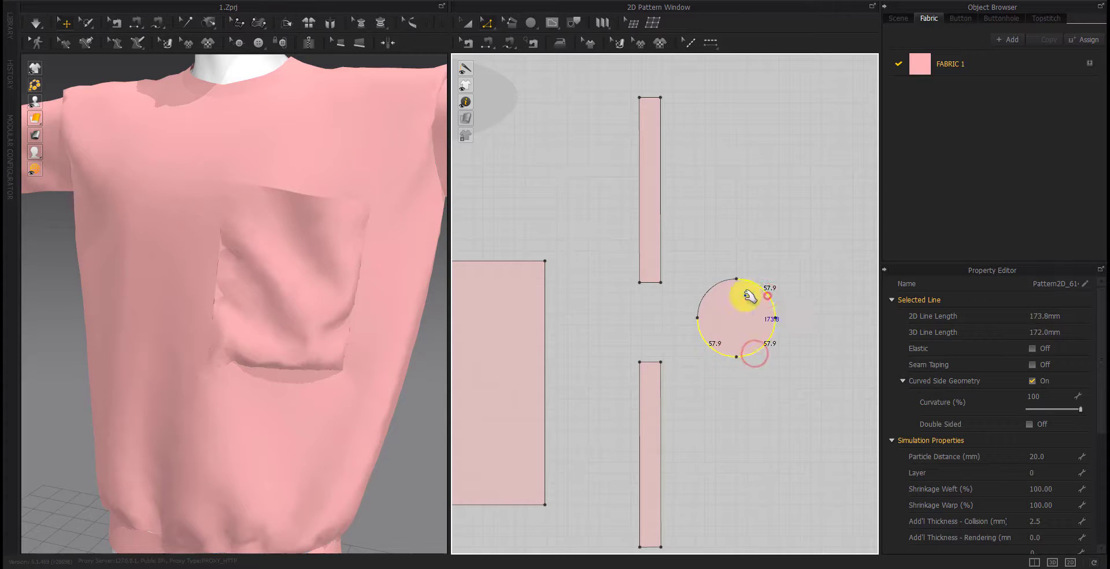
left_click(707, 290, "shift")
right_click(707, 289)
left_click(739, 355)
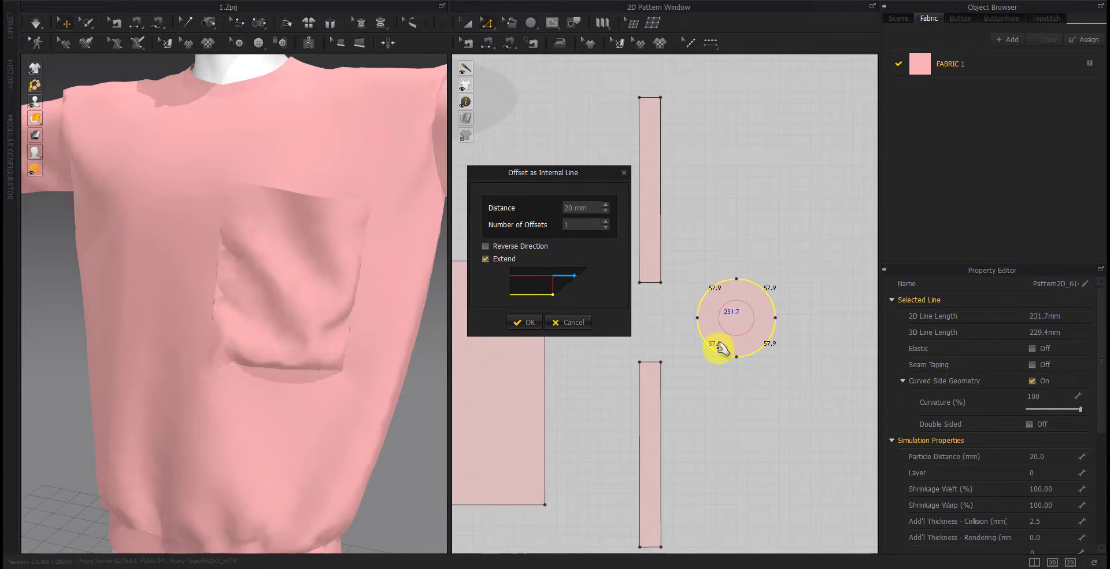
Offset a 20 mm inner line on the circle and cut the piece apart along it
key("Return")
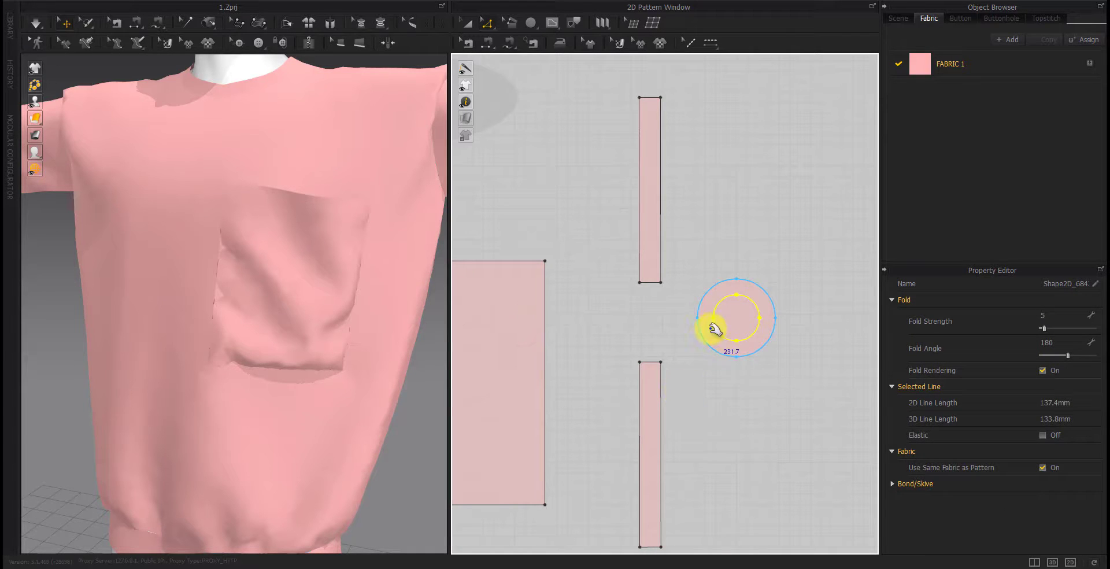
right_click(714, 329)
left_click(744, 198)
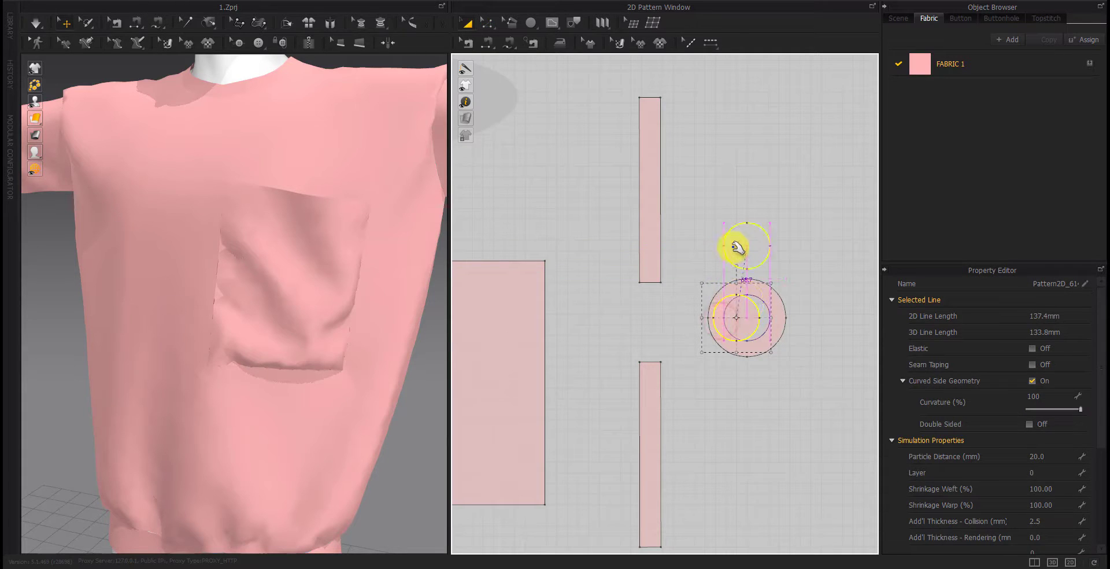
Move the cut-out inner disc beside the ring and remove it, leaving a ring pattern
left_click_drag(817, 320, 814, 320)
right_click_drag(783, 377, 735, 376)
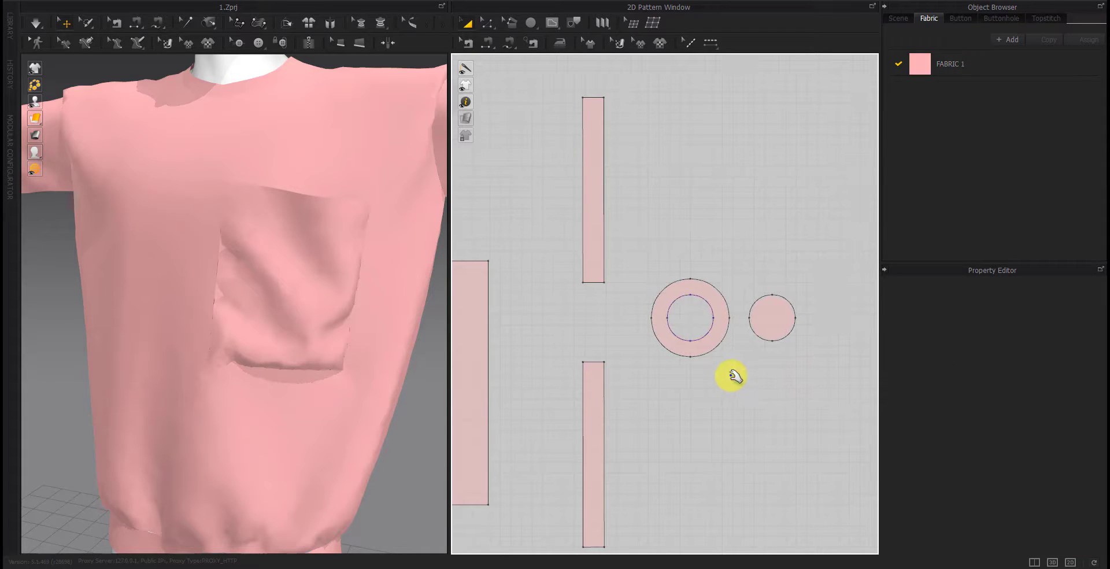
left_click(768, 326)
left_click(768, 324)
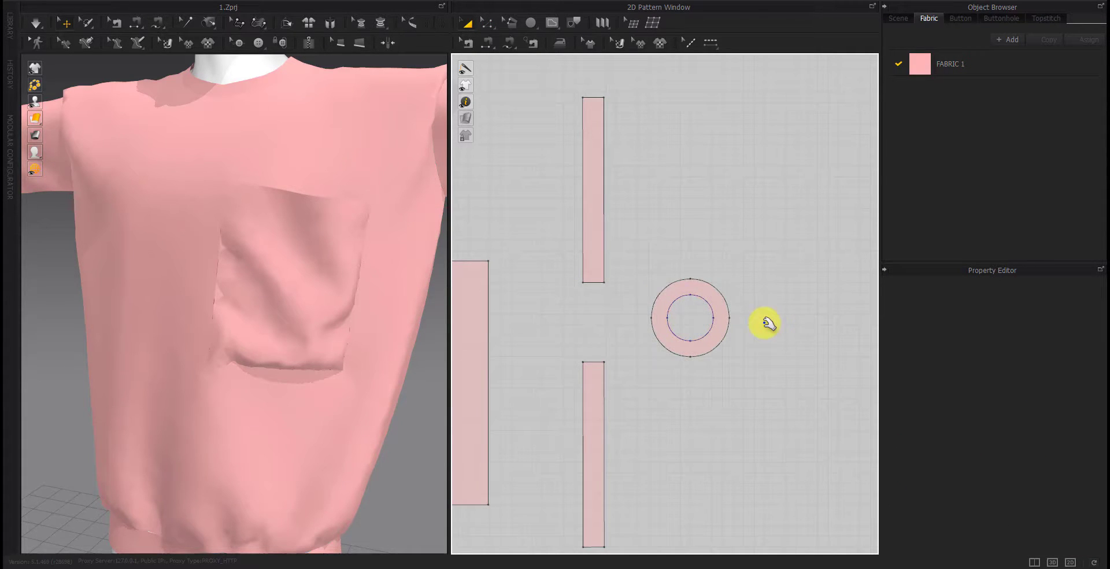
left_click(487, 43)
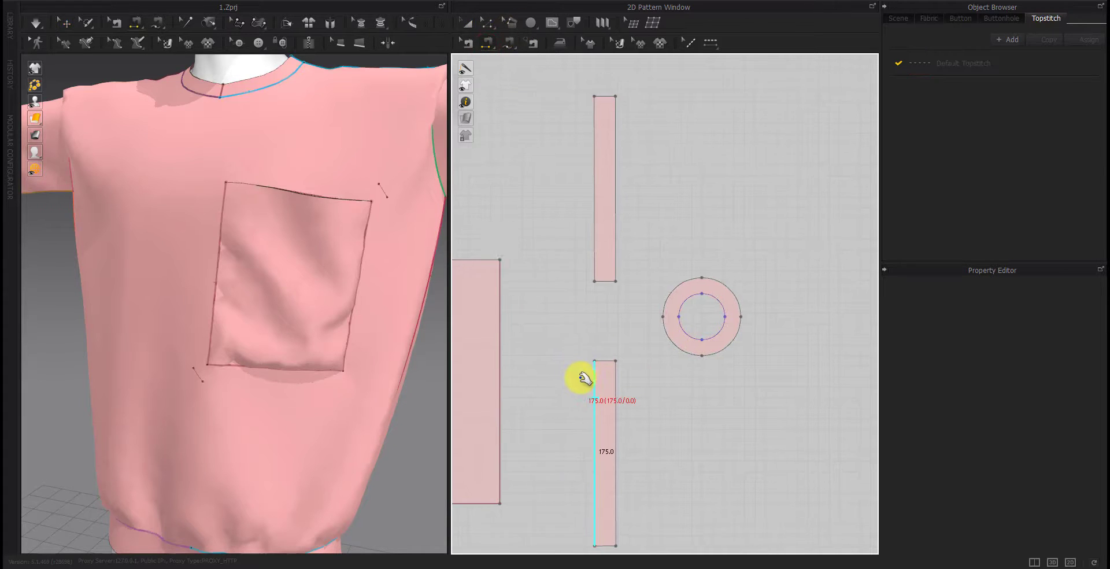
Draw a 20 mm internal line at the ring's top and copy it to the ring's bottom
left_click(556, 25)
scroll(644, 305, "up", 5)
scroll(613, 316, "down", 3)
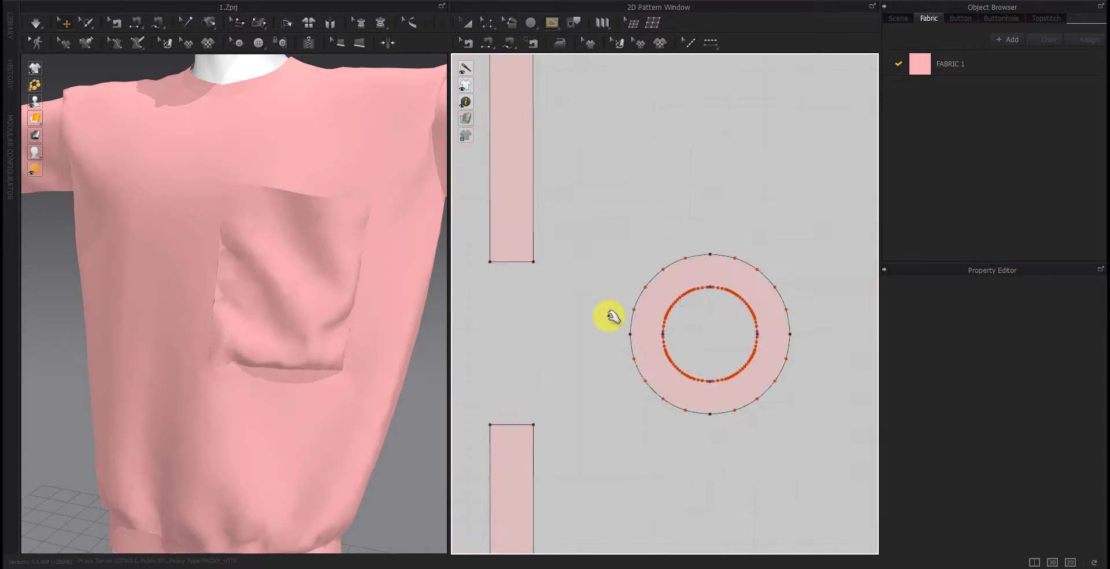
left_click(744, 274)
key("Return")
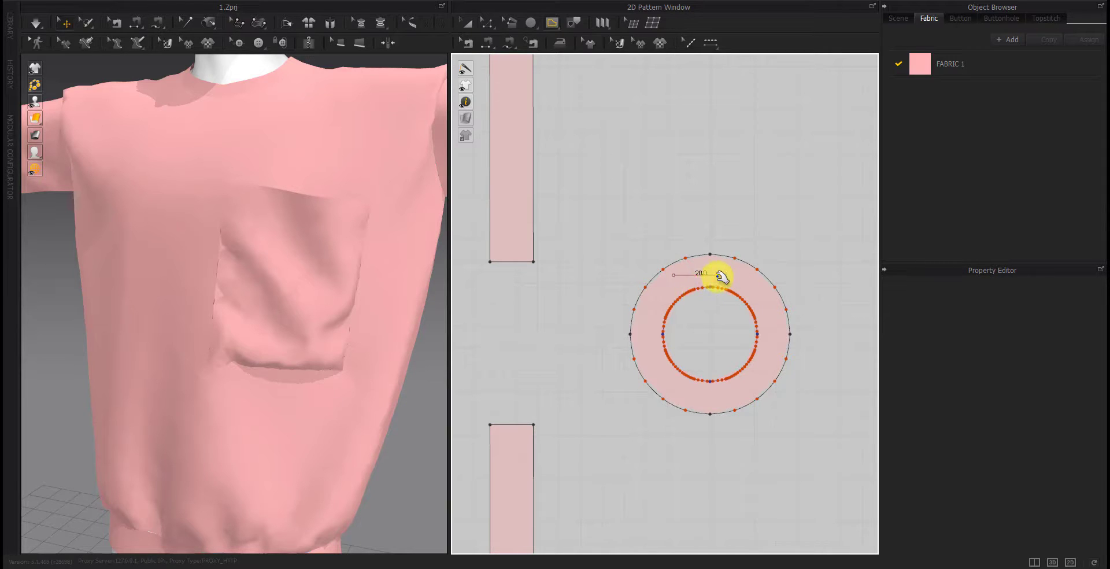
left_click(720, 278)
key("a")
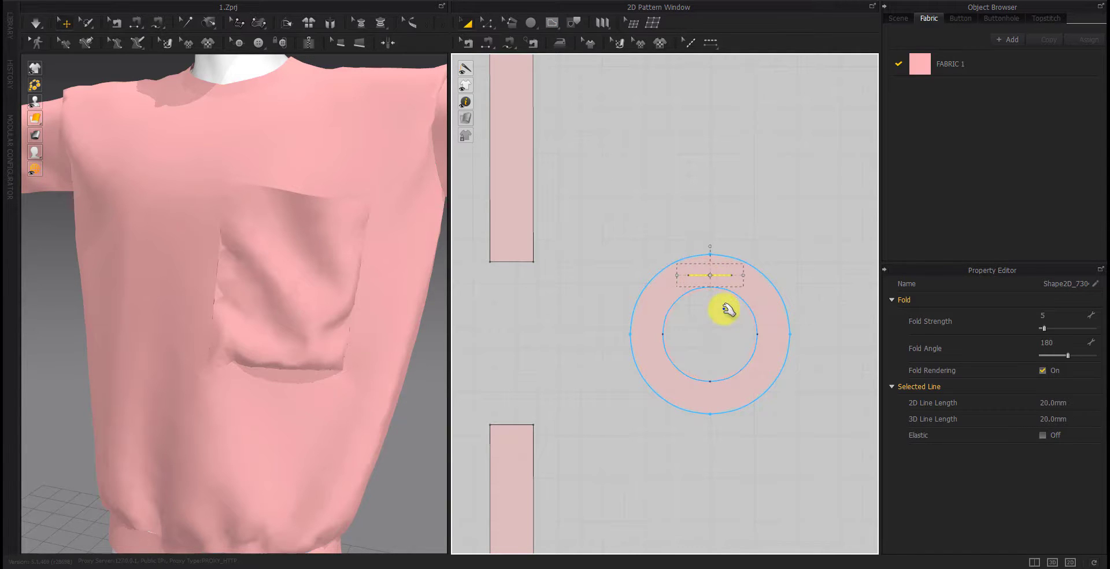
left_click_drag(713, 276, 713, 391)
scroll(743, 449, "down", 3)
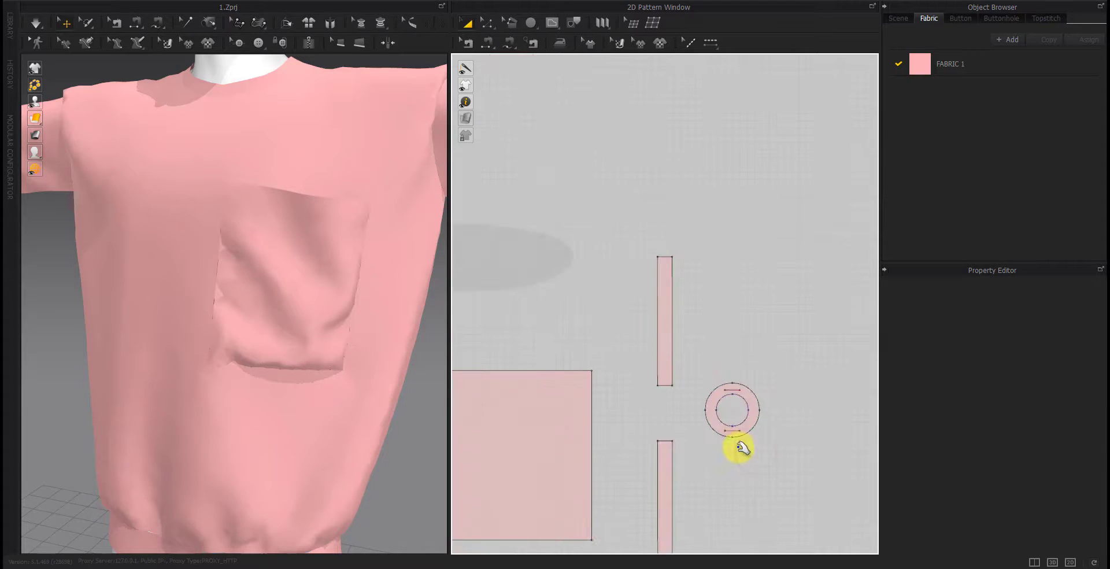
Sew the ring's top and bottom 20 mm lines to the two strap strip ends
left_click(496, 45)
scroll(653, 381, "up", 3)
left_click(644, 347)
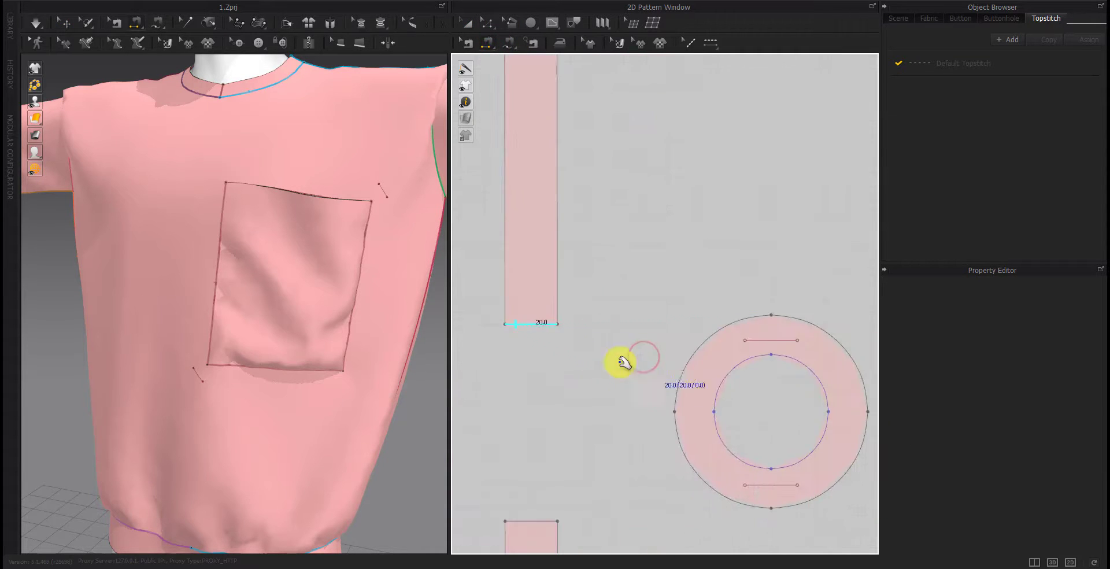
left_click(758, 340)
left_click(756, 364)
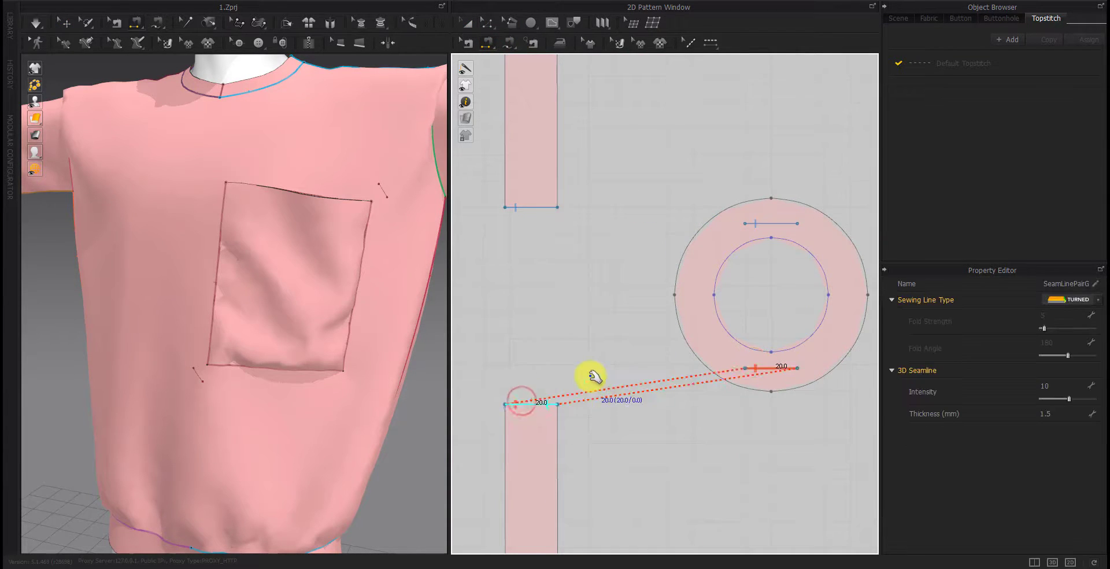
scroll(652, 384, "down", 5)
left_click(657, 385)
Sew the strips' other ends to the front bodice near the pocket's lower-left corner
left_click(697, 257)
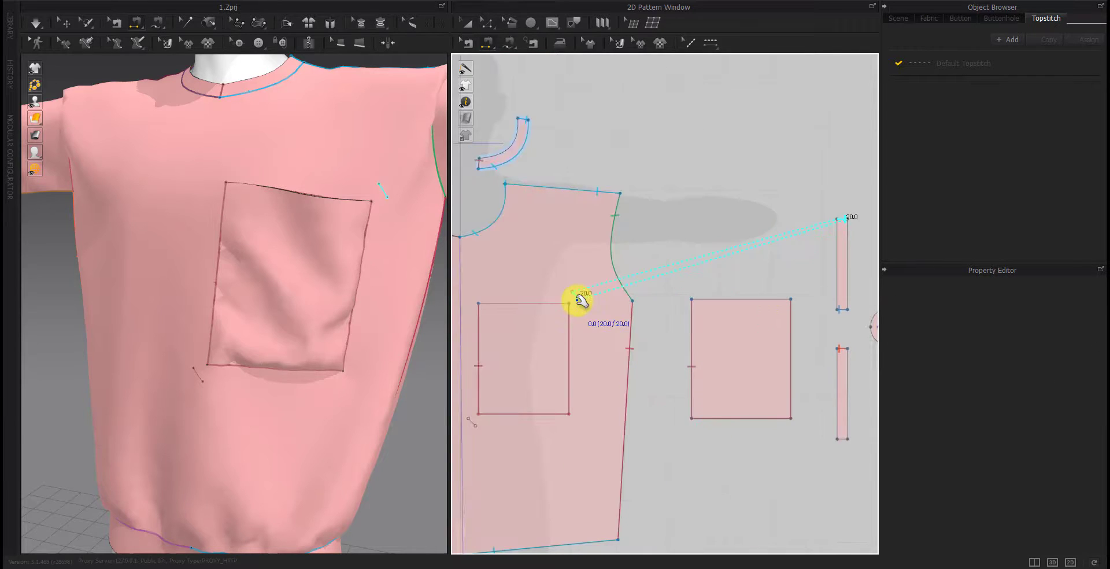
left_click(841, 439)
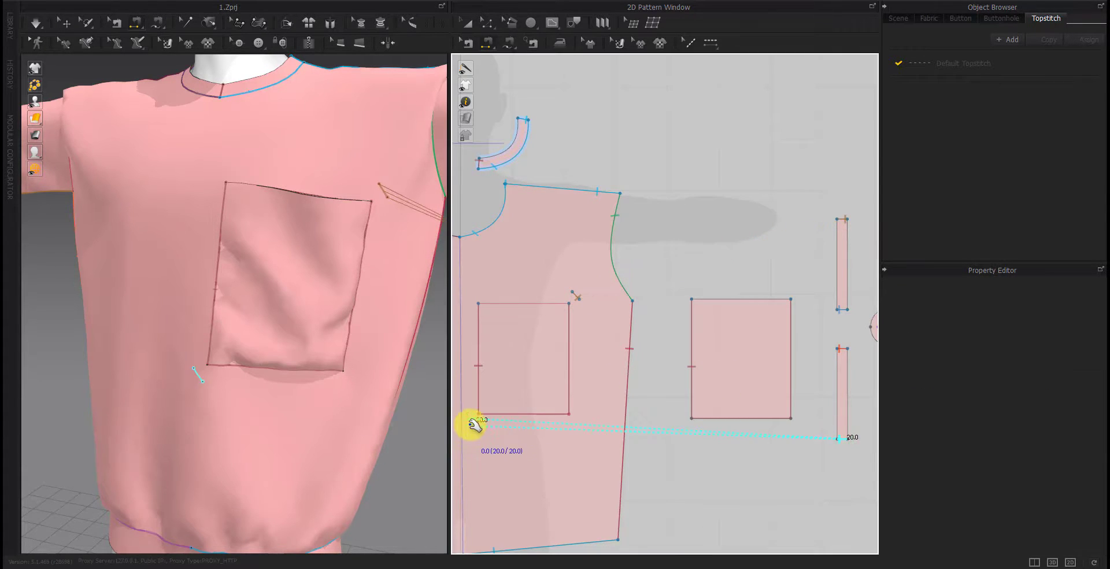
left_click(470, 420)
scroll(249, 407, "down", 5)
scroll(248, 406, "down", 3)
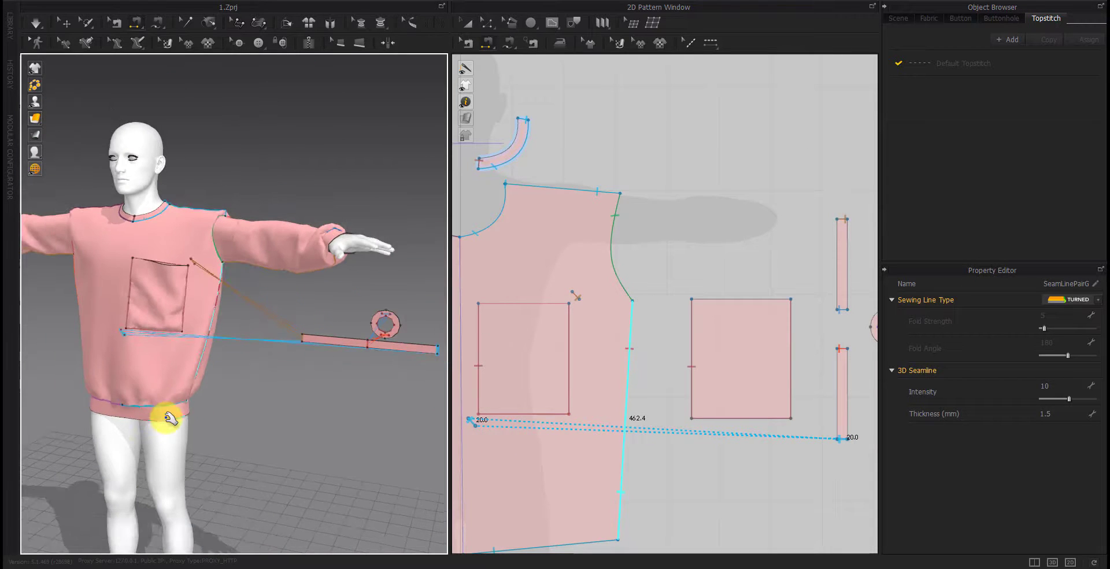
Place the strap strip and ring on the chest beside the pocket, tilting the strap diagonally
key("q")
left_click_drag(327, 340, 241, 307)
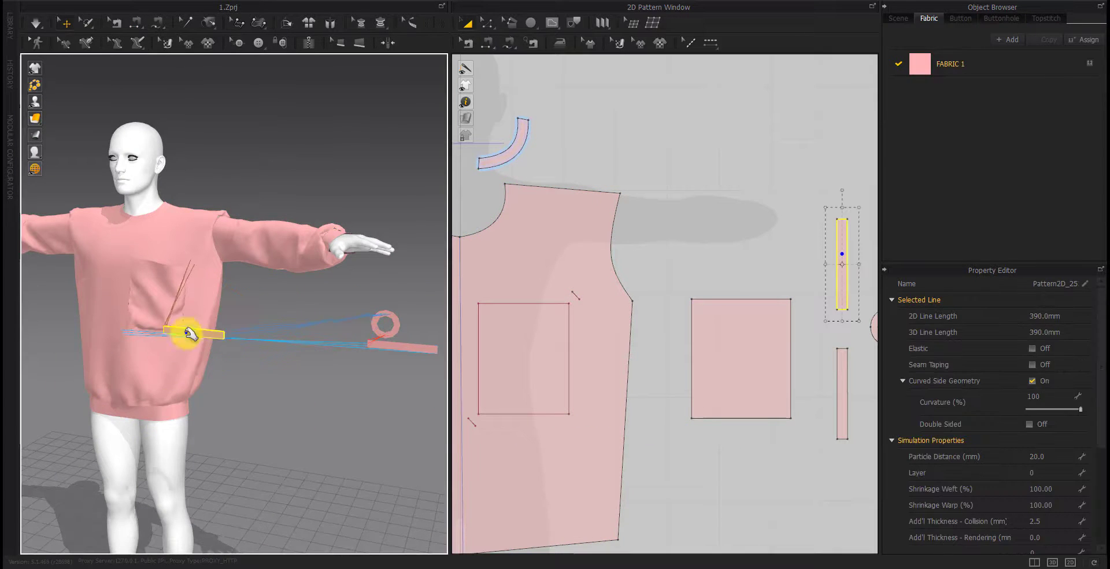
scroll(241, 307, "up", 2)
right_click_drag(241, 307, 219, 365)
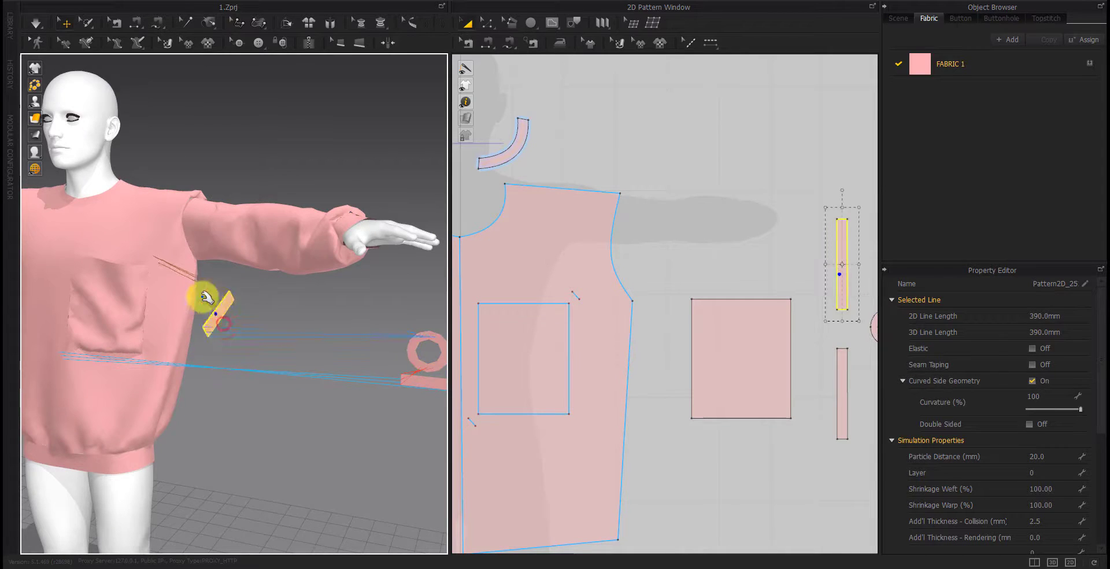
left_click_drag(303, 344, 149, 297)
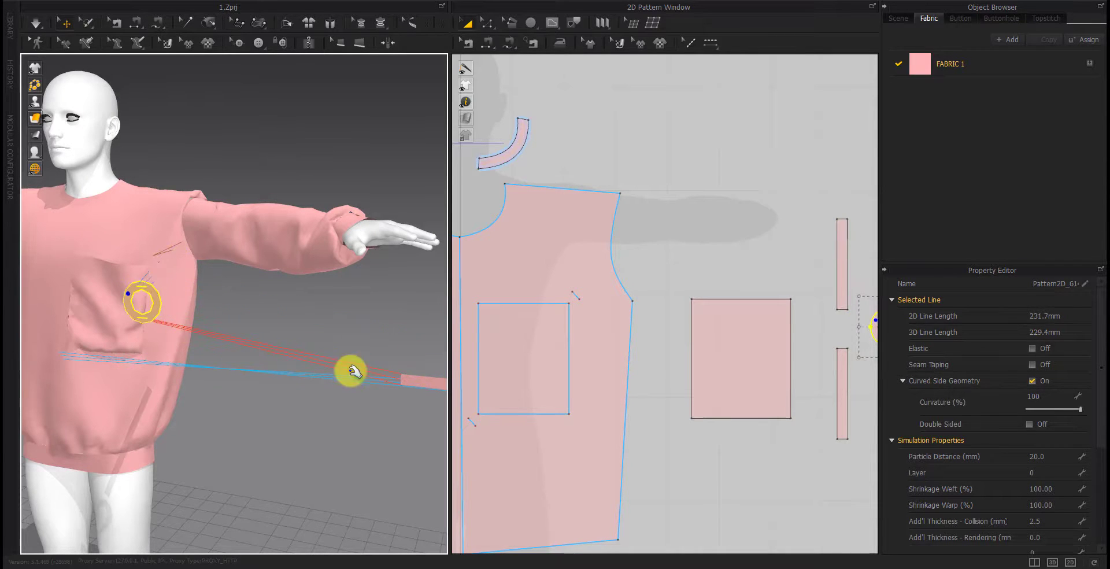
mouse_move(405, 380)
left_mouse_down()
mouse_move(96, 354)
mouse_move(207, 390)
left_mouse_up()
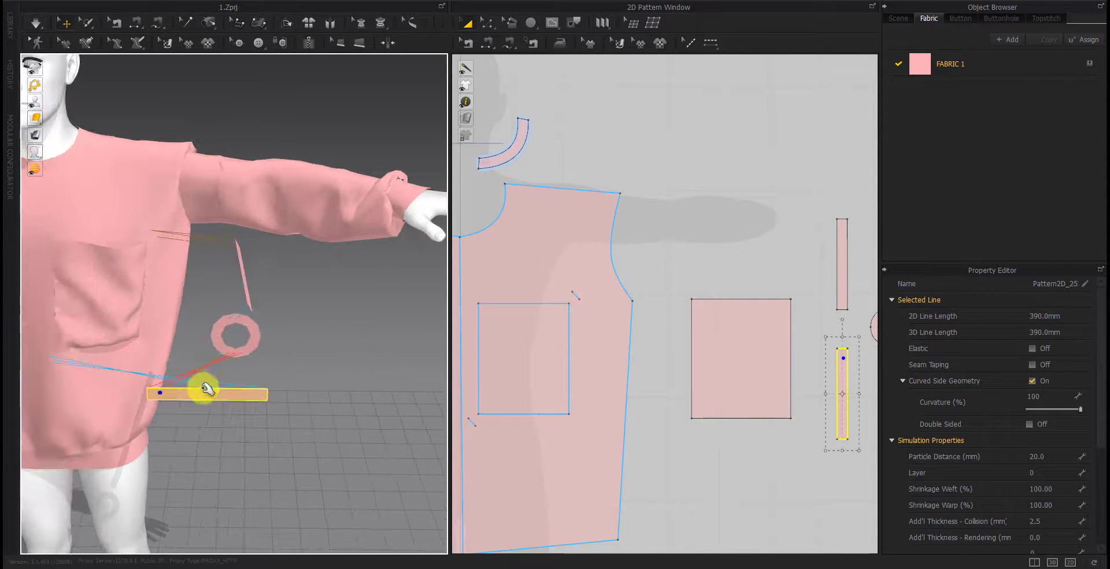
left_click_drag(223, 357, 268, 411)
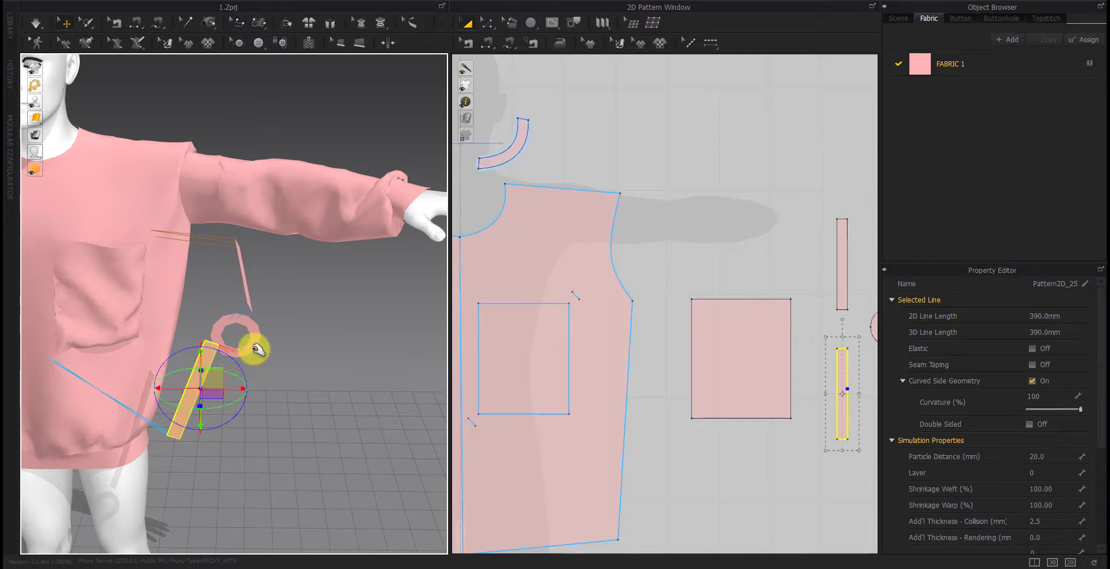
Scale the ring pattern down slightly using its bounding box
scroll(722, 353, "up", 5)
middle_click_drag(732, 341, 675, 373)
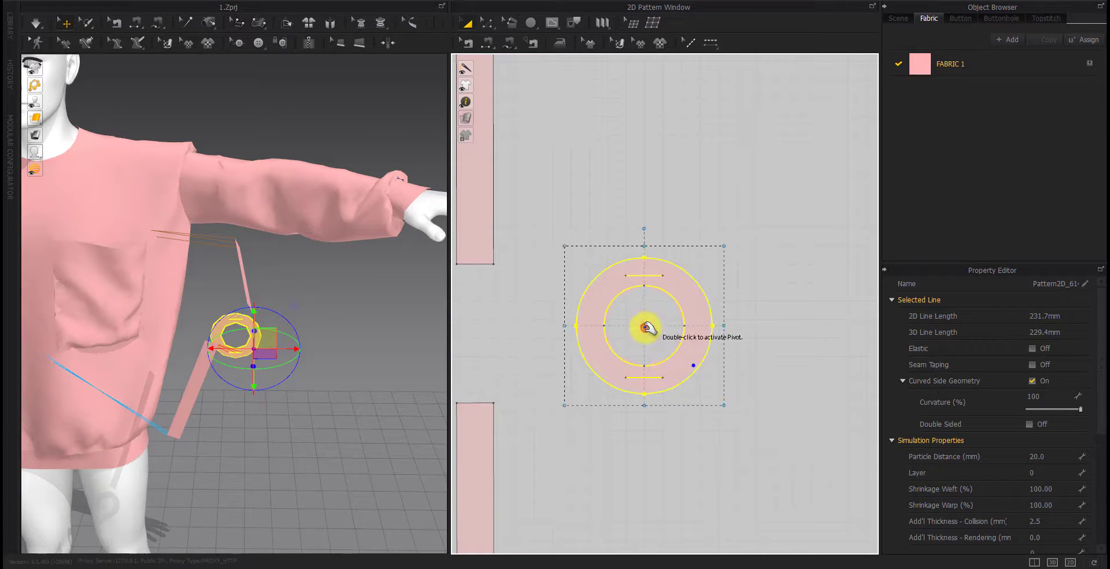
left_click_drag(726, 248, 716, 262)
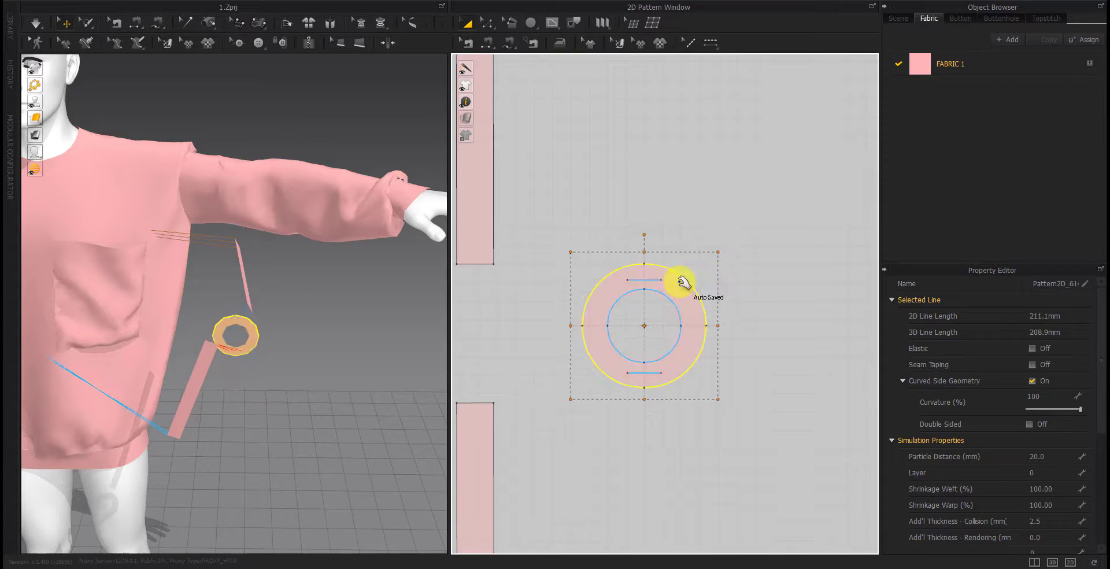
right_click_drag(425, 321, 369, 337)
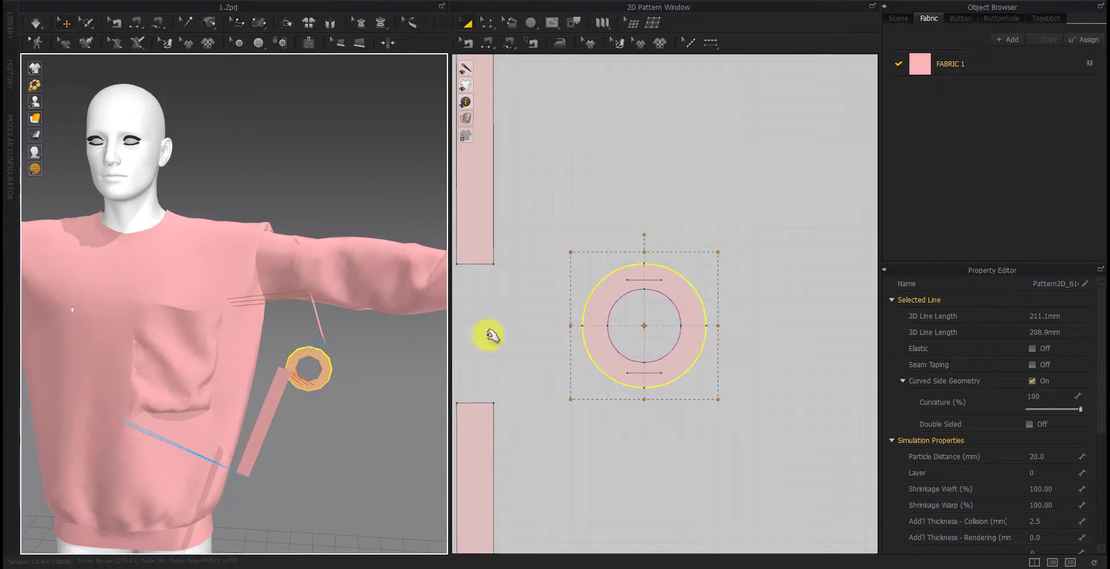
left_click(743, 255)
Run the simulation briefly to drape the strap and ring on the chest
scroll(540, 387, "down", 3)
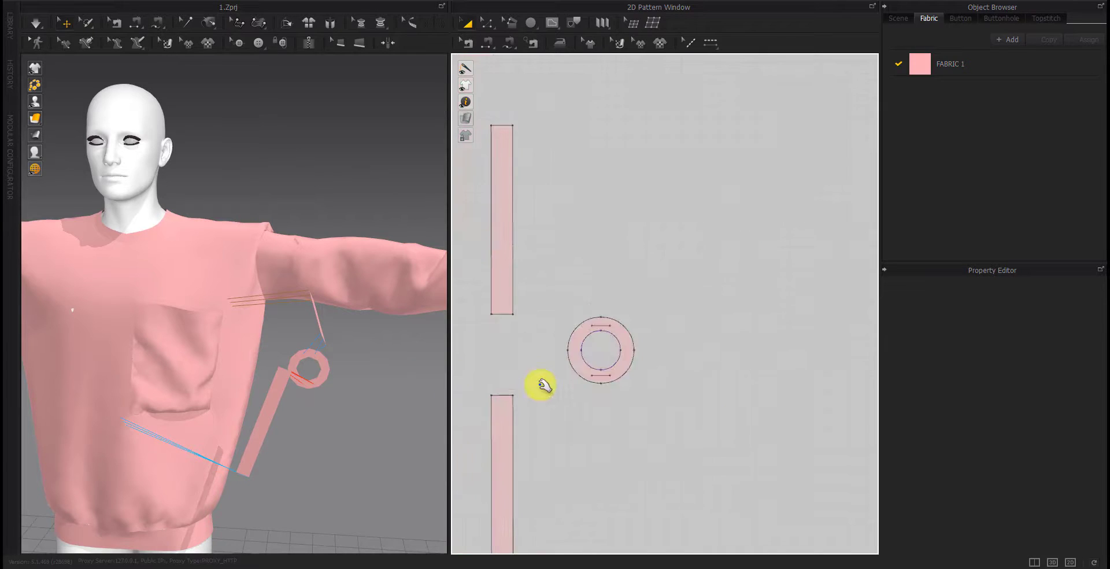
key("space")
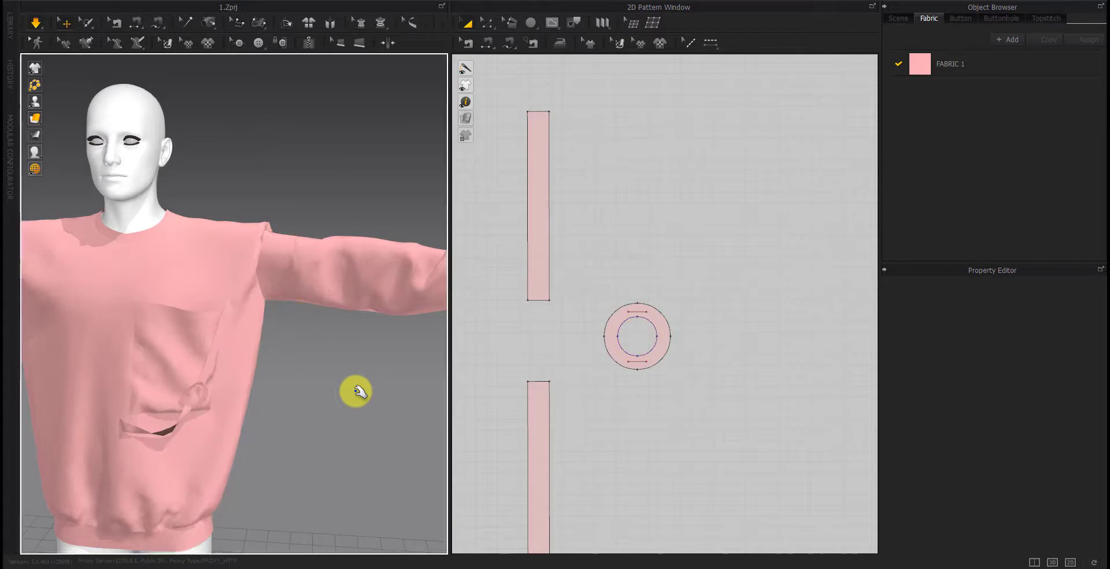
right_click_drag(355, 389, 249, 399)
scroll(185, 391, "up", 3)
key("space")
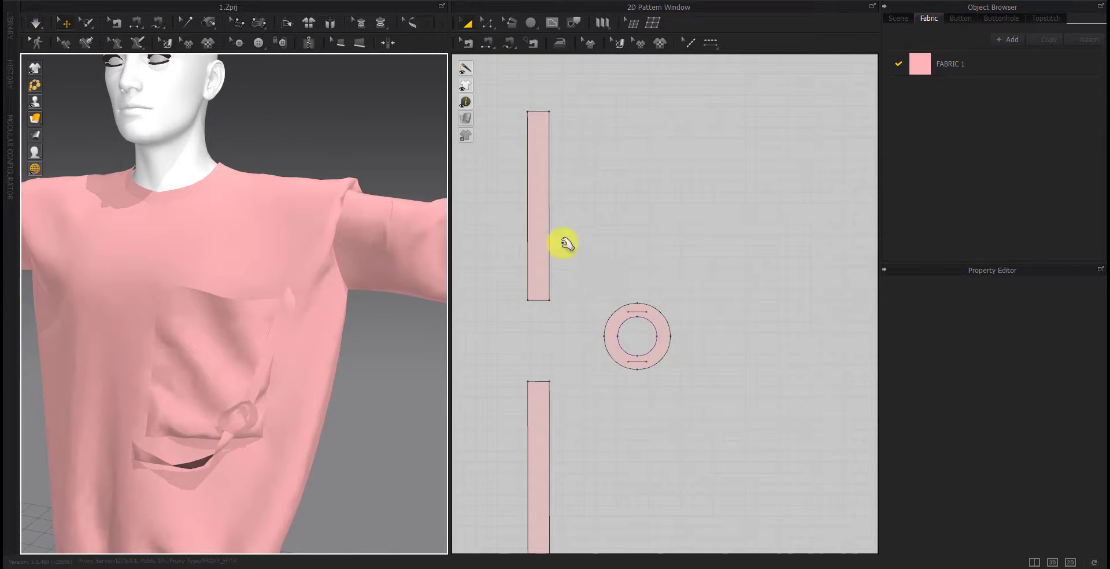
Shorten both strap strips in two passes, re-simulating so the strap threads through the ring
left_click(544, 228)
scroll(576, 362, "down", 2)
left_click(566, 373, "shift")
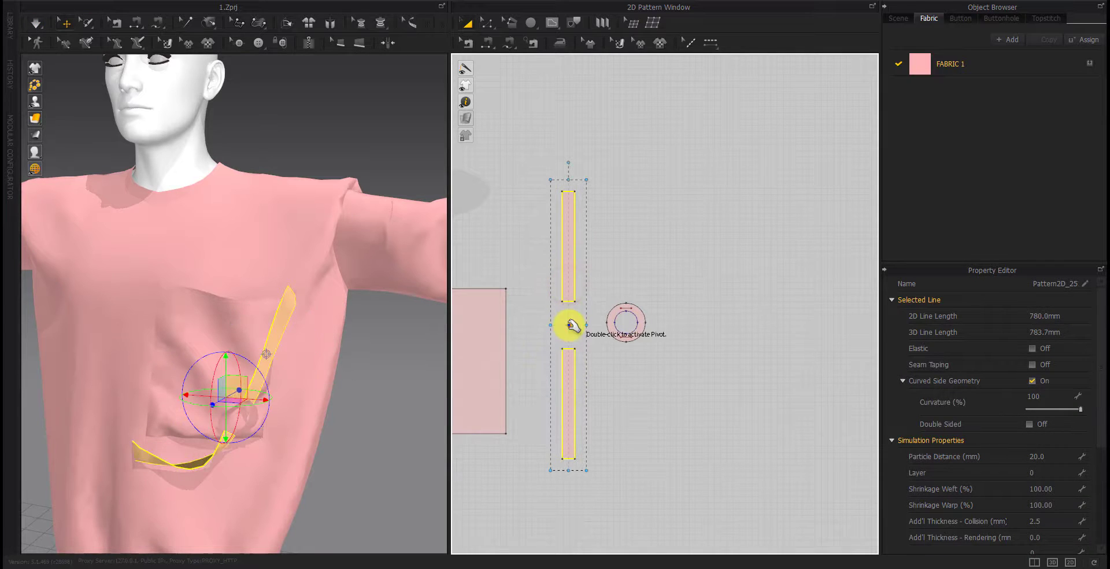
double_click(570, 325)
left_click_drag(574, 196, 575, 211)
key("space")
key("space")
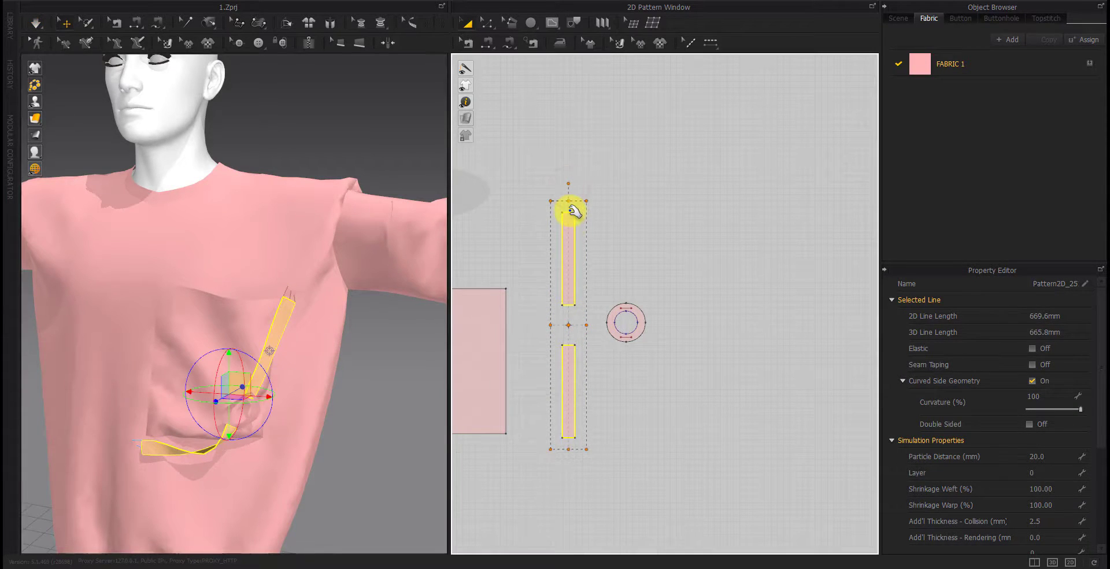
key("space")
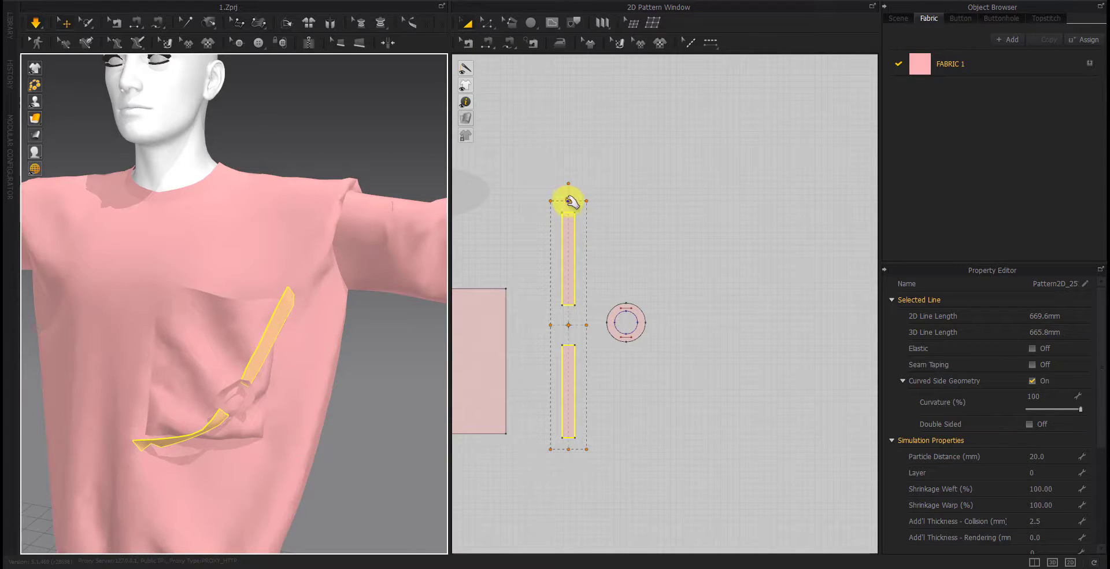
key("space")
left_click_drag(572, 202, 575, 221)
key("space")
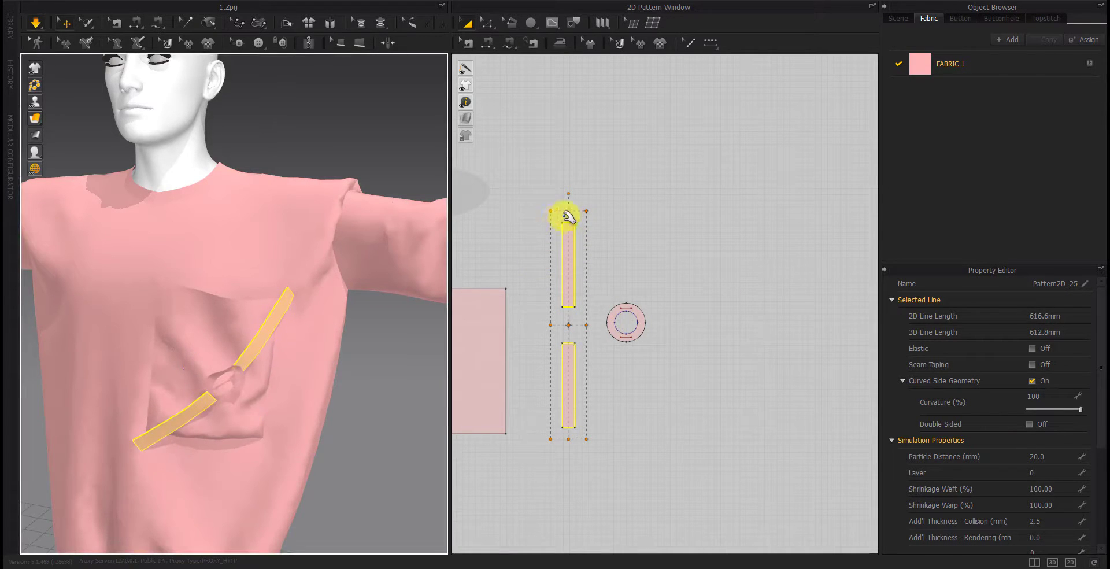
right_click_drag(247, 372, 272, 384)
Create a new FABRIC 2 and assign it to the ring piece
left_click(226, 381)
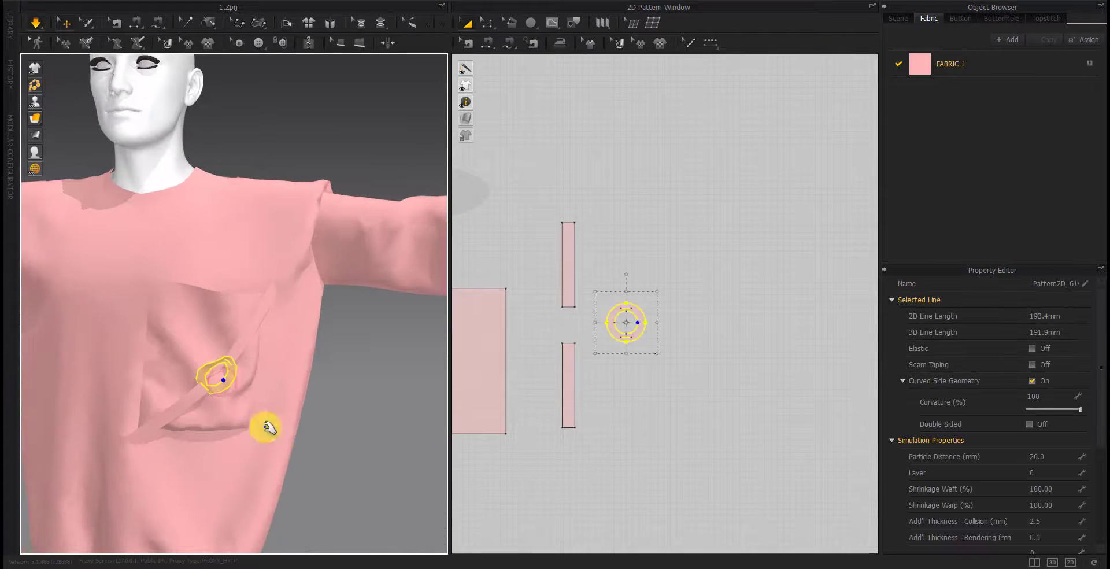
right_click_drag(266, 427, 341, 453)
left_click(1006, 40)
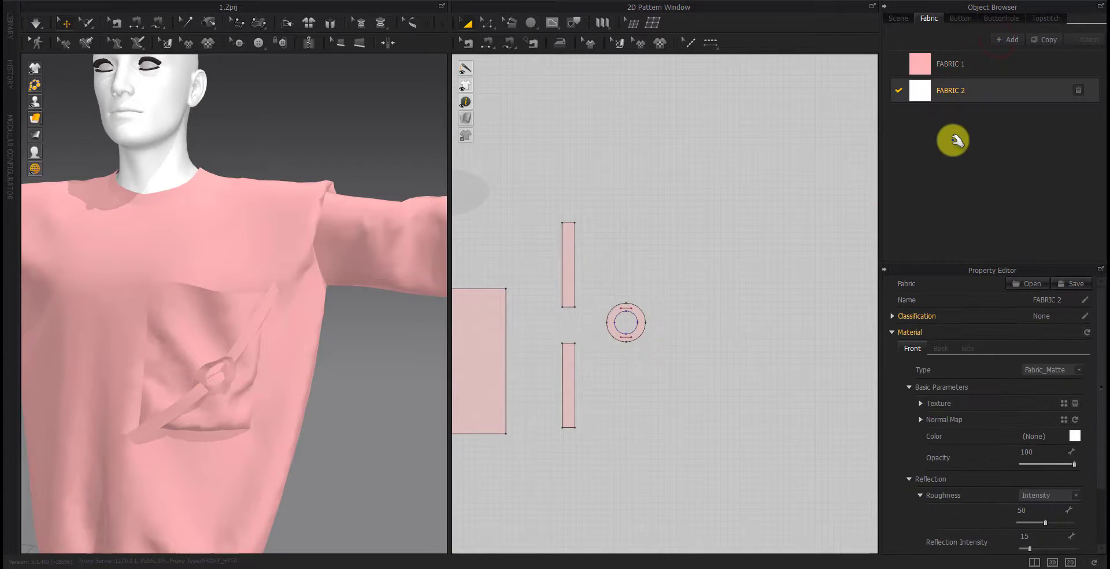
left_click(654, 328)
left_click(1091, 92)
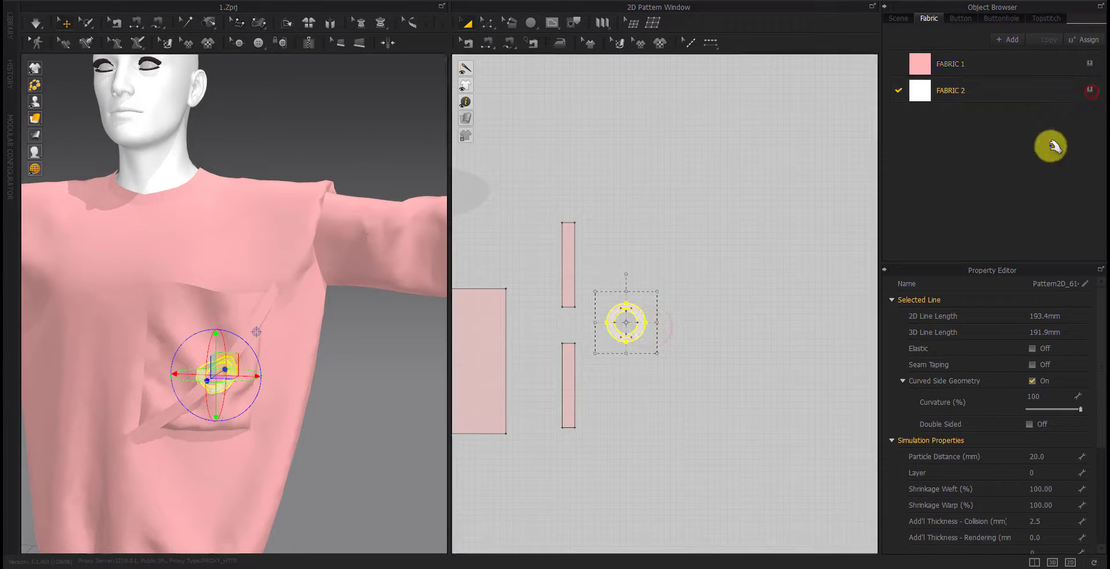
left_click(327, 408)
Give FABRIC 2 the Trim_Hardware preset and raise Stretch-Weft to 99
scroll(266, 252, "up", 5)
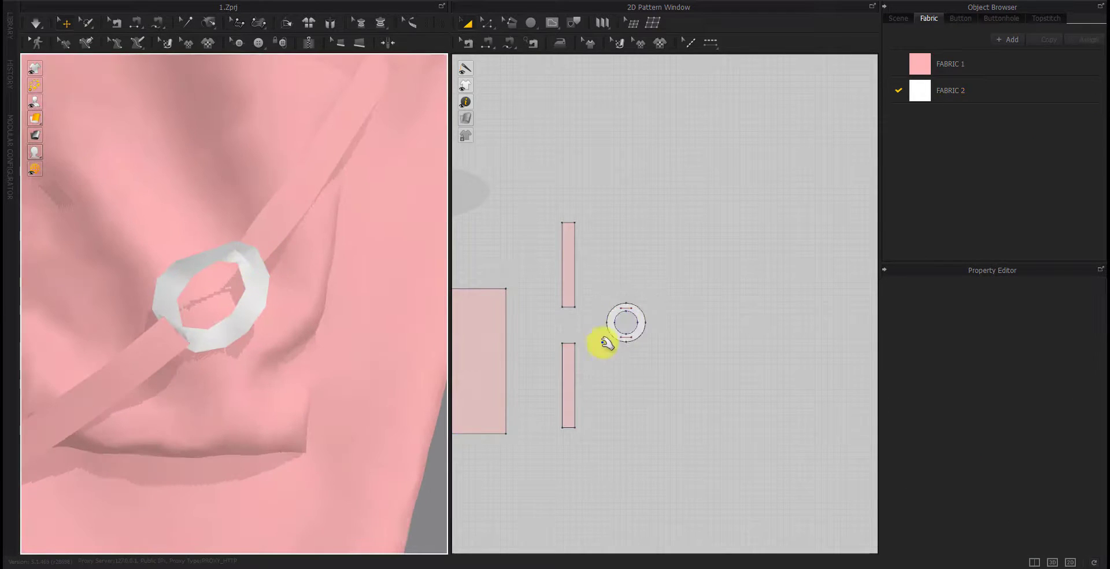
left_click(632, 322)
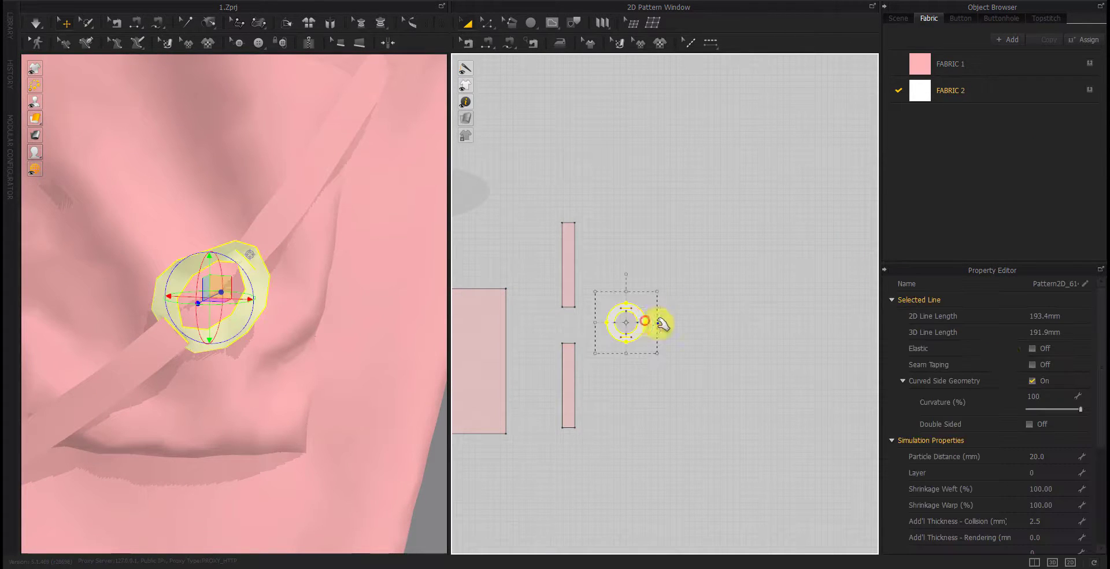
left_click(995, 92)
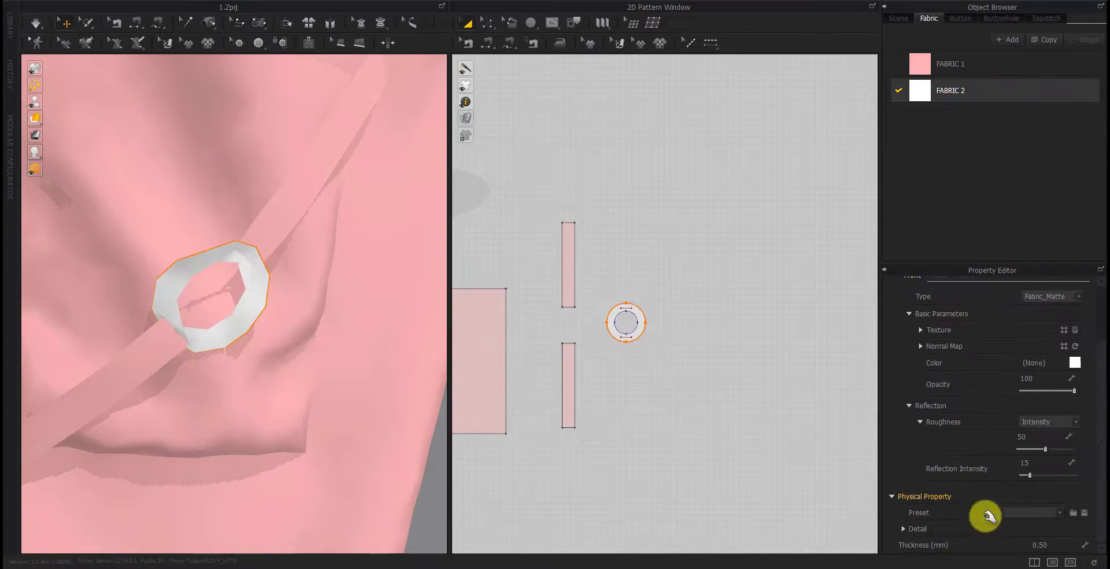
left_click(1021, 512)
left_click(1022, 516)
left_click(903, 529)
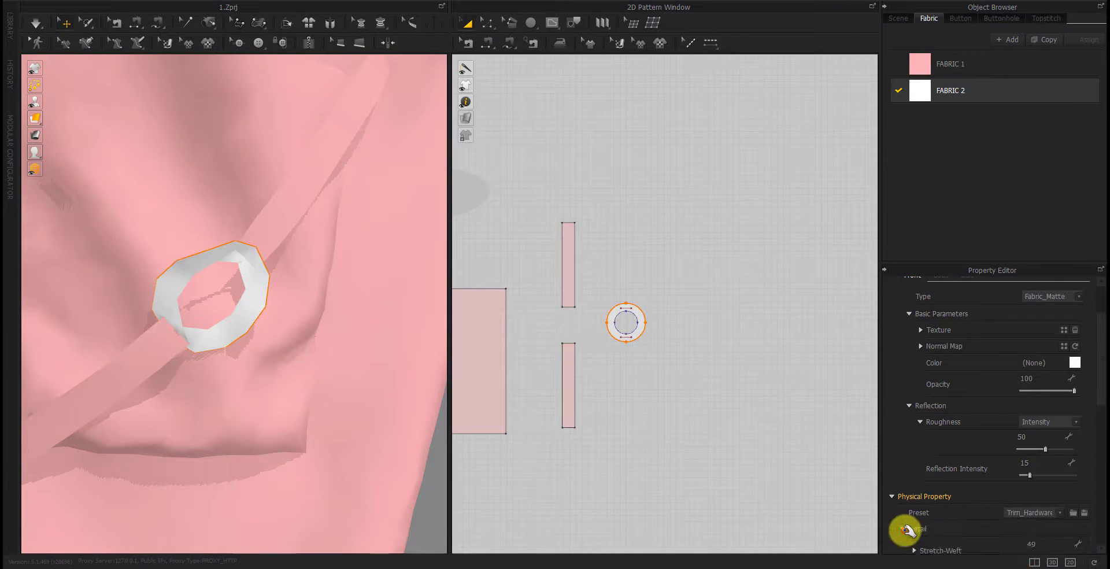
scroll(1002, 441, "down", 5)
mouse_move(1053, 384)
left_mouse_down()
mouse_move(1089, 386)
mouse_move(1101, 411)
left_mouse_up()
Raise FABRIC 2 Shear and Internal Damping to 99 while simulating
key("space")
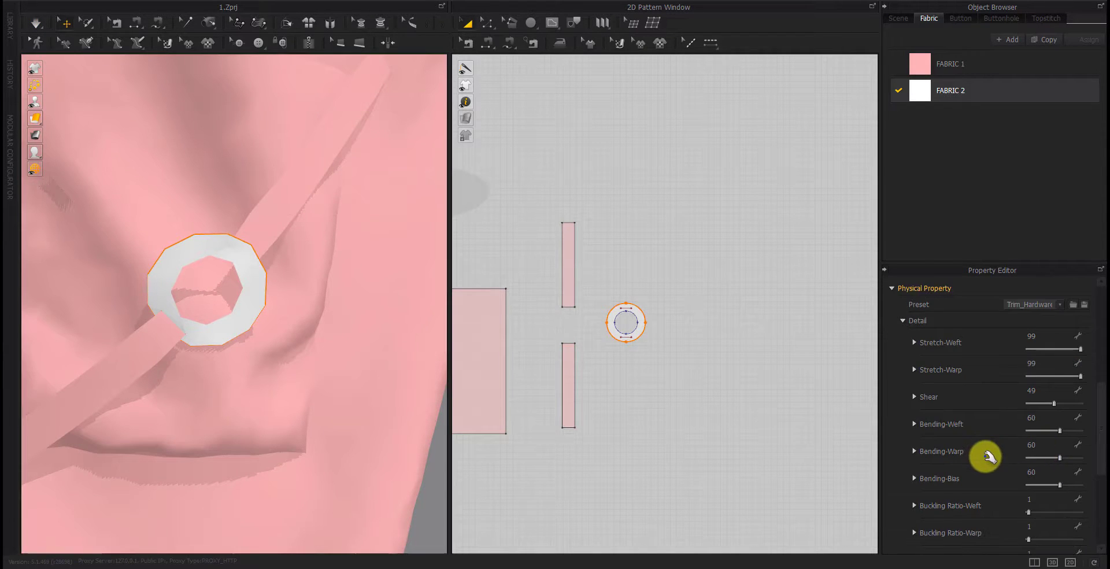
scroll(1008, 427, "down", 2)
left_click_drag(1054, 368, 1090, 366)
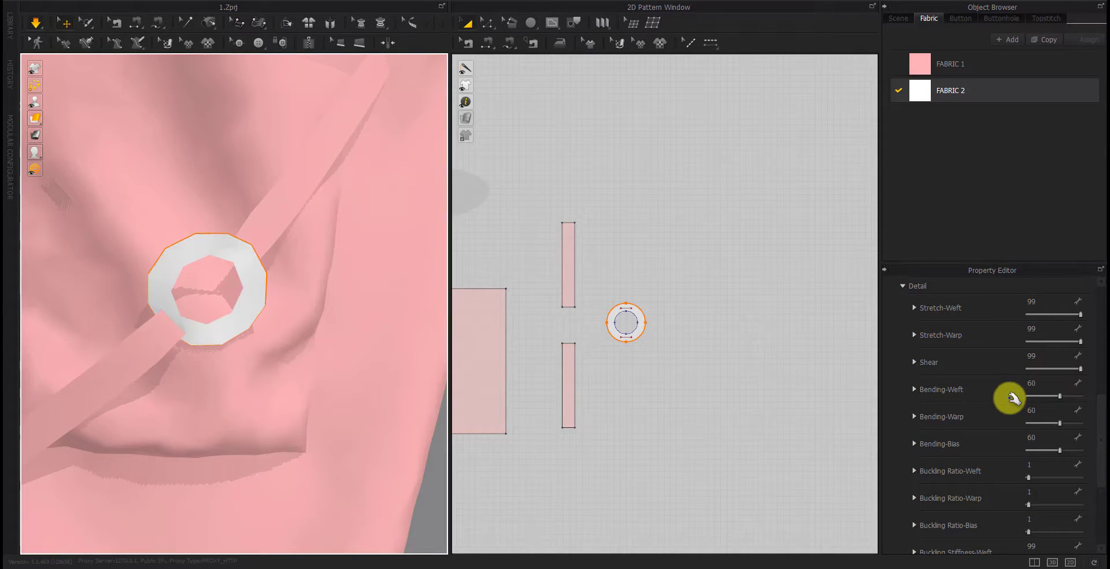
key("space")
scroll(1015, 428, "down", 1)
scroll(1012, 459, "down", 1)
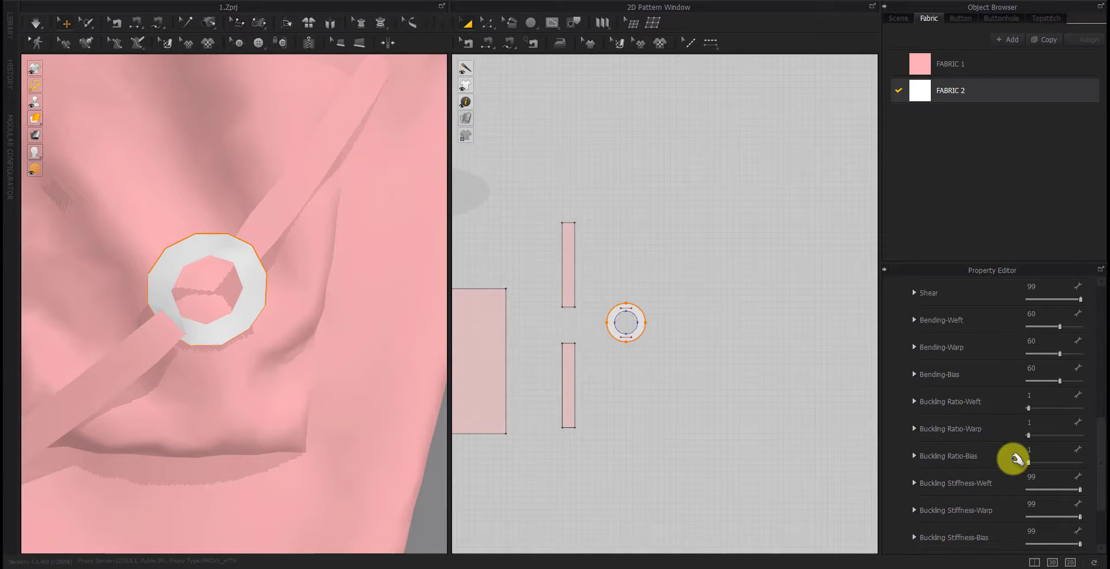
scroll(1013, 463, "down", 2)
scroll(1023, 472, "down", 1)
left_click(1029, 476)
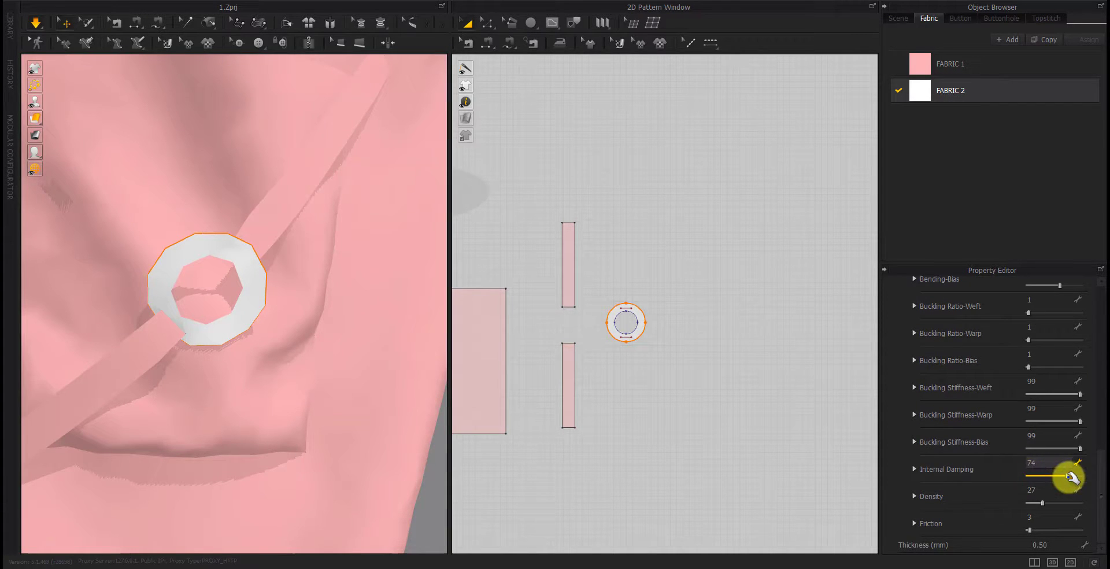
Pull the ring rightward on the sweatshirt and drop FABRIC 2 Density to 0
left_click(457, 362)
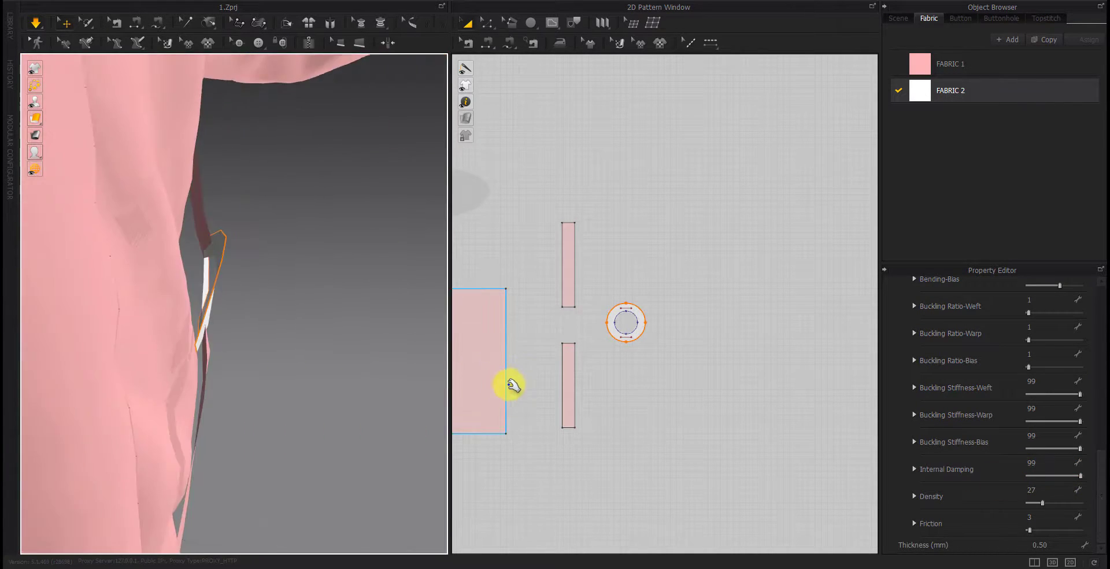
left_click_drag(210, 306, 238, 326)
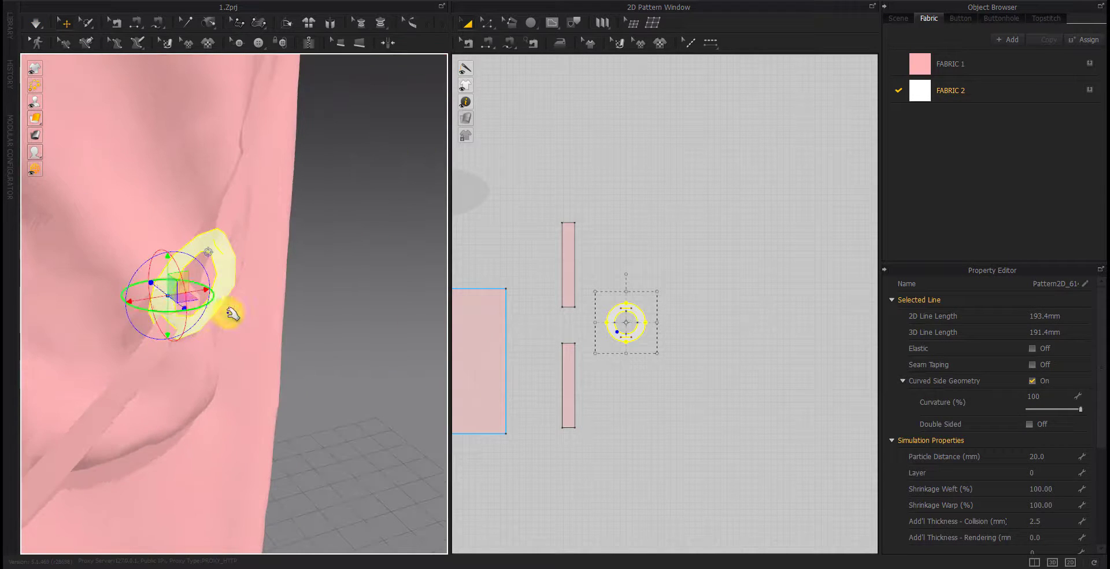
key("space")
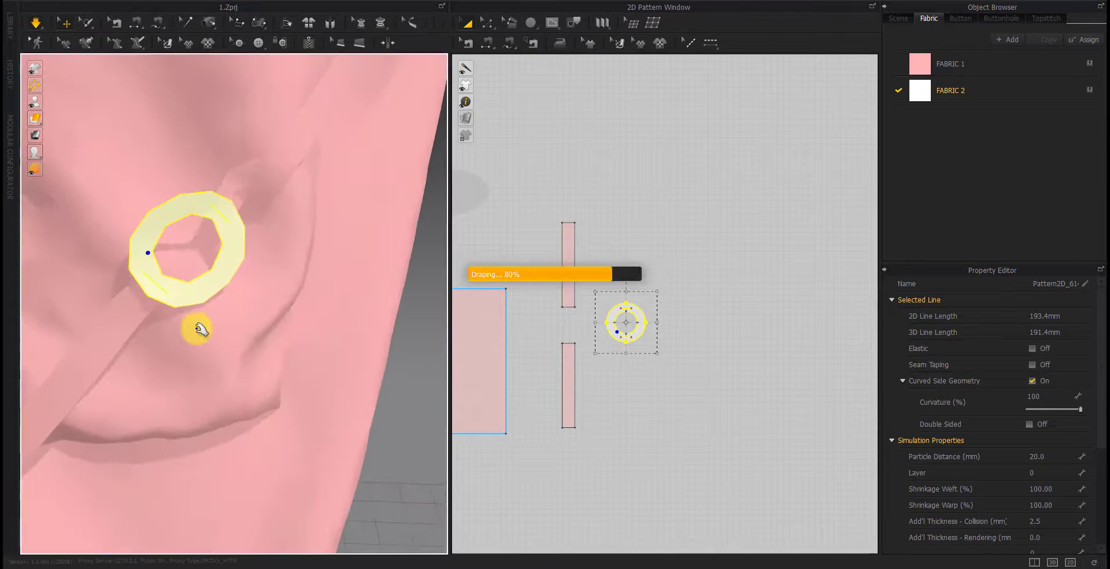
left_click(1003, 92)
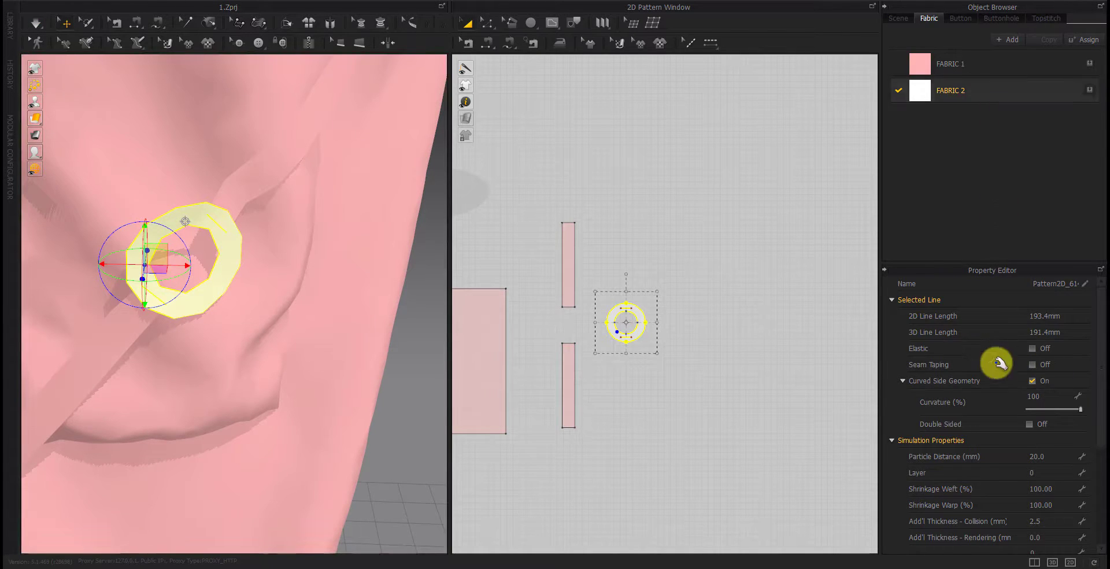
key("space")
scroll(1011, 461, "down", 10)
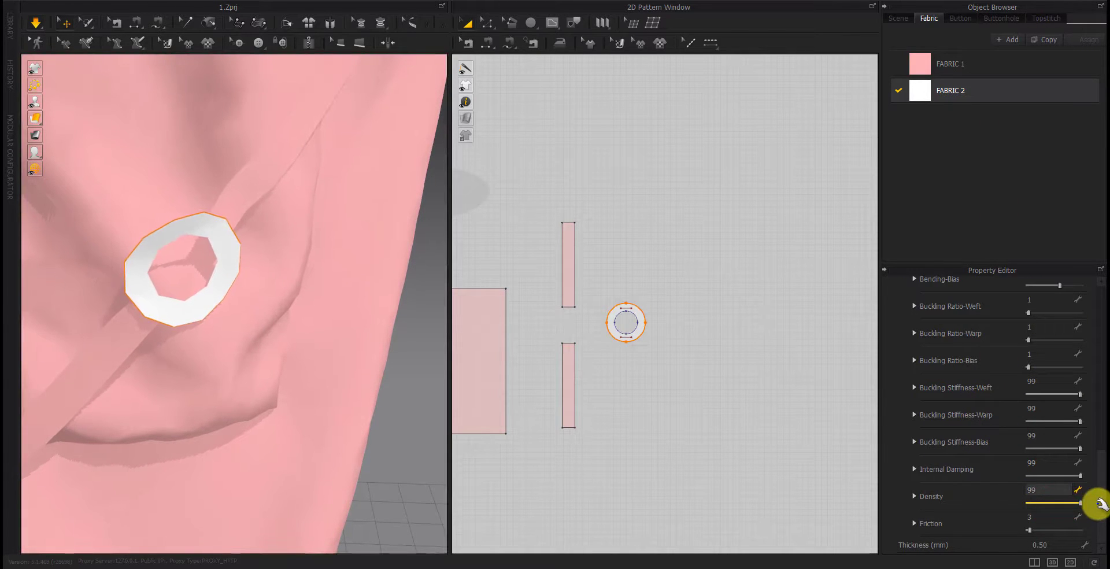
left_click_drag(1047, 504, 928, 506)
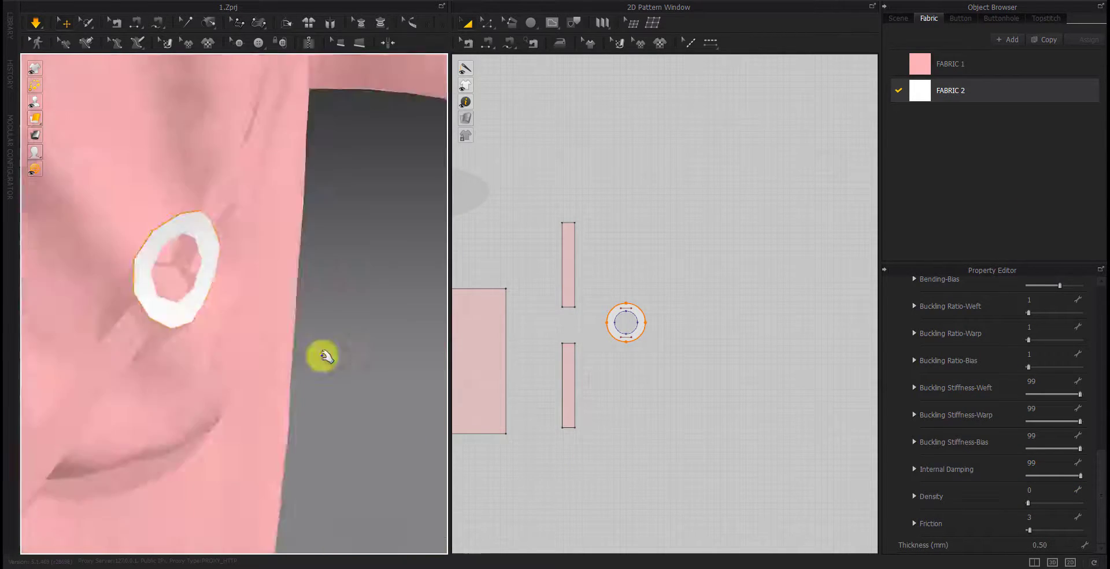
Reselect the ring, keep FABRIC 2 Density at 0, and return to the front view
left_click(153, 234)
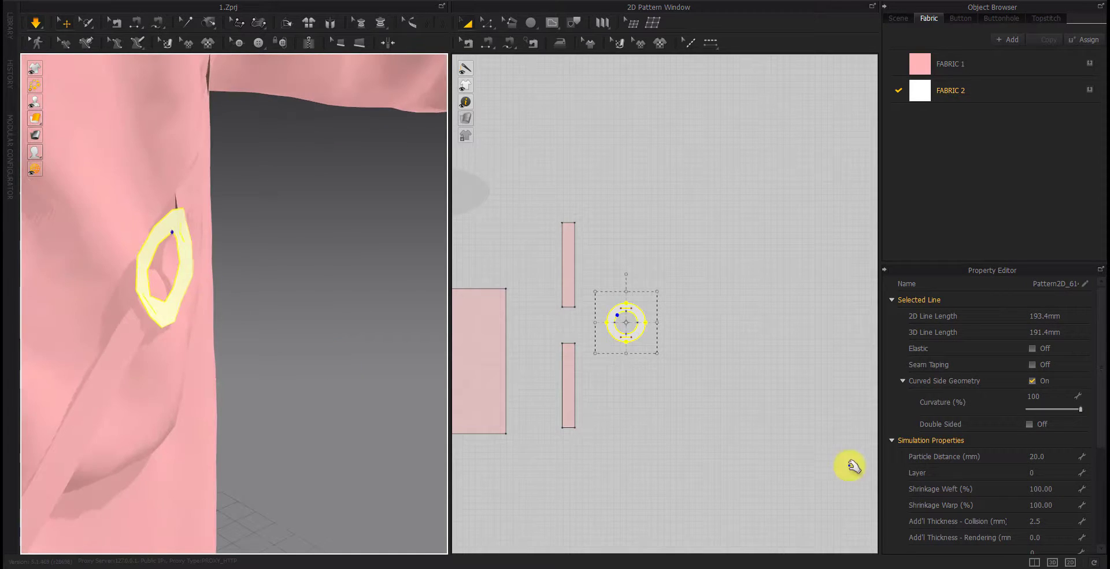
left_click(984, 102)
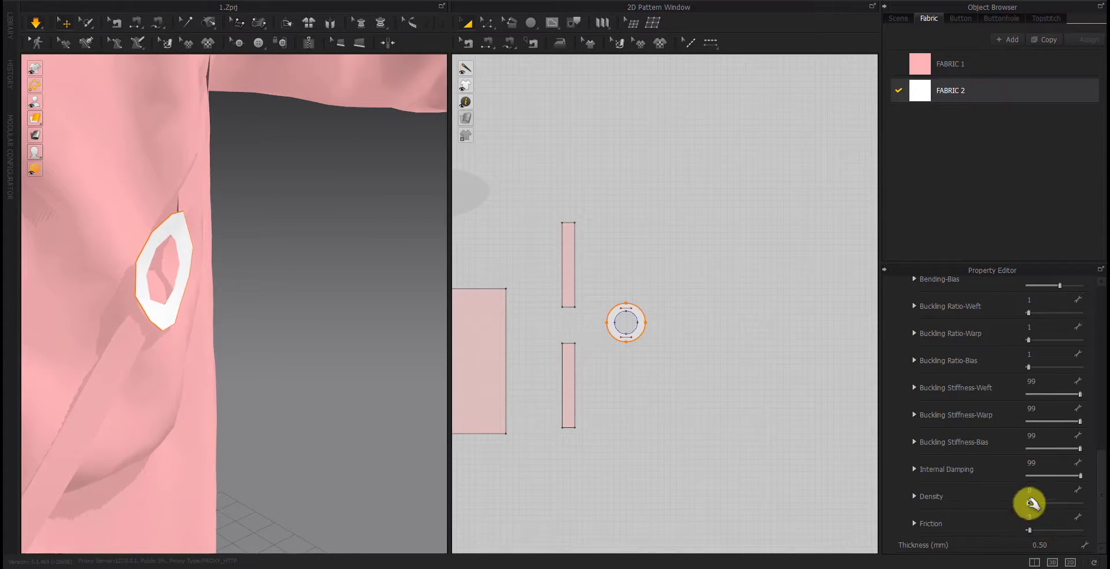
mouse_move(1023, 504)
left_mouse_down()
mouse_move(1034, 530)
mouse_move(1060, 530)
left_mouse_up()
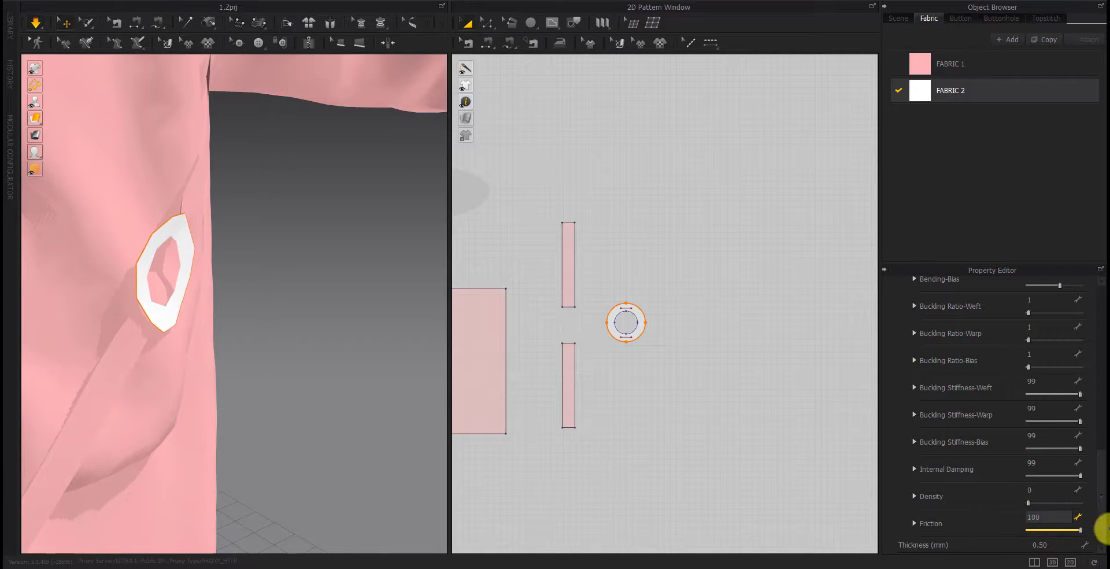
right_click_drag(141, 324, 159, 225)
left_click(174, 216)
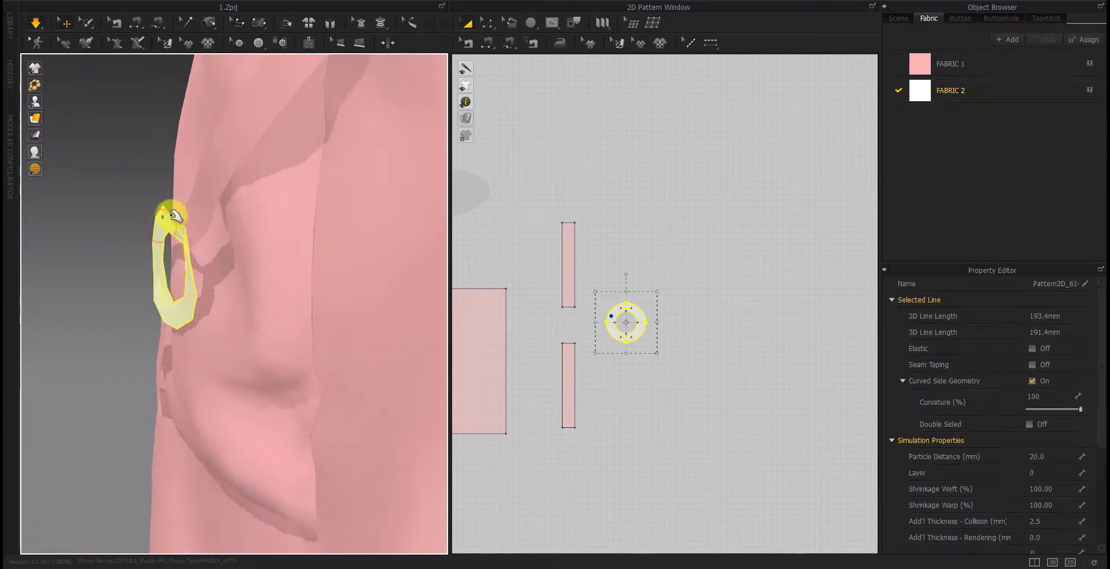
left_click(1035, 90)
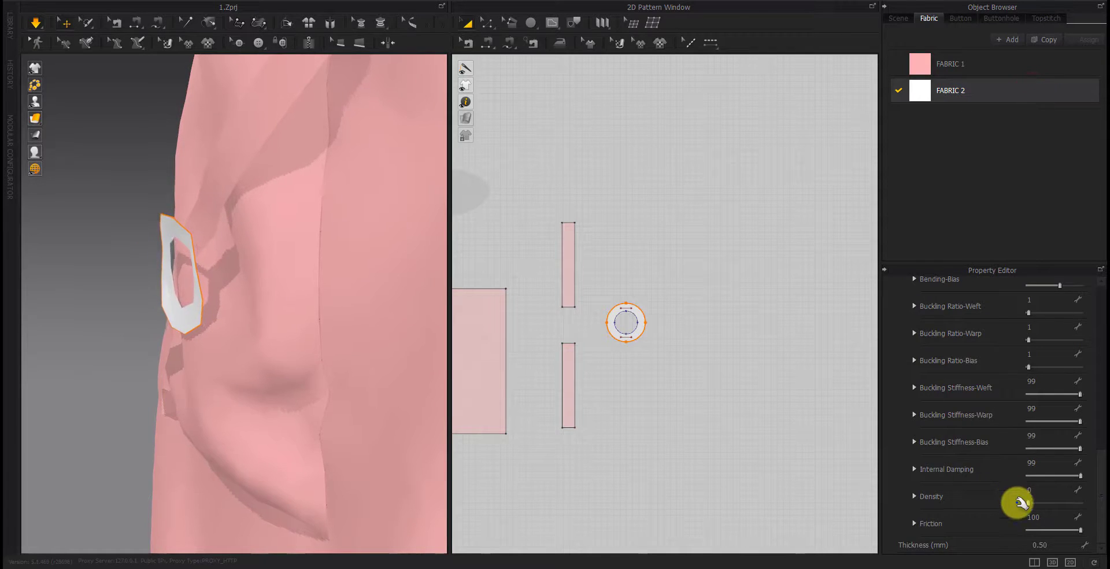
scroll(1019, 503, "up", 10)
scroll(1018, 491, "down", 4)
scroll(1012, 486, "down", 1)
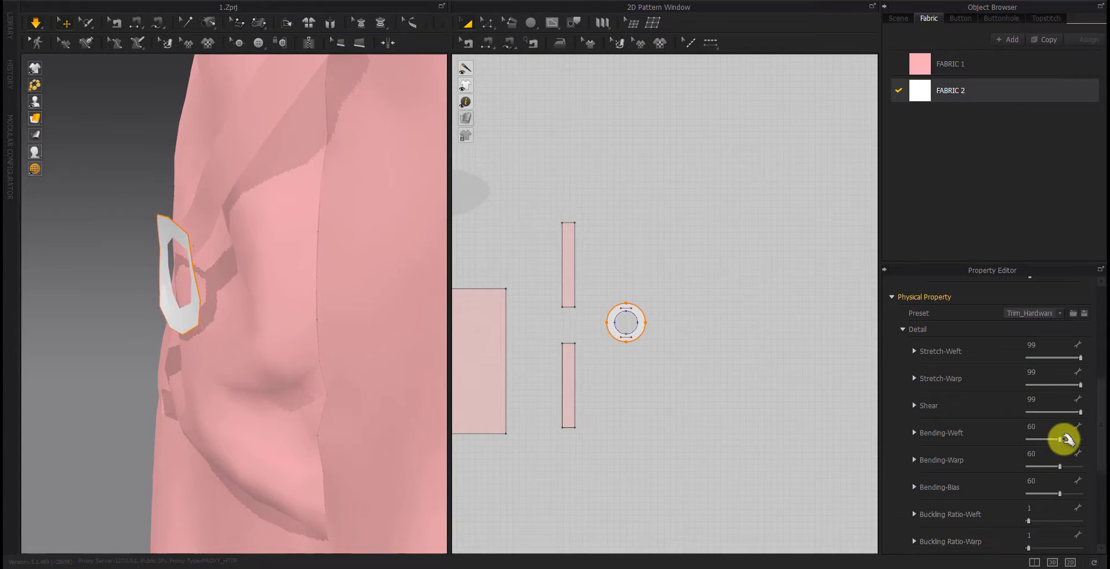
scroll(983, 485, "down", 2)
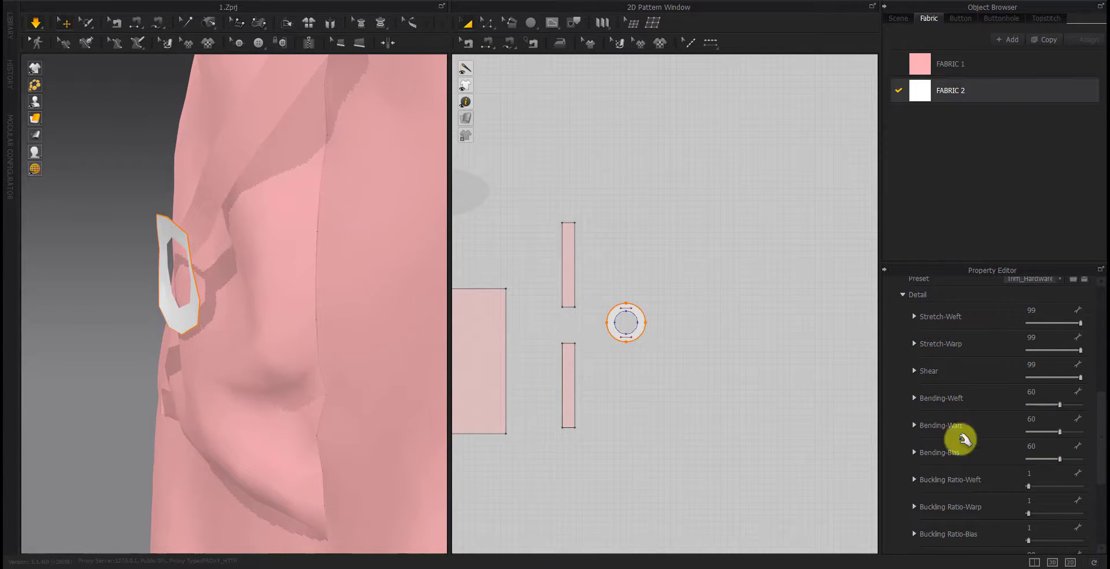
key("2")
scroll(414, 404, "down", 3)
Select both strap pieces and restart the simulation
scroll(301, 436, "down", 3)
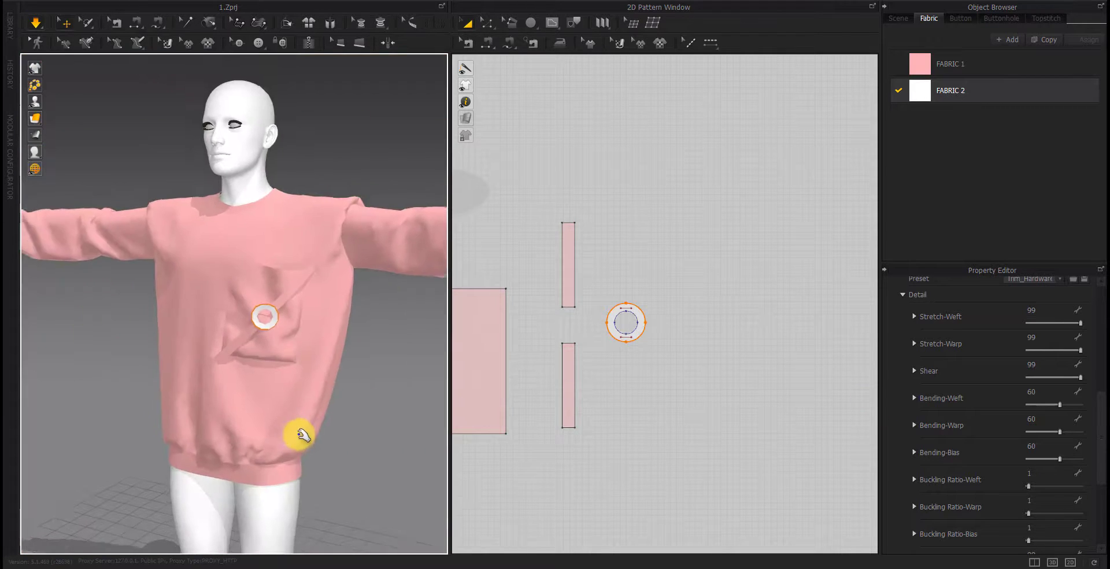
left_click(571, 277)
left_click(564, 393, "shift")
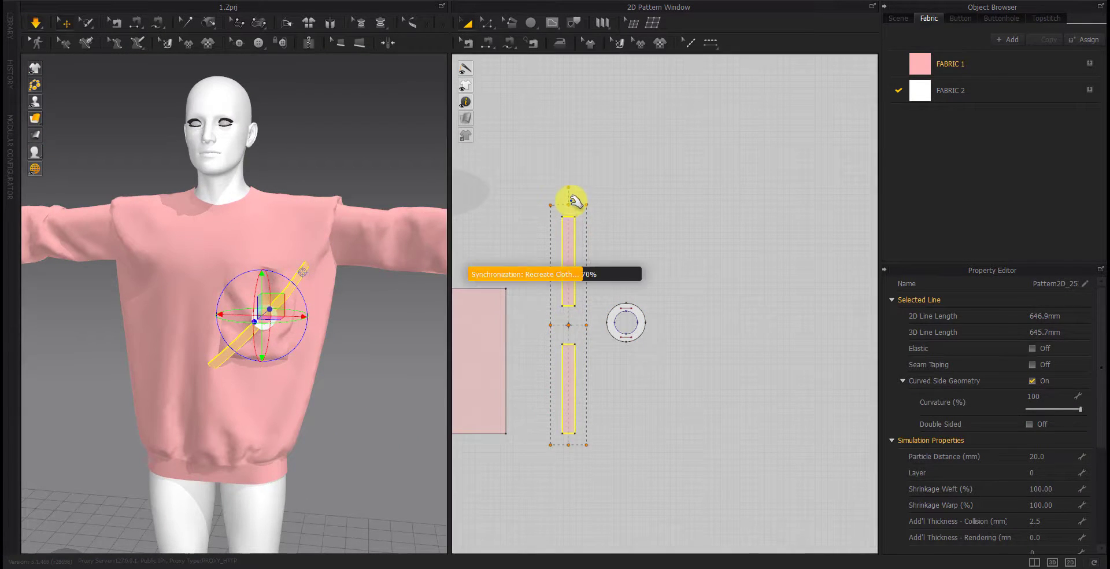
key("space")
Pull the ring up and right on the pocket, then copy the lower strap piece
left_click(287, 327)
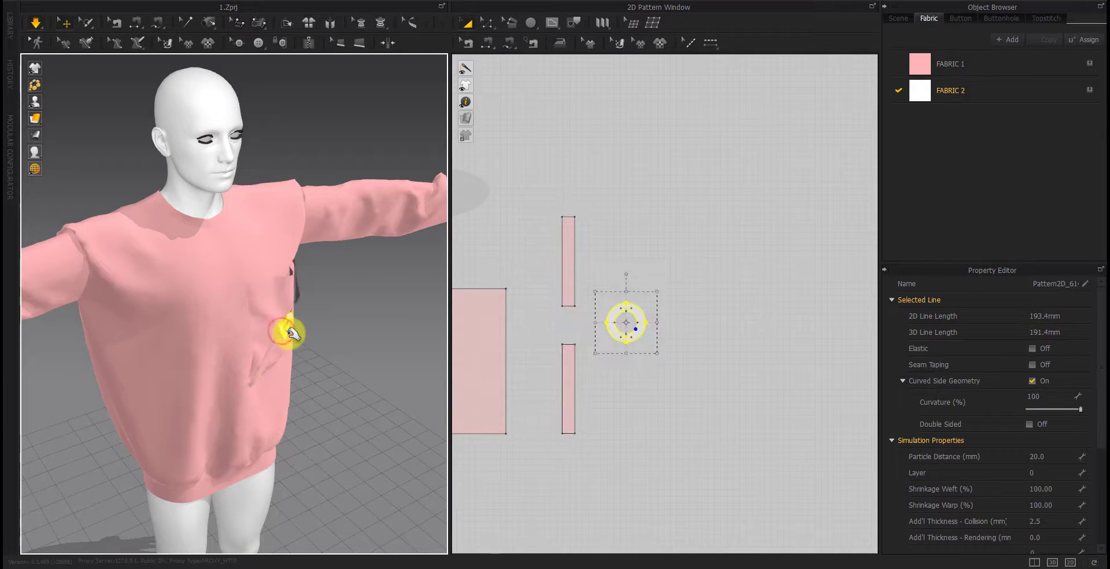
scroll(292, 347, "up", 5)
scroll(298, 359, "up", 3)
left_click_drag(299, 361, 366, 327)
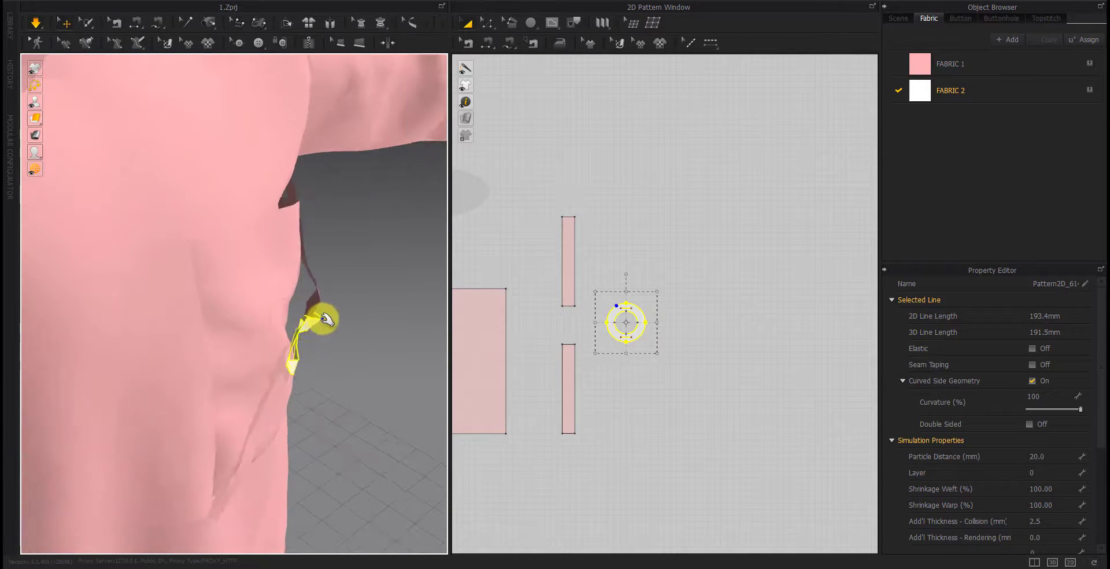
scroll(366, 326, "down", 5)
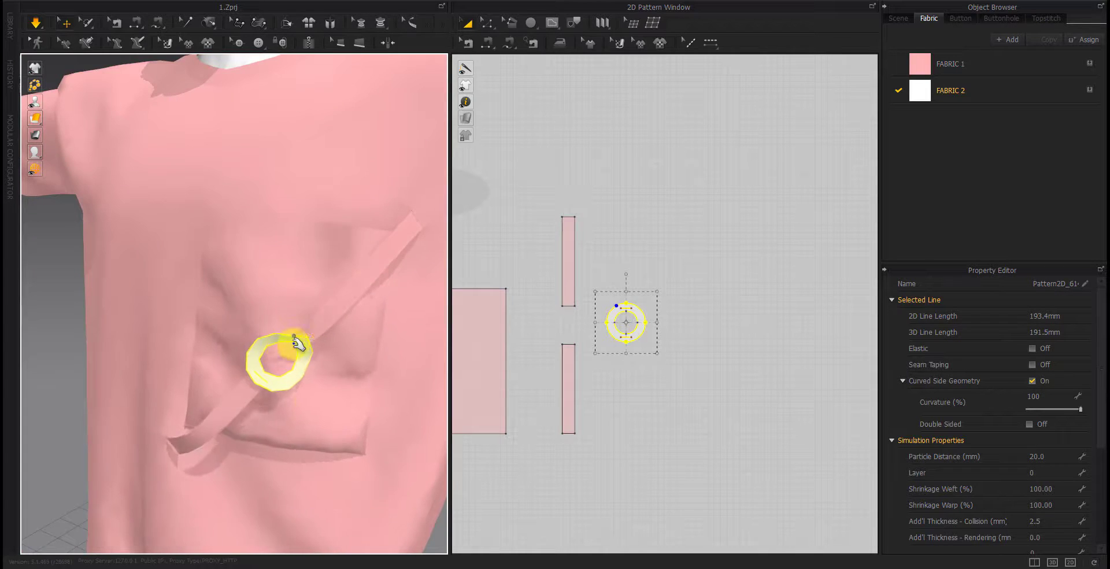
scroll(297, 344, "down", 3)
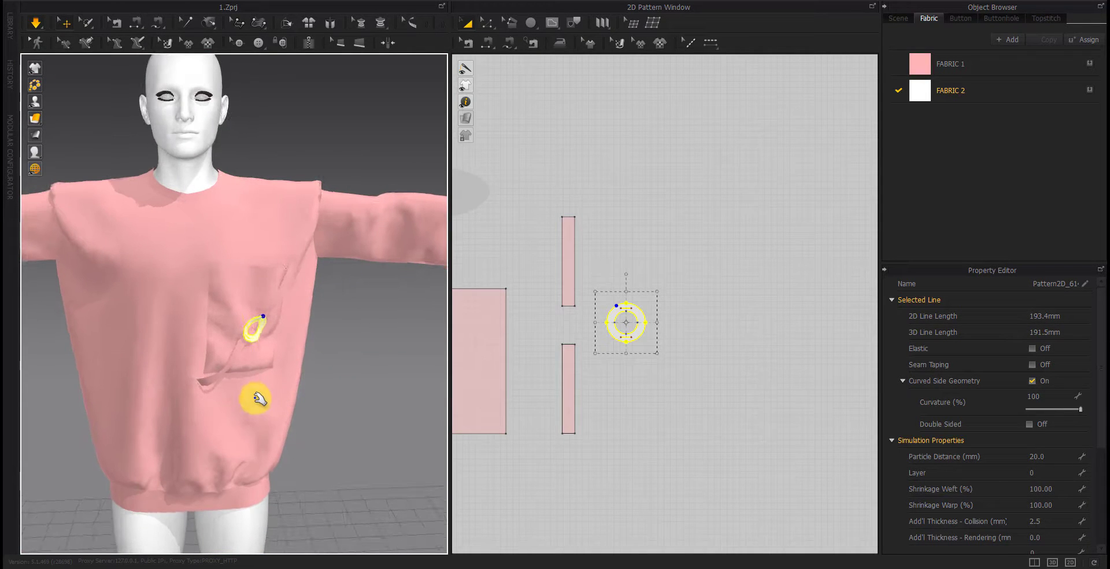
right_click_drag(259, 399, 220, 399)
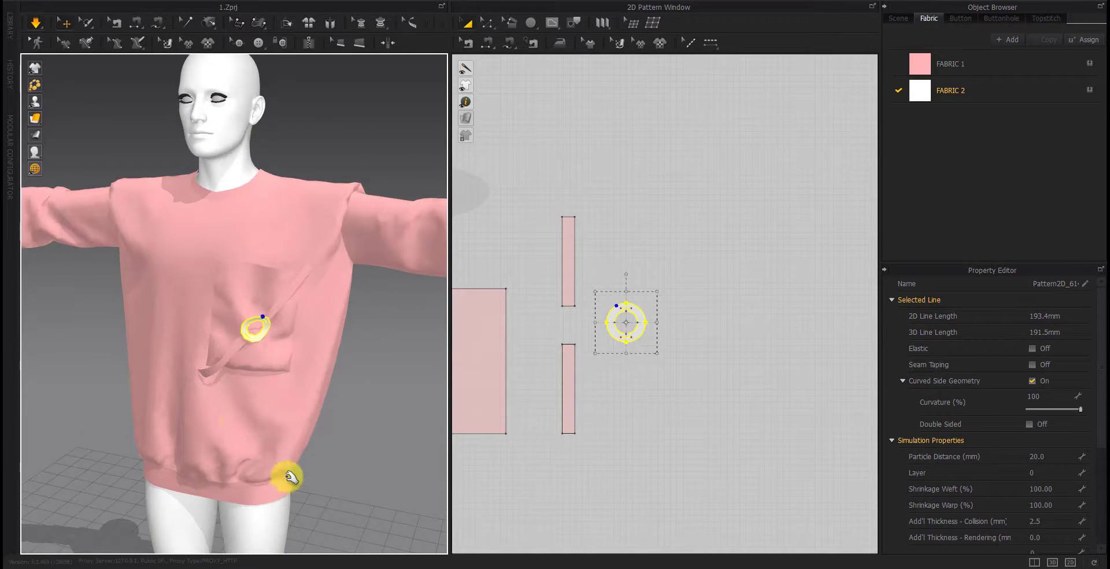
scroll(291, 477, "down", 2)
left_click_drag(571, 397, 694, 341)
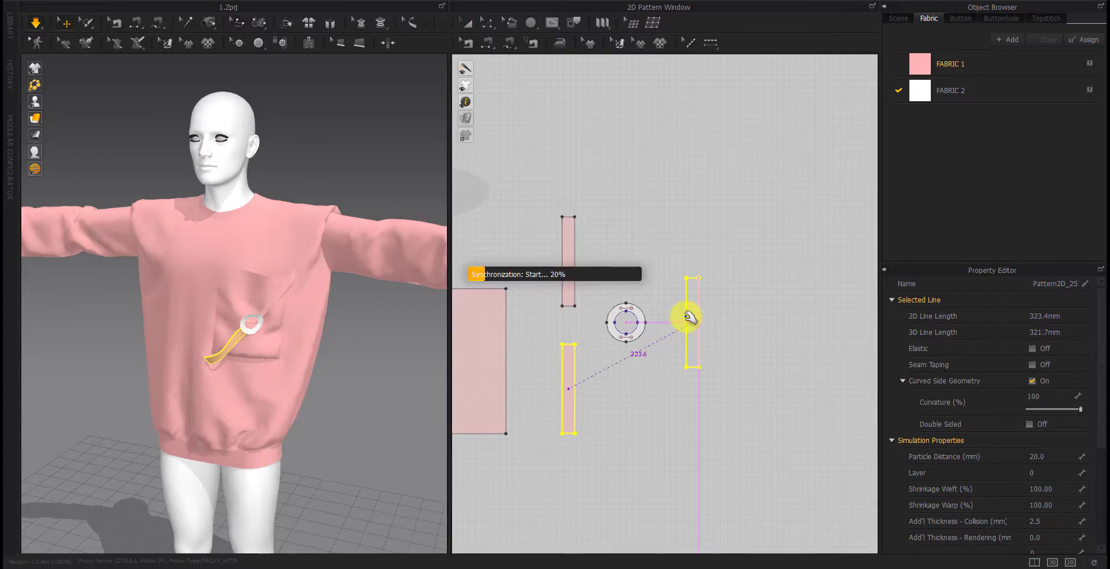
Place the strap copy right of the ring and stretch it to about 933 mm
left_click(690, 317)
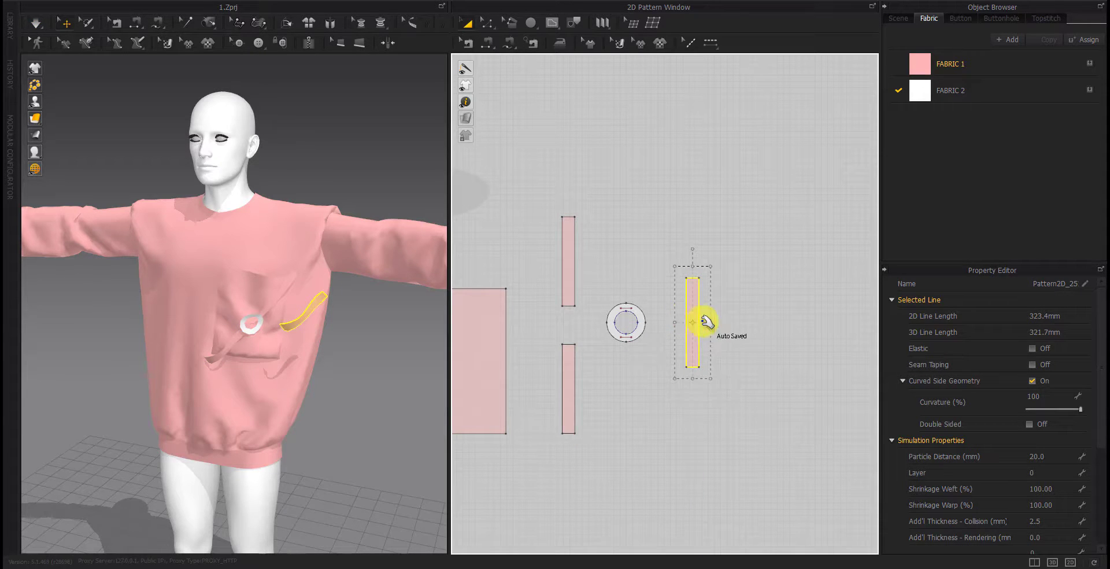
double_click(694, 321)
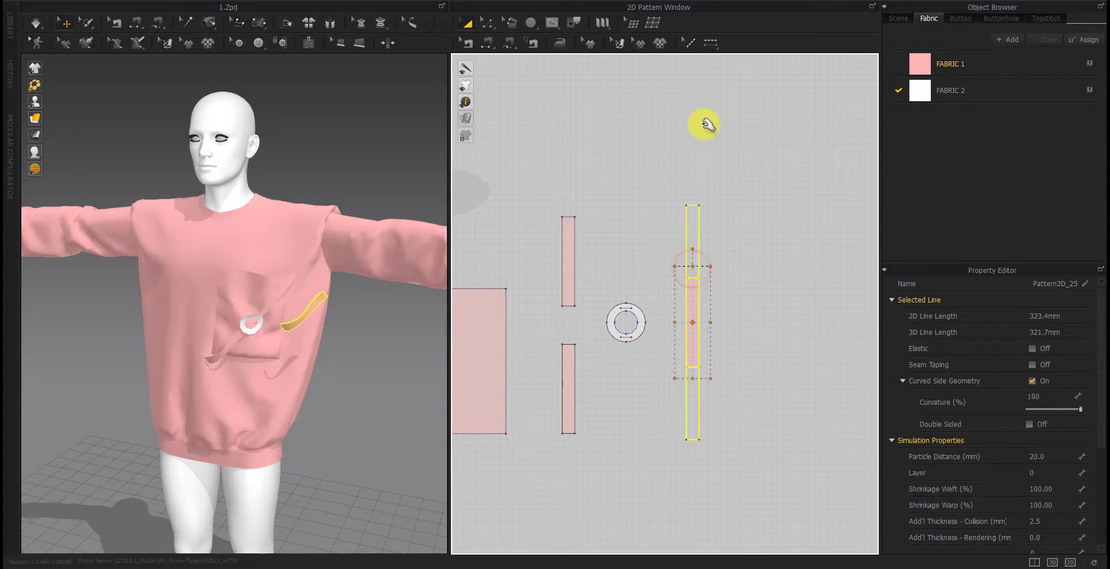
left_click(693, 277)
Pull the long strap down off the pocket so it hangs across the sweater front
left_click(765, 265)
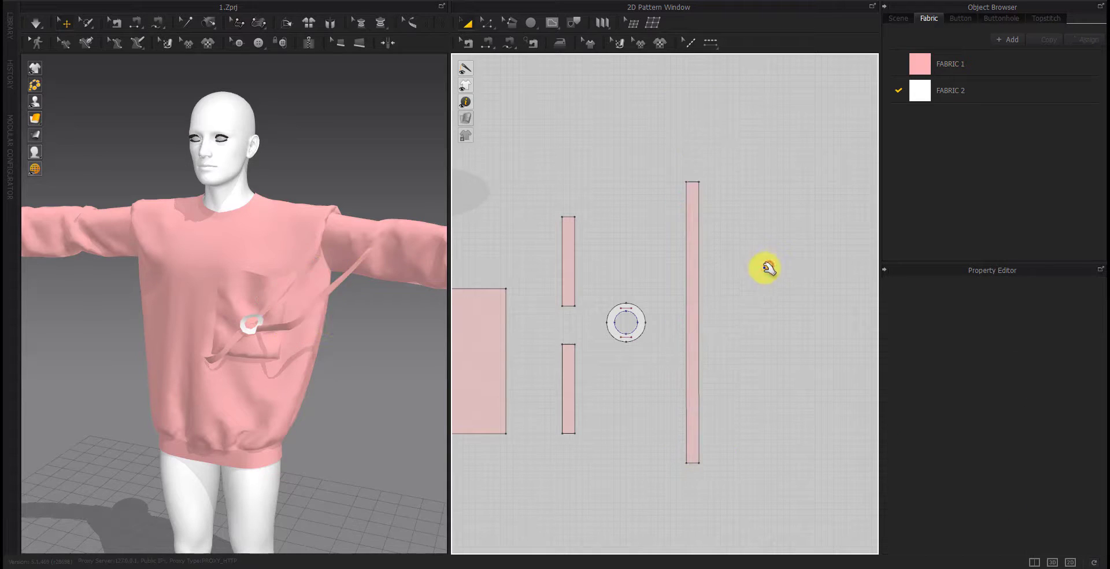
left_click(304, 322)
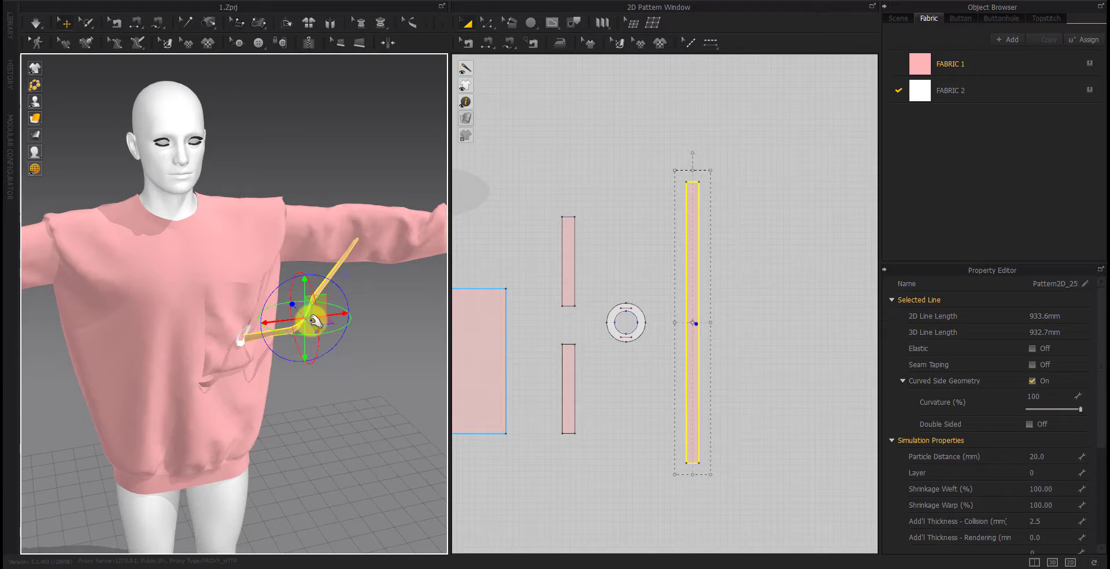
left_click_drag(314, 321, 359, 384)
left_click(352, 490)
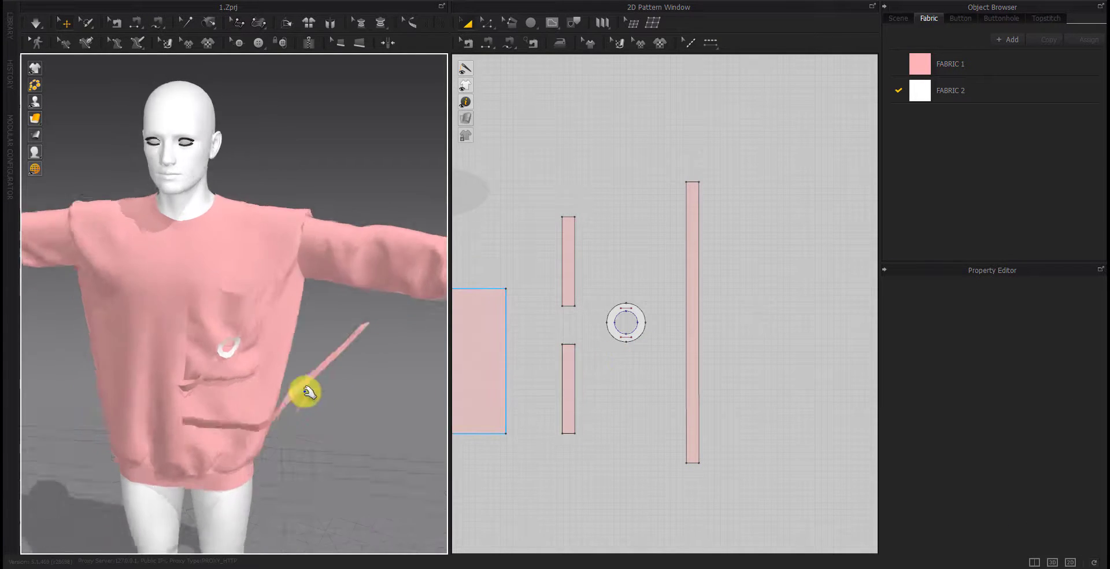
scroll(206, 389, "up", 5)
scroll(237, 332, "up", 2)
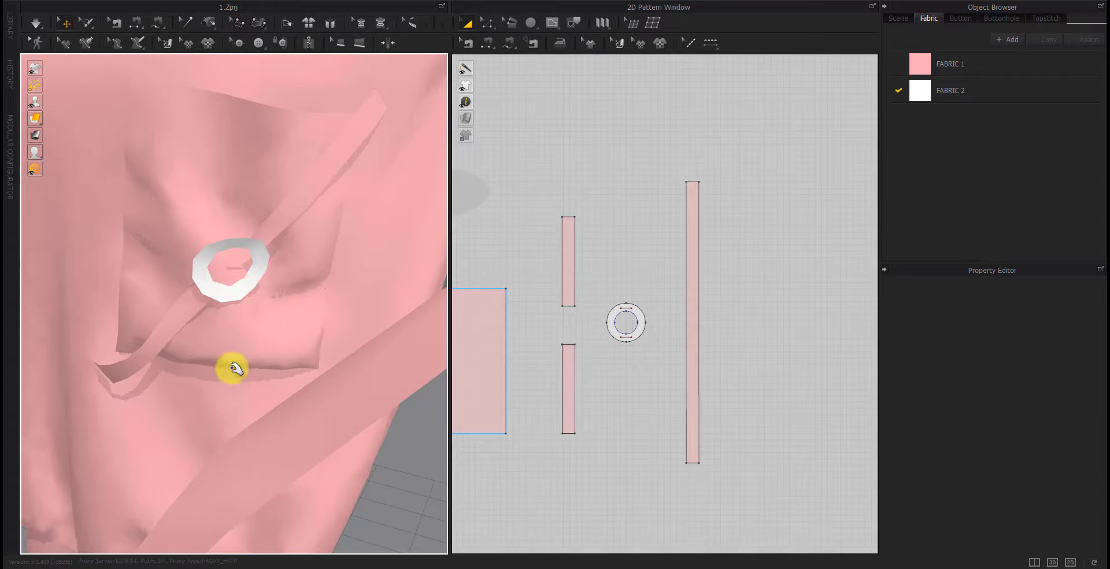
Select the short cross line on the ring's right side
left_click(249, 290)
scroll(676, 334, "up", 5)
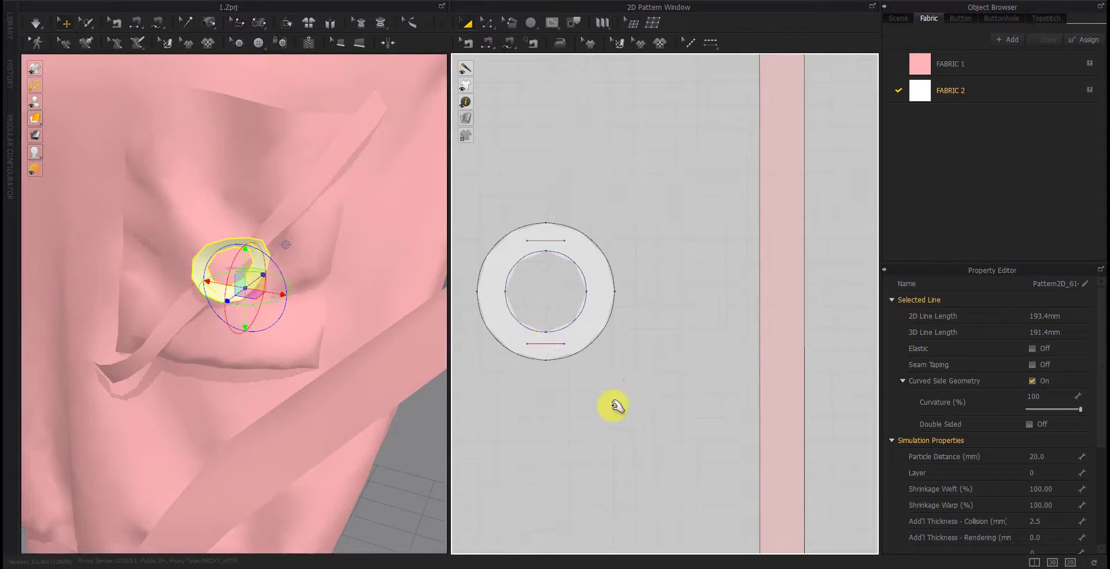
left_click(544, 346)
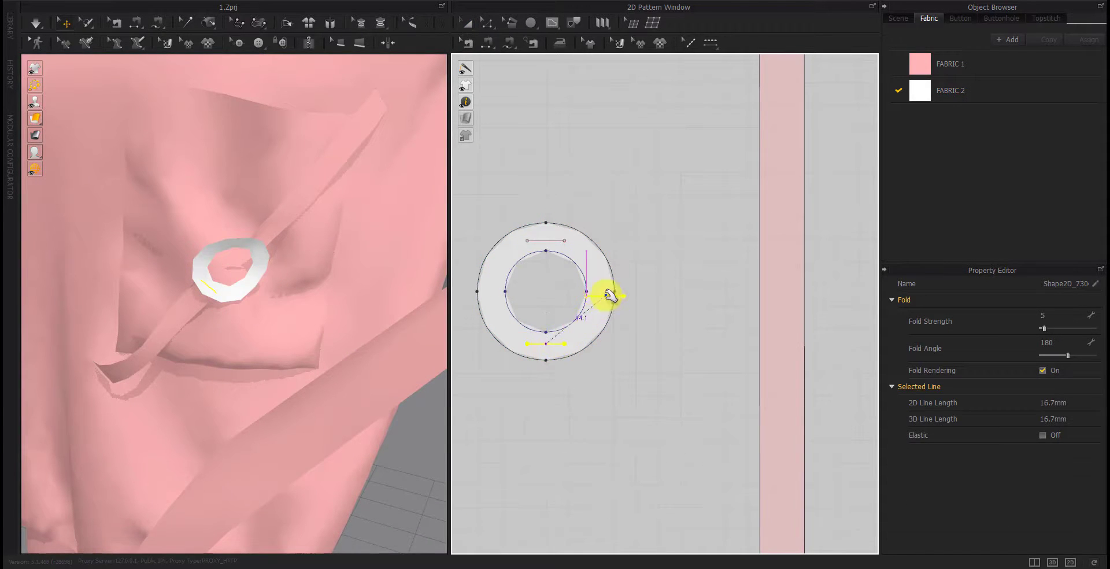
left_click(602, 292)
scroll(601, 292, "up", 5)
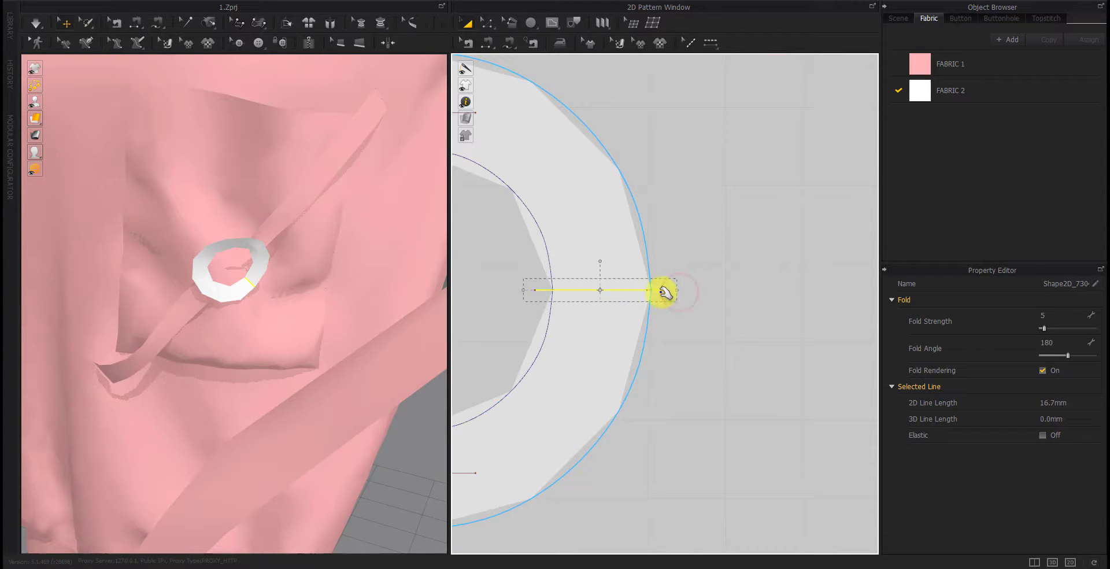
left_click(671, 399)
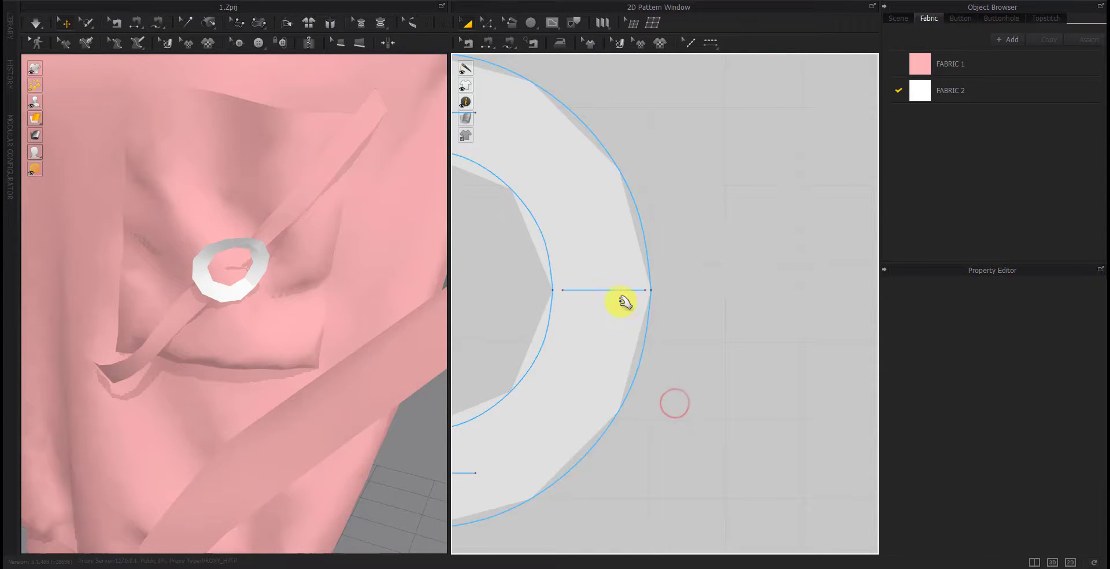
left_click(614, 292)
scroll(703, 399, "down", 5)
left_click(812, 363)
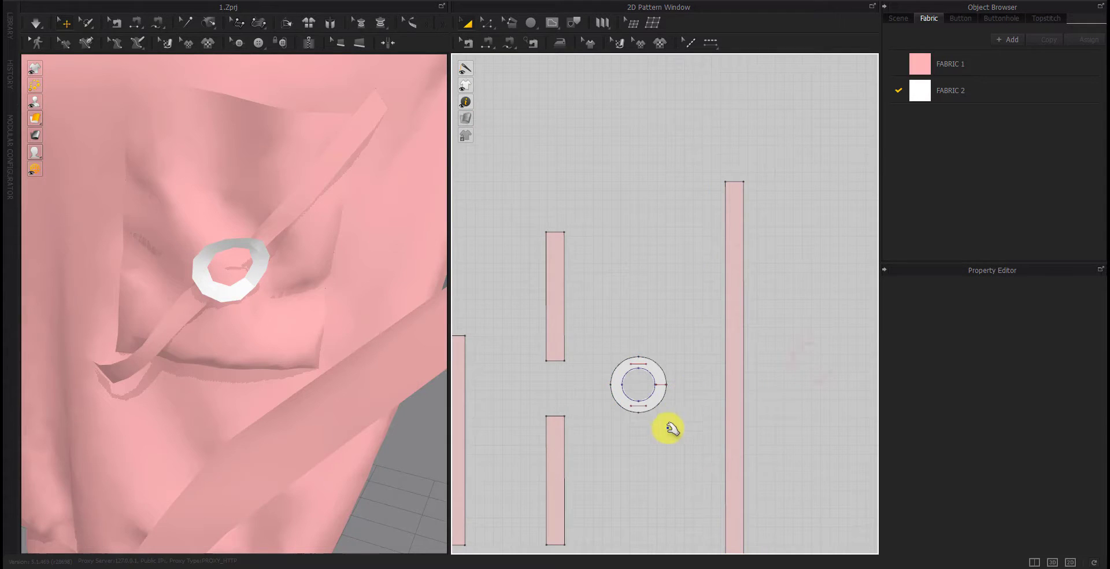
scroll(671, 398, "up", 5)
Add a topstitch to the ring piece
left_click(642, 347)
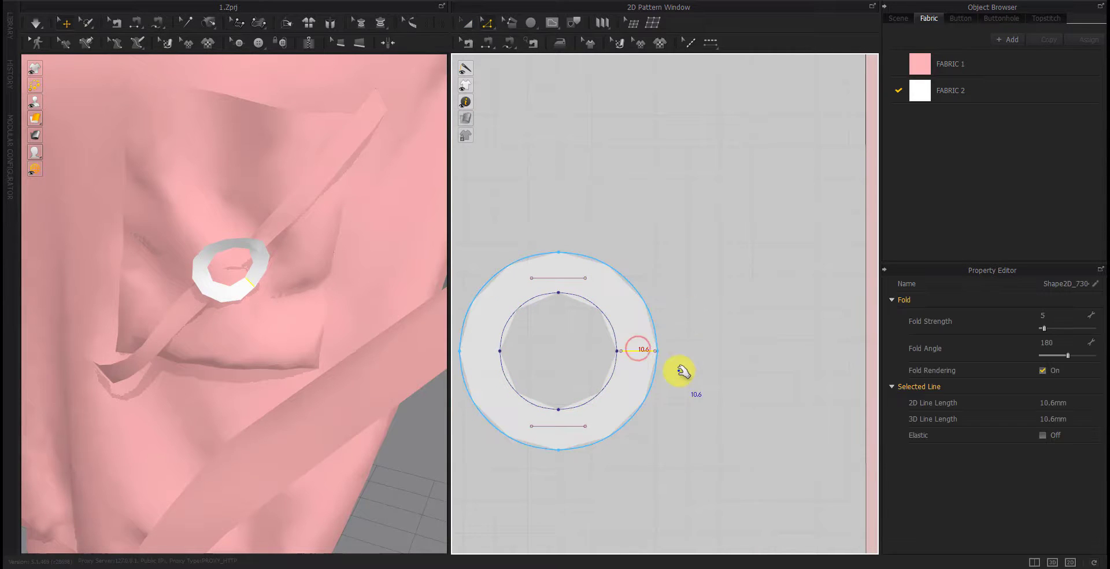
scroll(681, 372, "down", 3)
scroll(602, 402, "down", 3)
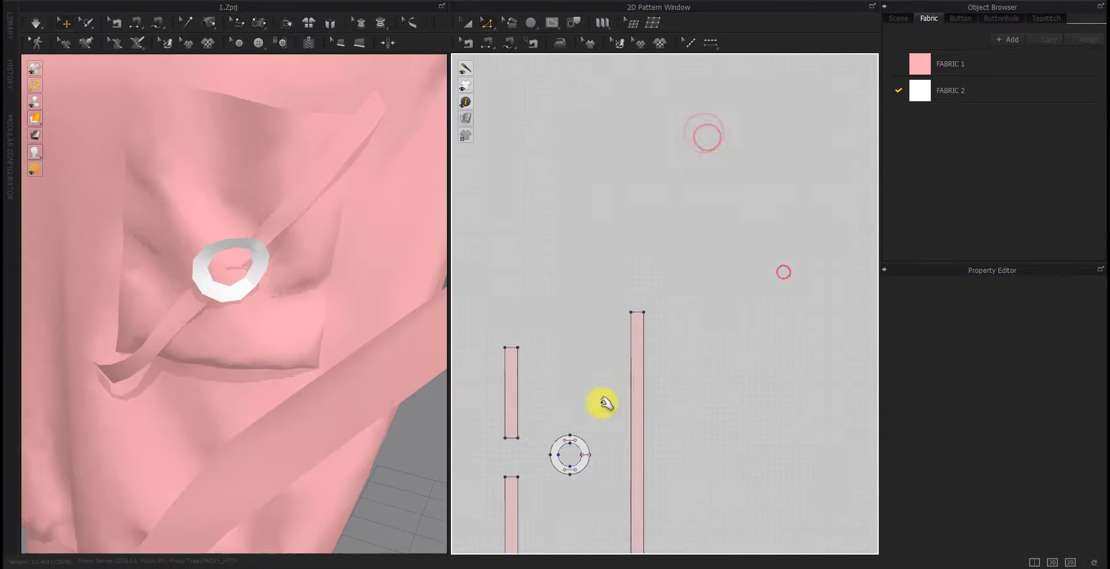
left_click(488, 43)
scroll(605, 421, "up", 5)
scroll(579, 414, "up", 5)
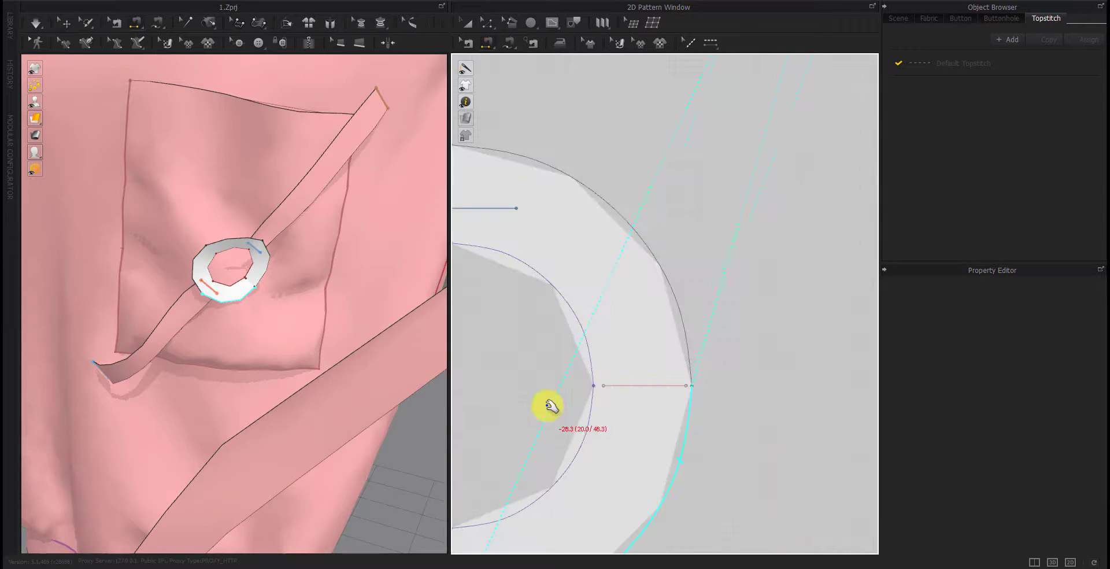
left_click(727, 389)
Re-drape the sweatshirt so the strap settles on the ring
key("a")
scroll(637, 404, "down", 5)
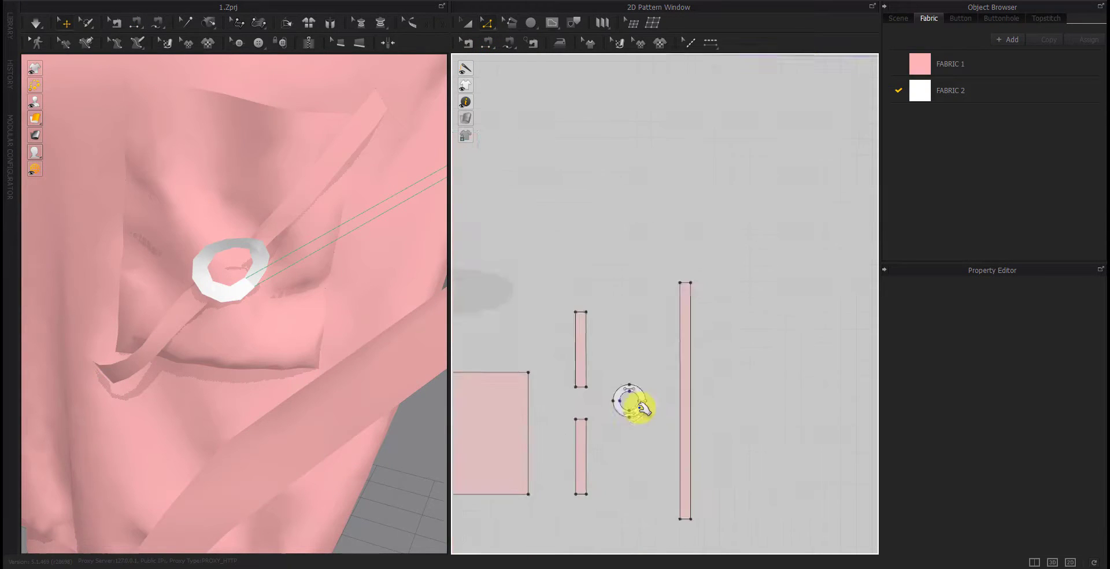
scroll(198, 354, "down", 2)
key("space")
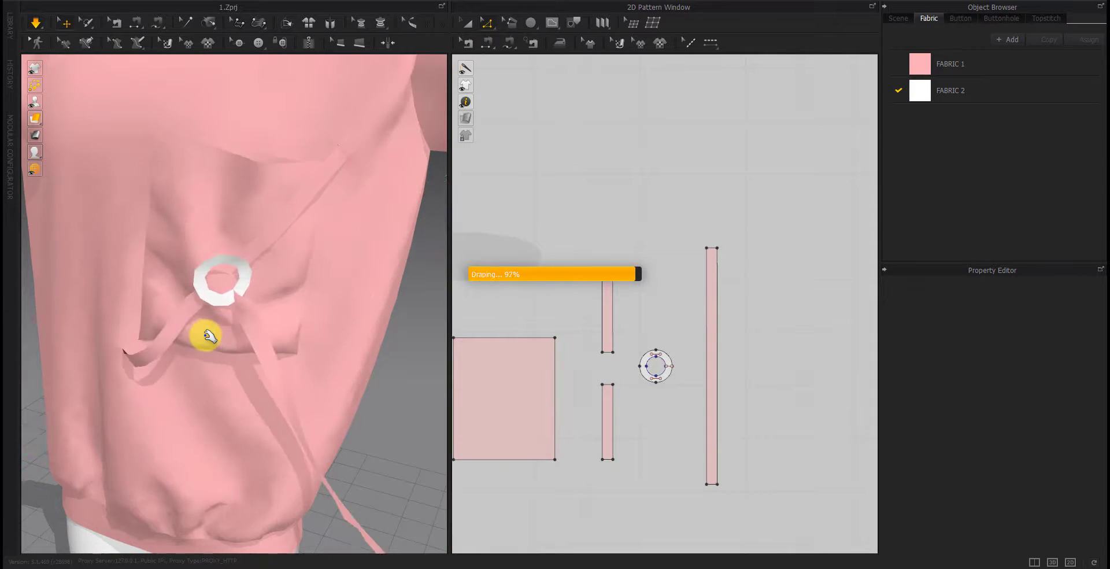
mouse_move(231, 350)
right_mouse_down()
mouse_move(255, 368)
mouse_move(168, 391)
mouse_move(215, 371)
right_mouse_up()
Rotate the ring's short internal line upright (16.7 mm) on its right side
left_click(220, 368)
scroll(255, 371, "up", 3)
scroll(289, 424, "up", 2)
scroll(669, 365, "up", 5)
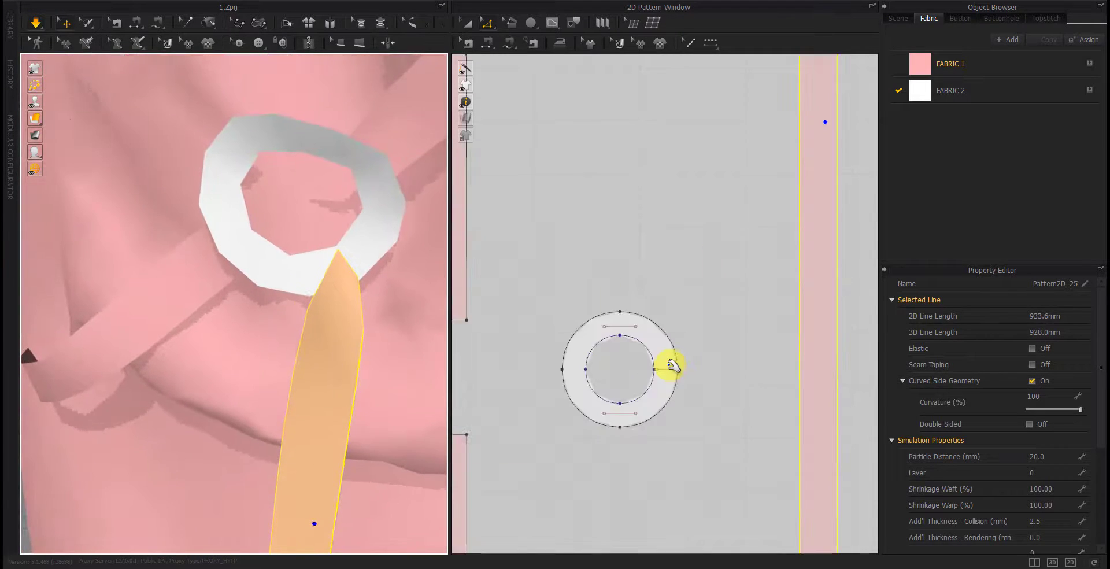
scroll(659, 405, "up", 4)
left_click(722, 350)
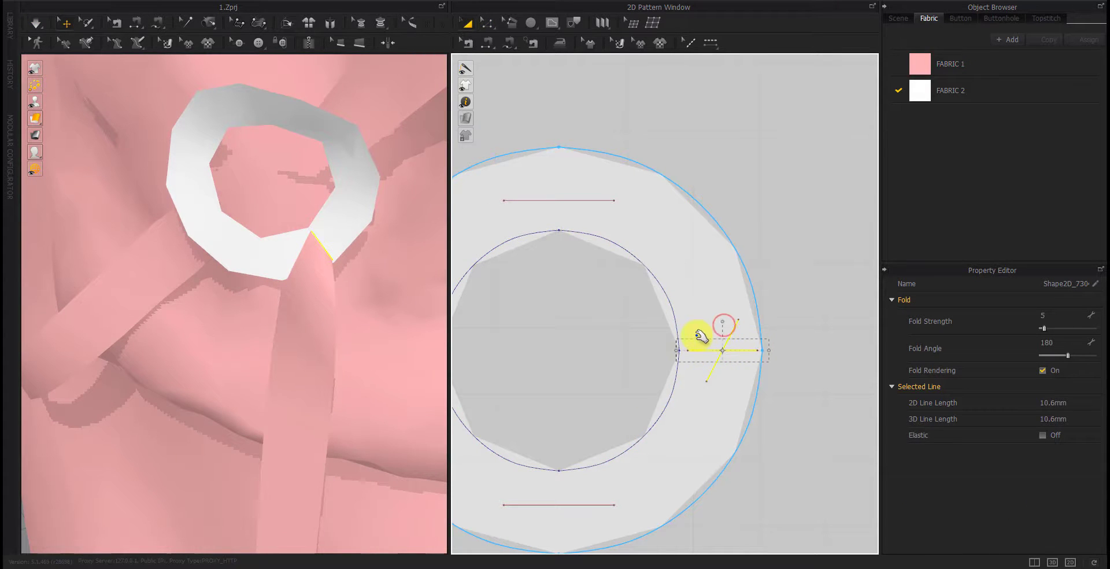
left_click(726, 346)
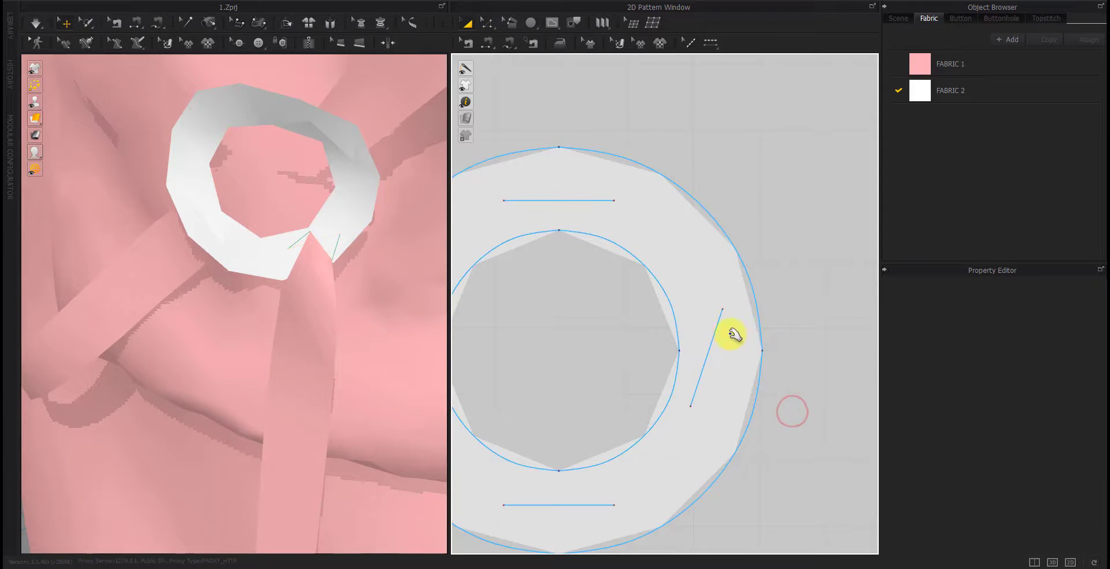
key("a")
left_click(716, 344)
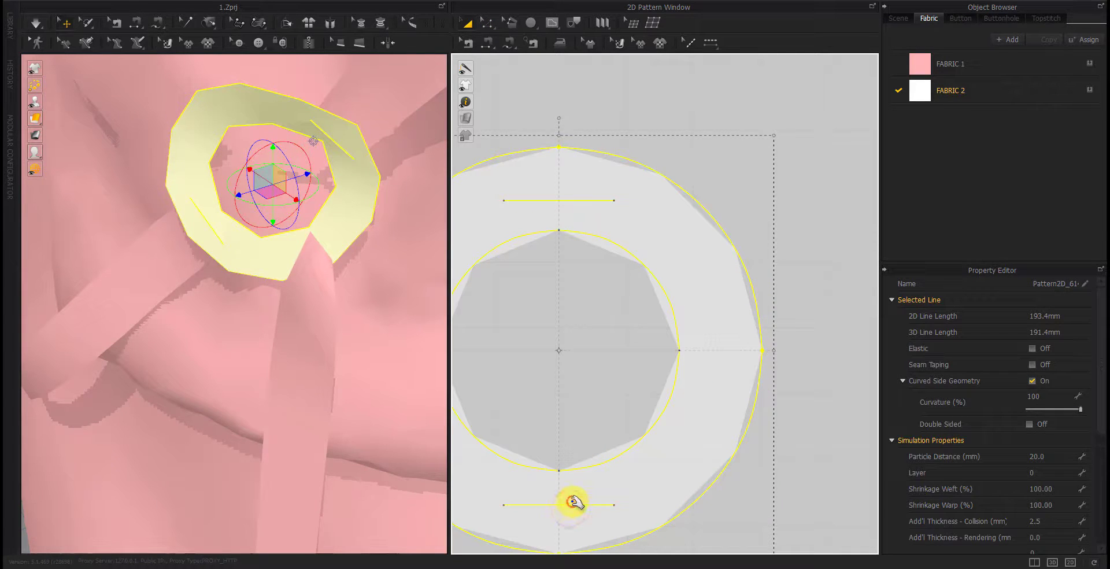
left_click(572, 504)
left_click_drag(712, 366, 718, 349)
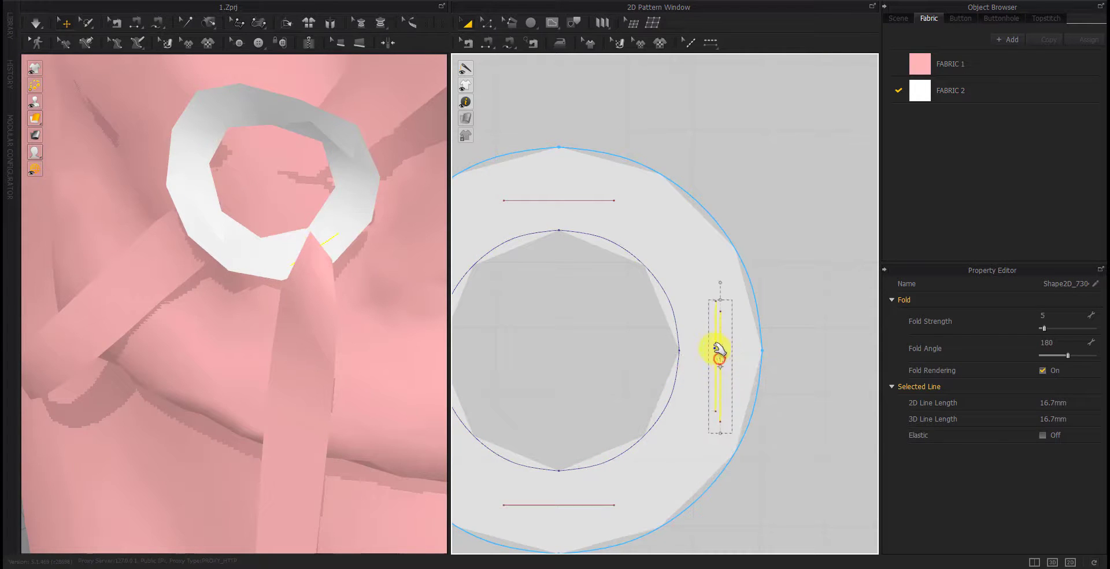
left_click(759, 468)
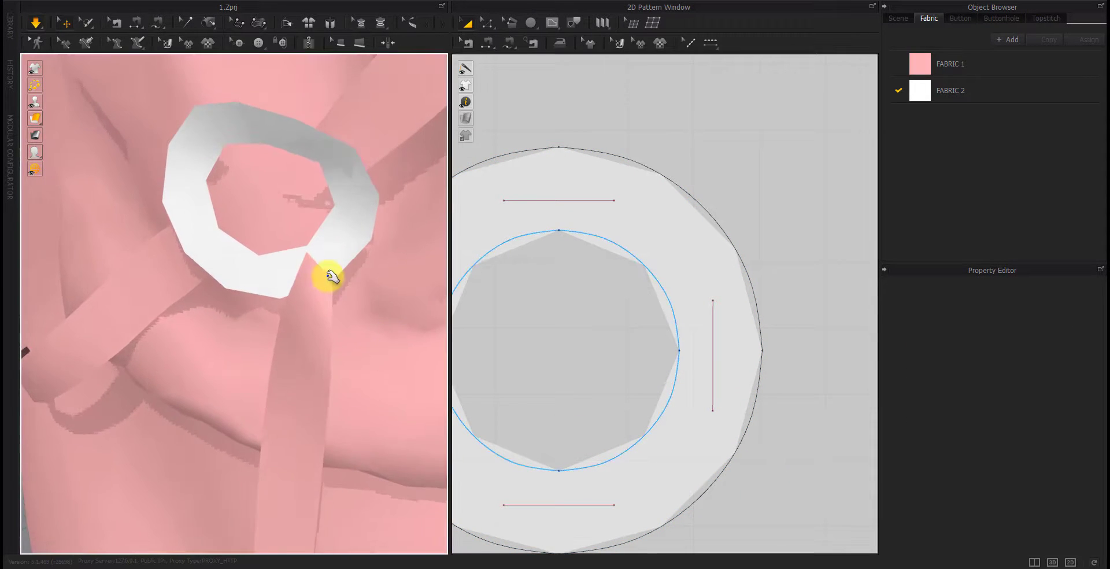
Sew the ring's upright line to the long strap's top edge and re-simulate
left_click(487, 40)
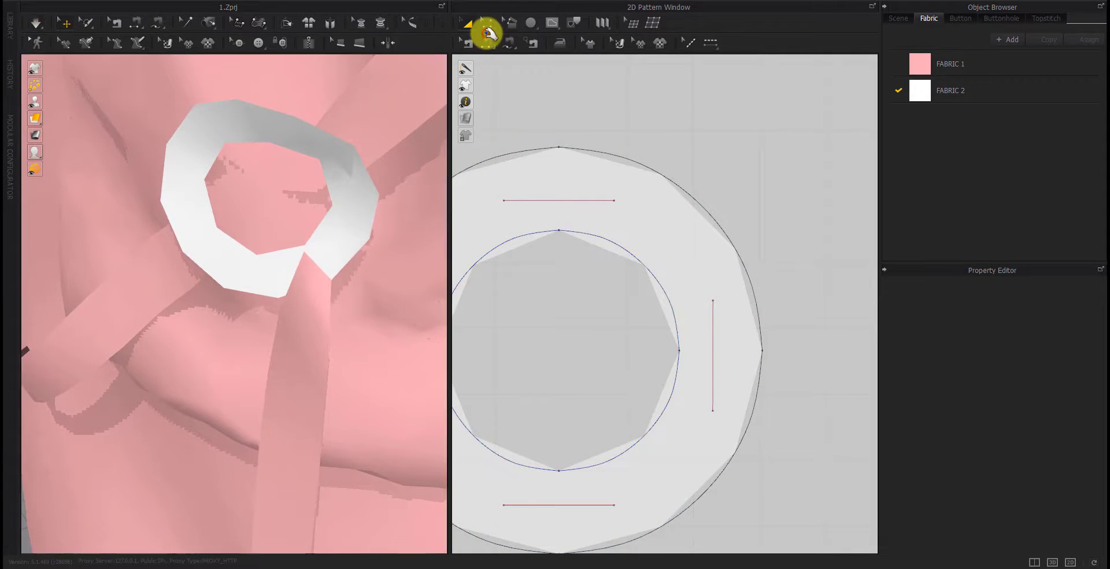
left_click(720, 383)
scroll(728, 373, "down", 5)
left_click(752, 287)
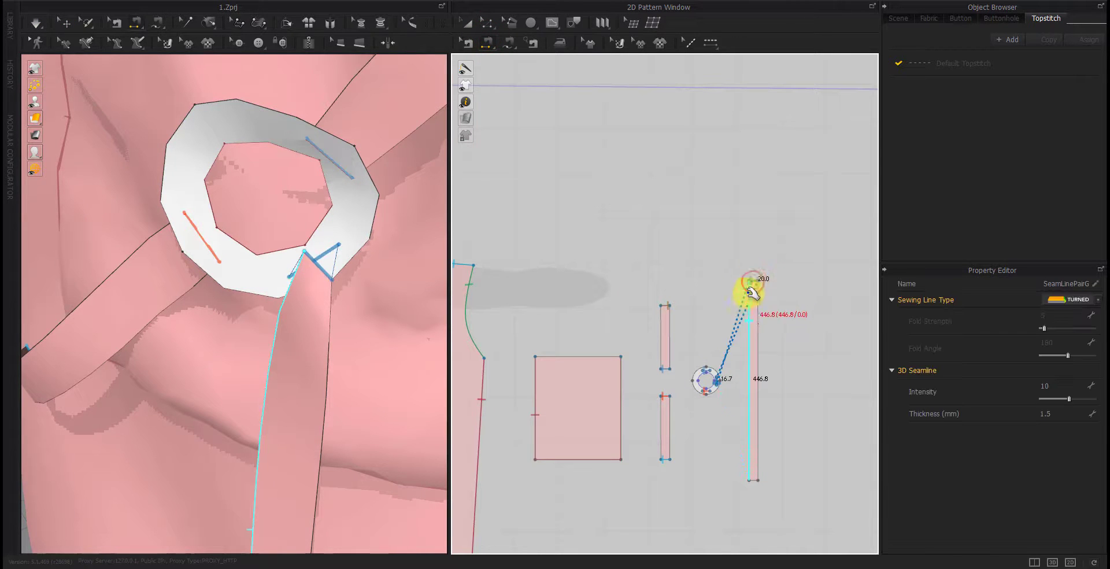
left_click(716, 371)
key("space")
scroll(264, 256, "down", 5)
scroll(285, 347, "down", 3)
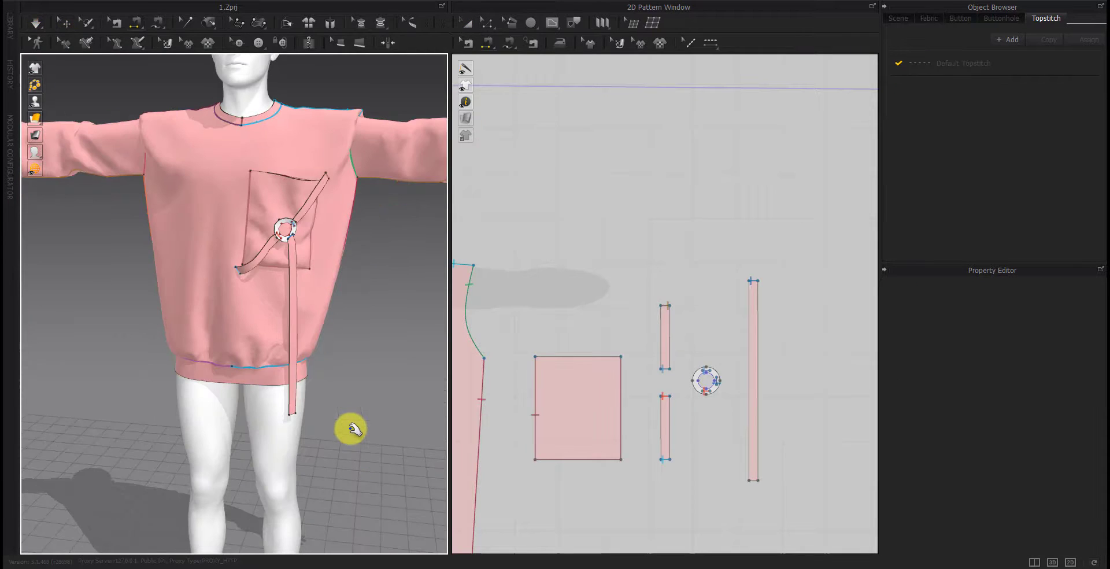
Pause the drape, reselect the long strap, and resume simulation
key("space")
left_click(754, 379)
left_click(753, 379)
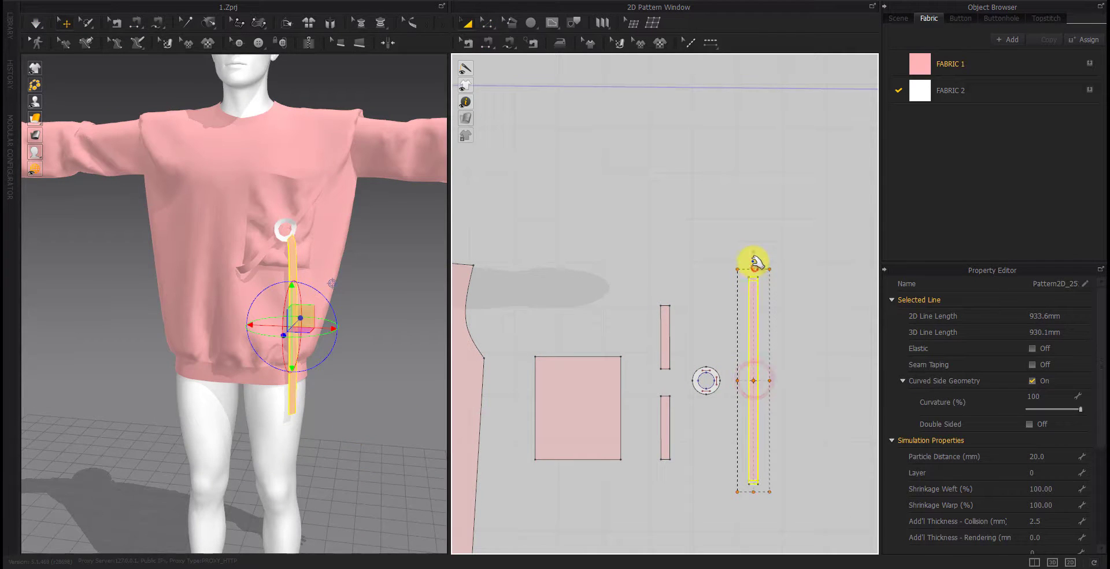
left_click(681, 239)
left_click(754, 290)
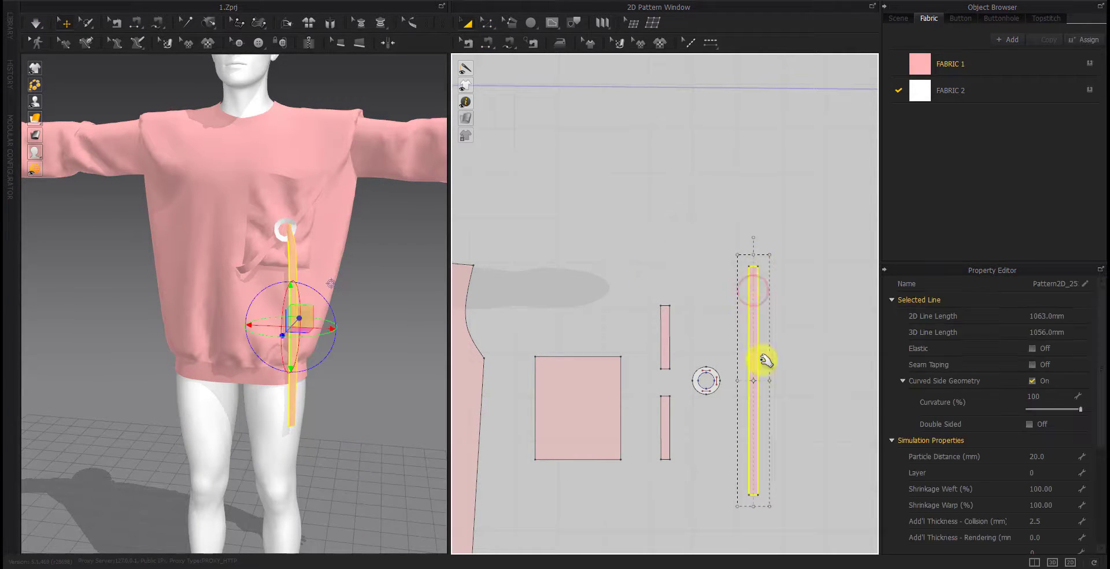
left_click(674, 218)
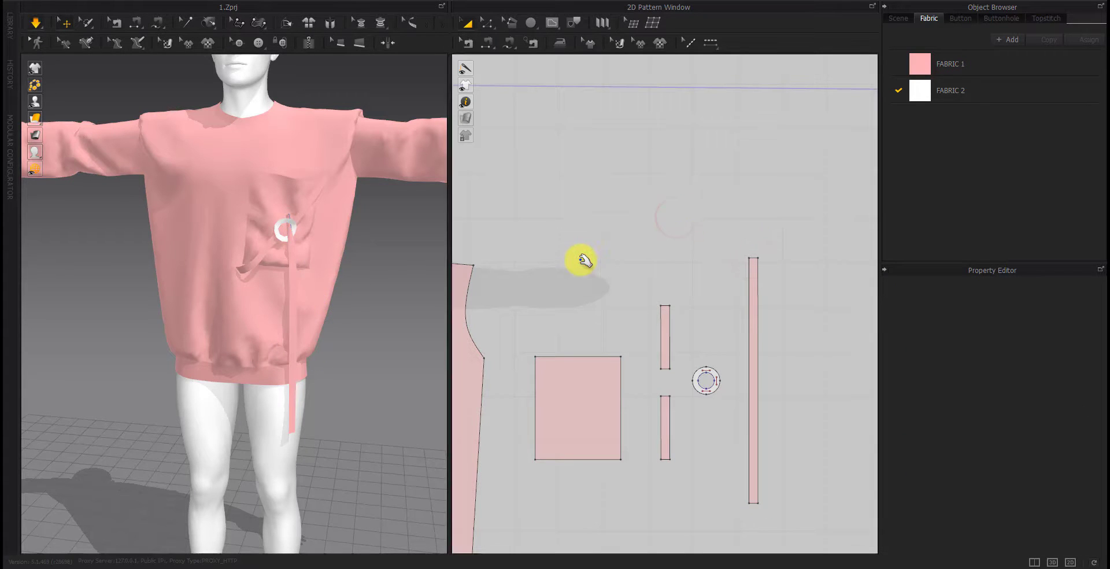
key("space")
Pull the long strap down in 3D so it hangs straight from the ring
scroll(341, 408, "up", 5)
scroll(323, 259, "up", 2)
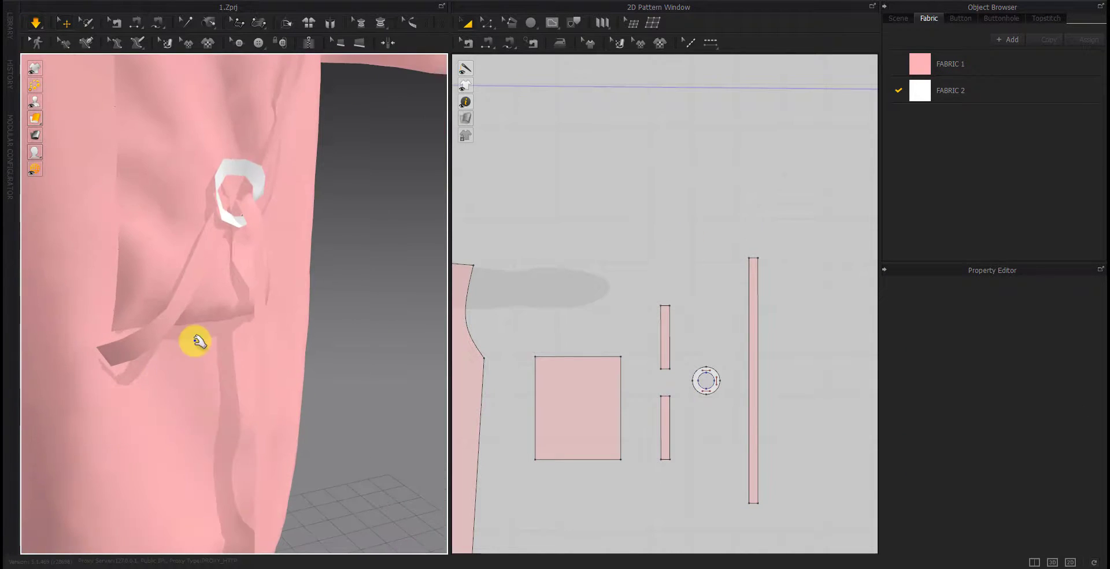
left_click(262, 249)
left_click_drag(264, 249, 305, 385)
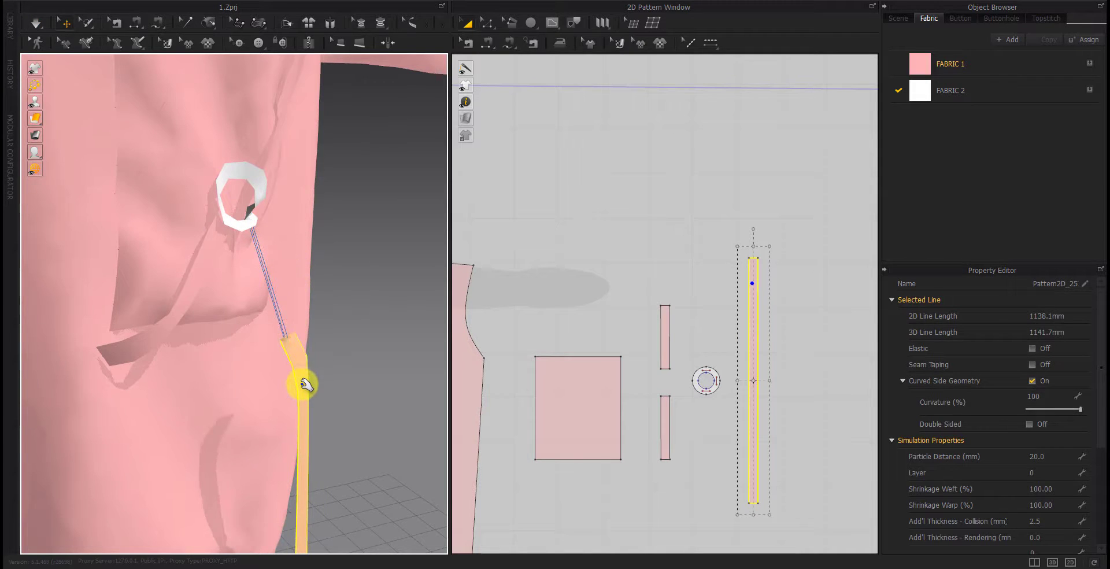
mouse_move(305, 385)
right_mouse_down()
mouse_move(136, 396)
mouse_move(211, 442)
mouse_move(260, 389)
mouse_move(298, 372)
mouse_move(255, 390)
right_mouse_up()
left_click(280, 392)
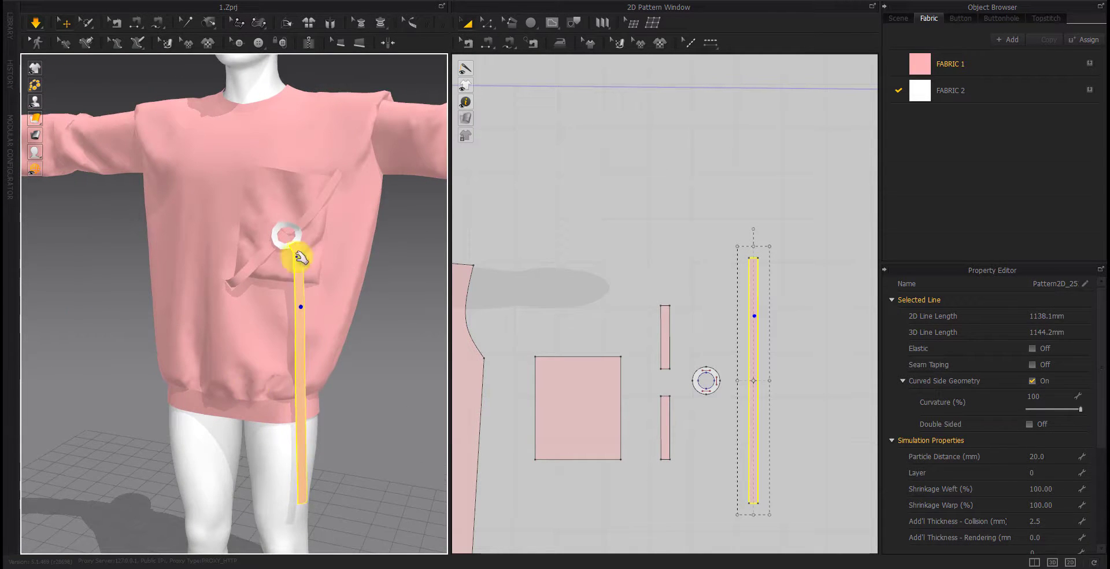
Give the waistband and both sleeve cuffs a 1.0 mm rendering thickness
left_click(285, 230)
left_click(117, 341)
right_click_drag(117, 341, 148, 346)
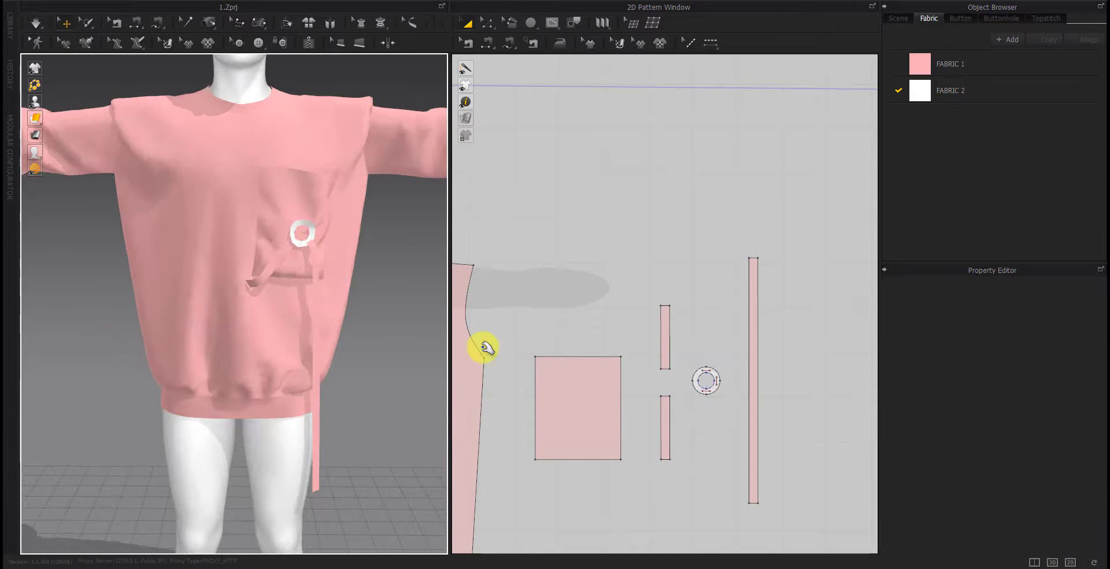
scroll(622, 347, "down", 5)
left_click(636, 426)
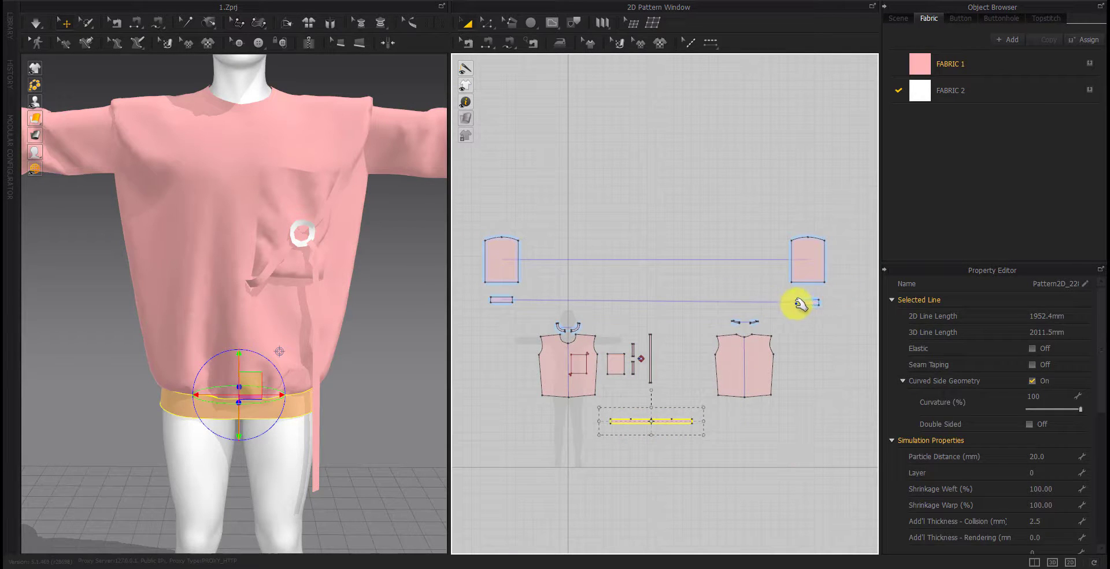
left_click(503, 300)
left_click(634, 248)
key("ctrl+a")
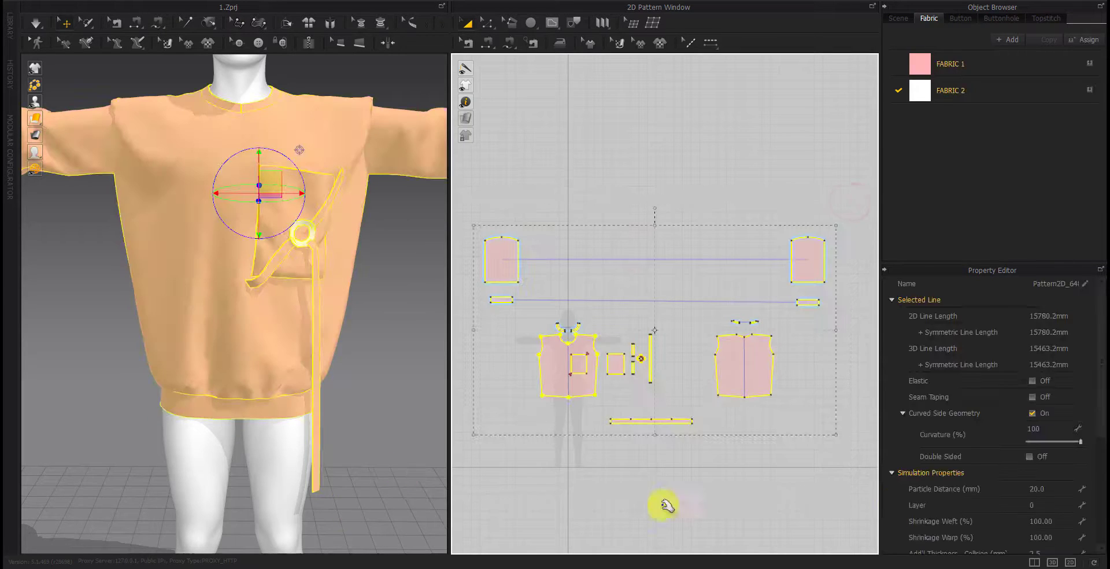
left_click(839, 482)
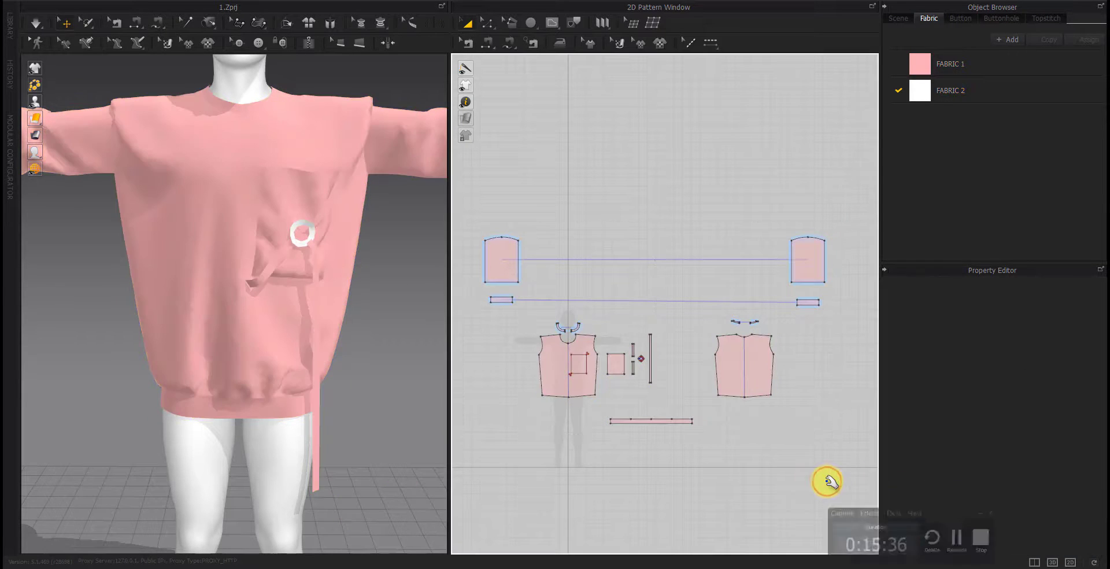
left_click_drag(852, 188, 482, 462)
left_click(656, 485)
left_click(668, 425)
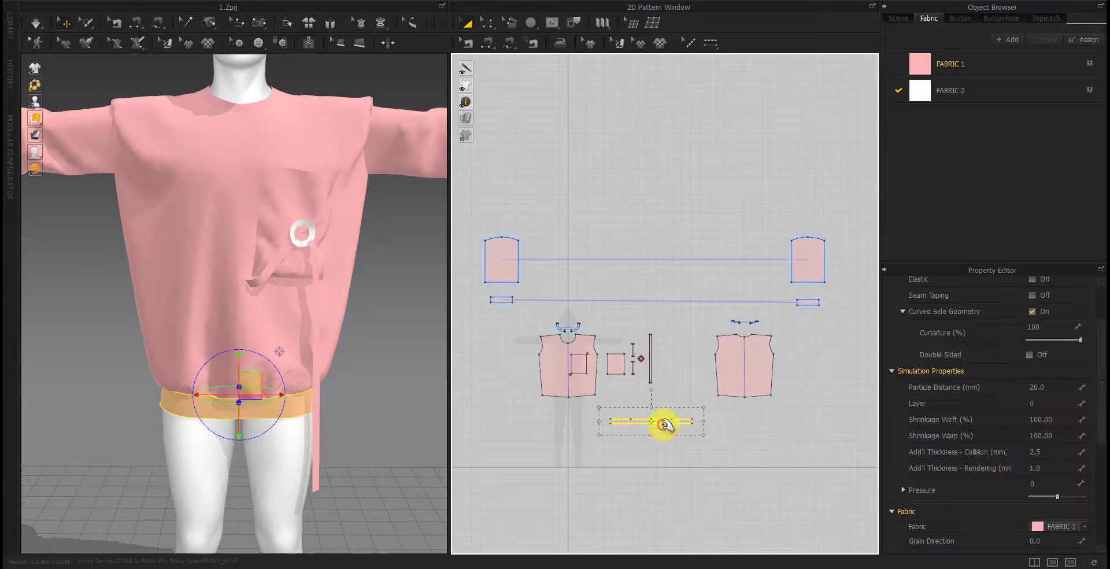
left_click(808, 302, "shift")
left_click(502, 300, "shift")
left_click(1053, 501)
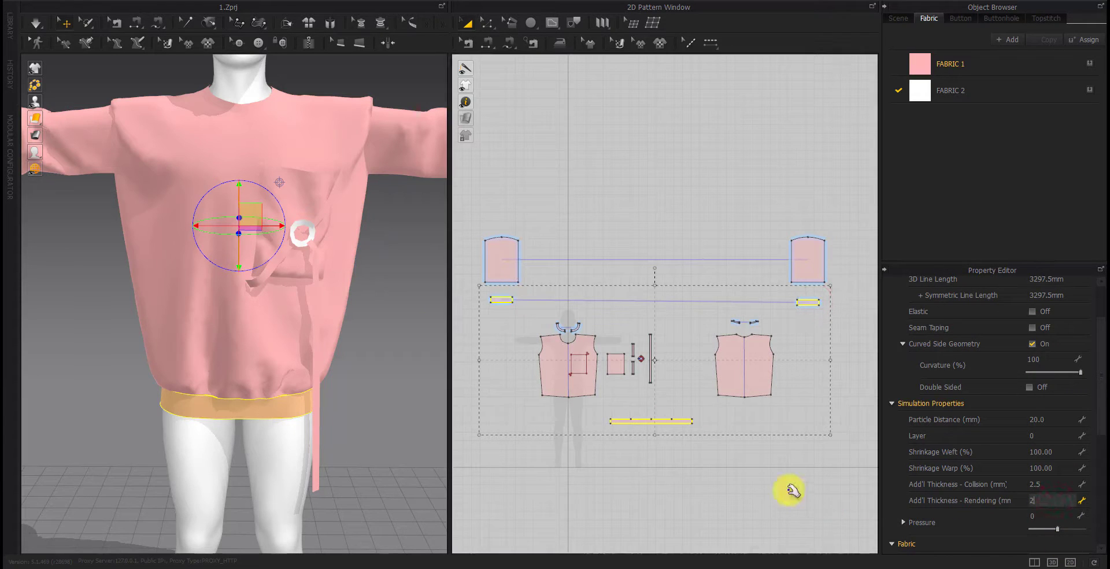
left_click(688, 409)
Set the front and back neckband pieces to 1.0 mm rendering thickness
scroll(584, 338, "up", 5)
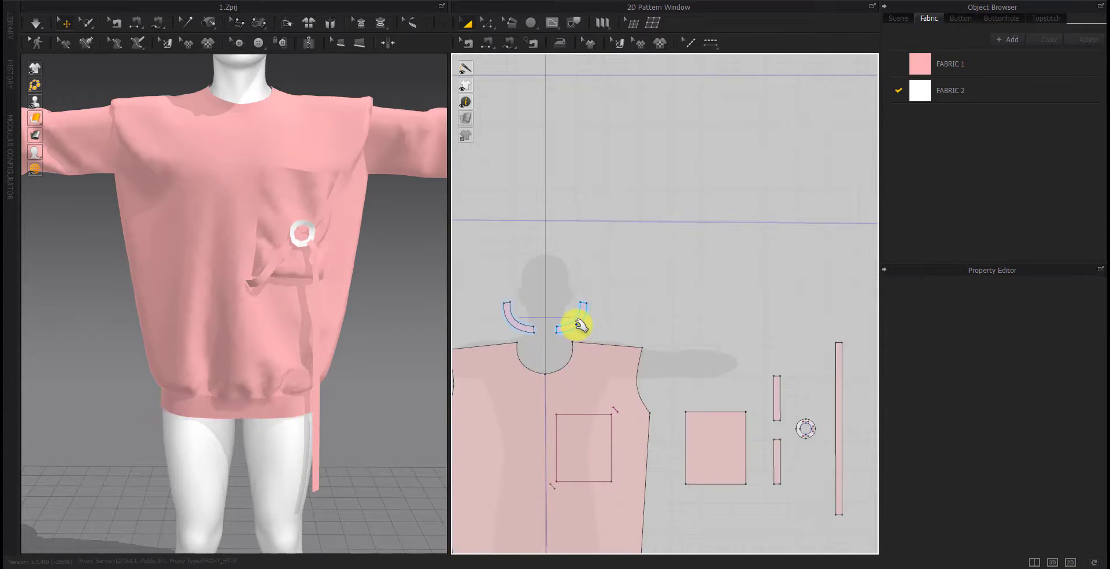
left_click(522, 321)
scroll(680, 395, "down", 3)
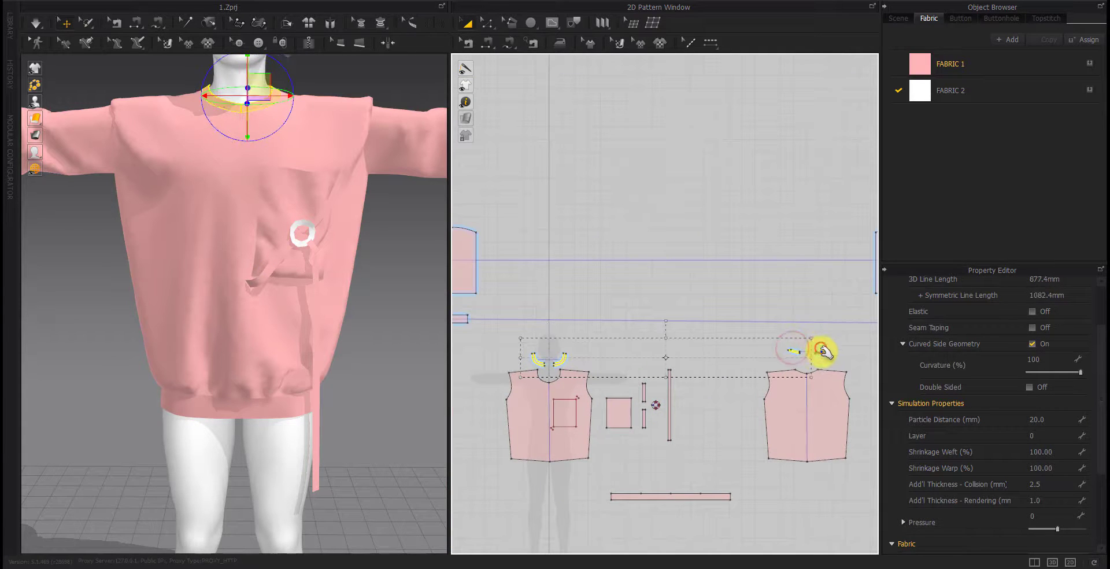
left_click(819, 351, "shift")
left_click(1052, 500)
left_click(785, 503)
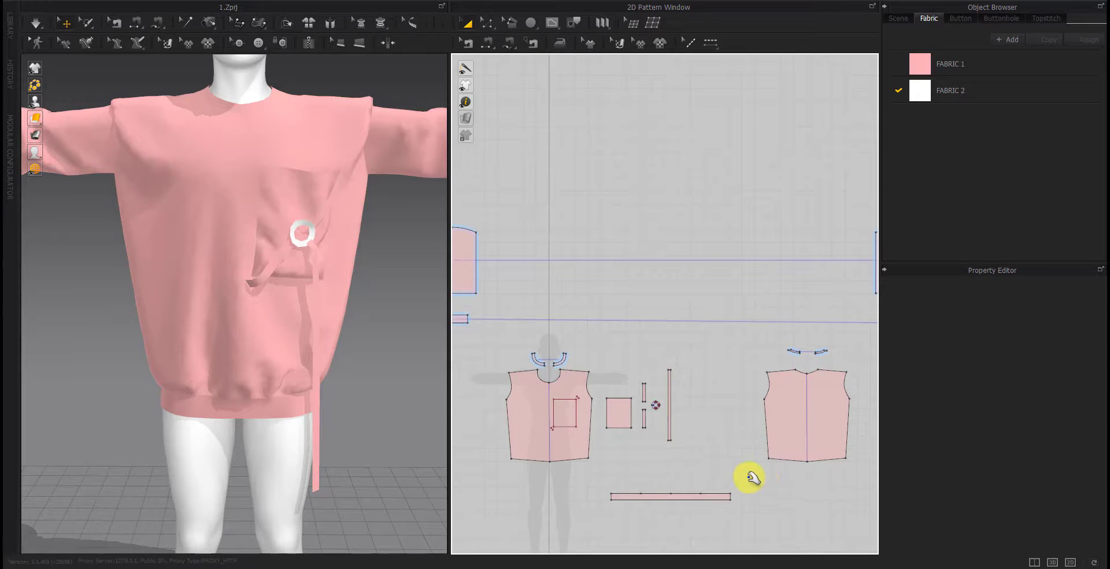
Apply 1.0 mm rendering thickness to the pocket pieces, ring and strap
scroll(688, 475, "down", 2)
scroll(593, 435, "up", 5)
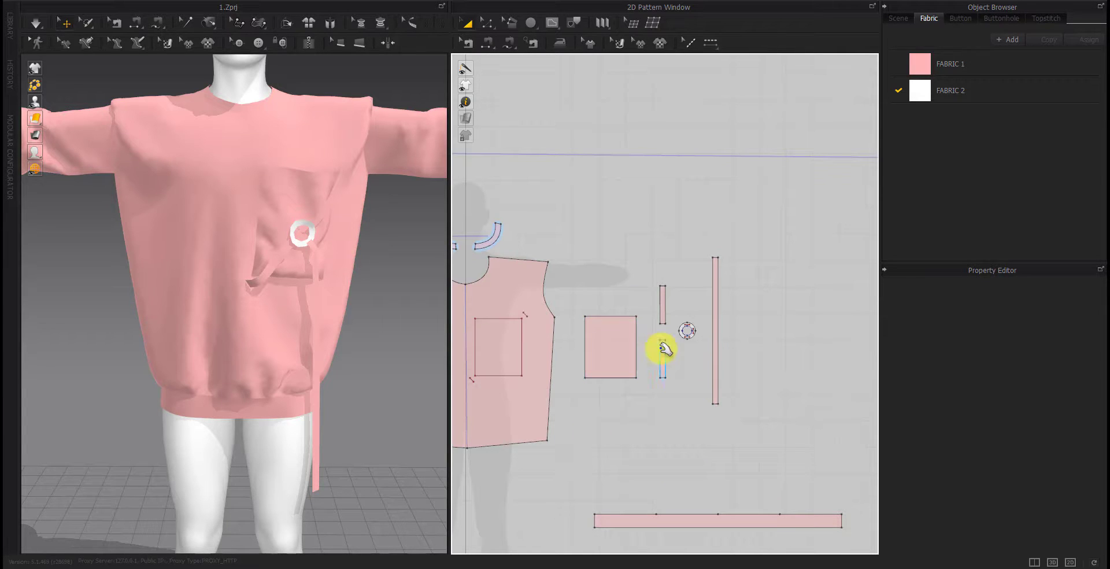
left_click_drag(775, 244, 655, 431)
left_click(1051, 468)
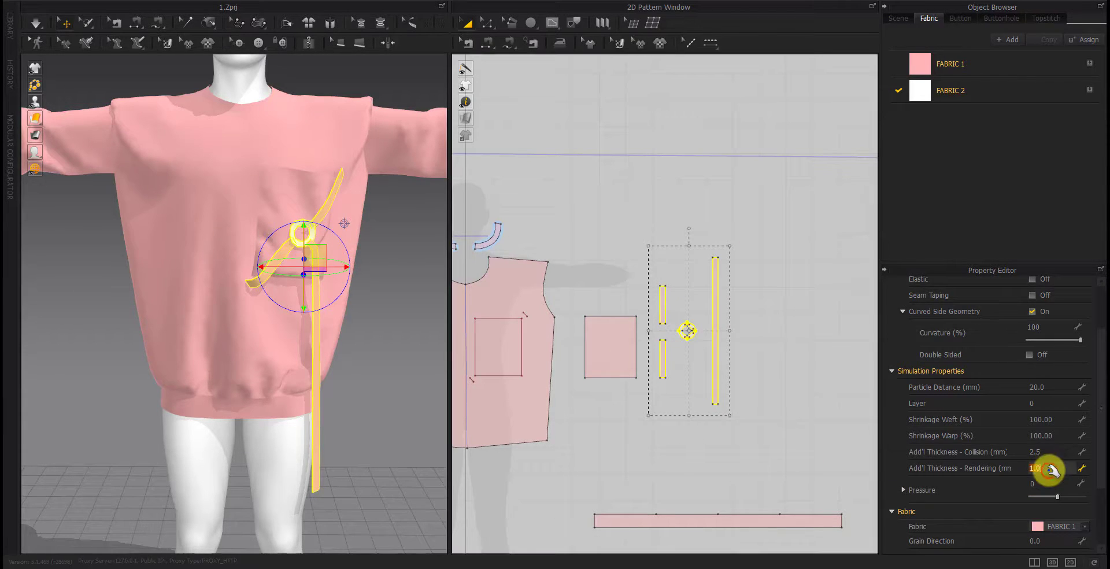
left_click(798, 435)
scroll(793, 434, "down", 2)
scroll(694, 425, "down", 2)
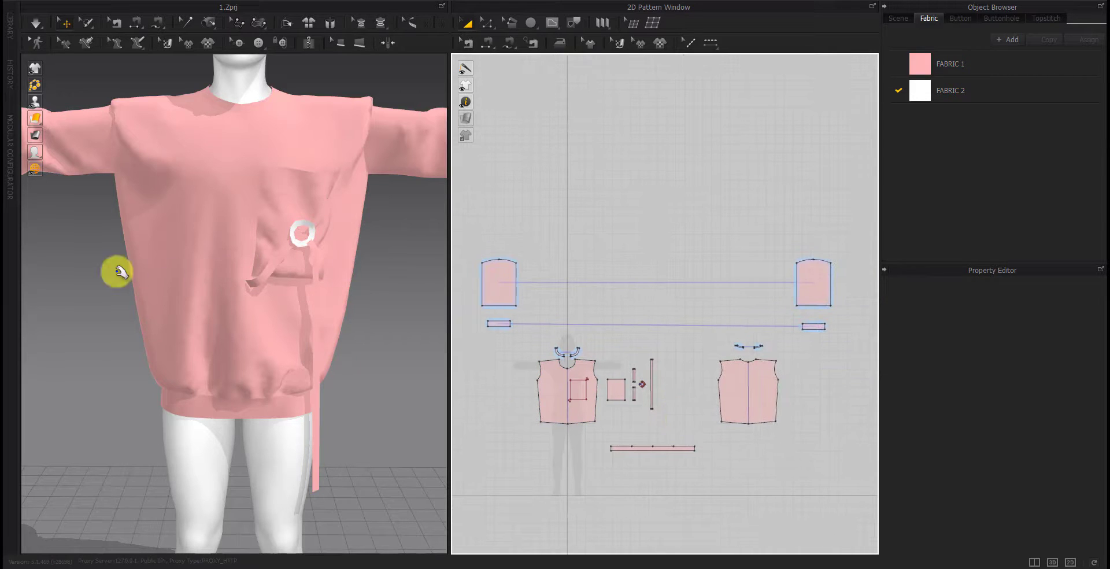
Zoom in and inspect the ring on the chest pocket
left_click(69, 117)
right_click_drag(255, 292, 324, 324)
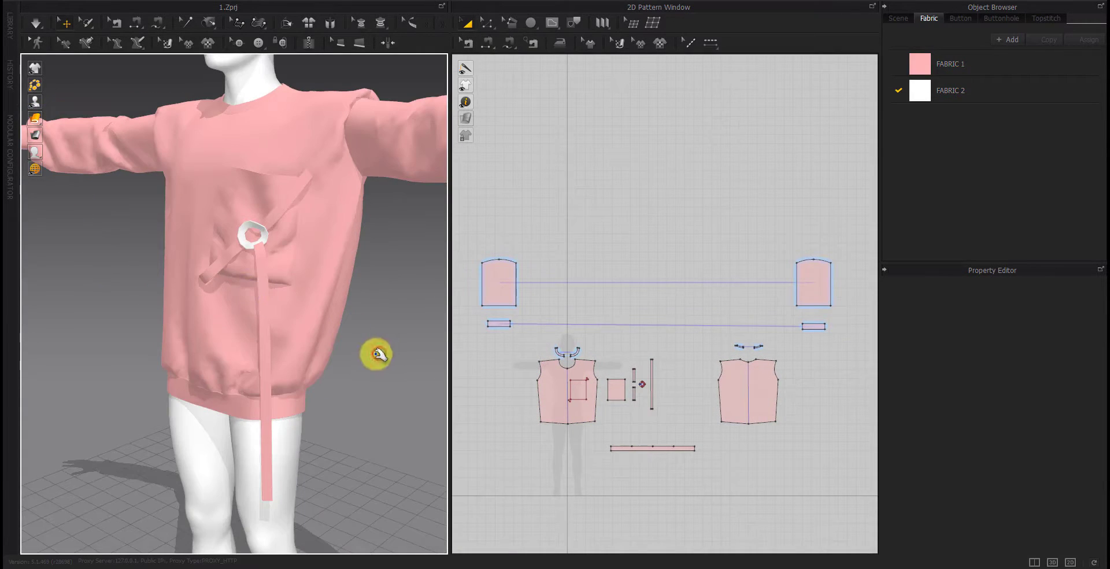
scroll(267, 308, "up", 5)
scroll(245, 277, "up", 3)
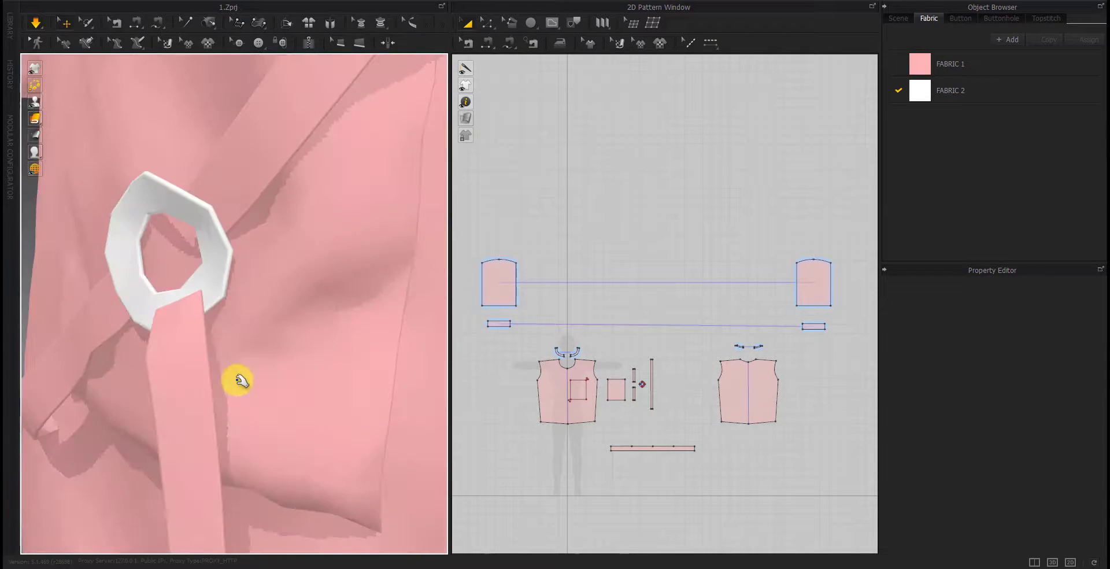
left_click(195, 215)
scroll(227, 356, "down", 3)
left_click(37, 379)
Inspect the left sleeve cuff up close
mouse_move(181, 445)
right_mouse_down()
mouse_move(121, 446)
mouse_move(270, 444)
right_mouse_up()
scroll(218, 392, "down", 5)
middle_click_drag(218, 392, 280, 456)
scroll(129, 297, "up", 4)
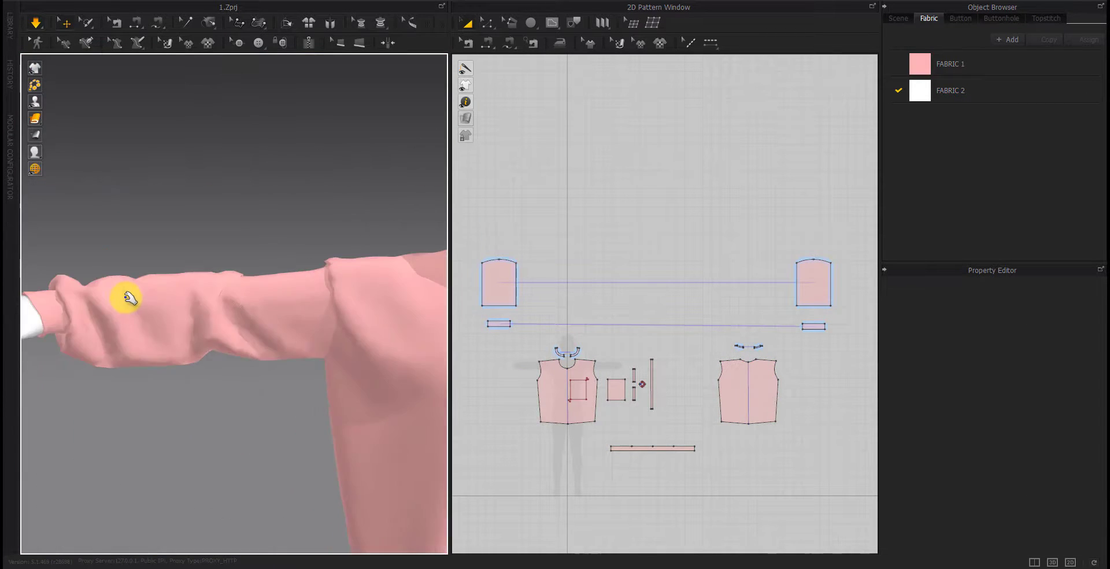
scroll(165, 418, "up", 2)
mouse_move(164, 418)
right_mouse_down()
mouse_move(158, 371)
mouse_move(210, 329)
mouse_move(398, 353)
right_mouse_up()
left_click(255, 312)
scroll(347, 393, "down", 4)
Check the hem band, then bring up FABRIC 2's material settings
right_click_drag(324, 418, 307, 356)
scroll(261, 352, "up", 3)
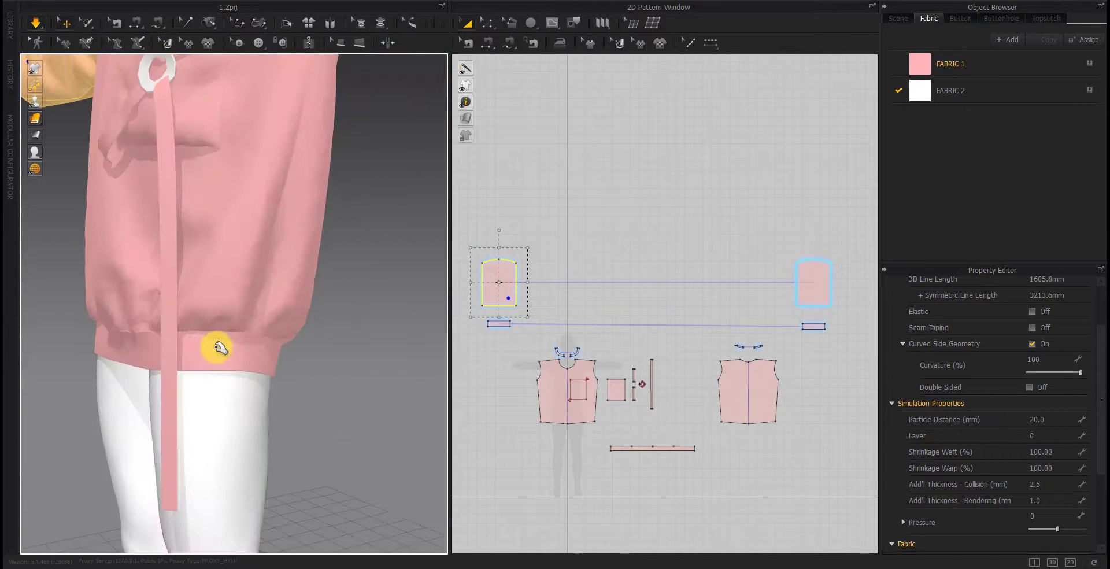
left_click(229, 356)
scroll(350, 352, "down", 4)
left_click(332, 399)
scroll(332, 399, "up", 1)
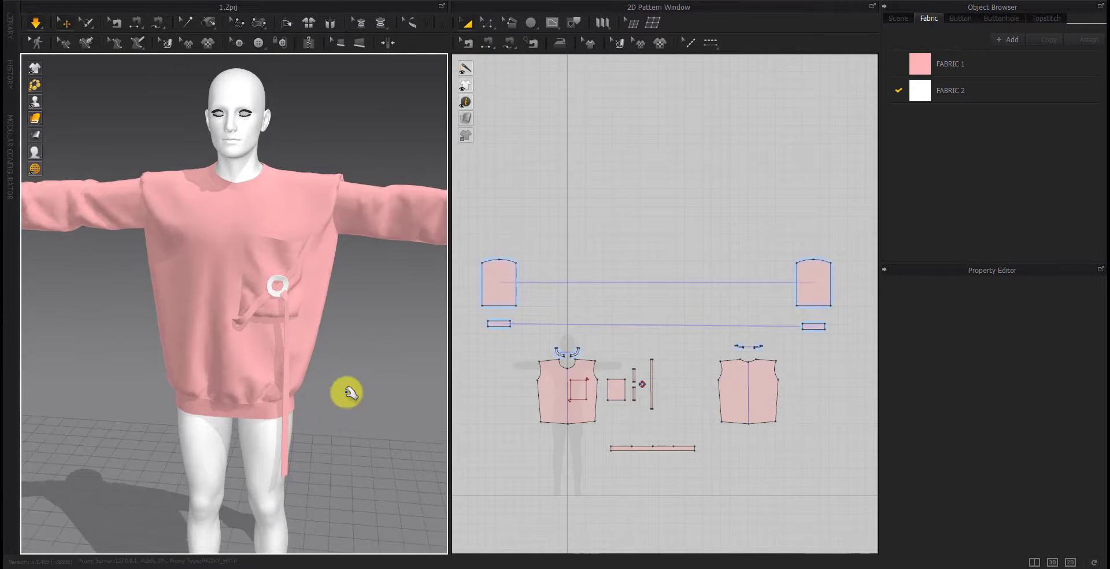
left_click(999, 99)
Change FABRIC 2's colour from white to pink and confirm it
scroll(1104, 400, "up", 10)
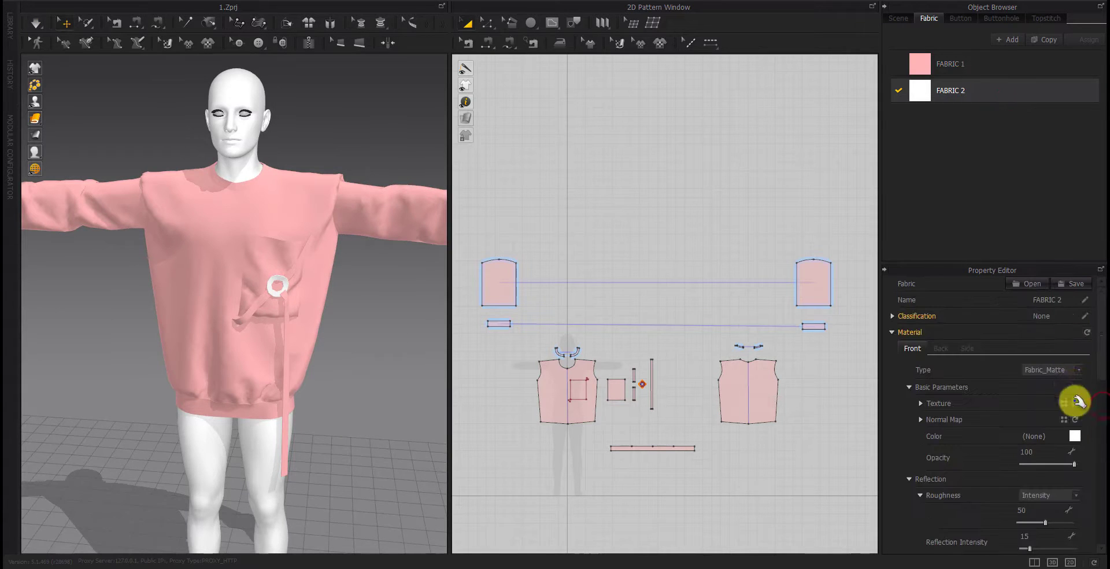
left_click(1075, 436)
left_click(499, 139)
left_click(524, 381)
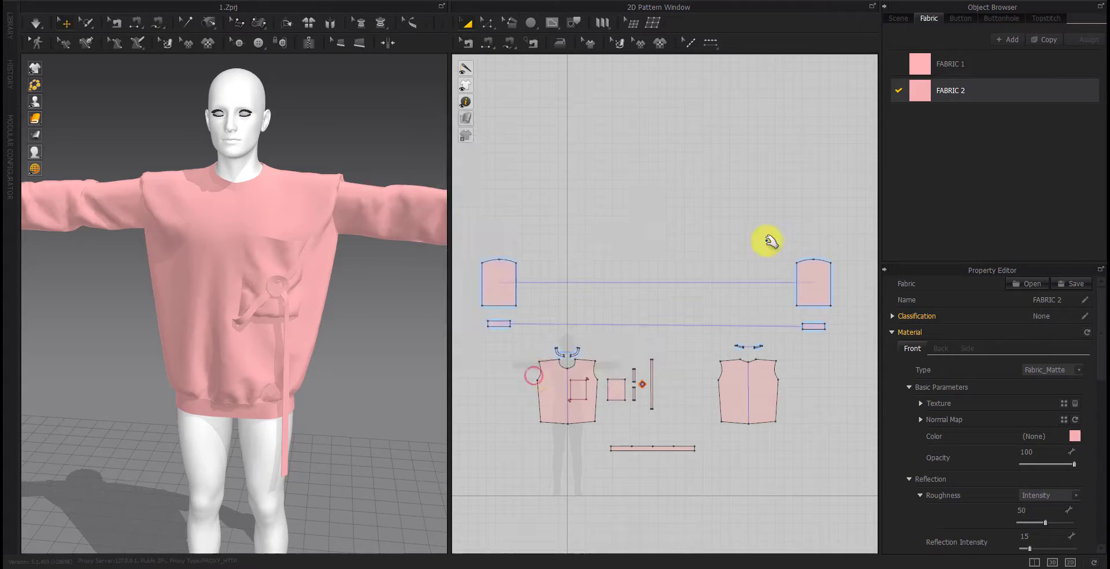
left_click(773, 191)
scroll(364, 254, "up", 2)
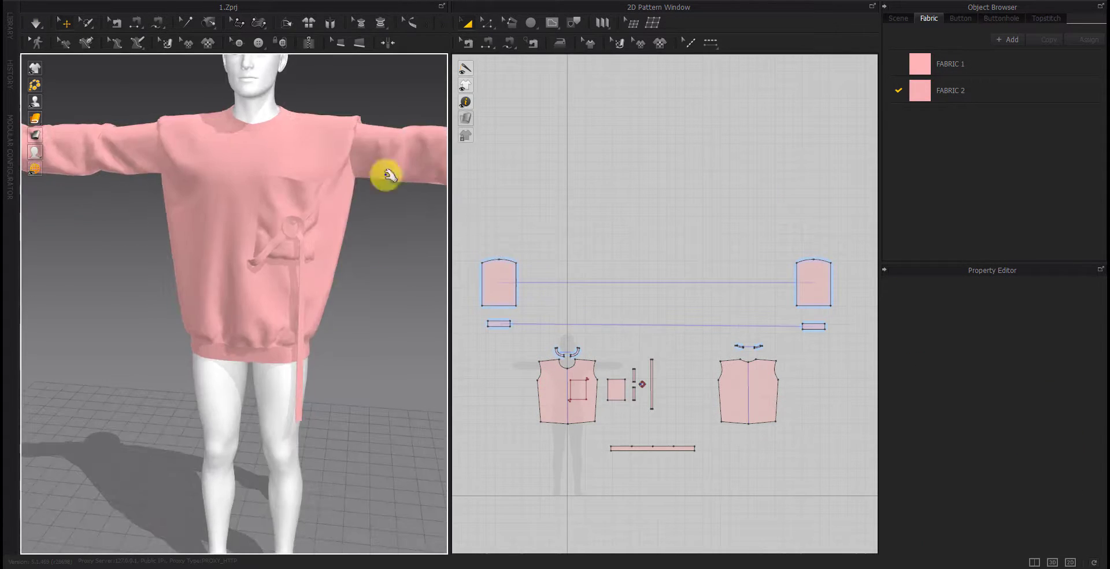
left_click(377, 130)
left_click(389, 284)
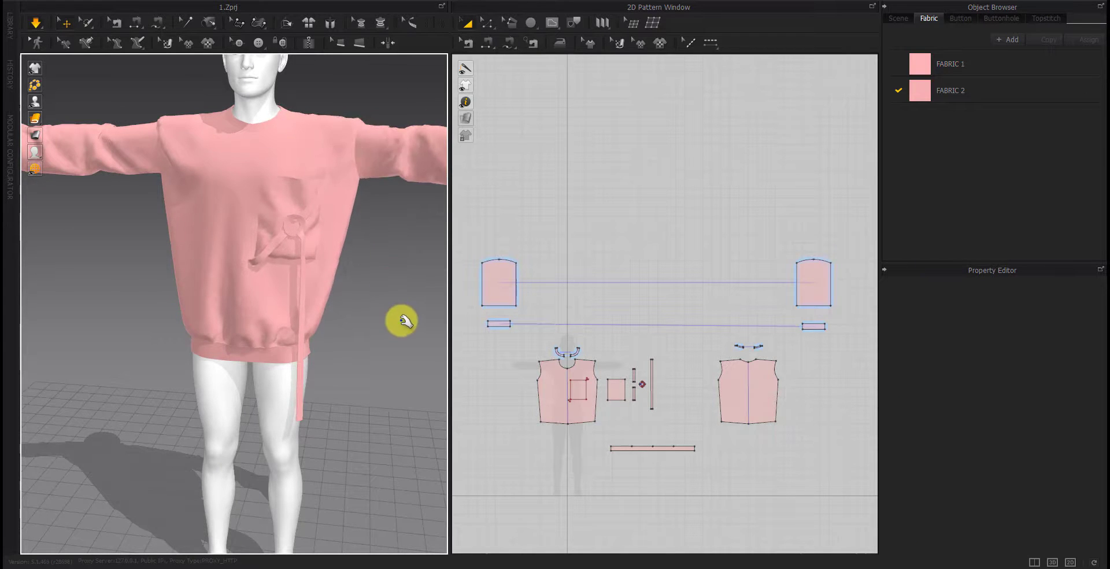
scroll(292, 241, "up", 5)
Merge the two front neckband halves into one U-shaped neckband piece
scroll(248, 401, "up", 3)
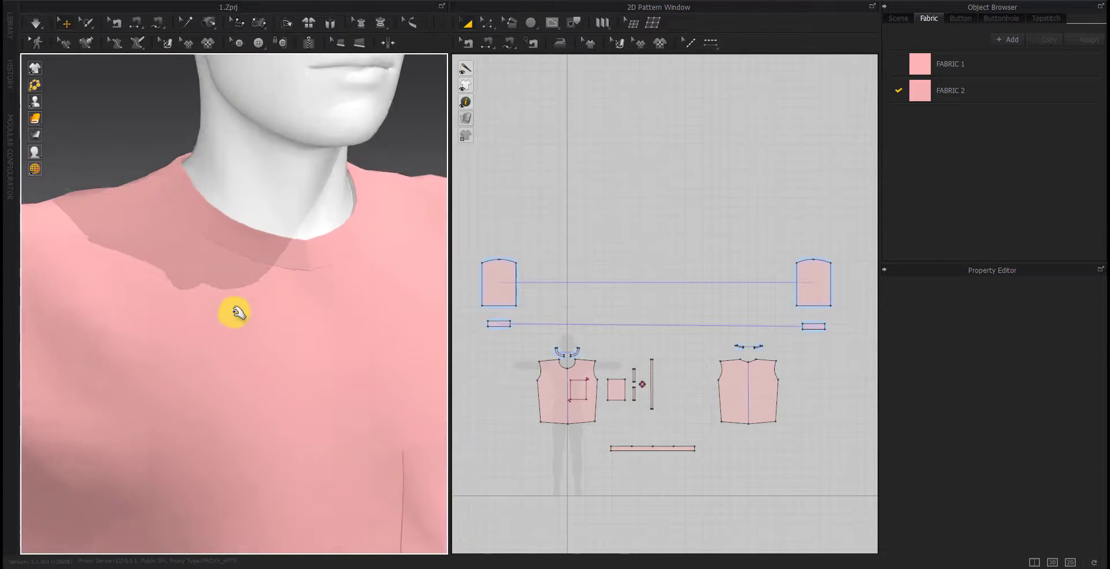
scroll(235, 312, "up", 2)
scroll(567, 370, "up", 10)
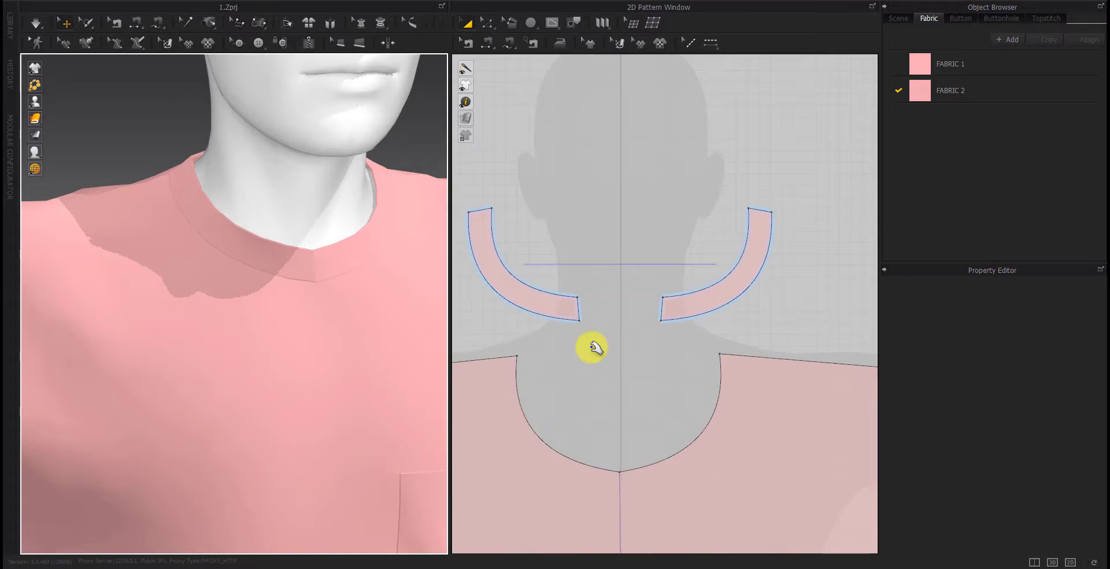
key("z")
left_click(579, 308)
left_click(662, 308, "shift")
right_click(662, 308)
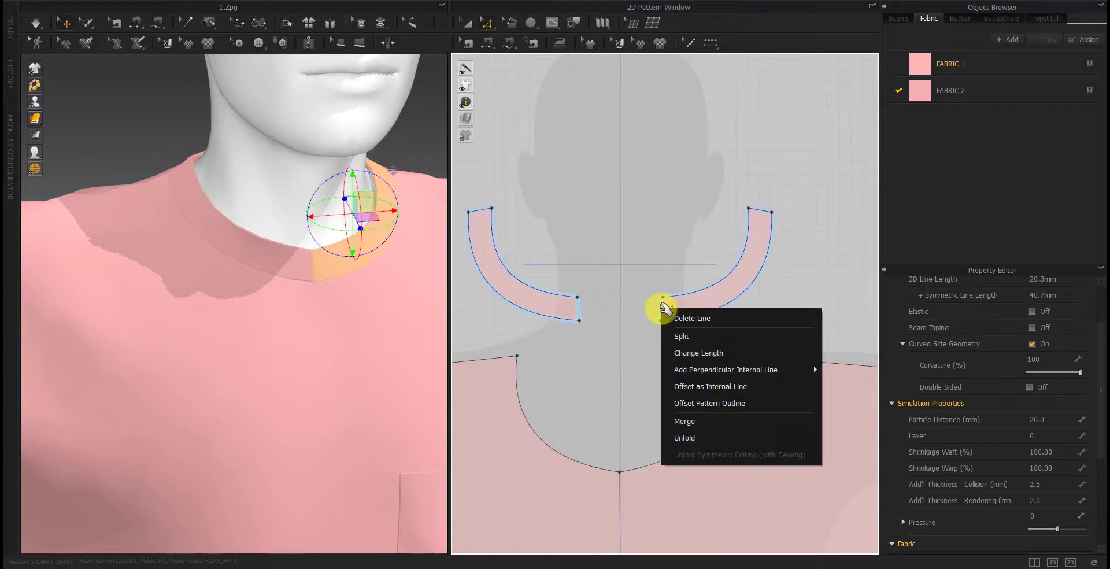
left_click(677, 416)
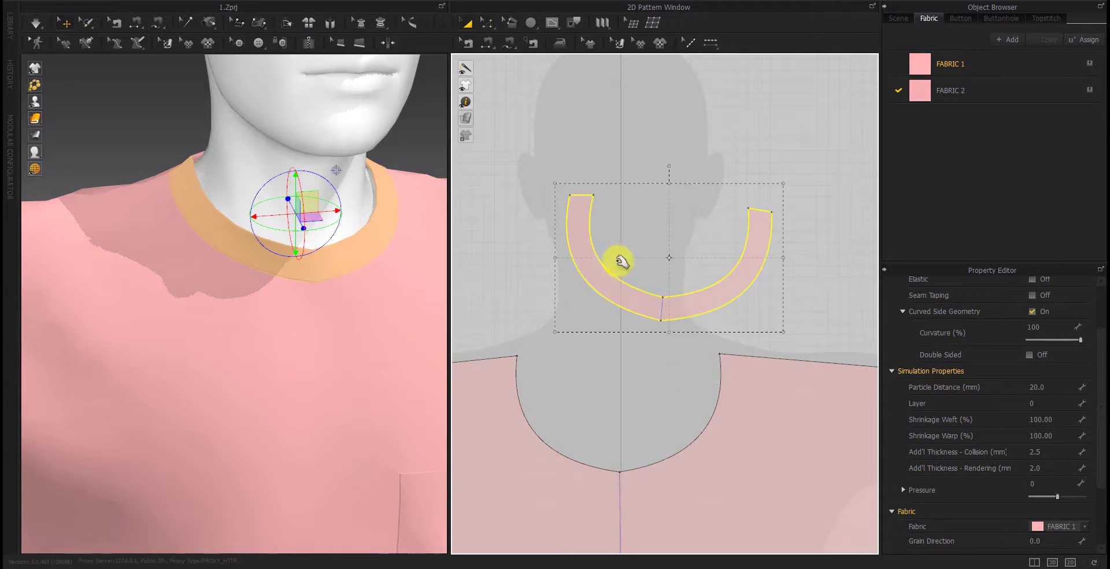
left_click(606, 417)
Inspect the merged front neckband and its lower edge around the neck
right_click_drag(321, 296, 292, 312)
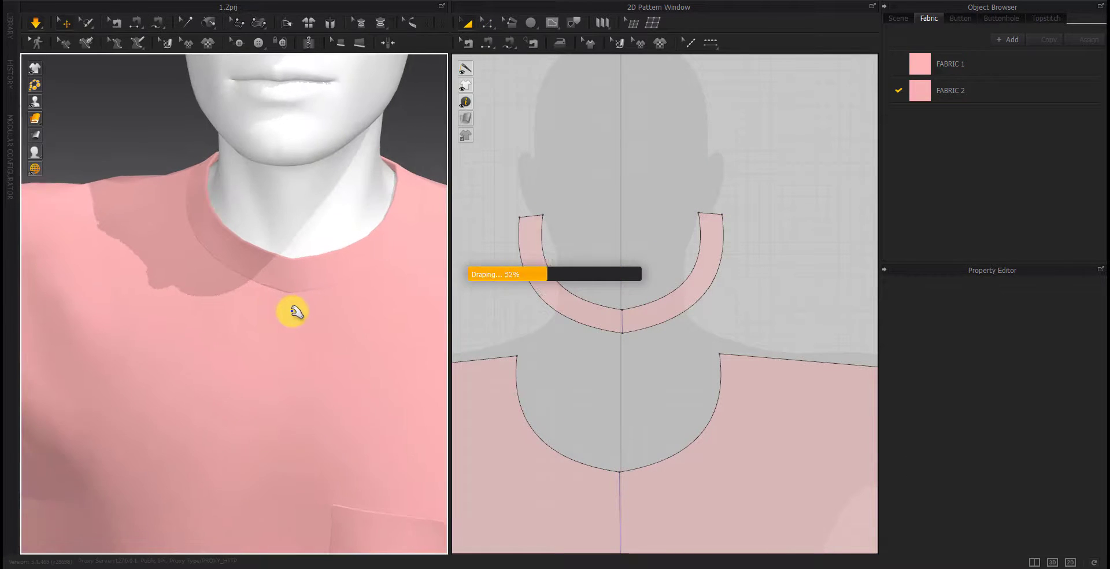
scroll(622, 329, "up", 5)
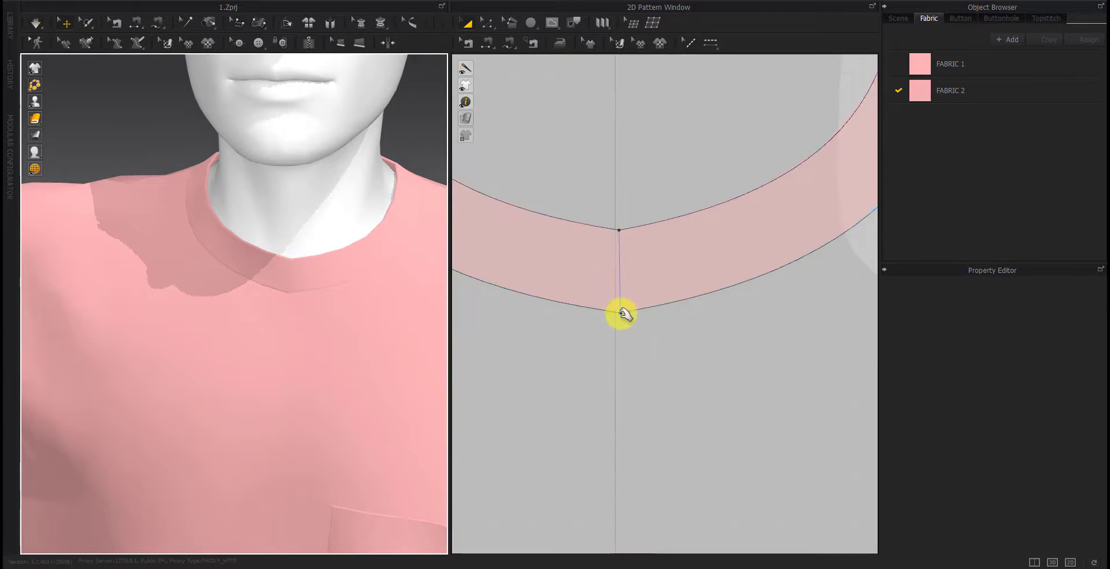
left_click(622, 314)
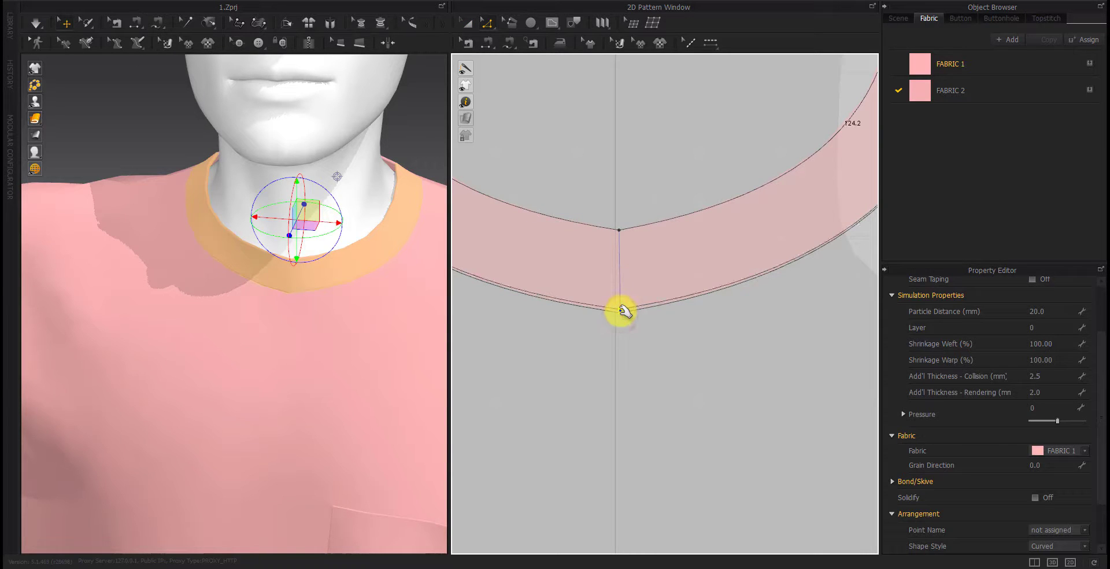
left_click(622, 311)
right_click(623, 312)
left_click(632, 379)
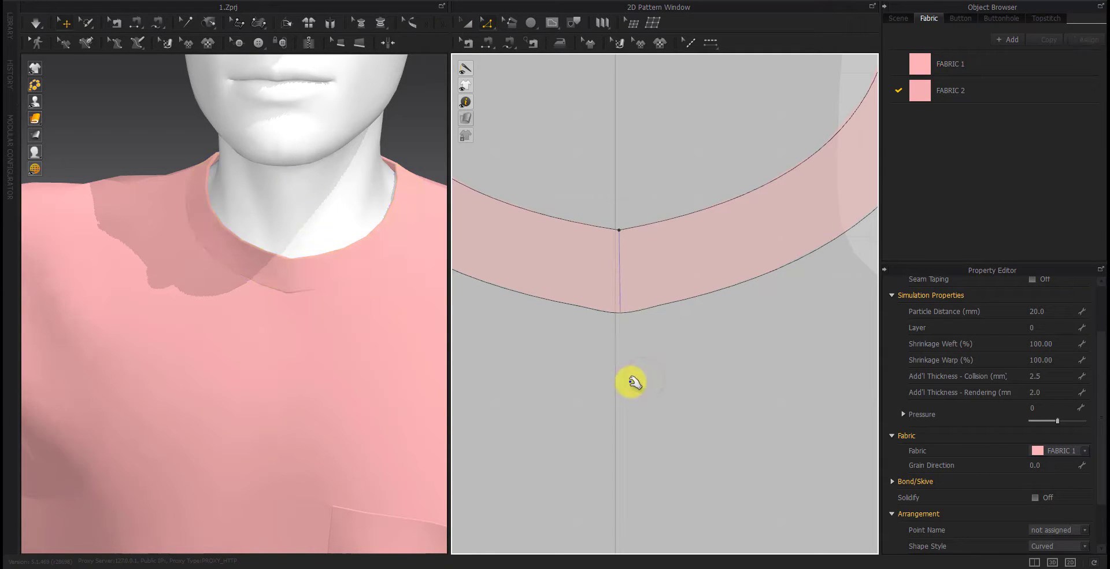
scroll(633, 382, "up", 3)
left_click(622, 261)
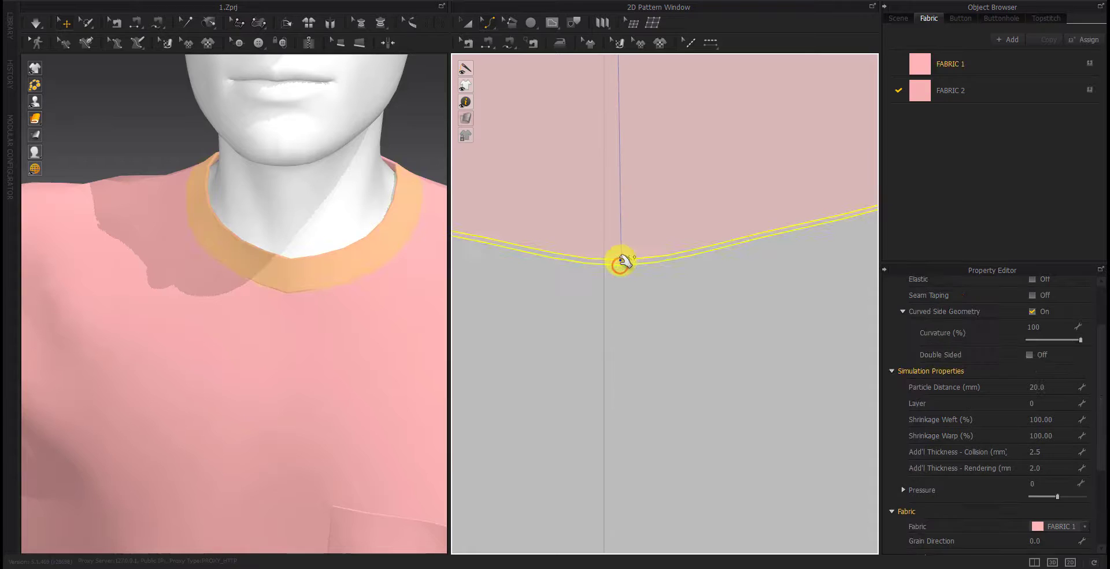
left_click(625, 315)
scroll(624, 327, "down", 4)
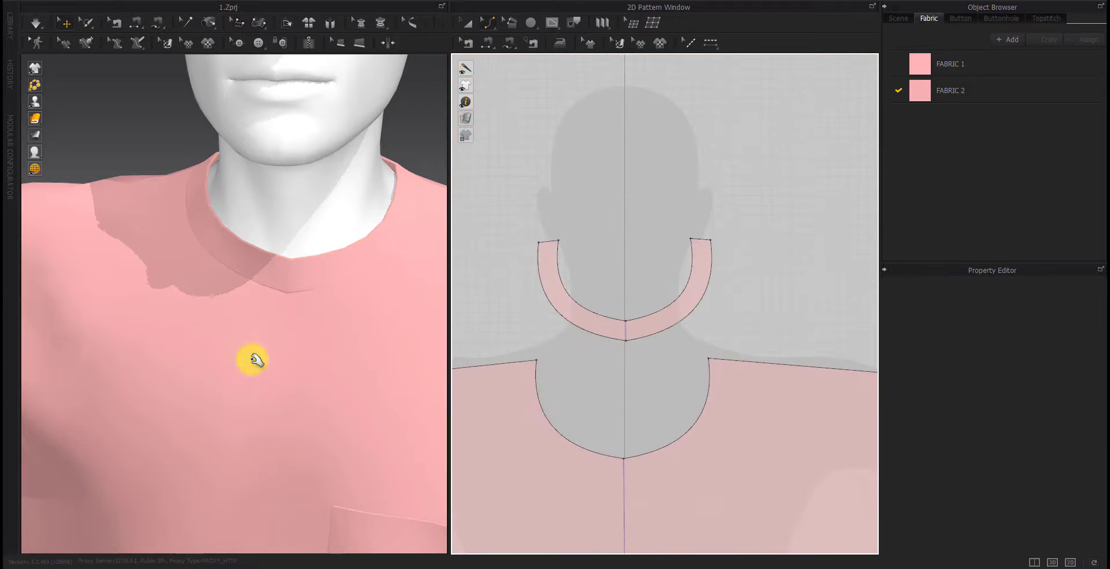
Merge the back neckband halves into one piece and shift it down and right
right_click_drag(253, 360, 495, 367)
scroll(674, 318, "down", 3)
scroll(498, 367, "down", 3)
scroll(669, 313, "up", 4)
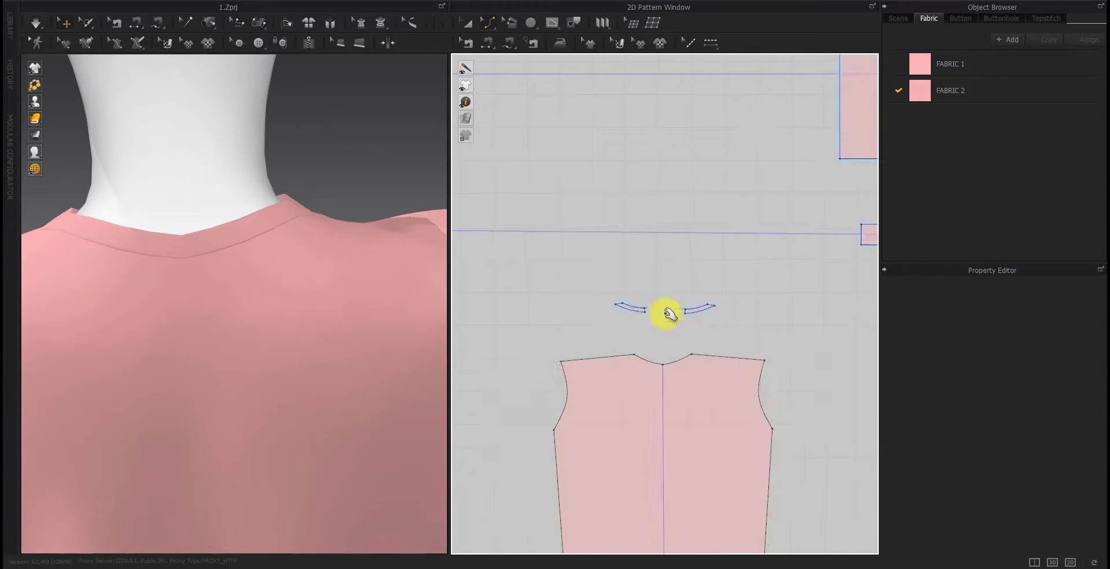
scroll(668, 314, "up", 4)
right_click(533, 334)
left_click(568, 449)
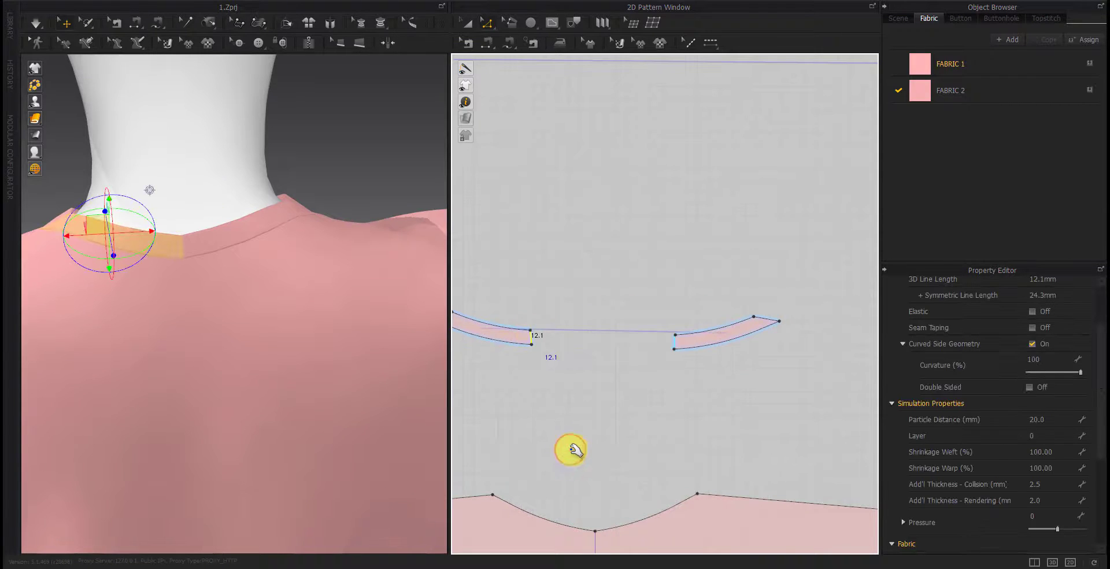
left_click_drag(538, 334, 580, 333)
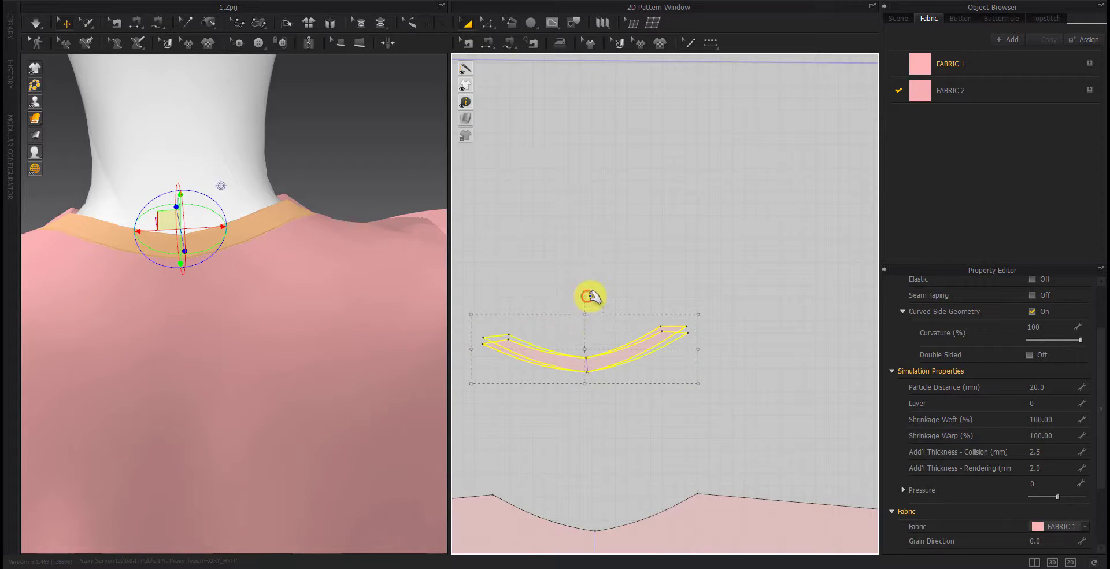
left_click(595, 372)
Pan the pattern view to show all pieces and orbit to the avatar's front
scroll(595, 372, "down", 5)
middle_click_drag(578, 439, 627, 359)
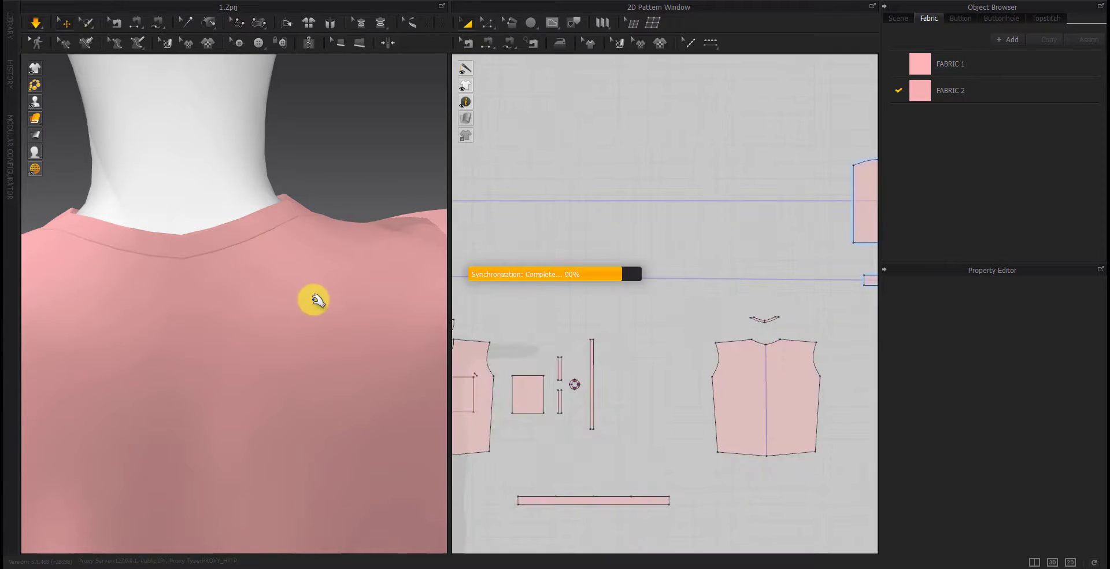
mouse_move(313, 300)
right_mouse_down()
mouse_move(227, 302)
mouse_move(236, 375)
mouse_move(419, 255)
mouse_move(362, 305)
right_mouse_up()
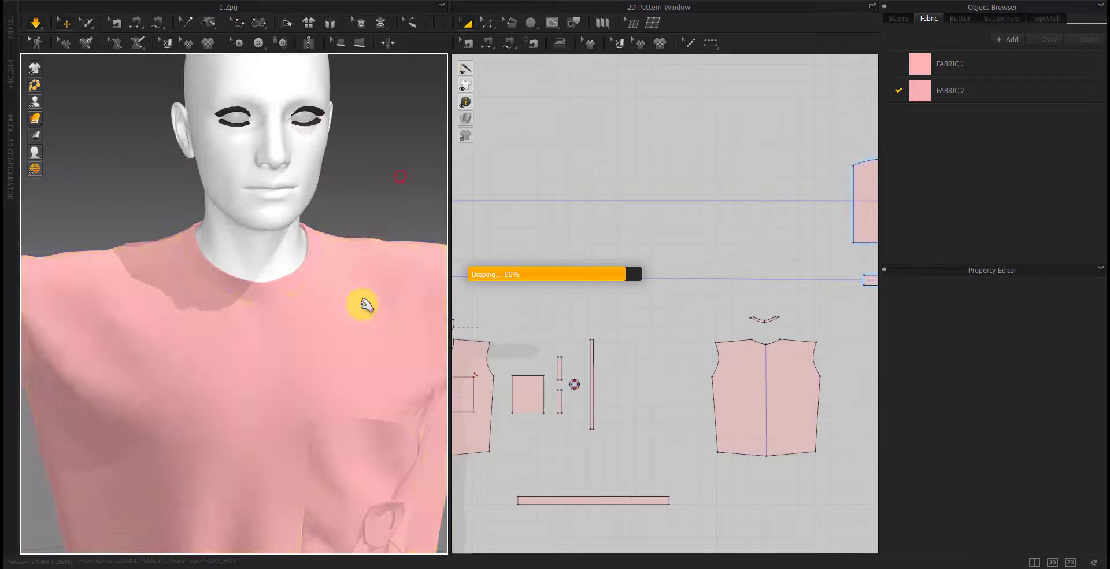
scroll(358, 289, "down", 5)
scroll(312, 295, "down", 5)
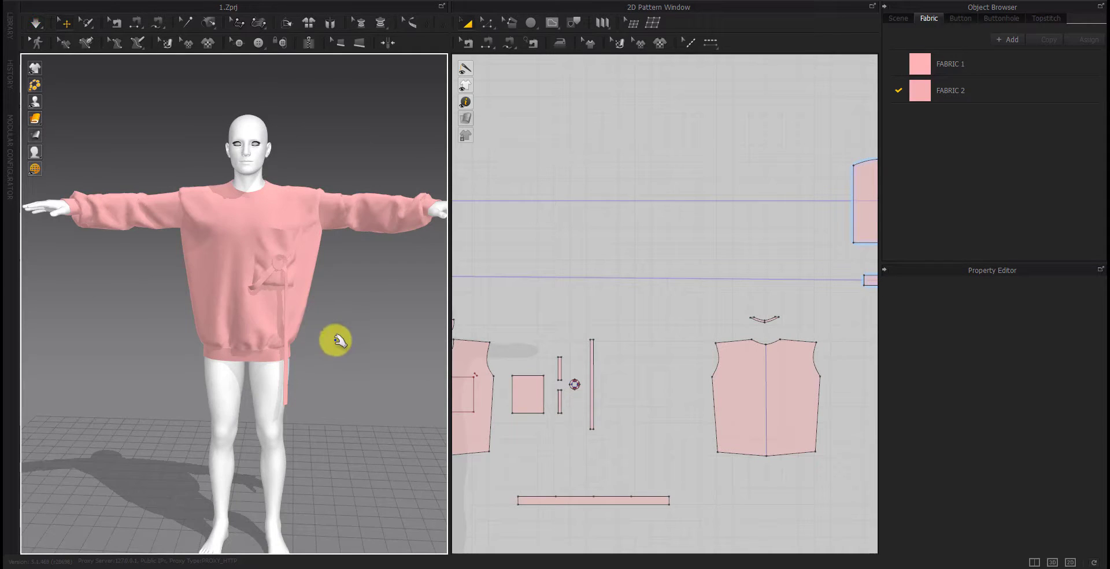
Turn to the avatar's back and draw an internal rectangle on the back bodice
middle_click_drag(336, 340, 326, 310)
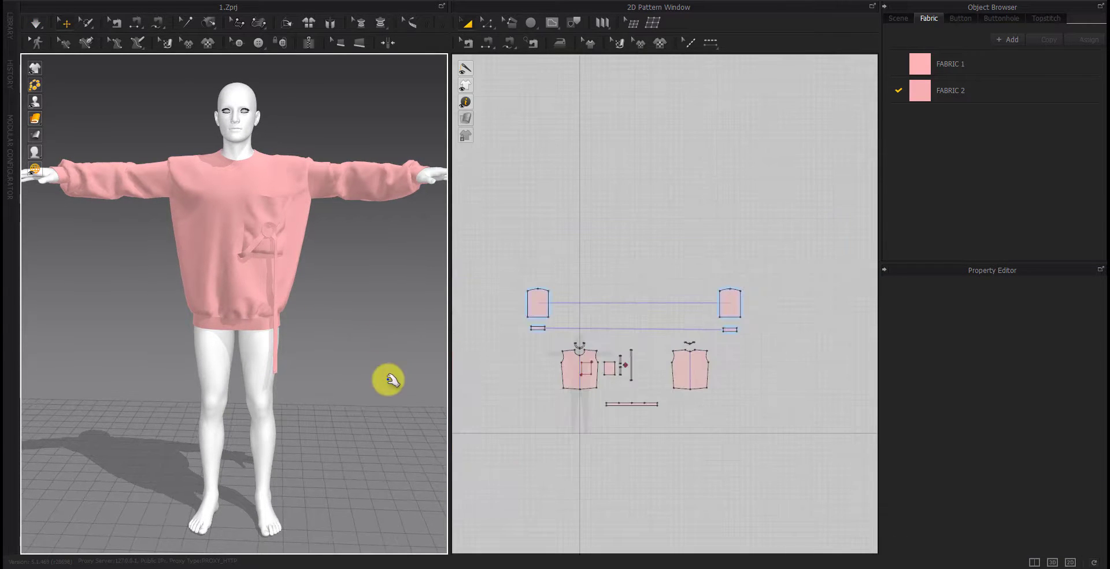
right_click_drag(386, 379, 158, 379)
scroll(168, 317, "up", 2)
scroll(198, 314, "up", 5)
scroll(694, 367, "up", 5)
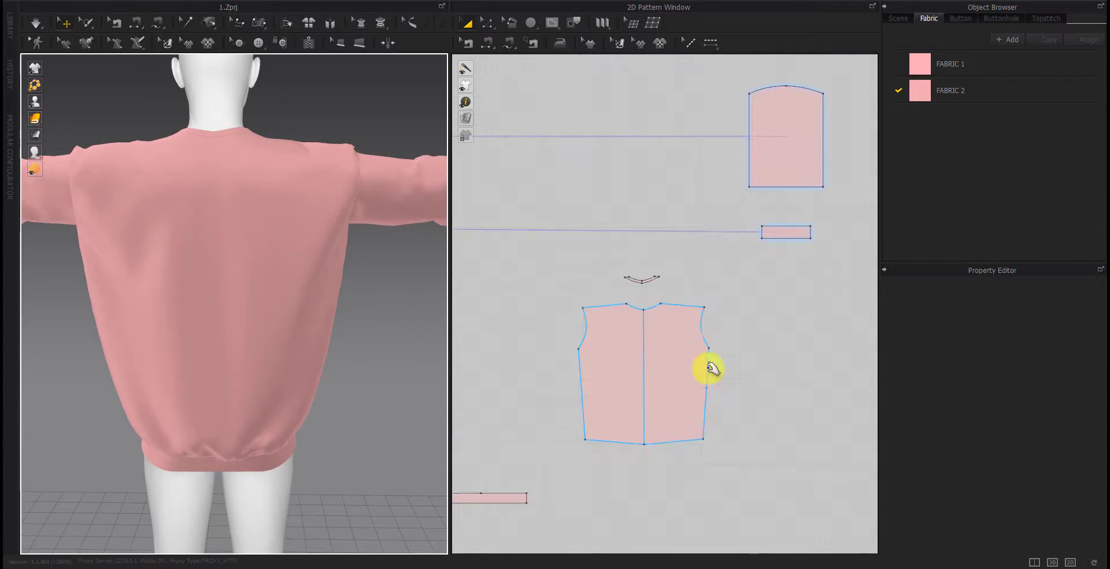
scroll(615, 356, "up", 5)
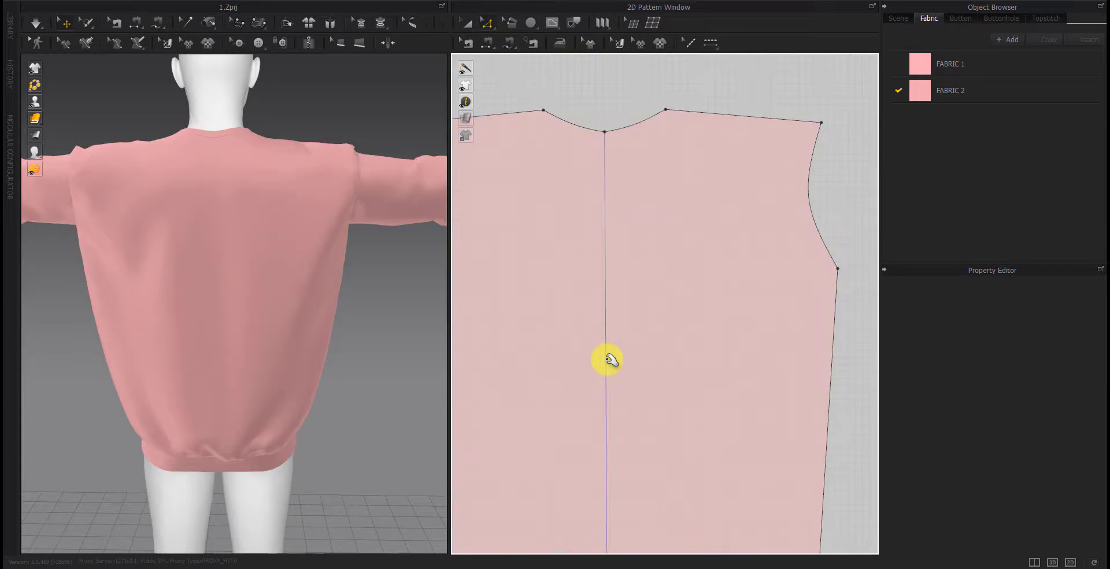
scroll(608, 360, "down", 5)
left_click(552, 22)
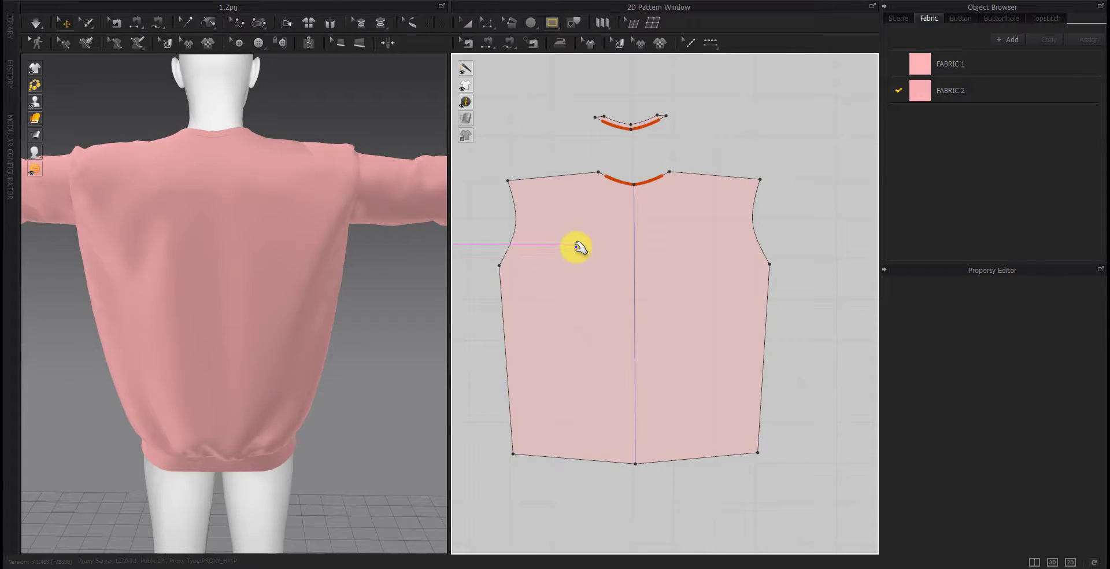
left_click_drag(577, 246, 708, 382)
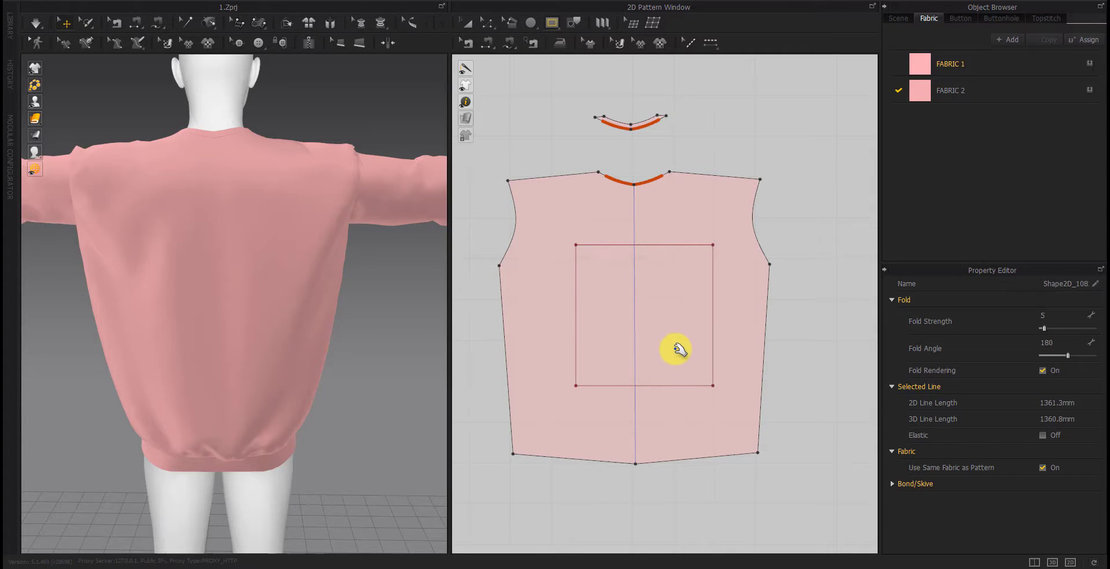
Shift and enlarge the rectangle so it sits centred, about 1212 mm around
key("a")
left_click_drag(667, 340, 666, 339)
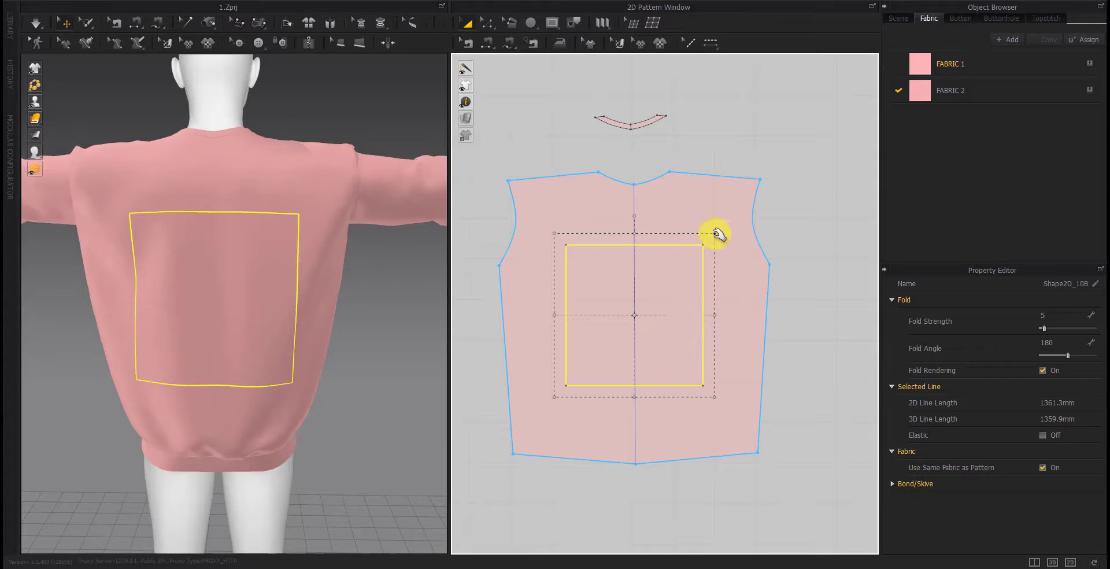
left_click_drag(707, 241, 702, 248)
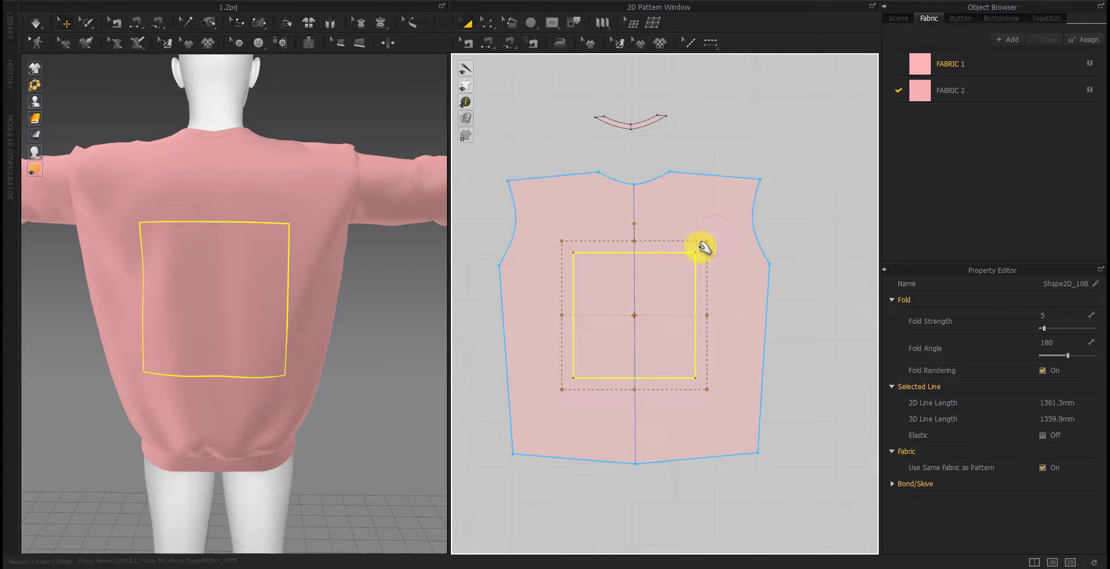
right_click(135, 374)
left_click(477, 353)
left_click(646, 348)
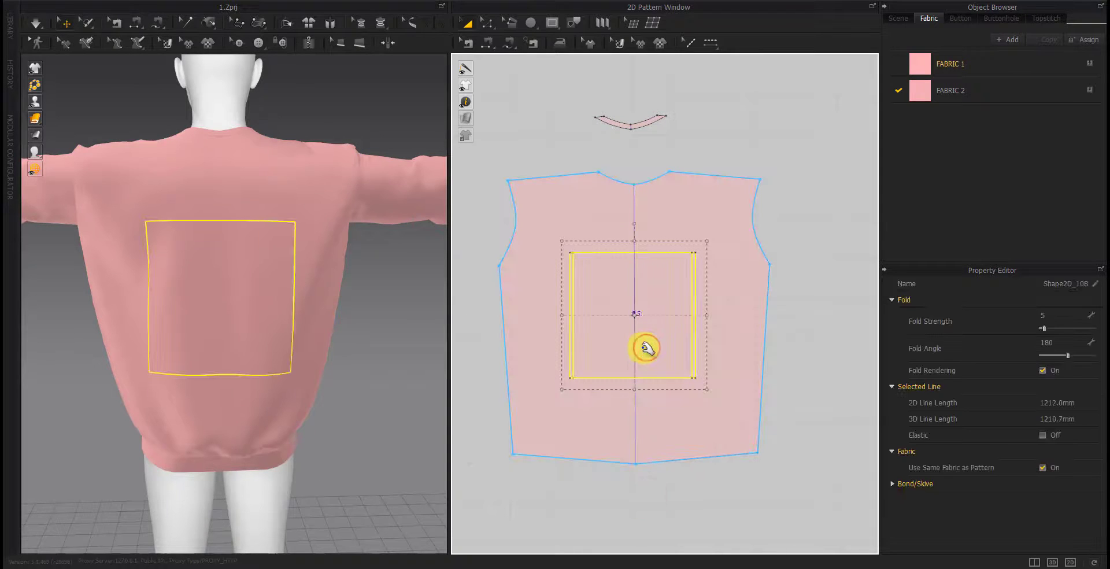
left_click(697, 529)
left_click(643, 363)
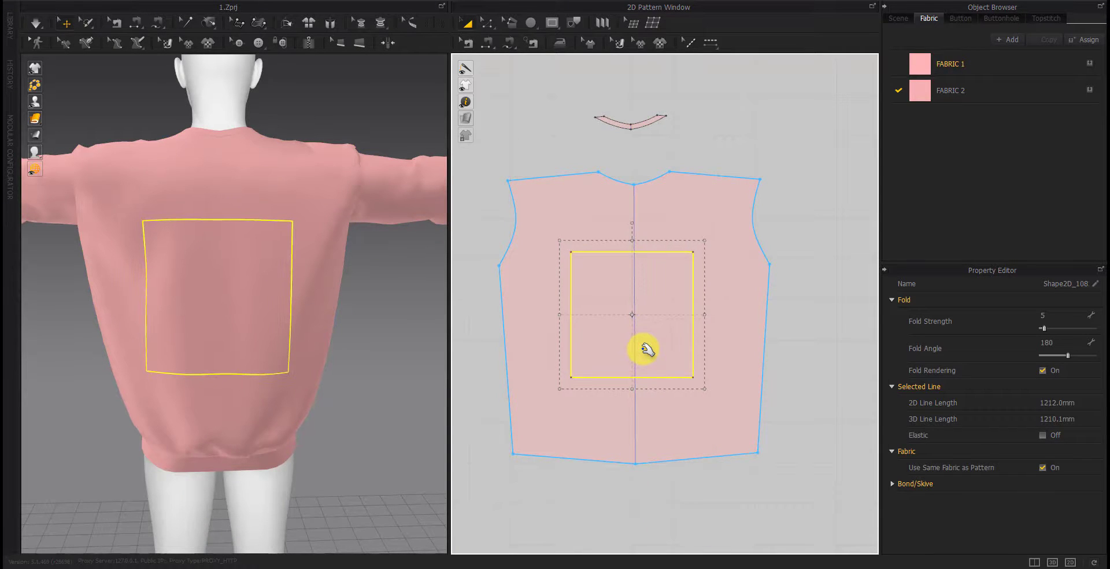
Cut the back rectangle out with Cut & Sew and place the square patch beside the bodice
scroll(645, 350, "up", 3)
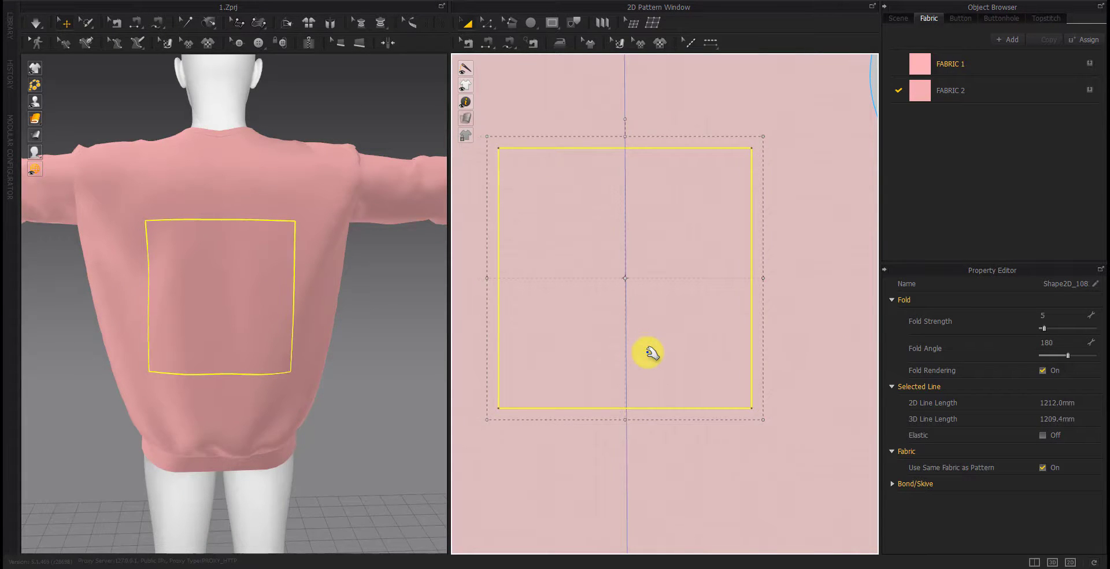
key("Escape")
scroll(659, 376, "down", 3)
scroll(650, 334, "down", 3)
scroll(688, 325, "up", 8)
right_click_drag(688, 325, 567, 409)
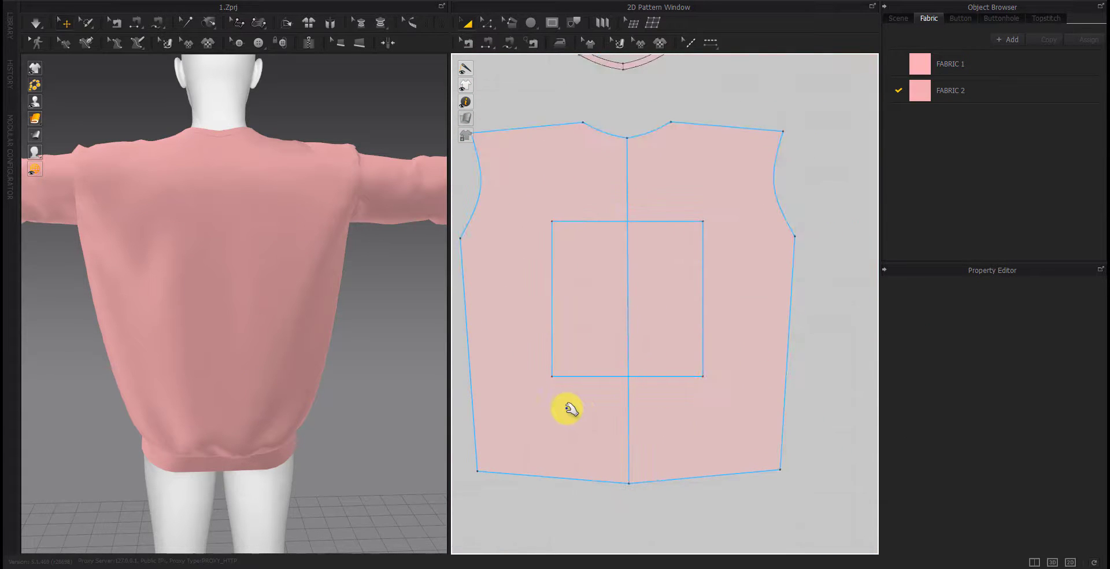
left_click(676, 327)
right_click(575, 361)
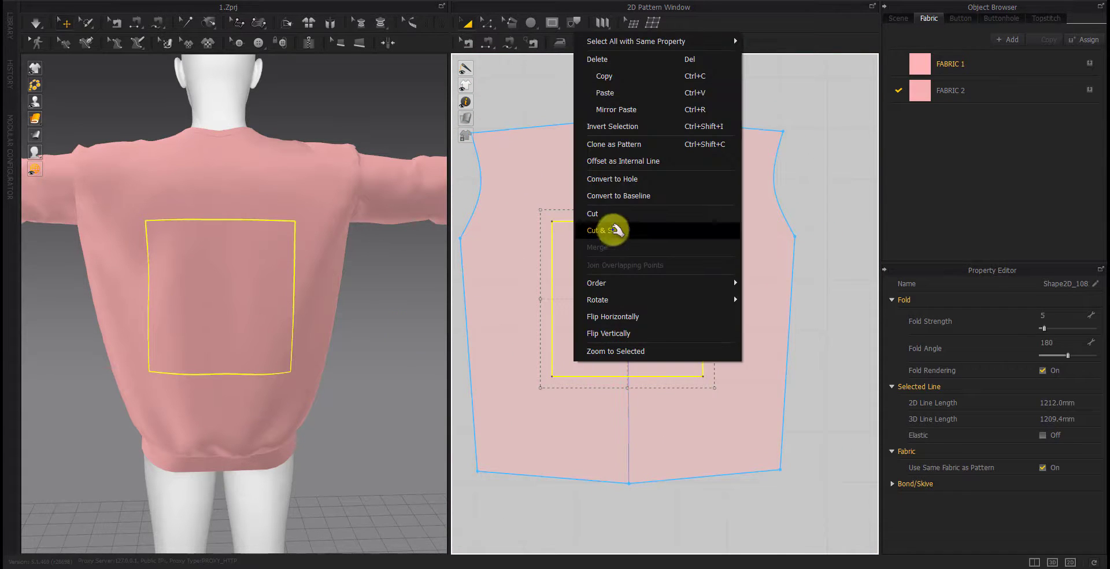
left_click(608, 230)
scroll(723, 272, "down", 3)
left_click(816, 283)
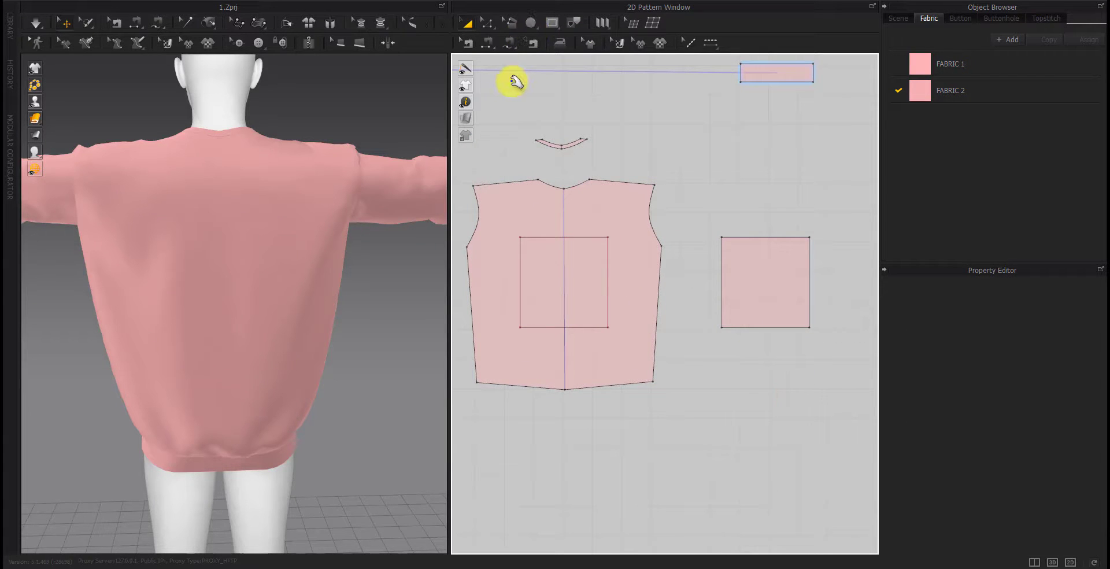
Sew the rectangle outline to the square patch, move it onto the avatar's back, and drape it
left_click(504, 43)
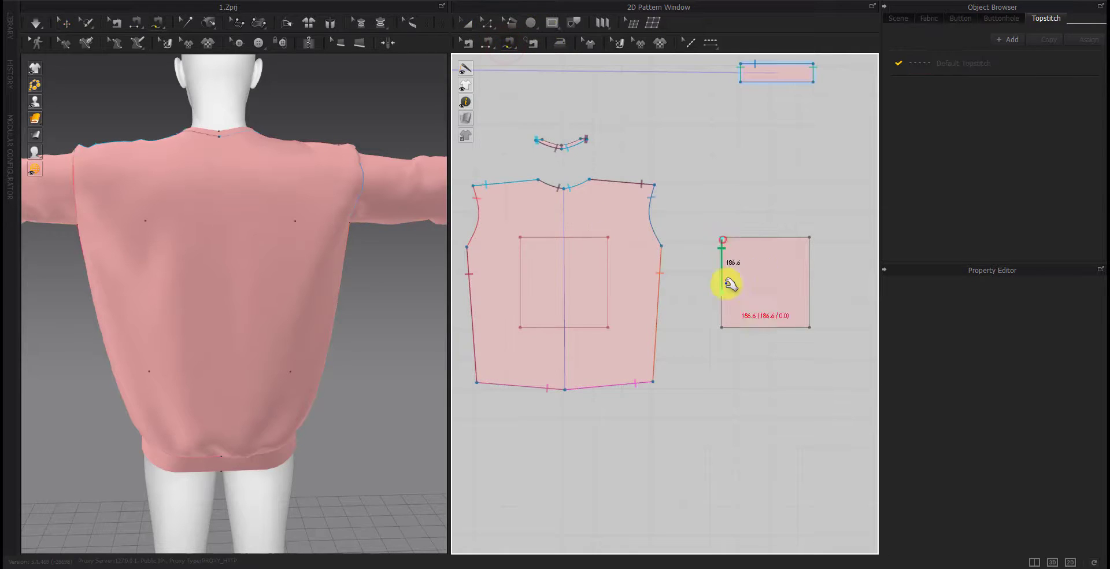
left_click(608, 237)
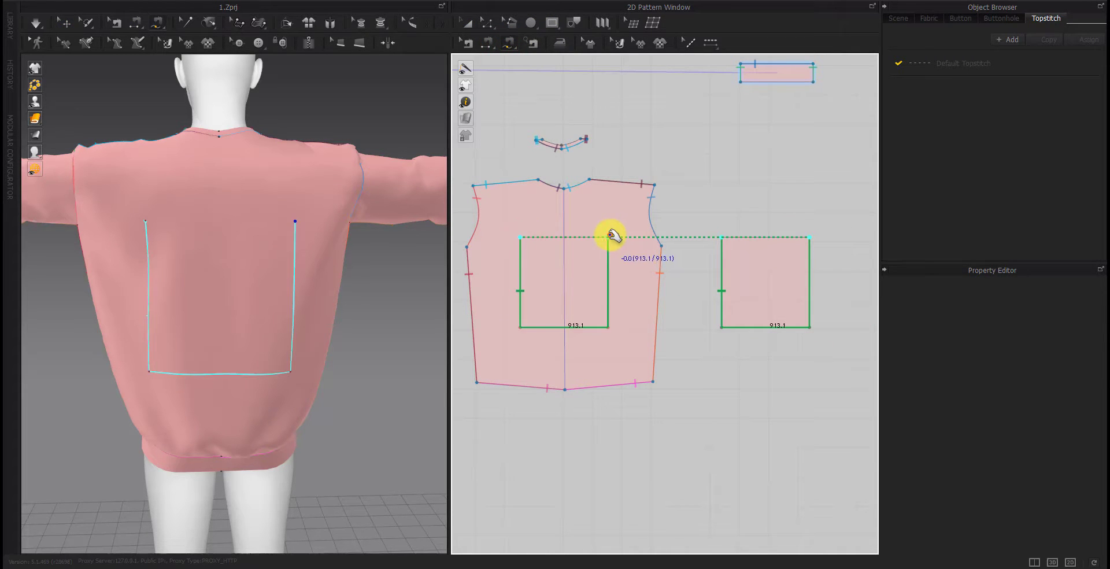
key("a")
scroll(67, 293, "down", 3)
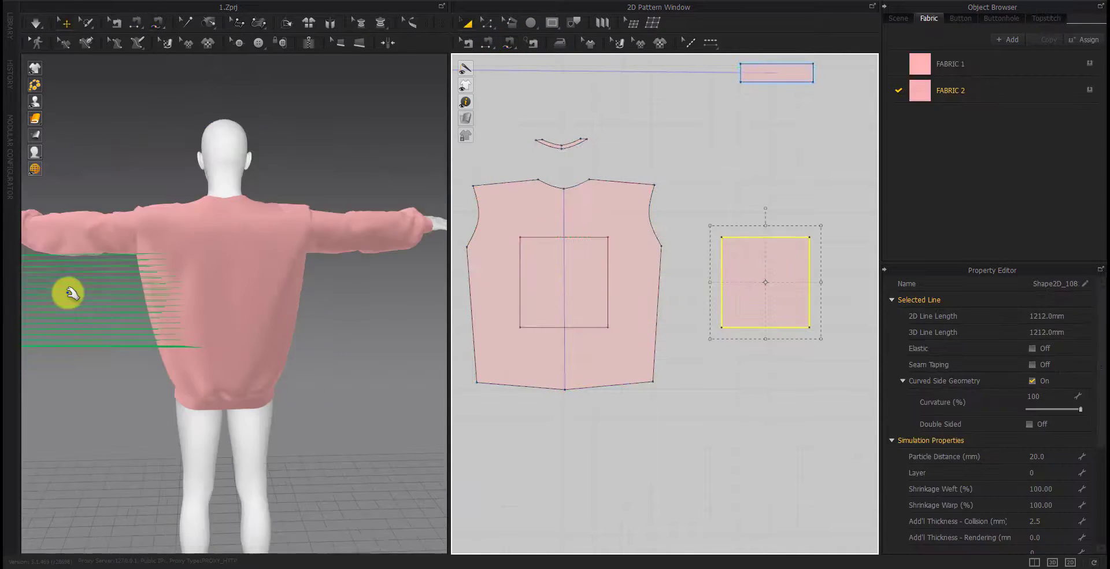
scroll(69, 292, "down", 3)
scroll(71, 293, "down", 3)
mouse_move(68, 292)
left_mouse_down()
mouse_move(355, 302)
mouse_move(312, 294)
left_mouse_up()
scroll(347, 304, "up", 3)
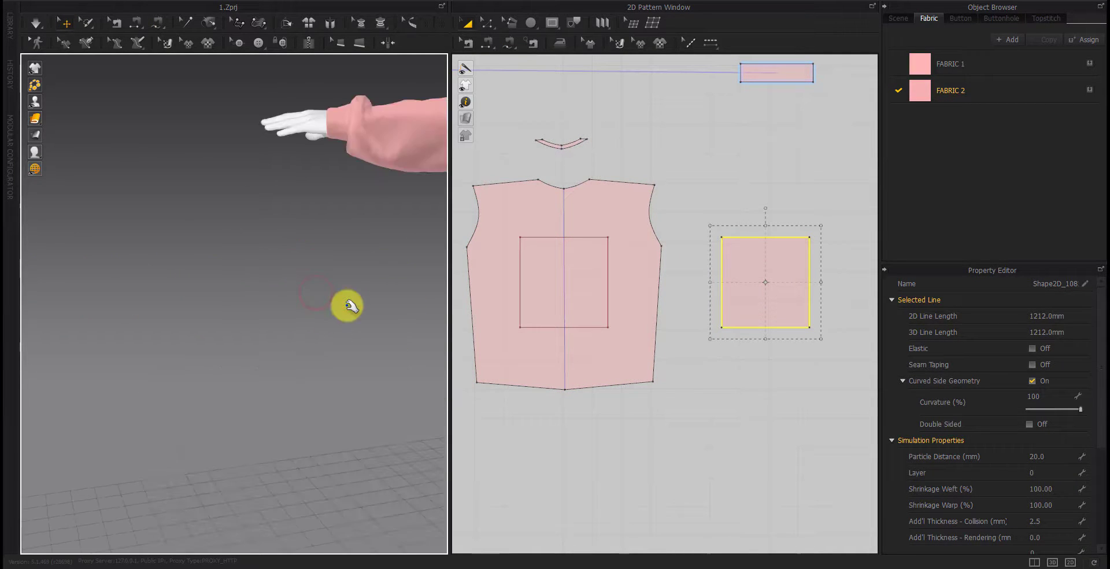
scroll(173, 321, "up", 5)
scroll(142, 349, "up", 2)
right_click(190, 338)
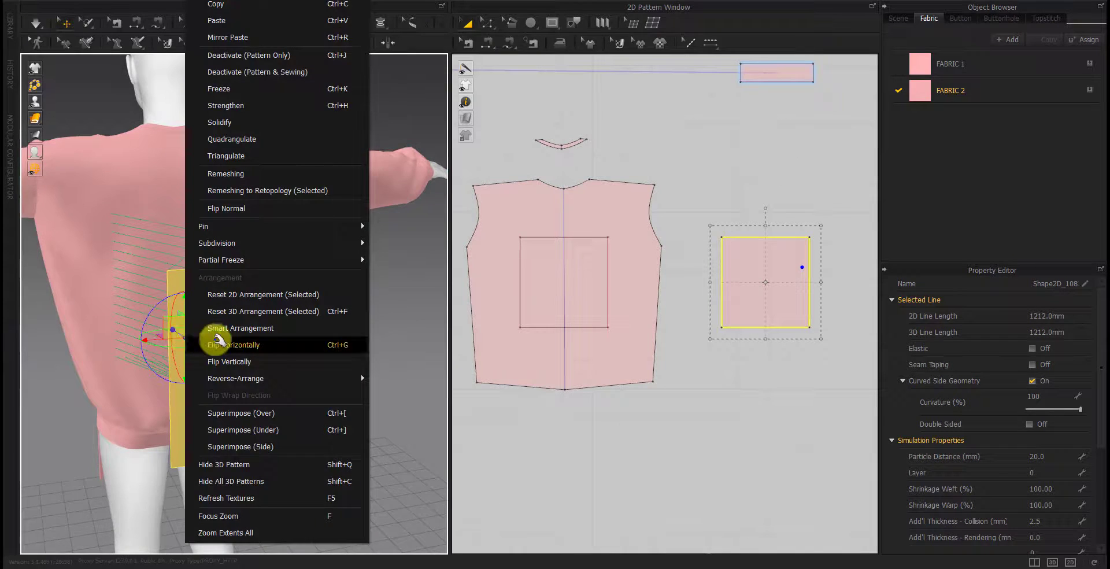
left_click(209, 328)
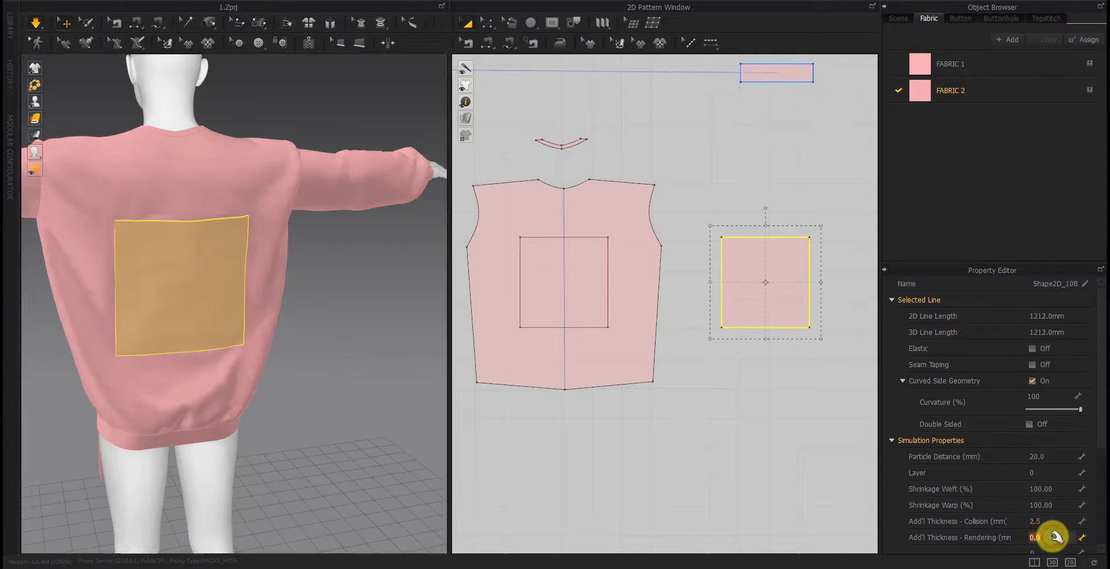
left_click(1052, 537)
type("1")
Enlarge the square patch slightly from its corner and simulate it on the back
left_click(750, 426)
right_click_drag(307, 334, 217, 297)
right_click(217, 297)
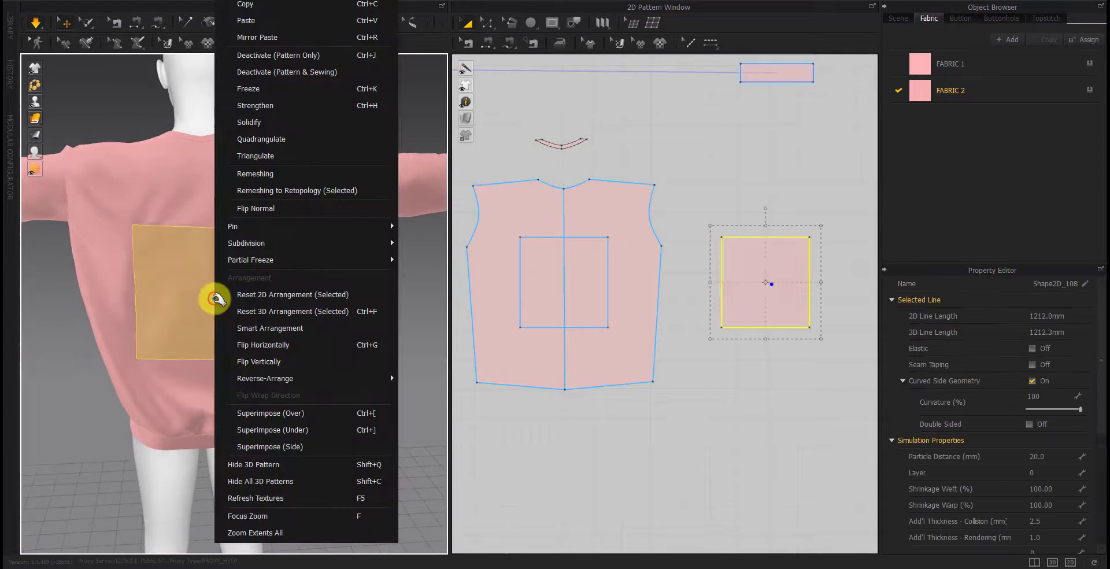
left_click(595, 442)
left_click(769, 298)
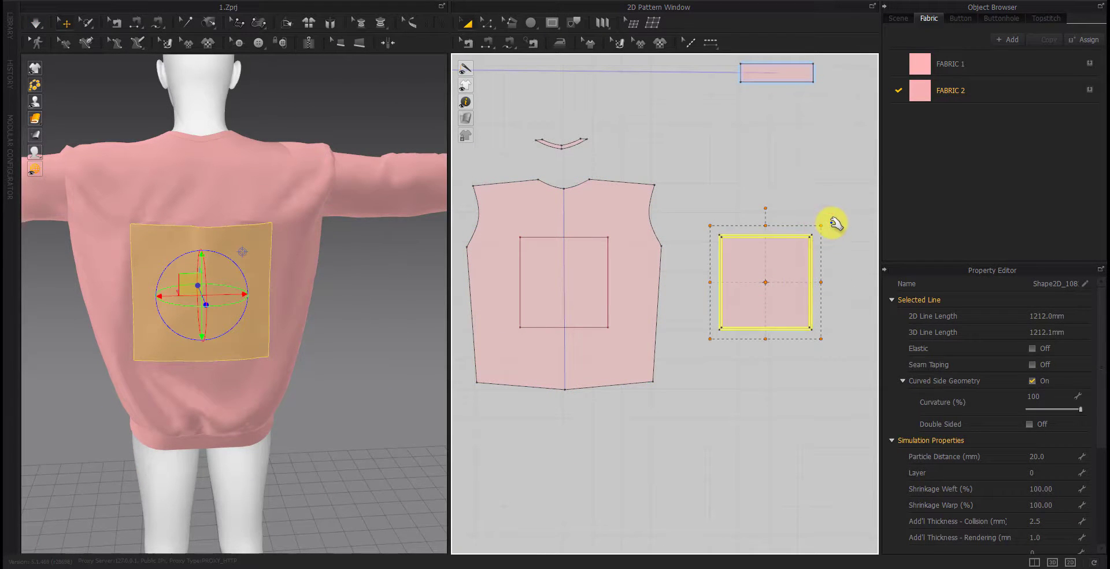
left_click_drag(832, 222, 836, 220)
mouse_move(260, 367)
right_mouse_down()
mouse_move(226, 318)
mouse_move(268, 302)
mouse_move(255, 295)
mouse_move(341, 368)
mouse_move(231, 350)
mouse_move(249, 369)
right_mouse_up()
scroll(231, 349, "up", 5)
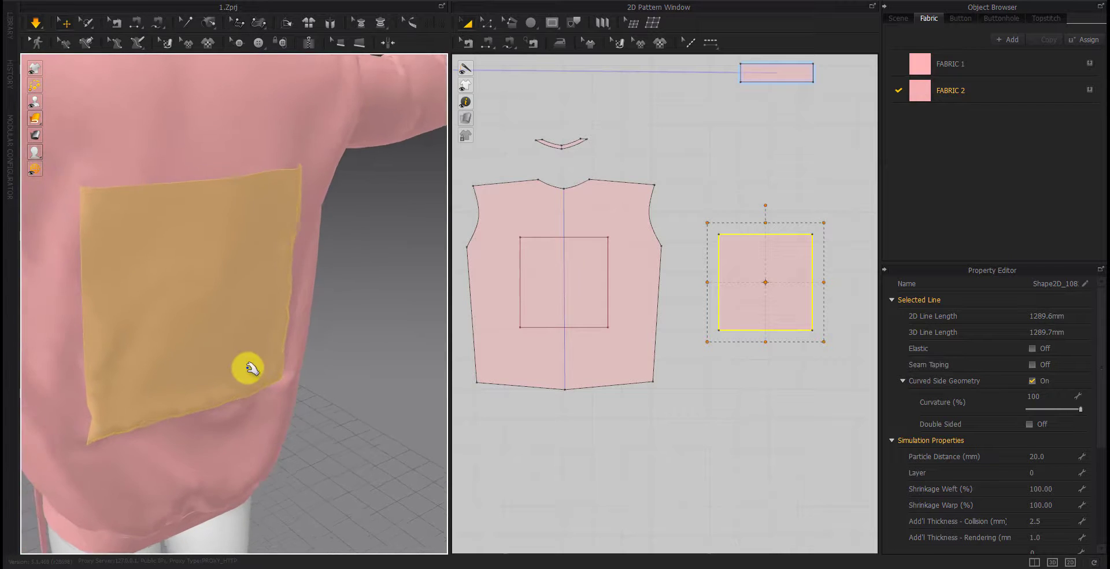
left_click_drag(832, 222, 835, 218)
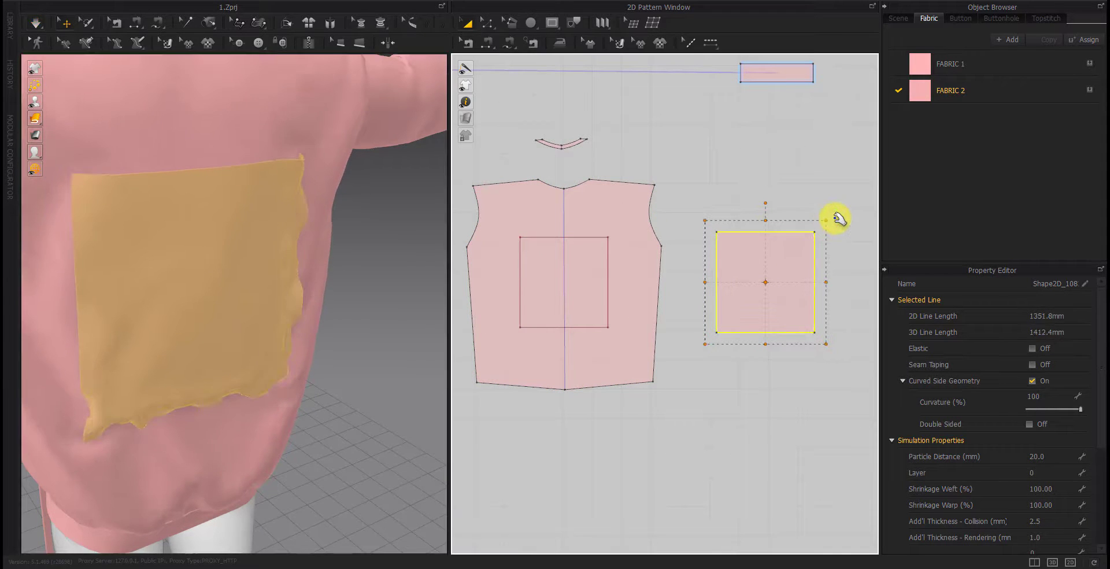
key("space")
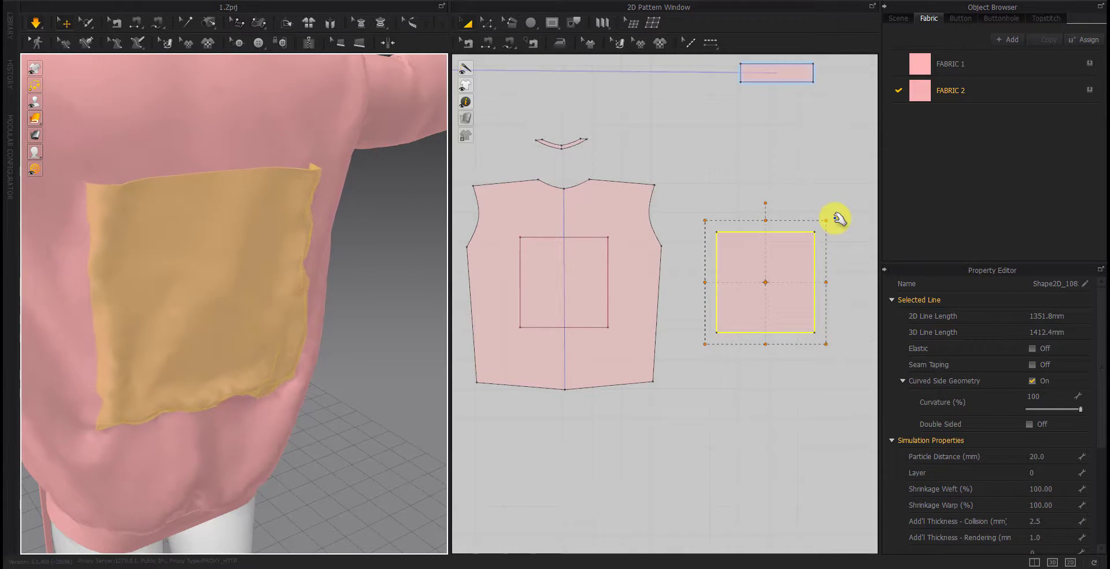
Re-simulate the back patch, check it from the side, and select the back body piece
scroll(346, 290, "down", 3)
mouse_move(391, 340)
right_mouse_down()
mouse_move(324, 354)
mouse_move(370, 324)
right_mouse_up()
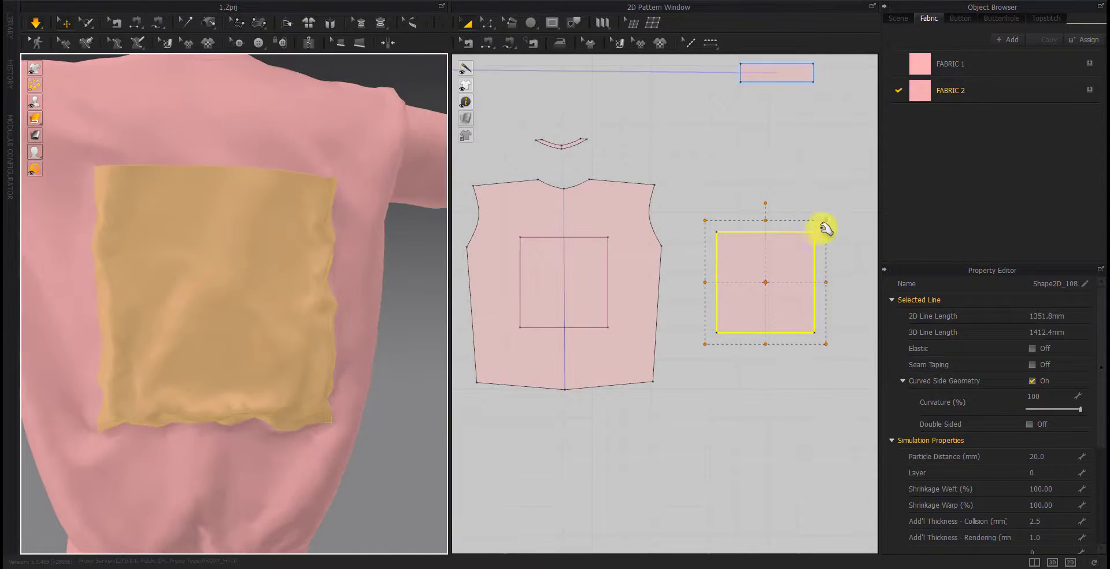
key("space")
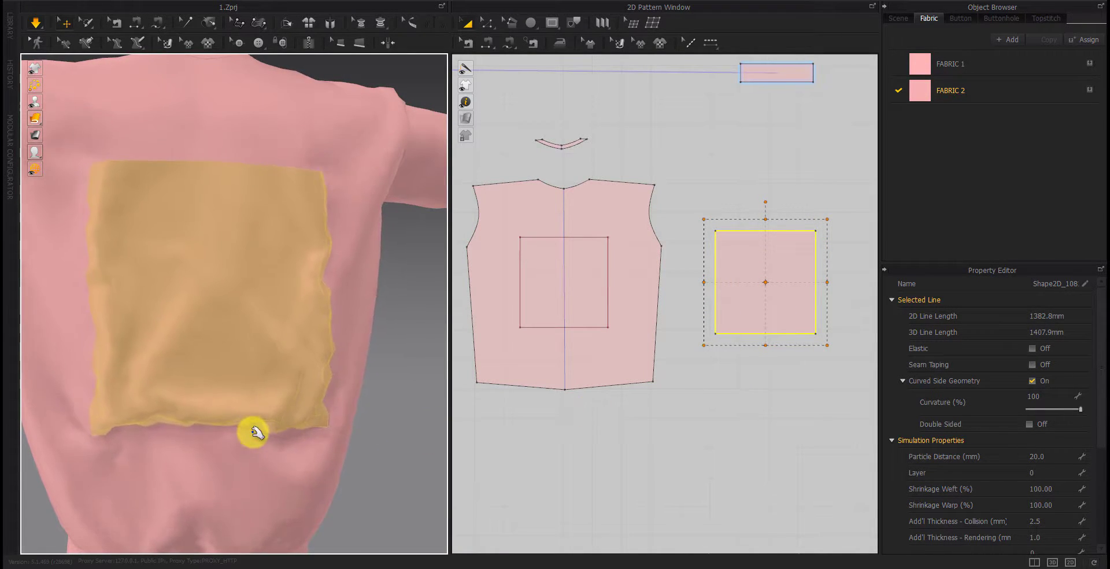
scroll(296, 462, "down", 3)
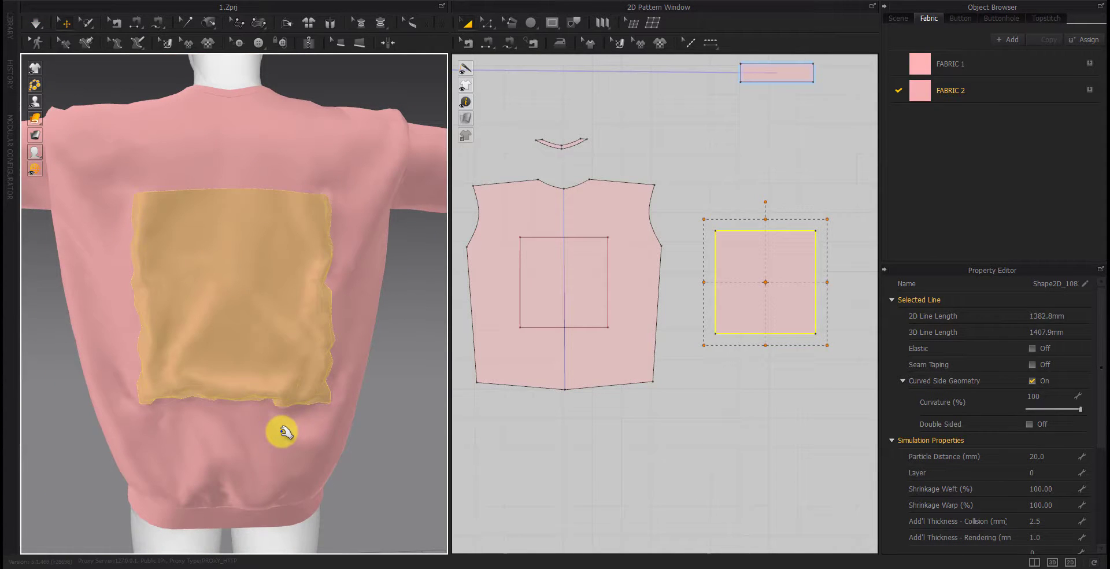
left_click(829, 220)
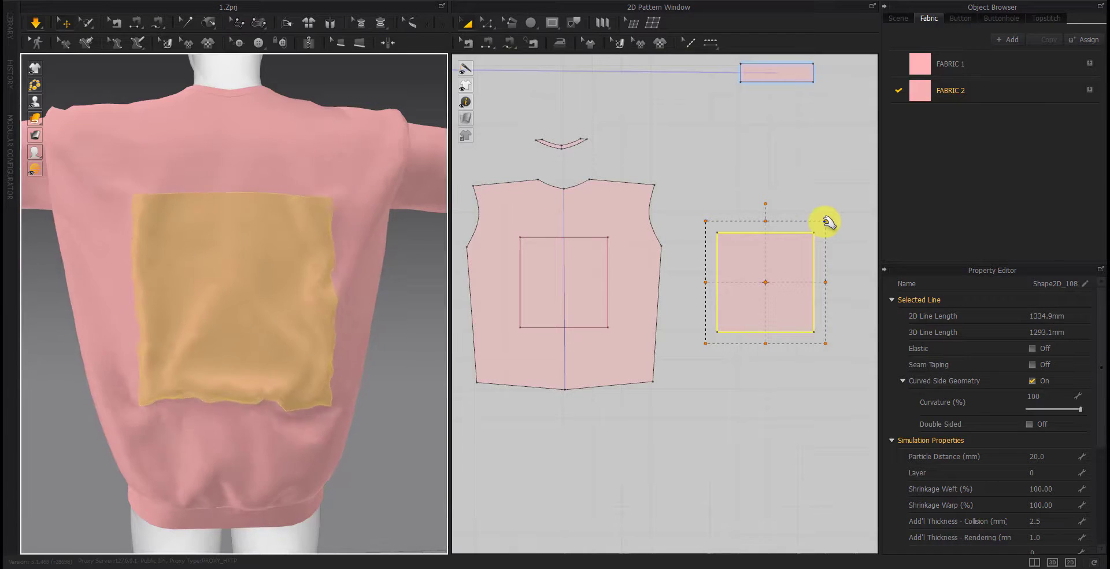
mouse_move(405, 359)
right_mouse_down()
mouse_move(266, 396)
mouse_move(287, 441)
mouse_move(221, 442)
mouse_move(322, 428)
mouse_move(263, 418)
mouse_move(362, 419)
right_mouse_up()
left_click(221, 442)
Split the patch rectangle's top edge into equal parts
left_click(322, 428)
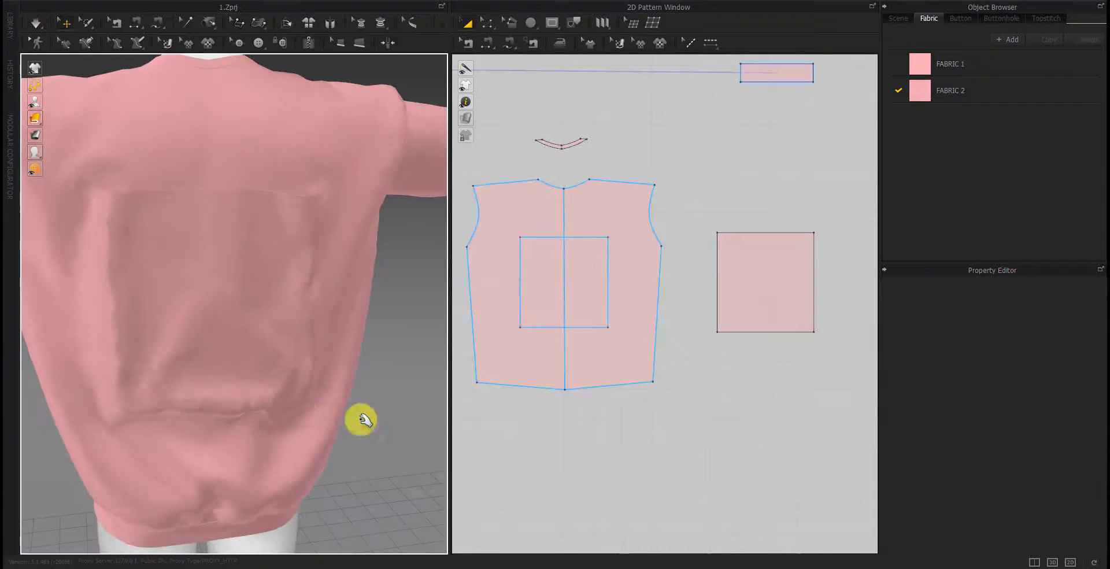
scroll(530, 230, "up", 5)
right_click_drag(530, 181, 560, 186)
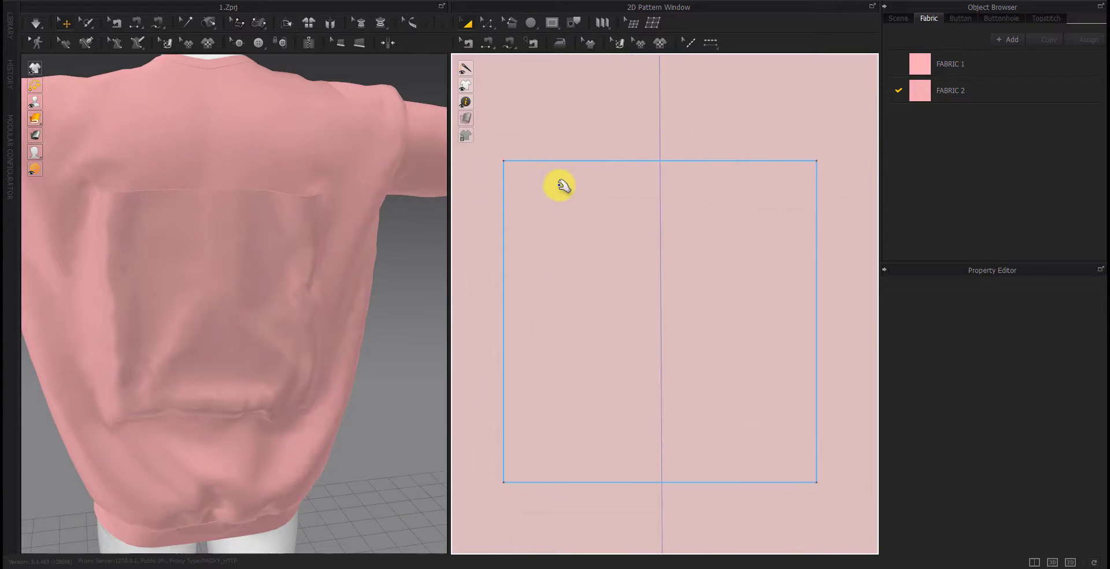
left_click(552, 22)
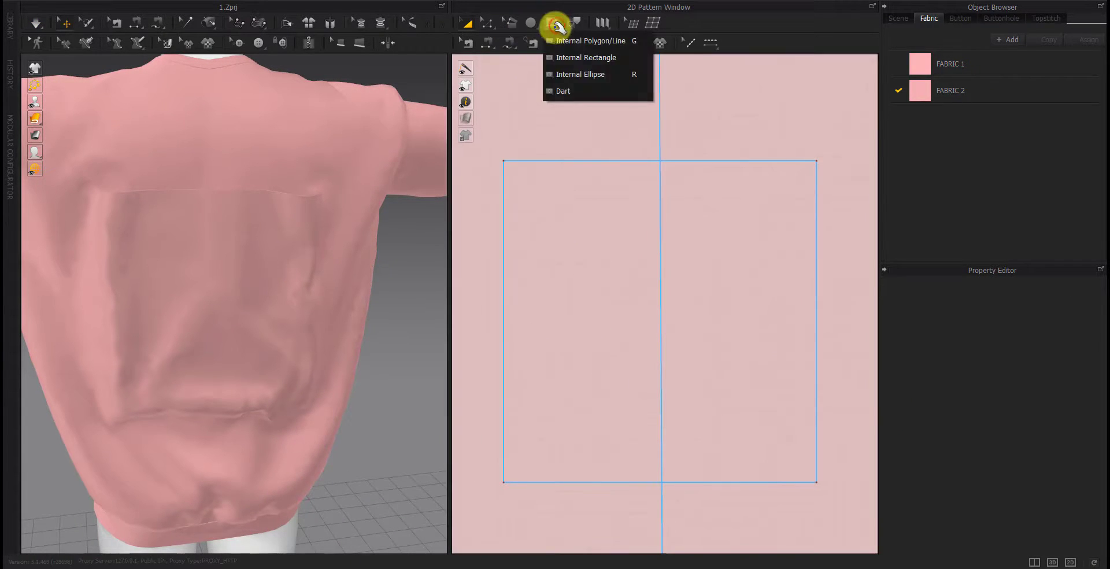
left_click(552, 54)
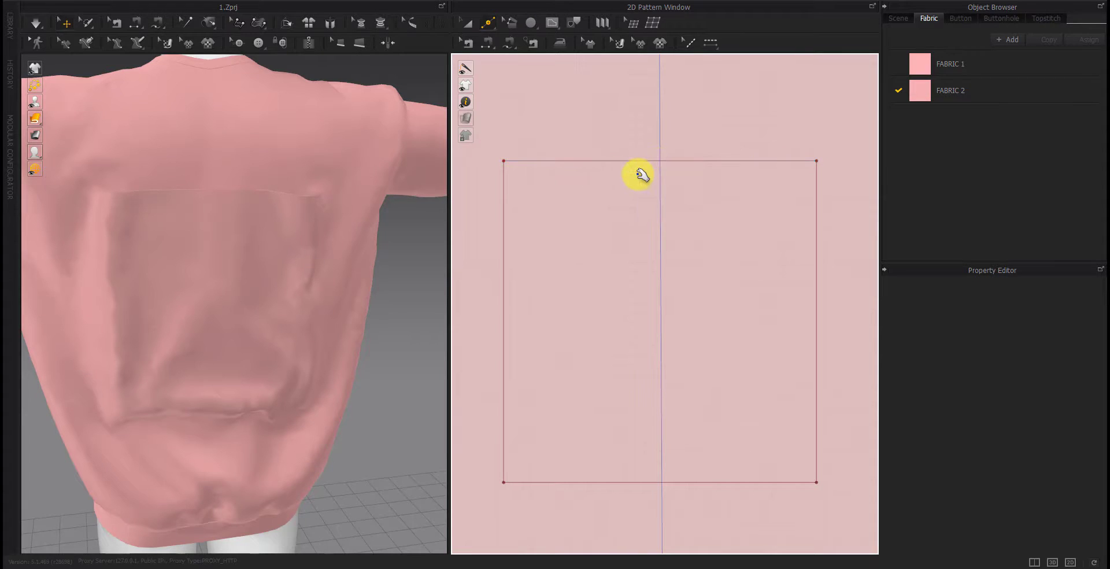
right_click(658, 163)
left_click(479, 294)
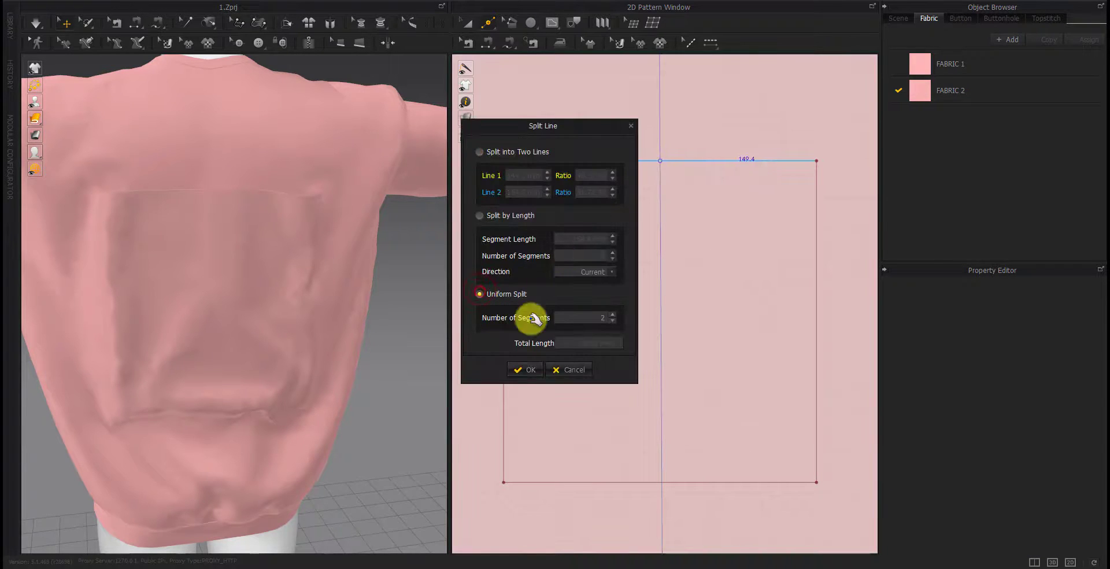
left_click(525, 370)
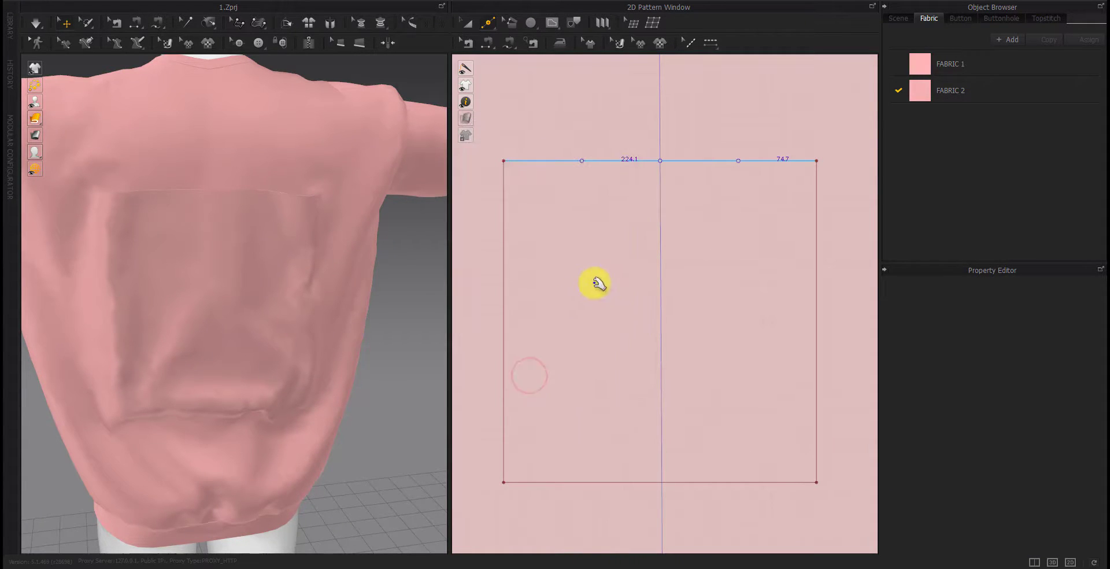
left_click(661, 161)
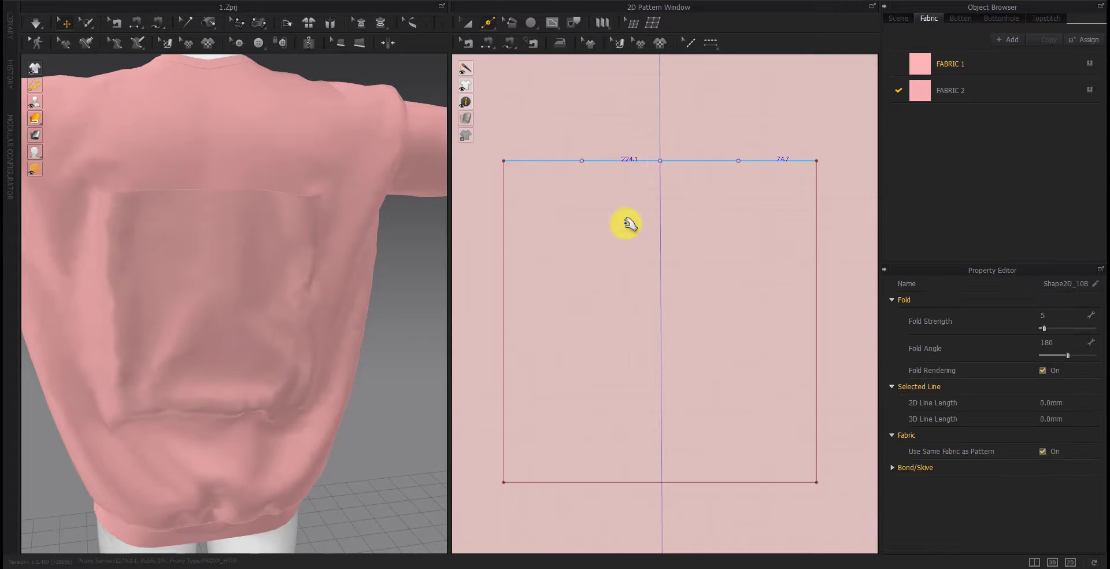
left_click(628, 224)
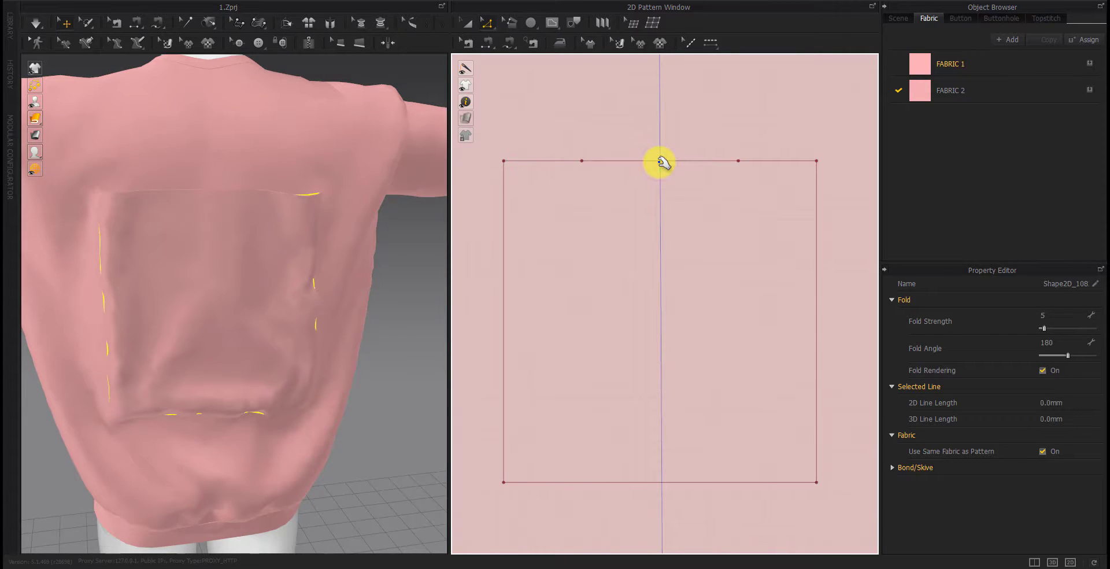
Draw two 20 mm internal slot lines above the left and right split points
left_click(553, 23)
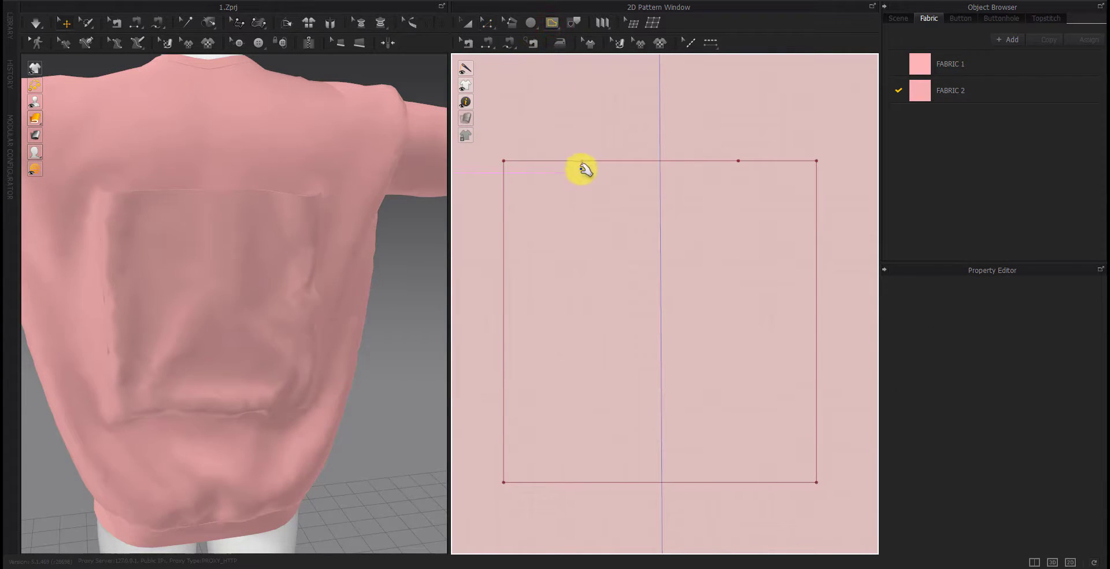
left_click(582, 169)
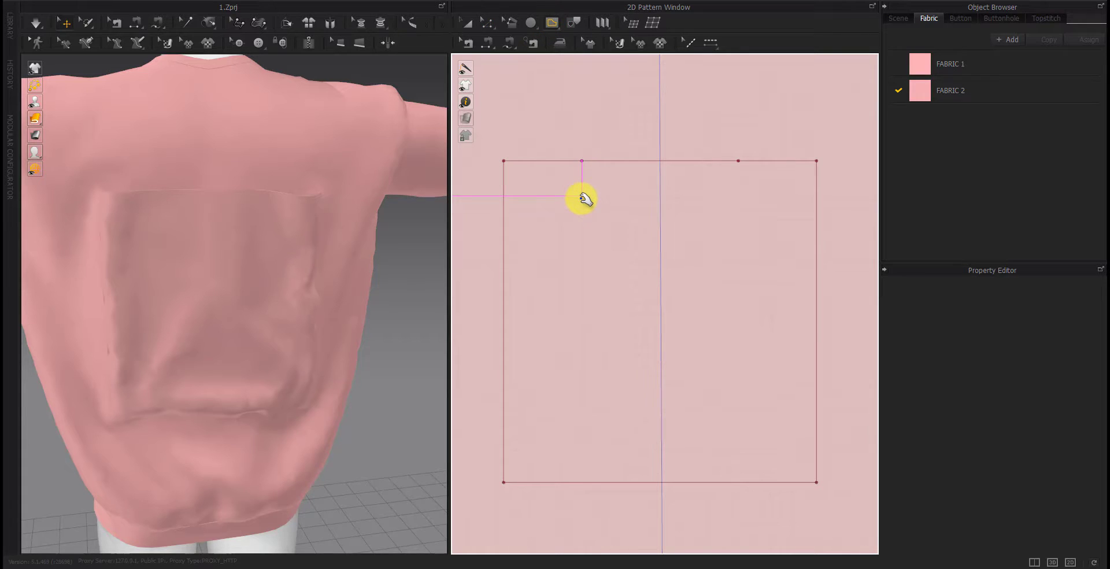
left_click(568, 141)
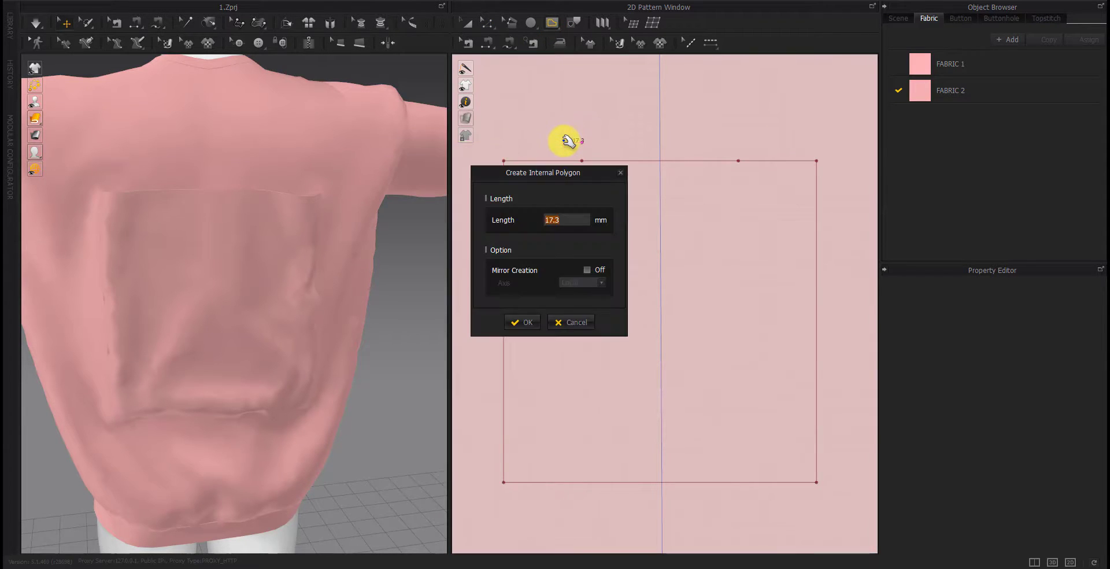
key("Return")
key("Escape")
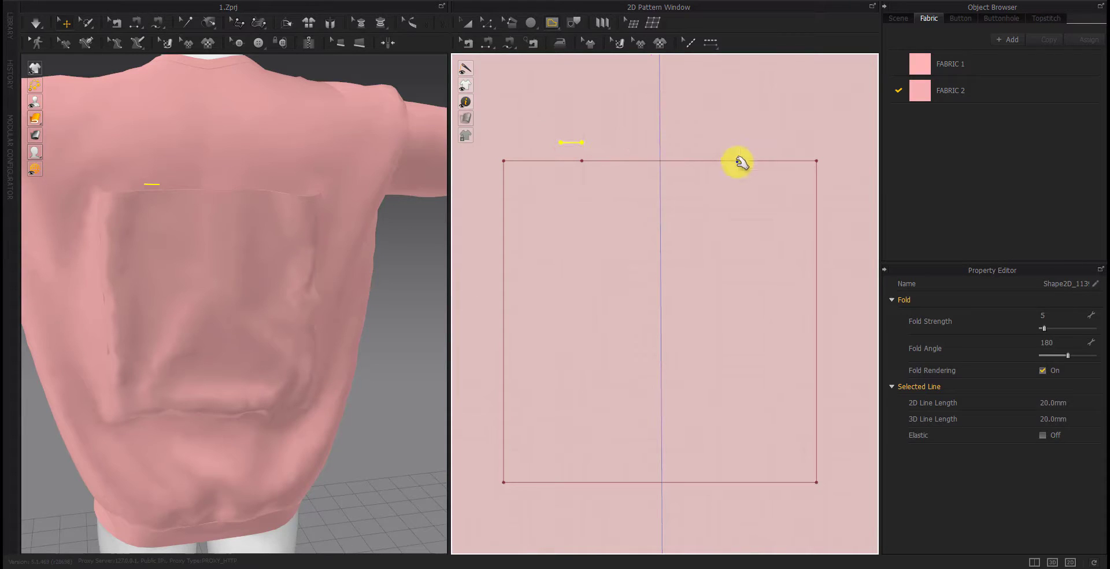
left_click(740, 143)
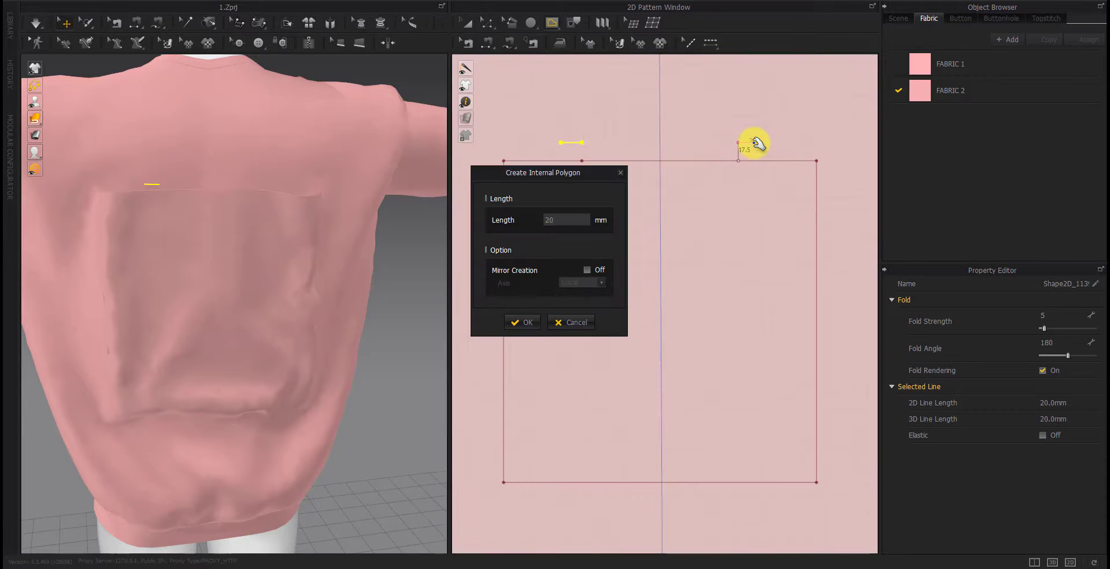
key("Return")
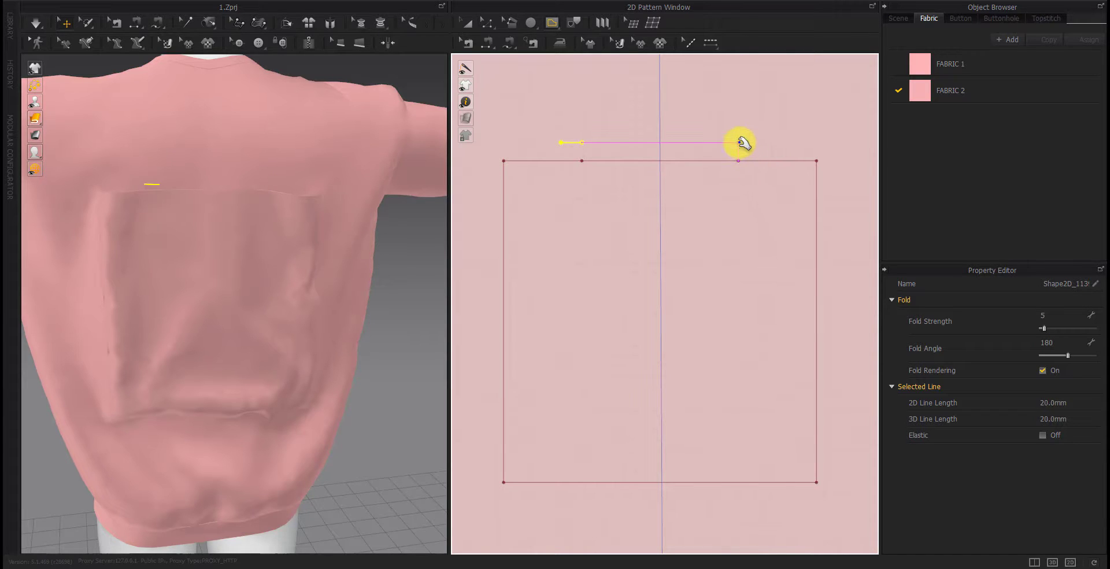
left_click(740, 143)
key("Return")
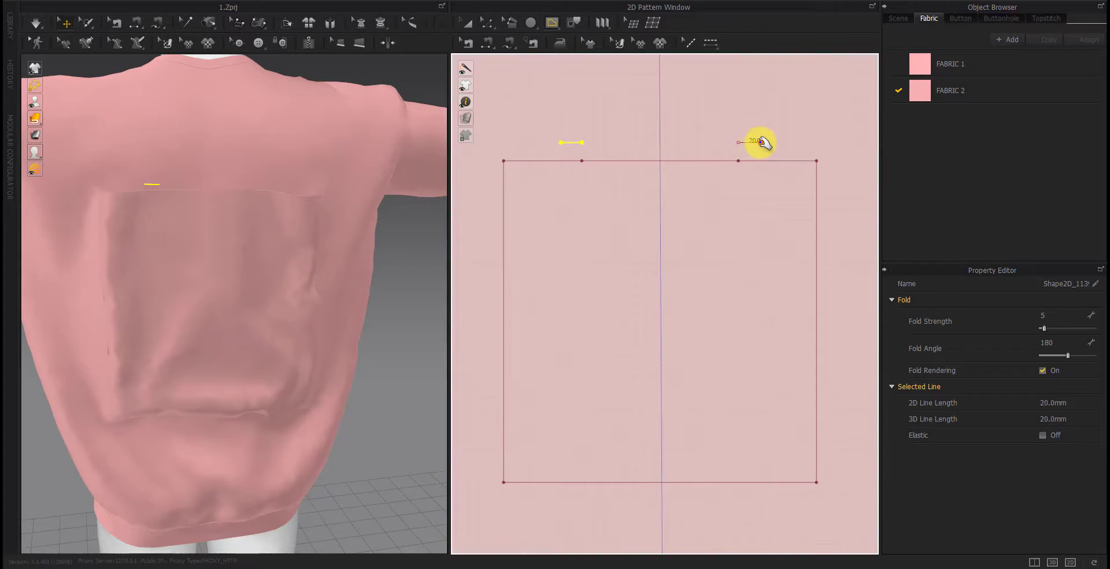
key("z")
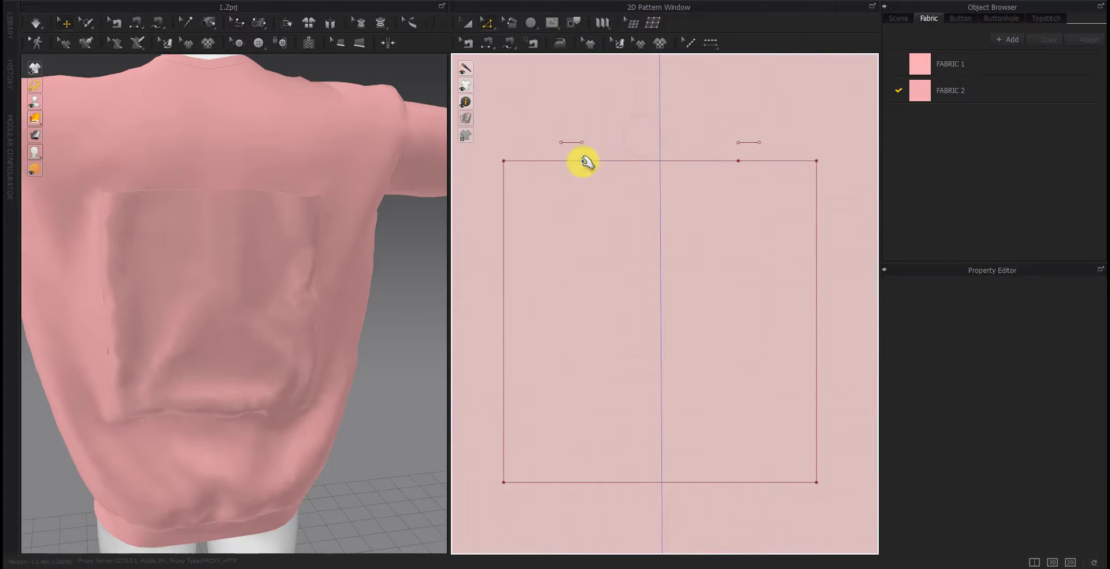
left_click(582, 161)
left_click(738, 158)
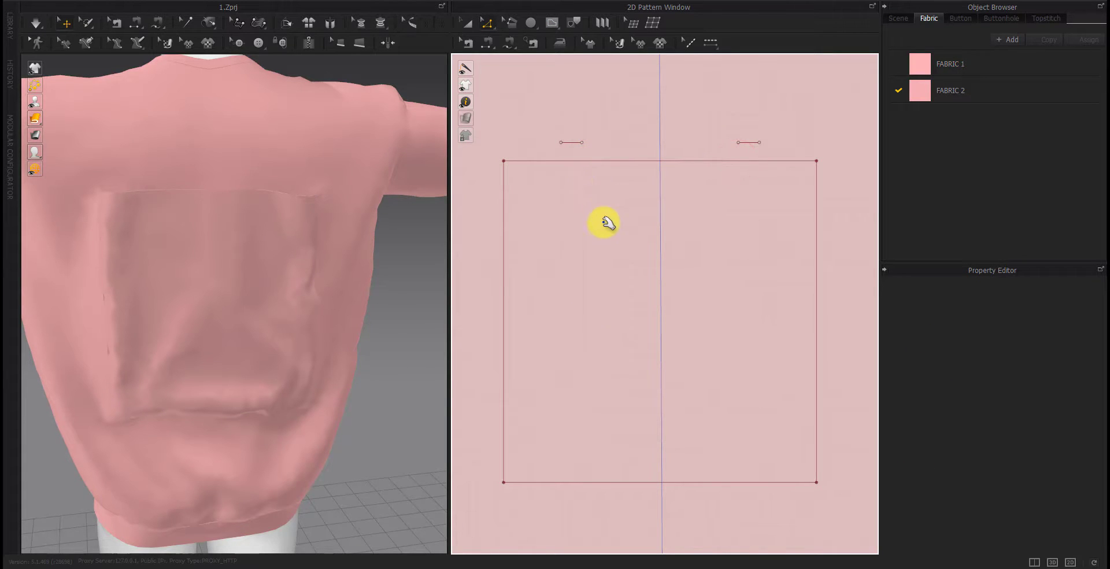
scroll(605, 223, "down", 3)
right_click_drag(722, 281, 647, 282)
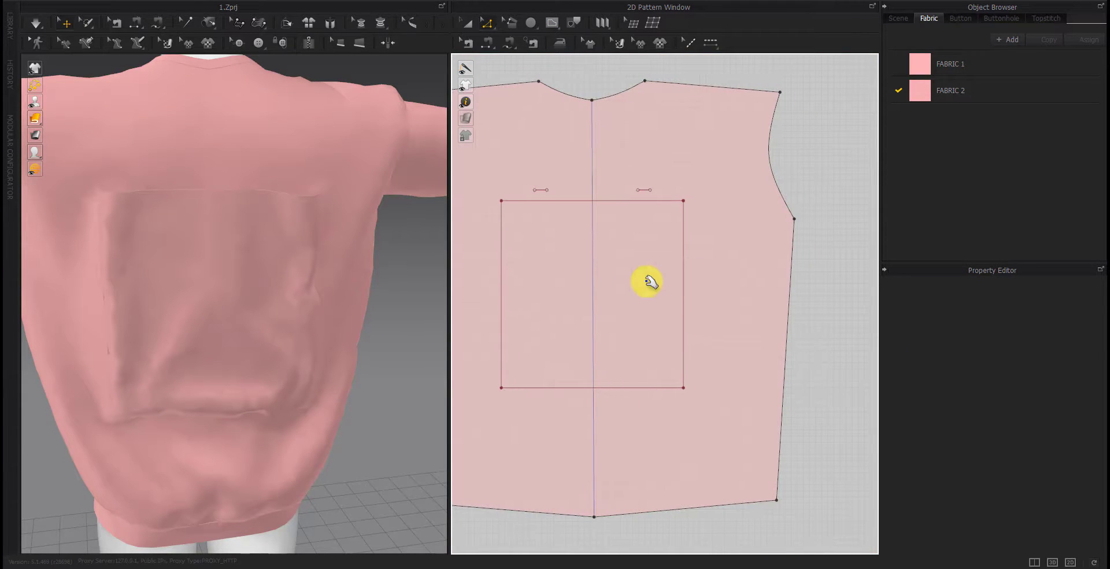
Draw a small rectangle in the empty space beside the back panel
right_click_drag(823, 255, 704, 256)
left_click(531, 22)
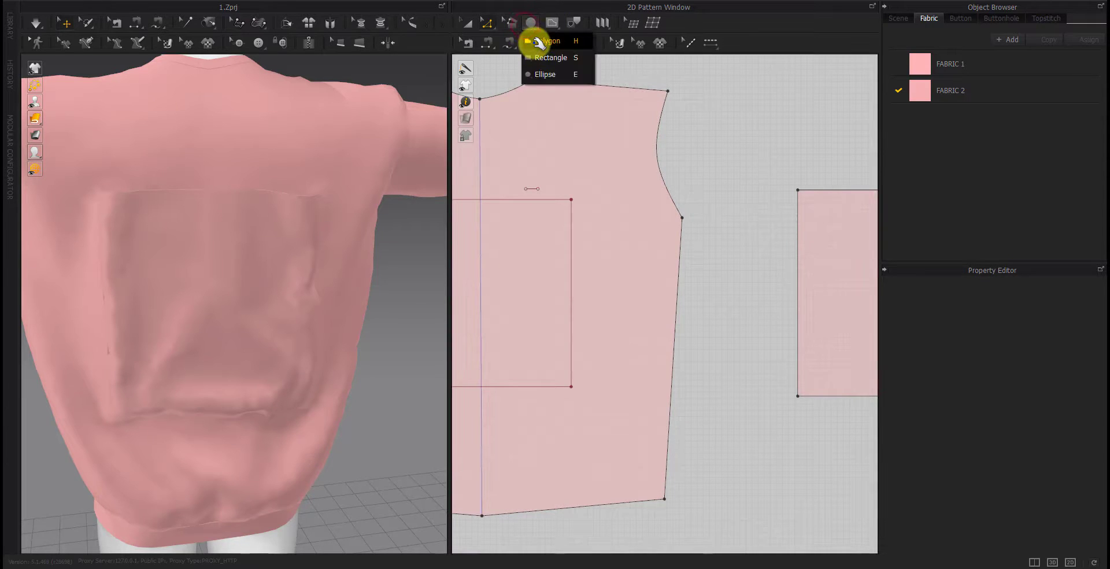
left_click(547, 57)
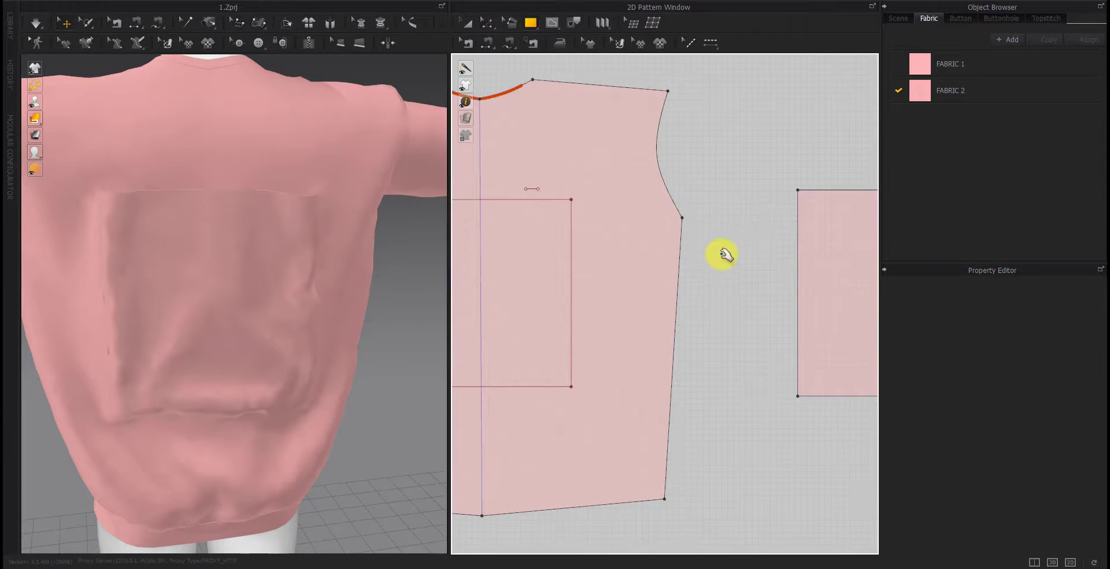
scroll(694, 260, "up", 5)
scroll(793, 208, "down", 4)
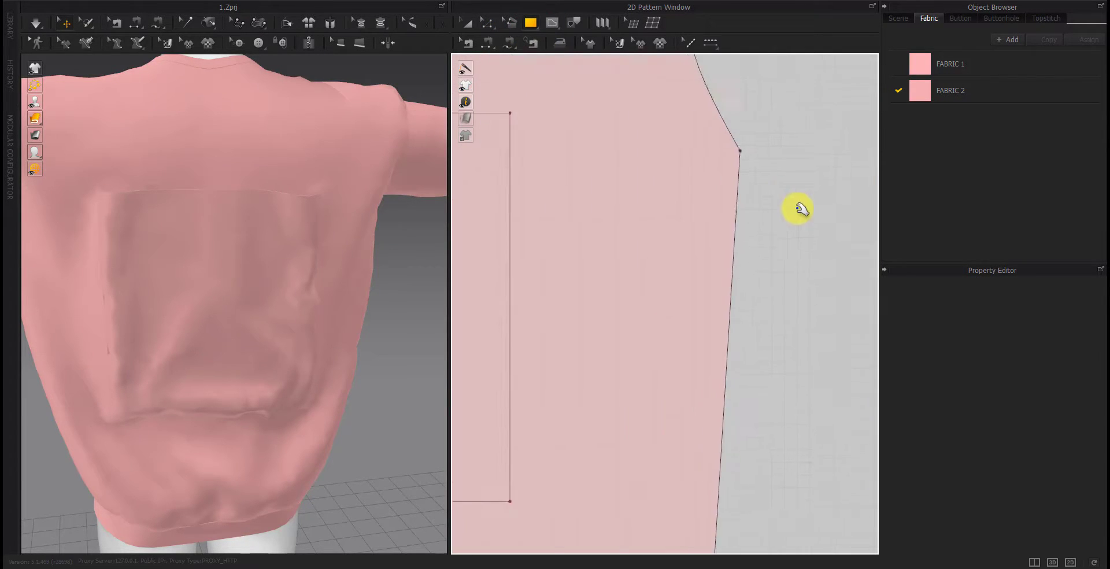
scroll(511, 274, "down", 2)
left_click_drag(687, 228, 716, 264)
scroll(715, 266, "up", 5)
left_click(745, 247)
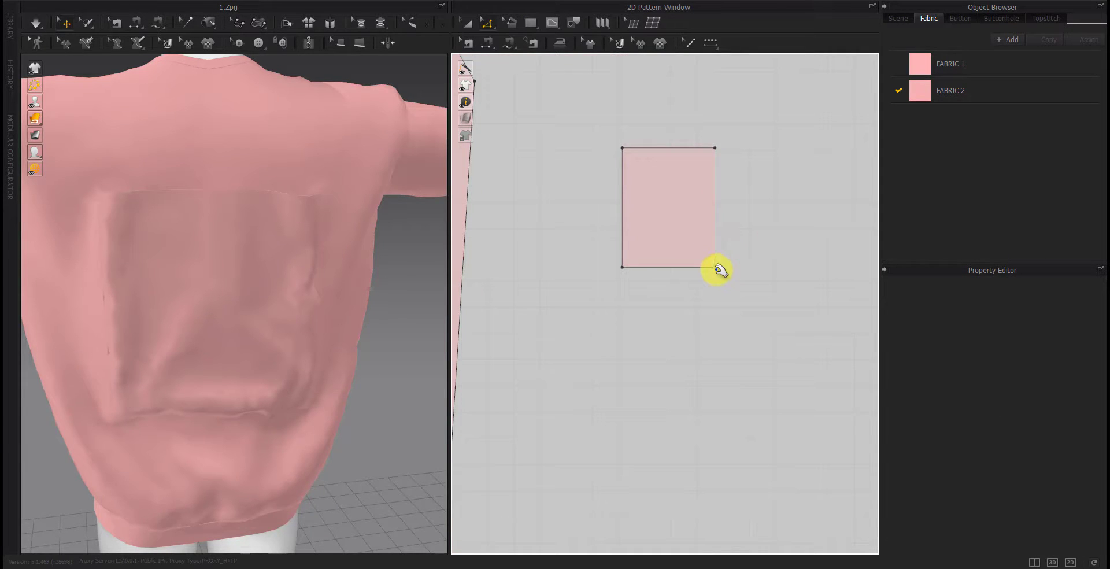
Split both side edges of the rectangle 20 mm from the bottom
right_click(715, 229)
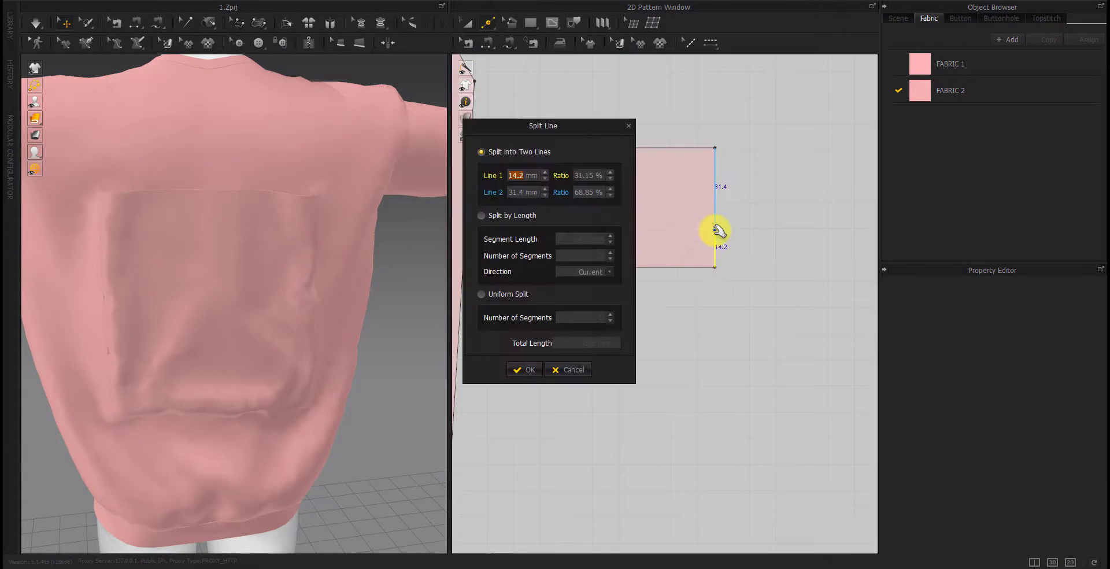
type("5")
key("Return")
right_click(623, 233)
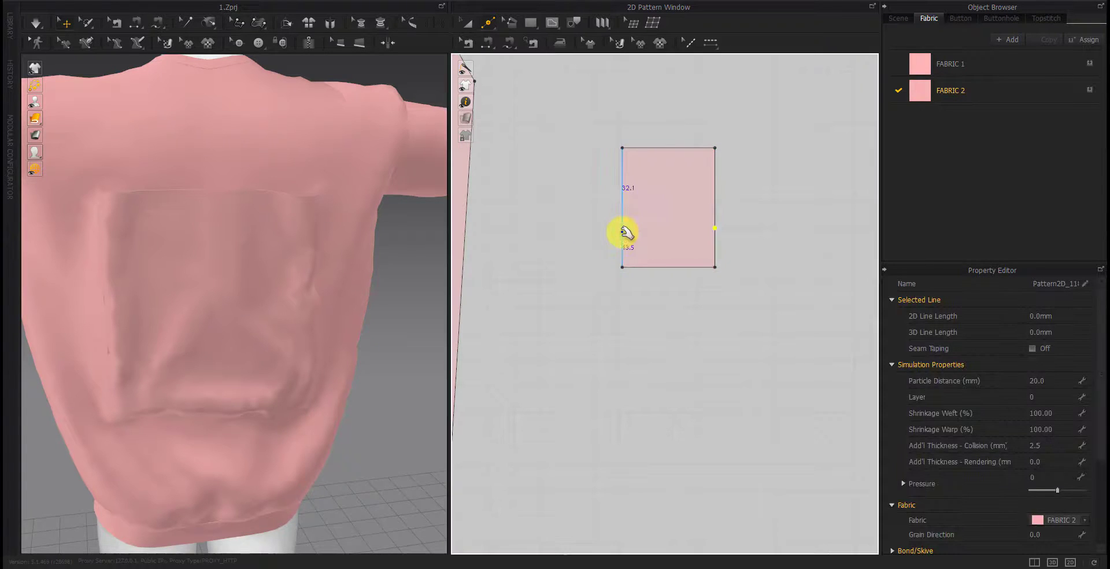
type("15")
key("Return")
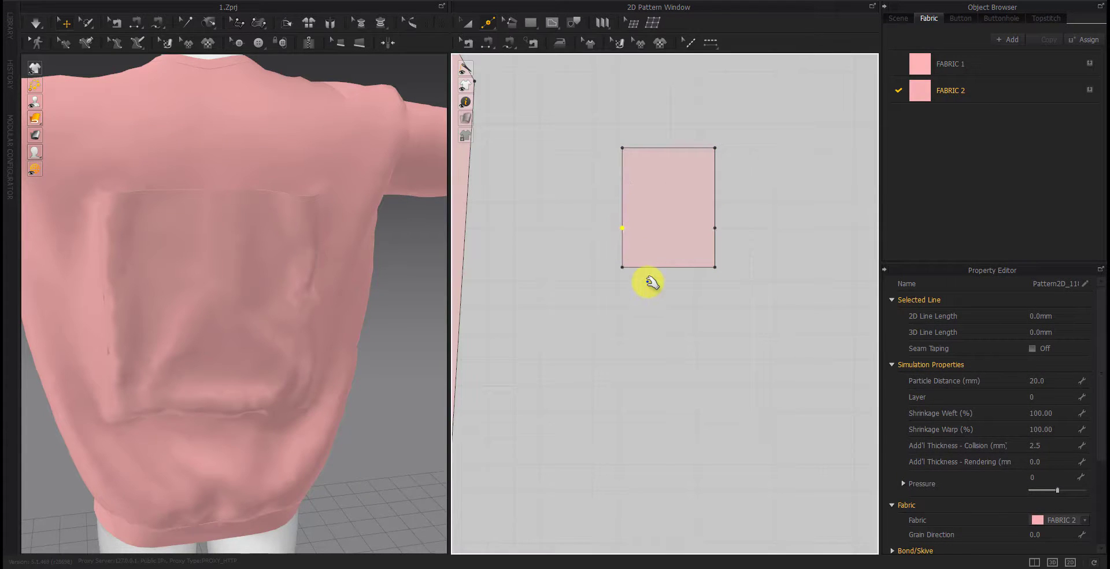
key("Escape")
right_click(718, 214)
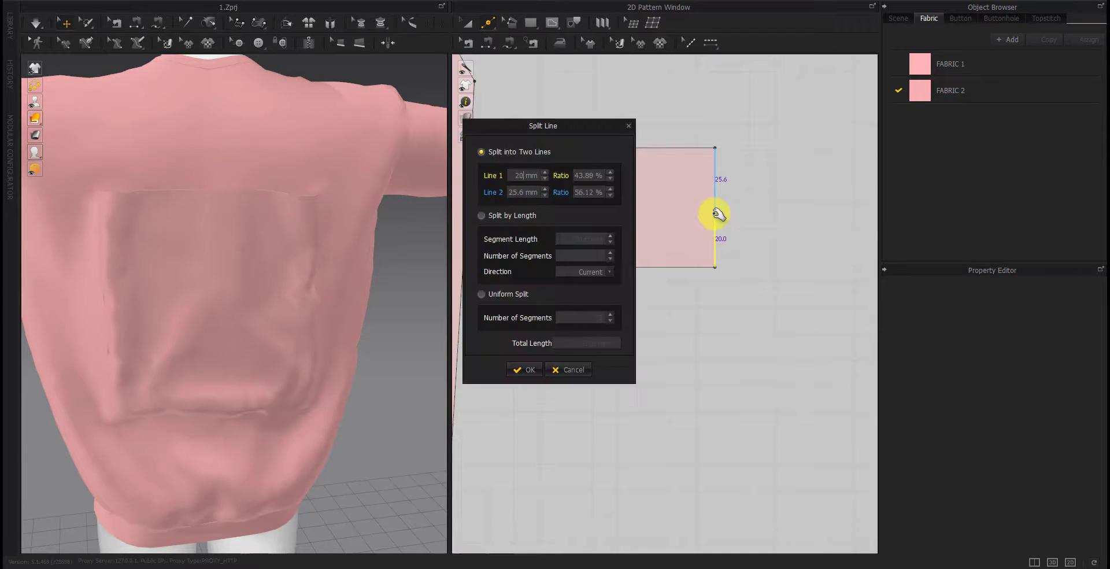
type("20")
key("Return")
right_click(621, 214)
type("20")
key("Return")
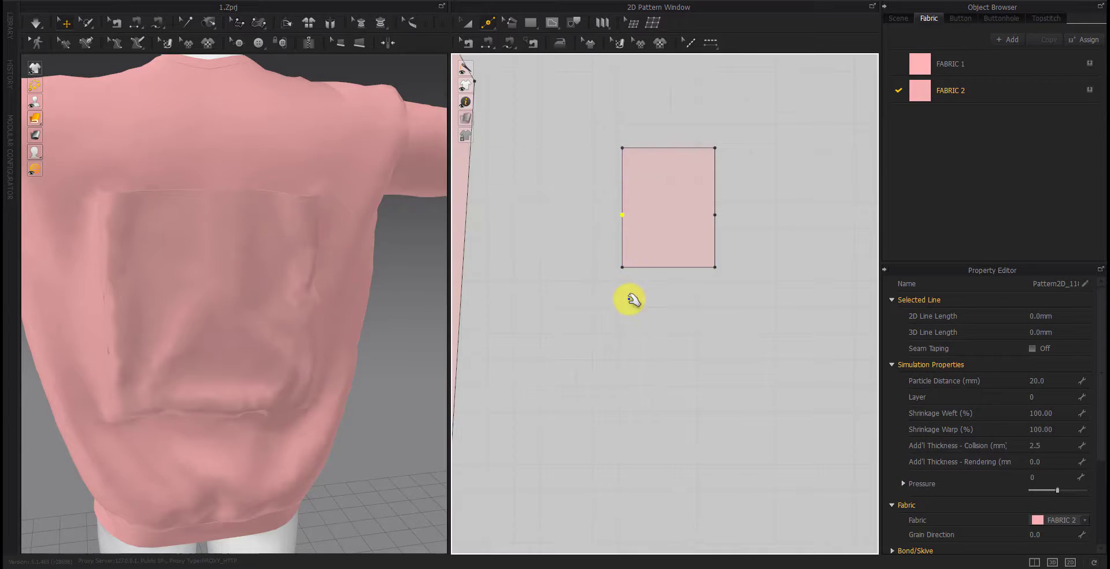
Move both bottom corners inward by an exact distance to slant the lower sides
left_click_drag(623, 267, 636, 266)
key("Return")
key("Return")
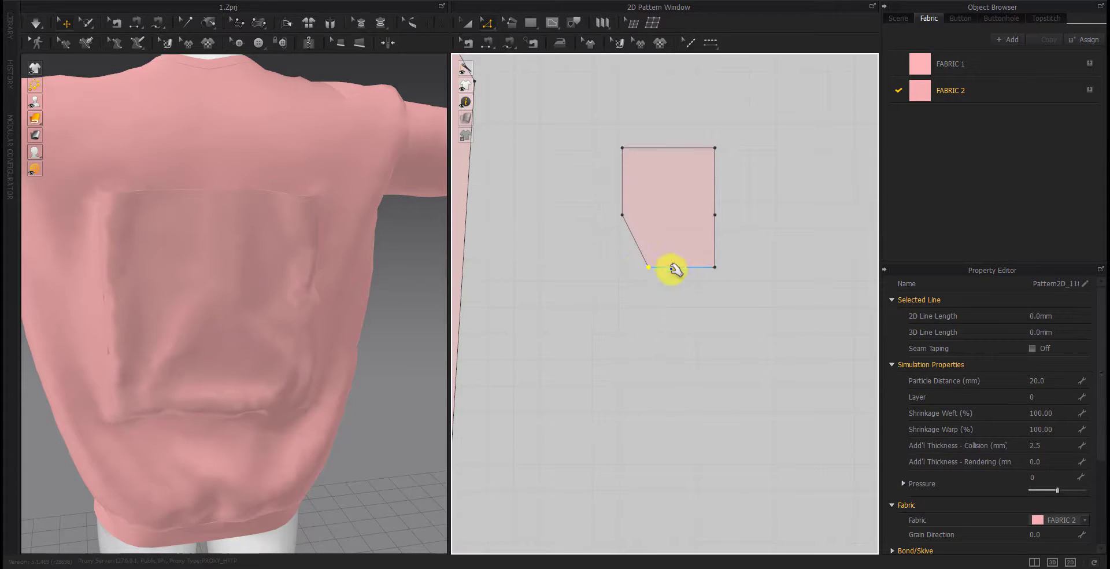
left_click_drag(715, 266, 701, 264)
key("Return")
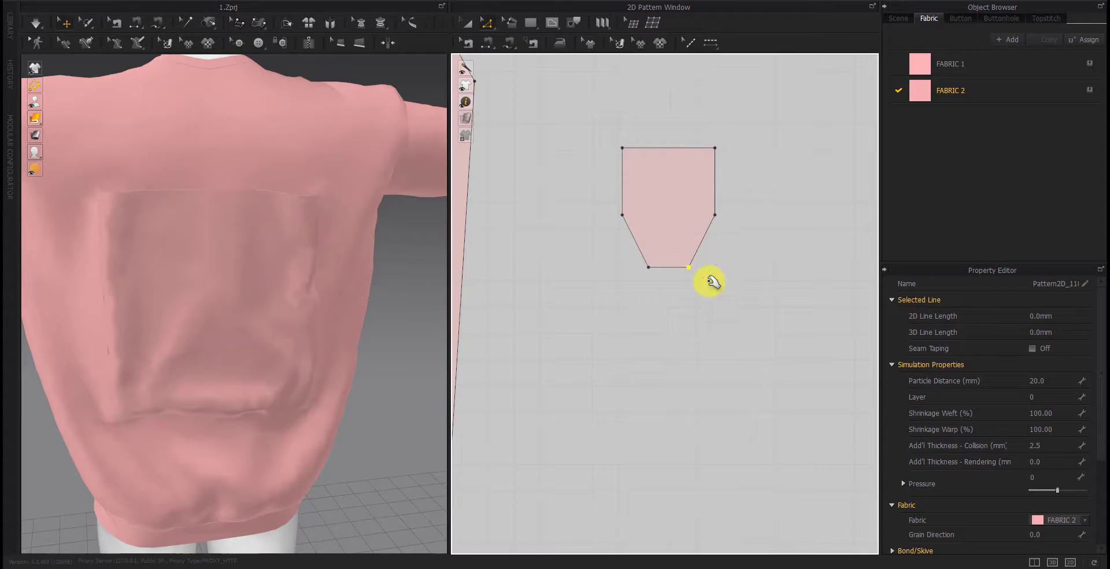
scroll(637, 288, "up", 5)
middle_click_drag(637, 287, 718, 367)
Curve the left and right slanted edges inward and check their lengths
left_click_drag(758, 322, 743, 324)
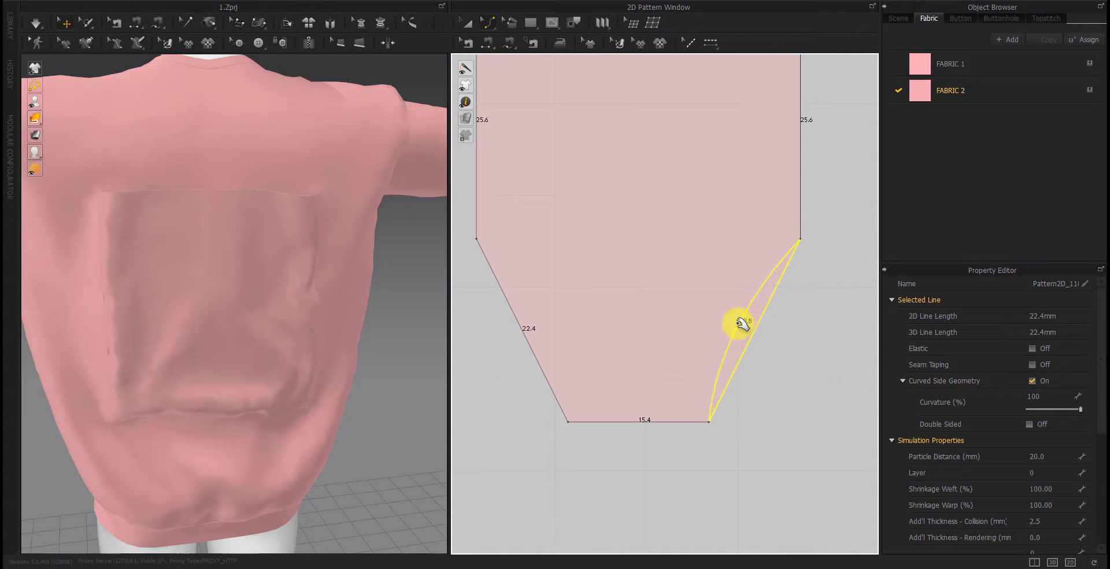
mouse_move(525, 332)
left_mouse_down()
mouse_move(555, 324)
mouse_move(571, 347)
left_mouse_up()
scroll(729, 390, "down", 3)
left_click(728, 389)
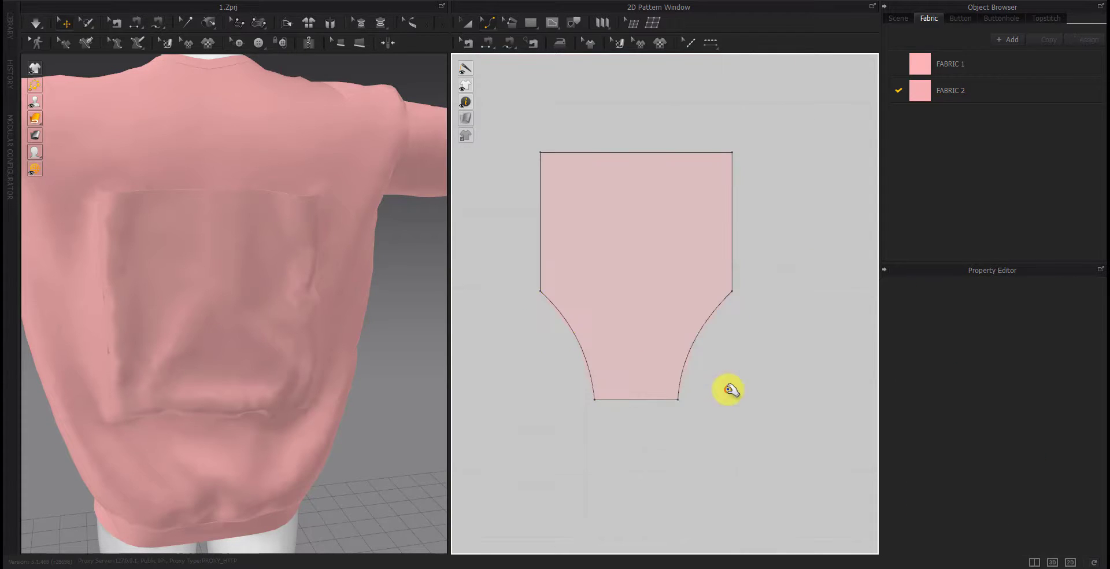
left_click(570, 321)
left_click(564, 407)
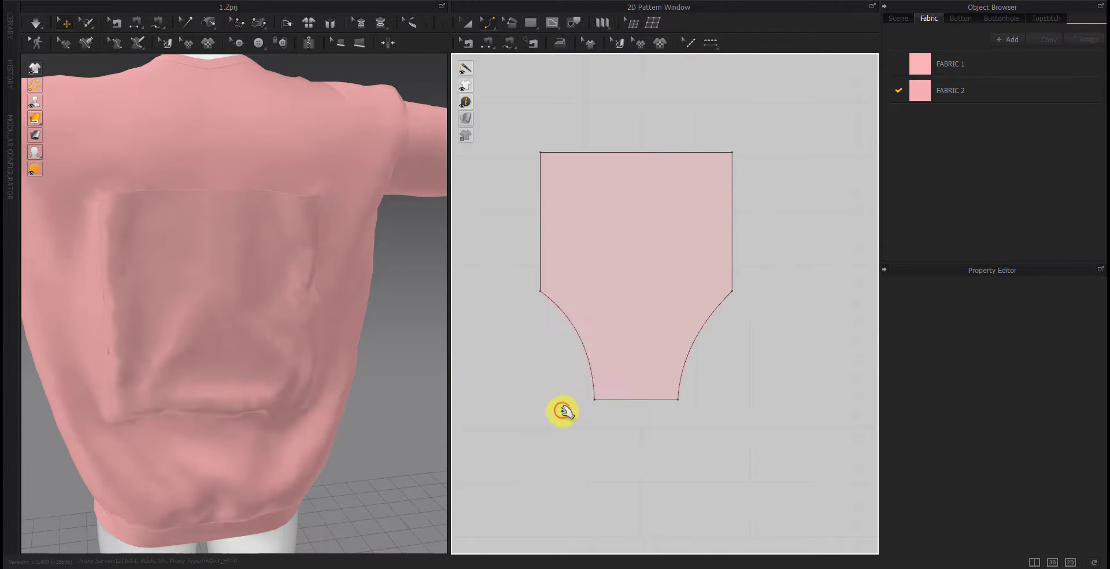
scroll(563, 410, "down", 2)
left_click(650, 358)
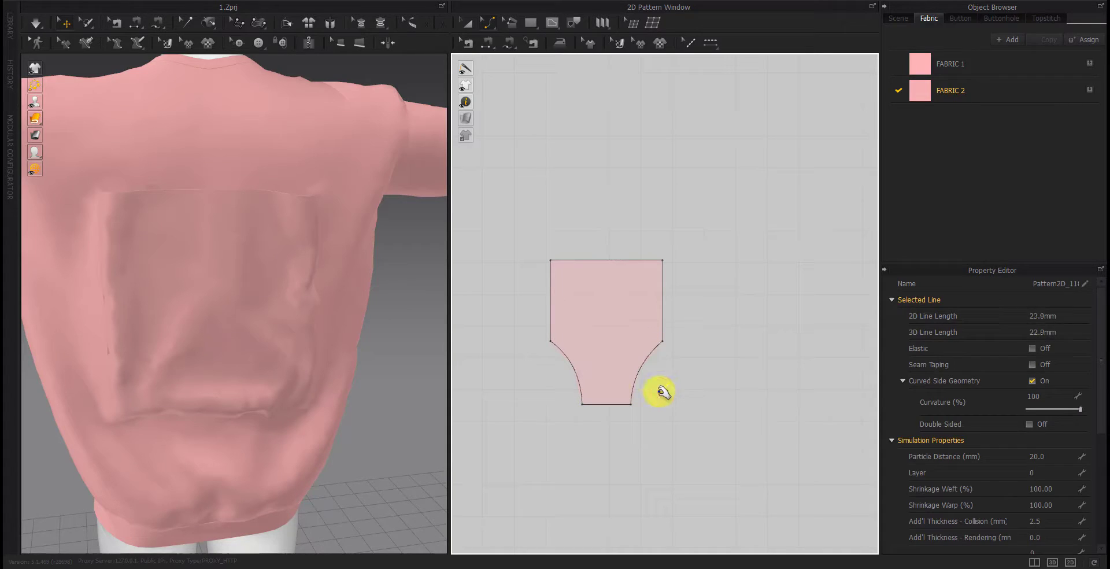
left_click(659, 391)
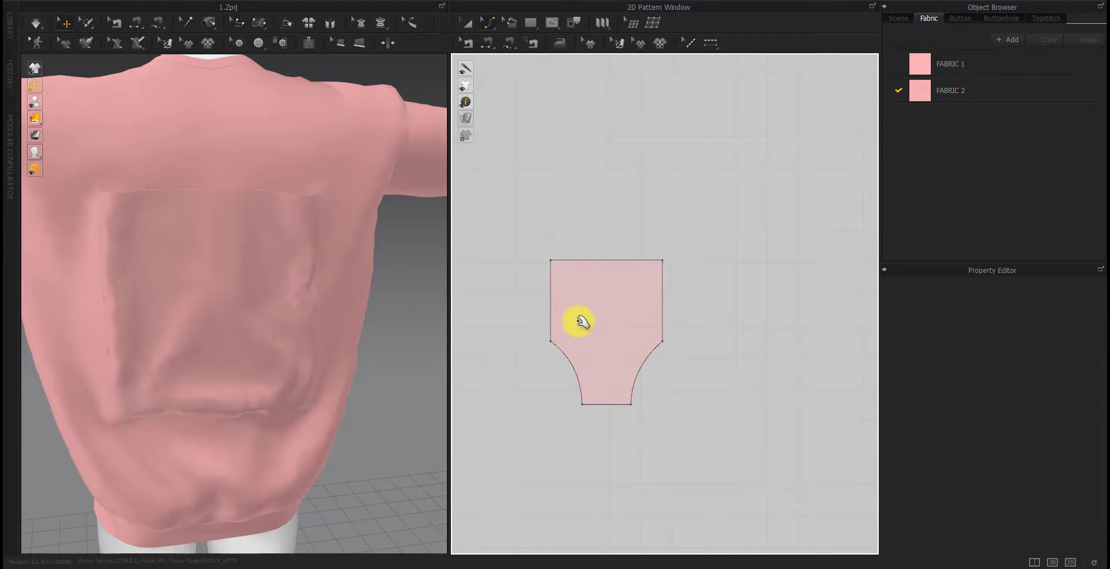
Nudge the two bottom points slightly outward to widen the short bottom edge
scroll(580, 322, "up", 3)
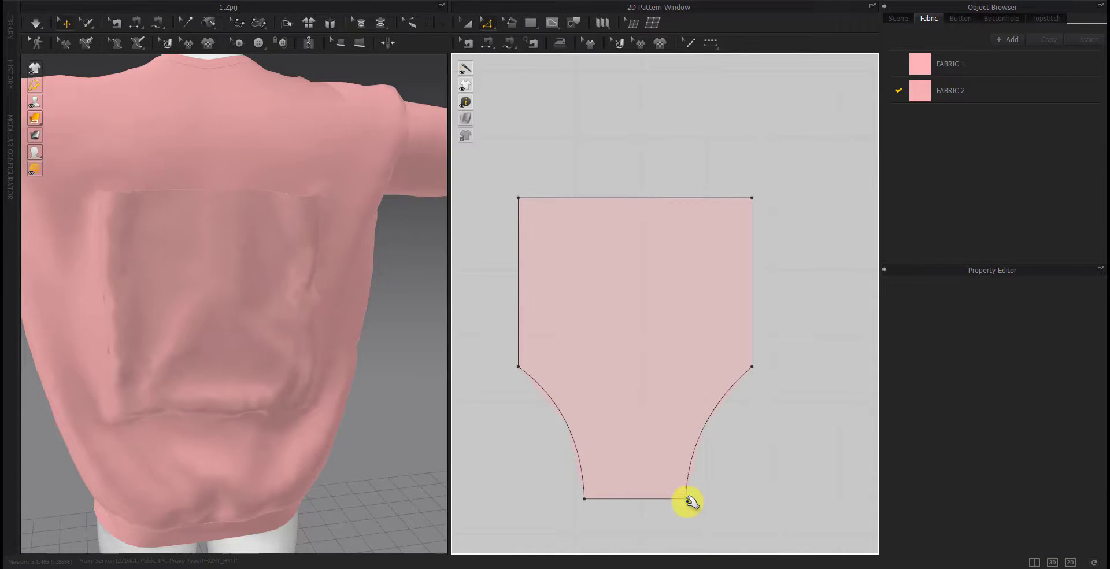
left_click_drag(688, 498, 696, 498)
key("Return")
key("Return")
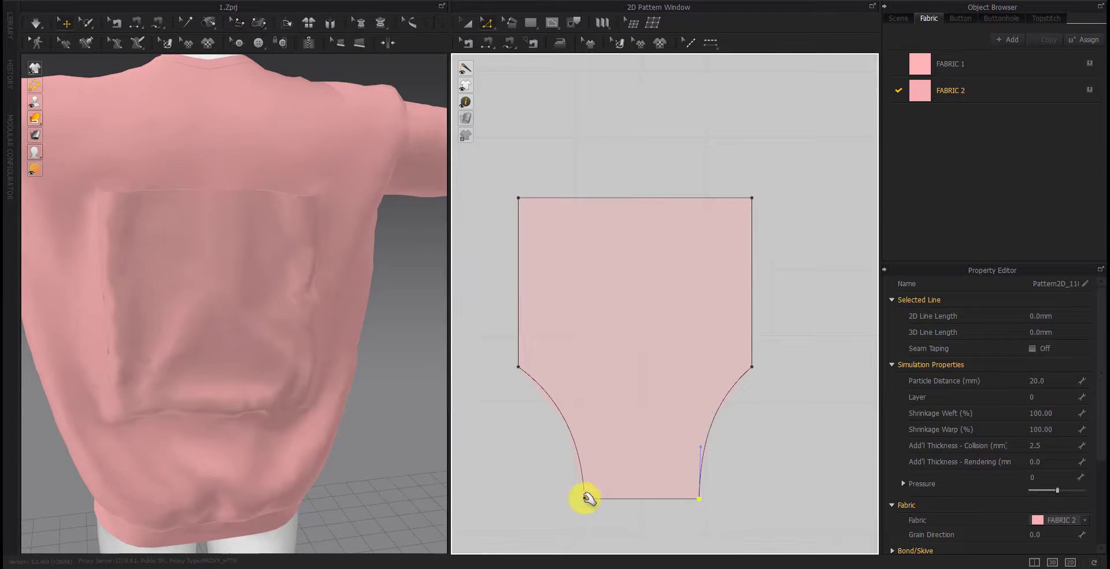
left_click_drag(585, 499, 572, 498)
key("Return")
key("Return")
left_click(640, 508)
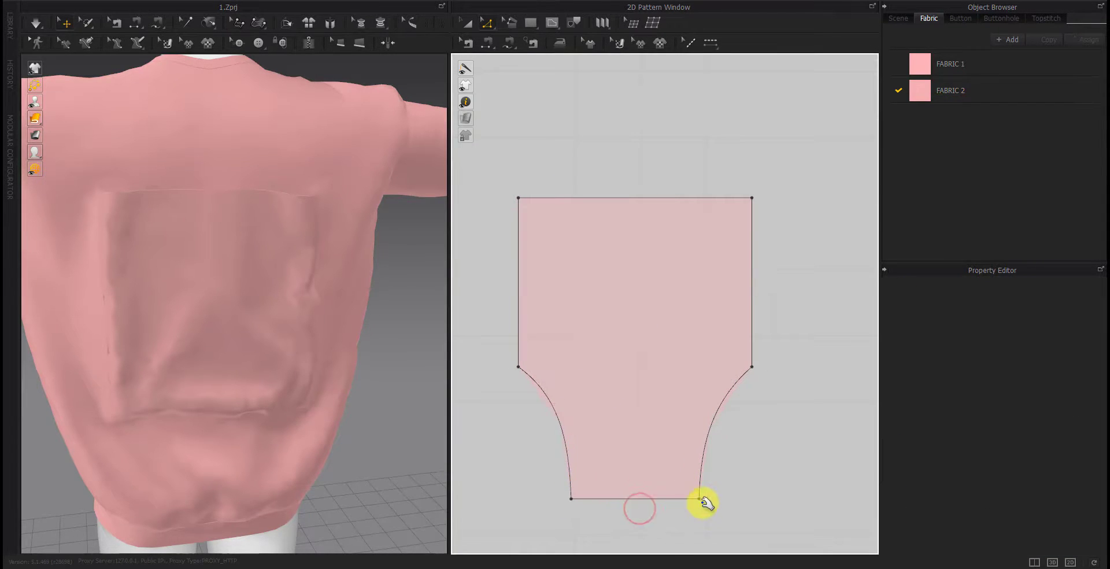
scroll(659, 376, "down", 2)
Draw an internal rectangle near the top of the tab piece
left_click(552, 23)
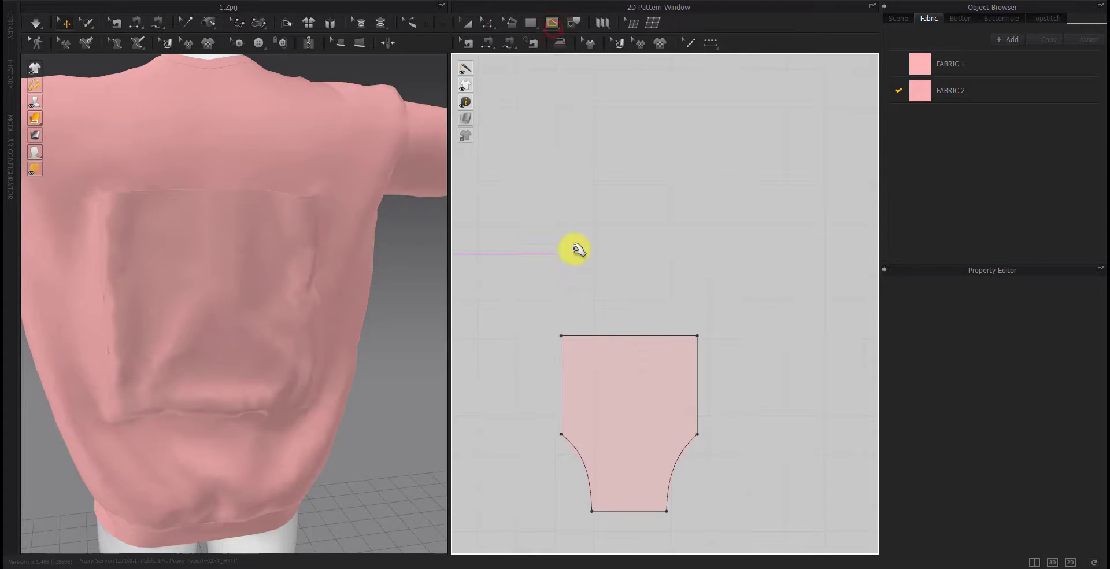
left_click(559, 43)
left_click(566, 60)
scroll(565, 369, "up", 3)
scroll(557, 292, "down", 1)
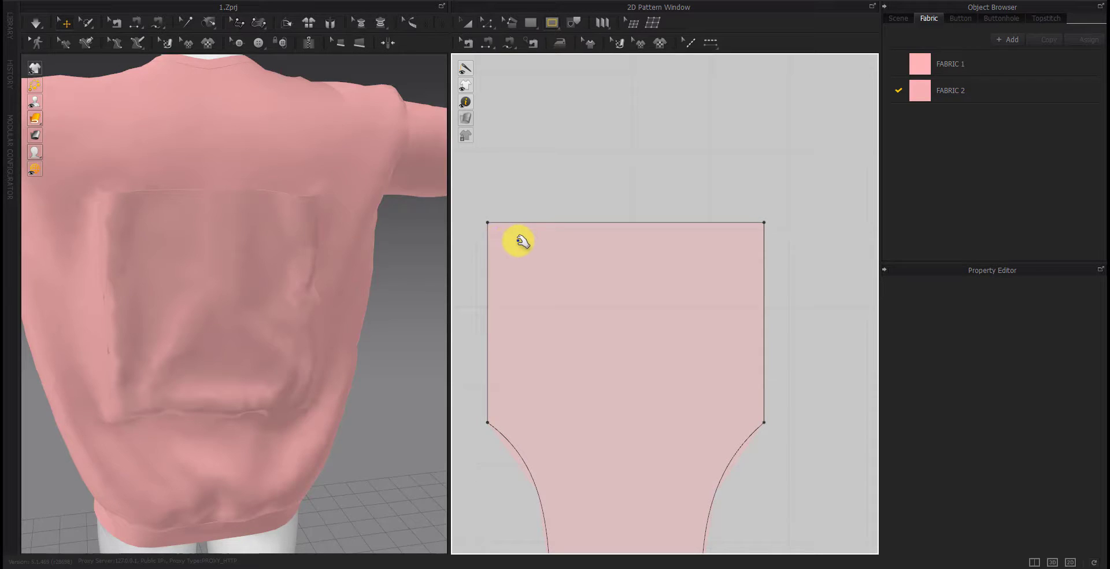
left_click_drag(512, 259, 733, 315)
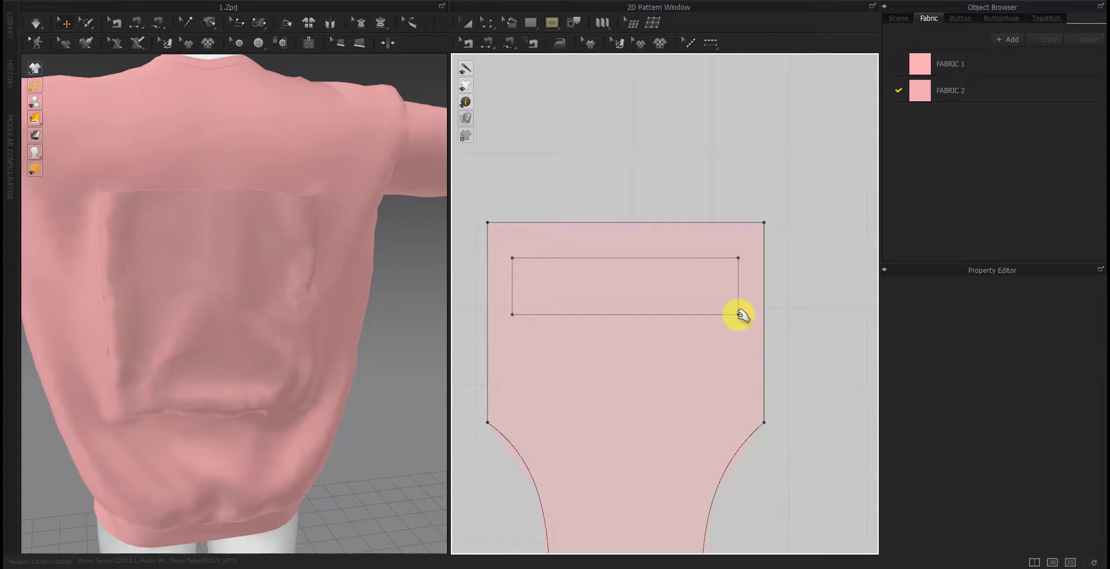
Convert the internal rectangle to a hole and shift the slot slightly lower
left_click(663, 293)
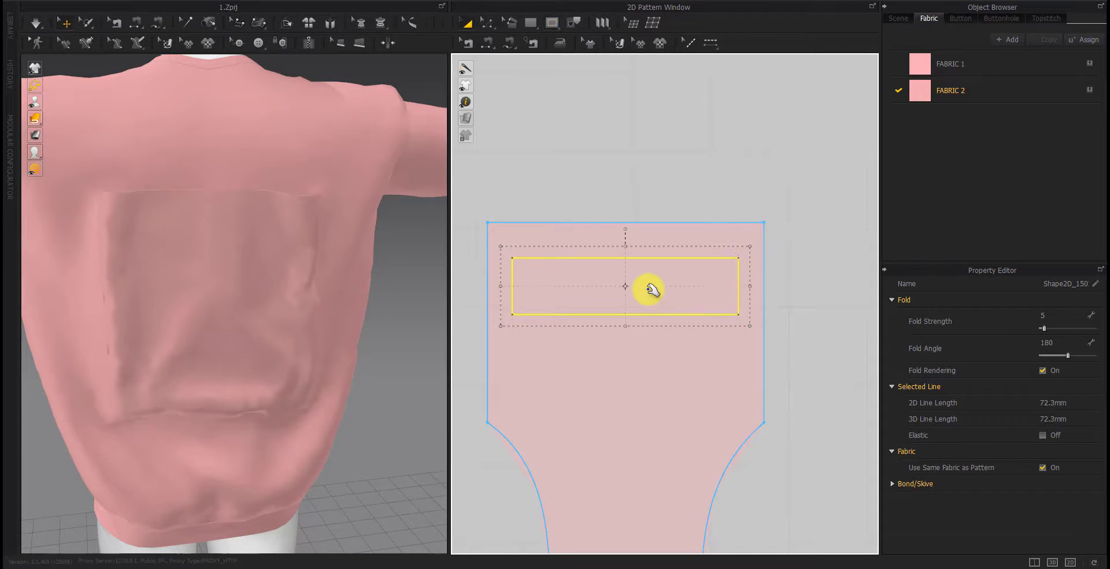
right_click(652, 290)
left_click(677, 121)
scroll(627, 366, "down", 3)
left_click(620, 337)
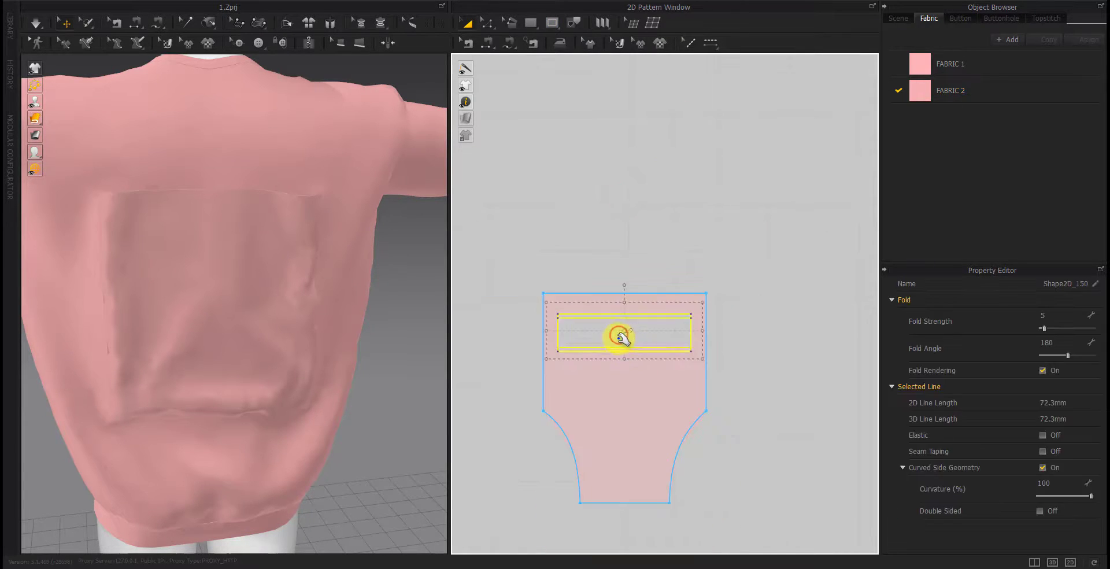
left_click_drag(620, 337, 622, 344)
left_click(642, 275)
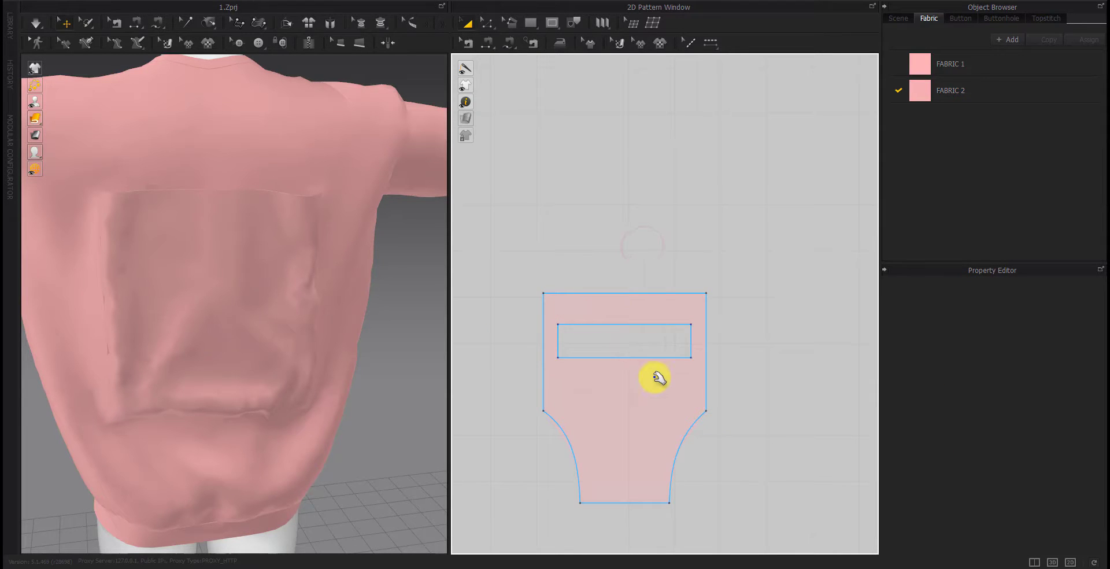
scroll(654, 377, "down", 5)
scroll(272, 422, "down", 5)
left_click(673, 409)
scroll(185, 391, "down", 5)
Set the tab's Add'l Thickness - Rendering to 2.5
scroll(164, 386, "down", 3)
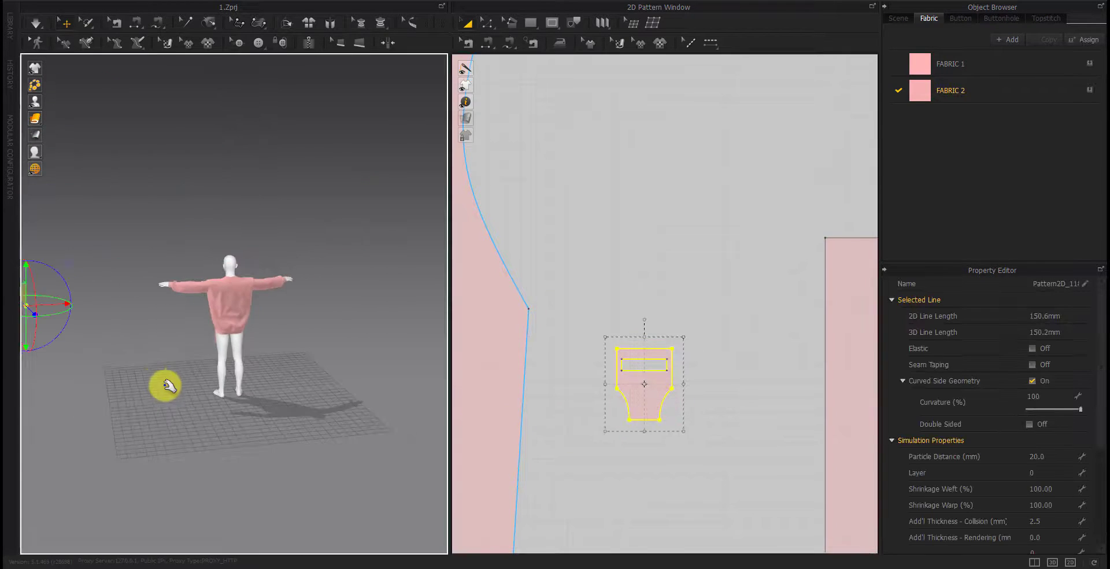
right_click_drag(75, 315, 278, 317)
scroll(322, 341, "up", 3)
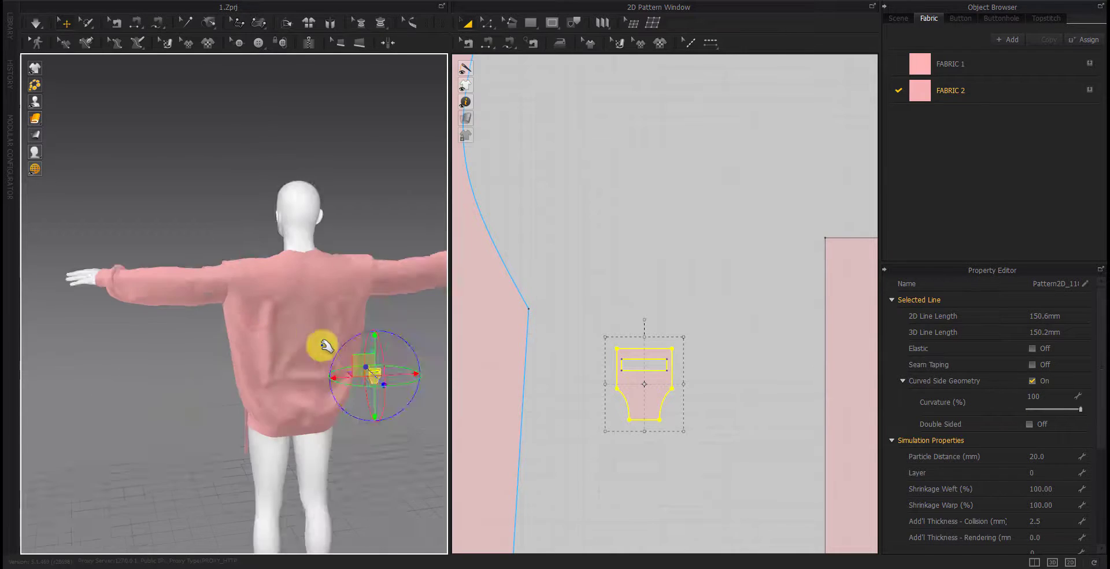
scroll(289, 381, "up", 3)
scroll(269, 405, "up", 3)
scroll(269, 405, "down", 3)
left_click(1052, 537)
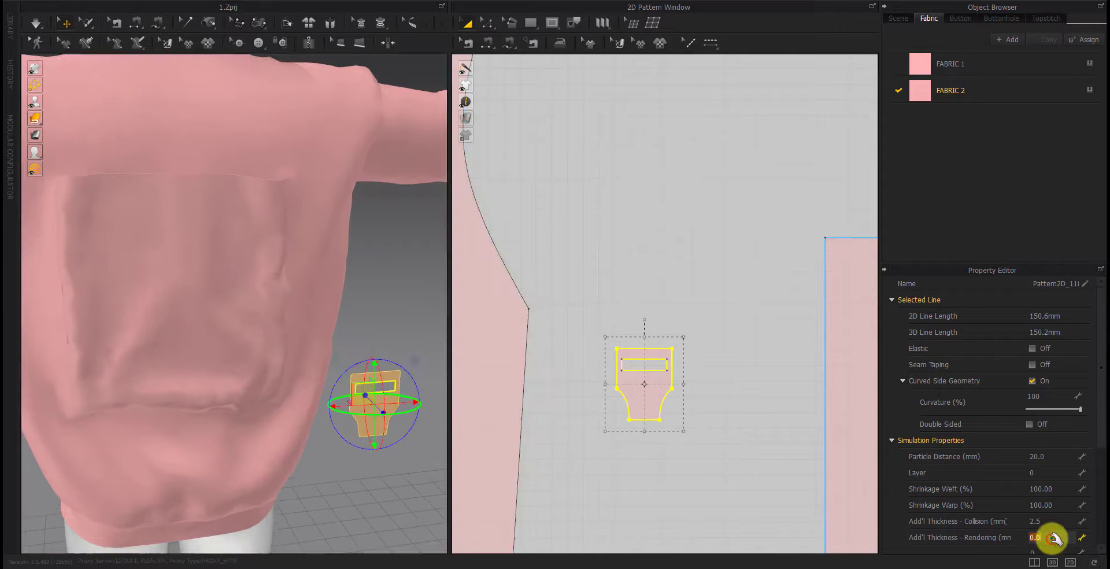
Move the slotted tab onto the back of the sweatshirt in the 3D window
right_click_drag(421, 452, 372, 453)
left_click(290, 442)
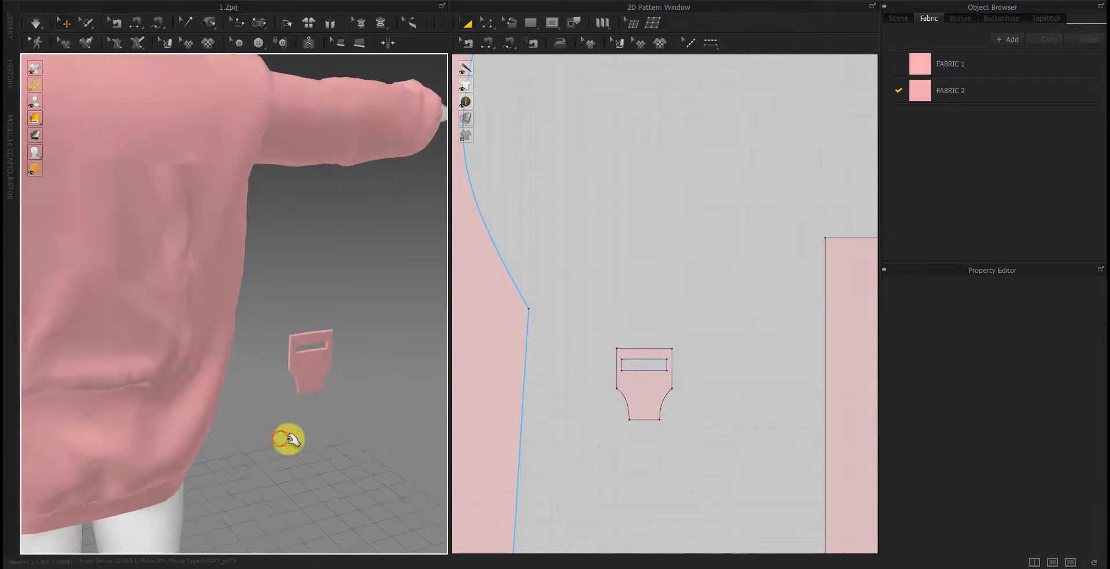
mouse_move(290, 442)
right_mouse_down()
mouse_move(330, 433)
mouse_move(399, 442)
mouse_move(307, 436)
right_mouse_up()
left_click(369, 420)
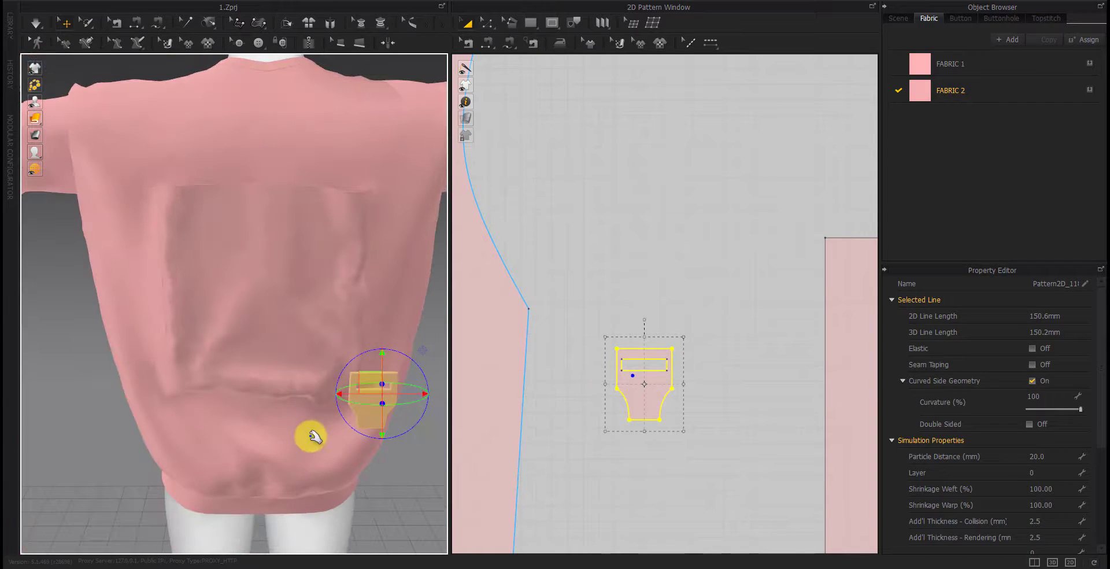
left_click(713, 390)
left_click_drag(391, 396, 203, 248)
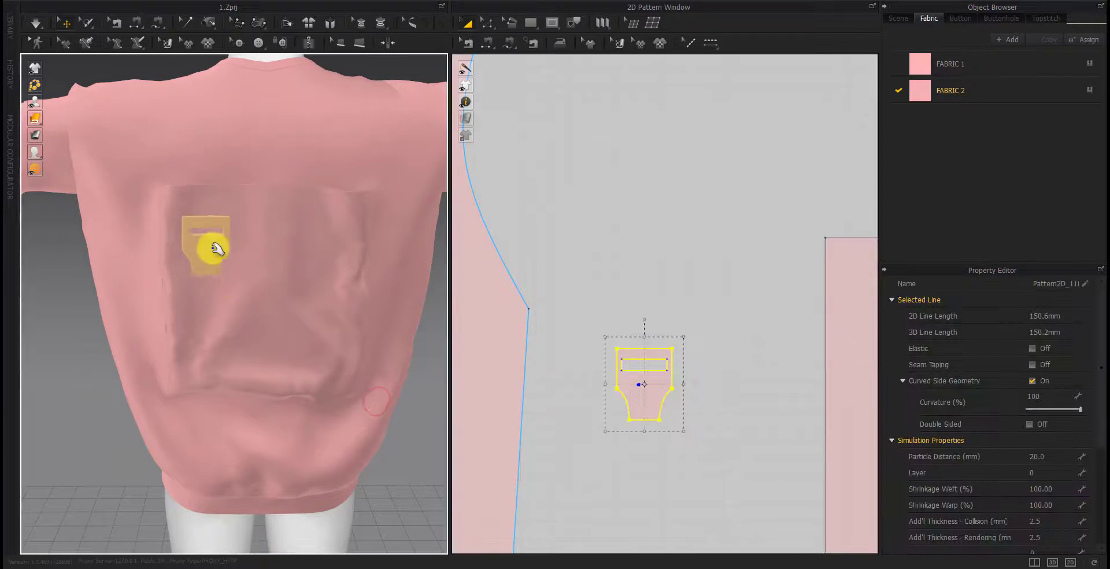
right_click_drag(203, 248, 362, 372)
left_click_drag(362, 372, 141, 330)
mouse_move(141, 330)
right_mouse_down()
mouse_move(228, 347)
mouse_move(40, 362)
right_mouse_up()
left_click(280, 298)
mouse_move(280, 298)
right_mouse_down()
mouse_move(163, 337)
mouse_move(99, 342)
mouse_move(352, 352)
right_mouse_up()
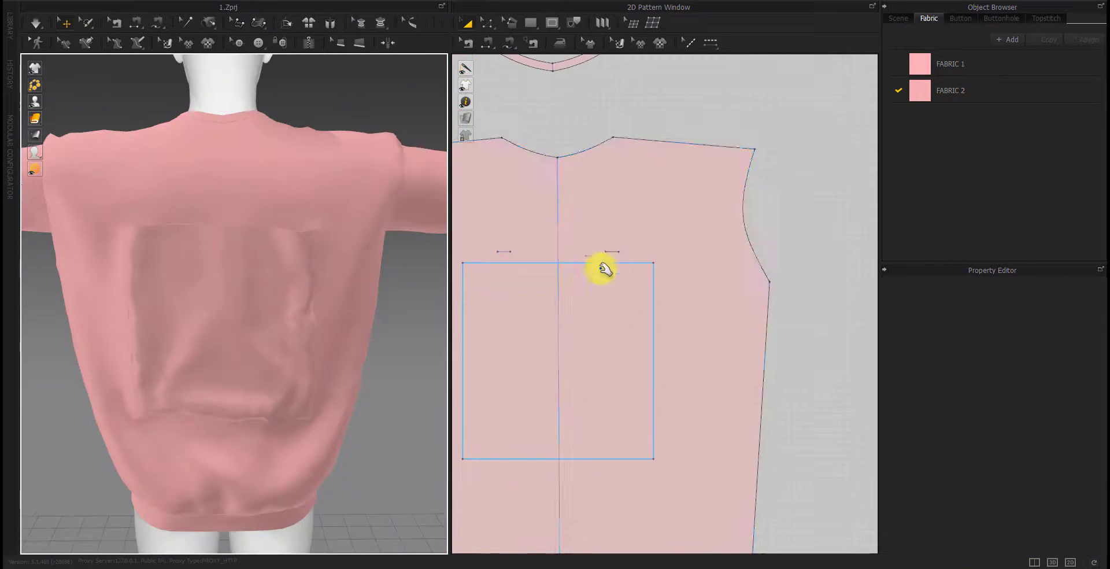
Move the long strap piece beside the square patch in the 2D layout
scroll(605, 283, "down", 3)
scroll(596, 347, "down", 3)
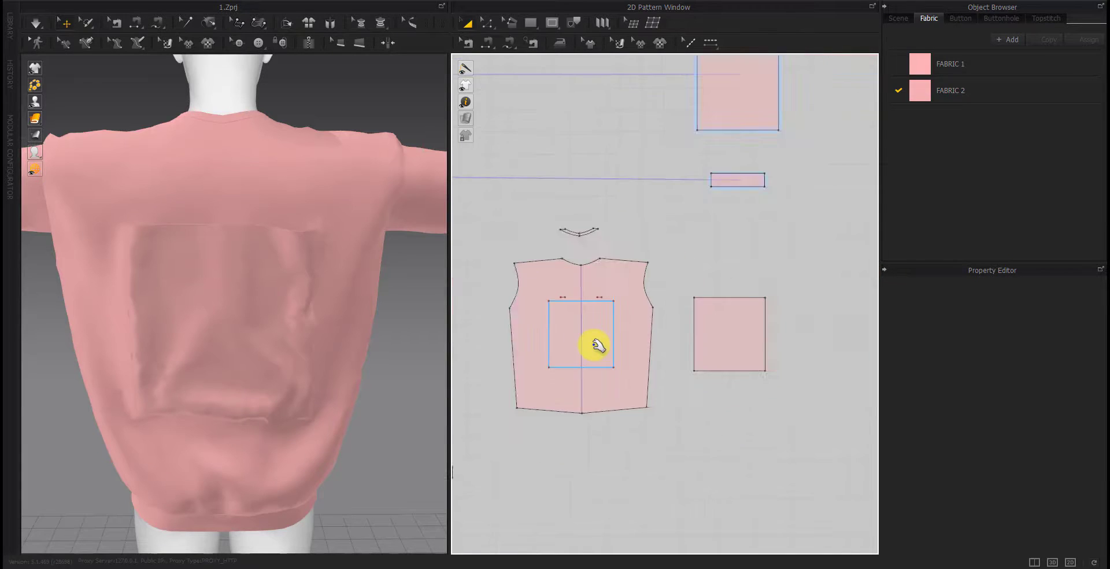
right_click_drag(596, 347, 740, 347)
left_click(497, 319)
mouse_move(501, 320)
left_mouse_down()
mouse_move(762, 317)
mouse_move(764, 333)
left_mouse_up()
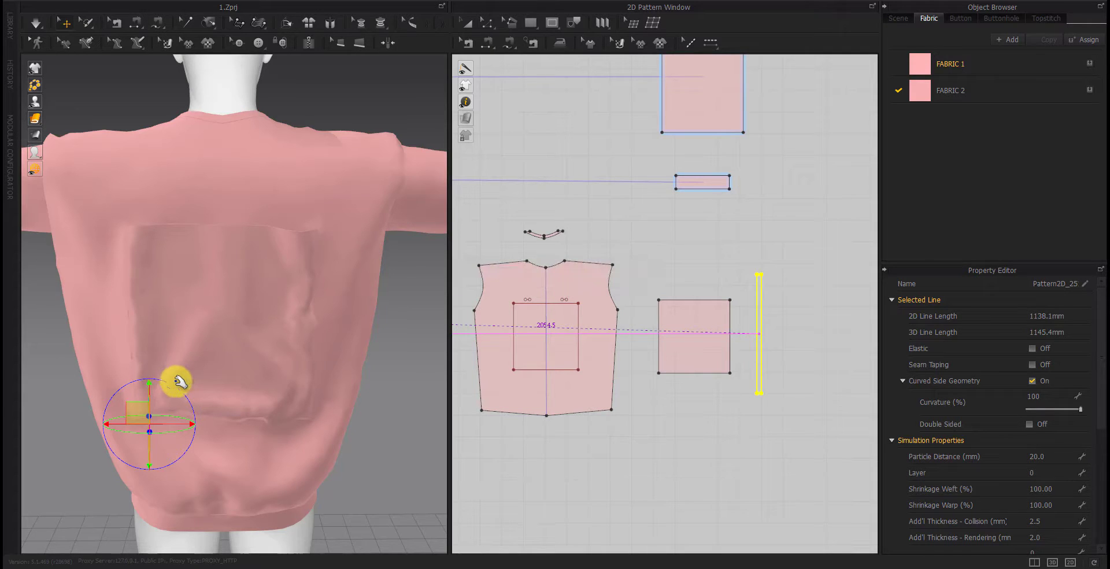
Drag the strap onto the avatar's lower back in 3D, shifting it over the hip
left_click(148, 409)
scroll(186, 422, "down", 5)
right_click_drag(186, 421, 334, 409)
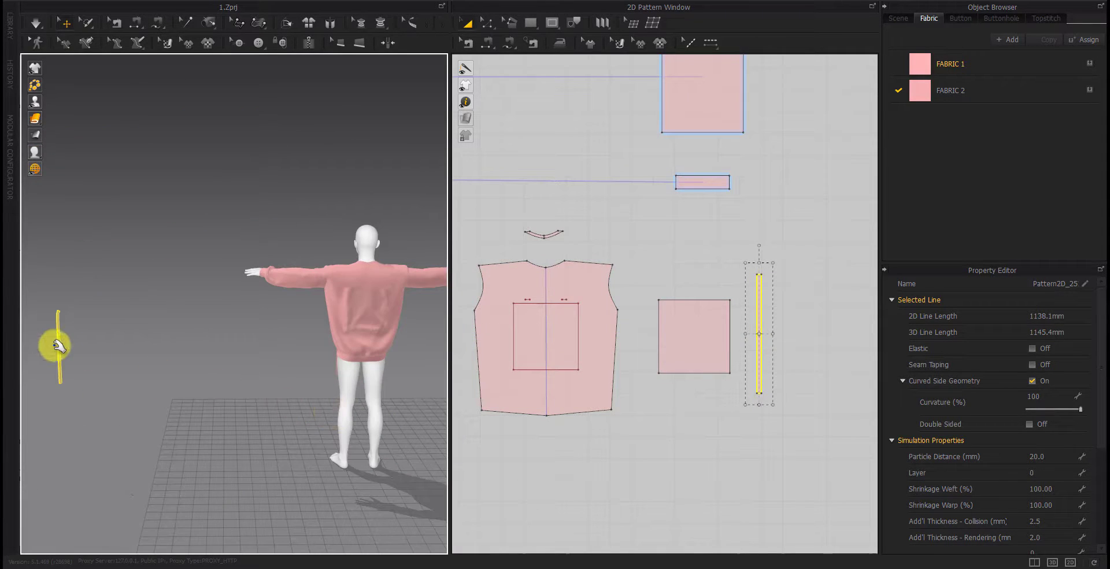
left_click_drag(58, 345, 359, 339)
right_click_drag(359, 339, 315, 322)
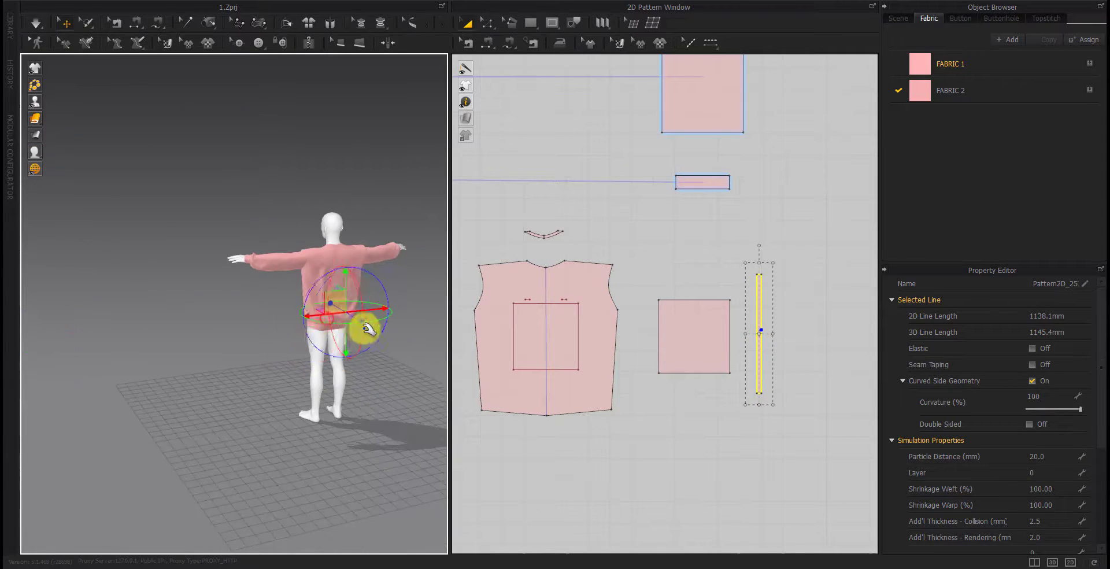
left_click_drag(366, 328, 341, 319)
left_click(759, 316)
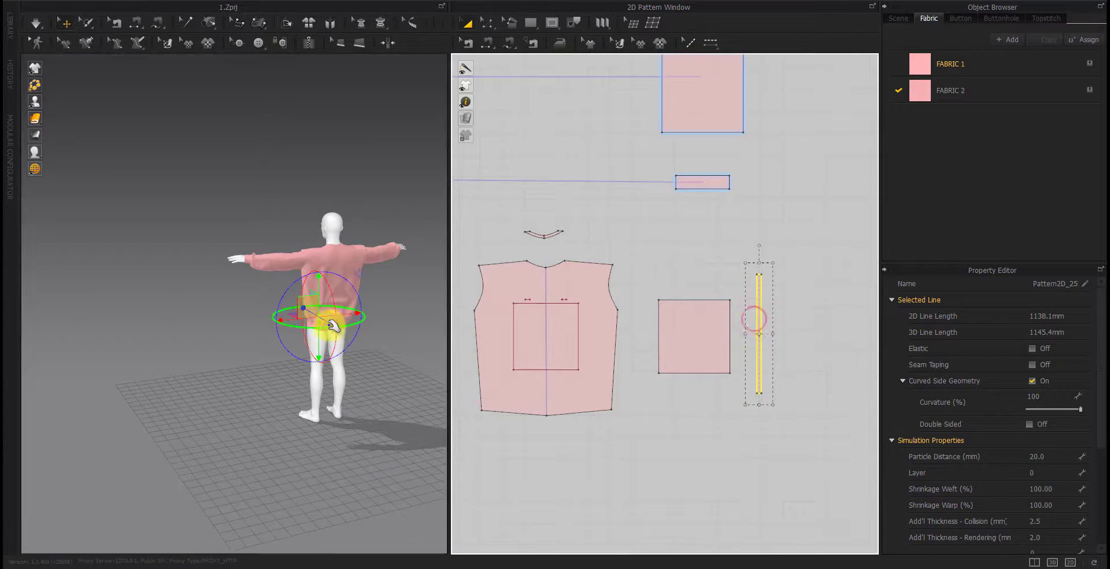
Draw a new small rectangle beside the back panel
right_click_drag(334, 327, 198, 347)
scroll(141, 354, "up", 4)
scroll(144, 365, "up", 3)
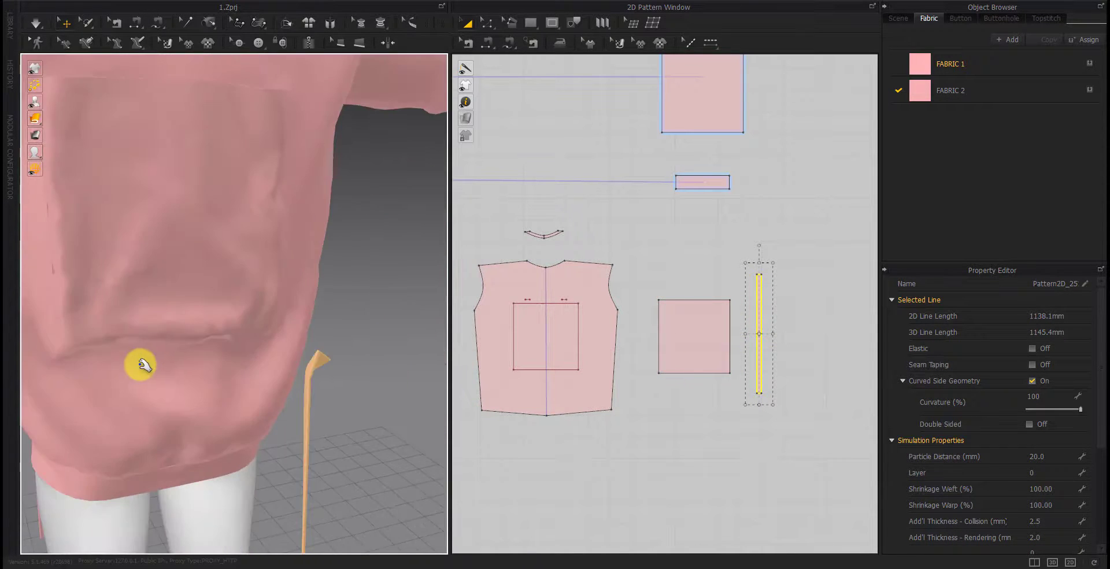
scroll(206, 423, "down", 3)
left_click(530, 23)
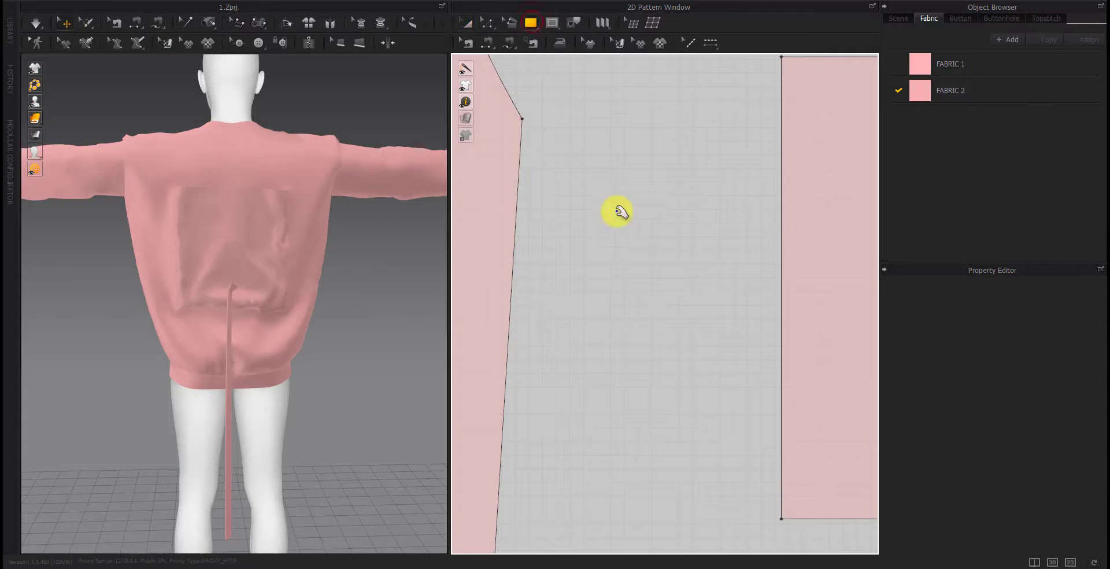
left_click_drag(614, 232, 649, 277)
Scale the new rectangle up slightly with Transform Pattern
scroll(615, 293, "down", 3)
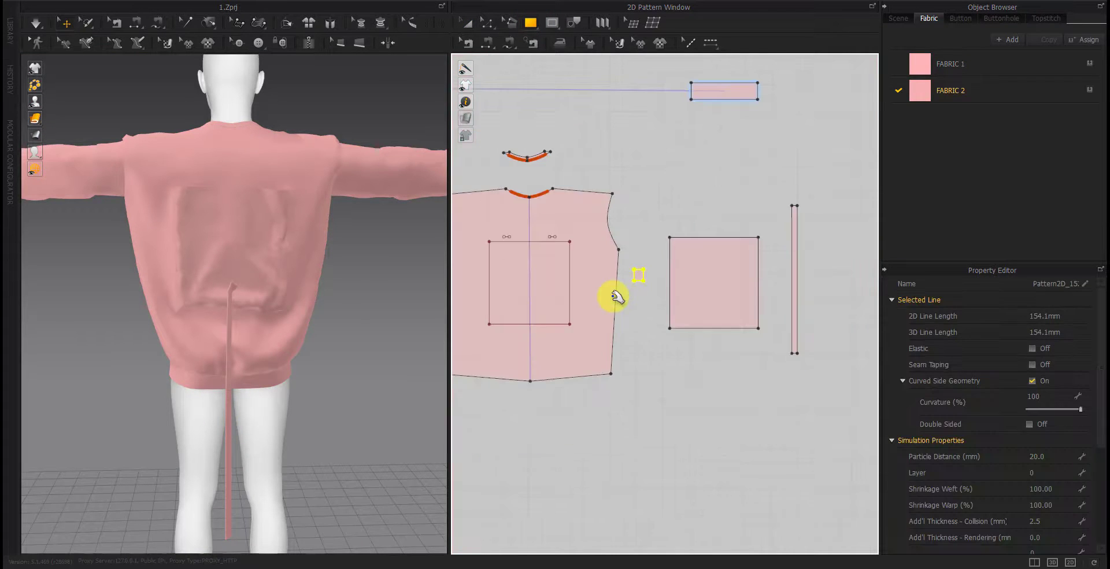
key("a")
scroll(660, 285, "up", 3)
scroll(629, 287, "up", 3)
double_click(617, 255)
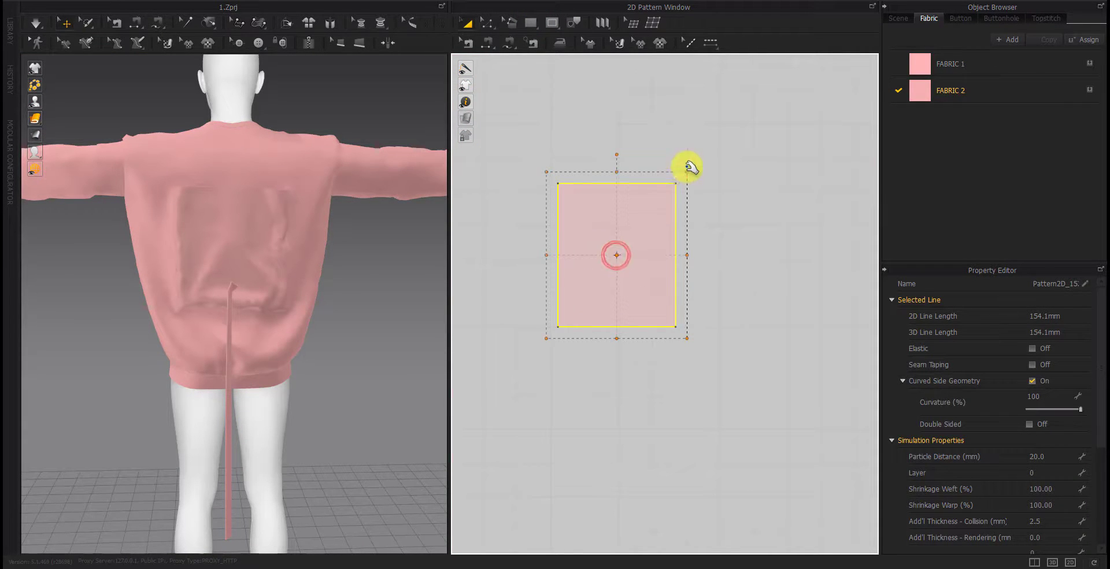
left_click_drag(692, 170, 696, 166)
Split the right and left side edges with Split Line
key("z")
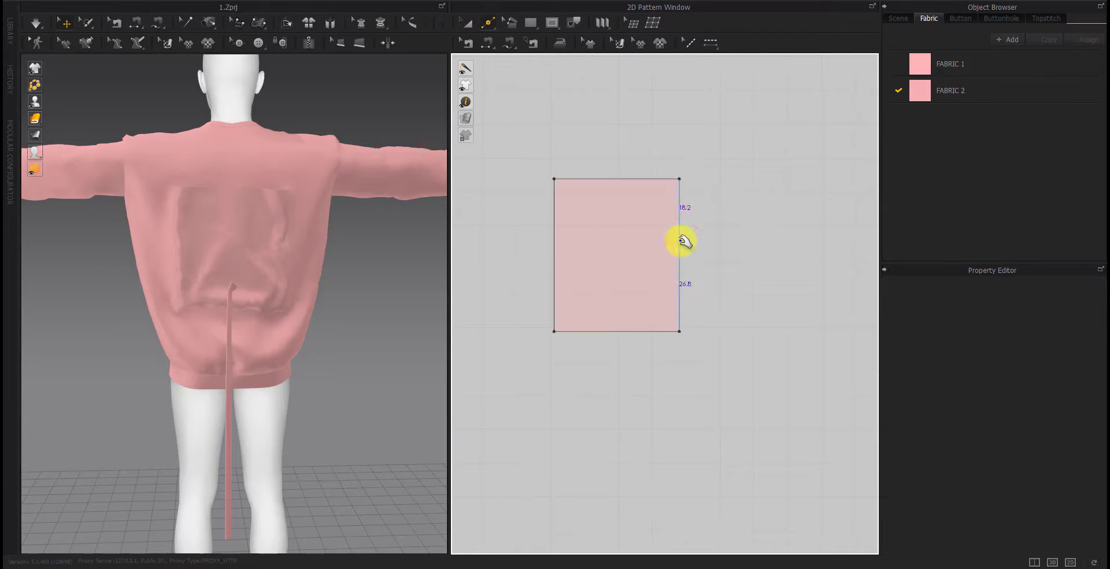
right_click(681, 236)
key("Return")
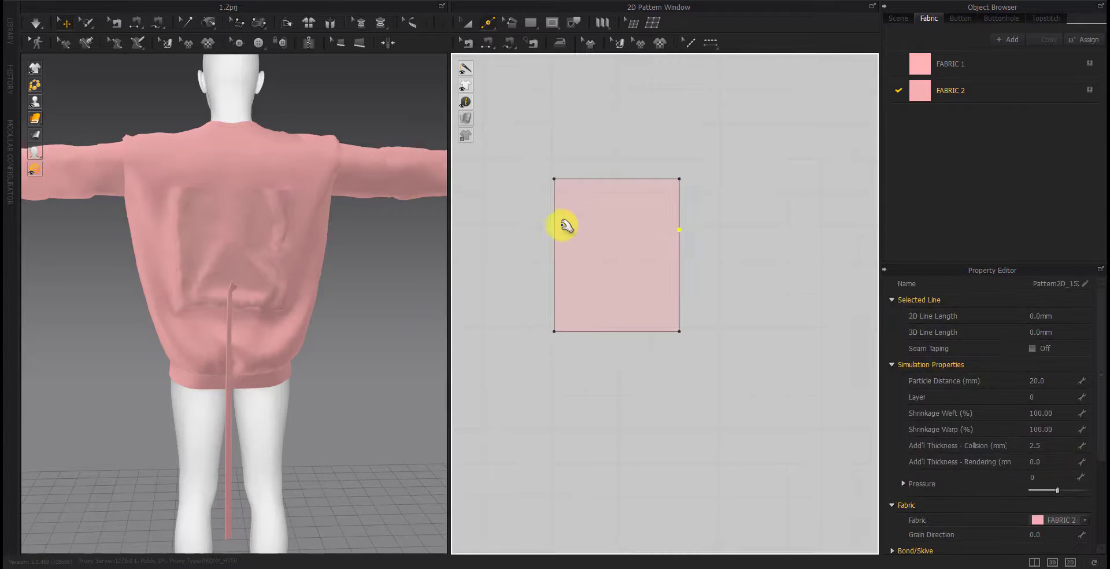
right_click(555, 229)
key("Return")
right_click(556, 234)
key("Return")
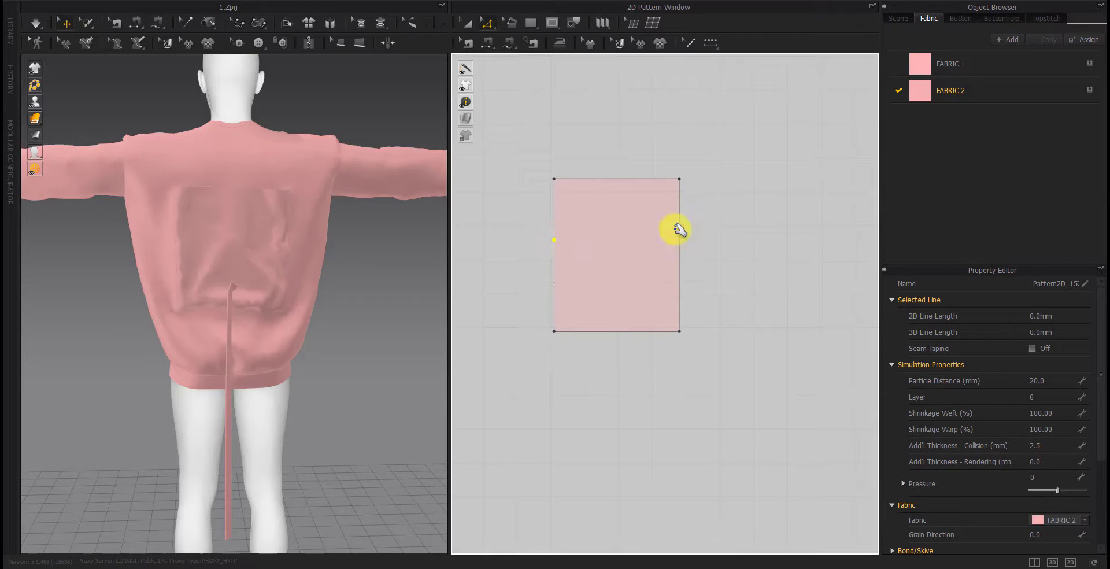
Move both top corners inward for a 23.0 top and 19.3 slanted edges
left_click_drag(681, 179, 667, 179)
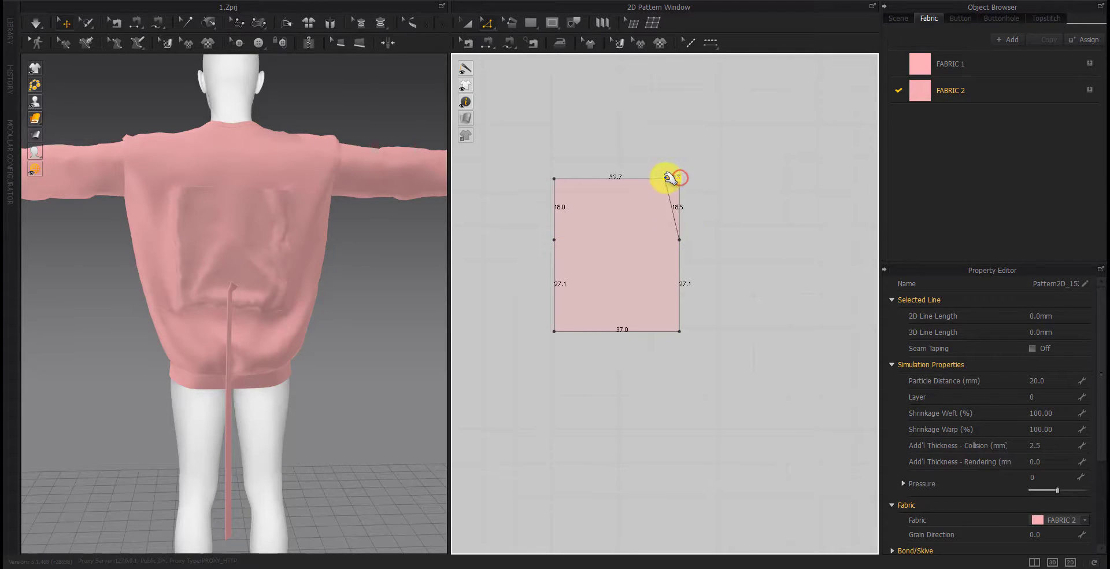
right_click(664, 179)
key("Return")
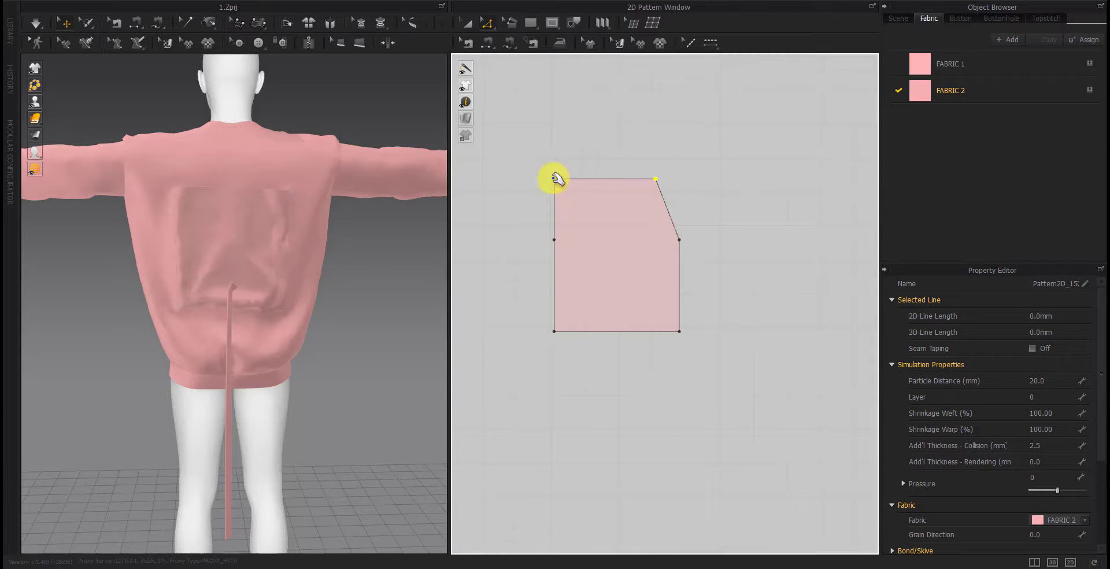
right_click(554, 176)
key("Return")
left_click(731, 210)
scroll(650, 203, "up", 3)
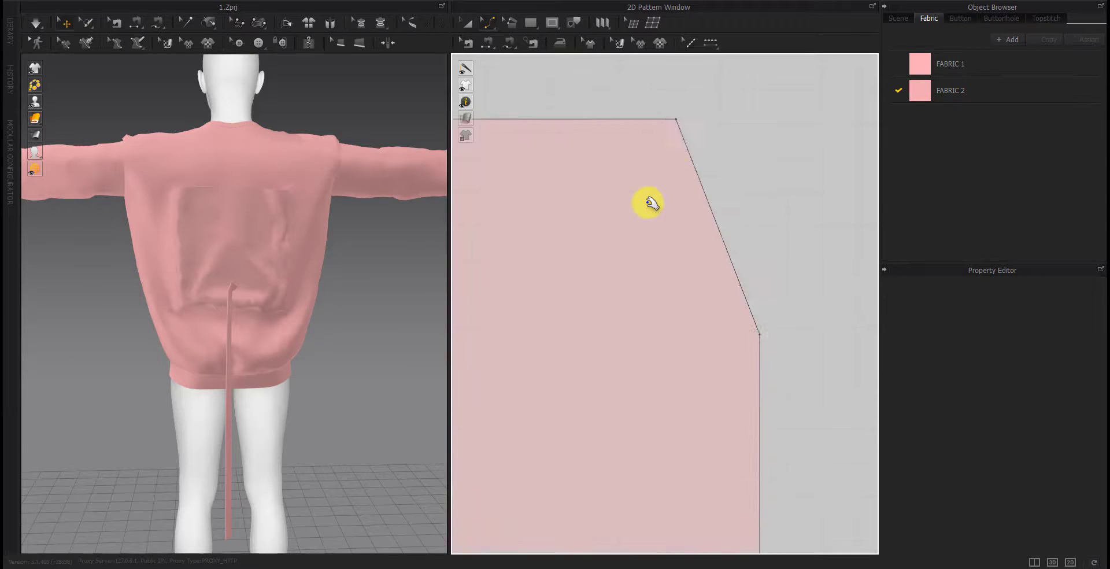
scroll(721, 194, "down", 1)
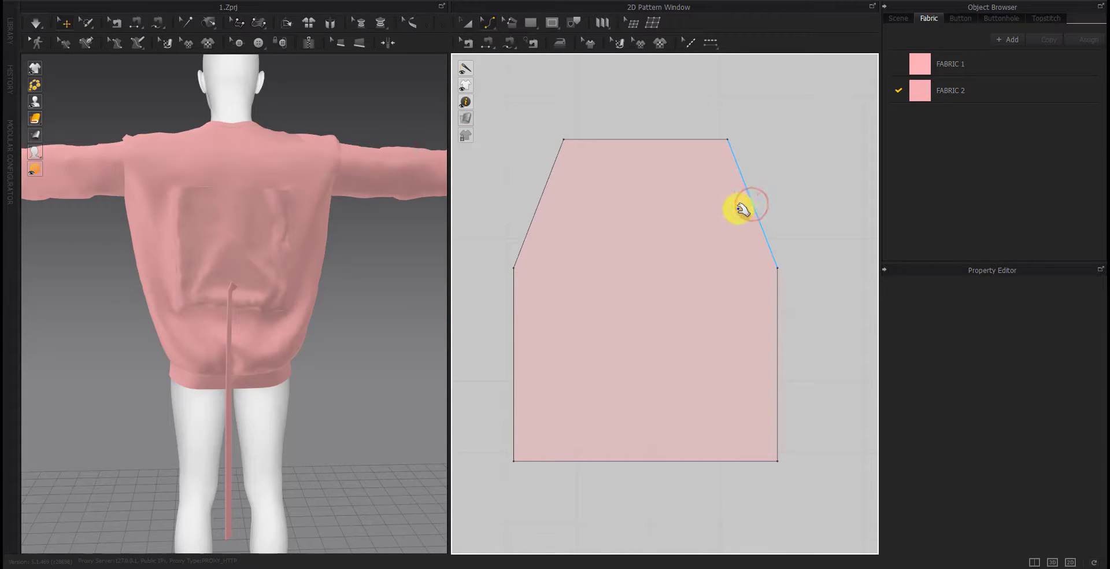
left_click(738, 212)
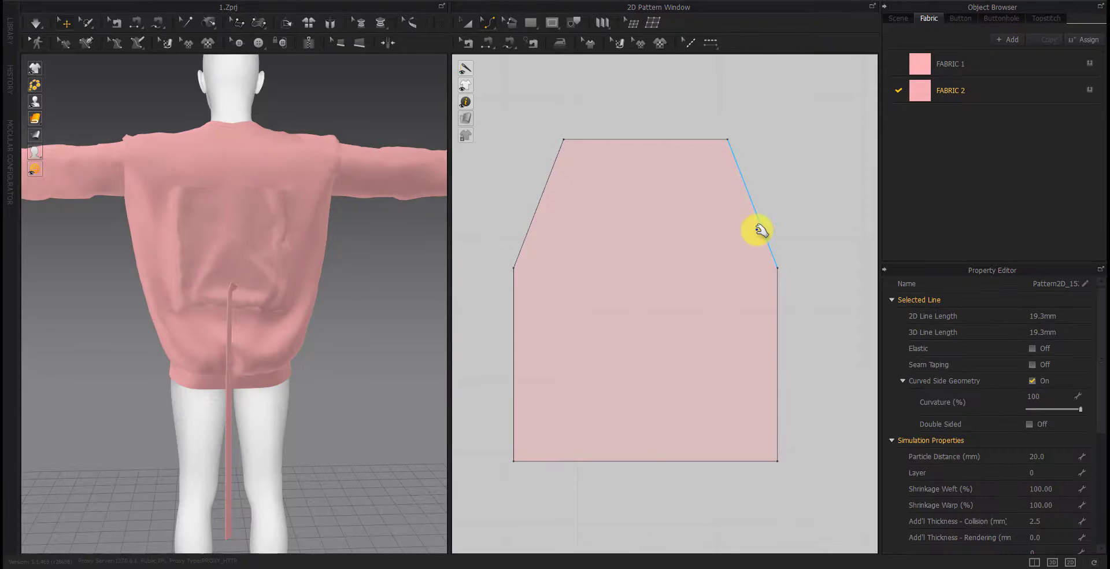
left_click(780, 218)
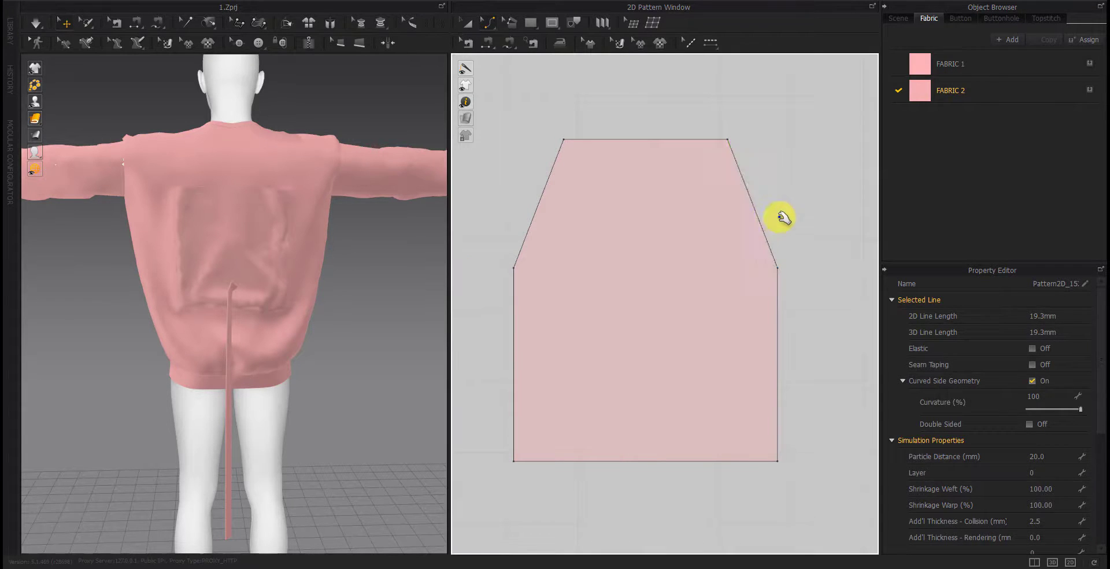
left_click(752, 207)
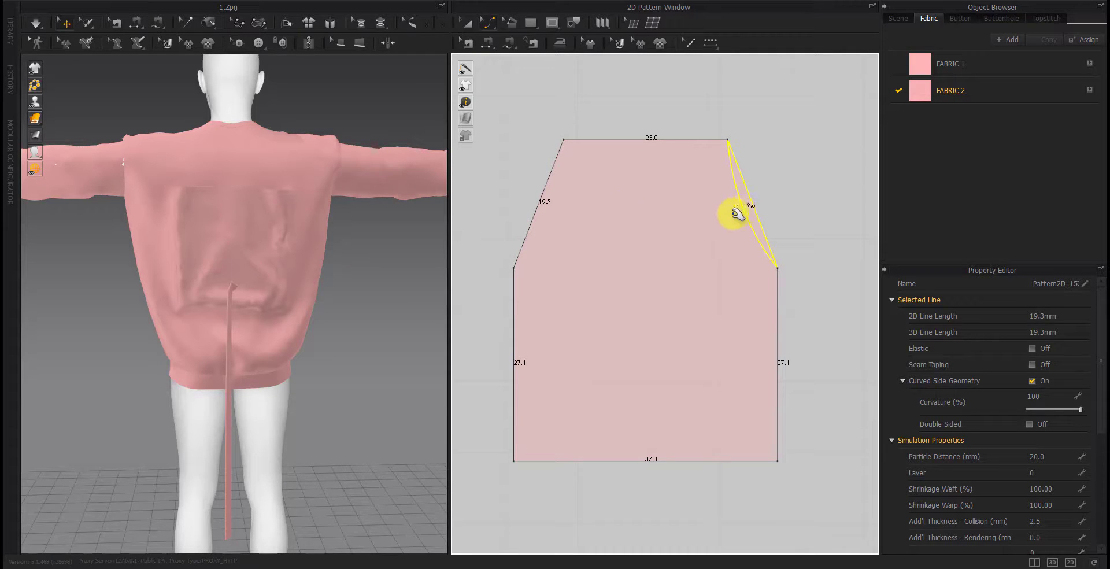
Curve the left slanted edge to match the right, then draw an internal rectangle and paste a copy below it
left_click(540, 205)
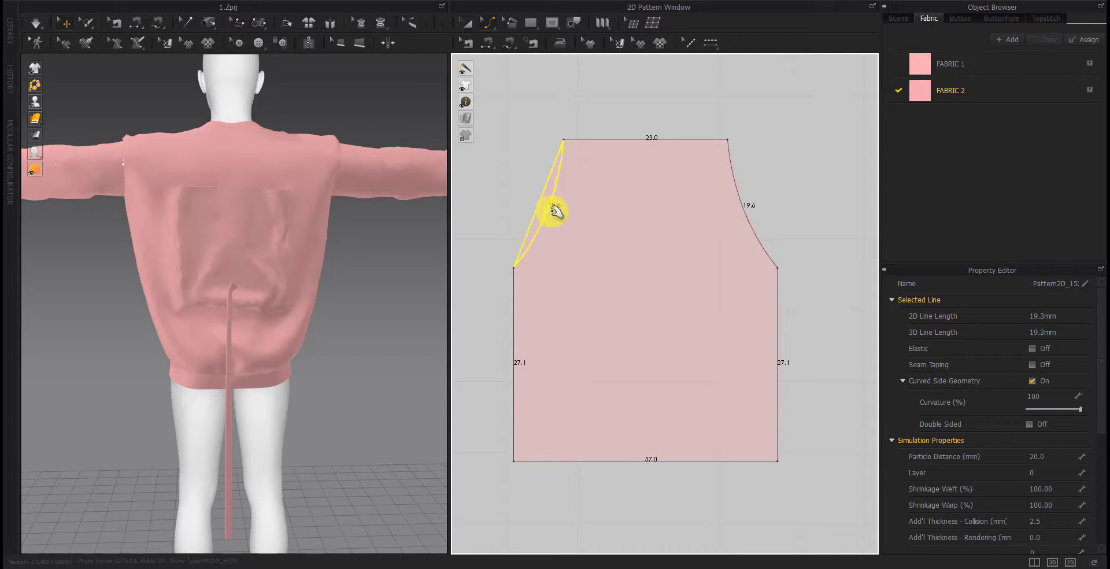
left_click(806, 218)
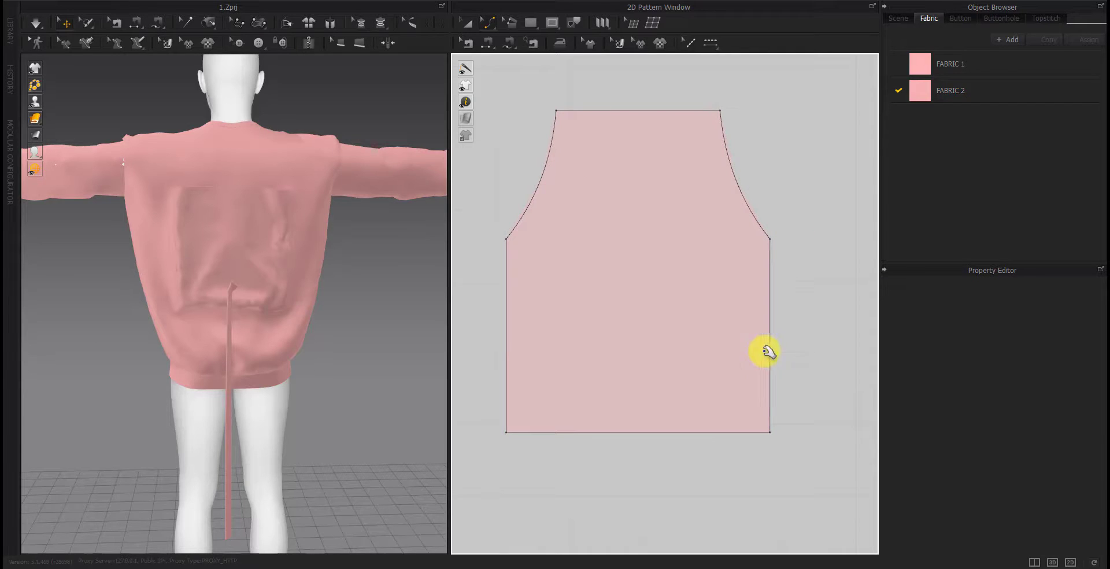
left_click(552, 22)
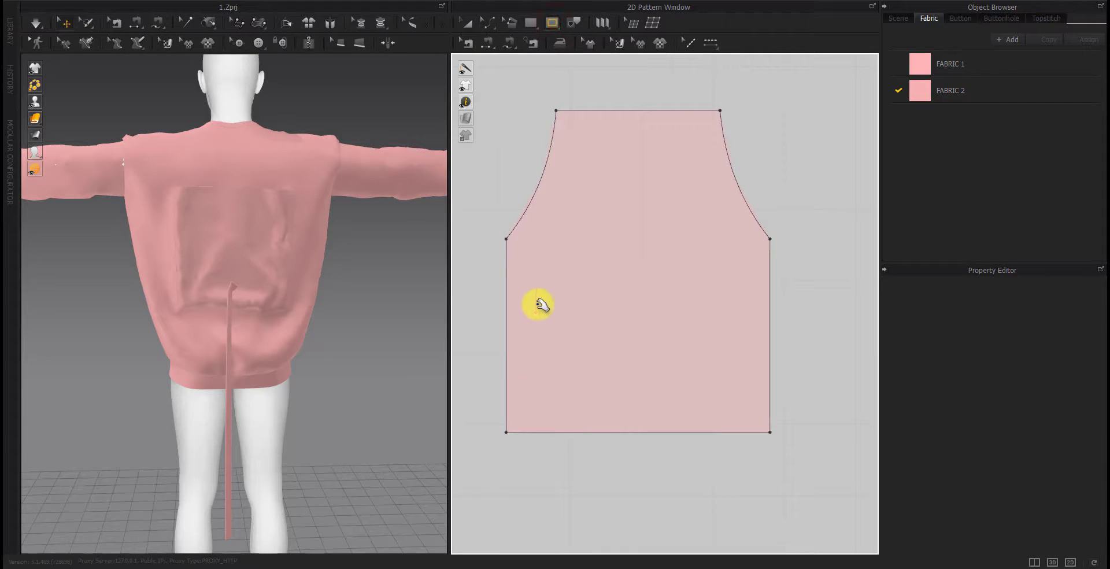
left_click_drag(538, 303, 743, 349)
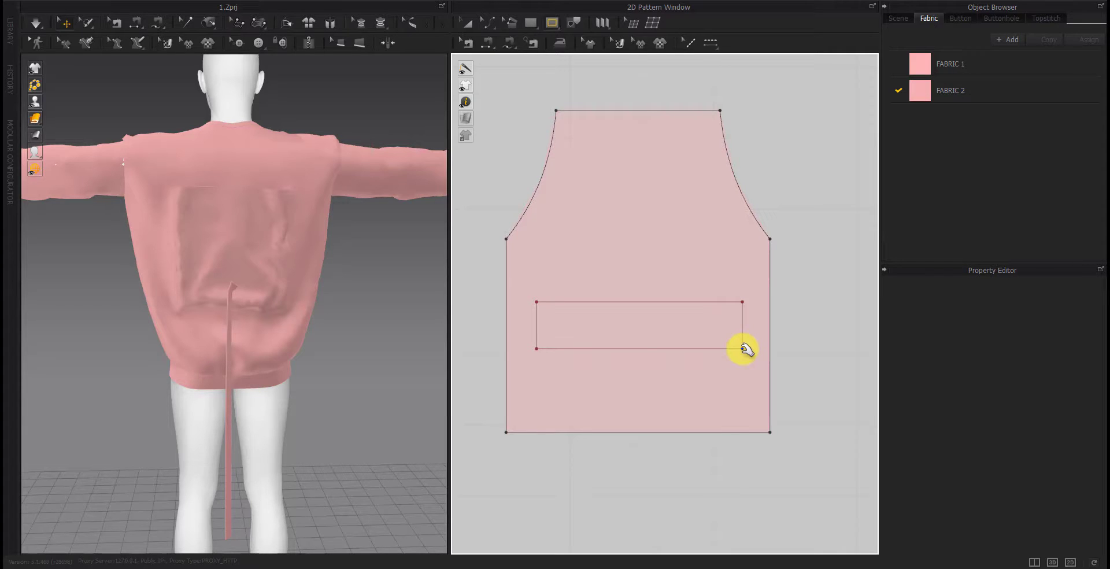
mouse_move(743, 349)
left_mouse_down()
mouse_move(743, 406)
mouse_move(740, 342)
left_mouse_up()
key("ctrl+c")
key("ctrl+v")
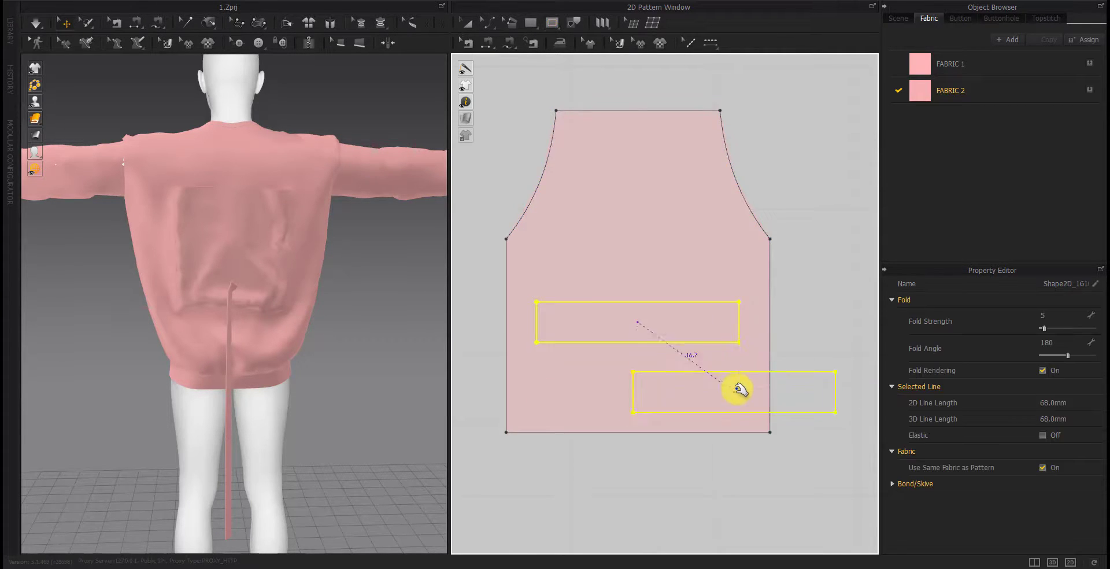
left_click(639, 397)
Convert both internal rectangles into holes
right_click(640, 394)
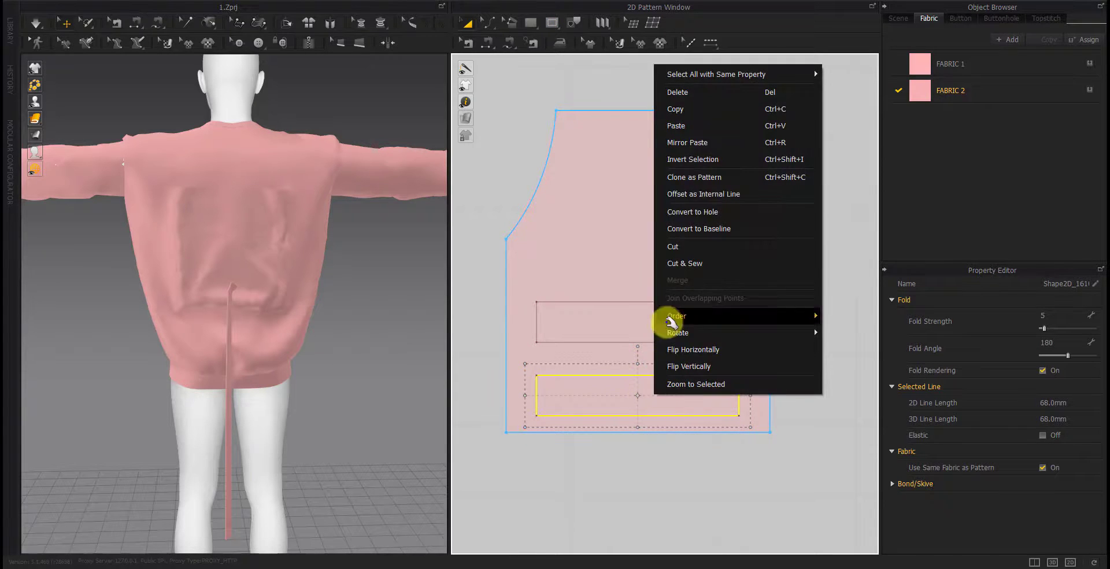
left_click(669, 215)
right_click(632, 316)
left_click(673, 133)
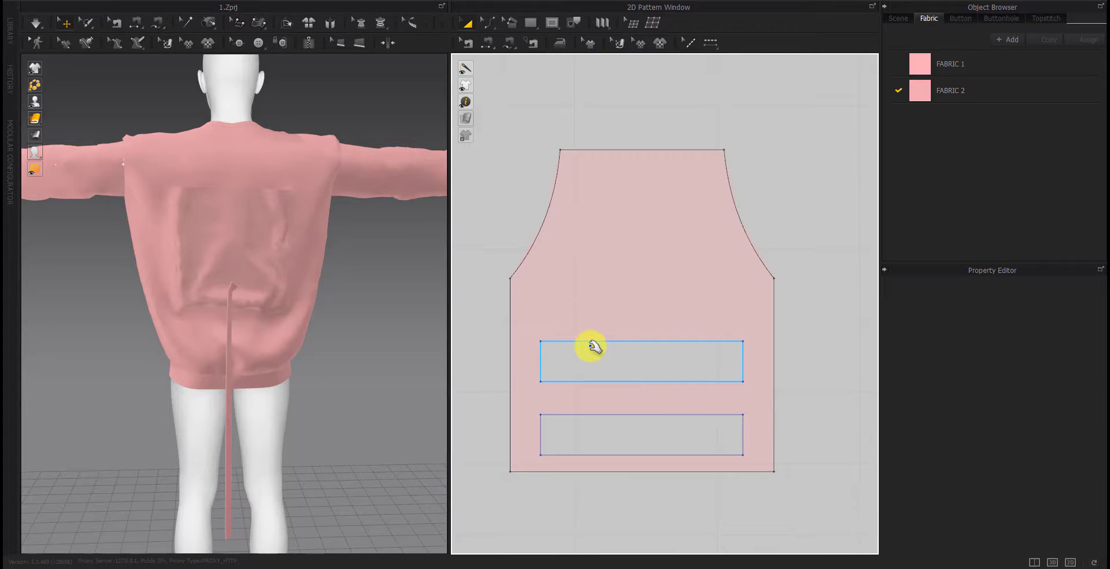
Straighten and re-curve both upper side edges, then lower the bottom slot's top edge
right_click(547, 214)
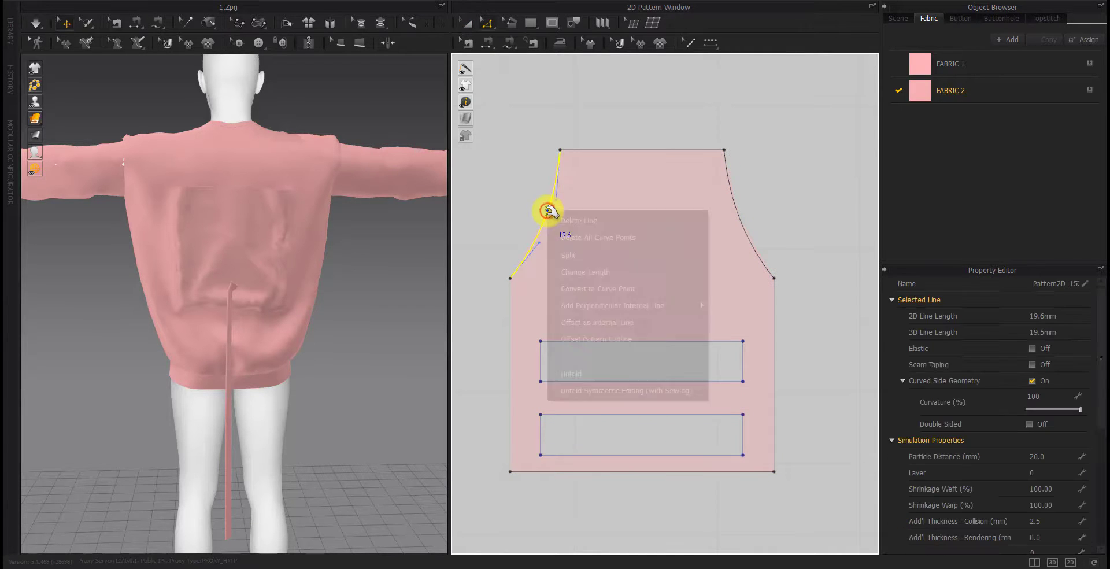
left_click(578, 237)
right_click(730, 198)
left_click(749, 225)
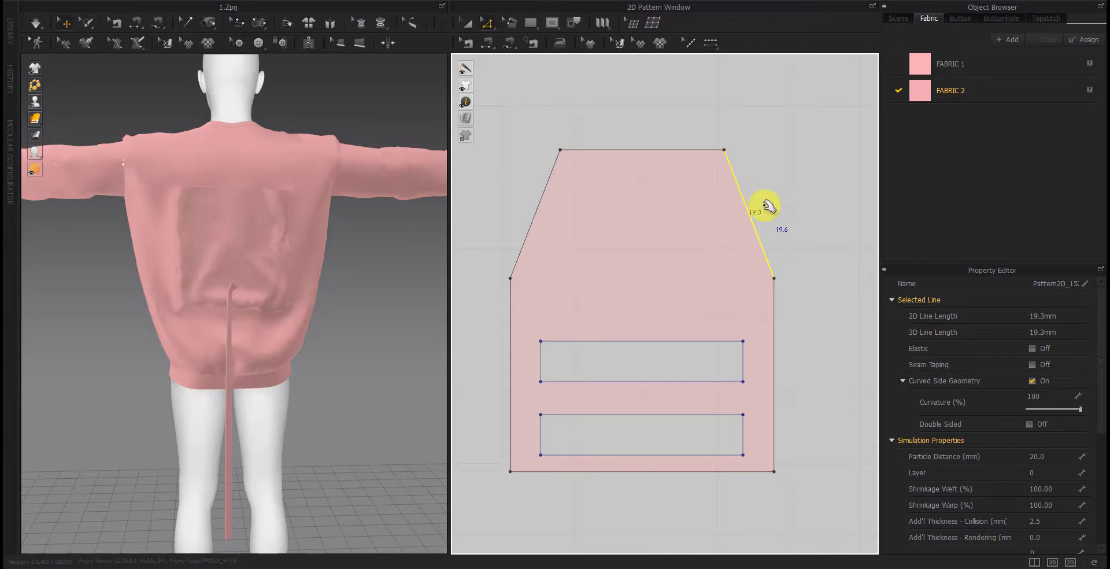
left_click(790, 238)
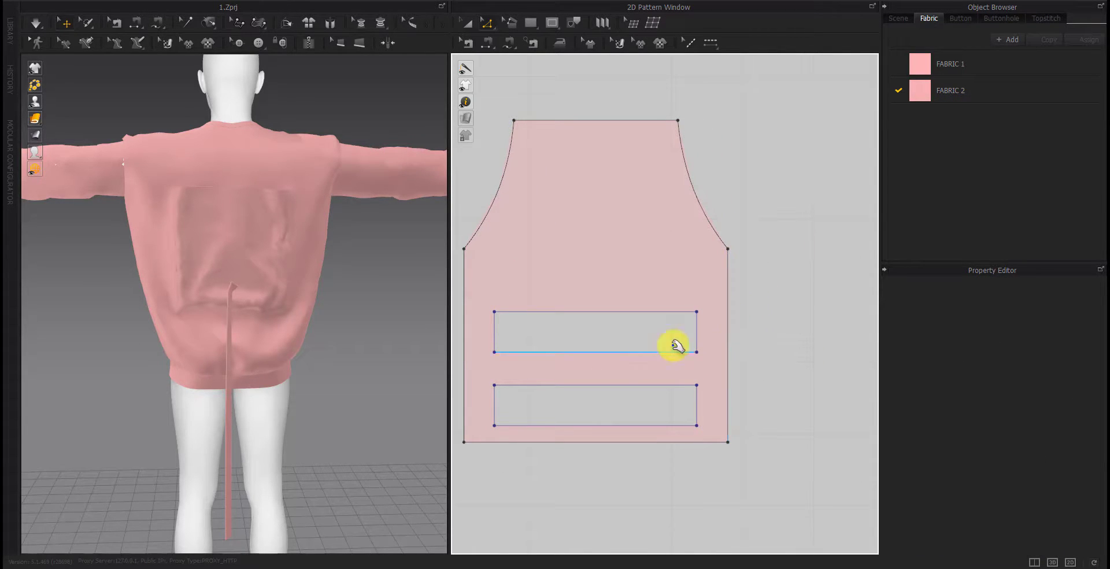
left_click_drag(596, 384, 596, 397)
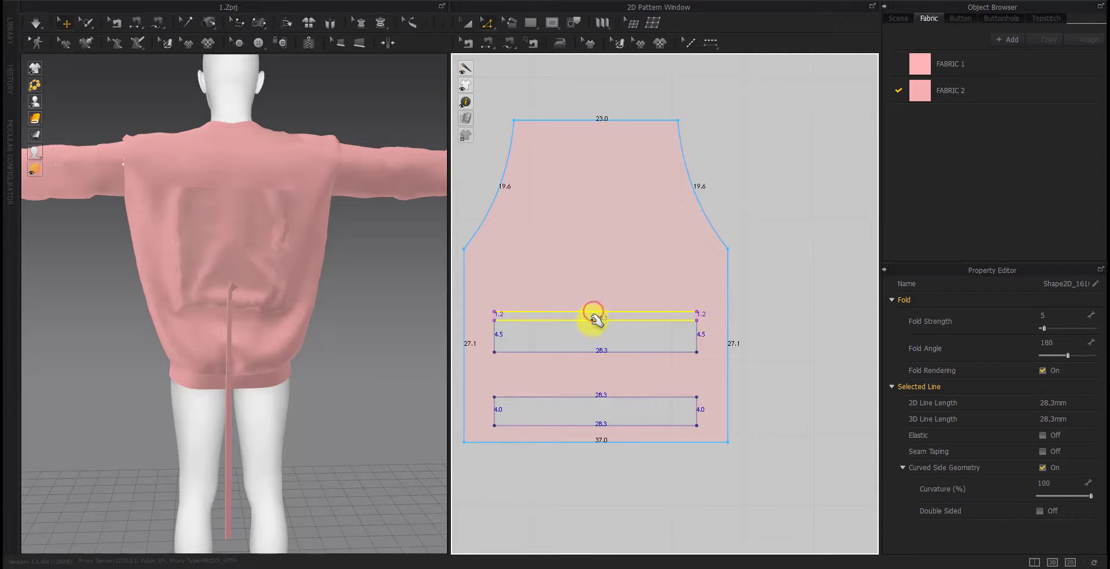
scroll(762, 398, "down", 3)
Rotate the slotted piece 180° and move it onto the sweater's lower back
scroll(550, 411, "down", 2)
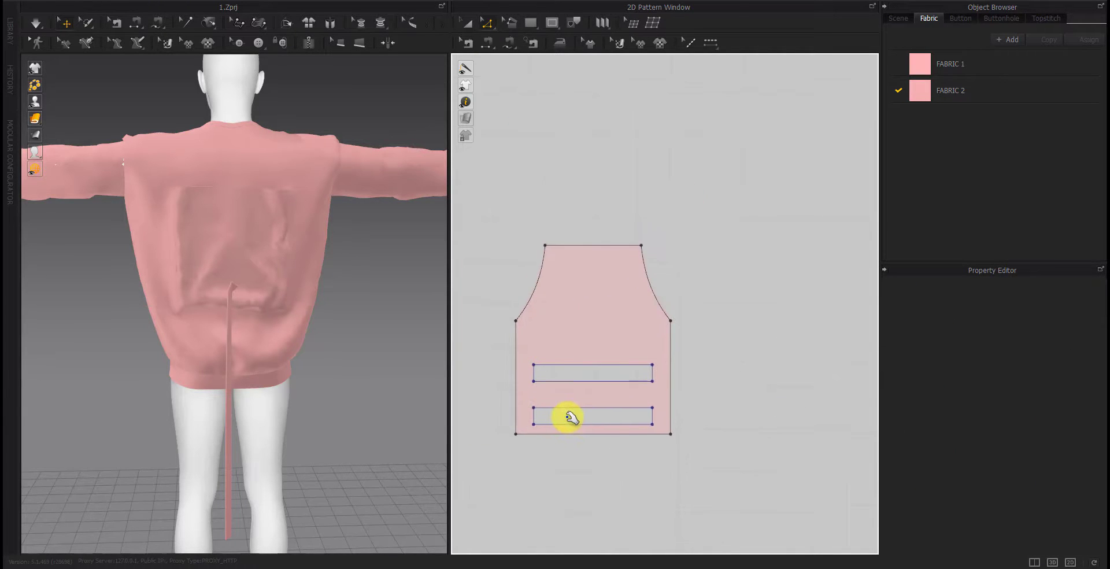
scroll(570, 421, "down", 4)
scroll(434, 428, "down", 5)
left_click(566, 401)
scroll(170, 391, "down", 3)
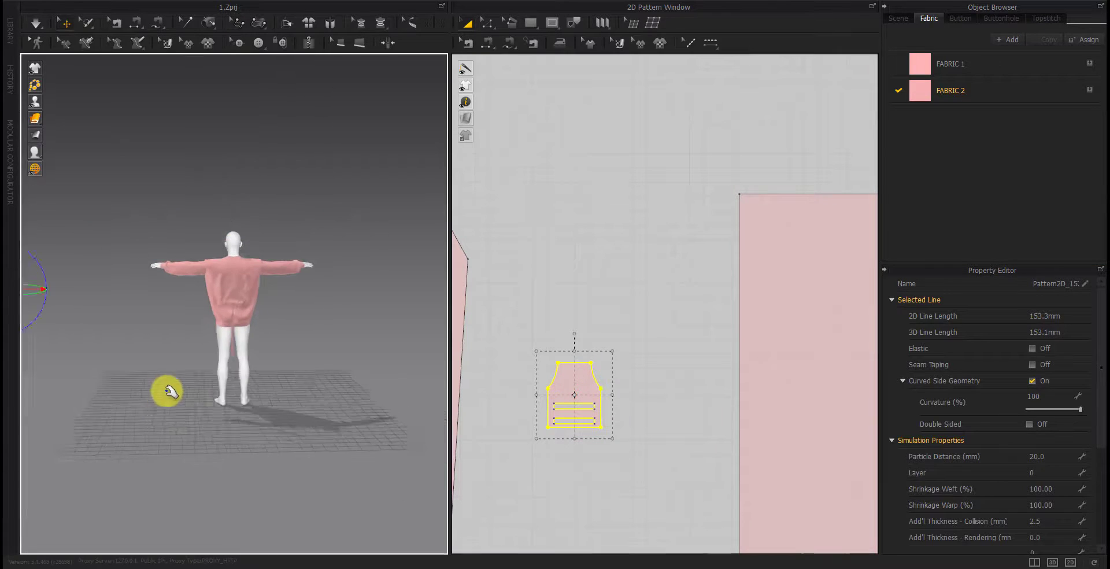
left_click_drag(99, 300, 314, 300)
right_click_drag(314, 299, 293, 292)
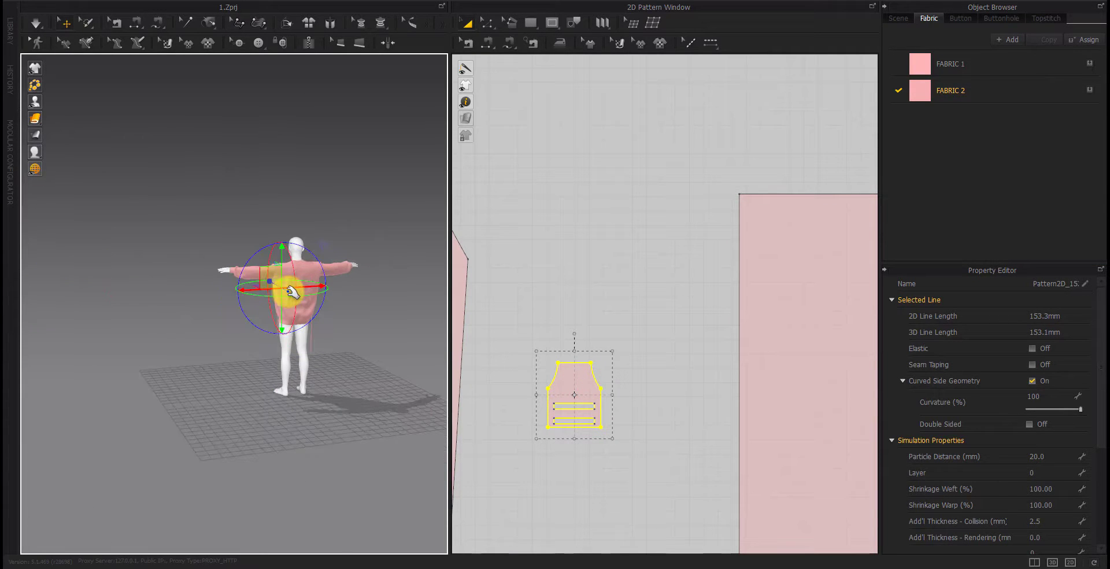
scroll(310, 297, "up", 3)
scroll(112, 371, "up", 3)
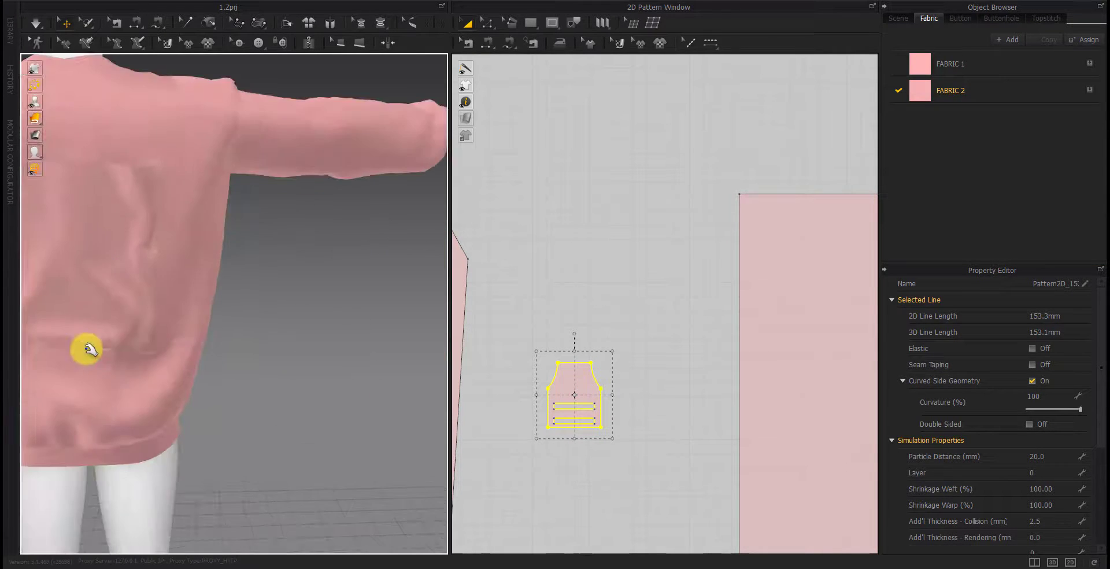
scroll(87, 351, "up", 4)
right_click_drag(304, 371, 223, 314)
right_click(224, 315)
key("Escape")
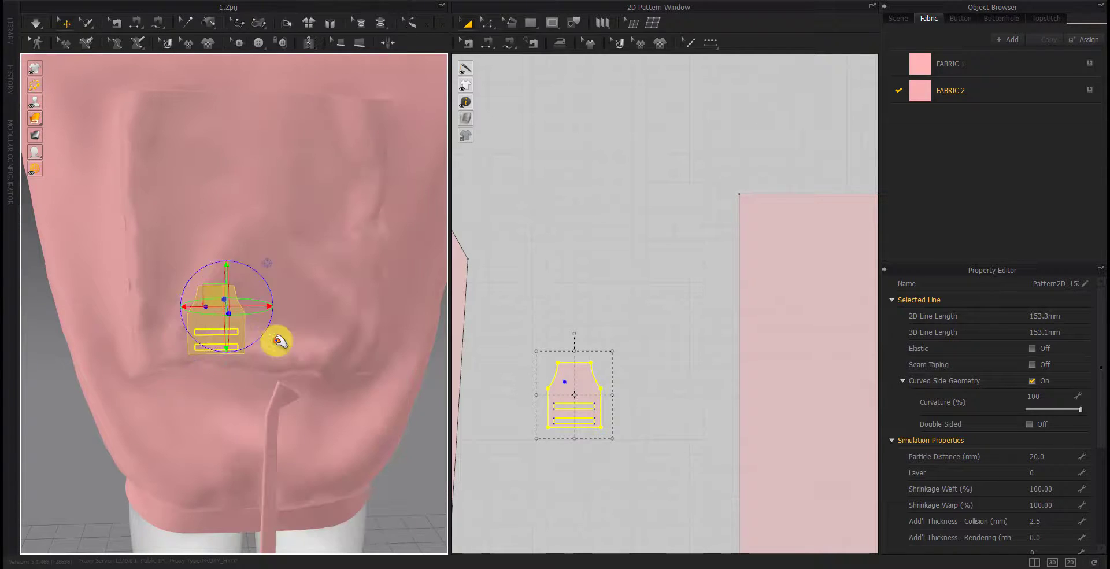
mouse_move(213, 271)
left_mouse_down()
mouse_move(307, 312)
mouse_move(273, 393)
left_mouse_up()
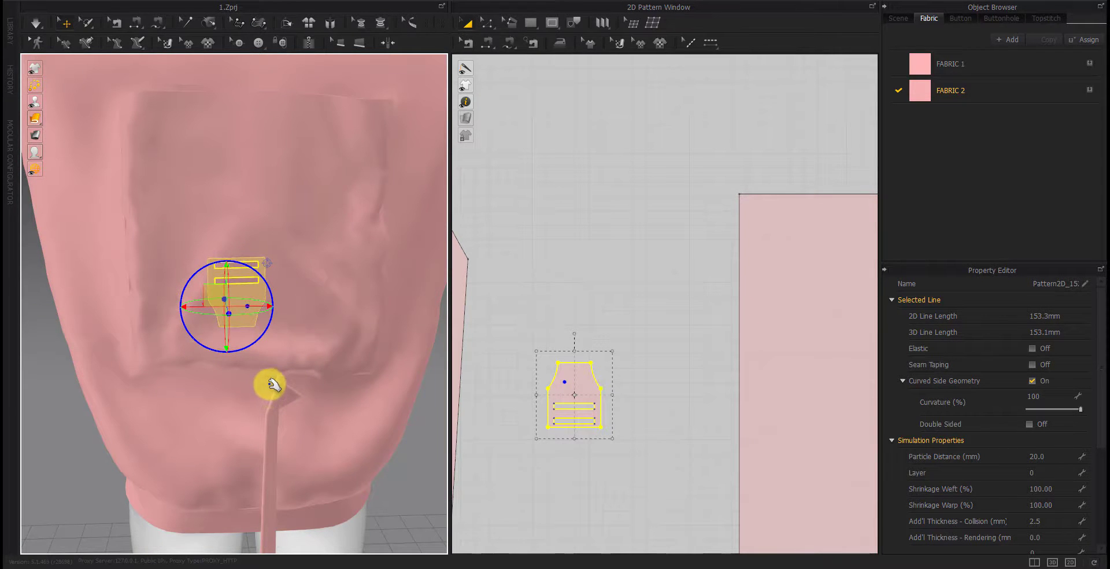
right_click_drag(235, 305, 193, 339)
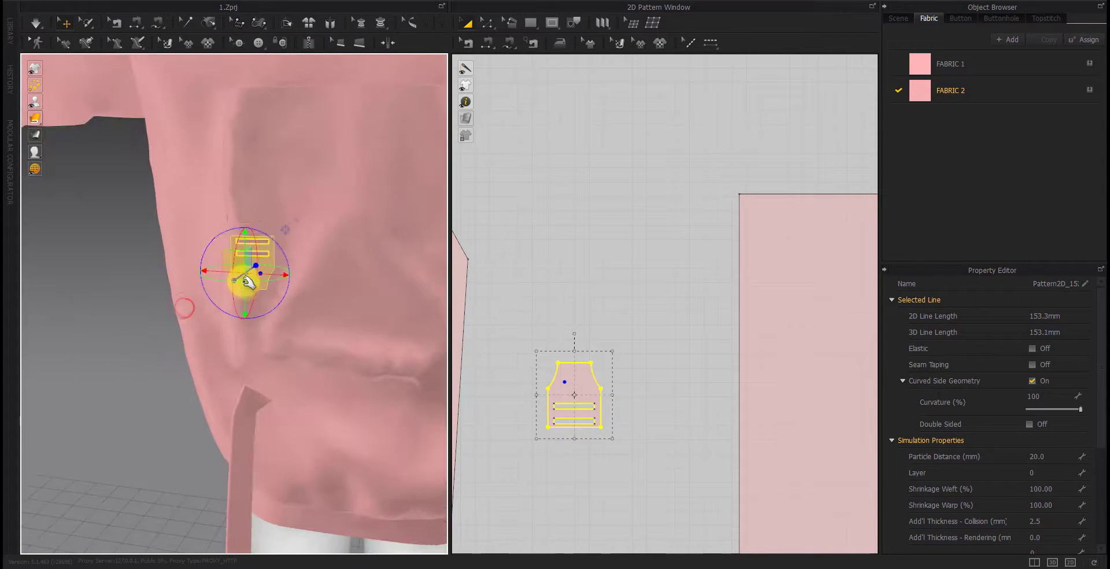
left_click_drag(247, 282, 268, 232)
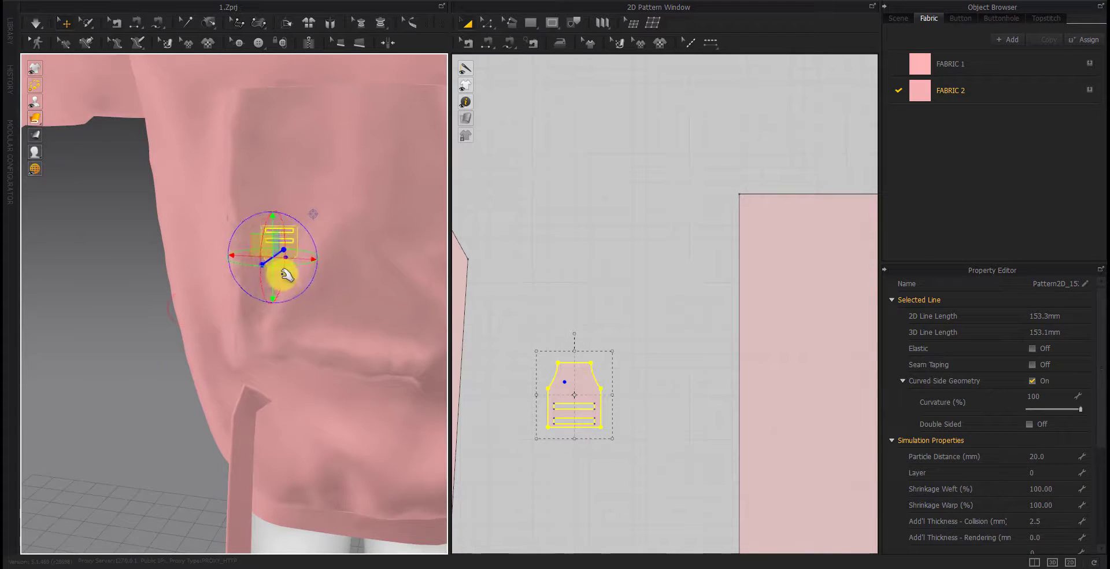
Move the hanging strap up and to the left, near the slotted piece
left_click(241, 440)
mouse_move(272, 226)
right_mouse_down()
mouse_move(285, 241)
mouse_move(263, 365)
mouse_move(191, 459)
right_mouse_up()
left_click(54, 119)
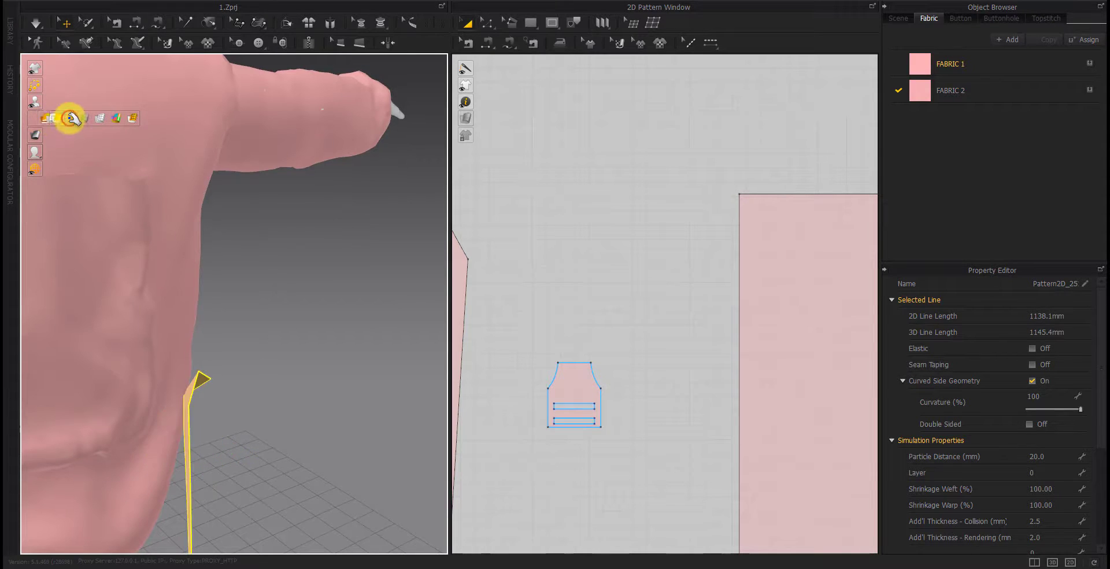
right_click(190, 428)
left_click(226, 348)
left_click(35, 115)
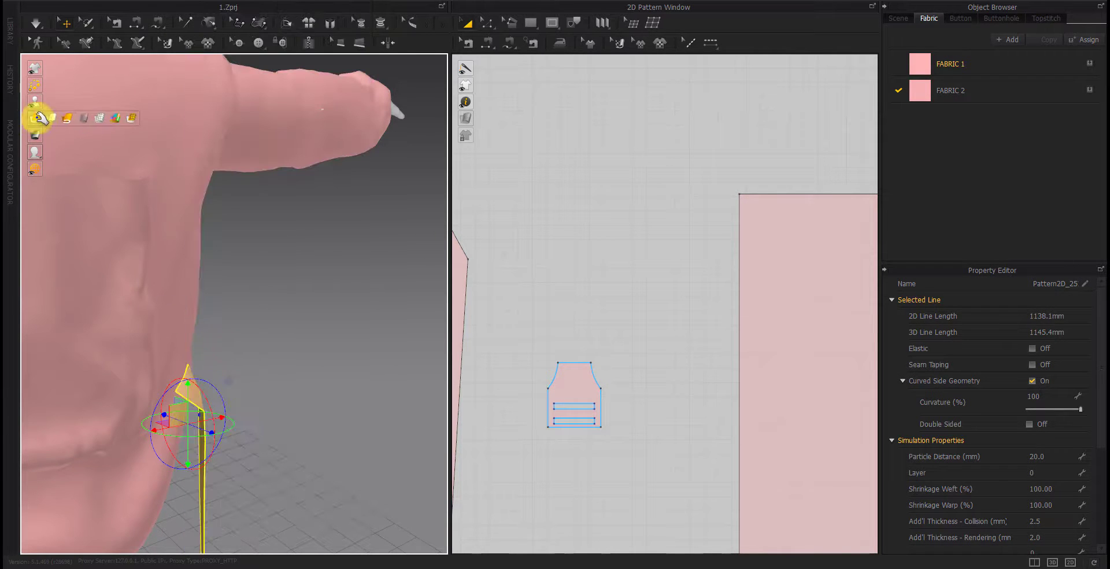
left_click(137, 389)
right_click_drag(137, 389, 297, 411)
mouse_move(297, 411)
left_mouse_down()
mouse_move(81, 284)
mouse_move(116, 292)
mouse_move(86, 345)
left_mouse_up()
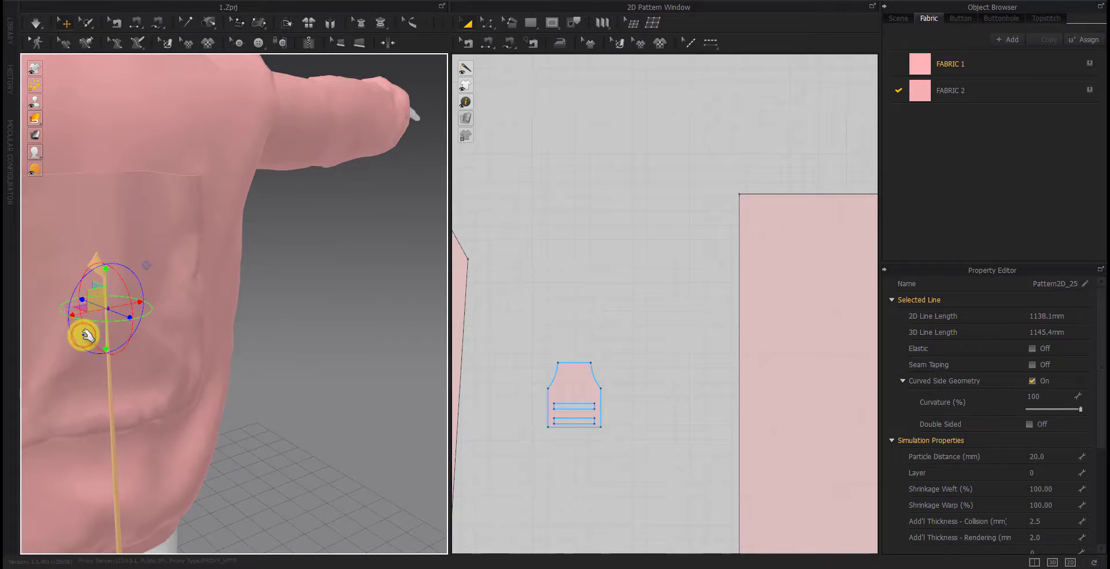
left_click(75, 322)
mouse_move(155, 345)
right_mouse_down()
mouse_move(137, 364)
mouse_move(349, 401)
right_mouse_up()
scroll(752, 315, "down", 3)
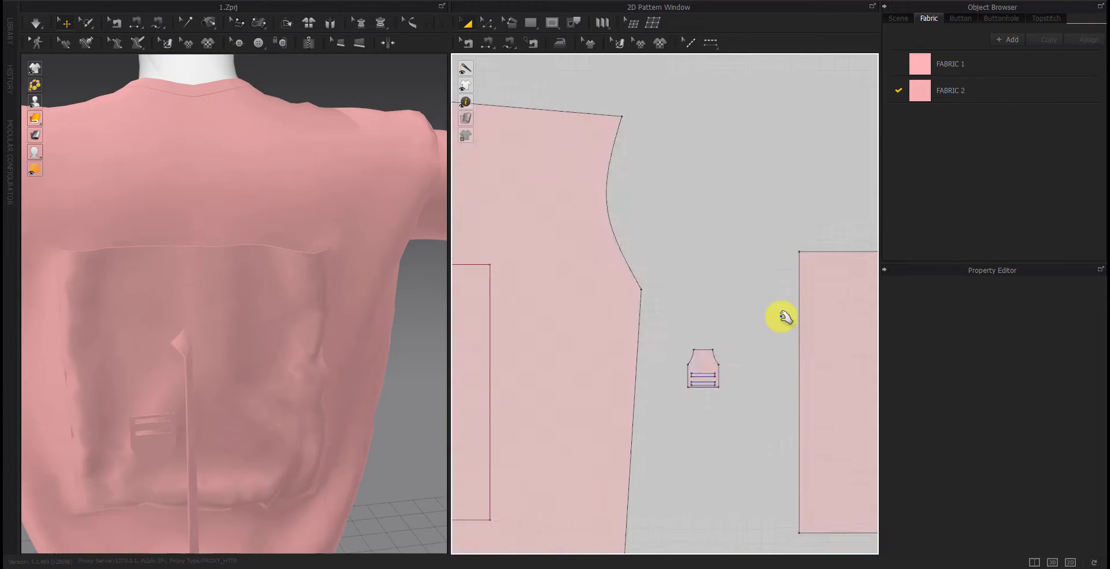
Sew a seam joining the strap to the slotted piece
scroll(688, 365, "down", 2)
left_click(694, 366)
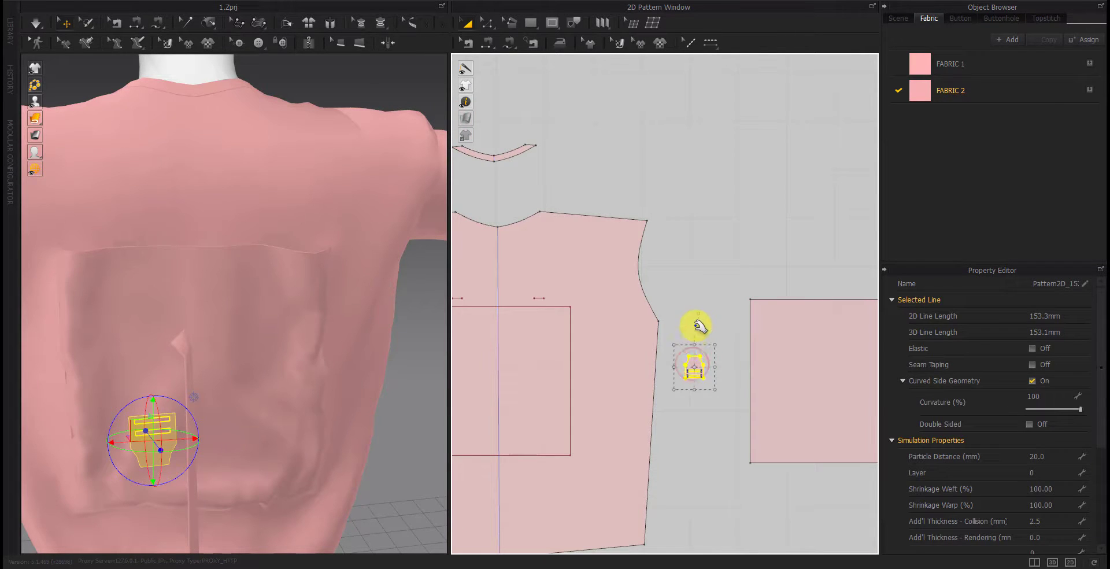
left_click(702, 407)
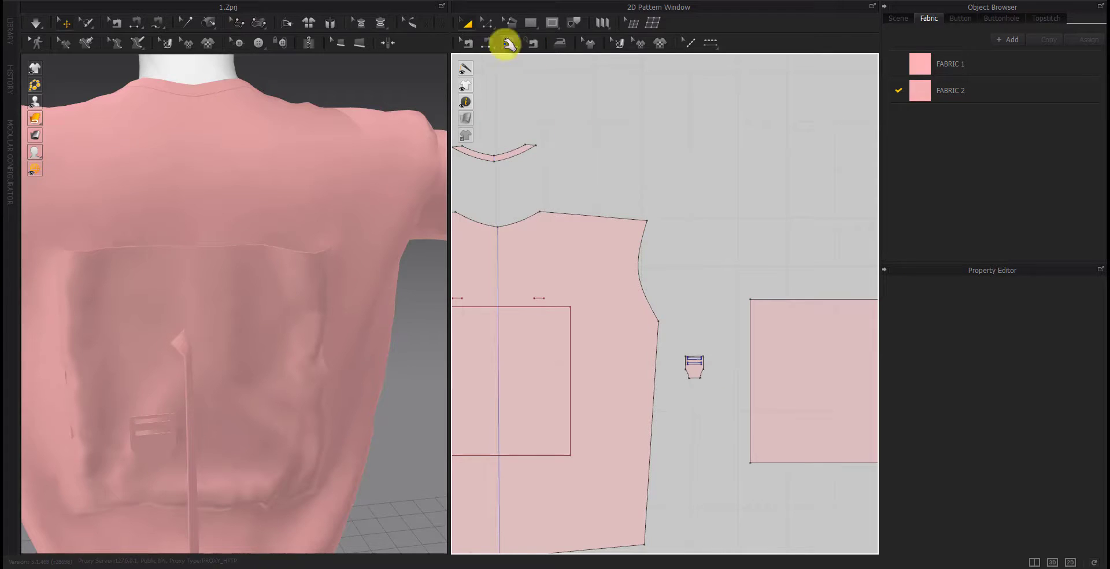
left_click(509, 45)
scroll(674, 347, "down", 2)
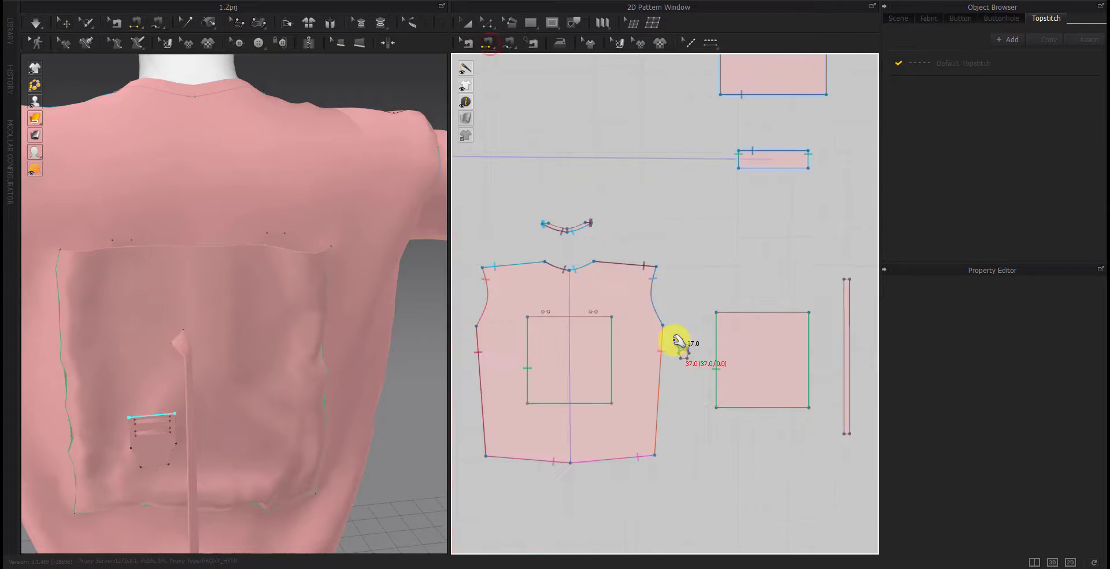
left_click(545, 306)
scroll(688, 364, "up", 4)
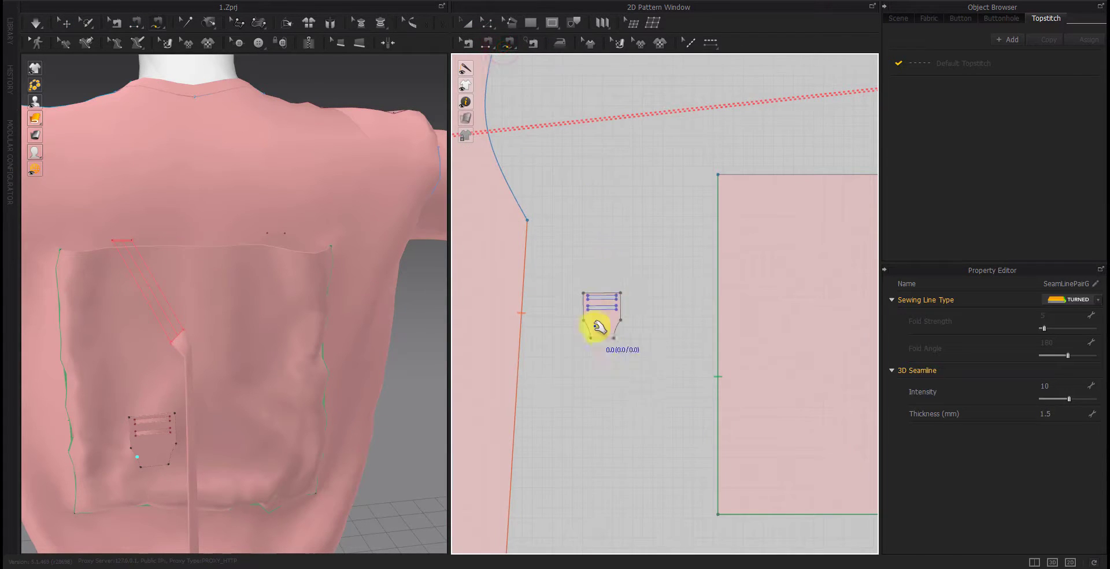
scroll(596, 327, "up", 4)
Draw a 20 mm internal line centred between the buckle's two slots
left_click(553, 22)
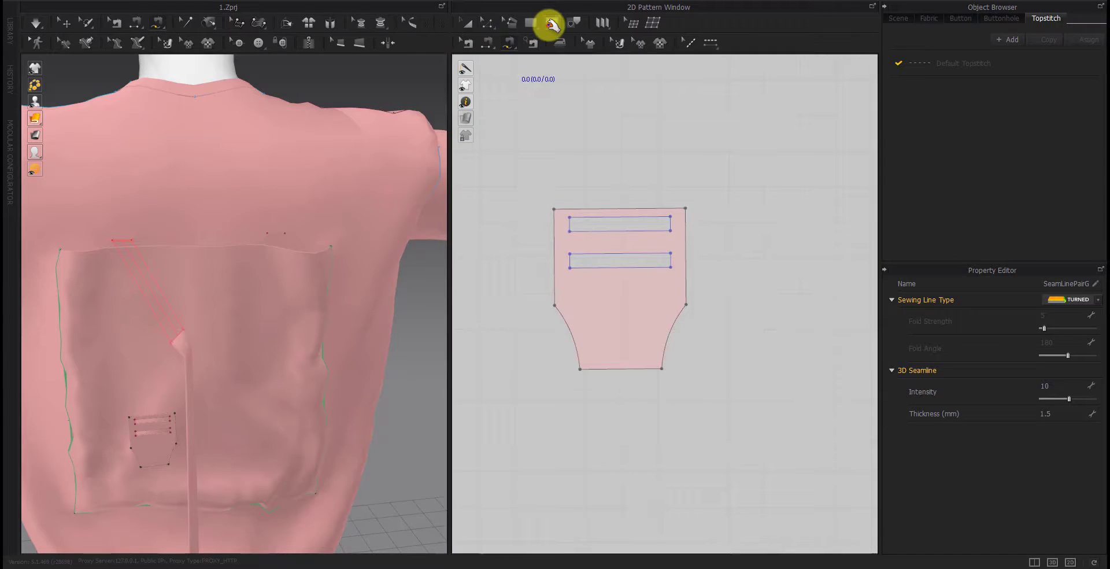
scroll(578, 241, "up", 5)
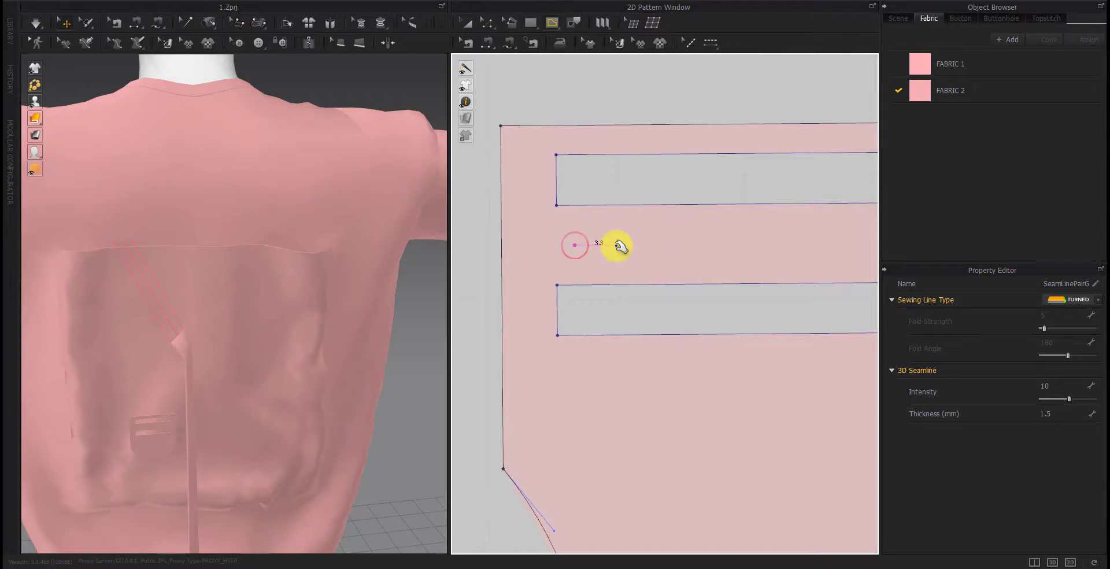
scroll(621, 247, "down", 3)
right_click(713, 247)
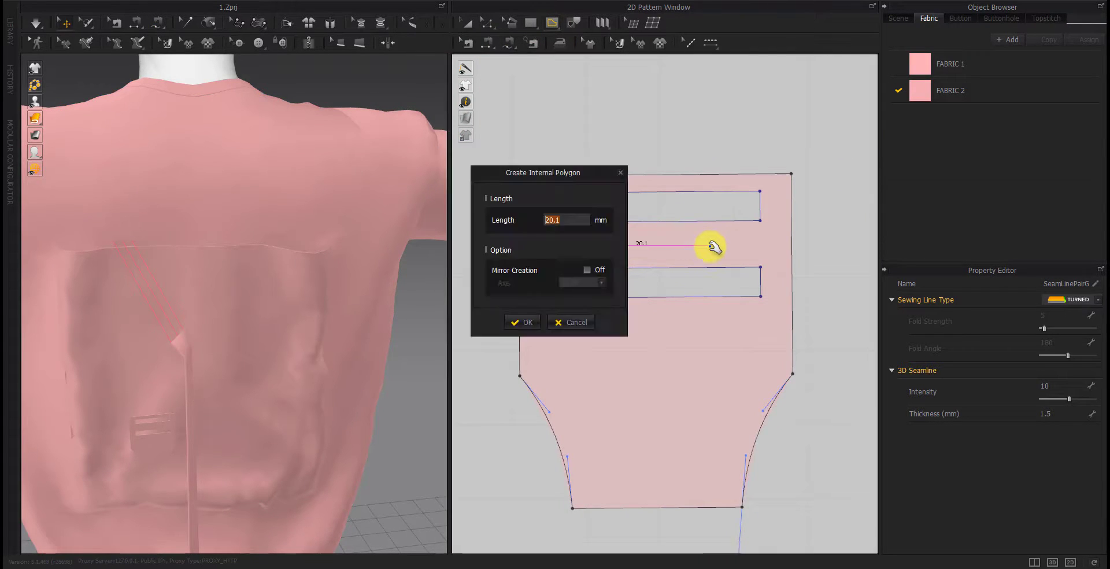
key("Escape")
key("Escape")
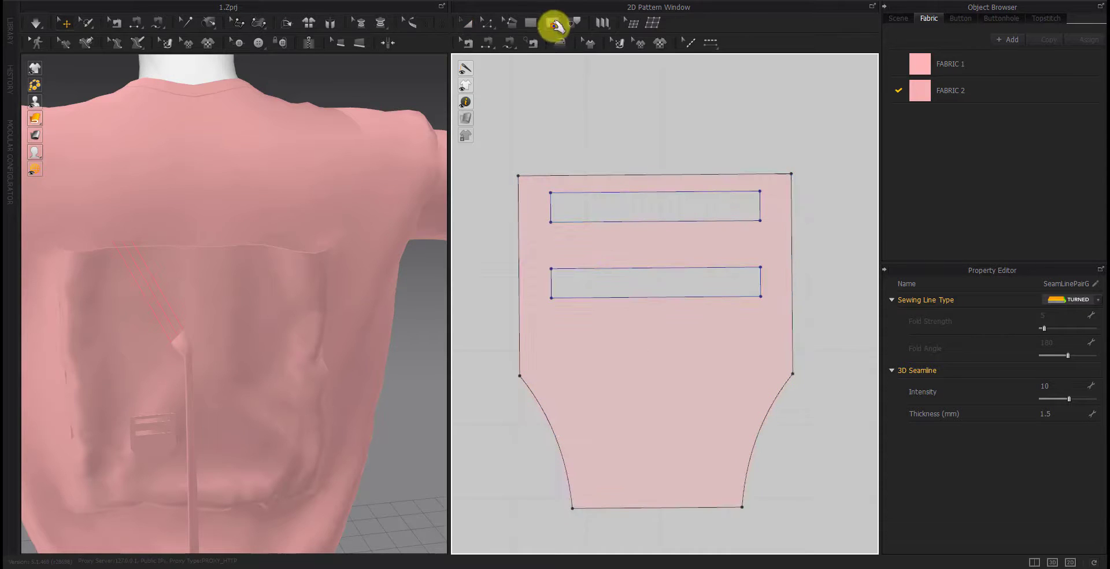
right_click(606, 245)
type("2")
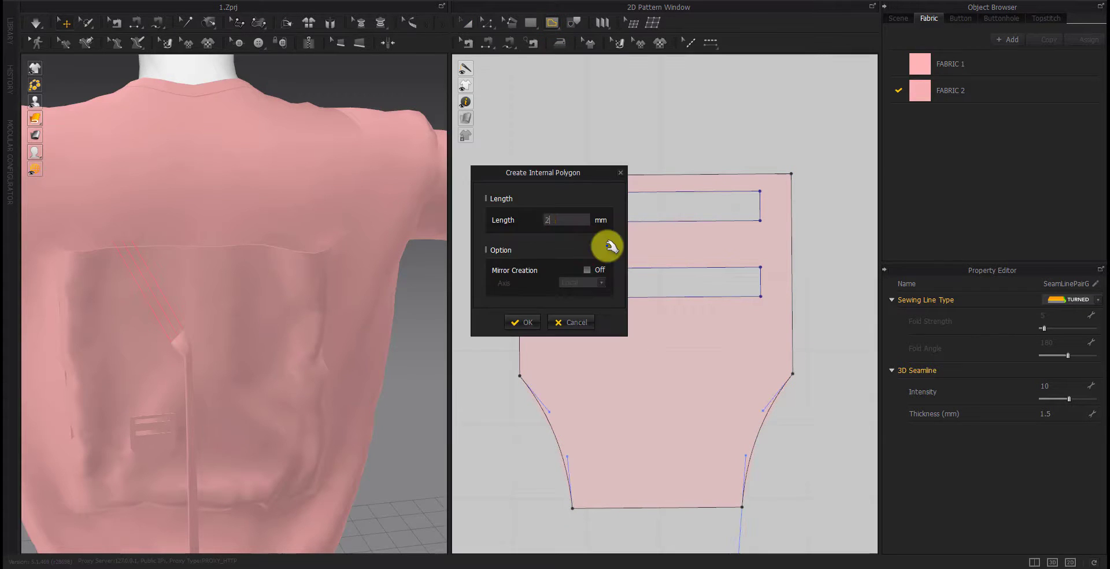
key("Return")
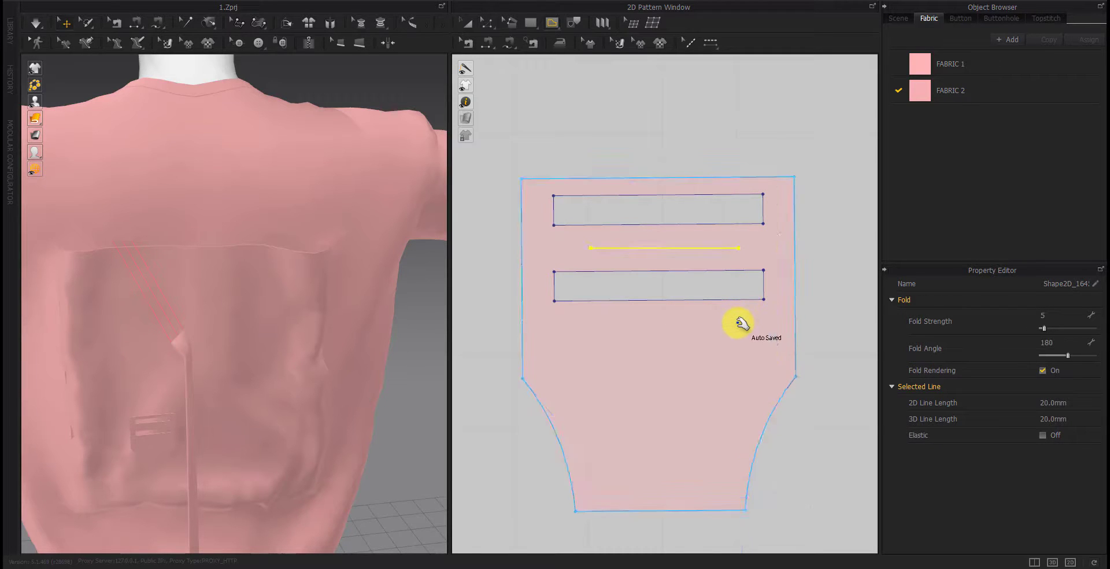
Try a seam from the buckle's centre line across the strap
scroll(661, 320, "down", 3)
left_click(487, 43)
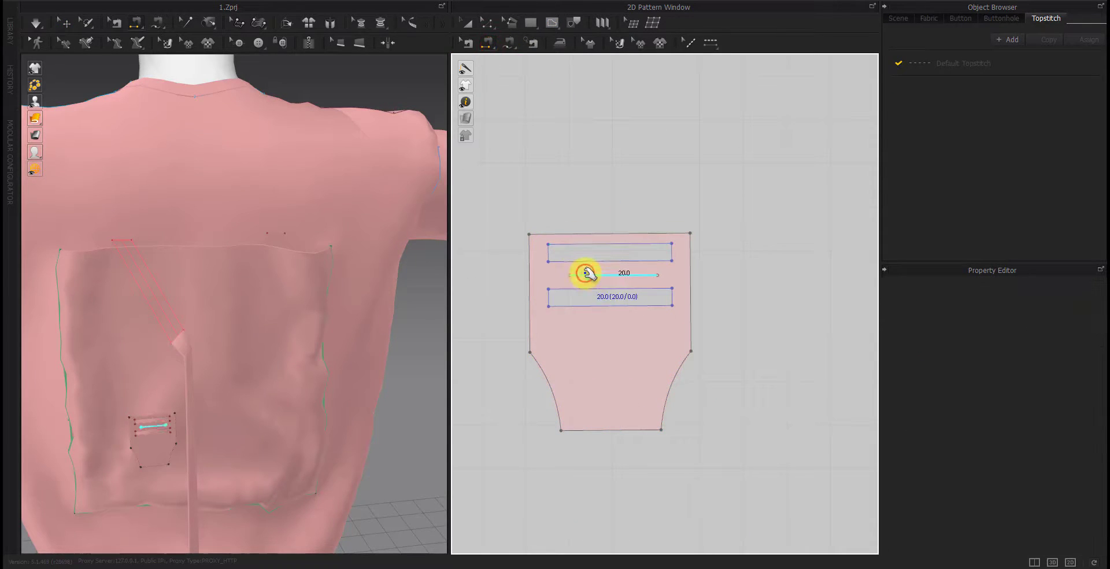
scroll(738, 303, "down", 1)
scroll(582, 302, "down", 4)
scroll(582, 302, "up", 4)
scroll(495, 321, "down", 4)
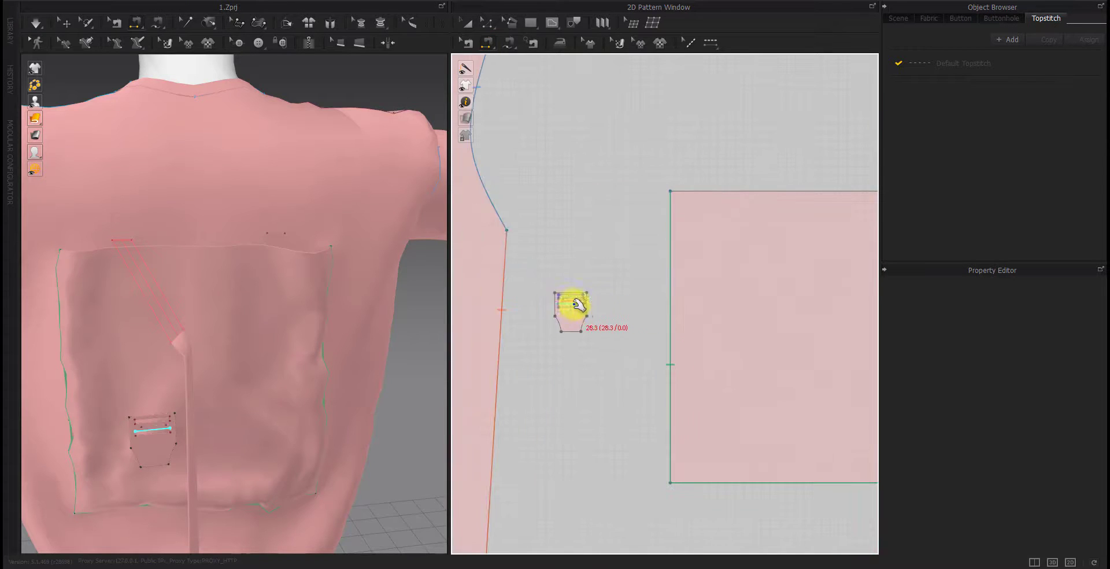
left_click(510, 43)
scroll(580, 303, "up", 4)
left_click(585, 303)
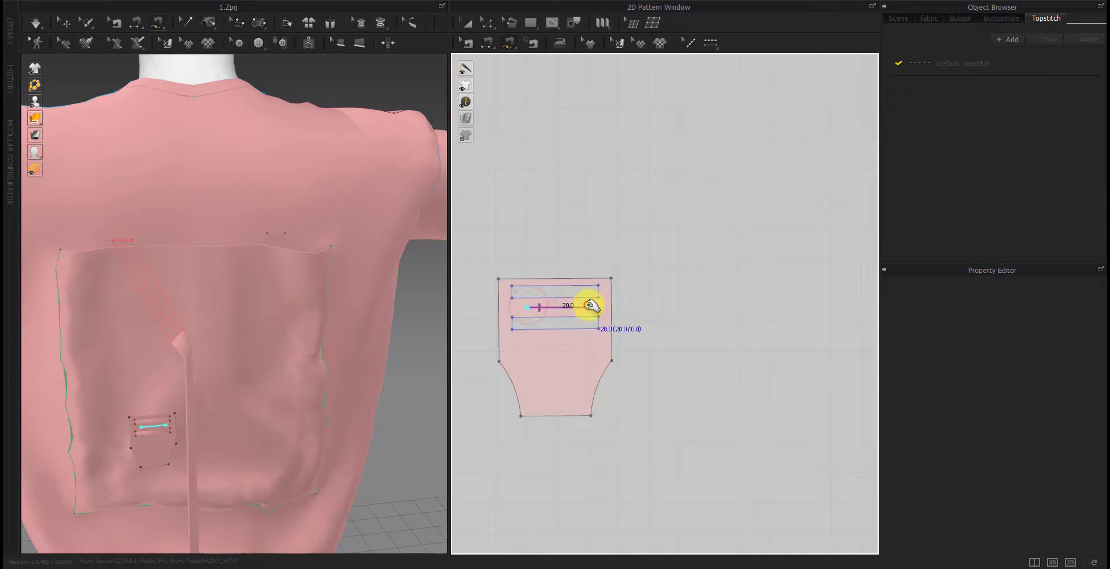
scroll(694, 324, "down", 3)
scroll(720, 293, "up", 5)
left_click(732, 288)
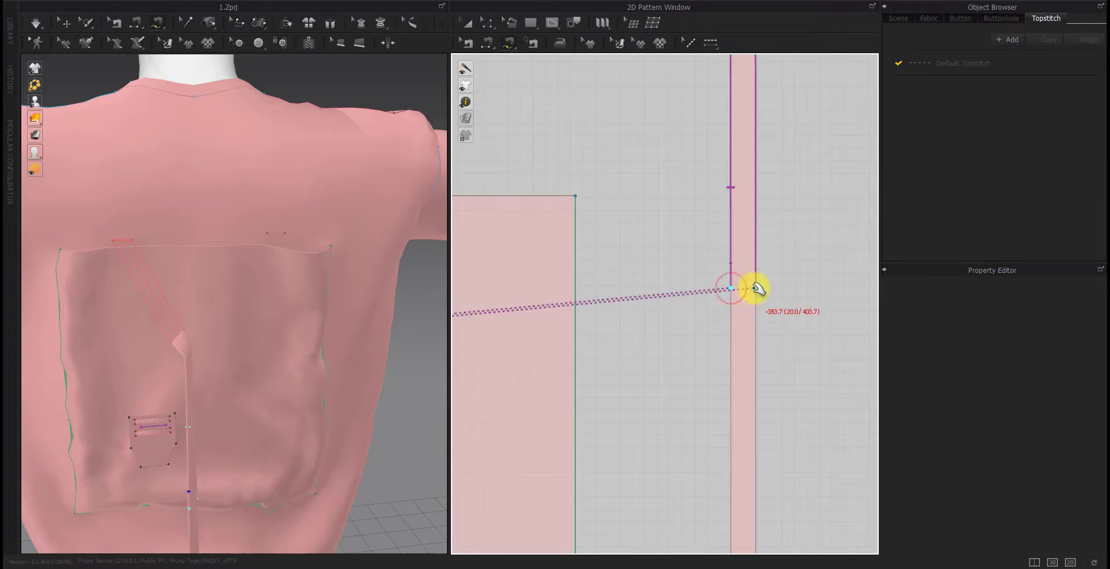
Segment-sew the buckle's centre line to the strap's crosswise line and simulate
left_click(553, 23)
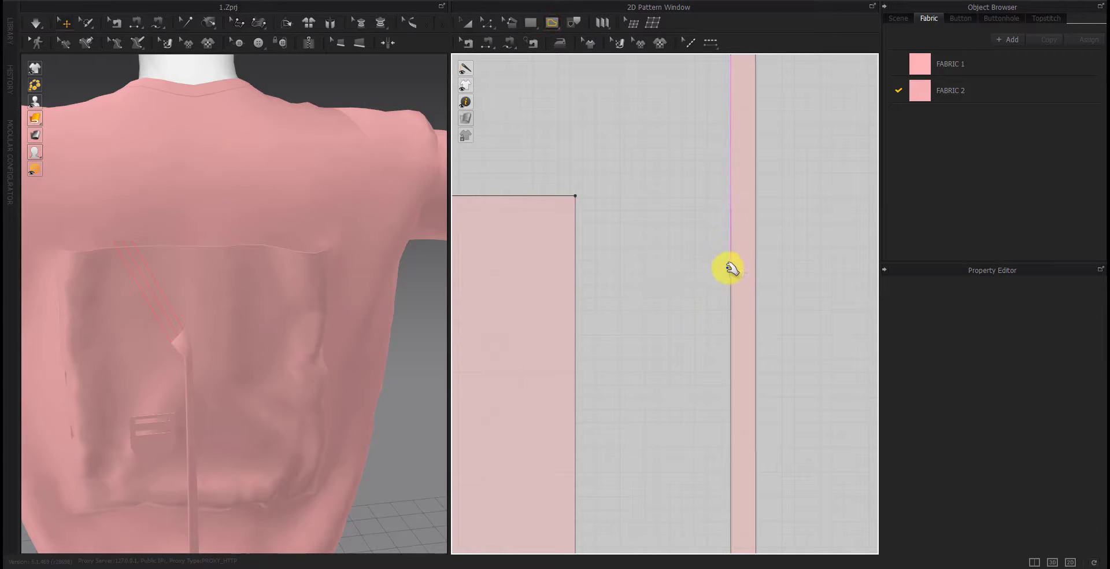
left_click(488, 43)
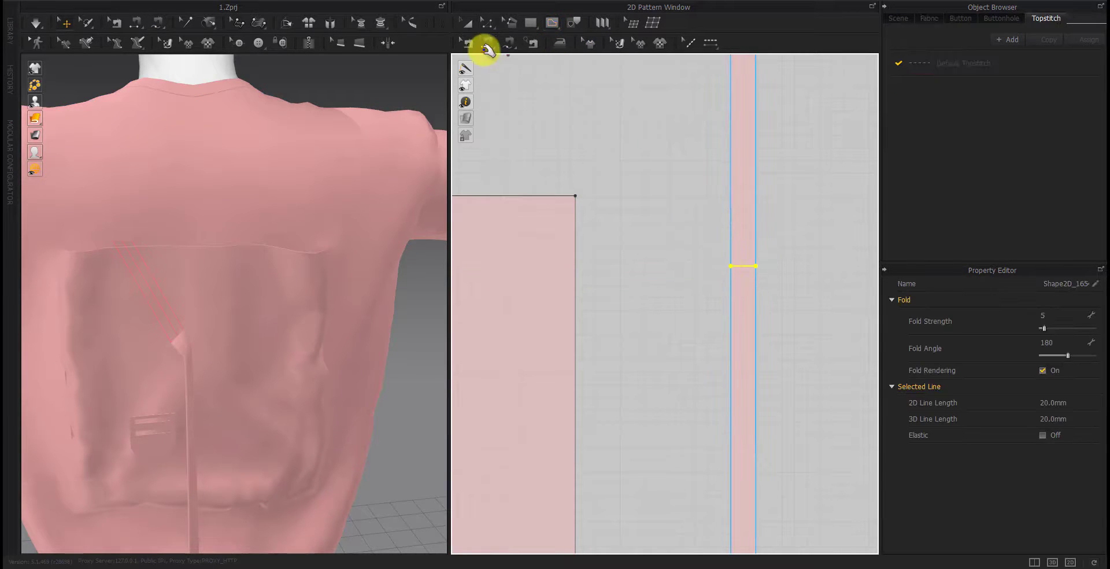
scroll(734, 272, "down", 5)
scroll(625, 278, "up", 5)
left_click(595, 246)
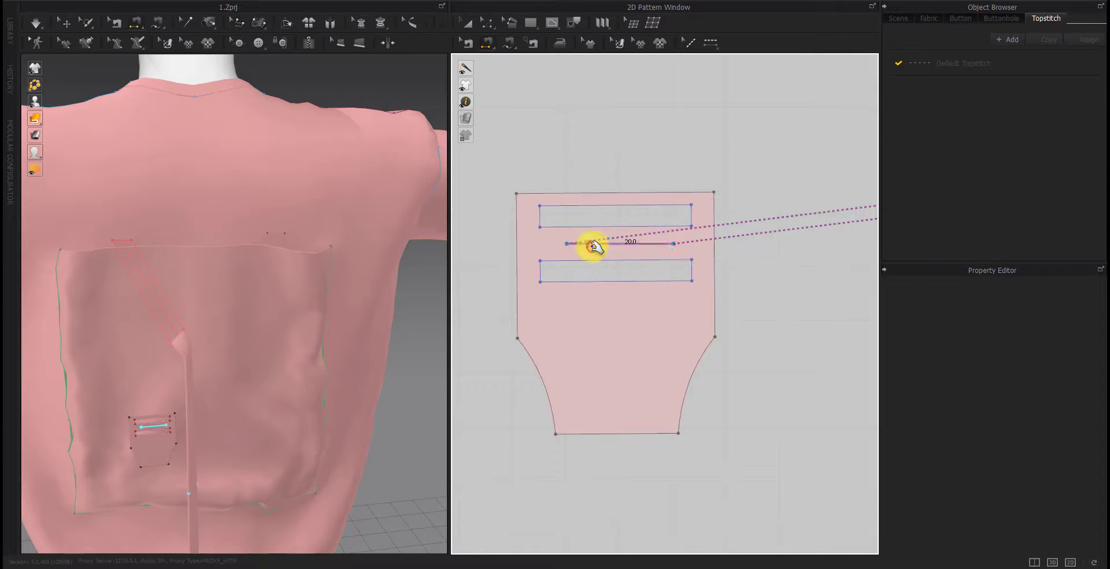
right_click_drag(268, 347, 284, 361)
scroll(216, 406, "up", 3)
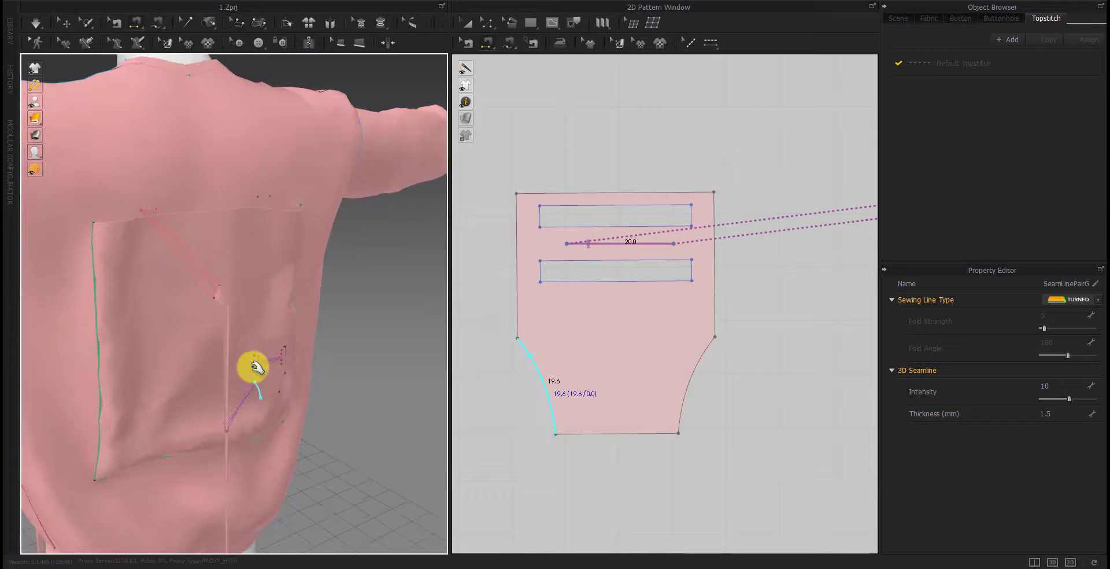
key("space")
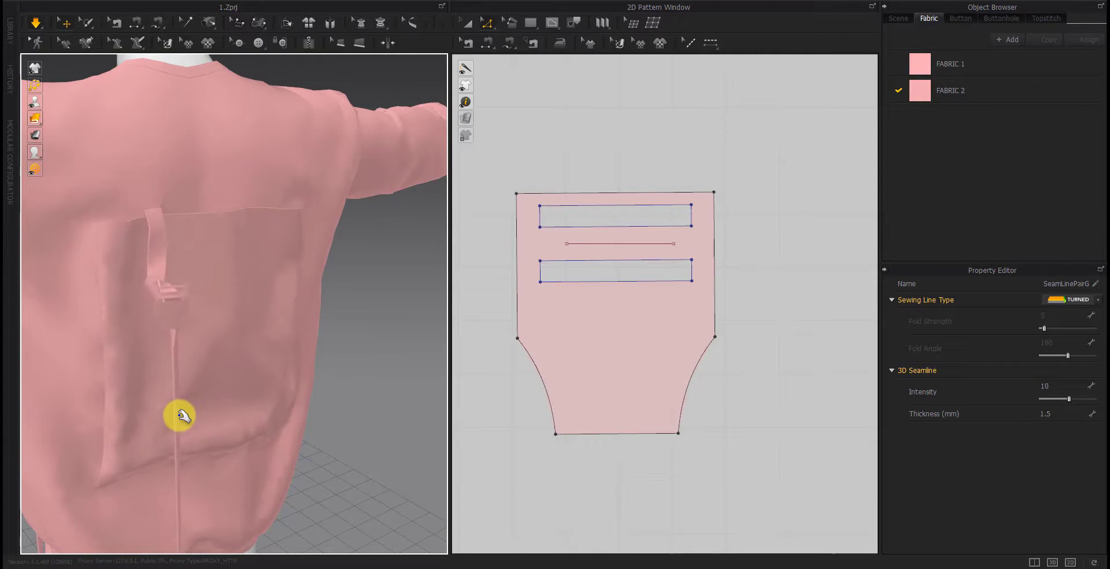
Select the draped strap and its crosswise line to inspect them
scroll(181, 415, "up", 3)
left_click(213, 356)
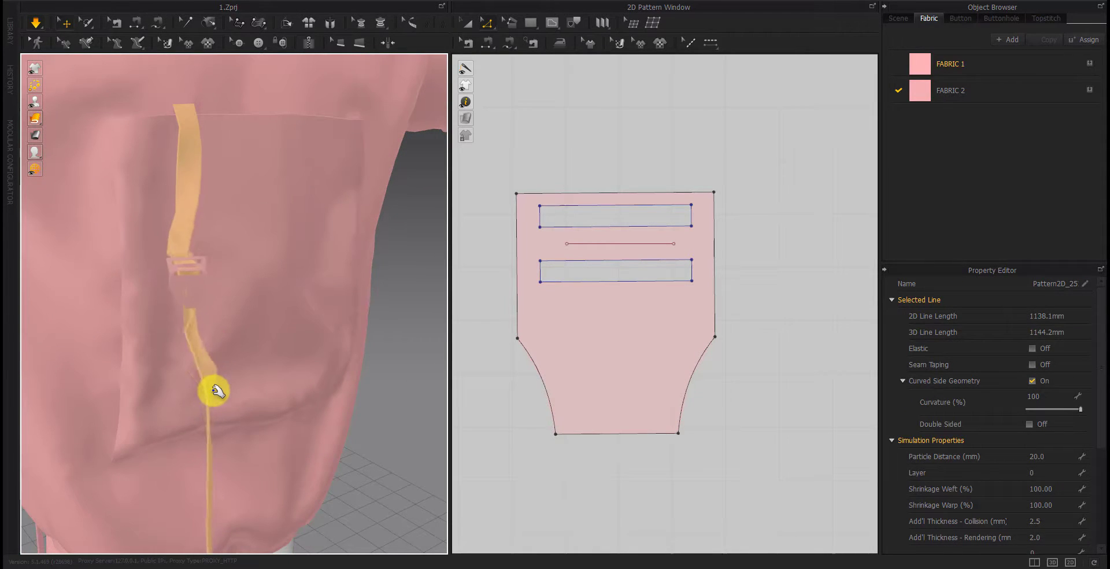
right_click_drag(209, 389, 149, 390)
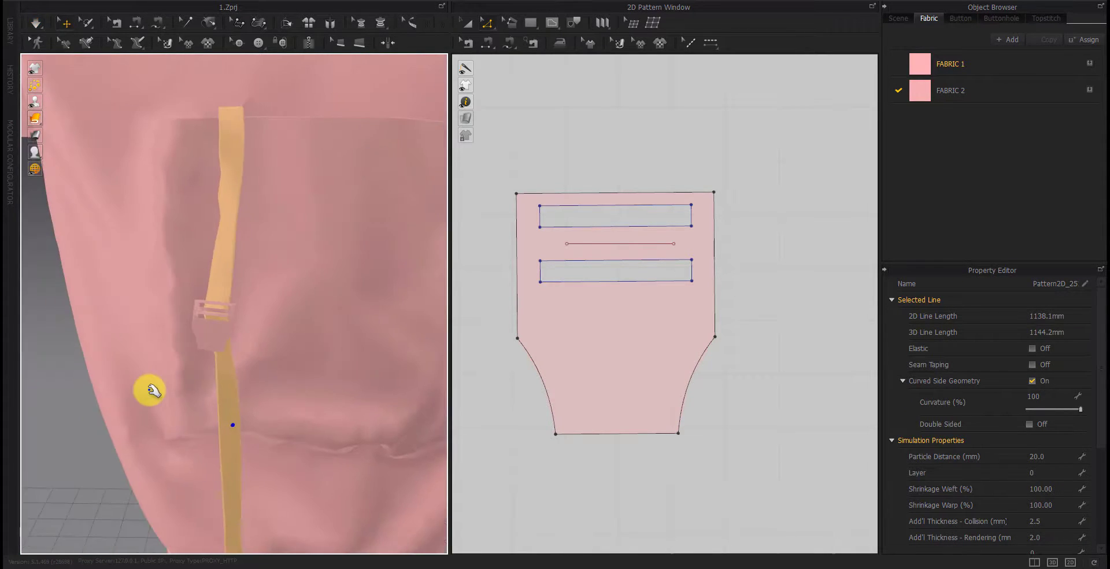
scroll(303, 346, "down", 5)
scroll(558, 304, "down", 3)
scroll(688, 335, "down", 3)
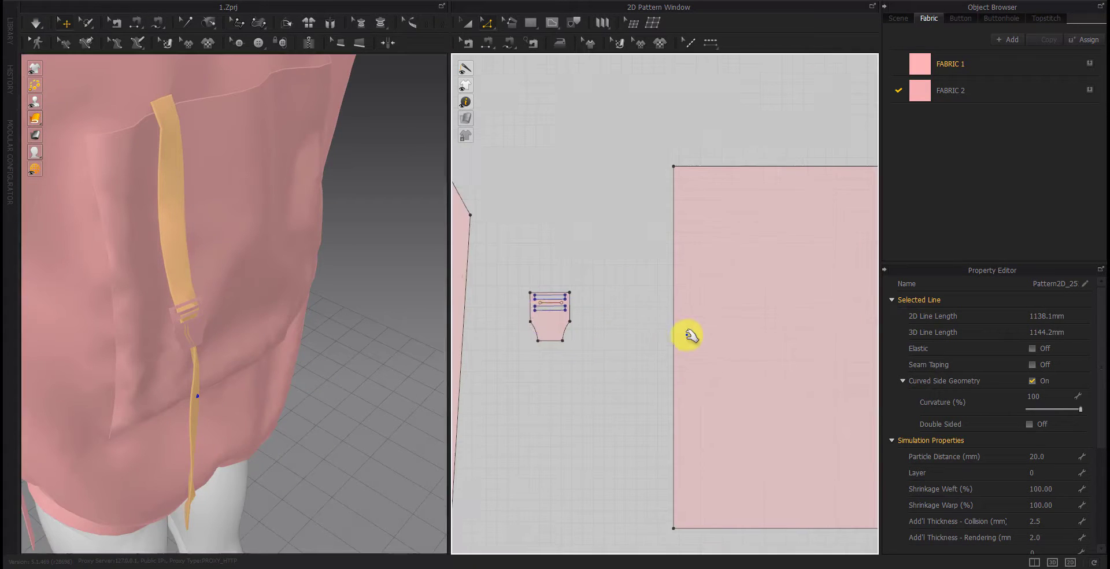
scroll(680, 338, "down", 2)
scroll(811, 377, "up", 4)
left_click(649, 348)
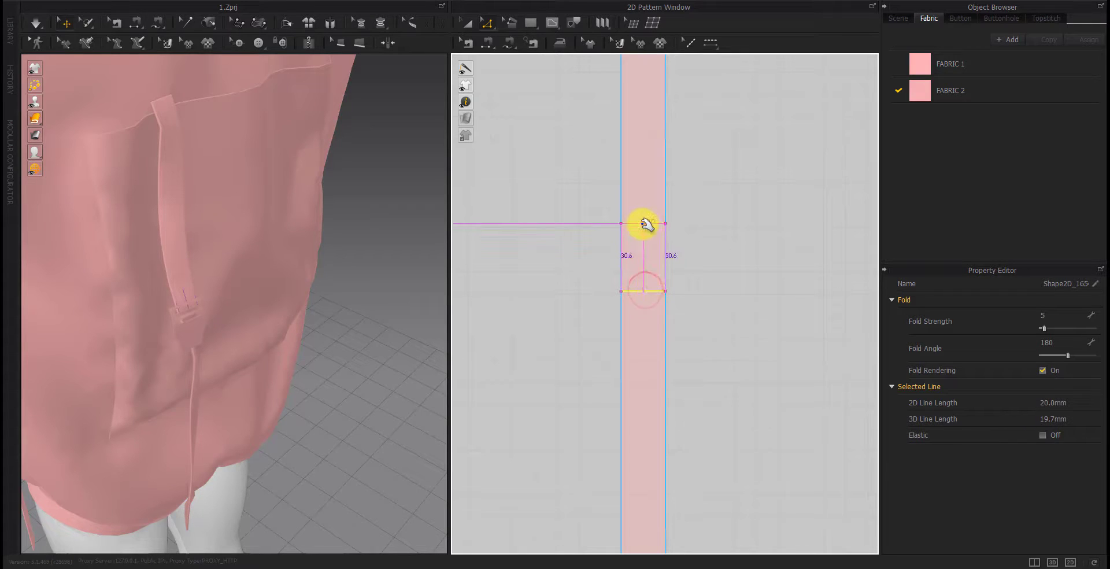
scroll(646, 174, "down", 3)
Move the strap upward on the back and simulate again so it threads through the buckle
mouse_move(288, 307)
right_mouse_down()
mouse_move(249, 298)
mouse_move(297, 389)
mouse_move(280, 439)
right_mouse_up()
left_click(297, 414)
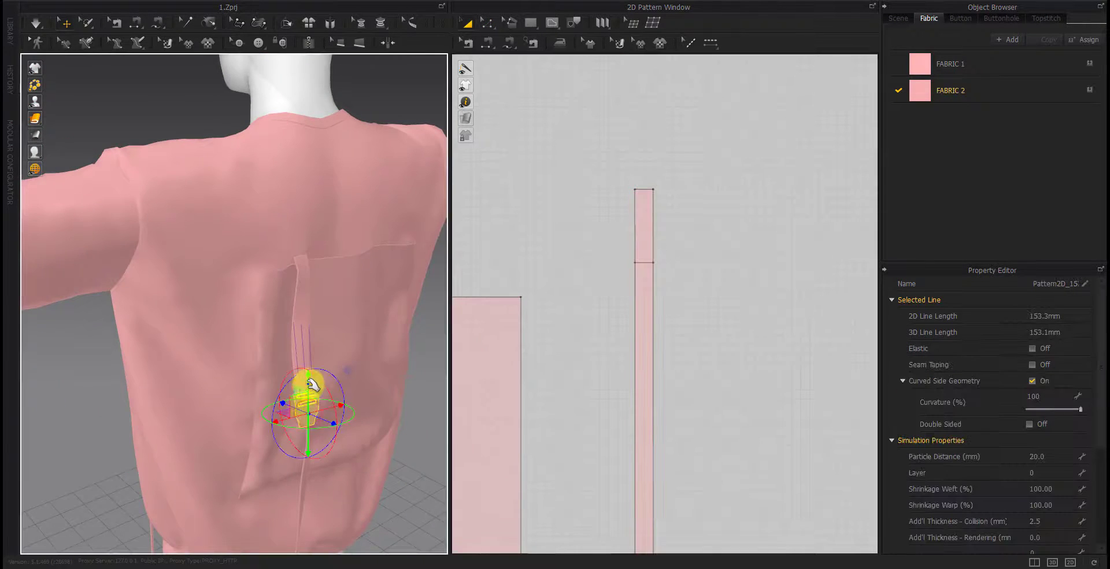
left_click_drag(313, 384, 316, 308)
right_click_drag(345, 350, 252, 352)
scroll(280, 381, "up", 5)
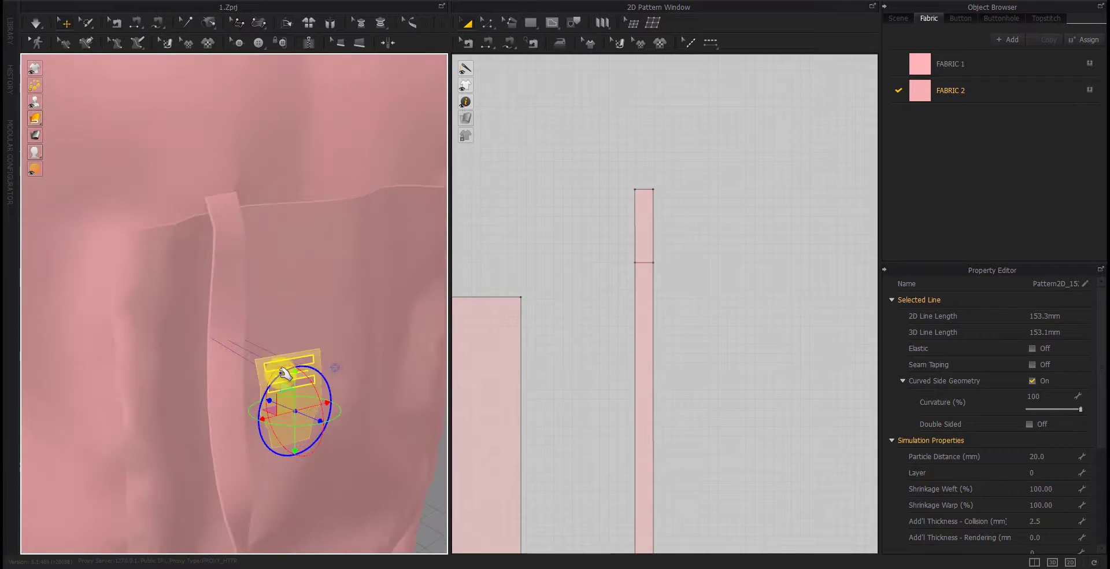
key("space")
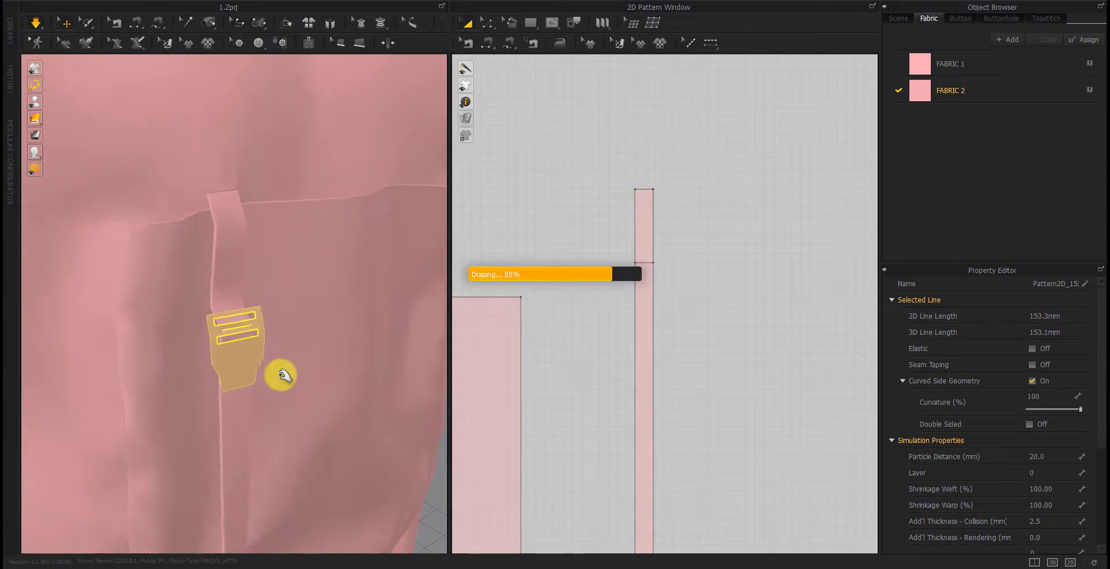
right_click_drag(285, 377, 243, 396)
scroll(306, 449, "down", 3)
scroll(280, 379, "up", 3)
scroll(263, 367, "up", 2)
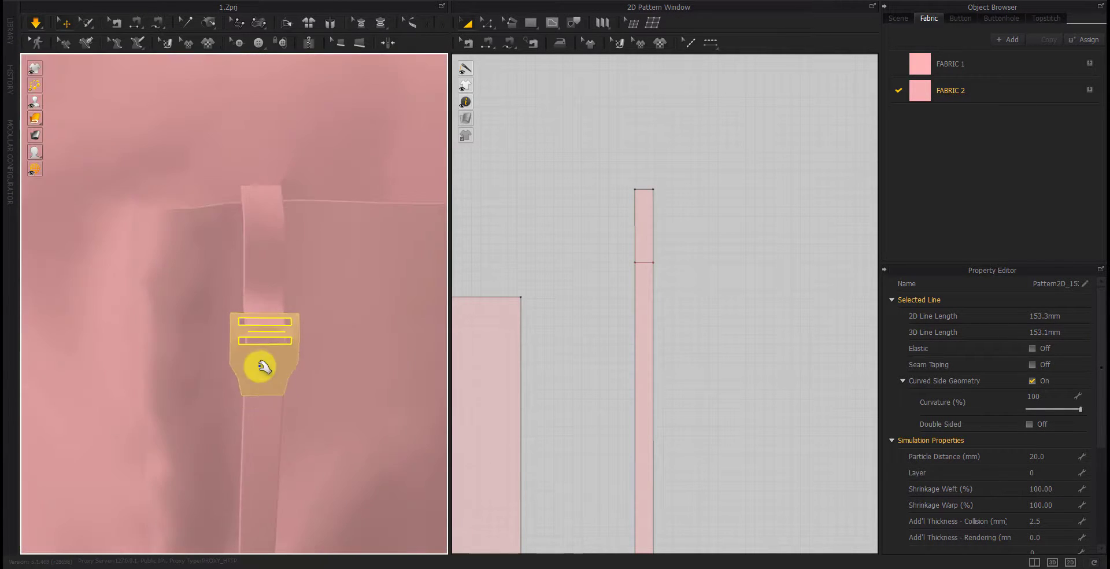
scroll(577, 379, "down", 5)
scroll(647, 362, "down", 3)
Apply FABRIC 1 to the small square piece and check which pieces use FABRIC 1 and FABRIC 2
left_click(817, 183)
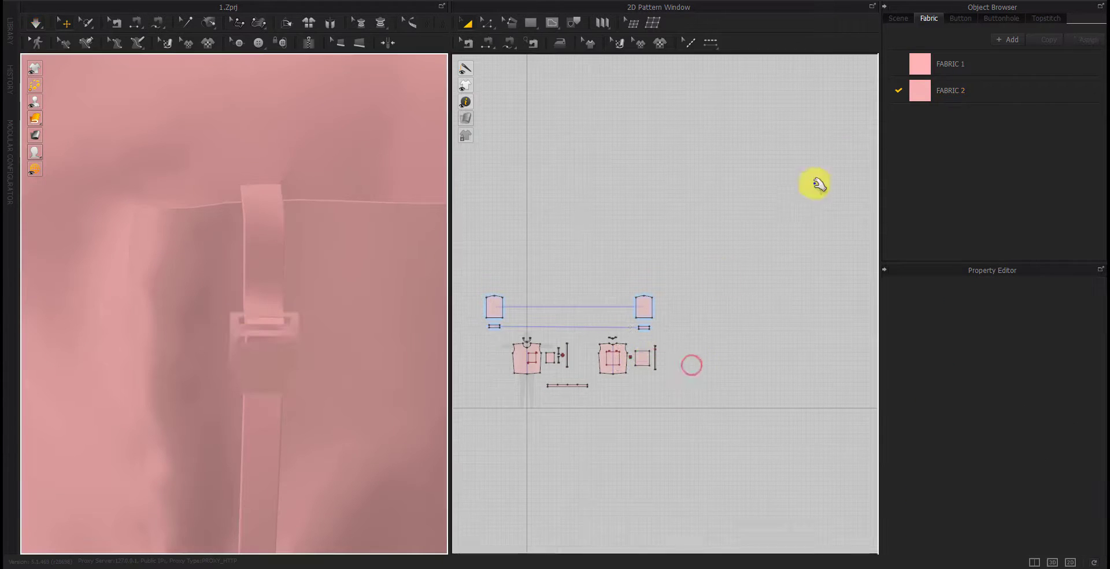
scroll(630, 404, "up", 5)
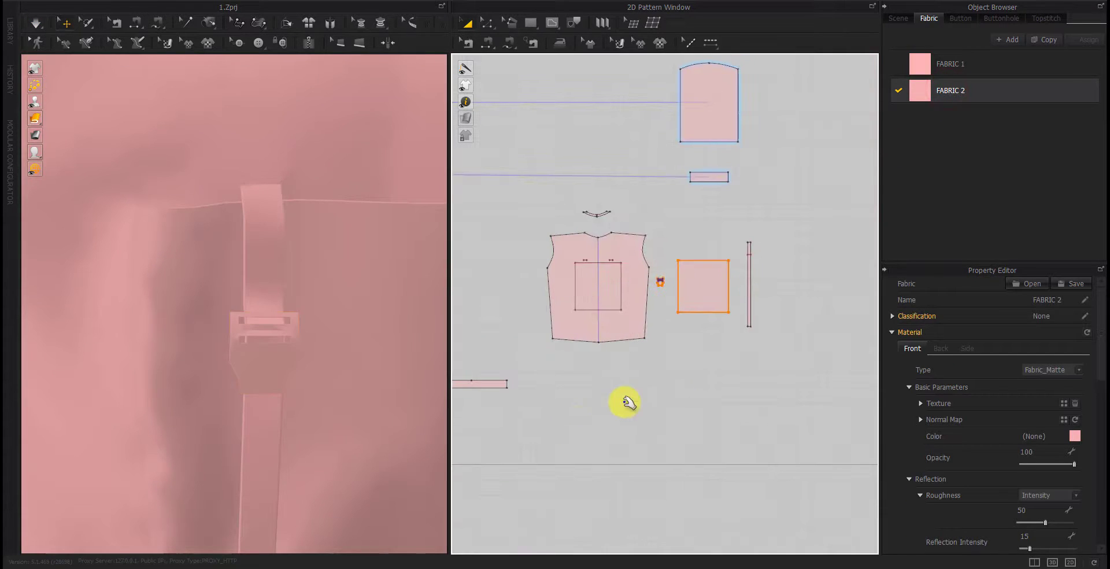
scroll(643, 330, "down", 2)
scroll(743, 354, "down", 2)
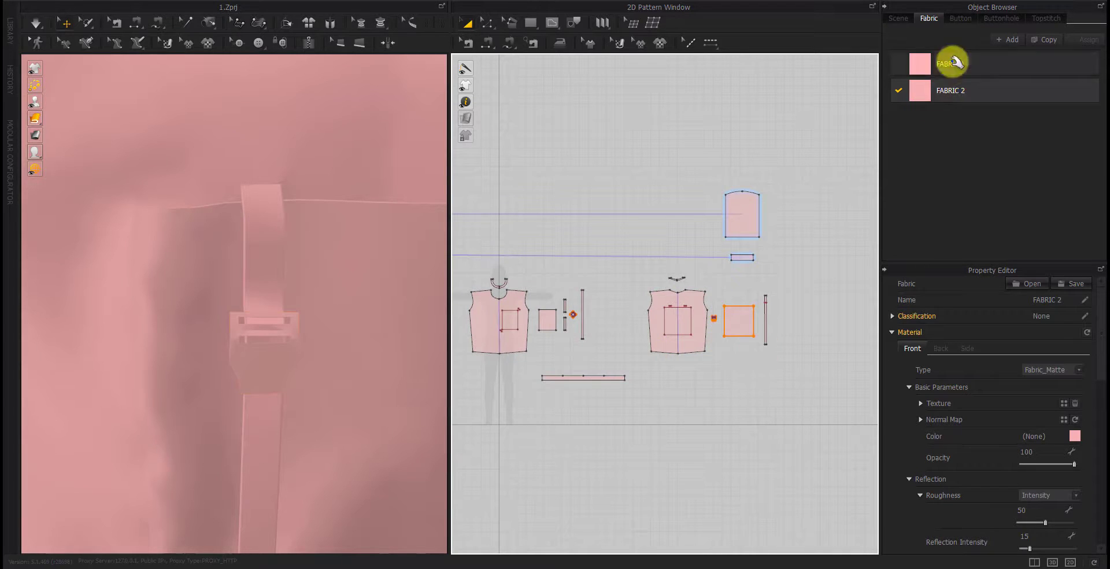
left_click(831, 257)
left_click(743, 319)
left_click(1090, 63)
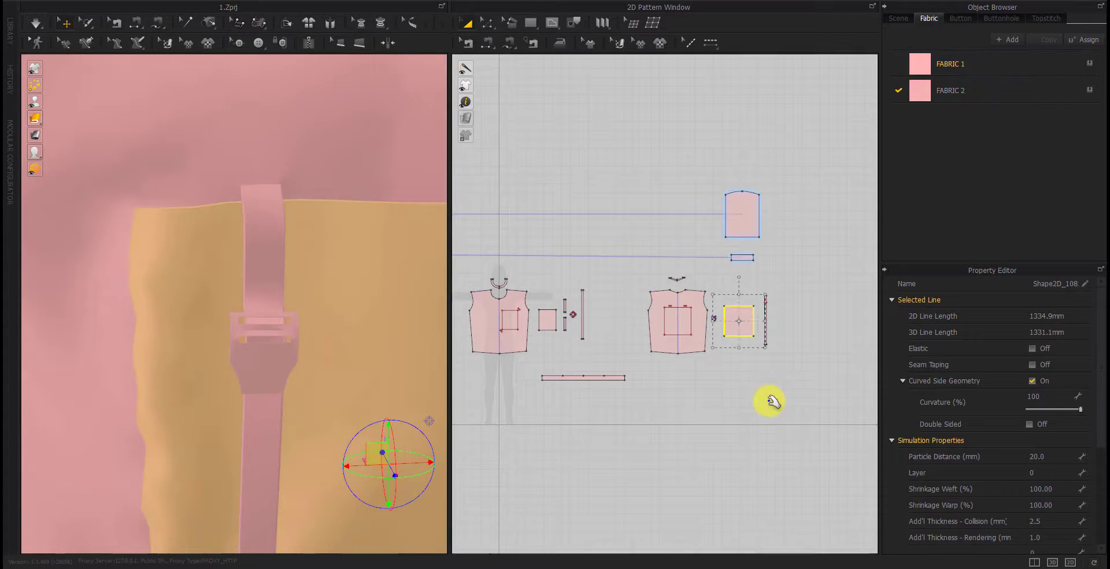
left_click(977, 65)
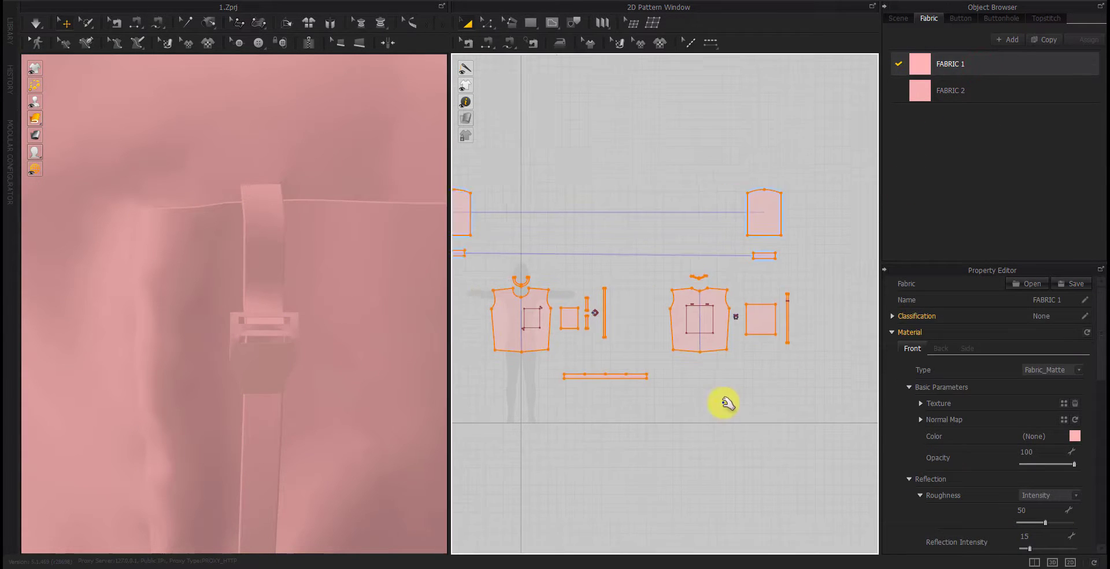
middle_click_drag(725, 403, 761, 405)
left_click(954, 92)
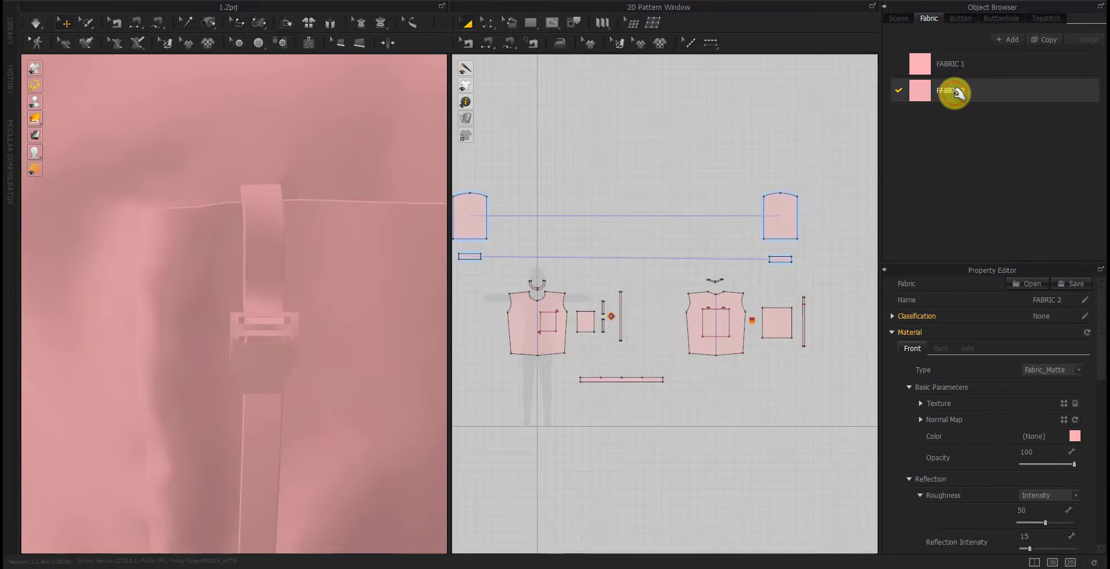
left_click(755, 423)
Scale the square back pocket down to about 1274.6 mm around
right_click_drag(377, 426, 342, 425)
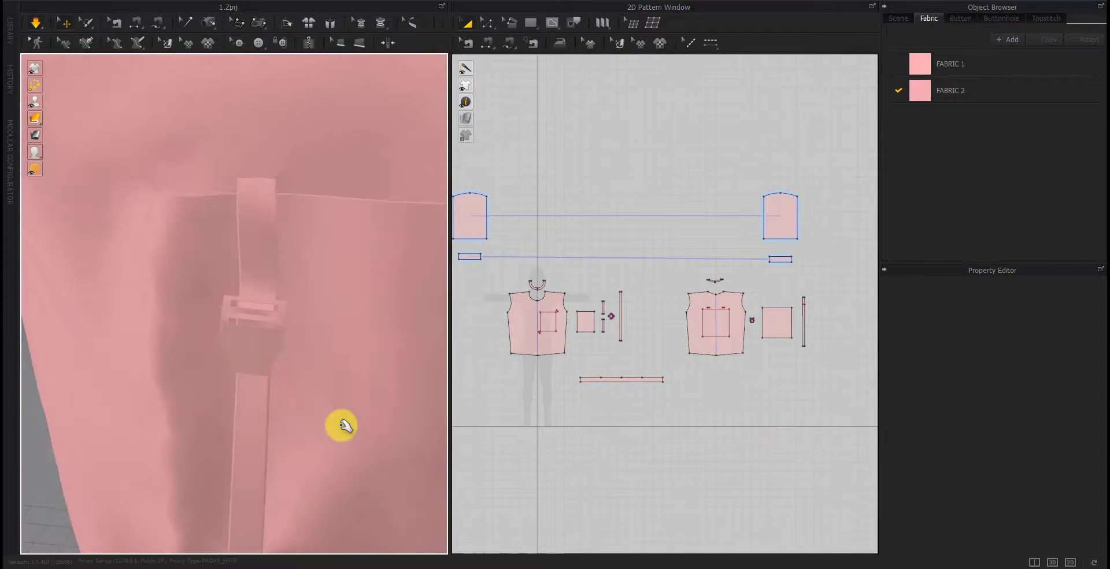
scroll(281, 377, "up", 5)
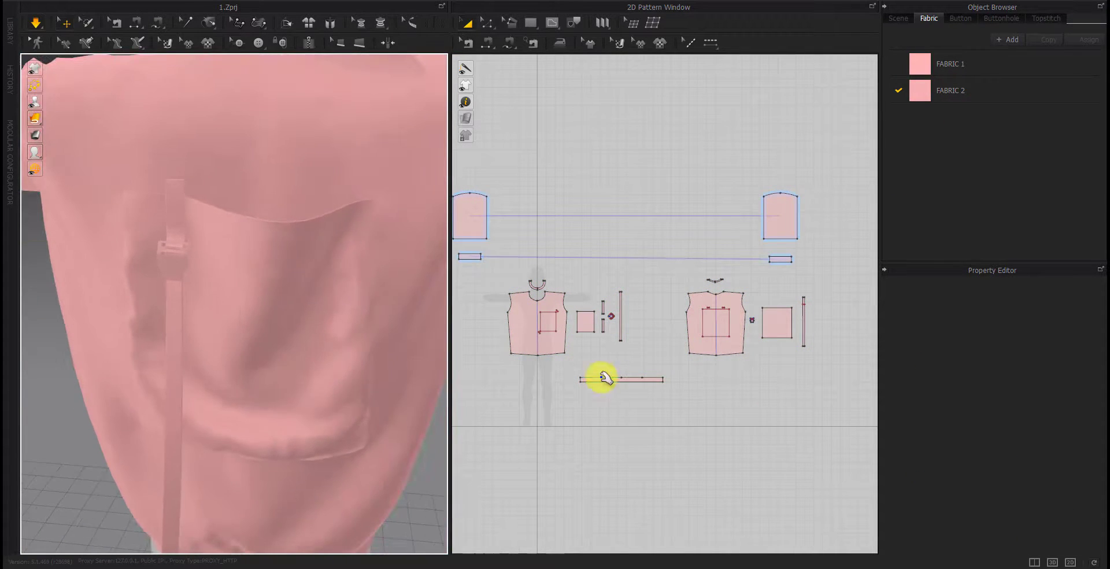
left_click(776, 322)
scroll(735, 323, "up", 5)
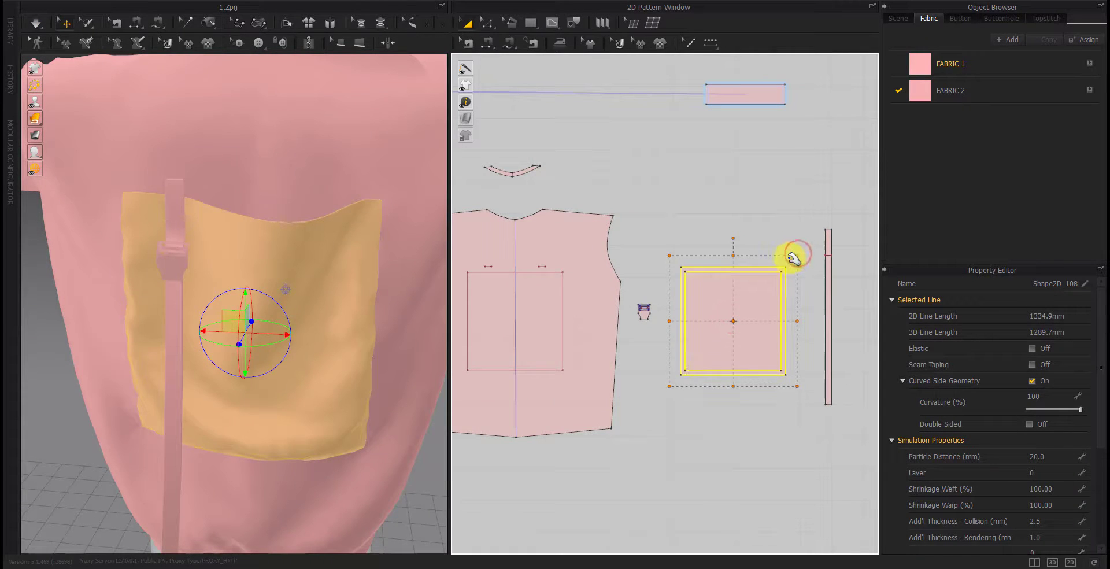
left_click_drag(793, 259, 795, 259)
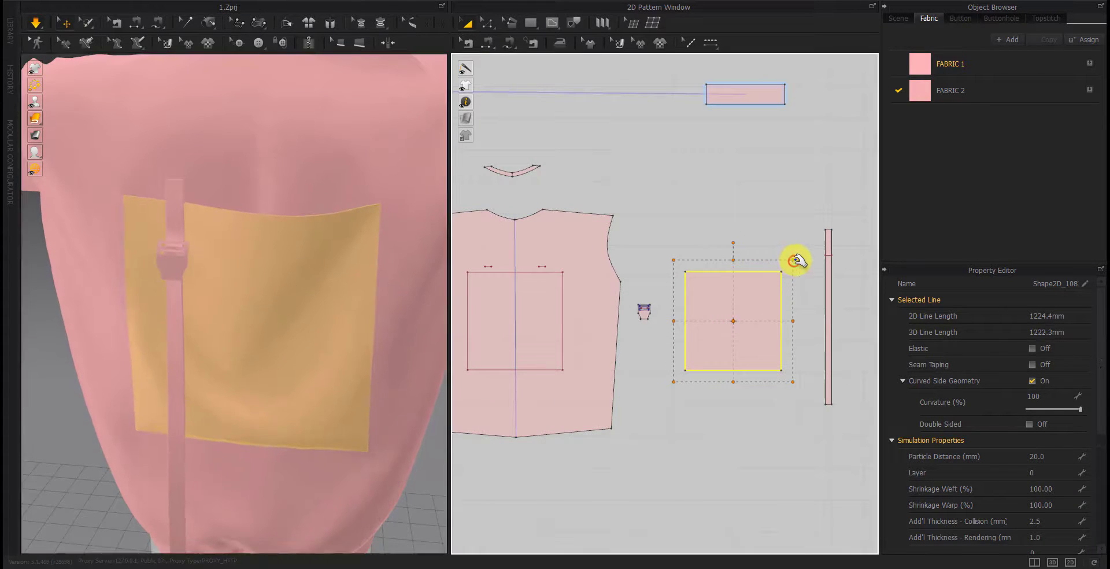
left_click_drag(804, 269, 801, 272)
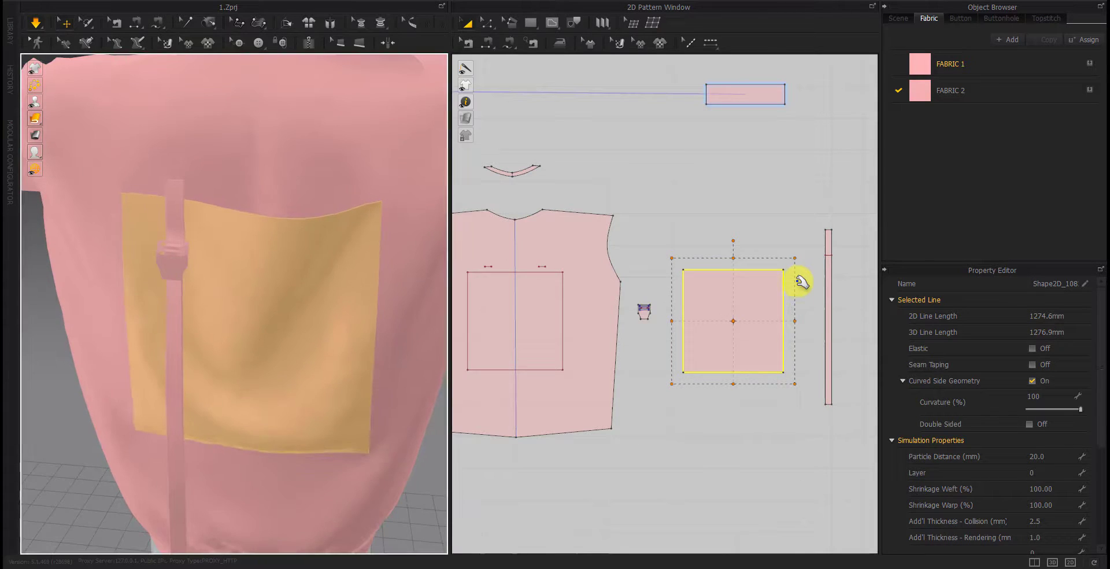
mouse_move(382, 405)
right_mouse_down()
mouse_move(407, 404)
mouse_move(297, 346)
mouse_move(266, 376)
mouse_move(292, 425)
right_mouse_up()
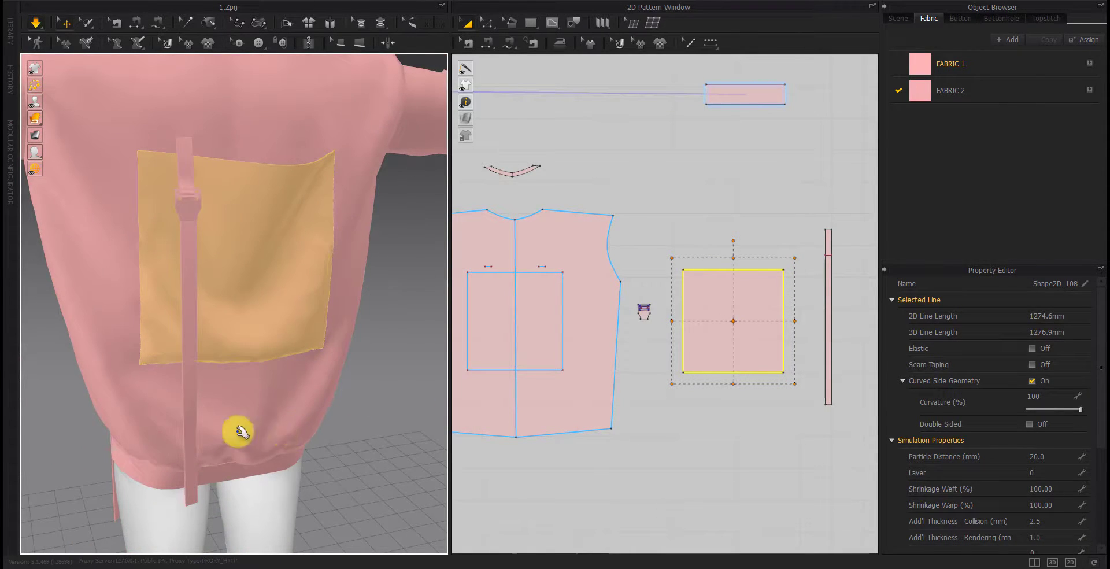
scroll(223, 365, "up", 3)
left_click(298, 423)
Draw a short horizontal fold line across the long strap strip
scroll(167, 370, "up", 5)
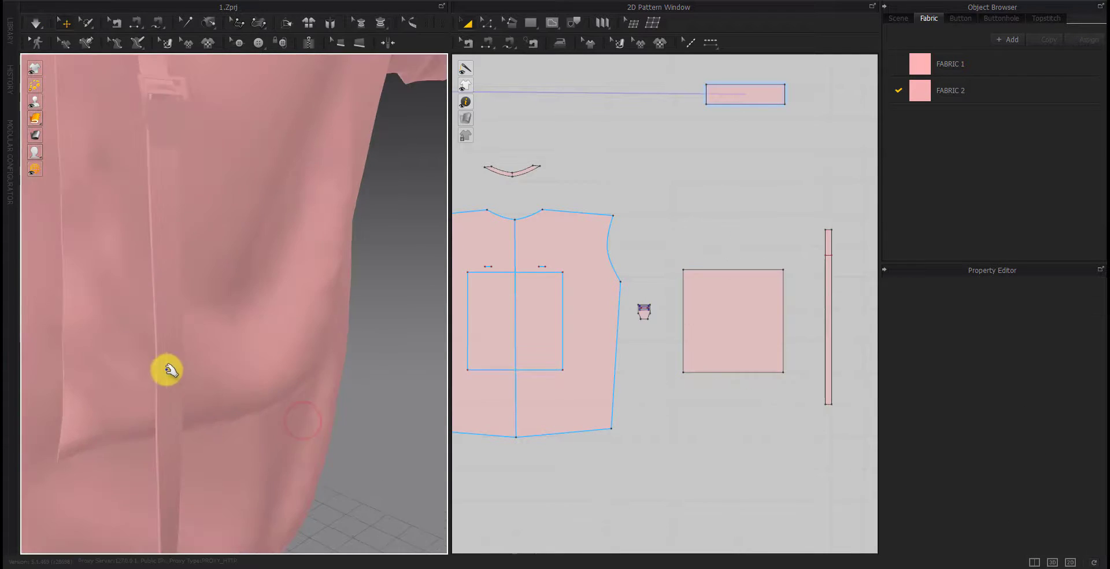
right_click_drag(167, 371, 171, 412)
right_click_drag(156, 451, 208, 389)
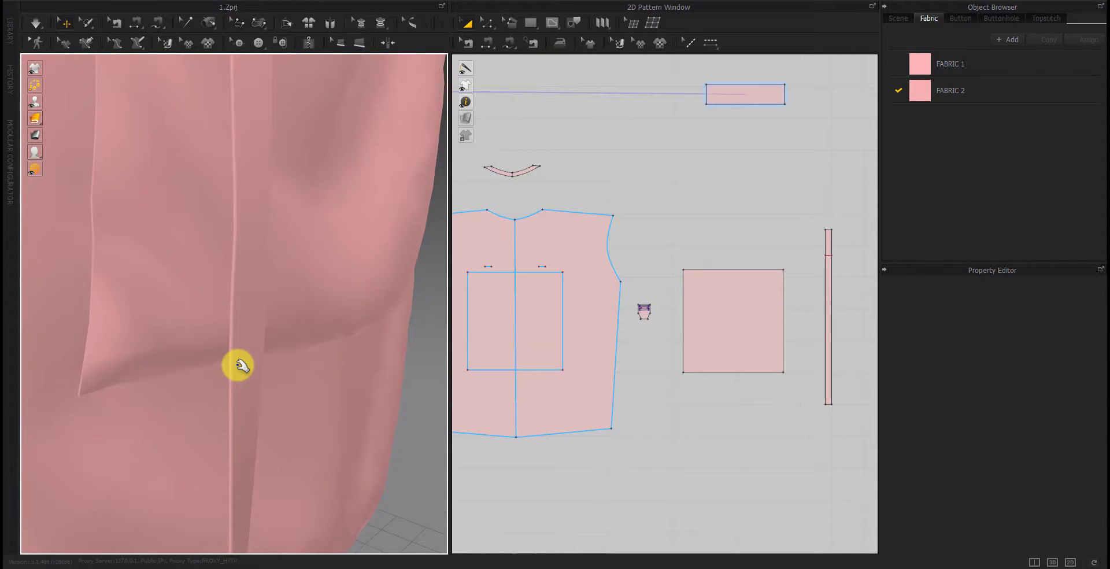
scroll(723, 396, "up", 5)
scroll(706, 389, "up", 2)
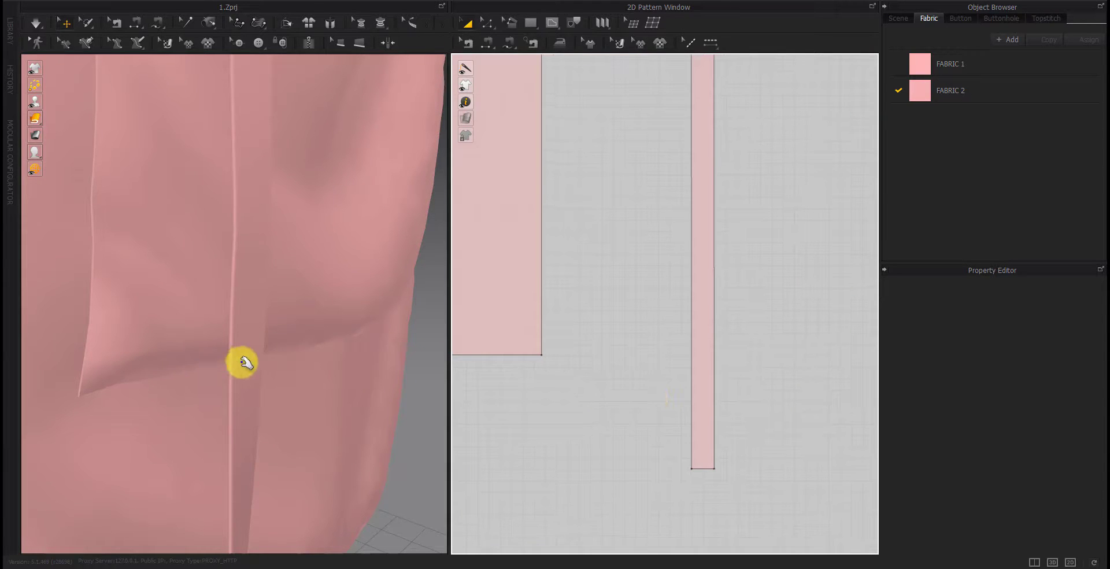
left_click(241, 364)
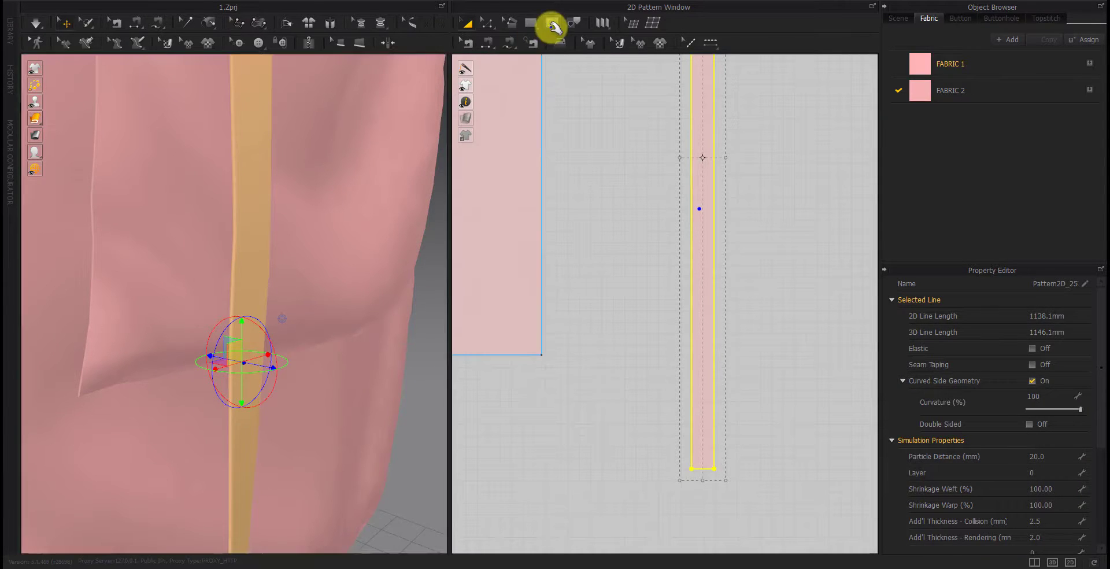
left_click(553, 22)
left_click(691, 208)
left_click(714, 208)
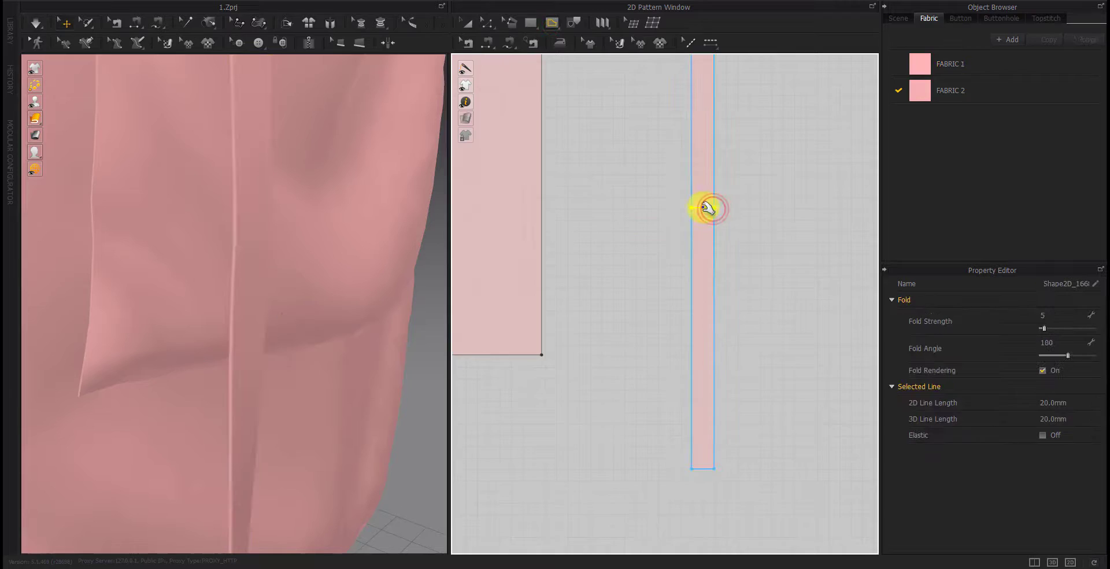
Leave stitching mode and select the strap, then the pocket piece
left_click(509, 44)
key("Escape")
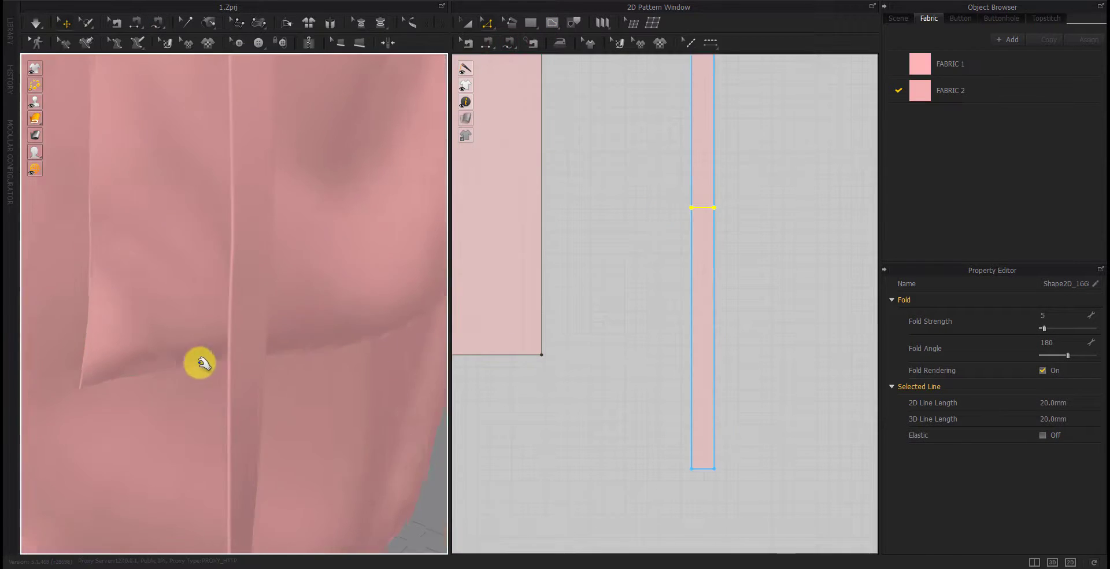
left_click(229, 363)
left_click(541, 388)
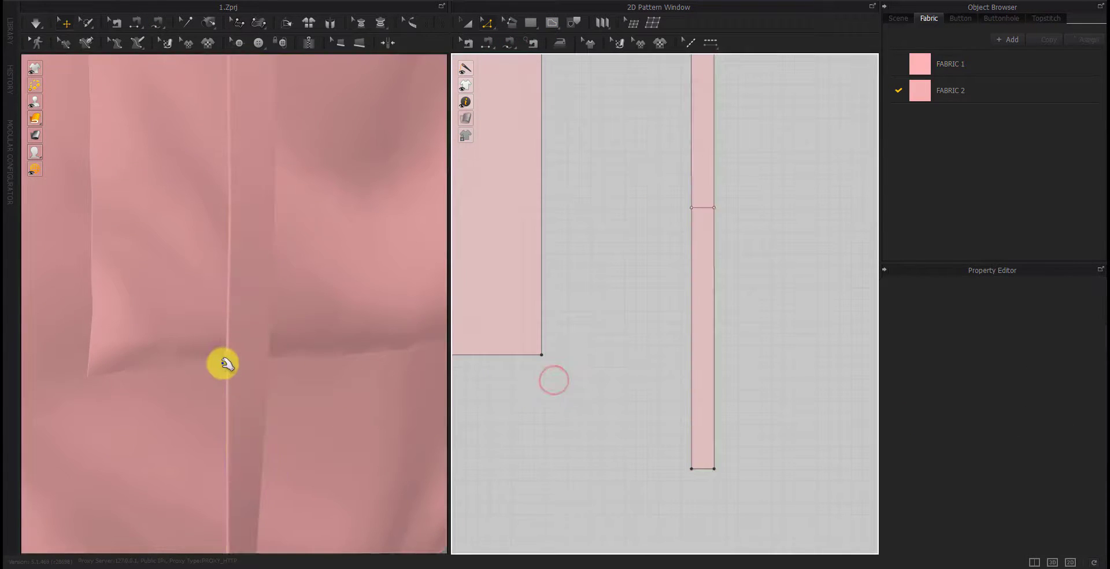
left_click(223, 364)
scroll(687, 399, "down", 3)
scroll(540, 362, "up", 8)
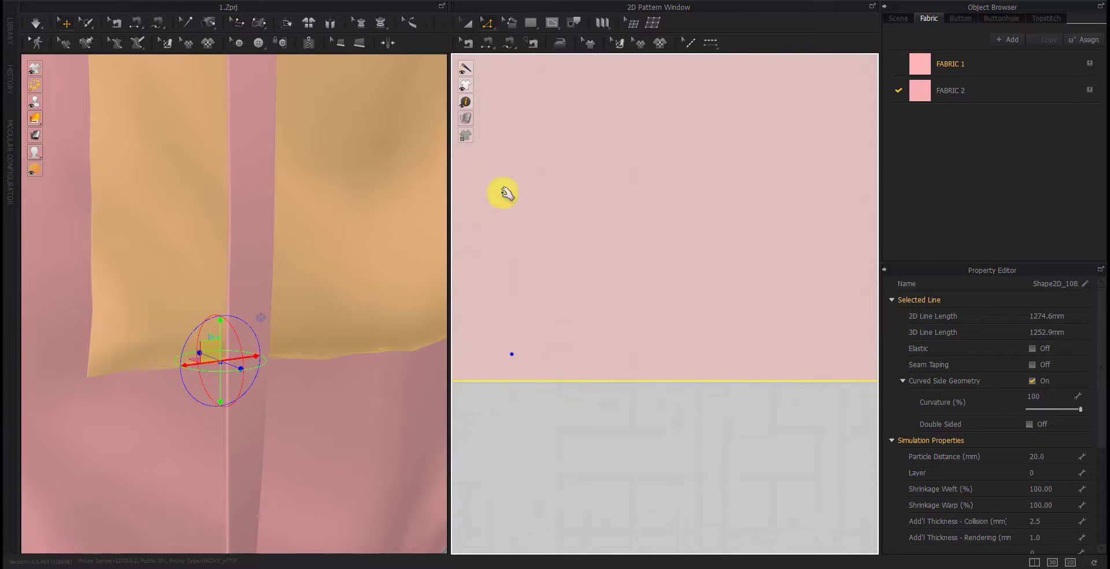
Reselect the pocket piece and return to the Segment Sewing tool
left_click(509, 42)
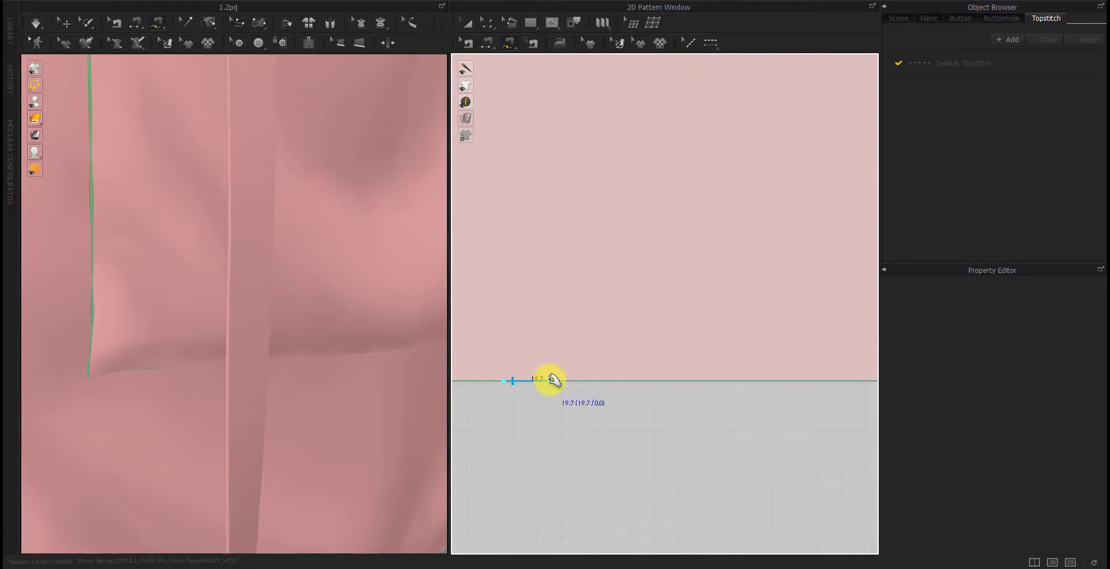
scroll(554, 380, "down", 3)
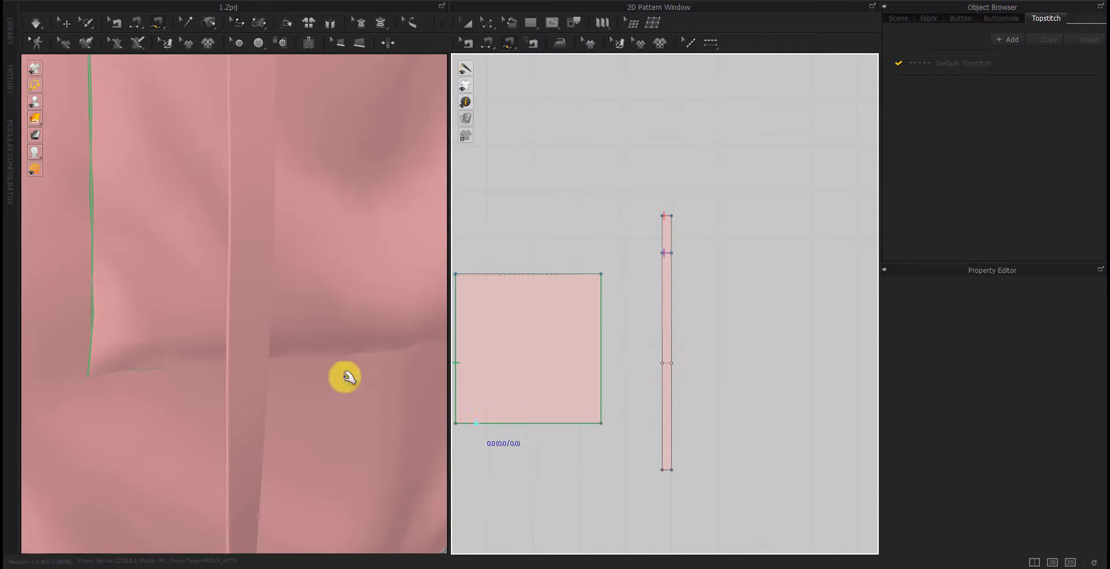
key("q")
left_click(218, 361)
scroll(463, 433, "up", 5)
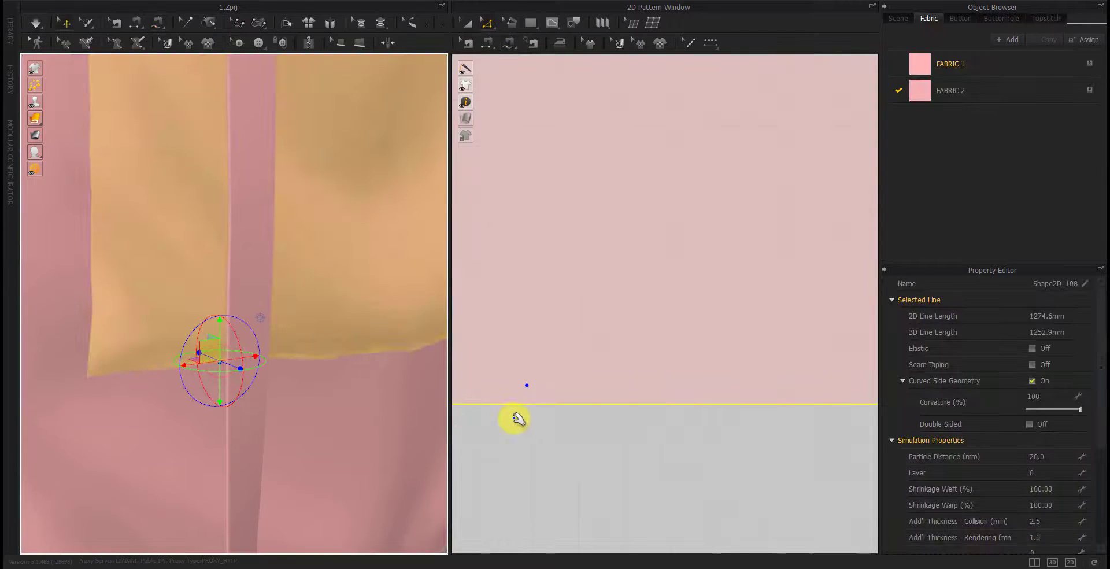
left_click(509, 43)
Sew a 20 mm stretch of the pocket's bottom edge to the strap's fold line, then simulate
left_click(512, 427)
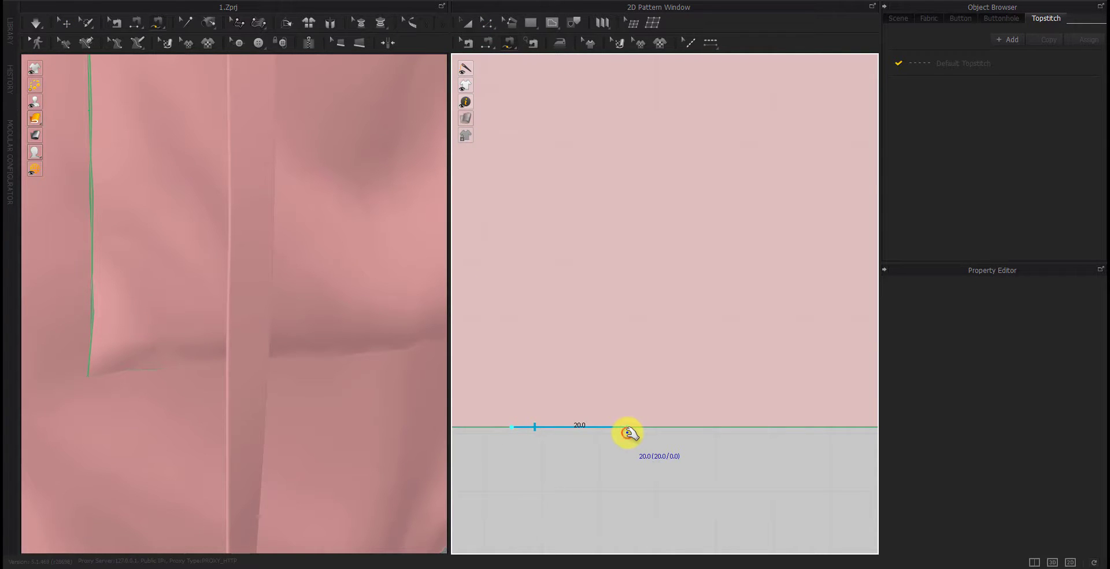
scroll(566, 458, "down", 5)
scroll(744, 389, "up", 3)
right_click_drag(744, 388, 634, 366)
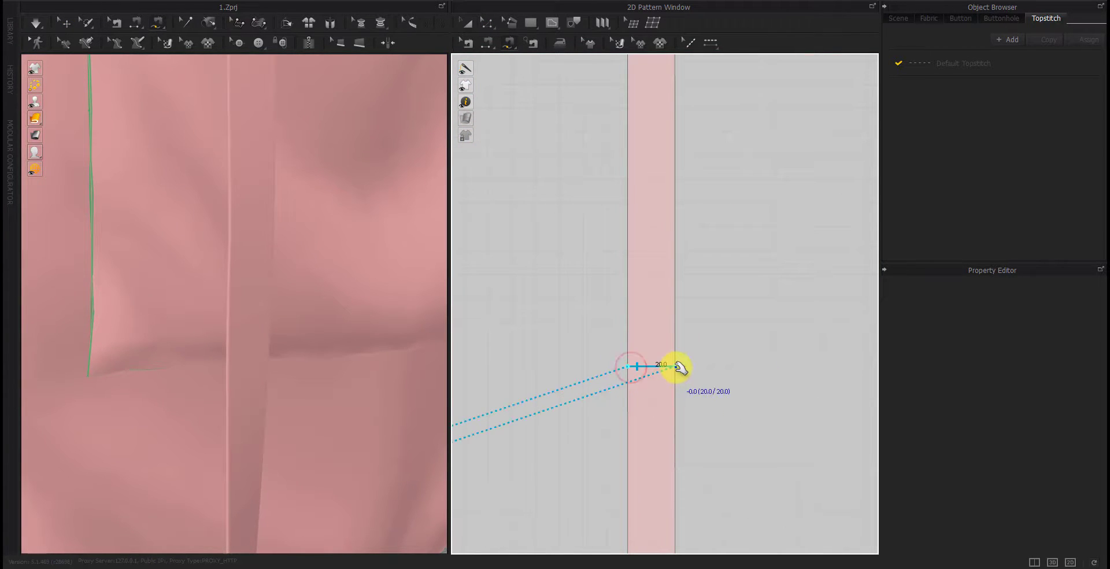
left_click(522, 417)
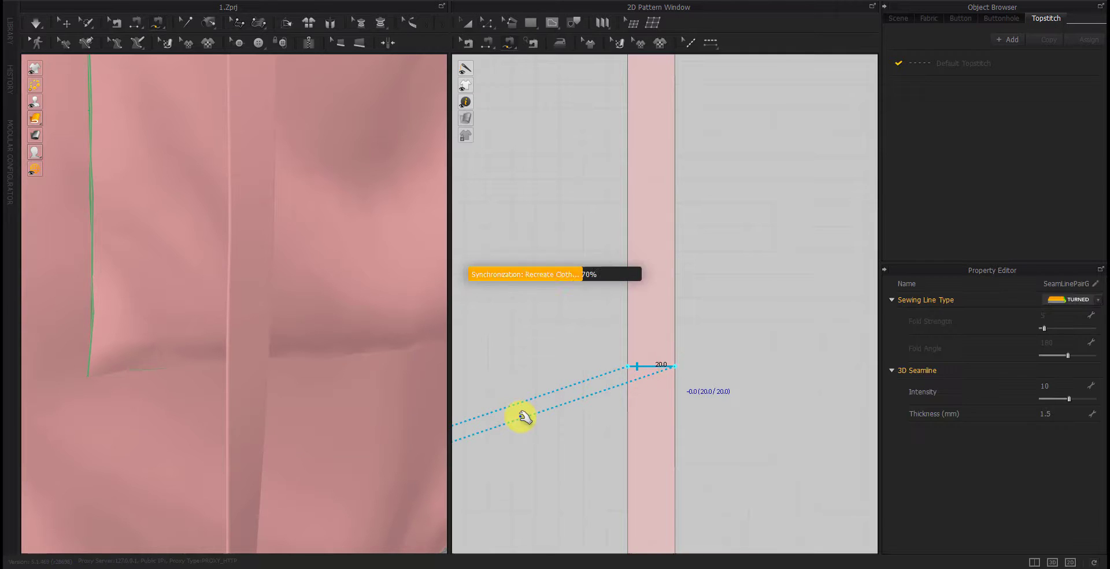
key("space")
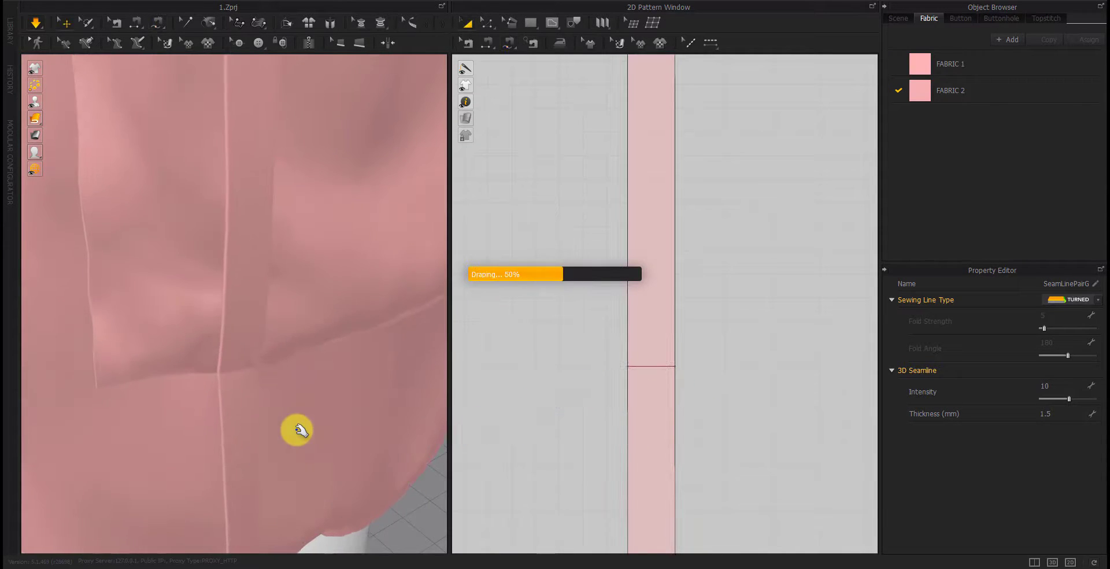
Select the fold line on the strap in the 2D pattern window
scroll(293, 431, "down", 3)
scroll(293, 414, "down", 2)
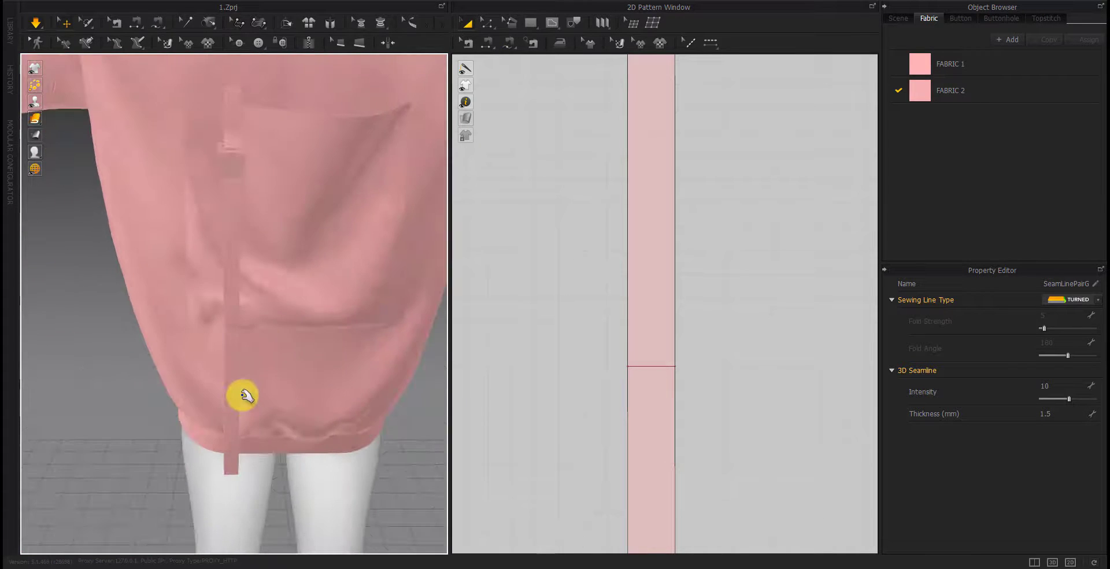
scroll(283, 399, "down", 2)
right_click(283, 399)
left_click(94, 420)
scroll(238, 329, "up", 5)
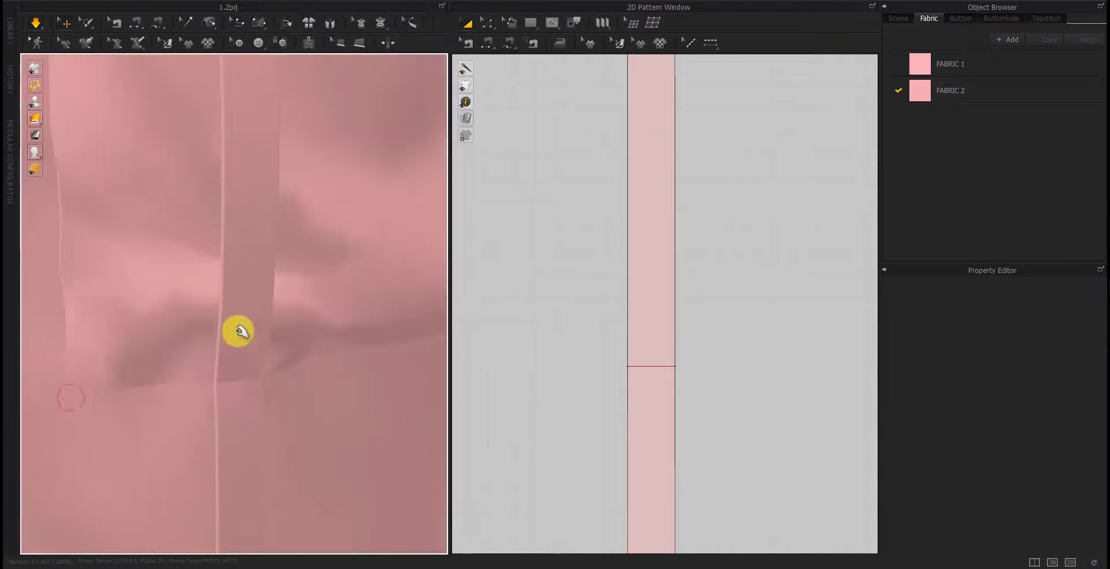
left_click(650, 366)
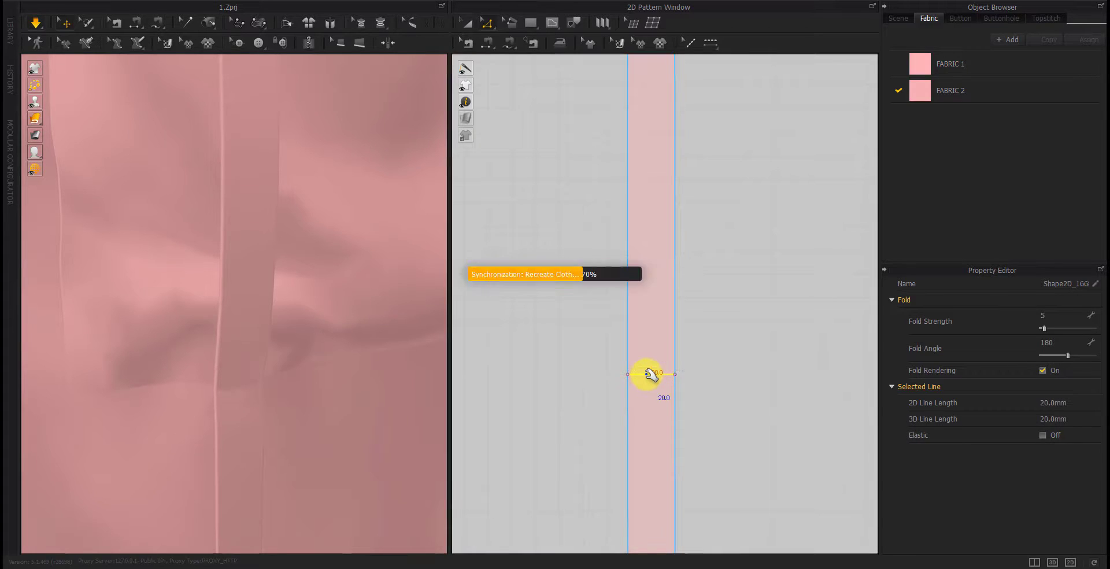
middle_click_drag(671, 382, 659, 314)
Drag the fold line further down toward the strap's lower end, then select the whole strap
scroll(640, 298, "up", 2)
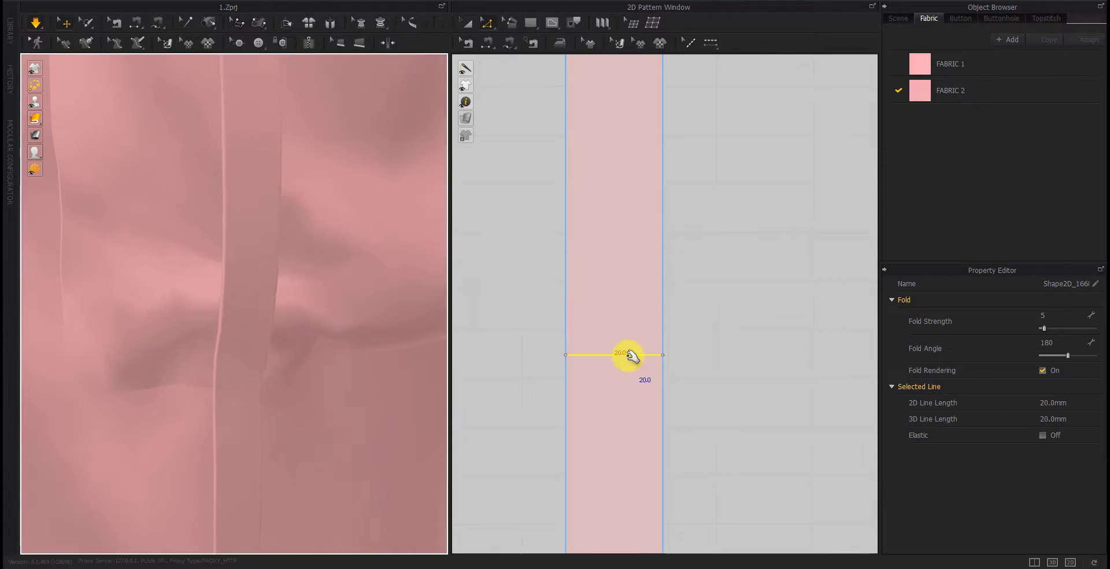
scroll(524, 359, "down", 3)
scroll(295, 353, "down", 5)
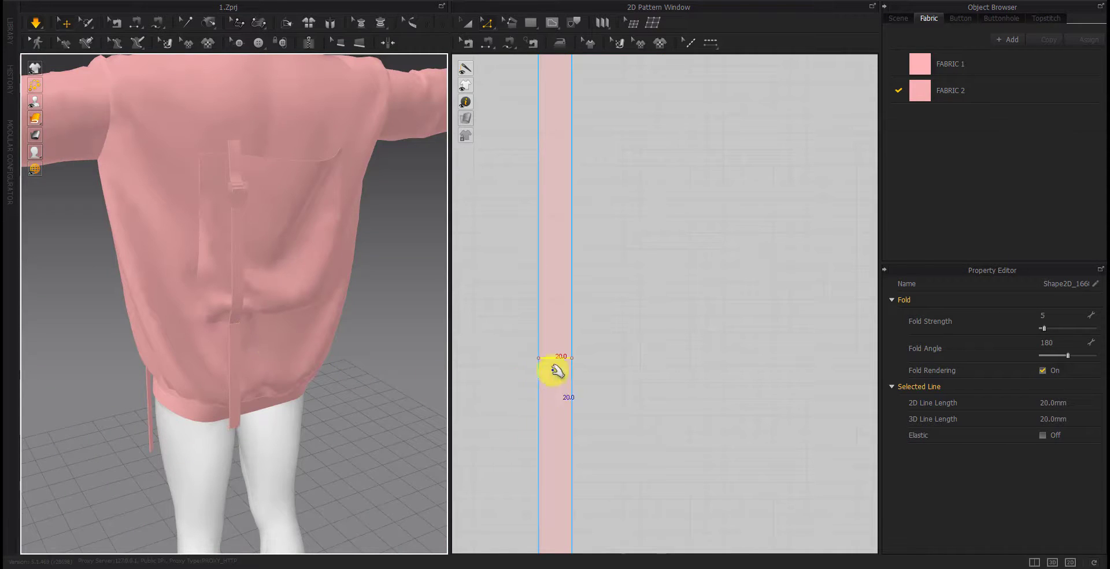
middle_click_drag(557, 371, 600, 263)
left_click_drag(599, 297, 595, 372)
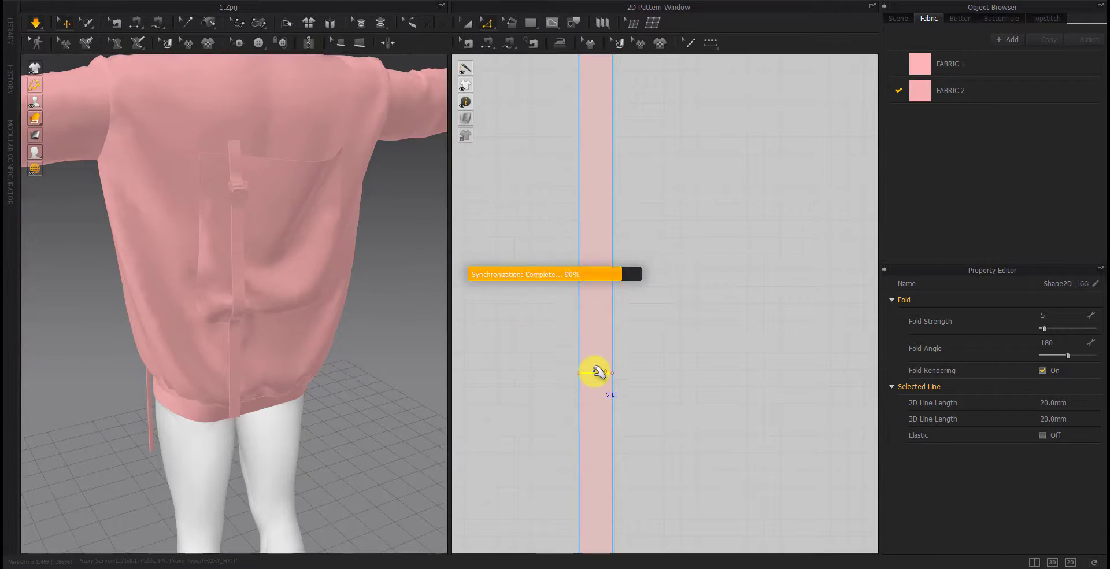
right_click_drag(405, 405, 203, 385)
scroll(636, 438, "down", 3)
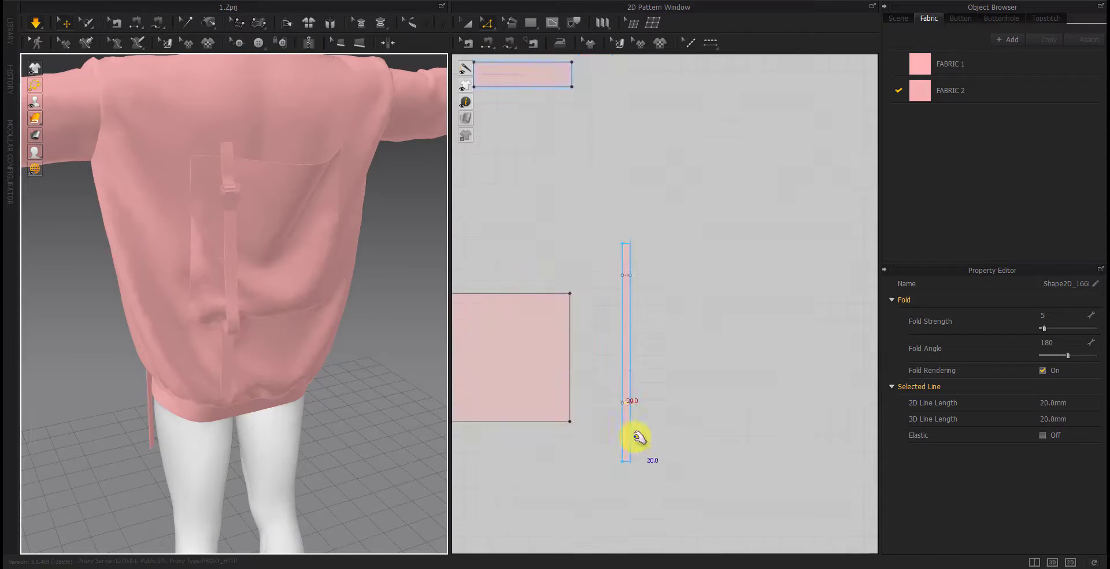
scroll(626, 409, "up", 2)
scroll(628, 412, "down", 2)
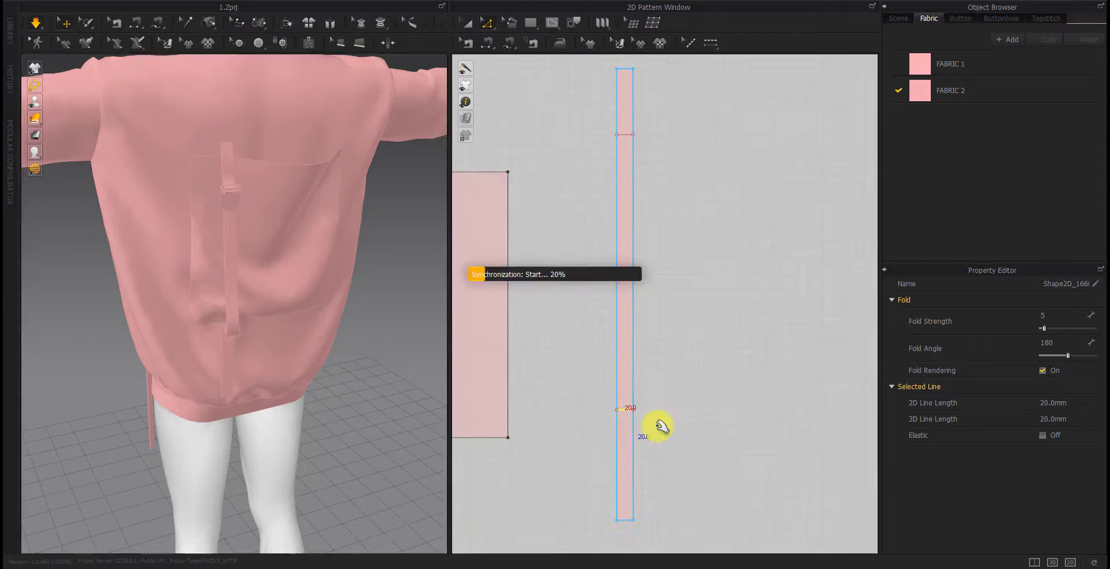
scroll(688, 403, "down", 3)
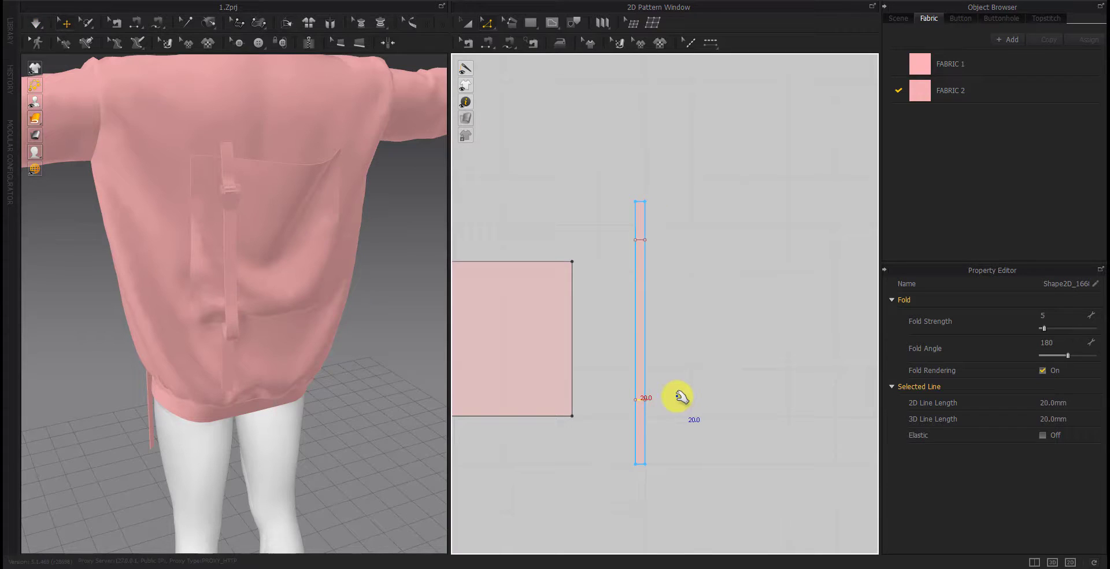
left_click(638, 338)
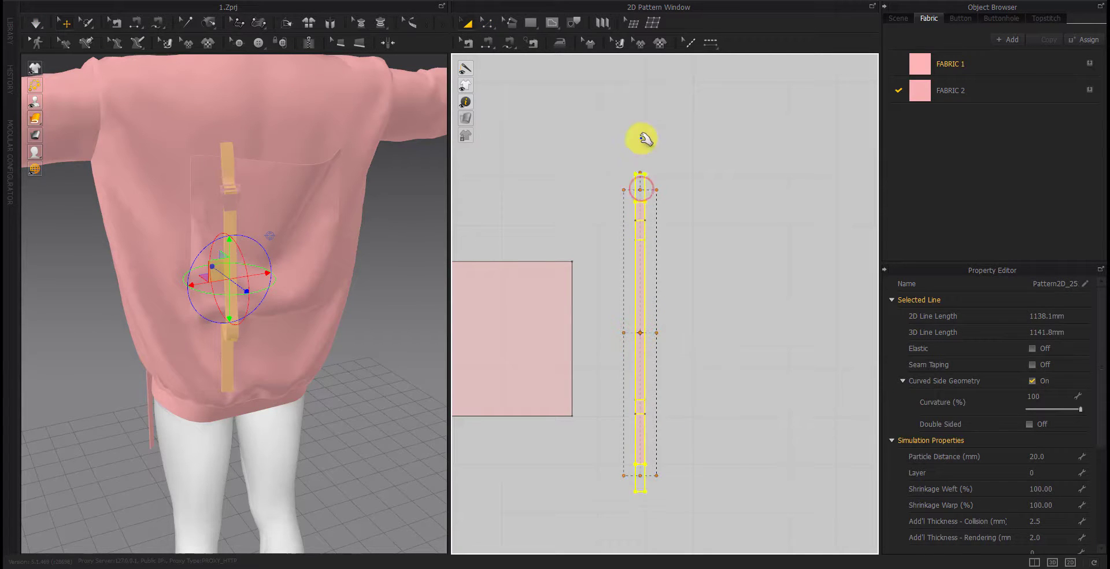
Lengthen the strap strip by dragging its end and bottom edge further down, simulating the drape
left_click_drag(643, 139, 701, 233)
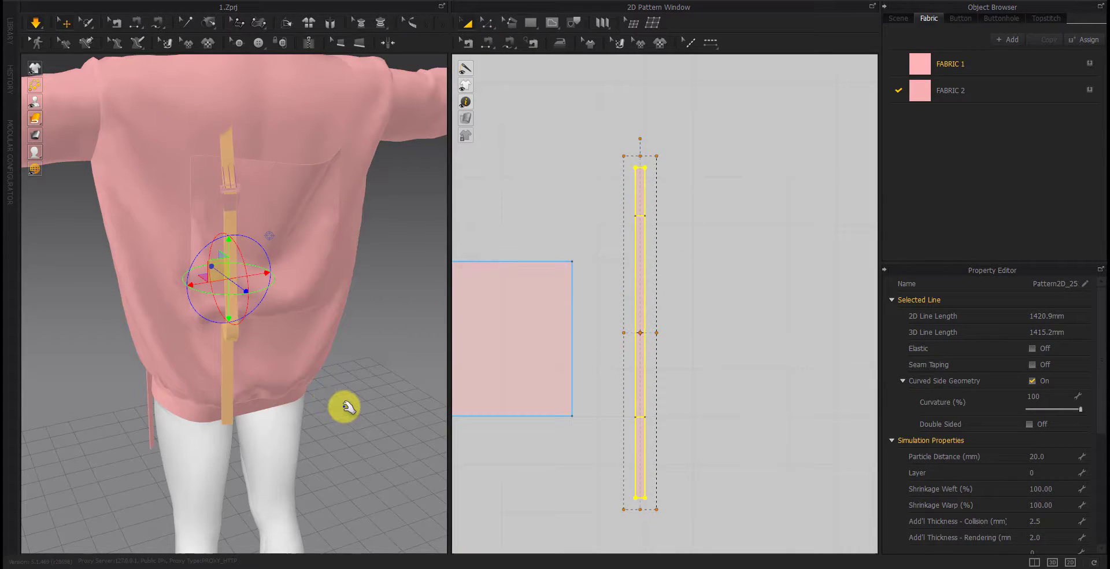
key("space")
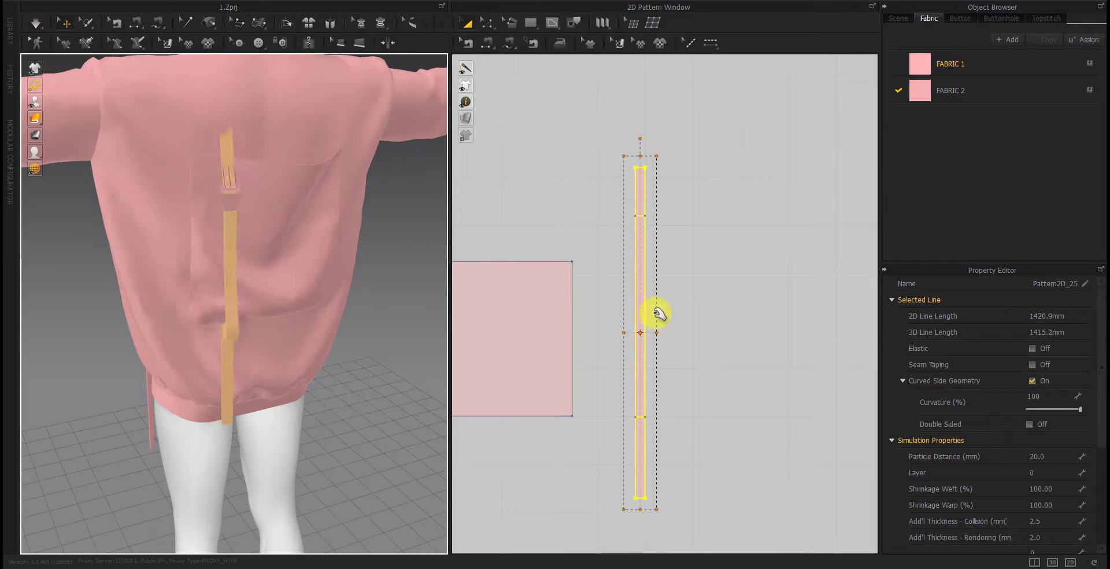
right_click_drag(735, 388, 707, 232)
left_click(642, 308)
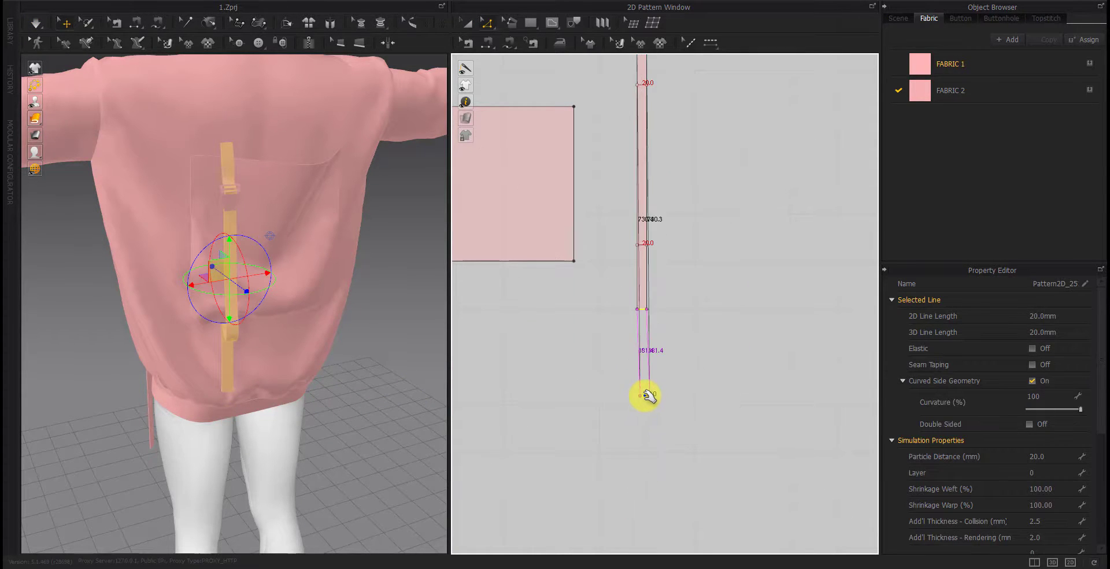
left_click_drag(645, 396, 647, 395)
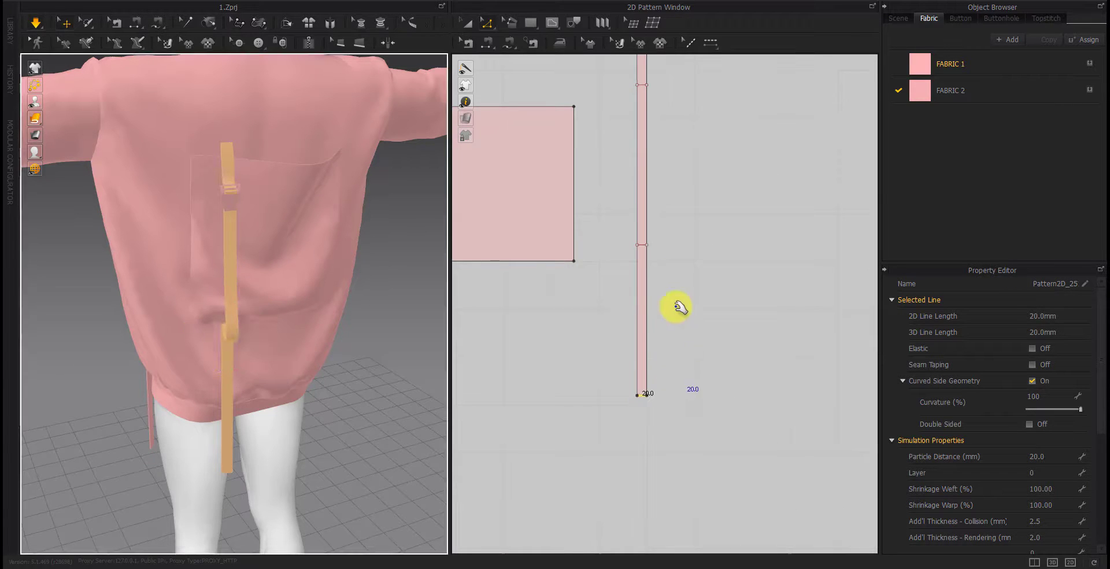
right_click_drag(671, 406, 668, 348)
left_click(642, 364)
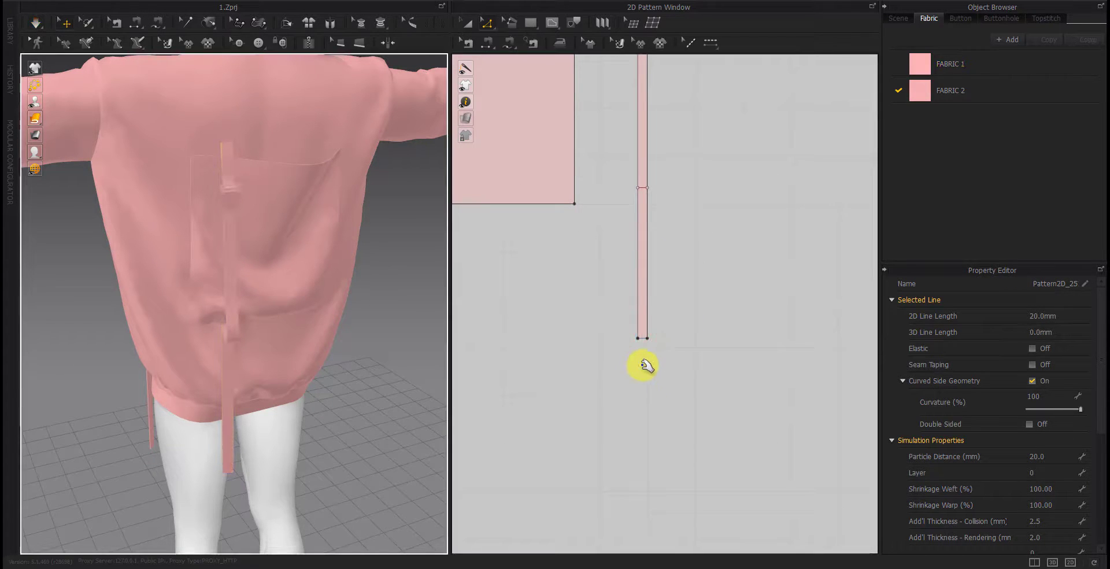
left_click(642, 340)
left_click(643, 406)
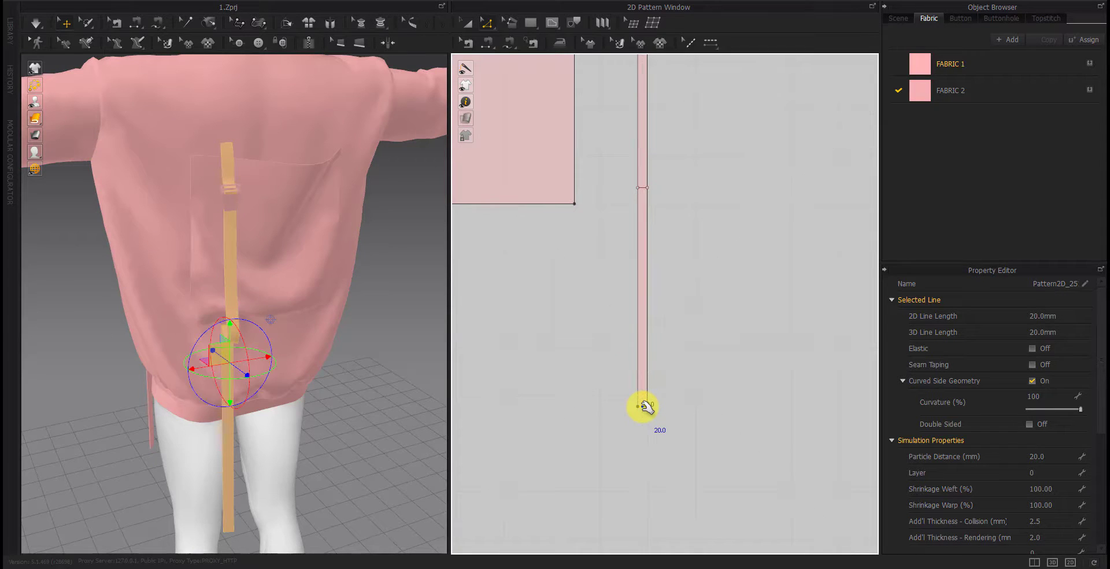
Select the buckle, square pocket and strap strip in turn to check them on the back
mouse_move(305, 398)
right_mouse_down()
mouse_move(246, 395)
mouse_move(334, 411)
mouse_move(258, 300)
right_mouse_up()
scroll(254, 232, "up", 3)
scroll(241, 371, "up", 5)
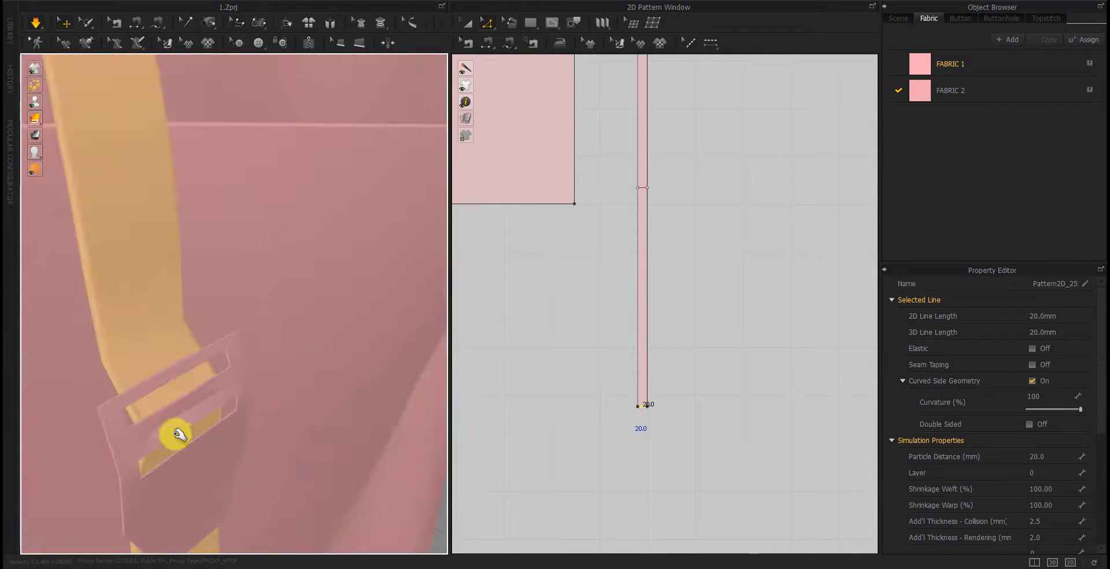
right_click_drag(206, 421, 187, 426)
left_click(188, 426)
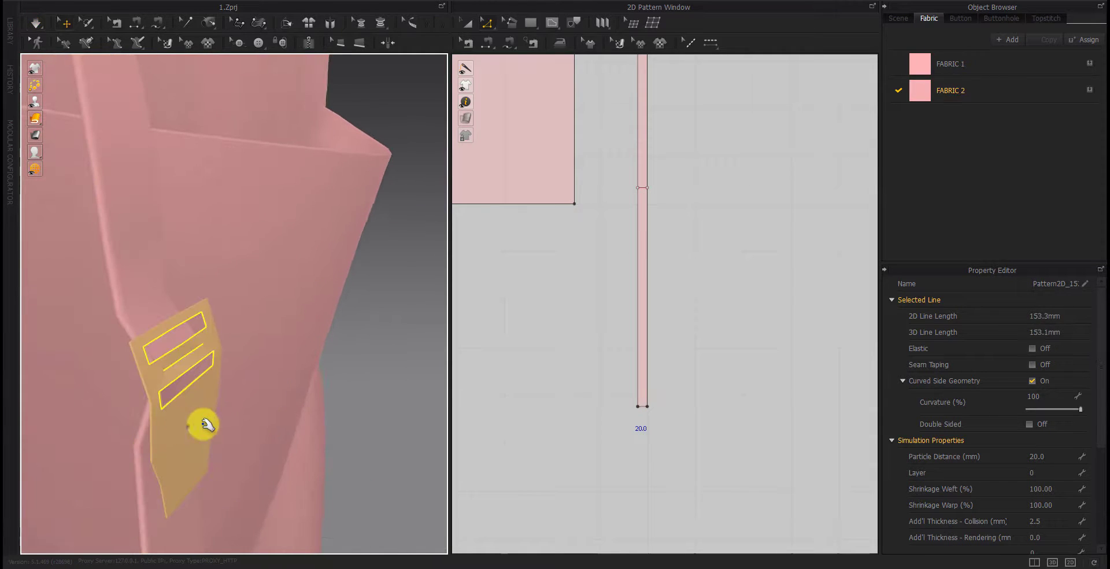
scroll(684, 438, "down", 5)
left_click(669, 390)
scroll(674, 376, "up", 3)
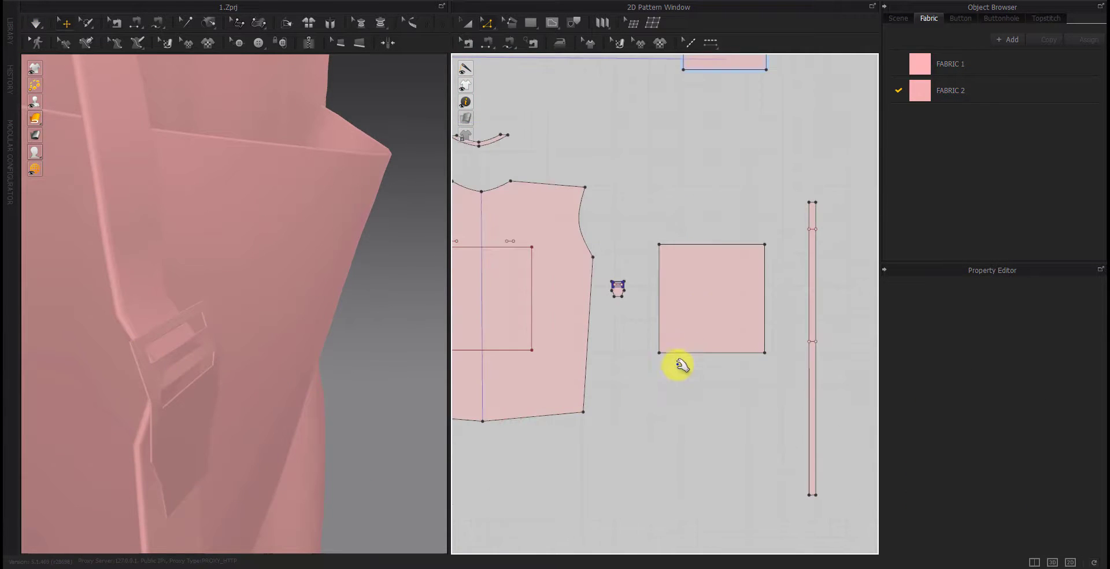
left_click(700, 335)
left_click(816, 313)
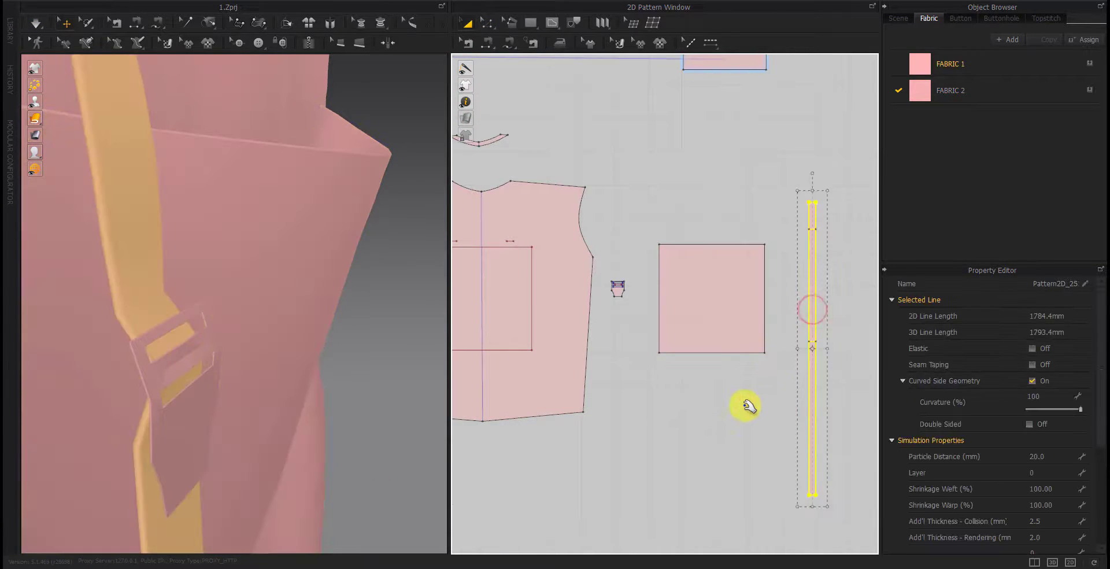
left_click(711, 398)
Frame the whole pattern layout and box-select the small buckle piece to check it
scroll(671, 289, "down", 3)
right_click_drag(665, 235, 606, 292)
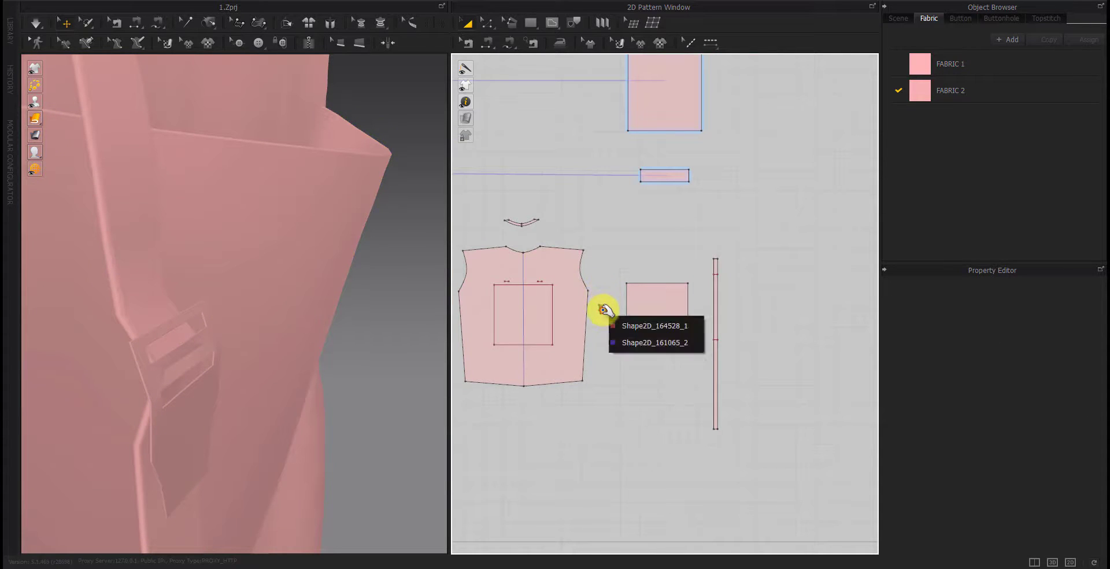
scroll(607, 293, "up", 5)
left_click_drag(584, 403, 582, 403)
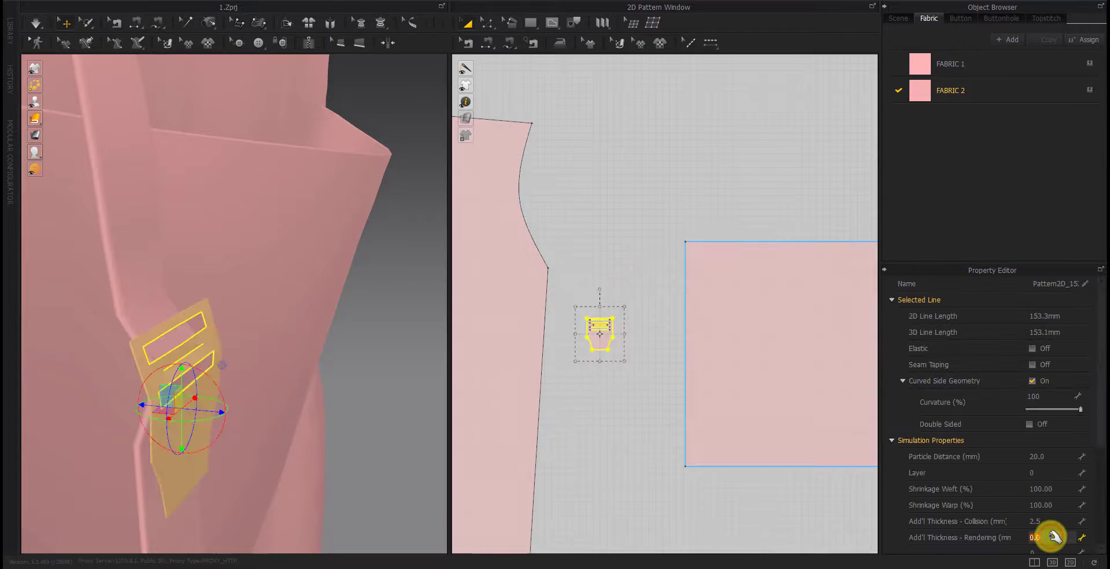
left_click(816, 495)
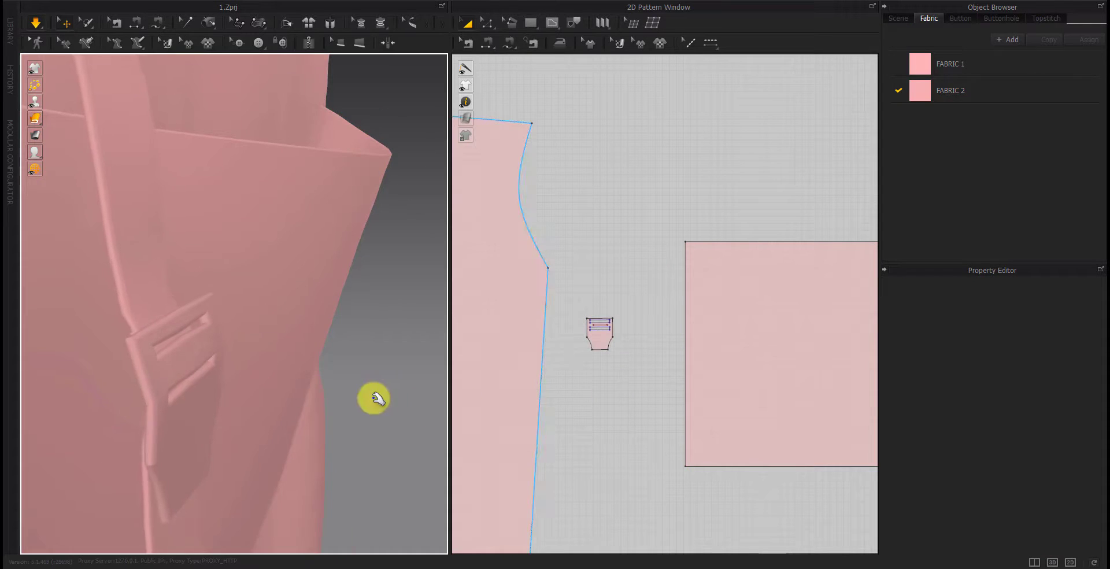
scroll(298, 396, "down", 5)
scroll(319, 412, "down", 3)
Orbit around the hem and back to inspect how the lengthened strap hangs
mouse_move(317, 412)
right_mouse_down()
mouse_move(347, 385)
mouse_move(278, 335)
right_mouse_up()
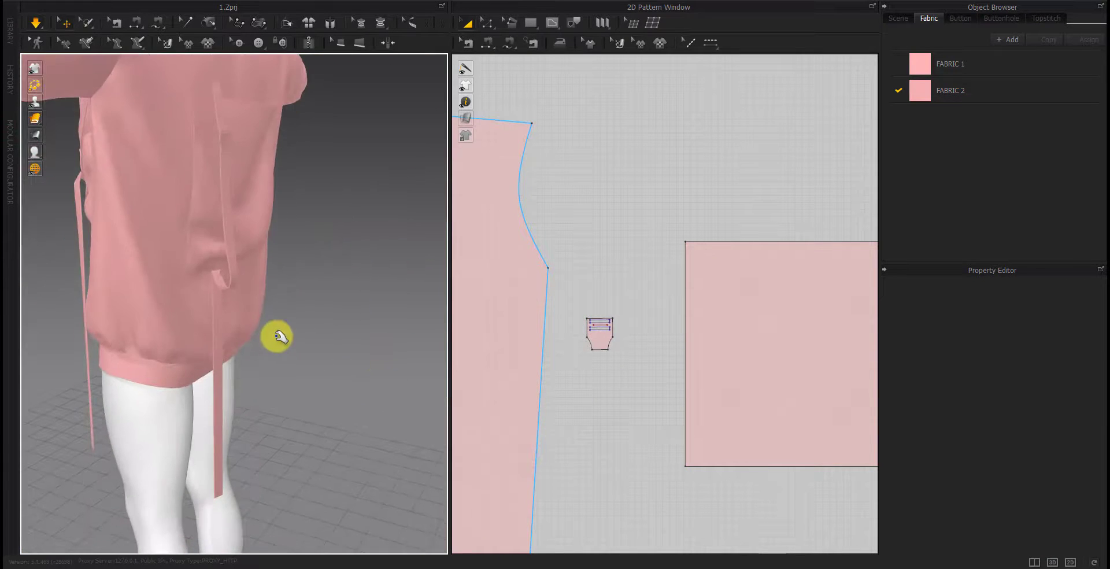
scroll(149, 372, "up", 3)
right_click_drag(149, 371, 228, 301)
left_click(310, 307)
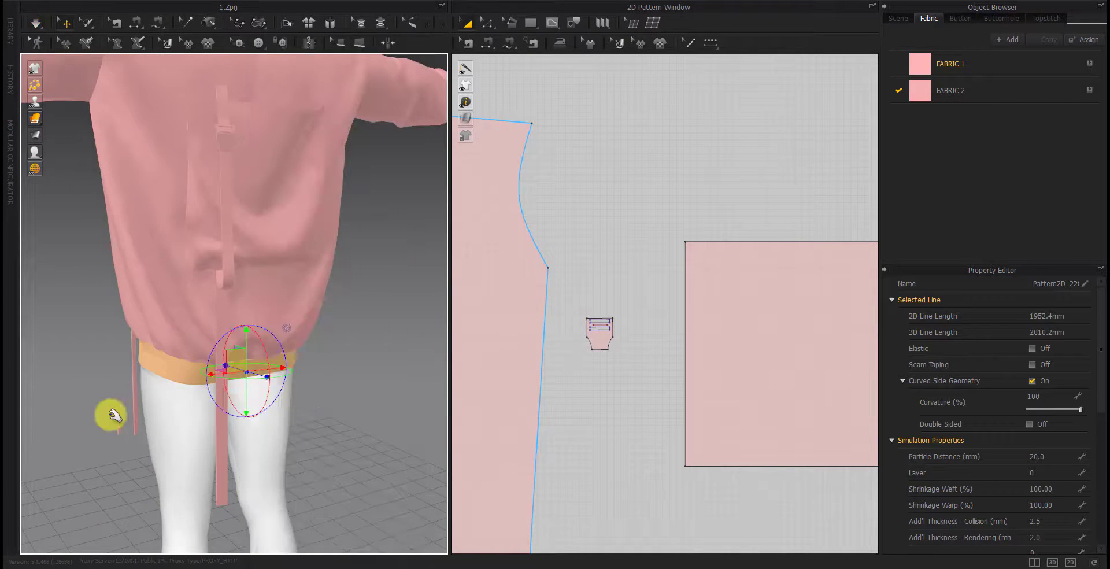
mouse_move(112, 413)
right_mouse_down()
mouse_move(268, 453)
mouse_move(266, 389)
right_mouse_up()
scroll(218, 226, "up", 3)
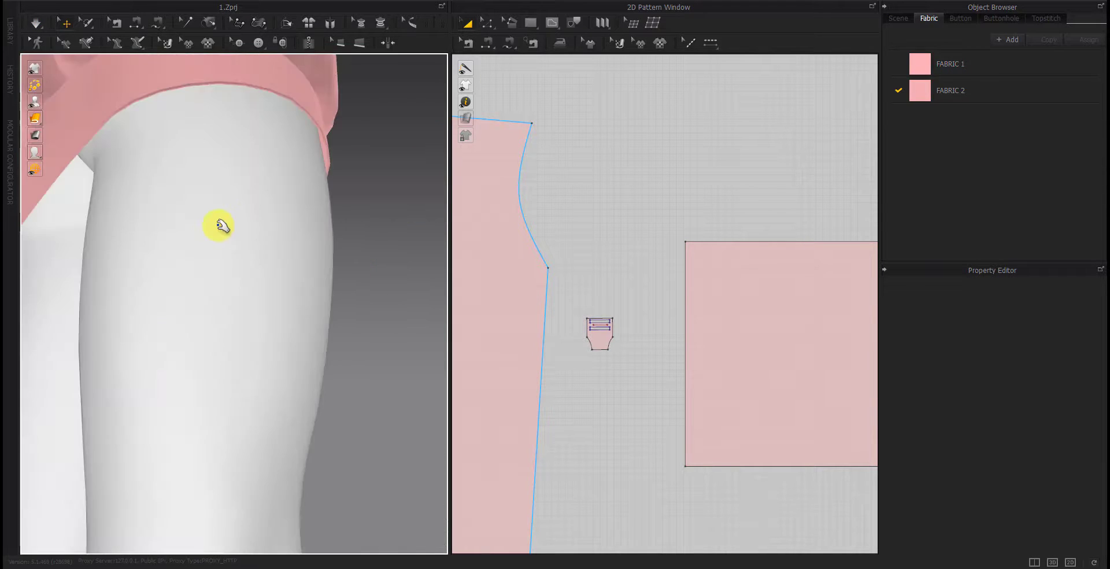
mouse_move(218, 226)
right_mouse_down()
mouse_move(258, 344)
mouse_move(300, 373)
right_mouse_up()
scroll(247, 322, "up", 2)
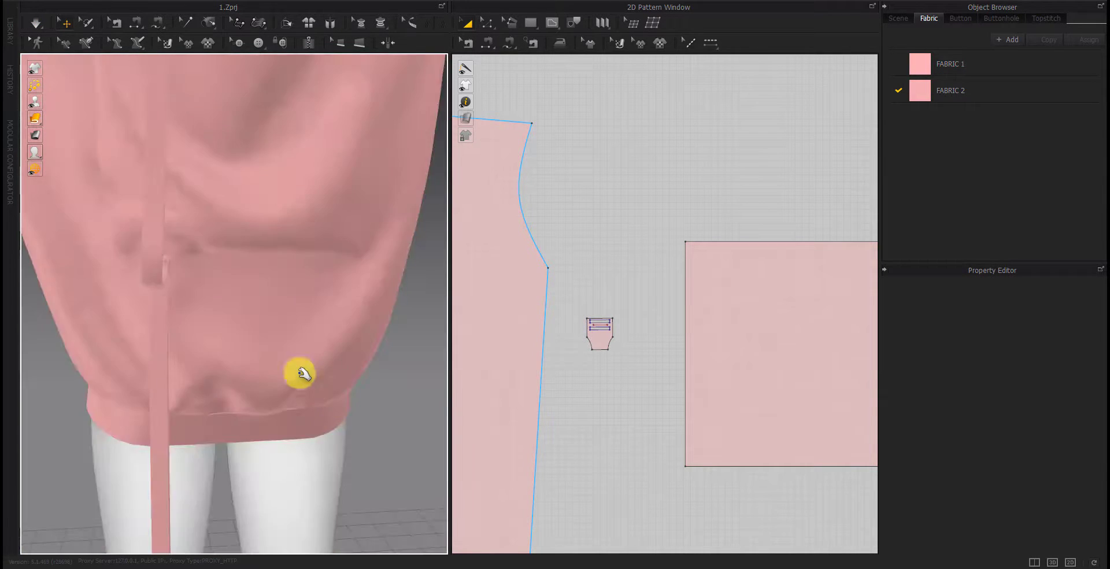
scroll(248, 420, "down", 3)
scroll(266, 340, "up", 3)
Select the large pattern rectangle and frame the strap strip and buckle
left_click(689, 403)
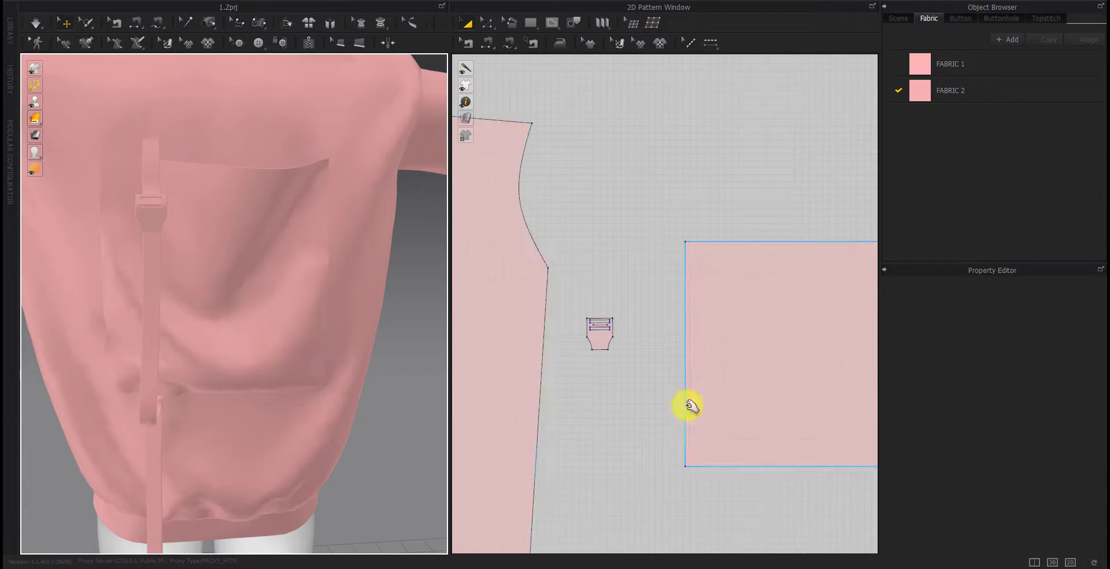
scroll(677, 394, "down", 2)
right_click_drag(669, 384, 627, 384)
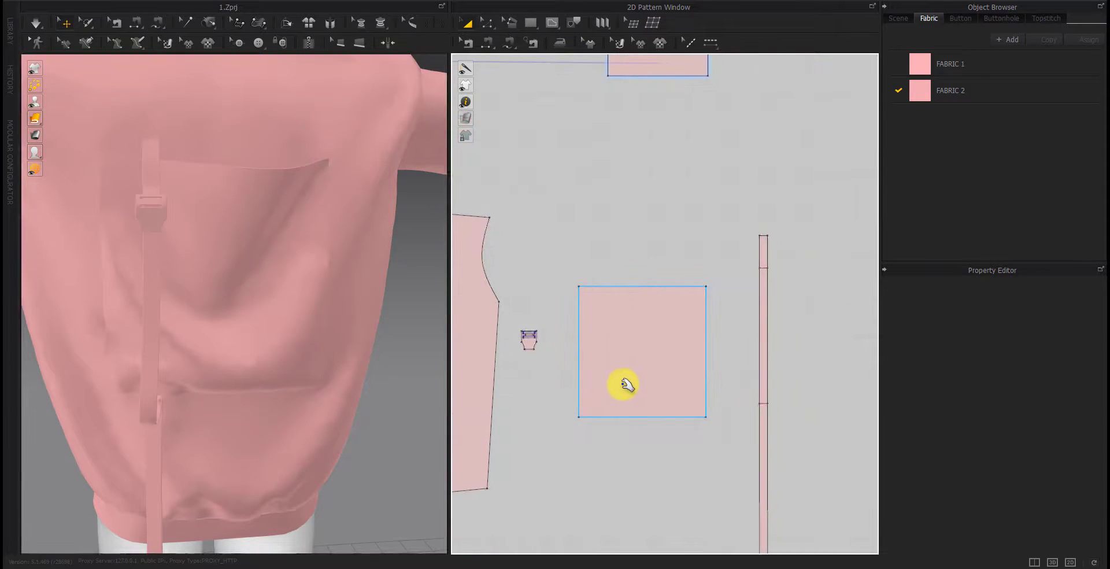
Duplicate the strap strip and buckle and place the copy to the right on the back
left_click(764, 359)
mouse_move(771, 355)
left_mouse_down("ctrl")
mouse_move(804, 397)
mouse_move(800, 414)
left_mouse_up("ctrl")
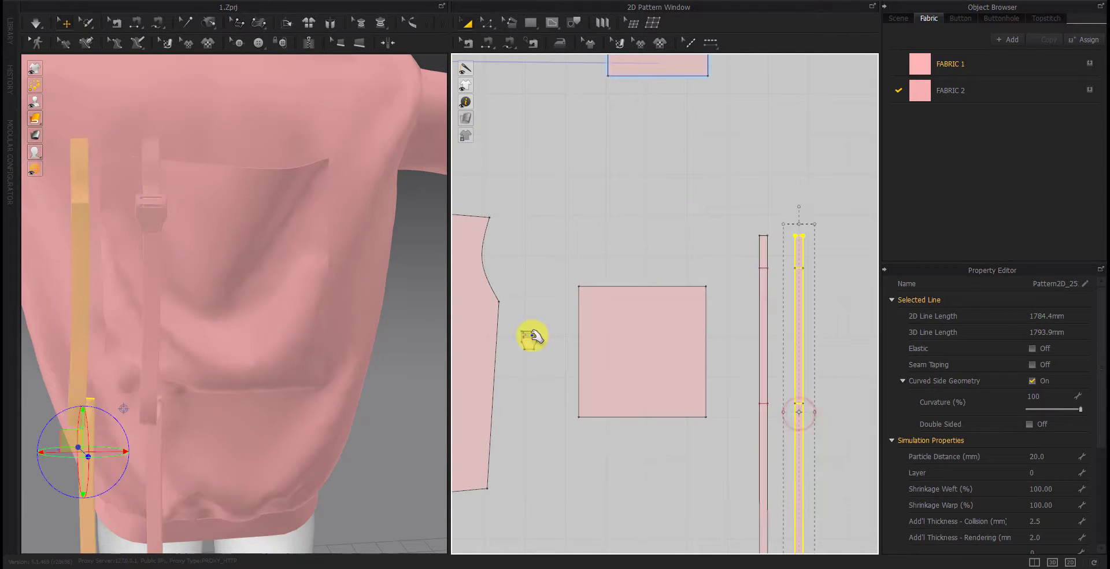
left_click(531, 335)
left_click_drag(560, 341, 560, 341, "ctrl")
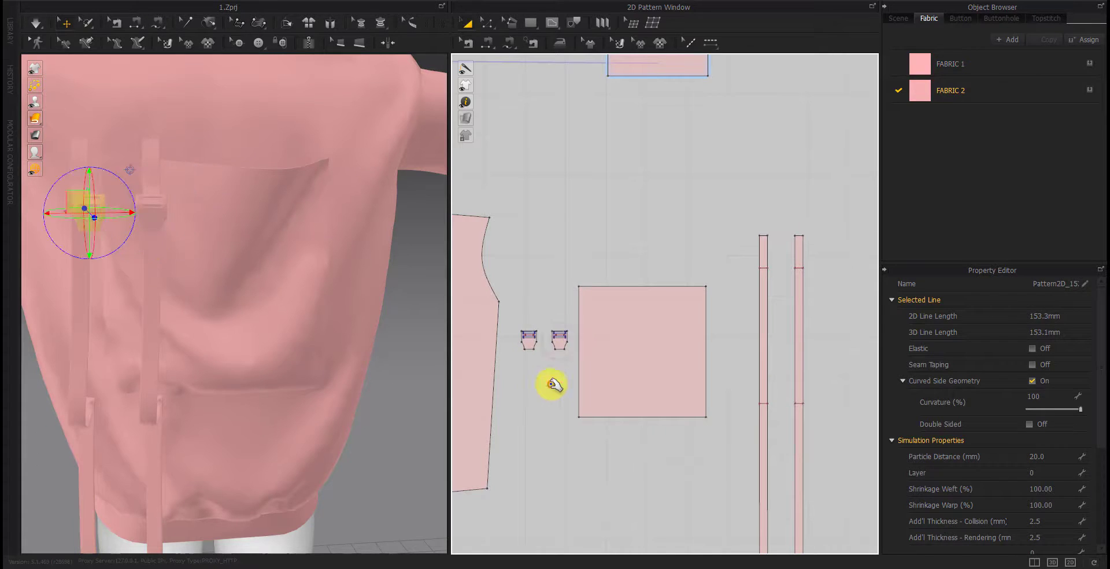
left_click(254, 231)
left_click_drag(86, 242, 261, 248)
mouse_move(218, 258)
right_mouse_down()
mouse_move(222, 208)
mouse_move(214, 293)
right_mouse_up()
left_click(219, 229)
left_click(243, 218)
left_click(684, 236)
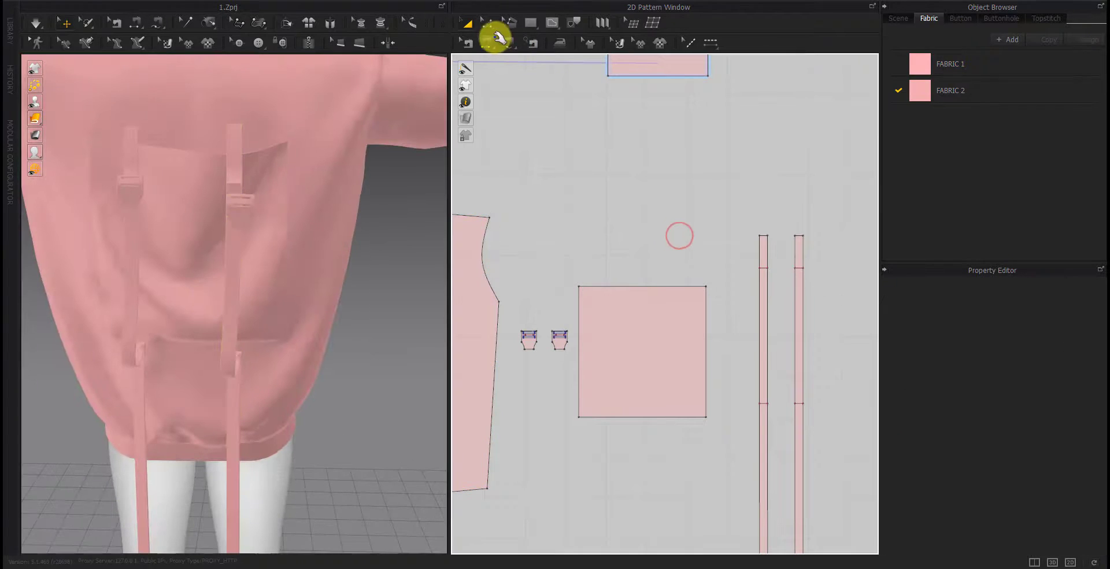
Add a topstitch along the copied strap's edge
left_click(489, 42)
left_click(795, 233)
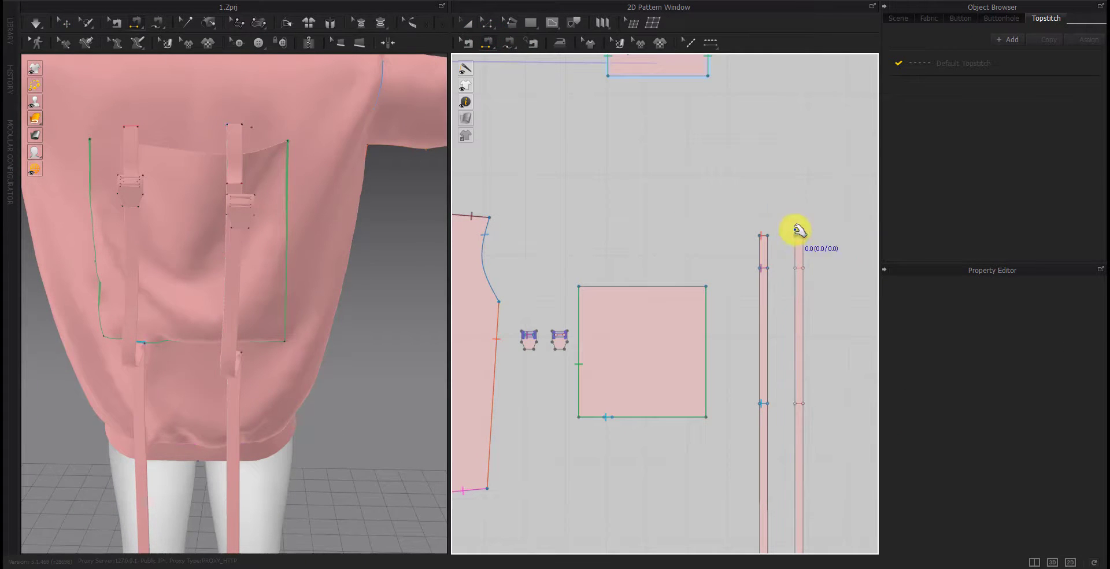
scroll(602, 292, "up", 3)
scroll(533, 270, "up", 3)
left_click(533, 269)
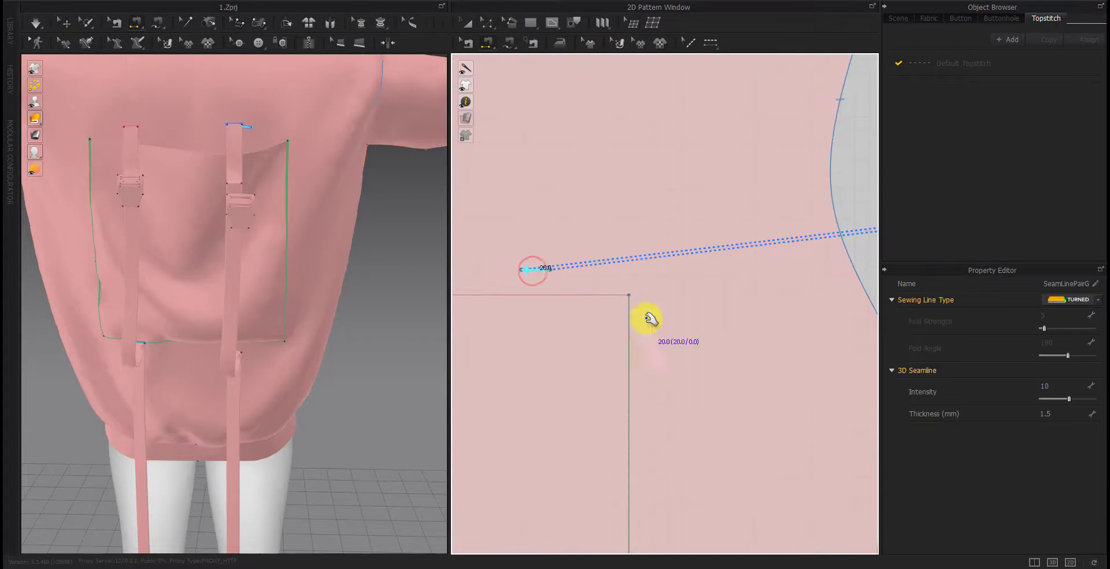
scroll(602, 354, "down", 5)
scroll(602, 354, "up", 3)
scroll(651, 376, "up", 2)
Add a topstitch running from the pocket piece's edge to the strip
left_click(705, 372)
scroll(691, 376, "down", 3)
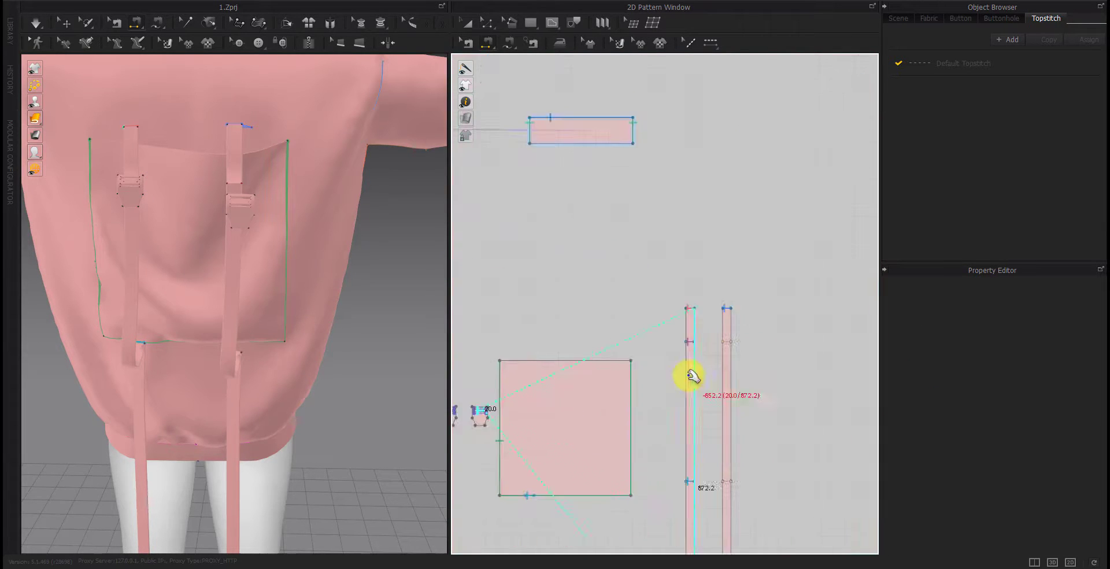
scroll(755, 317, "up", 3)
left_click(756, 317)
scroll(731, 426, "down", 3)
scroll(711, 392, "down", 2)
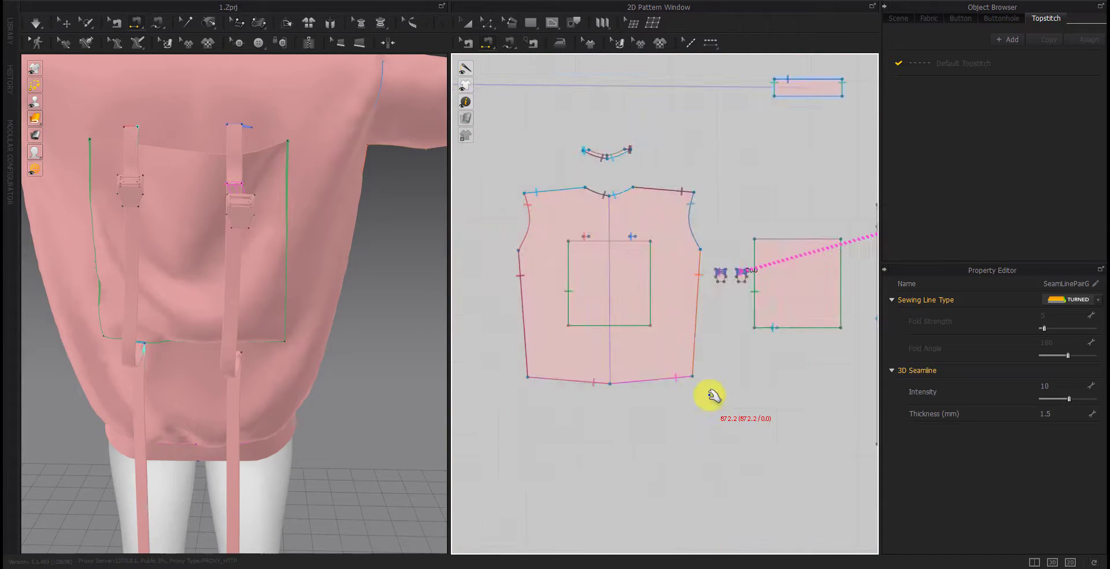
scroll(689, 379, "up", 2)
scroll(671, 367, "up", 5)
Sew 20 mm of the pocket's bottom edge to the second strap's cross line and simulate
key("a")
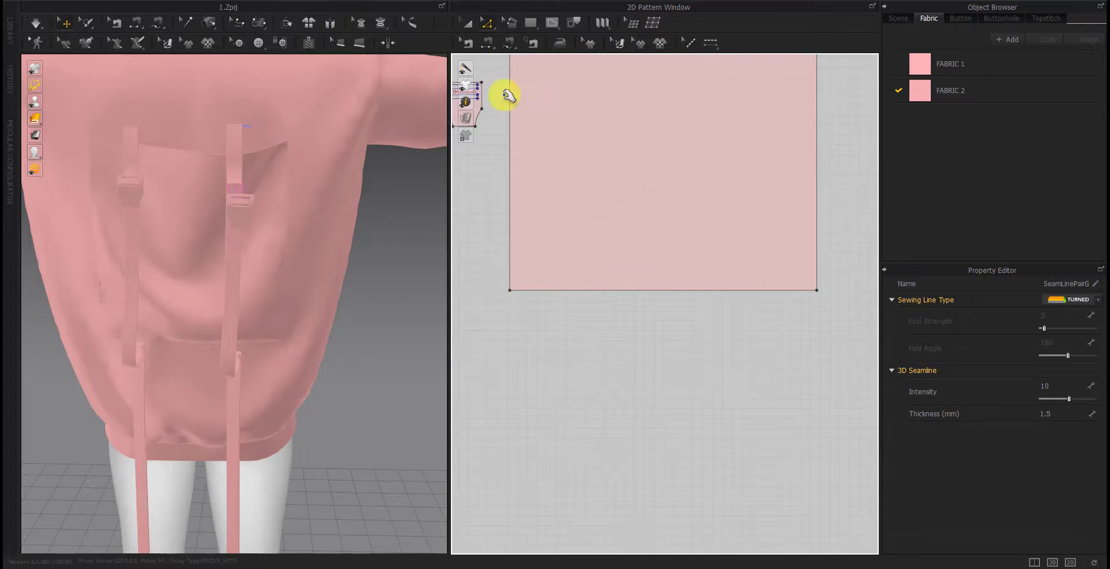
left_click(487, 43)
scroll(574, 305, "up", 2)
key("m")
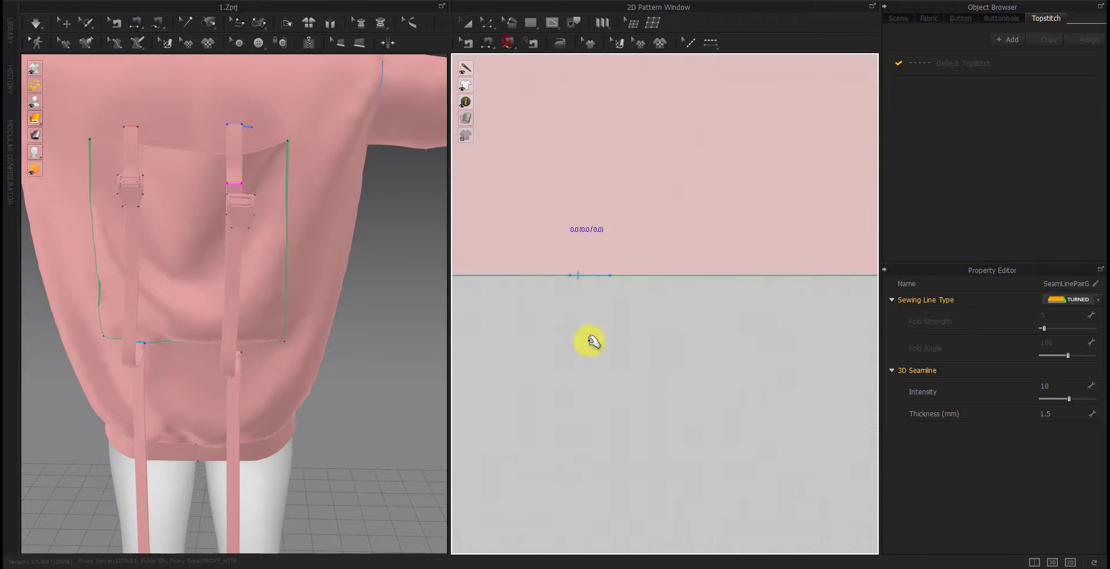
scroll(587, 339, "down", 1)
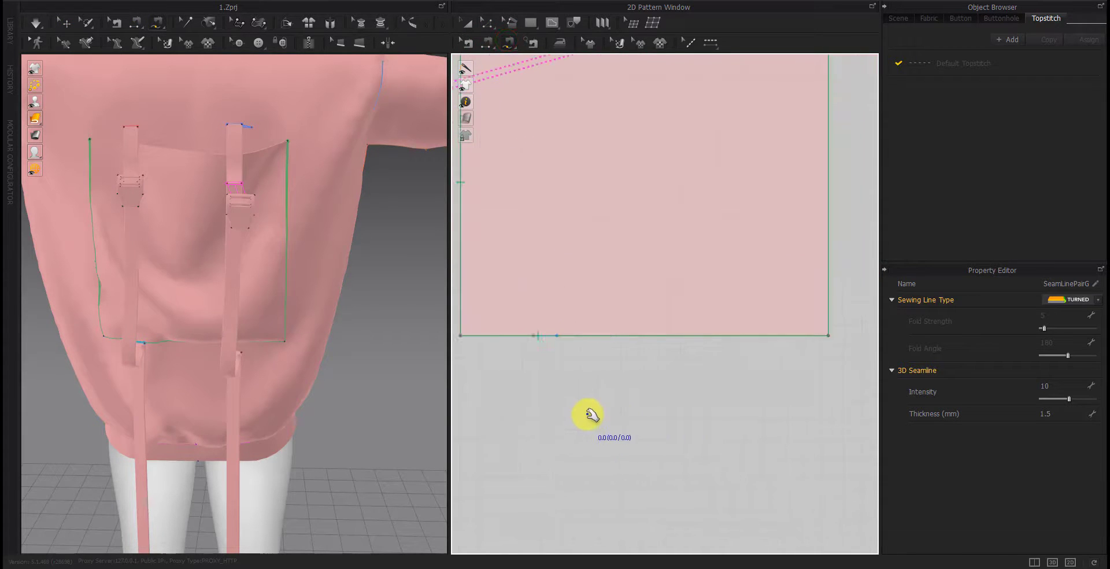
left_click(755, 337)
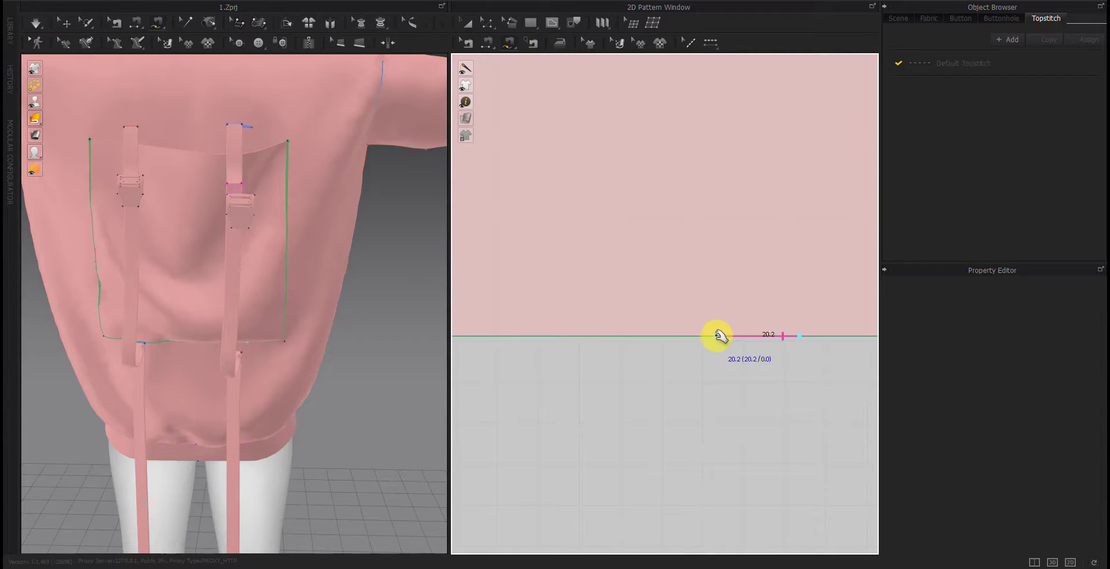
scroll(735, 347, "down", 3)
scroll(746, 339, "up", 3)
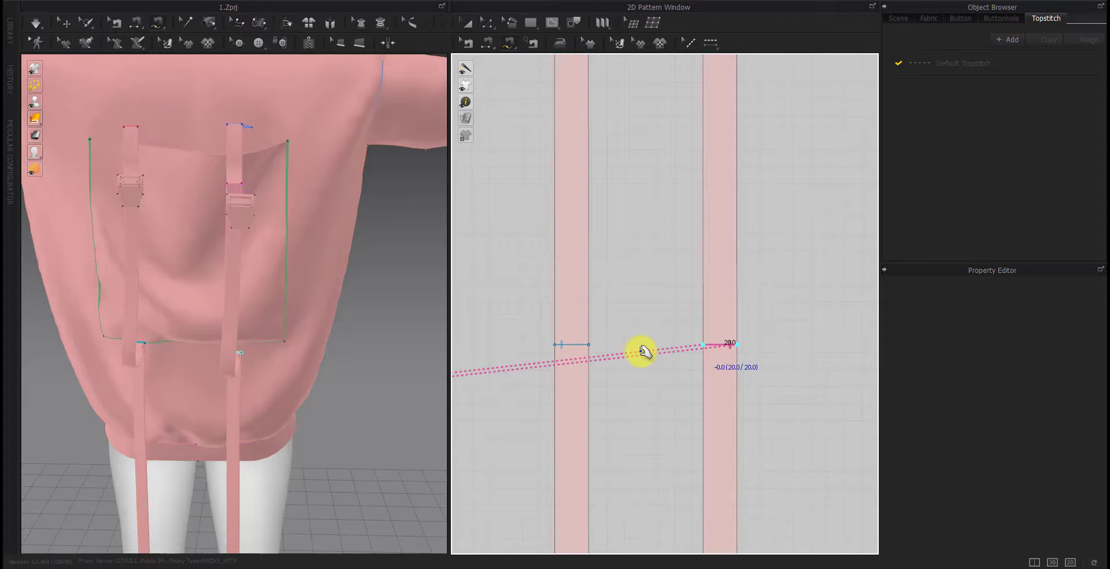
left_click(643, 351)
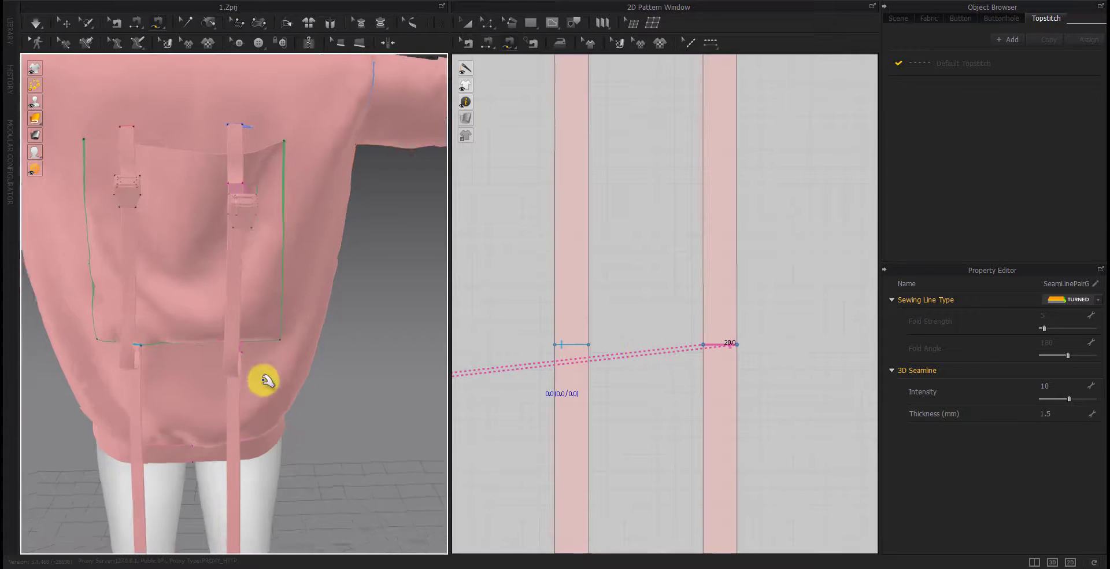
right_click_drag(260, 379, 260, 372)
key("space")
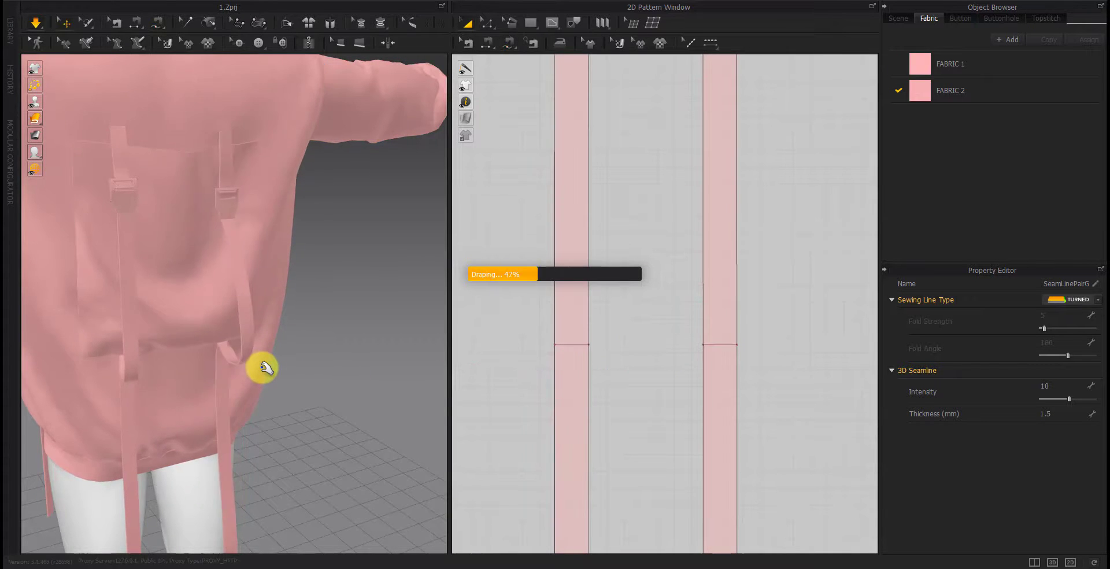
Zoom in on the strap buckle and curve the buckle piece's lower-left and right sides
scroll(253, 168, "up", 5)
middle_click_drag(253, 167, 210, 436)
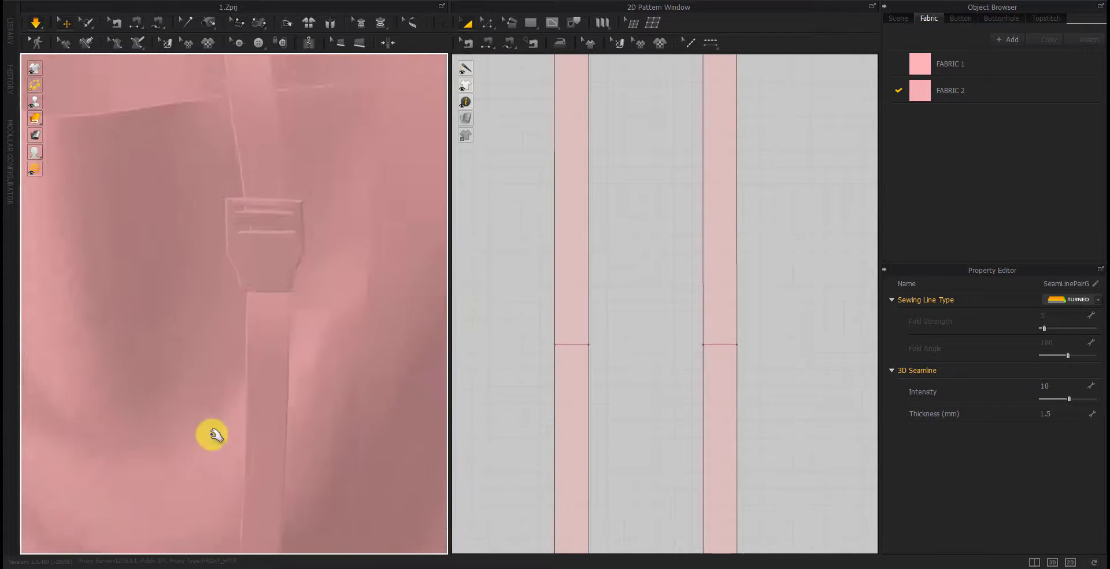
scroll(262, 237, "up", 3)
middle_click_drag(262, 237, 235, 308)
scroll(225, 301, "up", 2)
scroll(595, 293, "down", 5)
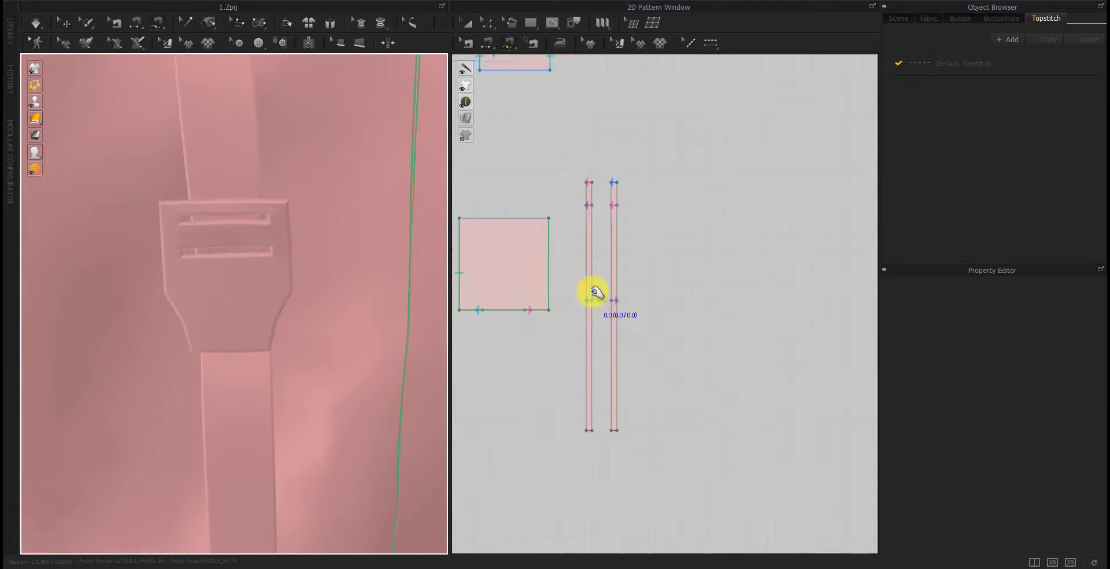
scroll(669, 323, "down", 2)
scroll(600, 303, "up", 5)
scroll(644, 302, "up", 3)
scroll(643, 302, "down", 3)
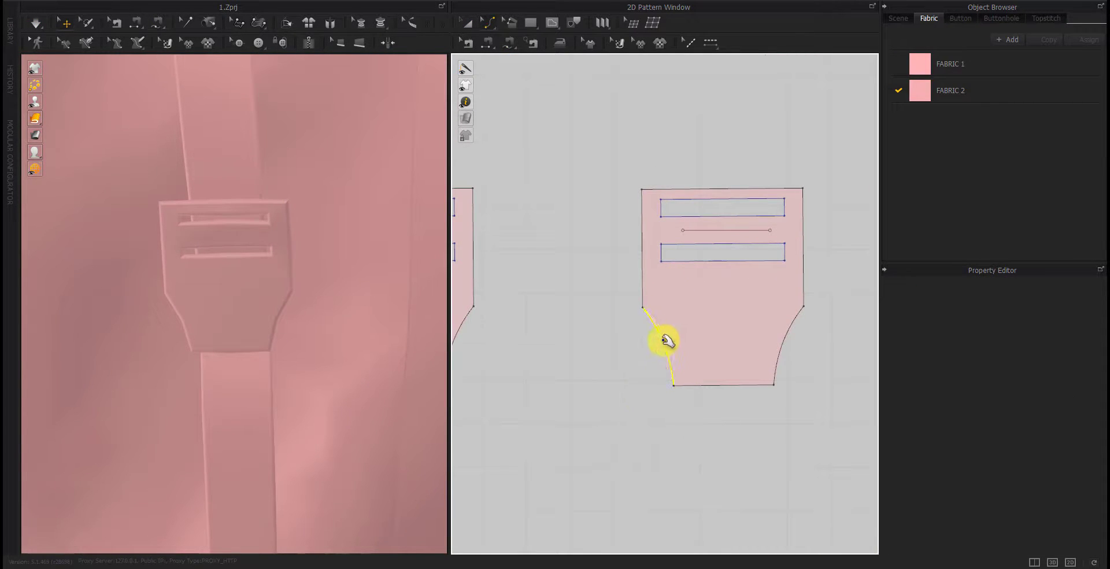
left_click(667, 341)
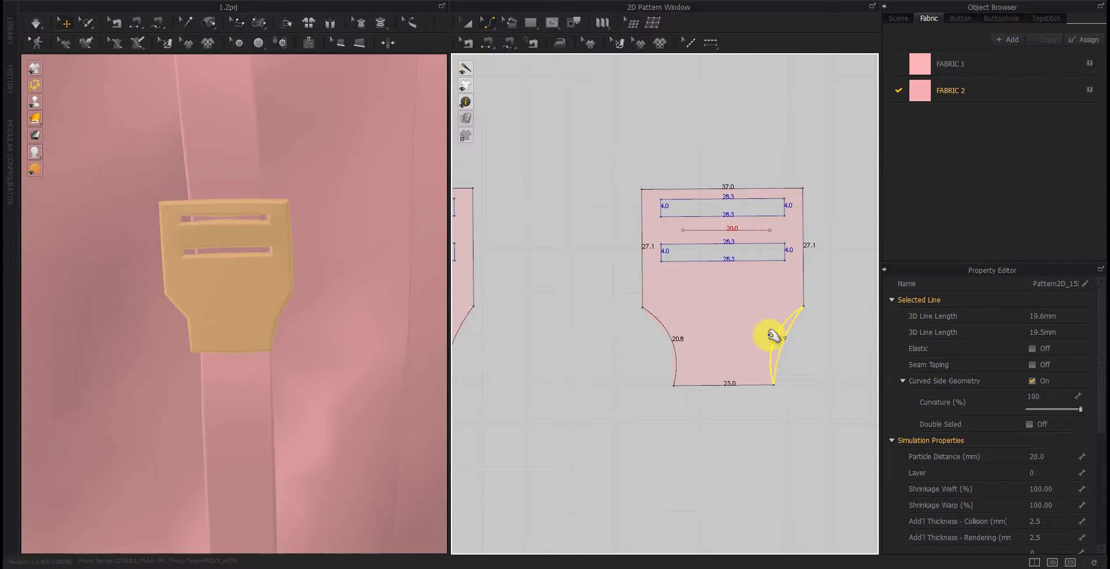
left_click(749, 433)
left_click(772, 345)
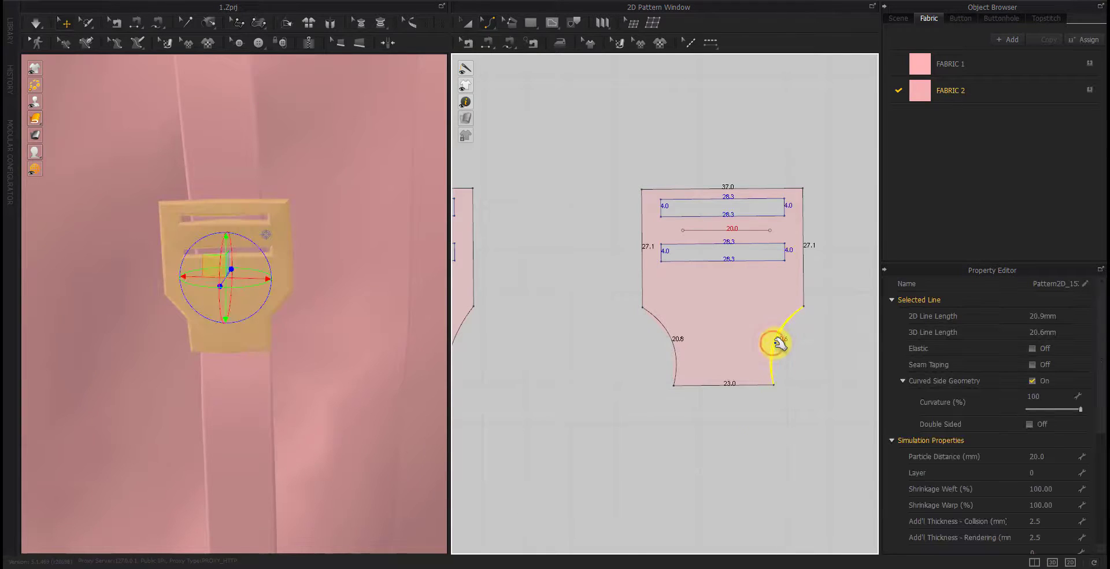
left_click(716, 446)
Check the buckle pattern's left and right curved edges
scroll(639, 436, "up", 5)
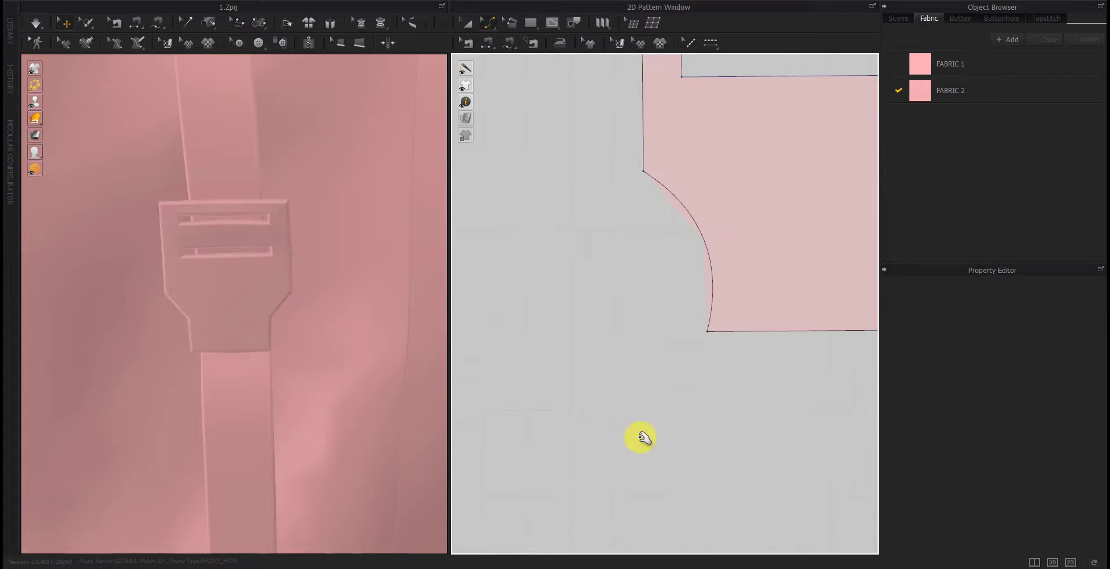
scroll(675, 436, "down", 5)
right_click_drag(674, 436, 636, 444)
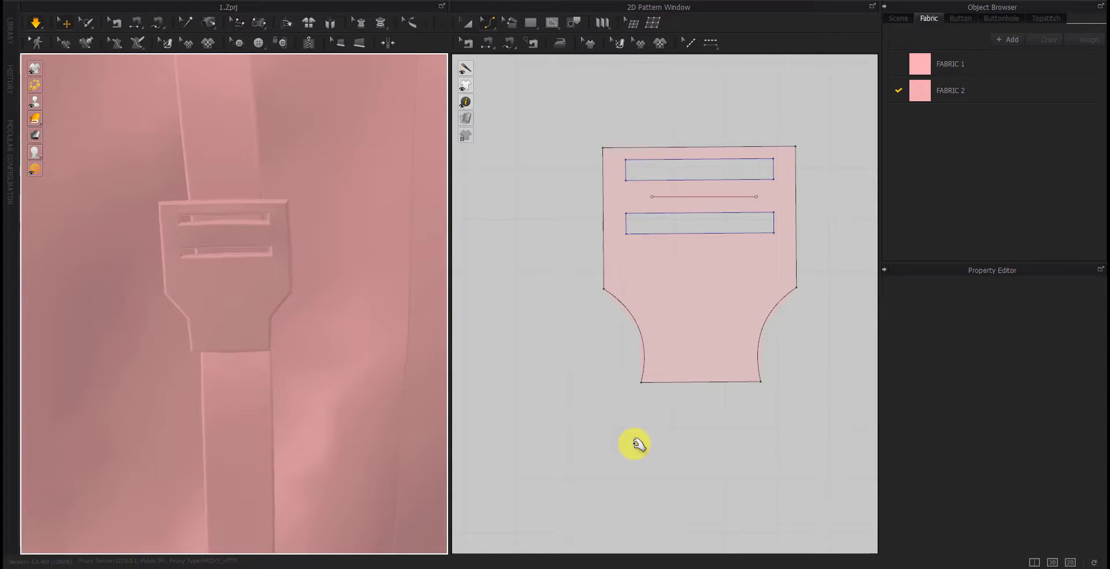
scroll(637, 444, "up", 5)
scroll(572, 416, "down", 3)
scroll(572, 405, "down", 1)
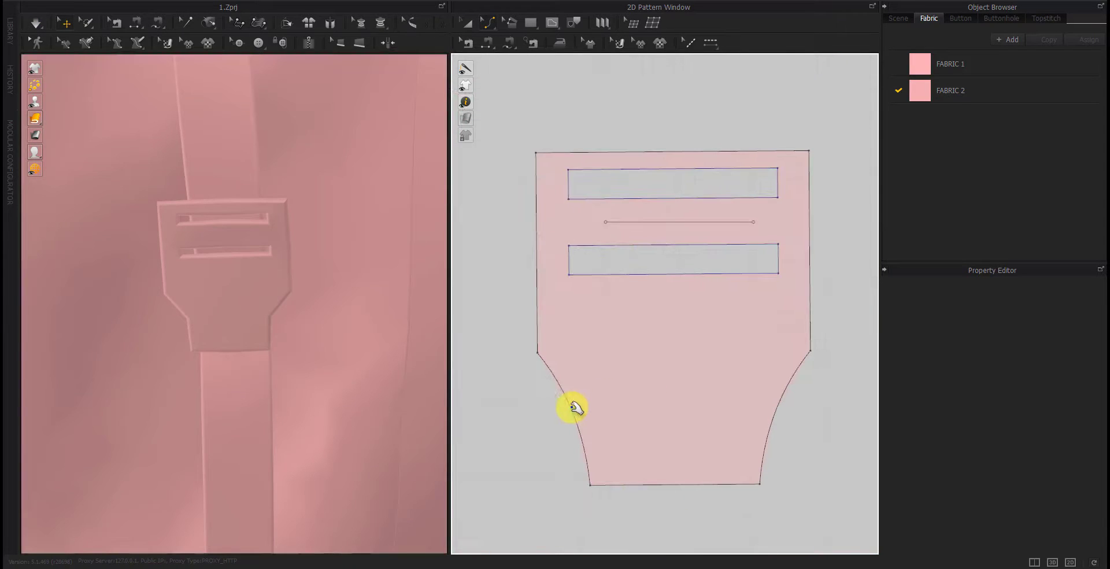
left_click(572, 409)
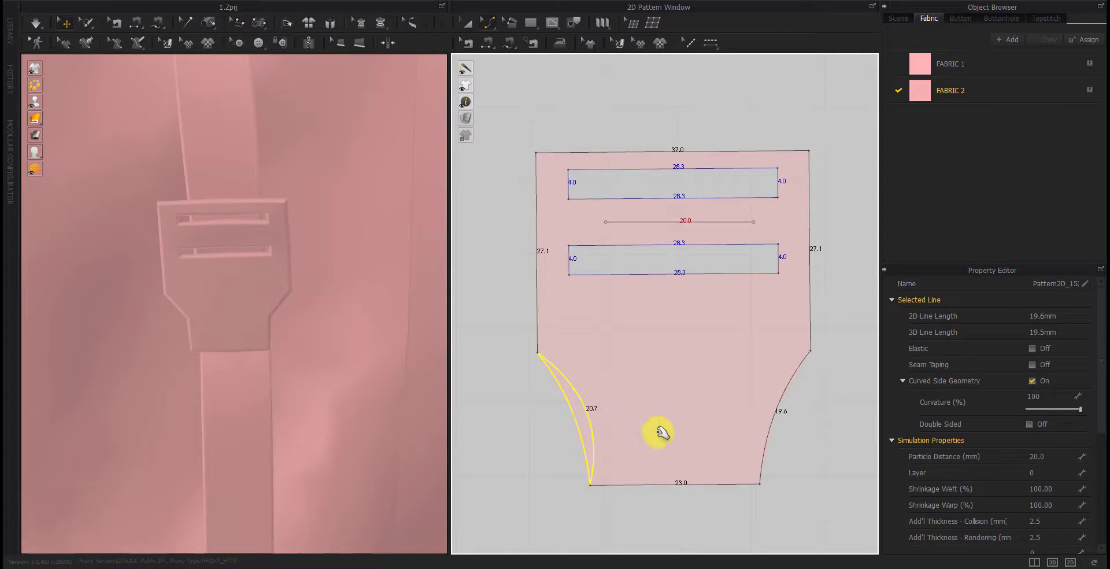
left_click(777, 405)
left_click(786, 458)
Copy the strap's horizontal fold line to a position just below it
scroll(788, 461, "down", 2)
scroll(585, 434, "down", 2)
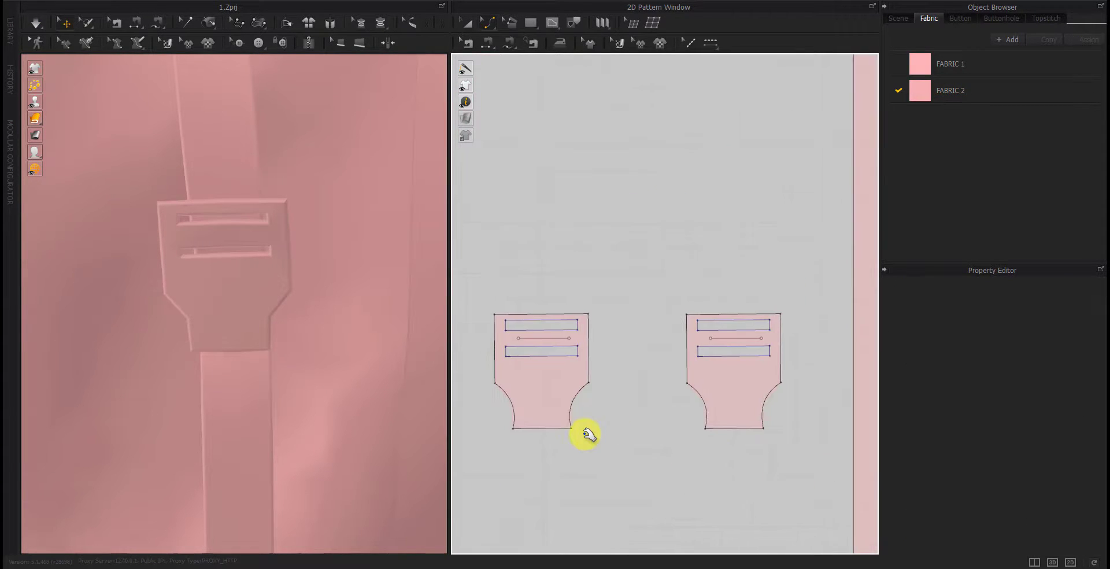
scroll(290, 357, "down", 3)
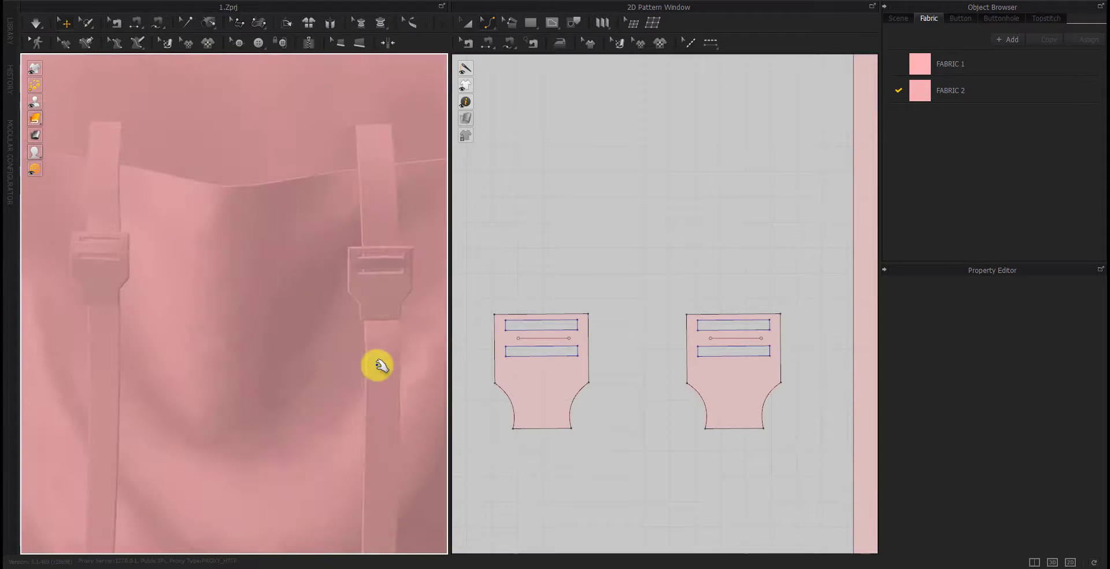
scroll(365, 373, "down", 1)
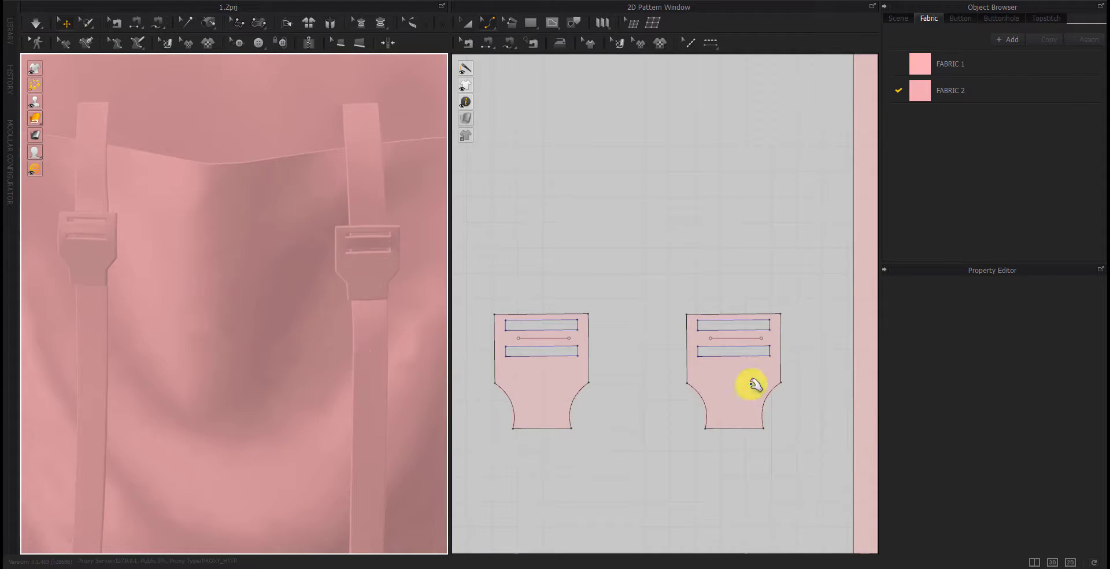
scroll(752, 384, "down", 5)
scroll(335, 238, "up", 2)
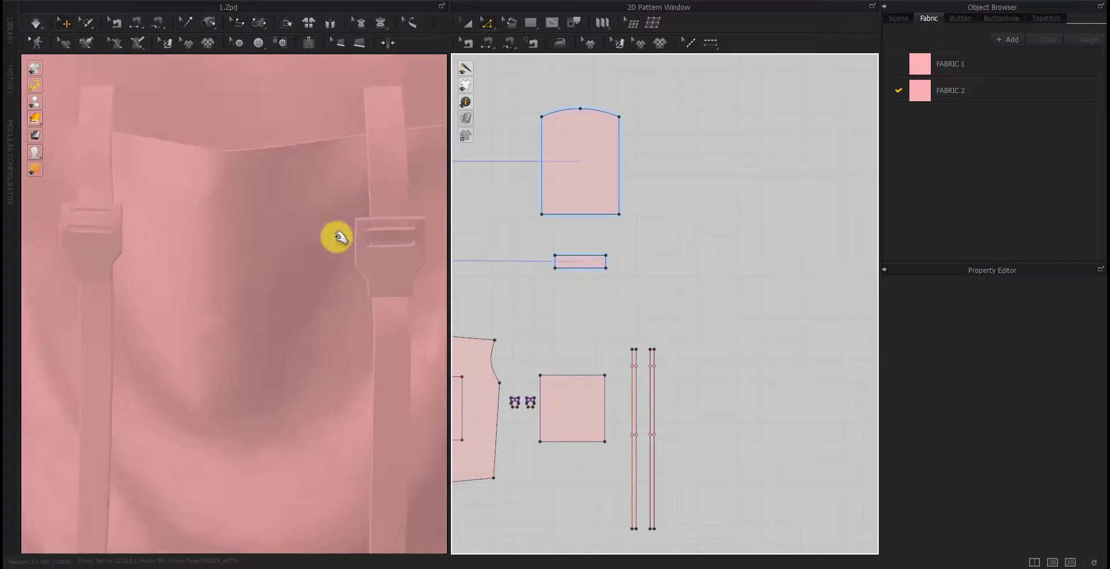
scroll(228, 260, "up", 3)
scroll(272, 258, "up", 2)
scroll(302, 219, "up", 2)
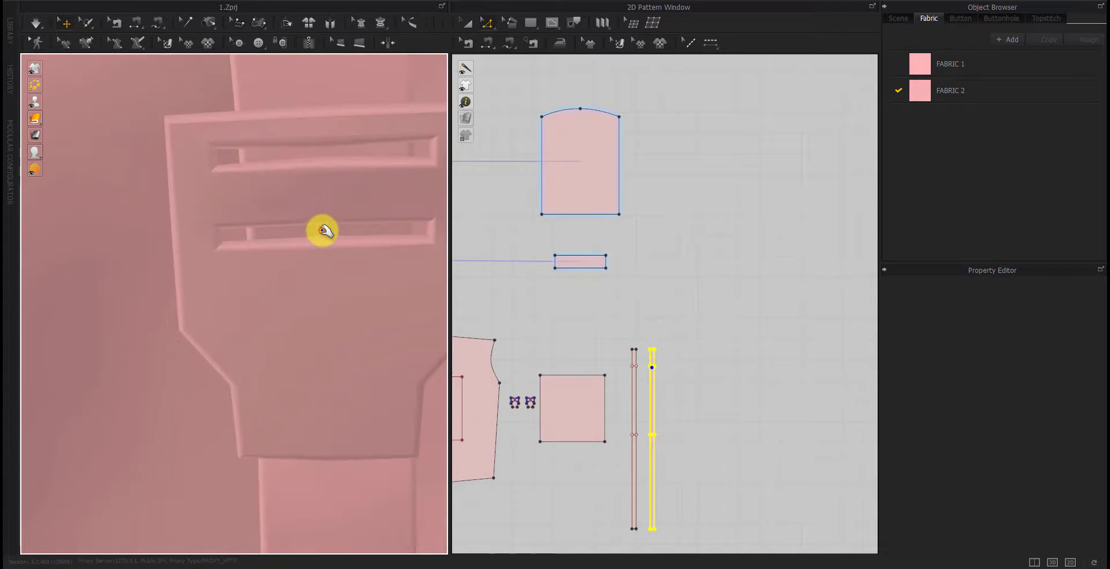
left_click(326, 232)
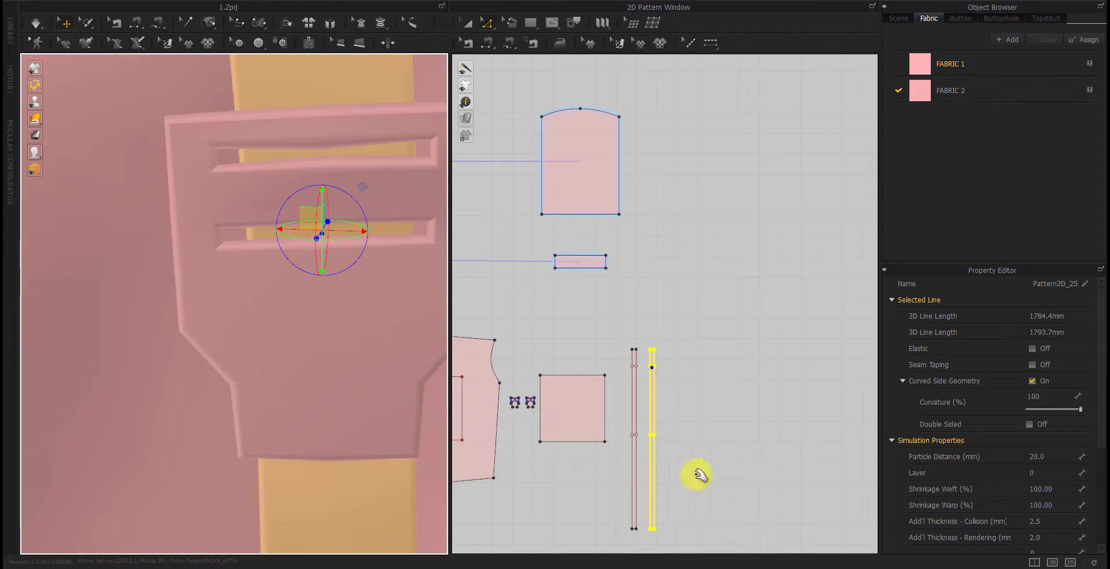
scroll(650, 368, "up", 10)
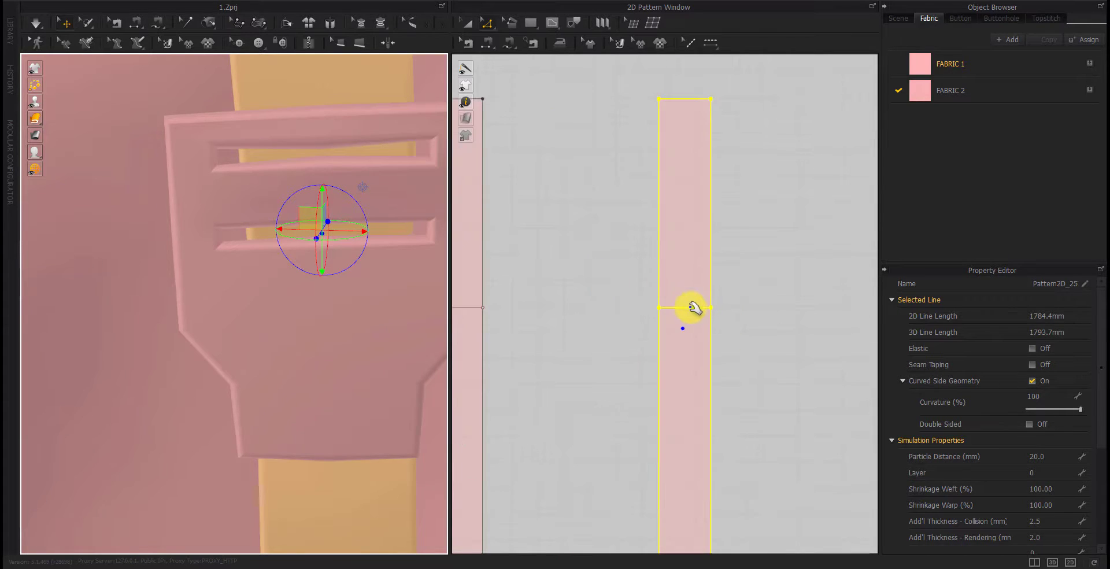
left_click(691, 308)
left_click_drag(692, 307, 688, 328)
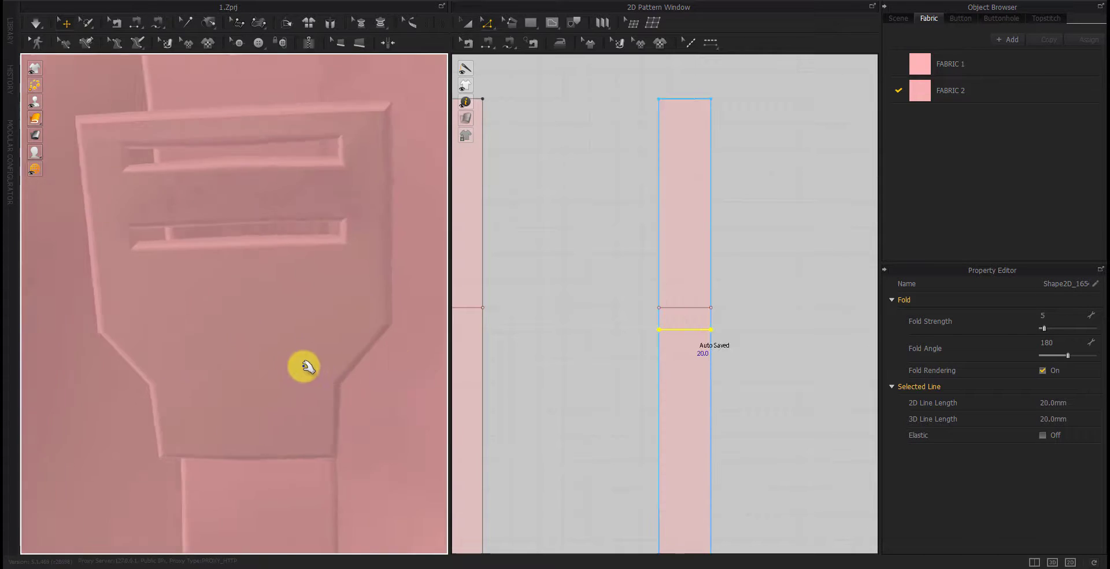
left_click(688, 329)
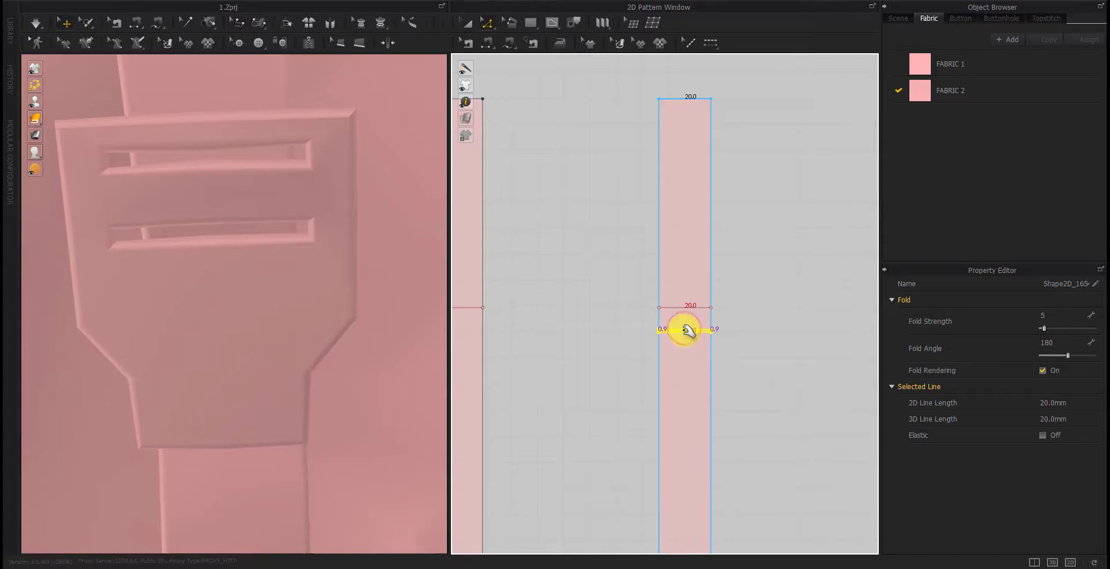
Nudge the strap's lower fold line slightly upward
scroll(292, 331, "down", 3)
scroll(280, 322, "down", 2)
scroll(290, 324, "up", 5)
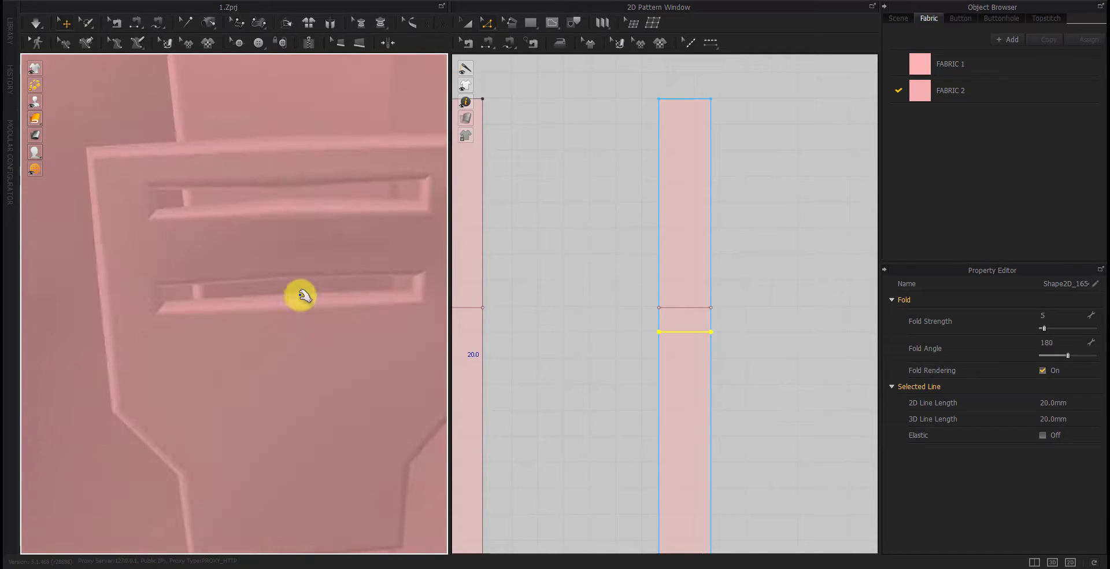
left_click(295, 286)
scroll(665, 328, "up", 5)
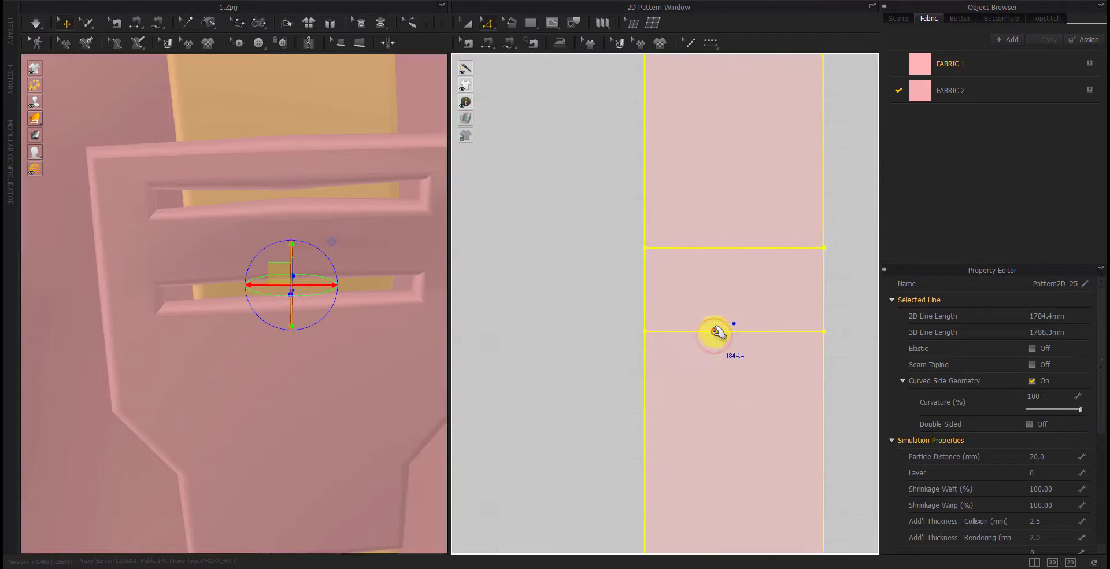
left_click(716, 334)
left_click(733, 334)
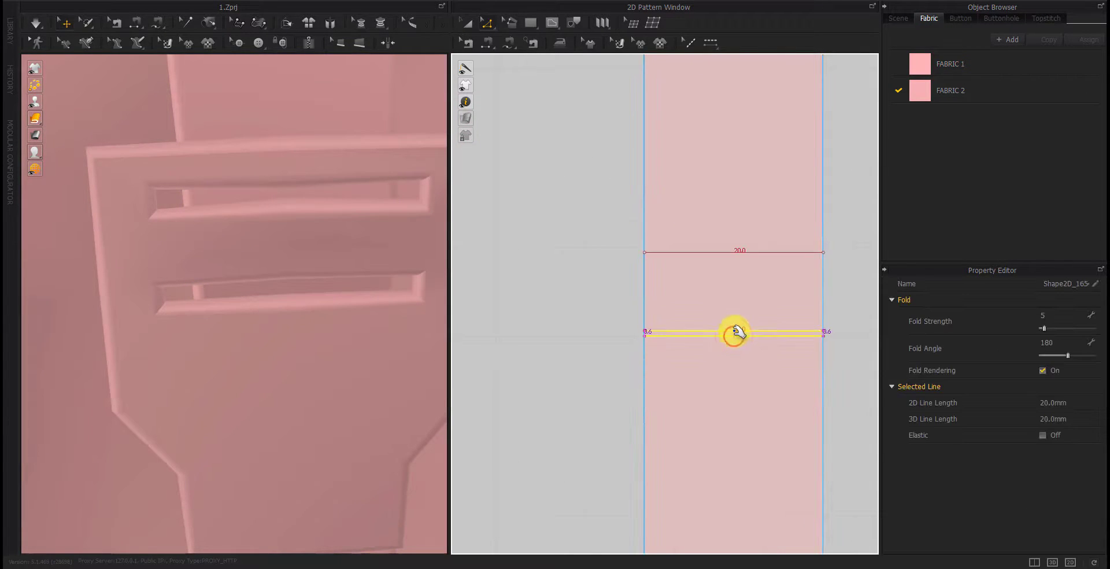
scroll(352, 362, "down", 2)
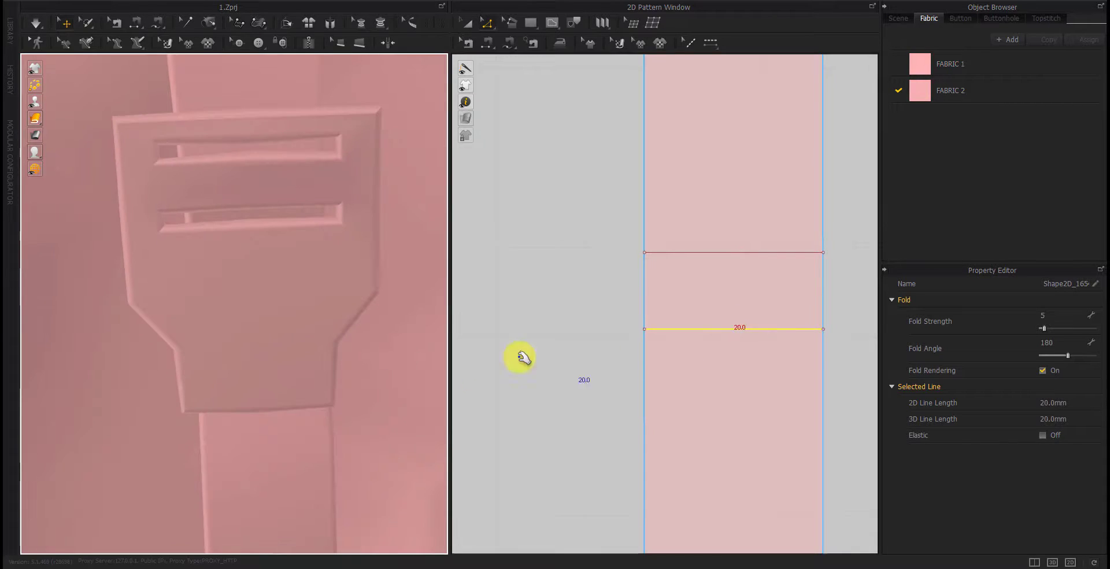
left_click_drag(725, 331, 726, 328)
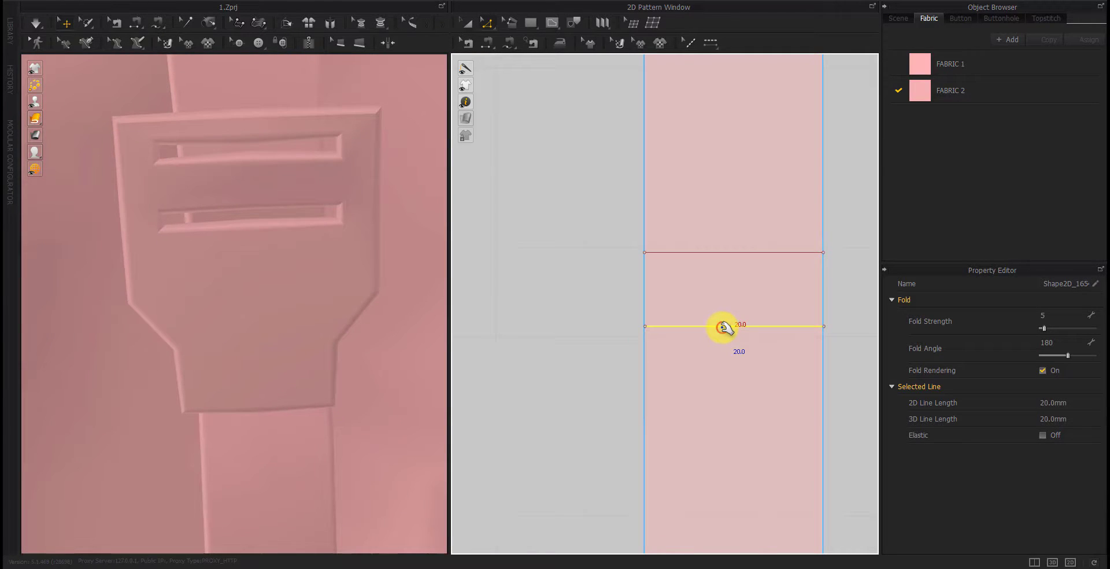
scroll(697, 330, "up", 3)
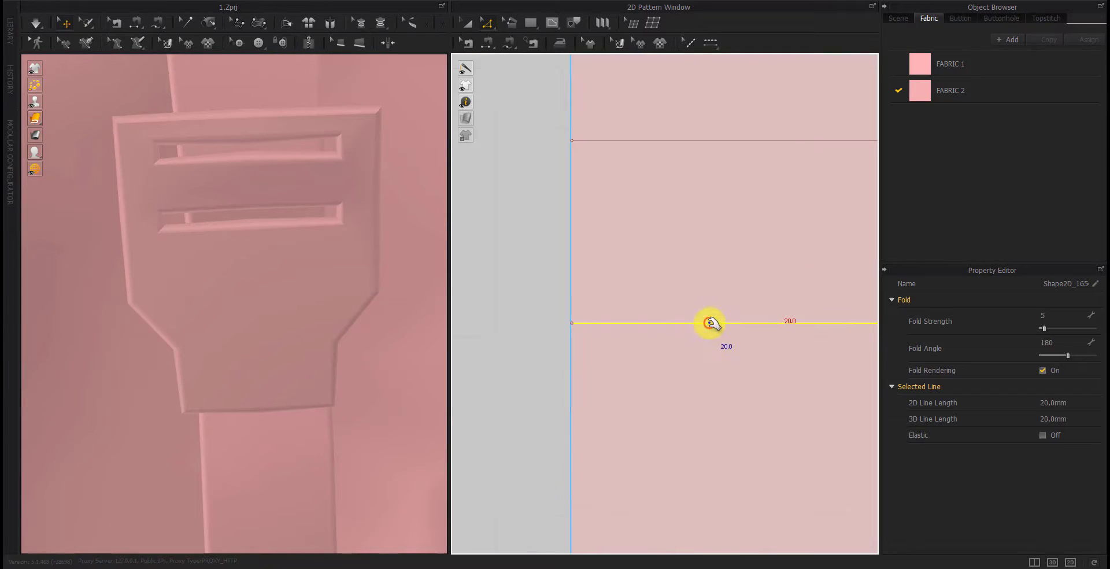
Extend the fold line to the pattern outline, then shift it higher on the strap
right_click(713, 318)
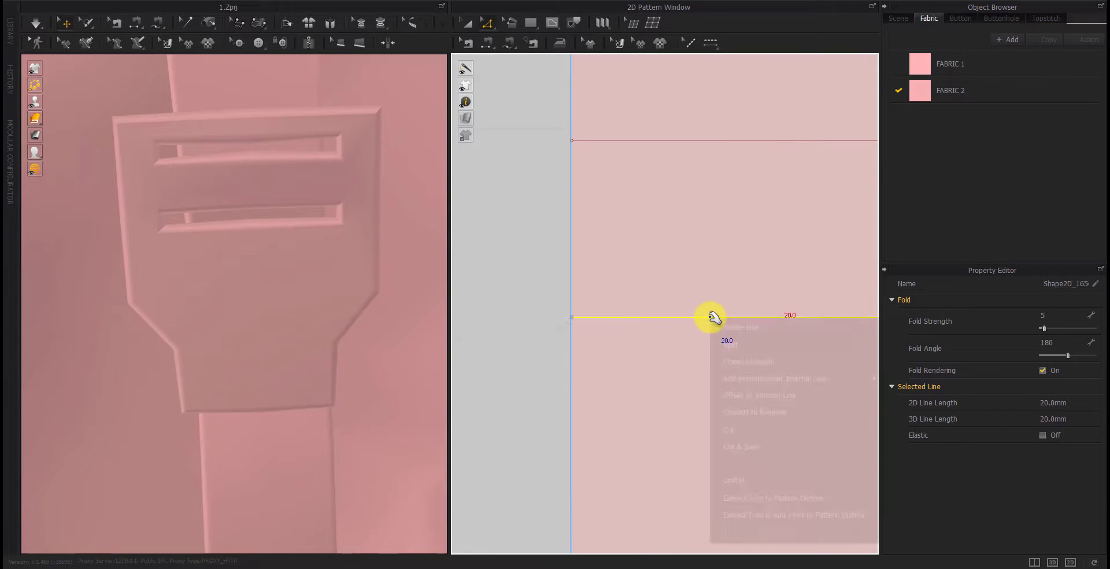
left_click(751, 497)
left_click(730, 317)
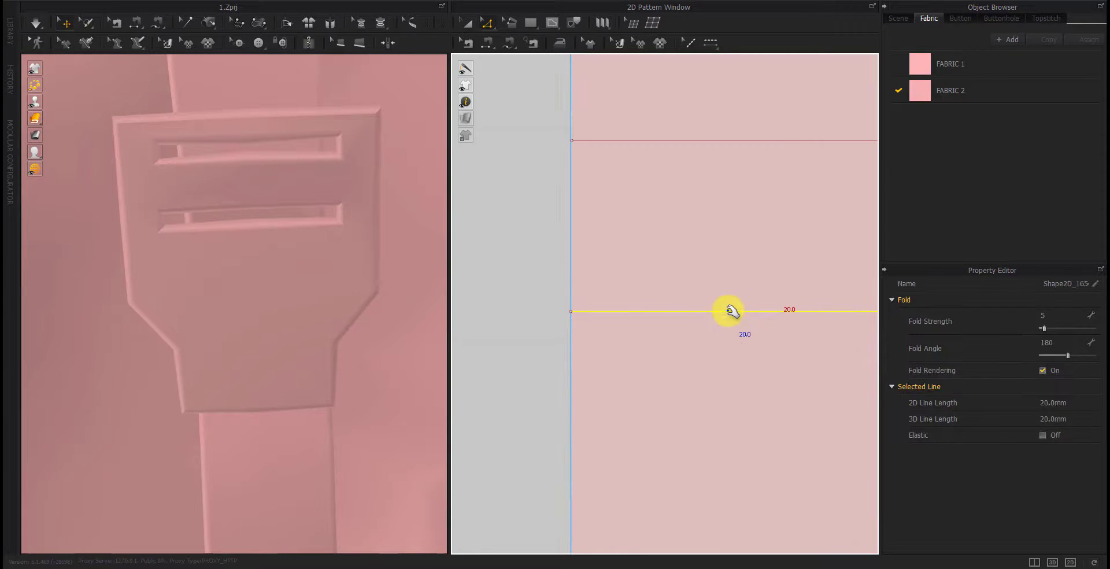
left_click(253, 216)
left_click(529, 347)
left_click_drag(765, 311, 765, 305)
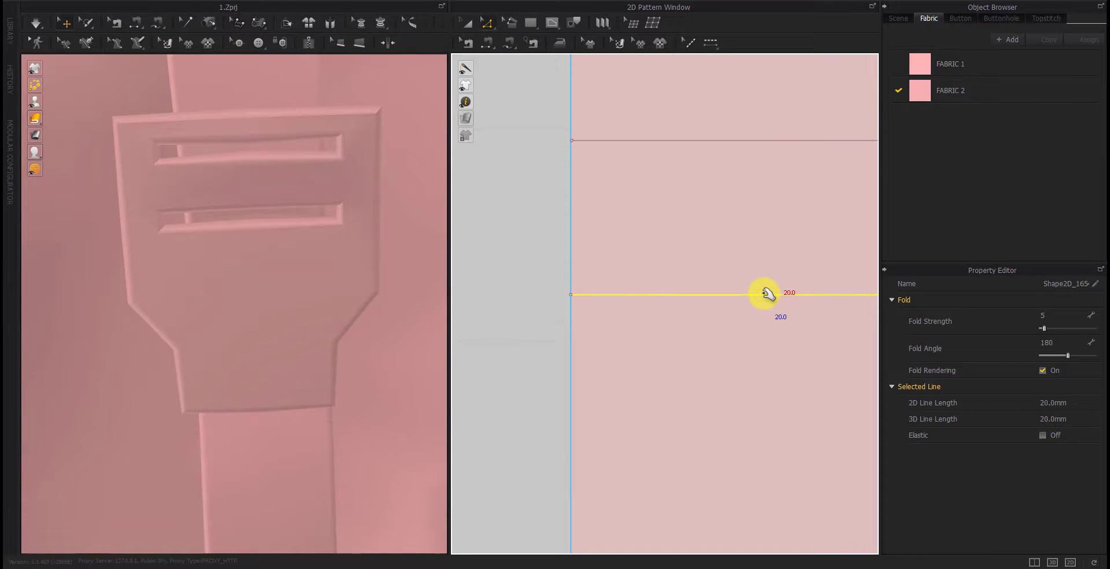
left_click(274, 216)
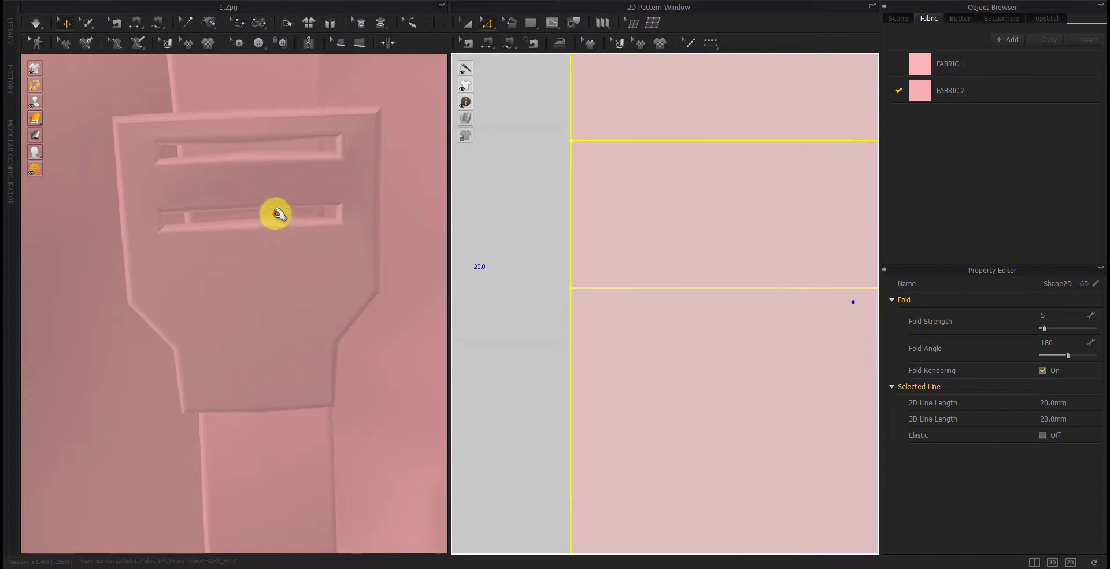
left_click(498, 322)
Re-extend the moved fold line across the strap outline and confirm the information message
left_click(717, 288)
right_click(717, 289)
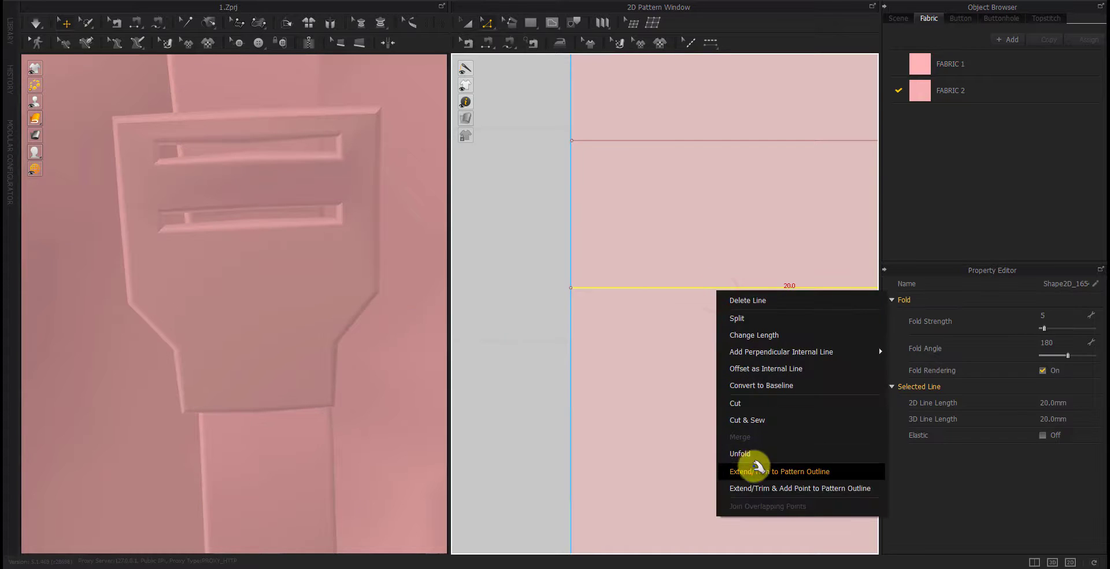
left_click(751, 466)
key("Return")
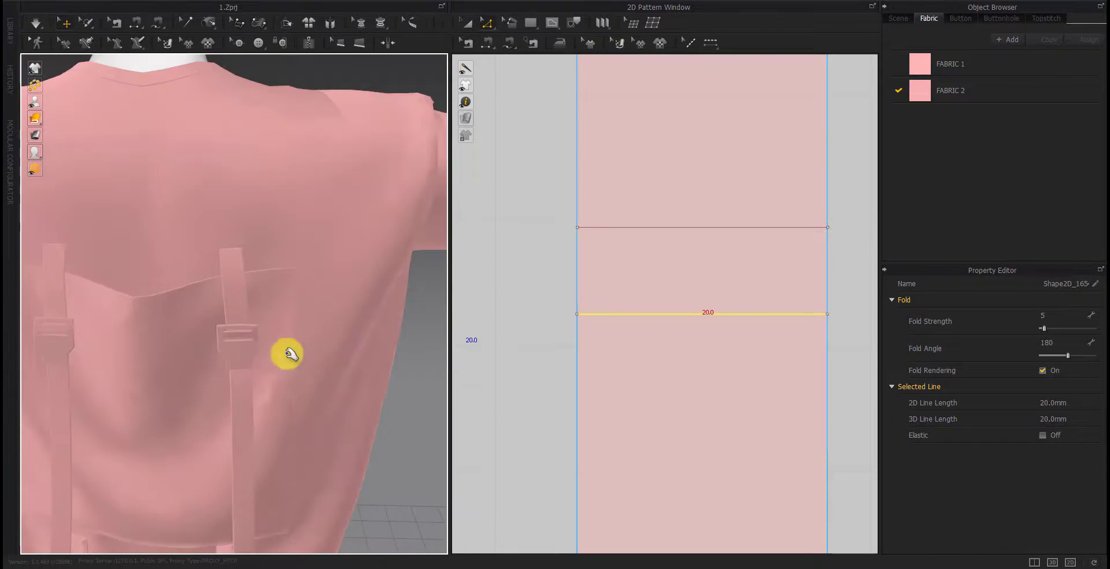
left_click(243, 440)
left_click(379, 436)
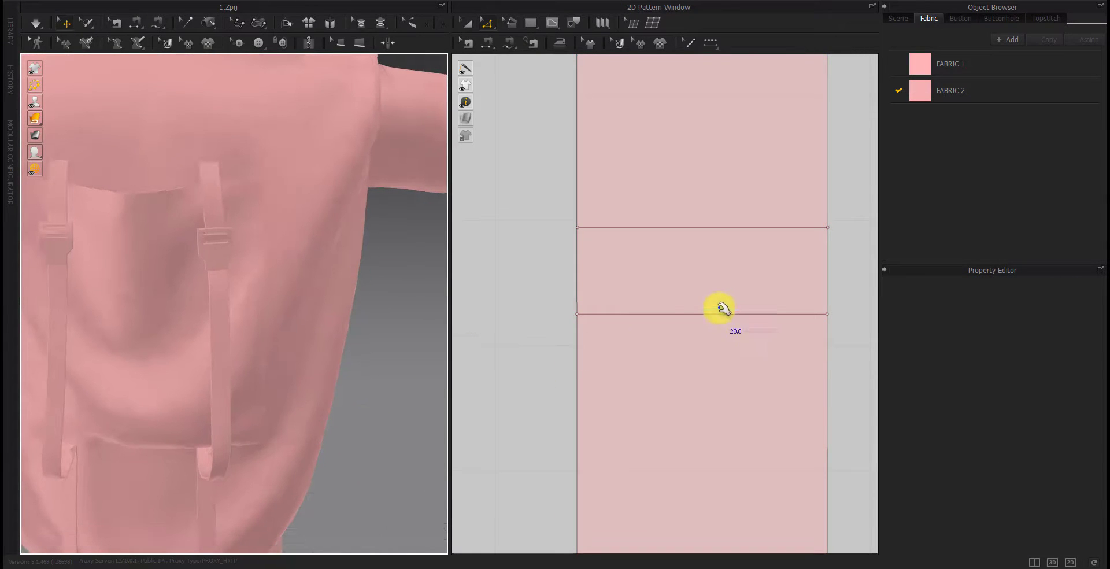
left_click(701, 314)
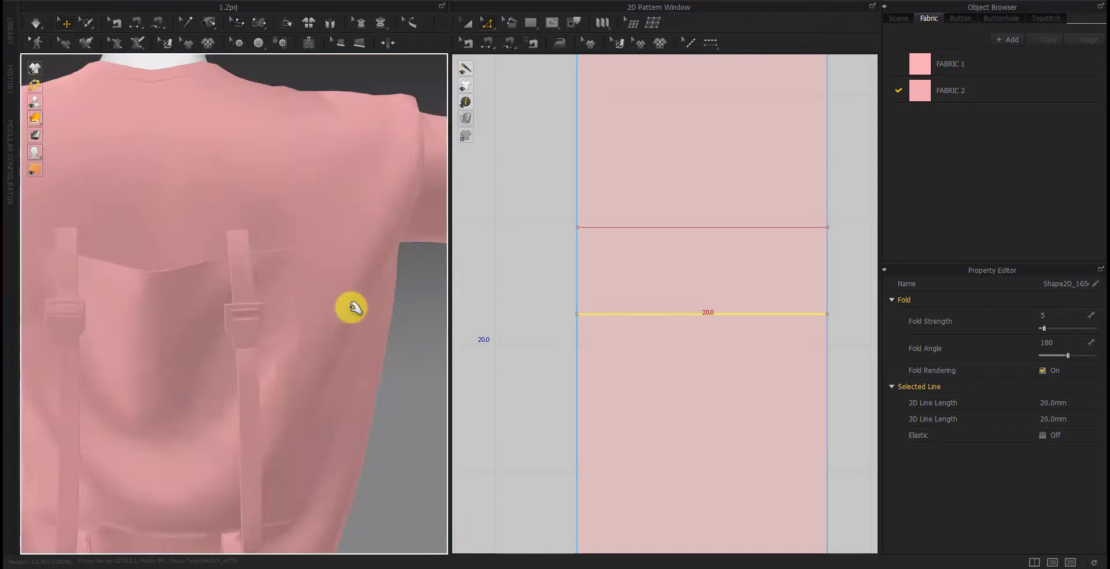
scroll(587, 337, "down", 5)
scroll(658, 322, "down", 3)
Select the small loop pattern piece for moving
left_click(627, 318)
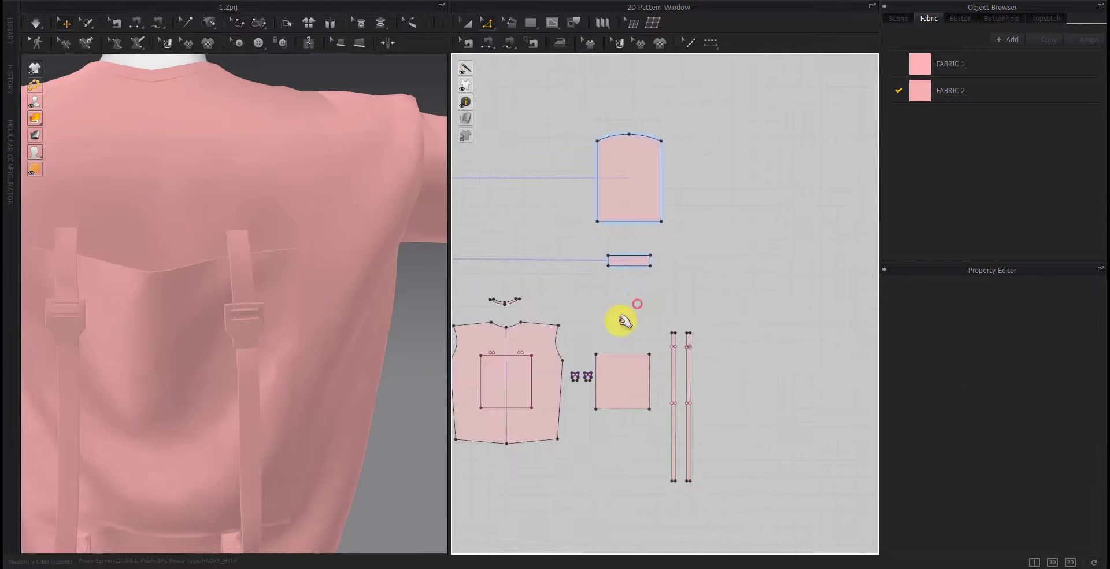
scroll(572, 362, "up", 5)
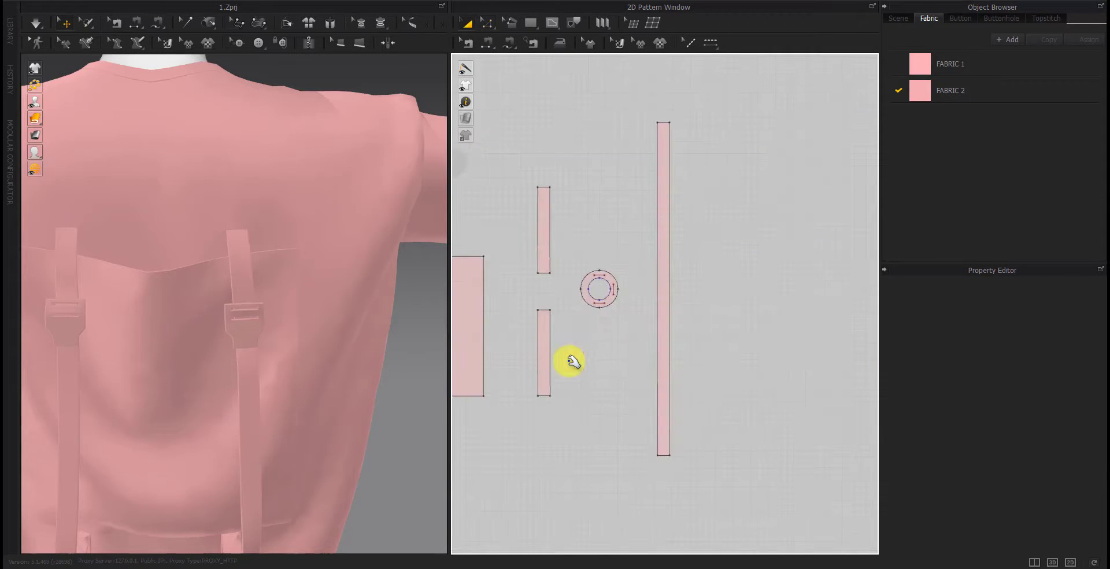
left_click(550, 352)
scroll(545, 349, "down", 3)
scroll(717, 352, "up", 2)
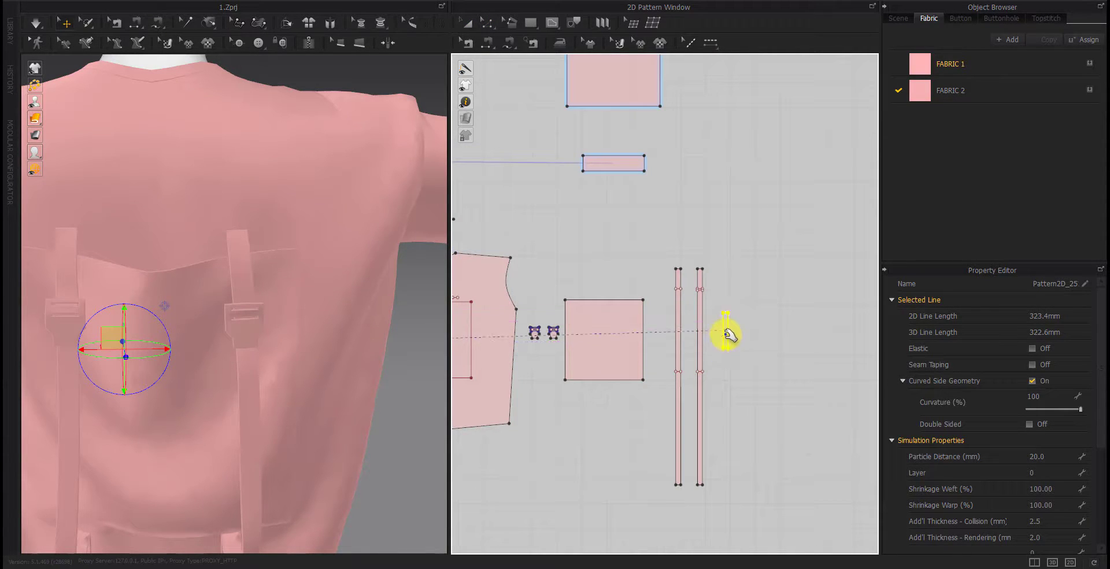
left_click(772, 337)
scroll(208, 362, "down", 5)
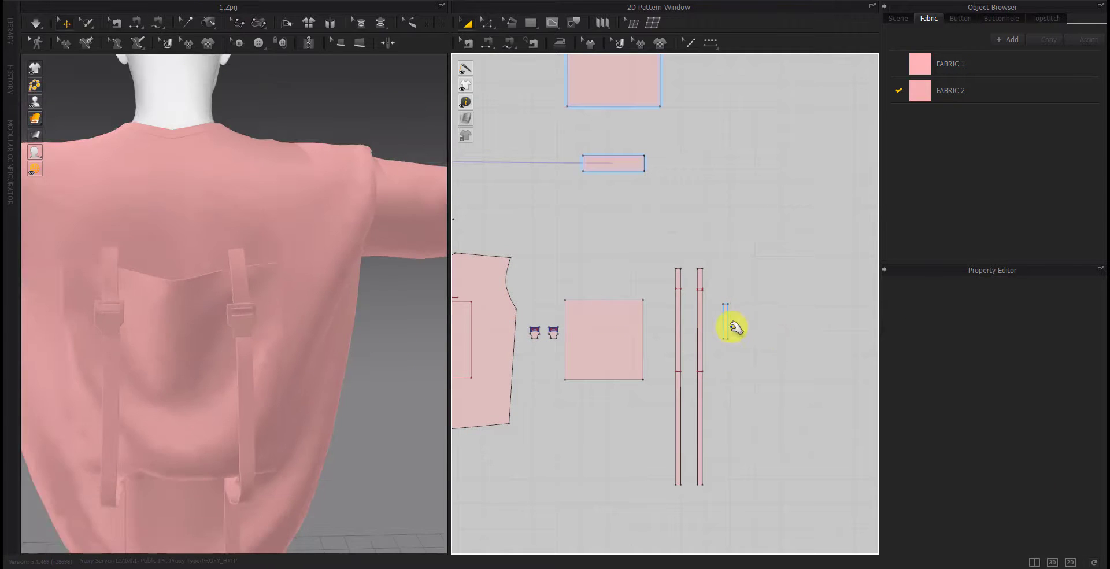
key("a")
left_click(729, 325)
scroll(129, 385, "down", 1)
scroll(185, 389, "down", 2)
scroll(115, 347, "down", 2)
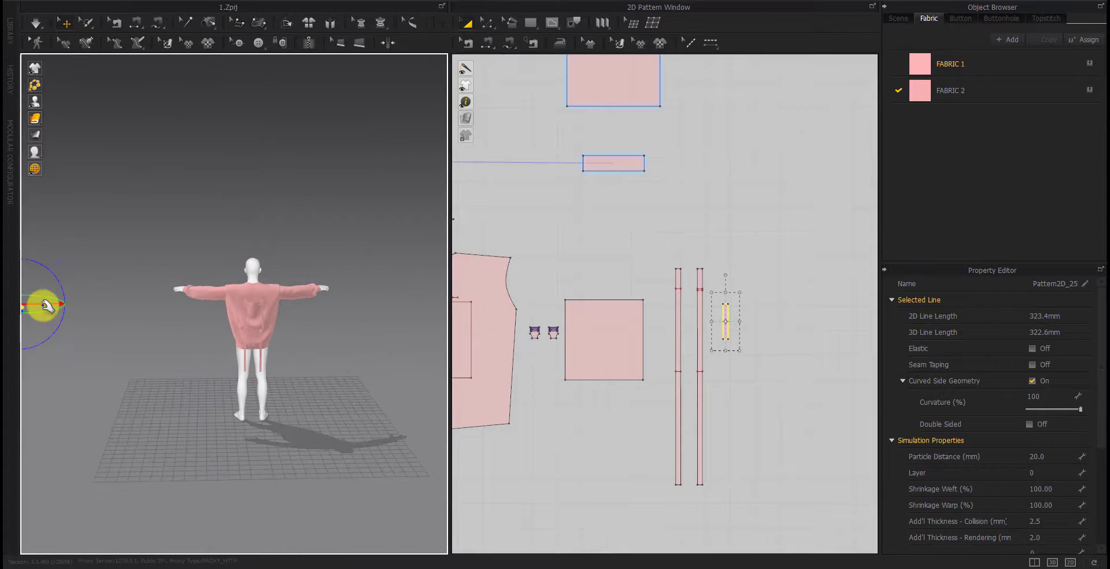
Move the loop piece up onto the back strap near the buckle
left_click(42, 305)
mouse_move(268, 312)
right_mouse_down()
mouse_move(278, 337)
mouse_move(228, 280)
mouse_move(256, 298)
right_mouse_up()
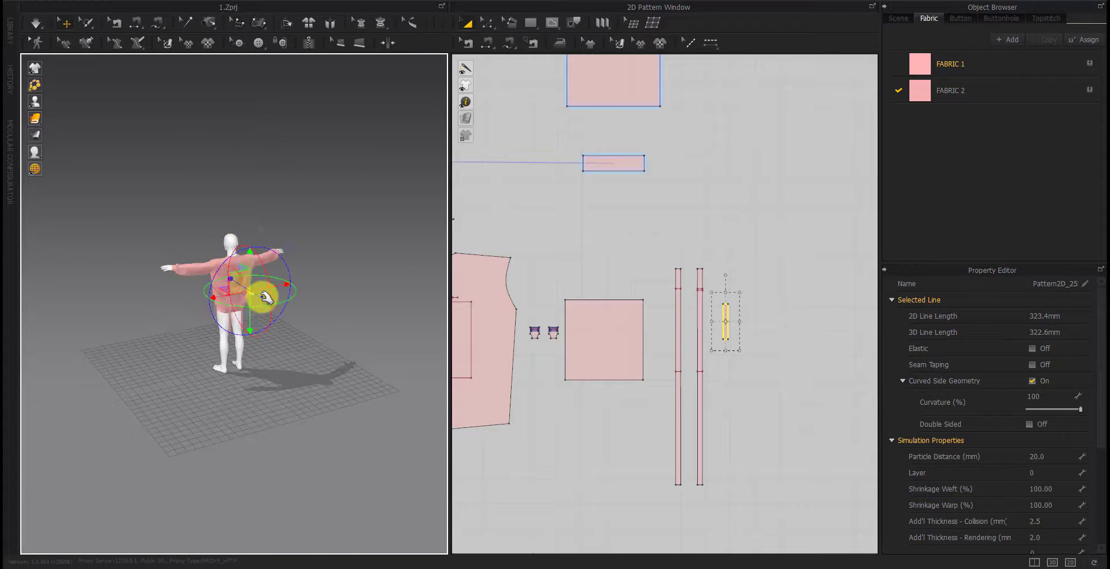
scroll(211, 388, "up", 5)
right_click_drag(211, 388, 179, 405)
mouse_move(173, 347)
left_mouse_down()
mouse_move(266, 347)
mouse_move(198, 203)
mouse_move(179, 204)
mouse_move(249, 234)
left_mouse_up()
mouse_move(249, 234)
right_mouse_down()
mouse_move(255, 294)
mouse_move(223, 212)
right_mouse_up()
scroll(223, 212, "up", 5)
right_click_drag(441, 508, 240, 300)
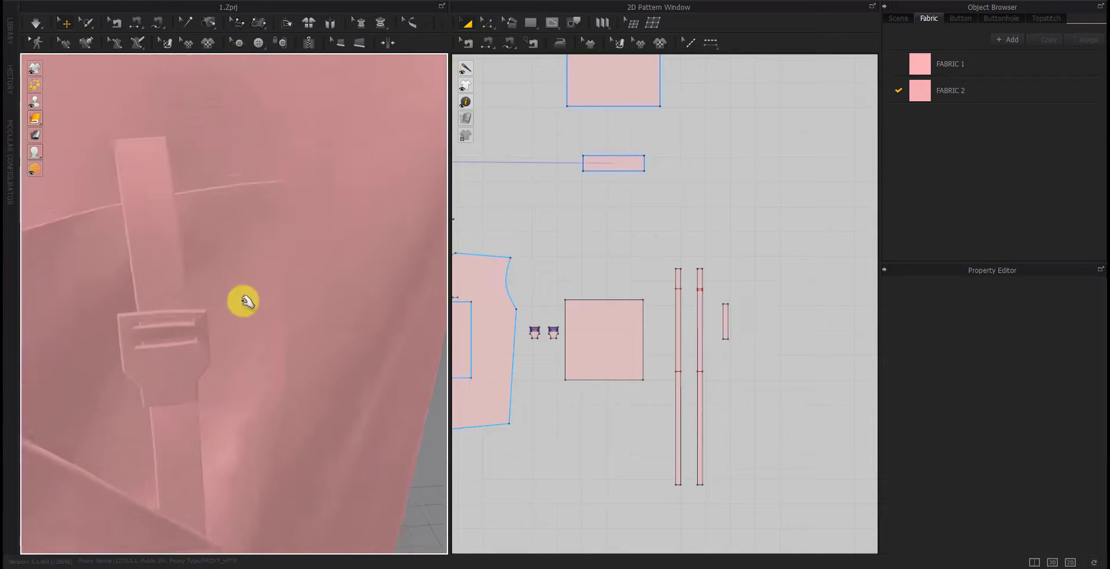
scroll(615, 315, "up", 1)
Put the loop piece on Layer 1 and simulate so it drapes
left_click(488, 42)
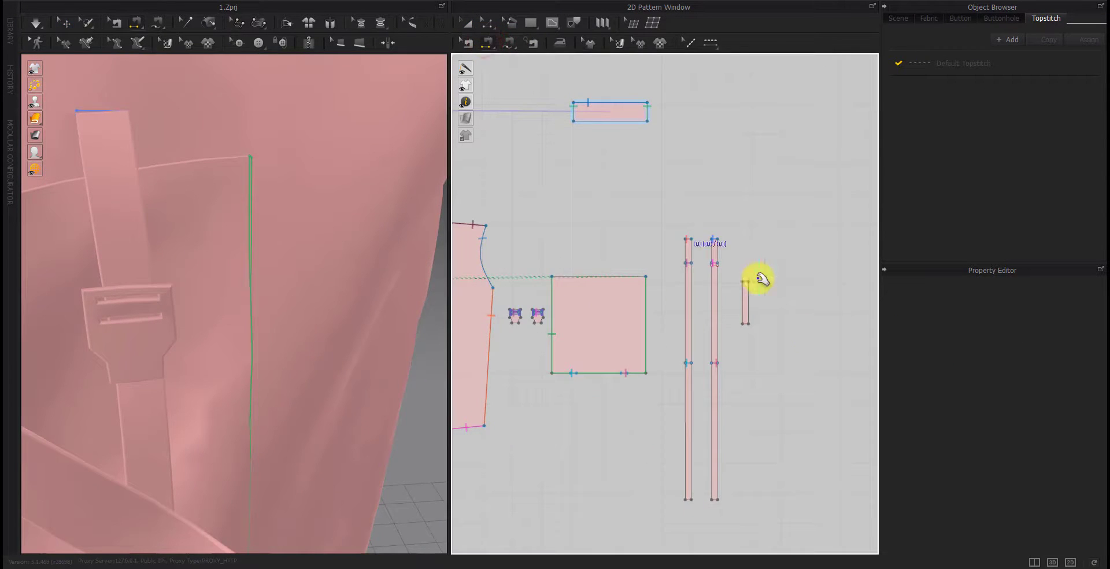
scroll(758, 279, "up", 4)
scroll(584, 231, "up", 4)
key("a")
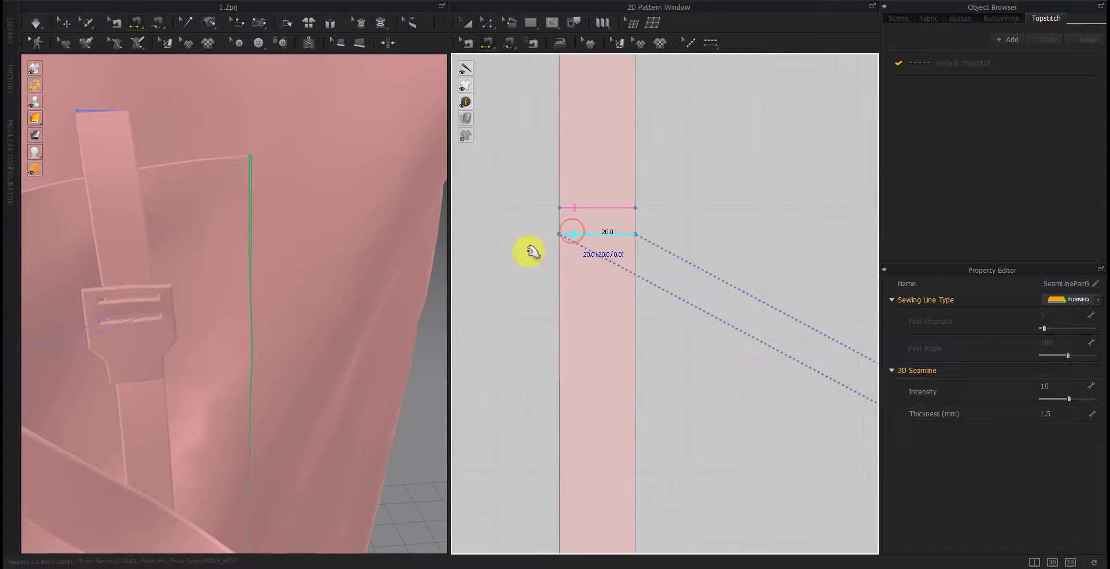
scroll(268, 349, "down", 5)
scroll(625, 381, "down", 5)
left_click(643, 394)
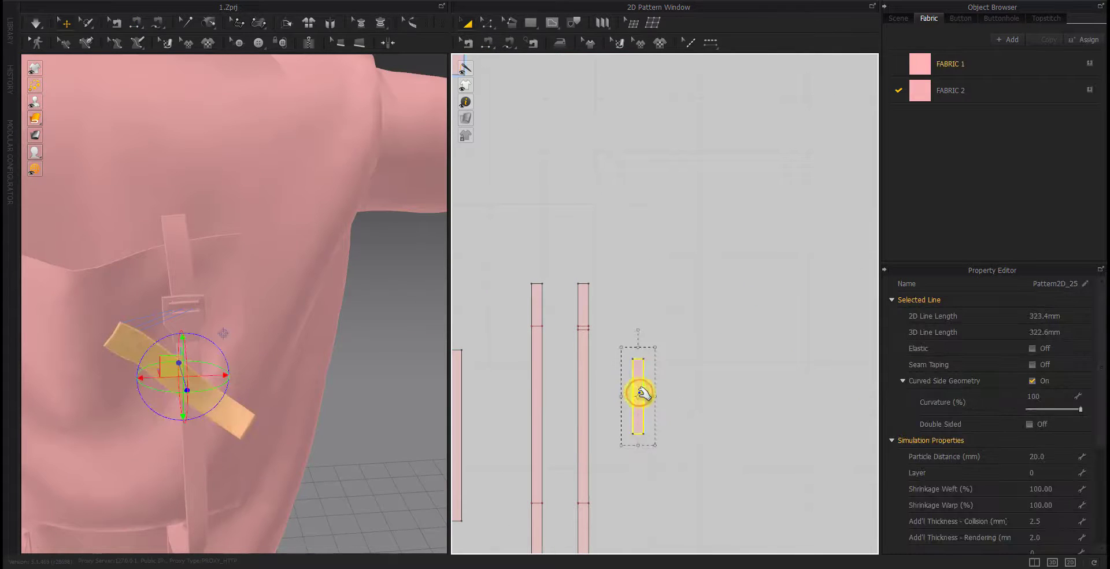
scroll(1050, 509, "down", 2)
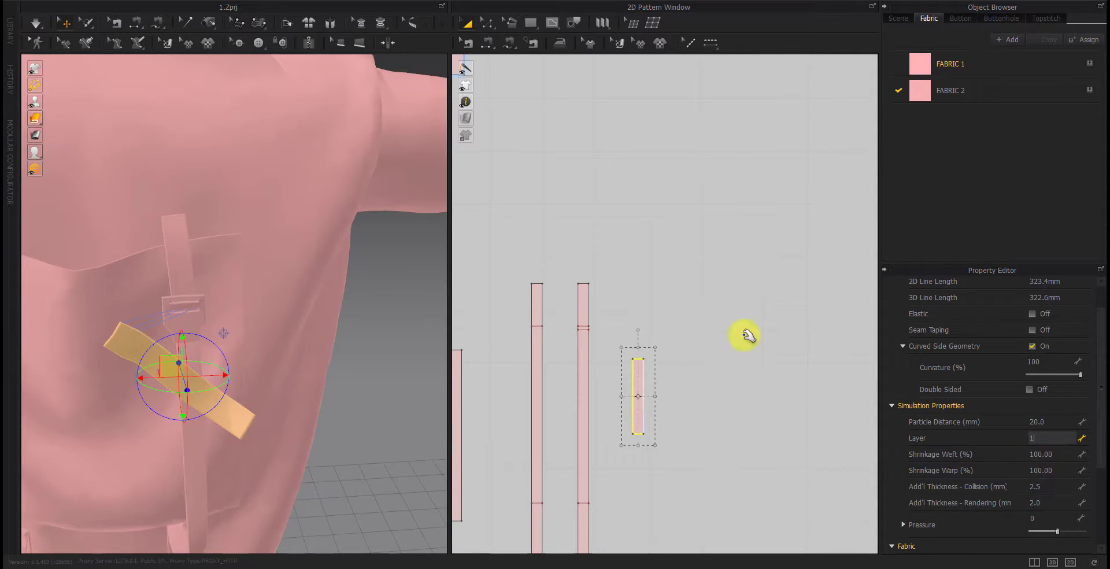
left_click(727, 324)
left_click(545, 320)
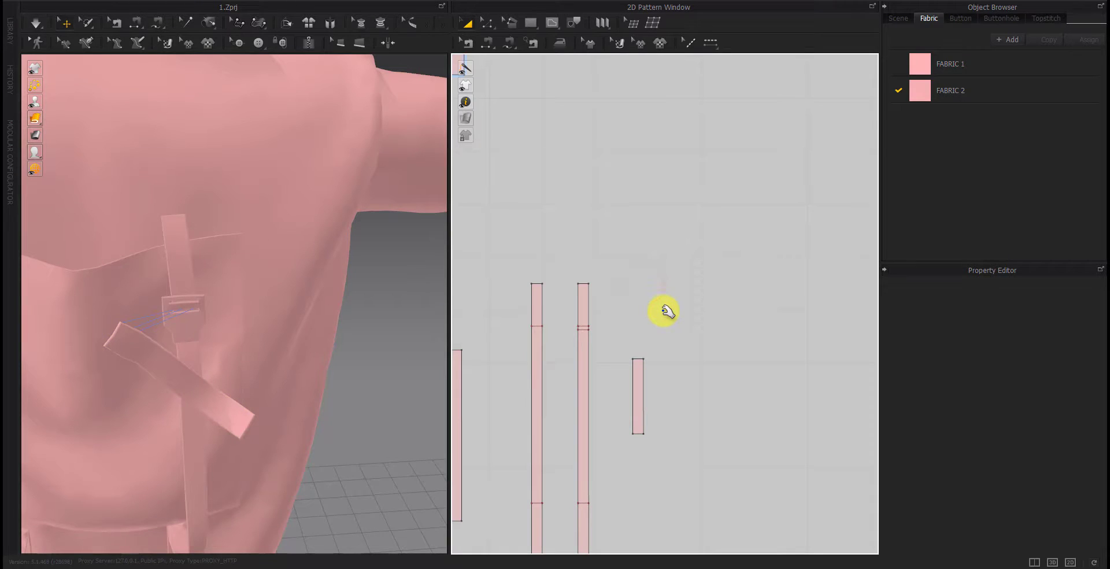
key("space")
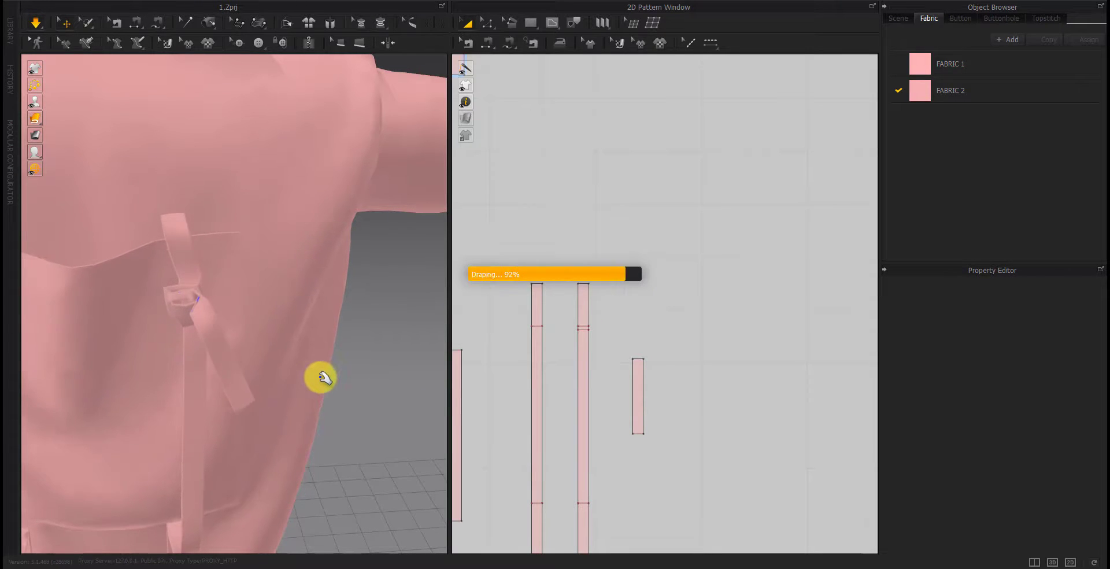
key("space")
Rotate the loop strap upright, flip it, and slide it beside the buckle
left_click(639, 417)
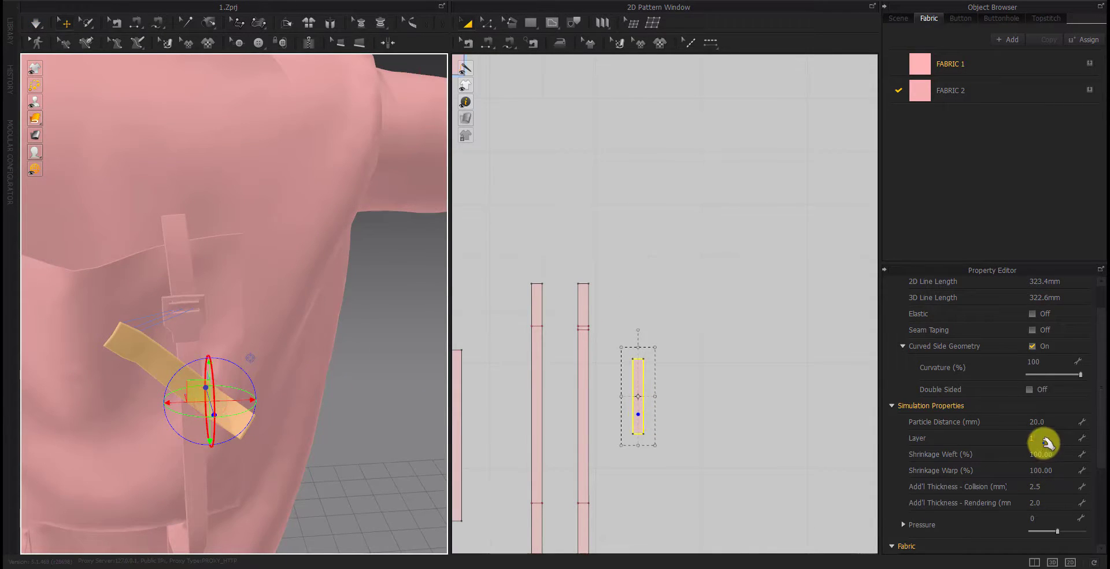
left_click(798, 356)
left_click(149, 359)
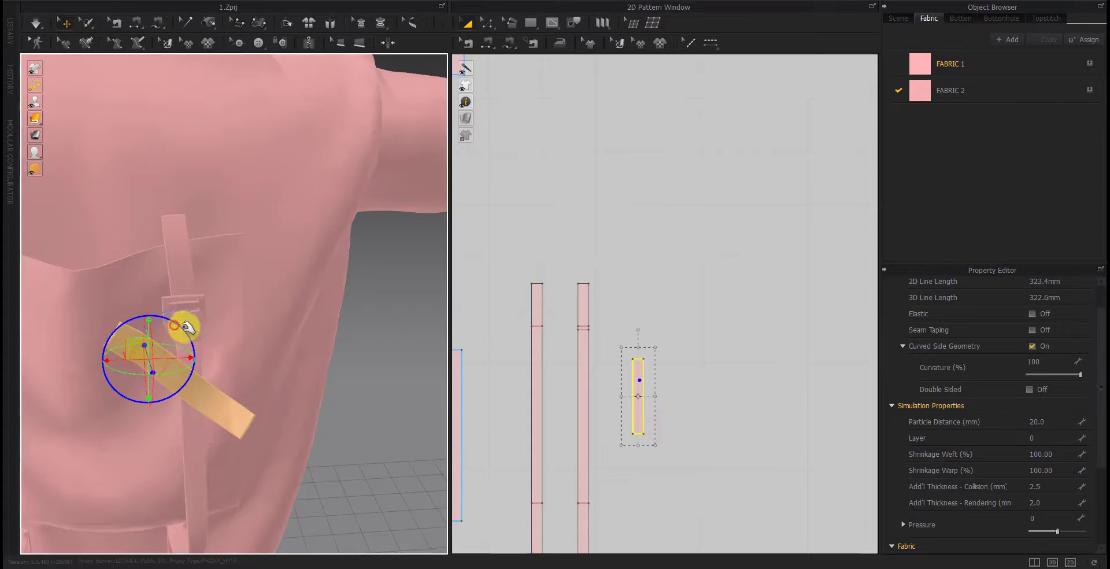
left_click_drag(184, 327, 168, 366)
right_click_drag(169, 366, 202, 362)
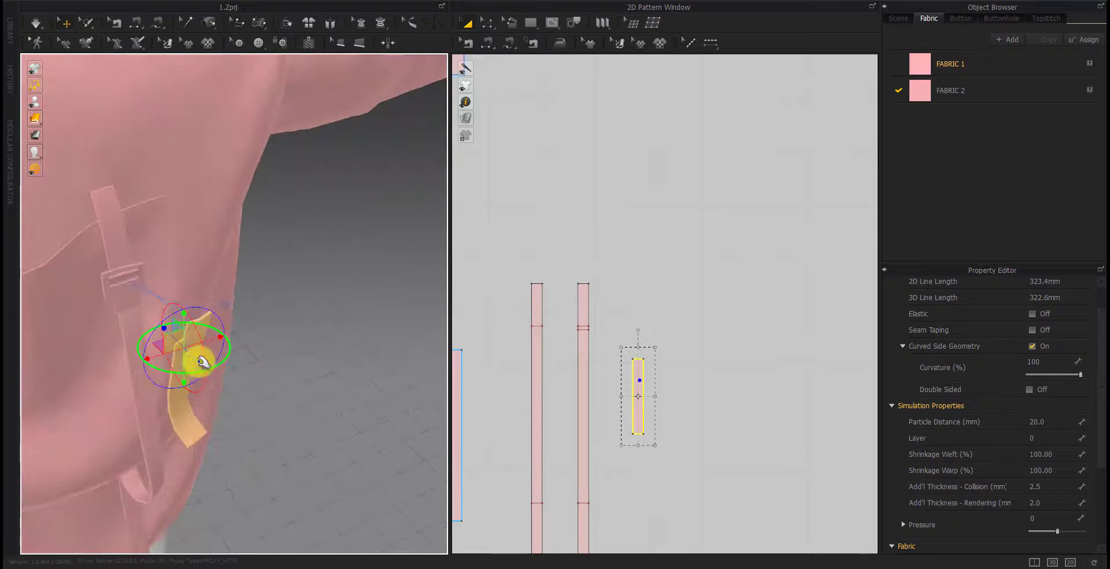
right_click(203, 363)
left_click(221, 353)
left_click_drag(199, 362, 157, 339)
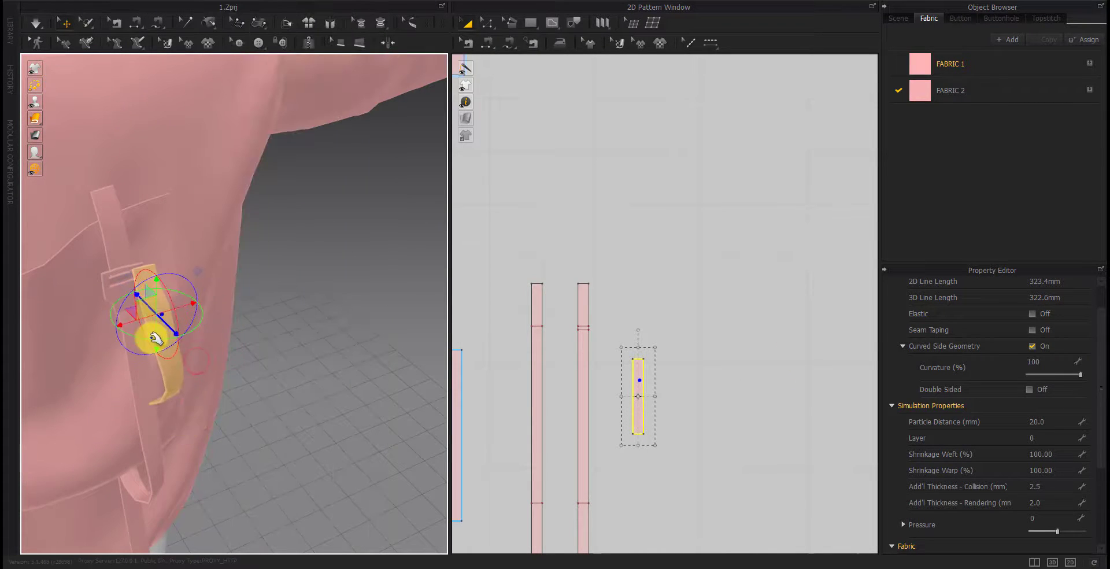
mouse_move(163, 292)
left_mouse_down()
mouse_move(150, 380)
mouse_move(214, 383)
mouse_move(167, 341)
mouse_move(155, 353)
left_mouse_up()
Undo the extra lower-slot lines and move the buckle slot's bottom edge by 5
scroll(587, 396, "down", 3)
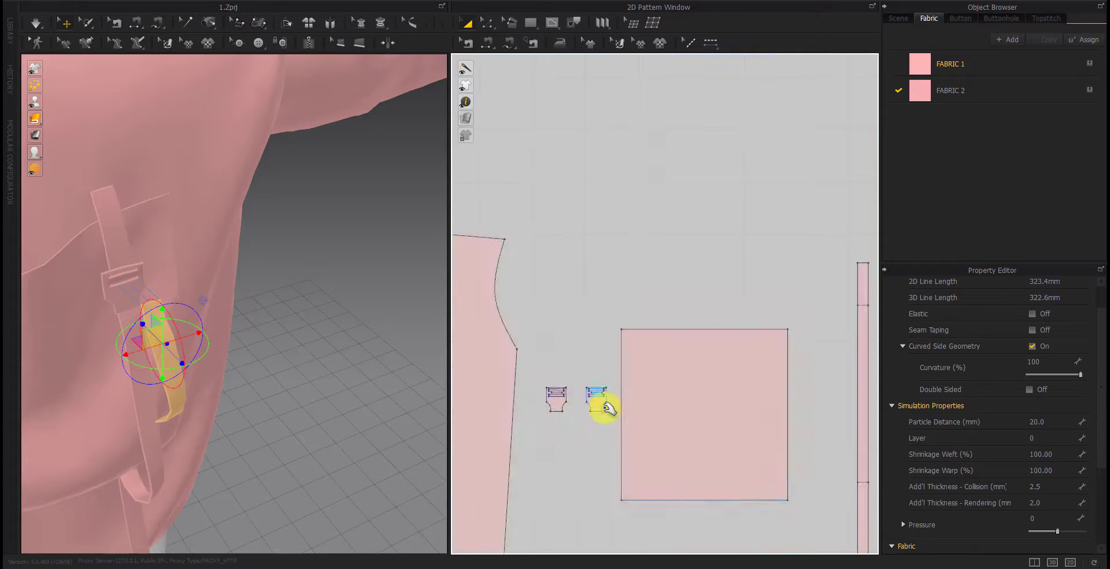
scroll(609, 376, "up", 4)
left_click(651, 343)
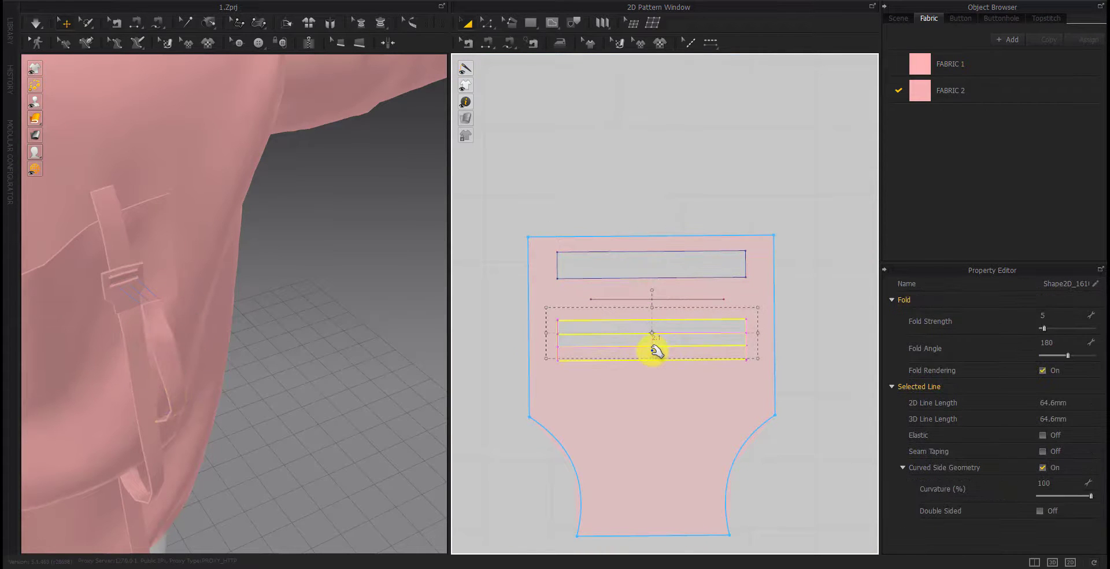
key("ctrl+z")
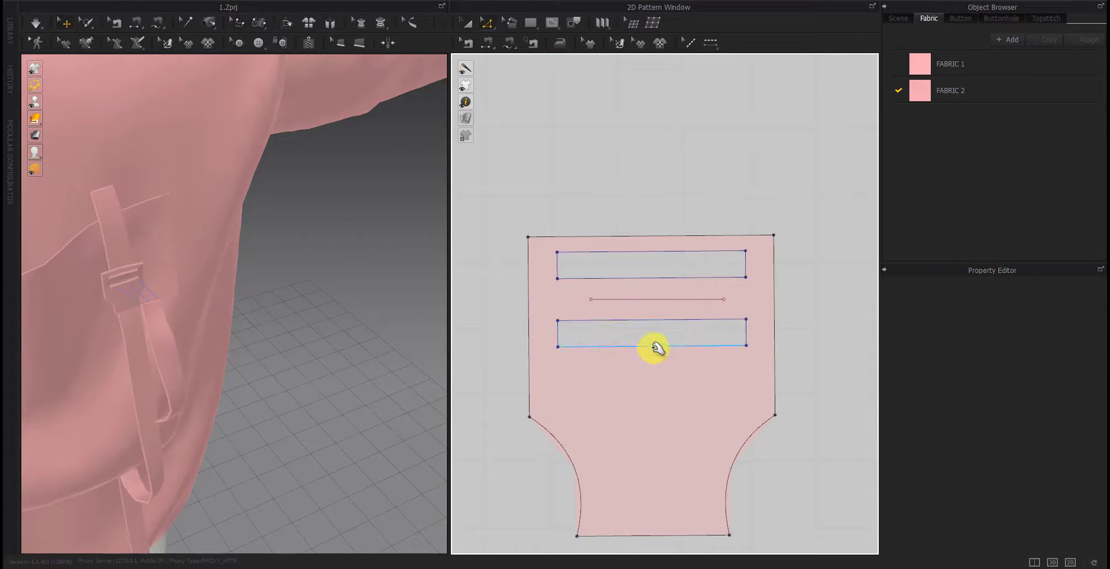
left_click_drag(655, 347, 660, 373)
right_click(659, 380)
type("5")
key("Return")
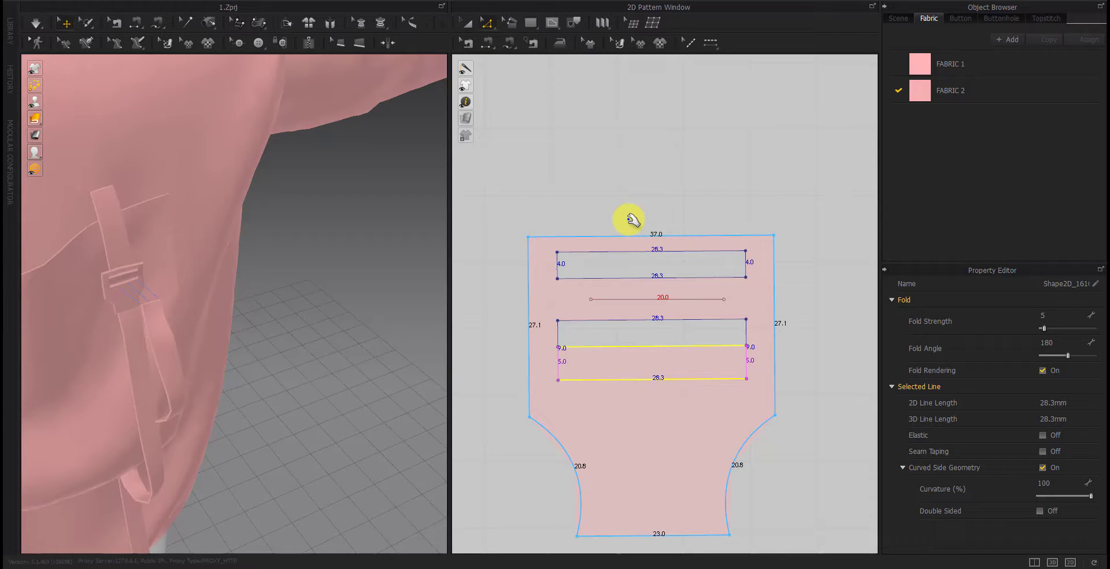
Select the strap's 20 mm fold line and simulate so the strap drapes through its buckle
scroll(129, 298, "up", 3)
scroll(156, 273, "up", 3)
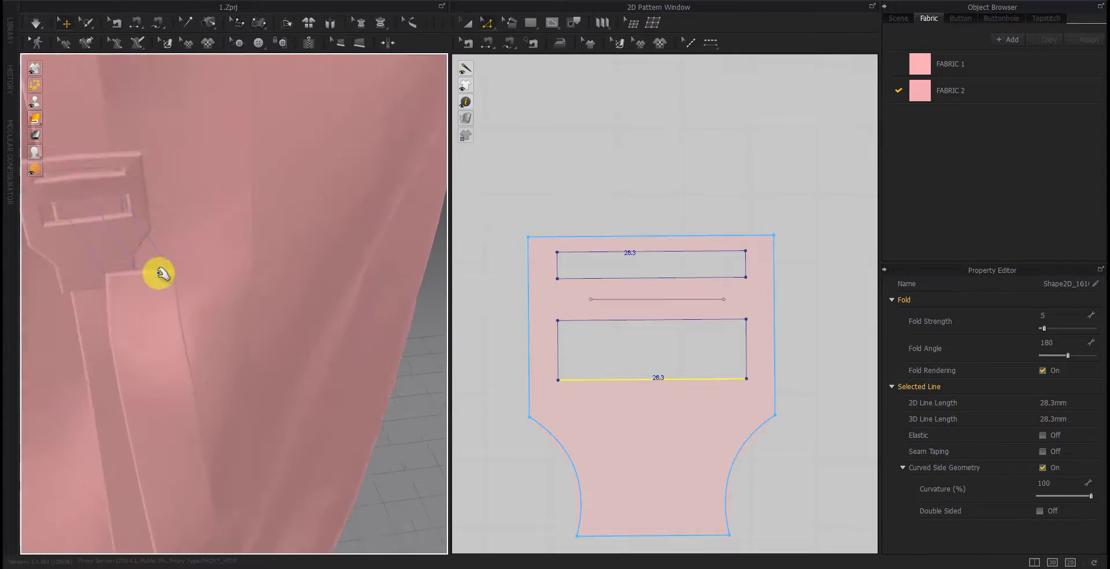
scroll(171, 257, "up", 3)
right_click(171, 257)
left_click(128, 234)
scroll(763, 355, "down", 5)
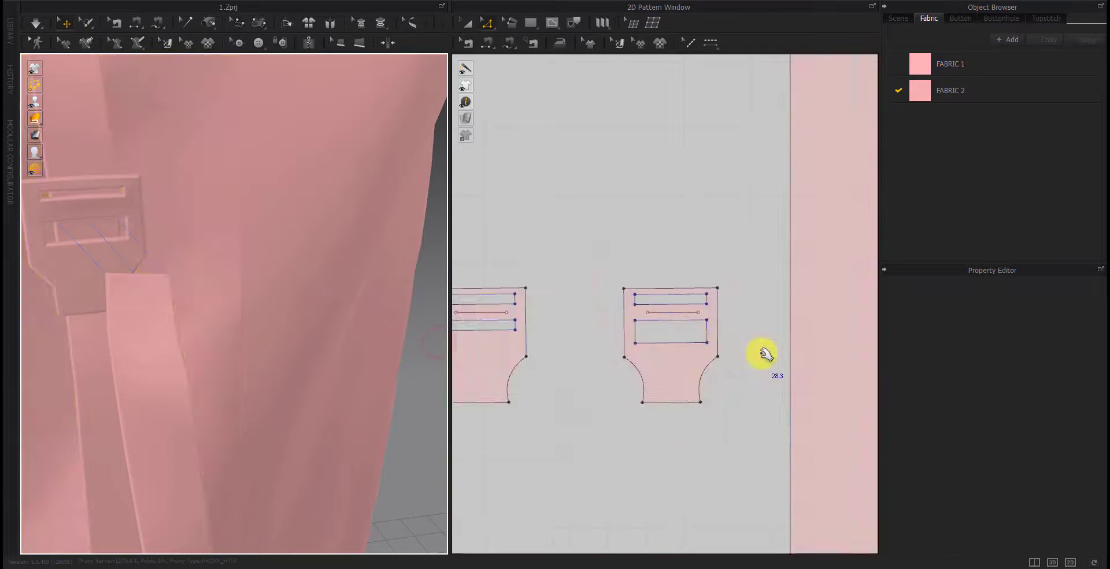
scroll(771, 372, "up", 5)
scroll(770, 372, "up", 5)
left_click(654, 327)
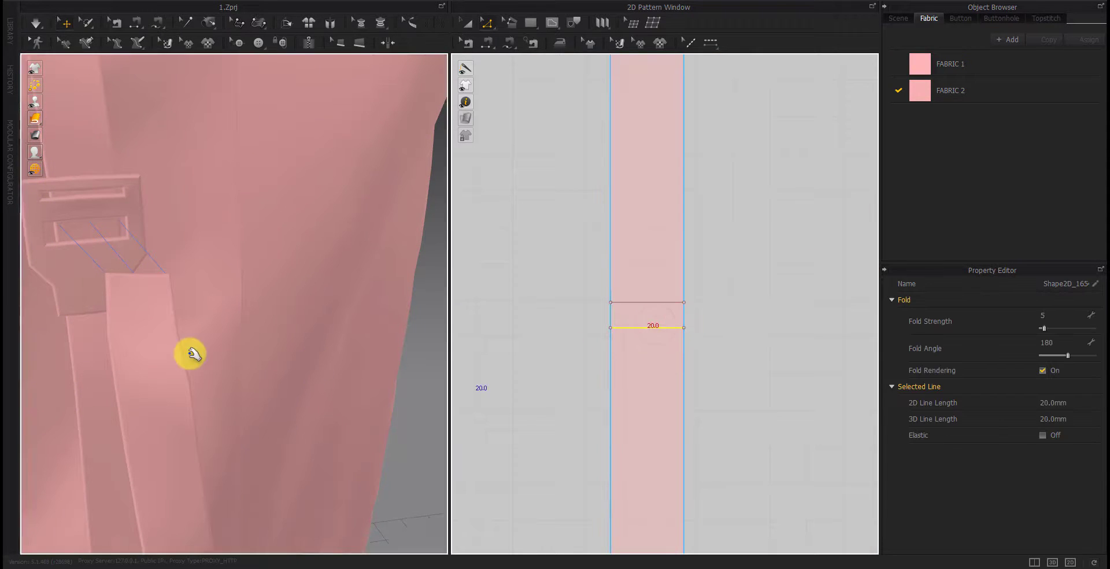
scroll(181, 340, "down", 3)
scroll(191, 354, "up", 2)
scroll(146, 321, "up", 3)
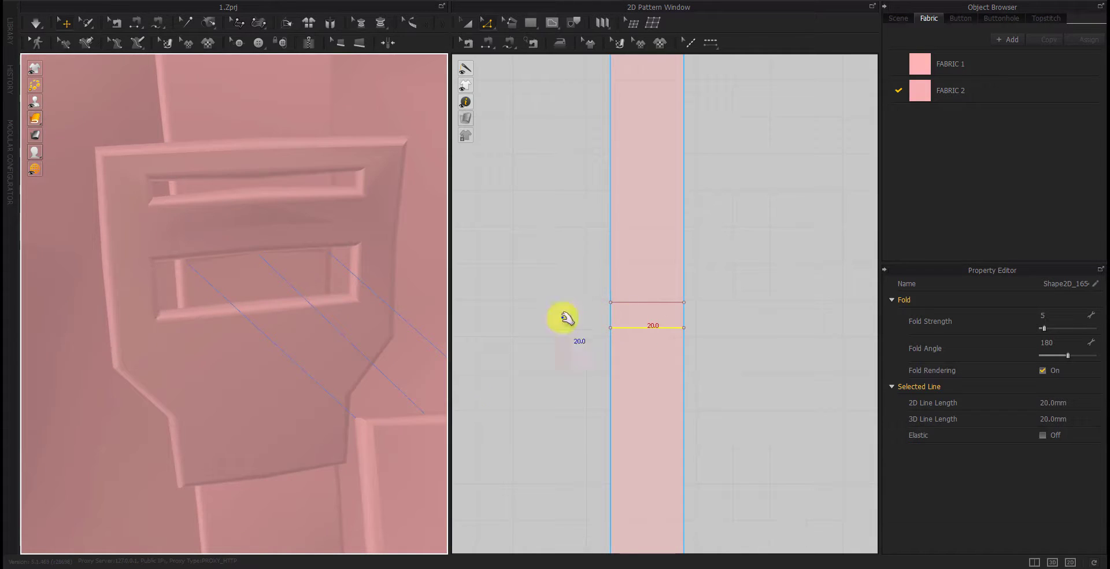
left_click(645, 329)
scroll(646, 334, "down", 3)
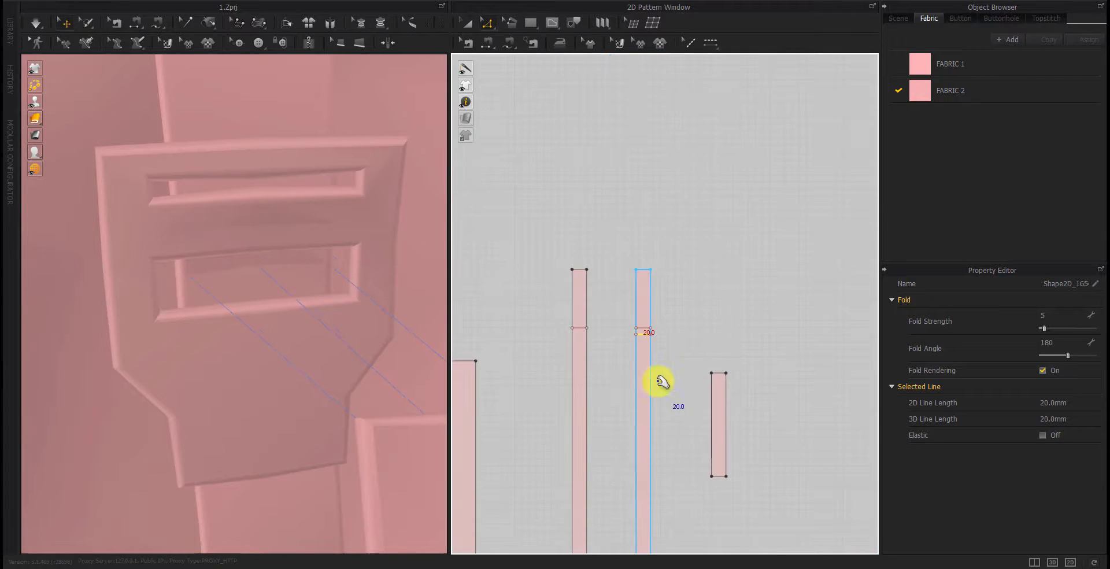
key("space")
Shorten the small strap-loop piece to a 202.8 mm outline
scroll(404, 414, "down", 3)
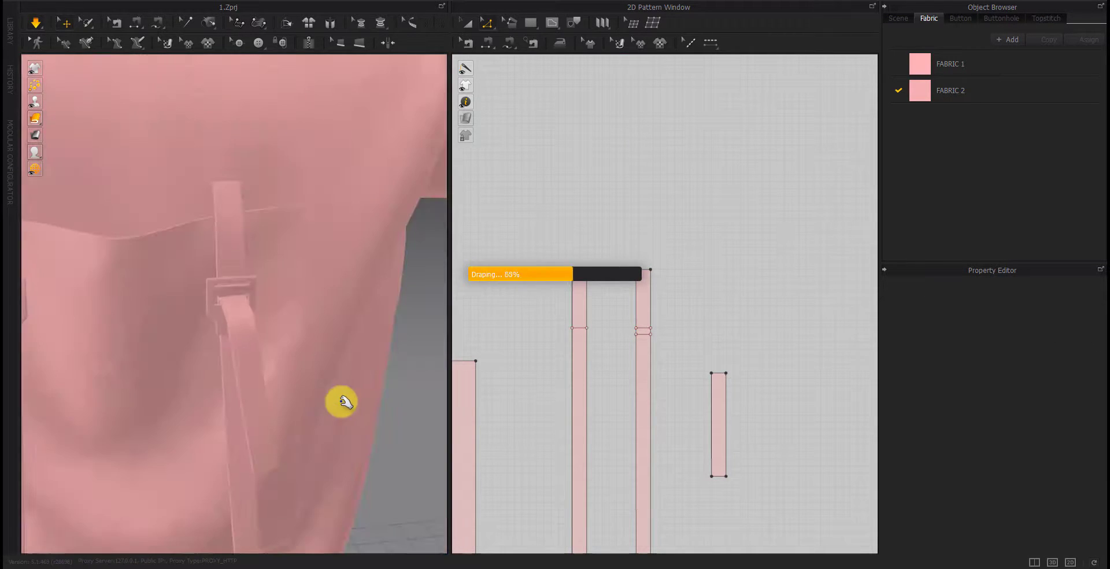
scroll(341, 401, "down", 2)
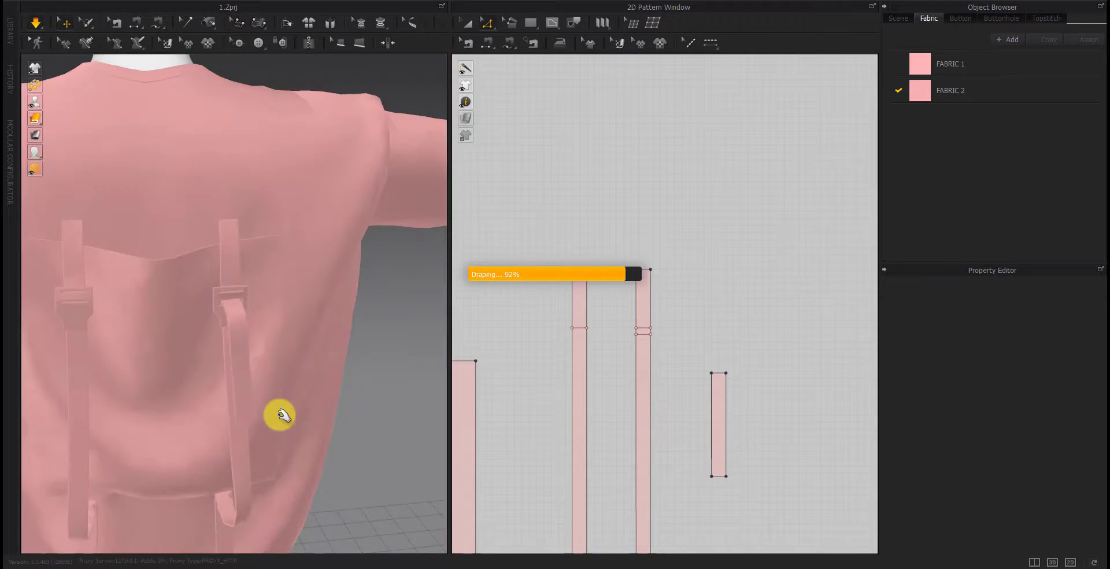
left_click(719, 427)
left_click_drag(723, 476, 728, 463)
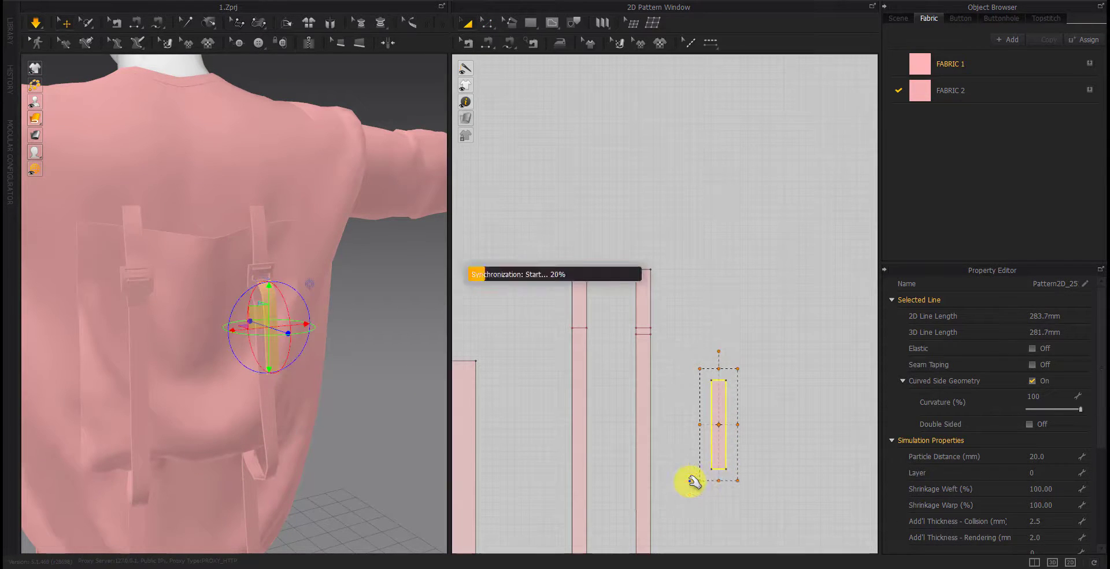
left_click(730, 512)
scroll(173, 437, "down", 2)
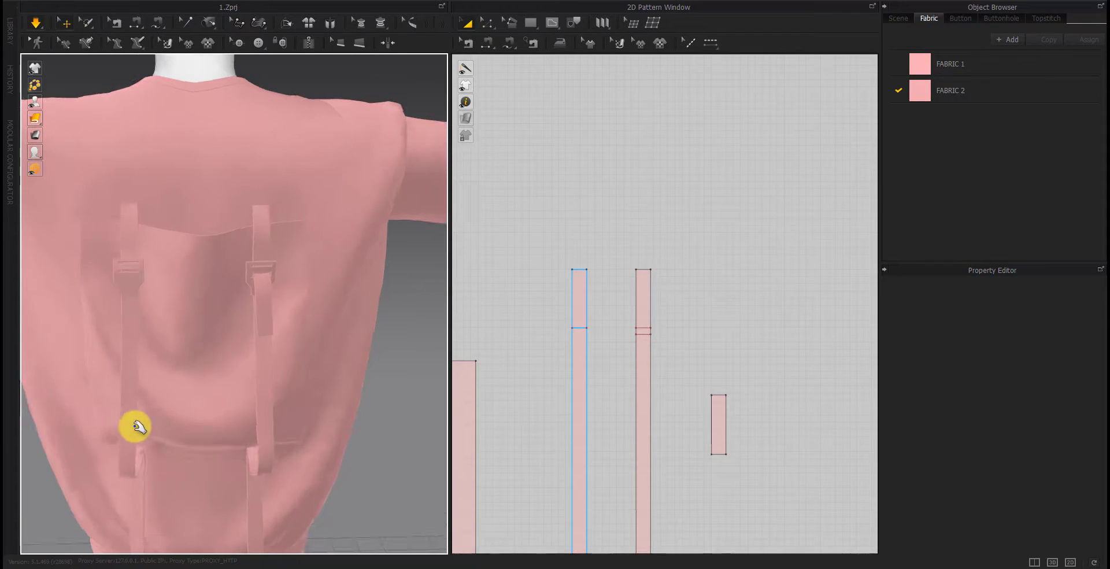
scroll(134, 426, "down", 1)
scroll(564, 457, "down", 2)
scroll(585, 439, "down", 2)
left_click(677, 402)
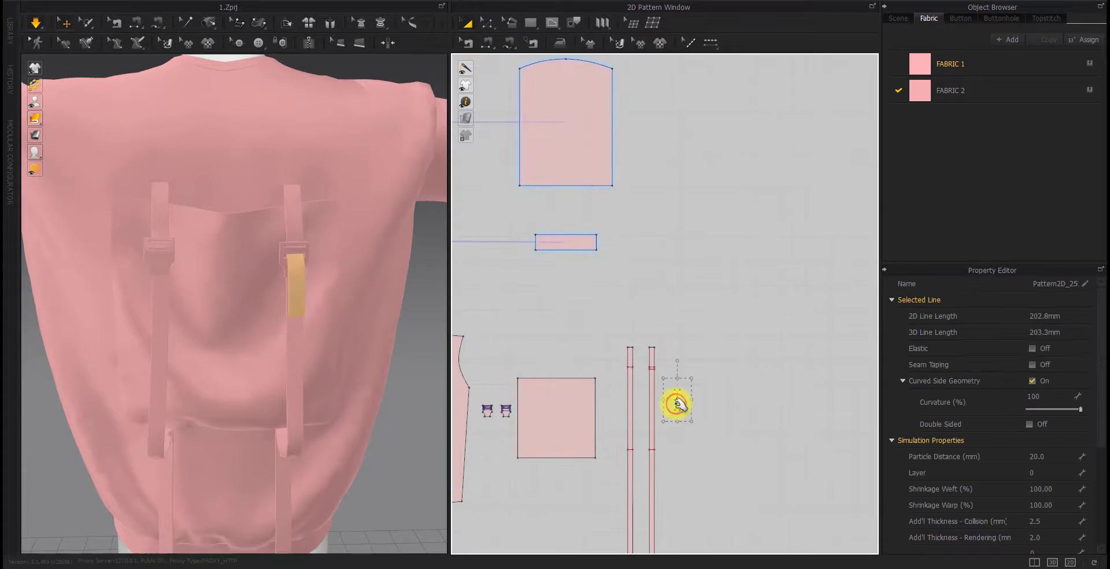
scroll(677, 404, "up", 4)
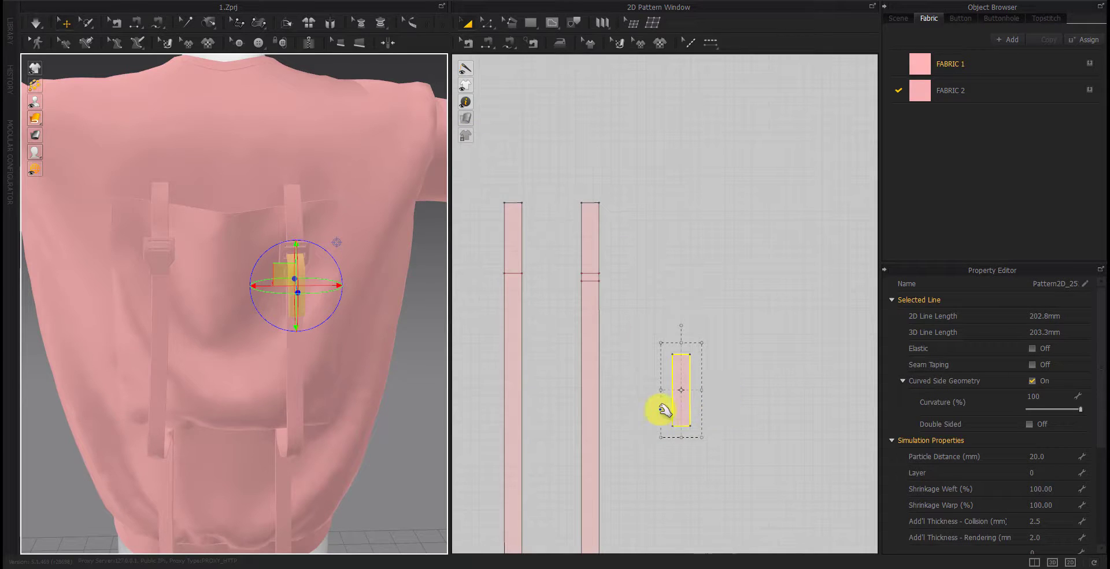
Paste a copy of the small strap loop beside the original in the 2D window
left_click(682, 407)
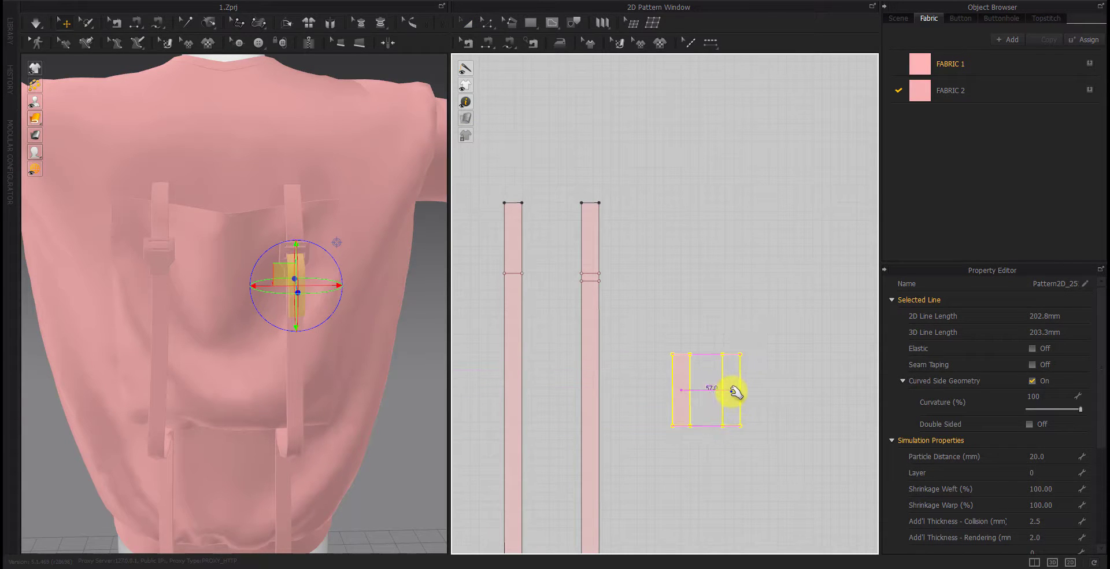
left_click(676, 464)
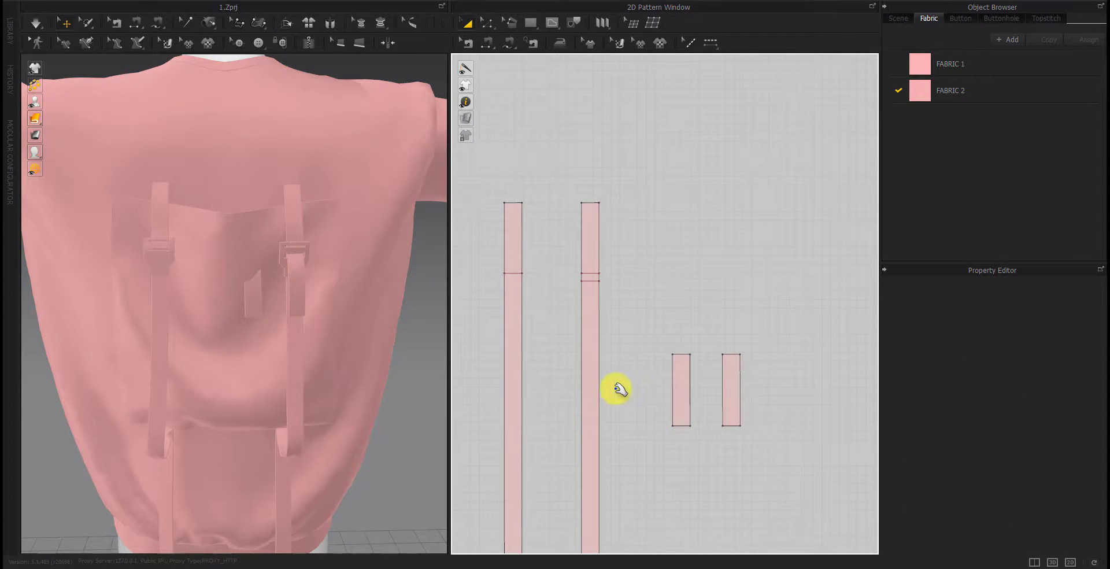
left_click(593, 385)
left_click(682, 390)
scroll(685, 440, "down", 3)
left_click(687, 458)
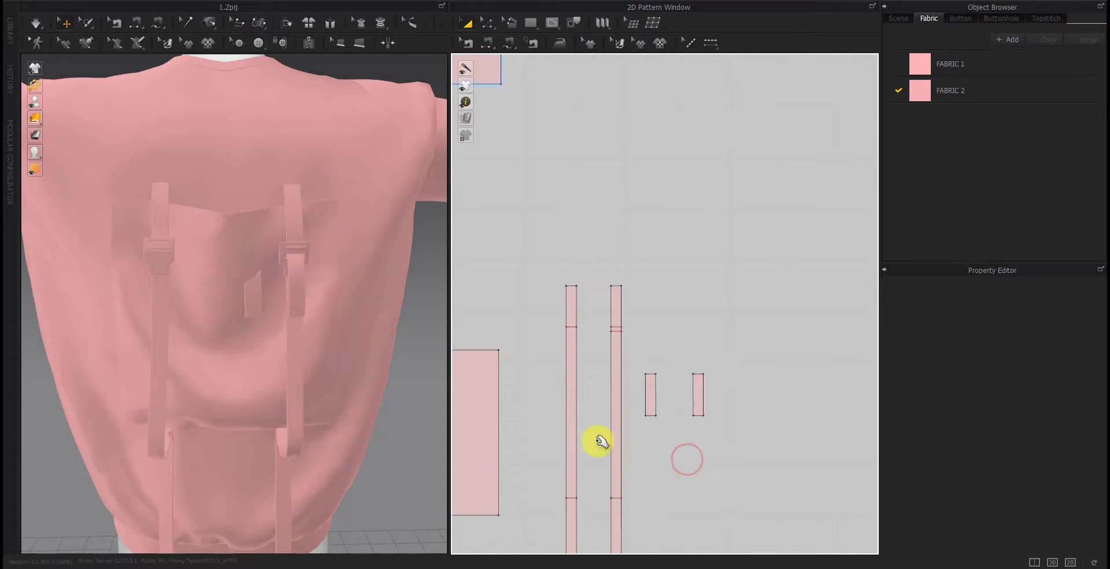
Select the right long strap and the strap loops in turn to check them
scroll(665, 324, "down", 2)
left_click_drag(654, 339, 626, 465)
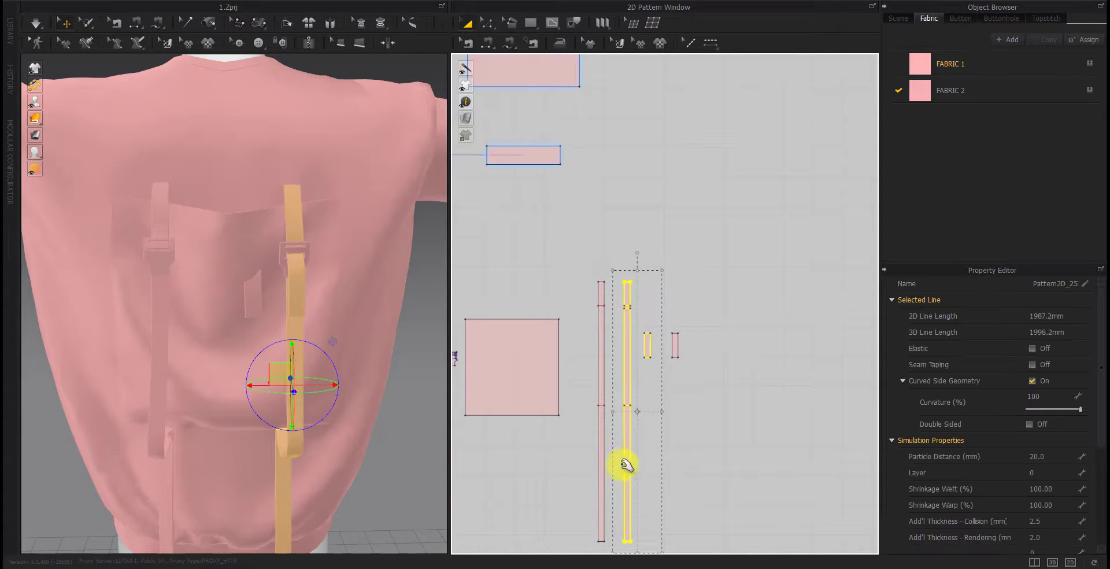
left_click(654, 462)
left_click(613, 414)
left_click(654, 401)
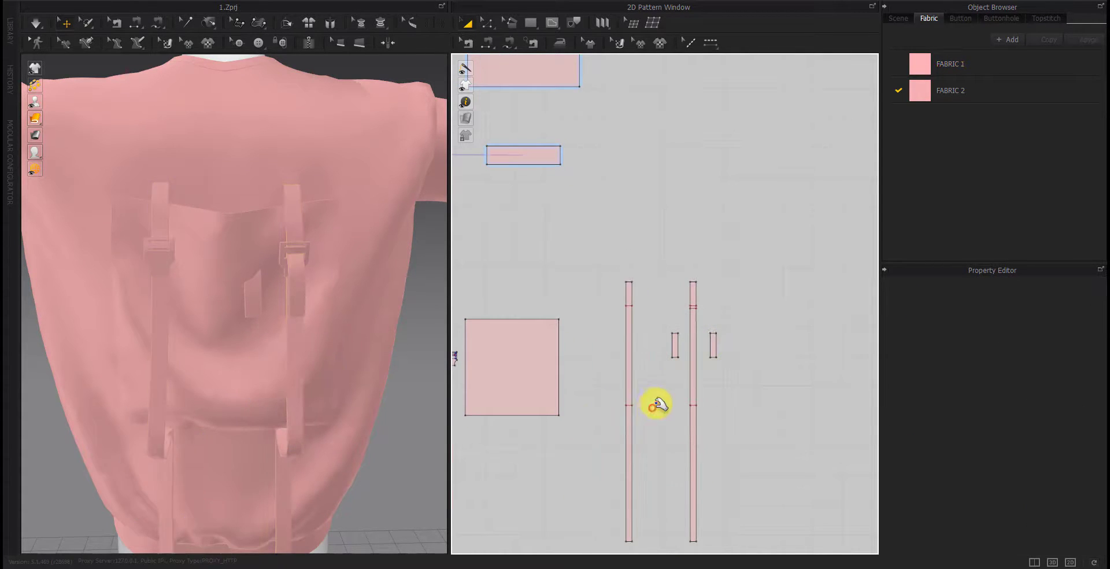
left_click(672, 351)
left_click(602, 376)
Shift the left strap's top edge upward and check the fold lines on both straps
scroll(708, 320, "up", 5)
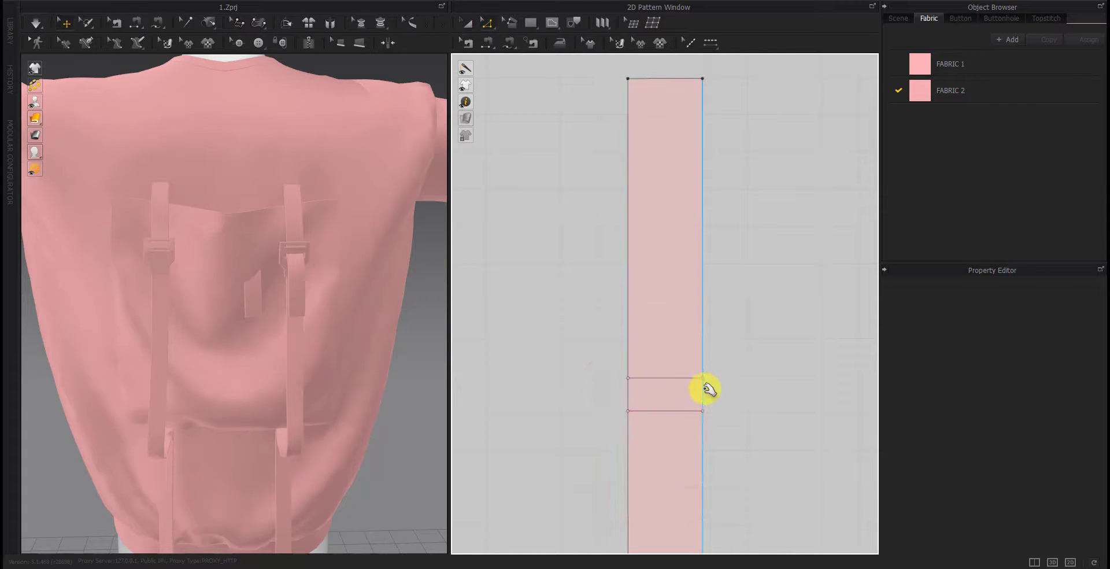
scroll(761, 361, "down", 3)
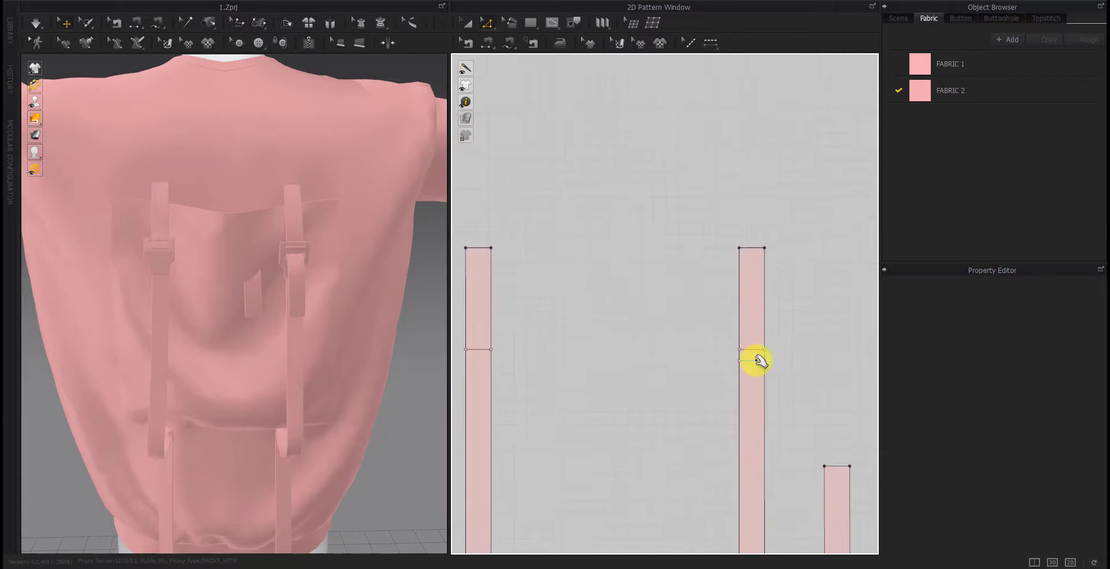
left_click(479, 295)
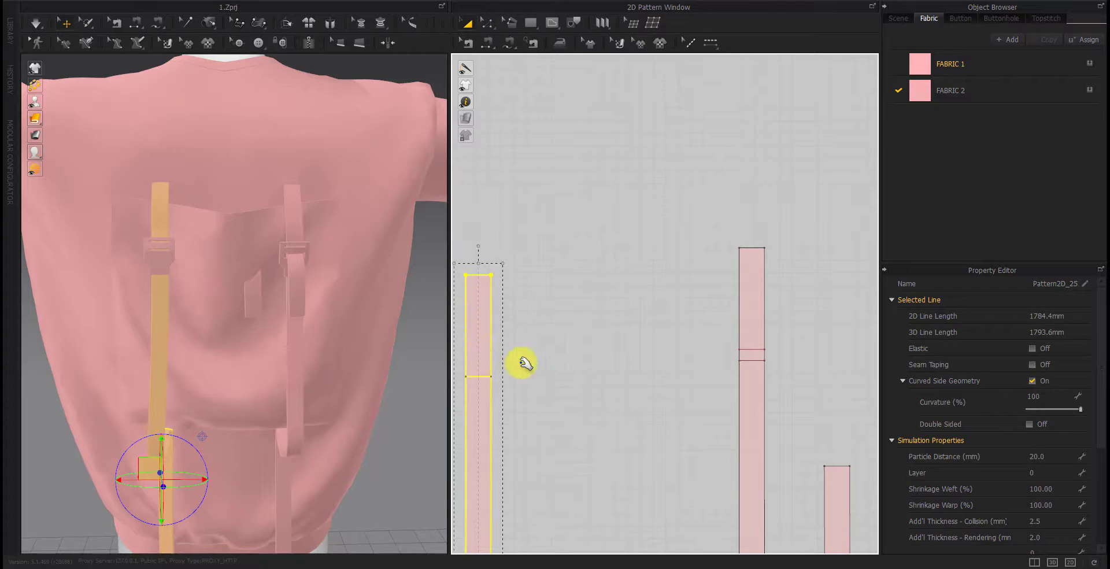
left_click_drag(477, 356, 480, 338)
left_click(582, 378)
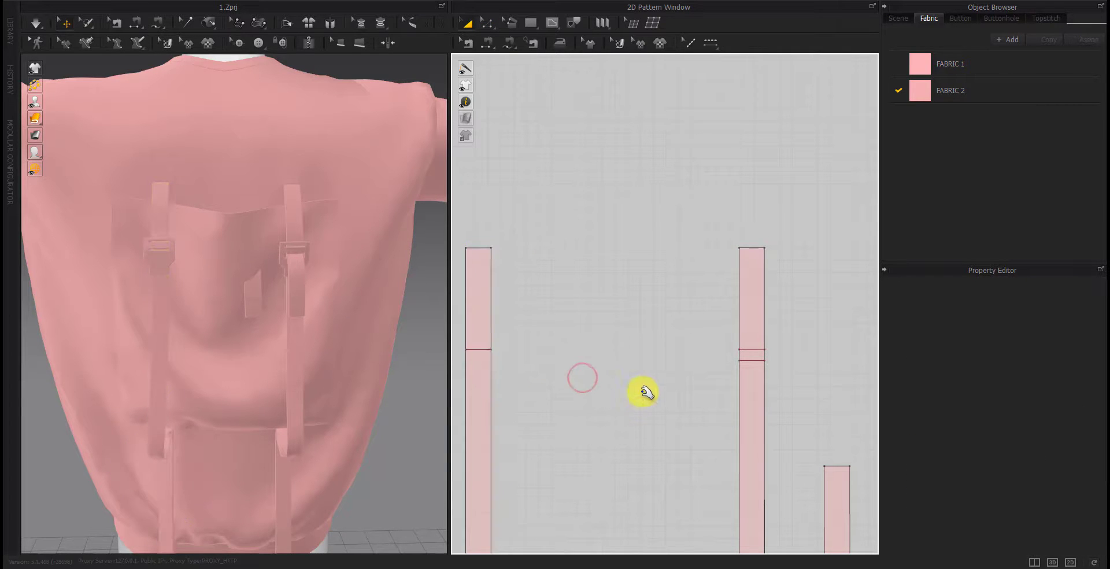
left_click(752, 361)
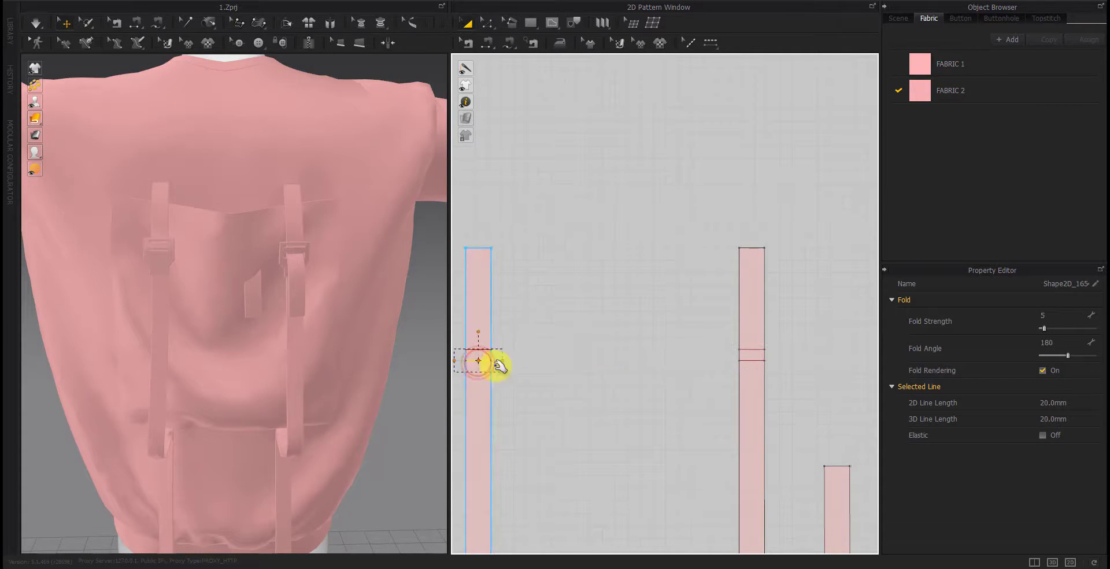
left_click(573, 387)
Change the 3D display mode and move the strap loop across the back onto the strap
right_click_drag(267, 325, 253, 290)
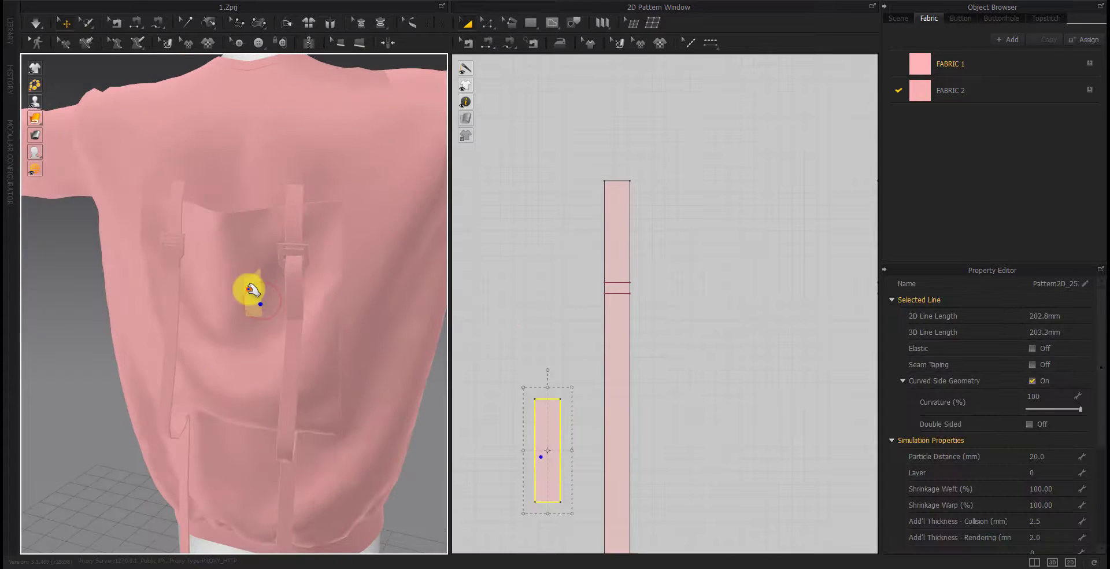
right_click(219, 289)
left_click(35, 104)
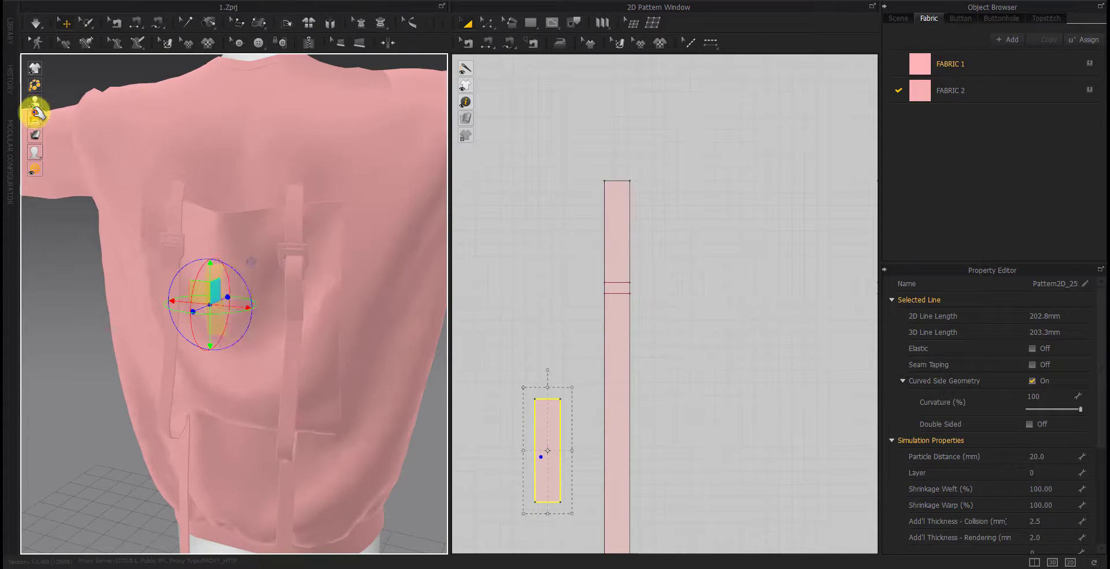
left_click(69, 118)
right_click_drag(216, 383, 138, 389)
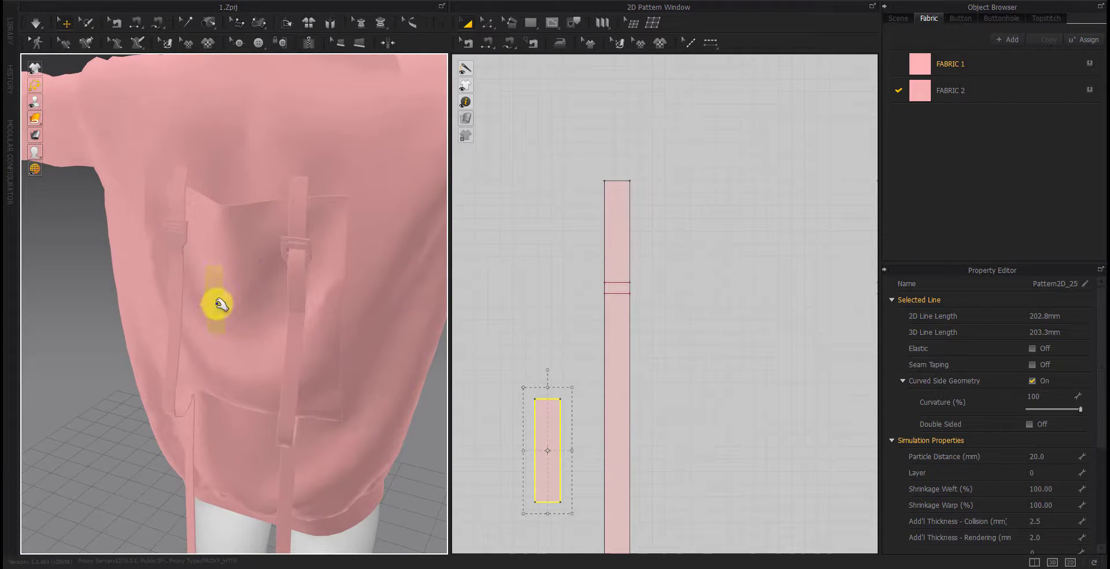
left_click_drag(234, 306, 120, 291)
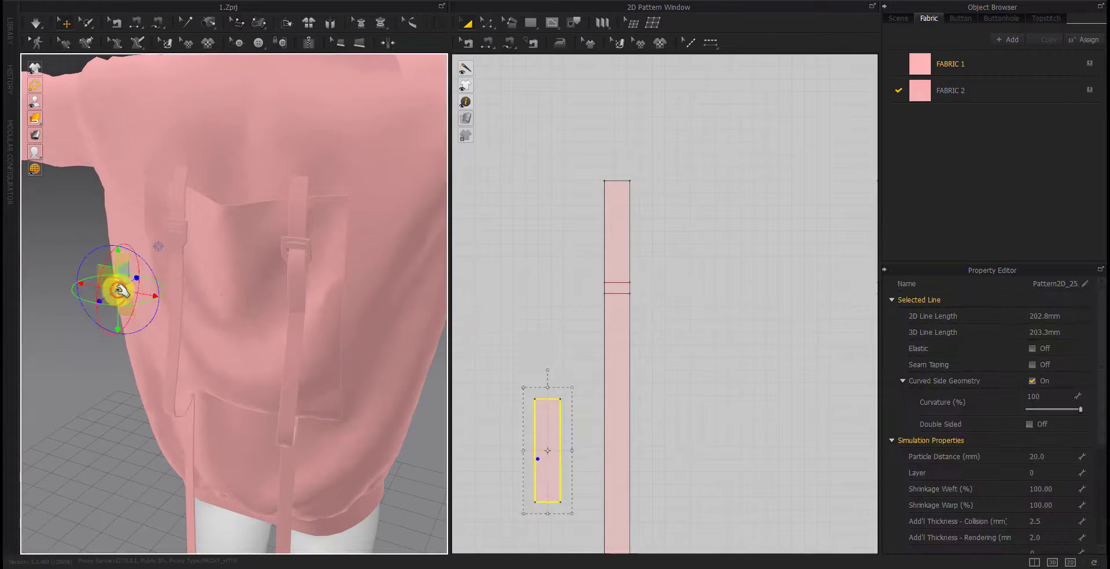
left_click_drag(113, 296, 149, 268)
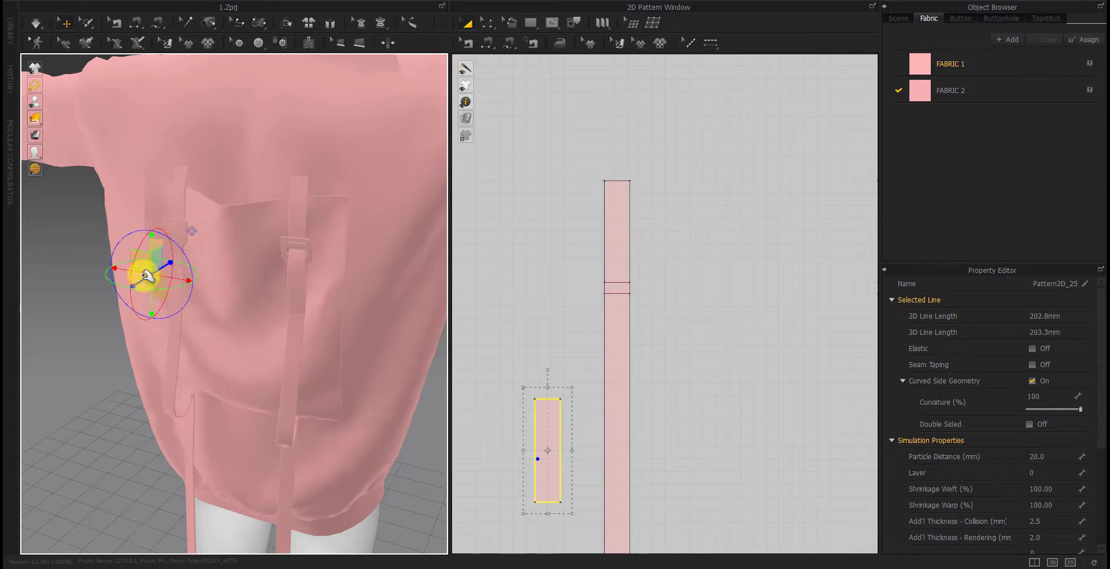
left_click(305, 420)
Reposition the pocket pattern piece and select its 28.3 mm line
scroll(516, 440, "down", 3)
scroll(560, 388, "up", 3)
scroll(633, 398, "up", 1)
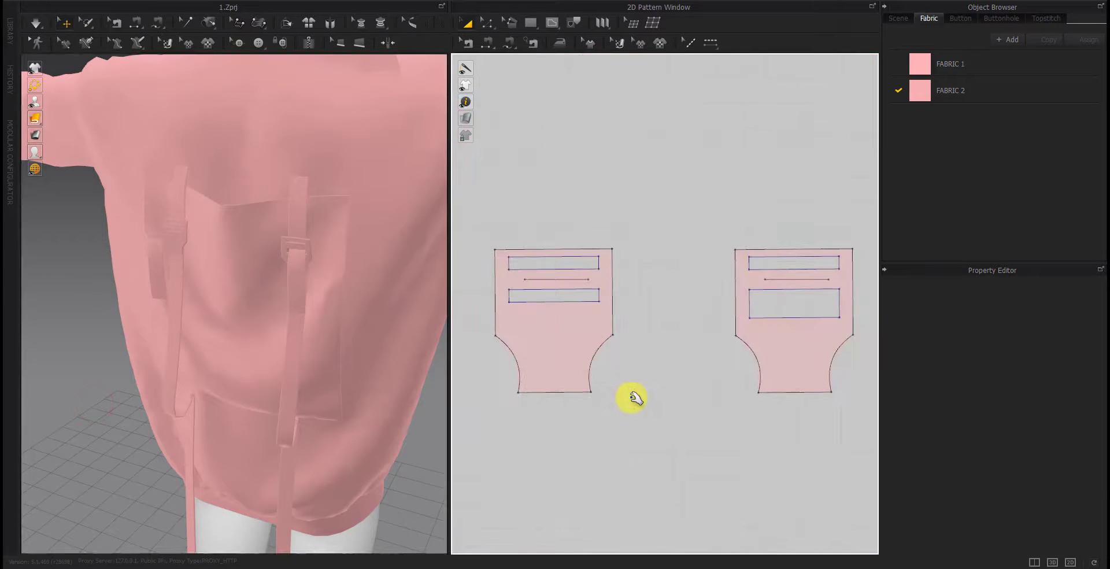
left_click_drag(553, 301, 544, 312)
right_click(543, 313)
left_click(551, 305)
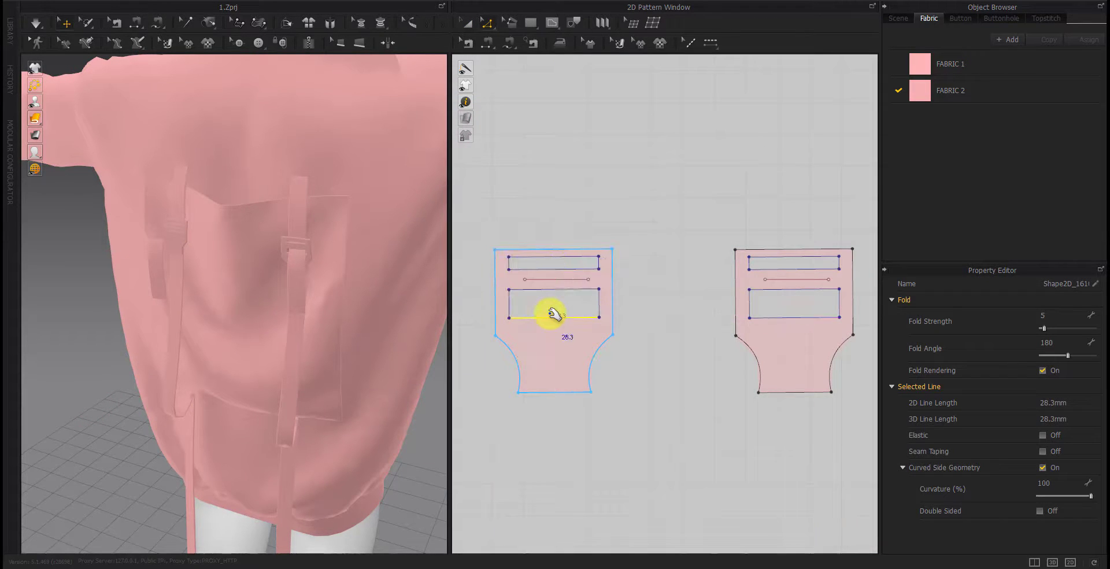
scroll(734, 416, "down", 5)
scroll(735, 417, "right", 3)
scroll(575, 421, "right", 4)
Sew the small rectangle's top edge to the long strap and simulate the drape
key("t")
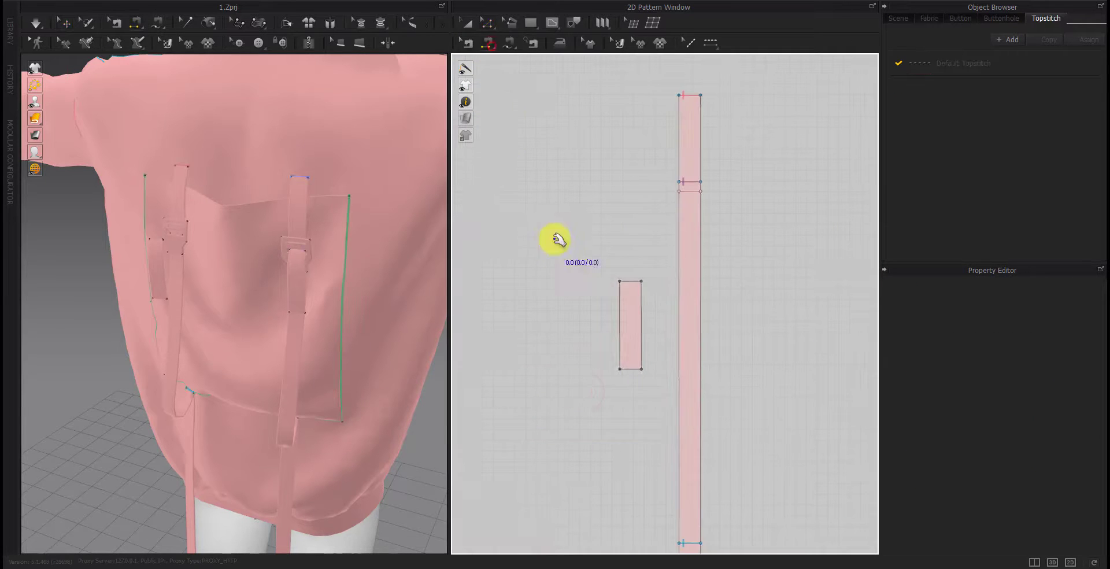
left_click(643, 269)
left_click(685, 188)
key("space")
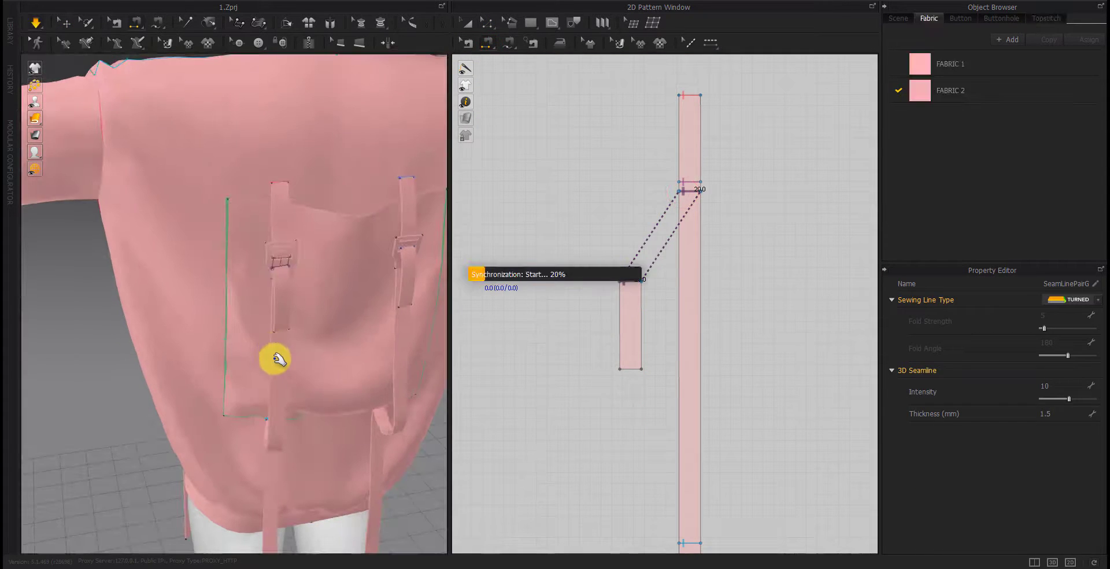
Orbit around the back and side to inspect the back pocket and loop
mouse_move(341, 350)
right_mouse_down()
mouse_move(221, 391)
mouse_move(222, 373)
right_mouse_up()
left_click(209, 312)
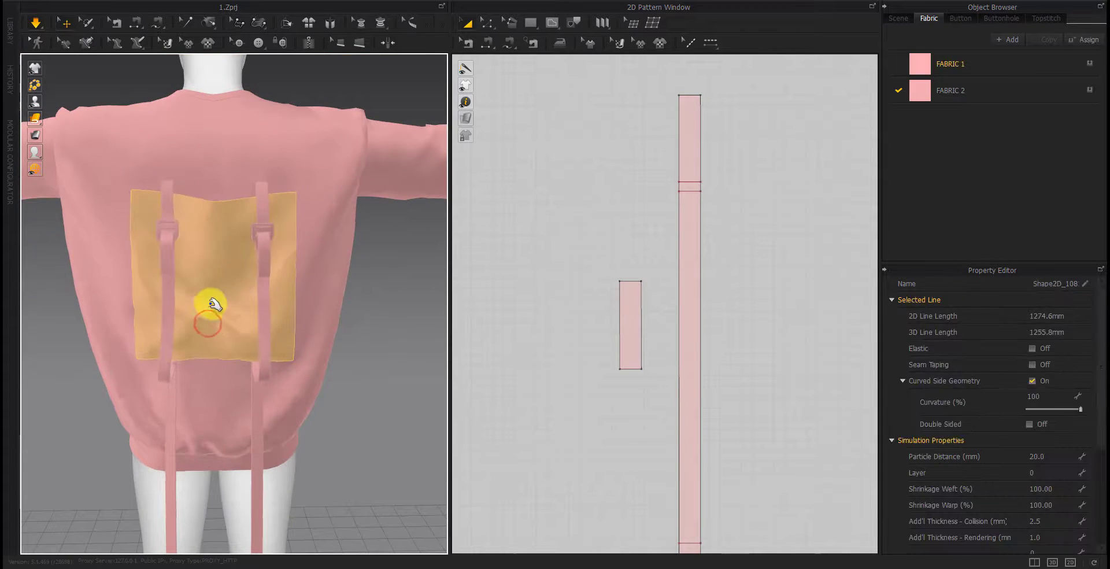
left_click(99, 420)
mouse_move(99, 420)
right_mouse_down()
mouse_move(161, 426)
mouse_move(208, 412)
mouse_move(129, 409)
mouse_move(330, 416)
right_mouse_up()
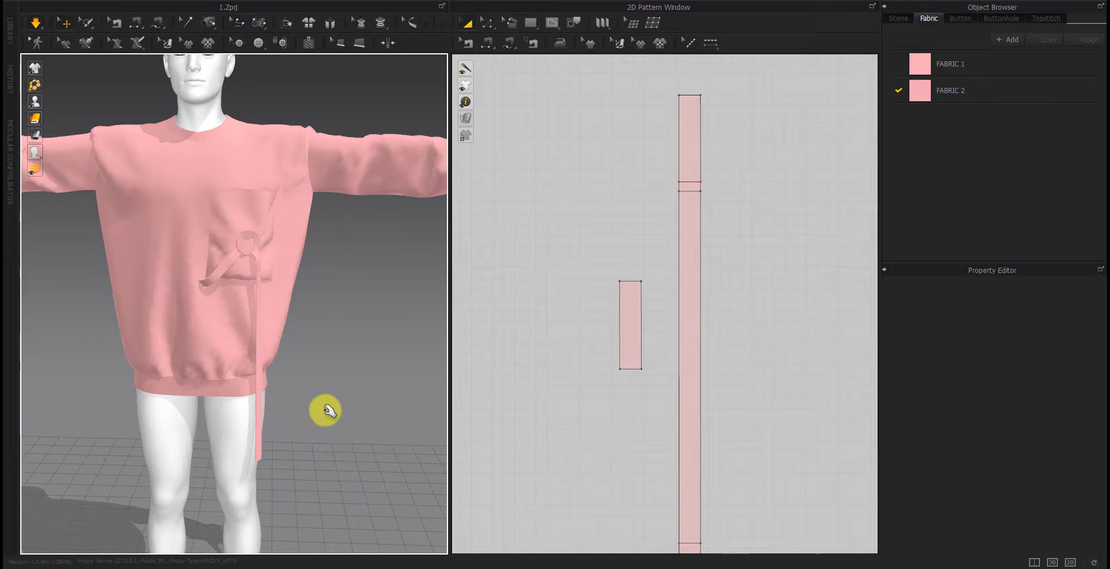
scroll(610, 392, "down", 5)
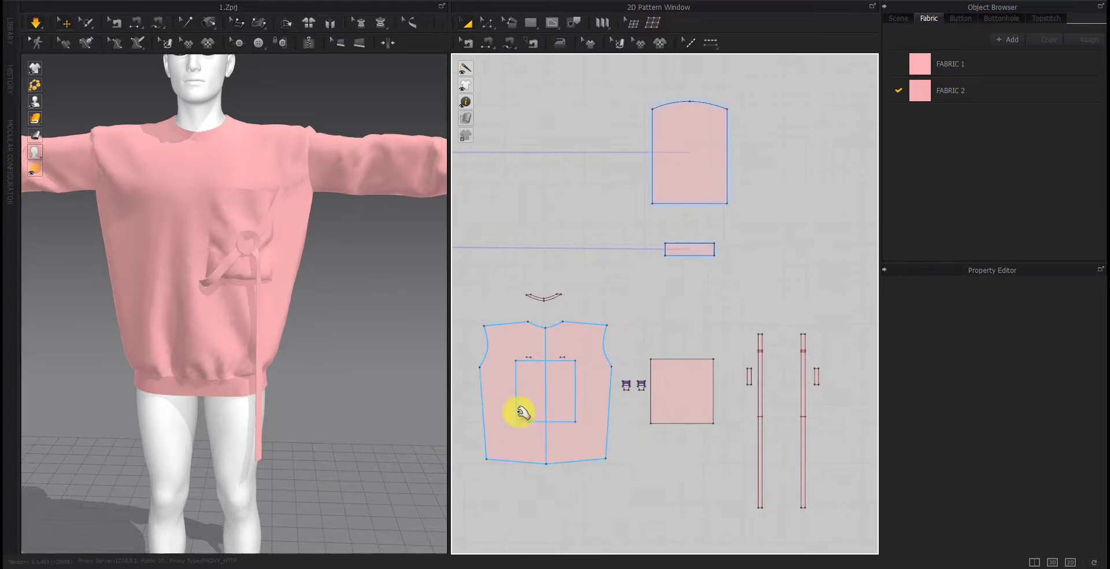
Locate the ring pattern and bring the pocket ring into view in 3D
scroll(588, 394, "up", 2)
left_click(682, 343)
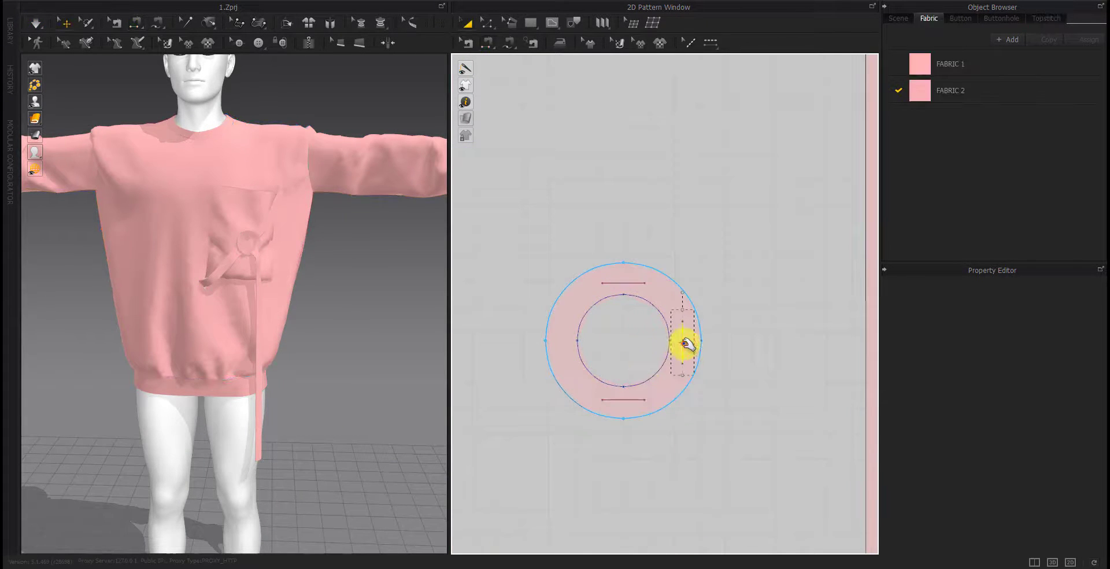
left_click(540, 404)
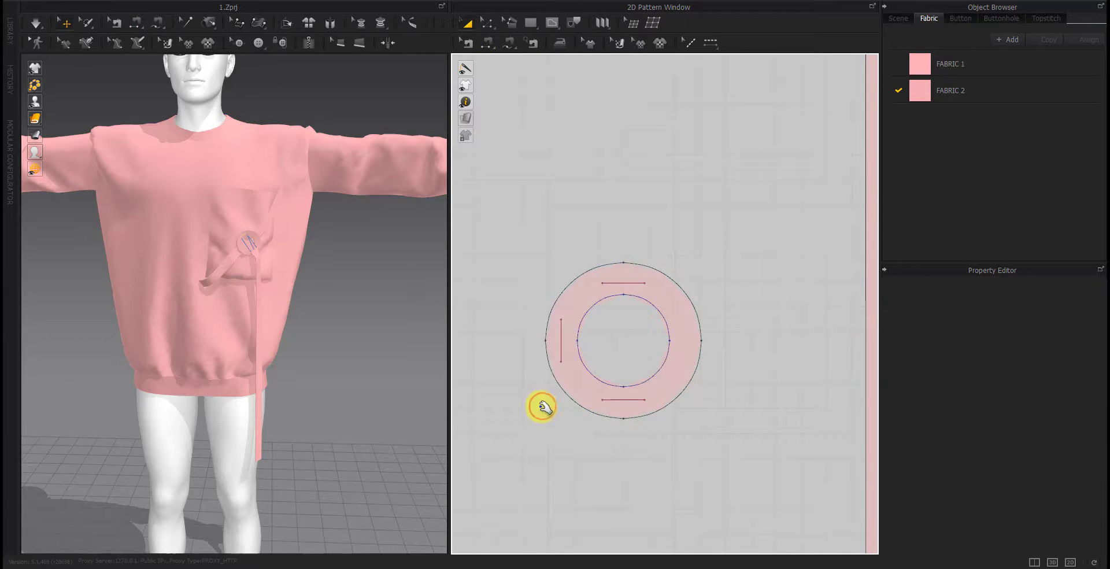
scroll(260, 228, "up", 5)
mouse_move(260, 228)
middle_mouse_down()
mouse_move(265, 402)
mouse_move(267, 323)
middle_mouse_up()
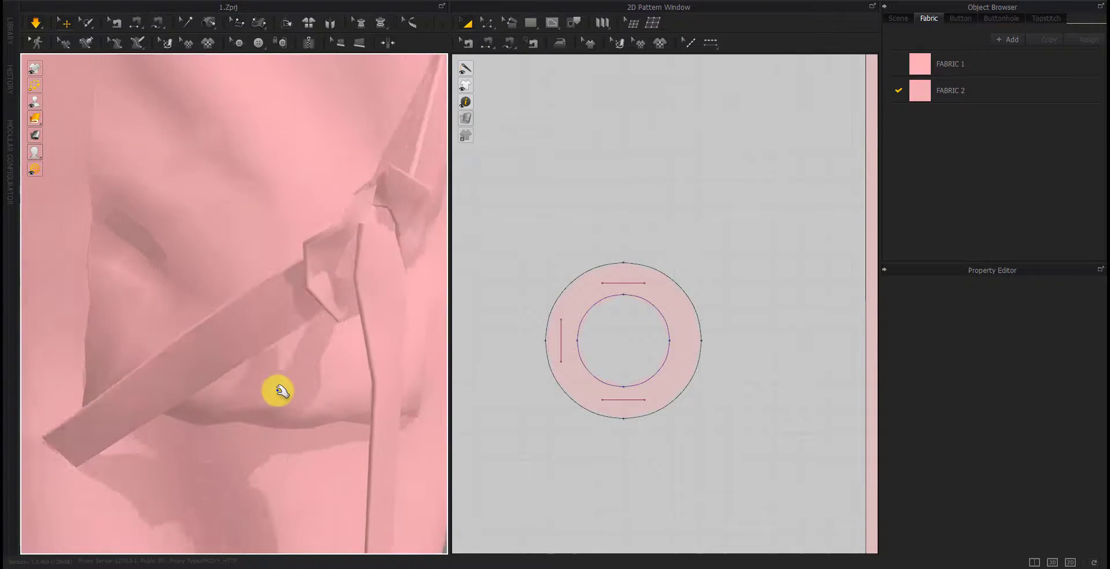
scroll(264, 323, "down", 3)
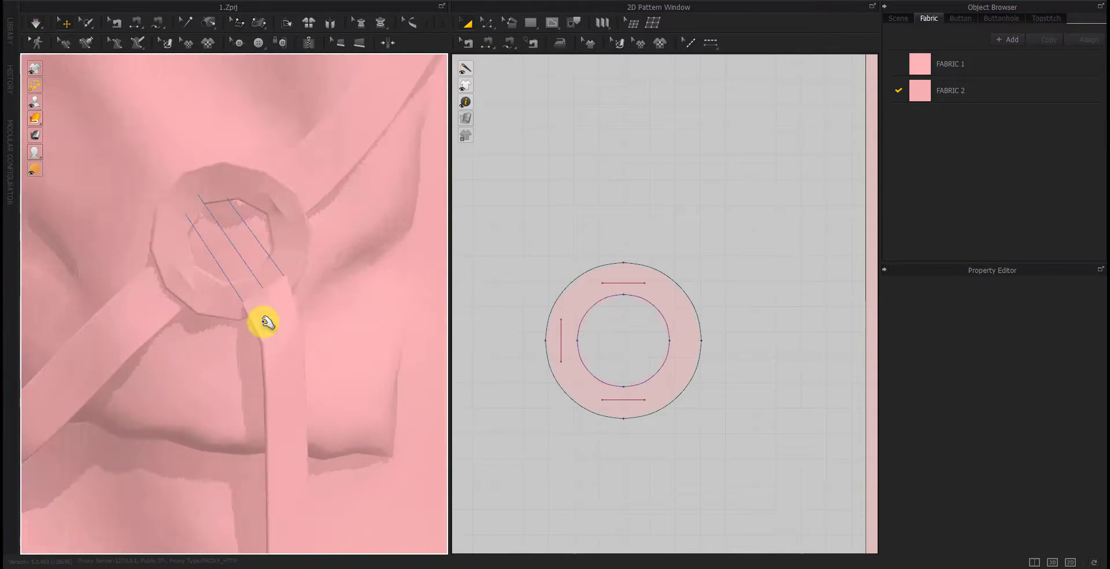
Pull the front strap up through the ring
mouse_move(280, 332)
left_mouse_down()
mouse_move(225, 262)
mouse_move(322, 280)
left_mouse_up()
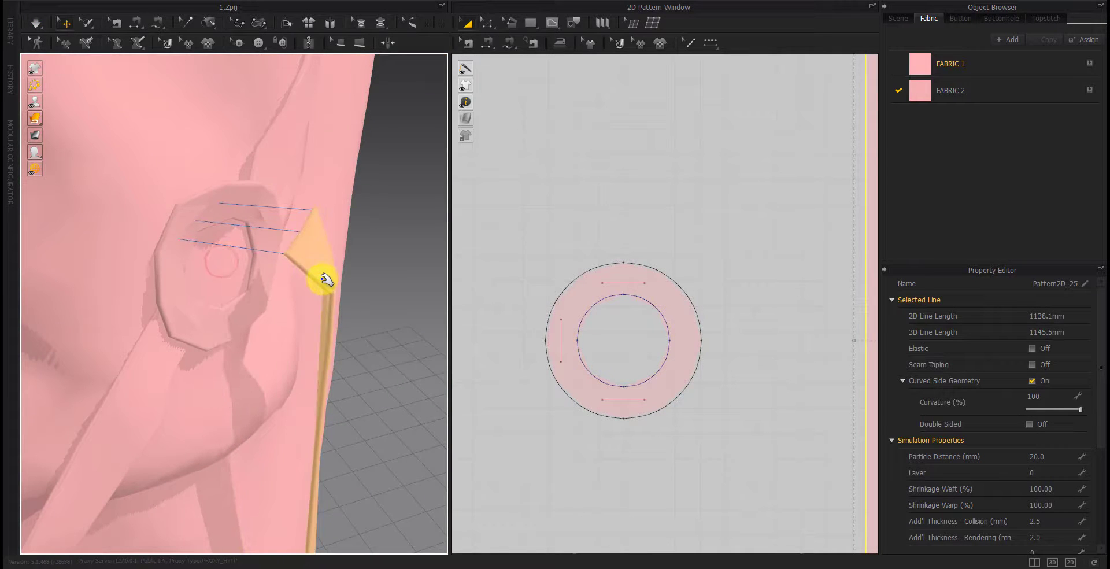
scroll(318, 289, "down", 3)
scroll(295, 364, "down", 3)
scroll(228, 401, "down", 3)
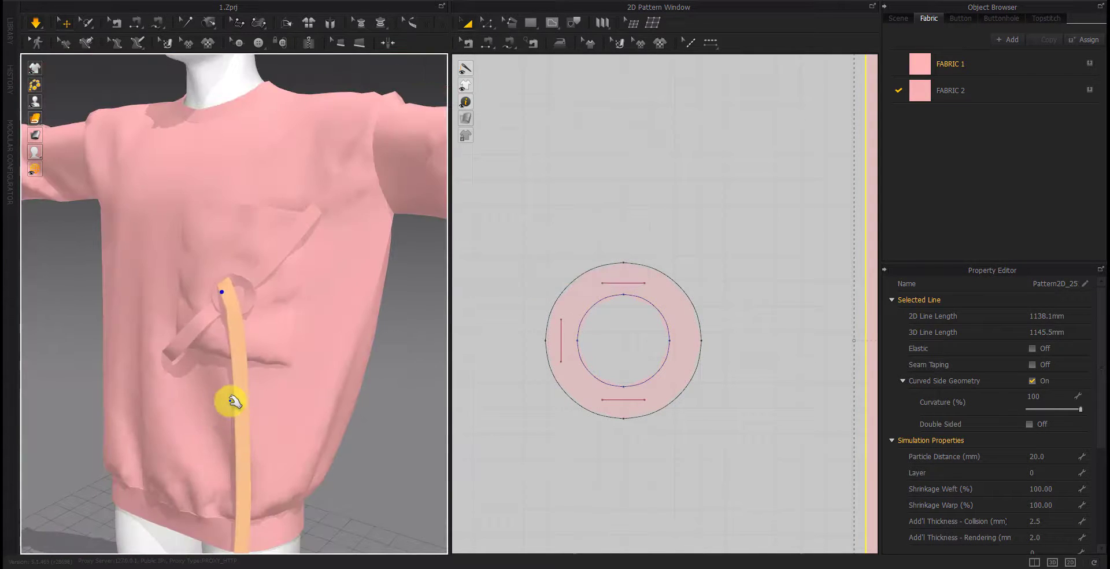
scroll(249, 366, "down", 2)
scroll(274, 380, "up", 2)
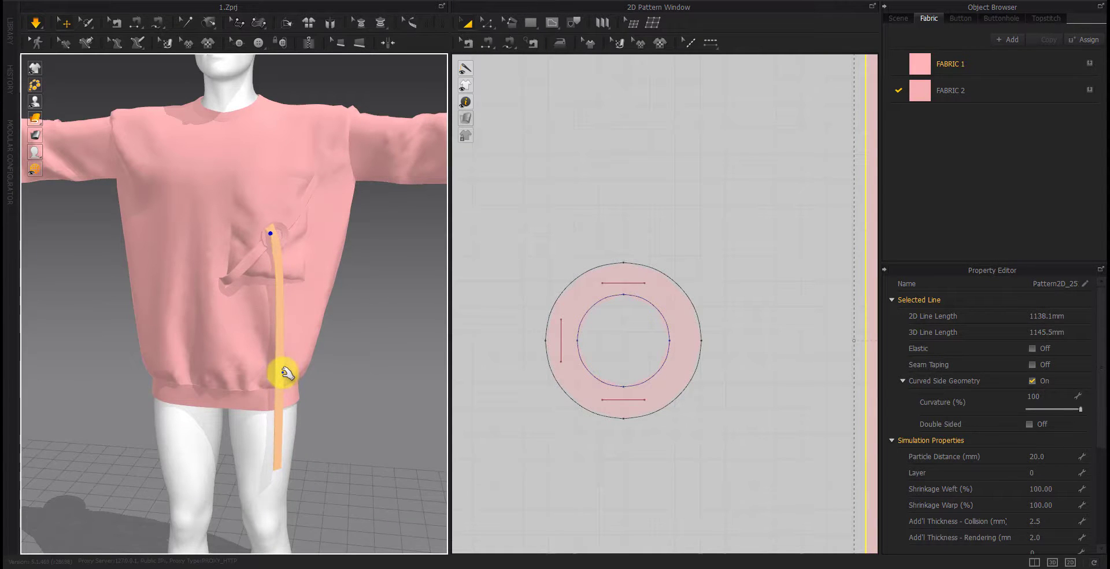
scroll(299, 330, "up", 3)
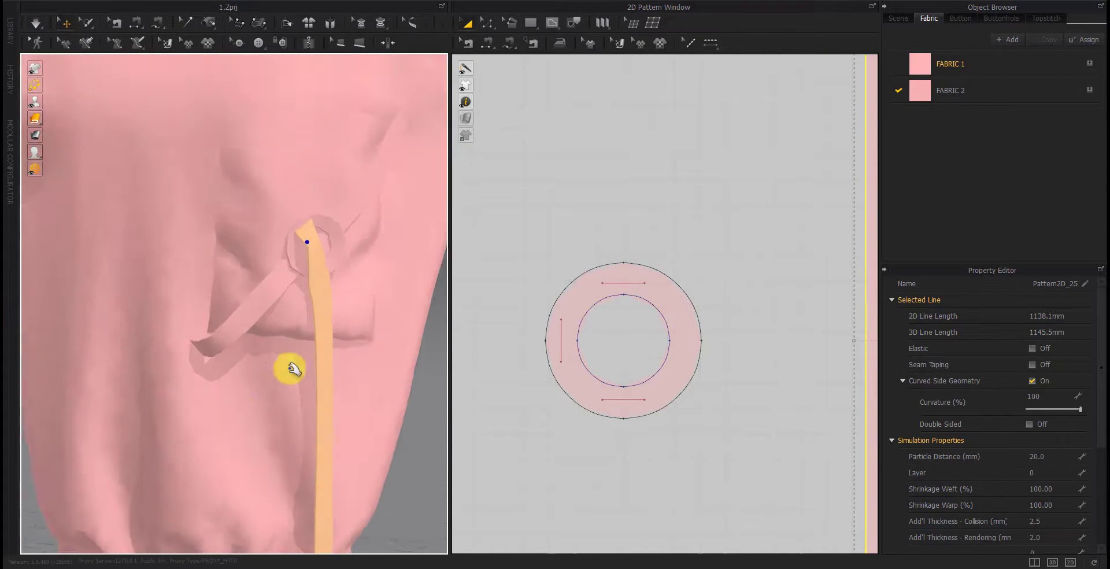
scroll(290, 366, "up", 3)
Move the ring onto the chest pocket and nudge it into its final position
left_click(297, 235)
left_click_drag(310, 230, 382, 233)
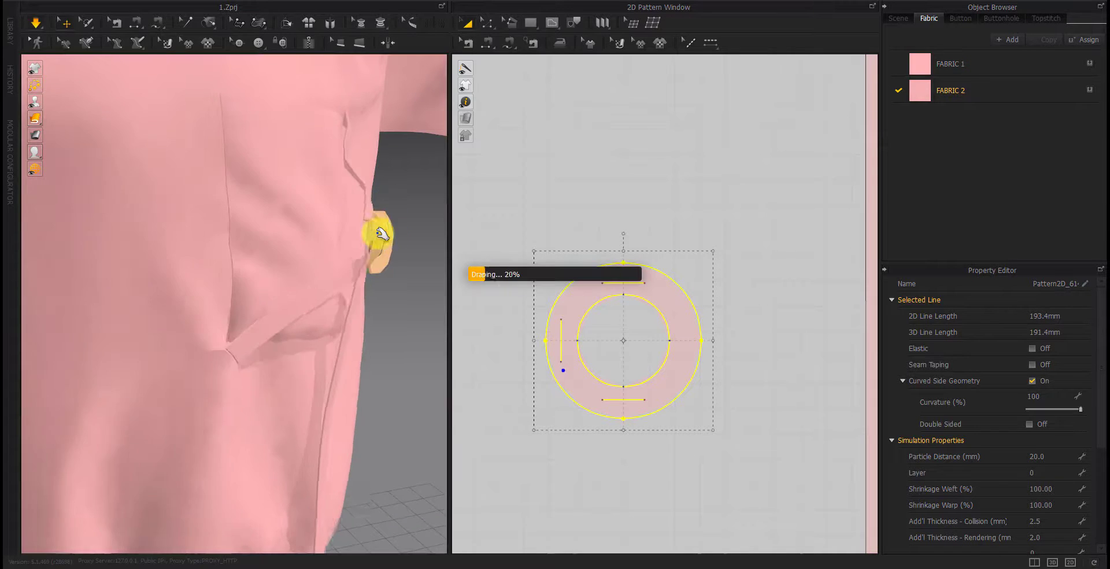
left_click(381, 233)
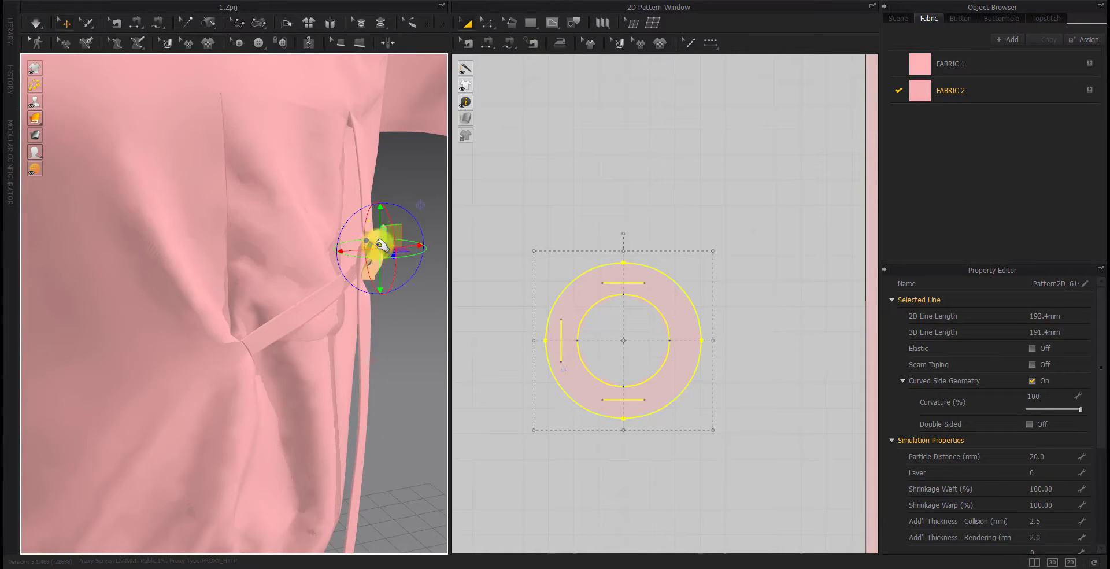
scroll(360, 240, "down", 2)
mouse_move(323, 241)
right_mouse_down()
mouse_move(213, 302)
mouse_move(354, 236)
right_mouse_up()
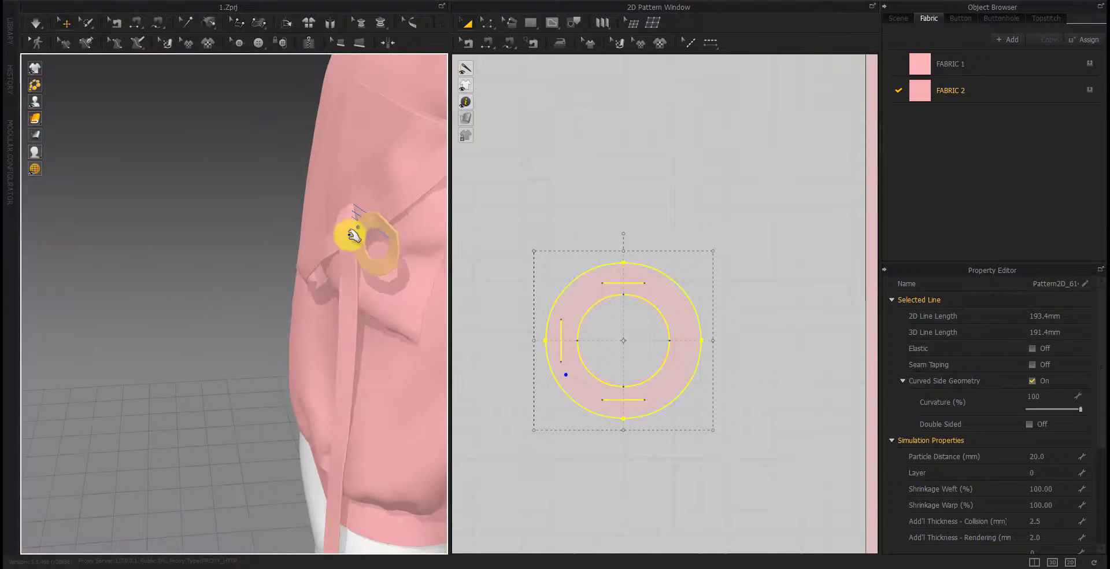
left_click(218, 290)
left_click(376, 255)
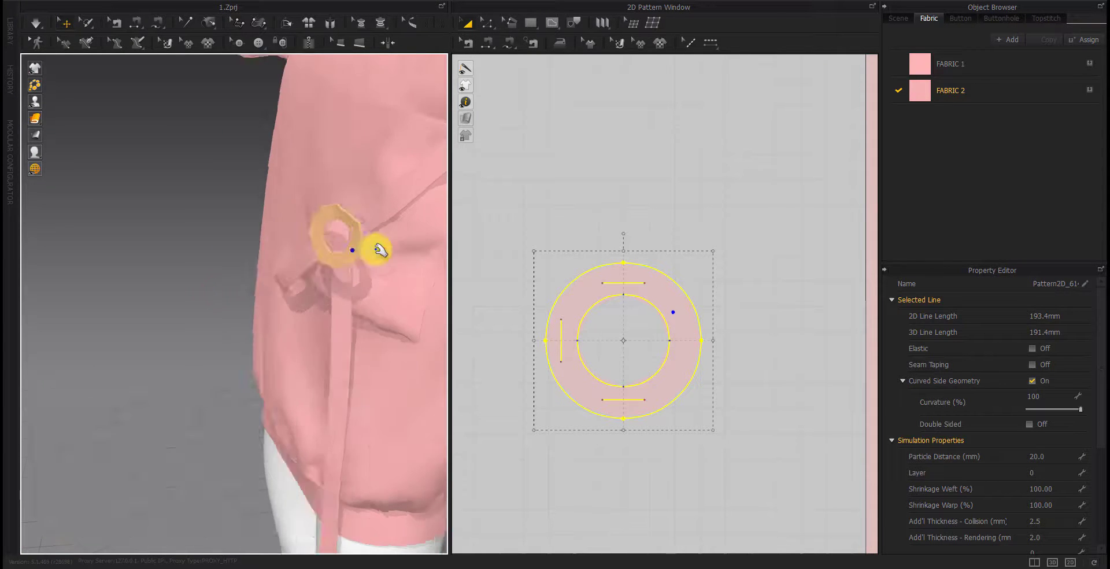
scroll(398, 260, "up", 3)
left_click_drag(398, 261, 372, 260)
right_click_drag(372, 261, 293, 310)
left_click(86, 263)
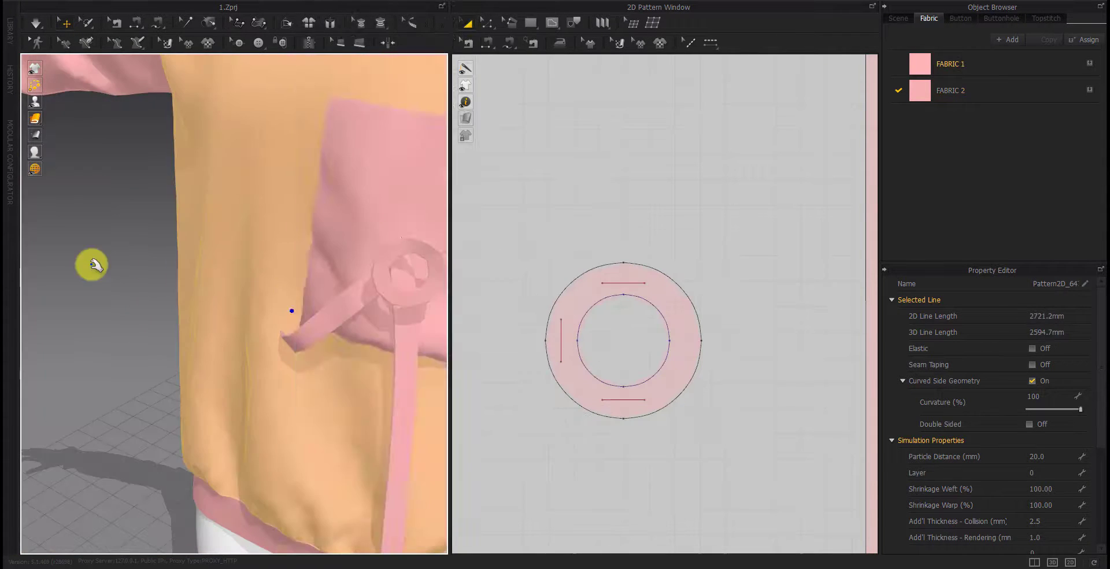
Check the settled drape from the front and back views of the avatar
scroll(191, 299, "up", 3)
key("2")
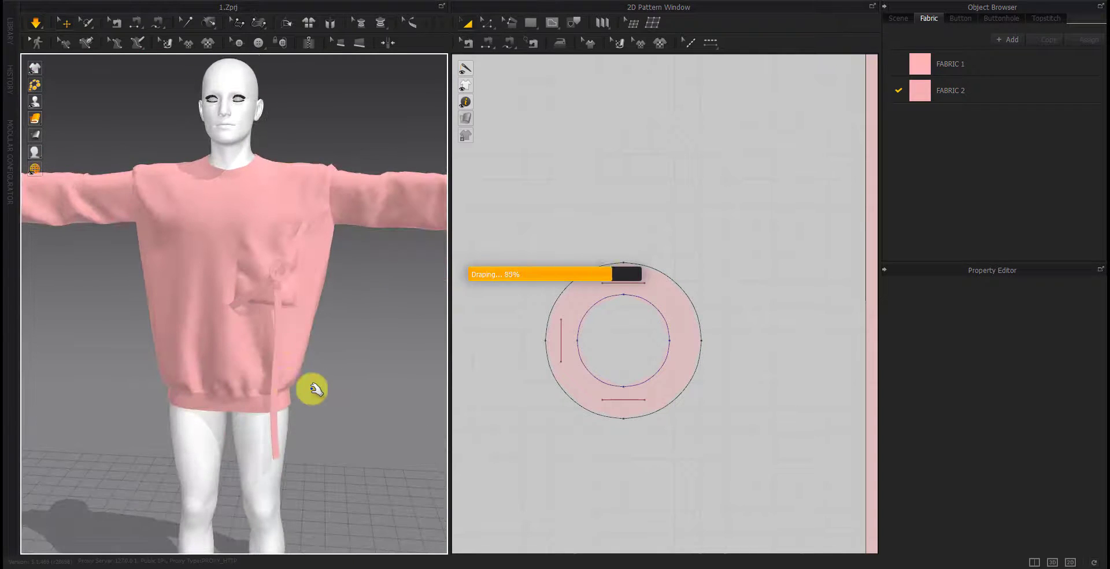
key("8")
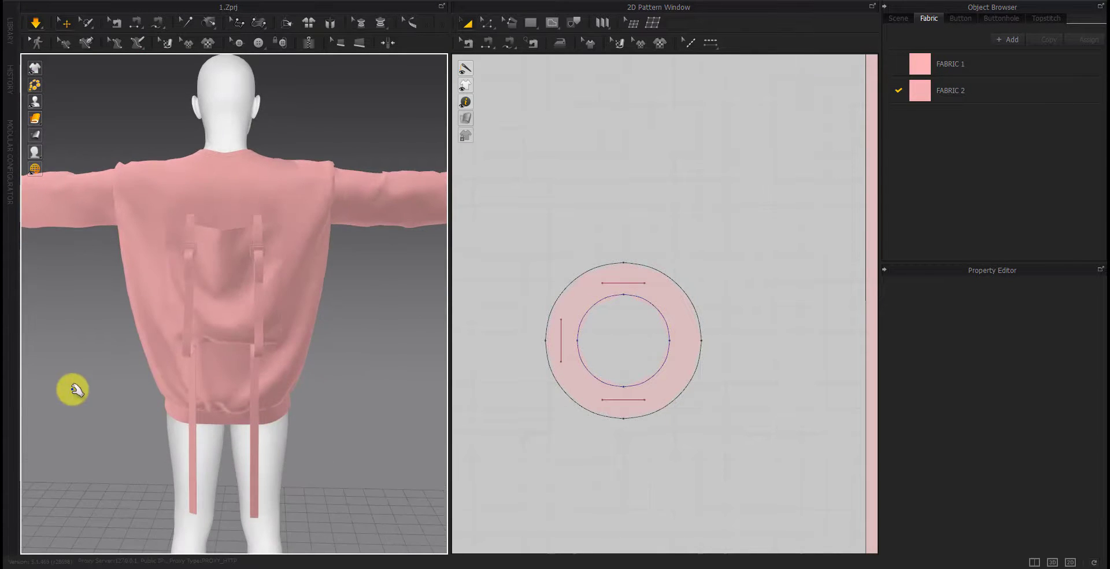
right_click_drag(79, 401, 343, 403)
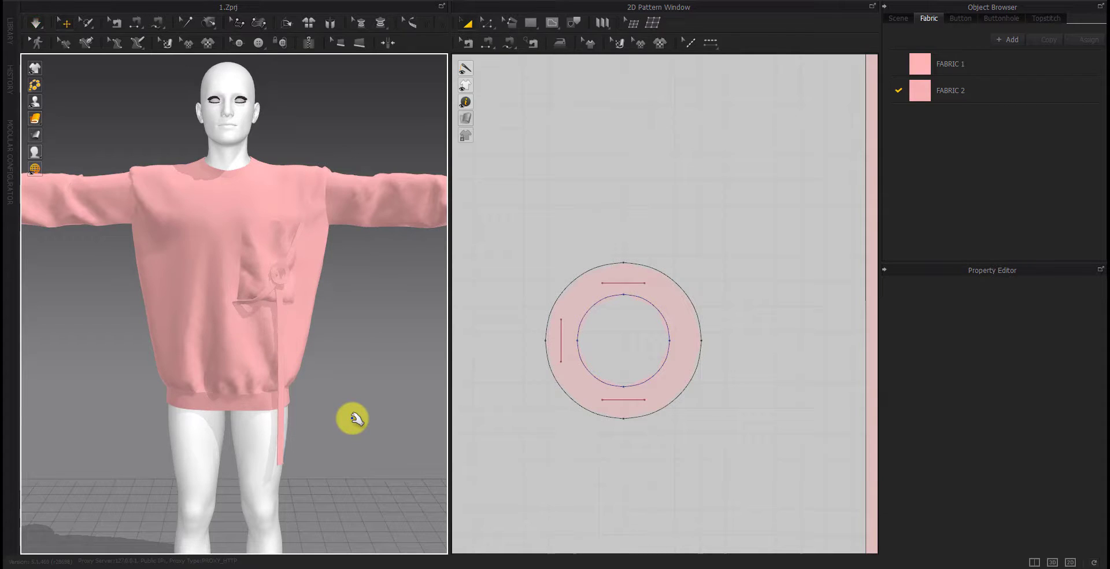
scroll(710, 280, "down", 3)
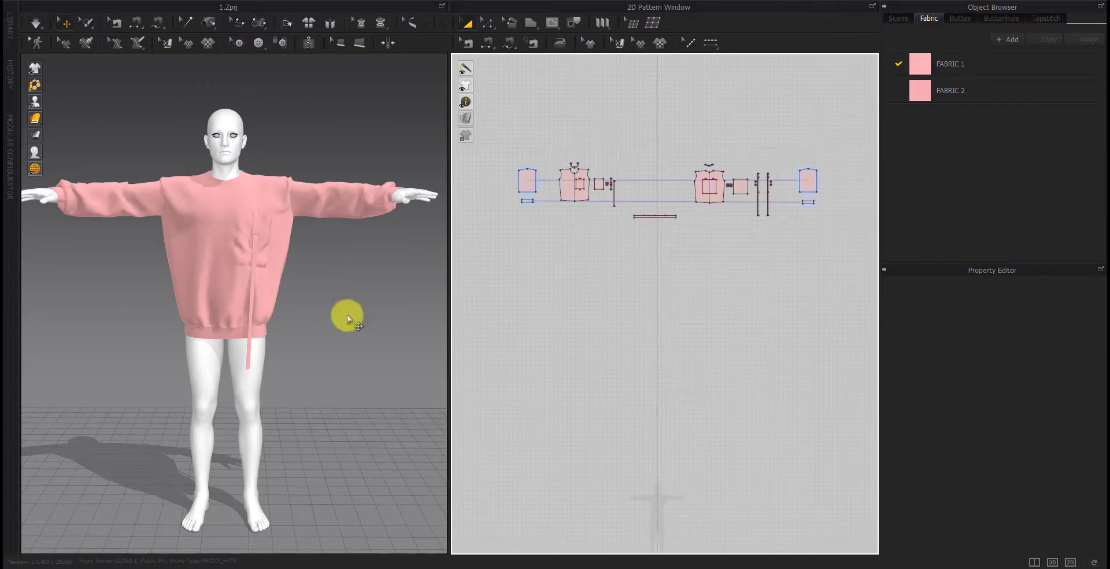
Select every sweatshirt pattern, then deactivate and hide it on the avatar
mouse_move(347, 319)
right_mouse_down()
mouse_move(82, 302)
mouse_move(346, 323)
right_mouse_up()
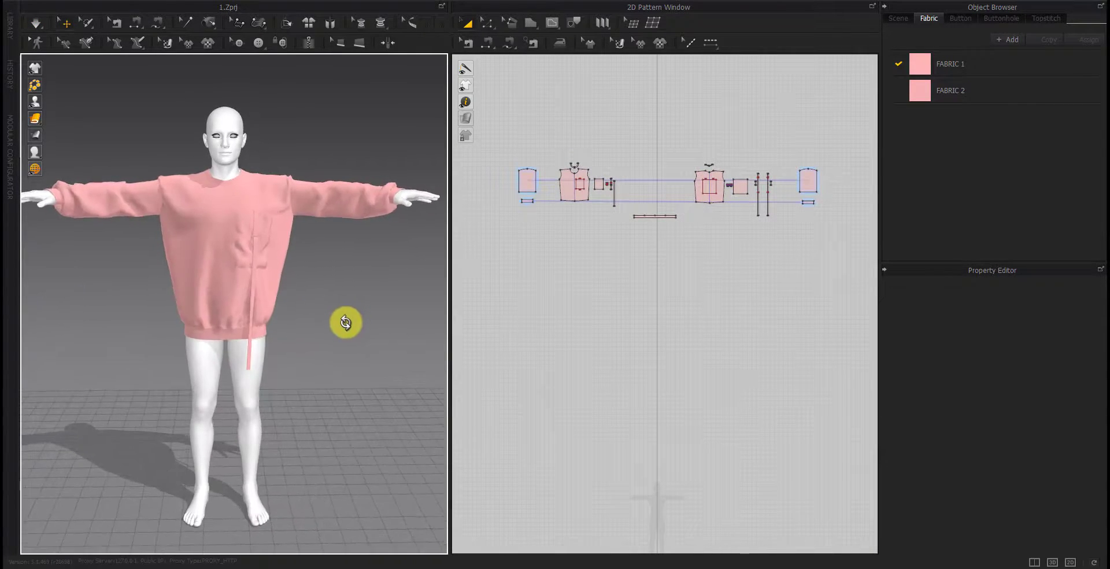
left_click_drag(838, 126, 478, 258)
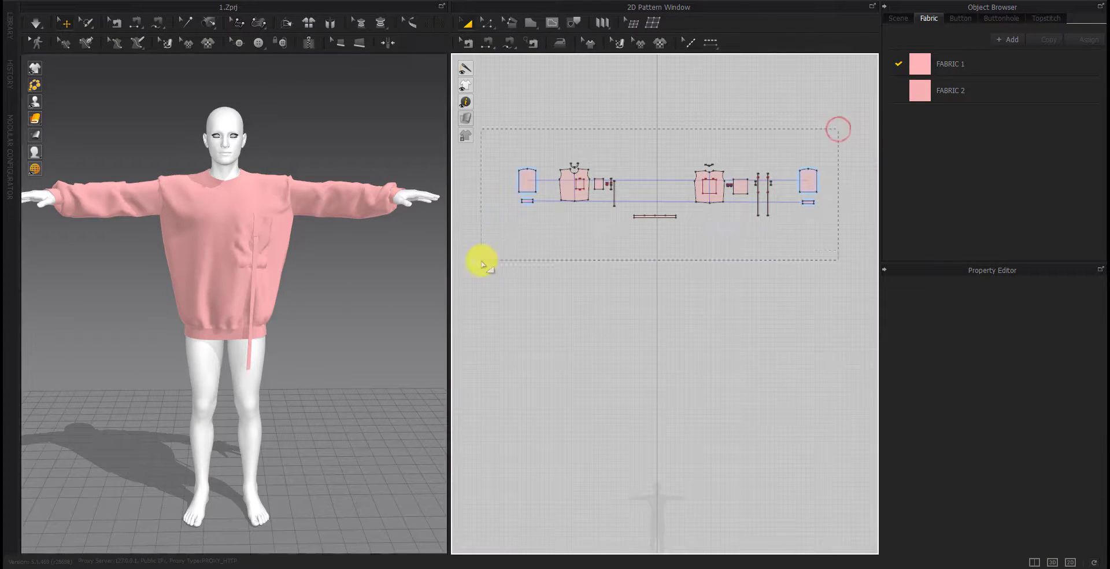
right_click(518, 228)
left_click(548, 365)
right_click(494, 494)
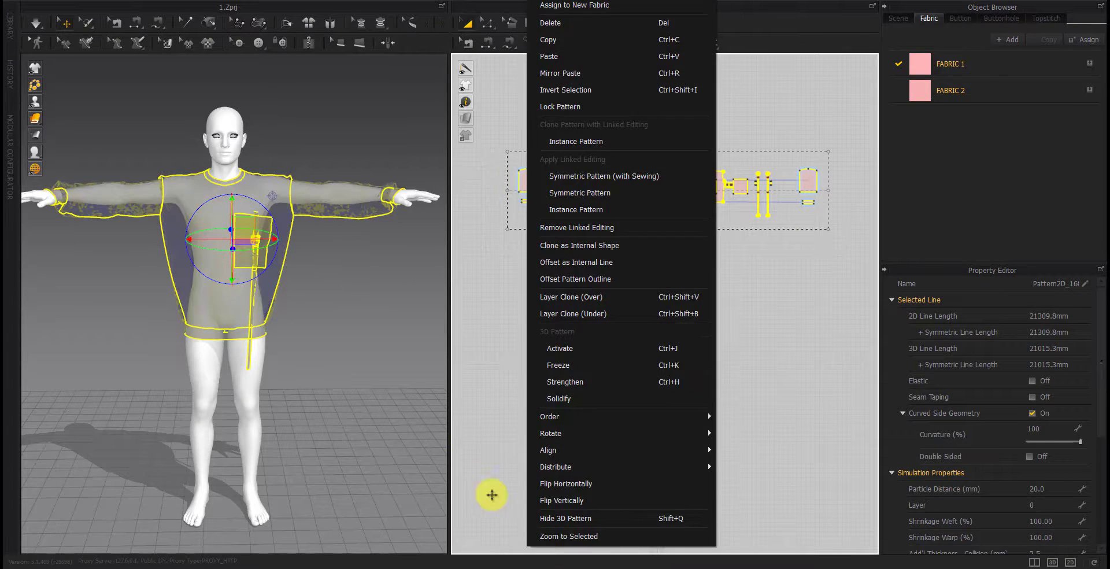
left_click(548, 533)
left_click(645, 383)
scroll(652, 466, "up", 5)
scroll(624, 347, "up", 5)
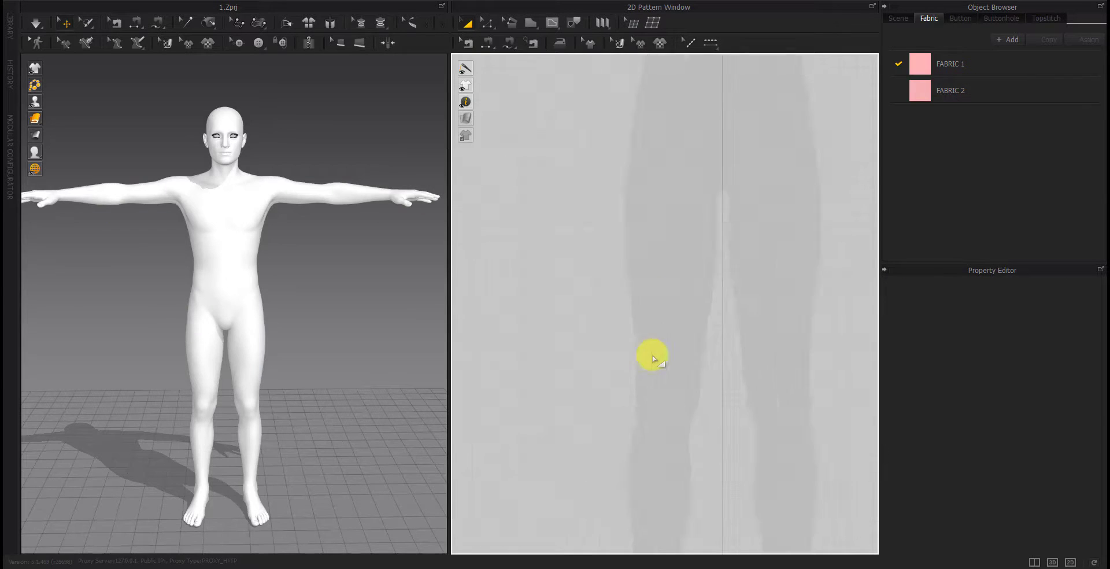
scroll(649, 354, "up", 2)
Start a new rectangle pattern, bringing up the Create Rectangle size settings
left_click(528, 22)
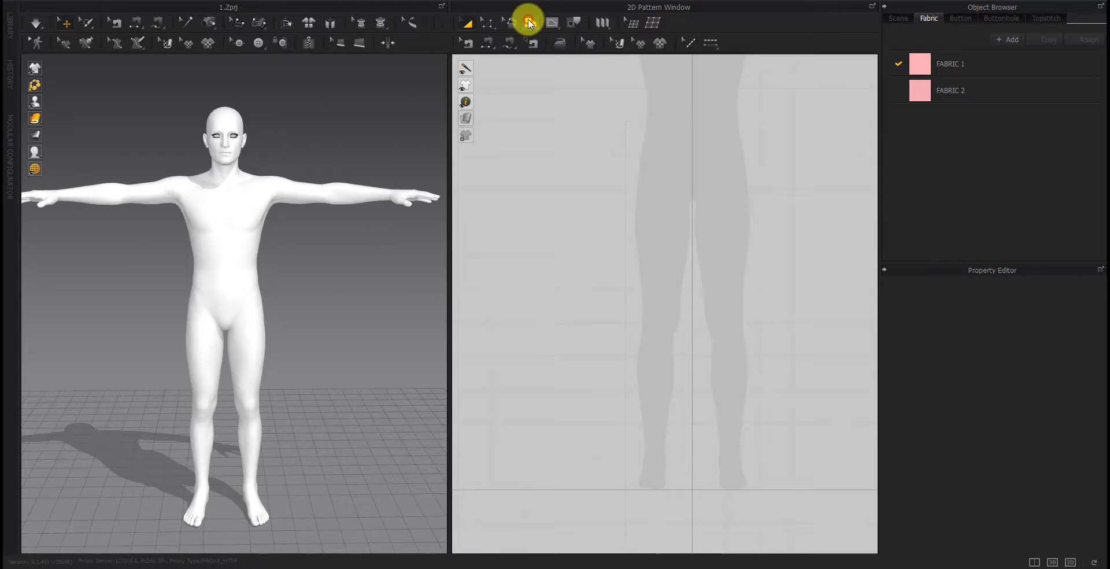
left_click(549, 58)
scroll(648, 176, "down", 2)
scroll(630, 182, "down", 2)
left_click(654, 177)
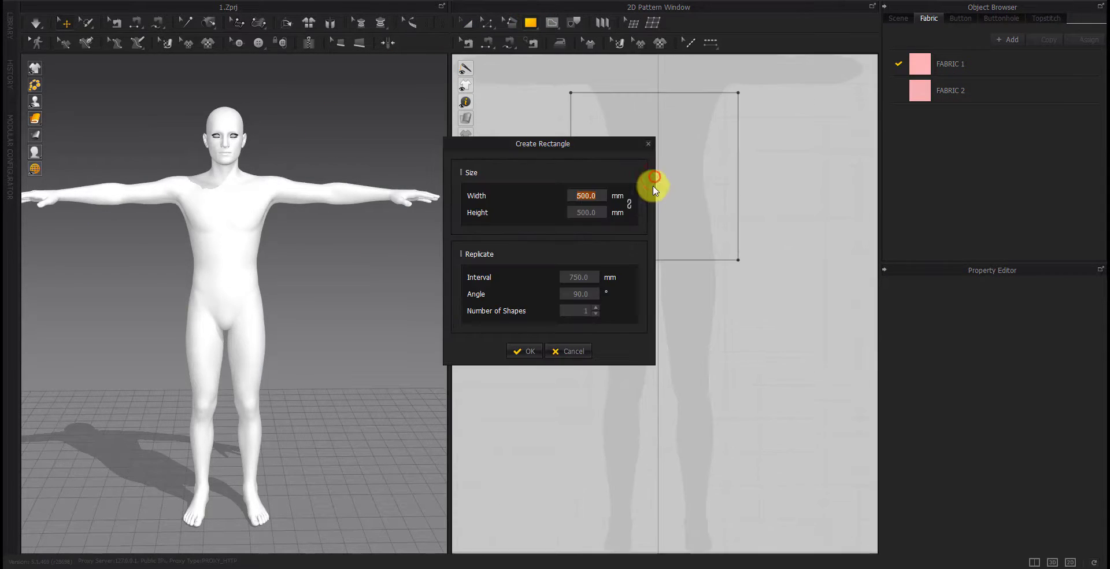
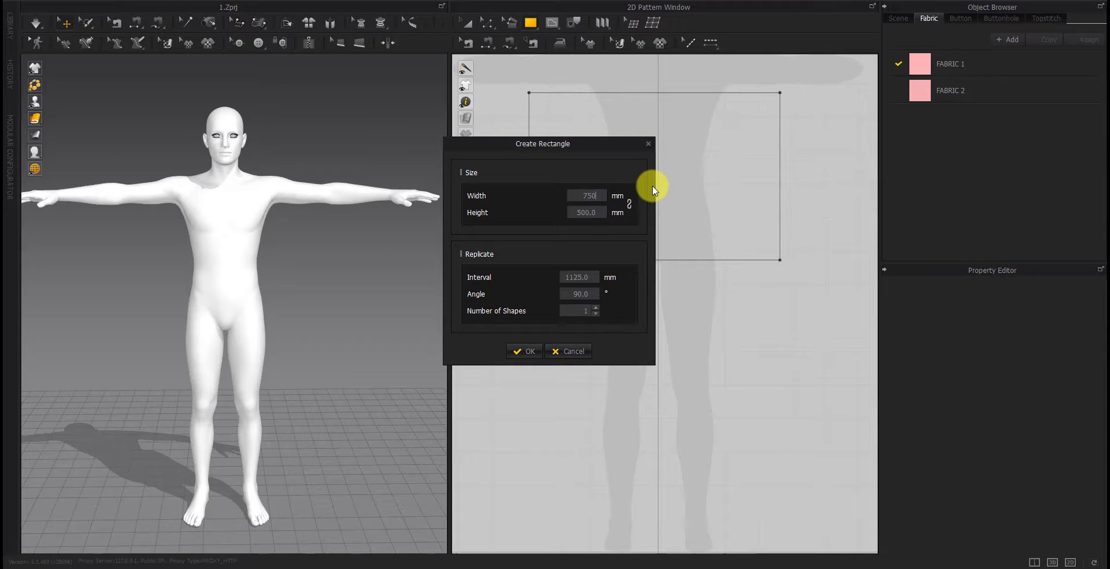
Create the 1600 mm strip and wrap it around the avatar's waist arrangement point
type("0")
key("Return")
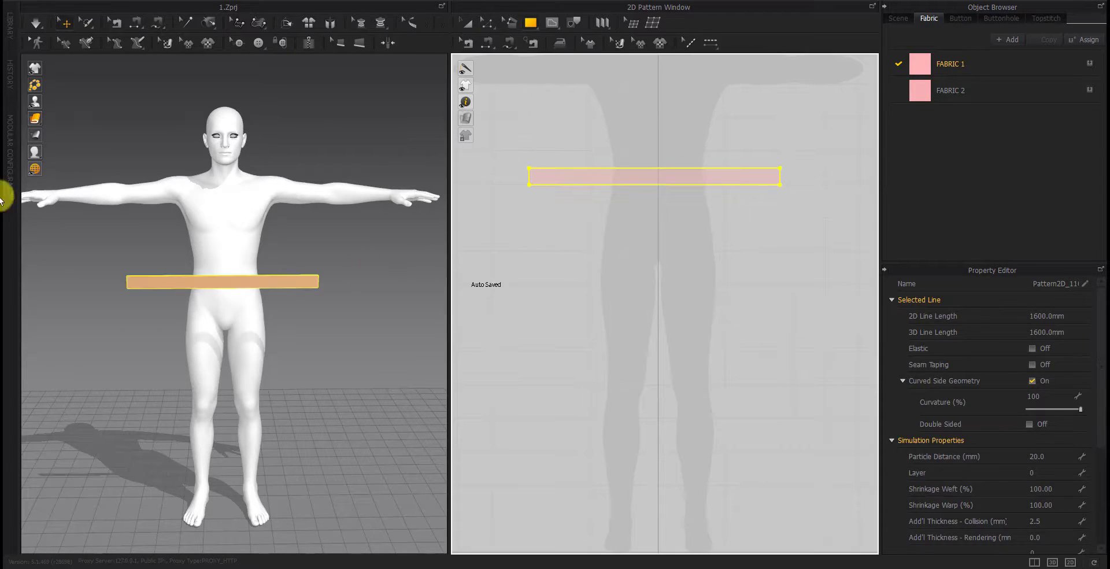
left_click(66, 119)
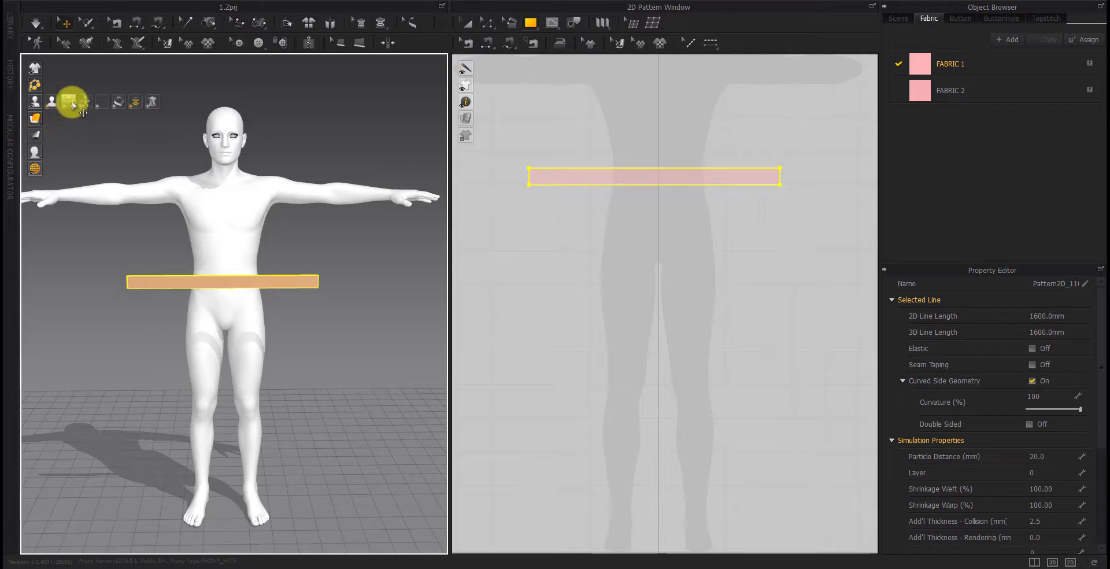
left_click(70, 103)
right_click_drag(147, 359, 372, 310)
left_click(249, 288)
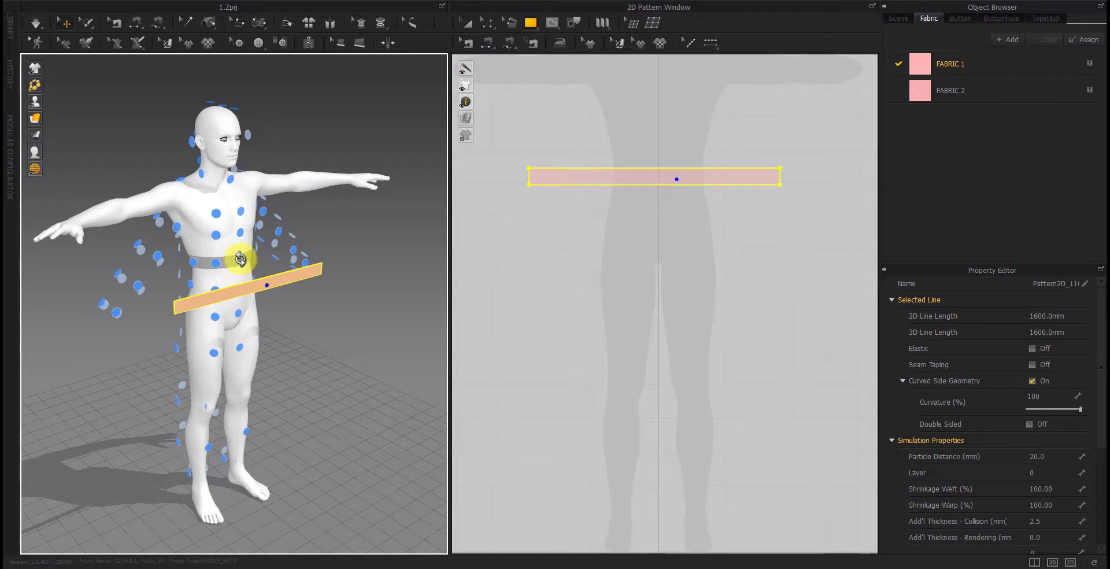
scroll(240, 259, "up", 3)
left_click(240, 220)
left_click(65, 103)
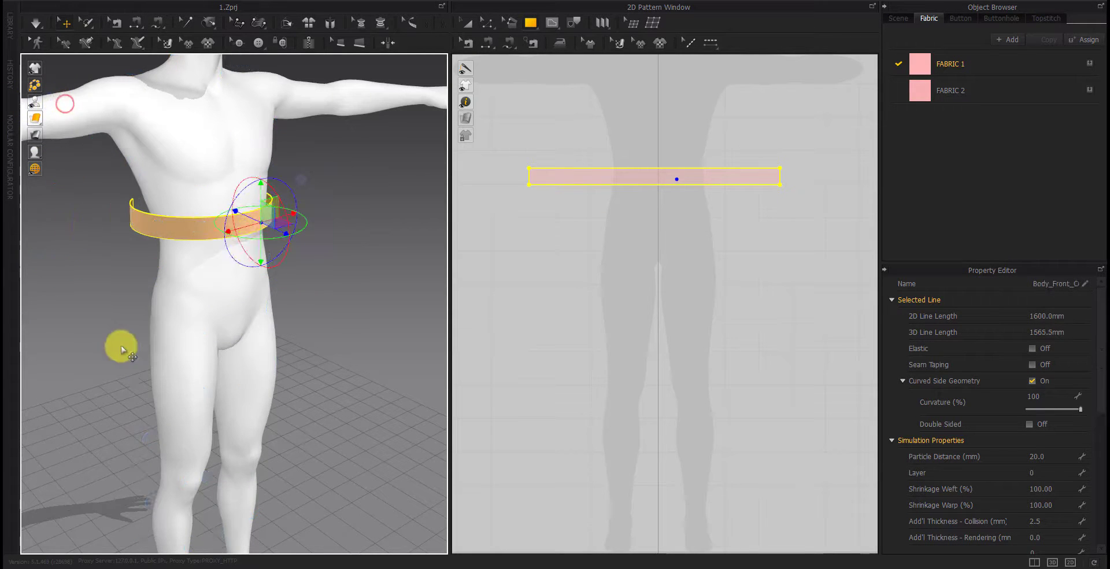
scroll(120, 345, "down", 3)
mouse_move(174, 359)
right_mouse_down()
mouse_move(235, 371)
mouse_move(141, 376)
right_mouse_up()
Sew the strip's two short ends together and simulate the closed waistband
left_click(756, 244)
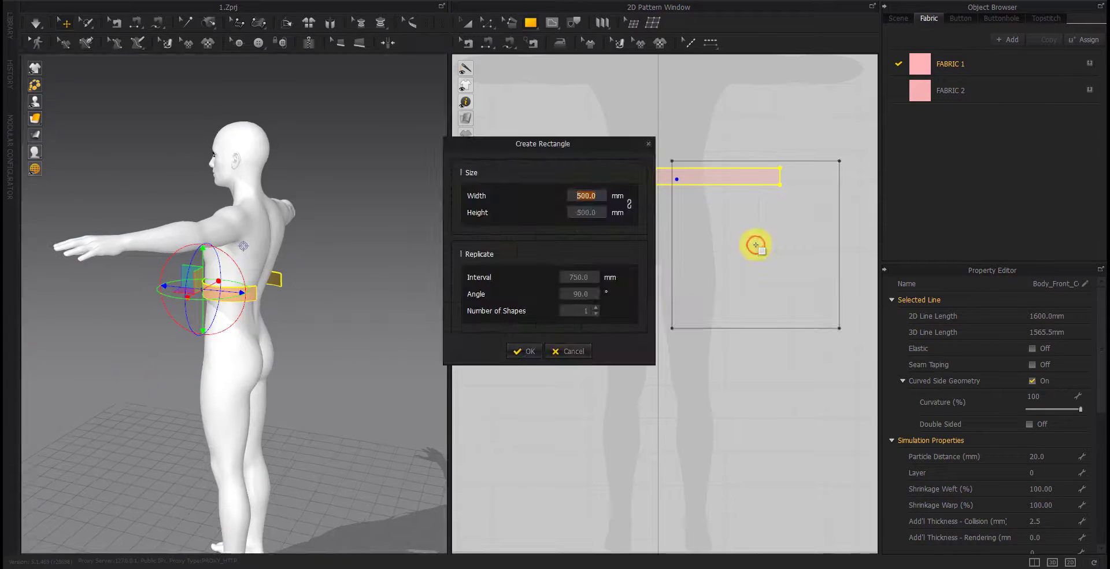
left_click(585, 351)
left_click(487, 43)
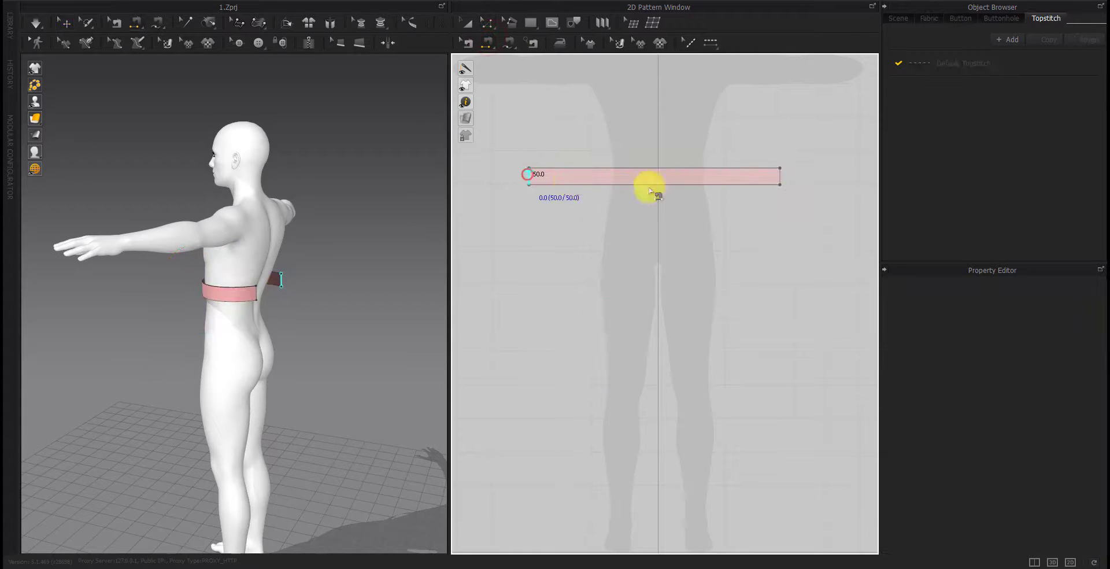
left_click(784, 174)
key("space")
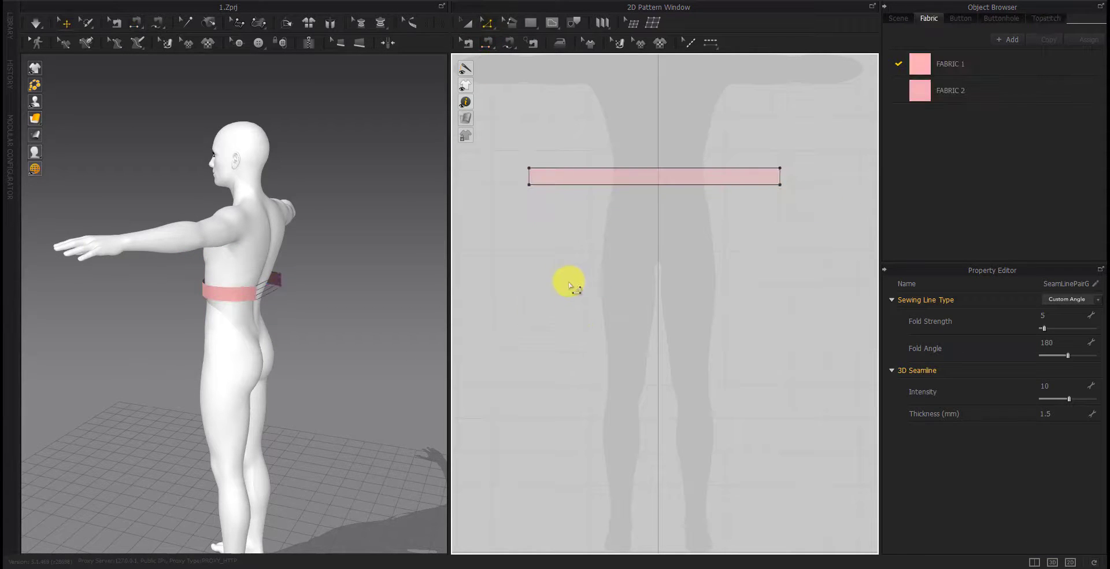
mouse_move(176, 391)
right_mouse_down()
mouse_move(272, 389)
mouse_move(315, 461)
right_mouse_up()
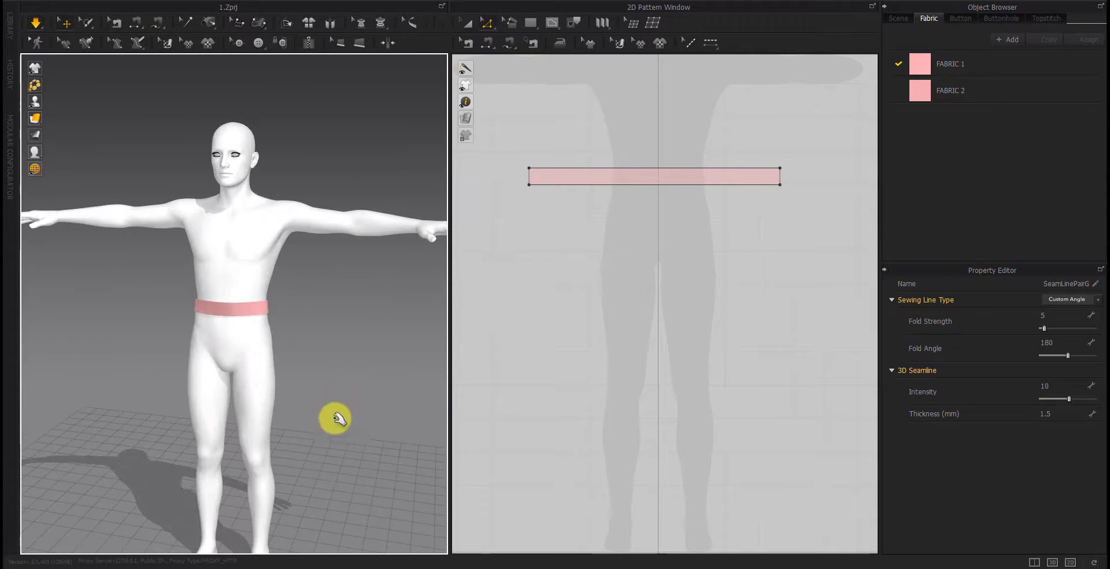
mouse_move(335, 418)
right_mouse_down()
mouse_move(95, 430)
mouse_move(354, 430)
mouse_move(318, 331)
right_mouse_up()
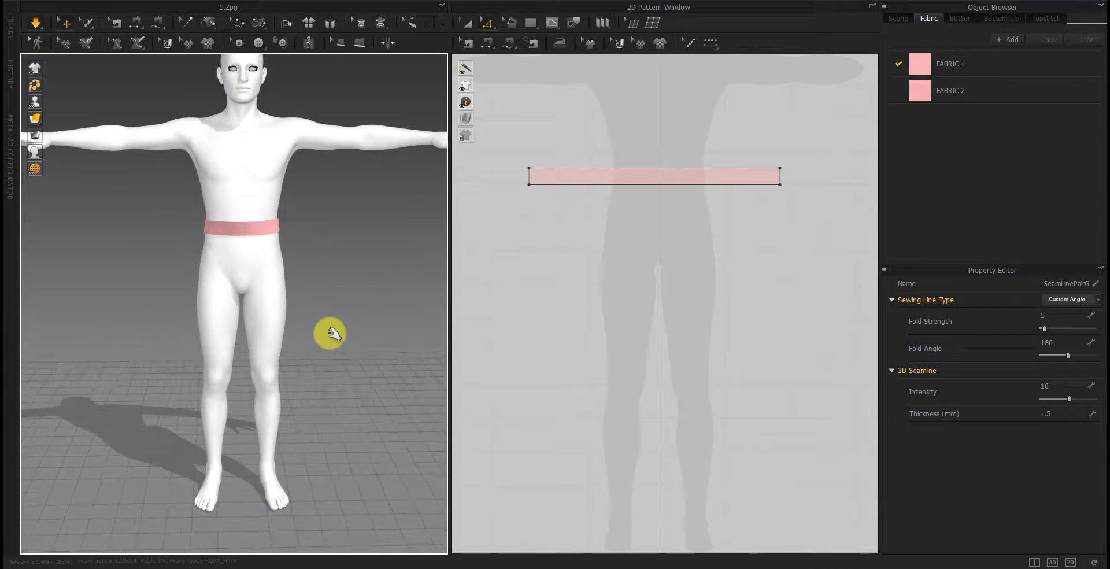
Draw a tall rectangle below the waistband as the front leg panel
left_click(530, 22)
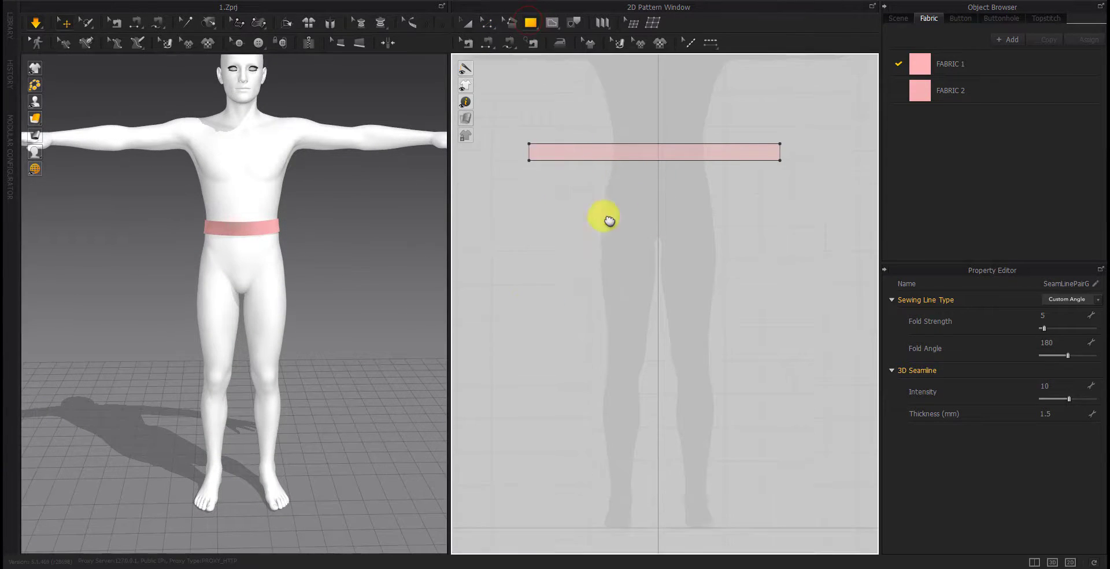
right_click_drag(607, 218, 583, 81)
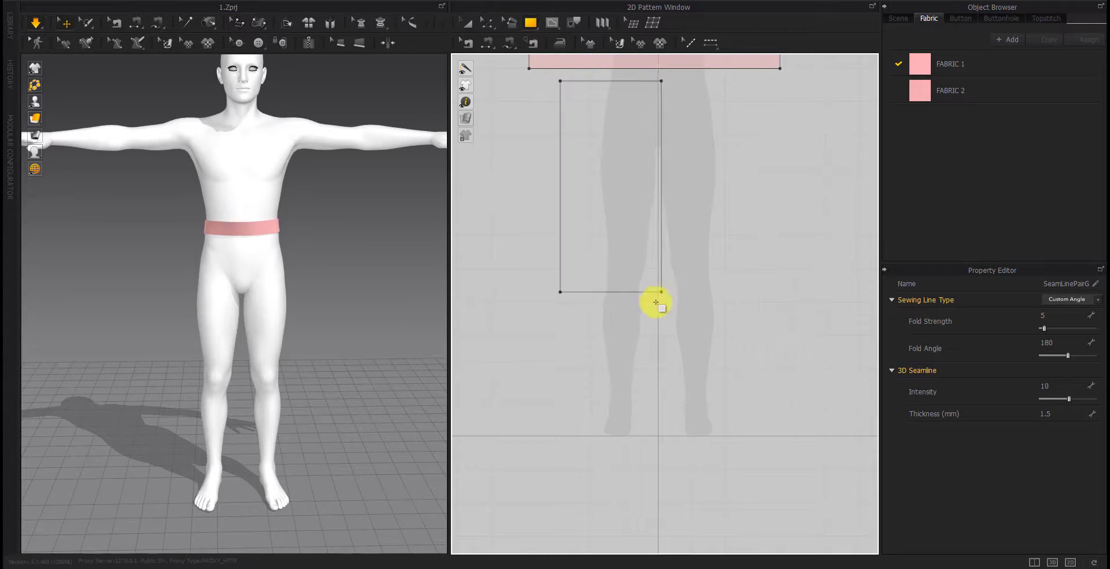
left_click_drag(656, 81, 646, 397)
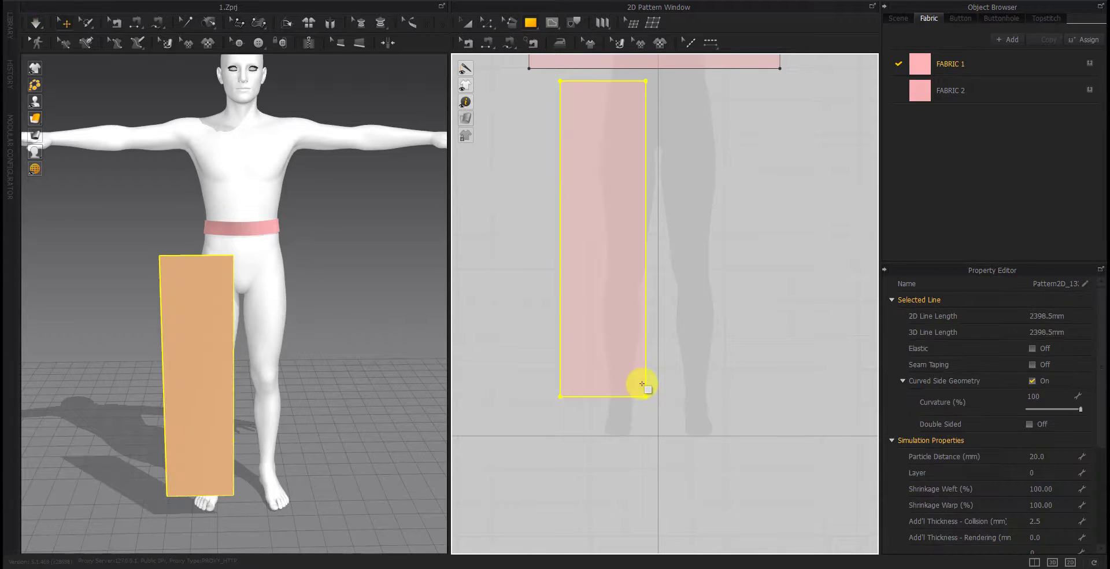
key("z")
right_click_drag(706, 243, 661, 276)
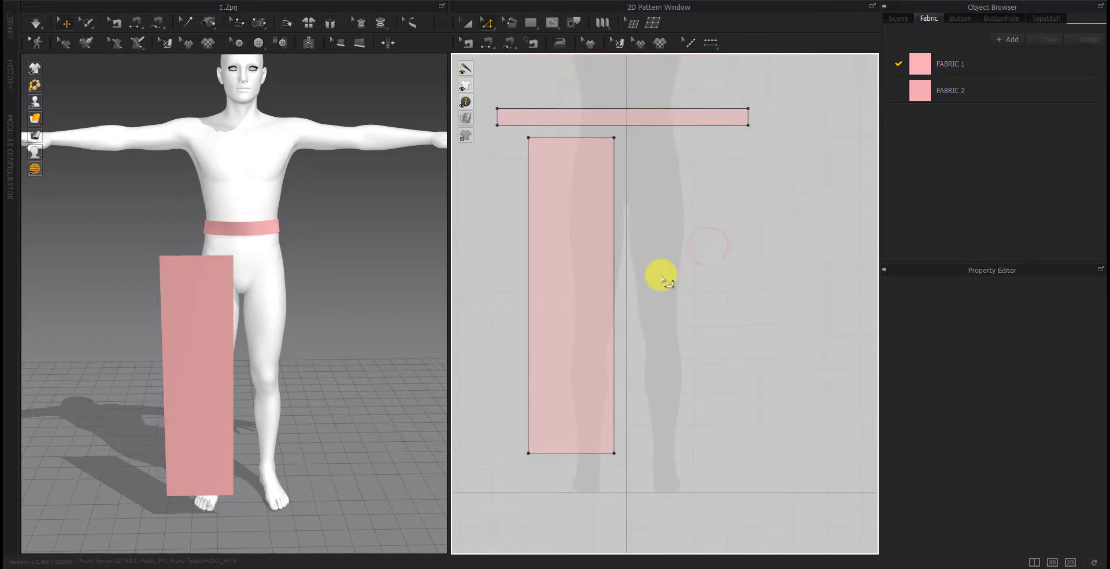
Split the panel's right edge twice to isolate its lower segment
right_click(613, 289)
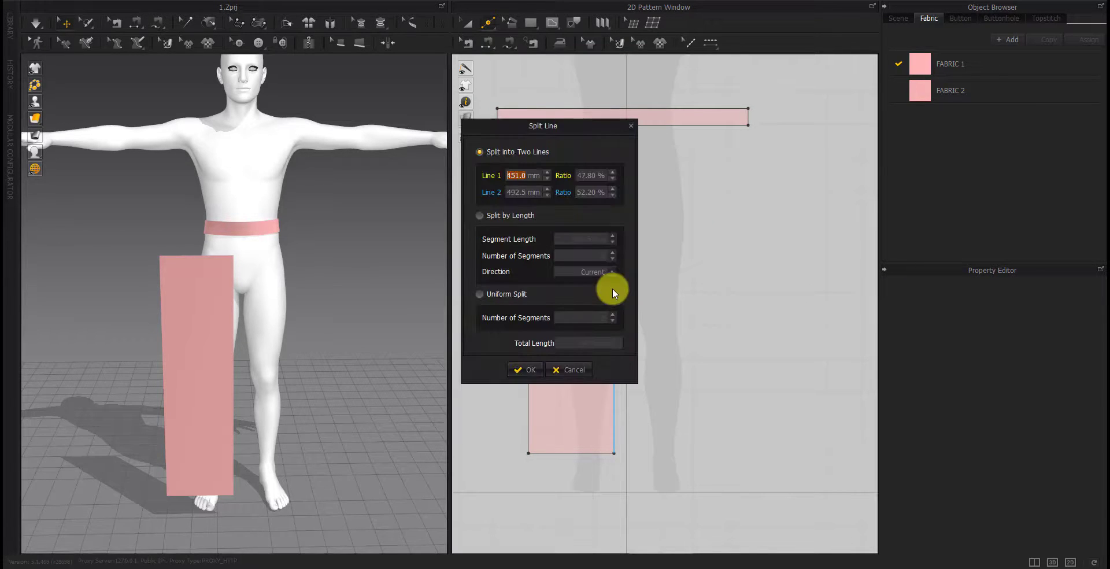
key("Escape")
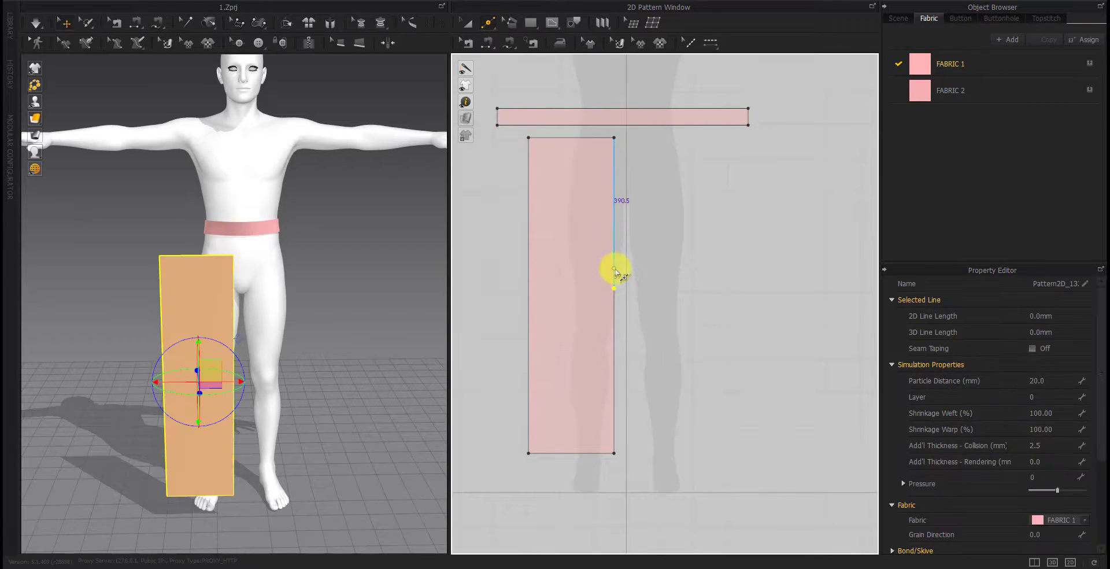
right_click_drag(669, 286, 636, 295)
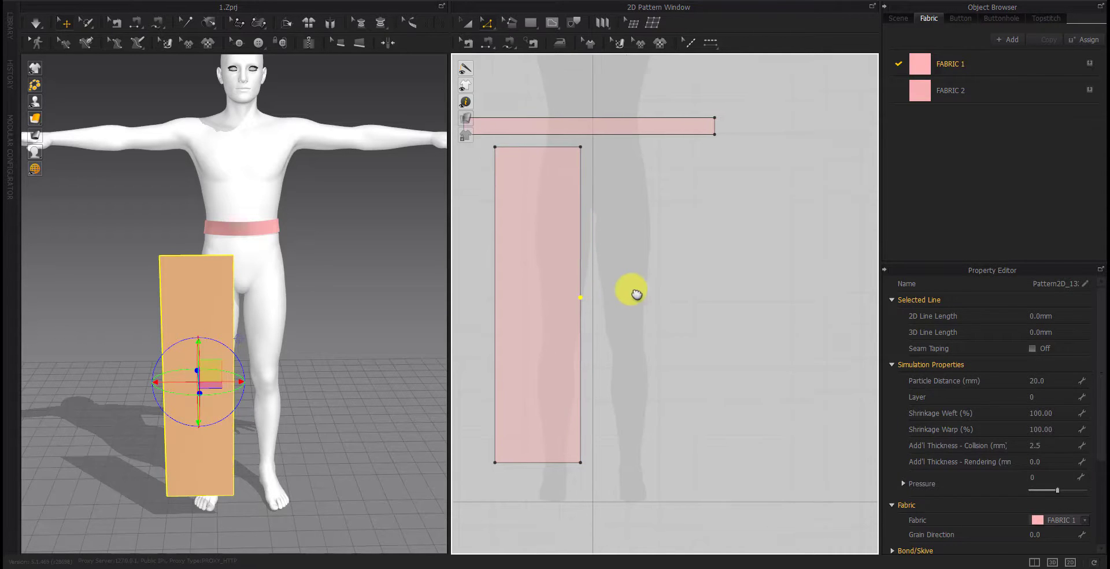
left_click(581, 337)
mouse_move(591, 339)
left_mouse_down()
mouse_move(607, 341)
mouse_move(608, 366)
left_mouse_up()
right_click_drag(590, 324, 560, 322)
key("ctrl+z")
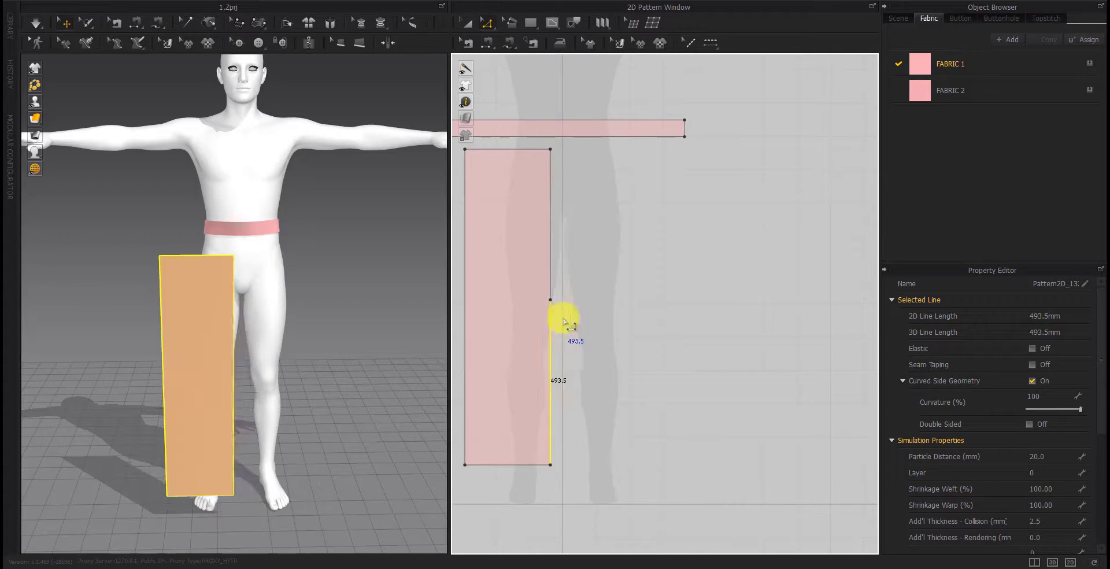
right_click(552, 269)
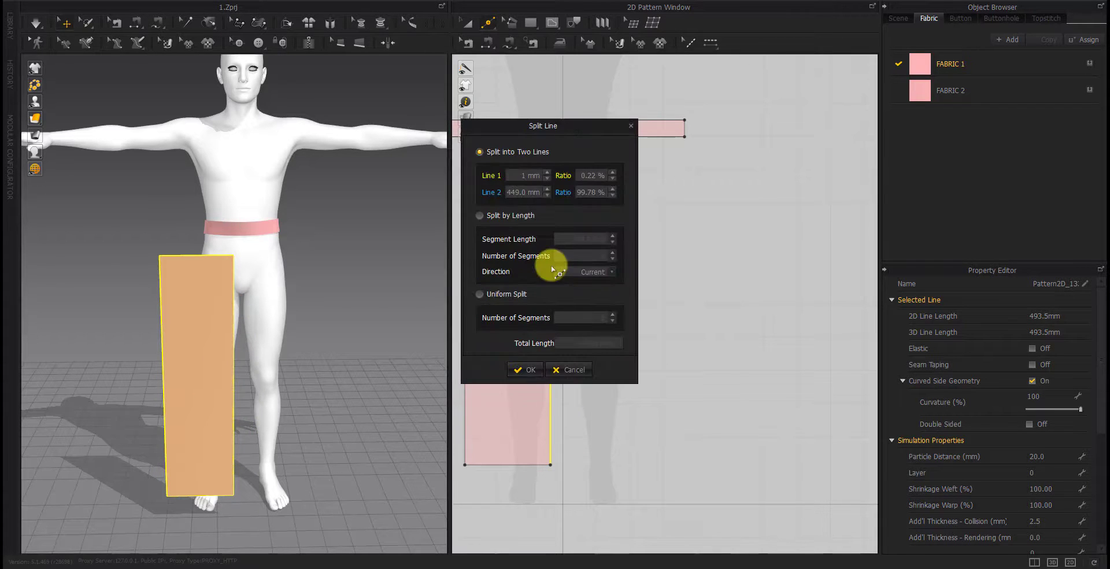
key("Return")
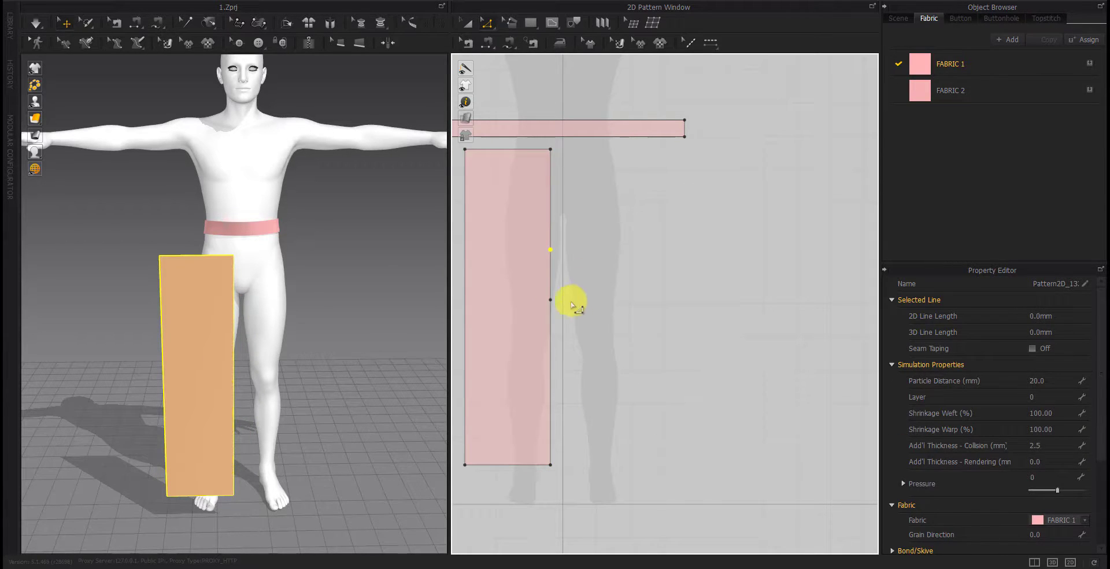
left_click(551, 269)
right_click(552, 272)
key("Return")
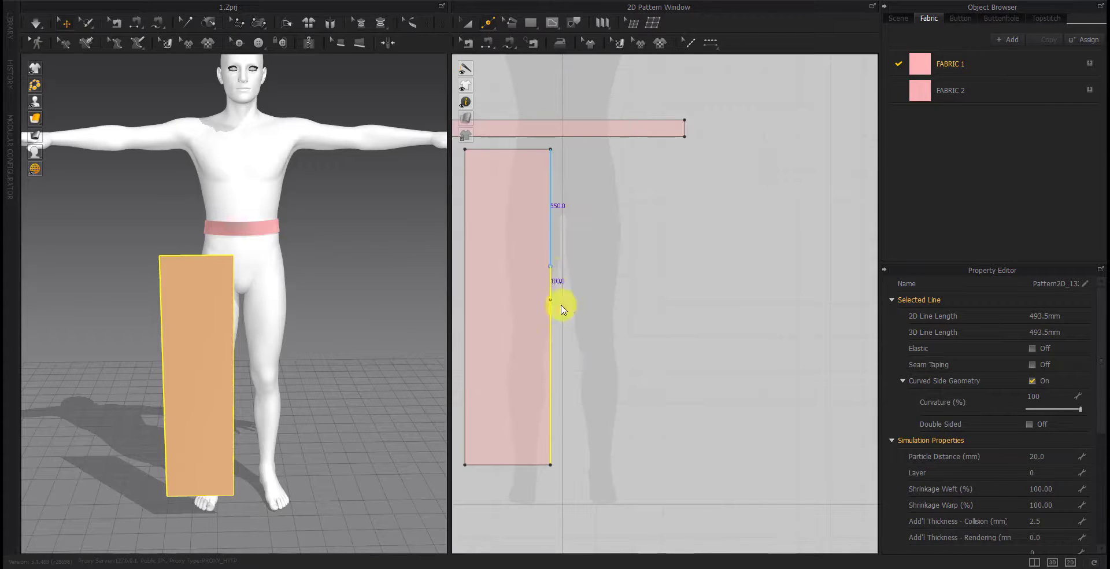
Move the lower right segment outward to form the crotch extension, then tidy the layout
left_click(551, 347)
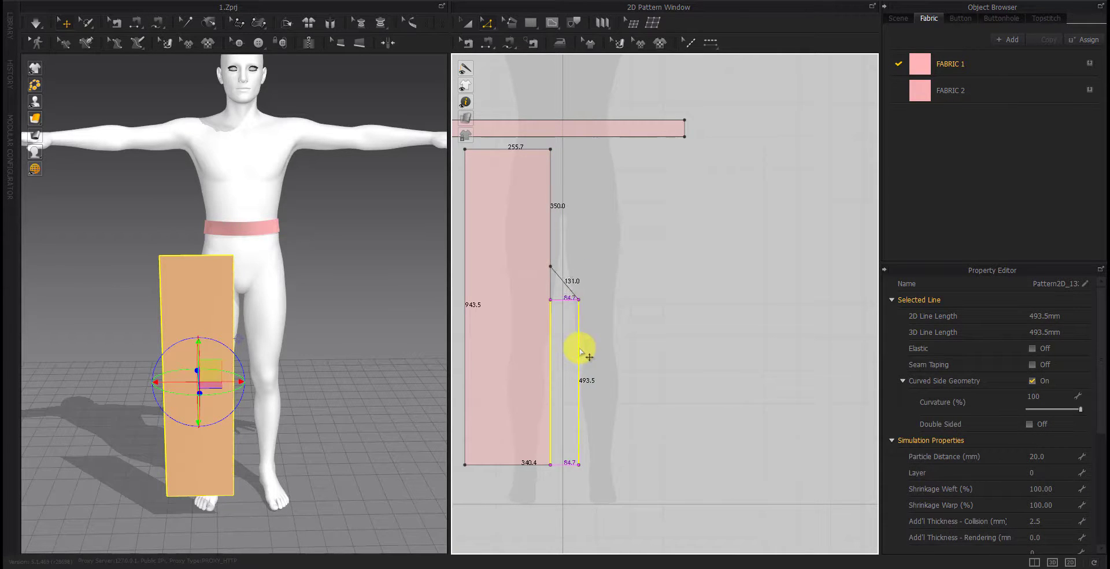
key("Return")
key("Return")
left_click_drag(517, 307, 486, 324)
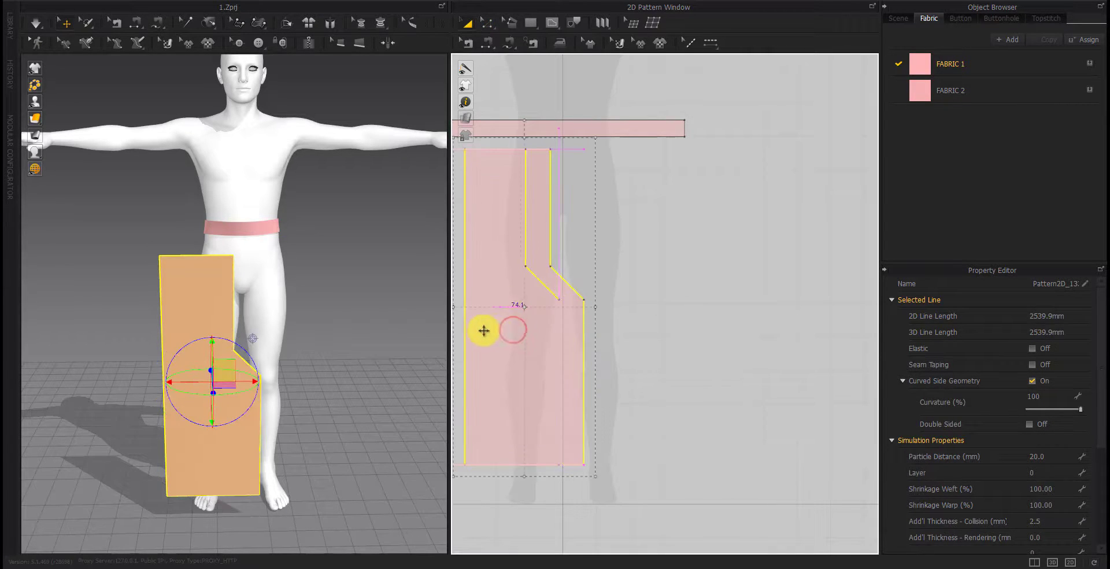
right_click_drag(640, 320, 675, 319)
left_click_drag(602, 127, 601, 77)
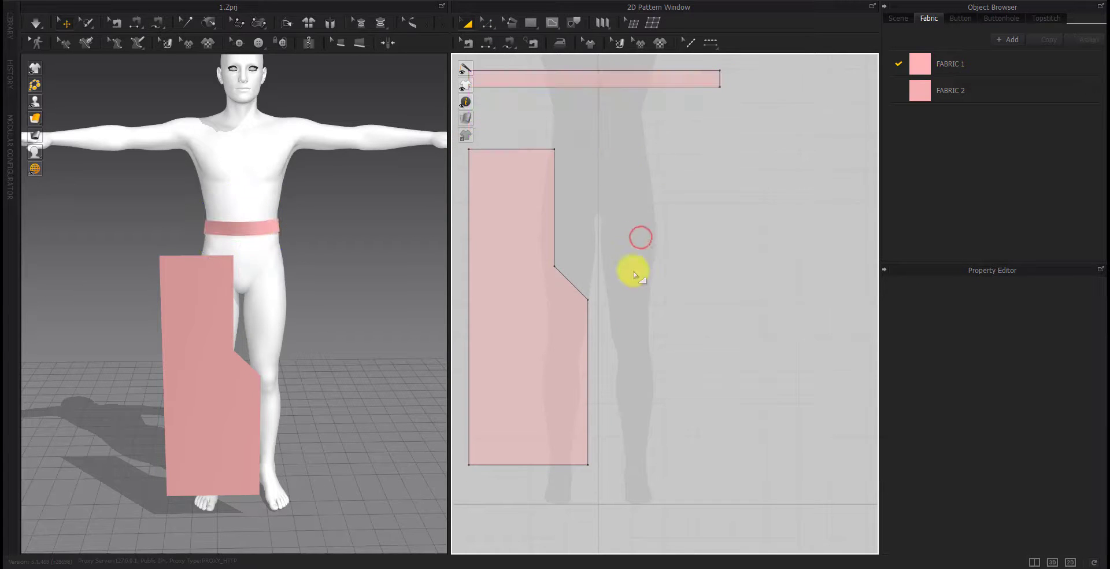
scroll(632, 267, "down", 3)
Create a mirrored, sewn copy of the front leg panel beside the original
right_click(546, 317)
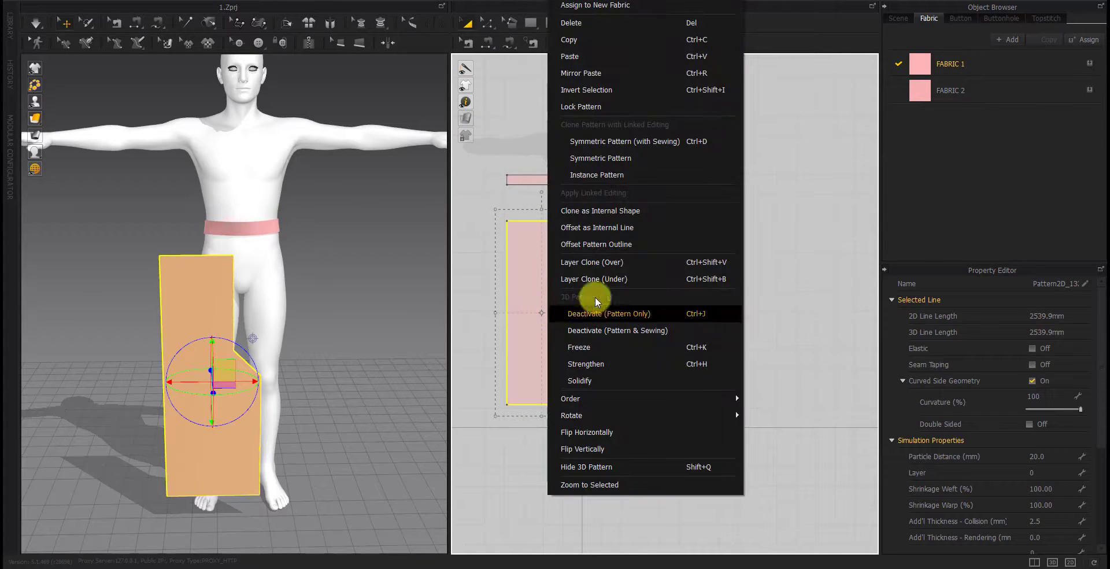
left_click(596, 157)
left_click(630, 312)
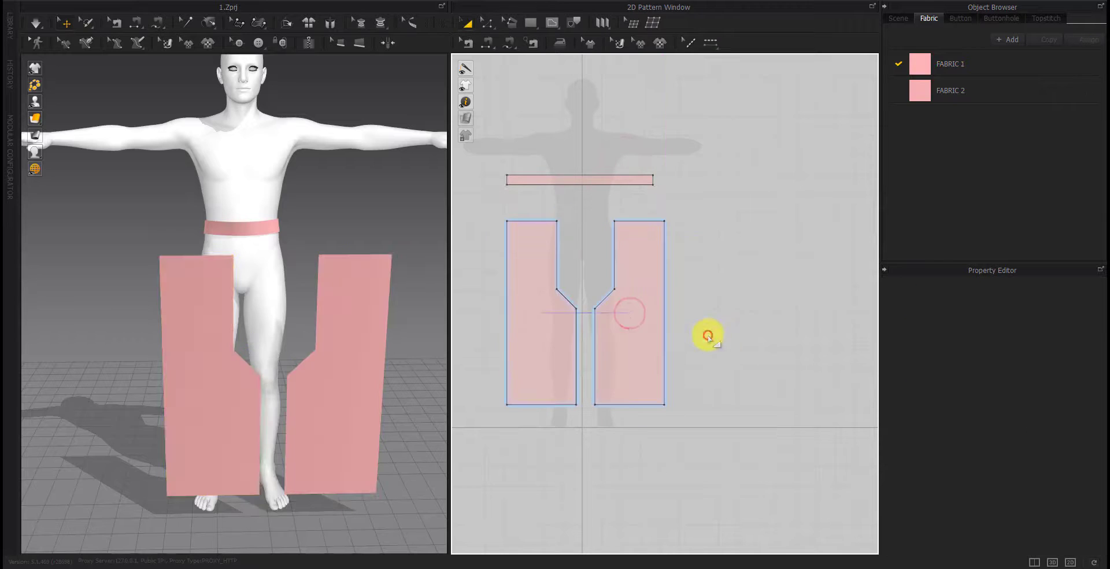
Copy and paste both leg panels, placing the copy to the right of the originals
left_click_drag(699, 217, 492, 430)
key("ctrl+c")
key("ctrl+v")
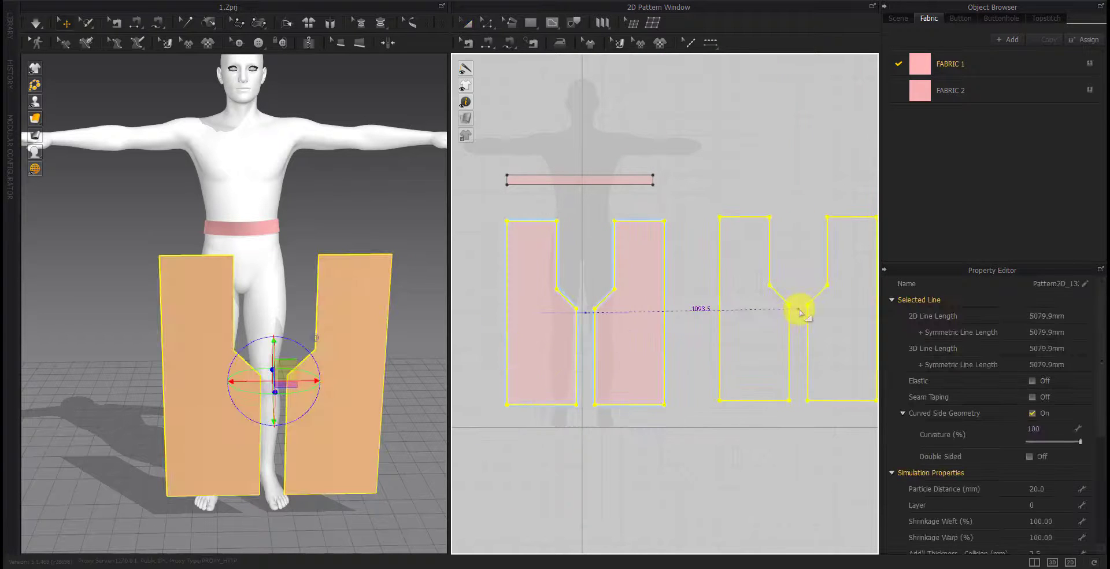
left_click(813, 314)
left_click_drag(409, 385, 154, 388)
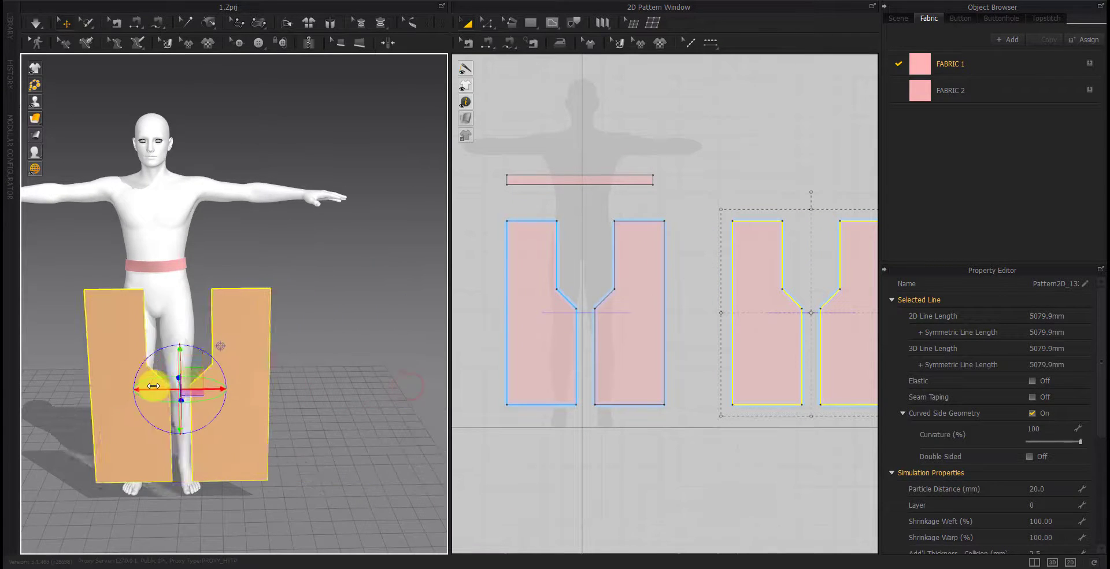
Select the copied panels and orbit around the avatar to check their placement beside the leg
right_click_drag(216, 428, 210, 400)
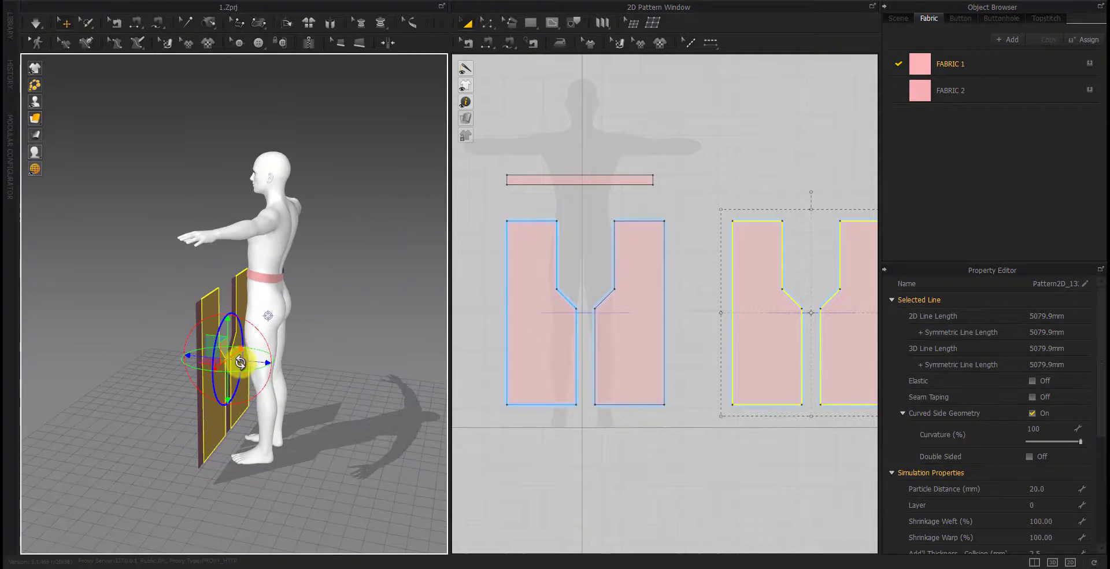
right_click_drag(253, 363, 236, 367)
right_click(234, 366)
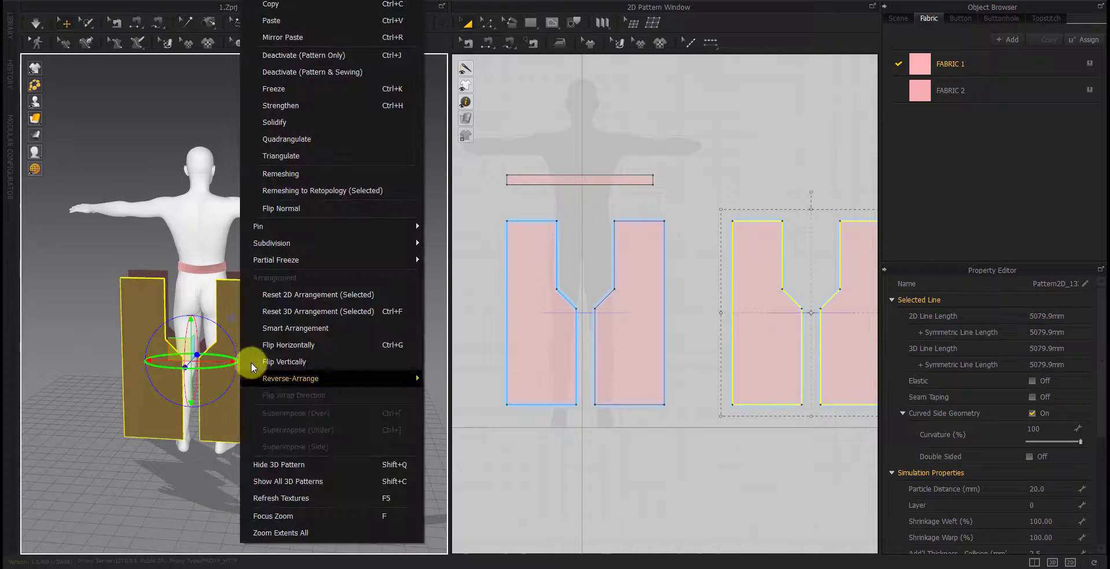
left_click(262, 407)
left_click(263, 407)
scroll(173, 385, "up", 3)
scroll(174, 385, "up", 2)
left_click(208, 385)
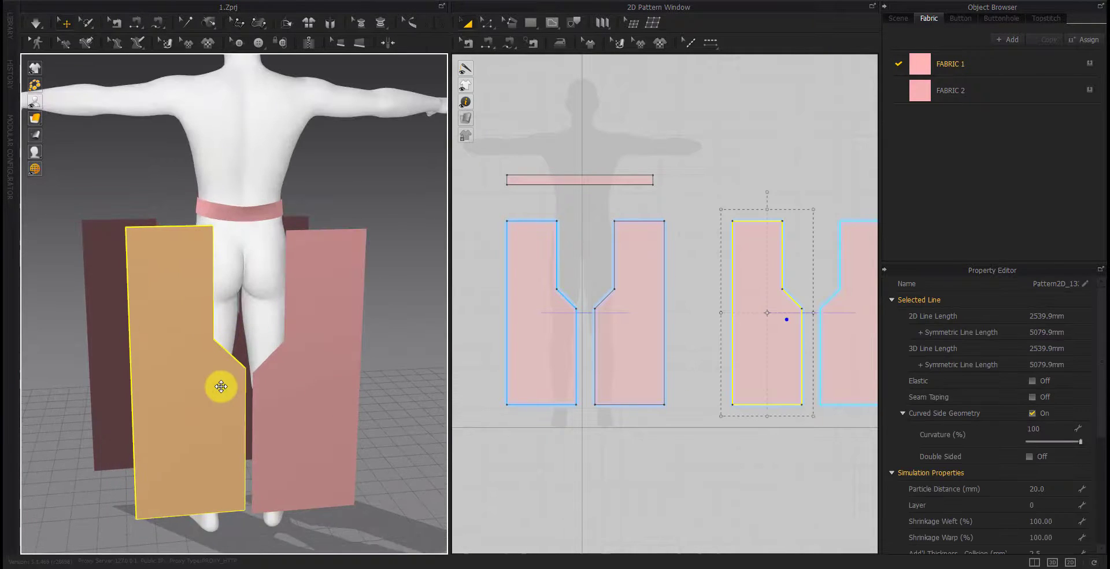
left_click(282, 405)
mouse_move(315, 396)
right_mouse_down()
mouse_move(377, 433)
mouse_move(199, 364)
mouse_move(379, 350)
right_mouse_up()
right_click_drag(874, 203, 810, 213)
left_click_drag(648, 439, 842, 191)
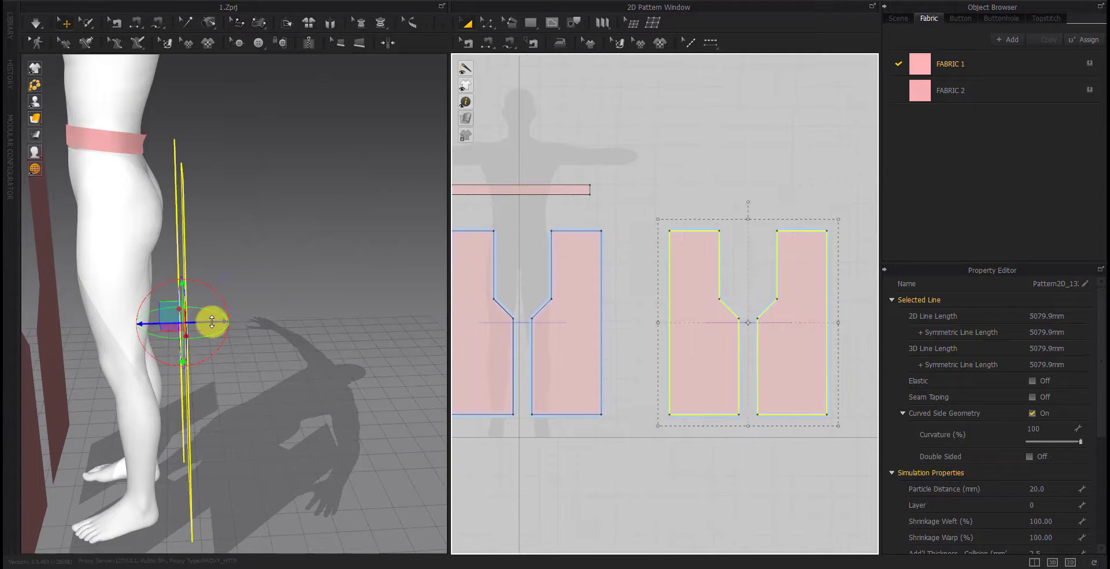
right_click_drag(200, 322, 364, 374)
right_click_drag(150, 422, 312, 372)
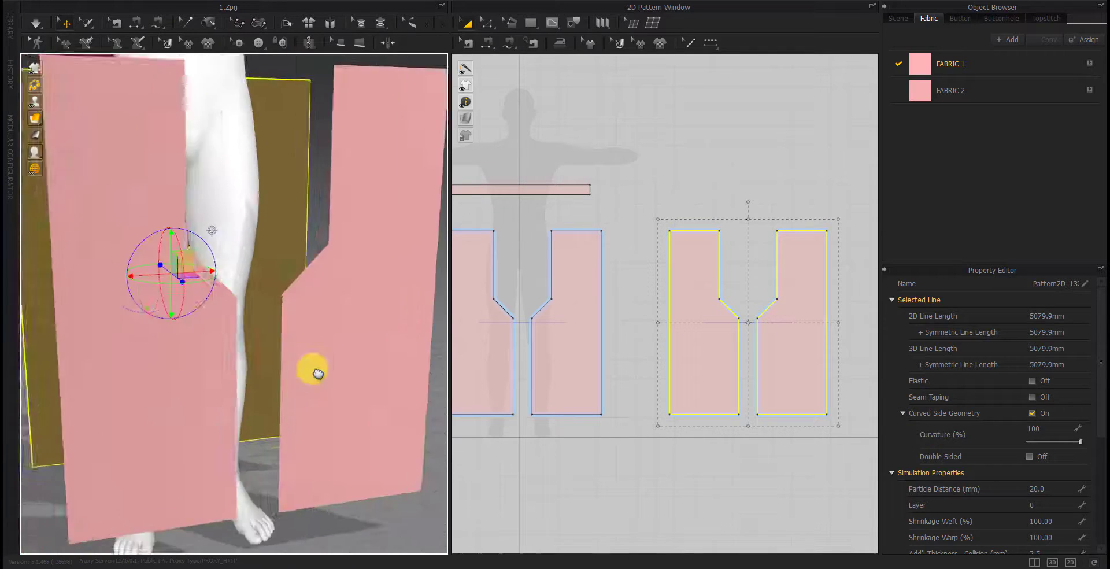
Select each copied panel and inspect the leg from the side
left_click(209, 396)
right_click(100, 451)
left_click(100, 451)
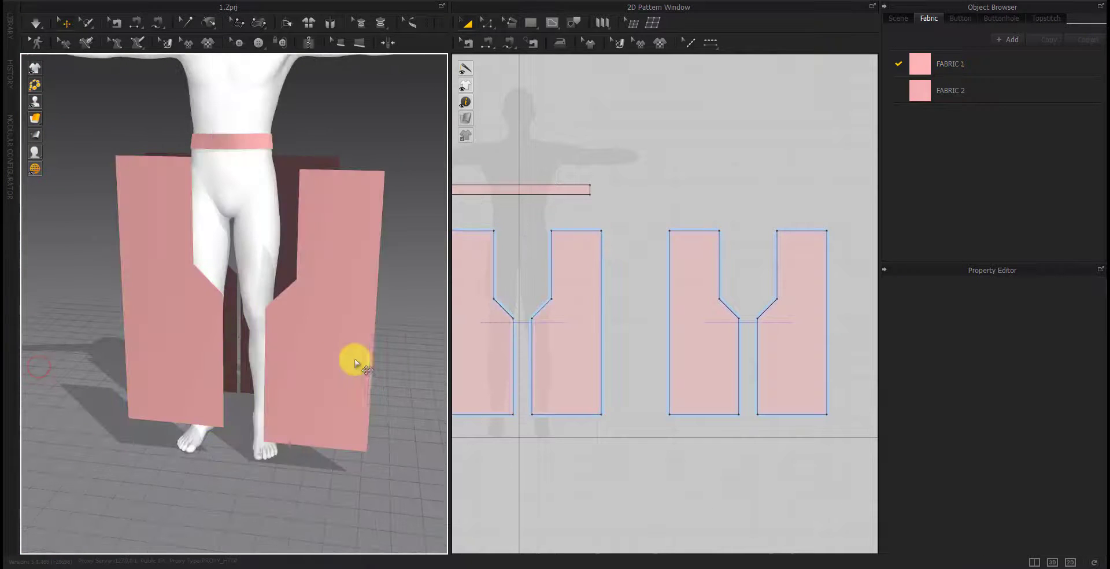
left_click(317, 335)
mouse_move(183, 347)
right_mouse_down()
mouse_move(344, 367)
mouse_move(370, 300)
right_mouse_up()
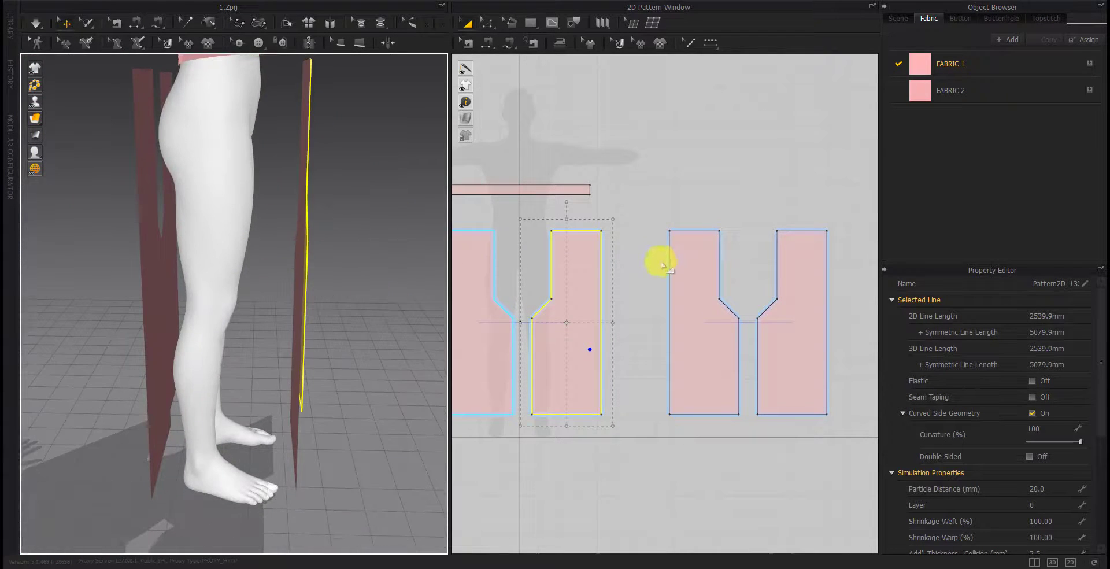
right_click_drag(659, 257, 706, 218)
left_click(298, 249, "shift")
left_click(391, 369)
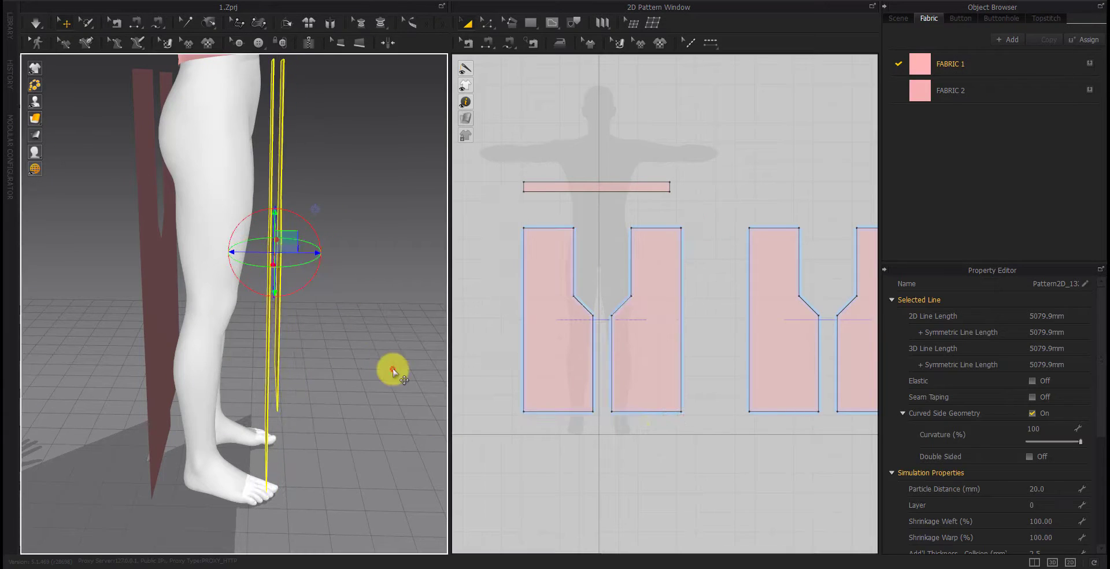
scroll(673, 386, "down", 5)
Drag the copied trouser pair right and the waistband strip up and to the right
left_click_drag(634, 414, 791, 371)
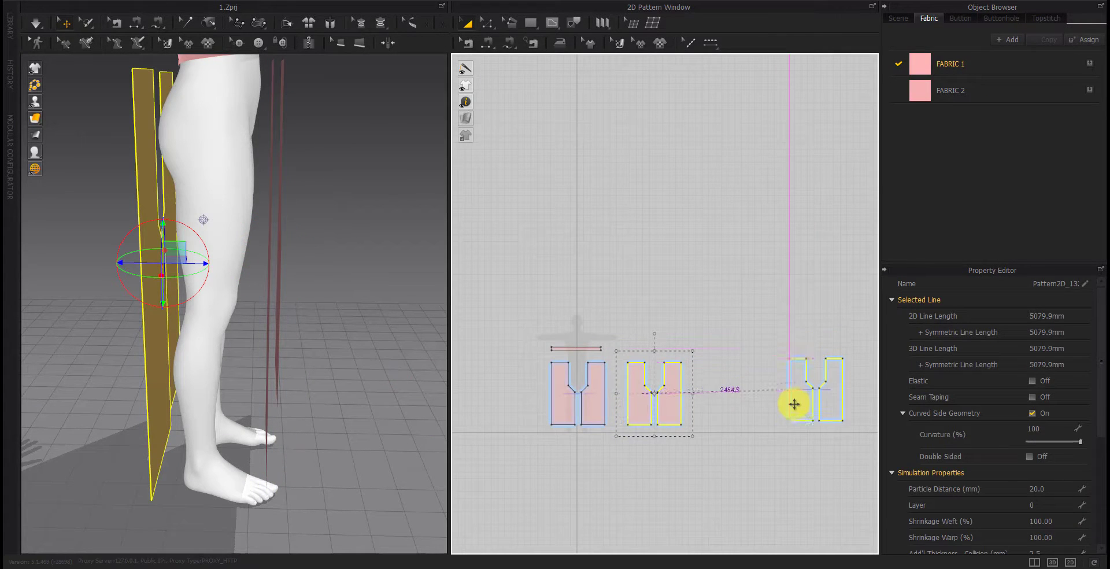
left_click(680, 465)
left_click(582, 348)
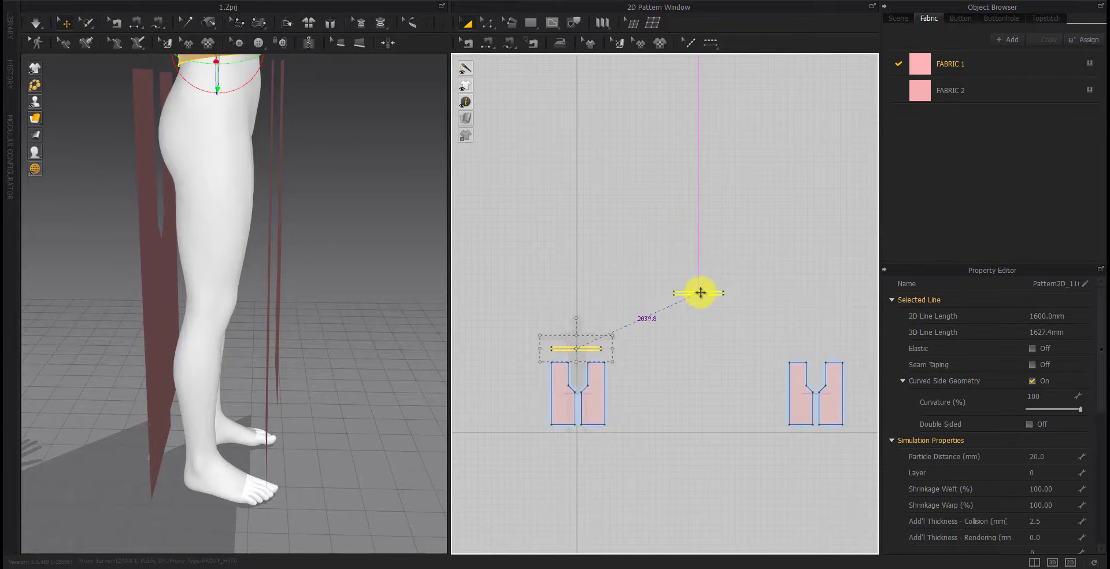
left_click_drag(700, 292, 699, 293)
left_click_drag(629, 346, 531, 425)
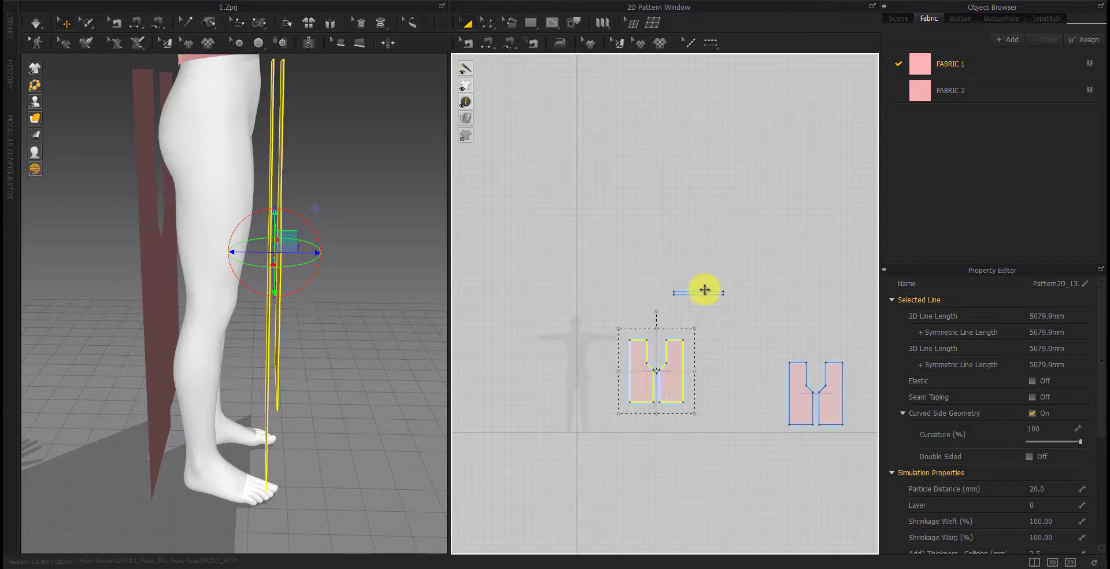
left_click_drag(705, 289, 755, 258)
Select the copied pair and zoom in to pick the notch corner point
left_click(712, 397)
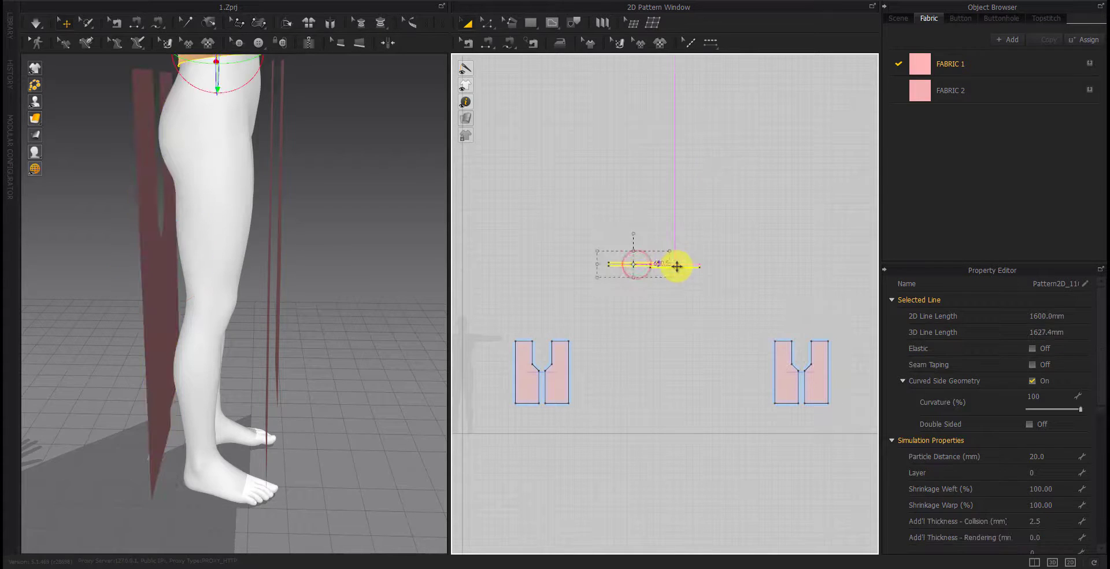
left_click(657, 367)
scroll(543, 400, "up", 5)
right_click_drag(332, 363, 225, 364)
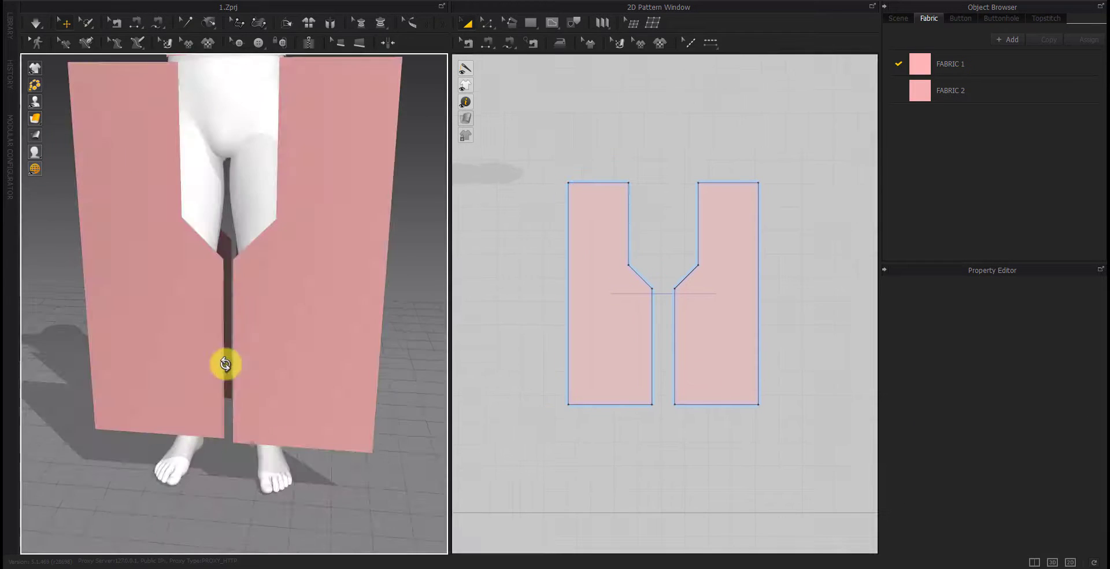
right_click_drag(319, 360, 247, 383)
left_click(731, 309)
scroll(694, 421, "down", 5)
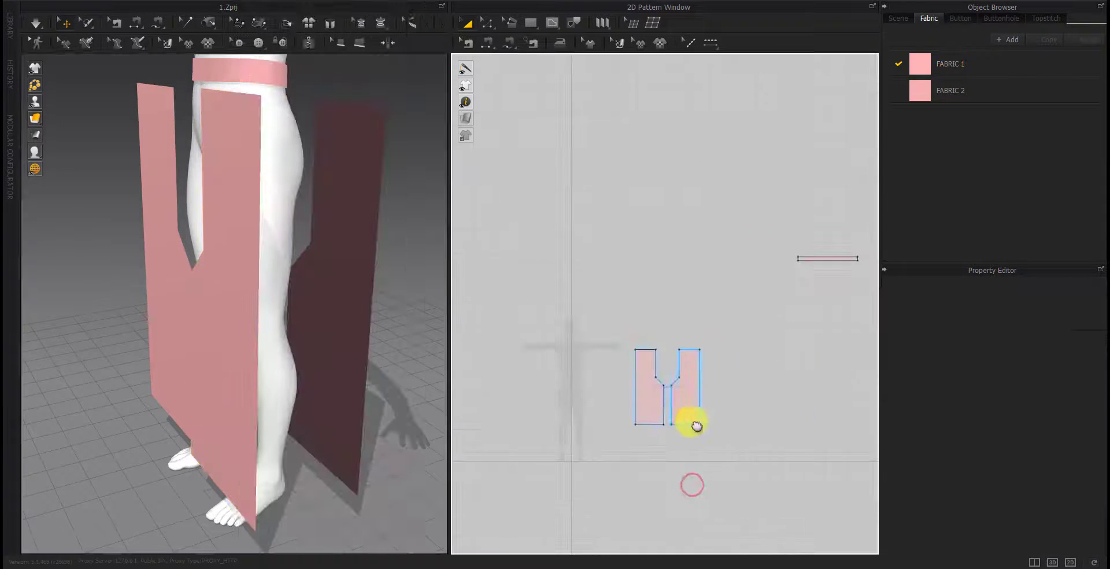
scroll(659, 417, "up", 4)
scroll(657, 381, "up", 3)
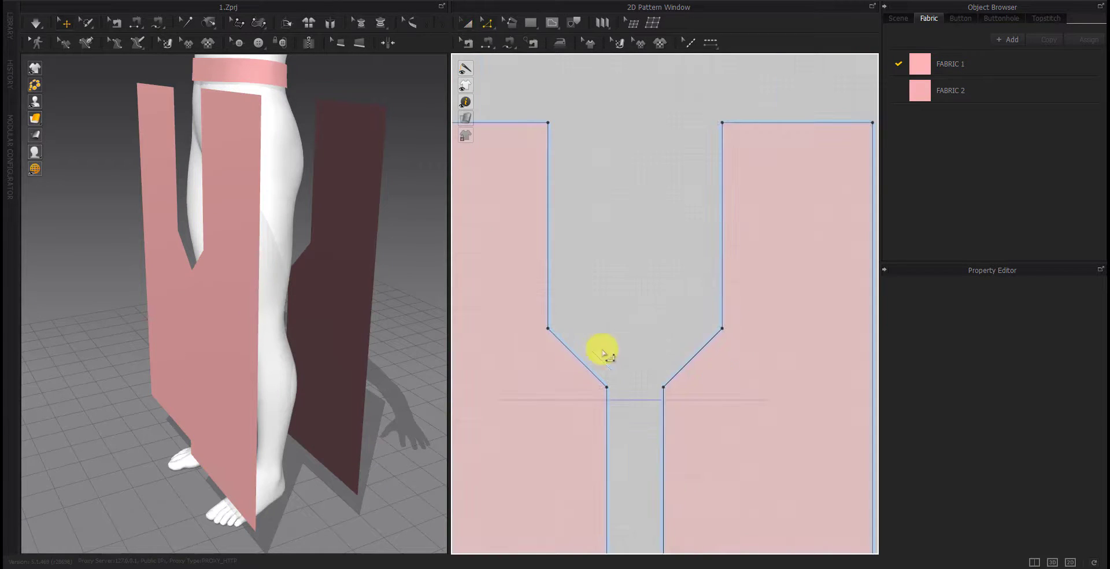
left_click(548, 329)
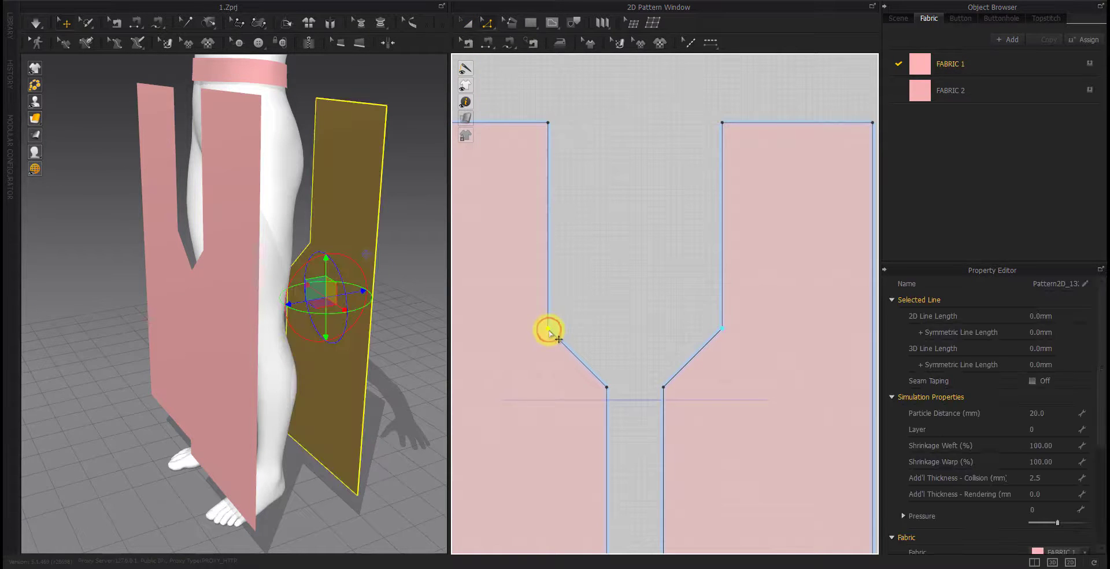
Move the top inner corner 60.8 mm outward and curve the slanted edge into a U
left_click(597, 275)
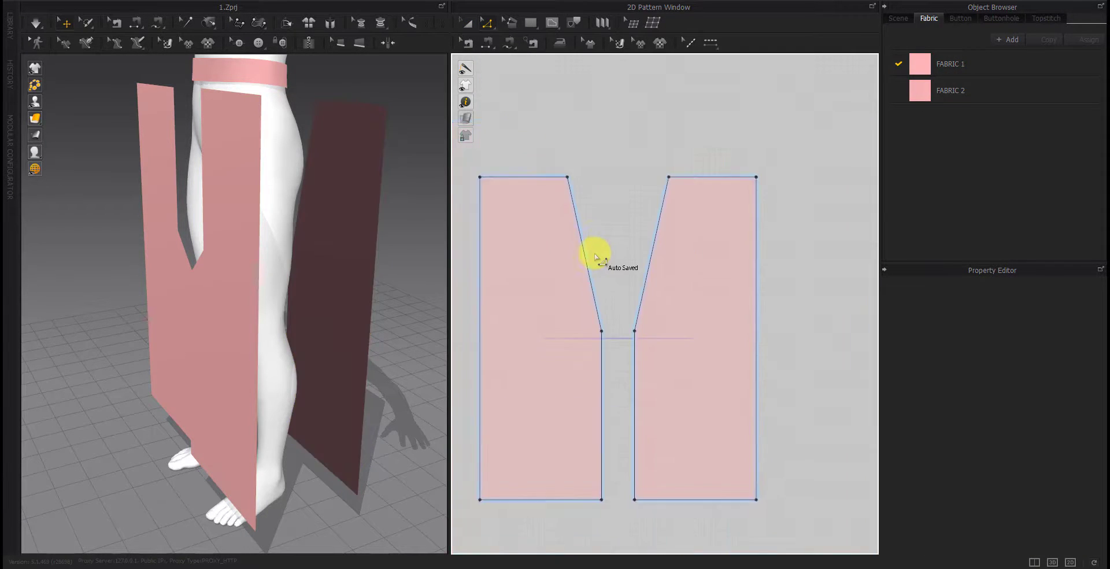
left_click(580, 179)
right_click(561, 182)
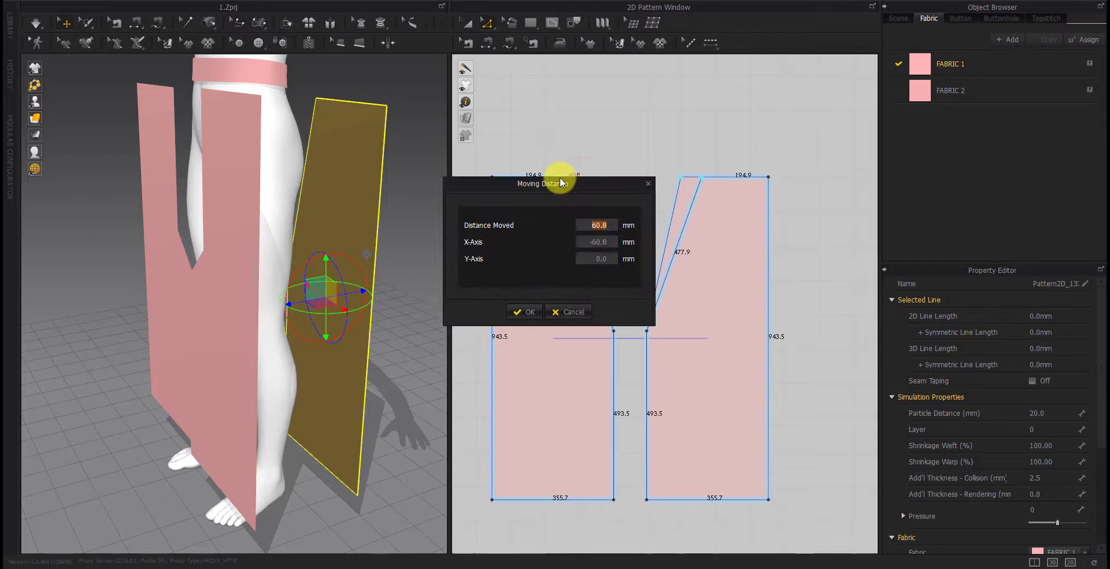
key("Return")
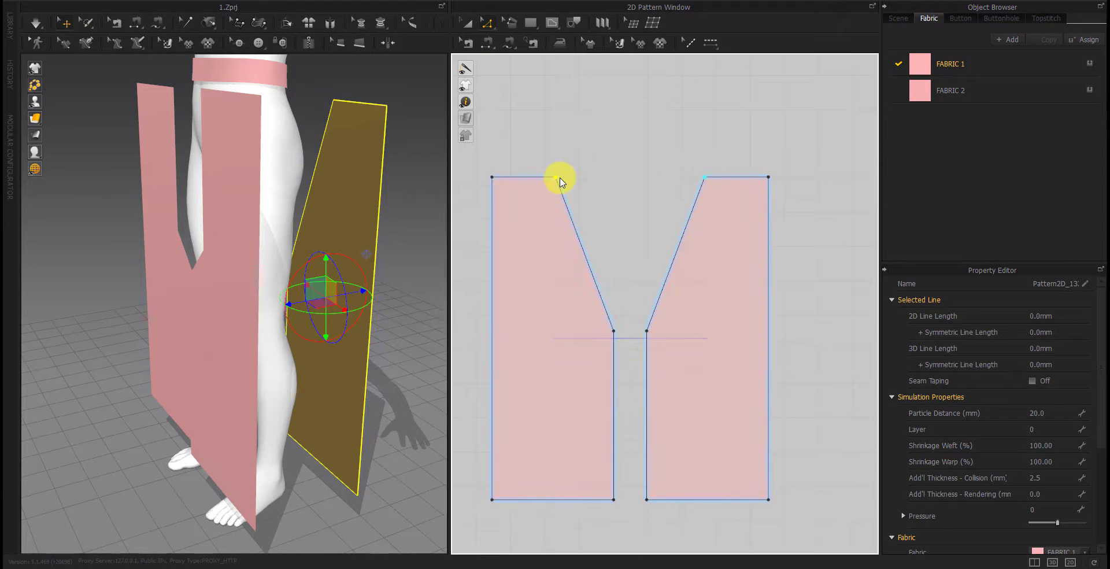
left_click_drag(576, 262, 561, 272)
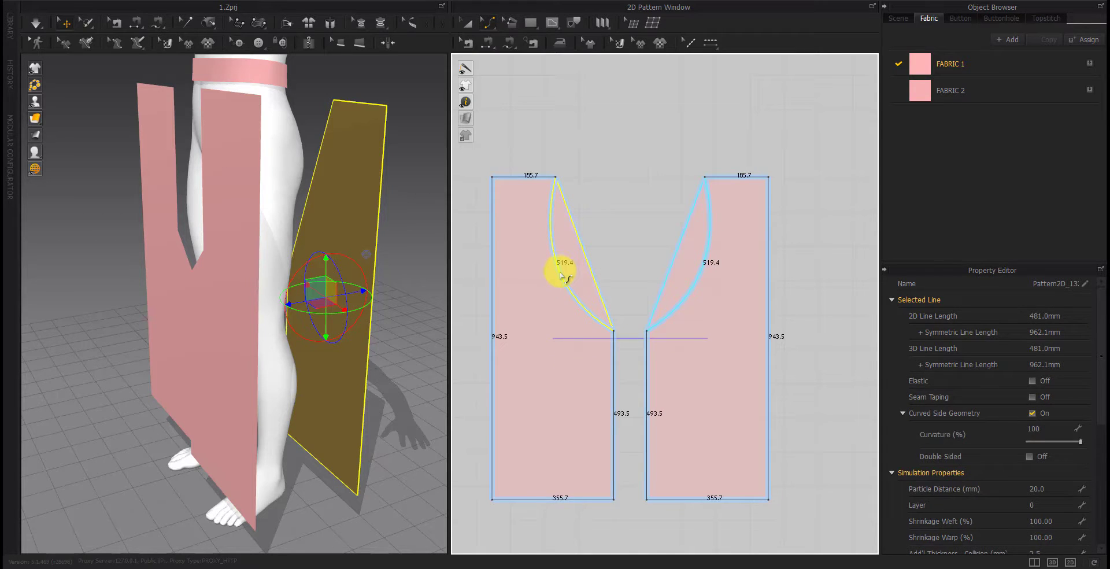
left_click(604, 249)
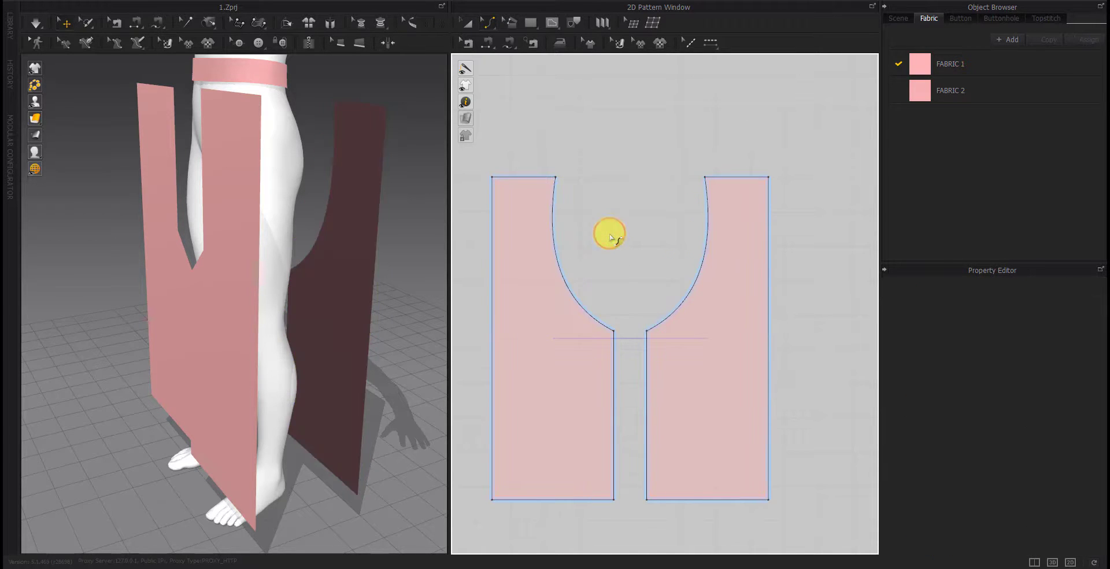
scroll(607, 235, "down", 5)
middle_click_drag(607, 235, 759, 331)
Sew the copied pair's outer and inner edges to the original trouser panels
key("2")
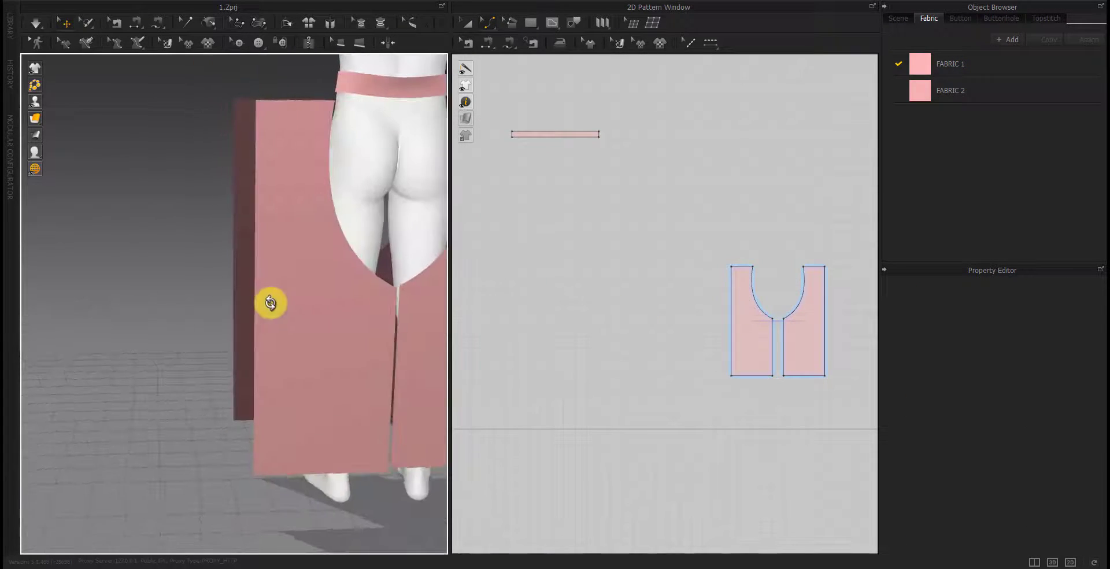
middle_click_drag(568, 324, 664, 340)
scroll(664, 342, "down", 3)
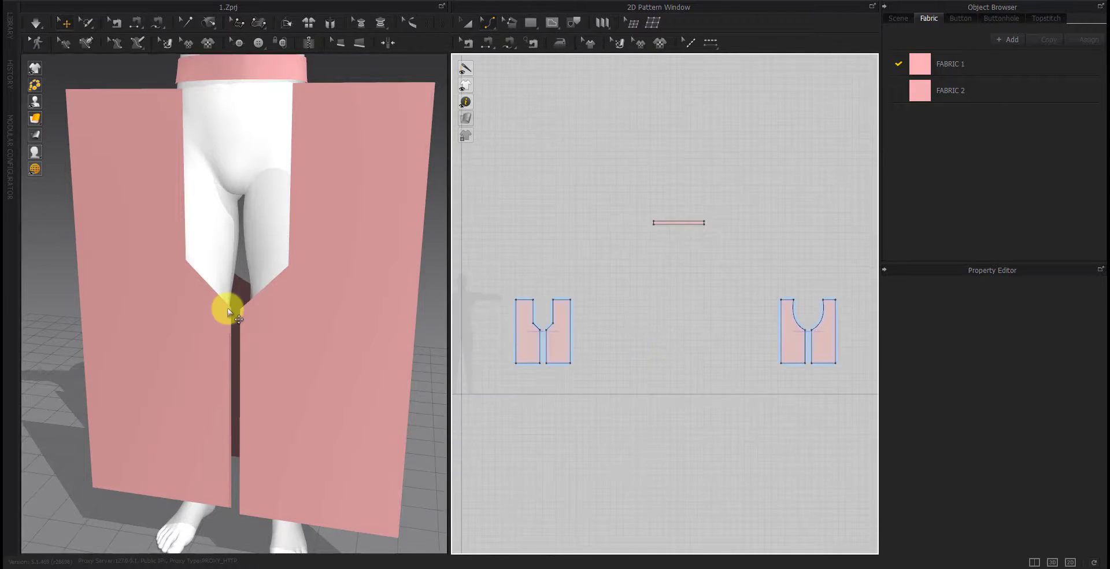
left_click(487, 49)
left_click(838, 319)
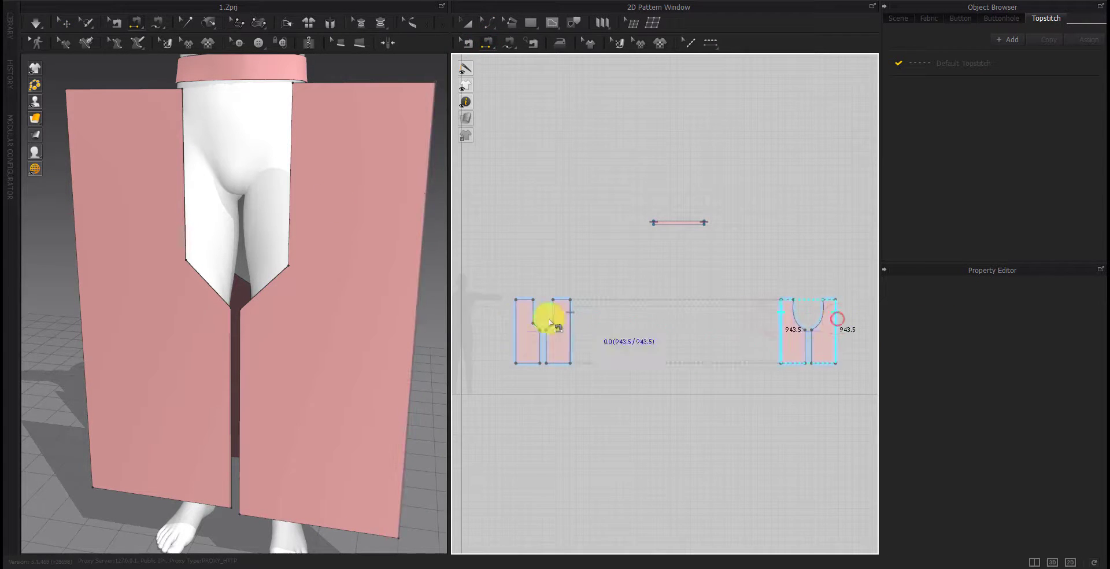
left_click(515, 319)
left_click(544, 343)
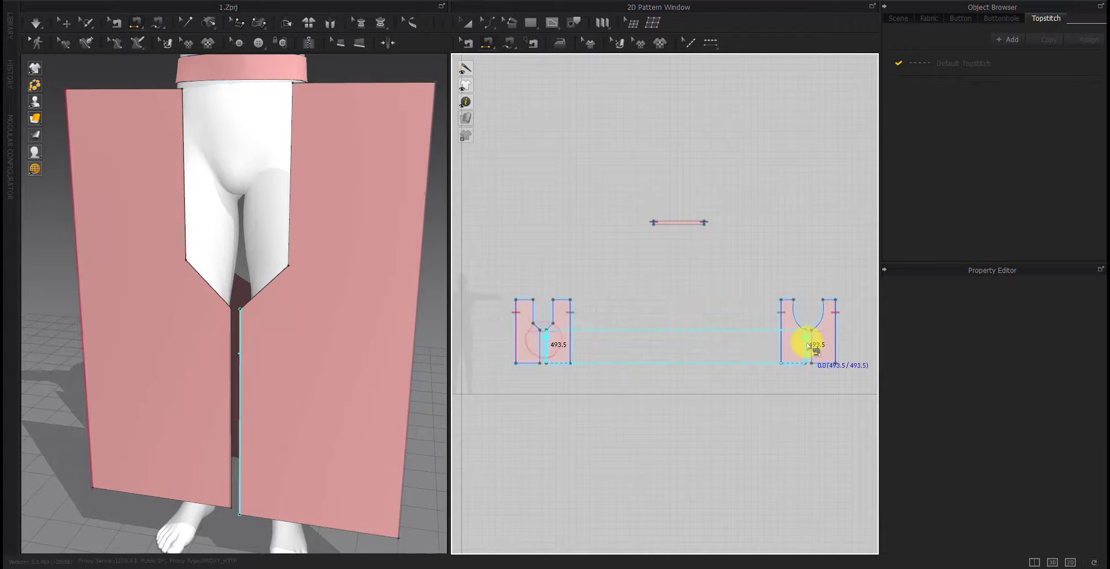
left_click(536, 344)
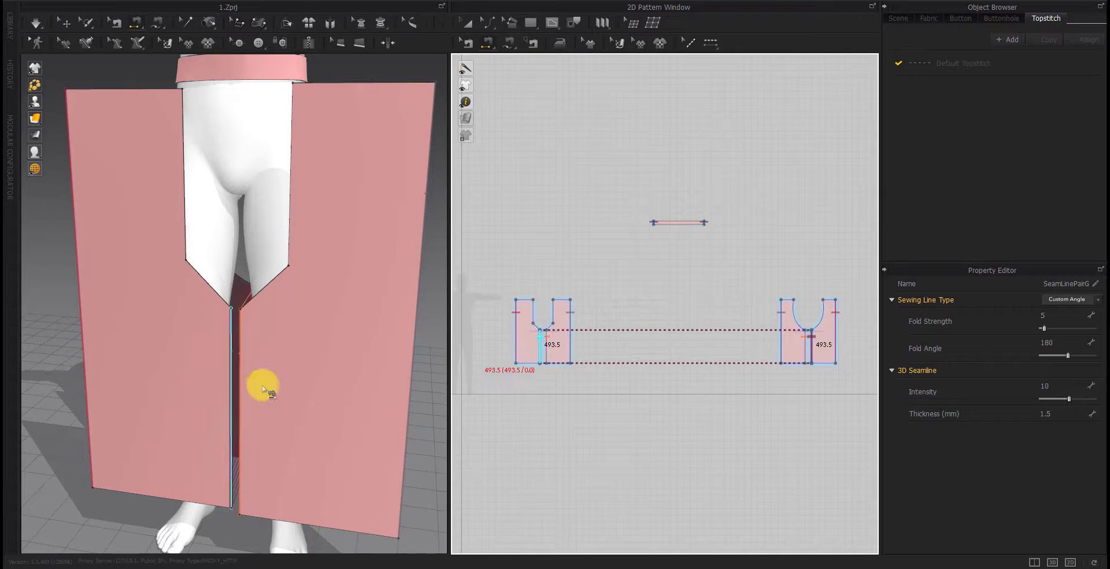
Split the waistband's edge line into segments
key("x")
scroll(665, 226, "up", 3)
right_click(660, 230)
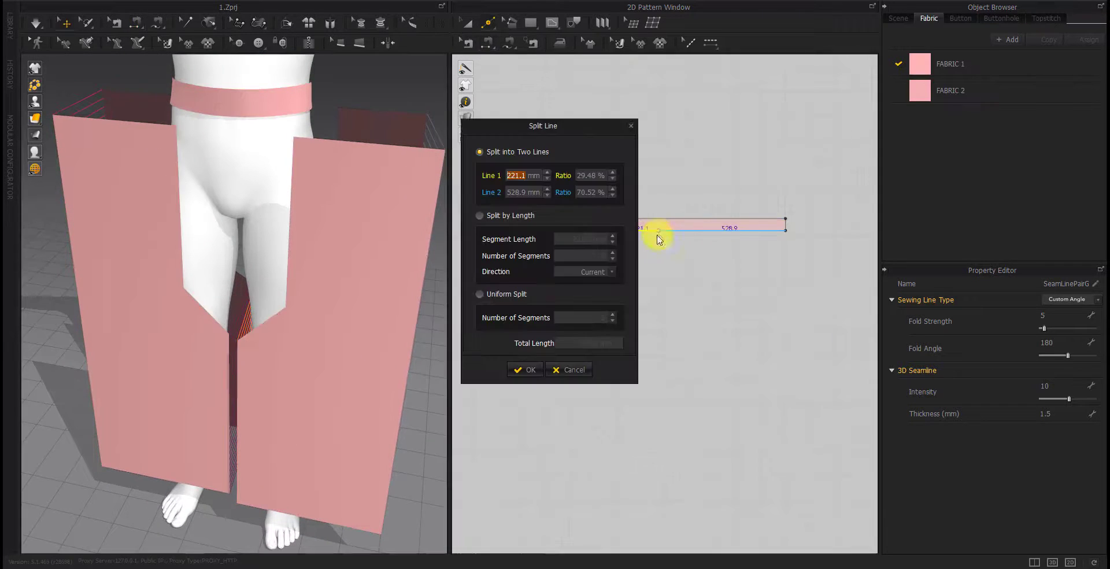
left_click(527, 369)
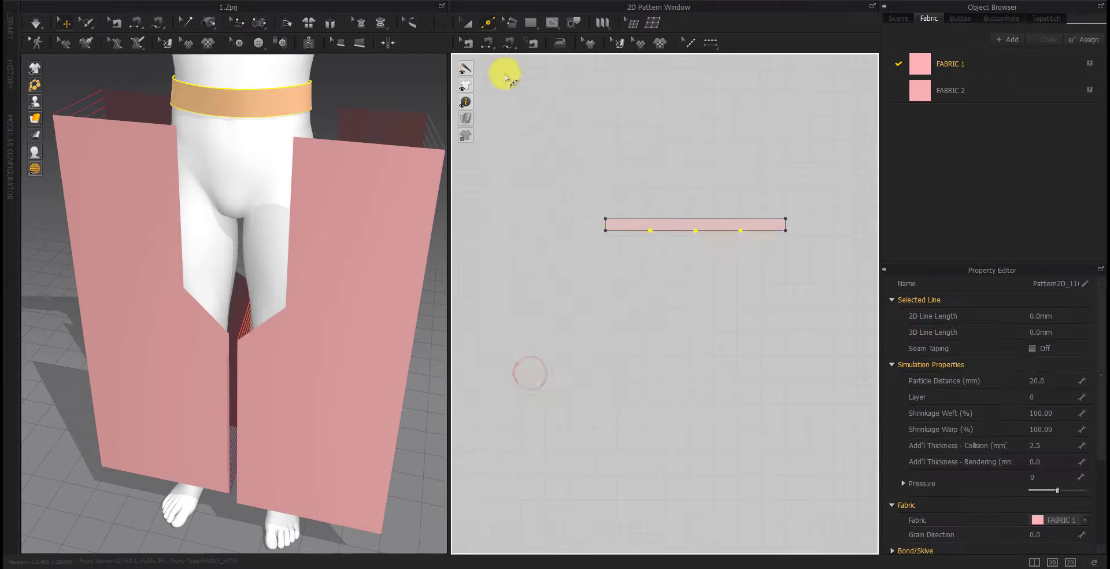
scroll(613, 300, "down", 4)
Sew the waistband segments to the top edges of both trouser pairs
middle_click_drag(615, 305, 633, 280)
right_click_drag(64, 248, 474, 110)
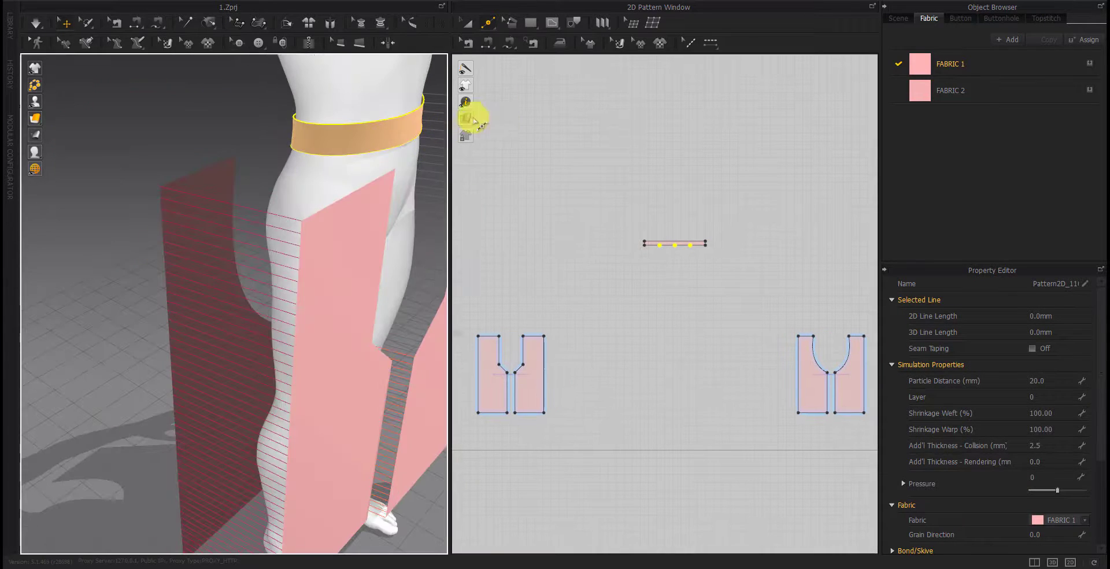
key("n")
left_click(359, 148)
left_click(383, 170)
right_click_drag(234, 250, 280, 192)
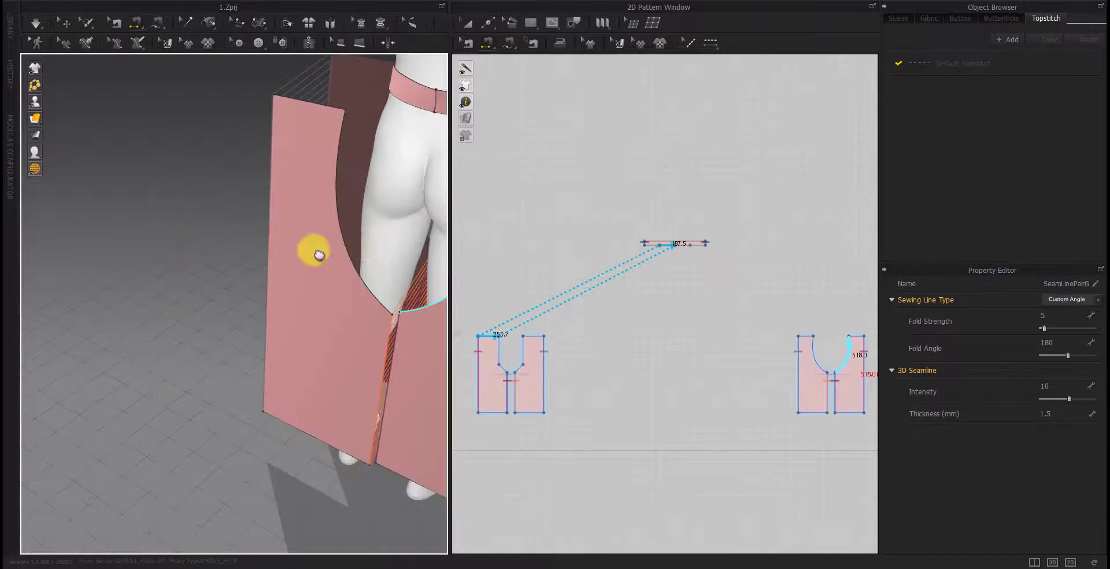
left_click(333, 247)
right_click_drag(324, 252, 193, 255)
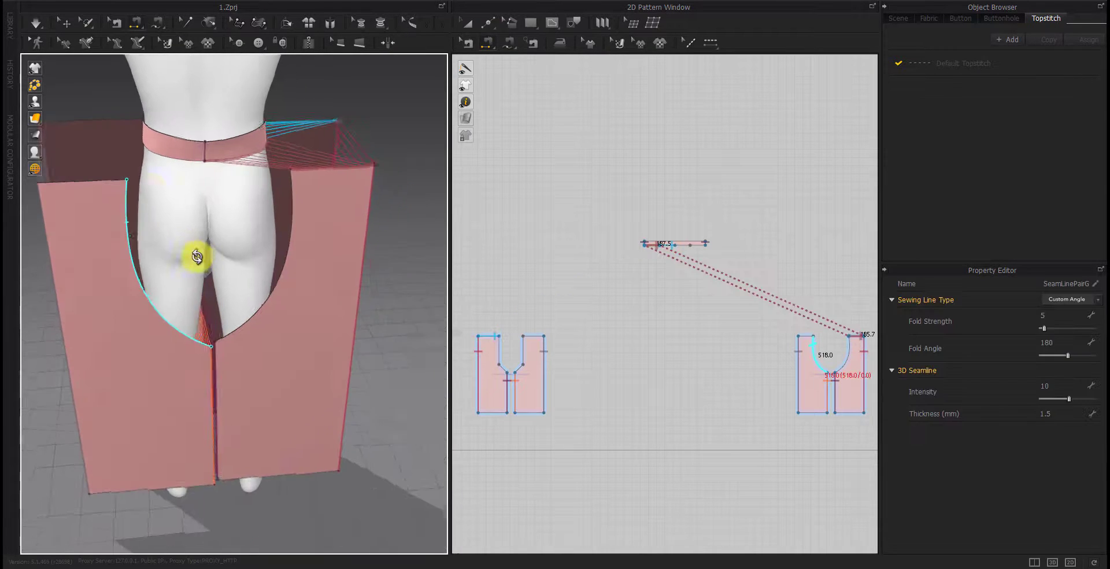
mouse_move(188, 163)
right_mouse_down()
mouse_move(167, 211)
mouse_move(306, 295)
right_mouse_up()
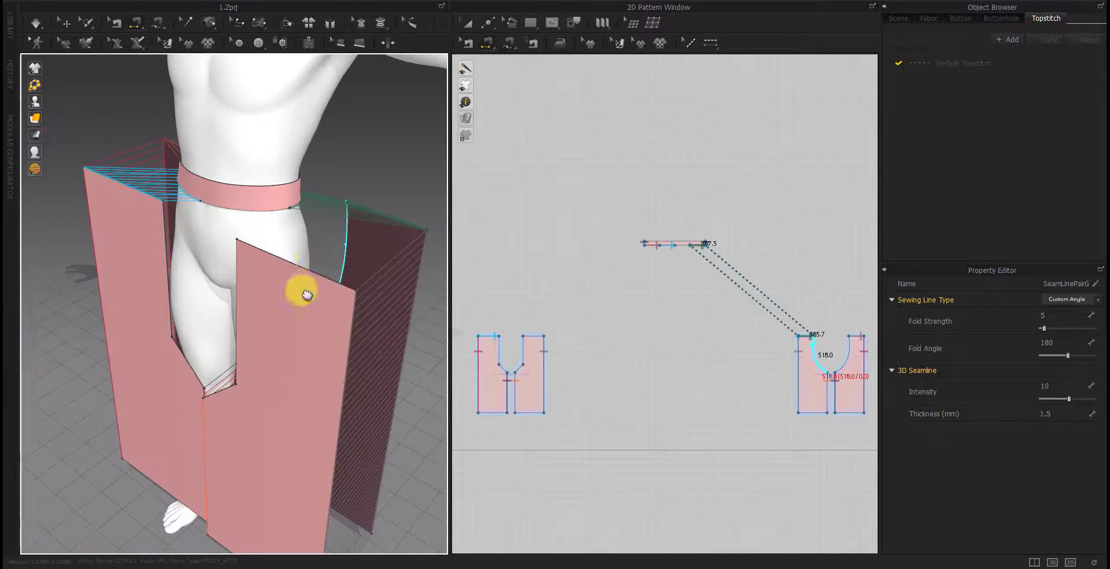
left_click(268, 259)
left_click(223, 215)
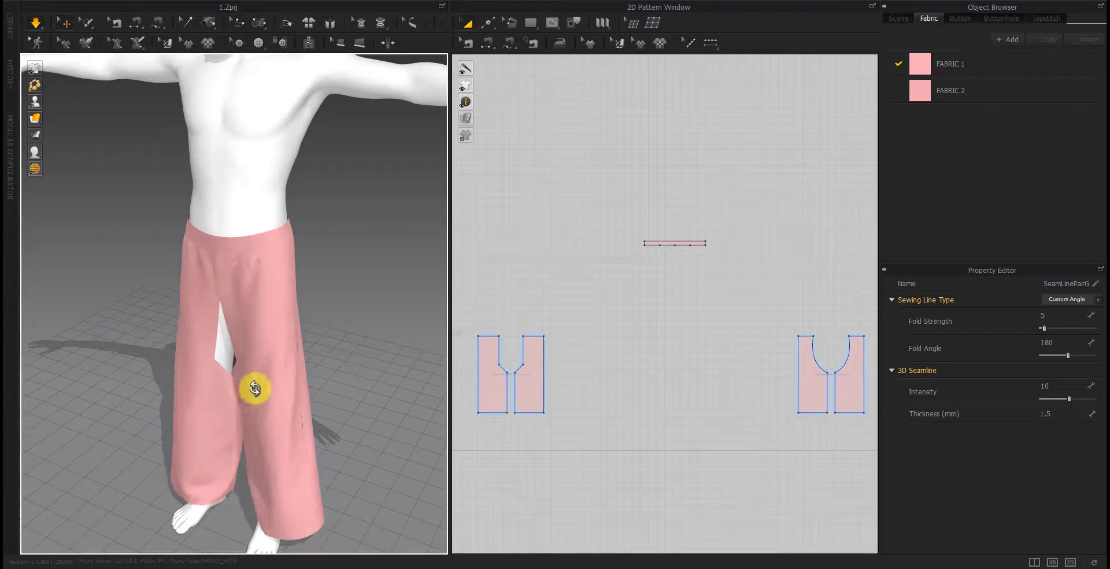
Sew the front crotch edges together, then the curved back crotch edges
mouse_move(251, 389)
right_mouse_down()
mouse_move(263, 327)
mouse_move(243, 354)
mouse_move(327, 391)
mouse_move(260, 386)
mouse_move(337, 352)
mouse_move(584, 359)
right_mouse_up()
left_click(317, 317)
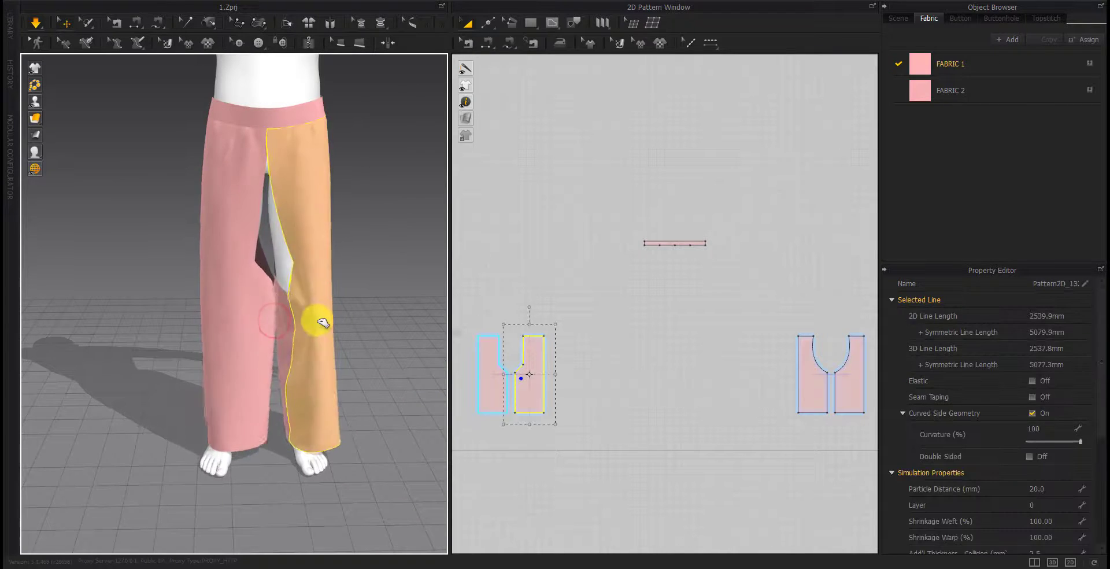
key("t")
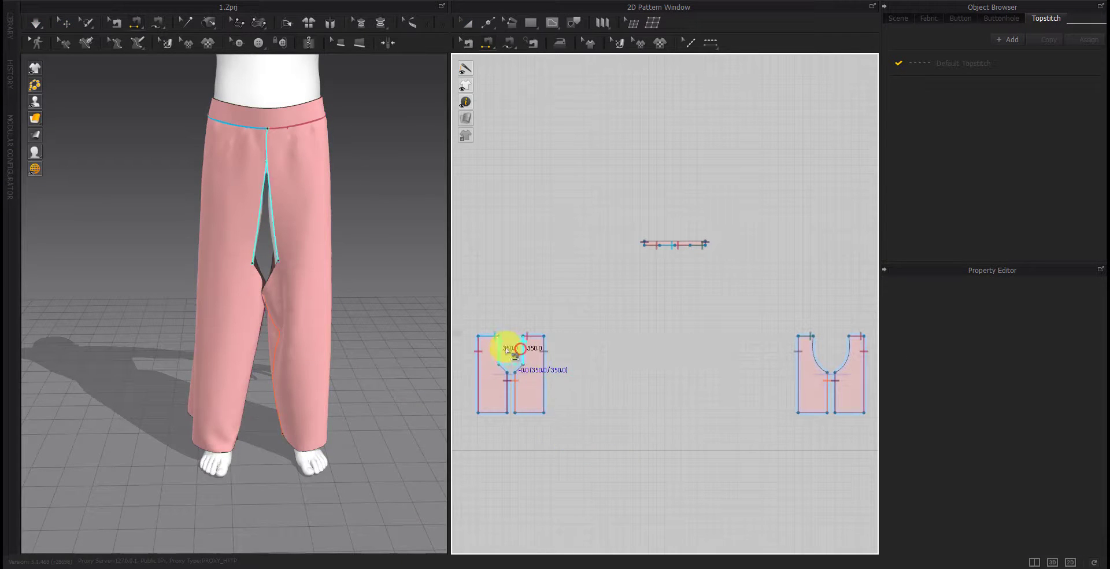
left_click(506, 348)
scroll(522, 386, "up", 5)
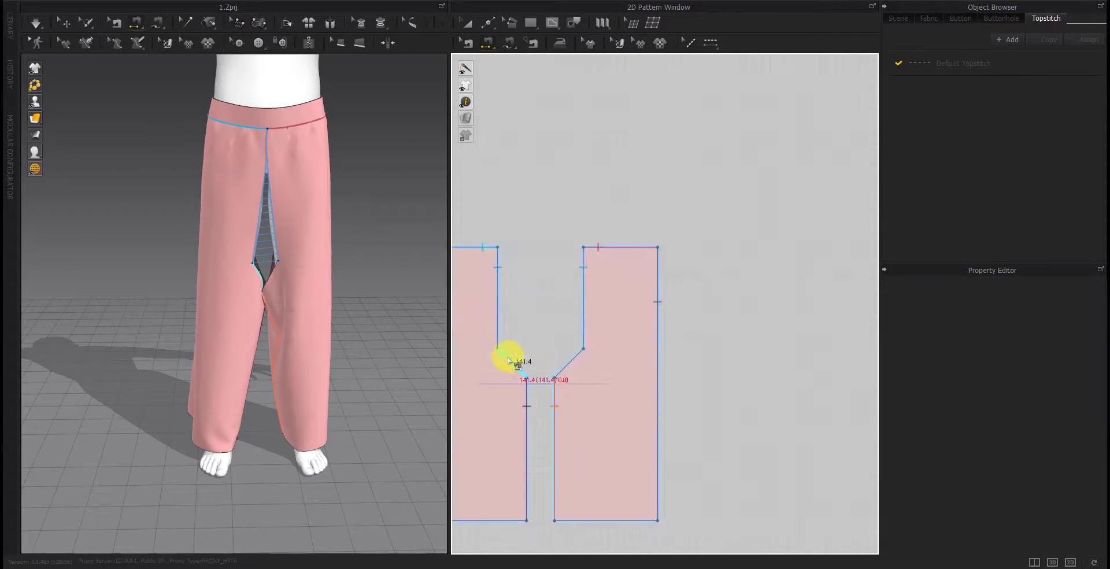
left_click(574, 354)
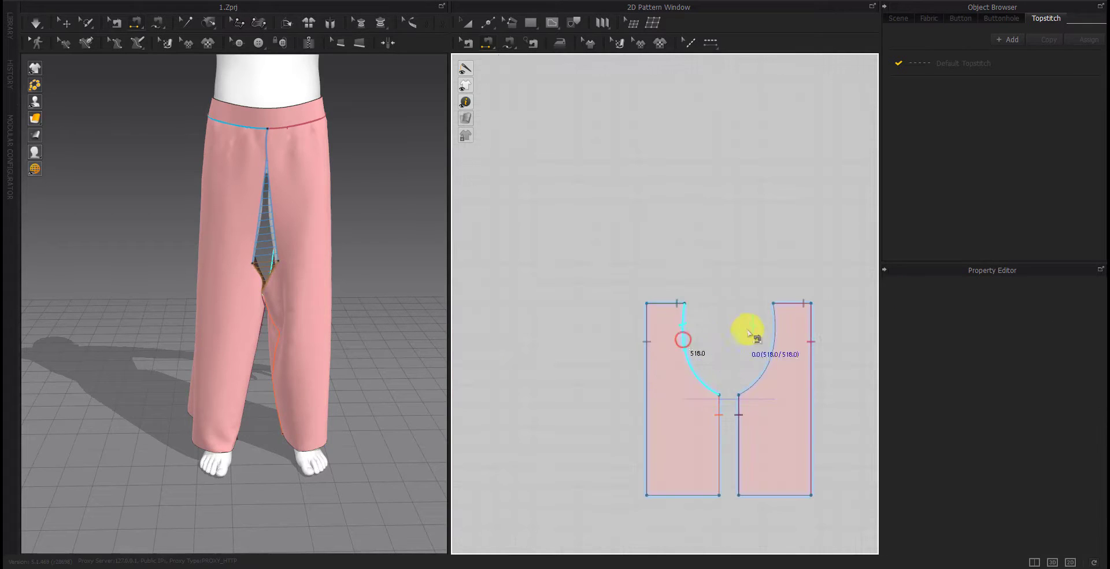
left_click(770, 328)
scroll(622, 364, "down", 5)
Simulate to re-drape the pants, tugging the fabric to settle it, then stop
key("space")
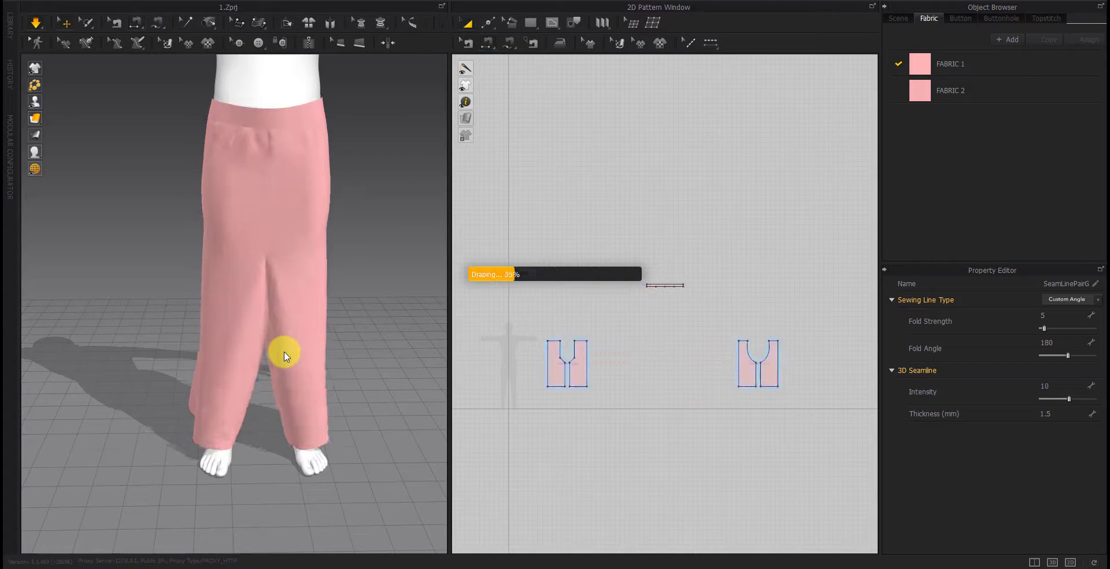
mouse_move(287, 351)
right_mouse_down()
mouse_move(181, 365)
mouse_move(162, 389)
mouse_move(249, 317)
right_mouse_up()
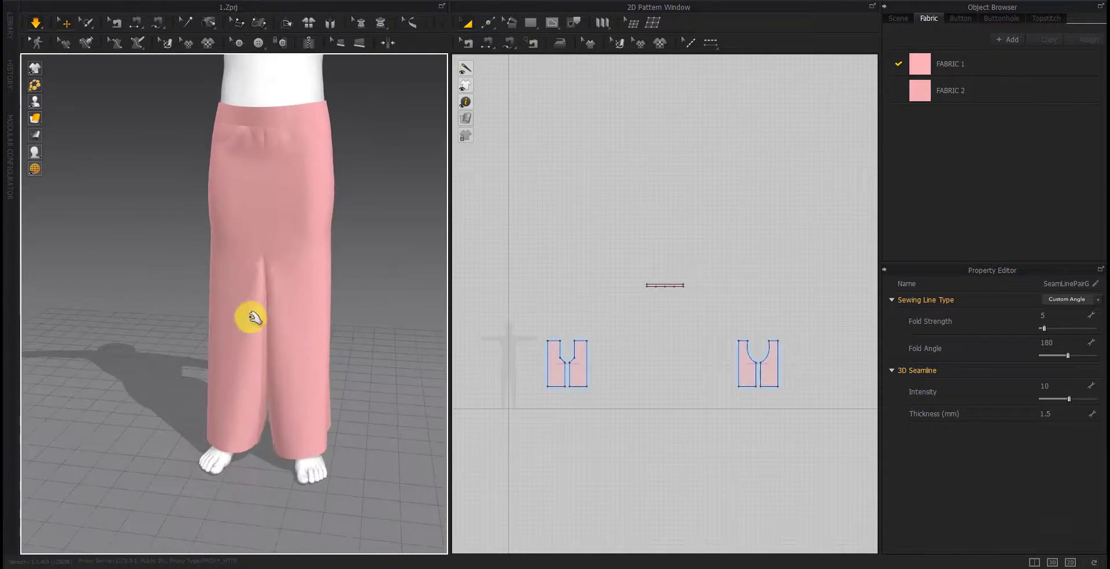
left_click_drag(248, 318, 196, 229)
key("j")
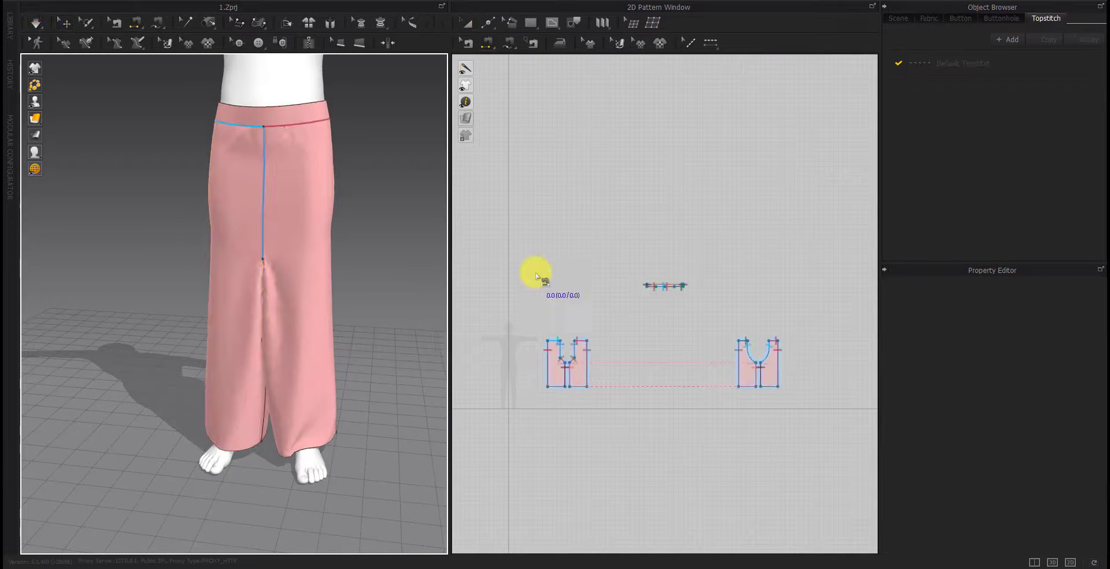
mouse_move(254, 321)
right_mouse_down()
mouse_move(325, 302)
mouse_move(260, 325)
right_mouse_up()
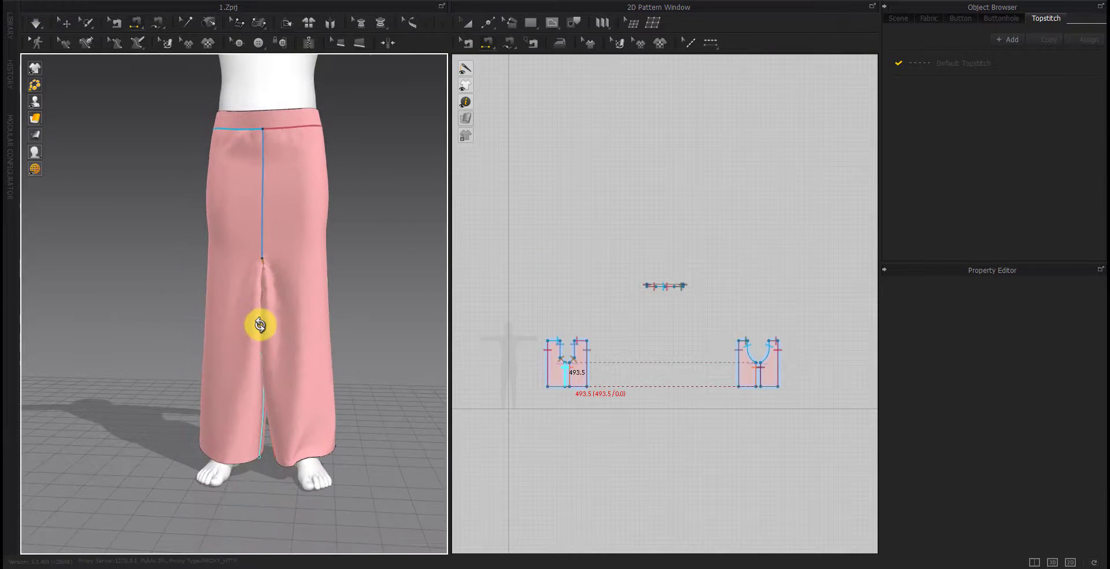
Delete the extra point on the crotch edge to straighten the crotch line
key("z")
scroll(588, 417, "up", 5)
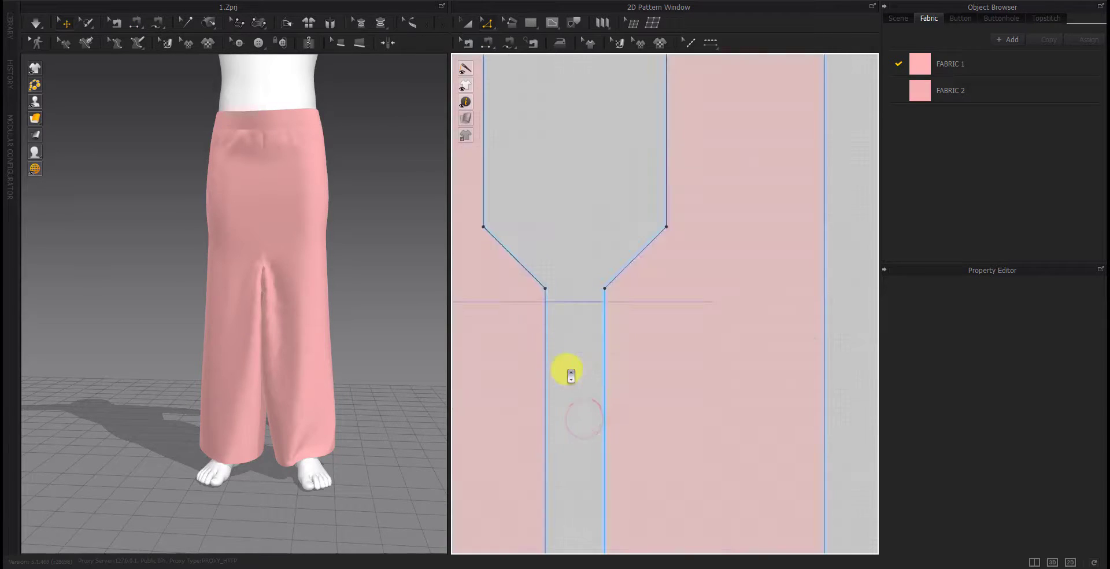
scroll(568, 372, "up", 2)
left_click(520, 288)
key("Delete")
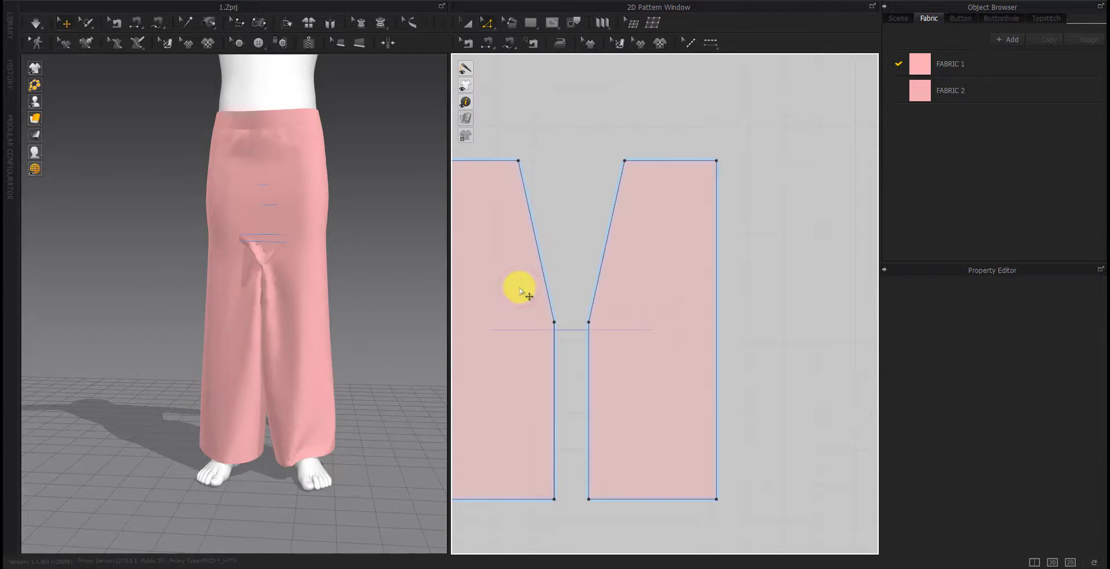
left_click_drag(540, 251, 511, 266)
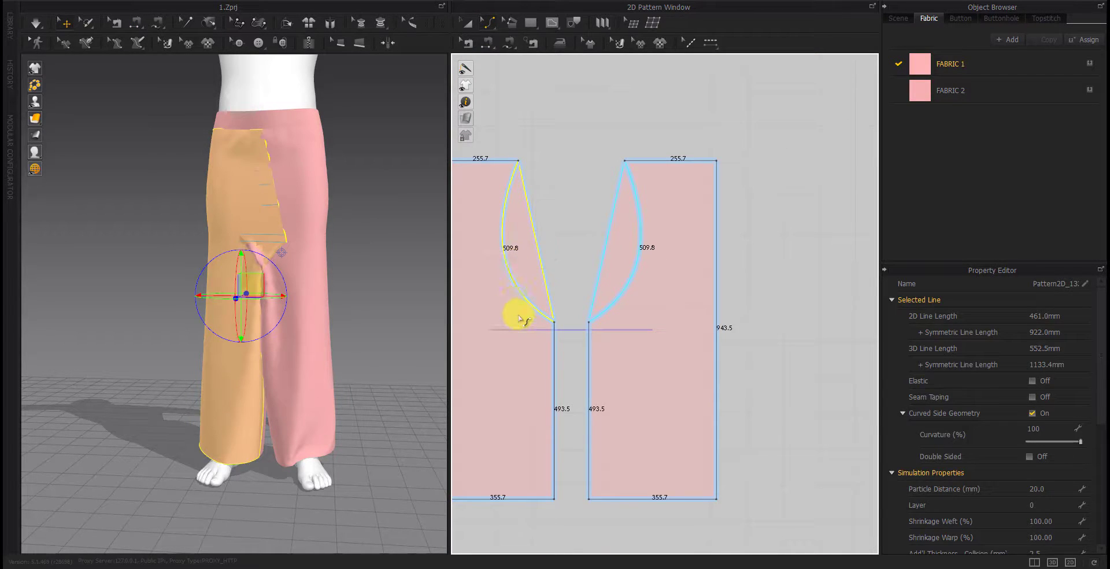
key("ctrl+z")
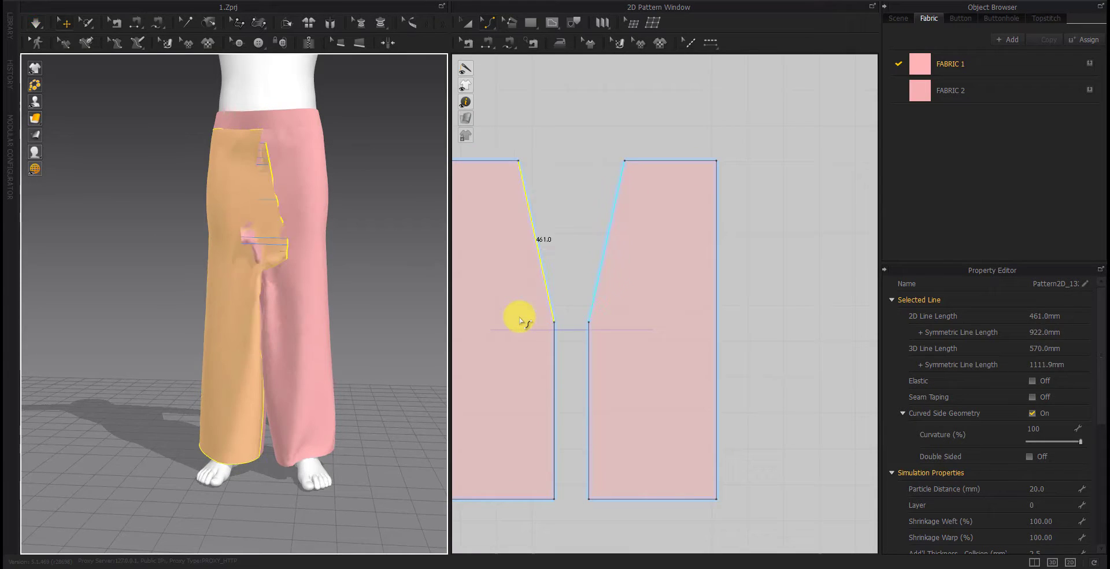
Move a point on the left trouser piece an exact distance, then settle the left leg hem in 3D
left_click(565, 246)
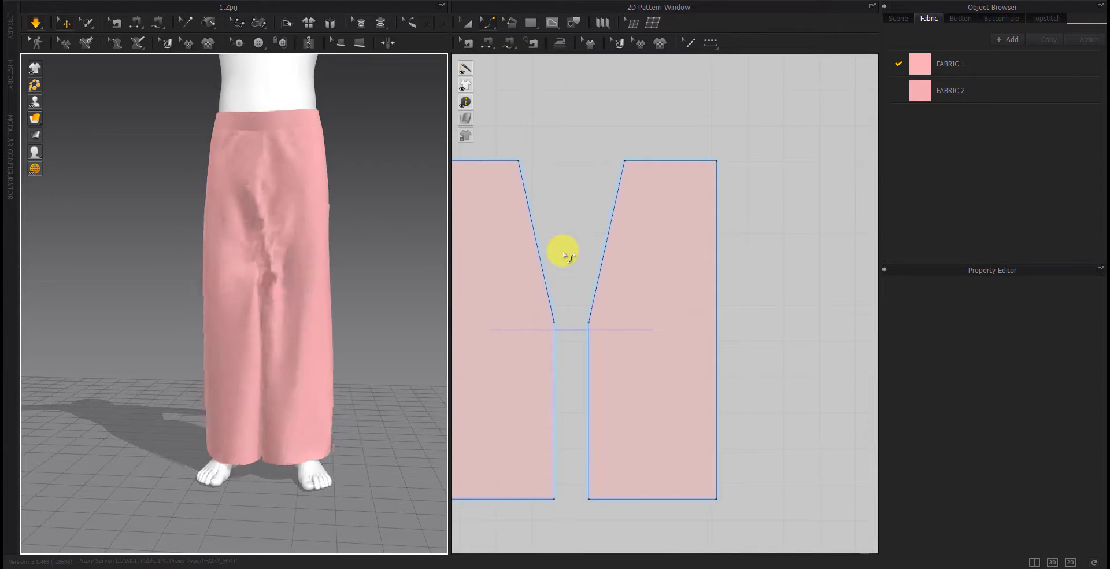
left_click(301, 266)
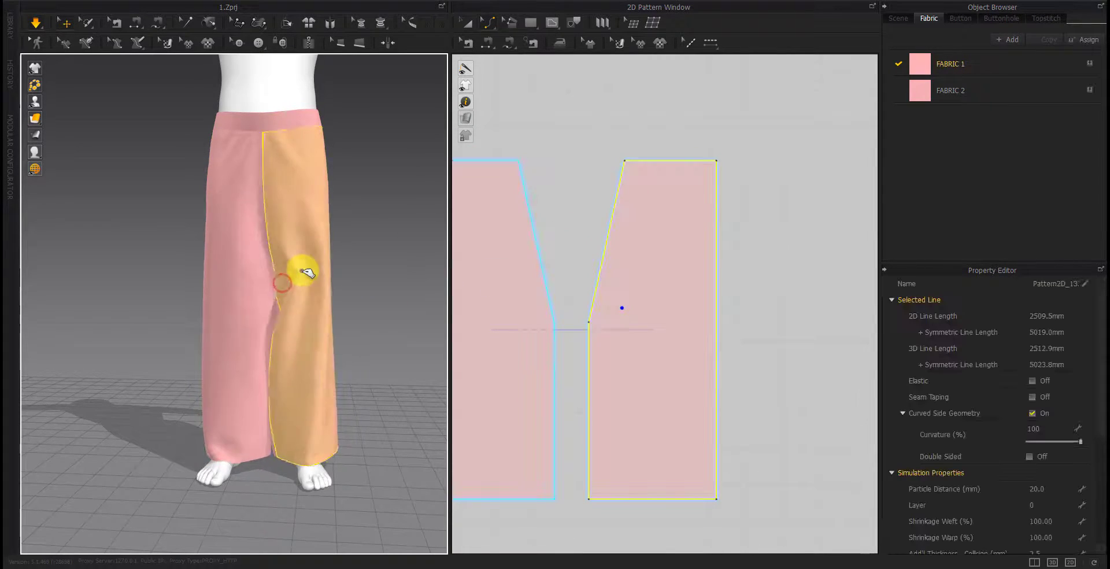
left_click(576, 258)
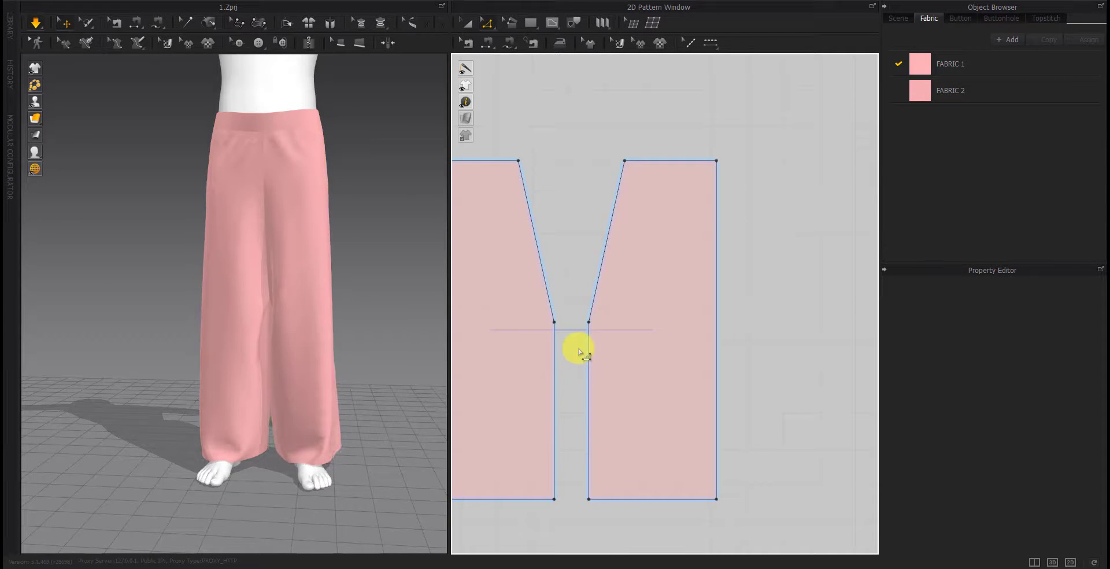
left_click(556, 321)
right_click(558, 287)
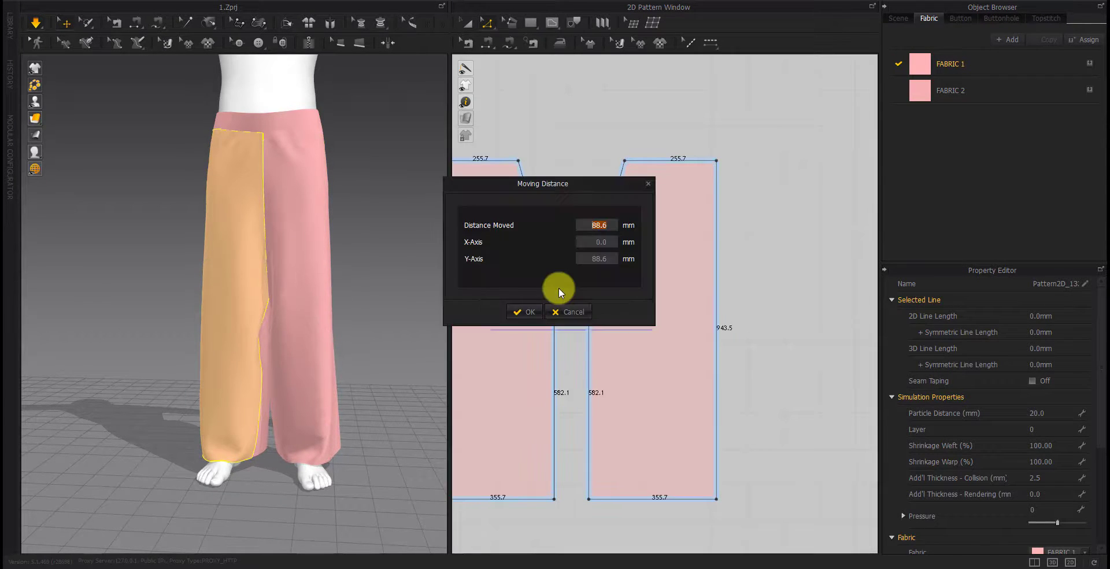
key("Return")
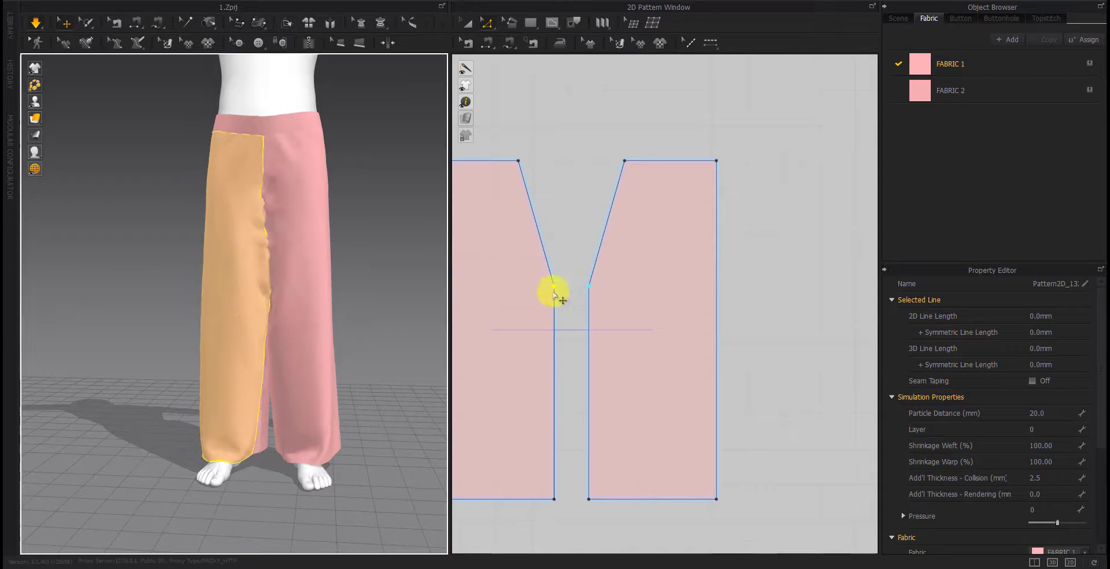
left_click(310, 352)
left_click_drag(241, 396, 205, 365)
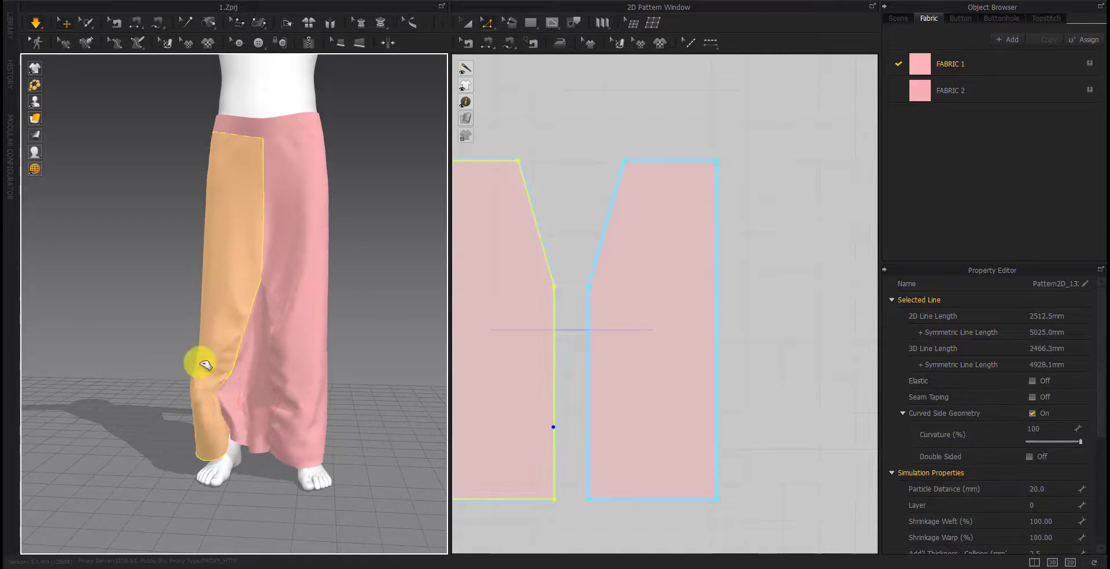
right_click_drag(205, 364, 254, 412)
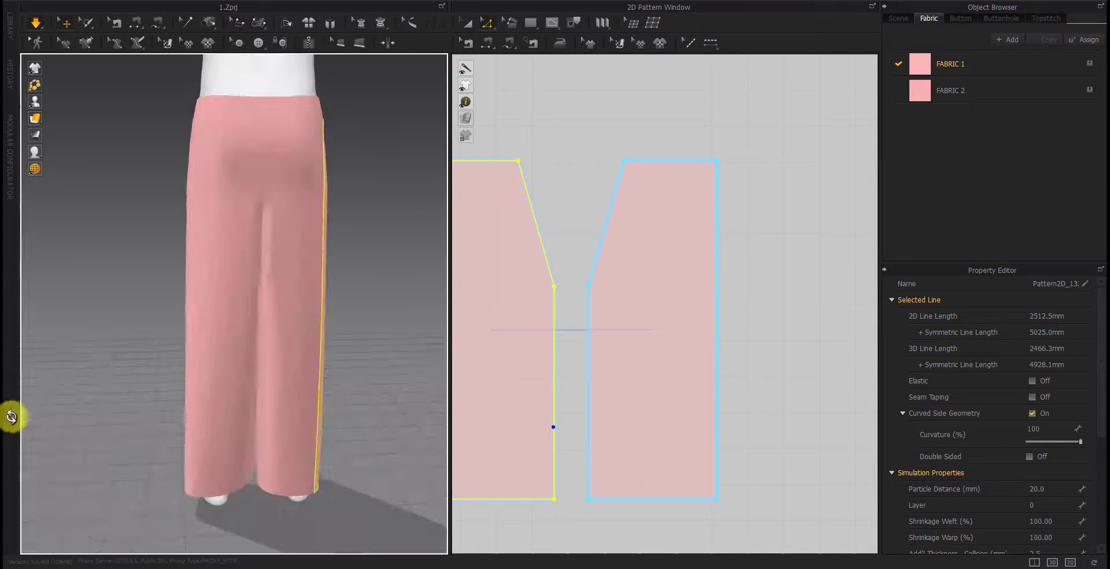
Move the inner leg point upward by 185.3 mm
left_click_drag(548, 299, 557, 223)
right_click(557, 223)
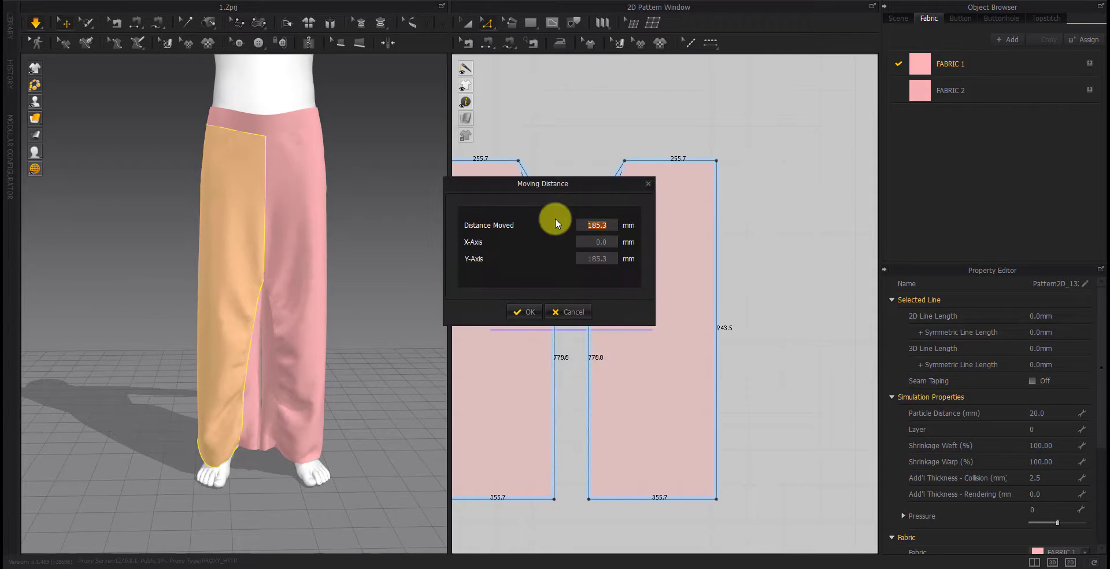
left_click(525, 313)
scroll(636, 347, "down", 5)
right_click_drag(715, 365, 646, 360)
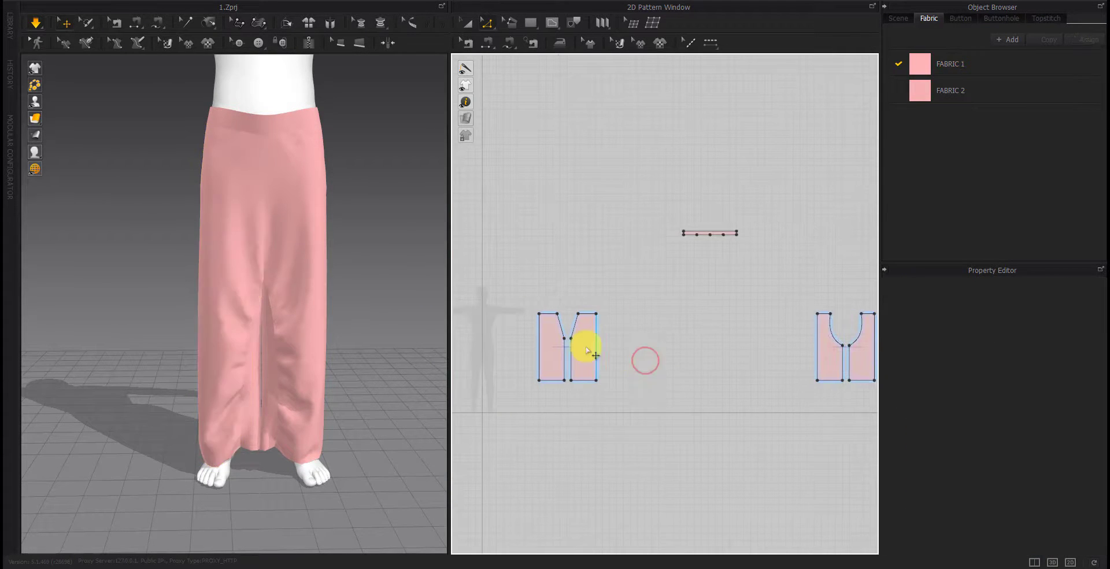
right_click_drag(817, 337, 800, 345)
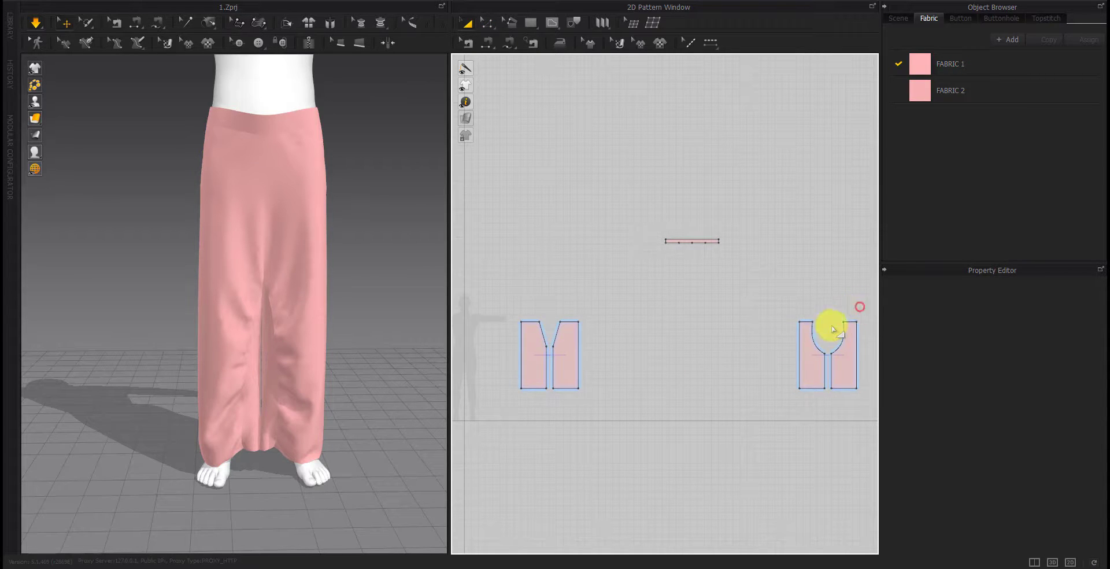
Select all the trouser pattern pieces and narrow them horizontally
left_click_drag(860, 307, 506, 407)
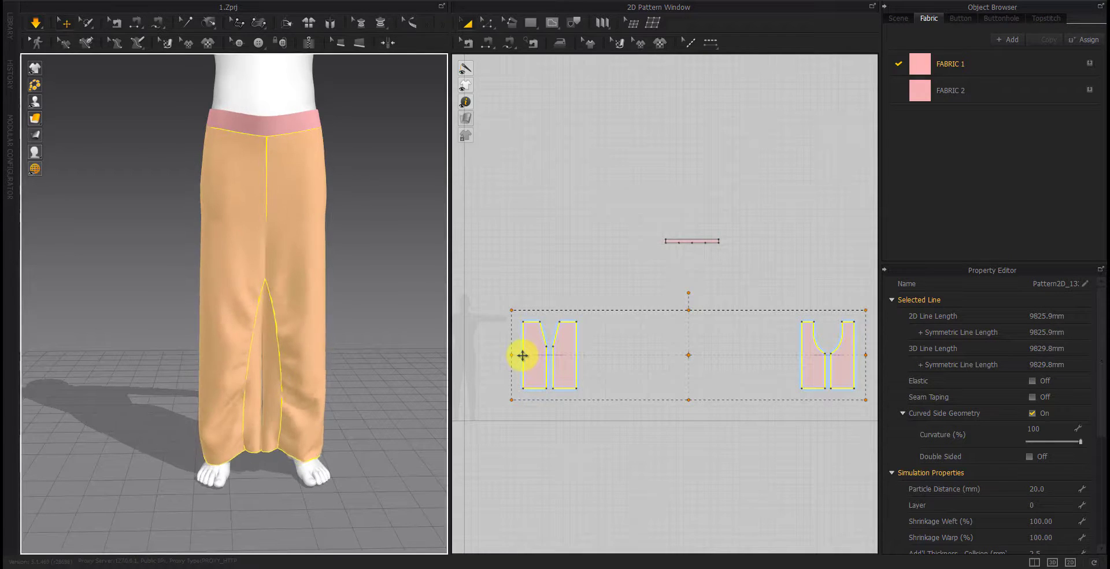
left_click_drag(511, 357, 528, 421)
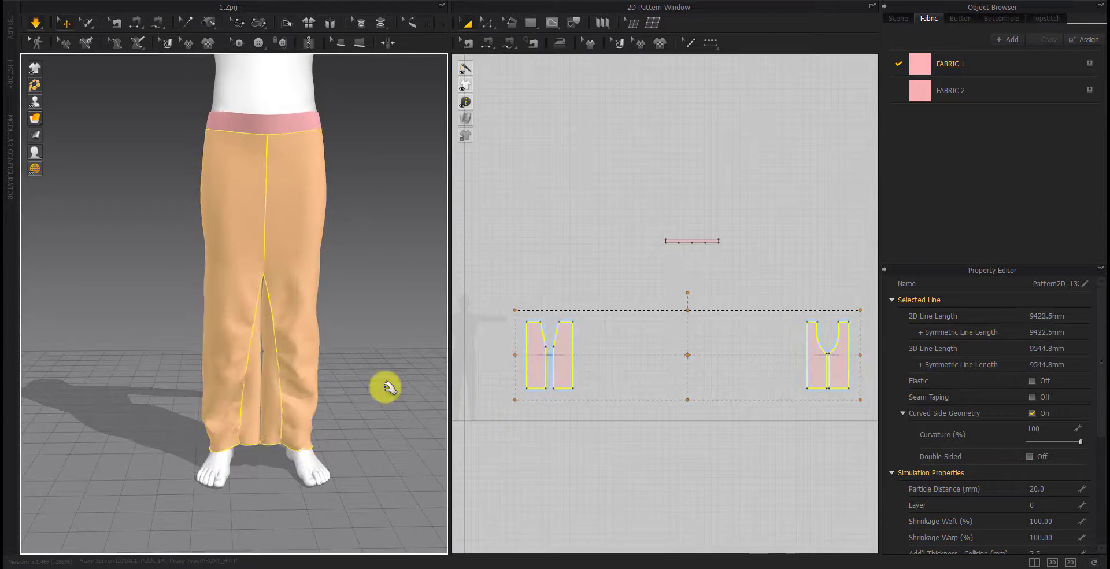
mouse_move(384, 390)
right_mouse_down()
mouse_move(132, 383)
mouse_move(354, 391)
right_mouse_up()
key("Escape")
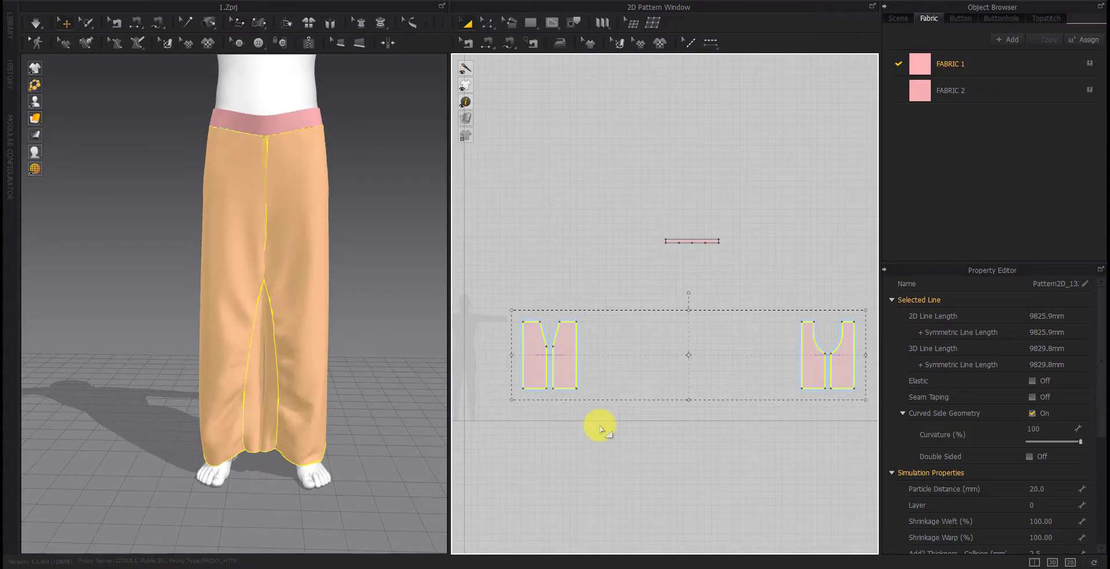
left_click(575, 427)
Move the left piece's bottom inner corner inward by 100 mm
scroll(540, 376, "up", 5)
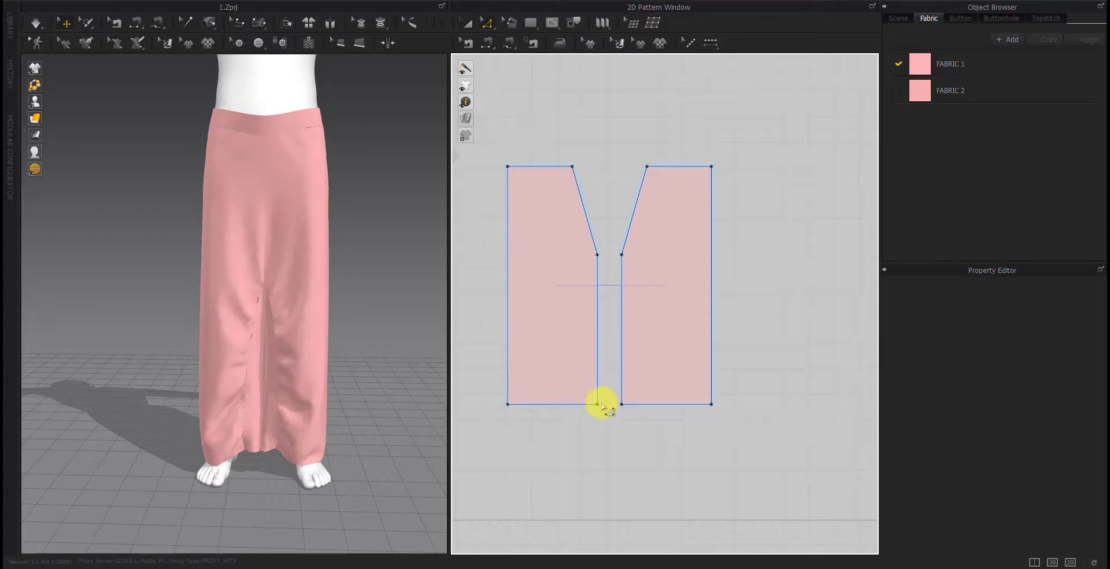
left_click_drag(602, 406, 582, 409)
right_click(582, 408)
key("Return")
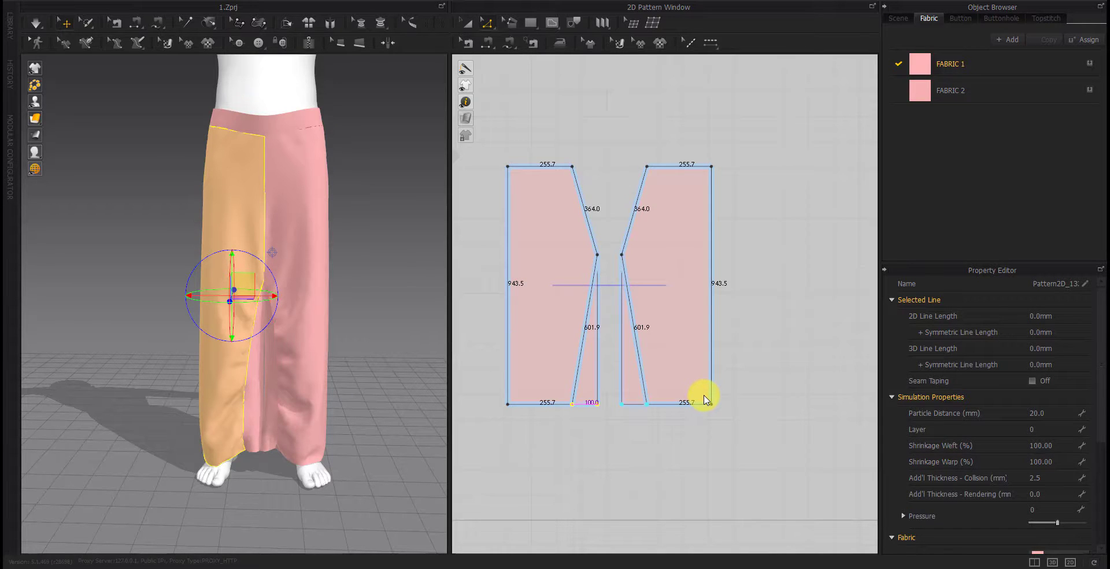
Zoom onto the crotch lines and select the left piece's crotch line
scroll(675, 406, "up", 5)
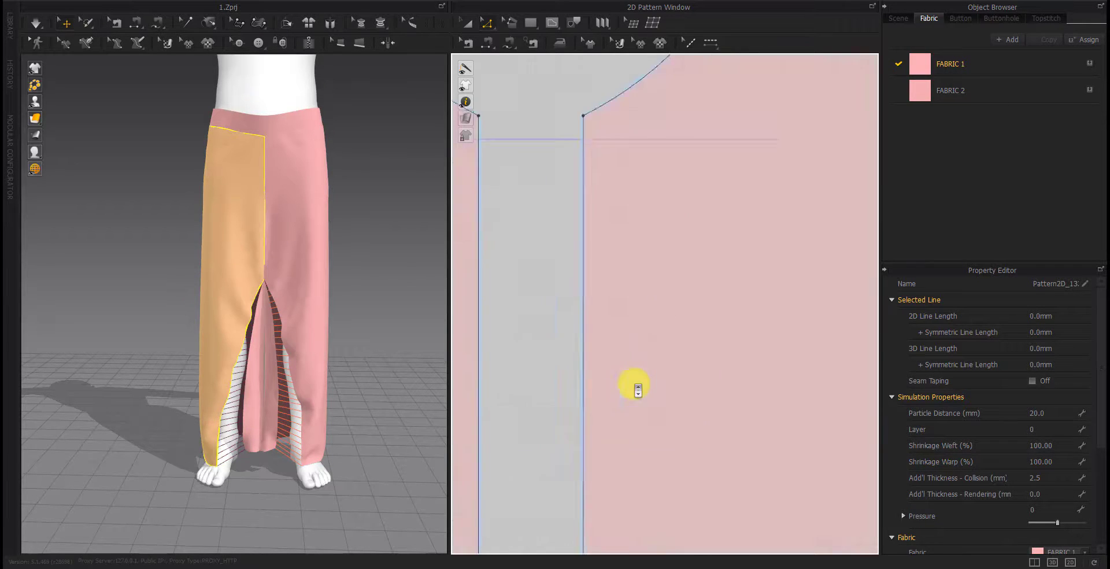
scroll(632, 383, "down", 2)
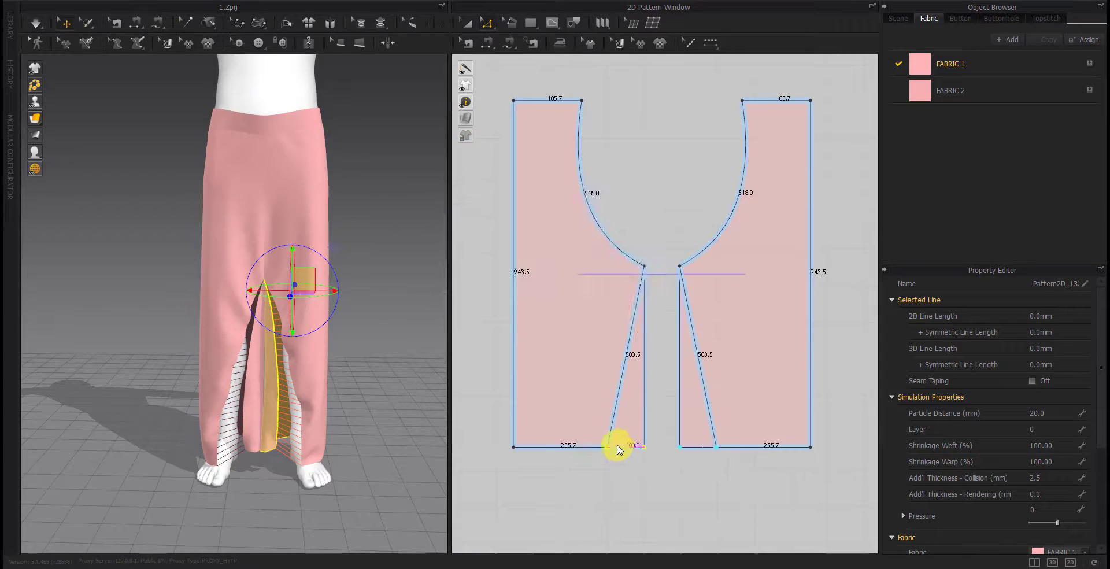
scroll(797, 390, "down", 3)
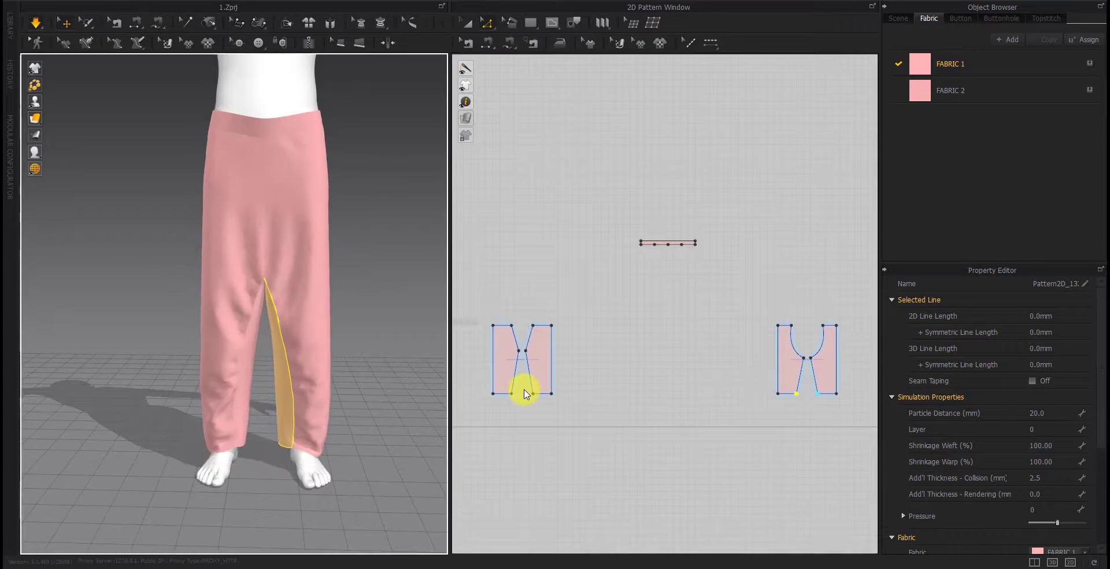
scroll(554, 361, "up", 3)
scroll(588, 289, "up", 3)
scroll(588, 289, "down", 1)
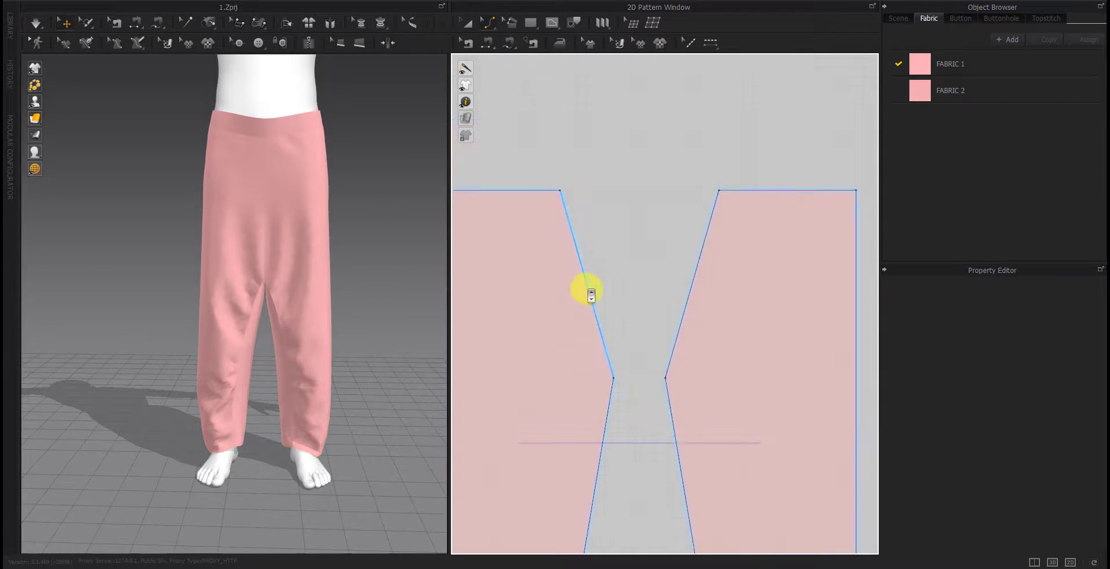
left_click(588, 288)
Bend the left crotch line into a gentle outward curve and check the drape from back and front
mouse_move(537, 323)
left_mouse_down()
mouse_move(596, 310)
mouse_move(574, 335)
mouse_move(581, 356)
left_mouse_up()
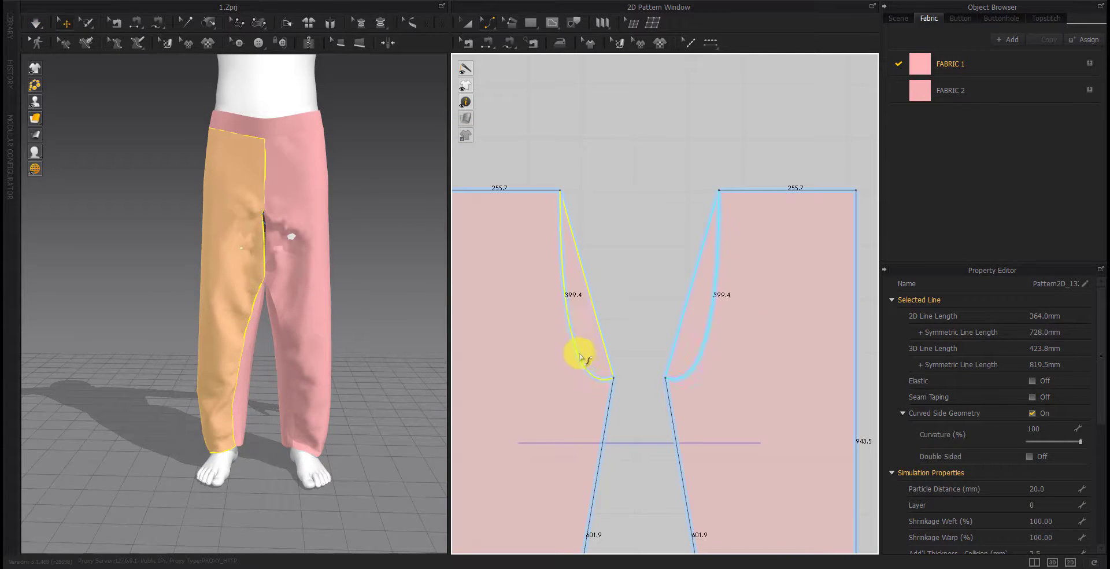
key("ctrl+z")
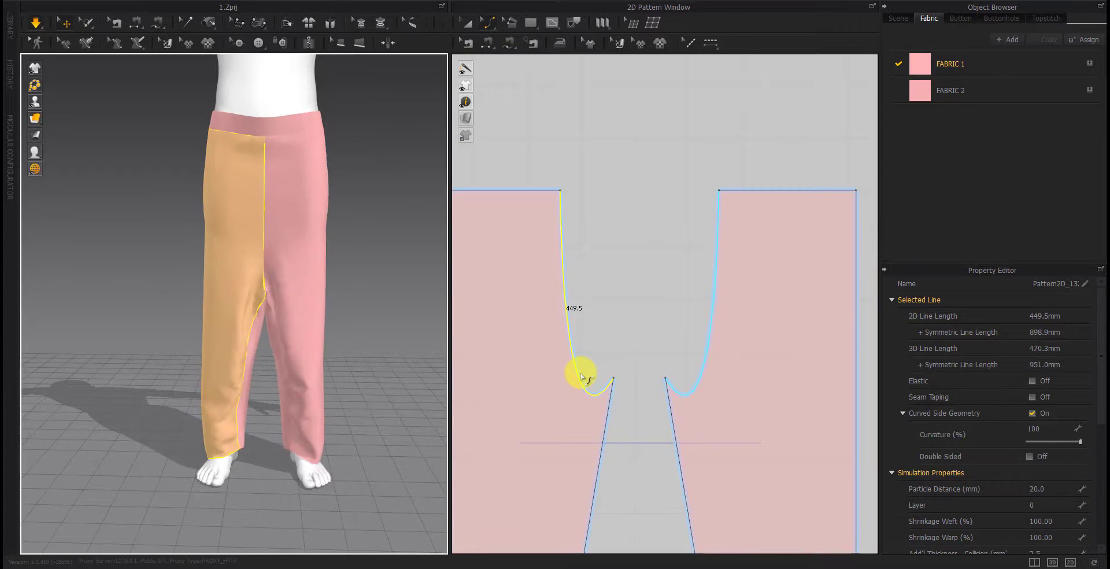
left_click_drag(584, 310, 620, 287)
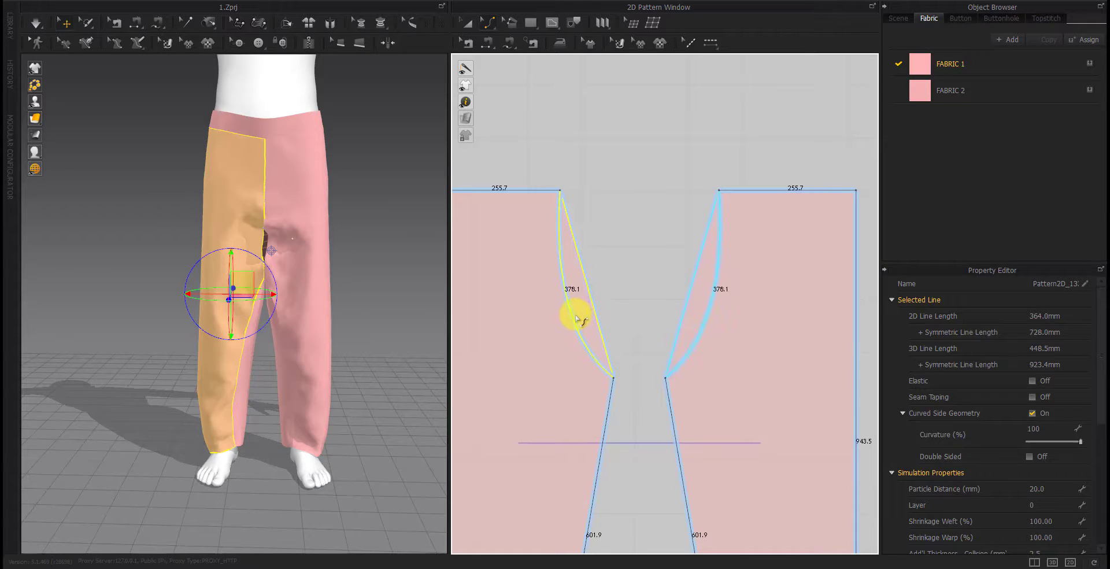
left_click(616, 290)
mouse_move(324, 359)
right_mouse_down()
mouse_move(141, 360)
mouse_move(335, 368)
right_mouse_up()
scroll(576, 377, "down", 10)
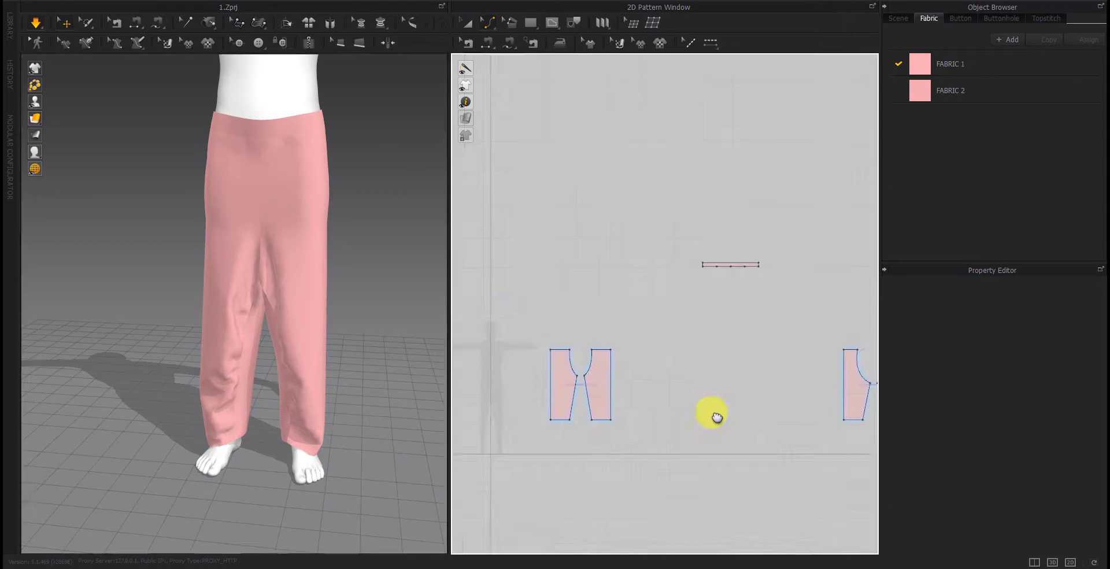
right_click_drag(661, 406, 622, 398)
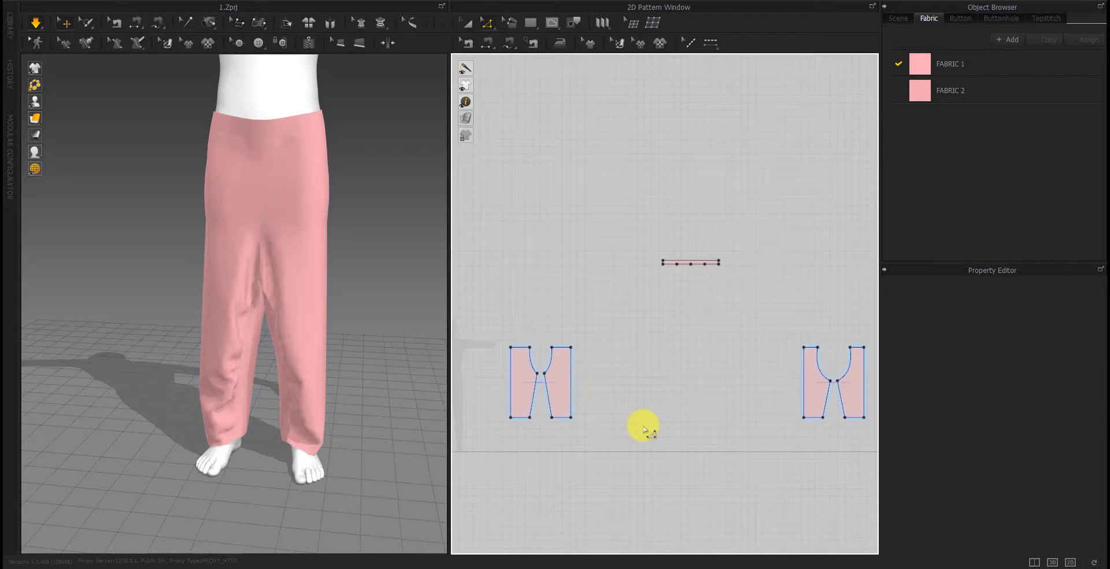
left_click(532, 422)
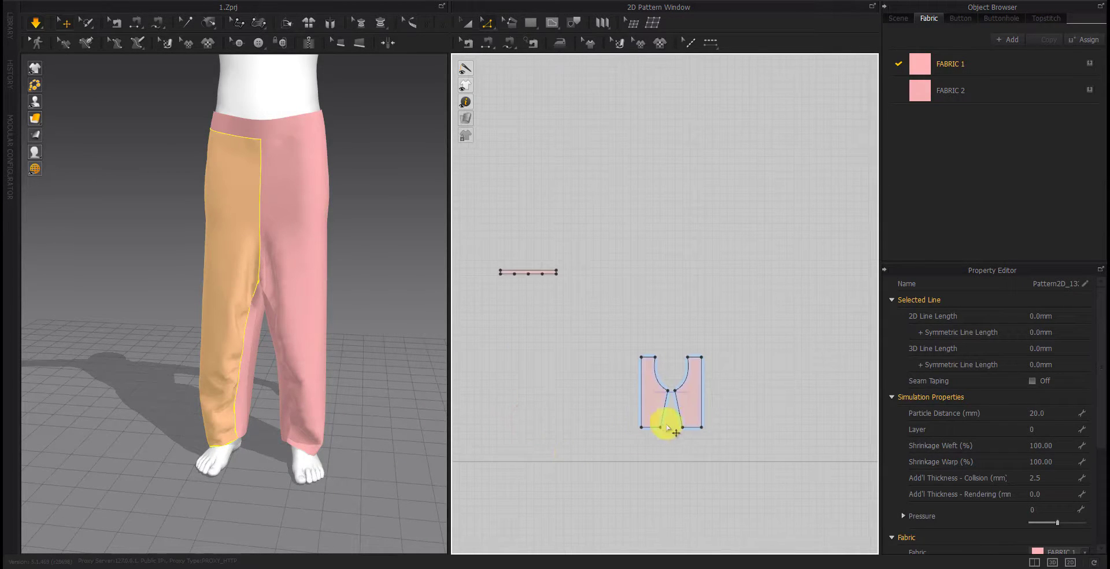
Pull the inner hem corner in to narrow the leg and simulate the drape
left_click_drag(646, 440, 619, 438)
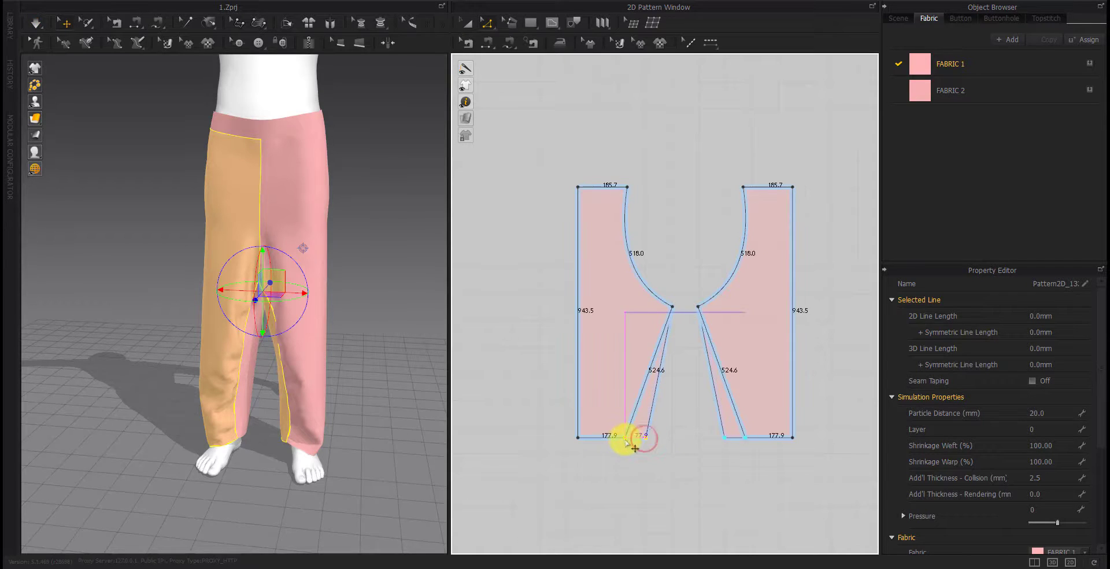
left_click(538, 315)
scroll(629, 416, "down", 5)
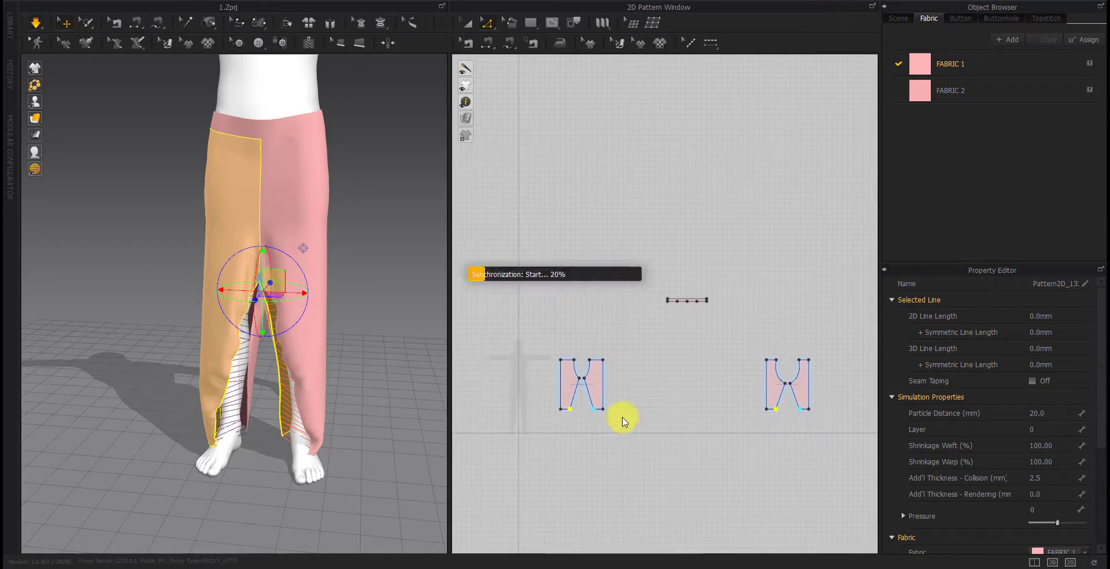
key("space")
scroll(560, 447, "up", 5)
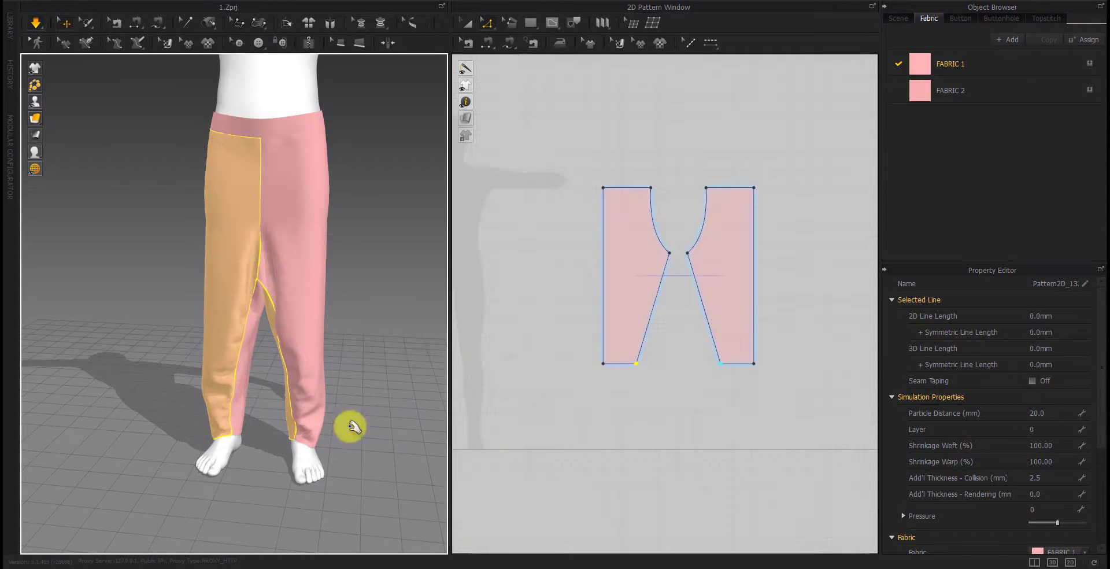
mouse_move(350, 426)
right_mouse_down()
mouse_move(389, 392)
mouse_move(503, 476)
mouse_move(285, 402)
mouse_move(274, 250)
right_mouse_up()
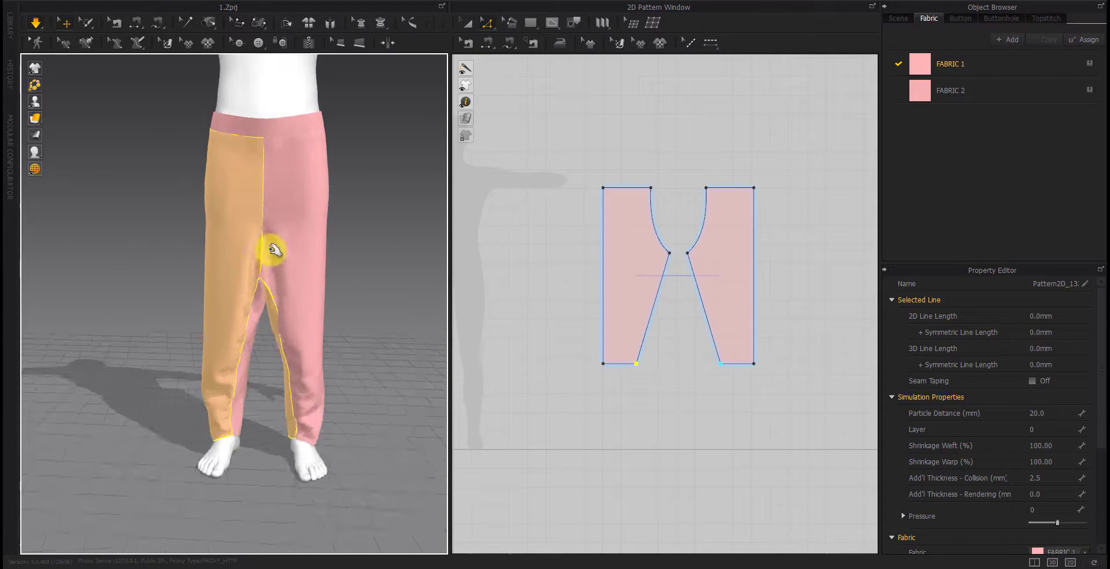
Spread the leg's outer edge and top corner outward by 100 mm, then start lifting the waistband
left_click(677, 372)
right_click_drag(600, 212, 535, 309)
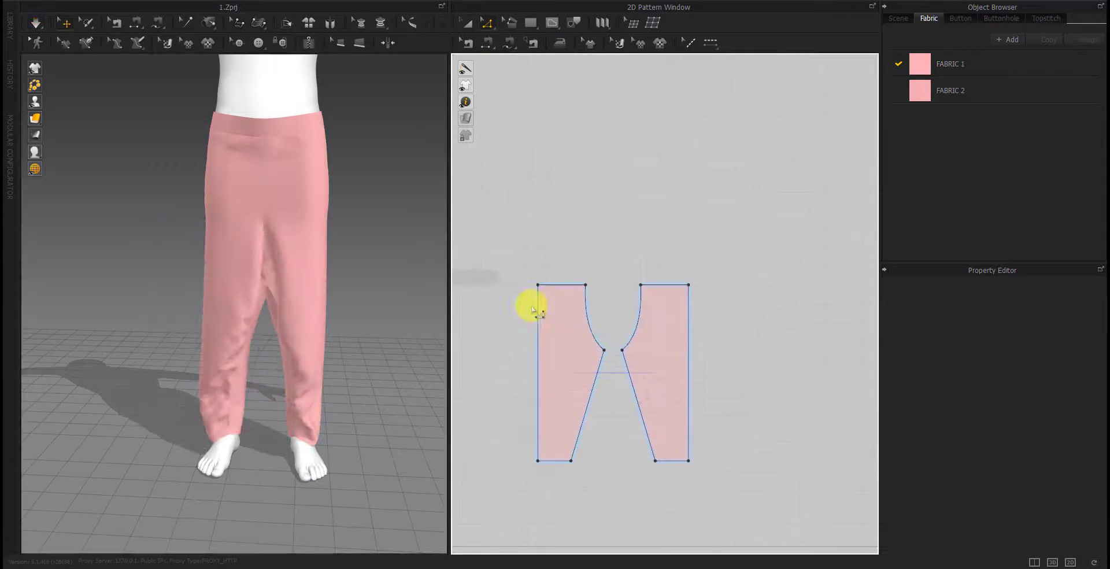
left_click_drag(528, 287, 514, 287)
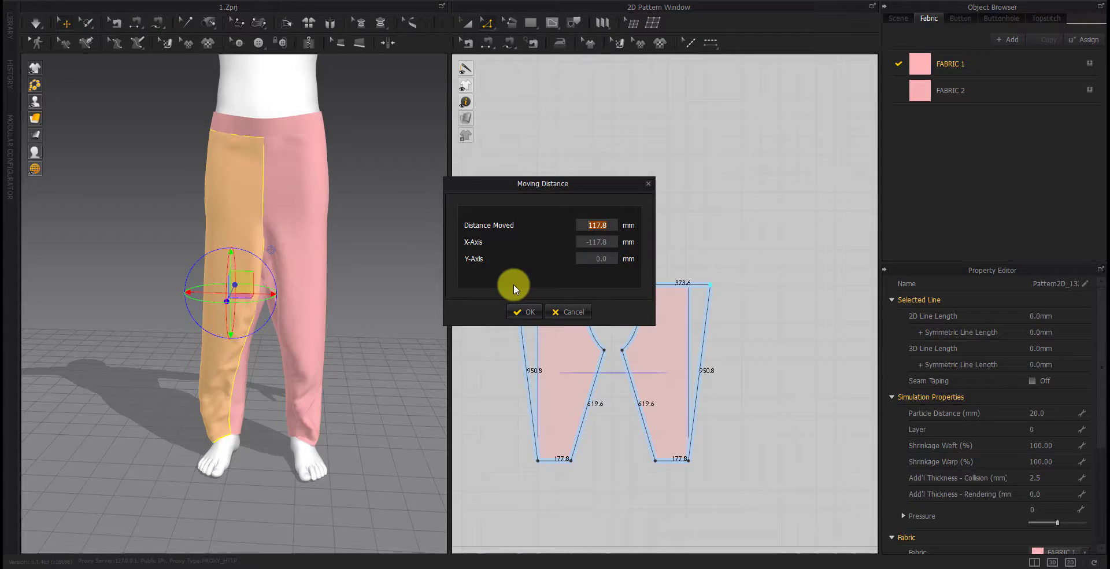
key("Return")
scroll(546, 397, "down", 5)
scroll(668, 335, "up", 5)
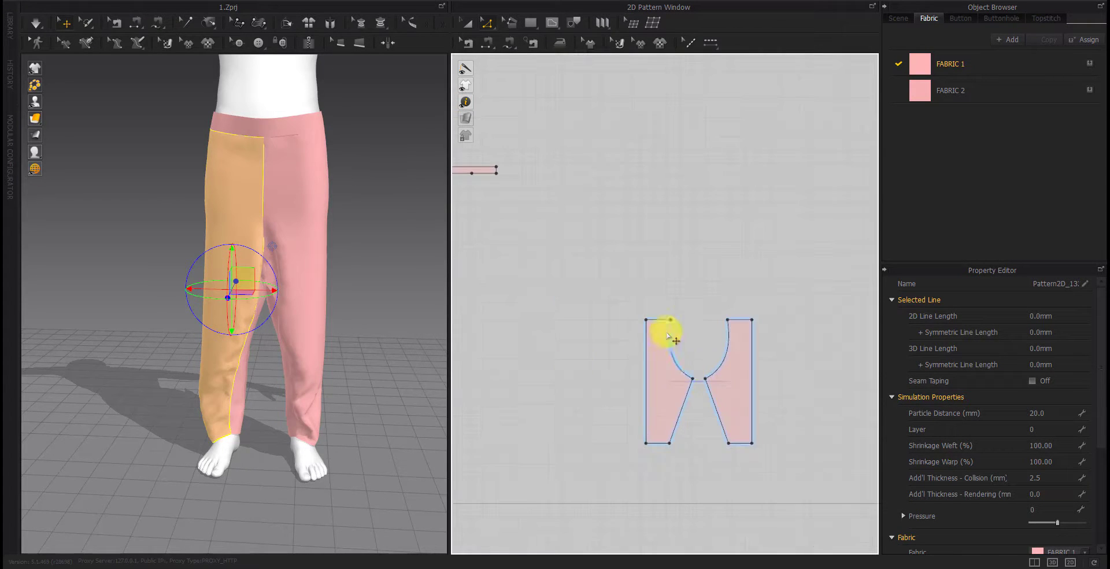
left_click_drag(668, 335, 631, 323)
key("Return")
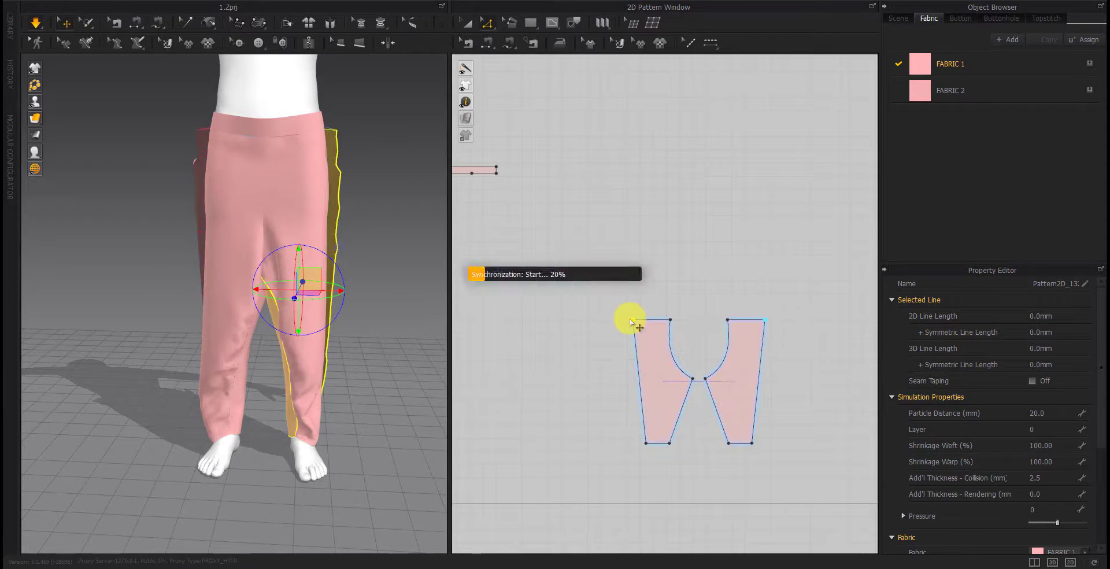
mouse_move(308, 422)
right_mouse_down()
mouse_move(164, 344)
mouse_move(368, 334)
right_mouse_up()
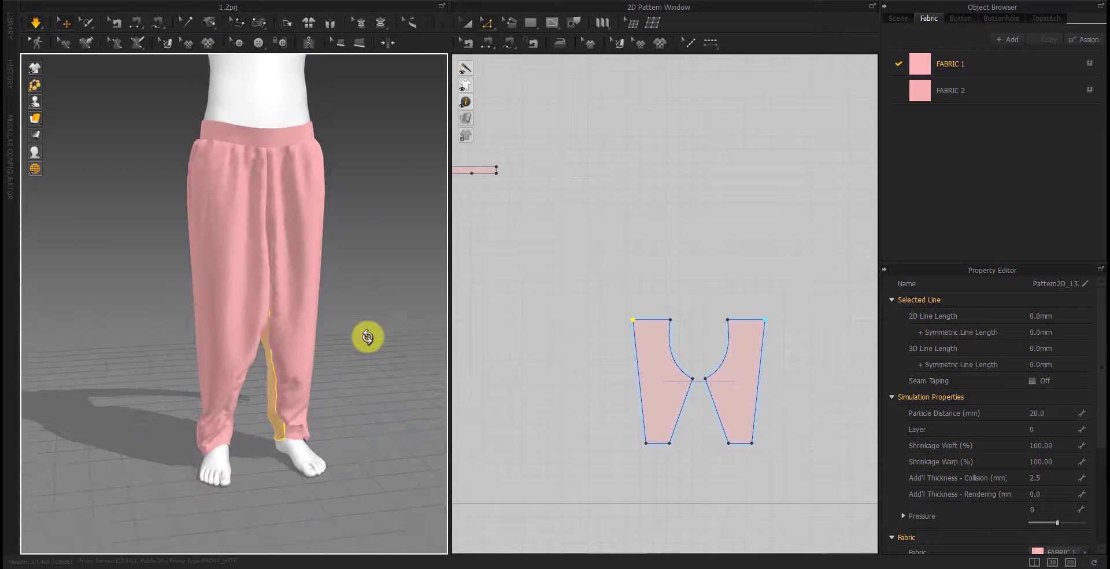
middle_click_drag(367, 334, 335, 292)
left_click_drag(220, 126, 224, 30)
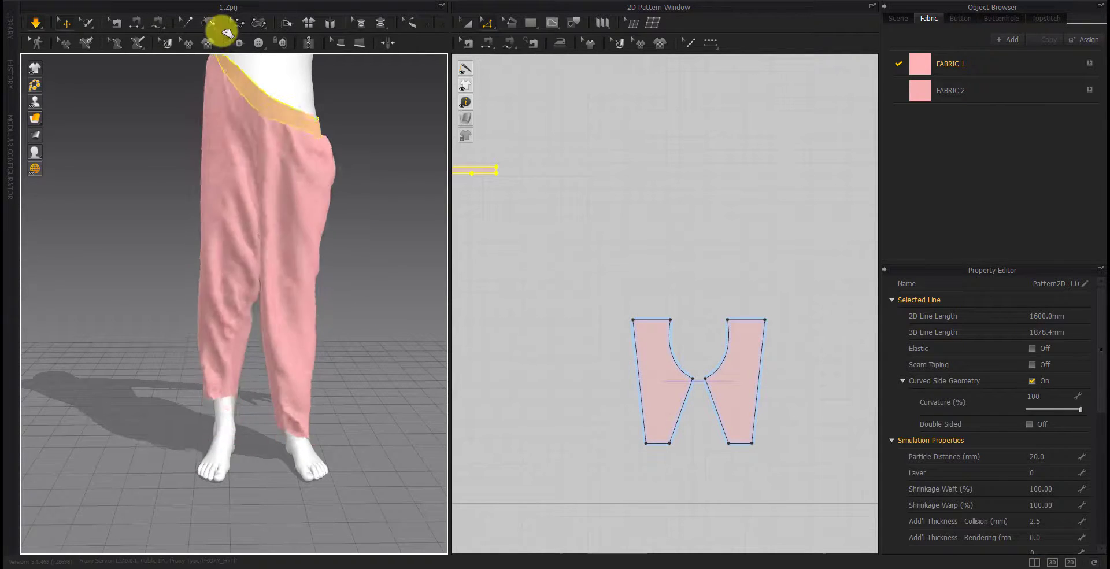
Lift the waistband higher on the avatar's body and let it re-drape
middle_click_drag(354, 177, 281, 230)
right_click_drag(280, 230, 268, 376)
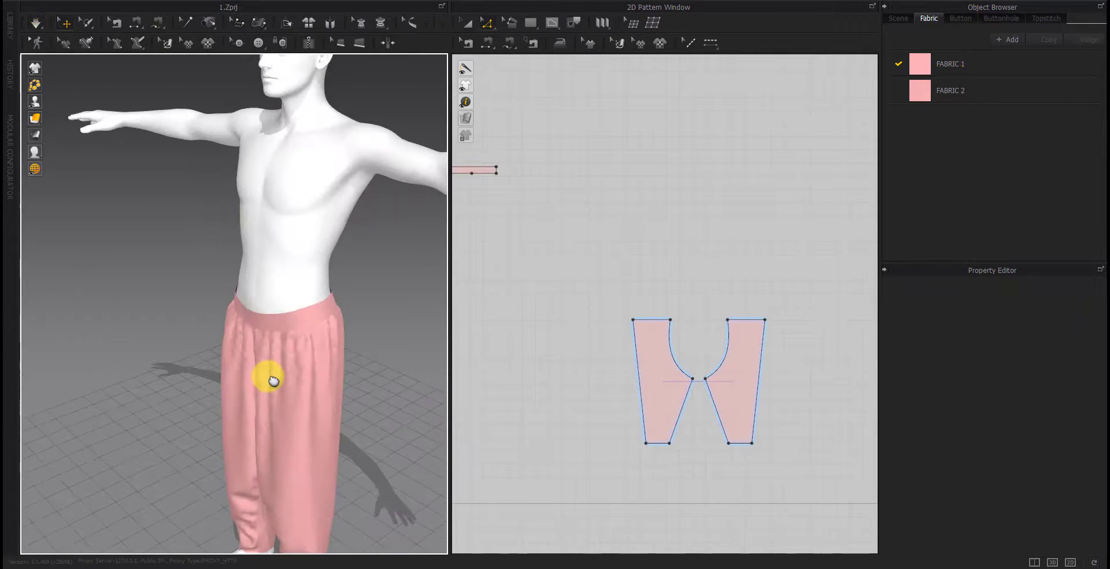
left_click(259, 313)
left_click_drag(259, 290, 260, 237)
key("a")
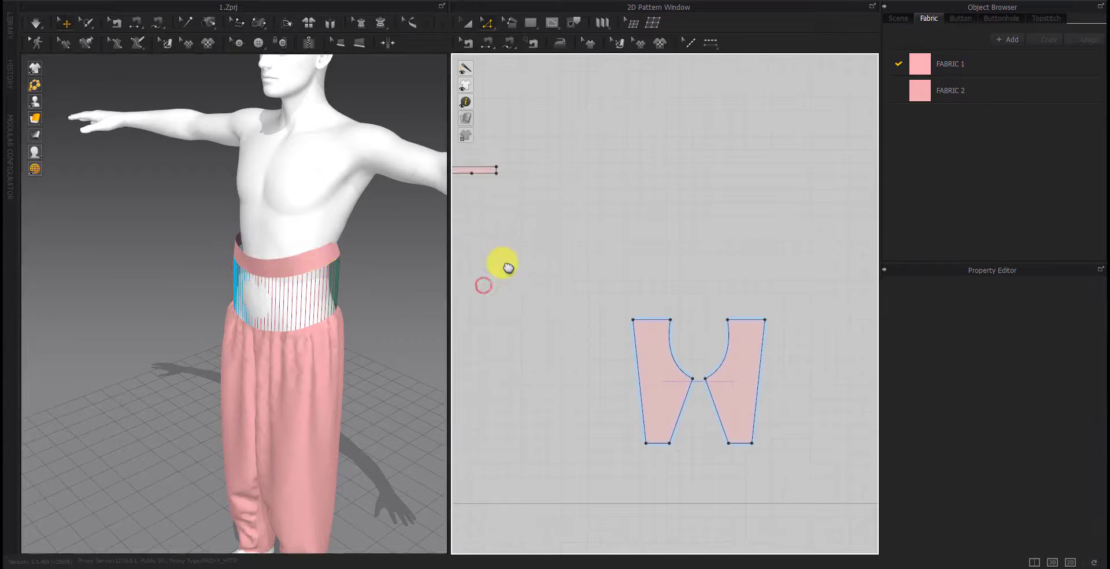
right_click_drag(503, 262, 644, 372)
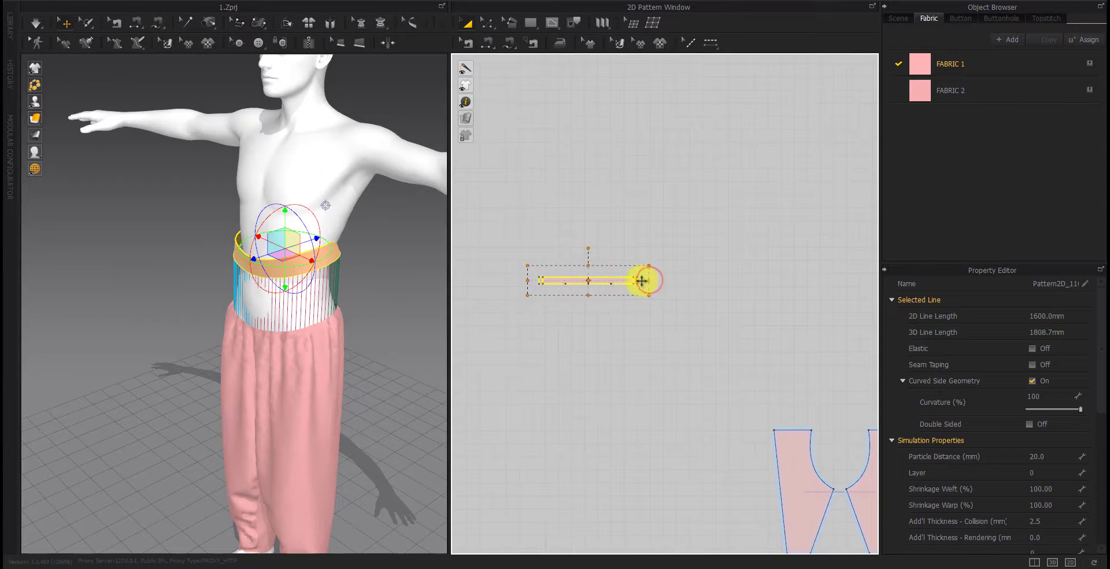
key("ctrl+z")
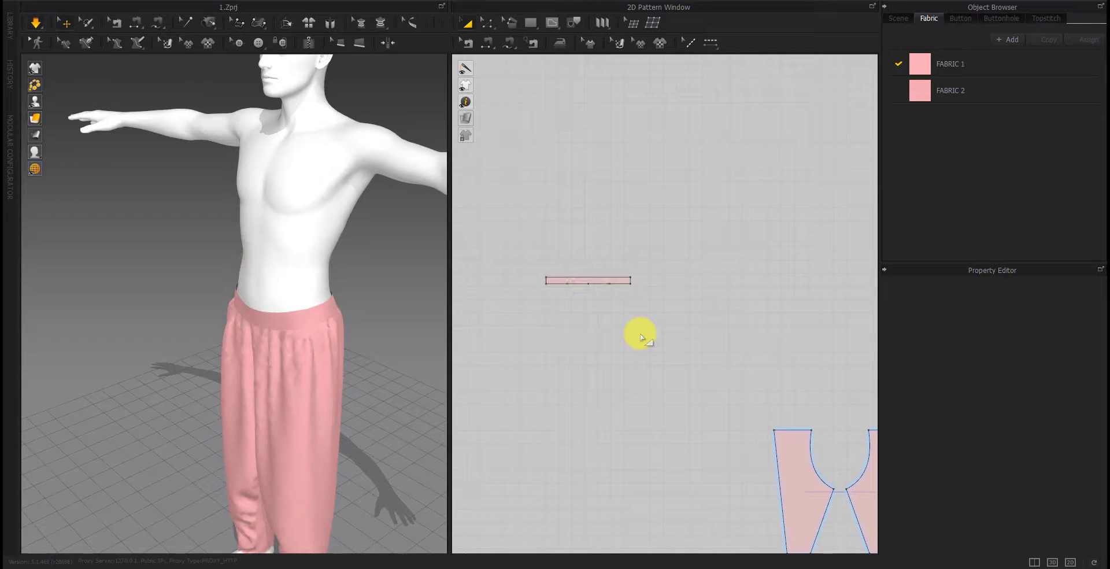
left_click(586, 280)
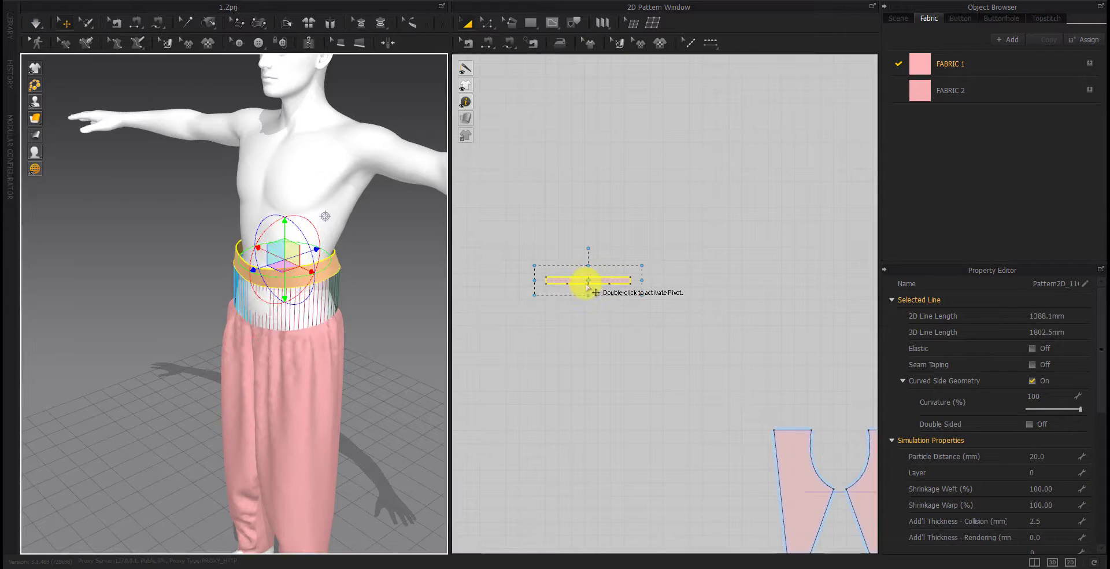
left_click(634, 280)
left_click(586, 278)
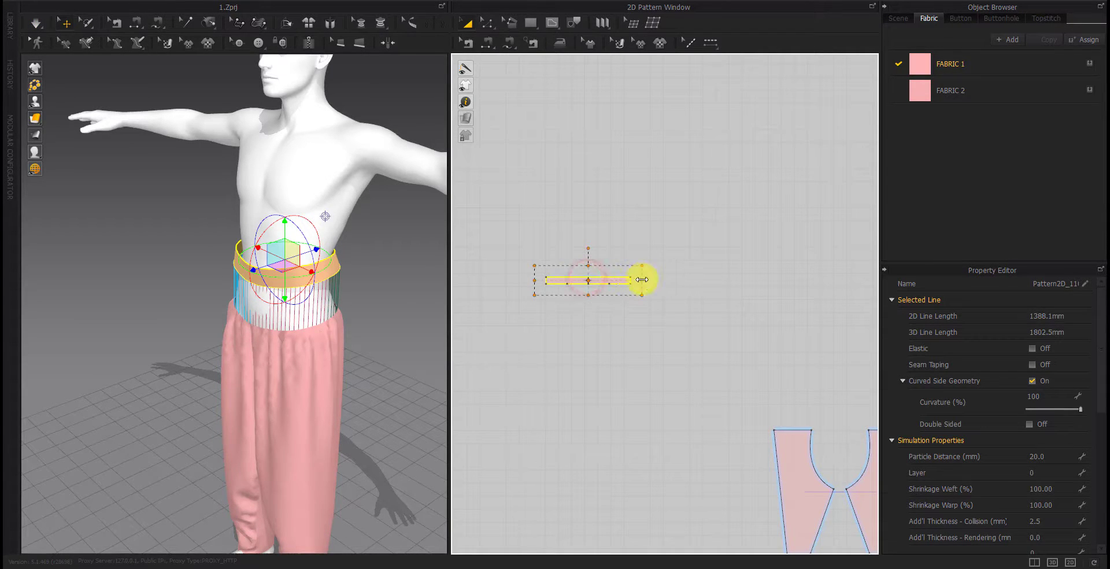
left_click(629, 325)
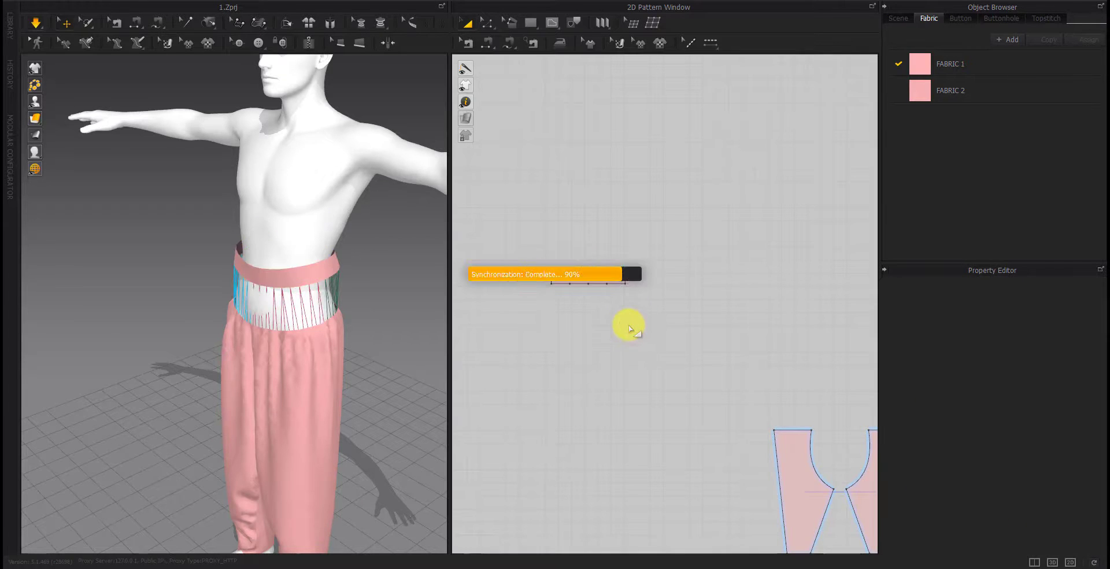
Reposition the waistband, pulling it down toward the hip
right_click_drag(285, 378, 146, 381)
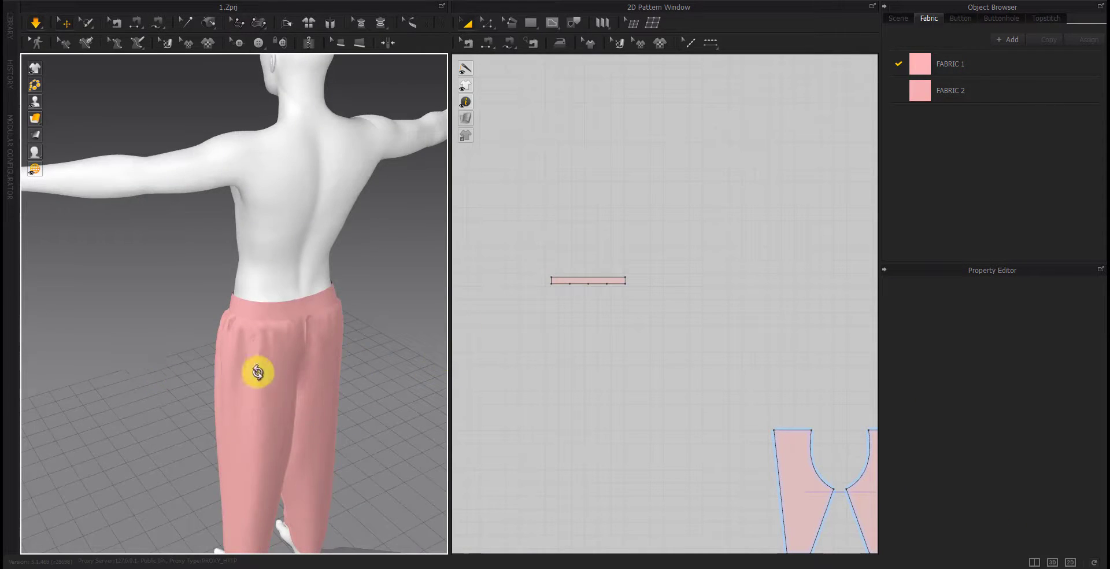
right_click_drag(258, 371, 335, 347)
left_click(287, 301)
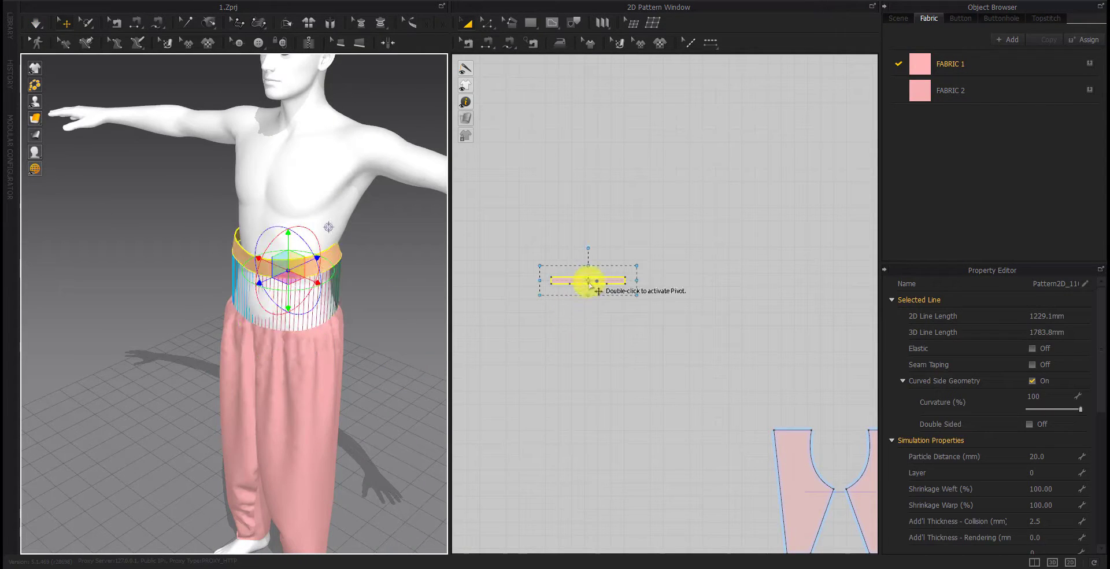
left_click(634, 282)
left_click(602, 363)
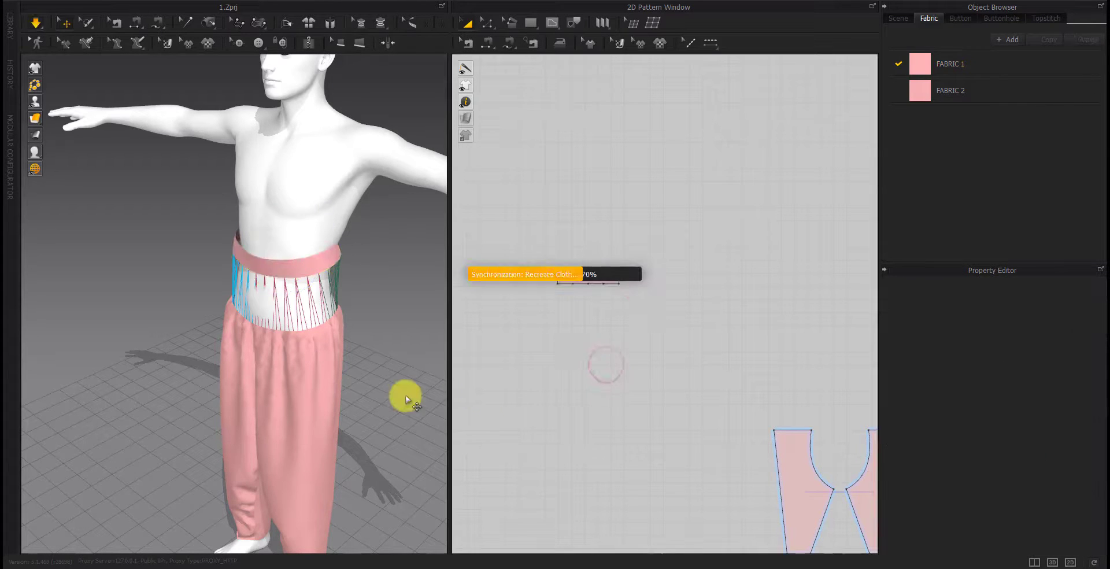
mouse_move(405, 394)
right_mouse_down()
mouse_move(286, 412)
mouse_move(108, 393)
right_mouse_up()
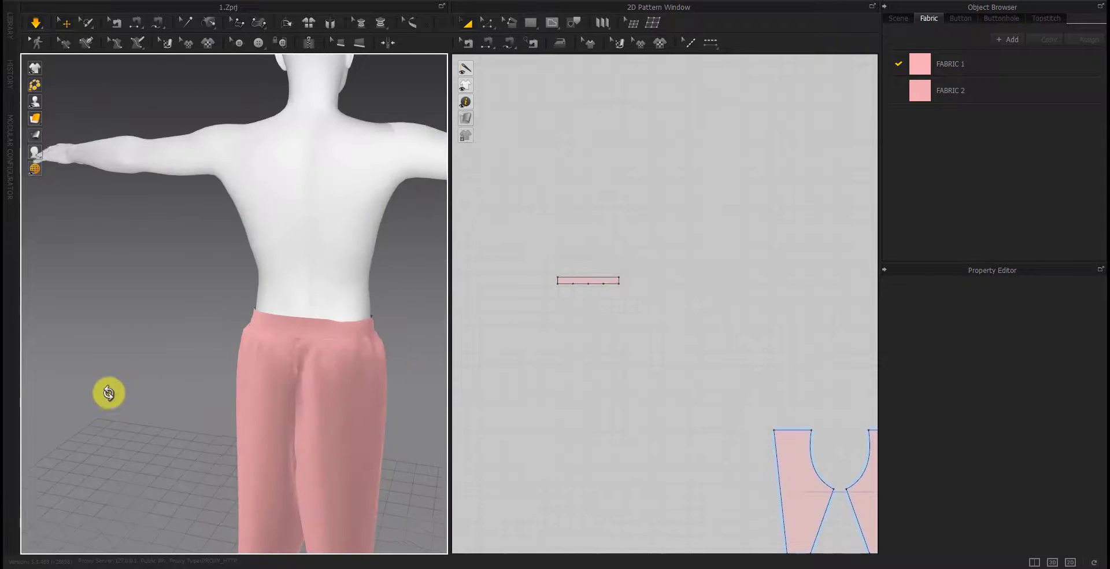
left_click(359, 323)
mouse_move(404, 288)
left_mouse_down()
mouse_move(370, 315)
mouse_move(347, 231)
mouse_move(321, 318)
left_mouse_up()
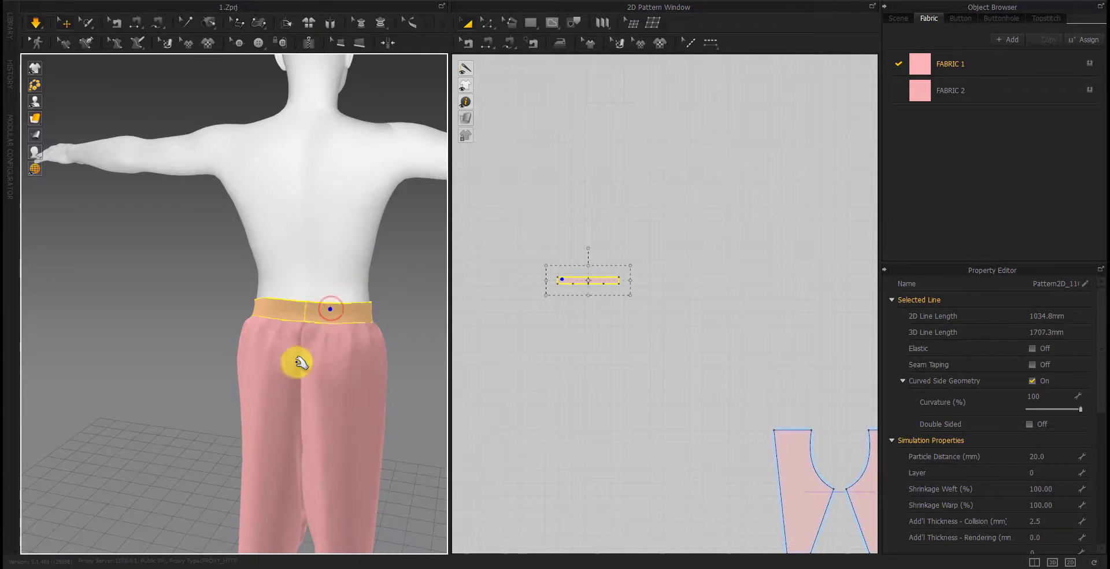
Pull the waistband back up onto the waist and zoom out to check the fit
right_click_drag(301, 362, 297, 321)
right_click_drag(243, 359, 299, 332)
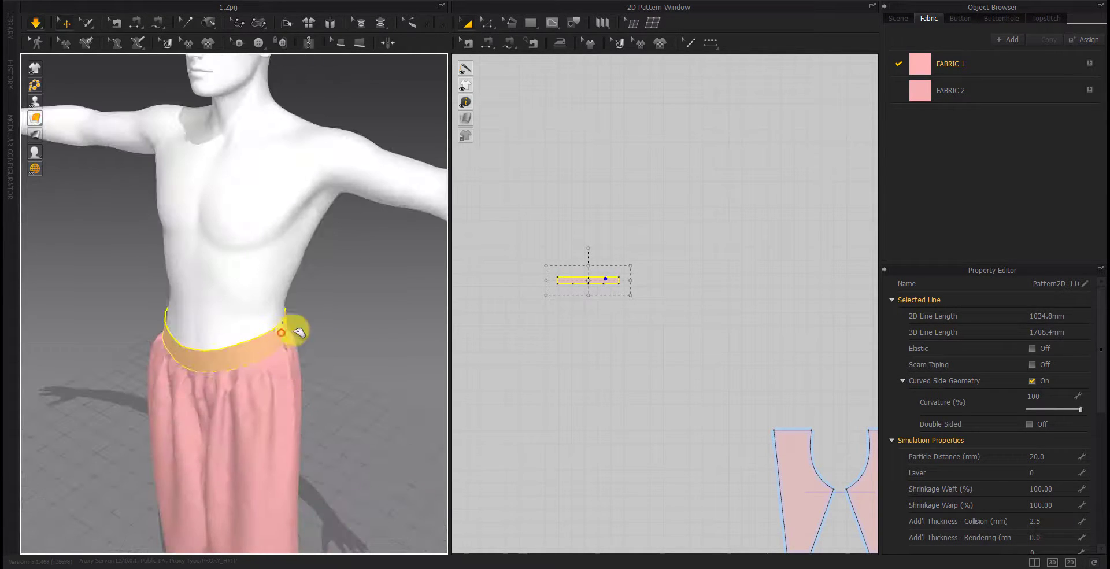
mouse_move(192, 353)
left_mouse_down()
mouse_move(186, 307)
mouse_move(242, 344)
left_mouse_up()
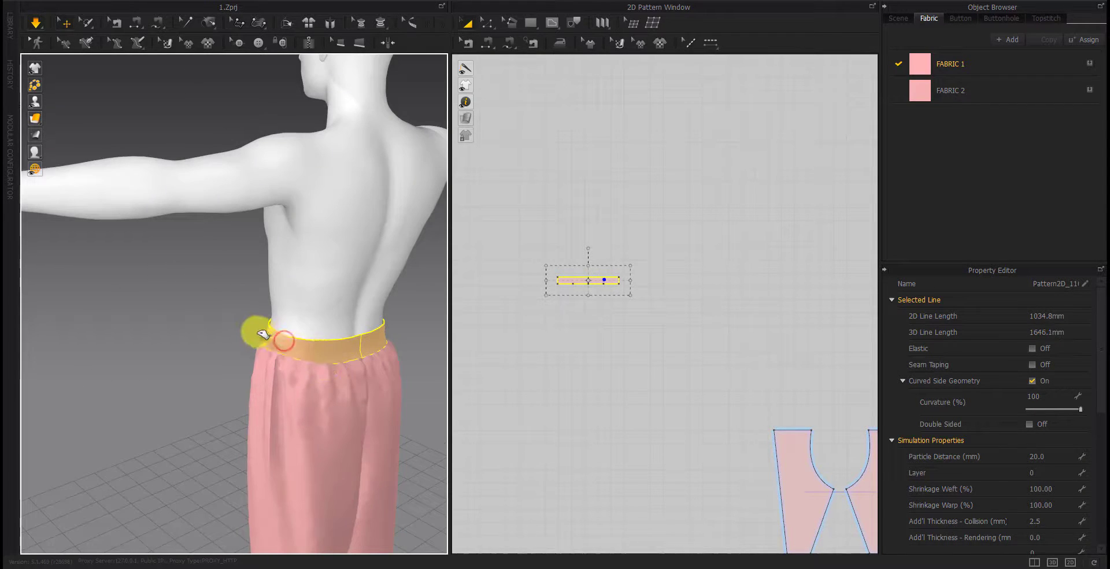
right_click_drag(262, 334, 300, 322)
scroll(255, 418, "up", 3)
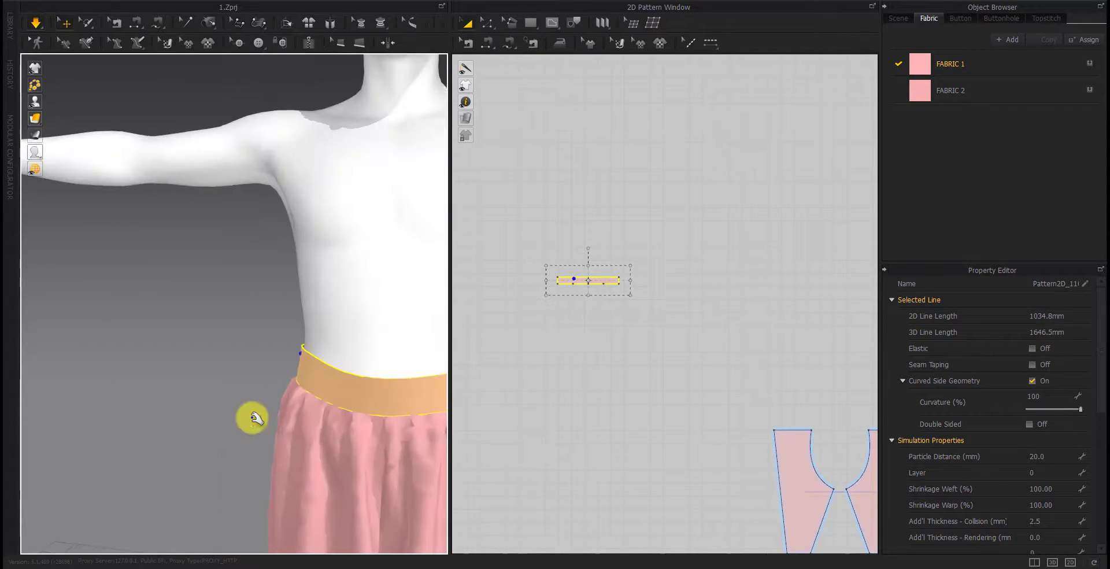
scroll(255, 418, "down", 5)
scroll(305, 398, "down", 3)
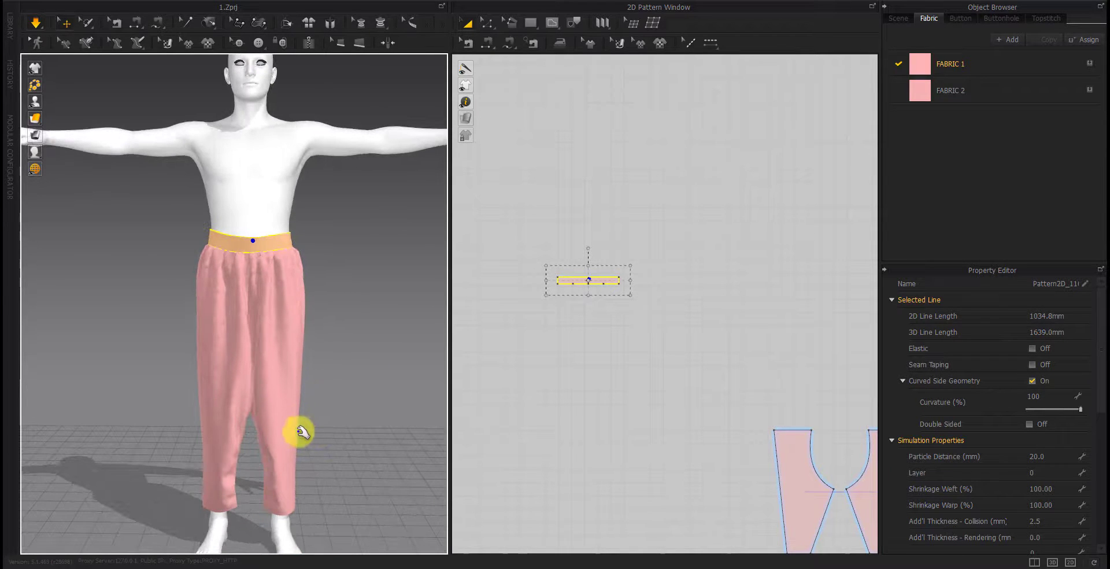
scroll(691, 448, "down", 2)
scroll(677, 436, "down", 3)
scroll(542, 410, "up", 5)
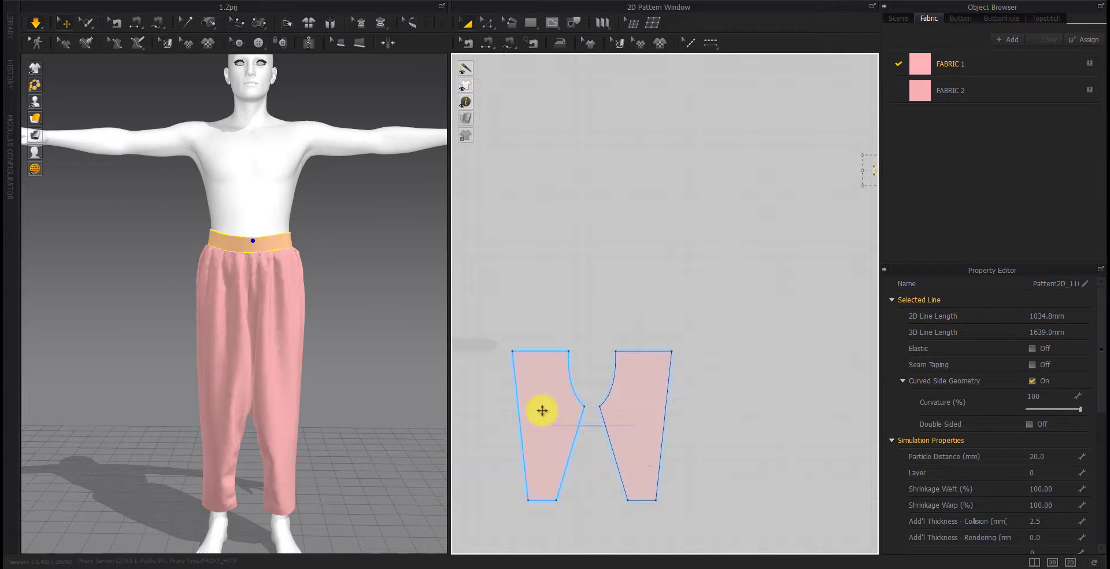
Shift the left leg's outer side line inward 40.6 mm and simulate to re-drape the pants
left_click_drag(512, 354, 522, 355)
right_click(523, 356)
key("Return")
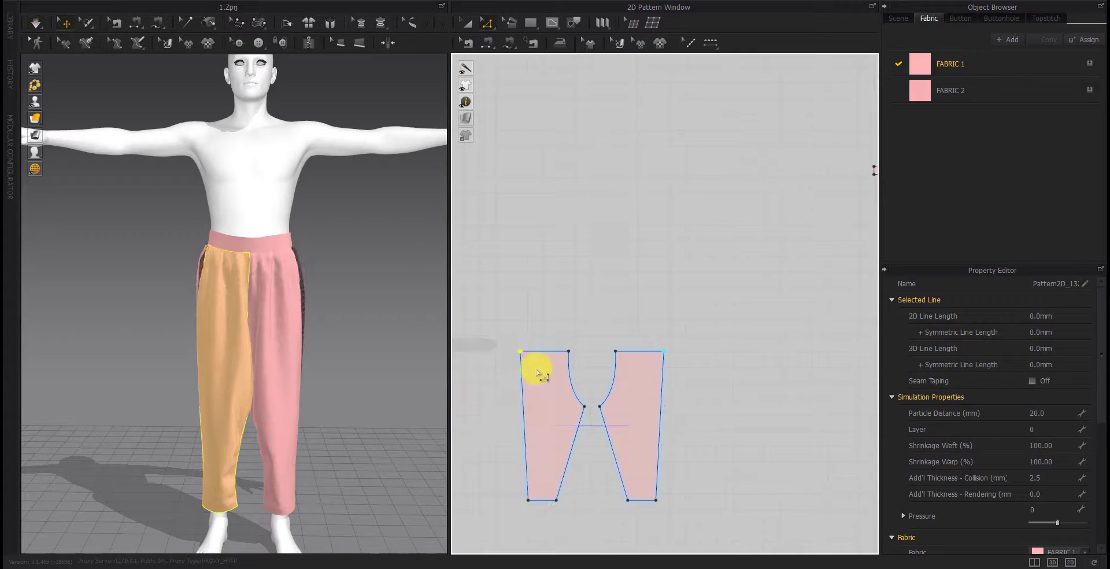
scroll(602, 389, "down", 2)
scroll(587, 340, "up", 4)
right_click(594, 327)
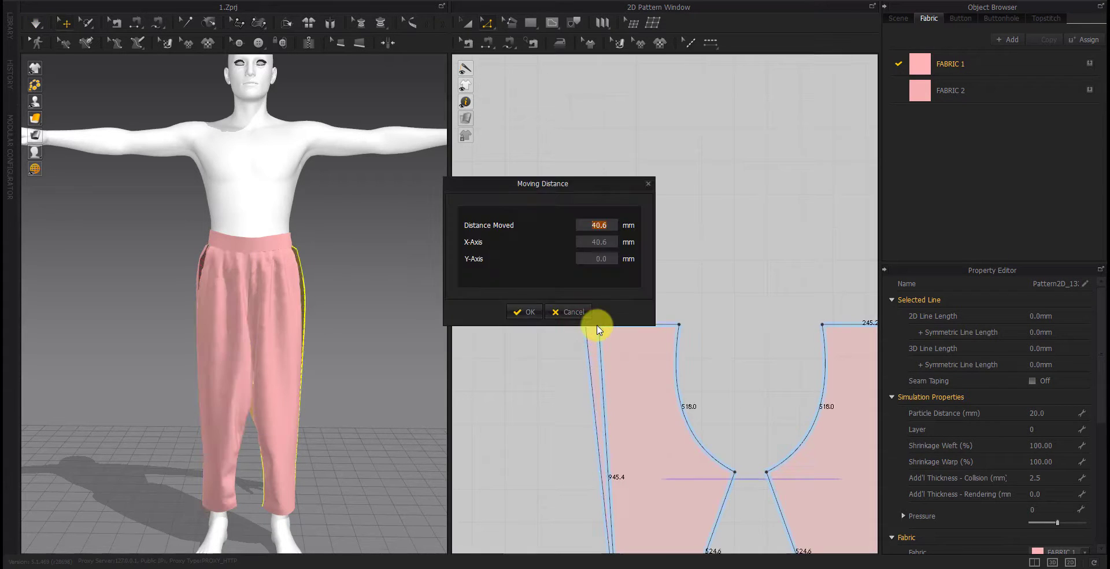
key("Return")
key("space")
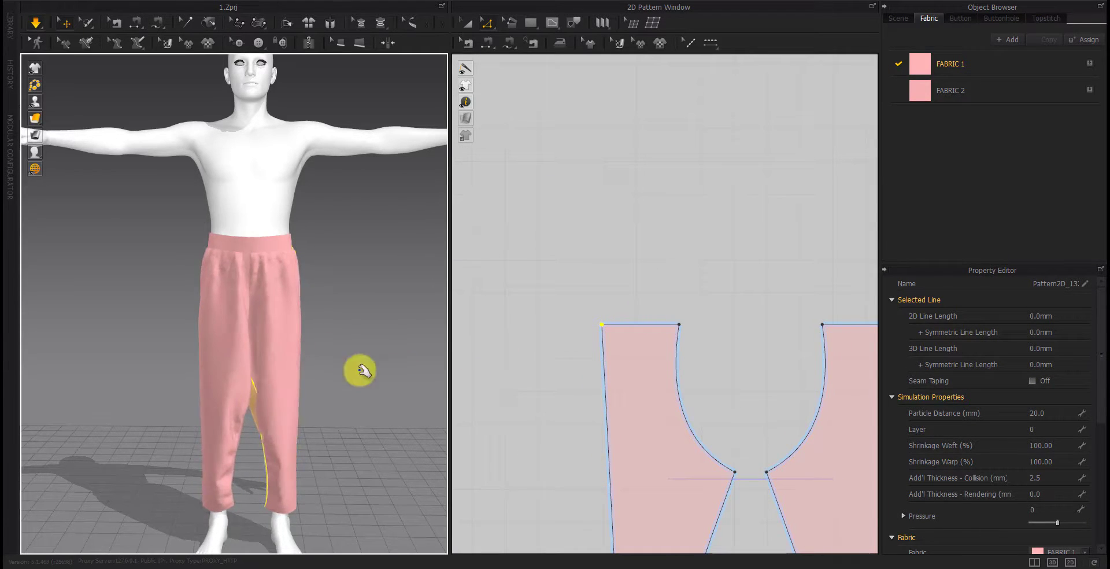
mouse_move(362, 370)
right_mouse_down()
mouse_move(208, 436)
mouse_move(129, 436)
mouse_move(344, 416)
right_mouse_up()
left_click(261, 401)
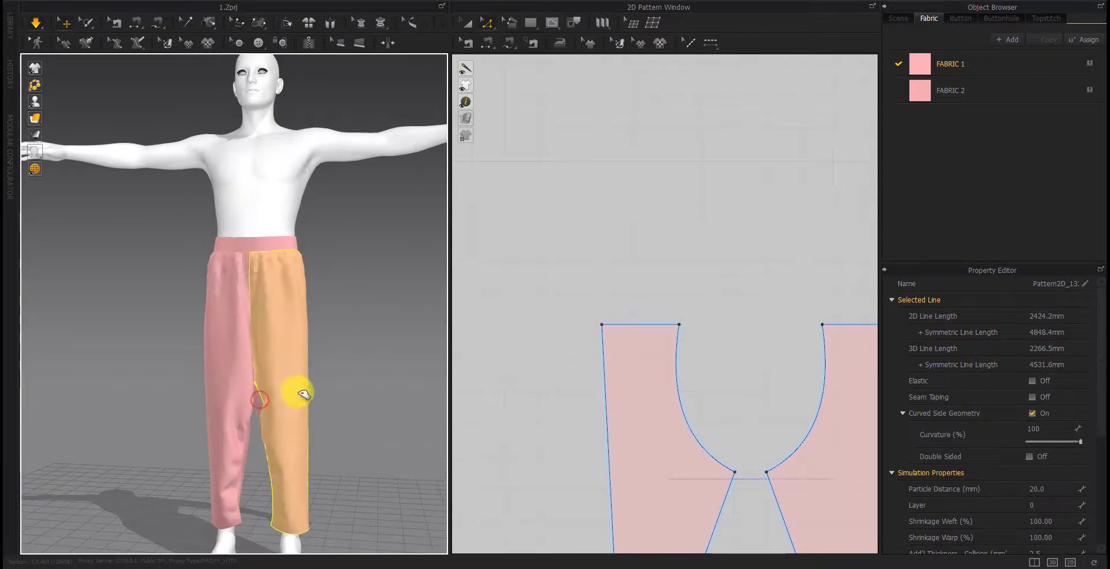
left_click(244, 398)
scroll(523, 417, "down", 3)
Move each of the two crotch points by 10 mm
scroll(526, 415, "up", 3)
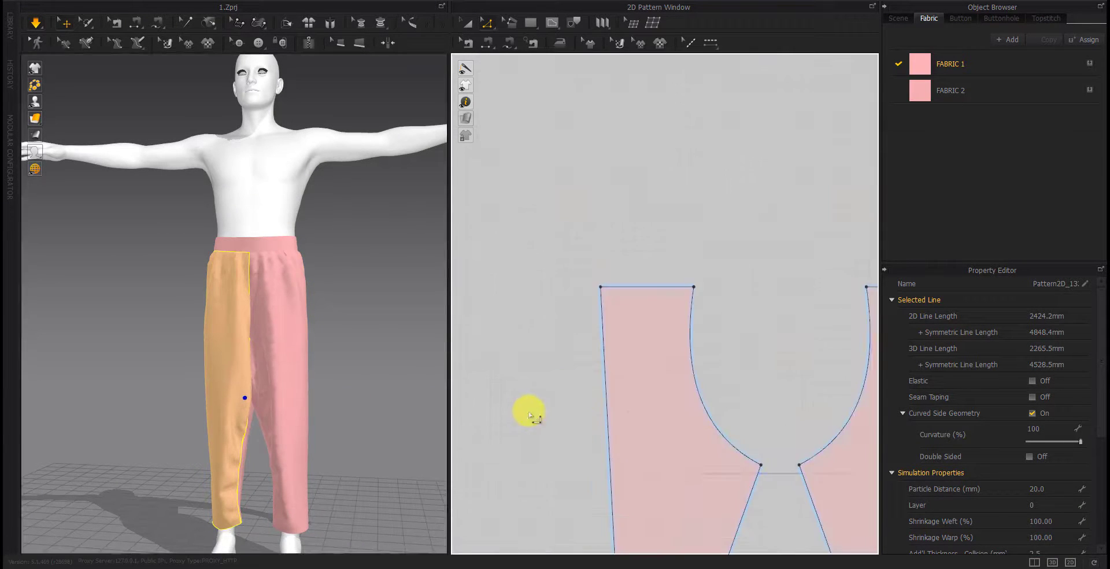
scroll(669, 339, "down", 1)
scroll(657, 335, "down", 1)
left_click(651, 336)
right_click(641, 335)
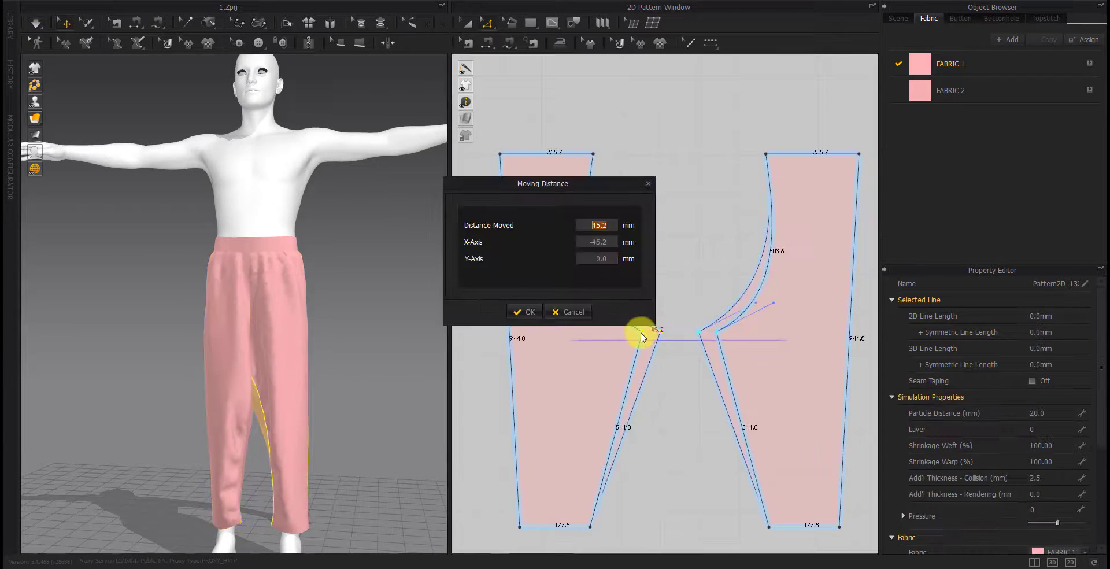
type("10")
key("Return")
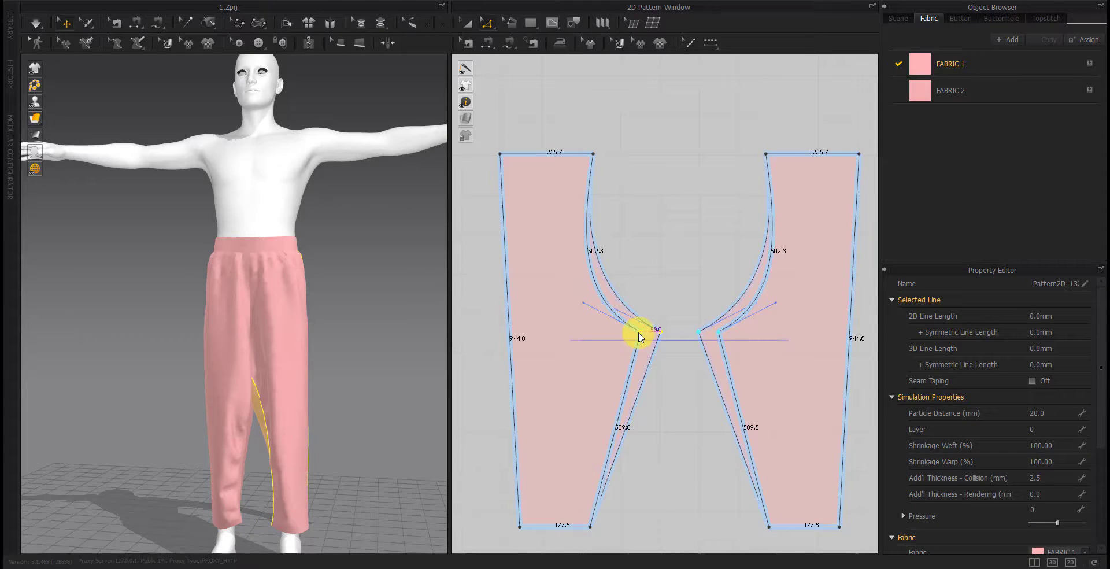
scroll(640, 337, "down", 1)
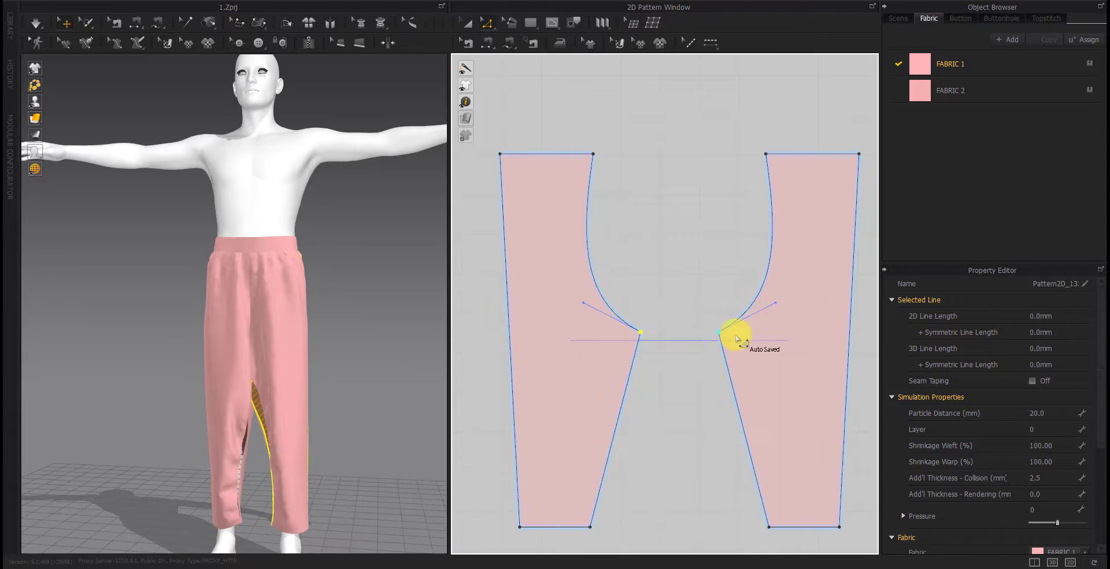
scroll(793, 342, "down", 5)
scroll(503, 323, "up", 4)
scroll(596, 329, "up", 3)
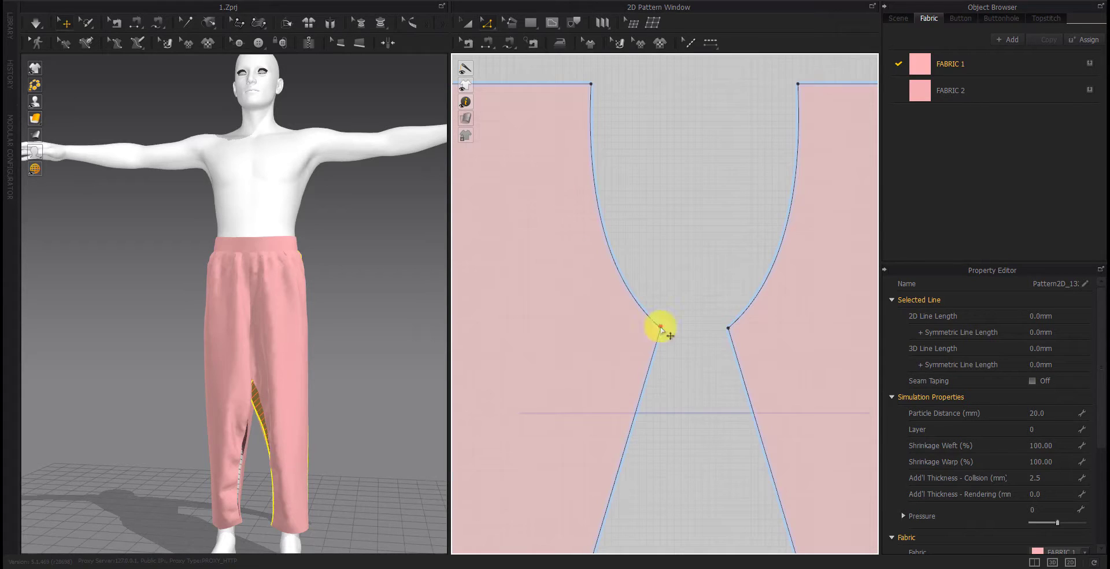
right_click(635, 329)
type("10")
key("Return")
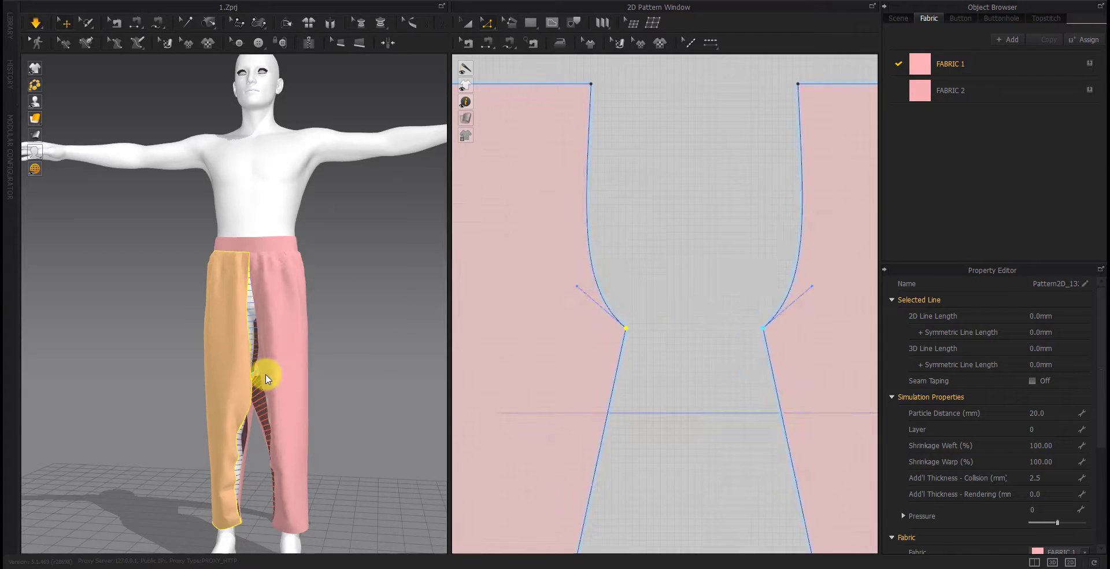
Re-drape the trousers and pull the left leg's hem corner inward 50 mm
key("space")
scroll(278, 387, "down", 2)
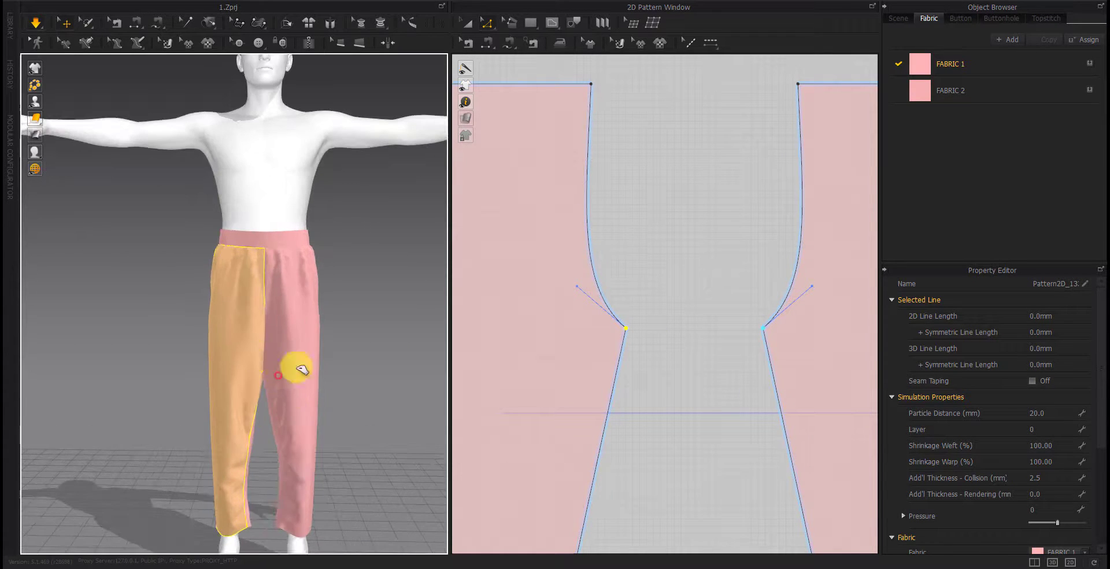
left_click(307, 363)
right_click_drag(315, 359, 280, 426)
scroll(636, 376, "down", 5)
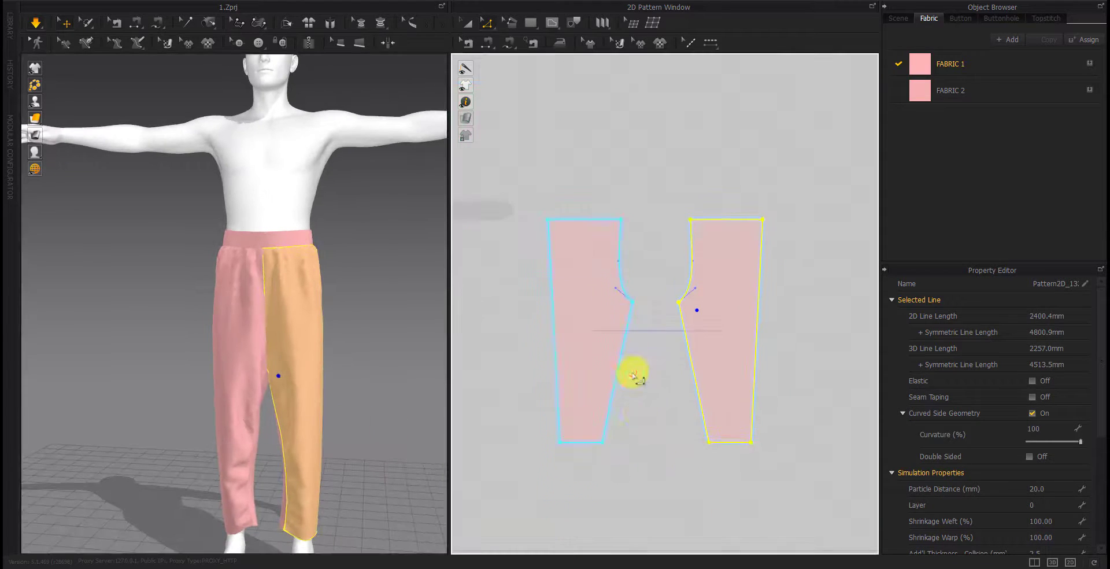
left_click(641, 418)
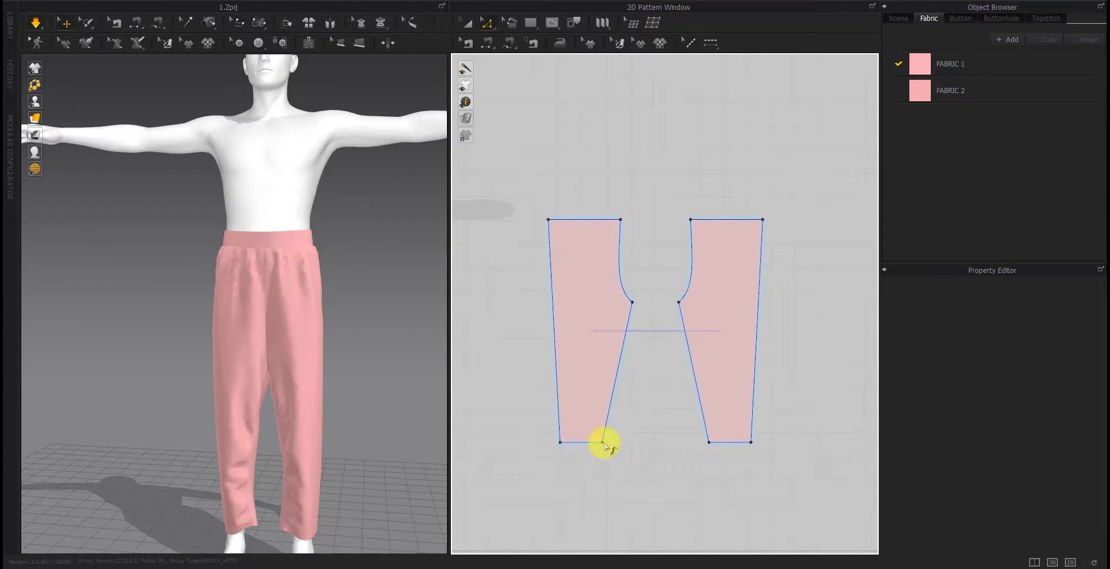
left_click_drag(603, 443, 595, 447)
Confirm the 50 mm hem corner moves and re-simulate the trousers
key("Return")
scroll(595, 445, "down", 2)
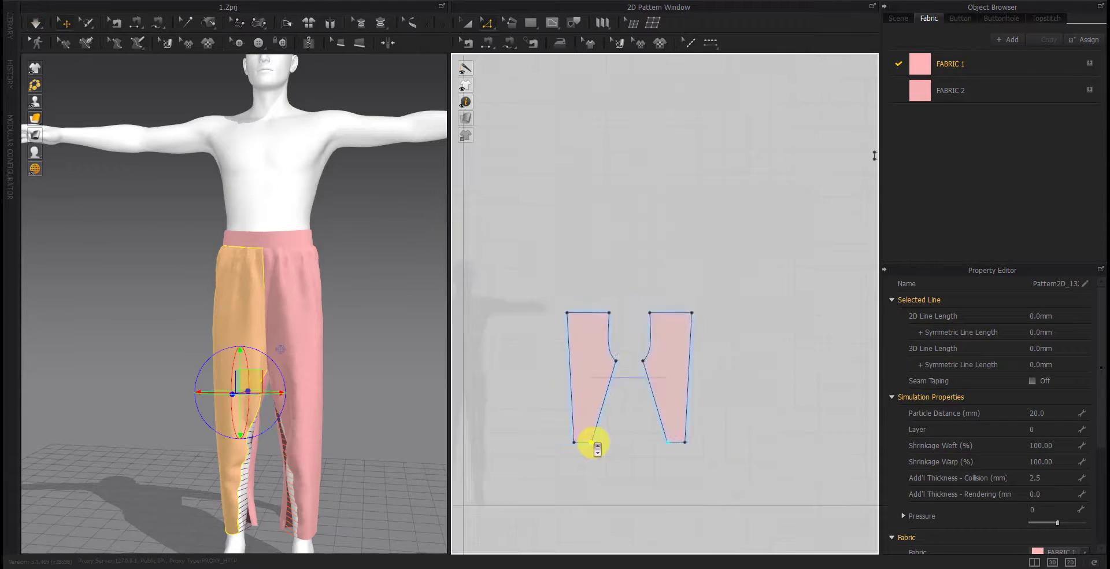
scroll(594, 440, "down", 2)
scroll(528, 463, "up", 5)
key("Return")
type("5")
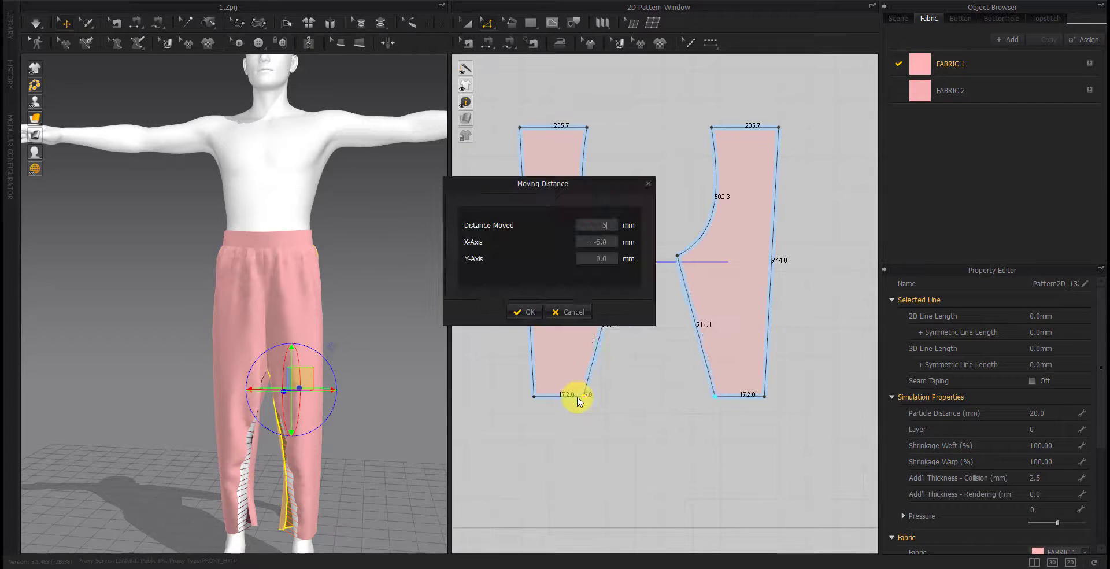
key("Return")
scroll(575, 396, "down", 5)
key("space")
scroll(575, 397, "up", 2)
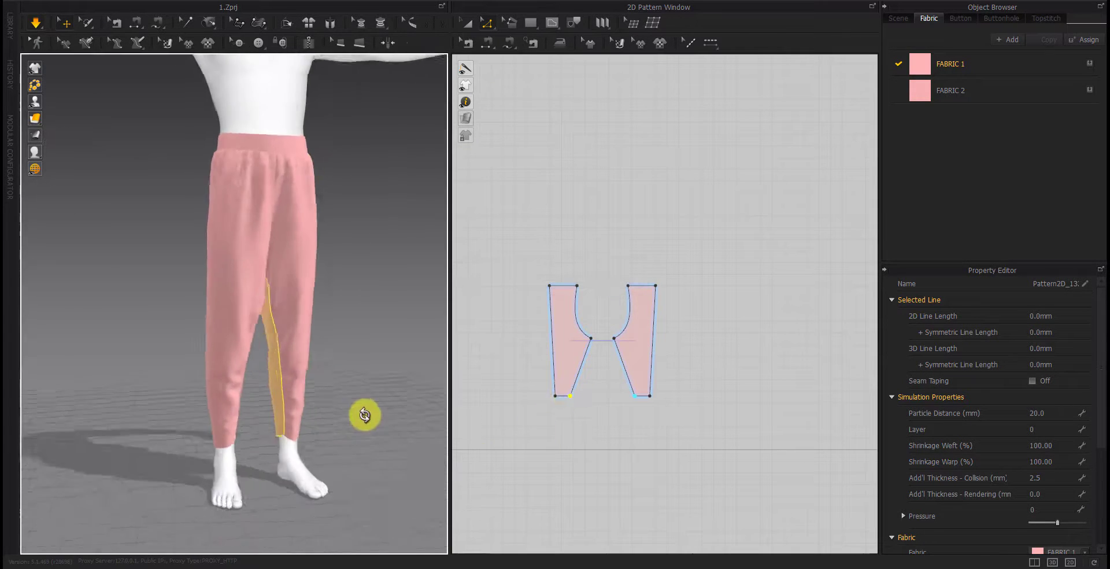
scroll(570, 389, "up", 5)
Bend the left inseam line into a smooth curve with Edit Curvature
left_click(597, 348)
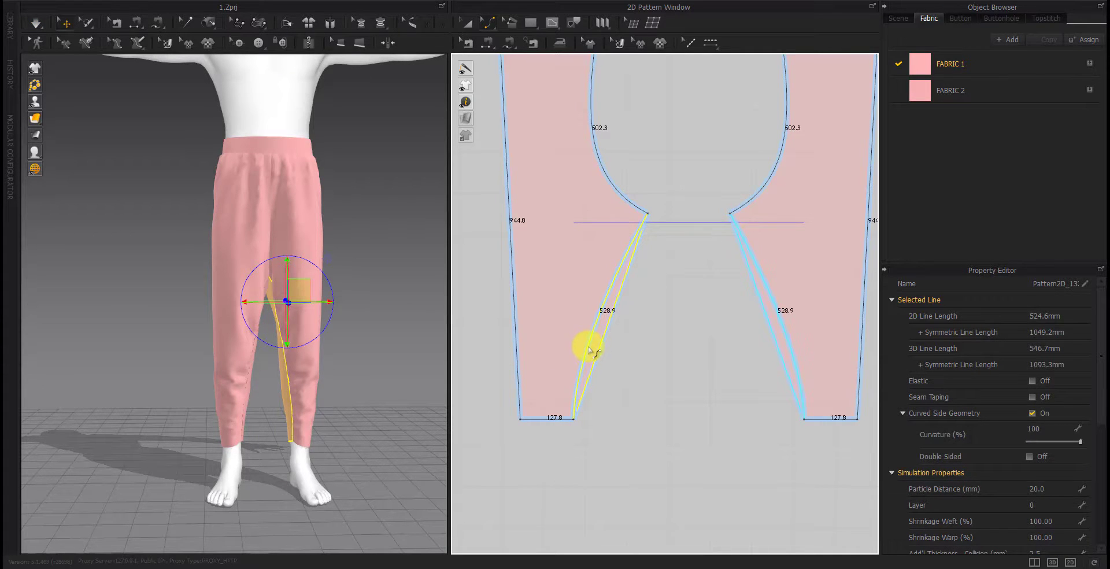
left_click_drag(590, 350, 605, 423)
left_click_drag(602, 344, 600, 322)
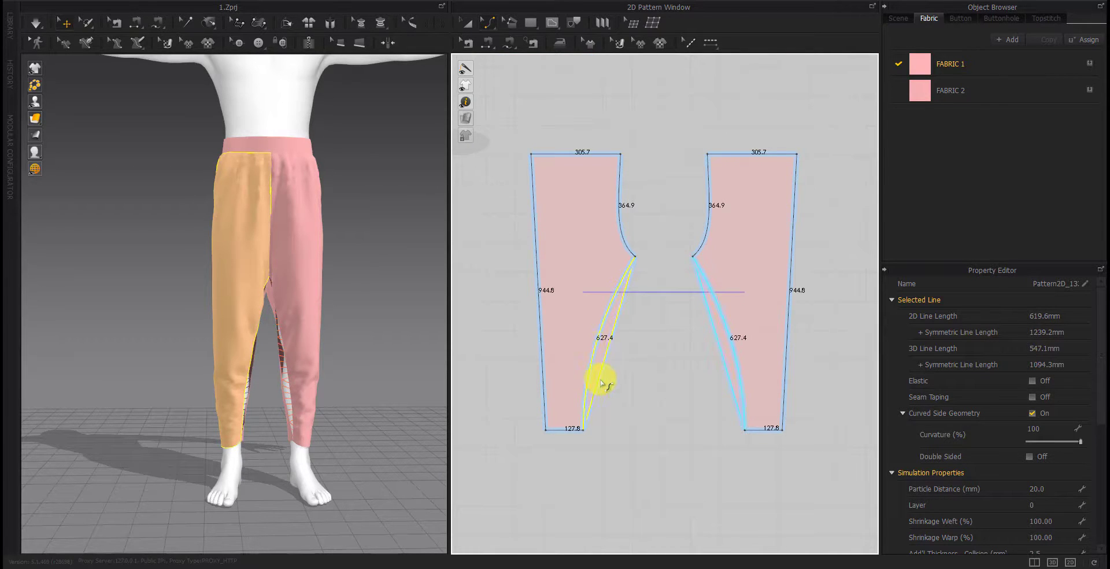
left_click_drag(602, 381, 608, 409)
Clear the selection, box-select a trouser pattern piece and zoom out the 2D window
mouse_move(278, 421)
right_mouse_down()
mouse_move(108, 423)
mouse_move(359, 428)
right_mouse_up()
left_click(393, 450)
mouse_move(819, 419)
left_mouse_down()
mouse_move(497, 470)
mouse_move(557, 436)
left_mouse_up()
scroll(579, 443, "down", 3)
scroll(598, 449, "down", 2)
Shift the left leg's hem line and confirm the move
left_click(824, 433)
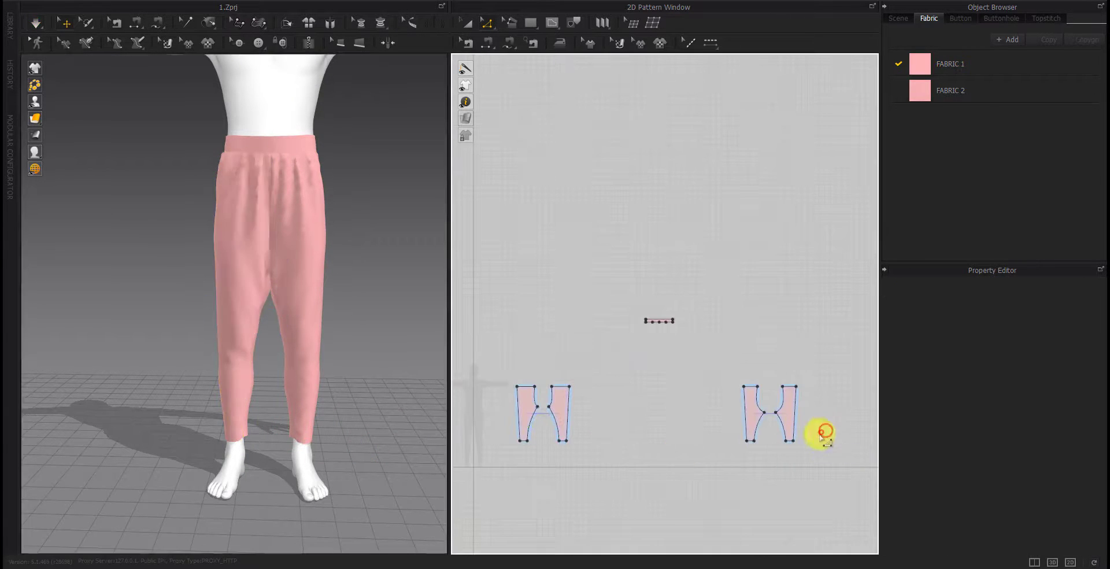
left_click_drag(821, 433, 503, 459)
scroll(520, 445, "up", 3)
left_click_drag(550, 427, 555, 441)
key("Return")
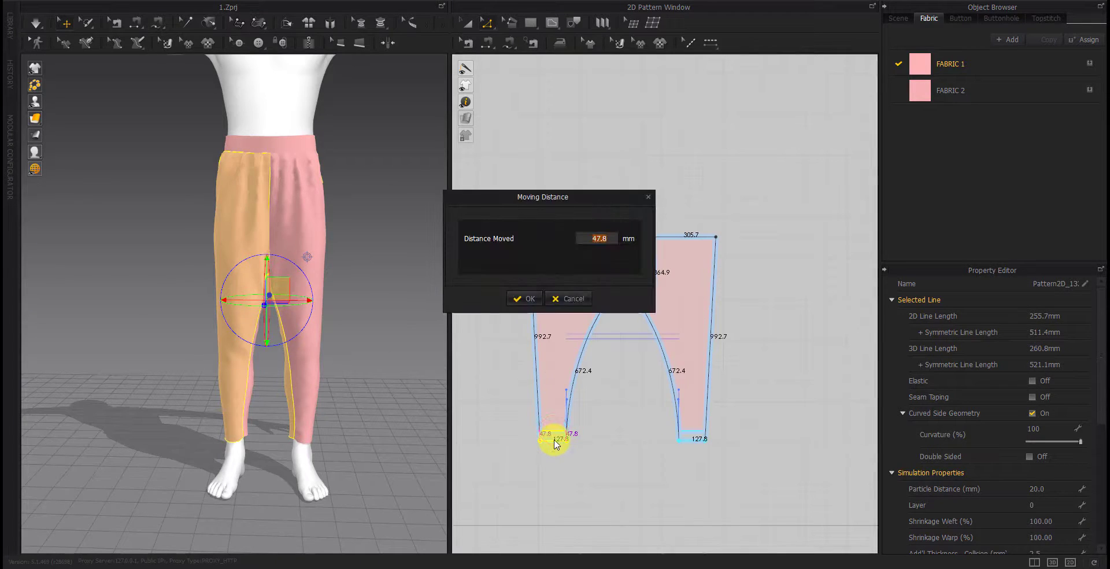
key("Return")
Select both leg patterns and inspect the trousers from the back and front
scroll(252, 464, "up", 5)
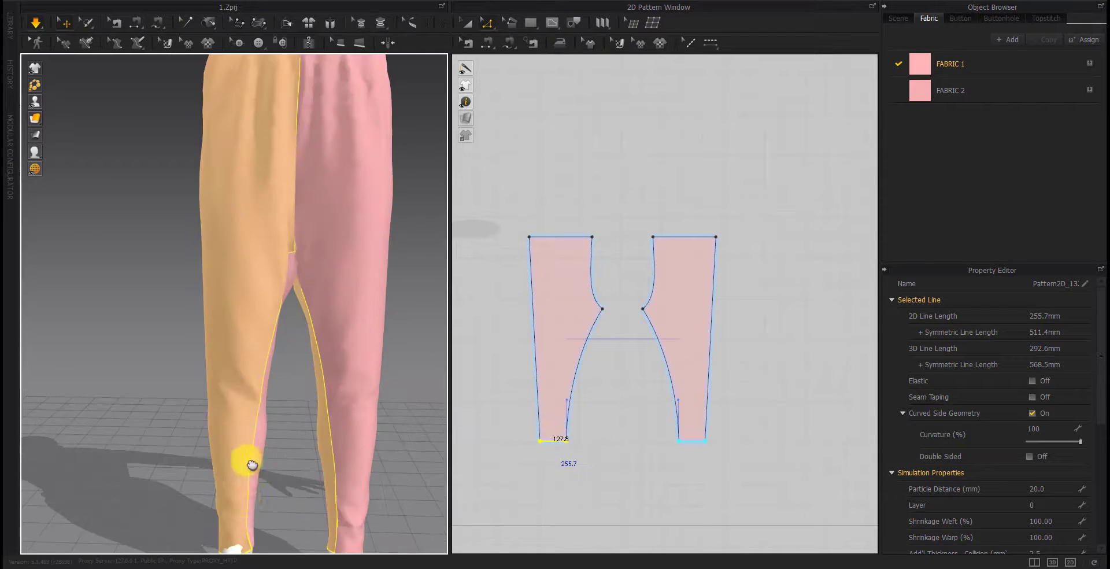
scroll(248, 439, "down", 4)
left_click(239, 345)
left_click(339, 418)
mouse_move(347, 322)
right_mouse_down()
mouse_move(350, 437)
mouse_move(330, 431)
right_mouse_up()
scroll(285, 413, "down", 3)
scroll(273, 403, "down", 2)
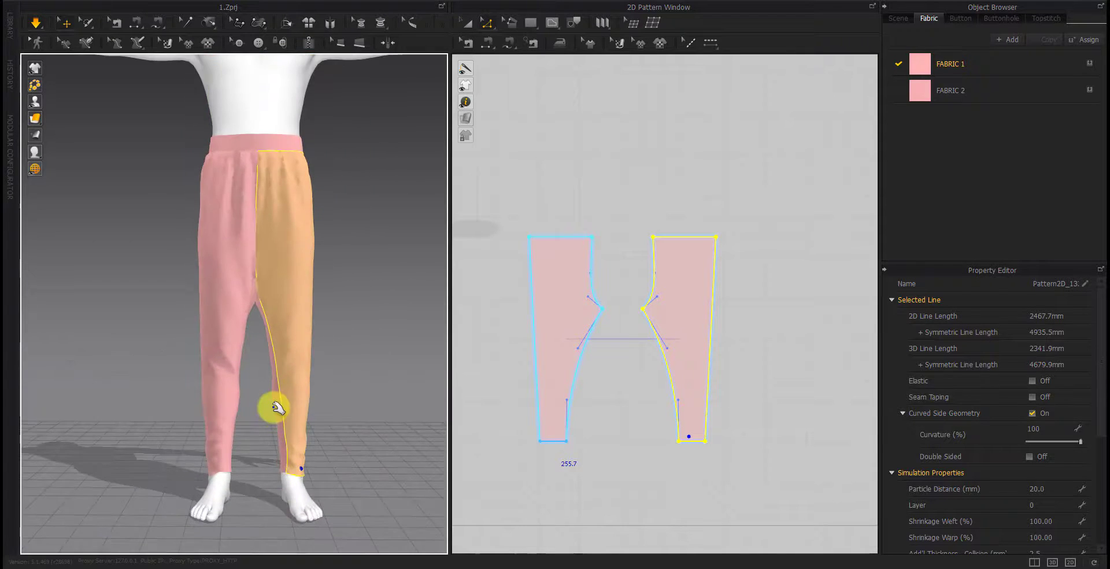
mouse_move(370, 387)
right_mouse_down()
mouse_move(94, 389)
mouse_move(372, 460)
mouse_move(280, 422)
mouse_move(342, 440)
right_mouse_up()
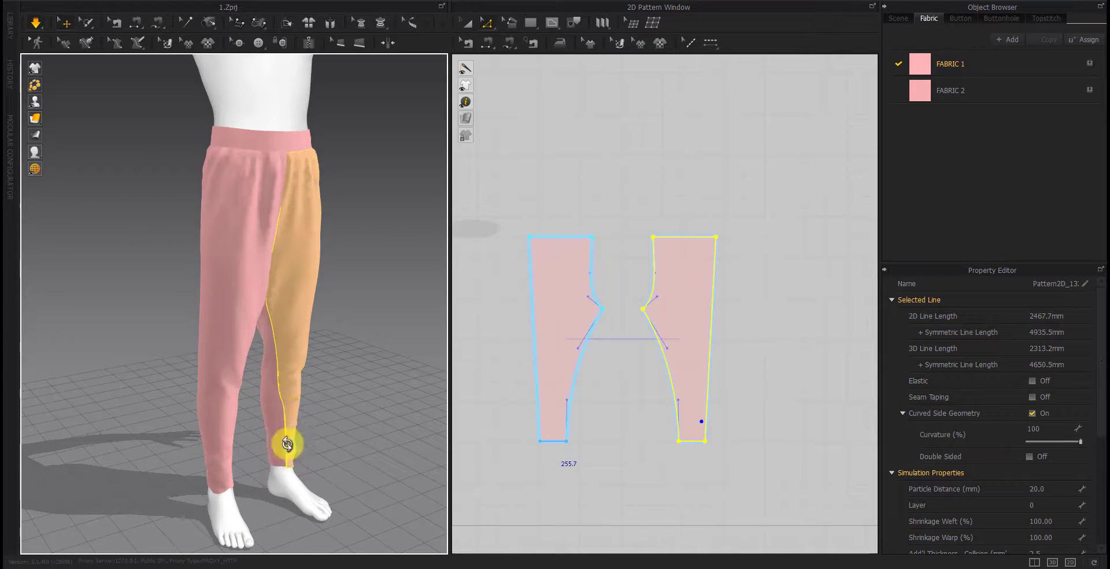
right_click_drag(287, 443, 278, 405)
Raise the pant pattern's bottom edge by 128.1 mm
left_click(741, 446)
scroll(741, 446, "down", 3)
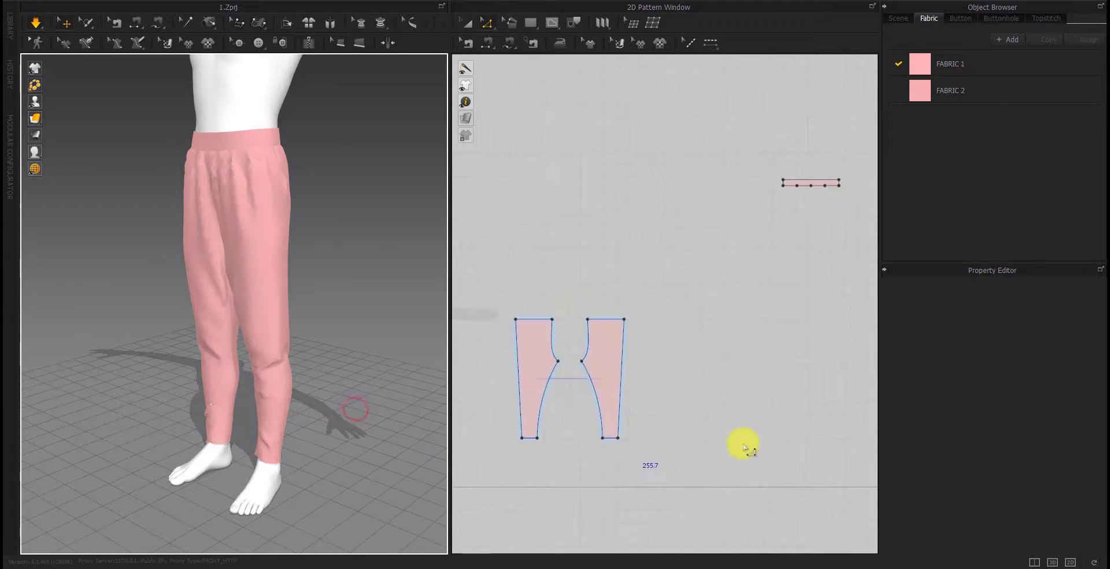
scroll(570, 400, "down", 2)
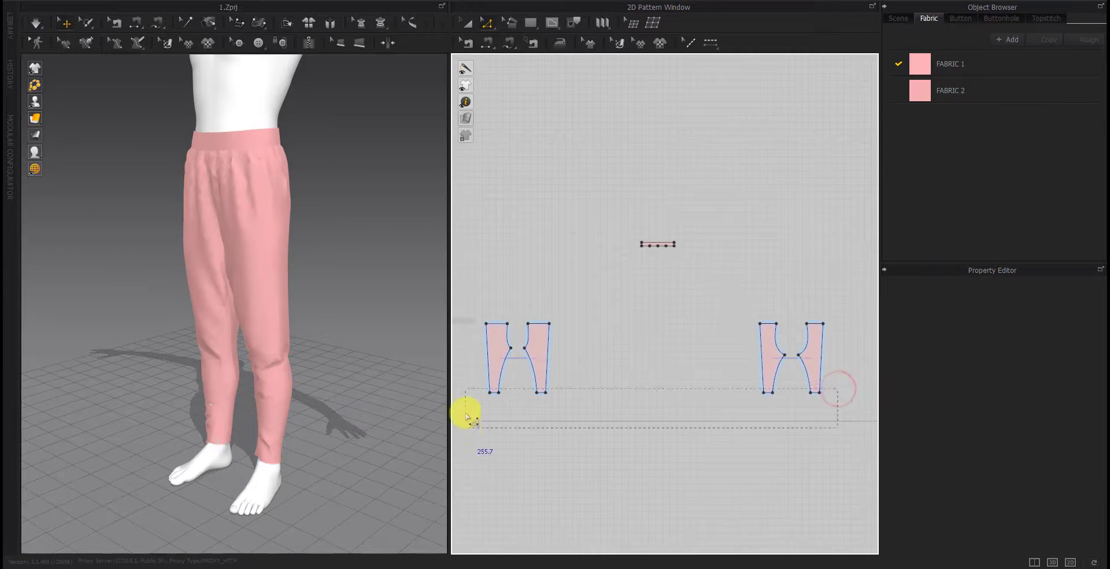
left_click_drag(467, 417, 469, 418)
scroll(468, 416, "up", 5)
left_click_drag(560, 412, 556, 372)
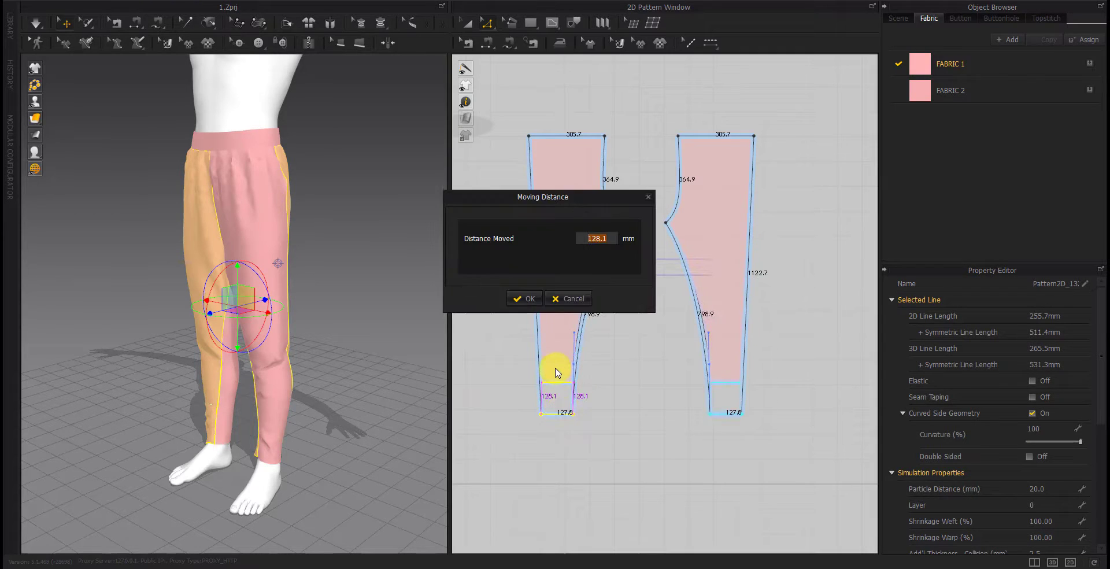
key("Return")
Pull the left pant leg cloth into place and check both legs from several angles
left_click(270, 413)
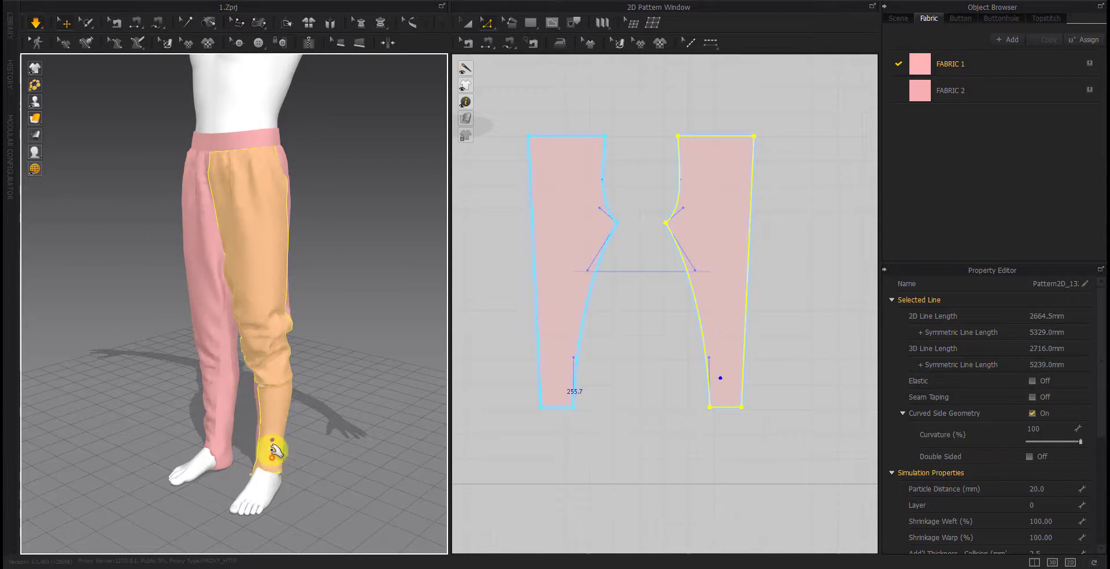
right_click_drag(278, 460, 292, 461)
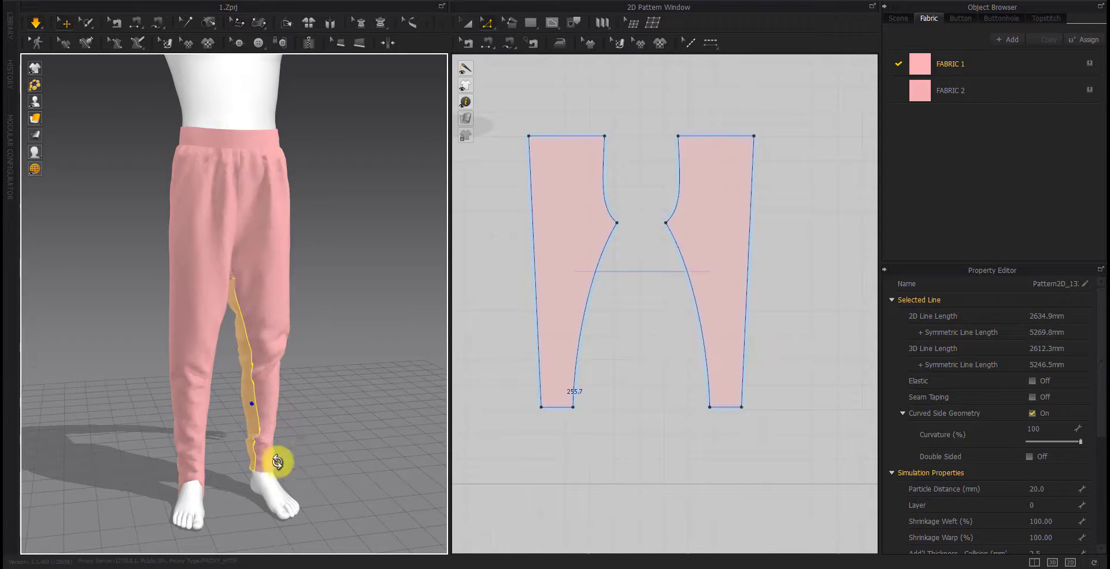
right_click_drag(280, 458, 206, 426)
left_click_drag(225, 373, 212, 461)
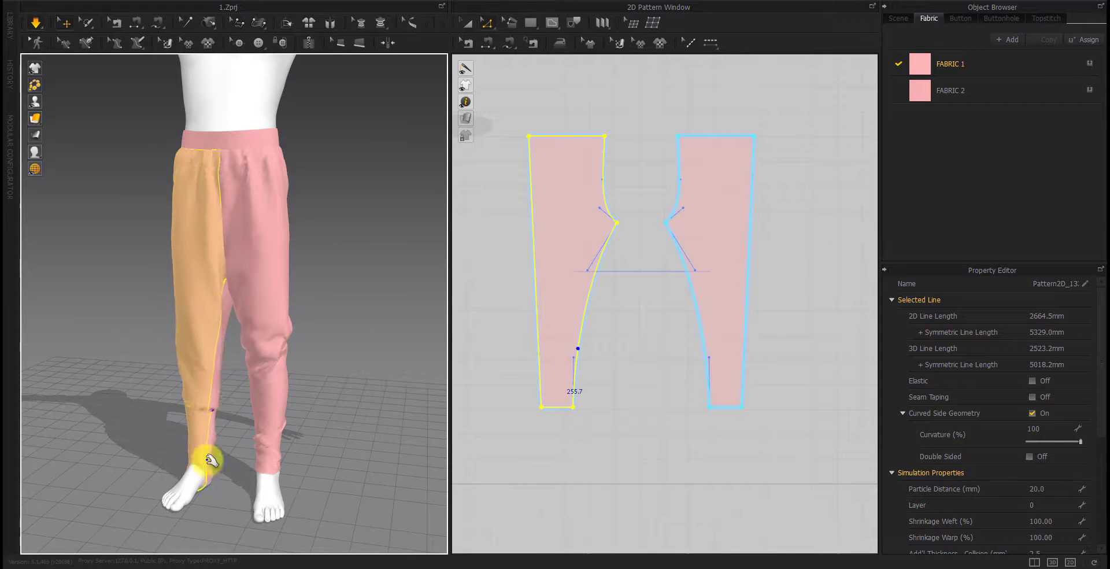
mouse_move(215, 392)
left_mouse_down()
mouse_move(231, 300)
mouse_move(209, 428)
left_mouse_up()
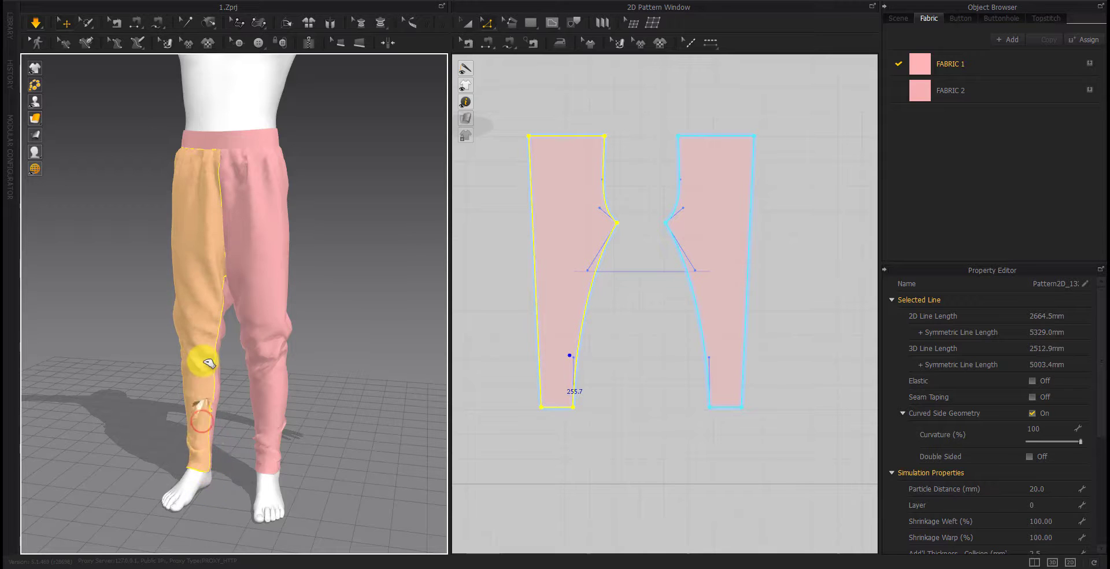
mouse_move(208, 363)
right_mouse_down()
mouse_move(215, 425)
mouse_move(193, 439)
right_mouse_up()
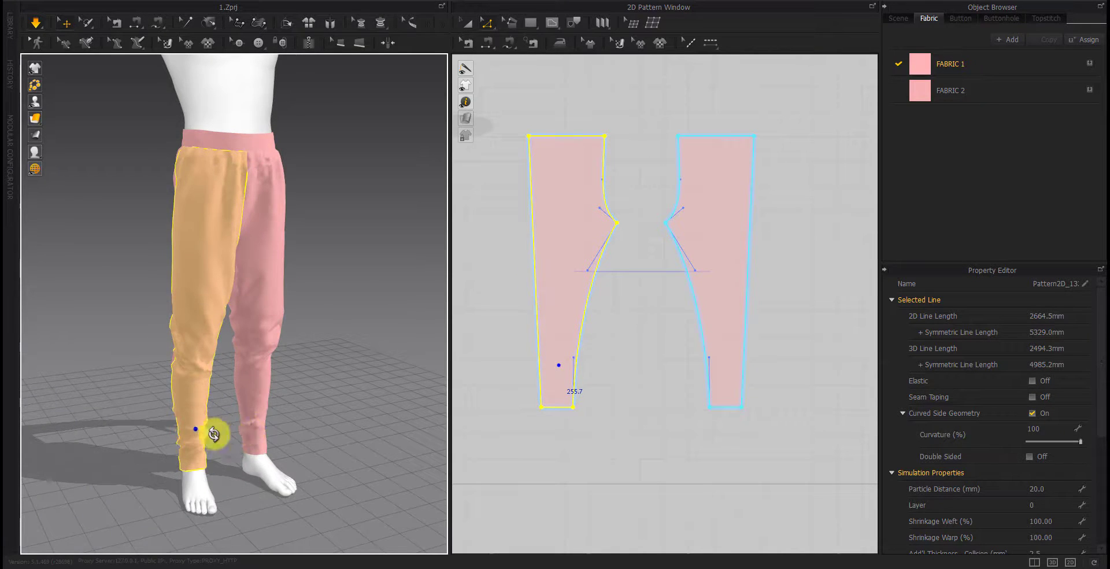
left_click(258, 422)
mouse_move(322, 470)
right_mouse_down()
mouse_move(109, 465)
mouse_move(337, 472)
right_mouse_up()
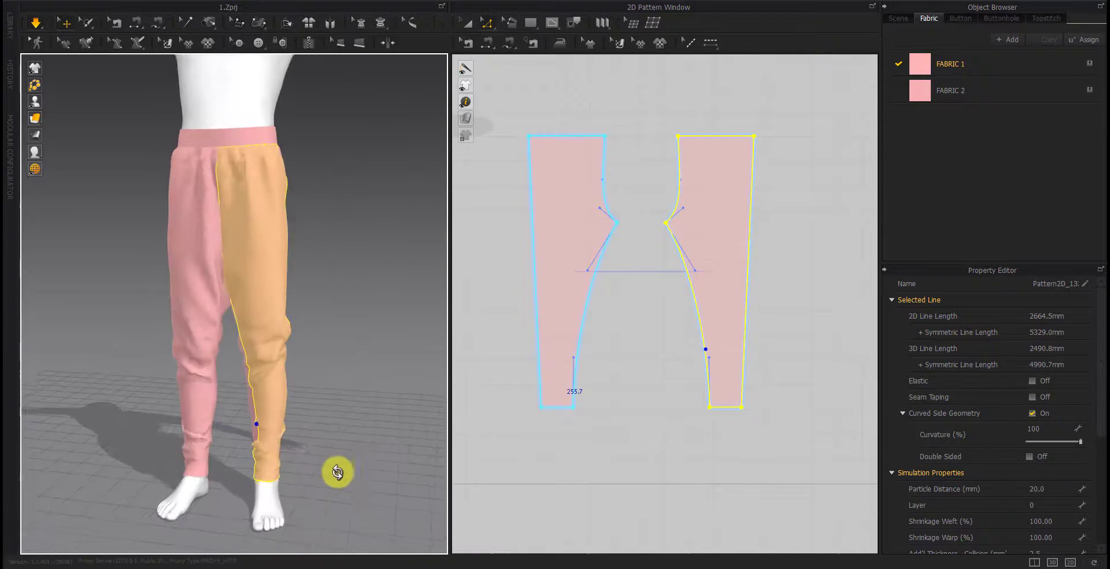
left_click(183, 437)
scroll(577, 430, "down", 3)
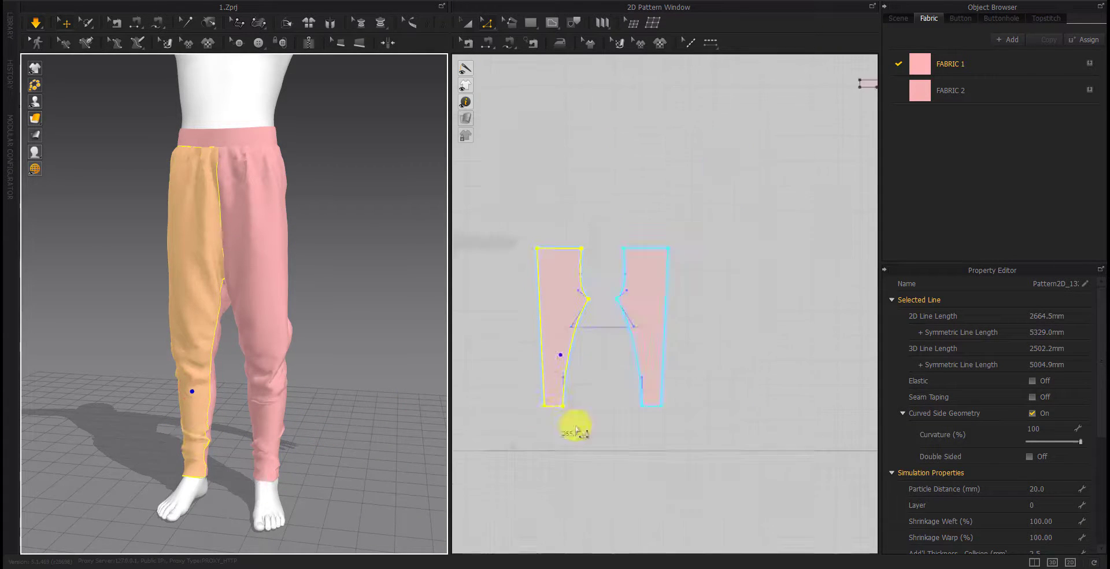
scroll(577, 430, "down", 3)
left_click(624, 440)
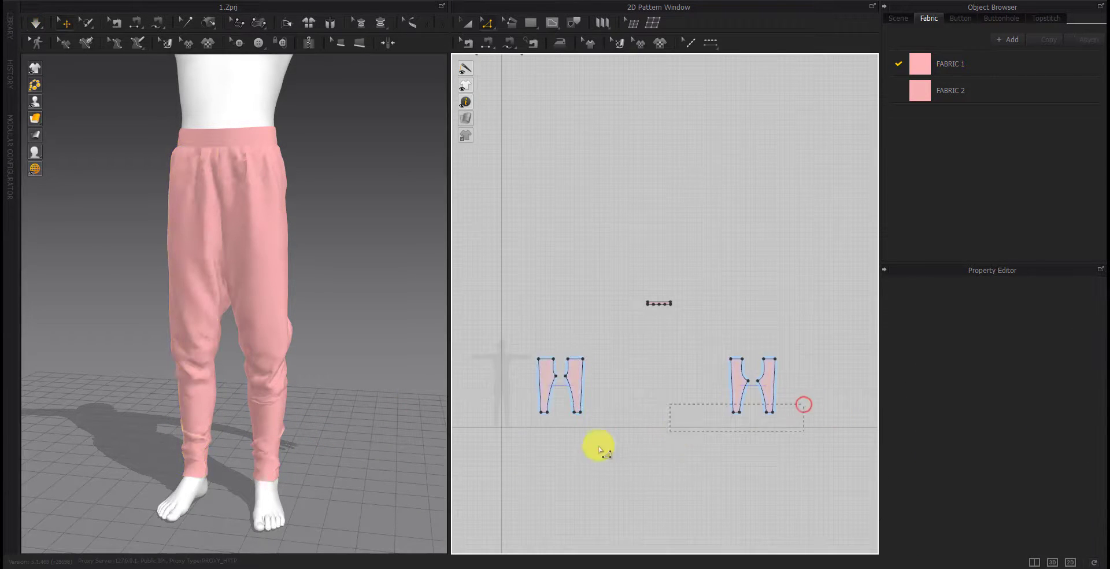
Select the left pant hem line for an exact move, then select and deselect all pattern pieces
left_click(538, 416)
scroll(538, 416, "up", 5)
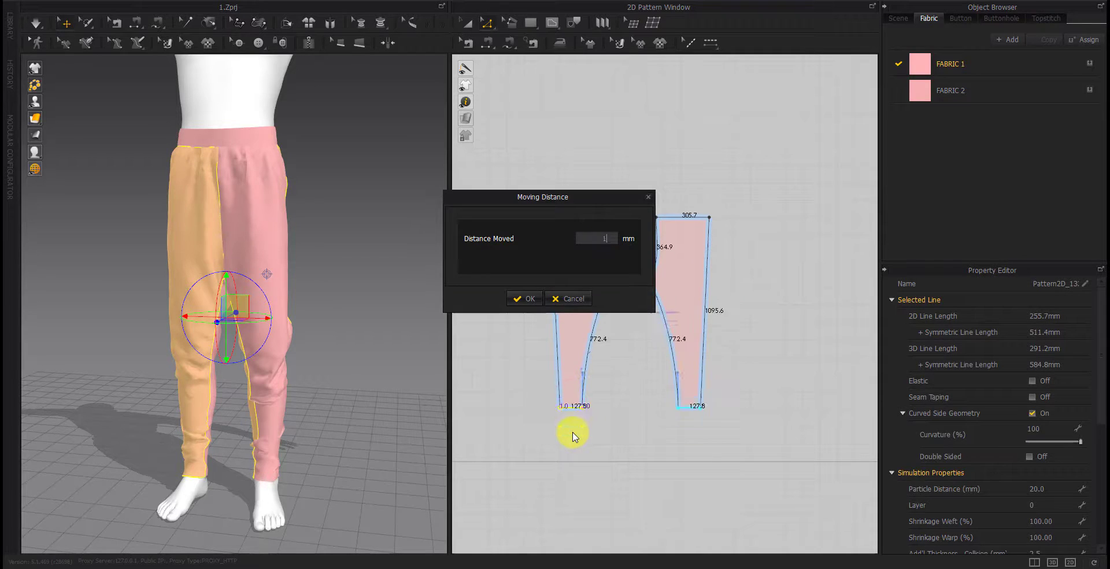
key("Return")
scroll(630, 446, "down", 3)
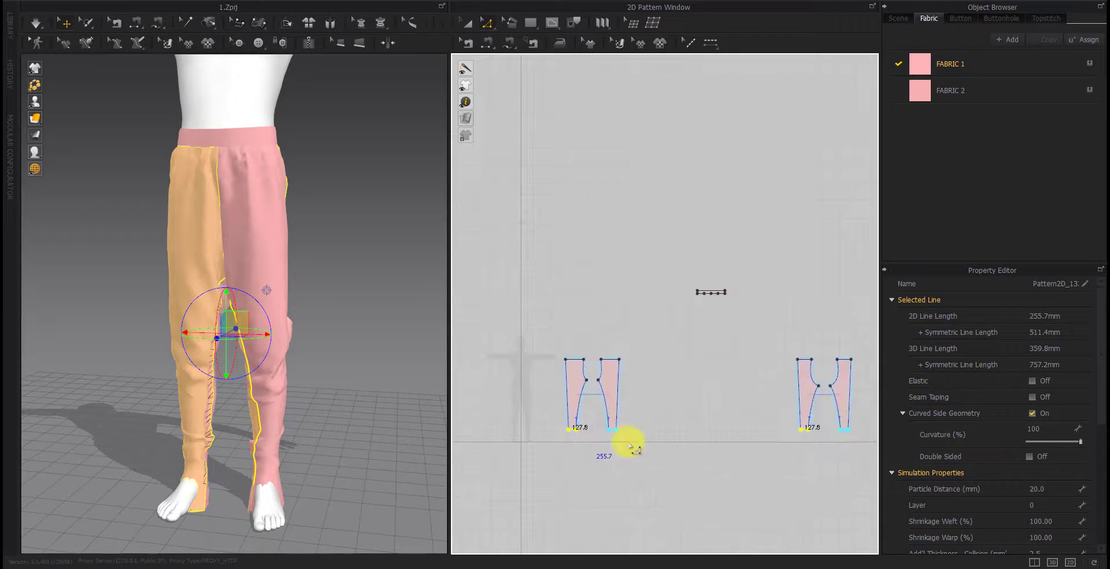
left_click(853, 265)
key("ctrl+a")
left_click_drag(575, 416, 560, 365)
left_click(588, 438)
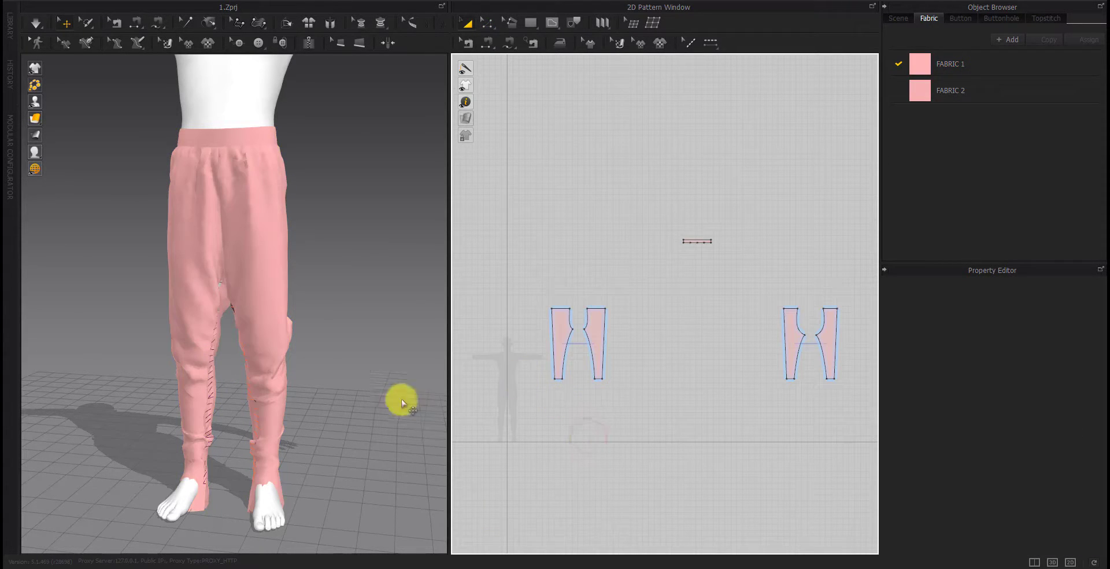
Pull the left front pant fabric at the knee and ankle to adjust its drape
left_click(209, 414)
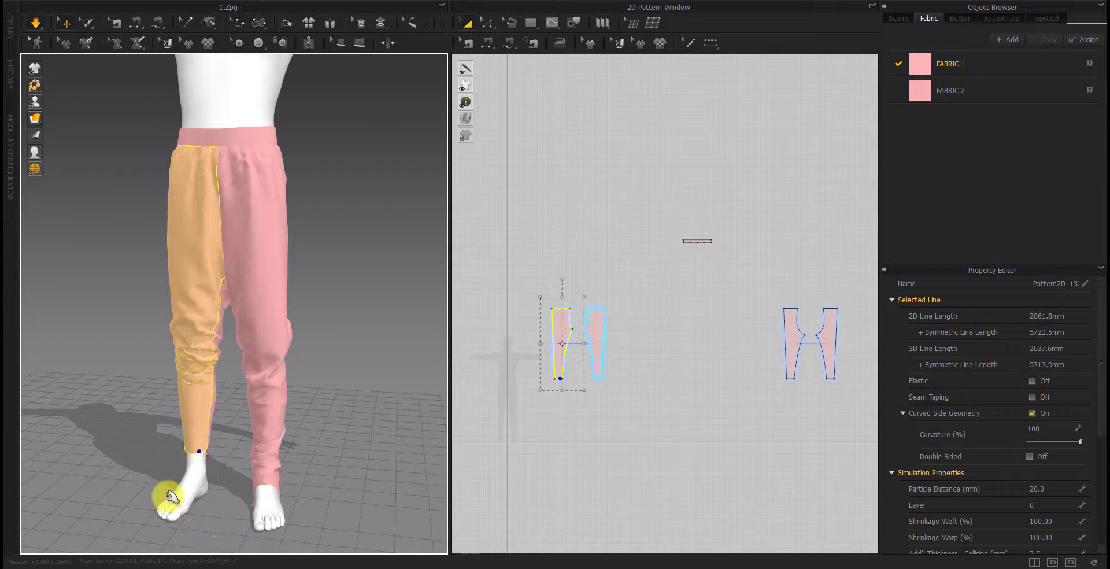
right_click_drag(171, 497, 179, 413)
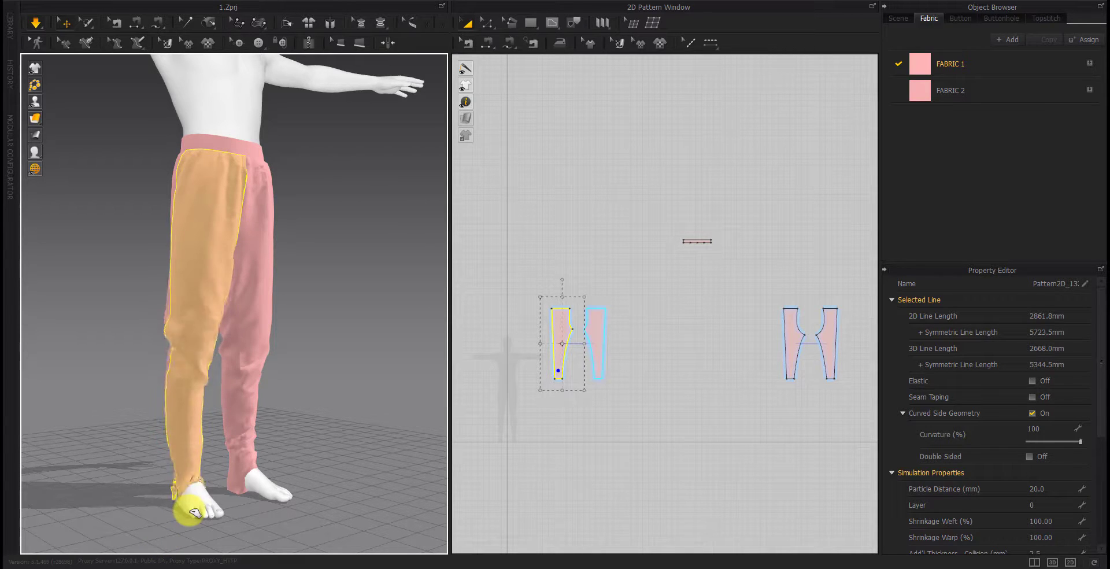
left_click_drag(193, 367, 194, 307)
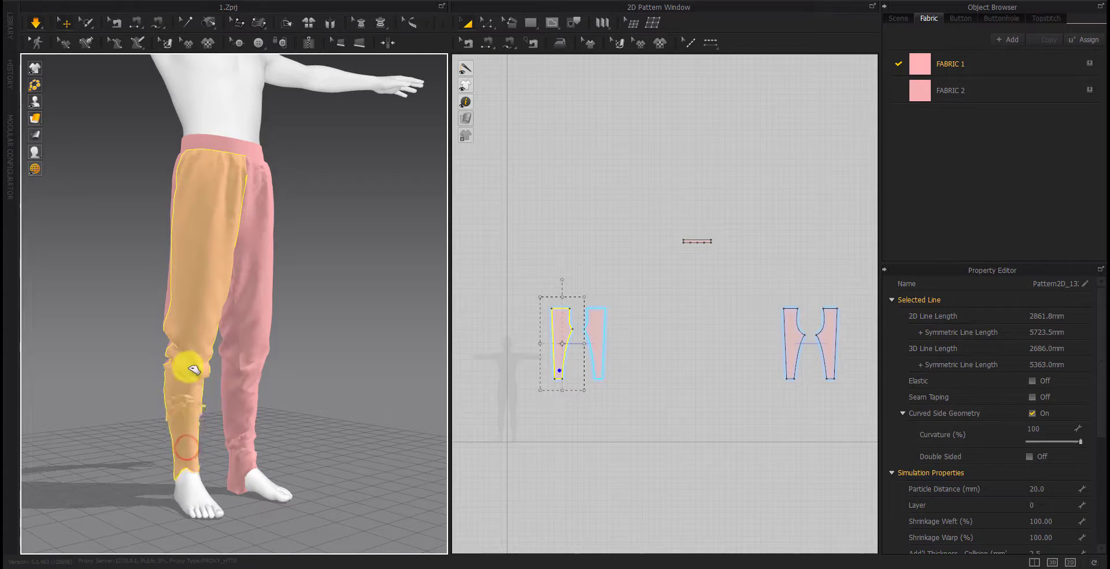
key("2")
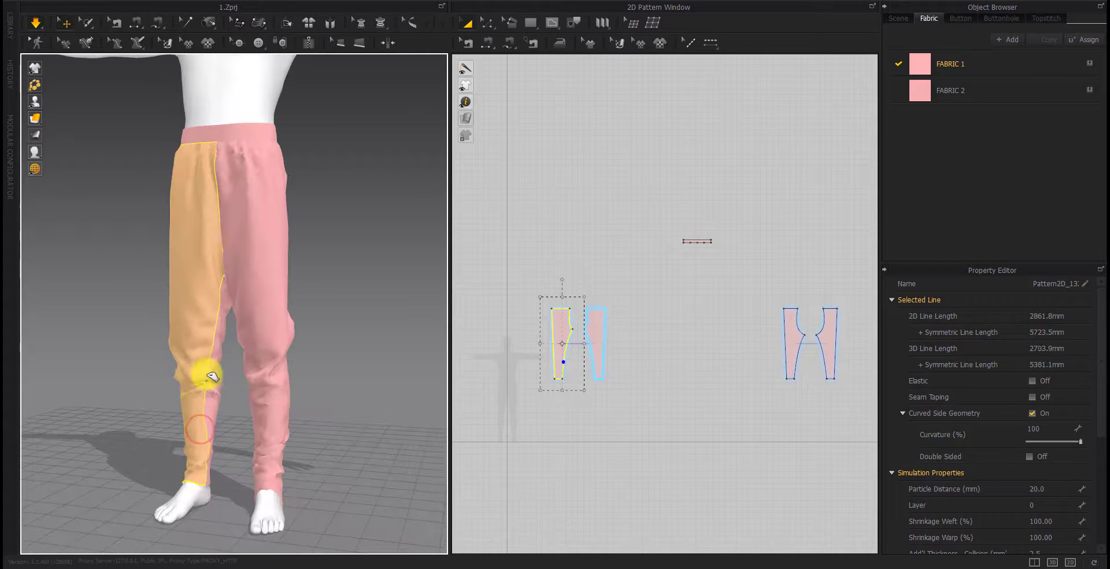
left_click_drag(243, 313, 209, 474)
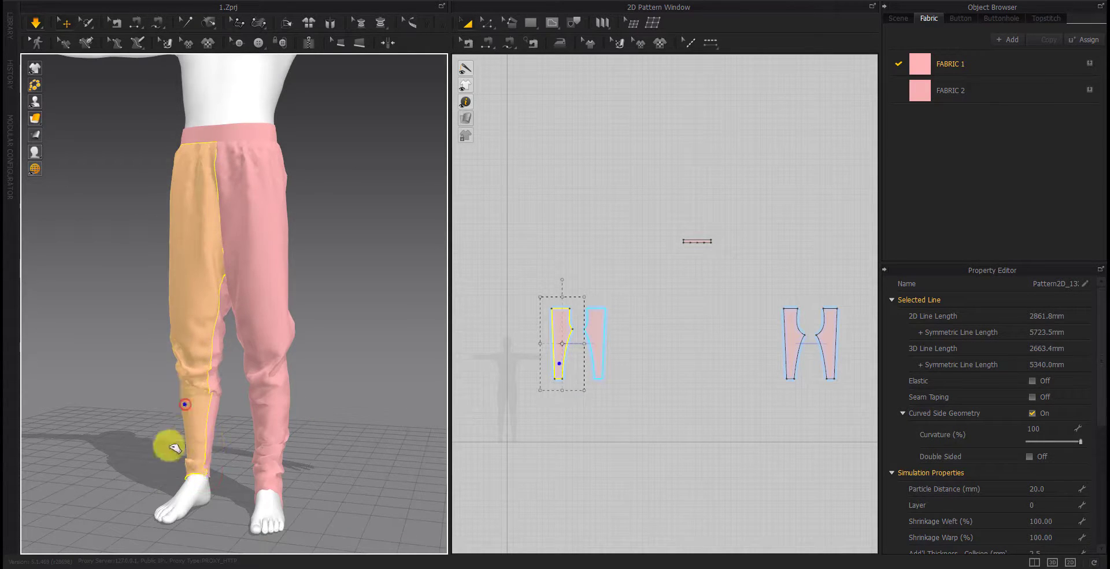
left_click_drag(189, 362, 241, 419)
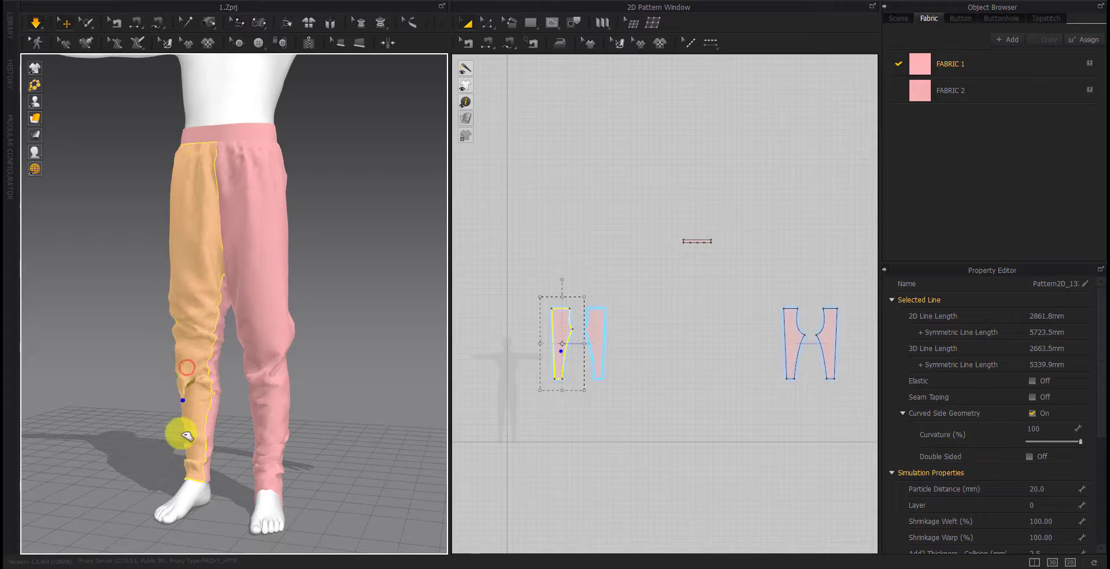
mouse_move(178, 458)
right_mouse_down()
mouse_move(163, 465)
mouse_move(235, 447)
right_mouse_up()
Select each pant piece in turn while orbiting around the back of the trousers
left_click(232, 428)
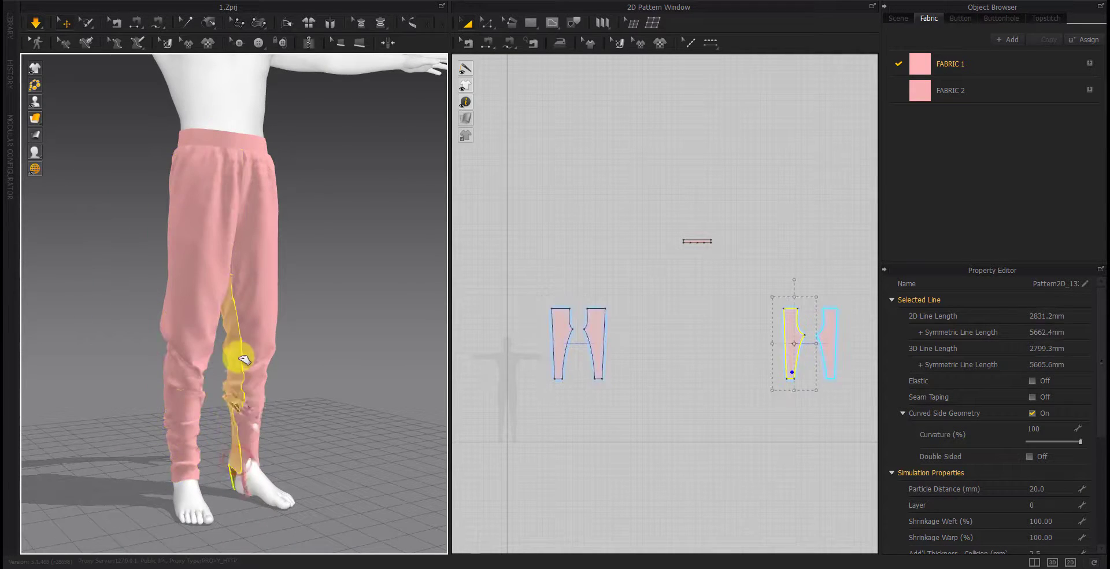
left_click(256, 431)
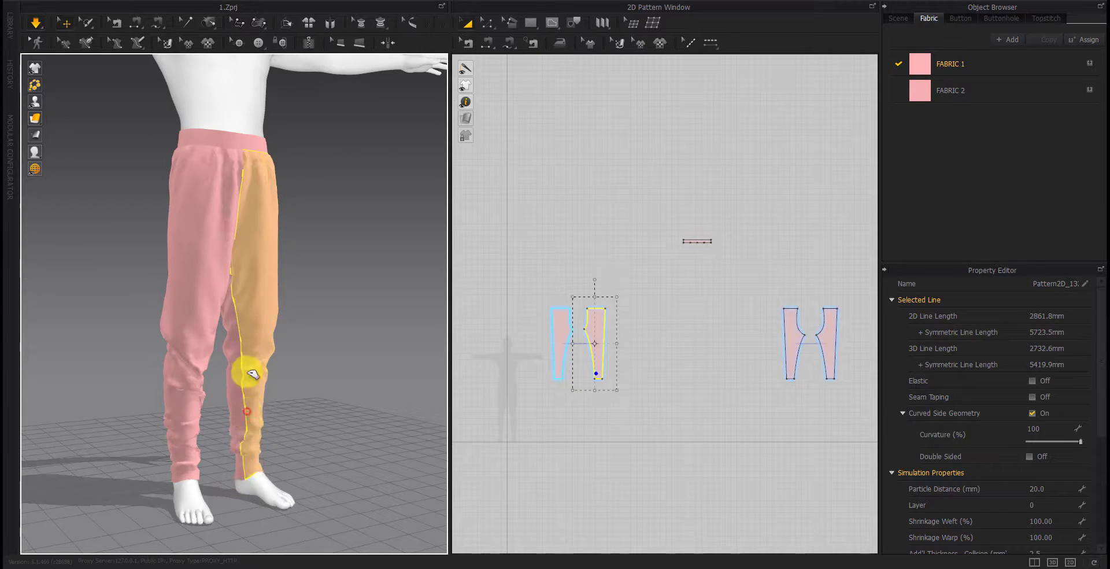
left_click(239, 390)
mouse_move(241, 389)
right_mouse_down()
mouse_move(226, 515)
mouse_move(248, 453)
mouse_move(252, 368)
right_mouse_up()
left_click(249, 451)
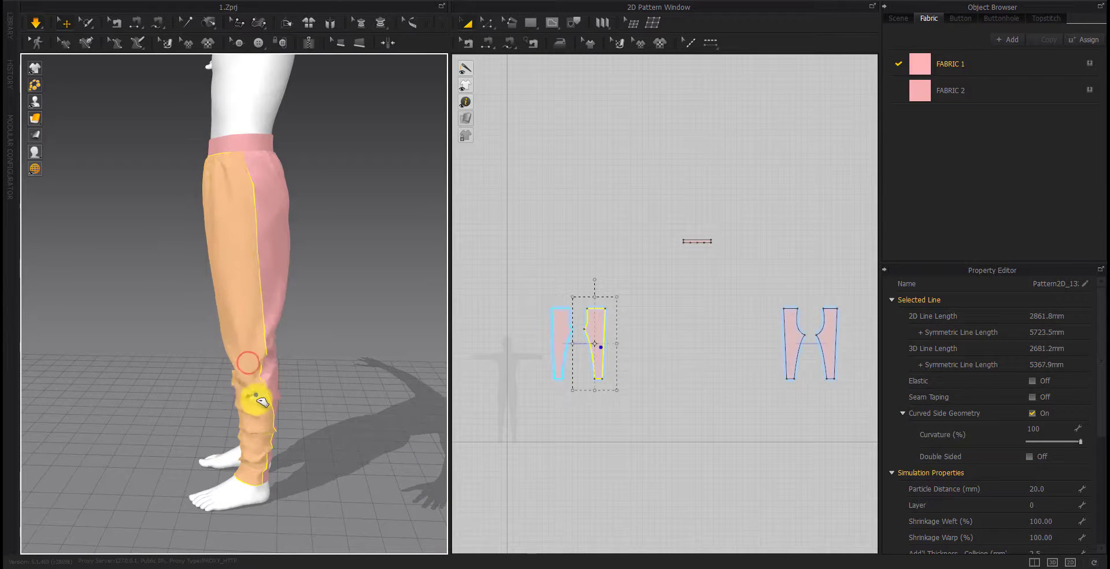
left_click(278, 476)
right_click_drag(278, 476, 241, 460)
mouse_move(195, 430)
right_mouse_down()
mouse_move(232, 477)
mouse_move(505, 471)
right_mouse_up()
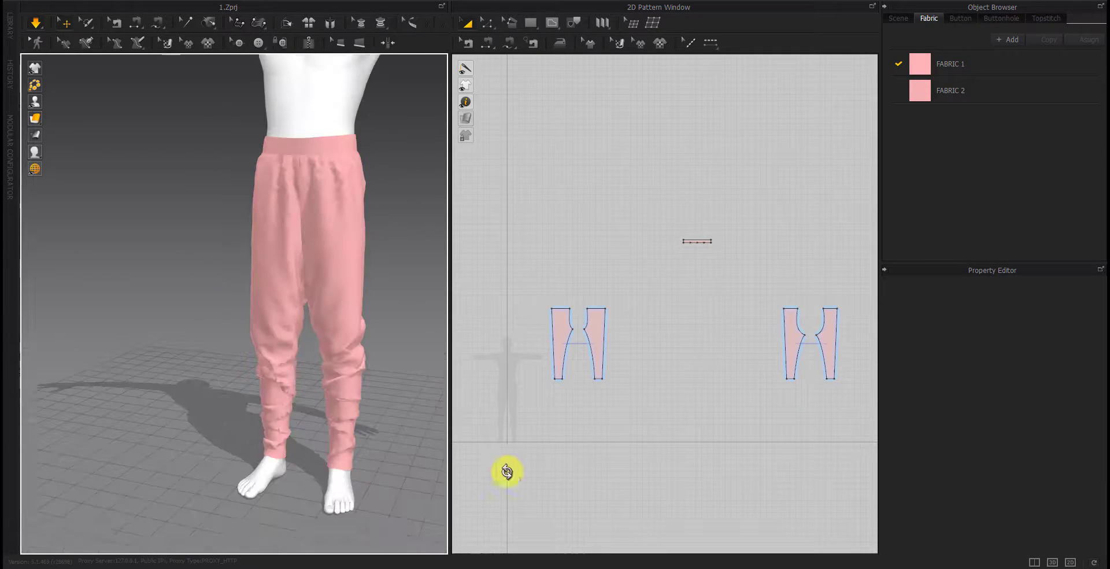
right_click(515, 470)
left_click(243, 457)
left_click(273, 382)
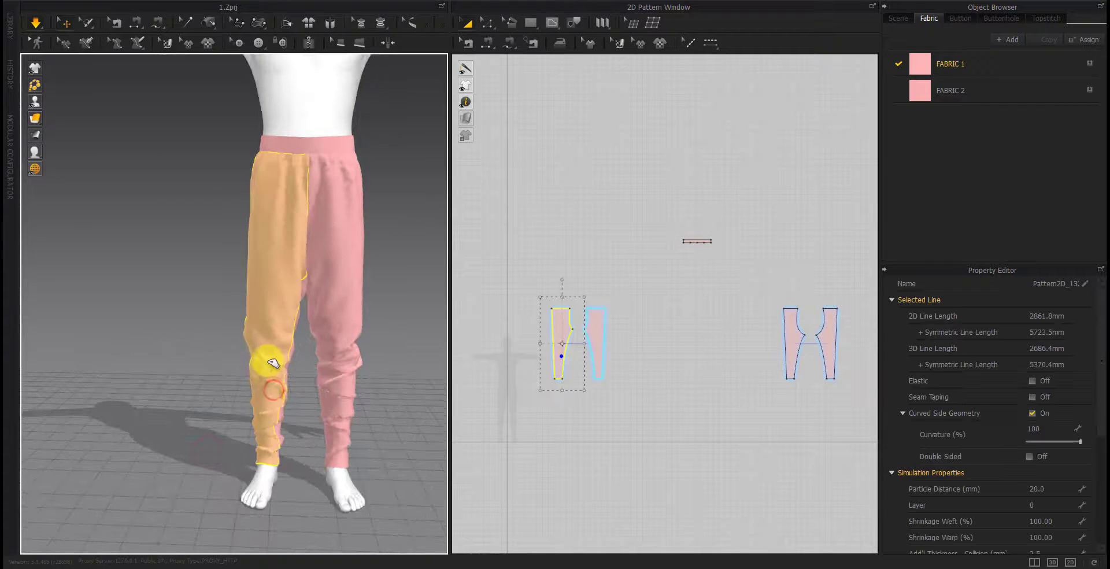
left_click(296, 417)
mouse_move(255, 446)
right_mouse_down()
mouse_move(207, 452)
mouse_move(276, 470)
right_mouse_up()
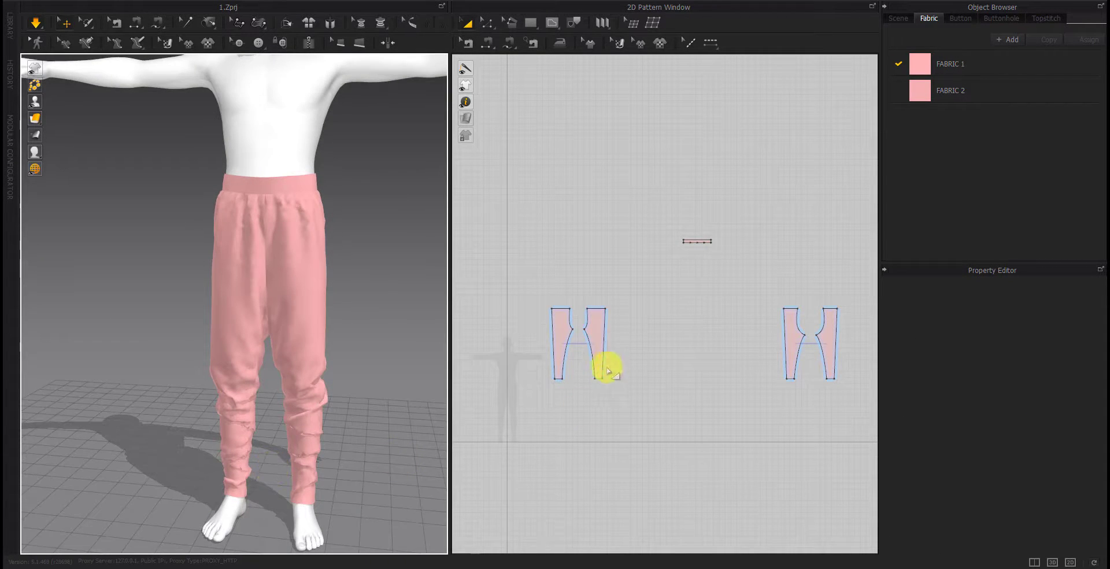
Select both pant legs and inspect the trousers from front, side and back
scroll(579, 335, "up", 5)
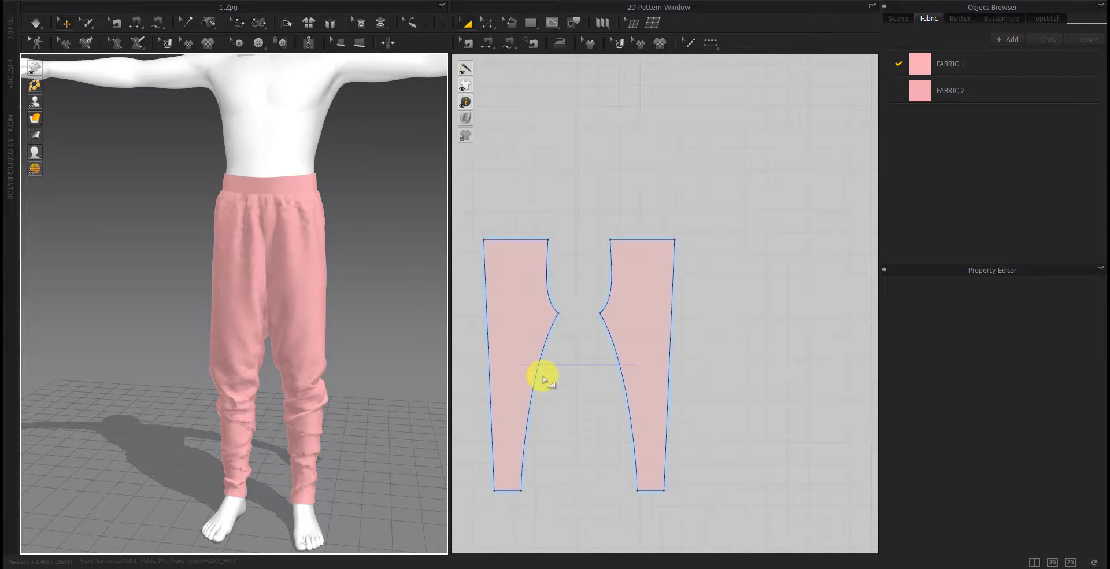
mouse_move(416, 396)
right_mouse_down()
mouse_move(369, 401)
mouse_move(268, 332)
right_mouse_up()
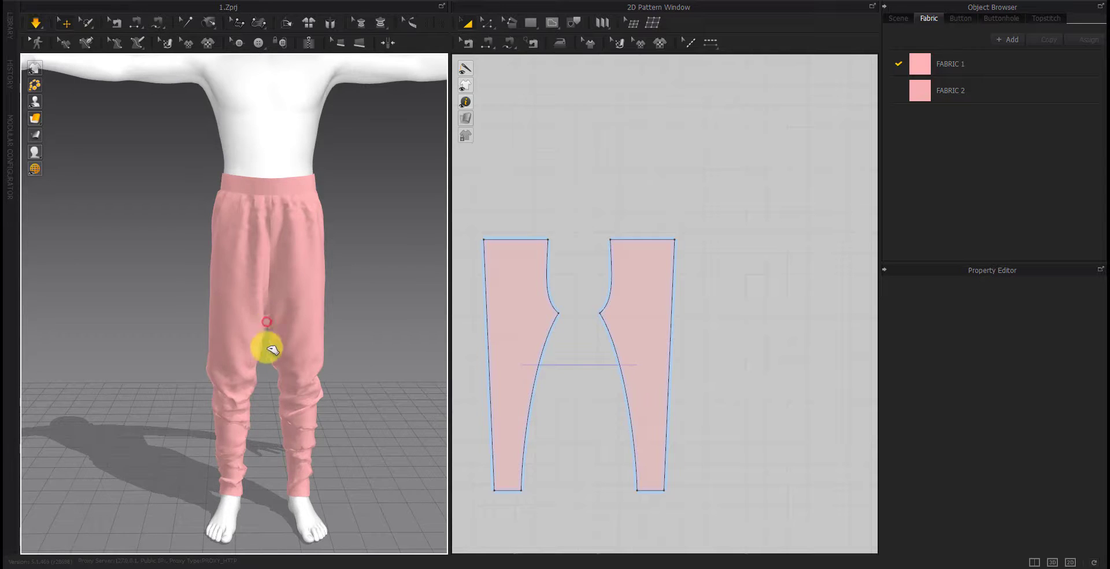
left_click(269, 348)
left_click(289, 300)
right_click_drag(255, 372, 480, 369)
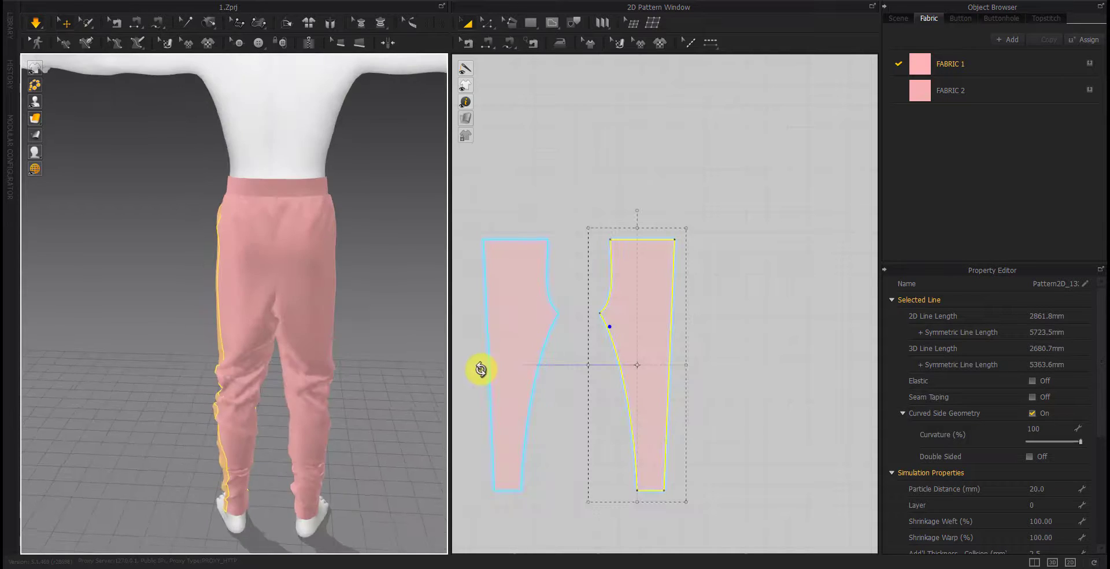
mouse_move(293, 211)
right_mouse_down()
mouse_move(341, 342)
mouse_move(109, 345)
mouse_move(274, 328)
mouse_move(273, 313)
right_mouse_up()
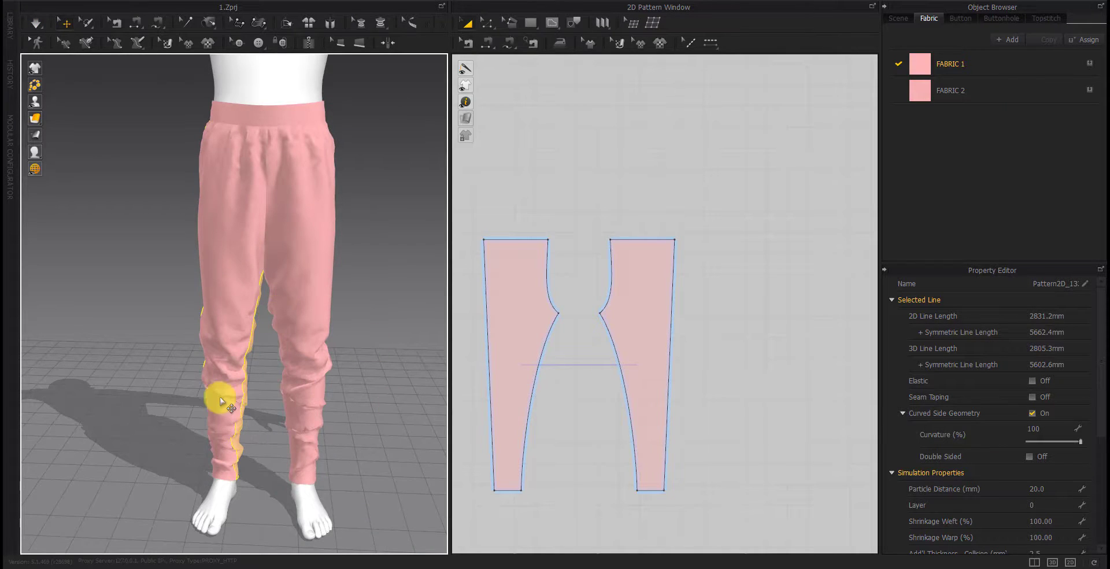
right_click_drag(220, 396, 130, 395)
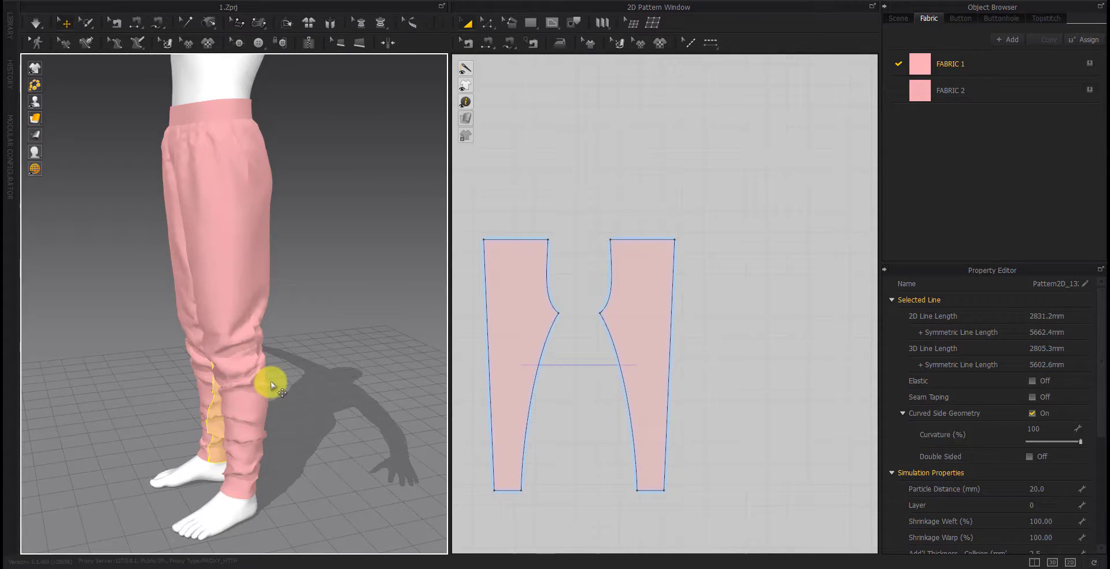
right_click_drag(227, 325, 298, 330)
scroll(235, 337, "up", 3)
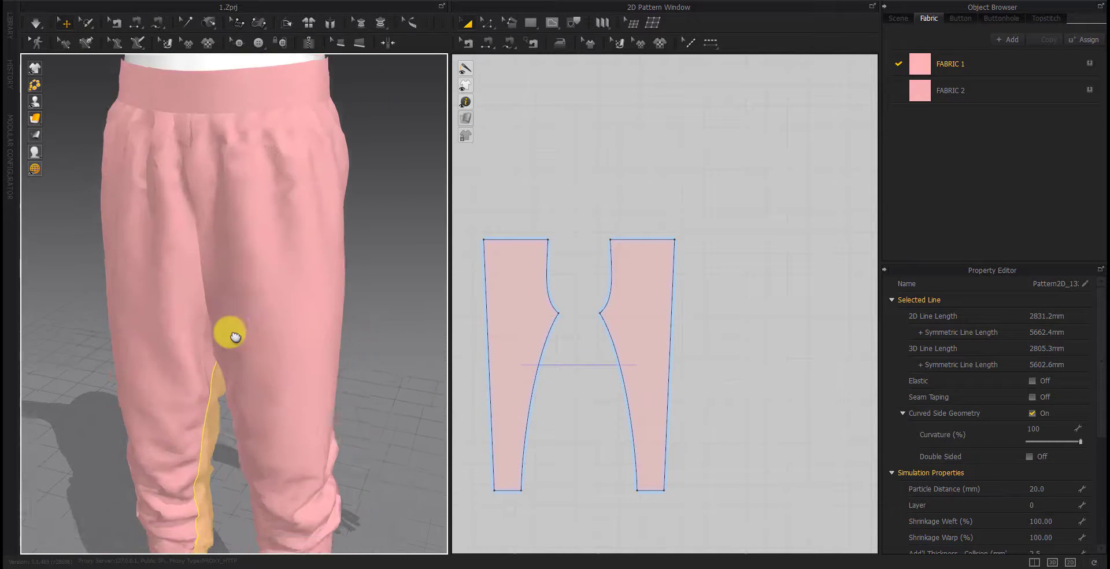
scroll(235, 337, "down", 1)
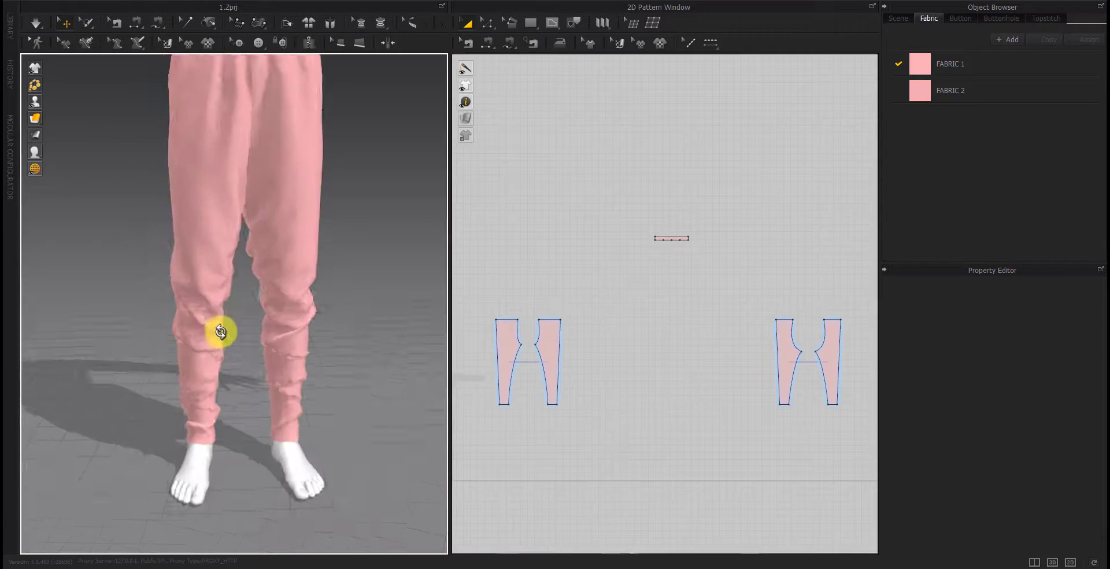
mouse_move(220, 331)
right_mouse_down()
mouse_move(328, 376)
mouse_move(111, 383)
mouse_move(146, 314)
mouse_move(179, 429)
mouse_move(197, 427)
right_mouse_up()
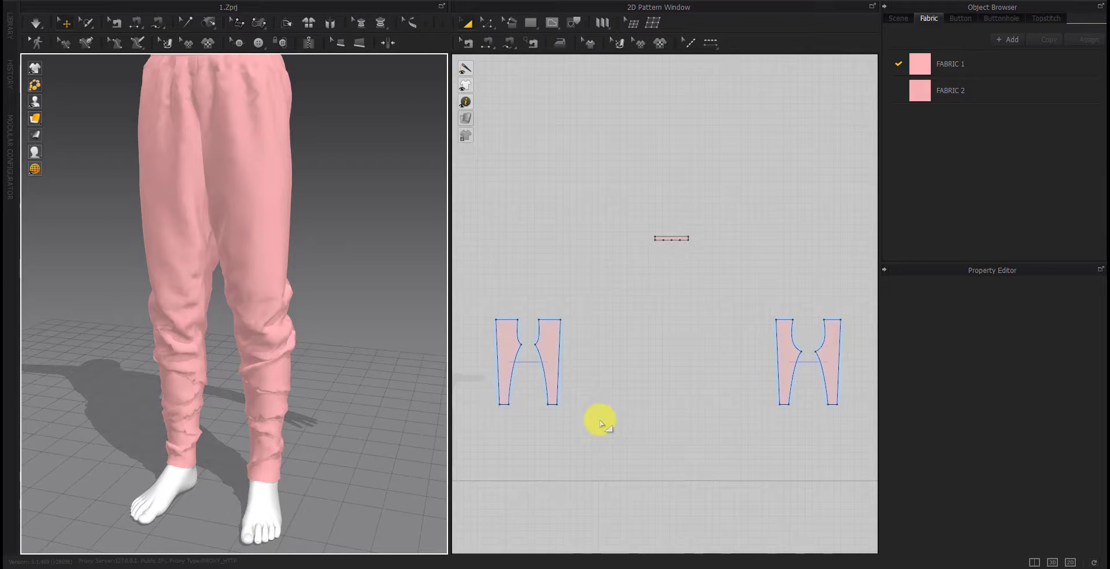
Zoom the 2D Pattern Window onto the leg pieces and select the inner leg seam
scroll(491, 392, "up", 3)
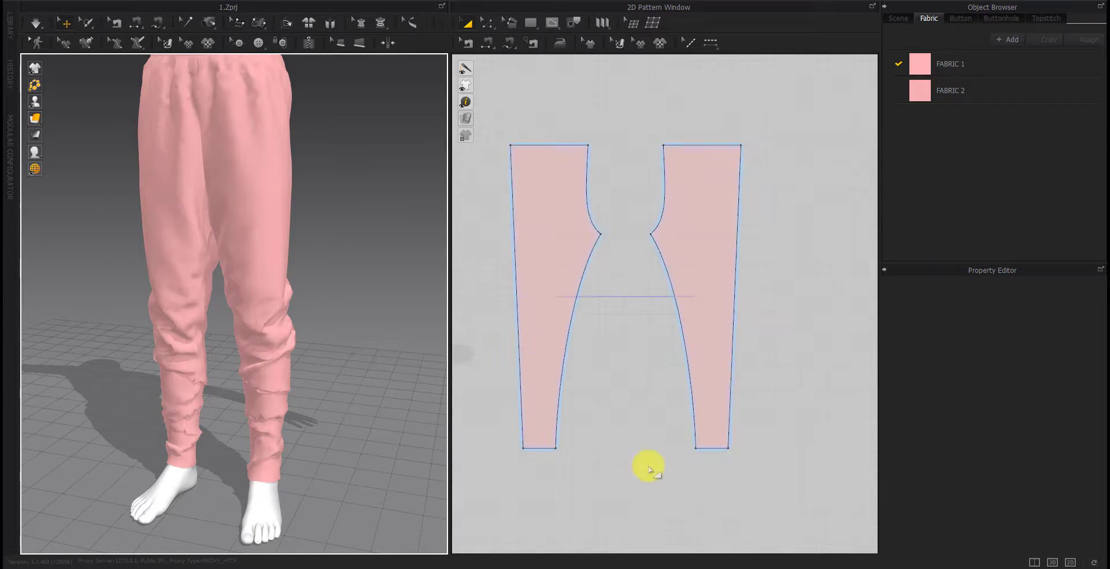
scroll(649, 461, "down", 5)
middle_click_drag(648, 461, 636, 450)
scroll(640, 443, "up", 3)
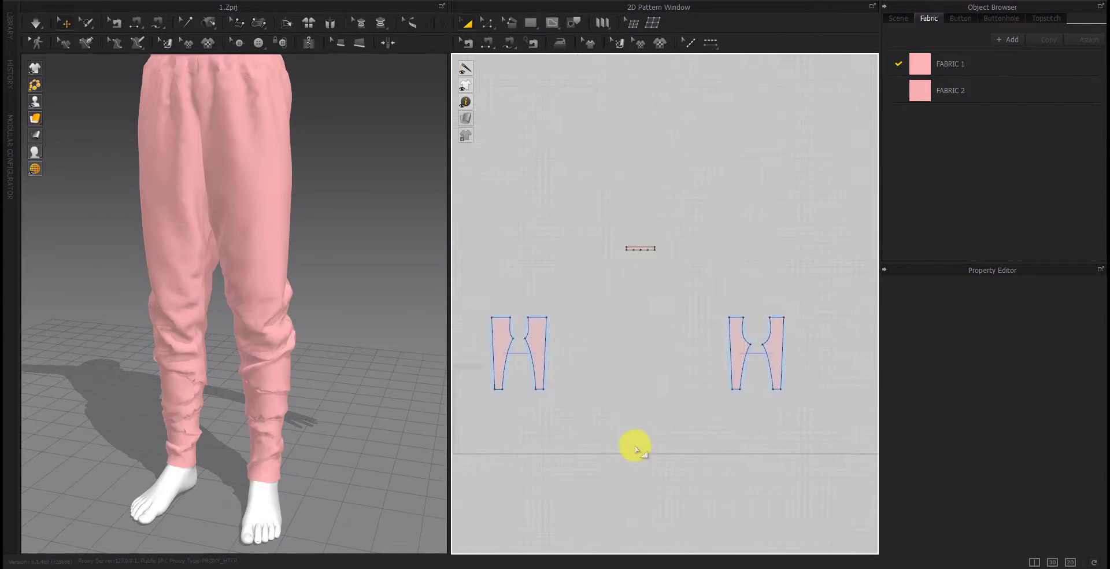
scroll(505, 337, "up", 4)
left_click(513, 378)
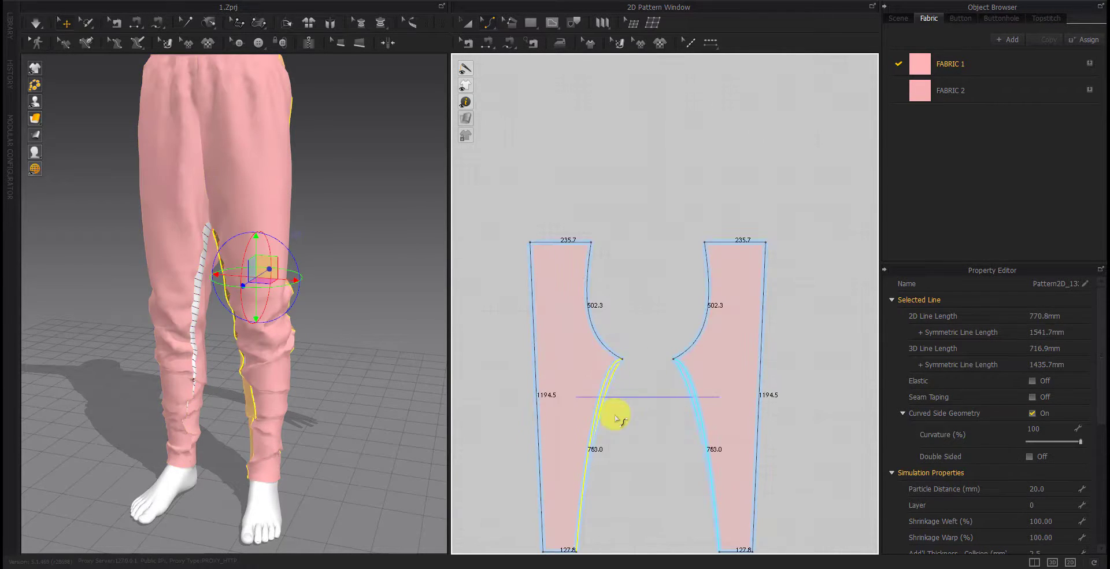
Start the simulation and switch the 3D view to Front
key("space")
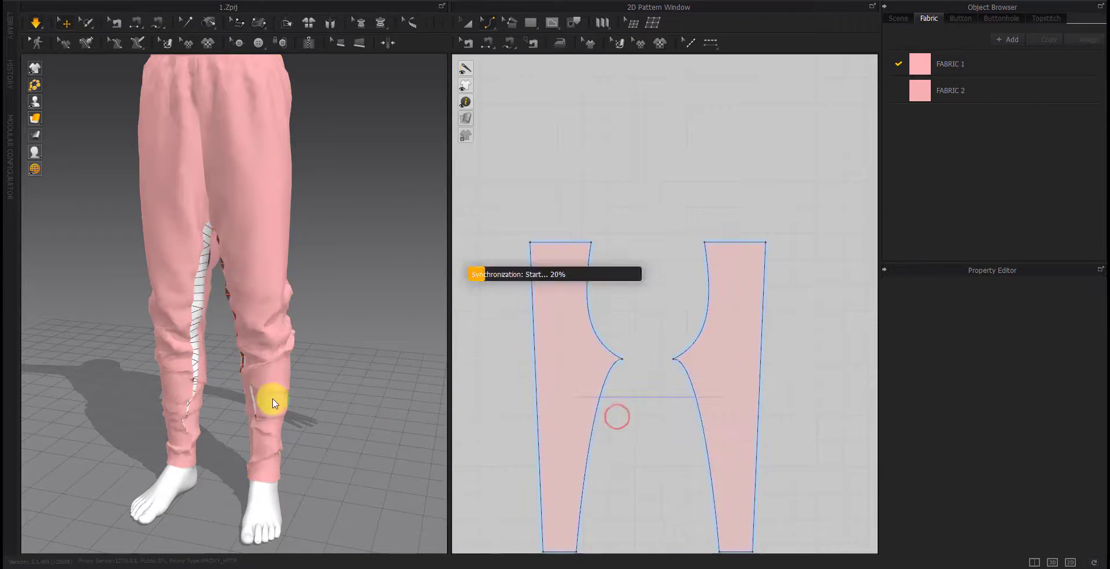
mouse_move(231, 397)
right_mouse_down()
mouse_move(263, 399)
mouse_move(279, 386)
mouse_move(67, 376)
mouse_move(181, 203)
right_mouse_up()
left_click(181, 203)
mouse_move(114, 282)
right_mouse_down()
mouse_move(279, 292)
mouse_move(64, 265)
mouse_move(324, 277)
mouse_move(349, 335)
mouse_move(340, 305)
right_mouse_up()
right_click(341, 305)
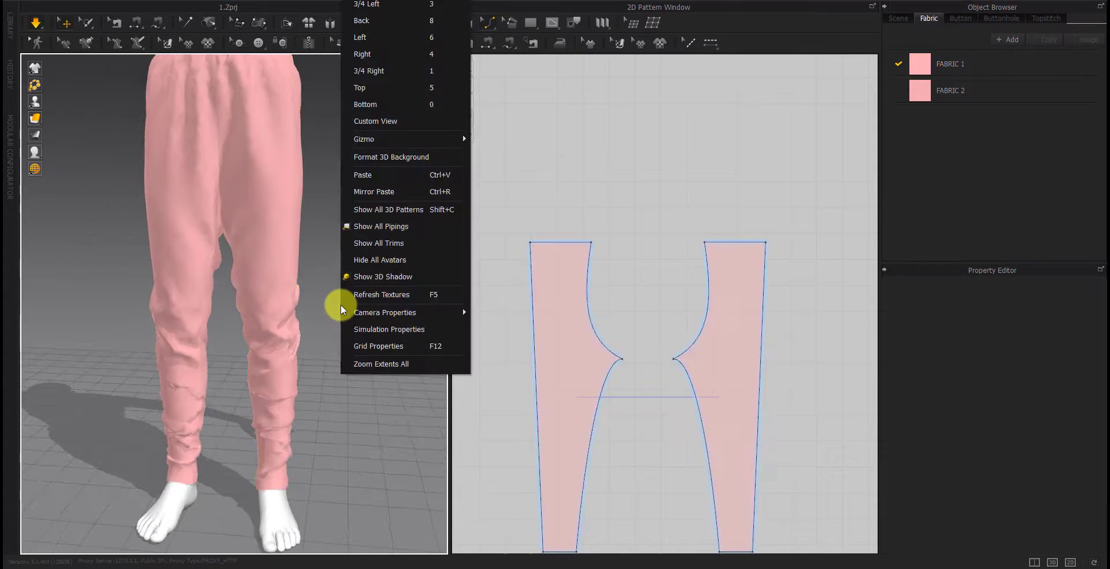
left_click(347, 328)
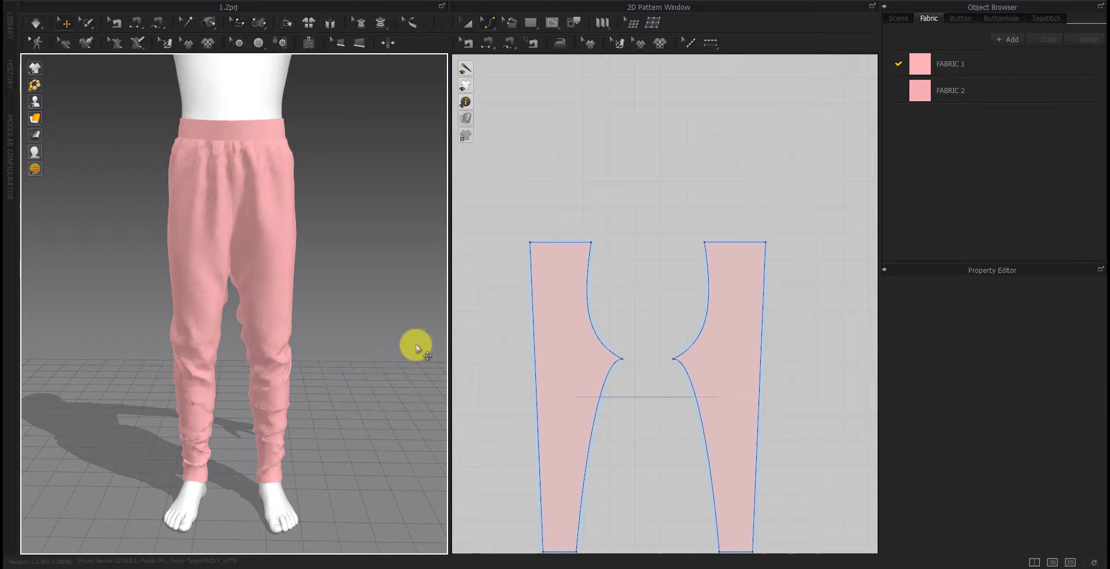
Check the trouser fit from the side and select the outer leg pattern
scroll(676, 370, "down", 5)
right_click_drag(699, 397, 798, 384)
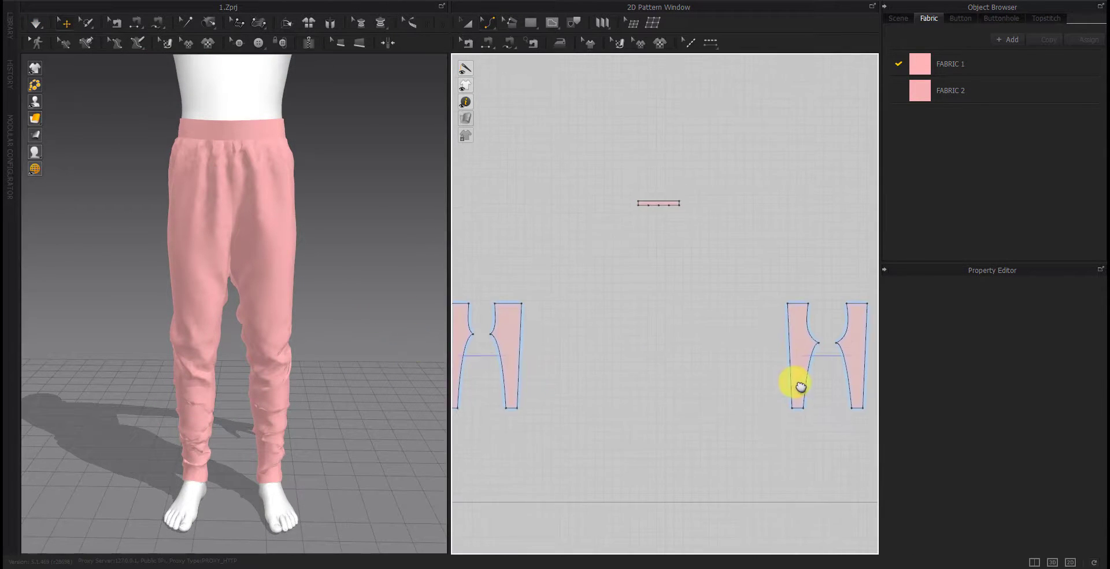
right_click_drag(341, 345, 261, 353)
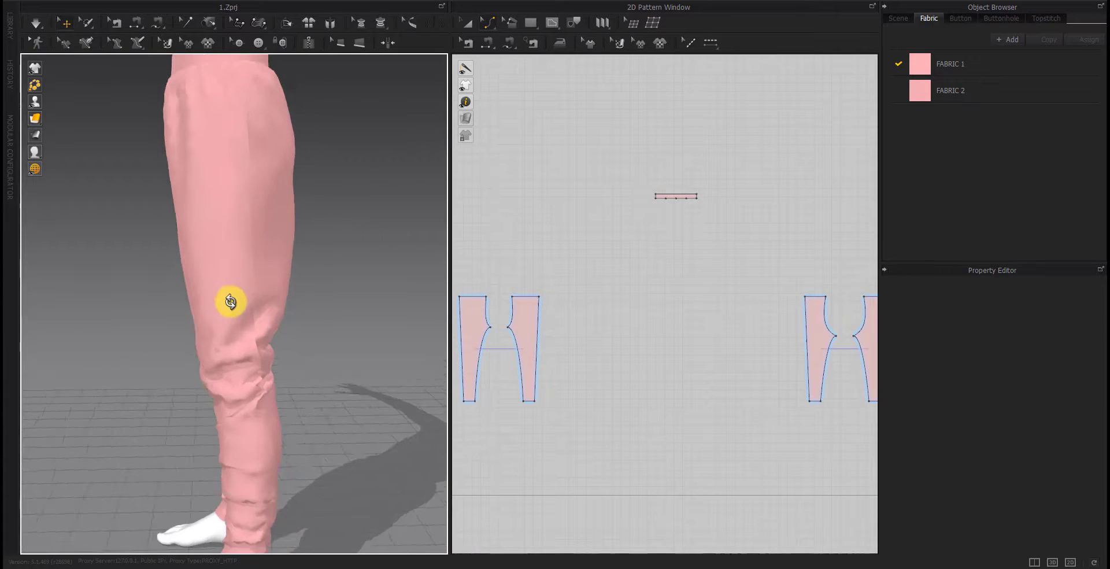
scroll(228, 303, "up", 5)
middle_click_drag(221, 293, 234, 370)
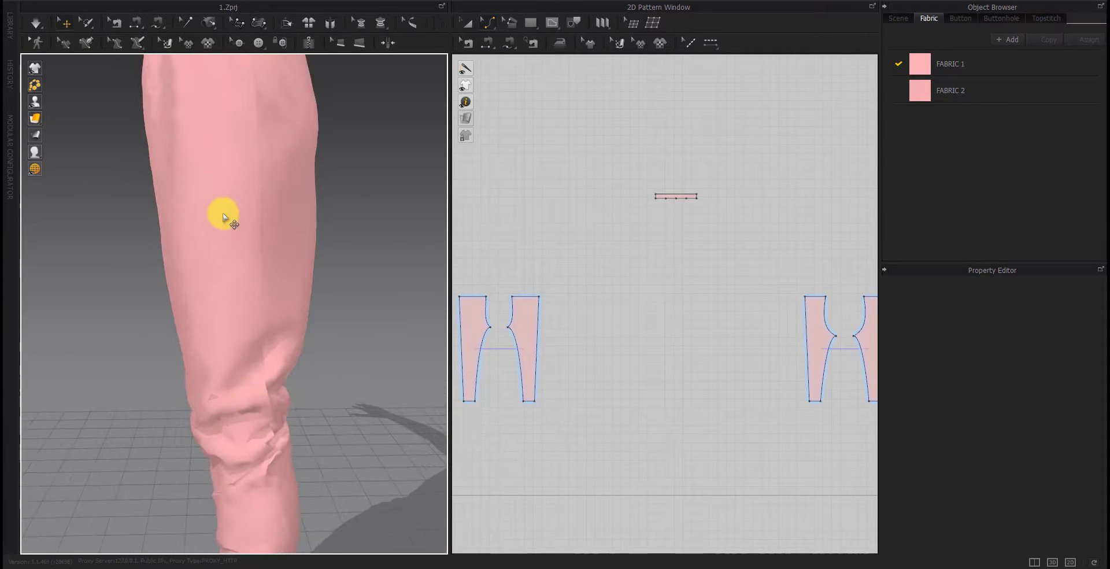
scroll(277, 243, "down", 3)
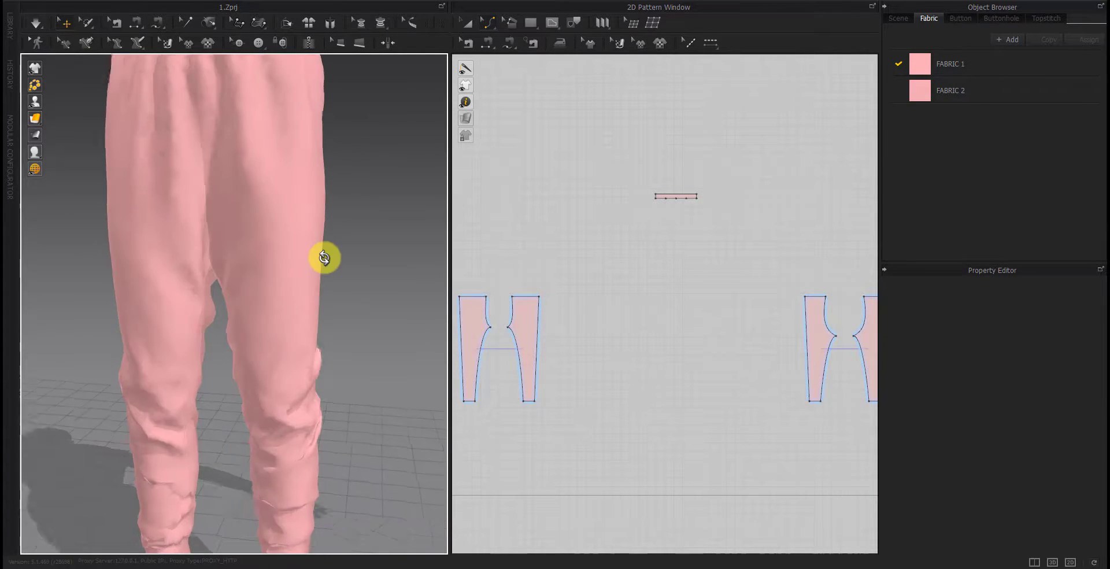
mouse_move(324, 257)
right_mouse_down()
mouse_move(243, 259)
mouse_move(247, 235)
mouse_move(317, 262)
mouse_move(329, 383)
mouse_move(314, 358)
mouse_move(258, 359)
right_mouse_up()
left_click(240, 231)
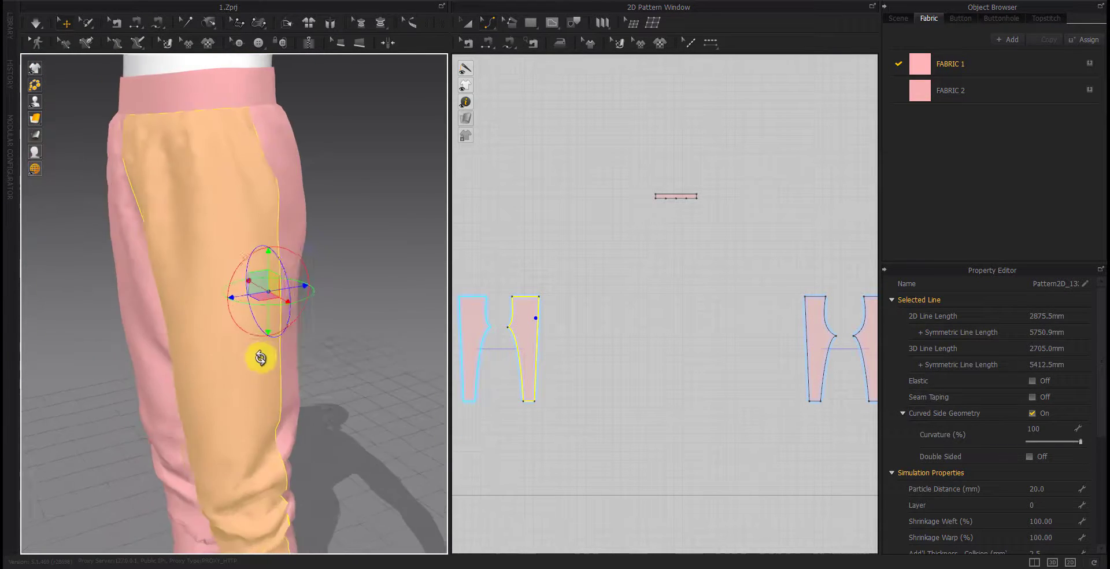
Split the leg piece's outer edge 25 mm in
scroll(540, 318, "up", 5)
right_click_drag(541, 318, 610, 298)
left_click(634, 308)
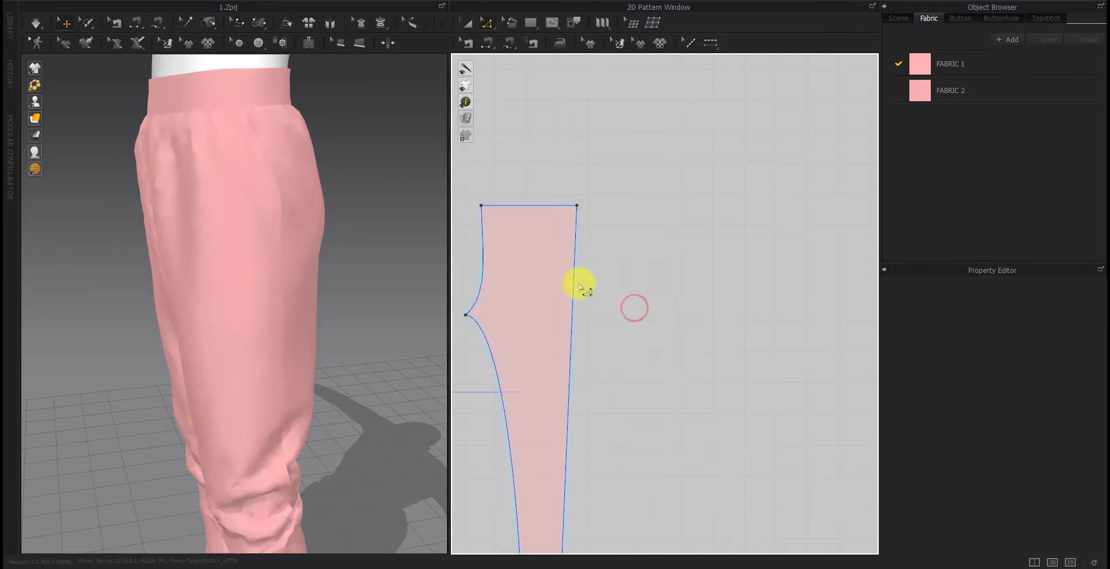
right_click(572, 289)
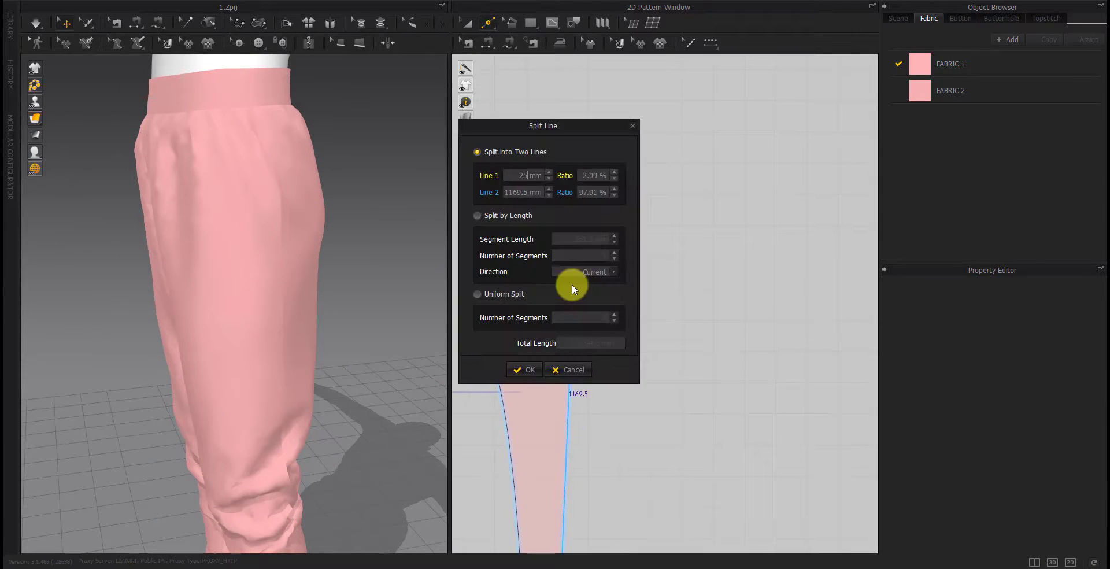
key("Escape")
scroll(716, 364, "down", 5)
scroll(716, 365, "up", 5)
right_click(771, 312)
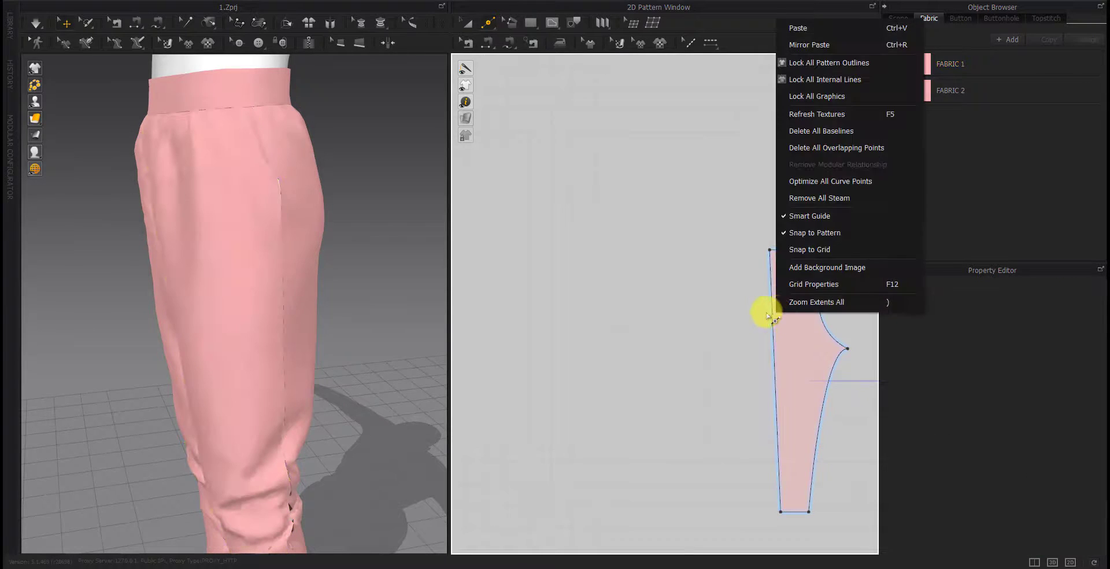
key("Escape")
right_click(772, 313)
type("25")
key("Return")
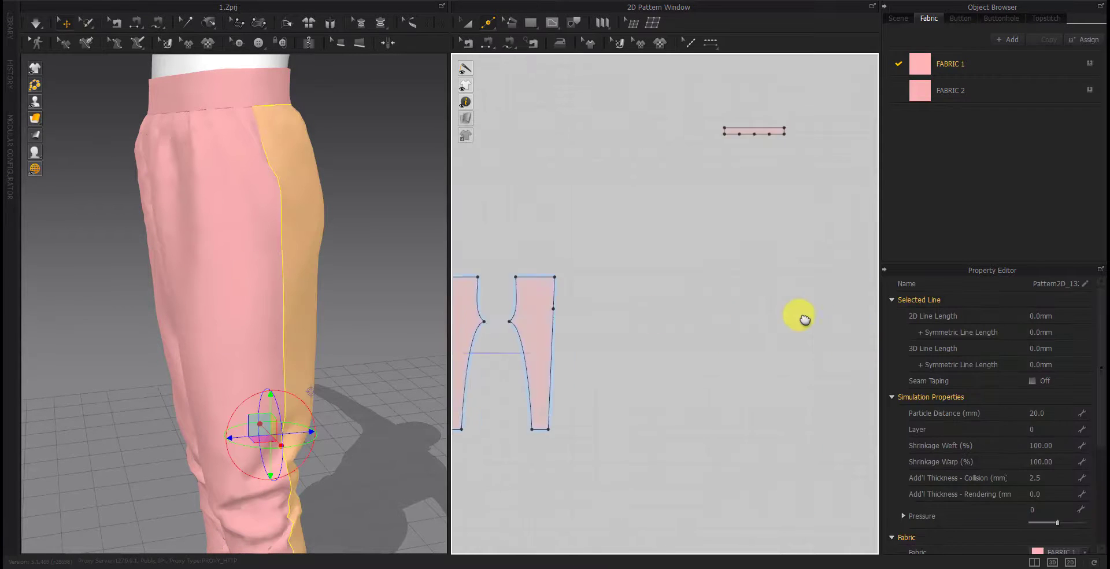
Begin an internal pocket outline on the outer edge, then cancel the unfinished attempt
left_click(612, 345)
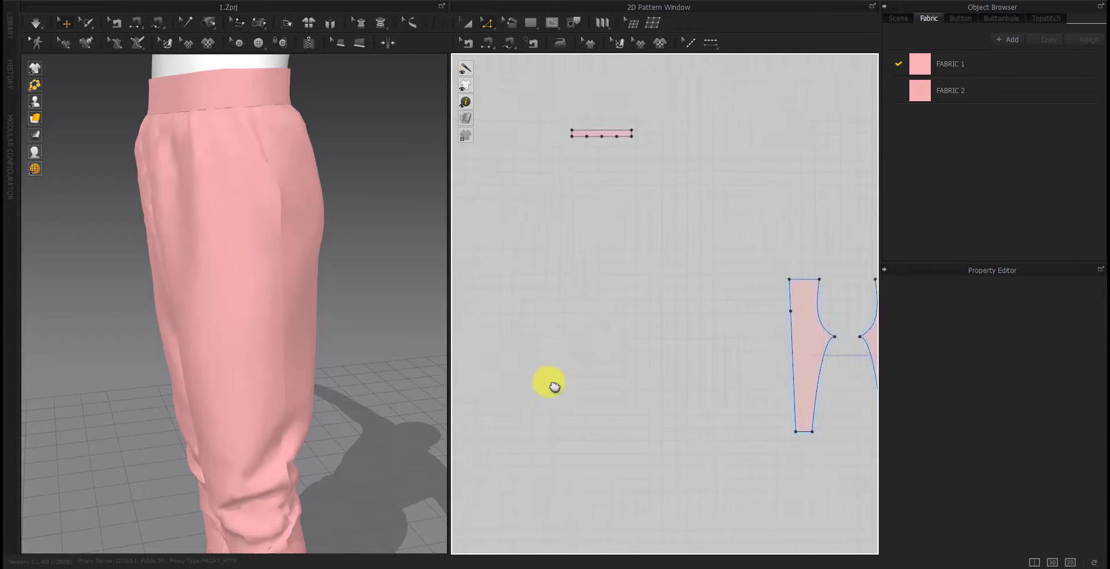
left_click(554, 27)
scroll(674, 289, "up", 5)
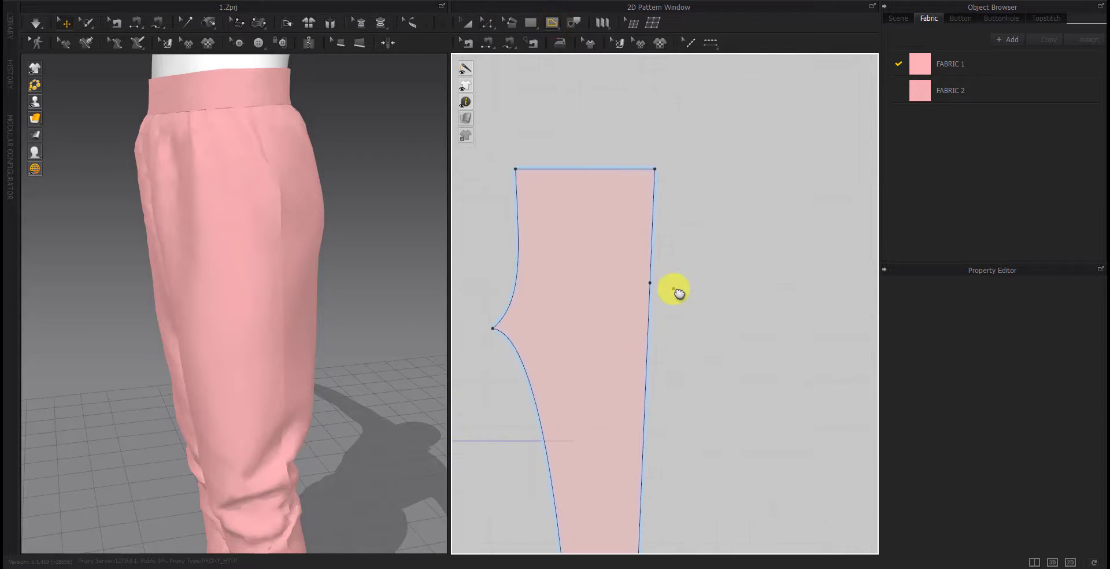
left_click(650, 283)
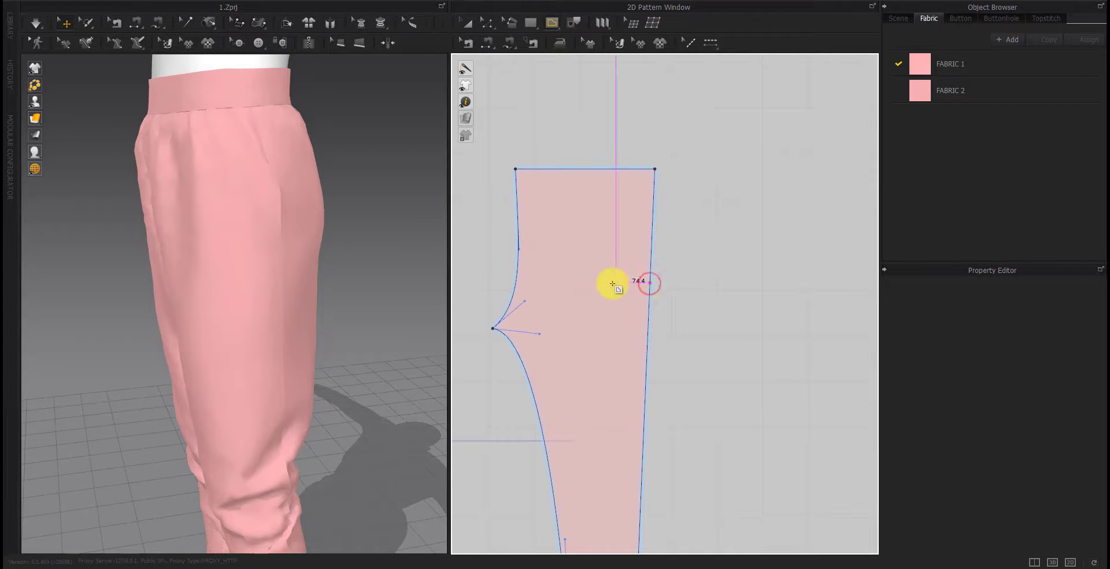
right_click(569, 283)
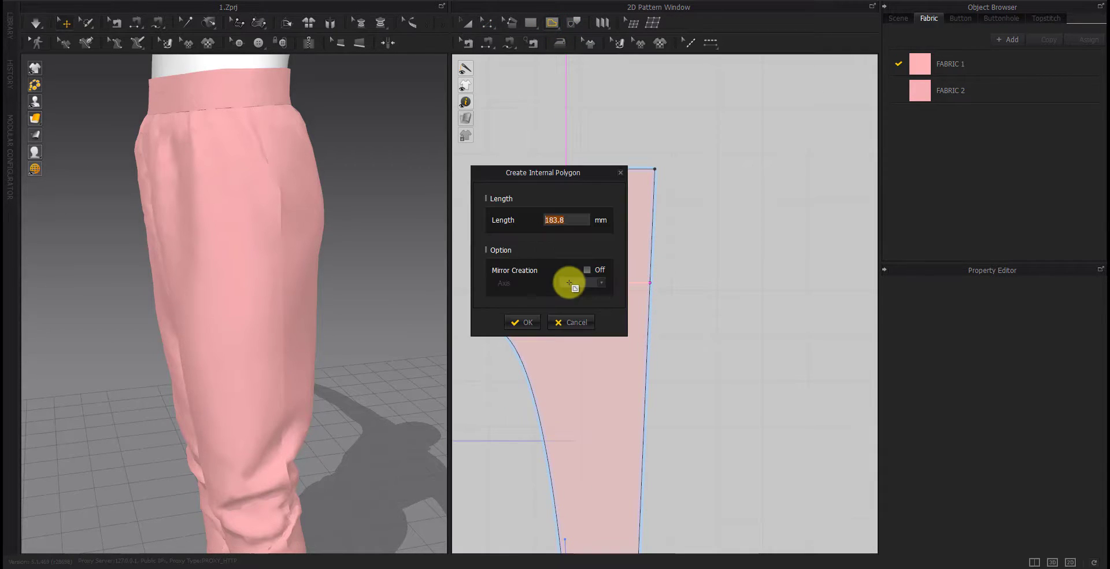
type("18")
key("Return")
right_click(571, 346)
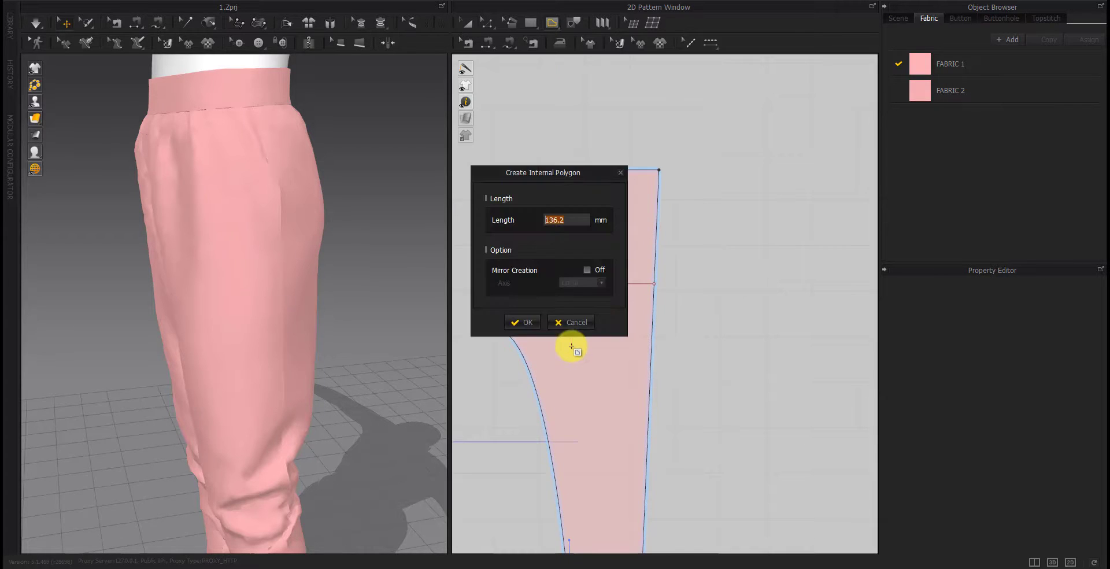
type("0")
key("Return")
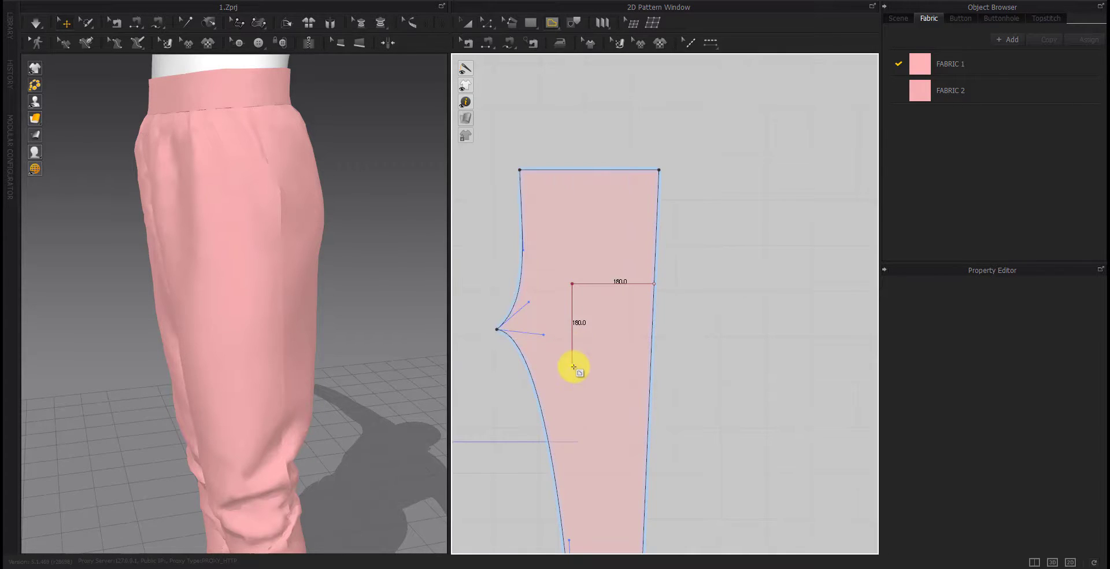
key("Escape")
Draw the pocket rectangle's 180 mm top edge and 250 mm side
right_click(581, 286)
type("18")
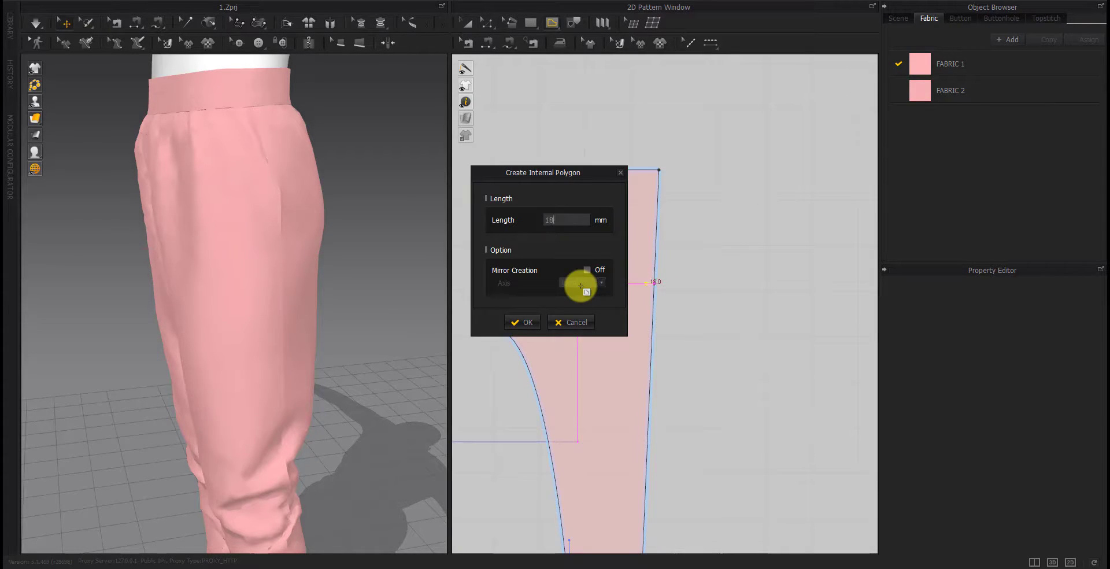
type("0")
key("Return")
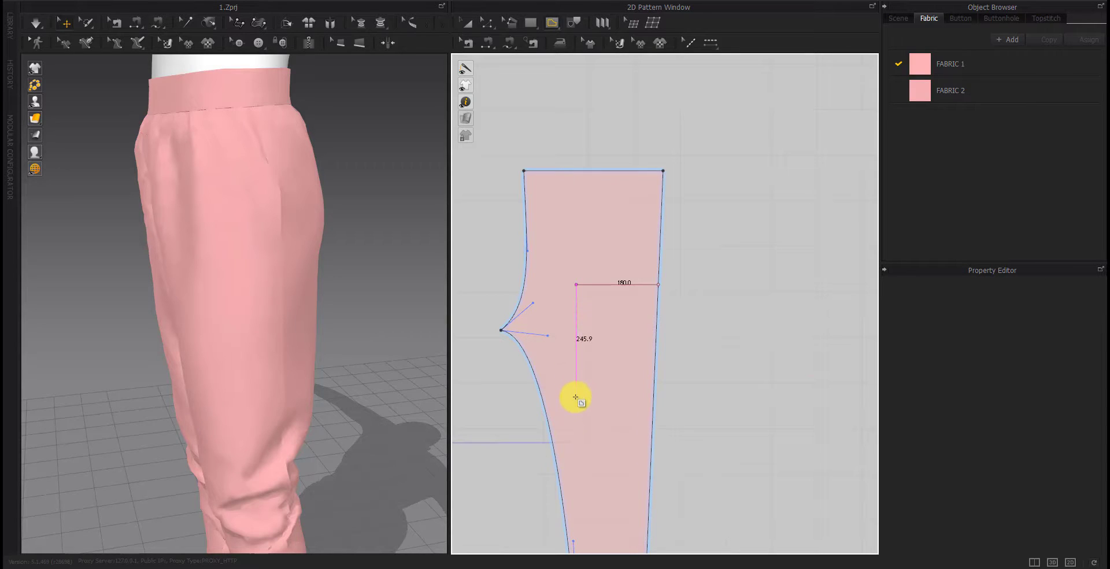
right_click(576, 397)
key("Return")
Close the pocket rectangle on the leg edge and select its left and top edges
left_click(653, 398)
left_click(698, 398)
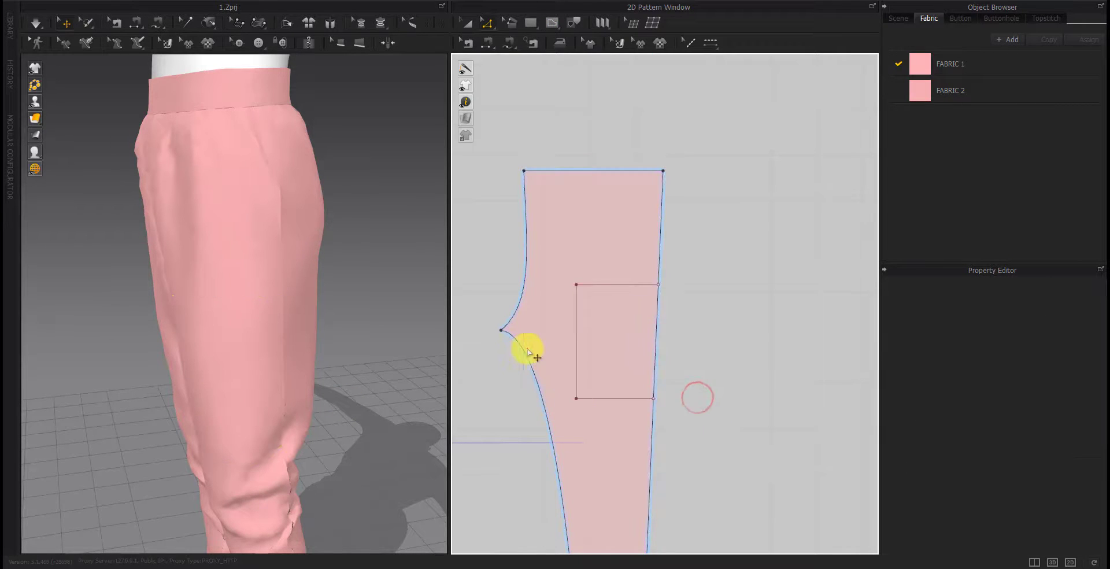
left_click(577, 324)
left_click(607, 285, "shift")
right_click_drag(164, 428, 241, 408)
left_click(637, 358)
Narrow the pocket by shifting its 250 mm left edge to the right in small steps
left_click(578, 340)
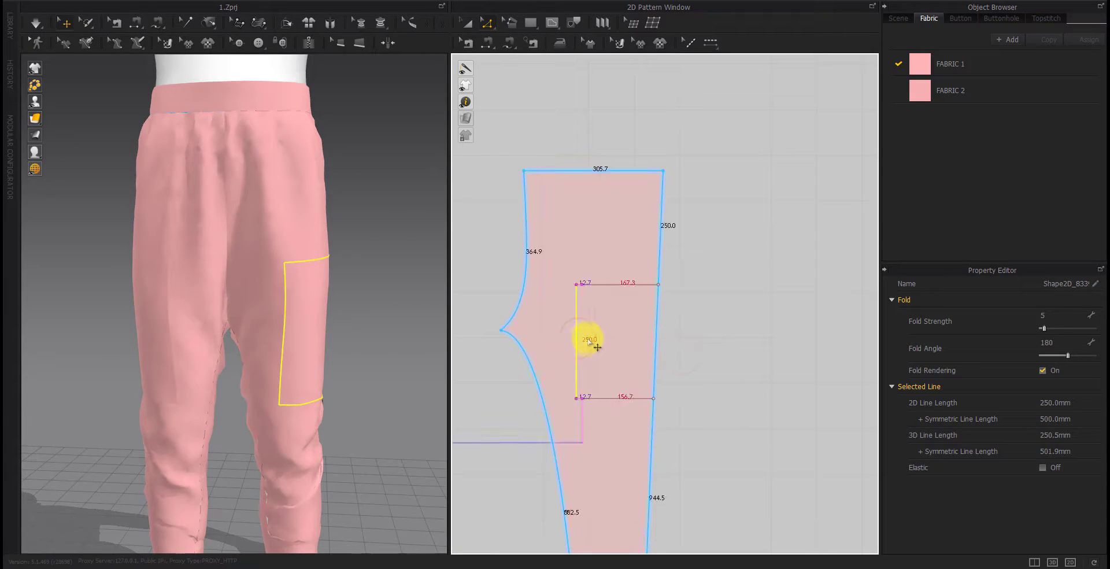
left_click_drag(598, 347, 600, 345)
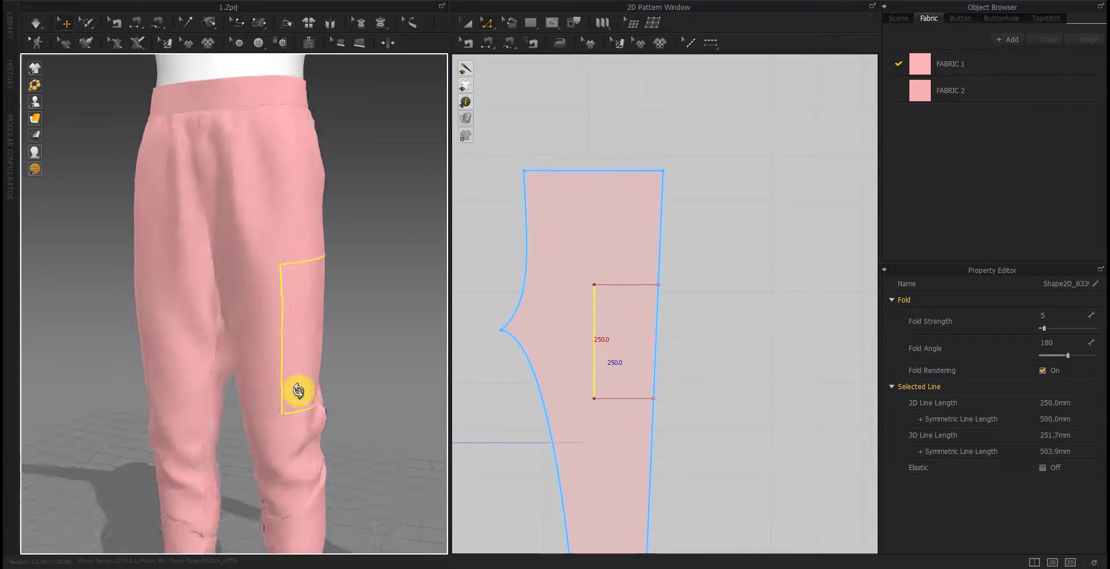
right_click_drag(297, 391, 361, 395)
left_click(721, 373)
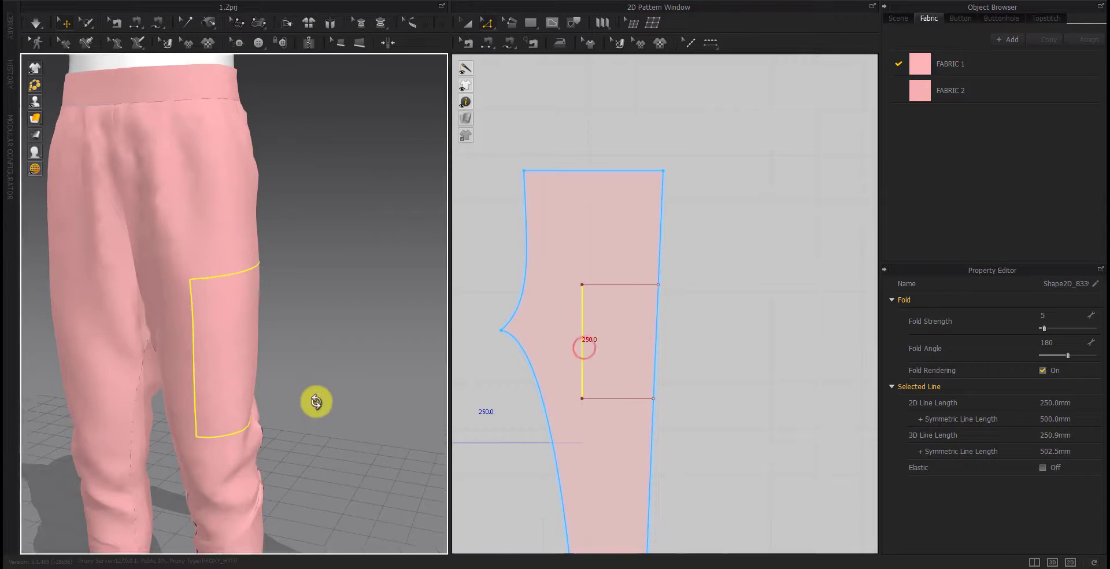
right_click_drag(316, 401, 335, 401)
left_click_drag(583, 344, 591, 347)
mouse_move(247, 389)
right_mouse_down()
mouse_move(292, 312)
mouse_move(335, 372)
mouse_move(309, 386)
mouse_move(224, 389)
mouse_move(171, 456)
mouse_move(206, 385)
mouse_move(300, 385)
right_mouse_up()
left_click(591, 342)
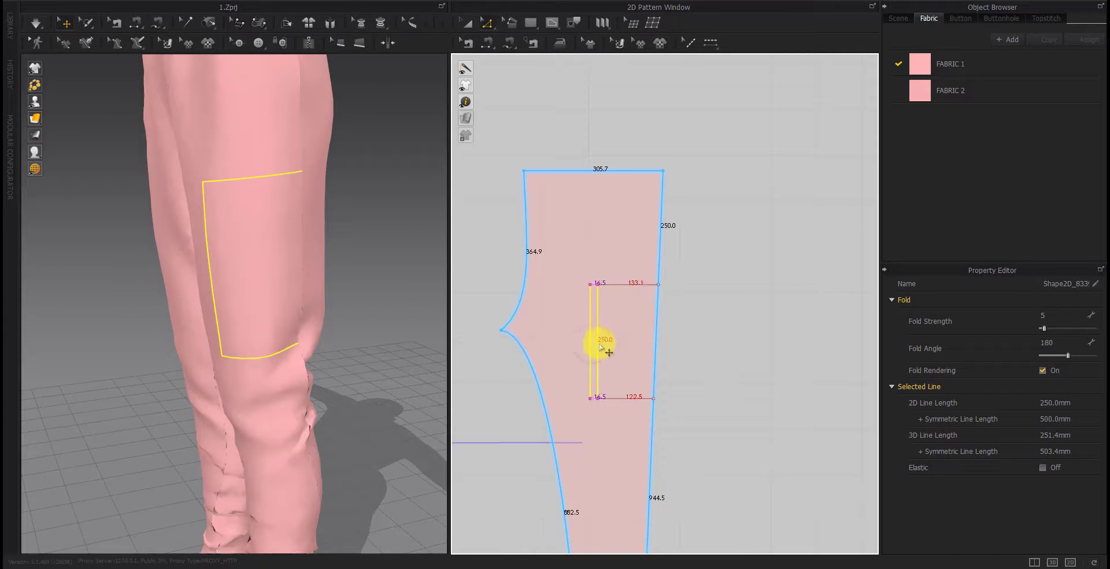
left_click_drag(601, 347, 603, 347)
mouse_move(295, 349)
right_mouse_down()
mouse_move(354, 329)
mouse_move(245, 328)
right_mouse_up()
left_click(710, 373)
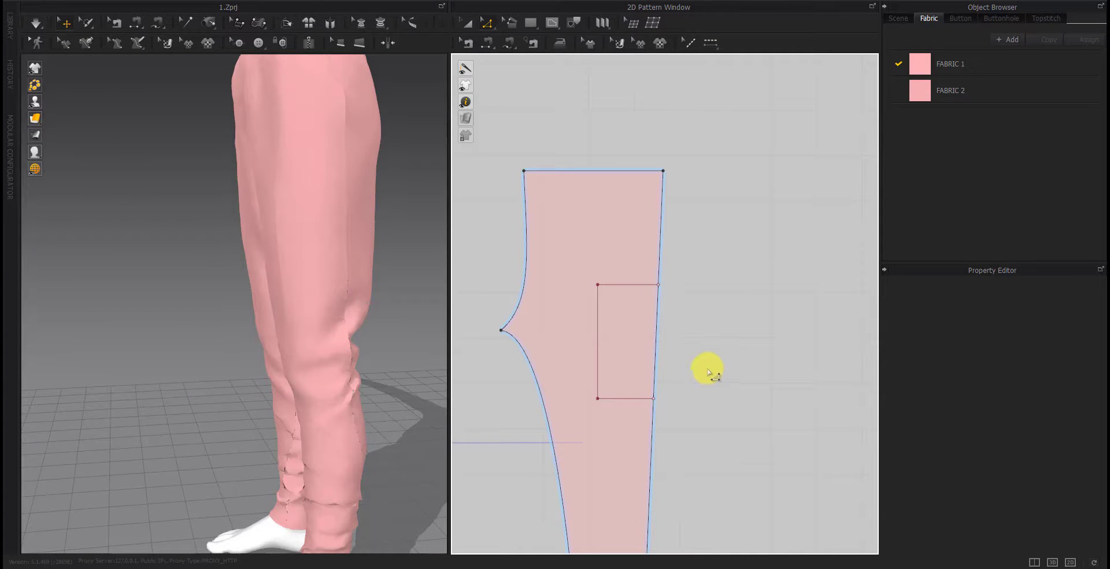
left_click(597, 329)
mouse_move(238, 343)
right_mouse_down()
mouse_move(293, 342)
mouse_move(193, 337)
mouse_move(337, 339)
mouse_move(347, 366)
mouse_move(242, 366)
right_mouse_up()
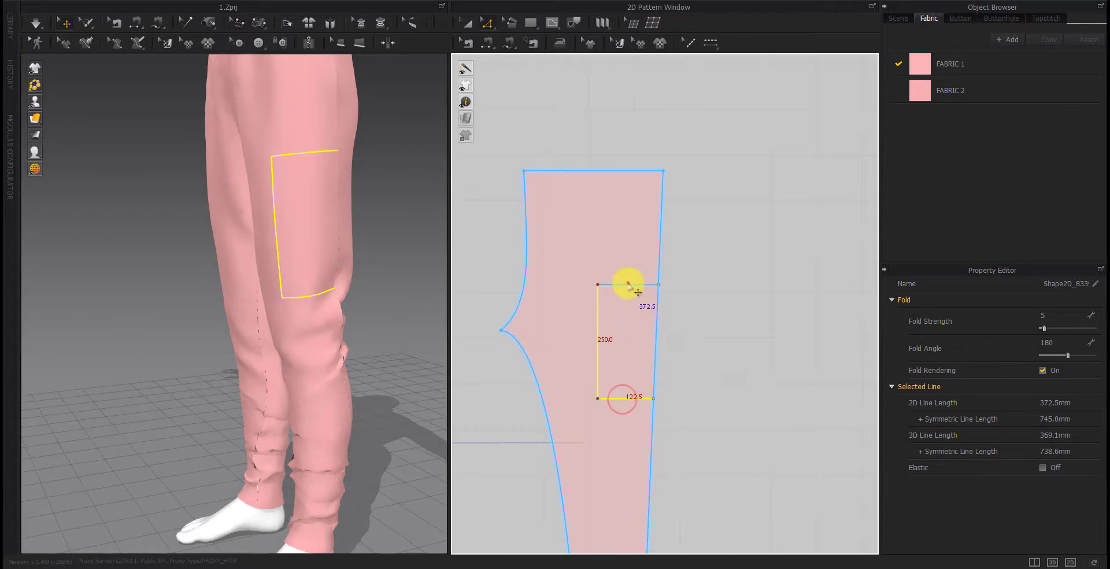
Move the whole pocket rectangle over onto the leg's outer side seam
left_click(618, 323)
left_click(689, 329)
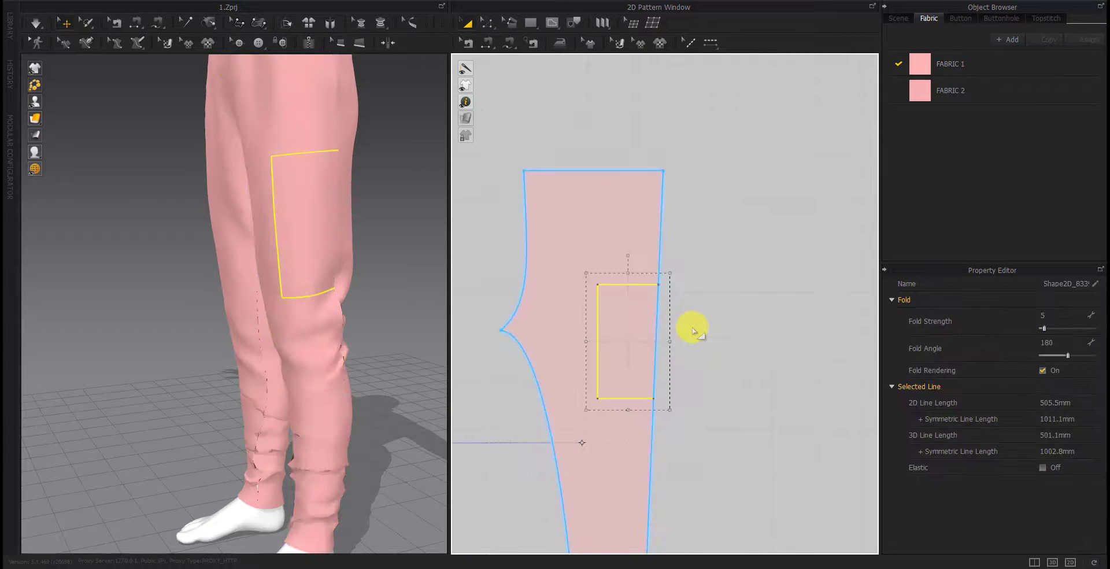
scroll(703, 338, "down", 3)
left_click(712, 345)
scroll(666, 346, "up", 5)
scroll(555, 294, "up", 2)
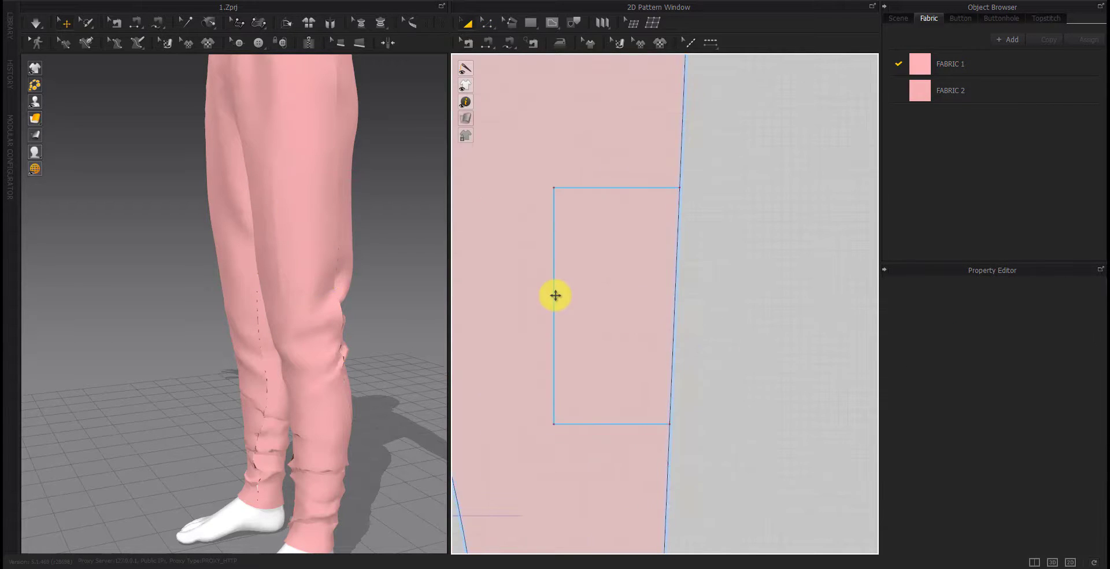
left_click(556, 294)
left_click_drag(556, 295, 549, 351)
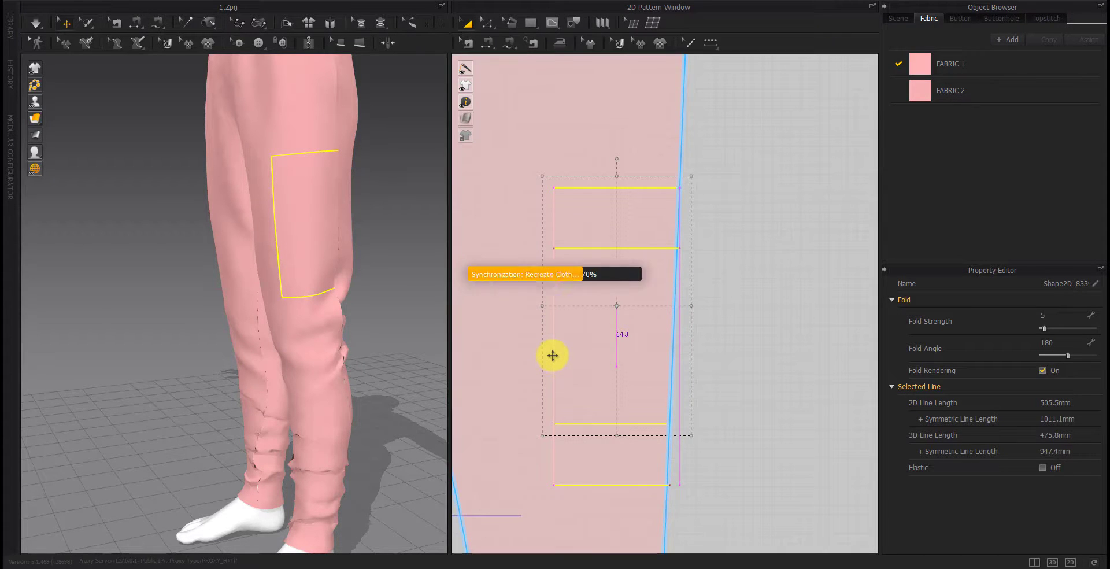
left_click_drag(553, 355, 551, 357)
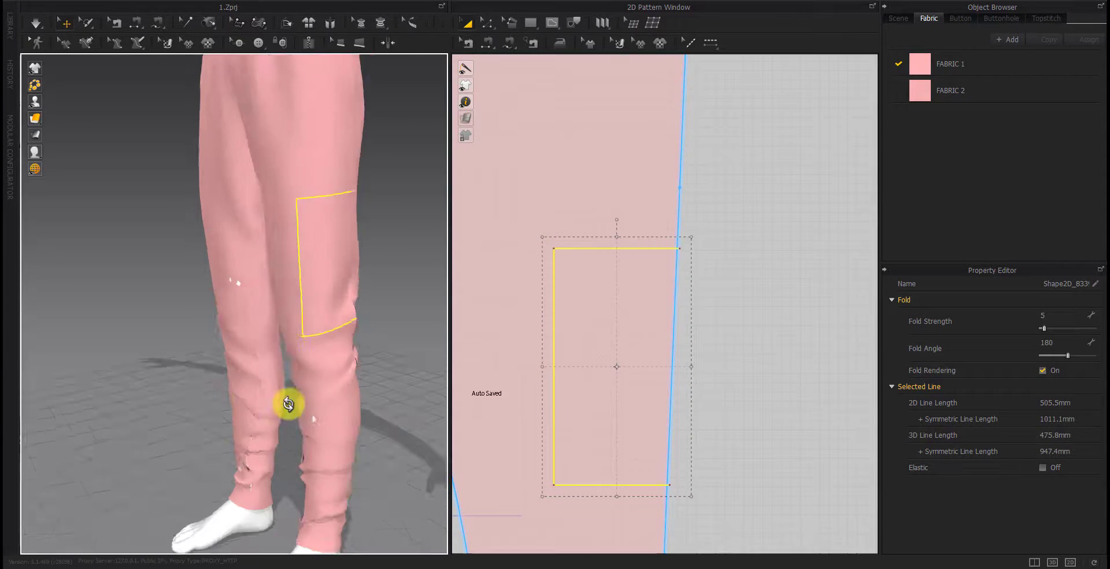
right_click_drag(290, 405, 255, 471)
scroll(574, 379, "down", 2)
right_click_drag(574, 379, 614, 343)
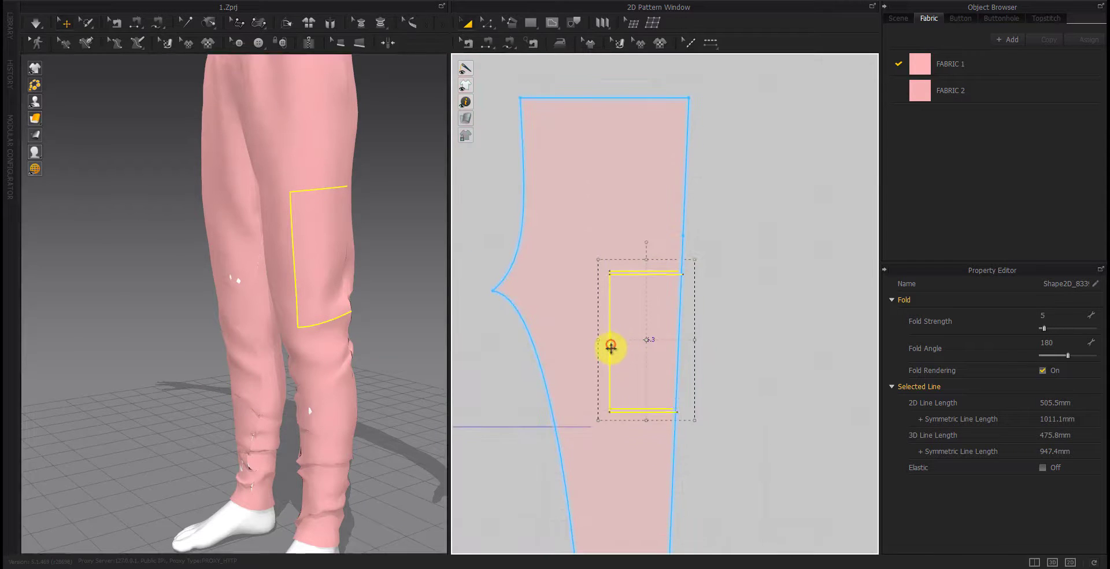
right_click_drag(328, 364, 397, 364)
Lower the pocket rectangle further down the leg
left_click(385, 407)
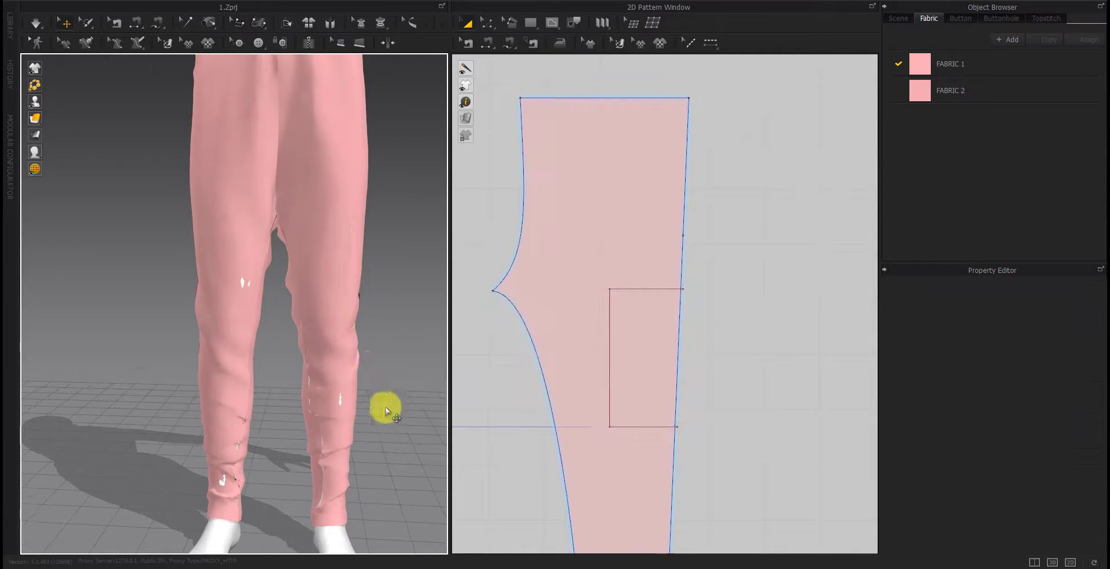
left_click(612, 356)
mouse_move(322, 359)
right_mouse_down()
mouse_move(376, 389)
mouse_move(312, 387)
right_mouse_up()
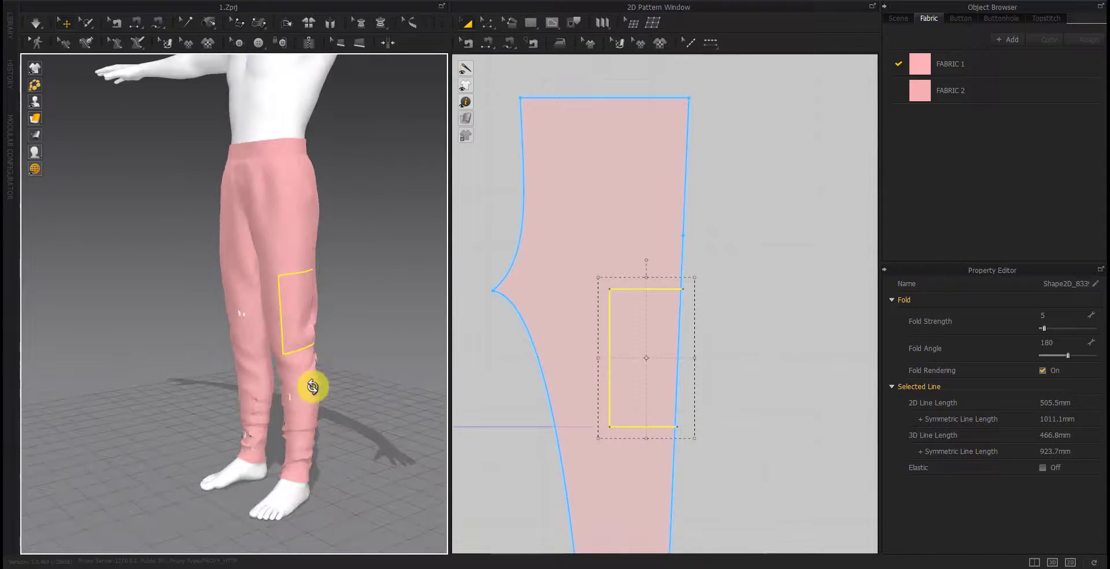
left_click_drag(611, 360, 608, 381)
left_click(750, 387)
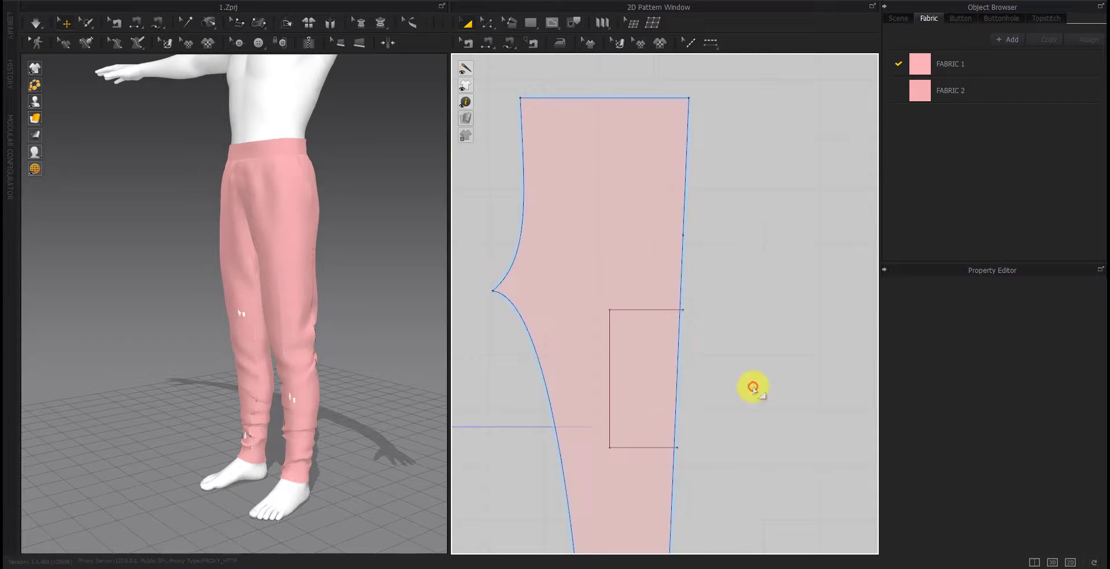
left_click(607, 379)
mouse_move(347, 416)
right_mouse_down()
mouse_move(243, 416)
mouse_move(384, 414)
right_mouse_up()
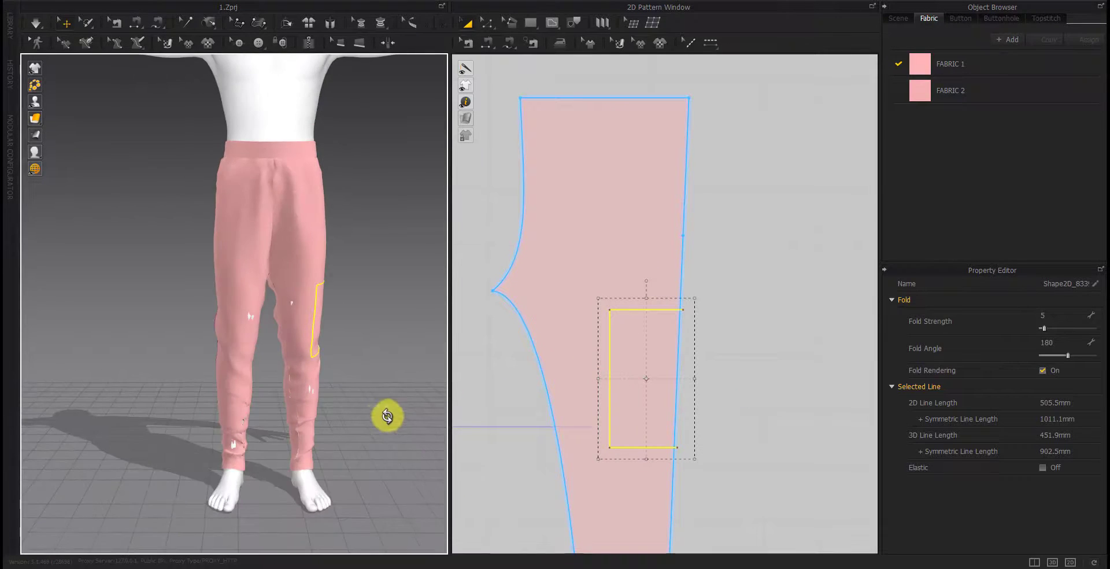
left_click(731, 409)
Extend the pocket's top and bottom edges to the pattern outline with Extend/Trim
right_click(652, 315)
left_click(676, 491)
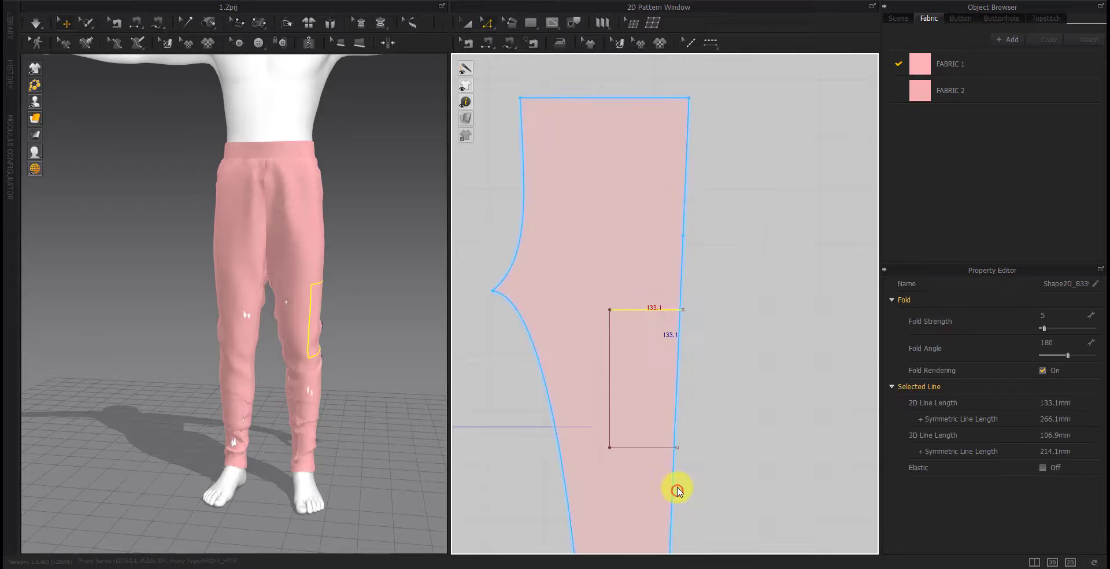
right_click(640, 448)
left_click(671, 388)
scroll(708, 437, "down", 5)
right_click_drag(744, 476, 499, 426)
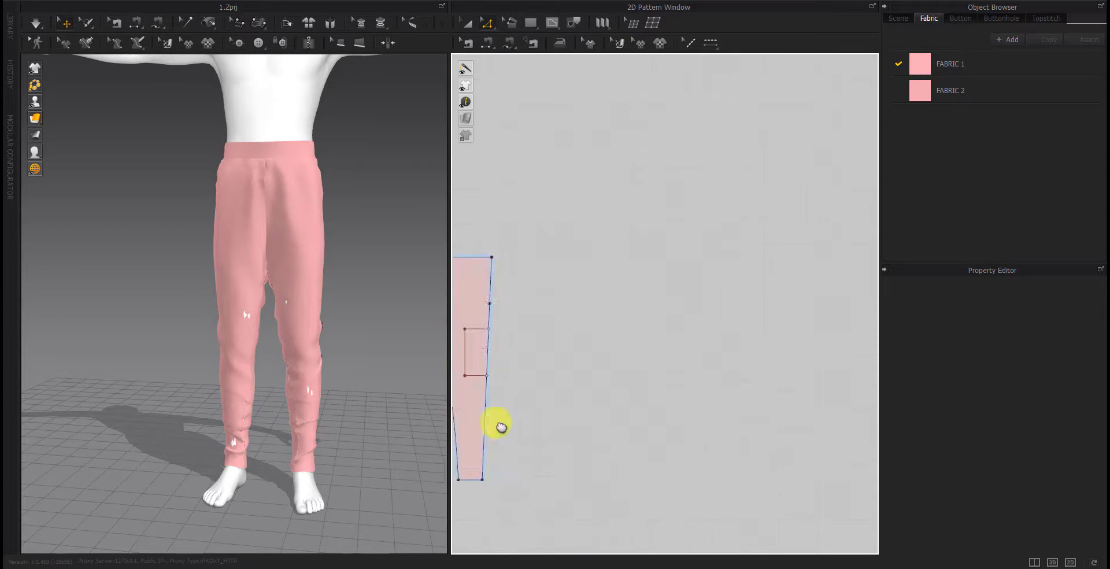
scroll(498, 426, "down", 4)
right_click_drag(565, 456, 590, 461)
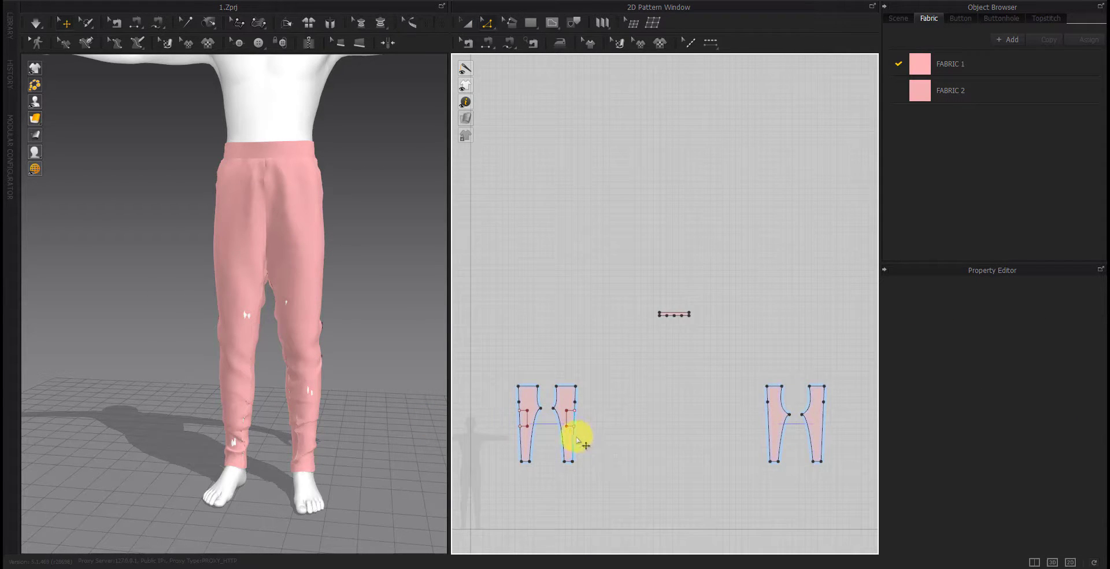
right_click_drag(437, 418, 519, 442)
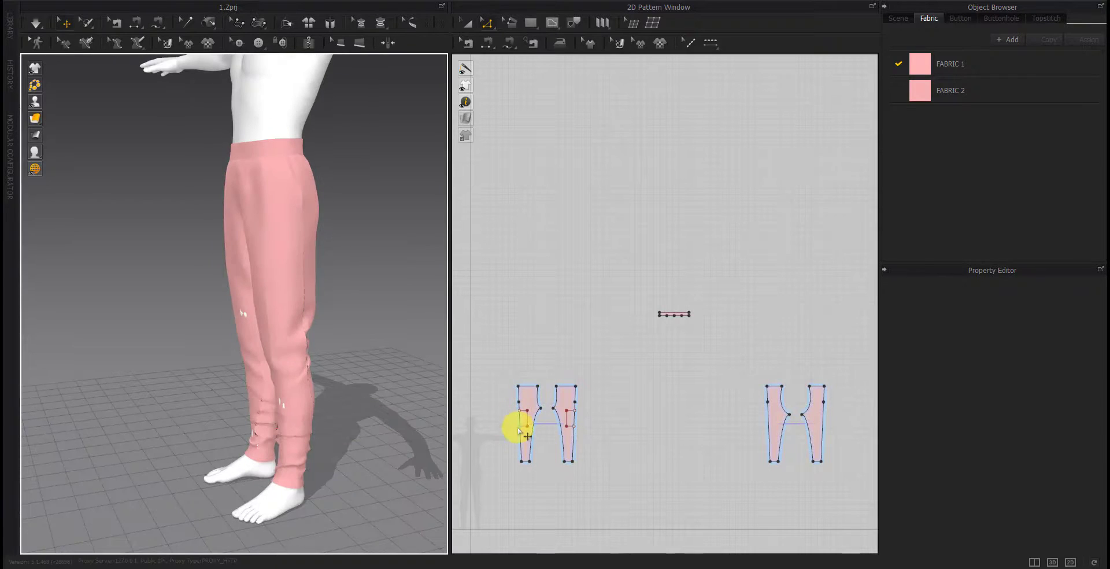
scroll(539, 435, "up", 5)
scroll(568, 422, "up", 5)
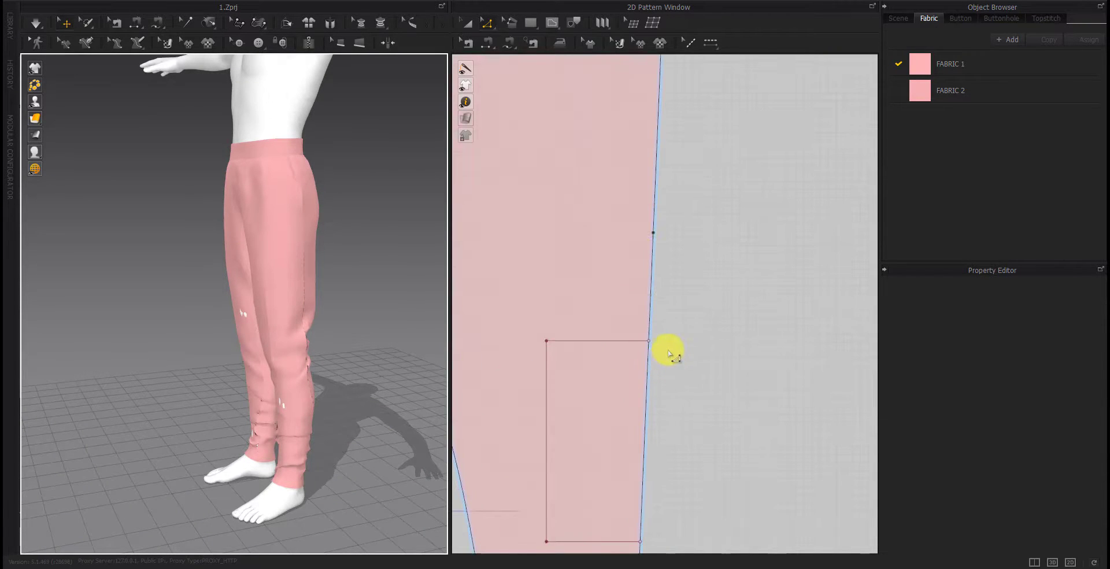
key("x")
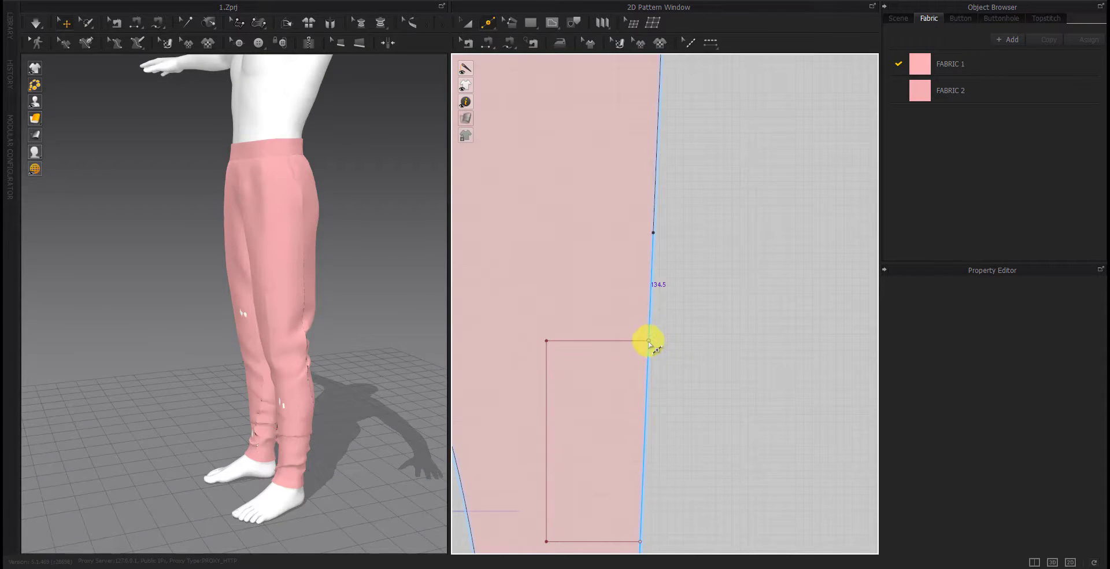
scroll(649, 342, "down", 5)
scroll(662, 341, "up", 5)
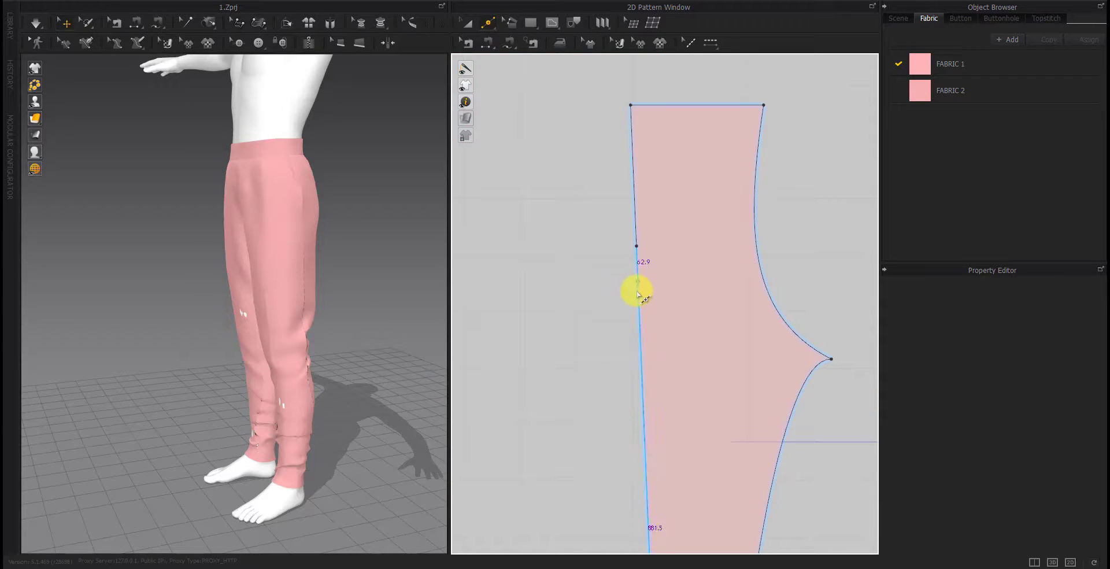
right_click(640, 335)
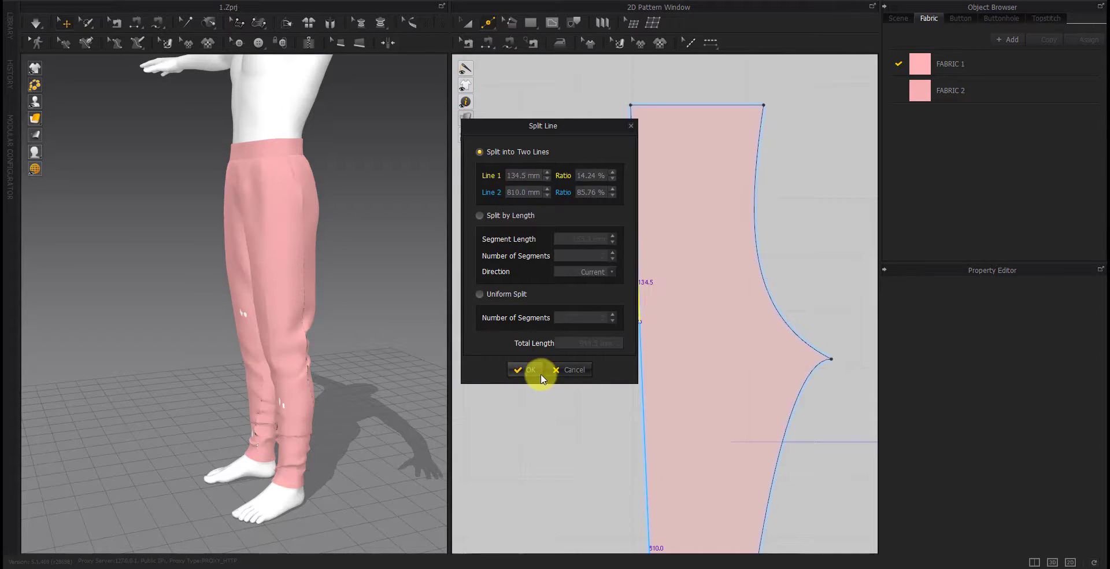
left_click(527, 370)
scroll(535, 375, "down", 5)
left_click(578, 375)
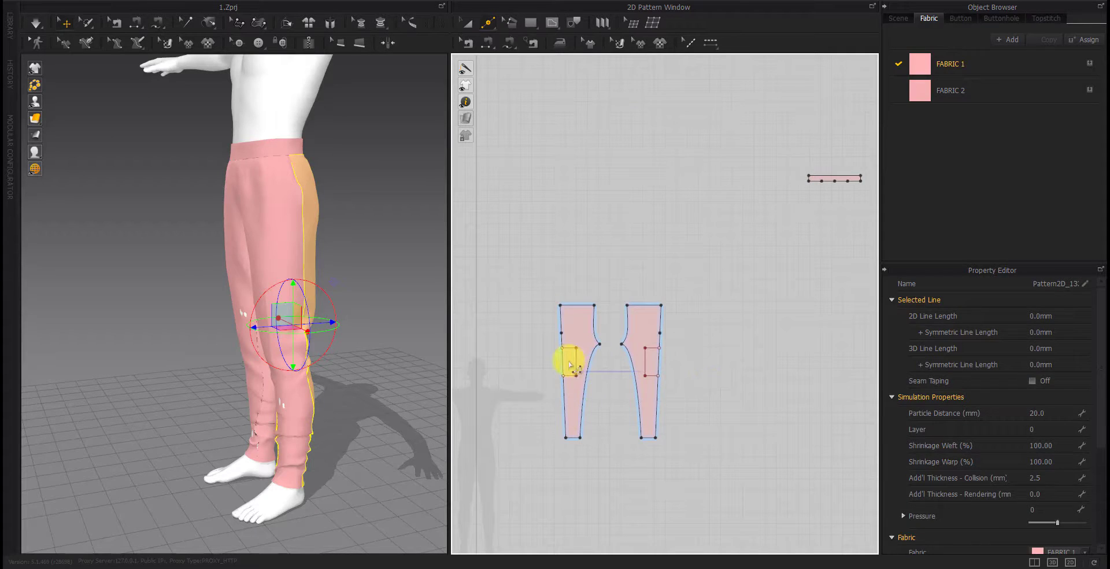
left_click(575, 357)
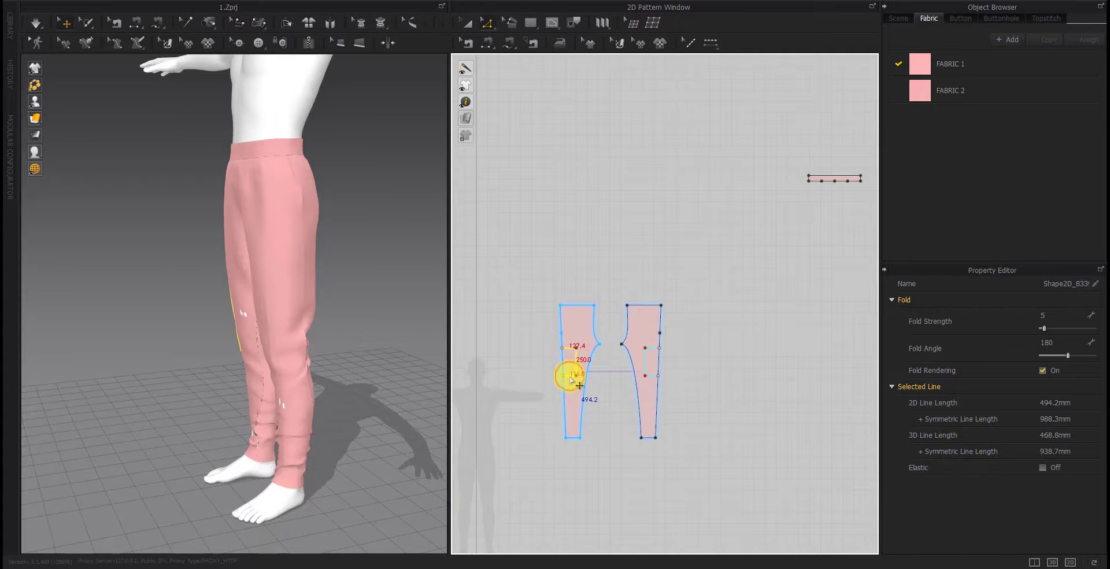
scroll(737, 367, "up", 5)
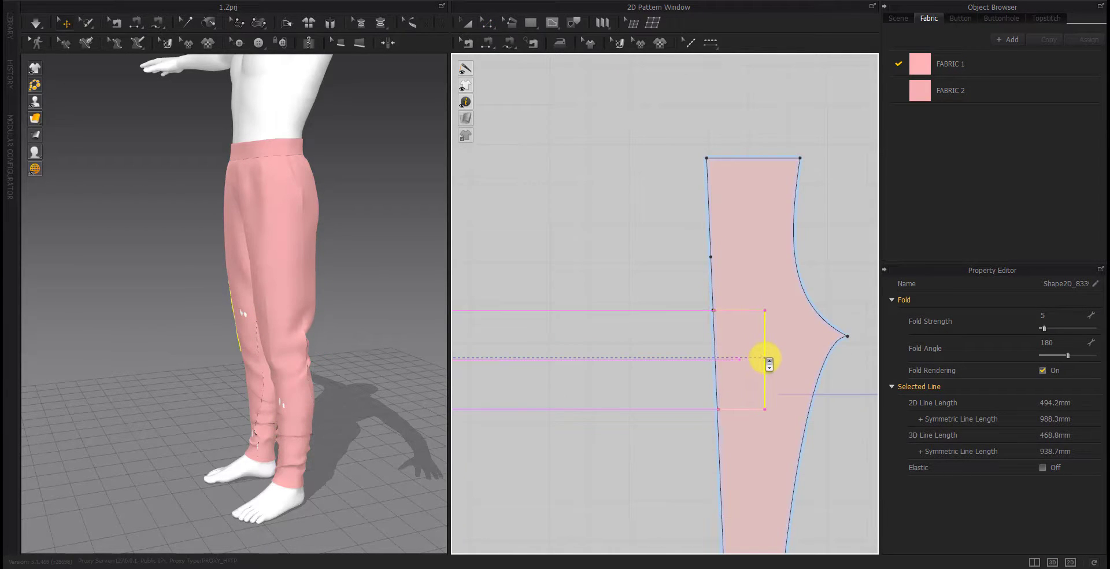
scroll(769, 364, "up", 5)
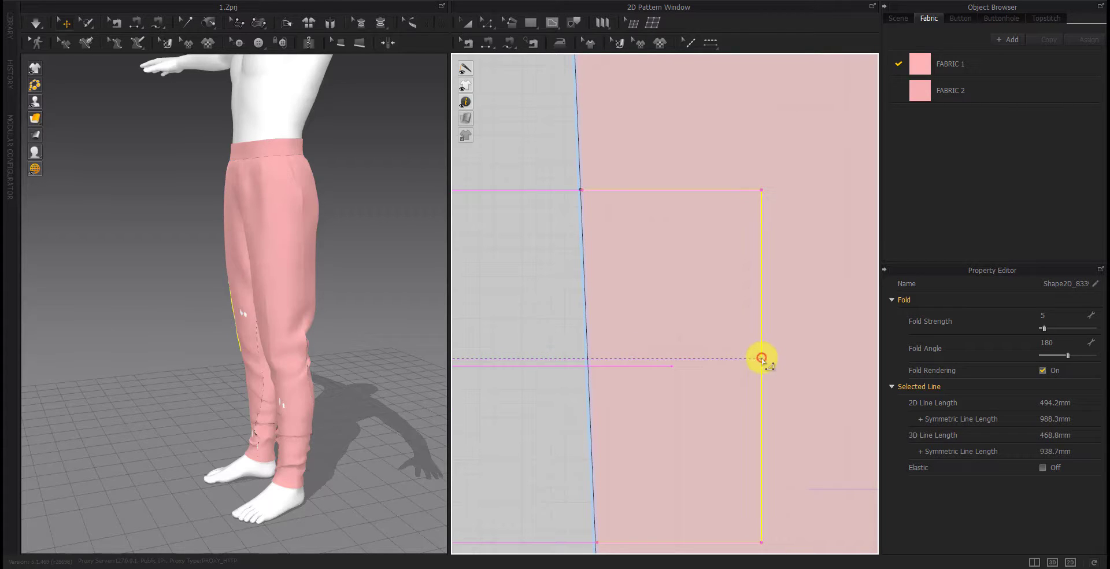
scroll(762, 361, "down", 3)
right_click_drag(762, 364, 565, 396)
scroll(665, 446, "down", 2)
left_click(680, 449)
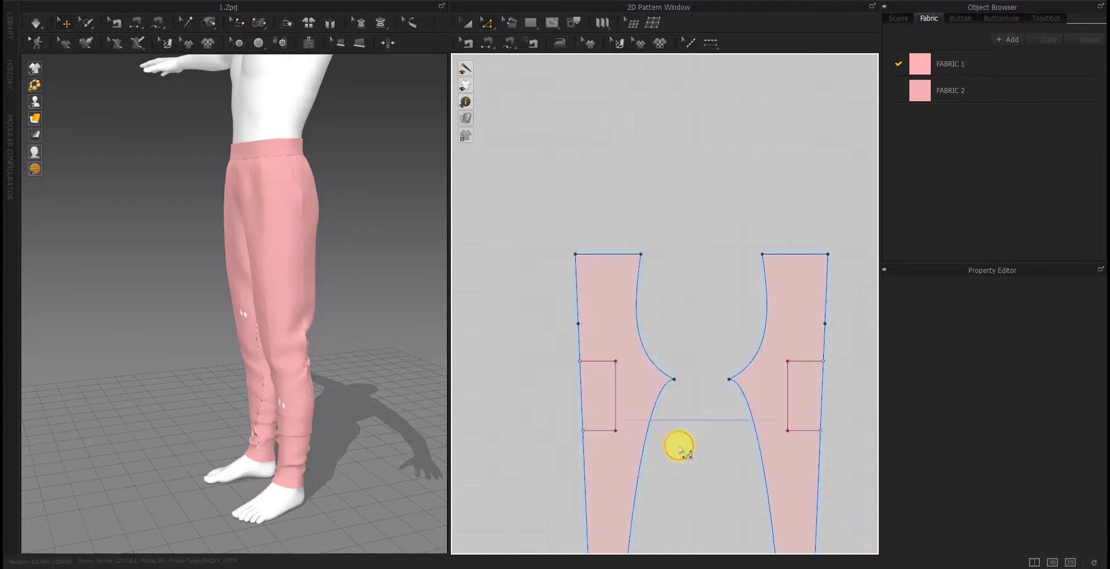
right_click_drag(679, 449, 657, 432)
right_click(574, 415)
left_click(602, 367)
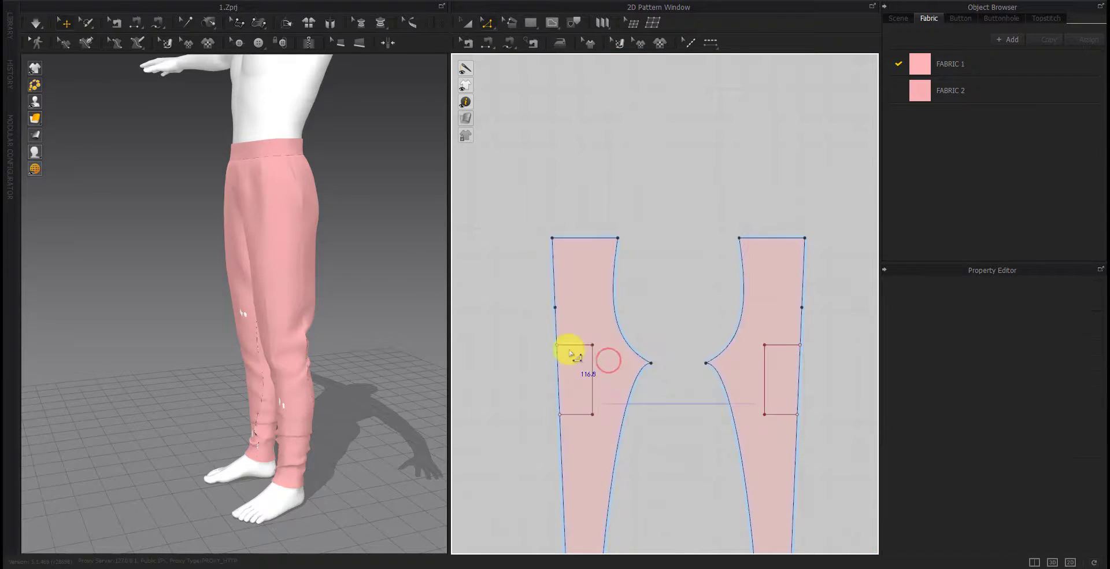
right_click(575, 346)
left_click(615, 517)
left_click(508, 404)
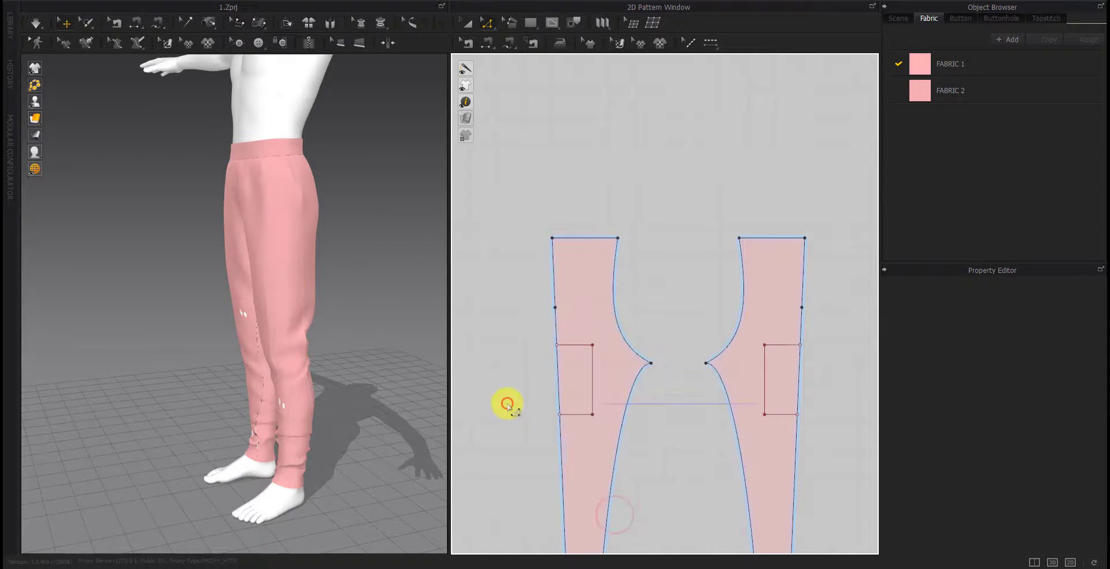
left_click(593, 392)
left_click(509, 394)
scroll(497, 400, "down", 4)
right_click_drag(497, 400, 786, 395)
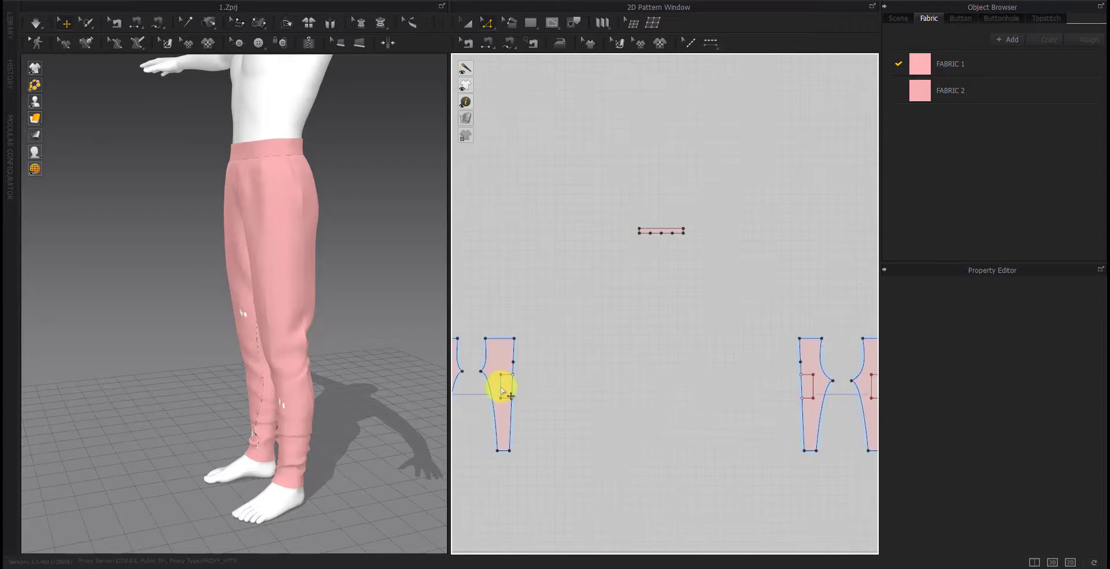
left_click(502, 391)
right_click_drag(396, 408, 297, 409)
left_click(262, 317)
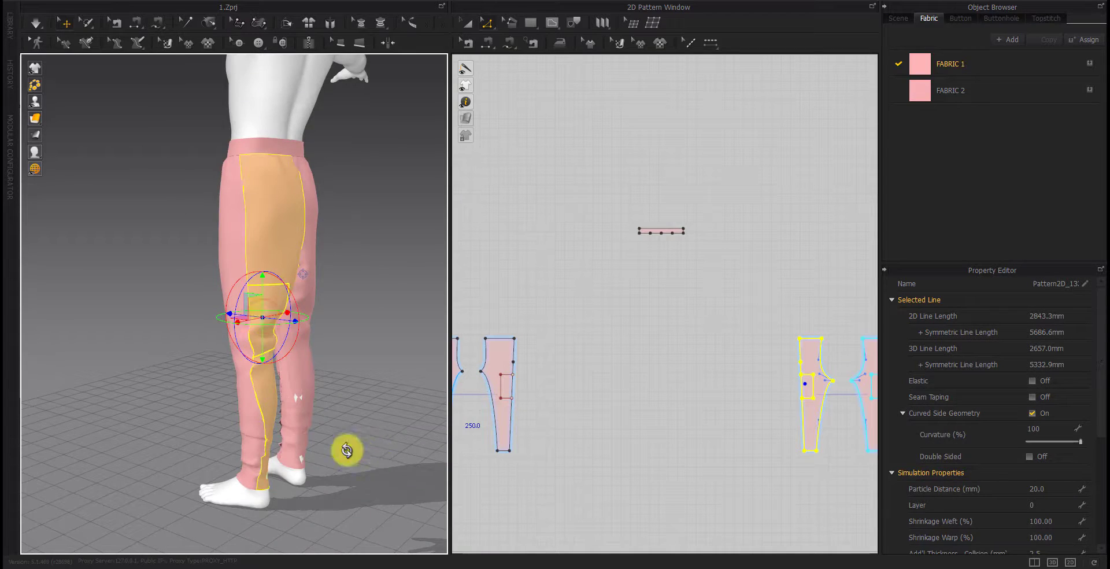
mouse_move(347, 450)
right_mouse_down()
mouse_move(325, 454)
mouse_move(454, 449)
right_mouse_up()
left_click(384, 449)
right_click_drag(384, 449, 243, 379)
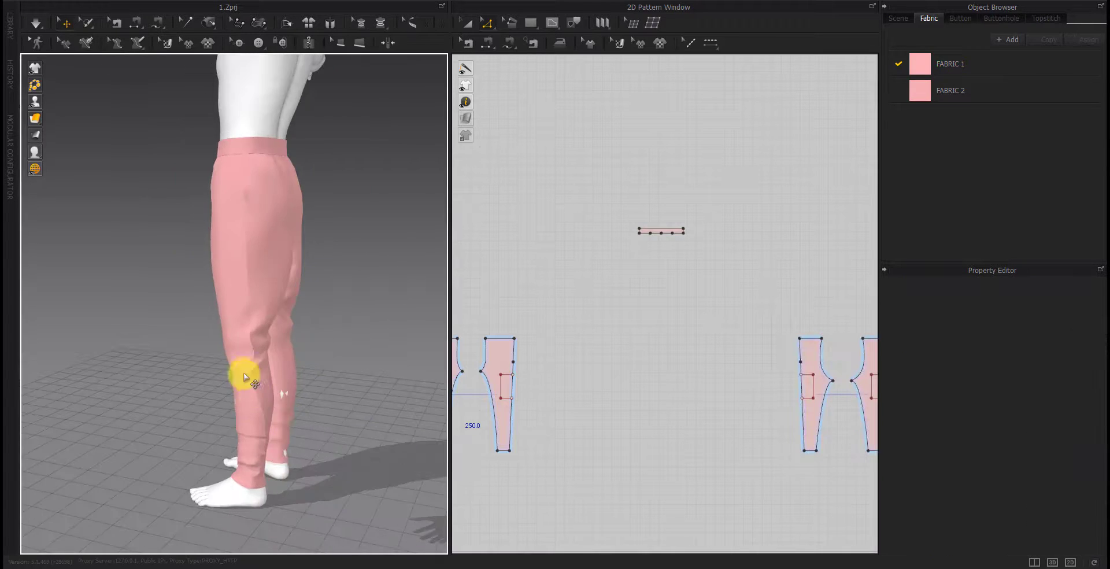
scroll(243, 378, "up", 5)
left_click(501, 387)
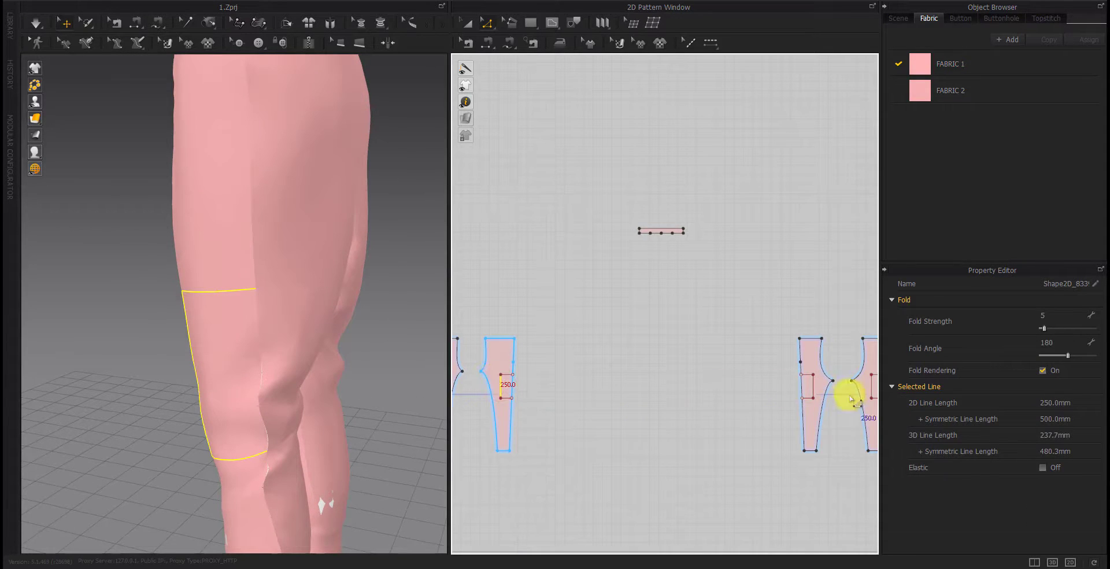
left_click(812, 384, "shift")
mouse_move(290, 416)
right_mouse_down()
mouse_move(245, 418)
mouse_move(404, 416)
mouse_move(304, 422)
right_mouse_up()
scroll(521, 380, "up", 3)
left_click(731, 428)
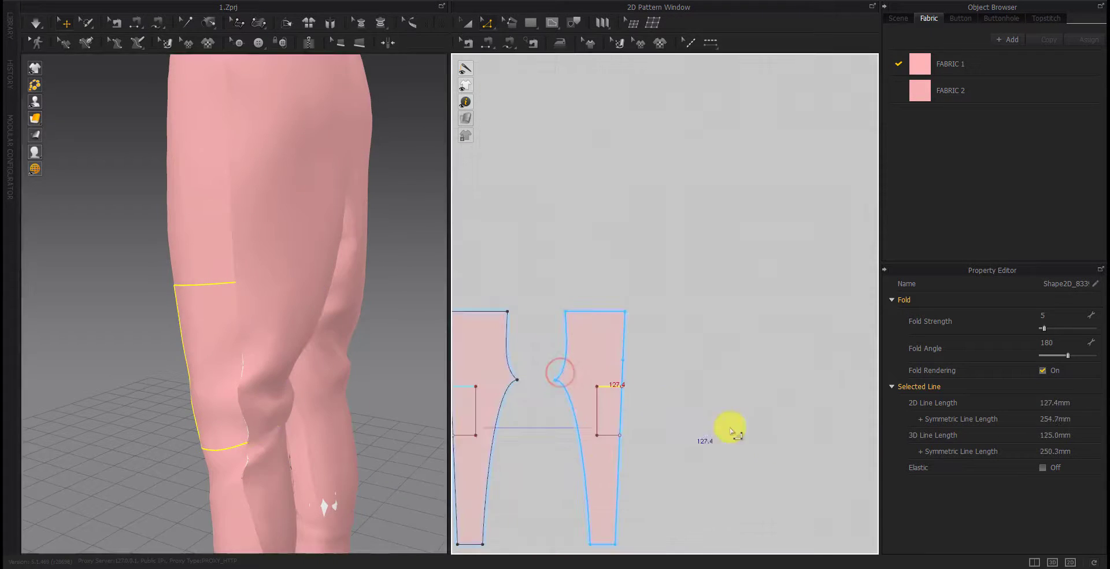
mouse_move(731, 429)
right_mouse_down()
mouse_move(500, 443)
mouse_move(755, 441)
right_mouse_up()
left_click(836, 410, "shift")
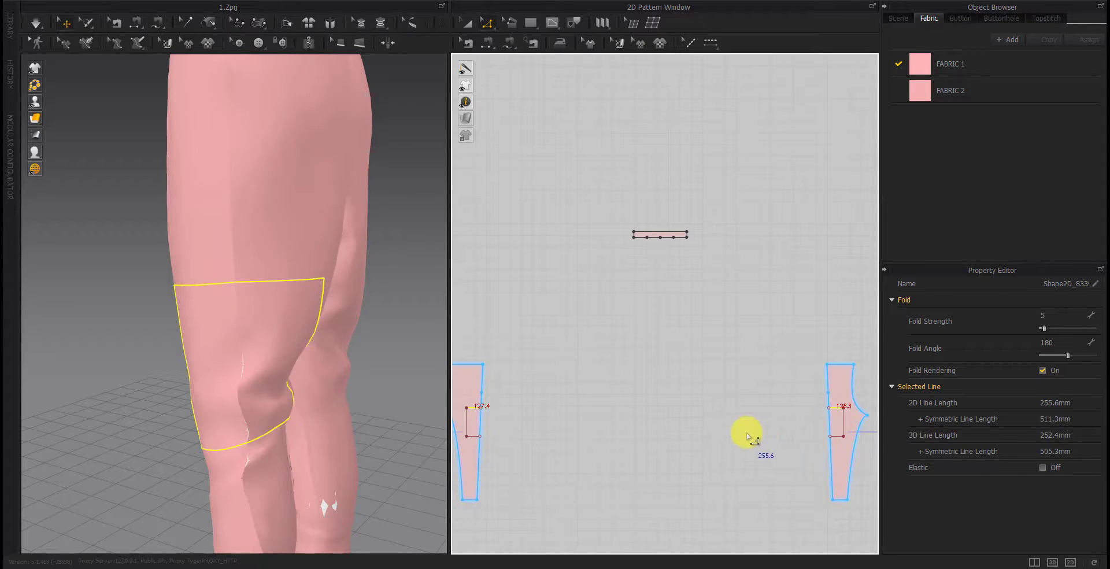
left_click(747, 435)
left_click(841, 434)
left_click(650, 422)
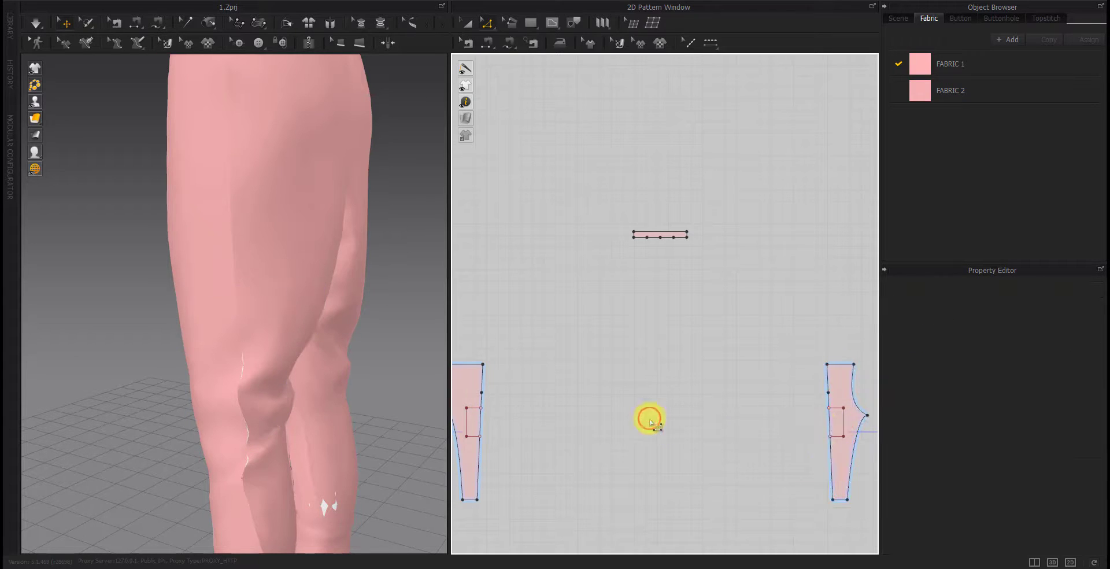
Create a 260 mm wide rectangle piece and move it clear of the trouser panel
scroll(523, 444, "up", 5)
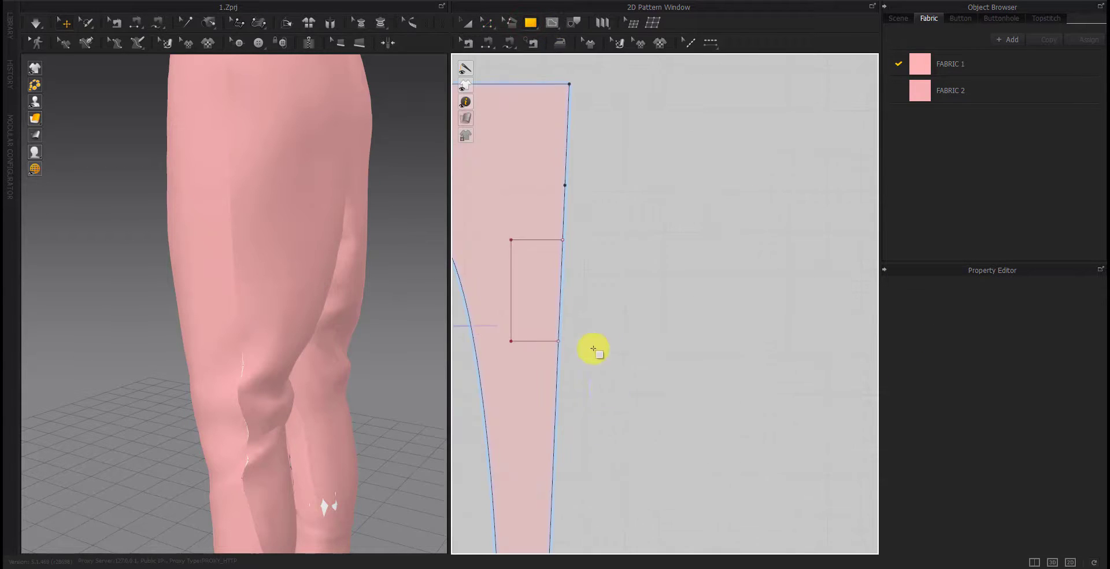
left_click(656, 301)
type("250")
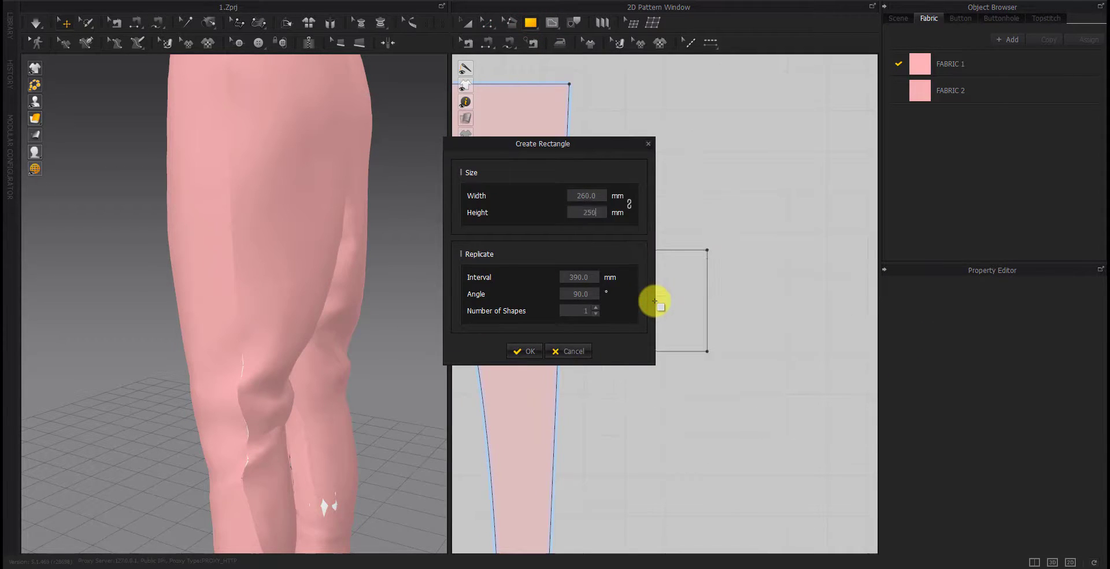
key("Return")
left_click_drag(626, 344, 684, 333)
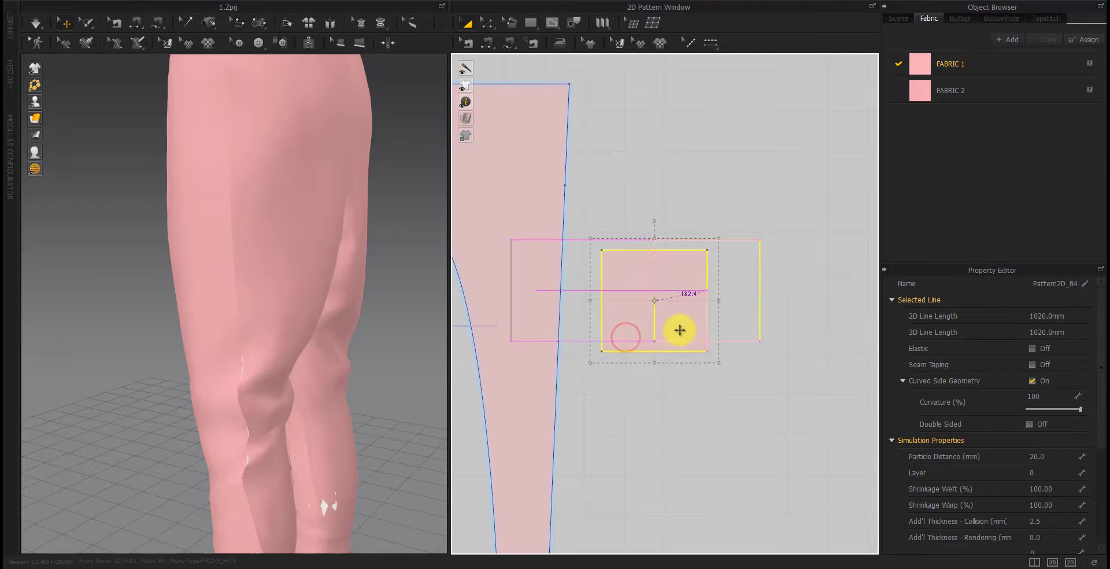
left_click(704, 393)
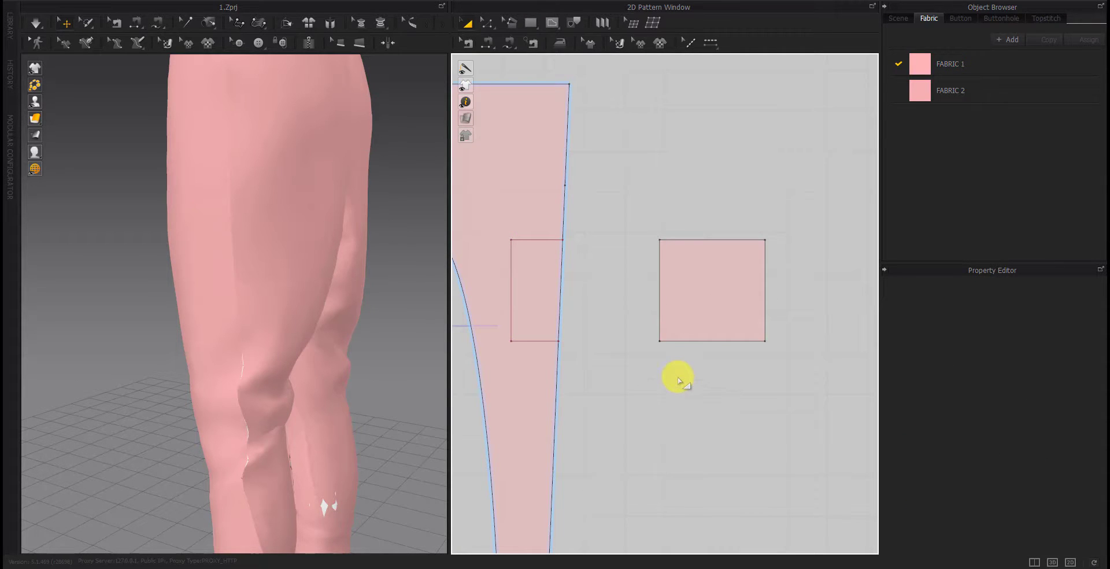
Split the square's bottom and top edges into equal 130 mm halves
left_click(713, 340)
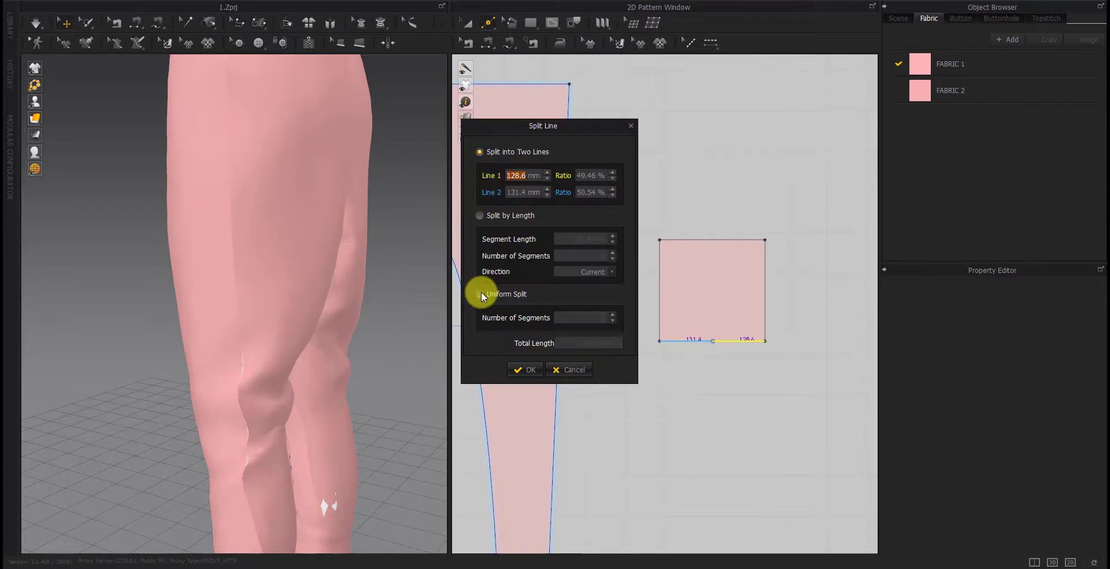
left_click(524, 370)
left_click(712, 240)
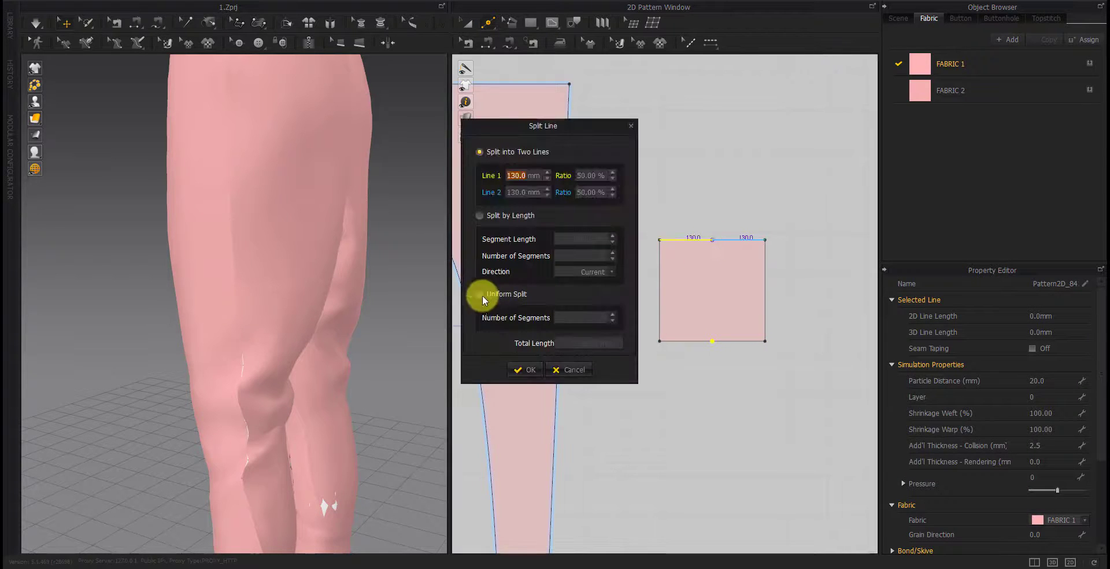
left_click(481, 295)
left_click(523, 370)
Move the square beside the avatar's thigh and rotate it upright along the leg
left_click(509, 44)
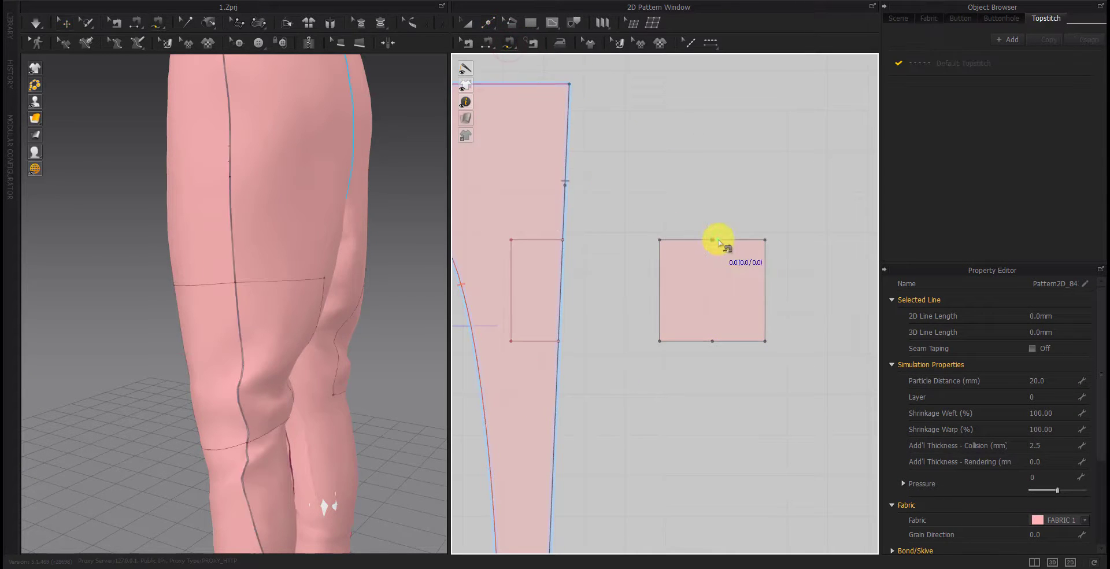
left_click(676, 243)
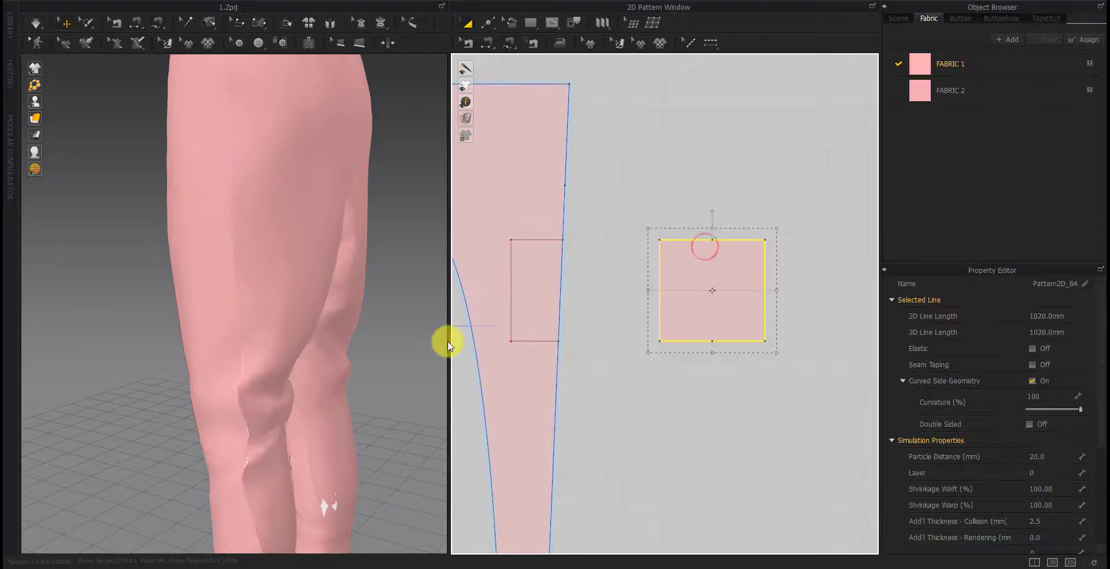
scroll(223, 384, "down", 5)
right_click_drag(223, 384, 228, 389)
right_click_drag(163, 400, 332, 470)
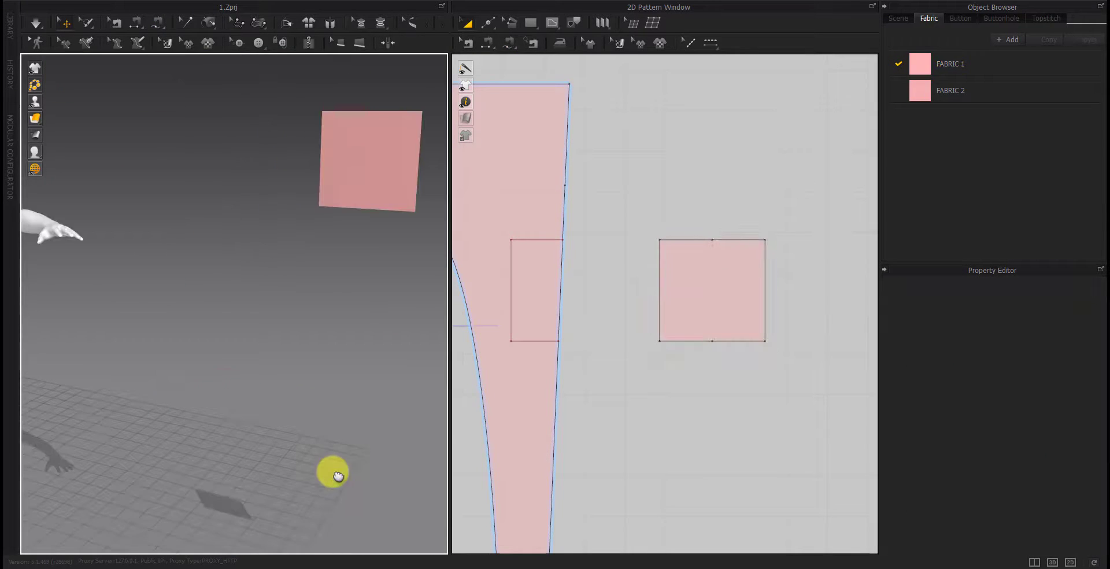
left_click_drag(347, 178, 191, 309)
right_click_drag(191, 310, 417, 302)
left_click_drag(416, 302, 178, 371)
left_click(178, 371)
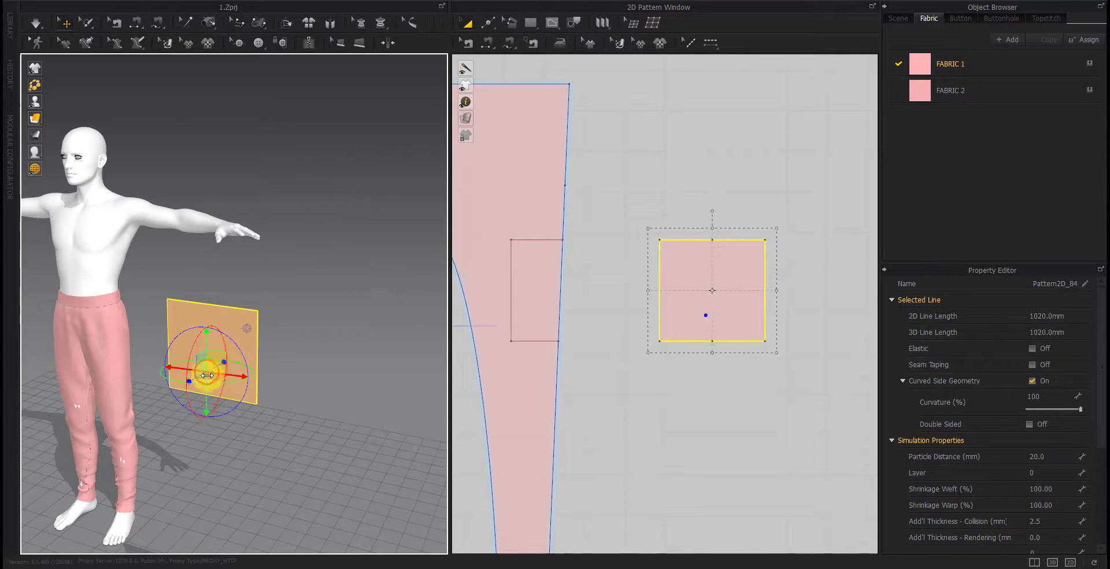
left_click_drag(248, 379, 285, 376)
mouse_move(206, 379)
left_mouse_down()
mouse_move(120, 373)
mouse_move(180, 421)
mouse_move(165, 429)
left_mouse_up()
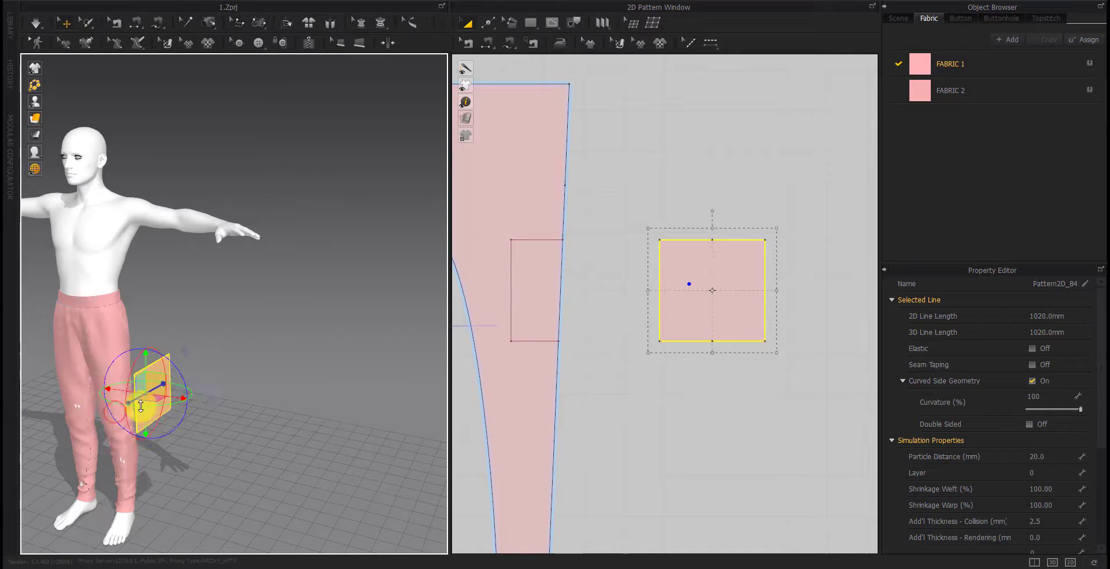
scroll(320, 235, "up", 5)
scroll(320, 234, "down", 5)
scroll(294, 325, "up", 1)
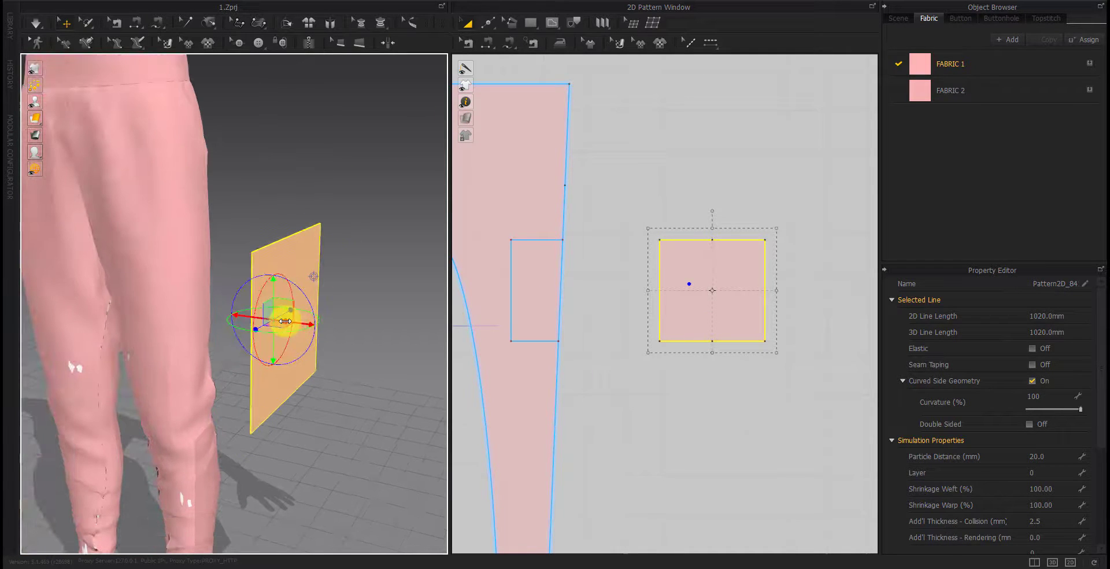
left_click(379, 420)
Trace a stitch path on the square from its bottom middle to its top middle
left_click(488, 43)
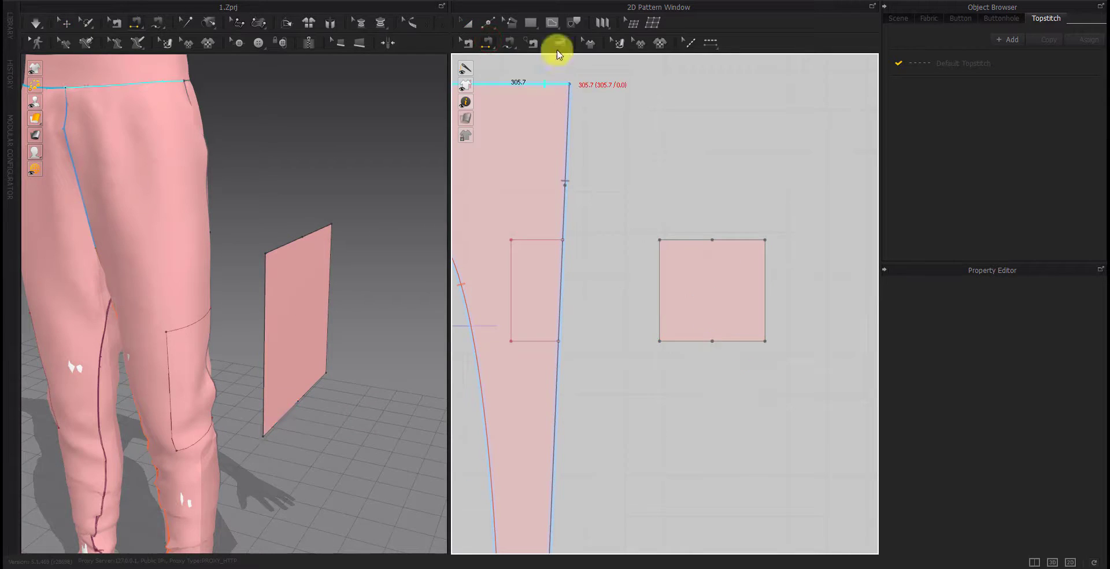
left_click(509, 43)
left_click(711, 342)
left_click(711, 239)
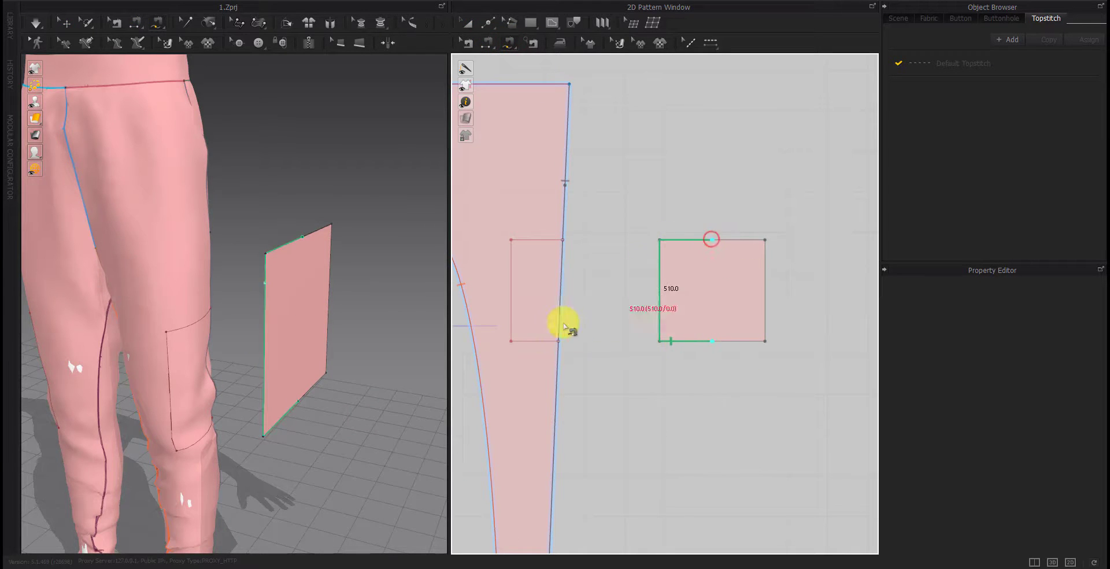
Extend the pocket lines on the pants piece to the pattern outline
key("a")
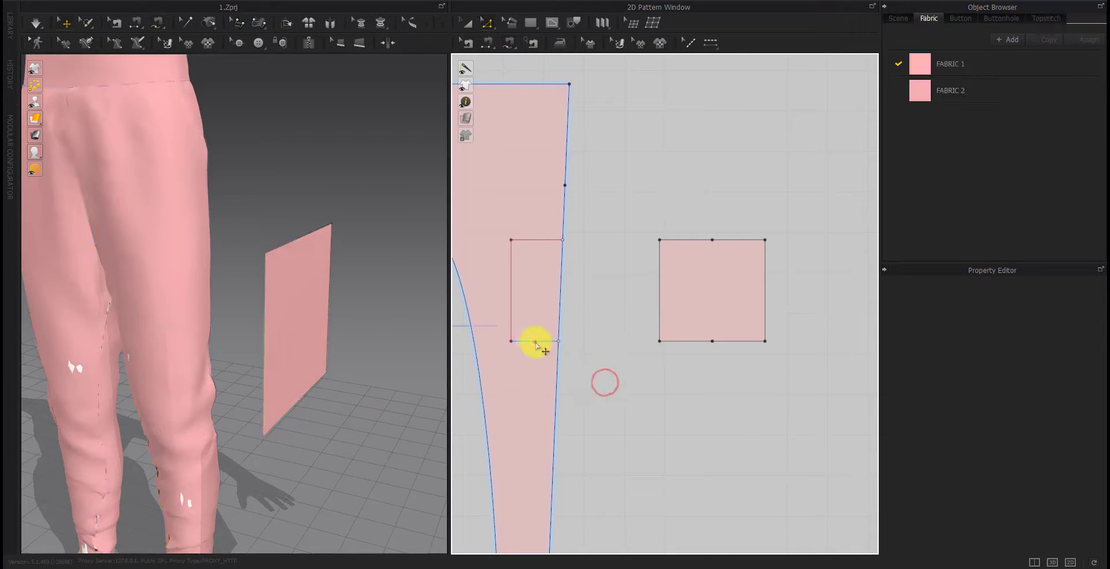
right_click(533, 342)
left_click(669, 521)
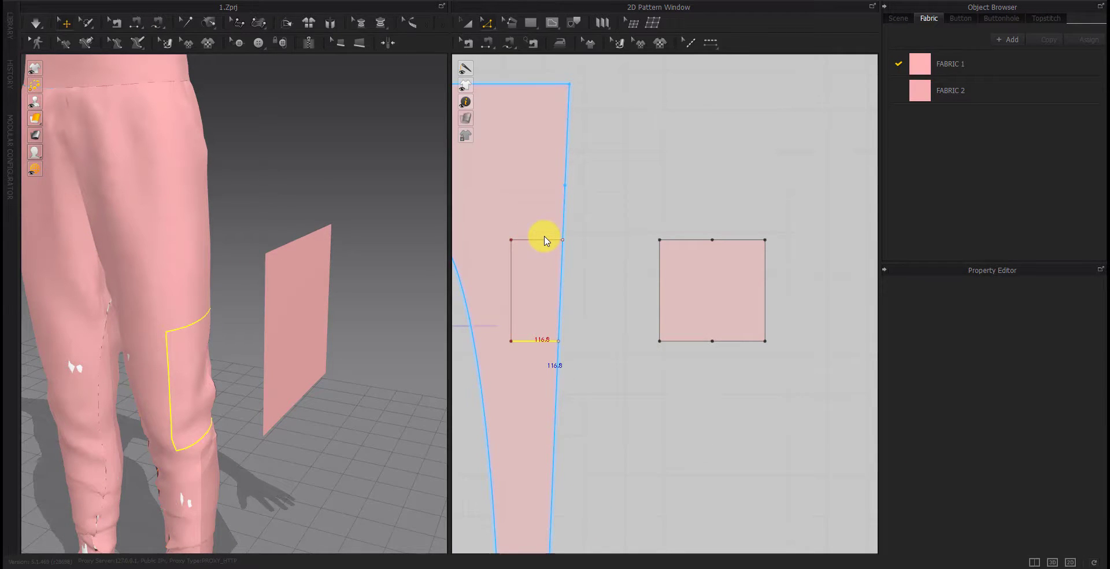
right_click(543, 241)
left_click(570, 421)
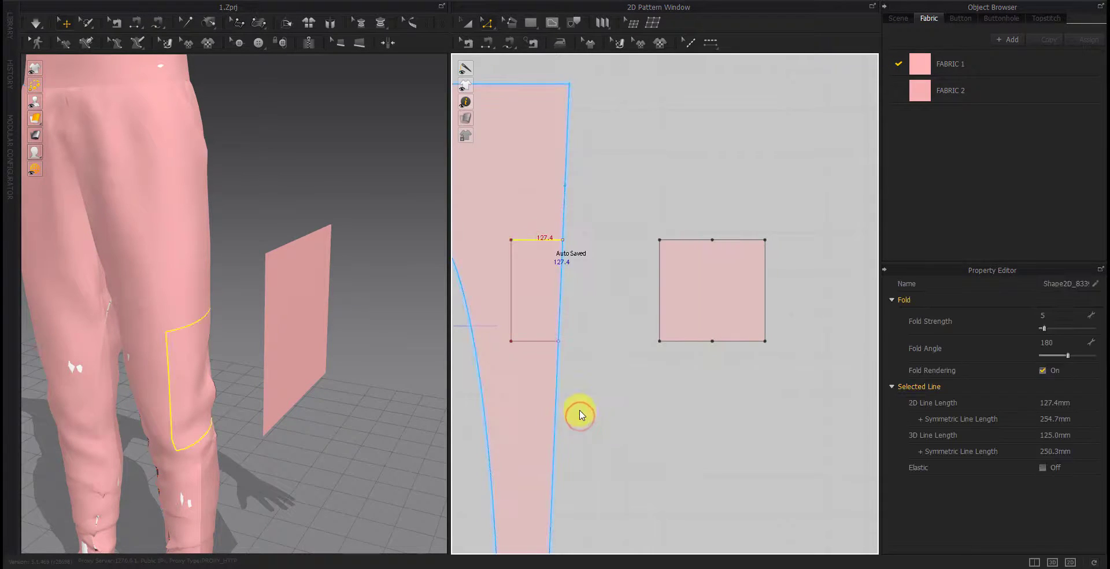
scroll(741, 393, "down", 5)
scroll(595, 364, "up", 5)
right_click(641, 359)
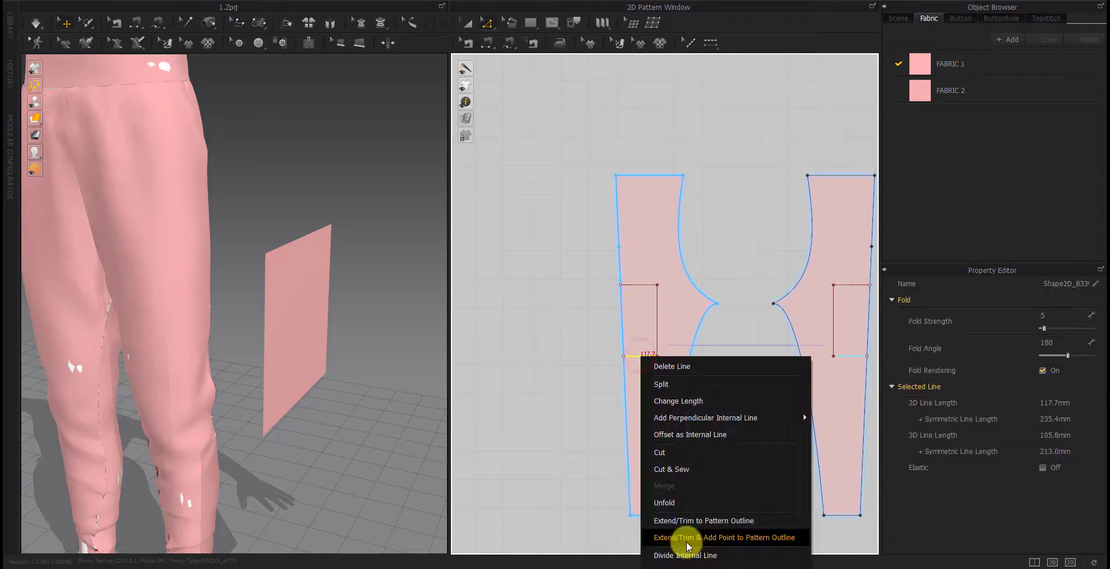
left_click(647, 544)
left_click(639, 285)
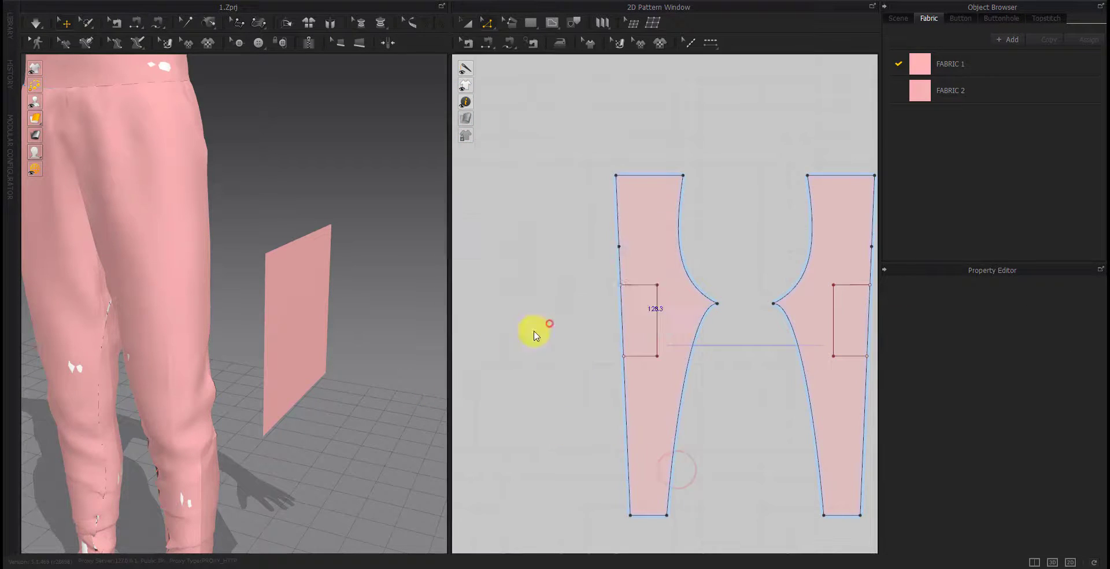
scroll(532, 329, "down", 5)
scroll(570, 364, "up", 6)
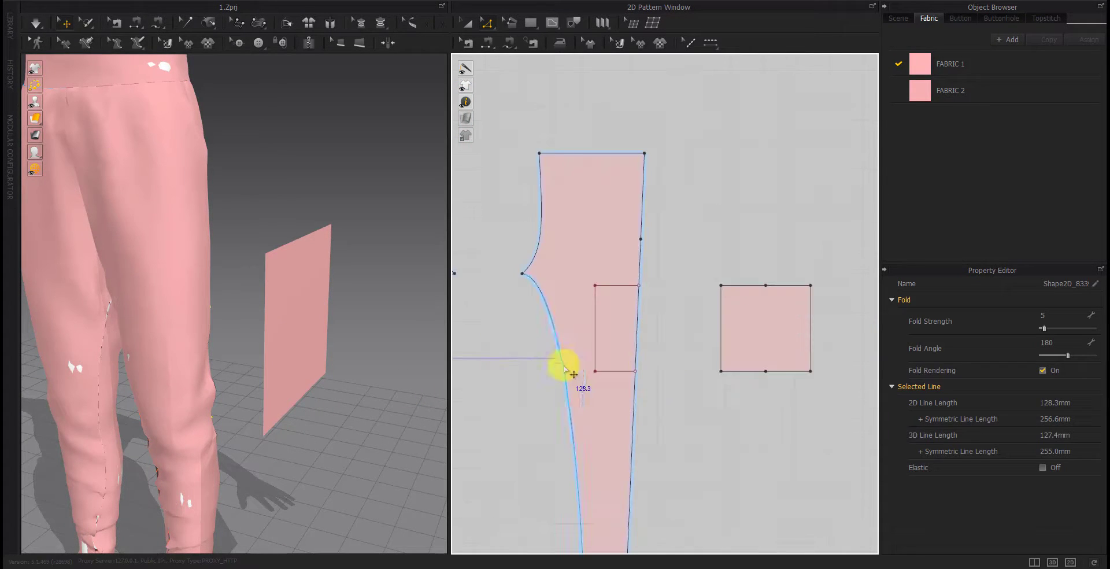
Sew the square's left half to the matching pocket outline edge on the pants
left_click(509, 45)
left_click(766, 372)
left_click(766, 286)
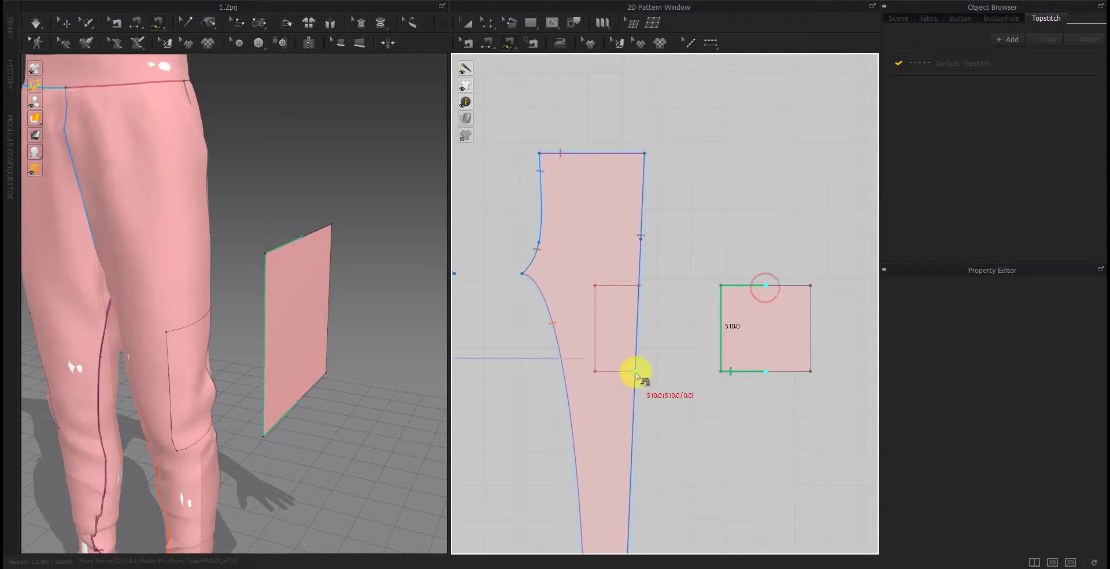
left_click(635, 371)
left_click(639, 285)
mouse_move(441, 330)
right_mouse_down()
mouse_move(209, 401)
mouse_move(446, 355)
right_mouse_up()
scroll(698, 326, "down", 3)
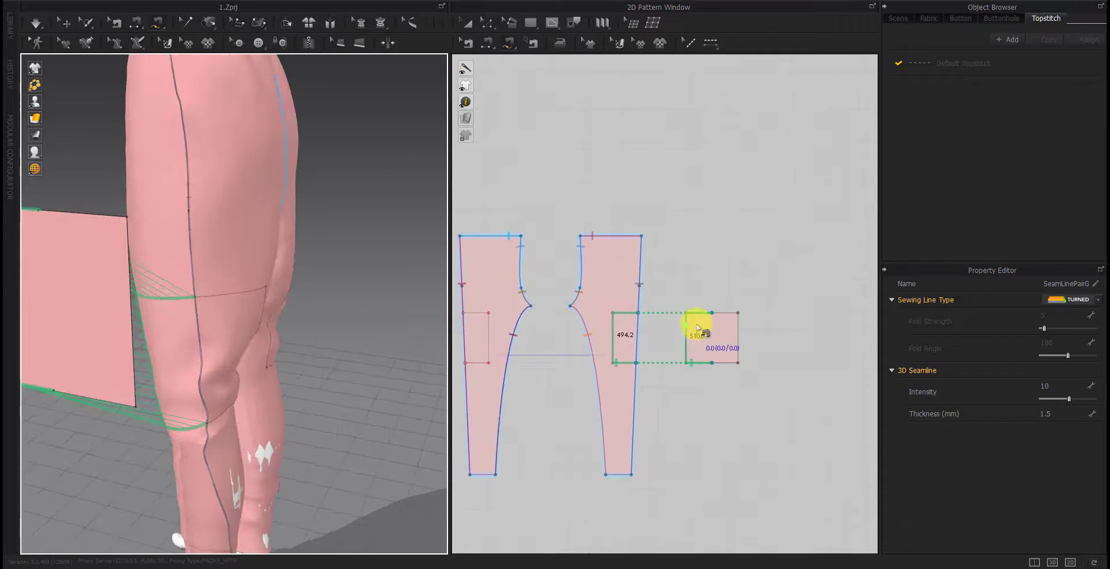
left_click(698, 327)
scroll(524, 390, "up", 3)
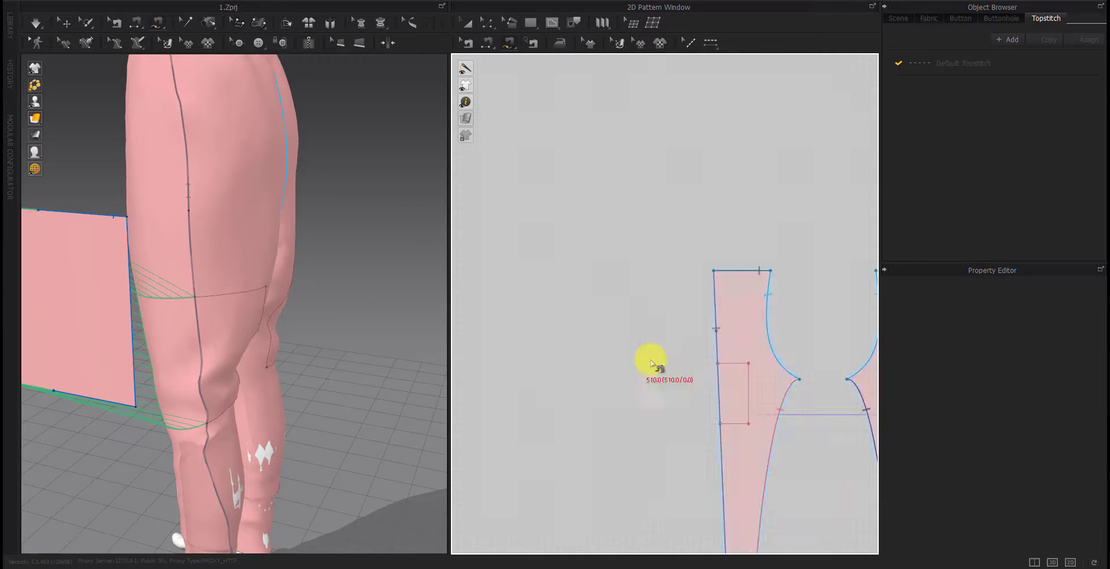
scroll(657, 366, "up", 3)
scroll(605, 335, "down", 2)
left_click(638, 300)
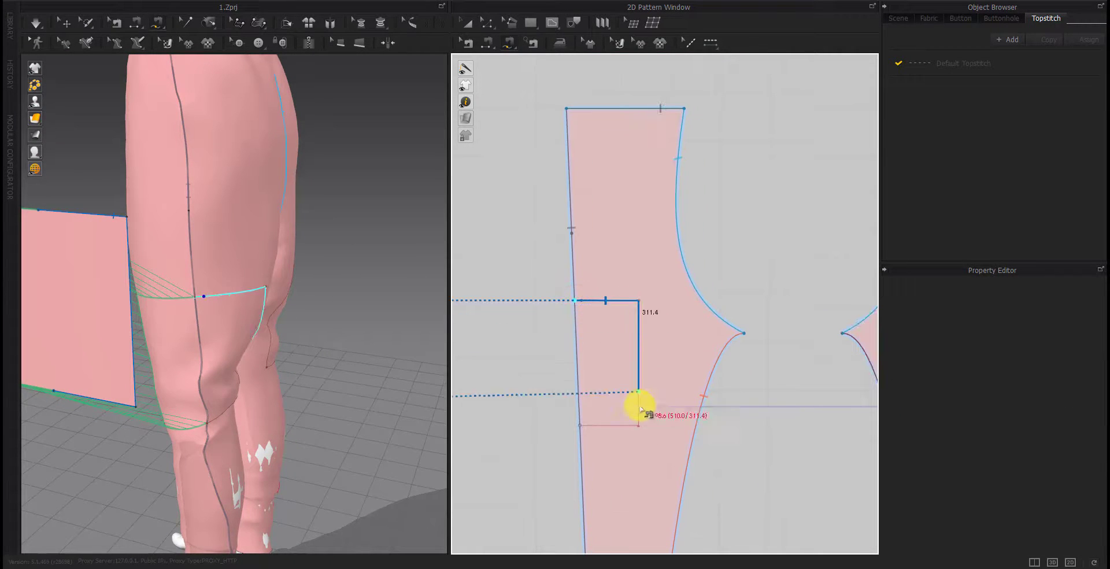
left_click(580, 426)
mouse_move(338, 420)
right_mouse_down()
mouse_move(311, 414)
mouse_move(337, 415)
right_mouse_up()
Test-simulate the drape, then undo the simulation and the new seam
key("space")
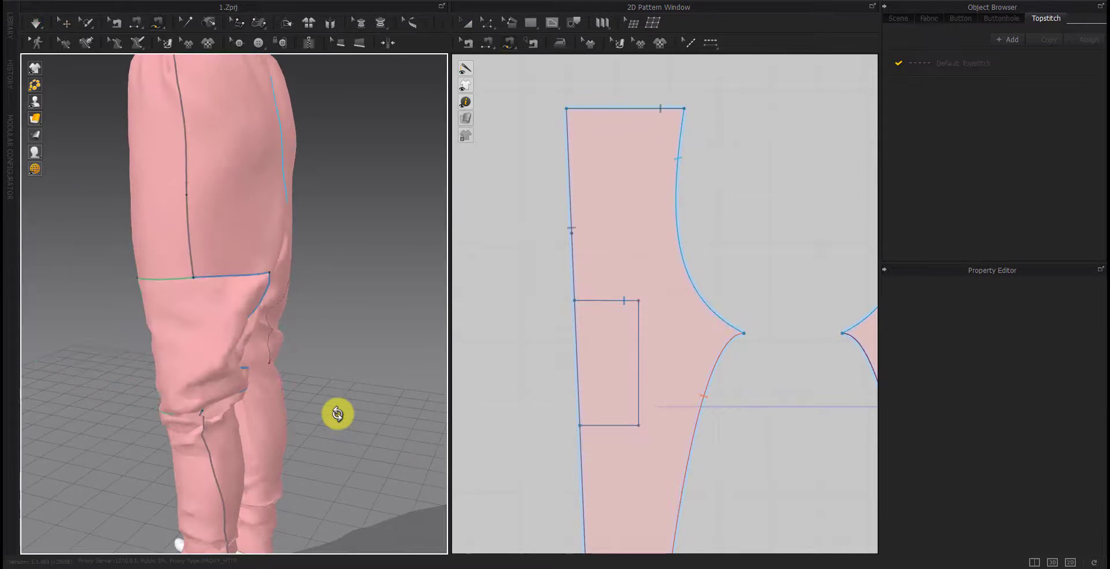
key("ctrl+z")
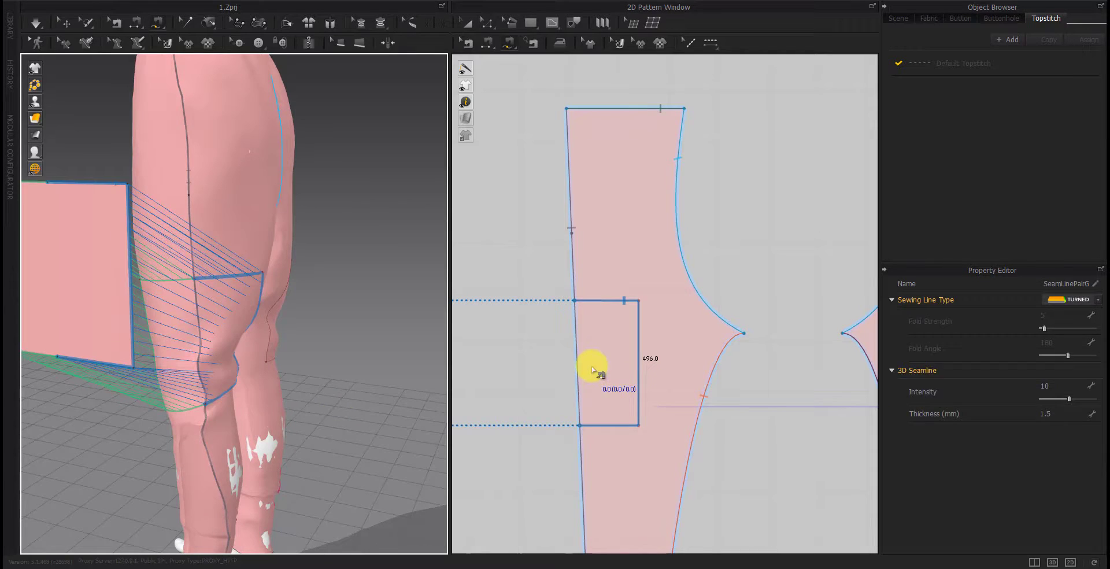
scroll(593, 370, "down", 5)
key("ctrl+z")
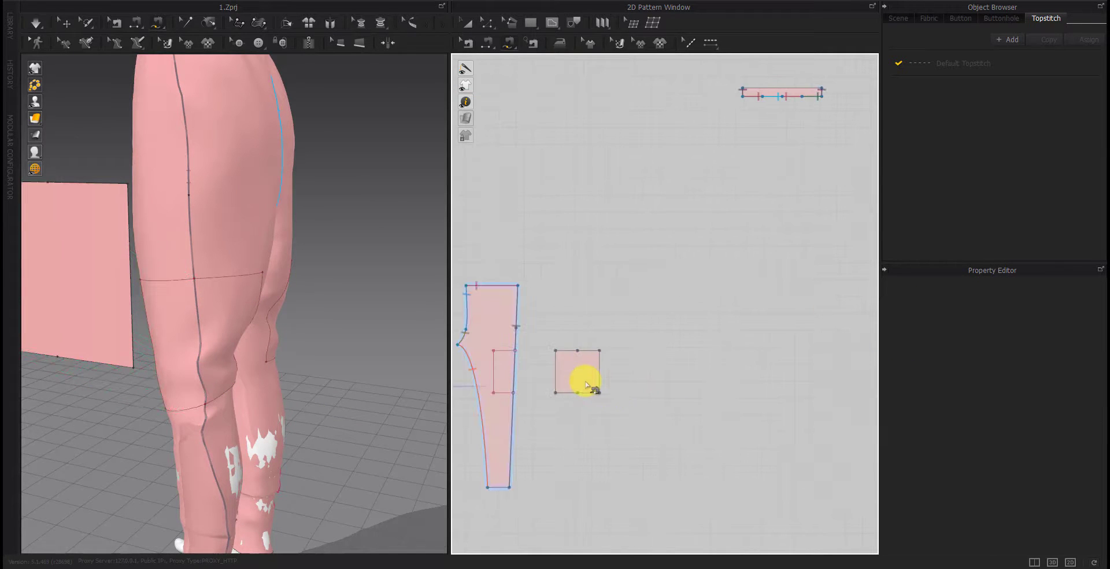
Sew the patch's left and top-right edges to the pants leg edge, then simulate
scroll(587, 386, "up", 4)
right_click_drag(528, 371, 602, 345)
scroll(641, 376, "down", 2)
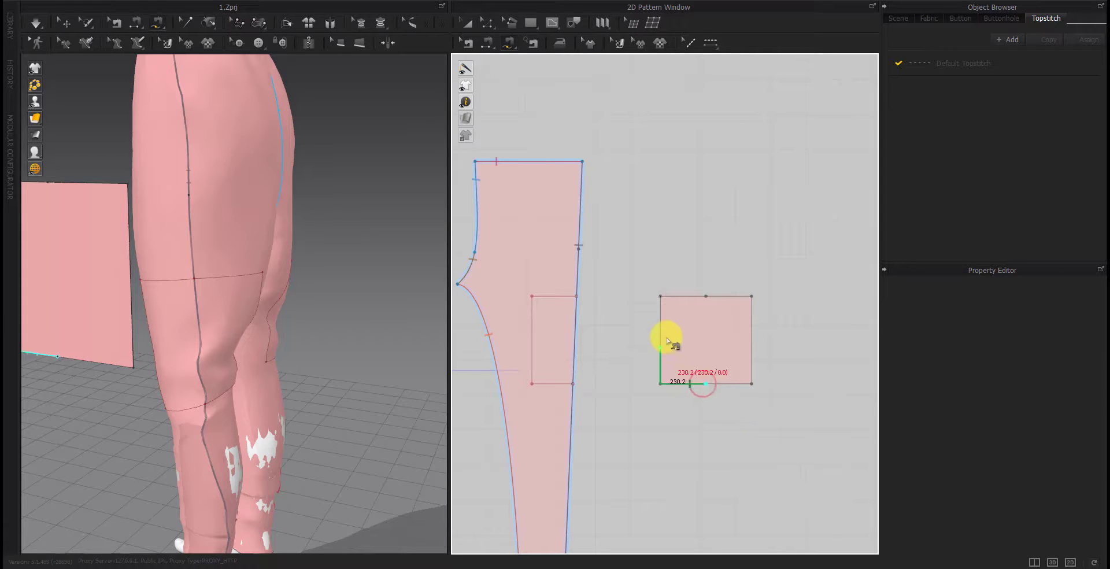
left_click(562, 384)
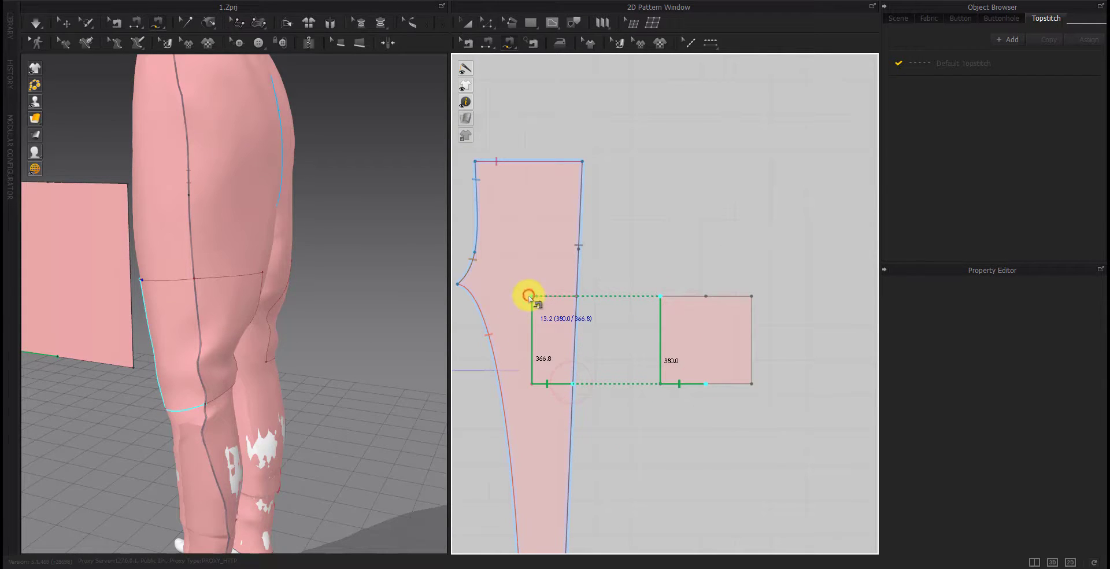
left_click(529, 296)
scroll(714, 421, "down", 2)
scroll(706, 420, "down", 2)
scroll(505, 420, "down", 1)
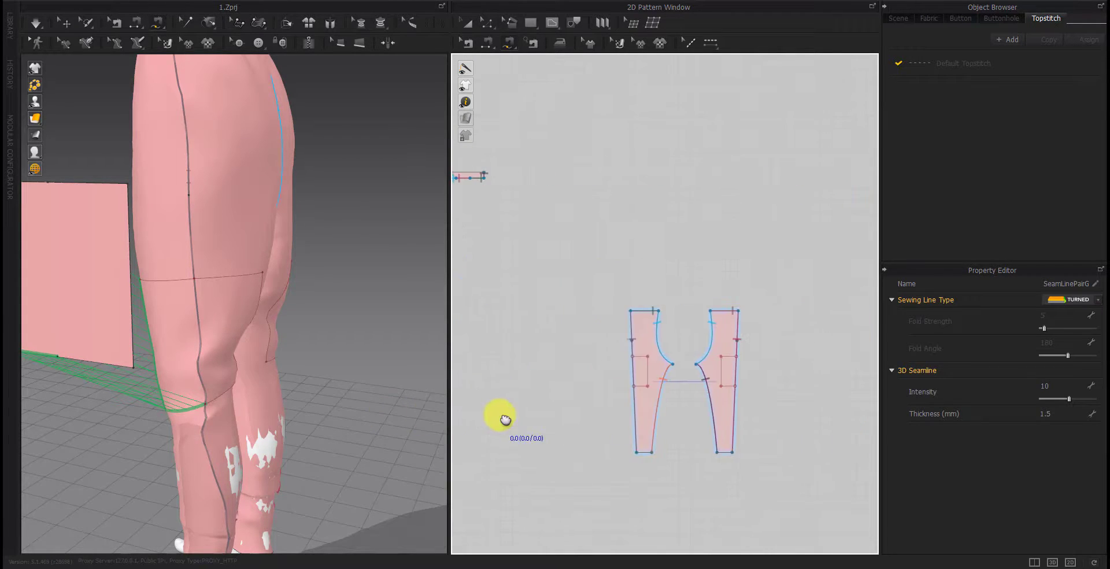
right_click_drag(505, 418, 521, 419)
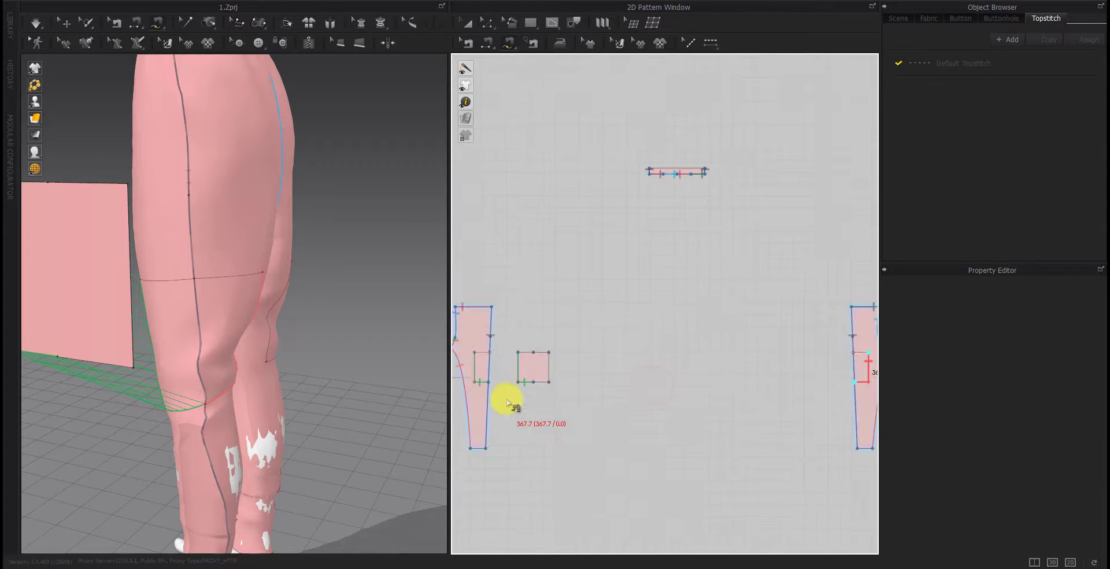
scroll(508, 398, "up", 5)
left_click(657, 234)
scroll(607, 346, "up", 3)
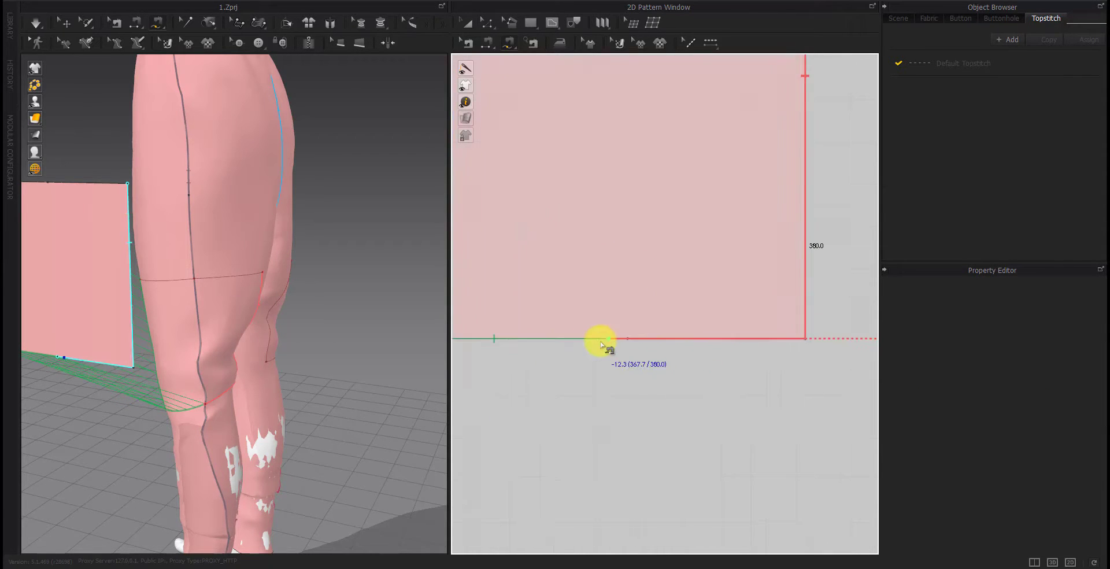
left_click(609, 341)
scroll(608, 336, "down", 5)
scroll(558, 397, "down", 2)
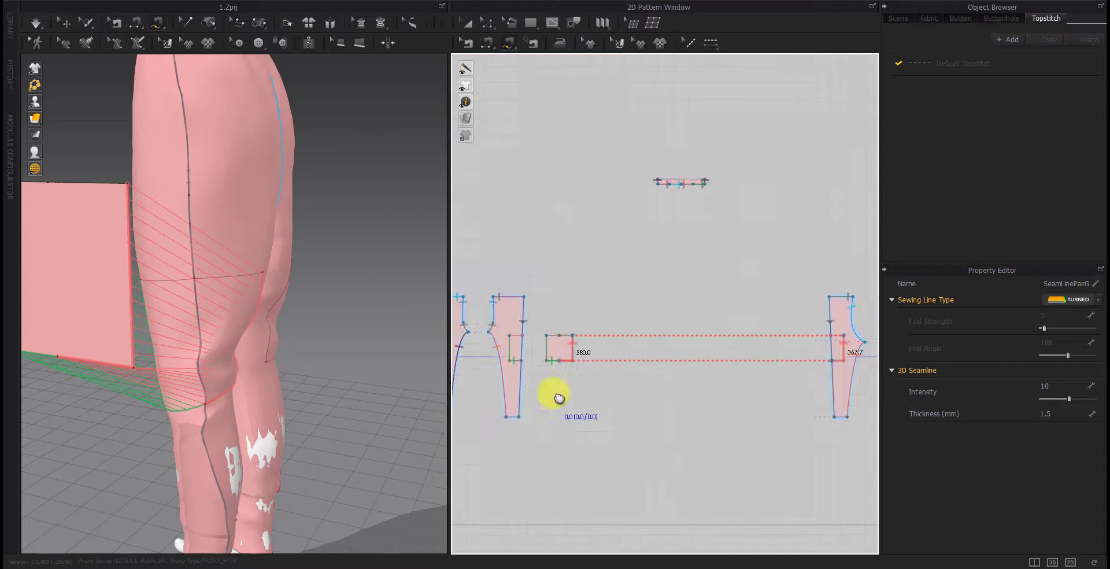
key("space")
right_click_drag(129, 409, 268, 442)
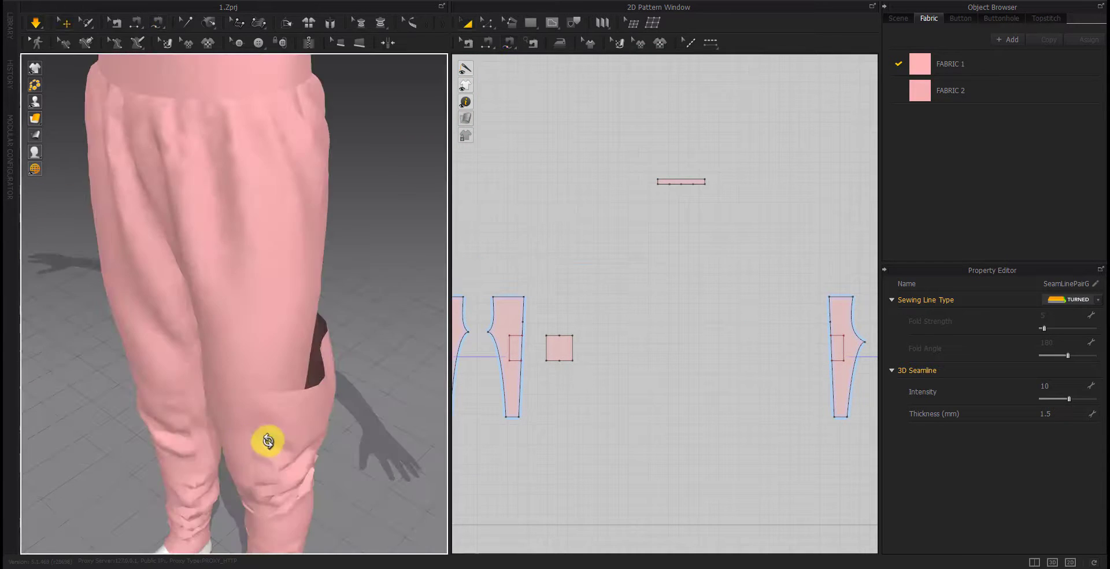
right_click(260, 377)
left_click(65, 379)
mouse_move(181, 415)
right_mouse_down()
mouse_move(262, 366)
mouse_move(233, 380)
mouse_move(317, 285)
mouse_move(241, 347)
mouse_move(322, 342)
mouse_move(312, 435)
right_mouse_up()
left_click(316, 287)
left_click(359, 463)
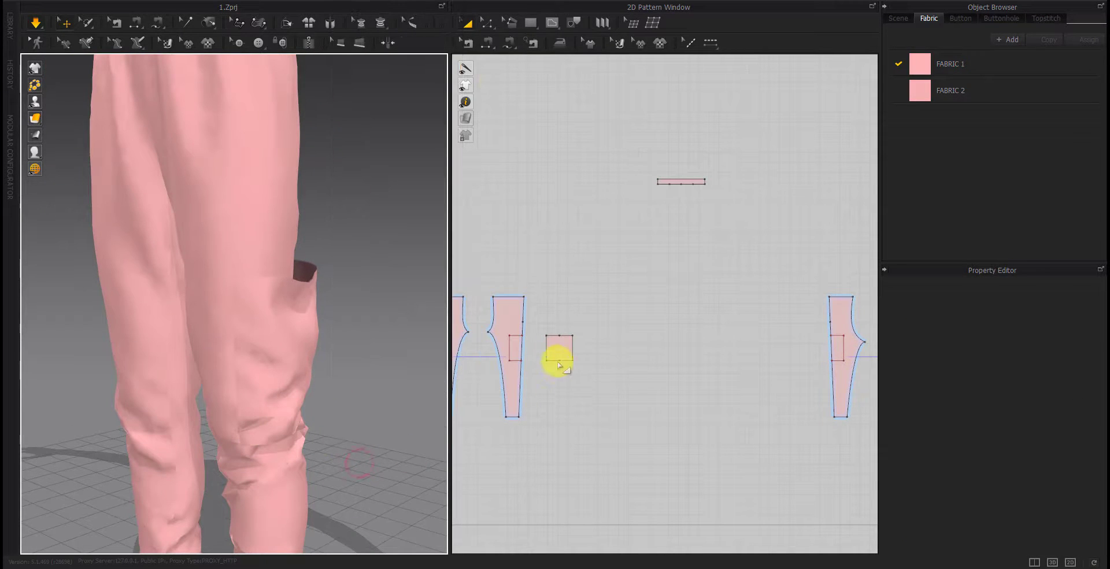
left_click(469, 45)
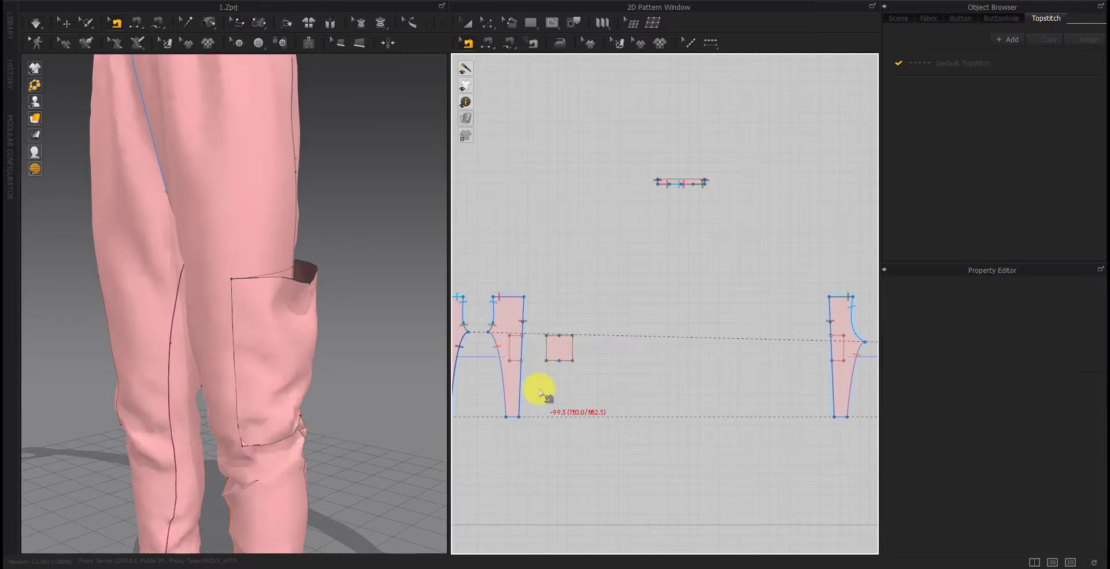
scroll(543, 385, "up", 5)
right_click_drag(543, 385, 647, 434)
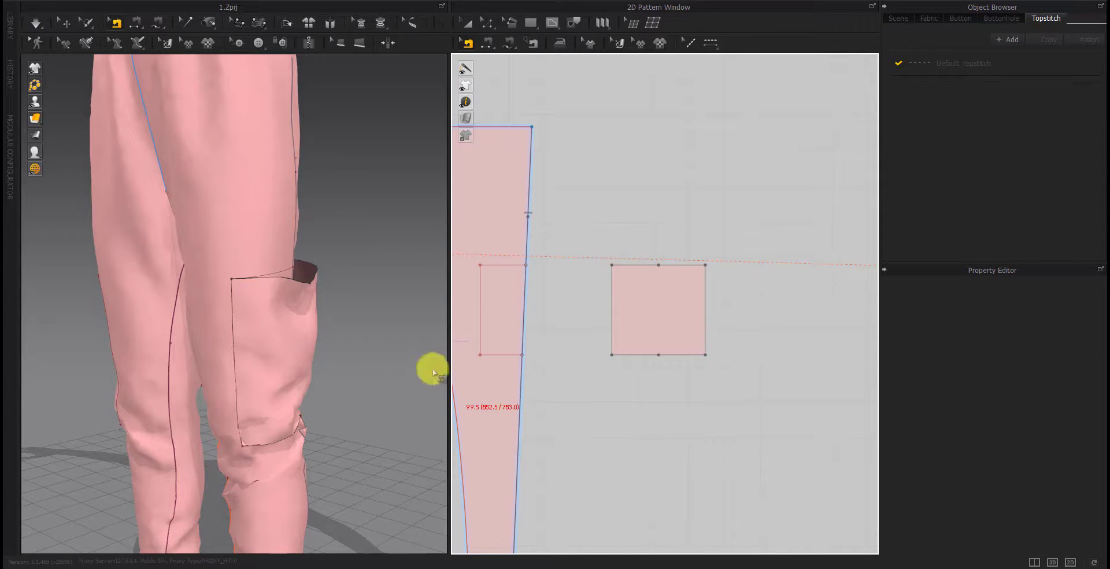
key("q")
left_click(308, 347)
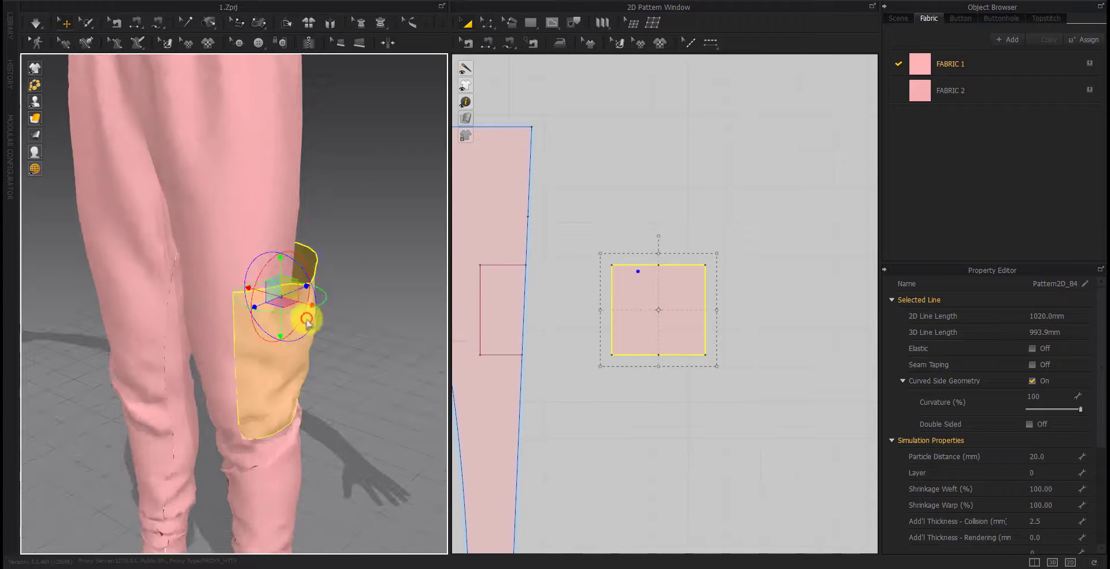
mouse_move(307, 323)
right_mouse_down()
mouse_move(321, 377)
mouse_move(310, 416)
right_mouse_up()
left_click(277, 354)
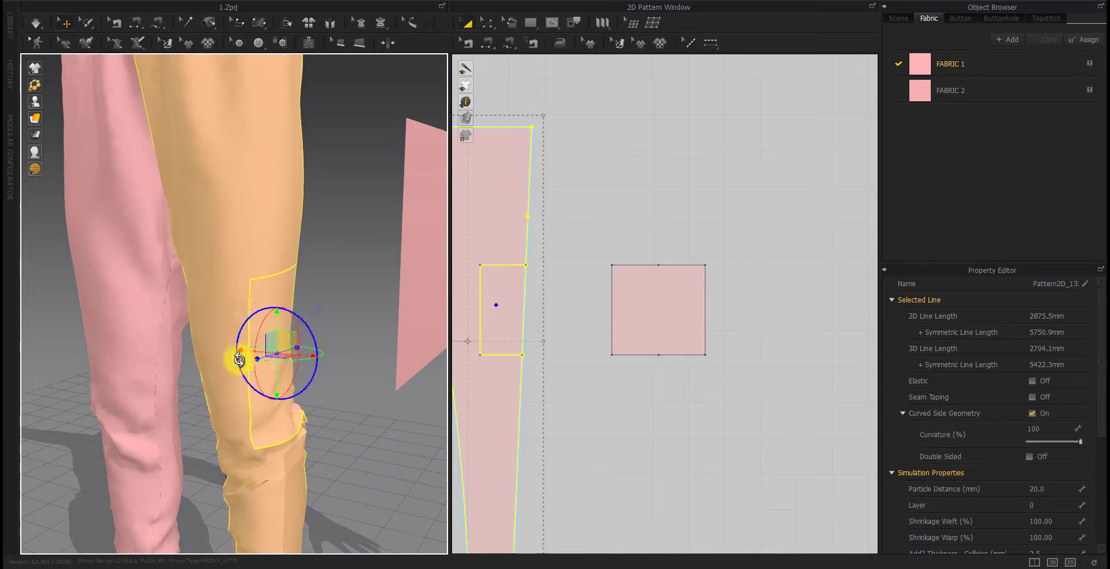
left_click(584, 432)
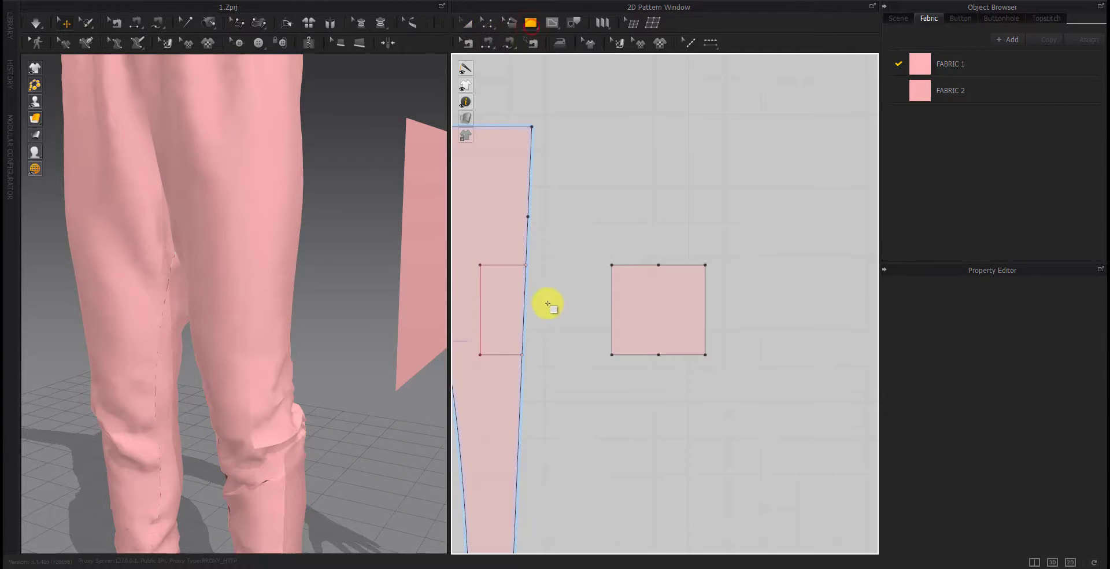
Create a 50 × 250 mm narrow strip and place a second strip to the right of the square
left_click(557, 303)
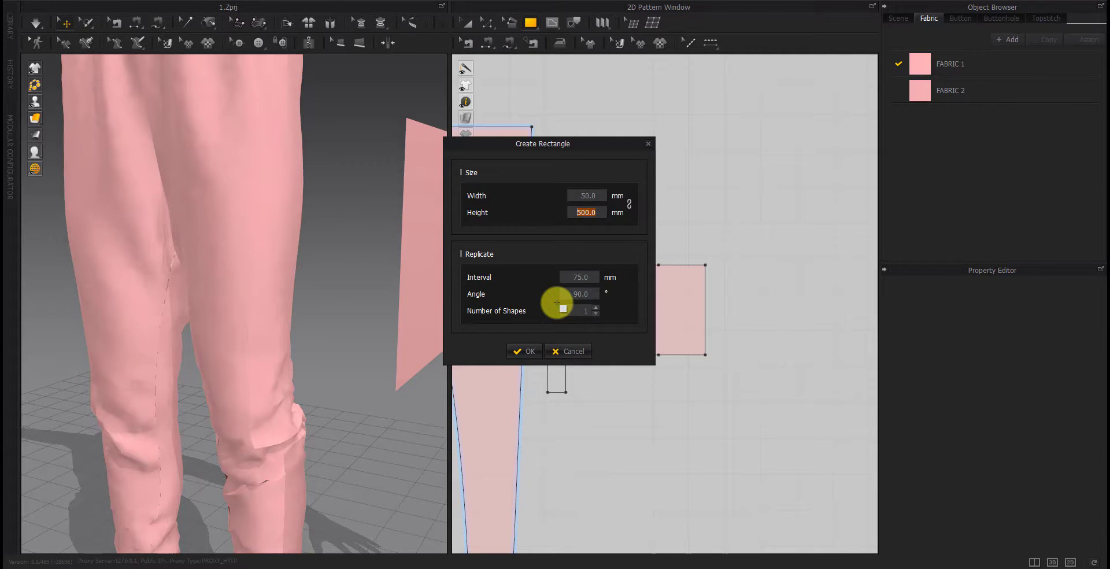
key("Return")
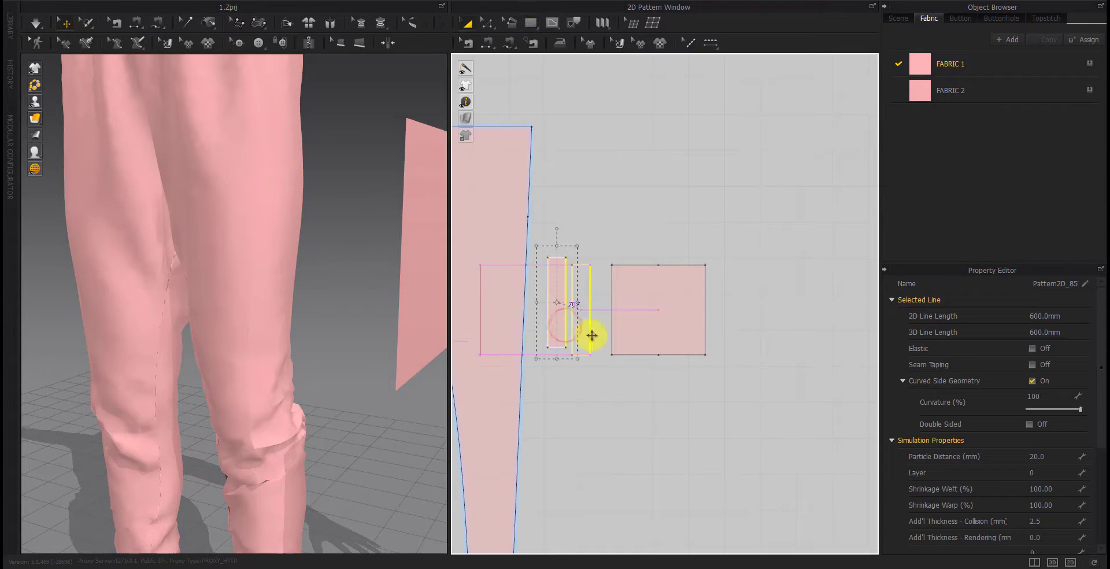
left_click(612, 335)
left_click(587, 329)
left_click(617, 404)
left_click(554, 329)
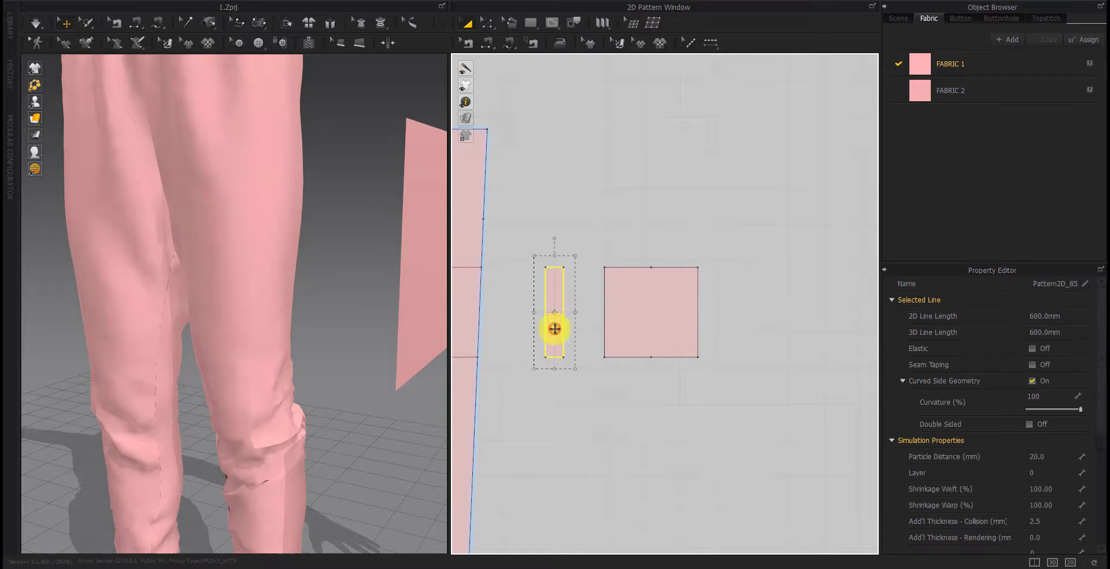
left_click_drag(554, 328, 758, 313)
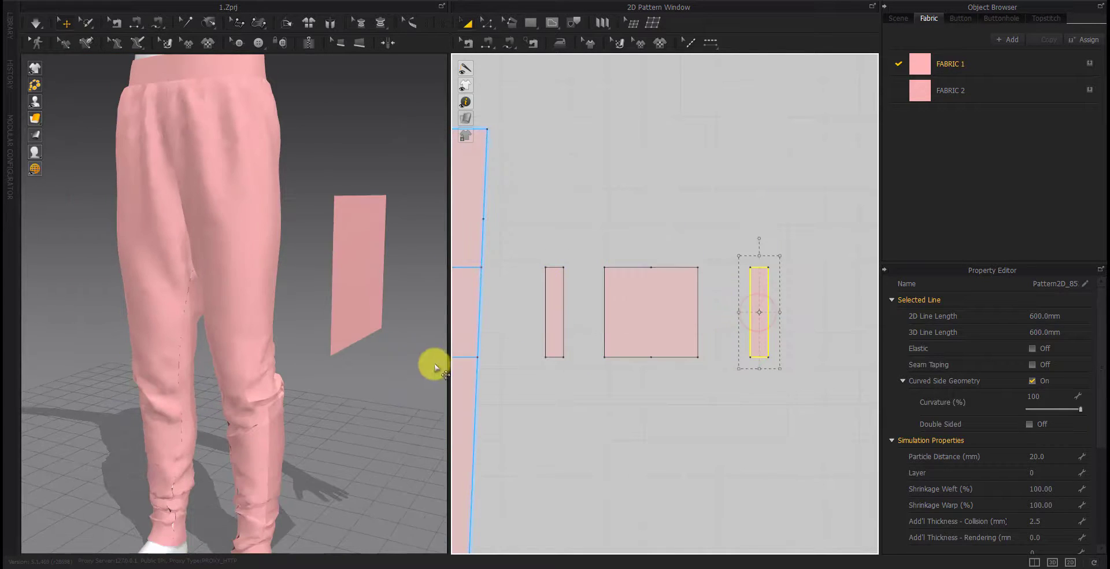
Move the left narrow strip beside the avatar in the 3D view
scroll(218, 416, "down", 5)
scroll(268, 319, "down", 3)
mouse_move(267, 320)
right_mouse_down()
mouse_move(208, 445)
mouse_move(327, 364)
right_mouse_up()
left_click(275, 386)
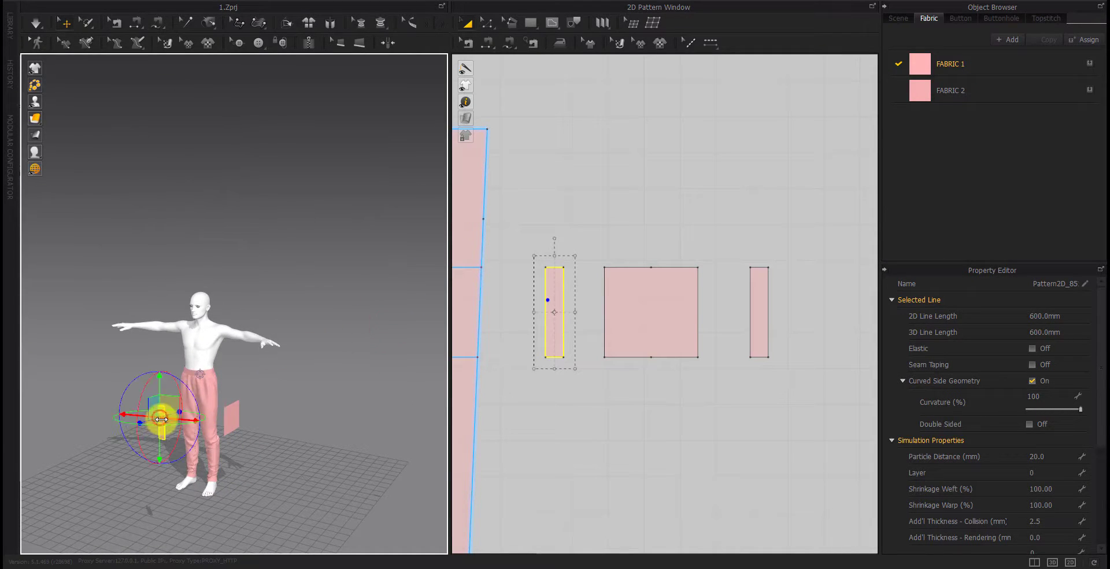
right_click_drag(144, 421, 154, 408)
mouse_move(154, 408)
left_mouse_down()
mouse_move(277, 365)
mouse_move(239, 399)
mouse_move(243, 417)
left_mouse_up()
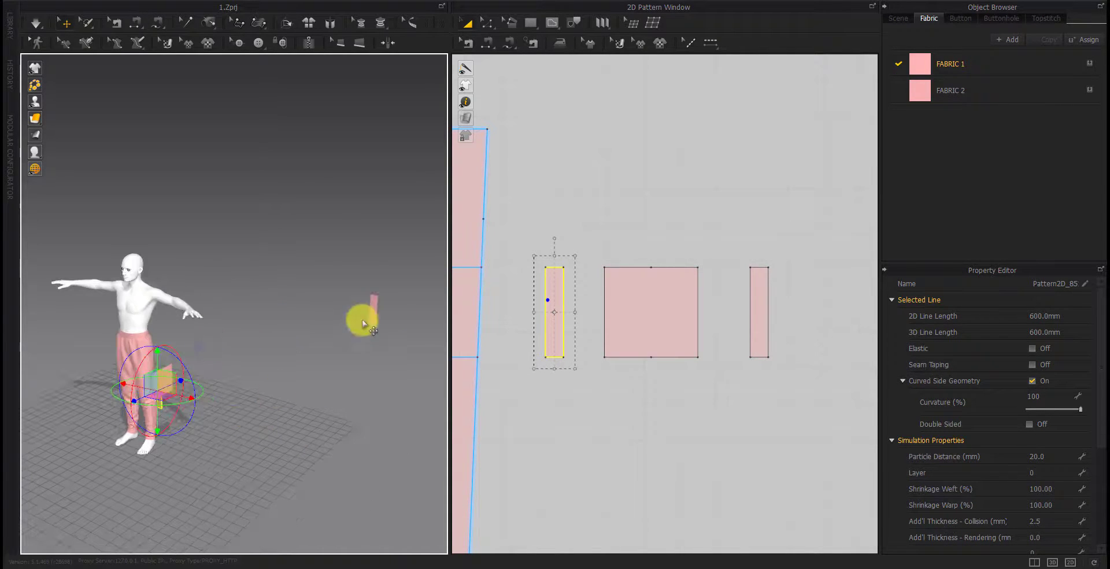
Move the right narrow strip up beside the pants and check its placement
mouse_move(362, 319)
left_mouse_down()
mouse_move(144, 234)
mouse_move(148, 377)
left_mouse_up()
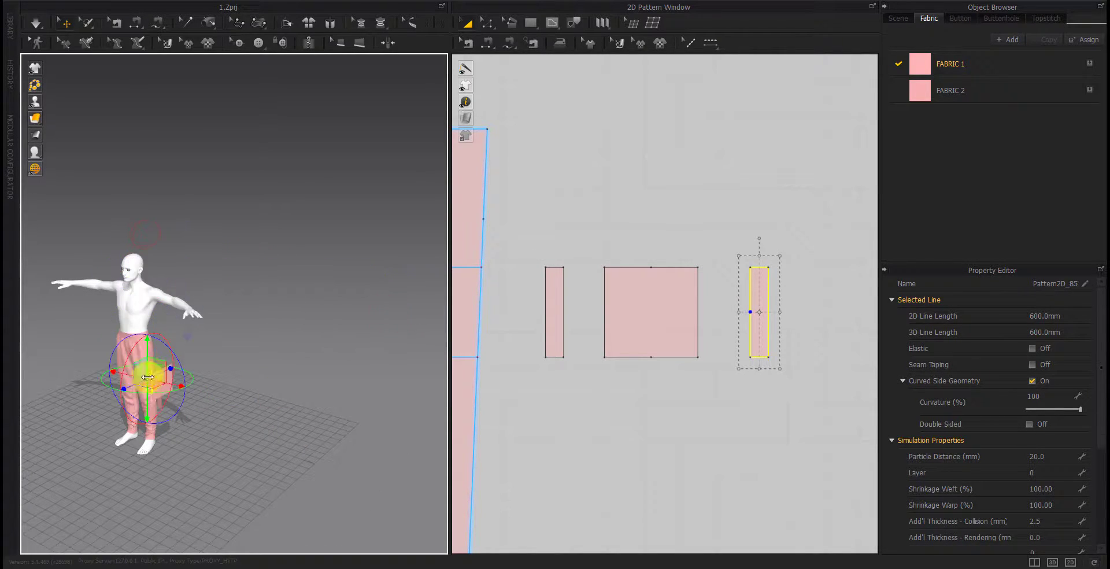
scroll(141, 385, "up", 5)
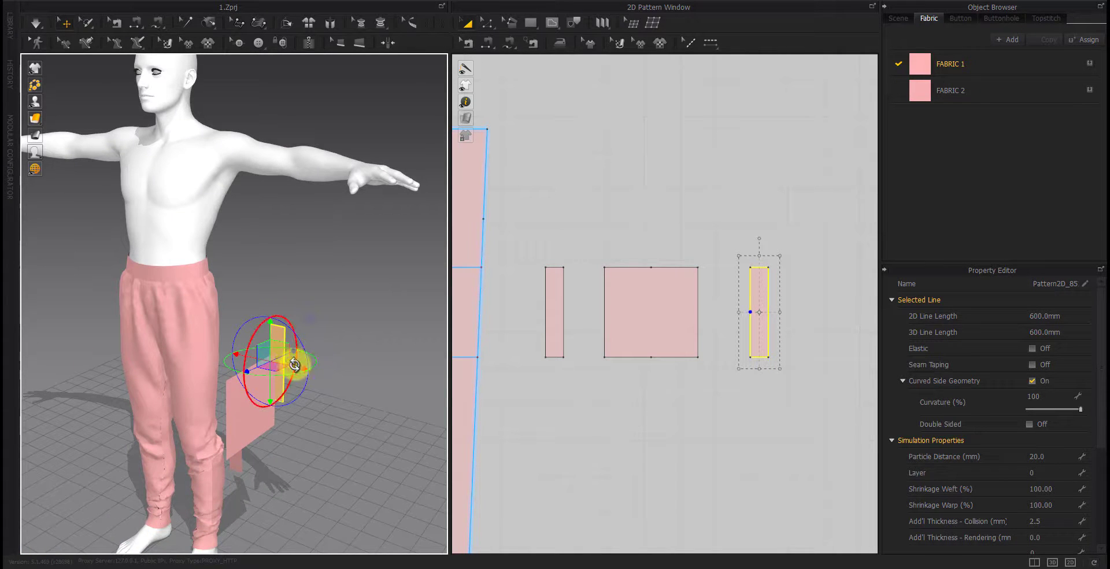
left_click_drag(260, 368, 297, 359)
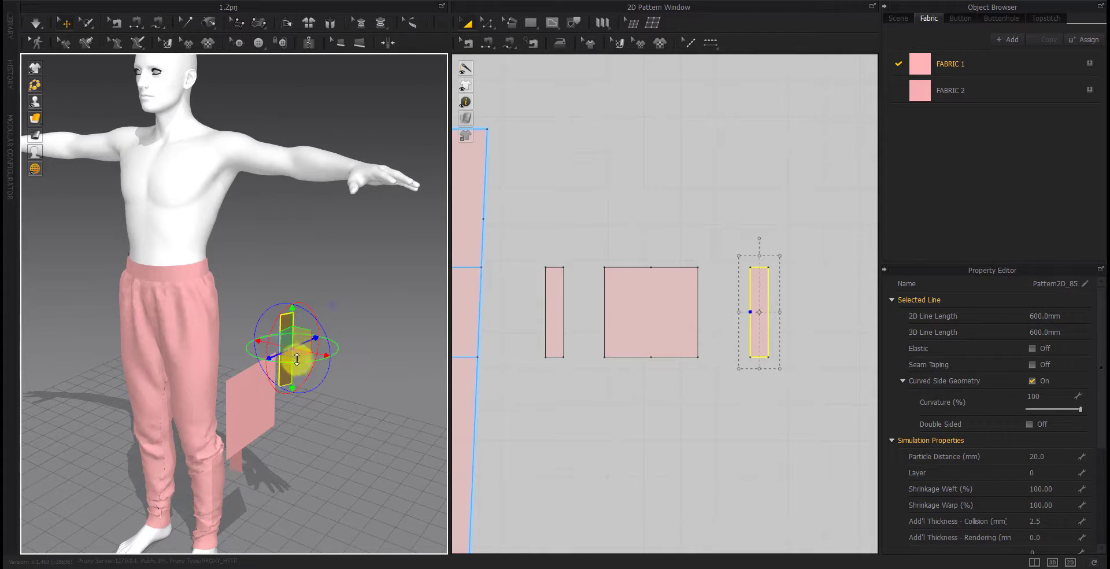
mouse_move(254, 358)
right_mouse_down()
mouse_move(293, 414)
mouse_move(243, 414)
mouse_move(299, 334)
right_mouse_up()
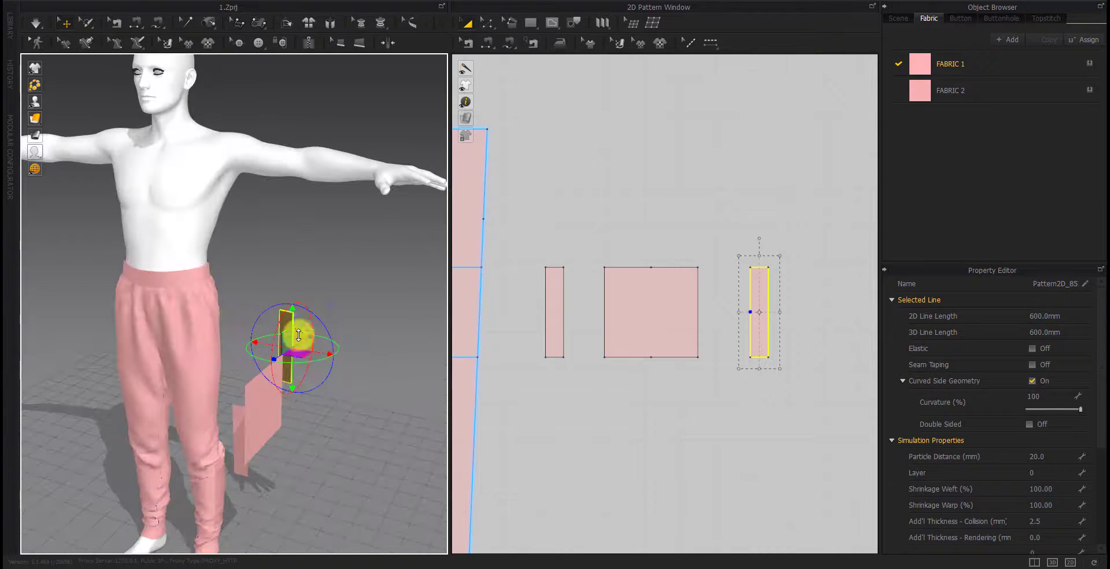
Raise the left narrow strip along the pants leg, checking it from a side view
left_click(241, 414)
mouse_move(240, 414)
right_mouse_down()
mouse_move(218, 478)
mouse_move(210, 426)
right_mouse_up()
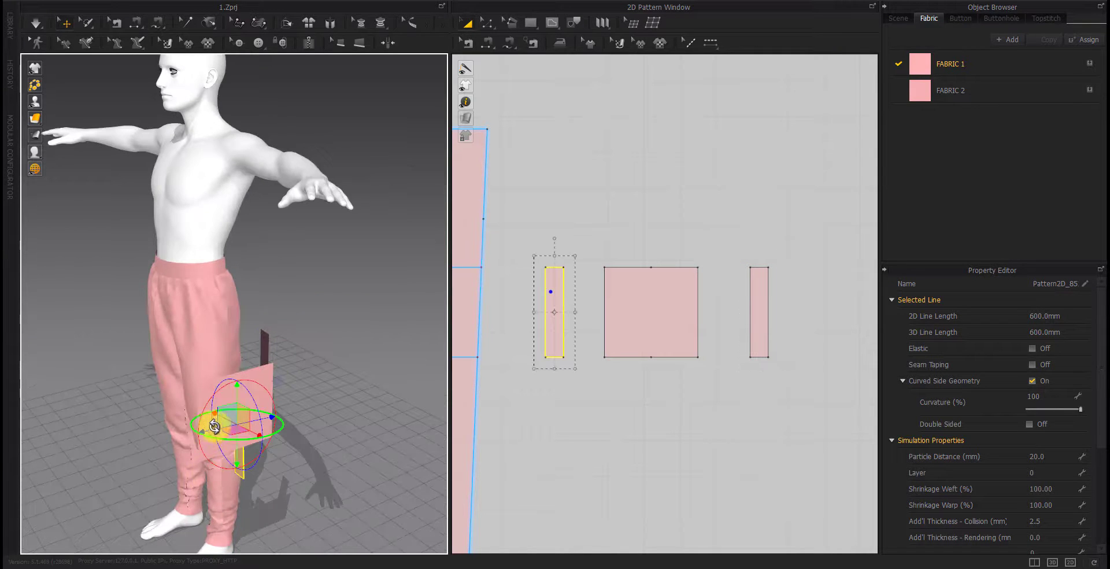
mouse_move(179, 429)
left_mouse_down()
mouse_move(178, 397)
mouse_move(259, 404)
left_mouse_up()
scroll(248, 389, "up", 3)
scroll(207, 397, "up", 2)
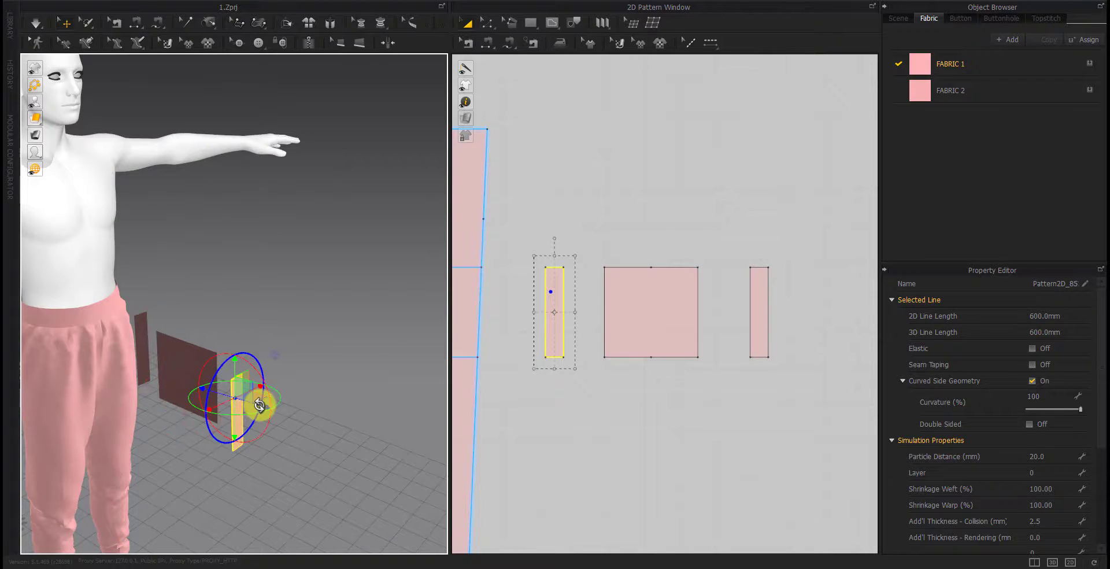
scroll(240, 398, "down", 3)
left_click(261, 457)
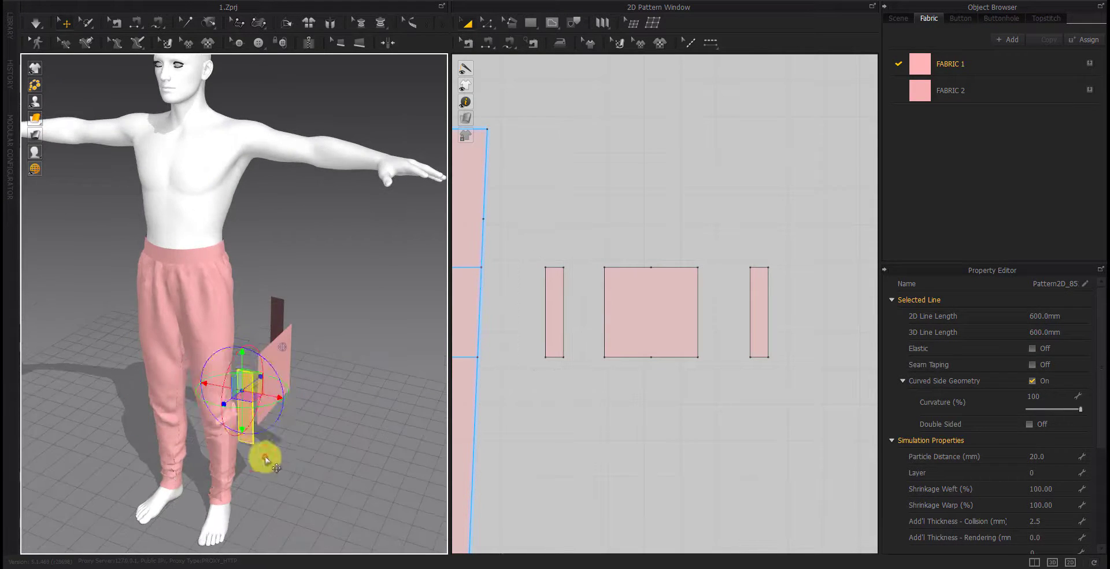
right_click_drag(260, 457, 268, 447)
Reposition a narrow strip piece in the 2D pattern window
left_click(556, 304)
scroll(528, 385, "down", 5)
right_click_drag(528, 384, 658, 342)
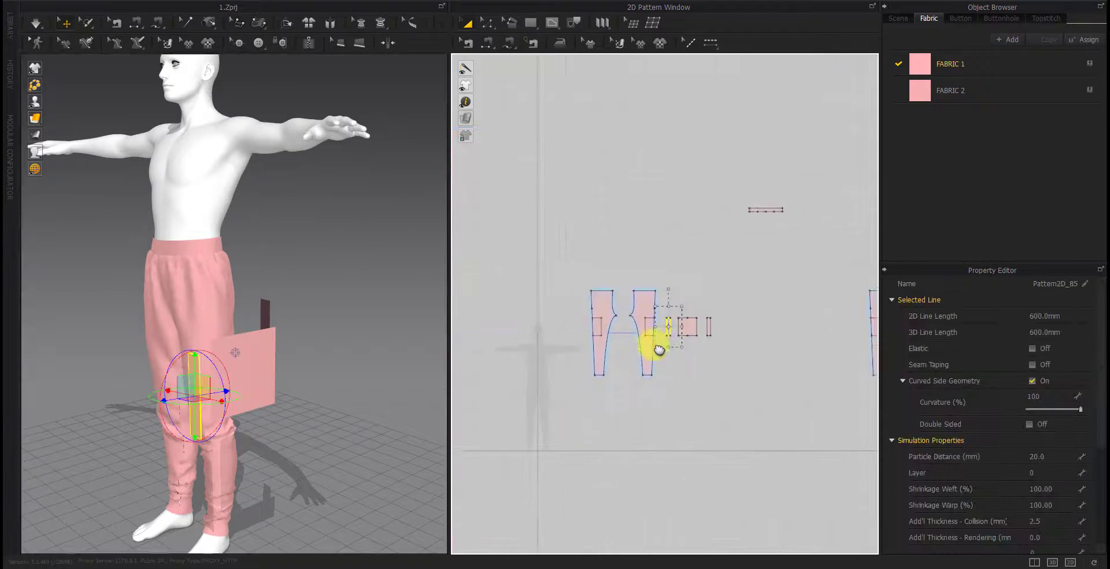
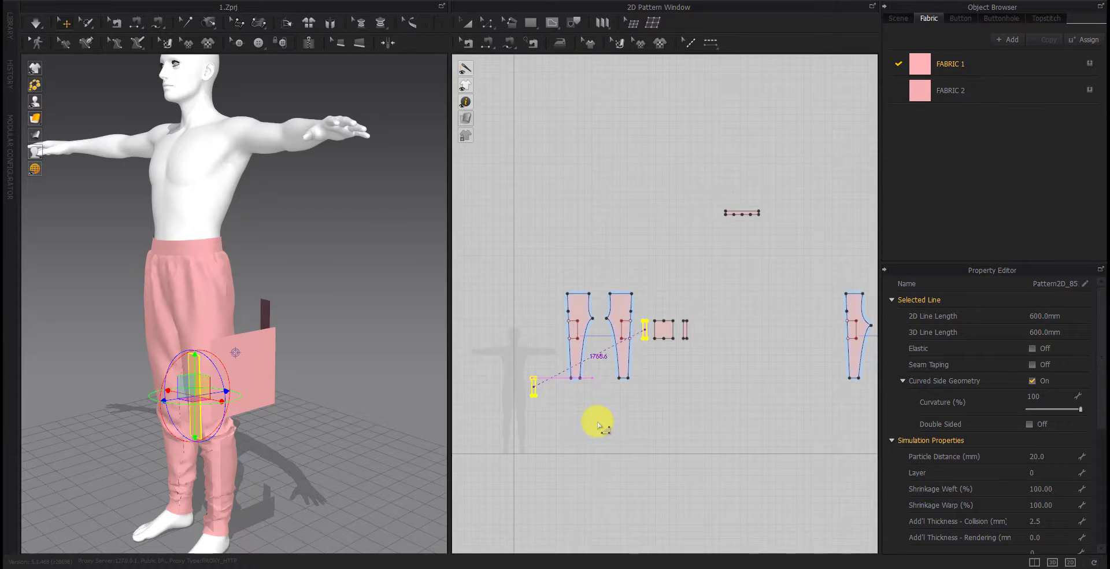
Shift the narrow strip toward the leg and rotate it flat beneath the flap panel
key("a")
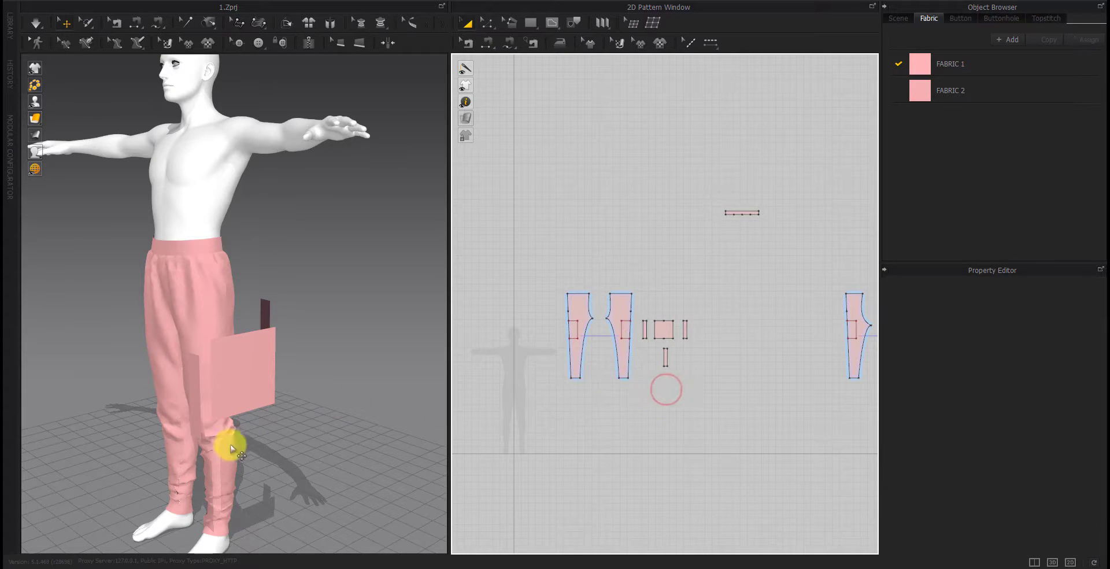
right_click_drag(367, 491, 123, 449)
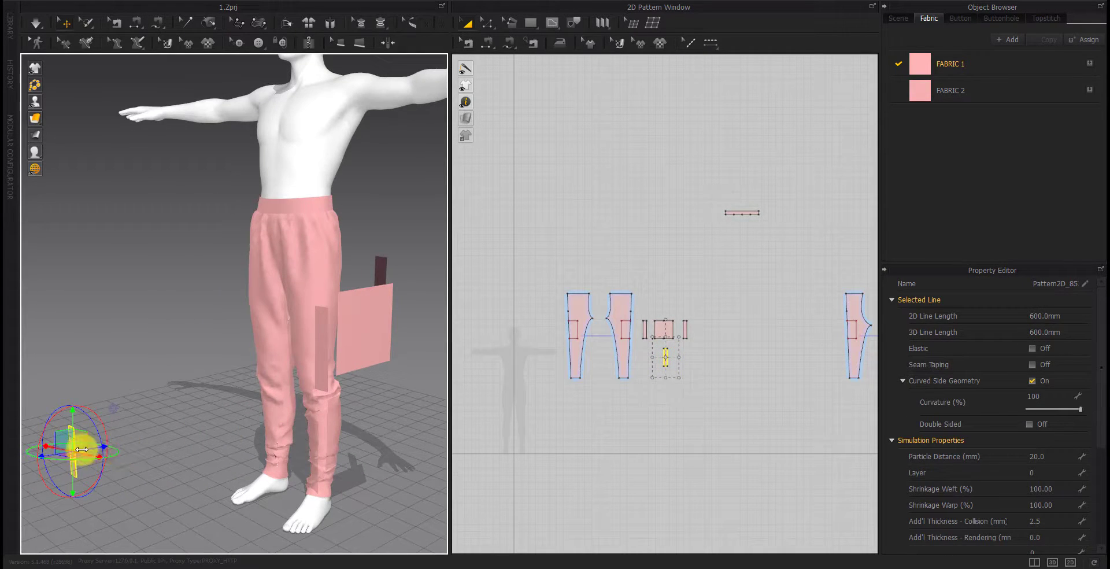
left_click_drag(109, 434, 367, 391)
mouse_move(367, 391)
right_mouse_down()
mouse_move(371, 404)
mouse_move(132, 507)
mouse_move(240, 403)
mouse_move(322, 372)
mouse_move(293, 384)
right_mouse_up()
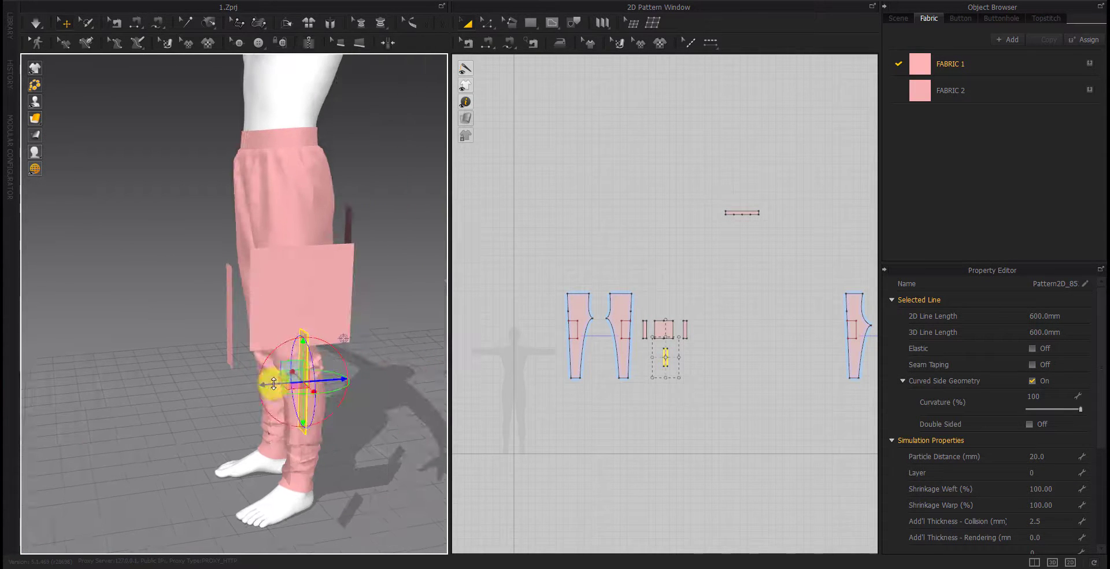
mouse_move(293, 384)
left_mouse_down()
mouse_move(358, 357)
mouse_move(293, 347)
left_mouse_up()
mouse_move(293, 347)
right_mouse_down()
mouse_move(310, 408)
mouse_move(322, 347)
right_mouse_up()
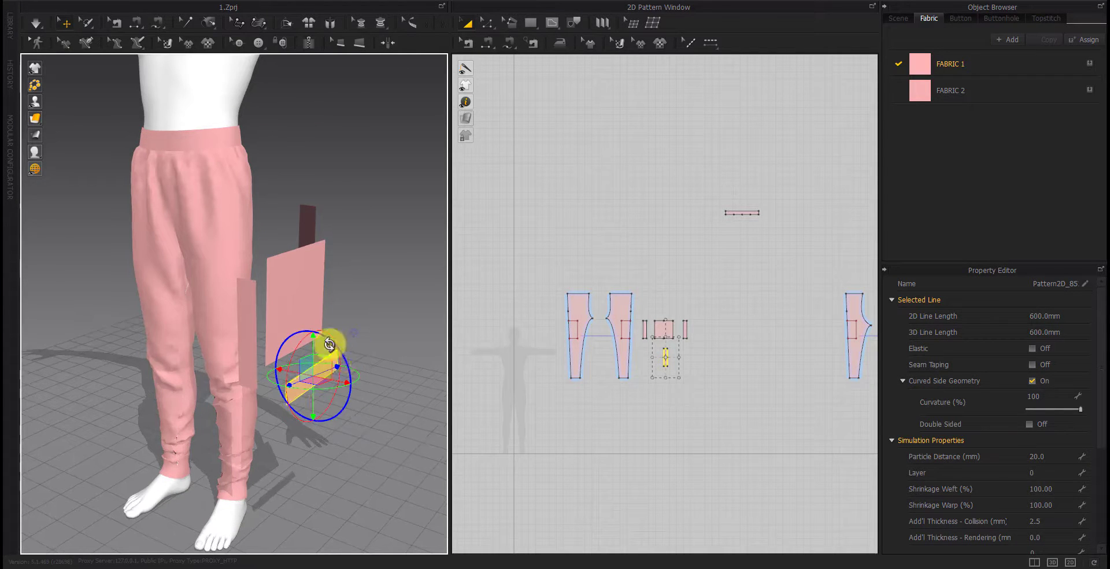
mouse_move(322, 347)
left_mouse_down()
mouse_move(373, 422)
mouse_move(342, 443)
left_mouse_up()
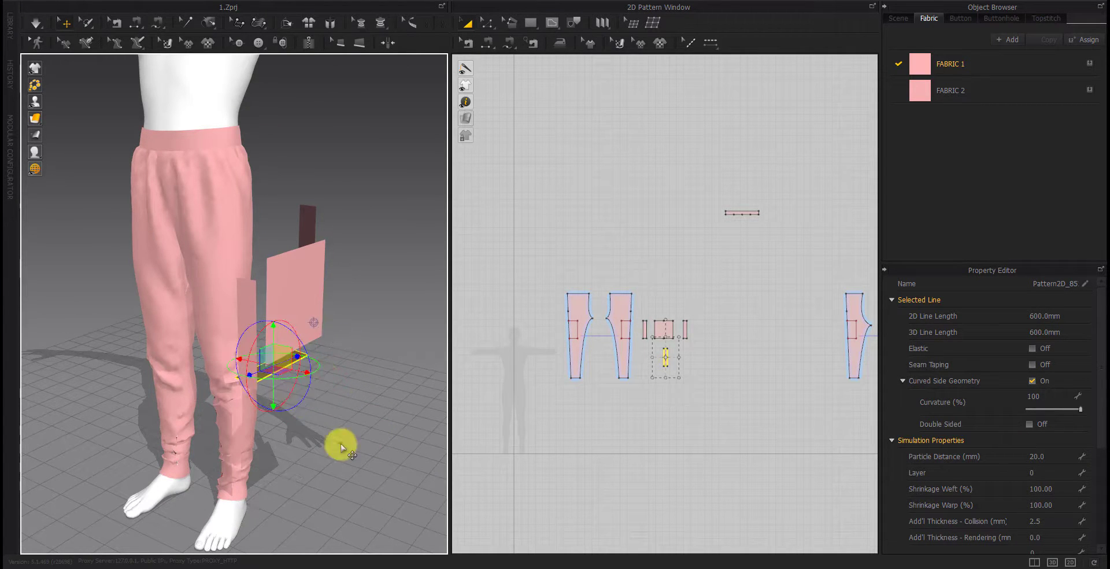
left_click(247, 330)
scroll(248, 377, "up", 3)
right_click_drag(248, 377, 267, 434)
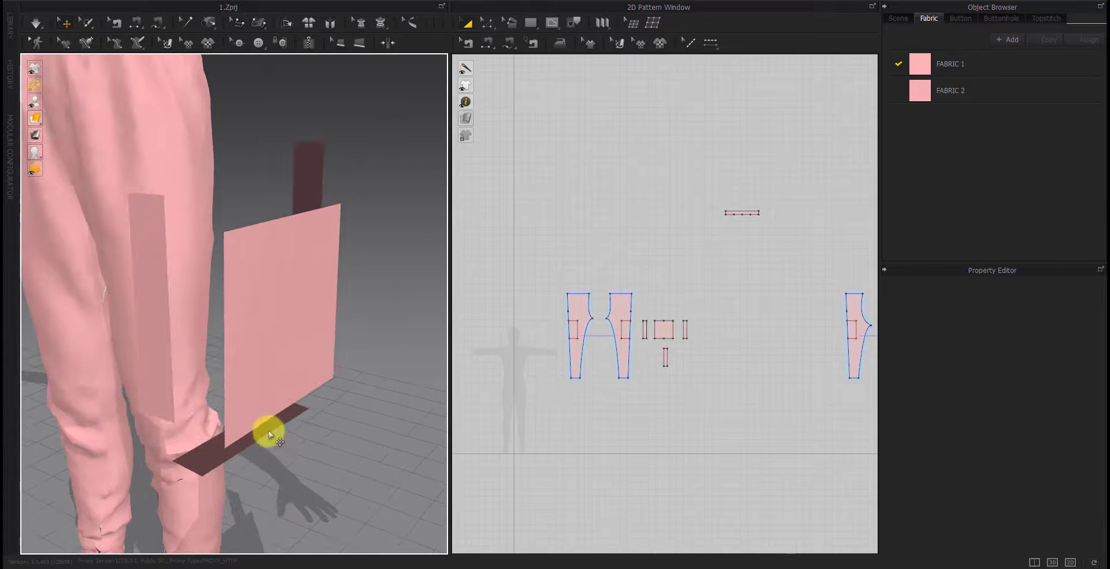
scroll(655, 351, "up", 3)
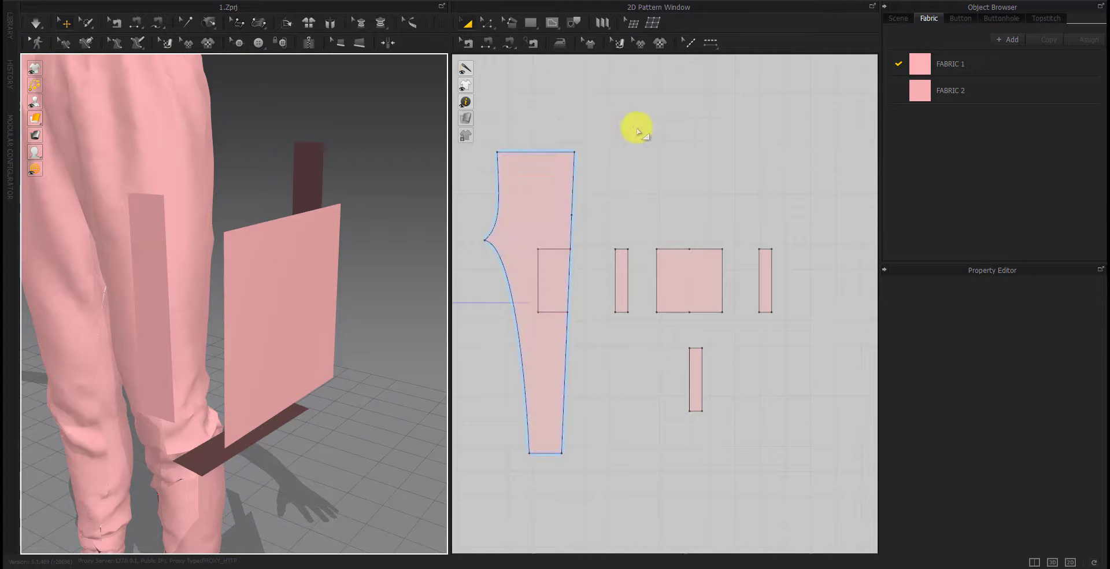
Segment-sew the flap rectangle's right edge to the side strip and its bottom edge to the bottom strip
left_click(487, 43)
left_click(657, 265)
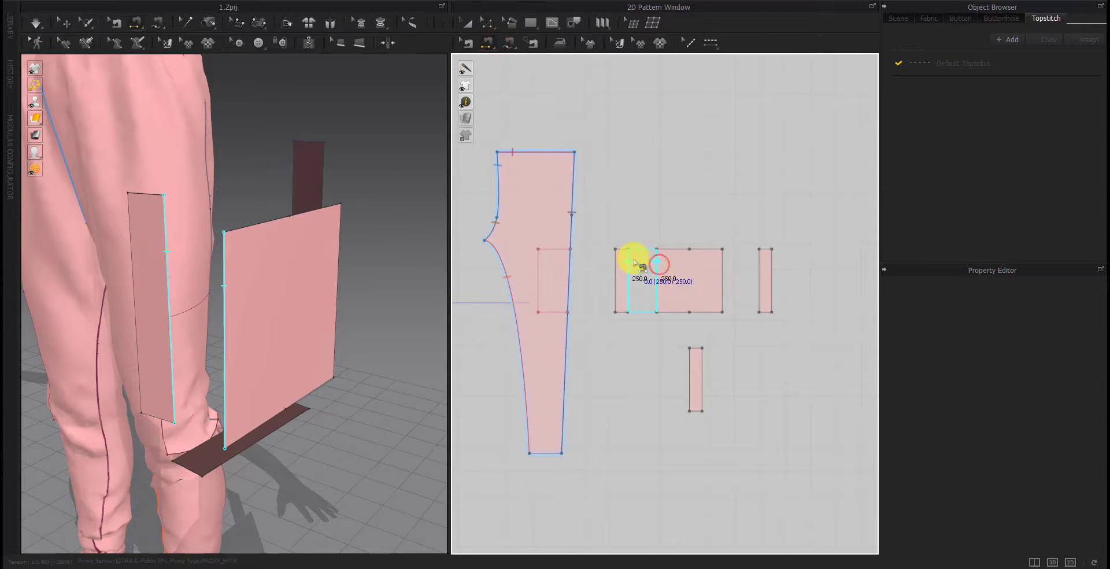
left_click(634, 262)
middle_click_drag(635, 262, 561, 266)
left_click(649, 281)
left_click(683, 281)
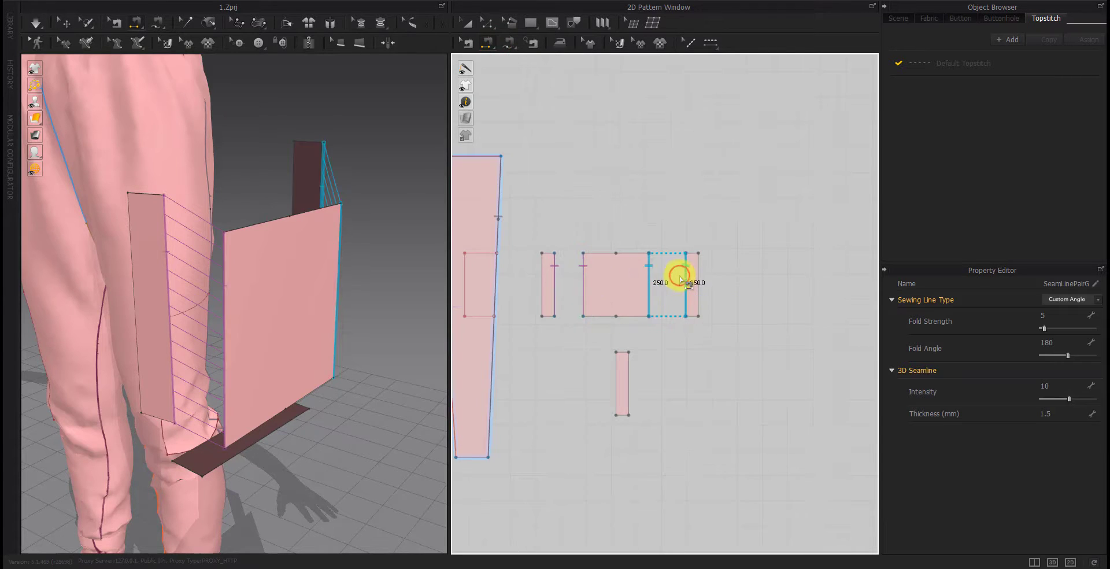
left_click(616, 316)
left_click(583, 316)
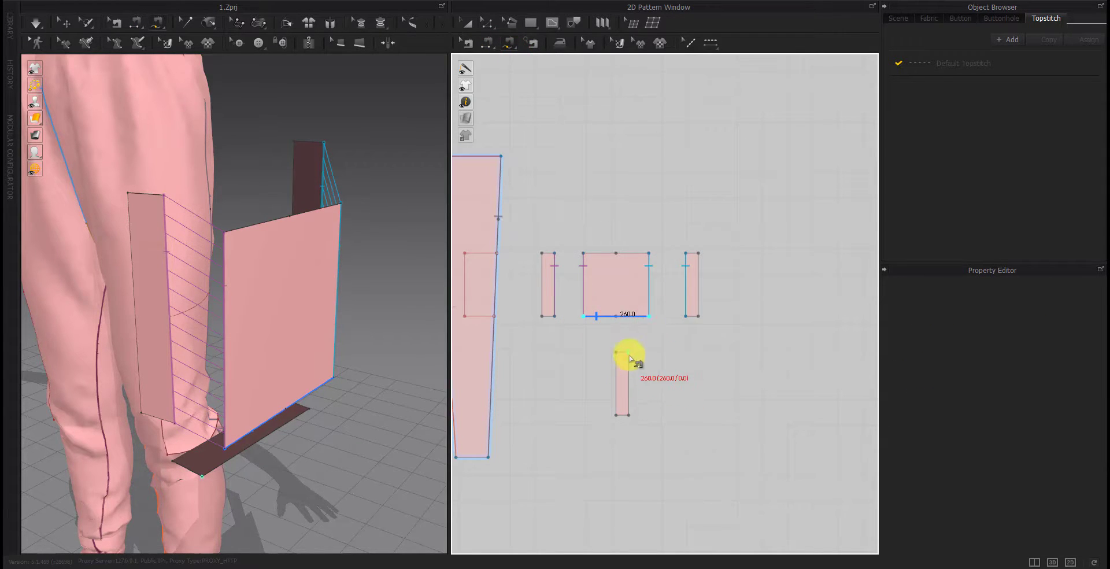
left_click(629, 353)
left_click(628, 415)
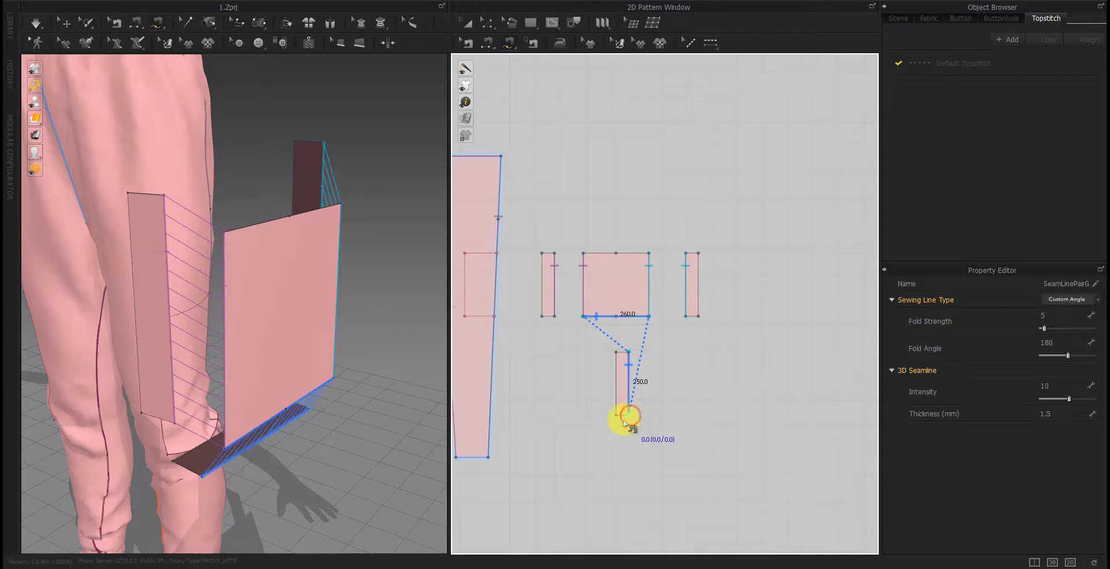
Lay the bottom strip horizontally below the rectangle in the 2D pattern window
key("a")
left_click(623, 384)
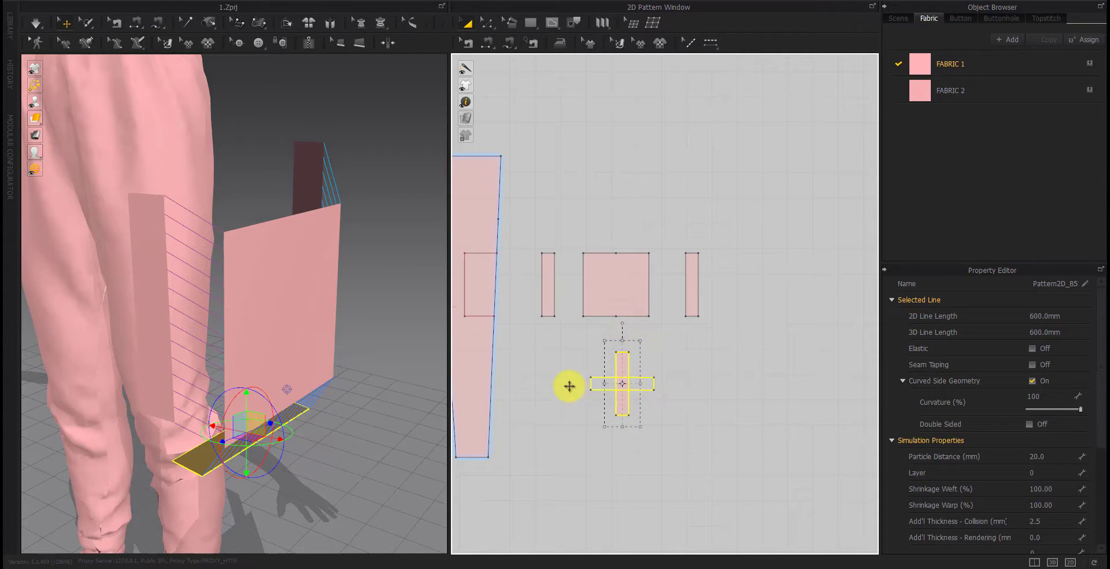
left_click_drag(642, 355, 642, 355)
left_click(638, 376)
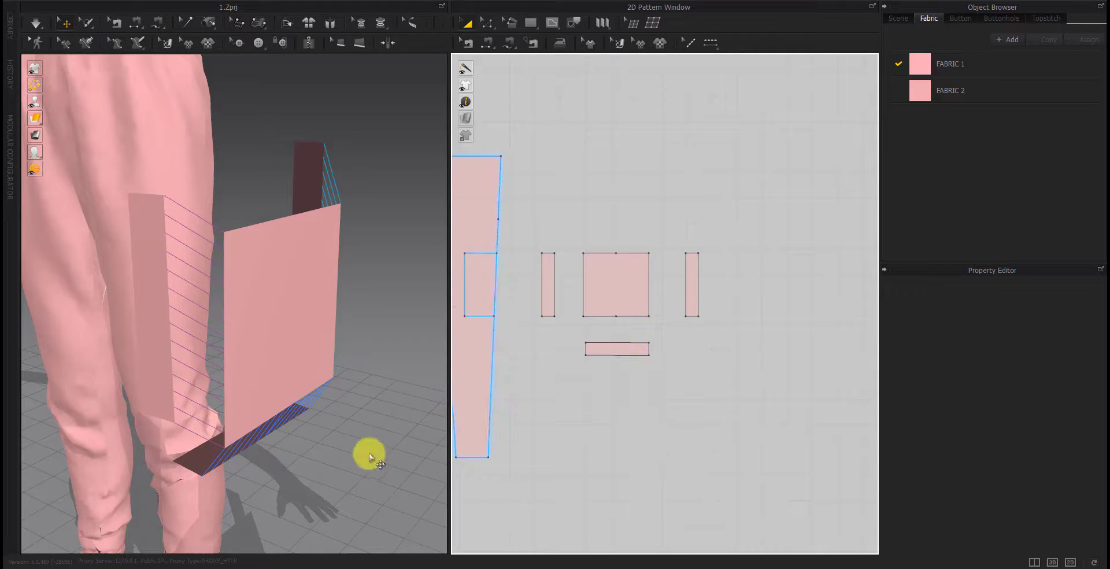
right_click_drag(369, 454, 382, 442)
Segment-sew the bottom strip's edge to the pants leg piece
left_click(487, 43)
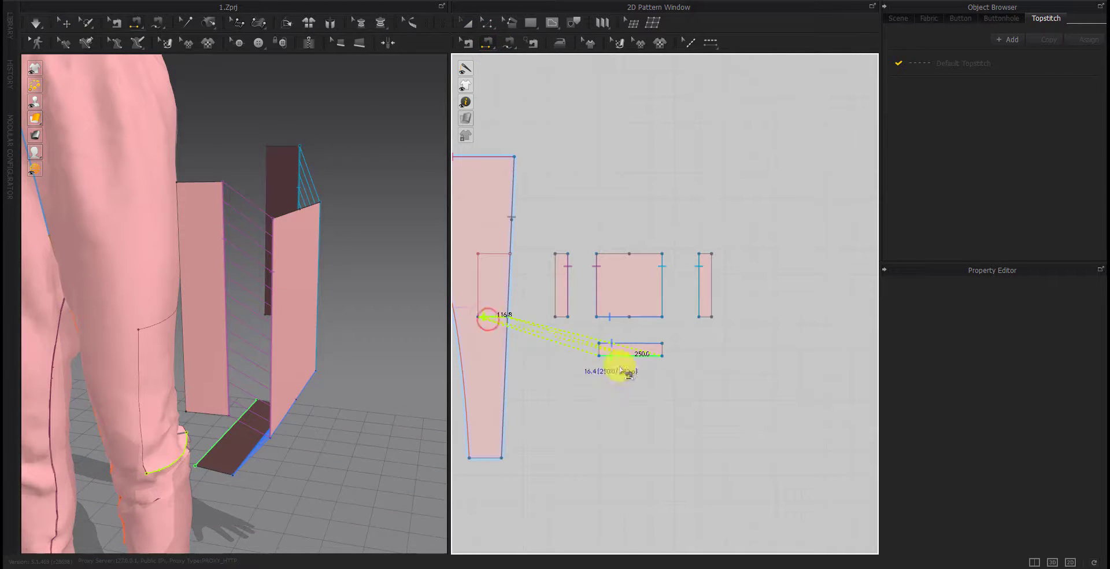
scroll(627, 372, "down", 3)
middle_click_drag(739, 425, 662, 423)
scroll(661, 423, "up", 3)
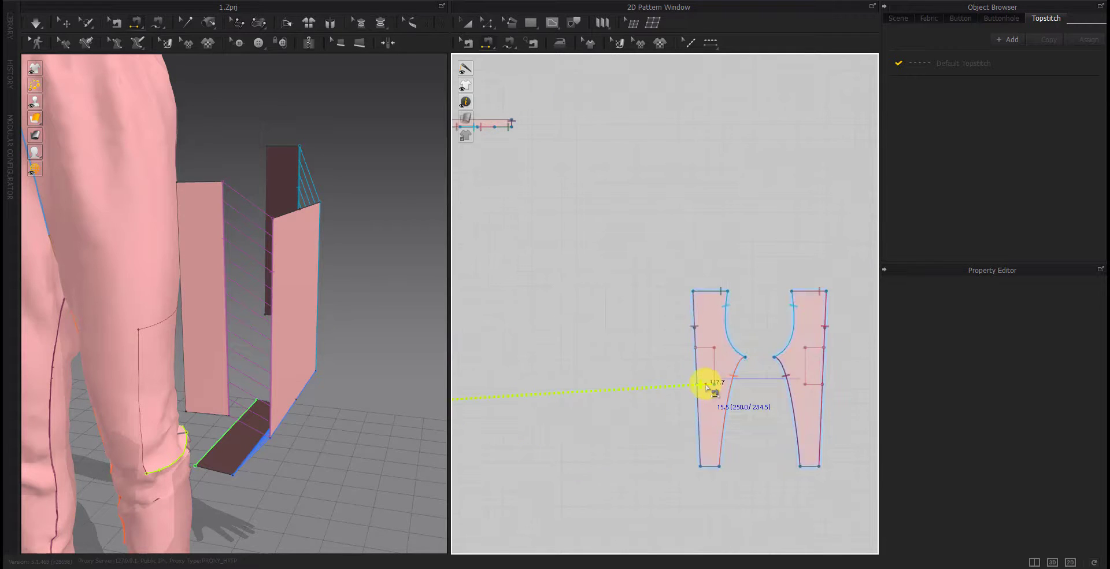
left_click(706, 385)
mouse_move(249, 462)
right_mouse_down()
mouse_move(223, 453)
mouse_move(223, 384)
mouse_move(112, 385)
mouse_move(136, 495)
mouse_move(228, 434)
right_mouse_up()
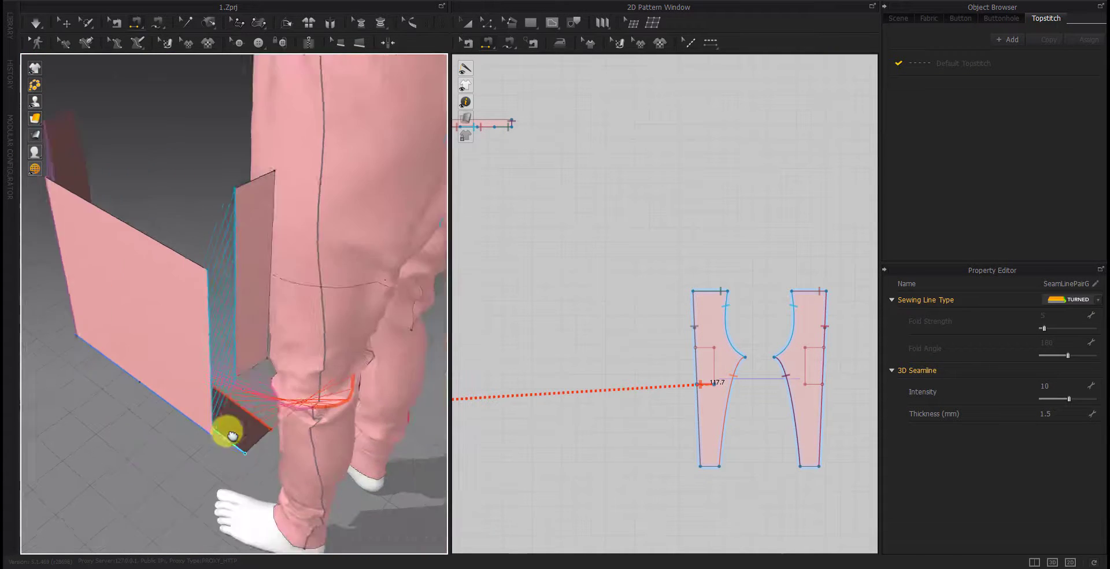
Move the small strip piece closer to the leg in the 3D window
key("a")
left_click(242, 424)
mouse_move(242, 423)
left_mouse_down()
mouse_move(305, 465)
mouse_move(265, 440)
left_mouse_up()
mouse_move(265, 440)
right_mouse_down()
mouse_move(334, 433)
mouse_move(281, 425)
mouse_move(453, 384)
right_mouse_up()
scroll(578, 383, "down", 2)
scroll(697, 393, "up", 5)
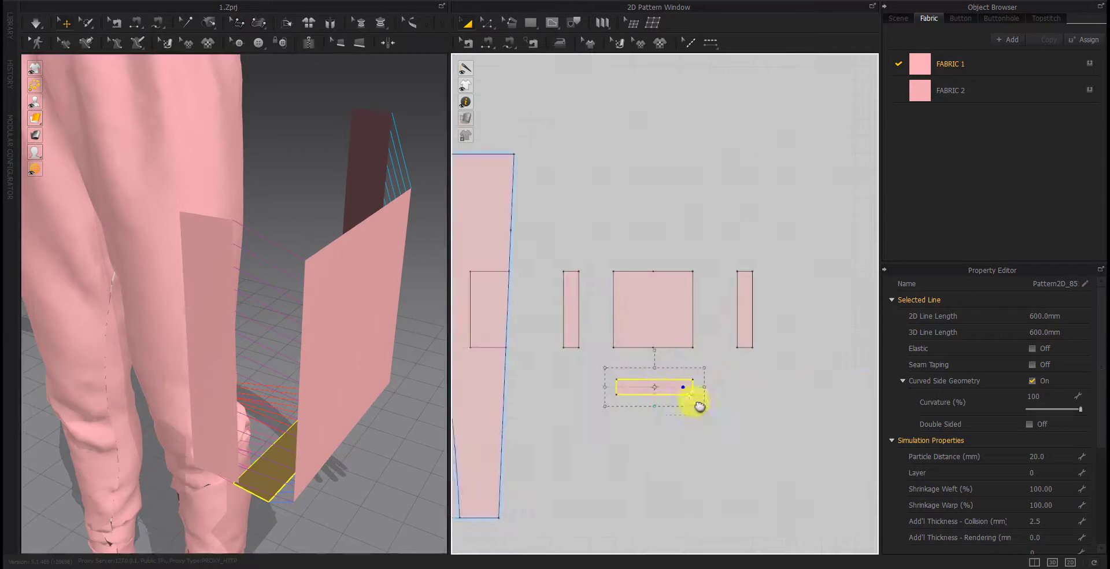
Sew the rectangle's left edge to the strip and pants piece, then simulate the drape
left_click(496, 44)
left_click(615, 296)
left_click(520, 297)
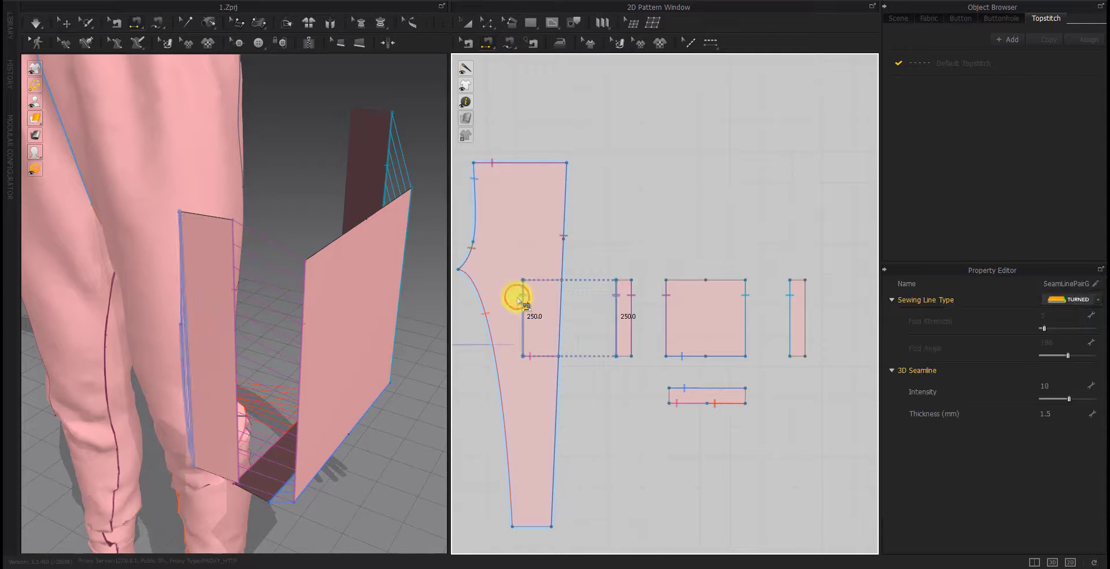
scroll(513, 314, "down", 3)
scroll(817, 327, "up", 4)
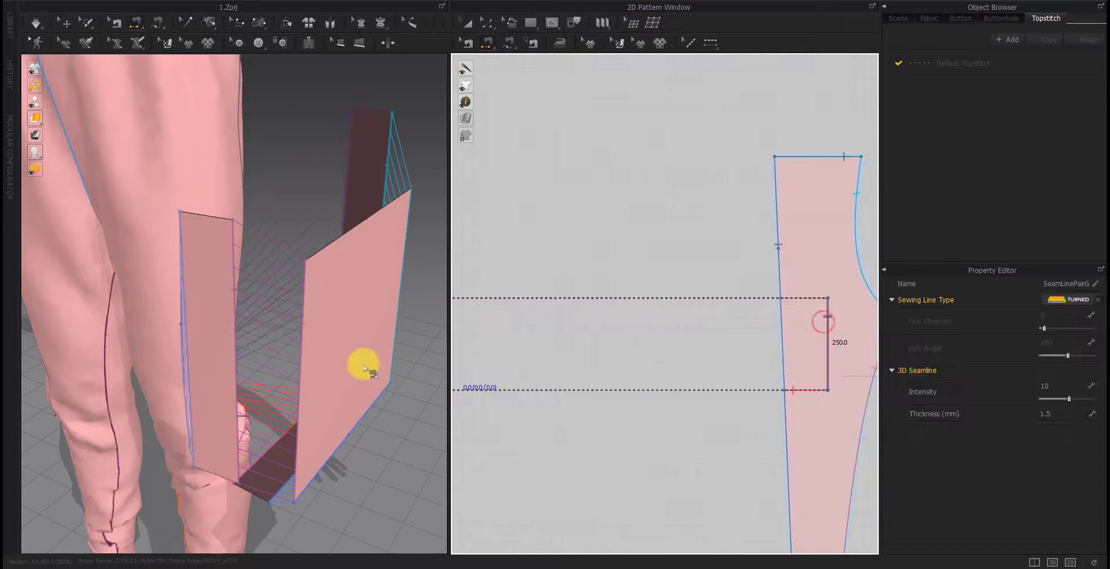
mouse_move(365, 366)
right_mouse_down()
mouse_move(247, 365)
mouse_move(340, 371)
mouse_move(228, 391)
mouse_move(309, 332)
right_mouse_up()
key("space")
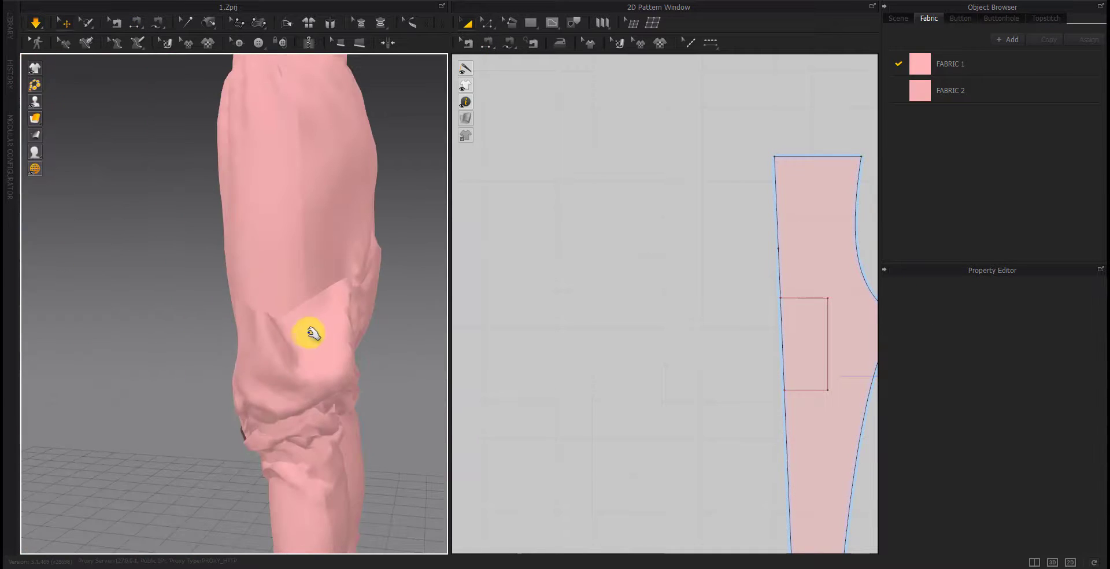
Check which pieces use FABRIC 1 and FABRIC 2 in the fabric list
left_click(363, 246)
key("1")
mouse_move(342, 379)
right_mouse_down()
mouse_move(428, 411)
mouse_move(658, 370)
right_mouse_up()
scroll(657, 370, "down", 3)
scroll(744, 250, "down", 2)
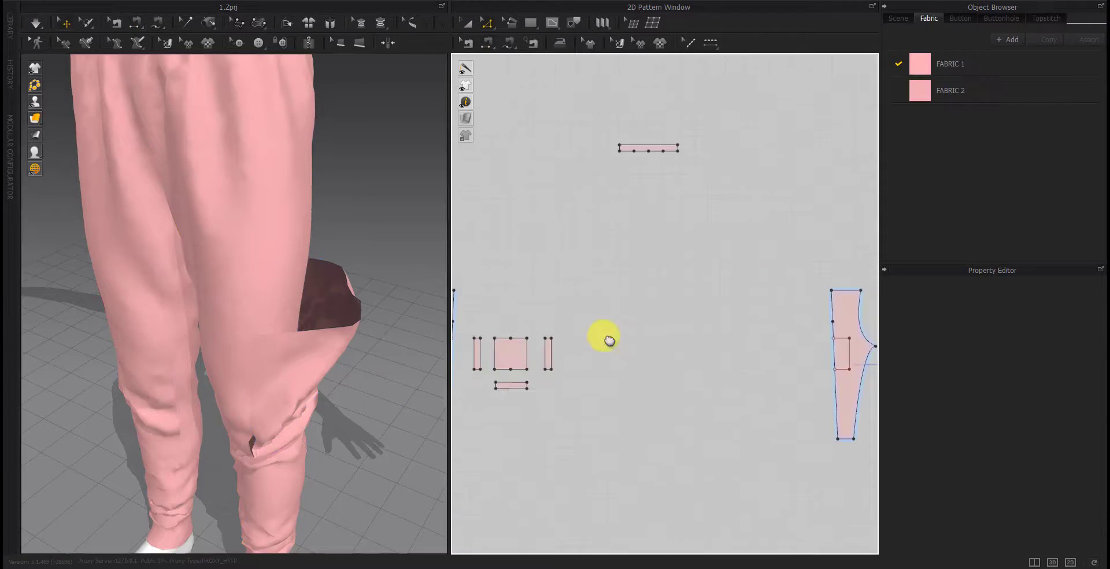
left_click(956, 88)
scroll(746, 324, "down", 2)
scroll(700, 382, "down", 2)
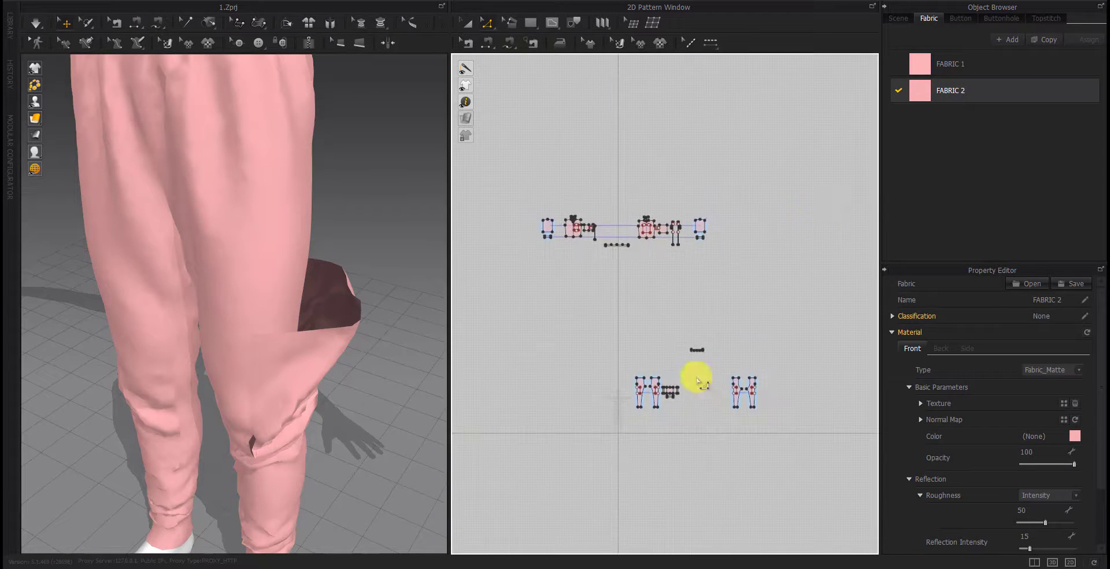
scroll(674, 223, "up", 3)
scroll(674, 223, "up", 2)
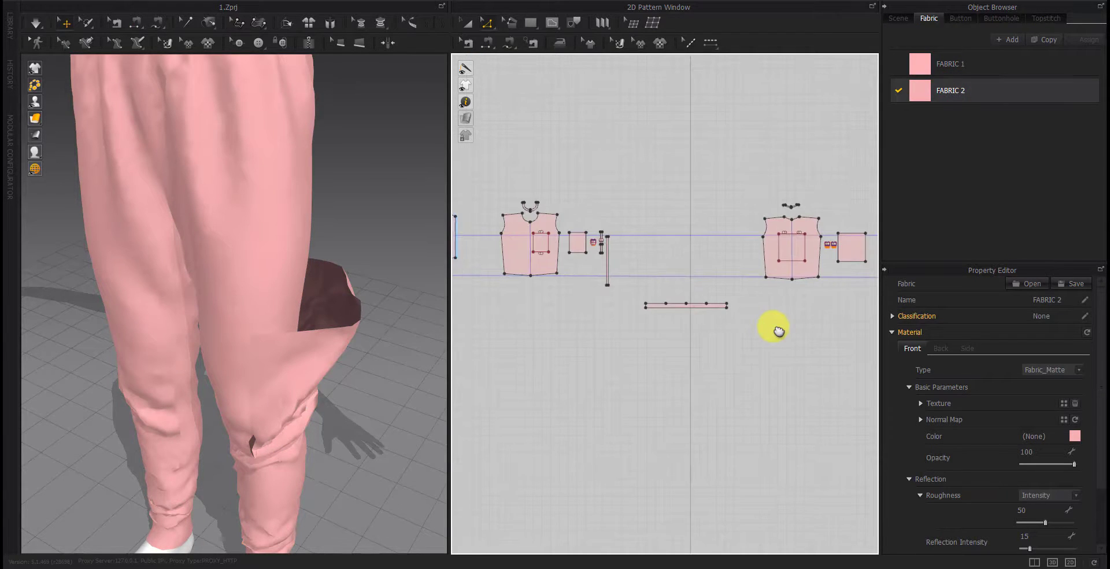
left_click(963, 64)
left_click(949, 89)
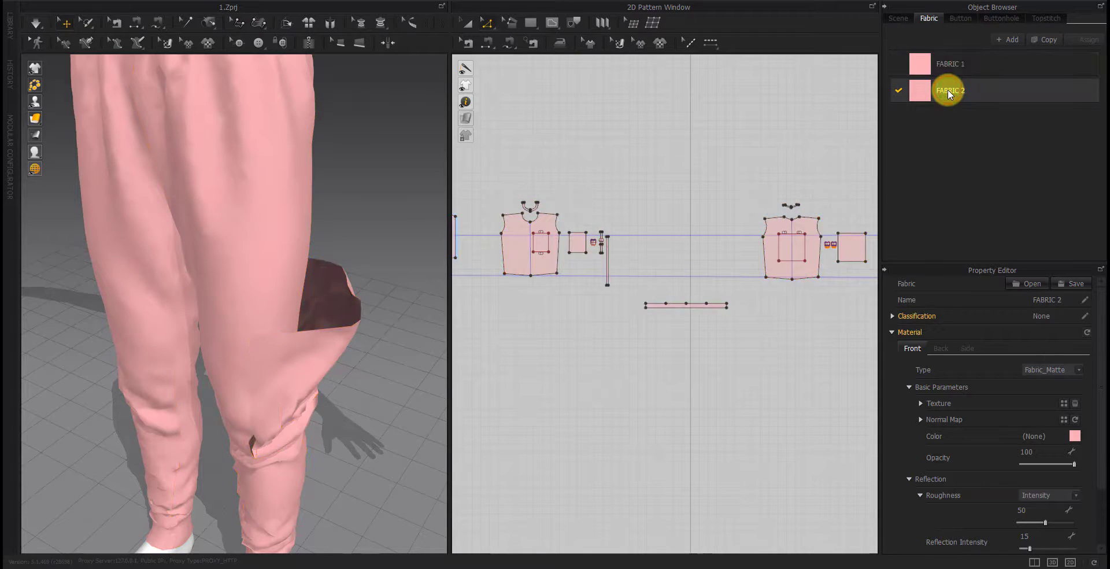
left_click(955, 63)
Assign FABRIC 2 to the pocket strip pieces
scroll(541, 445, "down", 2)
middle_click_drag(540, 446, 598, 181)
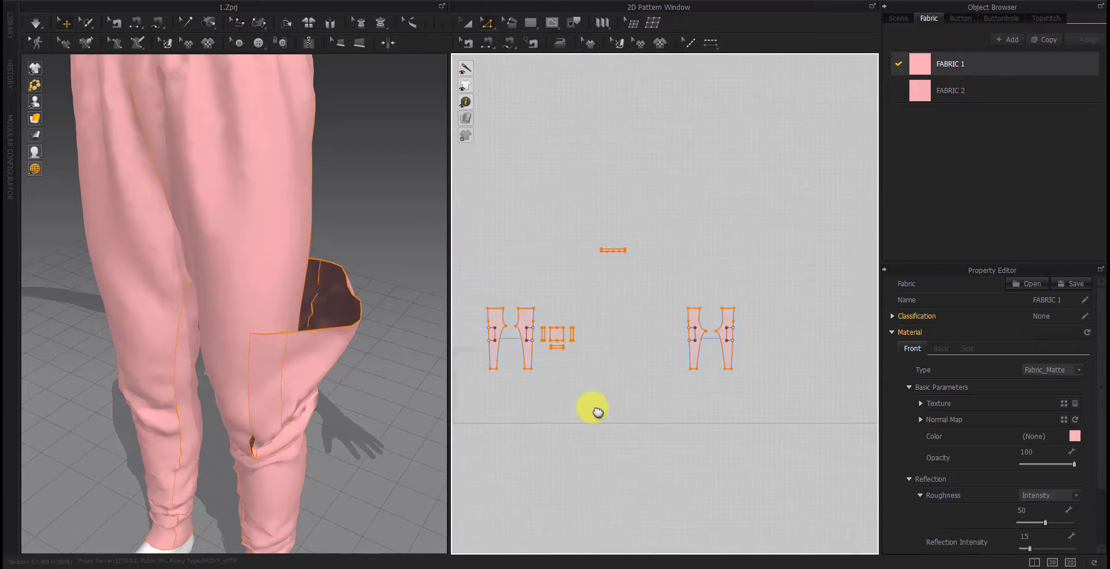
scroll(538, 368, "up", 4)
mouse_move(731, 242)
left_mouse_down()
mouse_move(697, 334)
mouse_move(629, 359)
left_mouse_up()
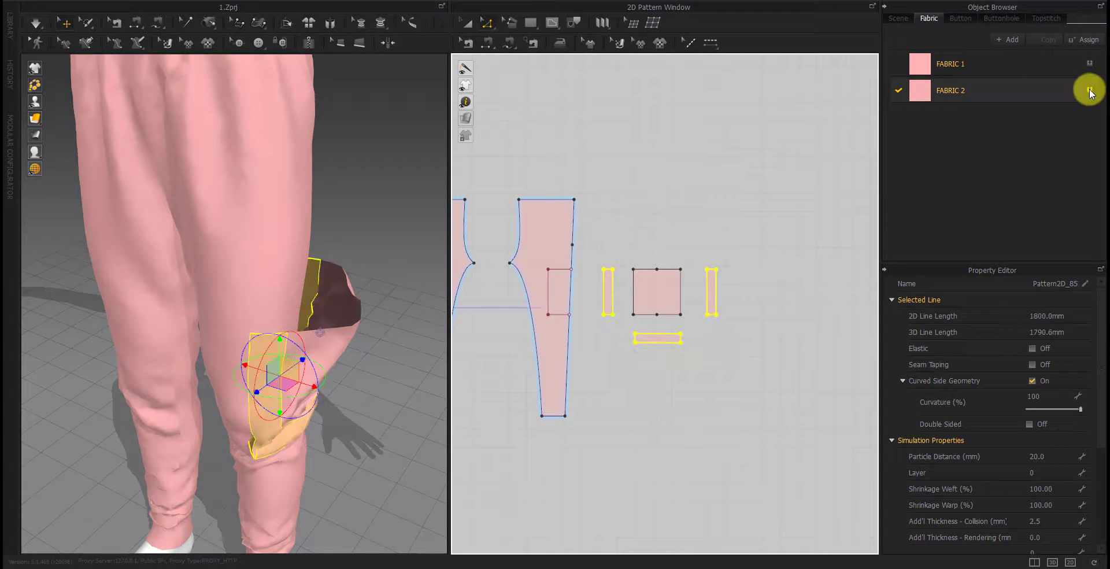
left_click(976, 93)
scroll(962, 379, "down", 3)
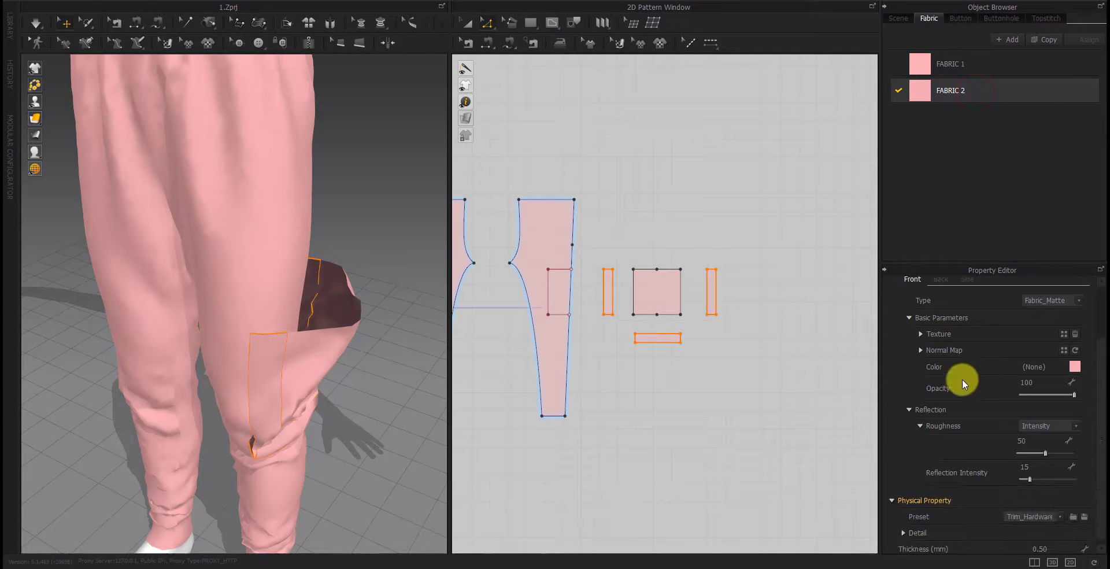
left_click(831, 373)
Simulate and drag the pocket piece and side strip into place on the leg
key("space")
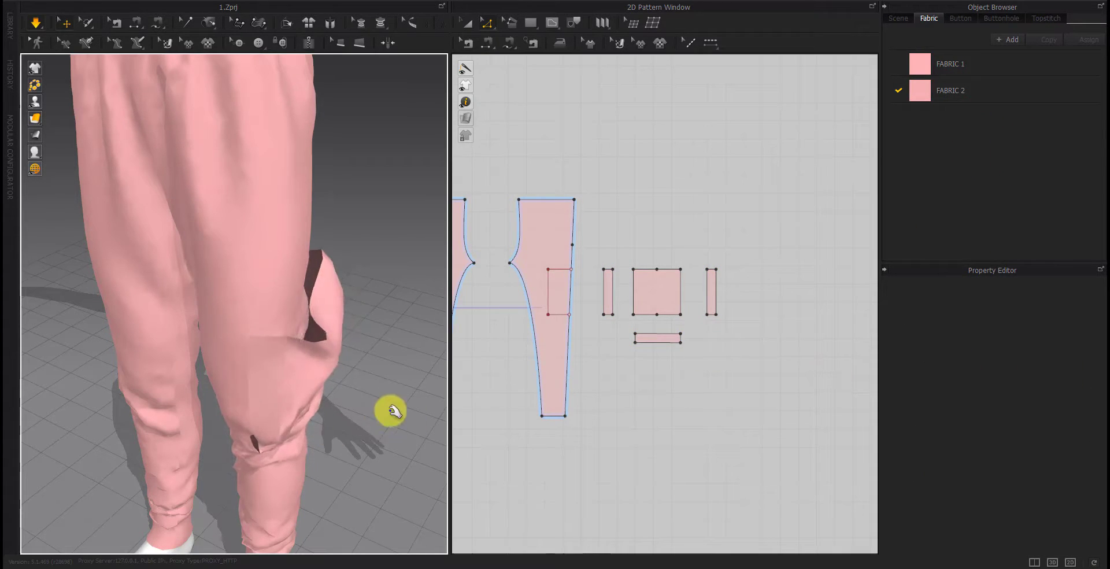
right_click_drag(392, 409, 276, 426)
mouse_move(308, 402)
left_mouse_down()
mouse_move(166, 258)
mouse_move(239, 396)
mouse_move(317, 456)
mouse_move(370, 457)
mouse_move(366, 403)
mouse_move(324, 452)
left_mouse_up()
mouse_move(325, 453)
right_mouse_down()
mouse_move(408, 440)
mouse_move(301, 315)
right_mouse_up()
Scale the square pocket piece down to about 845 mm perimeter and inspect the drape
key("a")
left_click(643, 305)
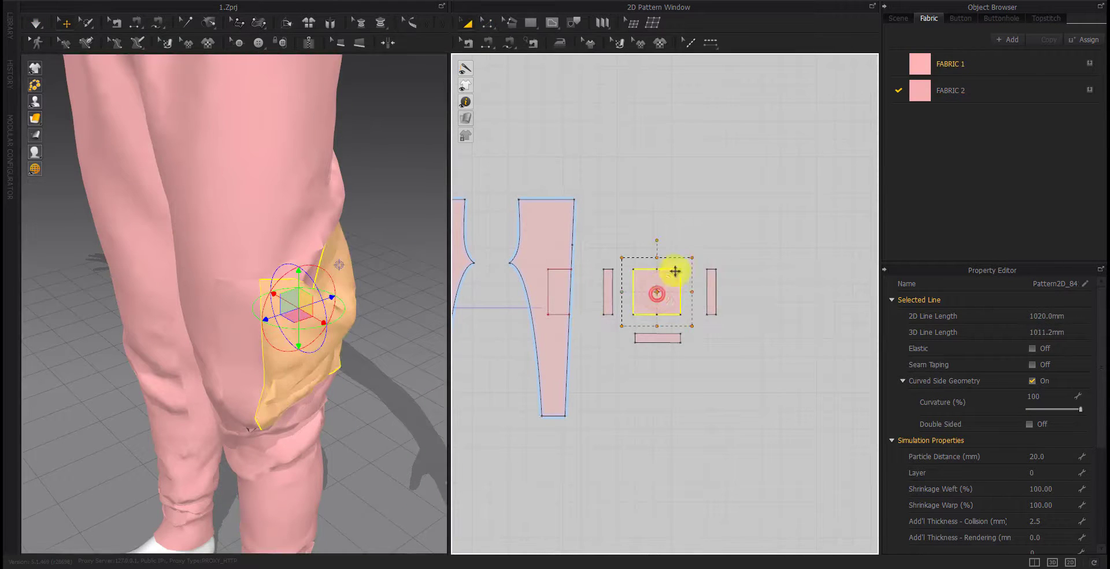
left_click_drag(692, 258, 688, 262)
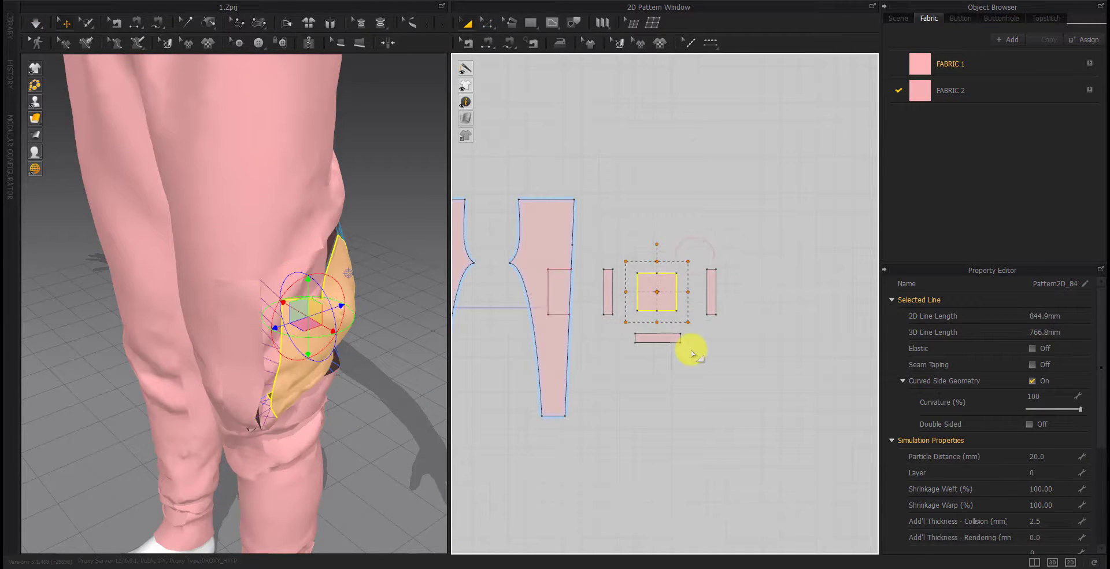
right_click_drag(382, 363, 285, 292)
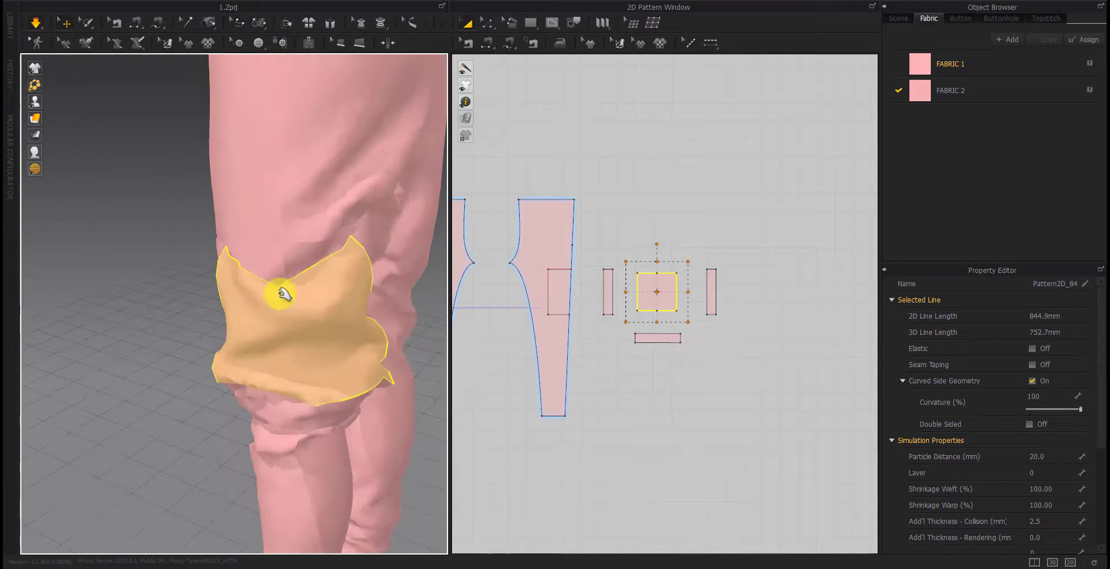
right_click_drag(292, 329, 416, 329)
Move the pocket guide rectangle on the pants pattern by 100 mm
left_click(702, 379)
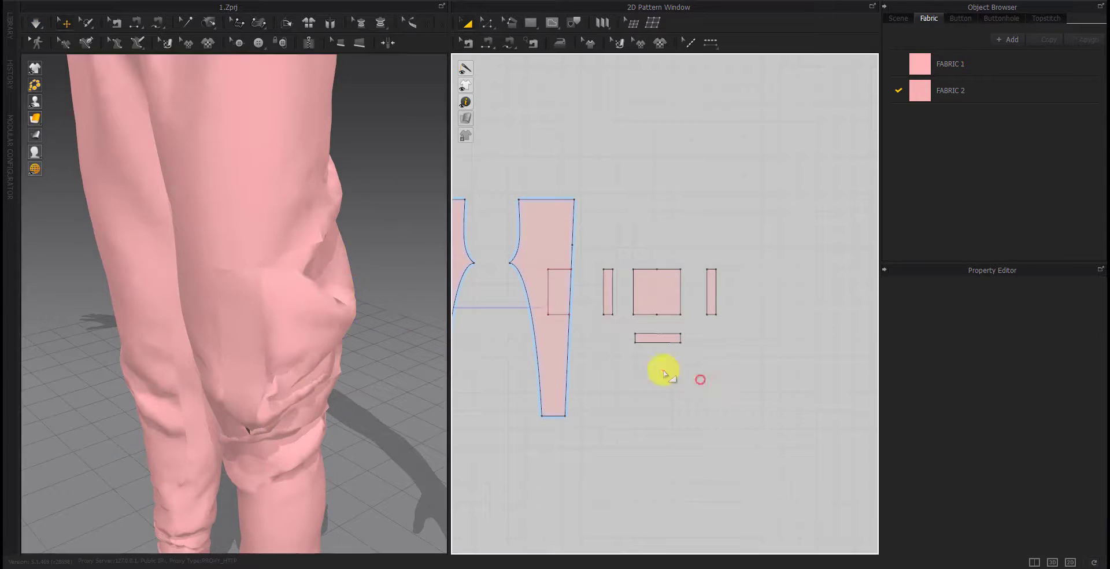
left_click(560, 292)
left_click(649, 440)
scroll(535, 285, "up", 5)
left_click(535, 285)
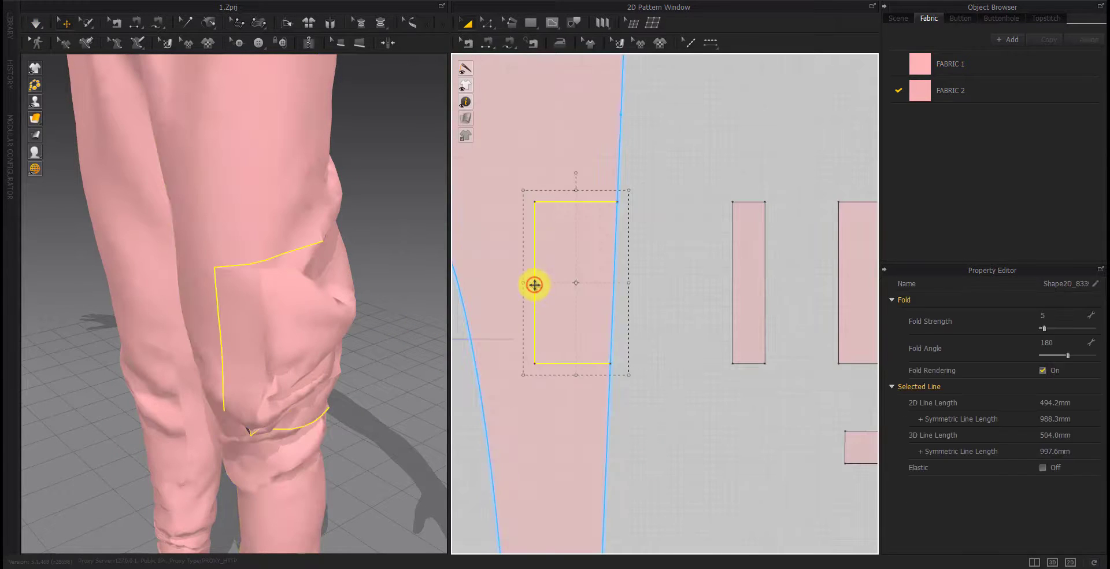
key("Return")
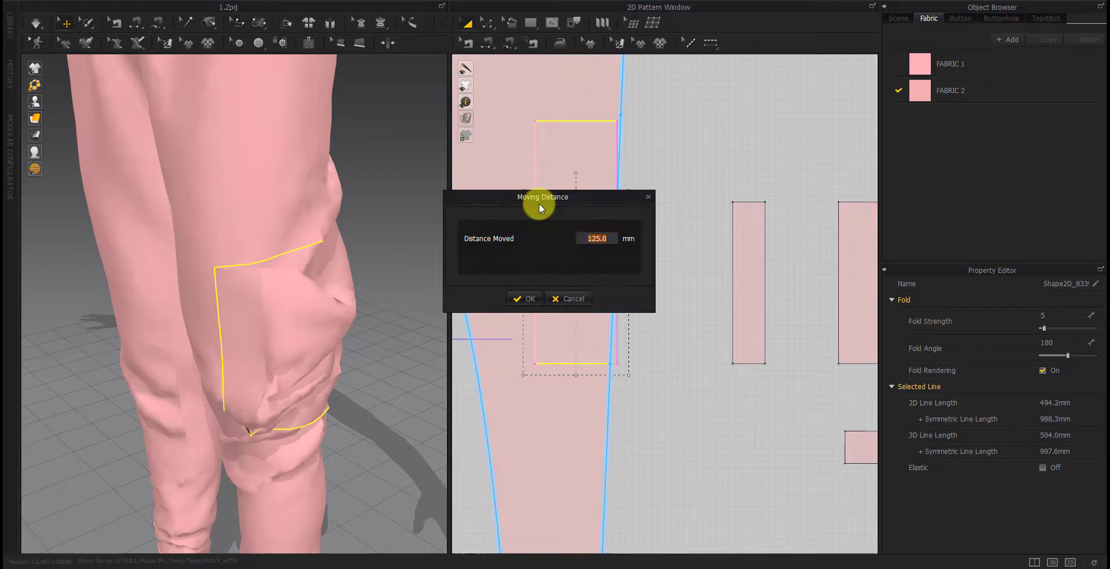
type("100")
key("Return")
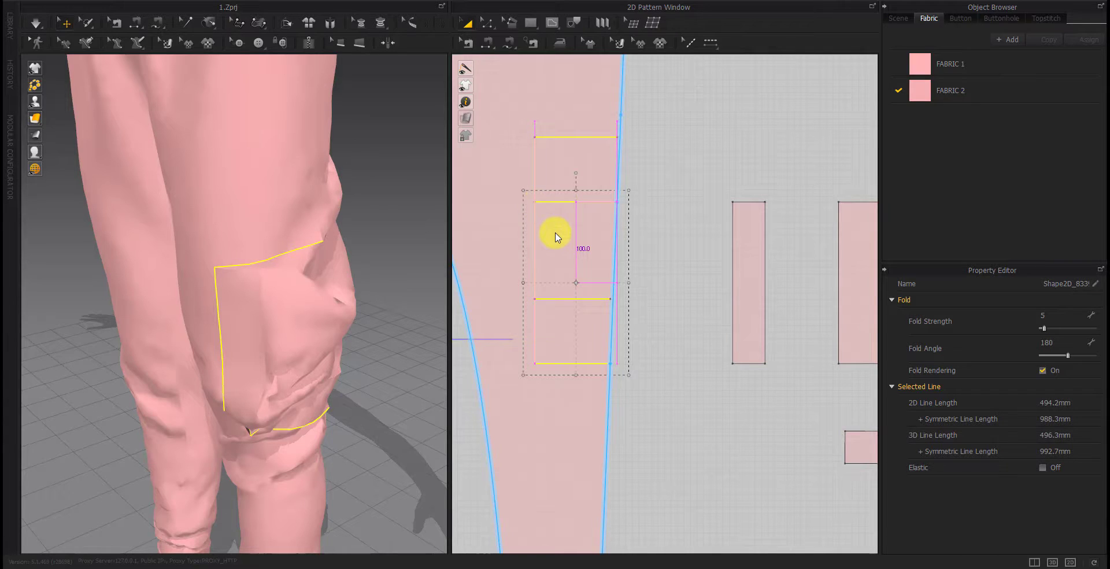
scroll(665, 283, "down", 5)
scroll(619, 299, "up", 3)
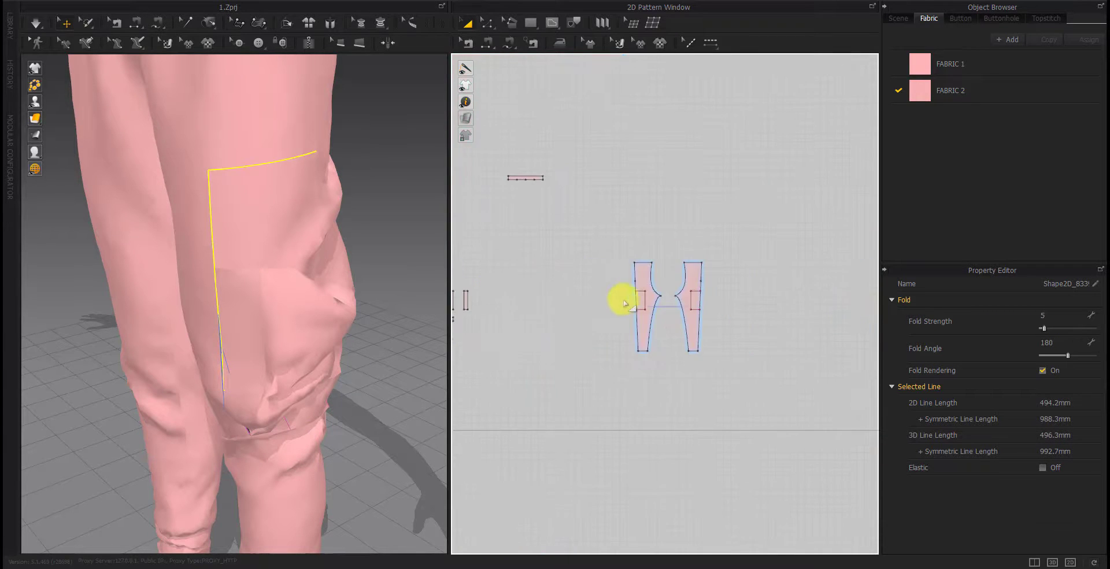
scroll(690, 299, "up", 3)
key("Return")
key("Return")
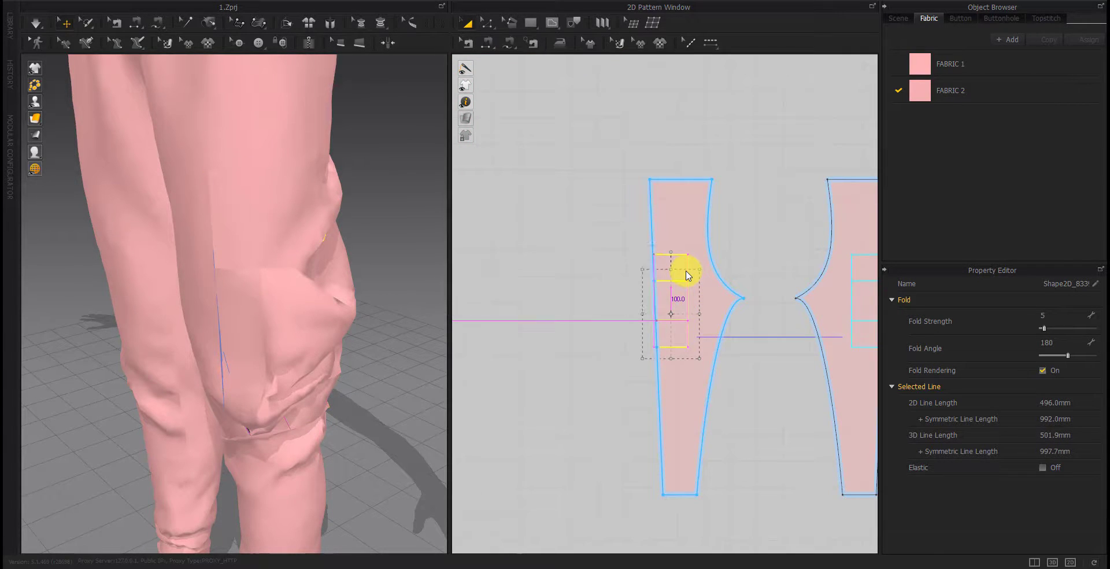
scroll(686, 267, "up", 4)
left_click(510, 368)
Extend the top and bottom pocket guide lines on both legs to the pattern outline
right_click(635, 449)
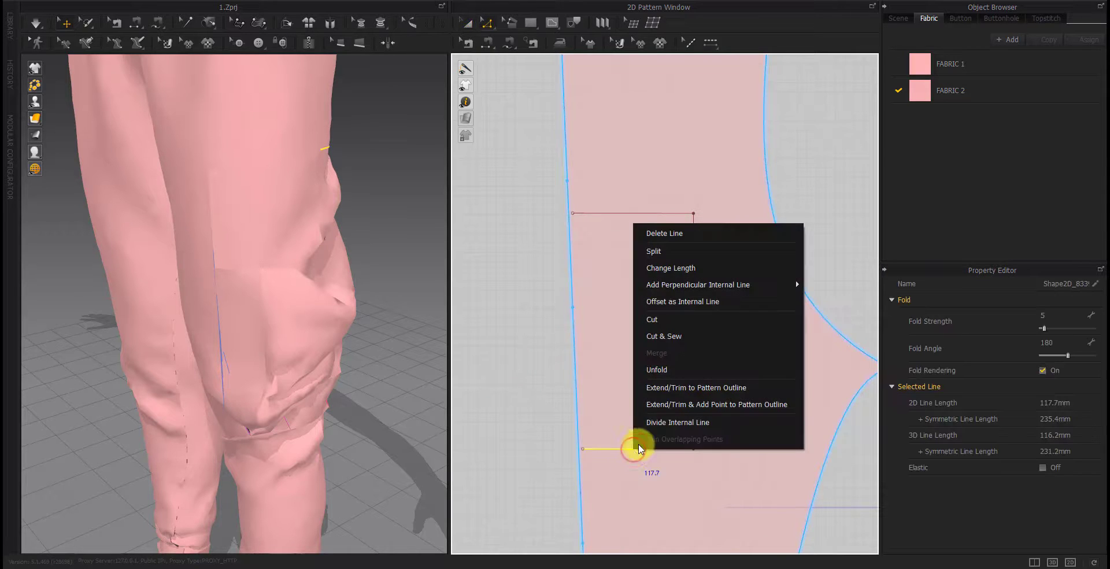
left_click(661, 407)
left_click(612, 213)
right_click(612, 213)
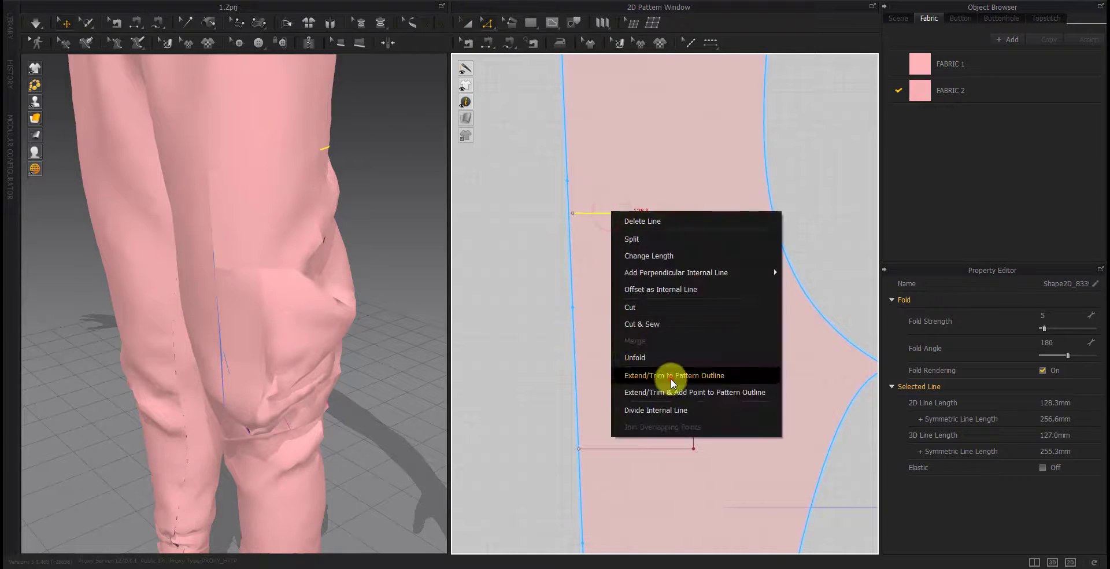
left_click(664, 379)
scroll(509, 390, "down", 5)
scroll(511, 362, "up", 4)
scroll(511, 361, "up", 2)
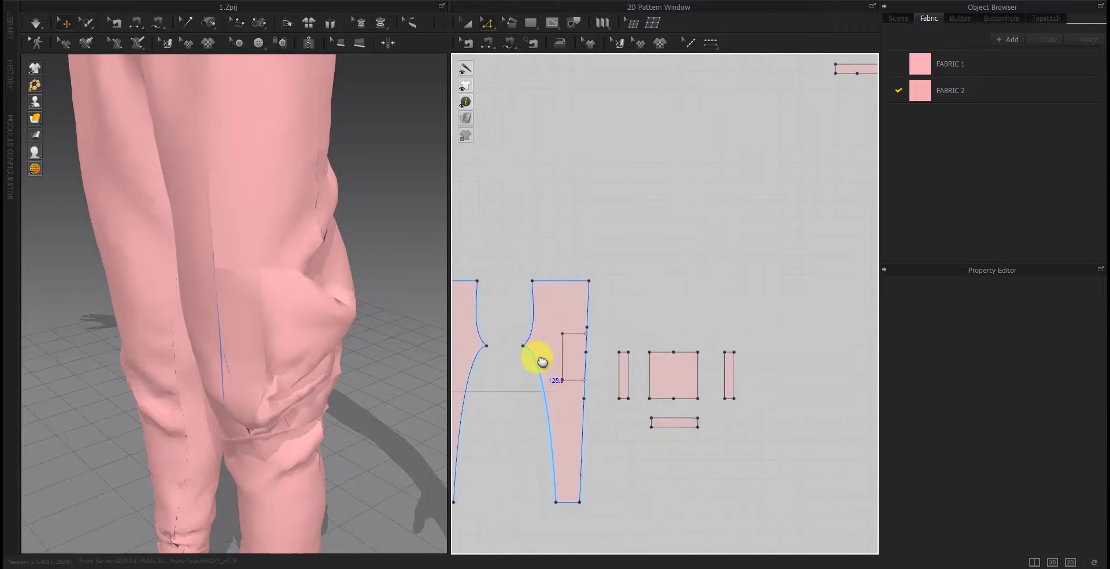
scroll(681, 279, "up", 3)
right_click(682, 275)
left_click(680, 446)
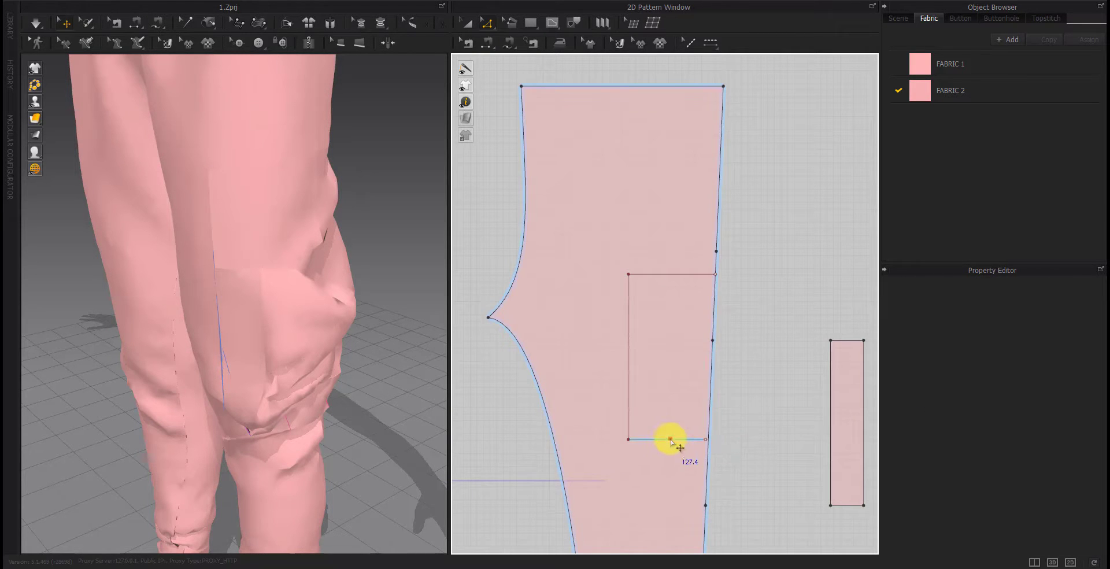
right_click(669, 441)
left_click(685, 447)
scroll(679, 361, "down", 5)
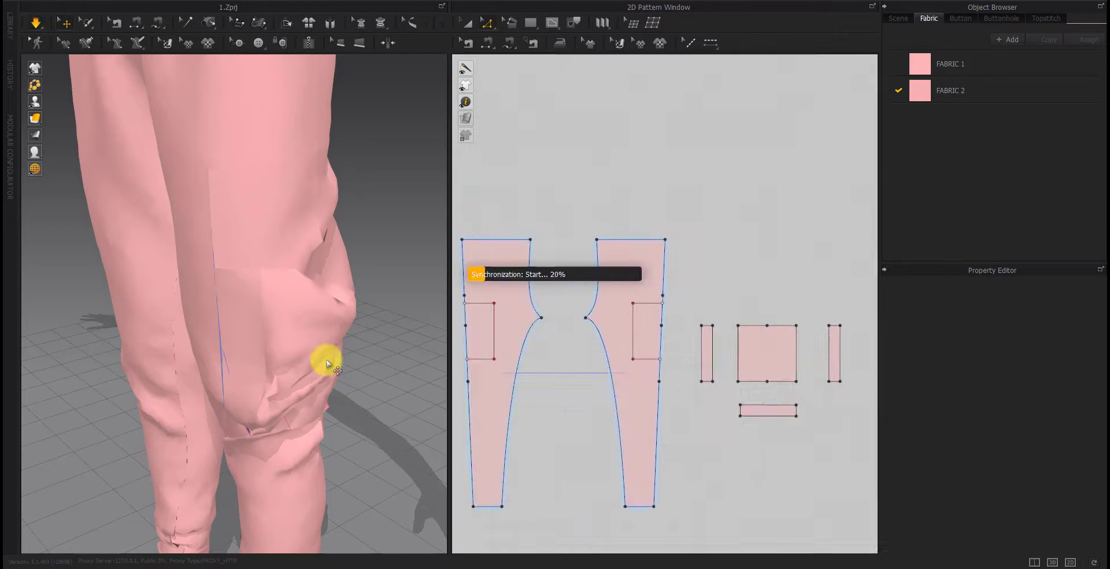
scroll(327, 359, "up", 3)
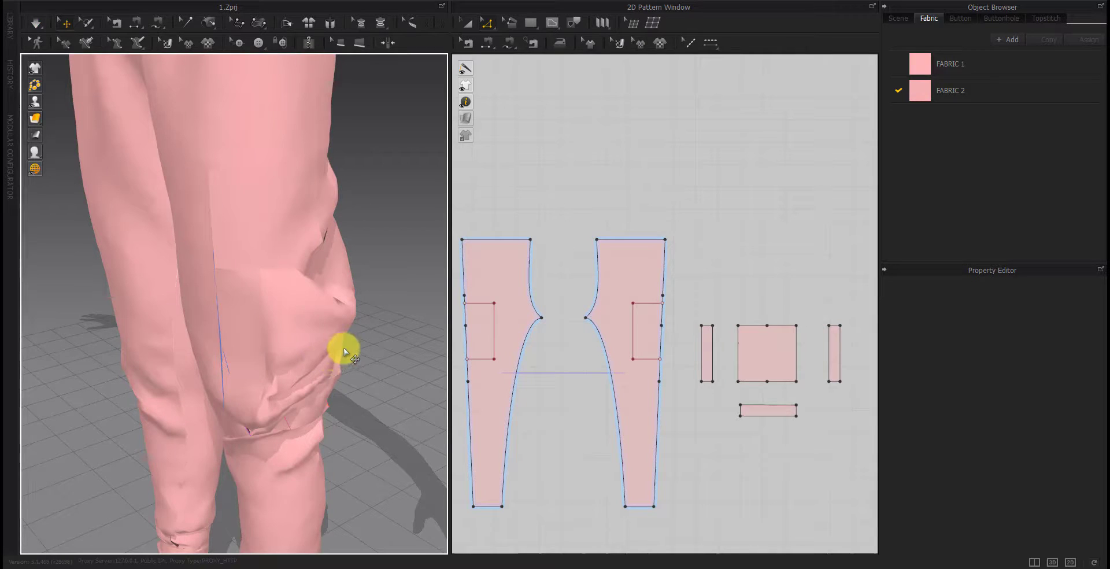
Rotate the narrow side strips to stand along the leg beside the pocket patch
left_click(317, 332)
left_click(242, 288)
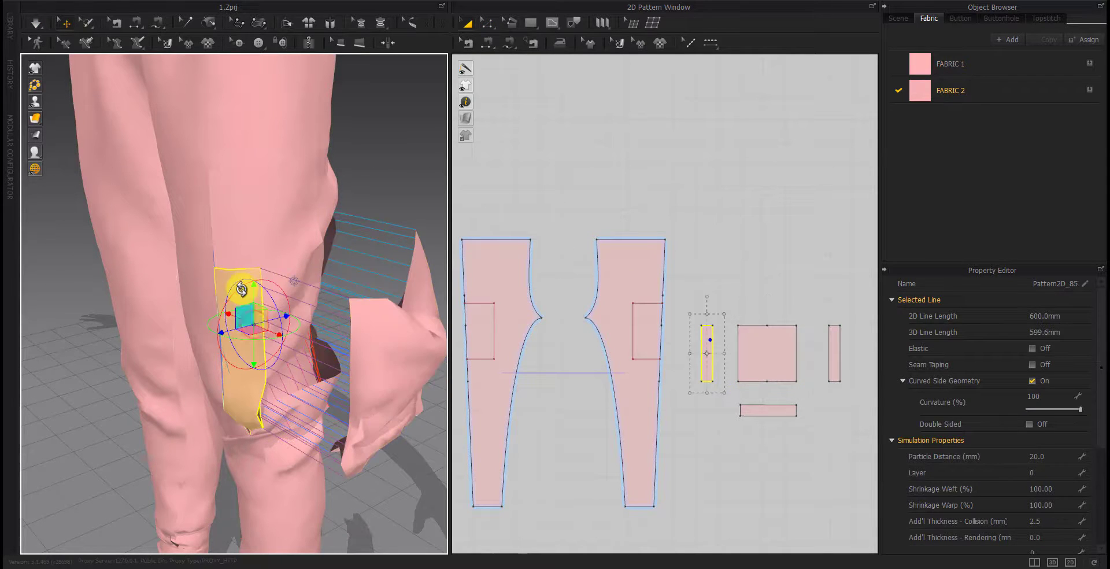
left_click_drag(242, 288, 249, 263)
right_click_drag(249, 264, 285, 292)
left_click_drag(285, 292, 334, 359)
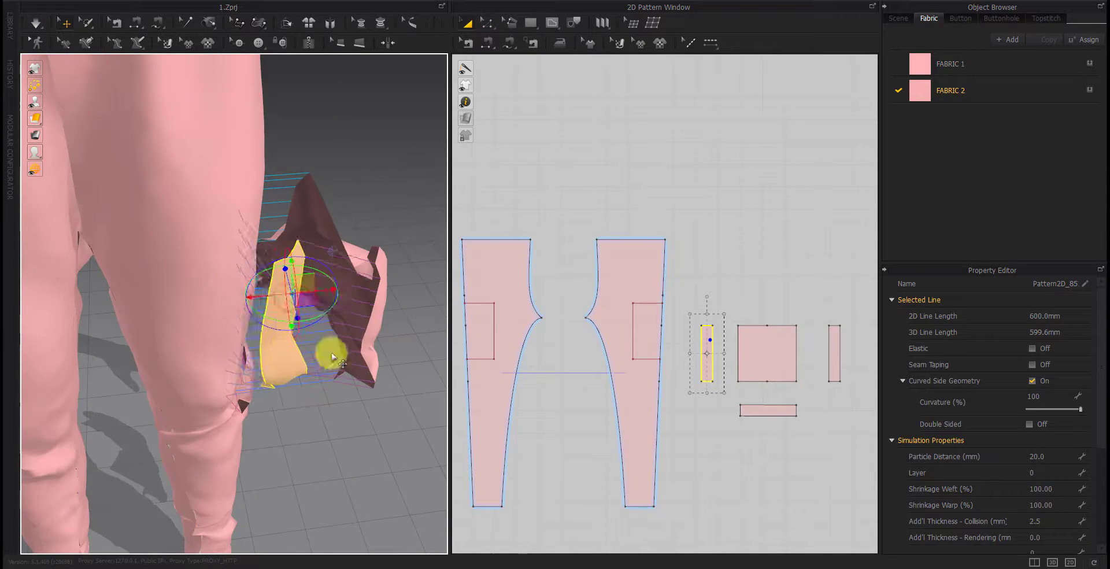
left_click(286, 432)
right_click_drag(286, 433, 332, 440)
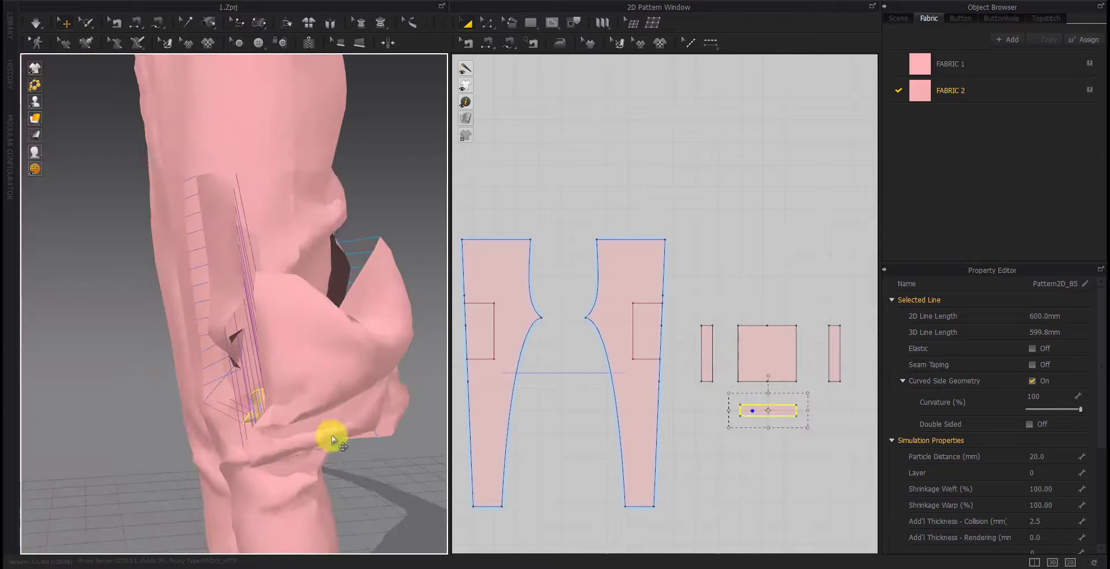
left_click(331, 435)
mouse_move(362, 362)
right_mouse_down()
mouse_move(116, 339)
mouse_move(305, 314)
right_mouse_up()
left_click(263, 270)
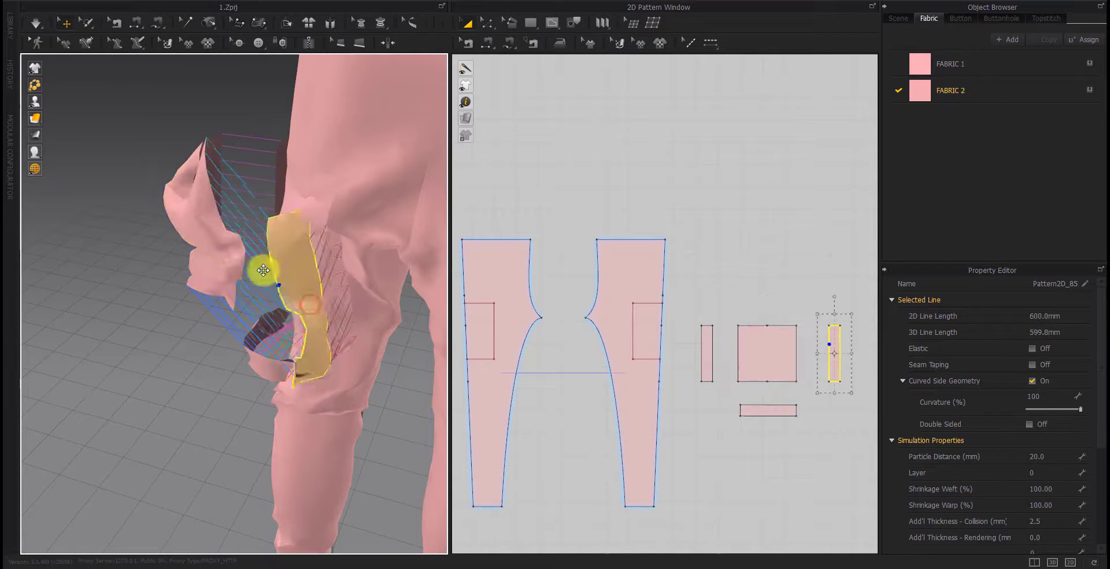
Simulate the drape and inspect the pocket from front, side and above
key("space")
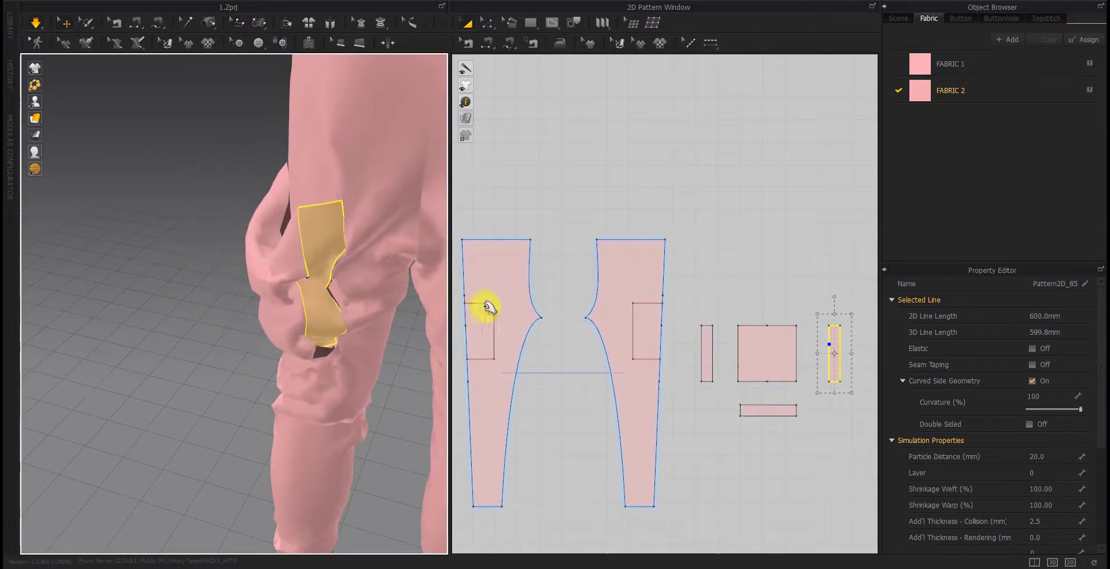
mouse_move(404, 315)
right_mouse_down()
mouse_move(228, 330)
mouse_move(334, 355)
mouse_move(303, 367)
mouse_move(286, 277)
right_mouse_up()
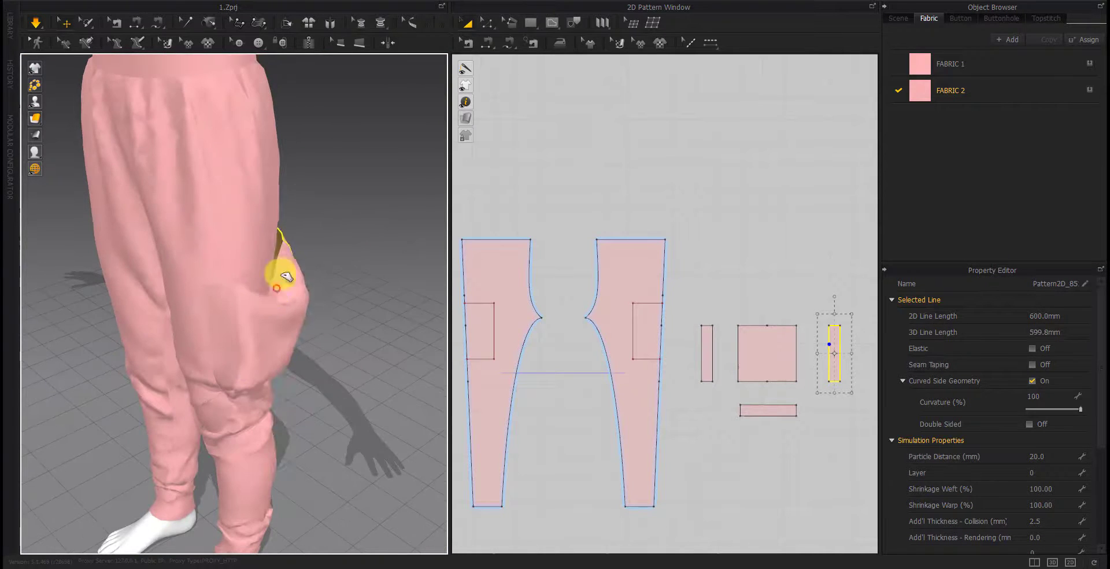
left_click(287, 276)
mouse_move(293, 240)
right_mouse_down()
mouse_move(193, 315)
mouse_move(270, 339)
right_mouse_up()
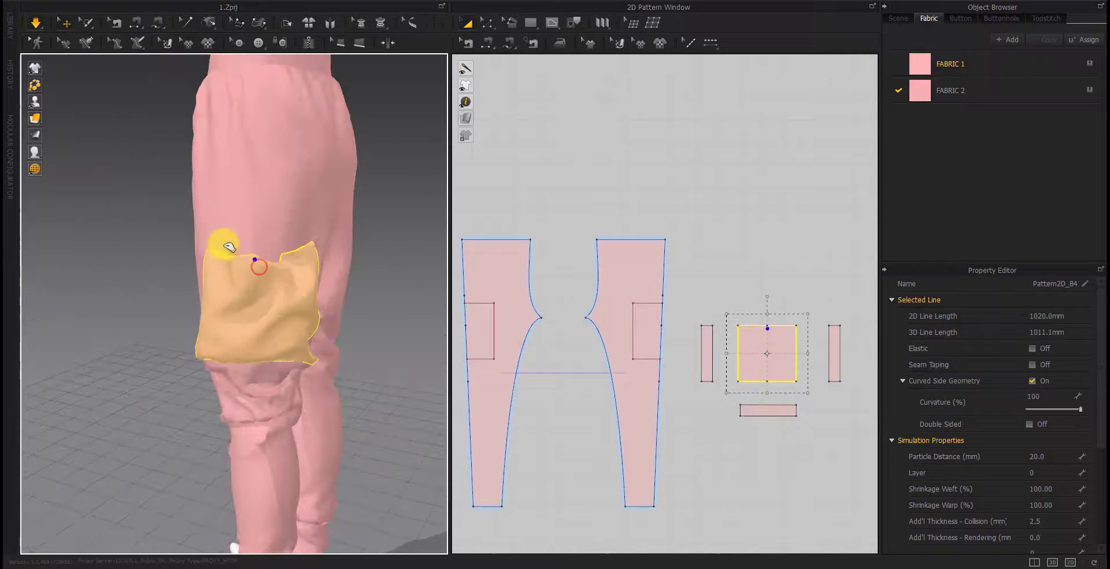
mouse_move(229, 247)
right_mouse_down()
mouse_move(248, 318)
mouse_move(158, 324)
mouse_move(297, 326)
right_mouse_up()
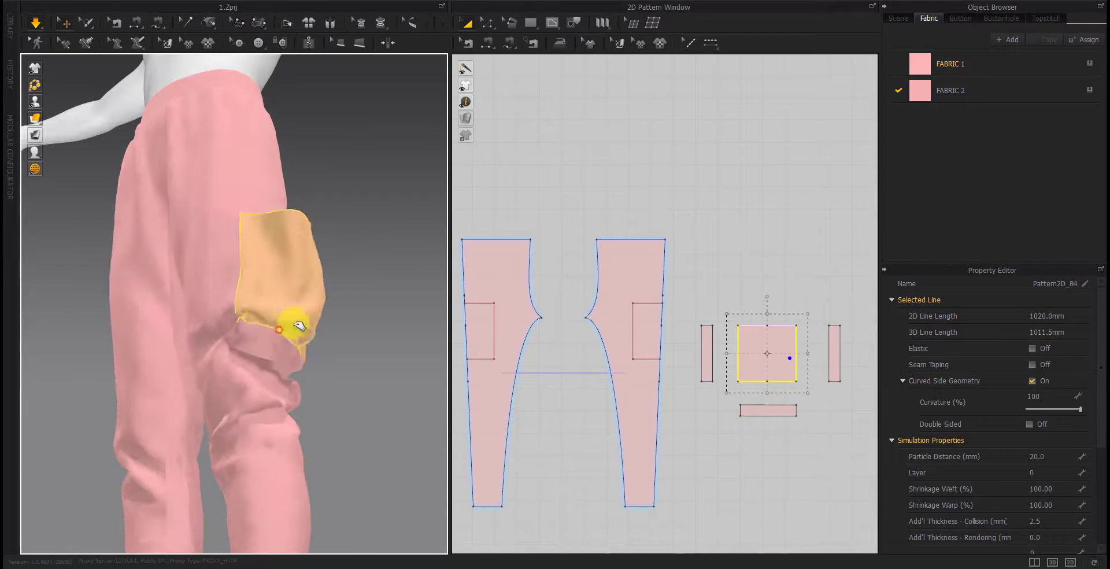
left_click(317, 352)
left_click(367, 414)
mouse_move(366, 414)
right_mouse_down()
mouse_move(241, 458)
mouse_move(335, 417)
right_mouse_up()
Pull the pocket patch out and lift the bottom band up beneath it
left_click_drag(300, 295, 405, 156)
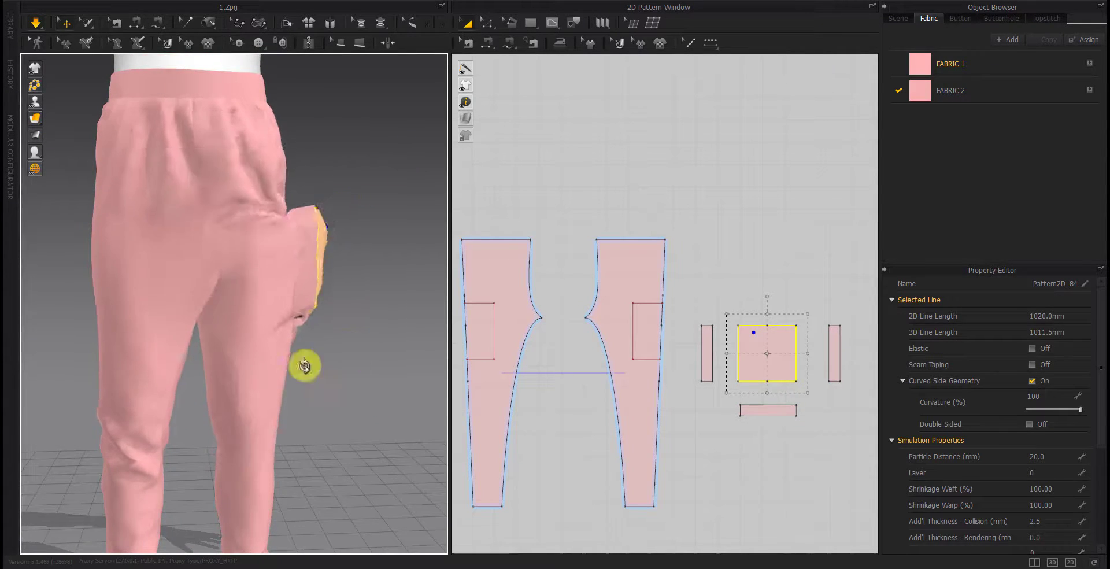
right_click_drag(304, 366, 247, 367)
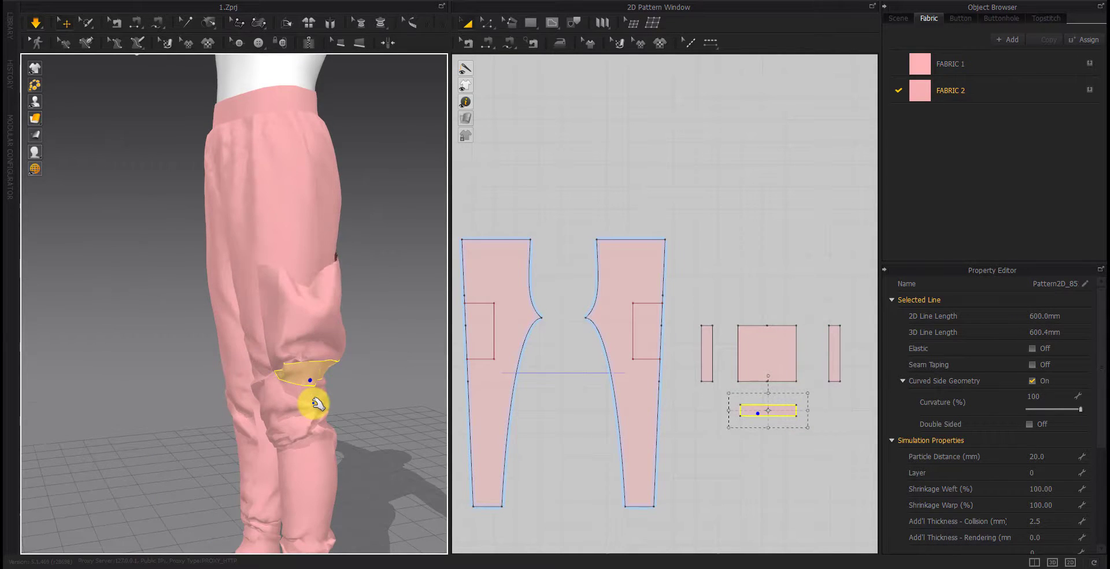
right_click_drag(318, 405, 176, 413)
left_click_drag(350, 359, 357, 334)
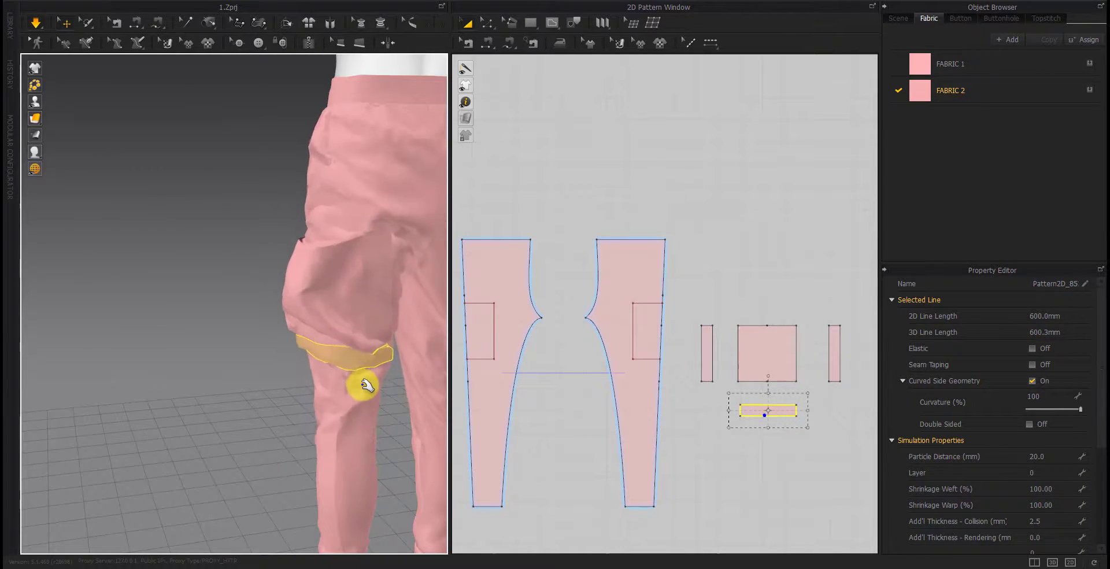
left_click_drag(338, 381, 364, 354)
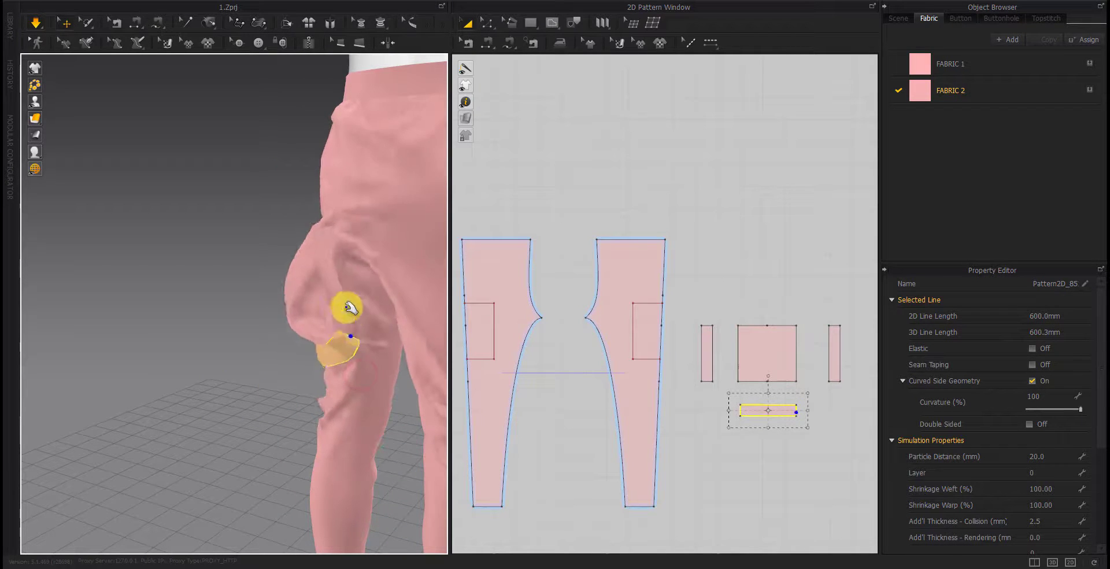
left_click(312, 384)
Tug the right pant-leg panel down and lift the small pocket piece toward the hip
right_click_drag(312, 384, 366, 397)
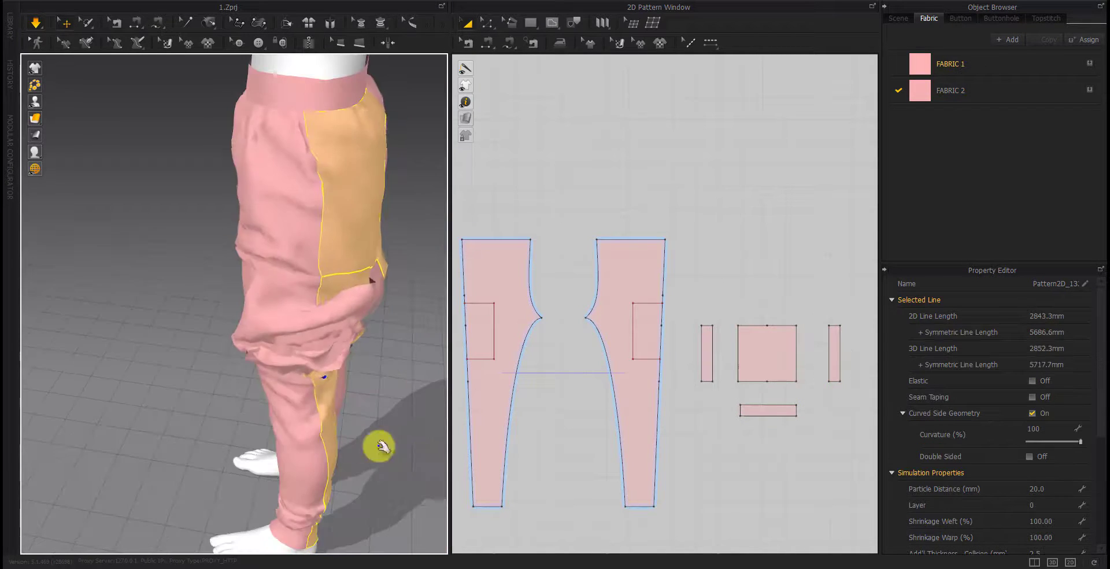
left_click(322, 470)
scroll(341, 433, "up", 3)
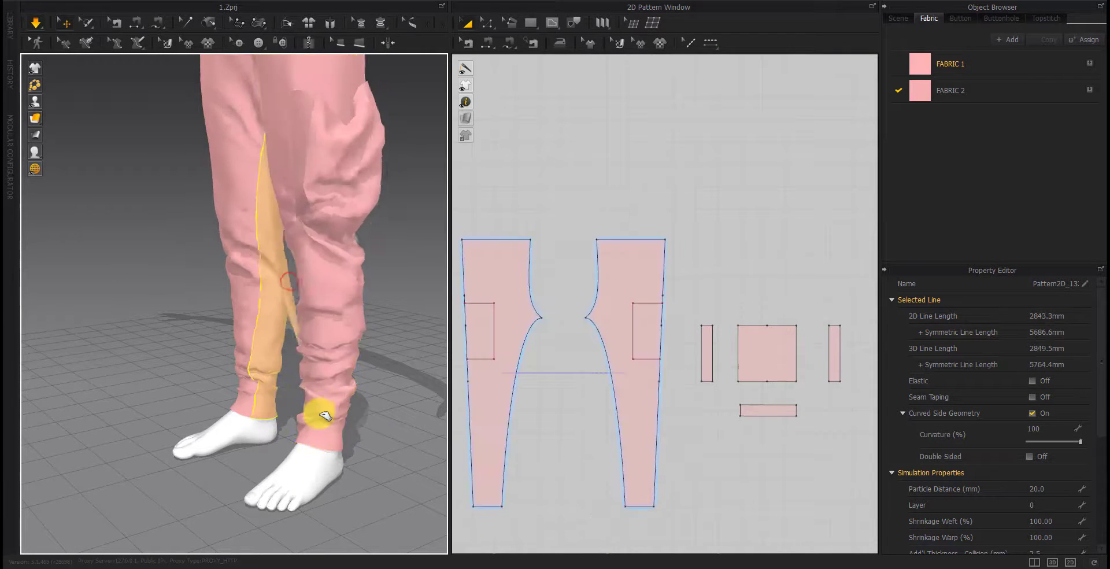
mouse_move(325, 413)
right_mouse_down()
mouse_move(265, 377)
mouse_move(362, 380)
mouse_move(340, 263)
right_mouse_up()
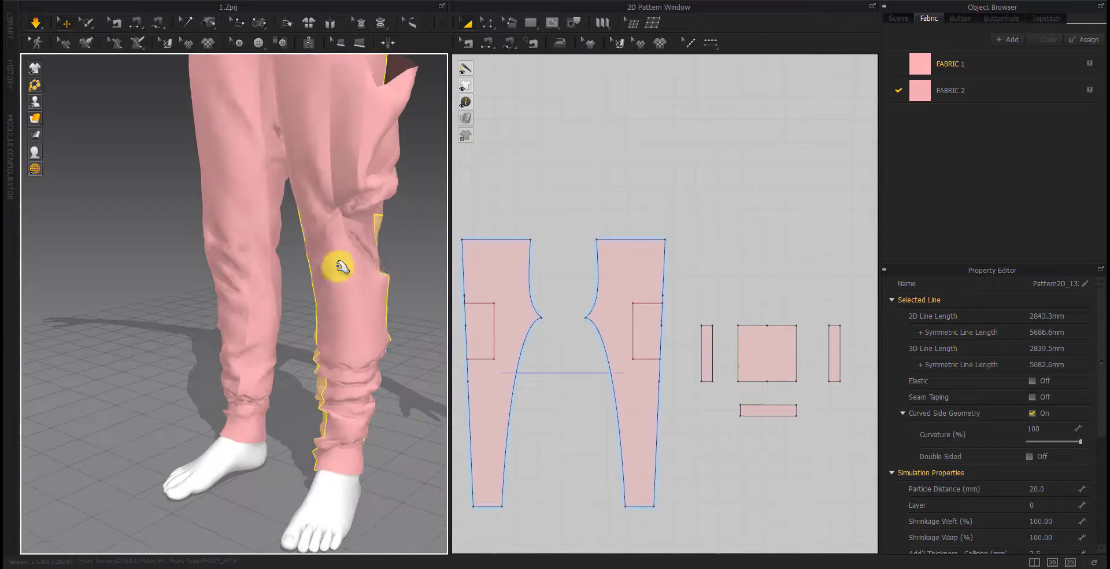
left_click(338, 348)
left_click_drag(343, 448, 354, 513)
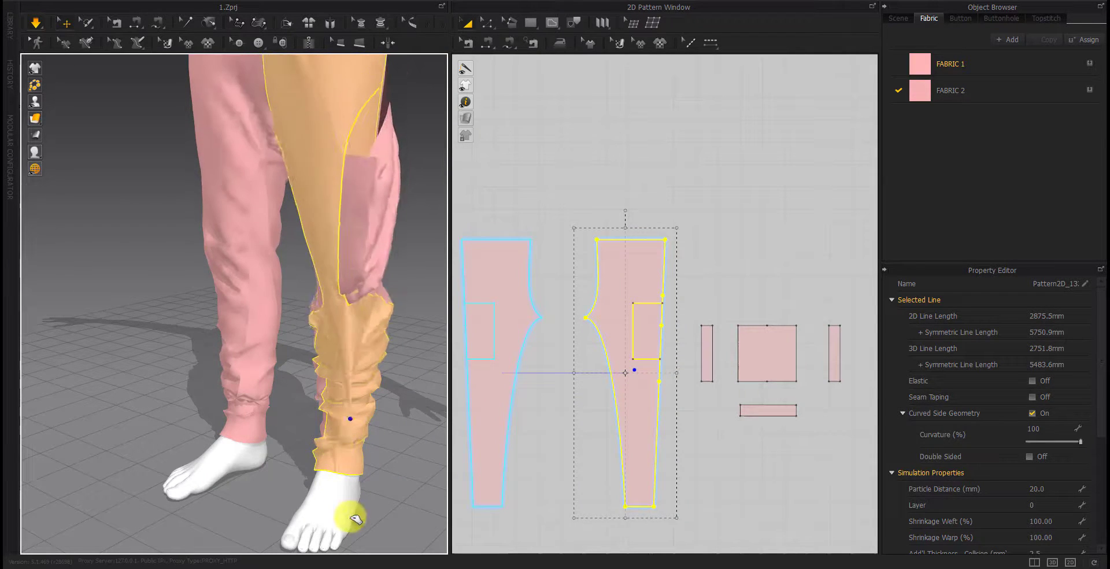
left_click_drag(364, 197, 416, 91)
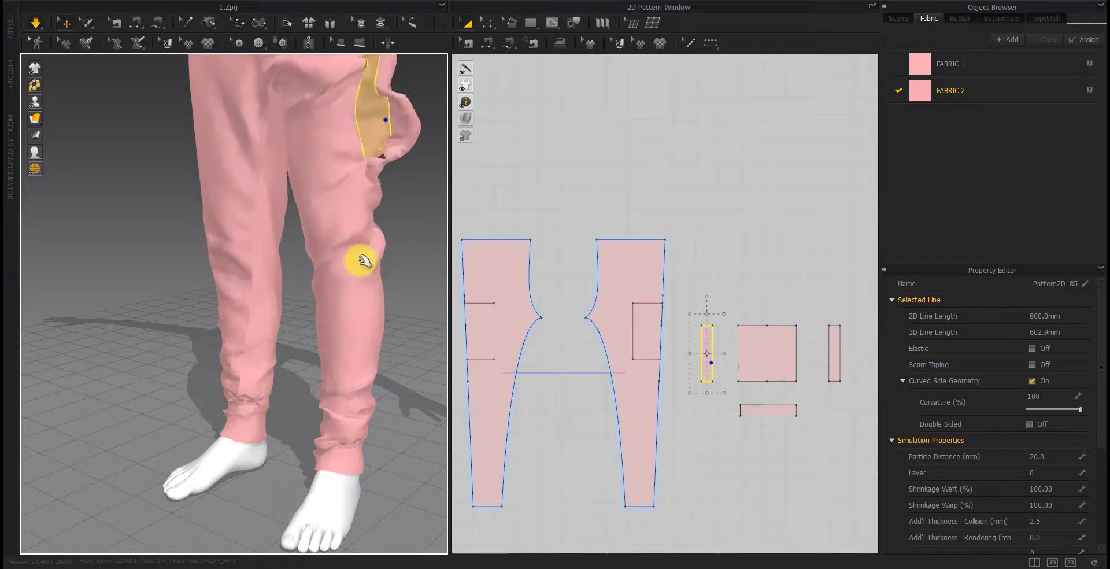
Pull the hip pocket outward so it stands away from the thigh
mouse_move(364, 255)
right_mouse_down()
mouse_move(218, 371)
mouse_move(280, 498)
mouse_move(303, 369)
mouse_move(339, 475)
right_mouse_up()
left_click(280, 497)
left_click(303, 368)
right_click_drag(324, 405, 199, 421)
left_click(228, 503)
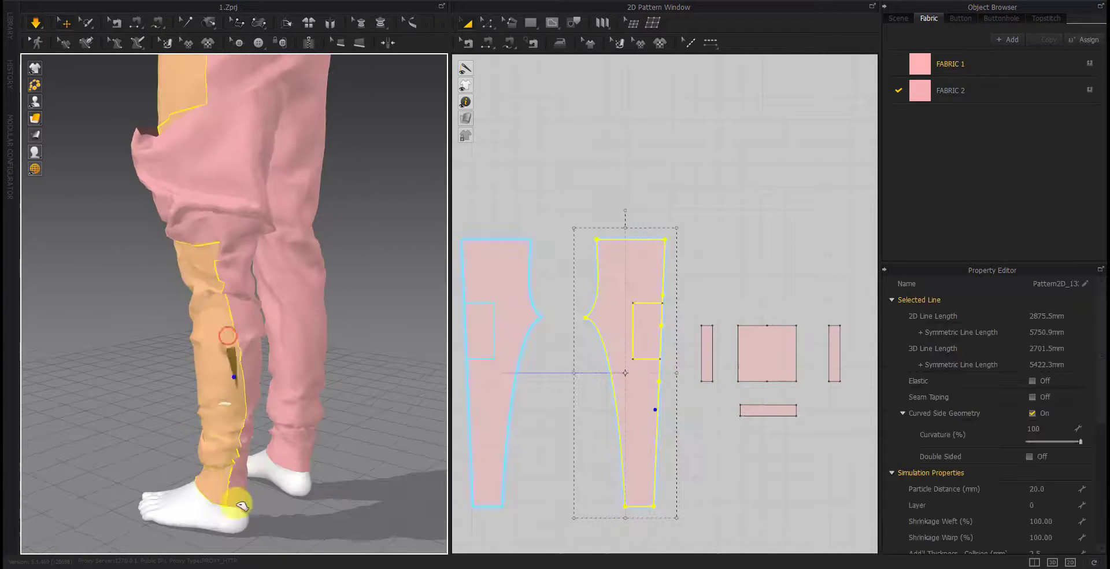
left_click(261, 125)
right_click_drag(262, 126, 270, 289)
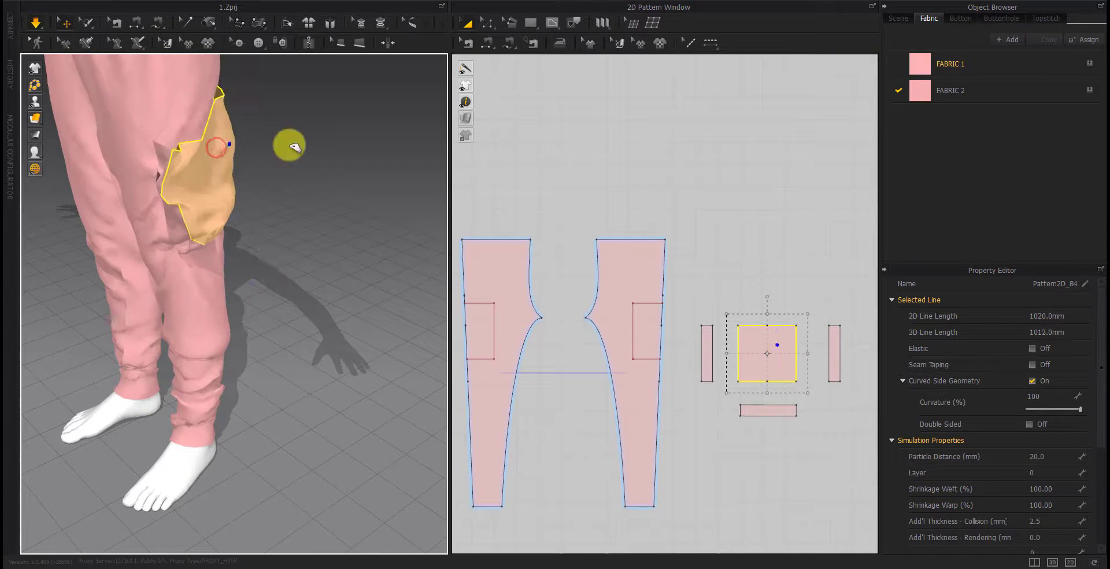
left_click_drag(238, 186, 302, 179)
mouse_move(303, 178)
right_mouse_down()
mouse_move(228, 211)
mouse_move(277, 209)
mouse_move(243, 236)
right_mouse_up()
left_click(608, 391)
Create a fold line offset 22.5 mm from the pocket edge on the leg panel
scroll(645, 330, "up", 5)
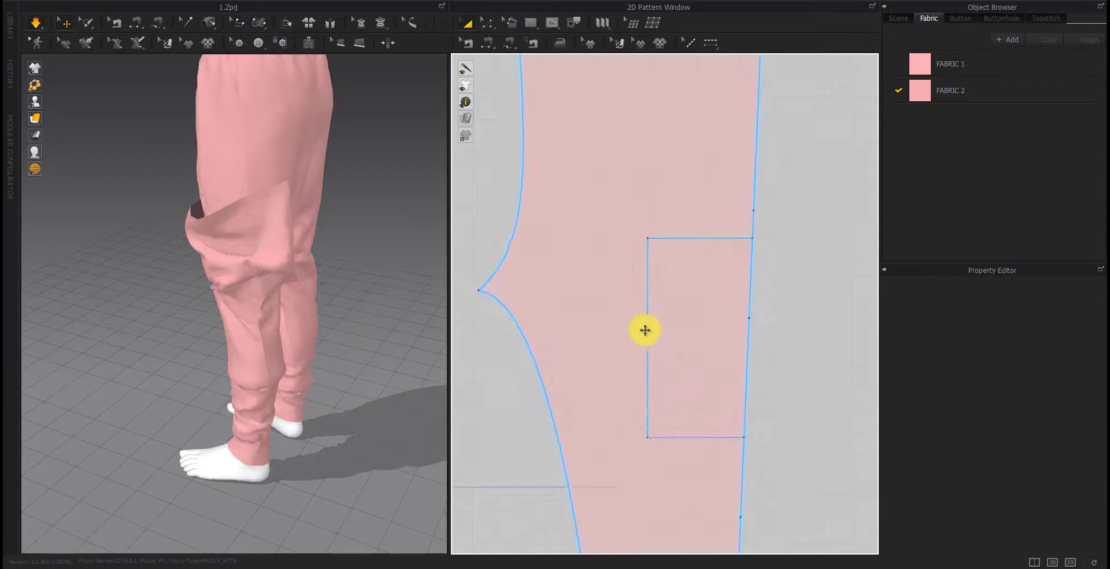
left_click_drag(648, 338, 664, 343)
right_click(665, 340)
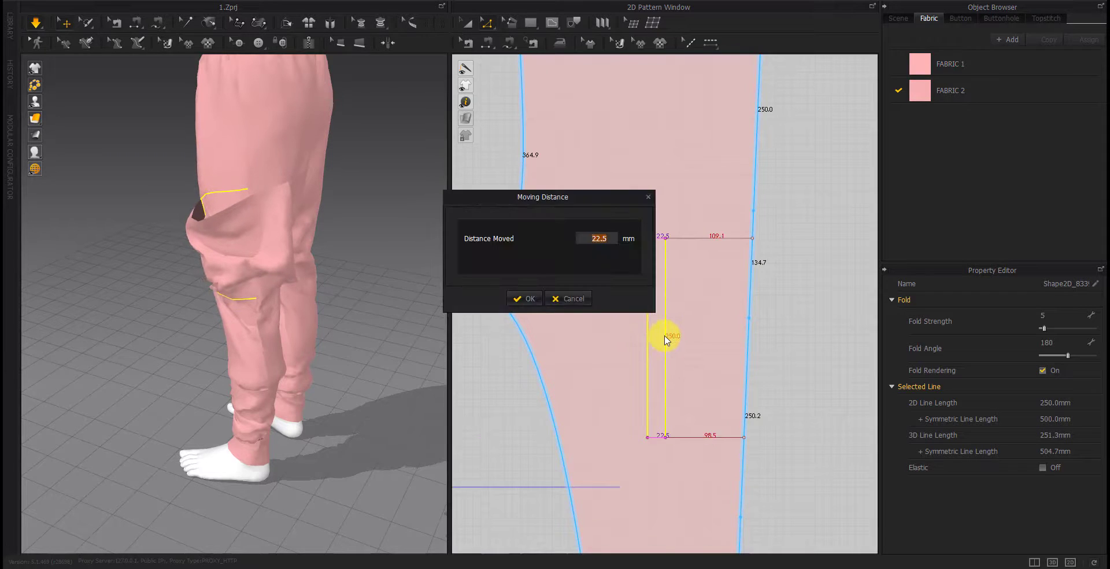
key("Return")
scroll(665, 340, "down", 5)
scroll(671, 403, "up", 3)
scroll(667, 345, "up", 5)
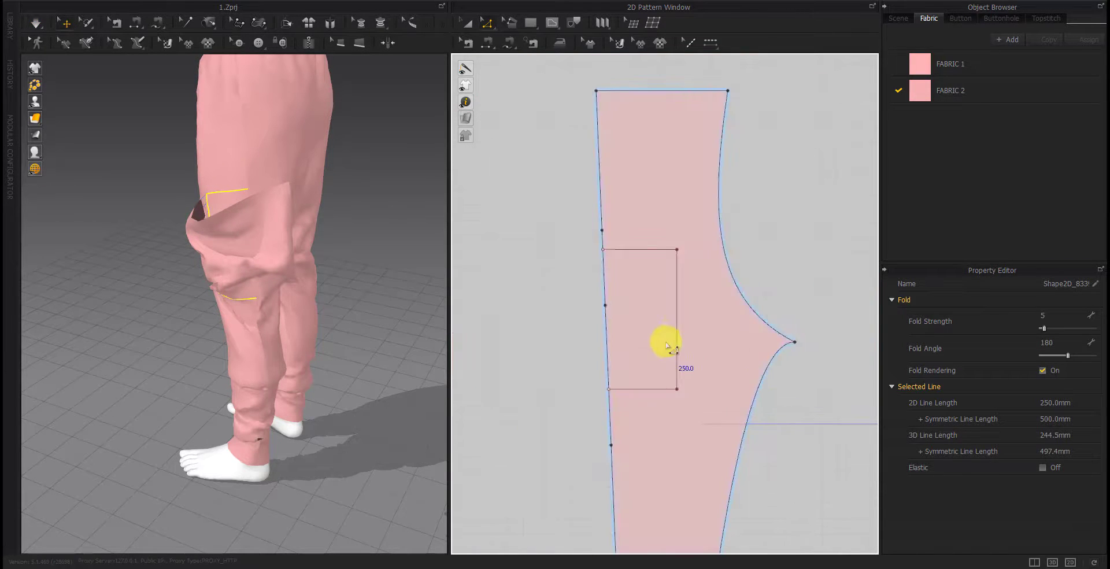
right_click(668, 337)
key("Return")
Simulate the pants and inspect the pocket on the leg from several angles
key("space")
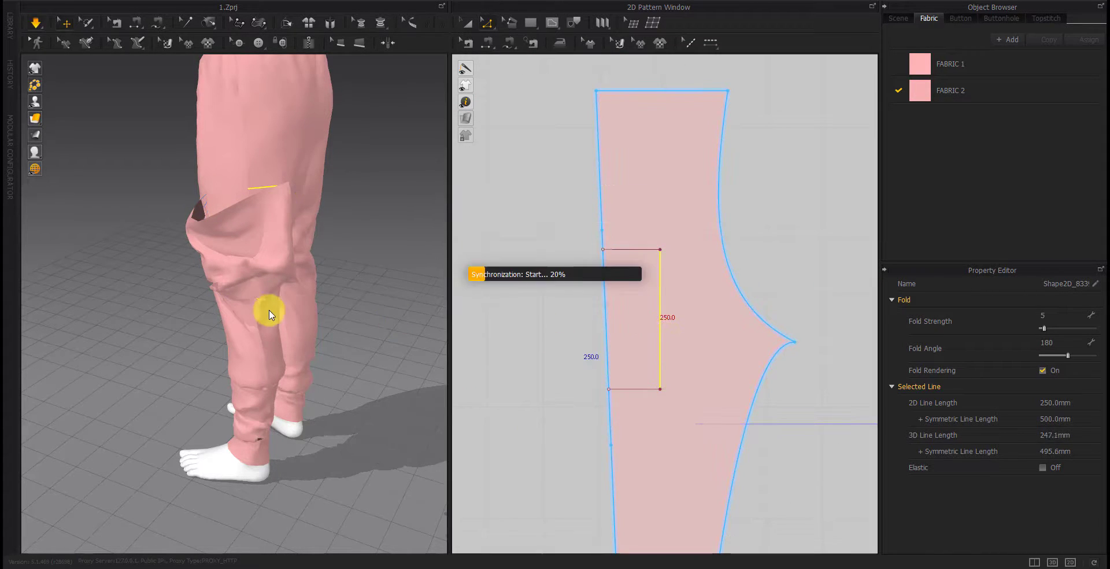
right_click_drag(251, 293, 235, 223)
left_click(236, 223)
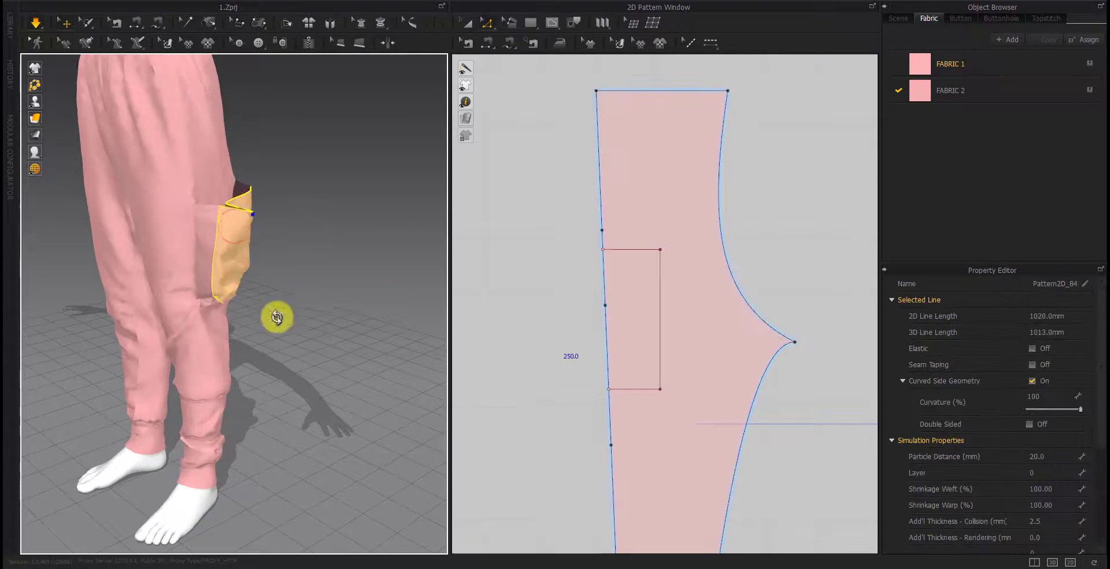
mouse_move(278, 314)
right_mouse_down()
mouse_move(235, 223)
mouse_move(354, 316)
mouse_move(181, 341)
right_mouse_up()
left_click(210, 289)
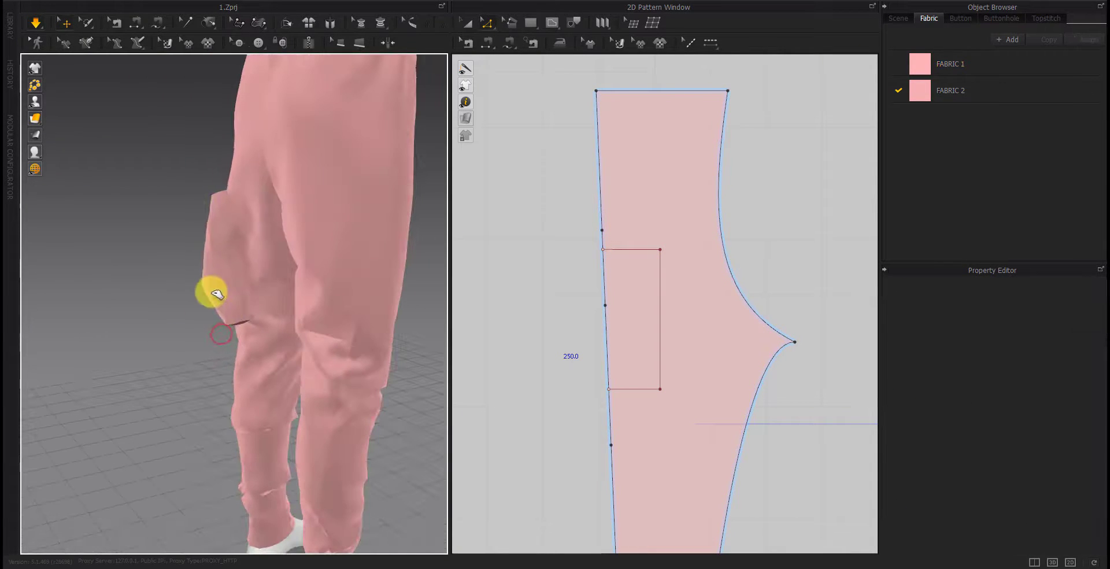
right_click_drag(211, 289, 295, 346)
left_click(298, 347)
left_click(189, 403)
scroll(288, 314, "down", 3)
left_click(288, 314)
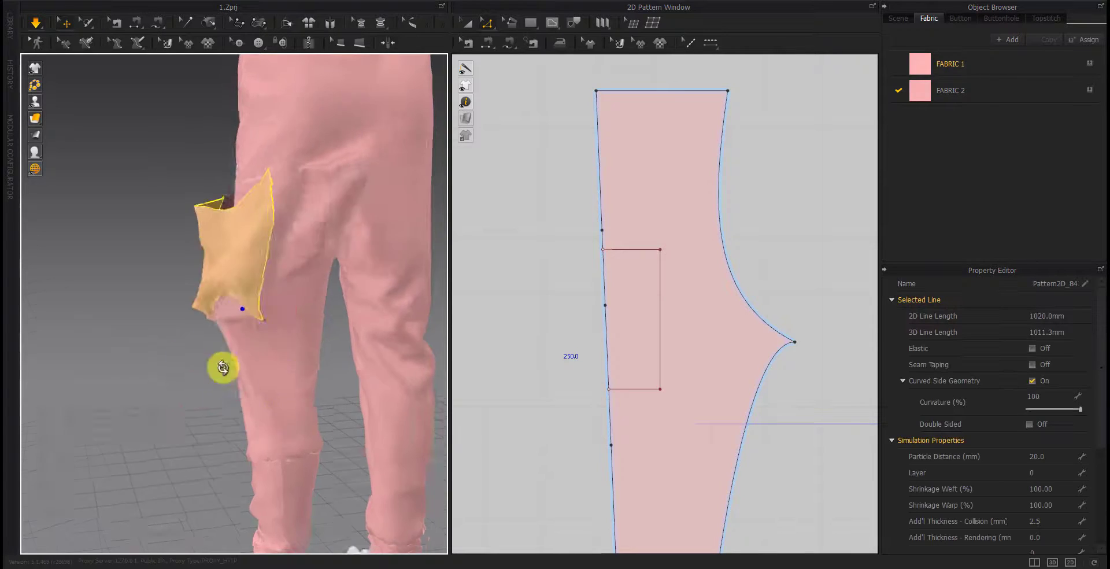
mouse_move(220, 367)
right_mouse_down()
mouse_move(235, 293)
mouse_move(366, 335)
right_mouse_up()
left_click(367, 335)
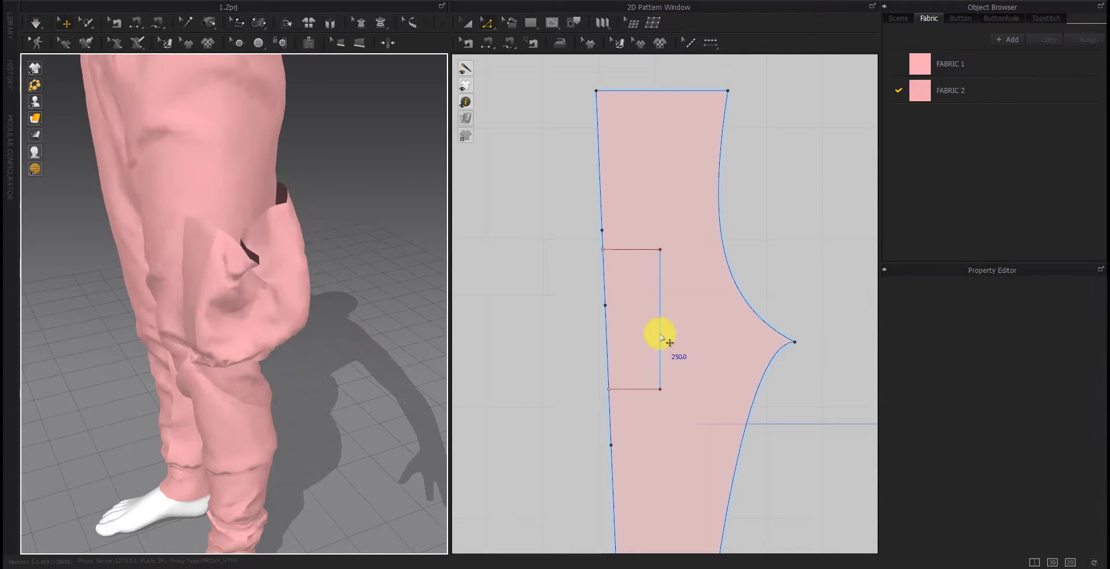
Shift the two vertical fold lines 30 mm each, one left and one right
left_click_drag(661, 337, 646, 337)
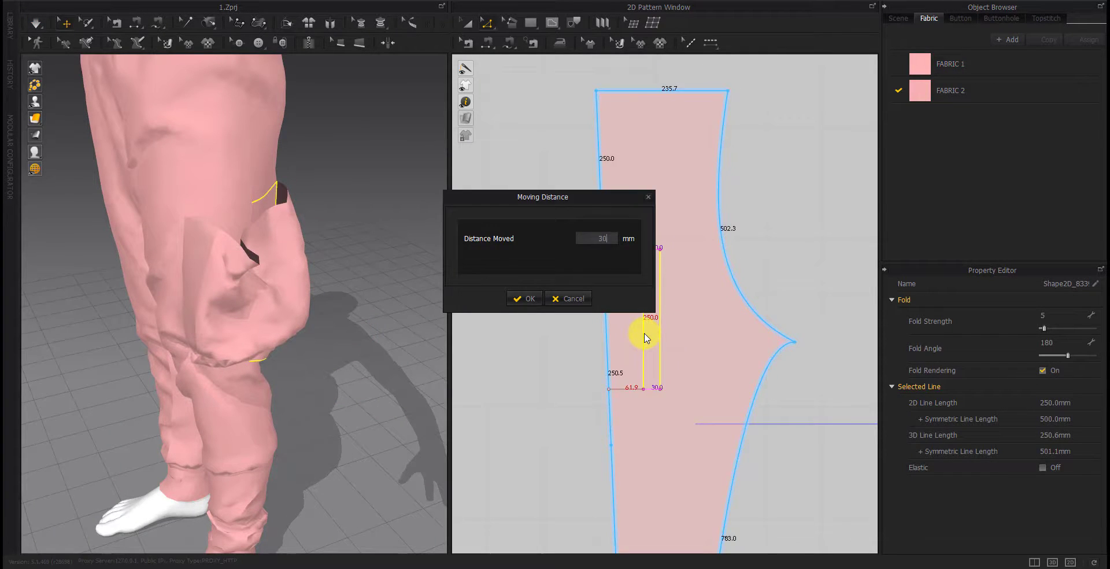
key("Return")
scroll(580, 379, "down", 3)
scroll(501, 368, "up", 5)
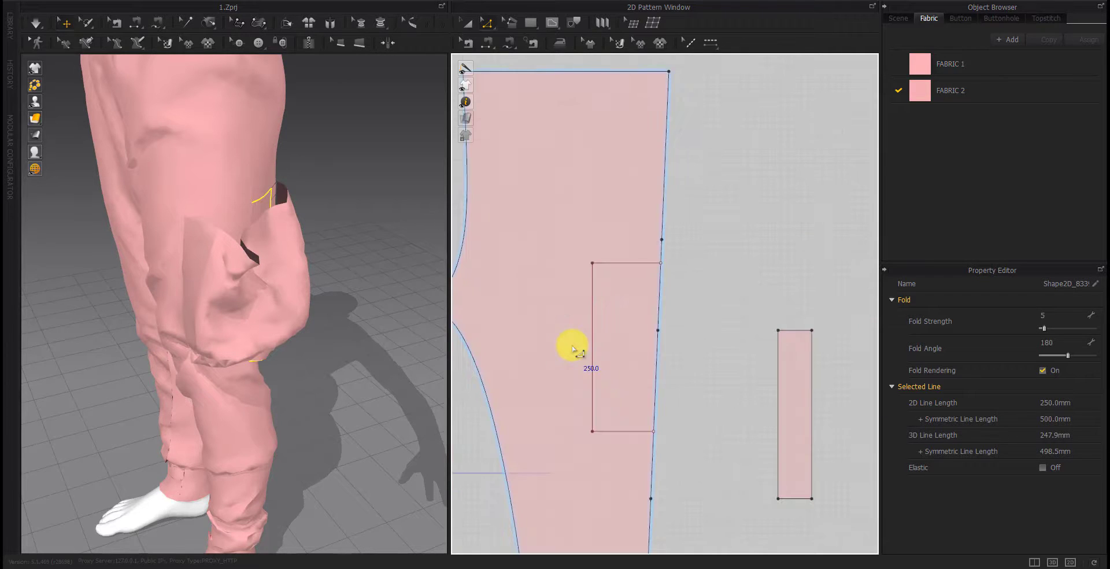
left_click_drag(602, 338, 602, 339)
type("30")
key("Return")
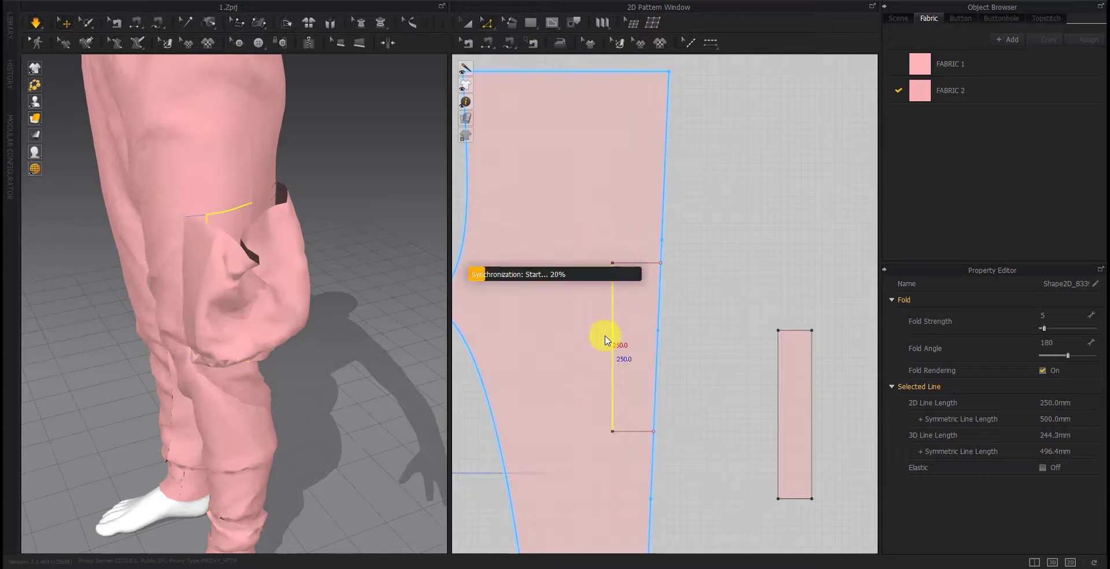
mouse_move(303, 371)
right_mouse_down()
mouse_move(310, 339)
mouse_move(191, 347)
mouse_move(165, 234)
right_mouse_up()
scroll(647, 428, "down", 3)
scroll(665, 379, "down", 2)
Select the square pocket, side strips and bottom strip, and simulate them onto the pants
left_click(675, 379)
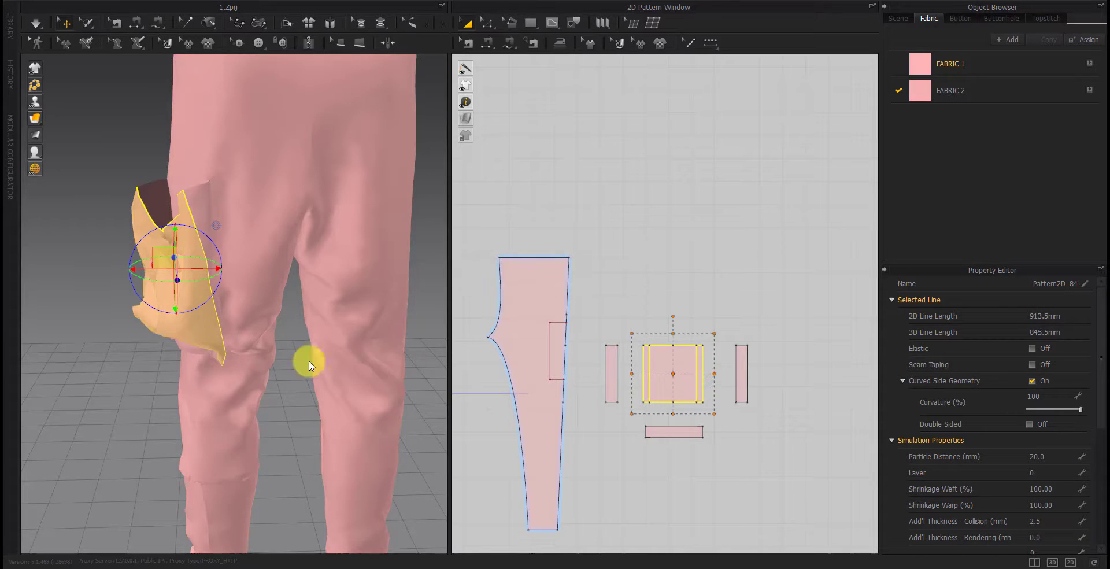
mouse_move(113, 356)
right_mouse_down()
mouse_move(179, 351)
mouse_move(92, 391)
mouse_move(184, 395)
mouse_move(153, 411)
mouse_move(186, 275)
right_mouse_up()
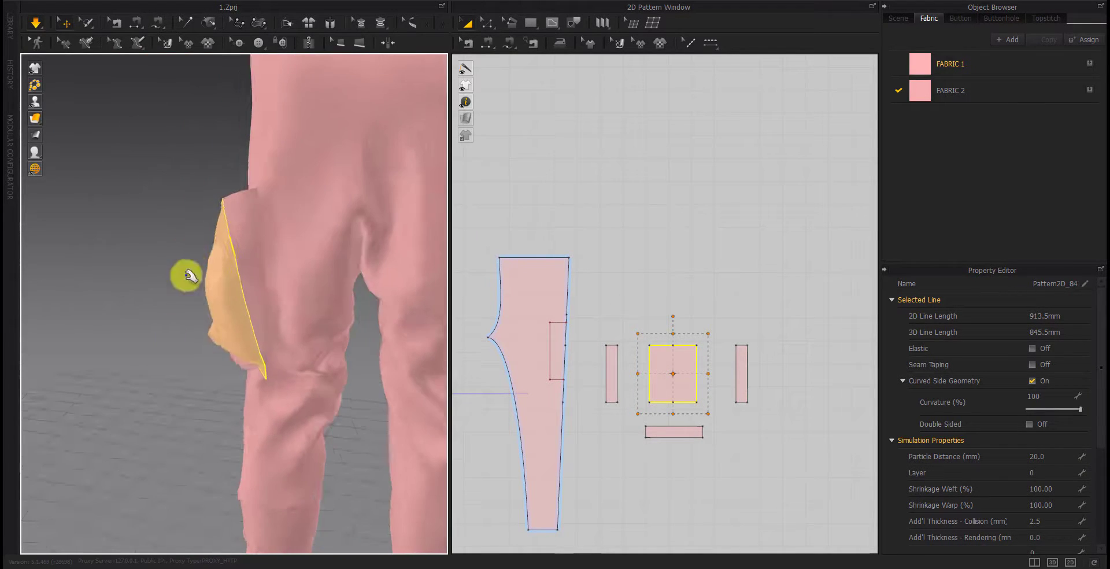
middle_click_drag(186, 275, 332, 263)
left_click(609, 383)
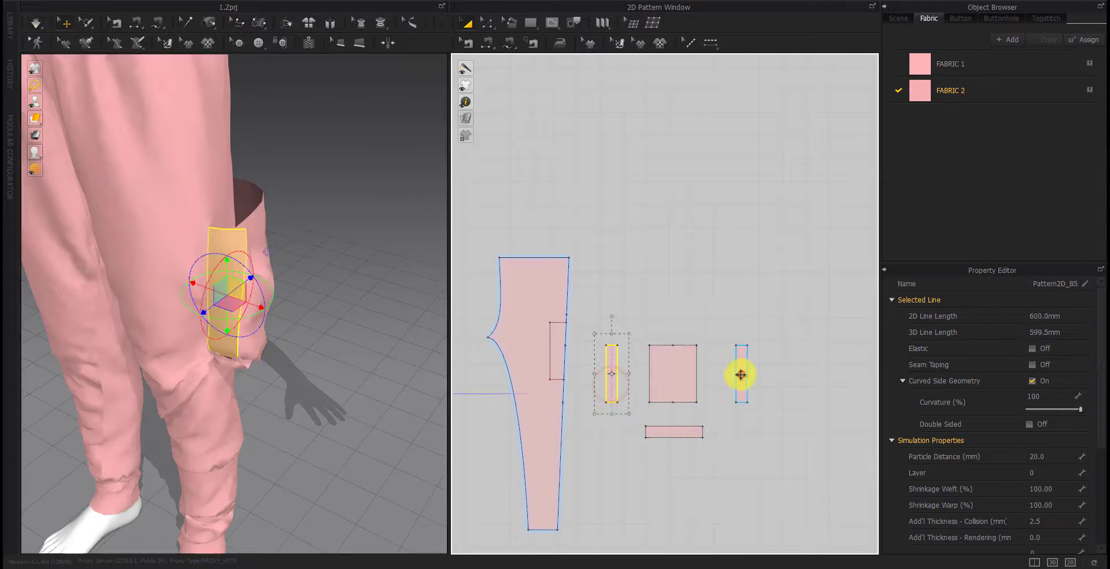
left_click(739, 374, "shift")
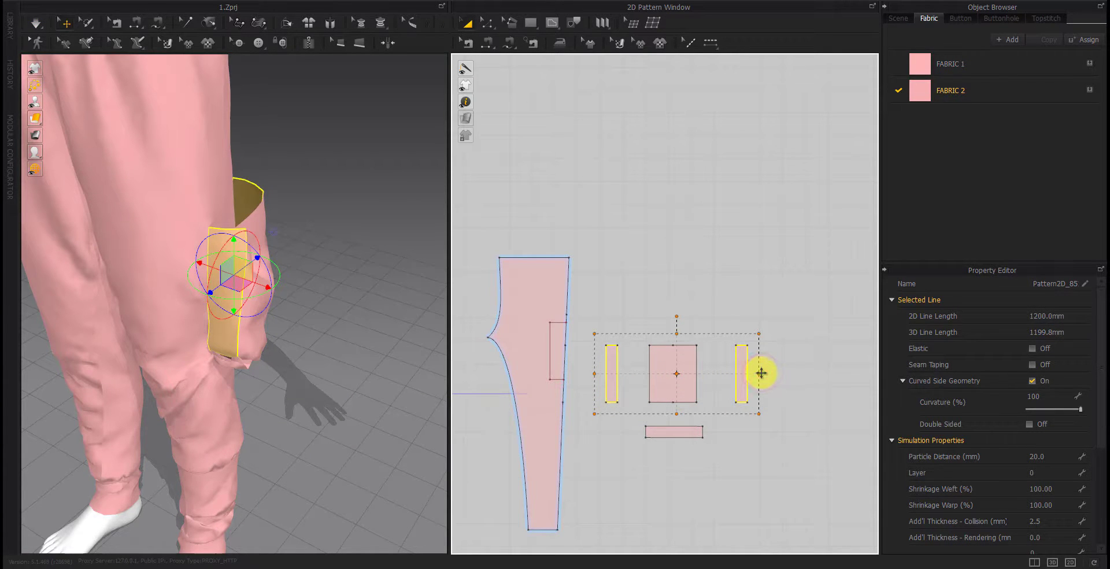
left_click(685, 434)
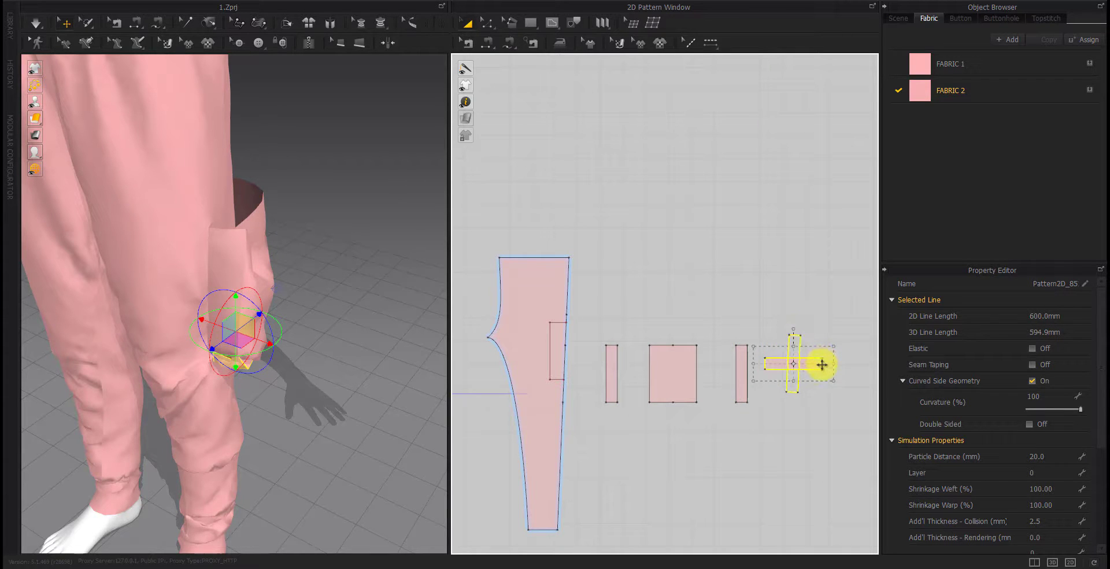
left_click(750, 387, "shift")
left_click(618, 379, "shift")
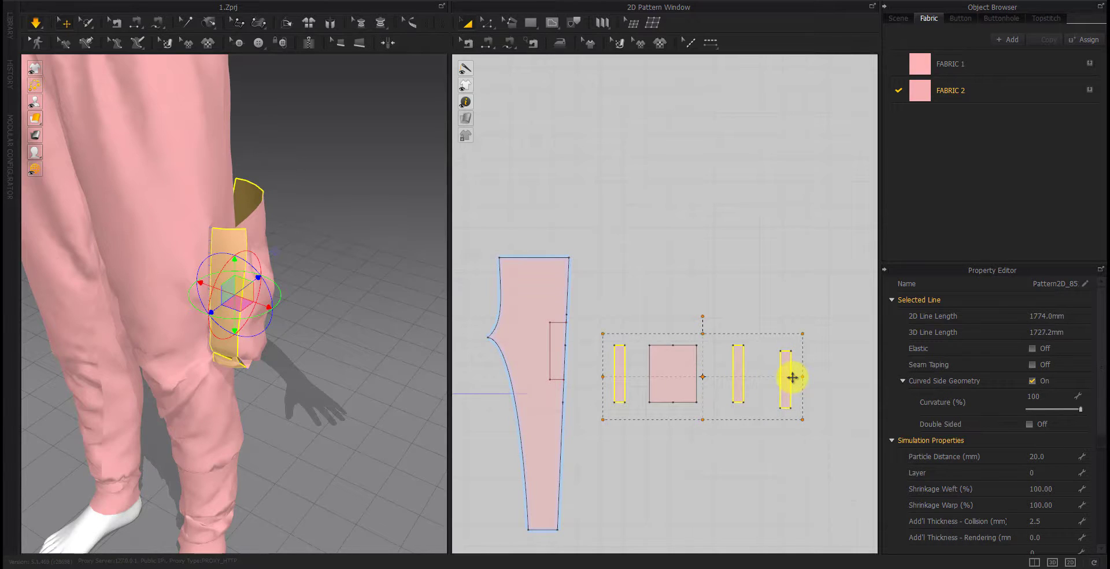
key("space")
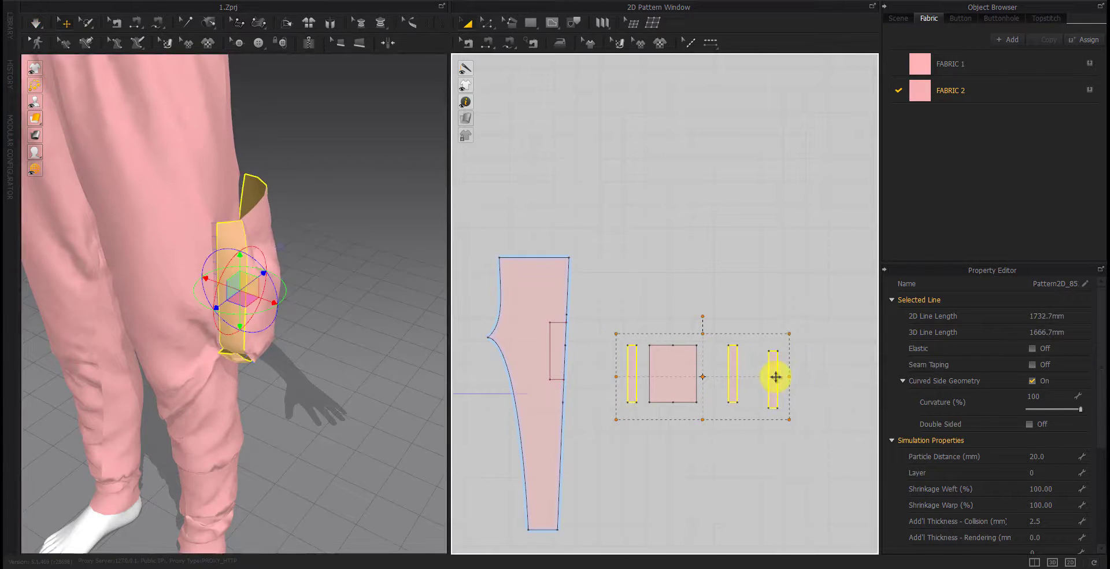
key("space")
left_click(657, 449)
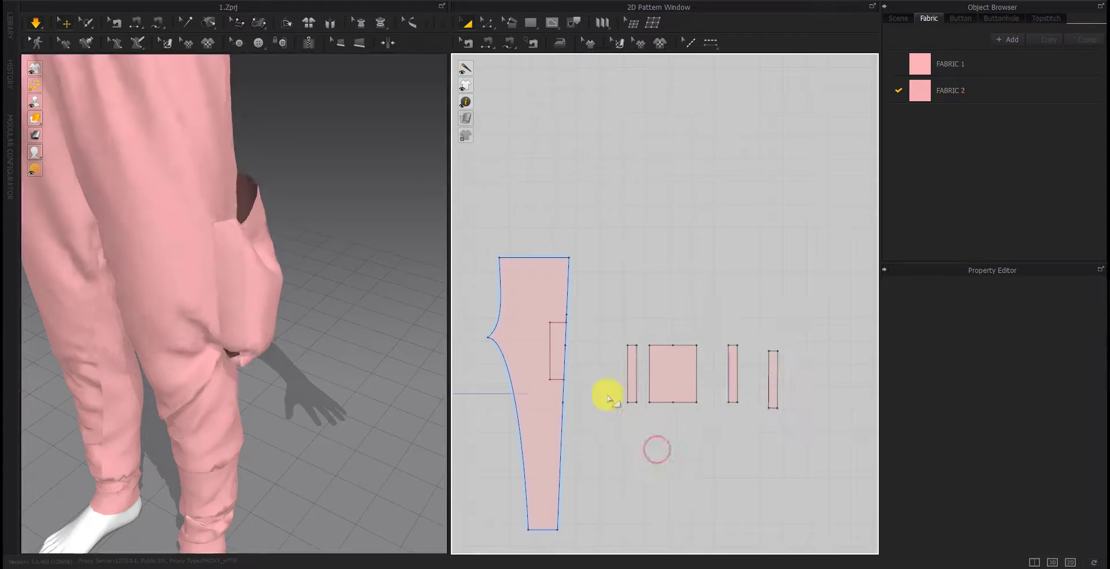
Stop the simulation and move the first side strip's top corners inward, one by 10 mm
scroll(609, 398, "up", 5)
scroll(601, 386, "down", 3)
key("space")
key("z")
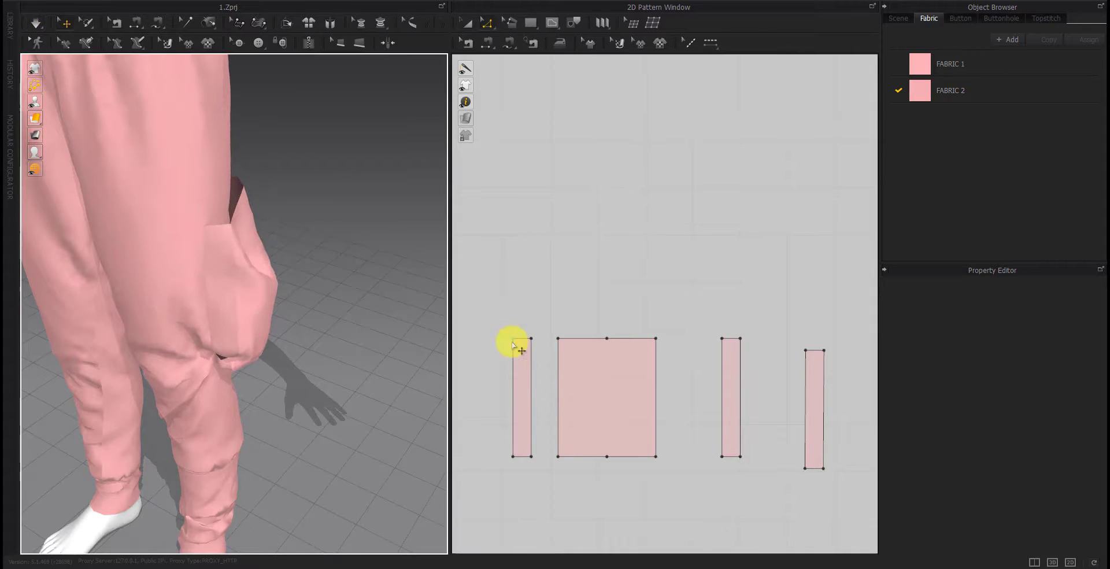
scroll(513, 341, "up", 5)
left_click_drag(514, 334, 532, 336)
key("Return")
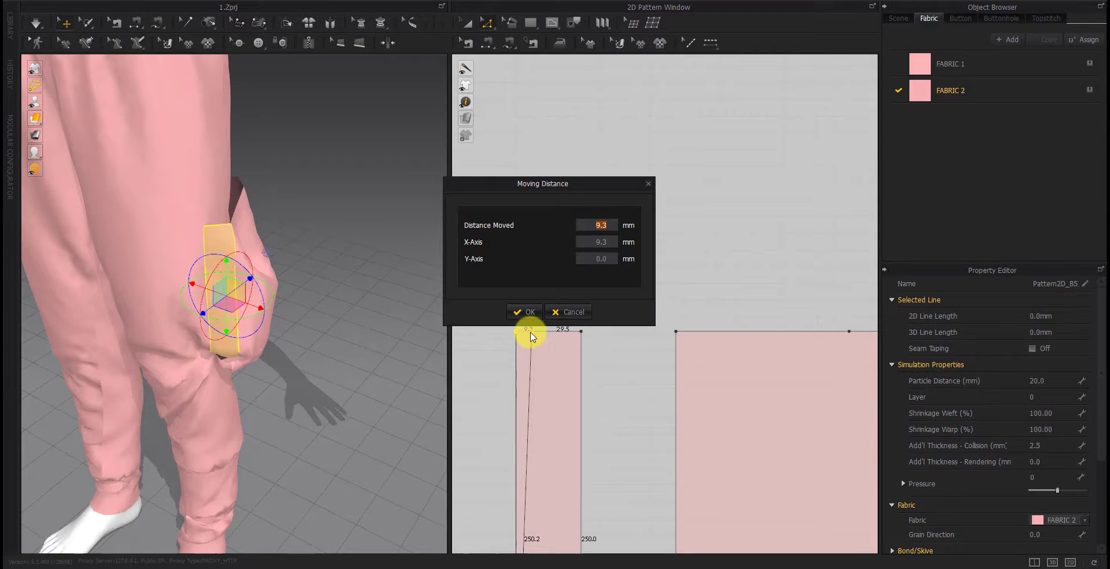
key("Return")
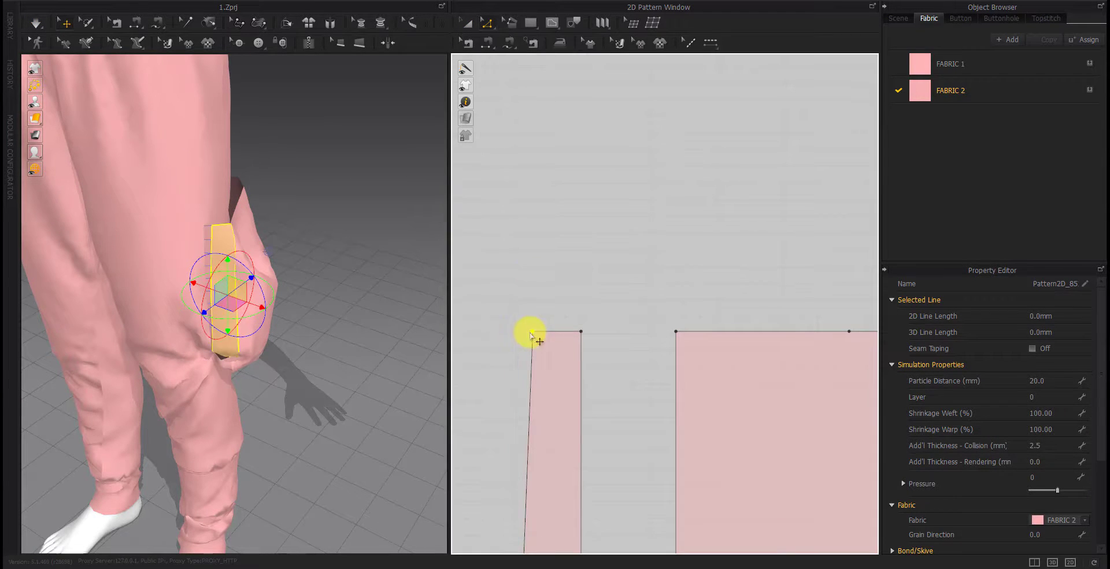
key("Return")
key("Return")
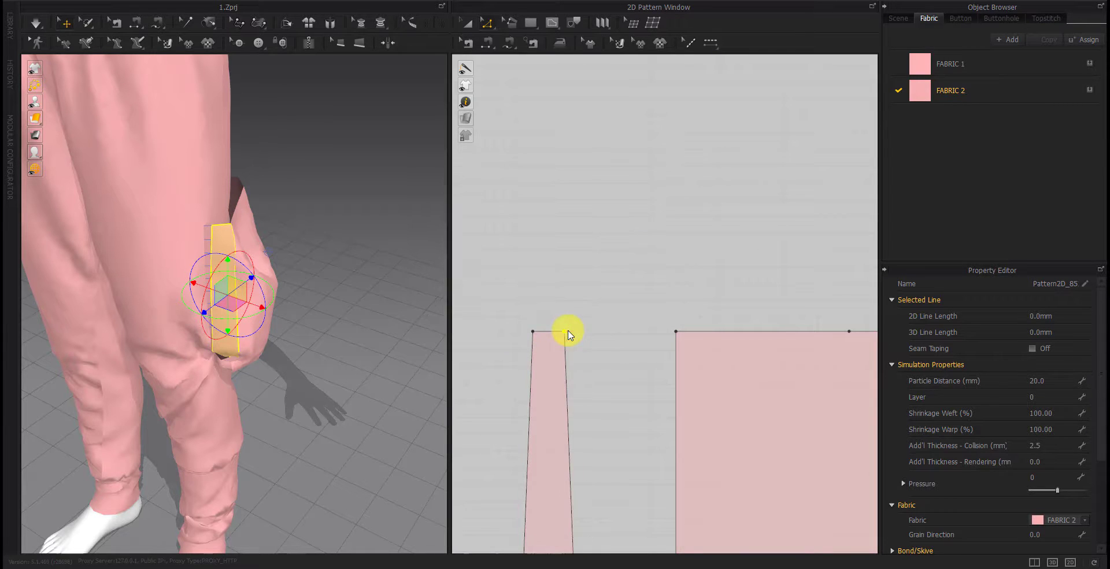
left_click_drag(539, 334, 536, 330)
key("Return")
key("Return")
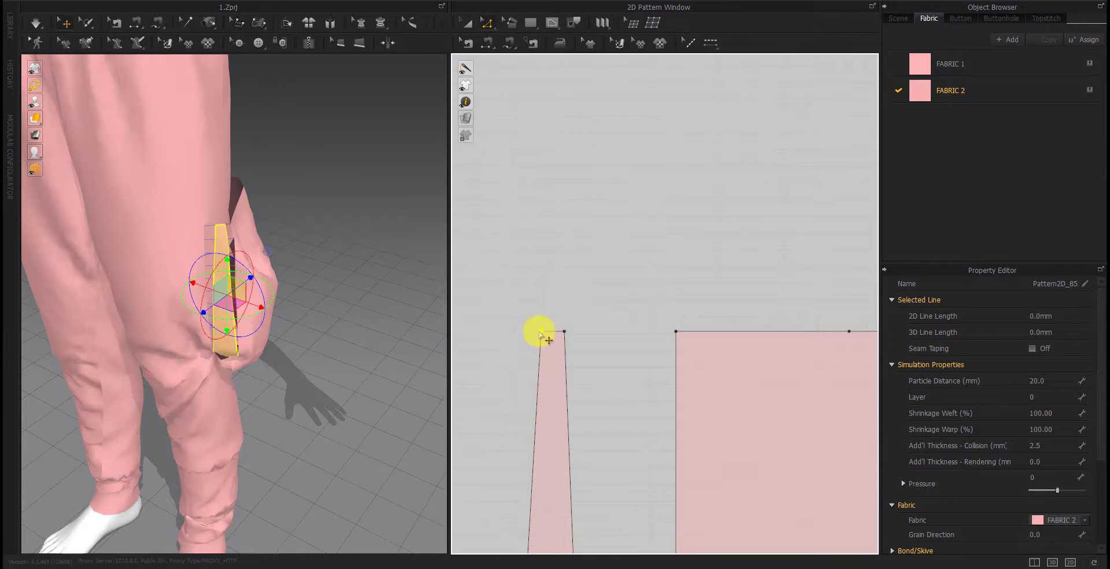
left_click_drag(615, 337, 610, 332)
key("Return")
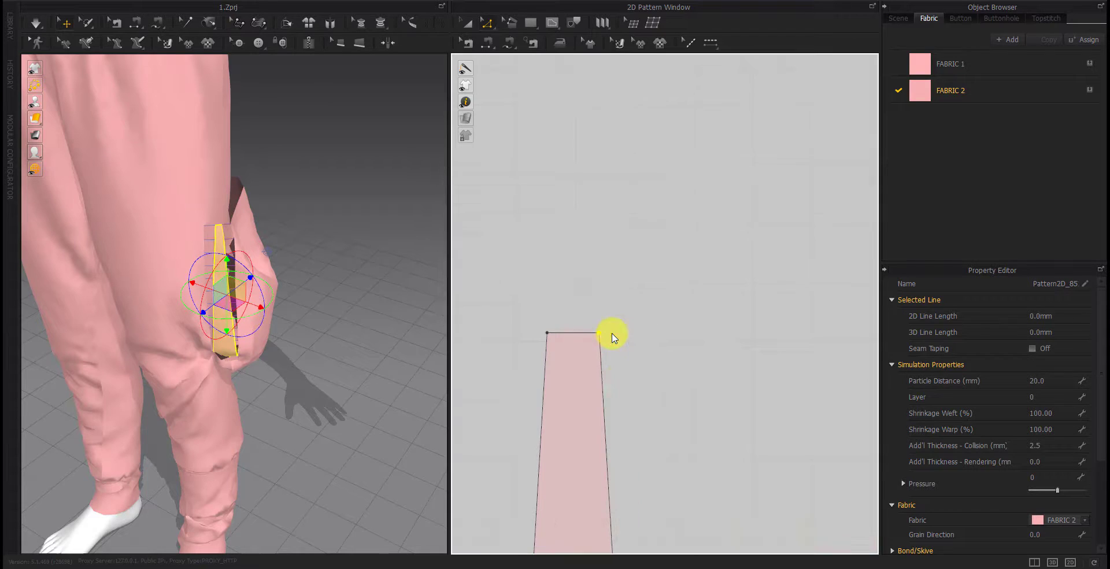
Move the second side strip's top corners inward so it narrows toward the top
scroll(744, 438, "down", 3)
scroll(665, 311, "down", 3)
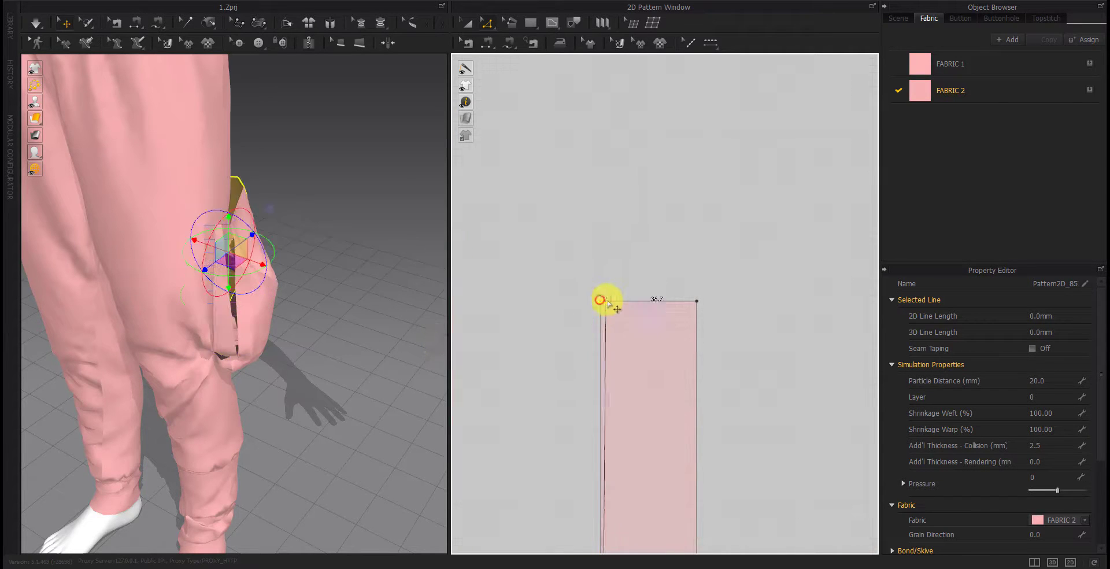
left_click_drag(602, 301, 678, 302)
key("Return")
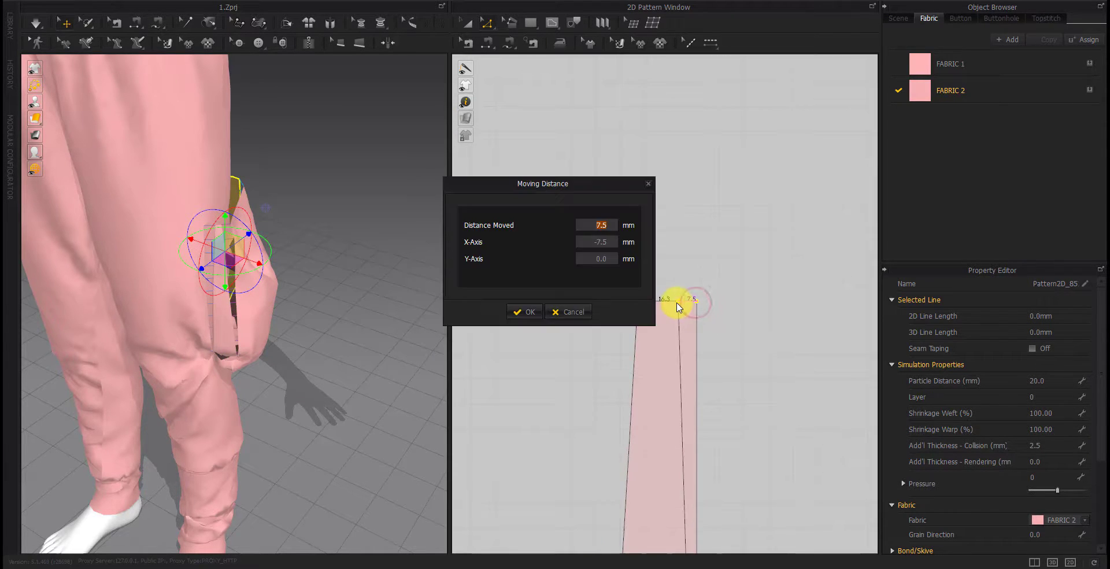
key("Return")
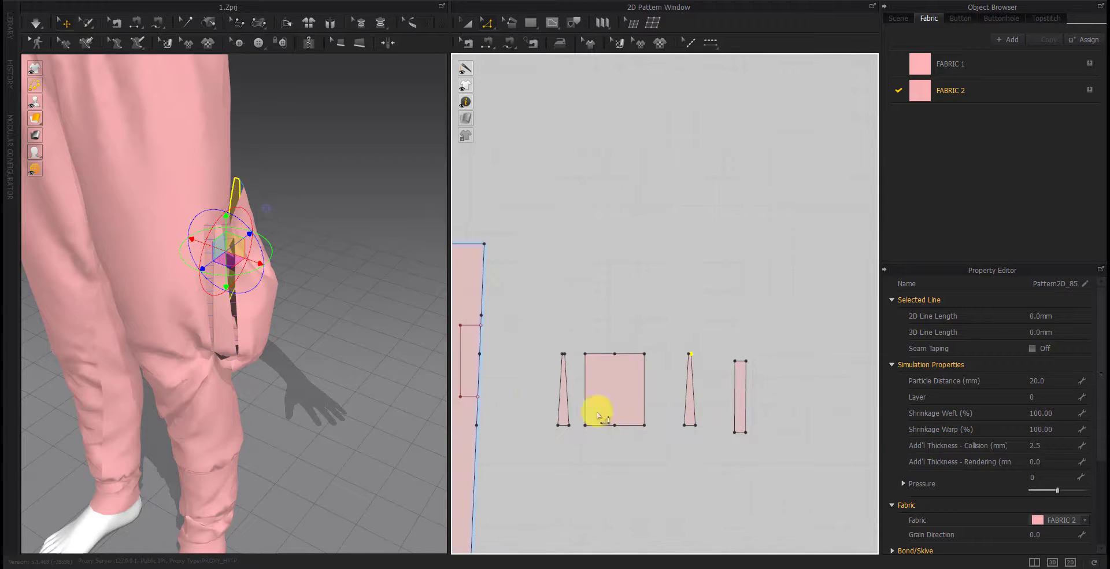
left_click(533, 392)
mouse_move(290, 354)
right_mouse_down()
mouse_move(297, 379)
mouse_move(231, 331)
right_mouse_up()
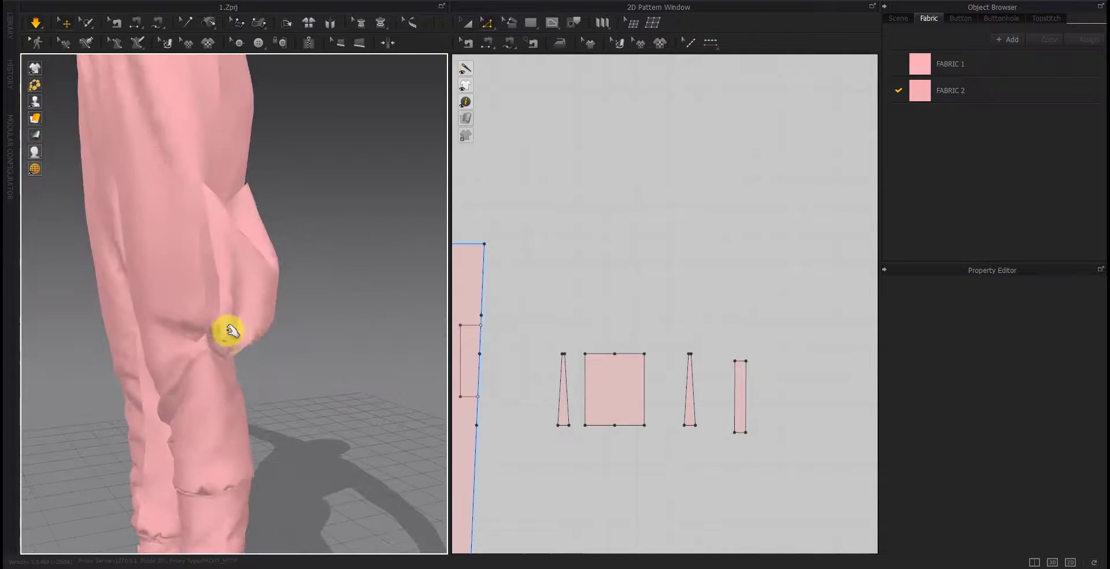
Pull the pocket cloth and strip piece into place on the leg
mouse_move(232, 331)
left_mouse_down()
mouse_move(336, 308)
mouse_move(285, 307)
mouse_move(224, 260)
mouse_move(153, 261)
mouse_move(197, 287)
mouse_move(144, 315)
mouse_move(216, 325)
mouse_move(133, 450)
mouse_move(111, 433)
left_mouse_up()
right_click_drag(112, 433, 252, 376)
left_click_drag(252, 376, 189, 298)
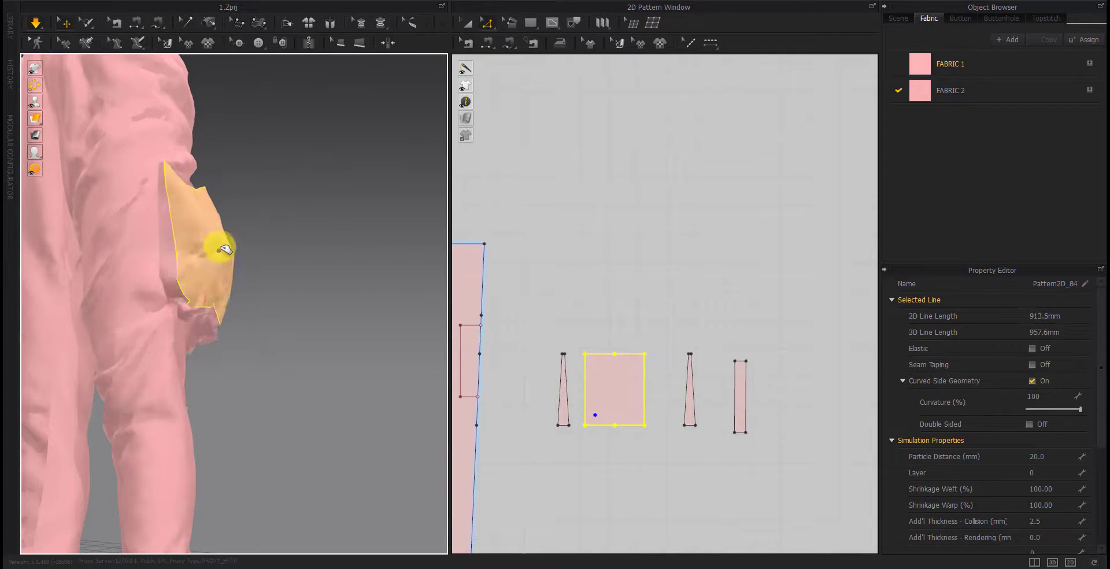
Apply the Trim_Full_Grain_Leather physical preset to FABRIC 2
left_click(744, 396)
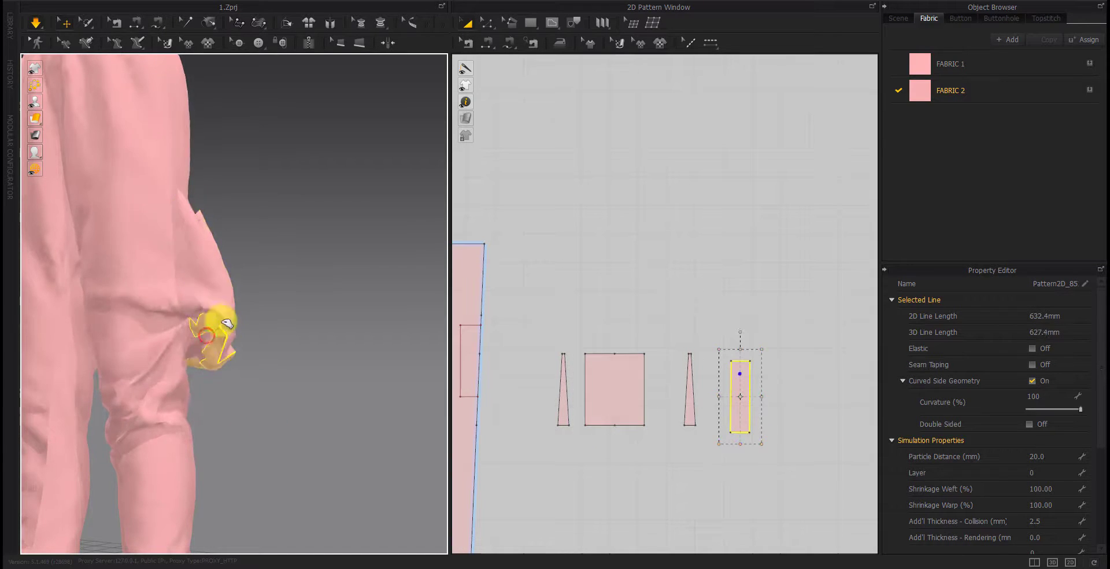
left_click(980, 94)
left_click(1042, 515)
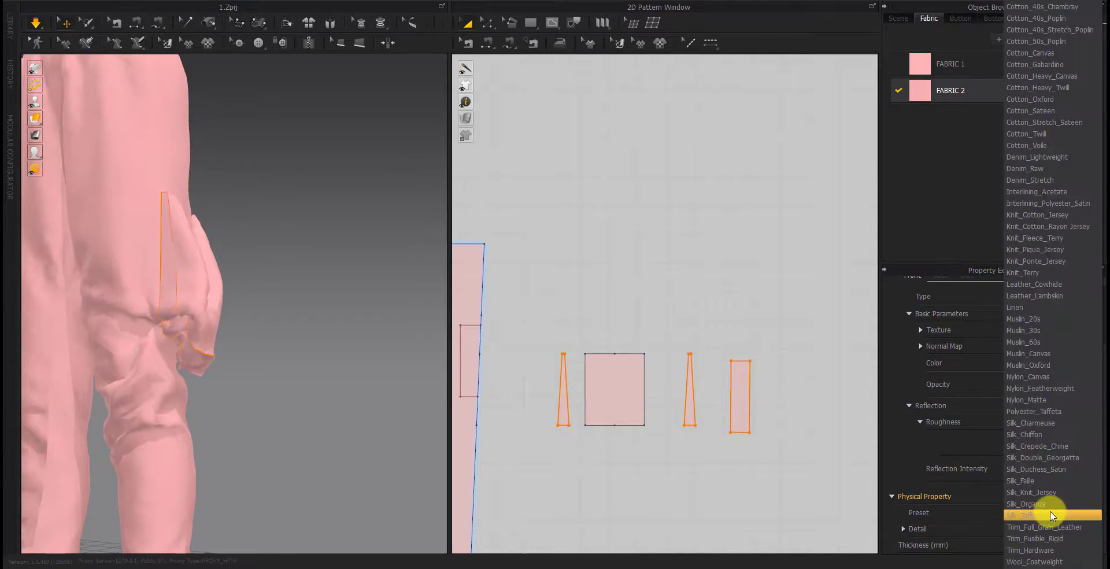
left_click(1061, 529)
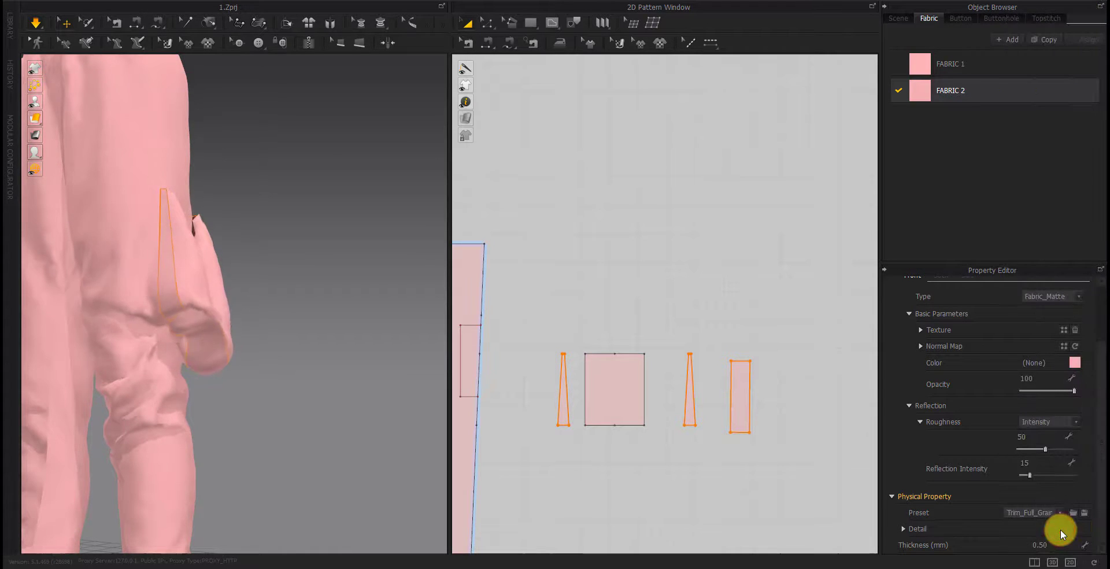
Inspect the flap strip, narrow dart and pocket rectangle on the leg in 3D
right_click_drag(272, 445, 193, 334)
left_click(174, 366)
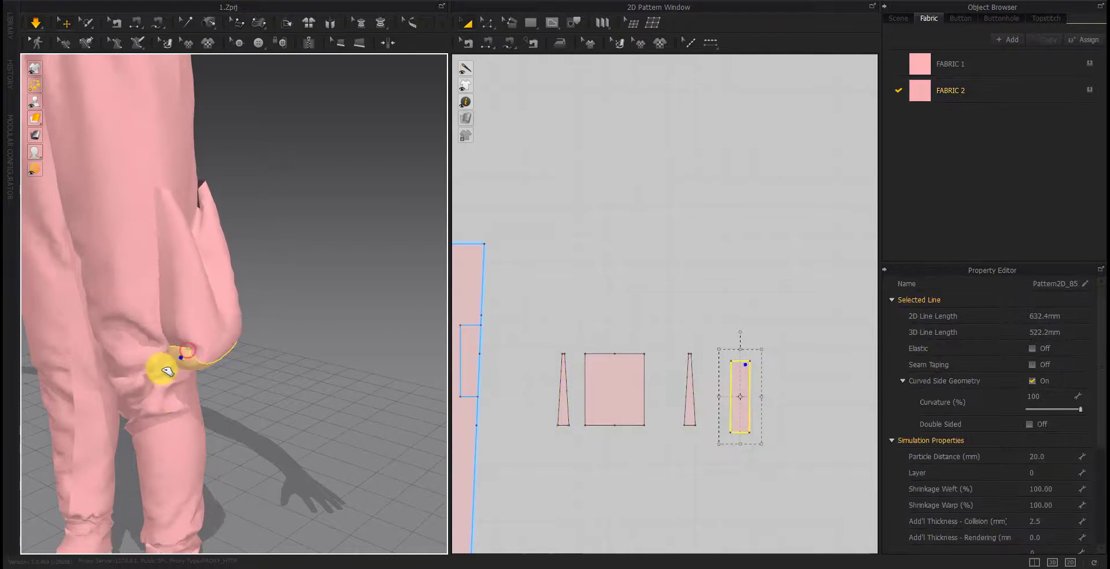
right_click_drag(164, 367, 144, 409)
scroll(255, 285, "up", 2)
left_click(301, 269)
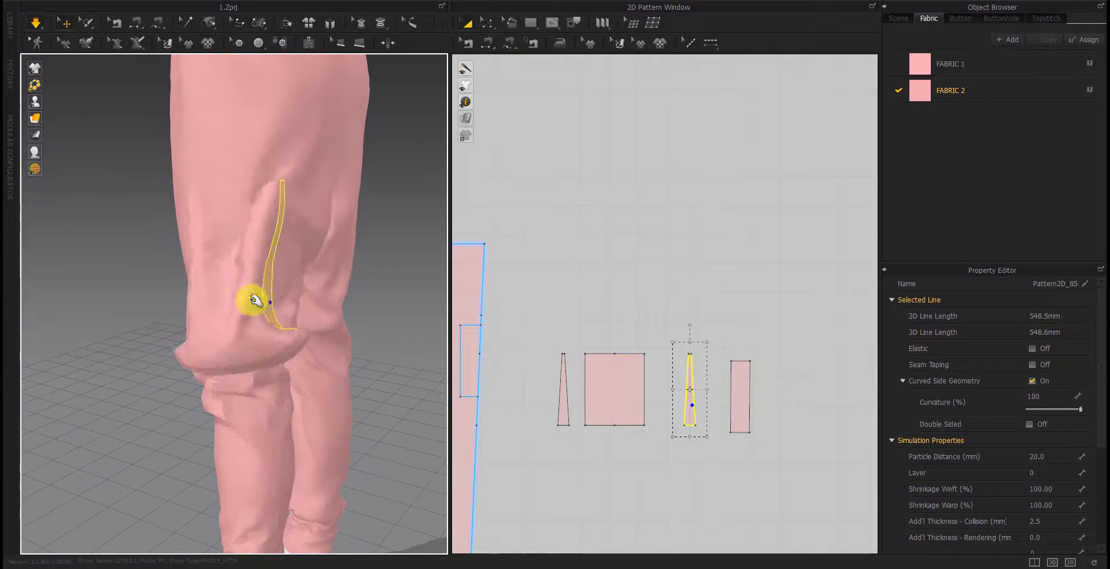
left_click(305, 265)
mouse_move(305, 266)
right_mouse_down()
mouse_move(212, 388)
mouse_move(274, 451)
mouse_move(280, 403)
right_mouse_up()
left_click(253, 412)
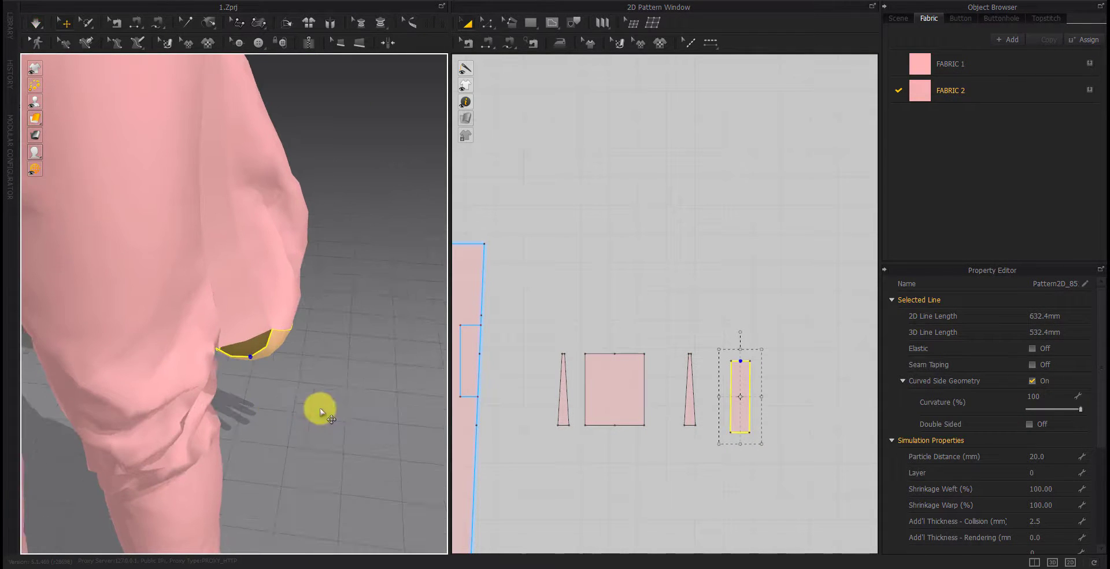
left_click(585, 472)
Sew the dart's bottom edge to the pocket bottom and the flap strip's top edge
scroll(553, 456, "up", 5)
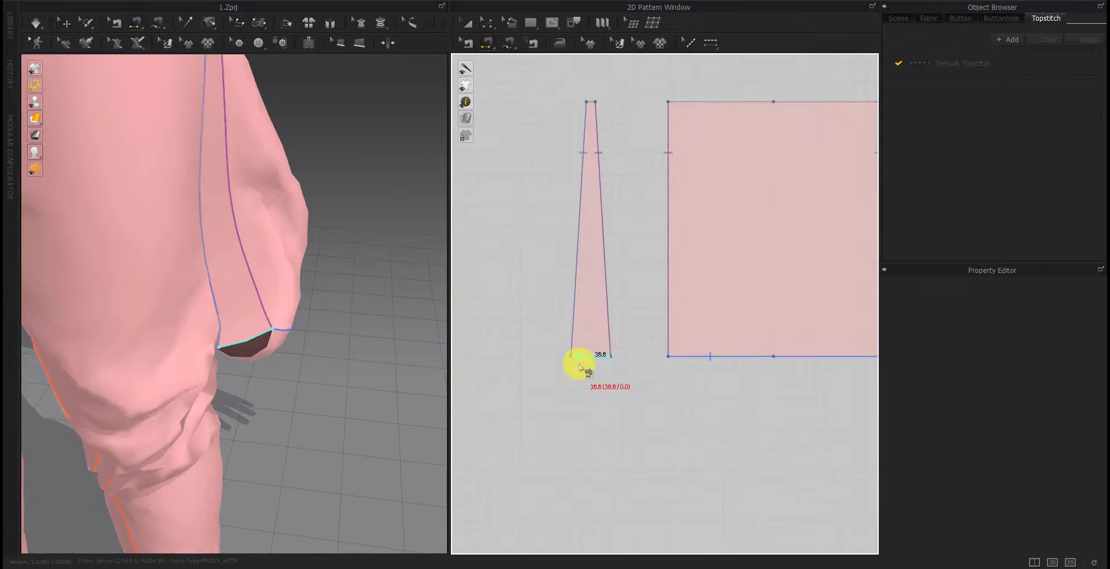
left_click(232, 357)
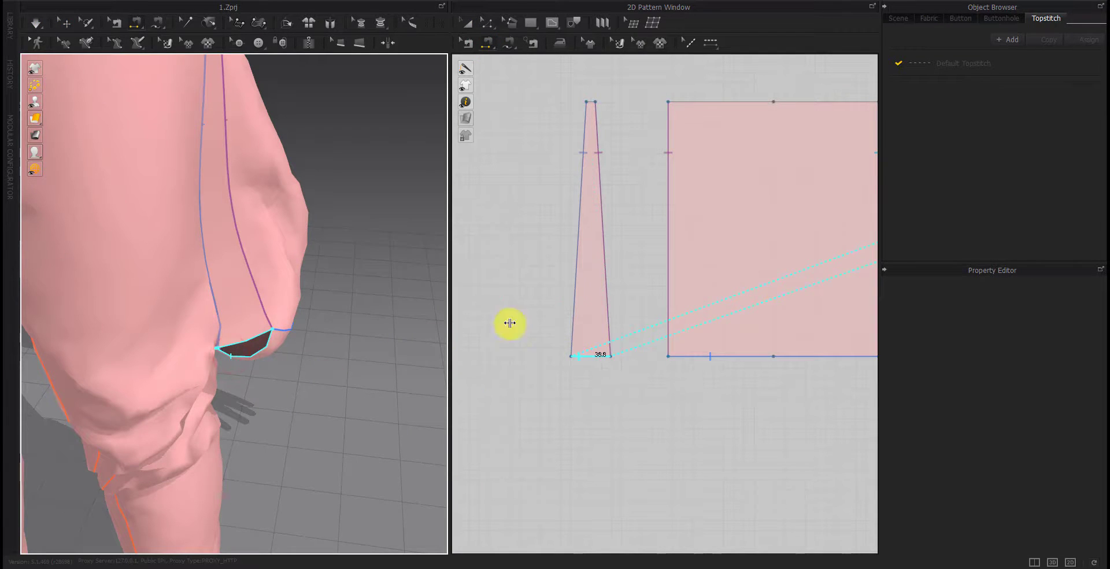
scroll(712, 303, "down", 5)
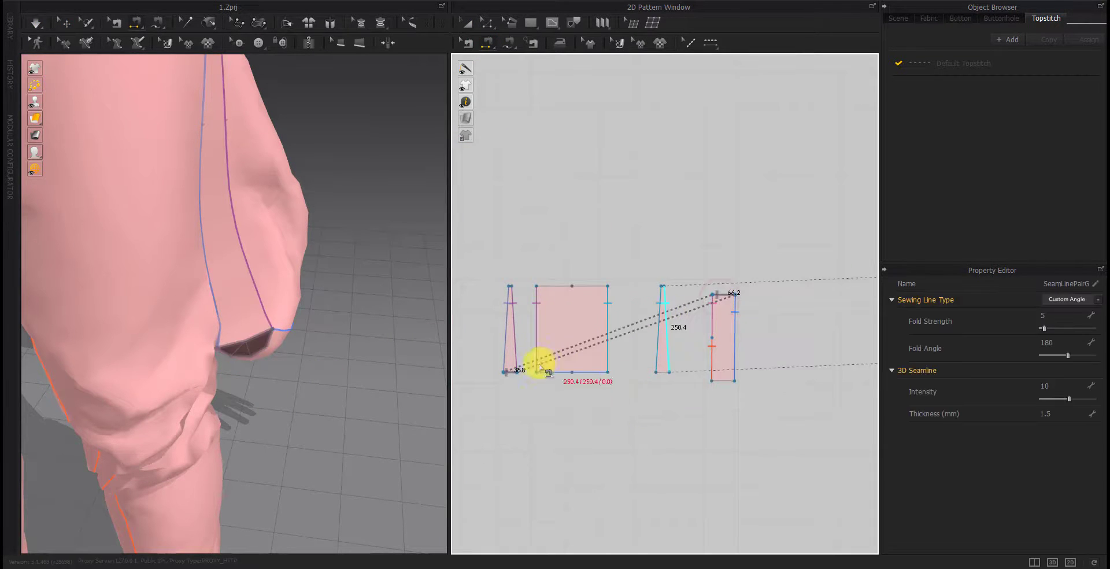
left_click(560, 374)
left_click(715, 299)
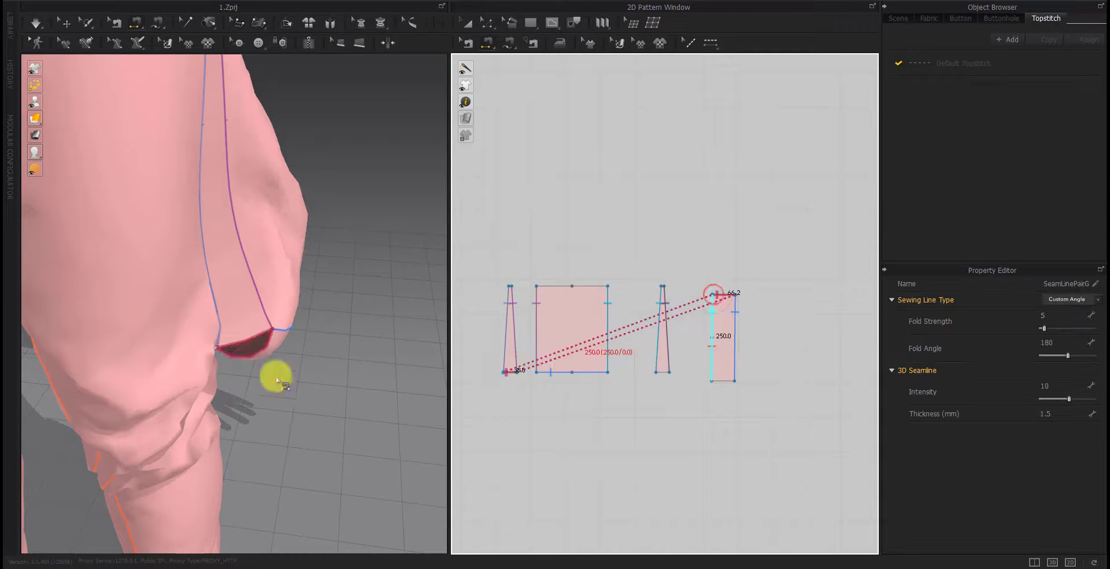
scroll(273, 376, "up", 2)
scroll(265, 363, "up", 2)
scroll(300, 377, "up", 2)
Simulate to re-drape the pants, then begin sewing the flap strip's side edge
mouse_move(307, 387)
right_mouse_down()
mouse_move(295, 433)
mouse_move(154, 372)
mouse_move(156, 322)
right_mouse_up()
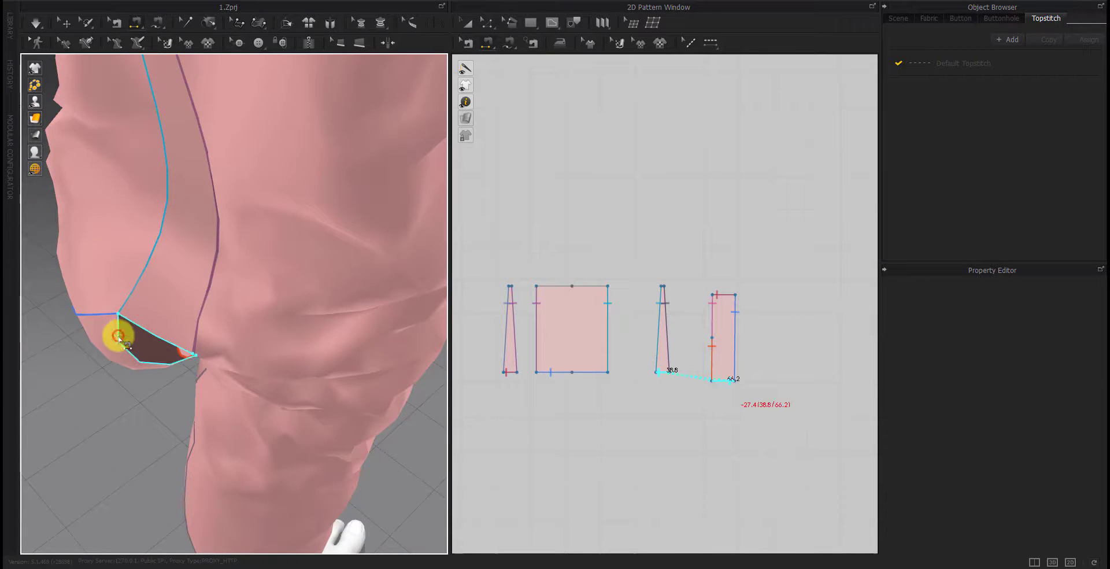
key("space")
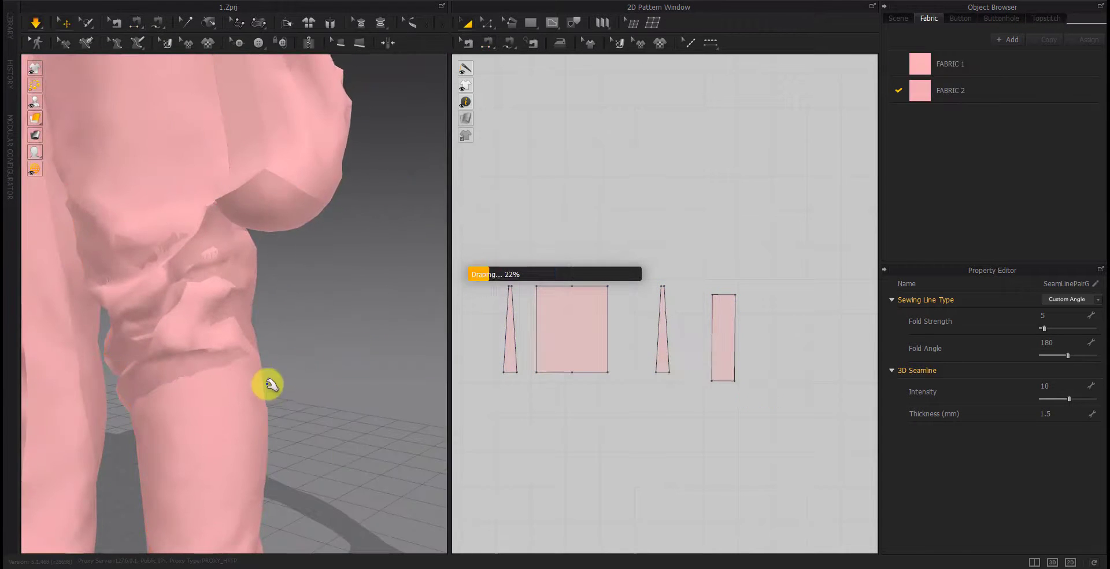
mouse_move(189, 387)
right_mouse_down()
mouse_move(243, 382)
mouse_move(141, 384)
mouse_move(377, 362)
mouse_move(423, 383)
right_mouse_up()
left_click(725, 340)
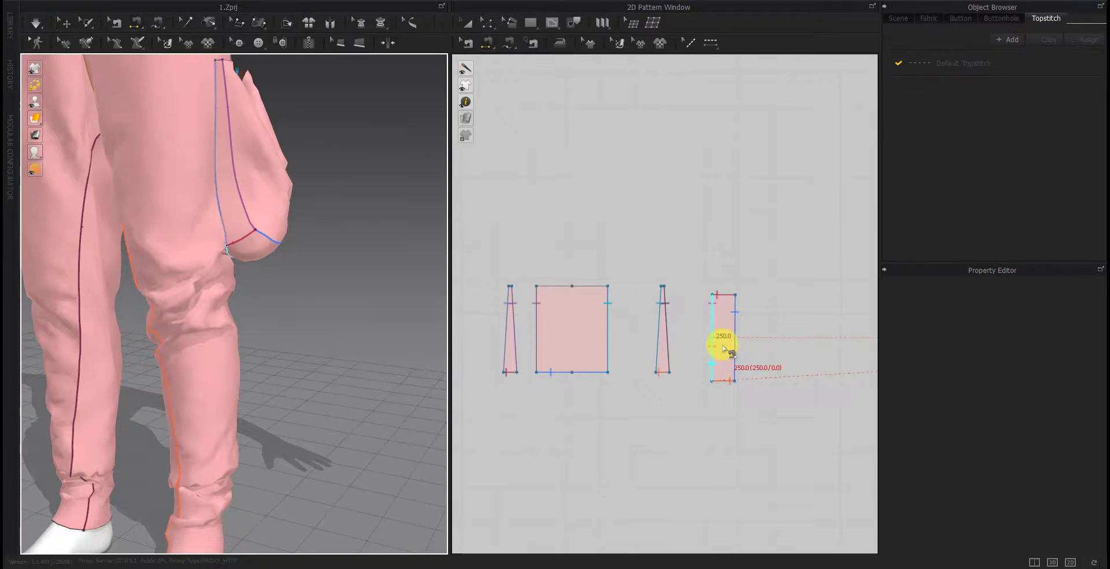
left_click(723, 338)
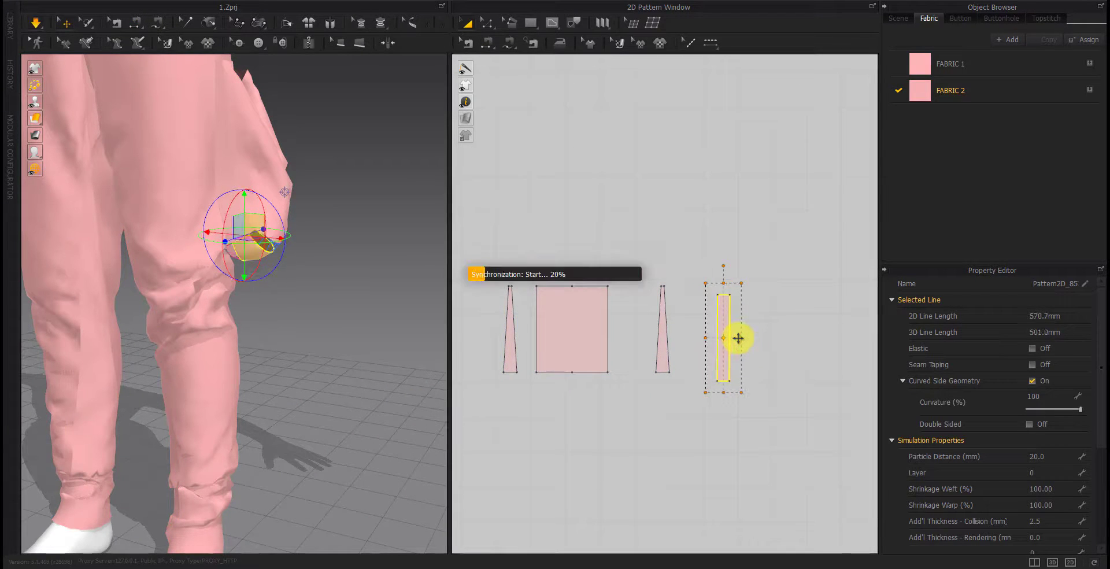
Drag the flap strip's edge to make the strip narrower
mouse_move(257, 329)
right_mouse_down()
mouse_move(345, 367)
mouse_move(242, 225)
right_mouse_up()
left_click(234, 214)
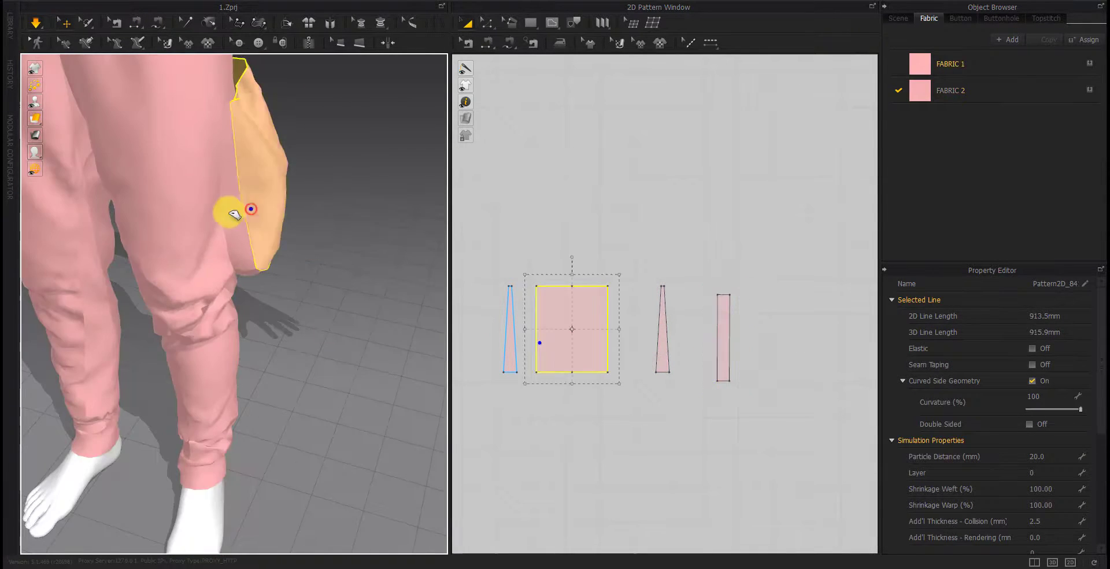
left_click(727, 339)
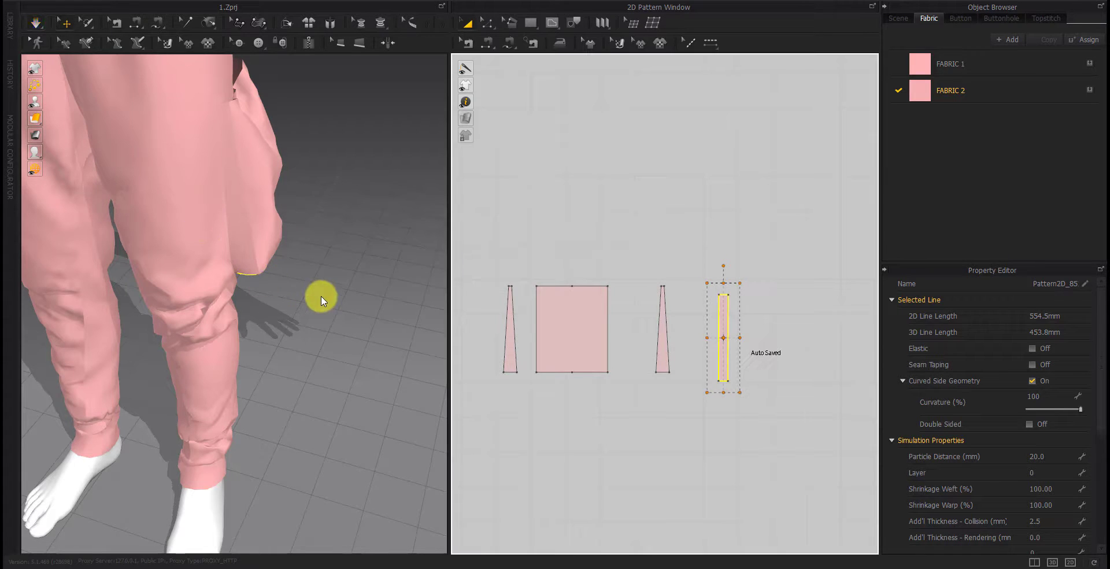
Pull the first dart's two bottom corners inward by an exact Moving Distance
mouse_move(336, 331)
right_mouse_down()
mouse_move(98, 249)
mouse_move(343, 254)
right_mouse_up()
scroll(493, 346, "up", 5)
scroll(513, 421, "up", 3)
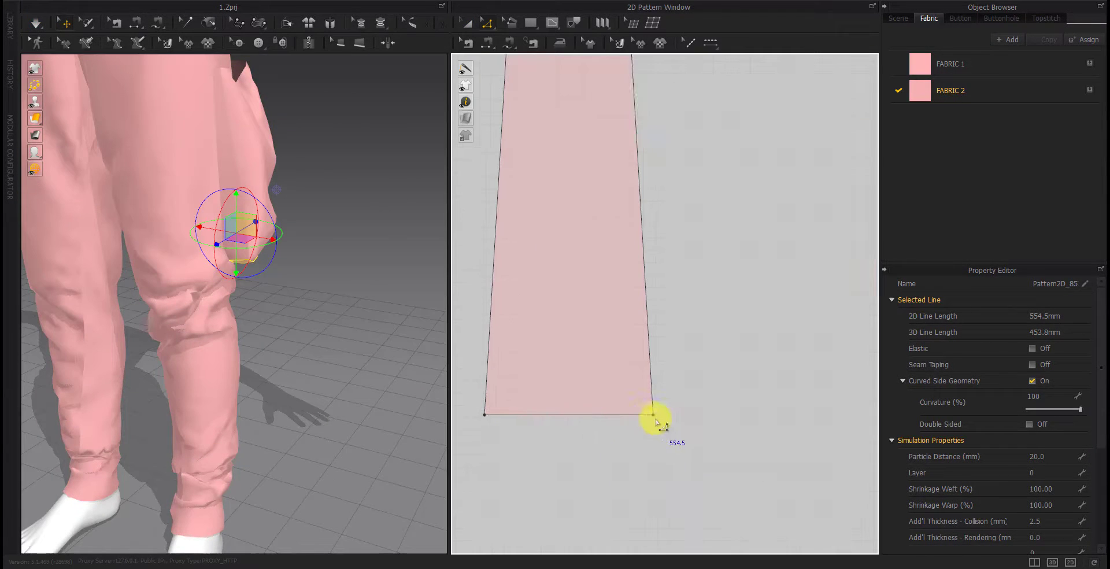
left_click_drag(652, 414, 630, 417)
right_click(630, 420)
type("0")
key("Return")
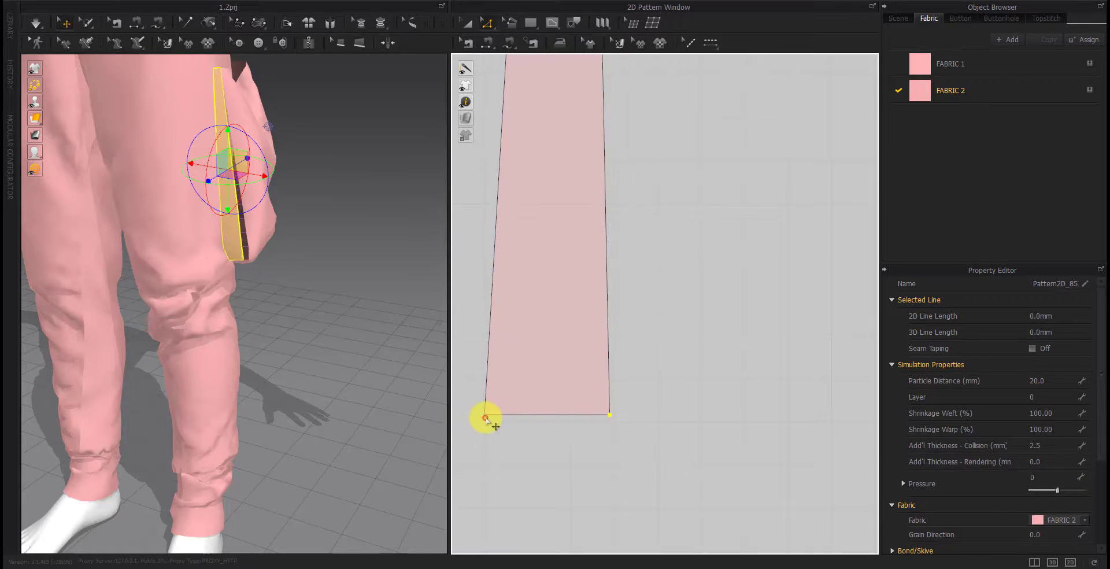
left_click_drag(486, 419, 512, 421)
right_click(512, 421)
key("Return")
Move the second dart's bottom corners 10 mm inward
scroll(521, 416, "down", 3)
scroll(537, 431, "down", 2)
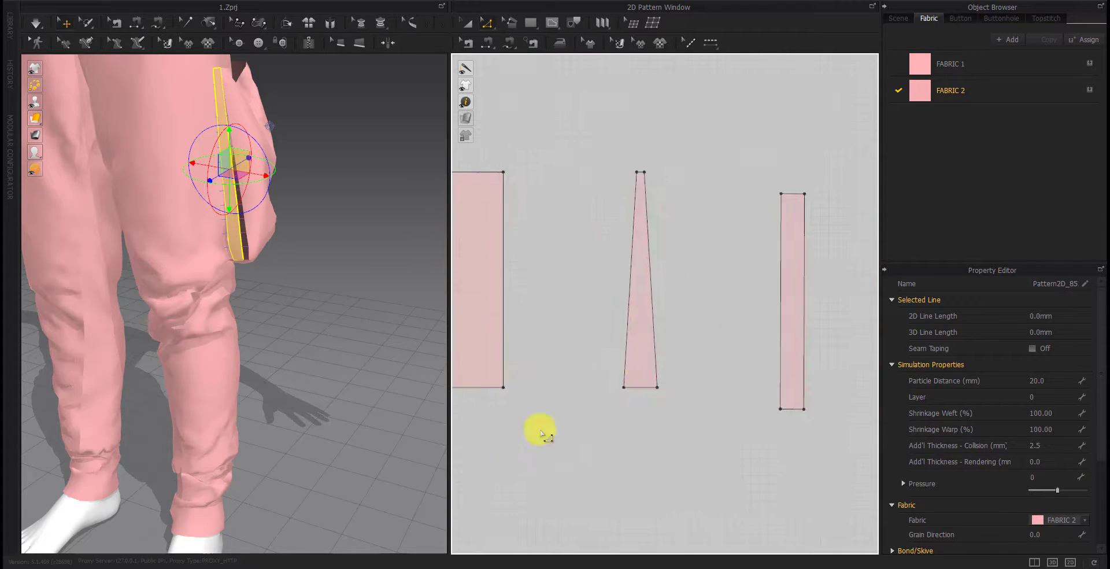
scroll(607, 422, "up", 5)
right_click(638, 419)
type("10")
key("Return")
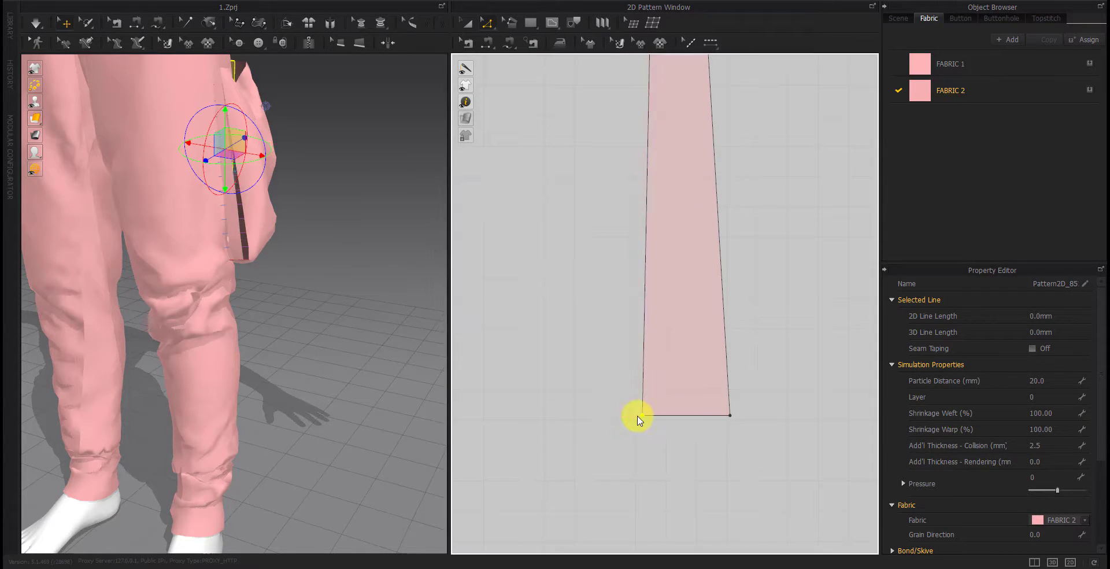
right_click(731, 416)
key("Return")
Check the pocket piece from a side view of the leg
scroll(694, 422, "down", 5)
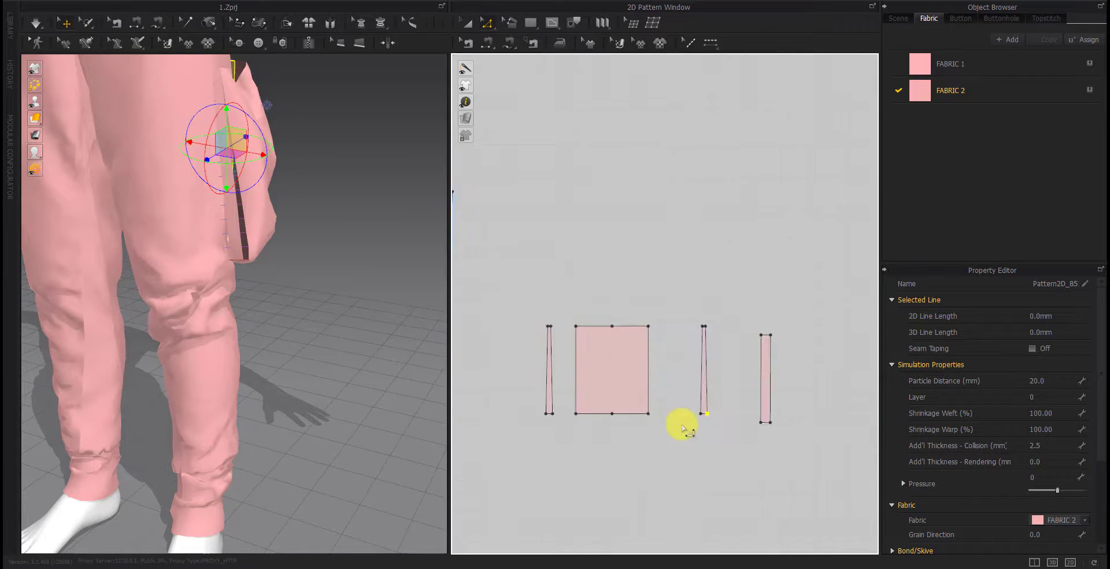
right_click_drag(285, 318, 100, 335)
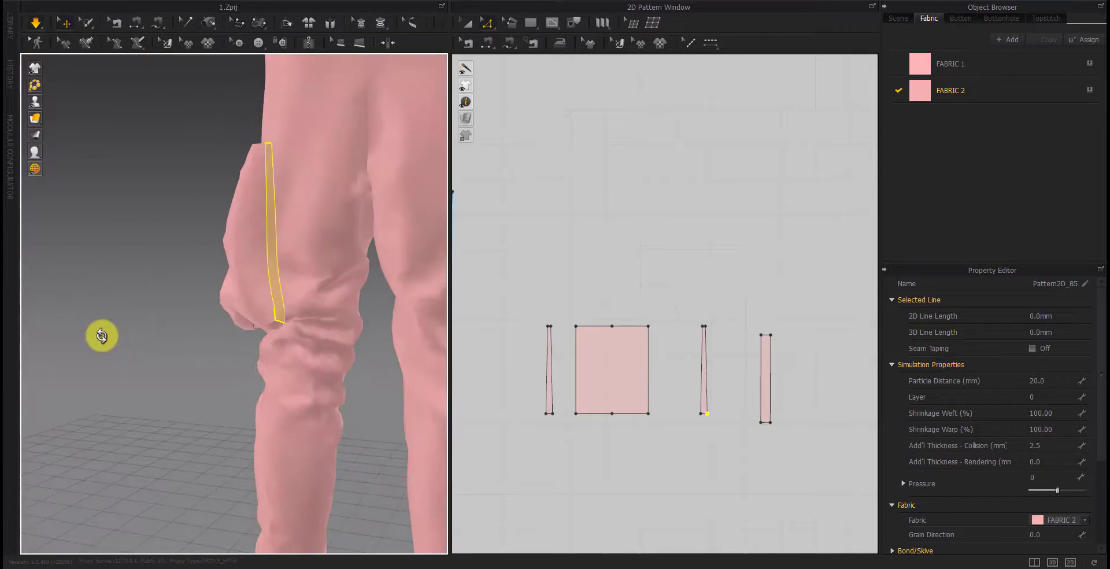
scroll(250, 305, "up", 3)
left_click(250, 306)
mouse_move(285, 389)
right_mouse_down()
mouse_move(255, 325)
mouse_move(290, 367)
mouse_move(335, 380)
mouse_move(327, 433)
mouse_move(218, 352)
mouse_move(260, 293)
right_mouse_up()
left_click(260, 173)
left_click(290, 367)
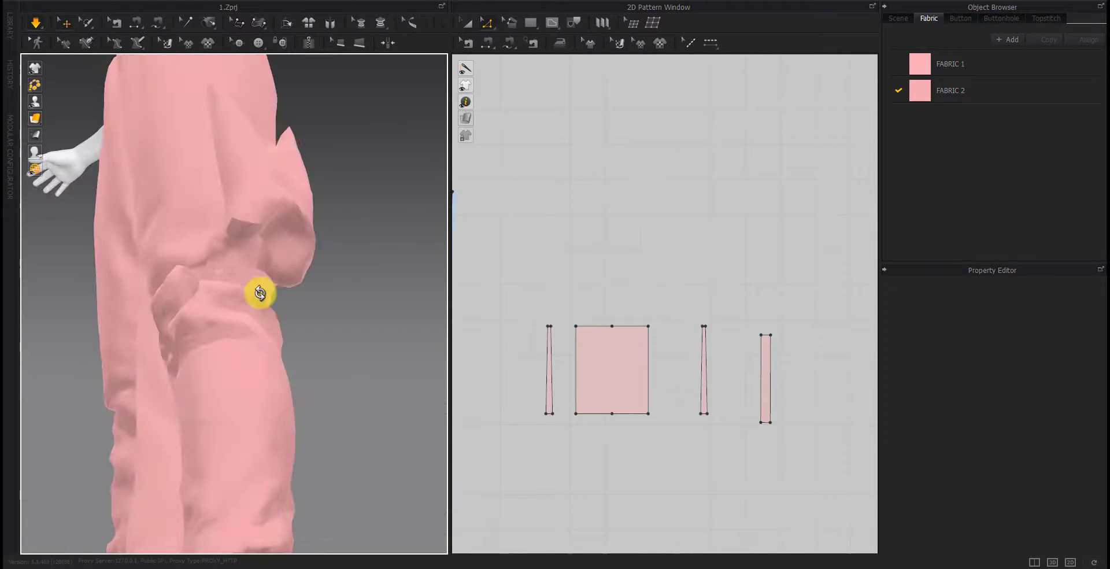
Pull the flap strip upward on the leg and review it from the side
left_click(272, 242)
mouse_move(272, 241)
right_mouse_down()
mouse_move(318, 379)
mouse_move(220, 307)
right_mouse_up()
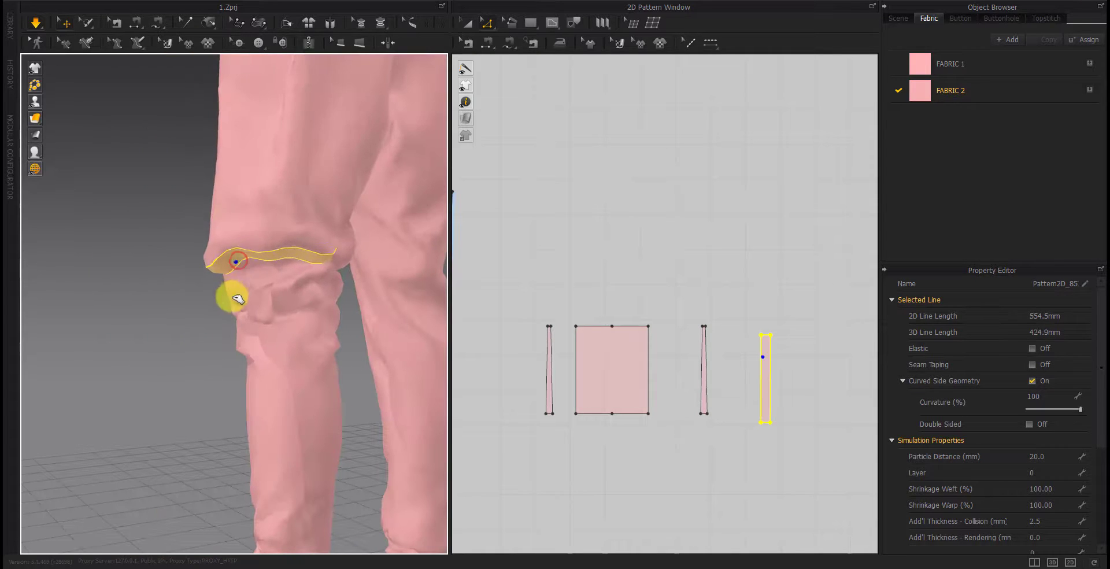
left_click_drag(238, 299, 272, 249)
scroll(223, 322, "down", 3)
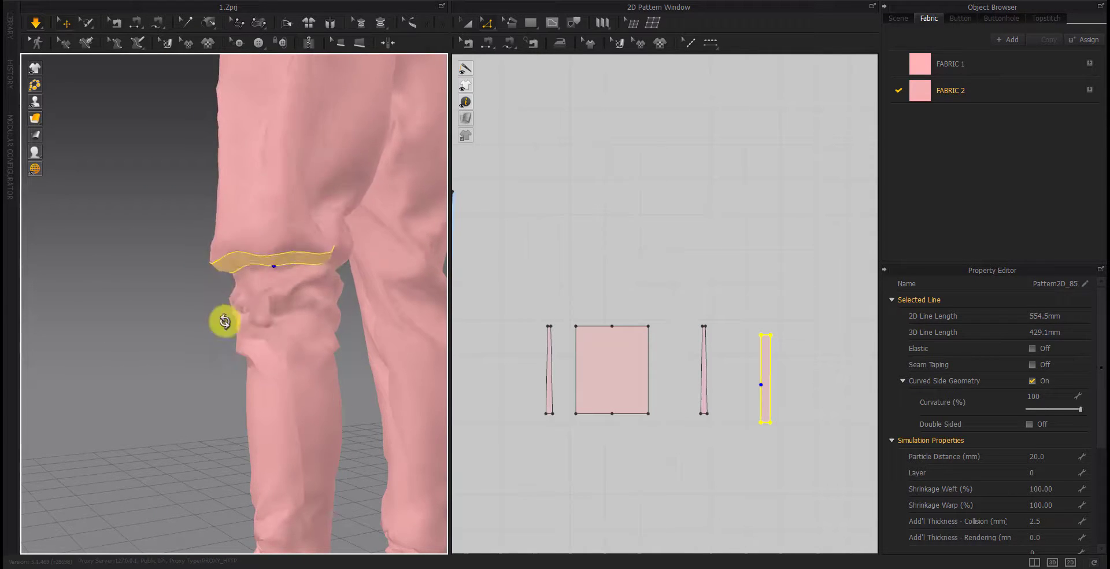
right_click_drag(248, 335, 354, 330)
left_click(345, 332)
scroll(346, 351, "down", 3)
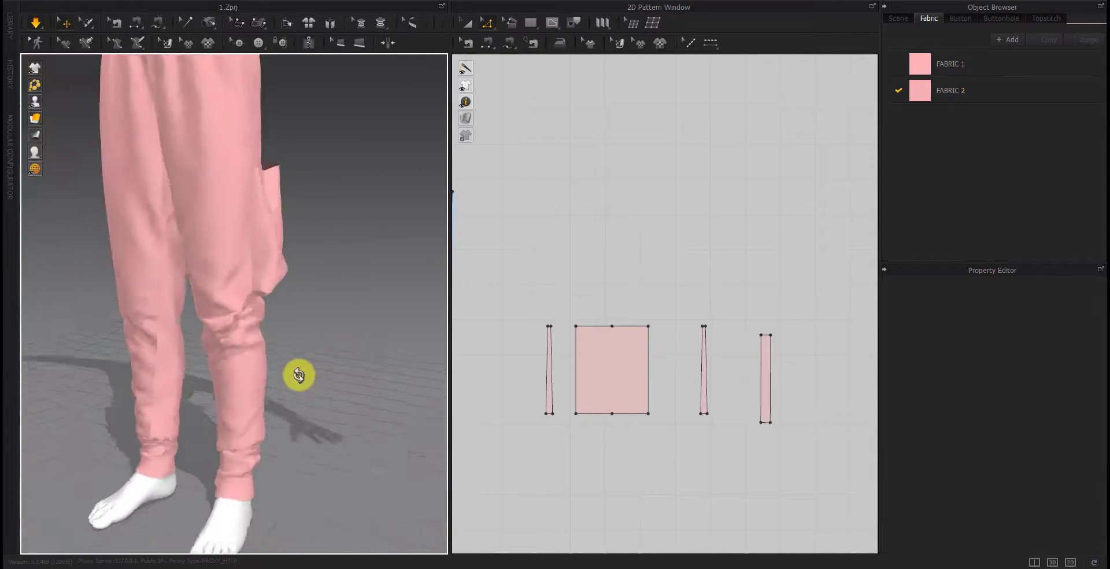
mouse_move(297, 374)
right_mouse_down()
mouse_move(222, 422)
mouse_move(223, 381)
right_mouse_up()
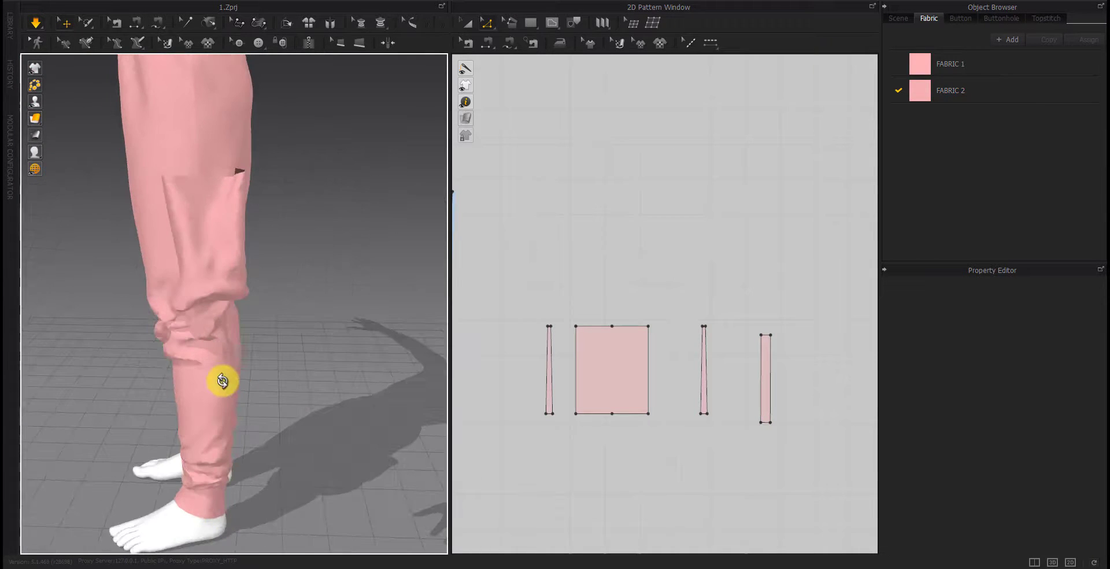
scroll(607, 416, "down", 2)
scroll(530, 354, "up", 5)
Move the flap's fold line on the pants down by exact distances
scroll(615, 329, "down", 2)
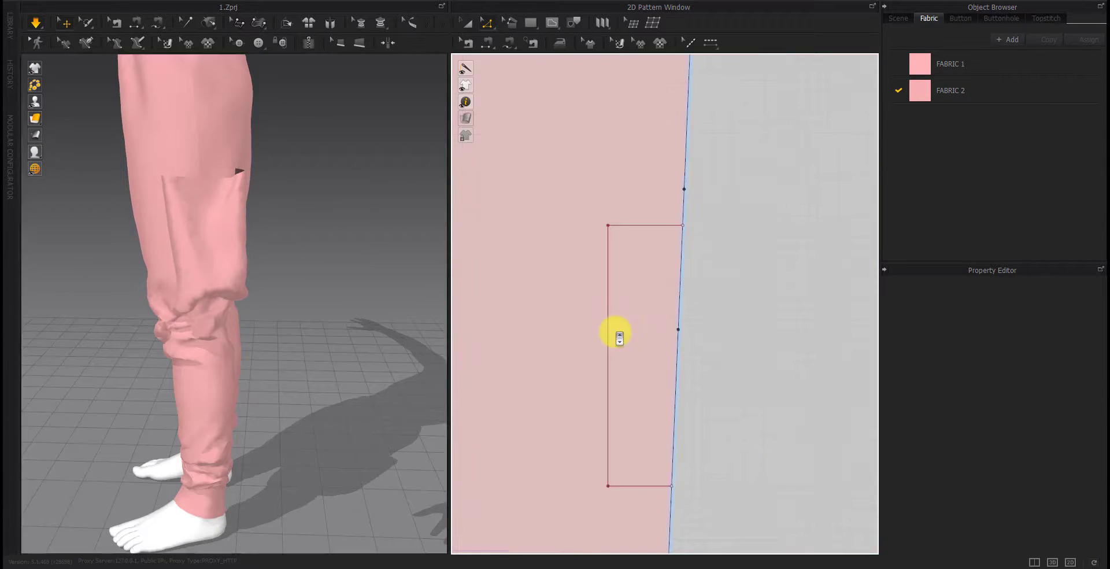
scroll(616, 343, "down", 3)
scroll(617, 343, "up", 5)
left_click_drag(639, 255, 636, 287)
right_click(636, 288)
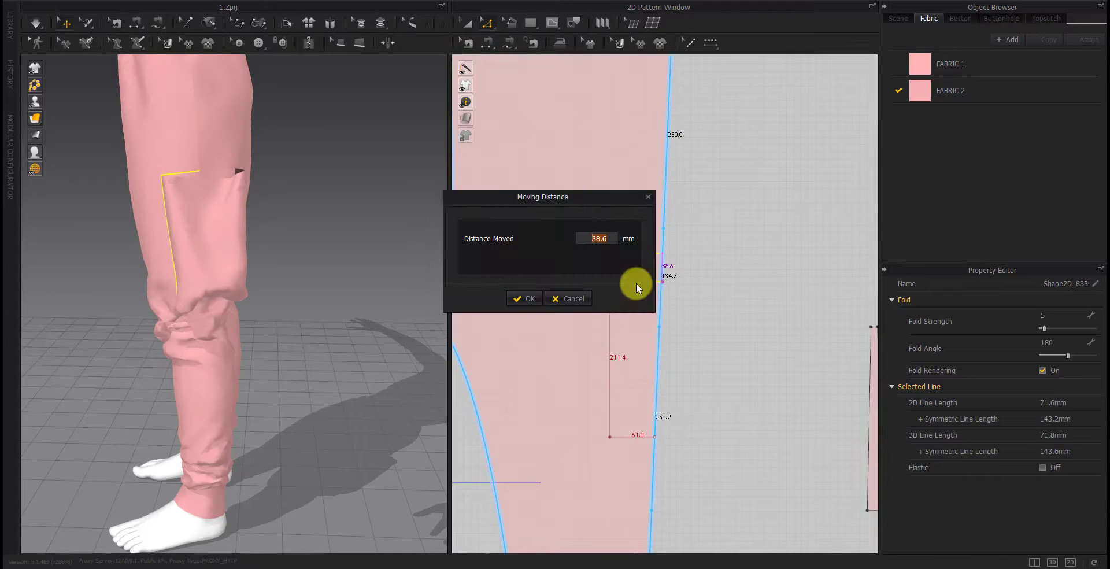
key("Return")
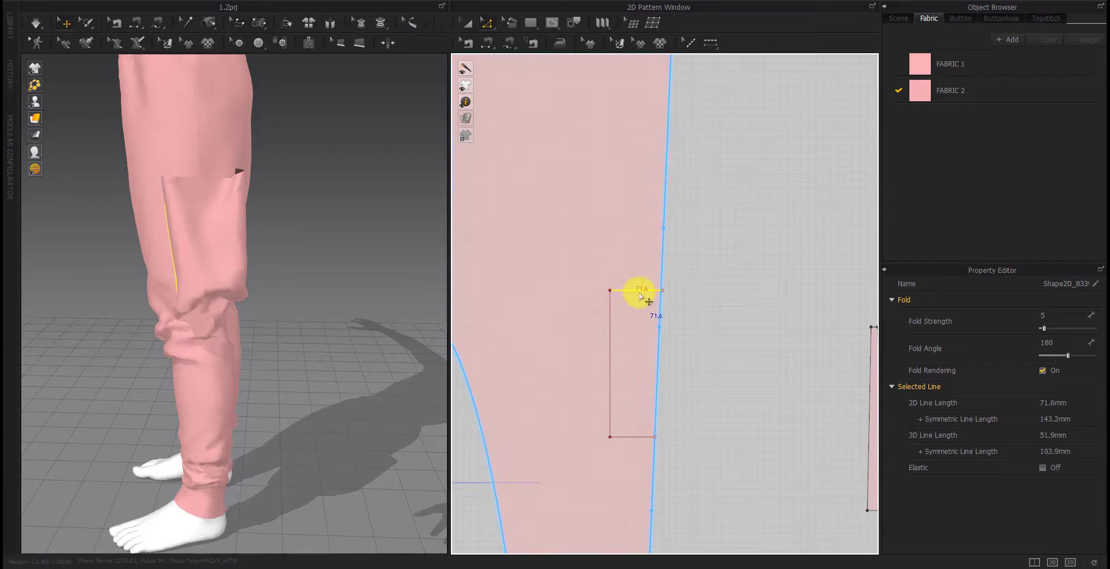
left_click_drag(639, 296, 640, 302)
right_click(640, 302)
key("Return")
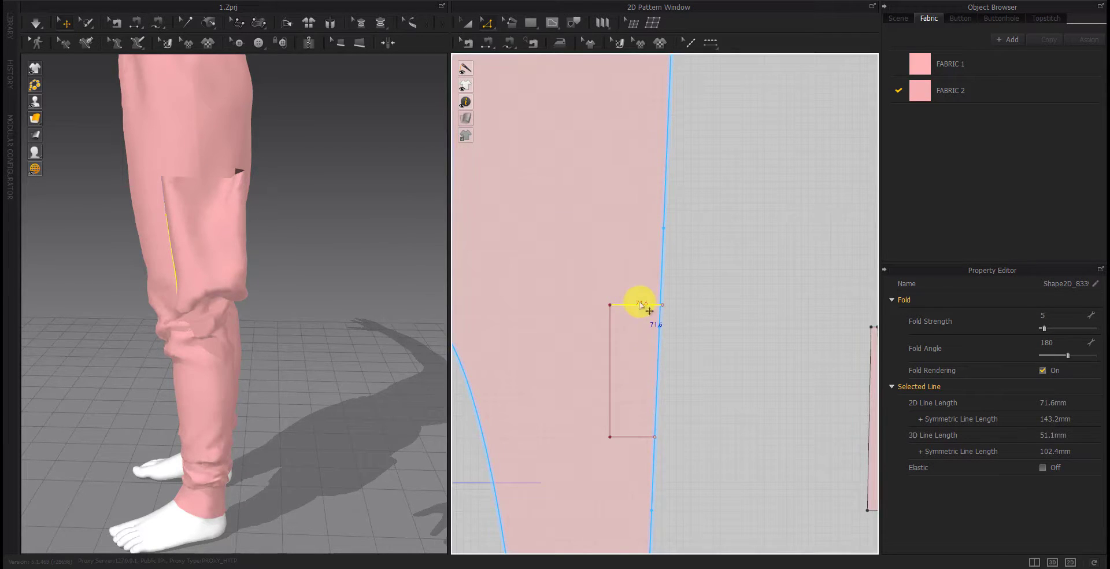
right_click(636, 309)
left_click(668, 487)
Move the other pocket's top line down 40.6 mm
scroll(744, 374, "down", 5)
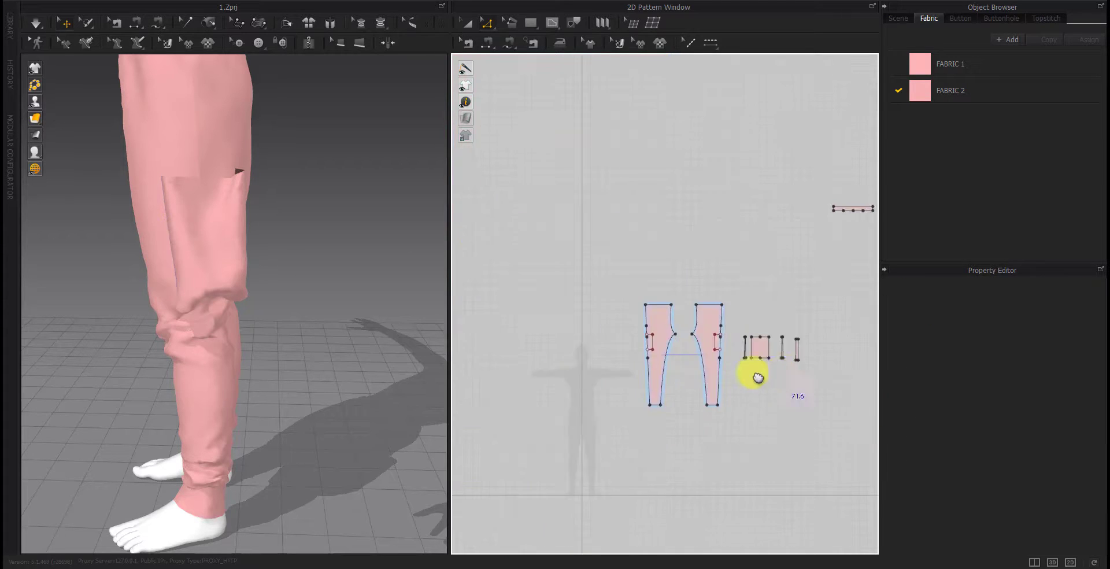
scroll(740, 355, "up", 3)
scroll(740, 356, "up", 4)
left_click_drag(676, 163, 677, 206)
right_click(678, 206)
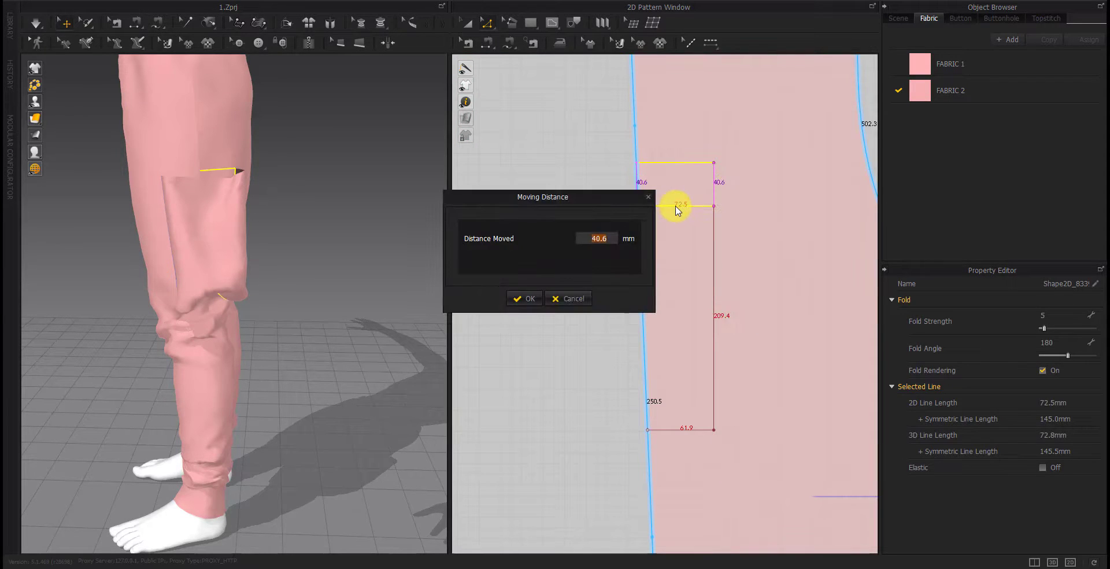
key("Return")
right_click(694, 236)
left_click(718, 397)
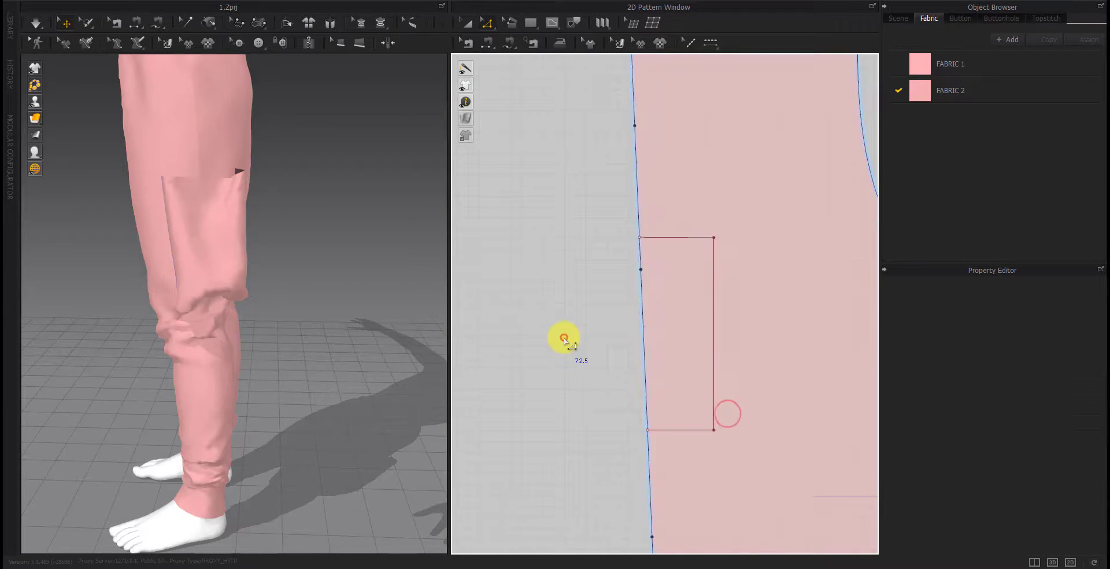
scroll(803, 356, "down", 4)
scroll(601, 332, "up", 4)
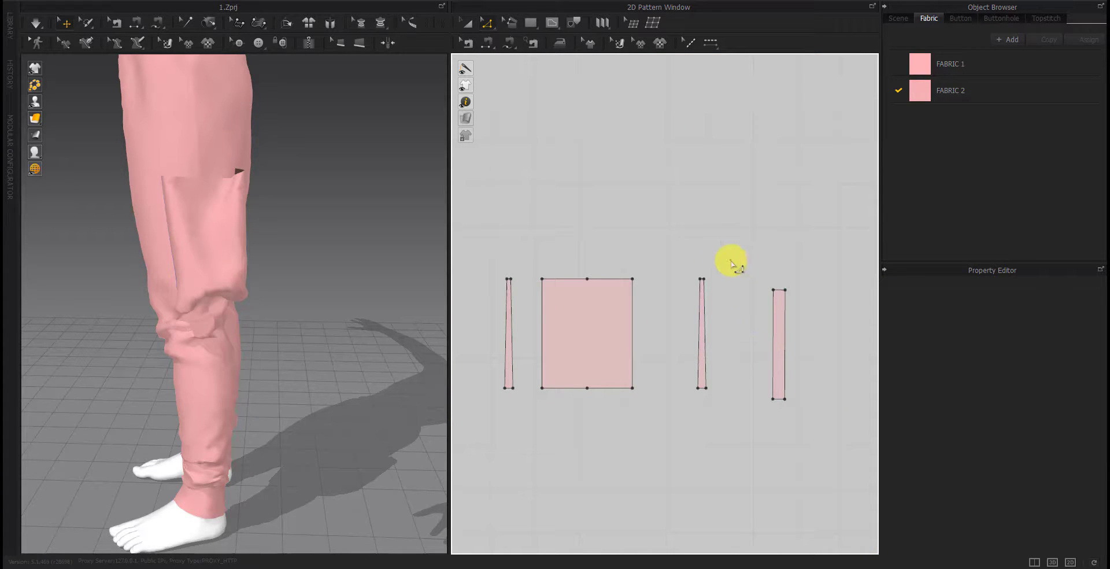
Shorten the thigh pocket by moving its top edge down 70 mm
left_click_drag(482, 305, 482, 304)
left_click_drag(576, 281, 605, 306)
right_click(605, 307)
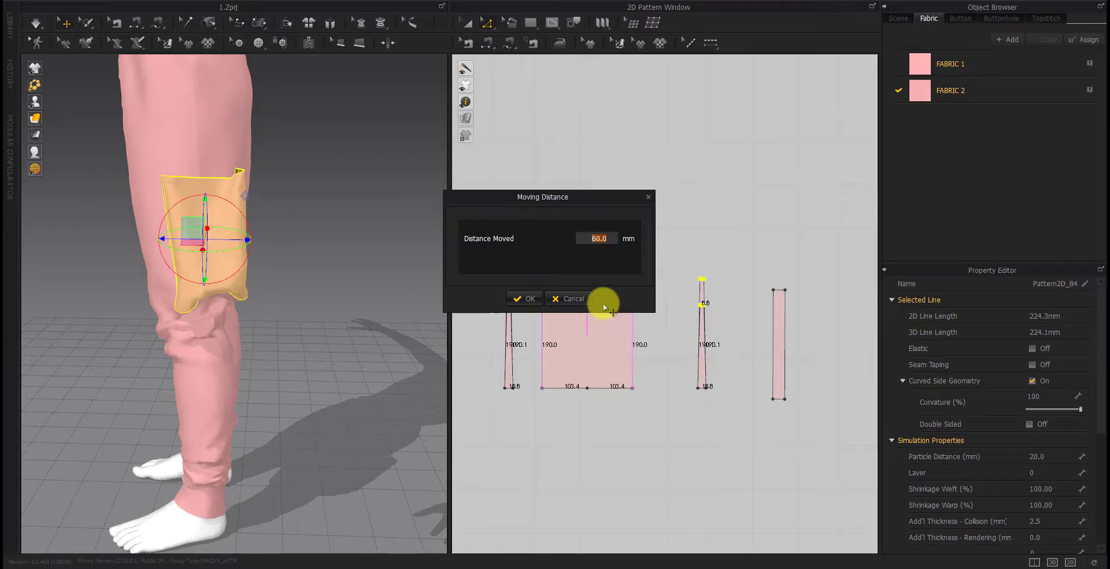
key("Return")
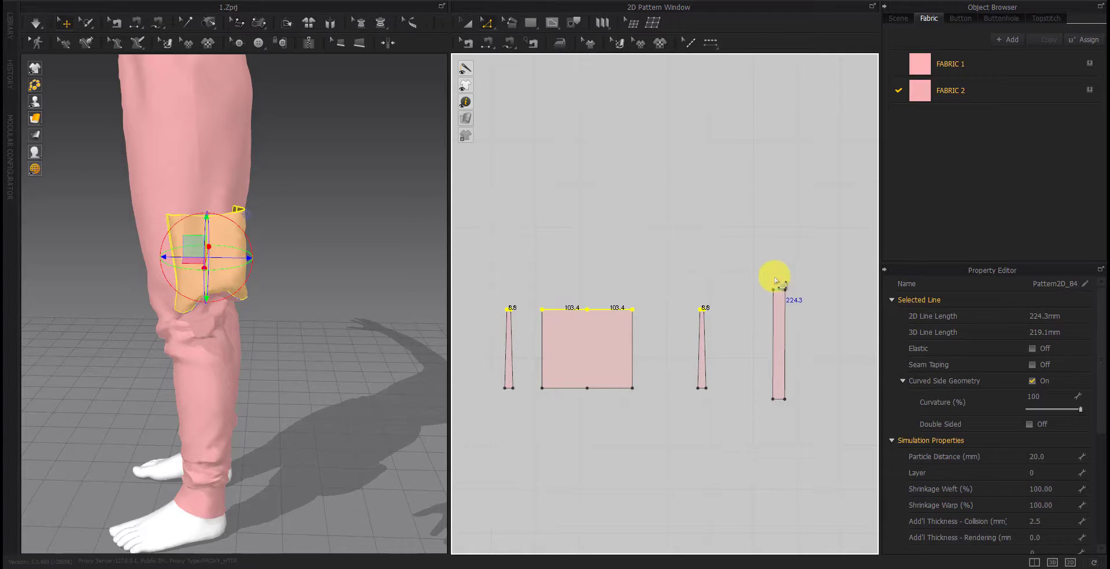
left_click(776, 281)
scroll(255, 298, "up", 3)
scroll(228, 333, "up", 3)
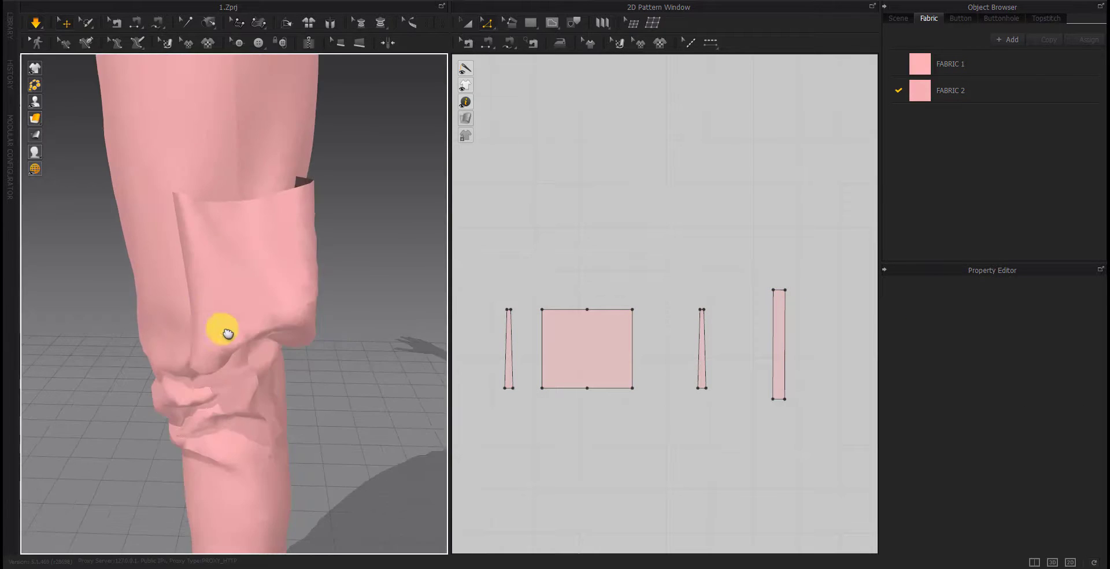
right_click_drag(227, 332, 198, 322)
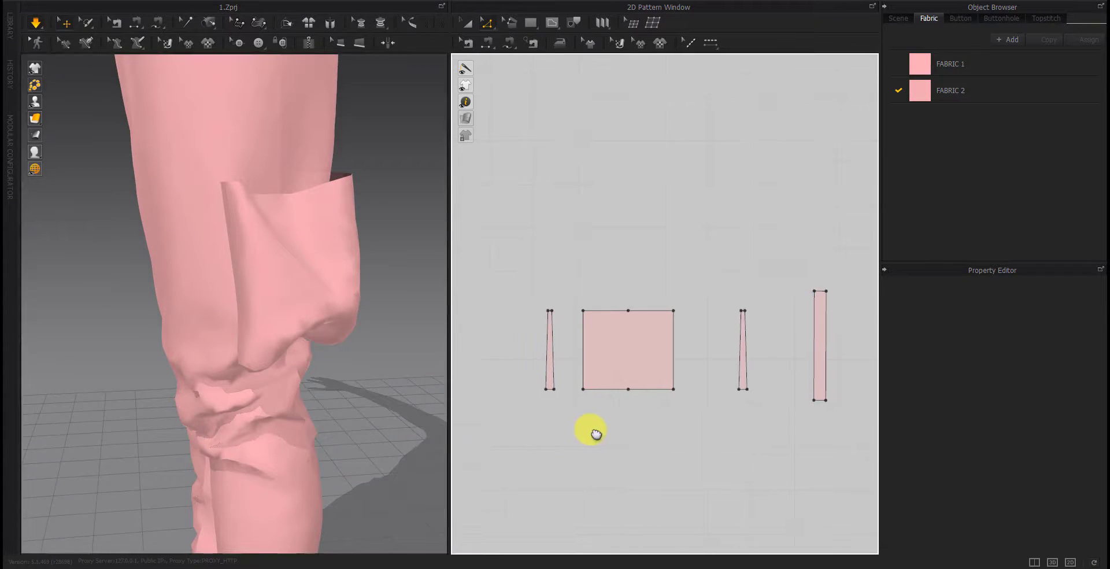
Reposition the short fold line on the first pant piece by an exact distance
left_click_drag(620, 323, 602, 322)
key("Return")
left_click(585, 300)
scroll(672, 339, "up", 5)
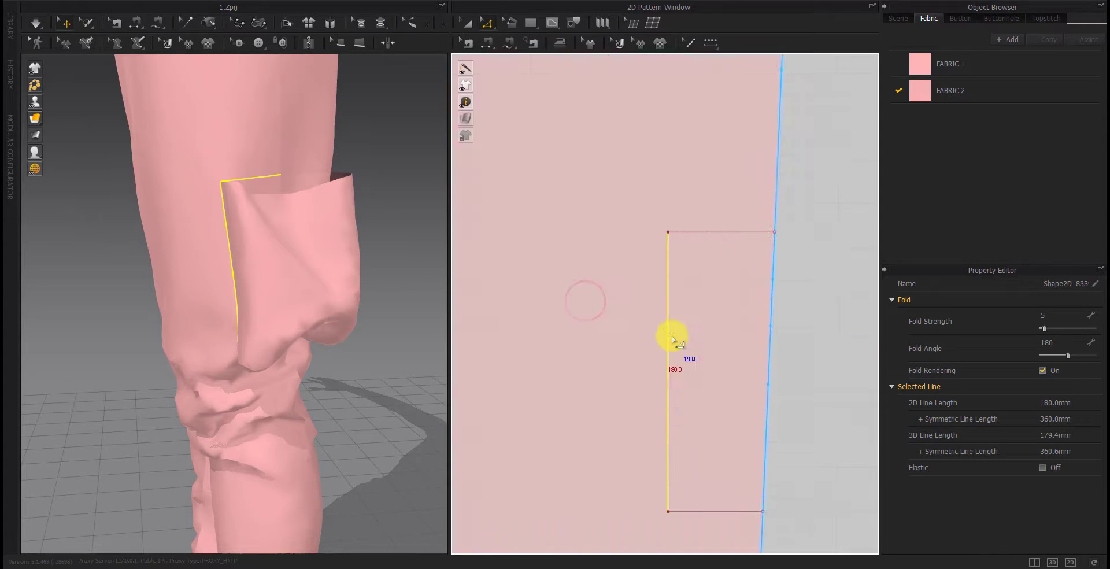
key("Return")
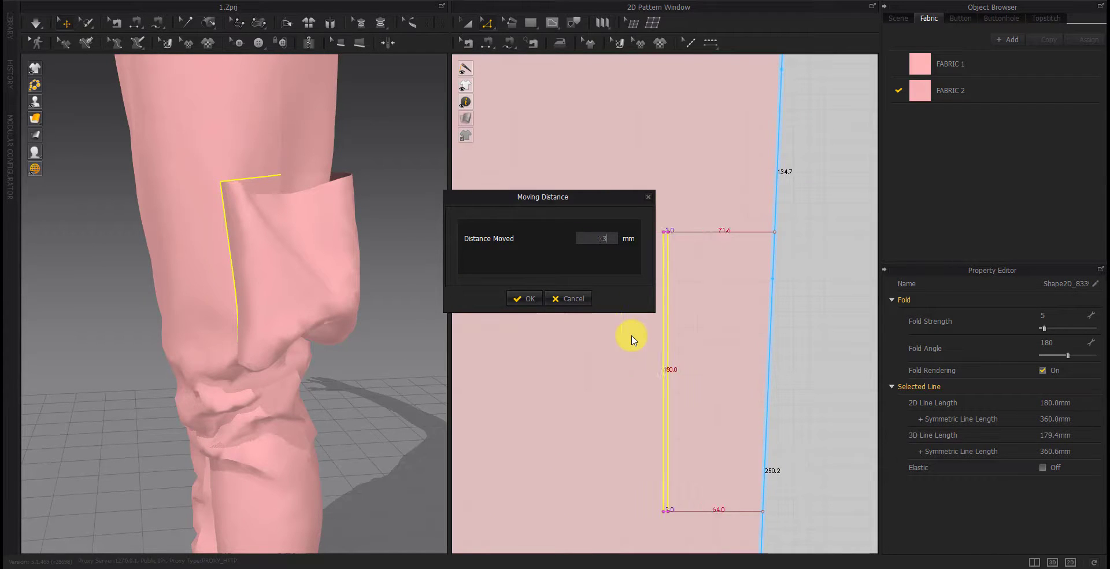
key("Return")
scroll(665, 370, "down", 5)
scroll(845, 426, "down", 2)
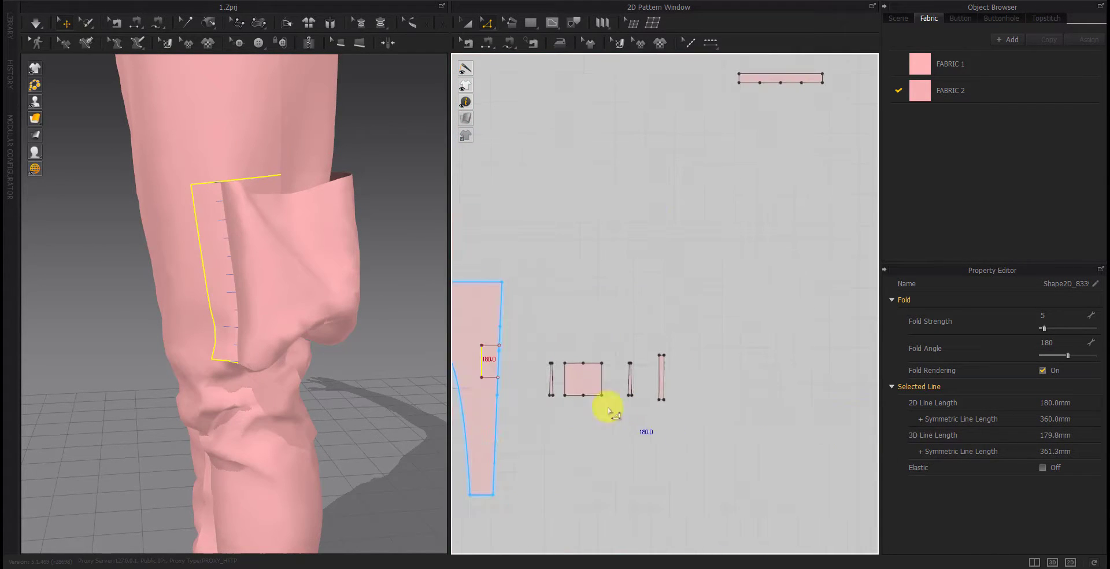
scroll(609, 411, "up", 5)
key("Return")
key("Return")
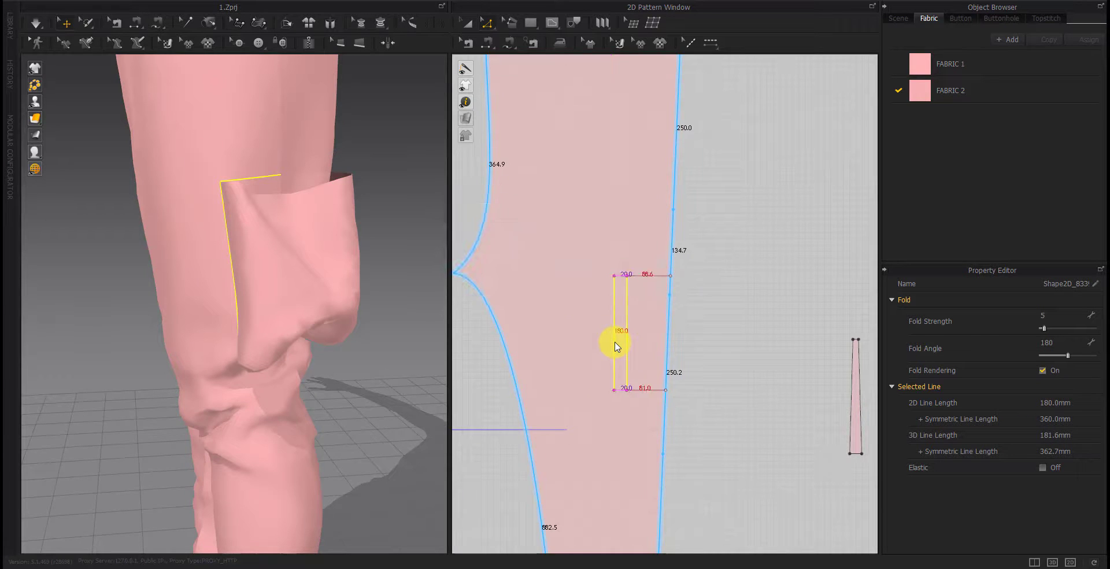
scroll(744, 404, "down", 5)
scroll(666, 347, "up", 5)
Move the matching fold line on the other pant piece to its position
left_click(645, 359)
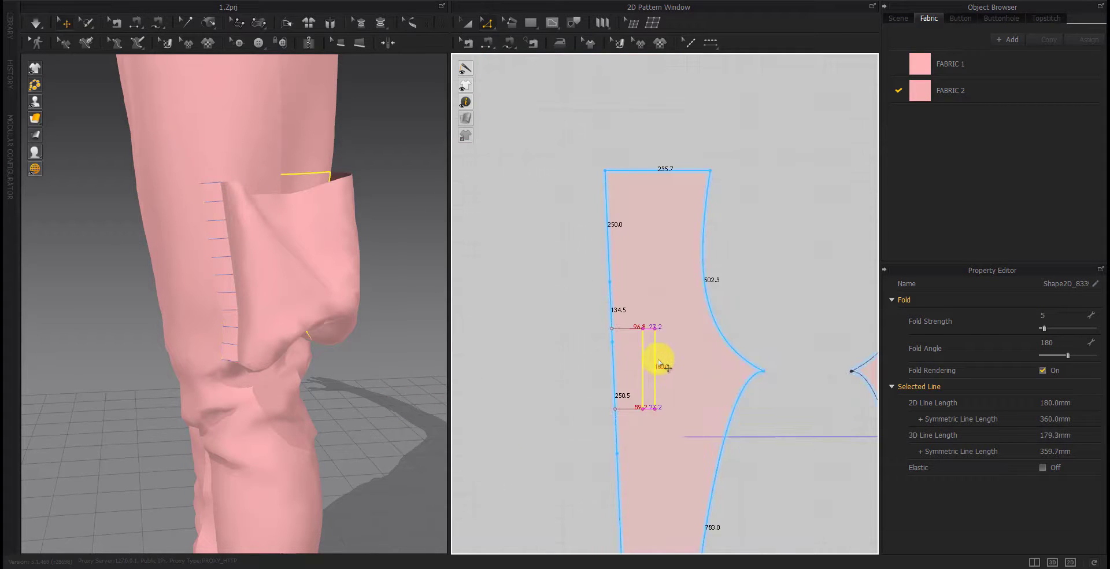
key("Return")
key("Return")
scroll(654, 355, "down", 5)
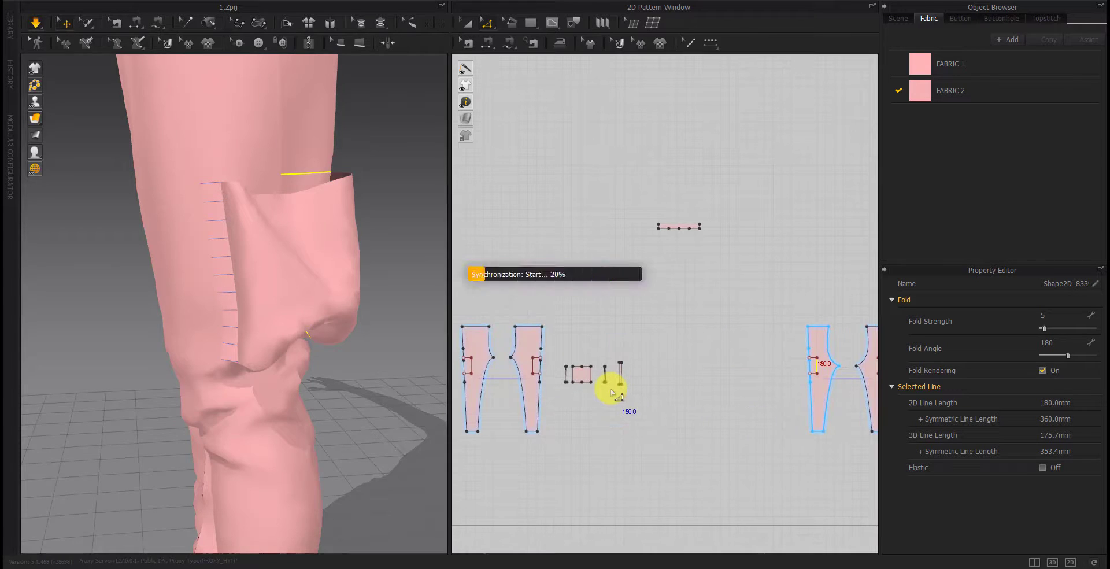
scroll(166, 389, "down", 5)
Adjust the pocket on the leg and check the pants from front and side views
mouse_move(166, 389)
right_mouse_down()
mouse_move(337, 388)
mouse_move(228, 293)
right_mouse_up()
scroll(228, 292, "up", 2)
left_click_drag(230, 249, 253, 319)
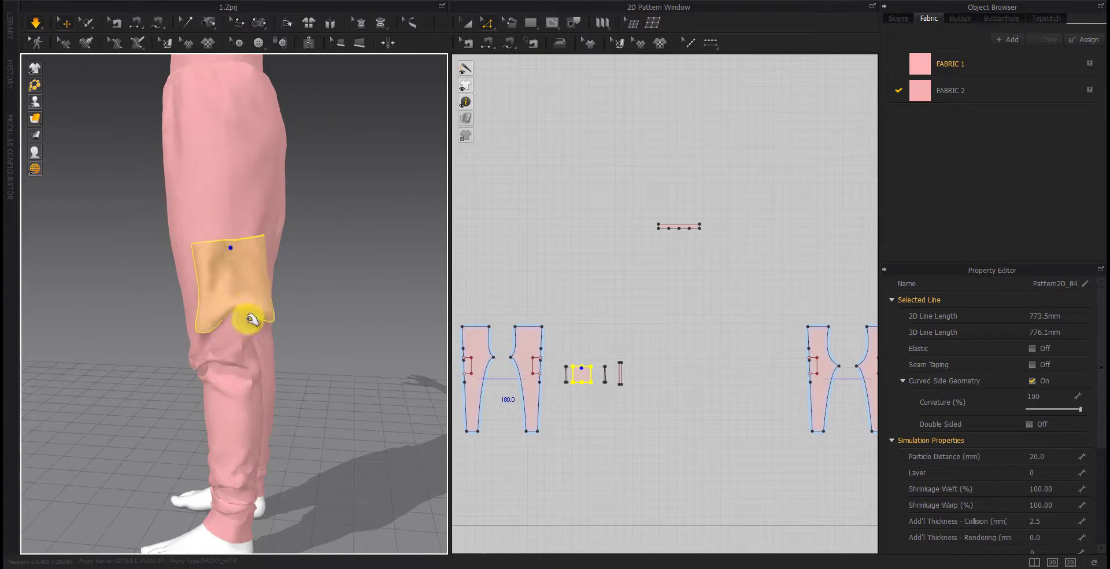
right_click_drag(252, 319, 247, 376)
scroll(550, 389, "up", 5)
scroll(554, 254, "up", 3)
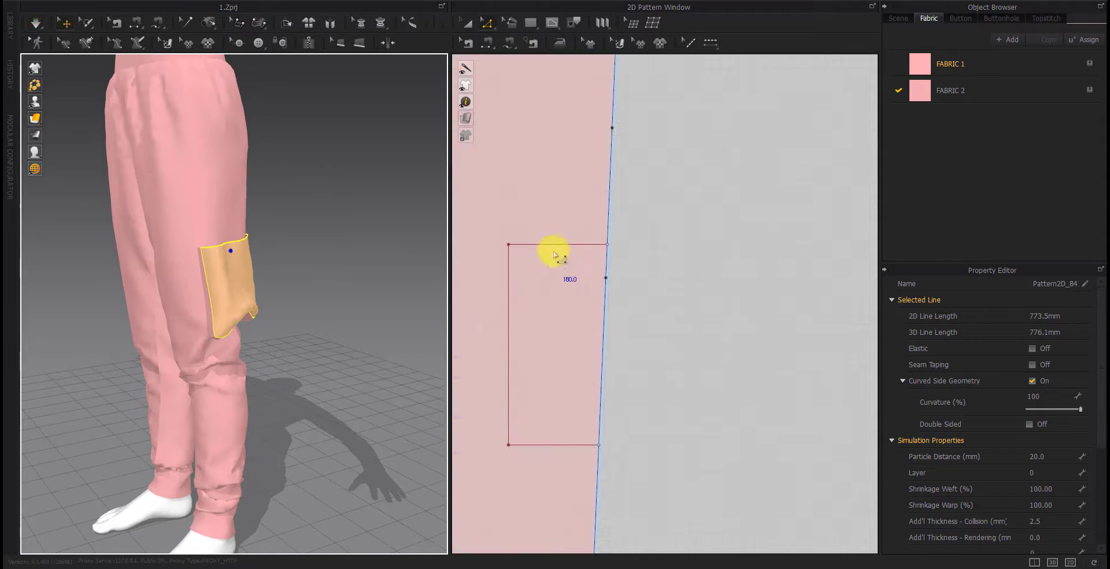
left_click(218, 354)
right_click_drag(218, 354, 321, 350)
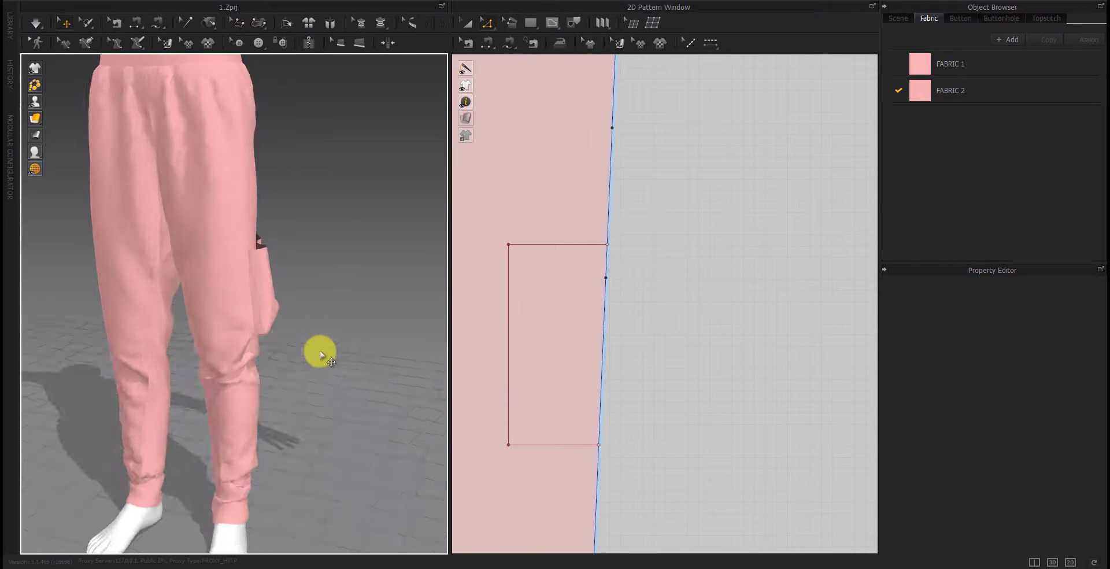
scroll(321, 353, "down", 3)
right_click_drag(275, 400, 179, 386)
scroll(168, 376, "up", 2)
scroll(323, 365, "up", 5)
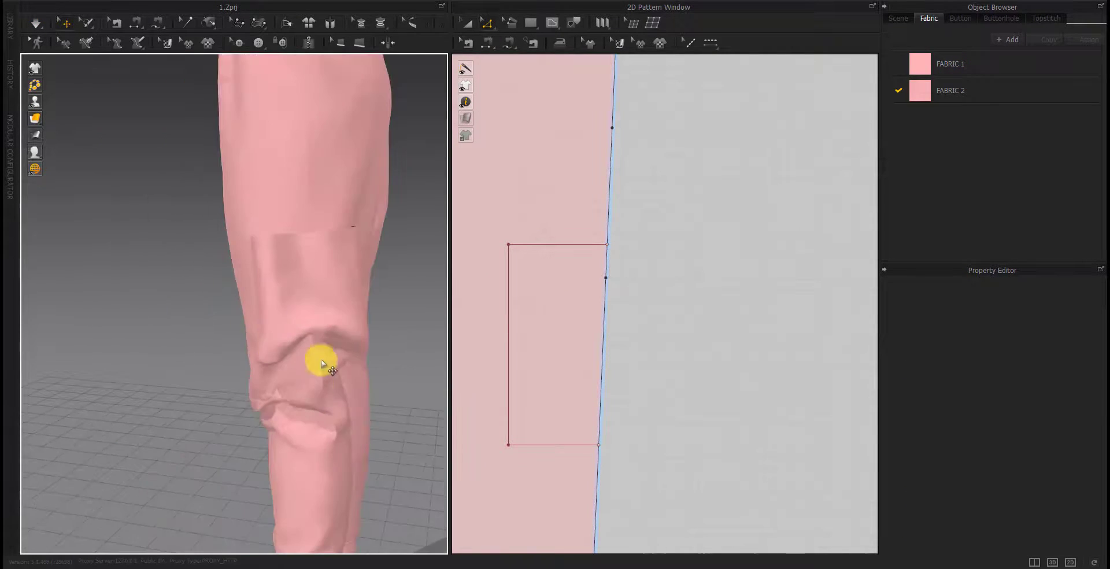
scroll(347, 370, "down", 3)
scroll(640, 431, "down", 5)
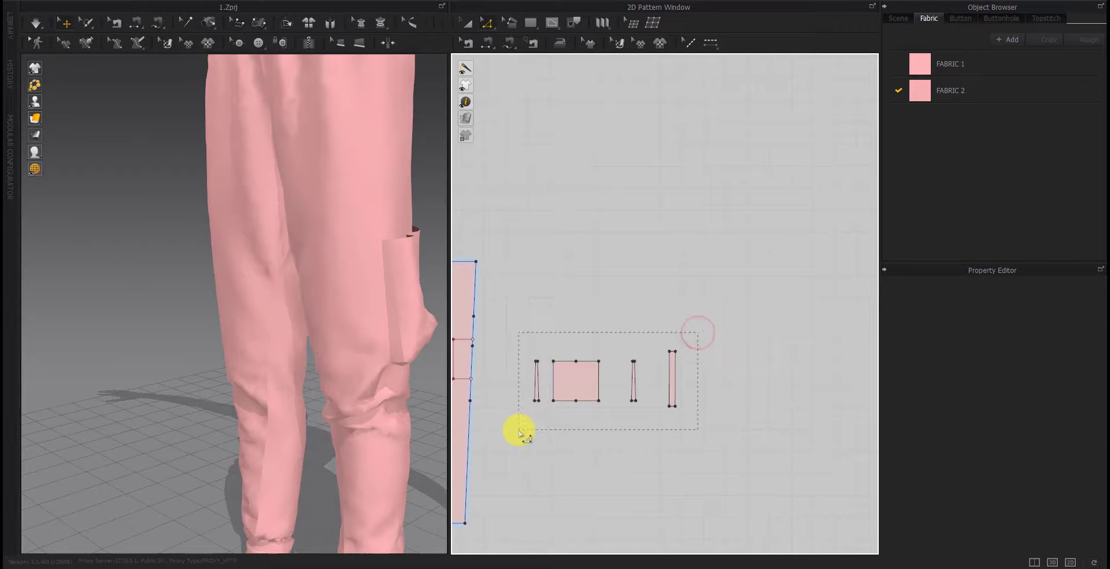
Select all the pocket pieces in the 2D window and shift them left
left_click_drag(519, 431, 515, 434)
scroll(516, 434, "down", 3)
left_click_drag(830, 397, 566, 396)
left_click(577, 453)
scroll(603, 453, "down", 2)
scroll(607, 453, "up", 3)
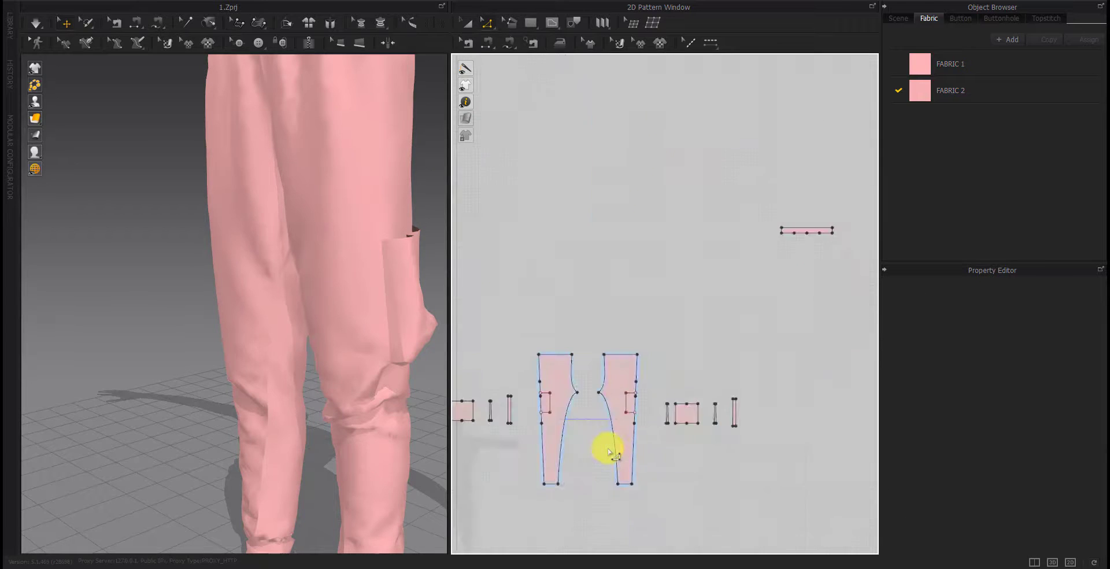
scroll(652, 428, "up", 3)
scroll(652, 428, "down", 3)
scroll(533, 408, "up", 3)
scroll(327, 392, "down", 5)
scroll(120, 367, "up", 3)
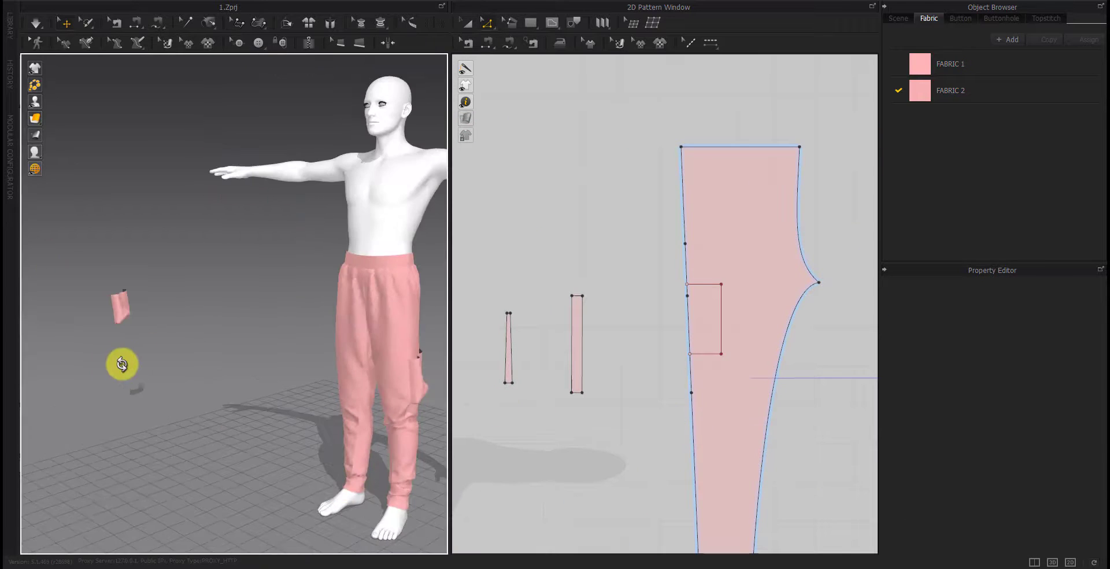
Drag the stray 3D pocket piece over next to the avatar's leg
left_click(35, 327)
scroll(571, 391, "down", 3)
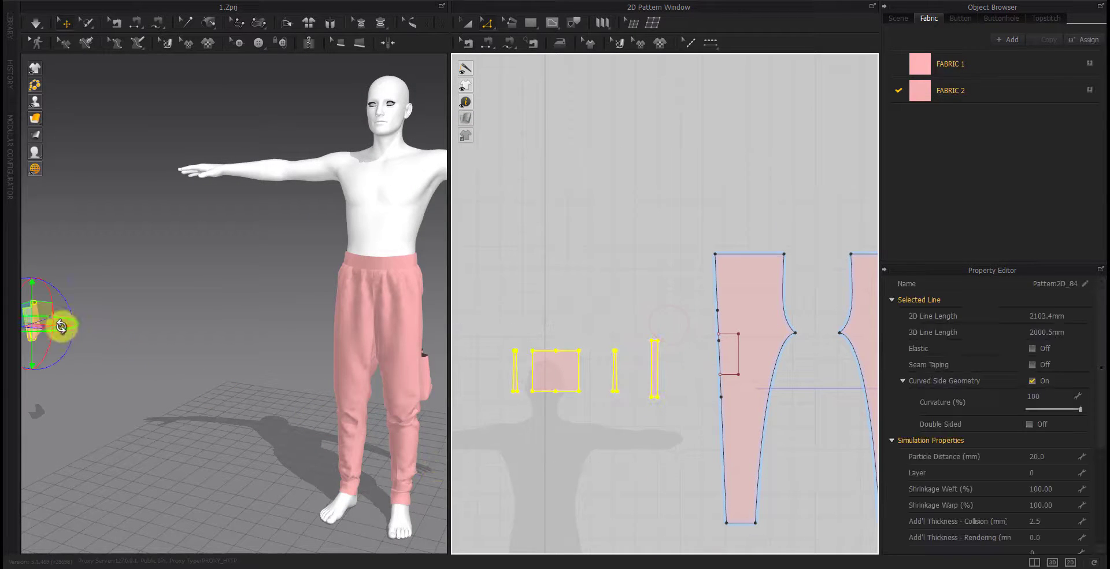
left_click_drag(42, 323, 291, 367)
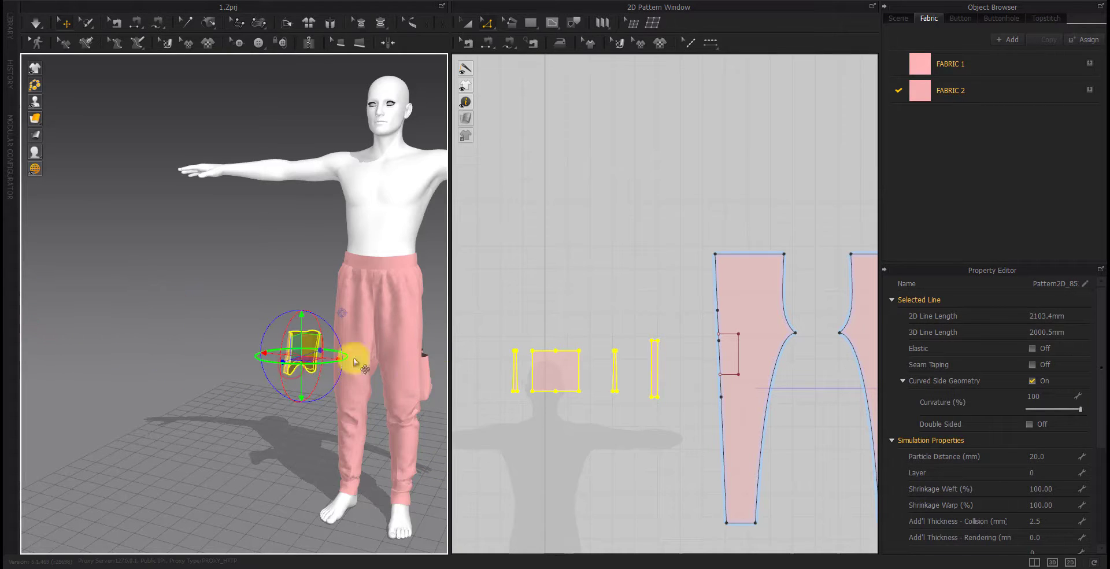
scroll(137, 354, "up", 3)
right_click_drag(137, 354, 288, 372)
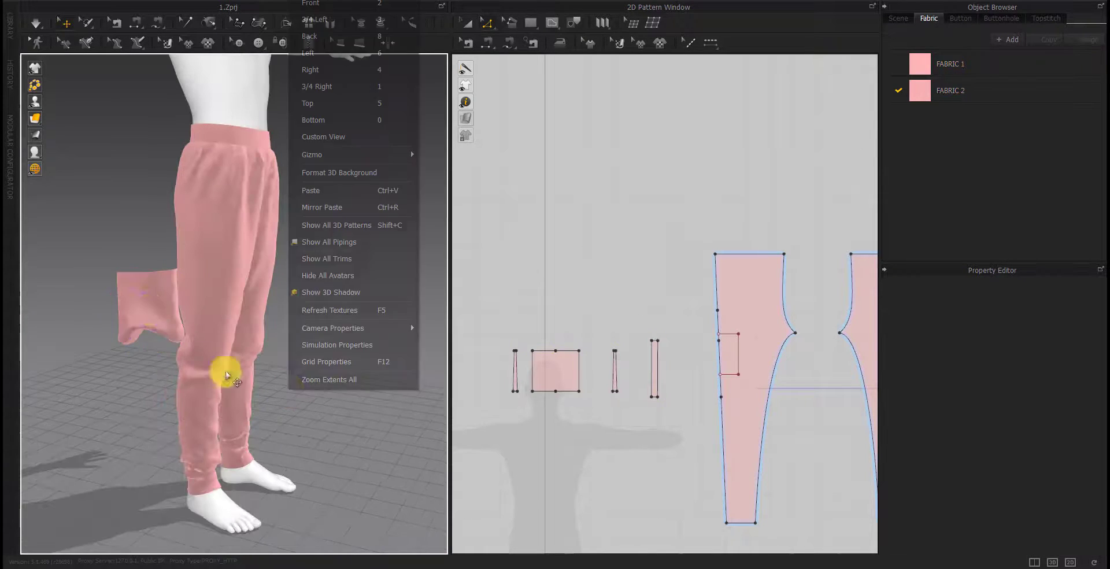
Select the four pocket pieces together and place them beside the outer thigh
left_click_drag(680, 310, 494, 440)
scroll(151, 470, "down", 3)
right_click_drag(151, 471, 159, 433)
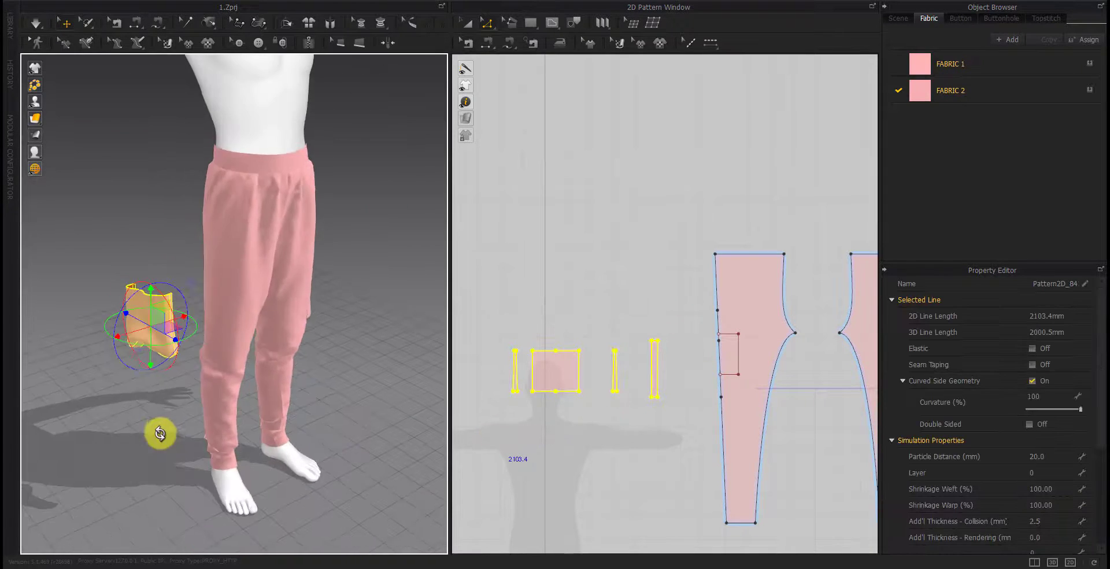
mouse_move(128, 331)
left_mouse_down()
mouse_move(208, 402)
mouse_move(156, 389)
left_mouse_up()
left_click(626, 420)
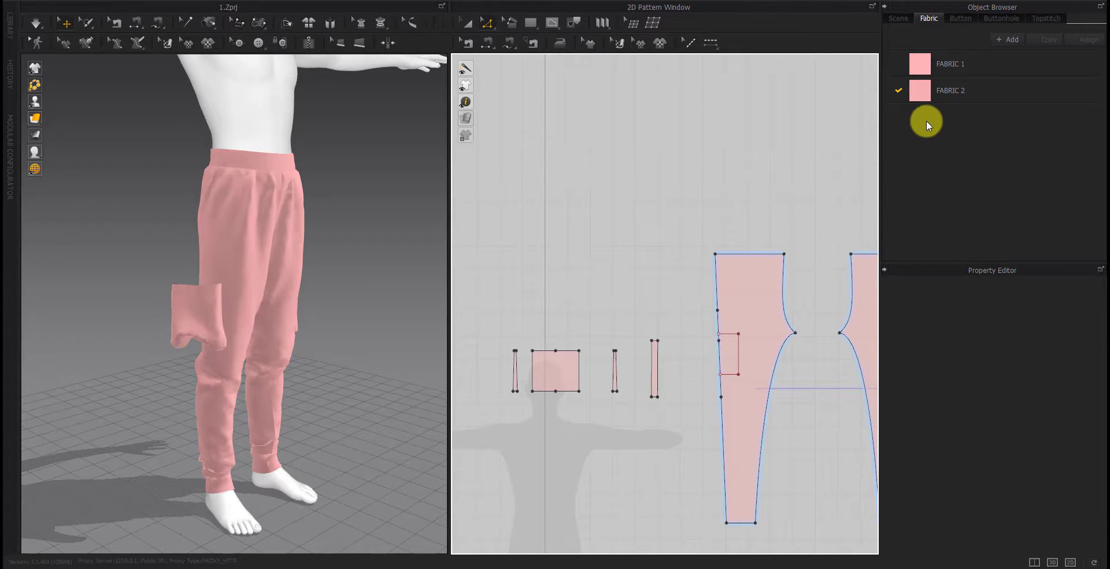
Sew the pocket edge to the pants fold line with a two-segment seam
left_click(498, 49)
scroll(231, 289, "up", 5)
right_click_drag(249, 223, 197, 322)
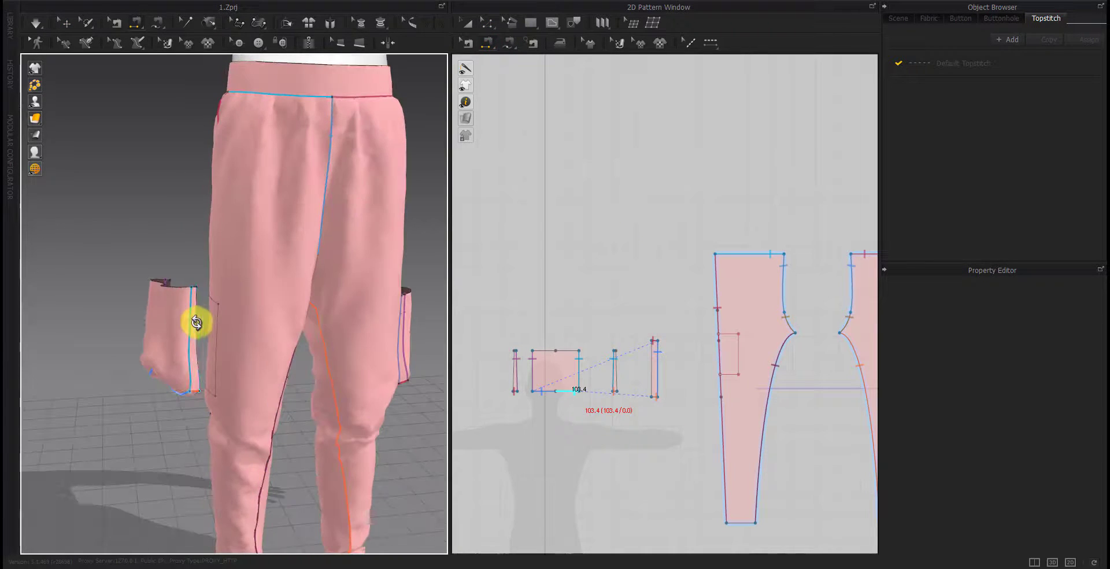
left_click(619, 367)
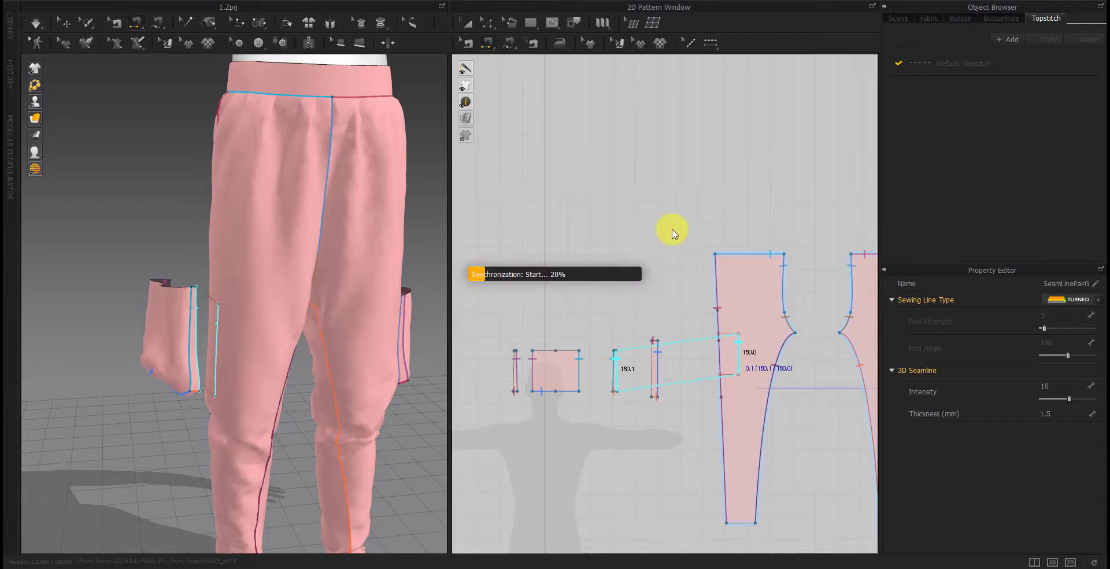
left_click(516, 368)
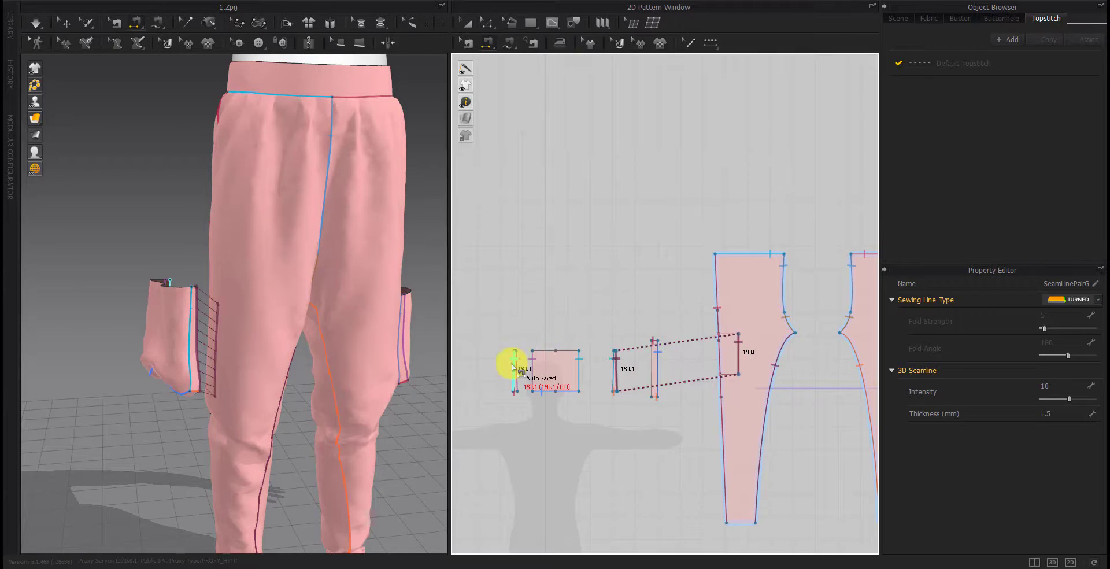
scroll(714, 426, "down", 5)
scroll(744, 396, "up", 3)
scroll(810, 367, "up", 3)
left_click(810, 367)
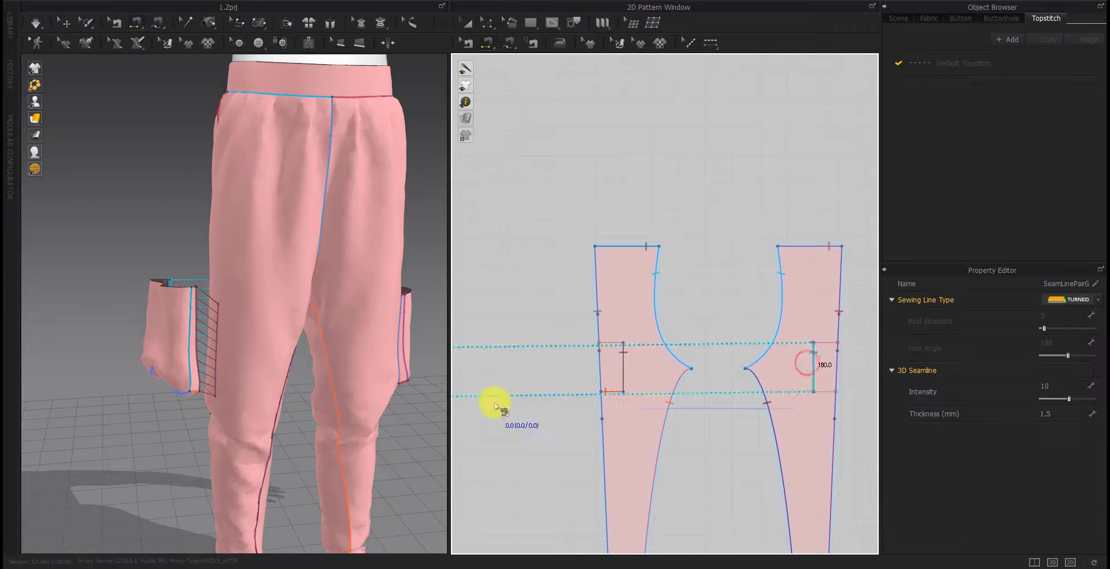
Sew the strip's left edge to the pants edge, viewed from the side
scroll(565, 384, "down", 5)
mouse_move(181, 377)
right_mouse_down()
mouse_move(269, 324)
mouse_move(243, 333)
right_mouse_up()
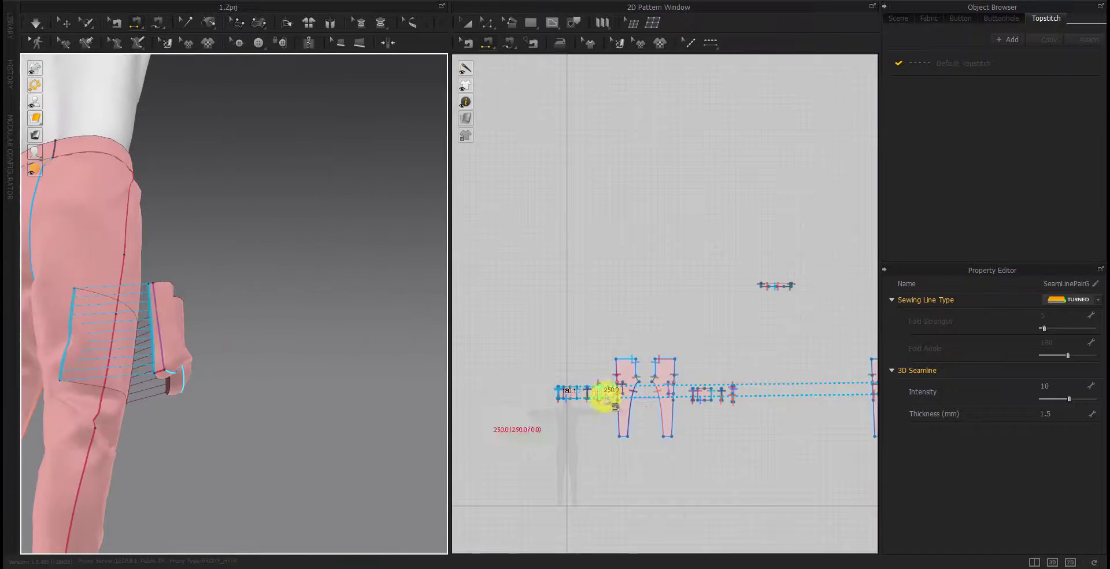
scroll(607, 391, "up", 3)
scroll(590, 402, "up", 3)
scroll(595, 433, "up", 3)
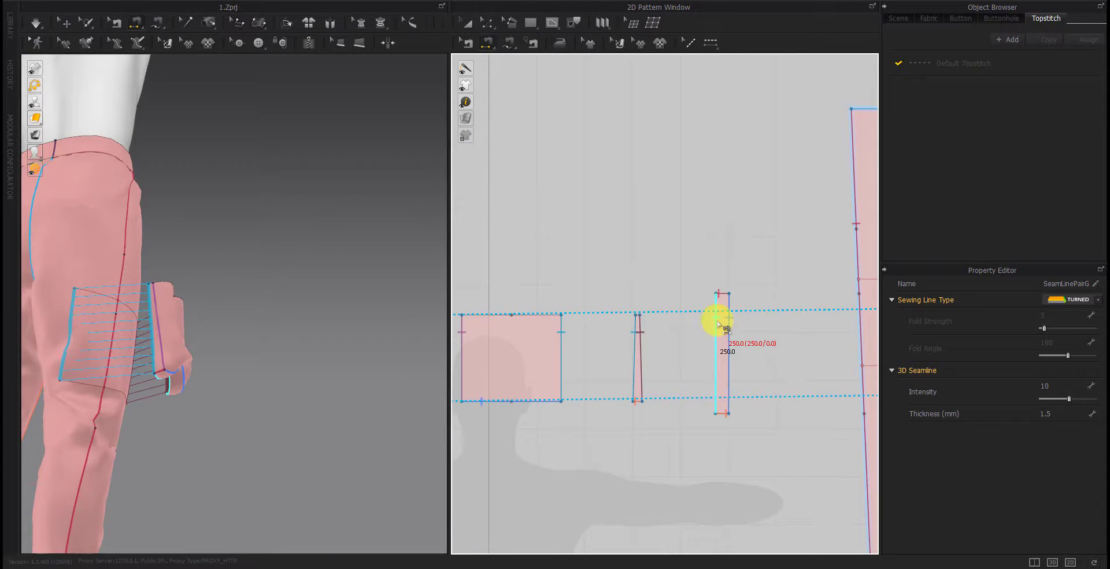
left_click(719, 323)
scroll(717, 321, "down", 3)
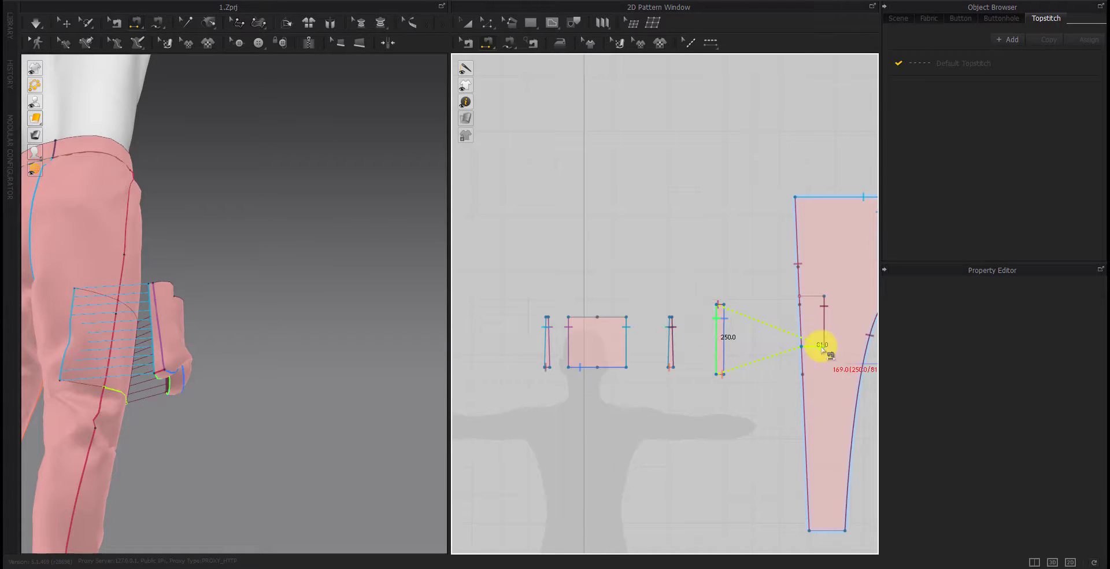
left_click(91, 387)
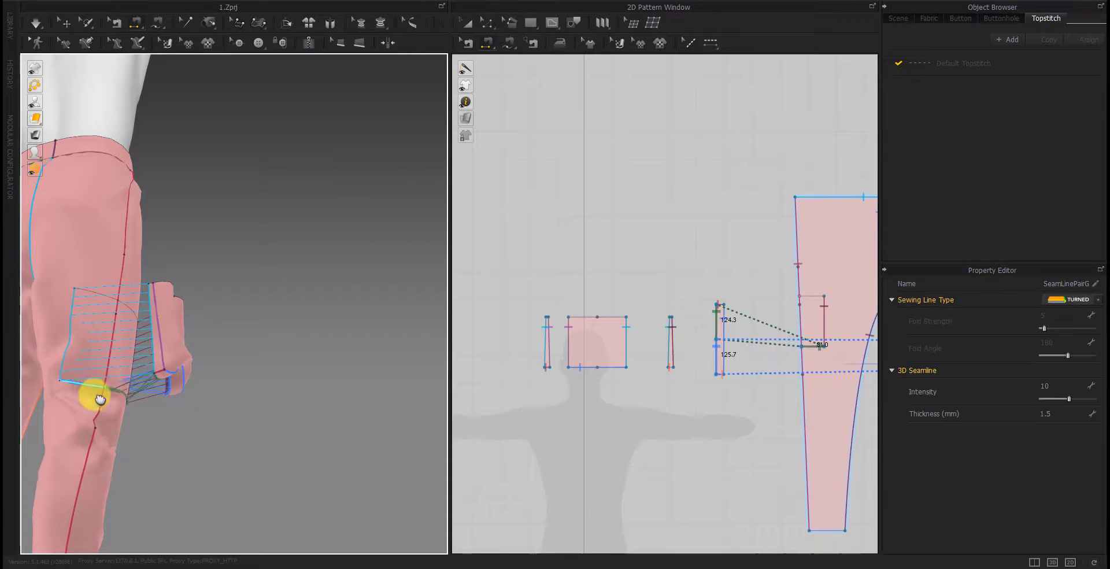
mouse_move(94, 392)
right_mouse_down()
mouse_move(142, 452)
mouse_move(126, 472)
right_mouse_up()
Complete the last seam pair and simulate so the pockets drape on both outer thighs
key("Escape")
right_click_drag(149, 436, 96, 350)
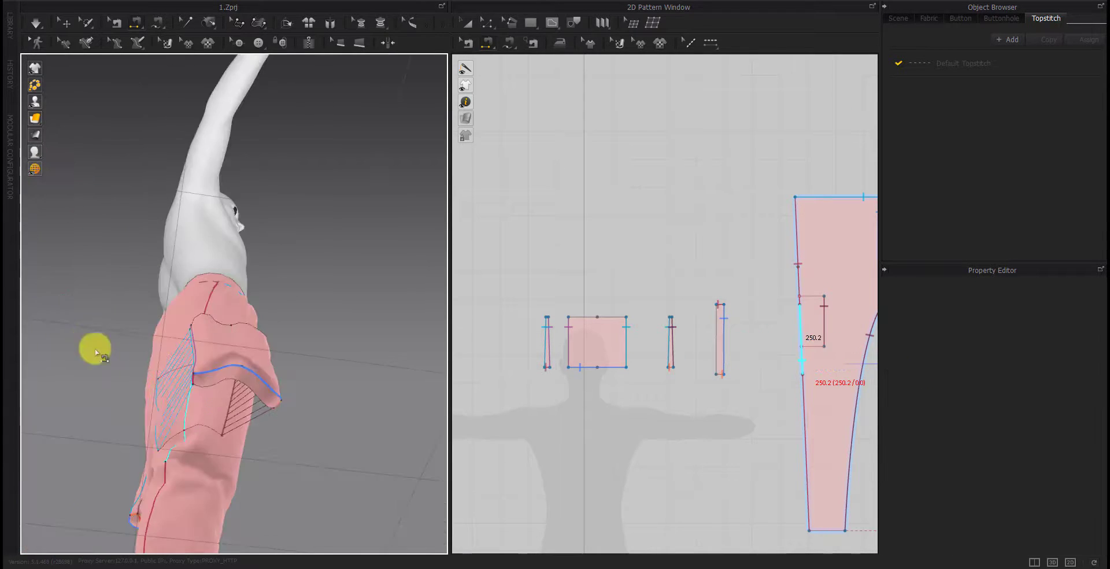
left_click(204, 430)
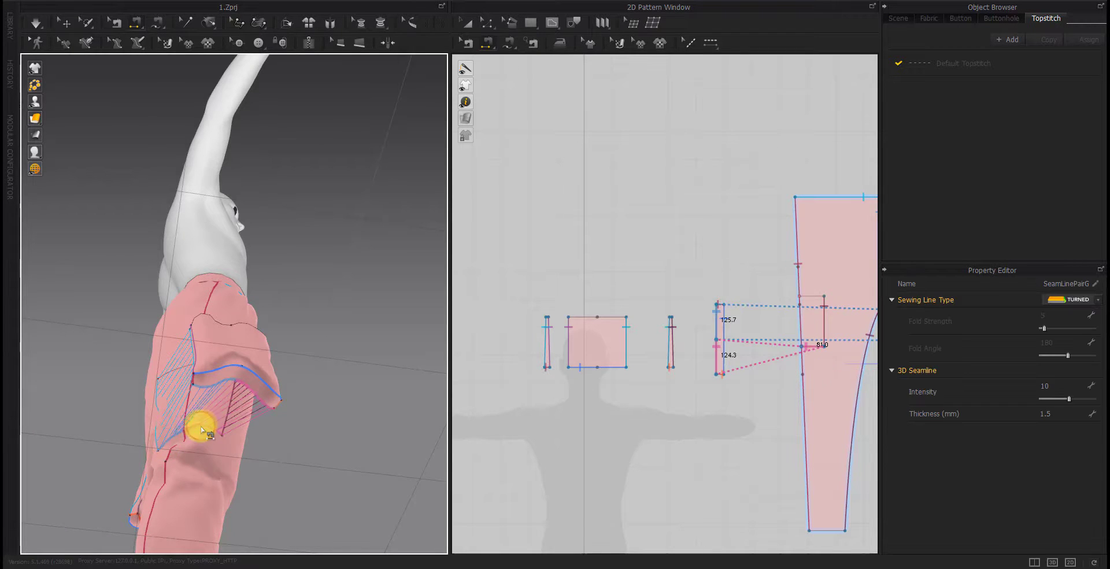
mouse_move(193, 426)
right_mouse_down()
mouse_move(155, 495)
mouse_move(159, 435)
right_mouse_up()
key("space")
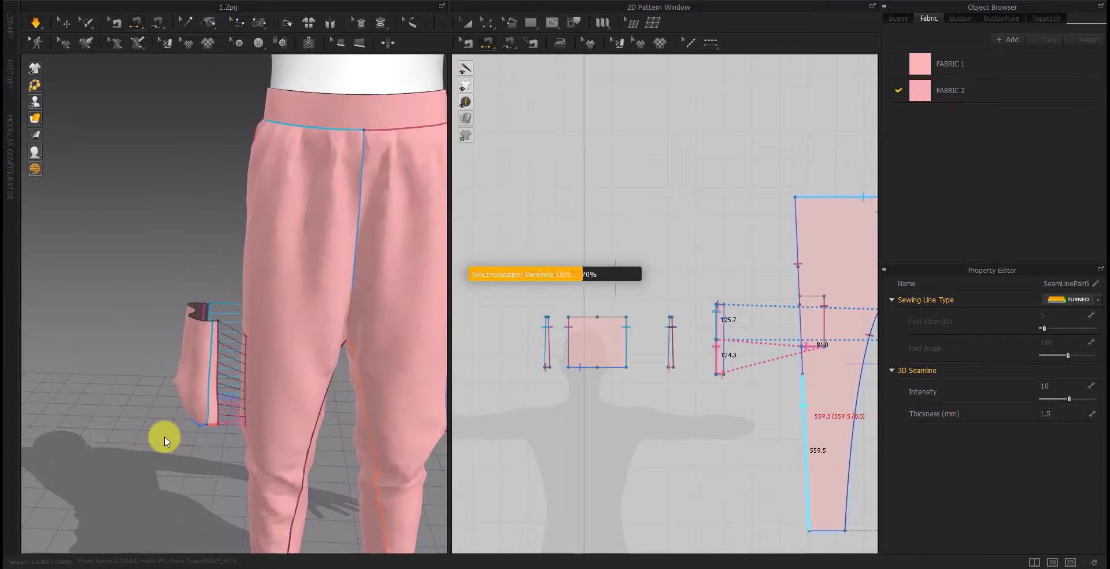
mouse_move(230, 416)
right_mouse_down()
mouse_move(314, 426)
mouse_move(166, 438)
right_mouse_up()
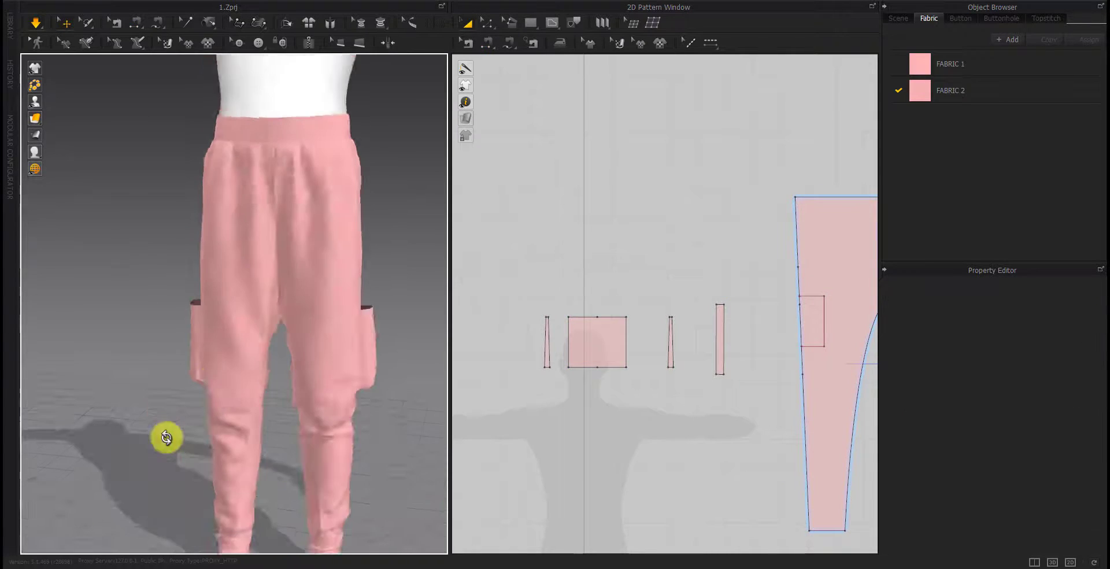
Inspect the draped pants, selecting the right panel and a left-leg seam line
scroll(251, 314, "up", 5)
mouse_move(250, 314)
right_mouse_down()
mouse_move(204, 432)
mouse_move(295, 434)
mouse_move(203, 356)
mouse_move(248, 391)
mouse_move(35, 391)
right_mouse_up()
scroll(265, 426, "down", 5)
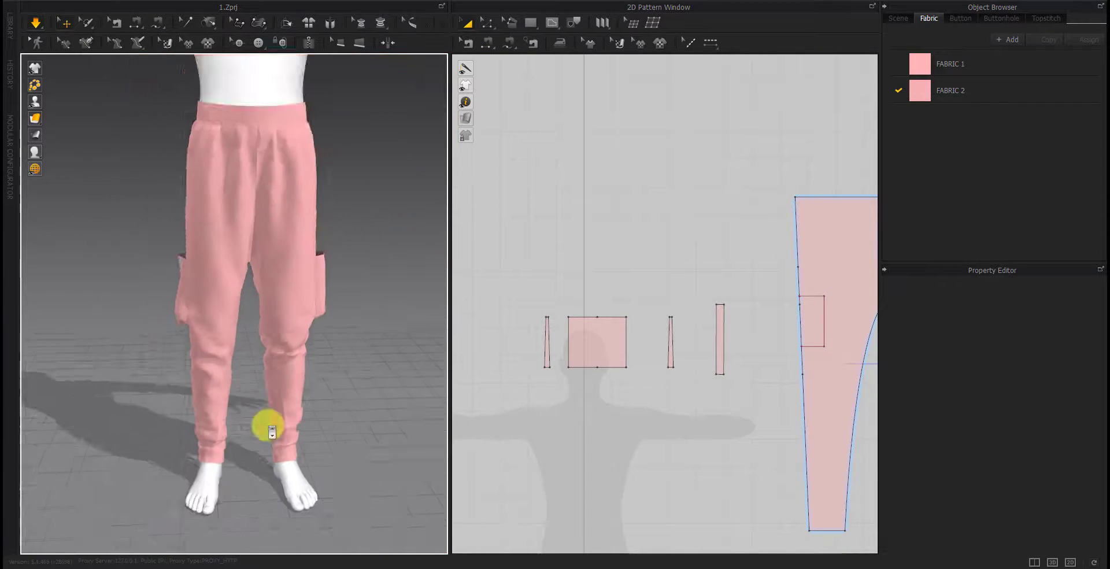
mouse_move(266, 426)
right_mouse_down()
mouse_move(122, 342)
mouse_move(263, 347)
mouse_move(248, 340)
mouse_move(241, 402)
right_mouse_up()
left_click(258, 329)
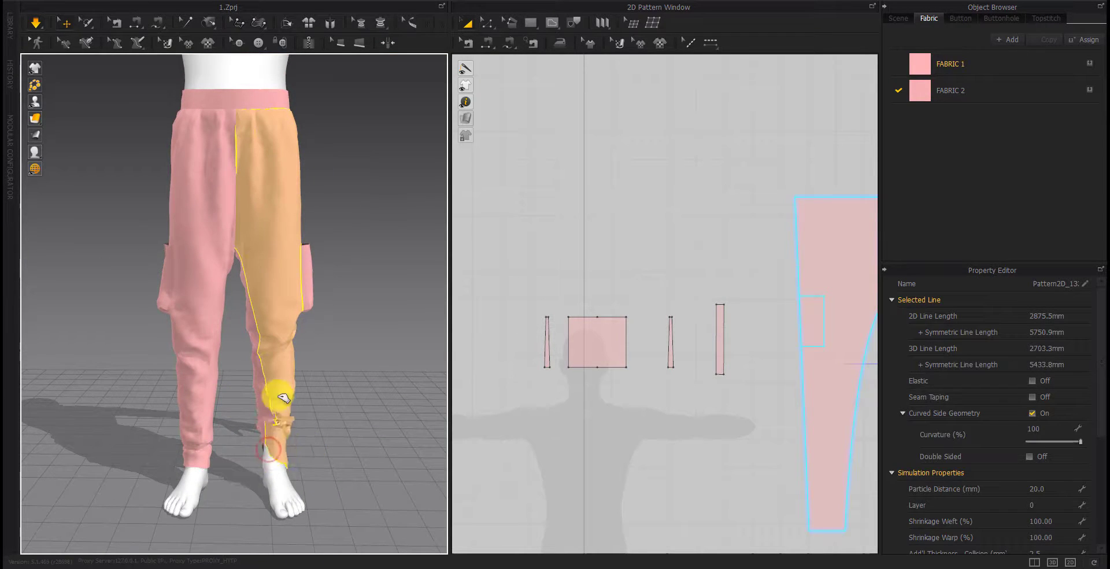
right_click_drag(306, 444, 285, 390)
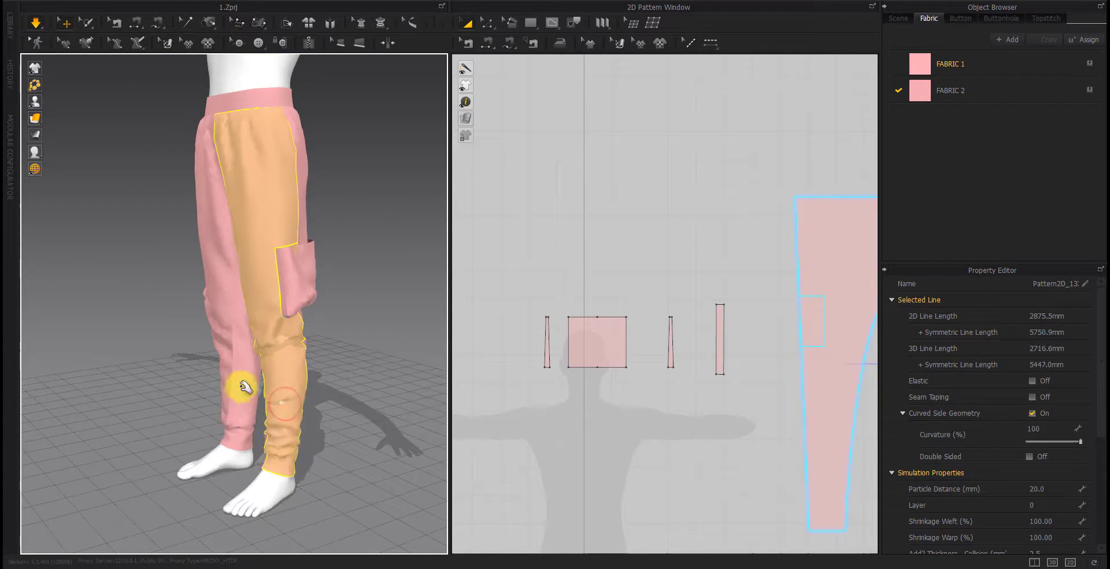
left_click(234, 327)
right_click_drag(234, 312, 295, 390)
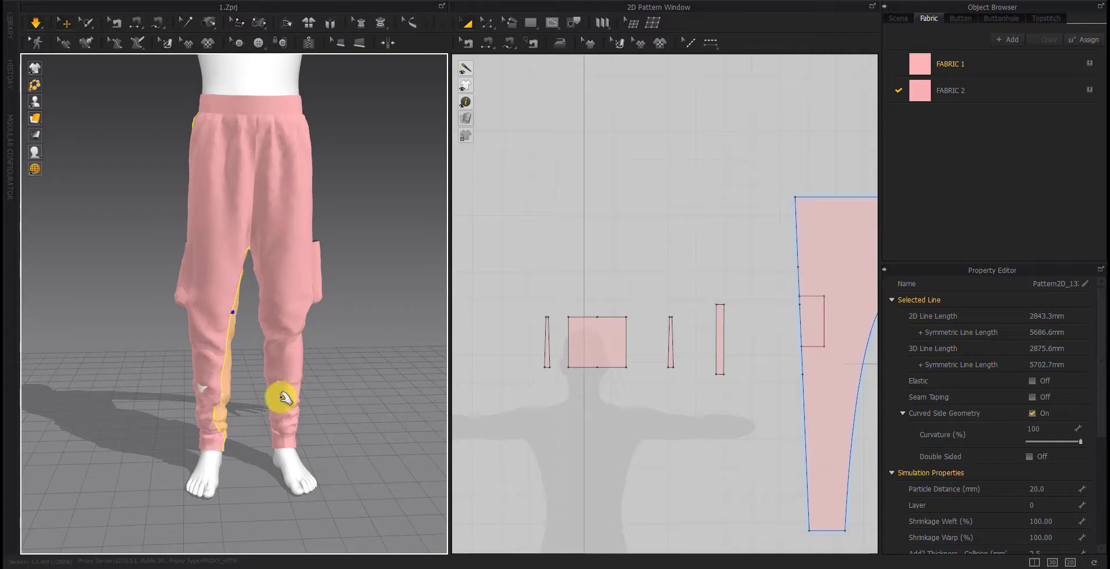
scroll(649, 453, "down", 3)
Switch back to pattern editing and pick a point on the left leg's outer edge
key("b")
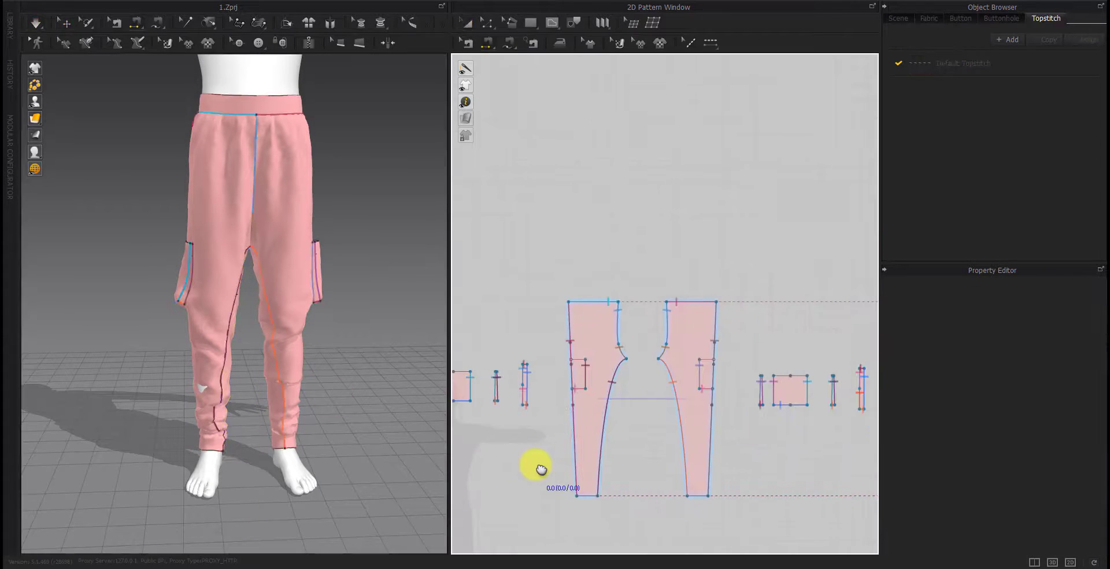
scroll(631, 398, "down", 3)
key("a")
scroll(607, 375, "up", 3)
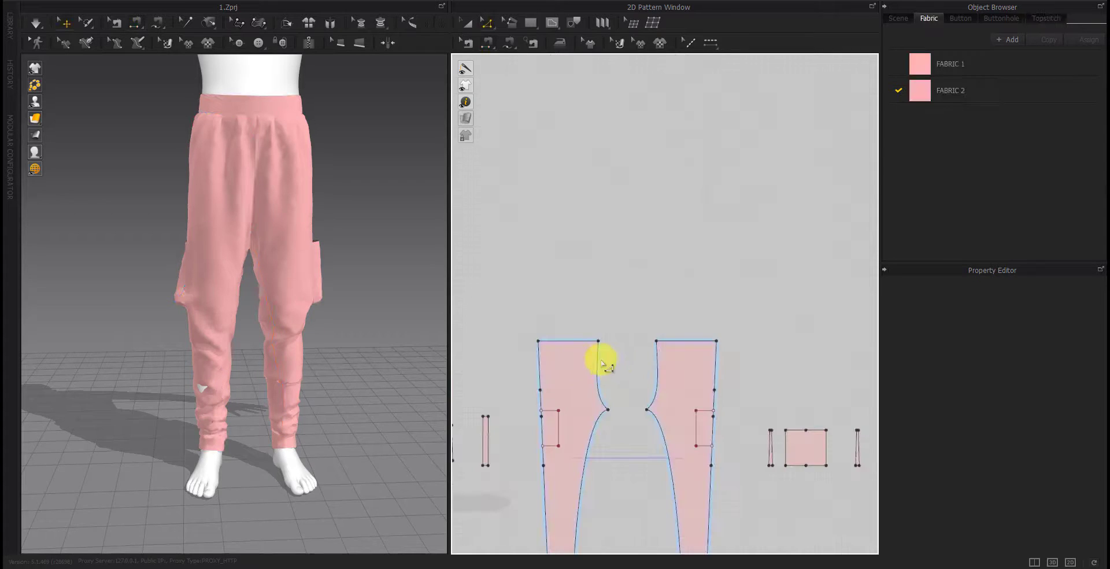
scroll(602, 364, "up", 2)
left_click(558, 398)
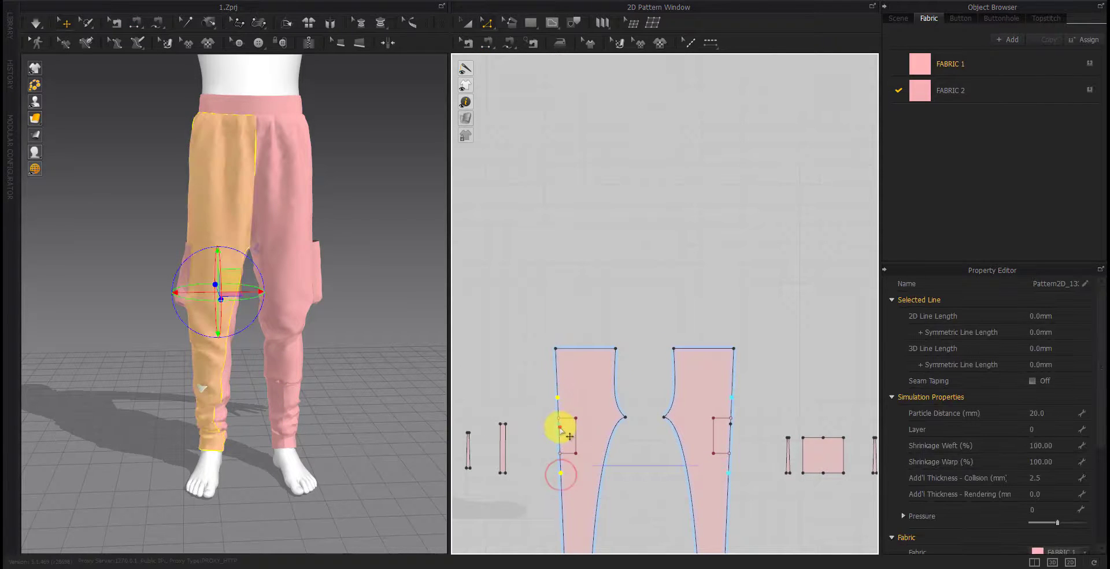
left_click(623, 485)
scroll(619, 483, "down", 3)
scroll(601, 466, "up", 5)
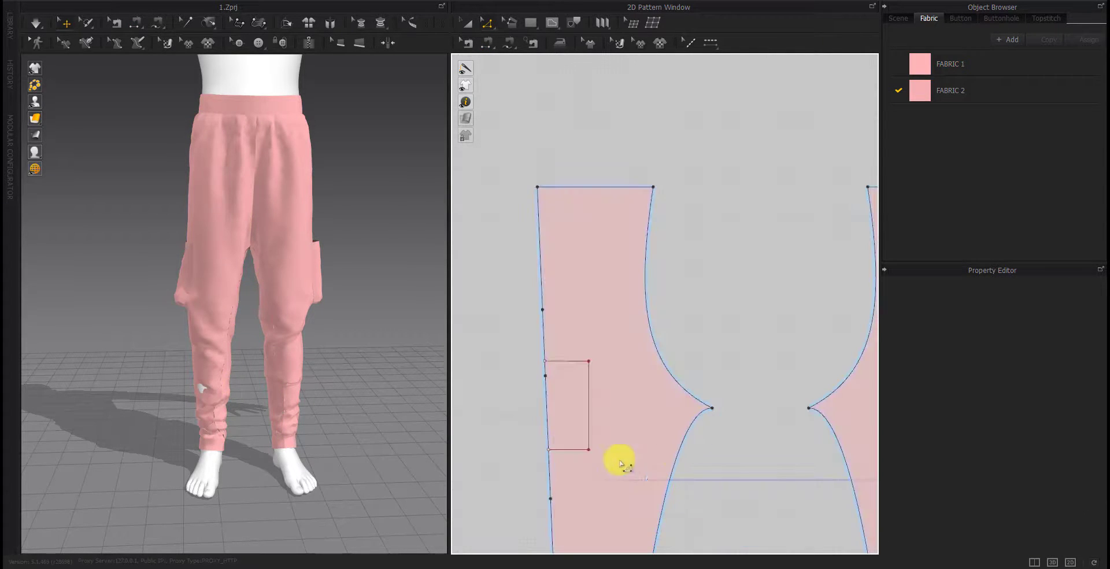
Move the point beside the pocket on the left leg's outer edge by 5 mm
left_click(551, 499)
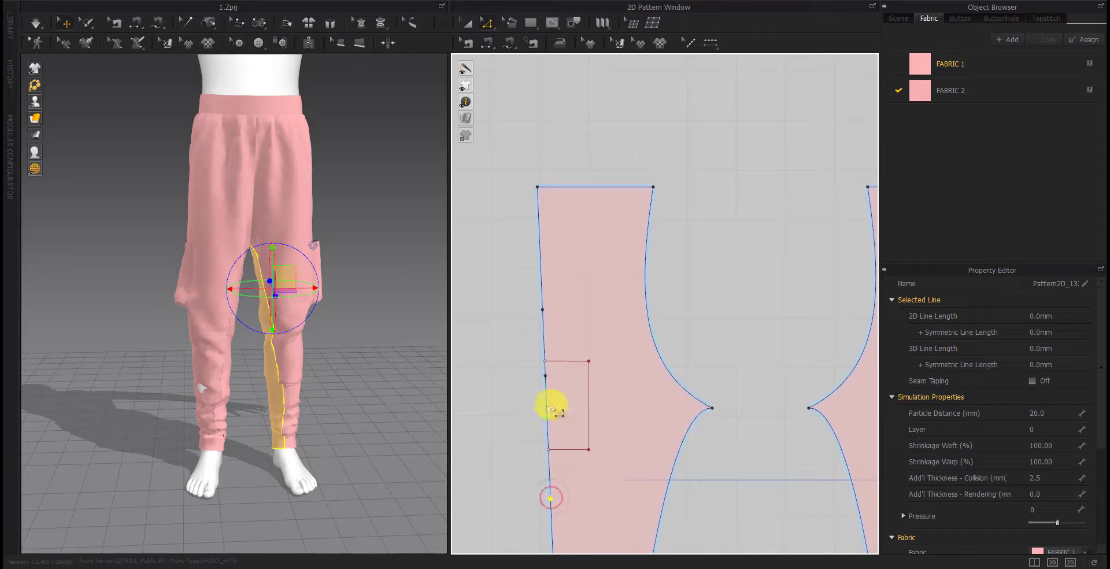
left_click(595, 399)
right_click(654, 187)
type("5")
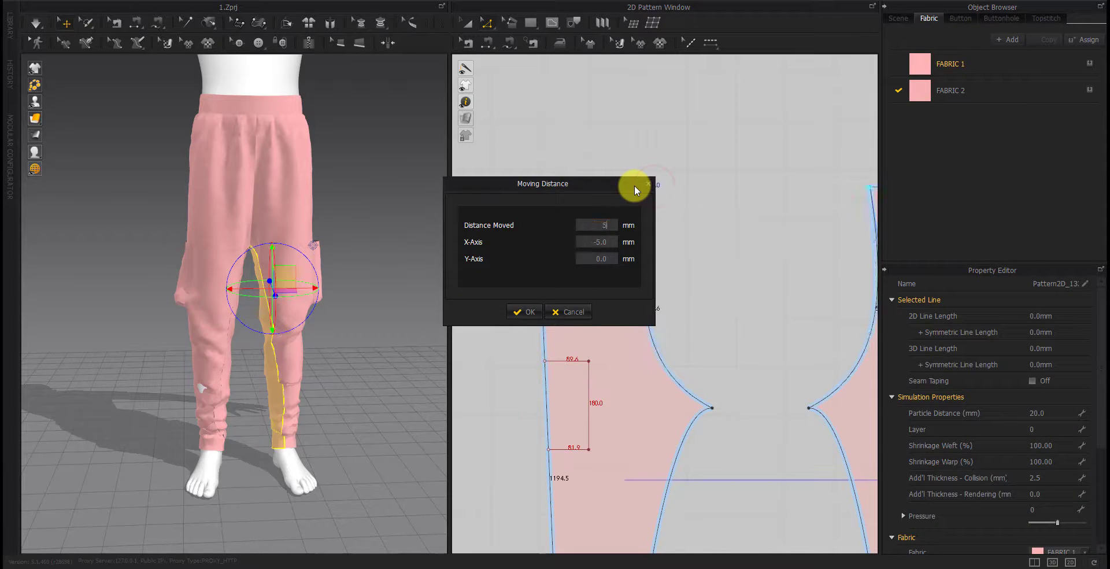
key("Return")
key("ctrl+z")
Turn on simulation to re-drape the pants and undo the last crotch curve change
scroll(602, 324, "up", 3)
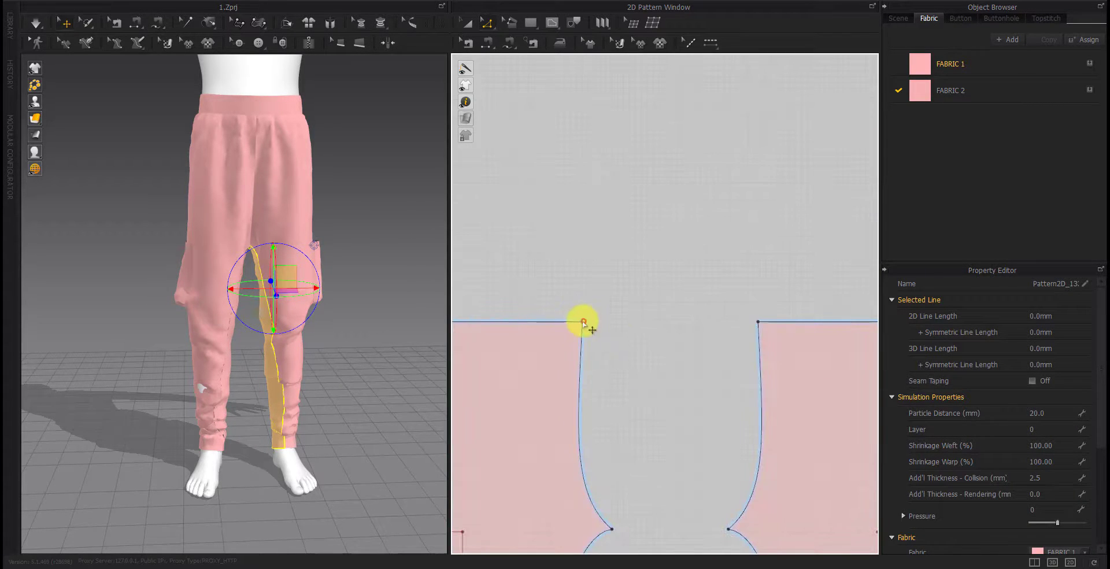
right_click(583, 322)
left_click(558, 317)
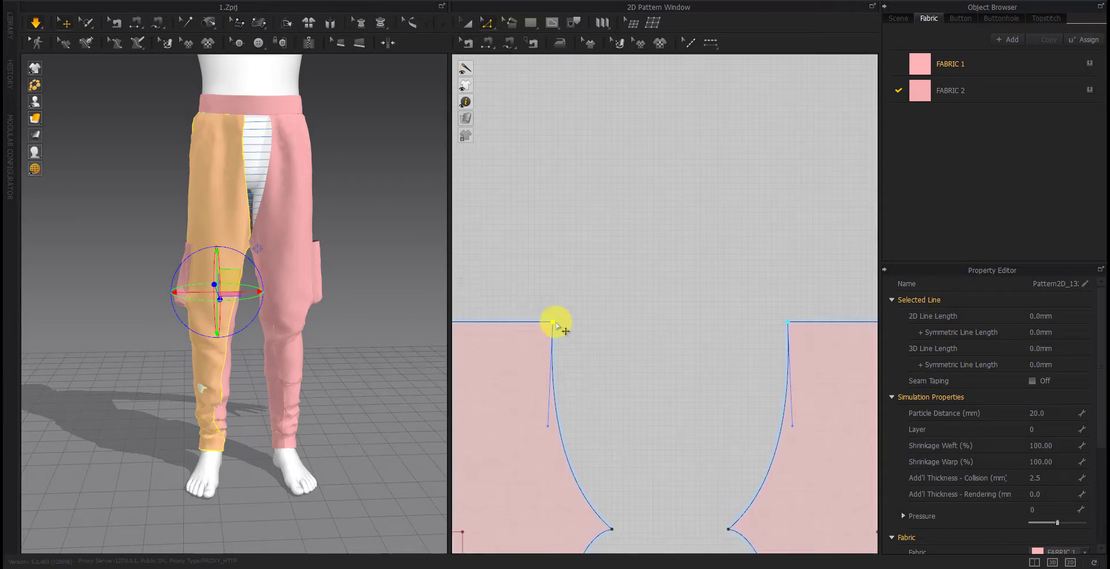
key("space")
mouse_move(272, 381)
right_mouse_down()
mouse_move(294, 387)
mouse_move(79, 388)
mouse_move(324, 388)
right_mouse_up()
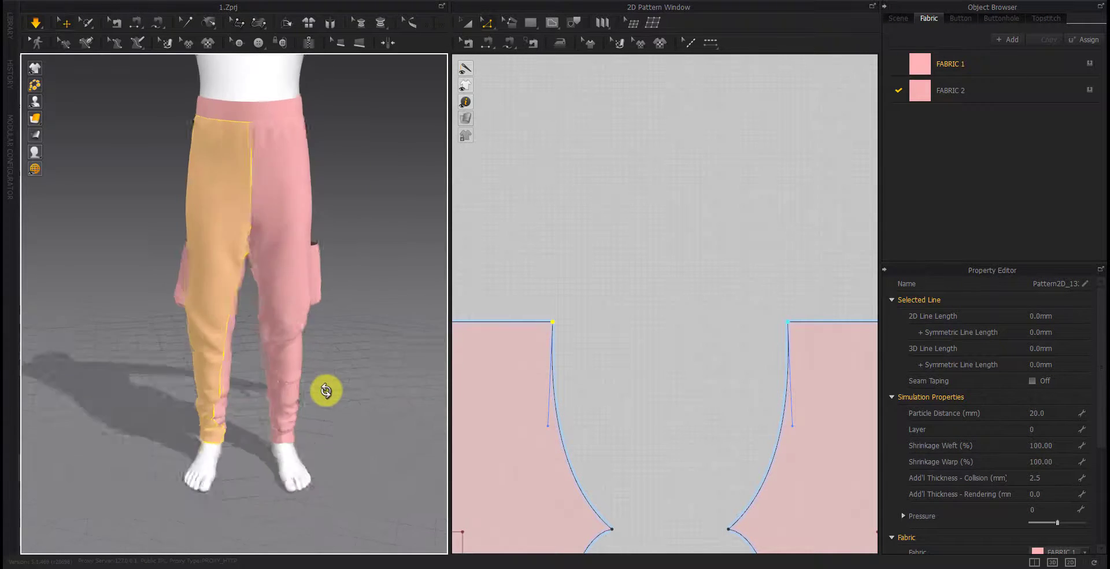
key("ctrl+z")
scroll(663, 391, "down", 5)
scroll(639, 415, "down", 2)
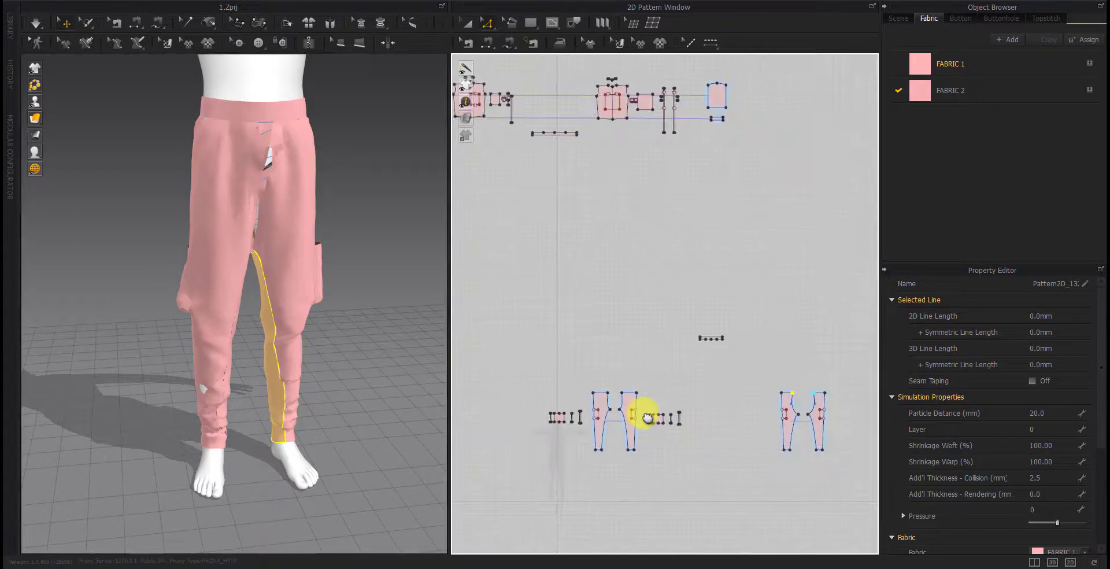
left_click(636, 415)
mouse_move(333, 373)
right_mouse_down()
mouse_move(194, 374)
mouse_move(368, 307)
right_mouse_up()
scroll(649, 417, "up", 5)
scroll(664, 329, "up", 3)
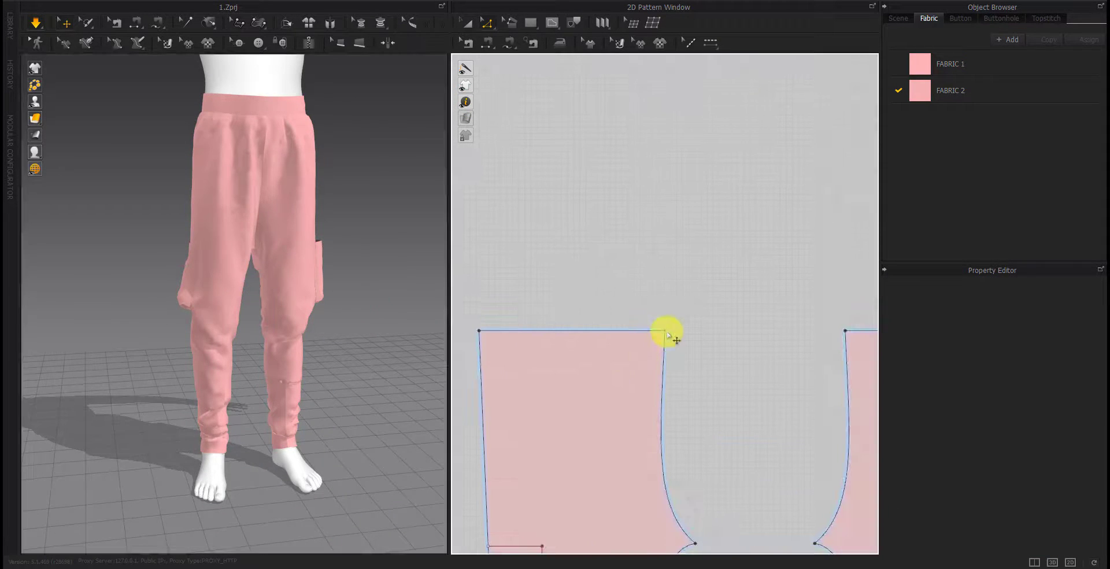
Move the top edge of the pants piece by exactly 3 mm
left_click_drag(664, 329, 644, 335)
key("Return")
type("3")
key("Return")
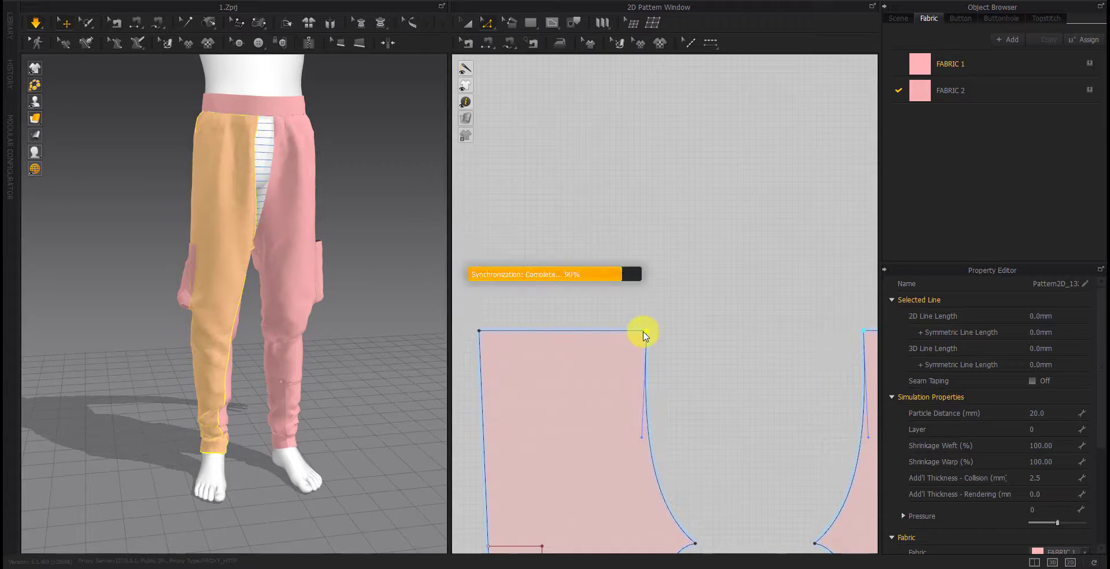
mouse_move(275, 304)
right_mouse_down()
mouse_move(232, 330)
mouse_move(266, 315)
right_mouse_up()
scroll(577, 399, "down", 3)
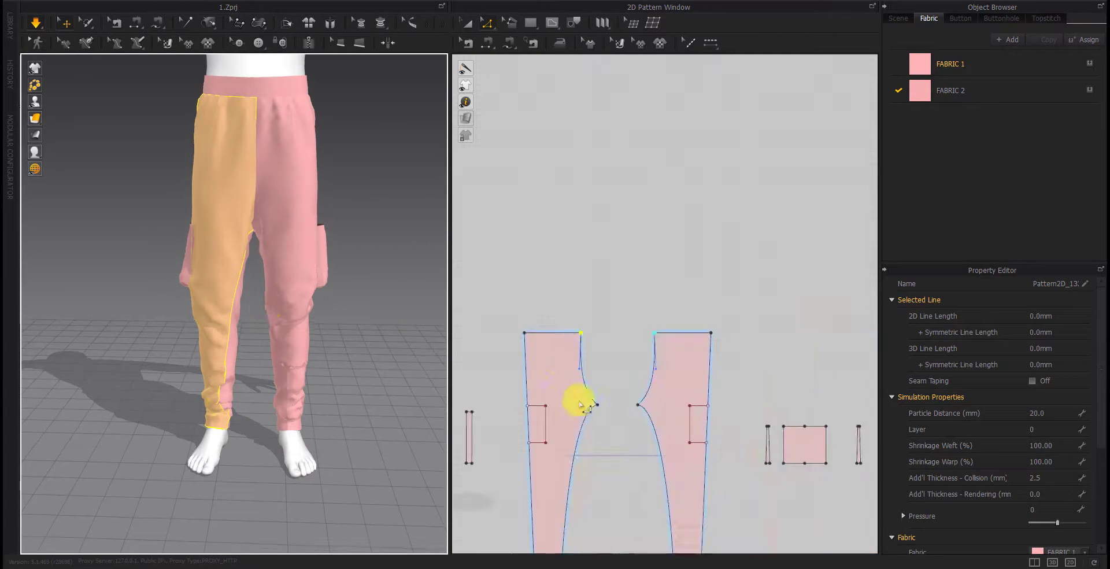
scroll(583, 310, "up", 5)
Lower the crotch point by an exact 50 mm
left_click_drag(584, 318, 584, 332)
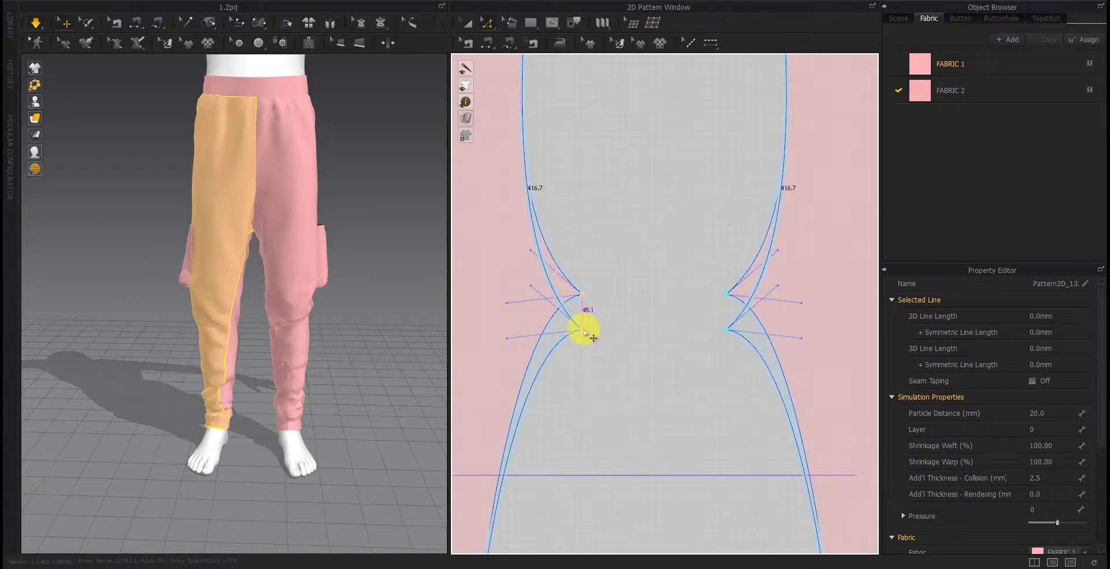
right_click(584, 332)
key("Return")
scroll(714, 404, "down", 5)
scroll(793, 404, "down", 2)
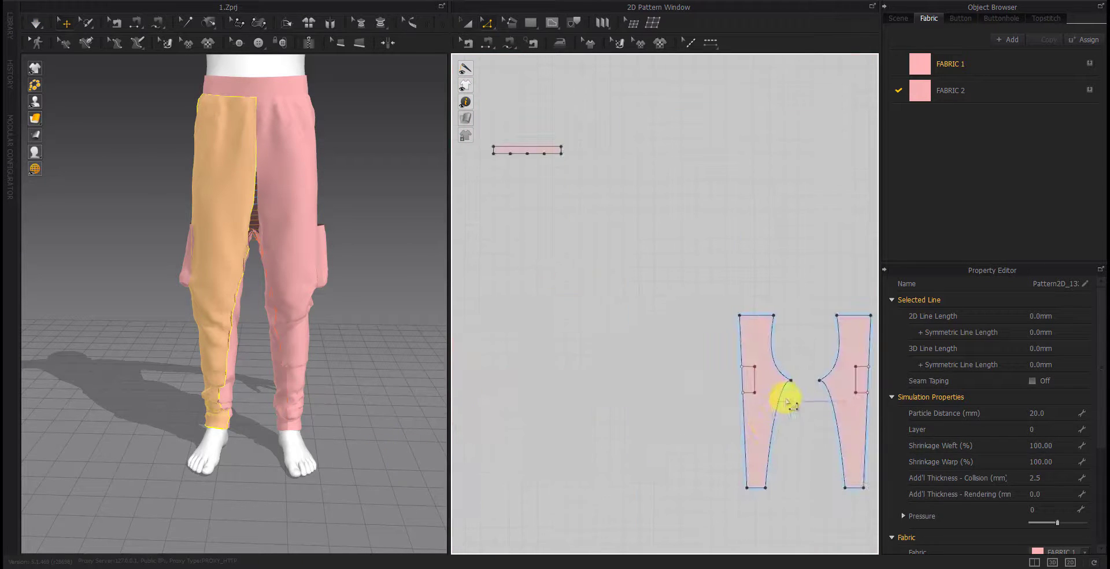
scroll(786, 400, "up", 5)
left_click_drag(640, 331, 651, 355)
right_click(651, 356)
type("50")
key("Return")
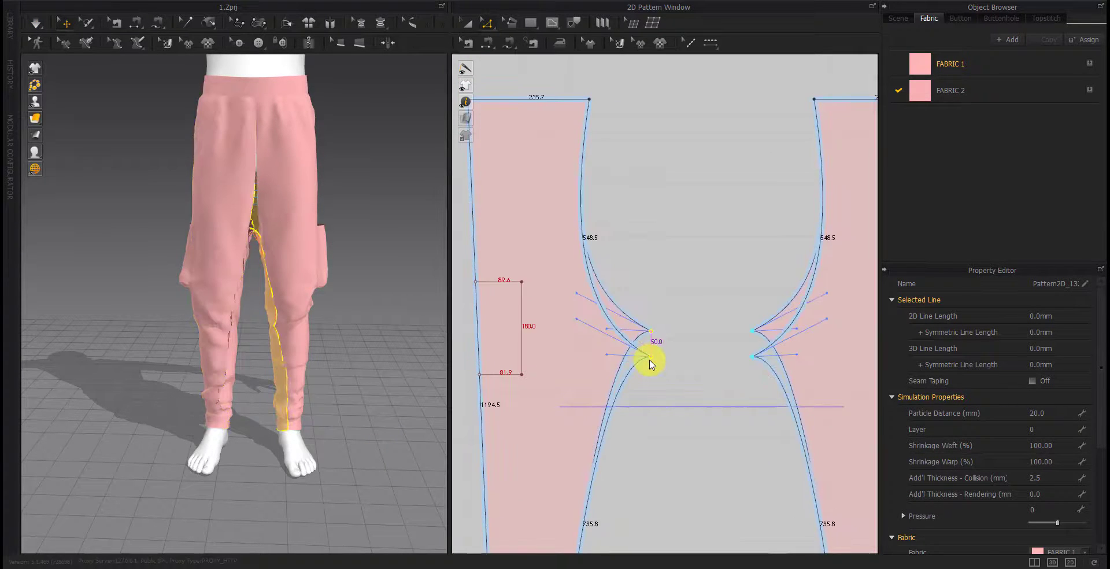
Check the reshaped crotch on the re-draped pants from back and front
scroll(651, 362, "down", 5)
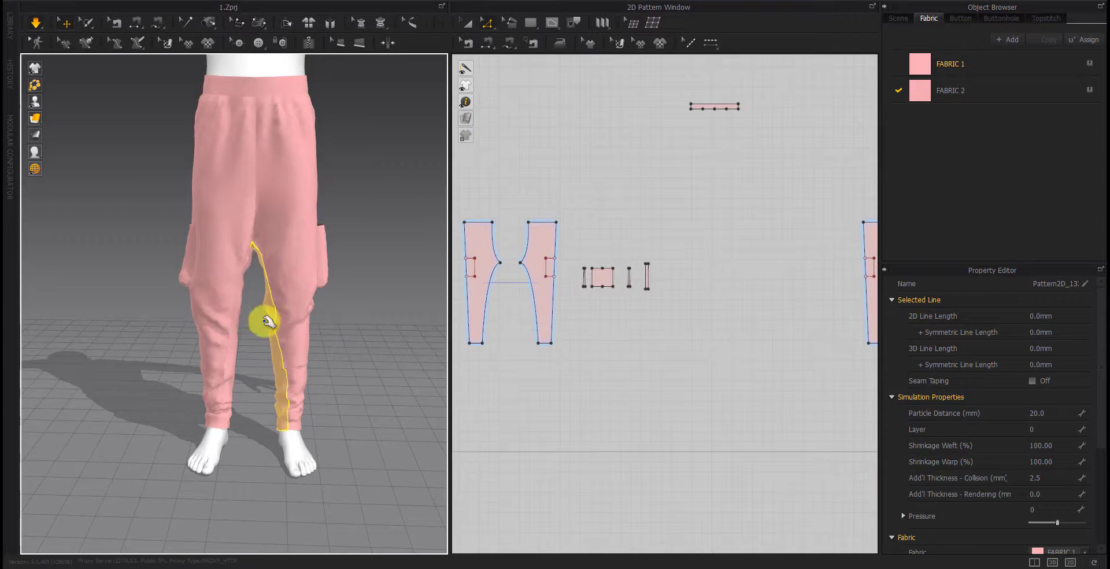
right_click_drag(268, 322, 118, 369)
left_click(252, 260)
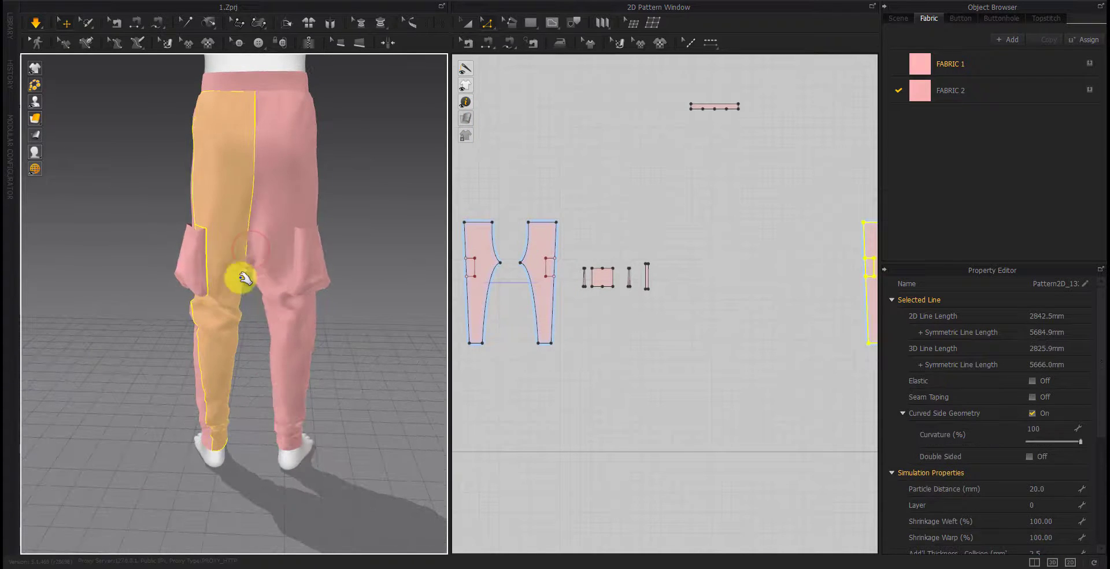
right_click_drag(235, 277, 323, 373)
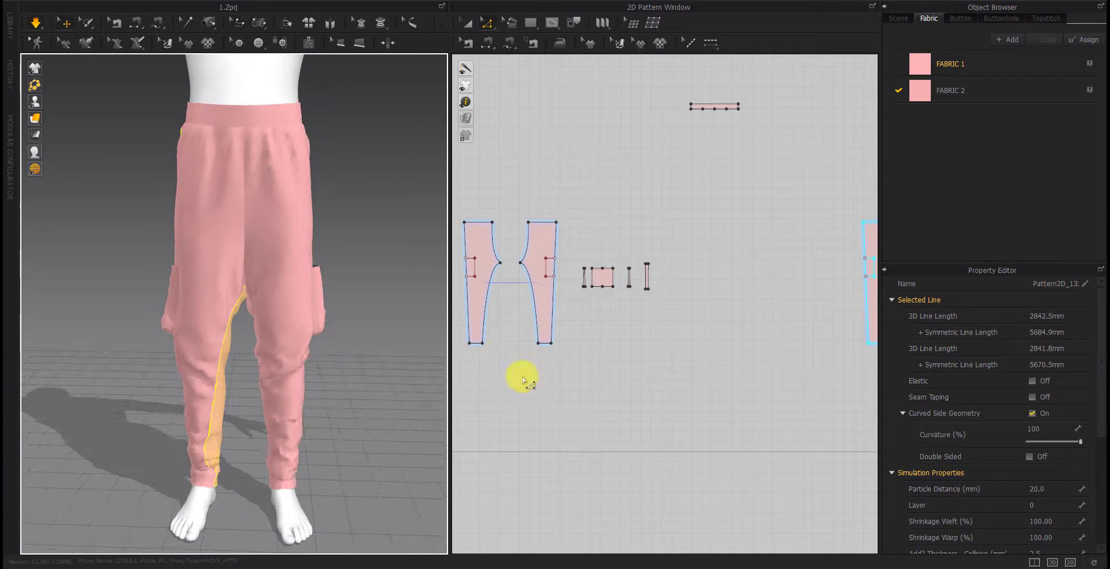
Tug the lower left pant leg fabric down to smooth its drape
scroll(509, 393, "up", 5)
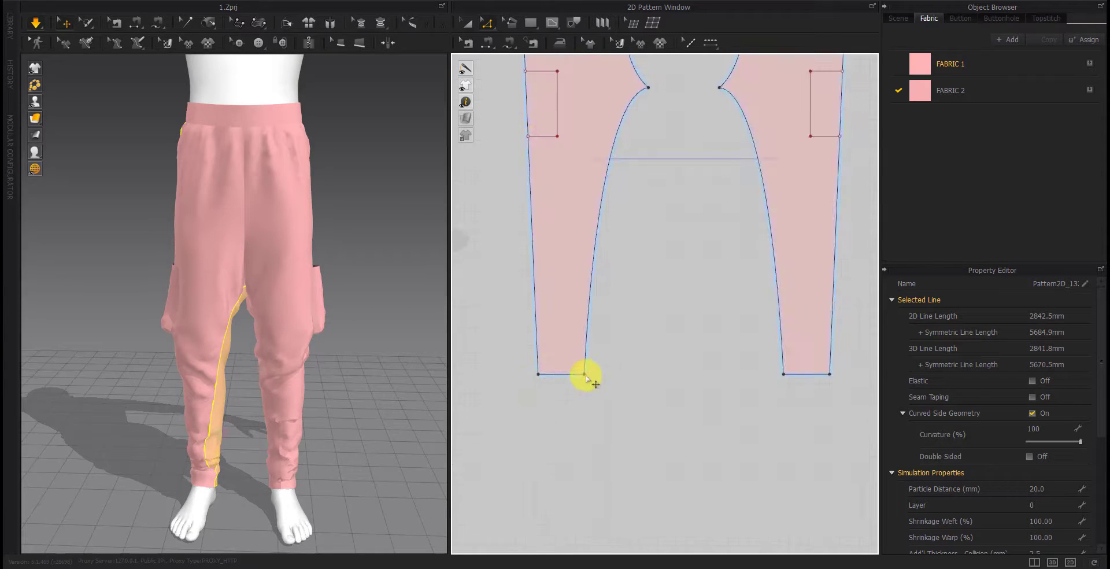
left_click(204, 485)
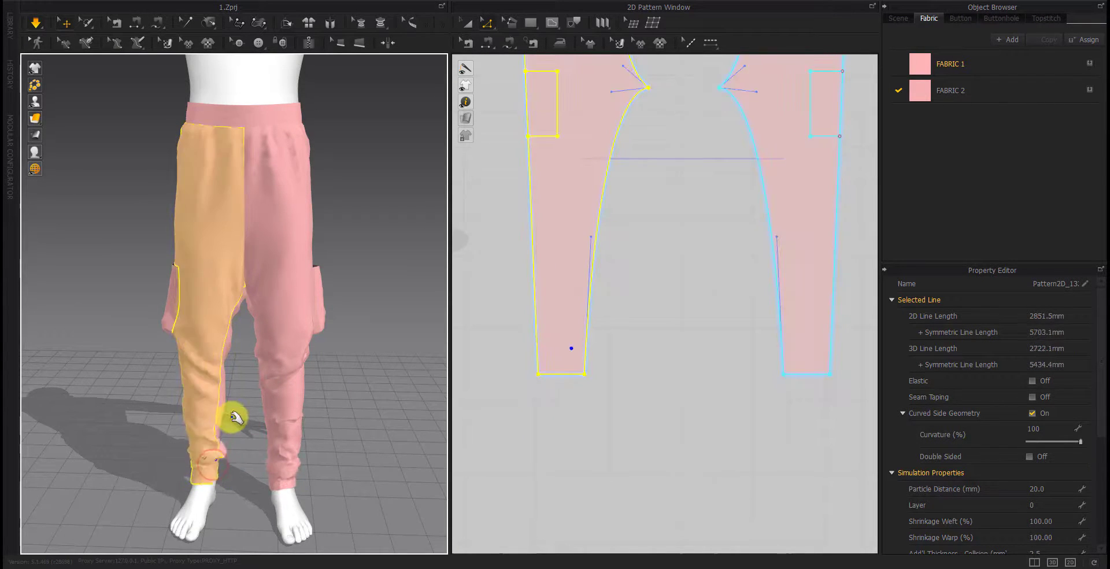
mouse_move(227, 427)
left_mouse_down()
mouse_move(224, 451)
mouse_move(204, 458)
left_mouse_up()
mouse_move(204, 458)
right_mouse_down()
mouse_move(417, 470)
mouse_move(165, 459)
right_mouse_up()
Tug the right leg fabric up along the inseam, then check both legs from the back
left_click(279, 478)
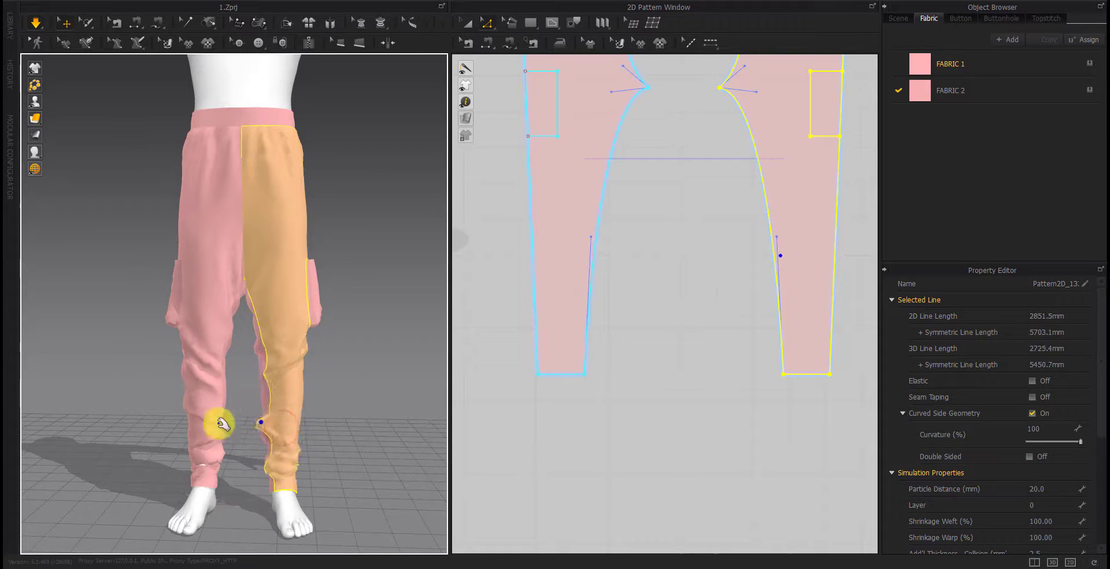
mouse_move(223, 424)
left_mouse_down()
mouse_move(210, 401)
mouse_move(239, 397)
left_mouse_up()
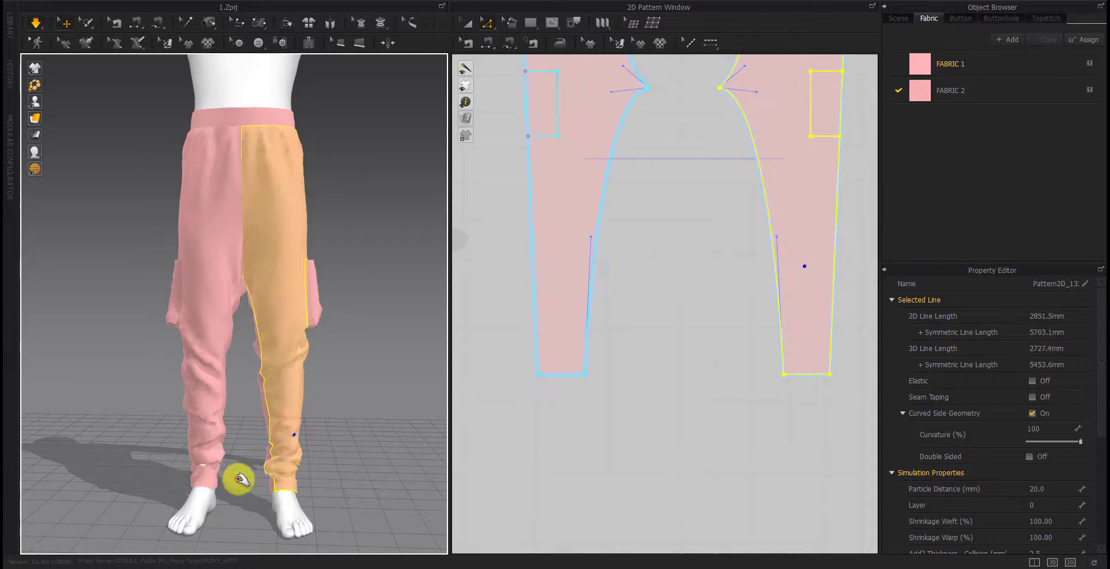
left_click(204, 432)
left_click(243, 493)
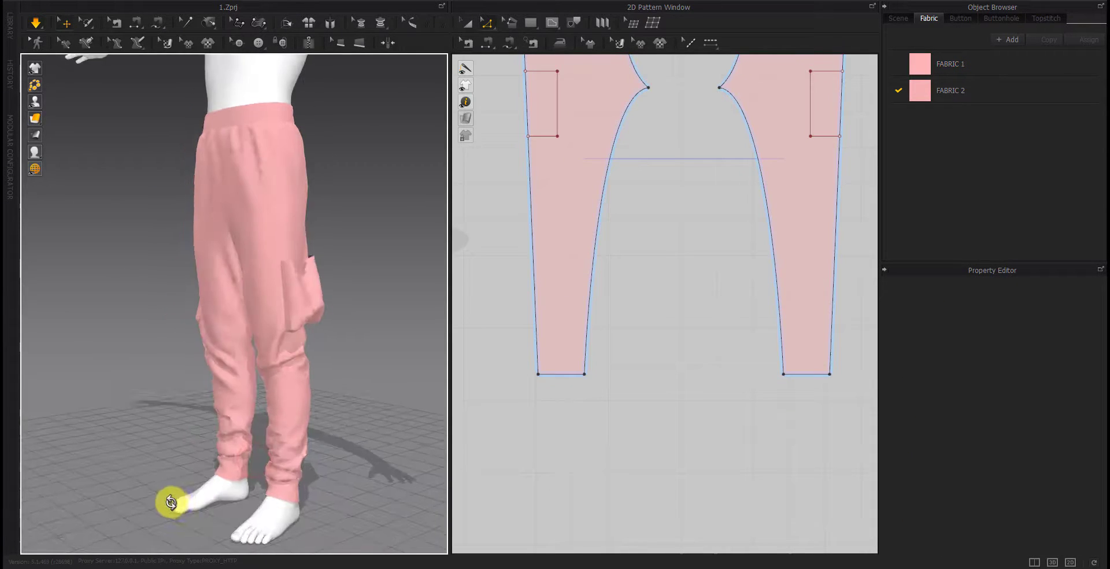
right_click_drag(168, 503, 479, 492)
right_click(447, 379)
mouse_move(447, 379)
right_mouse_down()
mouse_move(382, 429)
mouse_move(149, 429)
right_mouse_up()
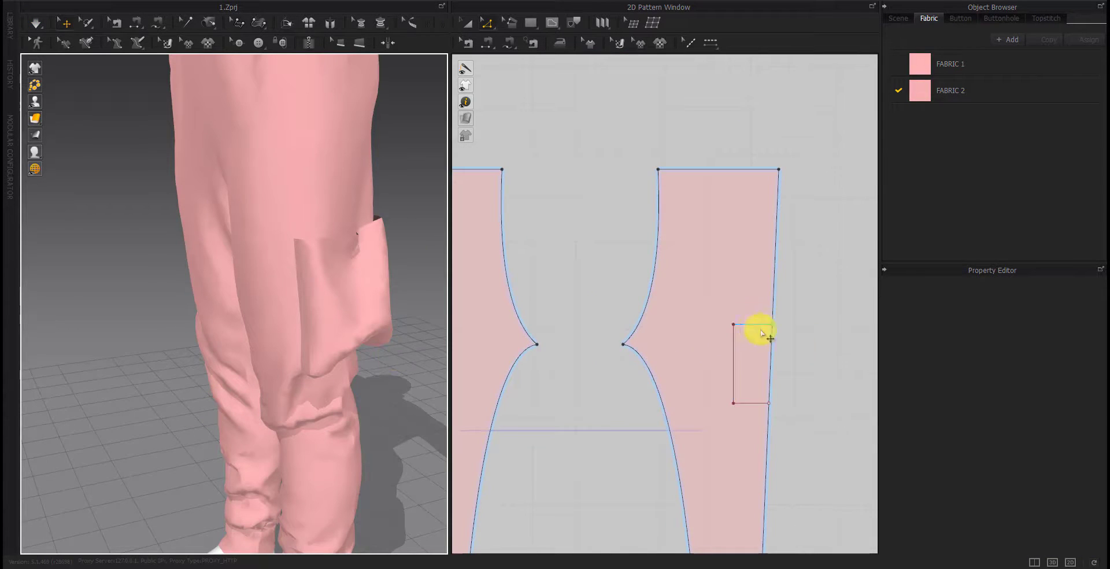
Select the pocket's top line and view its options, dismissing the information message
scroll(761, 333, "up", 5)
left_click(683, 276)
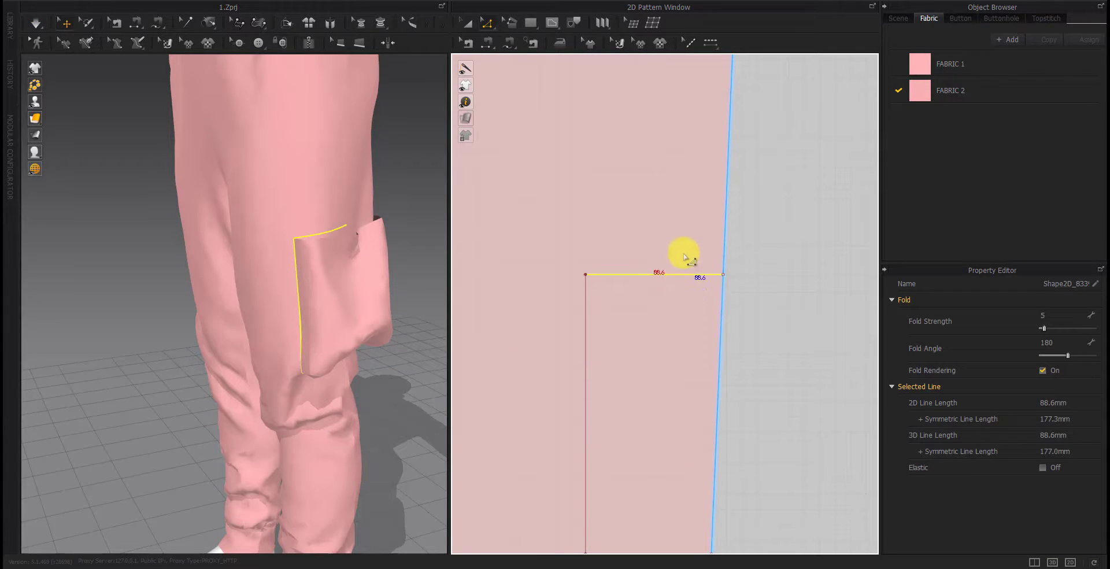
left_click(702, 277)
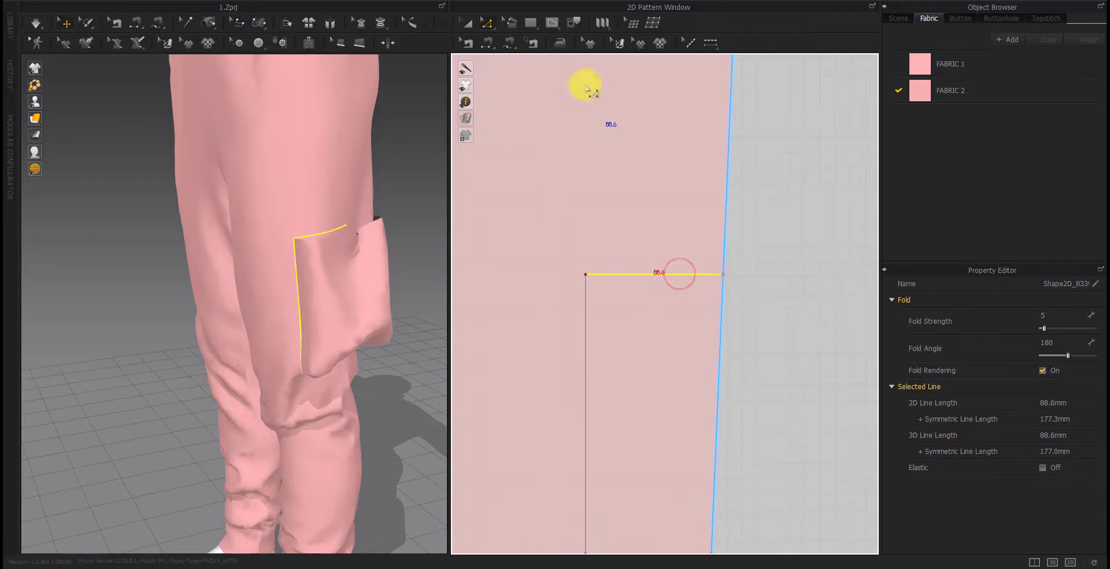
left_click(544, 27)
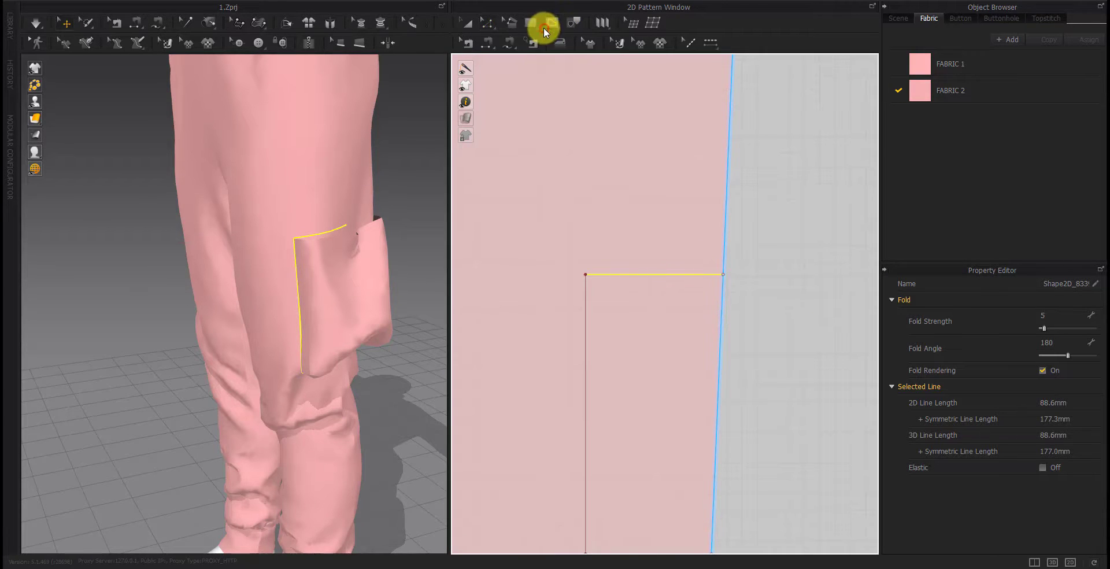
right_click(585, 242)
left_click(667, 227)
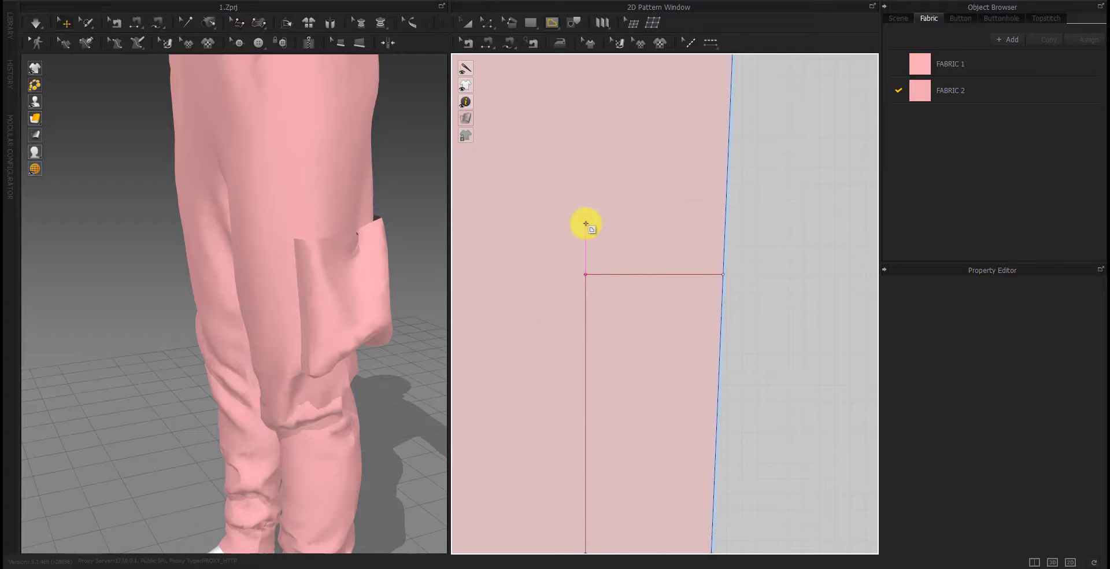
Draw an internal rectangle from the pocket's top corner toward the pattern edge
left_click(554, 24)
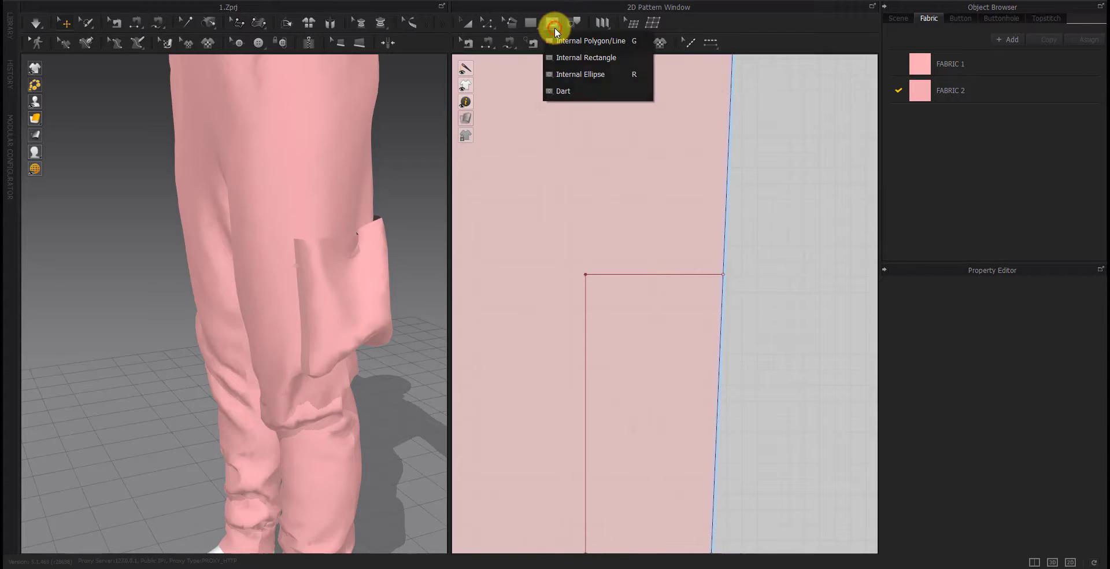
left_click(559, 55)
left_click_drag(585, 276, 584, 205)
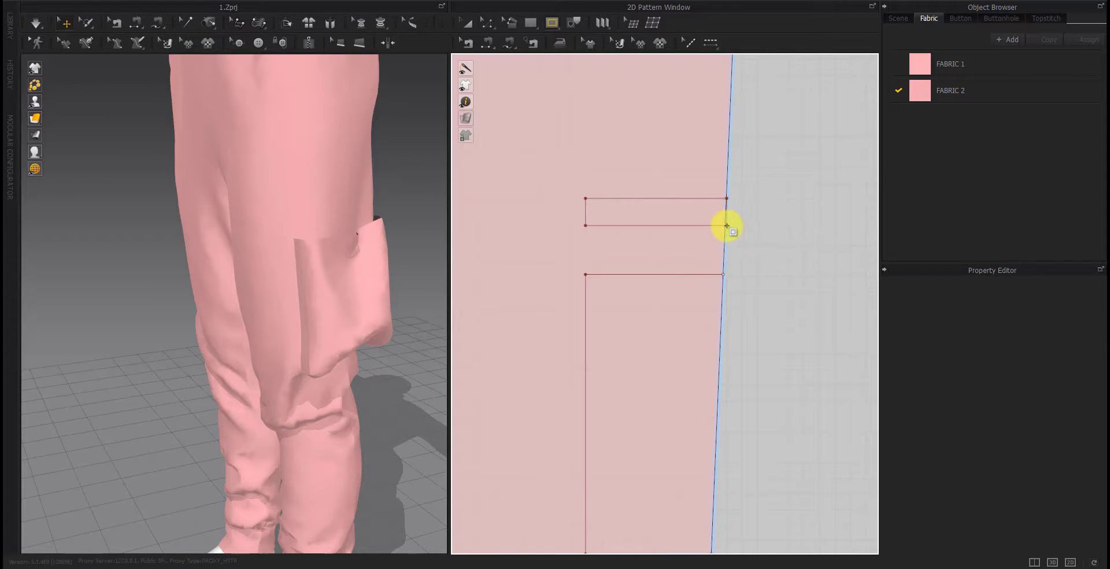
left_click(735, 275)
Delete the misplaced rectangle and redraw a 90 × 17 mm one ending at the pattern edge
left_click(727, 220)
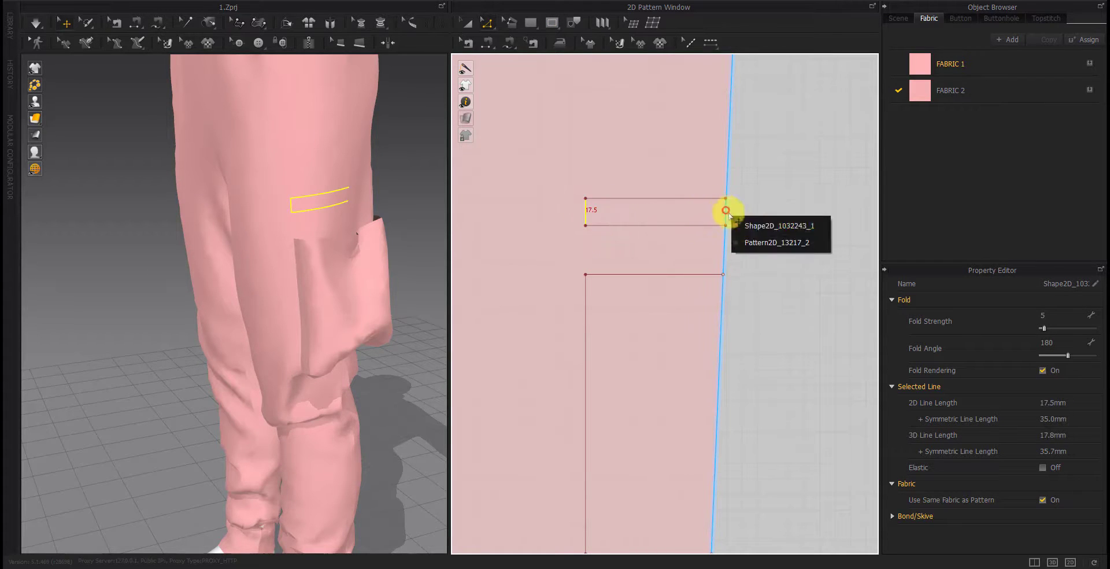
left_click(741, 221)
key("Delete")
left_click(554, 24)
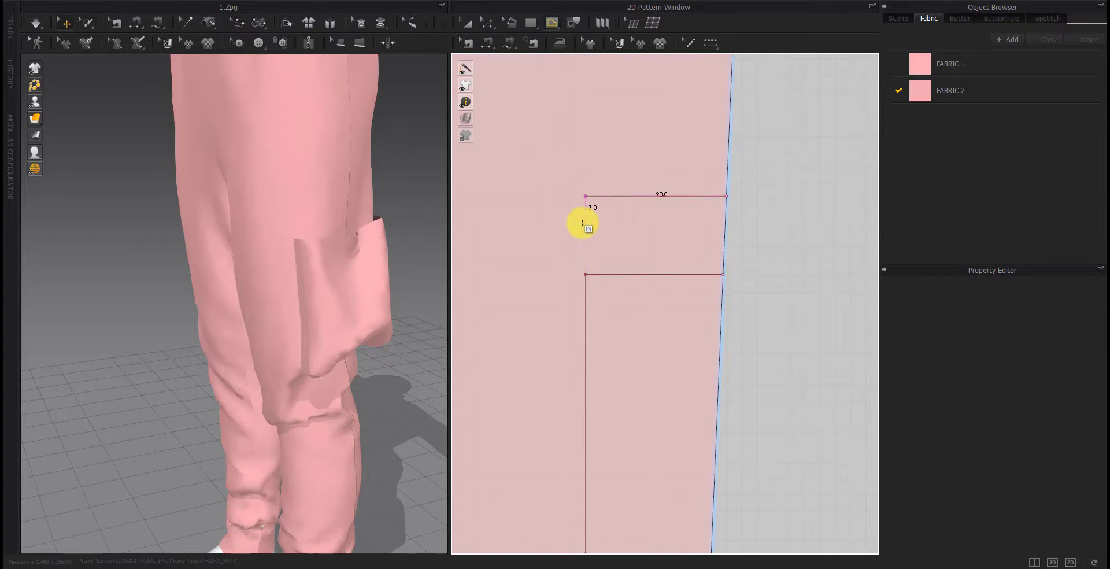
left_click(726, 223)
Try Cut & Sew on the rectangle's top line twice, dismissing the intersecting-segments warning
right_click(712, 226)
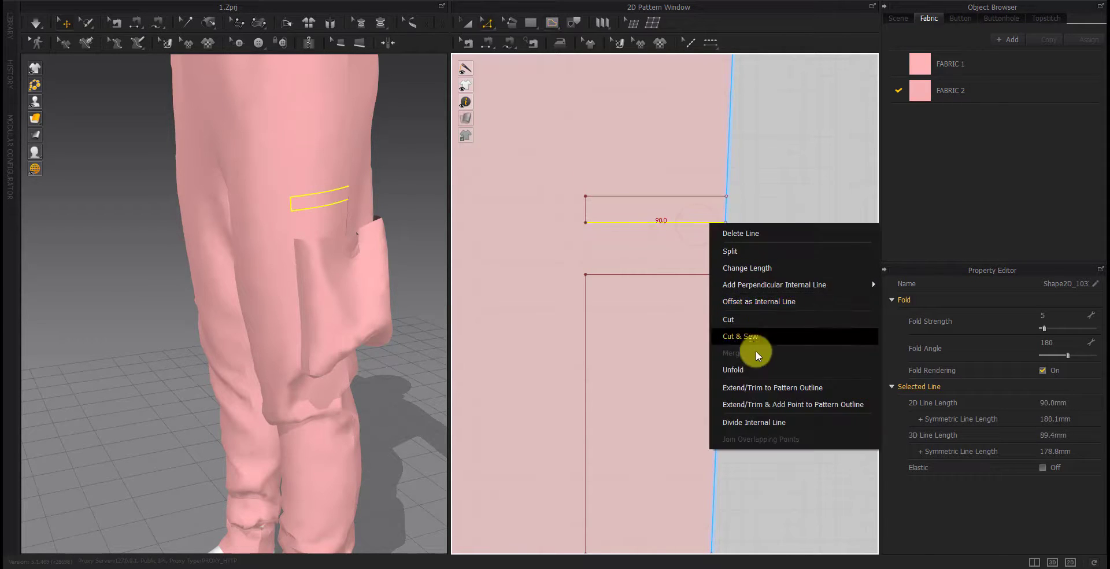
left_click(758, 389)
left_click(564, 314)
right_click(671, 194)
left_click(689, 274)
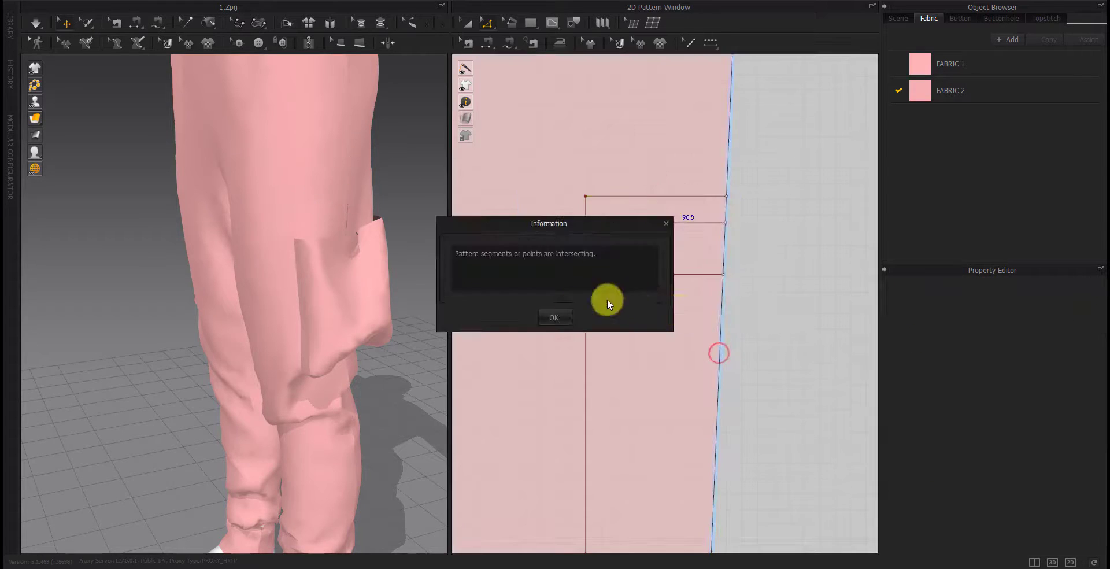
left_click(555, 315)
Move the rectangle's bottom line lower and pull a copy of the top line downward
scroll(652, 310, "down", 3)
scroll(650, 312, "down", 2)
scroll(684, 298, "up", 5)
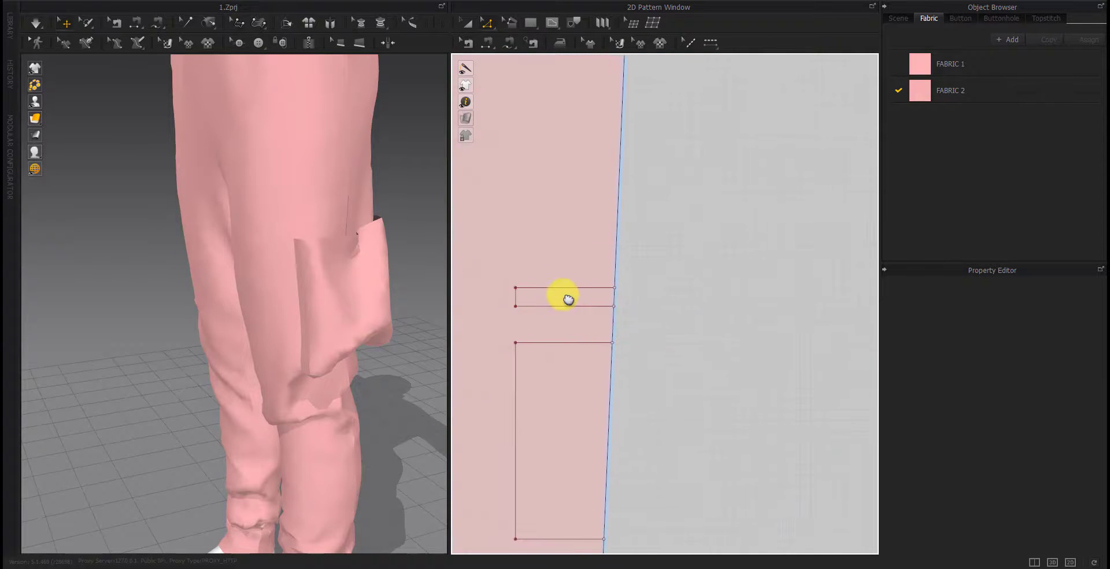
left_click(553, 288)
scroll(555, 298, "up", 3)
scroll(550, 318, "down", 2)
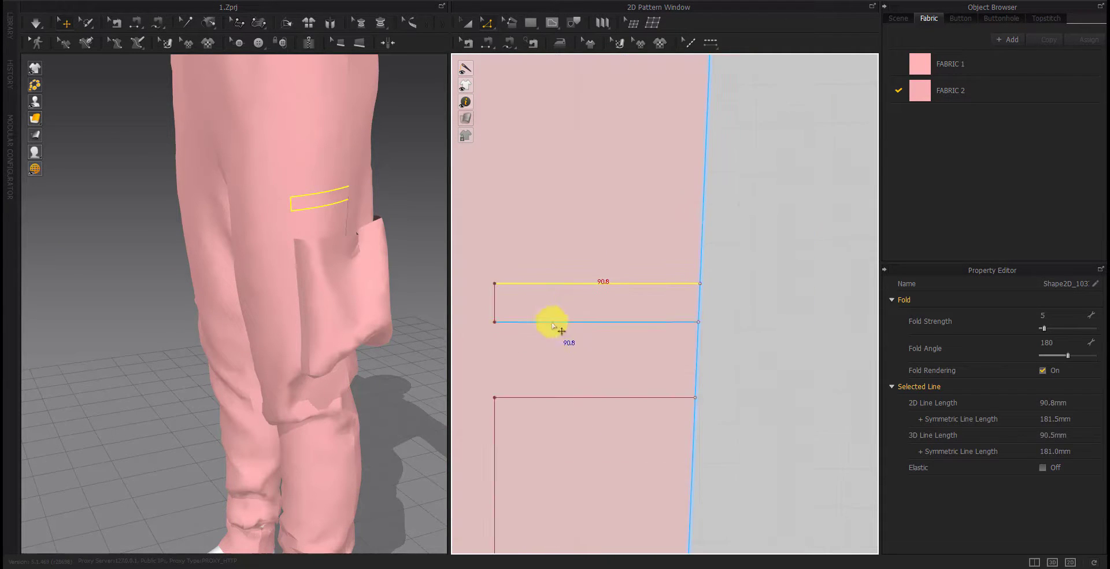
left_click_drag(550, 320, 550, 347)
left_click_drag(574, 284, 575, 317)
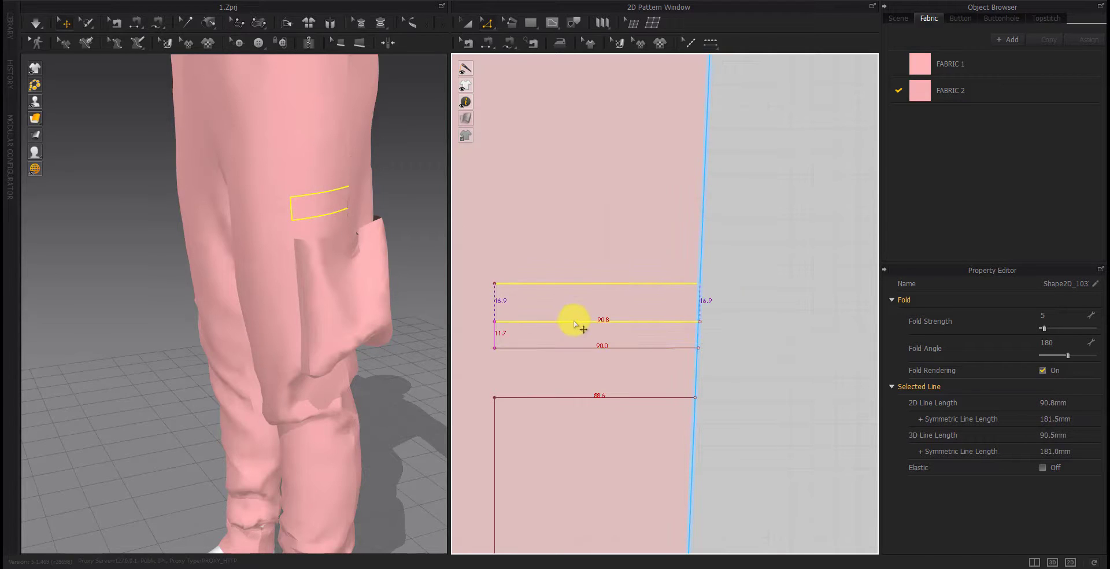
Shift the copied lines down by exact distances, starting with 17.5 mm
right_click(575, 324)
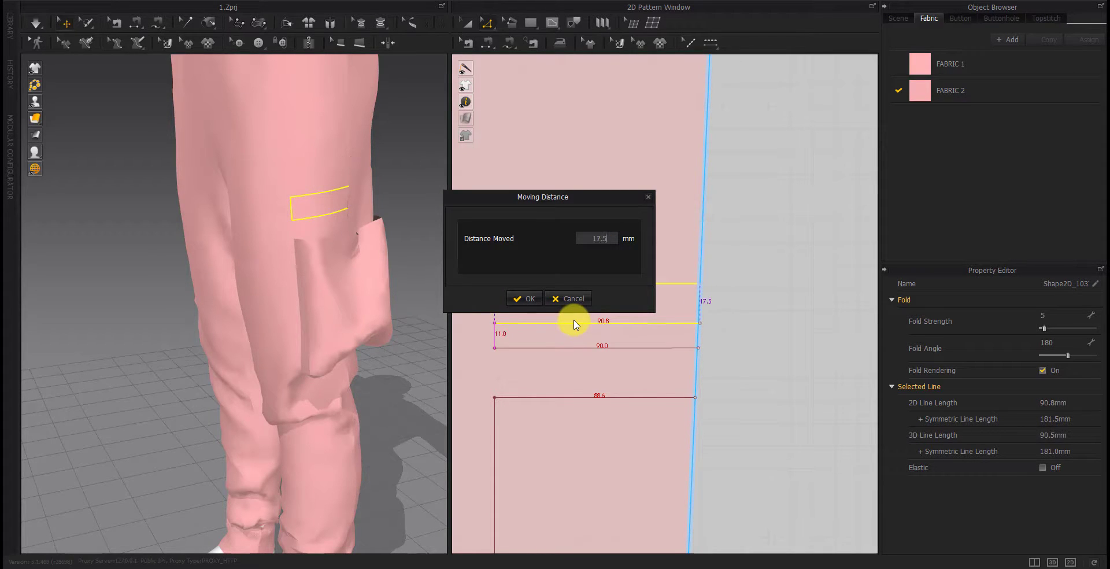
key("Return")
right_click(576, 331)
type("1")
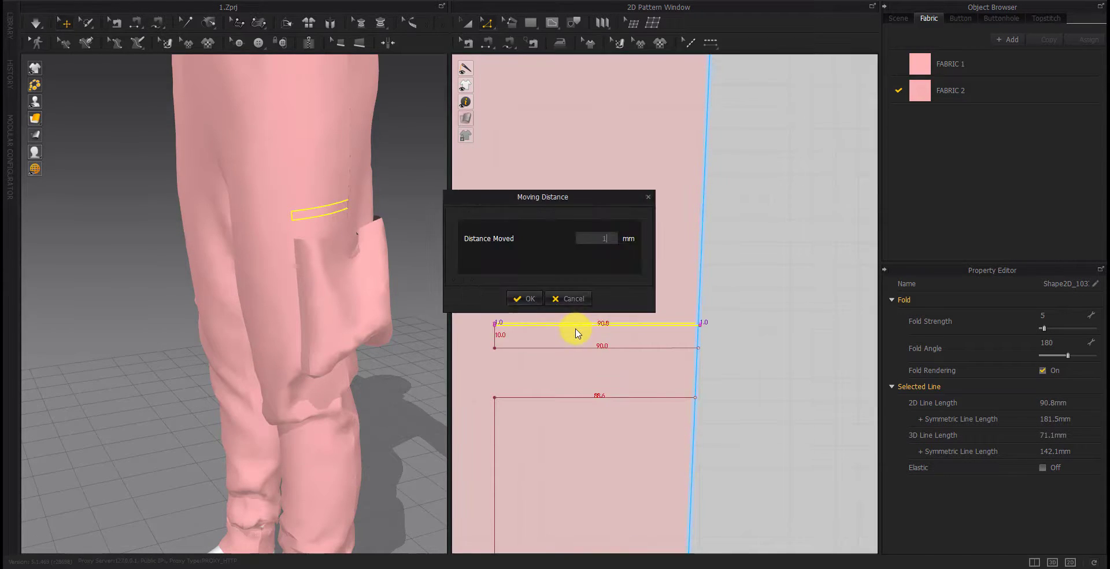
key("Return")
left_click(712, 348)
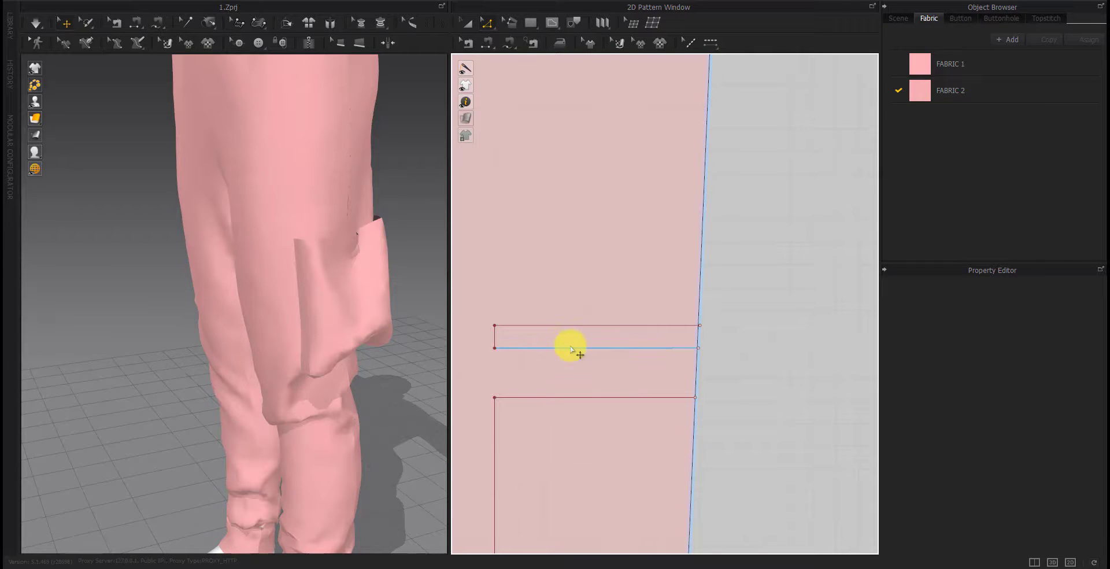
Extend the top internal line above the pocket to the pant pattern outline
left_click(570, 349)
left_click(706, 370)
left_click(496, 343)
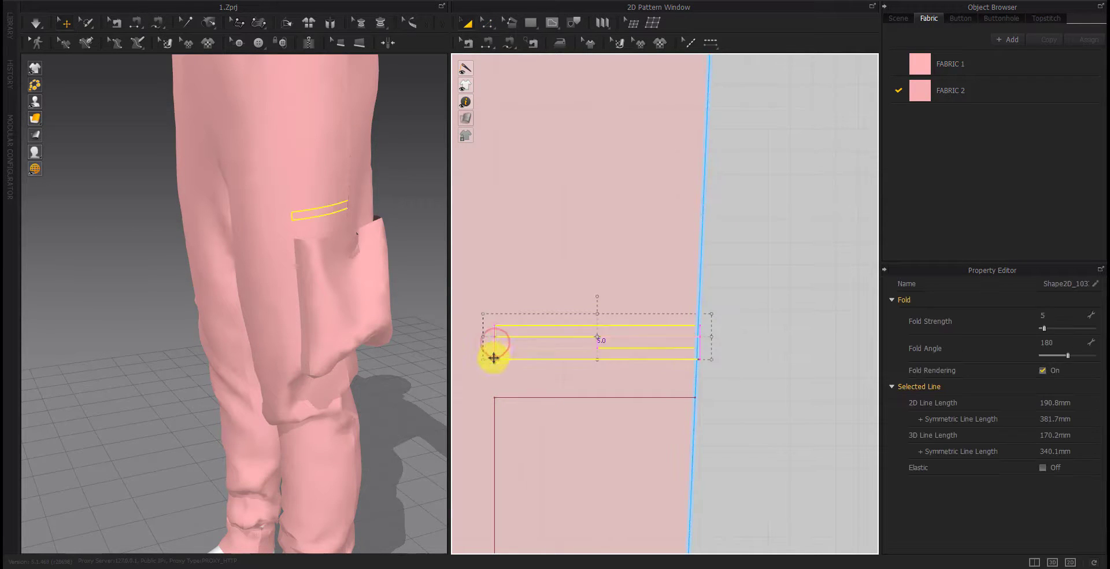
left_click(705, 370)
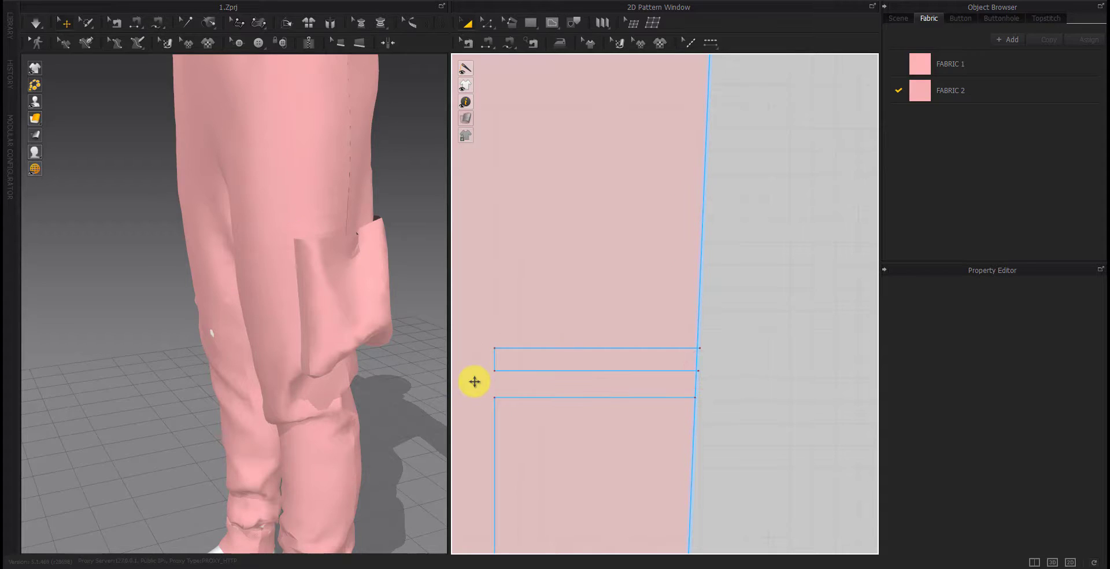
left_click(660, 371)
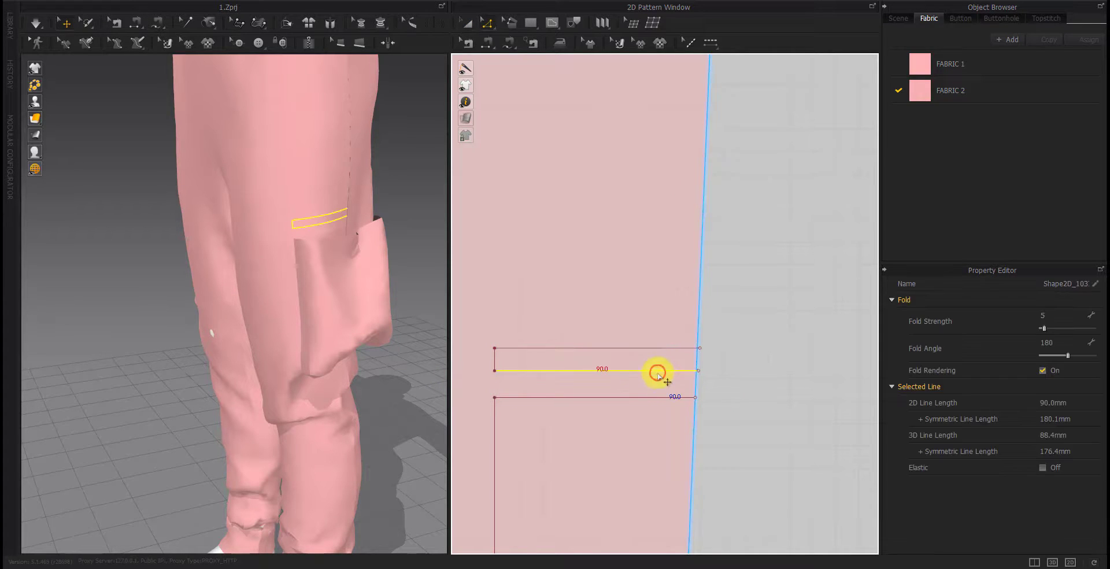
right_click(642, 371)
key("Escape")
right_click(627, 348)
left_click(667, 529)
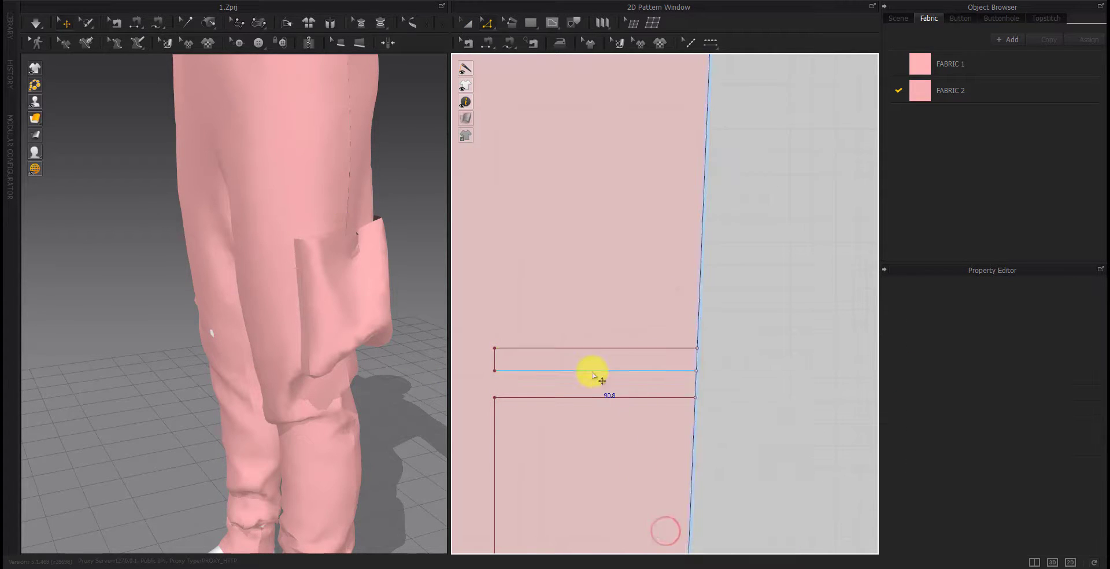
scroll(588, 366, "down", 3)
Move both internal lines together so they sit just above the pocket
left_click(533, 366)
left_click_drag(533, 366, 654, 416)
scroll(706, 372, "down", 3)
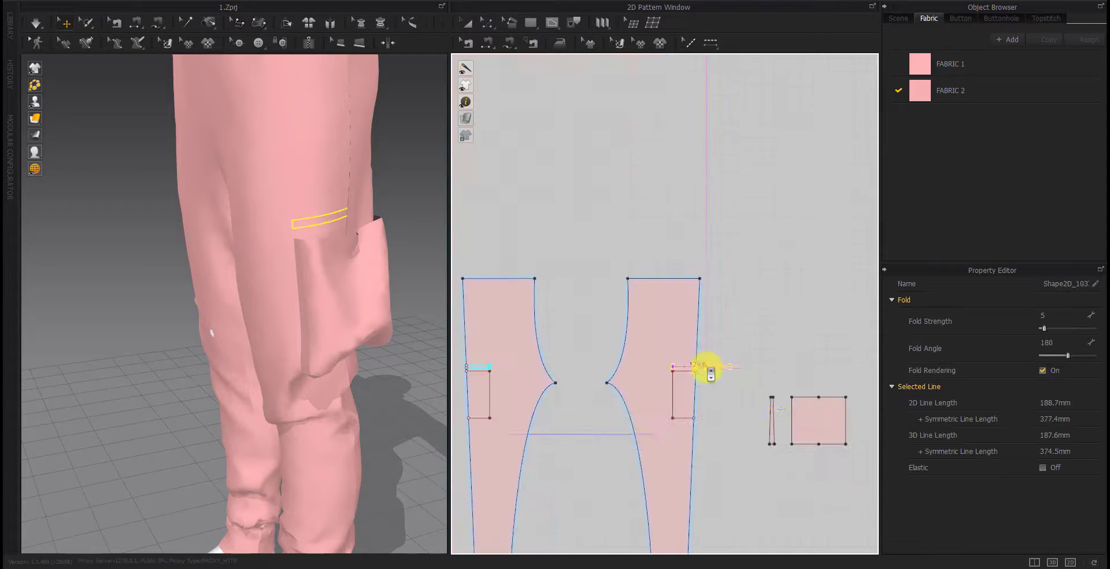
scroll(575, 426, "down", 2)
scroll(743, 446, "down", 2)
scroll(654, 416, "up", 5)
scroll(653, 416, "up", 5)
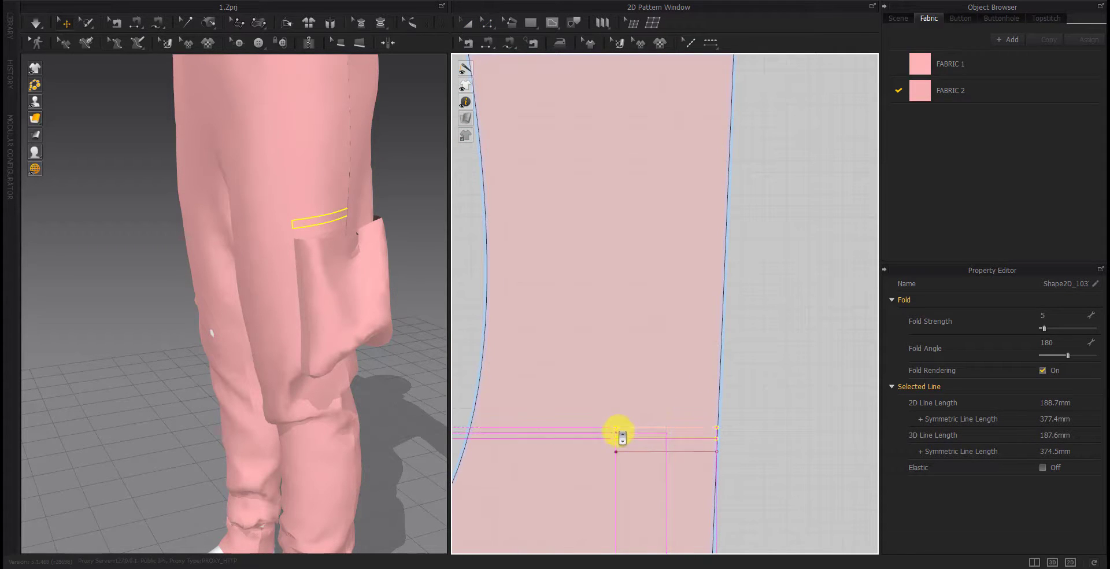
scroll(617, 433, "down", 3)
scroll(602, 466, "up", 3)
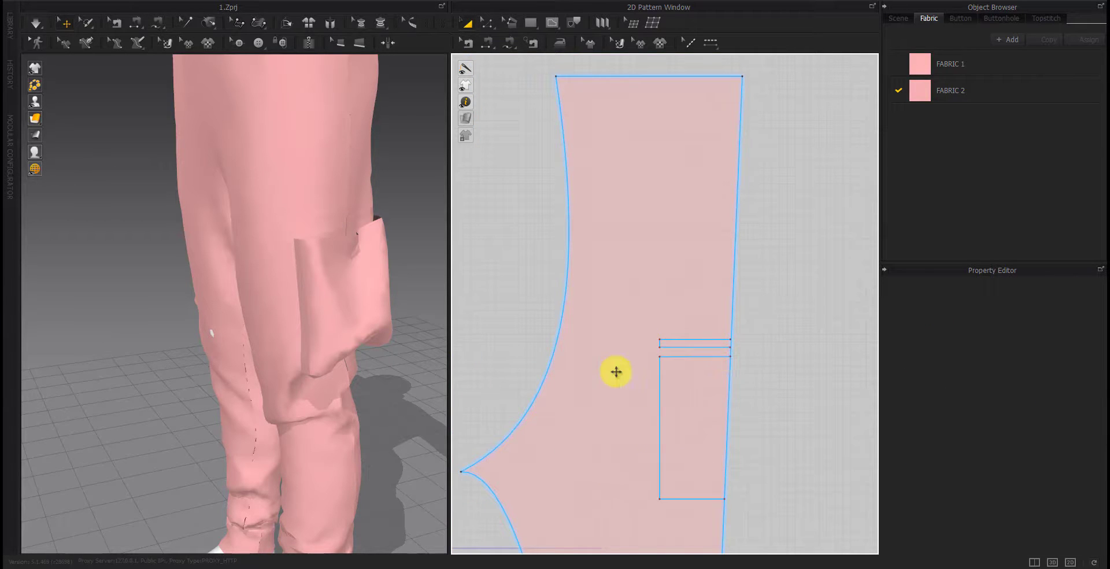
Select the pant leg and inspect the lines above the pocket in 3D
left_click(329, 224)
left_click(678, 352)
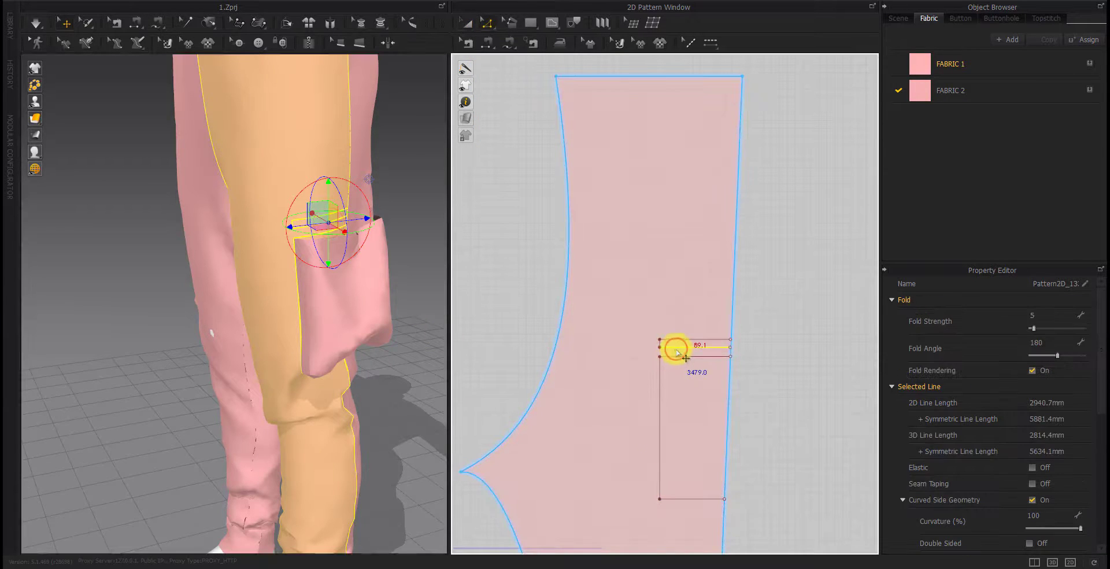
scroll(428, 337, "up", 3)
mouse_move(428, 338)
right_mouse_down()
mouse_move(340, 280)
mouse_move(348, 430)
mouse_move(260, 426)
mouse_move(440, 428)
right_mouse_up()
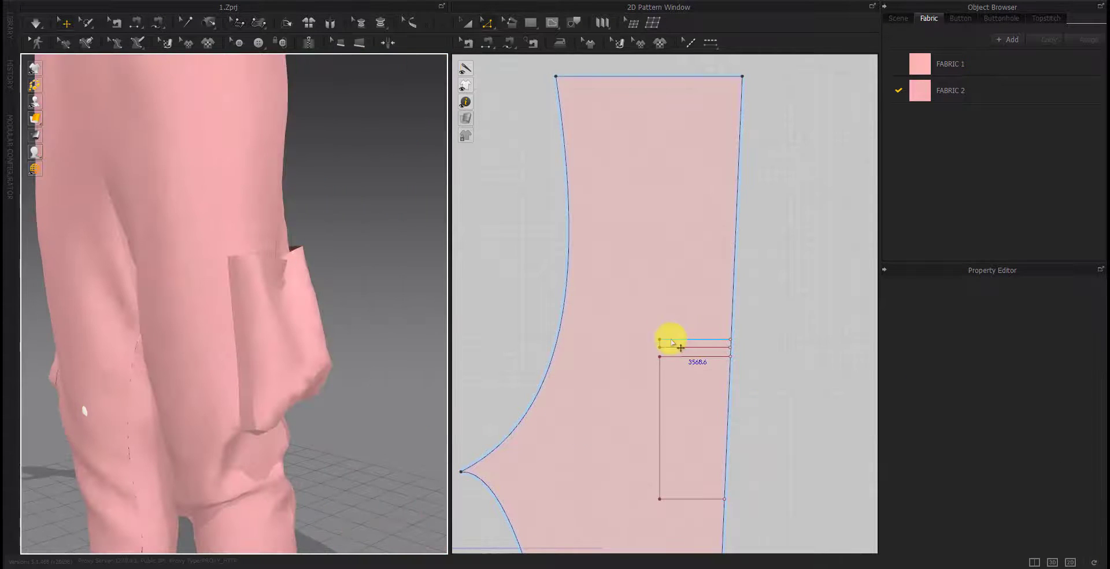
scroll(665, 353, "up", 5)
scroll(665, 356, "down", 5)
left_click(663, 357)
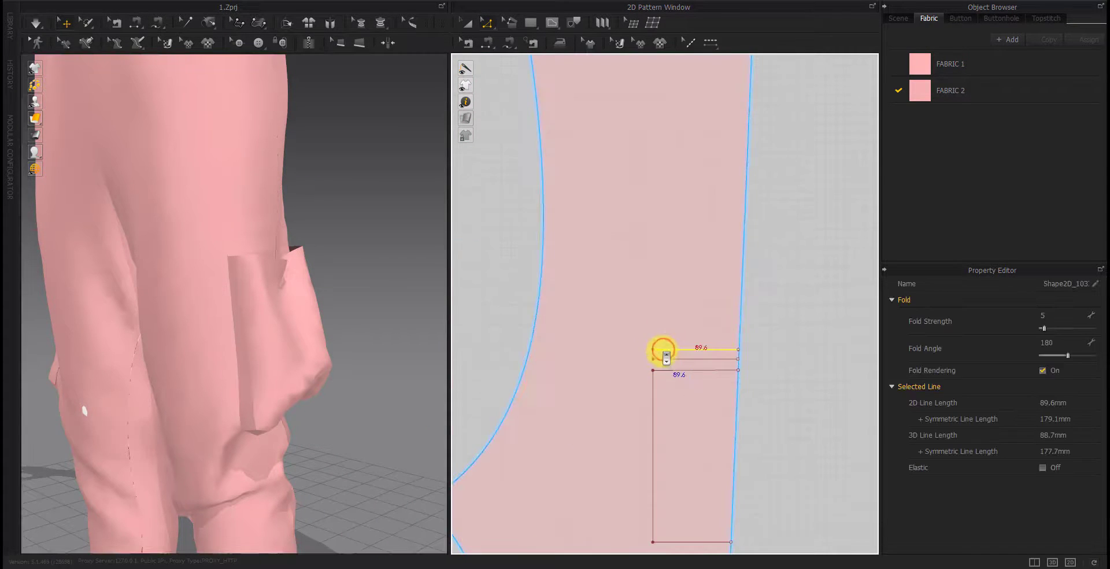
scroll(664, 359, "down", 3)
scroll(873, 431, "down", 5)
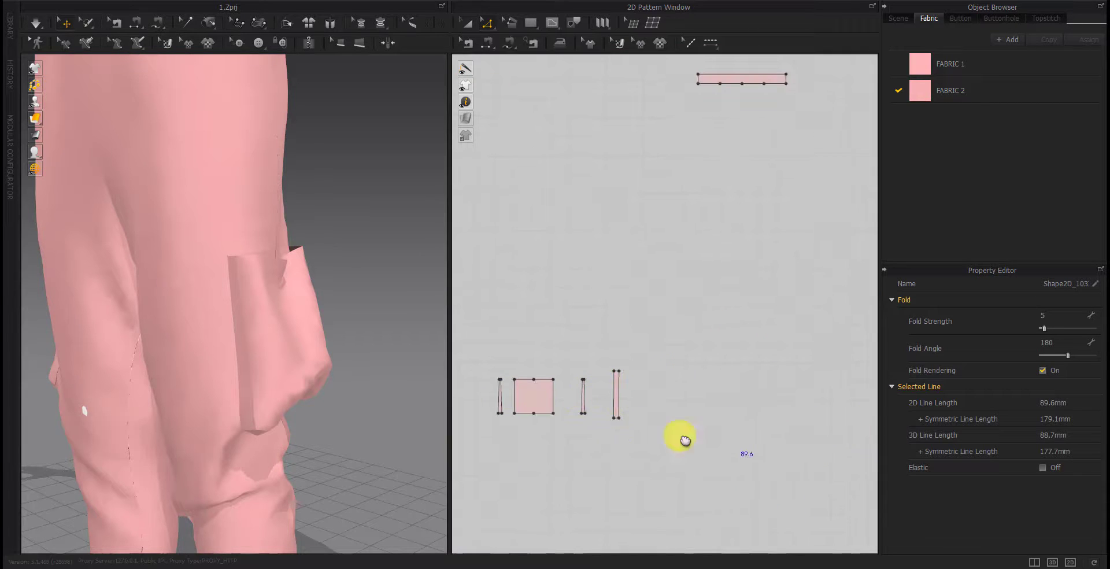
scroll(681, 438, "up", 2)
scroll(636, 461, "up", 1)
Place a new 180 × 50 mm rectangle pattern piece beside the pant legs
left_click(530, 22)
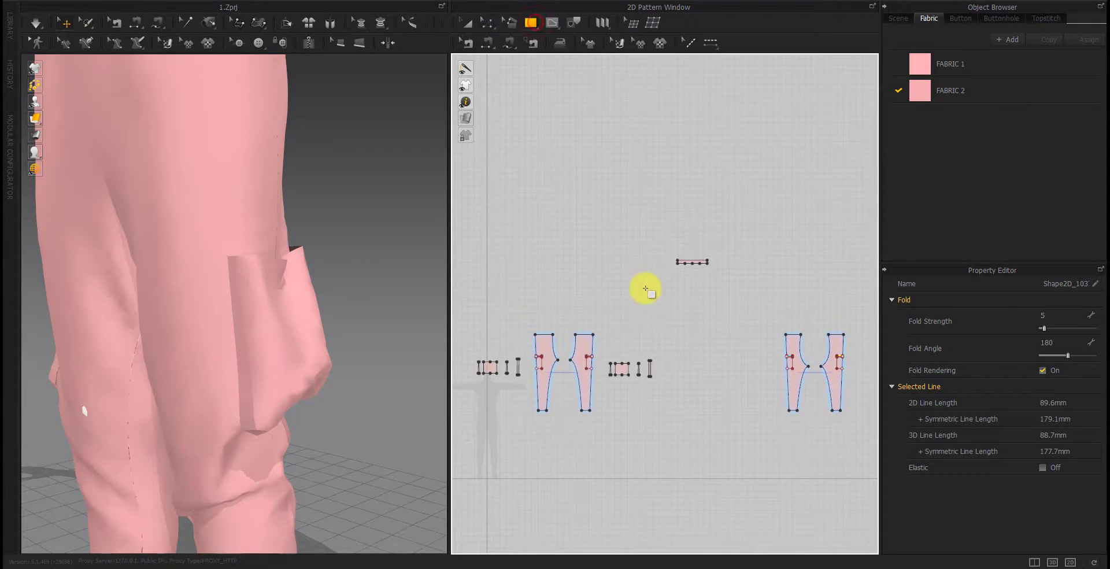
right_click_drag(772, 403, 587, 389)
scroll(605, 371, "up", 3)
scroll(636, 361, "down", 1)
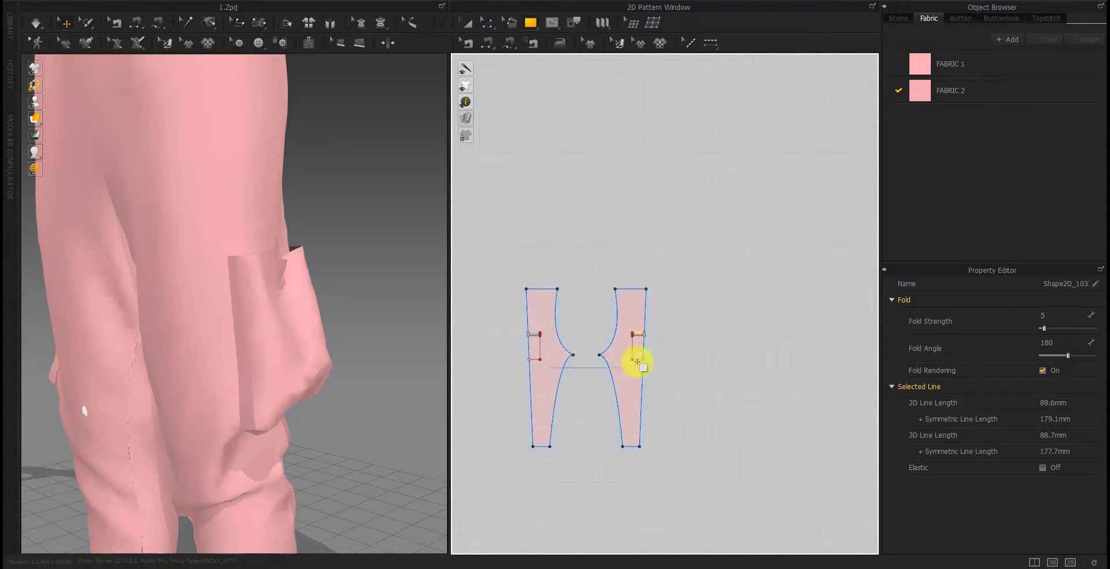
left_click(675, 348)
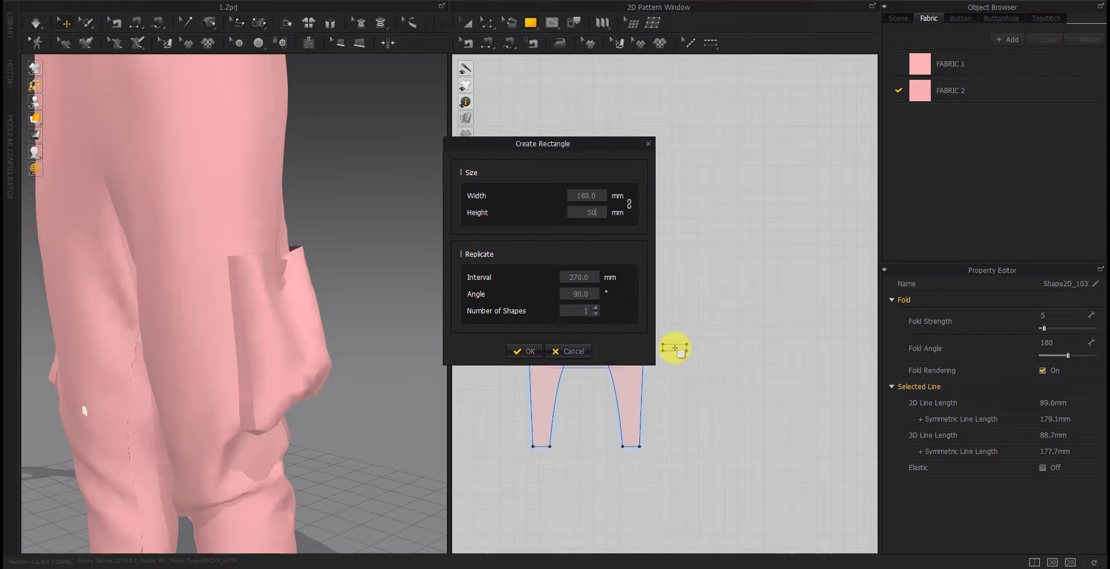
Confirm the 180 × 50 mm rectangle piece
key("Return")
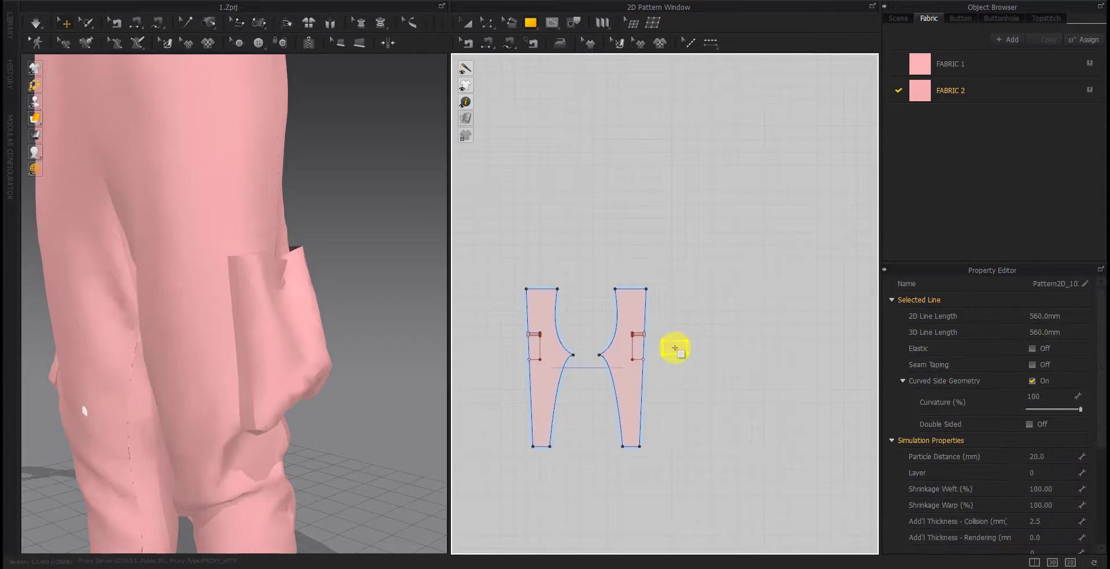
left_click(719, 375)
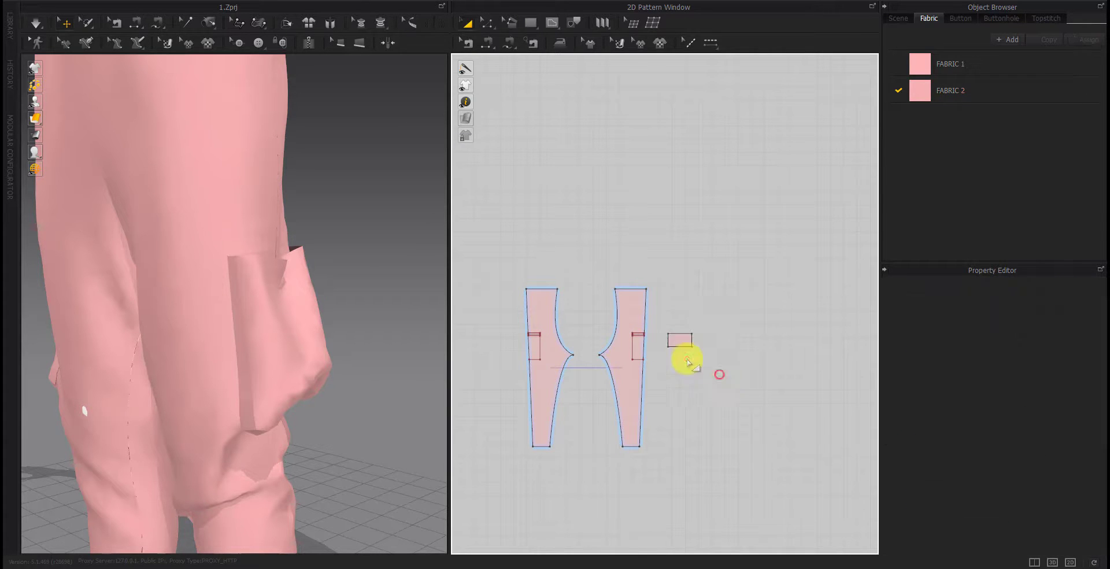
scroll(719, 373, "up", 4)
scroll(137, 318, "down", 5)
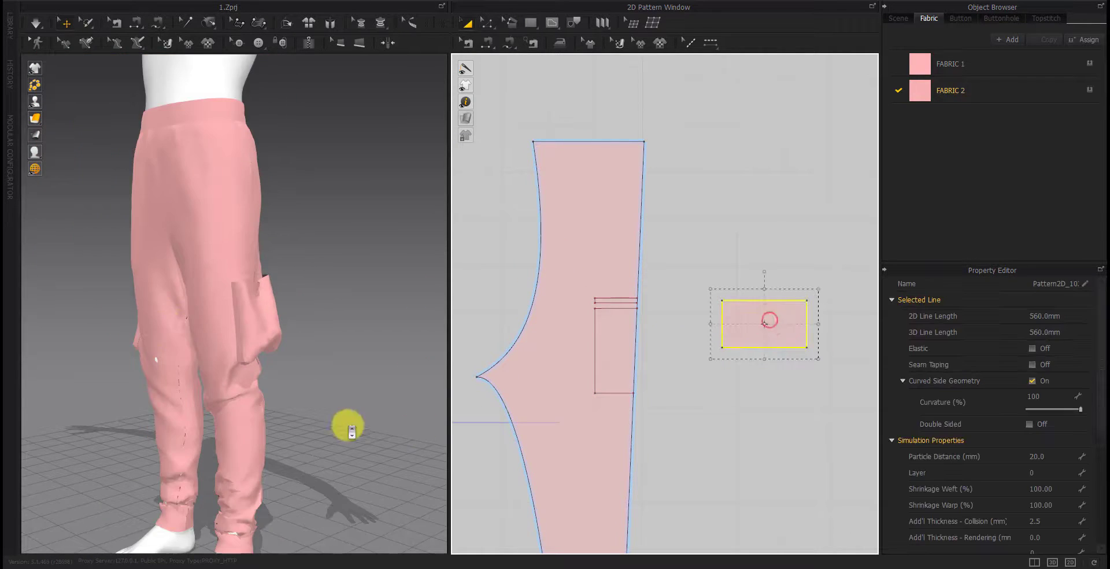
scroll(347, 426, "down", 5)
Move the flap rectangle in 3D onto the side of the pants beside the pocket
mouse_move(310, 452)
right_mouse_down()
mouse_move(298, 421)
mouse_move(190, 415)
right_mouse_up()
scroll(255, 389, "down", 5)
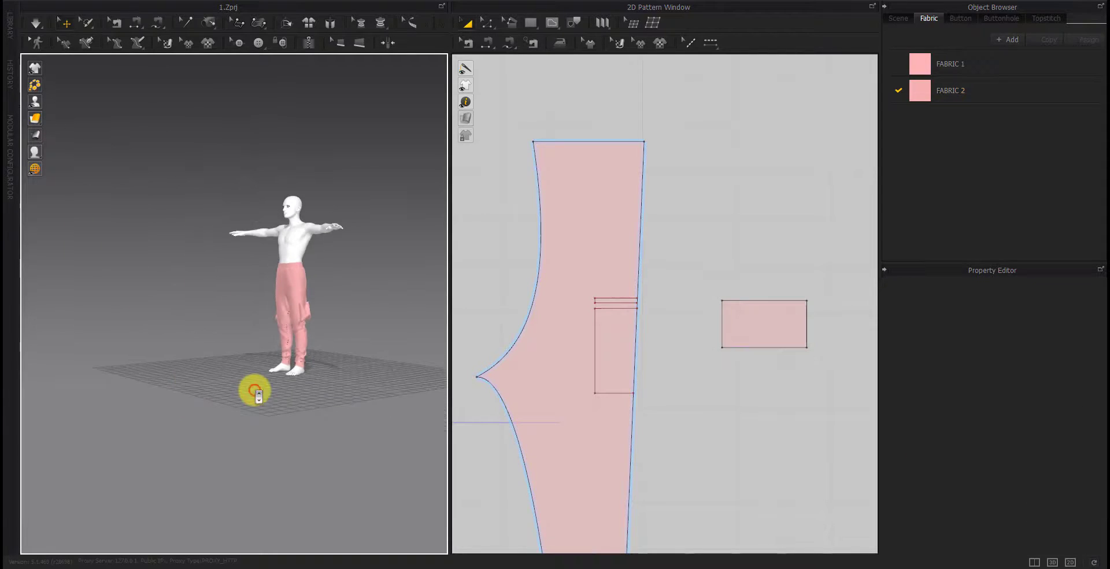
scroll(300, 513, "down", 3)
mouse_move(300, 513)
right_mouse_down()
mouse_move(446, 505)
mouse_move(403, 450)
right_mouse_up()
left_click(372, 340)
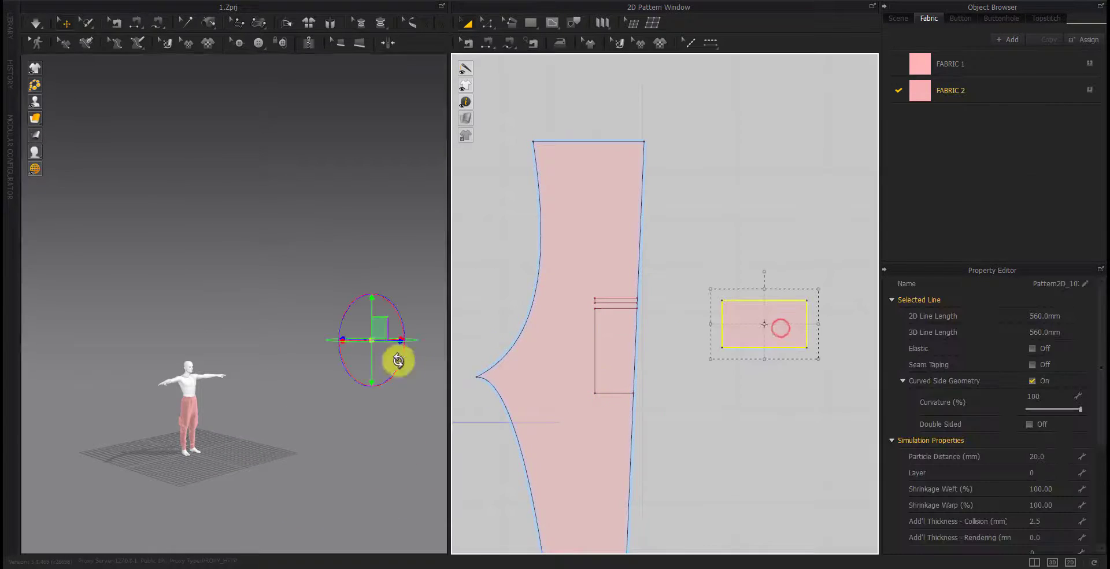
left_click_drag(372, 341, 171, 373)
scroll(173, 460, "up", 3)
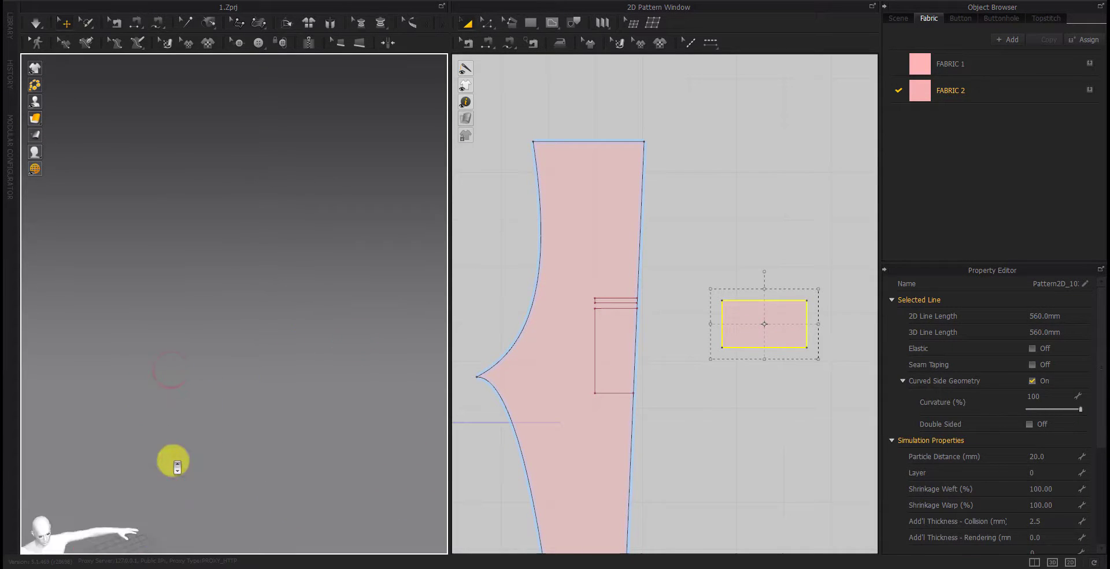
scroll(223, 317, "up", 3)
scroll(171, 232, "up", 2)
left_click_drag(172, 232, 303, 235)
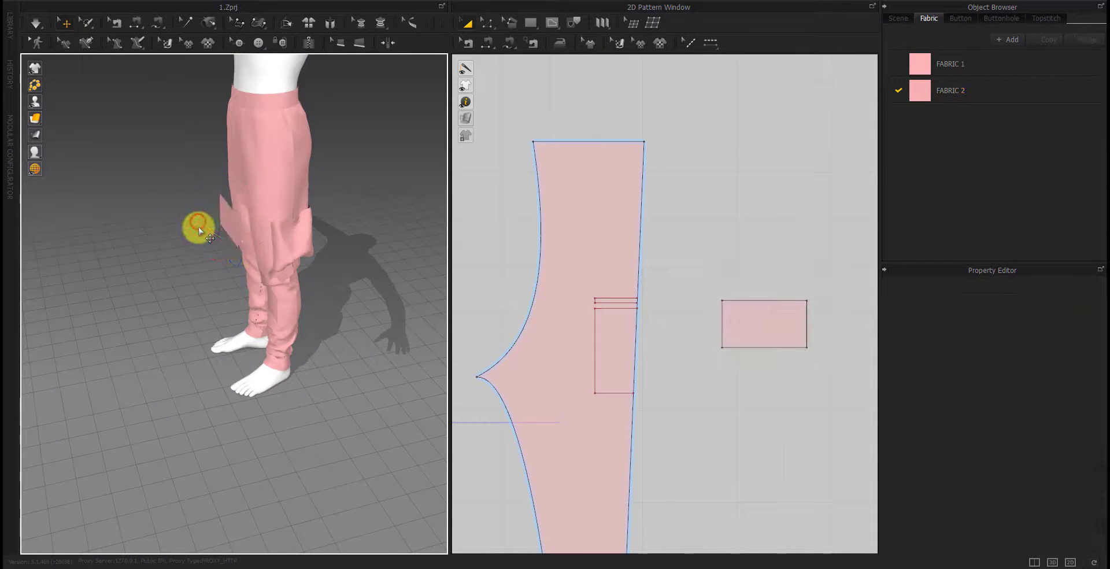
Check the pocket-top fold lines, then exit the topstitch tool with Esc
left_click(638, 364)
left_click(752, 330)
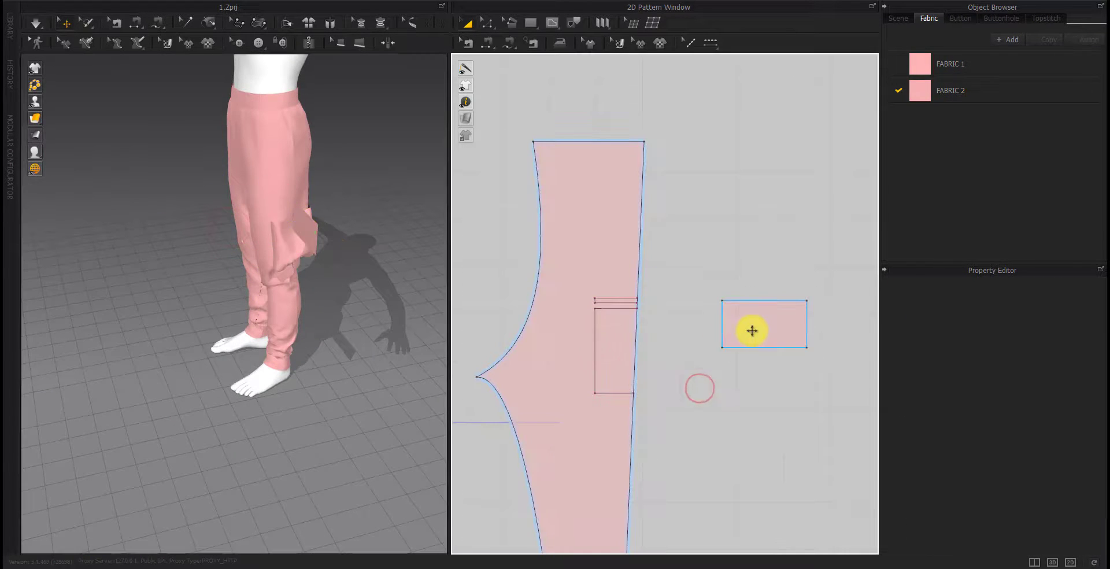
mouse_move(315, 285)
right_mouse_down()
mouse_move(341, 234)
mouse_move(218, 391)
right_mouse_up()
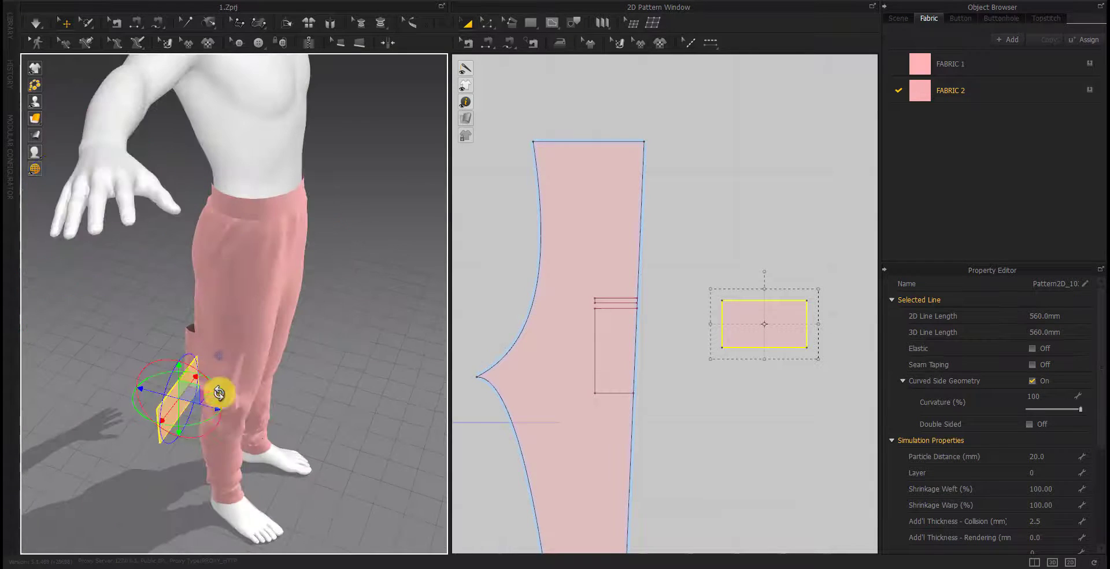
scroll(137, 456, "up", 3)
scroll(138, 455, "down", 5)
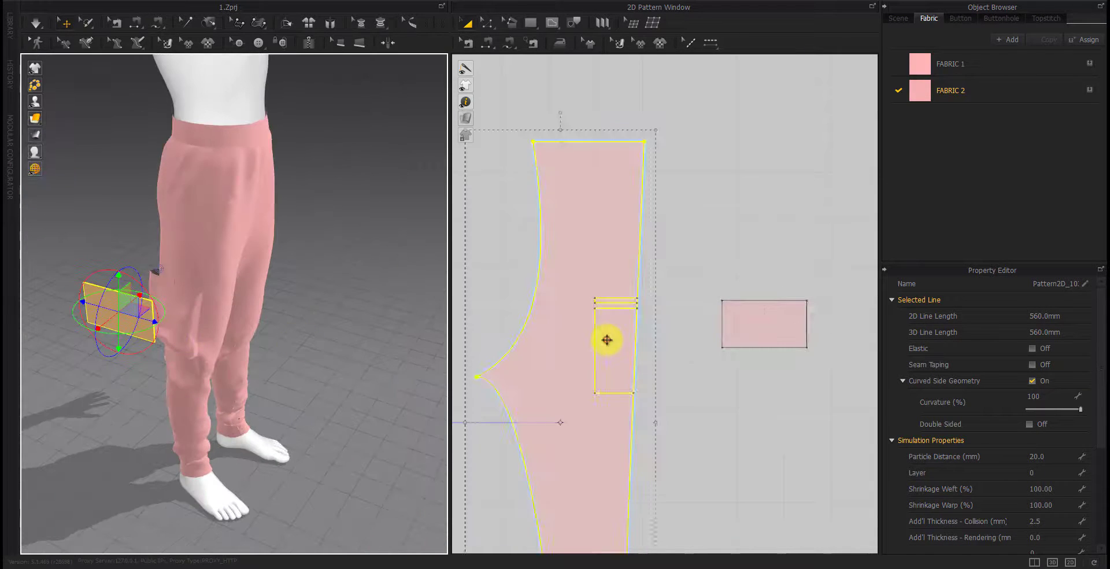
left_click(606, 300)
left_click(727, 384)
left_click(488, 43)
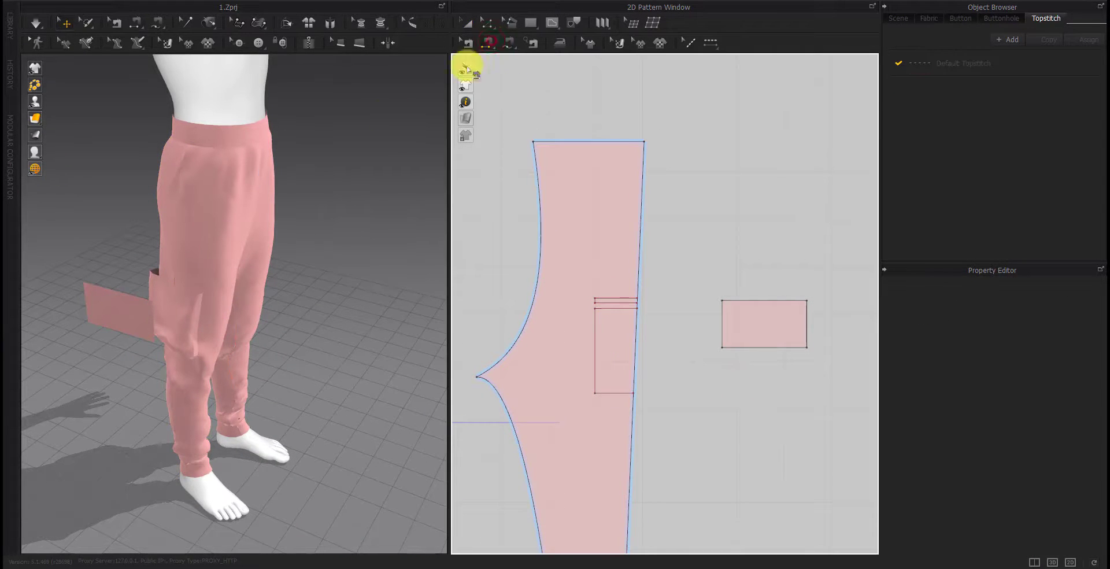
key("Escape")
Copy the pocket's two fold lines into the flap rectangle near its top edge
scroll(297, 290, "up", 3)
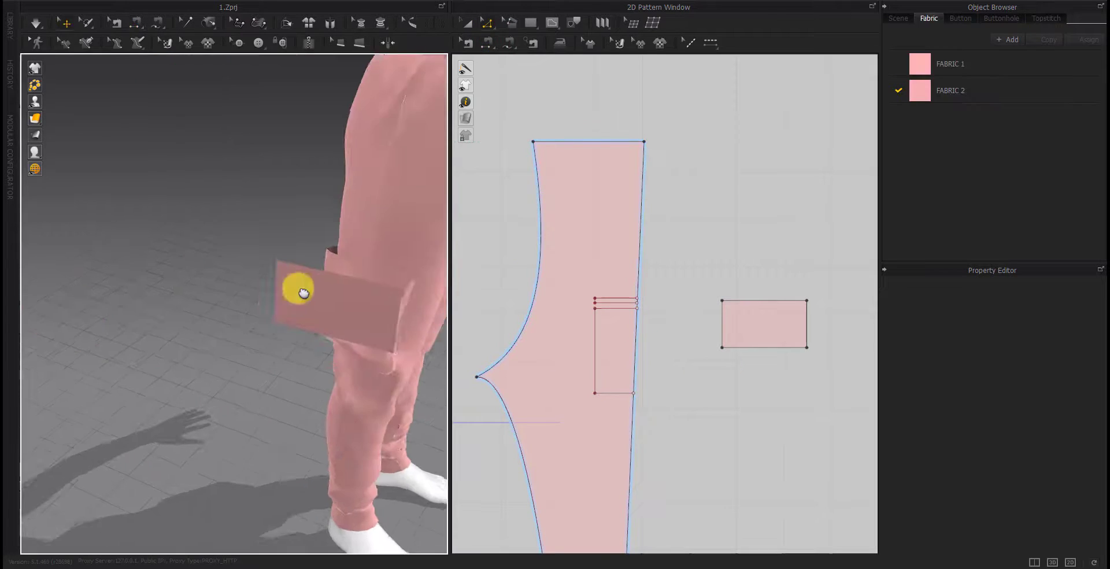
right_click_drag(297, 290, 168, 327)
scroll(271, 316, "up", 3)
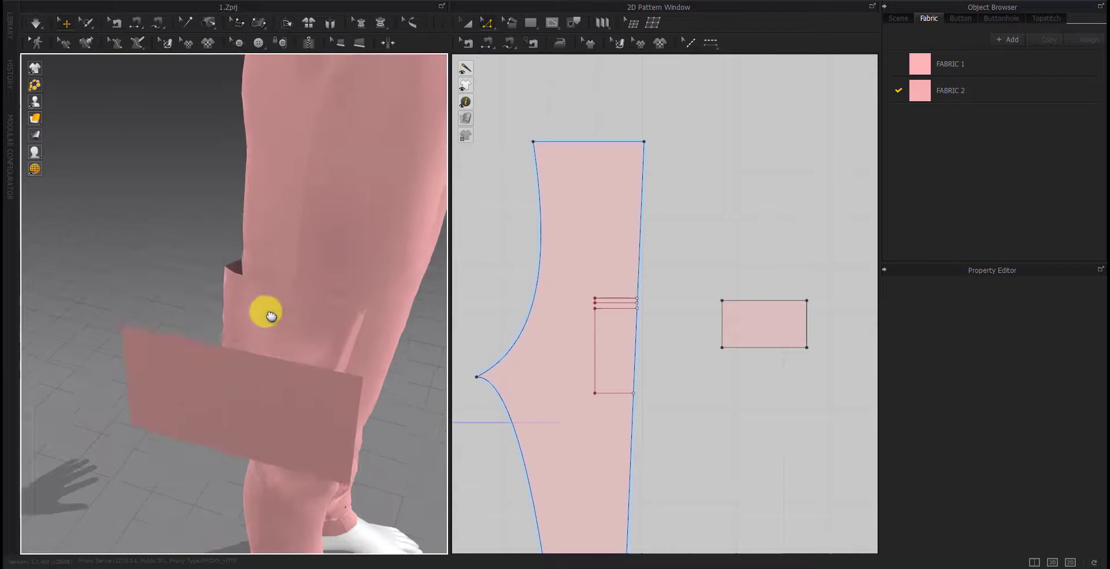
left_click(615, 299)
left_click_drag(614, 298, 729, 312)
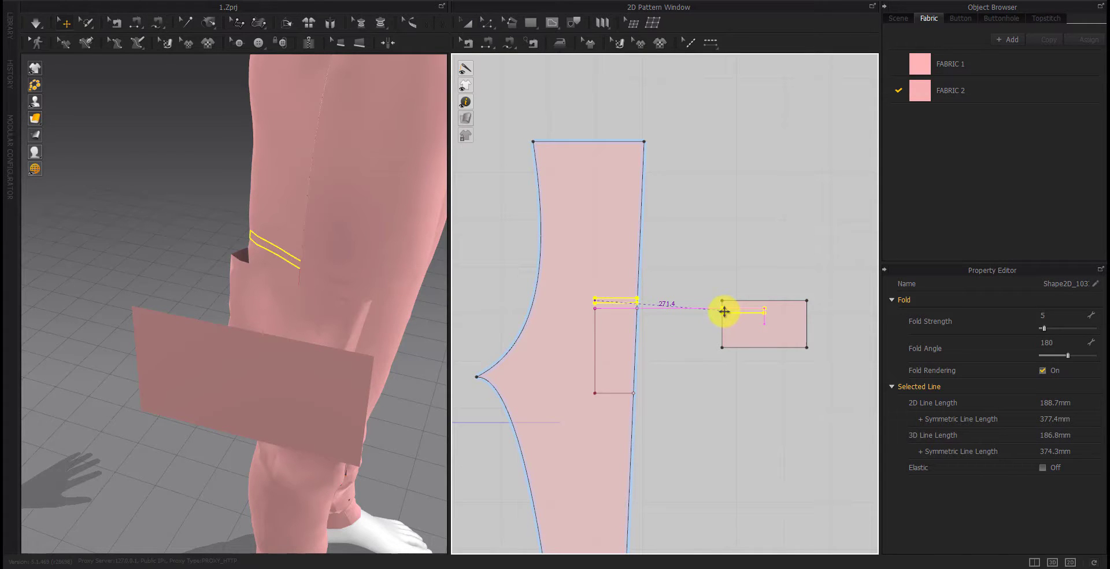
left_click_drag(763, 318, 765, 313)
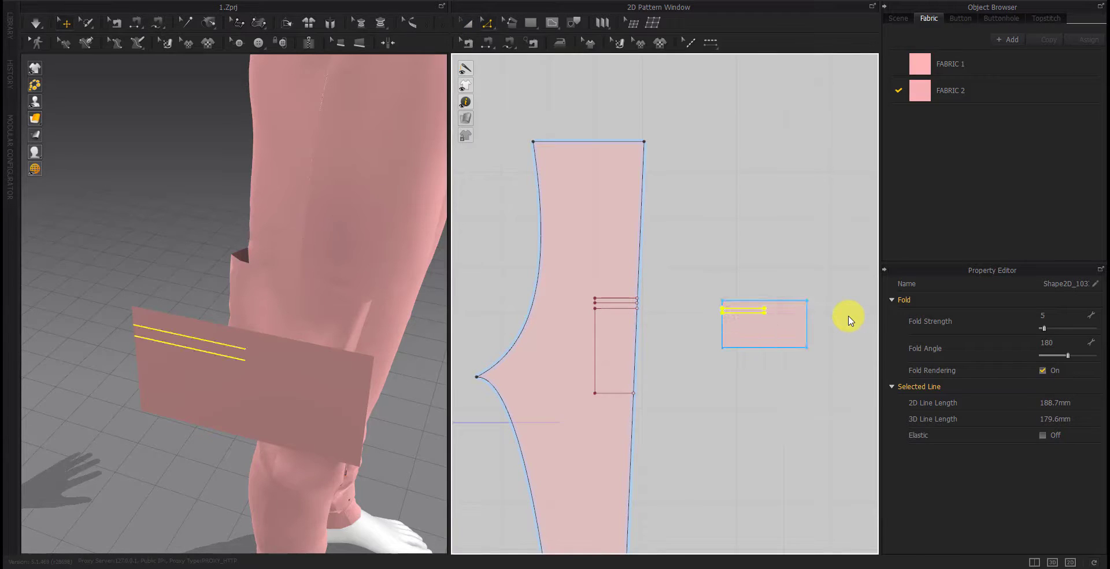
Extend both copied fold lines to the flap outline, then begin a topstitch along one
scroll(775, 312, "up", 5)
right_click(677, 293)
left_click(727, 458)
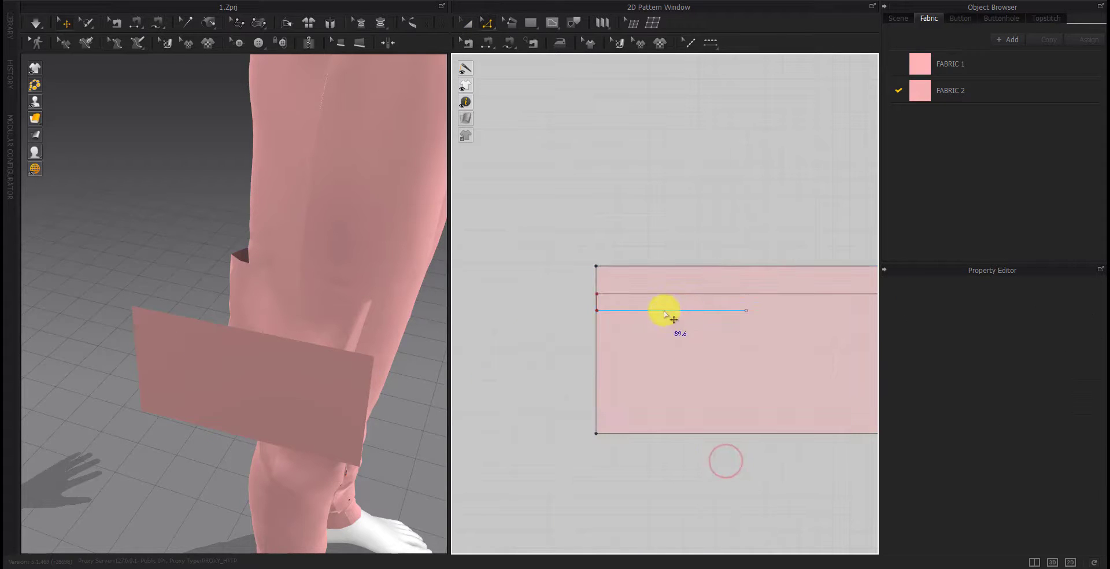
right_click(665, 310)
left_click(709, 474)
scroll(669, 397, "down", 3)
scroll(702, 395, "down", 3)
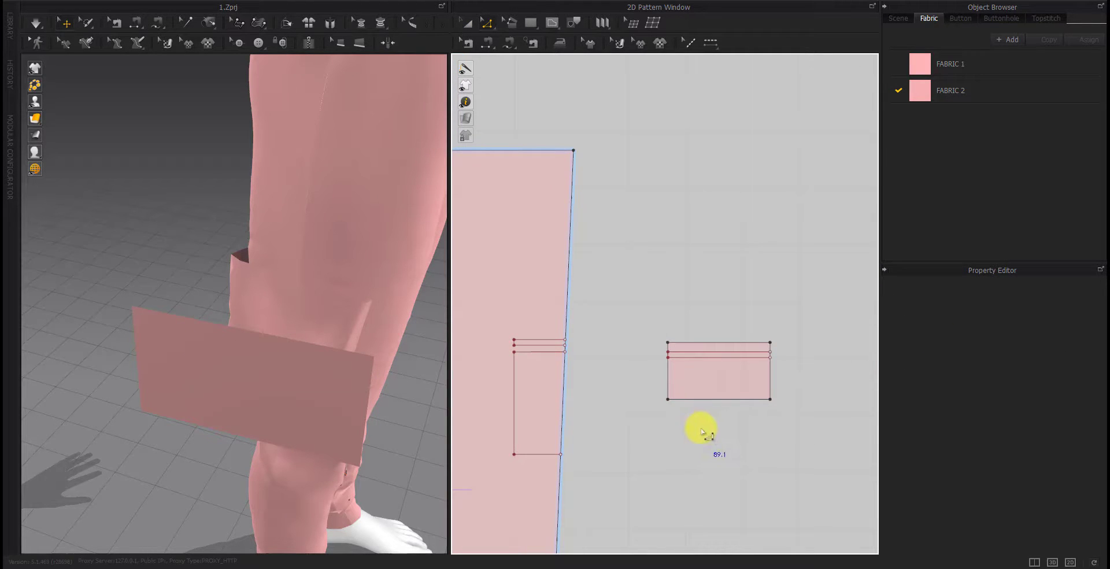
left_click(599, 431)
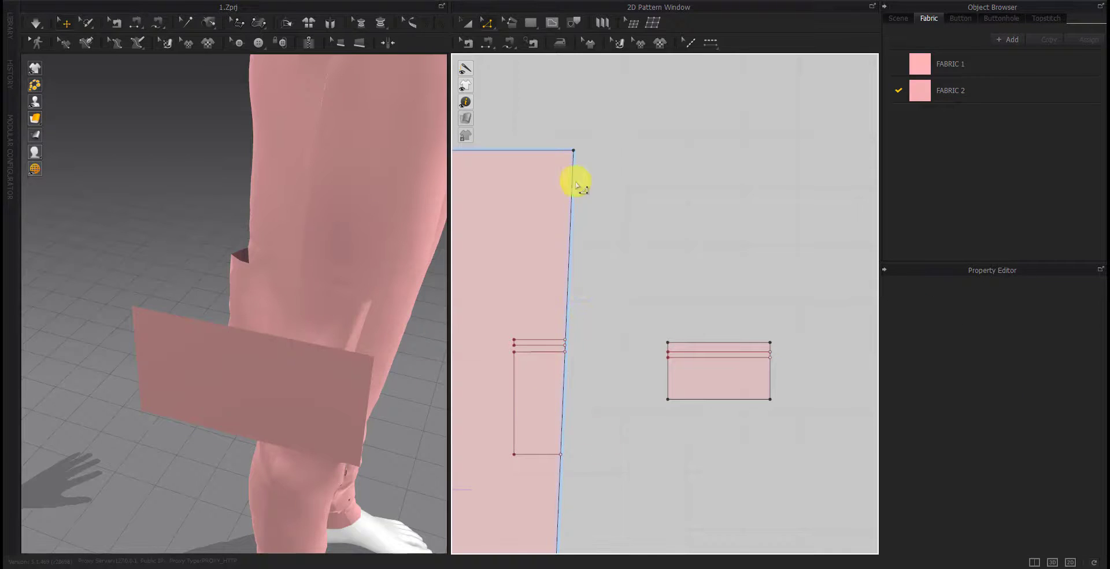
left_click(504, 42)
left_click(514, 341)
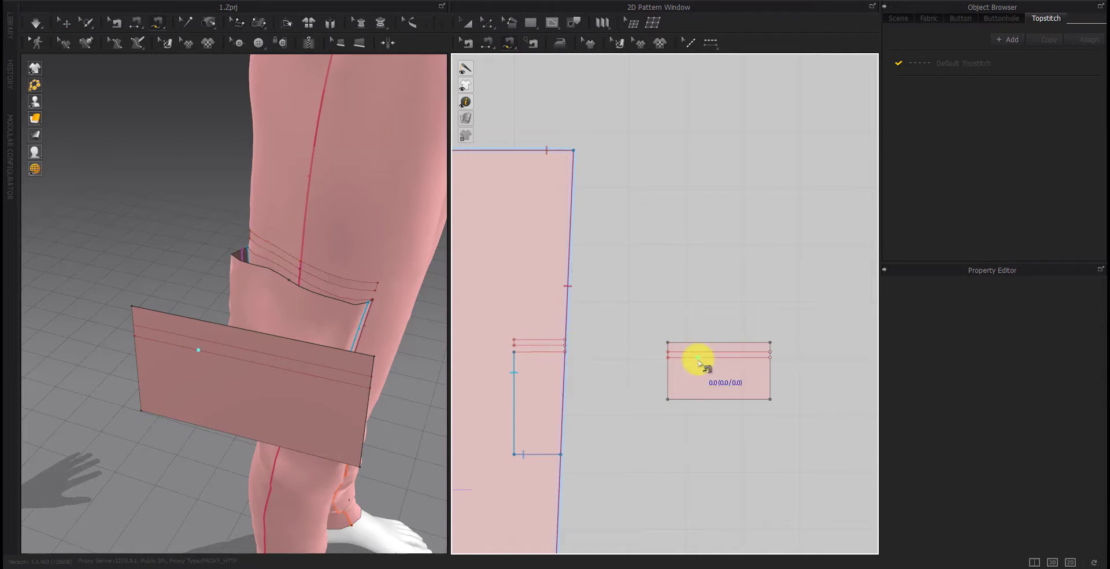
Split the flap's fold line into 2 equal segments with Uniform Split
key("x")
right_click(719, 354)
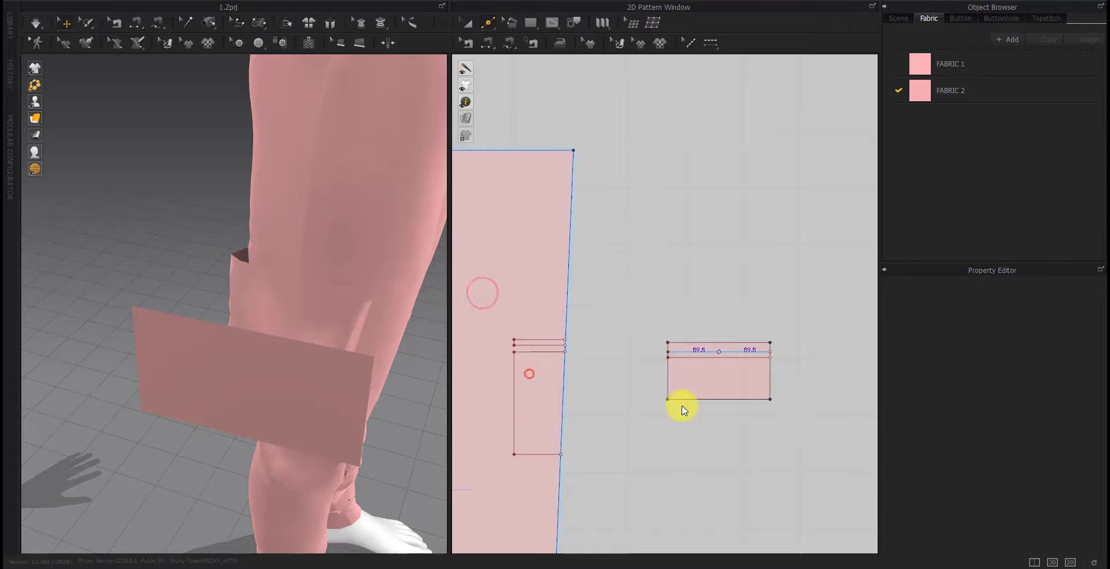
left_click(483, 295)
left_click(523, 370)
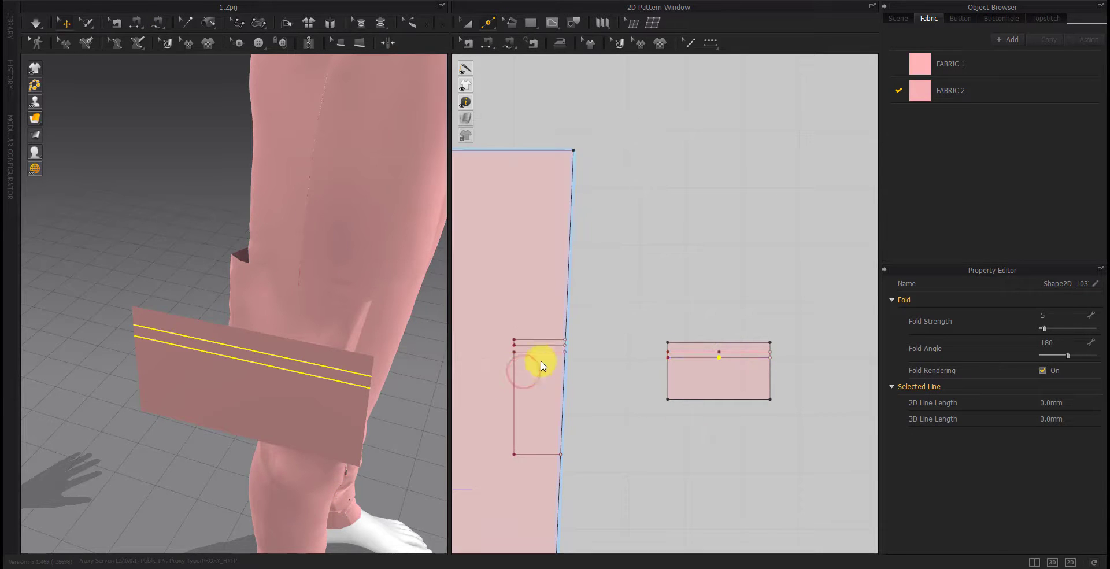
Segment-sew the first pocket fold-line section to the matching flap fold-line section
left_click(509, 42)
scroll(636, 347, "up", 3)
right_click_drag(675, 356, 807, 356)
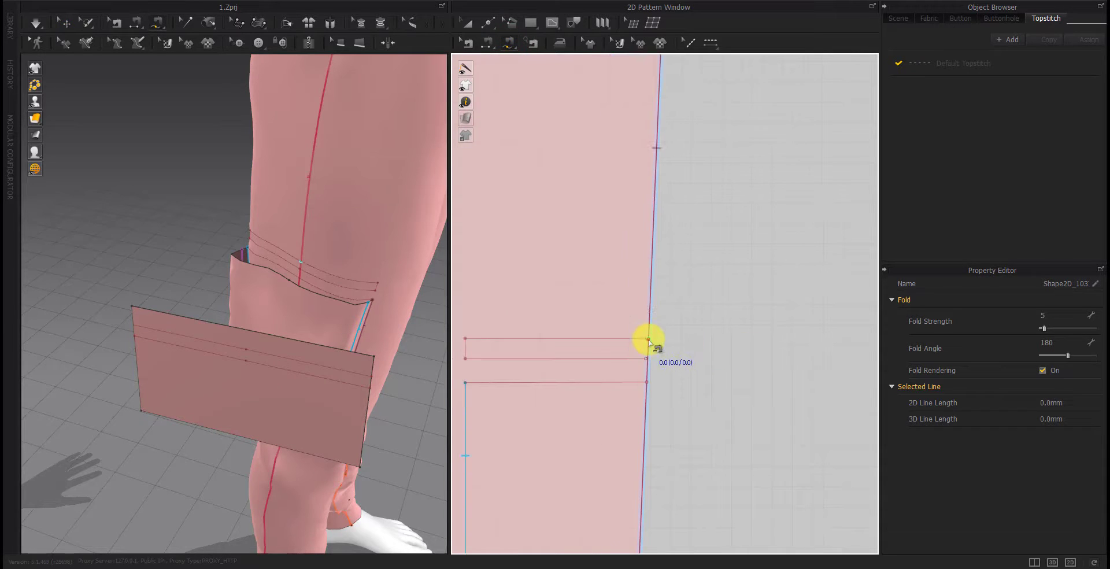
left_click(647, 338)
left_click(646, 358)
scroll(671, 393, "down", 4)
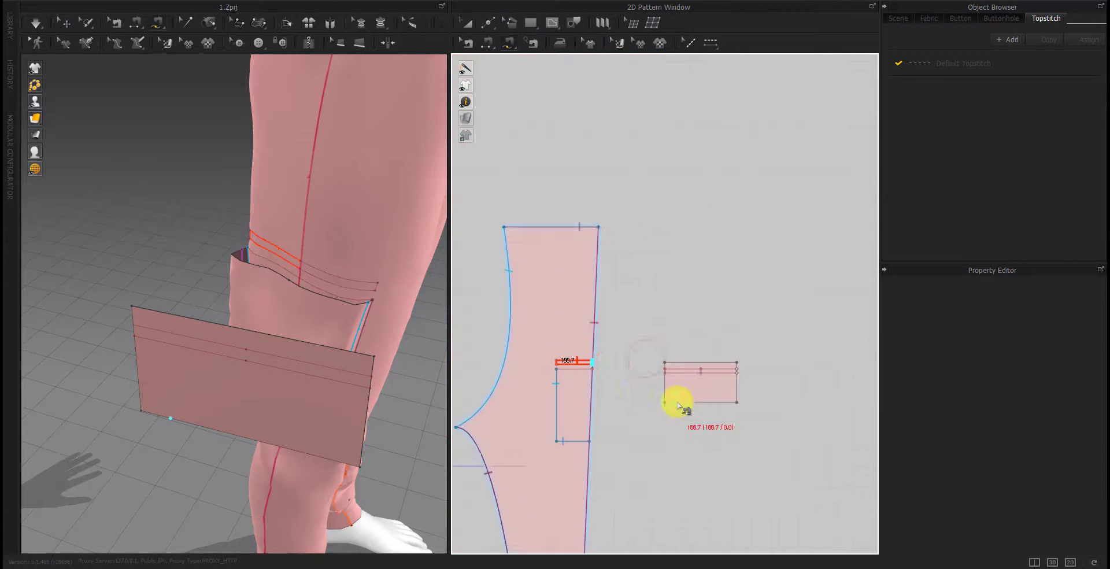
scroll(737, 330, "up", 4)
left_click(735, 328)
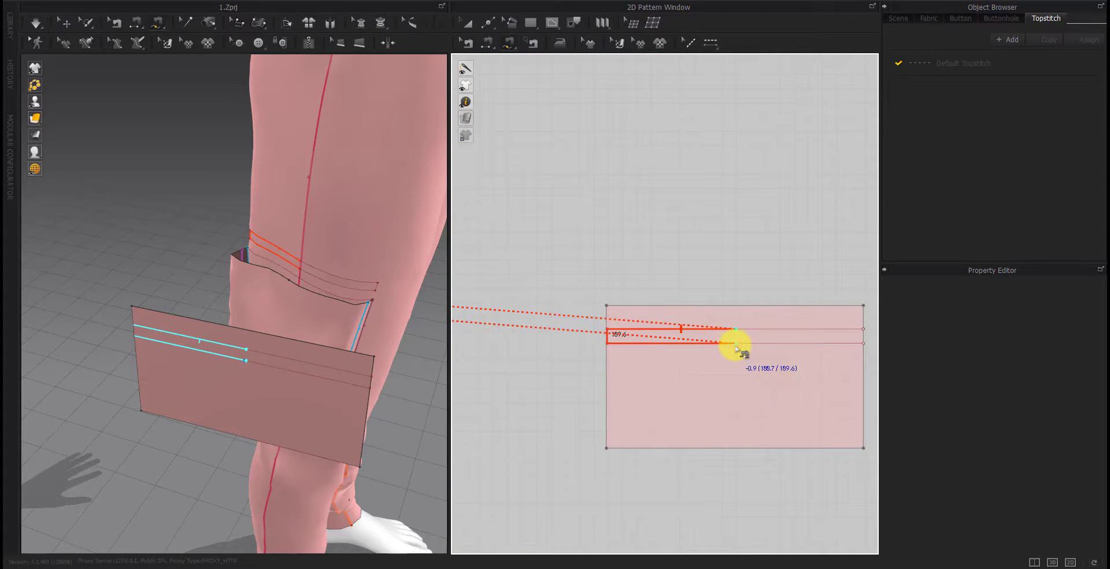
left_click(735, 344)
Start a second seam along the pocket fold line, then cancel the unfinished flap seam
scroll(717, 370, "down", 3)
scroll(556, 364, "up", 5)
scroll(578, 361, "down", 1)
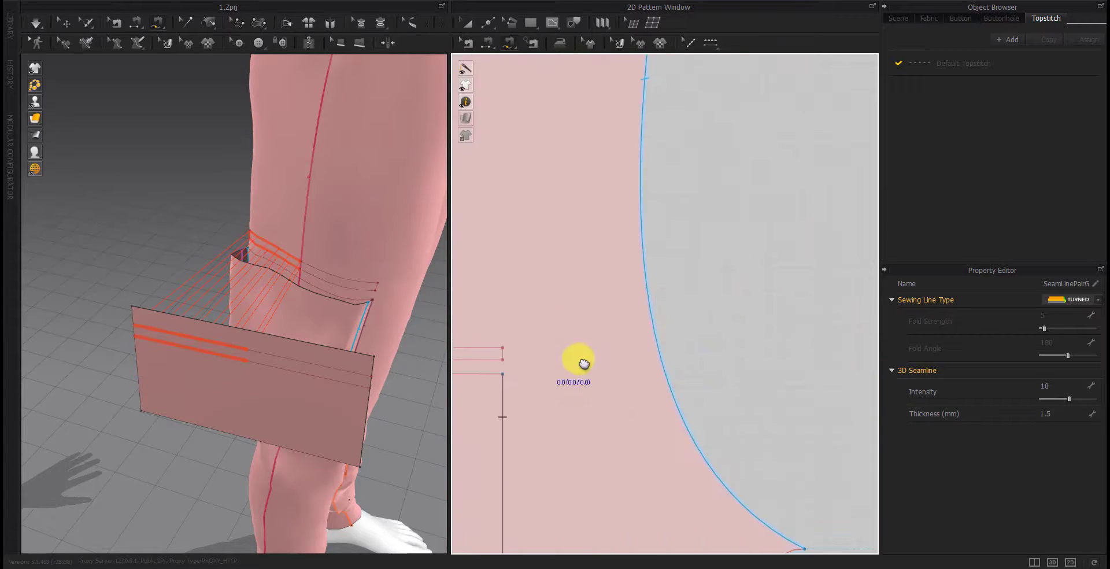
right_click_drag(583, 362, 718, 359)
left_click(527, 346)
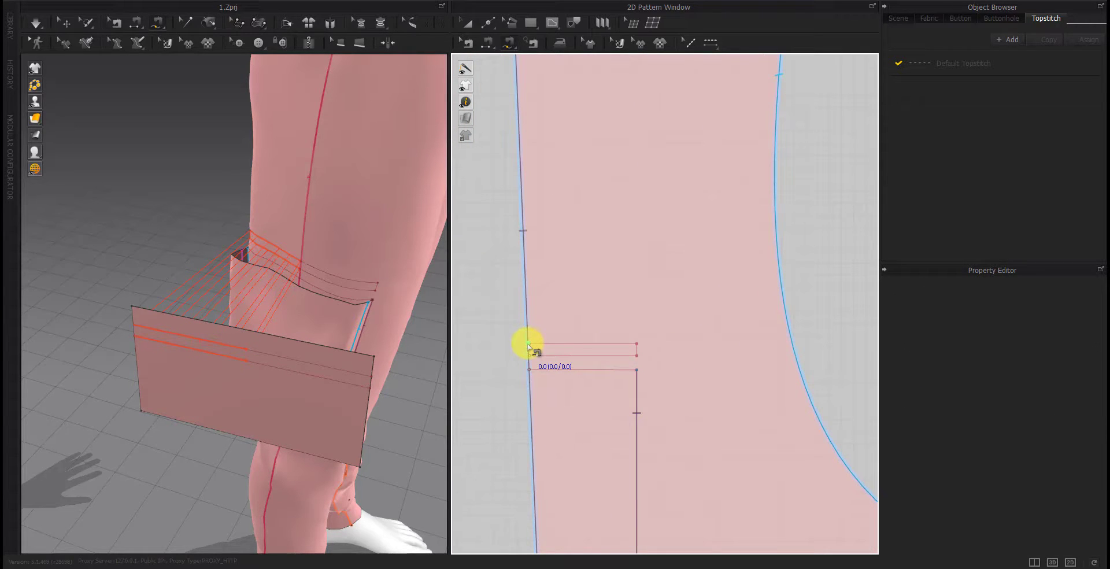
scroll(644, 392, "down", 5)
scroll(600, 404, "up", 5)
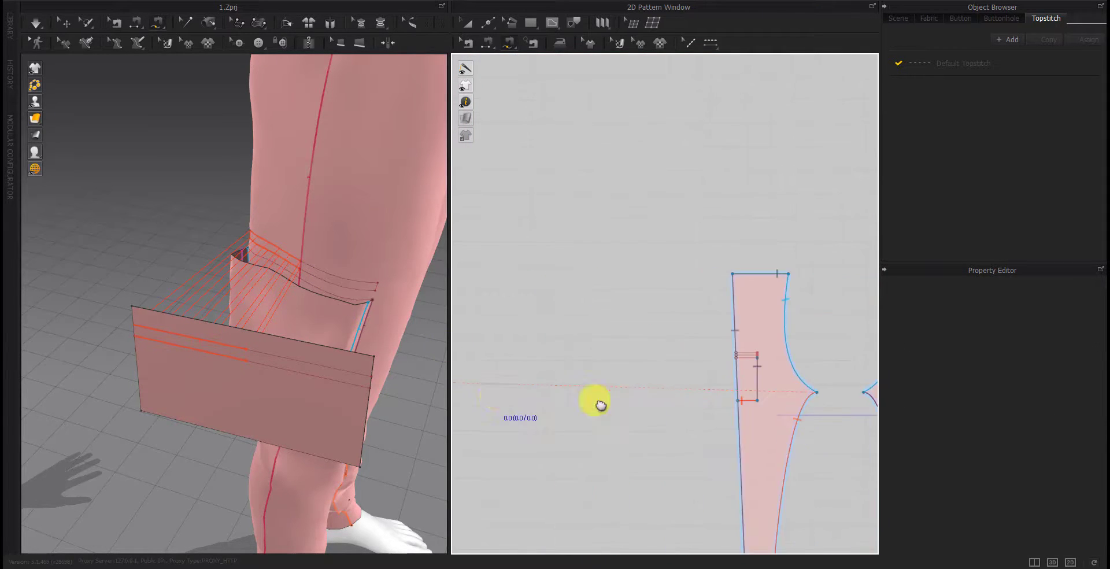
scroll(567, 393, "down", 2)
scroll(546, 366, "up", 1)
scroll(646, 348, "up", 3)
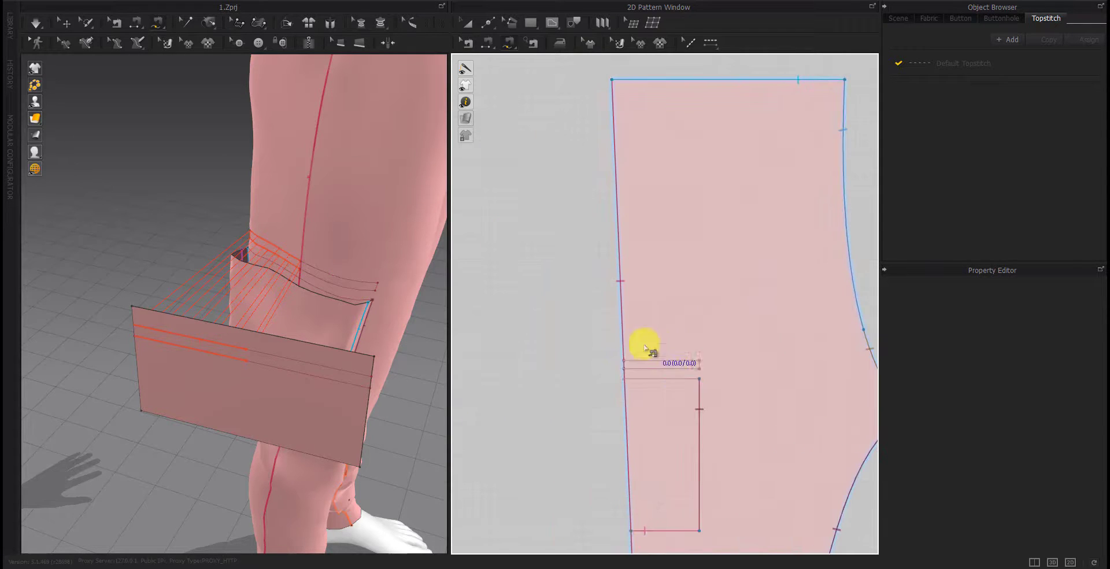
left_click_drag(646, 348, 625, 372)
scroll(624, 372, "down", 5)
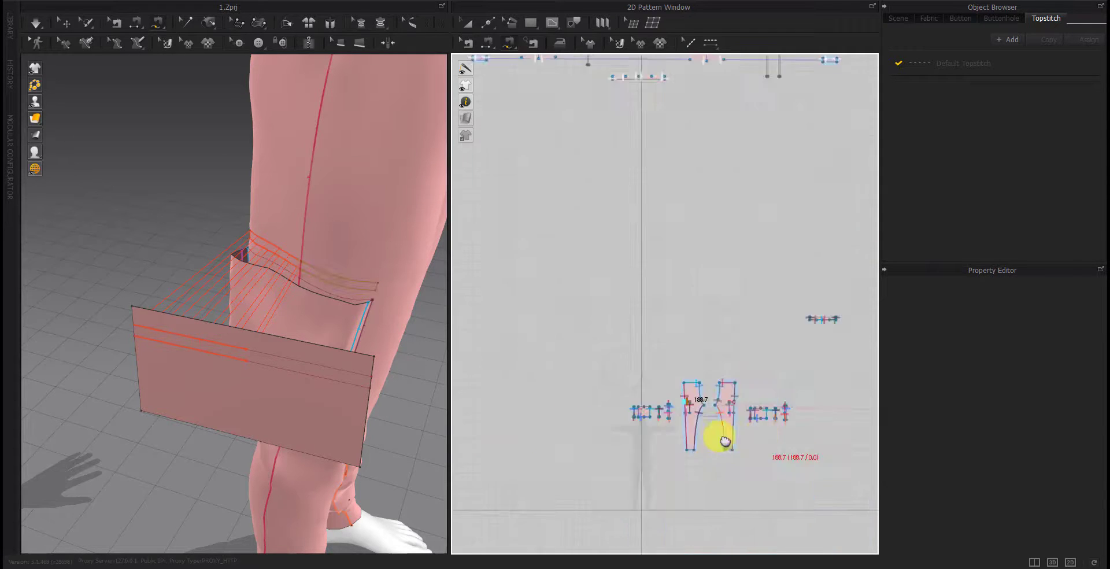
scroll(720, 417, "up", 2)
scroll(666, 401, "up", 3)
left_click(609, 367)
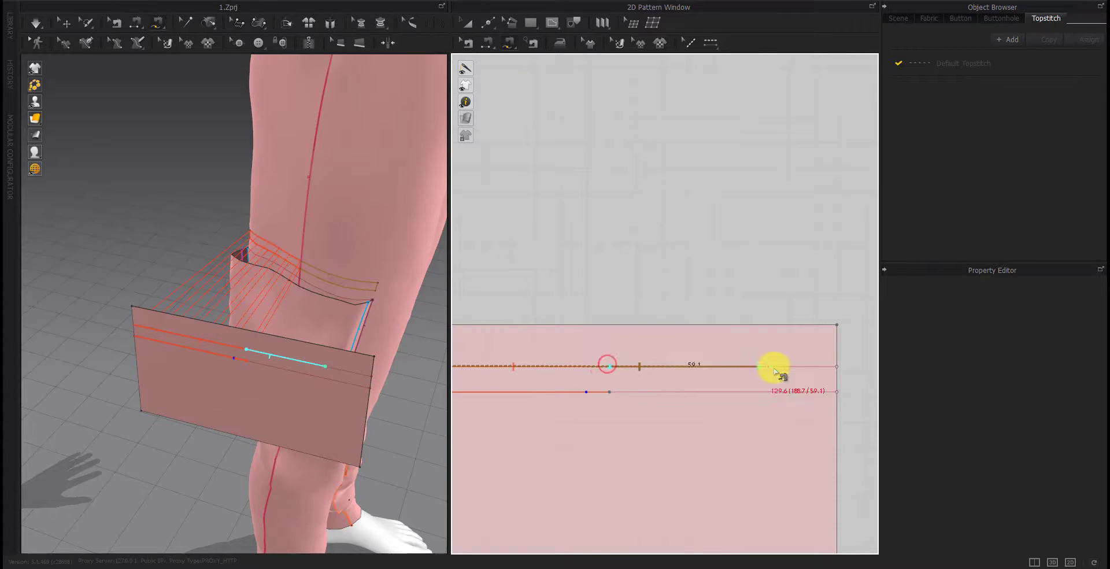
key("c")
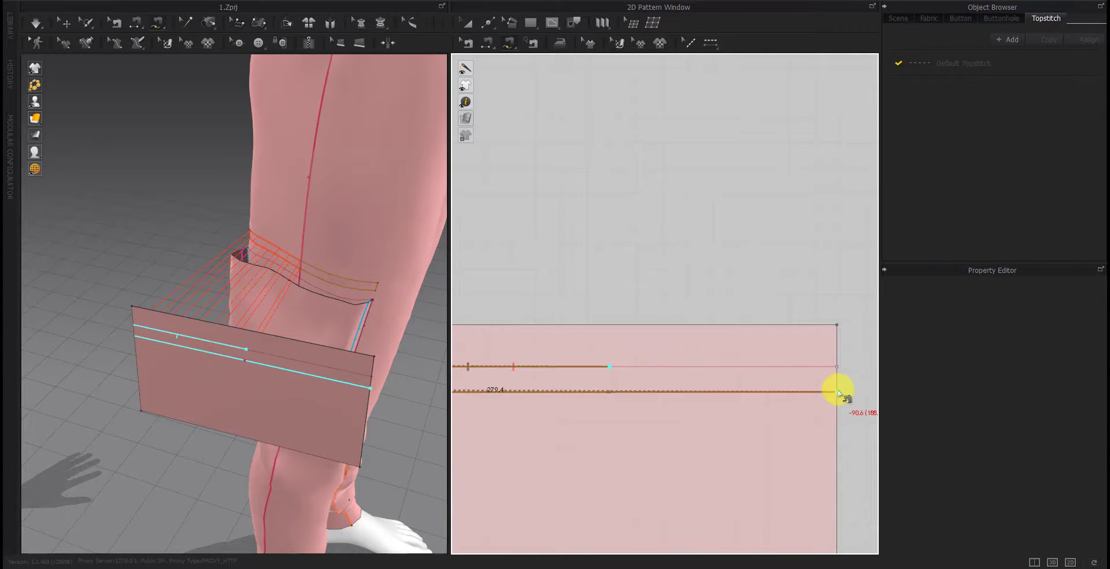
Inspect the options of the flap's lower and upper fold lines
right_click(804, 393)
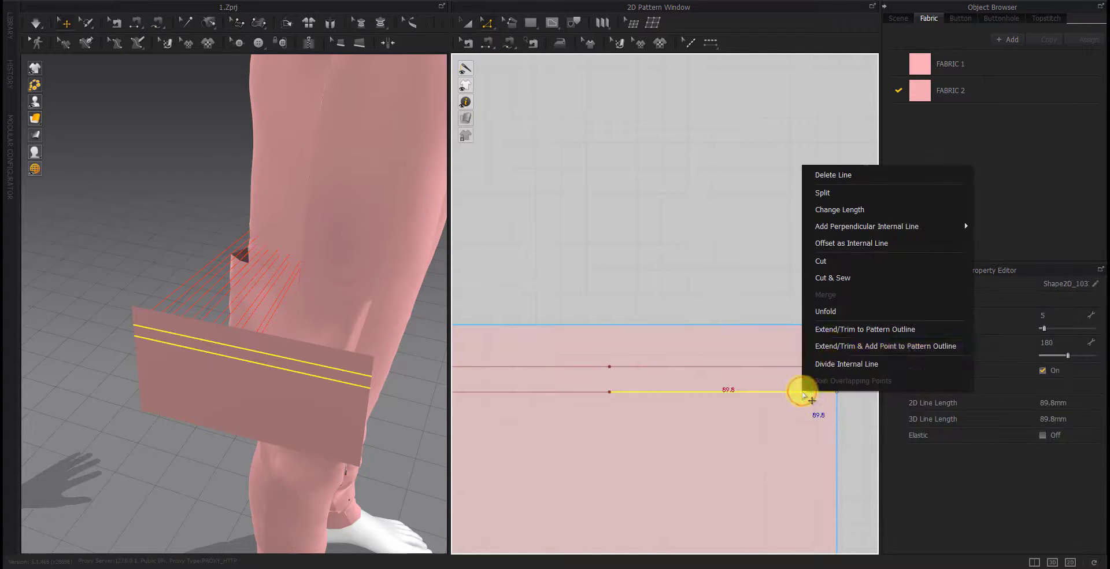
key("Escape")
left_click(804, 366)
right_click(805, 366)
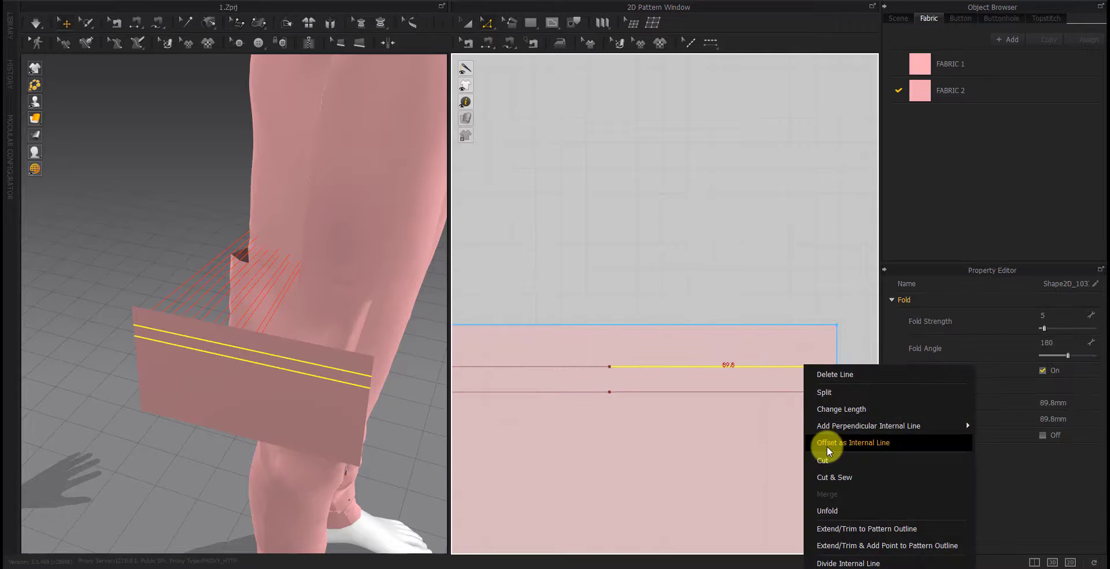
key("Escape")
left_click(652, 311)
Sew the flap's fold line to the pocket's fold line
left_click(508, 42)
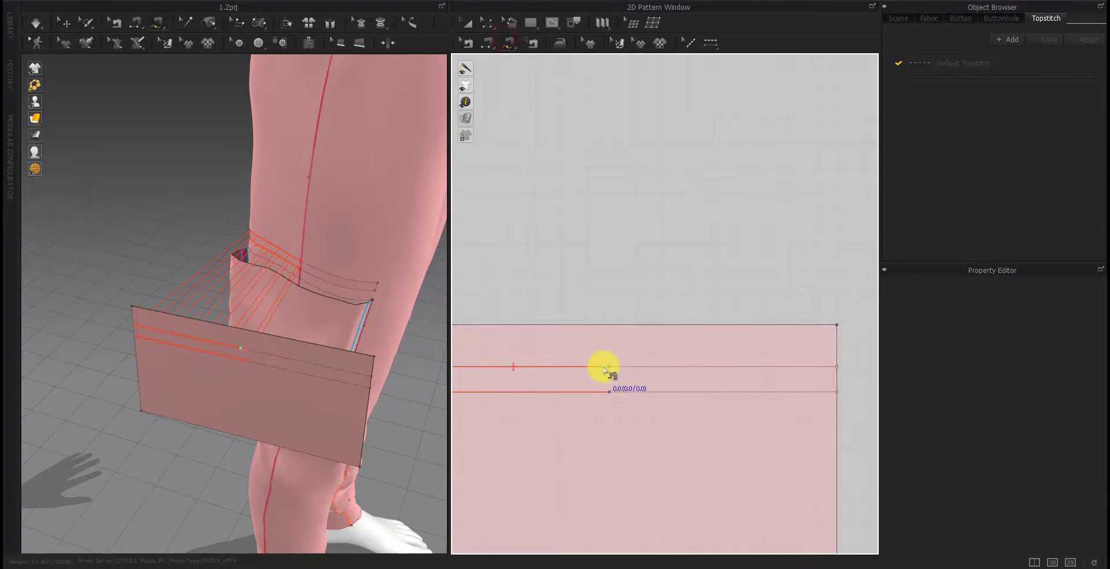
left_click(608, 367)
left_click(837, 392)
scroll(694, 379, "down", 2)
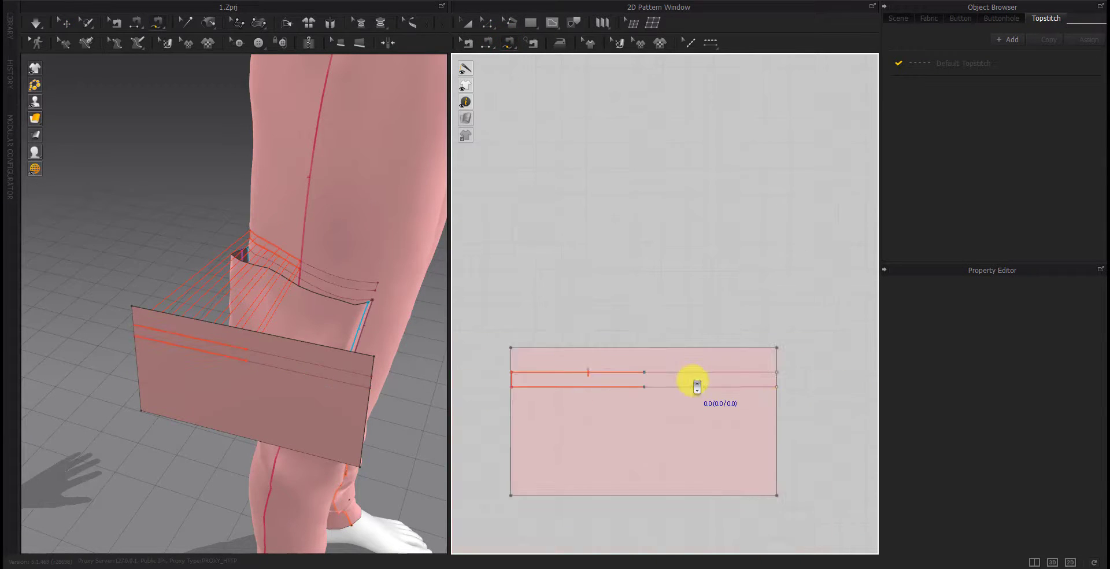
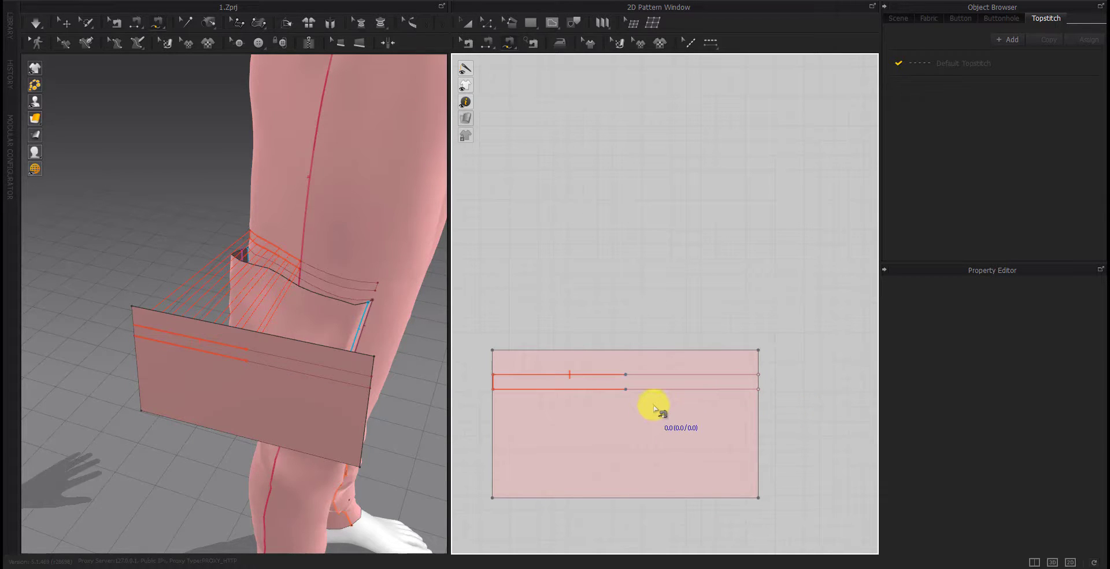
Topstitch the pocket's two inner lines from a set start point to the pocket's right edge
key("Escape")
left_click(758, 380)
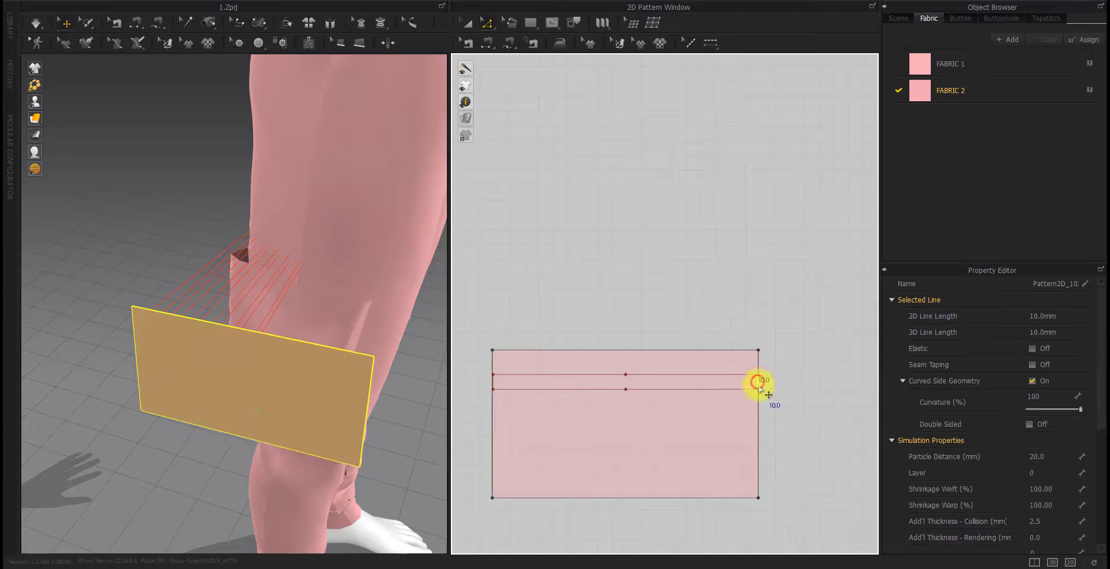
left_click(508, 42)
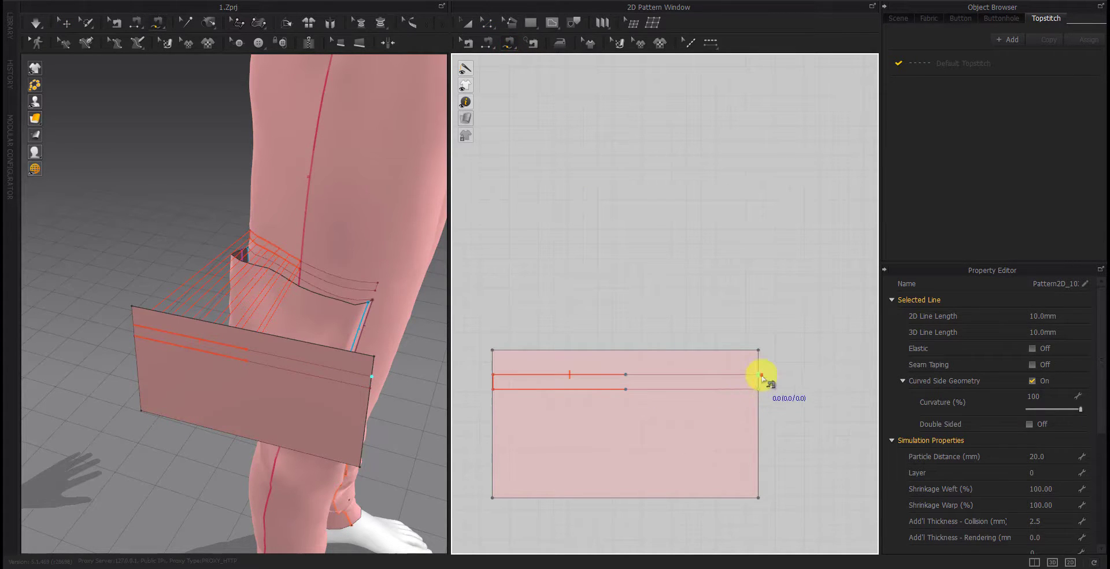
left_click(762, 377)
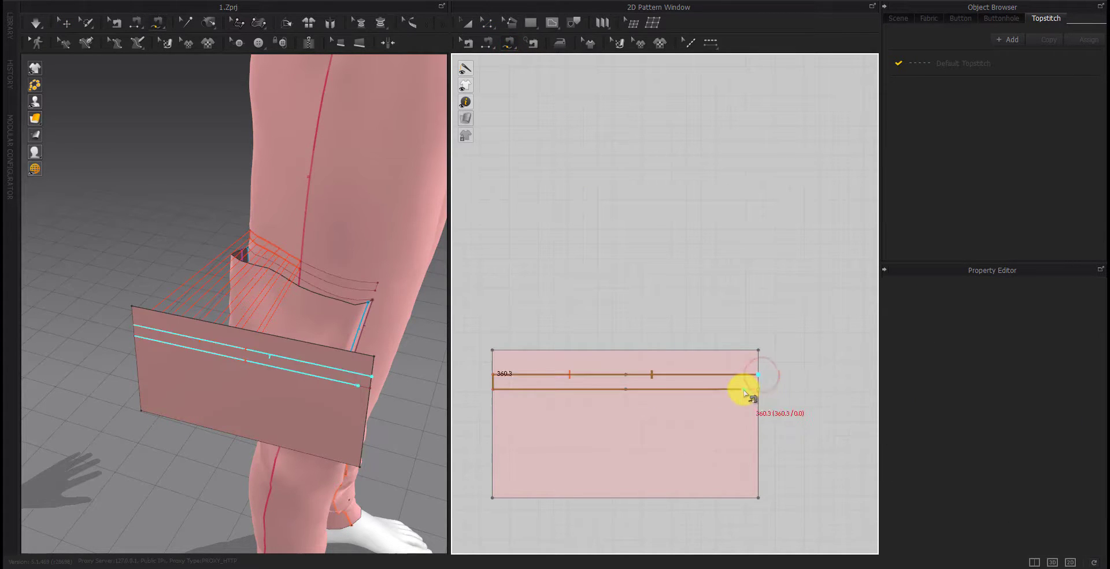
left_click(627, 389)
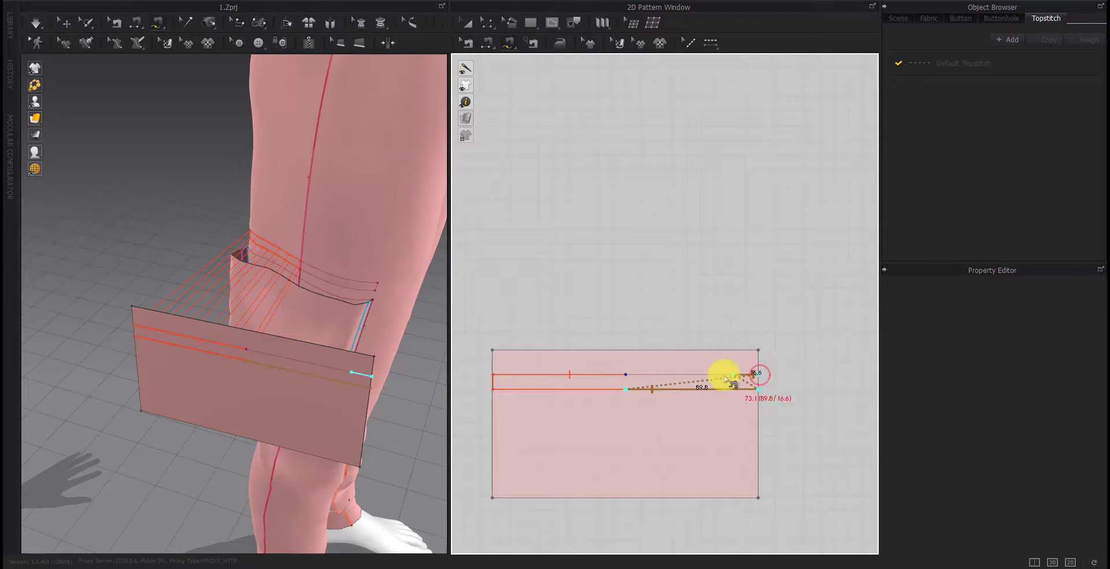
left_click(760, 389)
Select the seam pair on the pocket line and slide its end along the inner line
scroll(558, 421, "down", 5)
scroll(694, 434, "up", 2)
scroll(657, 367, "up", 8)
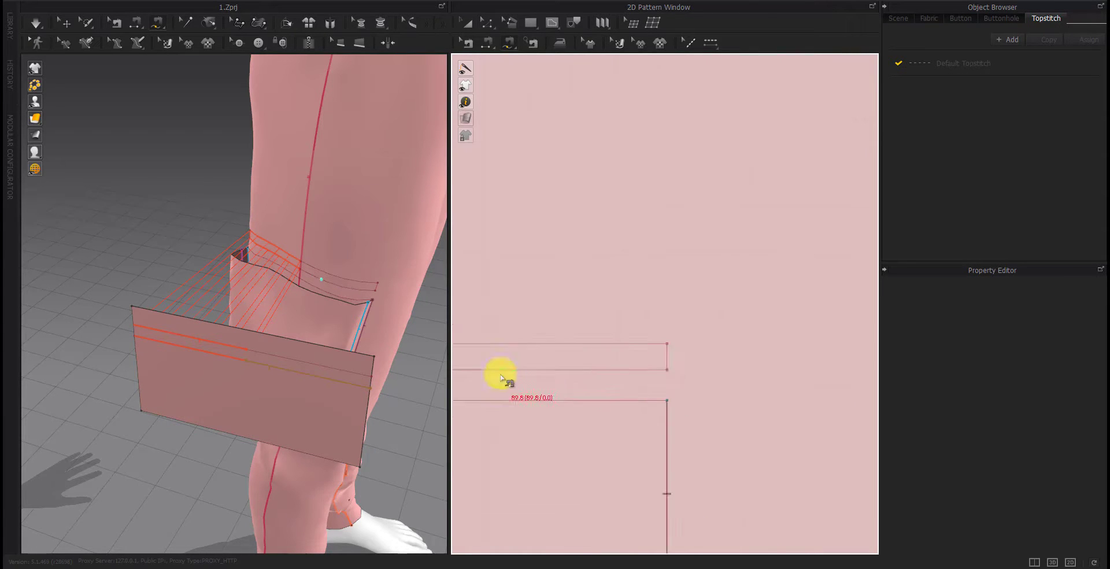
left_click(484, 377)
left_click(714, 379)
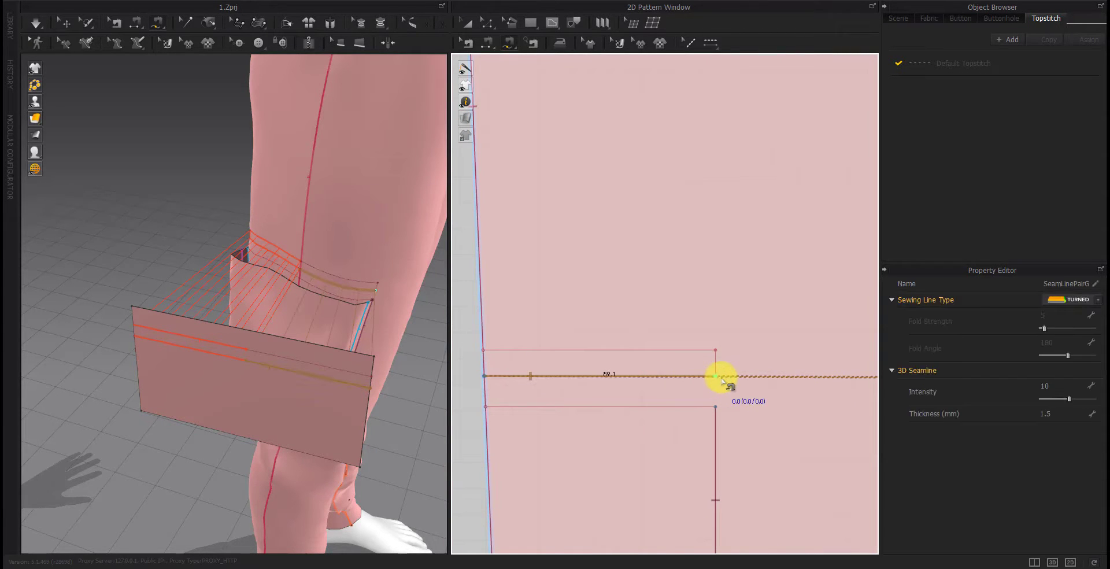
left_click(467, 42)
left_click_drag(716, 378, 652, 379)
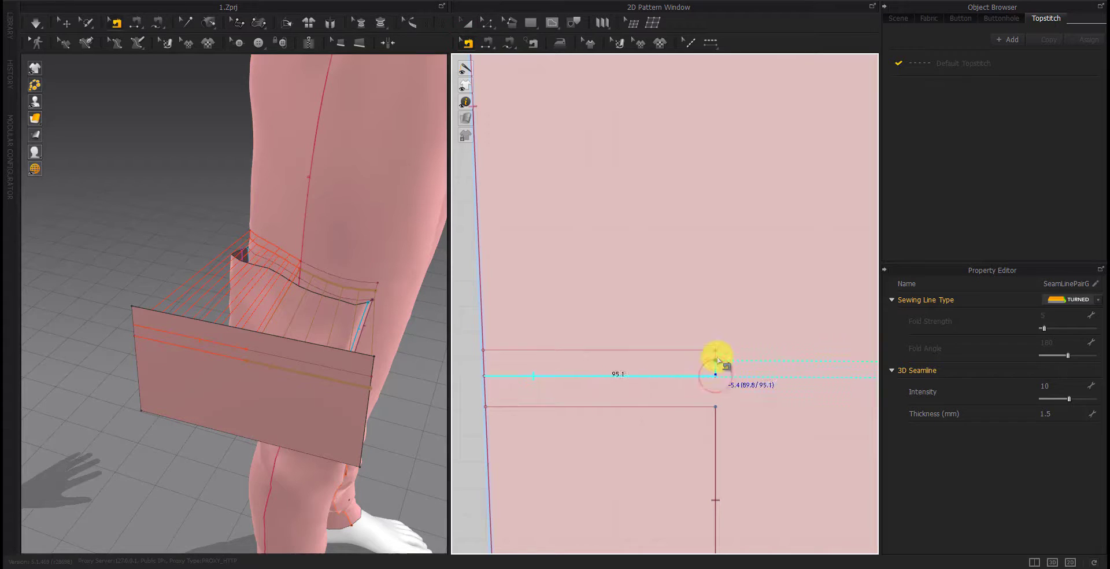
Trim the seam to the 89.8 segment and reset the lower seam's end point
scroll(652, 379, "down", 5)
scroll(493, 425, "down", 2)
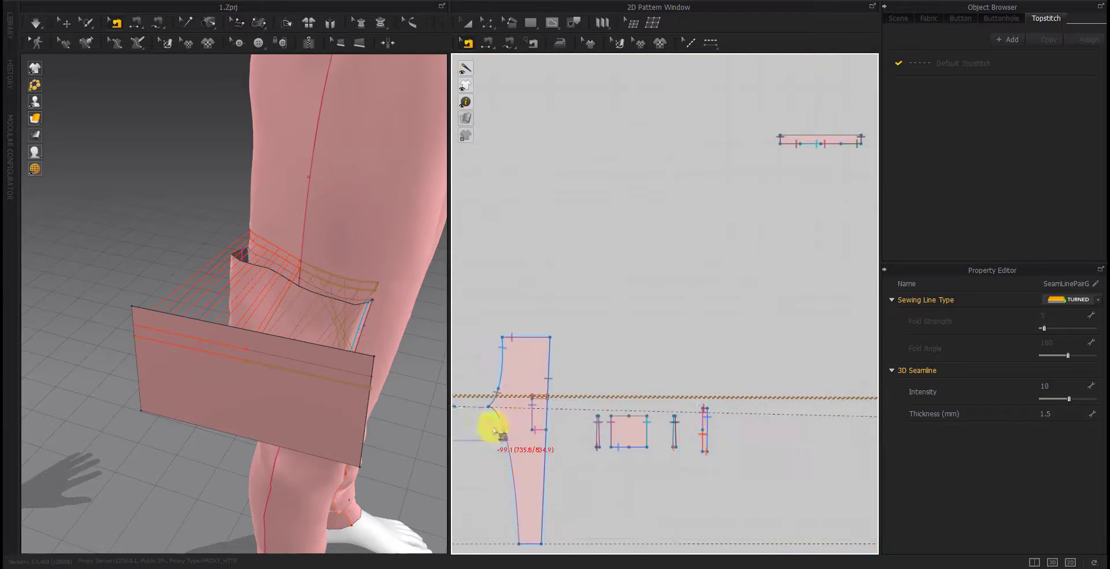
scroll(592, 425, "up", 3)
scroll(774, 404, "up", 2)
scroll(784, 428, "up", 2)
left_click_drag(652, 379, 779, 425)
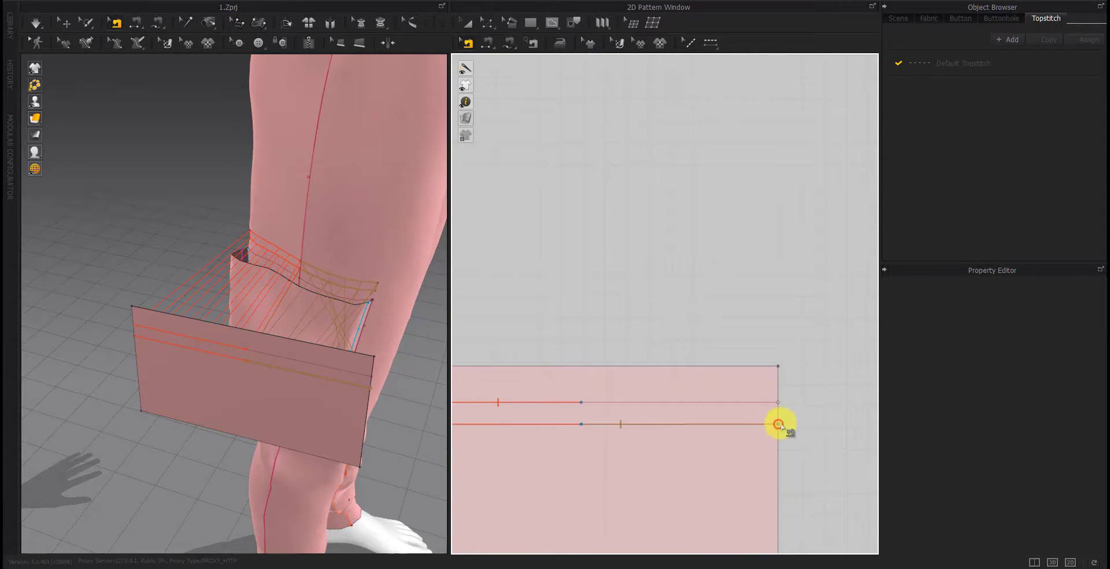
left_click(779, 424)
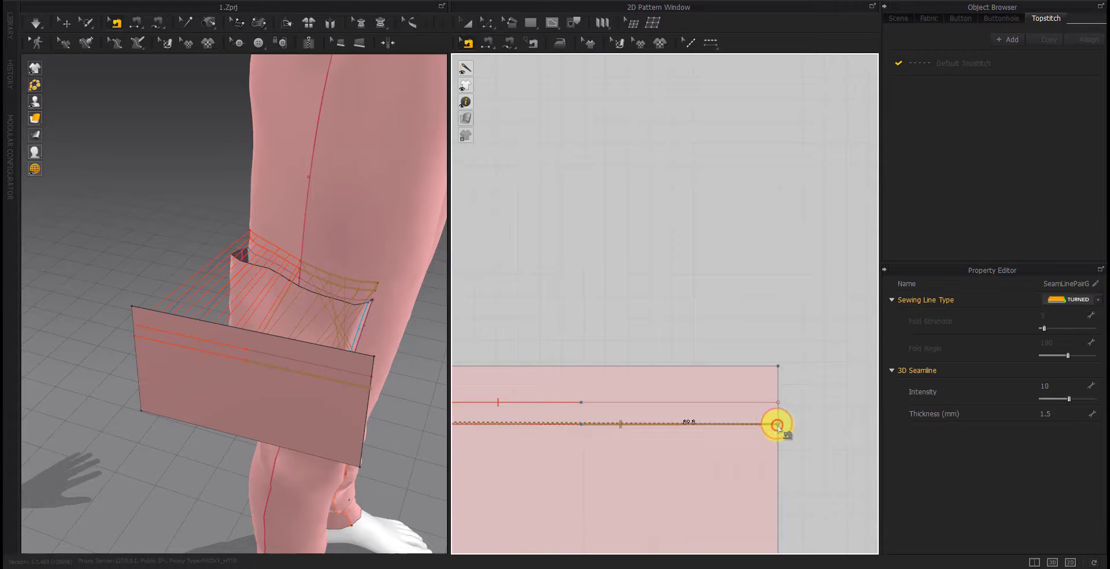
mouse_move(581, 452)
middle_mouse_down()
mouse_move(698, 452)
mouse_move(701, 438)
middle_mouse_up()
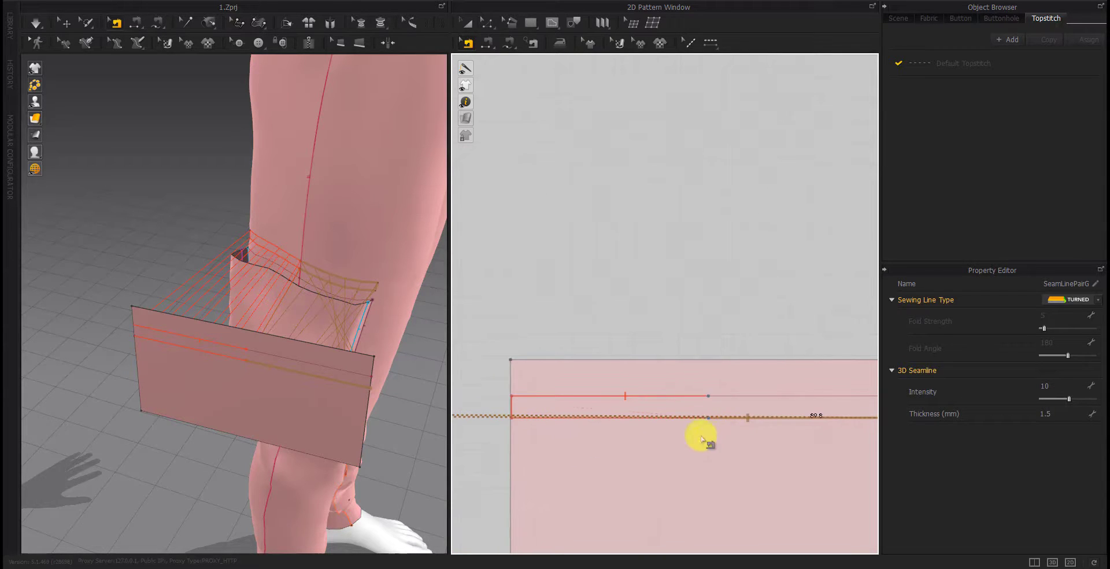
left_click(736, 420)
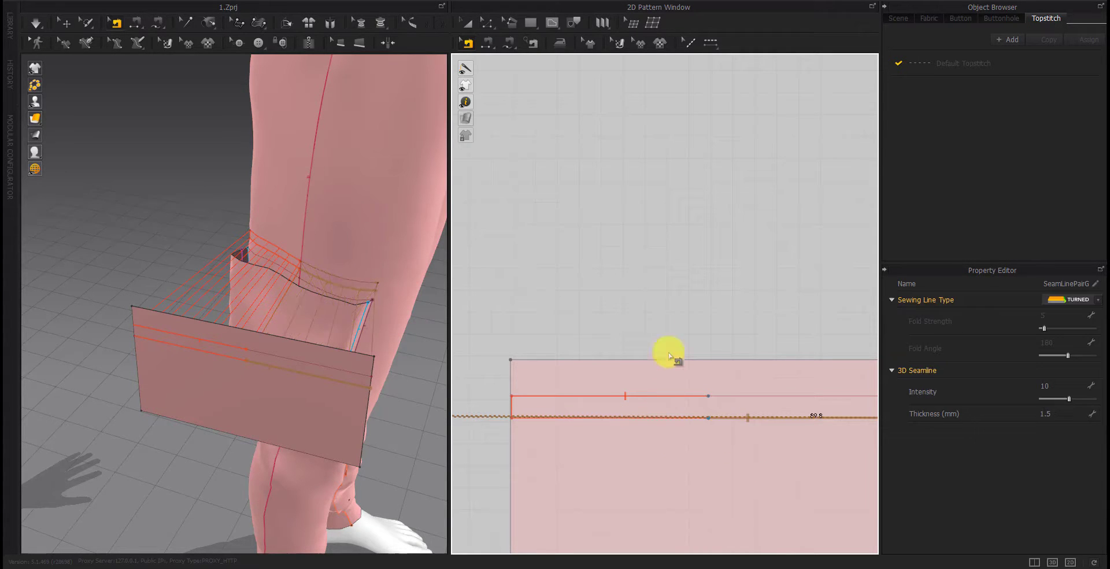
left_click(615, 262)
Segment-sew the pocket's two inner segments onto the trouser leg and simulate the drape
left_click(488, 42)
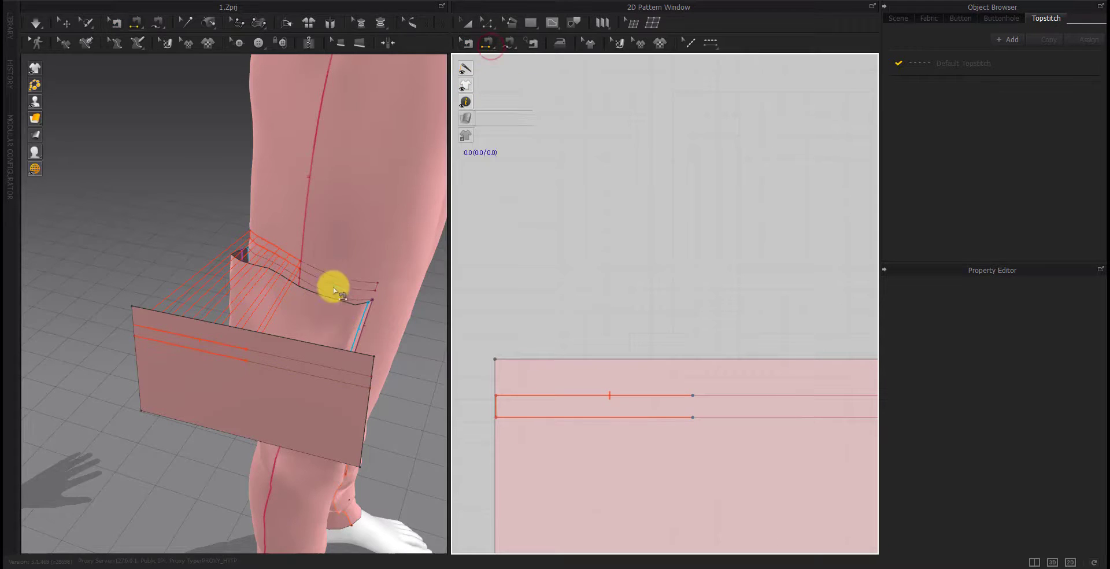
left_click(255, 361)
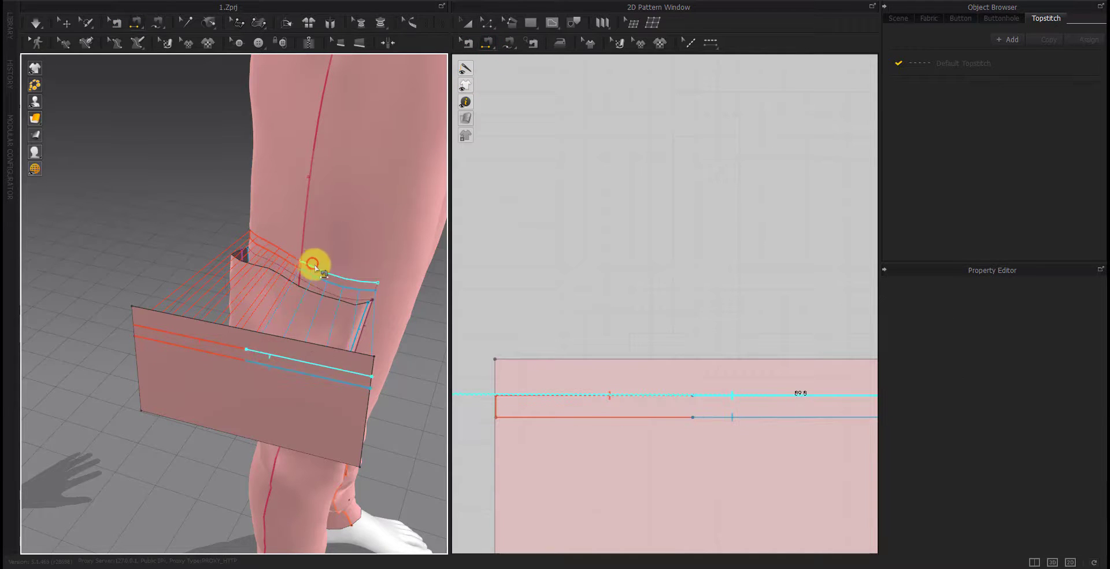
left_click(389, 299)
scroll(337, 252, "up", 3)
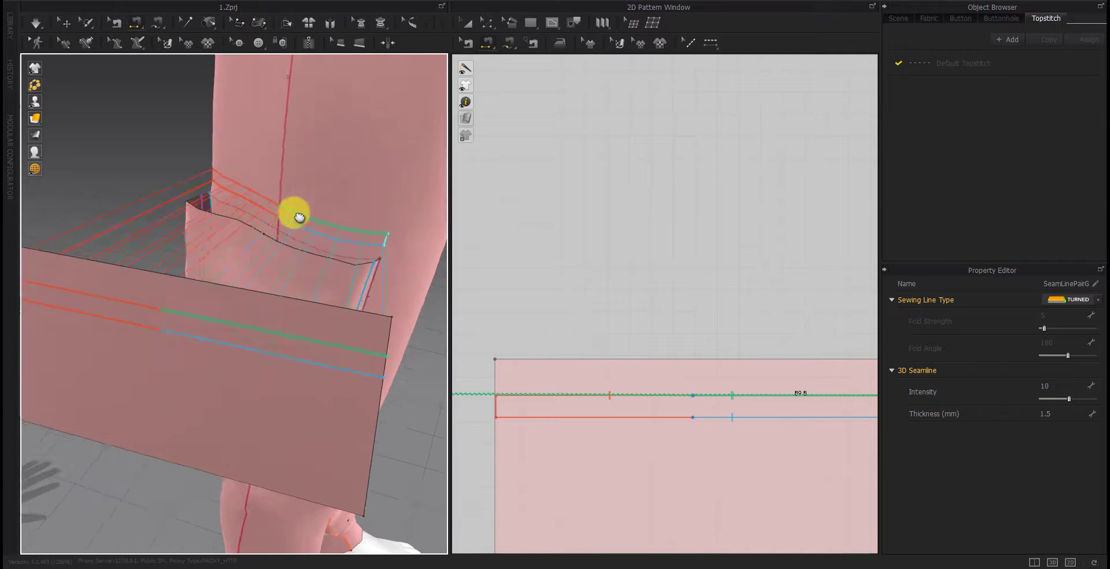
left_click(386, 361)
left_click(387, 236)
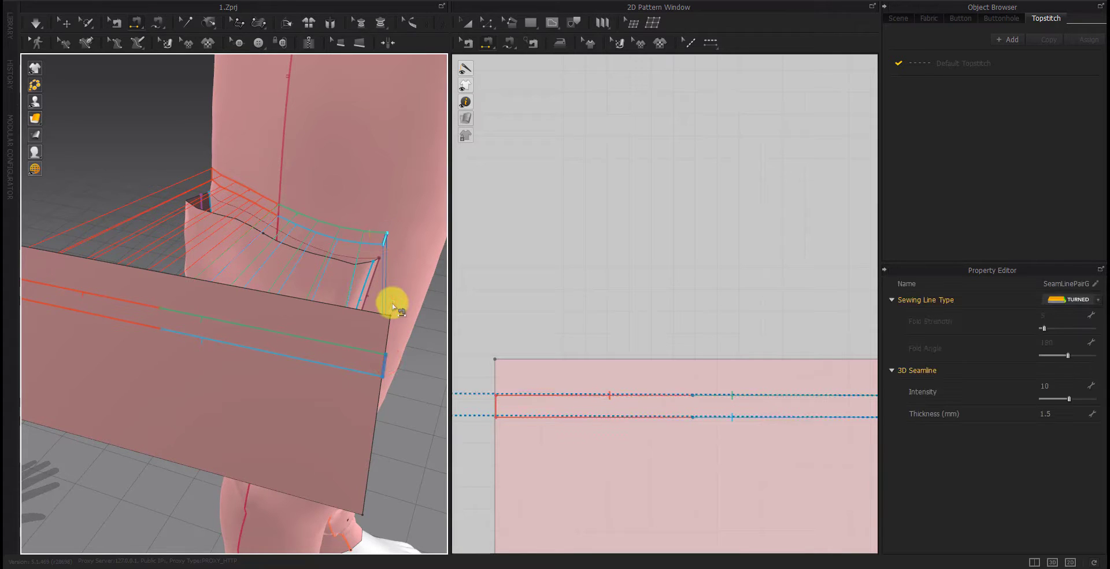
key("space")
mouse_move(392, 306)
right_mouse_down()
mouse_move(324, 322)
mouse_move(345, 332)
mouse_move(317, 394)
mouse_move(237, 380)
right_mouse_up()
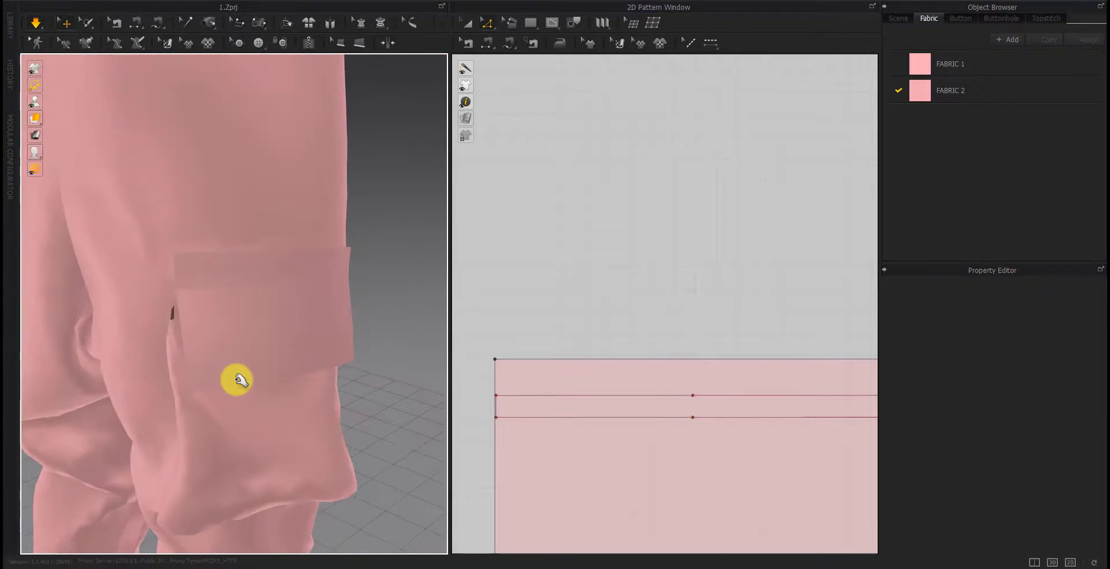
Move the pocket's bottom-left corner inward by exactly 35 mm
right_click_drag(280, 425, 236, 421)
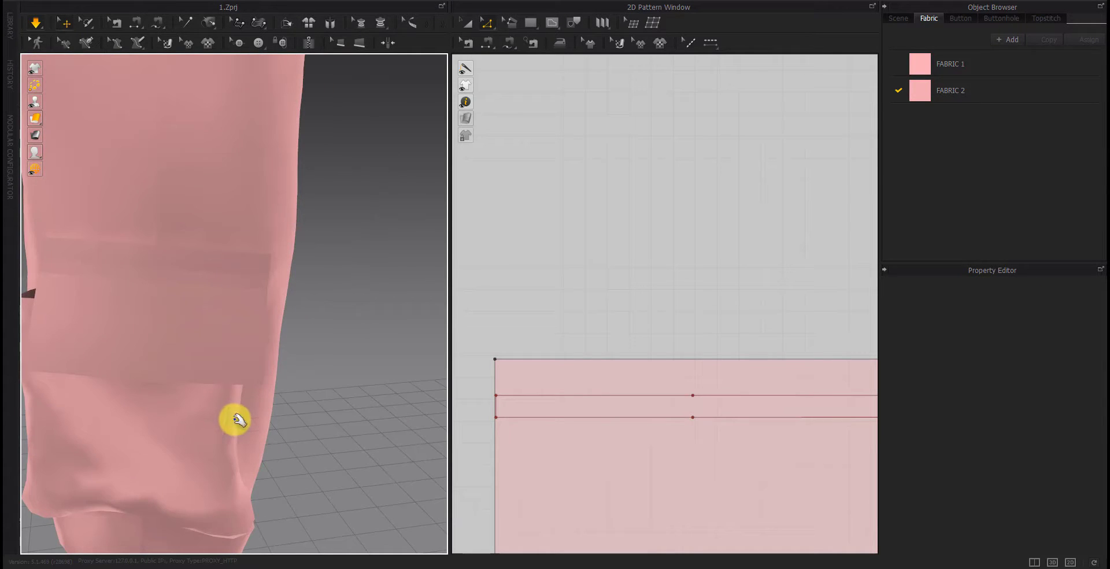
mouse_move(147, 405)
right_mouse_down()
mouse_move(305, 388)
mouse_move(178, 377)
mouse_move(161, 131)
mouse_move(191, 93)
mouse_move(140, 347)
mouse_move(244, 353)
right_mouse_up()
left_click(315, 390)
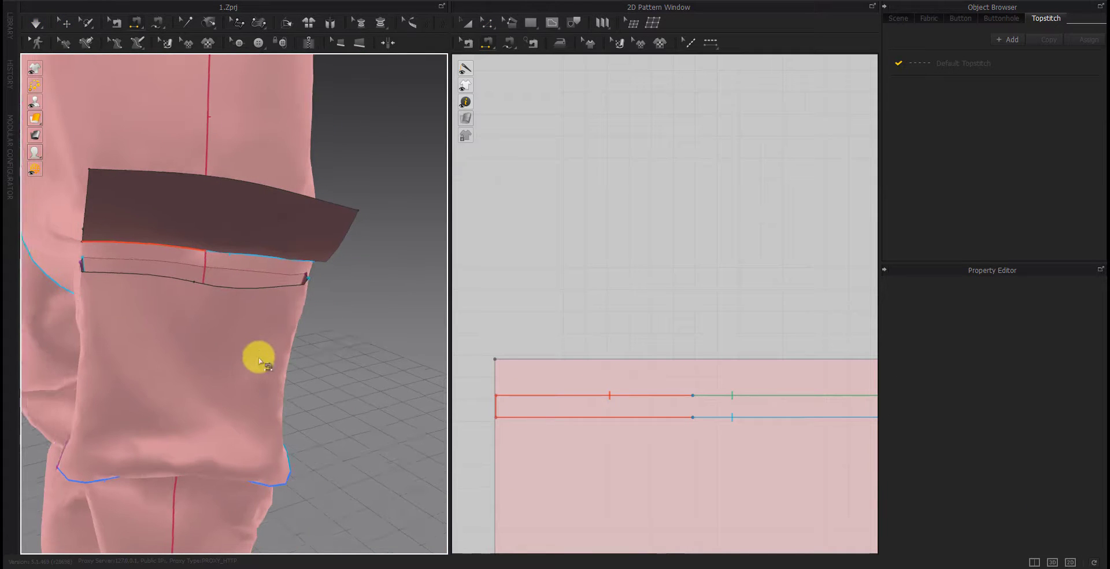
scroll(639, 458, "down", 5)
key("a")
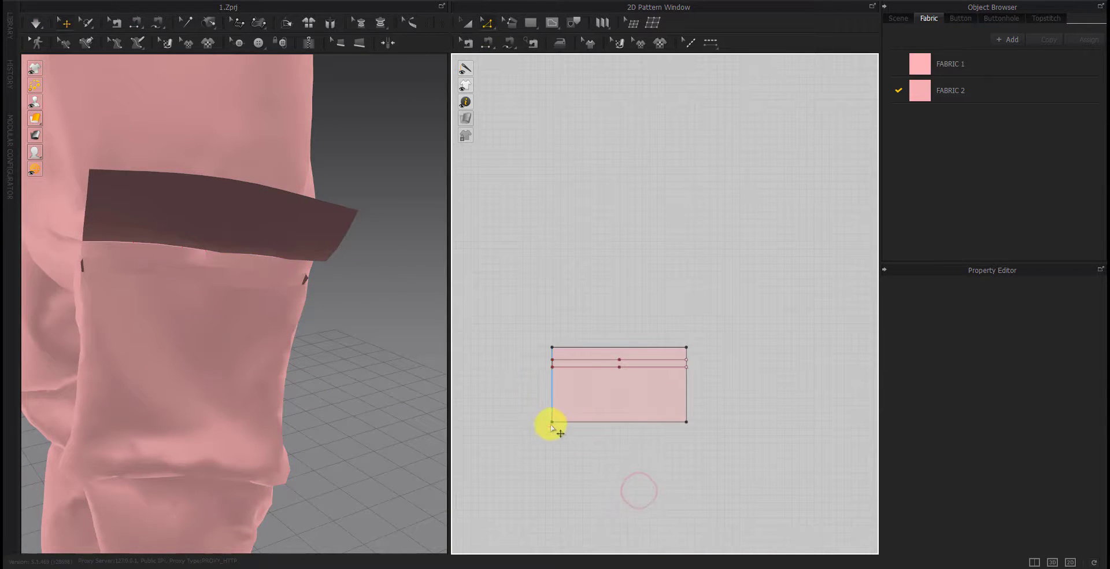
left_click_drag(551, 426, 575, 426)
key("Return")
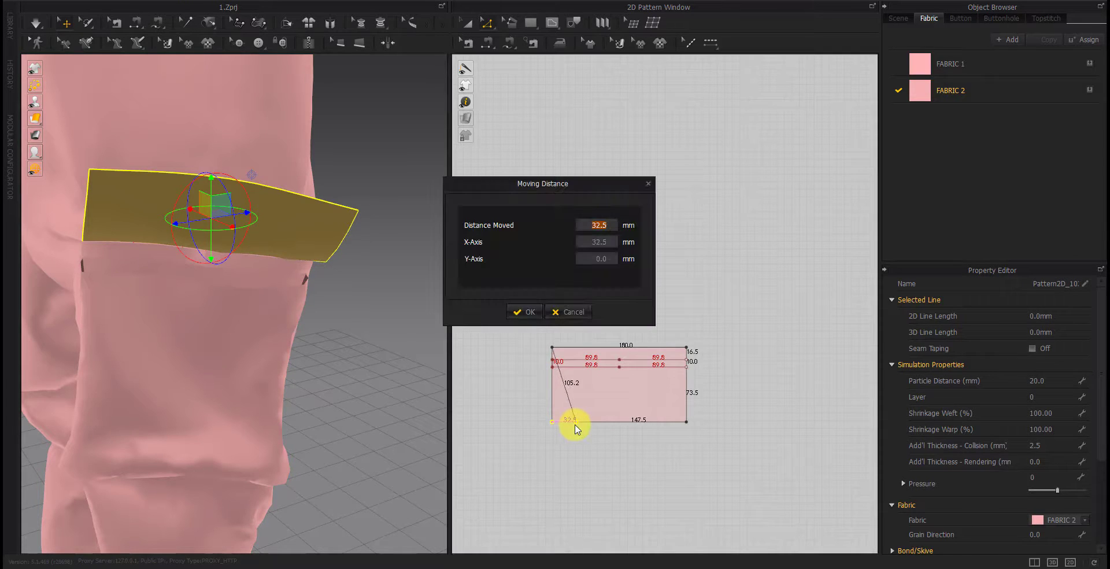
key("Return")
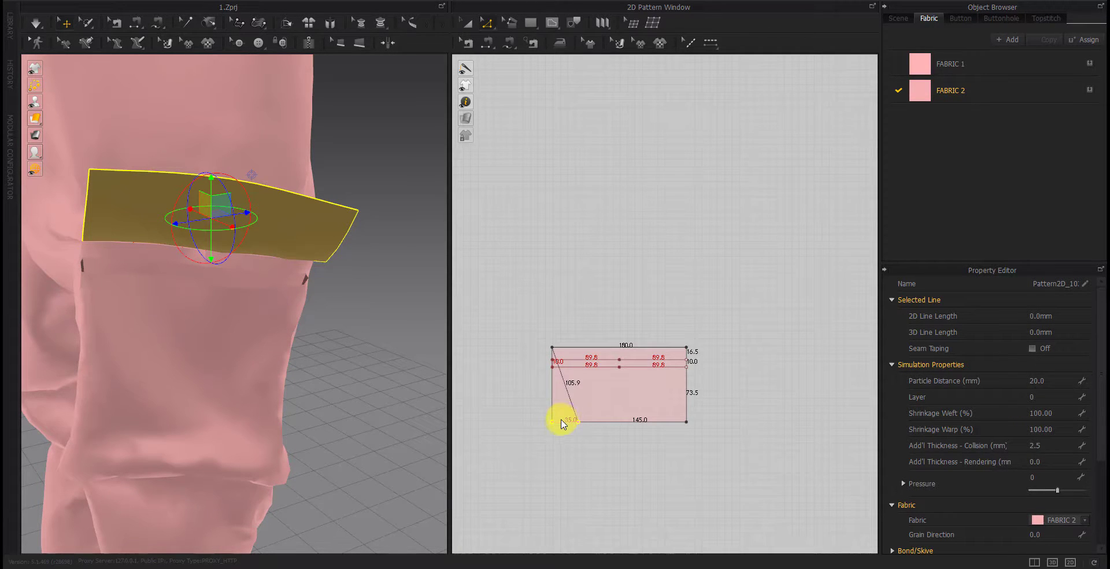
Pull the pocket's bottom-right corner inward by an exact distance, forming a tapered trapezoid
left_click(562, 424)
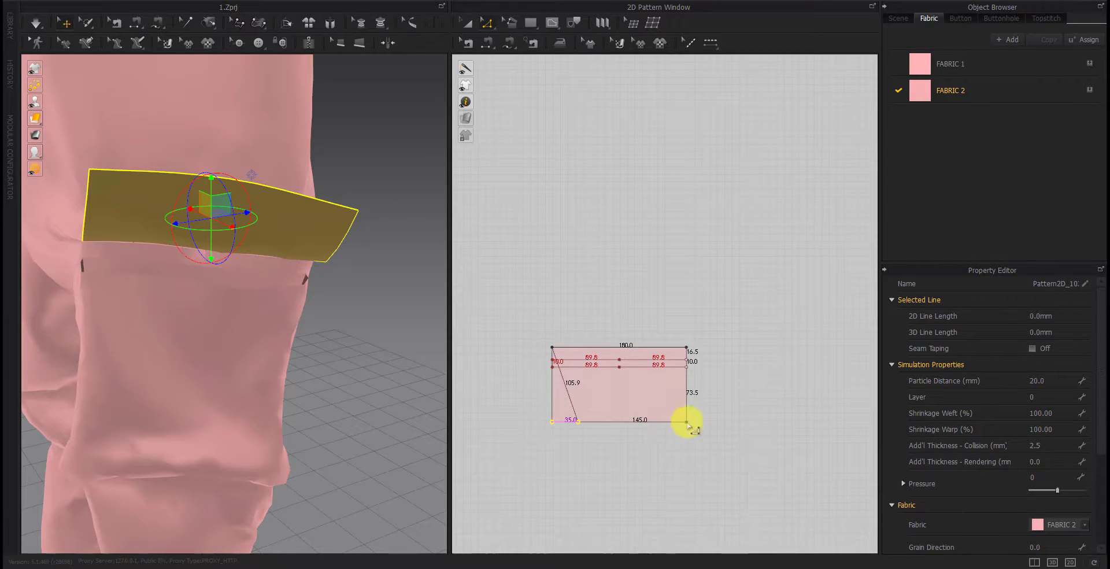
left_click_drag(688, 425, 664, 422)
right_click(664, 422)
key("Return")
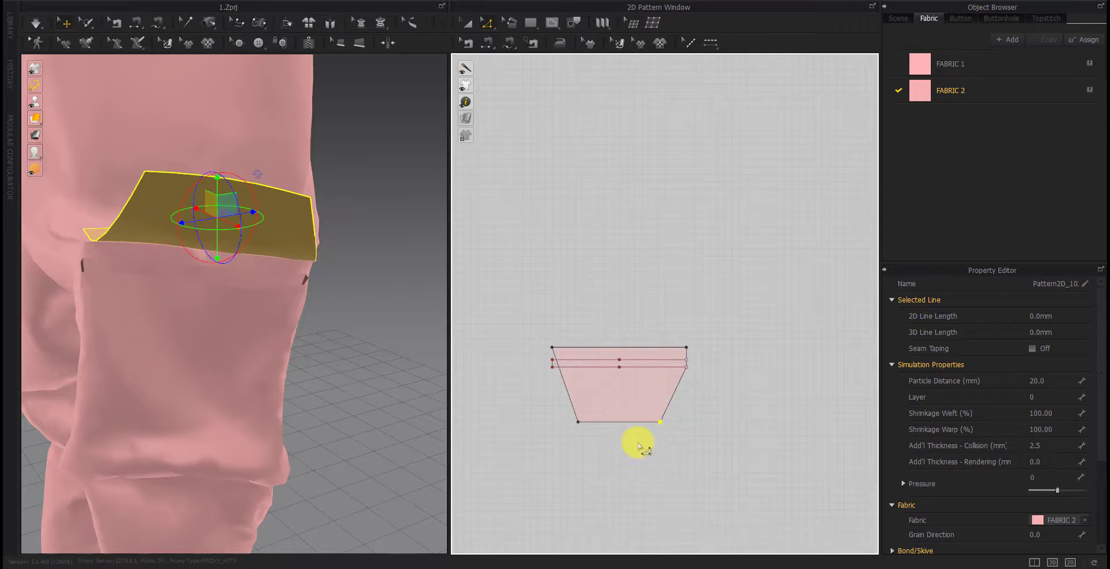
left_click(600, 457)
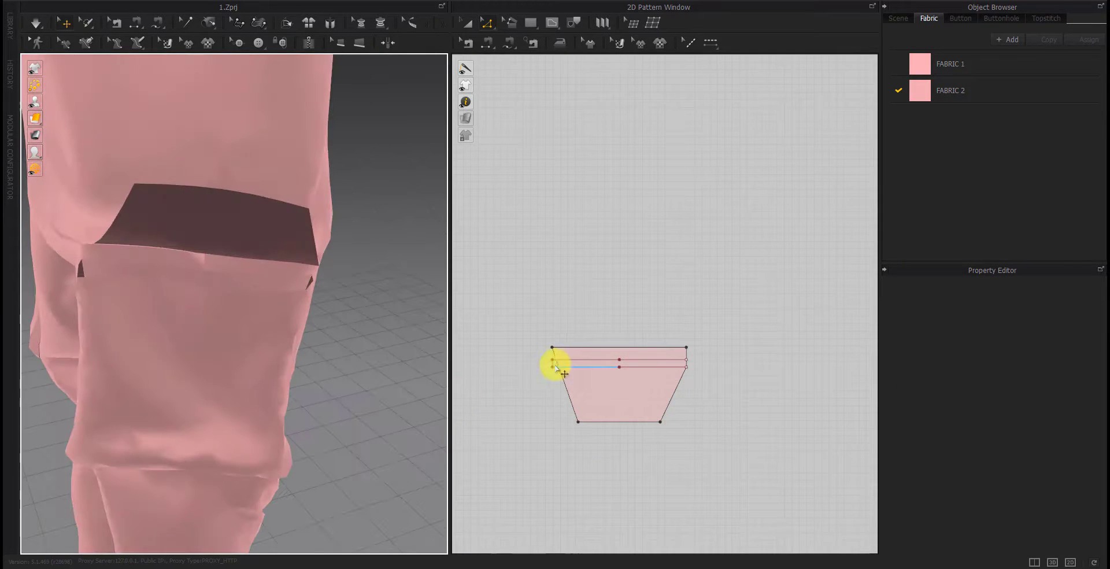
Snap the flap's internal line end onto the pocket edge, checking the drape in simulation
scroll(563, 374, "up", 4)
left_click(565, 362)
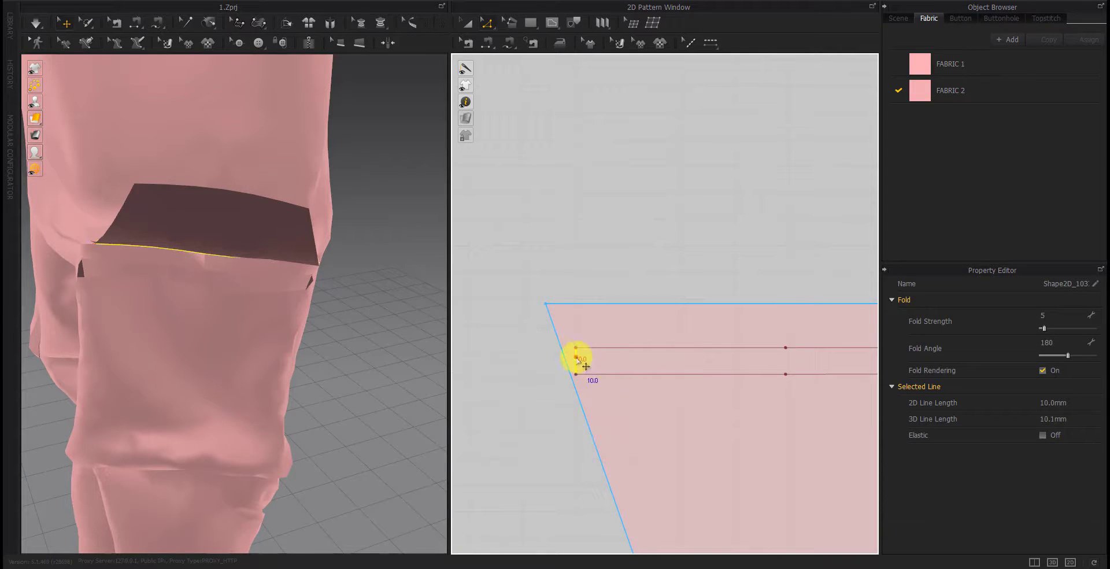
left_click(530, 386)
key("space")
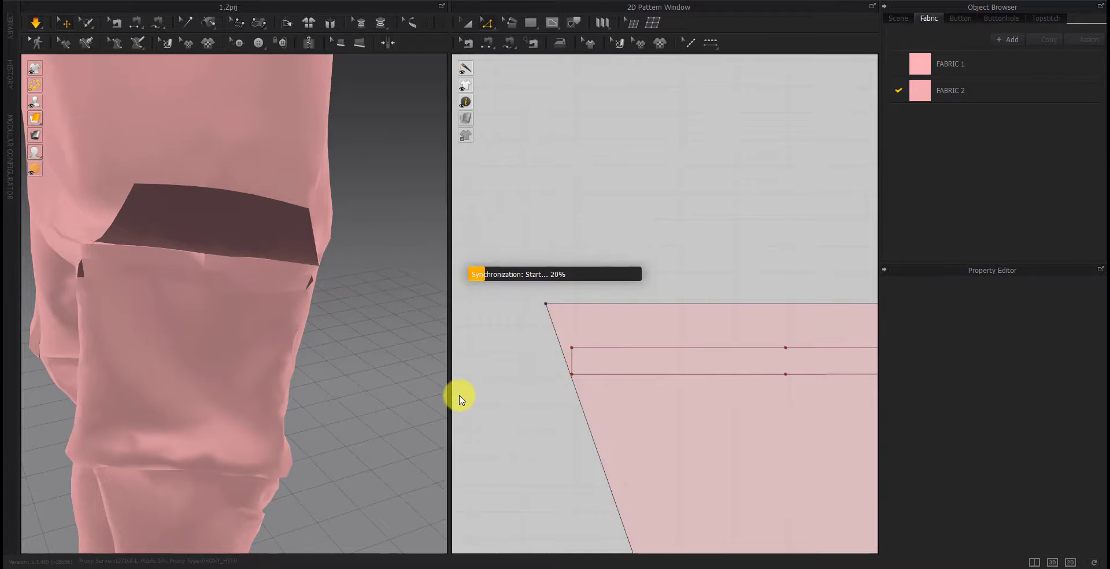
left_click(198, 262)
left_click(391, 390)
key("space")
left_click_drag(573, 349, 562, 348)
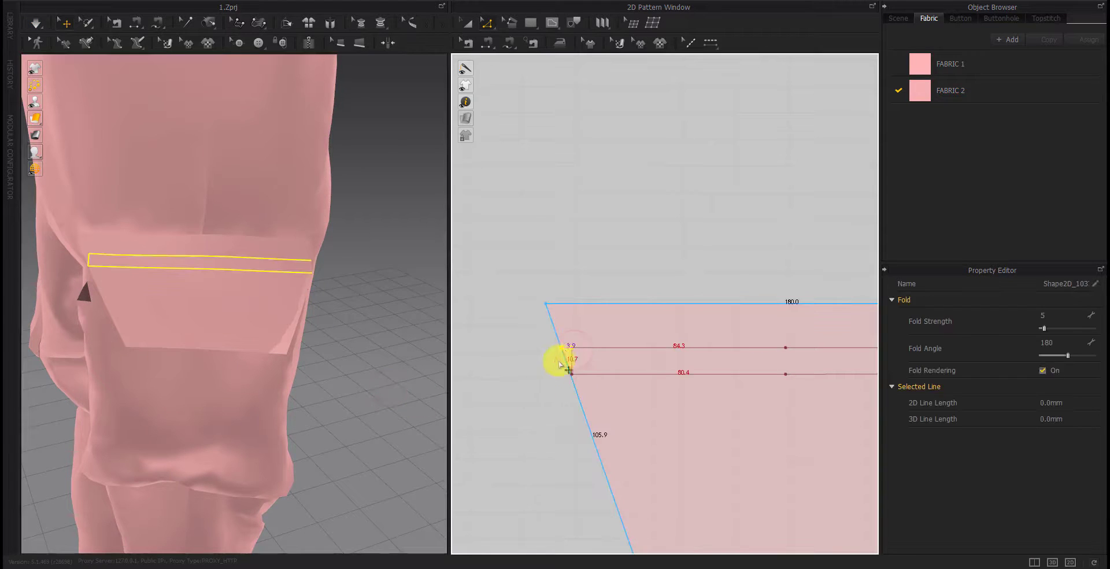
left_click(540, 387)
key("space")
Try setting the flap's side segment to 10, then undo the change
mouse_move(243, 422)
right_mouse_down()
mouse_move(188, 424)
mouse_move(214, 317)
mouse_move(251, 391)
right_mouse_up()
left_click(246, 353)
scroll(585, 428, "down", 3)
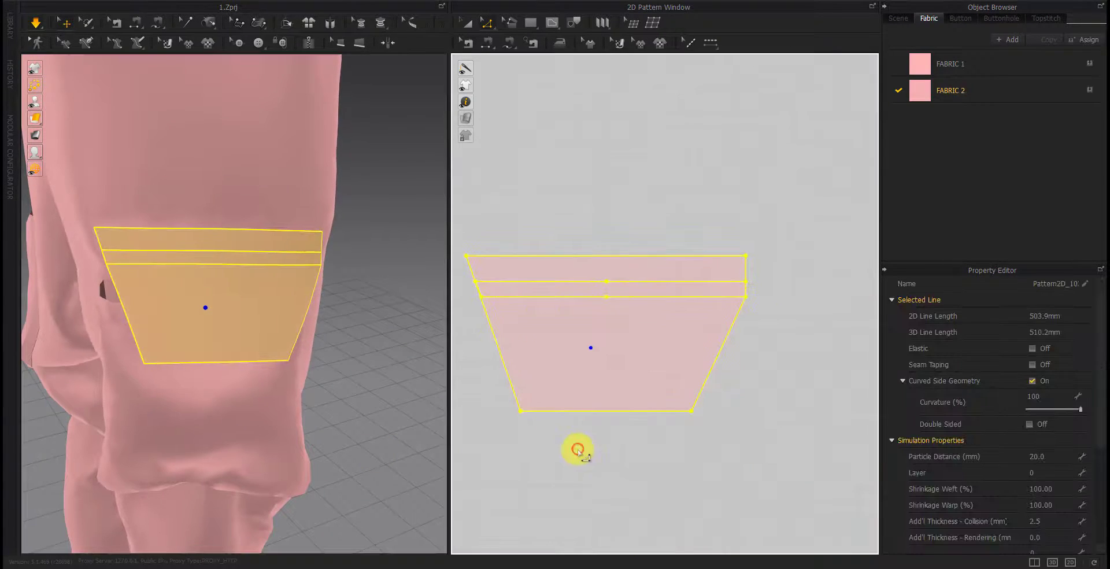
left_click(575, 452)
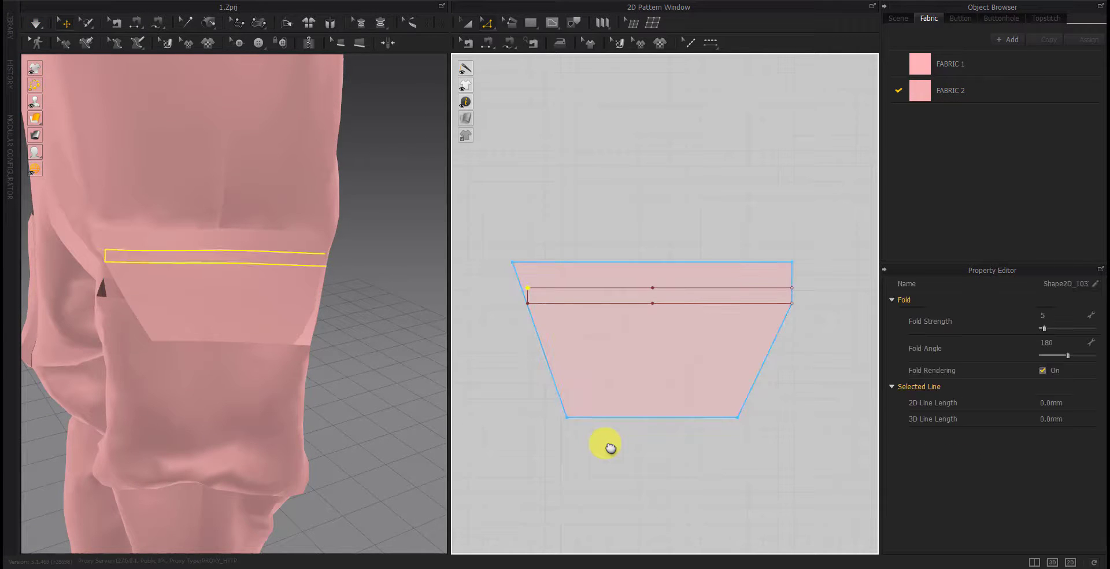
type("10")
key("Return")
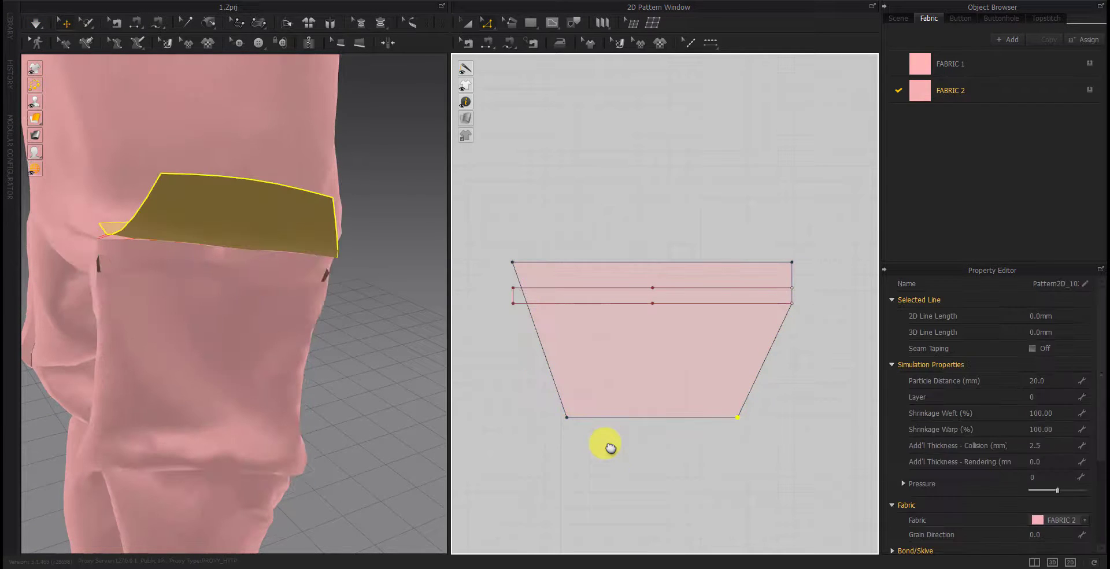
key("ctrl+z")
Select the flap's left segment and inspect the top fold line's options
scroll(496, 321, "up", 3)
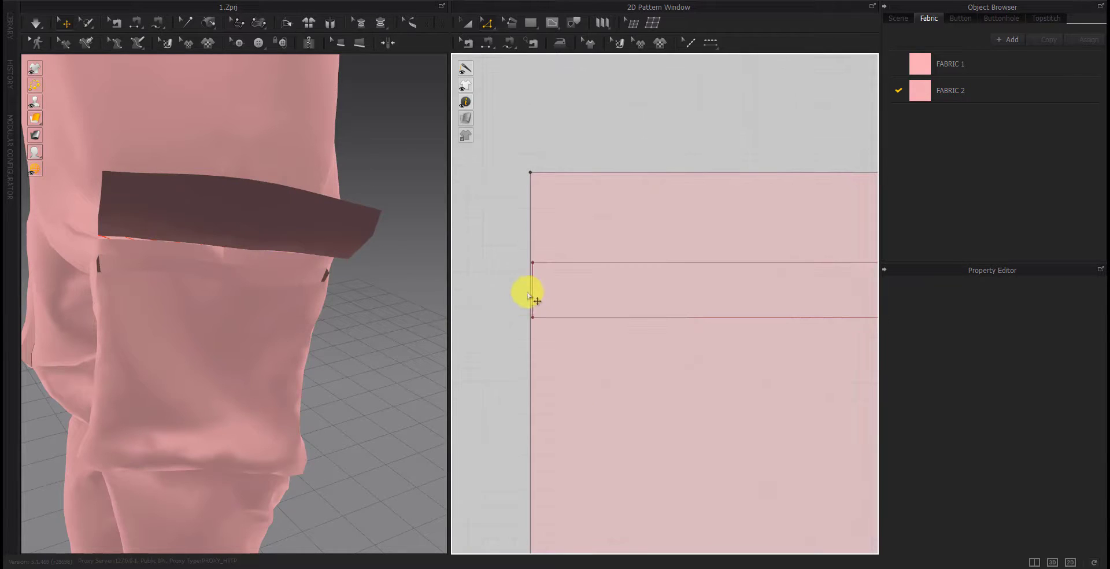
left_click(532, 293)
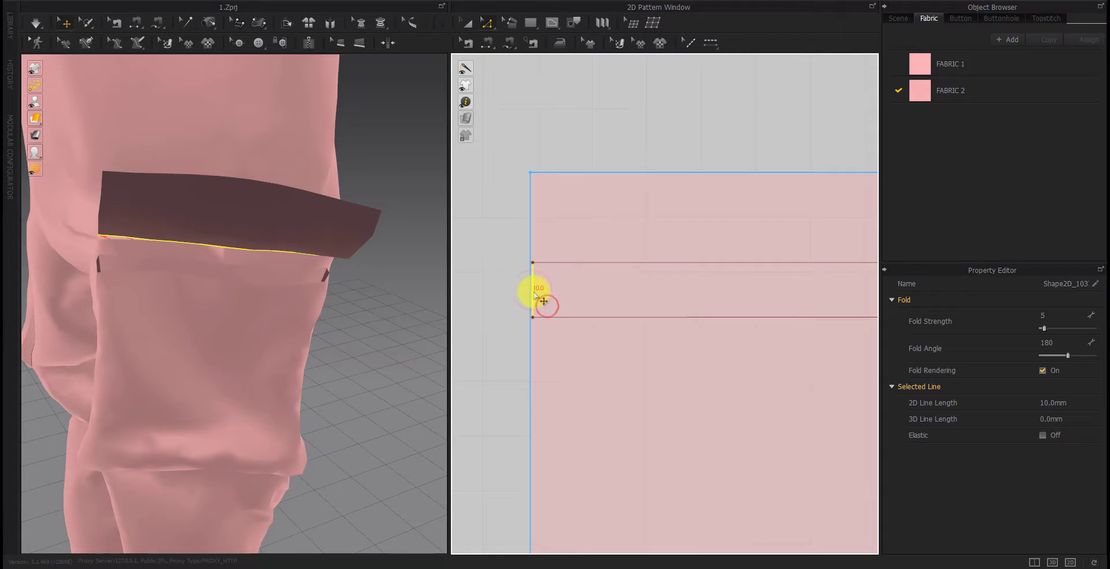
right_click(545, 260)
key("Escape")
right_click(595, 259)
key("Escape")
scroll(495, 305, "down", 2)
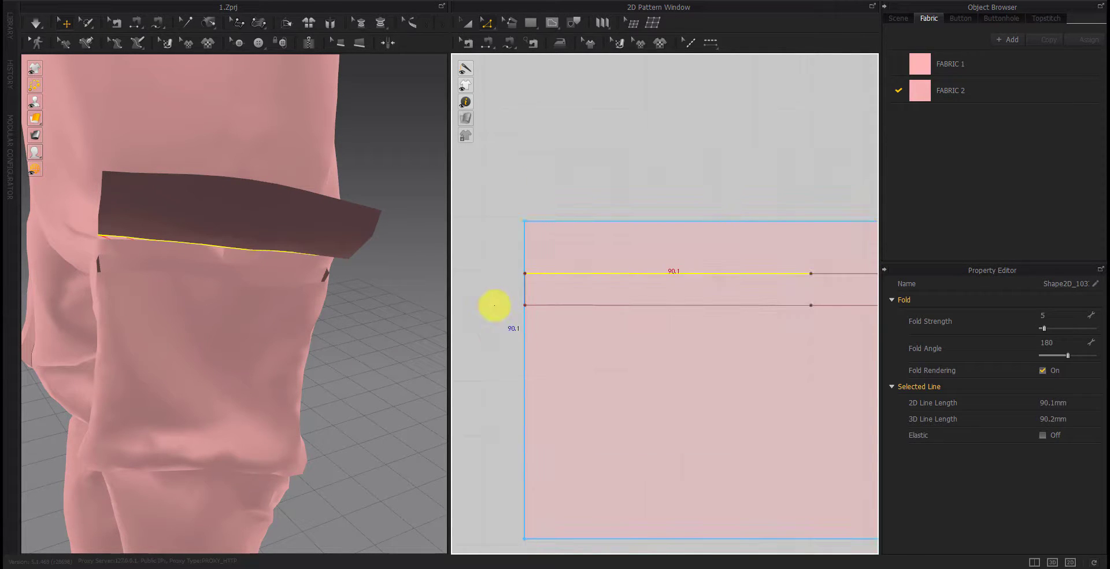
scroll(494, 306, "down", 2)
scroll(527, 290, "up", 3)
scroll(549, 283, "up", 4)
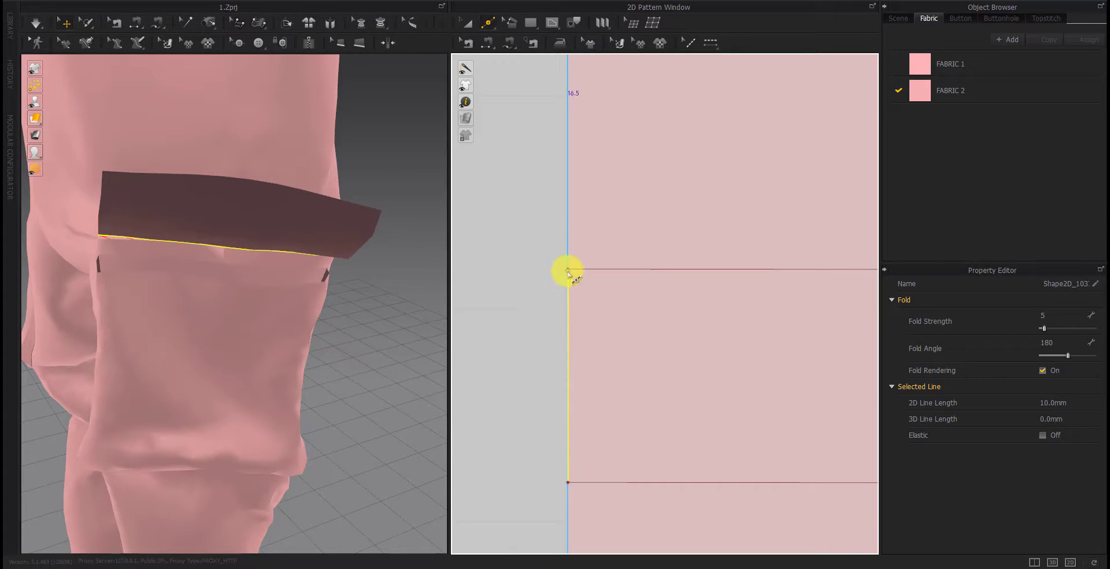
Move the flap's bottom-left and bottom-right corners inward by exact distances
left_click_drag(569, 270, 568, 486)
scroll(568, 483, "down", 2)
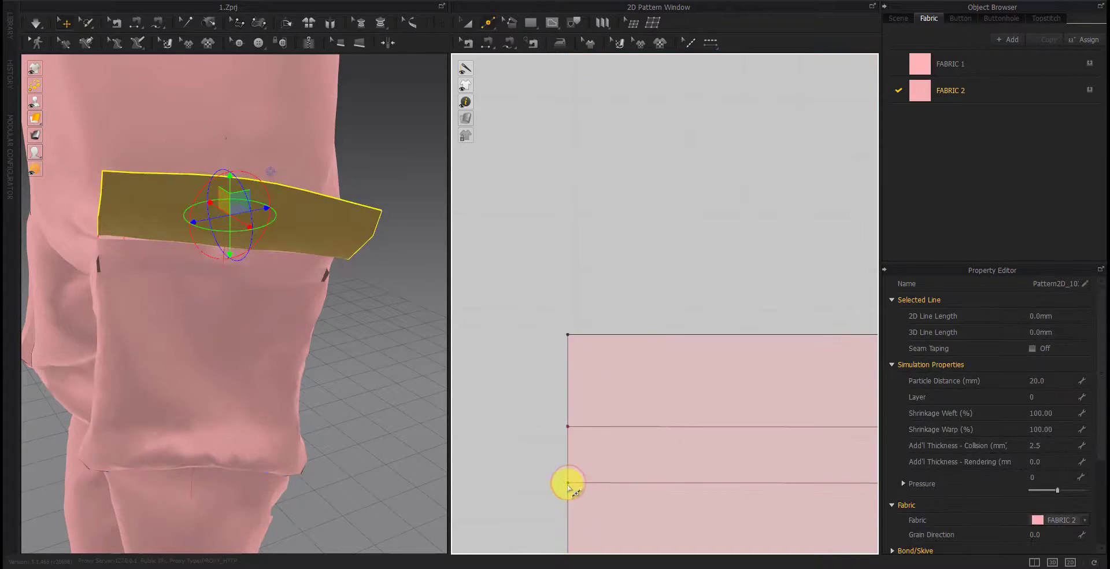
scroll(573, 405, "down", 8)
left_click_drag(538, 388, 561, 386)
right_click(561, 386)
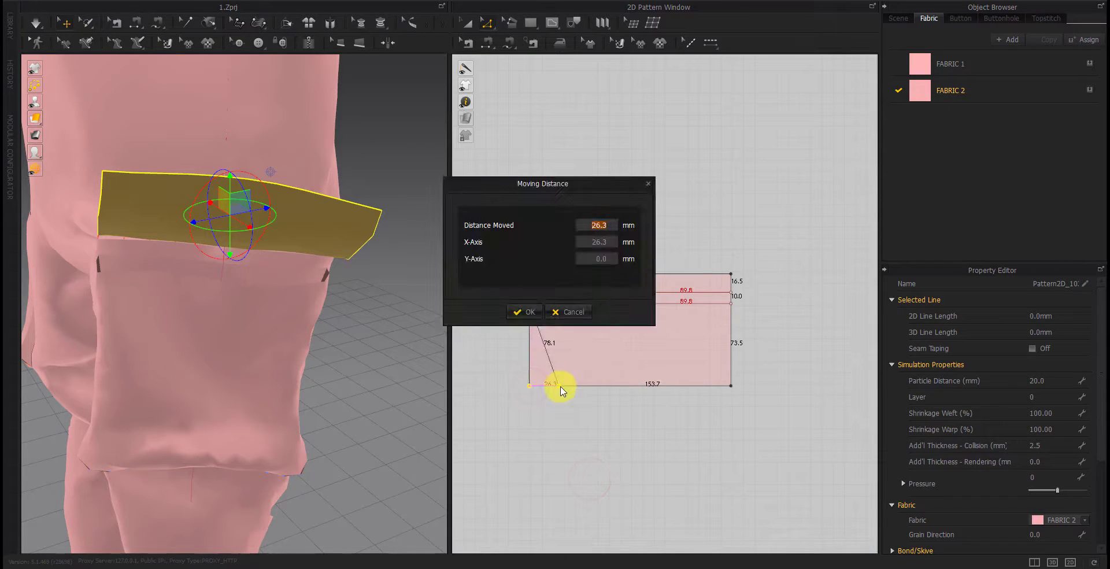
key("Return")
right_click(707, 386)
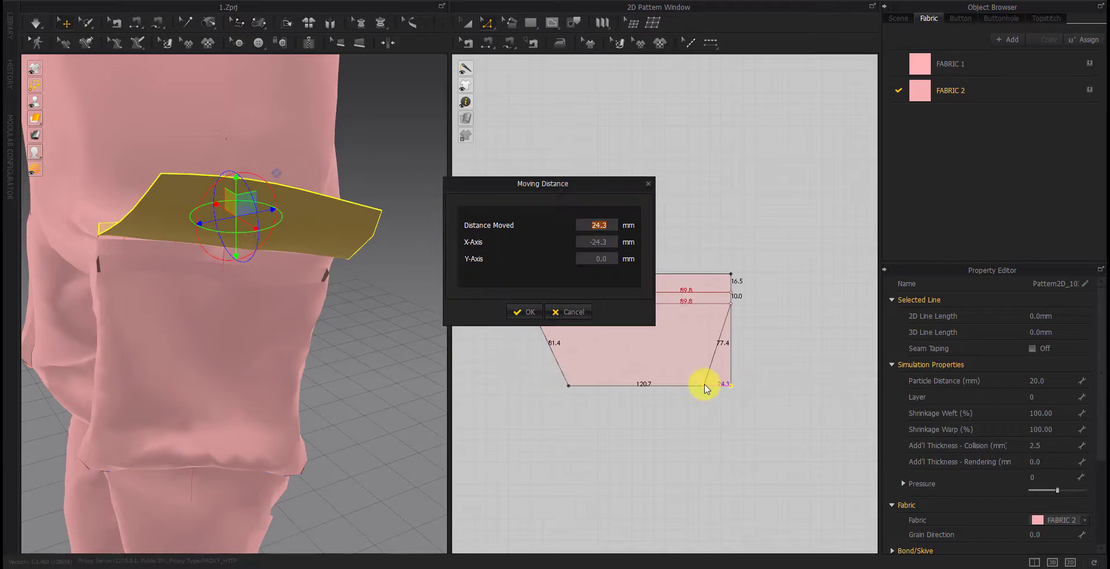
key("Return")
left_click(542, 413)
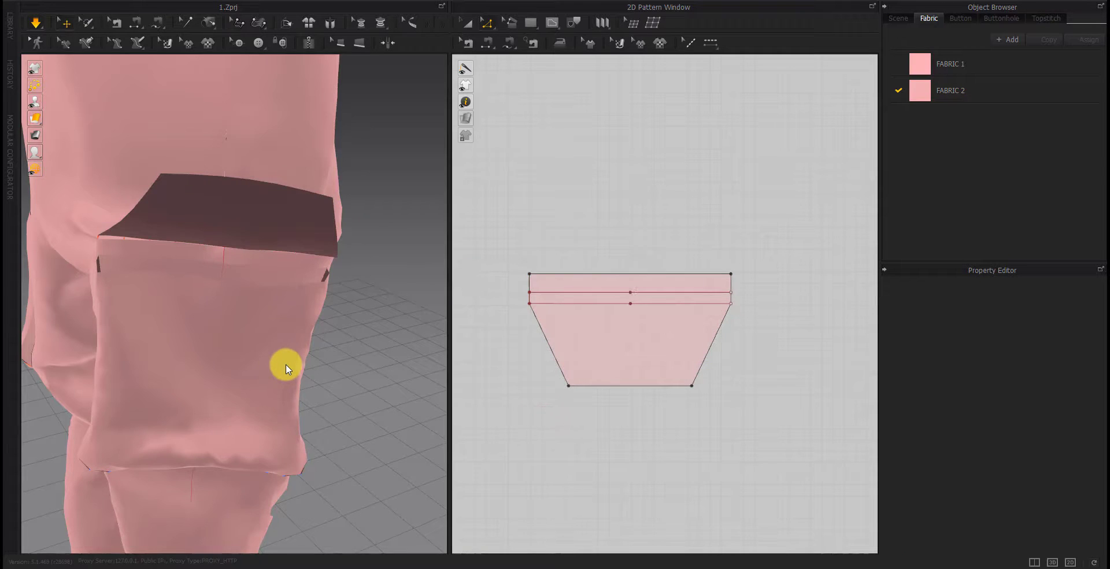
Raise the flap's bottom edge by 22.2 mm, leaving a 110 mm base
left_click(582, 306)
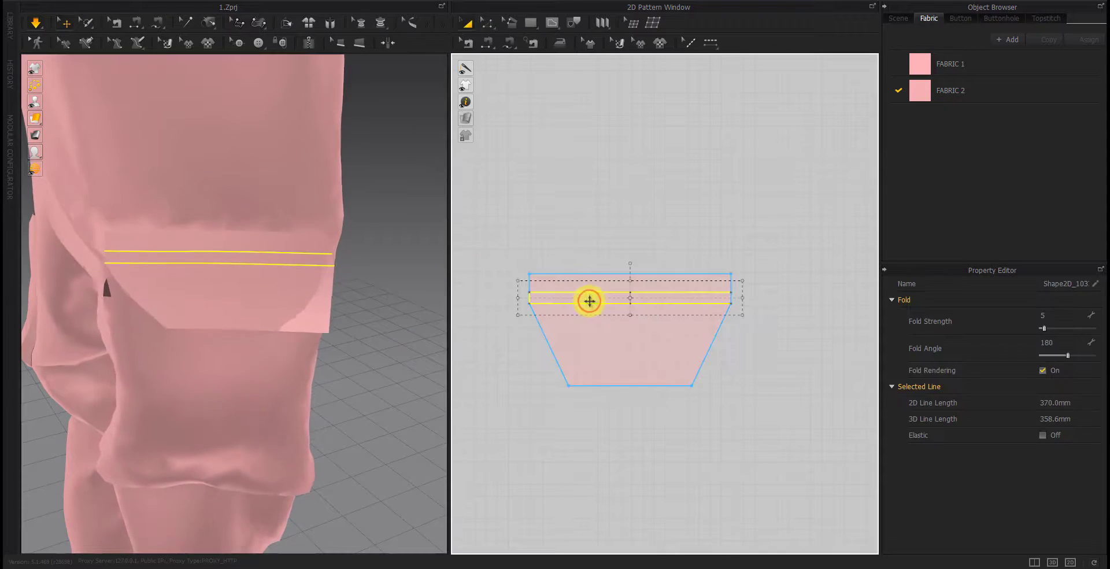
mouse_move(272, 445)
right_mouse_down()
mouse_move(313, 428)
mouse_move(178, 416)
mouse_move(231, 404)
mouse_move(220, 391)
right_mouse_up()
key("z")
left_click(657, 451)
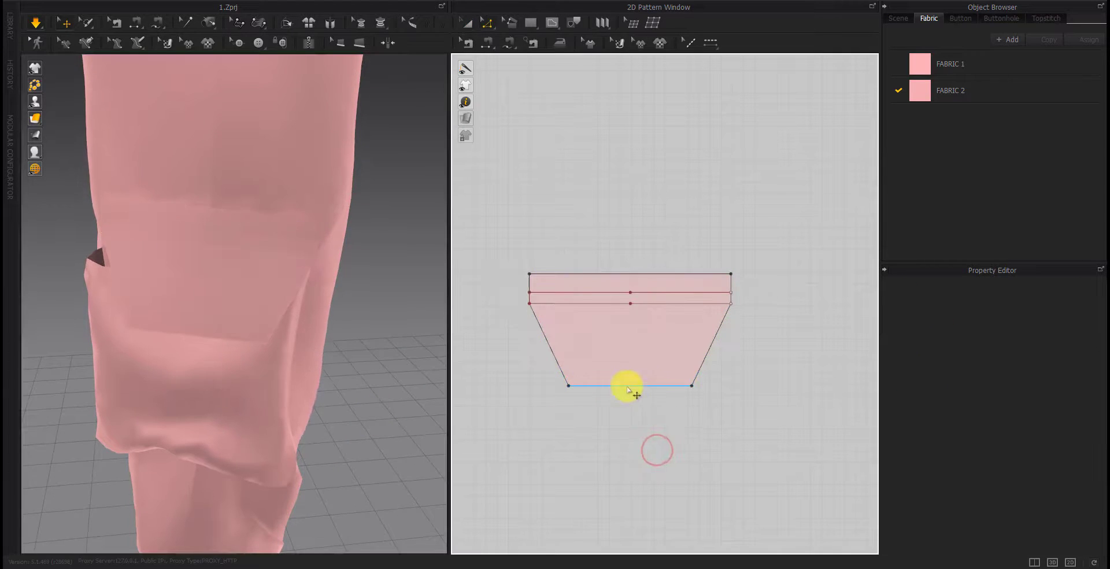
left_click(627, 385)
key("Return")
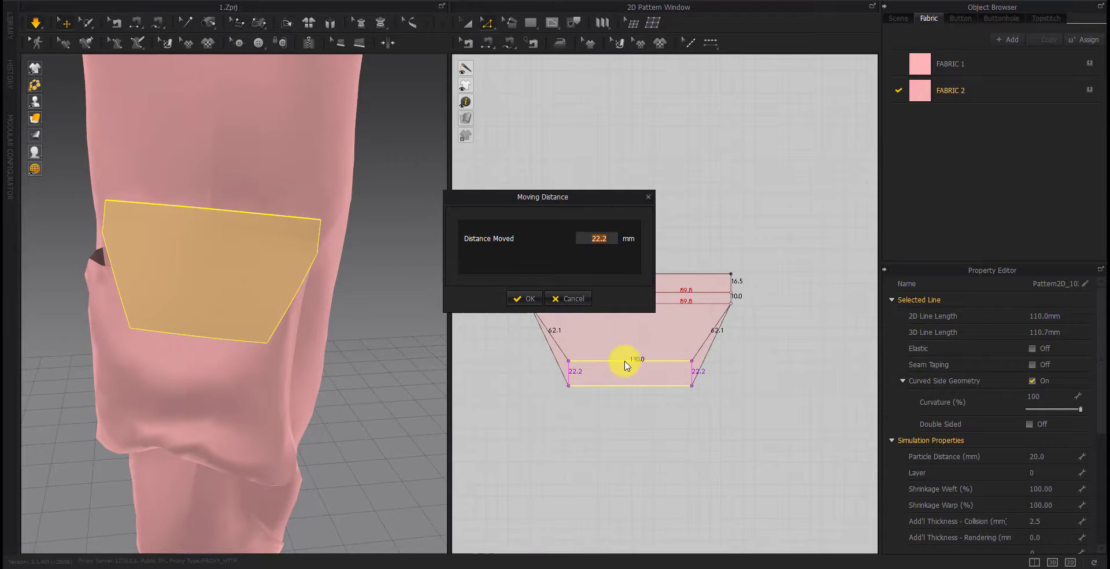
key("Return")
scroll(625, 362, "down", 2)
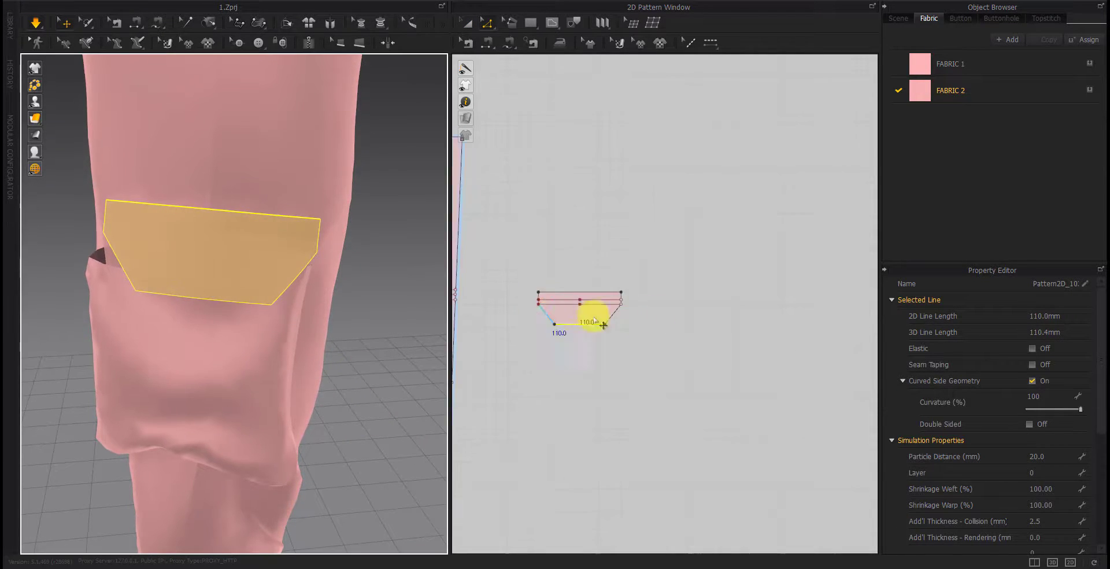
scroll(565, 297, "up", 5)
left_click(639, 296)
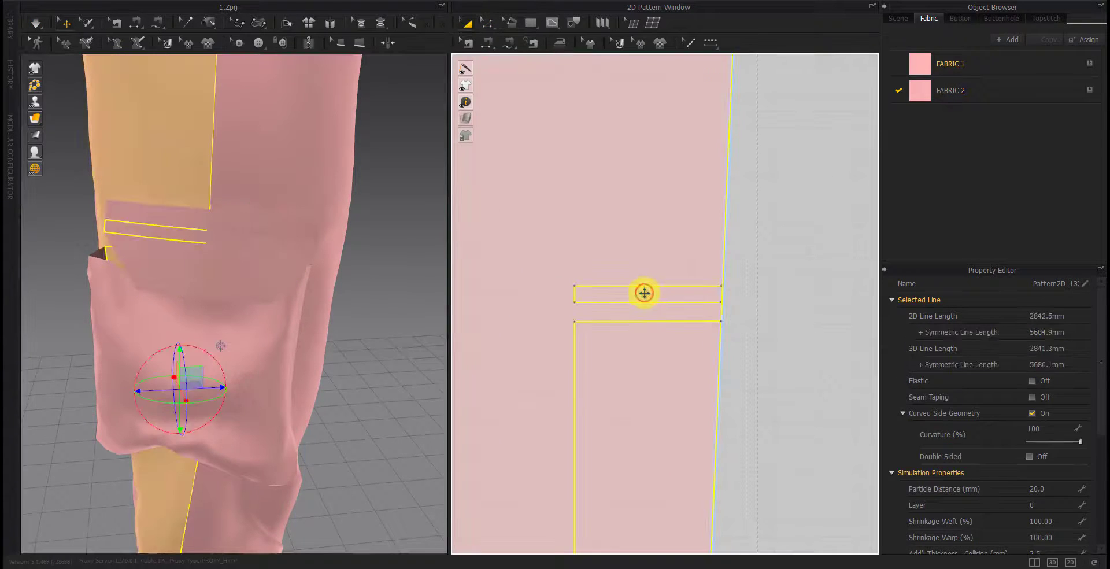
Select the strip of internal lines at the pocket opening and move it an exact distance
left_click(775, 311)
scroll(607, 296, "up", 3)
left_click(505, 306)
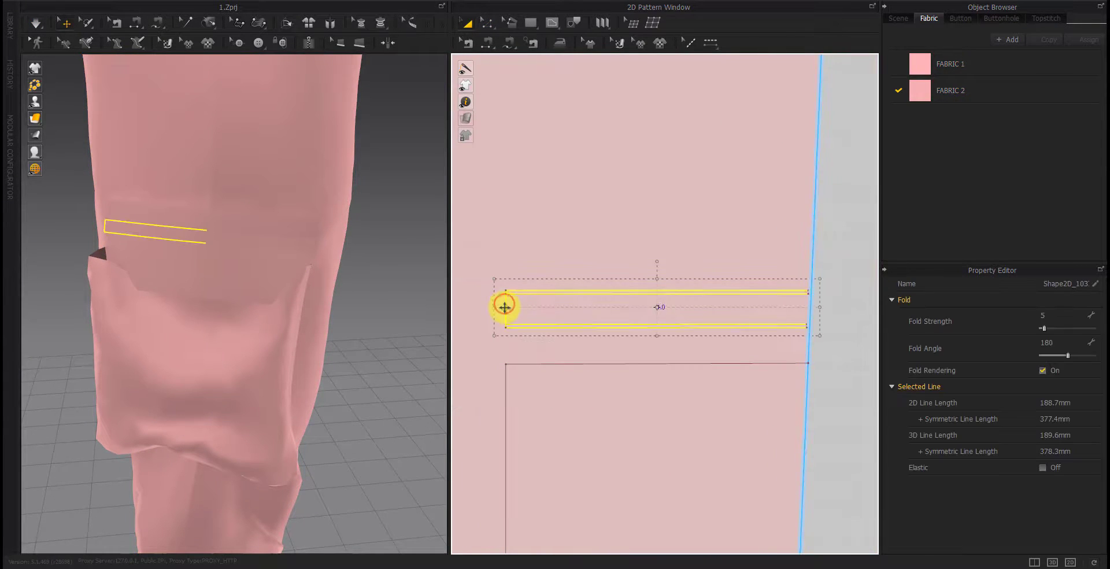
right_click(505, 319)
key("Return")
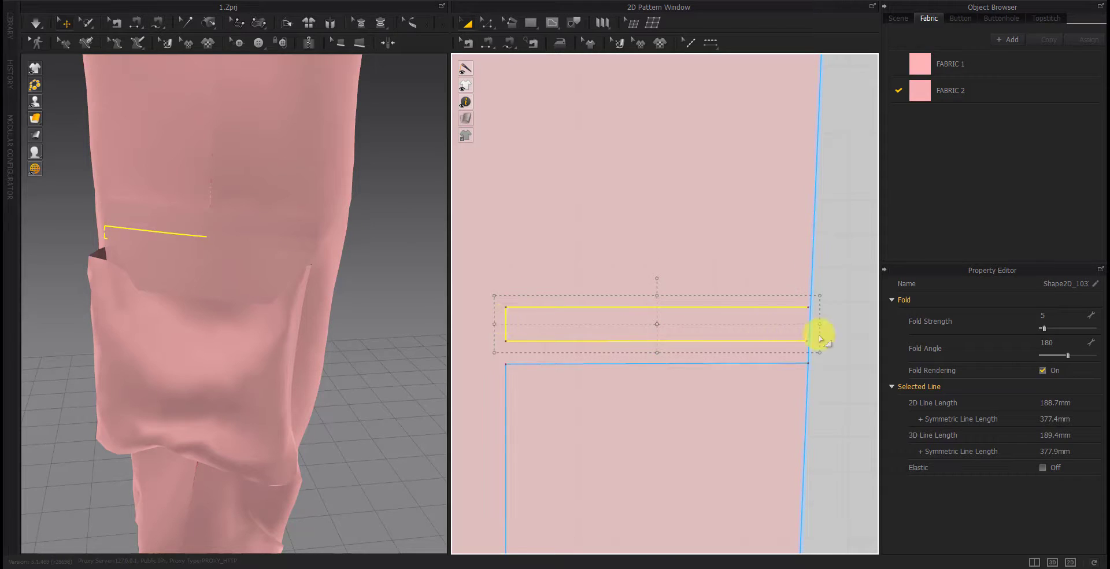
Cut the leg pattern along the strip's top line
key("z")
left_click(839, 337)
right_click(713, 342)
left_click(751, 513)
right_click(674, 306)
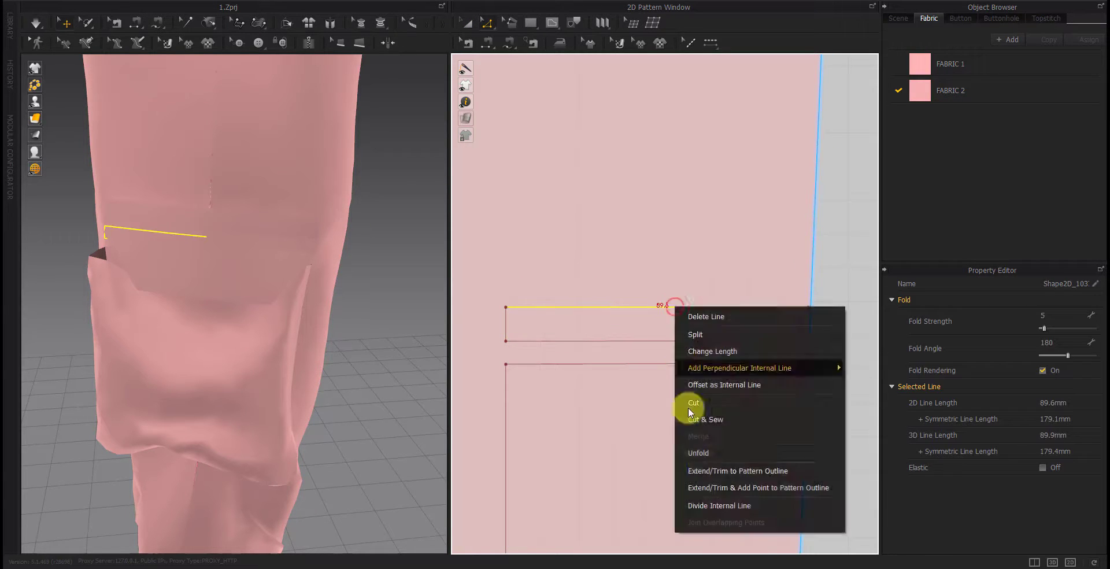
left_click(690, 411)
scroll(564, 426, "down", 5)
scroll(663, 426, "up", 5)
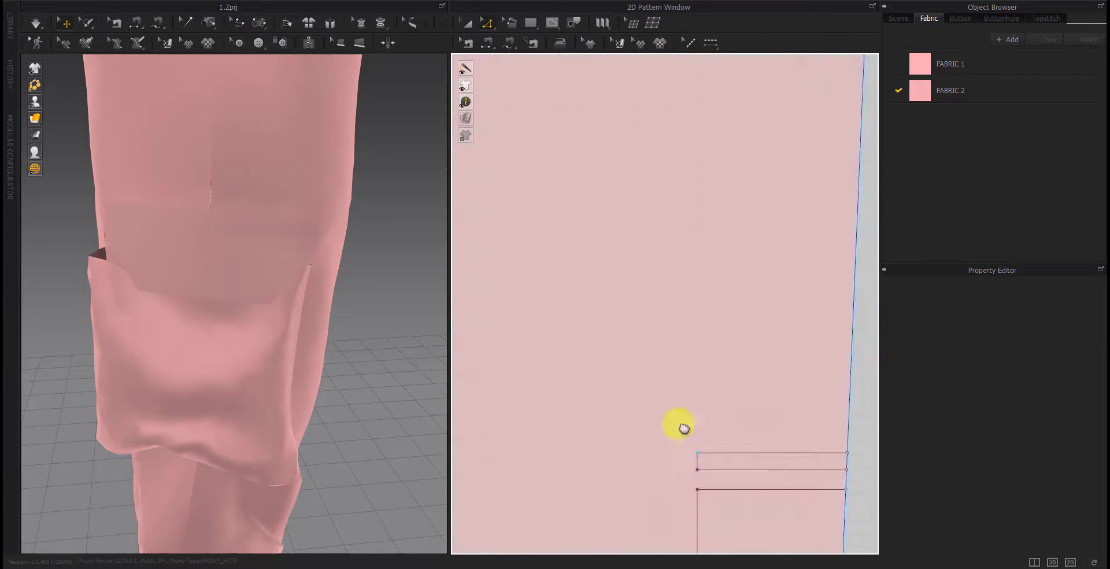
Move the strip 5.1 mm lower on the trouser leg pattern
key("a")
scroll(642, 411, "up", 3)
left_click_drag(618, 392, 617, 422)
right_click(617, 422)
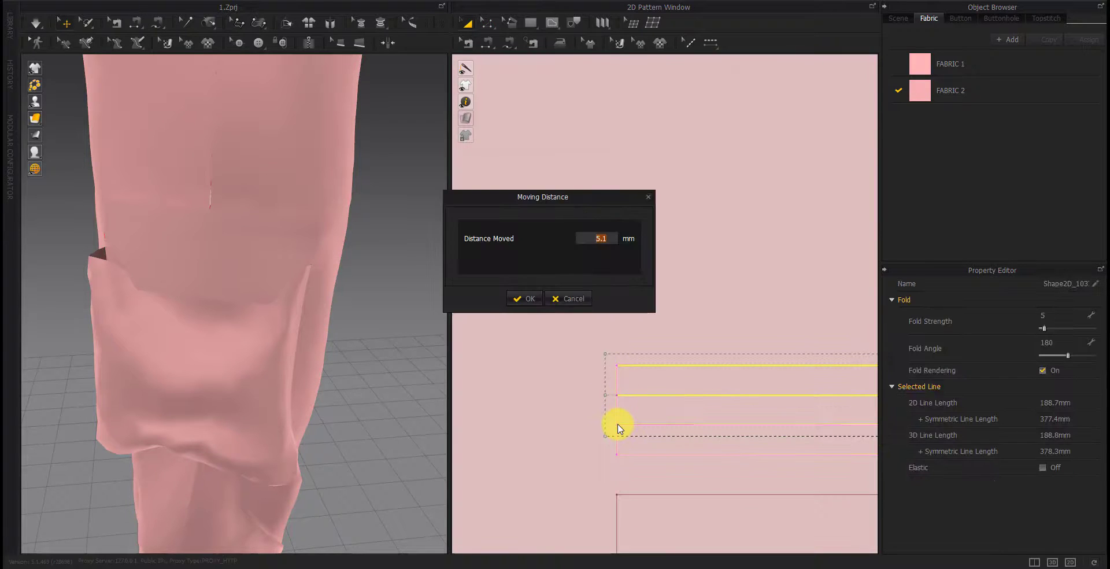
key("Return")
Apply line options to two strip lines and view the pocket draped on the leg
key("z")
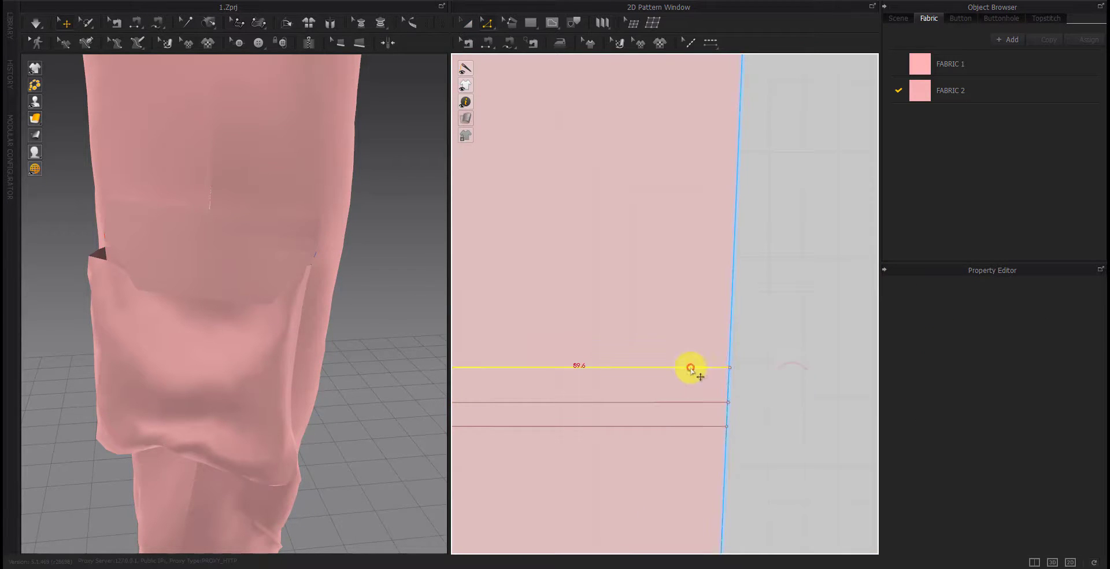
right_click(691, 369)
left_click(734, 528)
right_click(689, 401)
left_click(705, 345)
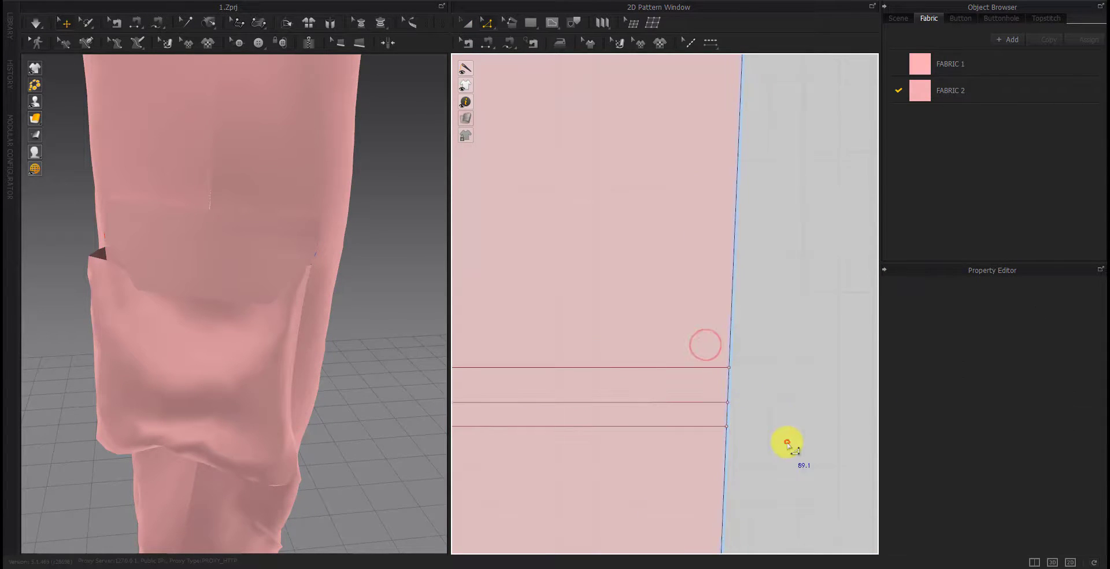
scroll(787, 442, "down", 5)
right_click_drag(173, 351, 384, 342)
scroll(263, 349, "up", 3)
right_click_drag(263, 349, 440, 370)
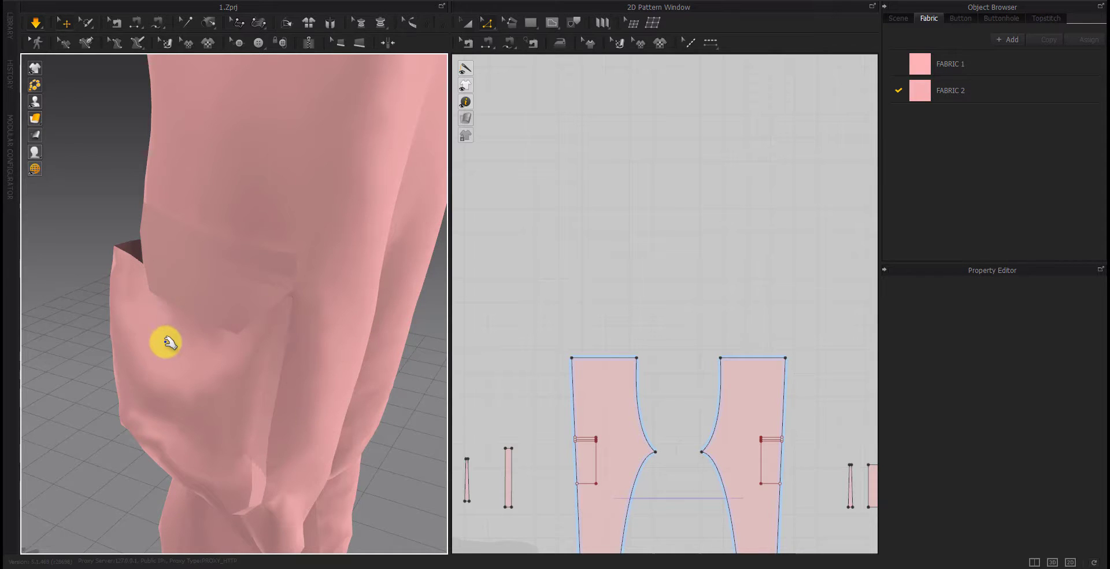
Select the pocket flap on the model and orbit to view it from the front
left_click(169, 293)
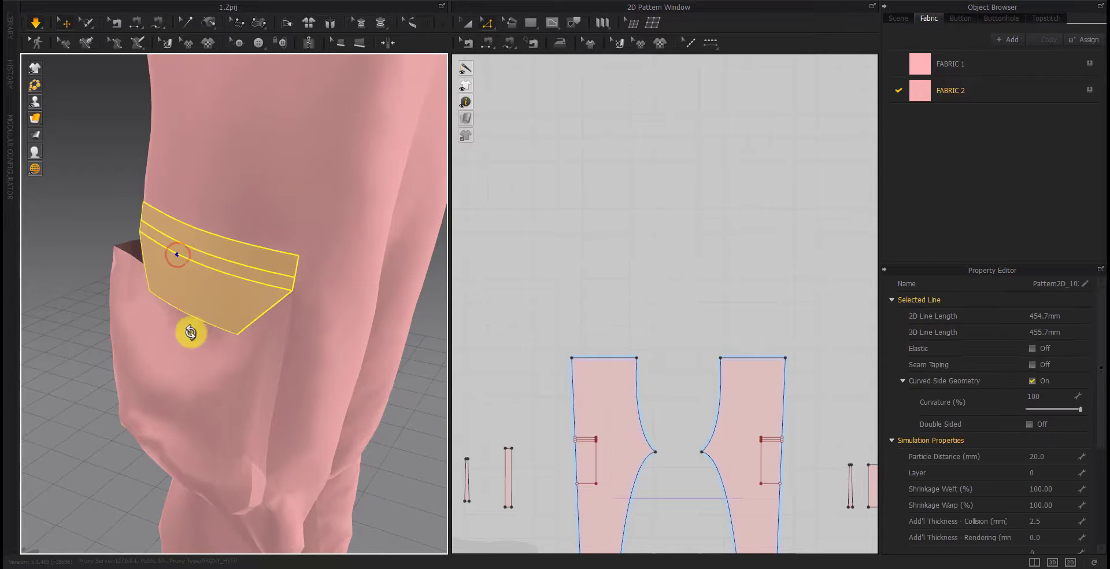
right_click_drag(189, 325, 293, 329)
scroll(123, 268, "up", 3)
right_click_drag(124, 268, 206, 344)
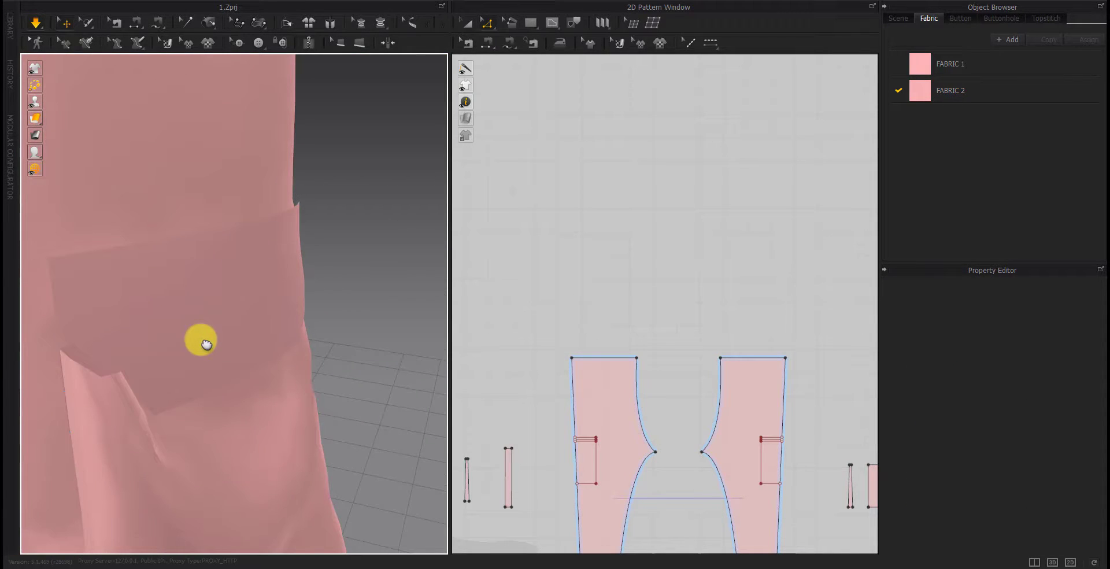
scroll(756, 441, "down", 5)
scroll(528, 401, "up", 2)
scroll(676, 416, "up", 2)
scroll(727, 428, "up", 6)
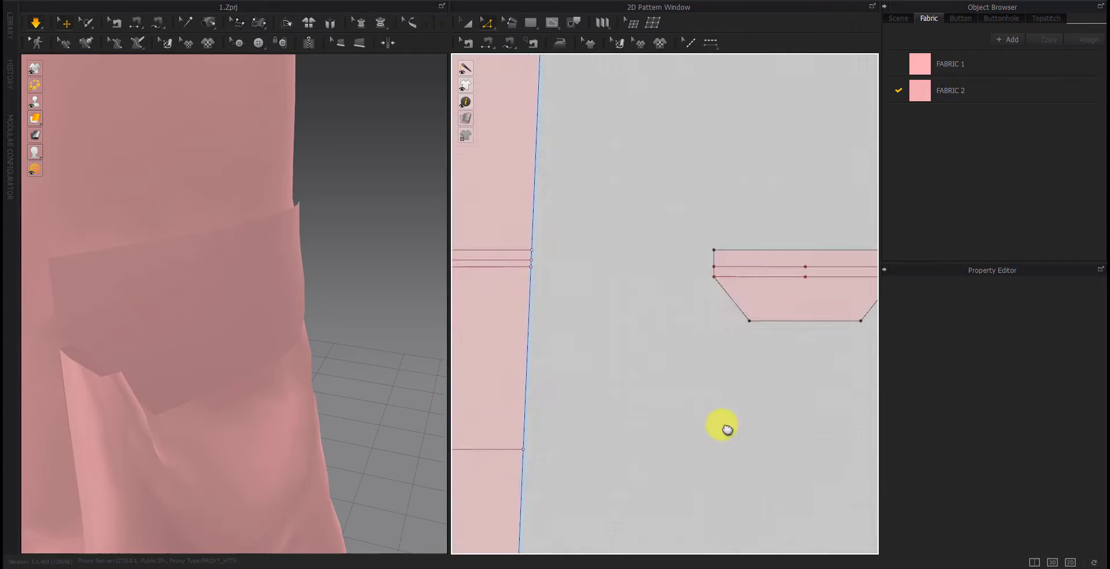
scroll(727, 429, "down", 3)
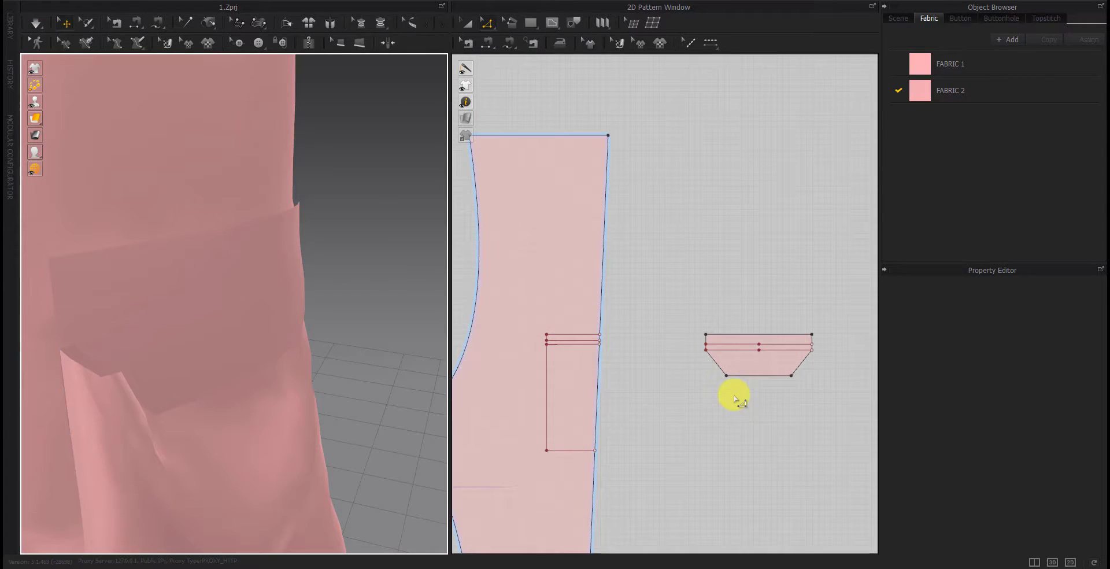
mouse_move(243, 395)
right_mouse_down()
mouse_move(330, 384)
mouse_move(359, 361)
right_mouse_up()
scroll(359, 361, "up", 3)
left_click(318, 360)
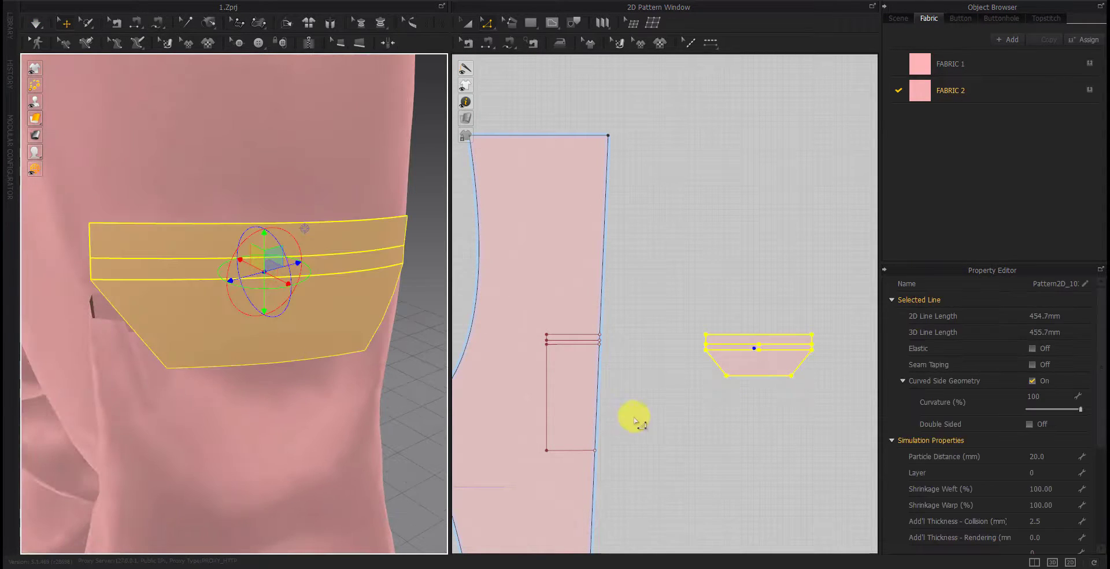
left_click(730, 407)
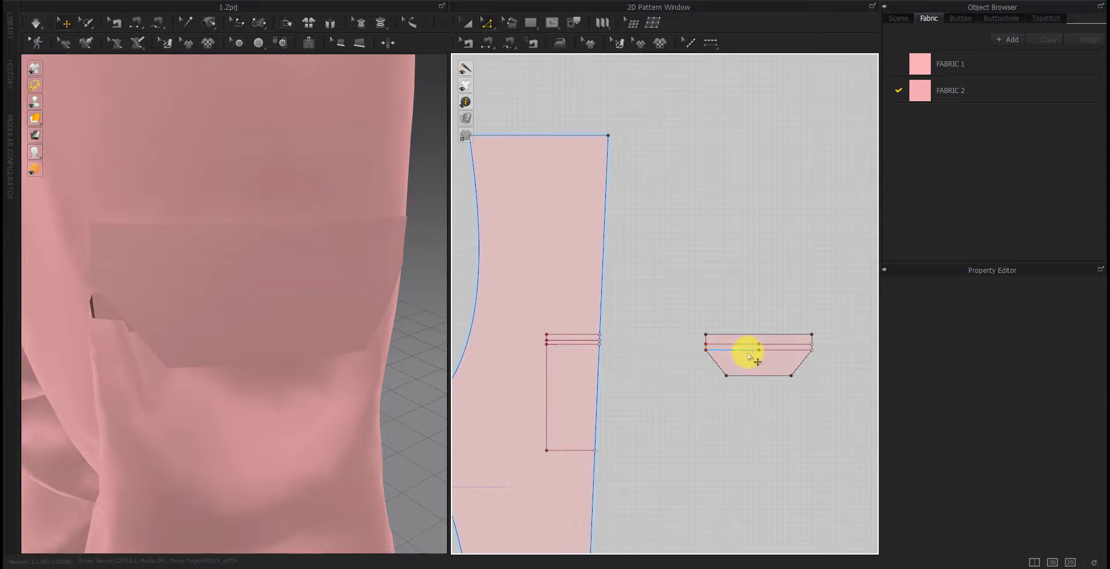
Apply an option to the flap's fold line, then review both fold lines in the 2D pattern
left_click(777, 350)
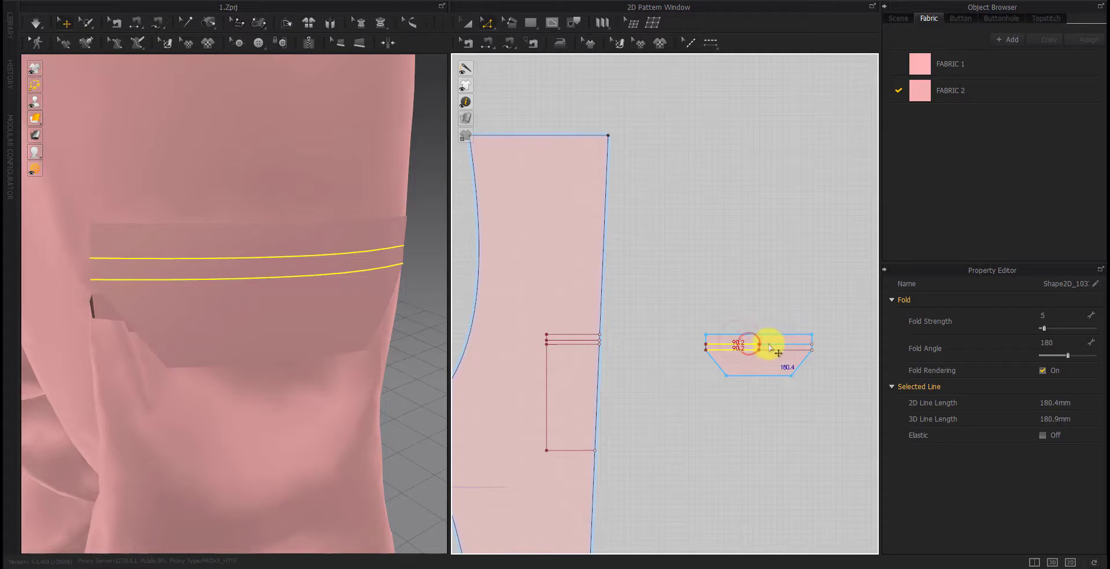
right_click(772, 353)
left_click(788, 444)
left_click(539, 315)
scroll(717, 365, "up", 5)
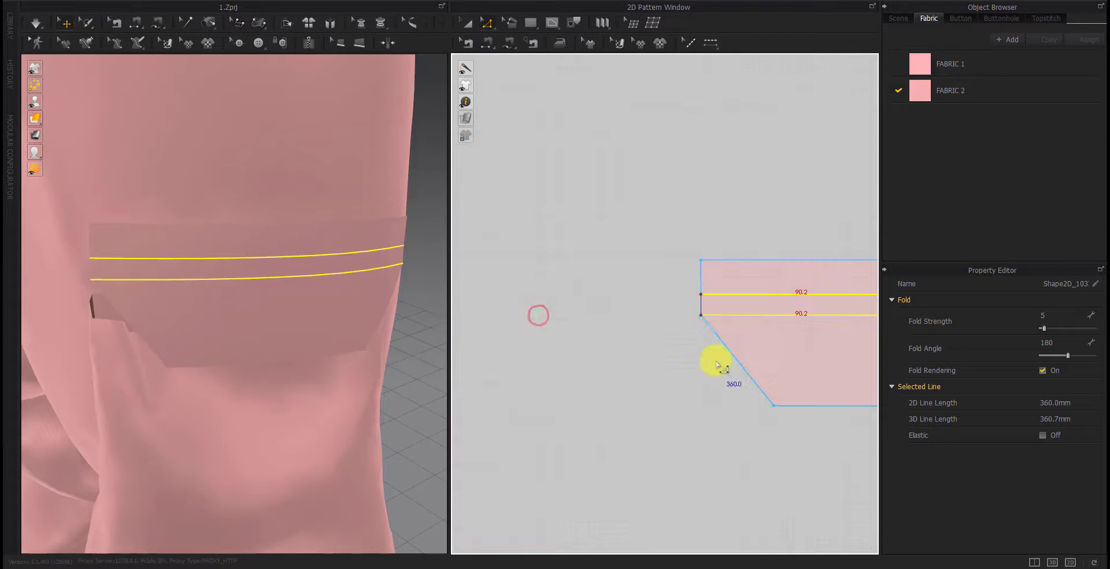
middle_click_drag(702, 310, 544, 349)
left_click(657, 509)
left_click(733, 354)
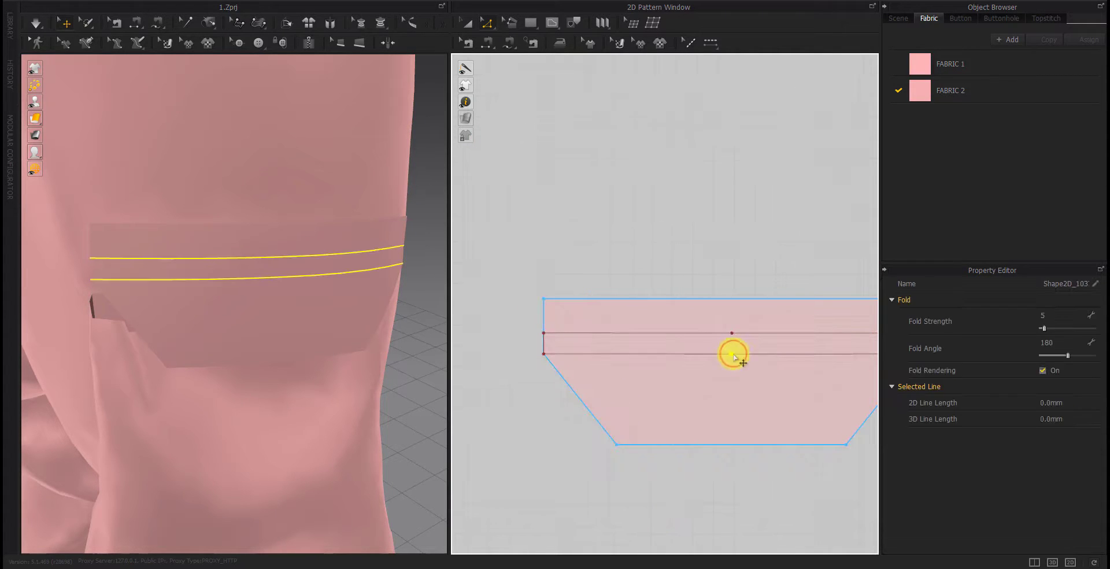
key("Escape")
right_click_drag(733, 337, 645, 389)
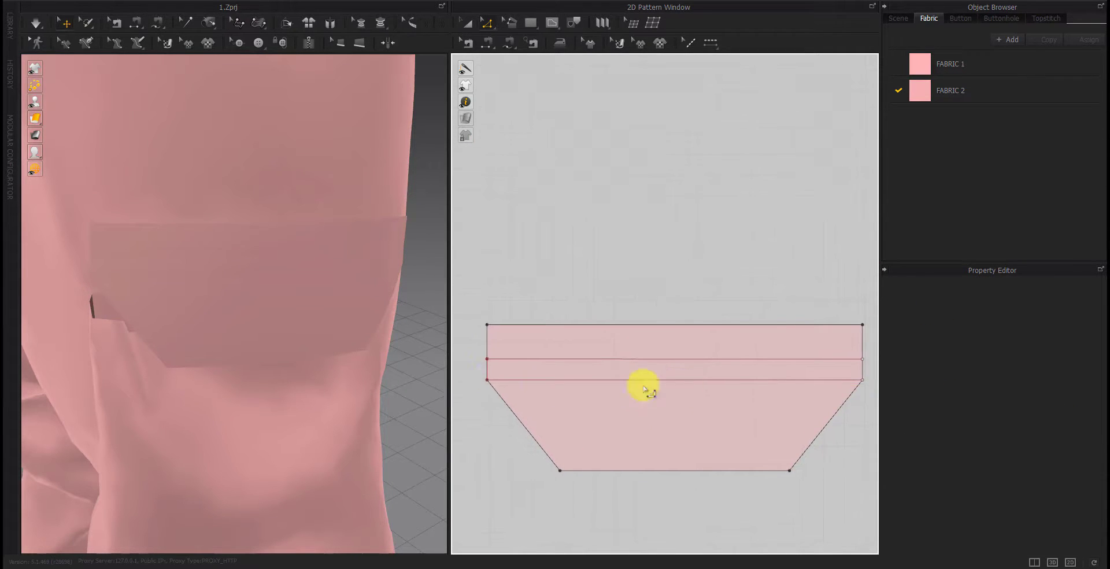
left_click(659, 413)
left_click(659, 484)
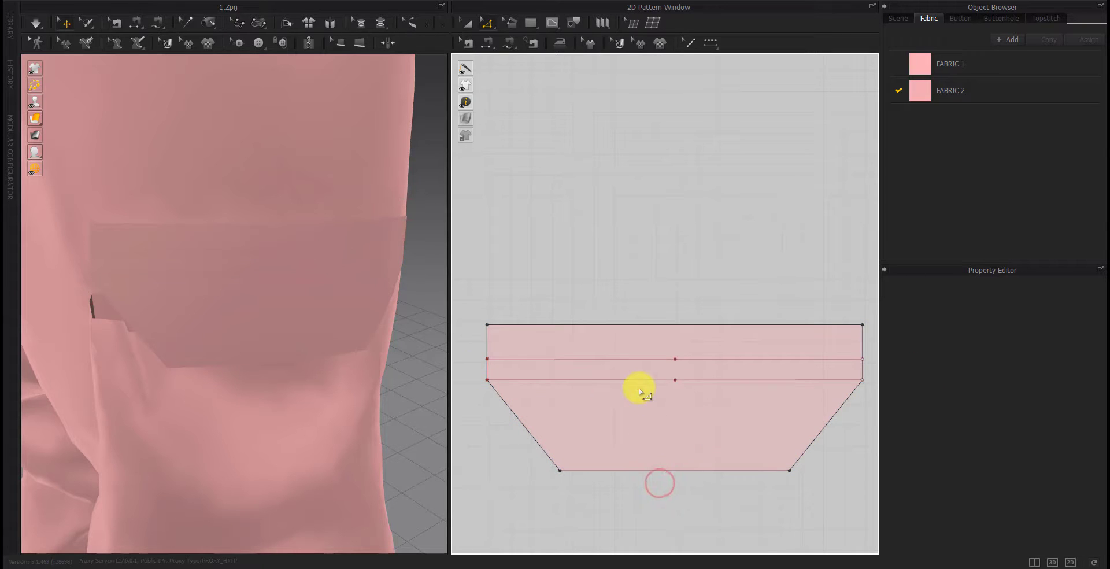
Try cutting the flap along both fold lines at once, then cancel
left_click(639, 380)
right_click(637, 378)
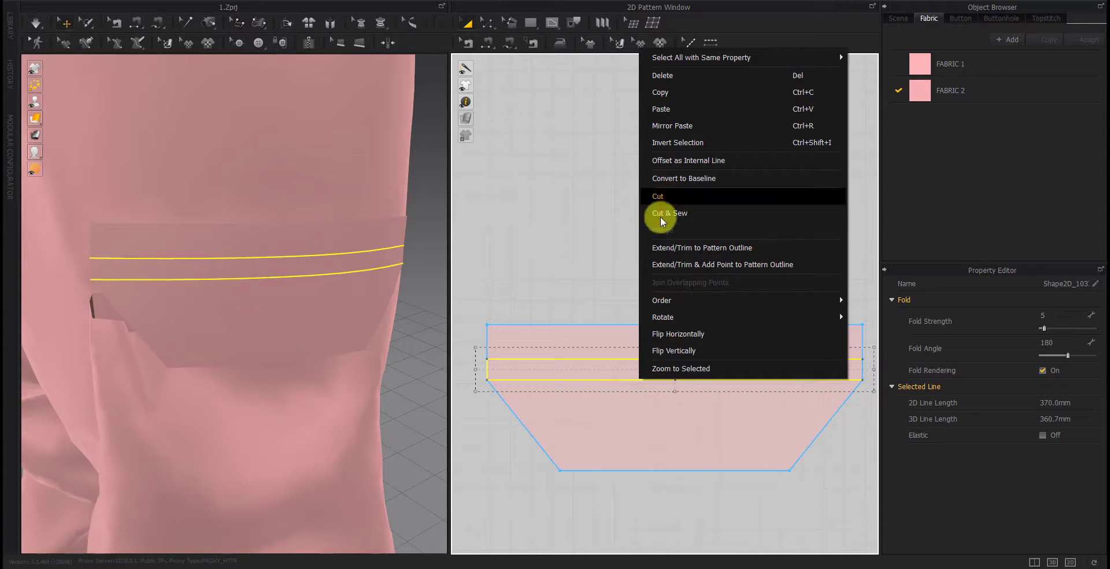
left_click(588, 232)
right_click_drag(827, 453, 821, 450)
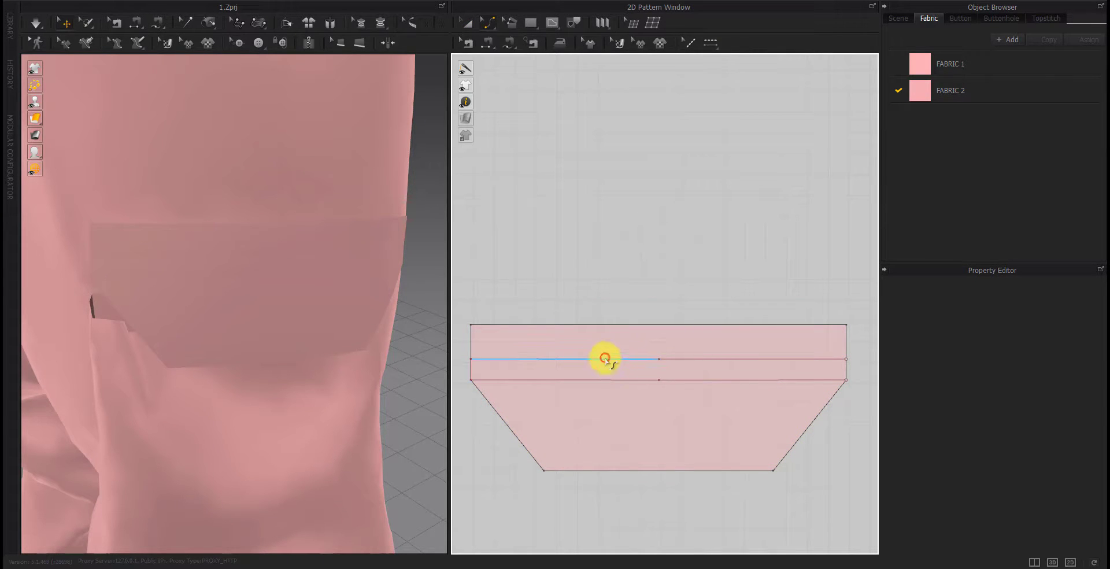
key("Escape")
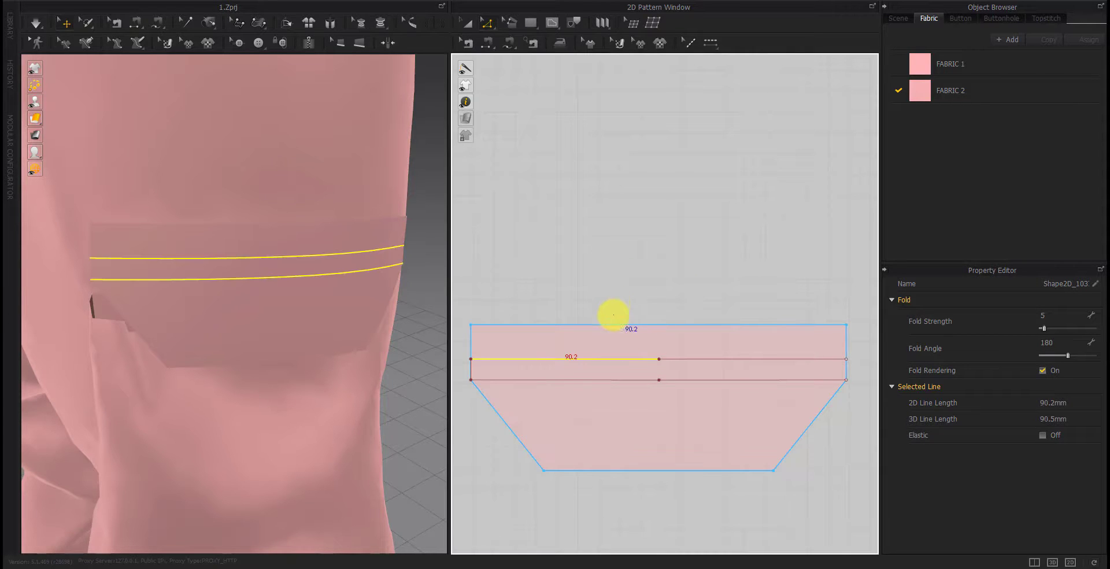
Cut the flap along the upper fold line and move the top strip higher
right_click(689, 360)
left_click(731, 466)
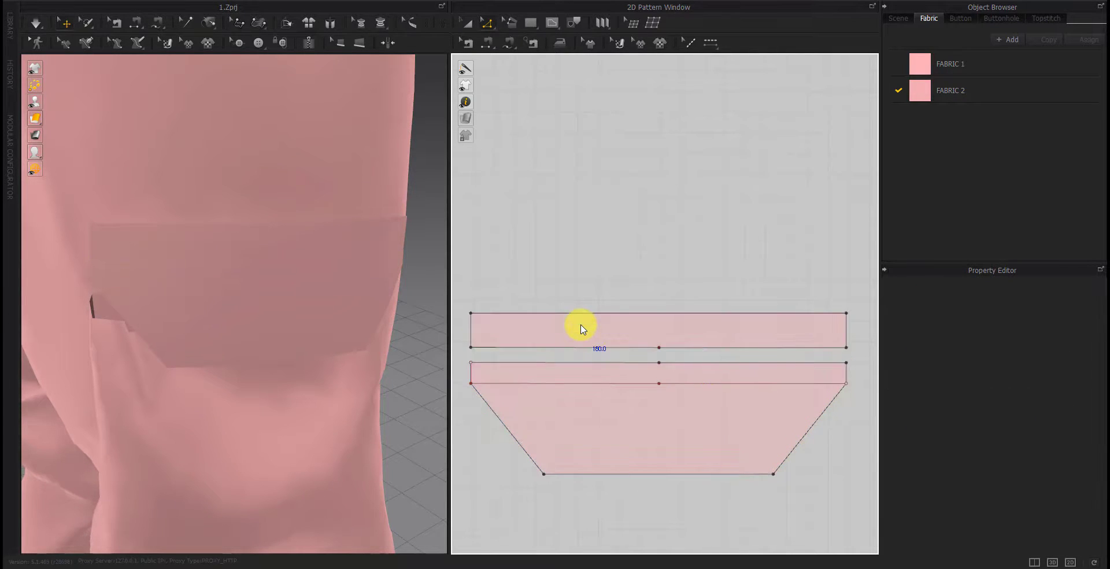
left_click(609, 322)
left_click(846, 490)
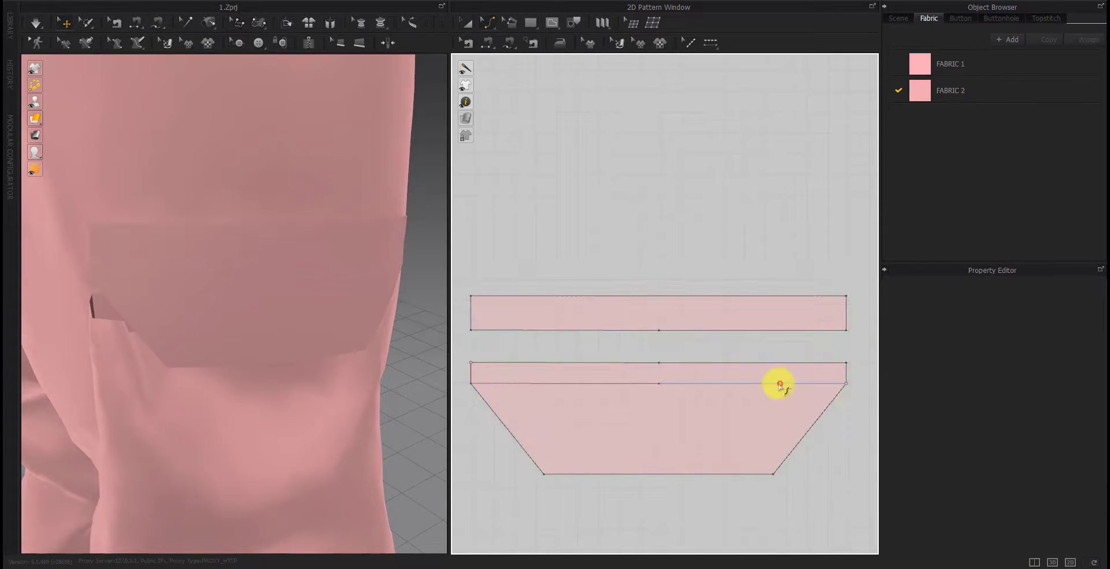
Cut along the lower fold line, splitting the narrow band from the trapezoid
left_click(780, 384)
right_click(675, 382)
left_click(703, 272)
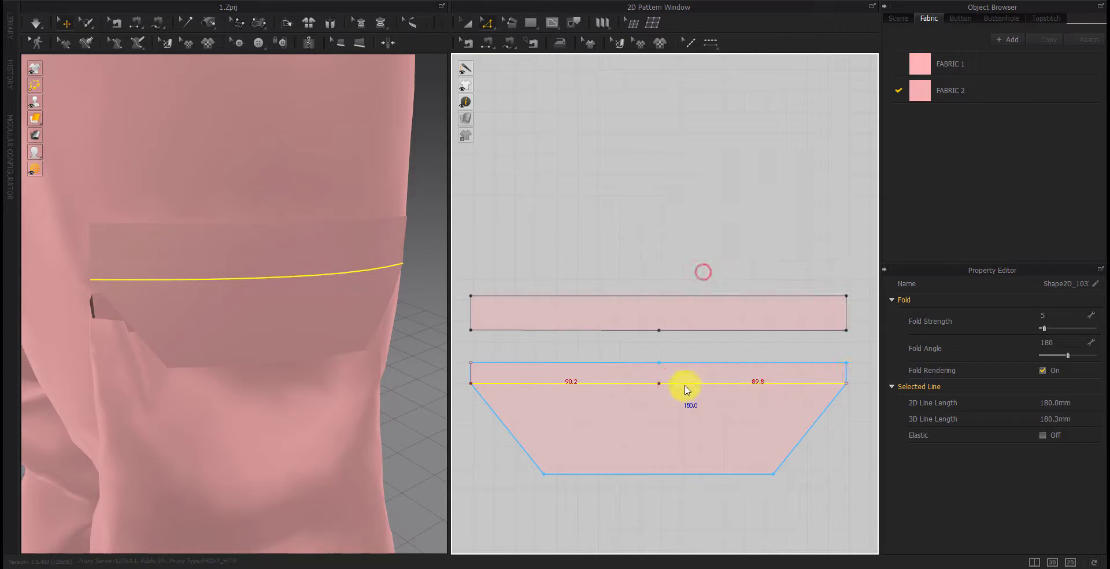
left_click(677, 431)
Copy the middle strip and paste the clone into the pattern layout
left_click(681, 250)
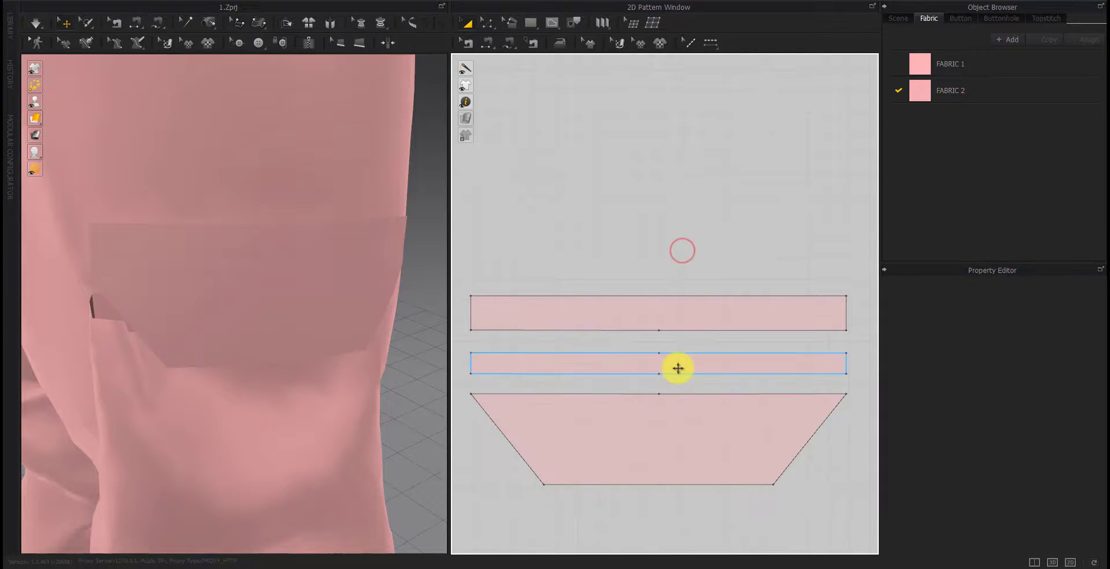
left_click(677, 366)
scroll(675, 367, "down", 5)
right_click(676, 368)
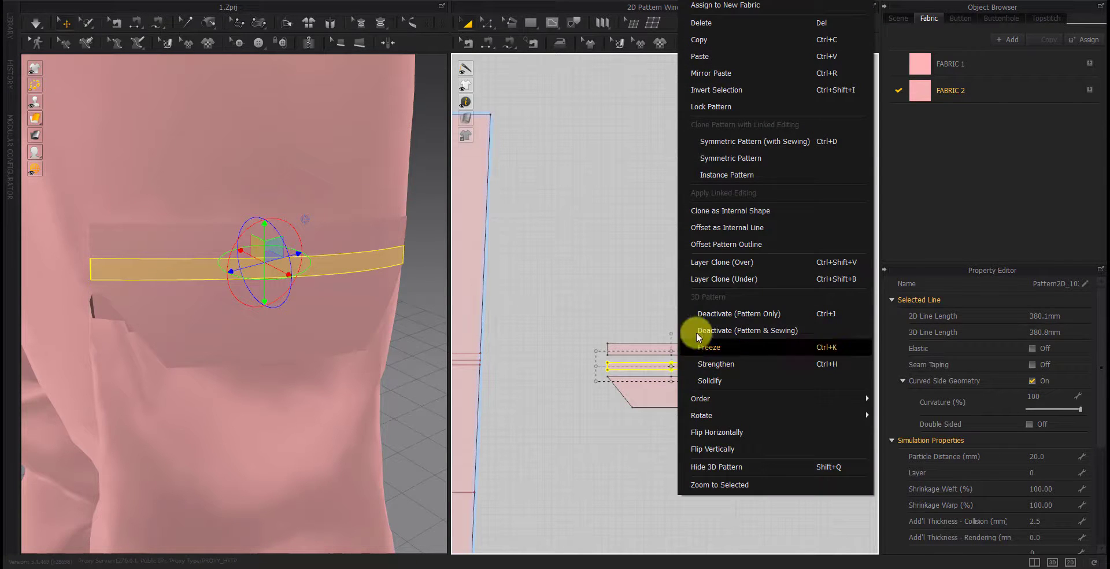
left_click(712, 262)
left_click(822, 389)
Delete the extra strip draped at the waist and undo the cuts to restore the flap
key("space")
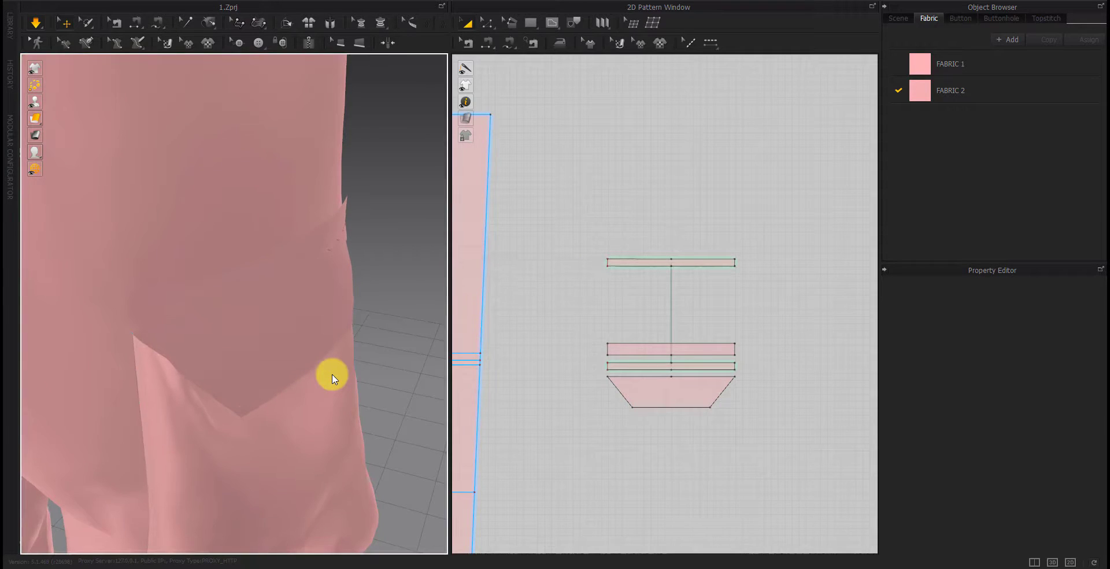
left_click_drag(310, 401, 333, 408)
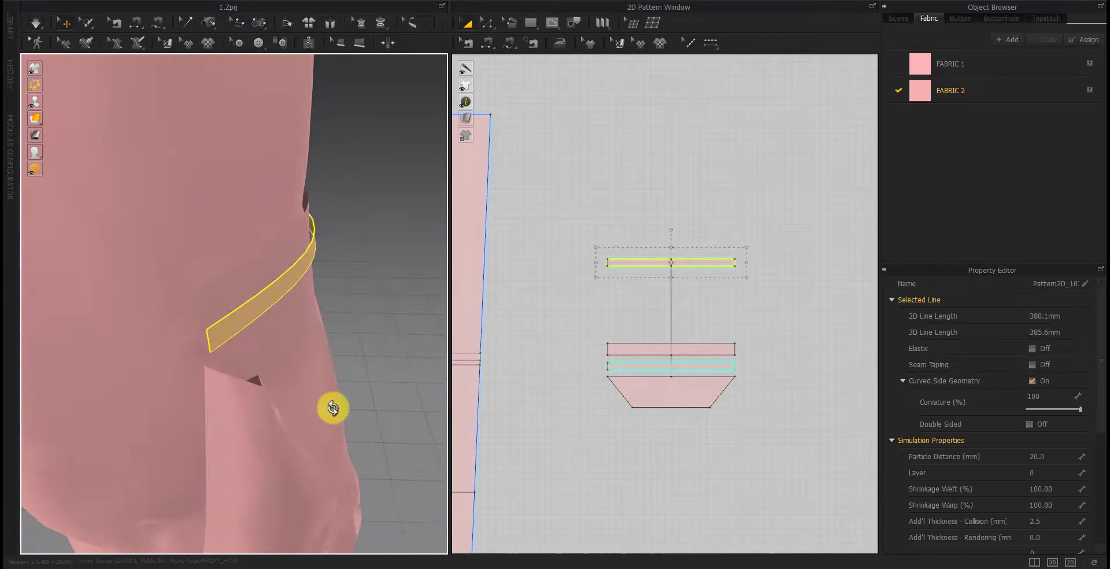
key("Delete")
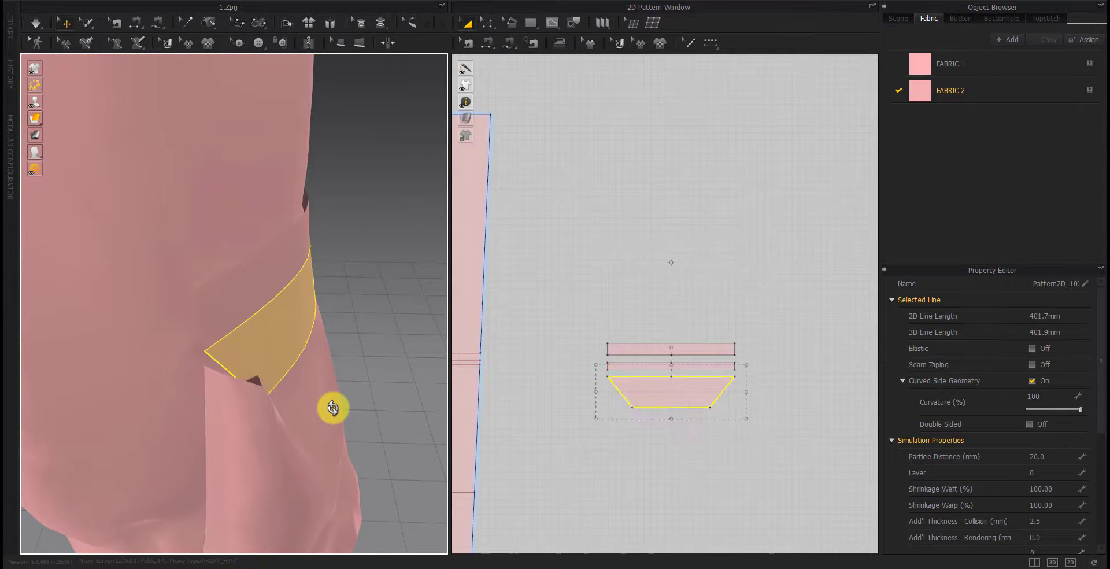
key("ctrl+z")
key("ctrl+z")
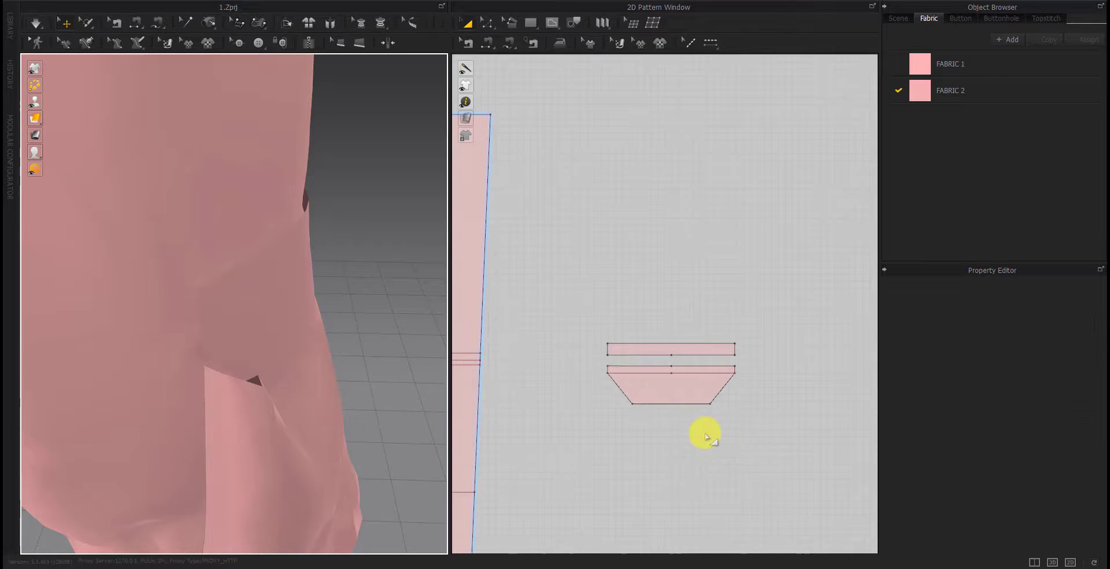
key("ctrl+z")
key("ctrl+z")
key("ctrl+z")
key("ctrl+z")
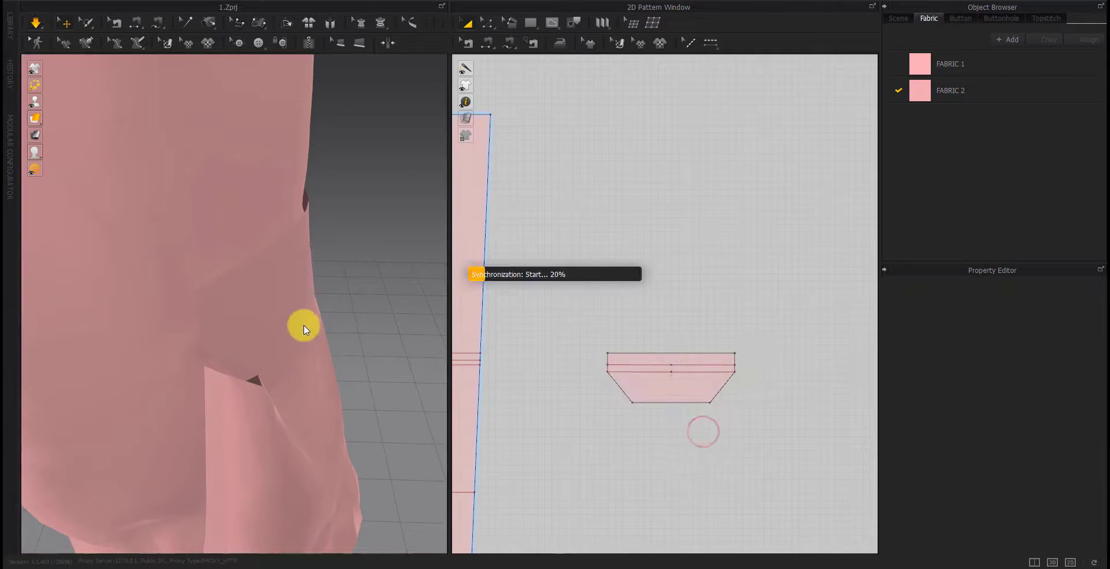
key("space")
Copy the flap pattern, paste the duplicate below the original, and simulate
scroll(607, 373, "up", 3)
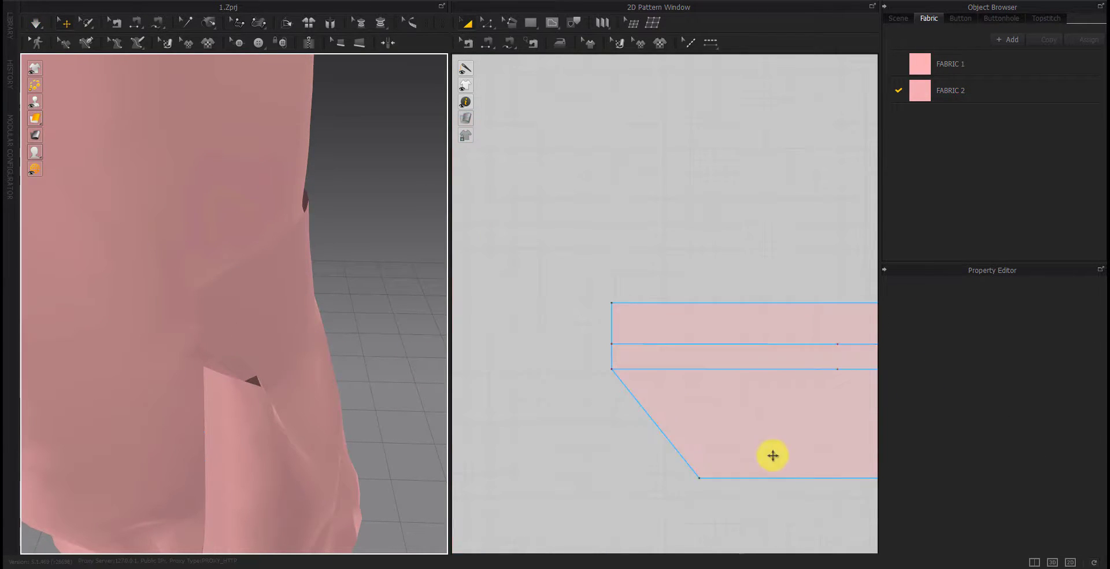
scroll(773, 453, "down", 1)
left_click(672, 445)
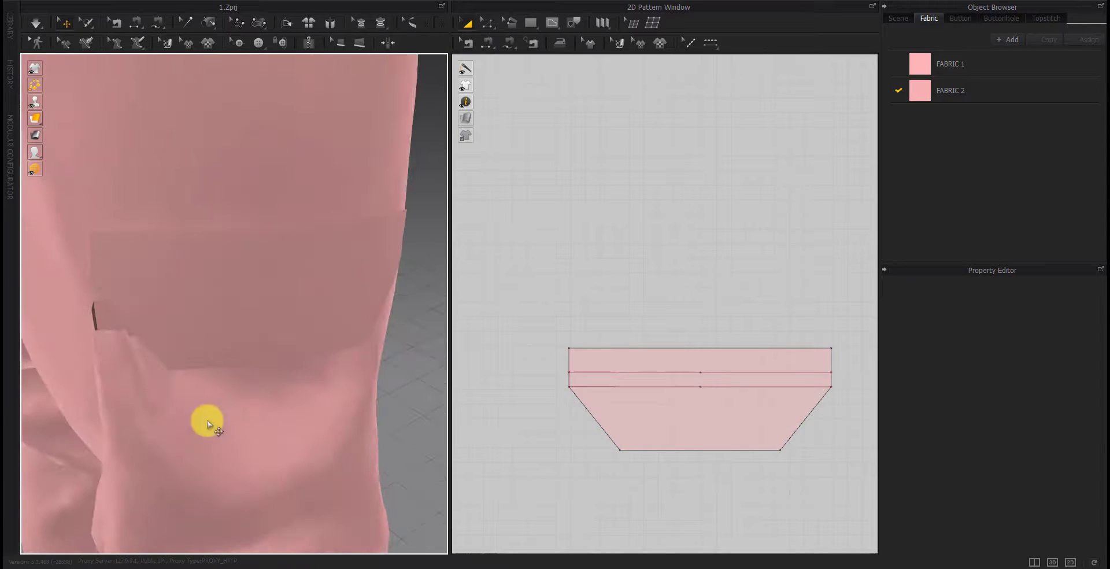
left_click(282, 313)
left_click(690, 499)
scroll(685, 457, "down", 3)
right_click(682, 420)
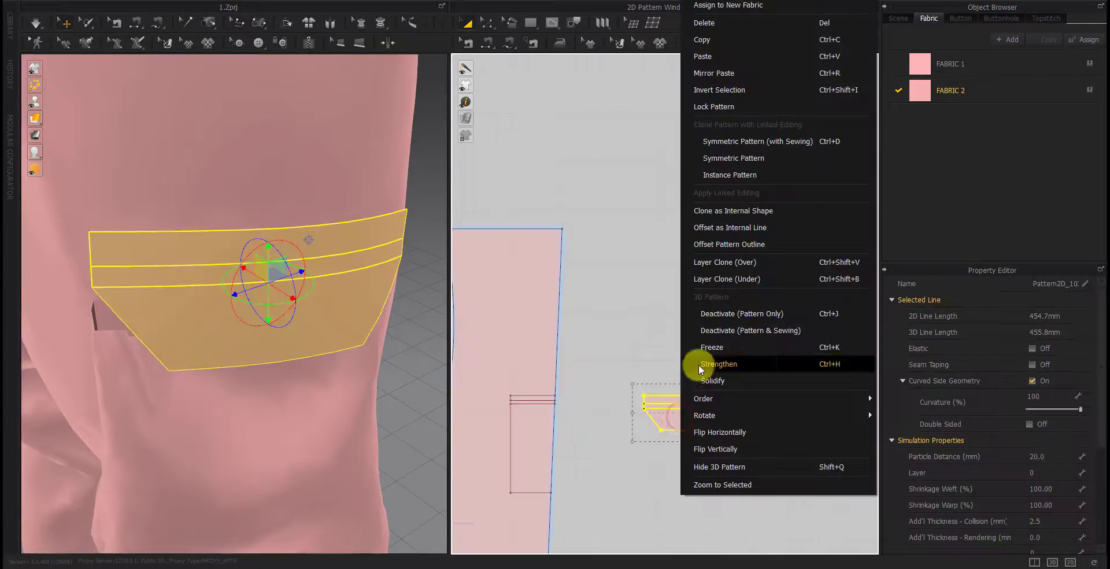
left_click(735, 258)
left_click(687, 337)
key("space")
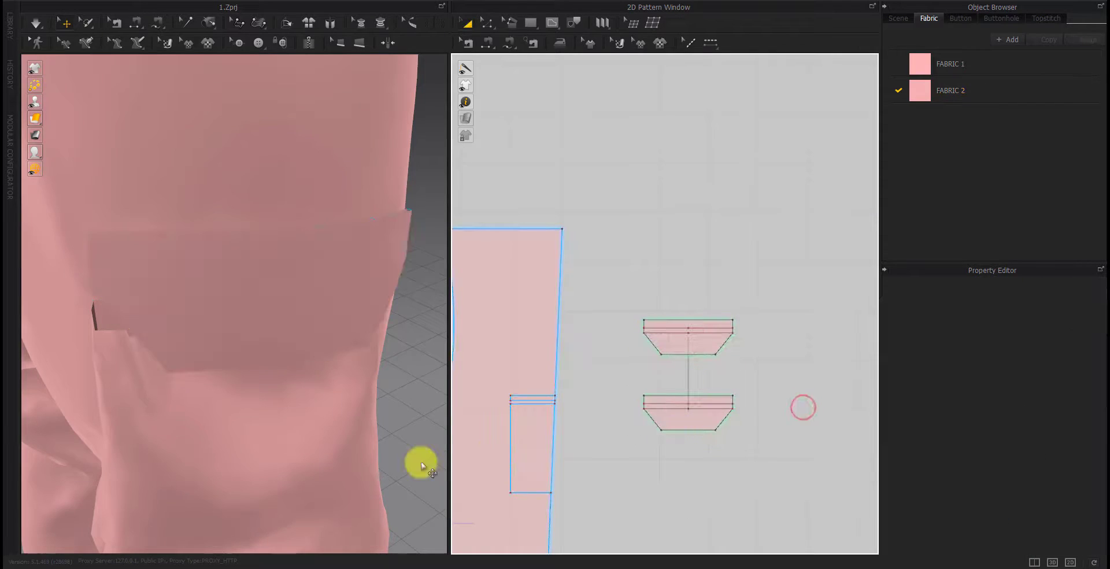
Orbit around the trousers to inspect the flap and bring both flap patterns into view
mouse_move(421, 464)
right_mouse_down()
mouse_move(255, 449)
mouse_move(97, 362)
right_mouse_up()
left_click(266, 404)
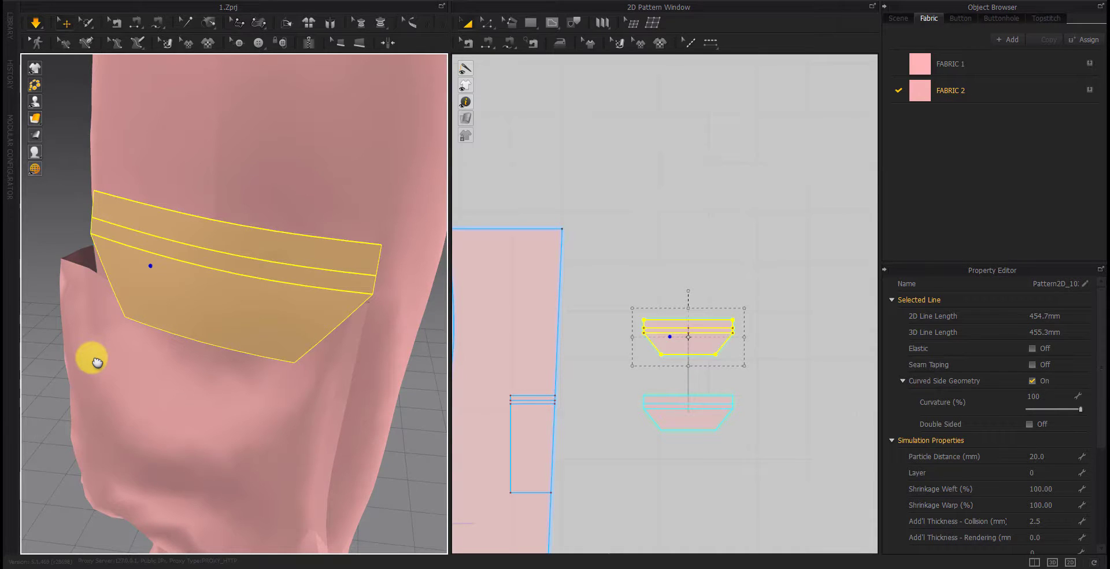
mouse_move(97, 361)
right_mouse_down()
mouse_move(166, 376)
mouse_move(141, 397)
mouse_move(353, 425)
right_mouse_up()
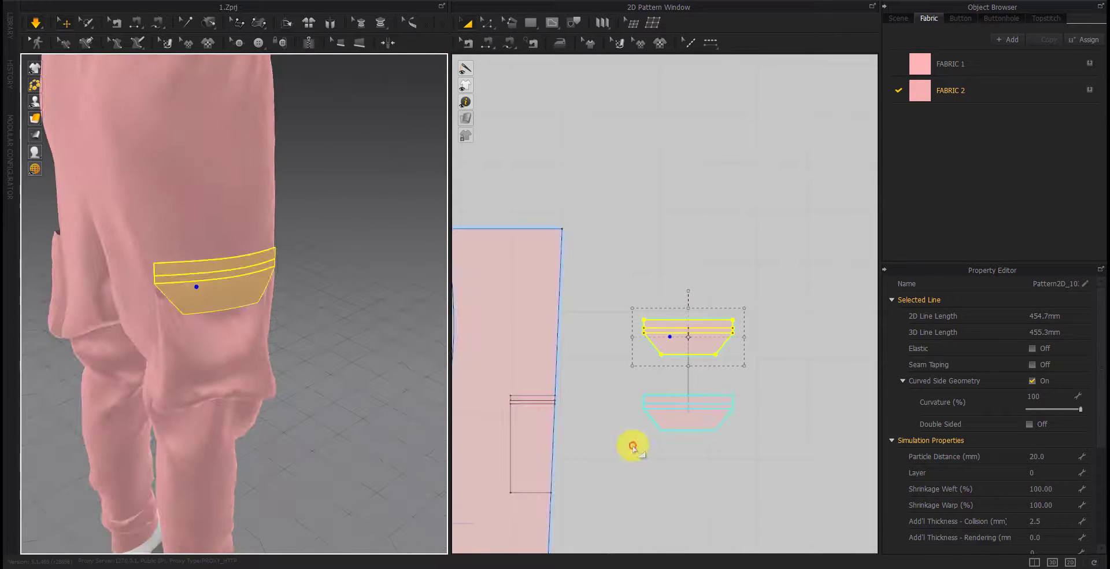
left_click(634, 447)
scroll(649, 435, "down", 3)
scroll(686, 416, "up", 2)
scroll(669, 428, "up", 3)
right_click_drag(670, 428, 656, 426)
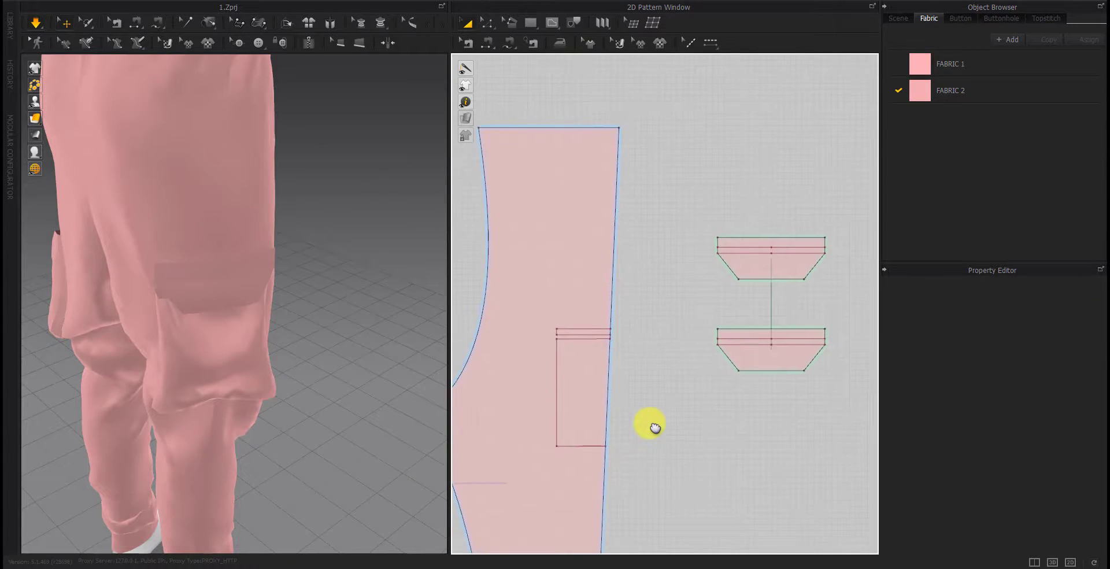
scroll(277, 361, "up", 3)
scroll(241, 282, "up", 3)
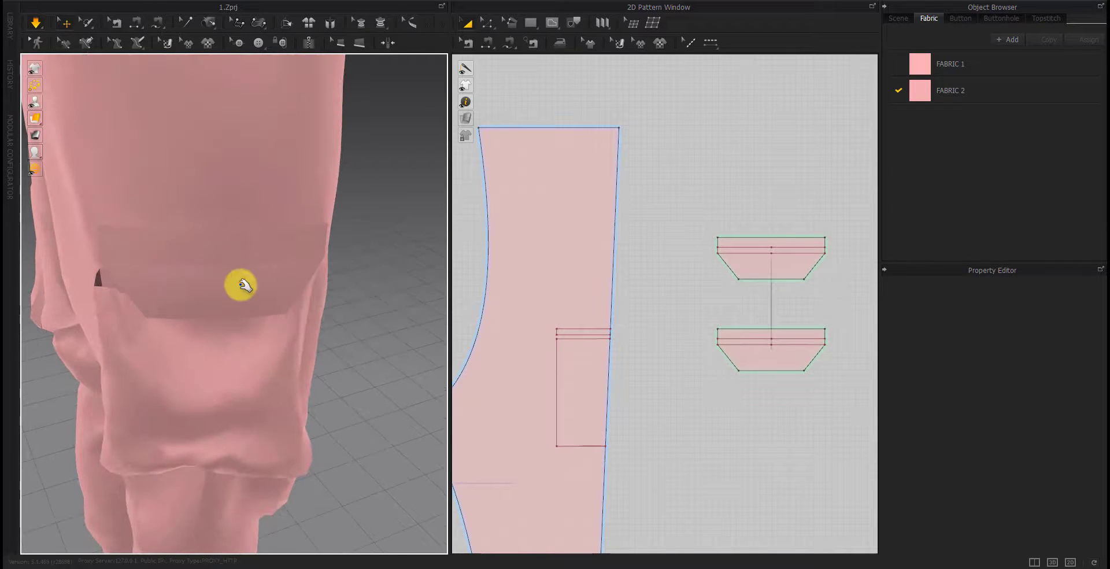
Zoom in around the pocket, checking the flap and pocket bag pieces
left_click(243, 289)
scroll(258, 334, "up", 2)
mouse_move(174, 378)
right_mouse_down()
mouse_move(218, 372)
mouse_move(186, 359)
right_mouse_up()
left_click(185, 359)
scroll(278, 339, "up", 2)
mouse_move(278, 339)
right_mouse_down()
mouse_move(358, 336)
mouse_move(277, 355)
mouse_move(206, 340)
mouse_move(90, 258)
mouse_move(5, 230)
mouse_move(116, 359)
mouse_move(260, 367)
mouse_move(215, 360)
right_mouse_up()
left_click(174, 325)
scroll(547, 374, "down", 5)
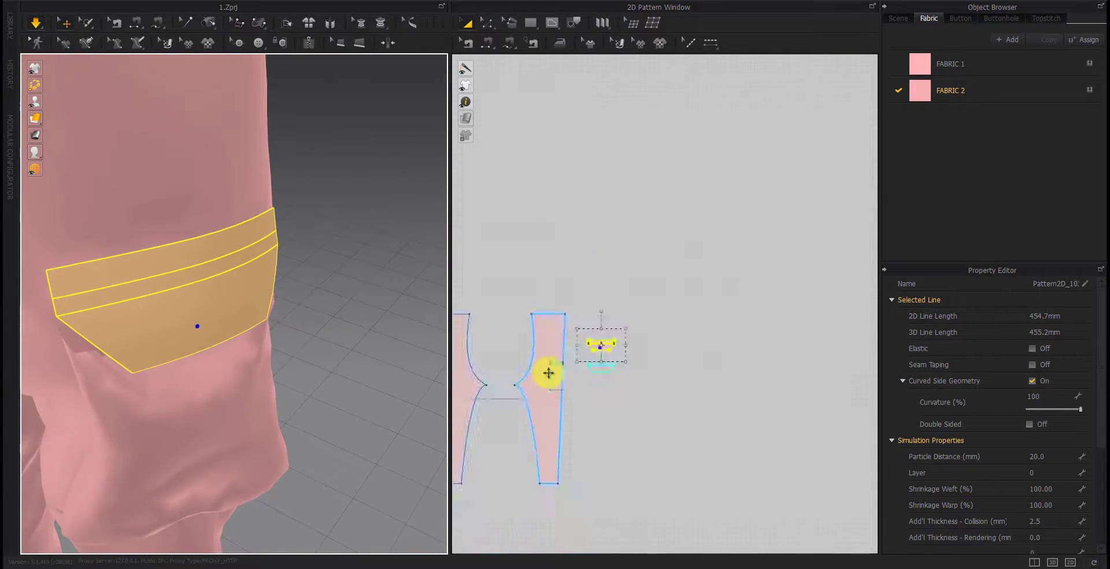
scroll(726, 345, "down", 4)
left_click(961, 75)
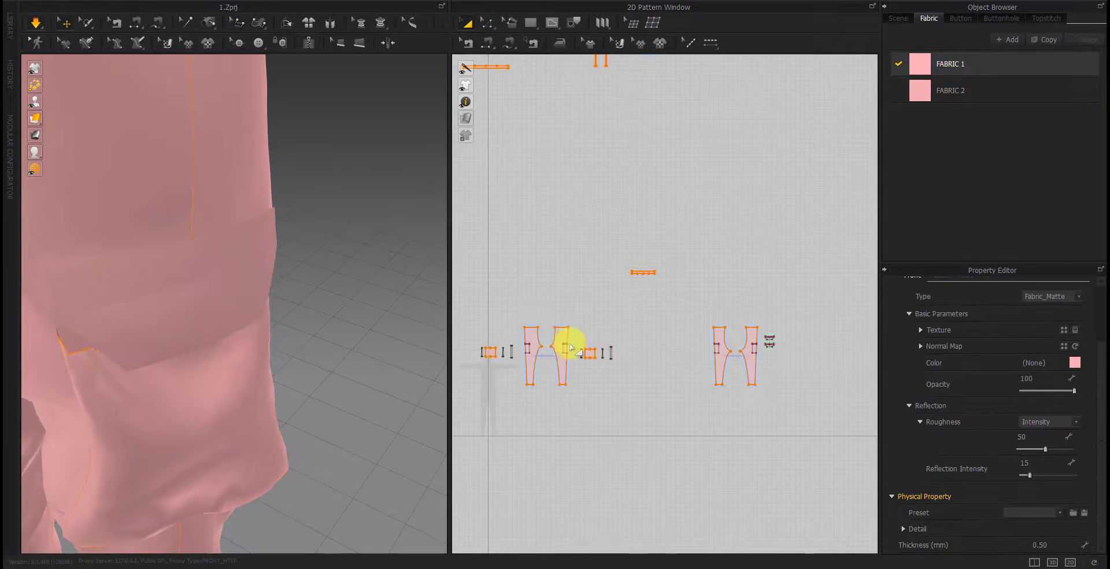
scroll(567, 345, "up", 5)
scroll(714, 399, "down", 3)
scroll(649, 426, "up", 3)
scroll(623, 408, "down", 3)
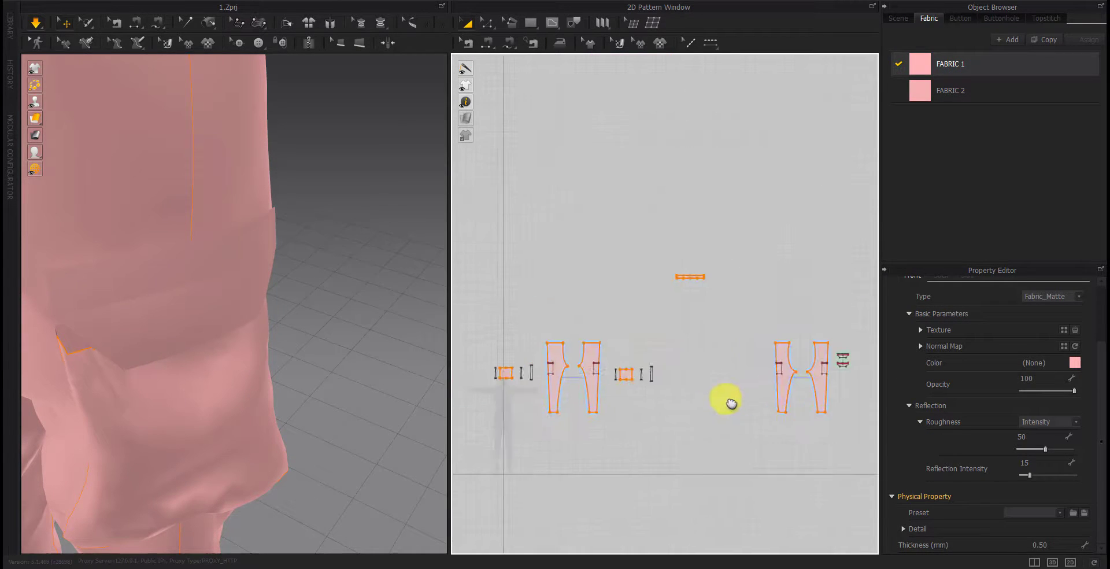
left_click(937, 91)
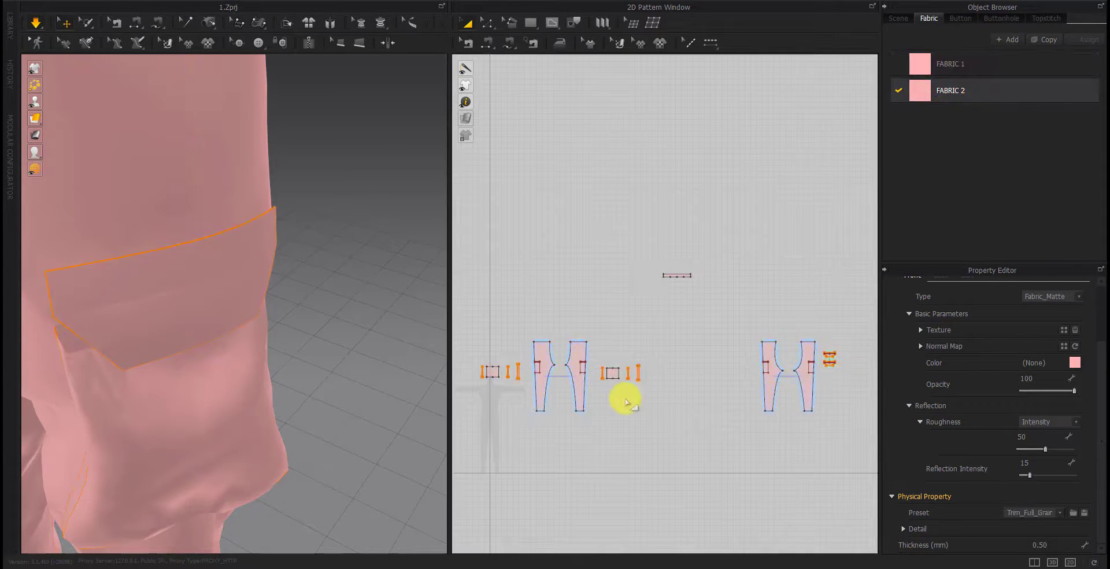
left_click(675, 275)
scroll(277, 254, "down", 5)
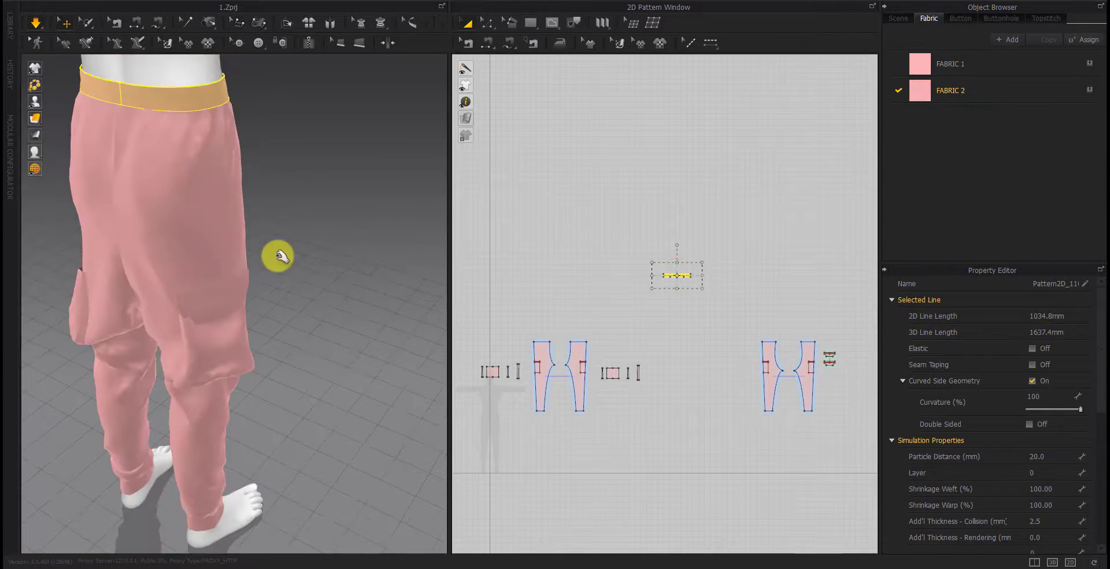
mouse_move(277, 255)
right_mouse_down()
mouse_move(278, 336)
mouse_move(198, 360)
mouse_move(100, 186)
right_mouse_up()
key("space")
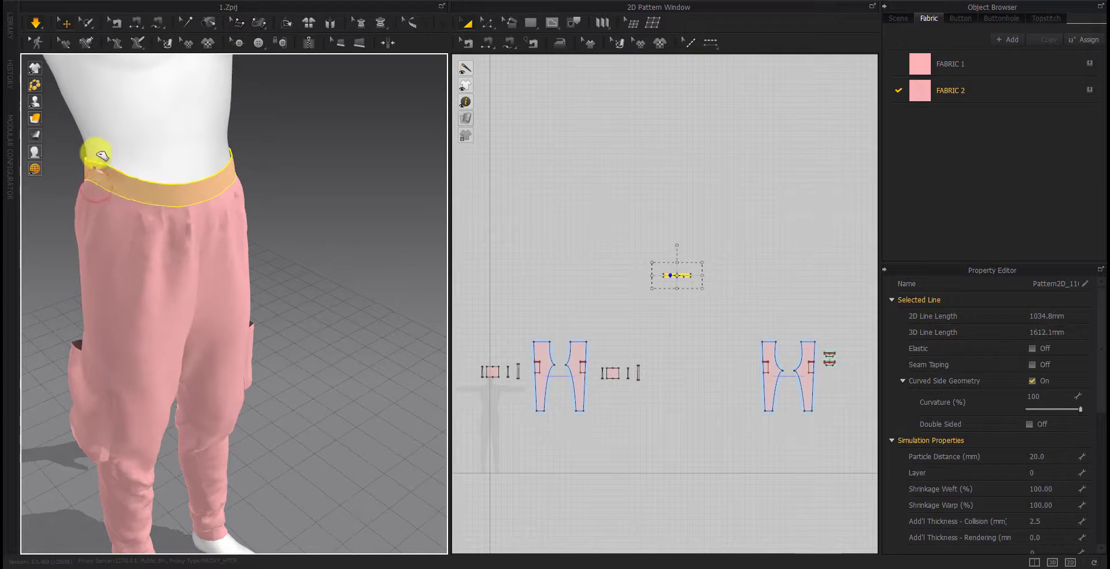
mouse_move(223, 176)
right_mouse_down()
mouse_move(241, 107)
mouse_move(114, 178)
right_mouse_up()
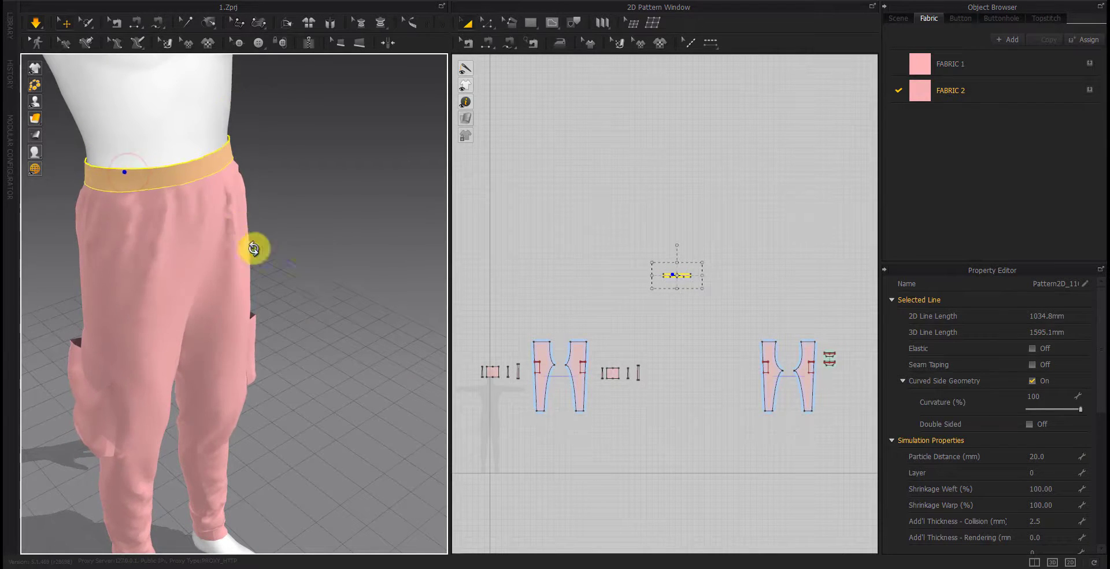
right_click_drag(254, 249, 191, 197)
right_click_drag(333, 249, 202, 219)
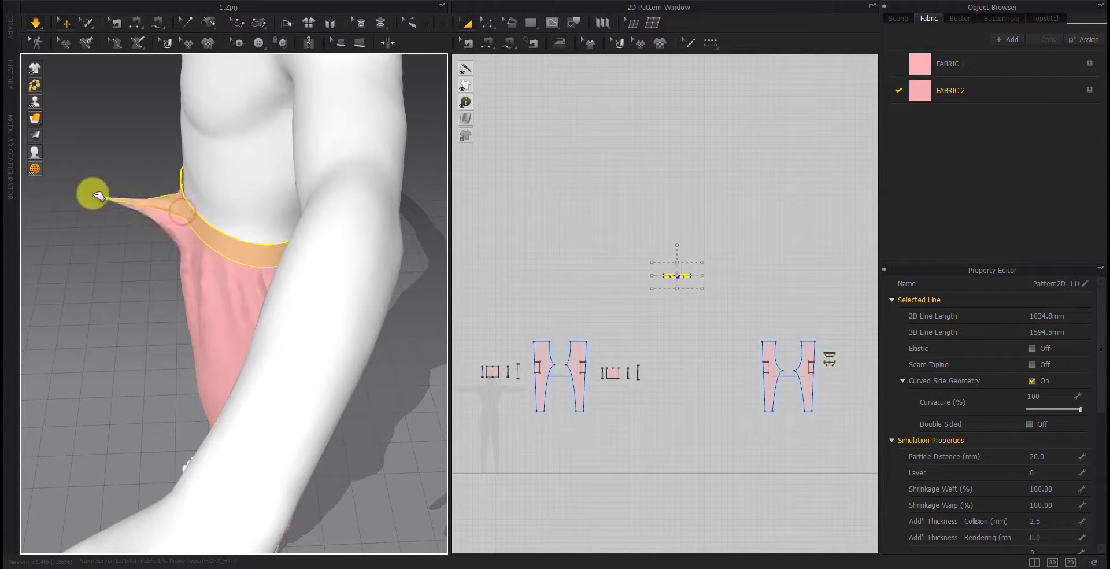
right_click_drag(126, 193, 249, 195)
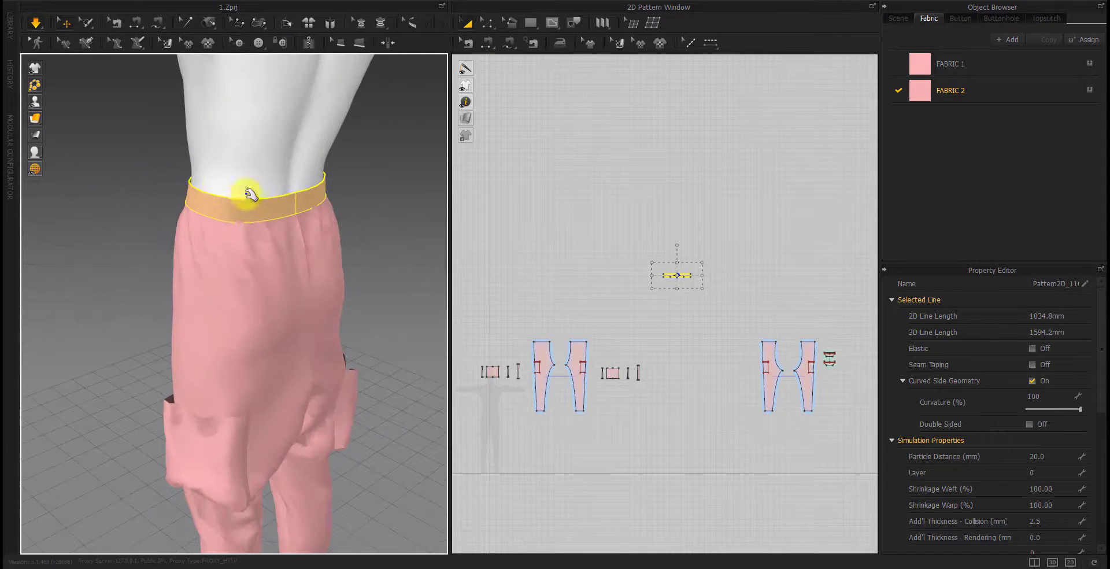
right_click_drag(203, 243, 422, 319)
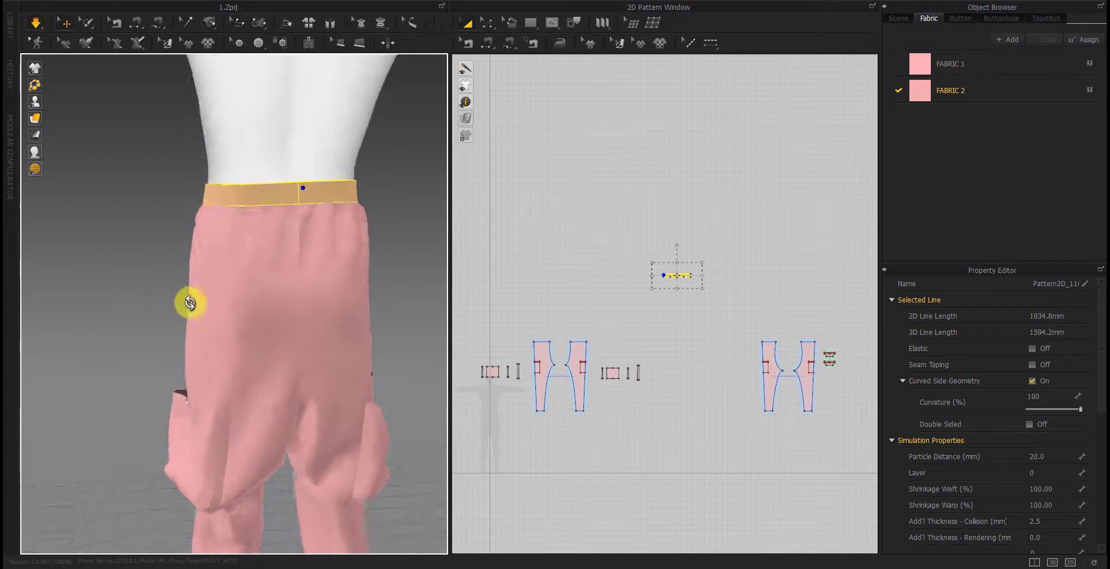
mouse_move(422, 320)
middle_mouse_down()
mouse_move(307, 154)
mouse_move(307, 417)
middle_mouse_up()
Select a leg piece and pull its cloth to smooth the knee wrinkles
left_click(295, 280)
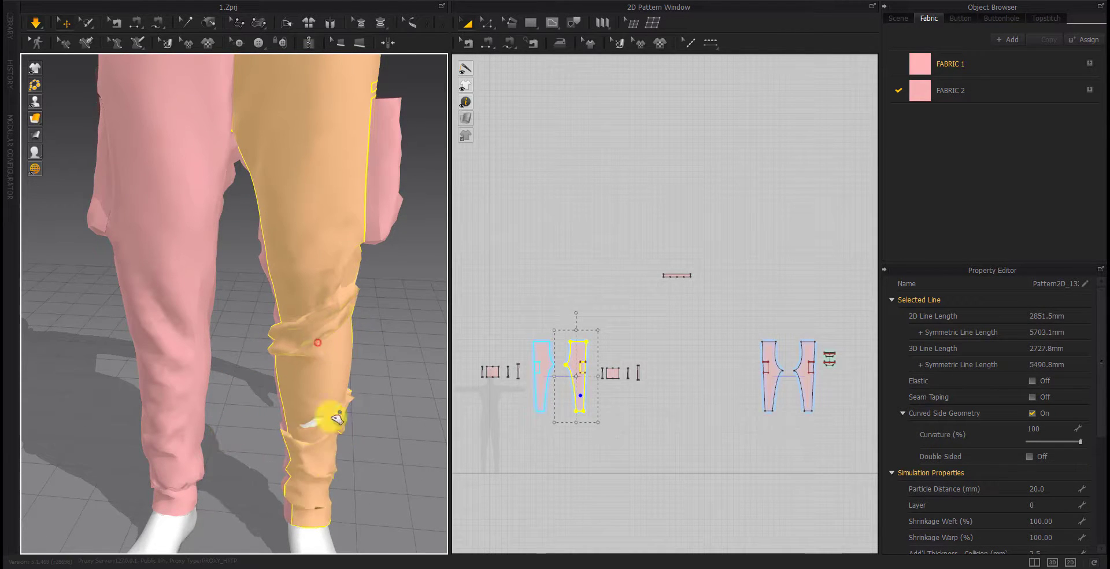
left_click_drag(338, 418, 299, 416)
mouse_move(336, 443)
right_mouse_down()
mouse_move(394, 422)
mouse_move(295, 290)
right_mouse_up()
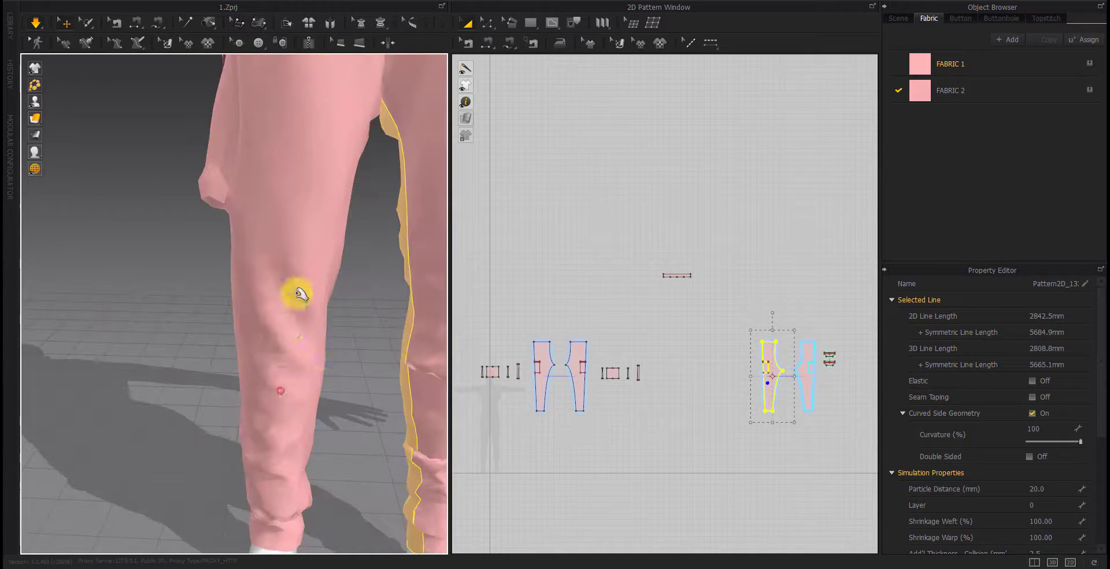
Select the front leg piece and thin back strip to identify each leg's patterns
left_click(295, 289)
left_click(296, 412)
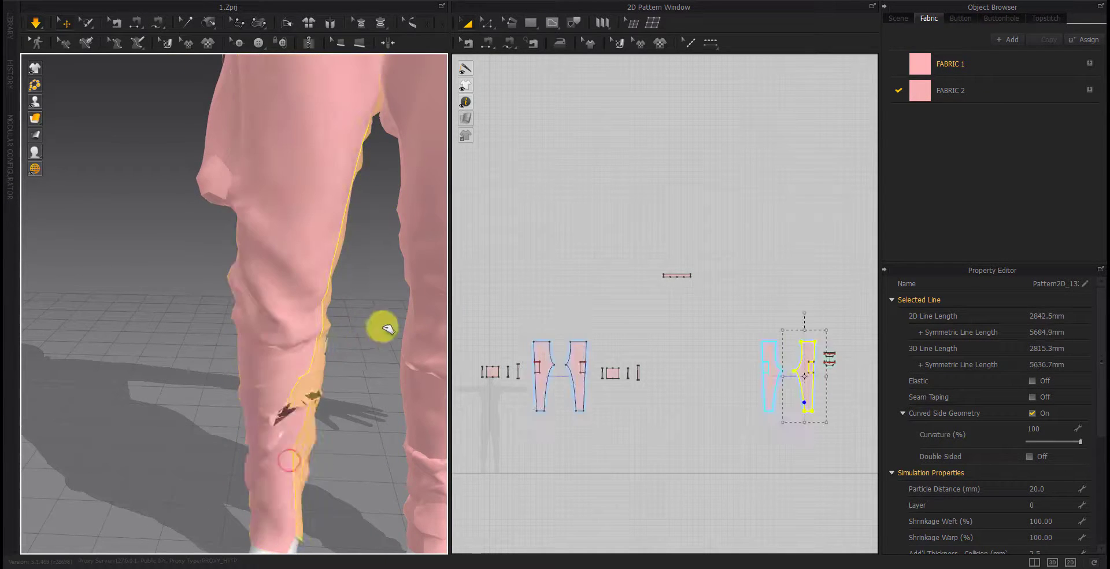
left_click(258, 443)
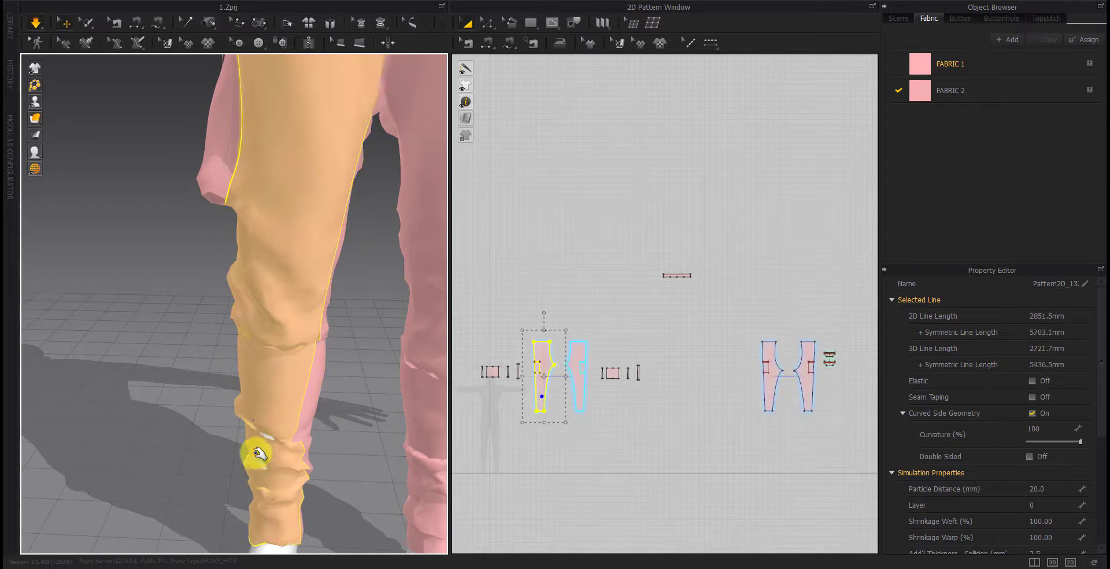
mouse_move(186, 440)
right_mouse_down()
mouse_move(243, 260)
mouse_move(241, 317)
mouse_move(189, 314)
mouse_move(330, 366)
mouse_move(240, 364)
mouse_move(239, 441)
mouse_move(144, 354)
mouse_move(248, 389)
mouse_move(164, 267)
mouse_move(376, 361)
right_mouse_up()
left_click(198, 316)
Zoom into the 2D window and drag the small piece next to the trouser patterns
left_click(375, 361)
scroll(548, 370, "up", 5)
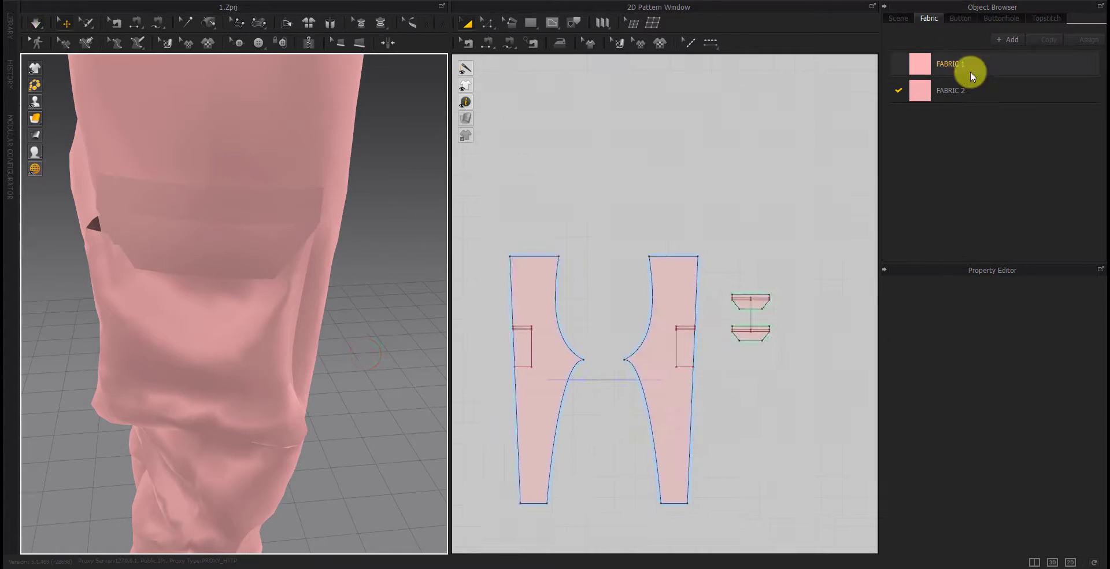
scroll(755, 305, "down", 3)
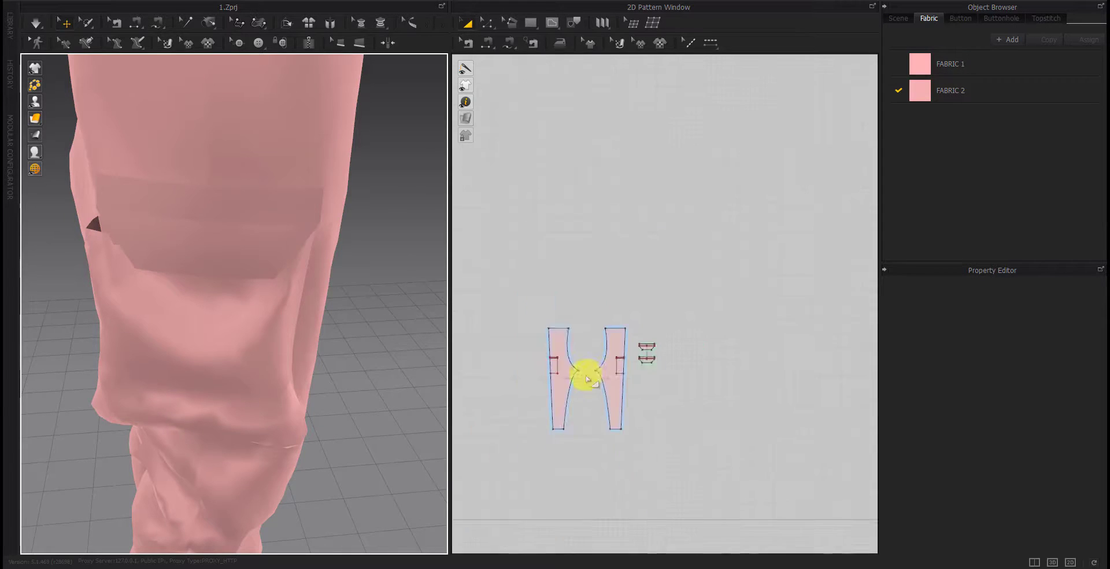
scroll(585, 376, "down", 3)
scroll(607, 335, "up", 2)
scroll(698, 388, "up", 2)
scroll(621, 261, "up", 4)
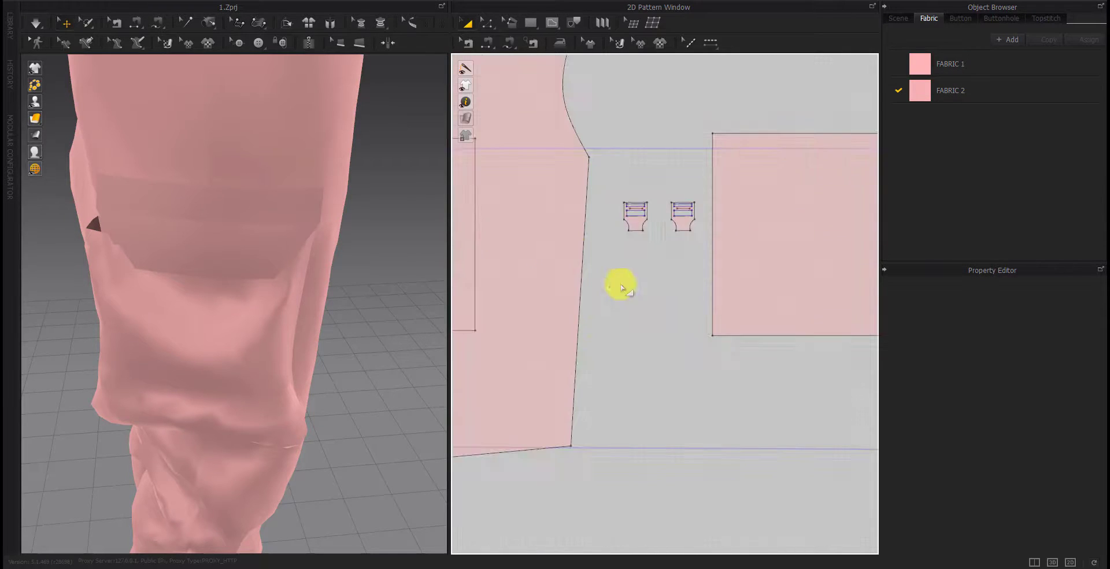
mouse_move(638, 224)
left_mouse_down()
mouse_move(685, 377)
mouse_move(730, 345)
left_mouse_up()
scroll(644, 354, "down", 2)
scroll(617, 163, "down", 3)
scroll(689, 373, "up", 4)
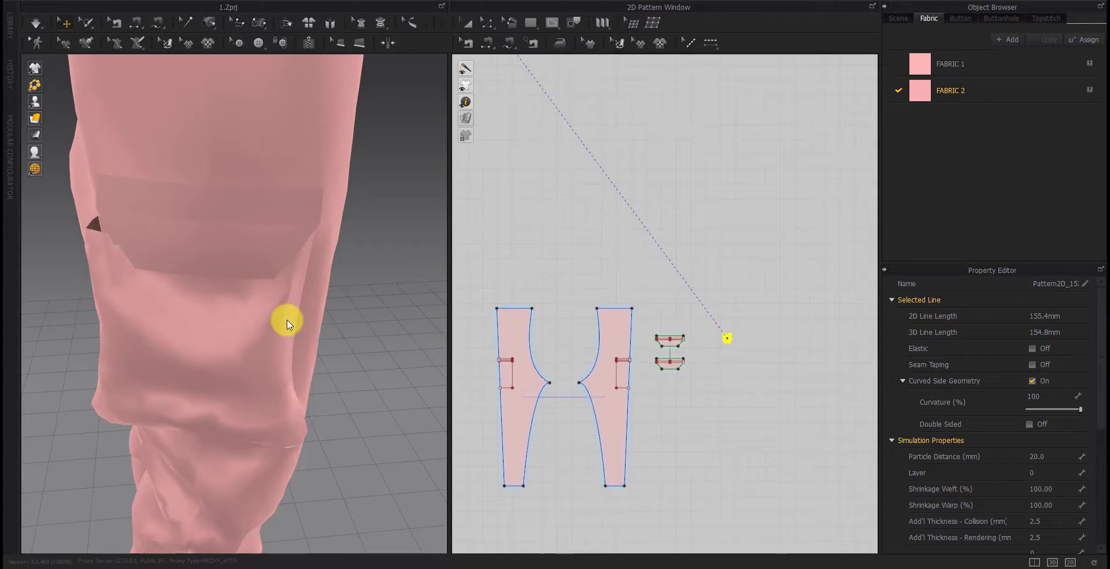
right_click_drag(288, 324, 131, 305)
scroll(280, 329, "down", 5)
right_click_drag(280, 329, 248, 335)
scroll(236, 255, "up", 2)
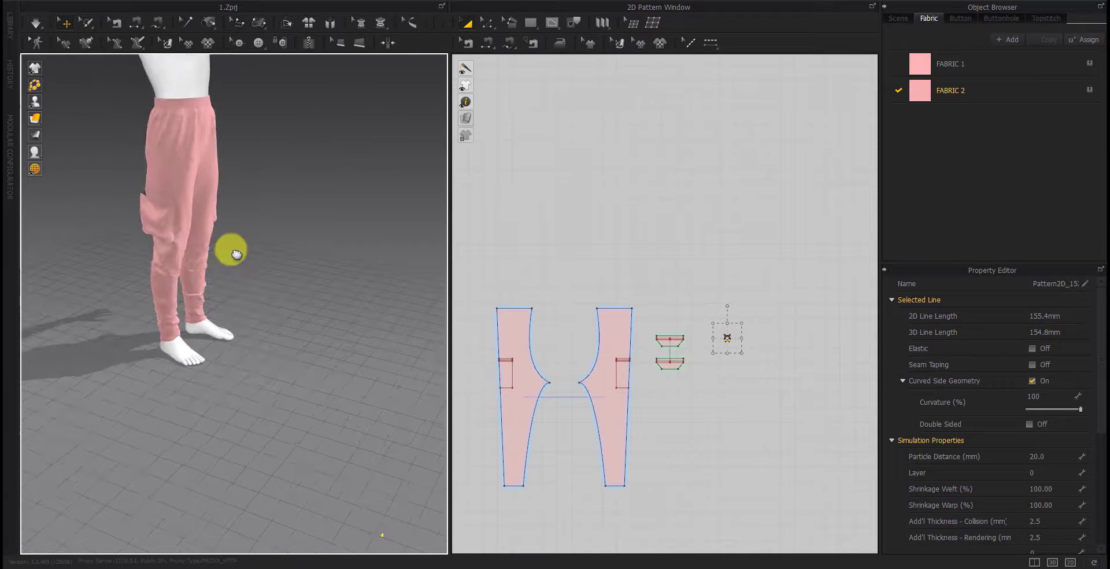
Flip the small piece vertically and set it down beside the legs
right_click(730, 343)
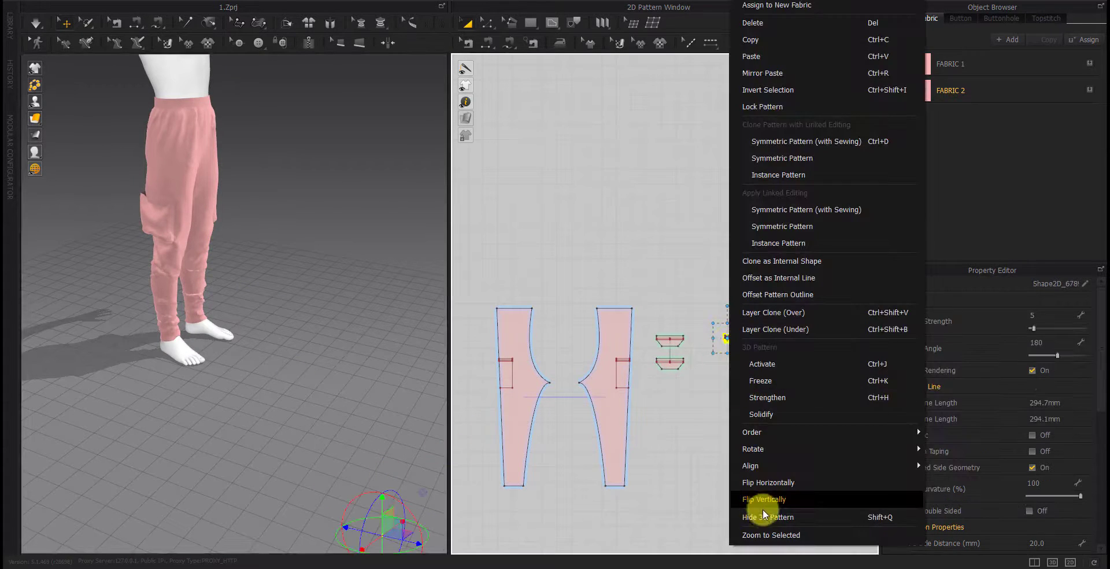
left_click(767, 365)
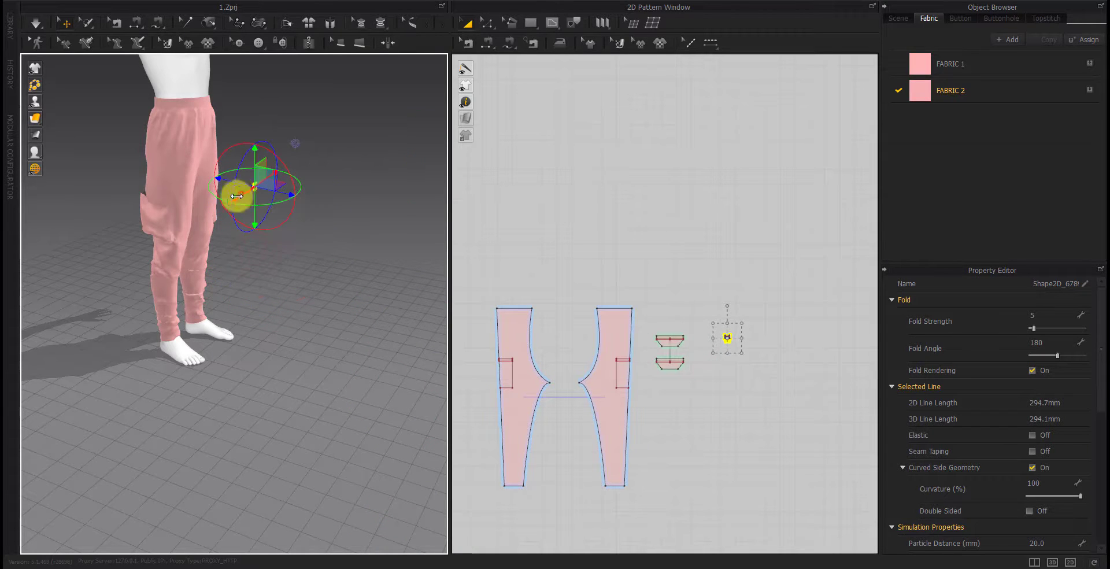
left_click(92, 258)
Move the small piece onto the leg and raise it up toward the pocket
scroll(292, 309, "up", 5)
scroll(260, 333, "up", 3)
scroll(259, 332, "down", 3)
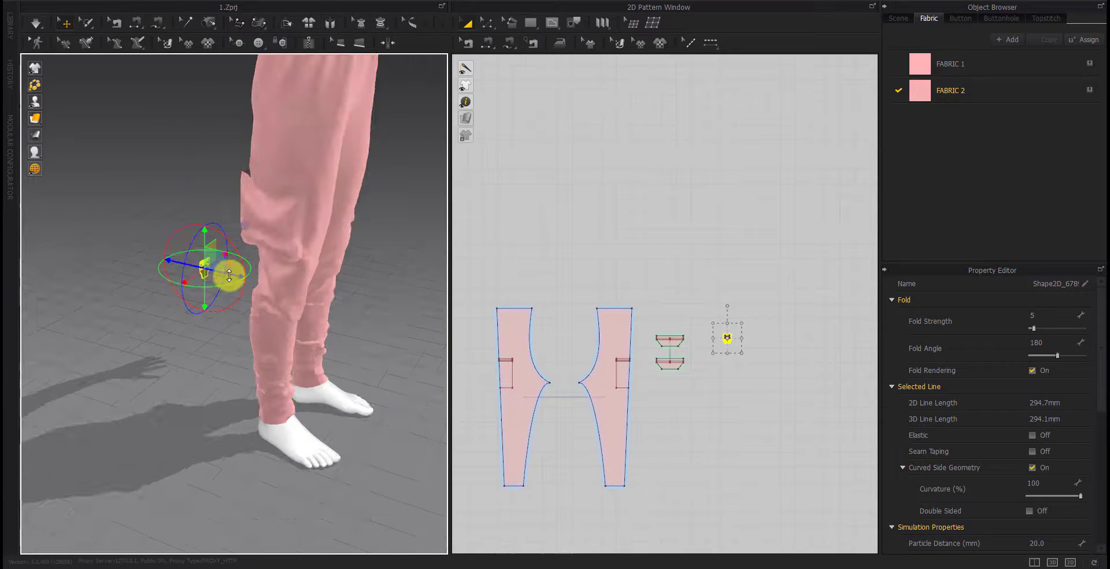
left_click_drag(228, 273, 243, 288)
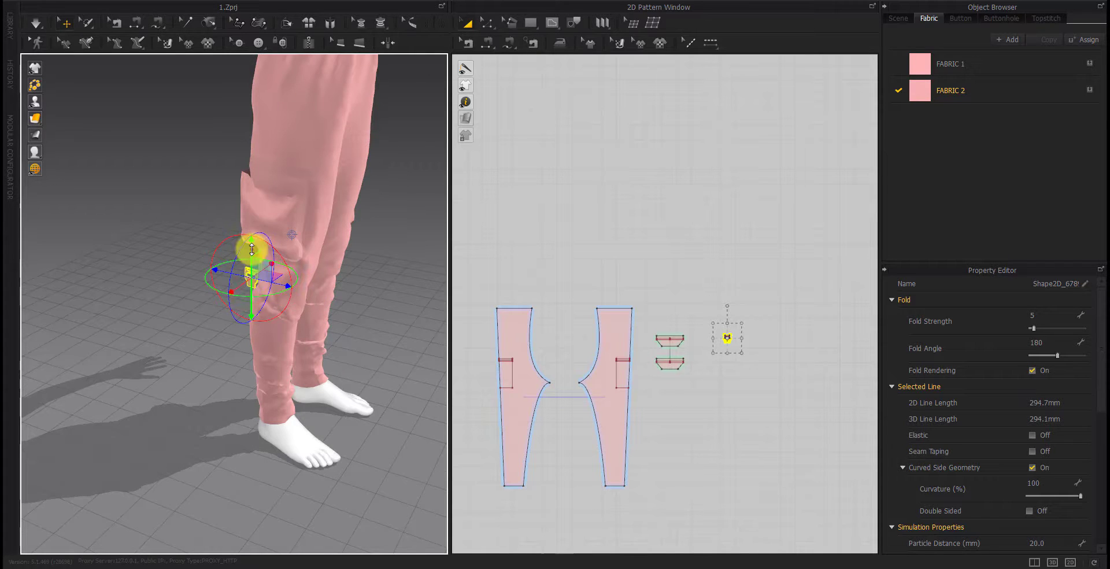
left_click_drag(252, 249, 253, 155)
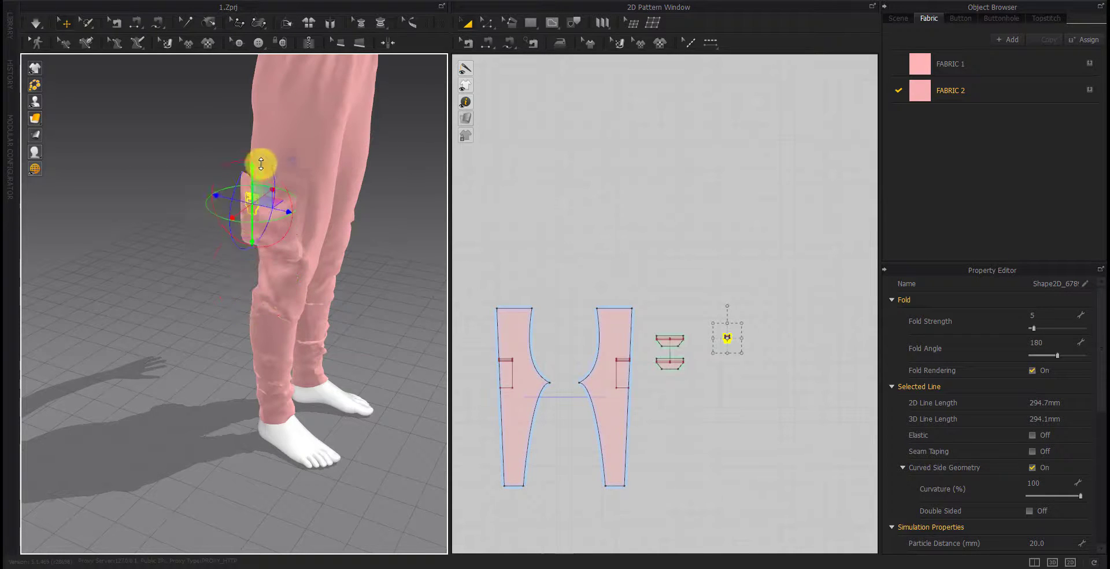
left_click(322, 277)
Reselect the piece and zoom in on the side pocket in the 3D and 2D views
scroll(300, 186, "up", 3)
scroll(277, 359, "up", 3)
scroll(223, 341, "down", 3)
left_click(391, 346)
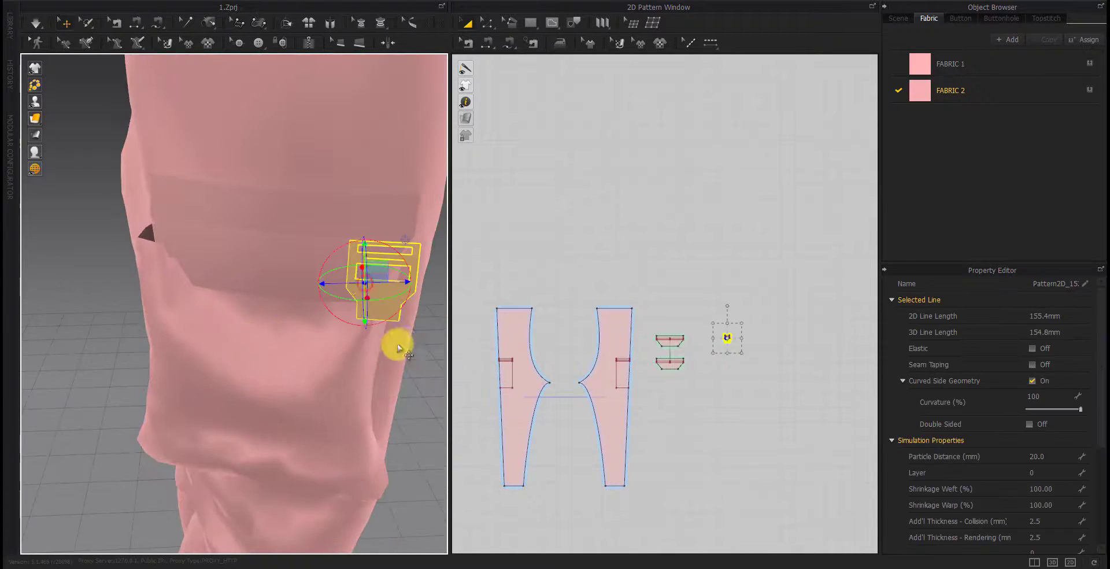
middle_click_drag(391, 345, 272, 404)
scroll(161, 392, "up", 2)
scroll(611, 369, "up", 3)
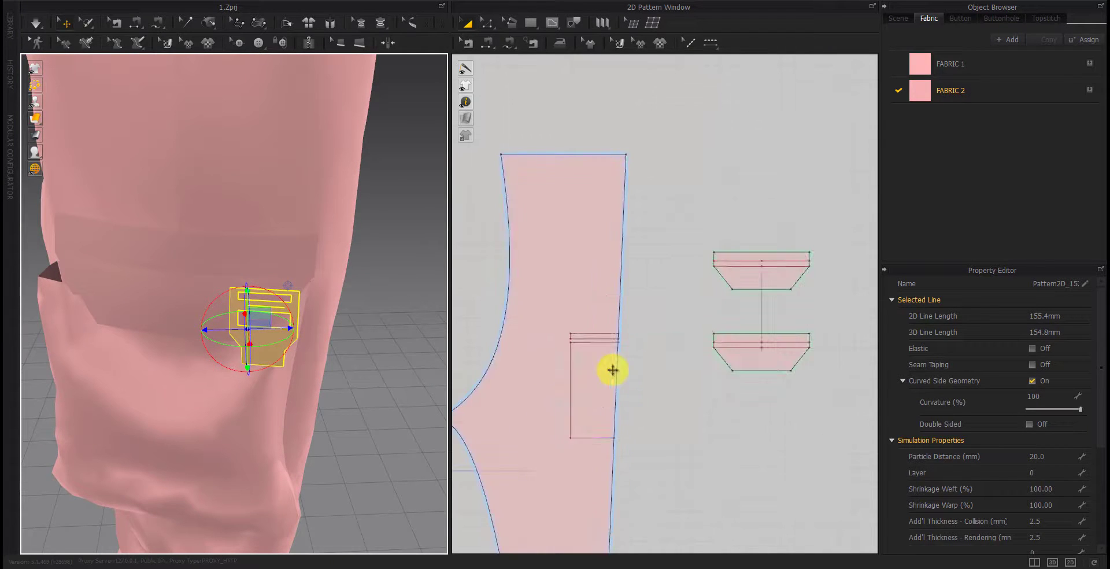
scroll(587, 343, "up", 3)
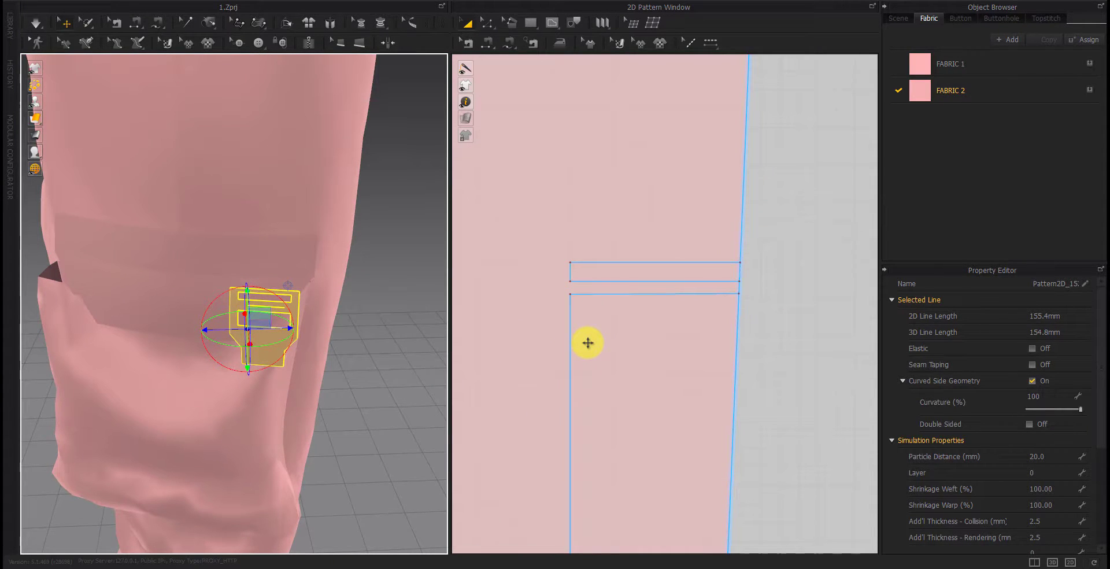
scroll(772, 273, "up", 3)
middle_click_drag(692, 288, 766, 330)
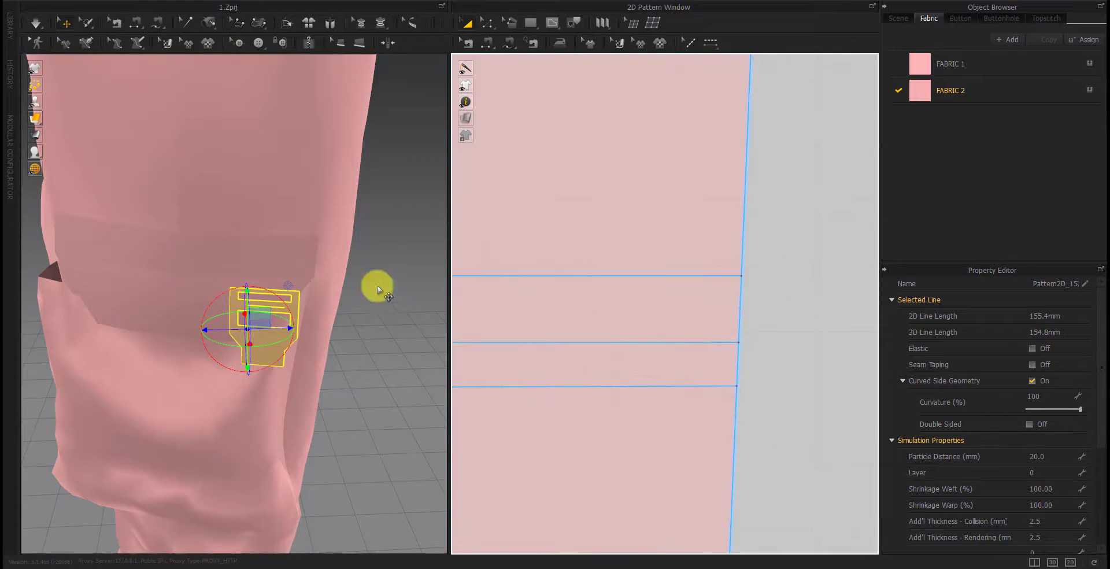
left_click(330, 248)
Select and inspect the trouser panel, the pocket's top line and the pocket piece
scroll(622, 347, "down", 4)
middle_click_drag(622, 347, 666, 355)
left_click(763, 347)
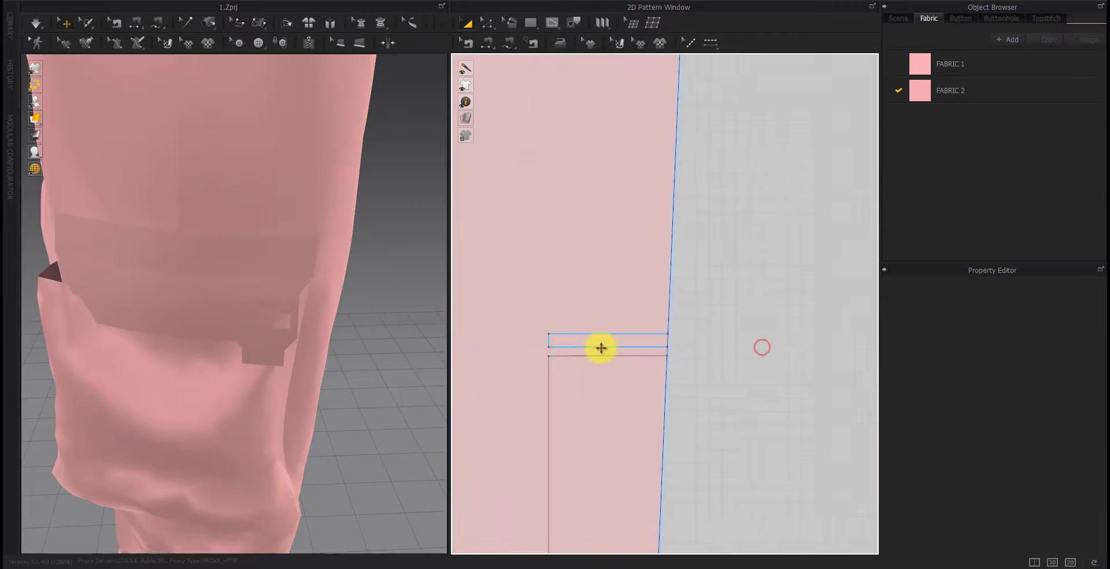
left_click(564, 329)
left_click(756, 352)
left_click(562, 334)
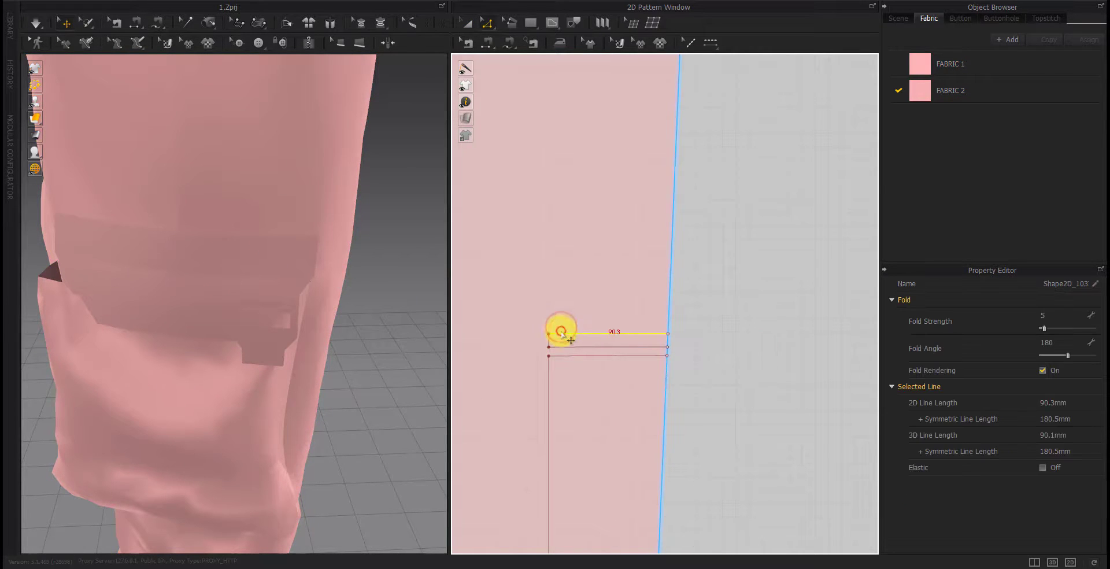
left_click(736, 376)
scroll(243, 358, "down", 3)
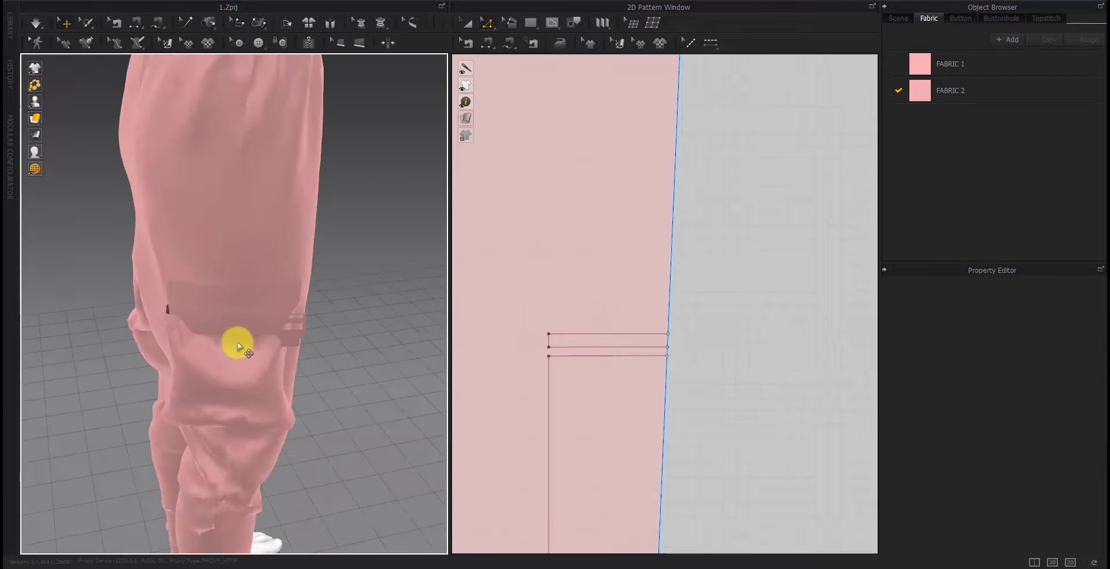
left_click(199, 289)
scroll(486, 434, "down", 5)
left_click(549, 454)
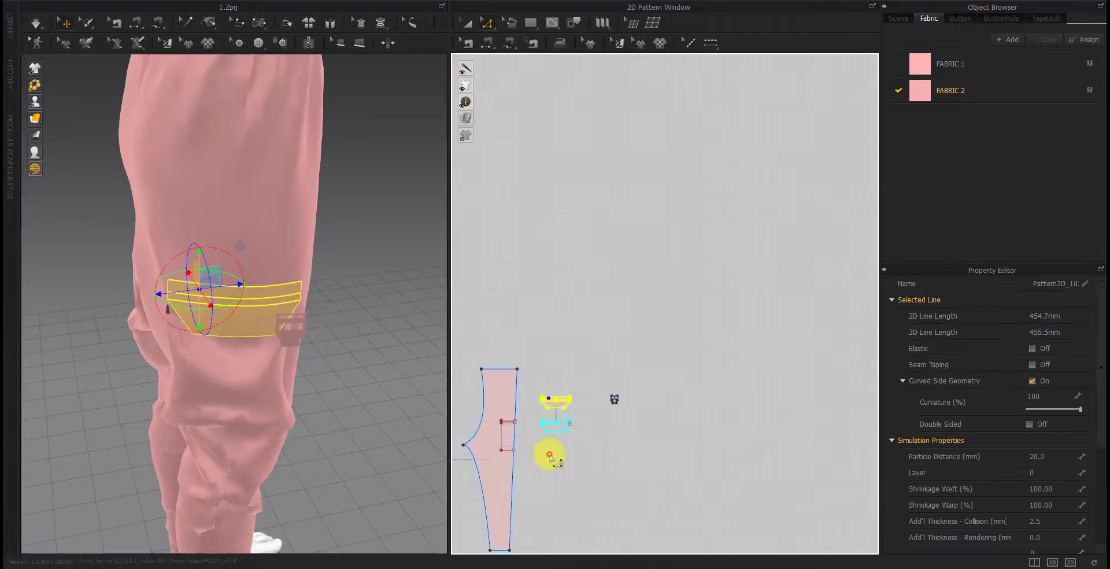
left_click(512, 437)
Compare the pocket line's length against the flap's top line
scroll(496, 423, "up", 3)
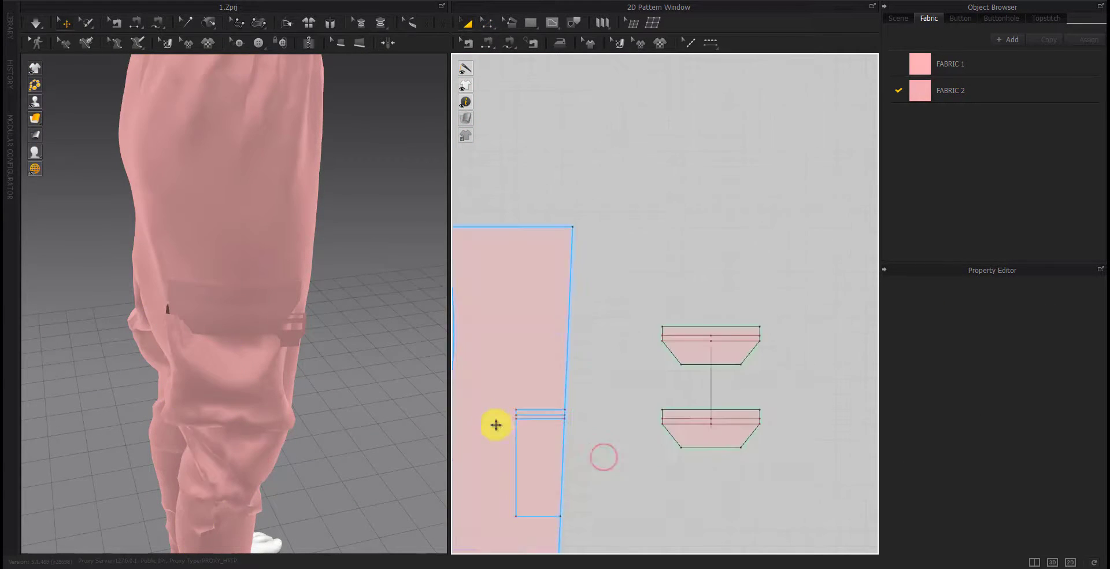
scroll(523, 423, "up", 3)
left_click(613, 397)
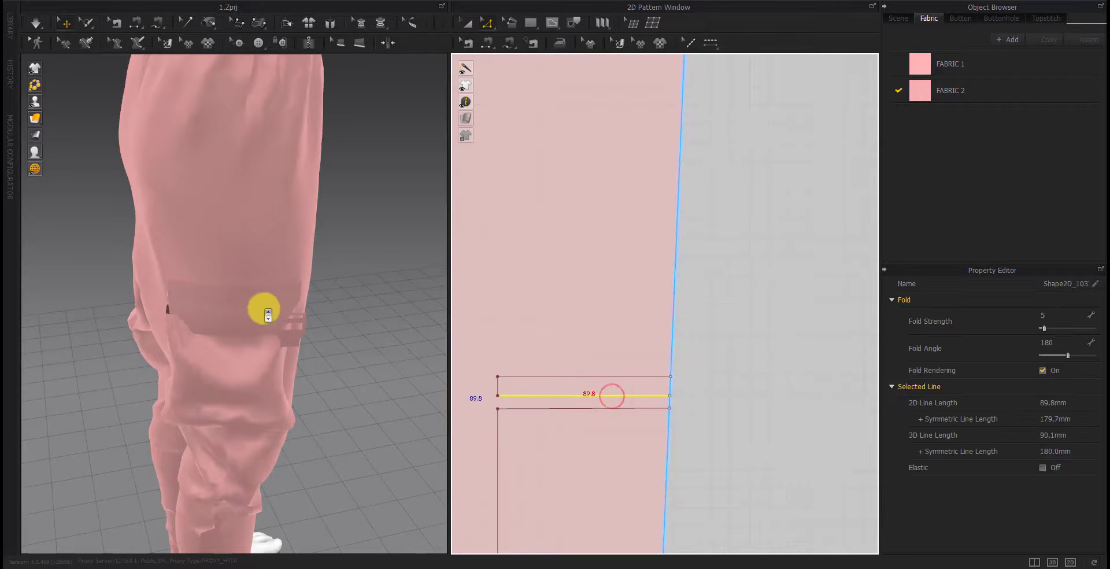
scroll(254, 315, "up", 5)
scroll(694, 396, "down", 3)
left_click(737, 245)
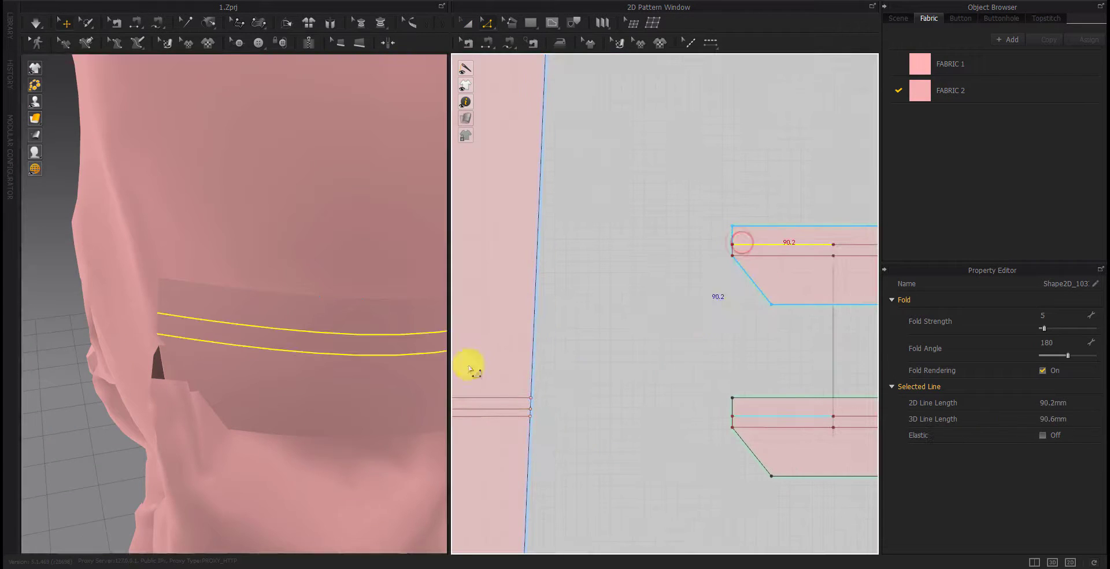
scroll(578, 416, "down", 3)
left_click(653, 402)
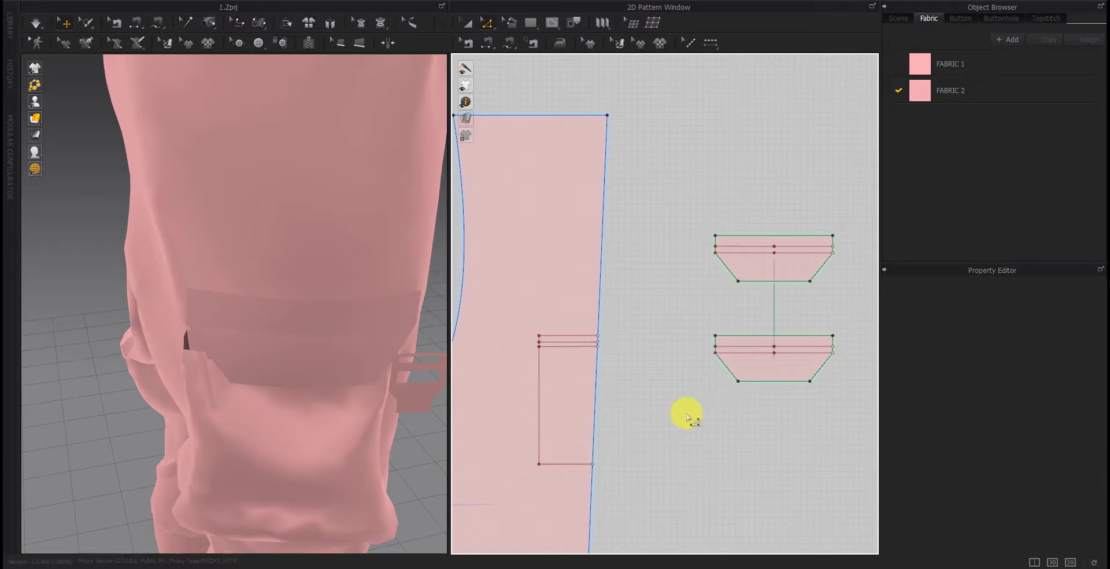
scroll(551, 333, "up", 3)
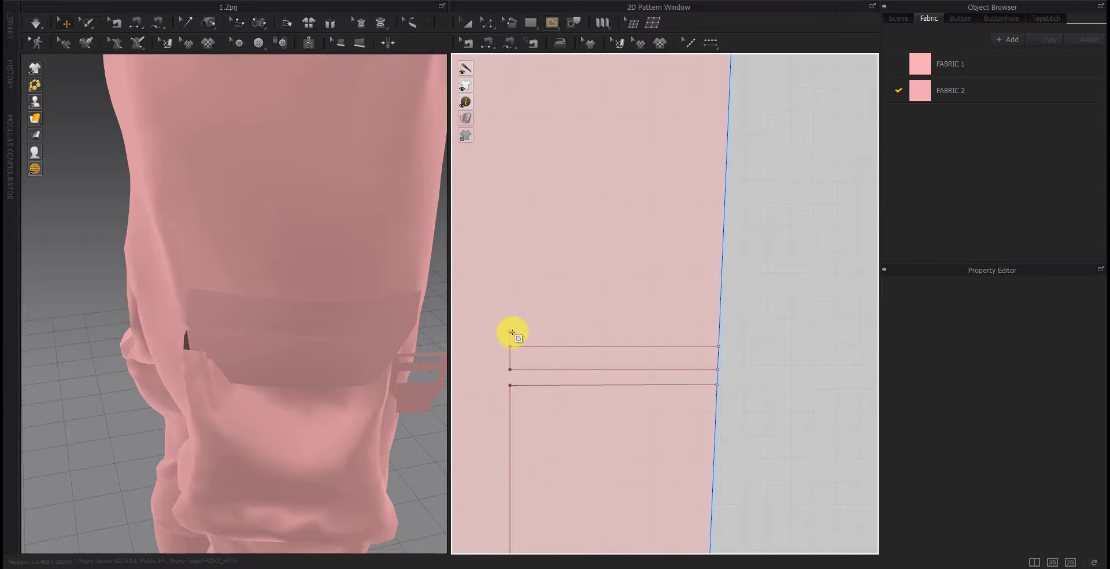
Start a new internal line above the pocket and give it a 20 mm length
right_click(540, 323)
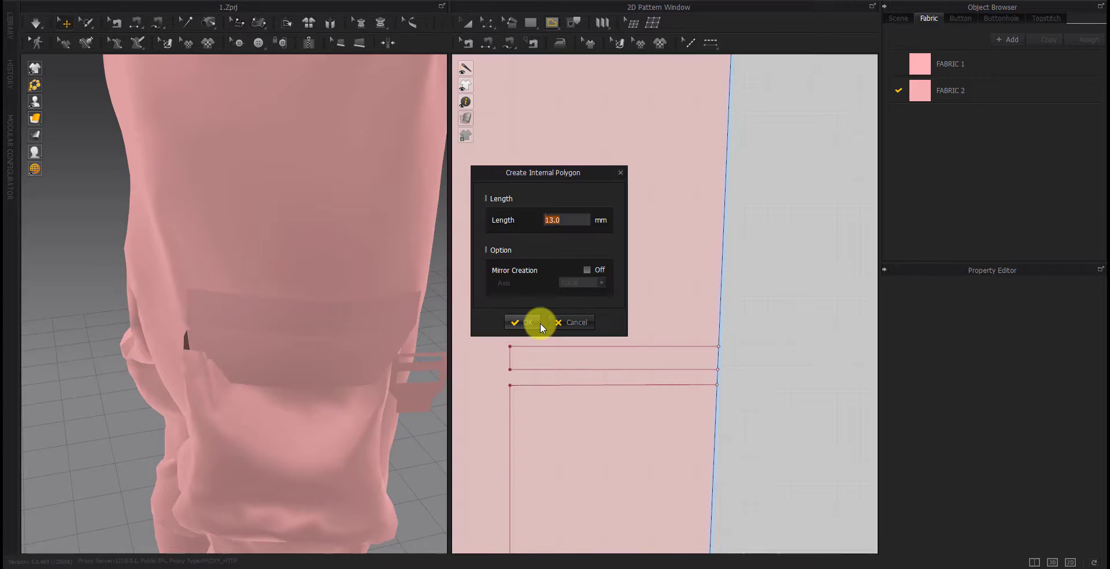
type("20")
key("Return")
Finish the 20 mm internal line and create a 20 mm-wide strap rectangle
double_click(562, 323)
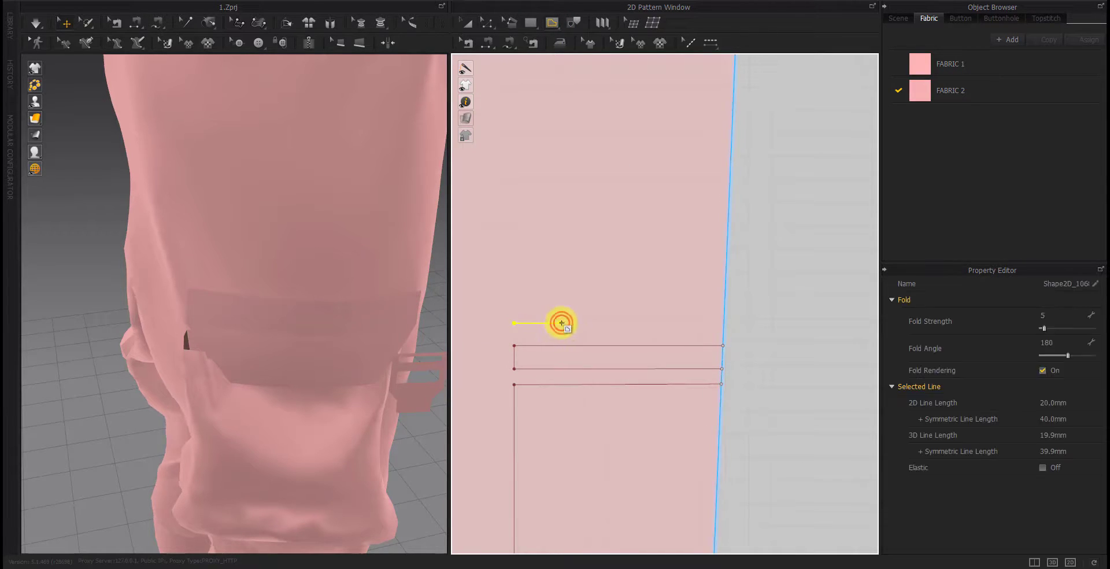
scroll(590, 353, "down", 3)
scroll(670, 398, "down", 2)
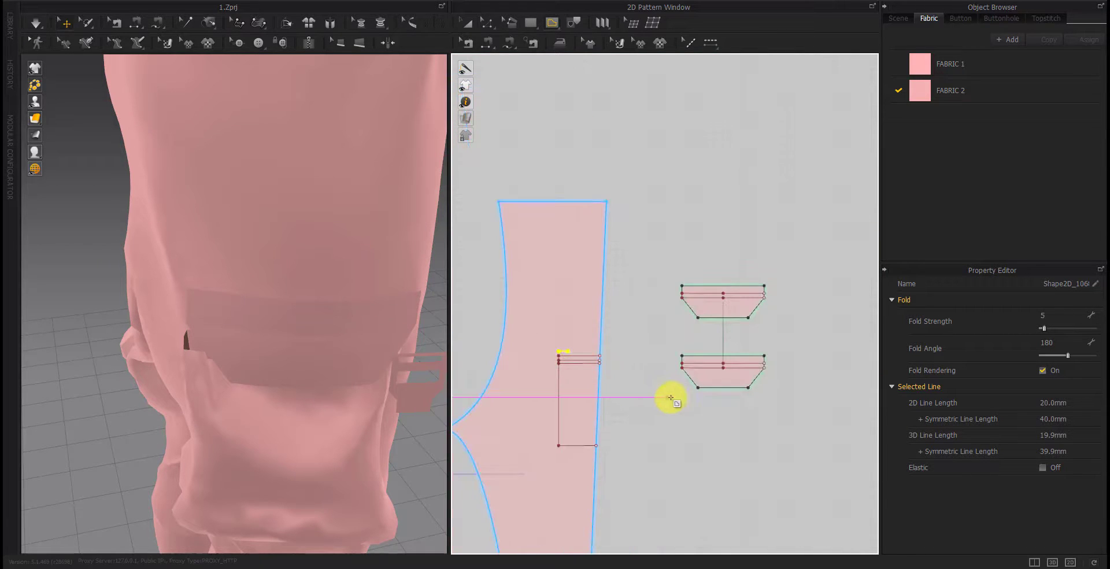
middle_click_drag(676, 405, 608, 422)
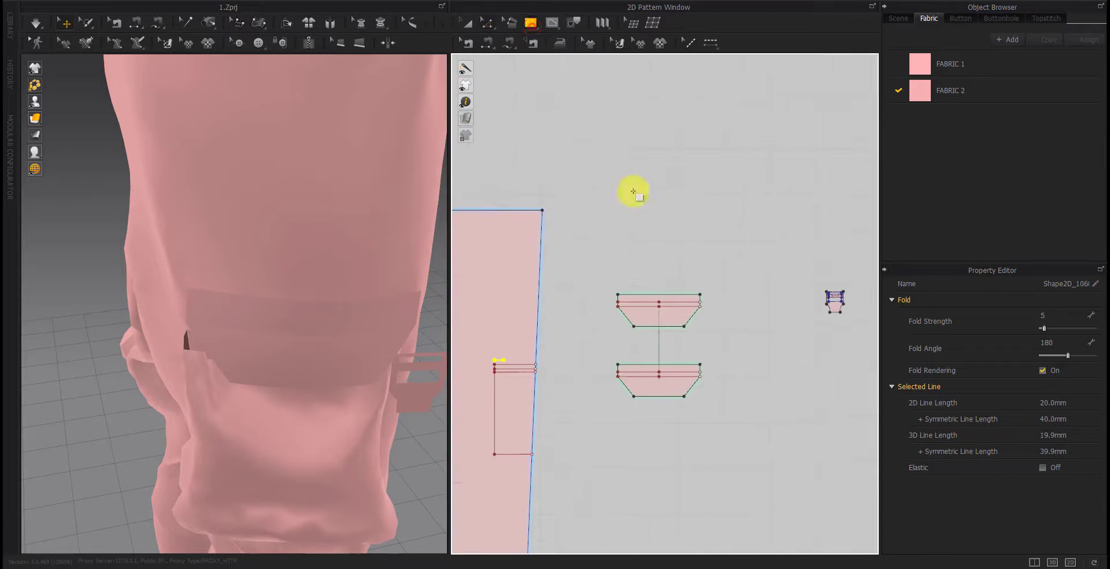
left_click(771, 355)
type("20")
key("Return")
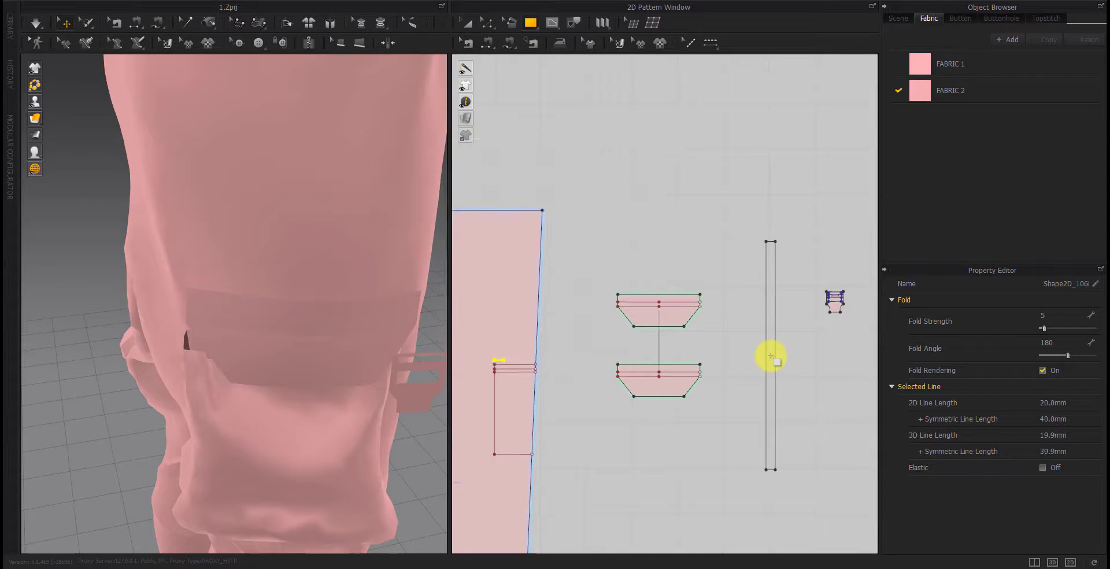
Sew the short 20 mm leg line to the strap's top edge
left_click(793, 428)
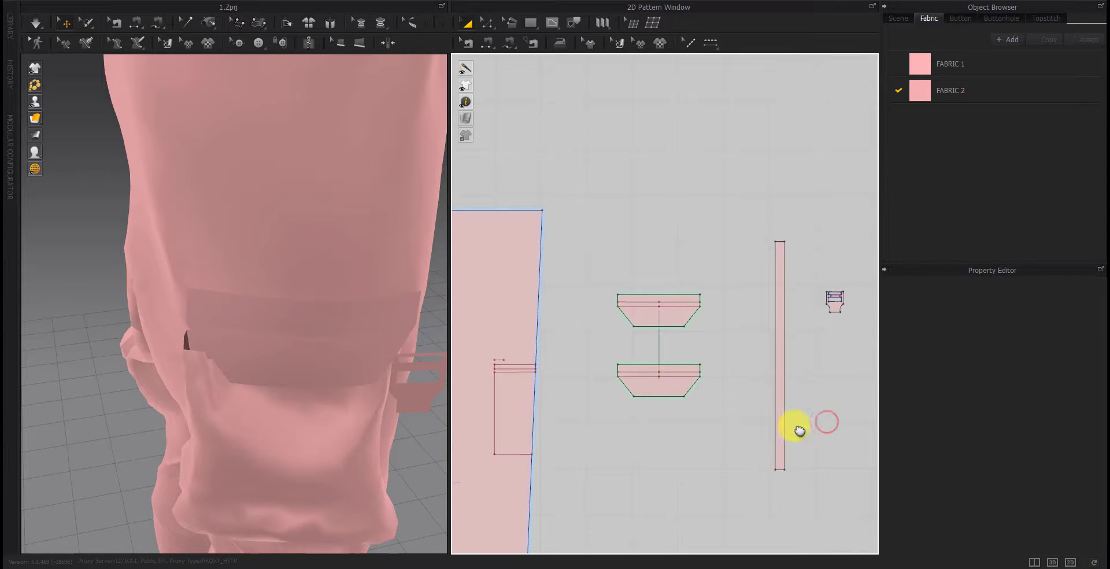
left_click(489, 43)
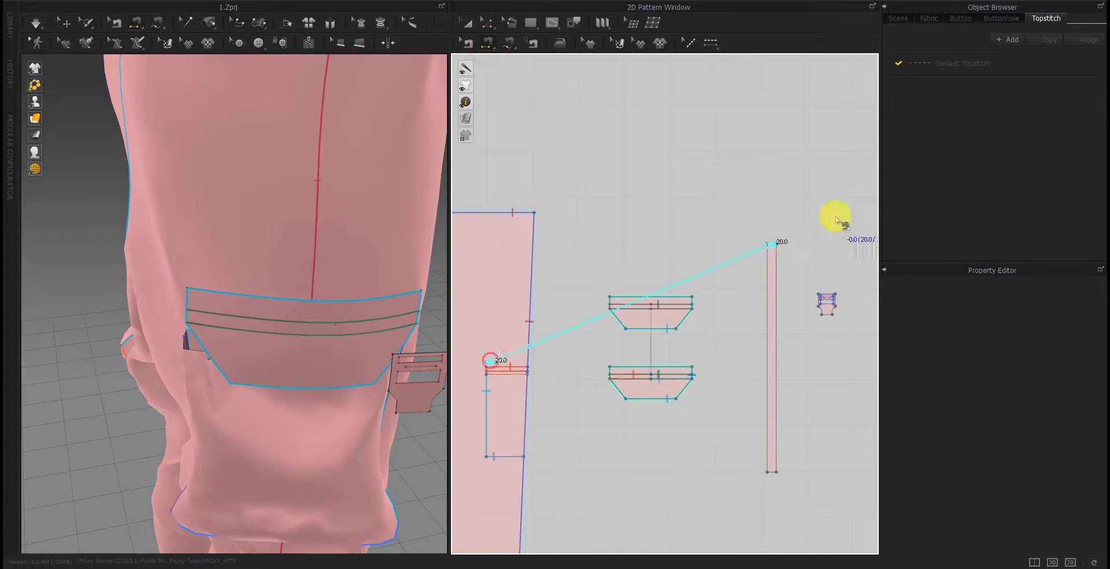
left_click(768, 248)
scroll(342, 324, "down", 5)
scroll(288, 292, "down", 3)
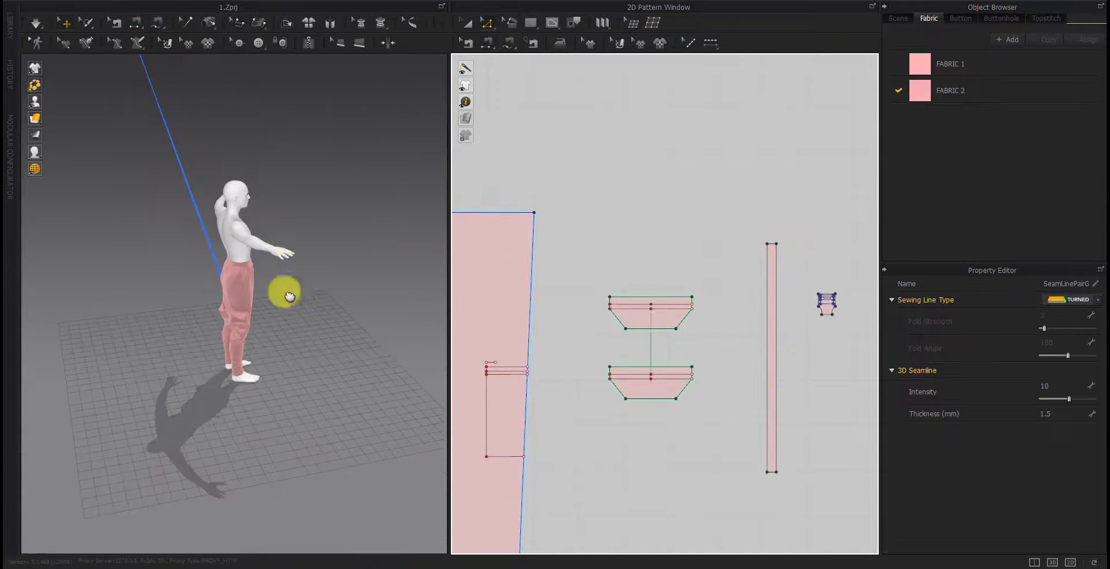
Move the 1040 mm strap onto the avatar and rotate it upright beside the leg
key("a")
left_click(769, 340)
mouse_move(145, 142)
left_mouse_down()
mouse_move(290, 317)
mouse_move(275, 492)
left_mouse_up()
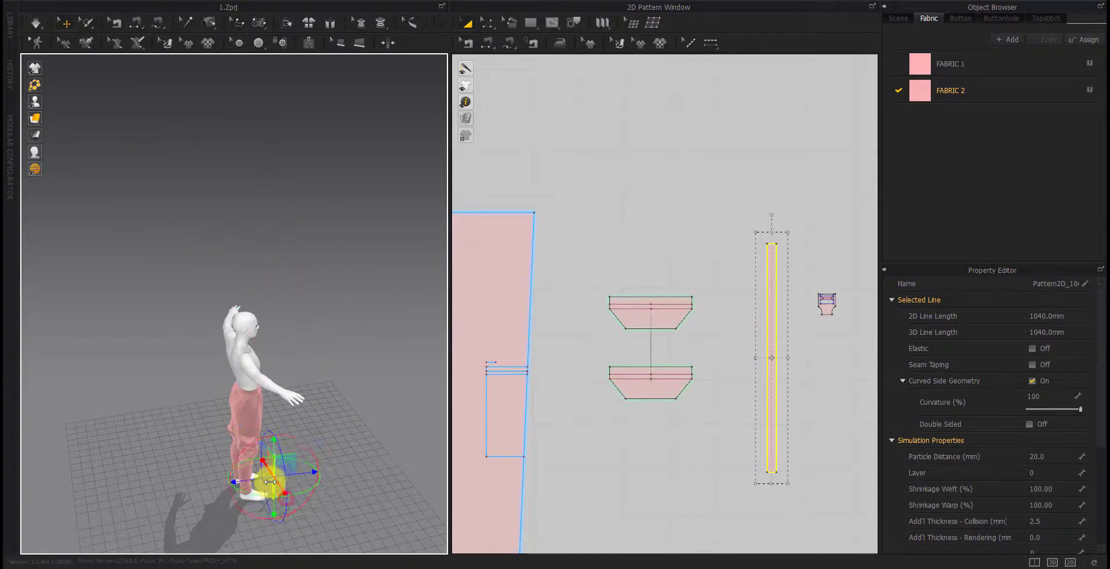
scroll(229, 242, "up", 5)
scroll(229, 242, "down", 5)
scroll(236, 214, "up", 3)
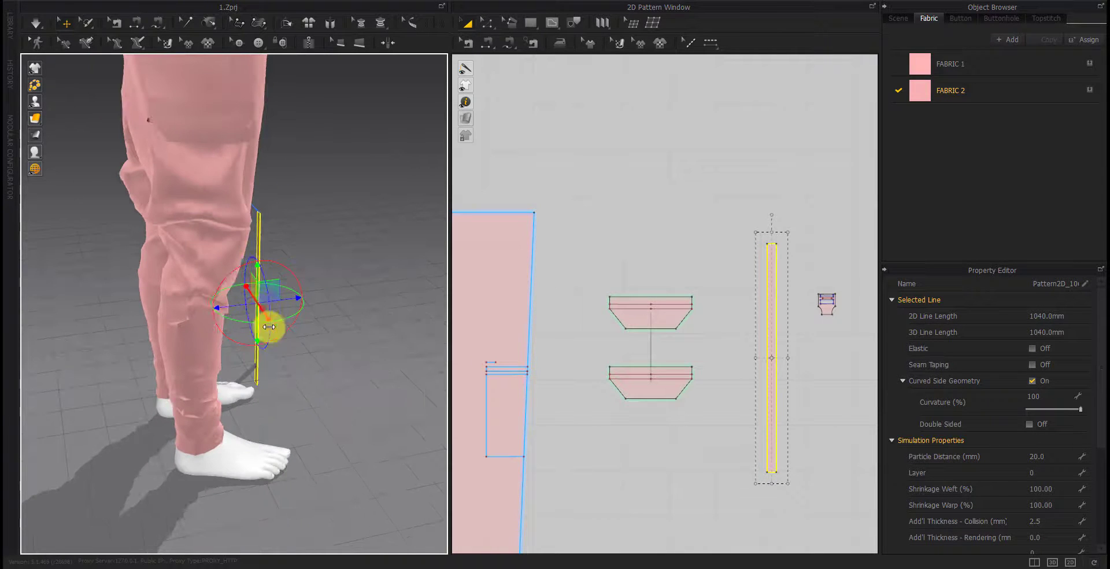
mouse_move(267, 323)
left_mouse_down()
mouse_move(347, 453)
mouse_move(218, 448)
left_mouse_up()
right_click_drag(218, 448, 218, 441)
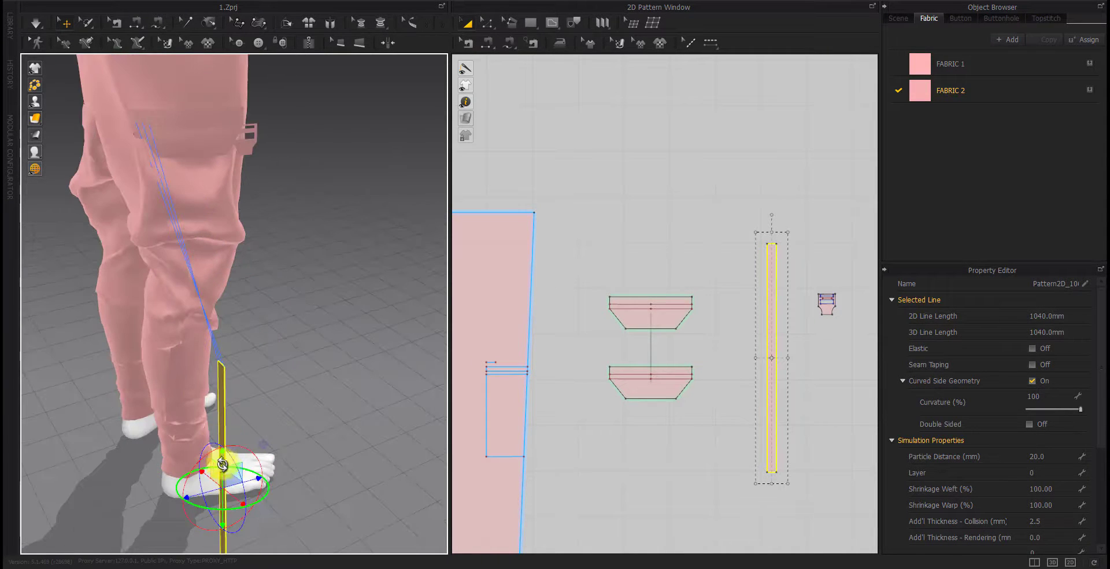
left_click_drag(222, 463, 209, 279)
left_click_drag(210, 316, 119, 302)
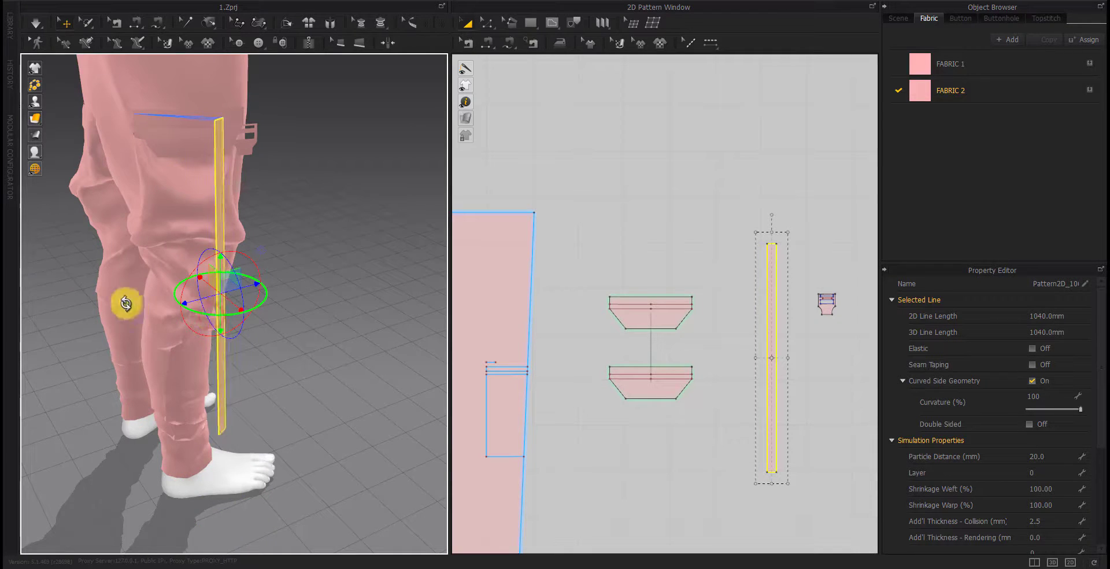
mouse_move(223, 303)
left_mouse_down()
mouse_move(168, 260)
mouse_move(189, 283)
left_mouse_up()
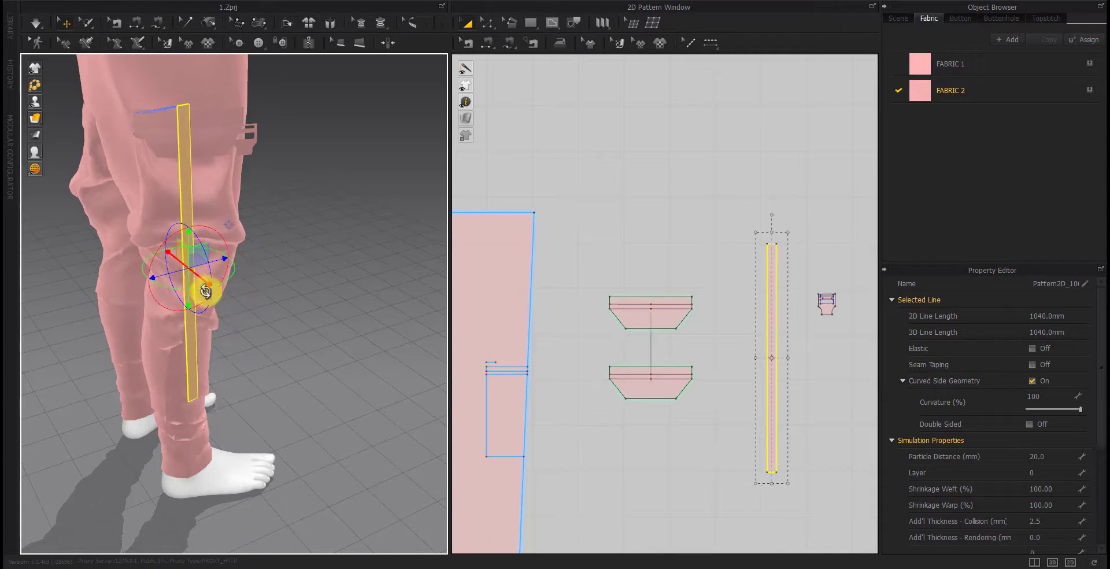
mouse_move(203, 290)
right_mouse_down()
mouse_move(144, 318)
mouse_move(287, 357)
mouse_move(182, 320)
right_mouse_up()
left_click_drag(182, 319, 138, 340)
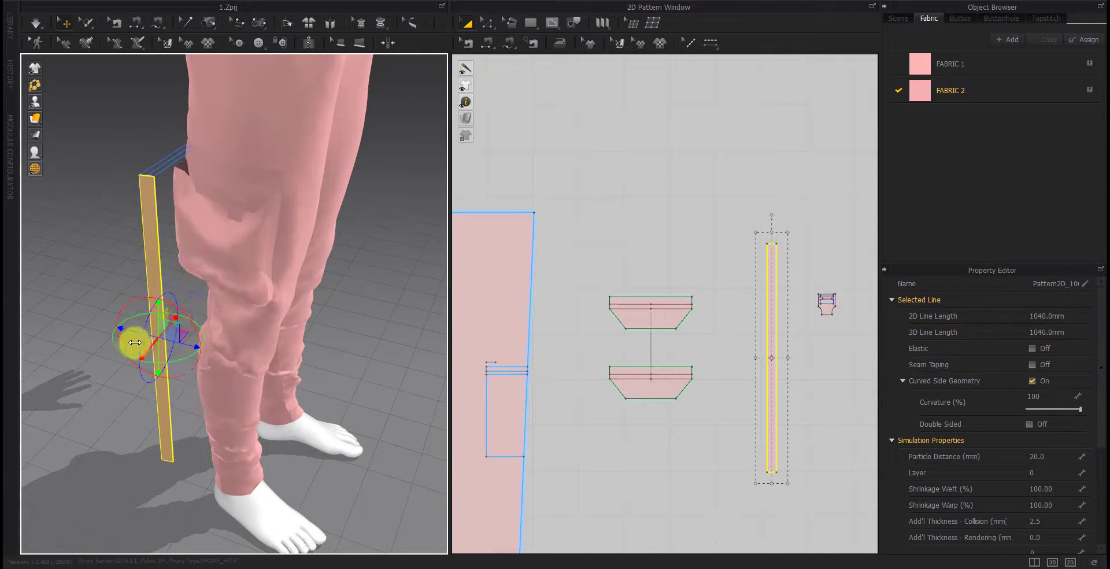
left_click(376, 368)
Place the small buckle piece beside the strap near the thigh
left_click(825, 311)
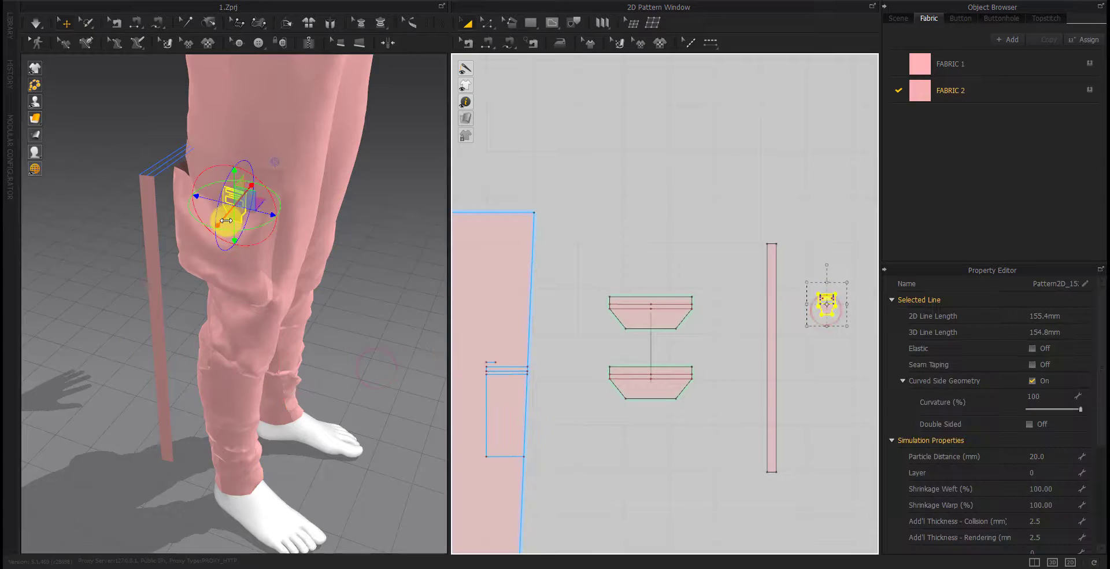
left_click_drag(223, 211, 100, 290)
left_click_drag(169, 305, 138, 292)
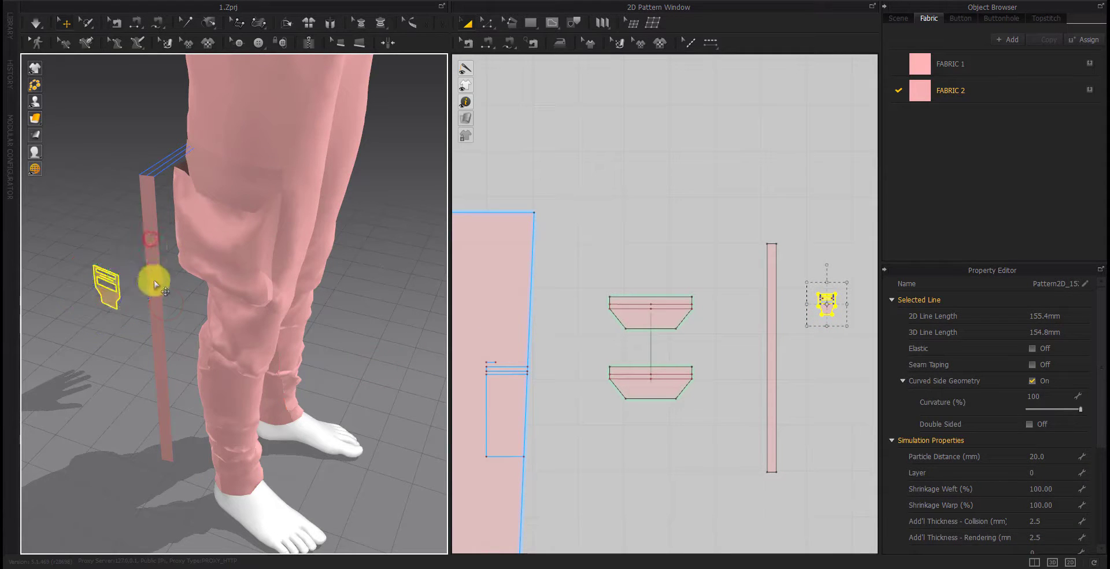
left_click(149, 271)
left_click_drag(143, 244, 193, 186)
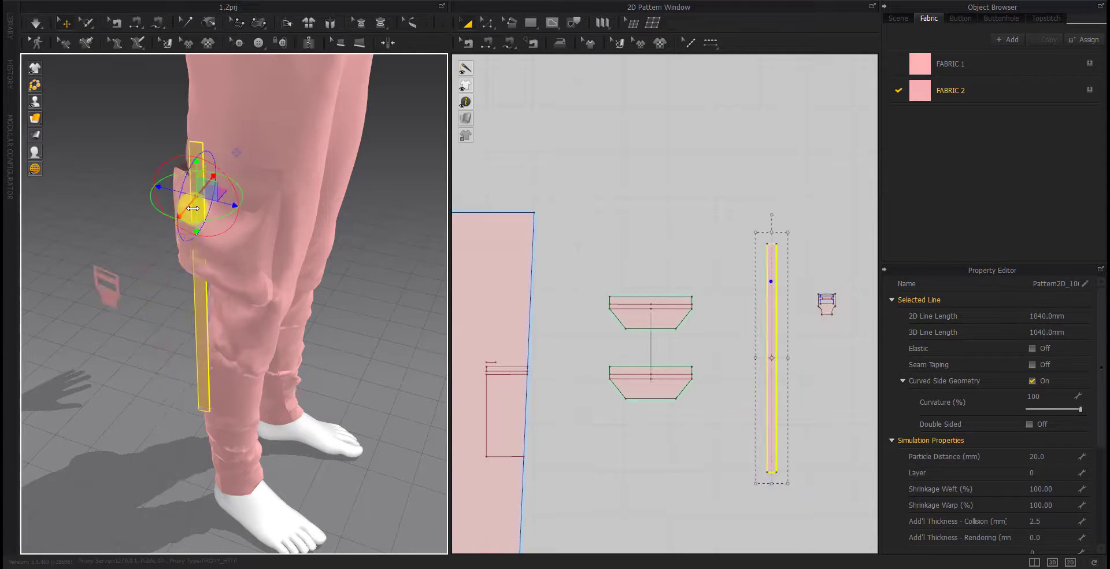
left_click_drag(100, 300, 223, 222)
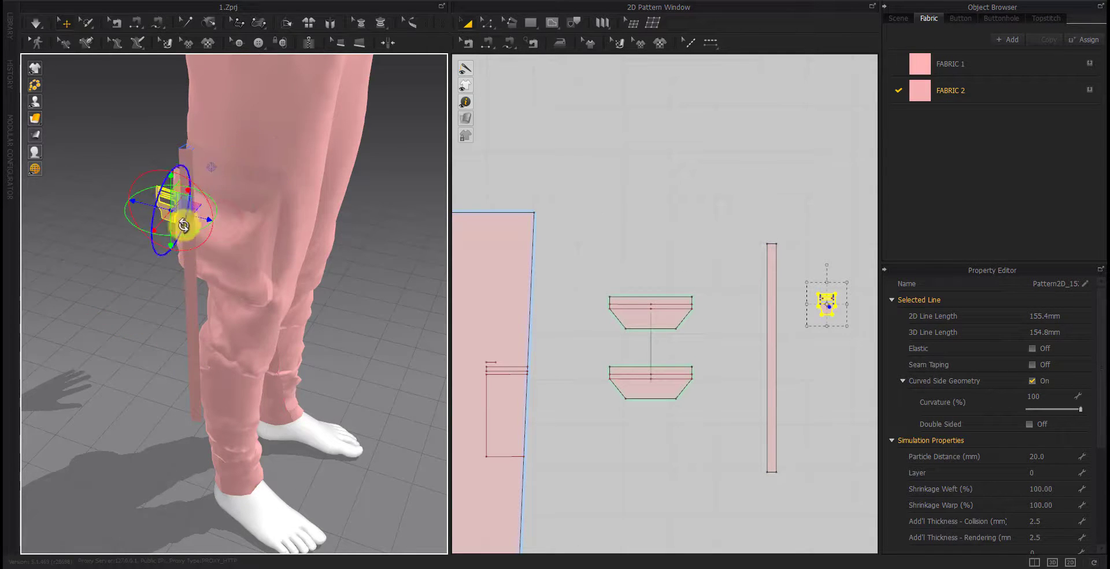
right_click_drag(174, 223, 275, 255)
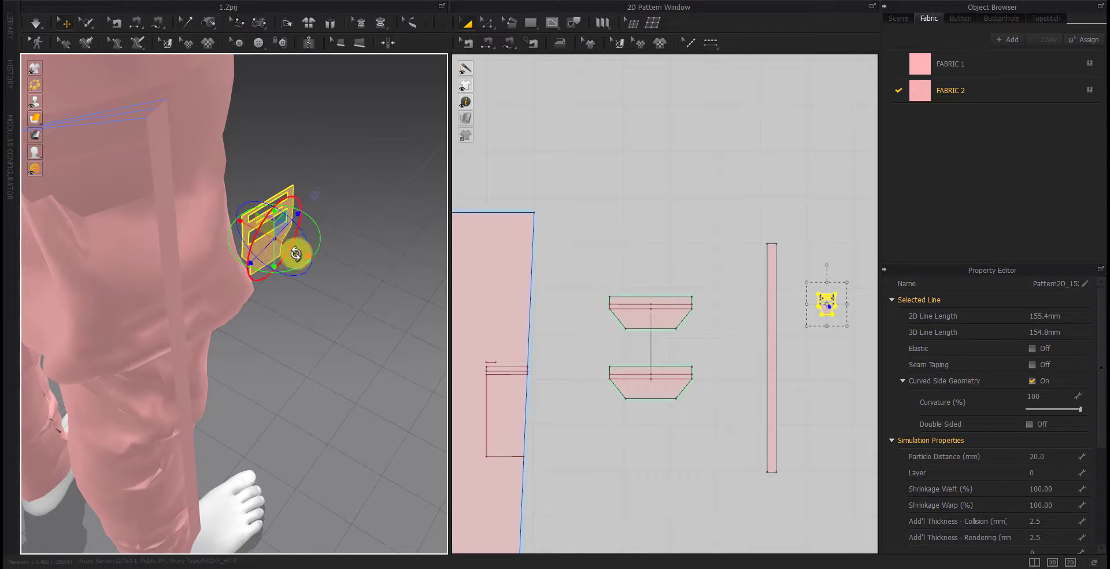
left_click(211, 282)
scroll(210, 283, "up", 5)
Sew the buckle's 20 mm slot line to the strap's middle line
scroll(779, 324, "up", 5)
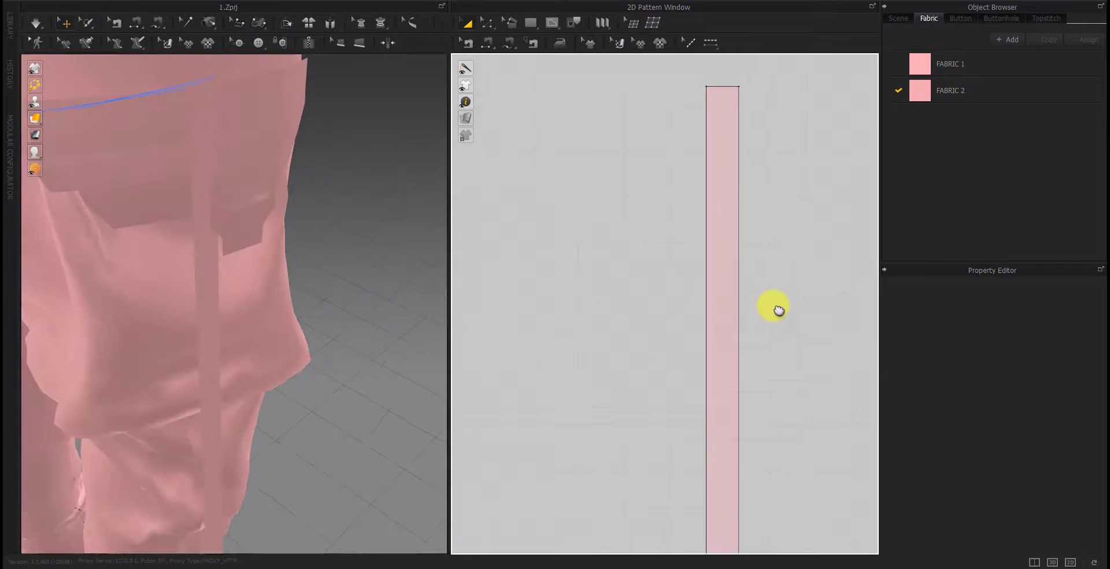
right_click_drag(779, 311, 635, 312)
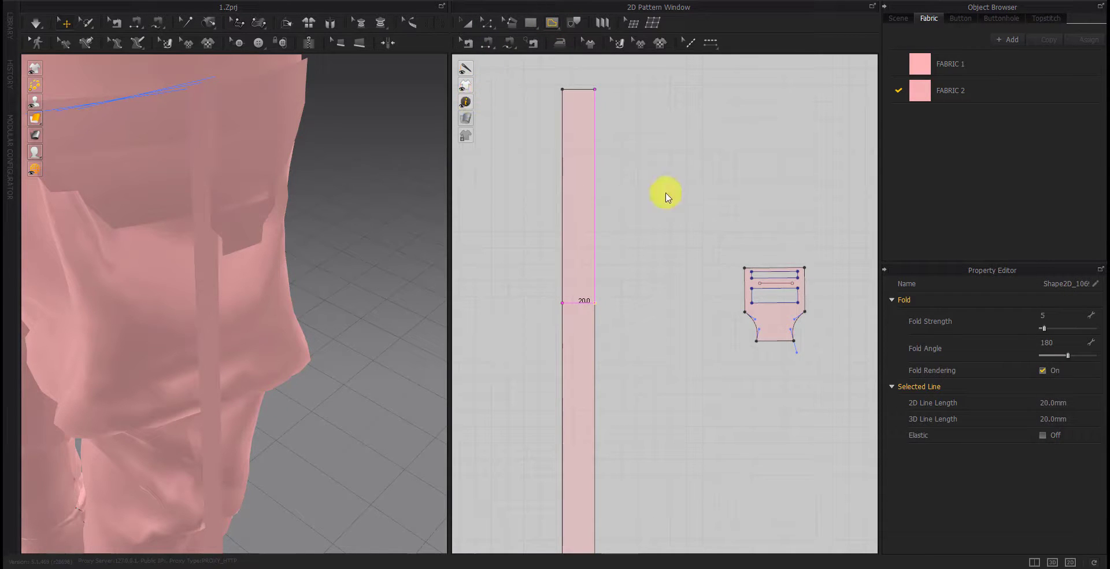
left_click(488, 43)
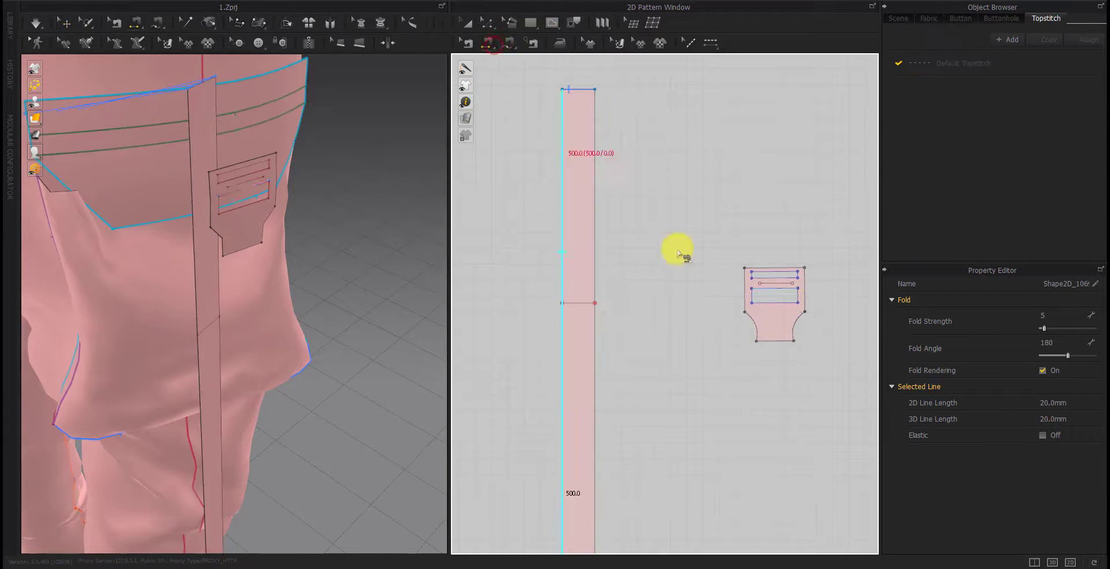
left_click(775, 284)
left_click(573, 300)
Move the buckle down onto the strap and simulate to drape it
right_click_drag(277, 198, 256, 215)
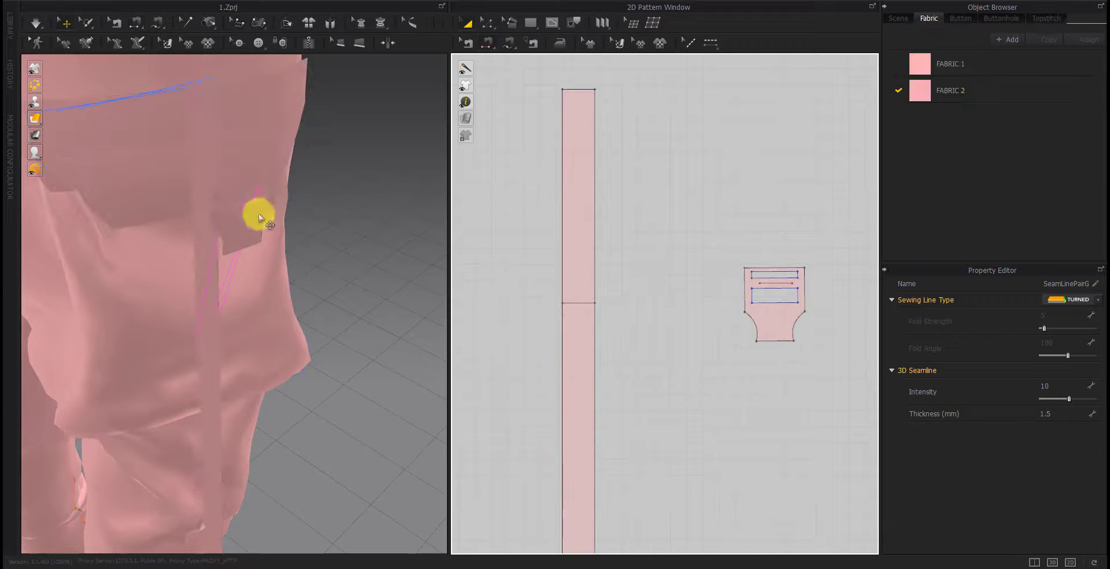
left_click(268, 266)
left_click_drag(268, 267, 278, 379)
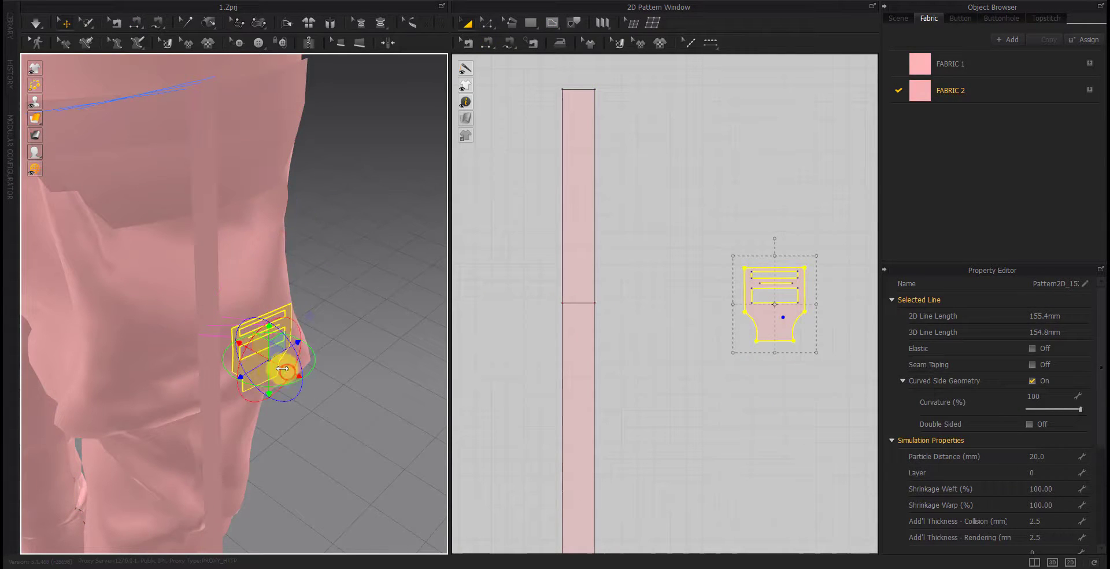
right_click_drag(283, 368, 184, 352)
key("space")
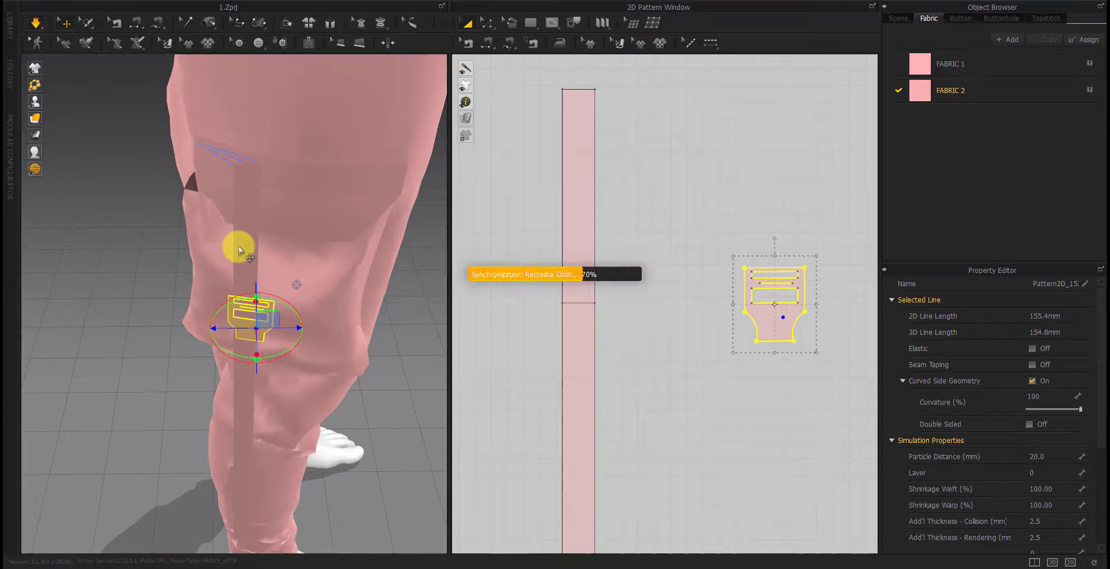
mouse_move(240, 247)
right_mouse_down()
mouse_move(264, 238)
mouse_move(149, 178)
right_mouse_up()
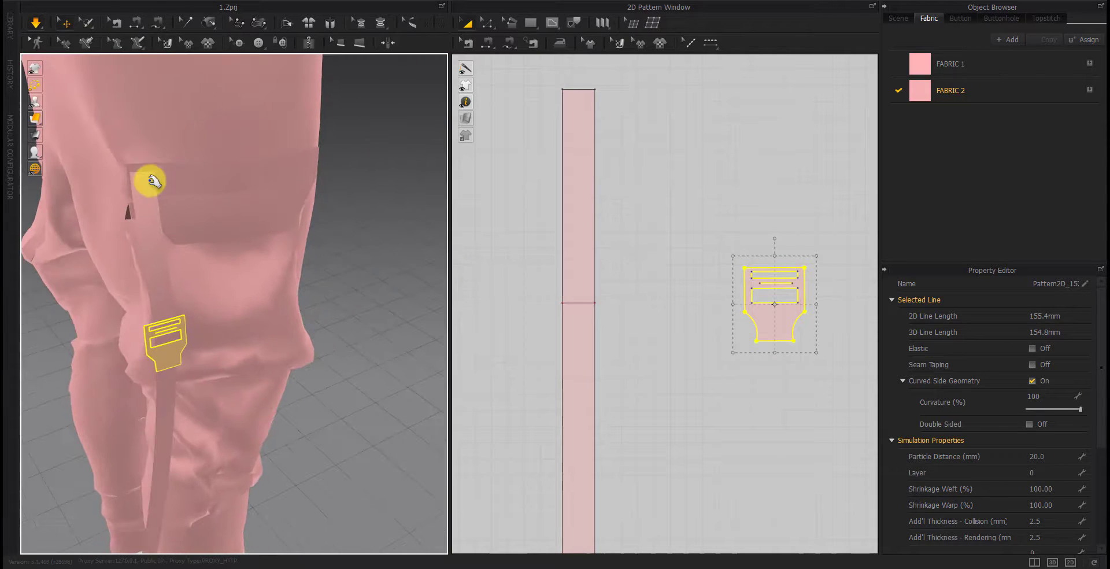
left_click(149, 178)
left_click(213, 184)
scroll(520, 295, "down", 4)
Move the short line above the pocket 12.1 mm upward
scroll(554, 300, "up", 3)
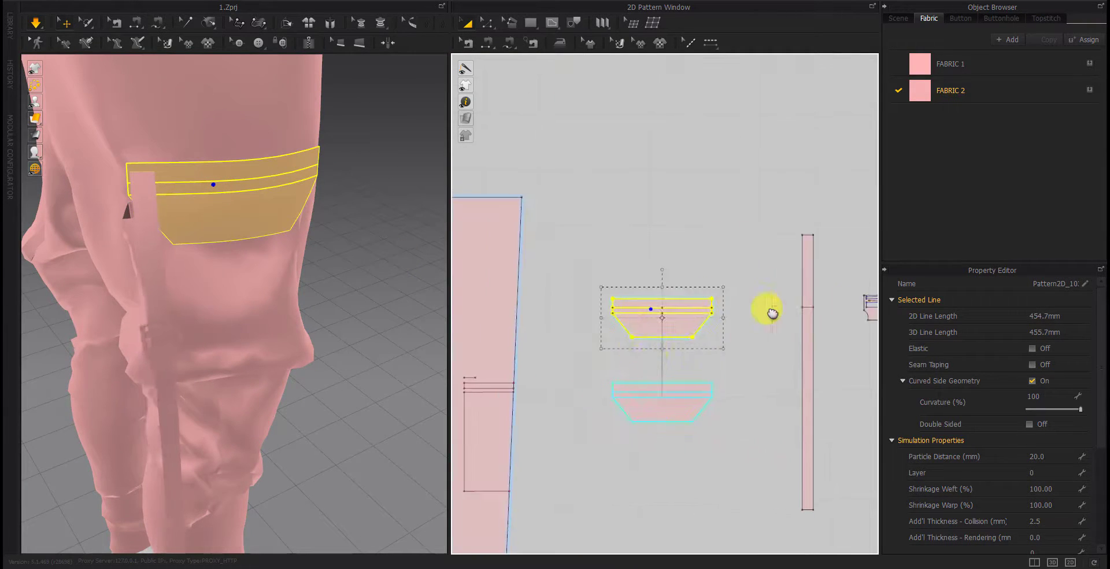
scroll(540, 377, "up", 5)
left_click(561, 354)
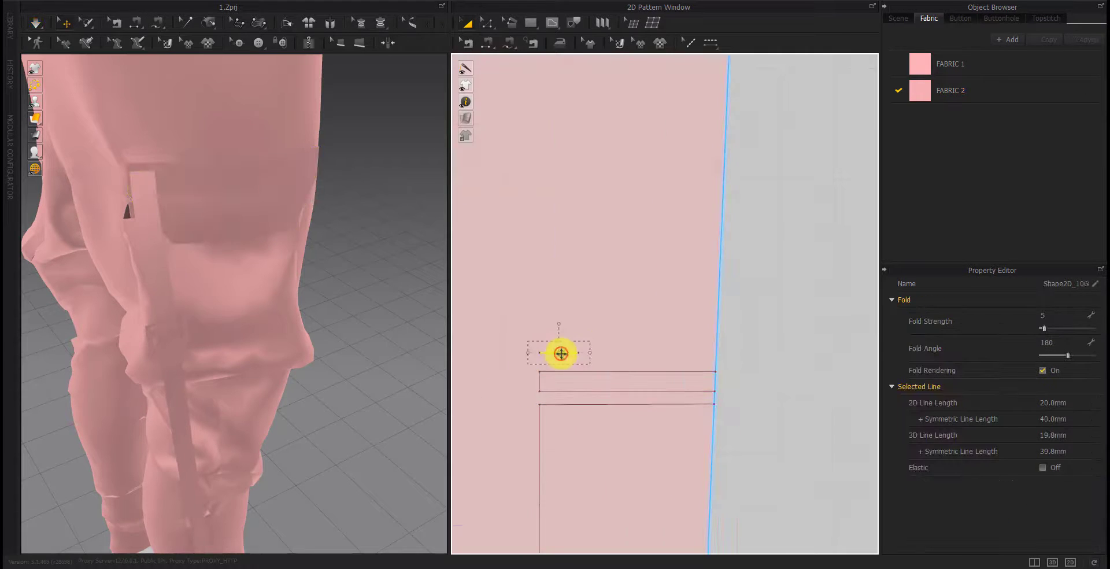
left_click_drag(569, 333, 571, 333)
right_click(571, 333)
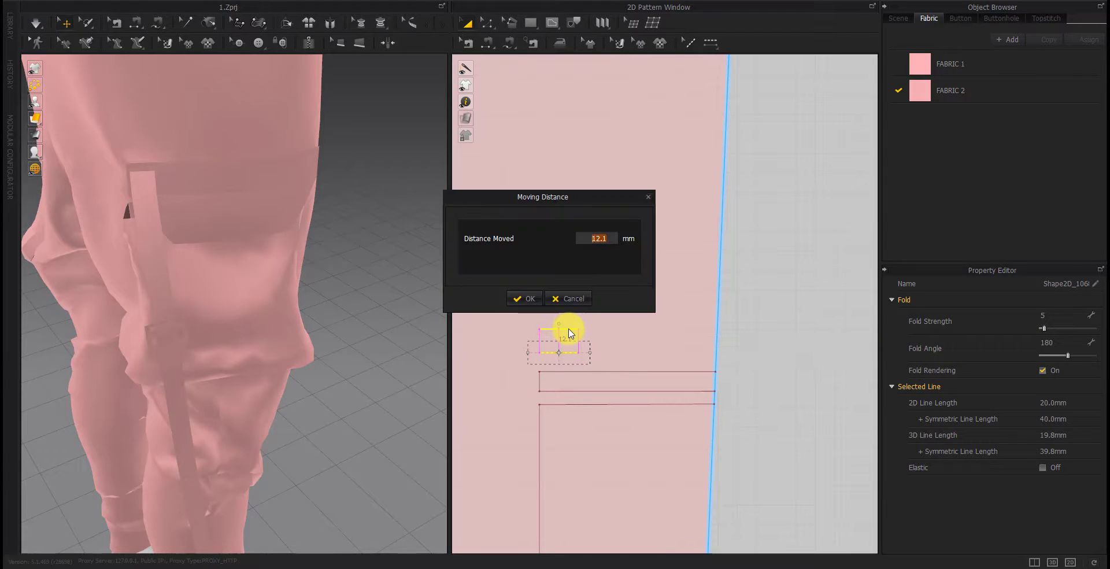
key("Return")
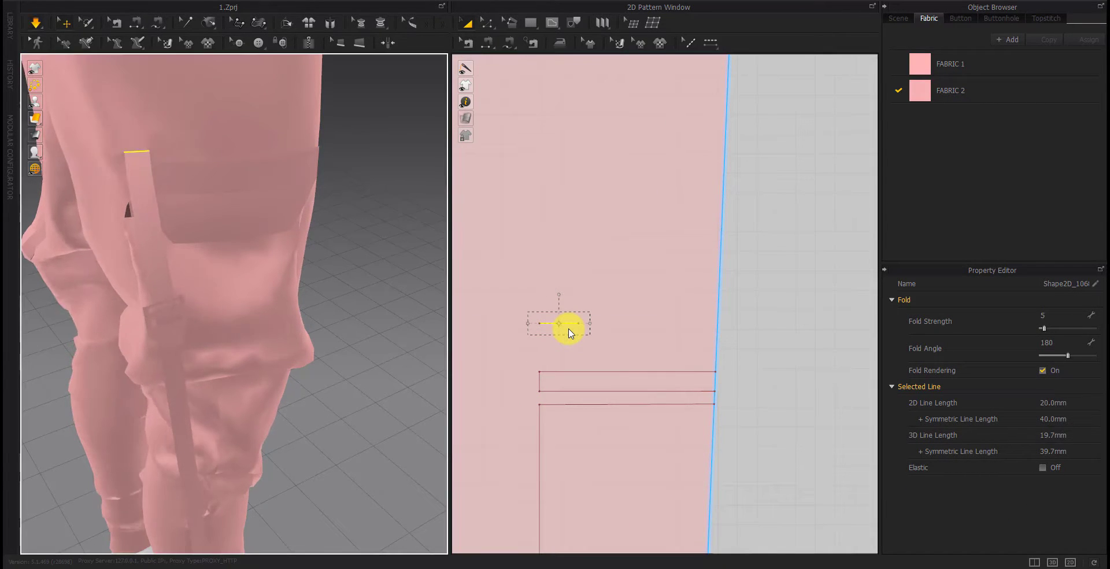
scroll(552, 313, "up", 4)
left_click(553, 313)
scroll(622, 317, "down", 5)
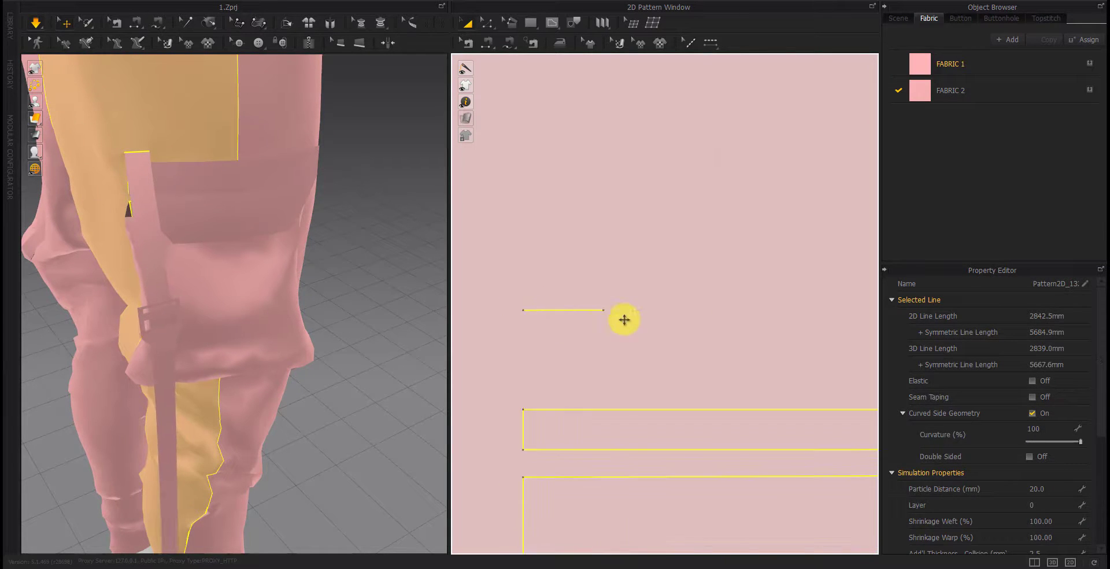
scroll(633, 316, "up", 3)
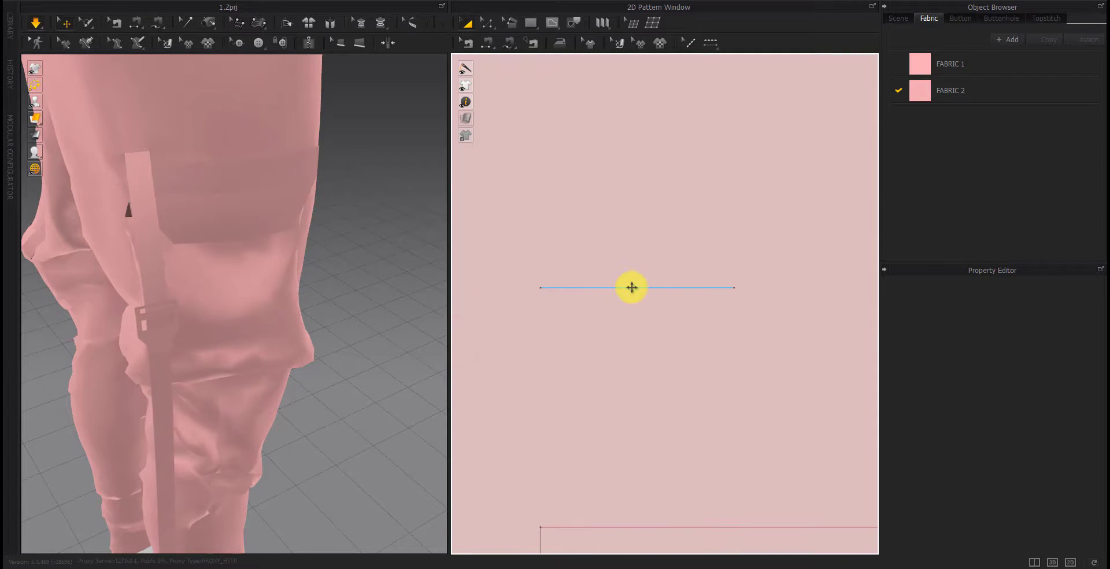
Drag the strap's 20 mm fold line lower on its pattern piece
left_click(632, 288)
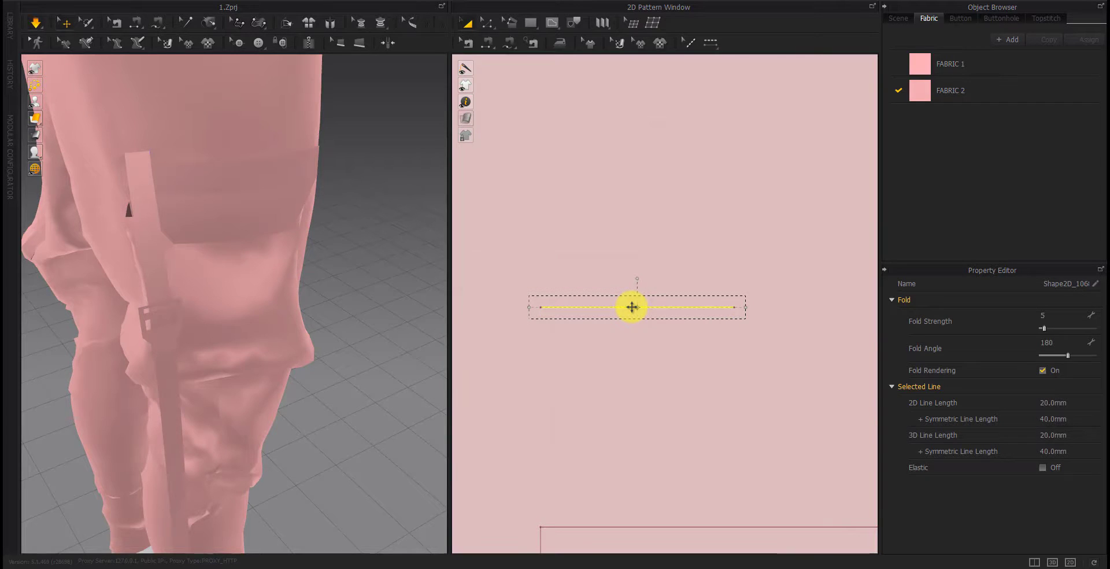
mouse_move(176, 269)
right_mouse_down()
mouse_move(236, 265)
mouse_move(258, 279)
right_mouse_up()
scroll(257, 279, "up", 5)
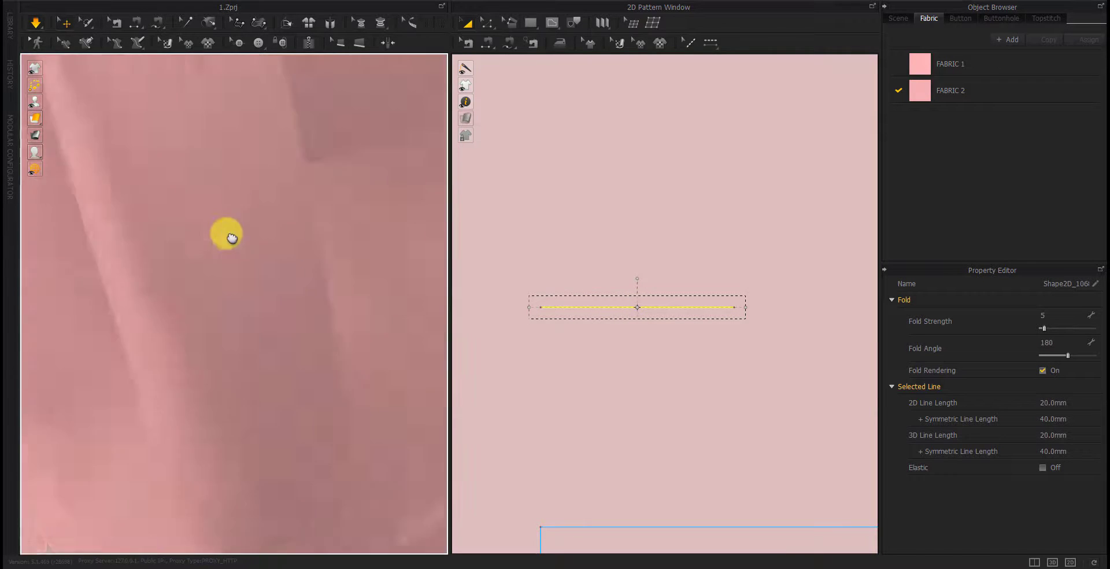
right_click_drag(228, 235, 272, 263)
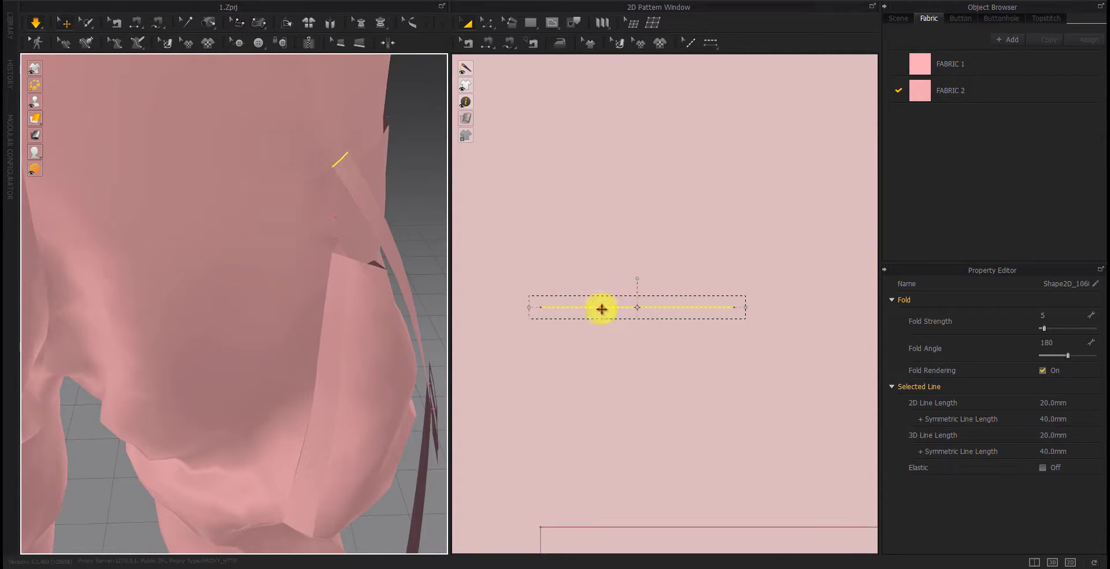
left_click_drag(602, 309, 601, 345)
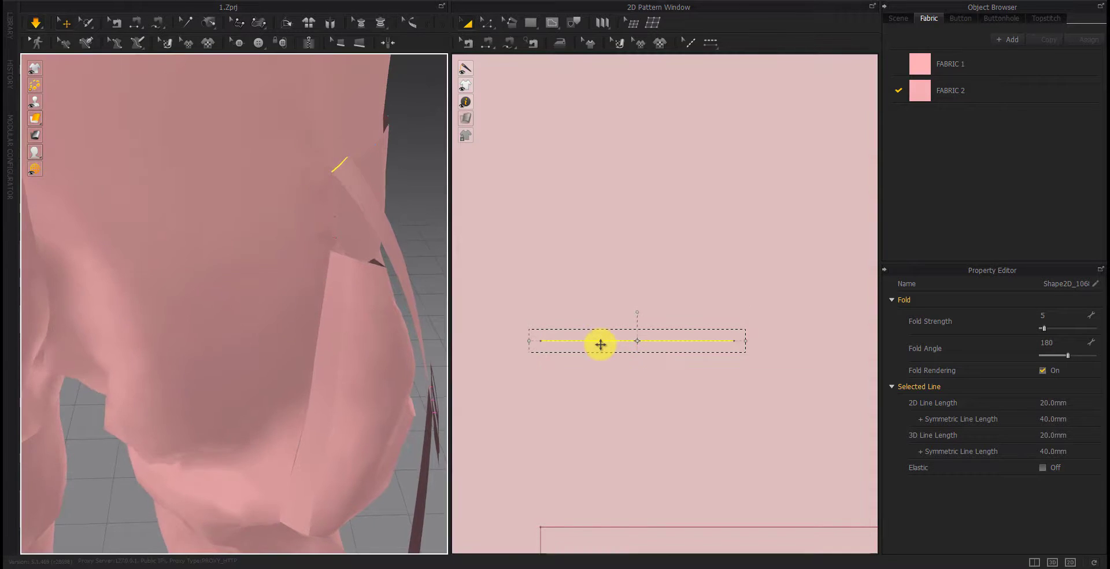
scroll(278, 334, "down", 3)
scroll(278, 335, "down", 3)
scroll(642, 347, "down", 3)
right_click_drag(645, 362, 523, 342)
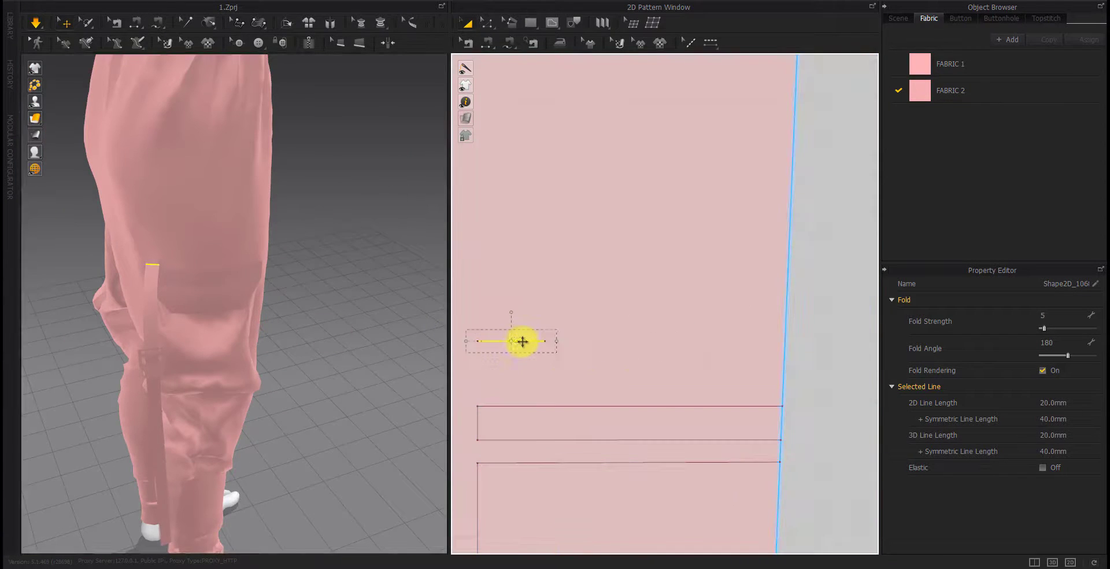
left_click(827, 451)
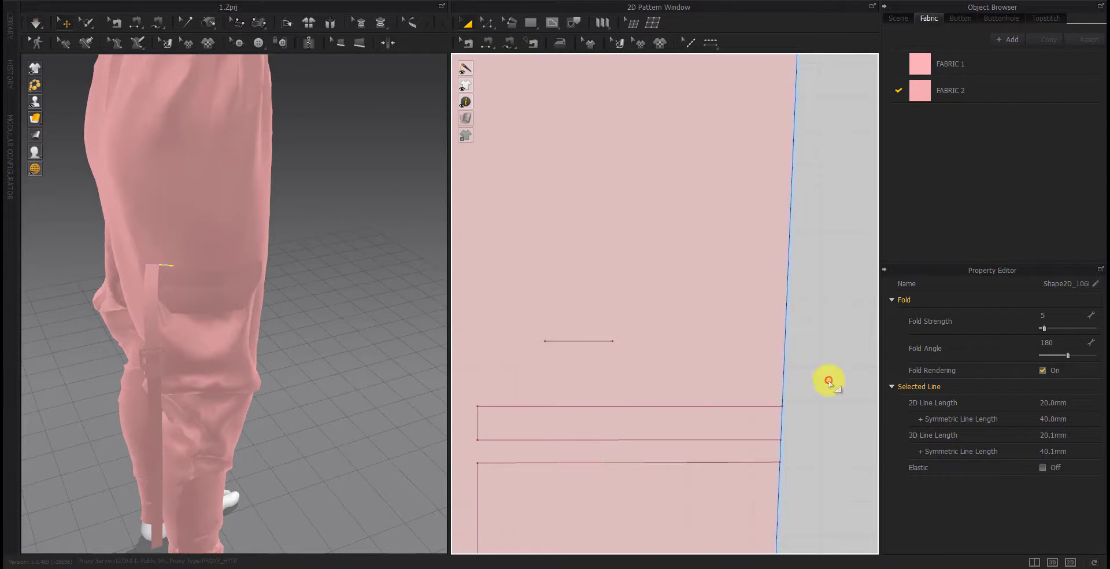
Check the strap hanging through the buckle in 3D and select it
mouse_move(291, 361)
right_mouse_down()
mouse_move(218, 359)
mouse_move(200, 411)
mouse_move(166, 397)
mouse_move(165, 334)
right_mouse_up()
scroll(168, 335, "up", 3)
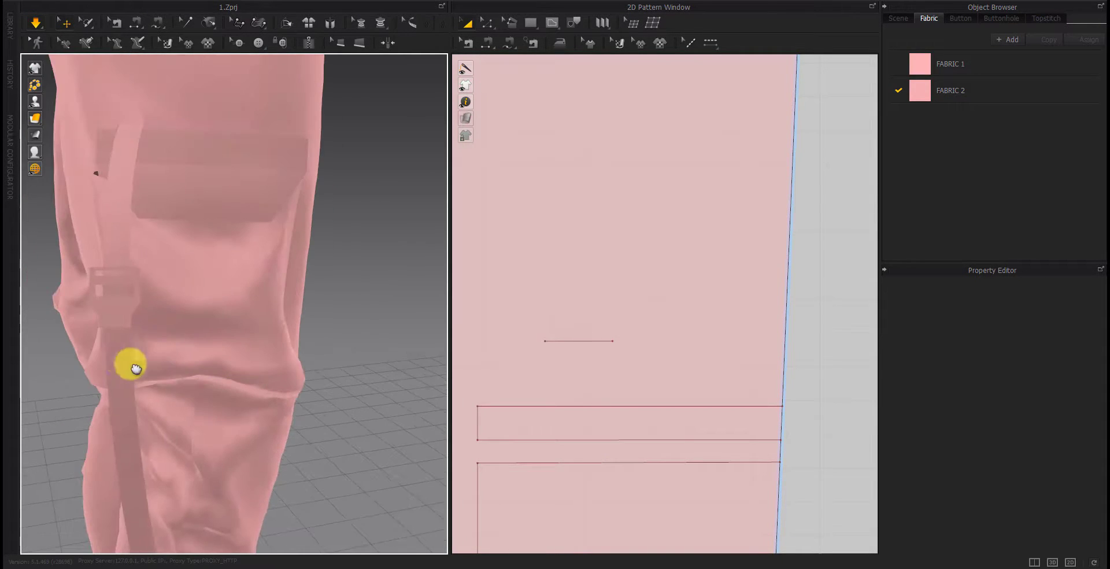
middle_click_drag(135, 369, 177, 382)
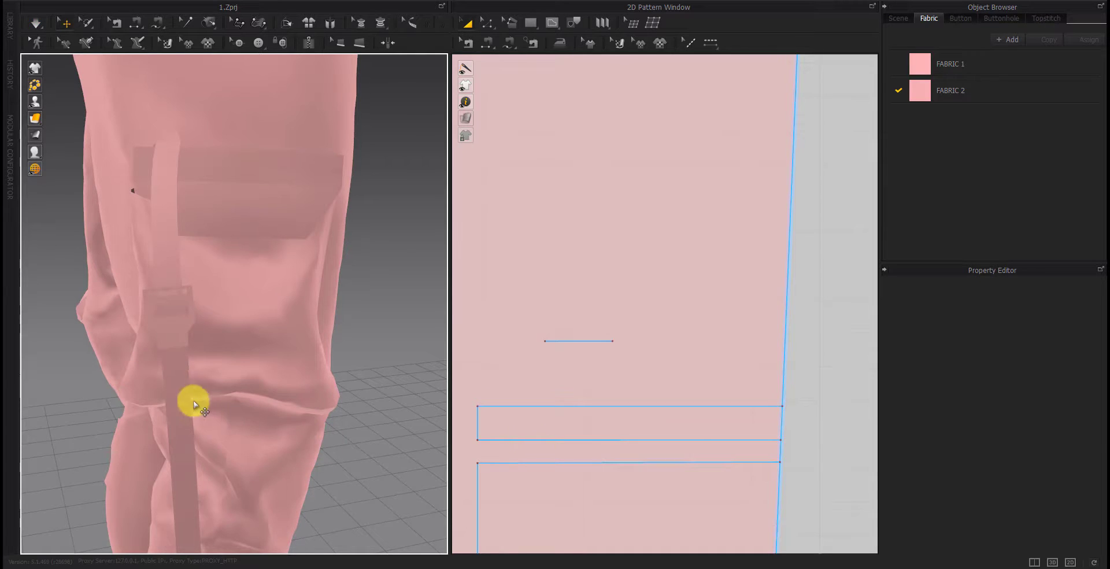
left_click(193, 400)
right_click_drag(193, 404, 223, 417)
left_click_drag(185, 416, 192, 439)
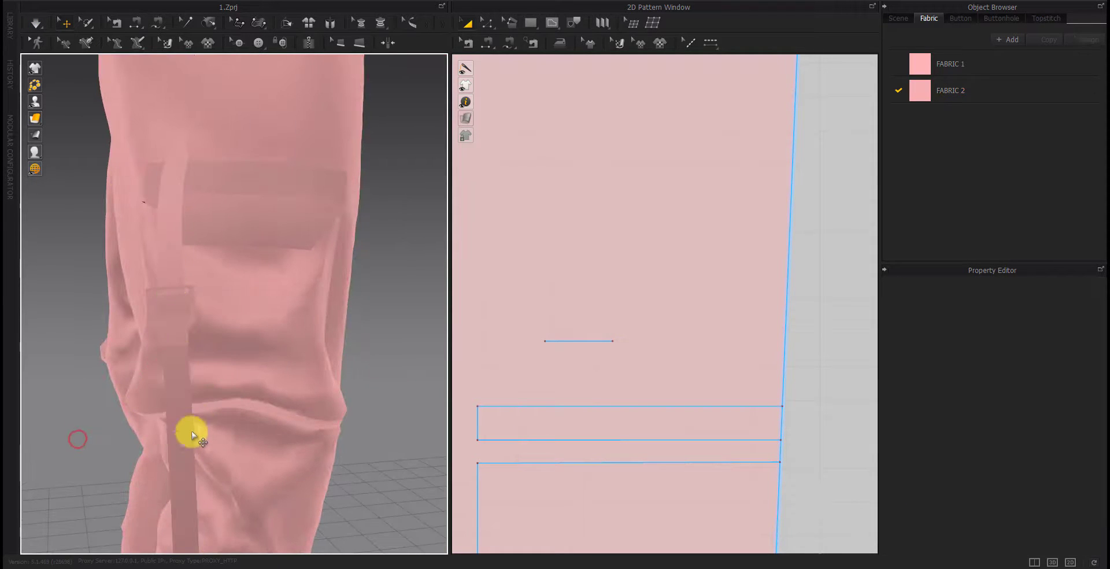
scroll(552, 365, "down", 3)
scroll(685, 335, "down", 2)
scroll(685, 335, "up", 5)
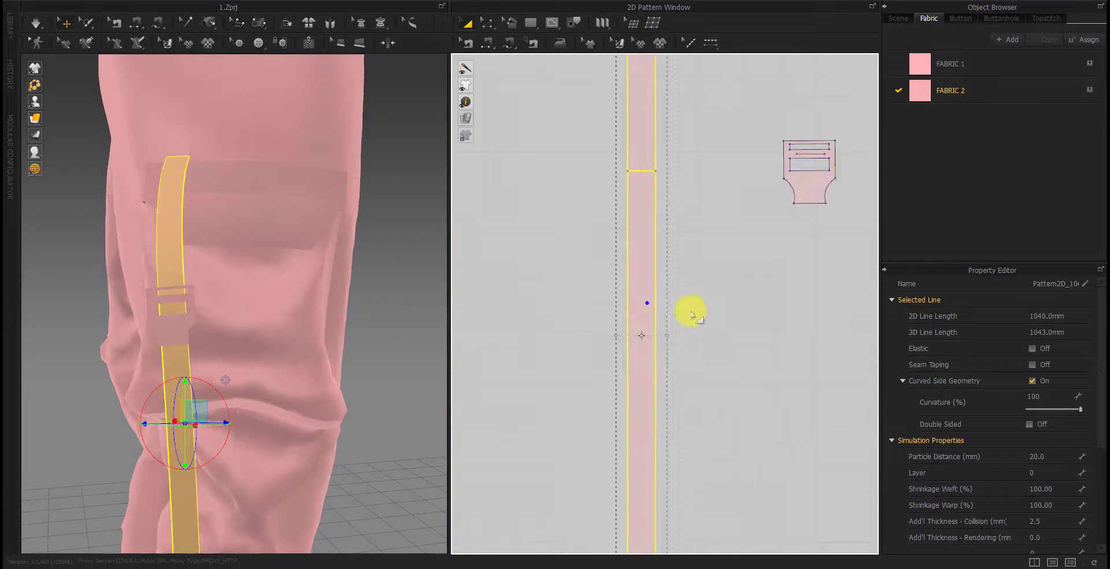
left_click(485, 41)
Place another 20 mm fold line across the strap
left_click(552, 22)
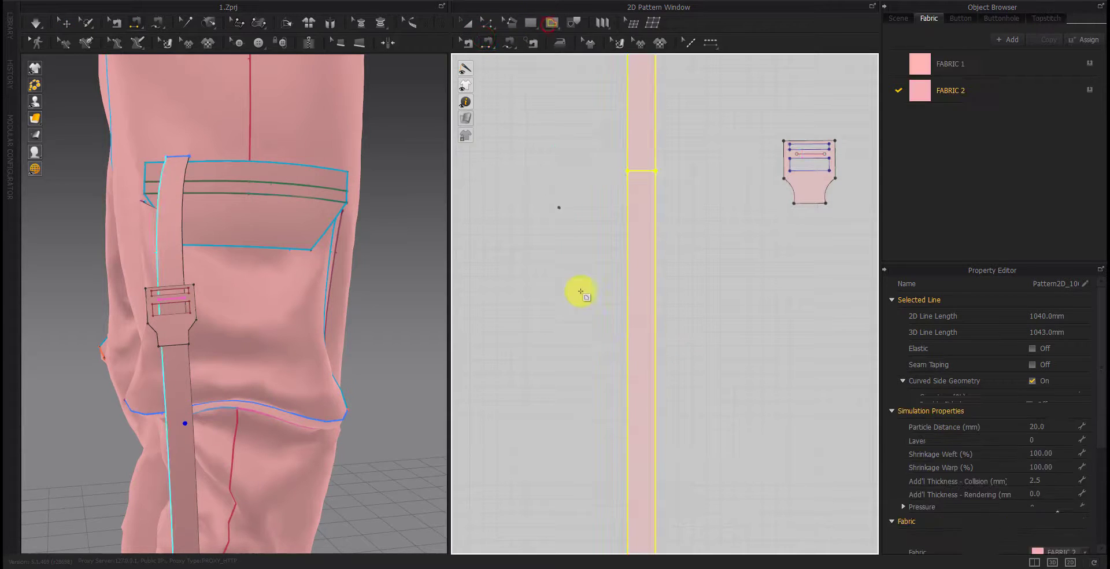
left_click(658, 364)
scroll(708, 380, "down", 6)
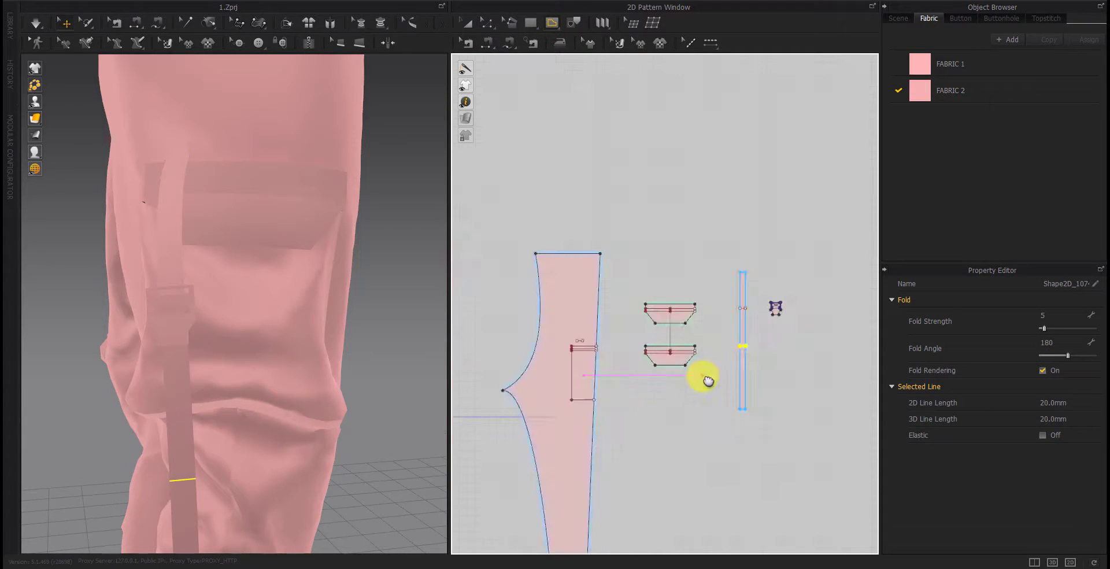
left_click(517, 51)
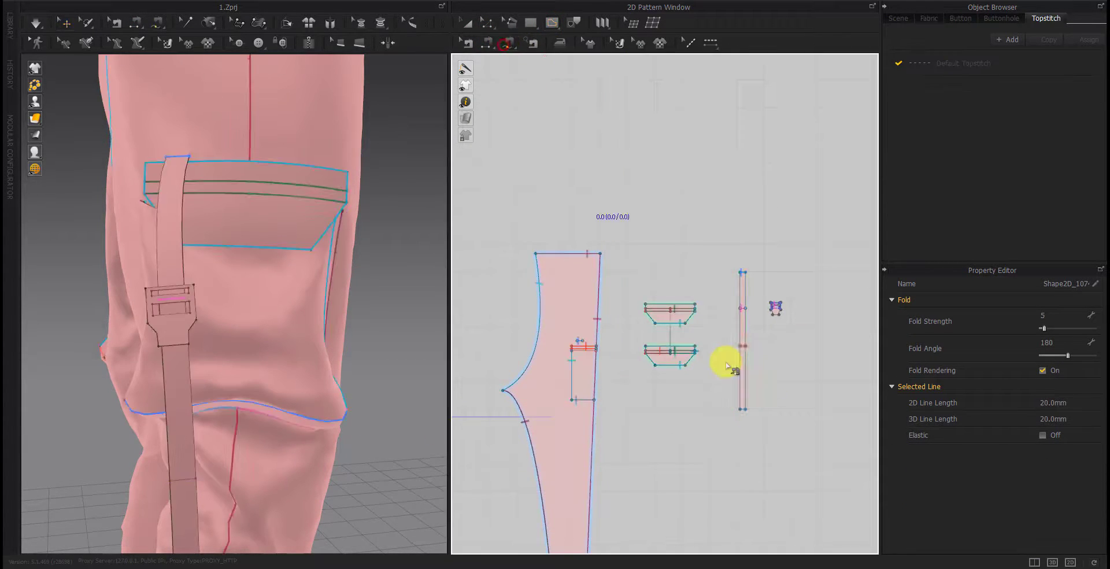
scroll(725, 347, "up", 6)
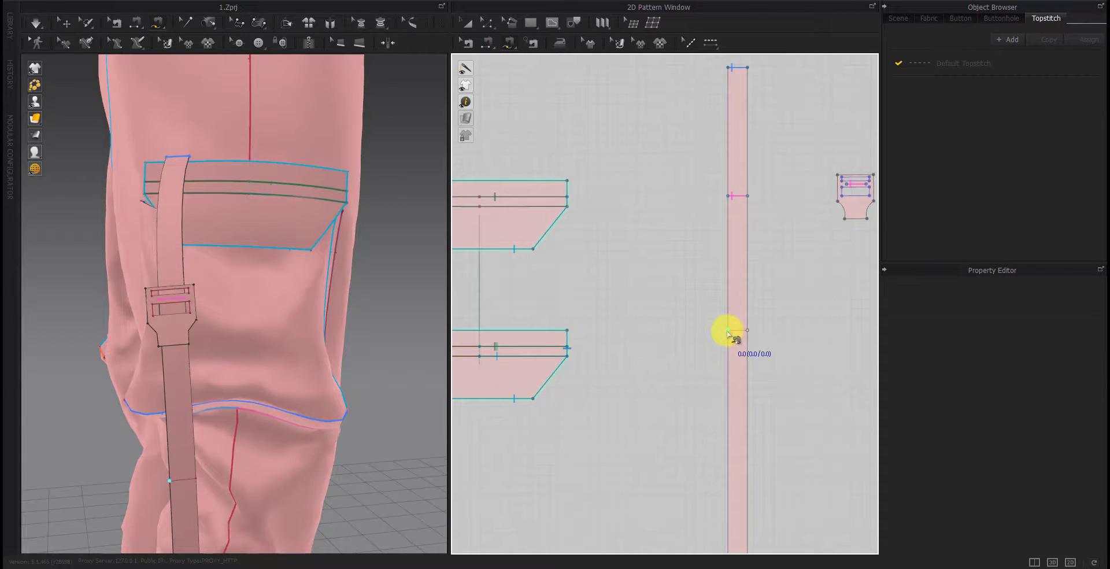
Apply a right-click command to the strap's edge line in outline-edit mode
key("z")
right_click(746, 334)
left_click(776, 498)
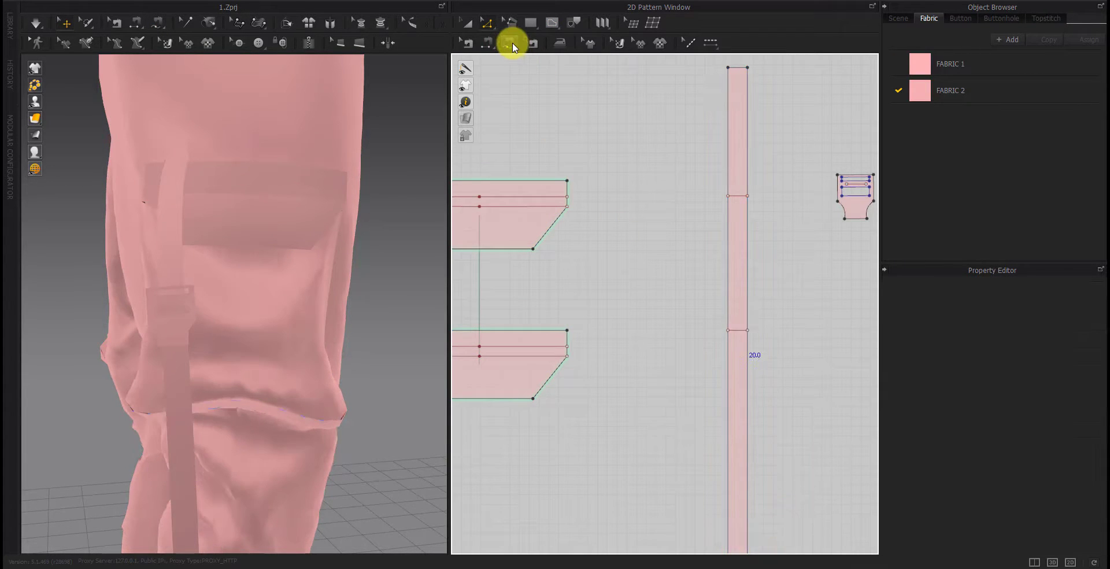
left_click(513, 46)
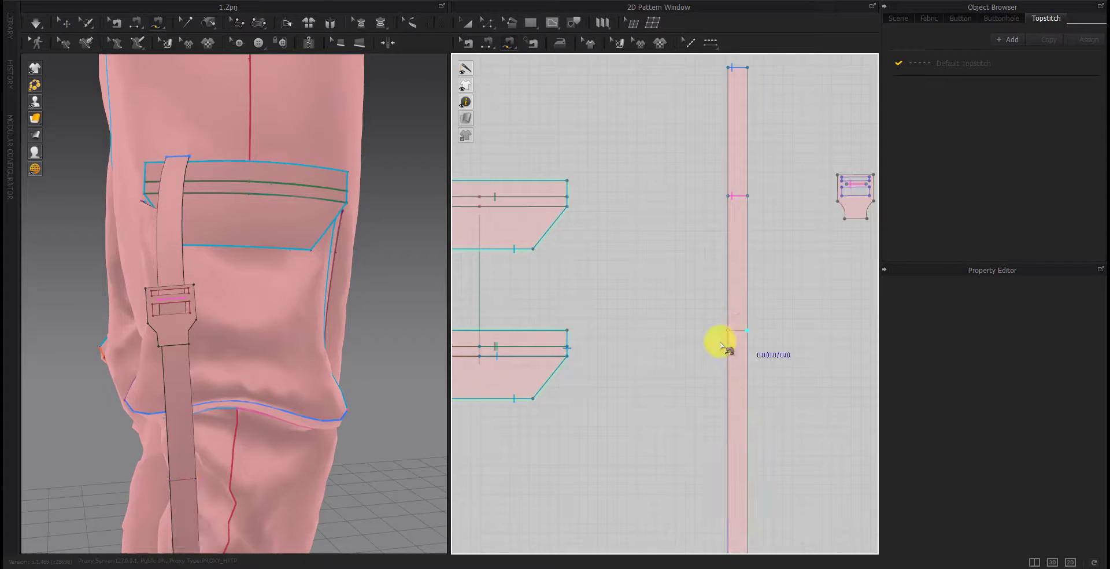
Sew a turned seam along the pocket's bottom edge and start draping
scroll(737, 332, "up", 3)
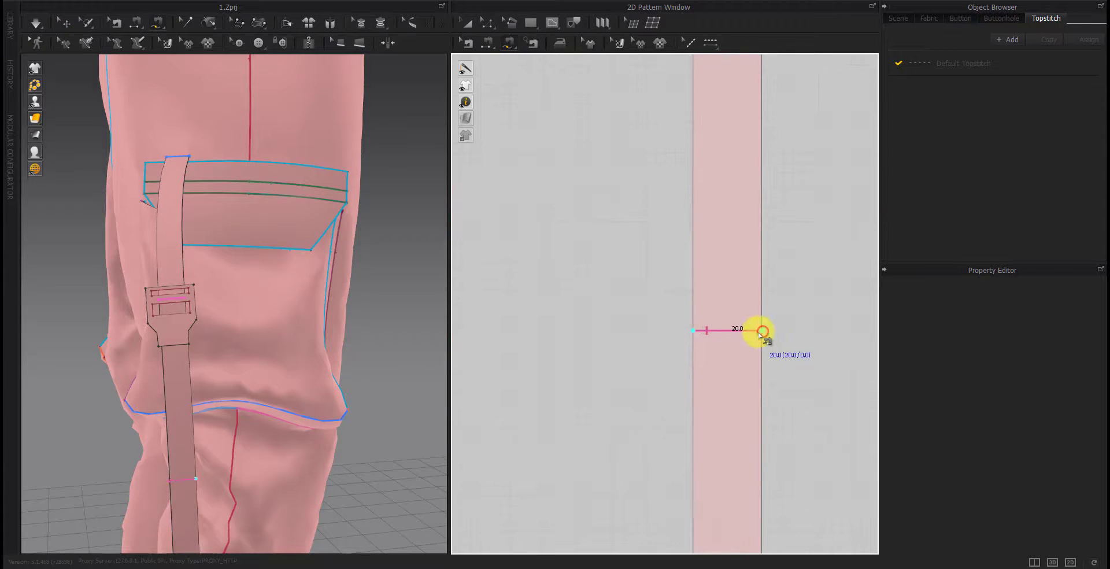
scroll(760, 334, "down", 5)
scroll(716, 401, "up", 4)
scroll(604, 450, "up", 3)
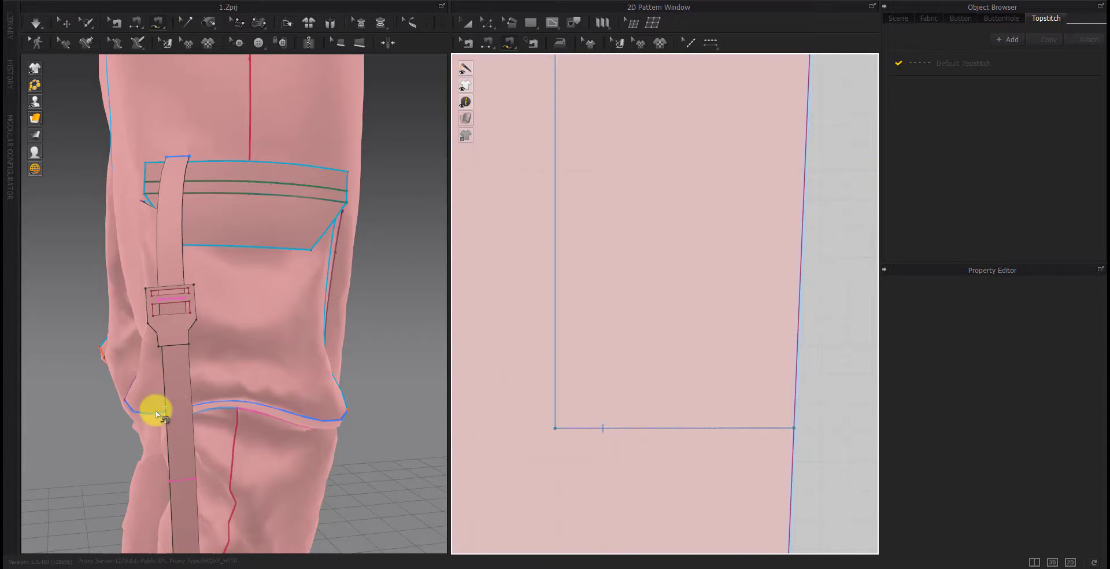
scroll(701, 426, "down", 3)
scroll(595, 449, "down", 2)
scroll(596, 449, "down", 2)
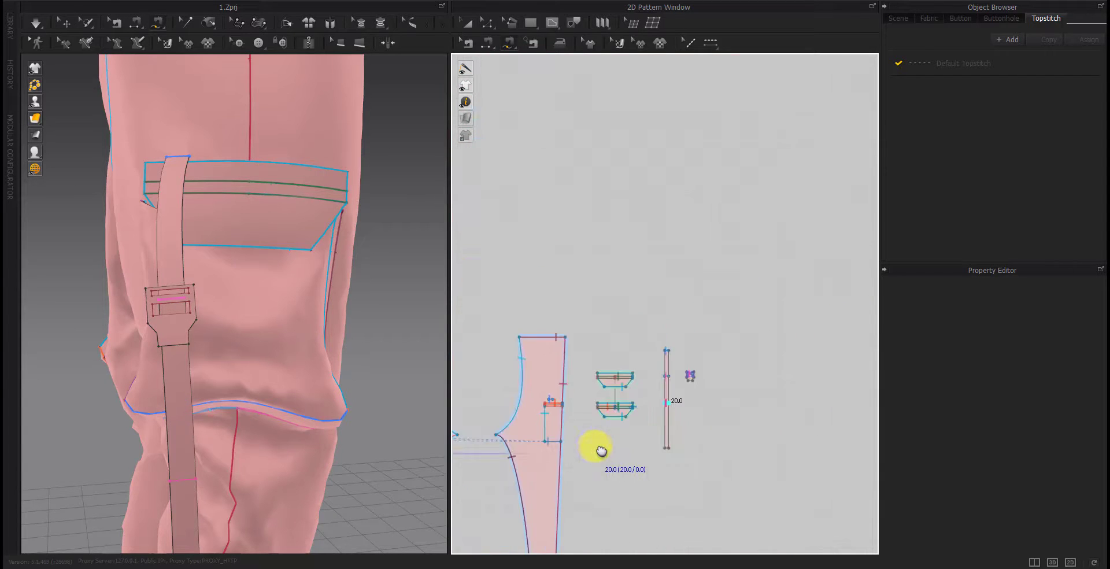
middle_click_drag(595, 449, 791, 403)
right_click_drag(279, 429, 345, 414)
scroll(639, 426, "down", 3)
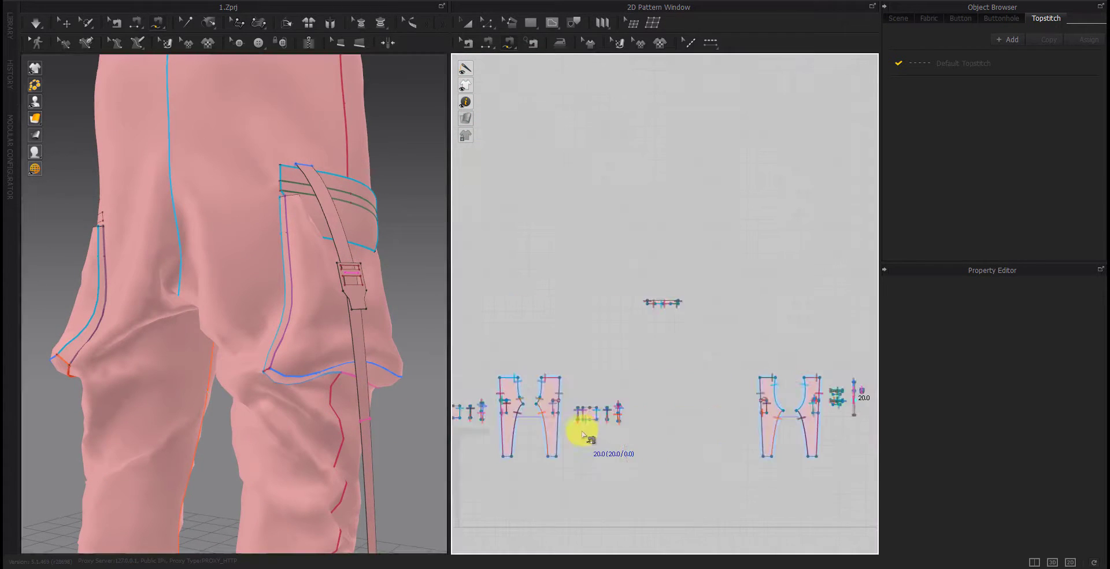
scroll(584, 436, "up", 5)
scroll(601, 401, "up", 3)
scroll(737, 391, "down", 5)
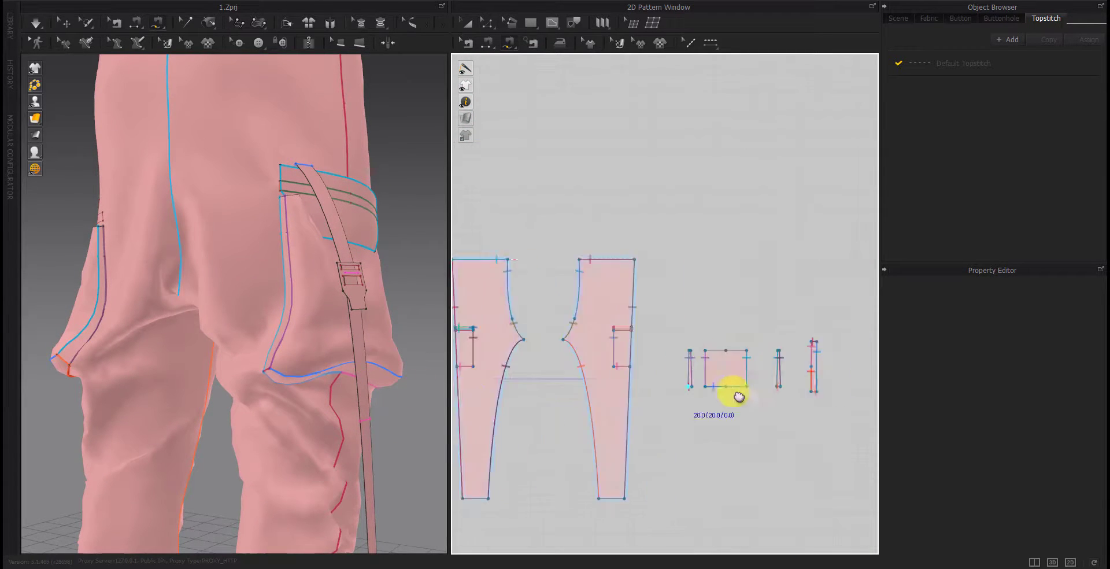
middle_click_drag(736, 392, 636, 391)
scroll(595, 379, "up", 4)
scroll(632, 388, "up", 3)
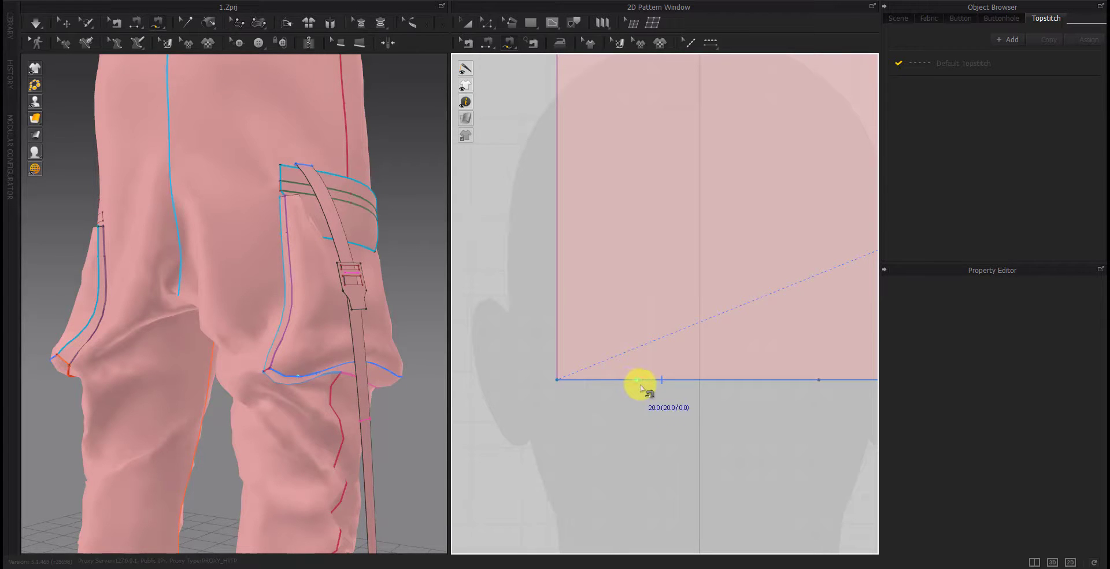
left_click(706, 386)
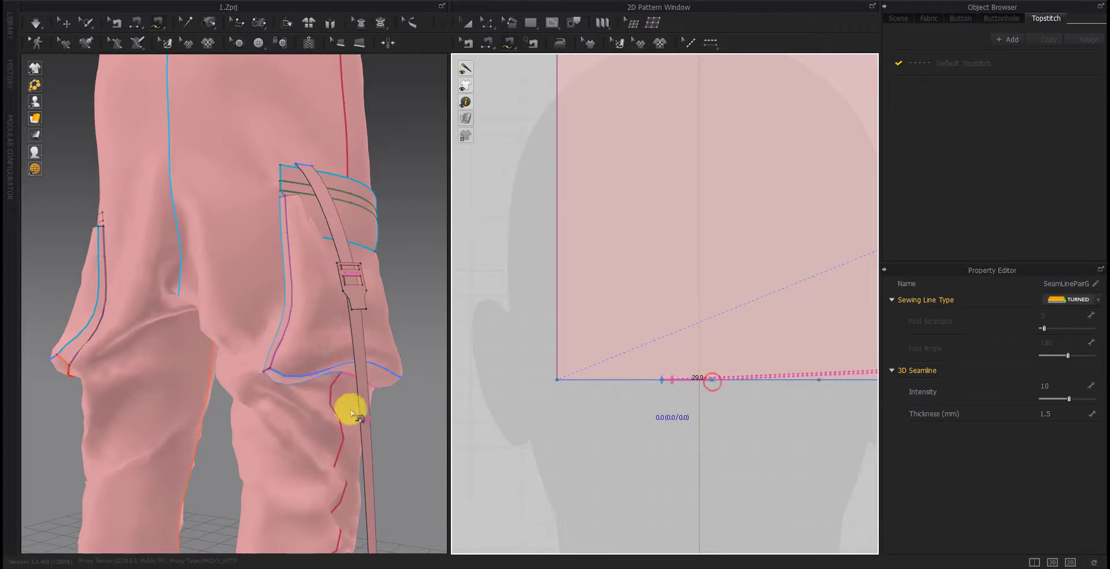
key("space")
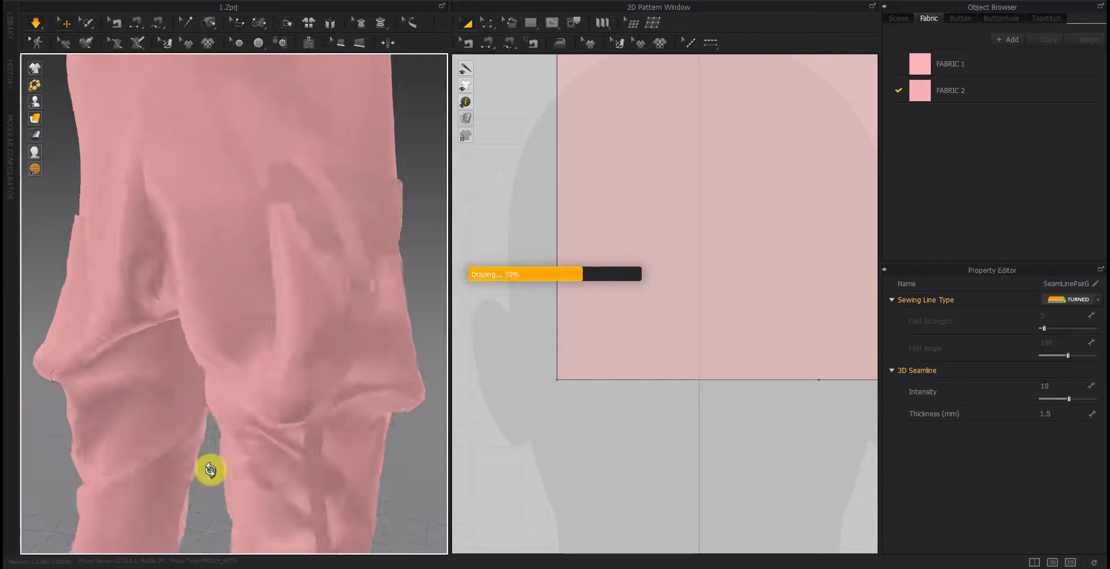
Lengthen the strap pattern piece by pulling its top edge upward
scroll(211, 472, "up", 2)
scroll(243, 397, "up", 2)
scroll(191, 365, "up", 2)
scroll(651, 459, "down", 5)
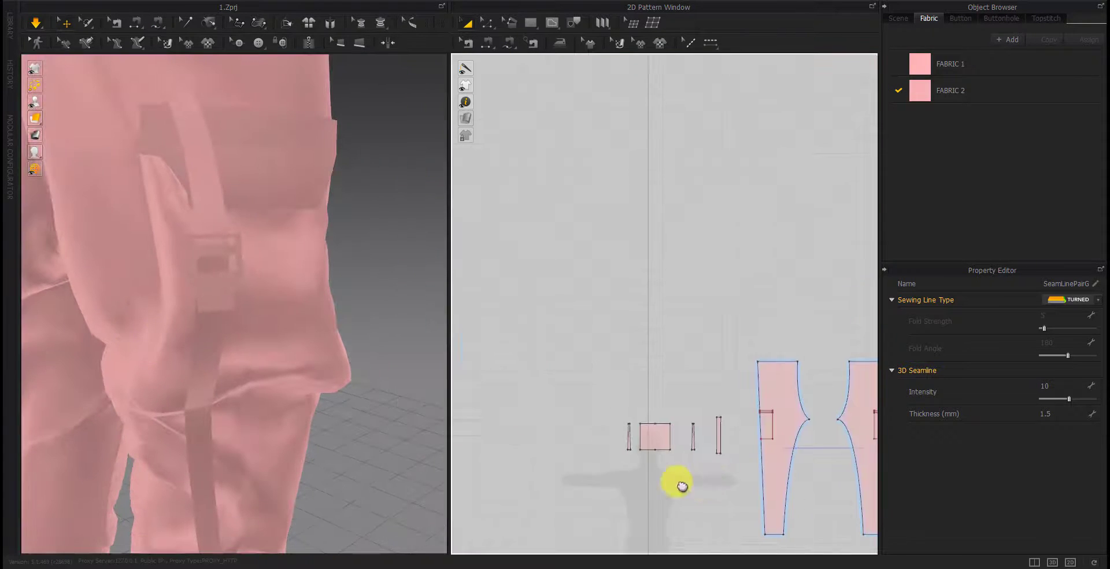
scroll(677, 482, "down", 3)
right_click_drag(69, 482, 82, 491)
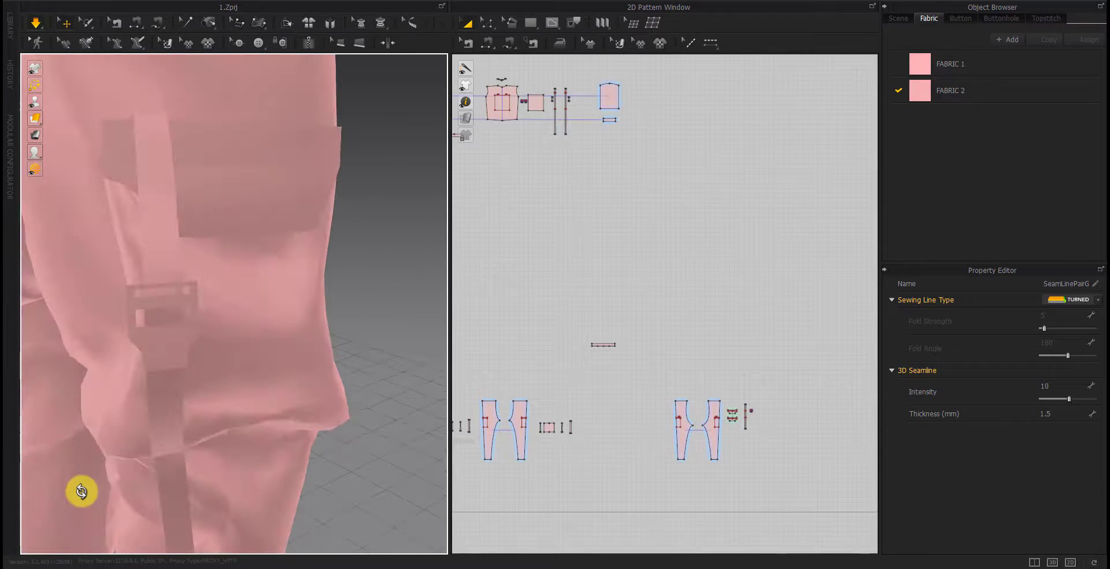
left_click(159, 429)
scroll(744, 420, "up", 3)
scroll(661, 412, "up", 2)
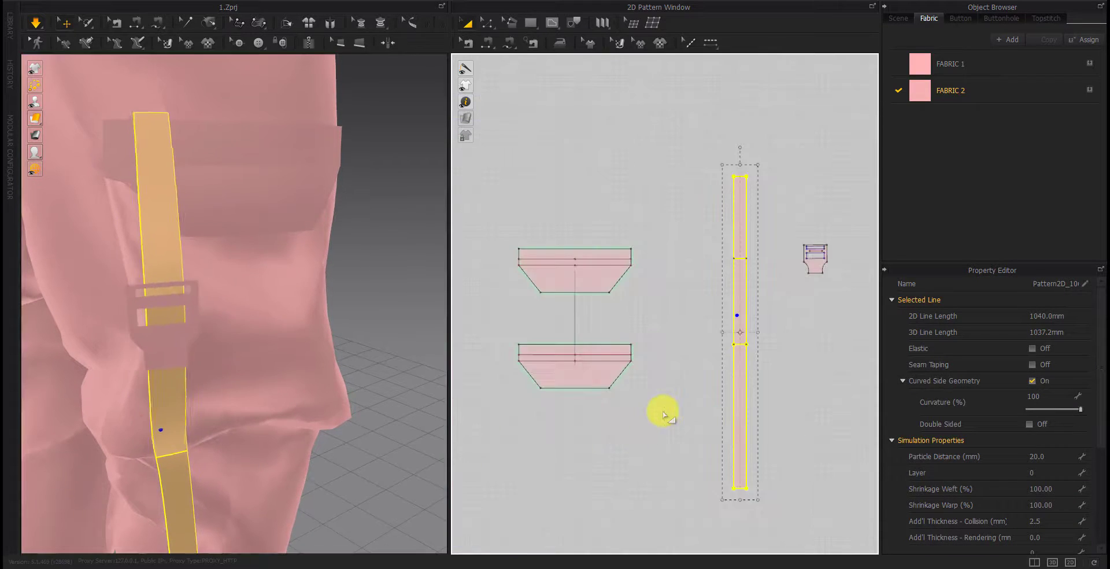
left_click(822, 377)
key("z")
middle_click_drag(784, 367, 734, 438)
left_click_drag(690, 246, 690, 213)
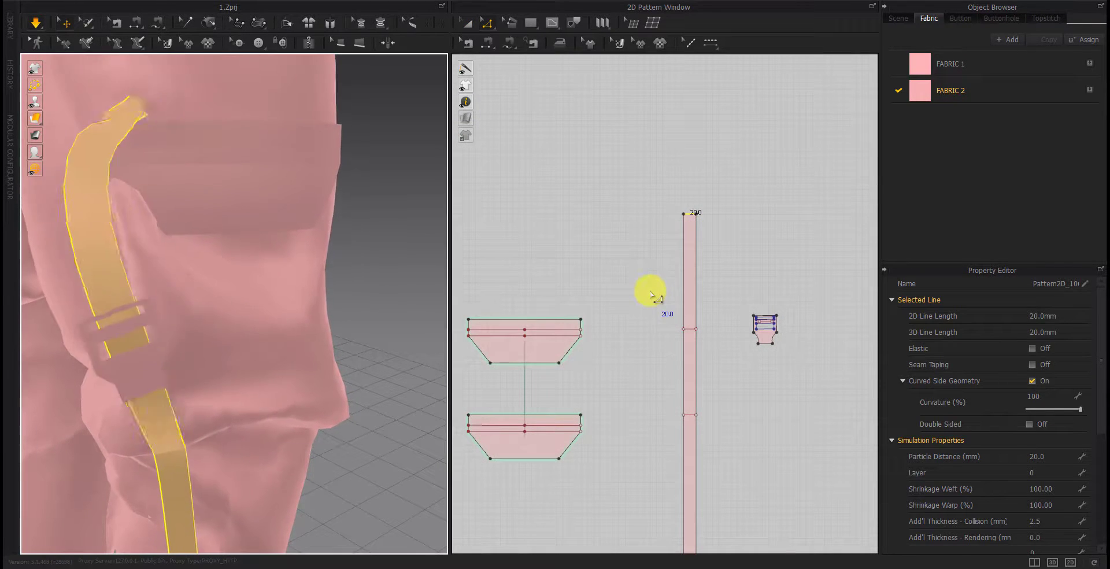
Inspect FABRIC 2 and FABRIC 1 and check the vertical strap piece
right_click_drag(178, 438, 241, 416)
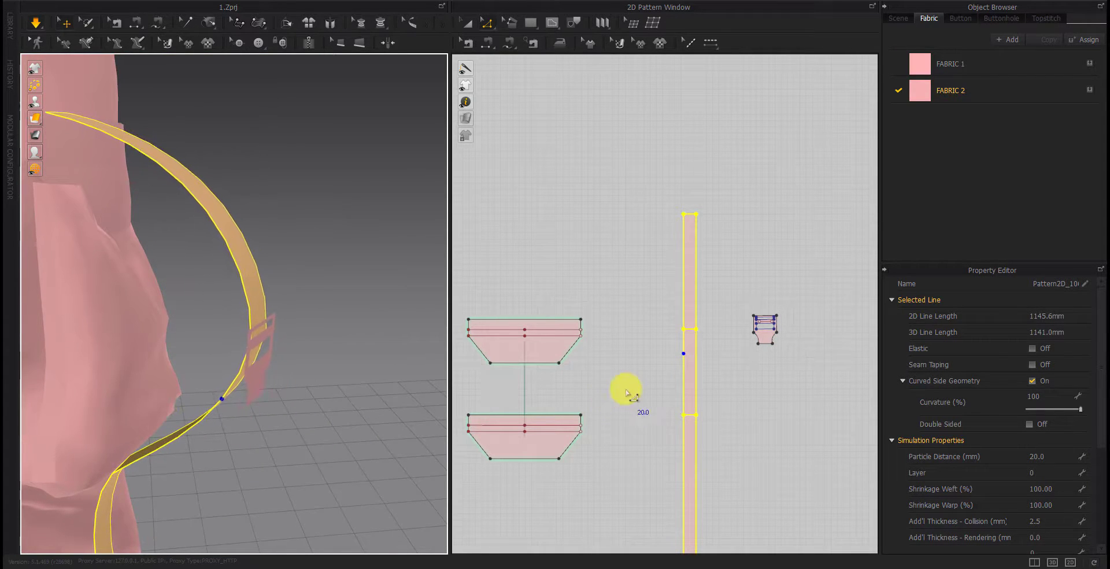
scroll(627, 389, "down", 3)
scroll(681, 376, "down", 2)
left_click(938, 97)
right_click_drag(659, 446, 732, 423)
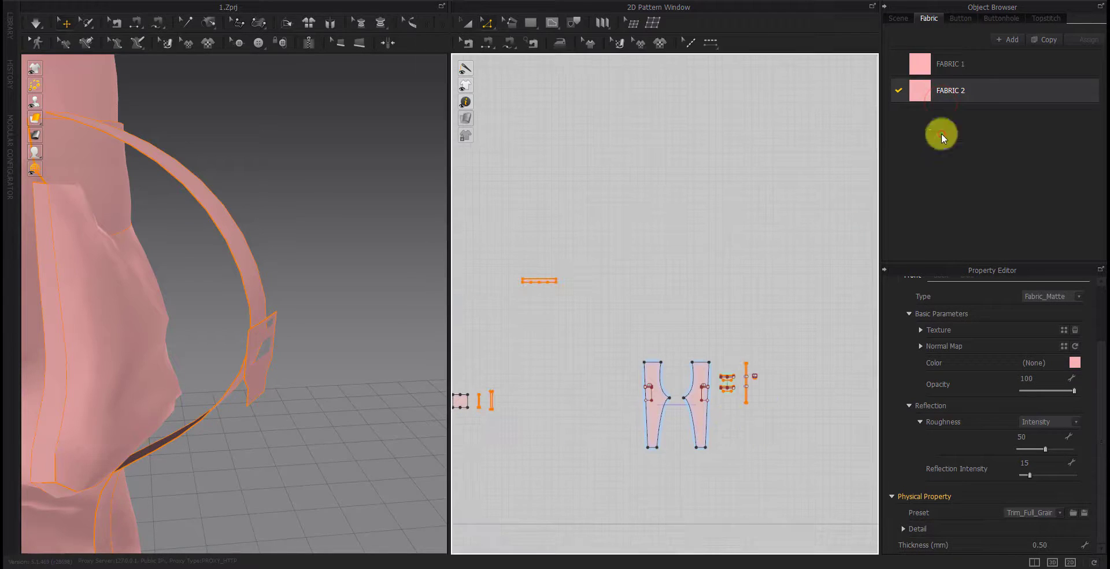
left_click(975, 66)
scroll(760, 362, "up", 2)
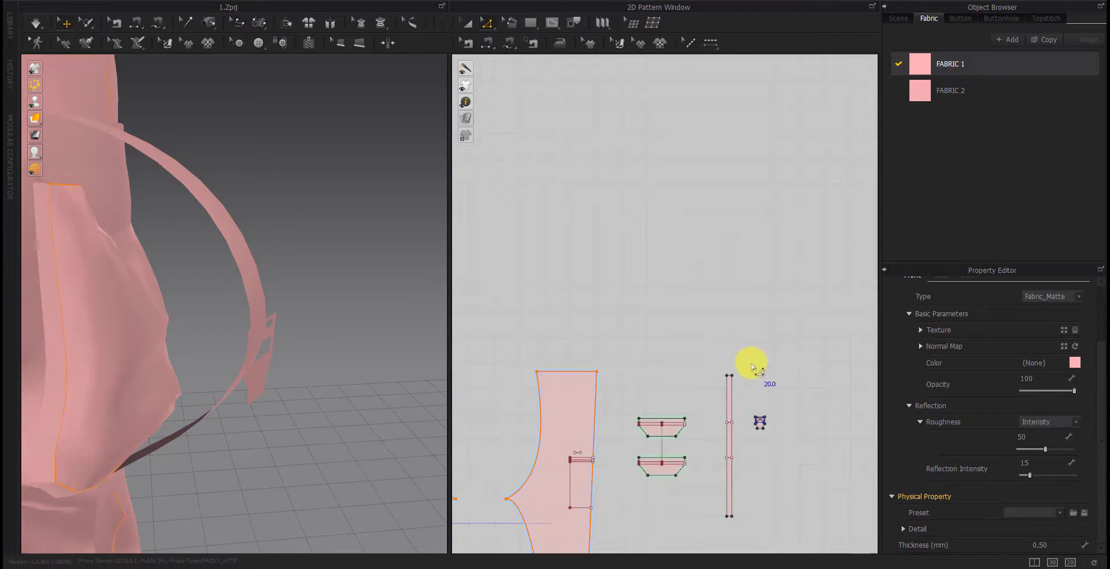
scroll(756, 365, "up", 2)
left_click(713, 440)
left_click(769, 179)
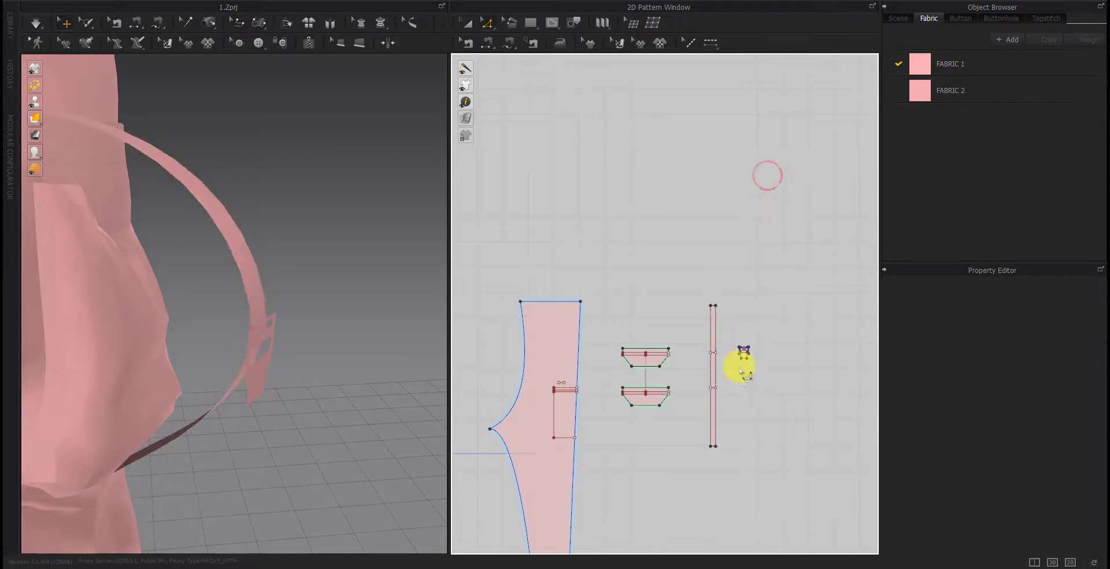
left_click(986, 93)
scroll(774, 419, "down", 2)
scroll(774, 420, "down", 2)
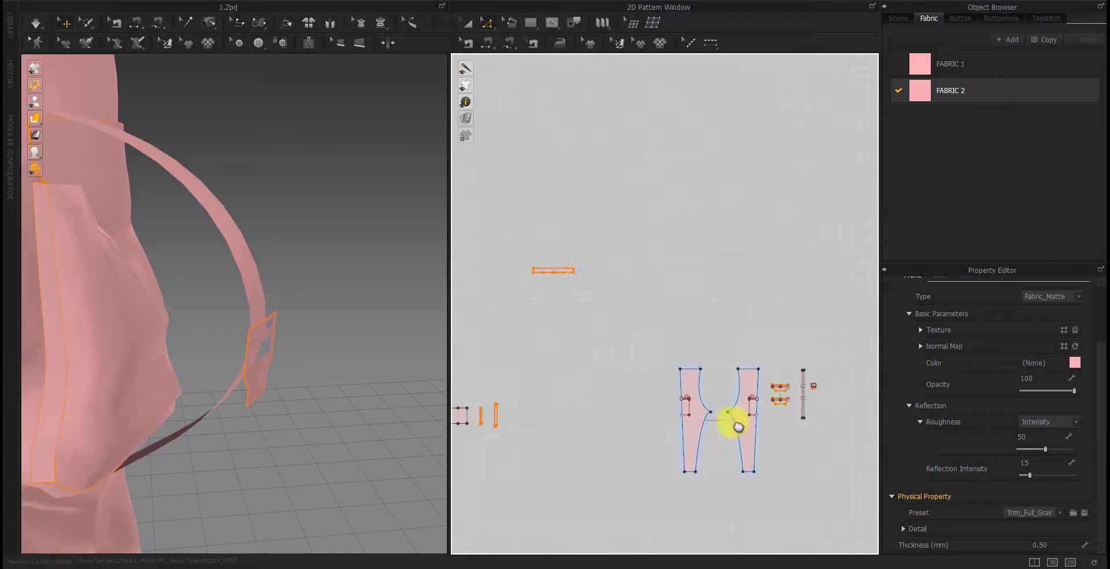
Make FABRIC 1 current and simulate so the strap settles down the leg
right_click_drag(872, 420, 855, 415)
scroll(732, 412, "up", 5)
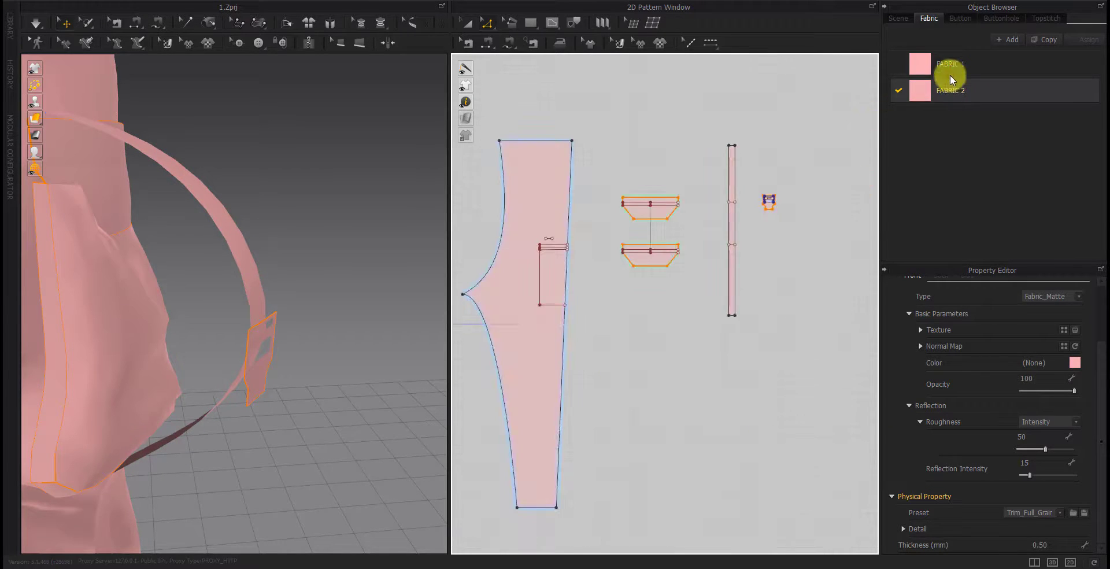
left_click(948, 66)
key("space")
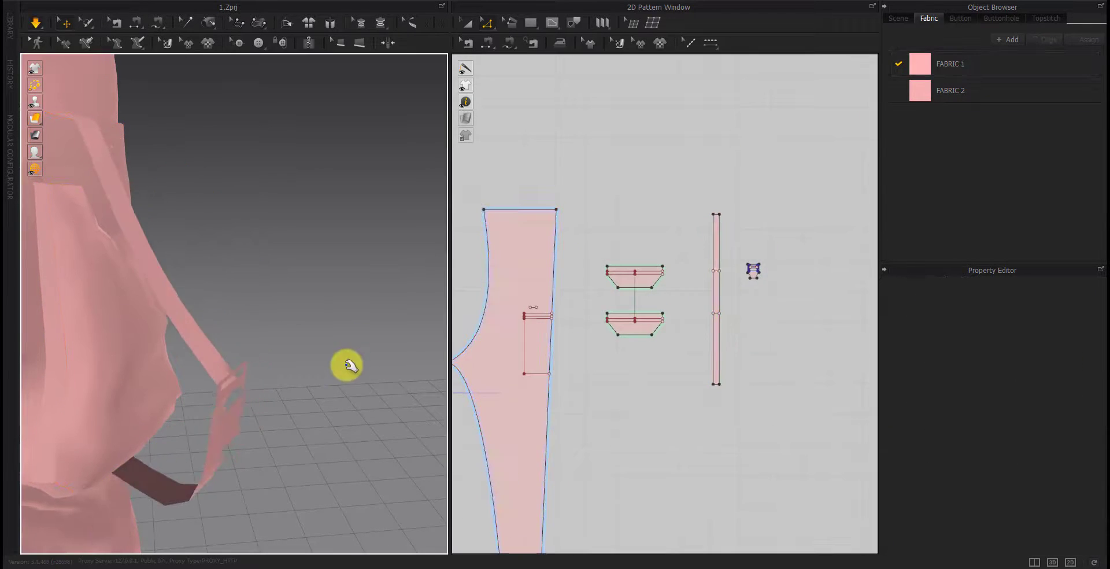
scroll(289, 391, "up", 5)
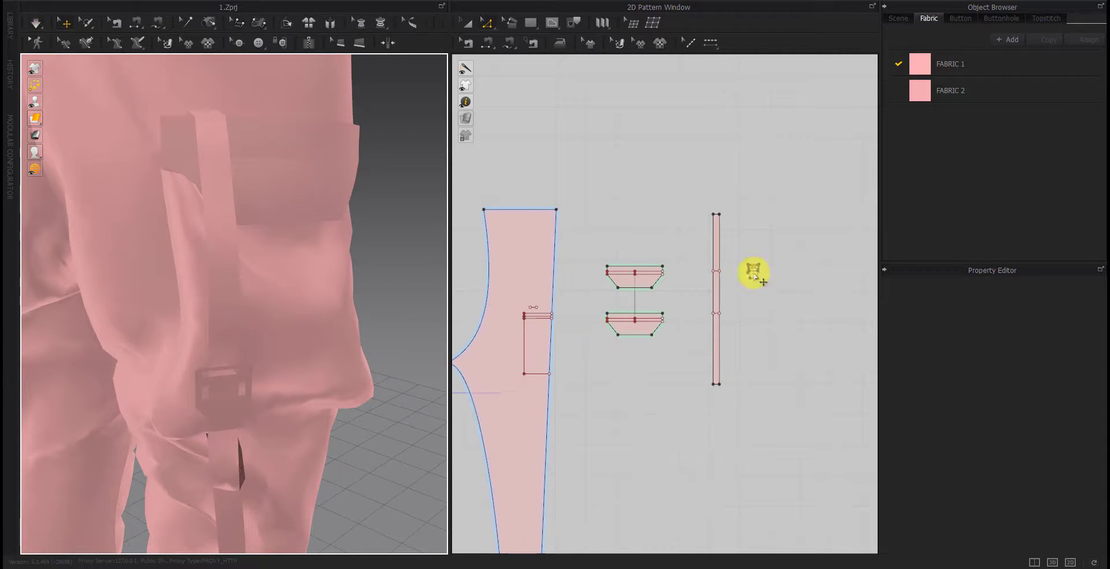
scroll(752, 274, "up", 3)
Move the strap's internal fold line higher up the strip
left_click(701, 268)
right_click(701, 267)
left_click(728, 231)
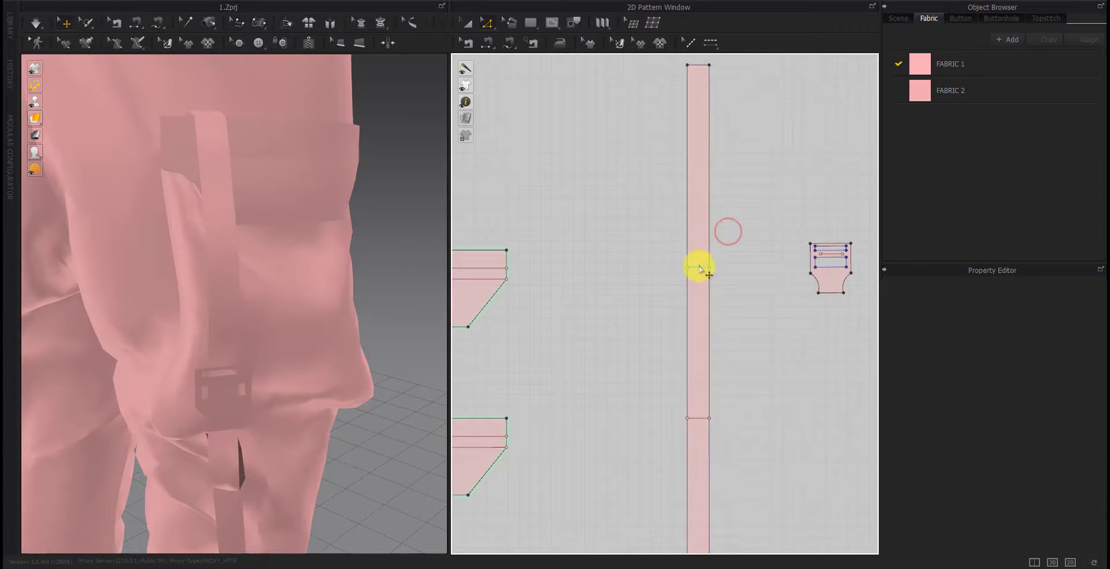
left_click_drag(701, 267, 701, 207)
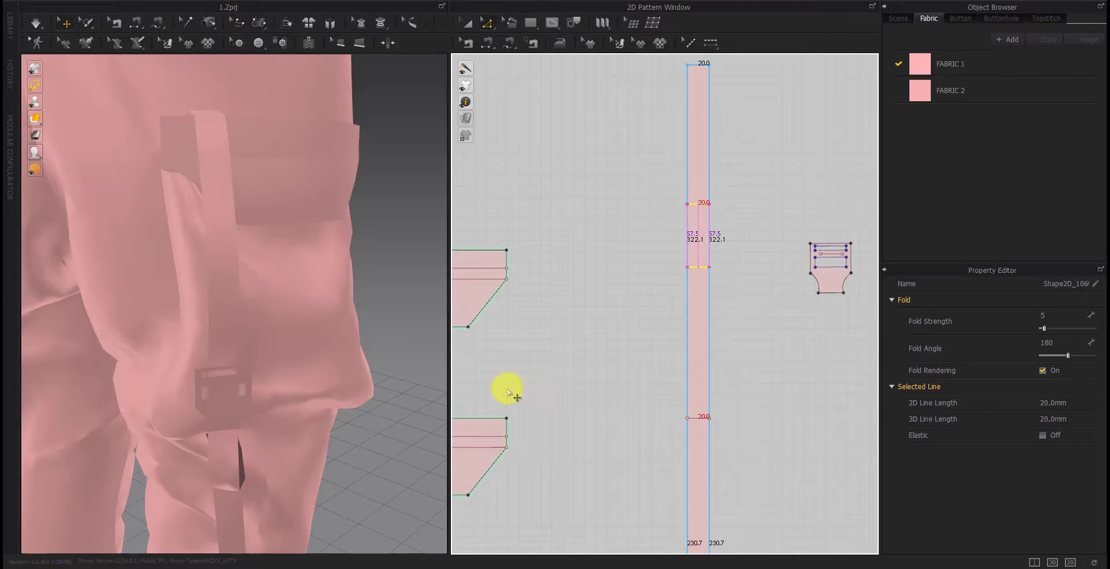
left_click(255, 419)
mouse_move(253, 421)
right_mouse_down()
mouse_move(322, 458)
mouse_move(392, 440)
mouse_move(427, 323)
right_mouse_up()
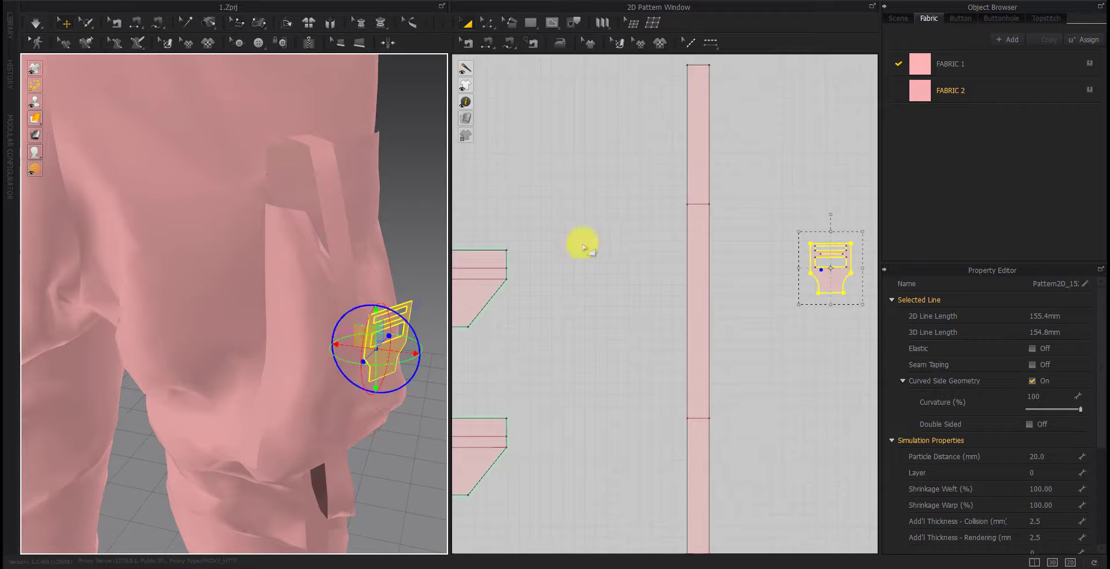
key("z")
left_click(707, 205)
Run a test simulation, then drag the strap's bottom edge down to lengthen it
key("space")
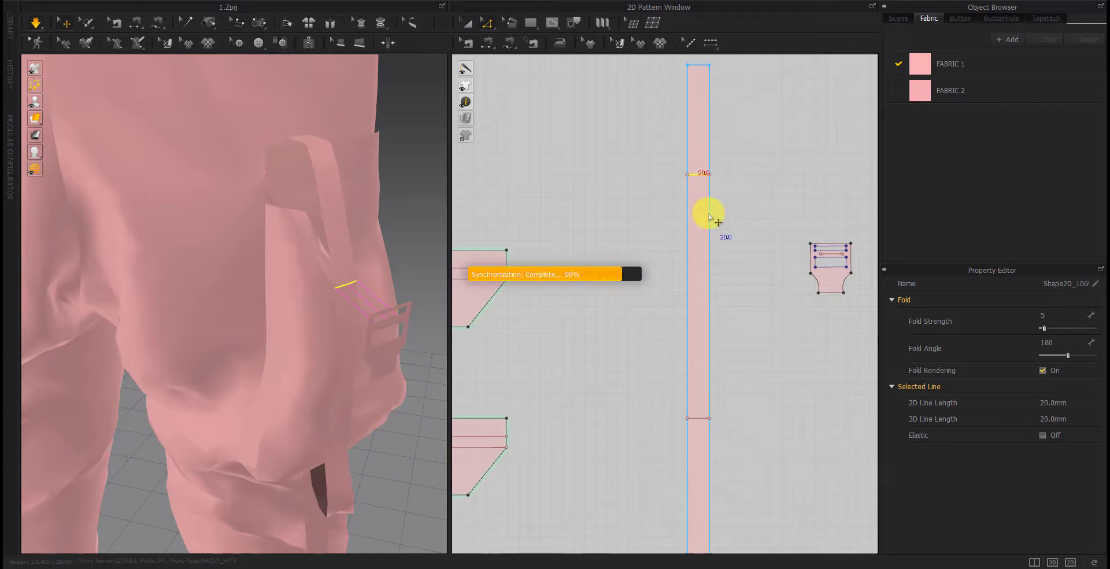
mouse_move(324, 408)
right_mouse_down()
mouse_move(315, 426)
mouse_move(191, 393)
mouse_move(285, 409)
right_mouse_up()
key("space")
scroll(640, 249, "down", 3)
left_click(652, 339)
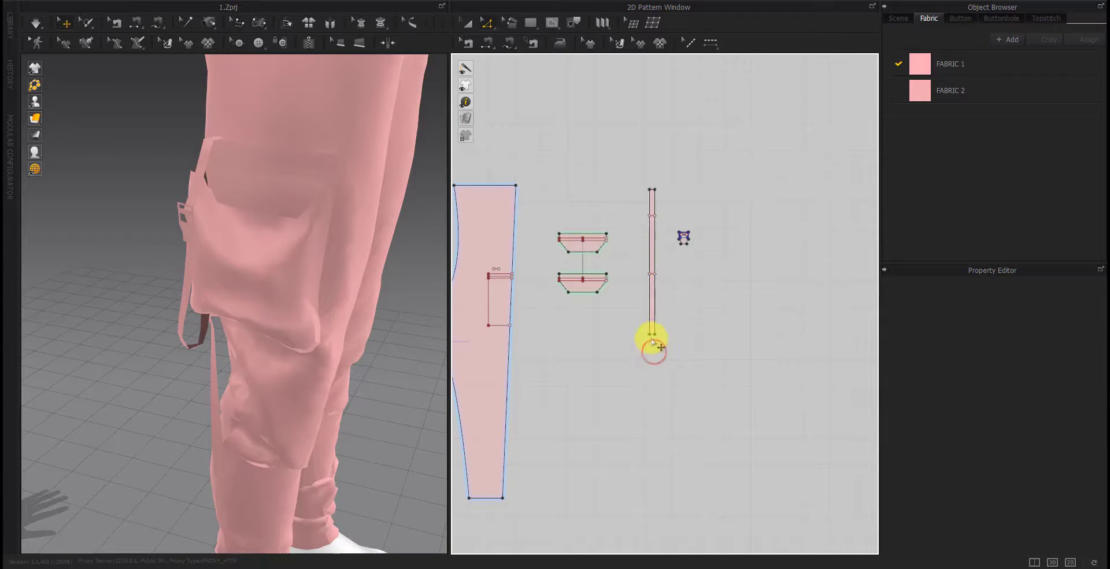
scroll(652, 340, "up", 3)
left_click_drag(652, 341, 619, 515)
scroll(240, 347, "up", 3)
mouse_move(241, 347)
right_mouse_down()
mouse_move(256, 354)
mouse_move(216, 349)
mouse_move(230, 448)
mouse_move(184, 322)
mouse_move(90, 320)
mouse_move(181, 367)
right_mouse_up()
Resume the simulation and view the strap and buckle close up from the front
key("space")
scroll(141, 277, "down", 3)
scroll(179, 350, "up", 5)
middle_click_drag(179, 349, 235, 431)
scroll(575, 322, "down", 2)
scroll(681, 335, "up", 3)
scroll(590, 298, "up", 3)
Re-simulate with the fold line selected, pulling the strap and buckle tab to the right
scroll(732, 191, "up", 2)
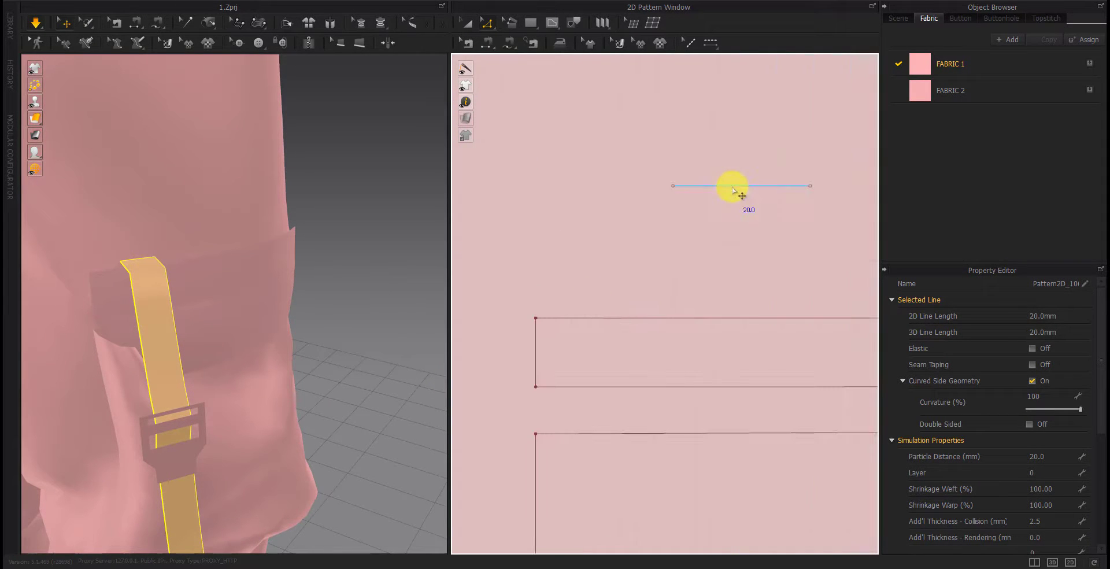
key("space")
left_click(737, 211)
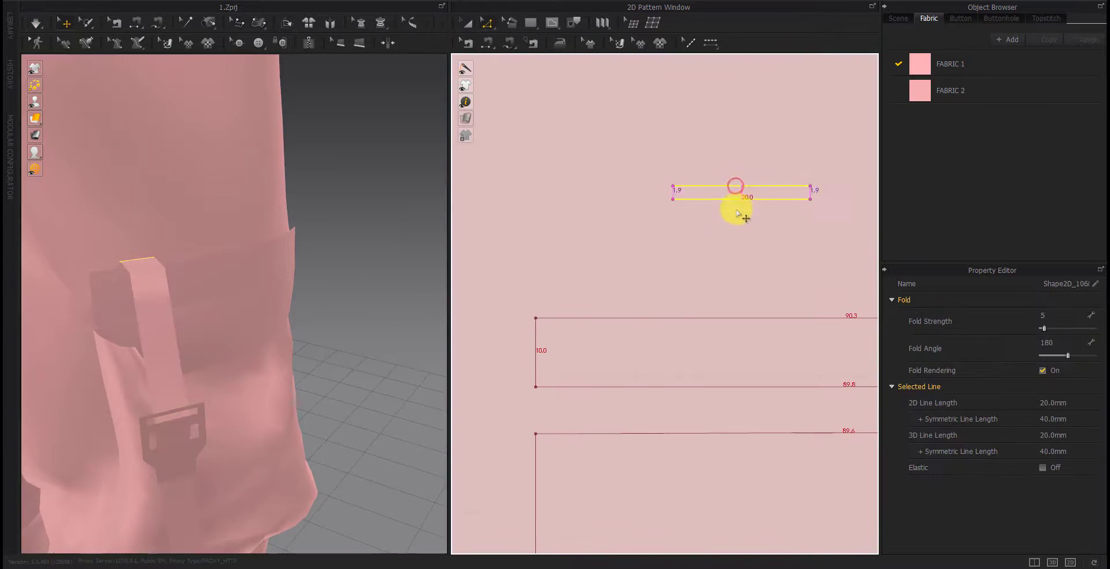
key("space")
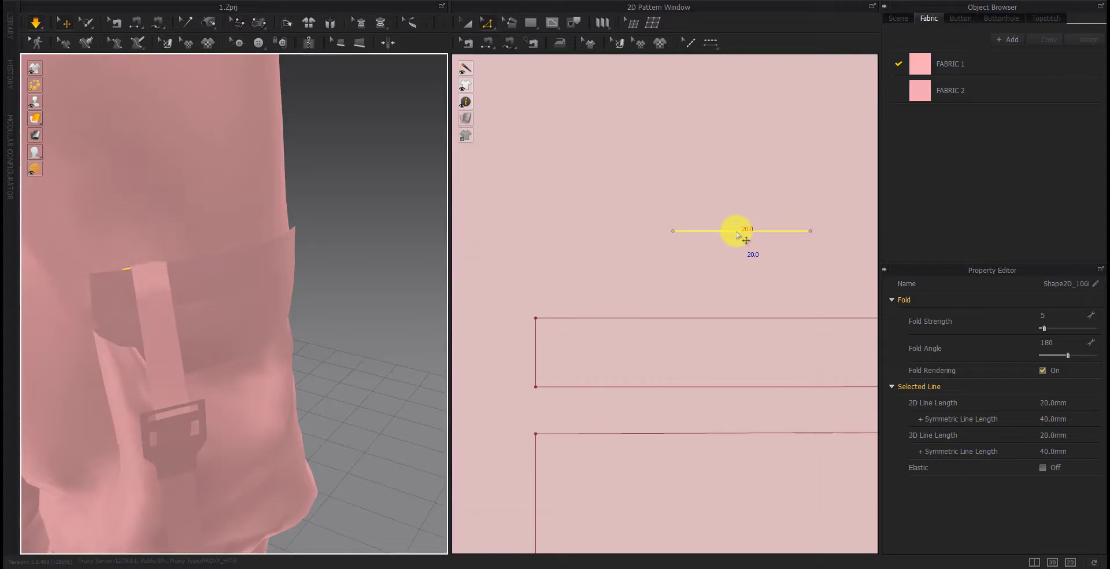
left_click_drag(149, 289, 243, 314)
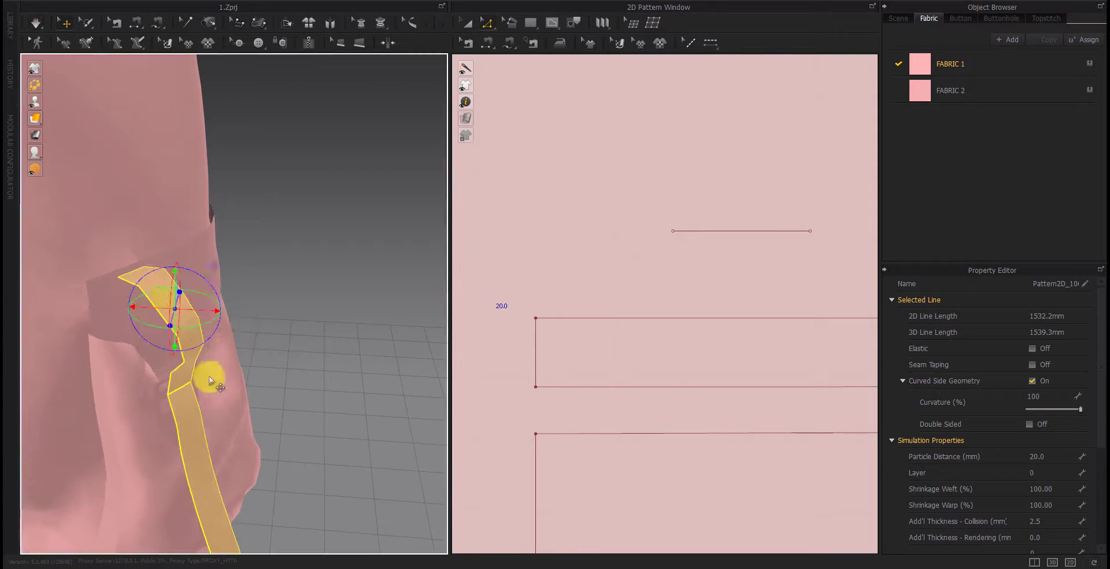
mouse_move(161, 397)
left_mouse_down()
mouse_move(312, 423)
mouse_move(222, 449)
left_mouse_up()
scroll(222, 449, "down", 5)
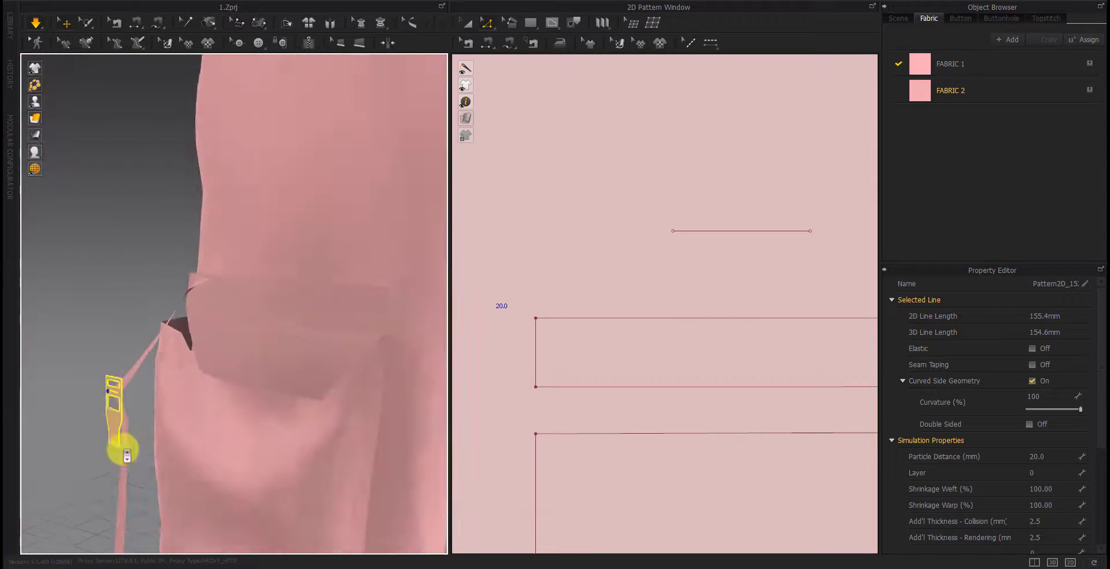
Orbit around the leg to check the strap hangs straight from the side
right_click_drag(154, 383, 204, 410)
middle_click_drag(204, 410, 255, 471)
mouse_move(255, 471)
right_mouse_down()
mouse_move(317, 472)
mouse_move(308, 486)
right_mouse_up()
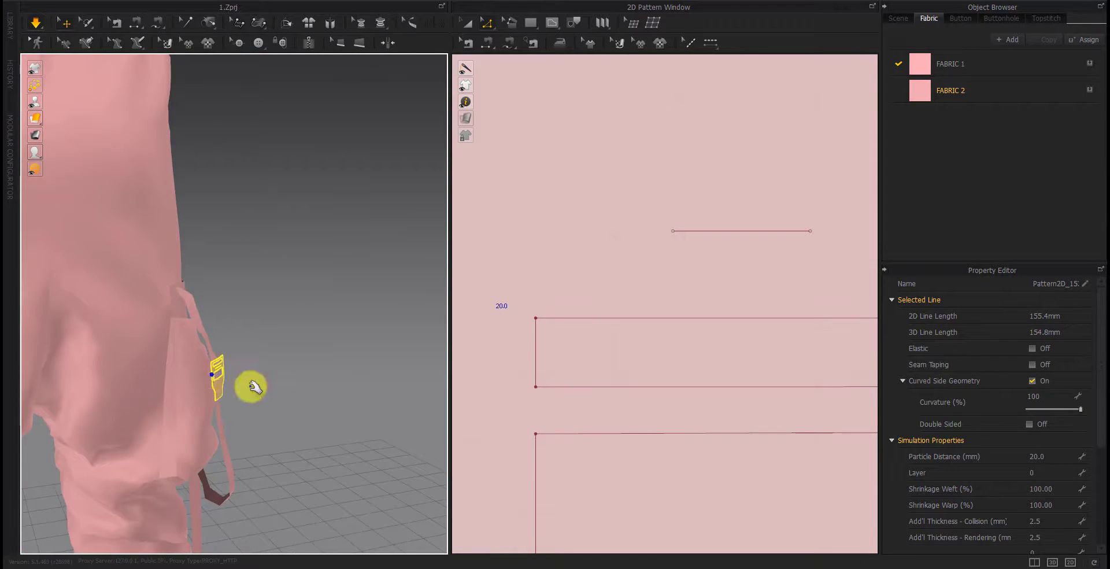
mouse_move(253, 386)
right_mouse_down()
mouse_move(193, 411)
mouse_move(240, 421)
mouse_move(224, 436)
right_mouse_up()
scroll(228, 440, "up", 2)
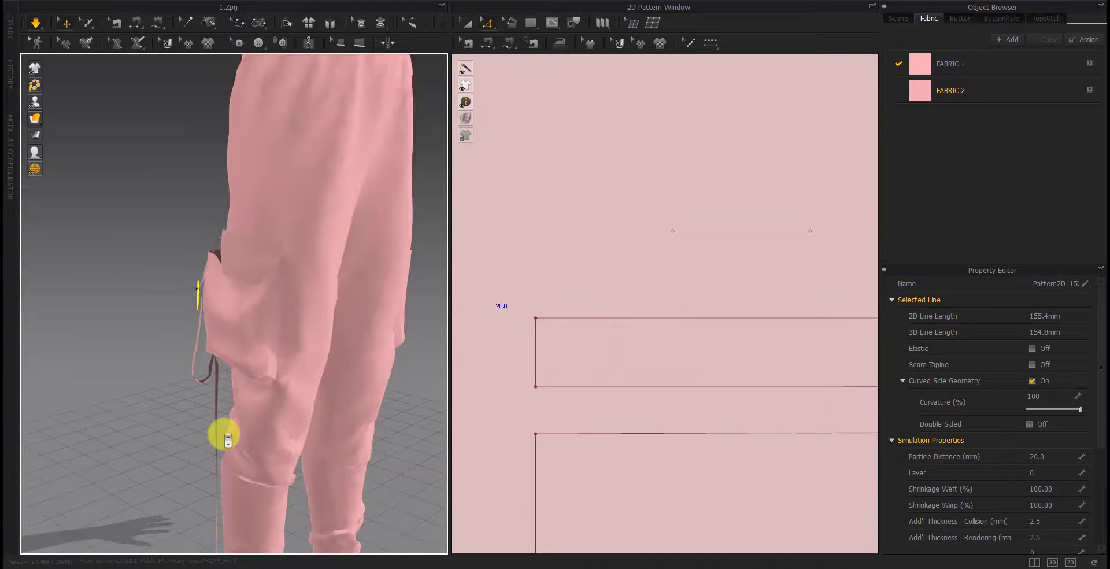
scroll(228, 440, "down", 3)
right_click_drag(156, 376, 384, 369)
left_click(277, 370)
scroll(123, 307, "up", 3)
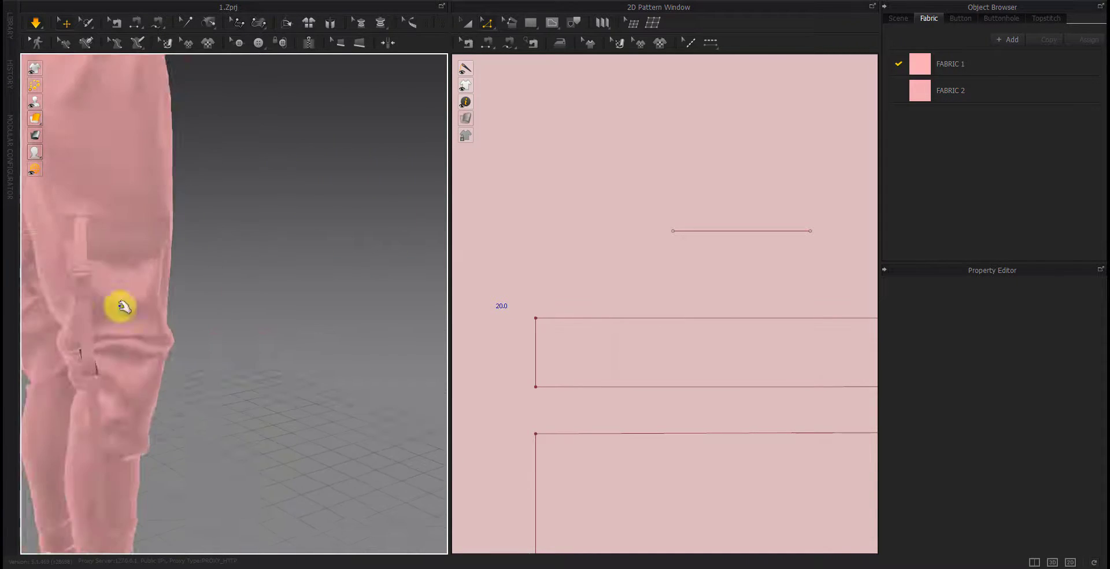
scroll(123, 307, "up", 3)
scroll(285, 330, "up", 1)
scroll(620, 355, "down", 3)
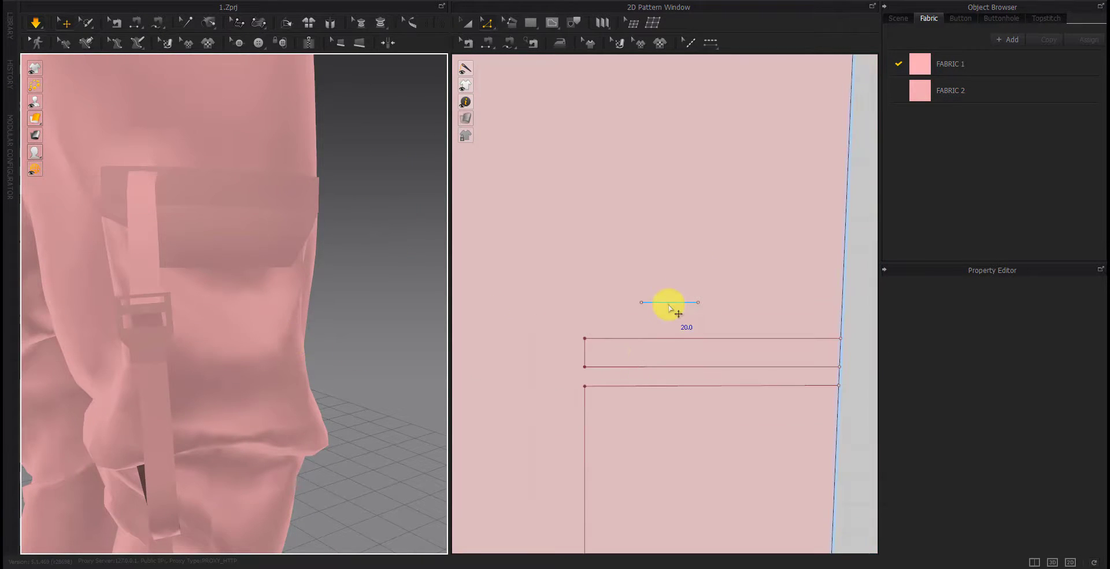
Select the strap's short fold line and the strap on the trouser leg
left_click(669, 303)
right_click_drag(339, 359, 148, 352)
left_click(99, 457)
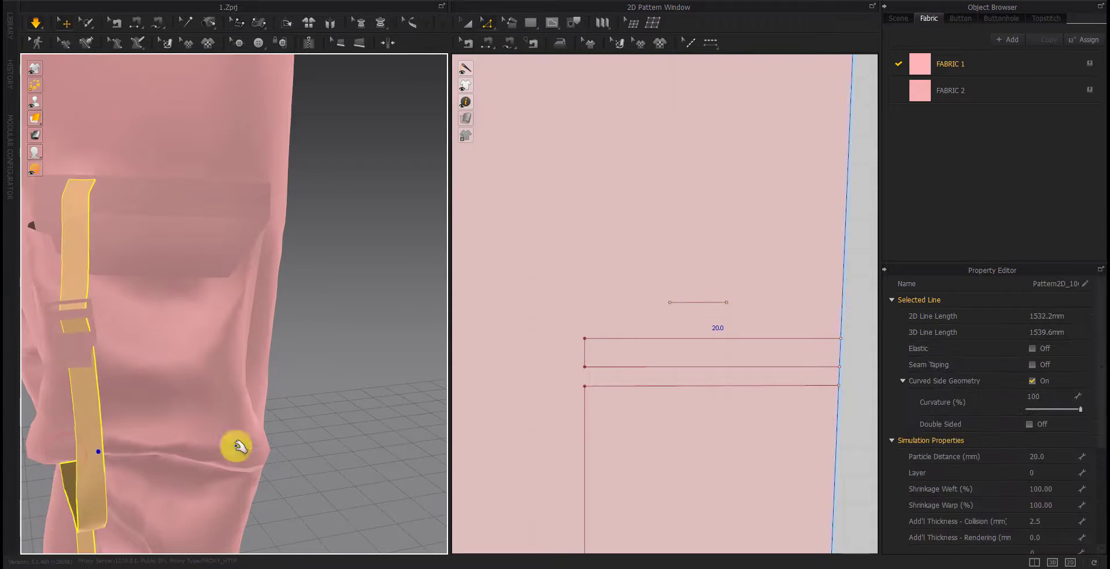
scroll(560, 428, "down", 2)
scroll(560, 396, "down", 2)
scroll(524, 399, "down", 2)
scroll(521, 398, "up", 3)
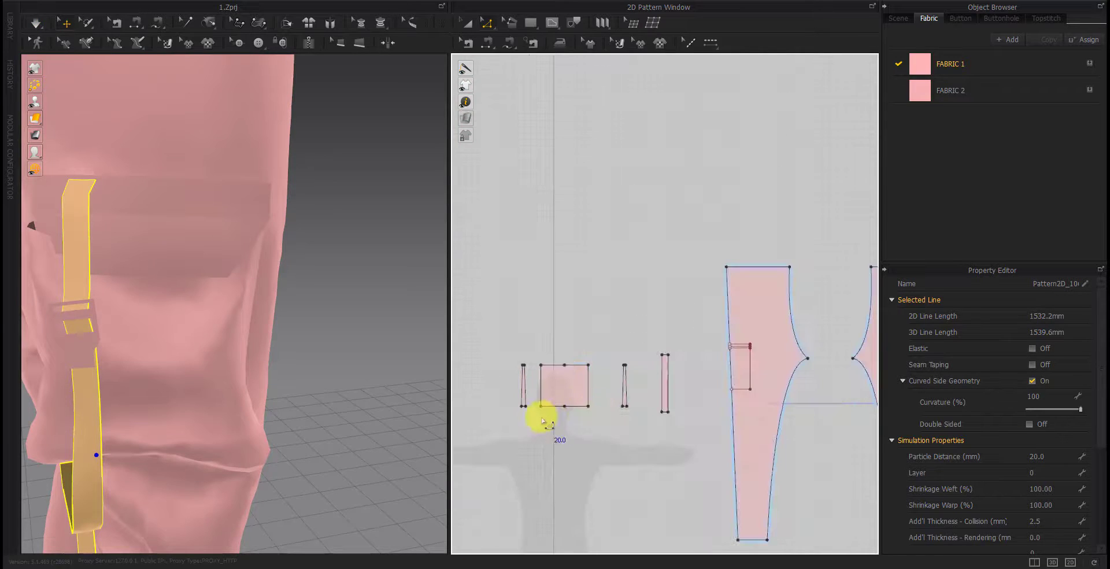
scroll(541, 415, "up", 3)
left_click(468, 42)
scroll(634, 460, "up", 4)
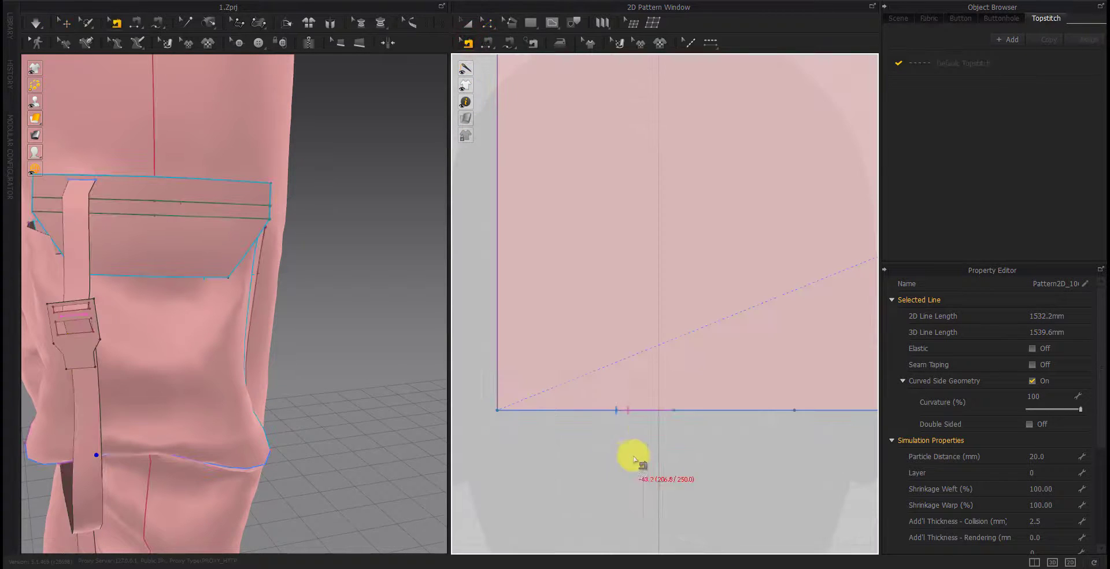
left_click(646, 410)
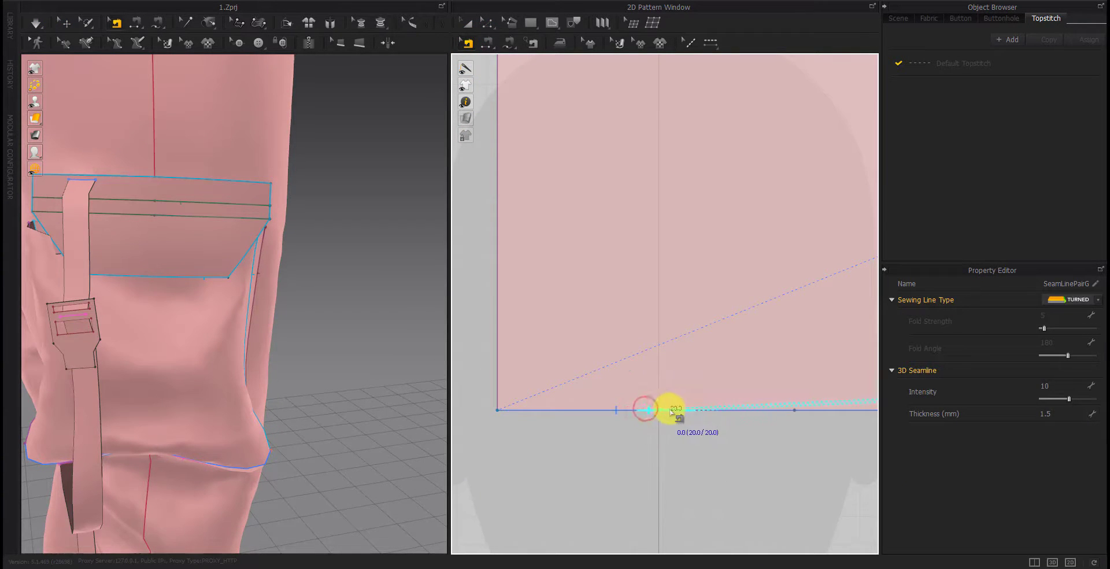
left_click(662, 491)
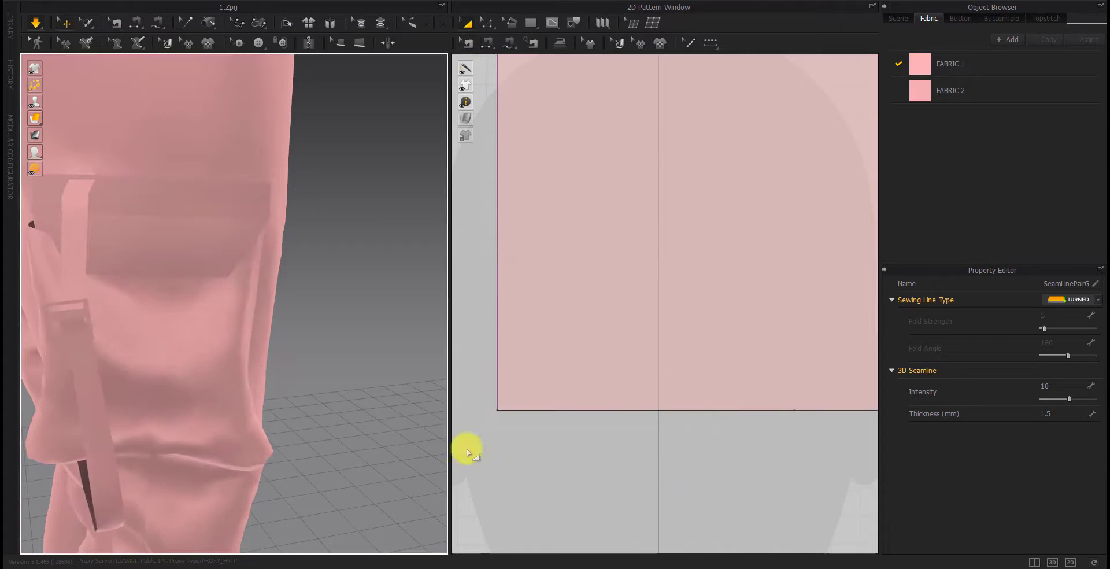
left_click(164, 244)
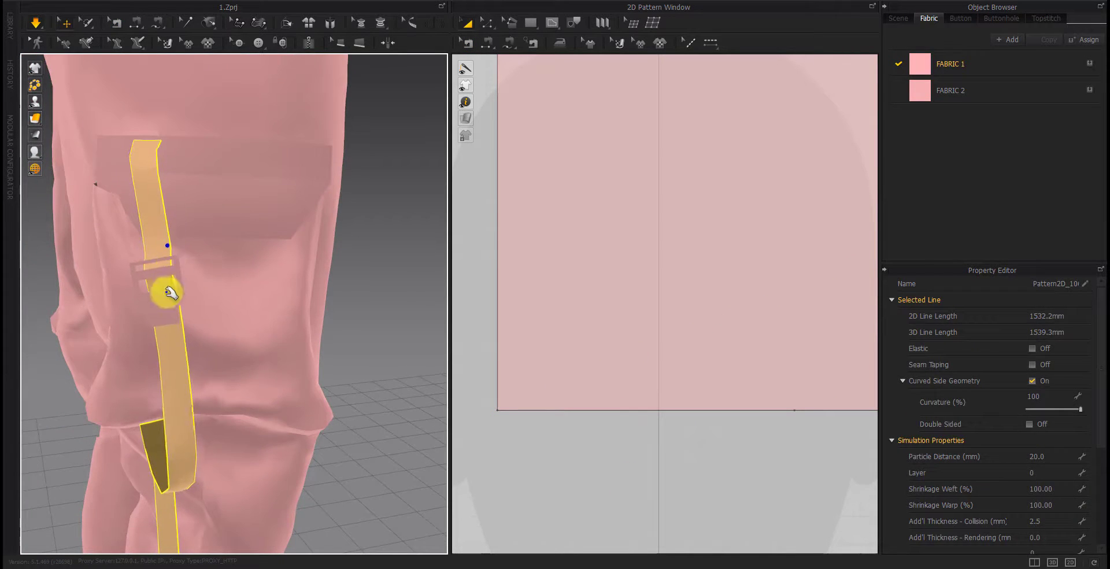
right_click_drag(194, 344, 174, 445)
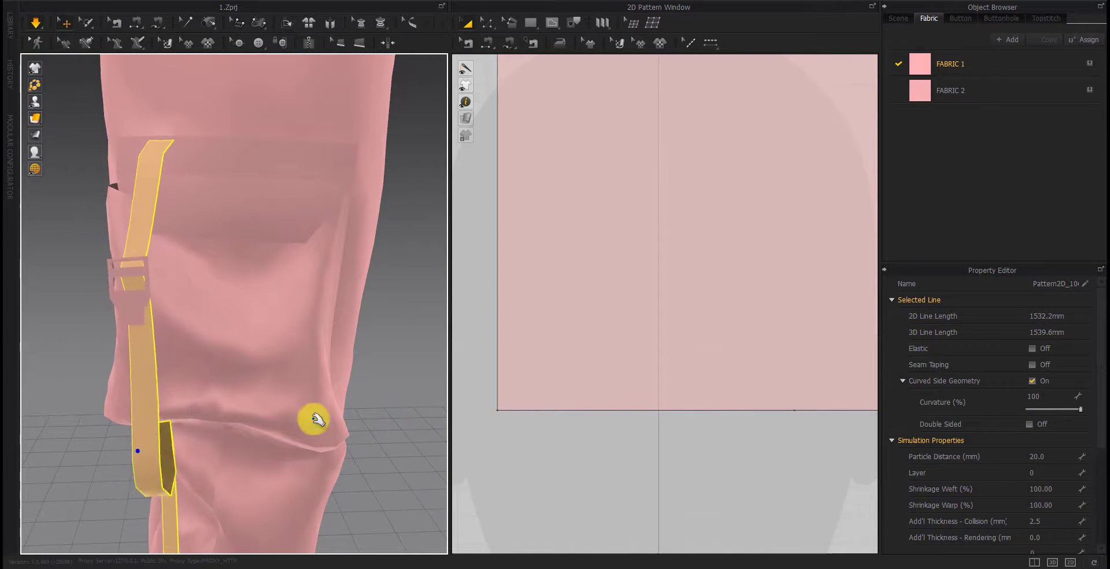
mouse_move(314, 416)
right_mouse_down()
mouse_move(334, 411)
mouse_move(318, 427)
right_mouse_up()
key("b")
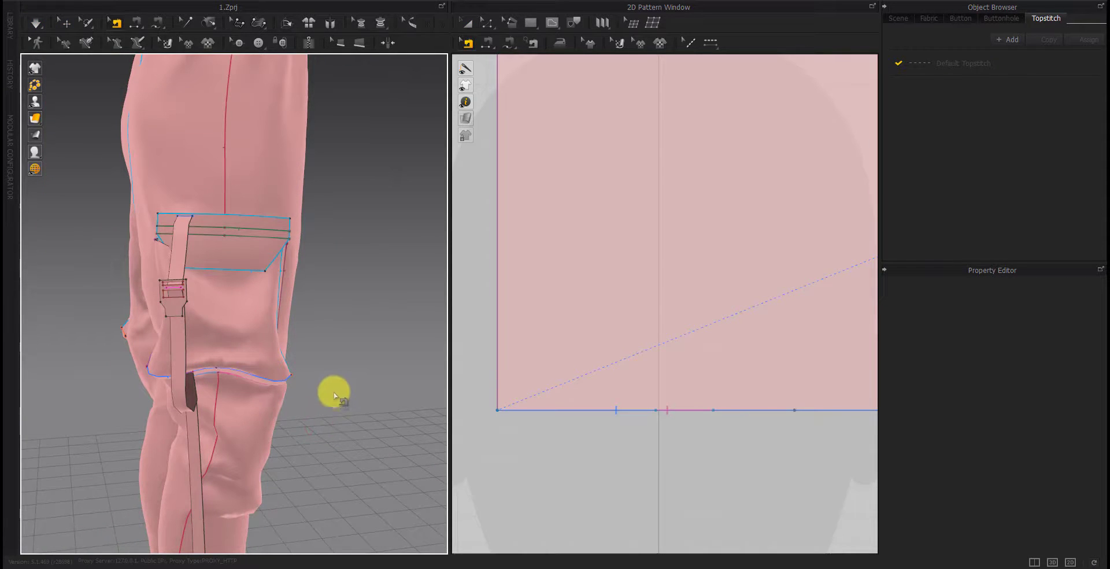
key("q")
scroll(688, 433, "down", 5)
scroll(776, 453, "down", 3)
Place the mirrored strap, flap and buckle pieces beside the other leg in the pattern view
scroll(630, 431, "up", 5)
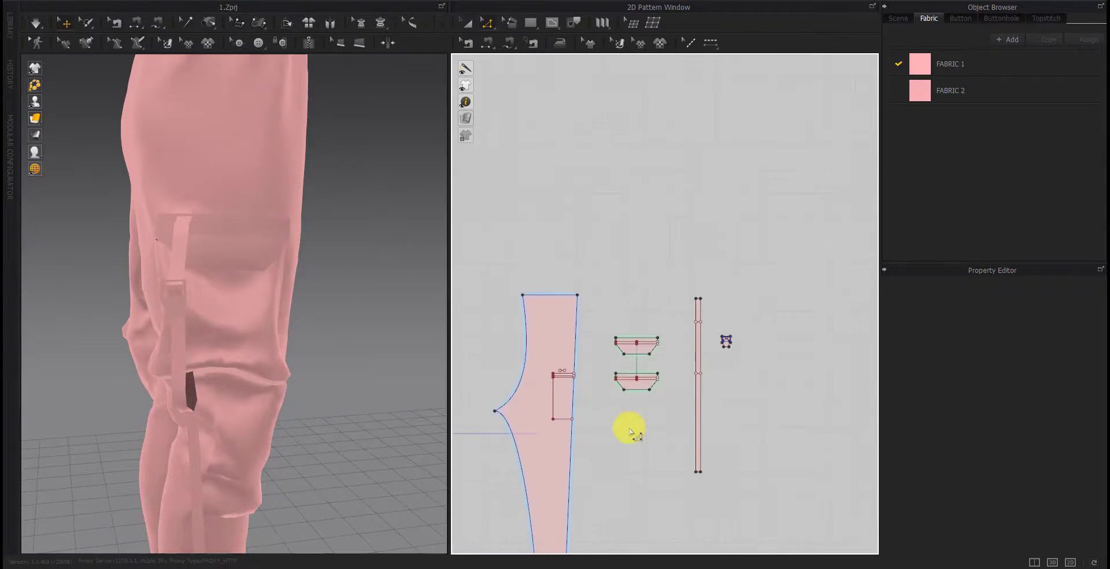
scroll(637, 425, "down", 3)
scroll(735, 341, "up", 5)
left_click_drag(594, 512, 576, 517)
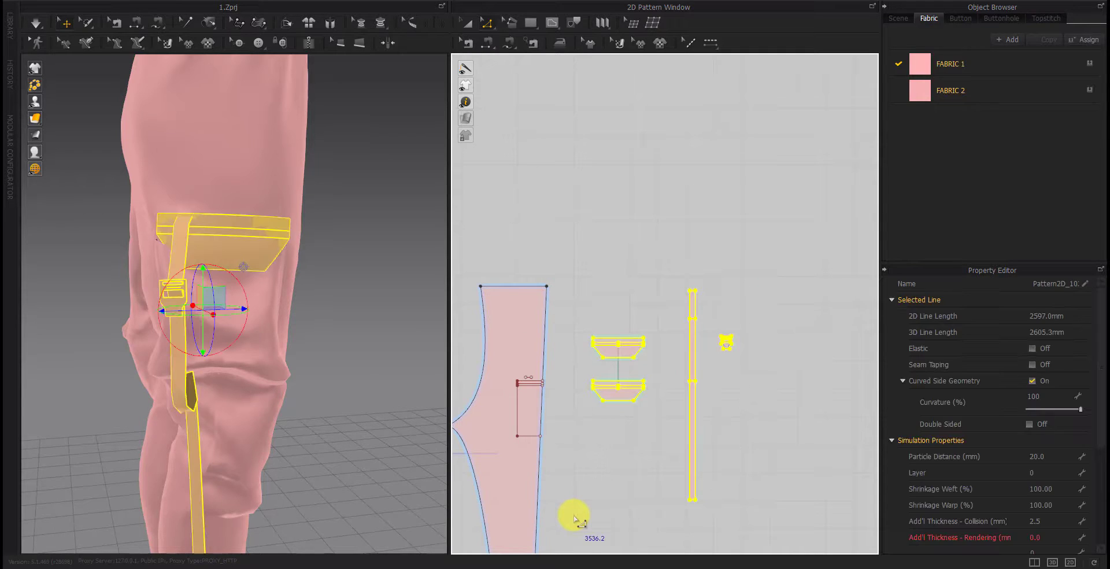
scroll(576, 517, "down", 2)
right_click_drag(594, 457, 619, 445)
scroll(618, 445, "down", 2)
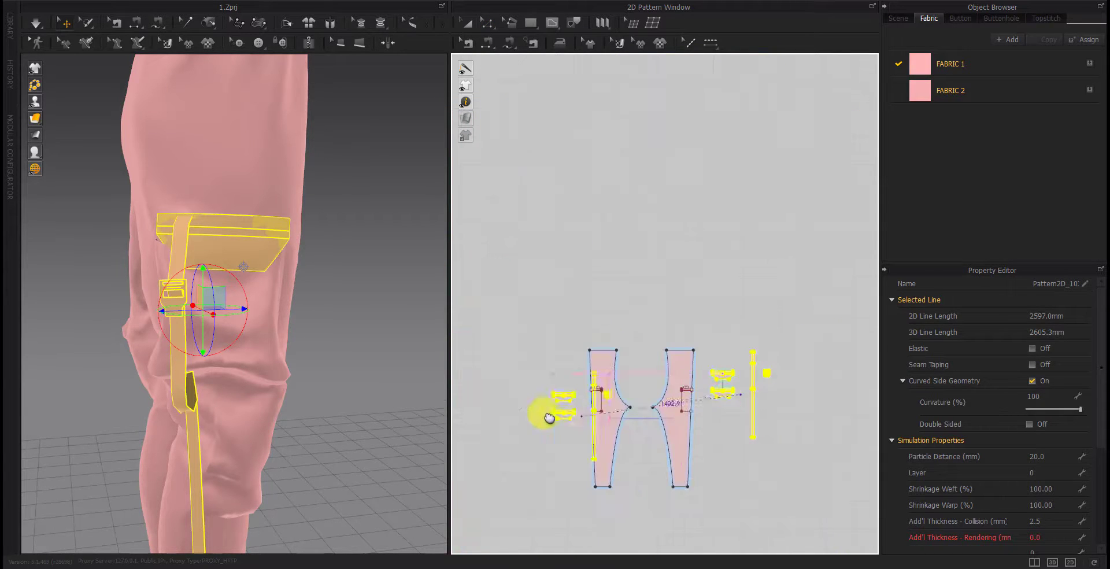
right_click_drag(550, 416, 547, 409)
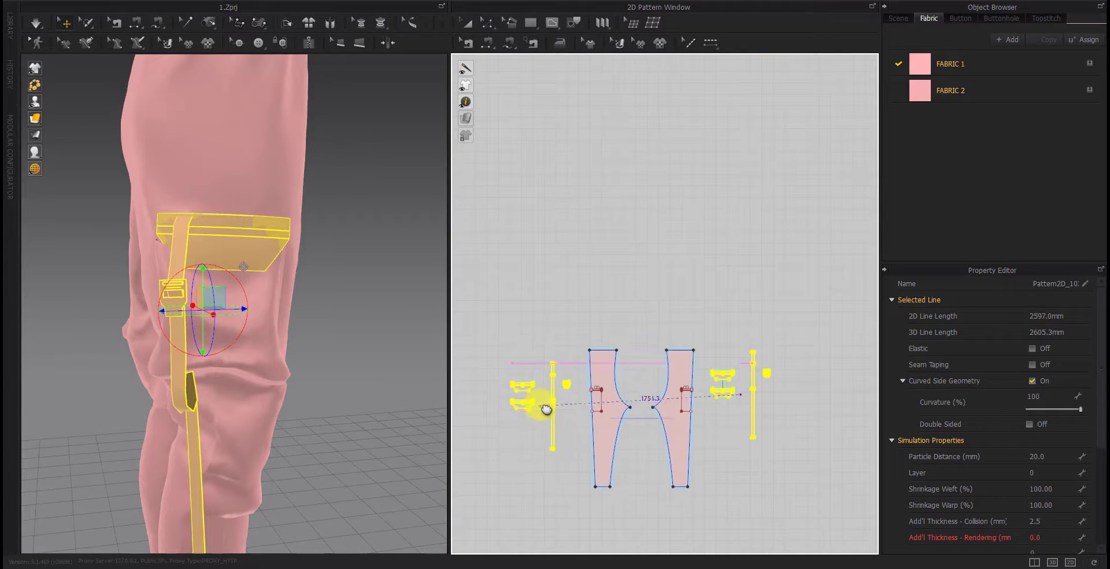
left_click(541, 470)
key("0")
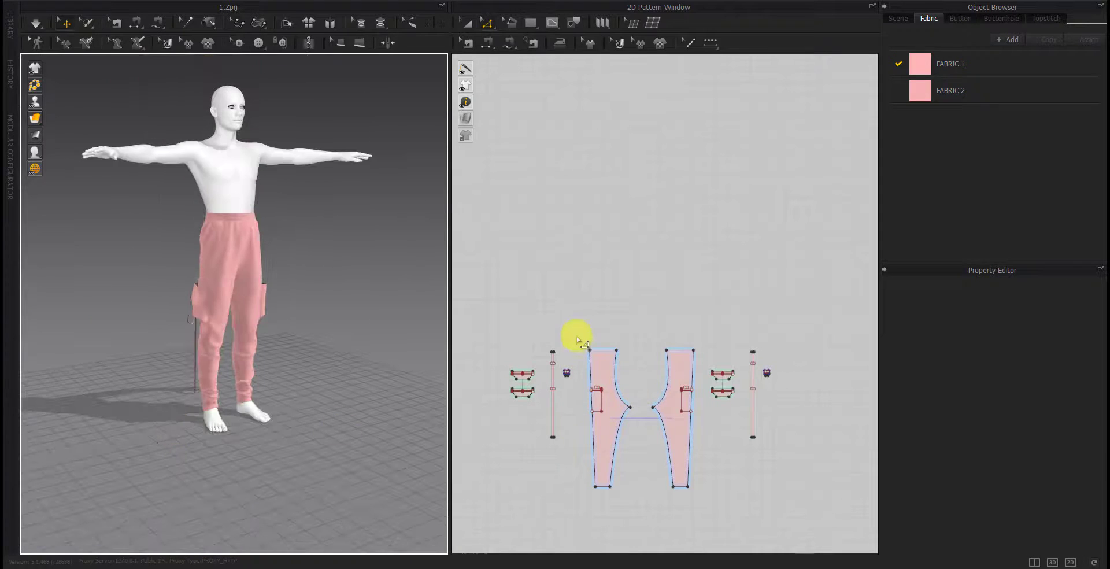
Move the small pieces next to the avatar's leg and rotate them upright
left_click_drag(578, 339, 459, 463)
scroll(104, 328, "down", 2)
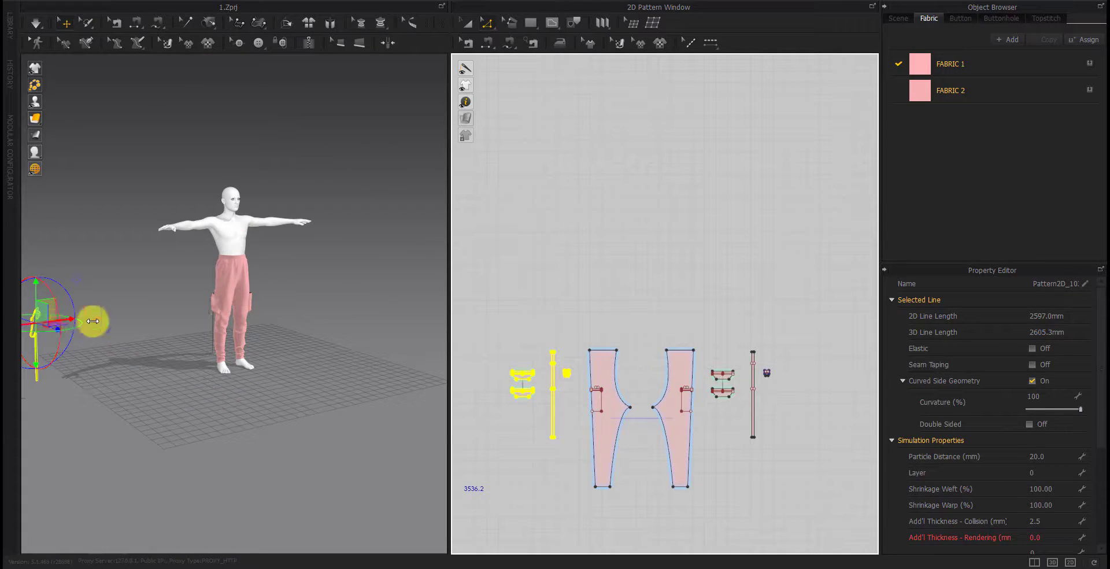
left_click_drag(93, 321, 272, 297)
scroll(258, 329, "up", 3)
scroll(89, 362, "up", 3)
scroll(282, 401, "up", 2)
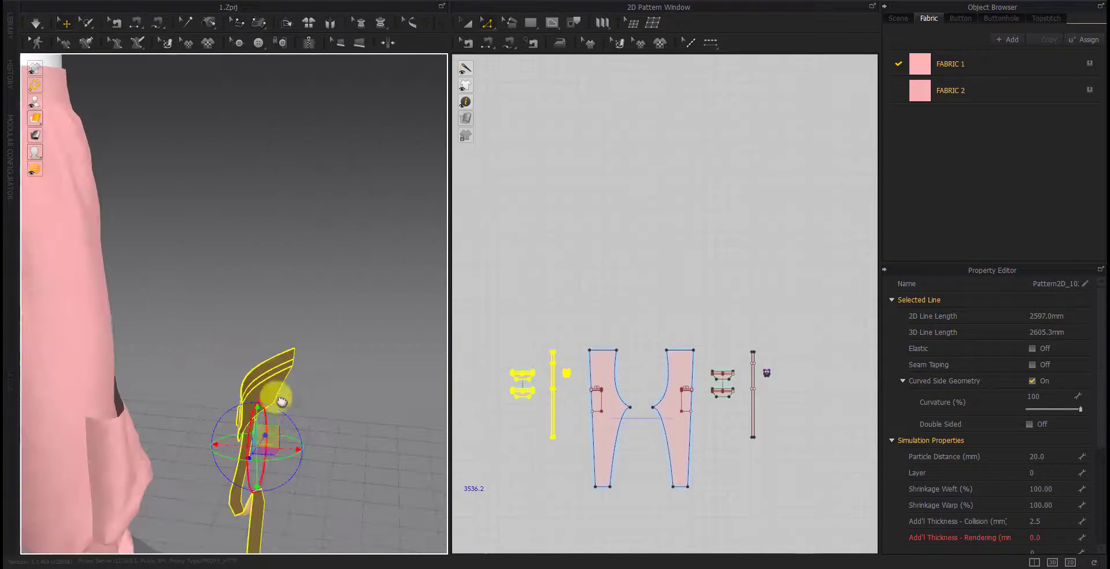
scroll(281, 401, "down", 4)
scroll(300, 325, "up", 2)
left_click_drag(232, 342, 144, 341)
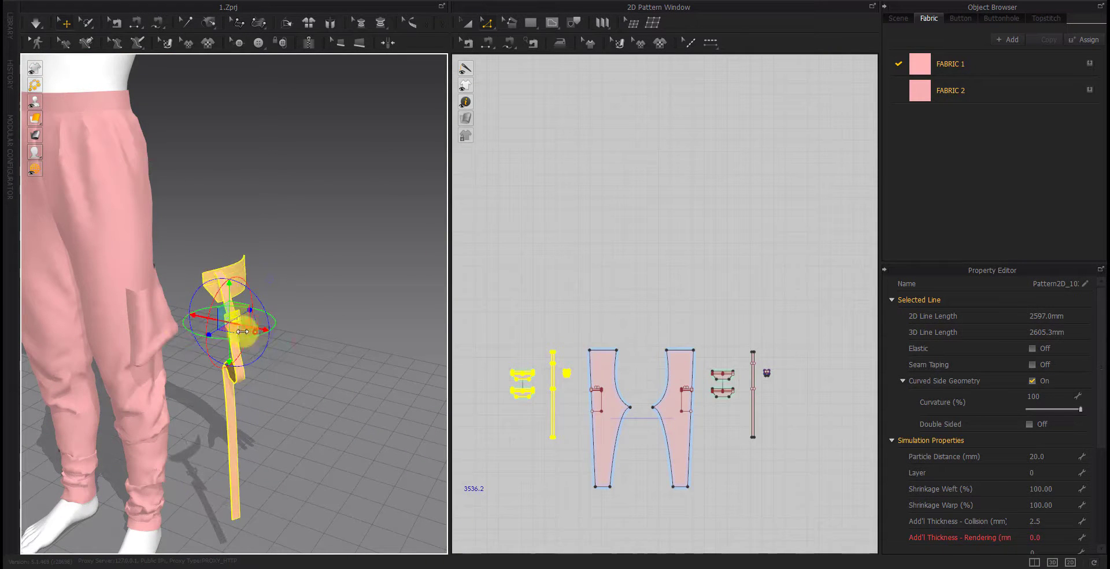
left_click_drag(214, 330, 159, 331)
scroll(159, 331, "up", 5)
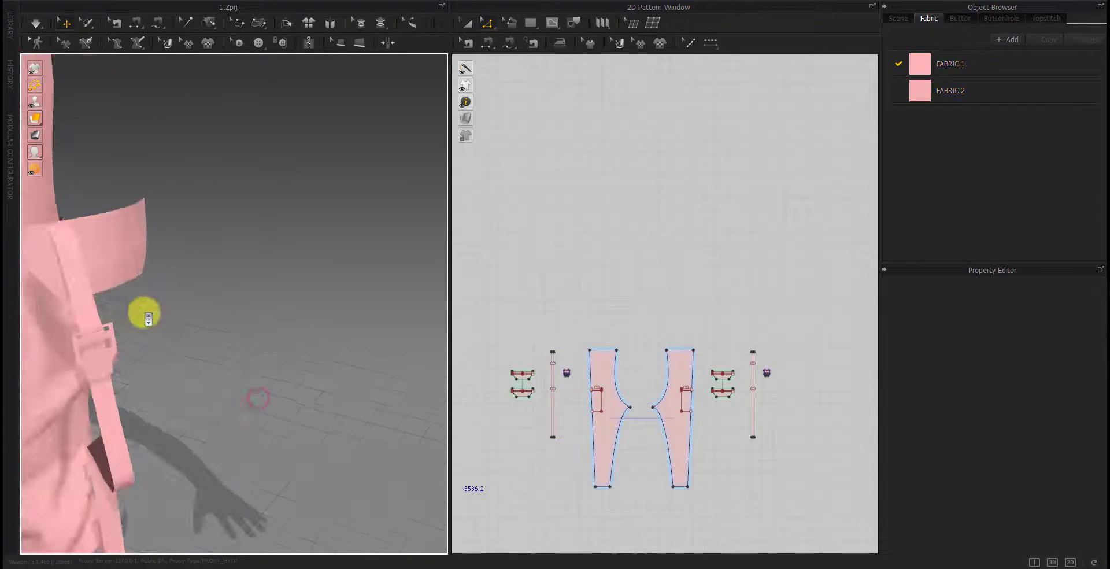
scroll(270, 383, "up", 3)
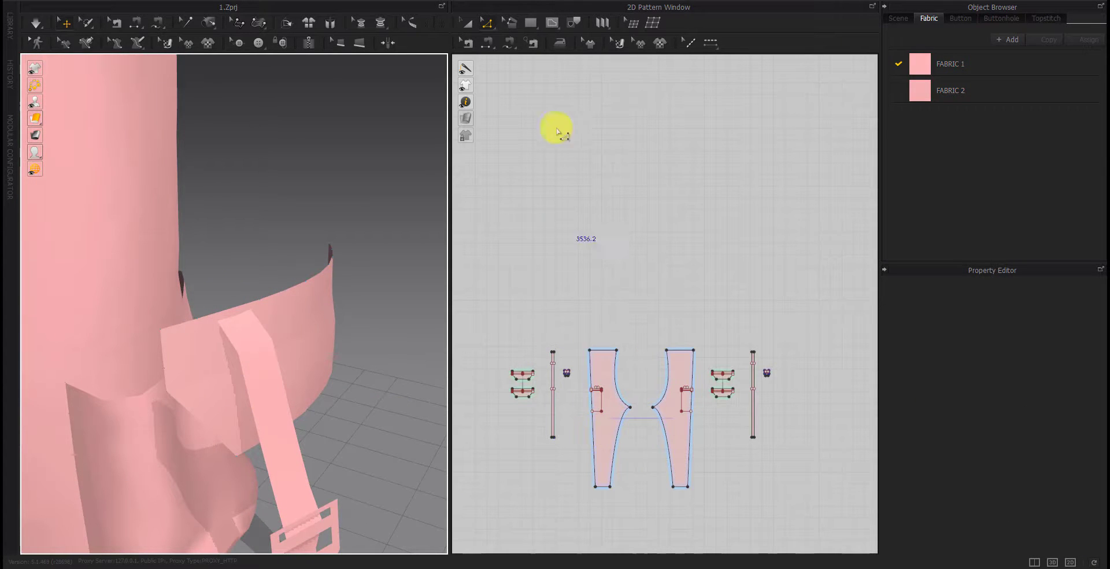
Sew the pocket flap's top edge and the strap's top end to the trouser leg
left_click(487, 43)
scroll(509, 403, "up", 5)
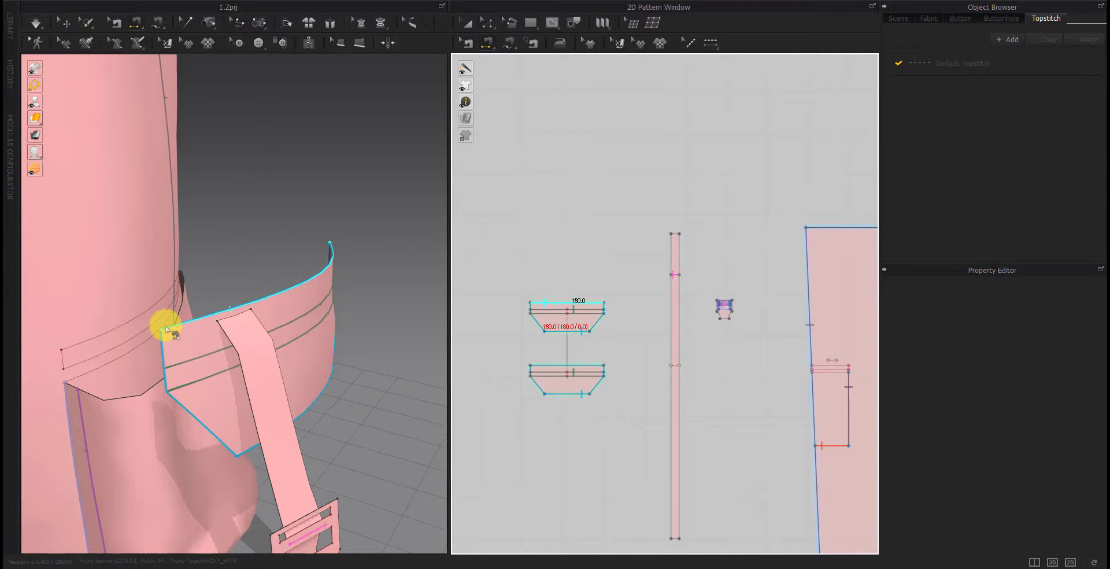
mouse_move(218, 347)
right_mouse_down()
mouse_move(173, 354)
mouse_move(158, 379)
mouse_move(237, 325)
mouse_move(214, 366)
mouse_move(248, 372)
mouse_move(185, 365)
mouse_move(181, 384)
mouse_move(154, 365)
right_mouse_up()
left_click(192, 373)
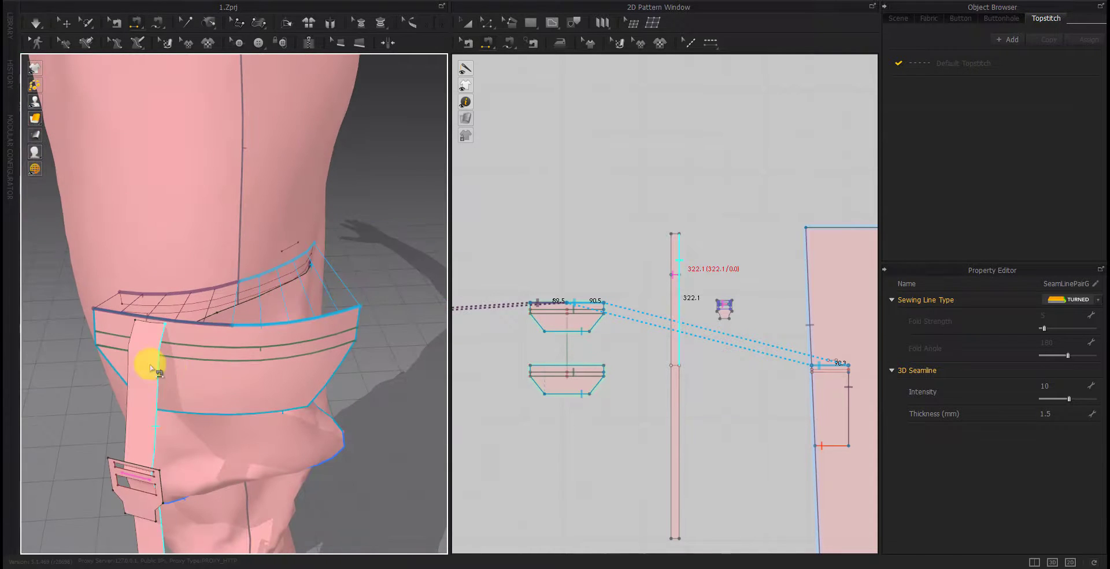
left_click(143, 324)
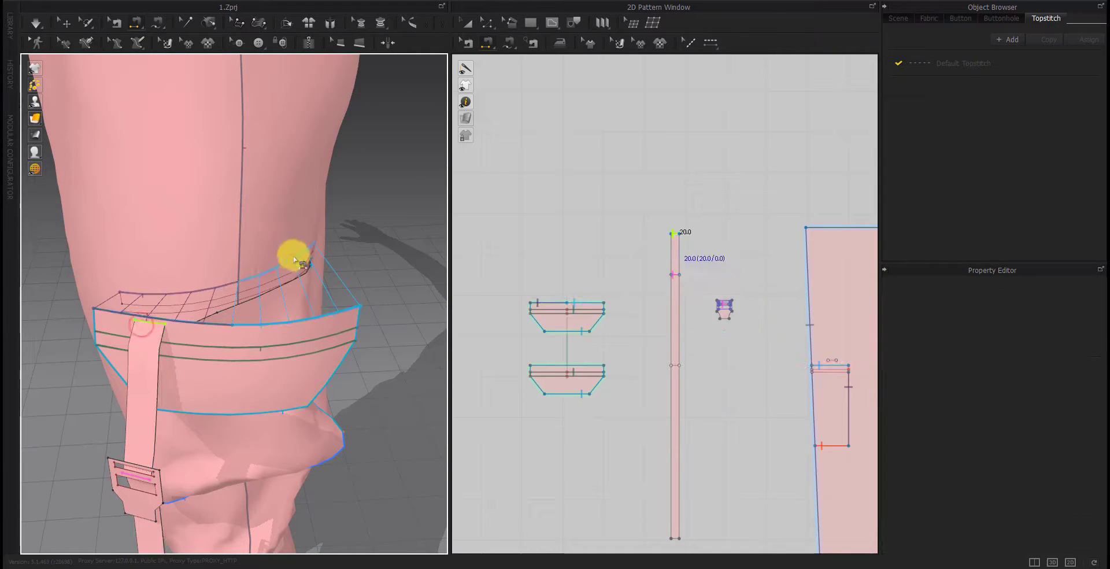
left_click(234, 452)
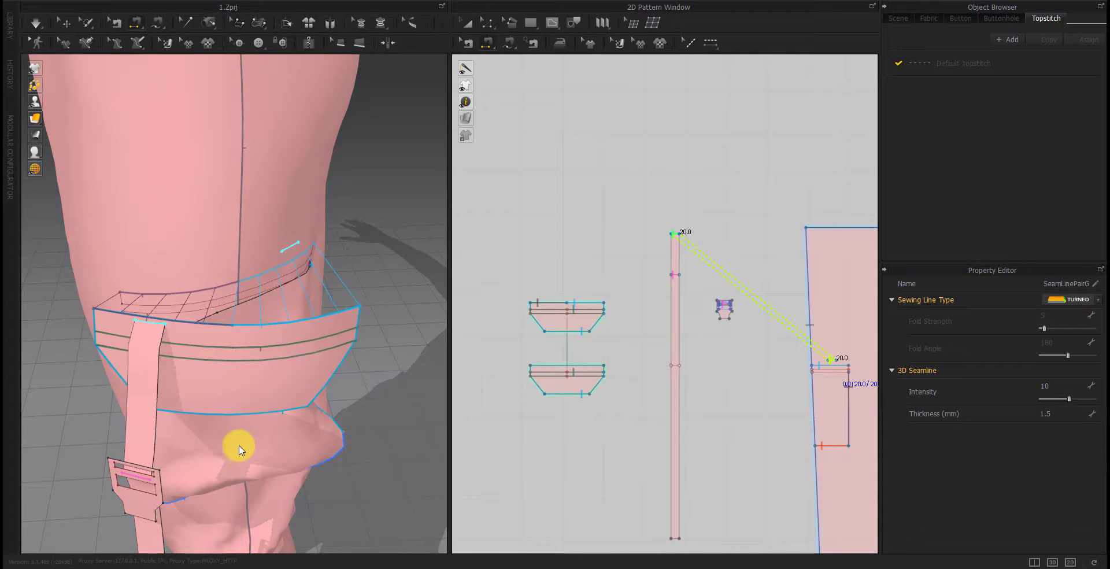
Simulate and pull the strap out alongside the leg so it hangs, leaving FABRIC 1 current
key("space")
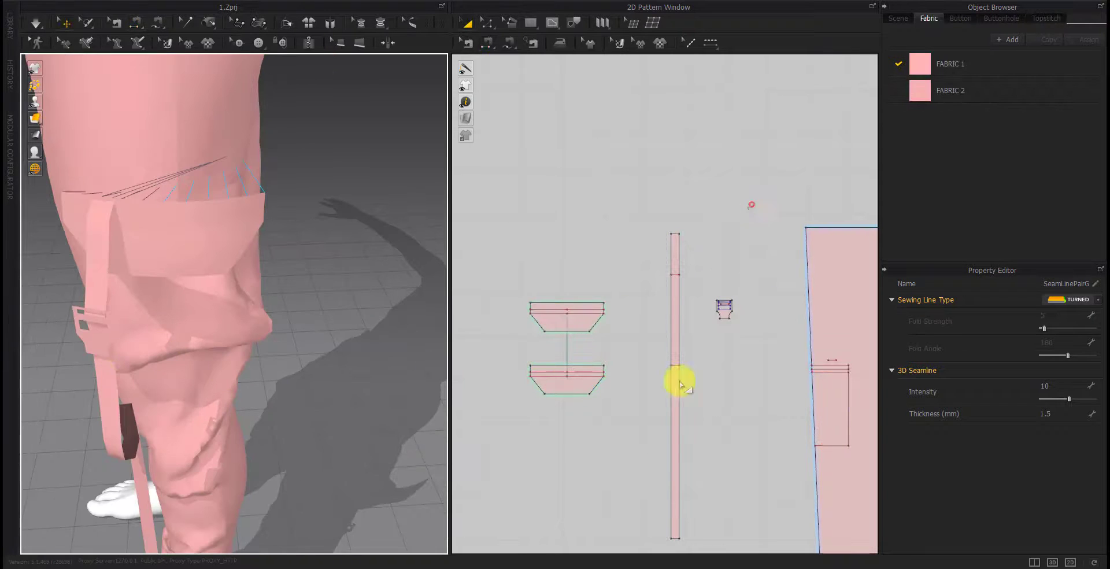
left_click_drag(752, 204, 633, 549)
mouse_move(148, 426)
left_mouse_down()
mouse_move(297, 396)
mouse_move(299, 409)
left_mouse_up()
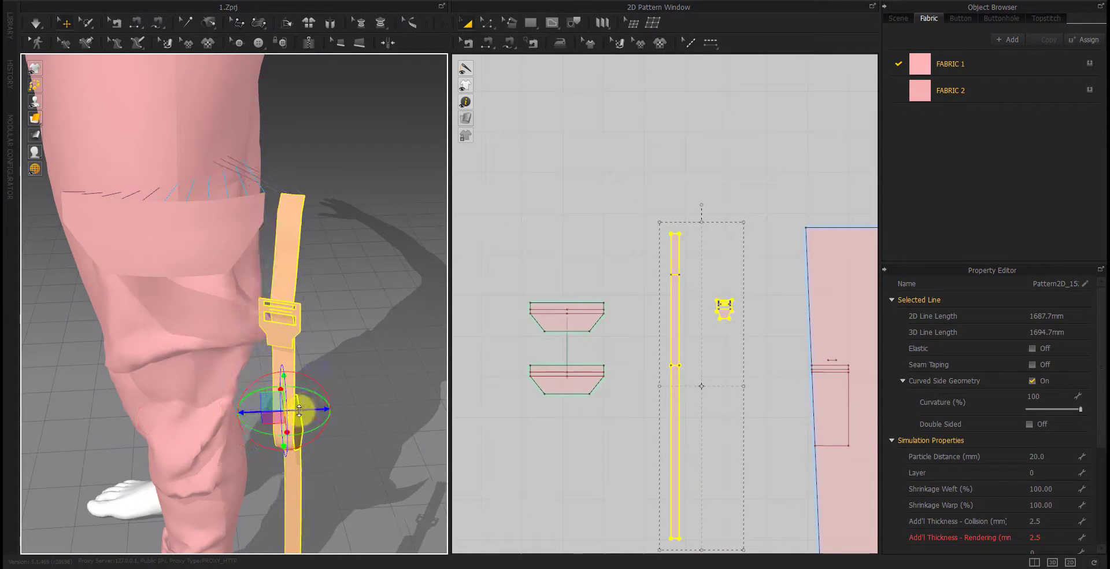
right_click_drag(330, 422, 139, 372)
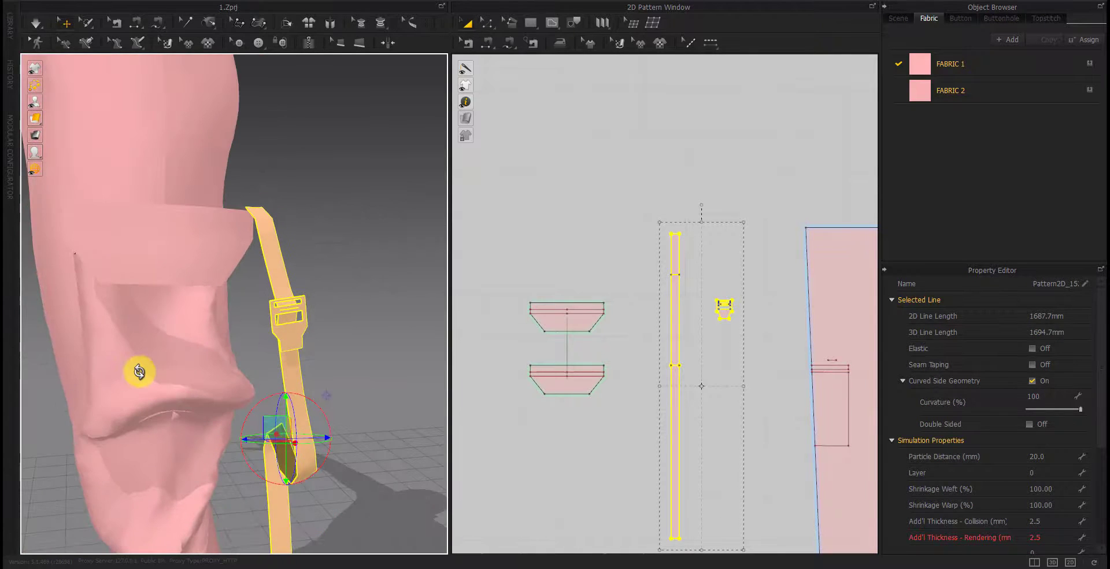
left_click(626, 447)
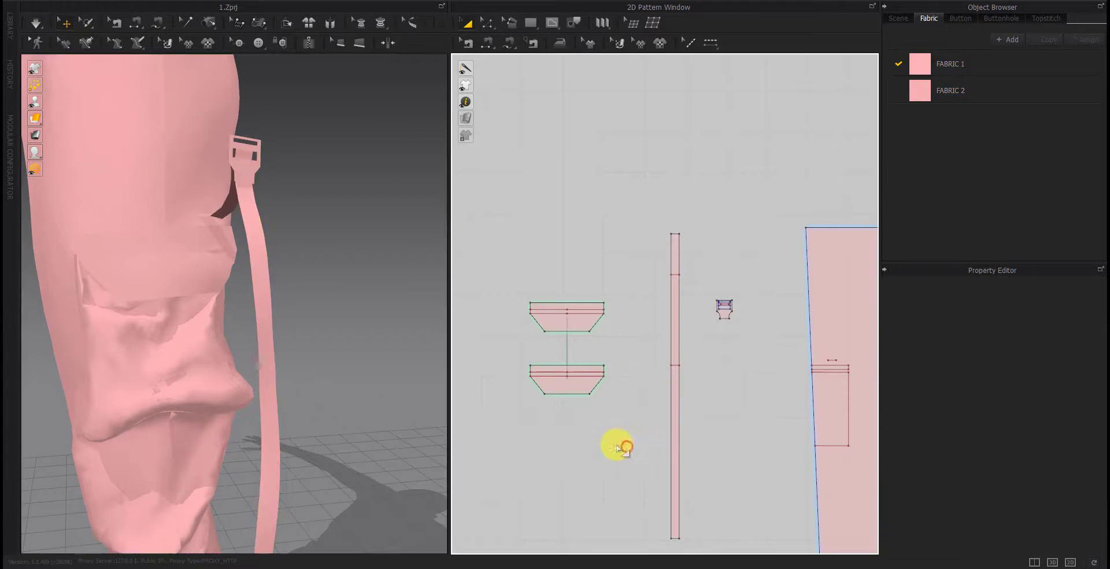
left_click(932, 92)
left_click(721, 187)
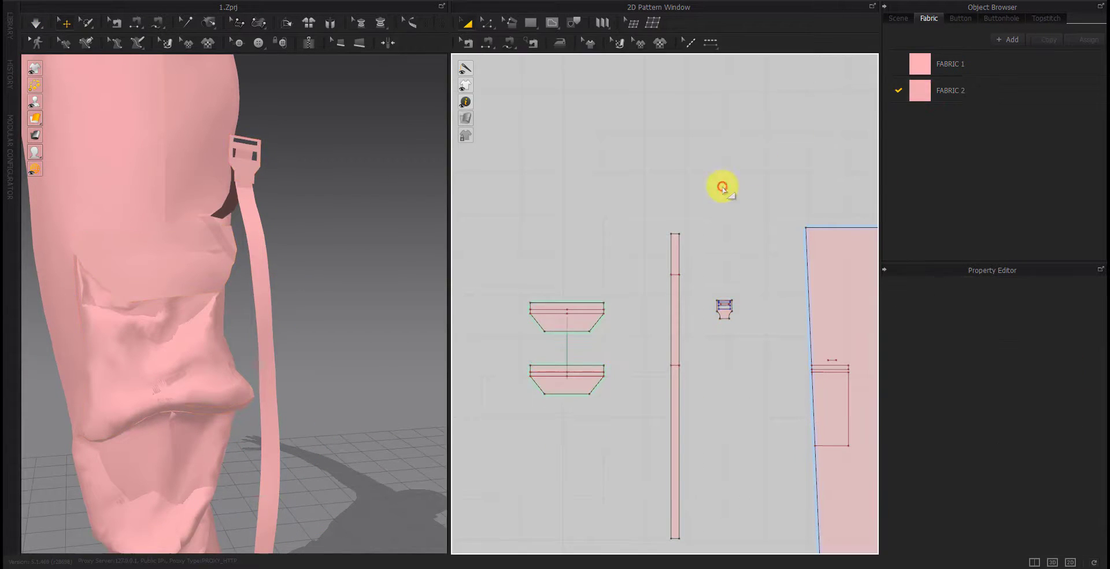
left_click(988, 58)
scroll(800, 401, "down", 3)
Sew the strap's end to the pocket's bottom edge with Segment Sewing
scroll(583, 339, "up", 2)
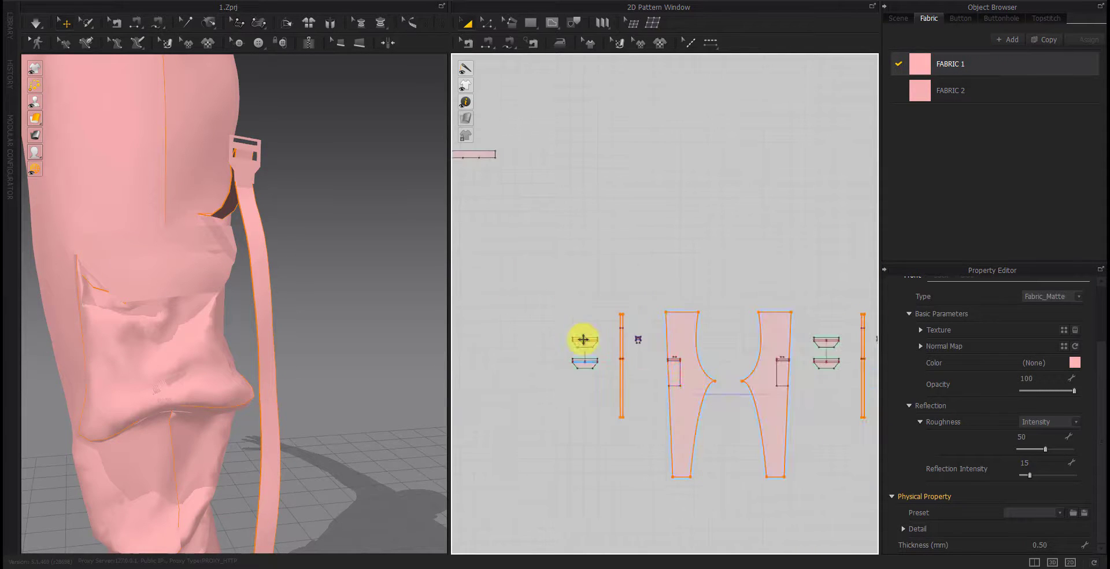
scroll(516, 217, "up", 2)
left_click(503, 45)
scroll(647, 340, "up", 4)
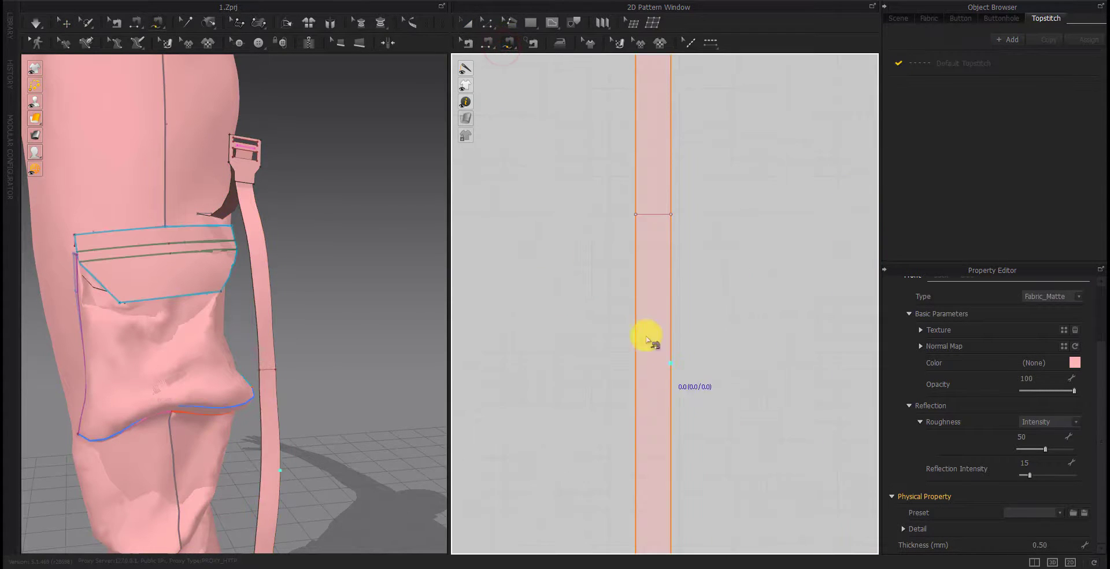
scroll(596, 260, "down", 5)
scroll(648, 289, "down", 3)
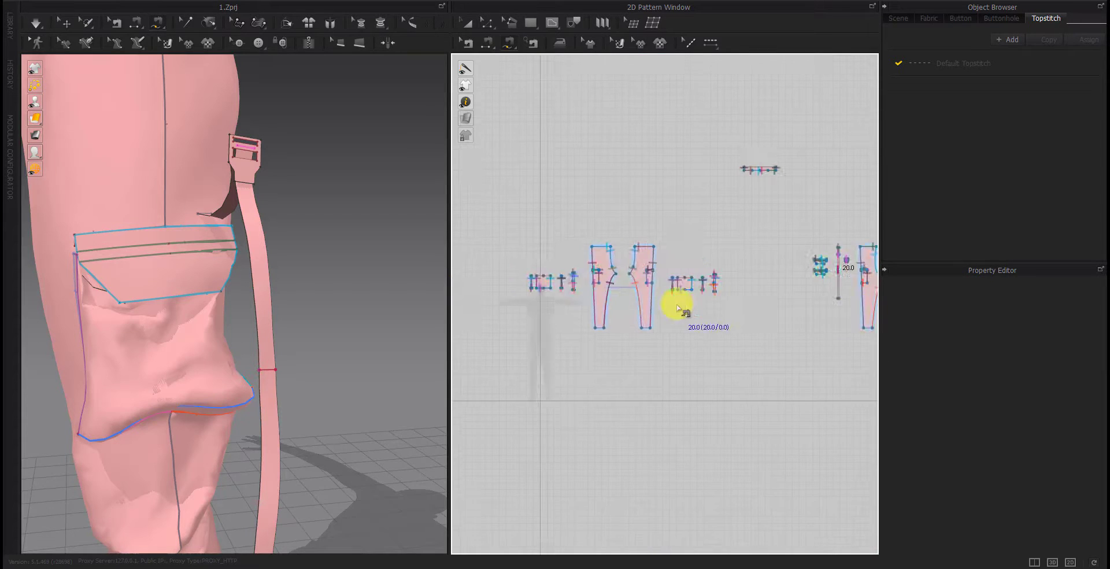
scroll(711, 272, "up", 4)
scroll(730, 259, "up", 4)
scroll(696, 264, "up", 3)
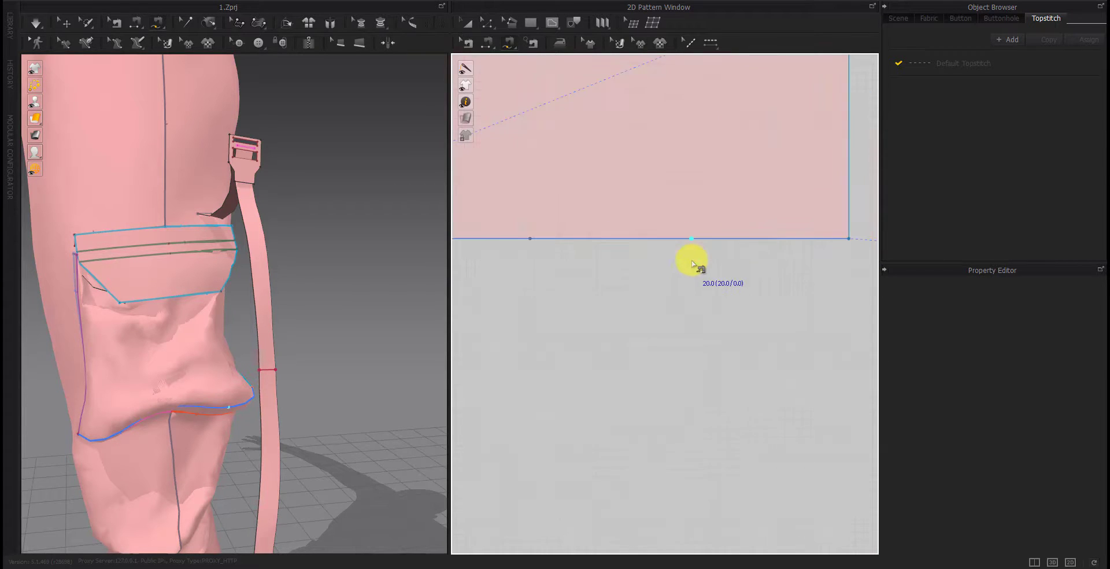
left_click(710, 240)
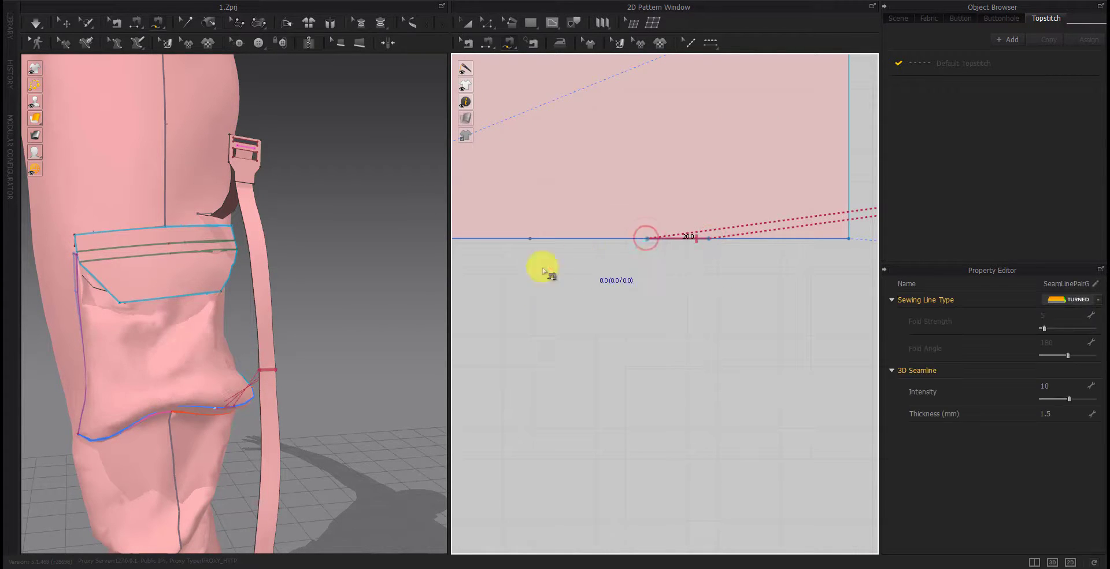
mouse_move(405, 324)
right_mouse_down()
mouse_move(358, 333)
mouse_move(359, 379)
mouse_move(405, 370)
right_mouse_up()
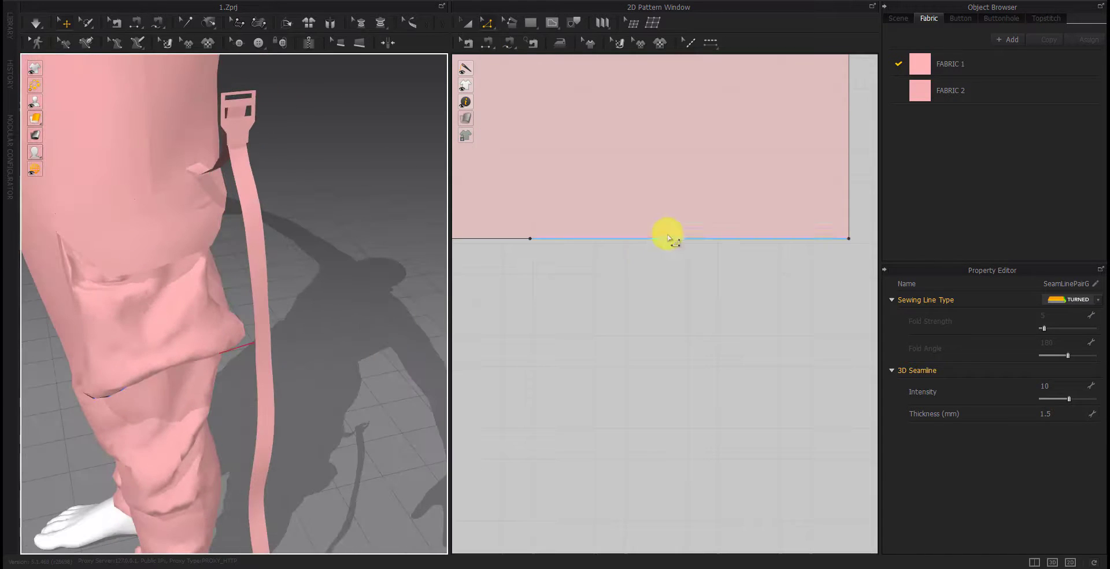
Select the newly added strap seam on the pocket edge to check it
left_click(466, 42)
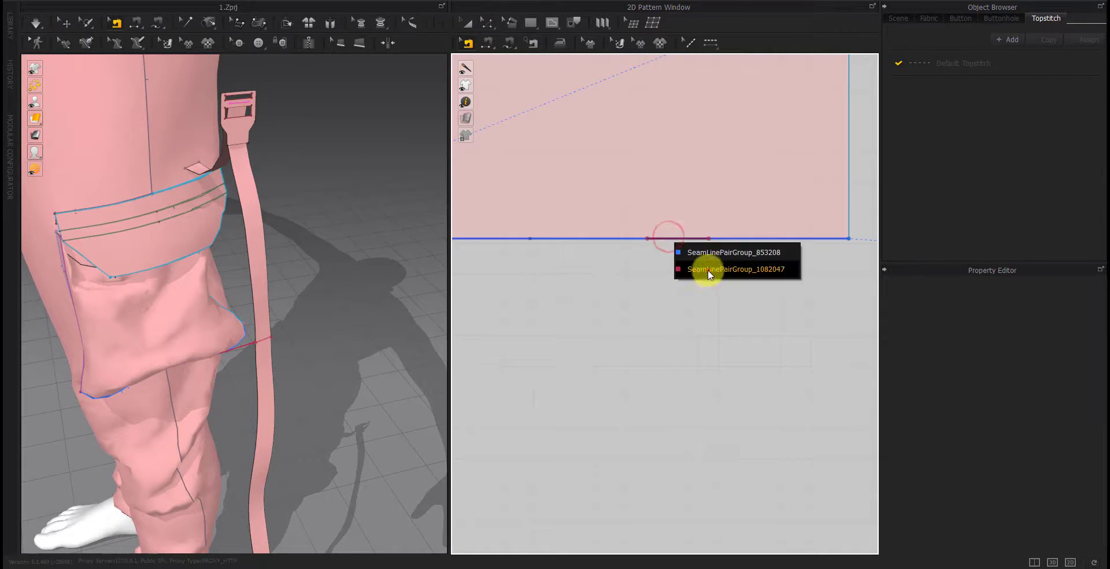
right_click(674, 240)
left_click(701, 265)
scroll(234, 321, "up", 3)
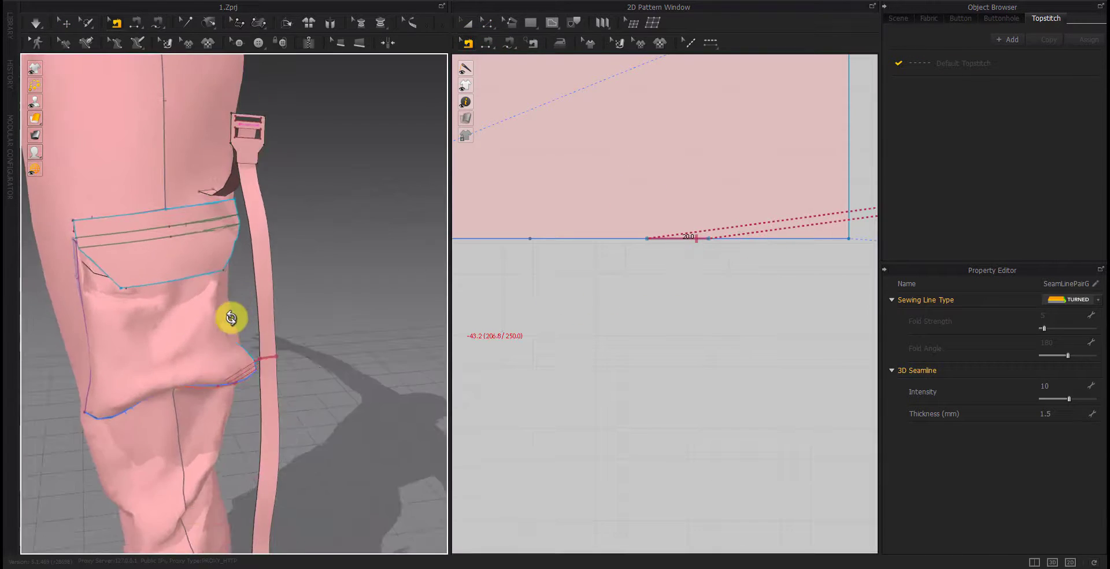
Simulate and pull the 1532.2 mm strap so it hangs straight down the leg's side
key("space")
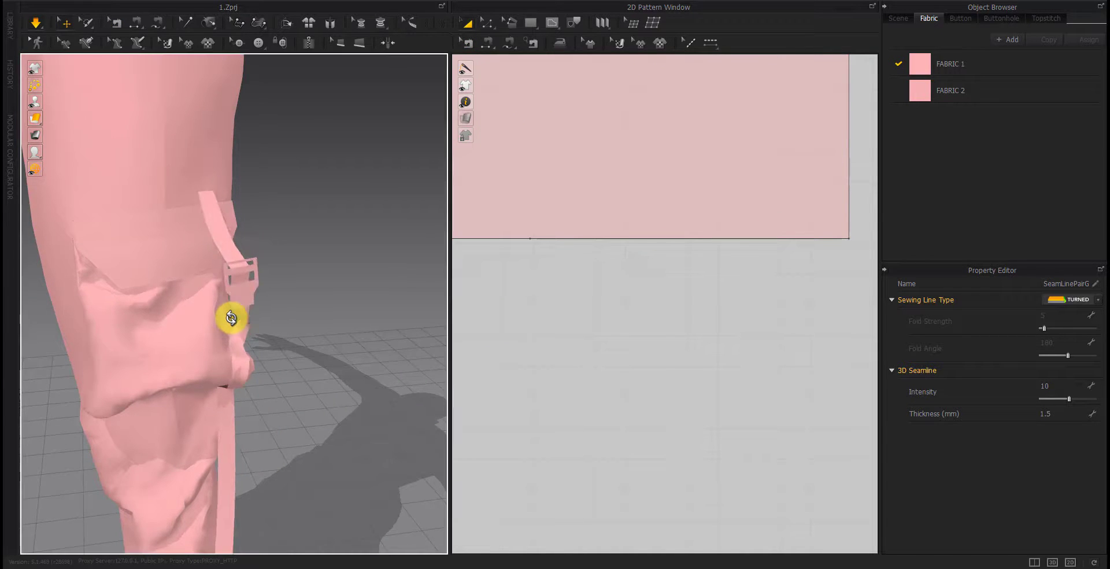
right_click_drag(231, 318, 292, 391)
right_click_drag(223, 402, 229, 380)
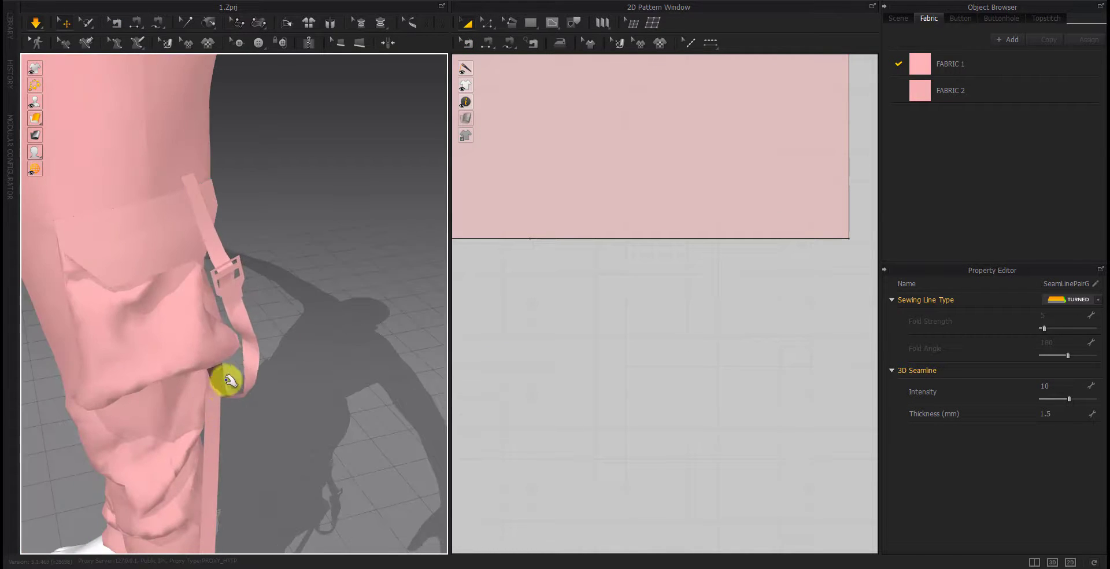
mouse_move(228, 379)
left_mouse_down()
mouse_move(249, 386)
mouse_move(186, 391)
left_mouse_up()
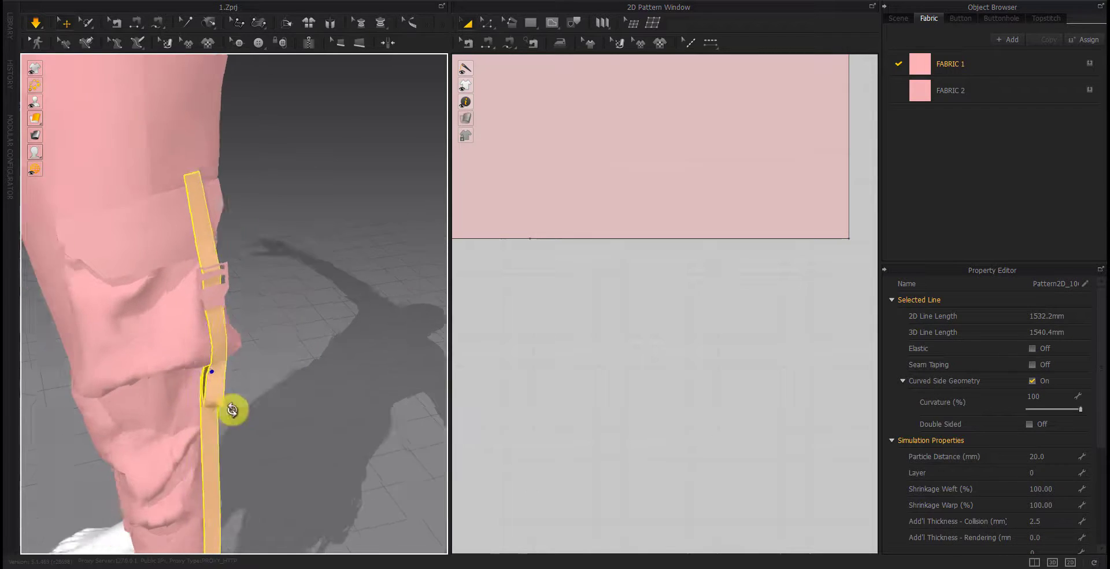
right_click_drag(186, 391, 218, 329)
left_click_drag(218, 329, 181, 373)
mouse_move(181, 373)
right_mouse_down()
mouse_move(313, 339)
mouse_move(260, 334)
mouse_move(278, 344)
right_mouse_up()
middle_click_drag(278, 343, 260, 303)
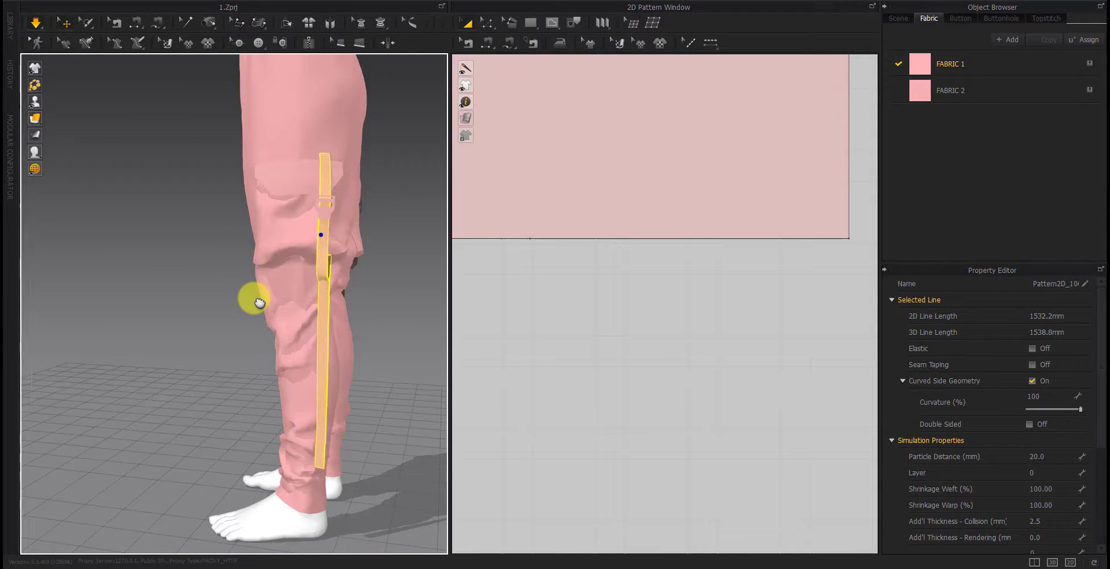
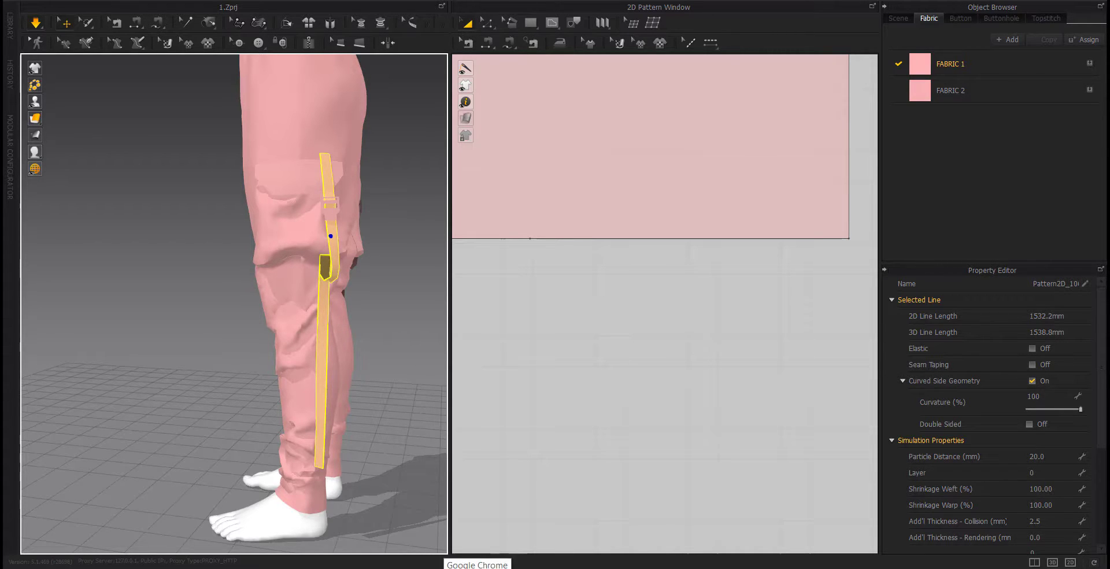
Zoom in on the side cargo pocket and bring the trouser-leg pattern piece into view
left_click(119, 433)
mouse_move(119, 433)
right_mouse_down()
mouse_move(411, 400)
mouse_move(379, 404)
mouse_move(391, 403)
right_mouse_up()
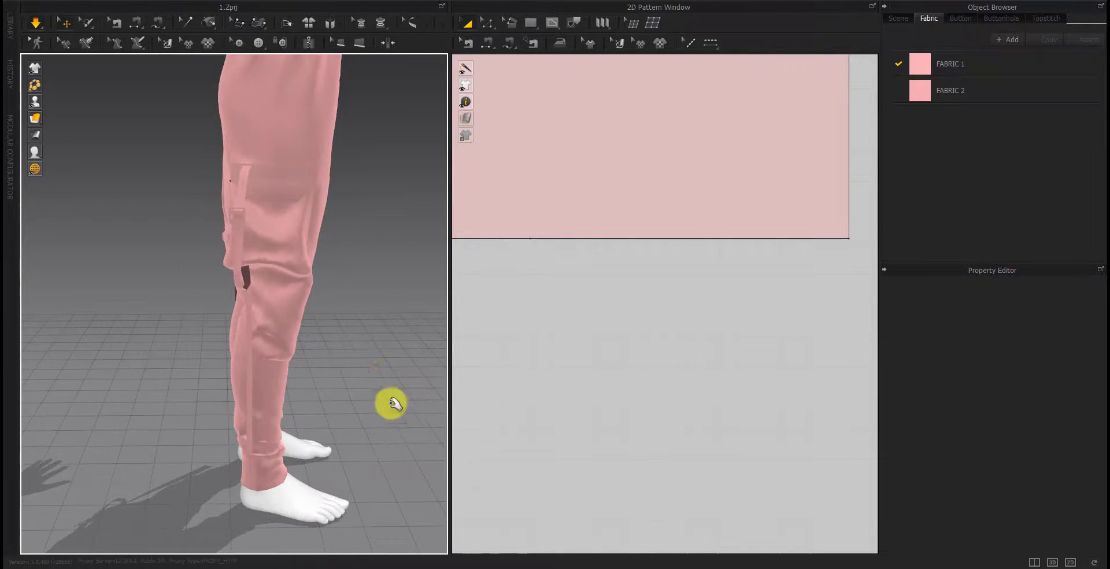
left_click(292, 169)
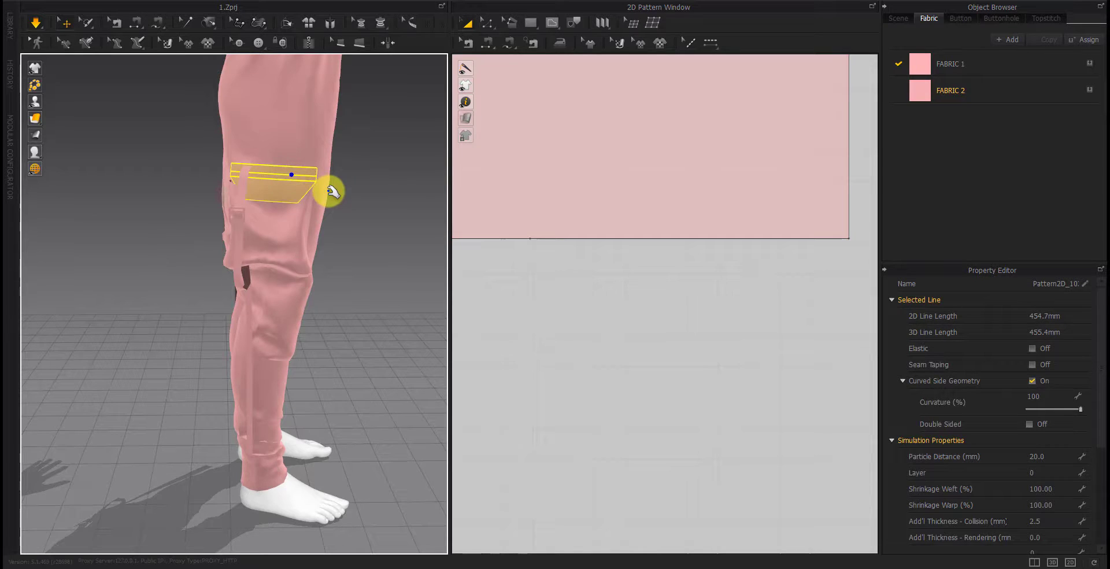
scroll(331, 191, "up", 5)
middle_click_drag(267, 161, 251, 277)
scroll(267, 226, "up", 2)
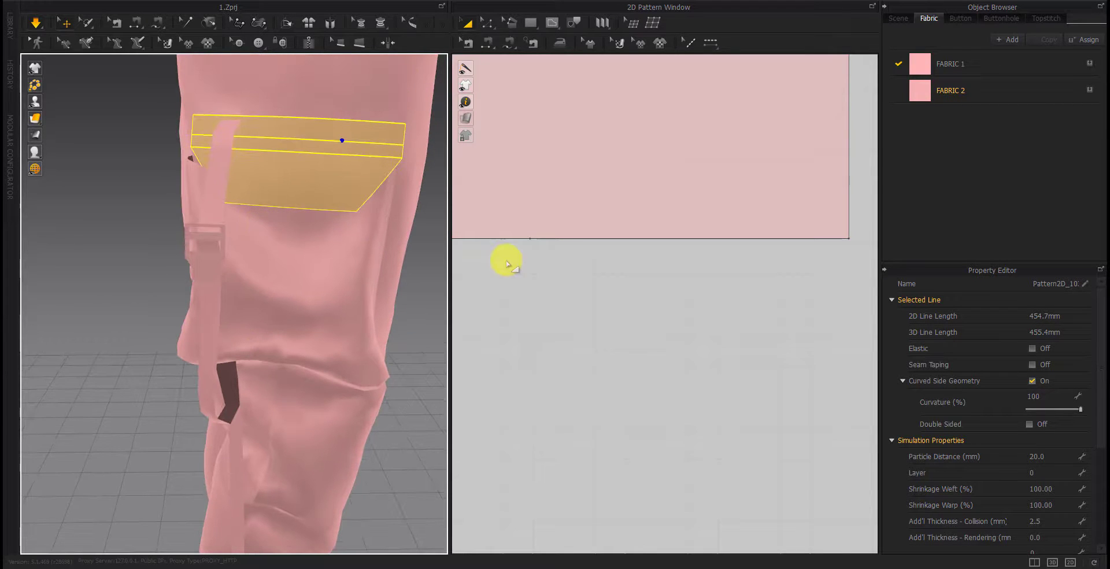
scroll(507, 263, "down", 5)
scroll(665, 310, "up", 3)
scroll(617, 332, "up", 3)
left_click(592, 327)
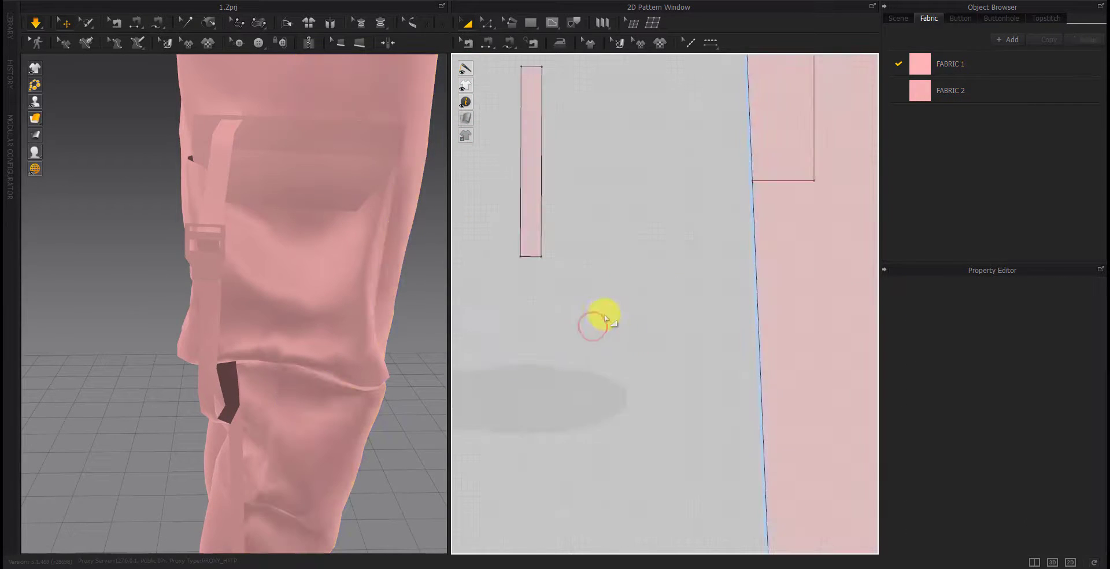
middle_click_drag(604, 318, 607, 387)
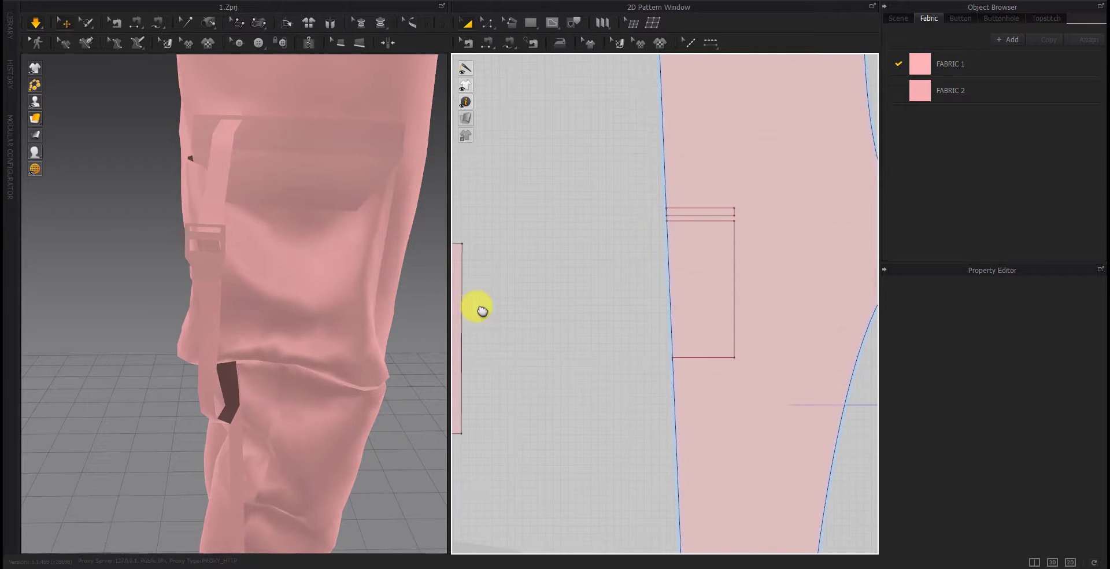
scroll(676, 302, "down", 3)
scroll(675, 301, "down", 2)
scroll(674, 300, "down", 2)
scroll(617, 310, "up", 4)
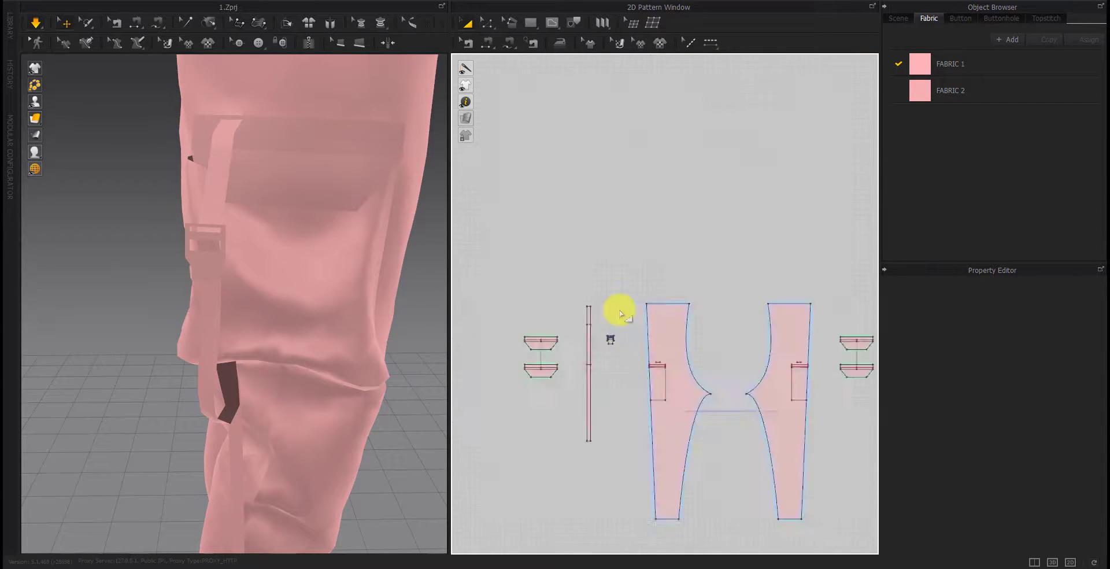
scroll(574, 307, "up", 3)
Nudge the pocket-top fold line point so its 3D length reads 20.1 mm
left_click(568, 358)
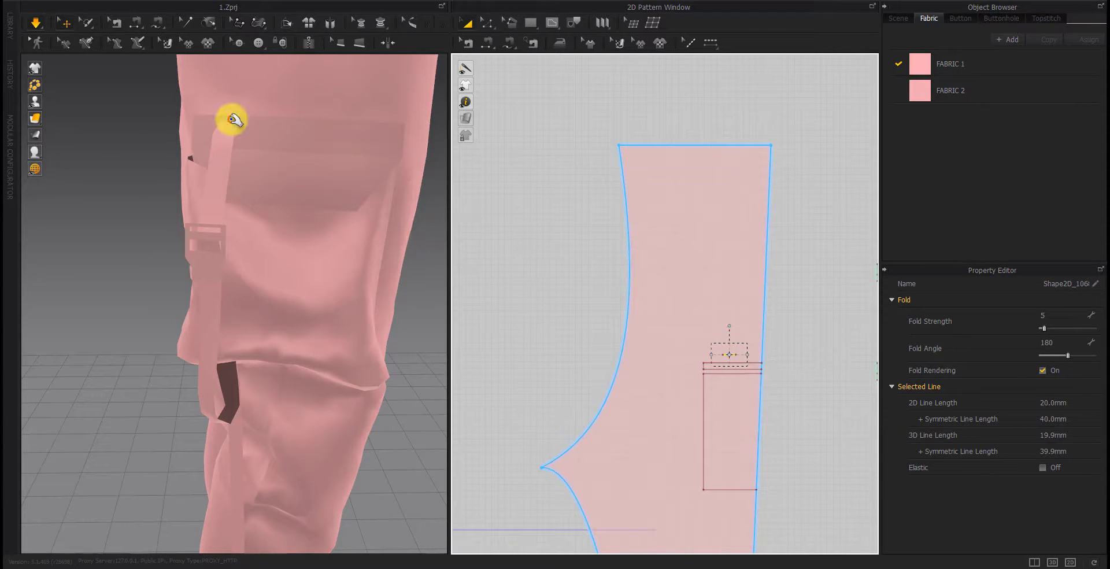
left_click(714, 391)
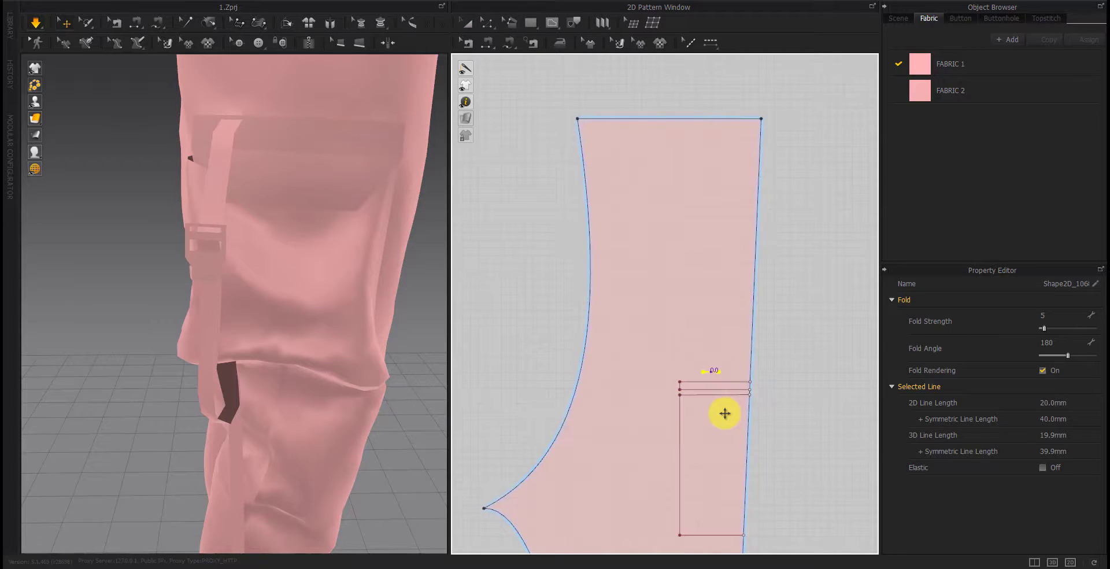
scroll(675, 389, "down", 5)
scroll(718, 397, "down", 3)
scroll(602, 387, "up", 5)
scroll(867, 410, "up", 4)
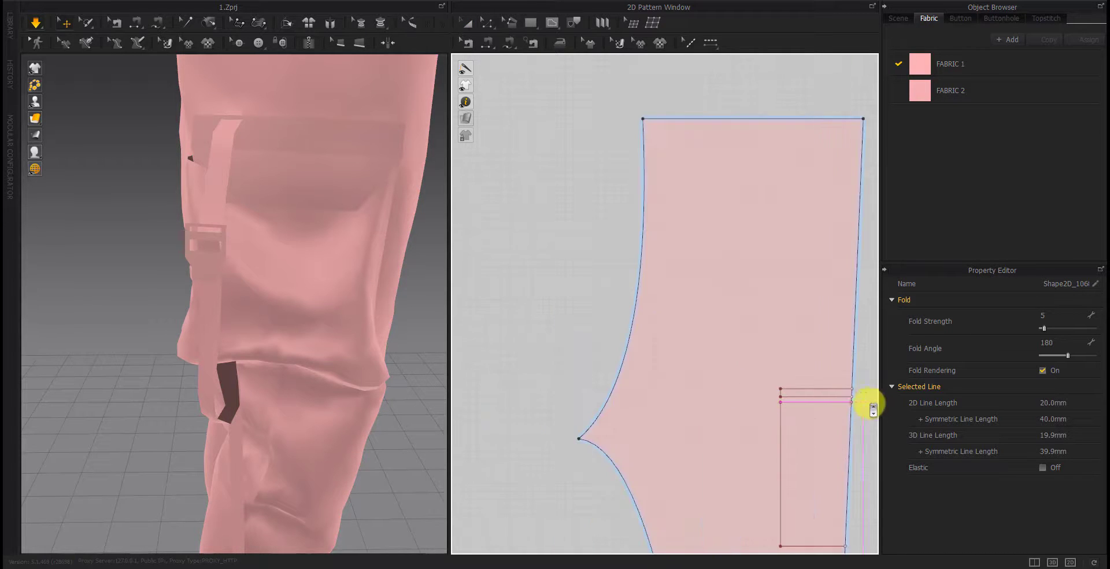
middle_click_drag(873, 409, 685, 398)
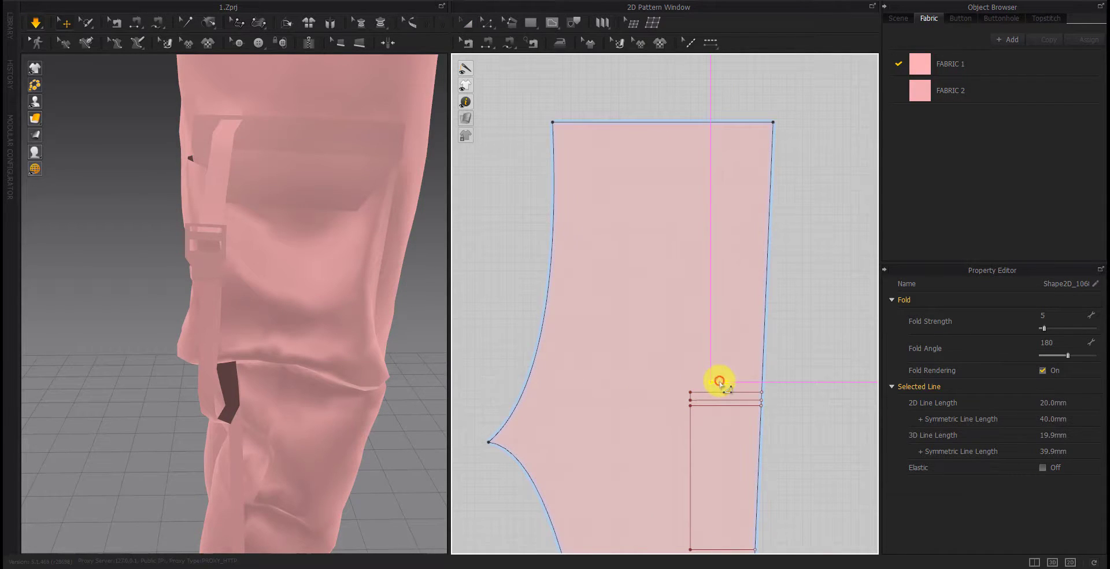
left_click(759, 395)
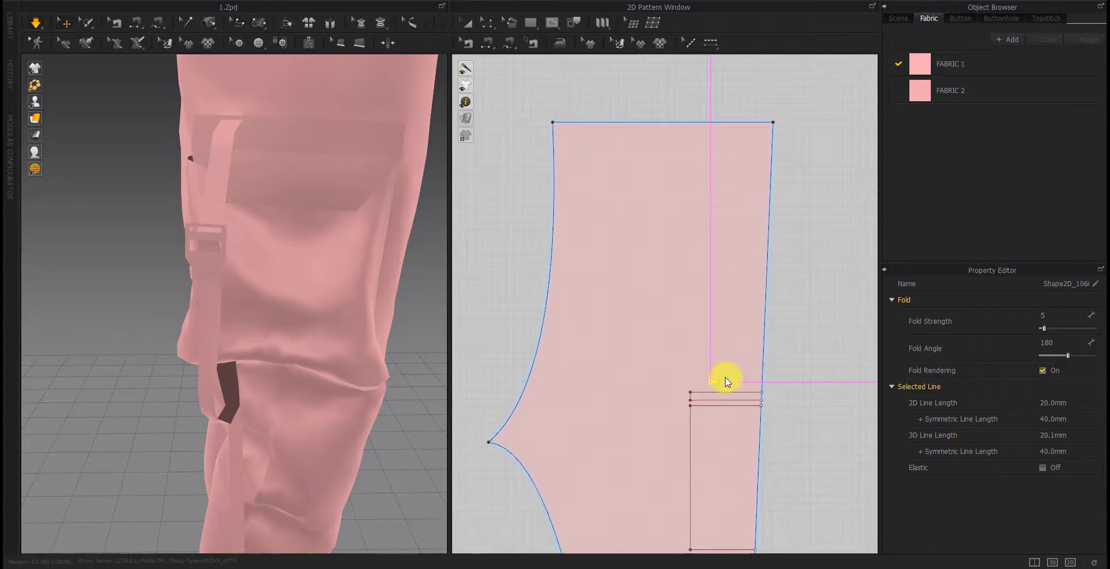
scroll(636, 387, "down", 3)
scroll(636, 385, "up", 2)
scroll(667, 381, "up", 4)
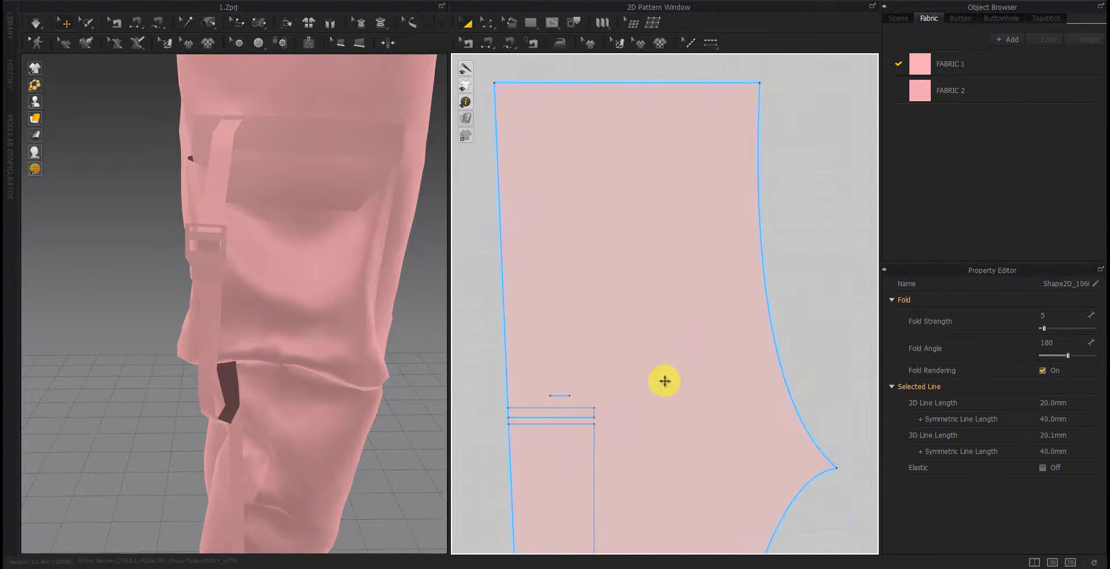
scroll(527, 315, "down", 3)
left_click(694, 404)
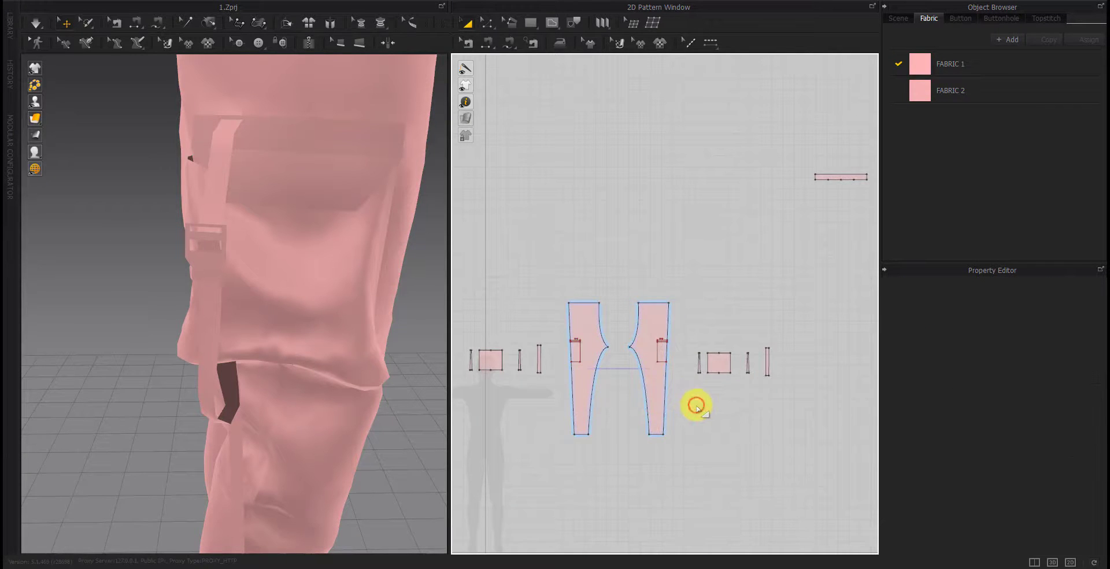
scroll(613, 393, "down", 2)
scroll(542, 383, "up", 4)
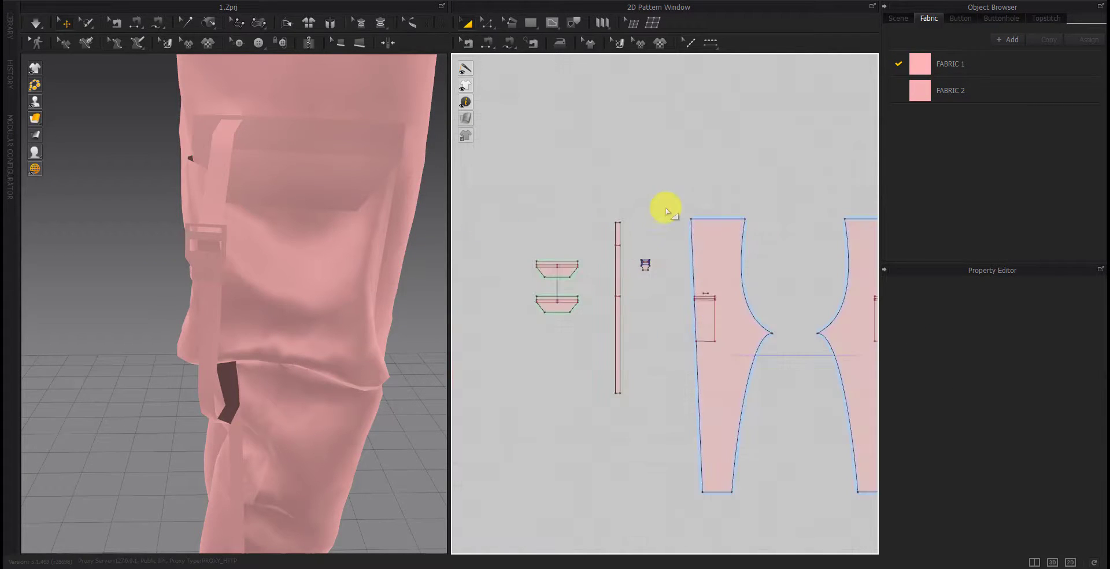
Select the strap and buckle pattern pieces on the leg
left_click_drag(602, 443, 596, 450)
left_click(590, 455)
left_click(213, 243)
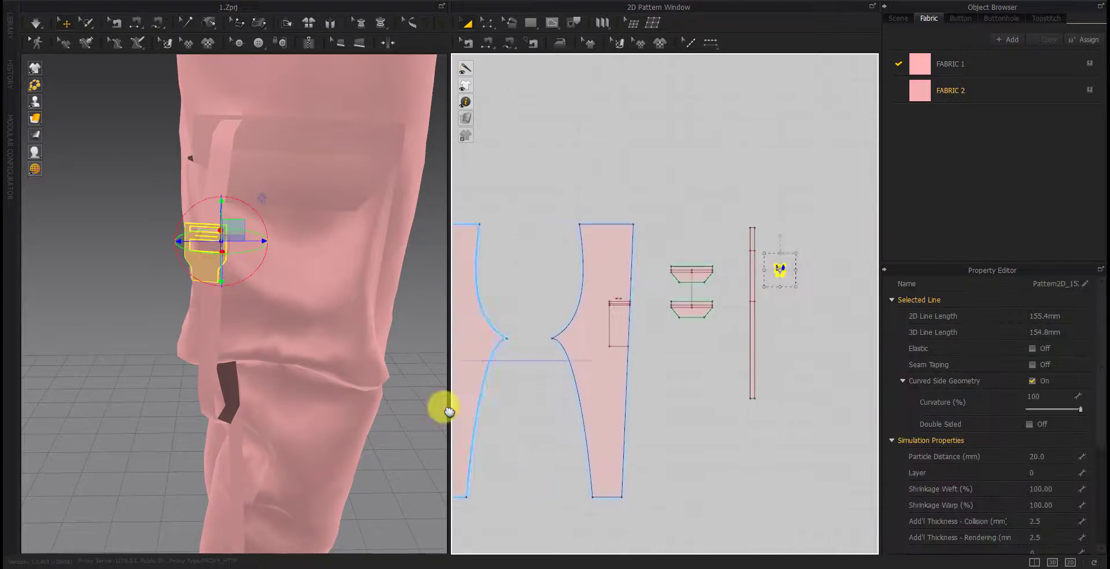
left_click_drag(770, 210, 702, 444)
scroll(587, 401, "down", 5)
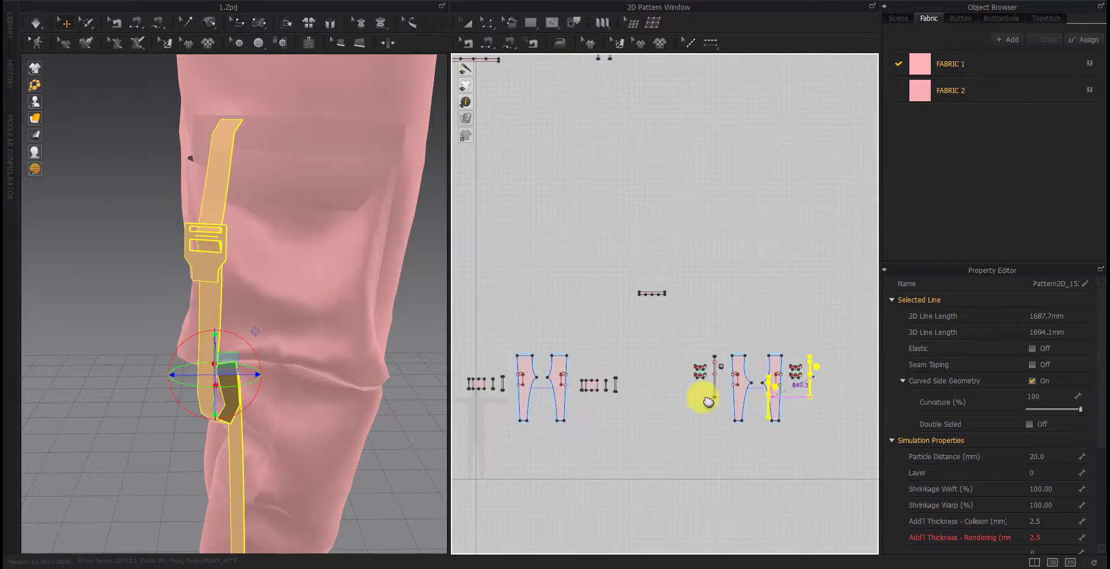
middle_click_drag(799, 453, 728, 452)
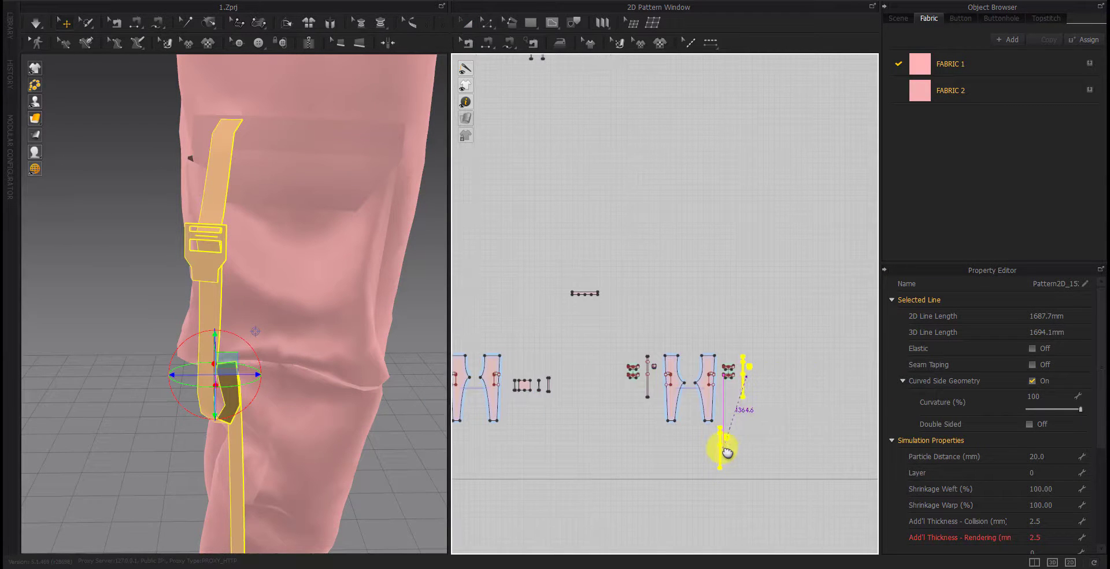
middle_click_drag(617, 422, 695, 420)
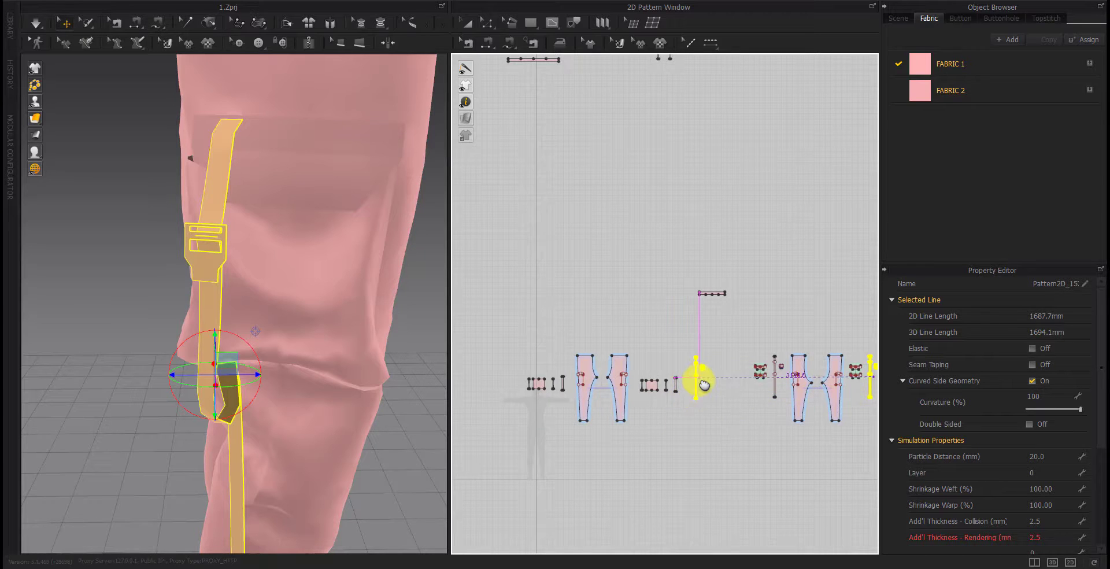
Move the loose strap piece onto the side cargo pocket beside the first strap
key("a")
left_click(695, 382)
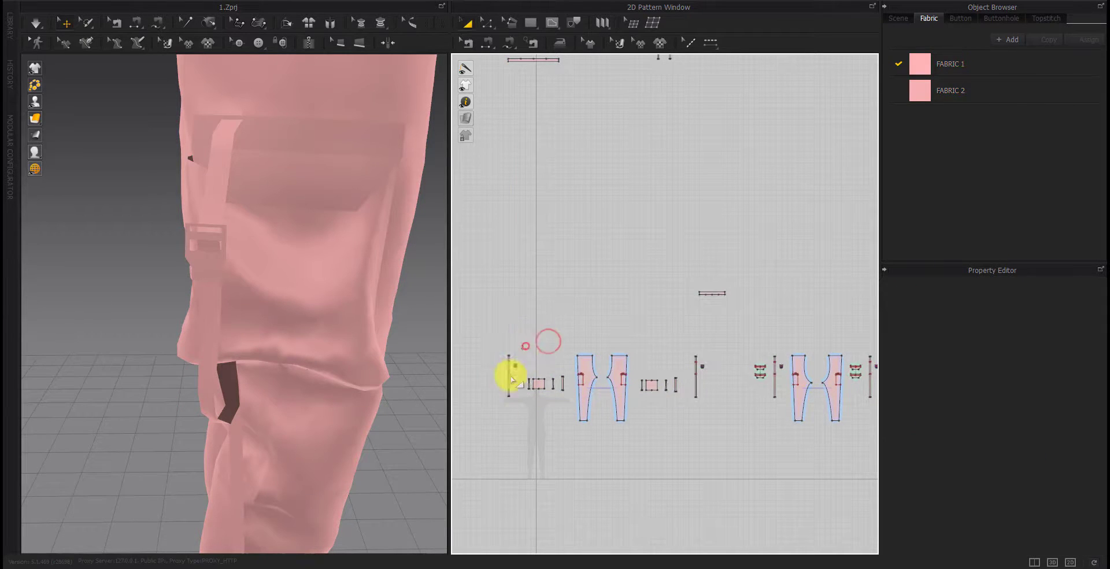
scroll(256, 357, "down", 5)
scroll(200, 379, "down", 5)
scroll(218, 390, "down", 3)
scroll(218, 390, "up", 3)
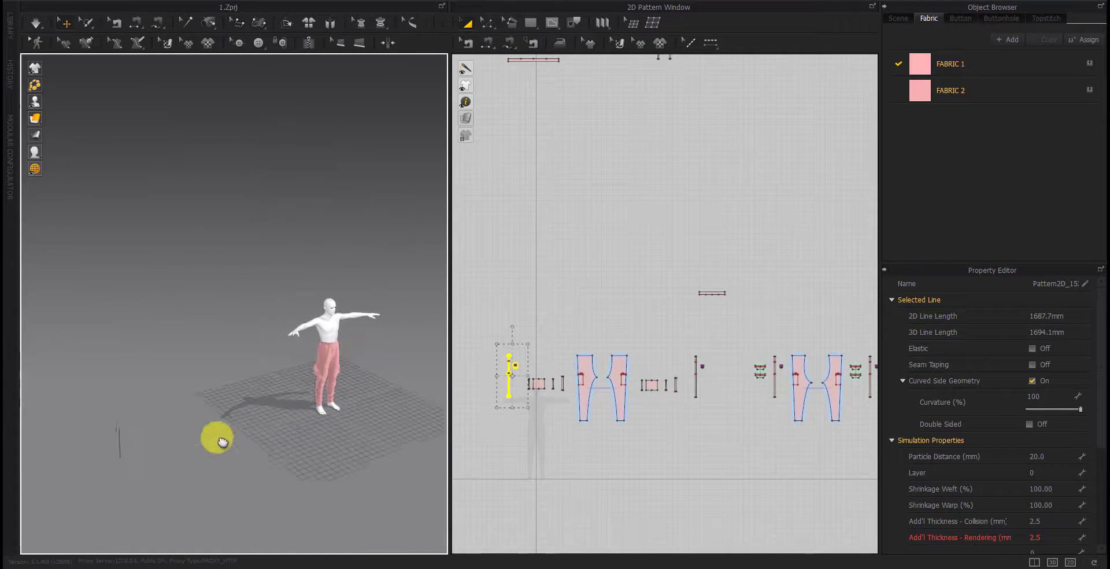
scroll(433, 384, "up", 5)
scroll(142, 383, "down", 3)
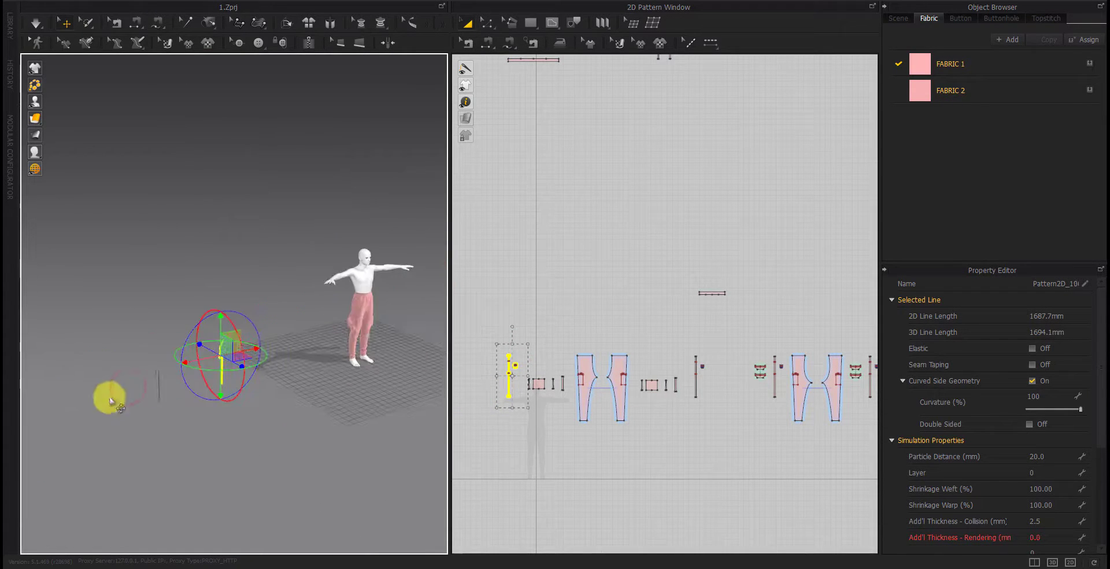
scroll(347, 339, "up", 3)
scroll(372, 341, "up", 3)
scroll(273, 367, "up", 3)
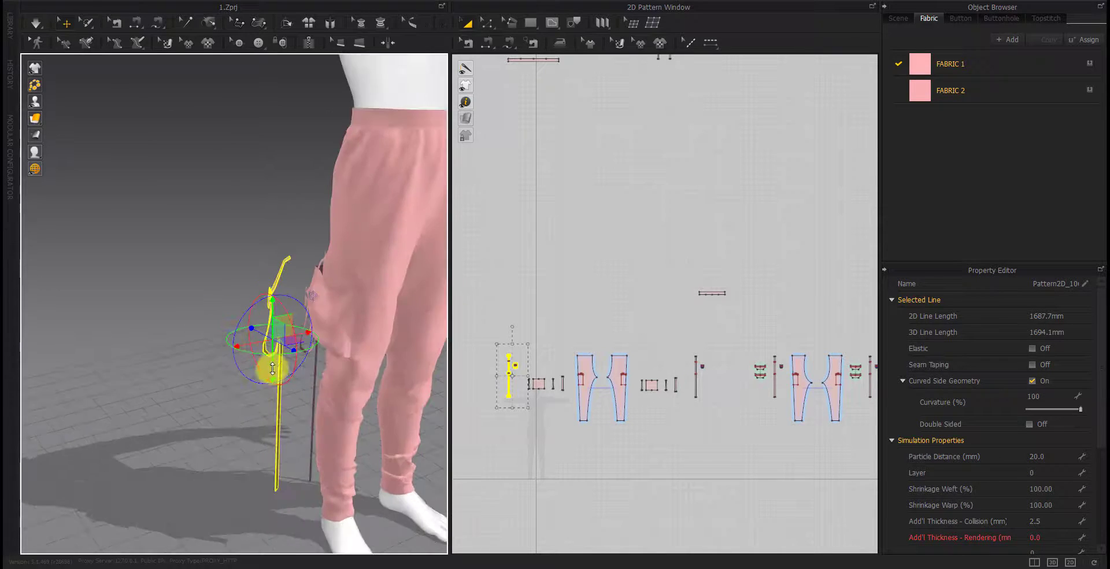
scroll(203, 349, "up", 3)
scroll(204, 349, "down", 3)
scroll(255, 369, "down", 5)
right_click_drag(290, 458, 334, 438)
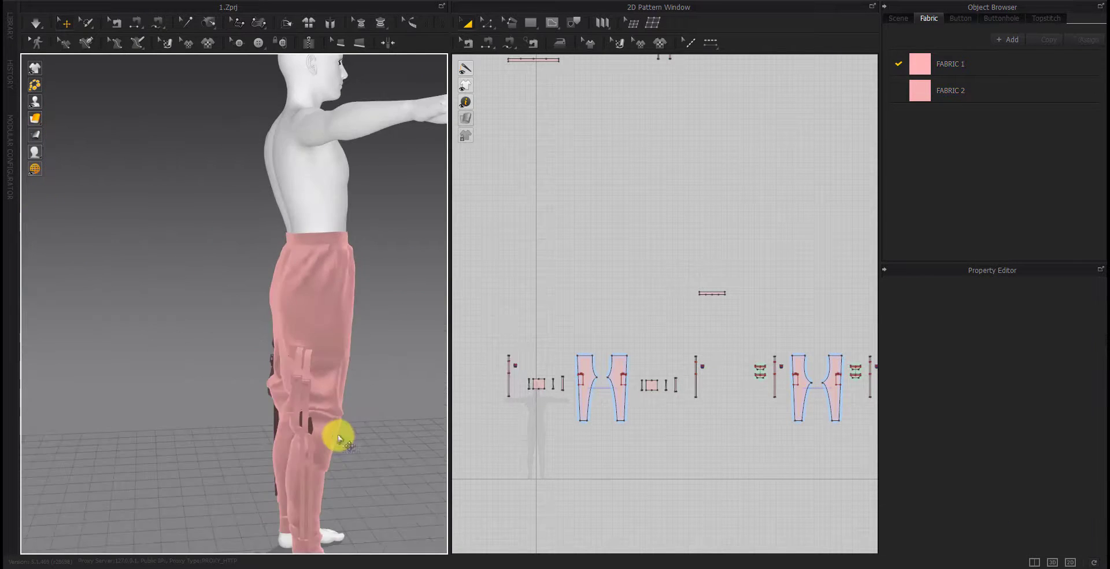
scroll(335, 439, "up", 2)
left_click(508, 362)
mouse_move(230, 346)
right_mouse_down()
mouse_move(266, 460)
mouse_move(232, 350)
right_mouse_up()
left_click_drag(232, 350, 241, 349)
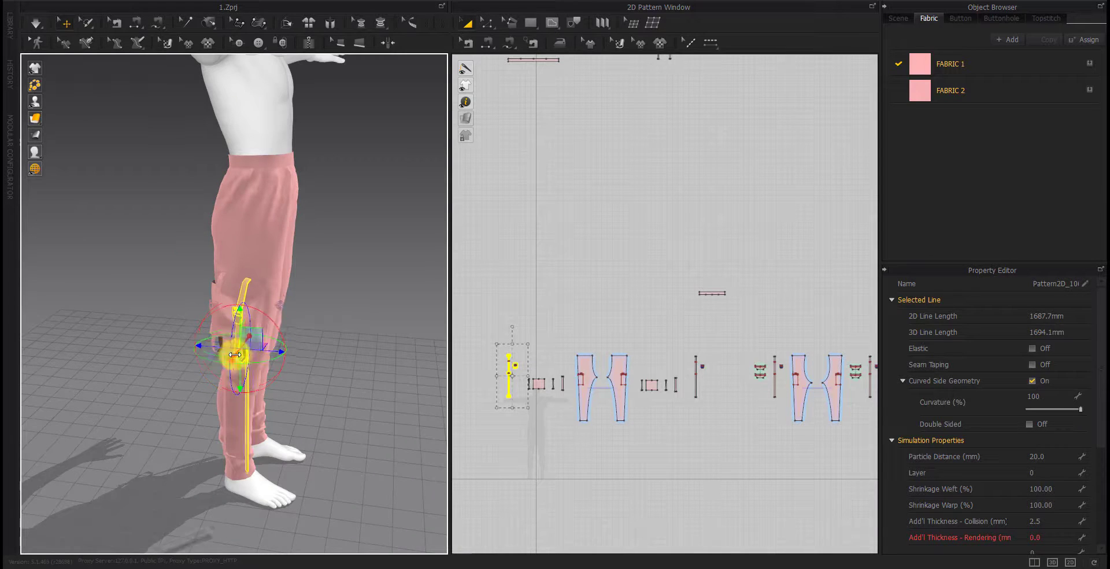
scroll(240, 349, "up", 5)
left_click(543, 439)
scroll(509, 398, "up", 5)
scroll(513, 356, "down", 2)
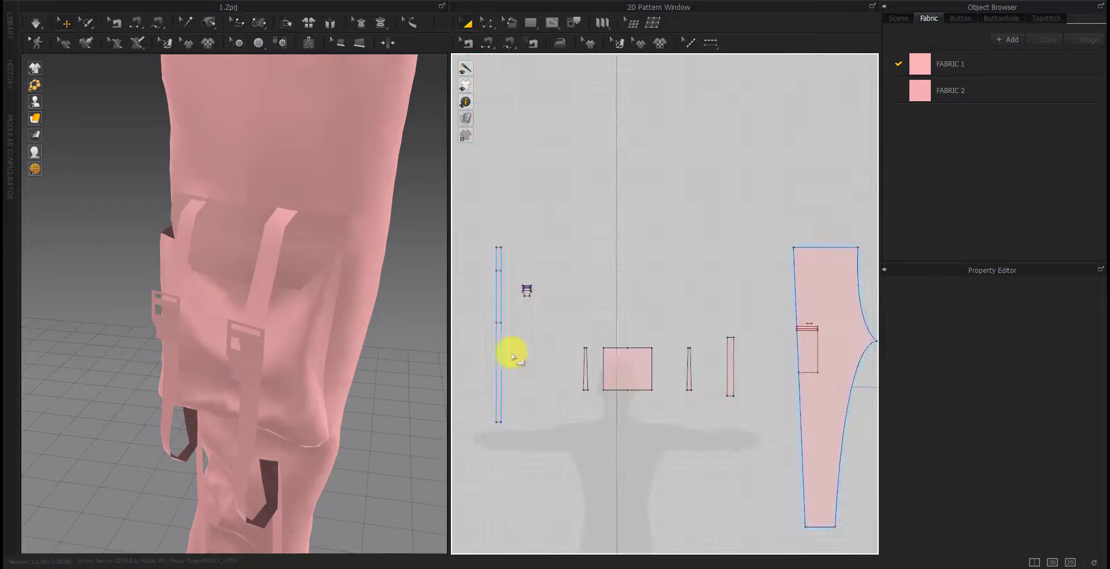
left_click(488, 44)
scroll(523, 284, "up", 3)
Sew the strip's top end to the pocket's top line
left_click(528, 283)
scroll(677, 396, "down", 3)
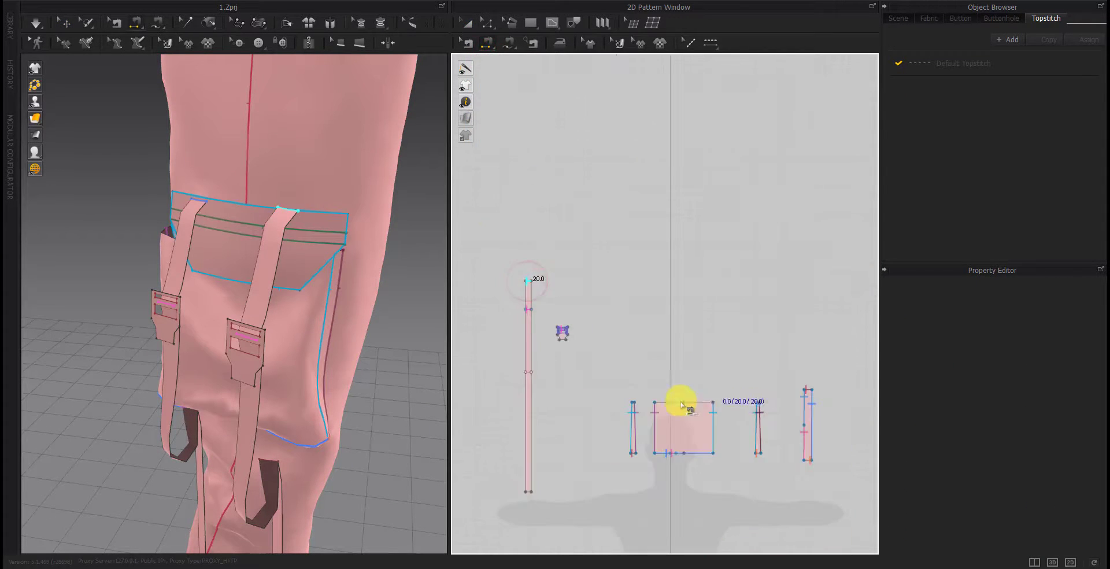
scroll(746, 366, "down", 1)
scroll(752, 370, "up", 5)
left_click(628, 327)
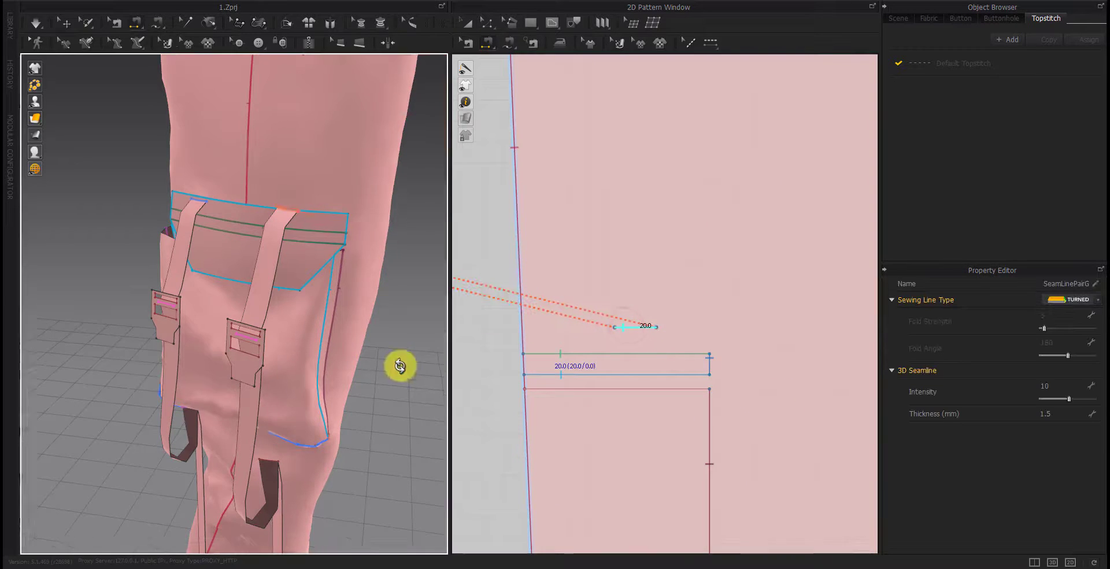
right_click_drag(397, 366, 379, 361)
scroll(632, 426, "down", 2)
middle_click_drag(633, 426, 606, 296)
scroll(606, 296, "down", 3)
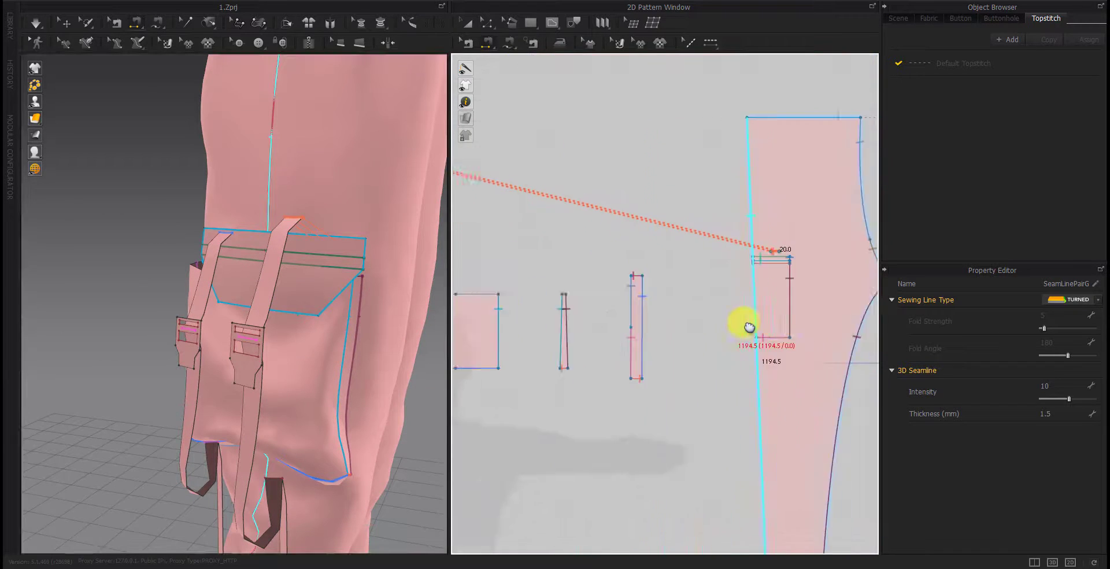
scroll(743, 322, "down", 2)
Sew the strip's left edge to the square piece's bottom edge
left_click(507, 42)
scroll(497, 332, "up", 3)
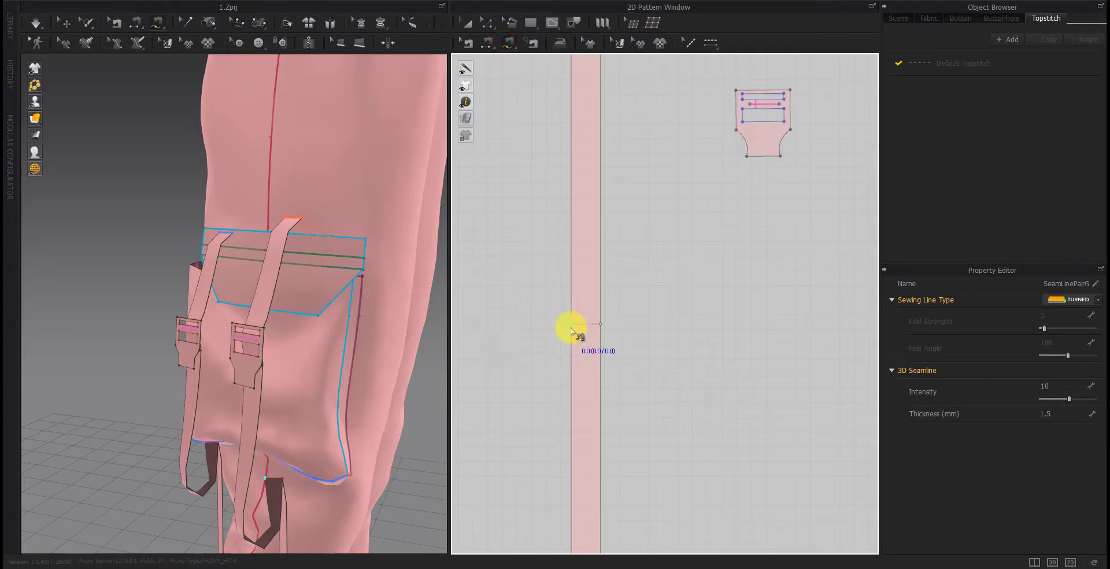
left_click(572, 324)
scroll(645, 431, "down", 3)
scroll(619, 372, "down", 2)
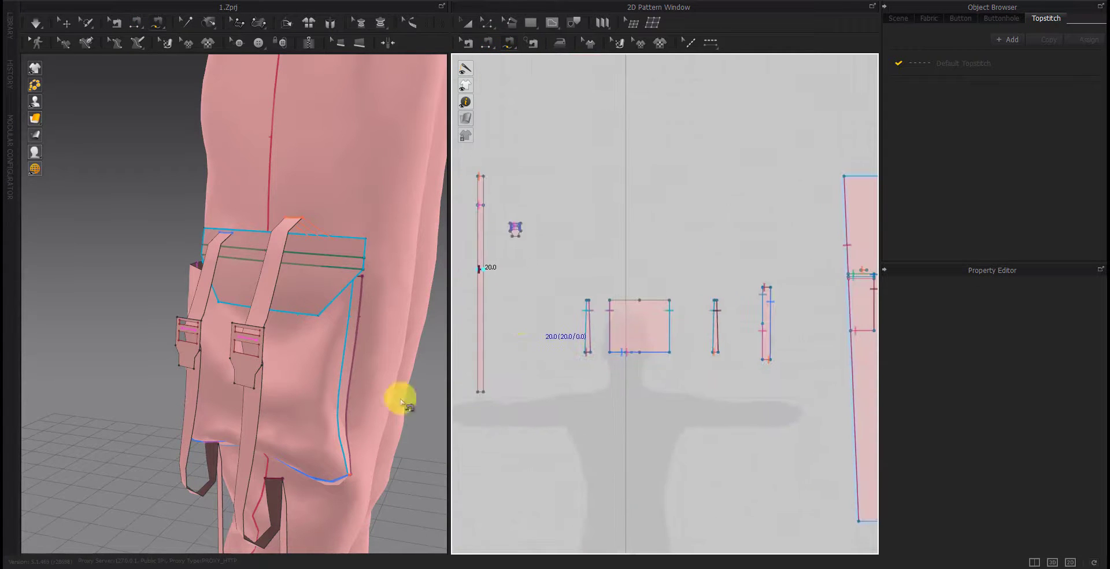
mouse_move(401, 396)
right_mouse_down()
mouse_move(285, 488)
mouse_move(250, 384)
right_mouse_up()
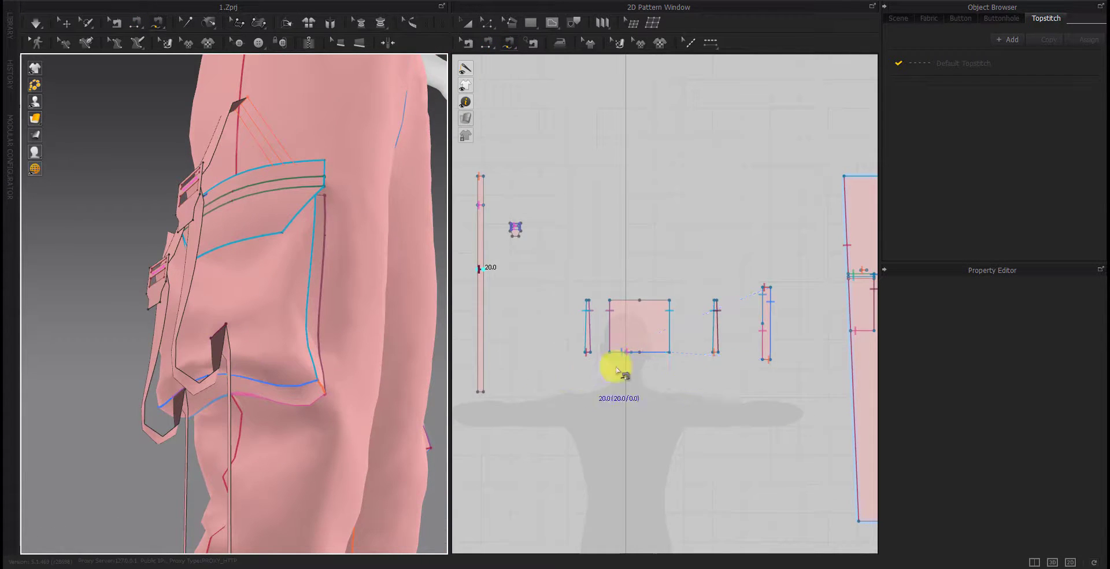
scroll(617, 371, "up", 3)
left_click(664, 351)
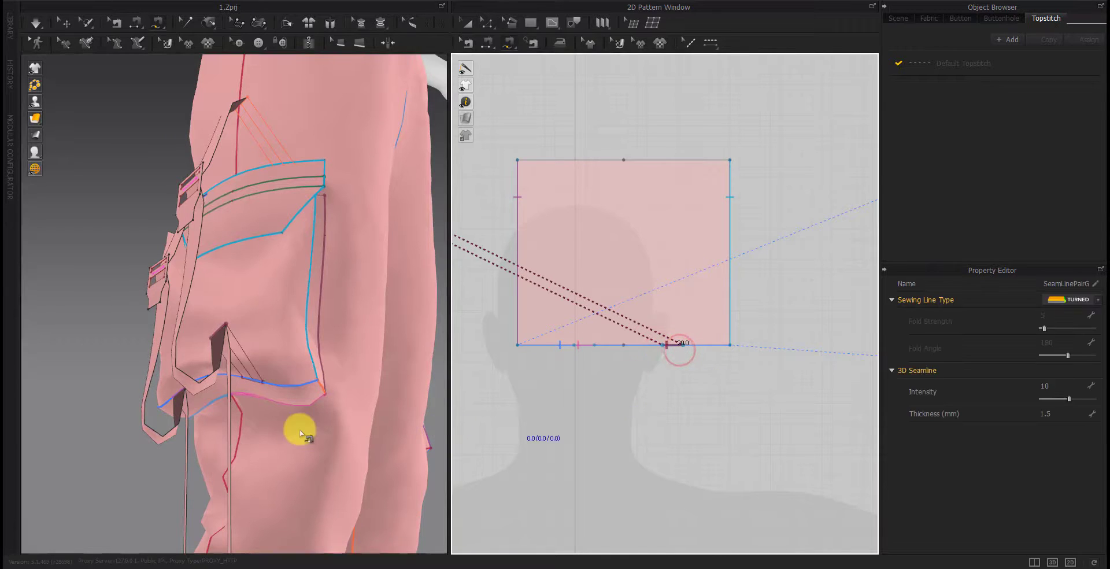
right_click_drag(297, 434, 318, 459)
scroll(314, 411, "down", 2)
scroll(261, 399, "down", 5)
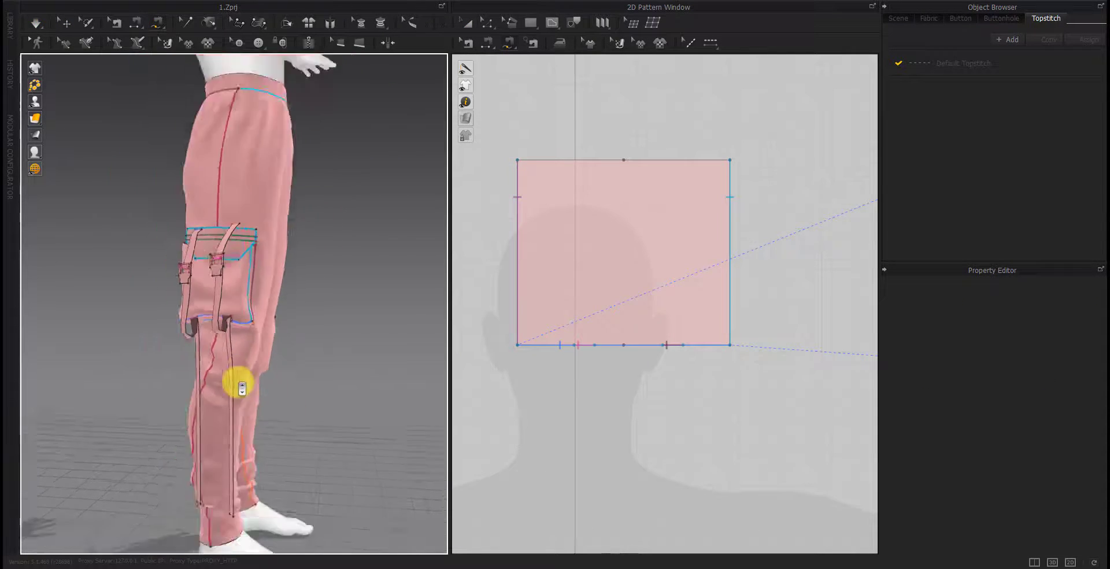
scroll(208, 399, "down", 4)
right_click_drag(181, 414, 337, 460)
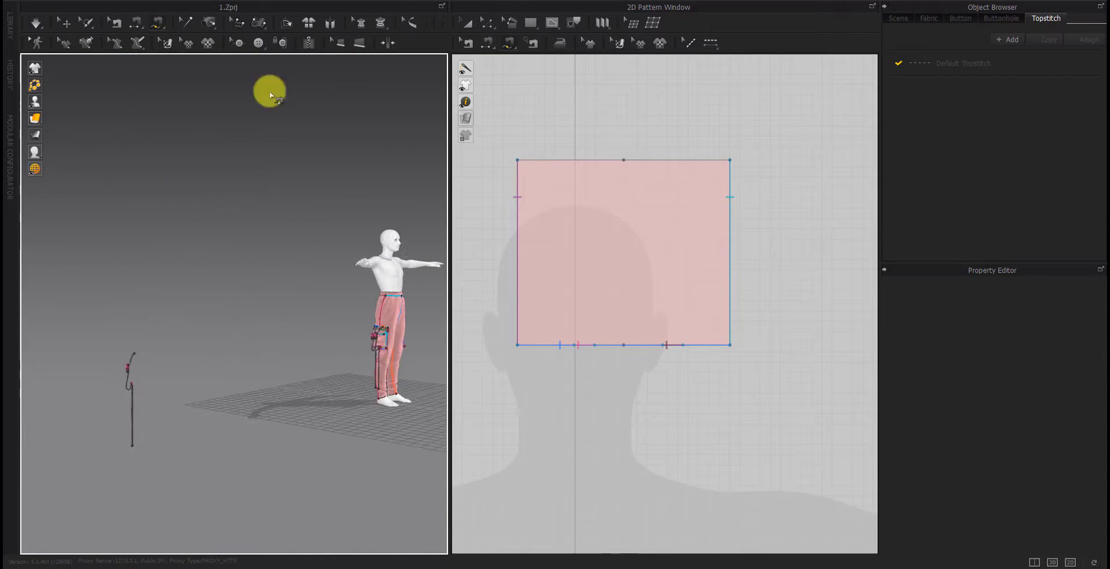
left_click(467, 22)
scroll(719, 386, "down", 8)
Rotate the long strap to stand upright on the front of the leg
left_click(666, 364)
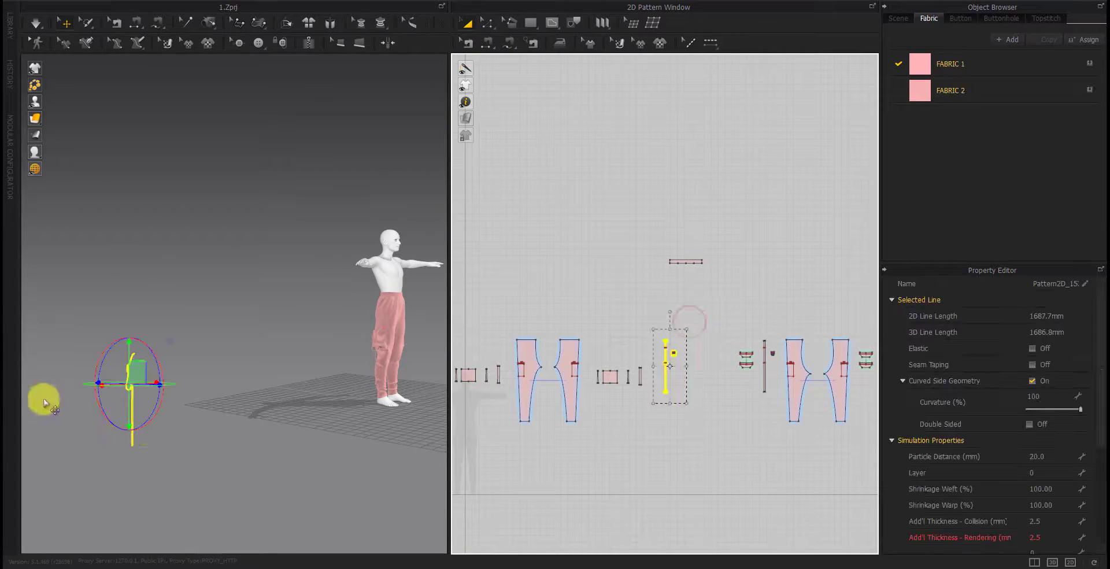
right_click_drag(44, 401, 225, 306)
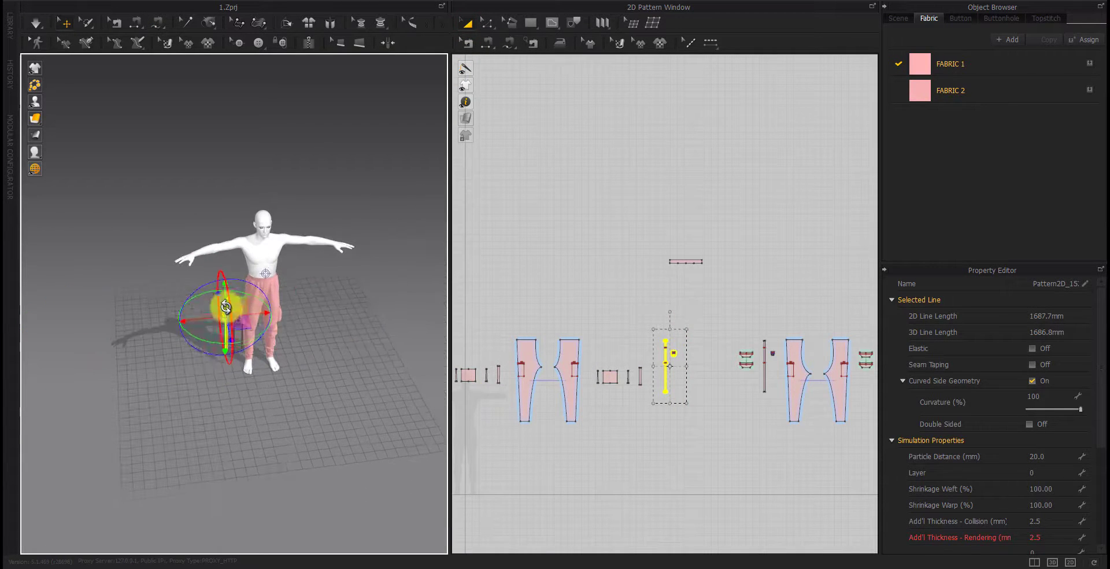
scroll(317, 315, "up", 10)
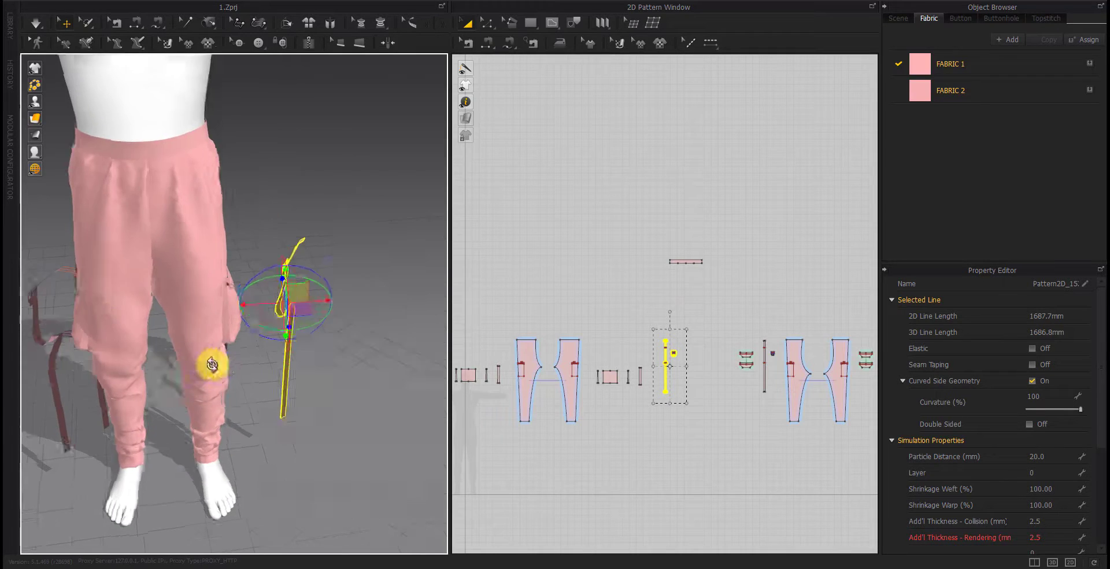
left_click_drag(277, 336, 123, 210)
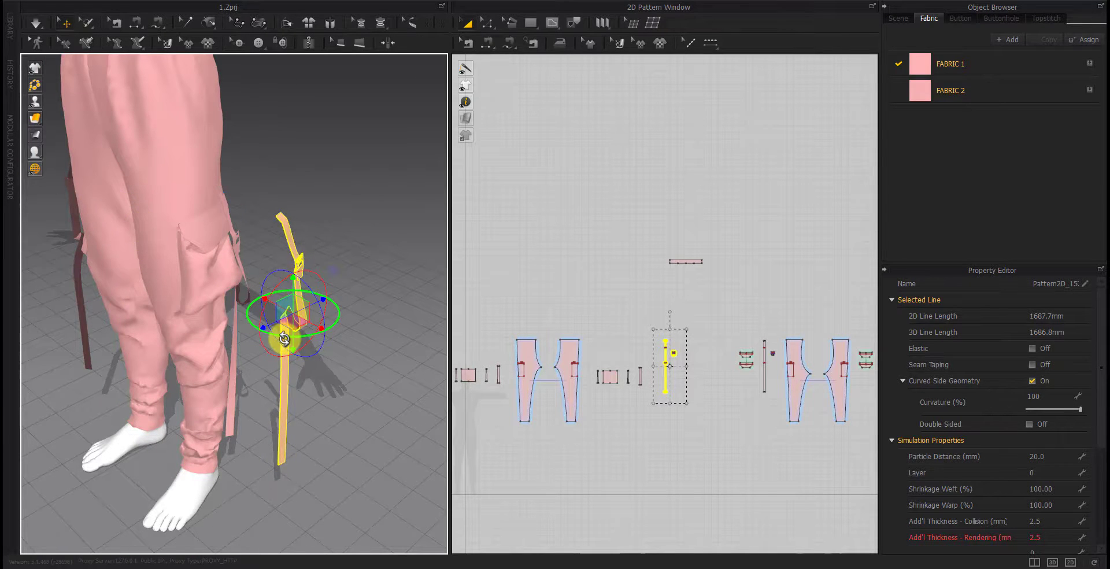
mouse_move(270, 336)
left_mouse_down()
mouse_move(268, 347)
mouse_move(217, 329)
left_mouse_up()
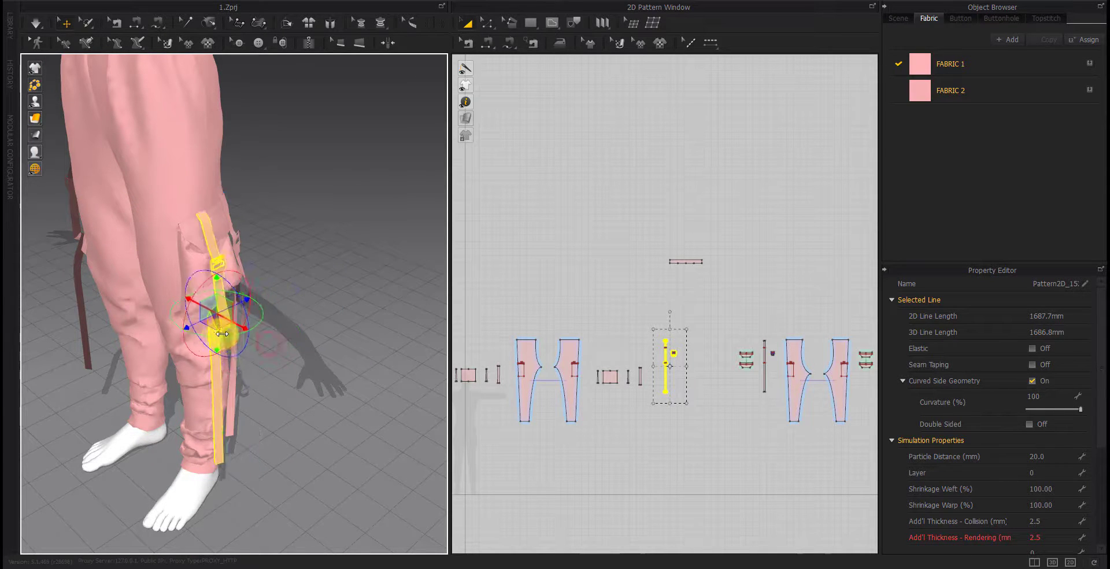
left_click(651, 454)
Sew the strap's ends to the pocket edge and the square piece's corner
left_click(487, 42)
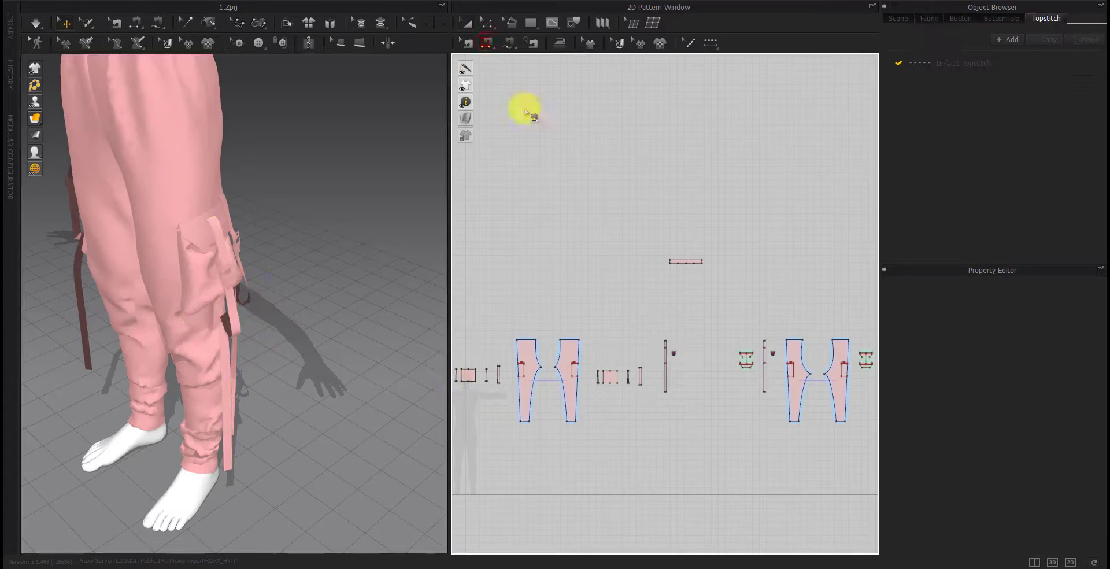
scroll(659, 399, "up", 5)
scroll(602, 403, "down", 3)
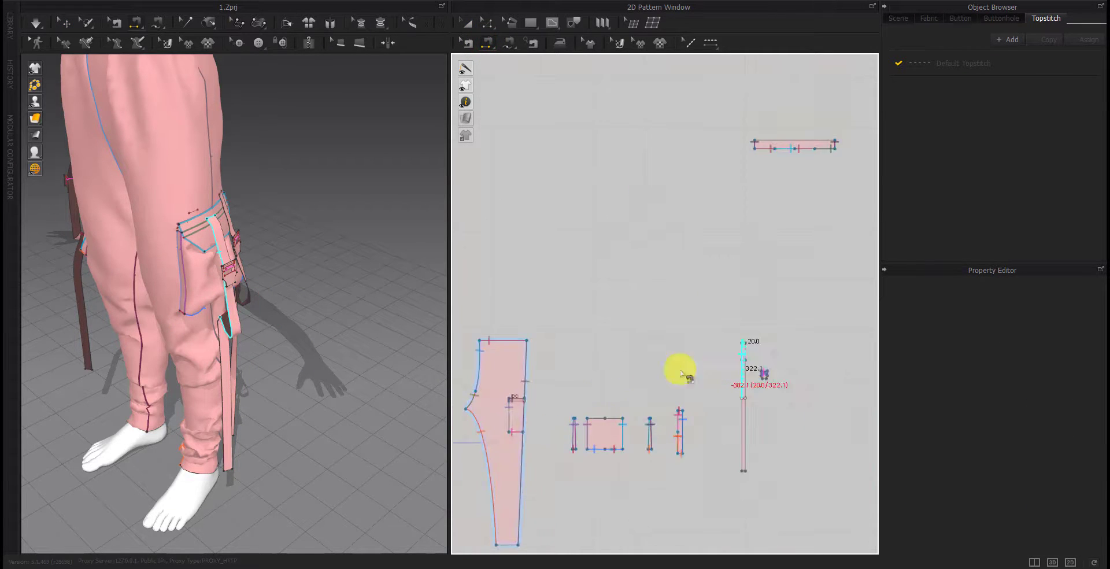
scroll(512, 403, "up", 6)
left_click(680, 258)
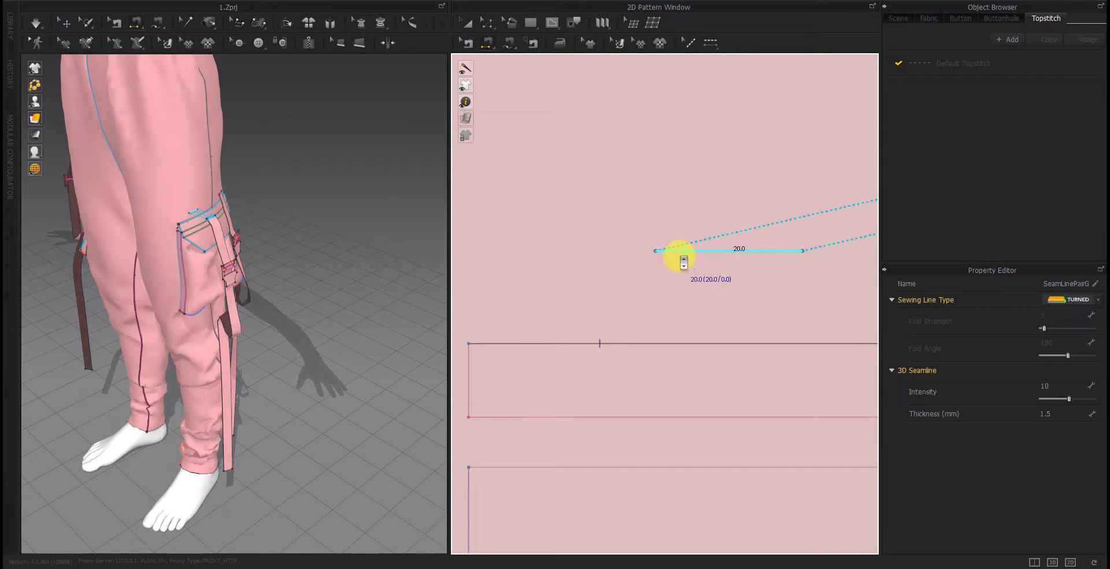
scroll(681, 258, "down", 2)
scroll(752, 330, "down", 2)
scroll(600, 328, "down", 2)
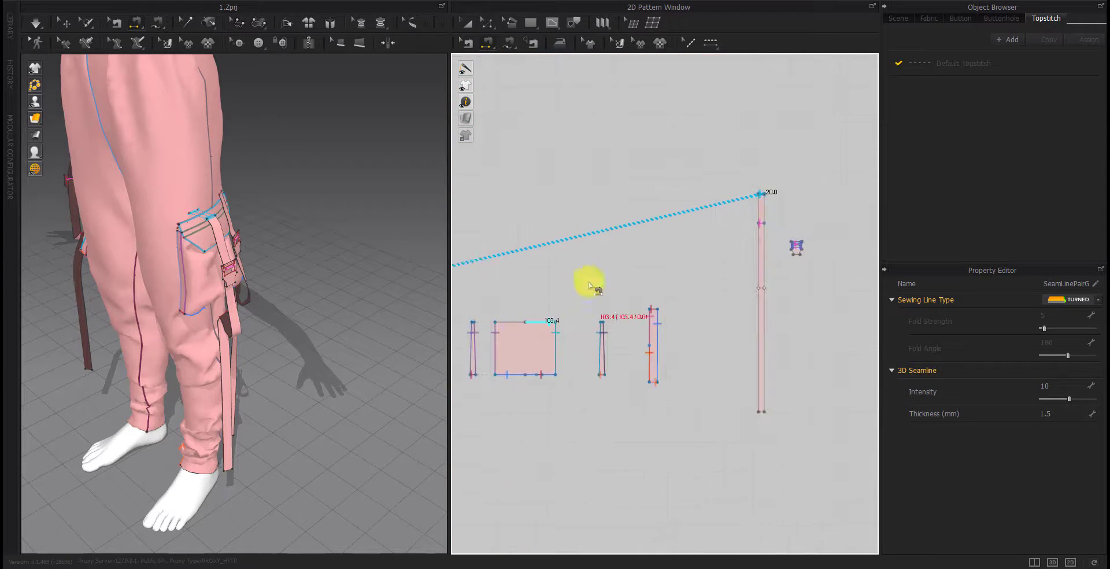
left_click(504, 48)
scroll(786, 289, "up", 5)
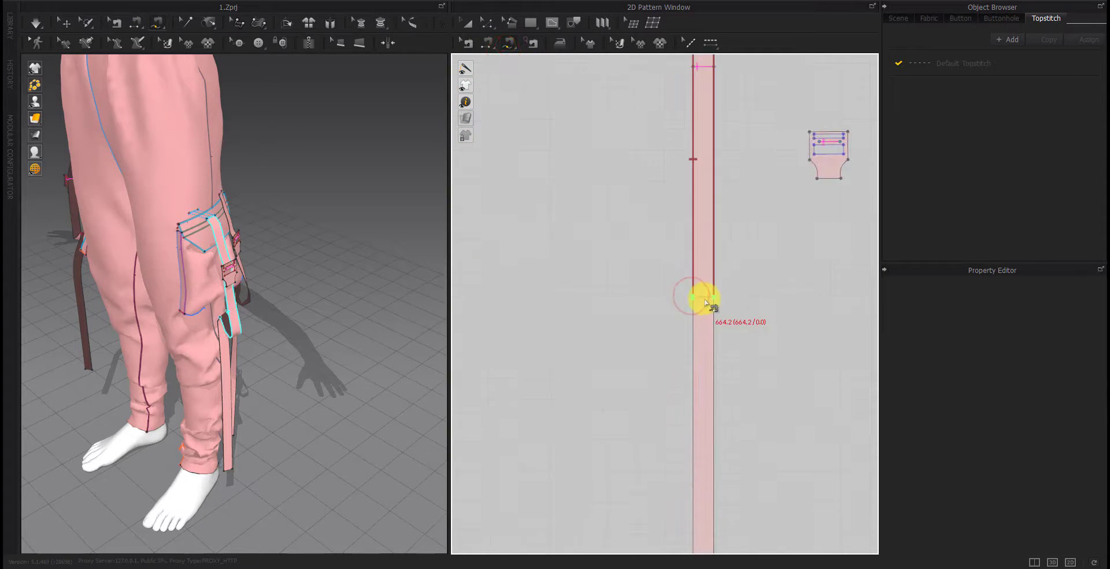
scroll(702, 299, "up", 3)
scroll(746, 307, "down", 3)
scroll(665, 370, "down", 3)
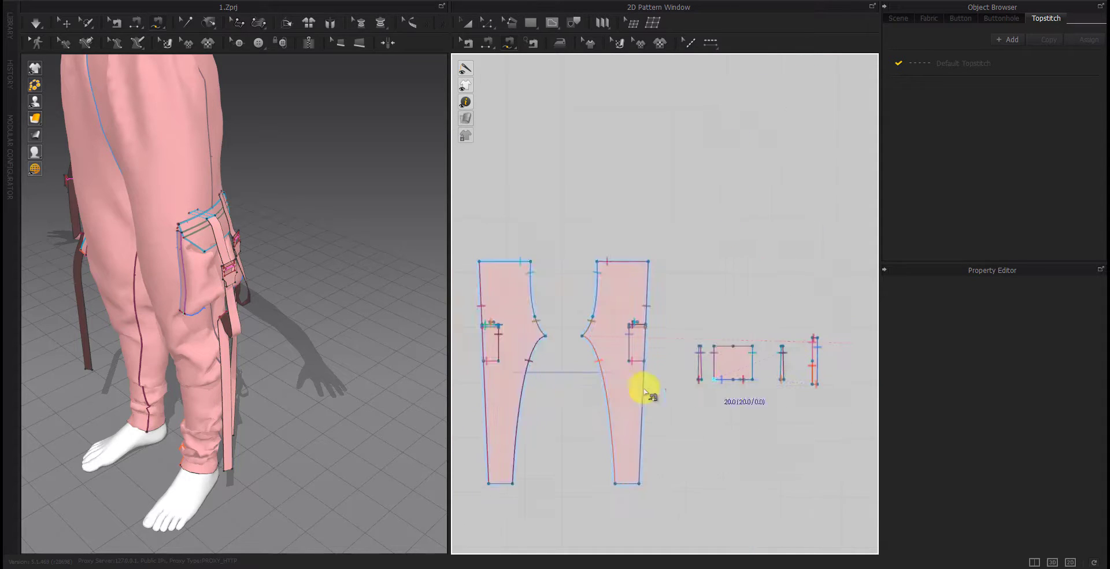
scroll(696, 374, "up", 5)
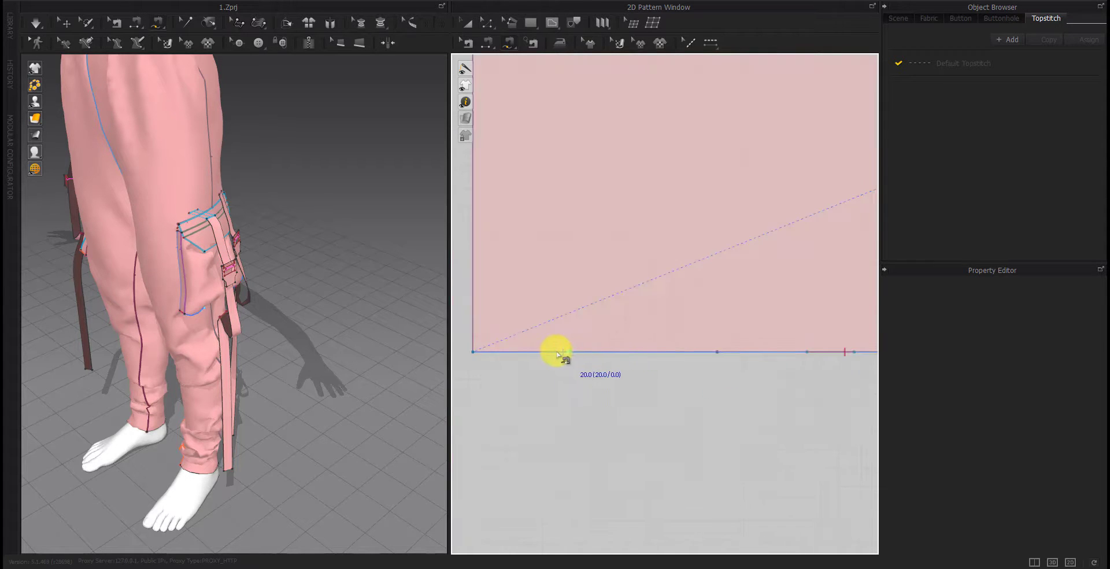
left_click(614, 354)
scroll(260, 376, "up", 3)
Simulate the drape and inspect the hanging strap and pocket around the leg
key("space")
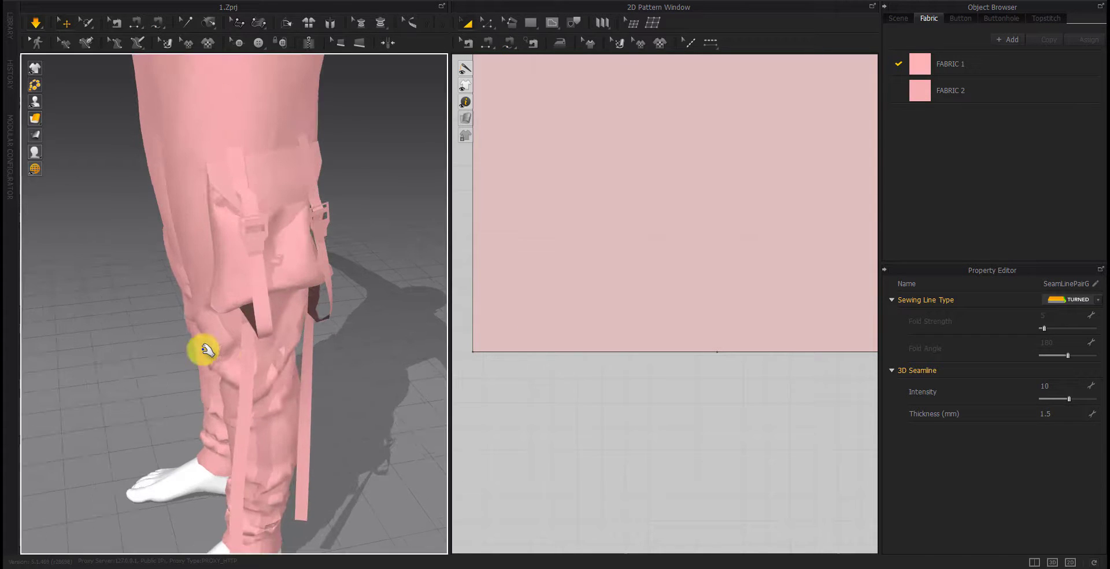
mouse_move(203, 349)
right_mouse_down()
mouse_move(255, 377)
mouse_move(308, 377)
mouse_move(176, 371)
mouse_move(313, 376)
right_mouse_up()
middle_click_drag(313, 376, 232, 399)
mouse_move(232, 399)
right_mouse_down()
mouse_move(161, 384)
mouse_move(268, 389)
mouse_move(245, 453)
mouse_move(191, 446)
mouse_move(265, 455)
mouse_move(245, 466)
mouse_move(199, 359)
right_mouse_up()
left_click(302, 373)
left_click(99, 354)
scroll(218, 332, "up", 3)
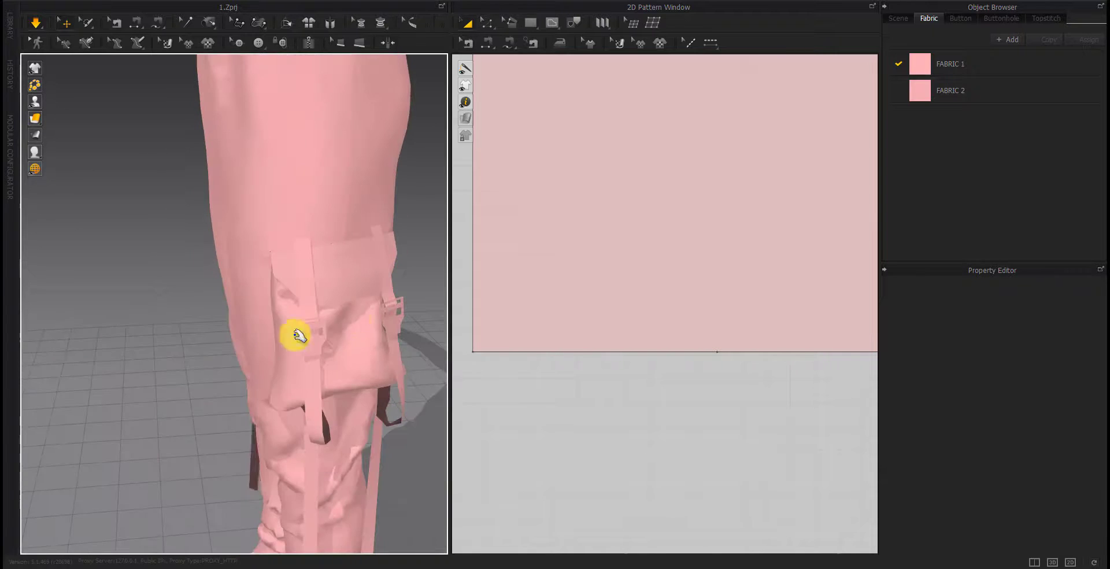
left_click(367, 317)
mouse_move(367, 317)
right_mouse_down()
mouse_move(295, 369)
mouse_move(209, 386)
mouse_move(257, 404)
mouse_move(275, 371)
mouse_move(359, 300)
right_mouse_up()
middle_click_drag(359, 300, 353, 337)
mouse_move(353, 337)
right_mouse_down()
mouse_move(220, 324)
mouse_move(196, 384)
right_mouse_up()
scroll(196, 383, "down", 3)
scroll(709, 401, "down", 5)
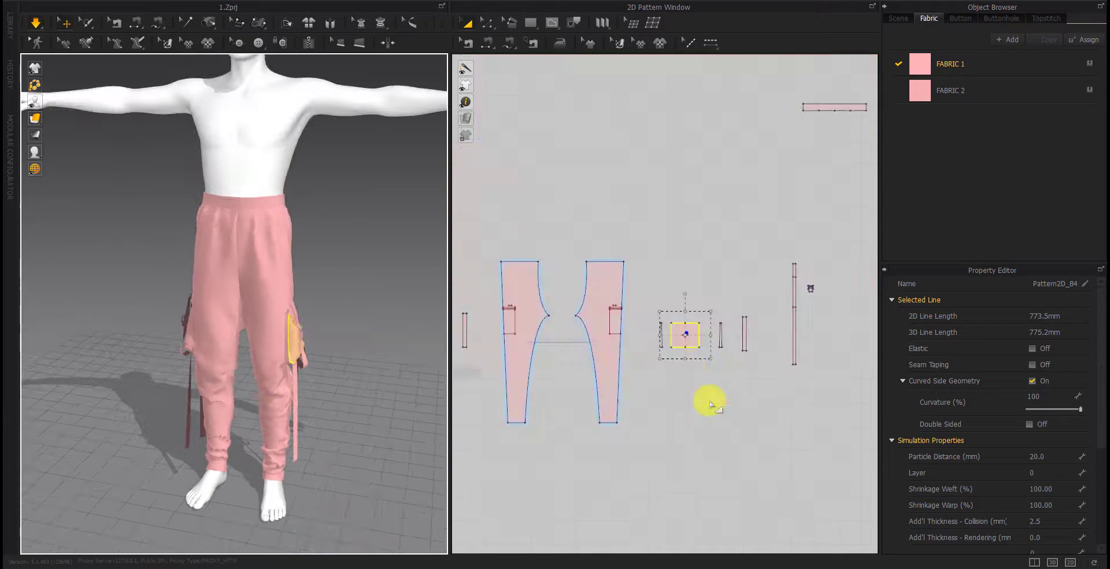
scroll(620, 409, "down", 3)
right_click_drag(628, 399, 633, 398)
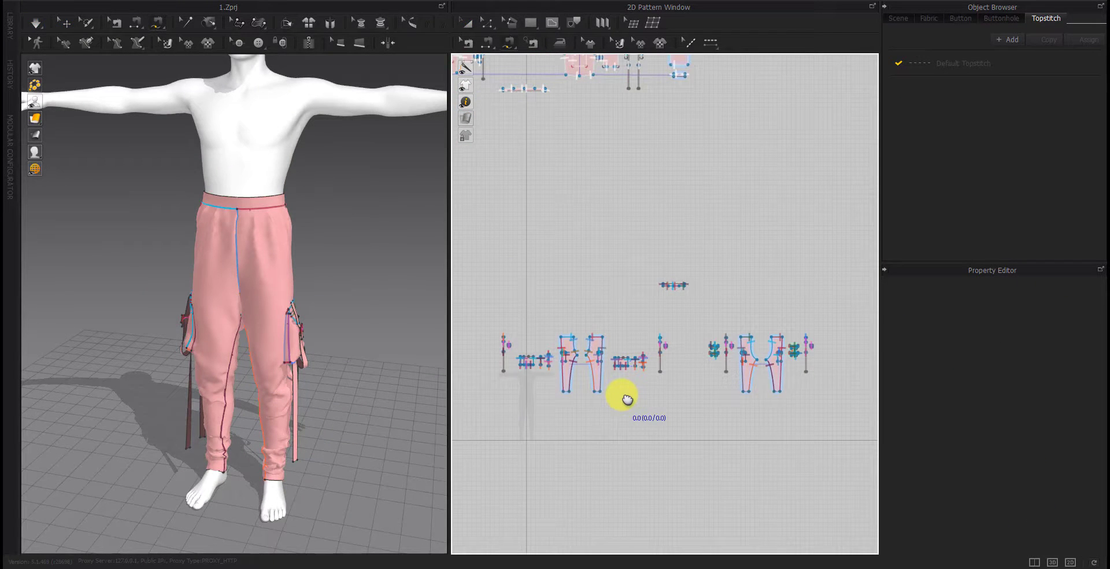
left_click(577, 434)
left_click(642, 430)
scroll(684, 347, "up", 5)
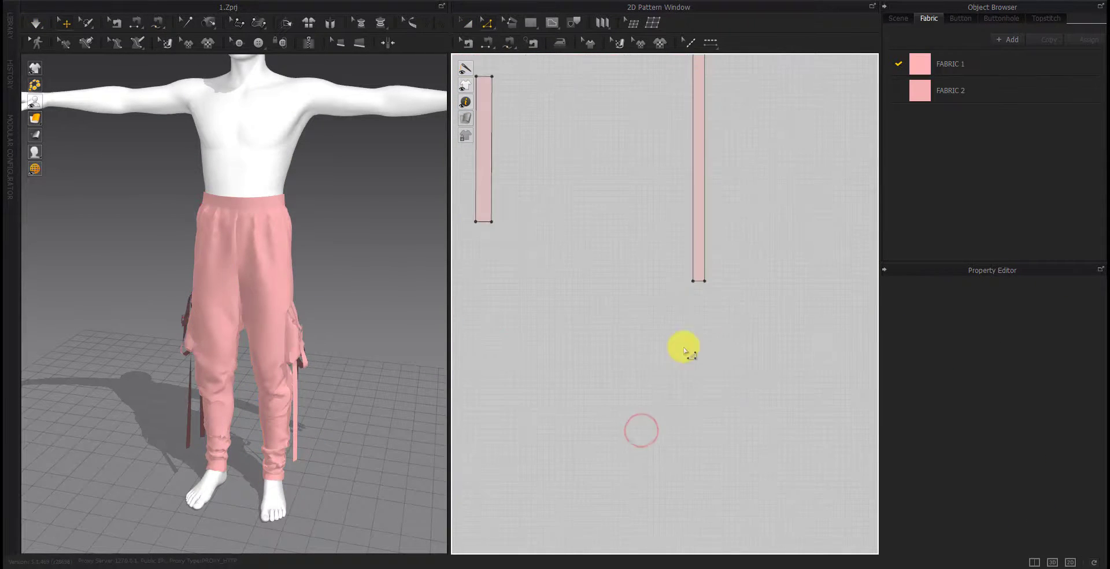
left_click(700, 282)
right_click(700, 322)
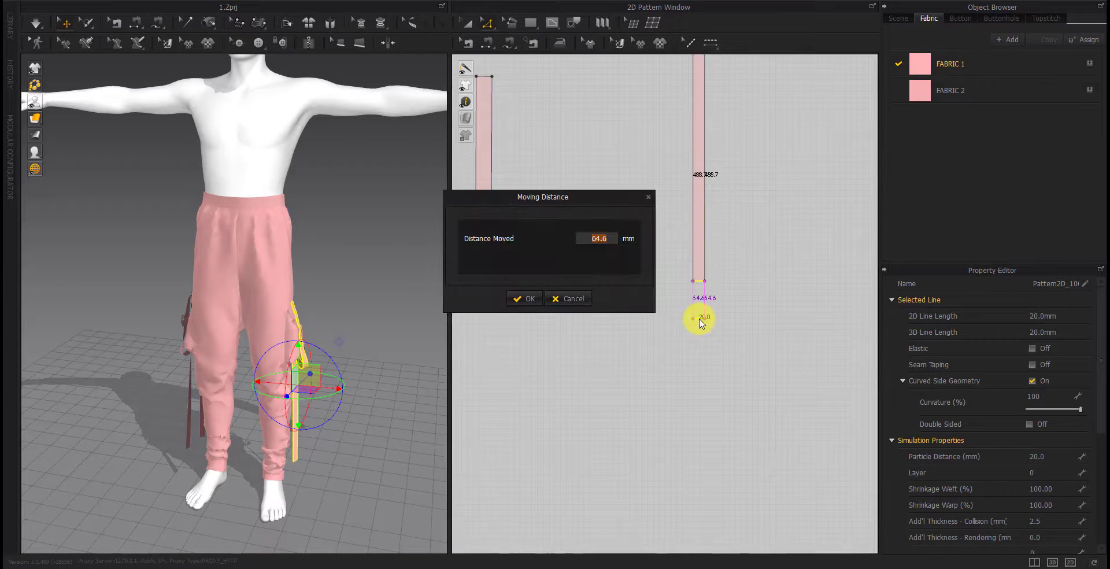
type("0")
key("Return")
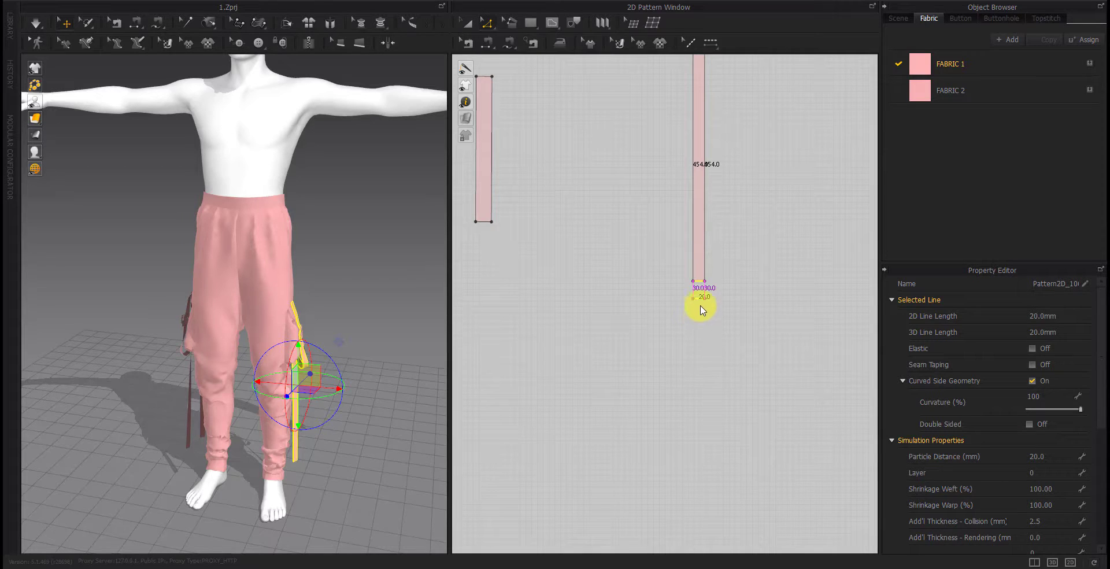
left_click(701, 308)
right_click(701, 328)
key("Return")
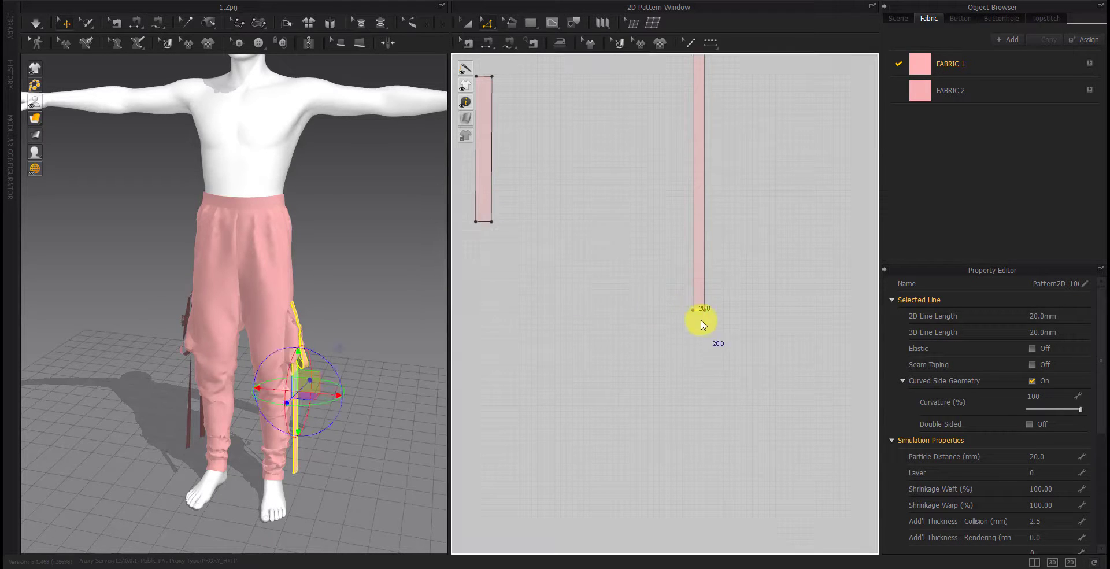
scroll(704, 323, "down", 5)
scroll(523, 302, "up", 5)
left_click(597, 359)
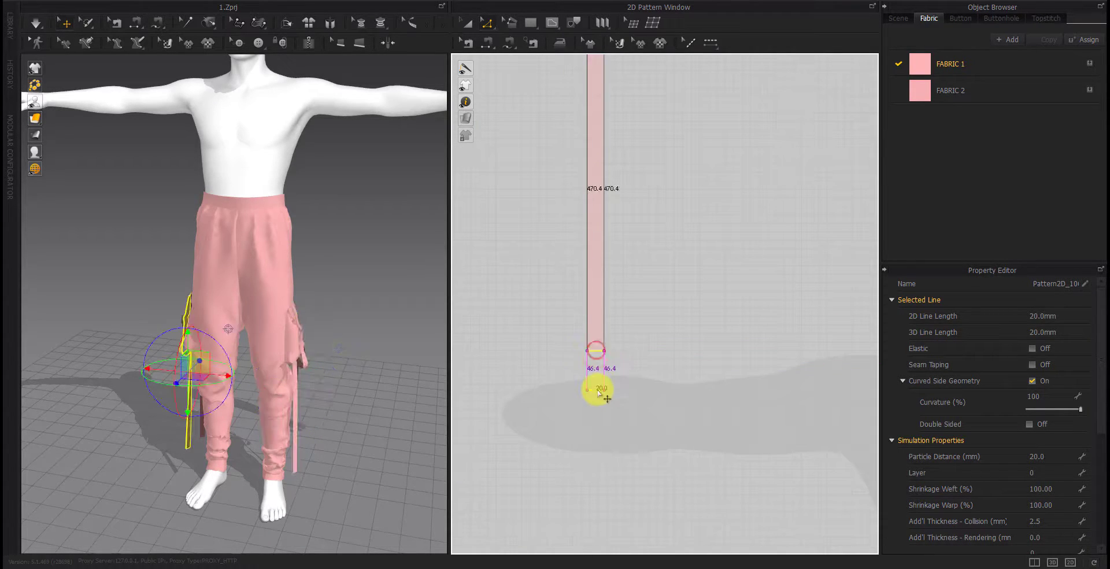
right_click(598, 385)
key("Return")
scroll(694, 422, "down", 3)
scroll(769, 439, "down", 2)
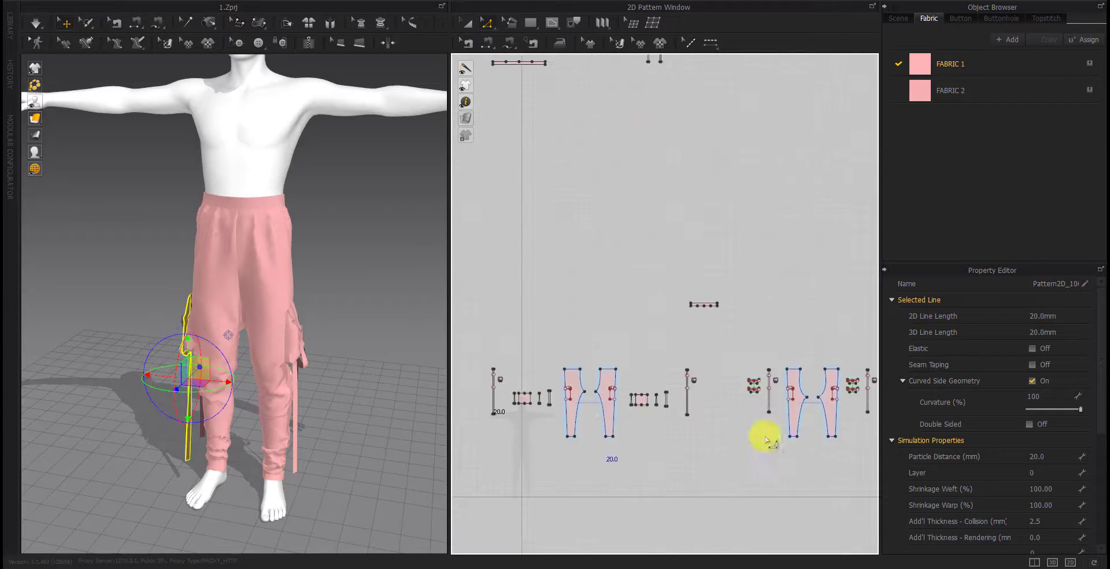
scroll(575, 459, "up", 3)
scroll(486, 359, "up", 3)
left_click(486, 359)
right_click(486, 384)
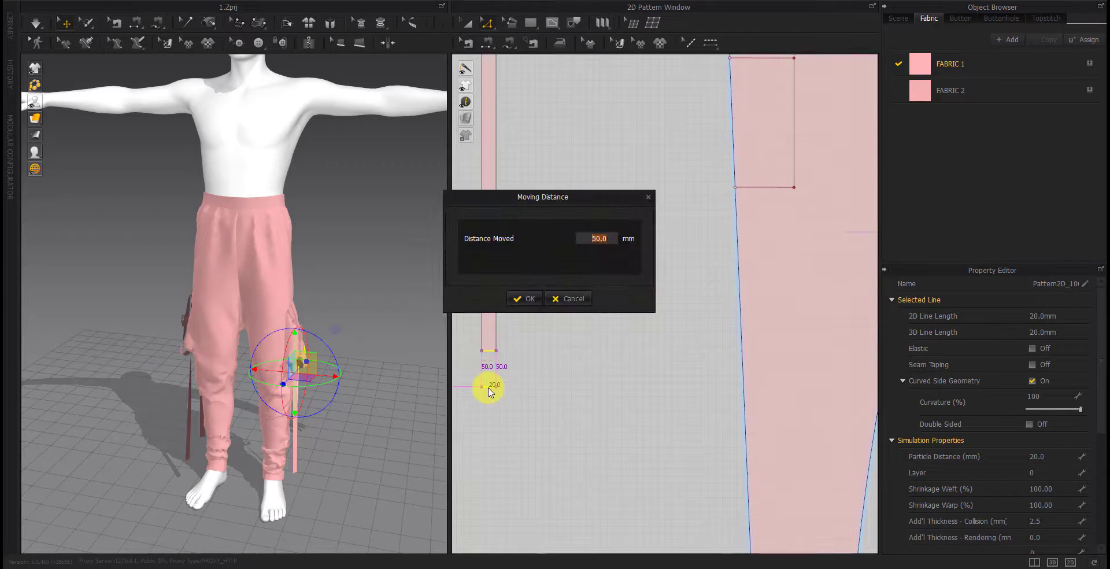
key("Return")
scroll(632, 390, "up", 1)
scroll(632, 391, "down", 3)
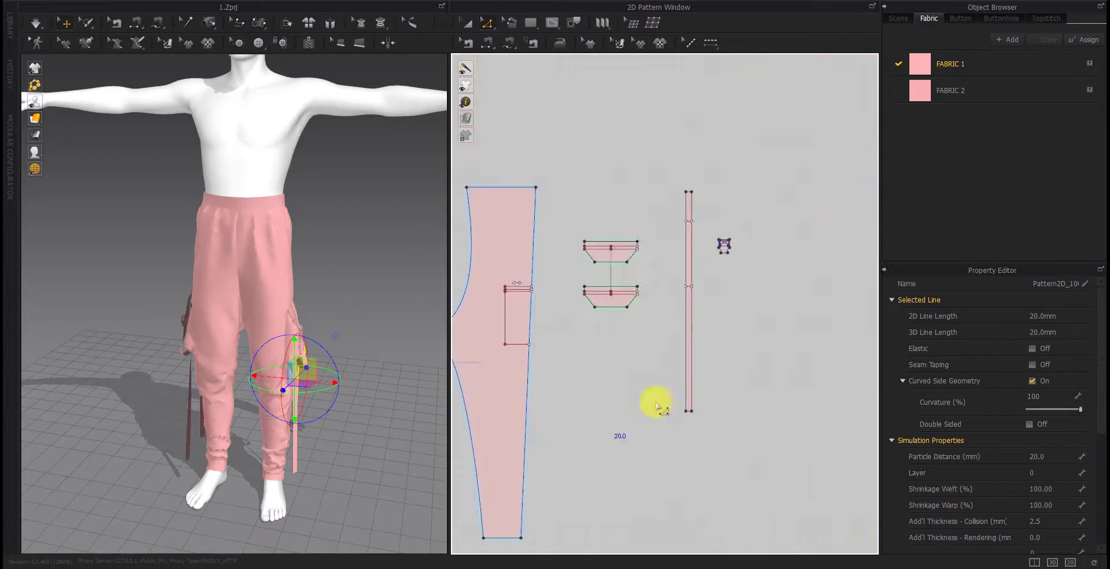
scroll(656, 400, "up", 4)
left_click_drag(731, 441, 734, 480)
right_click(733, 480)
key("Return")
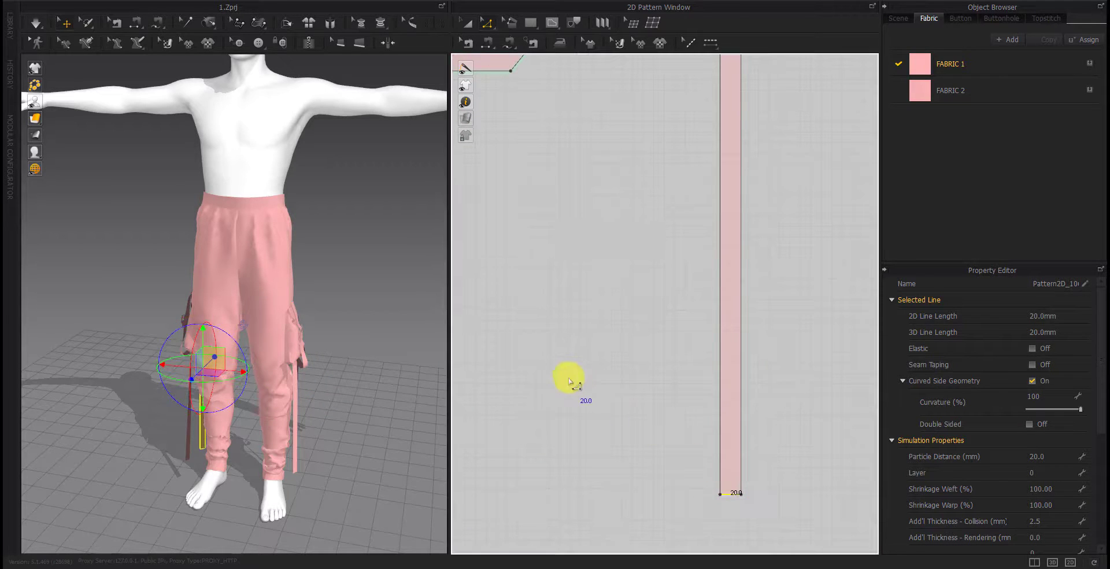
scroll(736, 376, "down", 4)
scroll(731, 401, "down", 1)
scroll(674, 295, "up", 3)
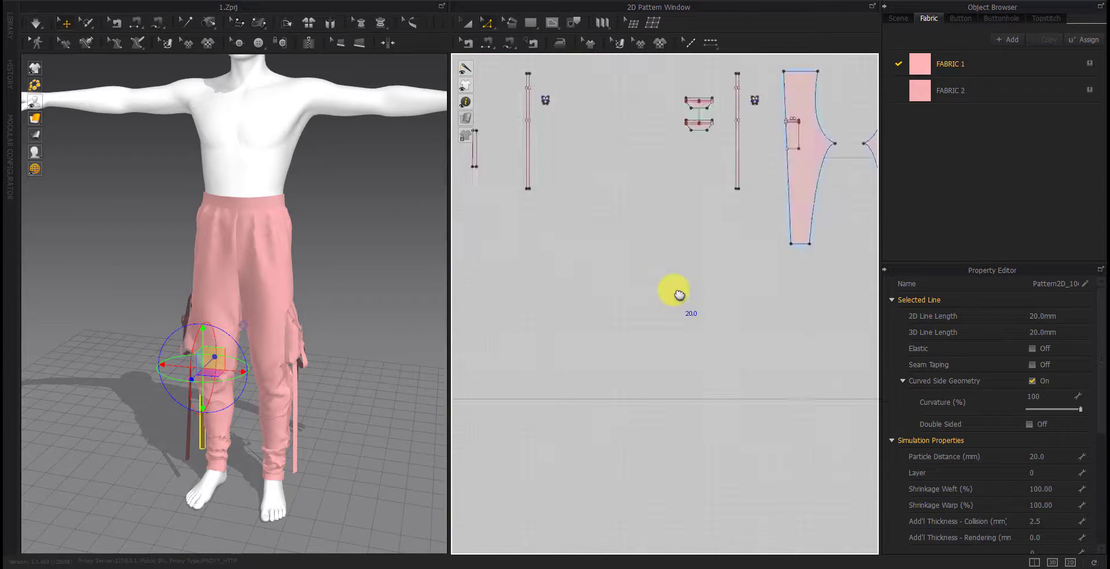
scroll(684, 345, "down", 2)
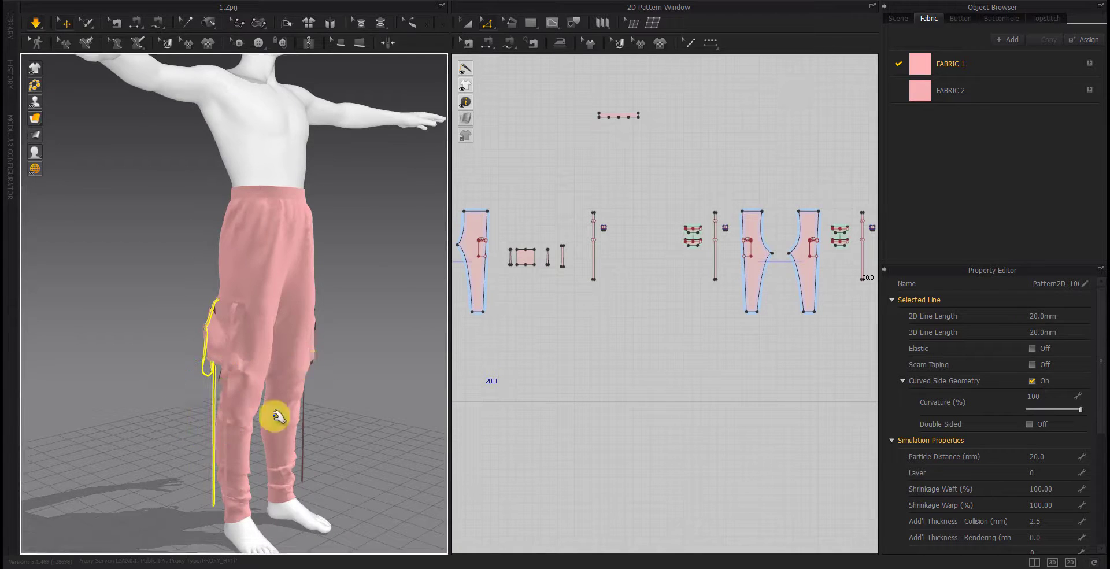
mouse_move(272, 414)
right_mouse_down()
mouse_move(344, 429)
mouse_move(557, 421)
mouse_move(233, 422)
mouse_move(362, 435)
mouse_move(218, 408)
mouse_move(267, 441)
mouse_move(270, 382)
right_mouse_up()
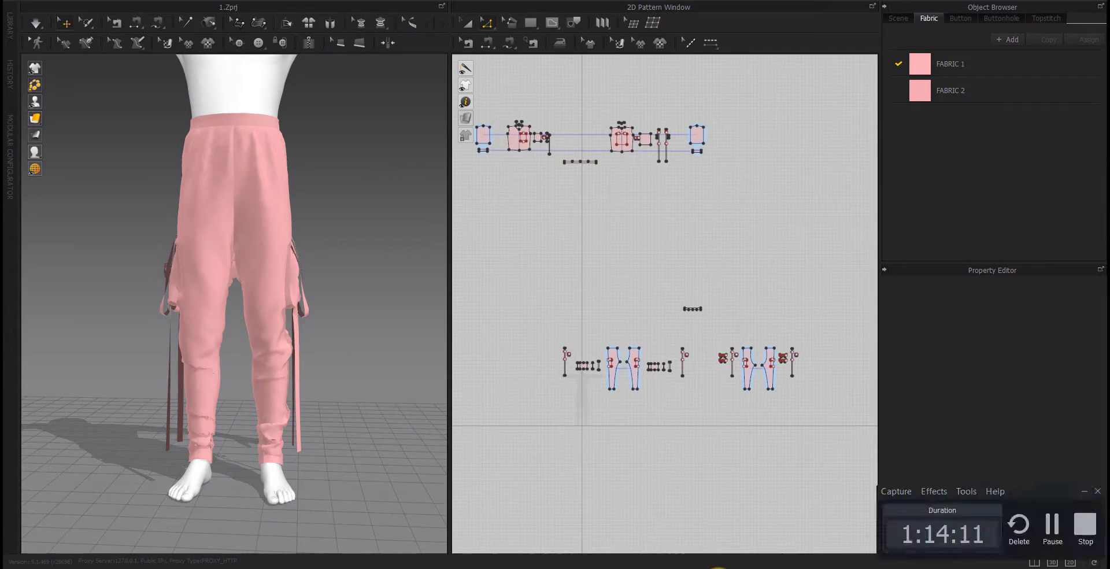
Drag the leg piece's bottom hem edge downward, confirming each moving distance
scroll(637, 383, "up", 5)
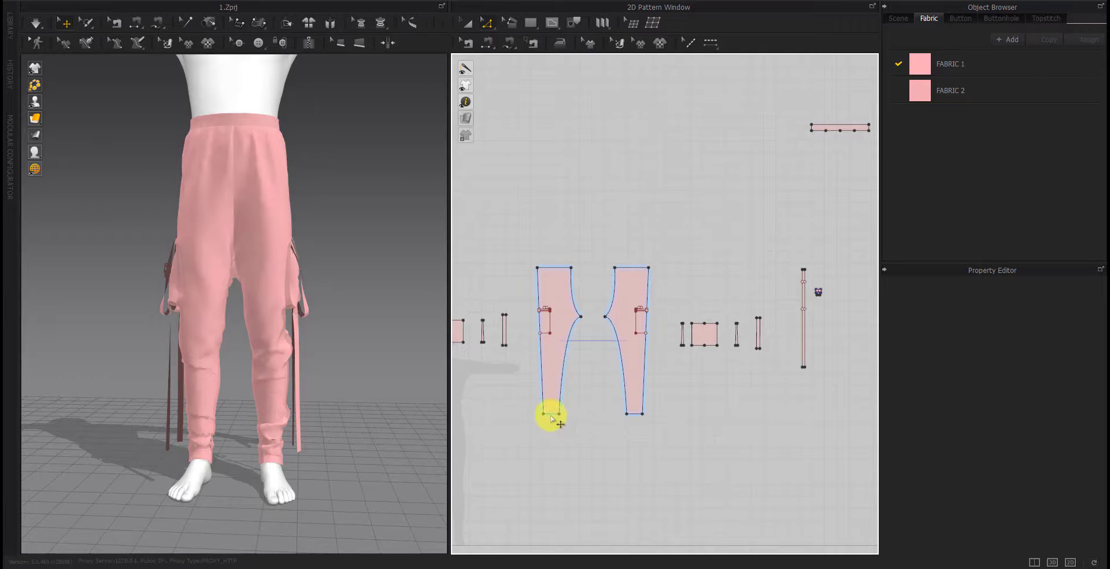
left_click(551, 414)
left_click_drag(551, 415, 552, 435)
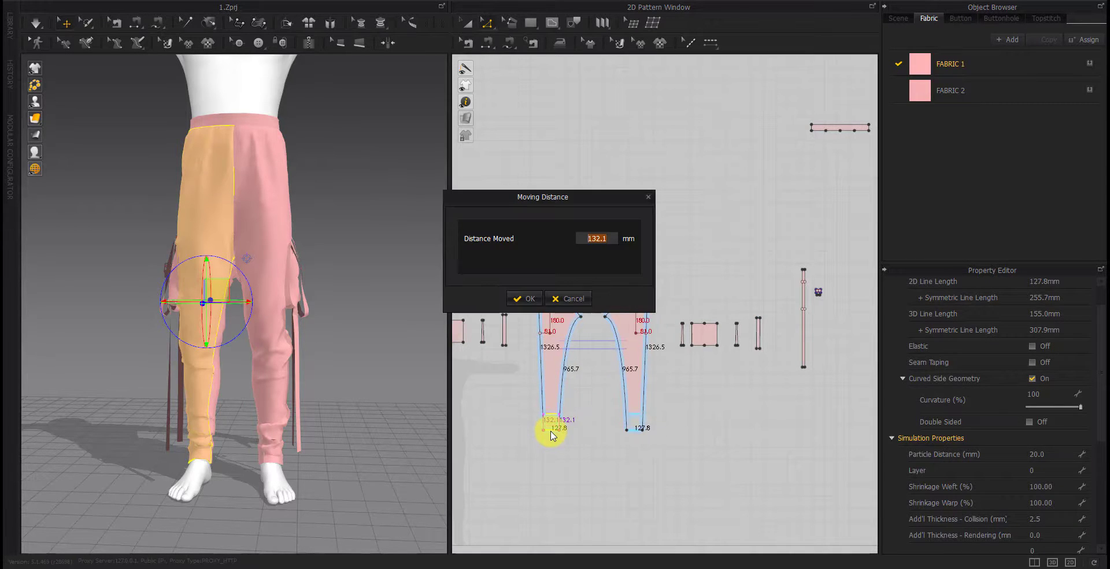
key("Return")
scroll(550, 434, "down", 5)
scroll(632, 441, "up", 5)
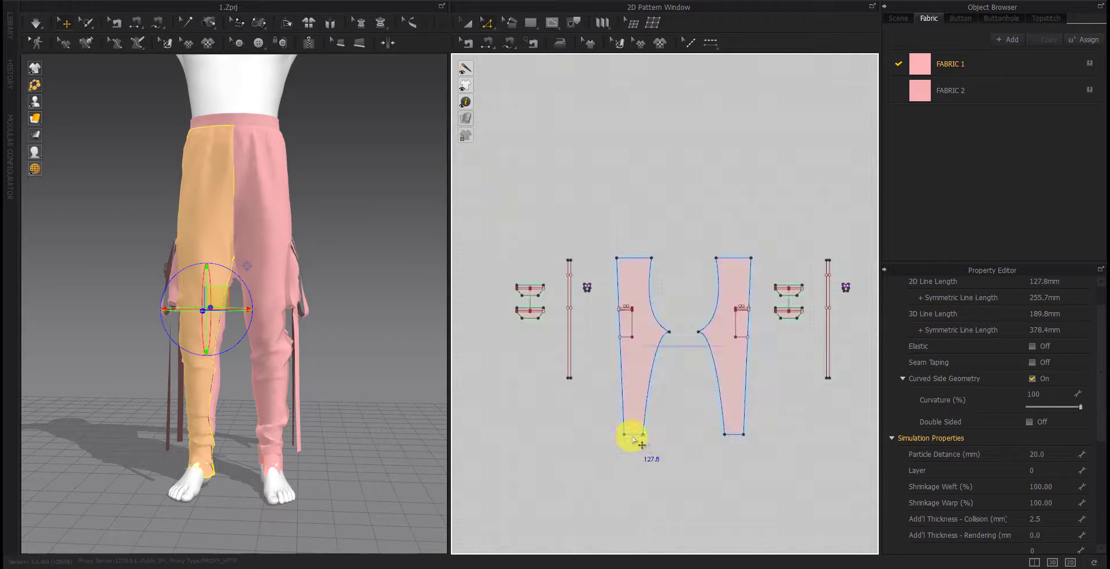
left_click_drag(633, 455, 634, 453)
key("Return")
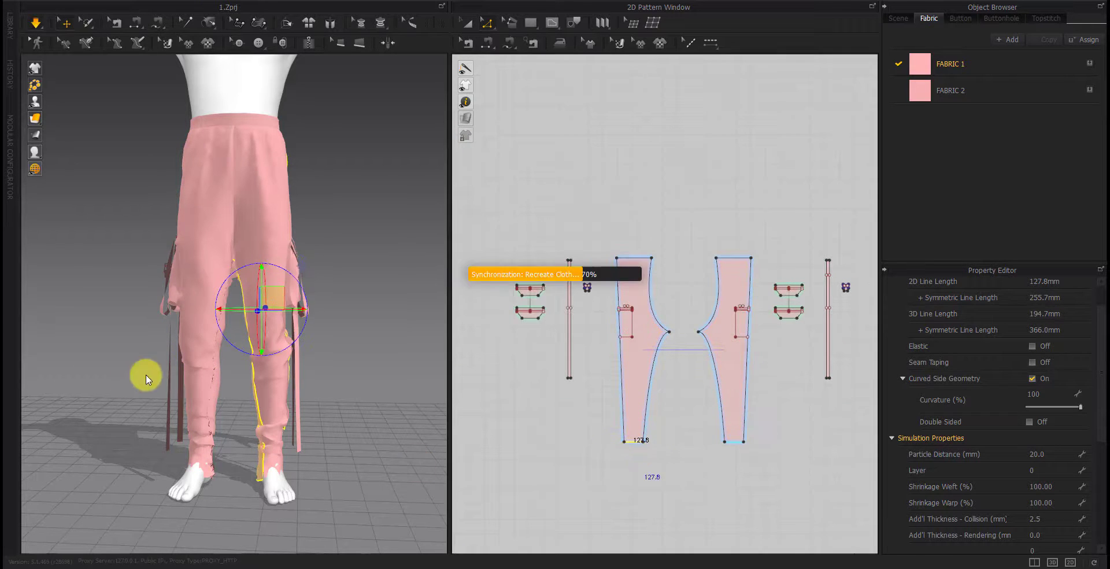
Select the pant leg pieces on the avatar and pick their bottom hem lines
left_click(211, 431)
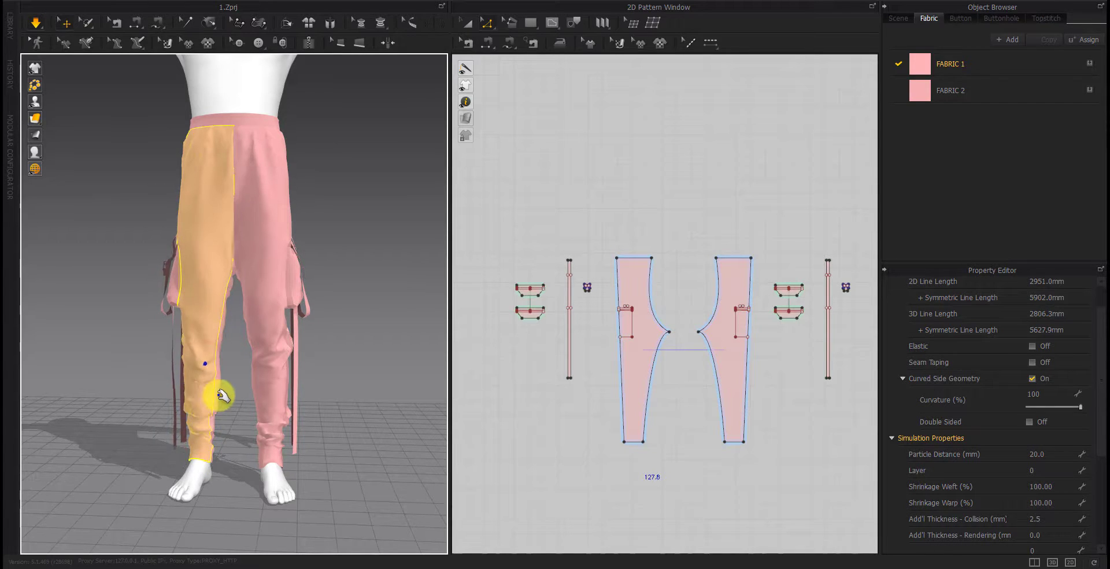
mouse_move(211, 396)
right_mouse_down()
mouse_move(205, 403)
mouse_move(203, 391)
right_mouse_up()
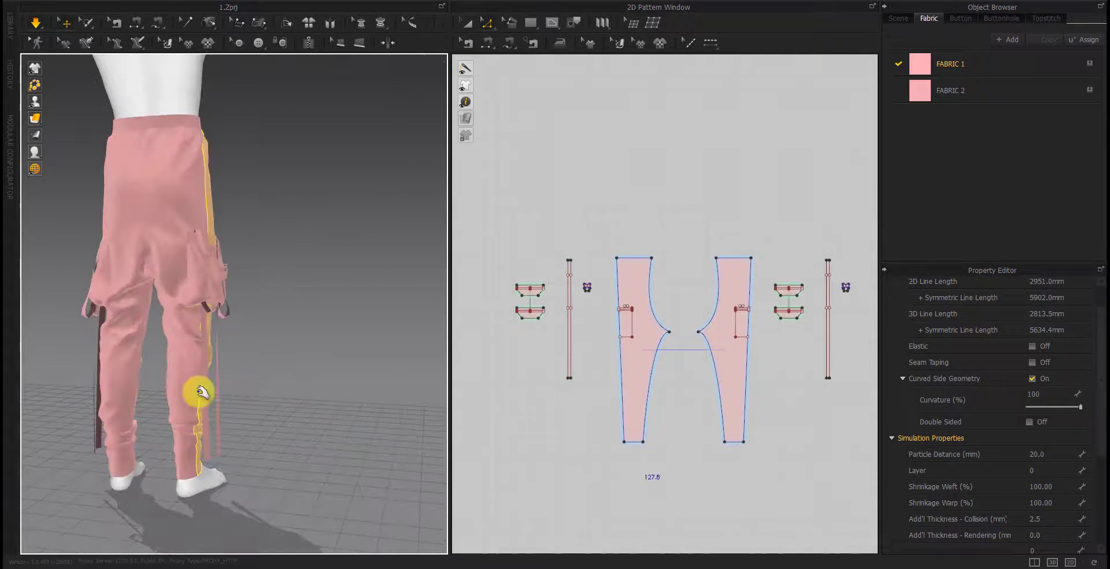
left_click(169, 416)
mouse_move(218, 470)
right_mouse_down()
mouse_move(204, 429)
mouse_move(210, 481)
mouse_move(287, 415)
mouse_move(270, 447)
mouse_move(313, 477)
mouse_move(292, 425)
right_mouse_up()
left_click(204, 429)
left_click(267, 454)
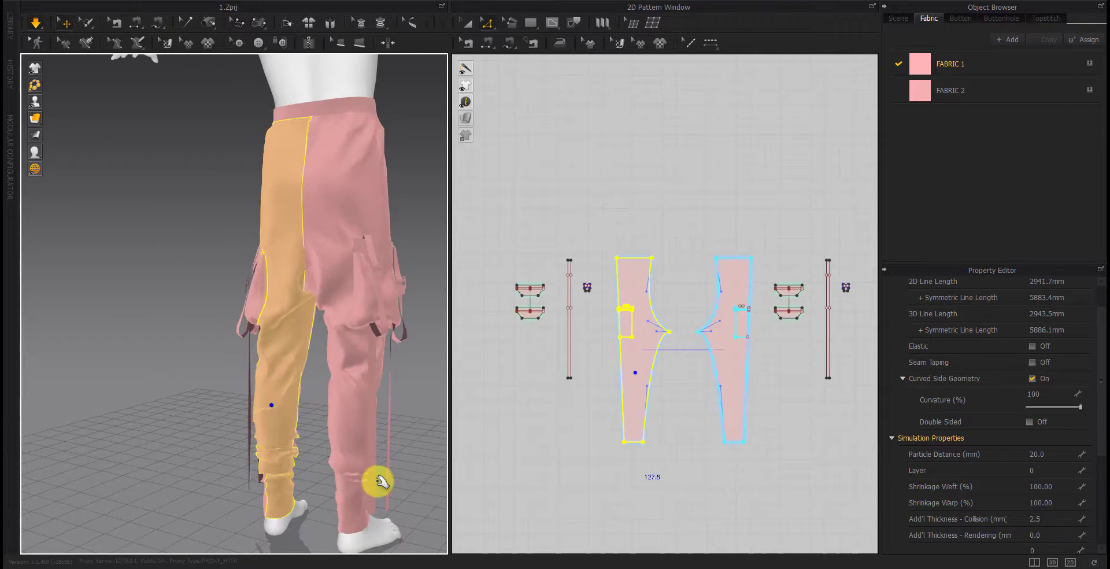
right_click_drag(379, 481, 179, 471)
left_click(590, 496)
left_click(634, 442)
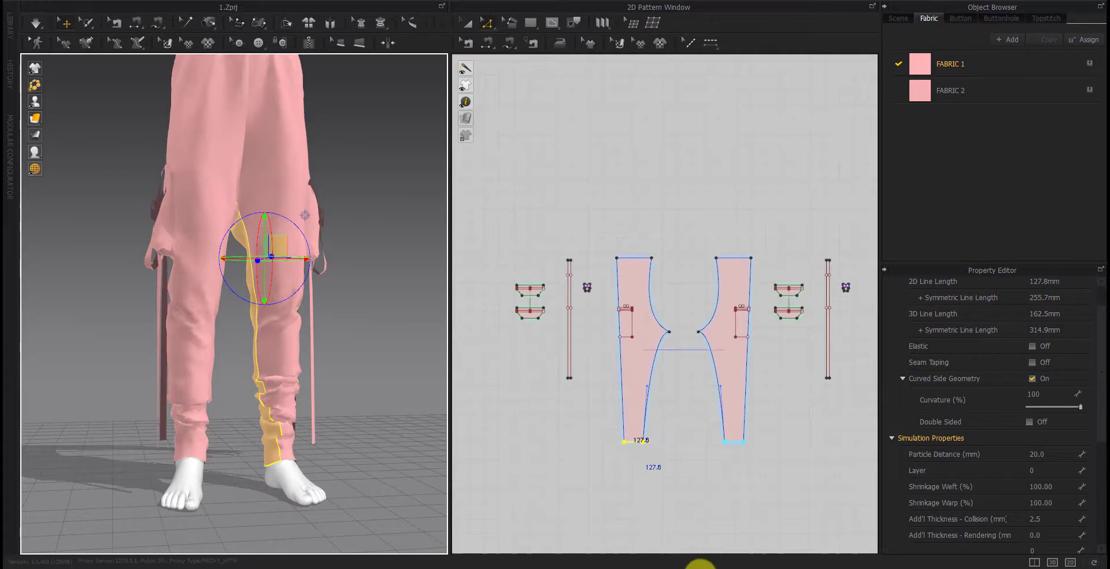
Move the first leg pieces' hem line down by exactly 100 mm
left_click(702, 478)
left_click(630, 454)
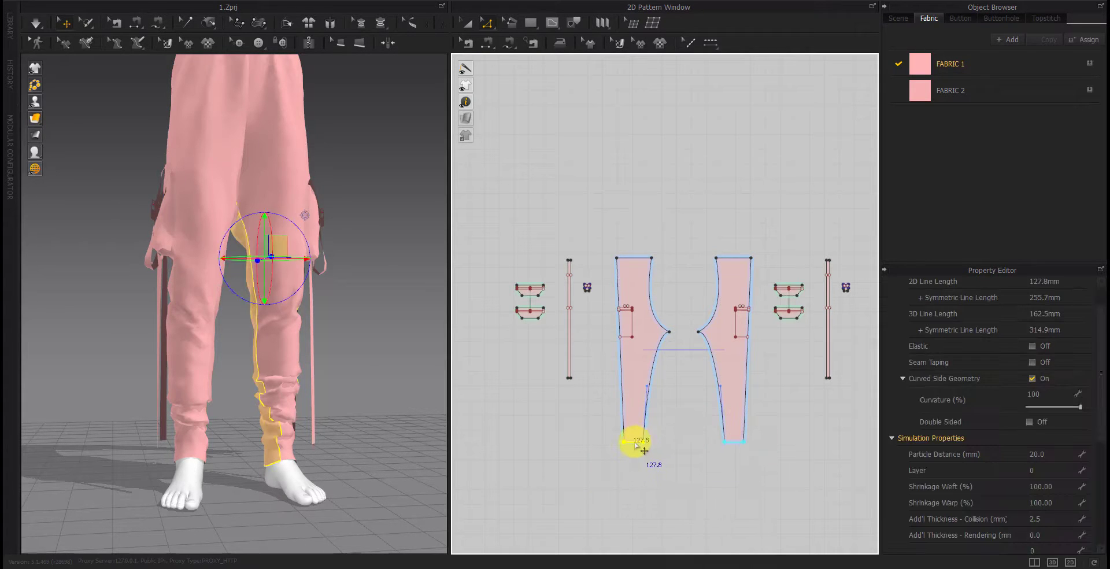
left_click_drag(635, 443, 637, 465)
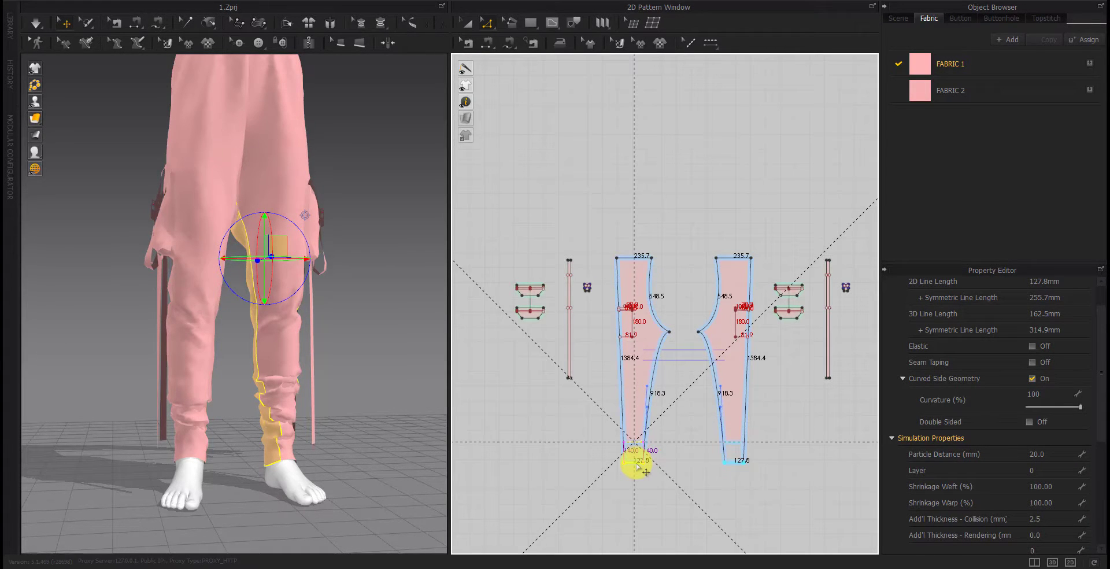
right_click(638, 468)
type("100")
key("Return")
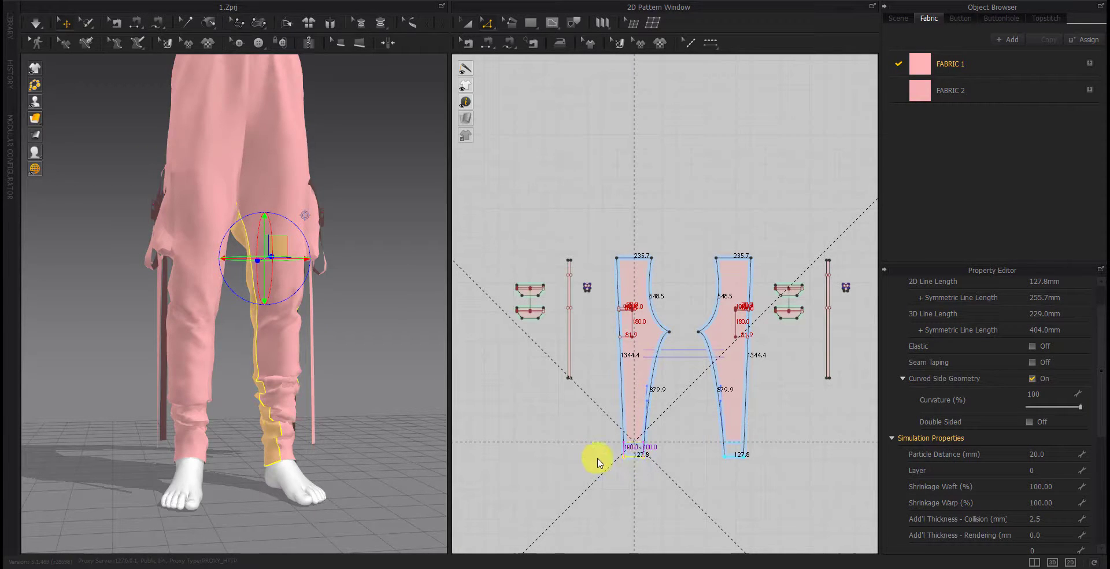
Move the other leg pieces' hem down 100 mm, discarding an accidental 203.9 mm move
scroll(599, 477, "down", 3)
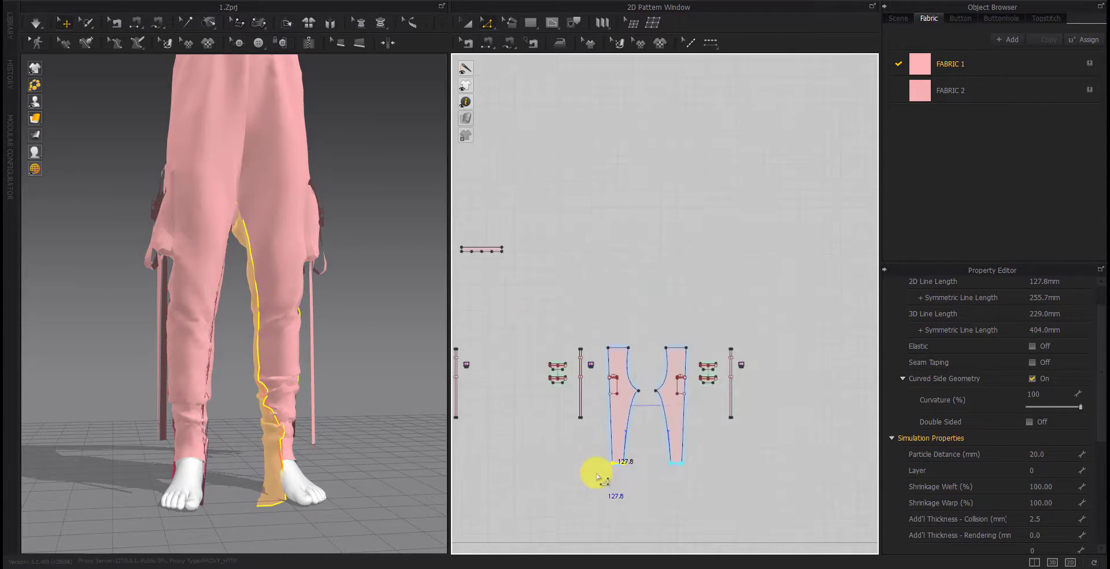
scroll(607, 475, "down", 1)
scroll(636, 469, "up", 4)
scroll(636, 480, "down", 2)
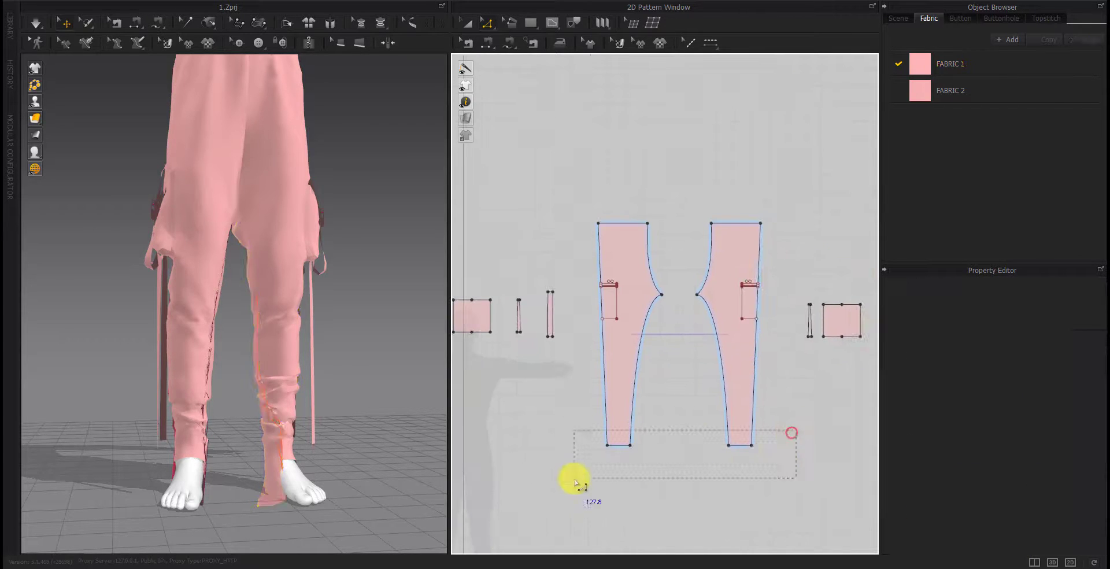
scroll(601, 468, "up", 1)
left_click_drag(620, 450, 620, 487)
key("Return")
left_click(564, 299)
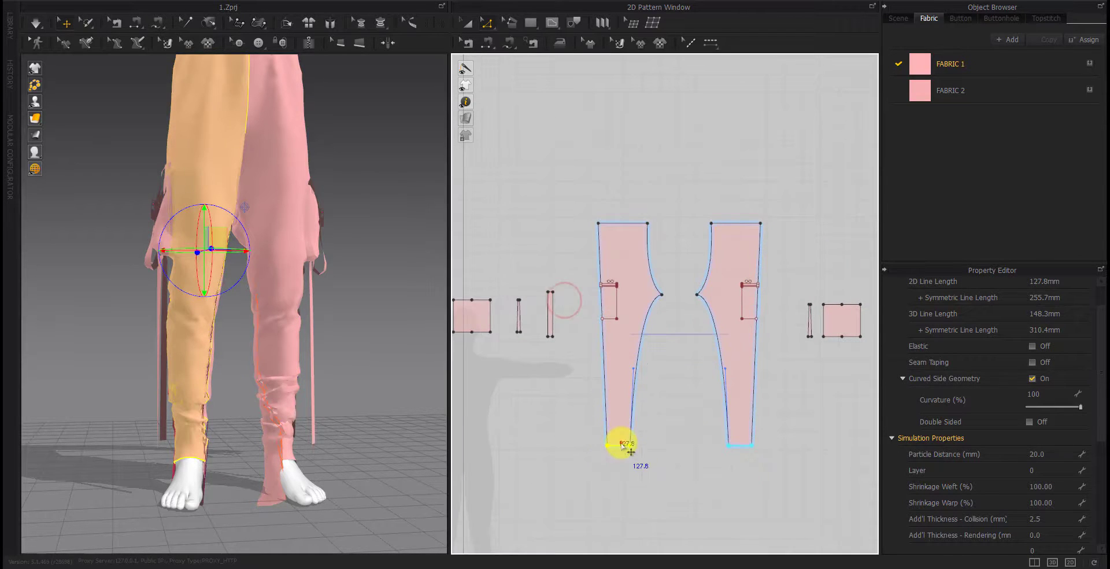
left_click_drag(620, 443, 621, 471)
key("Return")
type("100")
key("Return")
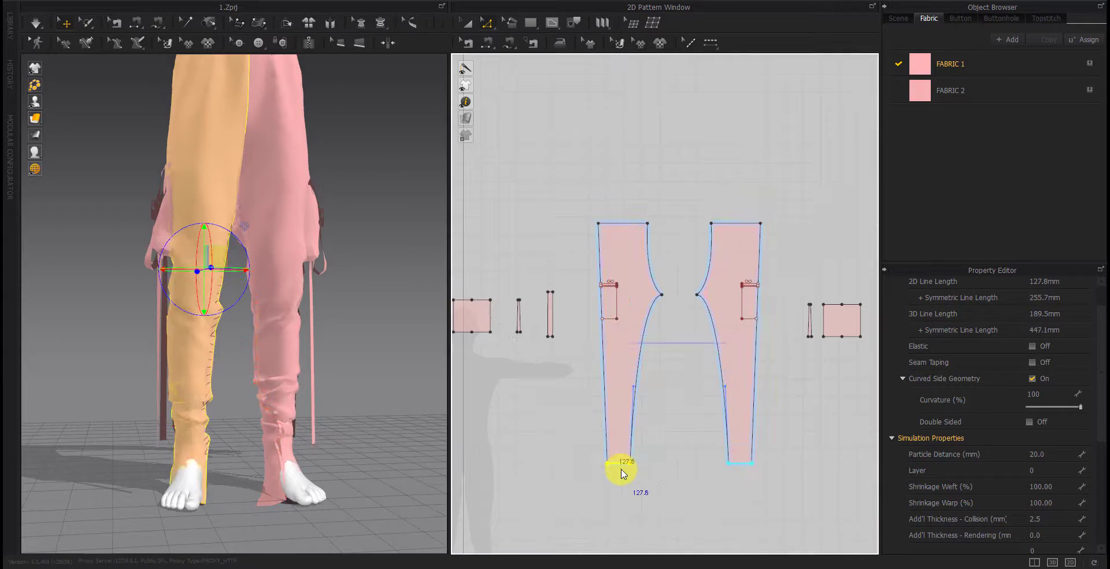
left_click(267, 449)
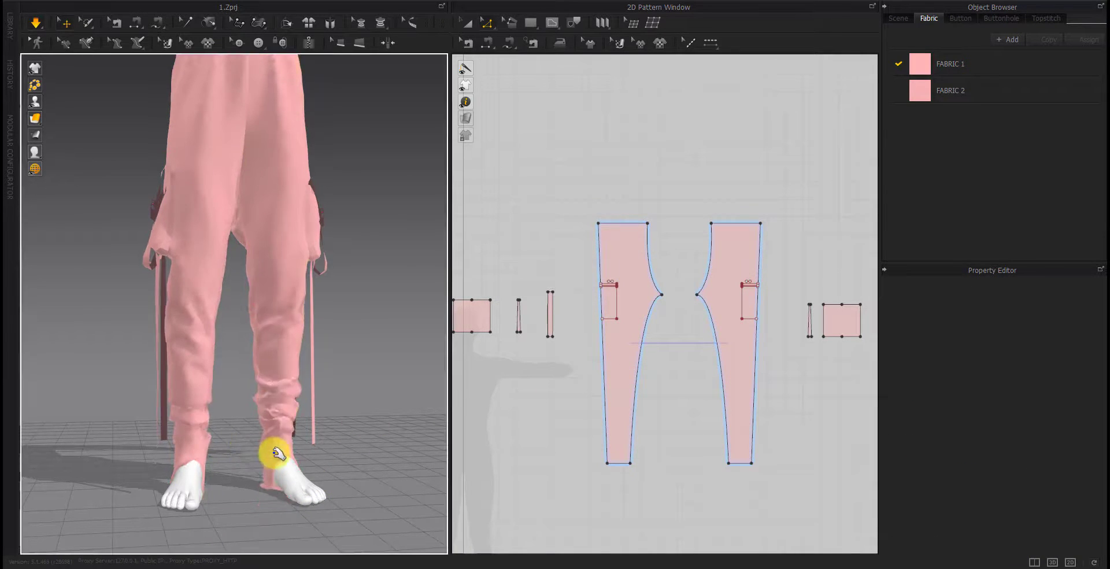
Pull the right trouser leg cloth up, then down near the ankle, to settle it
left_click(296, 386)
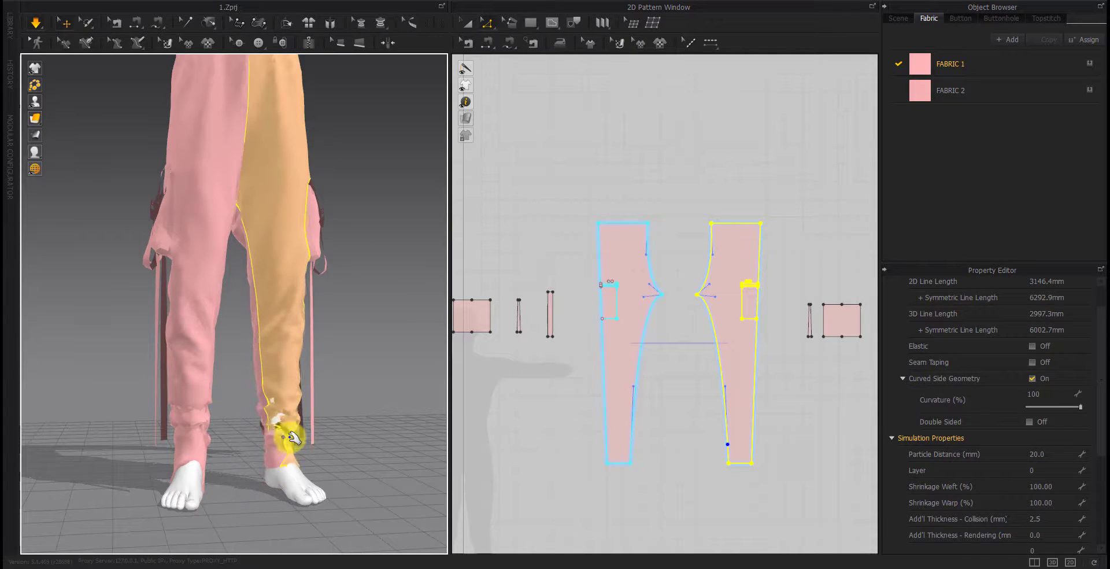
left_click_drag(297, 369, 285, 289)
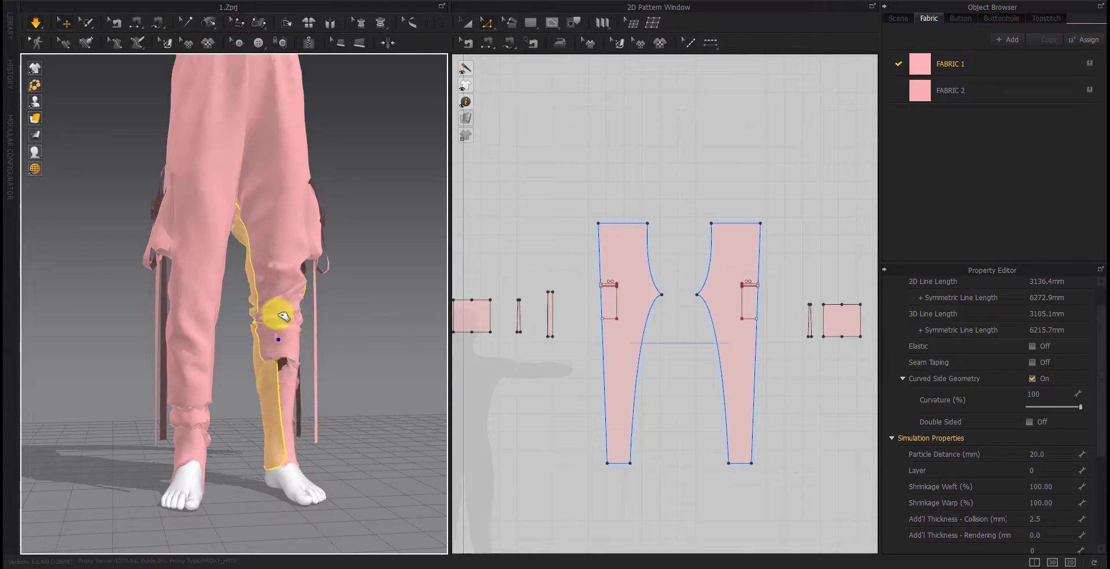
left_click(290, 443)
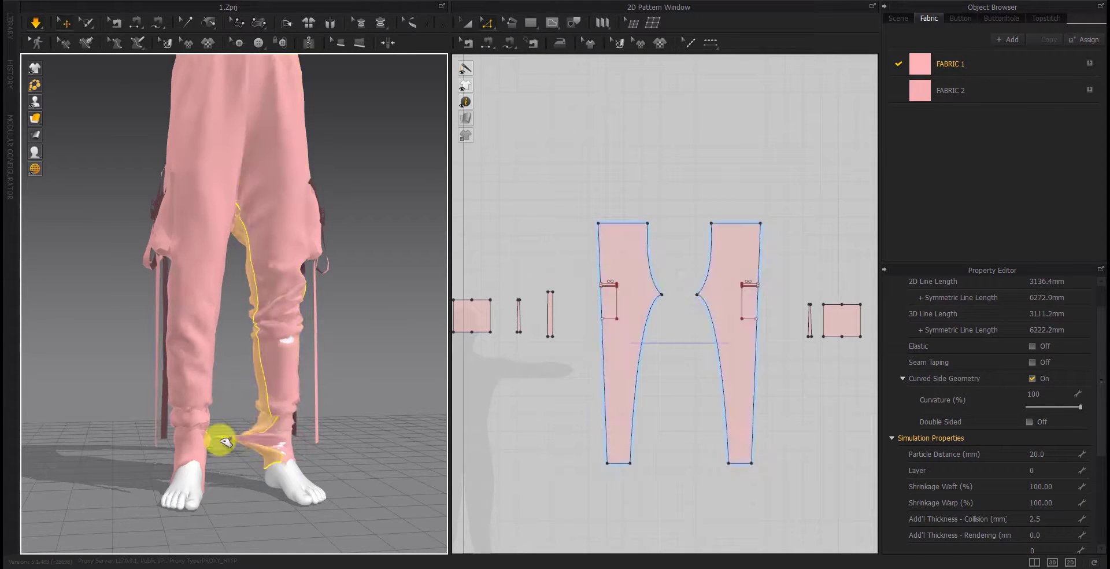
left_click_drag(225, 442, 266, 464)
left_click(286, 297)
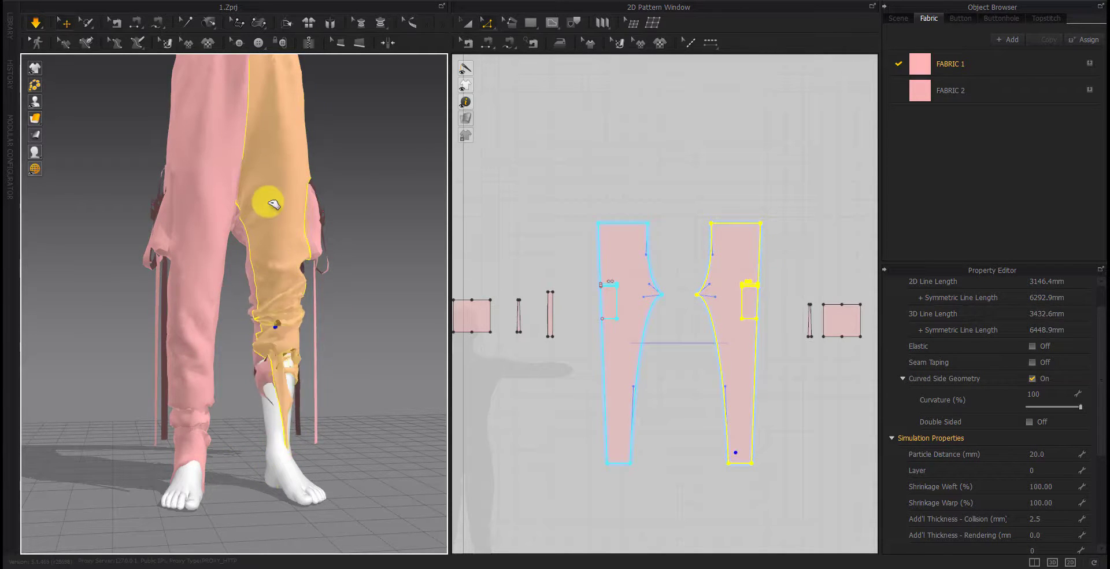
right_click_drag(273, 204, 237, 454)
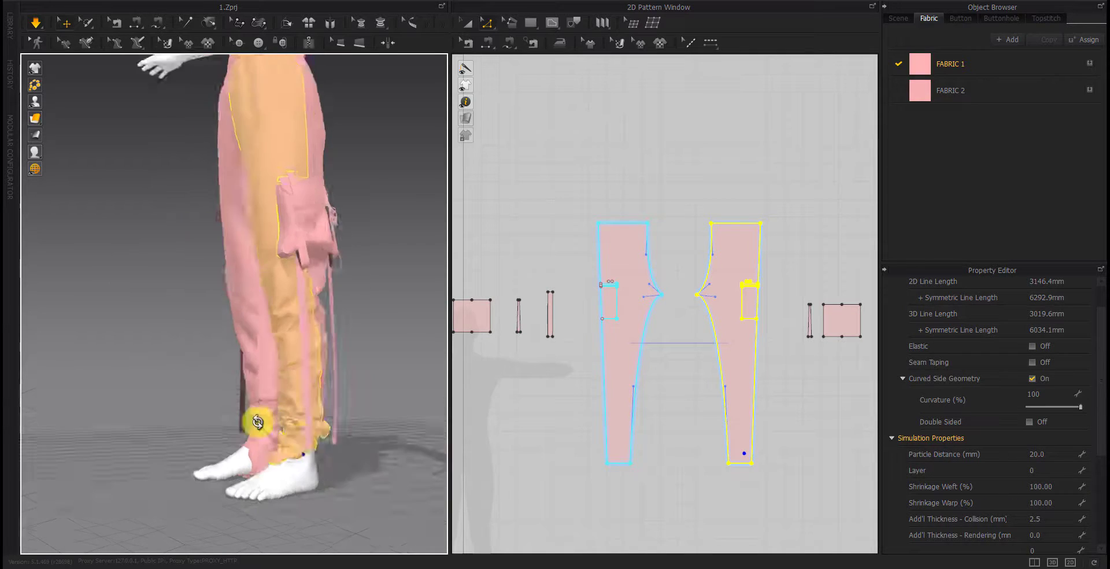
right_click_drag(382, 410, 312, 439)
left_click(310, 441)
left_click(345, 430)
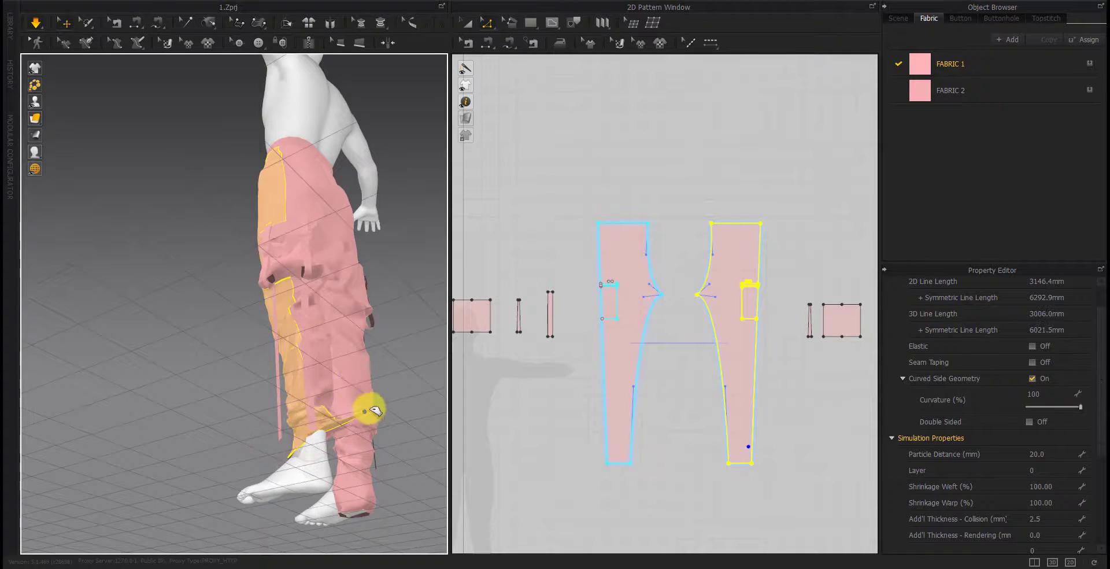
right_click_drag(238, 495, 410, 523)
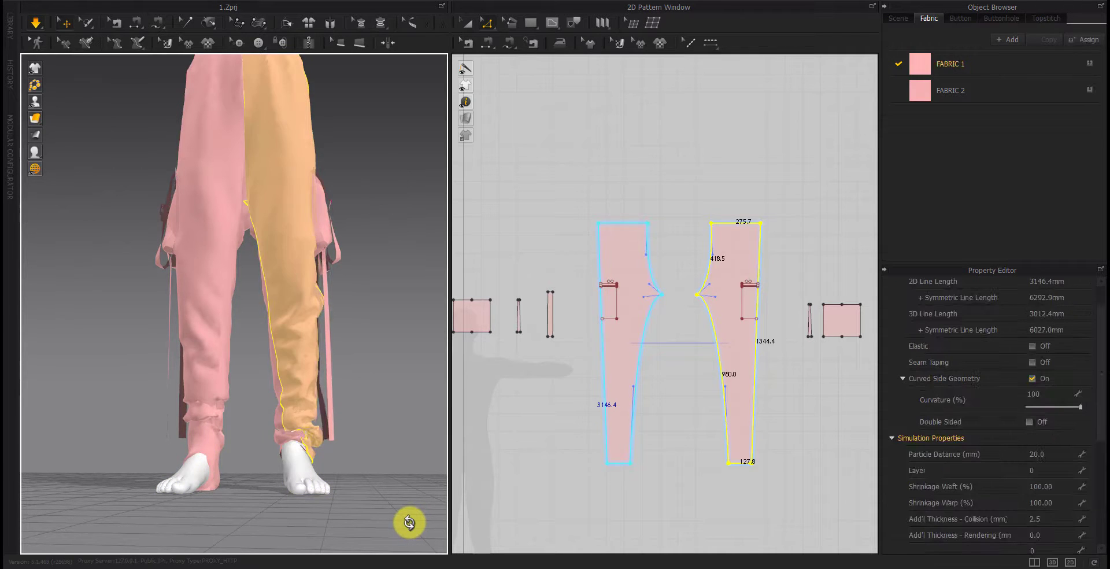
left_click(409, 523)
mouse_move(280, 503)
right_mouse_down()
mouse_move(309, 468)
mouse_move(231, 520)
mouse_move(298, 471)
mouse_move(312, 377)
mouse_move(298, 454)
right_mouse_up()
Smooth the right leg fabric around the shin, checking it from the front and back
left_click(310, 327)
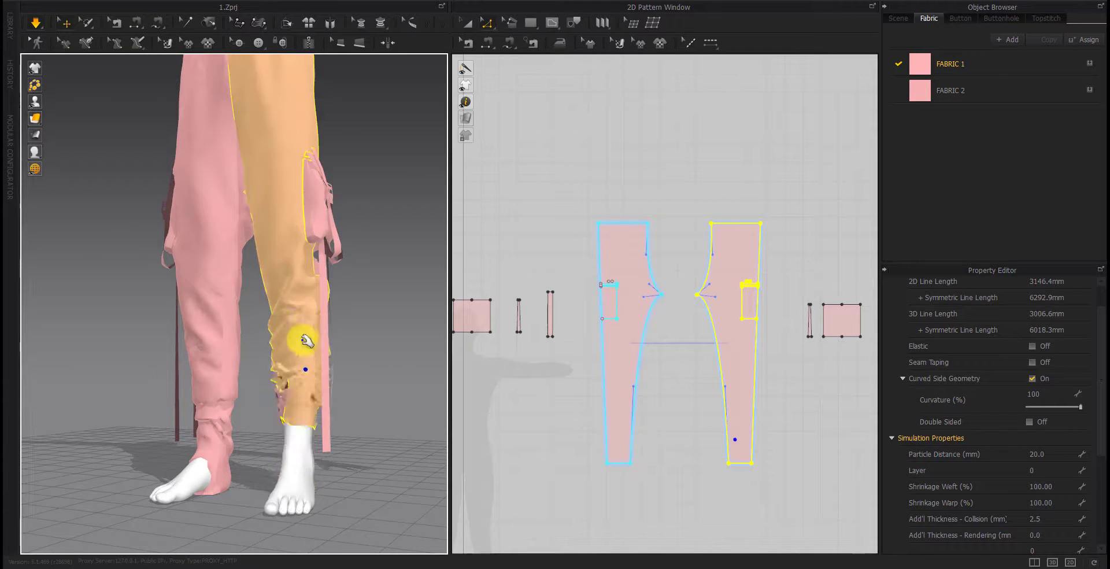
mouse_move(306, 341)
right_mouse_down()
mouse_move(335, 470)
mouse_move(251, 461)
right_mouse_up()
left_click_drag(297, 351, 300, 347)
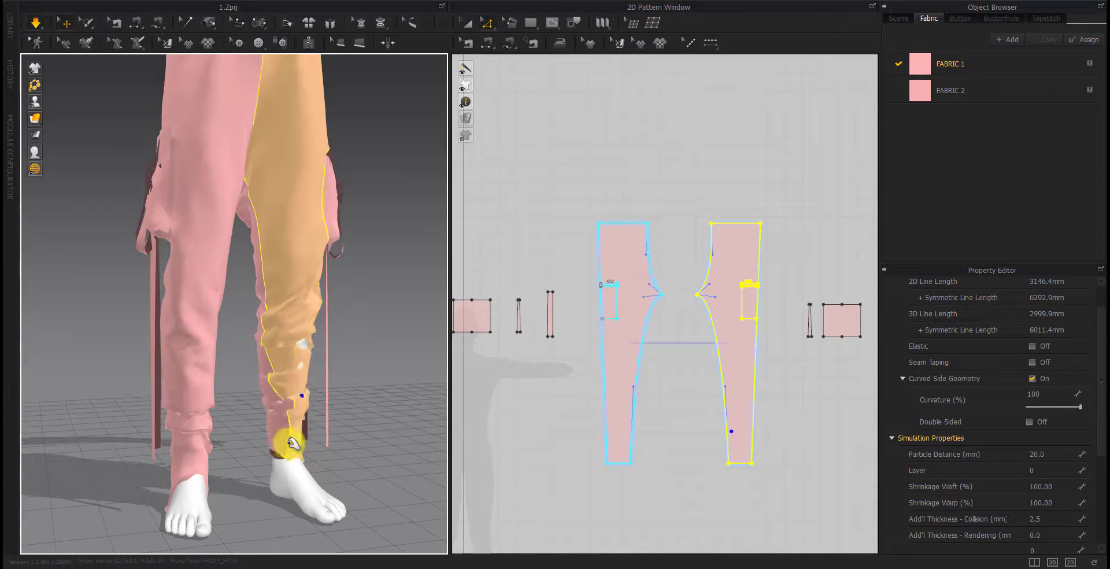
mouse_move(305, 441)
right_mouse_down()
mouse_move(302, 371)
mouse_move(198, 448)
mouse_move(331, 298)
right_mouse_up()
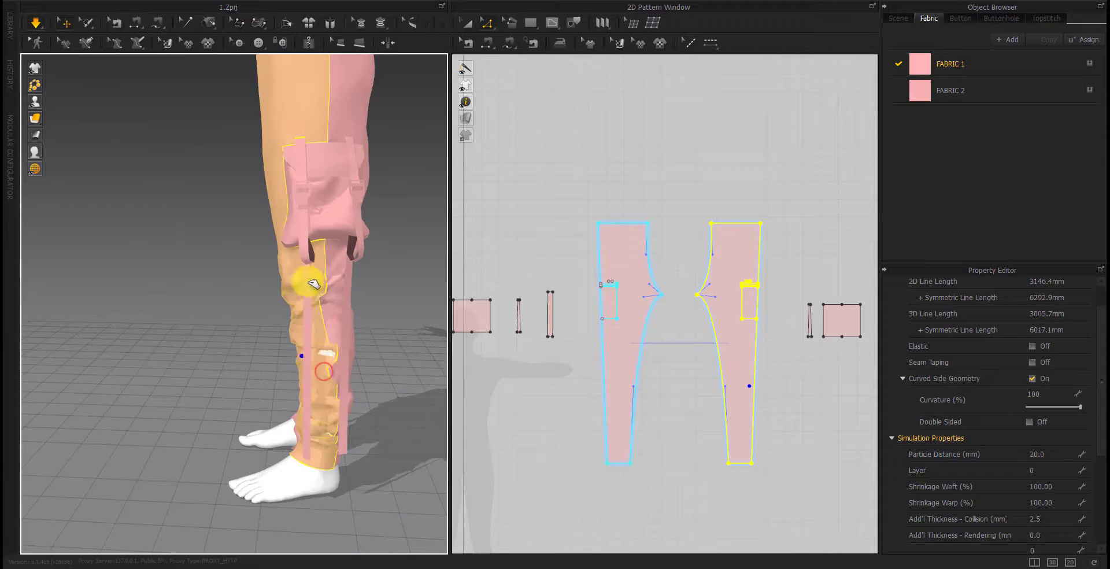
mouse_move(340, 373)
right_mouse_down()
mouse_move(292, 429)
mouse_move(372, 297)
mouse_move(343, 437)
mouse_move(375, 414)
mouse_move(322, 427)
right_mouse_up()
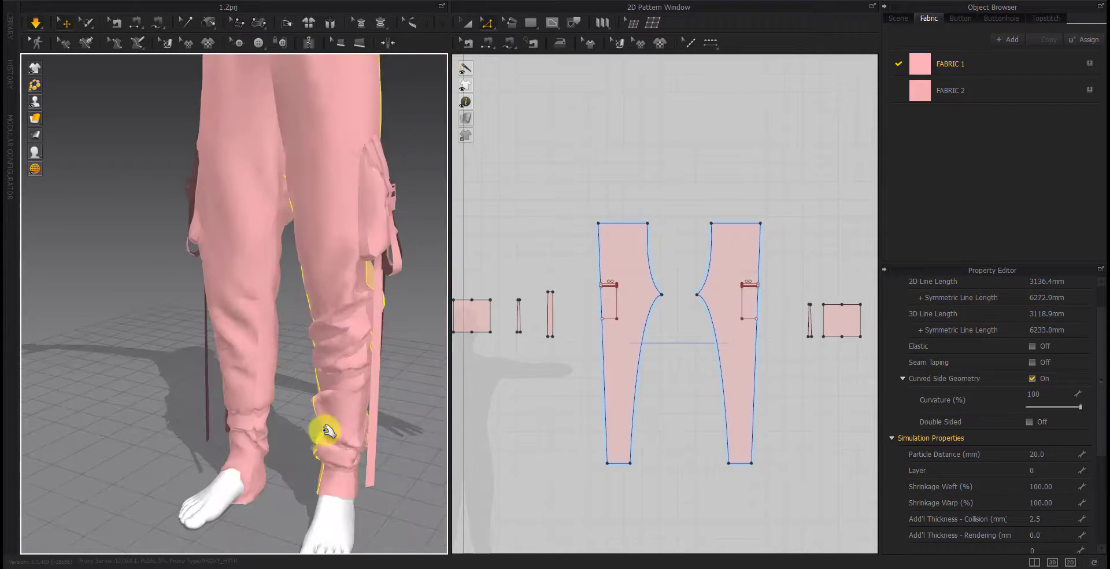
mouse_move(383, 275)
left_mouse_down()
mouse_move(359, 400)
mouse_move(384, 354)
mouse_move(335, 425)
mouse_move(337, 260)
mouse_move(335, 401)
mouse_move(305, 481)
mouse_move(314, 243)
mouse_move(327, 244)
mouse_move(317, 255)
left_mouse_up()
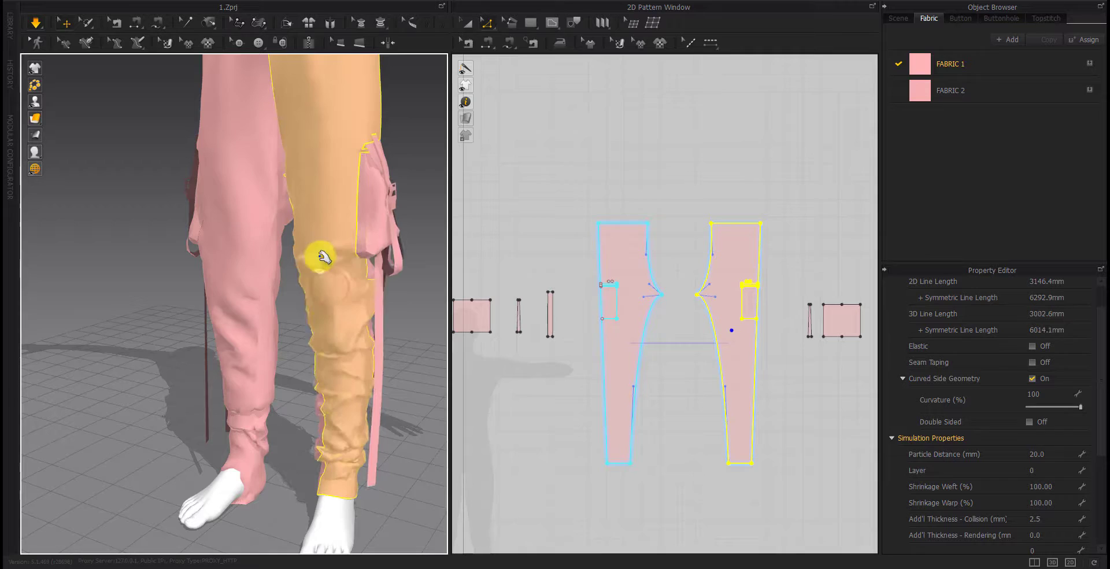
left_click(401, 401)
mouse_move(401, 402)
right_mouse_down()
mouse_move(366, 453)
mouse_move(67, 457)
mouse_move(277, 448)
right_mouse_up()
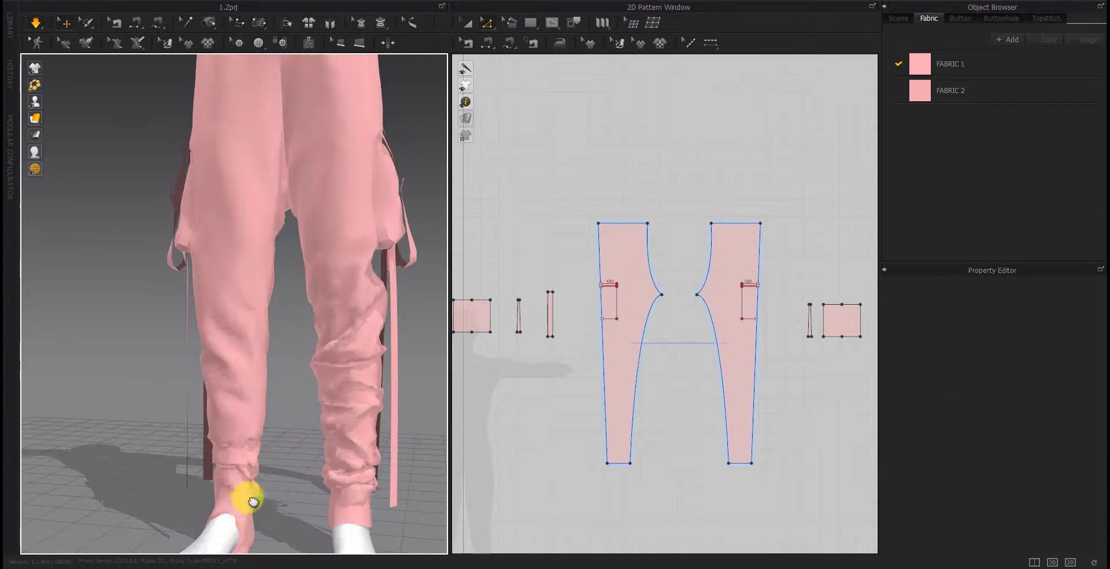
right_click_drag(248, 502, 248, 455)
Pull the left pant leg toward the knee and back down so its cuff gathers at the ankle
left_click(240, 442)
mouse_move(240, 442)
left_mouse_down()
mouse_move(260, 144)
mouse_move(265, 376)
mouse_move(255, 416)
mouse_move(237, 408)
mouse_move(243, 309)
mouse_move(254, 370)
left_mouse_up()
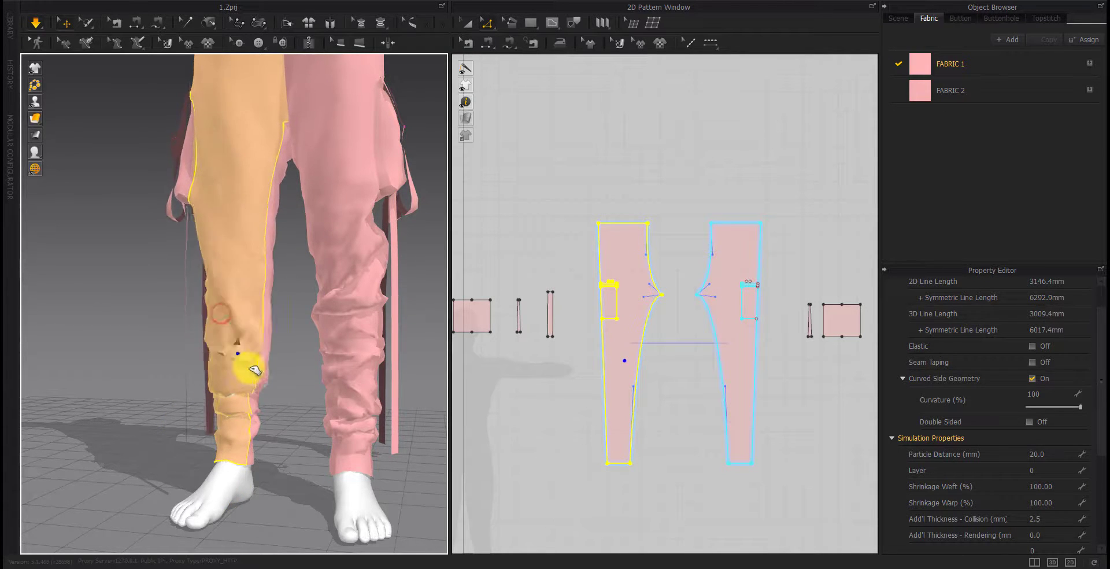
left_click_drag(249, 424, 260, 459)
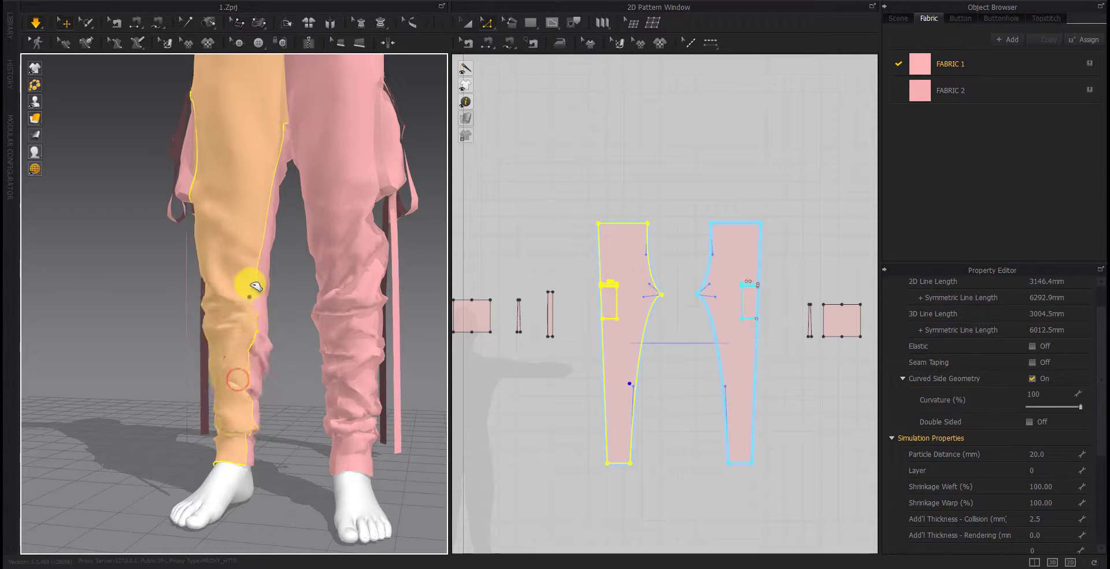
mouse_move(169, 454)
right_mouse_down()
mouse_move(278, 460)
mouse_move(245, 462)
right_mouse_up()
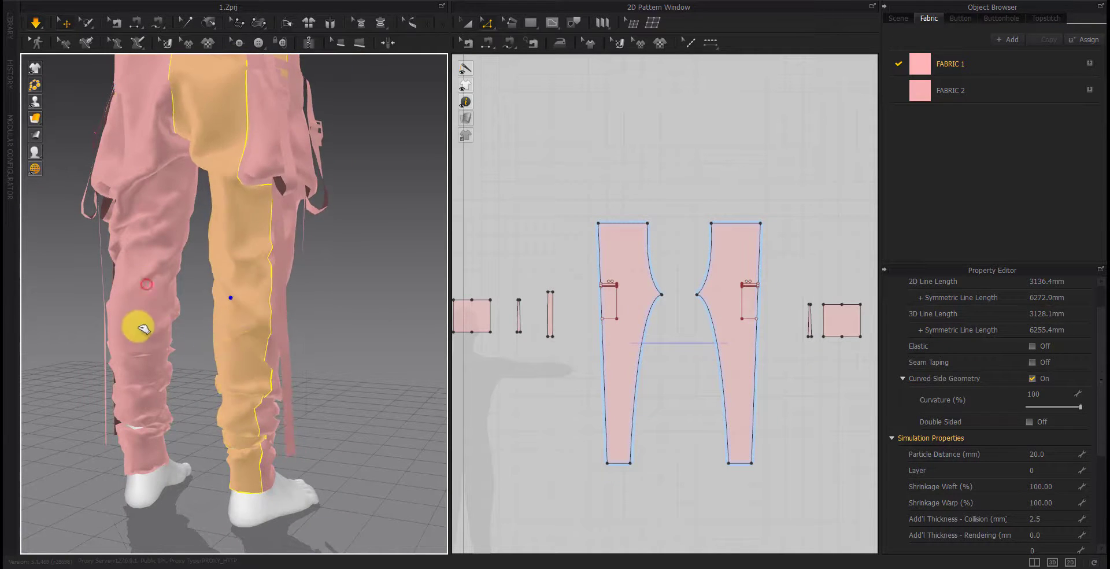
right_click_drag(141, 322, 141, 359)
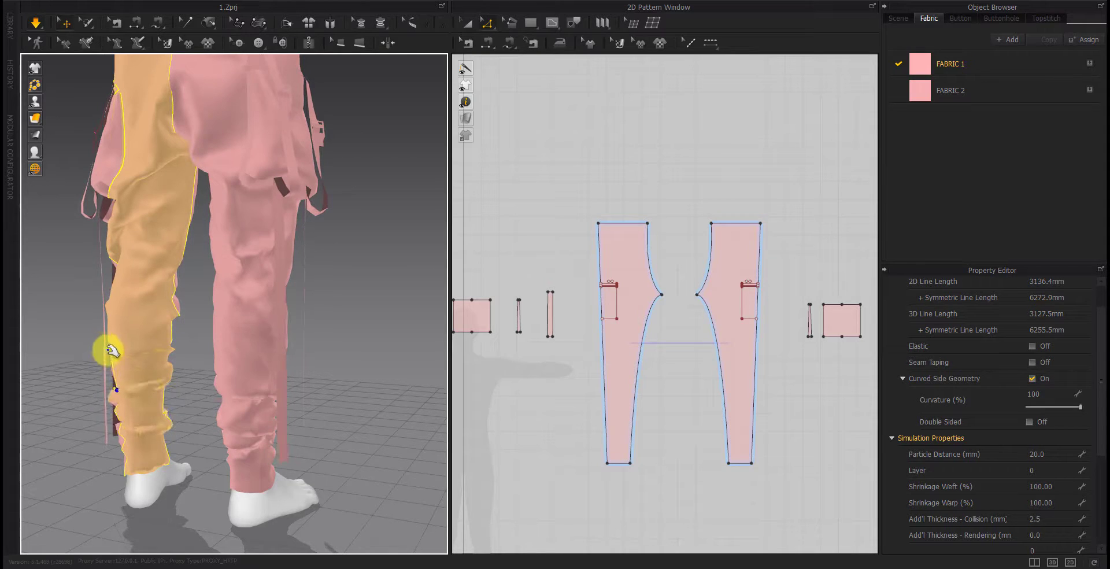
right_click_drag(243, 359, 258, 442)
scroll(232, 462, "up", 3)
scroll(281, 457, "up", 2)
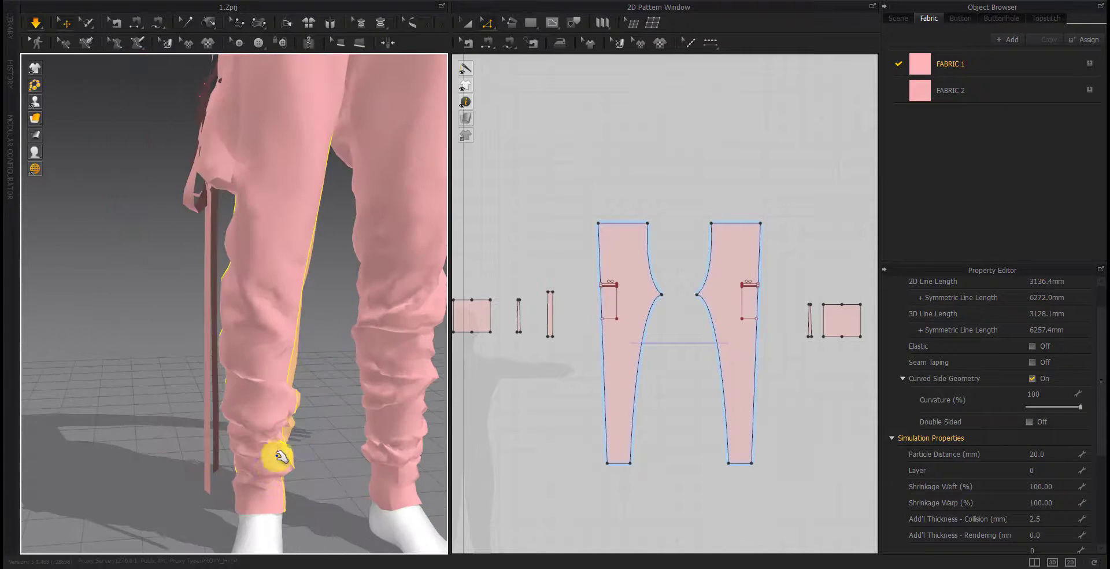
mouse_move(281, 457)
left_mouse_down()
mouse_move(247, 397)
mouse_move(292, 470)
mouse_move(273, 335)
mouse_move(290, 302)
mouse_move(355, 431)
left_mouse_up()
mouse_move(355, 431)
right_mouse_down()
mouse_move(218, 448)
mouse_move(198, 475)
mouse_move(228, 472)
mouse_move(228, 441)
right_mouse_up()
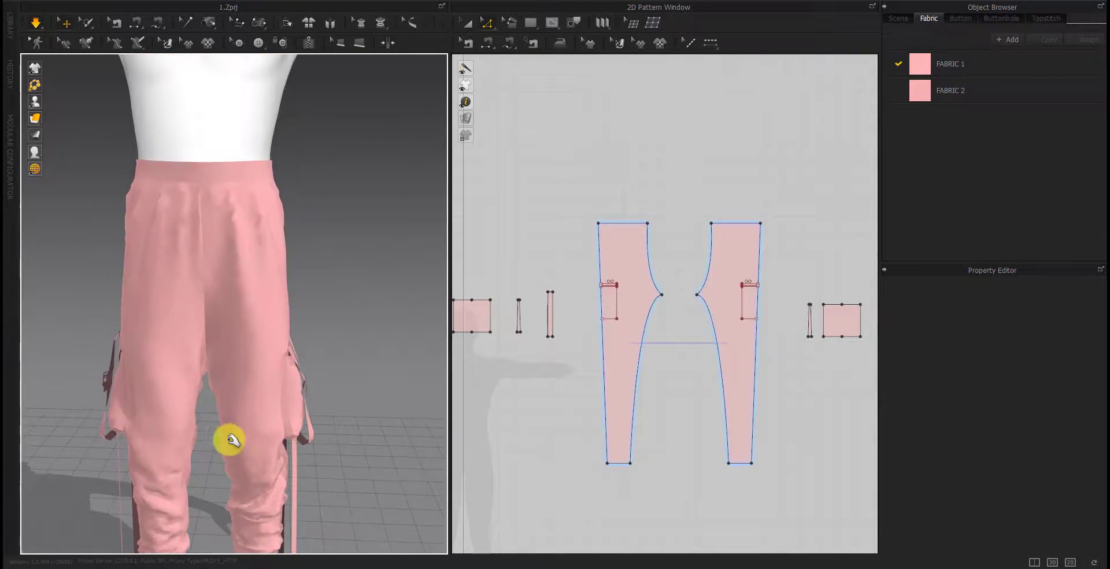
middle_click_drag(228, 440, 191, 268)
Move the pant pattern pieces and the small strip piece aside in the 2D window
scroll(581, 382, "down", 3)
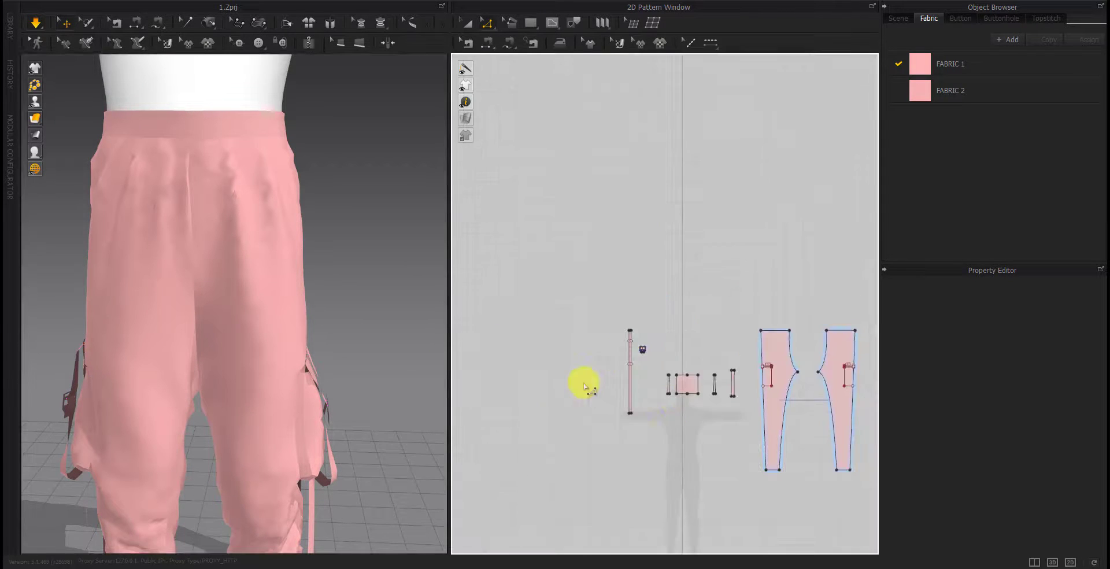
scroll(585, 384, "down", 3)
scroll(590, 391, "down", 2)
right_click_drag(568, 411, 585, 454)
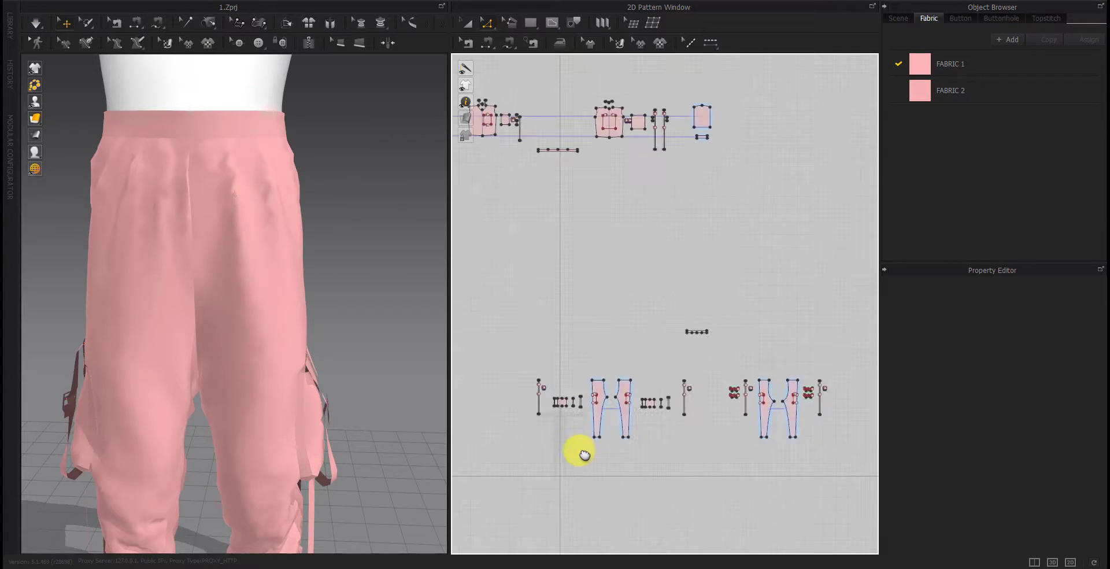
left_click_drag(726, 467, 726, 467)
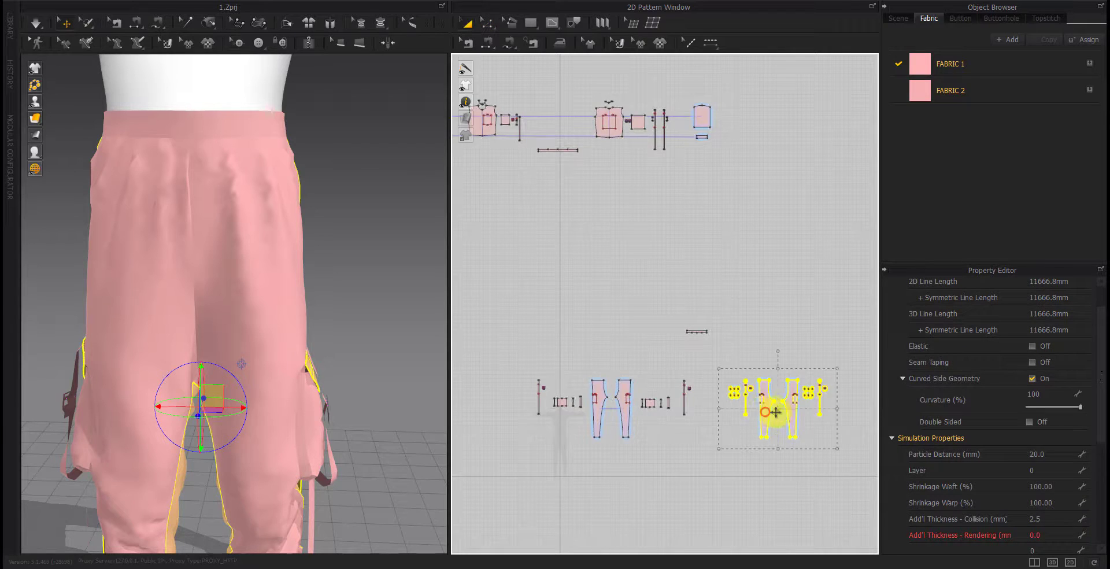
left_click_drag(775, 412, 825, 412)
left_click(719, 357)
left_click_drag(697, 332, 730, 332)
left_click(727, 417)
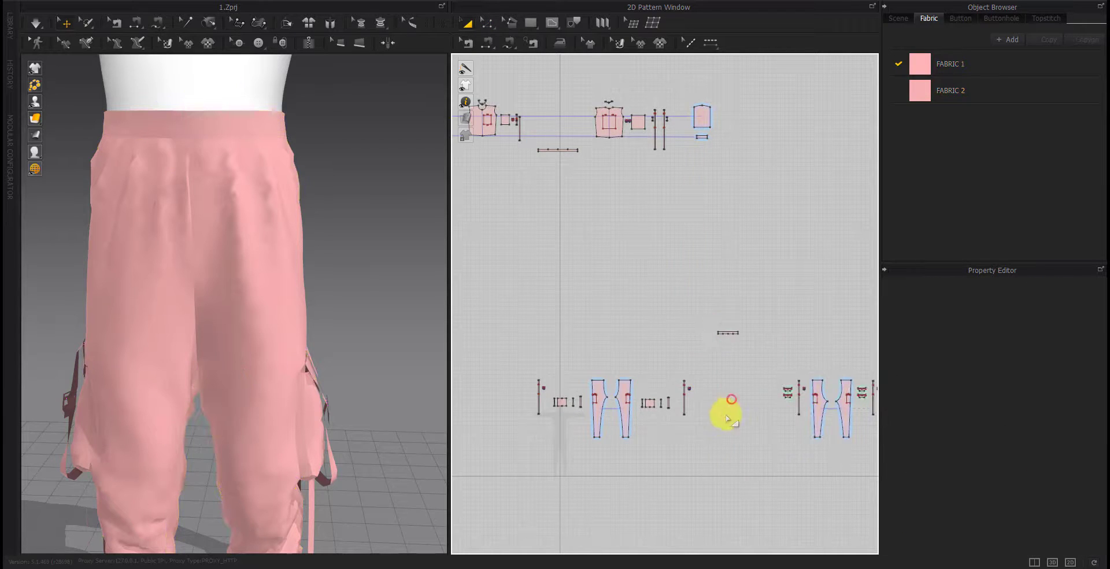
scroll(727, 418, "up", 6)
scroll(677, 409, "up", 4)
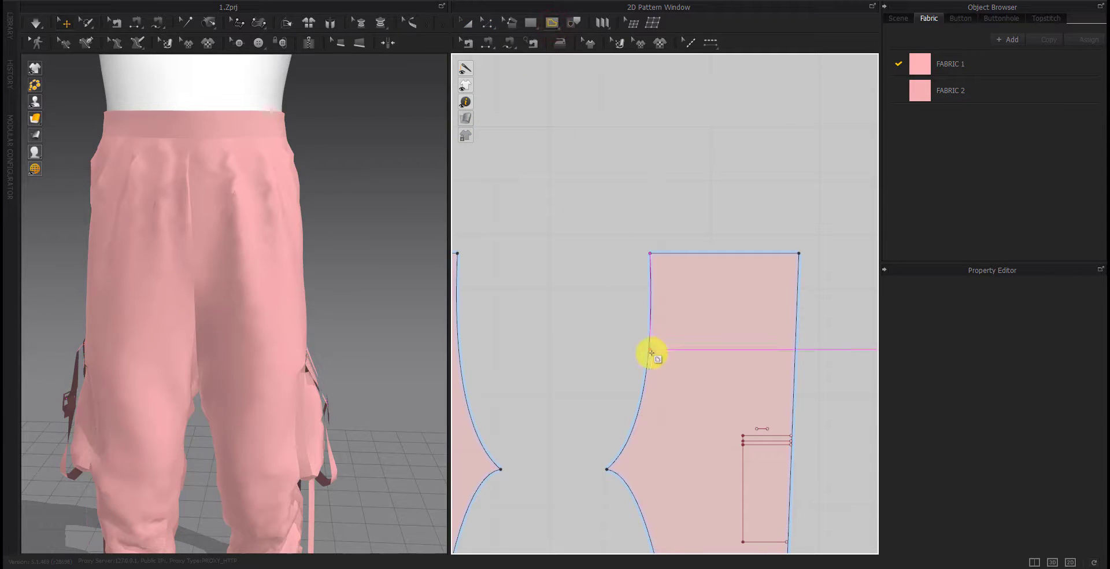
Draw the slanted pocket opening line near the front panel's waist and adjust its points
left_click_drag(649, 363, 683, 340)
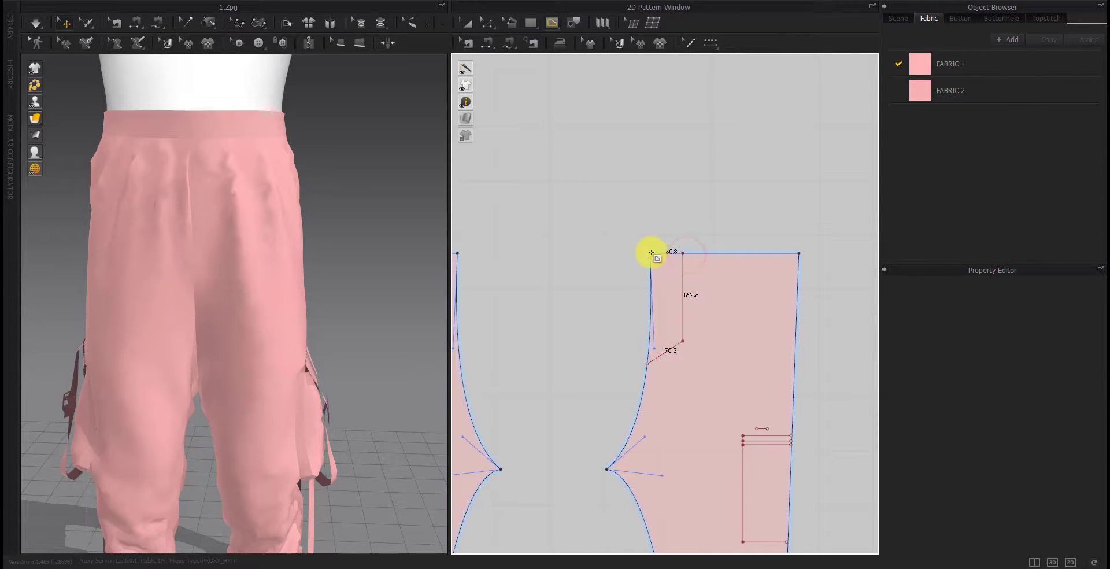
left_click_drag(649, 268, 651, 347)
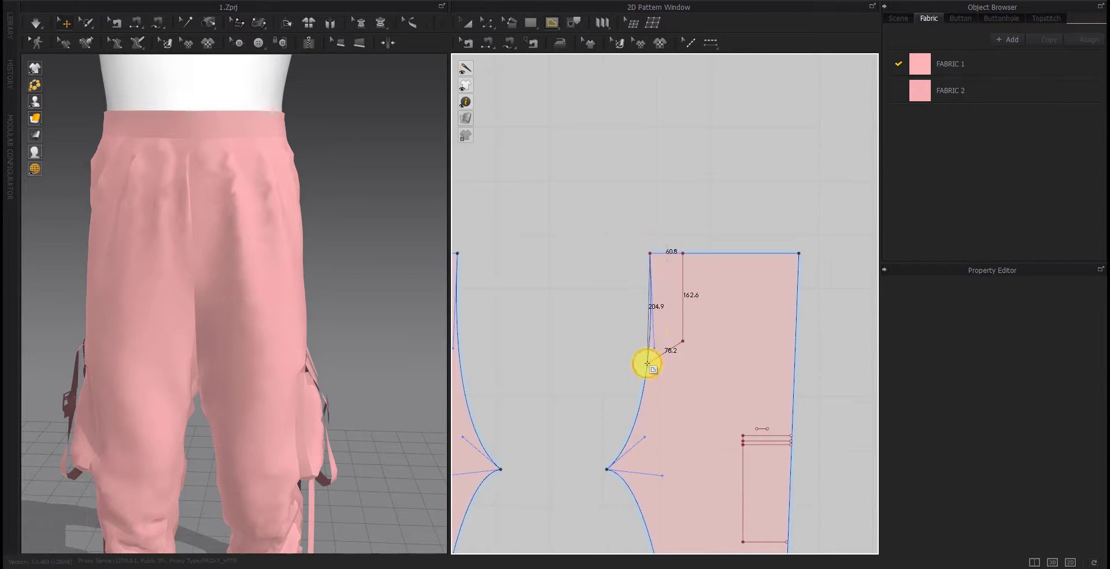
key("Return")
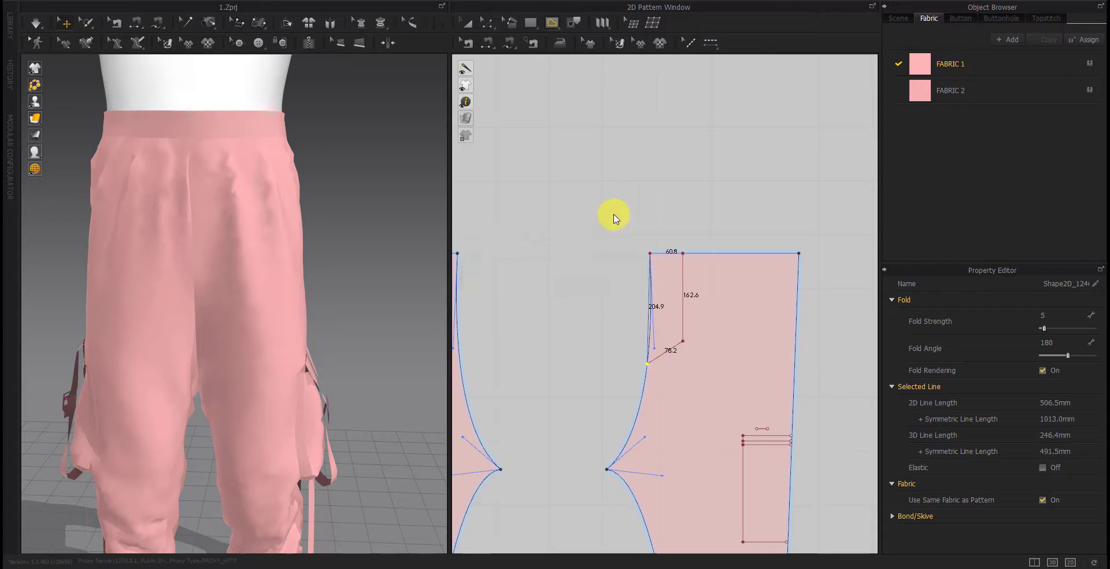
scroll(231, 260, "up", 3)
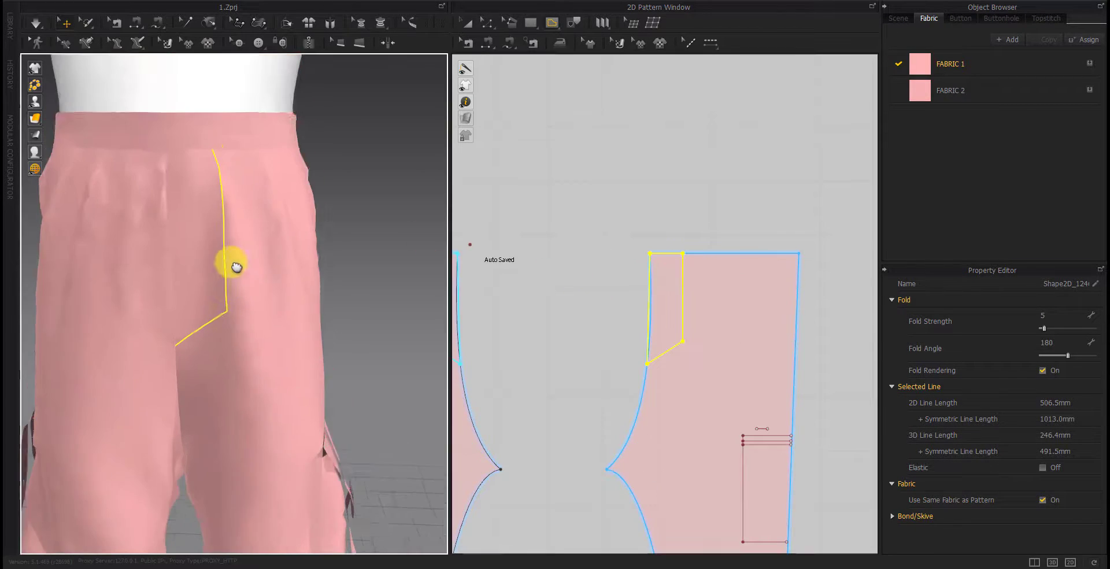
left_click(647, 366)
left_click_drag(648, 367, 650, 341)
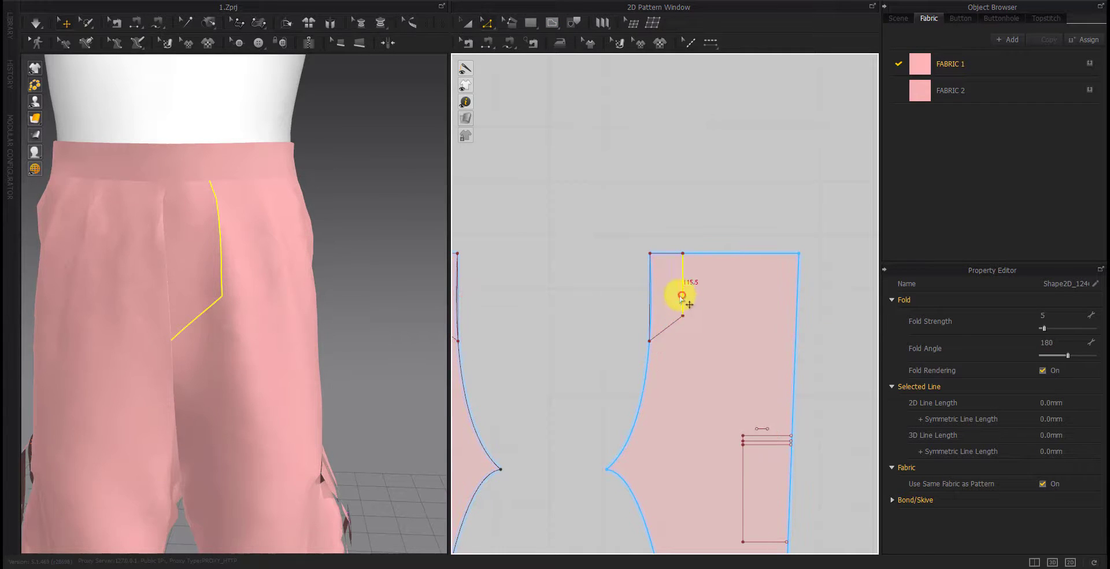
left_click_drag(682, 296, 674, 299)
right_click(677, 318)
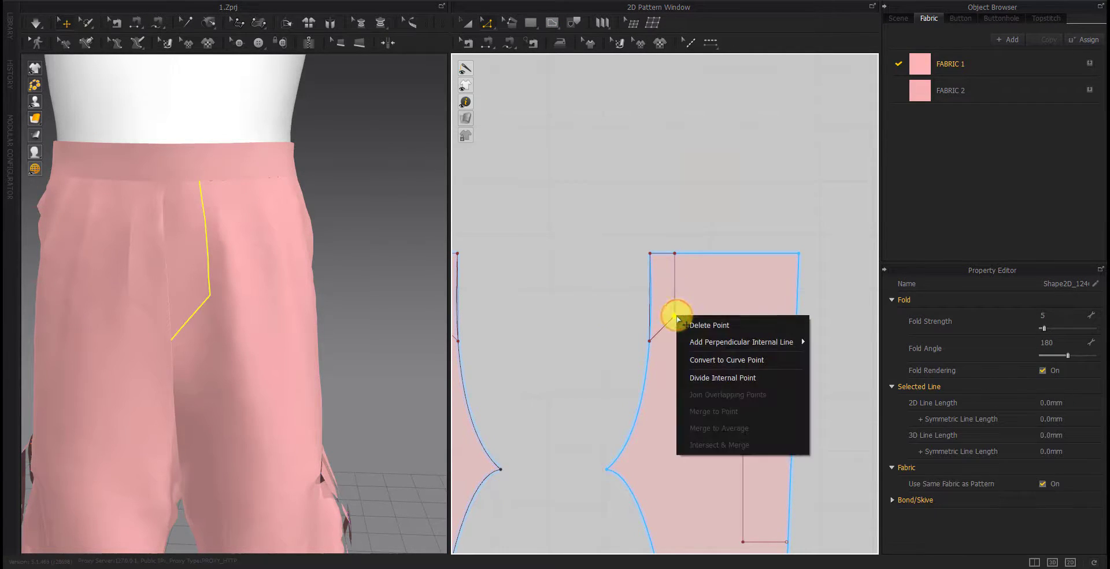
left_click(609, 303)
scroll(653, 310, "up", 5)
Select the pocket line segments and the adjacent side edge of the front panel
left_click(644, 285)
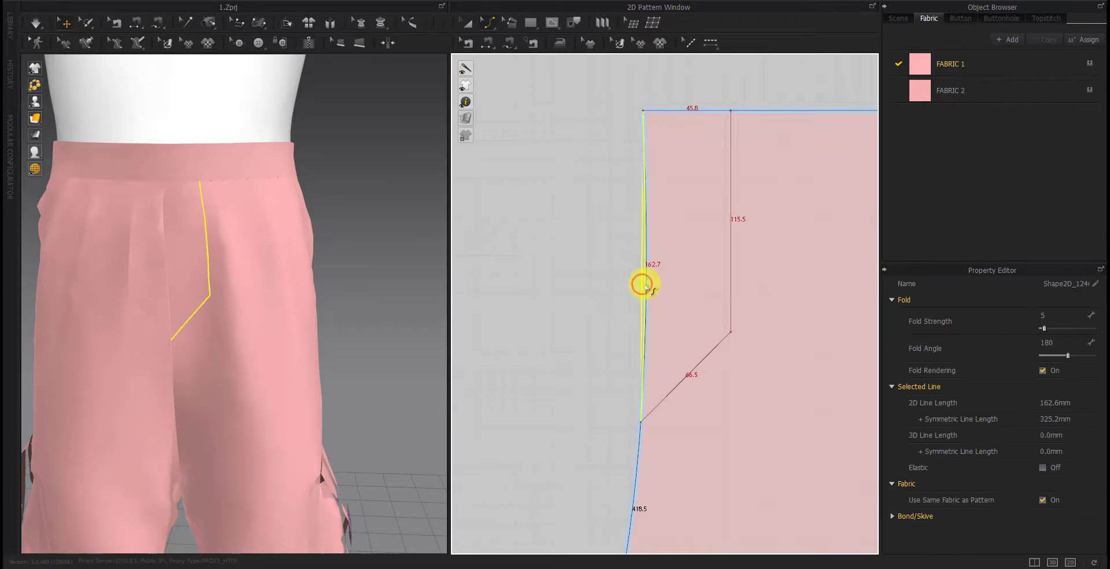
left_click(622, 346)
left_click(720, 337)
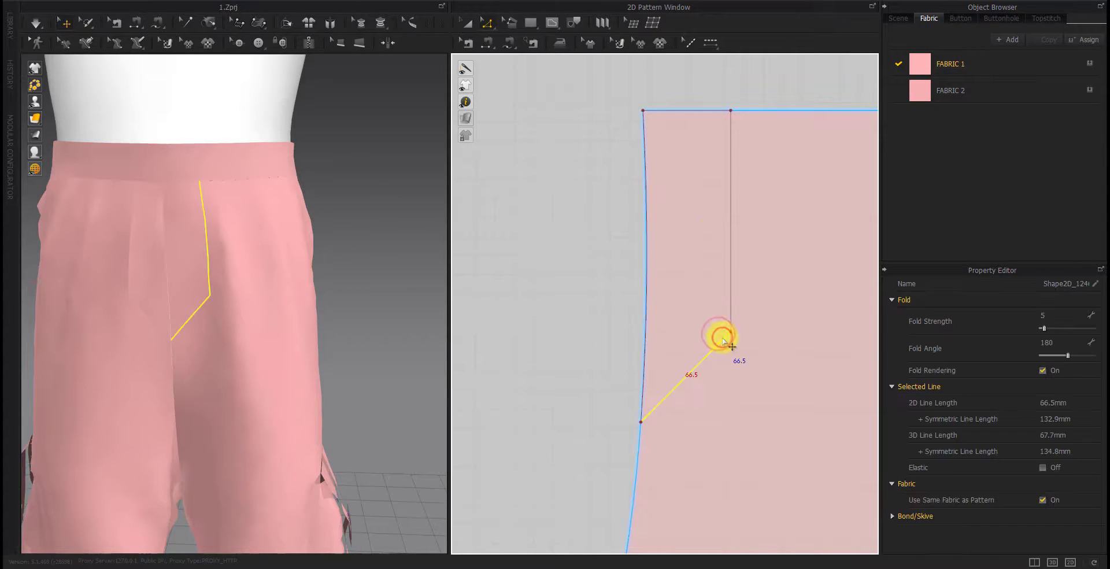
left_click(728, 225)
left_click(718, 208)
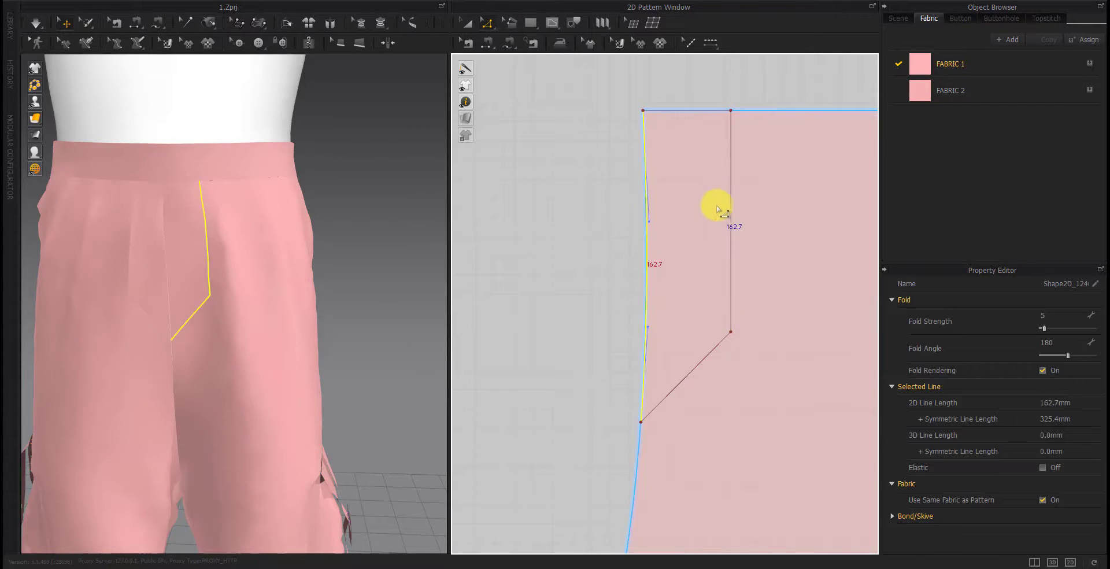
scroll(728, 219, "up", 2)
scroll(686, 234, "down", 4)
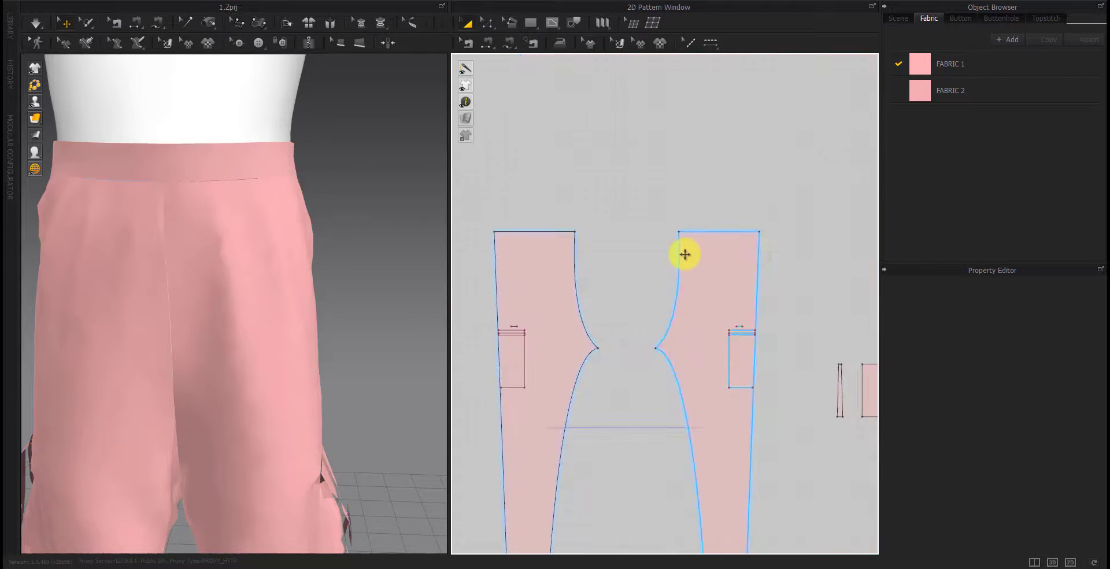
scroll(684, 252, "down", 4)
scroll(675, 327, "down", 1)
scroll(679, 313, "down", 2)
scroll(842, 280, "down", 2)
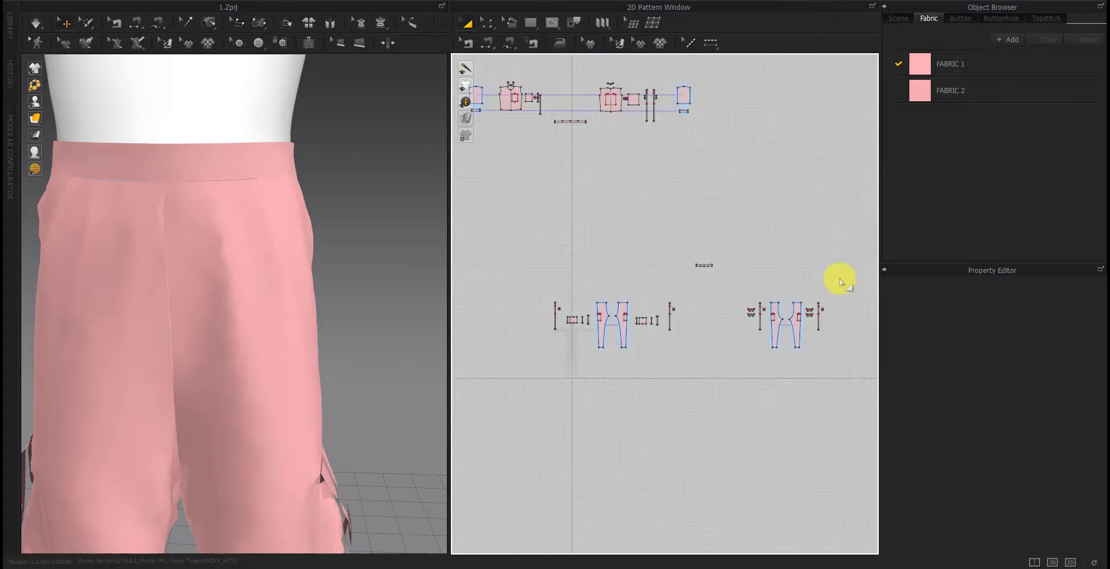
Select all the pant pattern pieces and remove linked editing from them
left_click_drag(842, 280, 552, 355)
right_click(604, 315)
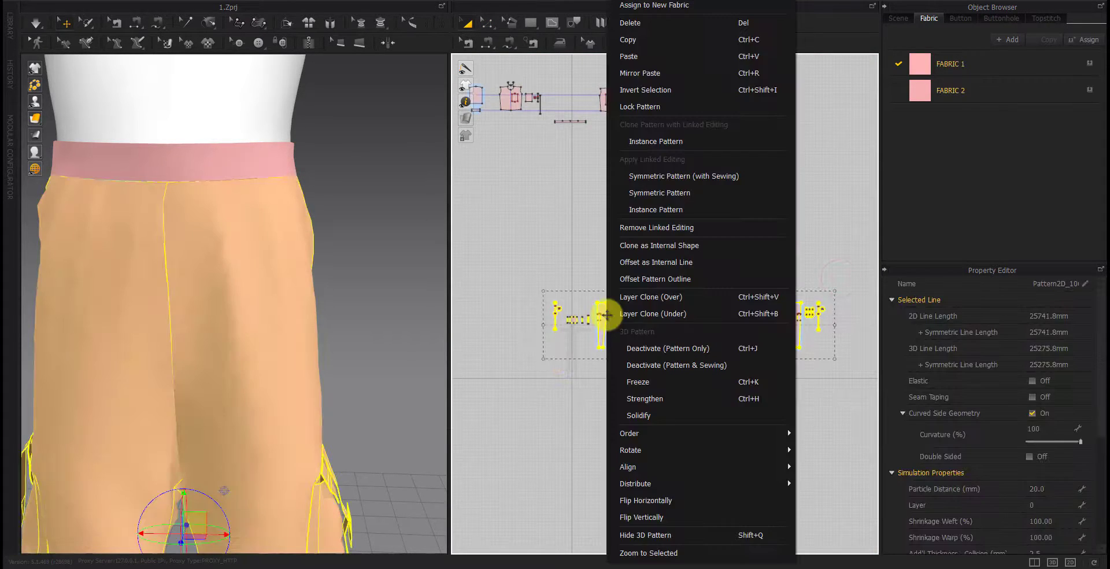
left_click(662, 230)
left_click(602, 414)
scroll(602, 310, "up", 5)
right_click_drag(766, 313, 620, 317)
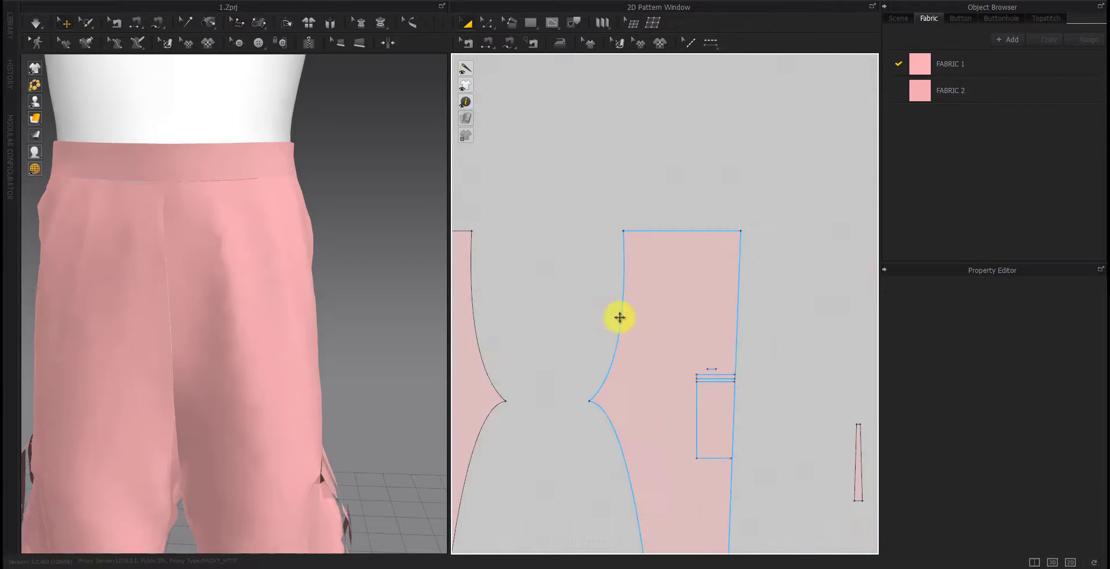
key("ctrl+a")
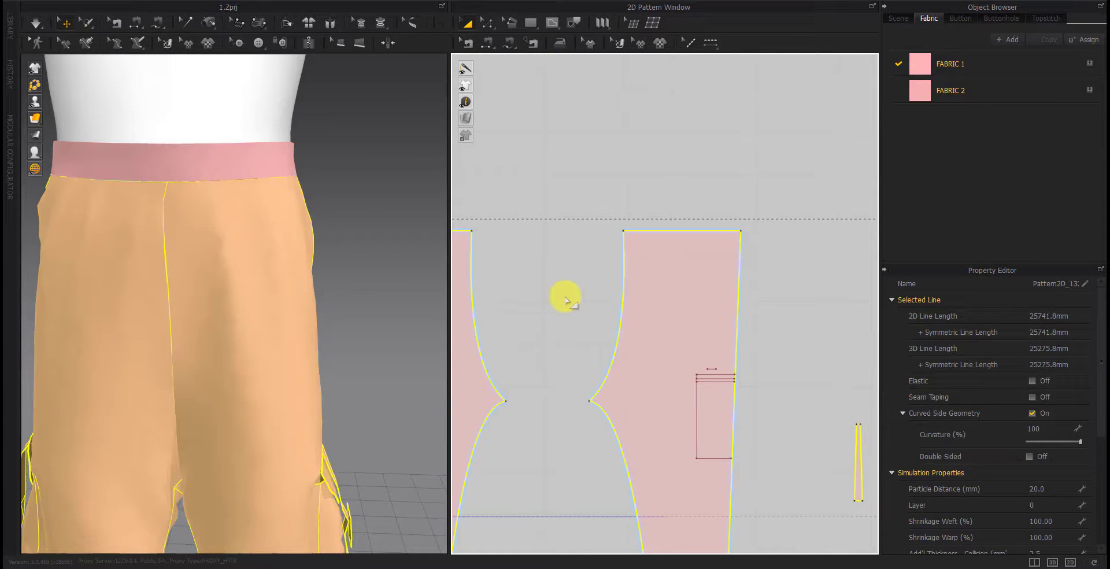
left_click(565, 300)
scroll(636, 313, "down", 8)
left_click_drag(838, 295, 540, 364)
left_click(543, 293)
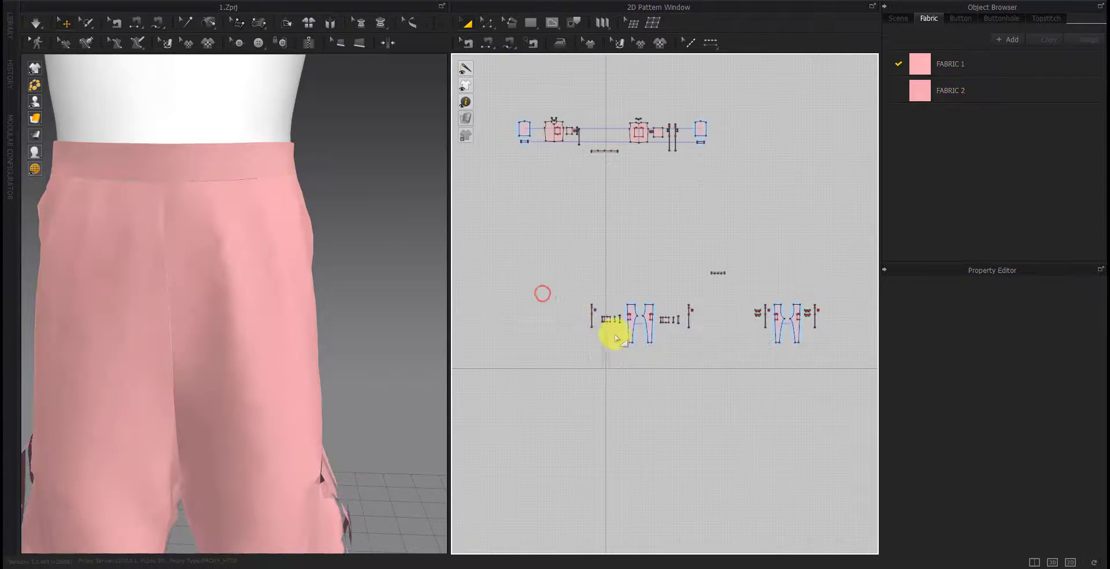
mouse_move(258, 362)
right_mouse_down()
mouse_move(179, 287)
mouse_move(154, 349)
mouse_move(172, 402)
mouse_move(250, 402)
right_mouse_up()
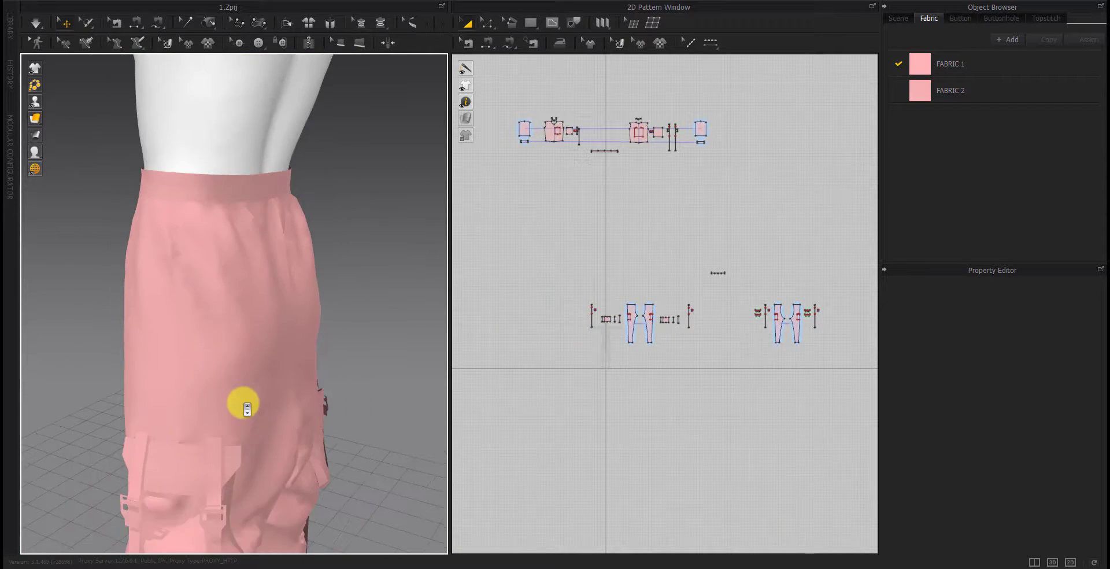
Check the waistband in 3D and zoom the 2D window onto the pant leg pieces
scroll(237, 401, "down", 5)
mouse_move(362, 391)
right_mouse_down()
mouse_move(374, 394)
mouse_move(154, 391)
mouse_move(223, 265)
right_mouse_up()
scroll(223, 265, "up", 5)
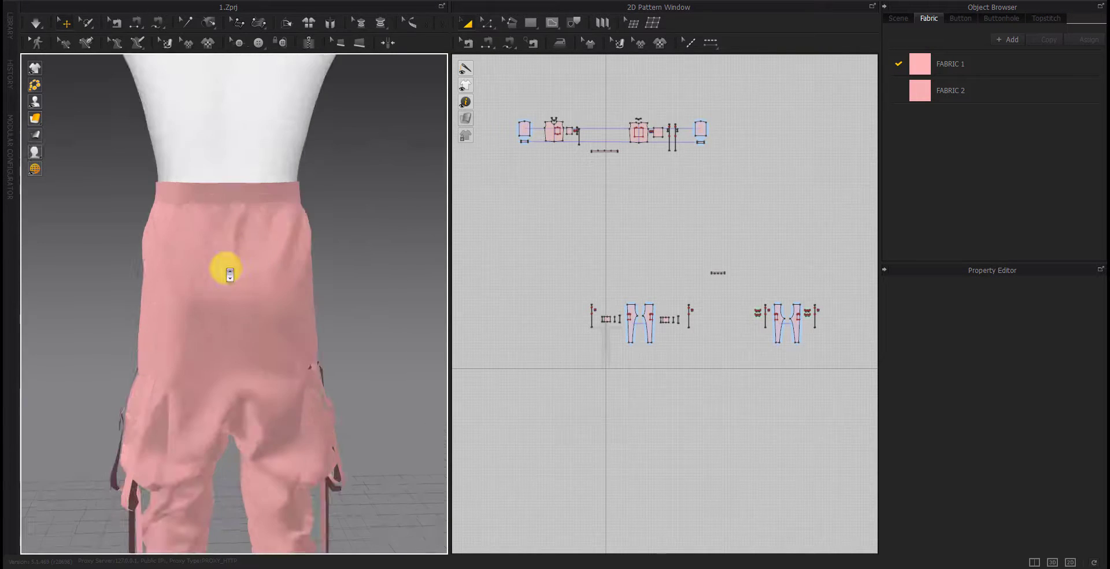
middle_click_drag(223, 266, 221, 311)
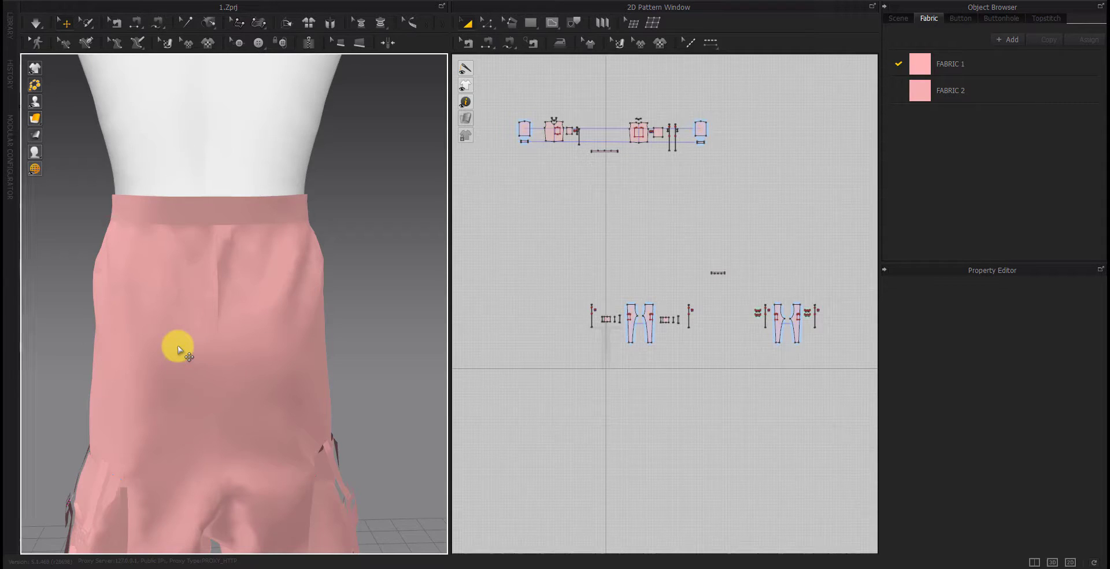
scroll(794, 334, "up", 5)
mouse_move(794, 334)
middle_mouse_down()
mouse_move(570, 397)
mouse_move(602, 392)
middle_mouse_up()
scroll(602, 377, "up", 4)
scroll(598, 385, "up", 3)
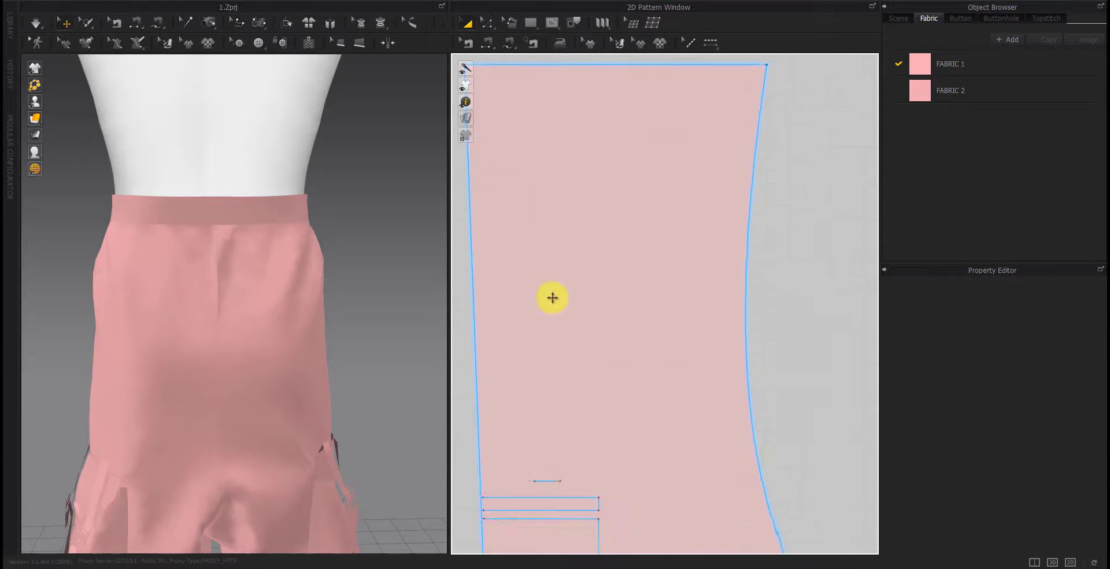
scroll(553, 297, "down", 3)
scroll(560, 334, "down", 3)
scroll(567, 359, "up", 5)
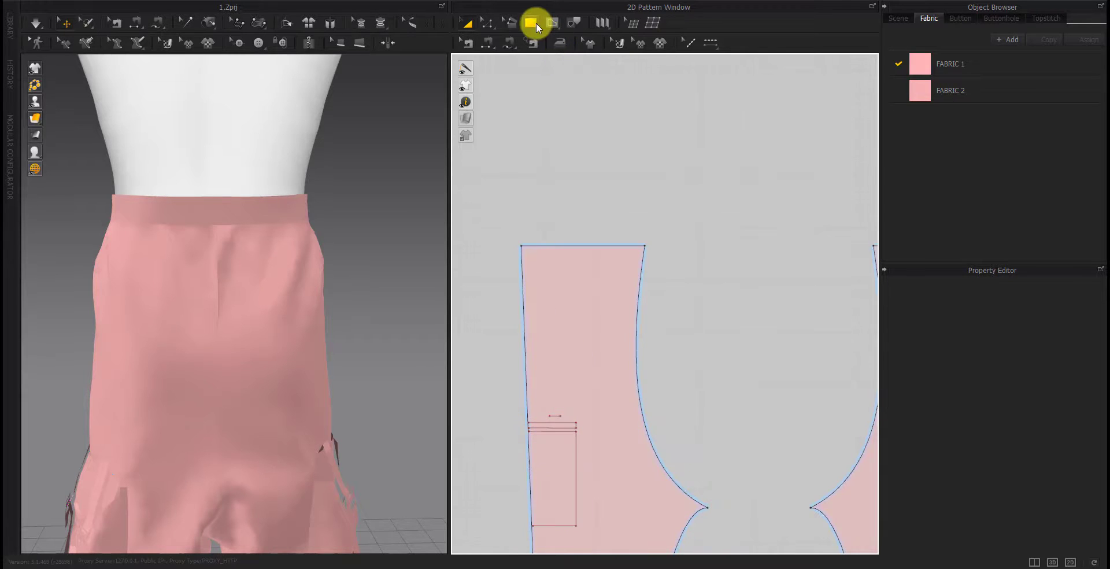
Draw a back patch pocket rectangle on the upper back leg with the Internal Rectangle tool
left_click(552, 22)
left_click(561, 58)
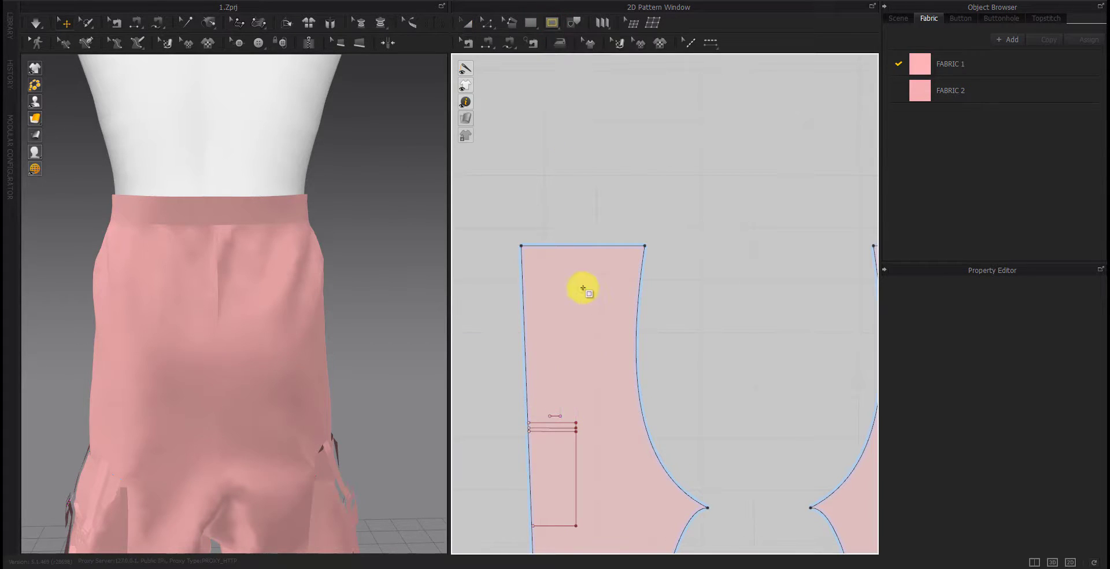
left_click_drag(593, 340, 624, 362)
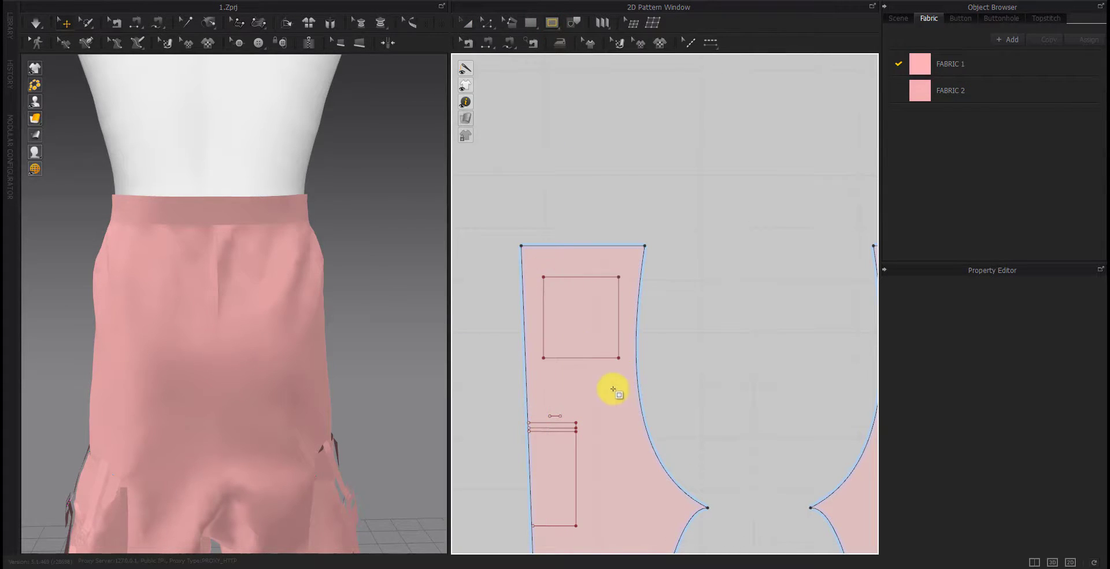
right_click_drag(268, 389, 295, 401)
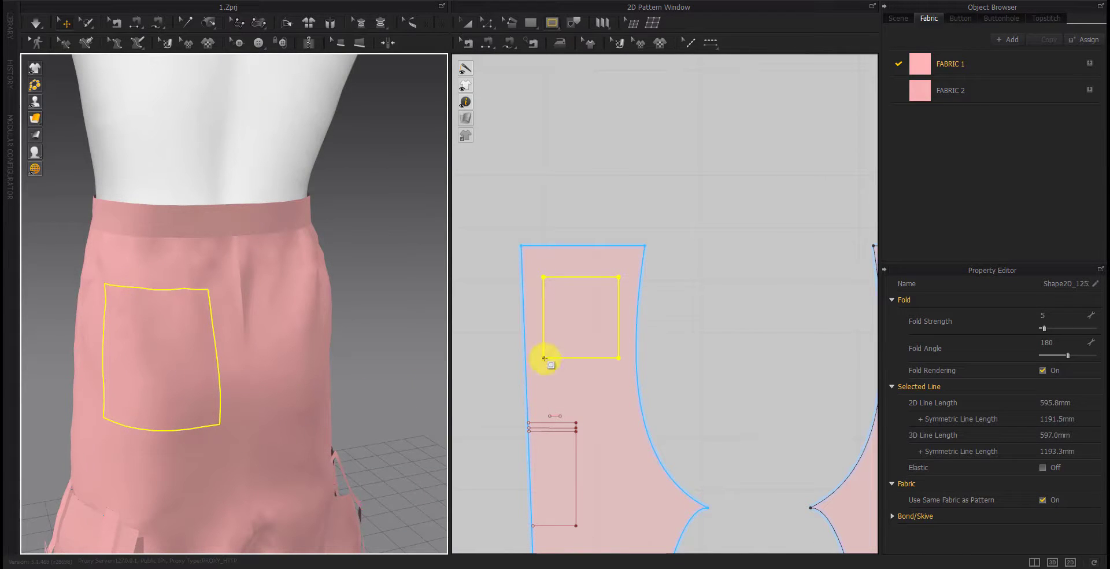
key("Escape")
left_click(227, 389)
right_click_drag(228, 389, 248, 409)
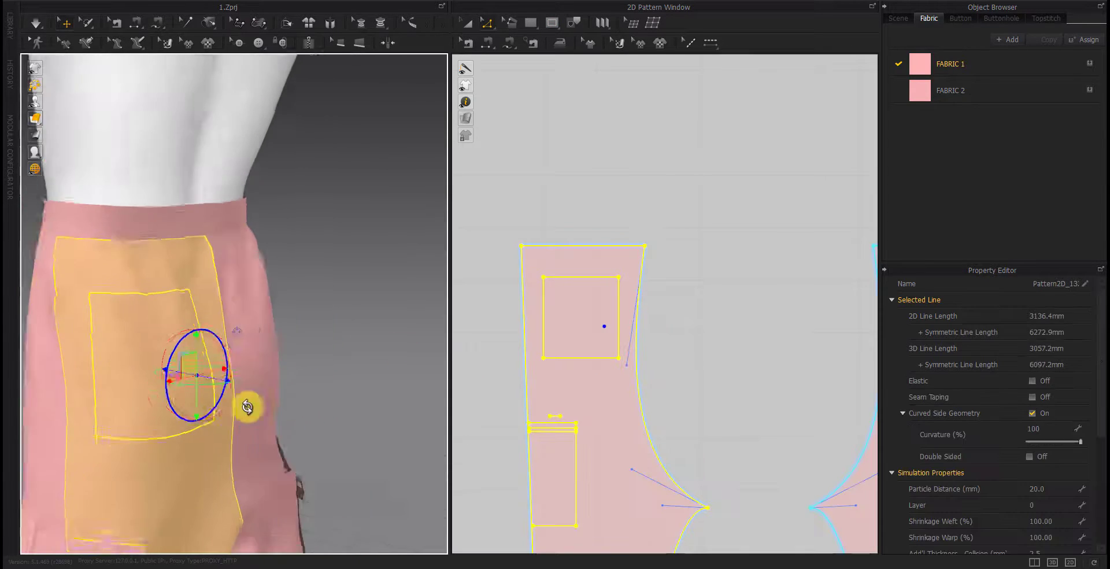
left_click(720, 328)
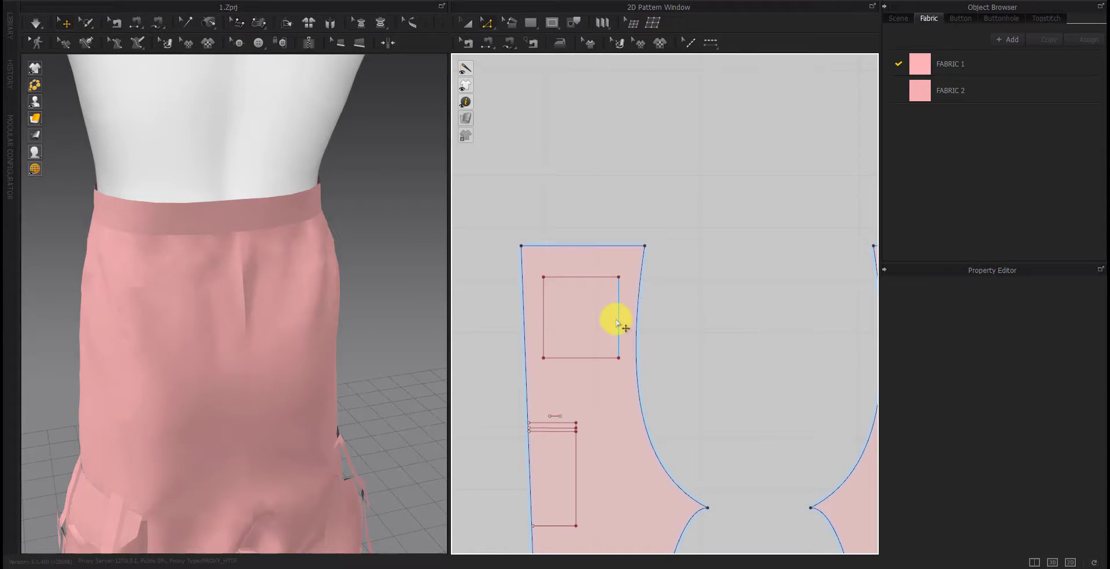
right_click(590, 325)
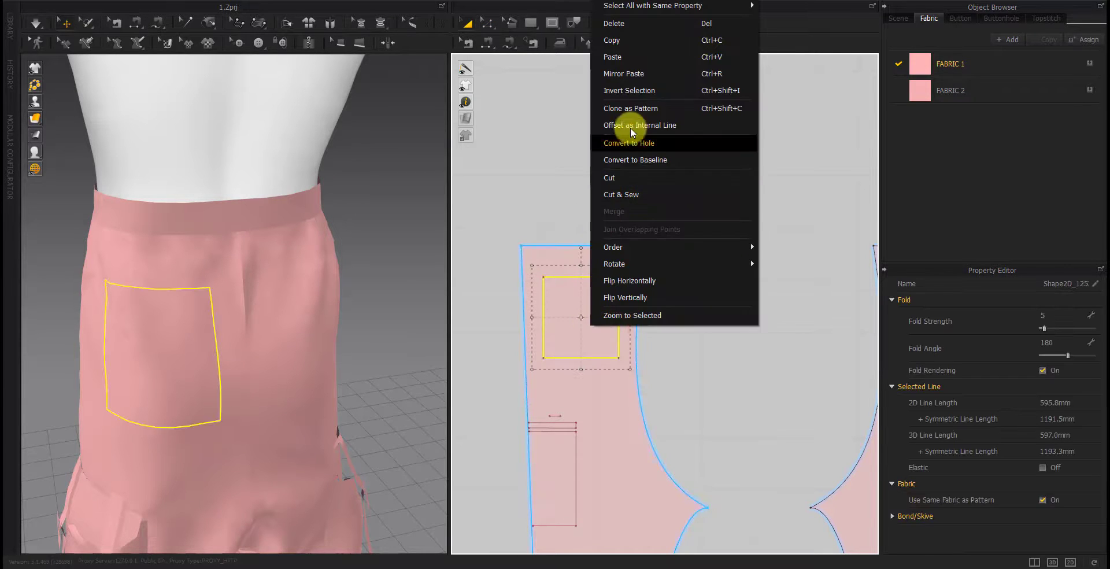
Clone both legs' rectangle outlines as pocket pieces and place one above each leg
left_click(634, 108)
scroll(495, 317, "down", 2)
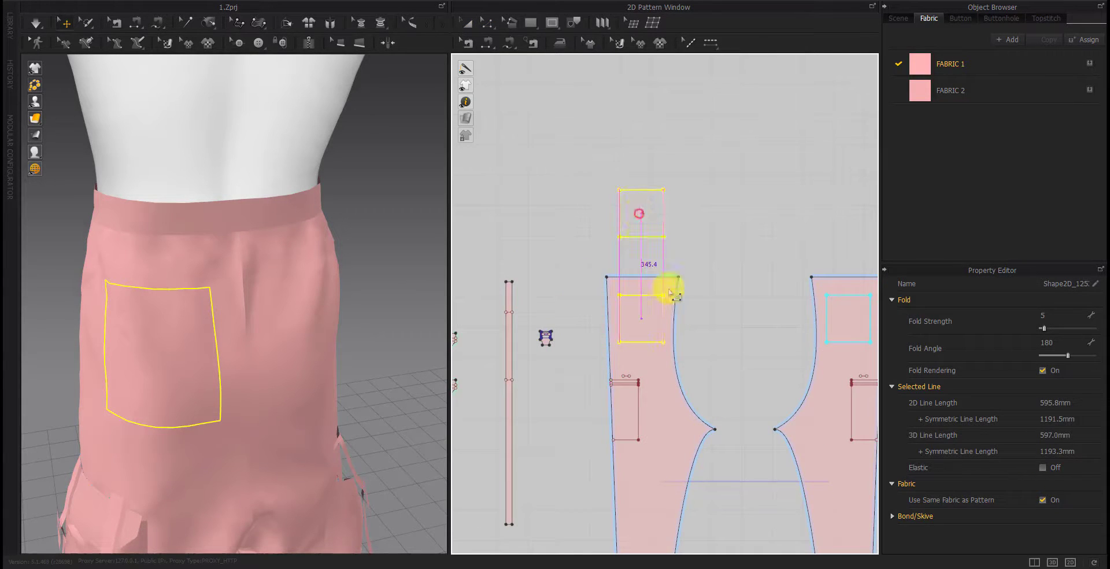
left_click(671, 295)
middle_click_drag(671, 295, 533, 329)
right_click(691, 351)
left_click(724, 133)
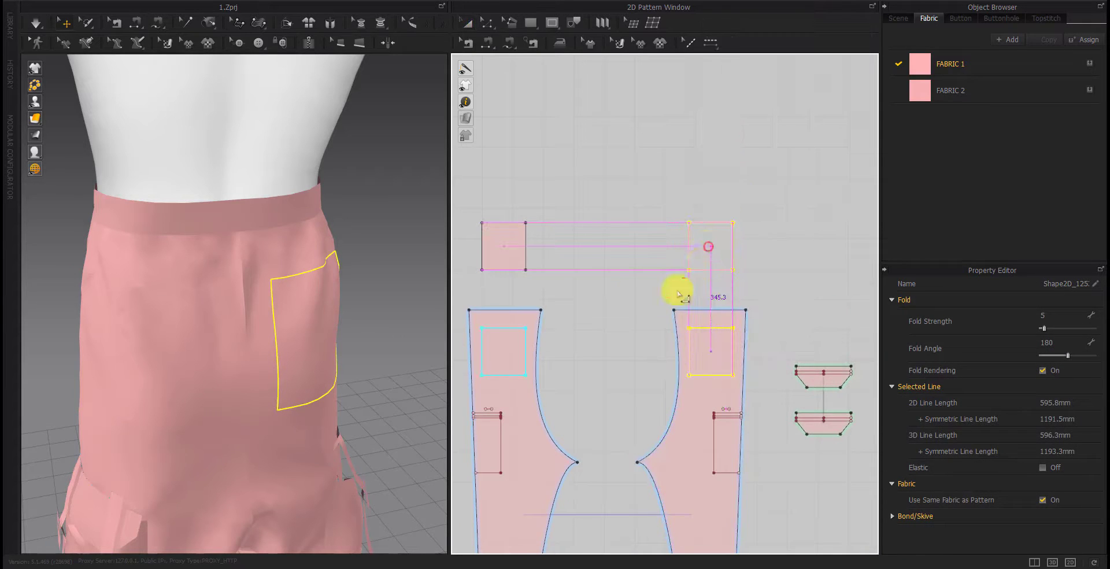
left_click(682, 295)
Segment-sew each pocket piece's edges to its matching rectangle outline
left_click(509, 43)
left_click(526, 222)
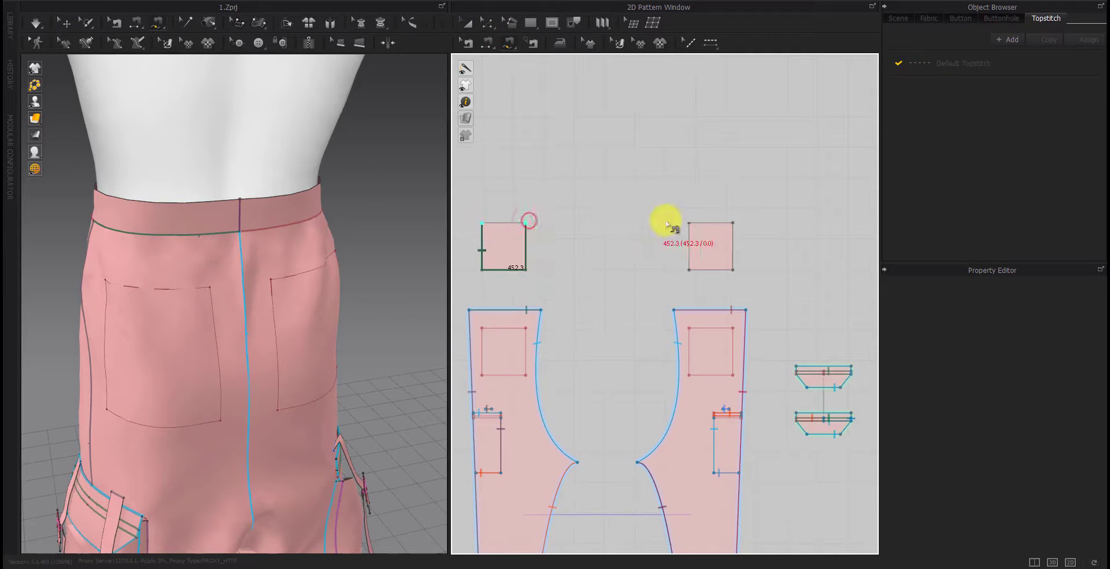
left_click(491, 330)
left_click(514, 327)
left_click(686, 222)
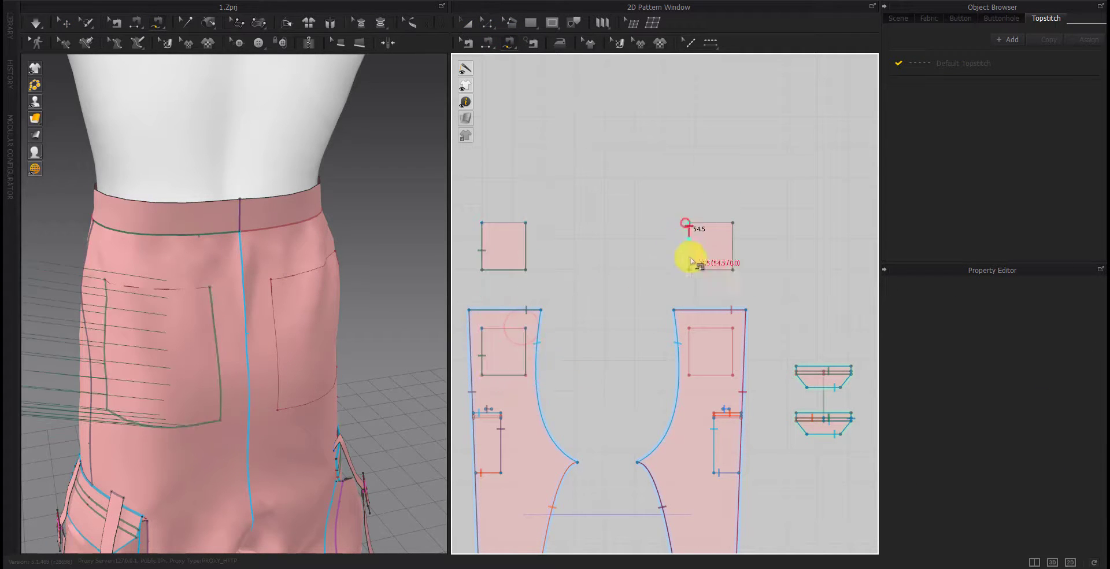
left_click(733, 224)
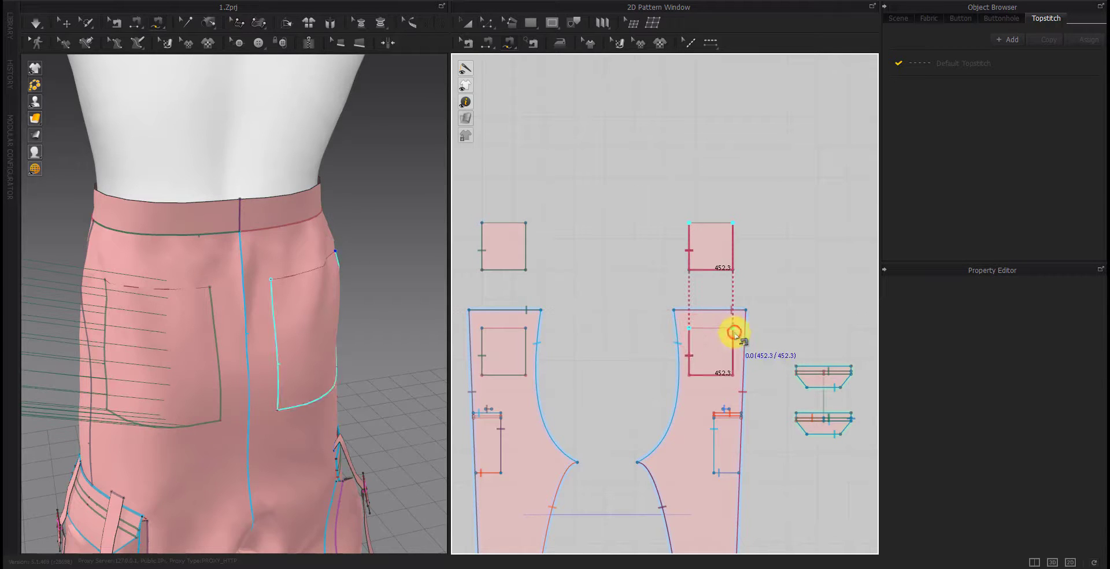
left_click(733, 333)
Reset both pocket pieces onto the avatar and simulate to drape them on the seat
scroll(272, 383, "down", 5)
scroll(355, 428, "down", 3)
scroll(290, 402, "down", 2)
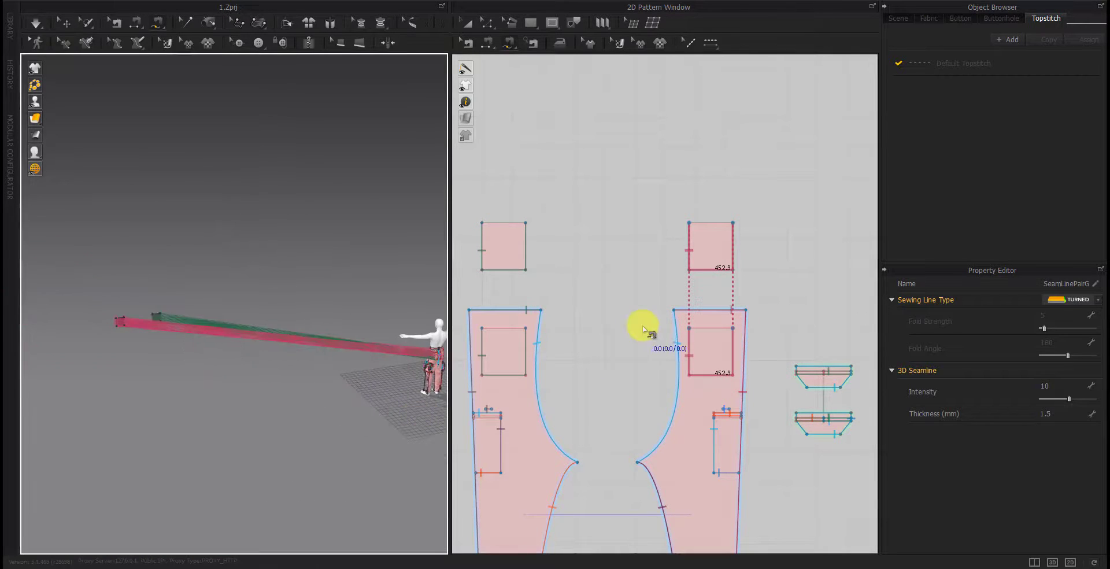
key("a")
left_click_drag(788, 206, 528, 280)
right_click(199, 316)
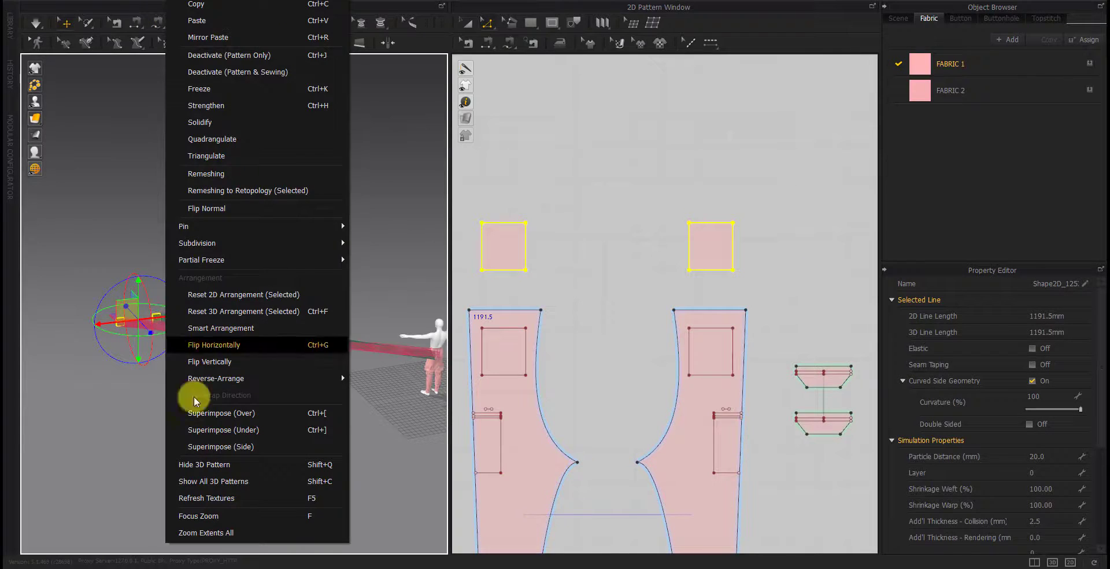
left_click(317, 416)
right_click_drag(317, 417, 233, 426)
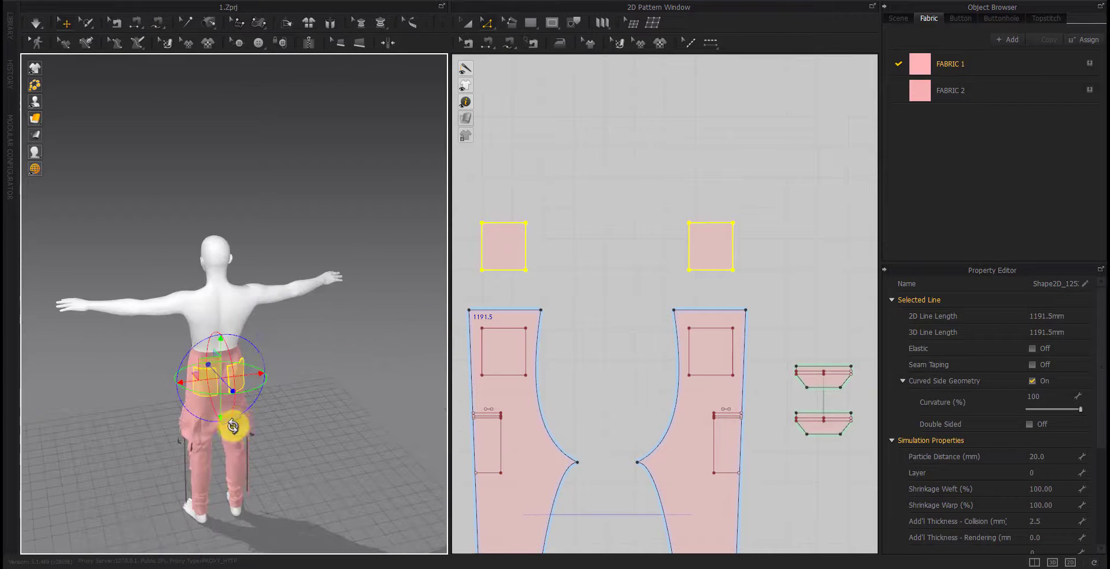
key("space")
scroll(200, 329, "up", 5)
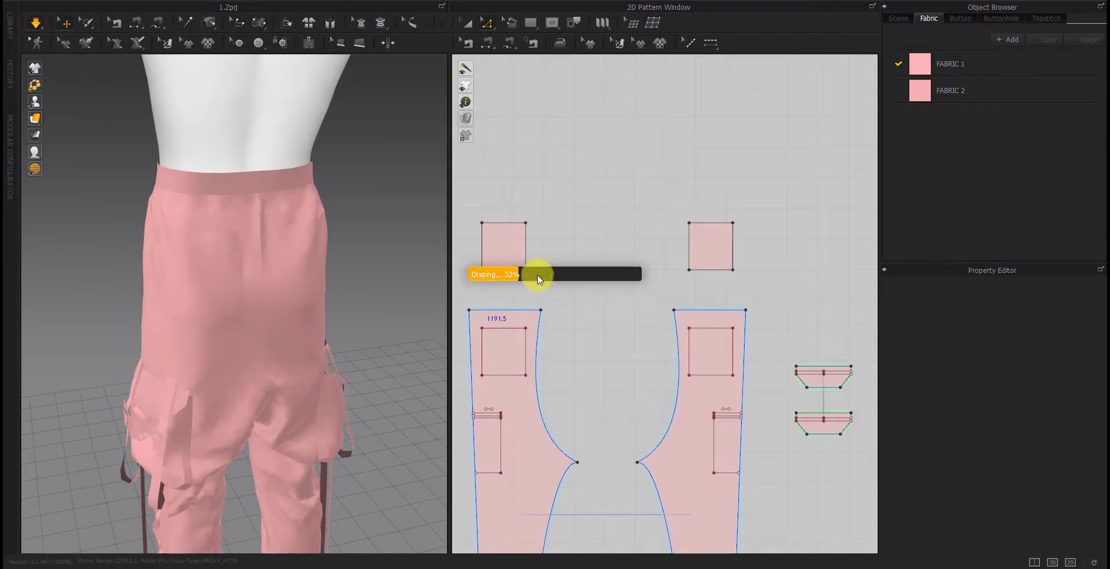
Inspect the draped right back pocket from several angles, ending on a front view
right_click_drag(229, 318, 248, 302)
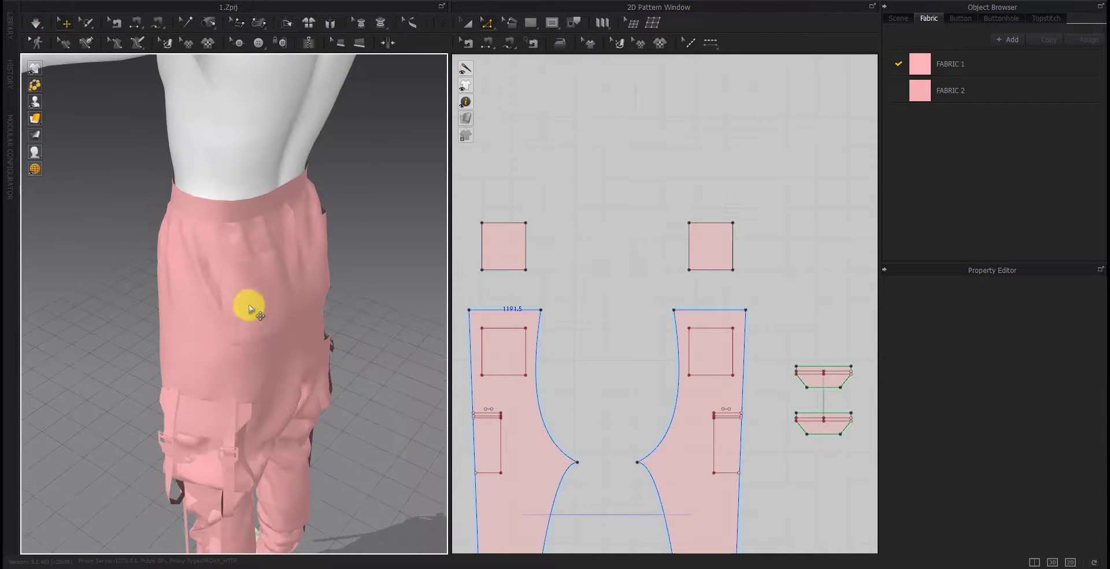
left_click(248, 302)
left_click(710, 242)
left_click(715, 253)
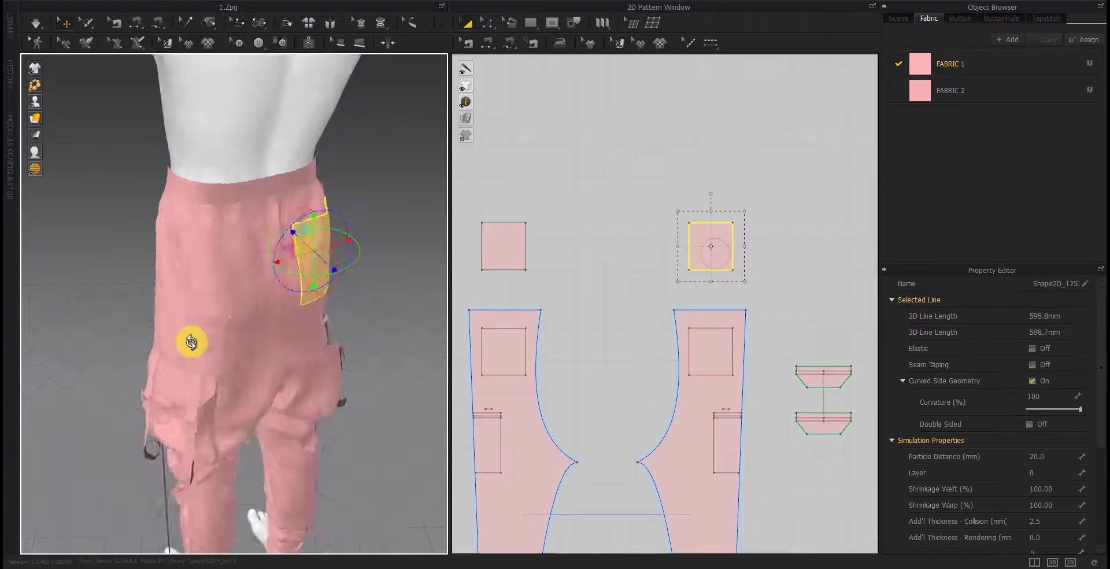
right_click_drag(194, 338, 201, 314)
scroll(154, 383, "up", 3)
mouse_move(154, 384)
right_mouse_down()
mouse_move(218, 390)
mouse_move(245, 437)
mouse_move(256, 413)
mouse_move(137, 307)
right_mouse_up()
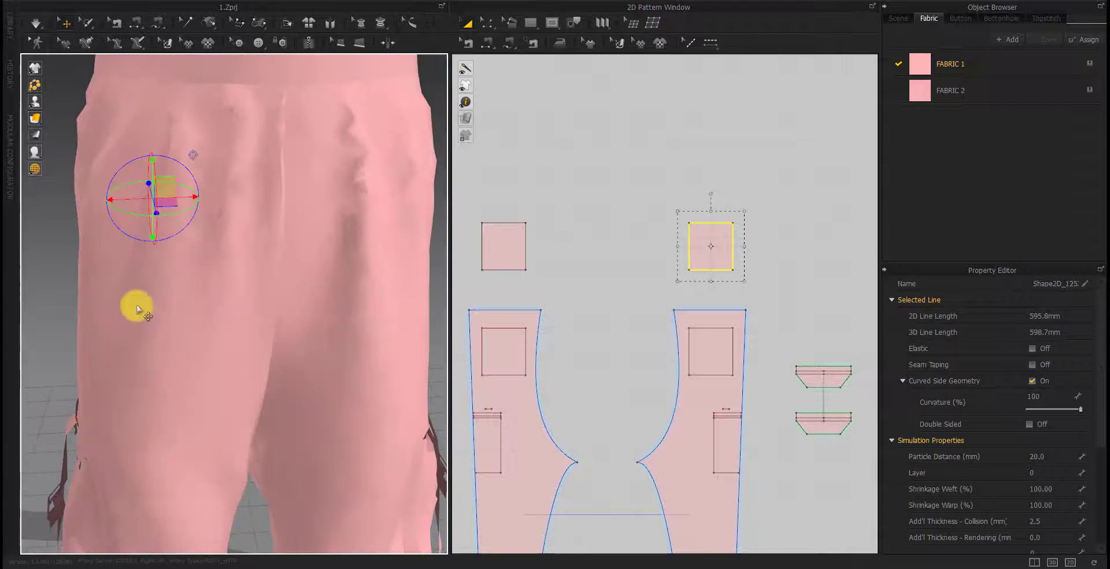
left_click(567, 349)
scroll(627, 399, "down", 5)
mouse_move(308, 418)
right_mouse_down()
mouse_move(117, 423)
mouse_move(240, 346)
right_mouse_up()
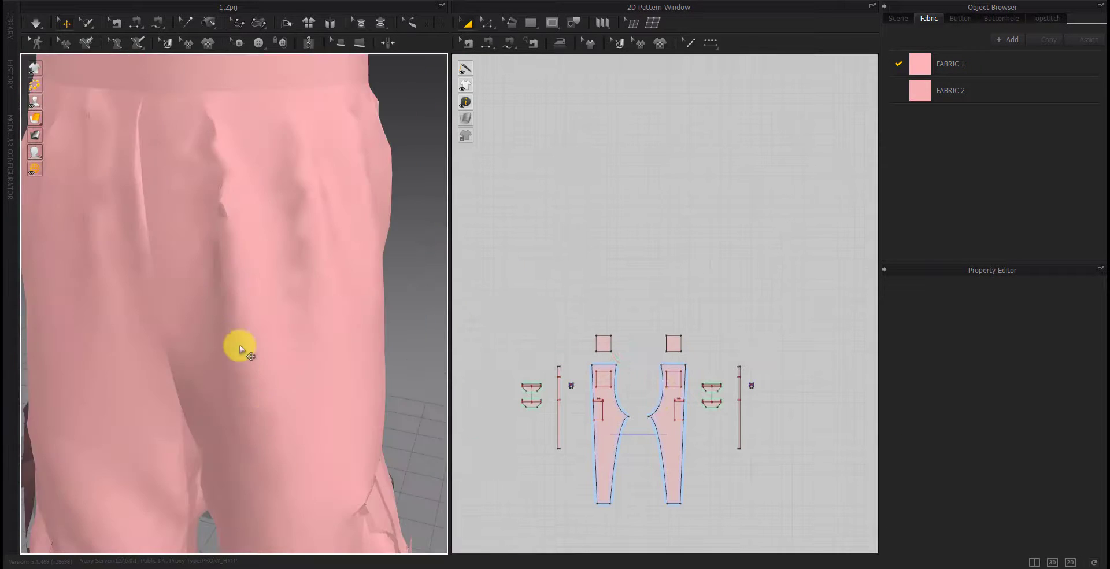
Switch to the Internal Polygon/Line tool and bring the front pant panel into view
scroll(191, 363, "down", 3)
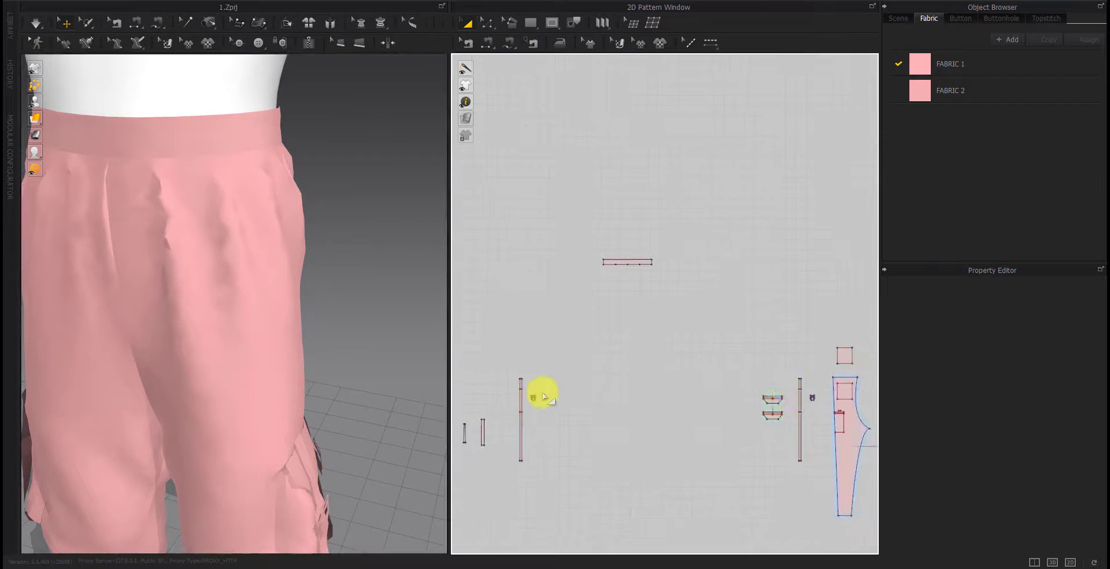
scroll(567, 389, "up", 5)
scroll(608, 372, "down", 2)
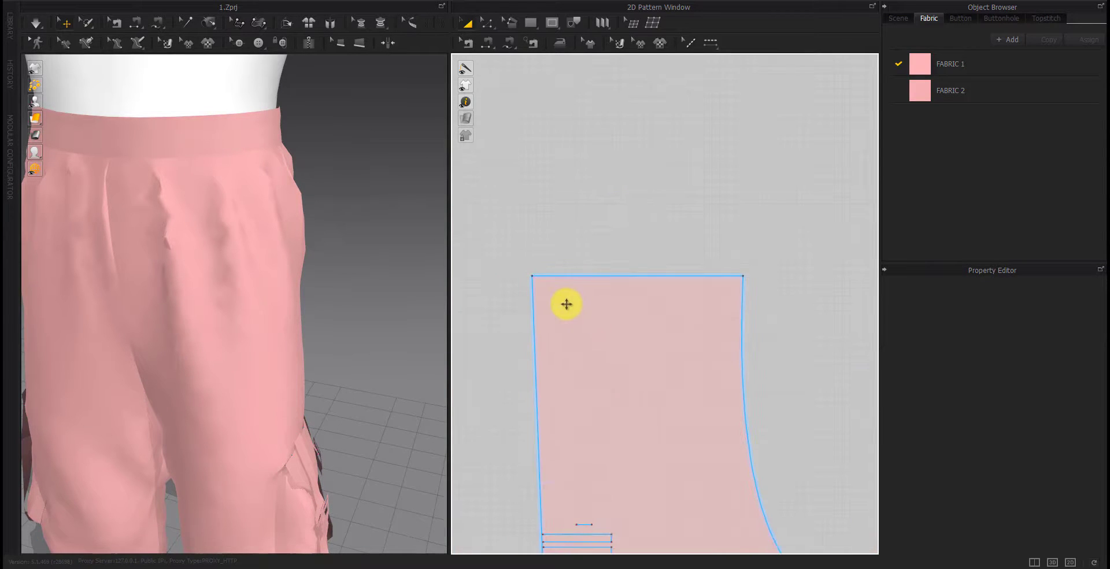
left_click(555, 25)
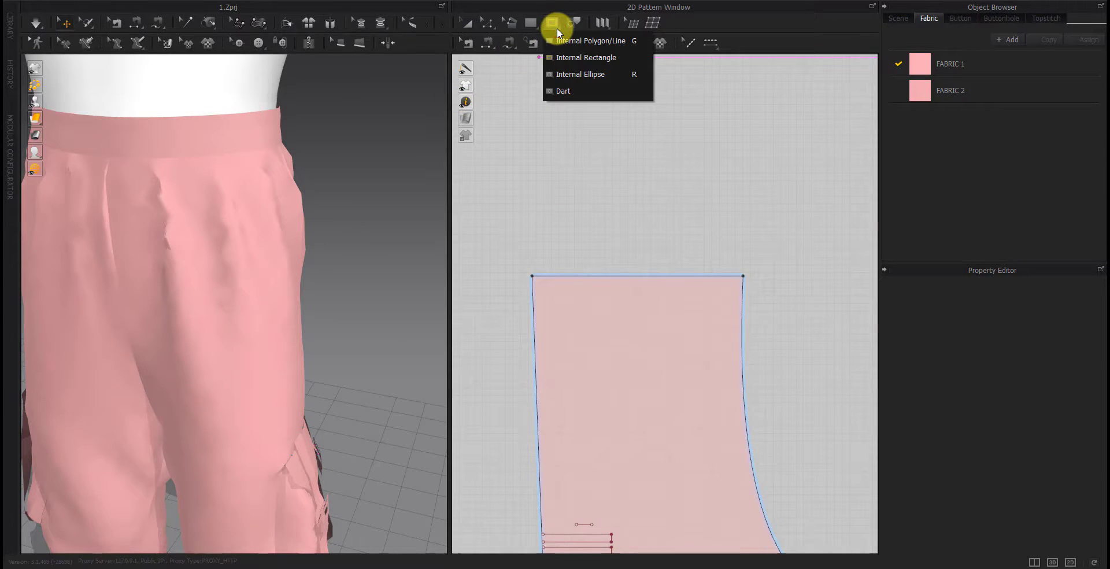
left_click(564, 41)
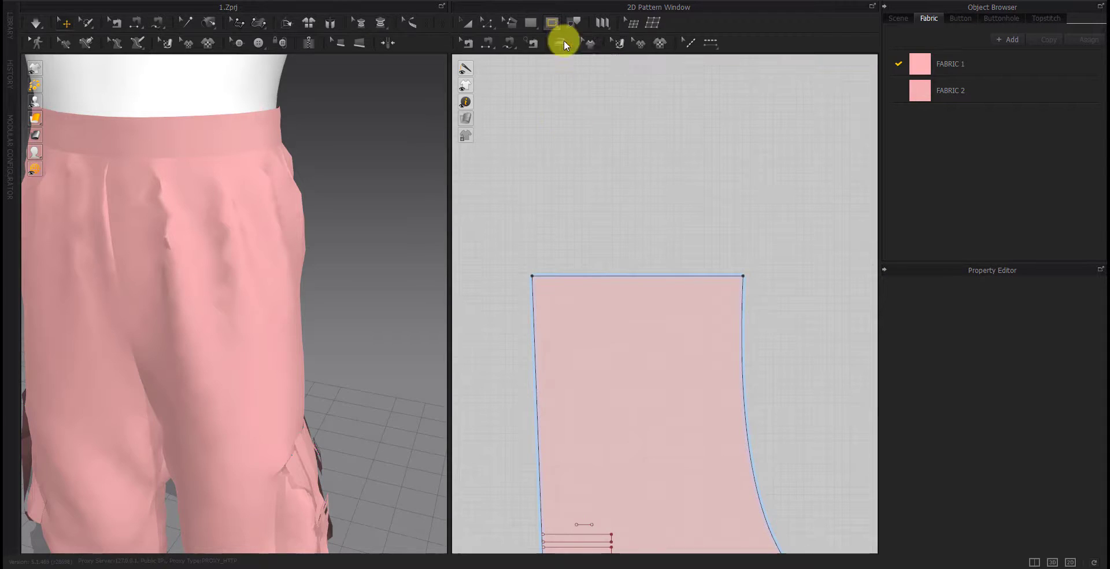
left_click(217, 164)
right_click(154, 255)
mouse_move(154, 255)
right_mouse_down()
mouse_move(190, 314)
mouse_move(243, 318)
mouse_move(278, 173)
mouse_move(292, 235)
mouse_move(292, 181)
right_mouse_up()
left_click(277, 173)
left_click(654, 231)
left_click(550, 318)
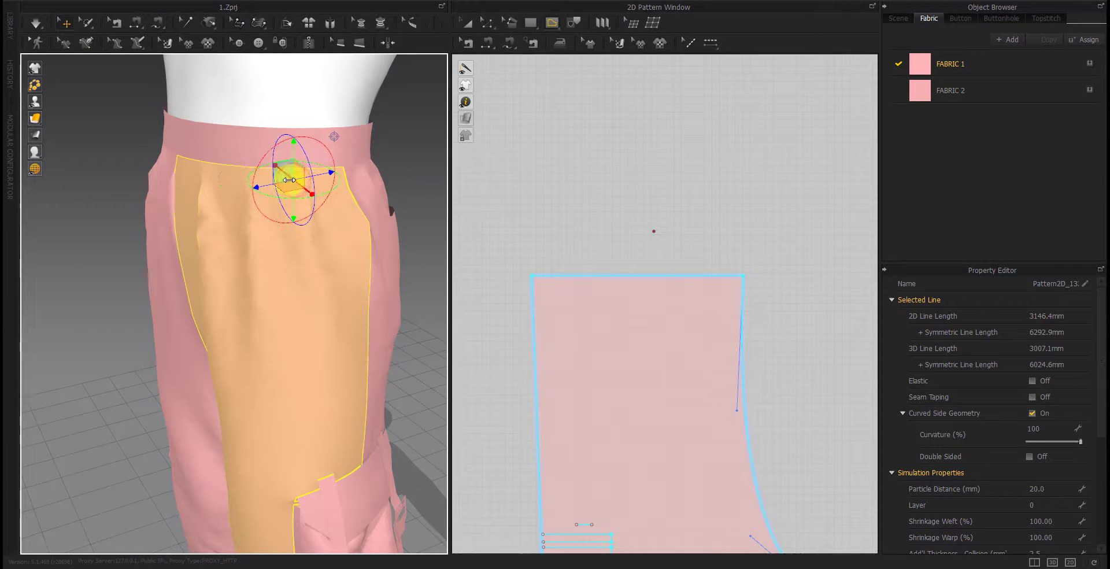
Draw the pocket line from the waist down 57.3, then slanting 84.7 to the side edge
scroll(665, 289, "down", 3)
scroll(632, 290, "up", 3)
scroll(626, 278, "up", 1)
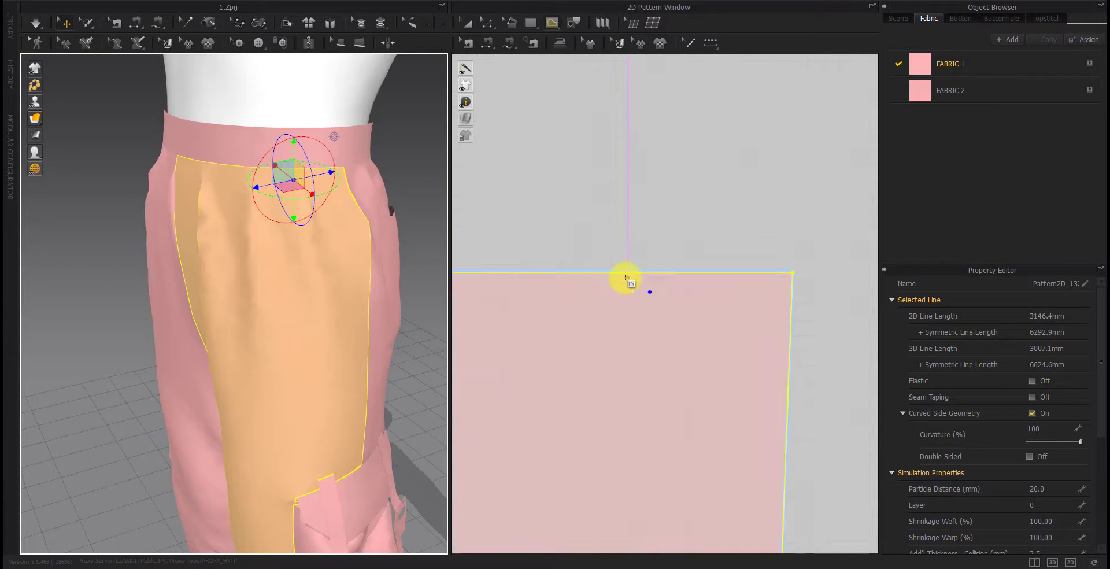
left_click(631, 273)
left_click(631, 380)
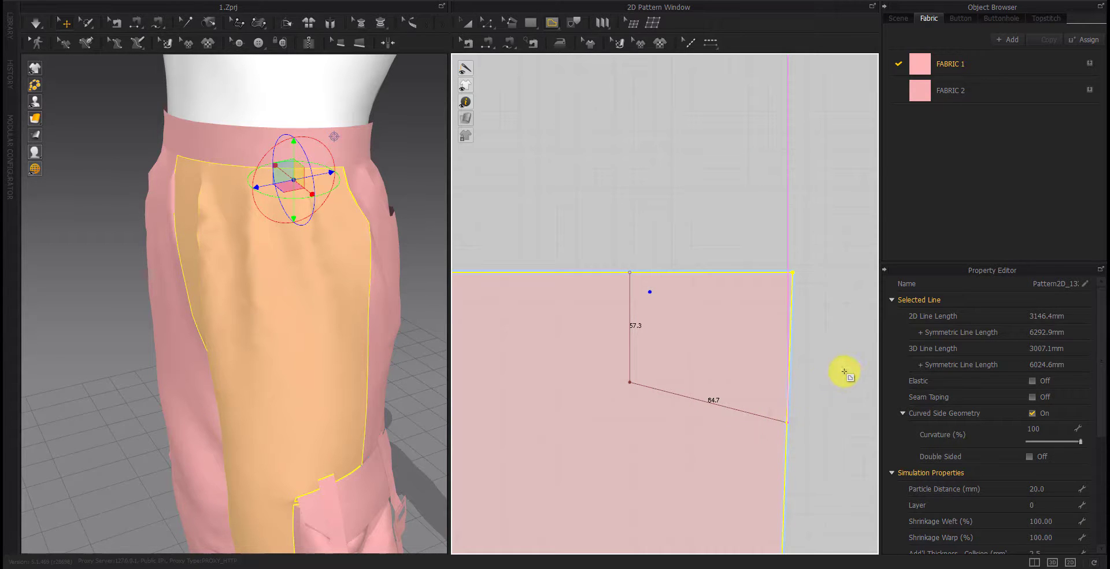
left_click(845, 372)
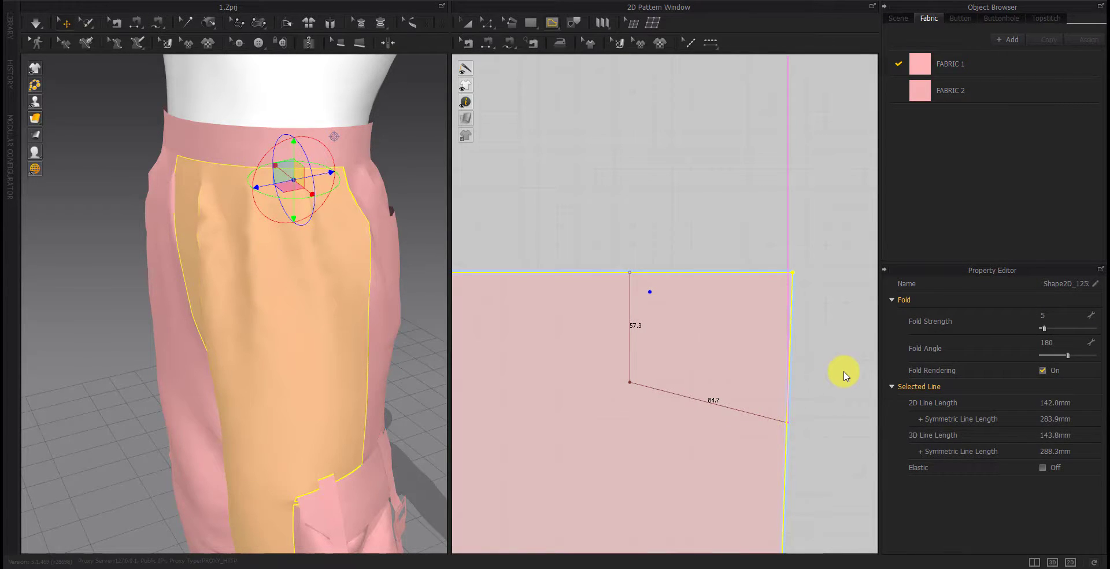
Move the 84.7 pocket line's corner and side endpoint lower and its top endpoint left
left_click(844, 375)
left_click(742, 414)
right_click_drag(304, 367, 382, 369)
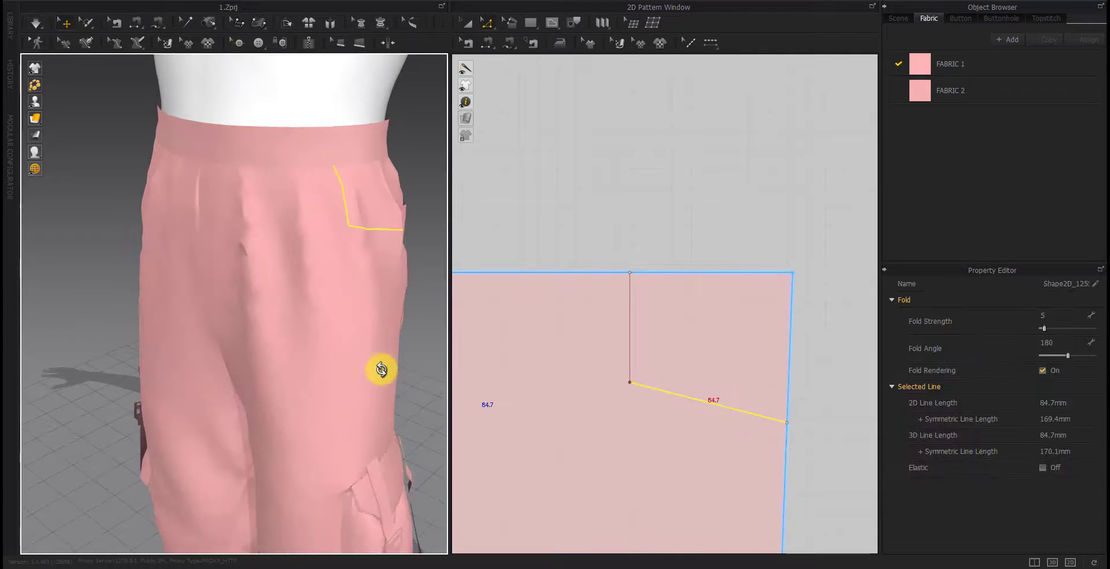
left_click_drag(630, 383, 620, 439)
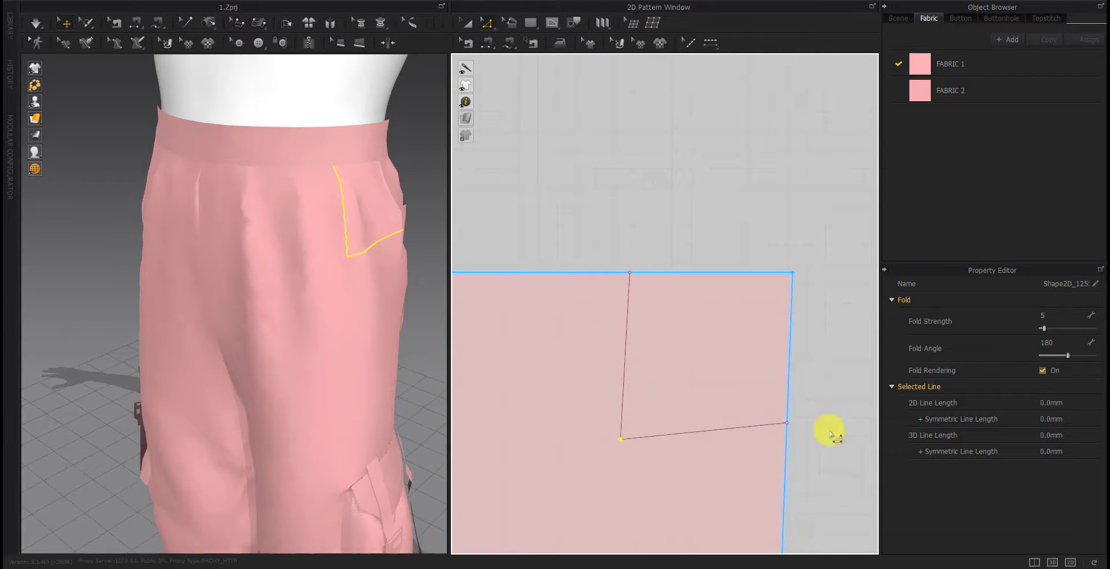
left_click_drag(787, 424, 787, 484)
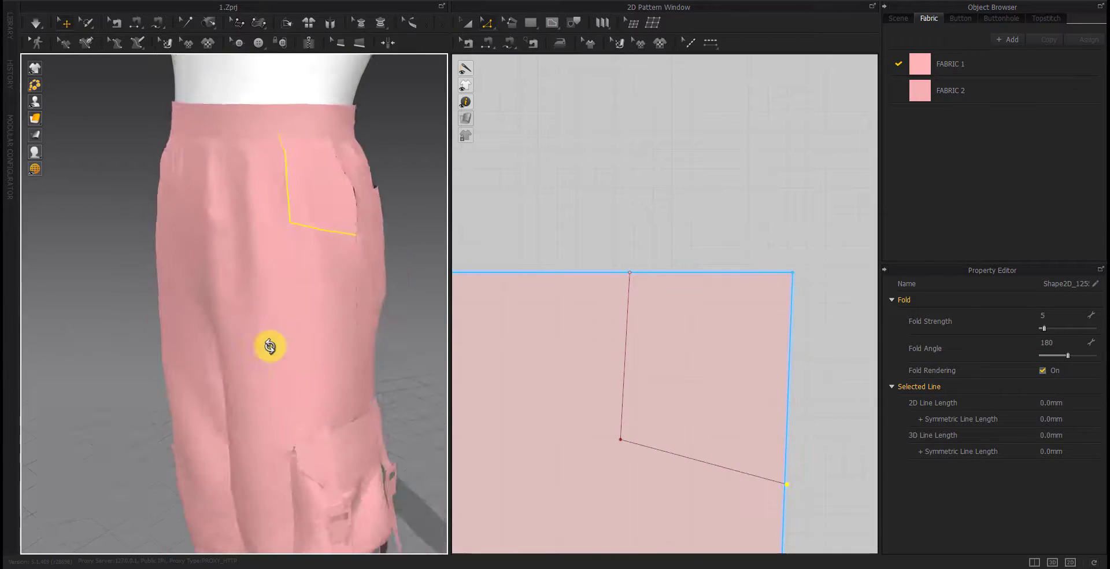
right_click_drag(268, 347, 292, 322)
left_click_drag(629, 272, 569, 274)
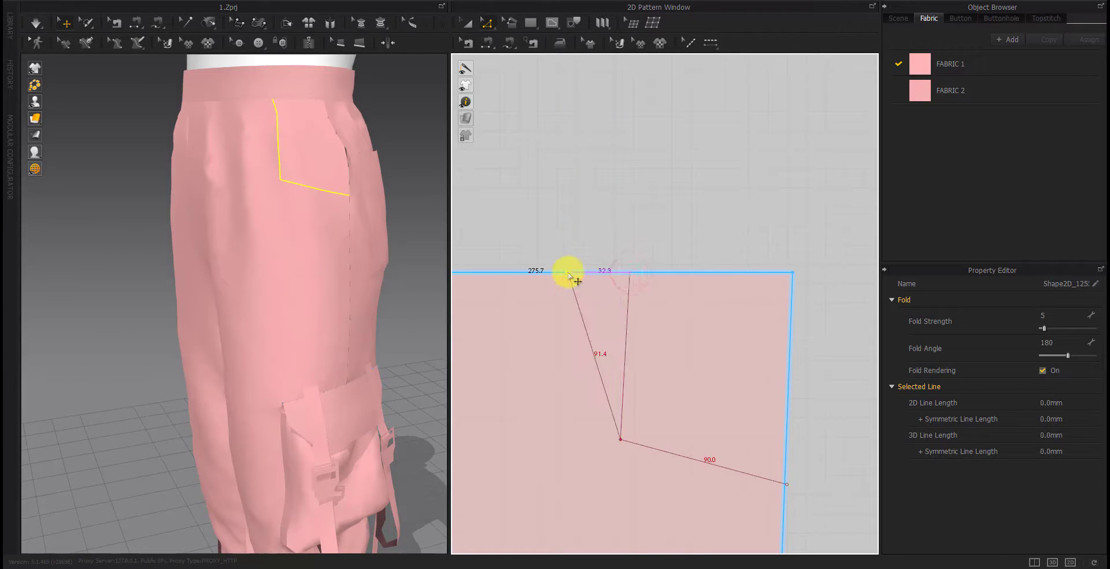
right_click_drag(670, 424, 652, 354)
Convert the pocket line to a curve and deepen it, undoing an accidental panel cut
right_click(601, 370)
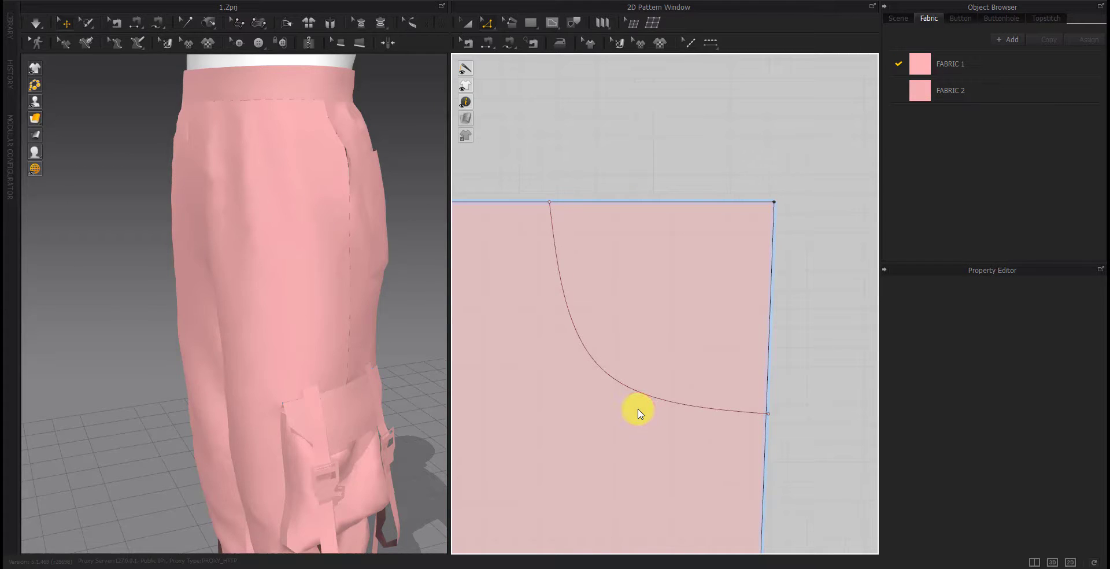
left_click(580, 337)
mouse_move(364, 322)
right_mouse_down()
mouse_move(295, 321)
mouse_move(431, 313)
right_mouse_up()
right_click(613, 374)
left_click(643, 278)
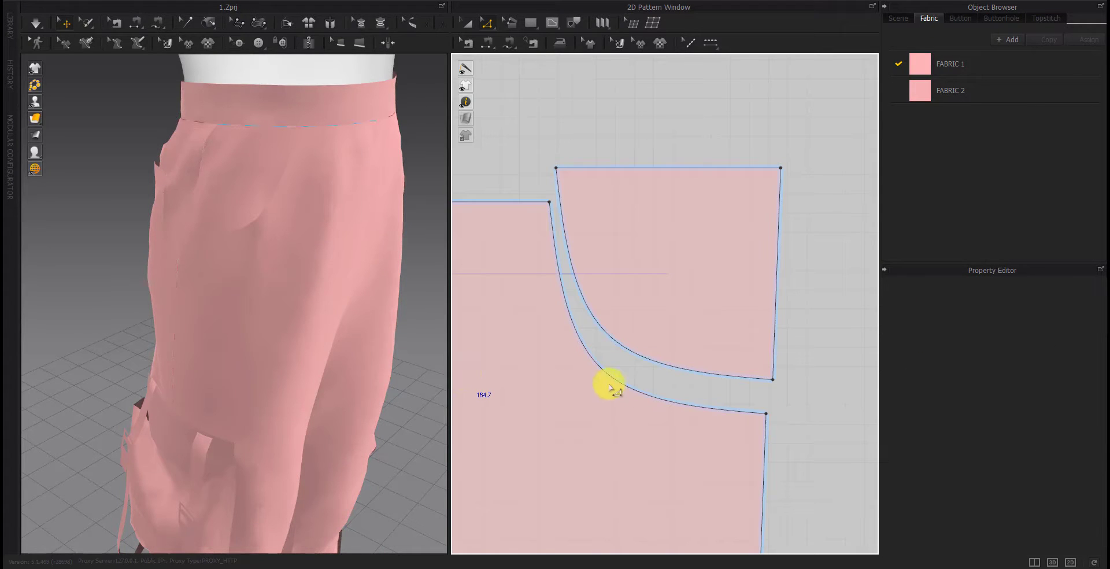
key("ctrl+z")
left_click_drag(589, 378, 584, 386)
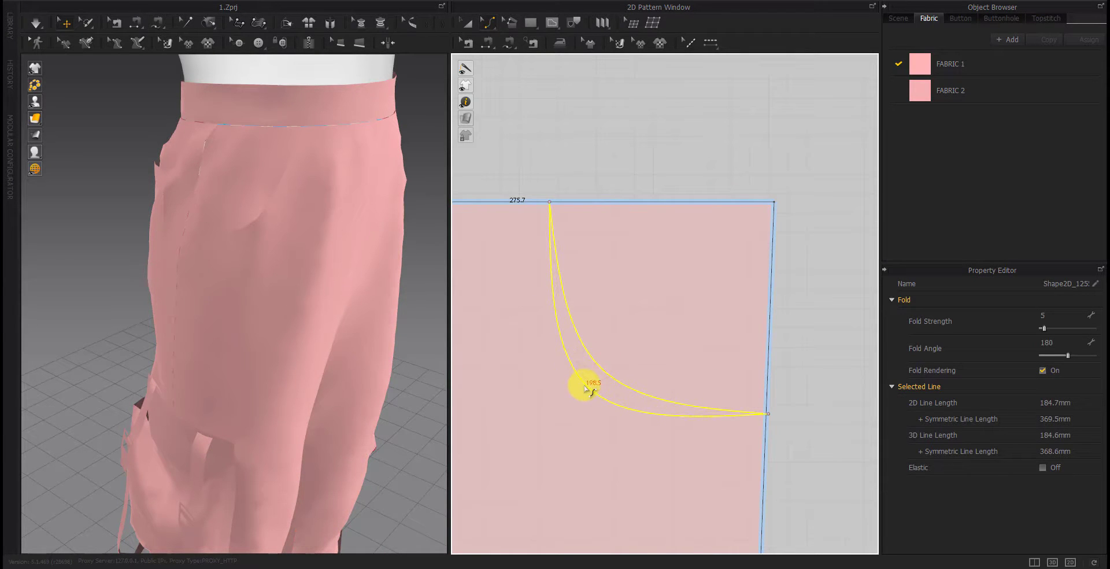
right_click_drag(277, 370, 257, 367)
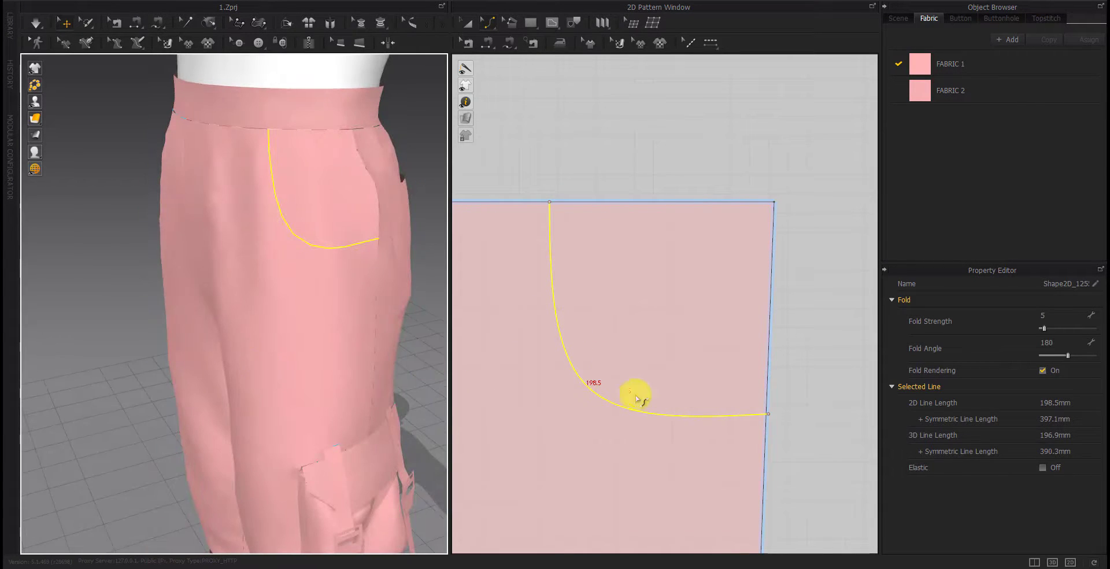
Trace the 197.3 mm pocket curve as a new pocket piece
right_click(712, 417)
left_click(749, 363)
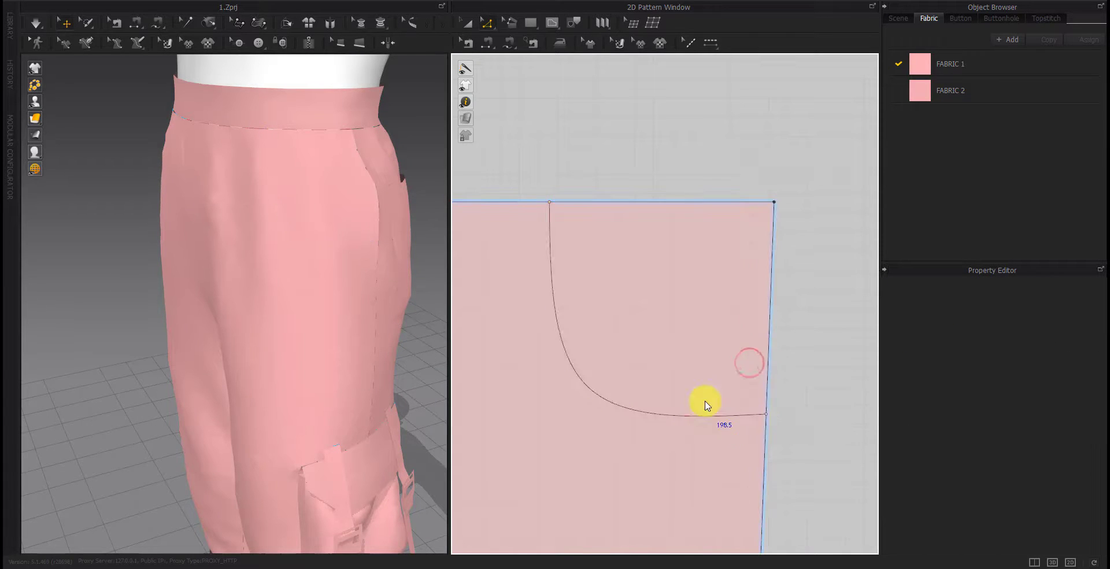
right_click(706, 418)
left_click(728, 324)
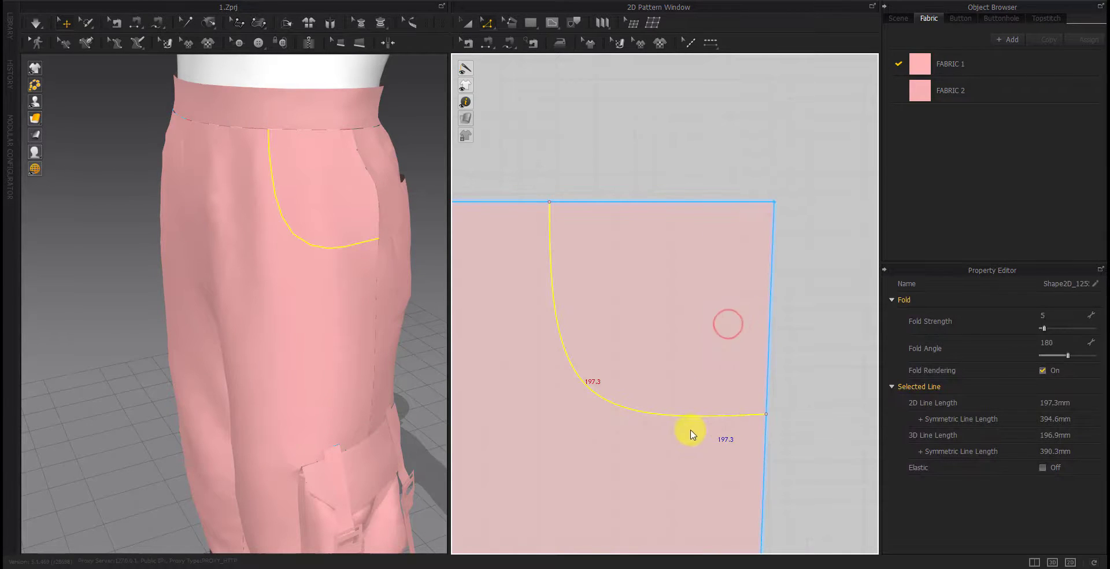
scroll(692, 435, "down", 5)
Move the new pocket piece off the front panel in the 2D window
left_click_drag(708, 403, 728, 375)
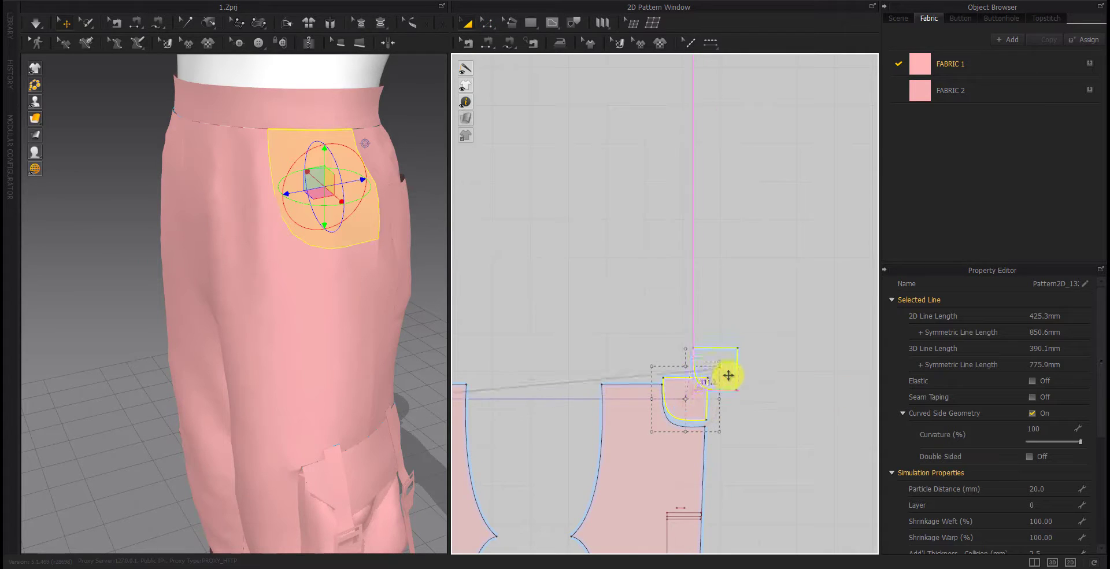
scroll(630, 386, "down", 3)
left_click_drag(540, 429, 531, 358)
left_click(602, 410)
left_click(603, 360)
Slide the small left-hand pieces left off the leg in the 3D view
left_click(223, 312)
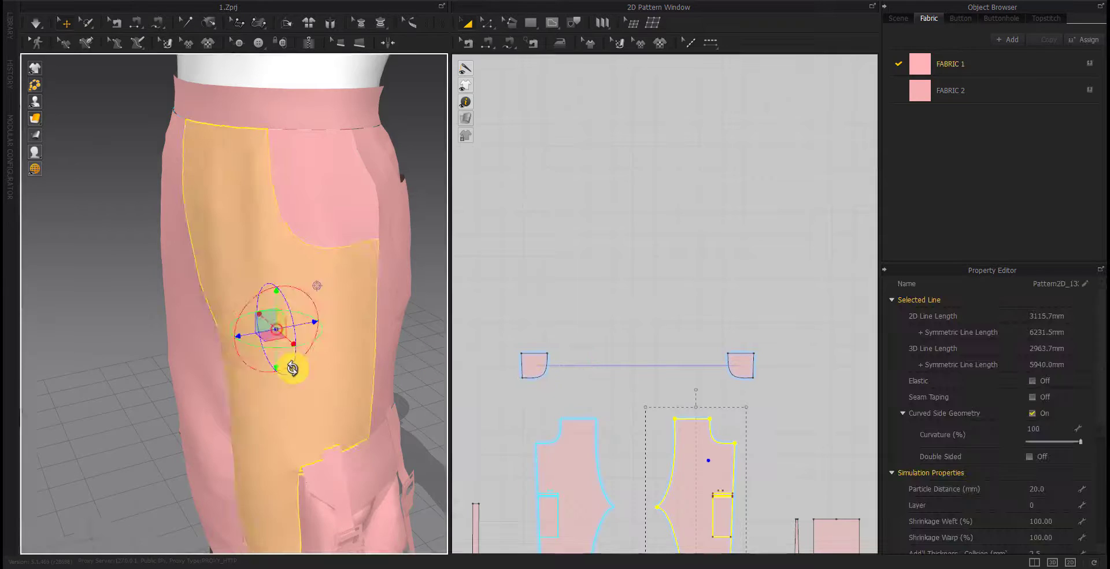
mouse_move(284, 373)
right_mouse_down()
mouse_move(225, 328)
mouse_move(255, 346)
mouse_move(317, 353)
right_mouse_up()
scroll(647, 448, "down", 3)
scroll(786, 322, "down", 2)
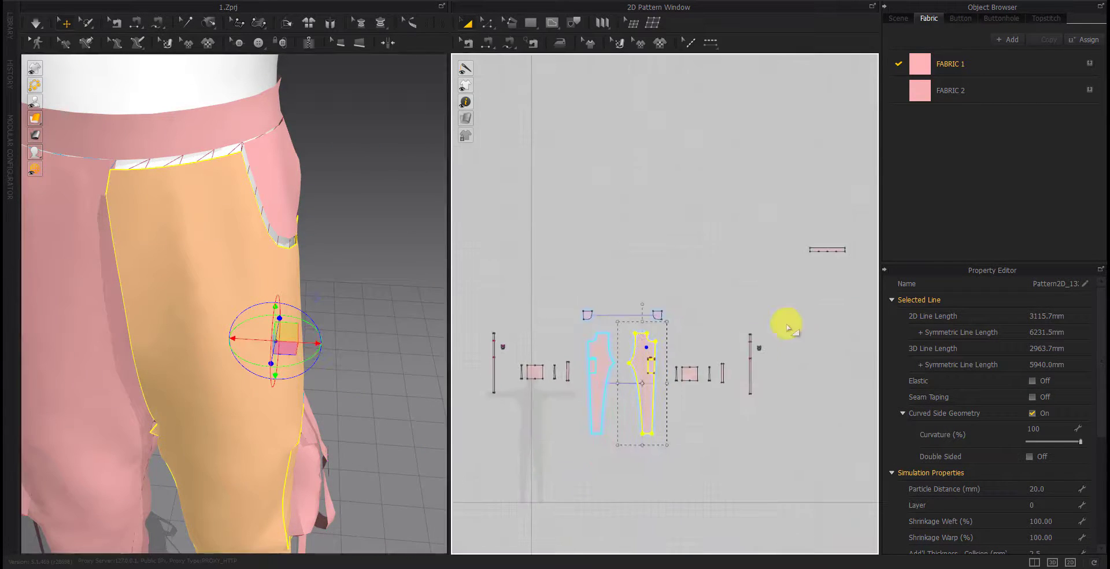
left_click_drag(786, 322, 669, 426)
left_click(352, 475)
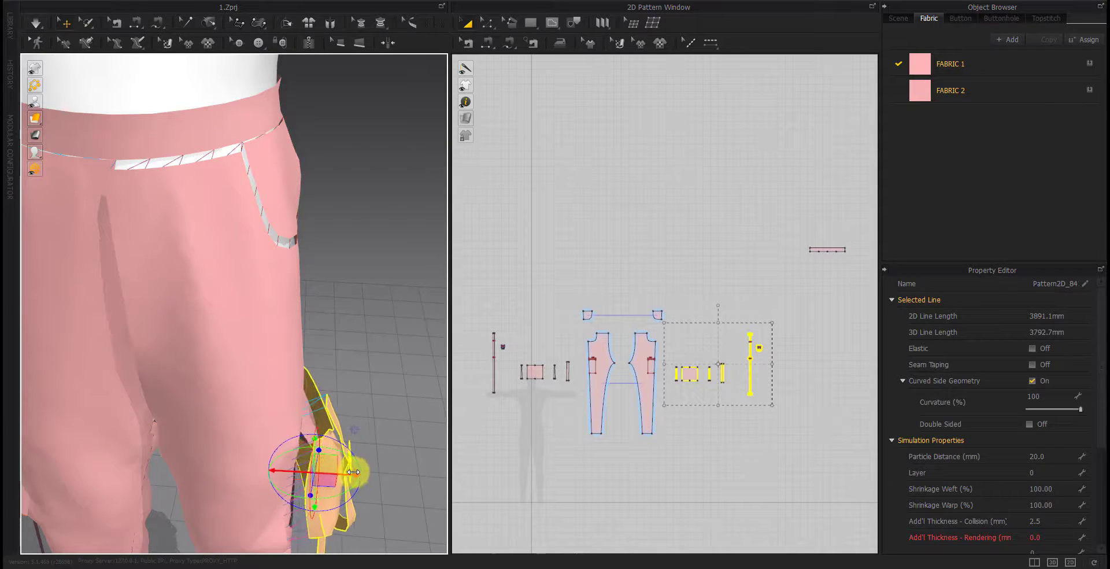
left_click_drag(574, 330, 483, 402)
right_click_drag(317, 408, 198, 410)
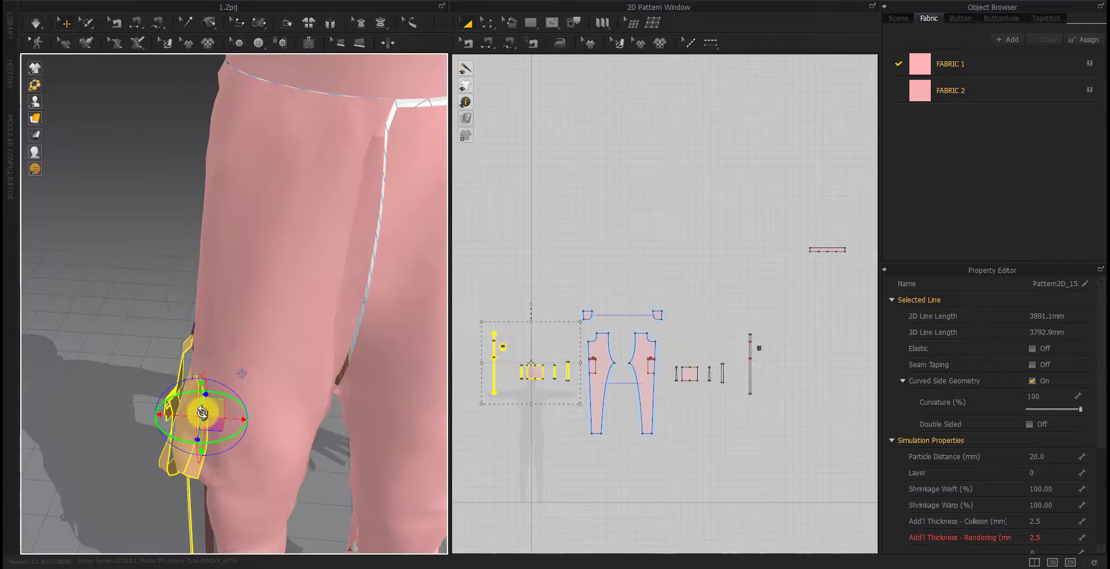
left_click_drag(198, 410, 164, 410)
mouse_move(165, 410)
right_mouse_down()
mouse_move(253, 426)
mouse_move(376, 417)
right_mouse_up()
Move the group of small pieces further left around the pants
scroll(650, 409, "up", 3)
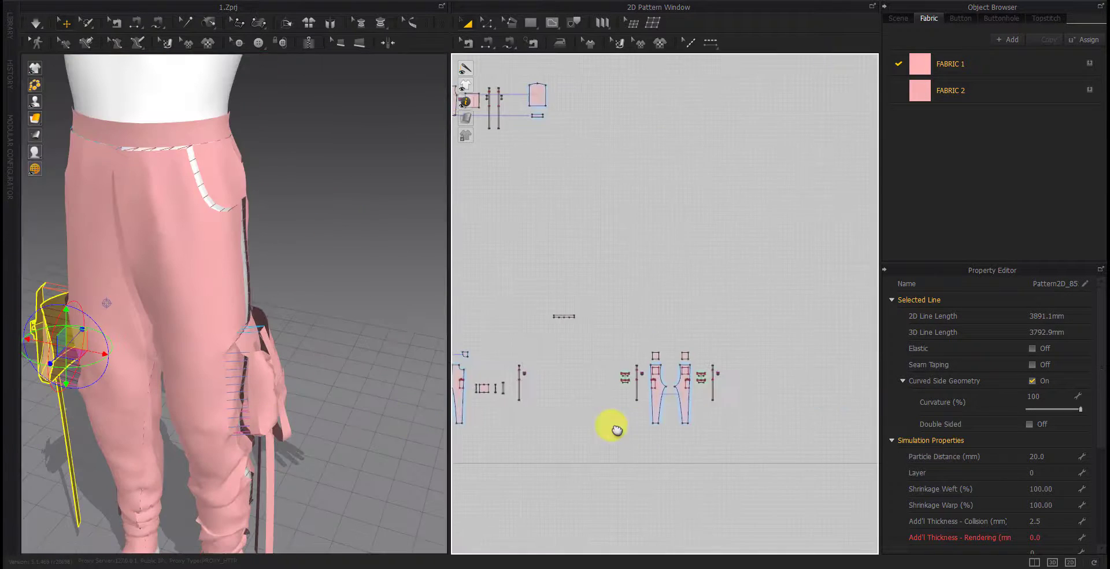
left_click_drag(727, 291, 675, 358)
mouse_move(116, 305)
left_mouse_down()
mouse_move(73, 287)
mouse_move(91, 289)
left_mouse_up()
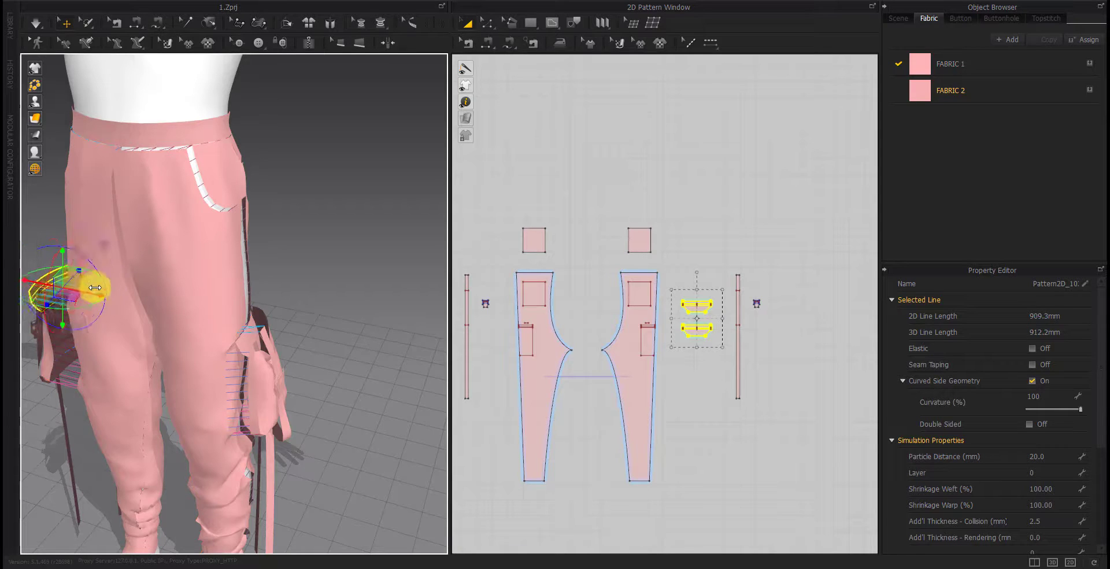
right_click(23, 346)
left_click(90, 383)
mouse_move(88, 383)
right_mouse_down()
mouse_move(362, 366)
mouse_move(216, 386)
mouse_move(259, 364)
right_mouse_up()
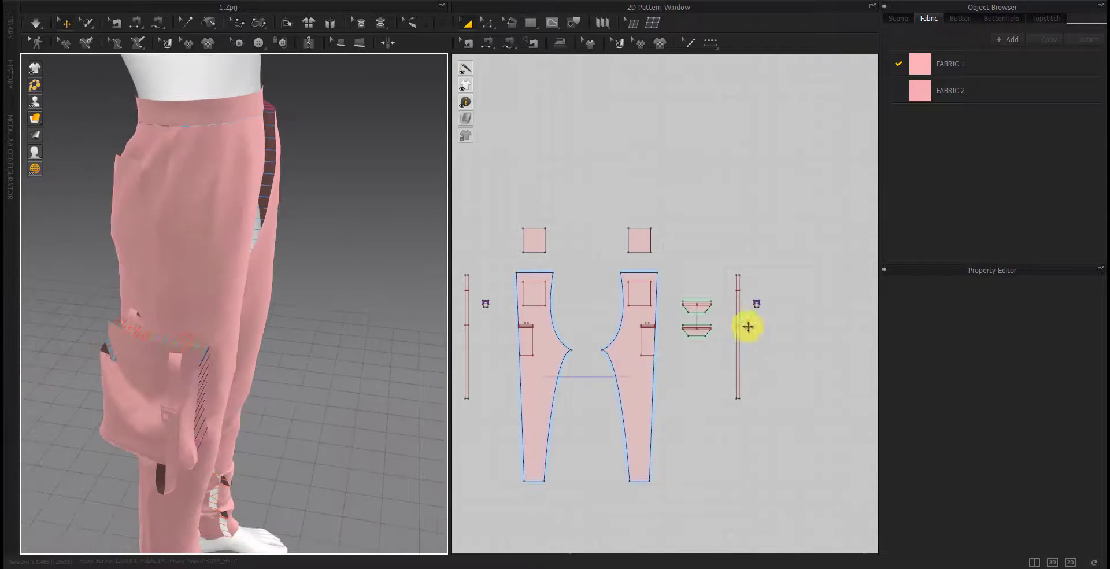
Reposition the right and left strap pieces and the two trapezoid pieces along the leg
left_click_drag(803, 259, 714, 433)
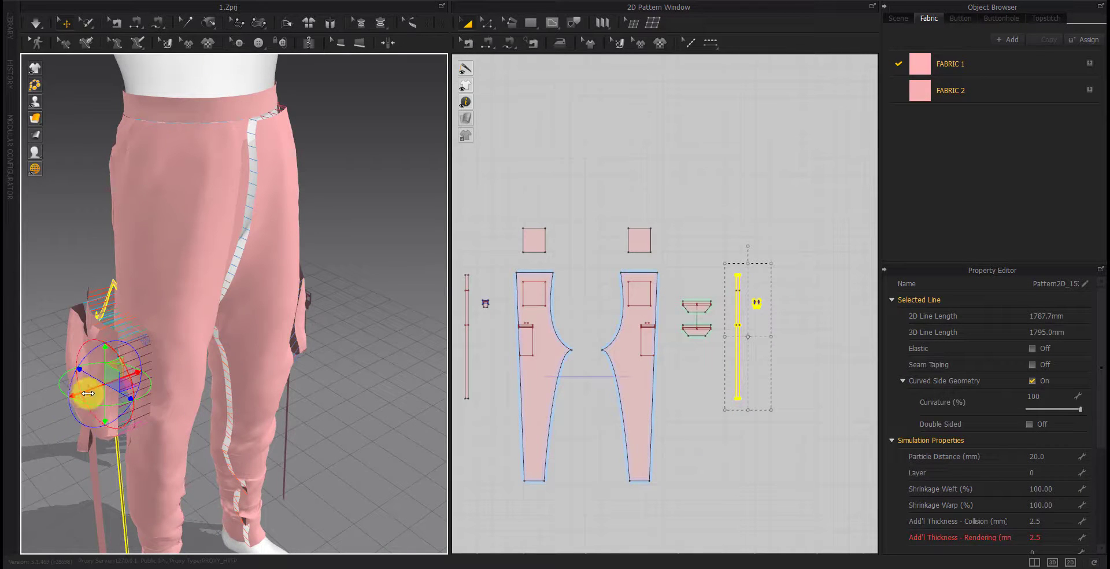
left_click_drag(88, 393, 29, 397)
mouse_move(29, 397)
right_mouse_down()
mouse_move(92, 448)
mouse_move(280, 440)
mouse_move(69, 451)
right_mouse_up()
right_click_drag(538, 401, 670, 401)
left_click_drag(635, 257, 529, 411)
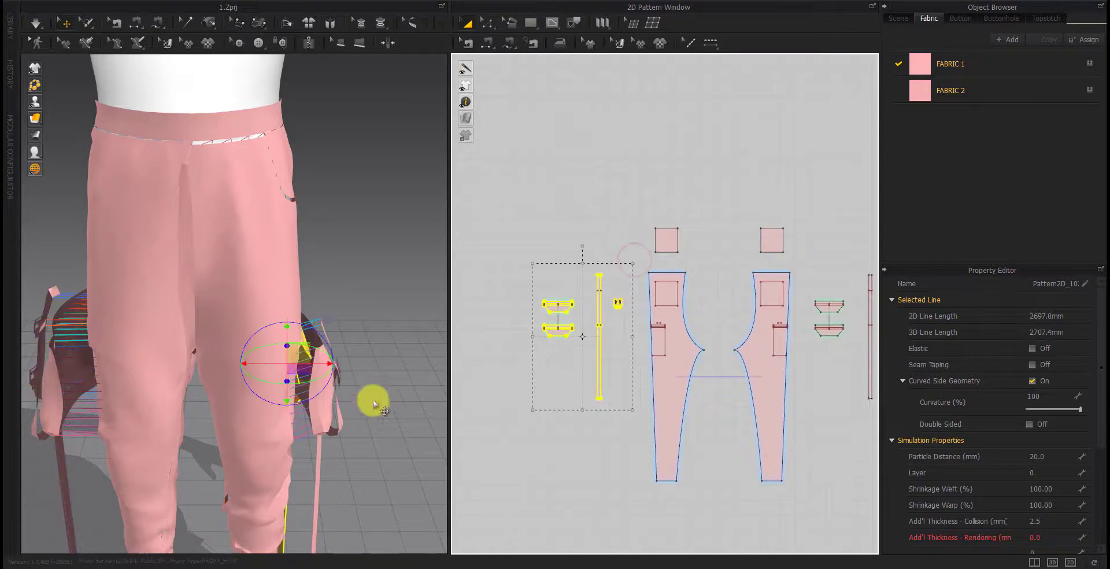
mouse_move(317, 363)
left_mouse_down()
mouse_move(355, 359)
mouse_move(323, 330)
left_mouse_up()
left_click(573, 439)
right_click_drag(307, 331, 277, 411)
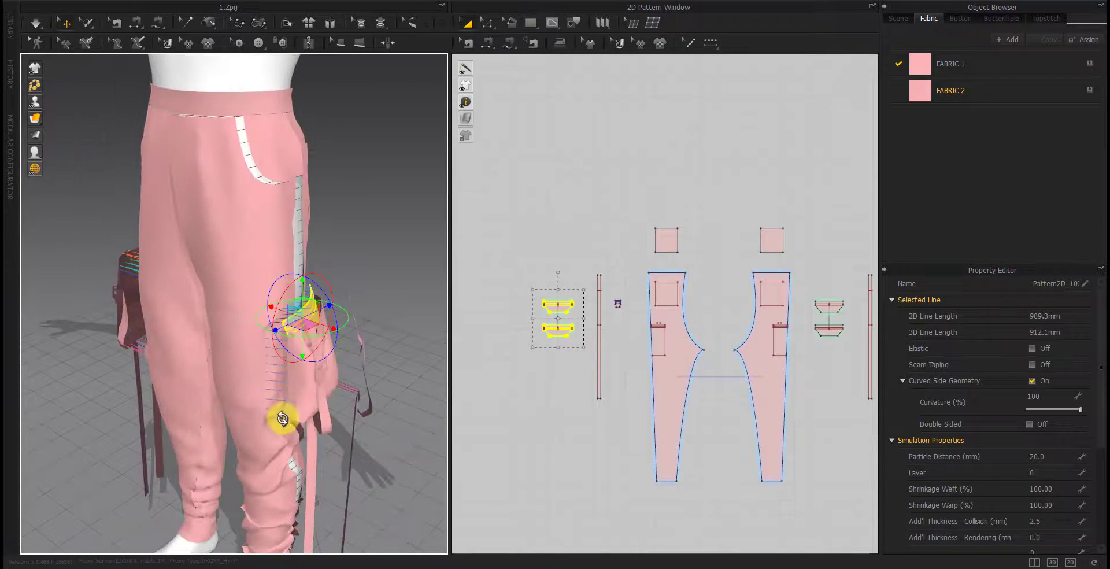
left_click(514, 436)
Shift the left trouser panel slightly right from the front view
left_click(674, 396)
right_click_drag(261, 317, 263, 263)
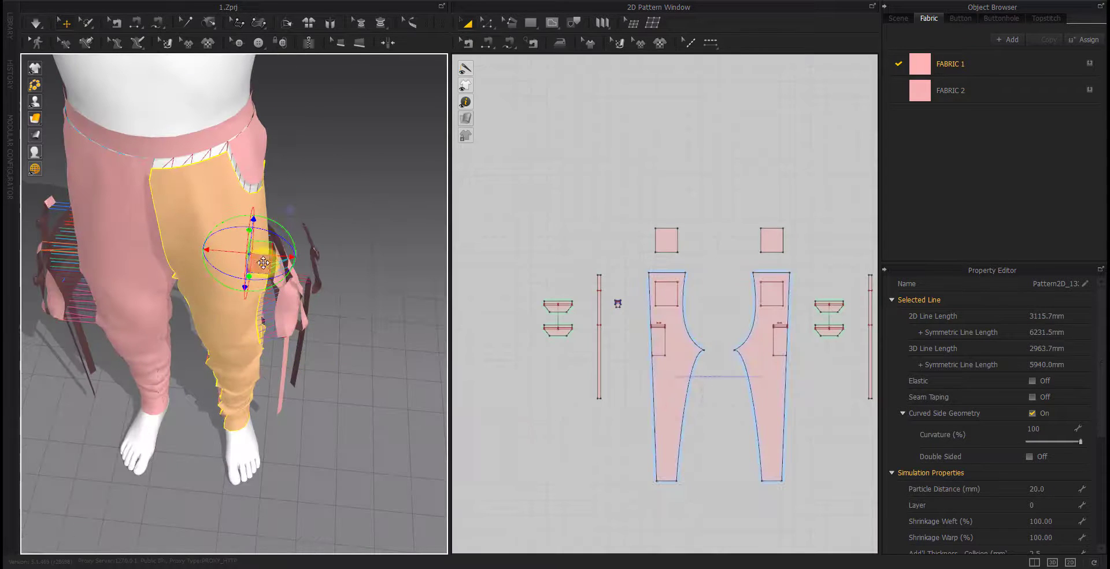
left_click_drag(284, 255, 299, 255)
mouse_move(181, 320)
right_mouse_down()
mouse_move(230, 289)
mouse_move(191, 297)
mouse_move(273, 357)
mouse_move(310, 432)
mouse_move(339, 386)
mouse_move(298, 400)
right_mouse_up()
left_click(310, 433)
Bulge the pocket facing's curved edge and move its bottom-right corner down 100 mm
scroll(615, 388, "down", 2)
scroll(598, 405, "up", 4)
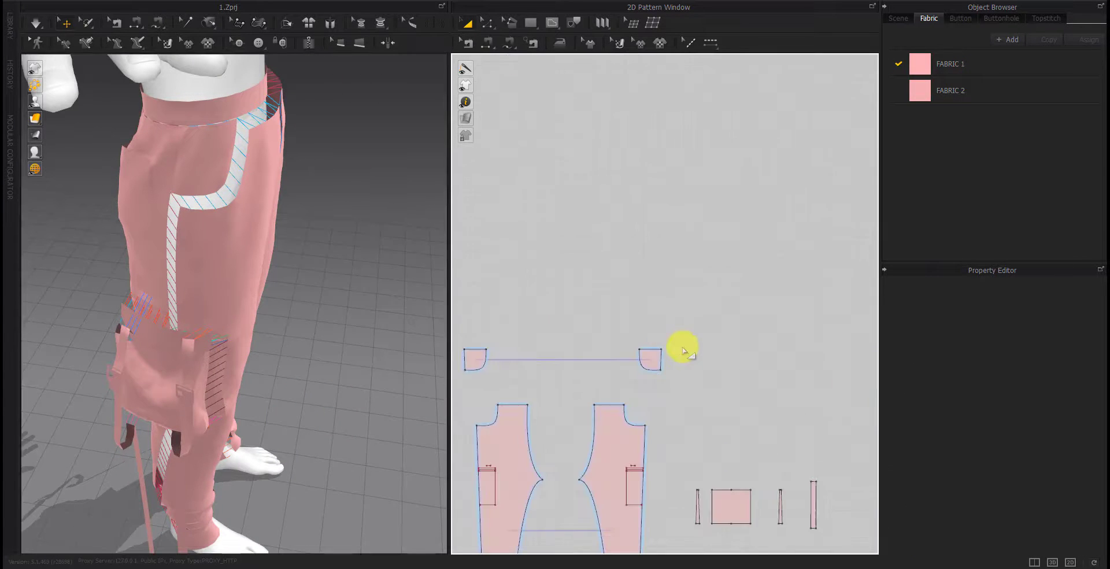
right_click_drag(683, 347, 653, 397)
left_click_drag(625, 426, 613, 451)
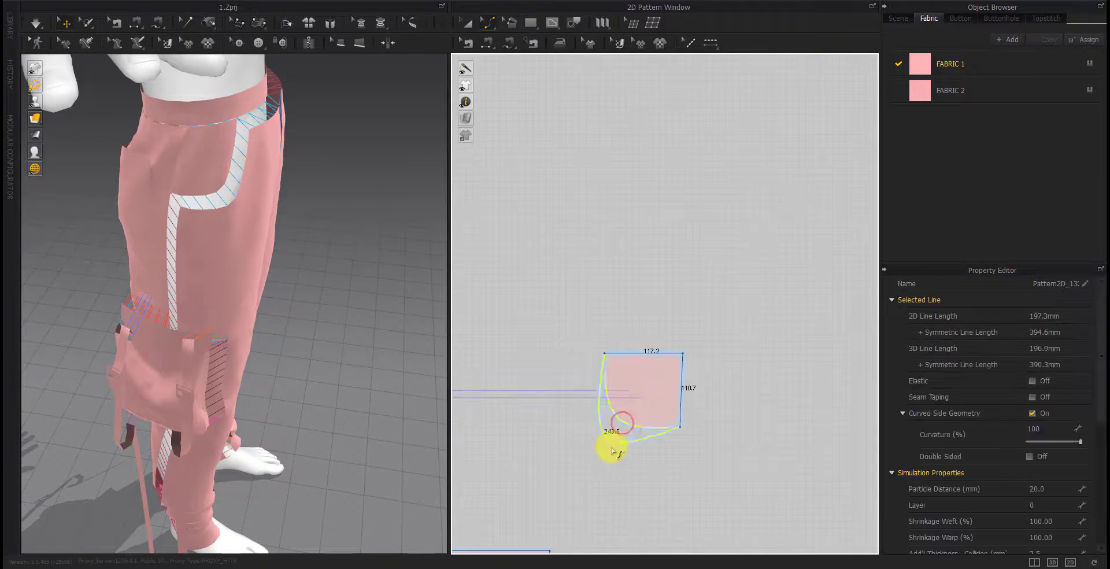
left_click(699, 473)
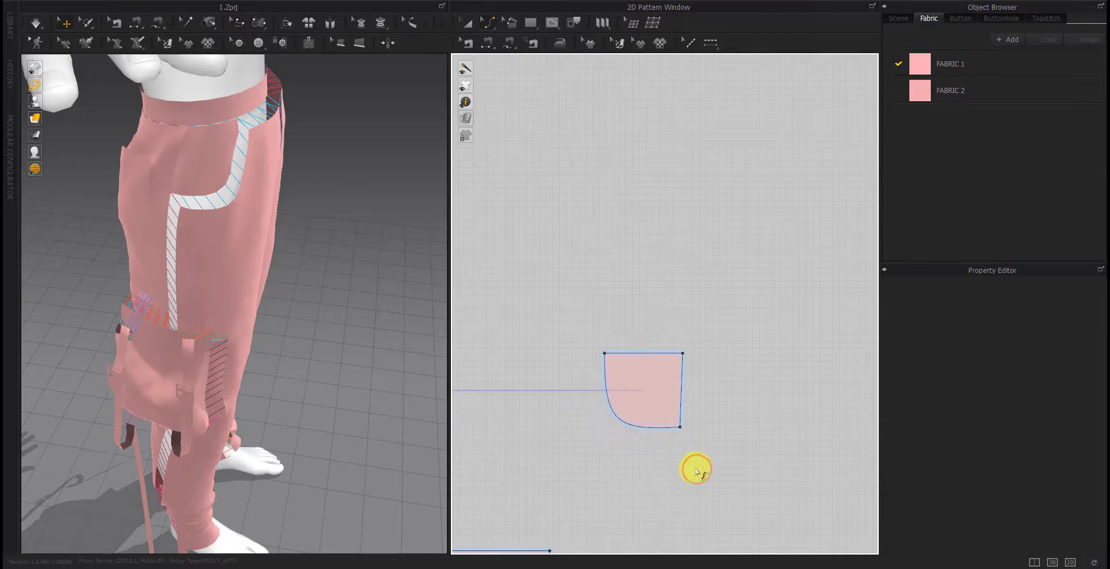
left_click(683, 427)
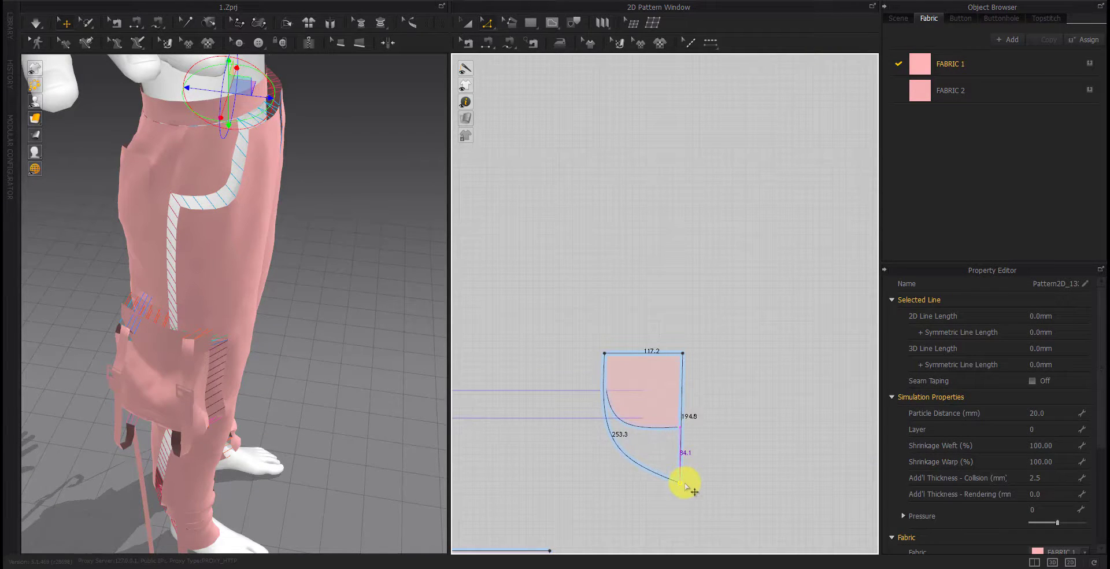
right_click(687, 488)
type("1")
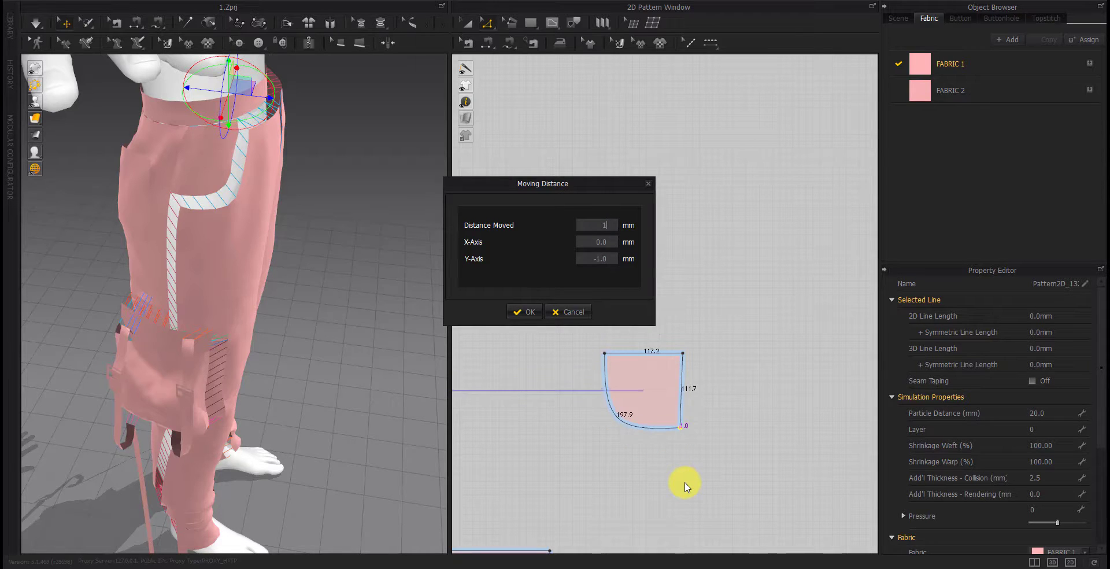
type("00")
key("Return")
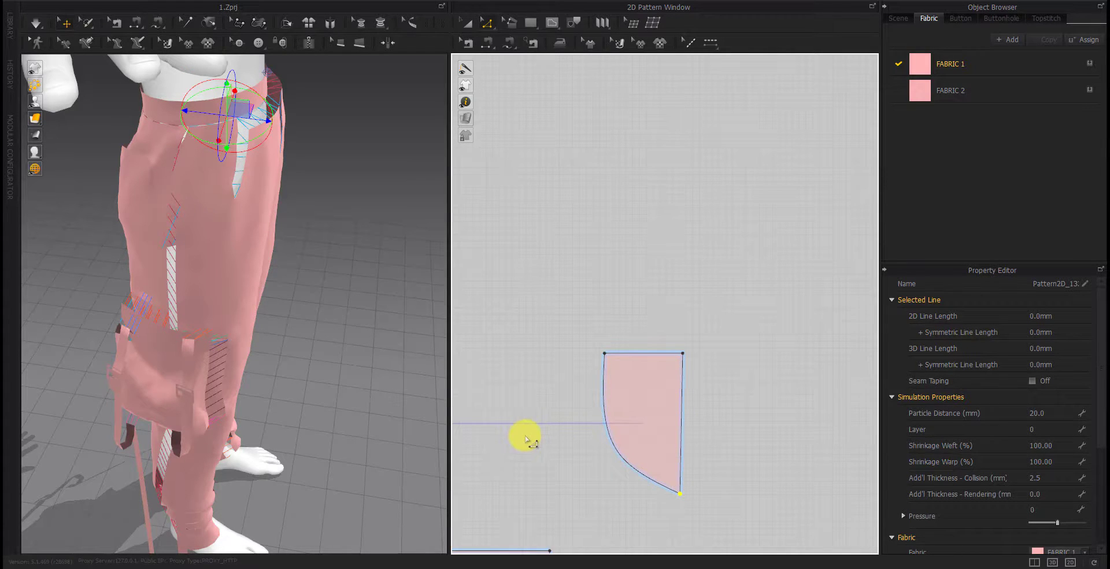
Frame the torso and pants, then simulate to re-drape the joggers
scroll(612, 371, "down", 3)
right_click_drag(301, 329, 191, 325)
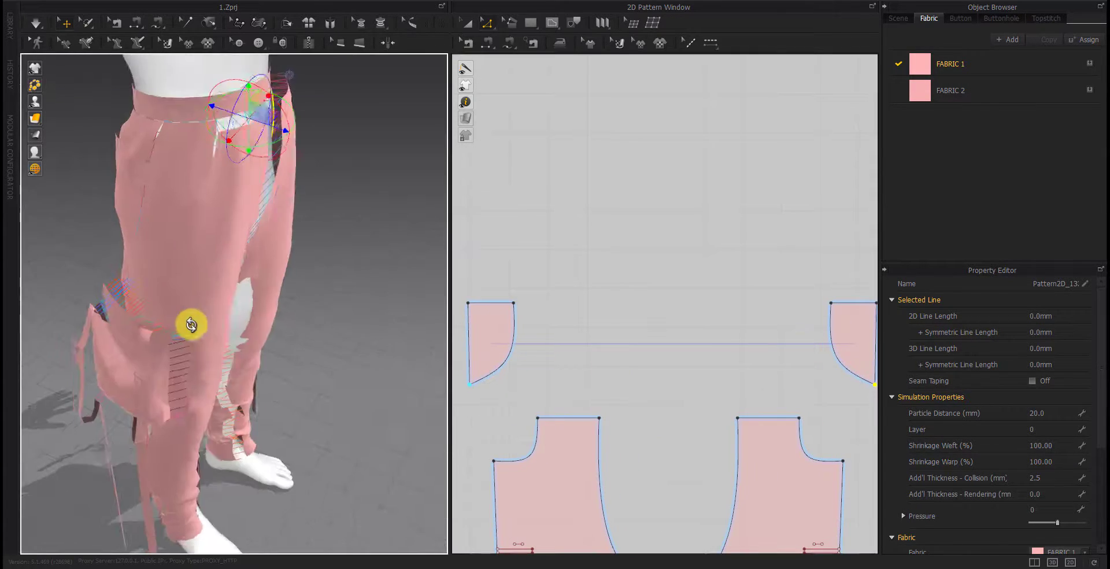
scroll(109, 191, "up", 3)
middle_click_drag(109, 191, 232, 446)
scroll(220, 431, "up", 2)
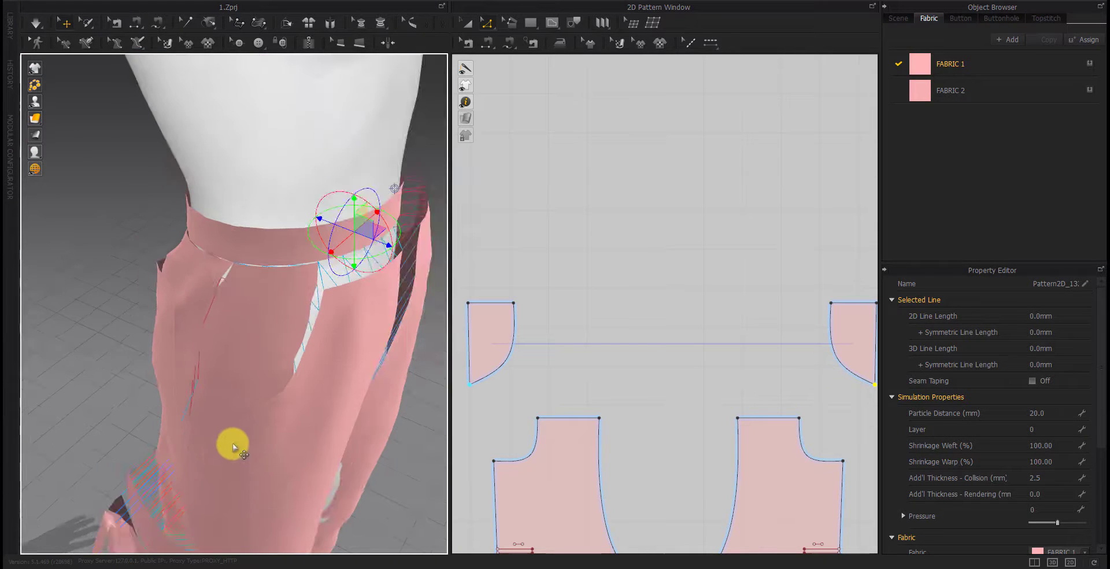
scroll(243, 454, "down", 3)
right_click_drag(257, 461, 240, 456)
key("space")
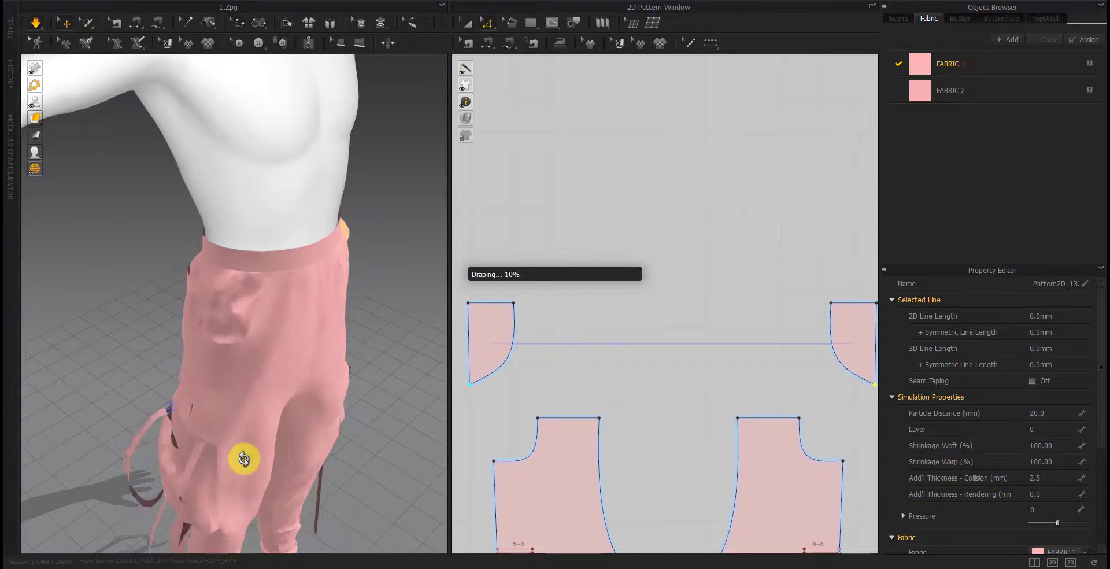
Pull the selected strap and cargo pocket pieces out away from the leg
scroll(558, 429, "down", 5)
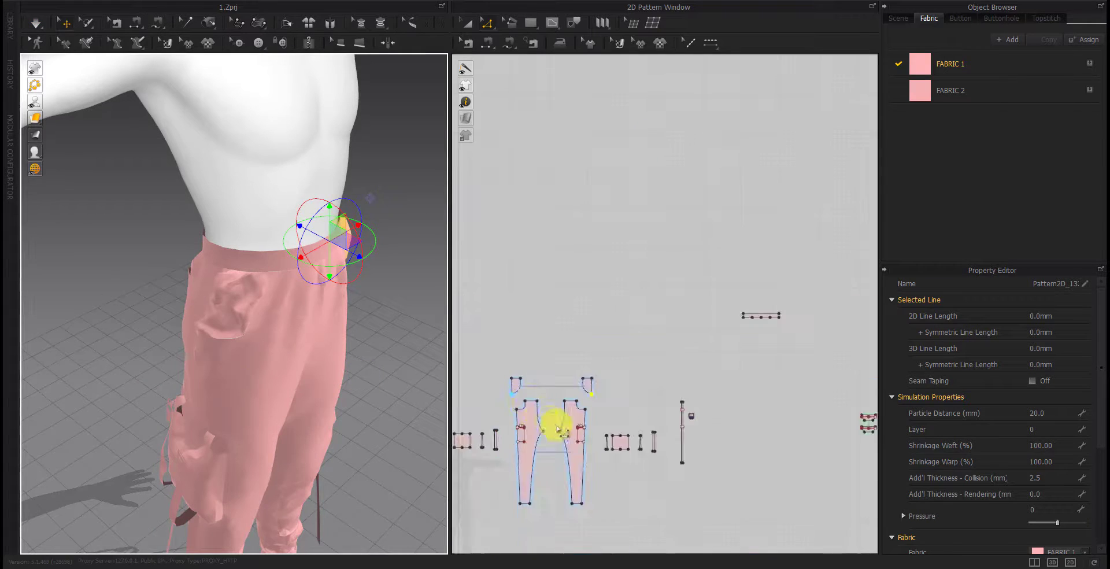
scroll(558, 429, "down", 3)
left_click(606, 412)
right_click_drag(335, 413, 223, 425)
right_click(312, 445)
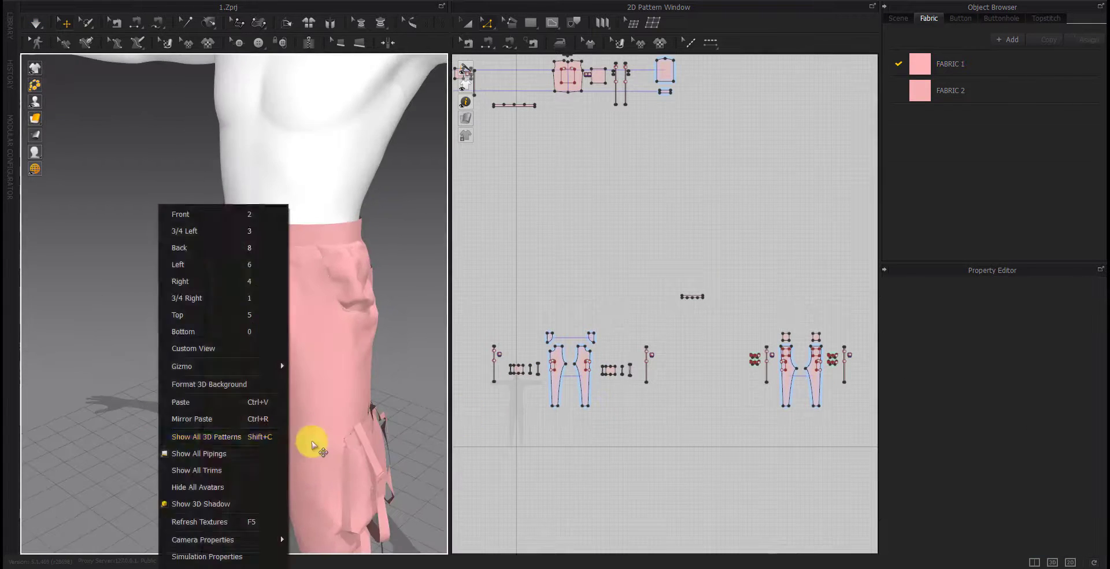
right_click_drag(312, 445, 268, 317)
left_click_drag(670, 333, 603, 400)
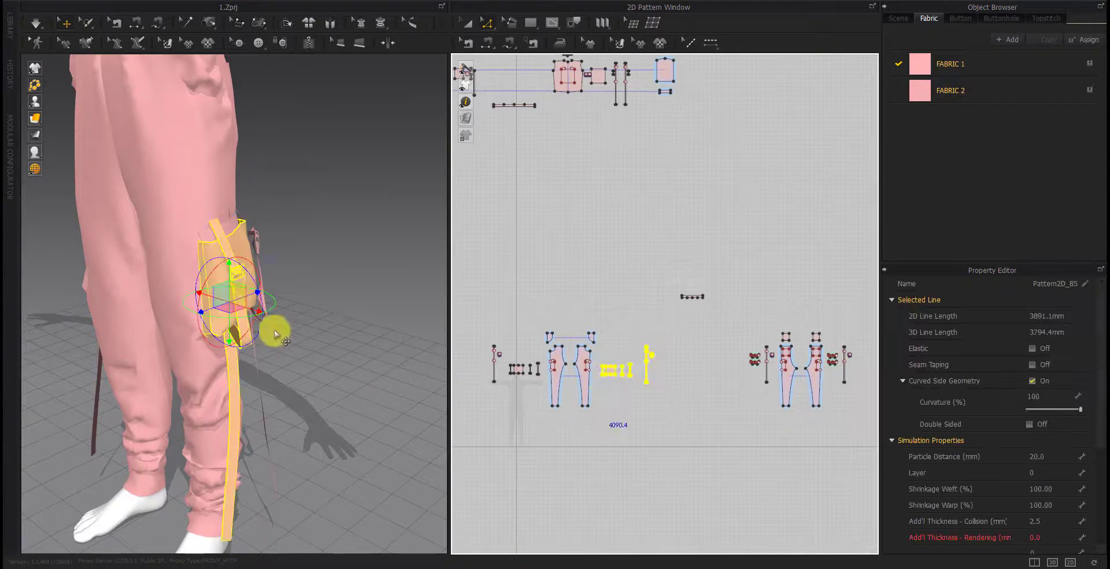
right_click_drag(862, 341, 813, 349)
left_click(794, 407)
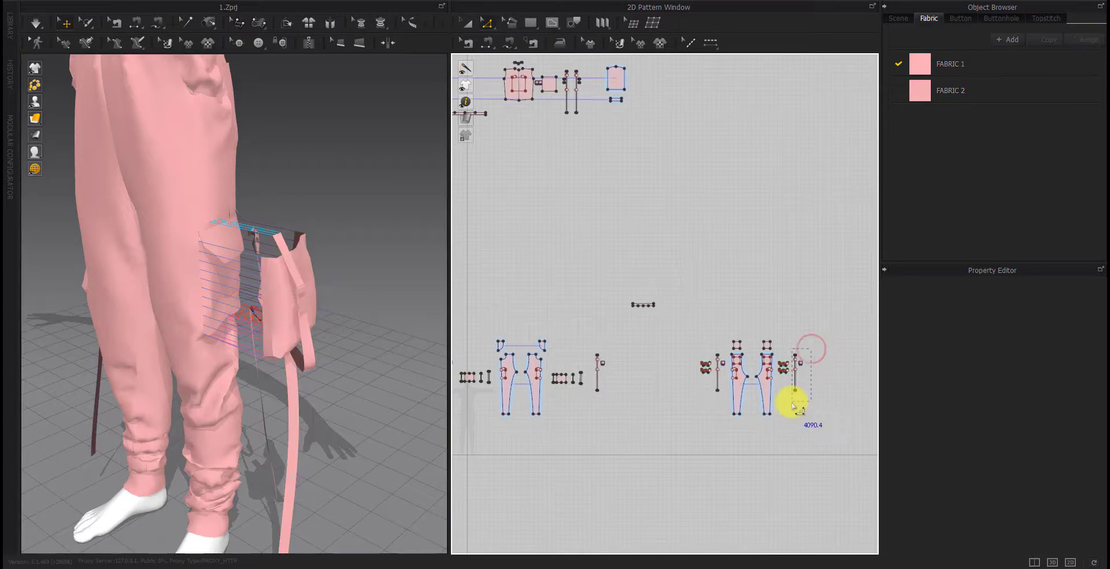
Move a long vertical strap piece beside the cargo pocket
left_click_drag(811, 350, 794, 406)
scroll(716, 351, "up", 5)
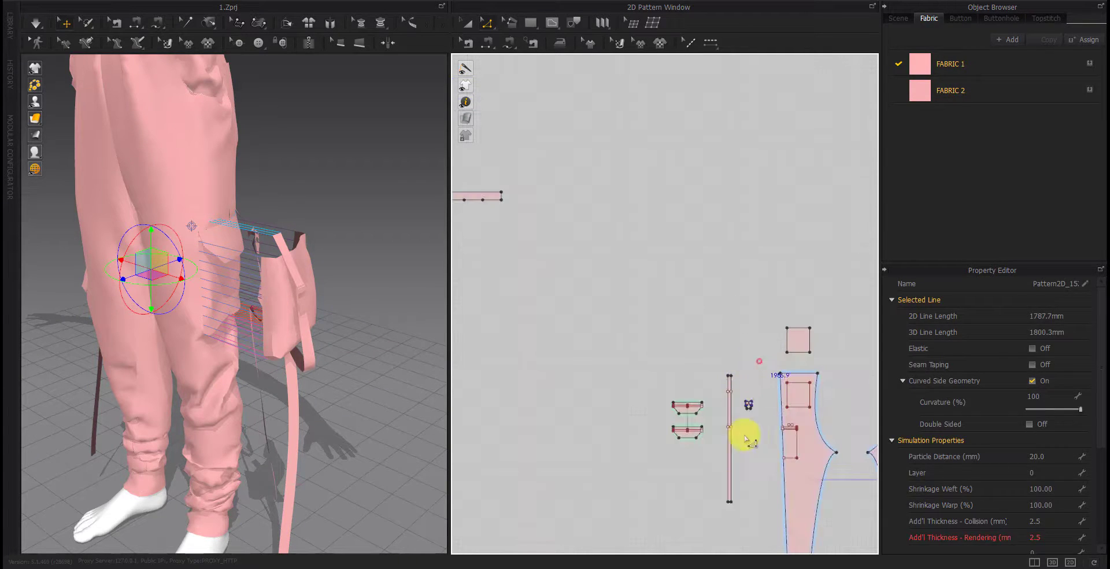
left_click(729, 434)
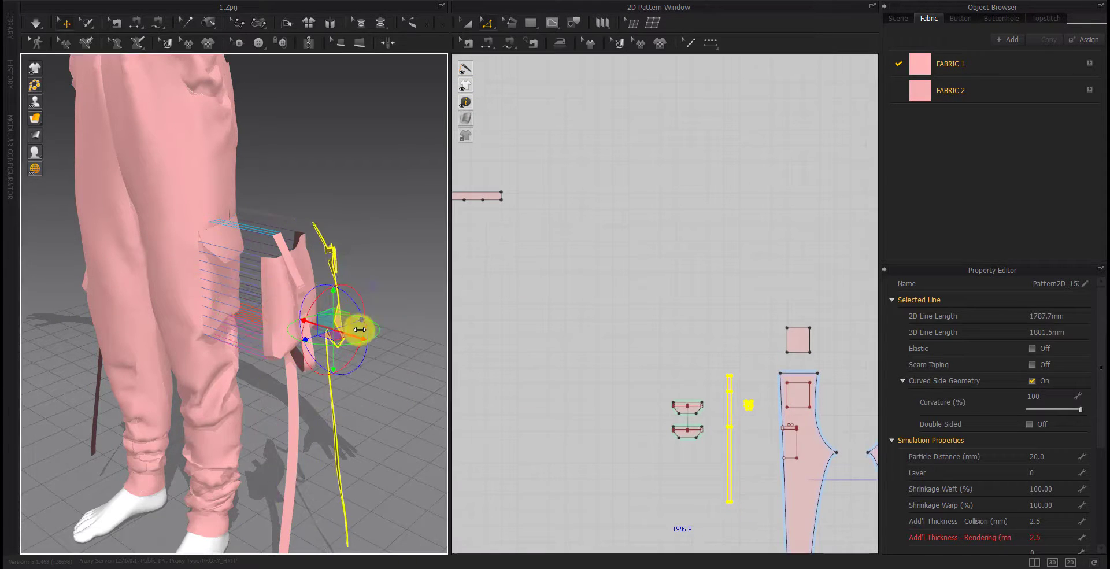
left_click_drag(709, 380, 663, 451)
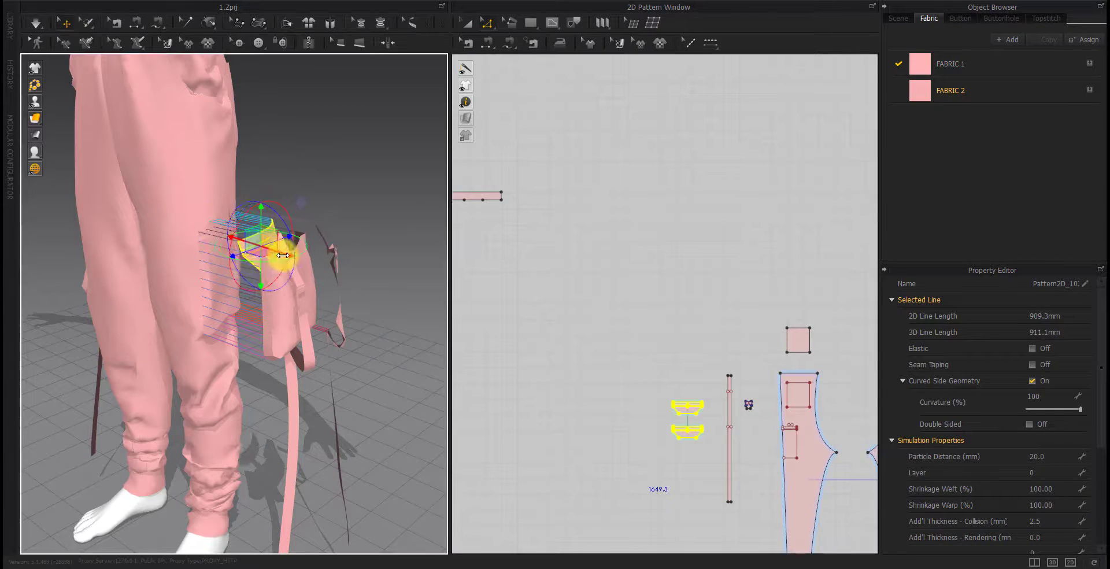
left_click(281, 343)
Select the pocket, strap and button pieces beside the right leg
left_click(191, 309)
mouse_move(223, 417)
right_mouse_down()
mouse_move(224, 330)
mouse_move(255, 310)
mouse_move(186, 315)
mouse_move(205, 351)
mouse_move(341, 367)
right_mouse_up()
scroll(584, 397, "down", 3)
left_click_drag(743, 352, 688, 471)
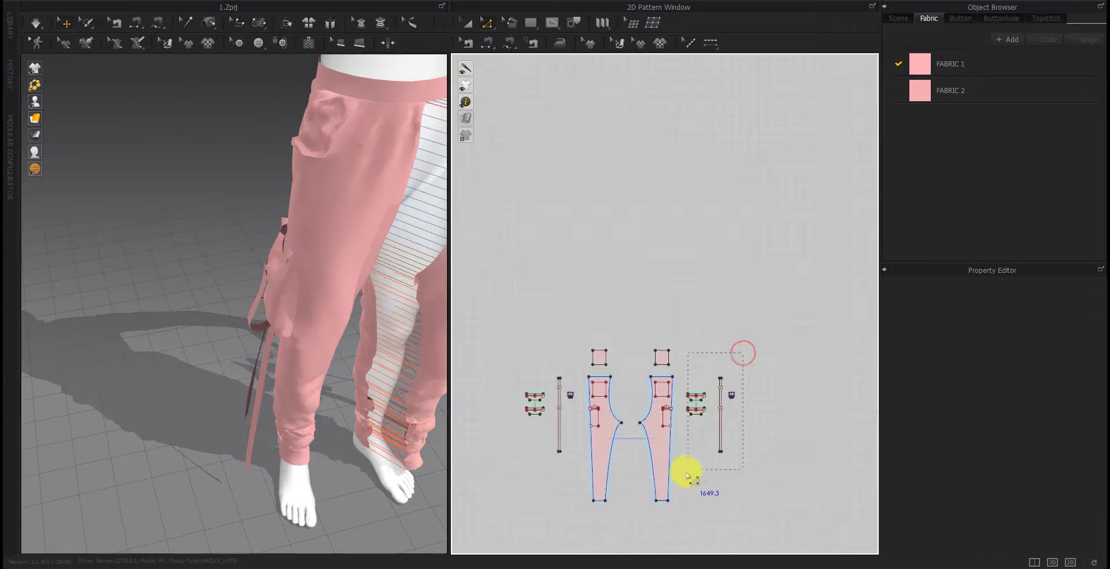
left_click(211, 289)
left_click(697, 399)
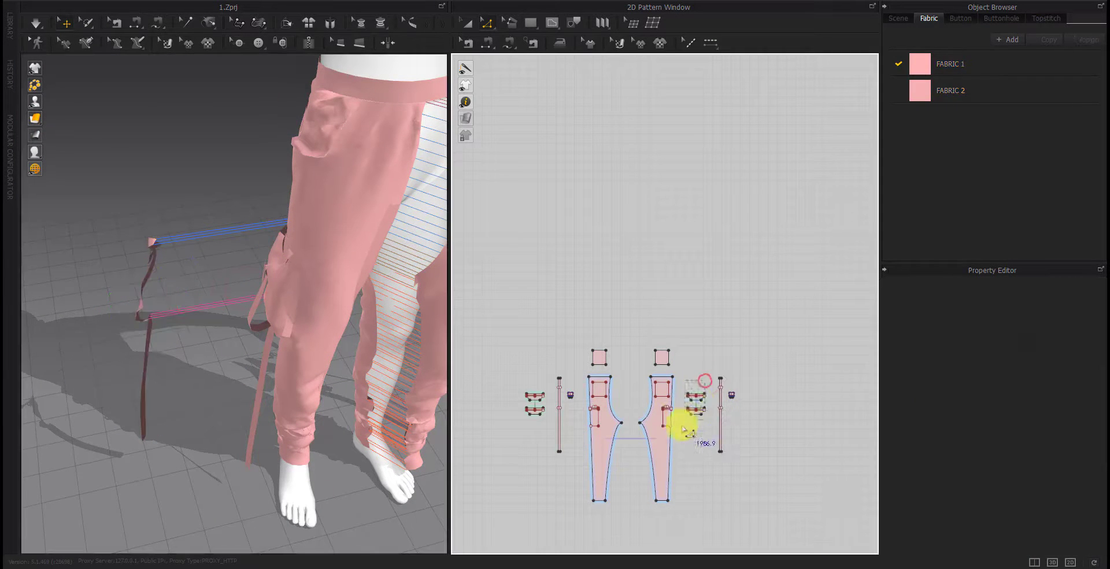
left_click(216, 255)
Slide the other leg's pocket and strap pieces out to the left, away from the leg
mouse_move(462, 405)
right_mouse_down()
mouse_move(557, 434)
mouse_move(620, 379)
right_mouse_up()
left_click_drag(612, 363, 488, 488)
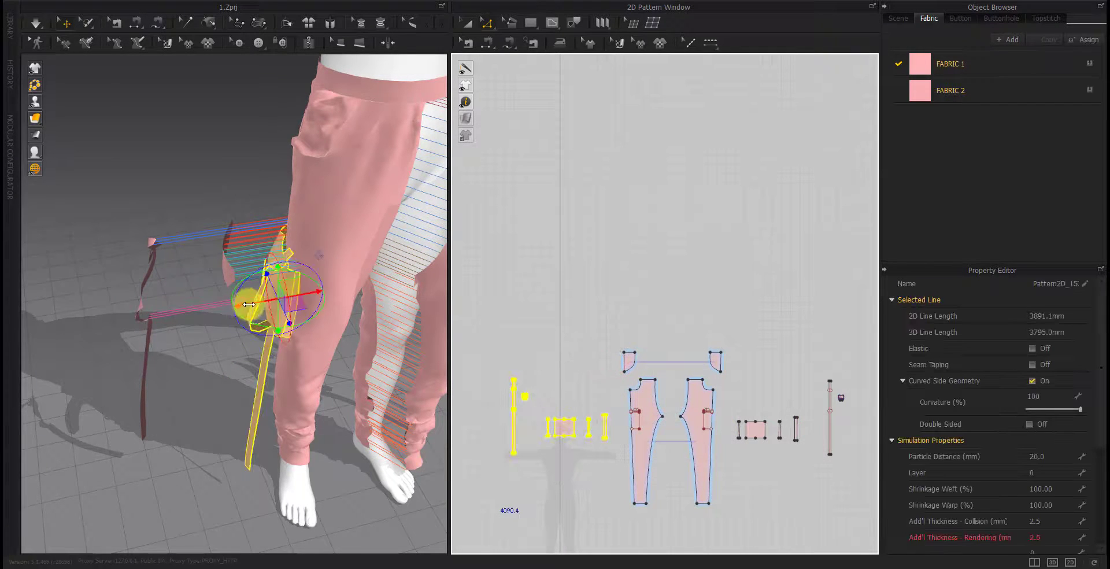
left_click_drag(248, 303, 153, 288)
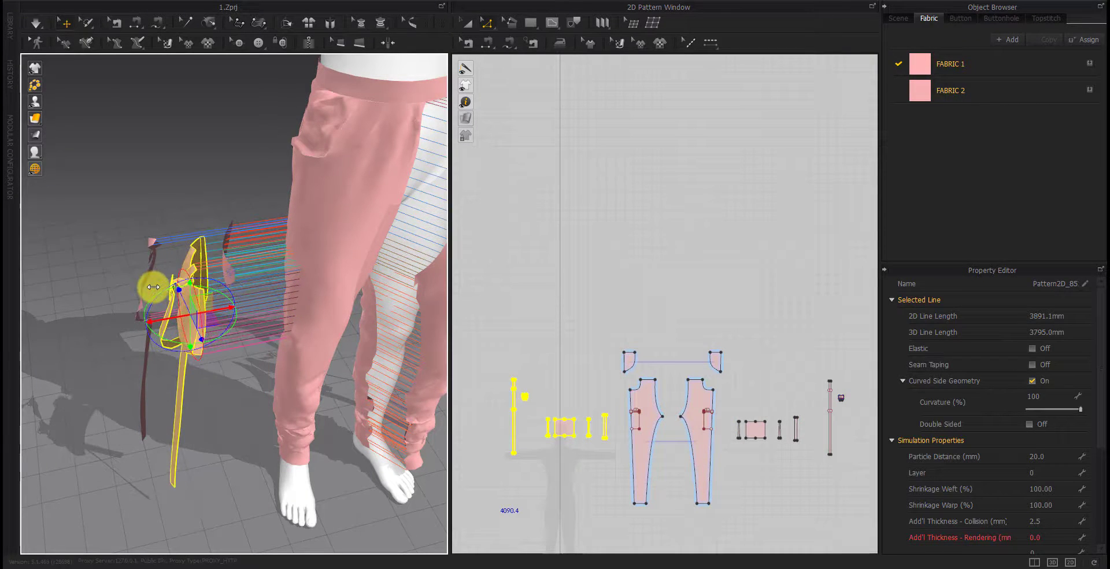
left_click(206, 262)
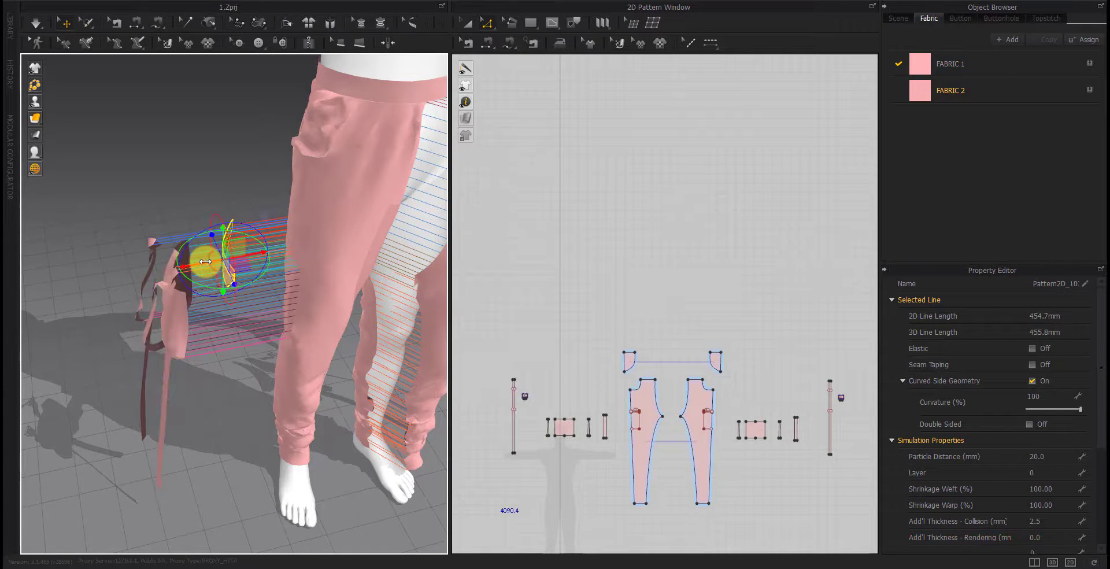
left_click_drag(178, 264, 83, 269)
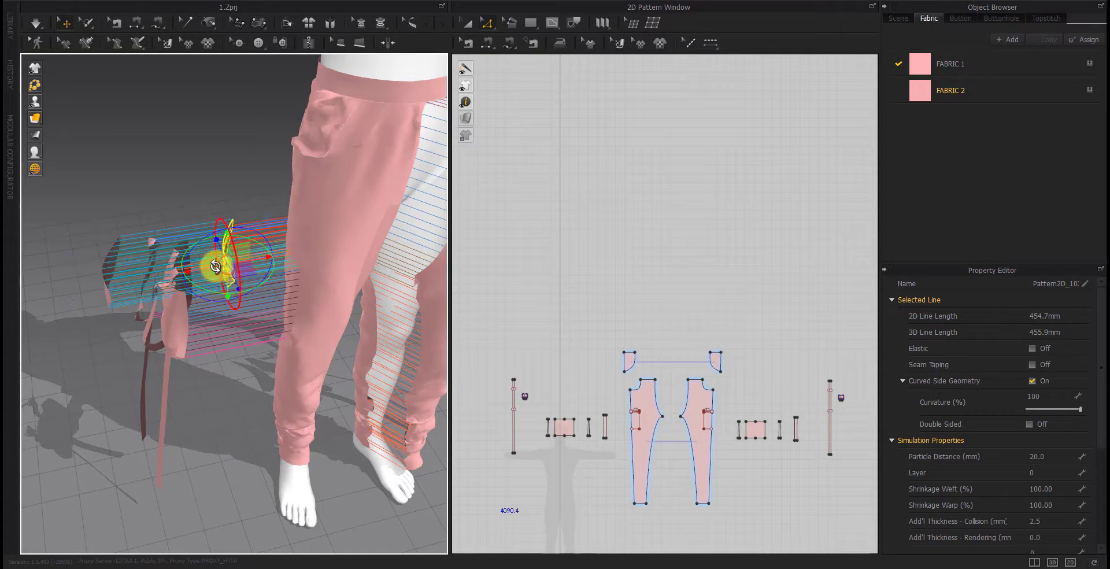
left_click_drag(220, 265, 92, 267)
Shift the front pant piece to the left around the leg
mouse_move(91, 267)
right_mouse_down()
mouse_move(240, 266)
mouse_move(252, 346)
right_mouse_up()
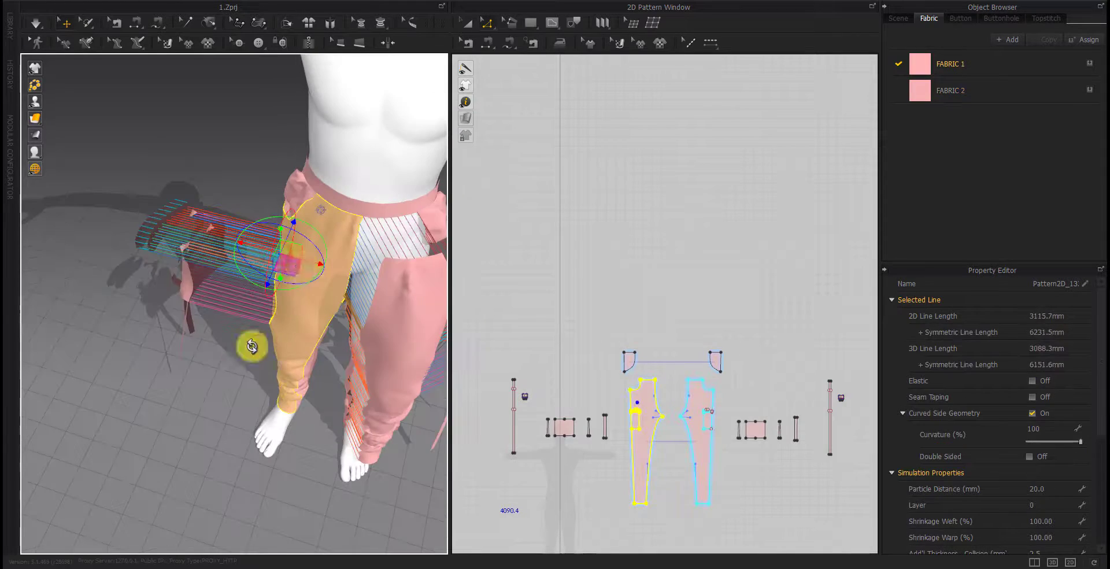
left_click_drag(307, 263, 255, 253)
right_click(230, 243)
left_click(234, 243)
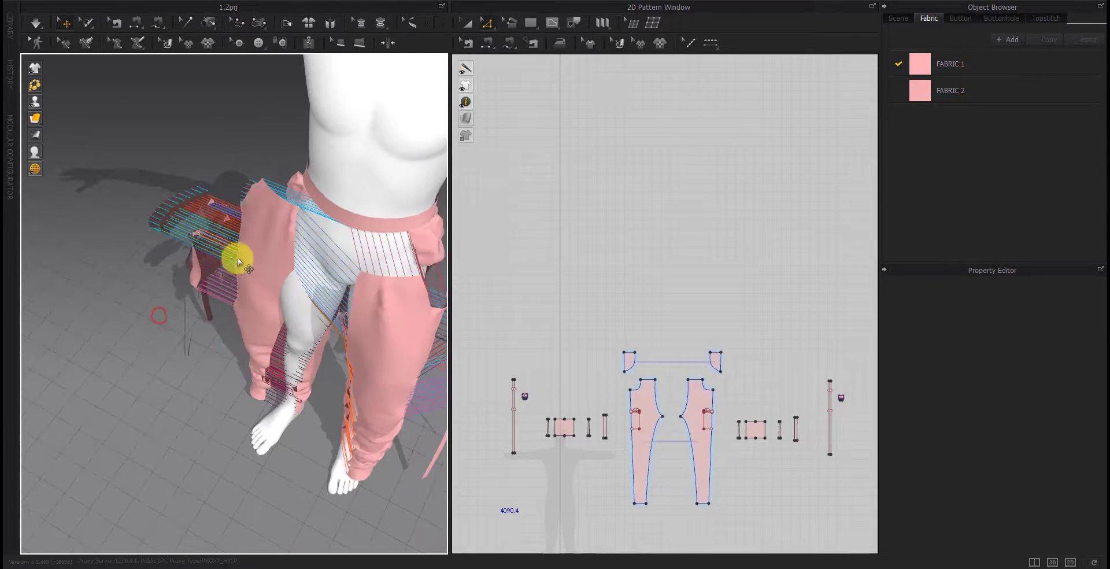
left_click(244, 274)
mouse_move(245, 273)
right_mouse_down()
mouse_move(198, 309)
mouse_move(302, 320)
mouse_move(298, 339)
mouse_move(215, 356)
mouse_move(112, 248)
mouse_move(223, 283)
right_mouse_up()
Simulate so the pants sew onto the avatar, then select the front pocket piece
key("space")
left_click(133, 237)
scroll(318, 377, "up", 3)
scroll(327, 382, "up", 2)
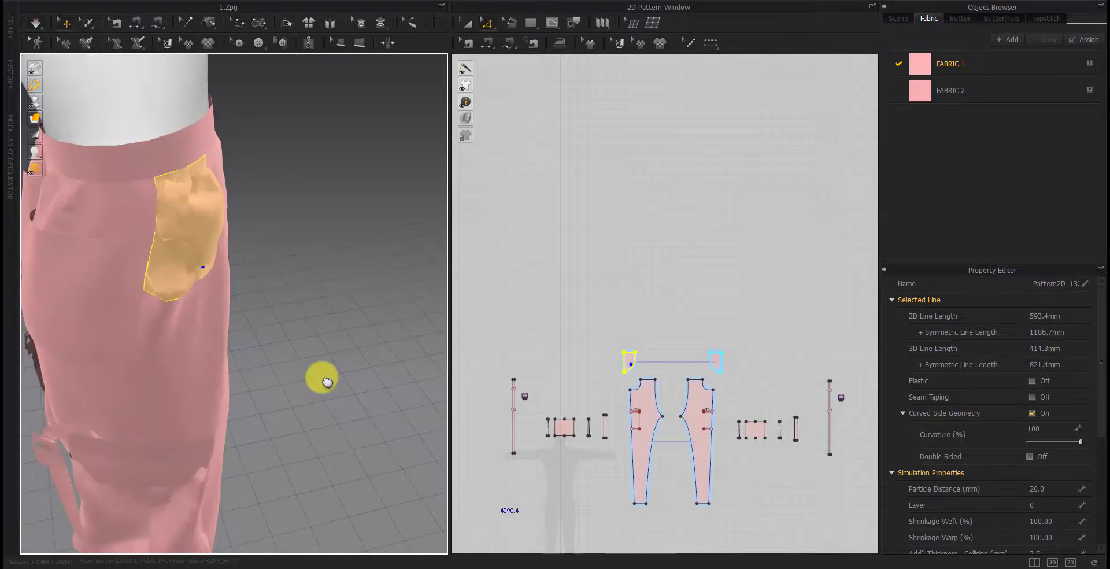
Sew the left and right pocket facing pieces to the 197.3 mm curved front pocket lines
left_click(658, 363)
scroll(658, 363, "up", 5)
left_click(467, 42)
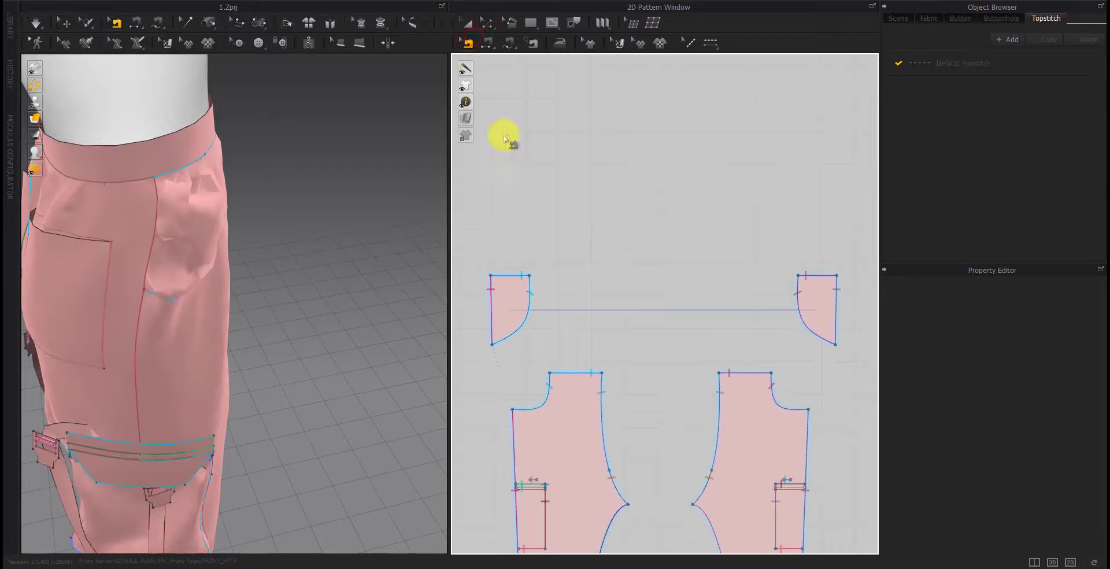
left_click(527, 295)
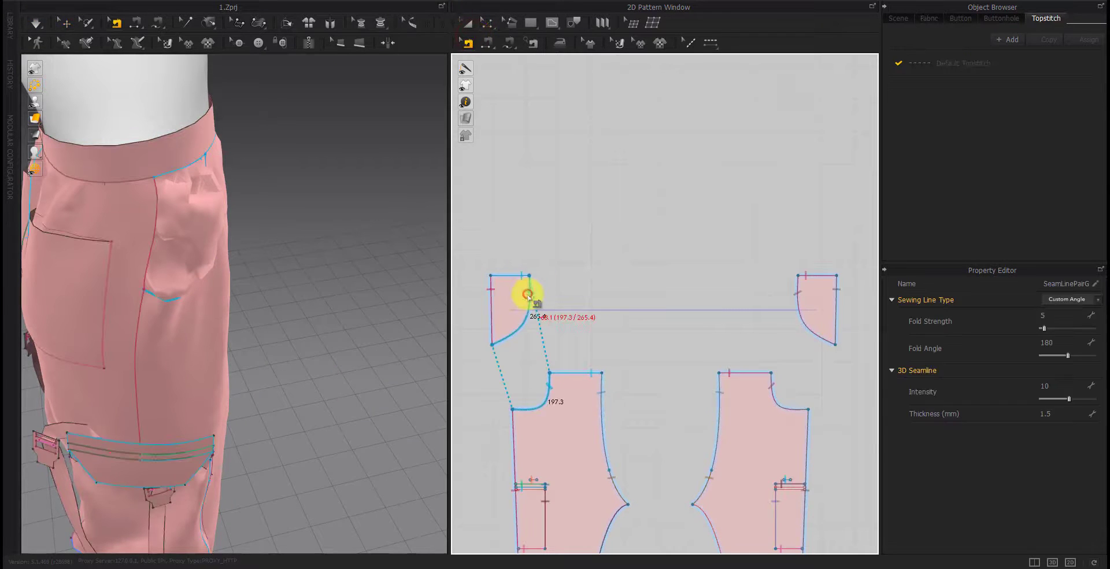
left_click(801, 315)
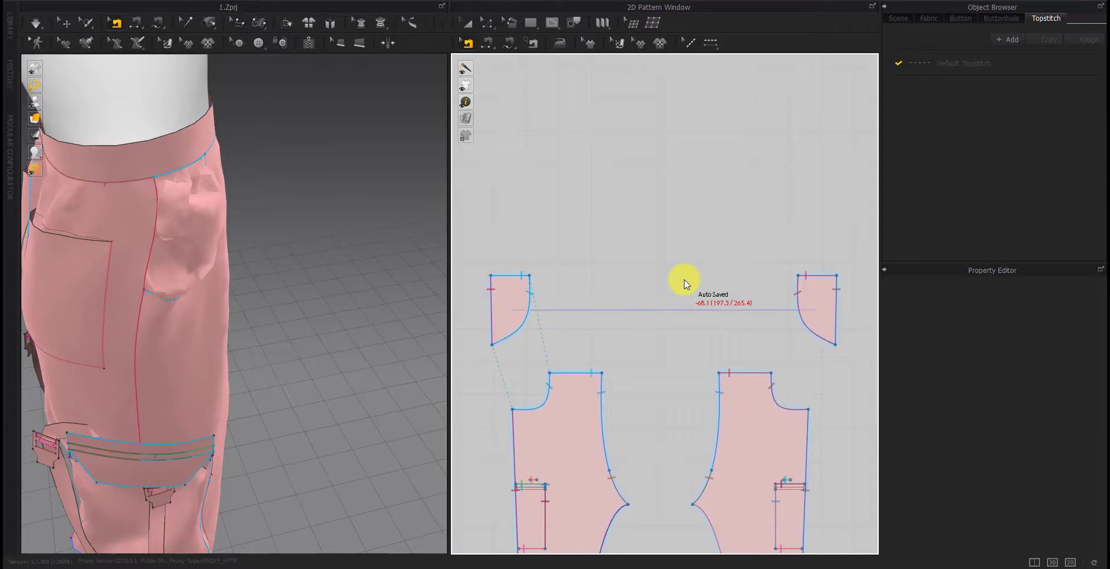
left_click(156, 364)
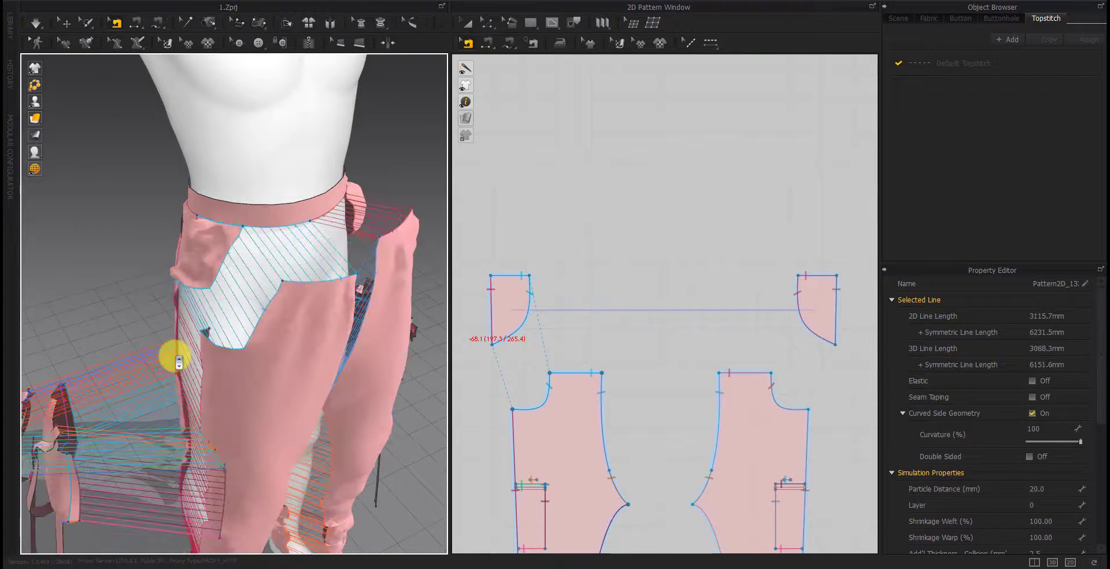
left_click(527, 301)
left_click(818, 301)
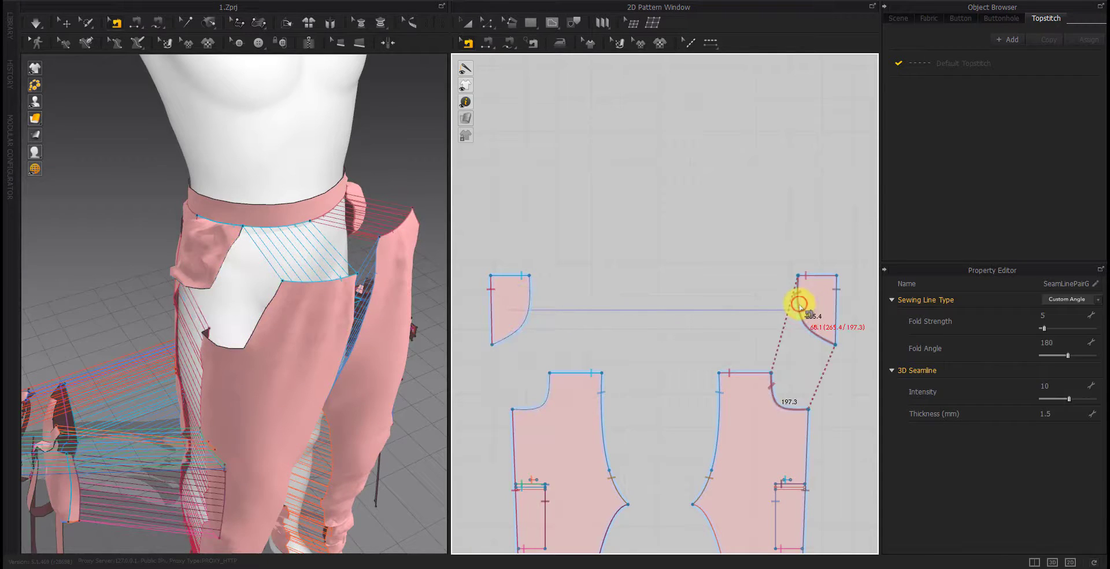
left_click(798, 302)
Re-drape the joggers and inspect the slant pocket and full pants front
mouse_move(416, 309)
right_mouse_down()
mouse_move(275, 299)
mouse_move(402, 304)
right_mouse_up()
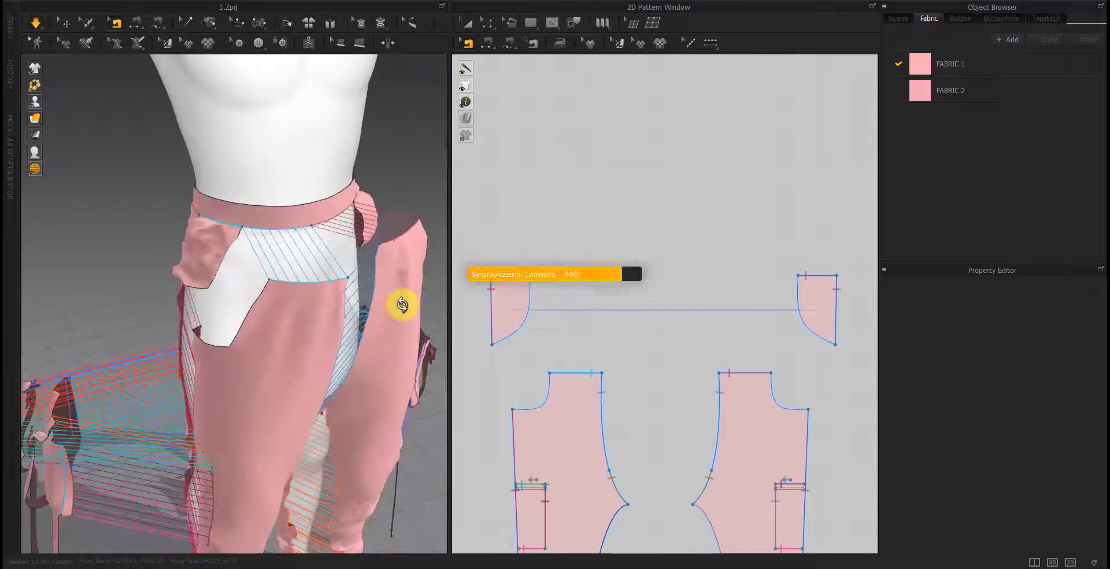
key("space")
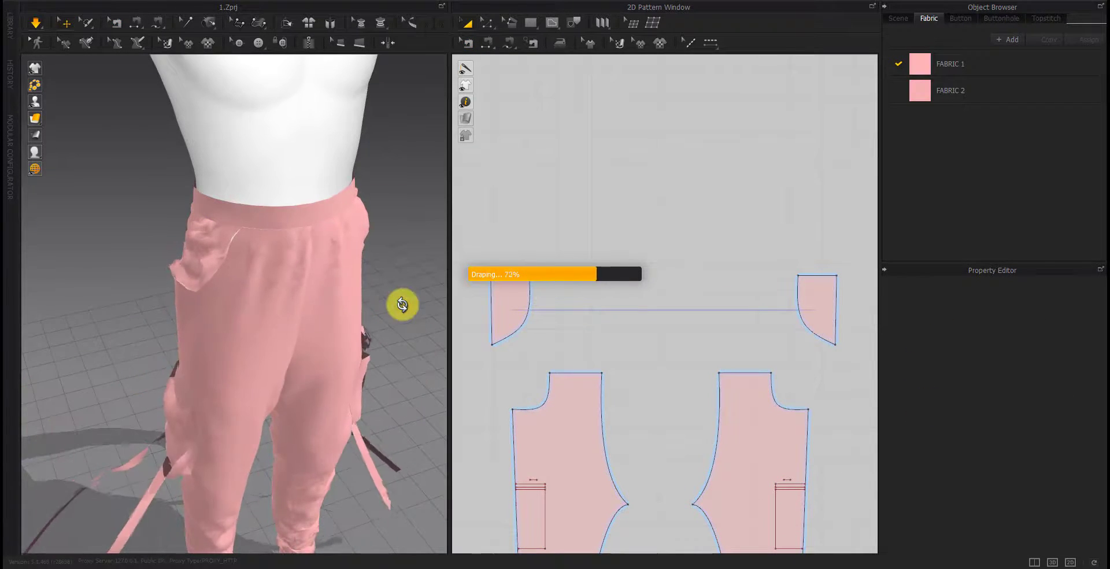
left_click(235, 280)
right_click_drag(236, 280, 342, 325)
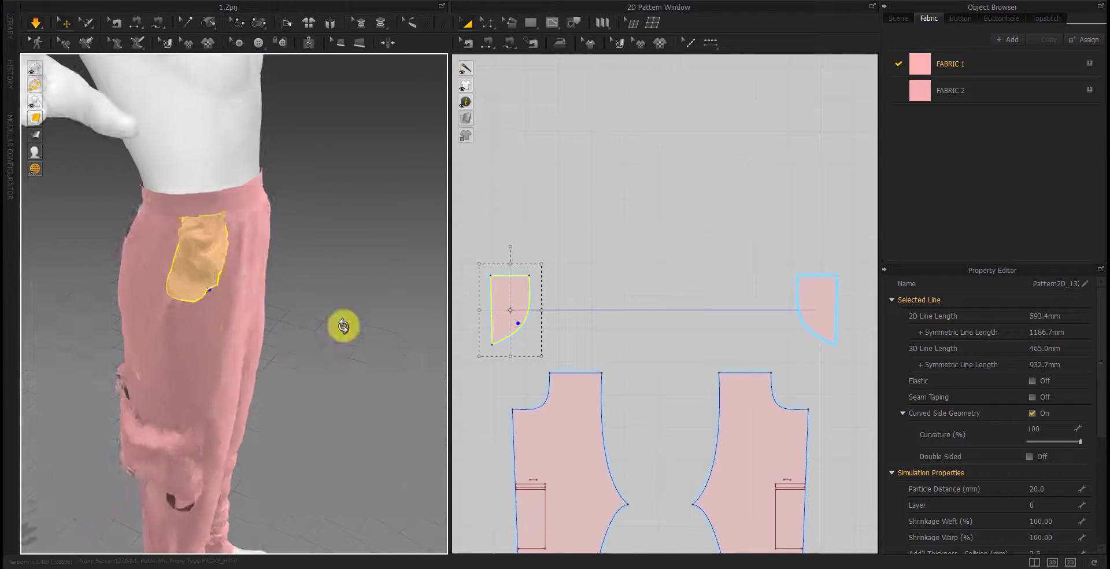
mouse_move(203, 295)
right_mouse_down()
mouse_move(141, 302)
mouse_move(177, 321)
right_mouse_up()
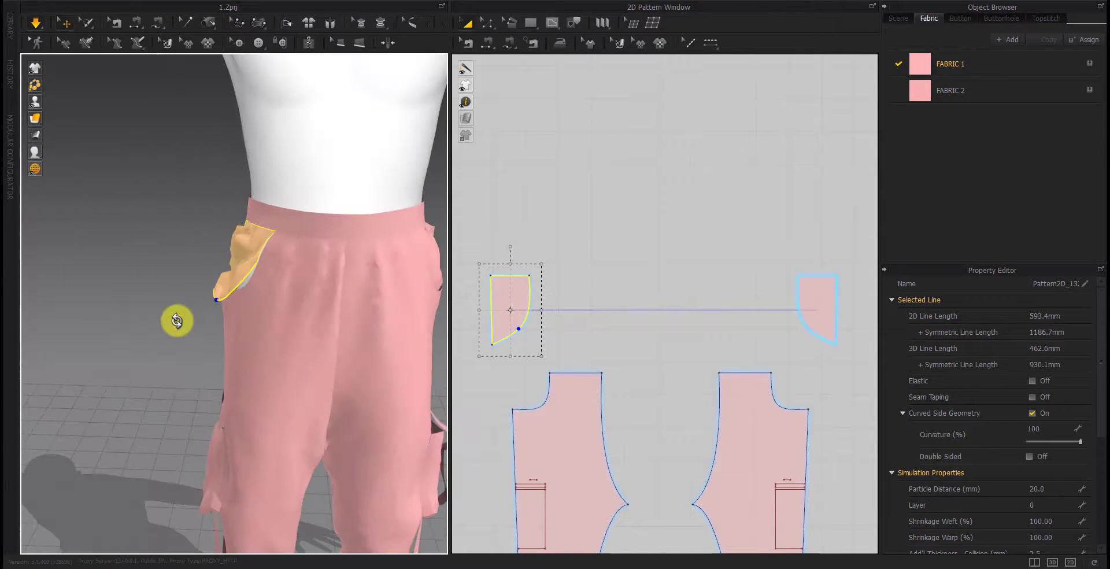
scroll(322, 346, "down", 3)
mouse_move(223, 317)
middle_mouse_down()
mouse_move(322, 346)
mouse_move(288, 198)
mouse_move(297, 261)
middle_mouse_up()
scroll(512, 309, "down", 3)
Set the layer value of the lower pattern pieces to 1
scroll(638, 339, "down", 3)
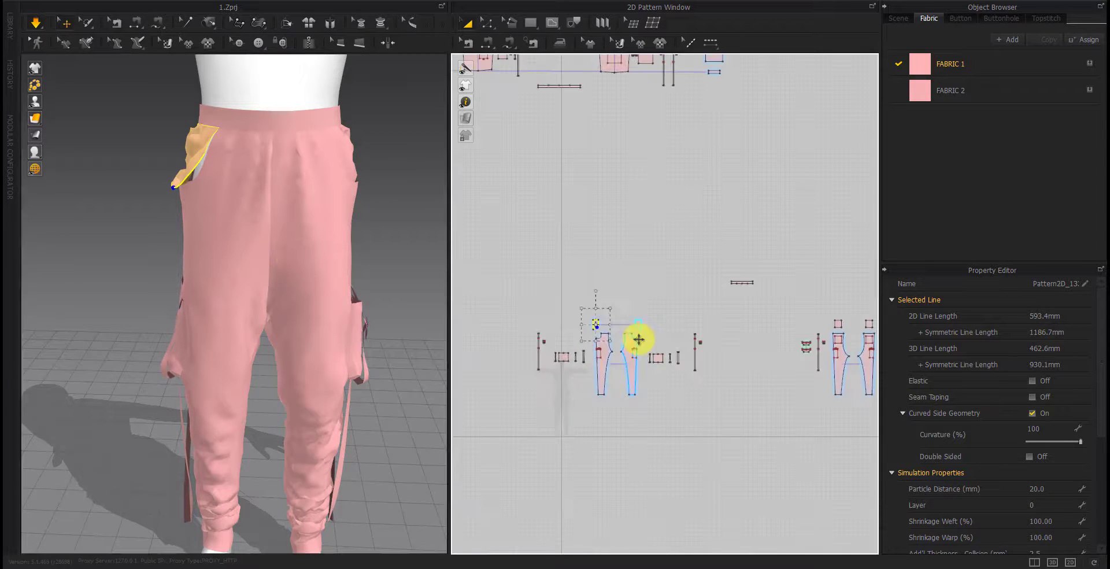
key("h")
key("a")
left_click_drag(851, 292, 639, 412)
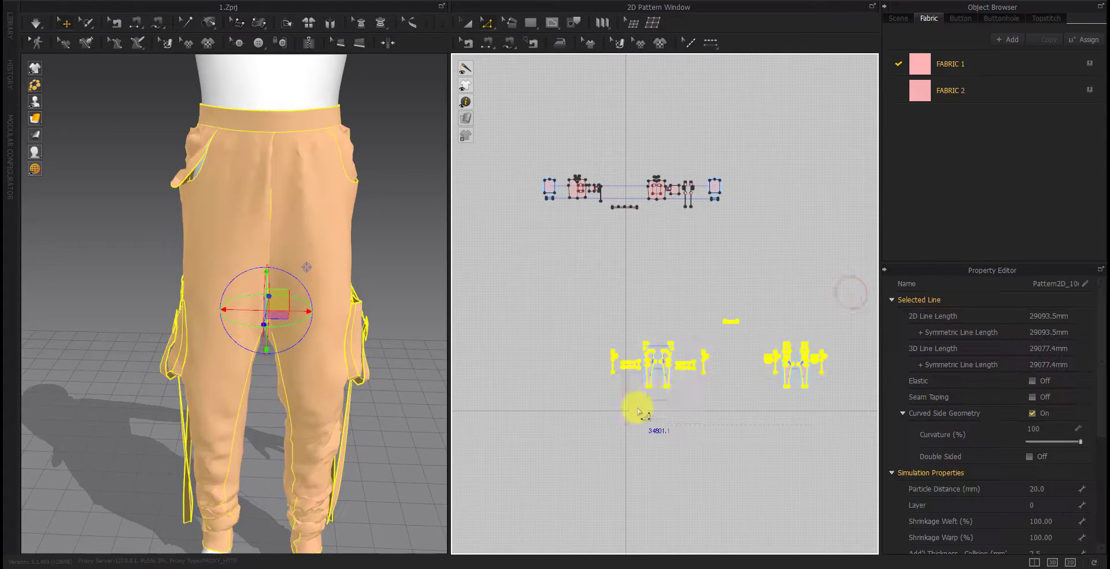
right_click(650, 363)
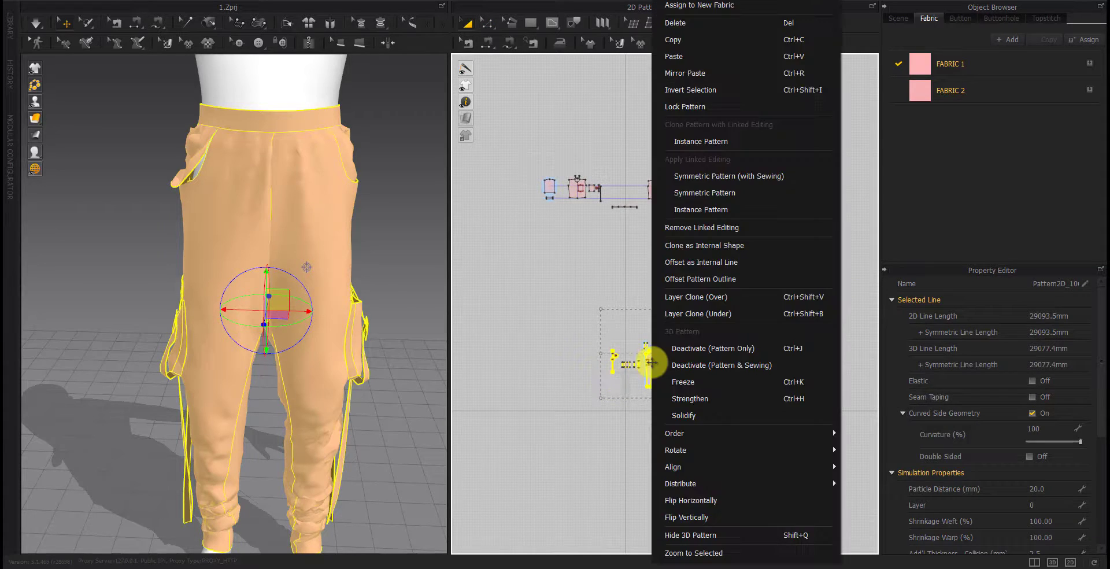
left_click(857, 423)
left_click_drag(855, 310, 538, 420)
left_click(1053, 503)
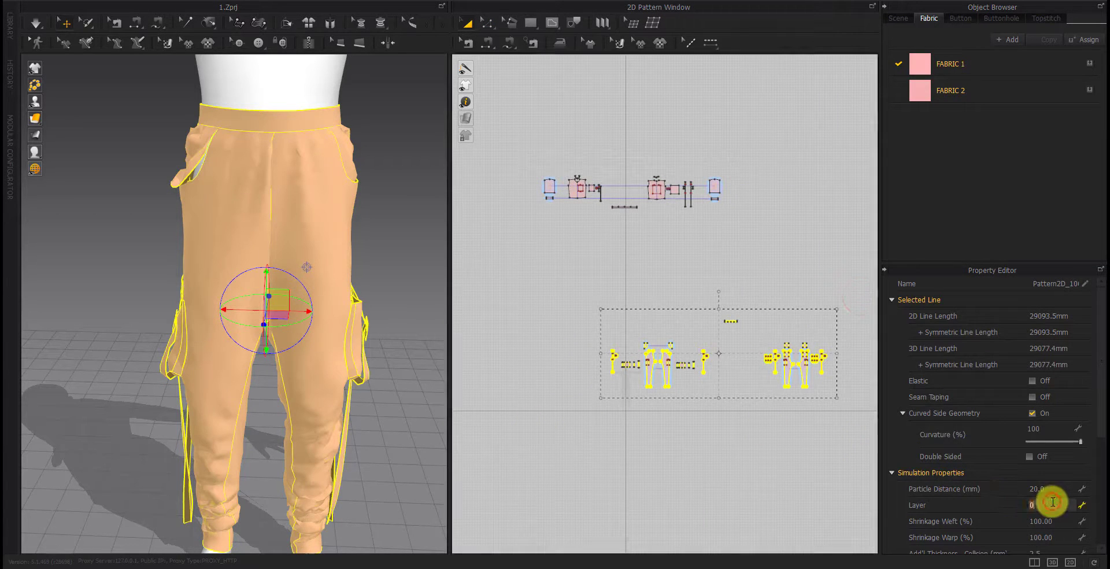
type("1")
key("Return")
left_click(554, 317)
left_click(723, 431)
Select the waistband pattern pieces, then return focus to the 3D view
left_click_drag(705, 281, 579, 321)
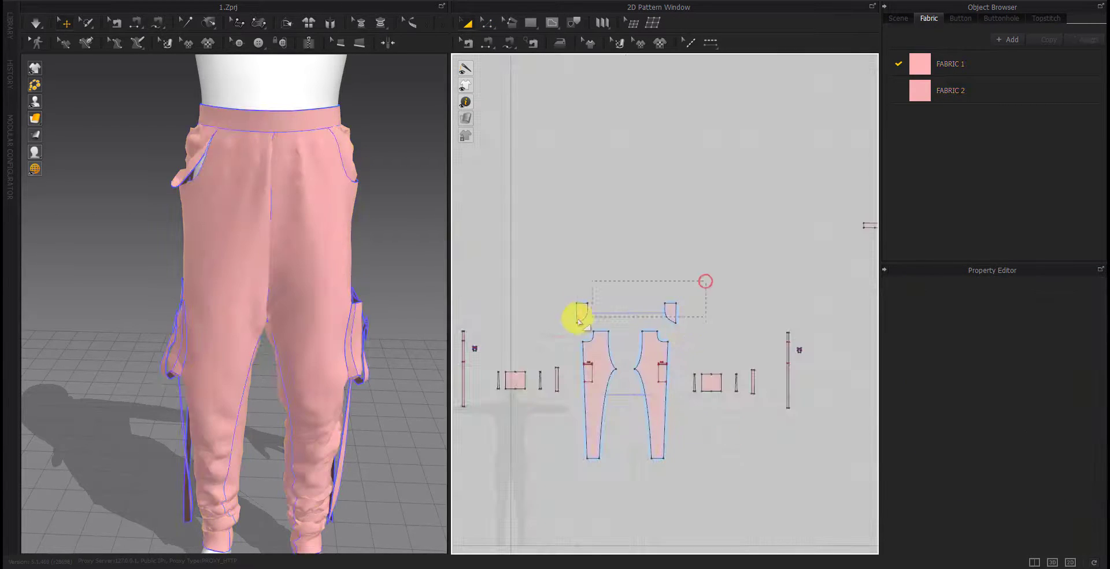
left_click(1047, 504)
left_click(956, 488)
left_click(773, 461)
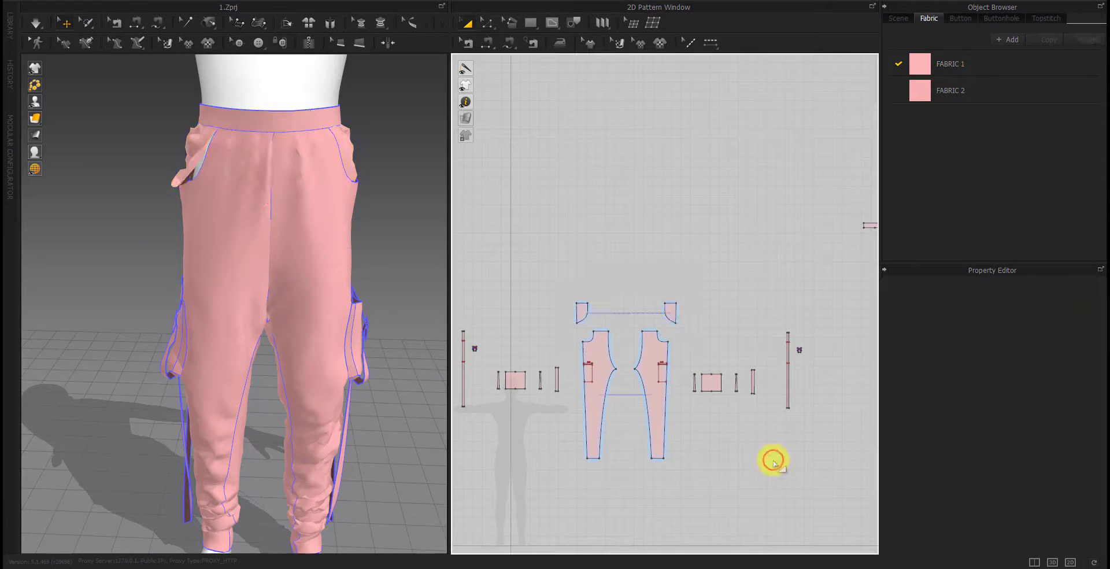
left_click(324, 372)
scroll(598, 319, "up", 5)
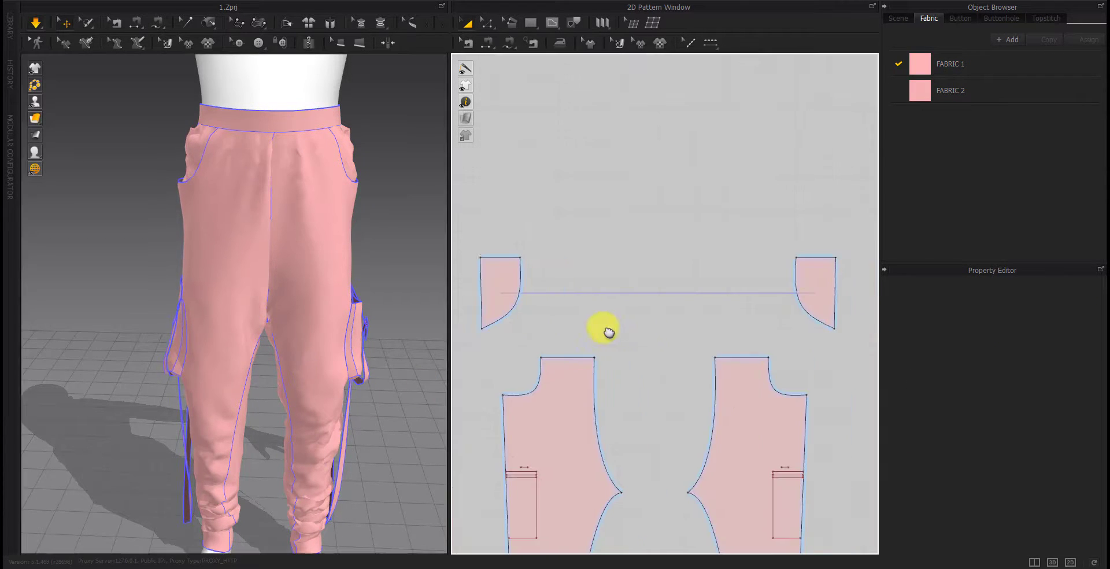
Check the right pocket's 354.9 curved edge in Edit Pattern and view the pants side
key("z")
left_click(771, 329)
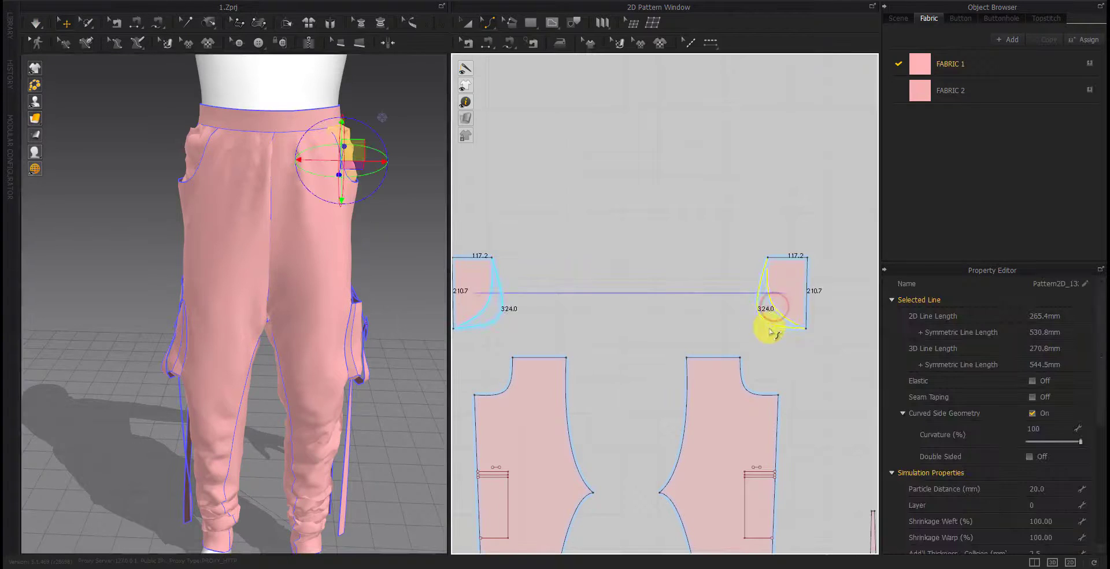
left_click(754, 325)
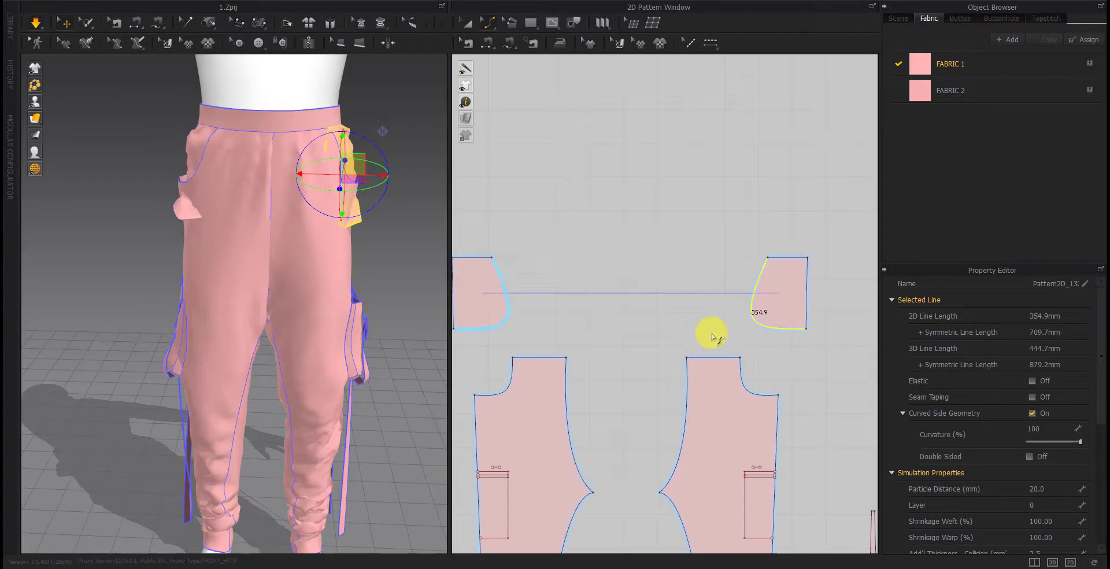
mouse_move(169, 279)
right_mouse_down()
mouse_move(153, 162)
mouse_move(174, 164)
right_mouse_up()
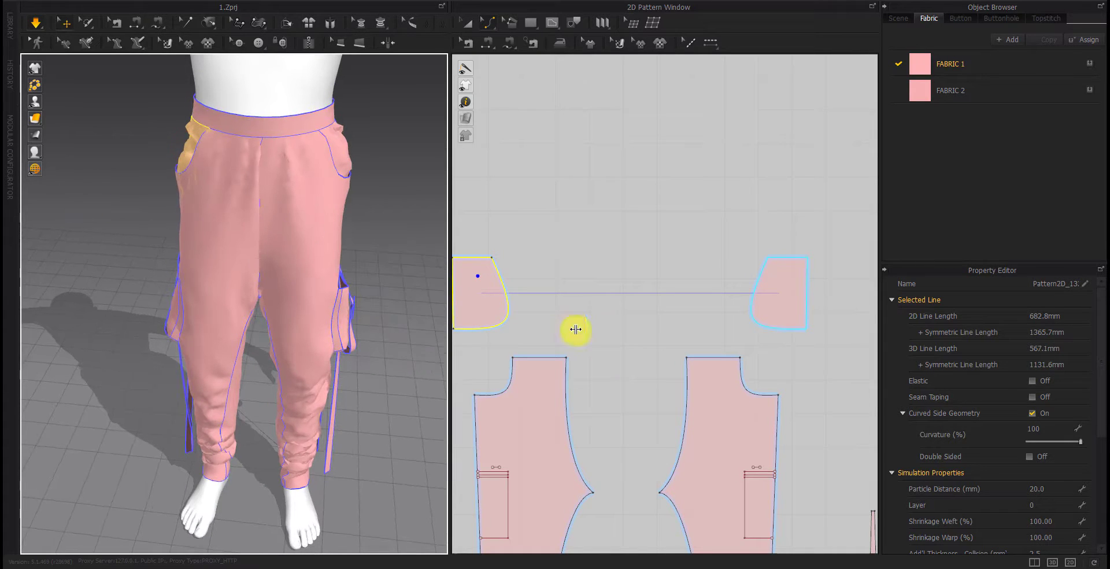
left_click_drag(186, 172, 140, 186)
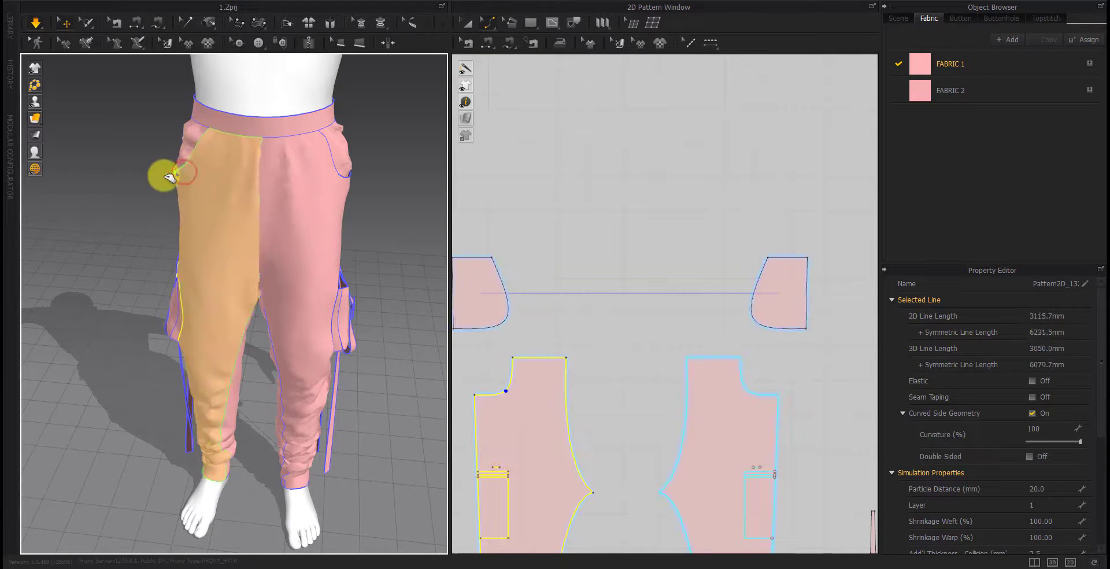
right_click_drag(138, 186, 301, 183)
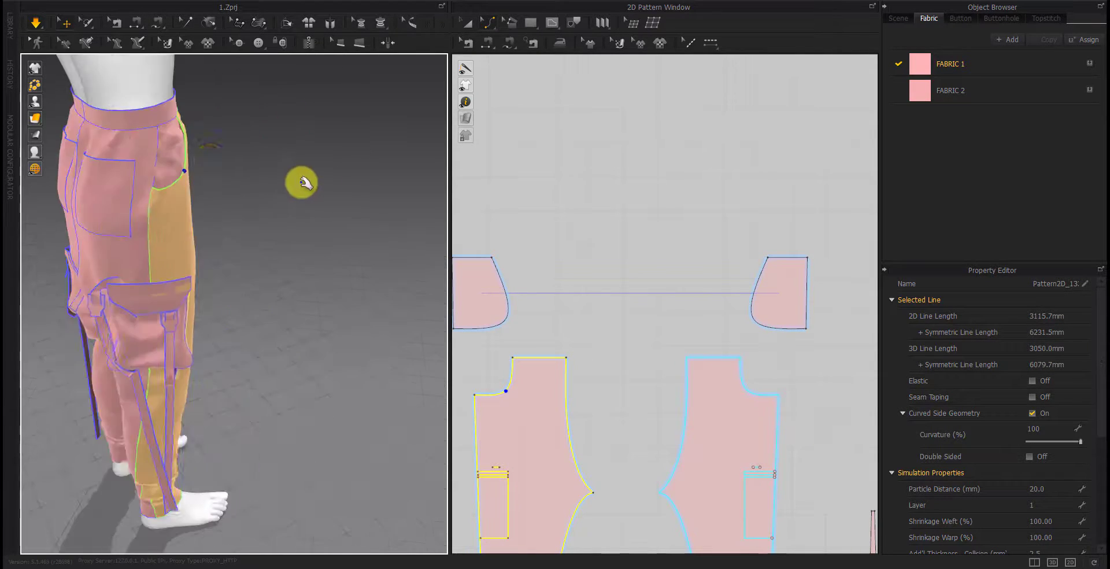
Move the front pocket bag piece out away from the hip
left_click(172, 155)
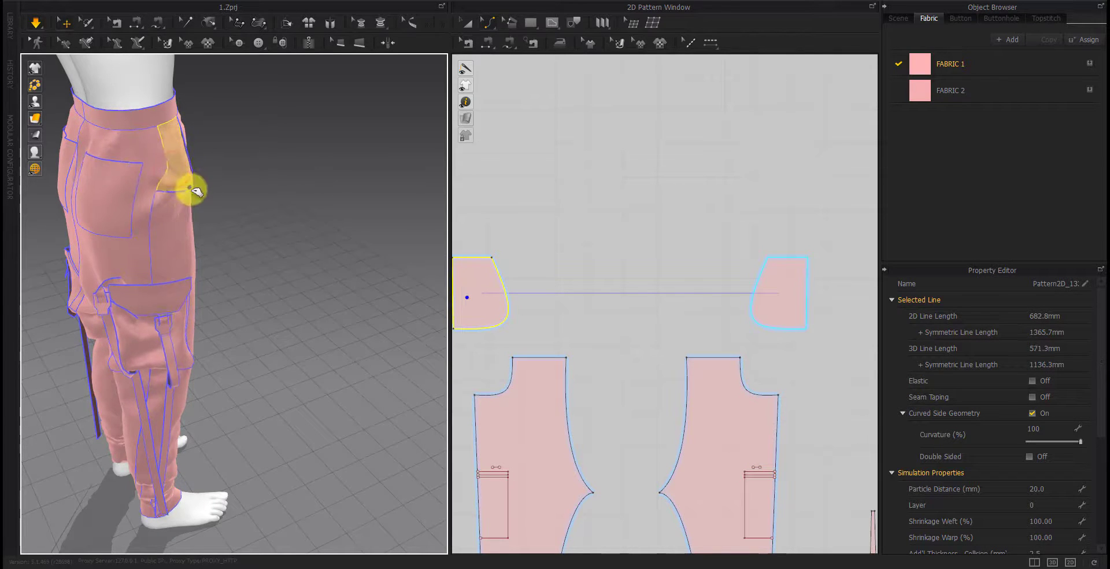
mouse_move(99, 198)
right_mouse_down()
mouse_move(228, 203)
mouse_move(322, 223)
right_mouse_up()
scroll(255, 184, "up", 5)
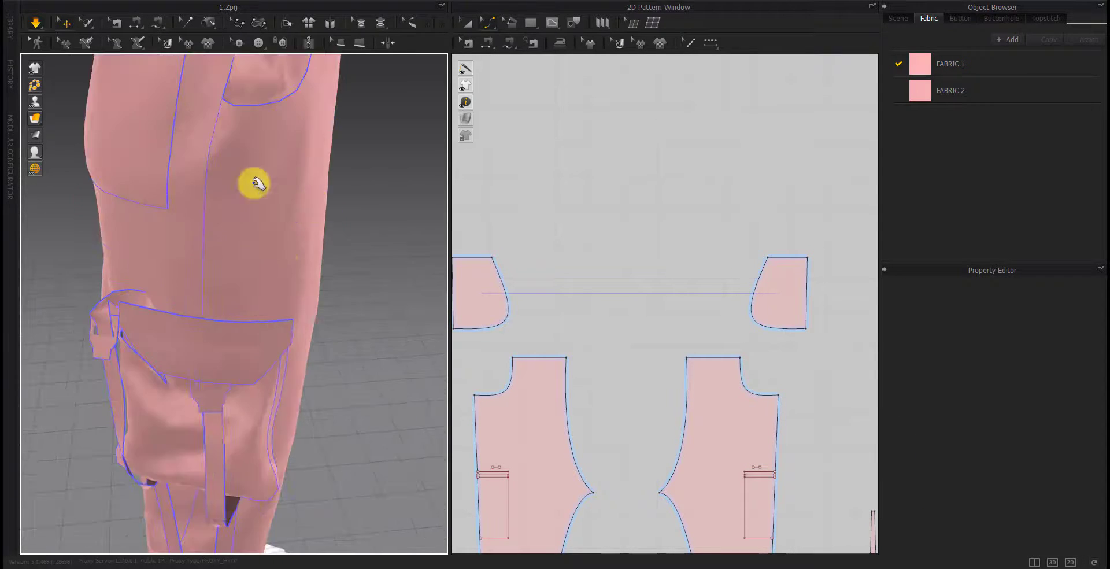
middle_click_drag(254, 184, 258, 362)
right_click_drag(258, 362, 213, 360)
left_click(185, 268)
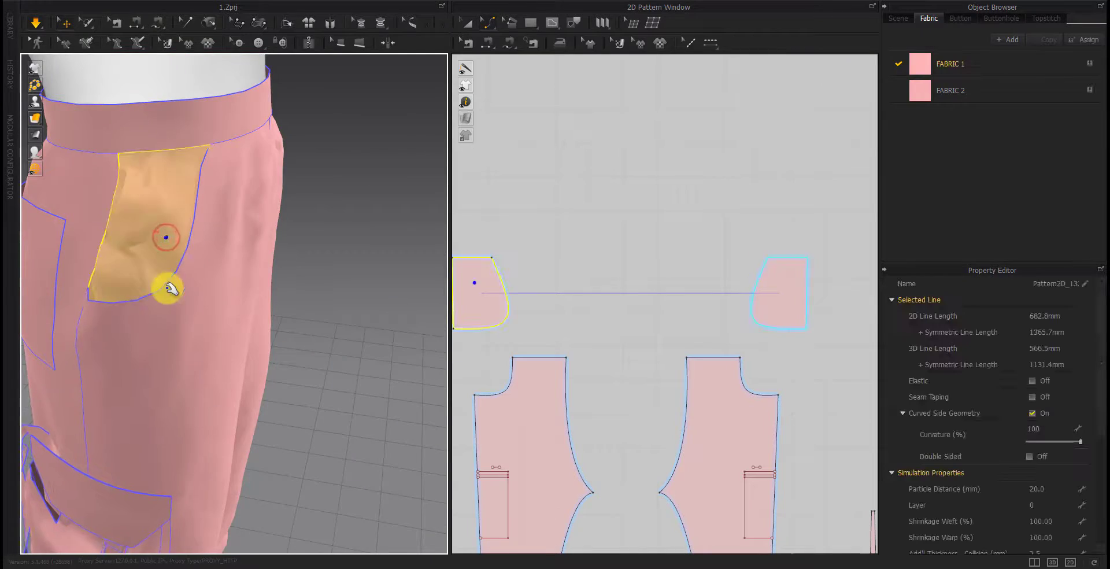
mouse_move(168, 289)
right_mouse_down()
mouse_move(177, 237)
mouse_move(335, 317)
mouse_move(209, 322)
mouse_move(298, 318)
mouse_move(197, 342)
mouse_move(277, 327)
mouse_move(273, 285)
mouse_move(255, 302)
right_mouse_up()
right_click_drag(469, 328, 558, 328)
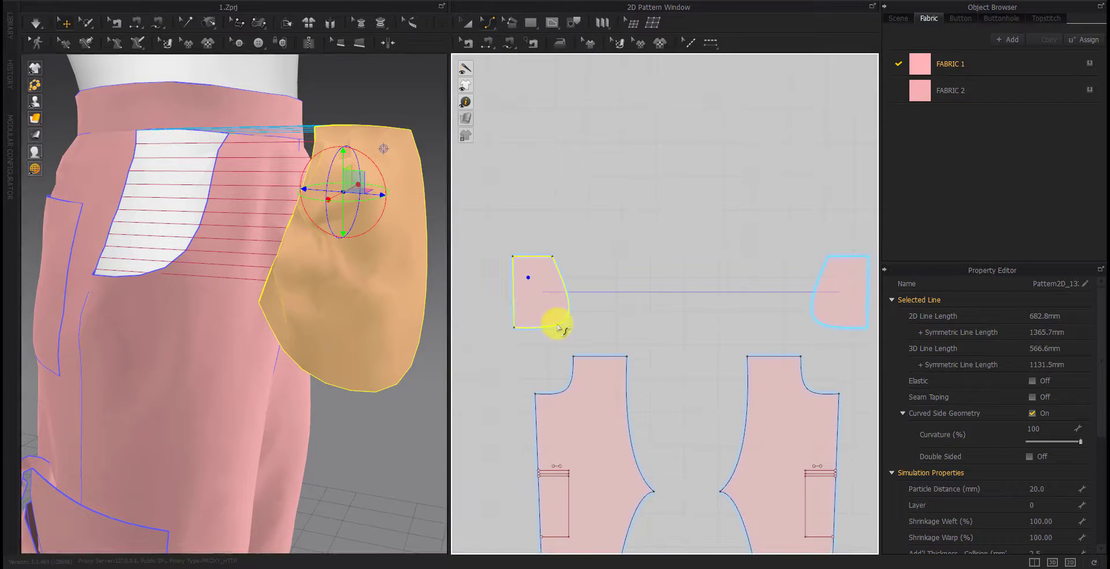
Reconnect the pocket bag seam so its end point lands on the pants side seam
left_click(497, 171)
left_click(468, 42)
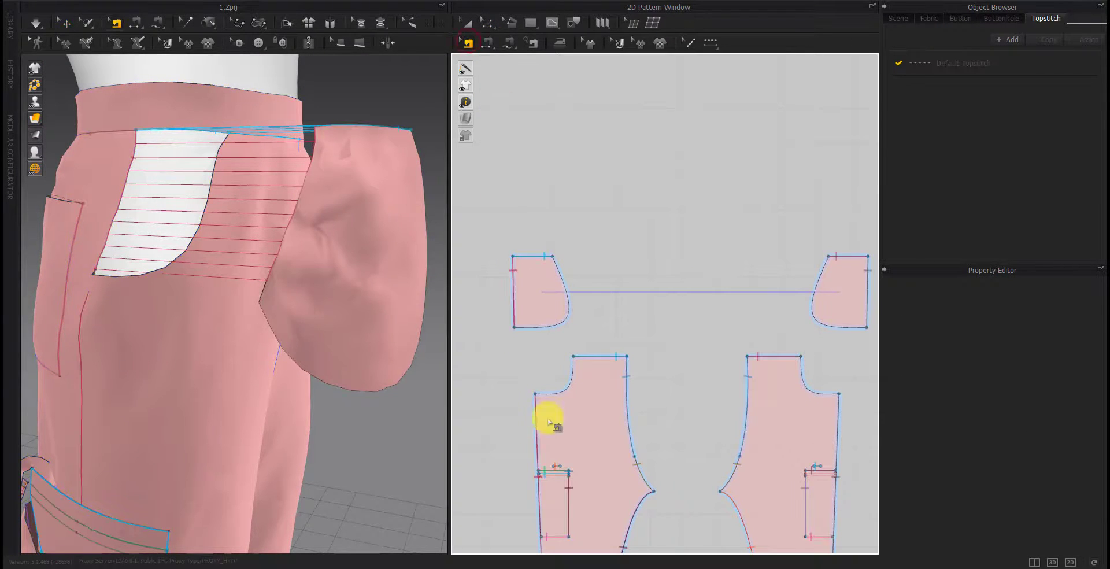
left_click(518, 297)
right_click_drag(754, 427, 552, 430)
scroll(701, 426, "down", 5)
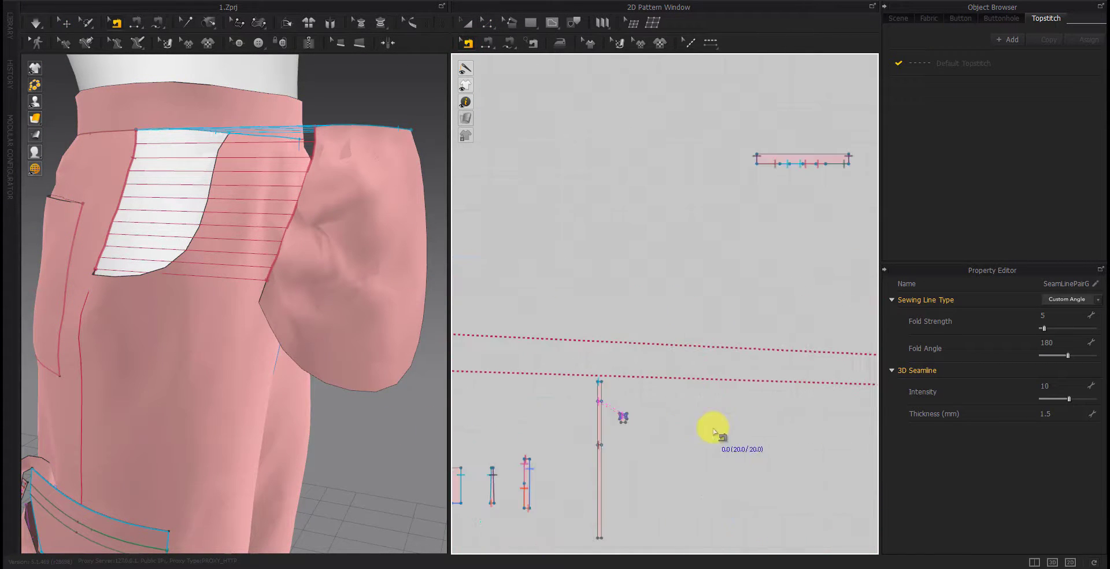
scroll(825, 441, "up", 6)
scroll(730, 430, "up", 5)
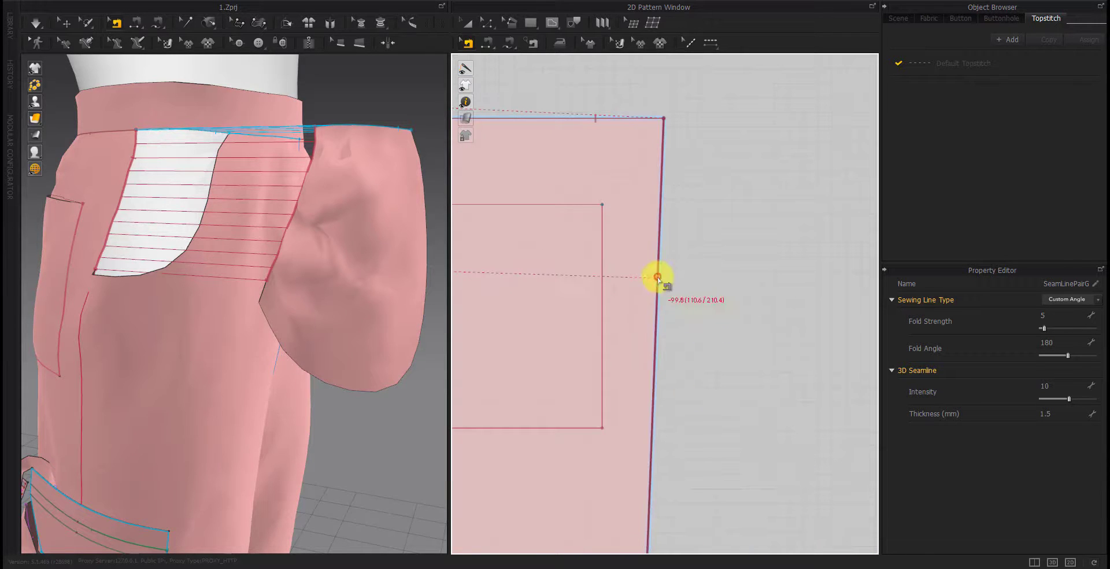
left_click(653, 424)
scroll(644, 422, "down", 5)
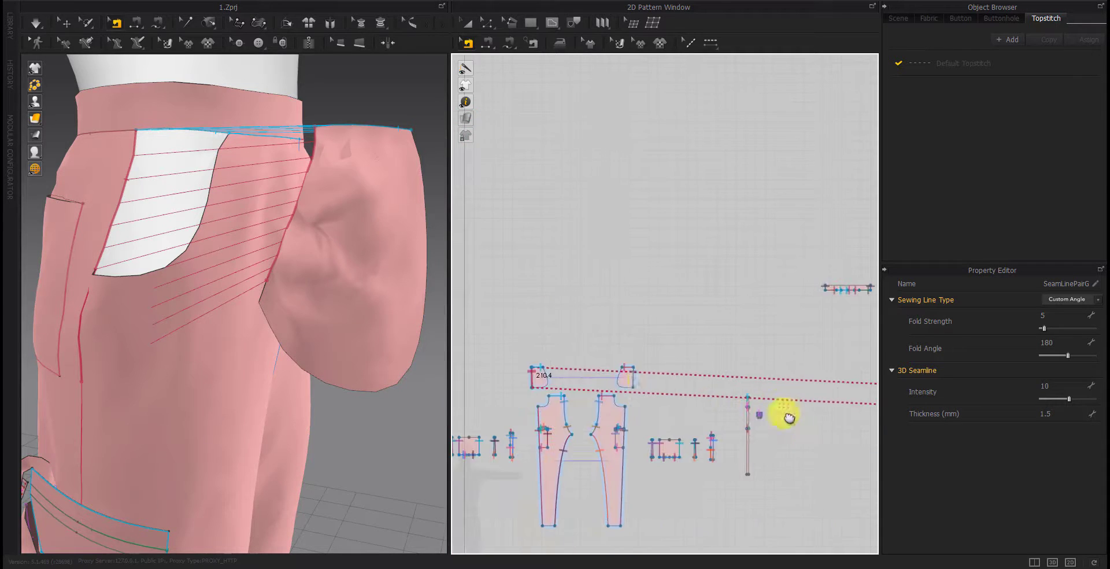
scroll(610, 367, "up", 5)
scroll(716, 411, "down", 4)
scroll(669, 401, "up", 4)
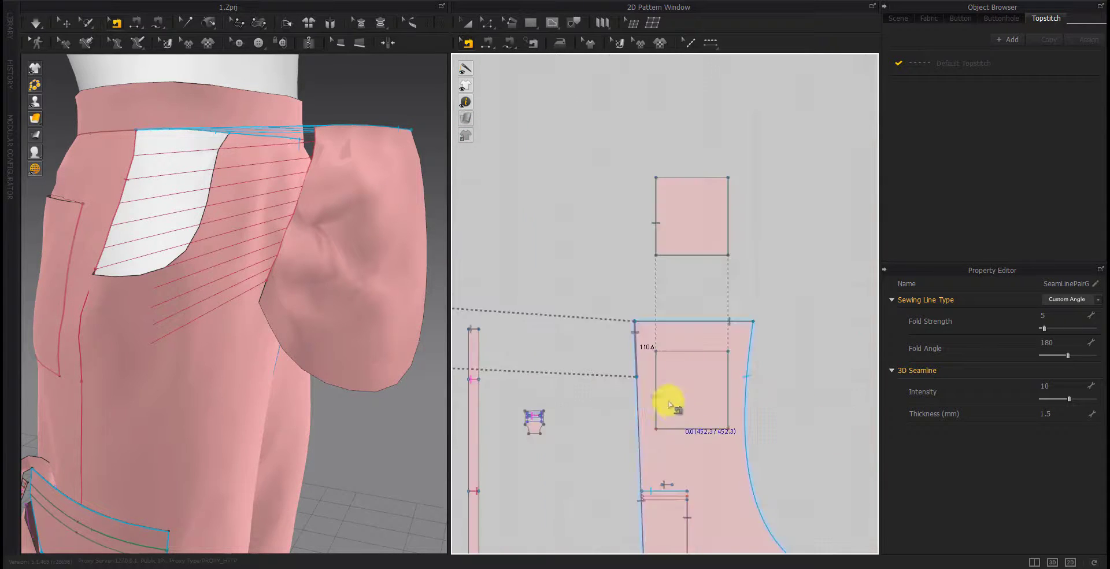
scroll(538, 292, "up", 3)
left_click(542, 289)
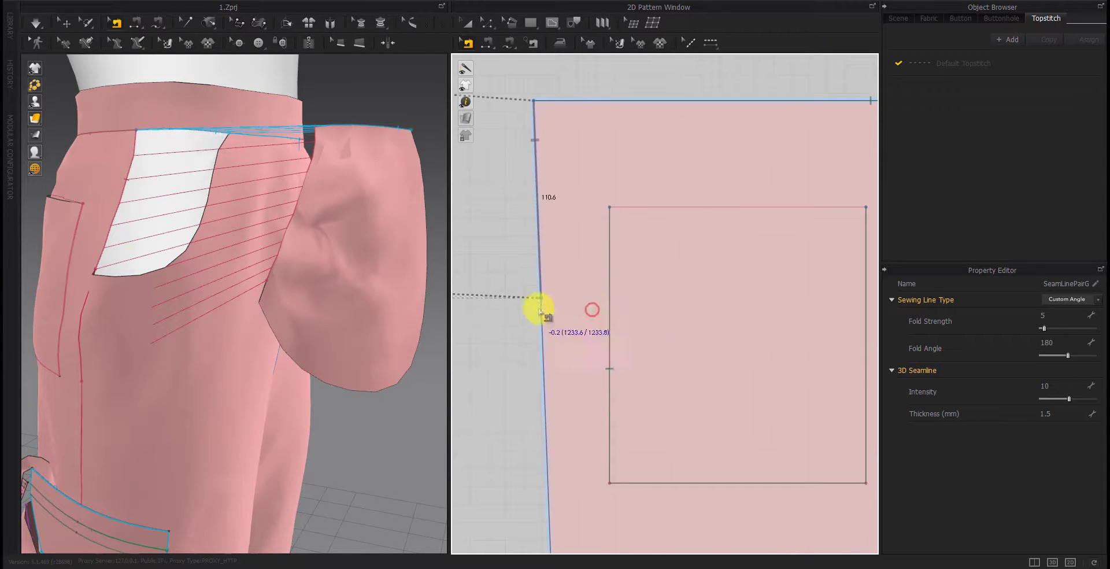
scroll(347, 443, "down", 5)
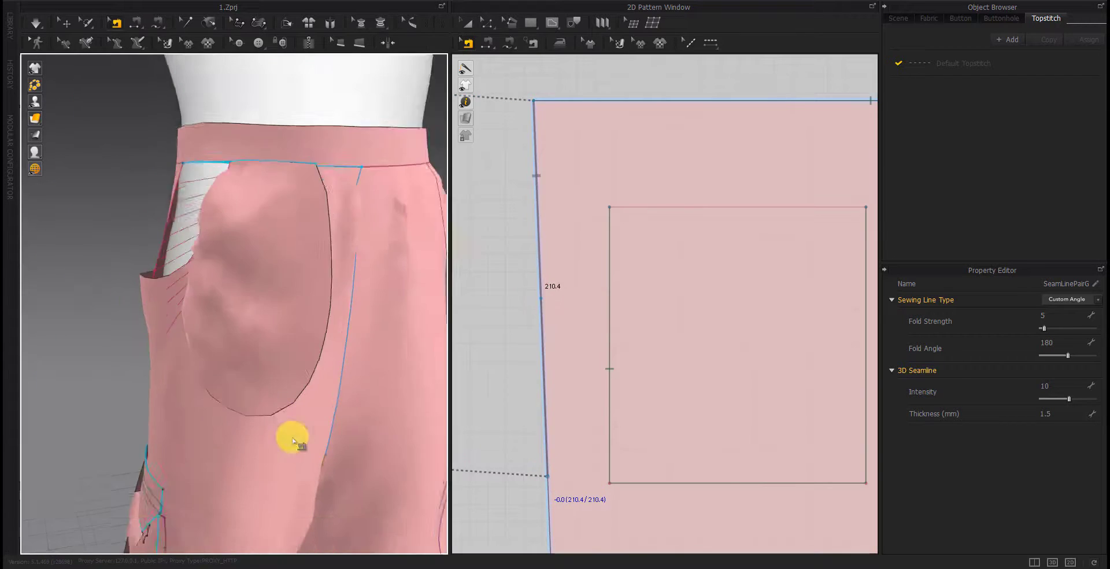
Simulate to re-drape the pants and view the waistband edge from the front
key("space")
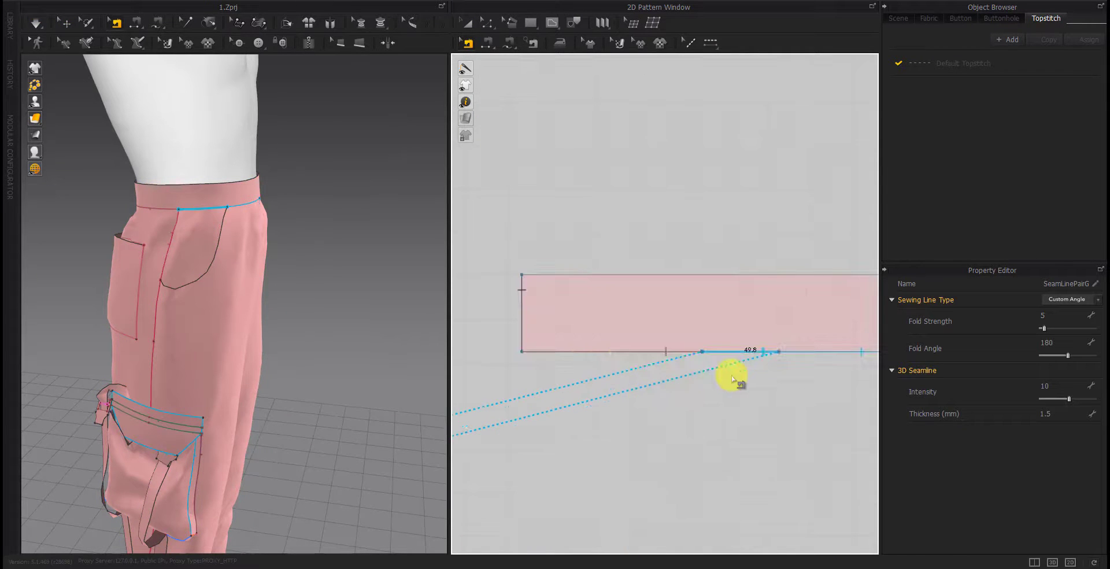
middle_click_drag(733, 379, 613, 407)
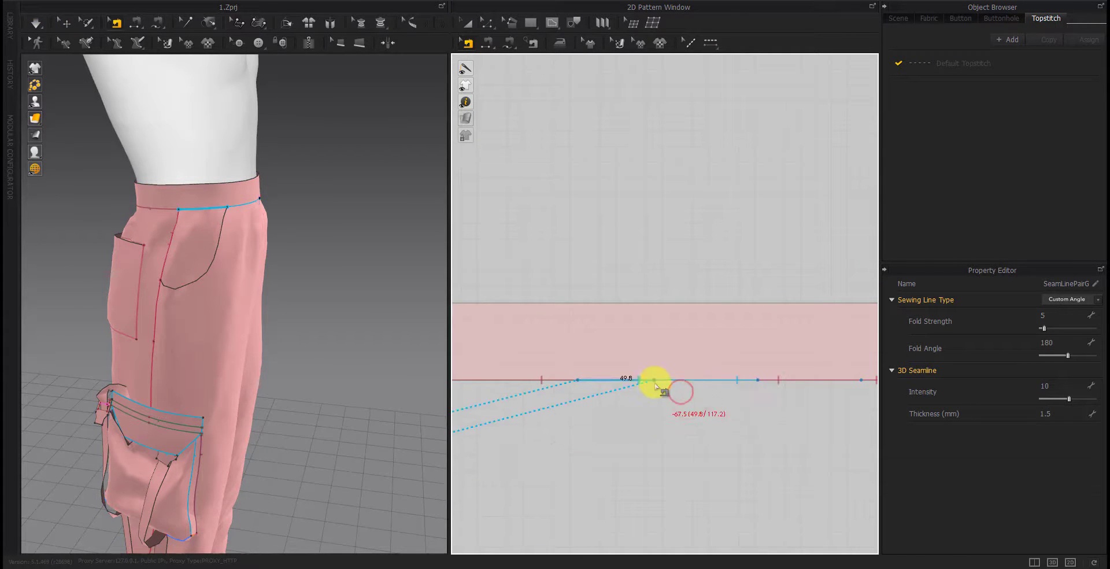
right_click_drag(298, 343, 322, 366)
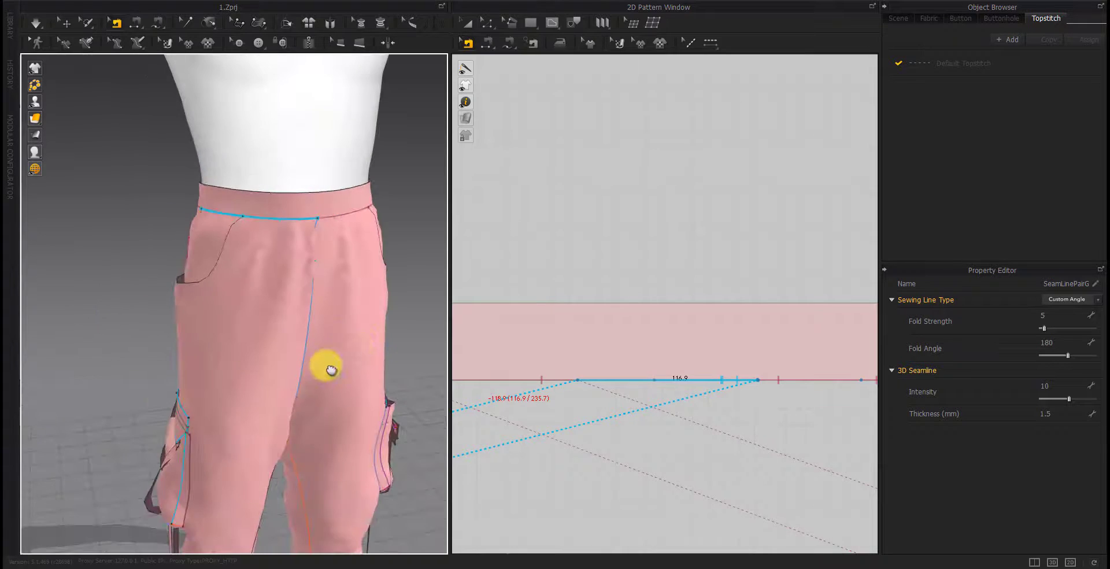
scroll(593, 364, "down", 5)
scroll(593, 363, "up", 2)
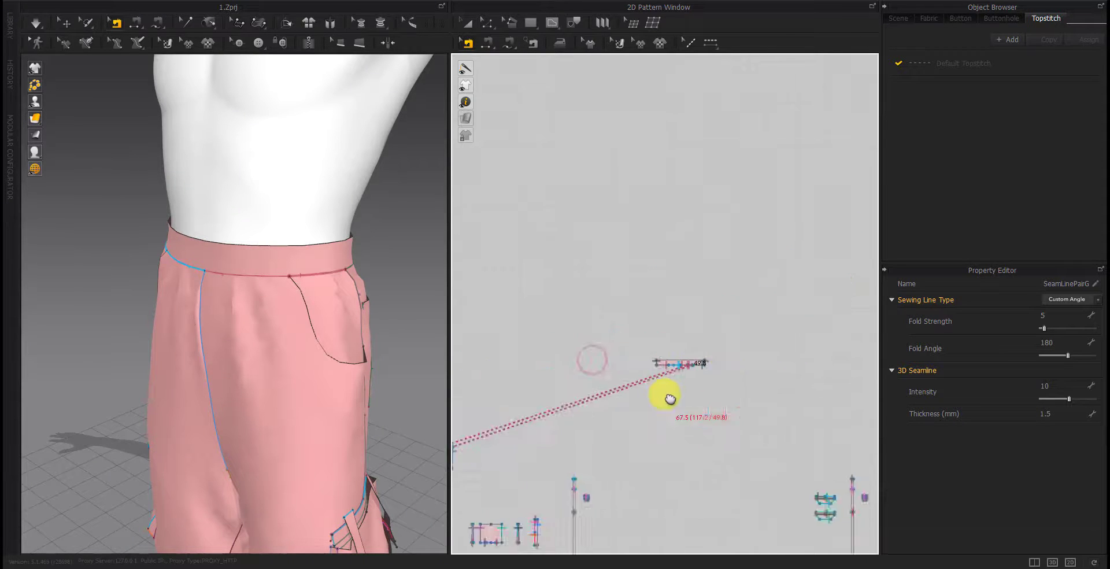
scroll(665, 397, "up", 2)
scroll(545, 421, "up", 2)
Start re-splitting the waistband's lower-edge seam, moving one segment's end point (58.9)
middle_click_drag(666, 382, 590, 371)
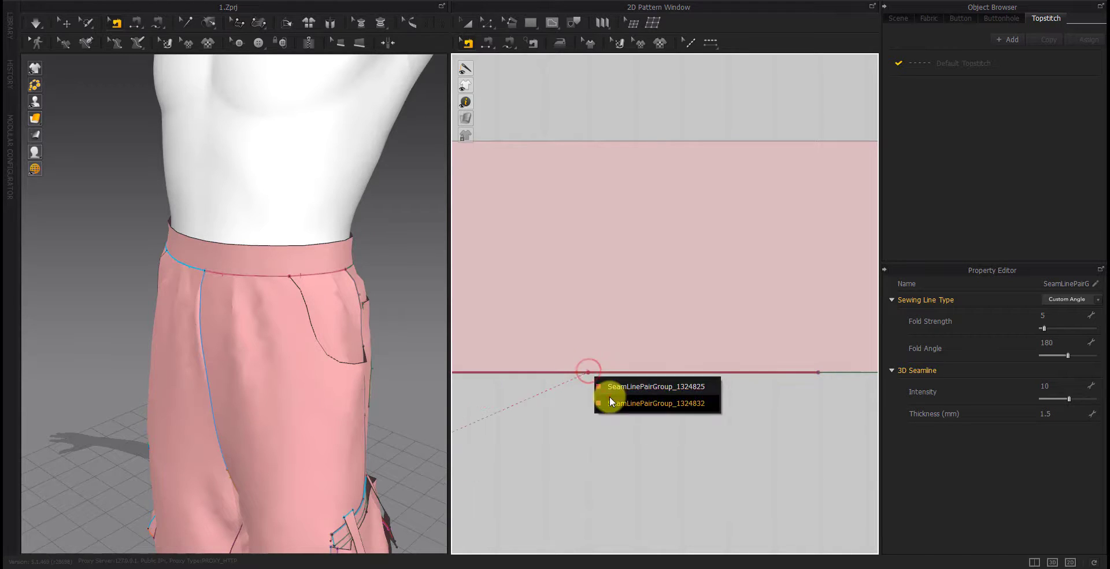
left_click(610, 402)
left_click(588, 373)
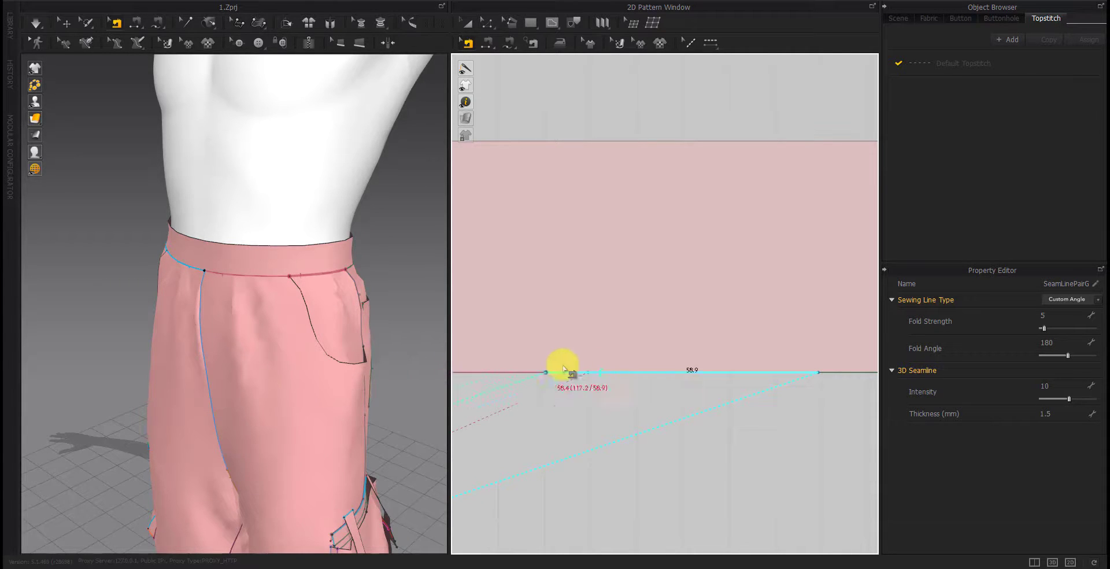
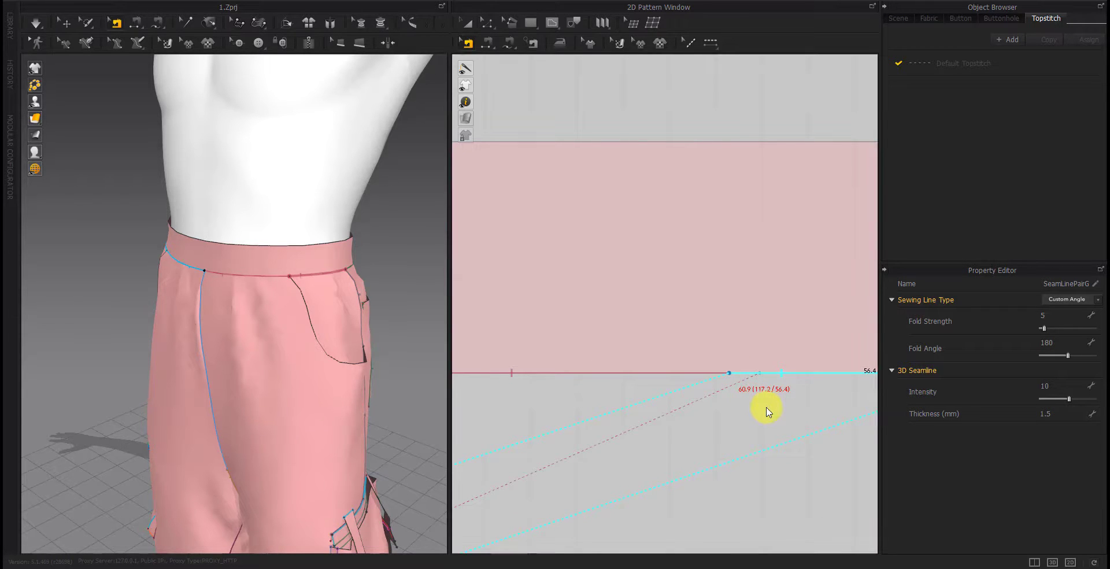
Run a short simulation so the pants drape on the avatar
scroll(758, 413, "down", 3)
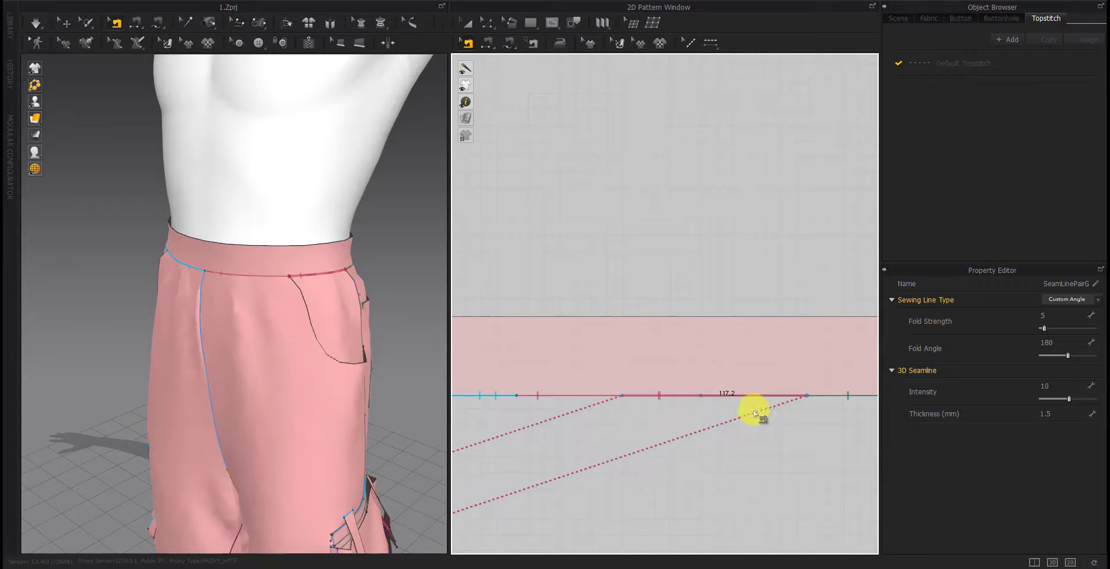
key("space")
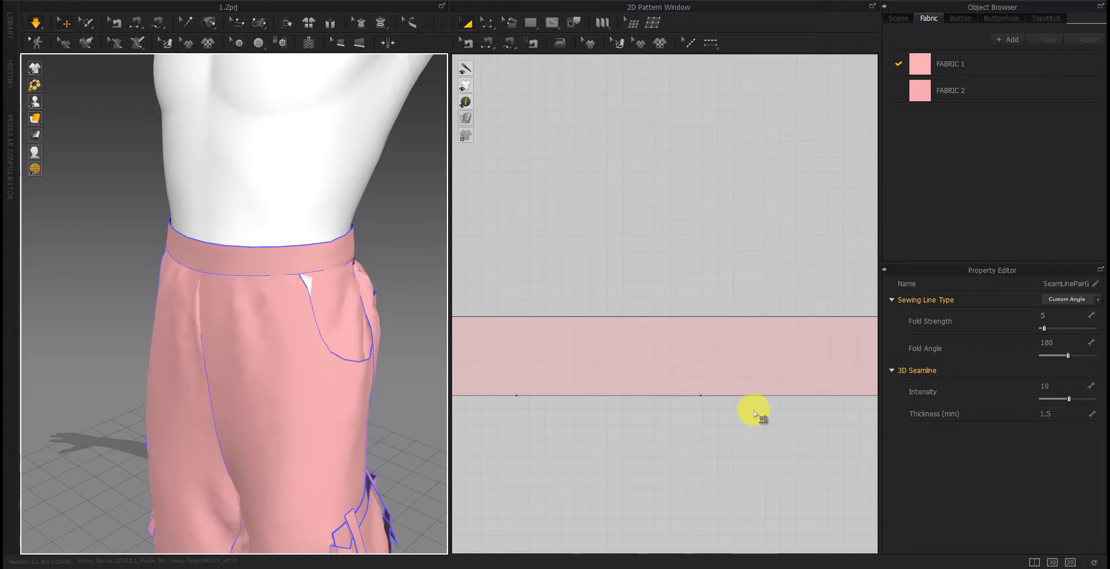
key("space")
scroll(612, 427, "down", 5)
scroll(644, 369, "down", 5)
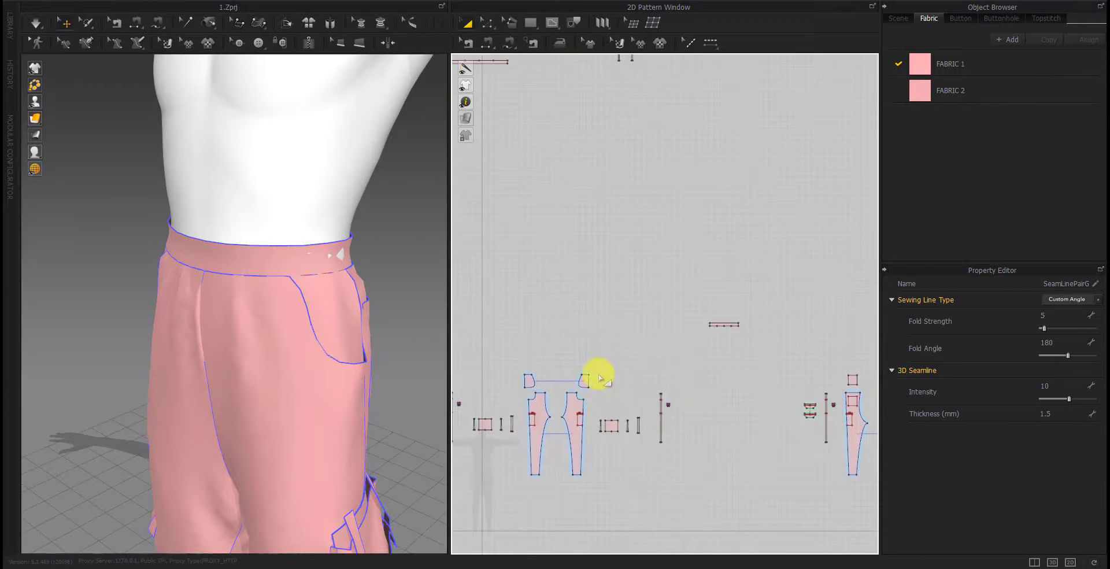
Start a Segment Sewing seam on the waistband's lower edge and test-simulate it
left_click(479, 44)
scroll(761, 298, "up", 3)
scroll(607, 299, "up", 5)
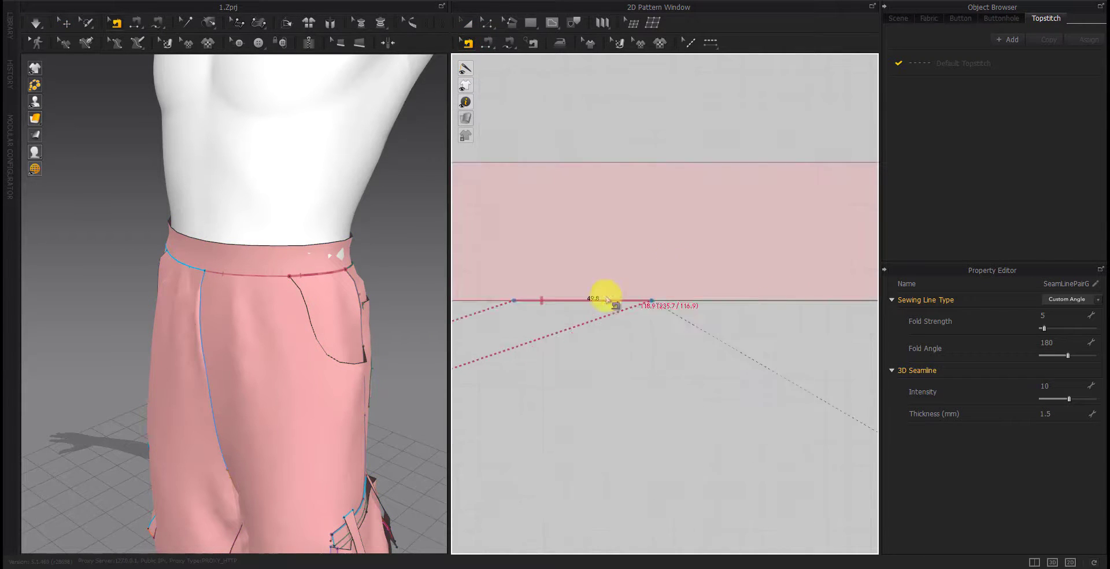
left_click(703, 300)
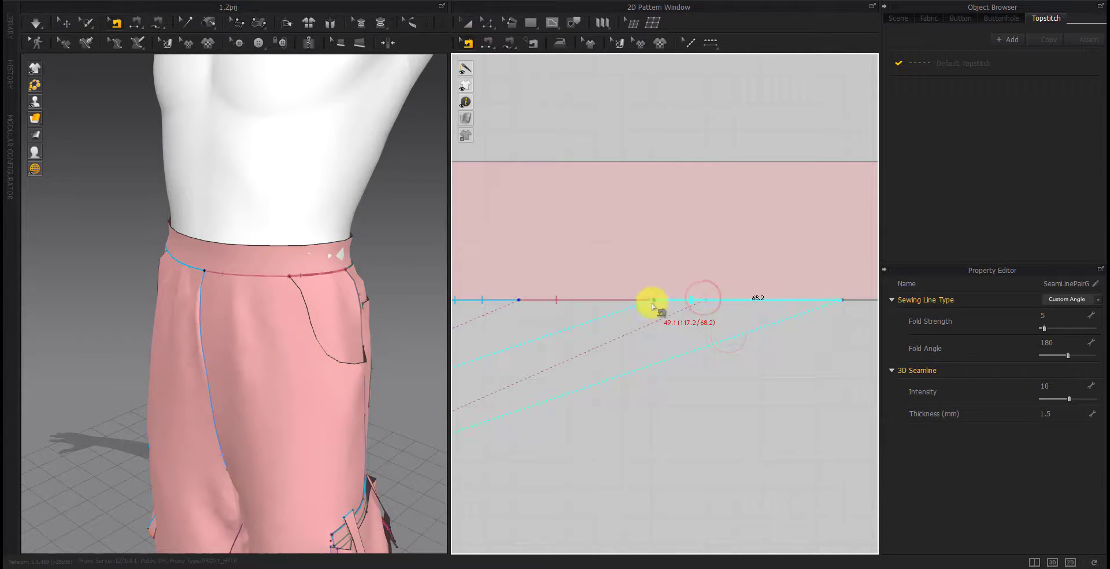
scroll(654, 305, "down", 3)
scroll(540, 395, "down", 3)
scroll(660, 306, "down", 3)
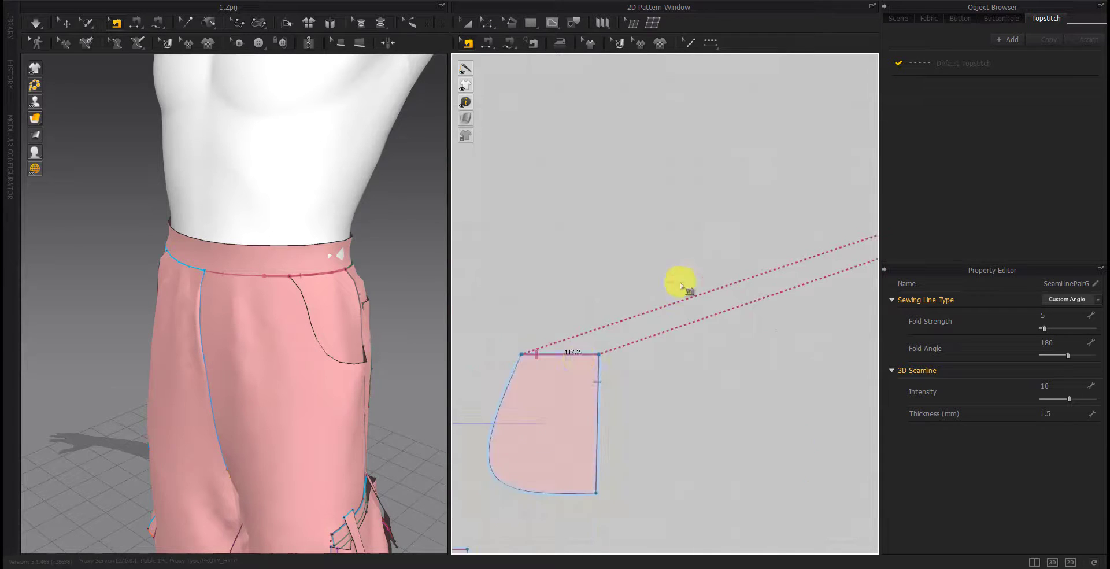
scroll(519, 355, "up", 3)
scroll(733, 322, "up", 5)
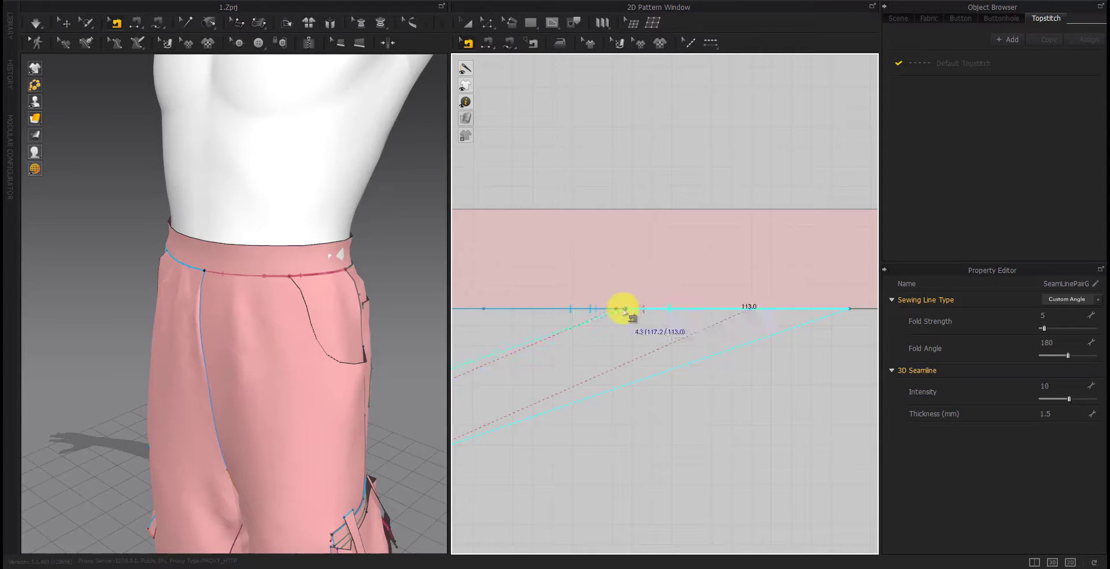
key("space")
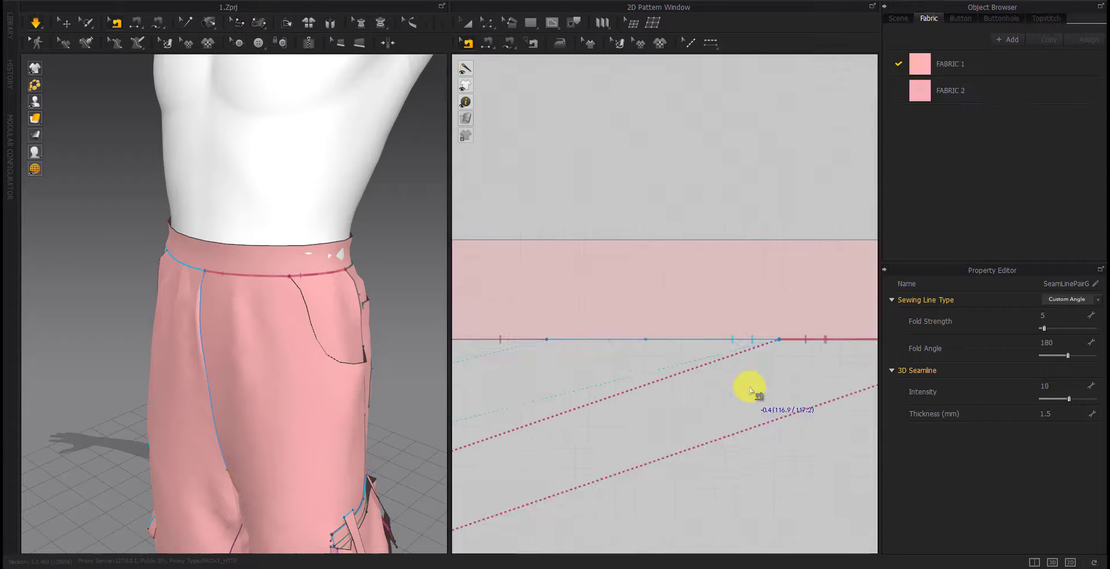
right_click_drag(298, 345, 327, 342)
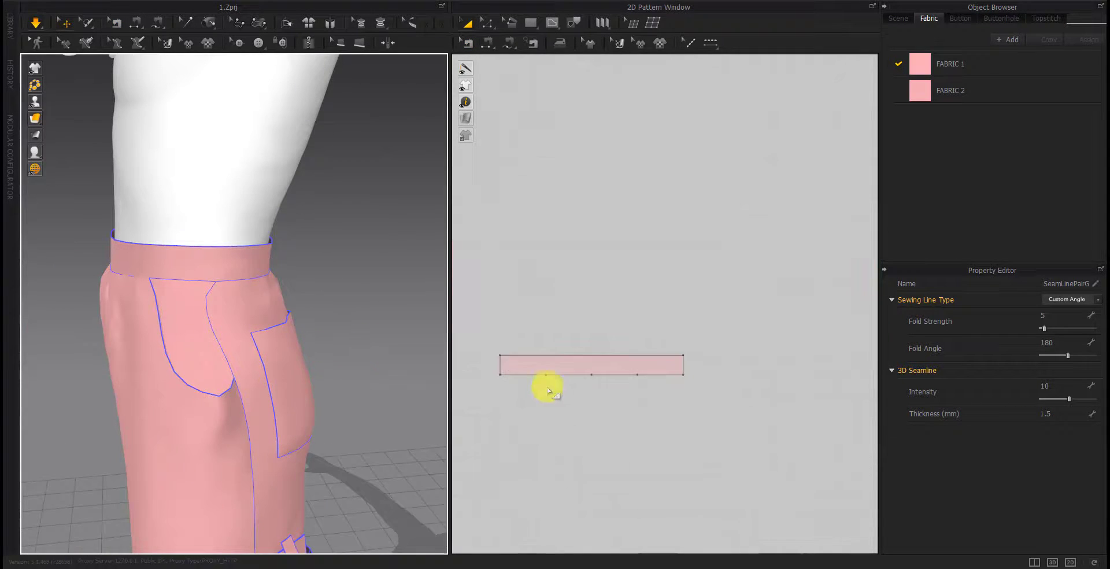
Finish the waistband seam segment onto the pants' top edge and re-simulate
key("n")
scroll(551, 372, "up", 5)
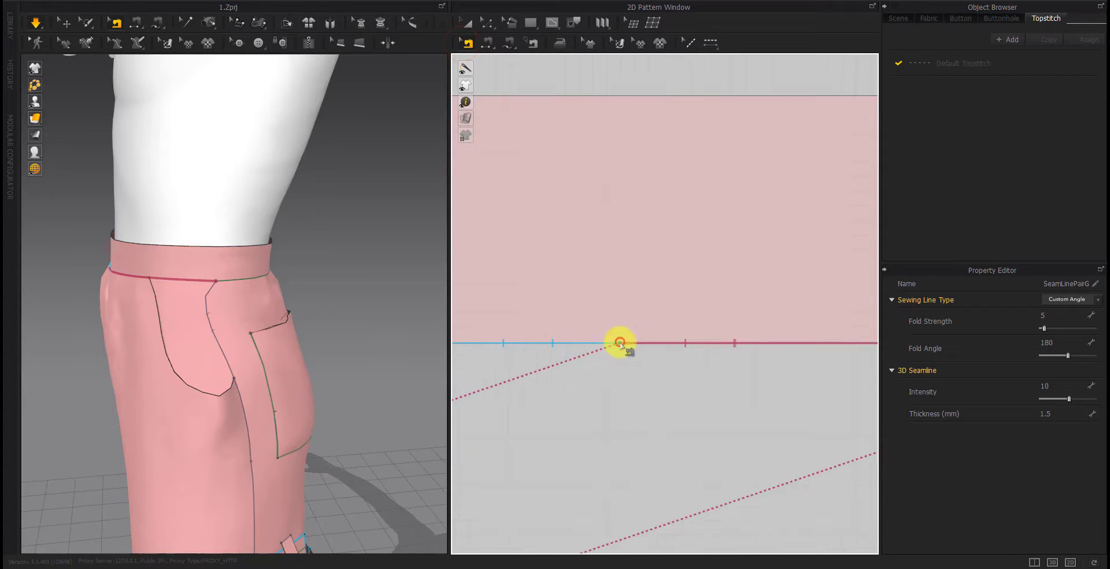
key("space")
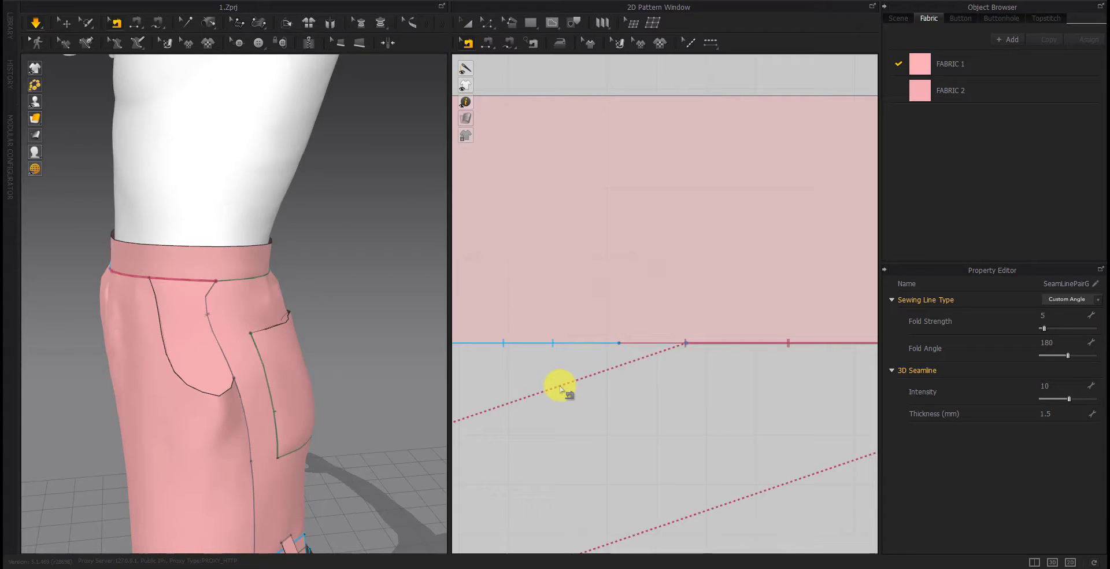
key("n")
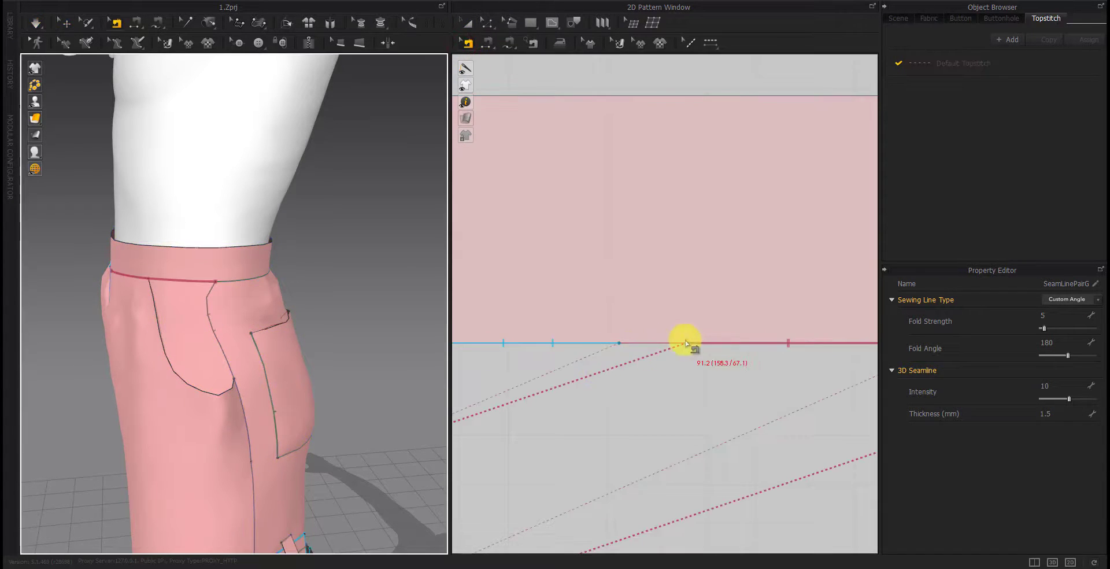
scroll(603, 415, "down", 3)
left_click(639, 373)
key("space")
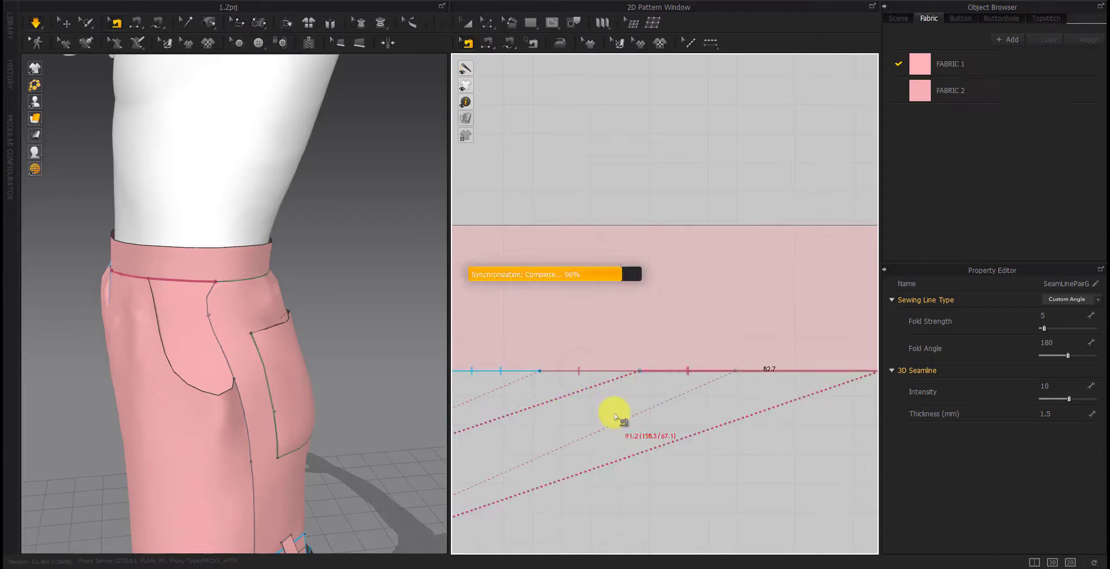
Sew the waistband's remaining lower edge to the matching pants edge and refit the pants
left_click(470, 41)
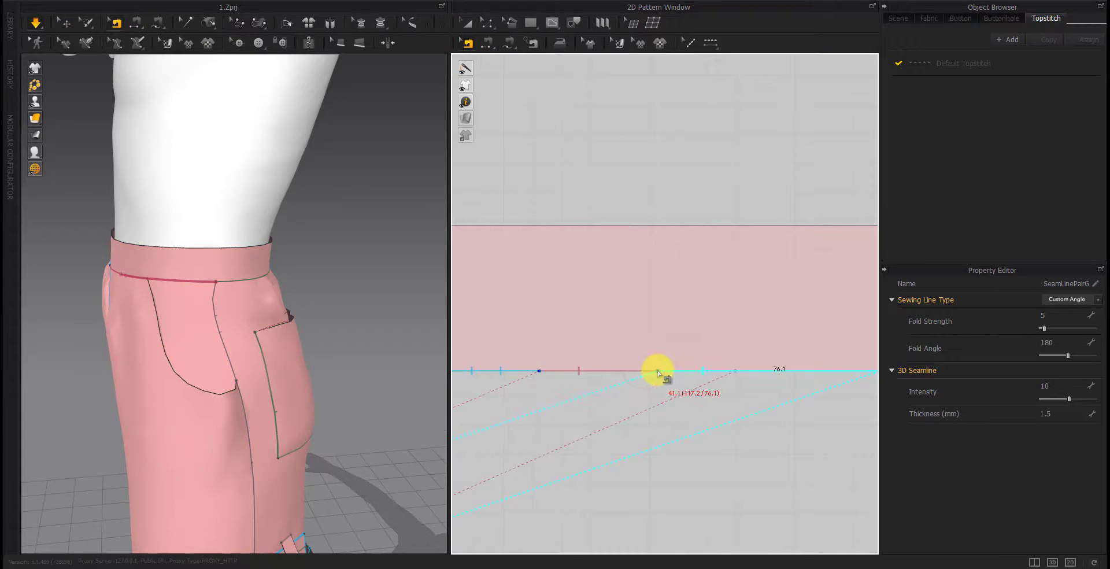
scroll(661, 373, "down", 2)
scroll(775, 421, "down", 2)
scroll(739, 322, "down", 2)
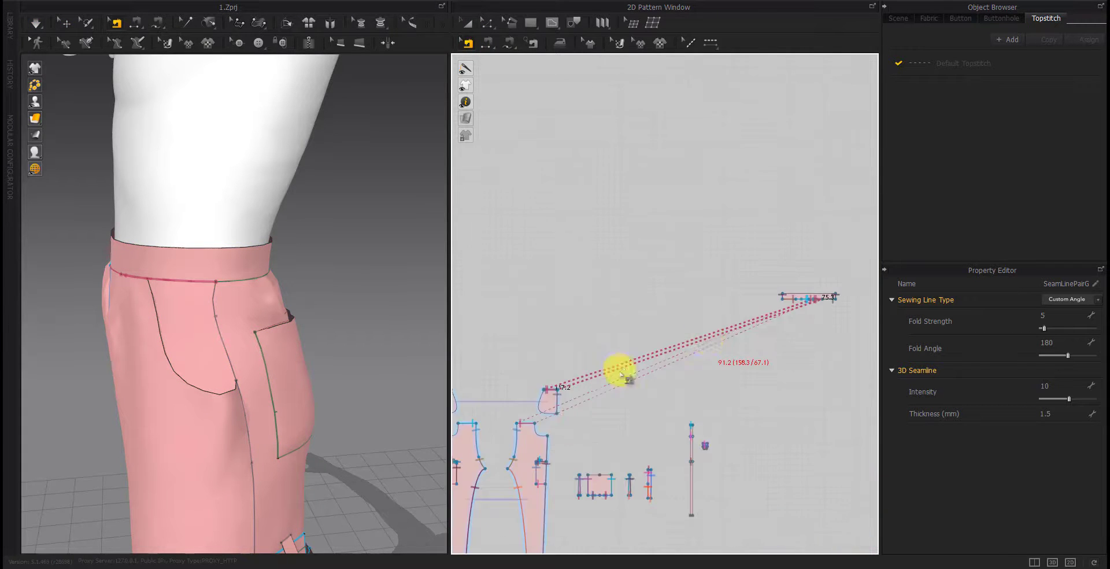
scroll(617, 375, "down", 2)
left_click(538, 370)
right_click_drag(247, 384, 502, 391)
scroll(606, 389, "up", 3)
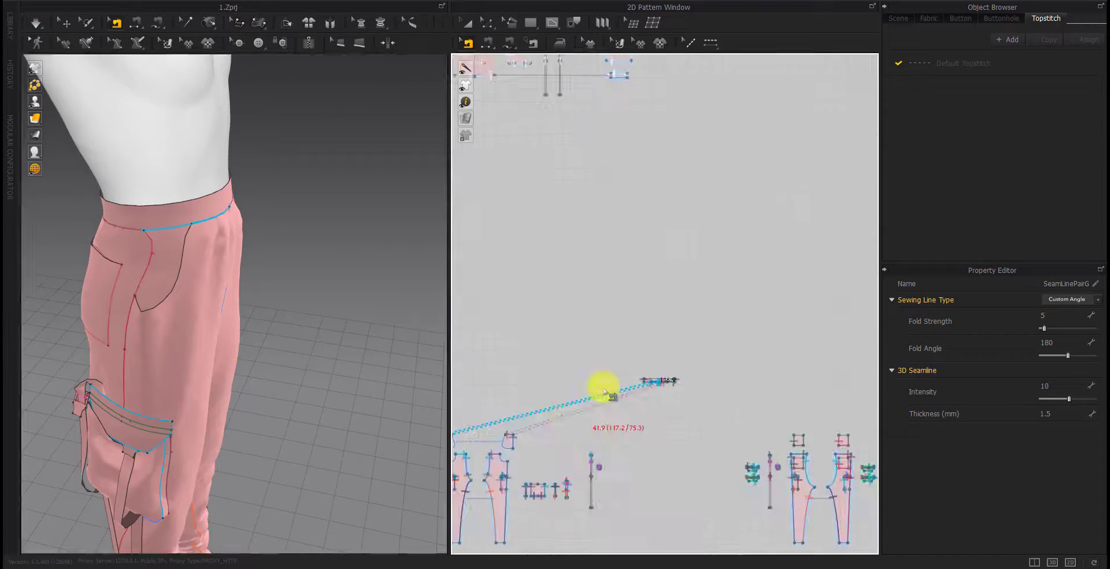
scroll(639, 433, "up", 3)
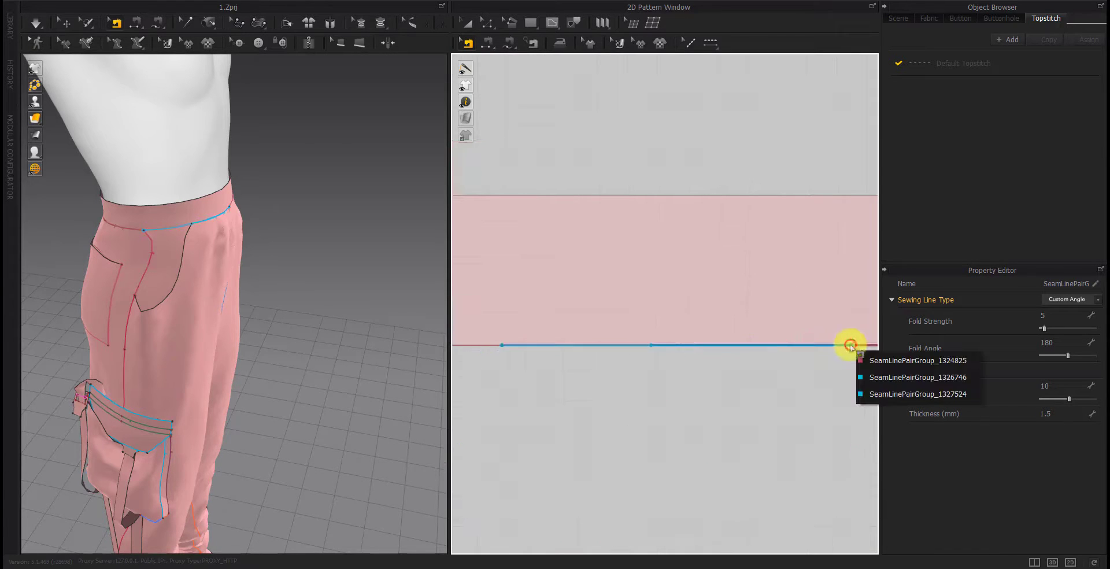
left_click(872, 384)
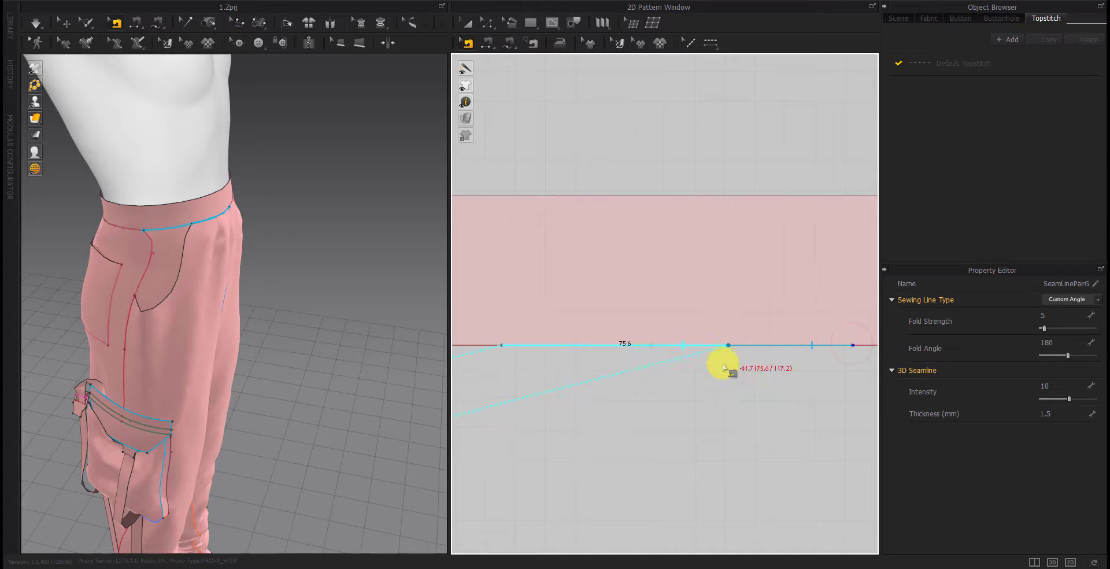
key("space")
mouse_move(317, 385)
right_mouse_down()
mouse_move(284, 407)
mouse_move(206, 399)
mouse_move(353, 396)
right_mouse_up()
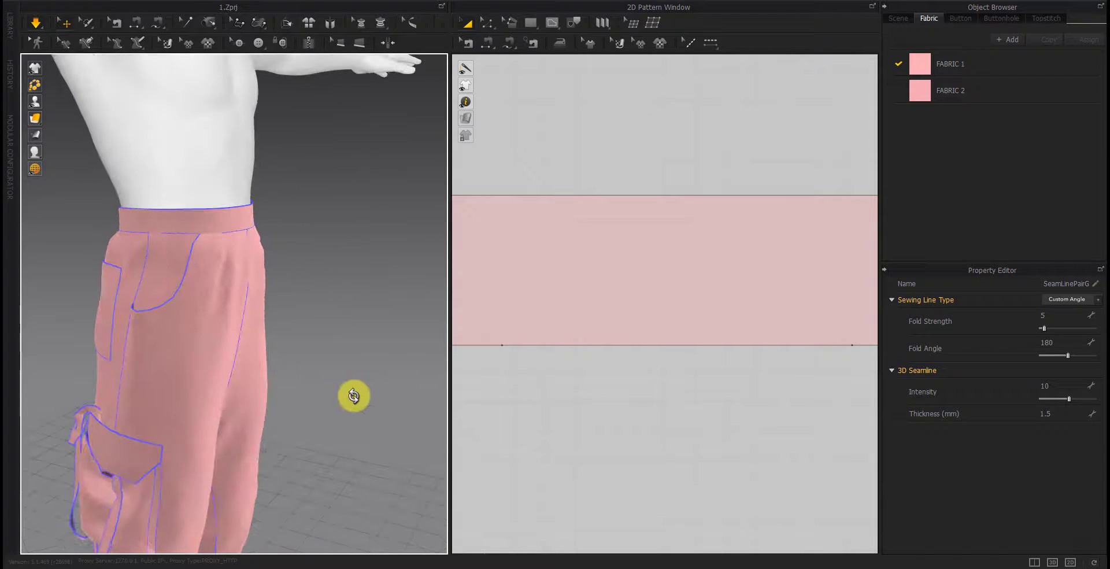
Bend the leg piece's crotch curve to 167.3 mm with Edit Curvature and re-simulate
scroll(612, 457, "down", 3)
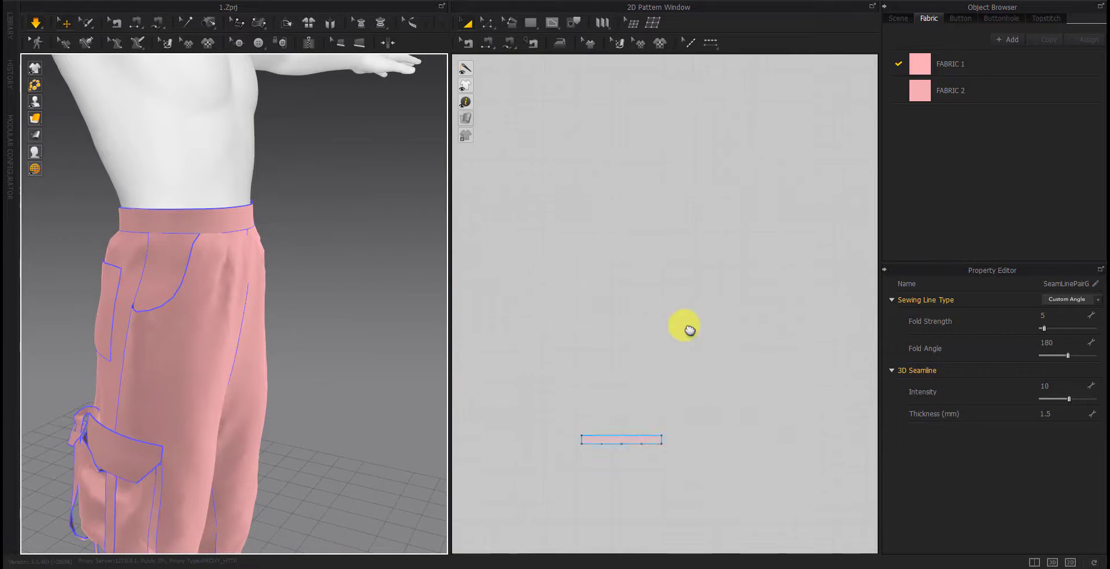
key("space")
key("b")
scroll(687, 324, "down", 3)
scroll(555, 331, "up", 4)
scroll(645, 332, "up", 3)
key("c")
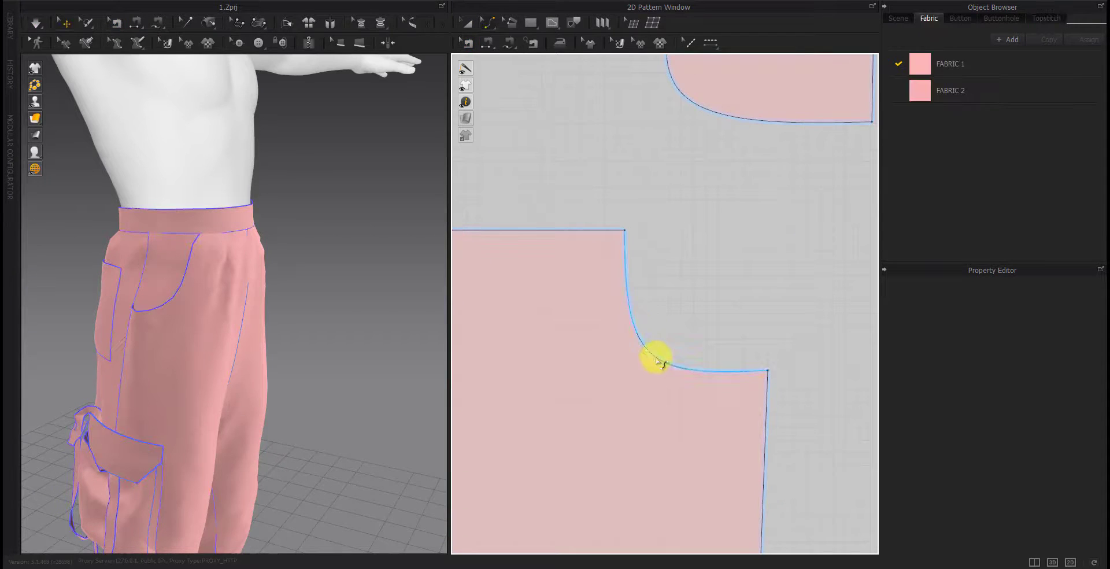
left_click_drag(655, 357, 680, 329)
scroll(665, 341, "down", 5)
key("space")
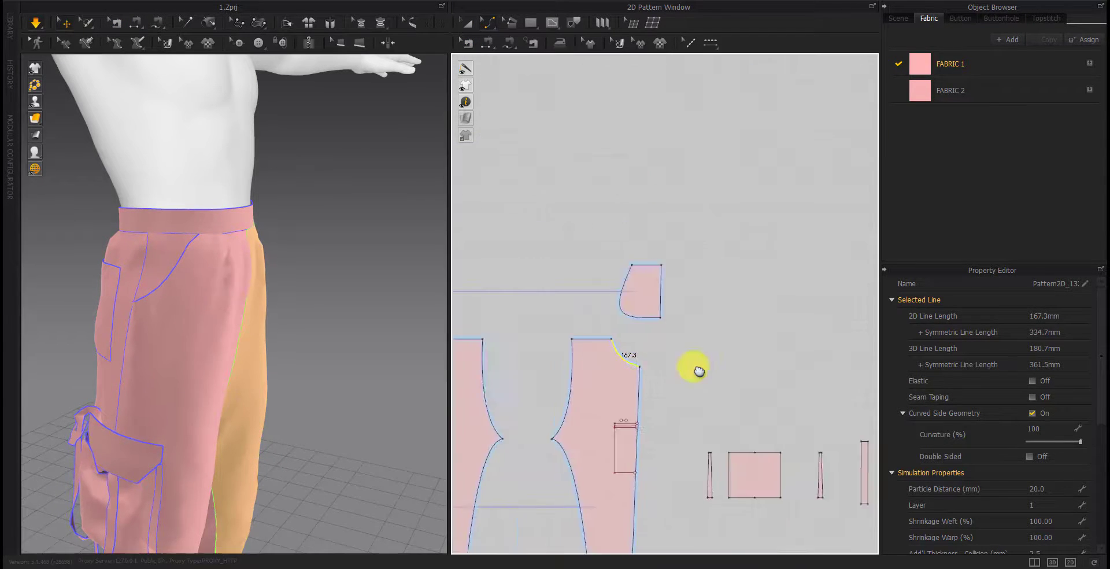
mouse_move(322, 366)
right_mouse_down()
mouse_move(199, 372)
mouse_move(390, 372)
mouse_move(218, 366)
right_mouse_up()
Check the reshaped crotch edge from the side and bring the strap pieces into view
left_click(775, 363)
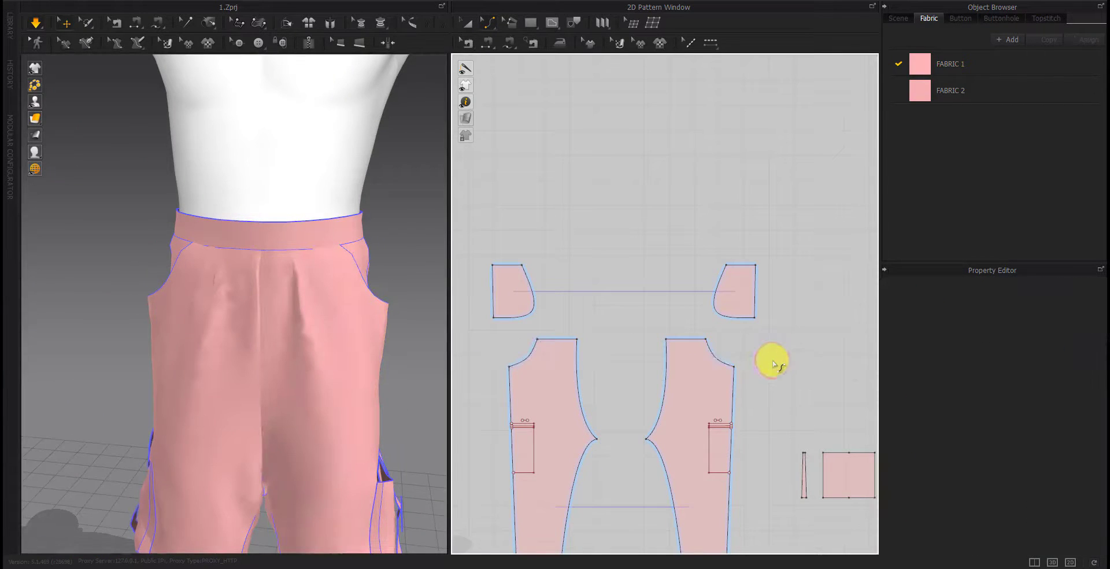
scroll(747, 376, "up", 5)
left_click(700, 351)
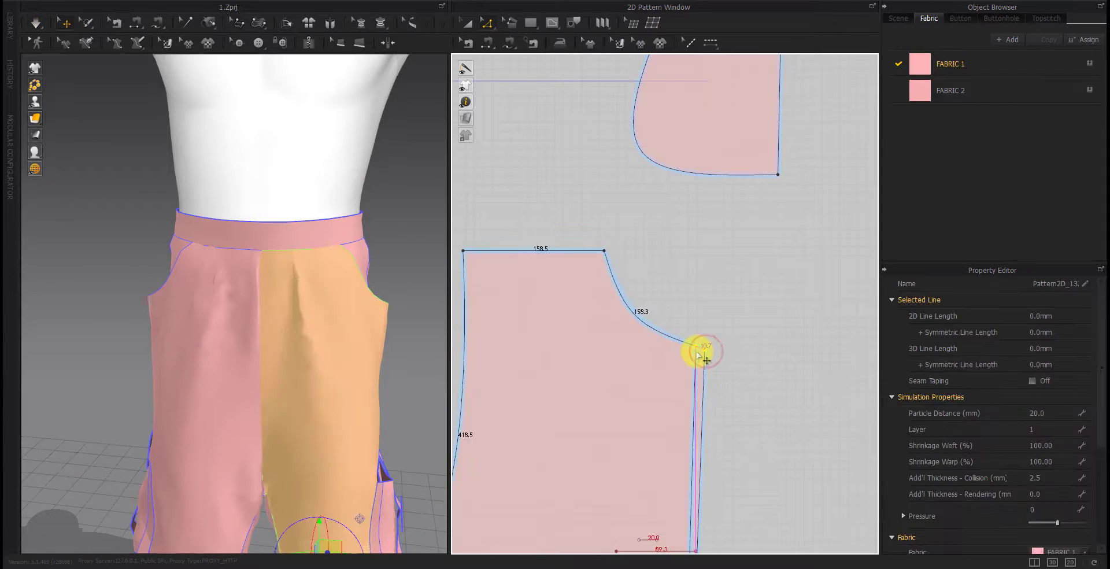
scroll(738, 425, "down", 5)
scroll(186, 409, "up", 3)
mouse_move(186, 409)
right_mouse_down()
mouse_move(285, 409)
mouse_move(334, 369)
right_mouse_up()
scroll(602, 453, "down", 3)
right_click_drag(474, 394, 572, 337)
Swing the strap piece out from the leg and let it settle in simulation
left_click(550, 405)
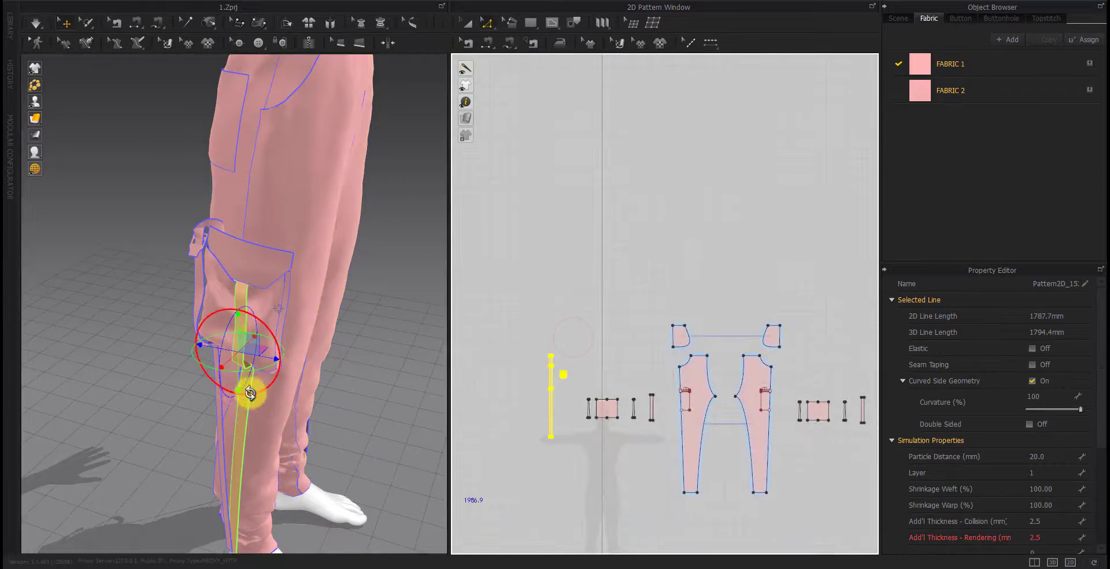
right_click_drag(250, 461, 221, 360)
left_click_drag(220, 360, 154, 417)
left_click(119, 409)
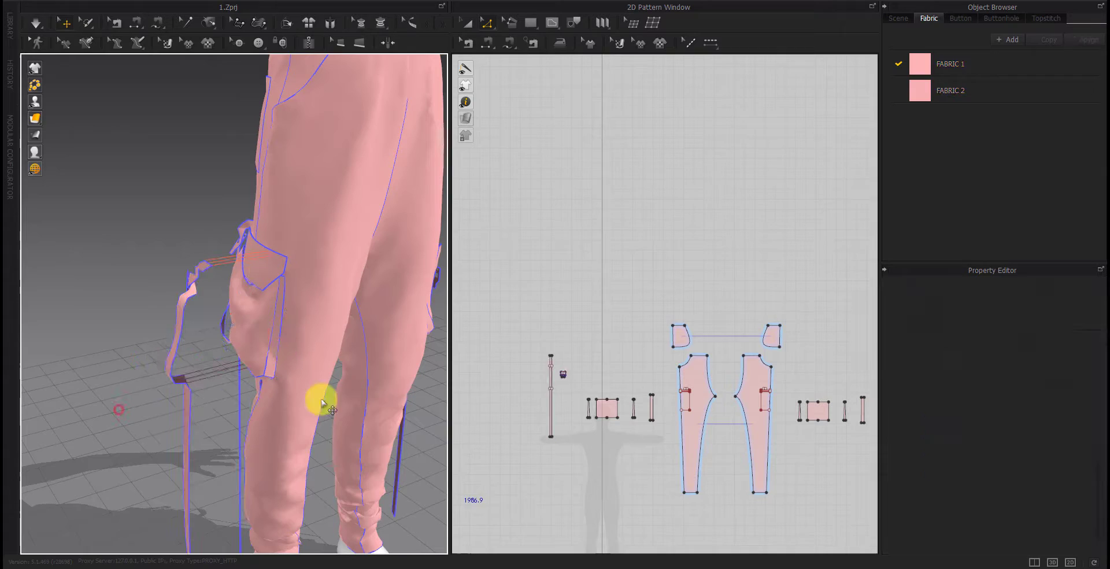
left_click(565, 378)
right_click_drag(168, 292, 149, 408)
right_click(228, 403)
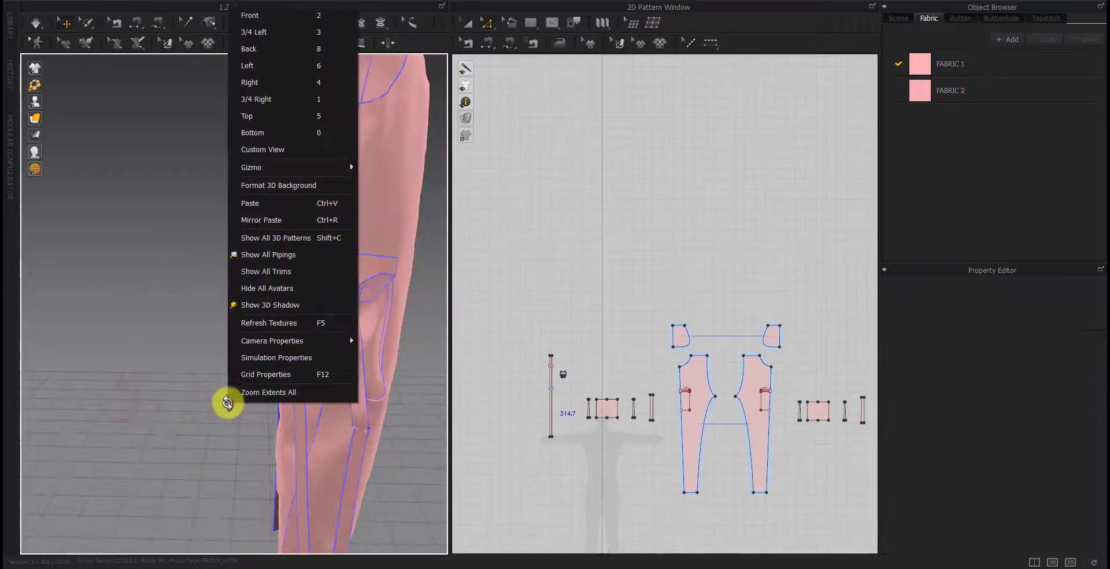
mouse_move(228, 404)
right_mouse_down()
mouse_move(330, 391)
mouse_move(318, 393)
right_mouse_up()
key("space")
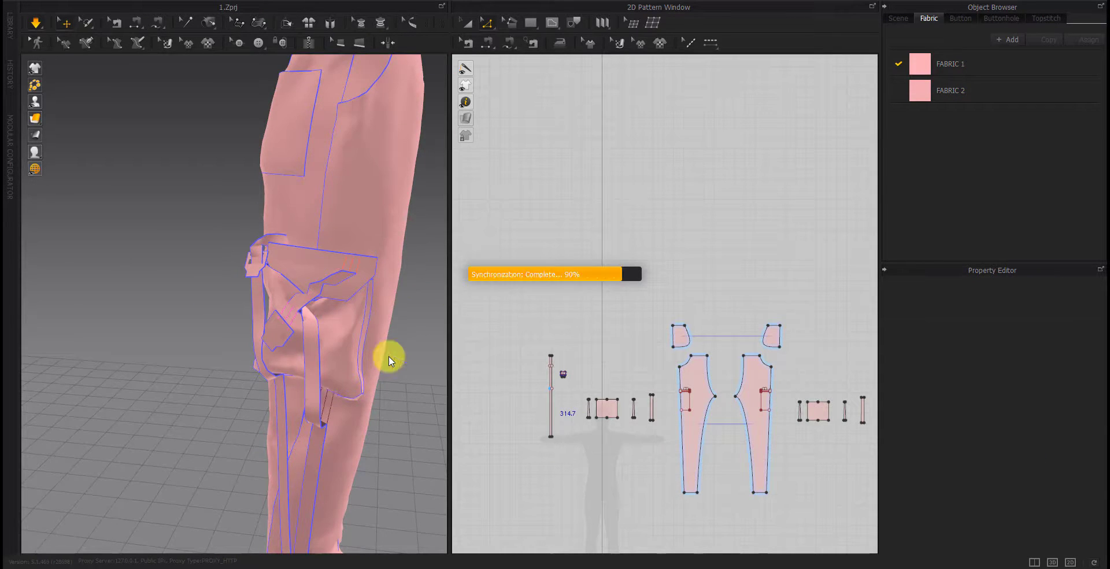
key("space")
Select the pocket pieces, start draping, and move the buckle left onto the strap
scroll(262, 219, "up", 4)
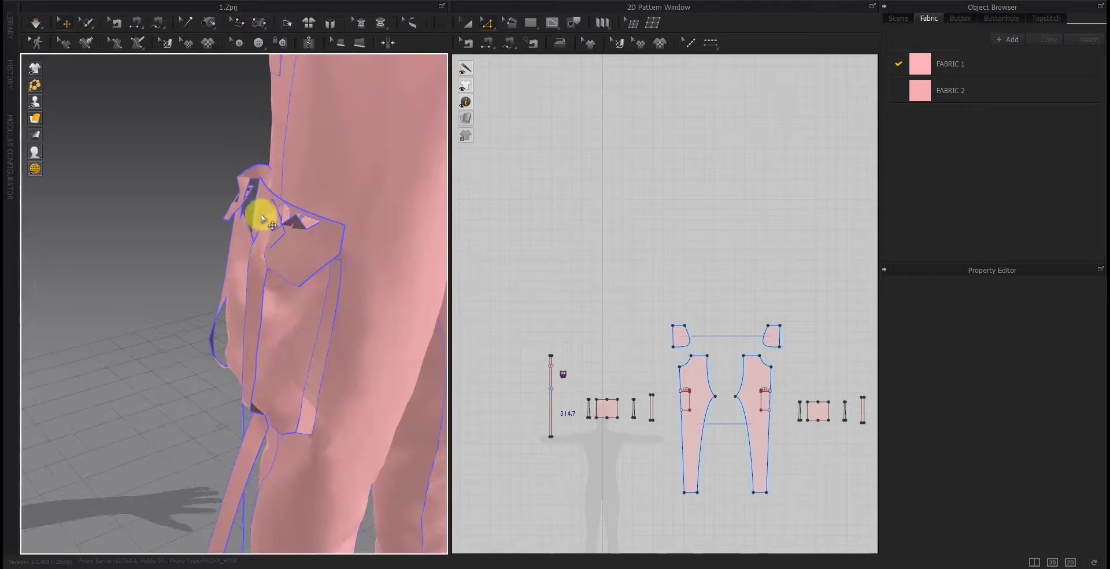
left_click(261, 218)
right_click(577, 367)
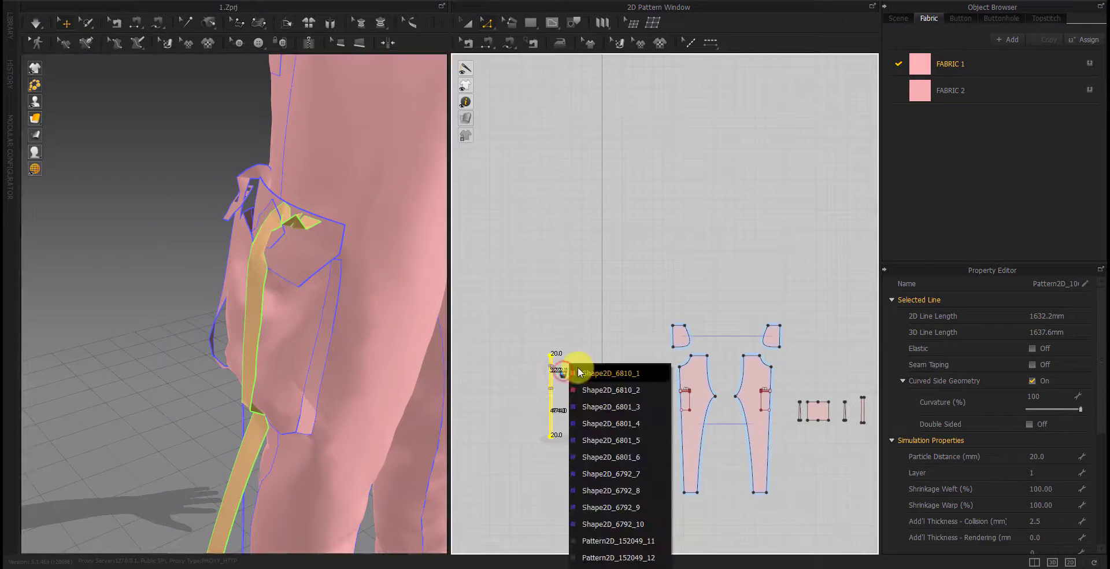
scroll(550, 372, "up", 5)
left_click_drag(655, 331, 495, 490)
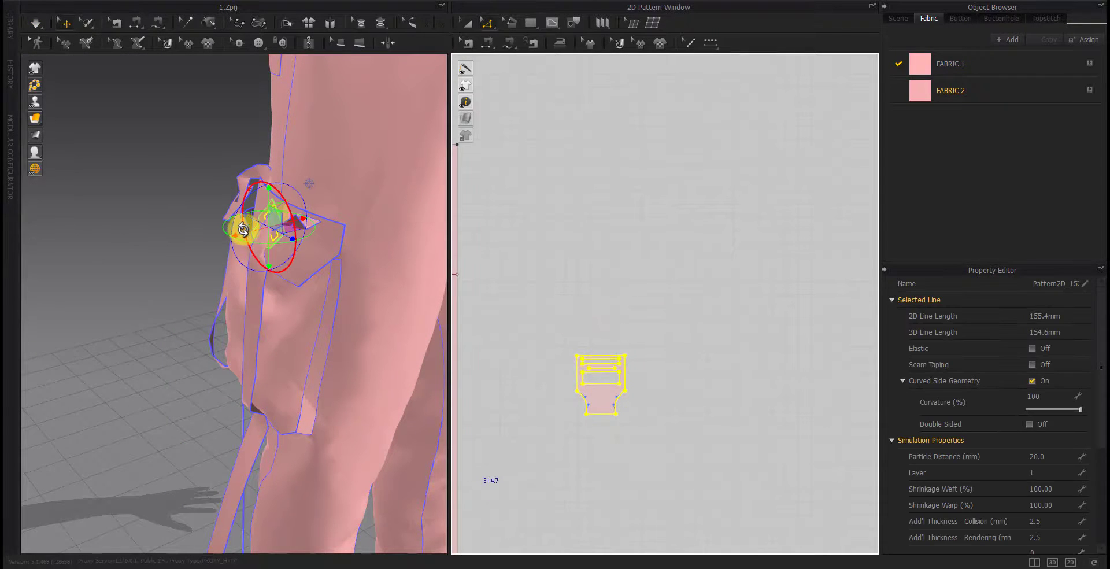
key("space")
left_click_drag(257, 232, 97, 264)
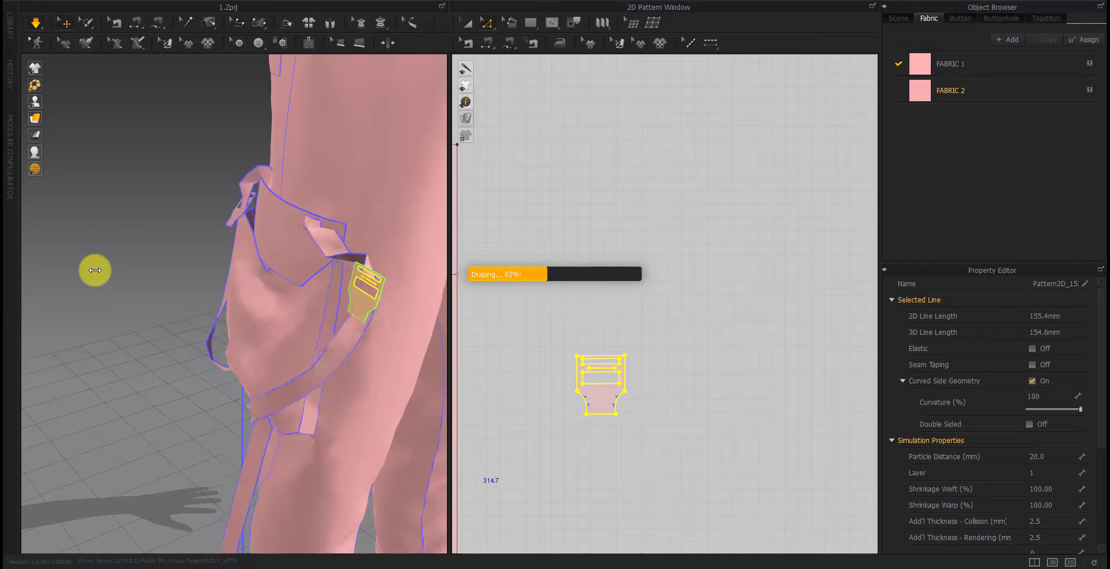
Pull the long strap's end down across the front of the cargo pocket
right_click_drag(201, 376, 276, 436)
left_click(276, 435)
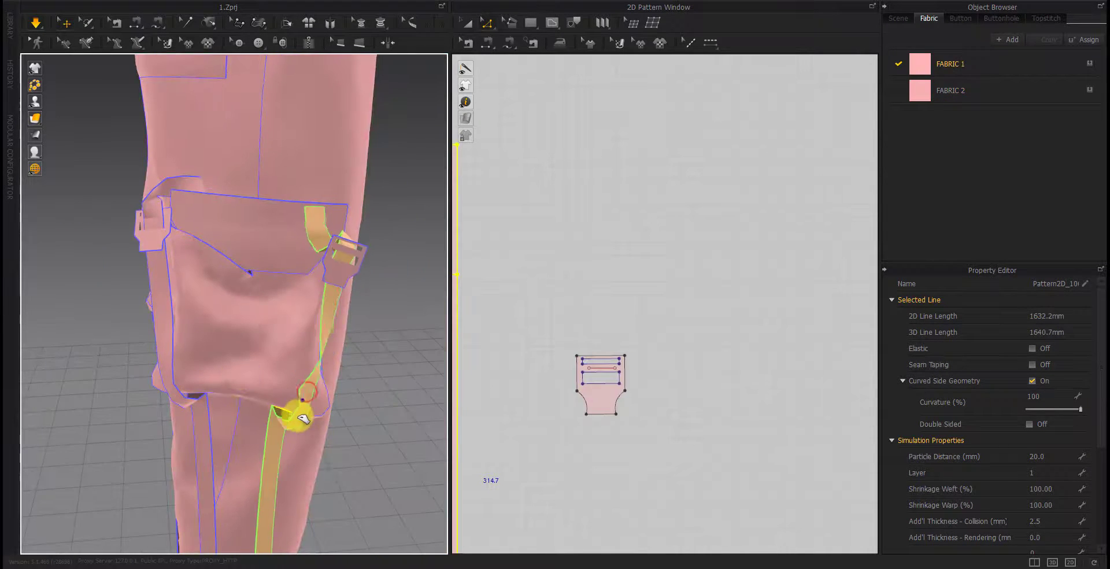
left_click_drag(295, 438, 284, 495)
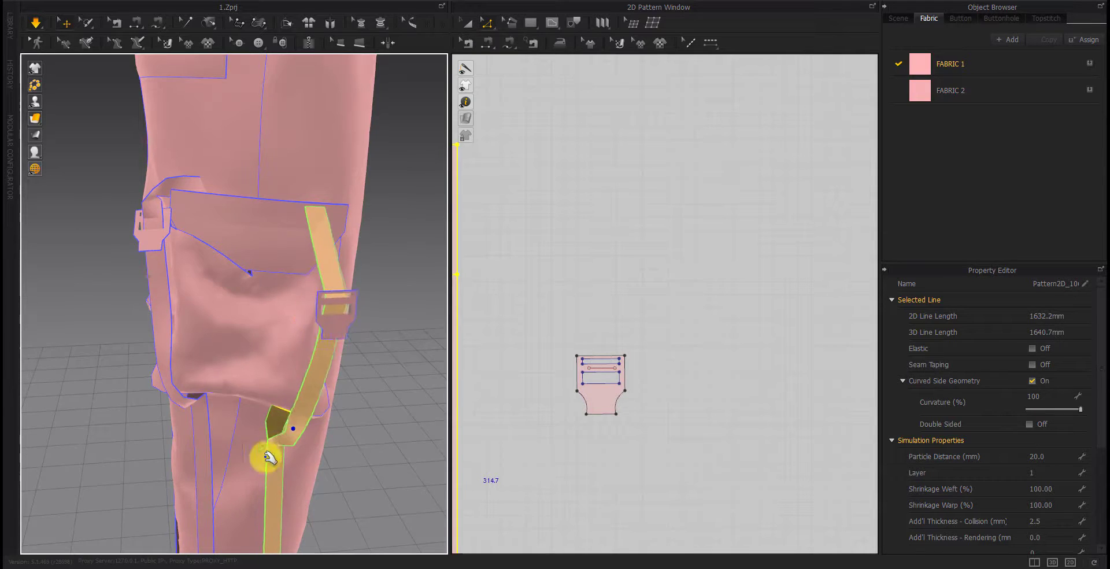
right_click_drag(267, 453, 204, 458)
left_click_drag(299, 400, 213, 423)
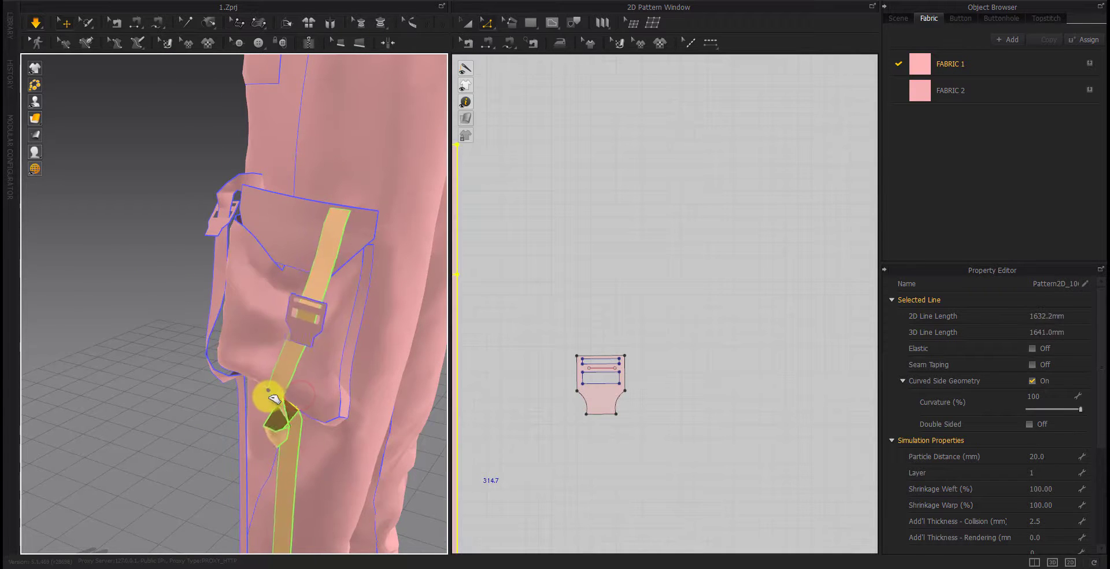
right_click_drag(213, 423, 267, 416)
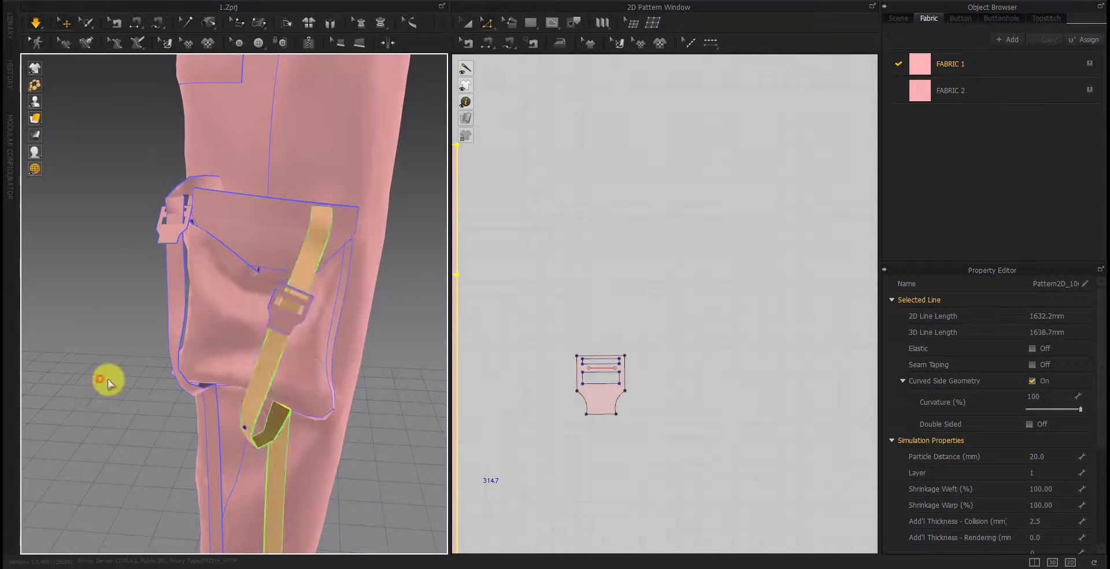
left_click(107, 379)
scroll(688, 429, "down", 5)
scroll(733, 309, "up", 5)
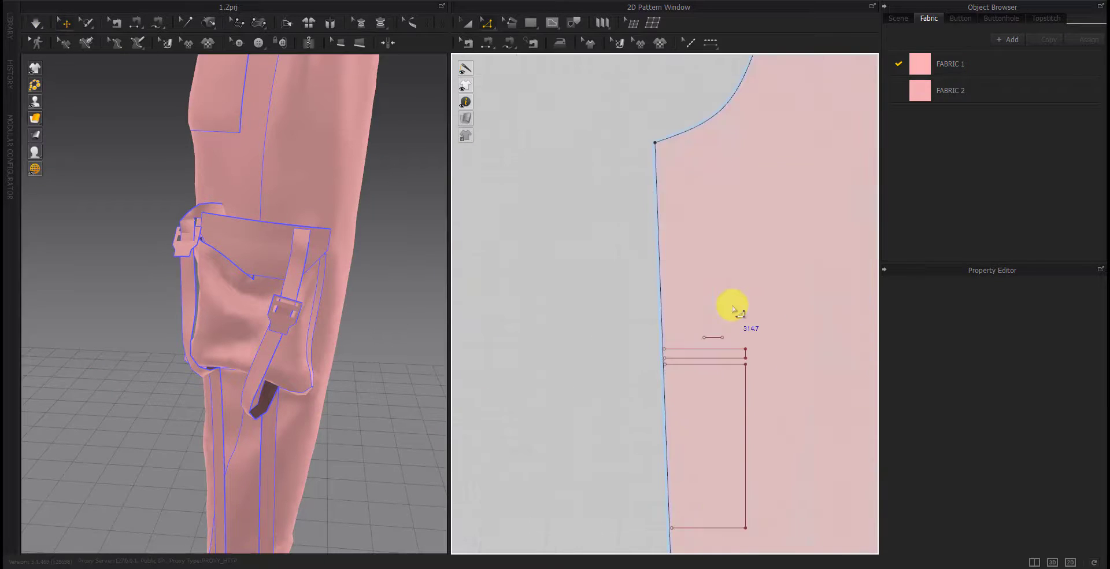
left_click(297, 225)
scroll(513, 335, "down", 5)
left_click(513, 332)
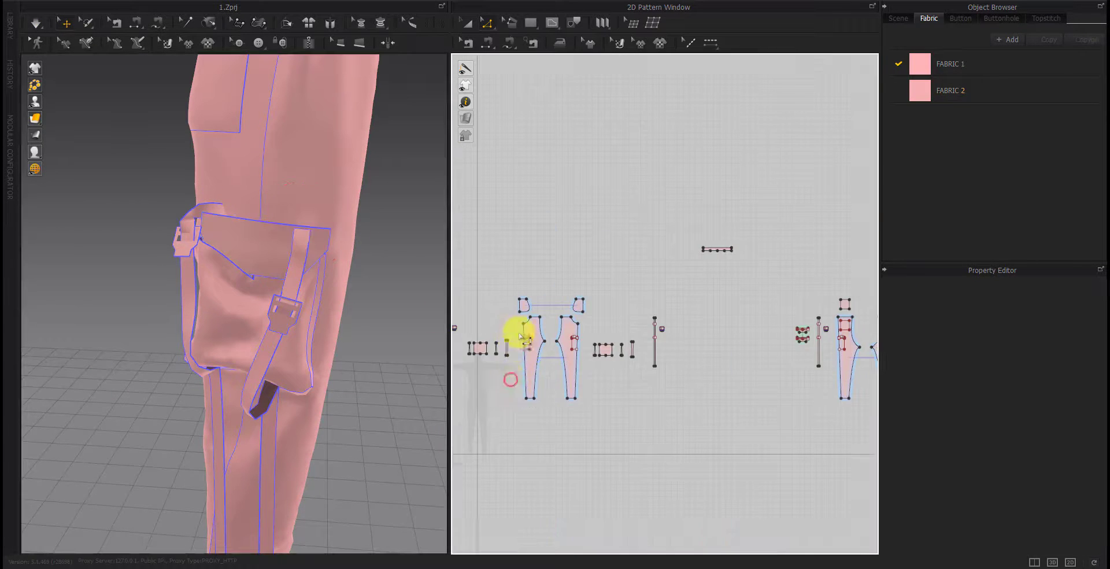
scroll(549, 353, "up", 2)
mouse_move(428, 341)
right_mouse_down()
mouse_move(129, 328)
mouse_move(429, 337)
right_mouse_up()
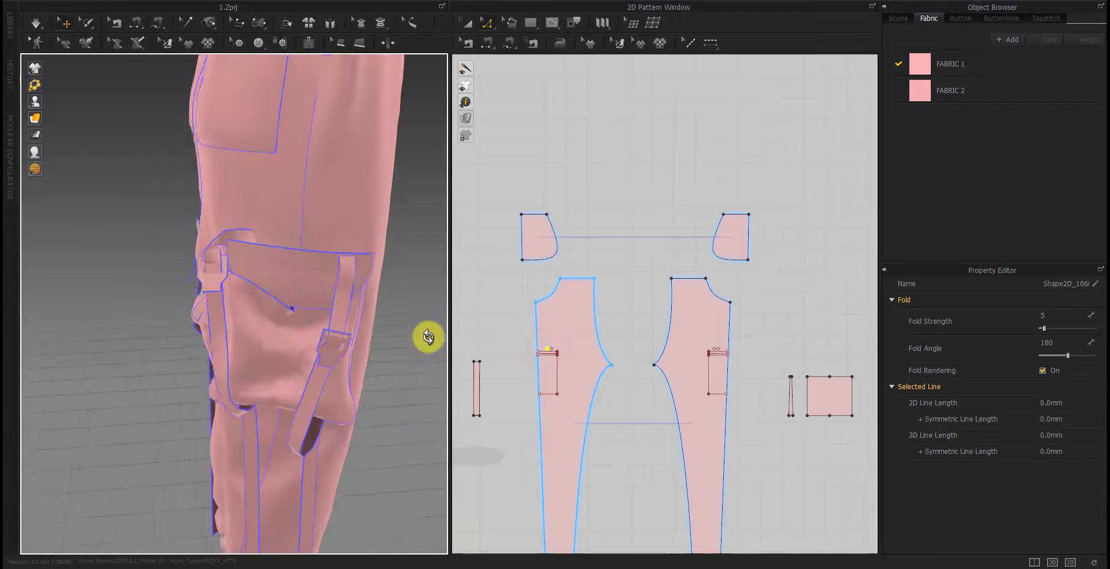
left_click(297, 297)
mouse_move(298, 334)
right_mouse_down()
mouse_move(203, 371)
mouse_move(289, 297)
right_mouse_up()
left_click(291, 299)
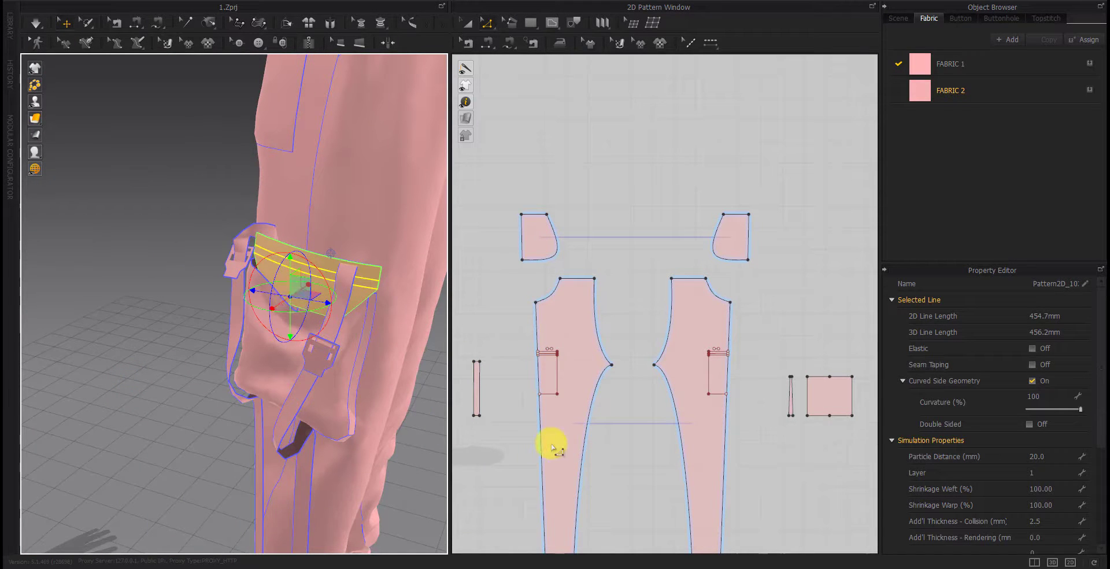
scroll(546, 364, "up", 5)
left_click(600, 281)
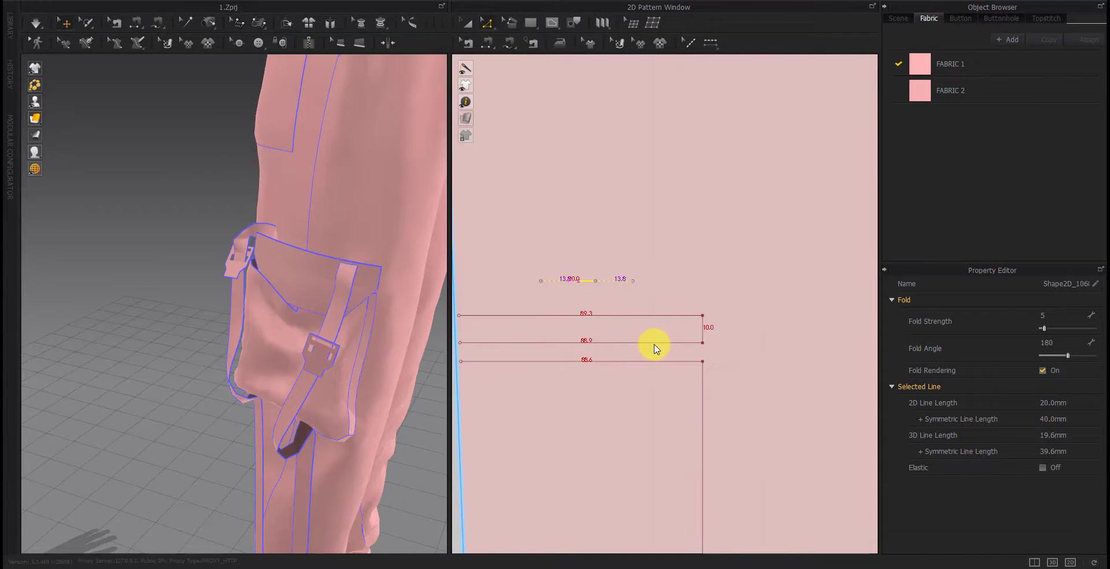
scroll(658, 347, "down", 3)
scroll(662, 392, "down", 2)
scroll(640, 397, "up", 3)
scroll(604, 404, "down", 3)
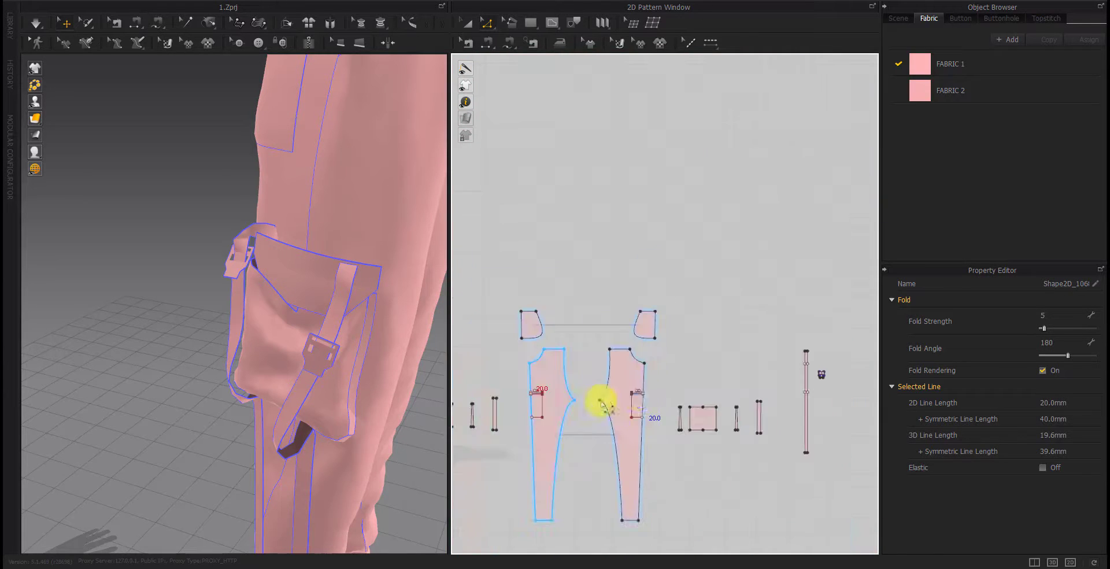
scroll(596, 401, "down", 2)
scroll(619, 398, "up", 2)
scroll(608, 439, "up", 5)
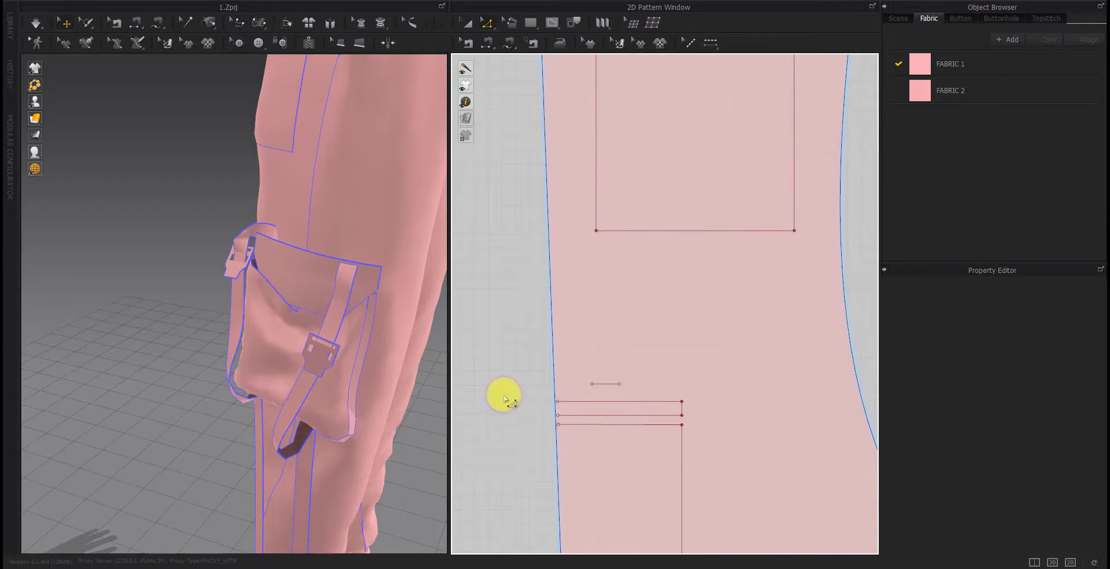
Select the buckle piece on the cargo pocket and start draping
right_click_drag(445, 400, 429, 403)
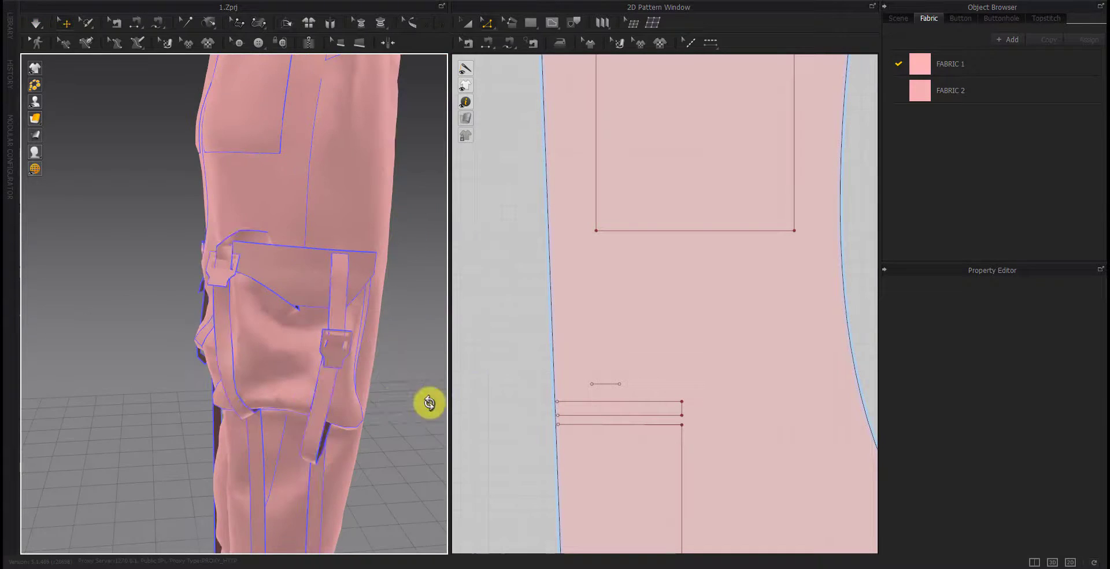
right_click_drag(263, 321, 248, 299)
left_click(247, 299)
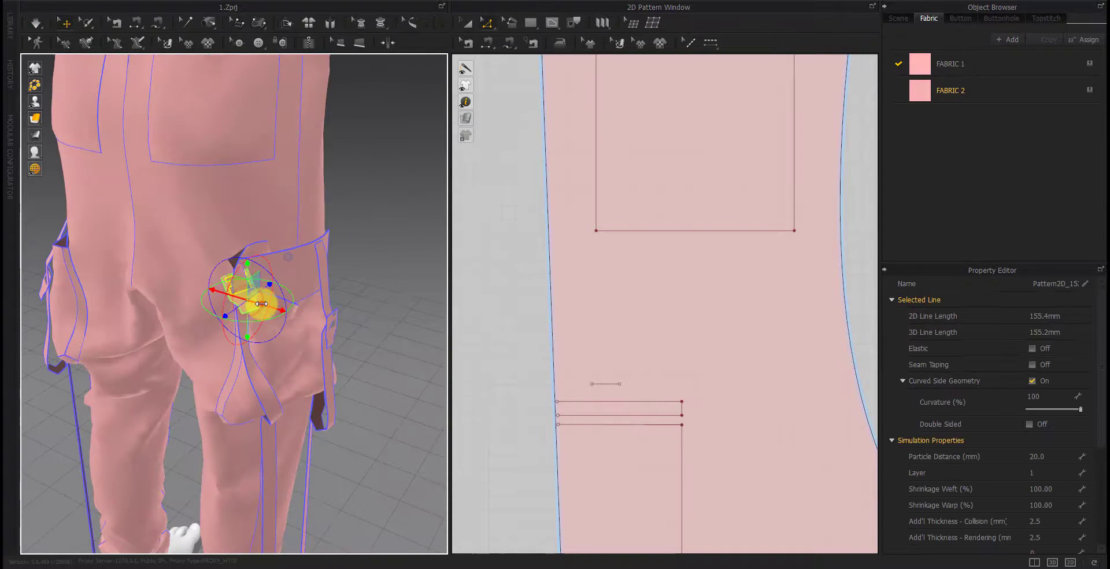
scroll(353, 345, "up", 3)
right_click_drag(353, 345, 322, 350)
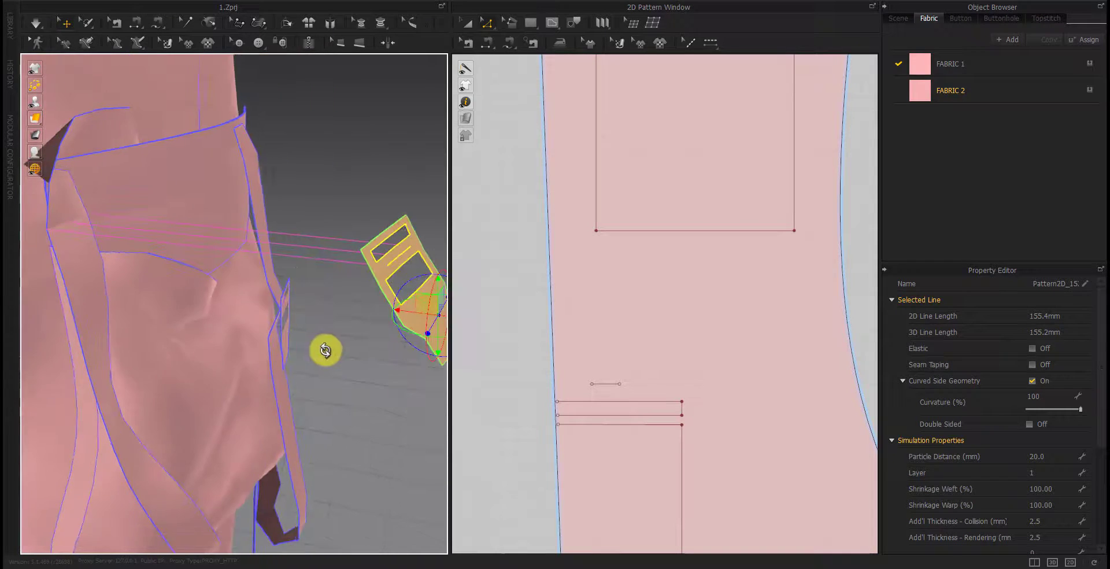
scroll(241, 318, "down", 3)
left_click(159, 320)
mouse_move(159, 320)
right_mouse_down()
mouse_move(248, 298)
mouse_move(201, 319)
mouse_move(236, 357)
mouse_move(216, 354)
mouse_move(260, 329)
mouse_move(129, 230)
mouse_move(272, 228)
right_mouse_up()
key("space")
key("space")
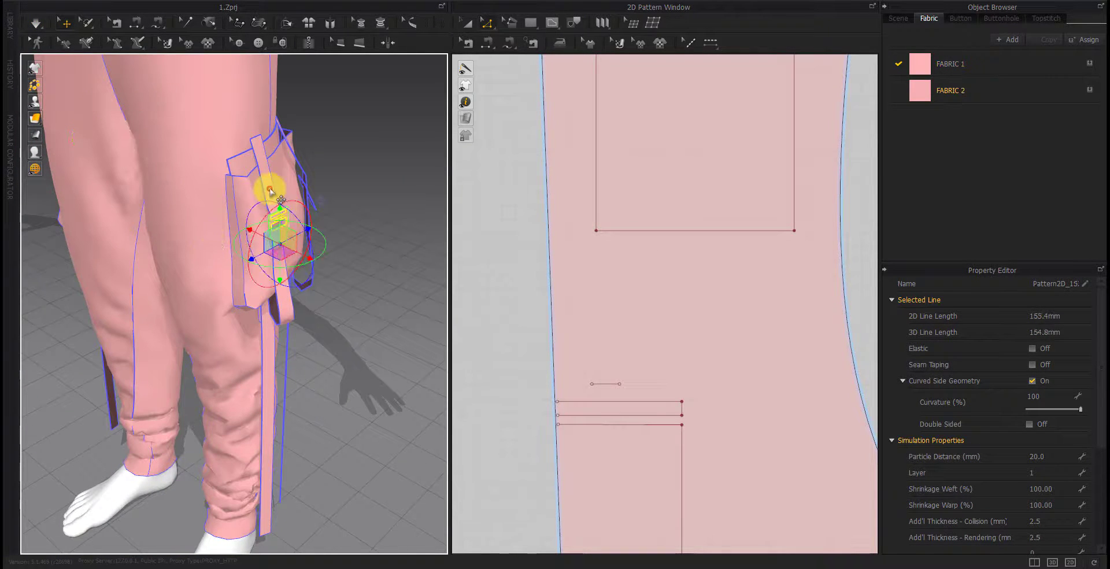
Move the strap loop off the pocket top, re-simulate, and pull the buckle onto the pocket front
left_click(277, 201)
mouse_move(356, 234)
right_mouse_down()
mouse_move(322, 248)
mouse_move(308, 168)
right_mouse_up()
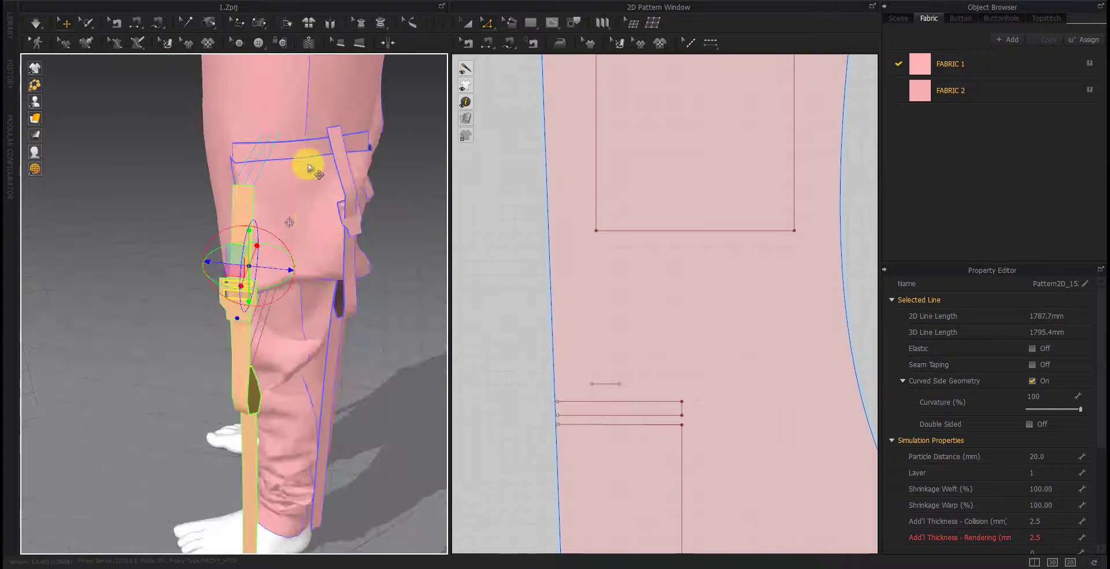
left_click(355, 218)
right_click_drag(356, 219, 367, 230)
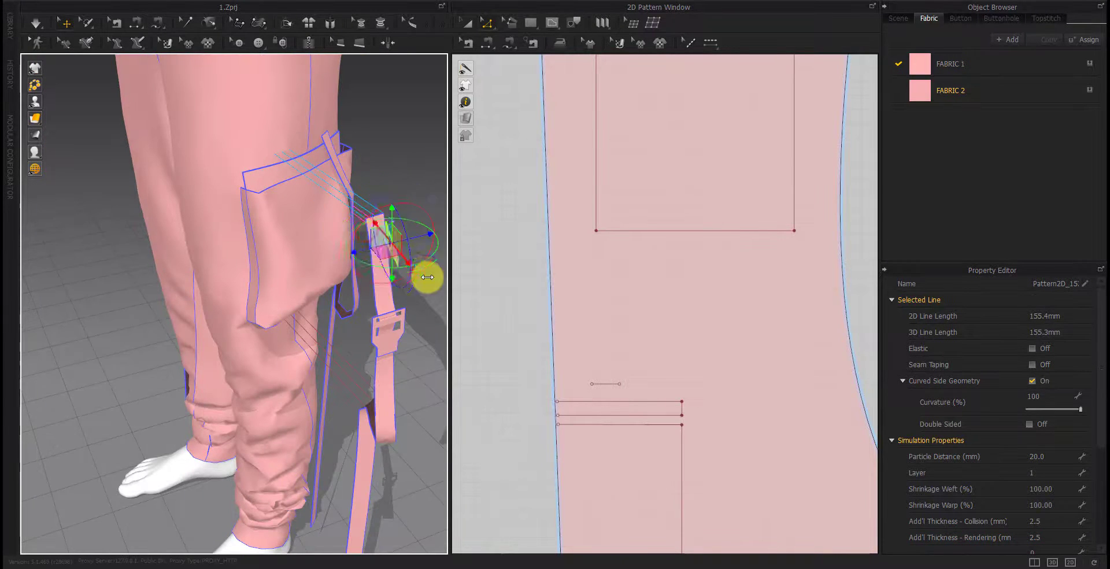
left_click_drag(347, 185, 359, 198)
left_click(310, 210)
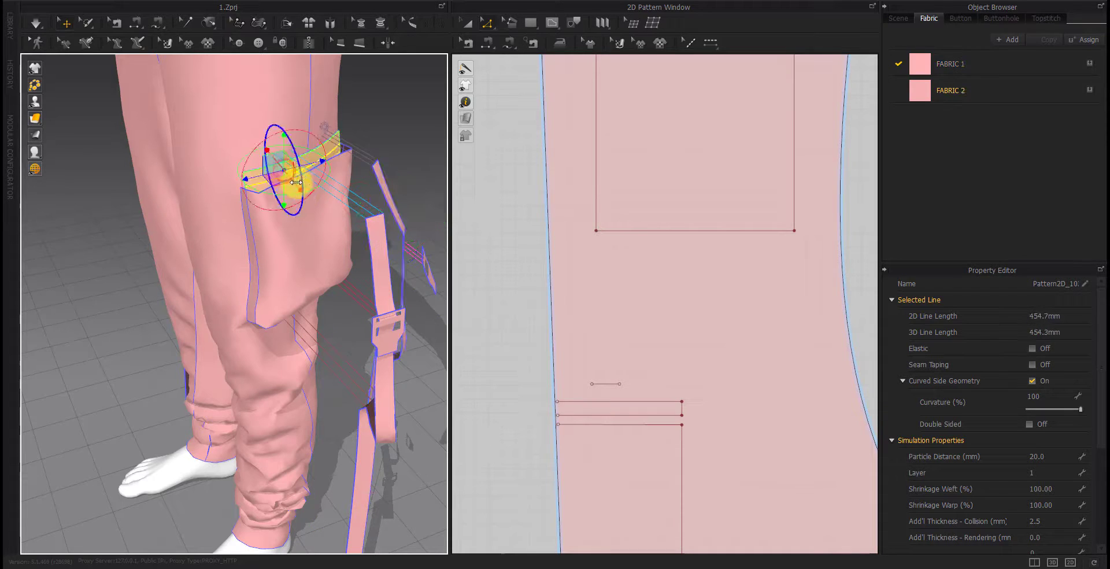
key("space")
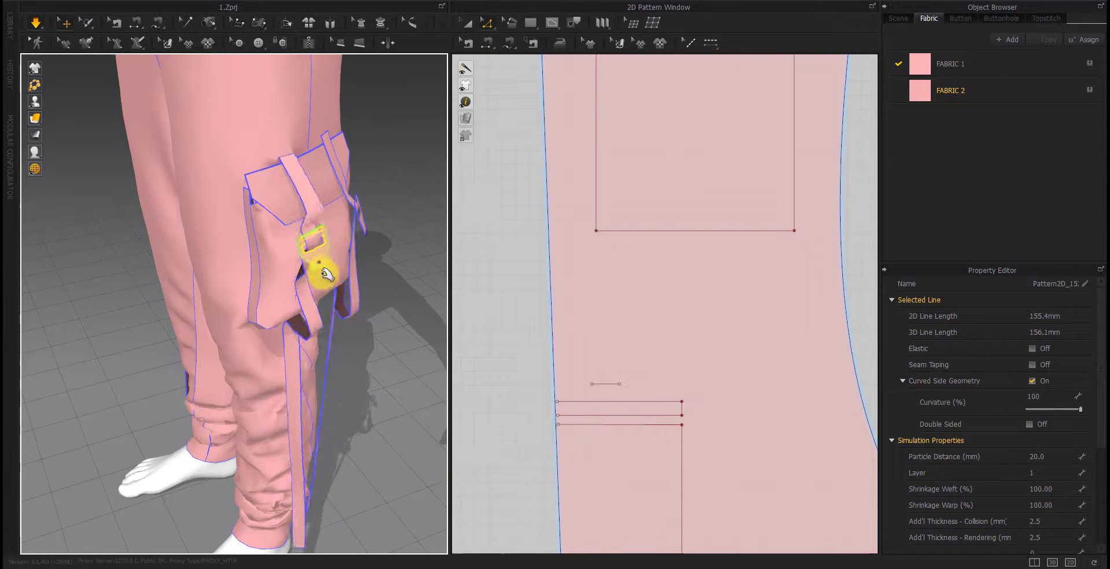
left_click_drag(287, 196, 312, 260)
scroll(240, 266, "up", 5)
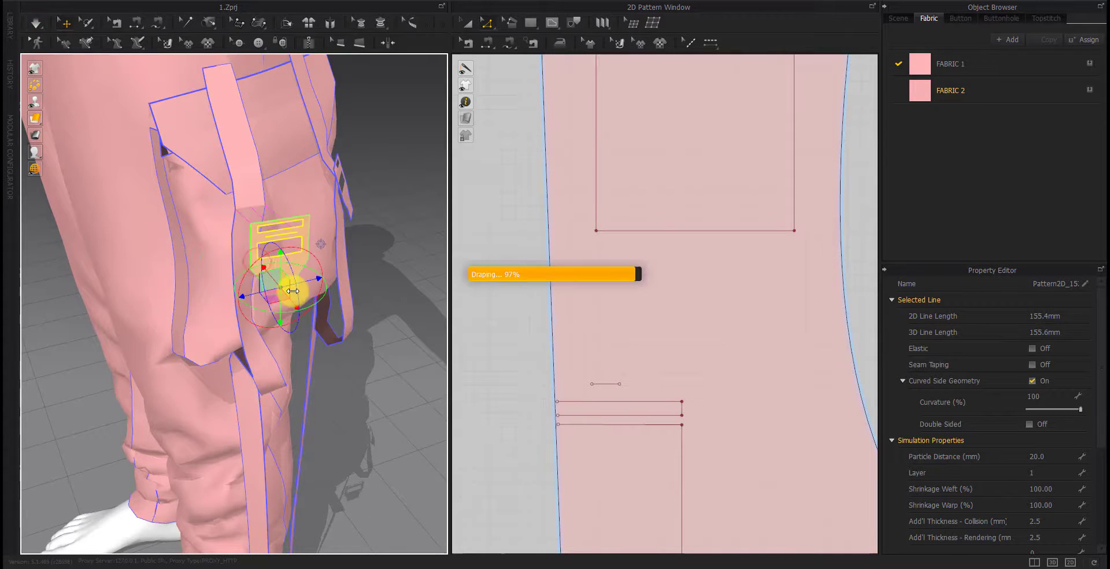
mouse_move(257, 261)
right_mouse_down()
mouse_move(293, 289)
mouse_move(302, 324)
mouse_move(206, 349)
mouse_move(188, 376)
mouse_move(253, 329)
mouse_move(228, 335)
mouse_move(241, 359)
mouse_move(179, 433)
right_mouse_up()
Tug the lower pant-leg panel into place on the avatar
left_click(170, 442)
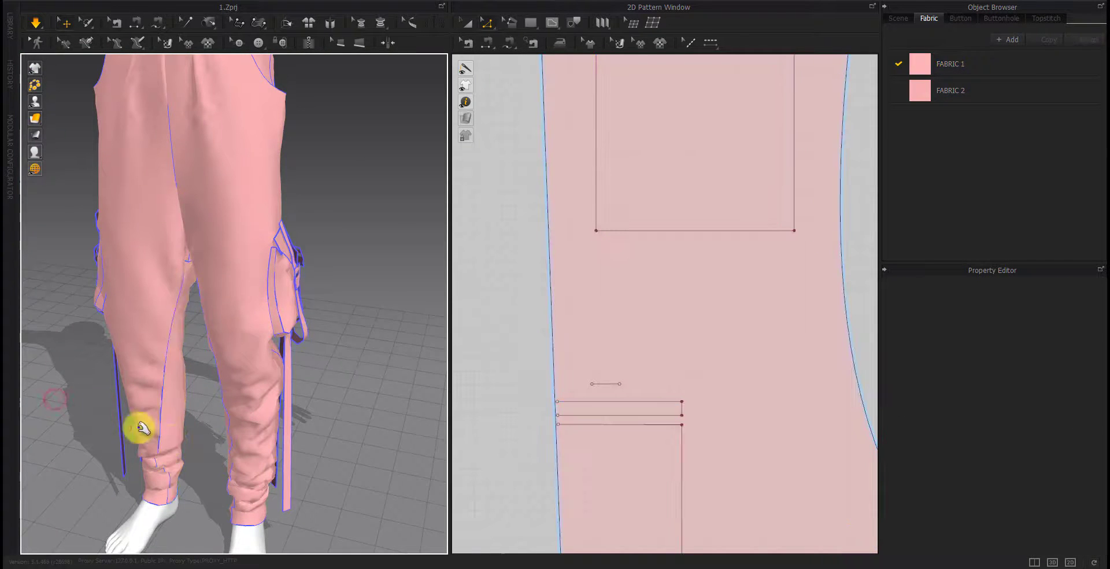
mouse_move(171, 442)
left_mouse_down()
mouse_move(172, 470)
mouse_move(280, 455)
left_mouse_up()
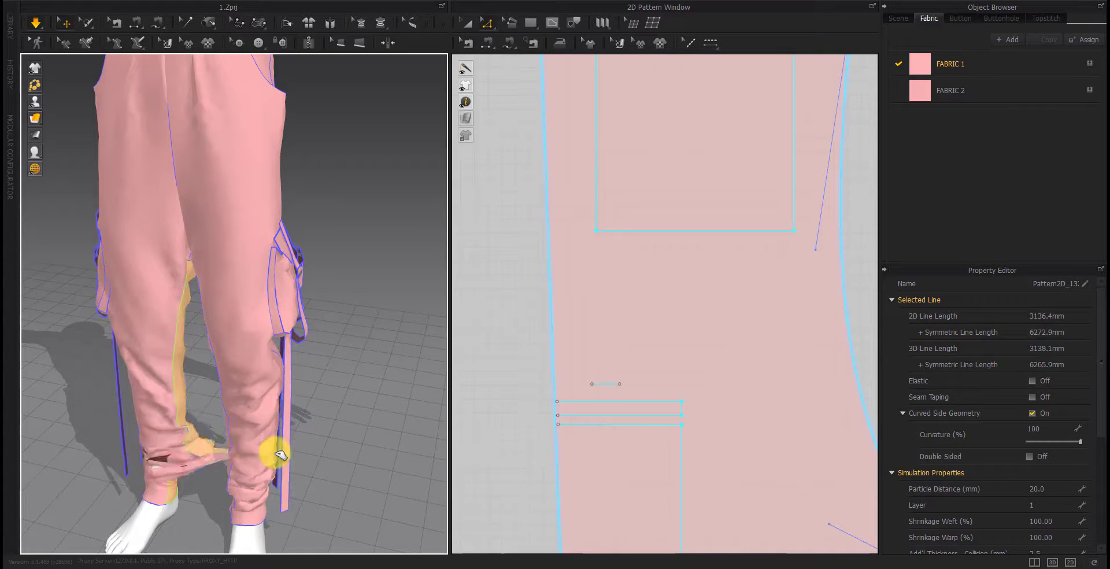
mouse_move(220, 375)
right_mouse_down()
mouse_move(264, 430)
mouse_move(199, 420)
mouse_move(252, 458)
right_mouse_up()
left_click(345, 421)
mouse_move(345, 421)
right_mouse_down()
mouse_move(124, 426)
mouse_move(420, 422)
right_mouse_up()
right_click(420, 422)
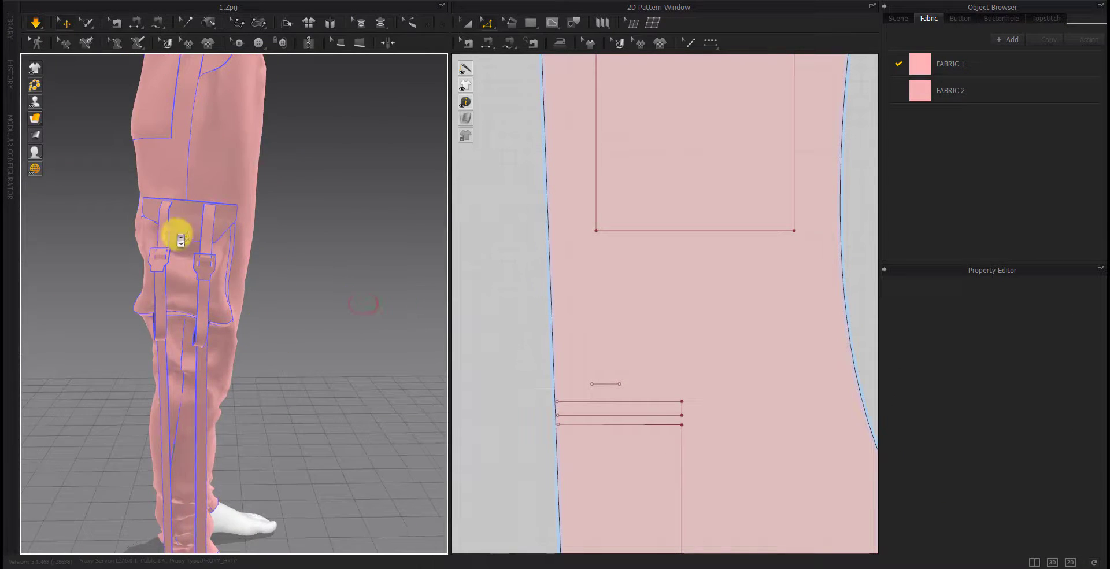
scroll(179, 261, "up", 3)
scroll(214, 312, "up", 3)
scroll(234, 314, "down", 3)
scroll(260, 314, "down", 2)
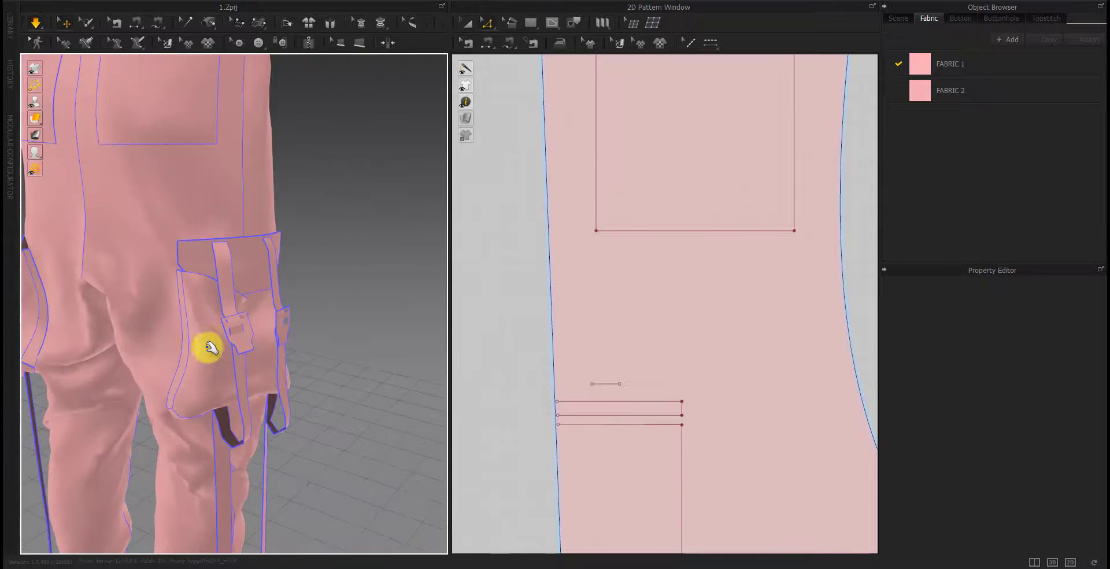
Pull the cargo pocket flap up into place and settle the pocket body against the leg
left_click(241, 335)
left_click(244, 391)
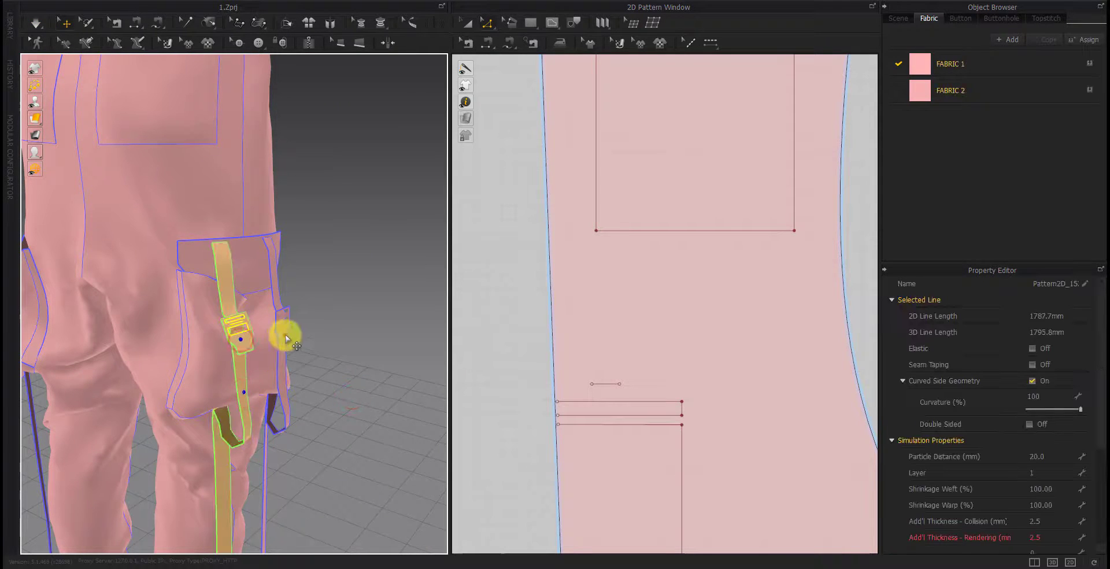
left_click(239, 286)
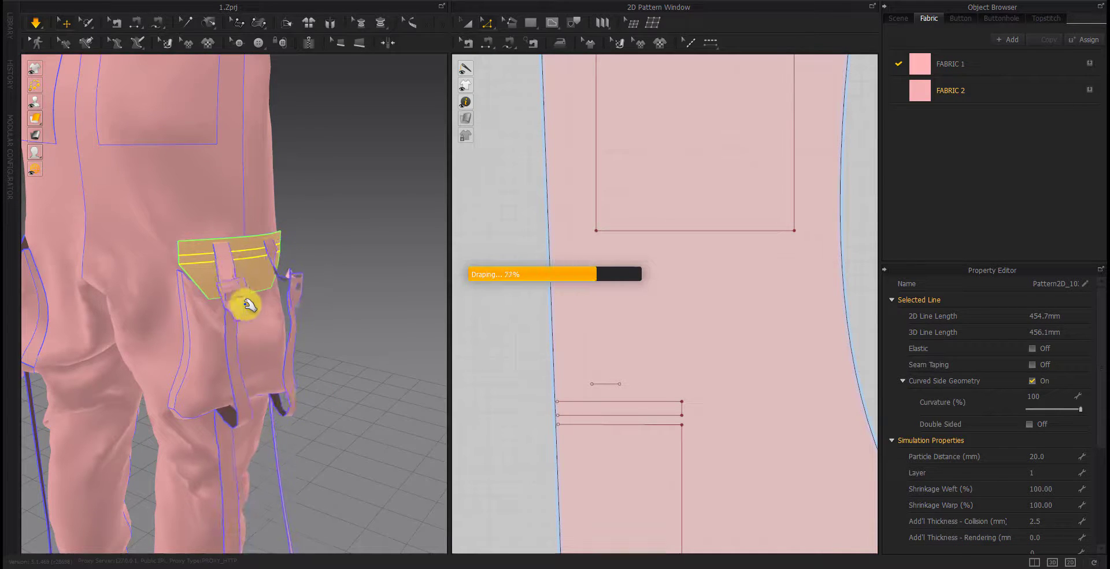
mouse_move(245, 303)
right_mouse_down()
mouse_move(293, 370)
mouse_move(270, 409)
mouse_move(259, 385)
mouse_move(347, 276)
mouse_move(228, 307)
right_mouse_up()
left_click(225, 298)
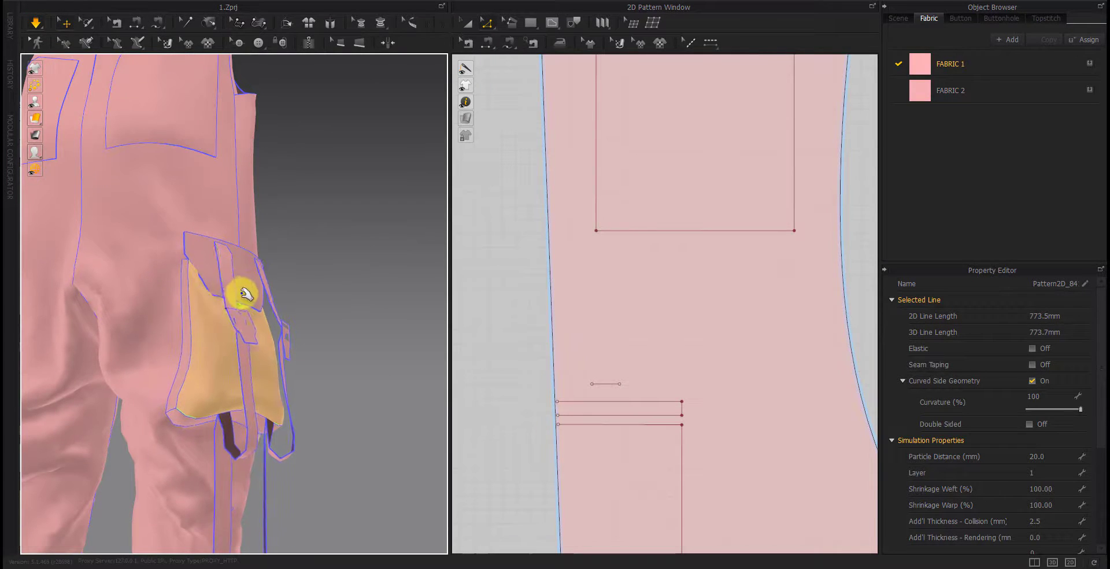
mouse_move(245, 295)
left_mouse_down()
mouse_move(277, 283)
mouse_move(288, 258)
mouse_move(307, 265)
mouse_move(342, 344)
left_mouse_up()
mouse_move(342, 345)
right_mouse_down()
mouse_move(223, 377)
mouse_move(228, 303)
mouse_move(255, 289)
mouse_move(278, 255)
mouse_move(295, 290)
mouse_move(290, 381)
mouse_move(166, 384)
mouse_move(290, 384)
mouse_move(193, 379)
mouse_move(268, 412)
mouse_move(228, 404)
mouse_move(401, 376)
right_mouse_up()
left_click(229, 303)
left_click(166, 384)
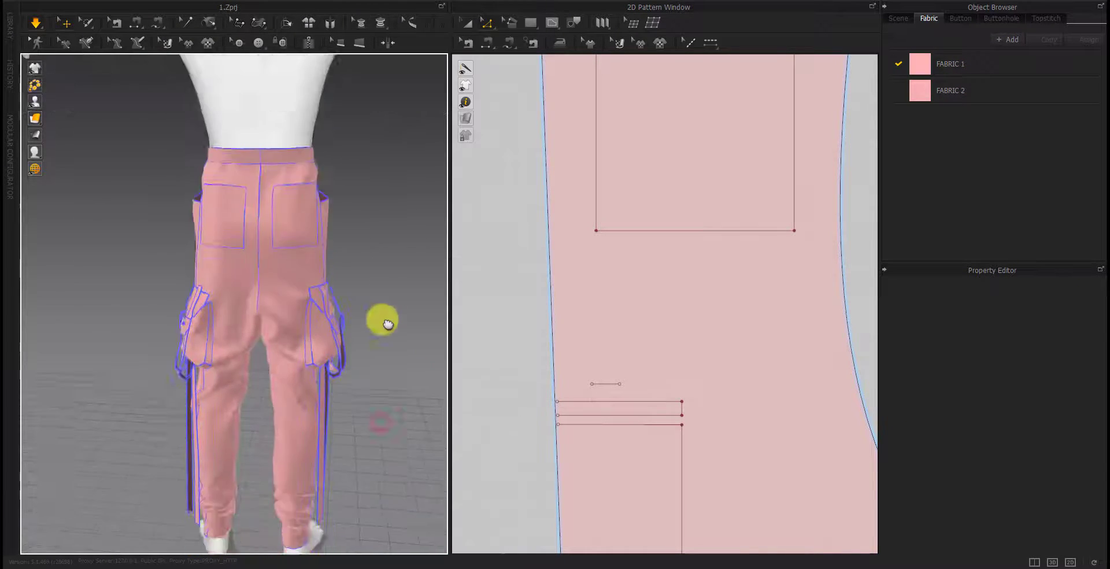
Orbit the draped pants to a front view centred on the torso
mouse_move(387, 324)
right_mouse_down()
mouse_move(144, 349)
mouse_move(258, 384)
right_mouse_up()
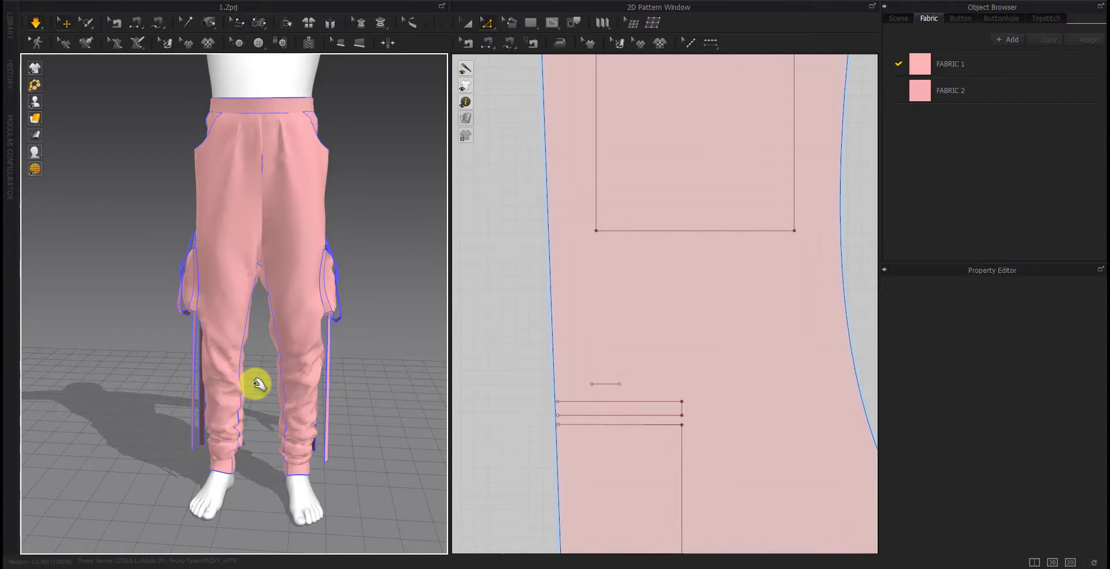
middle_click_drag(301, 282, 277, 379)
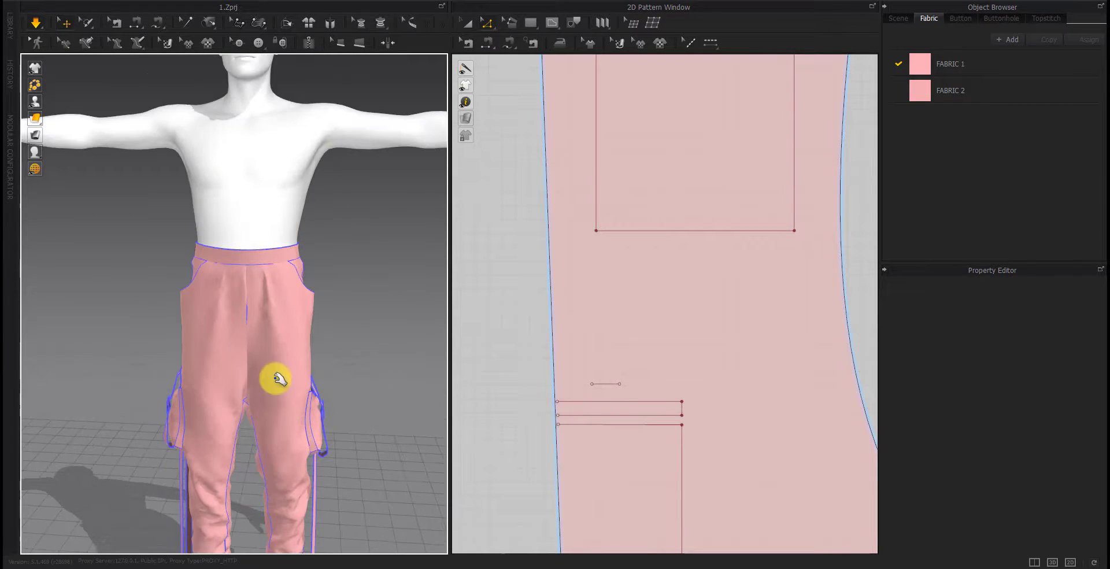
left_click(253, 322)
scroll(241, 317, "down", 3)
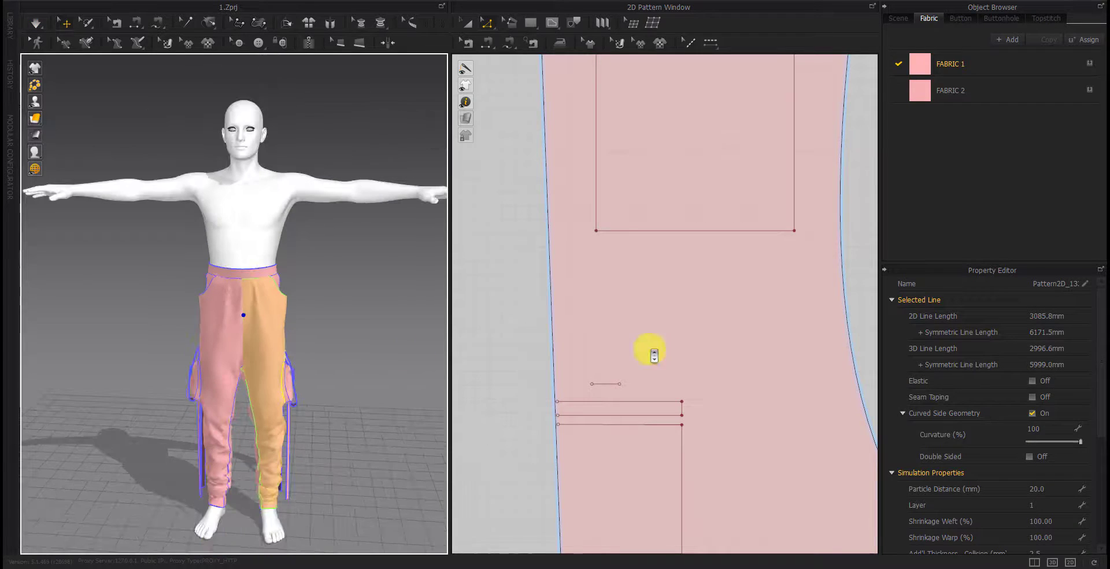
scroll(650, 355, "down", 10)
left_click(540, 401)
scroll(530, 367, "up", 5)
scroll(576, 396, "up", 3)
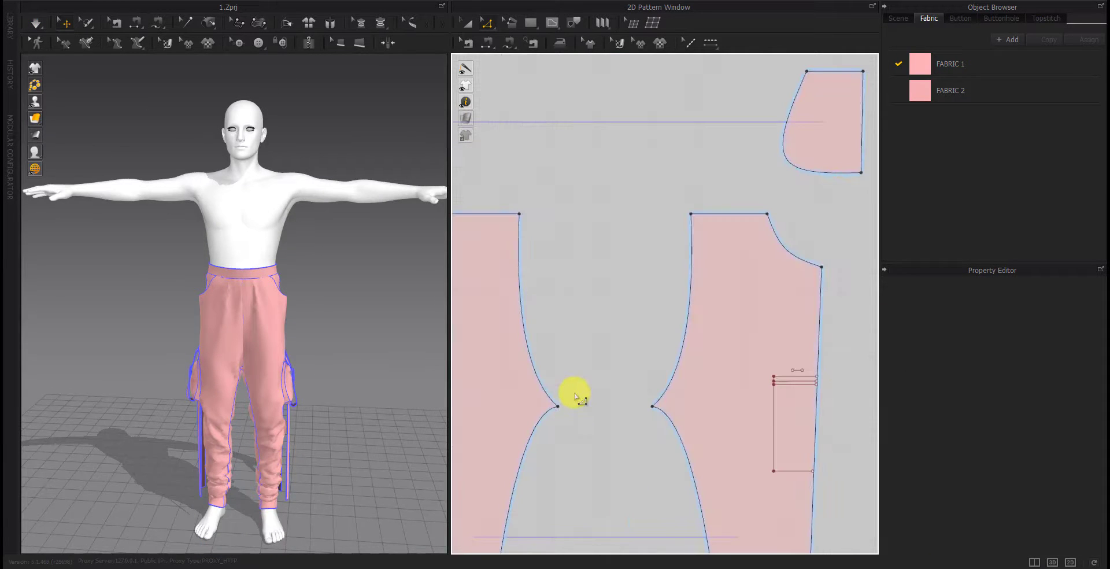
scroll(730, 341, "down", 5)
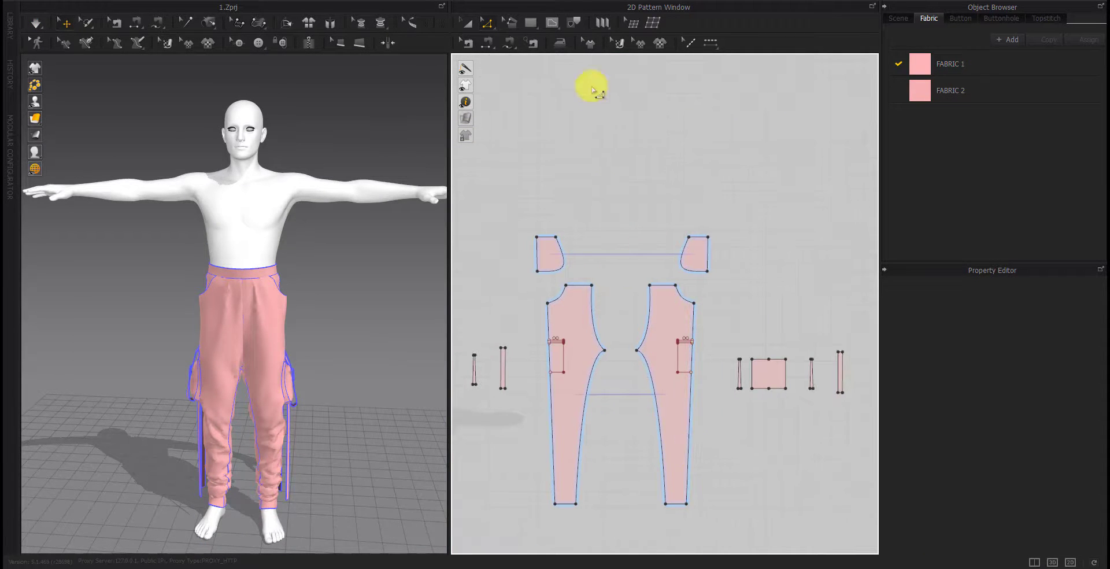
Choose the Internal Circle tool and select the right pant-leg pattern piece
left_click(541, 22)
left_click(572, 88)
scroll(669, 366, "up", 5)
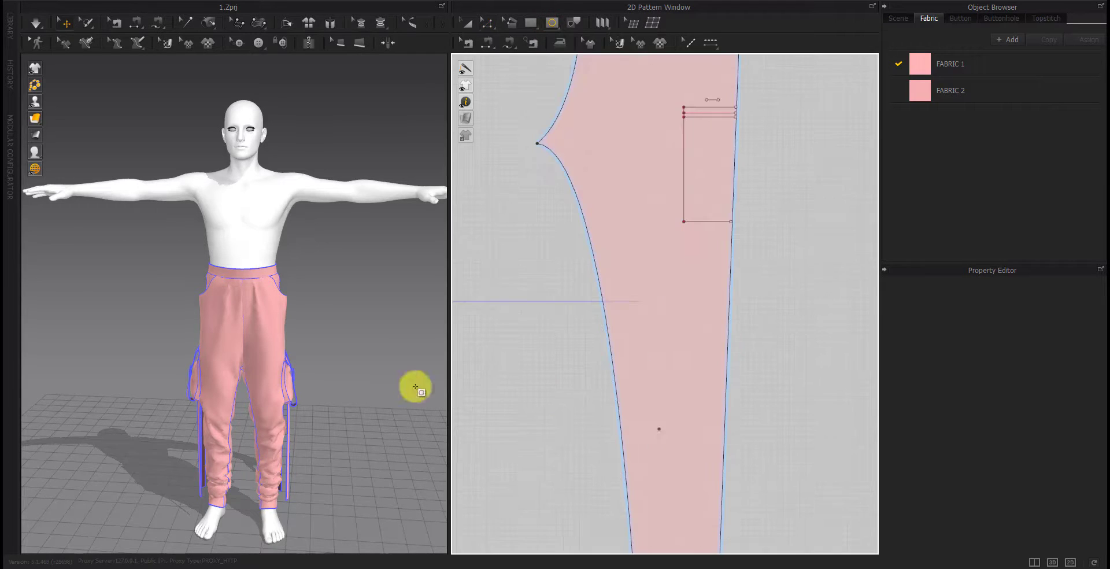
left_click(271, 423)
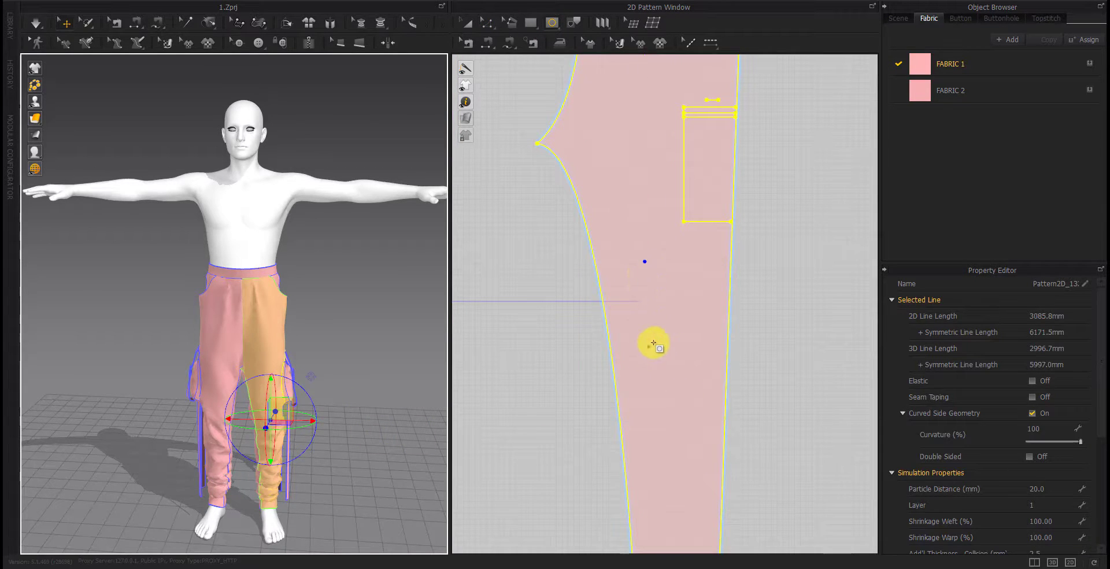
Draw an internal circle on the right leg pattern and move it up to knee height
left_click_drag(653, 343, 720, 416)
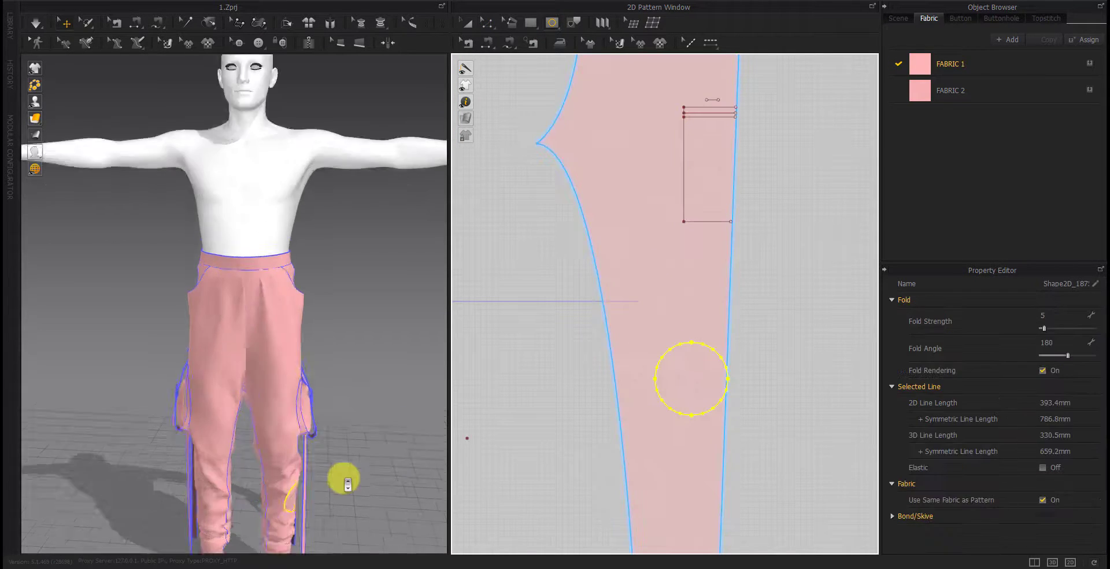
scroll(345, 478, "up", 5)
left_click(684, 404)
mouse_move(684, 404)
left_mouse_down()
mouse_move(658, 333)
mouse_move(627, 318)
left_mouse_up()
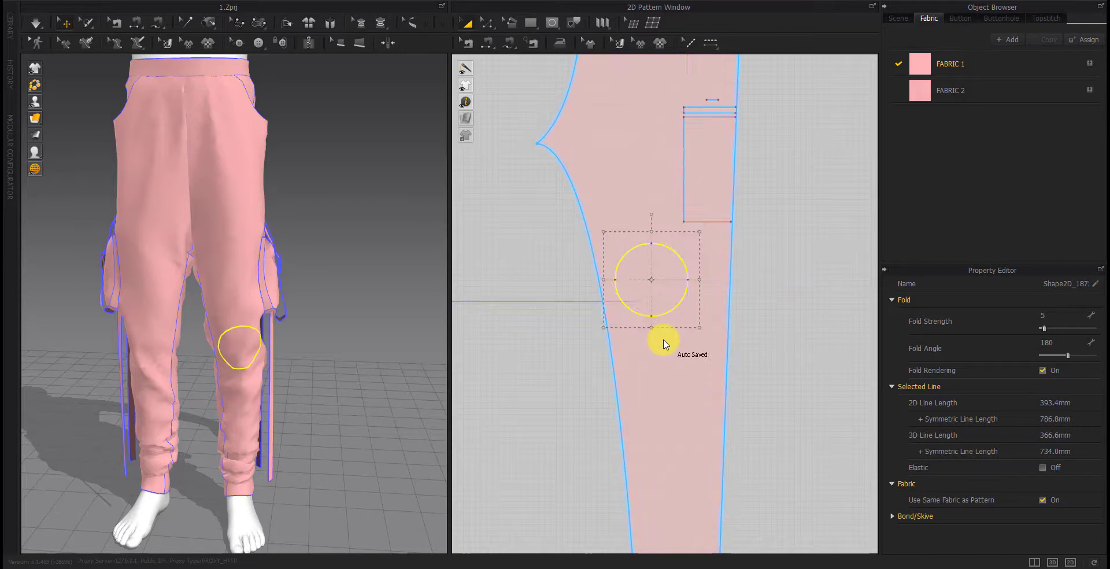
left_click_drag(655, 298, 660, 302)
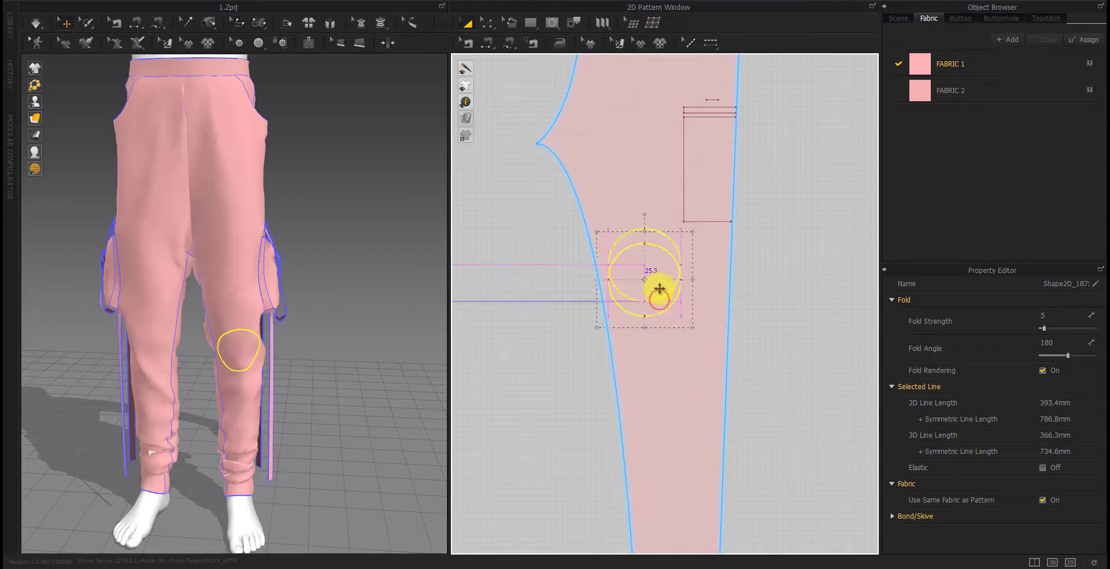
right_click_drag(280, 376, 351, 378)
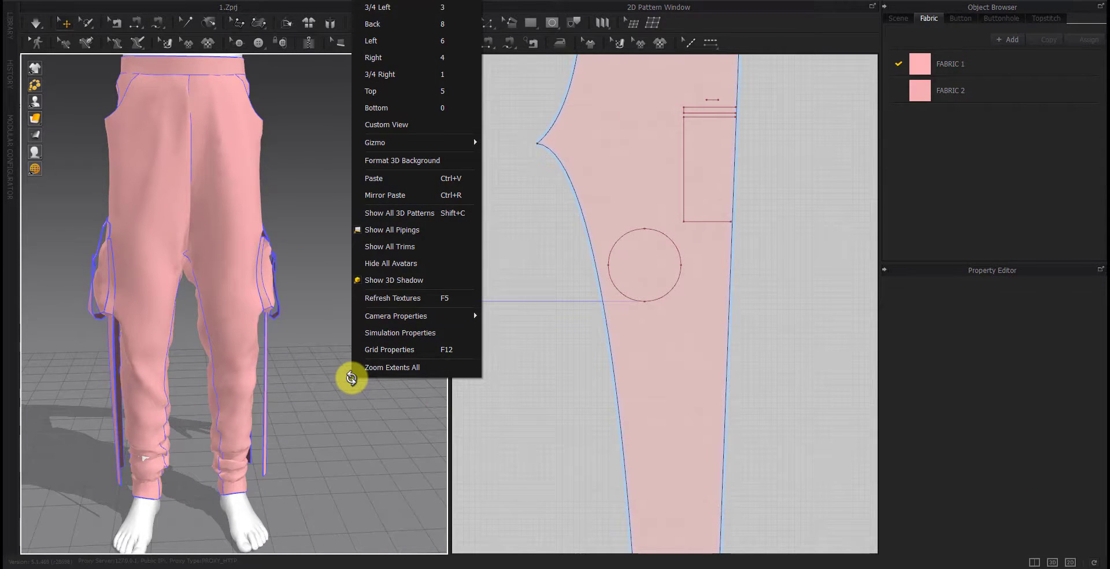
Clone the first knee circle as a separate pattern and place it beside the pants
left_click(642, 269)
scroll(563, 317, "down", 5)
scroll(567, 321, "up", 3)
scroll(601, 307, "up", 1)
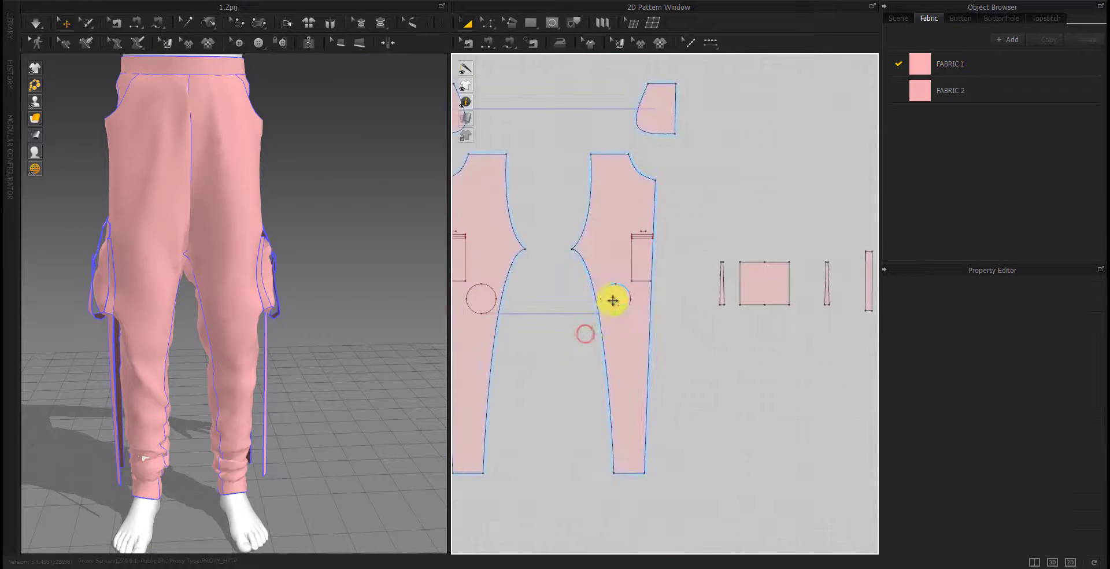
right_click(619, 304)
left_click(653, 89)
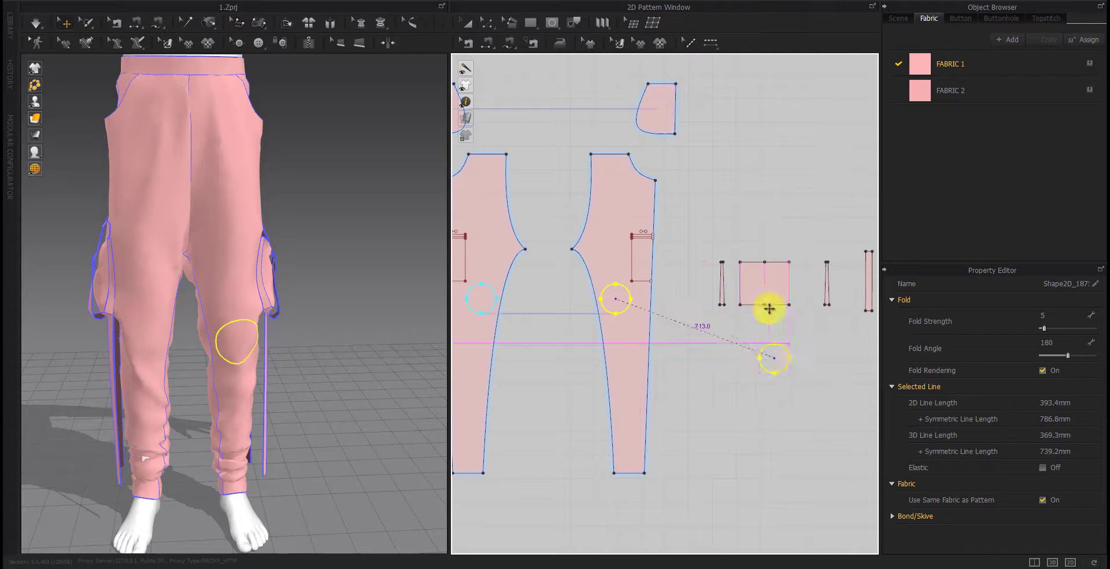
left_click(740, 407)
Move the small pocket pieces aside and line the circle patch up with the knee circles
scroll(808, 248, "down", 2)
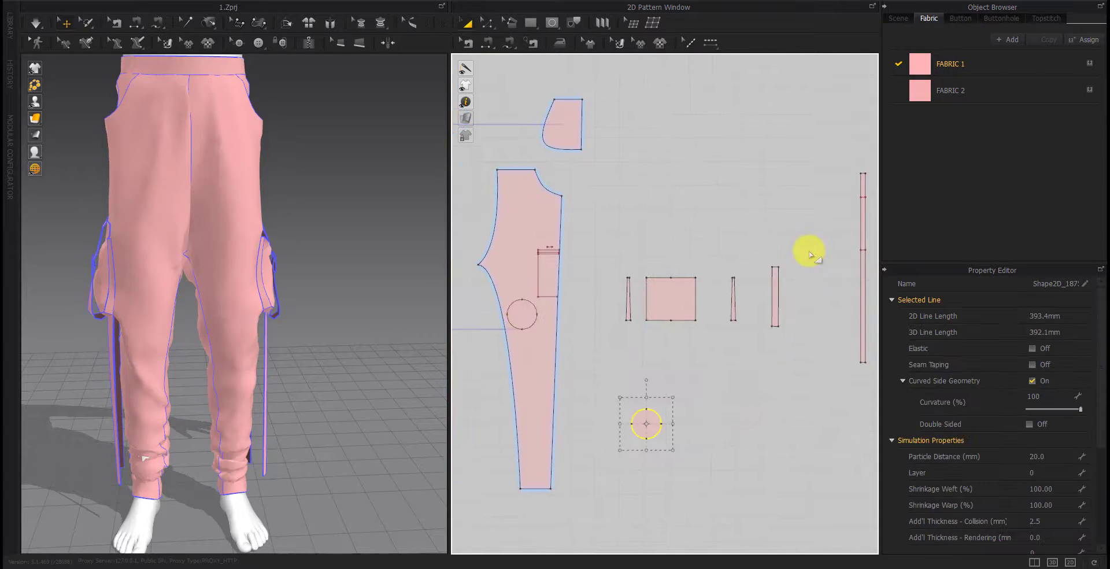
scroll(841, 217, "down", 2)
left_click_drag(840, 217, 622, 354)
left_click_drag(675, 290, 735, 249)
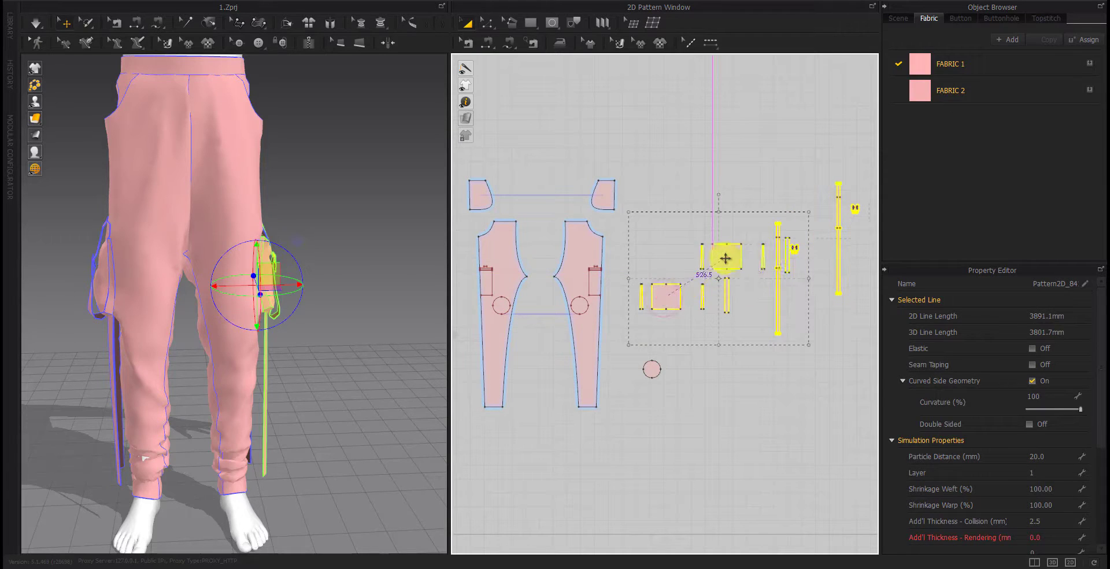
left_click(652, 369)
left_click_drag(651, 319, 652, 312)
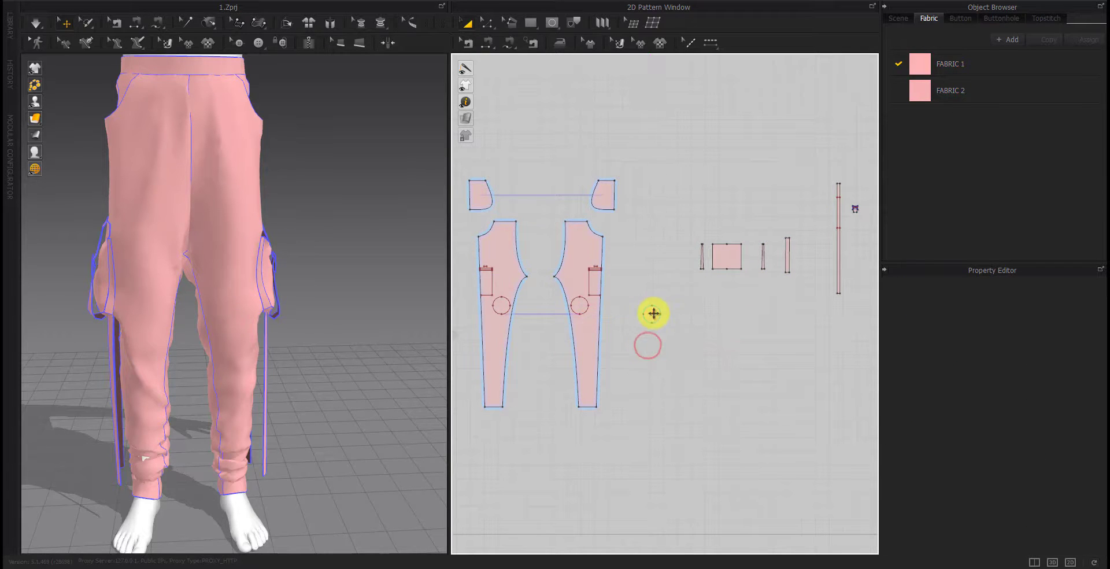
right_click_drag(644, 372, 739, 330)
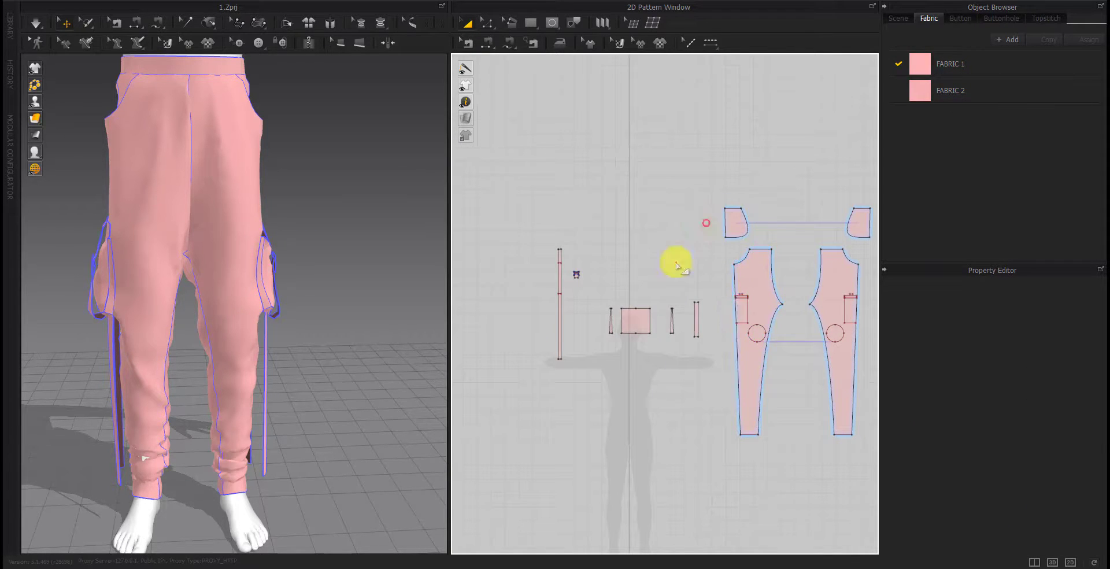
left_click(635, 321)
left_click_drag(632, 322, 582, 278)
mouse_move(582, 277)
right_mouse_down()
mouse_move(479, 365)
mouse_move(555, 362)
right_mouse_up()
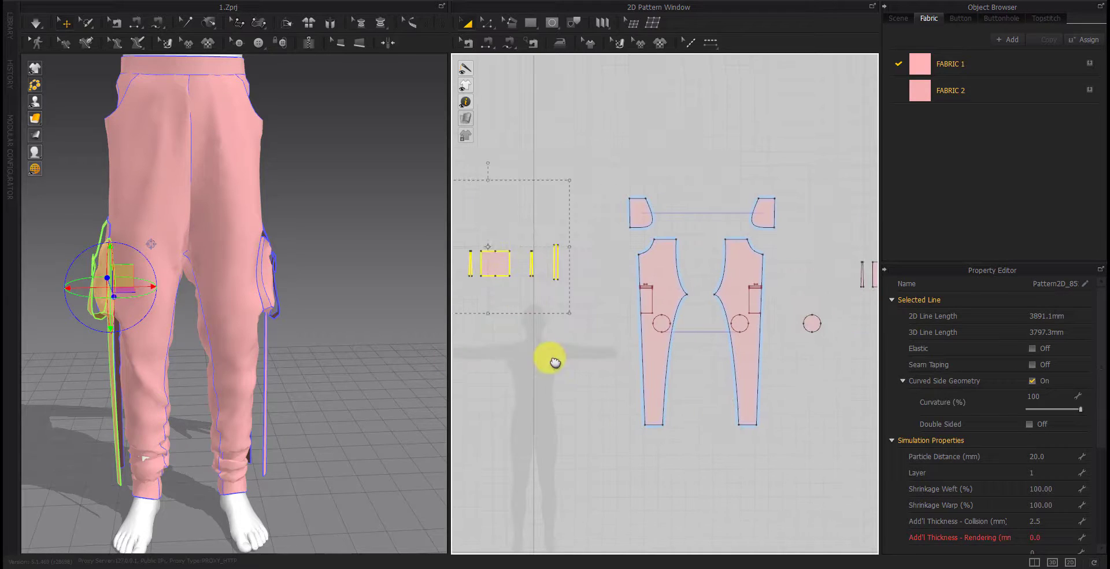
Clone the other knee circle as a second patch and arrange both patches in the layout
left_click(526, 348)
right_click(659, 322)
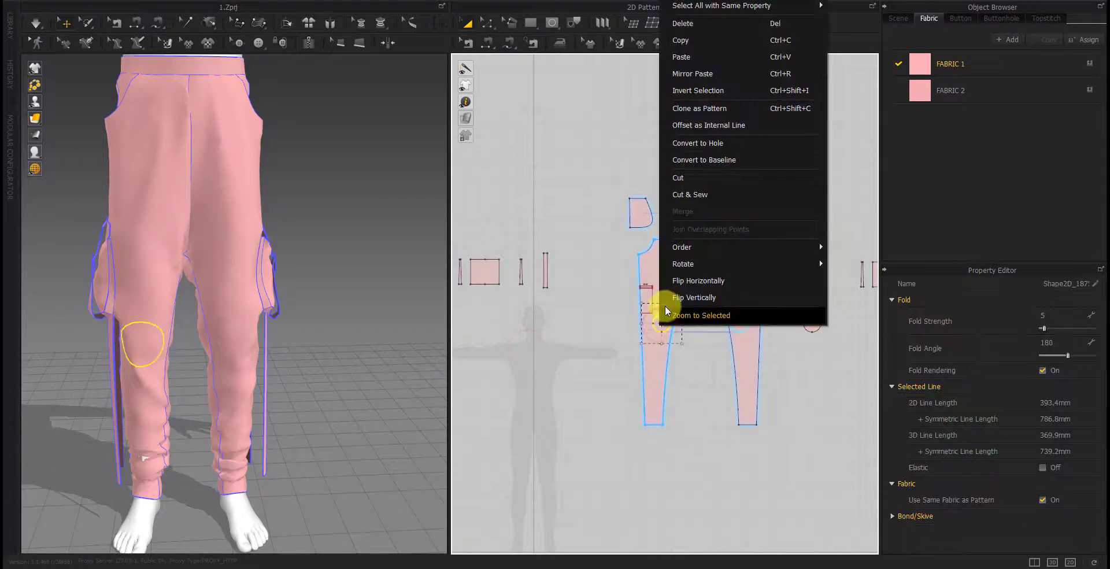
left_click(704, 123)
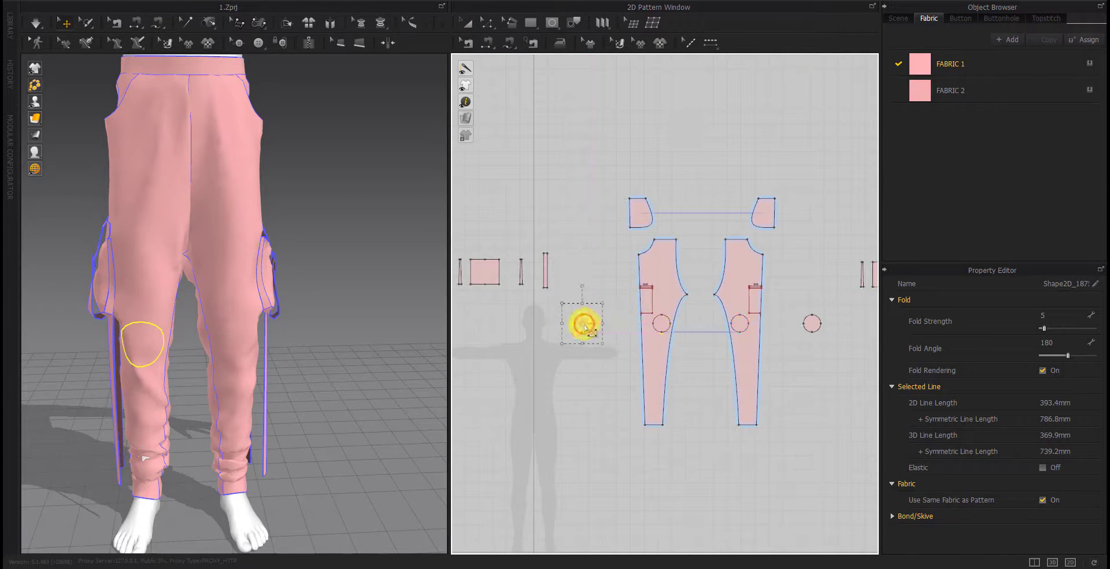
left_click(585, 328)
left_click_drag(583, 324, 540, 330)
left_click(812, 322)
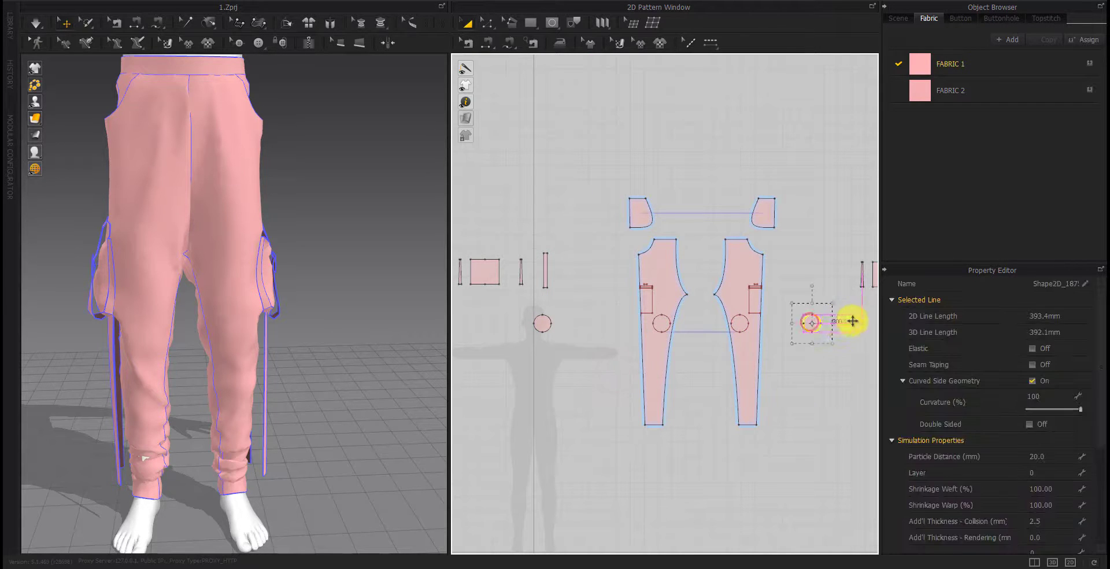
left_click_drag(853, 321, 867, 323)
middle_click_drag(828, 380, 755, 383)
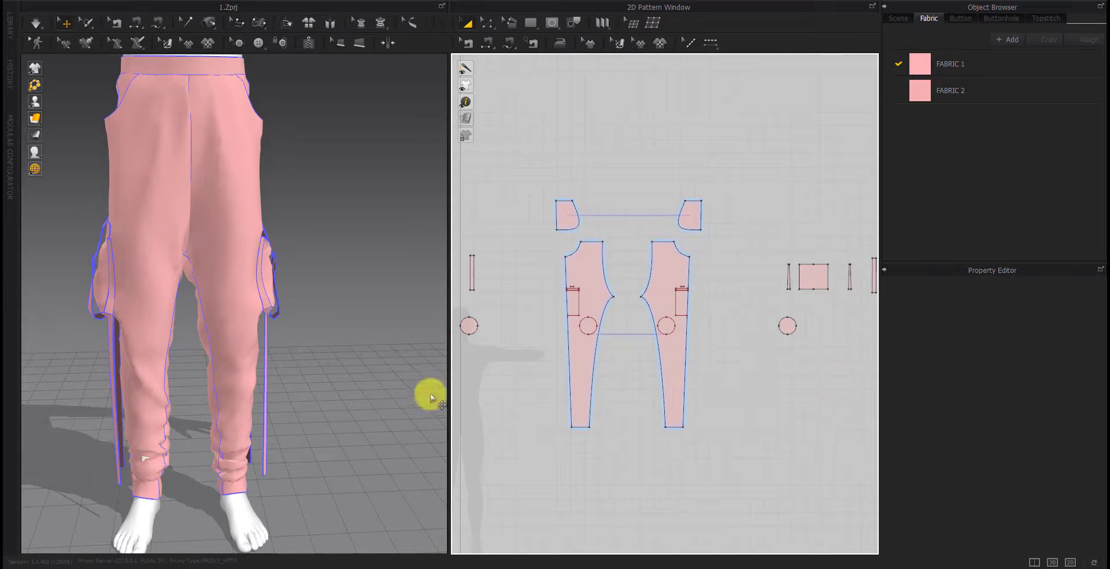
Sew each circle patch to its matching knee circle on the right and left legs
left_click(488, 41)
left_click(787, 324)
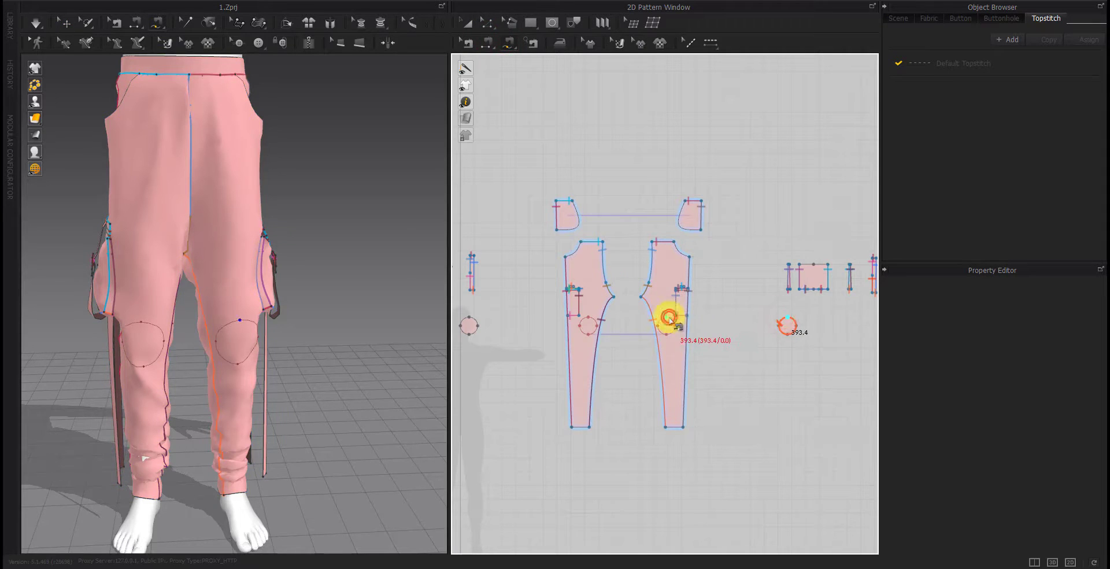
left_click(666, 323)
left_click(474, 319)
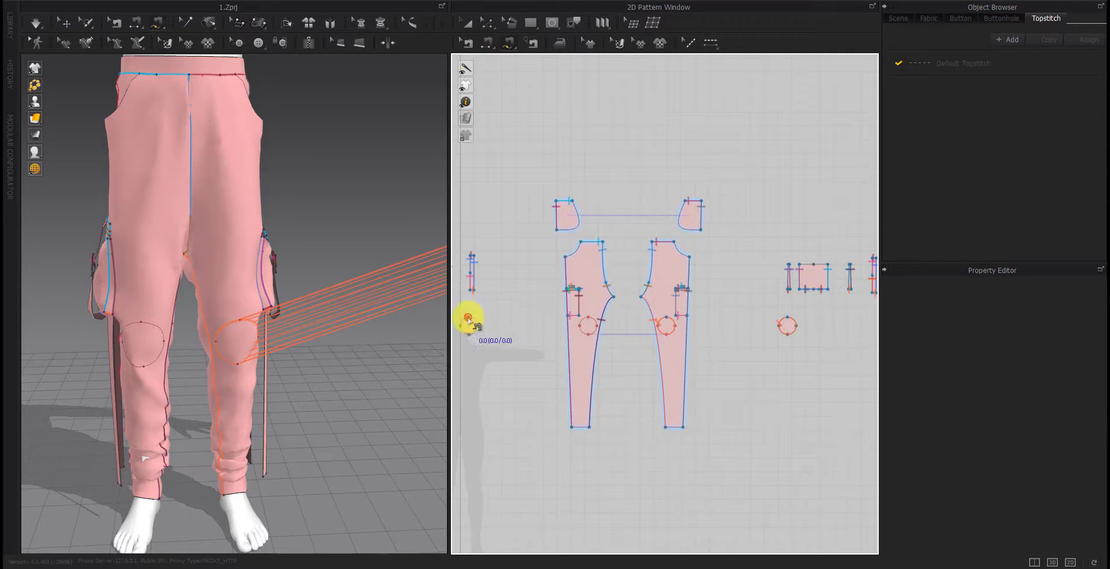
left_click(588, 323)
scroll(285, 359, "down", 5)
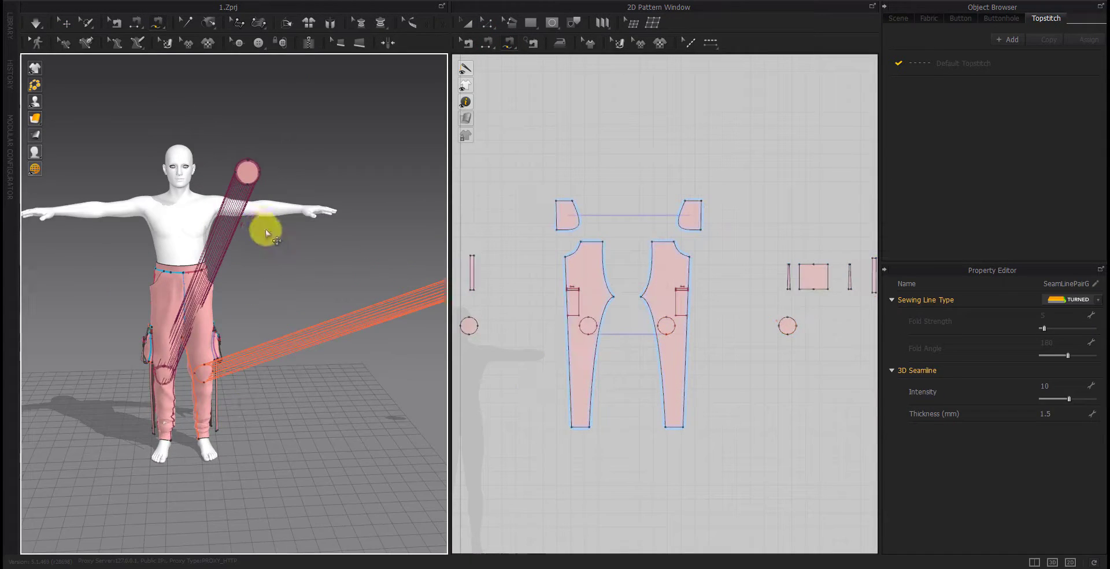
key("Escape")
Move the right knee patch in the 3D view down onto the right knee
left_click(179, 367)
right_click_drag(178, 367, 155, 374)
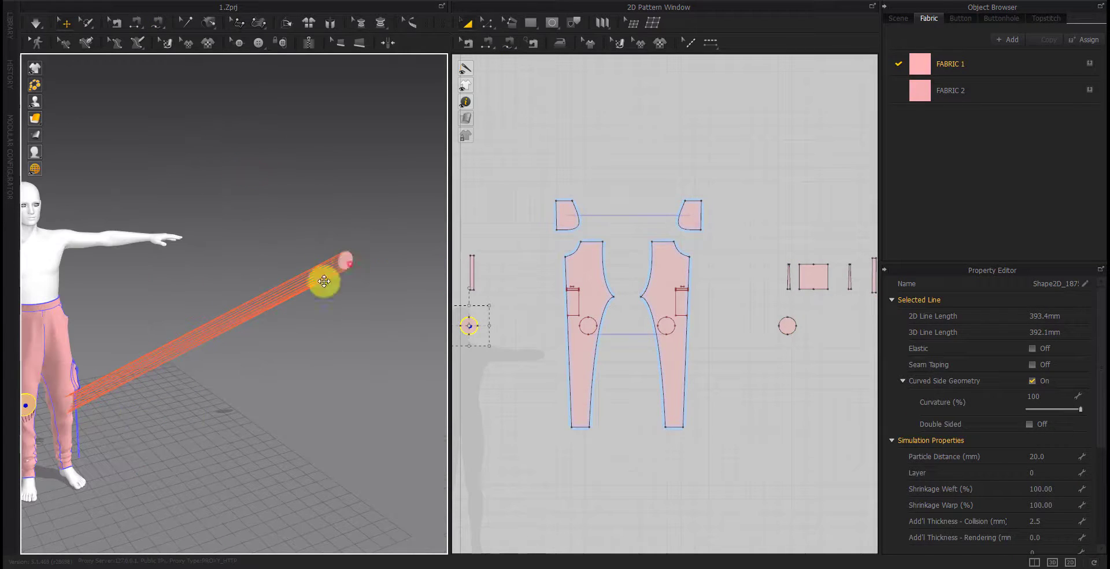
left_click(324, 281)
scroll(323, 281, "down", 3)
right_click_drag(202, 347, 266, 336)
scroll(291, 288, "down", 2)
left_click(288, 290)
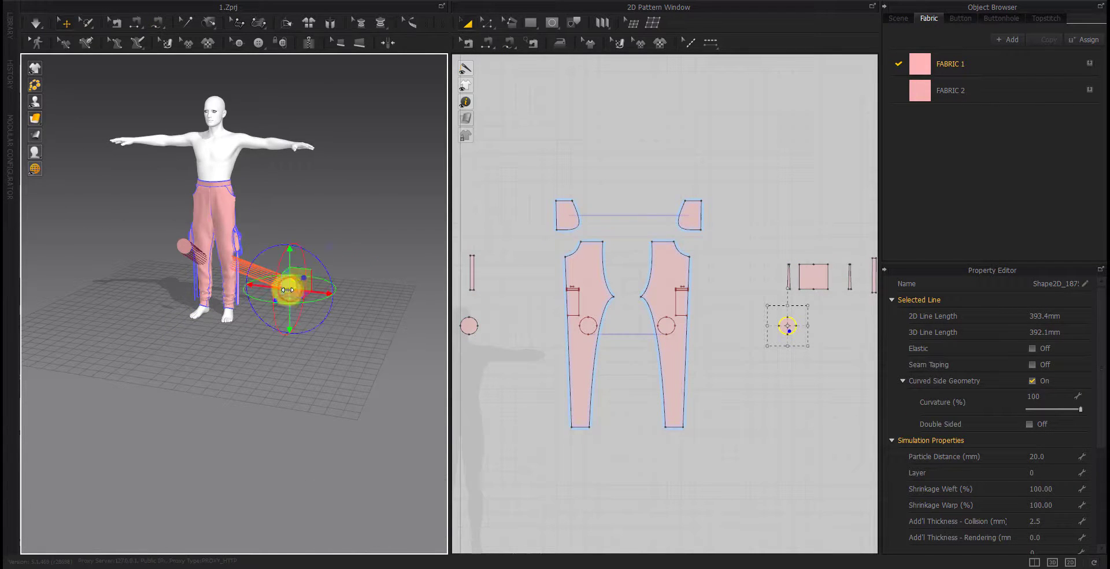
mouse_move(288, 289)
left_mouse_down()
mouse_move(270, 324)
mouse_move(208, 268)
left_mouse_up()
Simulate to drape the patch onto the leg, checking it from around the legs
scroll(241, 366, "up", 3)
scroll(242, 366, "up", 2)
key("space")
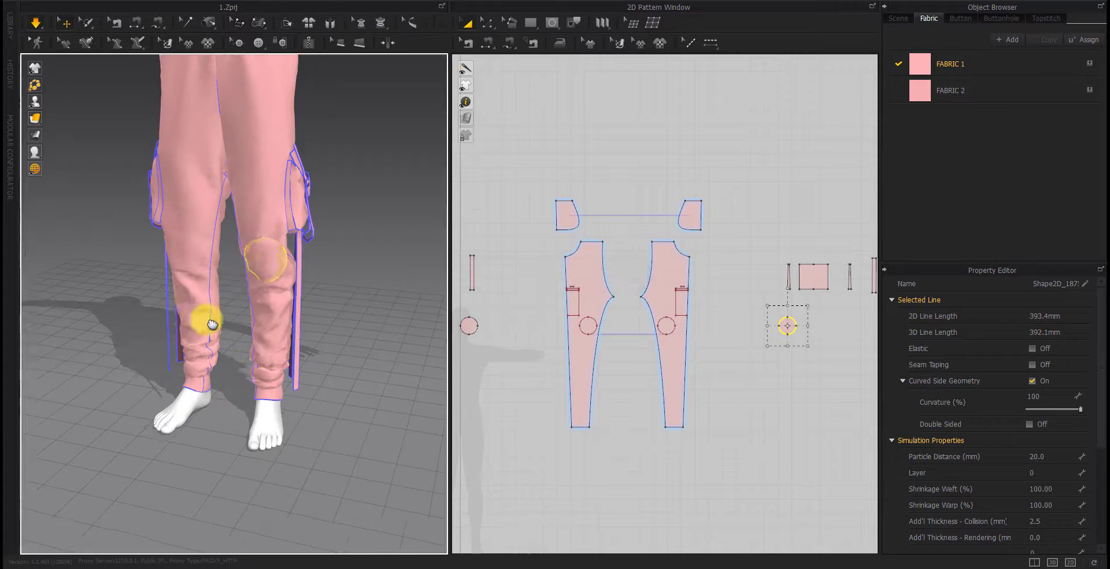
right_click_drag(204, 317, 307, 324)
key("space")
scroll(585, 372, "down", 3)
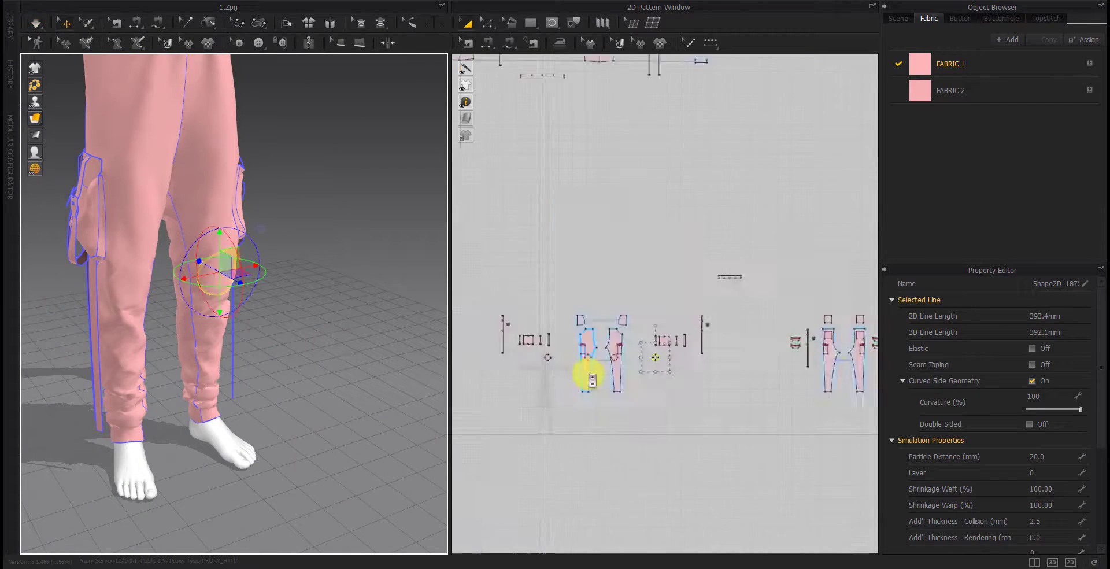
scroll(585, 372, "down", 2)
mouse_move(387, 253)
right_mouse_down()
mouse_move(280, 362)
mouse_move(211, 347)
right_mouse_up()
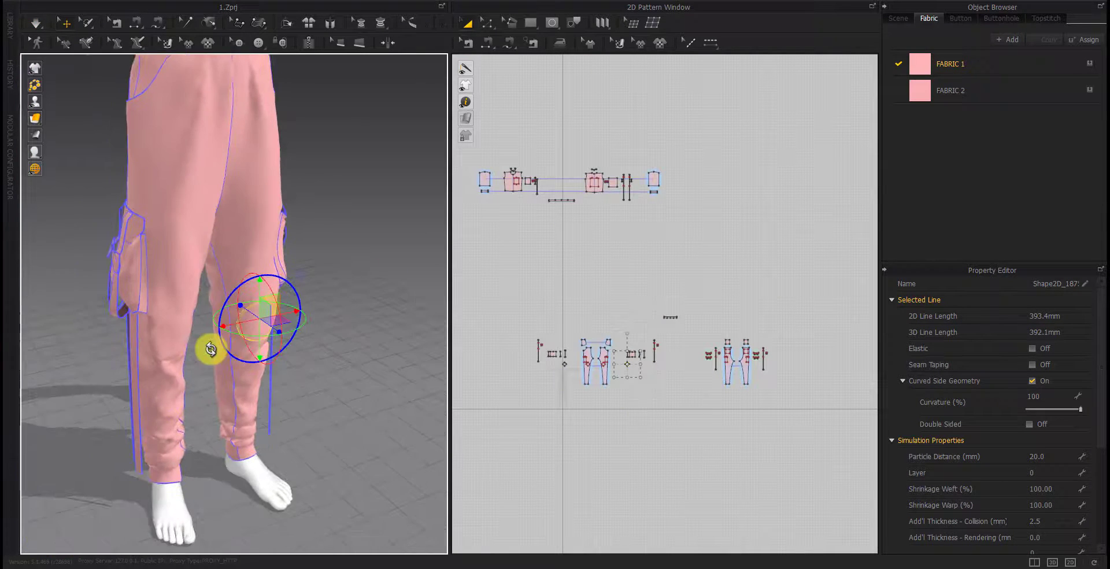
Reselect the right knee patch circle and re-simulate the drape, viewing the legs frontally
left_click_drag(783, 300, 520, 402)
left_click(1051, 506)
left_click(754, 428)
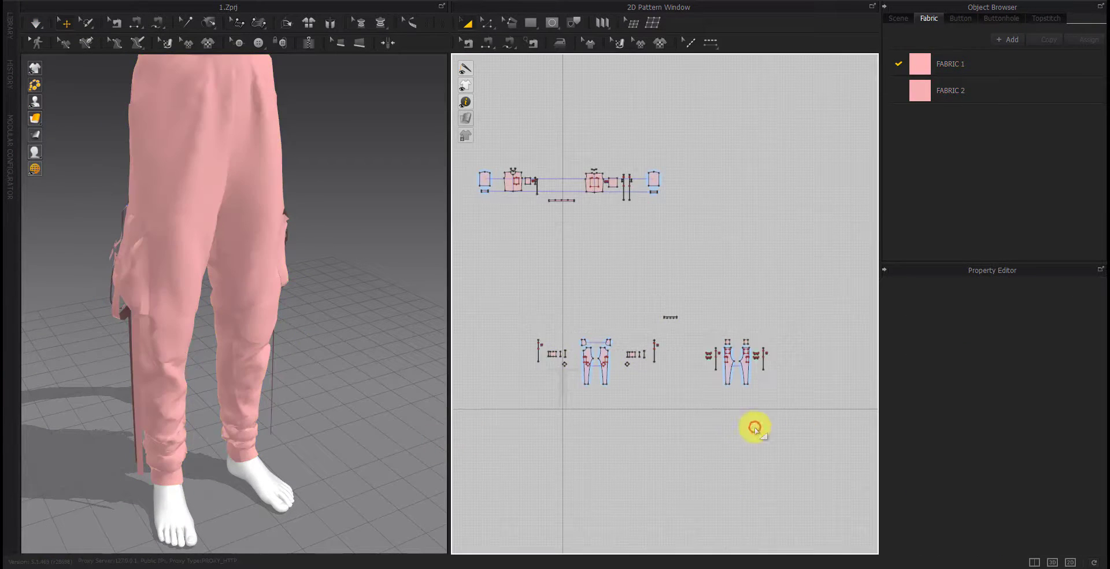
scroll(590, 379, "up", 5)
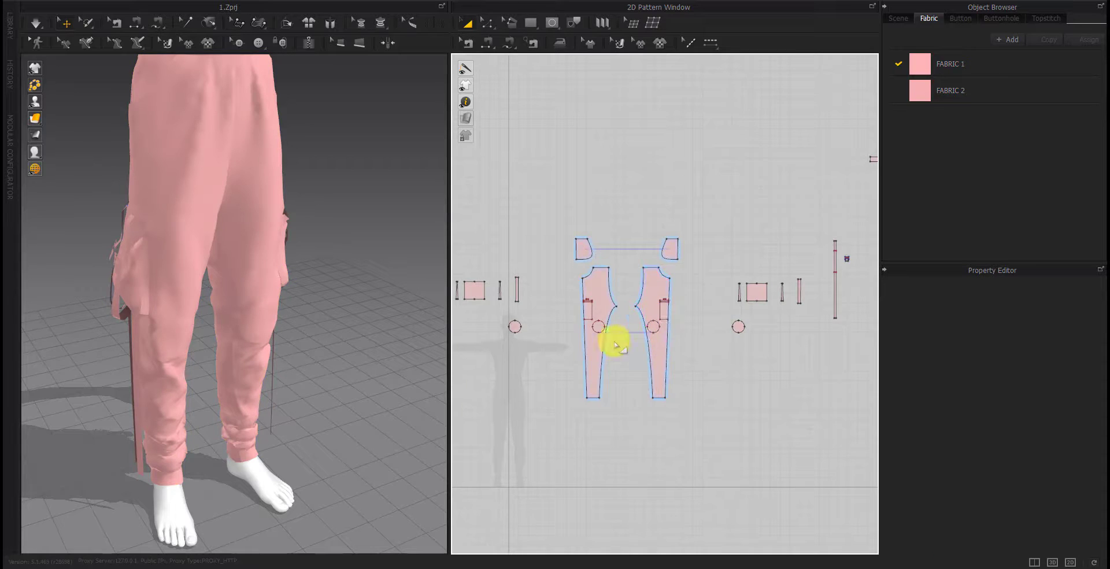
left_click(513, 327)
left_click(739, 327)
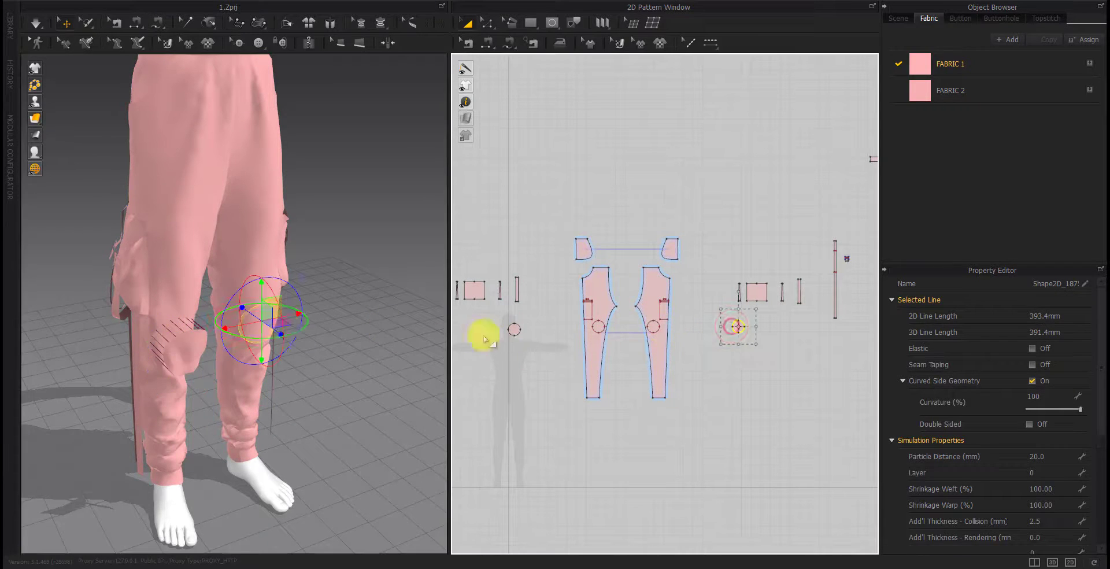
key("space")
mouse_move(144, 250)
right_mouse_down()
mouse_move(178, 428)
mouse_move(285, 379)
mouse_move(117, 376)
mouse_move(218, 335)
mouse_move(184, 409)
mouse_move(304, 379)
mouse_move(379, 376)
mouse_move(109, 380)
right_mouse_up()
scroll(225, 371, "up", 3)
scroll(231, 387, "down", 3)
scroll(223, 148, "up", 3)
Link the lower pattern pieces as Symmetric Pattern (with Sewing), then clear the selection
middle_click_drag(223, 148, 218, 341)
scroll(218, 342, "down", 3)
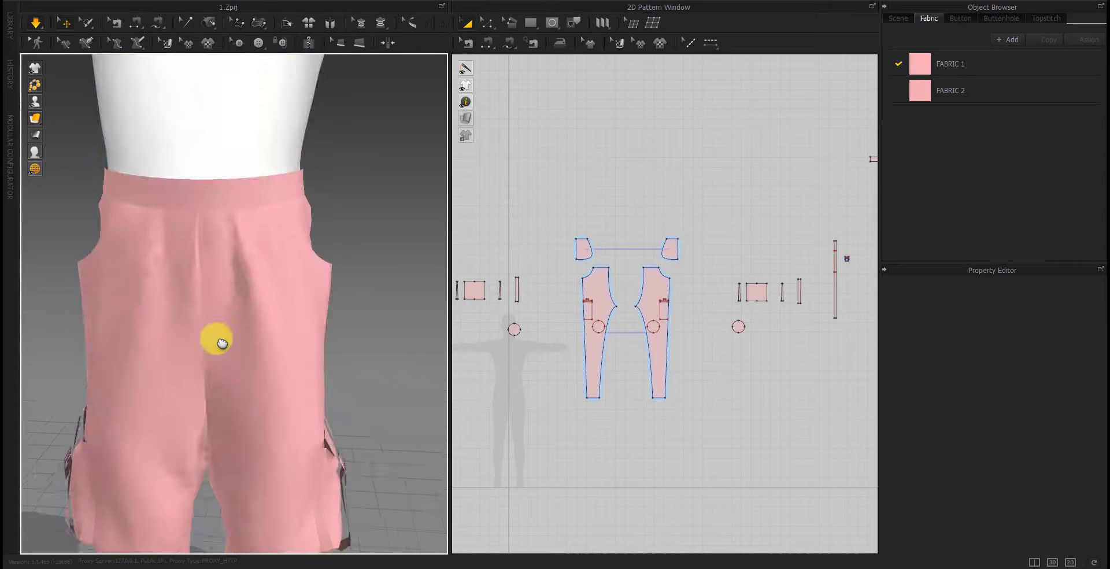
scroll(218, 342, "down", 2)
scroll(220, 343, "up", 3)
scroll(732, 347, "down", 3)
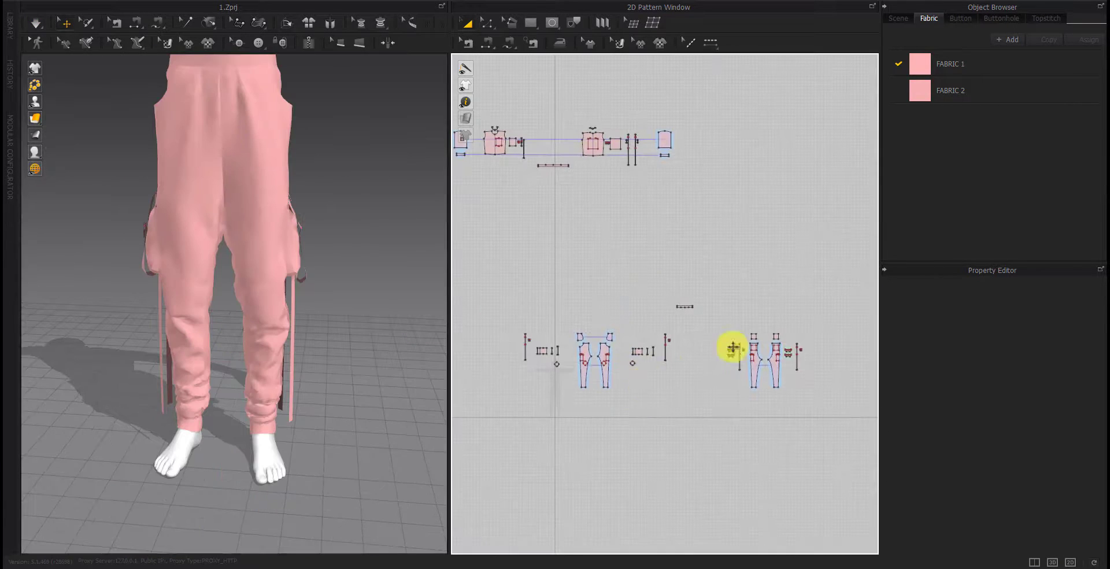
left_click_drag(821, 317, 498, 429)
right_click(577, 359)
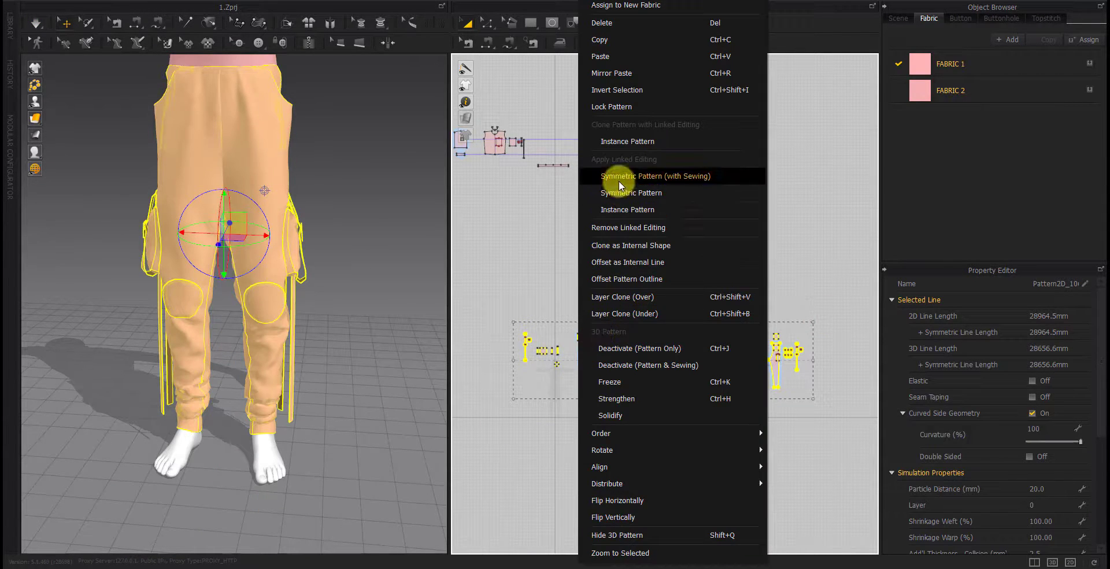
left_click(619, 224)
left_click(590, 426)
left_click(261, 289)
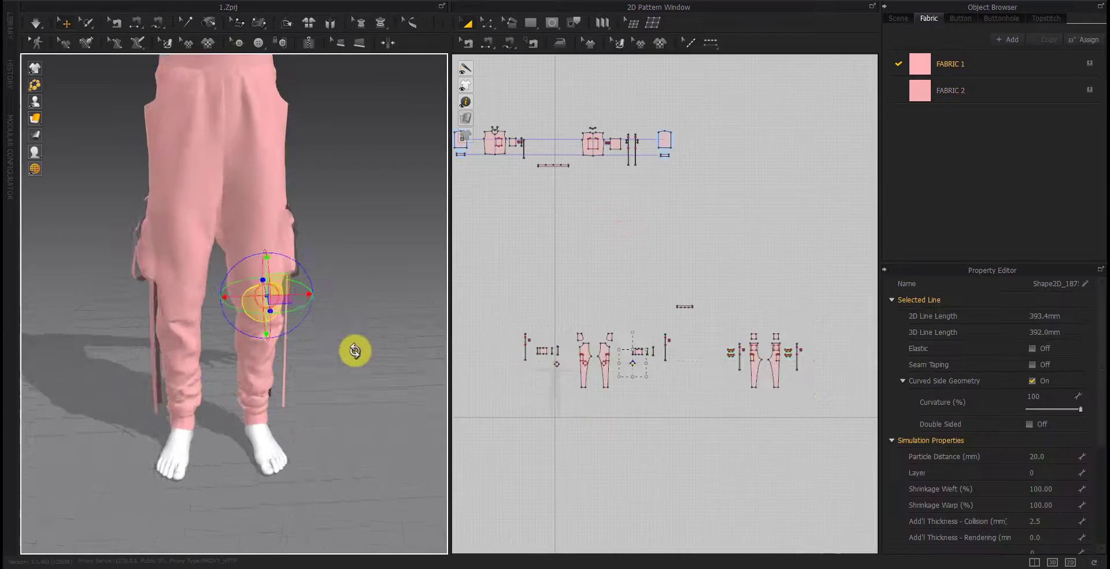
left_click(565, 410)
scroll(584, 395, "up", 5)
Draw an internal polygon pocket-opening shape near the waist of the front panel
left_click(553, 23)
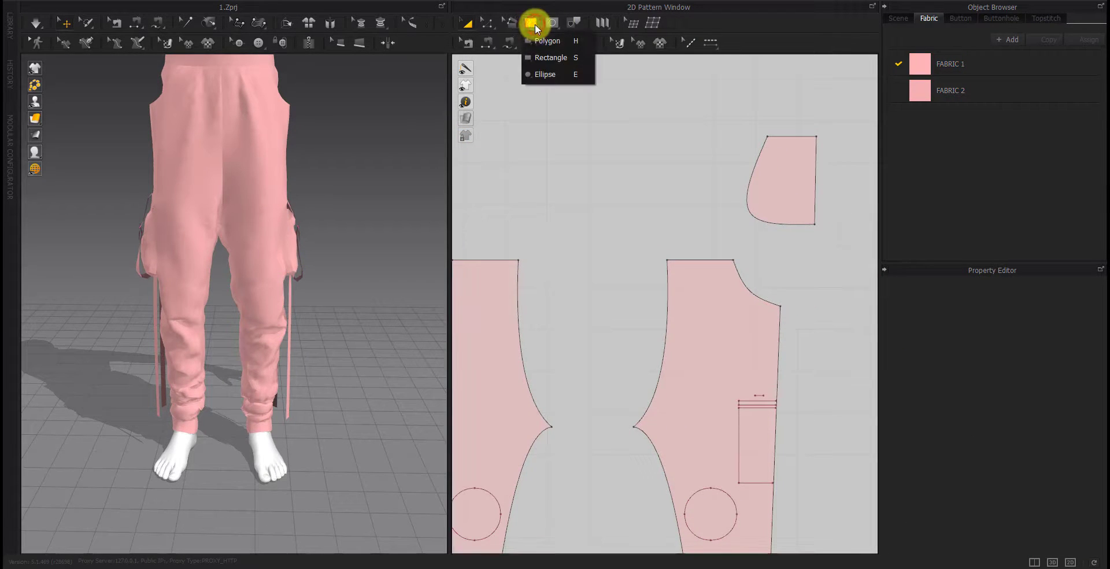
left_click(575, 40)
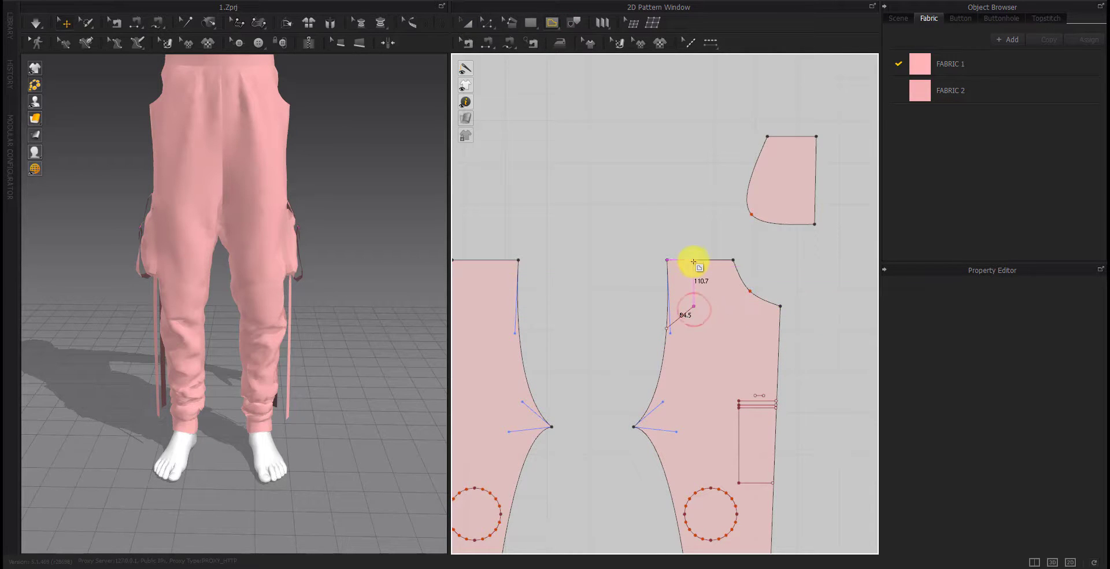
double_click(687, 303)
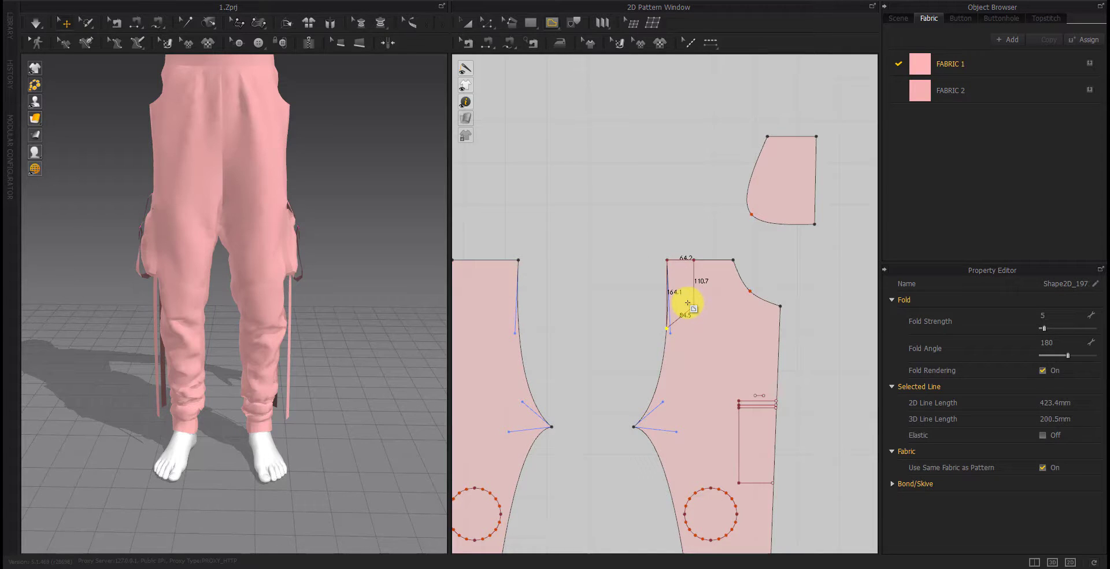
scroll(268, 186, "up", 2)
scroll(264, 302, "up", 2)
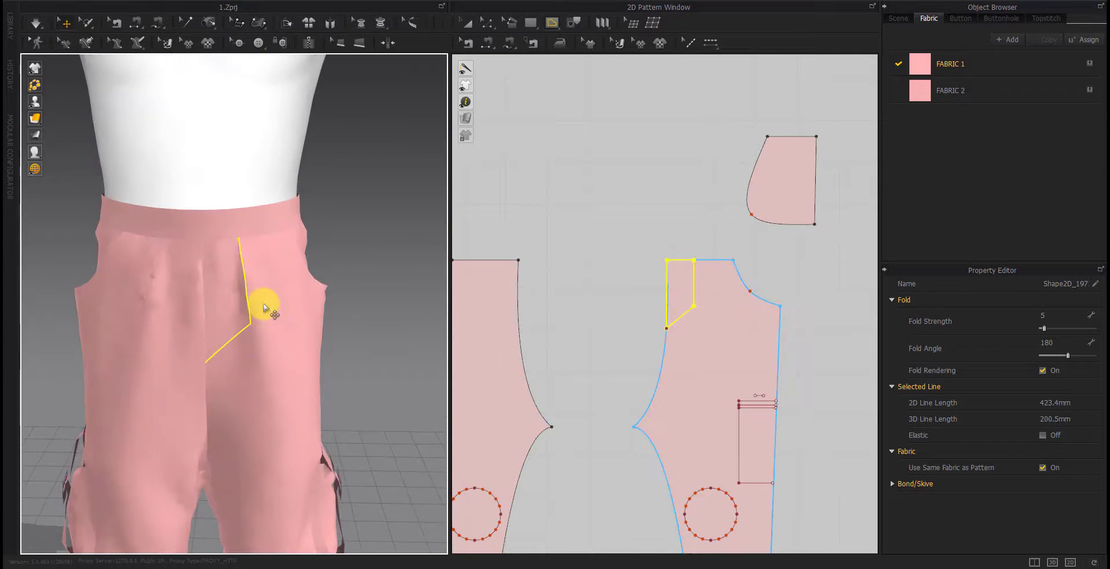
scroll(263, 302, "up", 2)
scroll(644, 293, "up", 5)
middle_click_drag(644, 293, 623, 340)
Adjust the pocket line's points, straightening the top and sliding the lower point up the edge
left_click(581, 312)
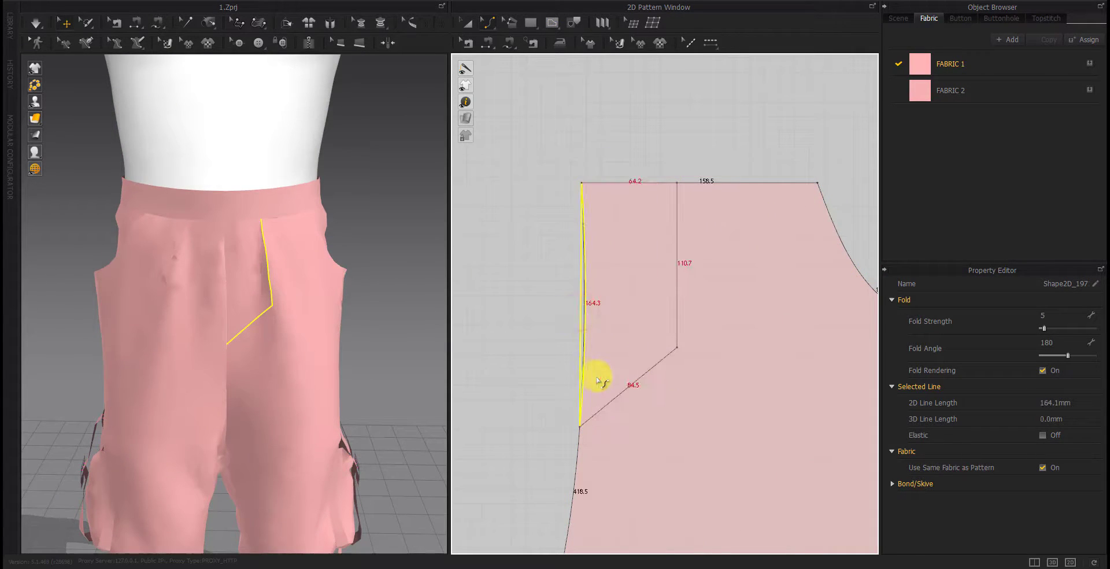
left_click(584, 306)
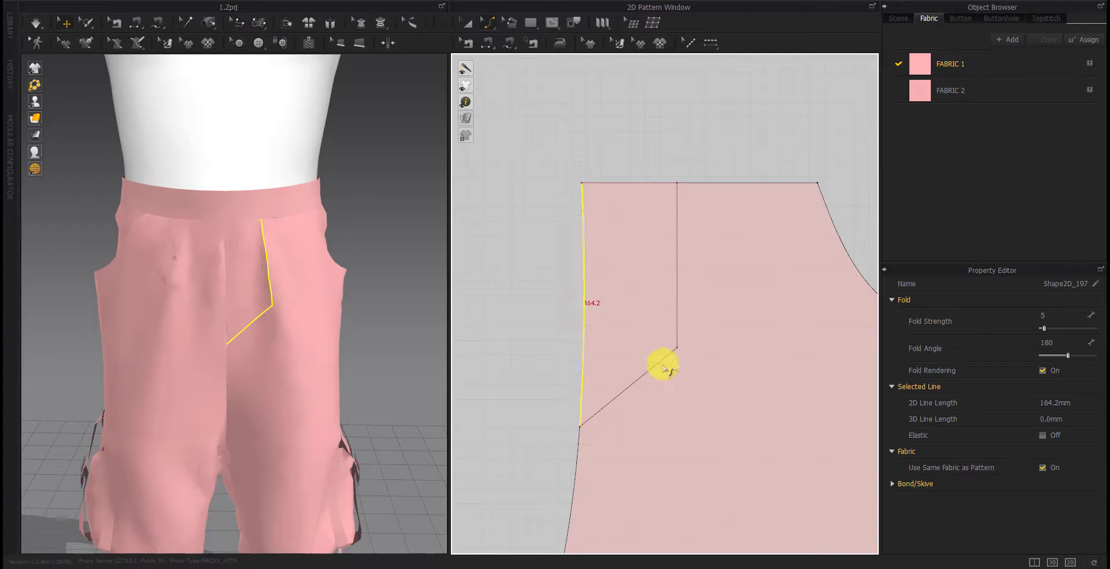
left_click(654, 347)
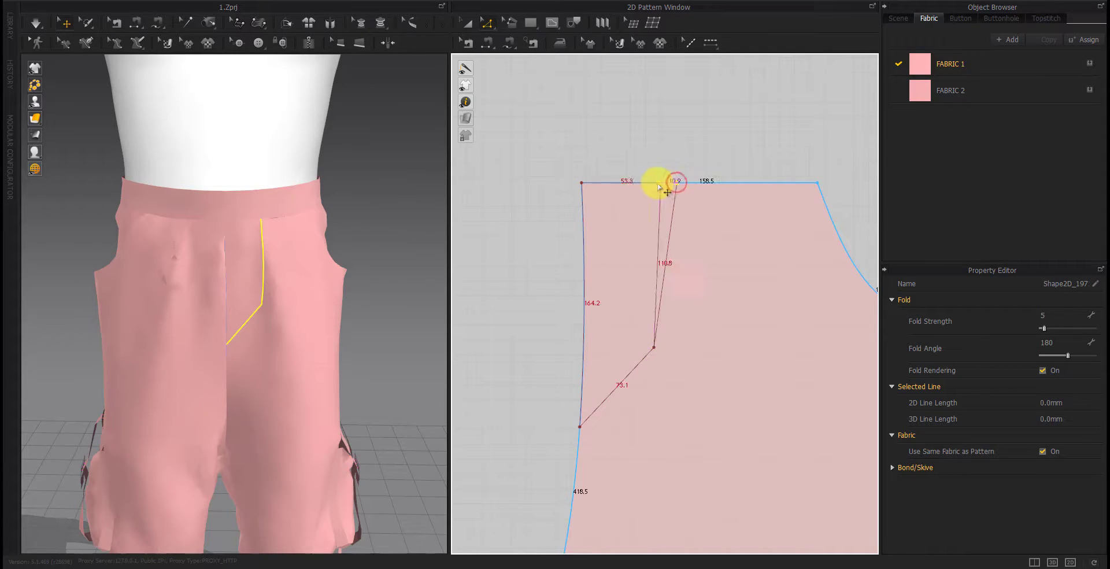
left_click_drag(666, 250, 647, 349)
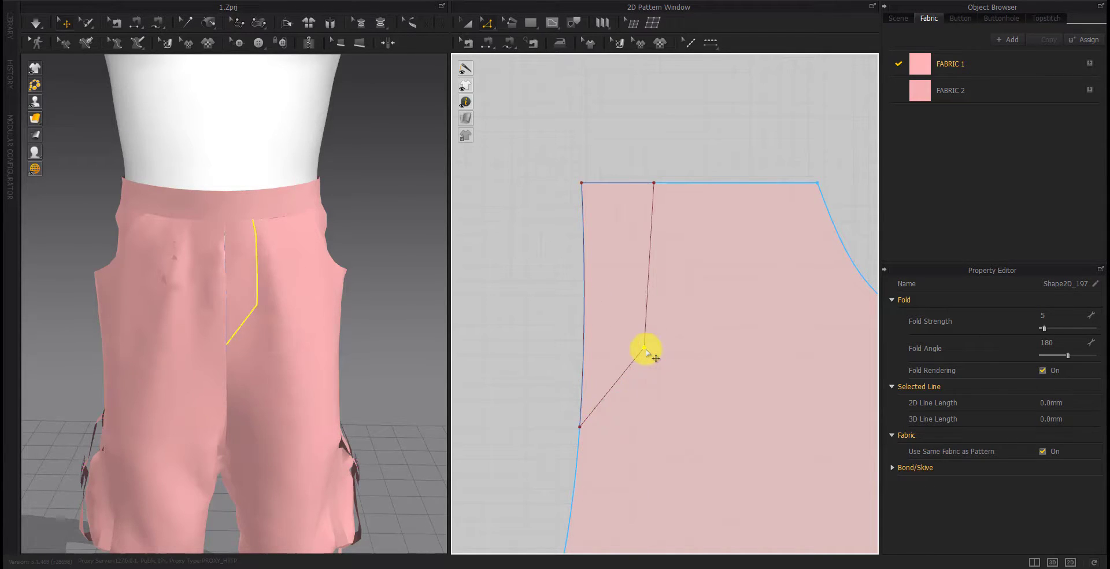
right_click(646, 350)
left_click(537, 377)
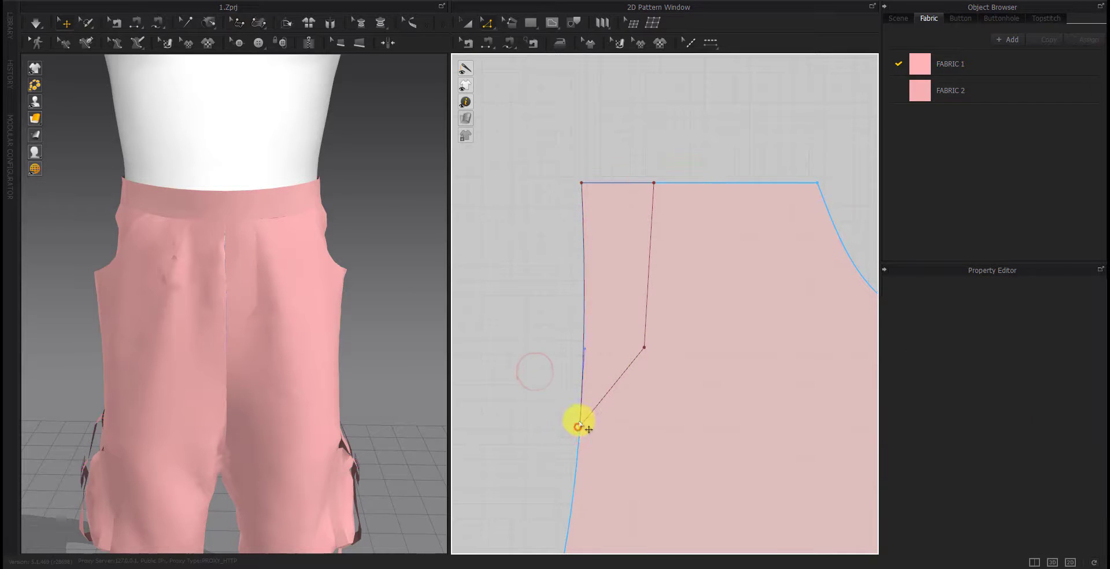
left_click_drag(579, 426, 582, 387)
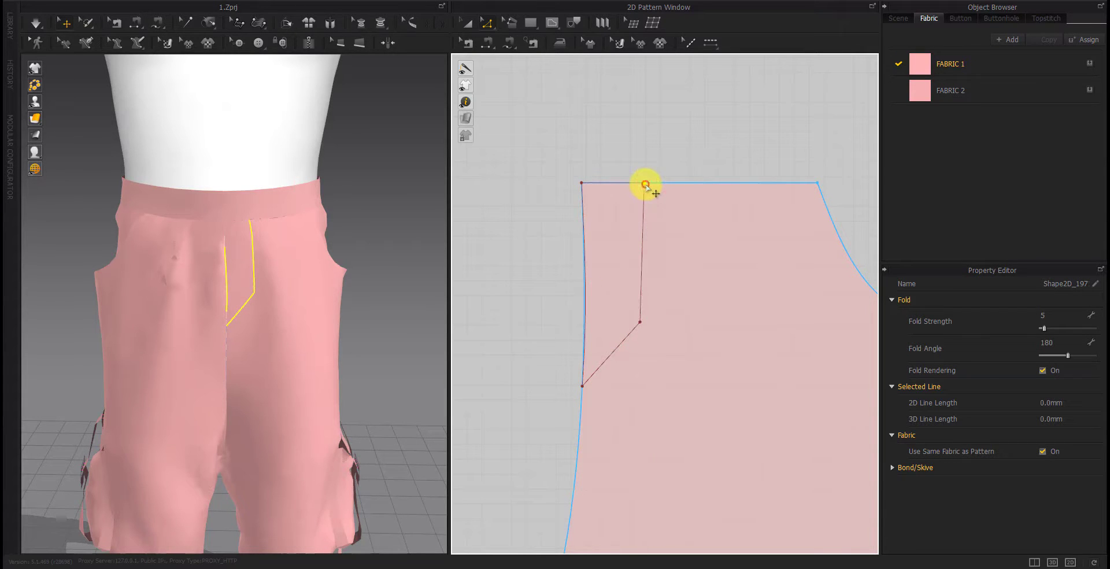
Make the middle point a curve point and clone the curved pocket area as a pattern
right_click(640, 322)
left_click(665, 363)
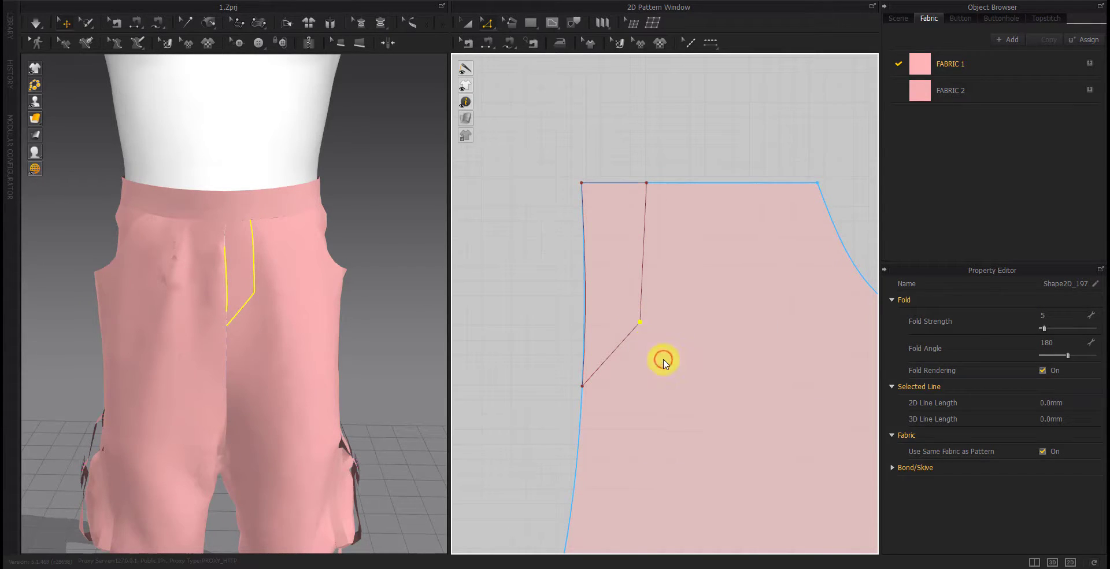
left_click(640, 322)
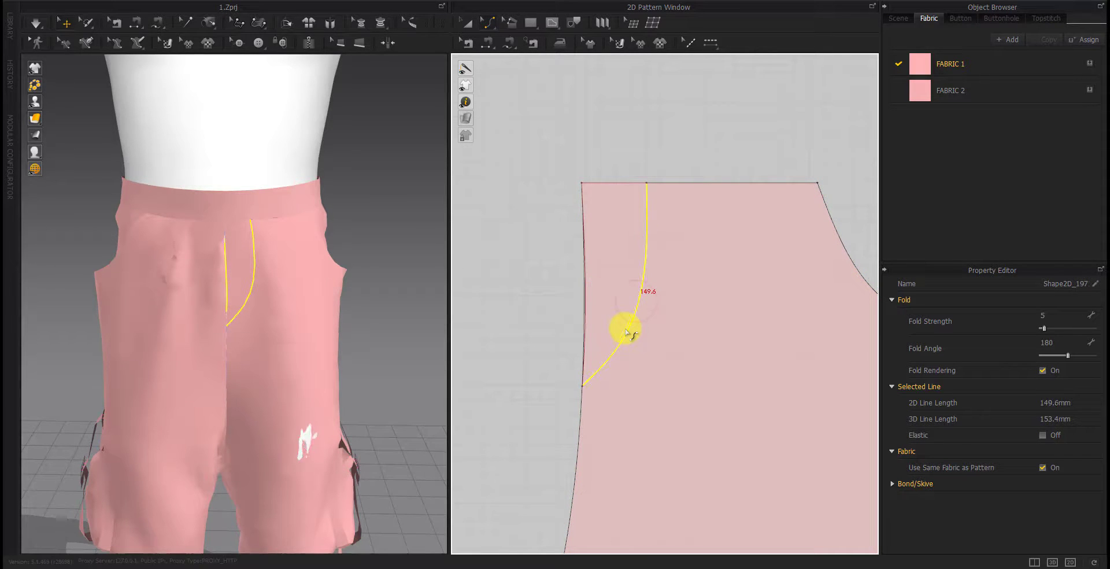
right_click_drag(280, 372, 329, 367)
right_click(372, 367)
left_click(289, 289)
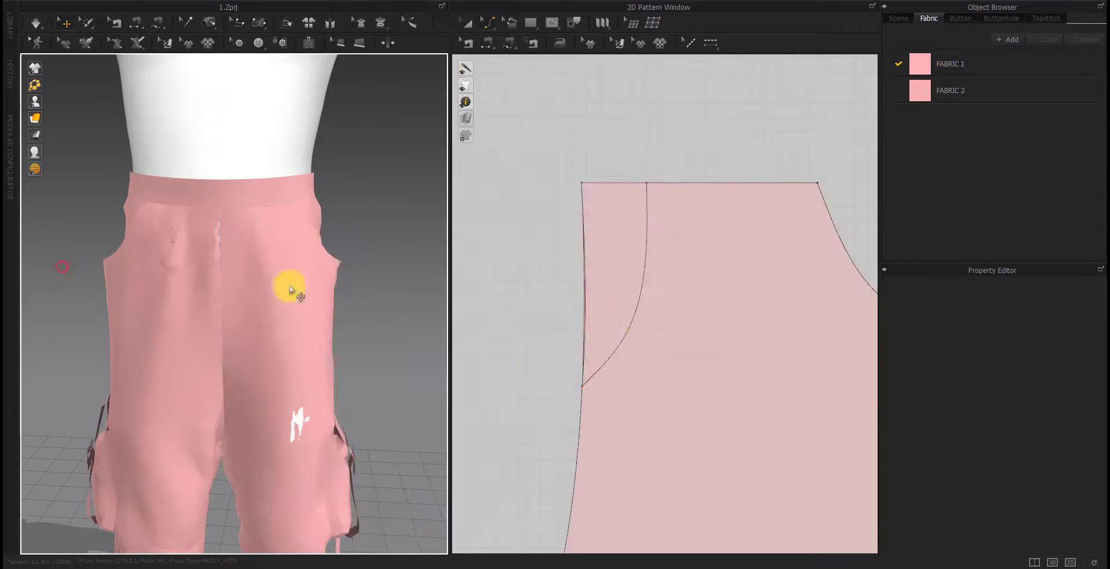
left_click(614, 272)
right_click(614, 266)
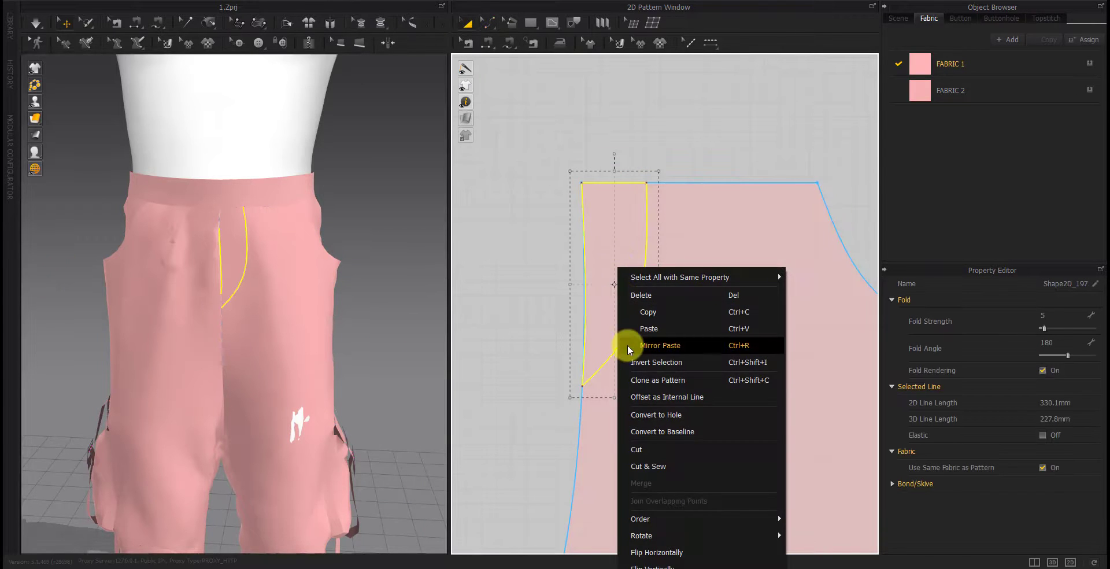
left_click(647, 376)
Place the cloned fly piece beside the panel and sew its curved edge to the front panel
left_click(535, 396)
middle_click_drag(535, 396, 593, 401)
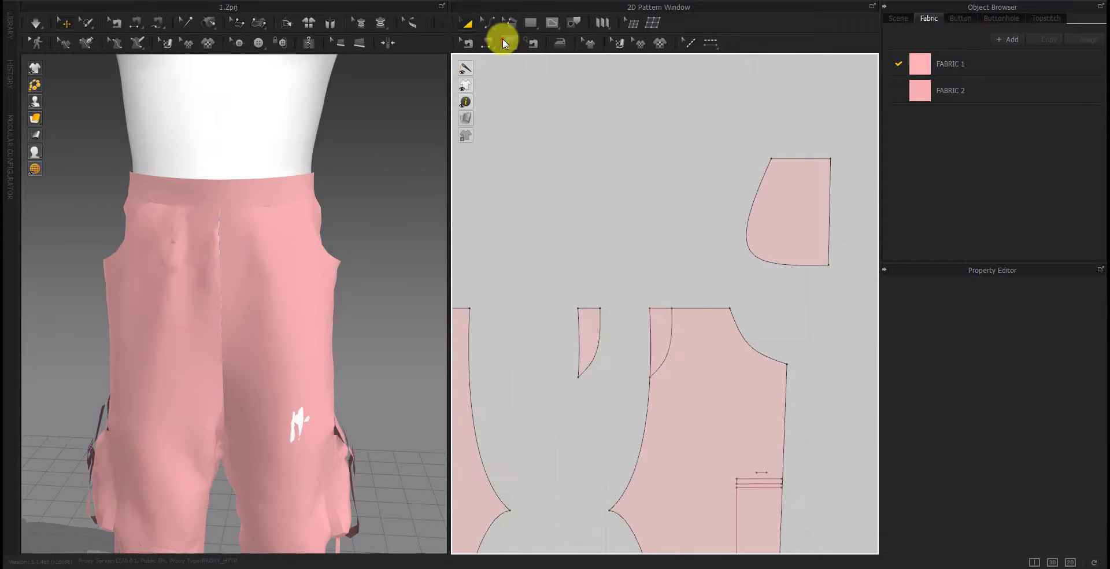
left_click(503, 44)
left_click(579, 308)
left_click(578, 376)
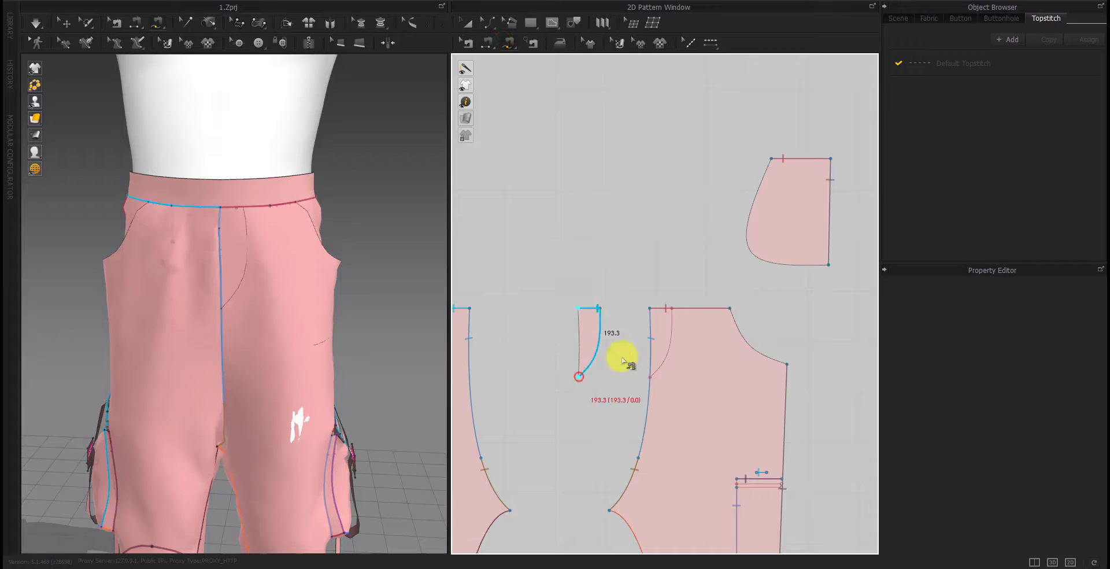
left_click(658, 311)
left_click(652, 377)
scroll(297, 310, "down", 3)
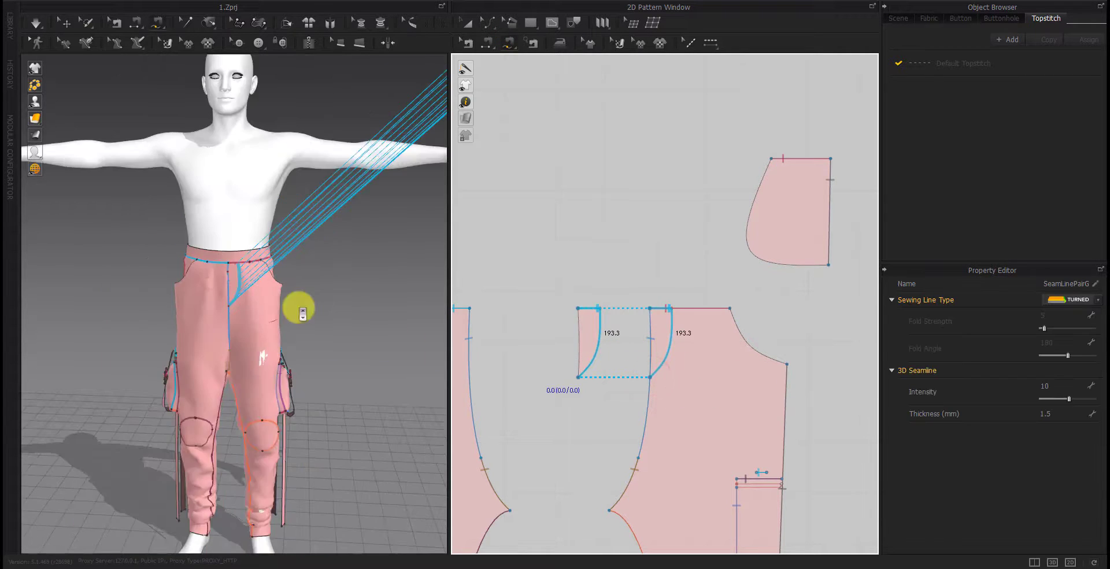
Move the fly piece onto the front of the pants in the 3D view
key("q")
scroll(265, 364, "down", 2)
scroll(264, 364, "down", 2)
left_click_drag(371, 199, 198, 347)
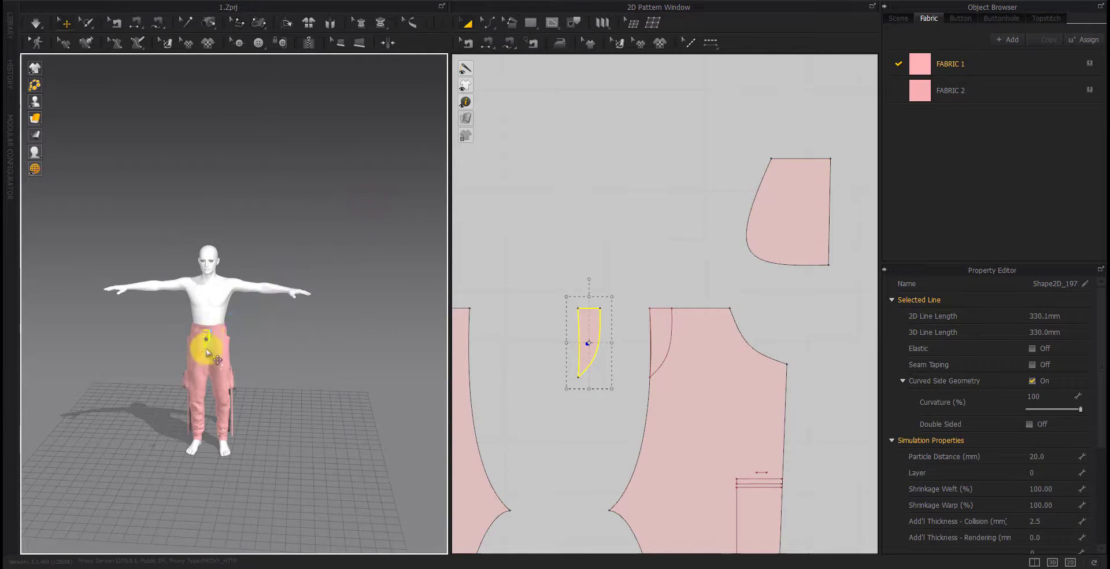
scroll(231, 312, "up", 5)
scroll(271, 278, "up", 2)
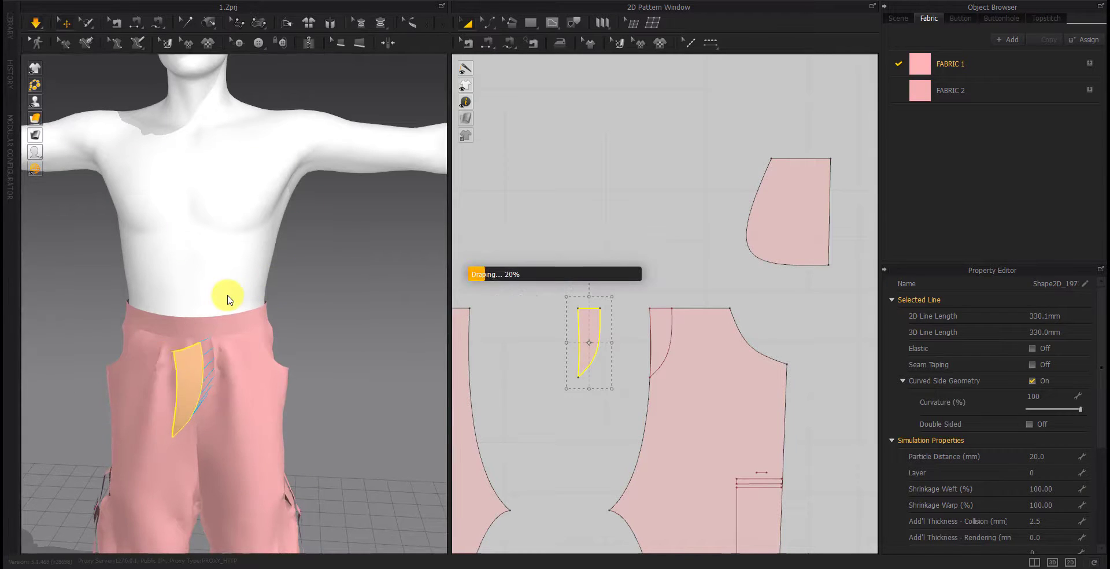
scroll(218, 396, "up", 2)
scroll(210, 388, "up", 2)
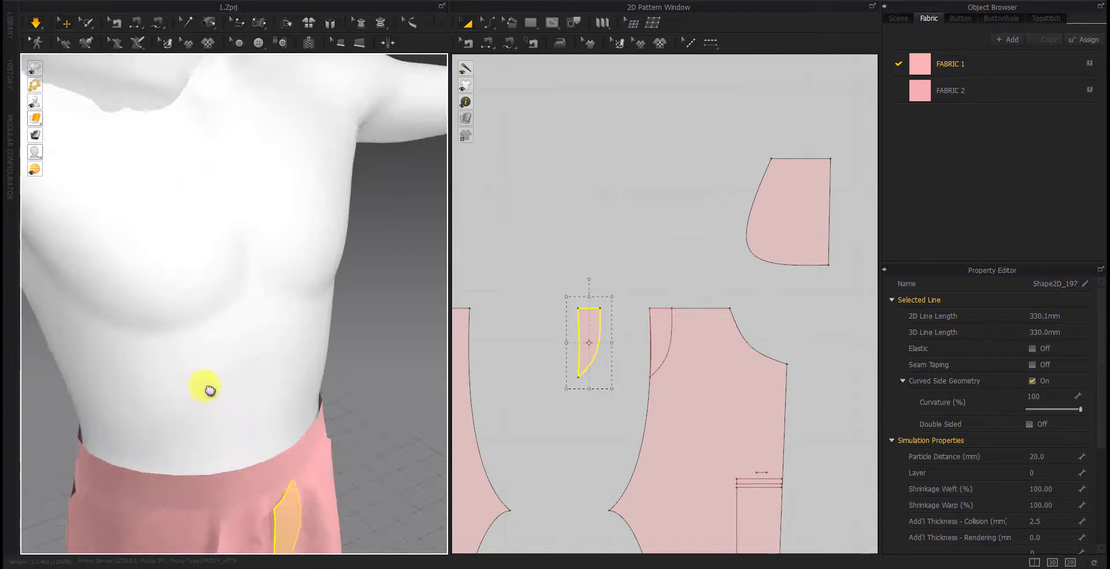
right_click_drag(210, 388, 221, 376)
Begin a segment seam from the fly piece's top to the waistband's lower edge
left_click(509, 43)
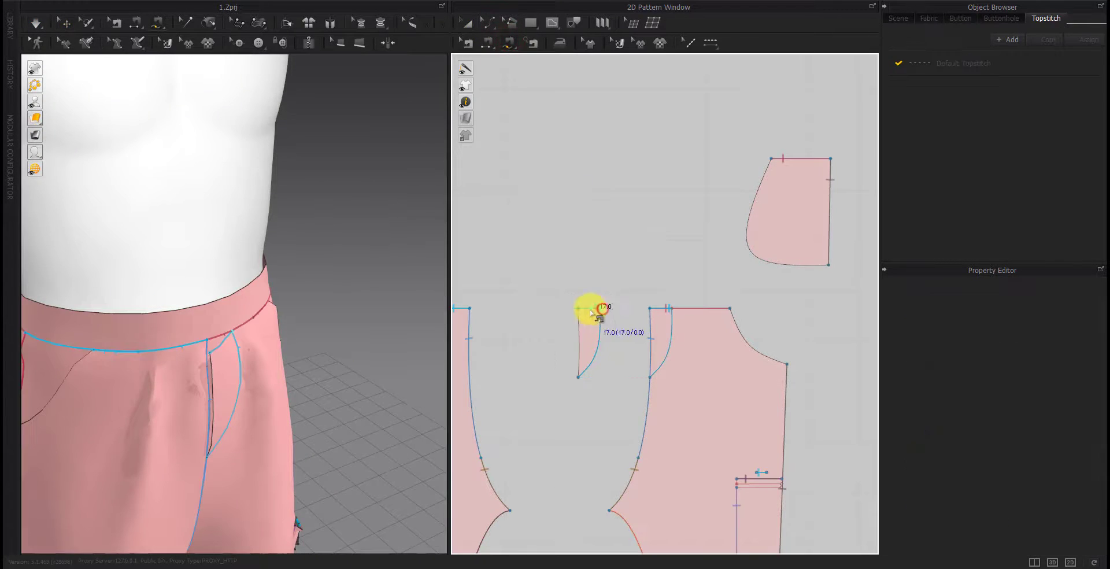
scroll(640, 297, "down", 5)
scroll(575, 337, "up", 3)
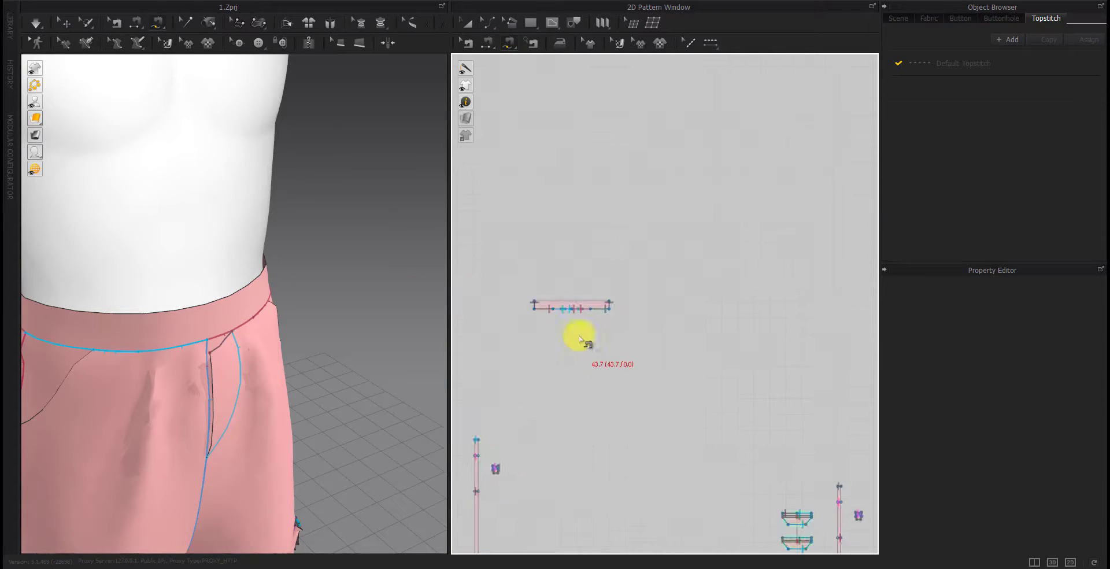
scroll(549, 257, "up", 5)
scroll(601, 260, "up", 4)
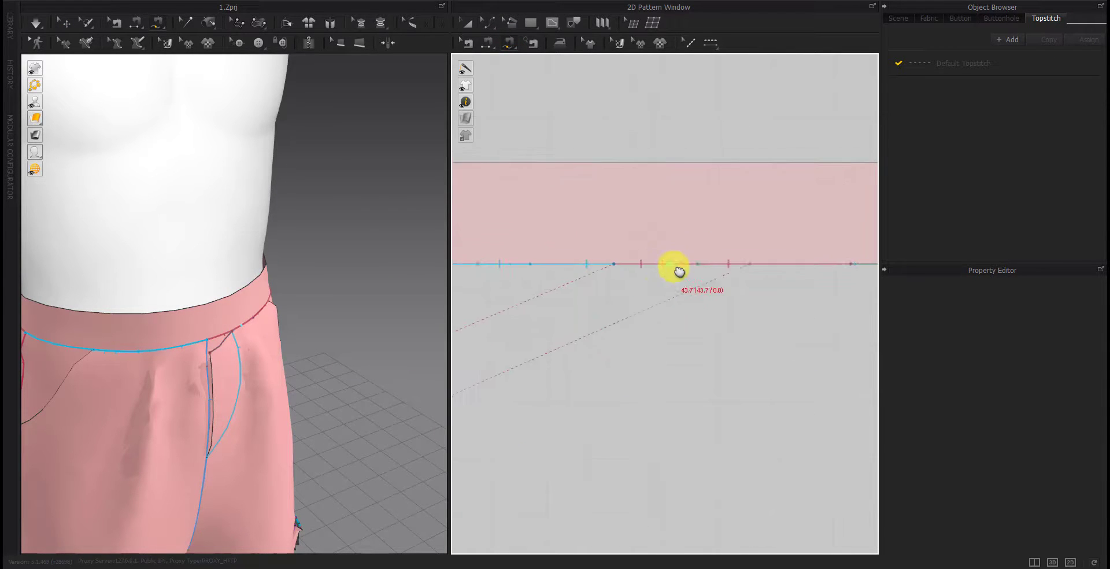
left_click(647, 264)
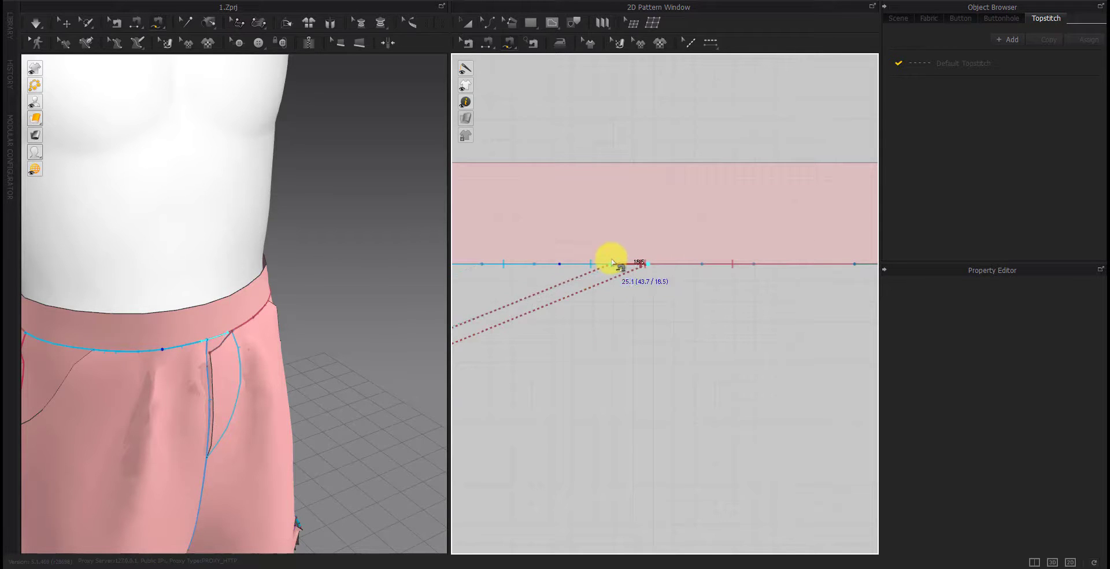
Finish the waistband seam segment and run a brief simulation to check the drape
left_click(617, 262)
key("space")
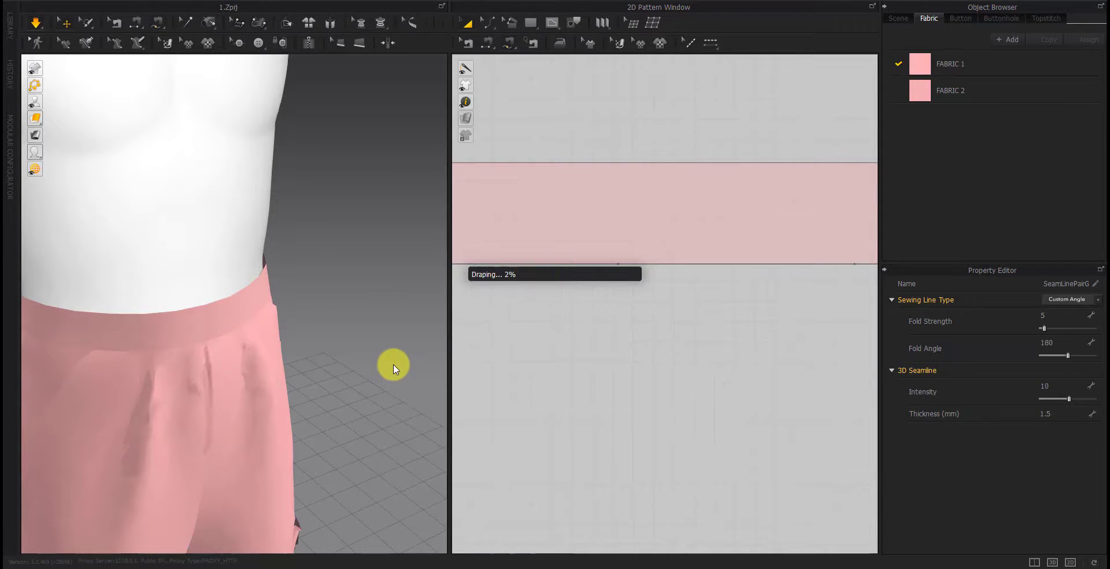
scroll(156, 193, "down", 5)
scroll(157, 185, "up", 2)
scroll(173, 214, "up", 2)
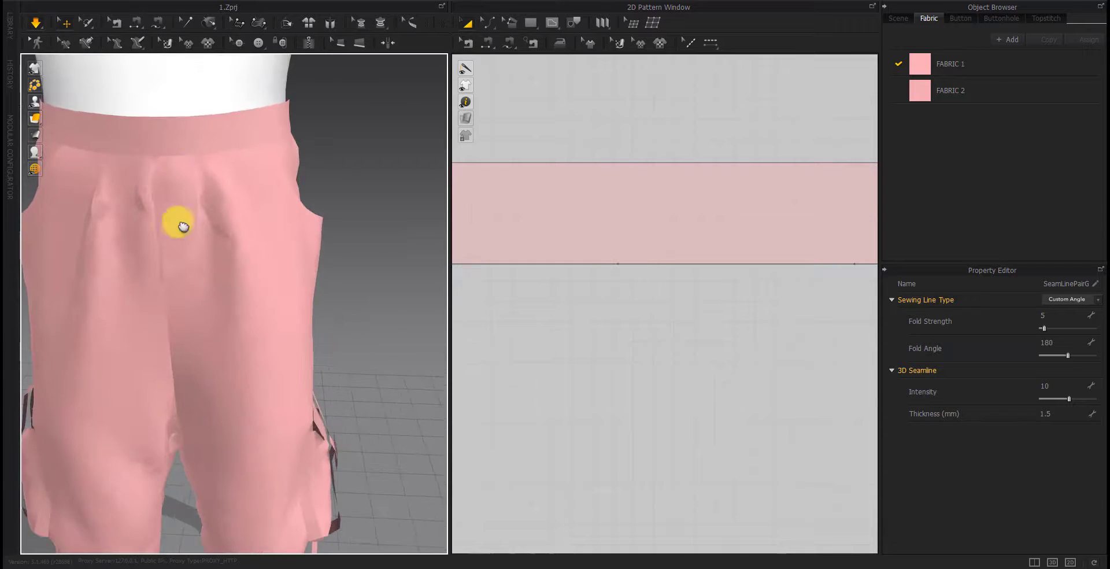
scroll(168, 204, "up", 1)
key("space")
scroll(161, 181, "down", 2)
Switch between the sewing tools to get back to working on seams
key("t")
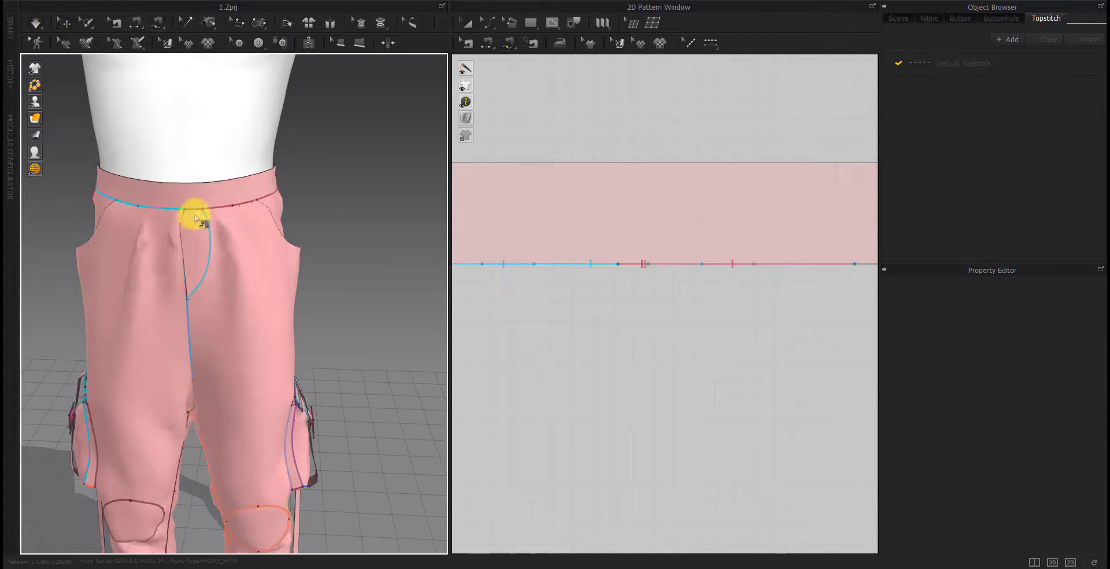
key("q")
scroll(334, 280, "up", 3)
scroll(179, 243, "up", 2)
scroll(322, 285, "down", 1)
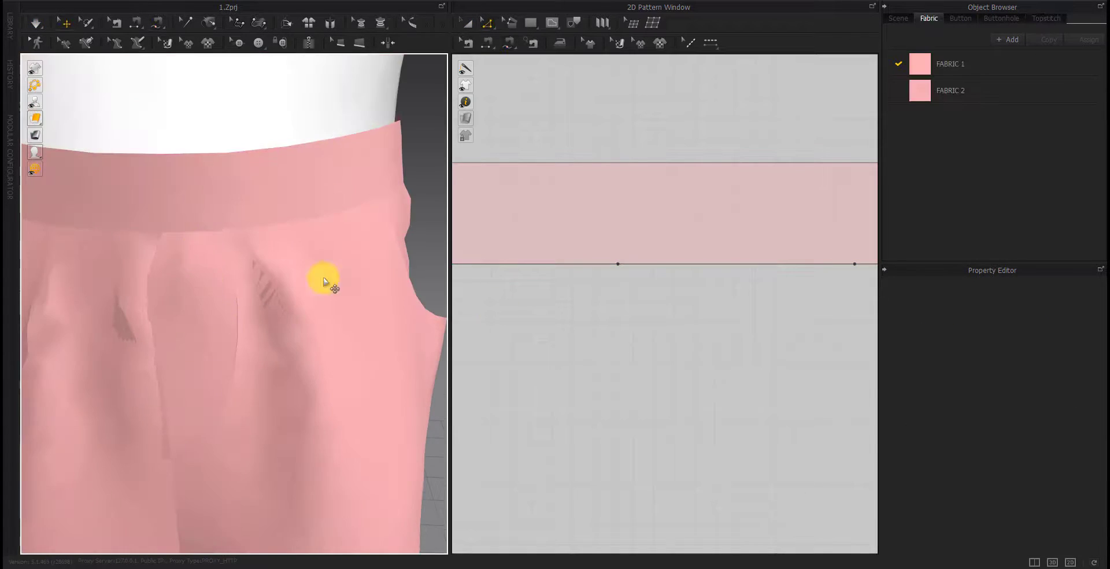
scroll(665, 316, "down", 2)
scroll(665, 316, "down", 2)
left_click(488, 44)
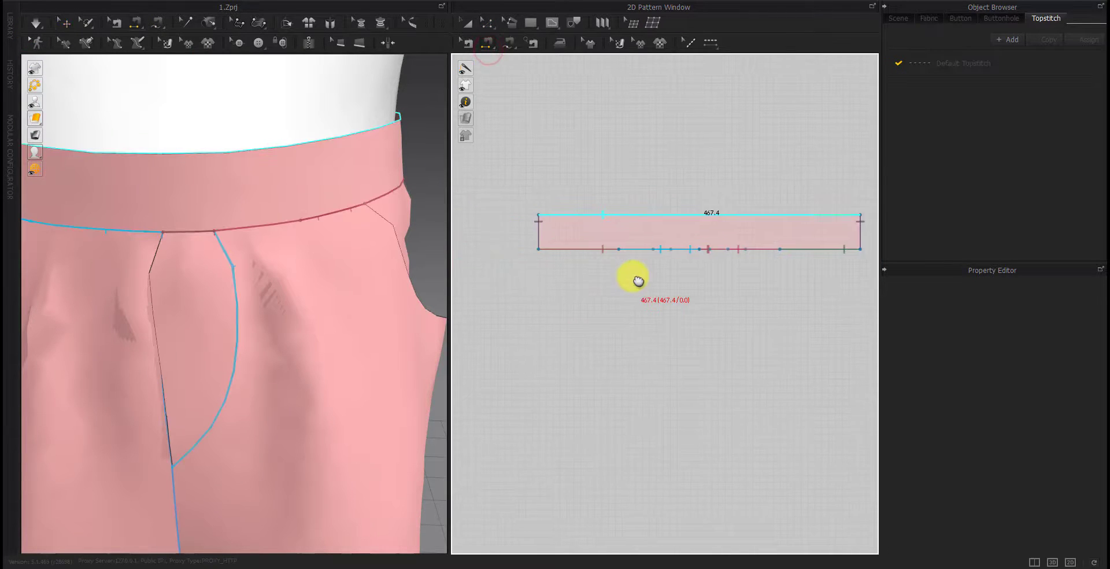
scroll(615, 335, "down", 3)
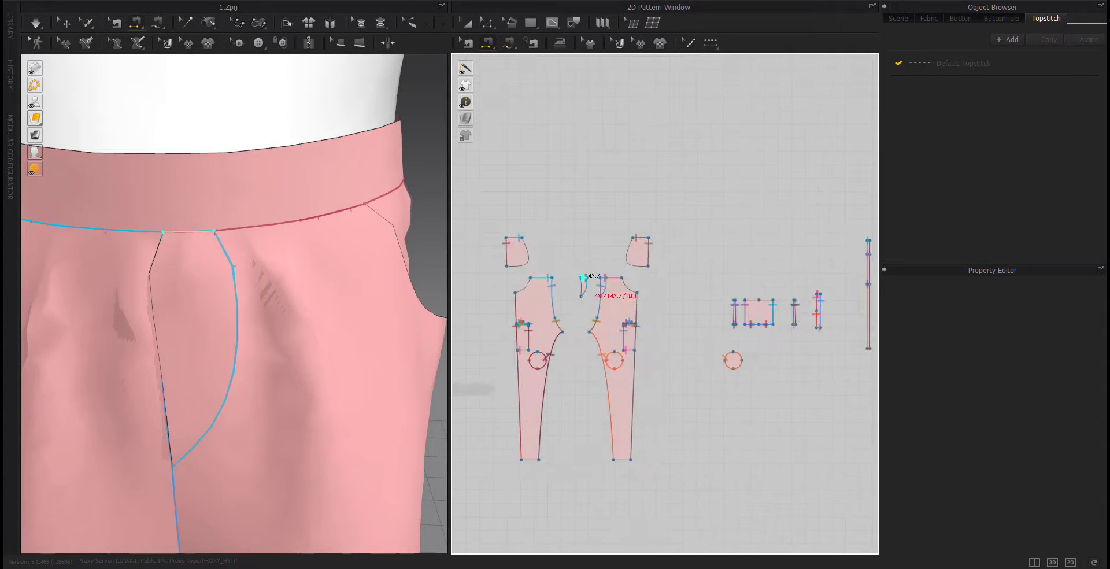
With Edit Sewing, extend the waistband seam pair by the small front piece rightward, then simulate to check it
left_click(553, 264)
right_click(583, 280)
left_click(602, 282)
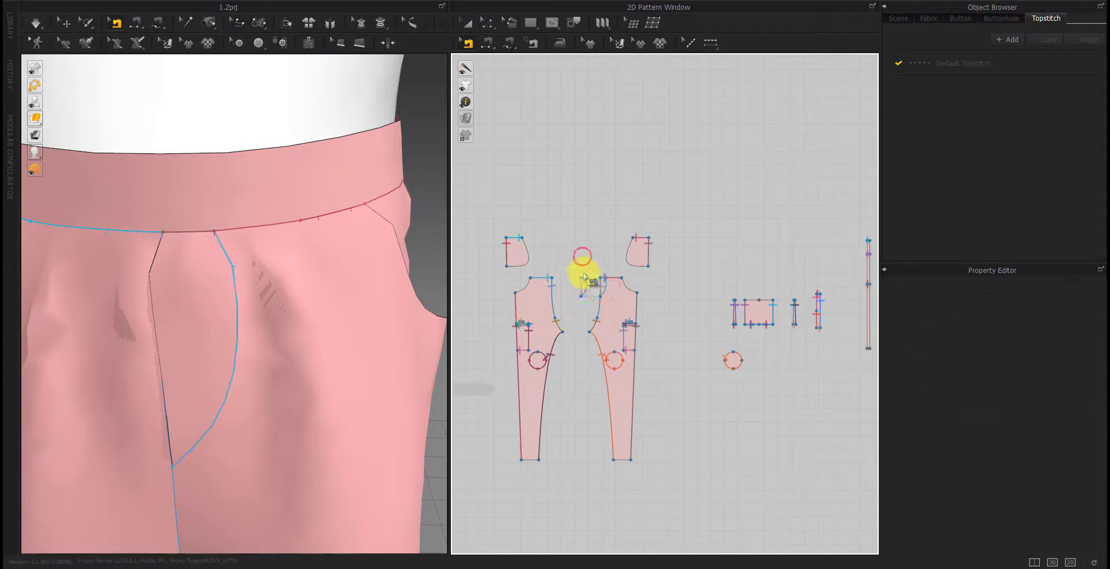
left_click(632, 302)
scroll(632, 302, "up", 5)
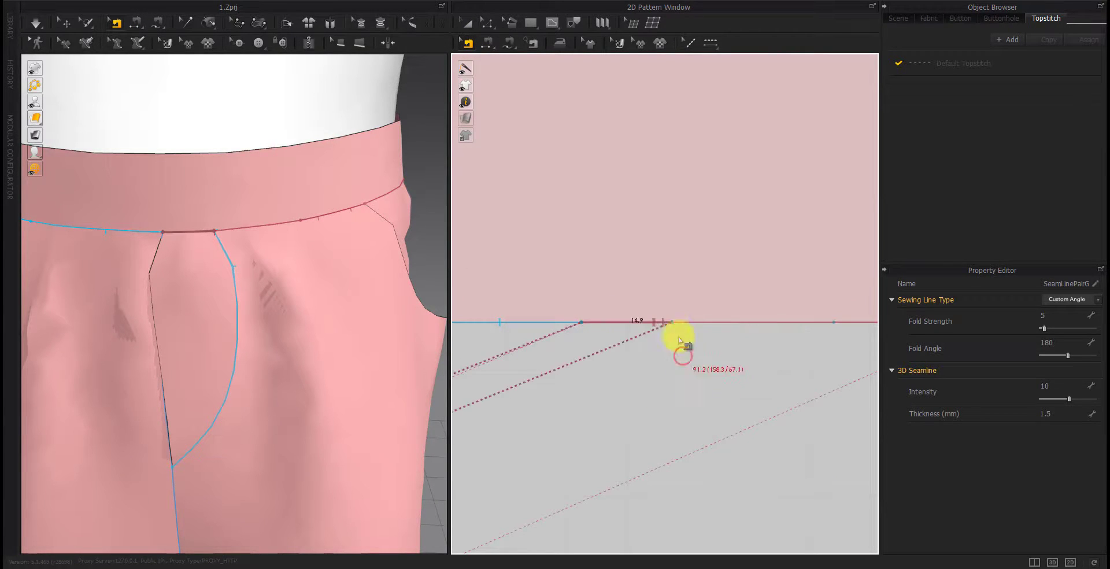
left_click_drag(658, 326, 683, 326)
key("space")
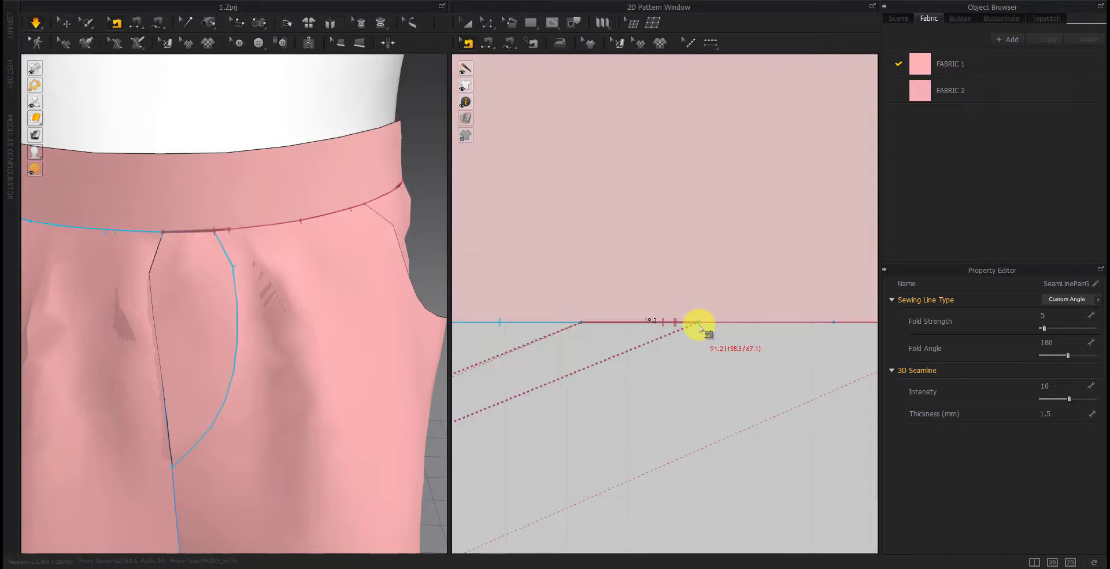
key("space")
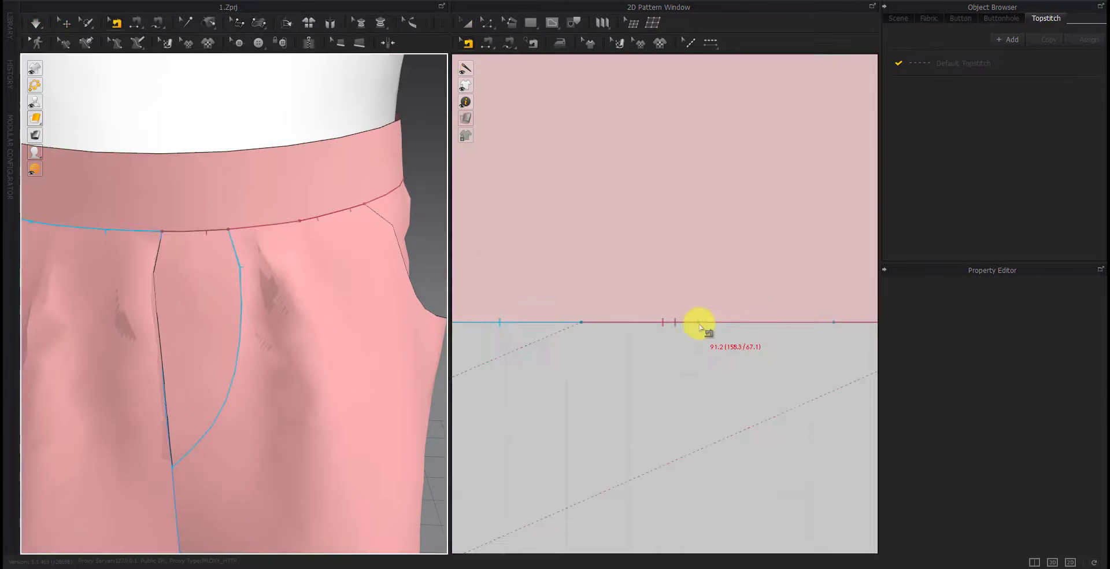
Add a new 21.4 mm seam pair joining the fly piece's top edge to the waistband, then re-simulate
left_click(839, 341)
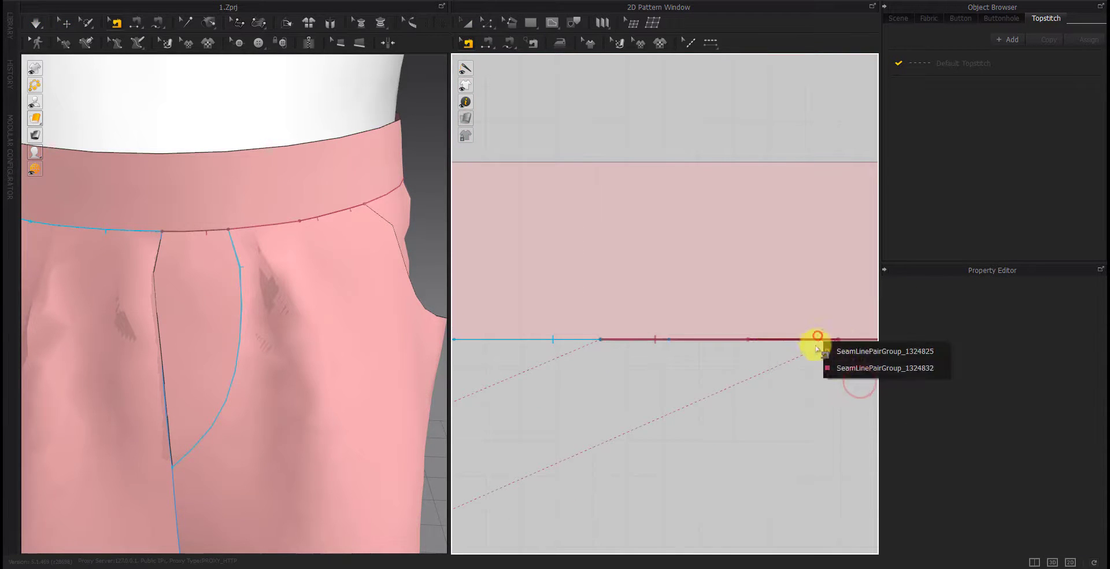
left_click(833, 354)
left_click(198, 232)
left_click(237, 265)
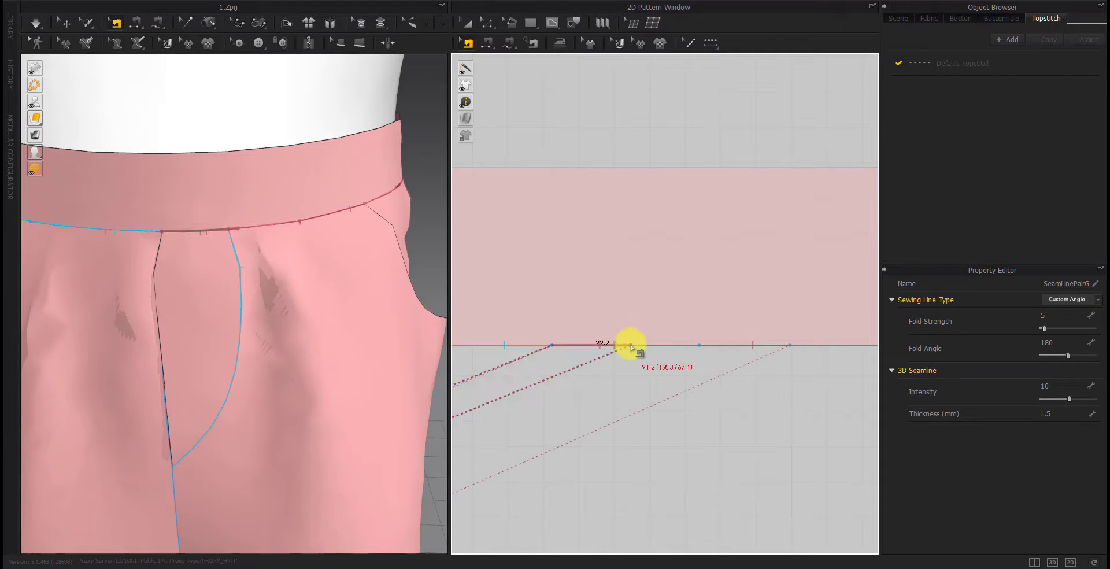
key("space")
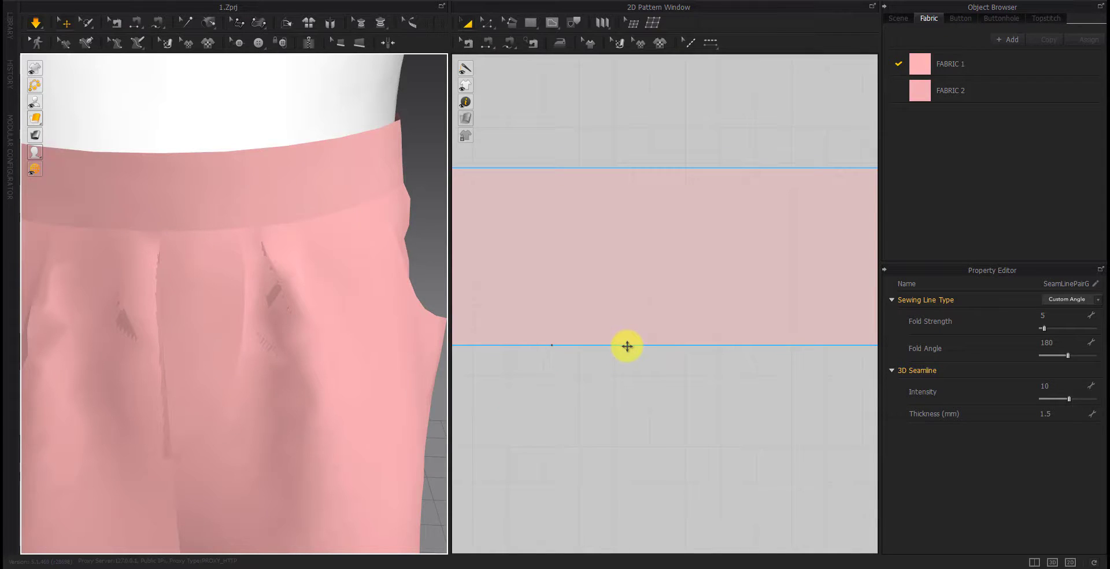
key("space")
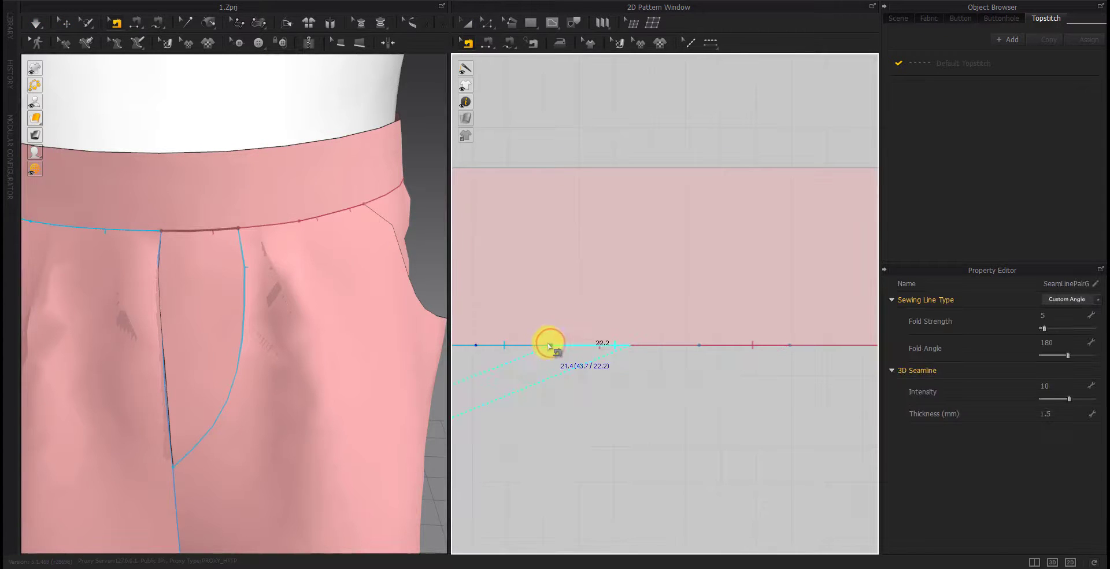
key("space")
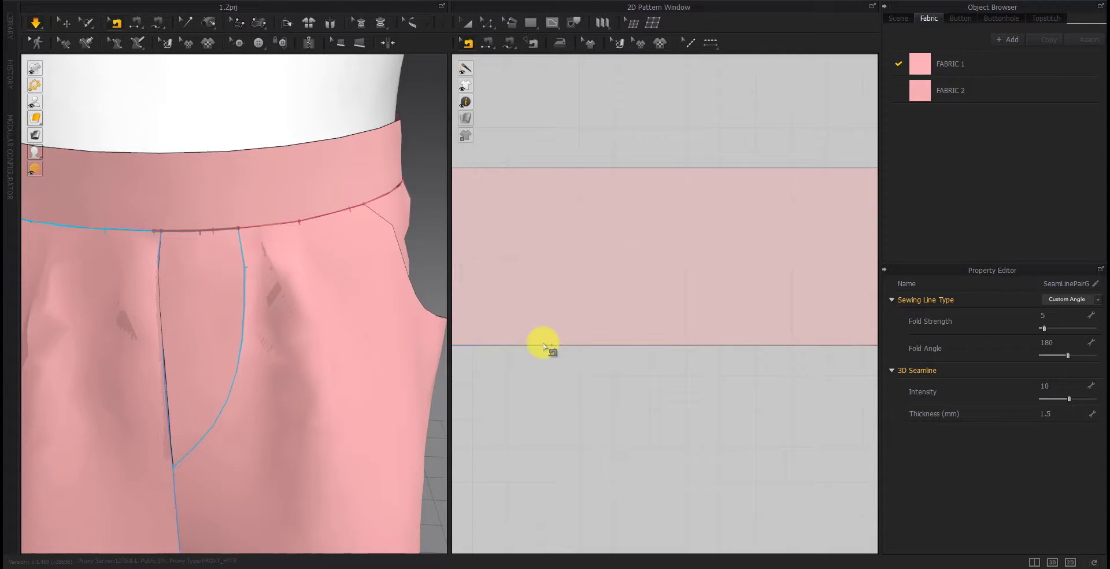
Select the small front piece's edge and switch to Edit Curve Point (V)
scroll(74, 347, "down", 5)
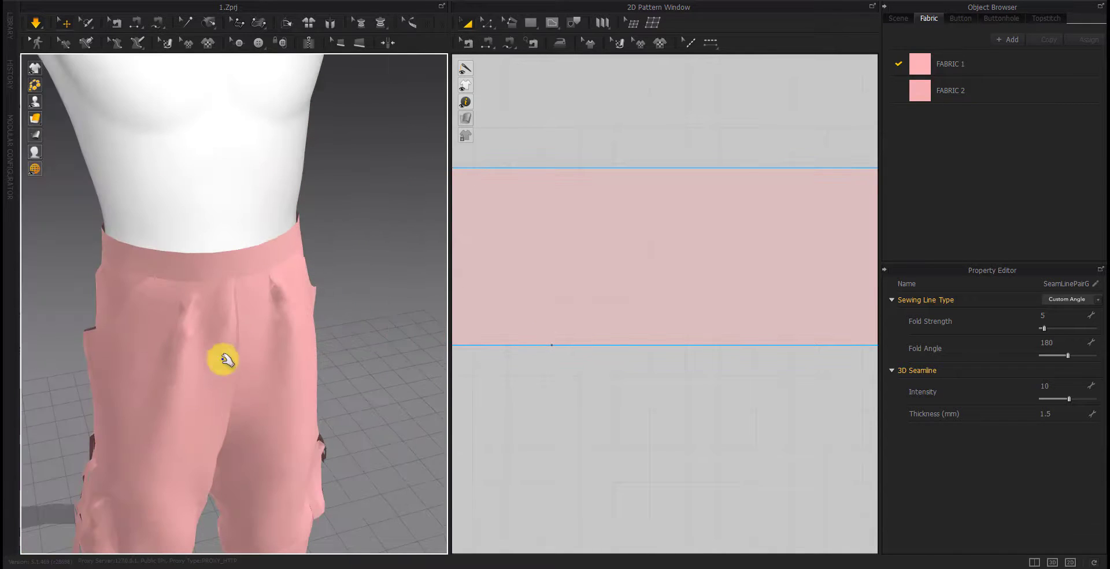
left_click(248, 333)
scroll(327, 373, "down", 2)
scroll(291, 364, "up", 5)
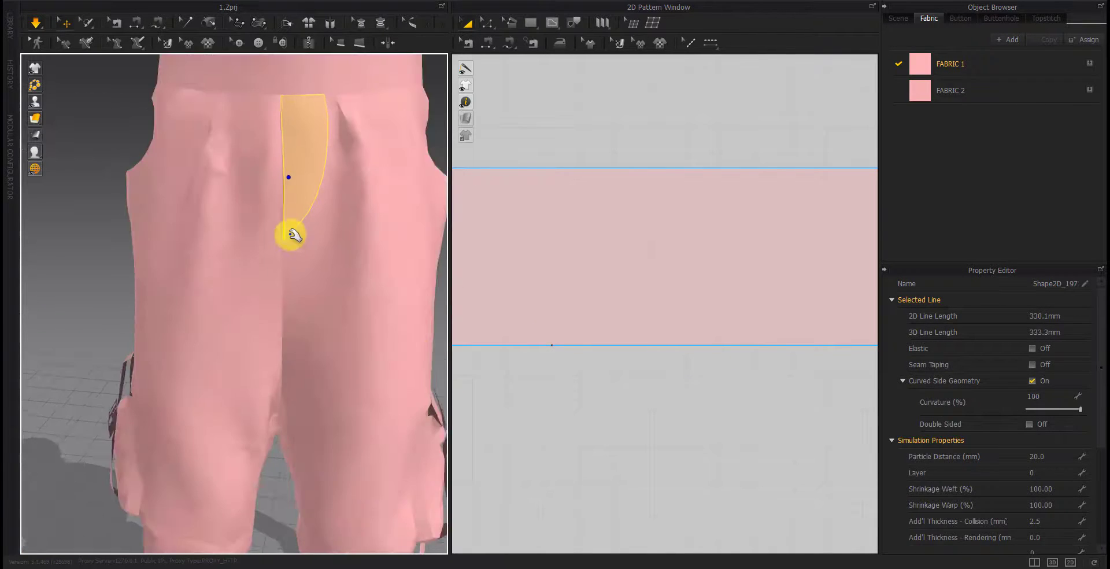
scroll(260, 269, "down", 1)
scroll(457, 460, "down", 3)
scroll(426, 426, "down", 3)
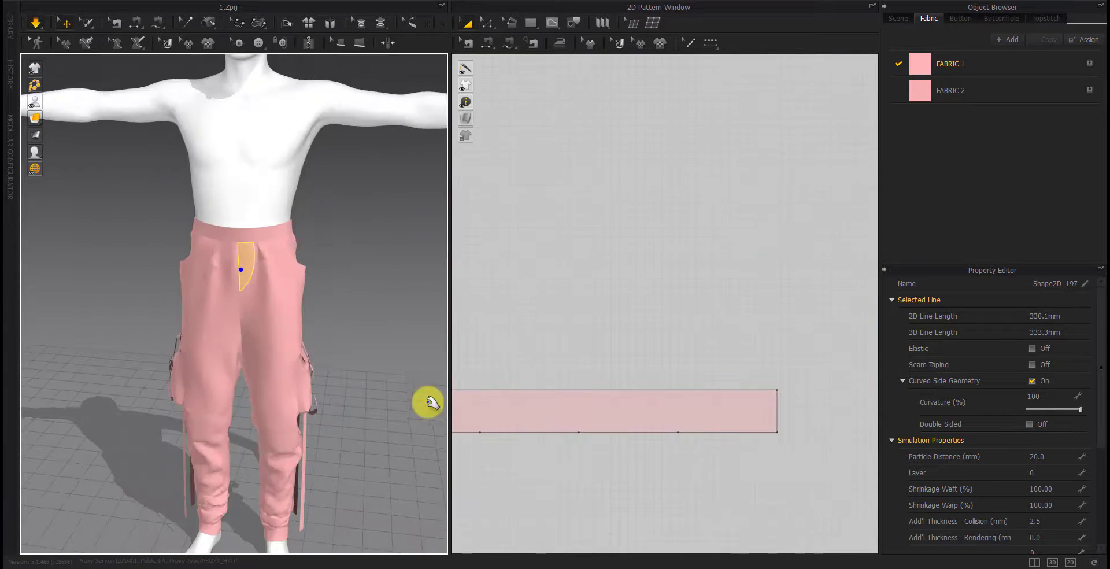
scroll(608, 389, "down", 3)
scroll(607, 389, "down", 3)
scroll(620, 445, "up", 5)
key("h")
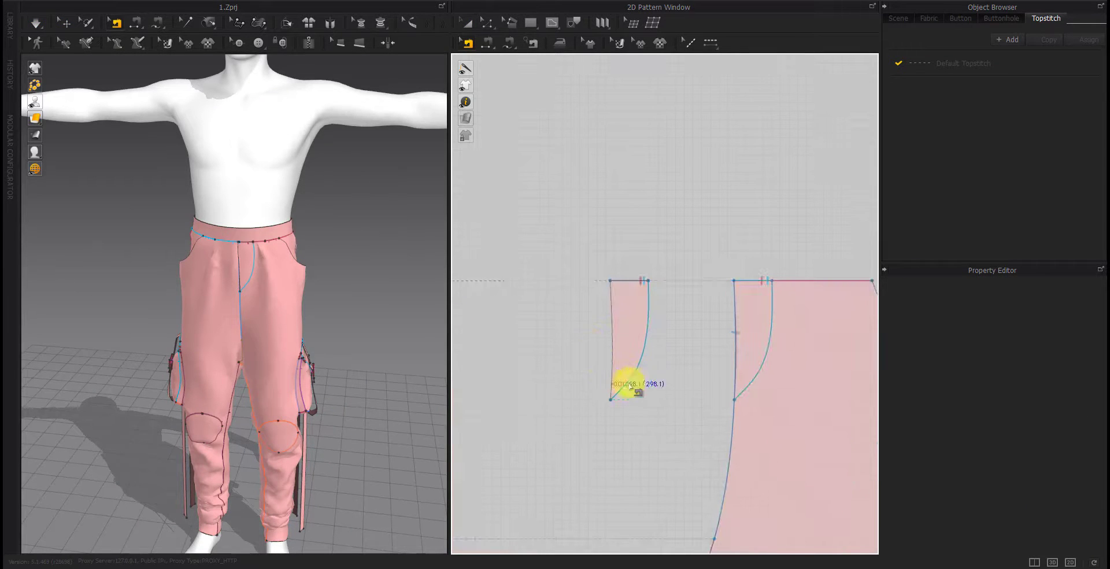
key("v")
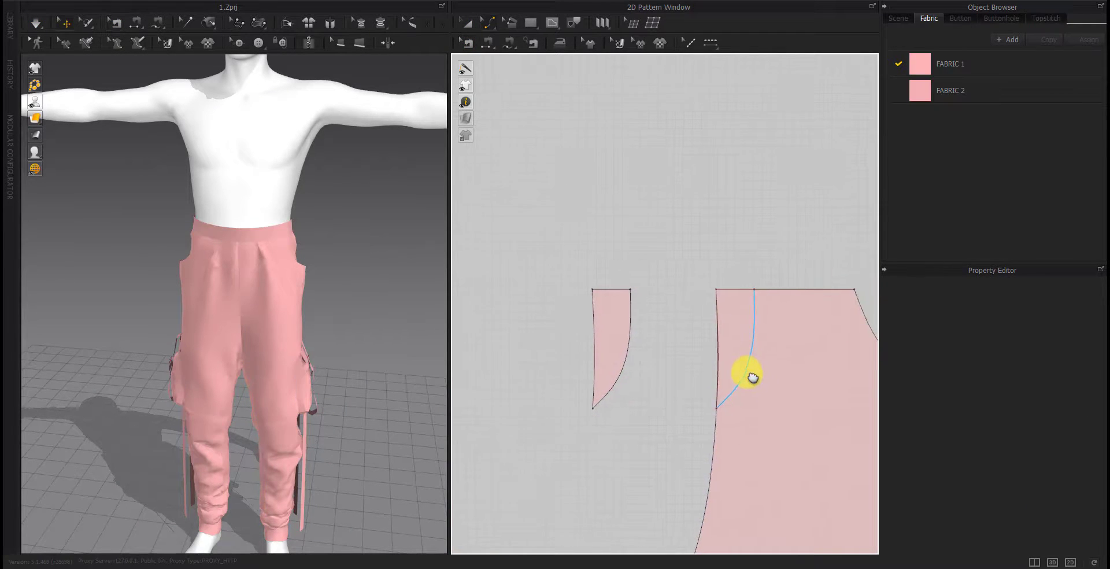
scroll(746, 370, "up", 3)
Bow the internal fly curve leftward and move its top end left along the waist edge
left_click_drag(758, 329, 730, 330)
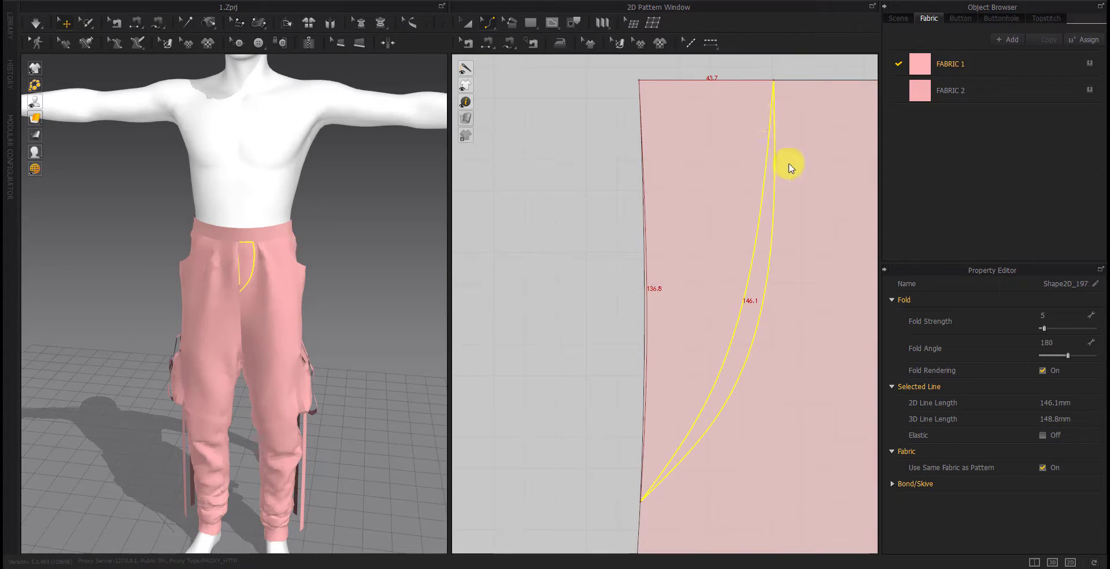
scroll(258, 258, "up", 3)
scroll(322, 339, "up", 3)
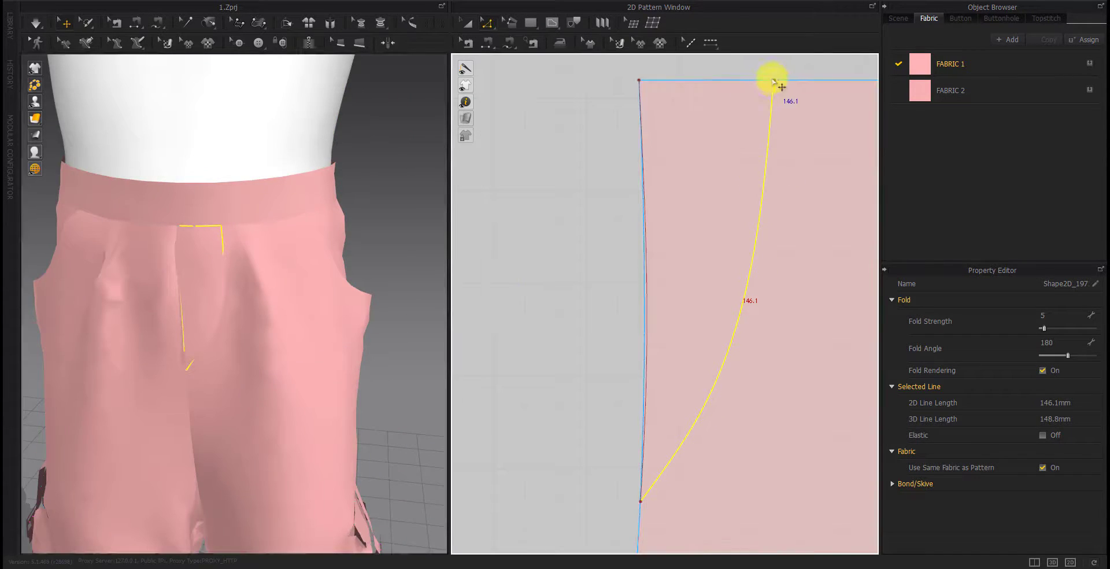
left_click_drag(773, 79, 743, 81)
scroll(702, 295, "down", 3)
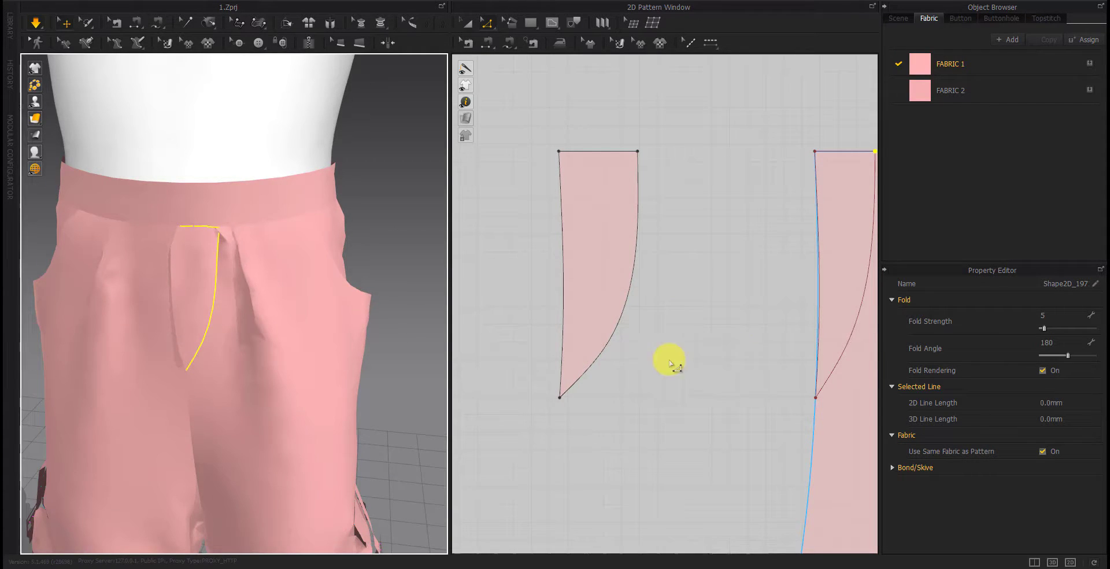
right_click_drag(669, 363, 614, 363)
Pull a fly curve point down to square the bottom, then undo the pointed version back to a rectangle
left_click(709, 307)
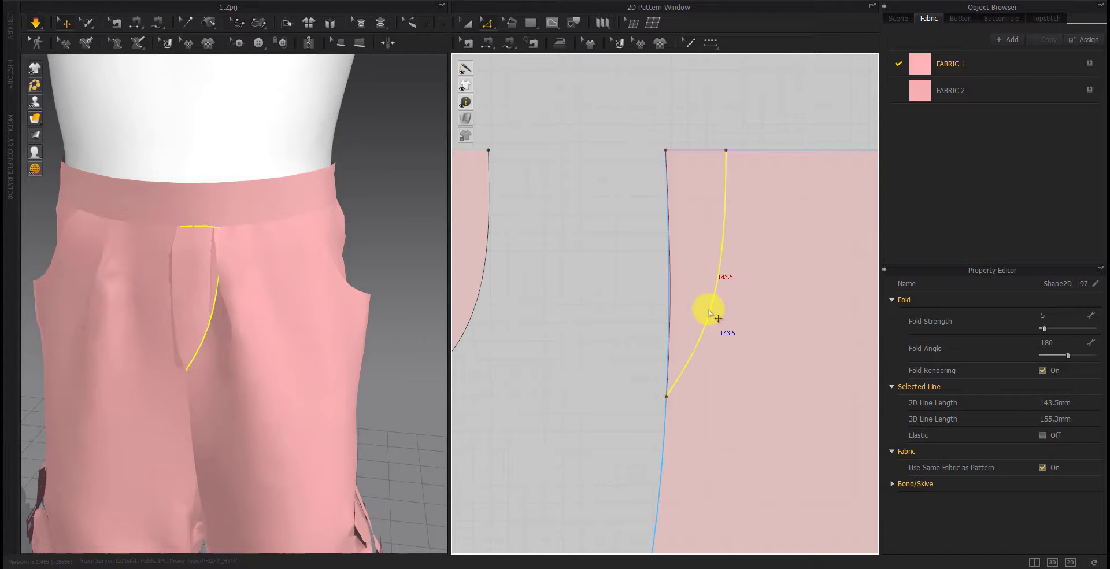
left_click(709, 316)
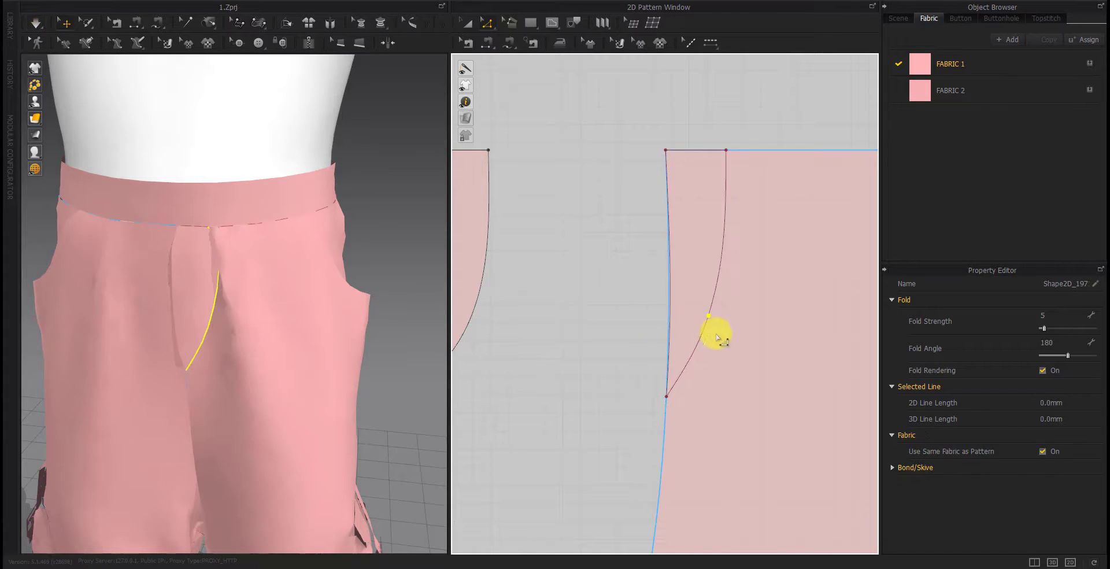
left_click_drag(716, 335, 724, 393)
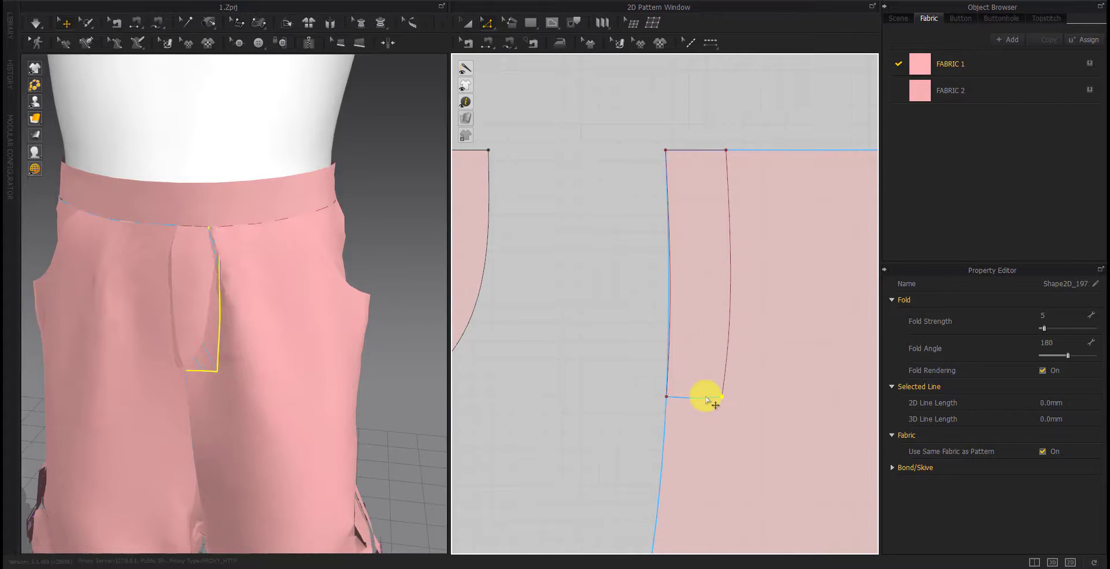
scroll(665, 353, "down", 3)
key("a")
left_click(595, 297)
key("ctrl+z")
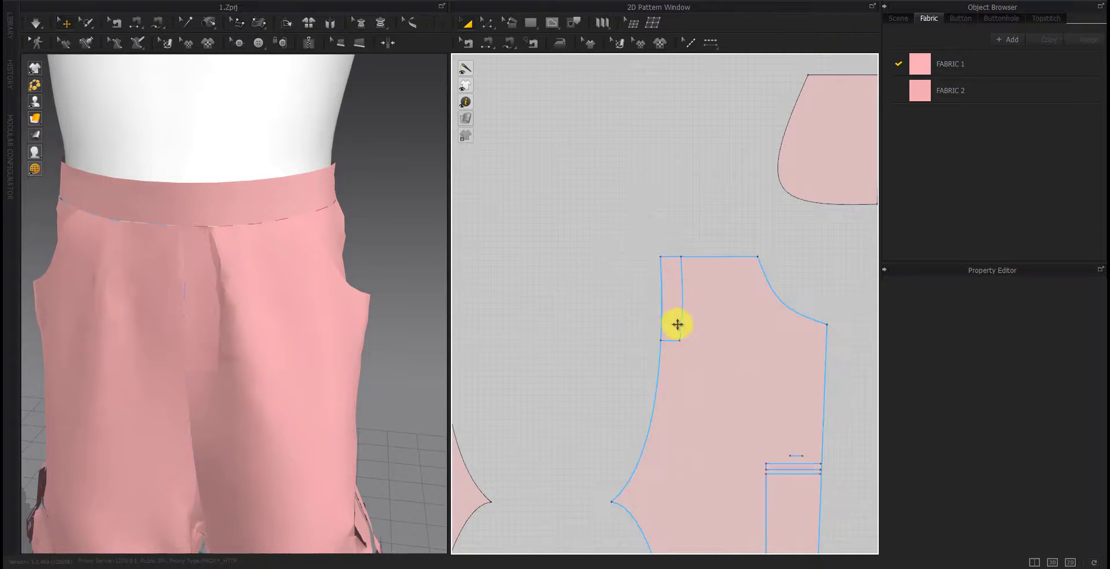
key("ctrl+z")
With Edit Pattern (Z), raise the fly strip's inner bottom corner to angle its bottom
scroll(677, 322, "up", 3)
right_click_drag(268, 335, 364, 343)
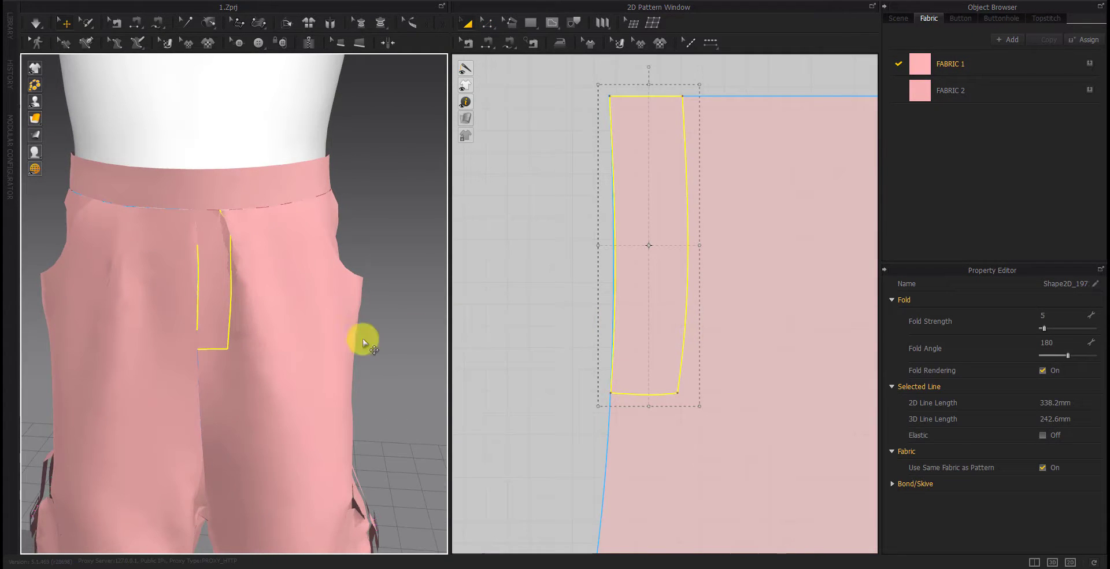
key("z")
left_click(563, 418)
right_click(671, 396)
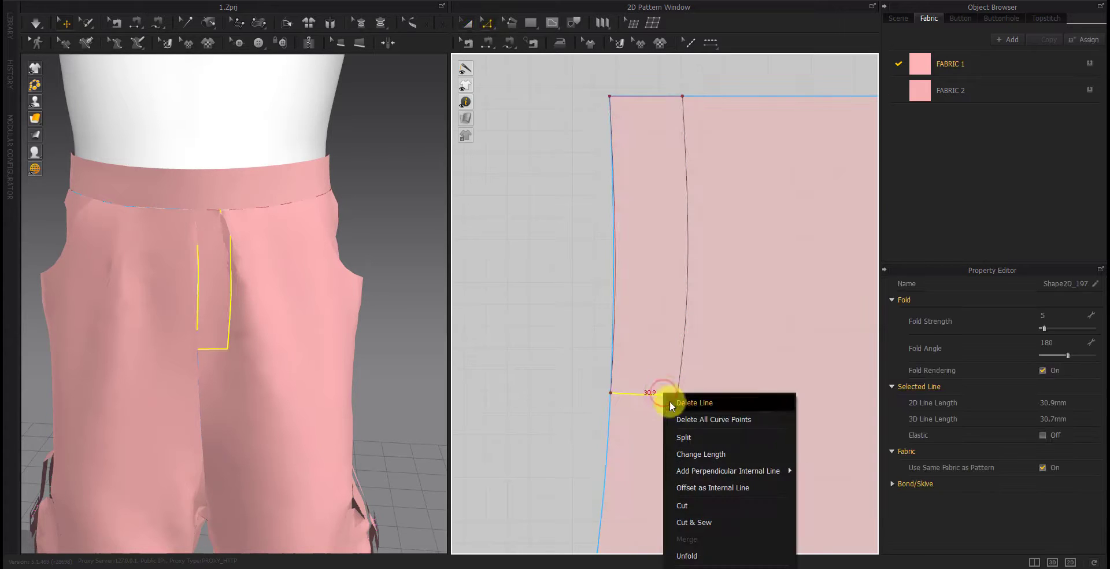
left_click(676, 409)
left_click_drag(680, 397, 679, 360)
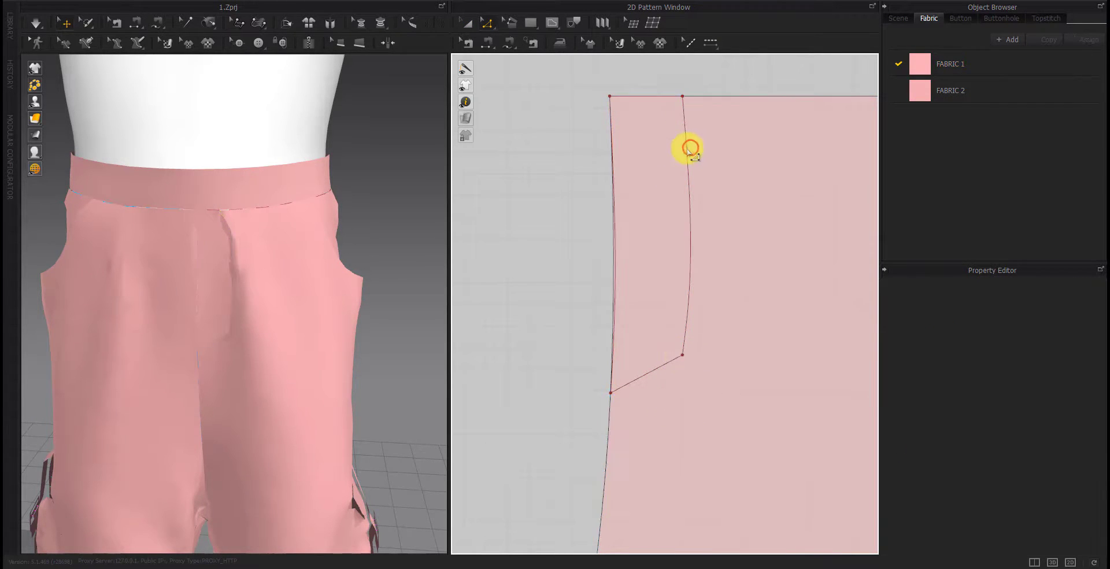
Shift the strip's inner curved line left to narrow it, undoing a stray top-end move
left_click_drag(687, 169, 678, 171)
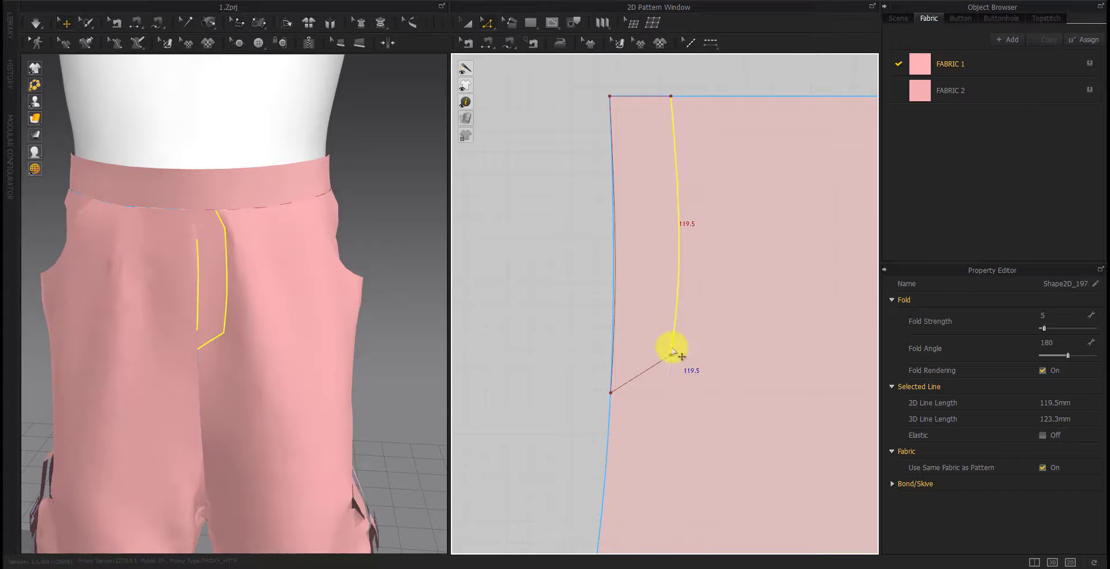
scroll(228, 280, "up", 5)
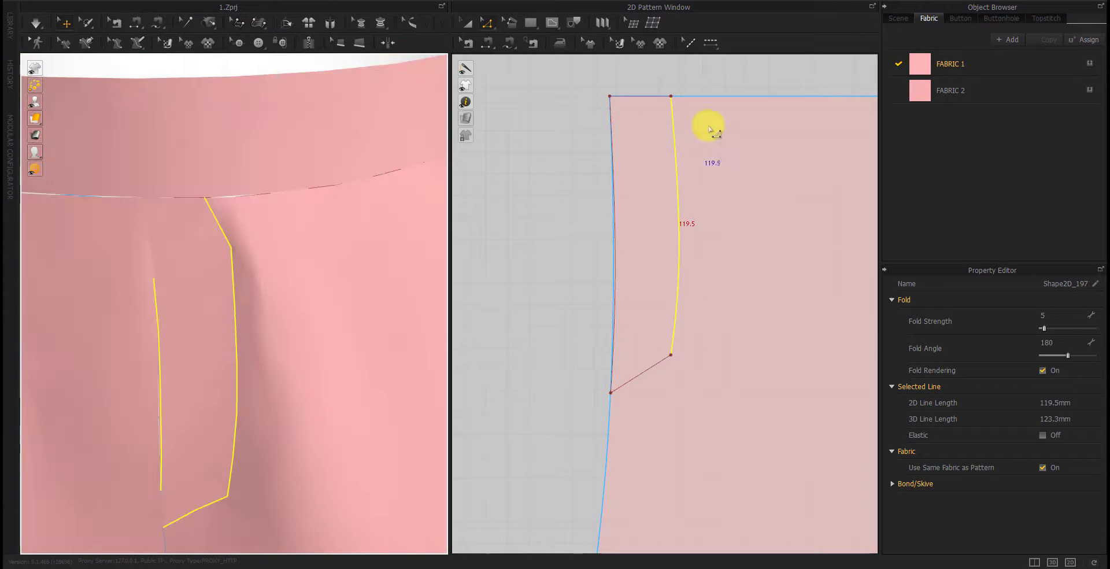
left_click_drag(670, 99, 683, 97)
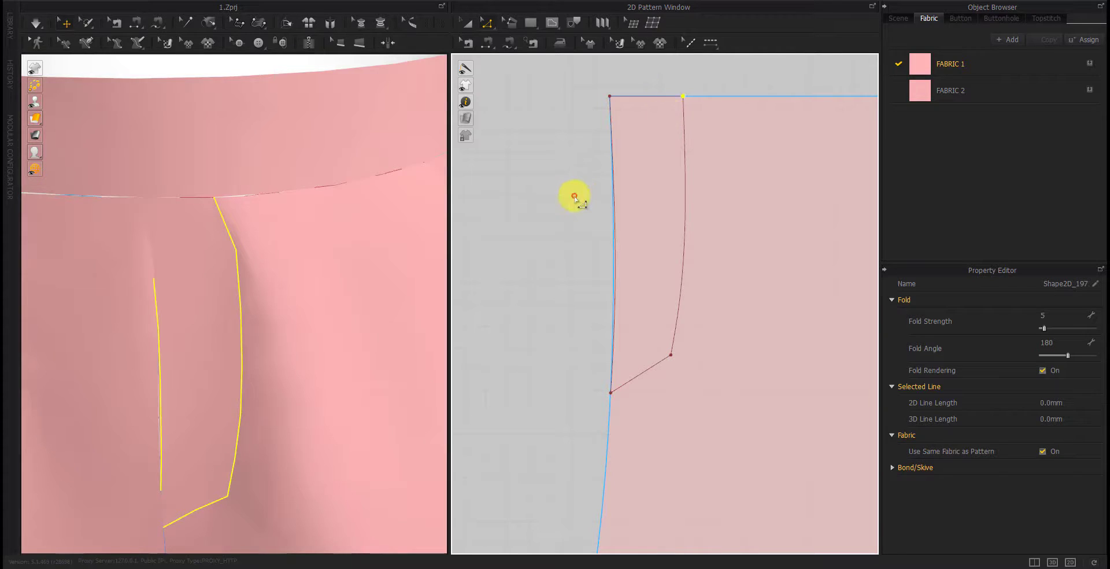
key("ctrl+z")
left_click(588, 228)
left_click(682, 255)
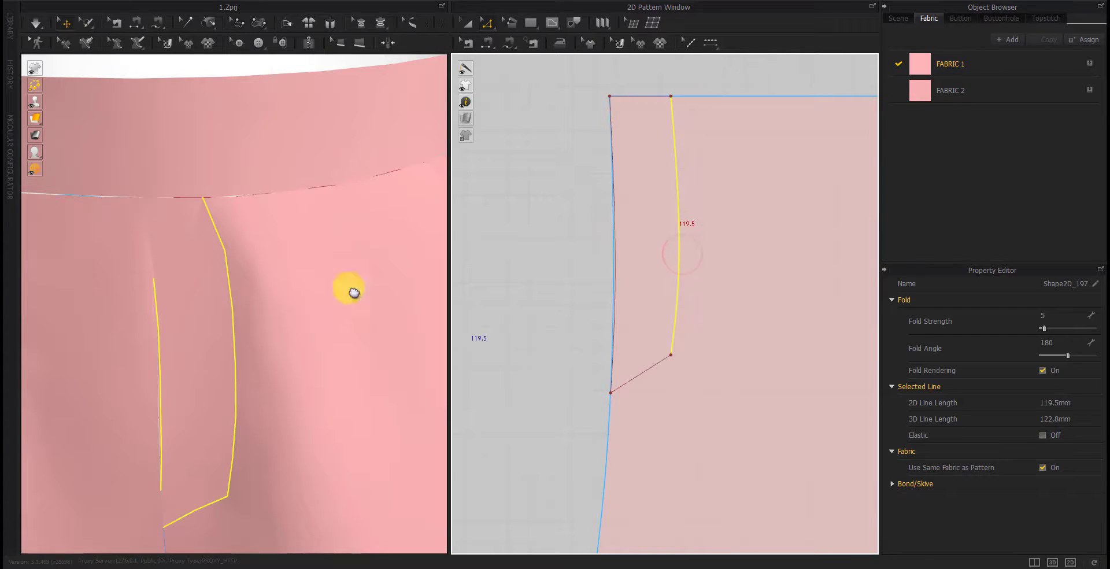
scroll(354, 292, "down", 5)
right_click(371, 267)
left_click(681, 279)
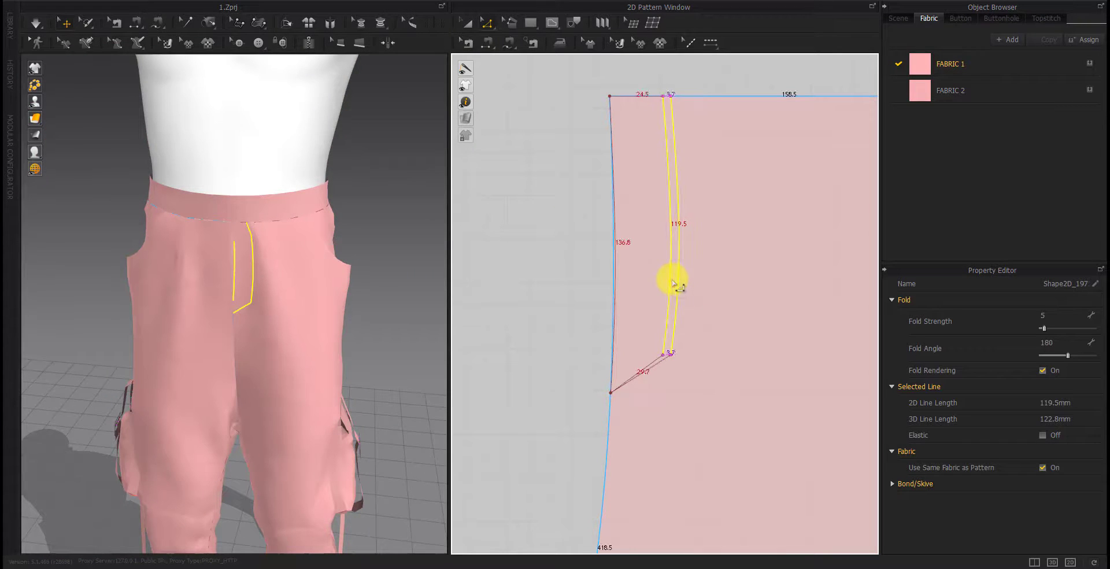
left_click_drag(674, 283, 672, 283)
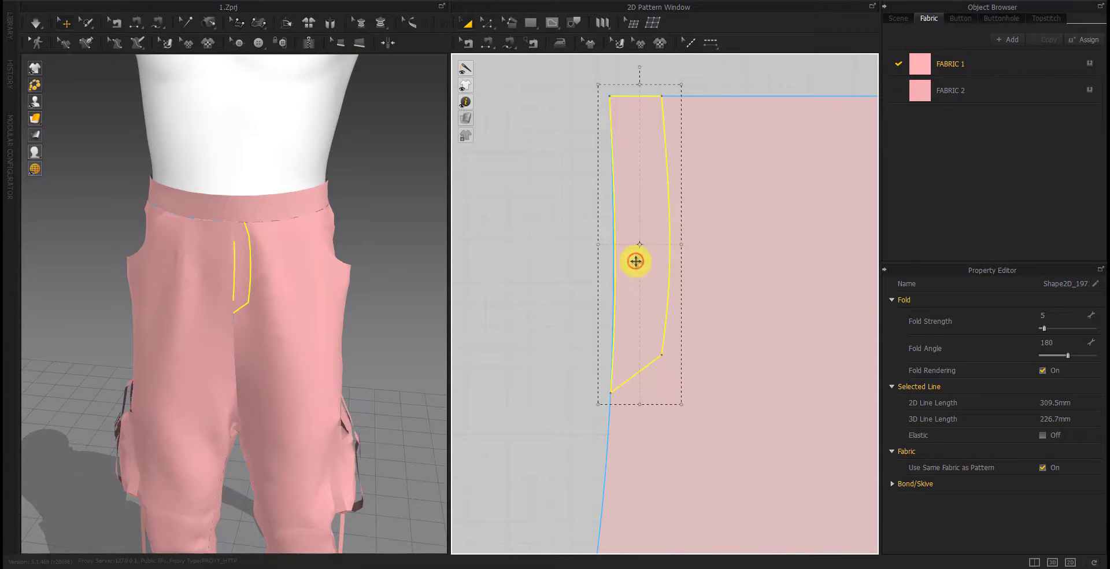
Copy the angled strip outline as a new pattern piece and place it left of the front panel
right_click(636, 260)
left_click(674, 388)
scroll(543, 277, "down", 3)
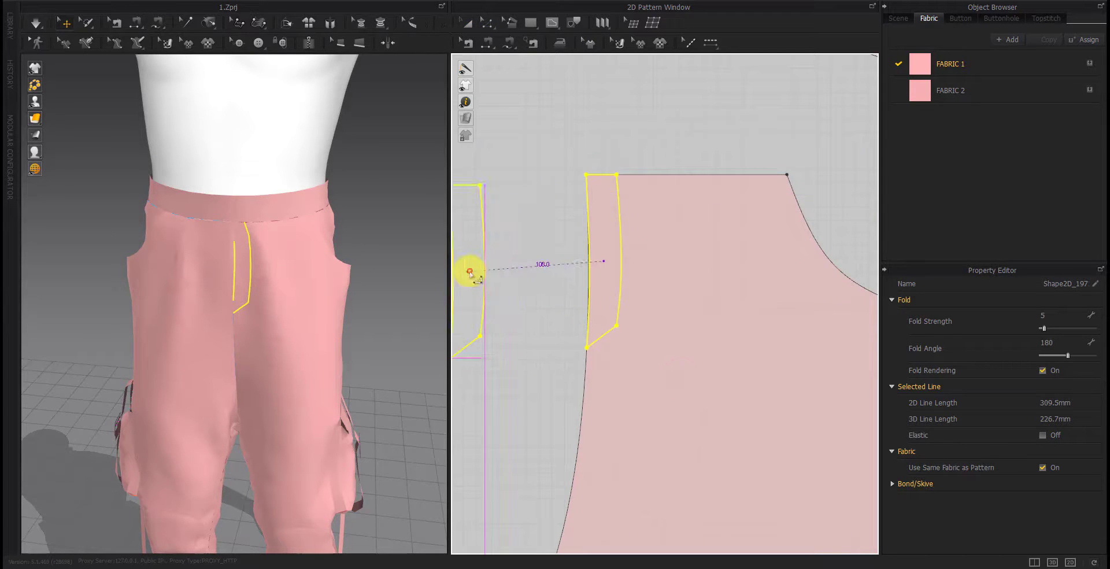
left_click(575, 265)
scroll(565, 268, "down", 2)
left_click(575, 354)
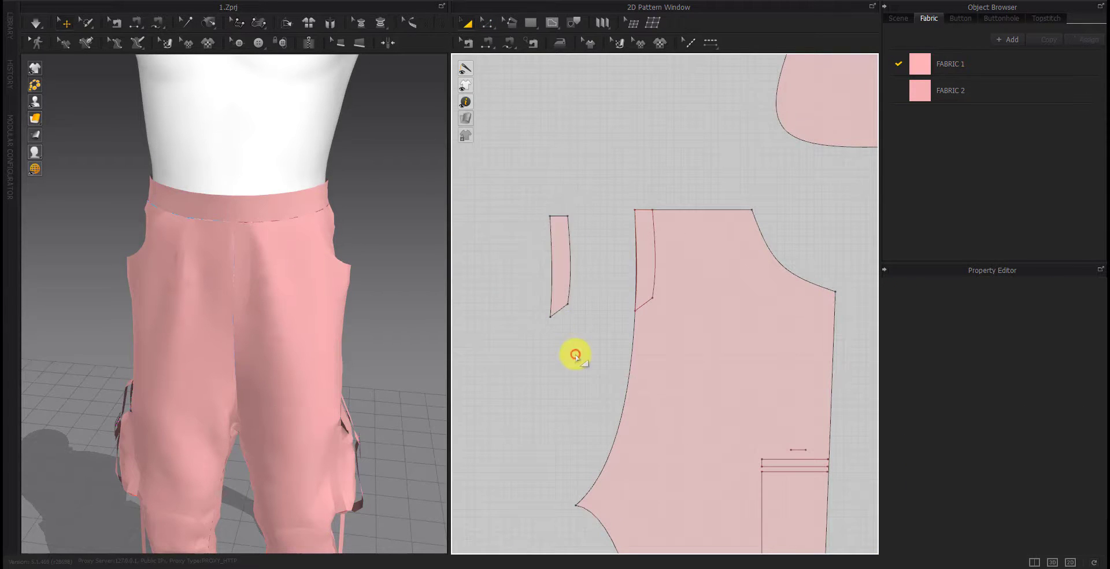
left_click(519, 44)
Sew the fly piece's side to the front panel's 148.6 mm centre fly edge
left_click(568, 215)
left_click(551, 316)
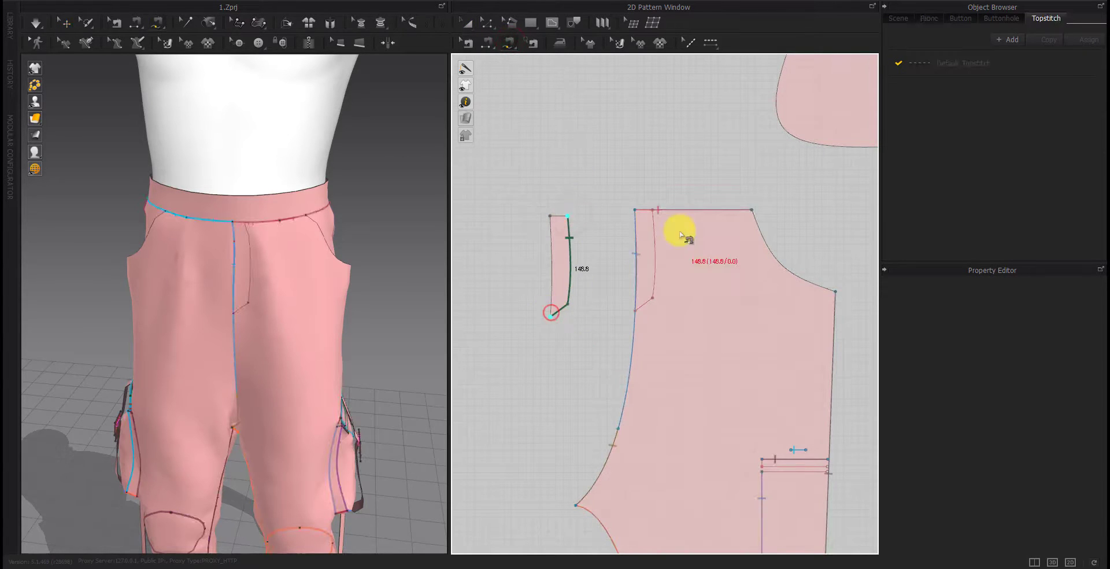
left_click(653, 210)
left_click(637, 301)
left_click(638, 310)
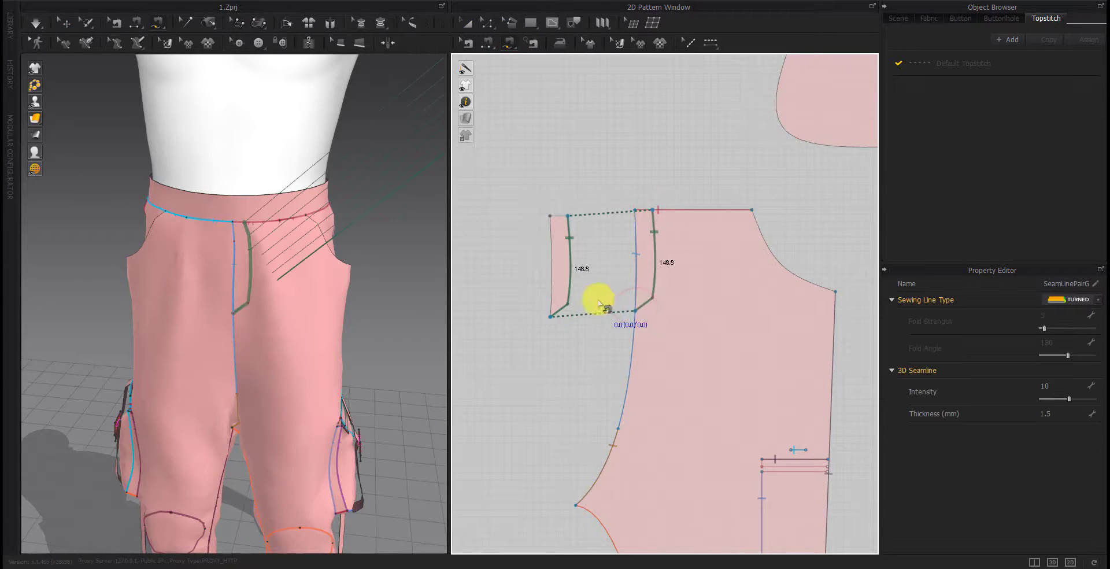
key("Escape")
Sew the fly piece's top edge to the waistband's lower edge
scroll(748, 218, "down", 2)
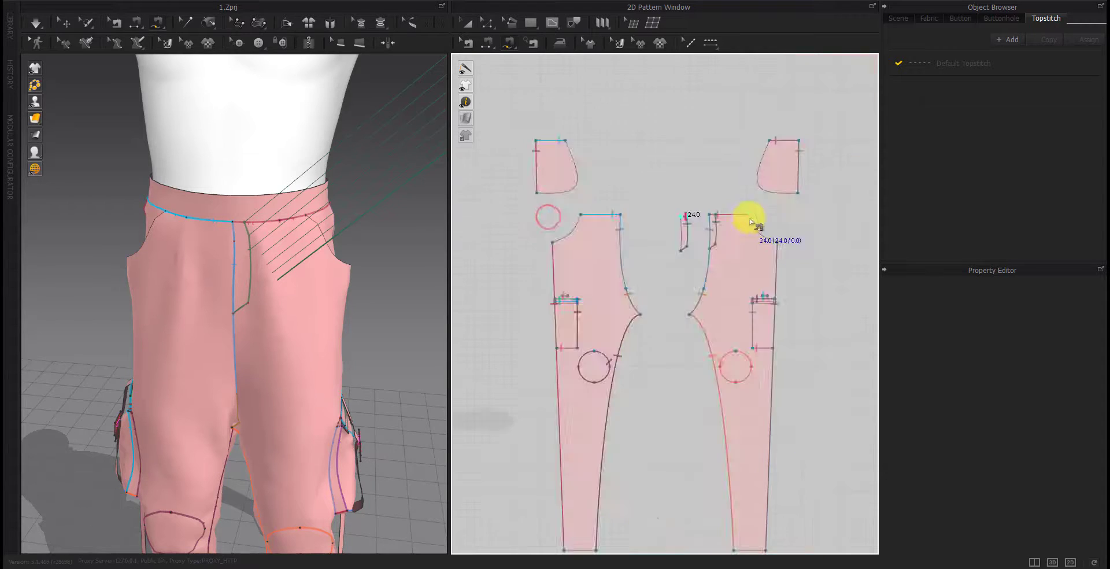
scroll(775, 297, "down", 2)
scroll(611, 299, "down", 2)
scroll(611, 299, "up", 3)
scroll(634, 287, "up", 3)
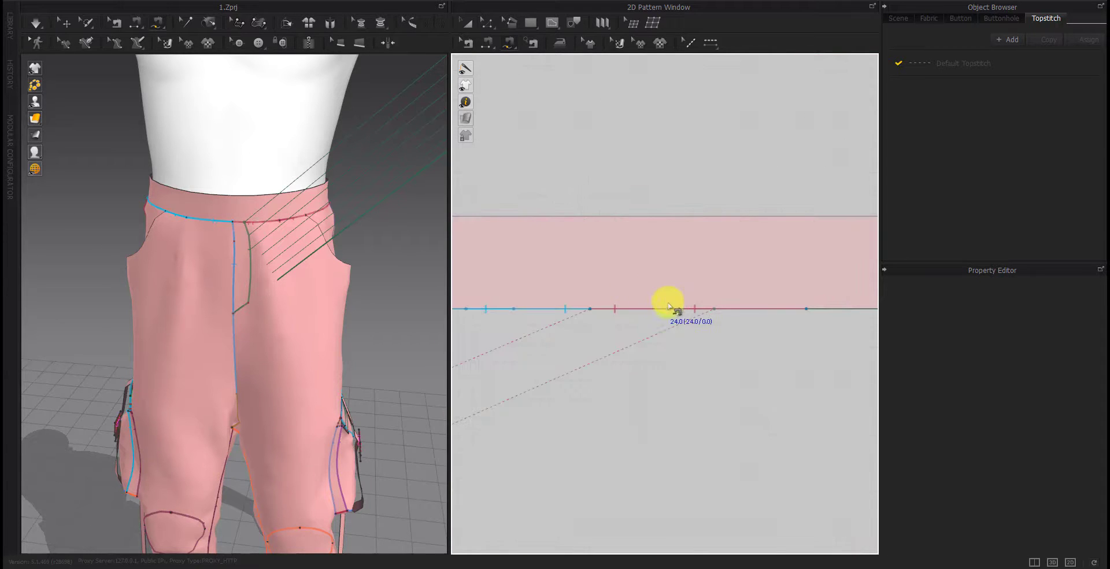
scroll(611, 310, "up", 3)
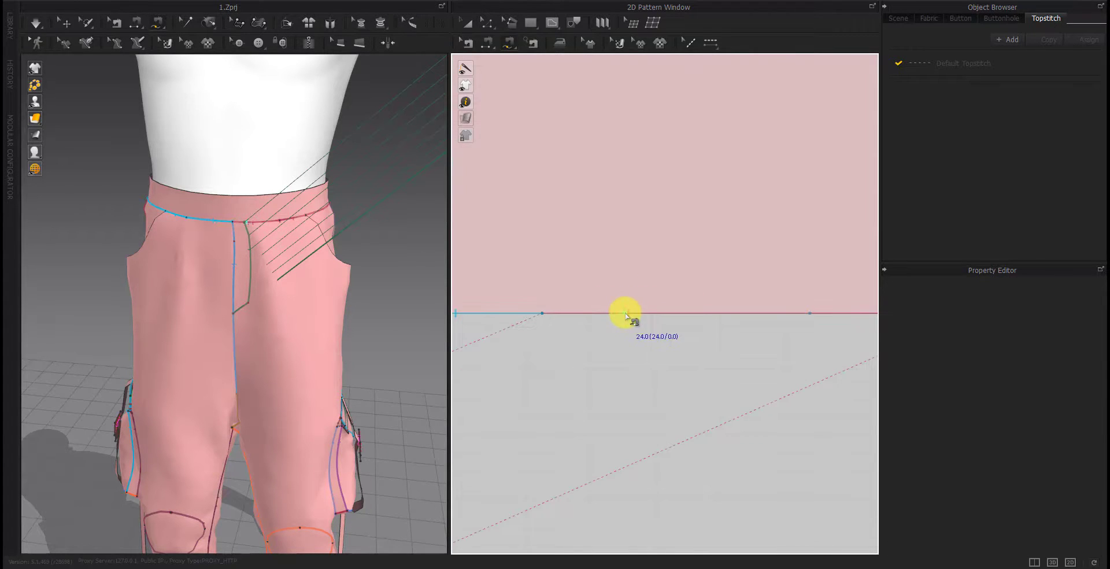
left_click(630, 313)
scroll(630, 313, "down", 1)
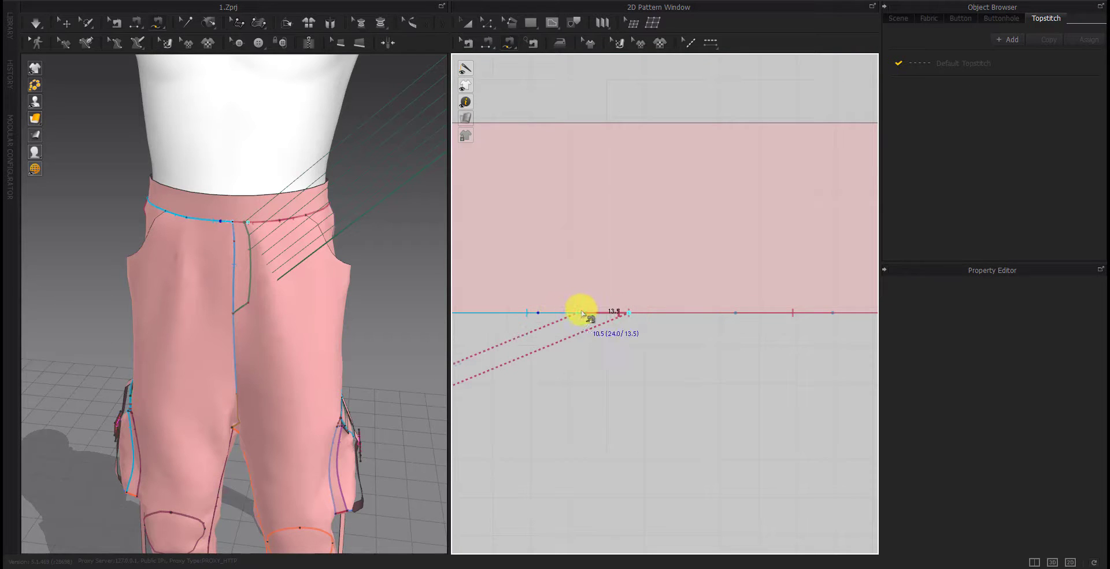
left_click(576, 313)
scroll(527, 310, "down", 5)
Simulate the pants and pull the new fly piece straight down the front
scroll(317, 265, "down", 5)
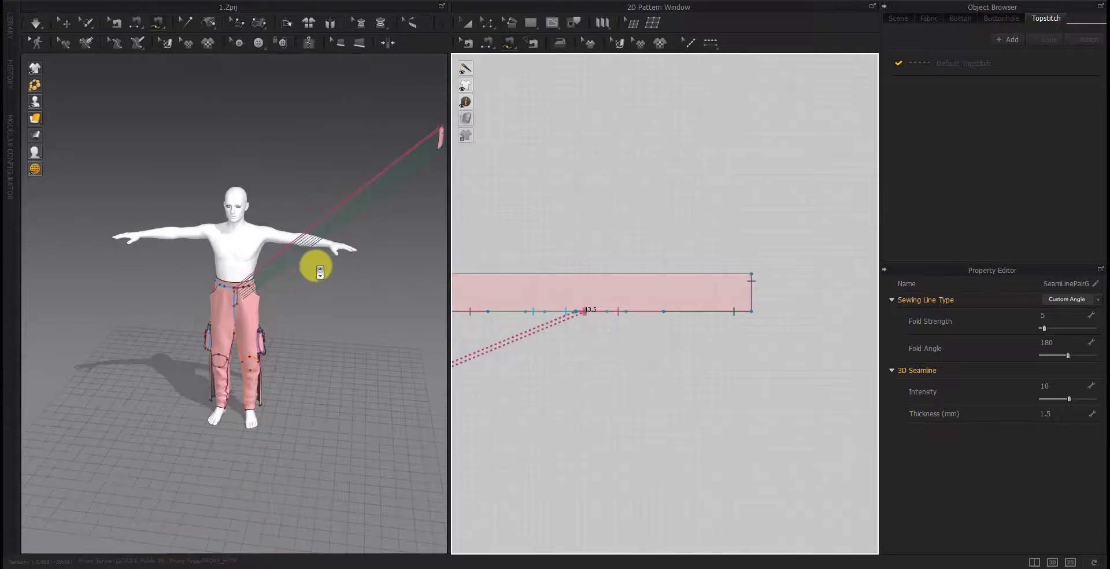
scroll(250, 291, "up", 5)
key("space")
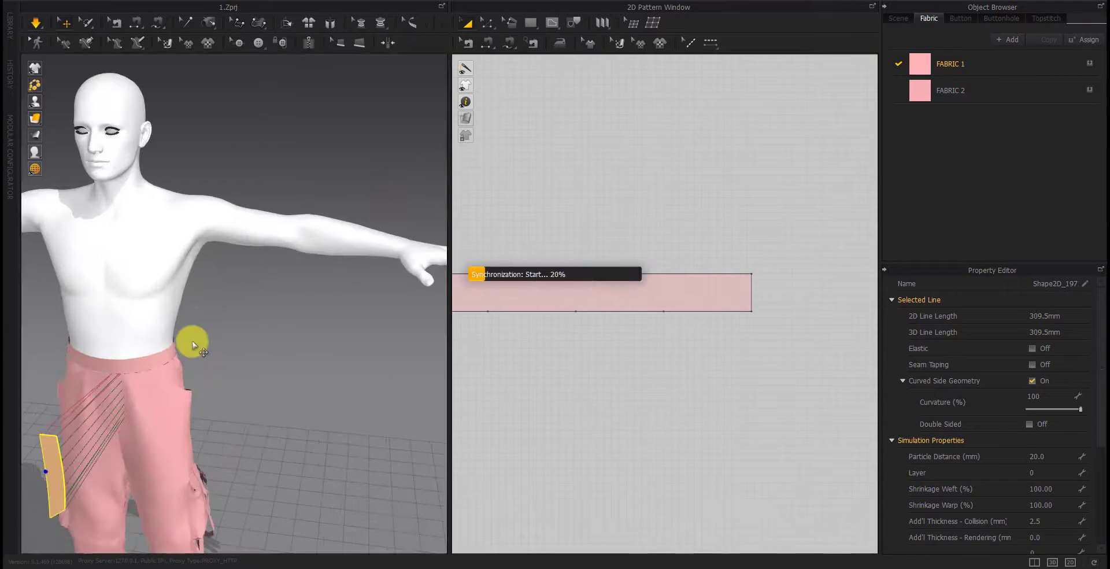
scroll(279, 349, "up", 2)
scroll(211, 367, "up", 2)
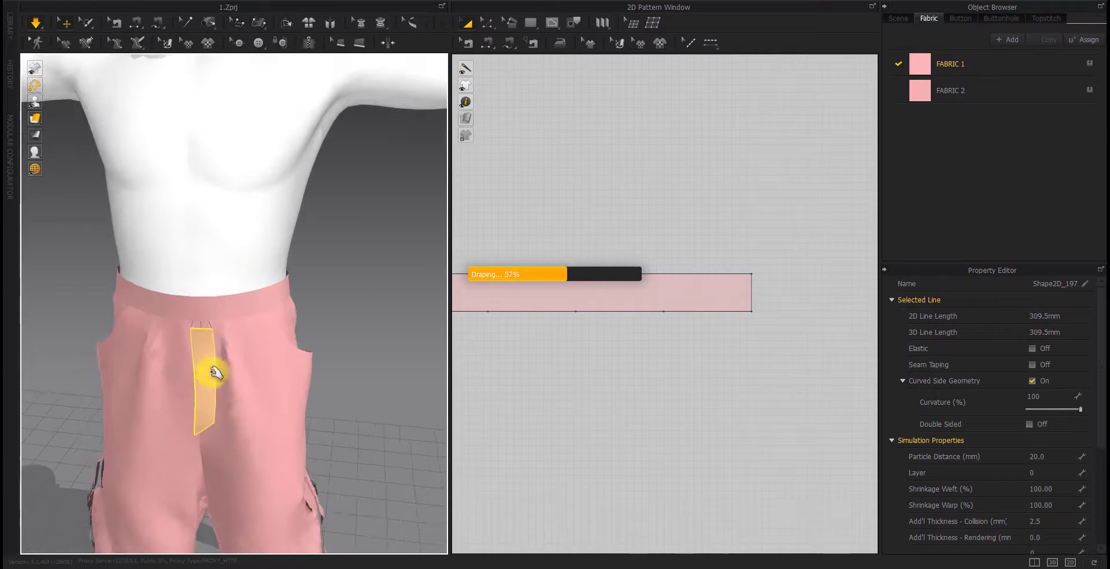
scroll(185, 389, "up", 2)
right_click_drag(185, 388, 235, 327)
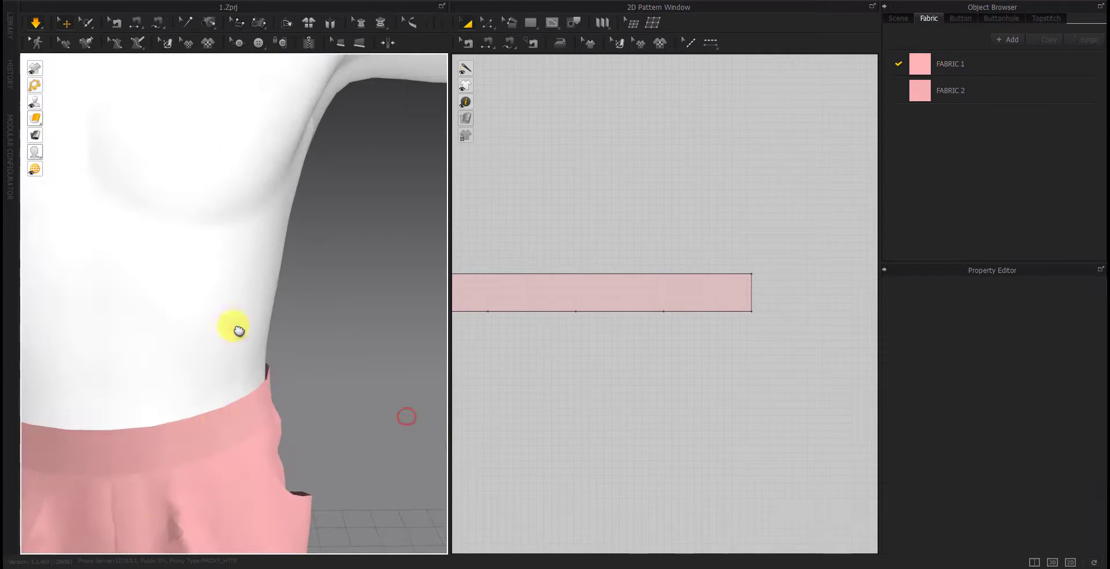
scroll(240, 384, "up", 3)
scroll(273, 351, "up", 1)
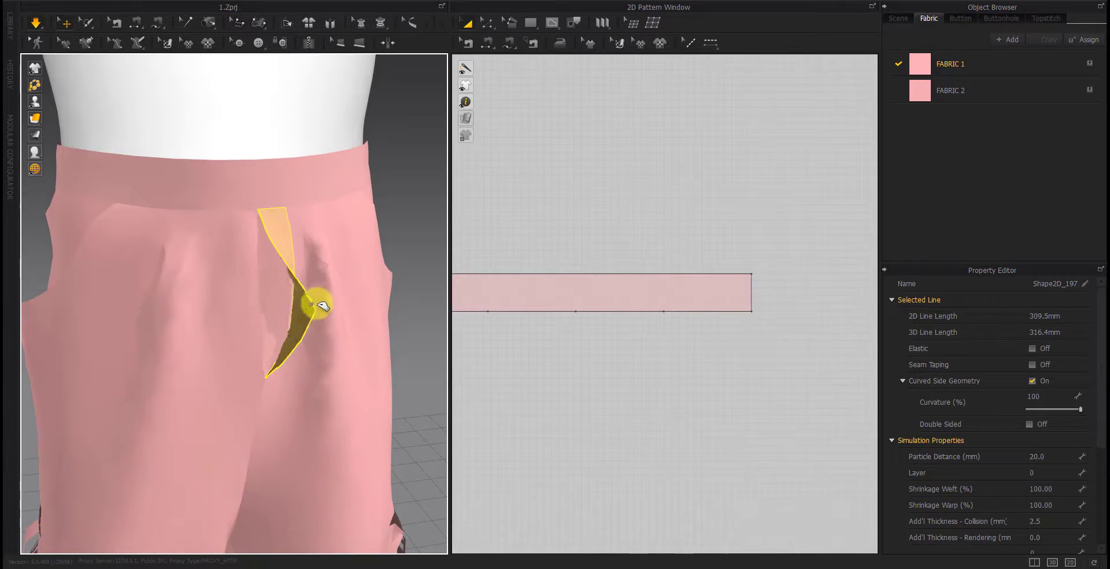
left_click_drag(293, 307, 302, 355)
scroll(260, 354, "down", 2)
scroll(288, 365, "down", 1)
scroll(287, 366, "down", 3)
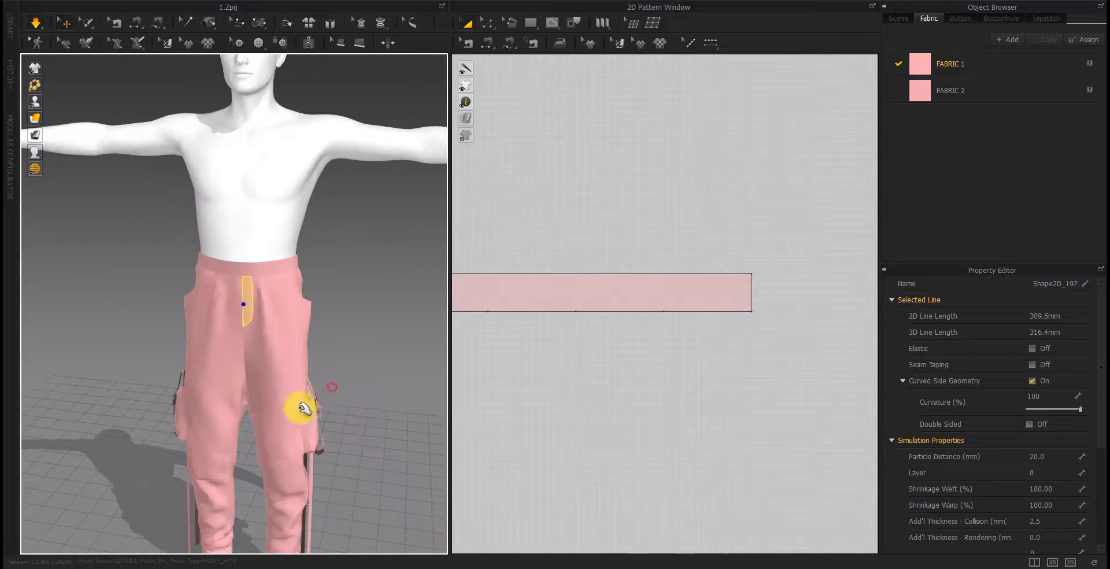
scroll(302, 404, "down", 2)
right_click_drag(281, 388, 460, 382)
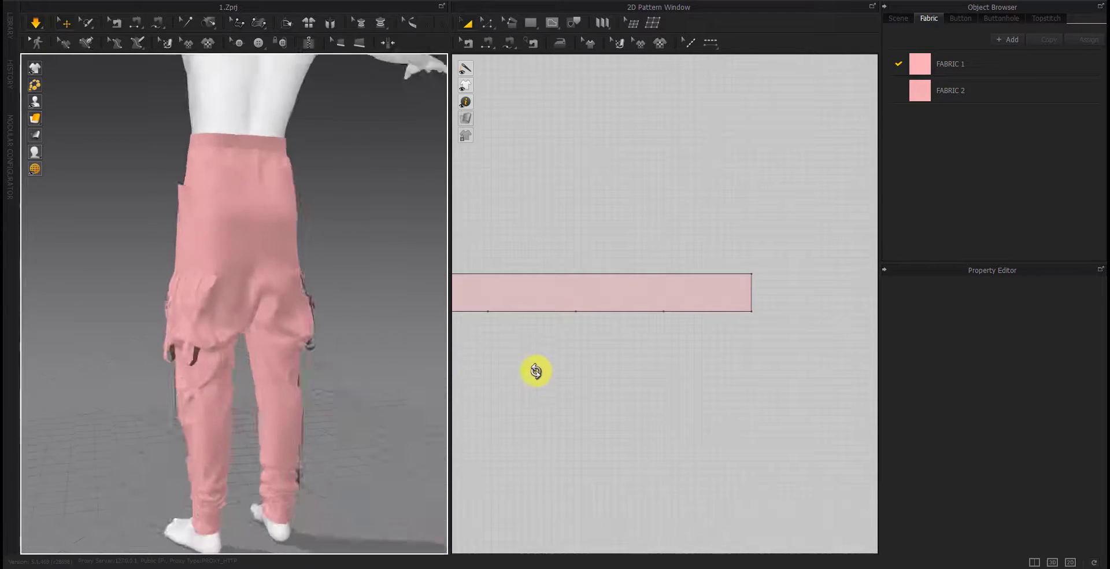
Select the leg panels and tug the left, inner and right leg fabric to bunch it at the knees
left_click(254, 359)
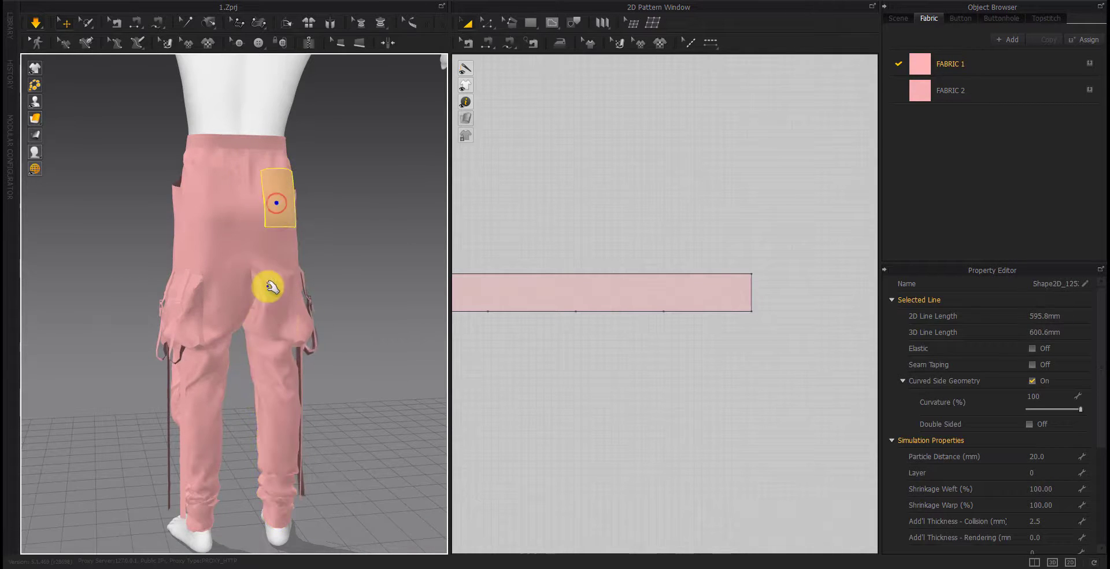
left_click(165, 386)
left_click(221, 389)
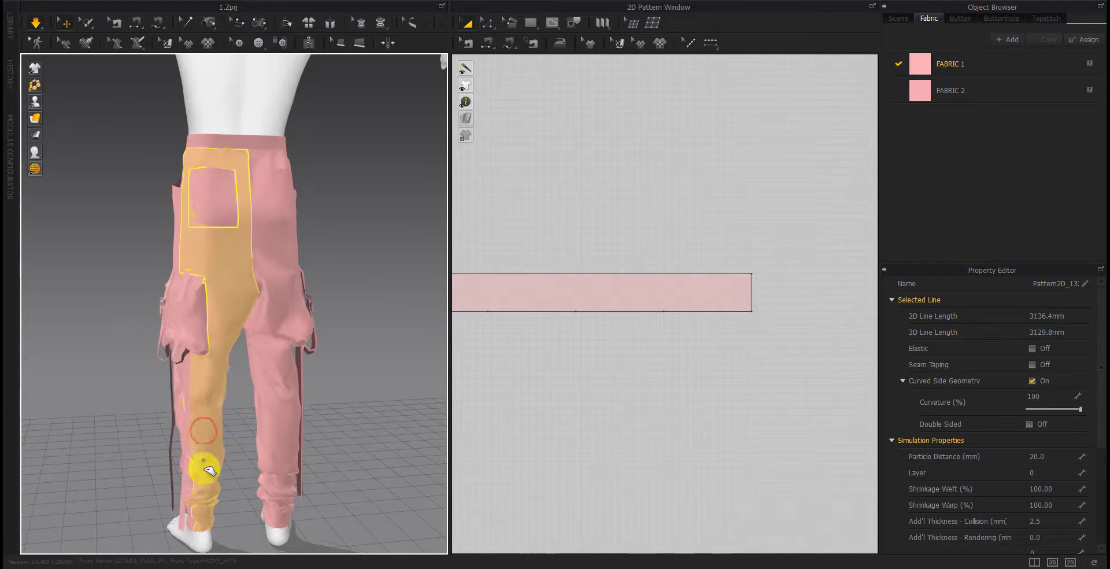
left_click(278, 434)
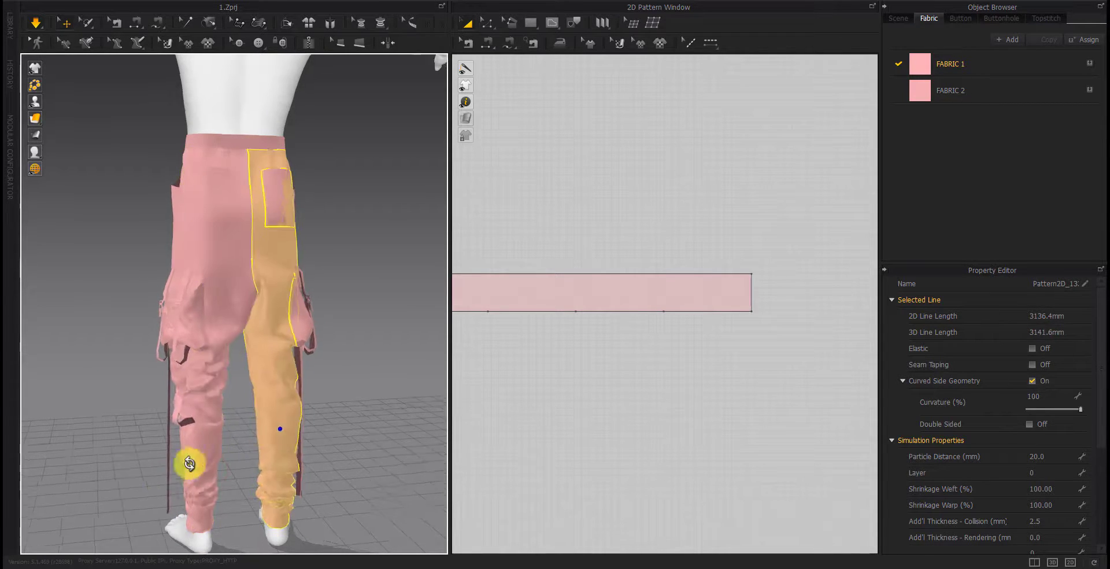
mouse_move(186, 462)
right_mouse_down()
mouse_move(281, 390)
mouse_move(181, 405)
right_mouse_up()
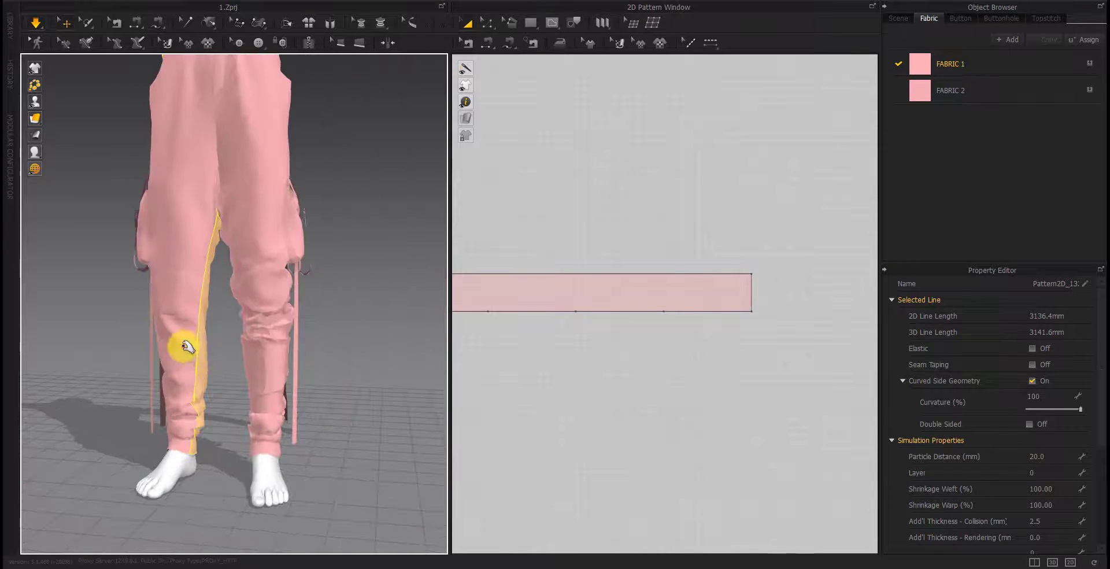
left_click(182, 390)
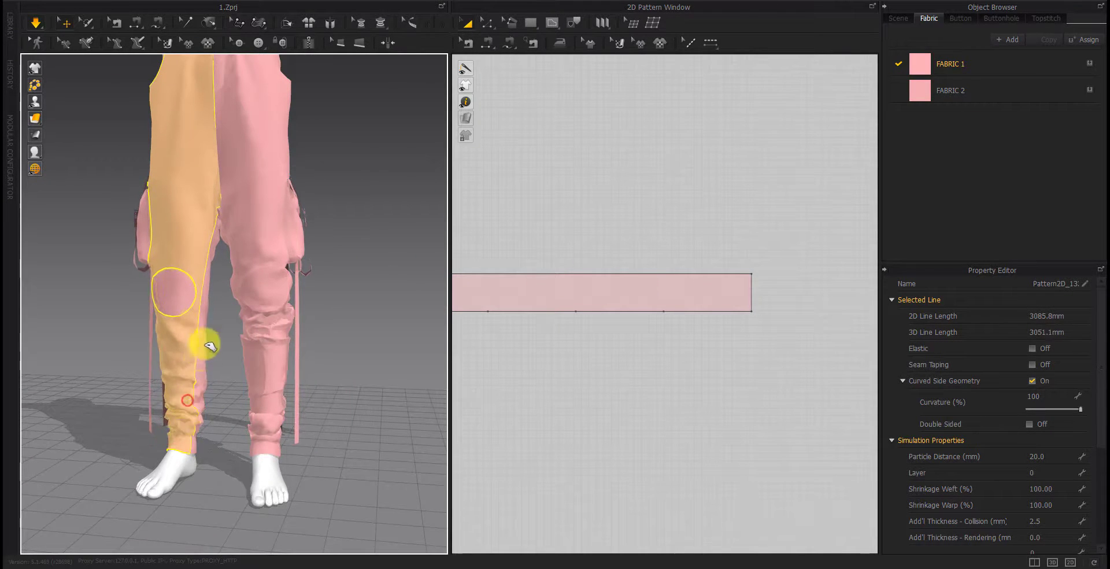
mouse_move(205, 346)
left_mouse_down()
mouse_move(230, 262)
mouse_move(196, 408)
mouse_move(204, 437)
left_mouse_up()
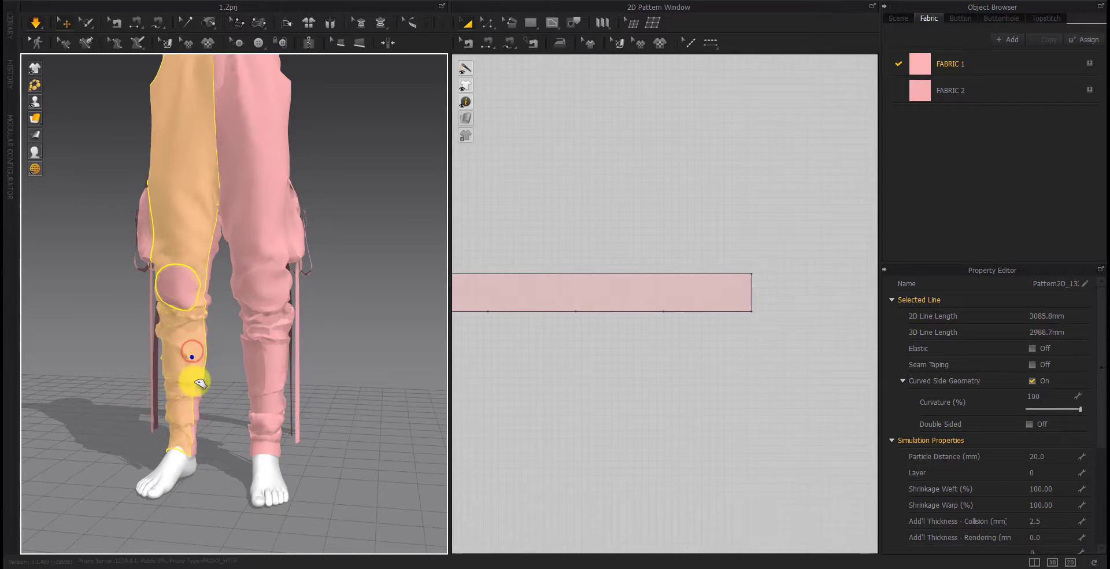
left_click_drag(200, 383, 199, 330)
left_click_drag(250, 391, 223, 399)
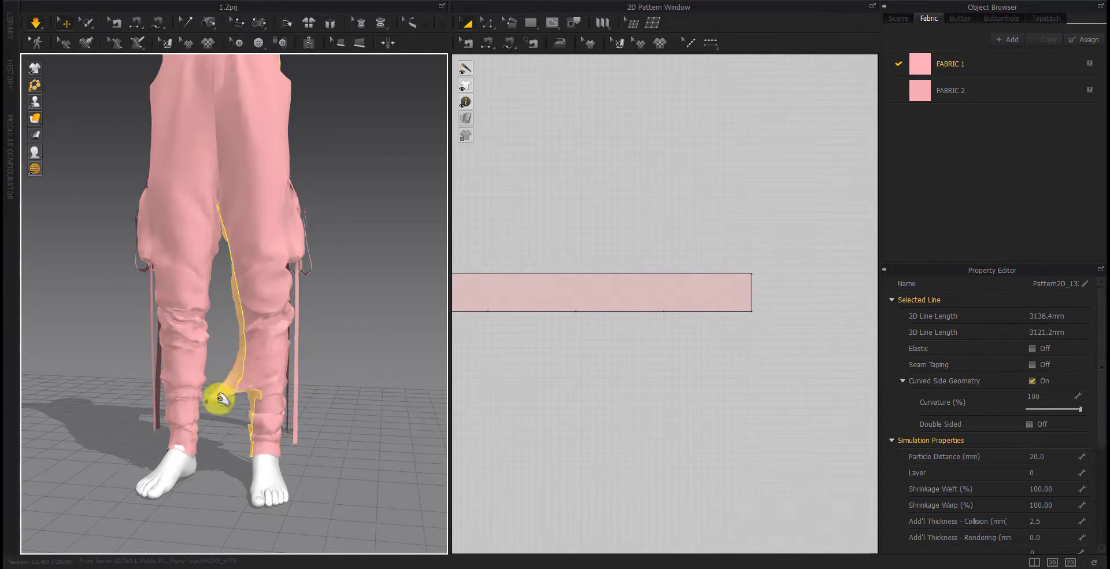
left_click_drag(280, 342, 224, 384)
From the back, pull the left leg back panel upward, then return to the front view
mouse_move(224, 384)
right_mouse_down()
mouse_move(219, 436)
mouse_move(416, 446)
mouse_move(310, 376)
right_mouse_up()
left_click_drag(310, 376, 314, 445)
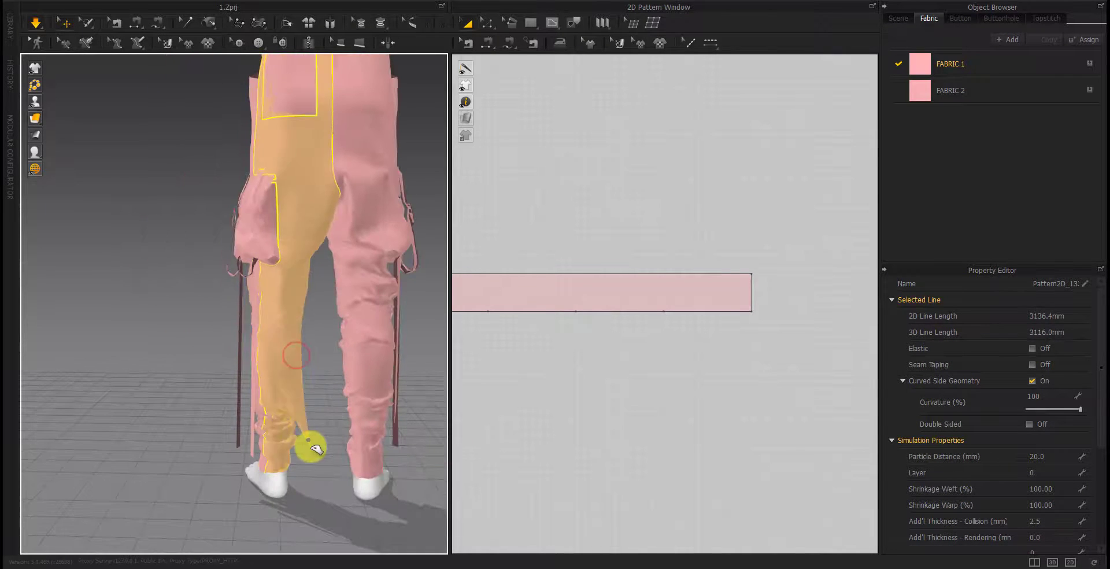
left_click(381, 423)
left_click_drag(272, 361, 297, 293)
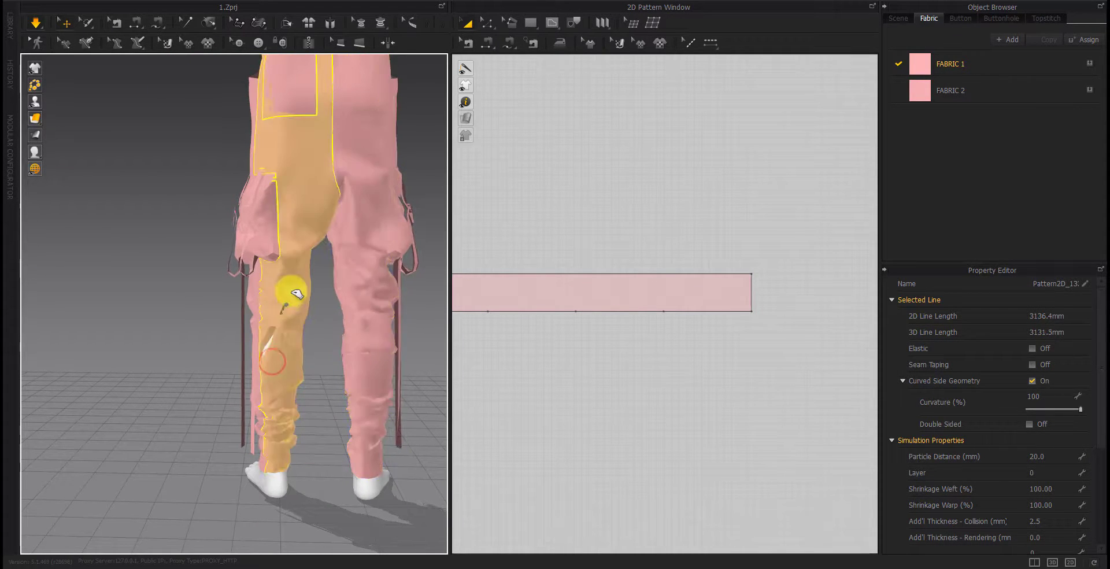
right_click_drag(203, 409, 293, 434)
scroll(537, 429, "down", 4)
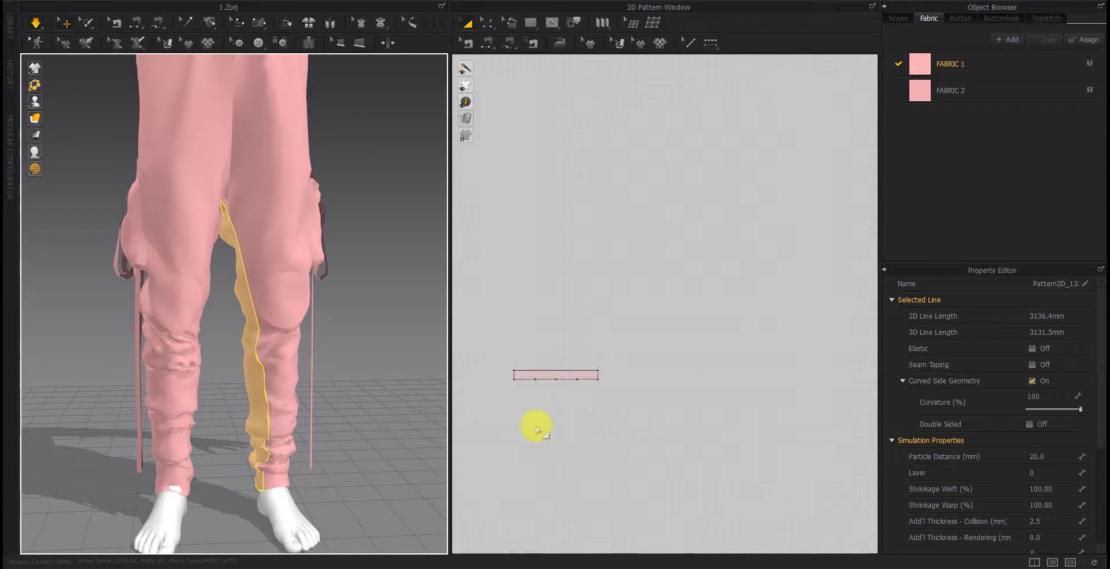
scroll(537, 430, "down", 4)
Apply 3% steam shrinkage to the lower part of one leg pattern, down to the hem
left_click(647, 387)
scroll(654, 408, "down", 1)
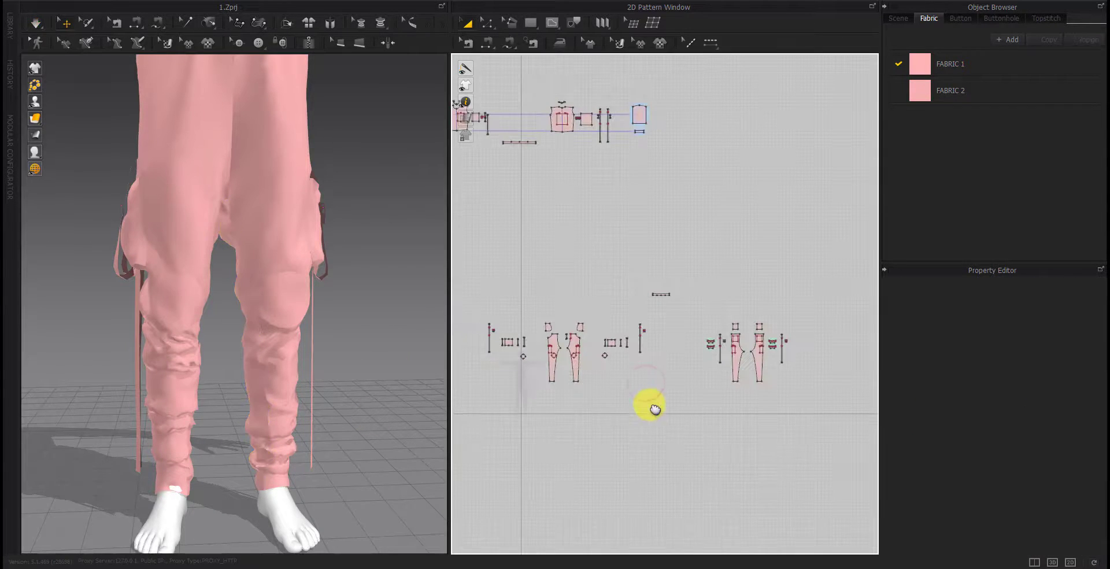
left_click(560, 43)
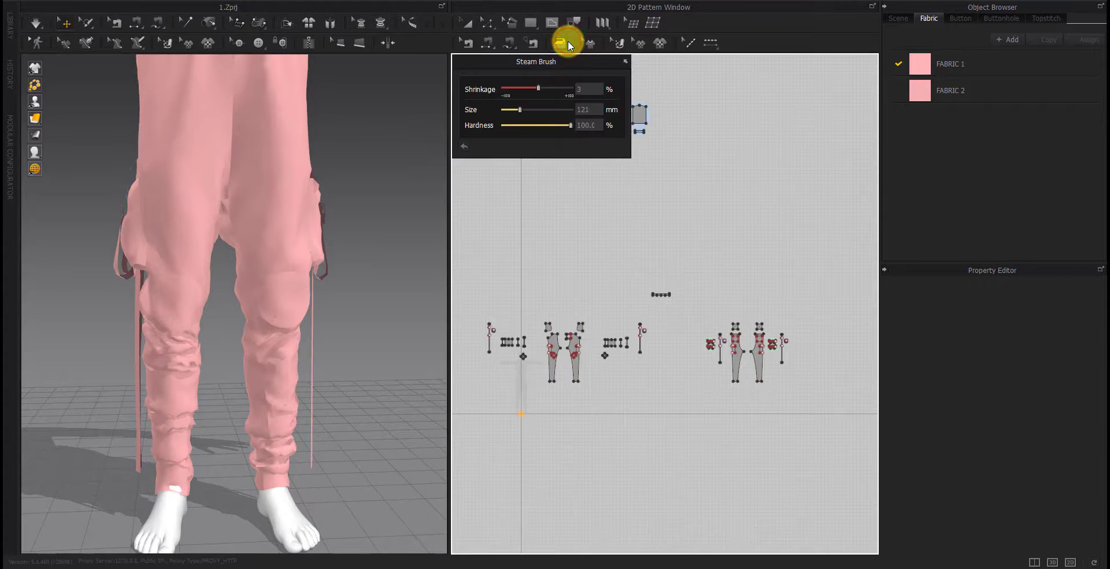
scroll(546, 335, "up", 5)
scroll(561, 385, "up", 5)
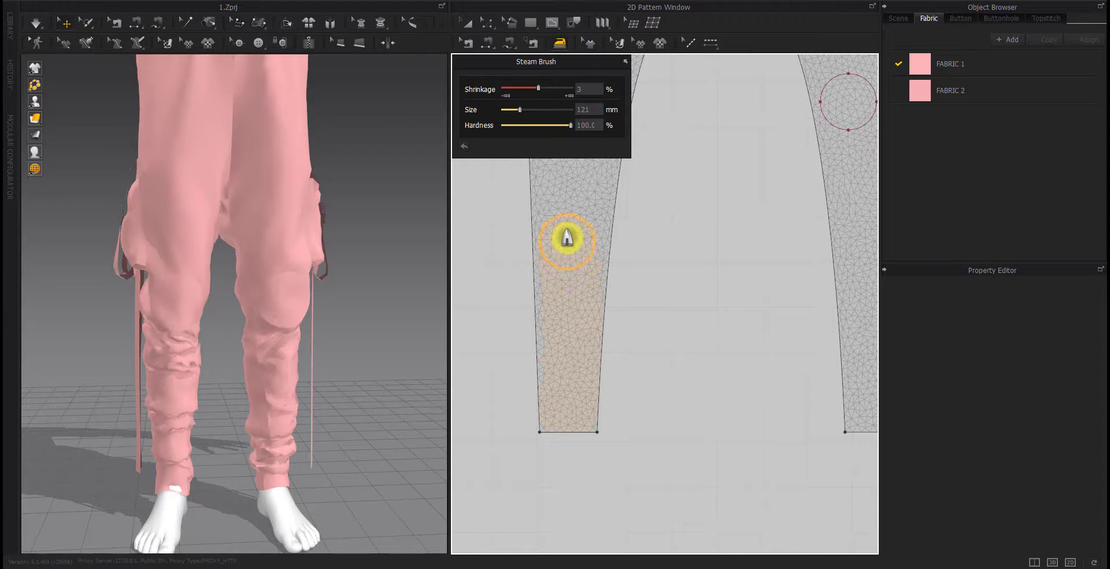
middle_click_drag(572, 213, 570, 385)
scroll(578, 439, "down", 3)
middle_click_drag(579, 440, 571, 373)
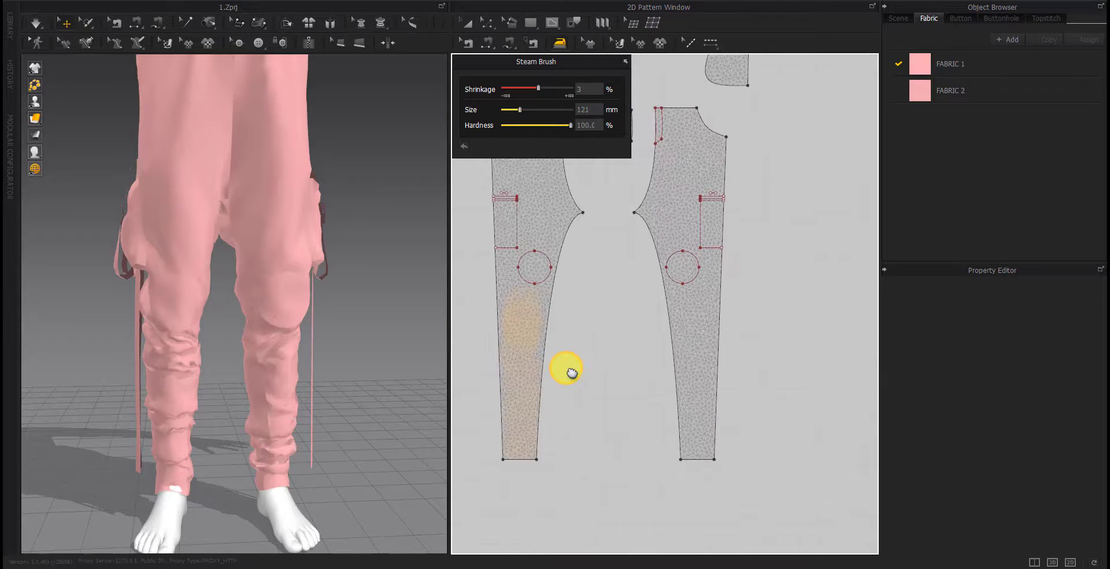
left_click_drag(695, 347, 698, 392)
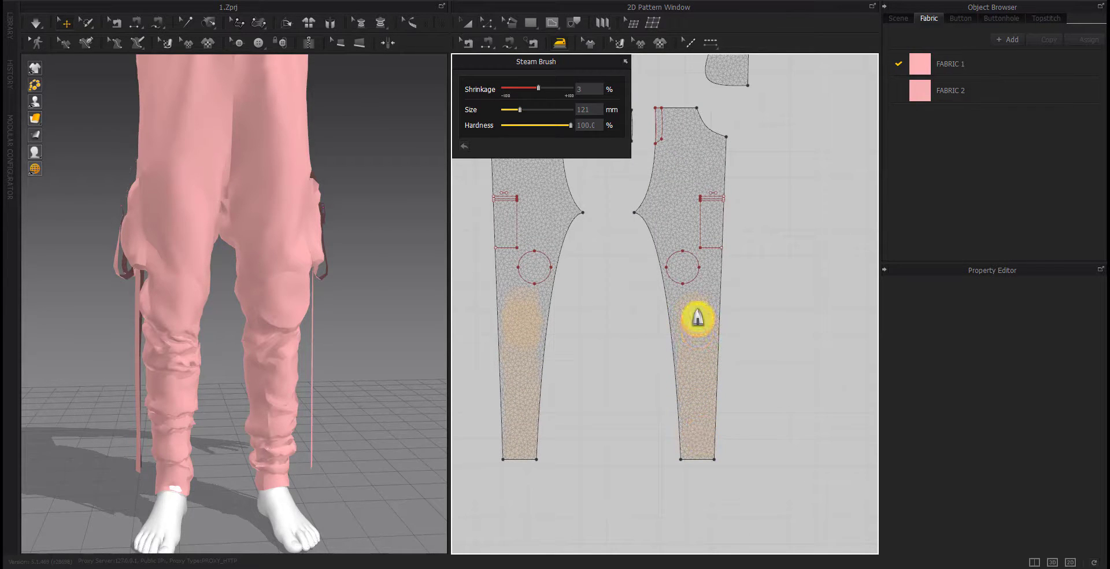
left_click_drag(698, 317, 697, 442)
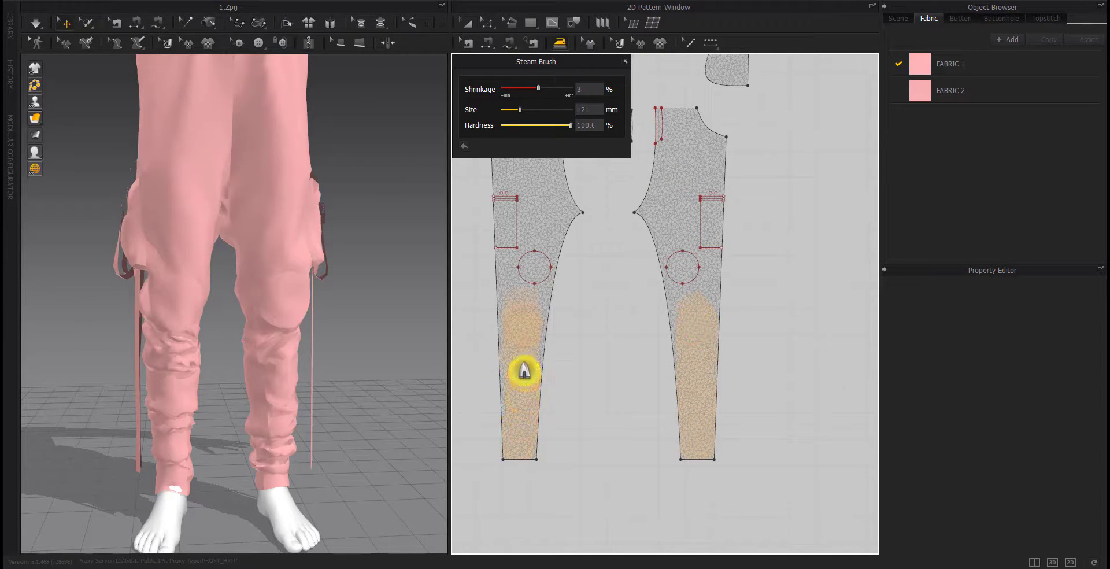
Steam-shrink the other leg pattern down to its hem
scroll(694, 422, "down", 3)
scroll(644, 446, "up", 2)
scroll(649, 422, "up", 2)
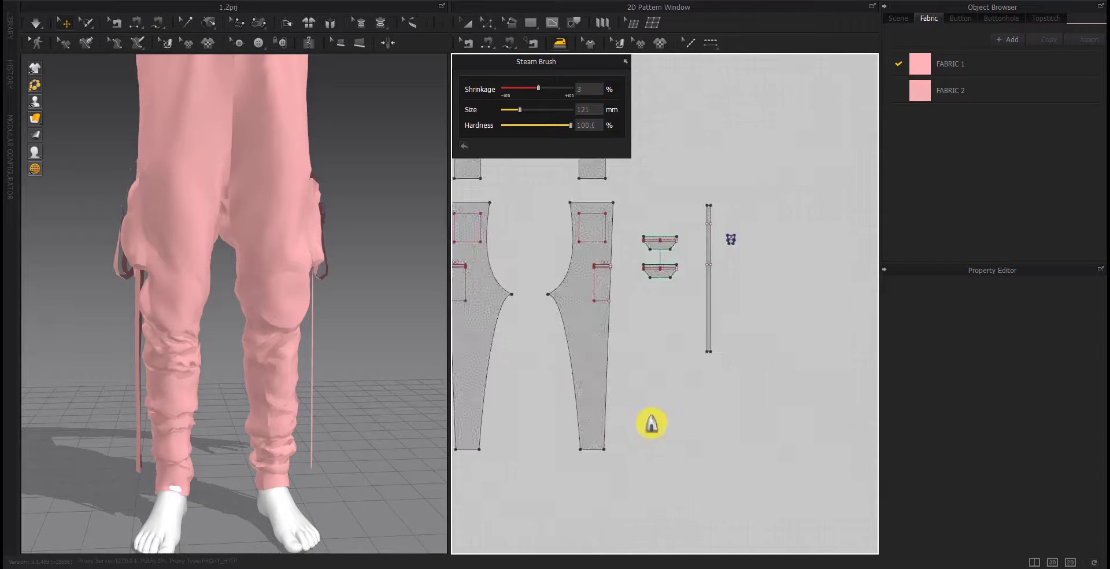
left_click_drag(571, 412, 578, 454)
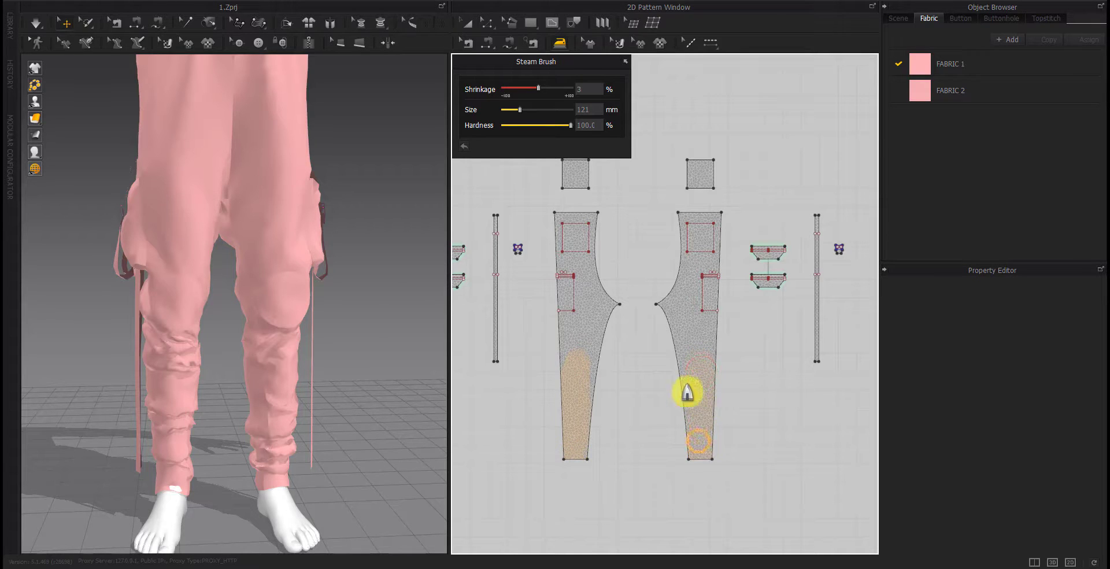
Extend the shrinkage on the knee-patch leg piece from the hem up toward the knee
right_click(260, 416)
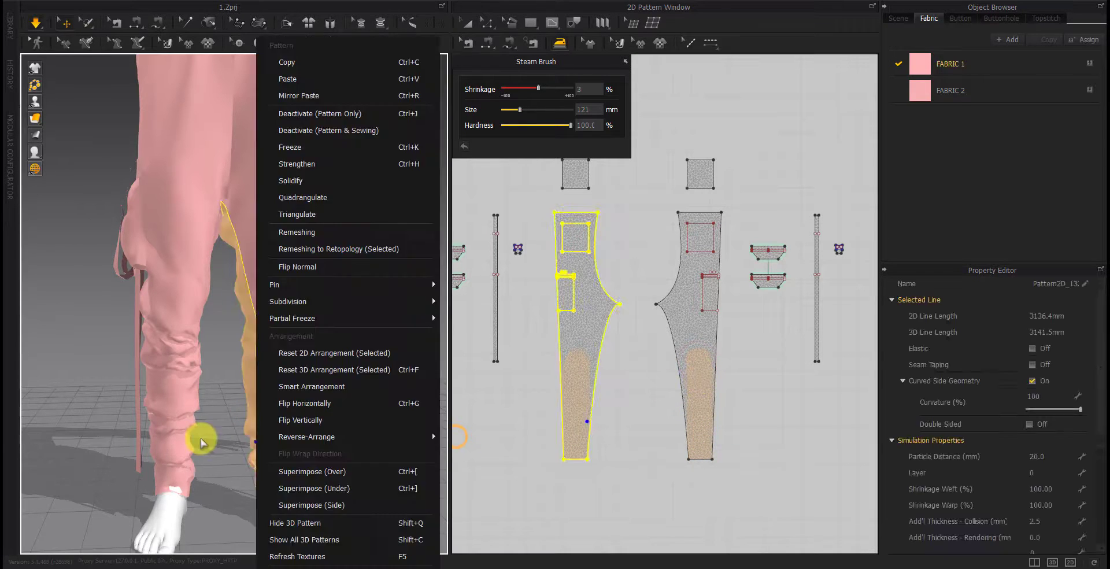
mouse_move(199, 441)
right_mouse_down()
mouse_move(174, 478)
mouse_move(177, 467)
mouse_move(330, 481)
mouse_move(218, 416)
right_mouse_up()
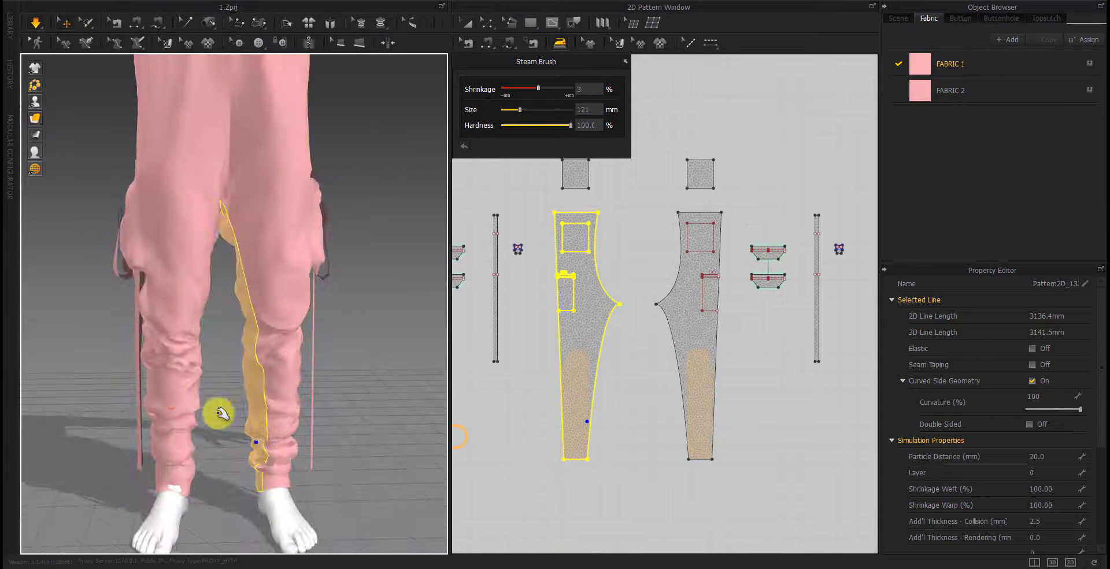
left_click(174, 417)
scroll(706, 416, "down", 3)
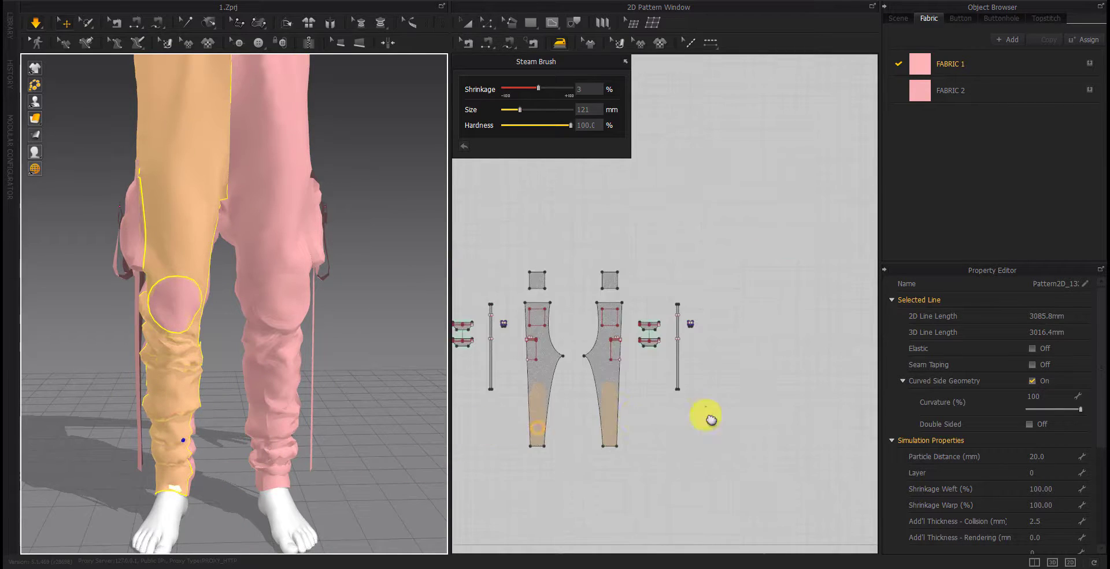
scroll(555, 409, "down", 3)
scroll(574, 408, "up", 5)
scroll(575, 408, "up", 5)
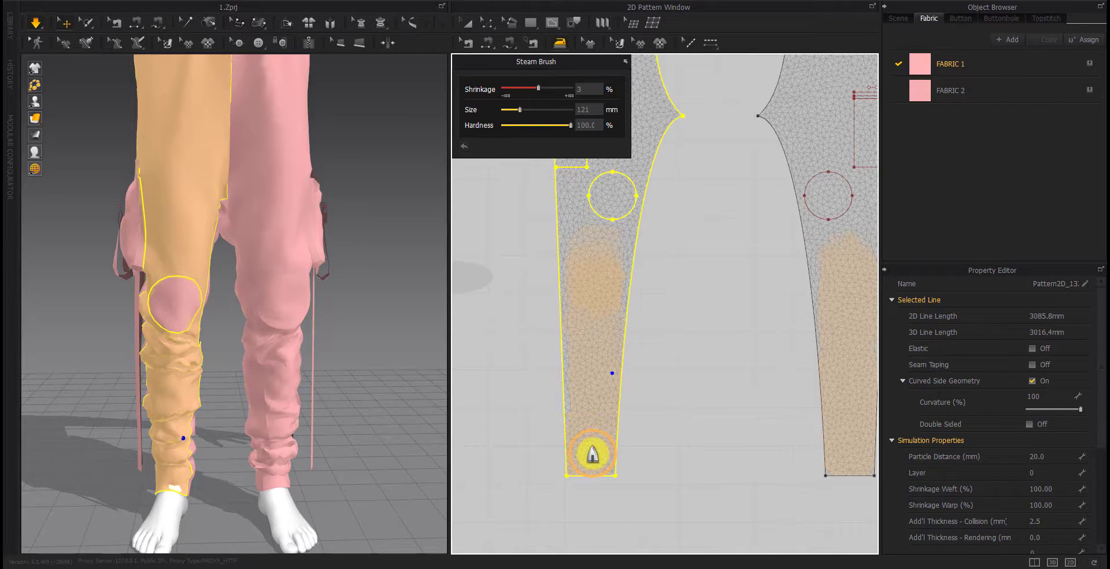
left_click_drag(593, 454, 593, 316)
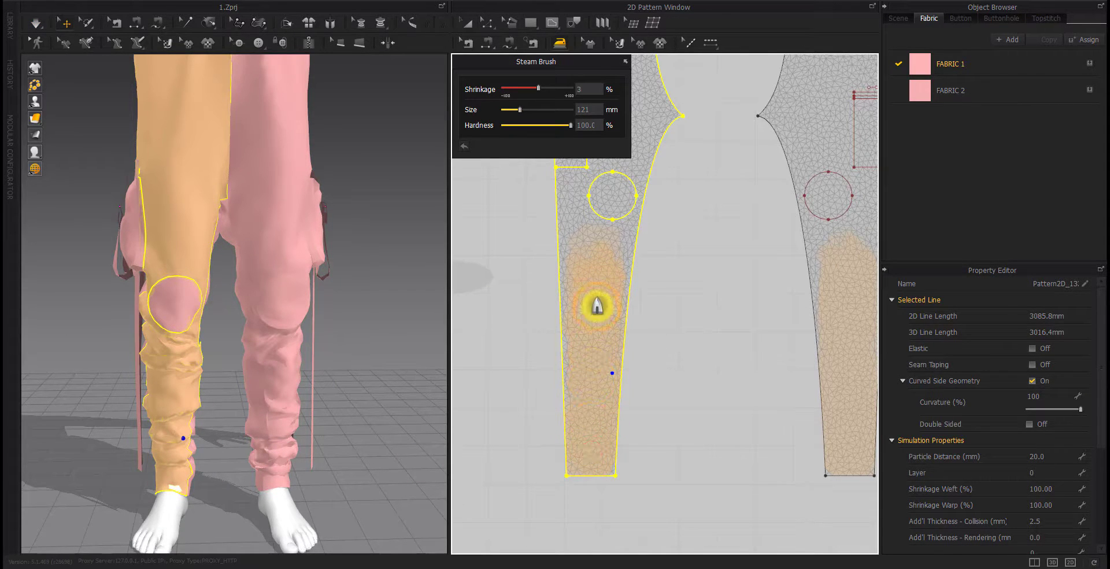
right_click_drag(689, 423, 612, 434)
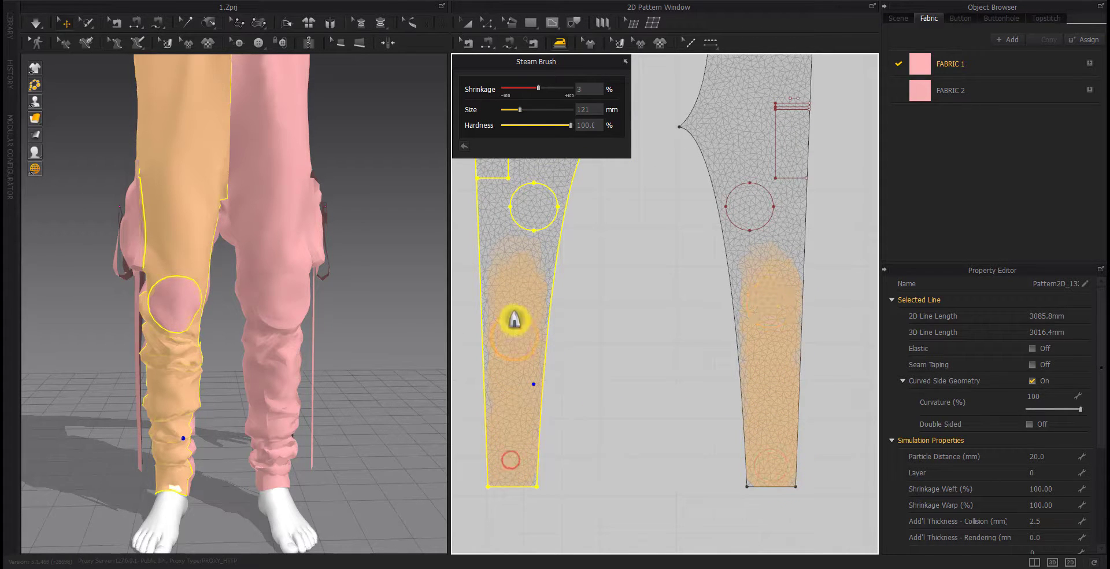
scroll(509, 428, "down", 5)
scroll(669, 440, "up", 3)
scroll(538, 450, "up", 1)
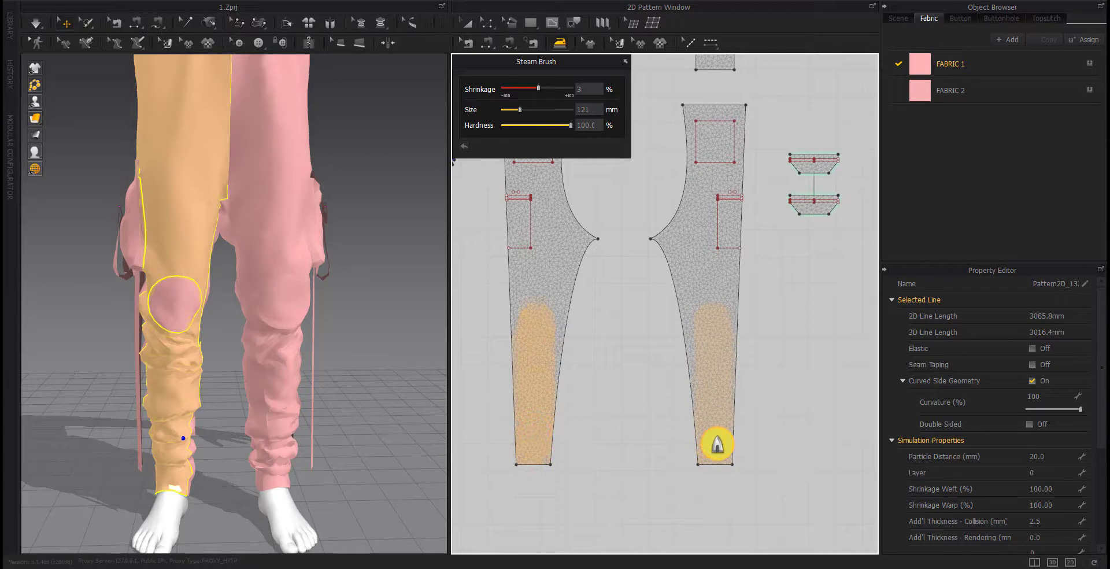
Simulate the pants and orbit to the back and side to check the gathers
key("space")
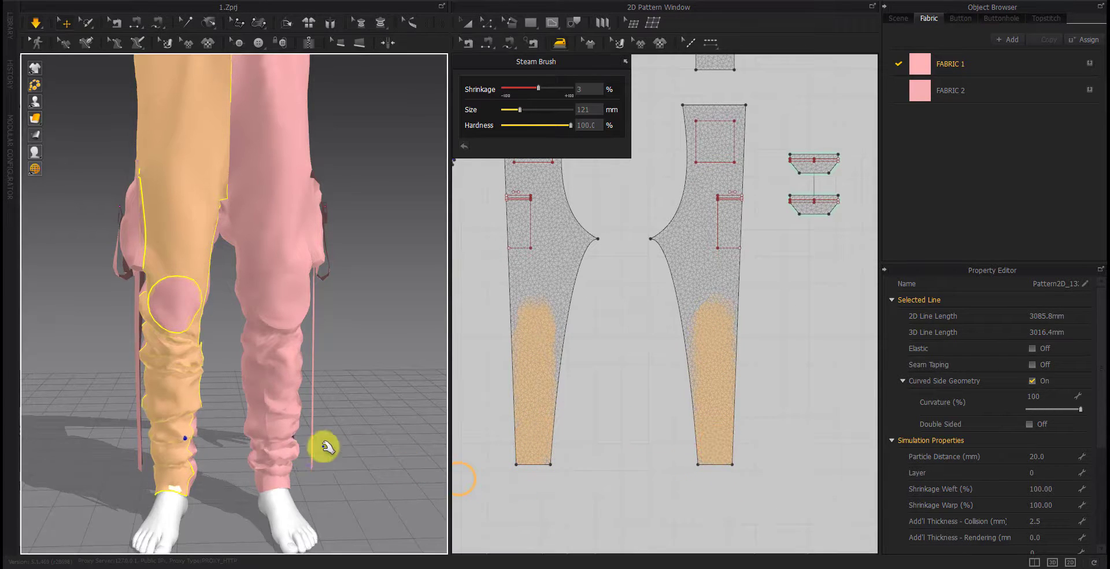
mouse_move(286, 476)
right_mouse_down()
mouse_move(312, 476)
mouse_move(236, 459)
mouse_move(194, 377)
right_mouse_up()
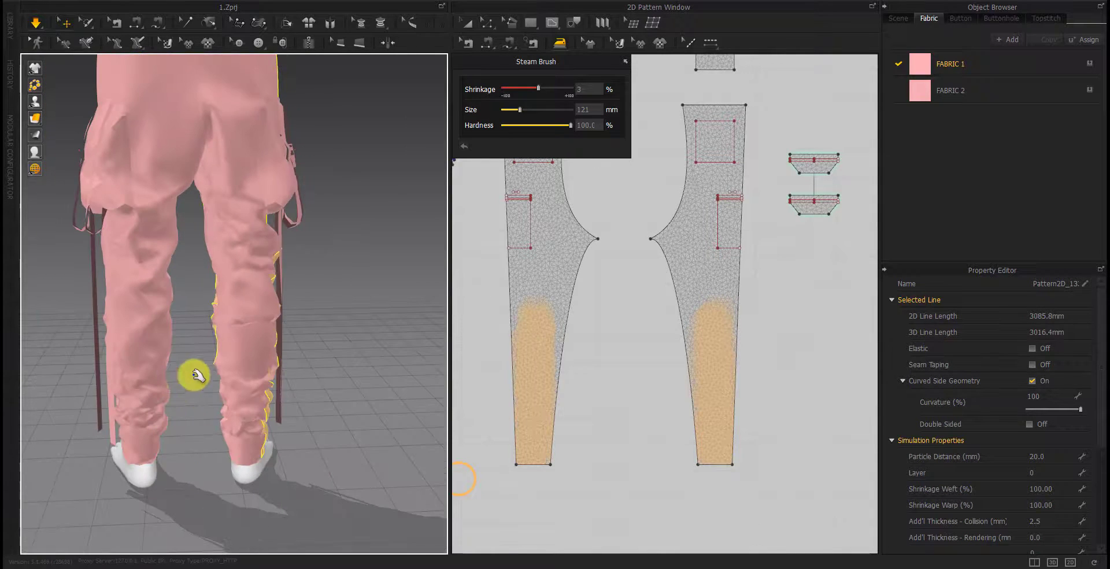
left_click(250, 266)
mouse_move(260, 351)
right_mouse_down()
mouse_move(253, 383)
mouse_move(266, 427)
mouse_move(347, 459)
mouse_move(248, 389)
mouse_move(249, 436)
right_mouse_up()
Exit the Steam Brush with patterns deselected, ending on a direct back view
key("a")
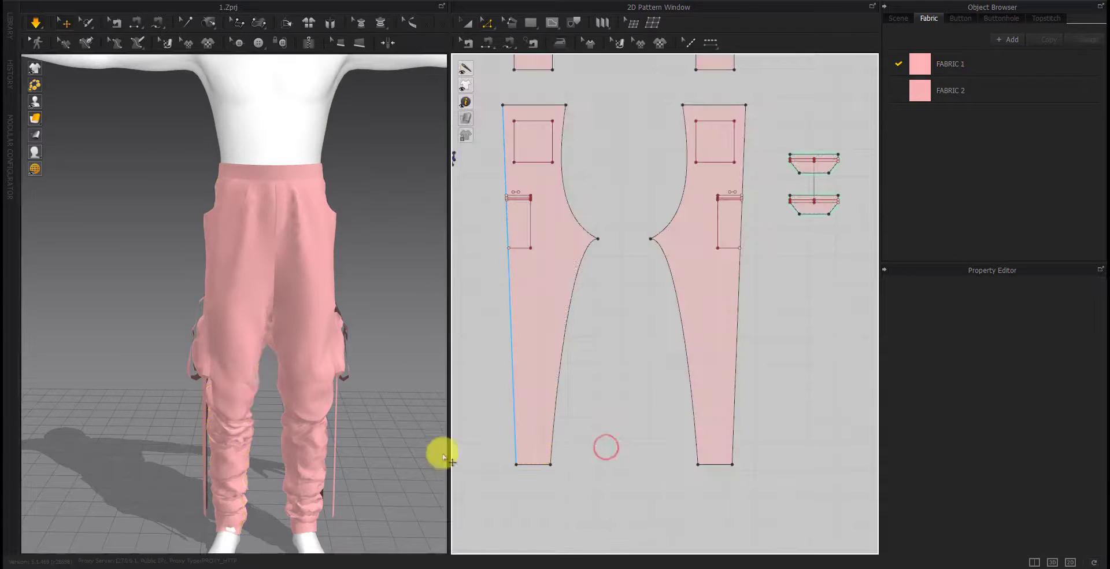
scroll(359, 463, "down", 3)
mouse_move(360, 463)
right_mouse_down()
mouse_move(329, 449)
mouse_move(346, 458)
right_mouse_up()
scroll(526, 339, "down", 3)
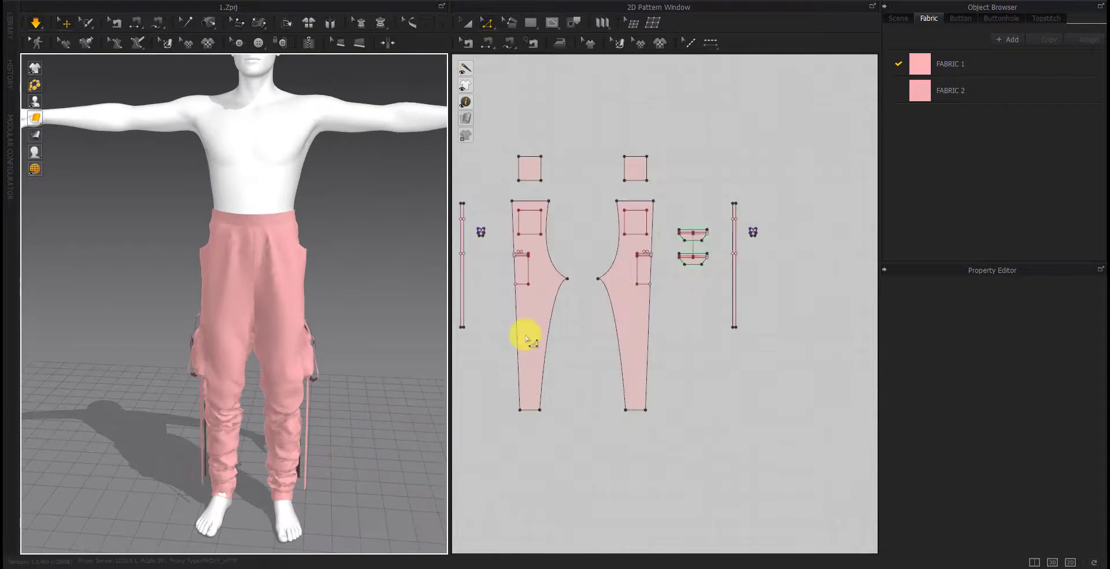
scroll(526, 339, "down", 2)
right_click_drag(117, 369, 234, 327)
right_click_drag(186, 355, 184, 352)
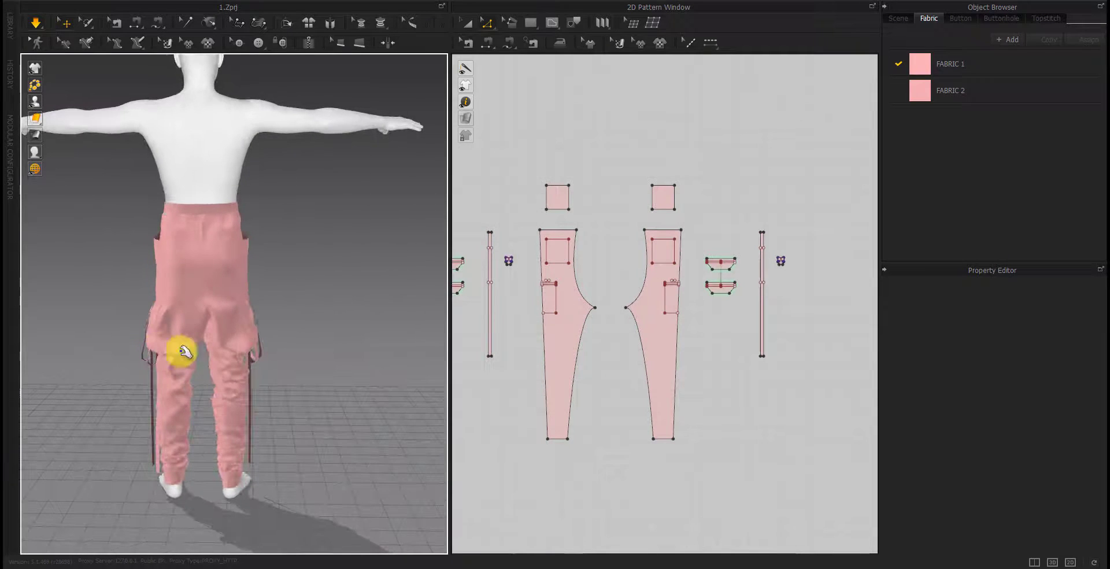
Steam-shrink the lower left and right pant legs and the crotch curves
left_click(538, 43)
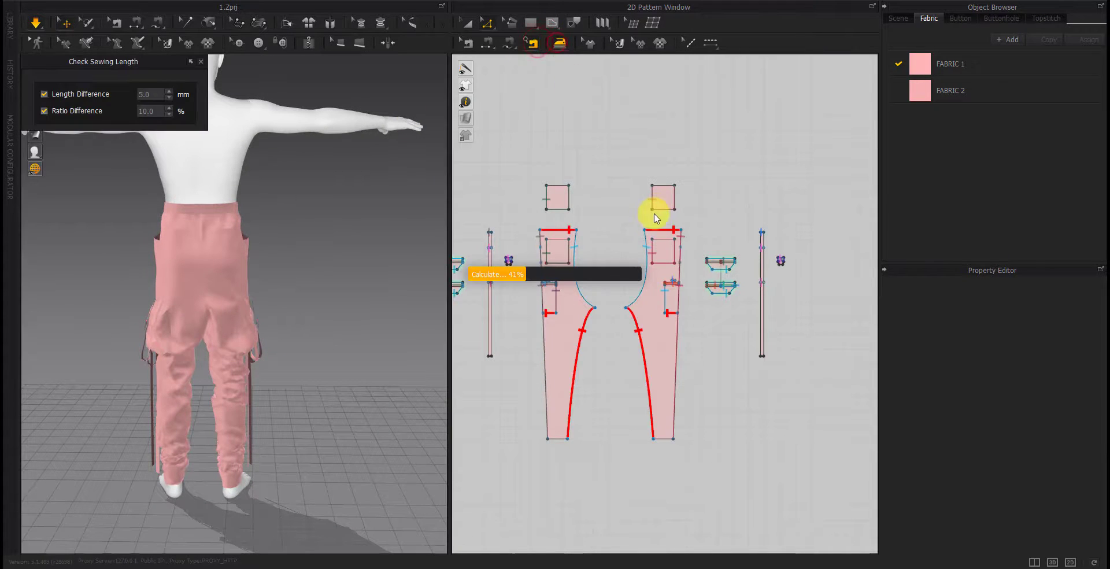
left_click(560, 43)
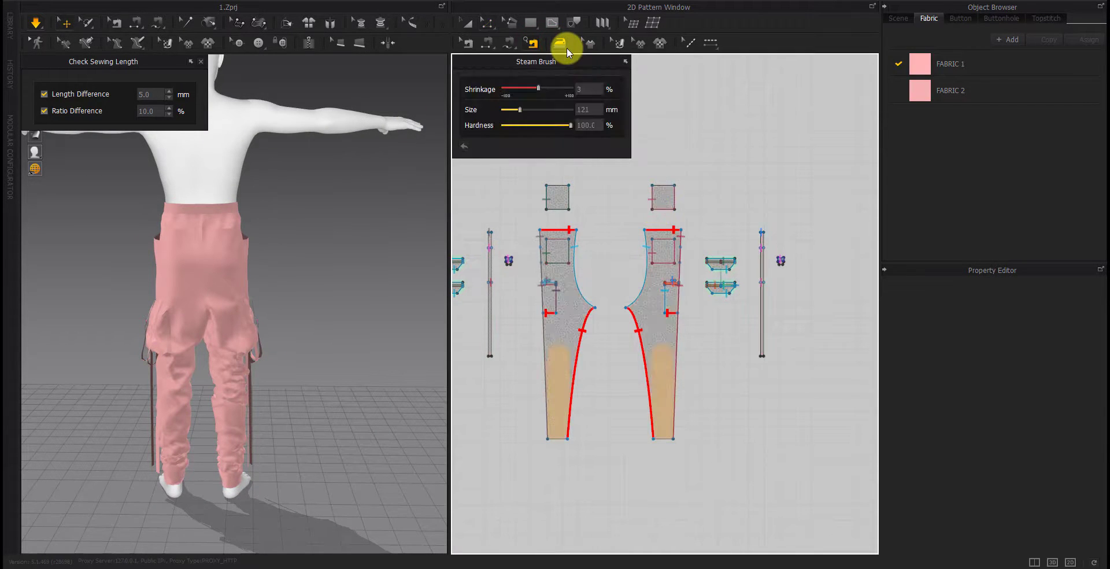
left_click(200, 66)
scroll(347, 330, "up", 3)
left_click_drag(581, 315, 570, 343)
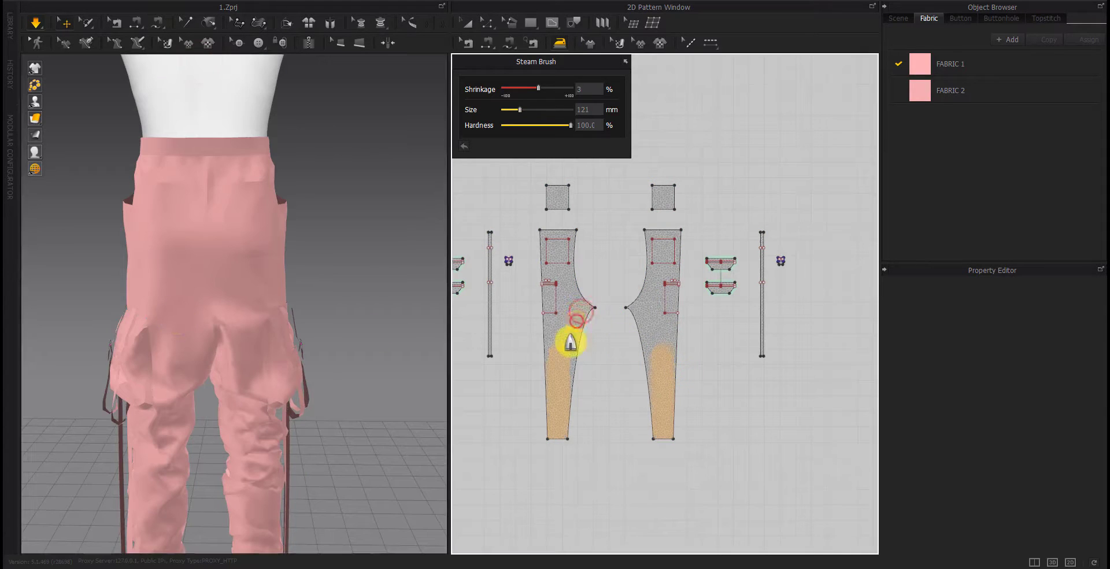
left_click_drag(652, 305, 649, 342)
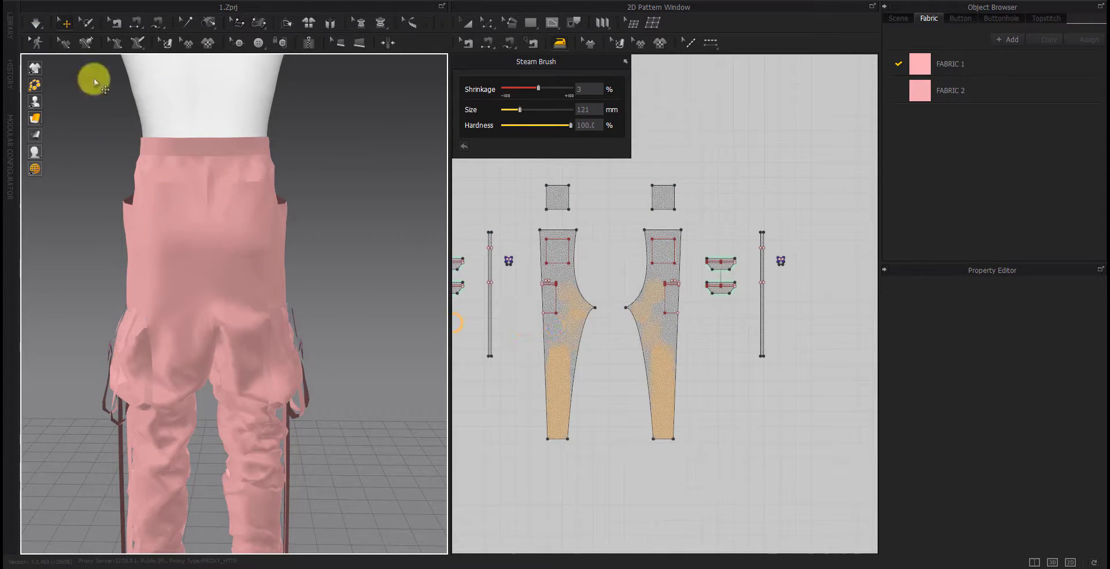
scroll(228, 307, "up", 3)
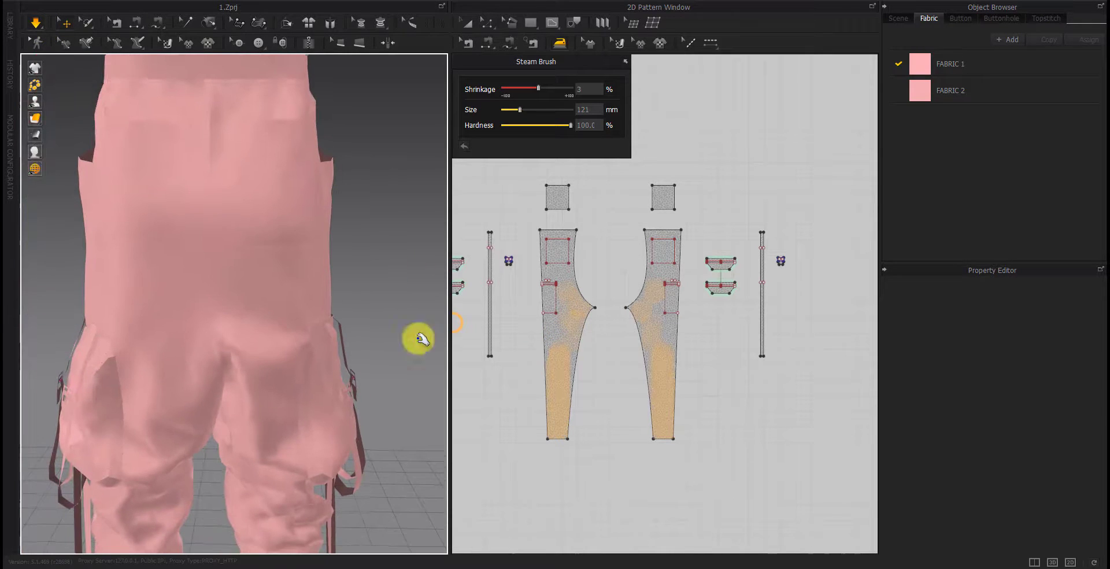
left_click_drag(575, 322, 616, 322)
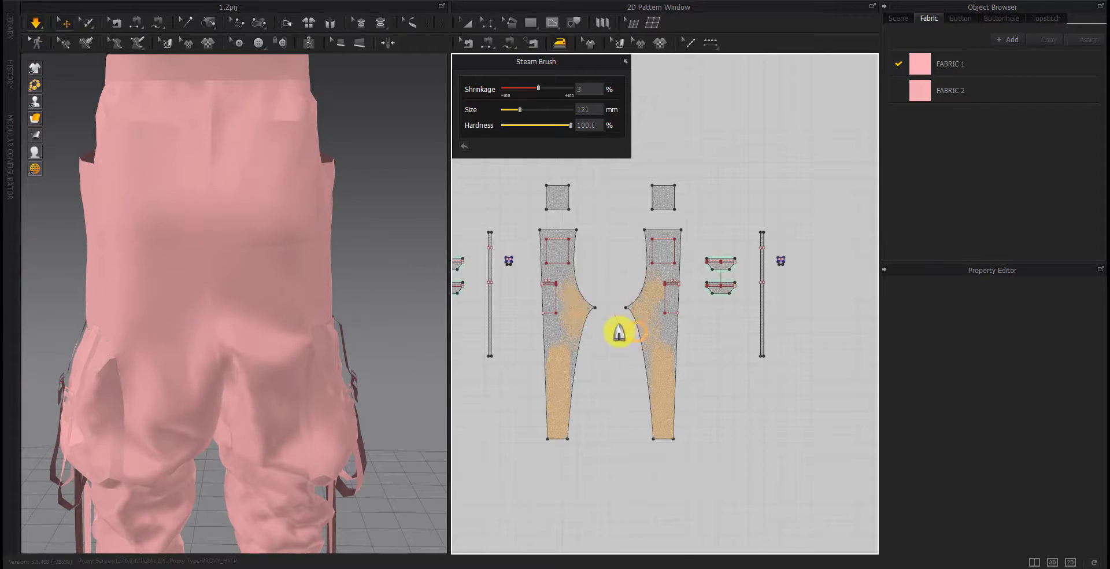
Extend the steam shrinkage into the upper areas of both back pant pieces
left_click(182, 305)
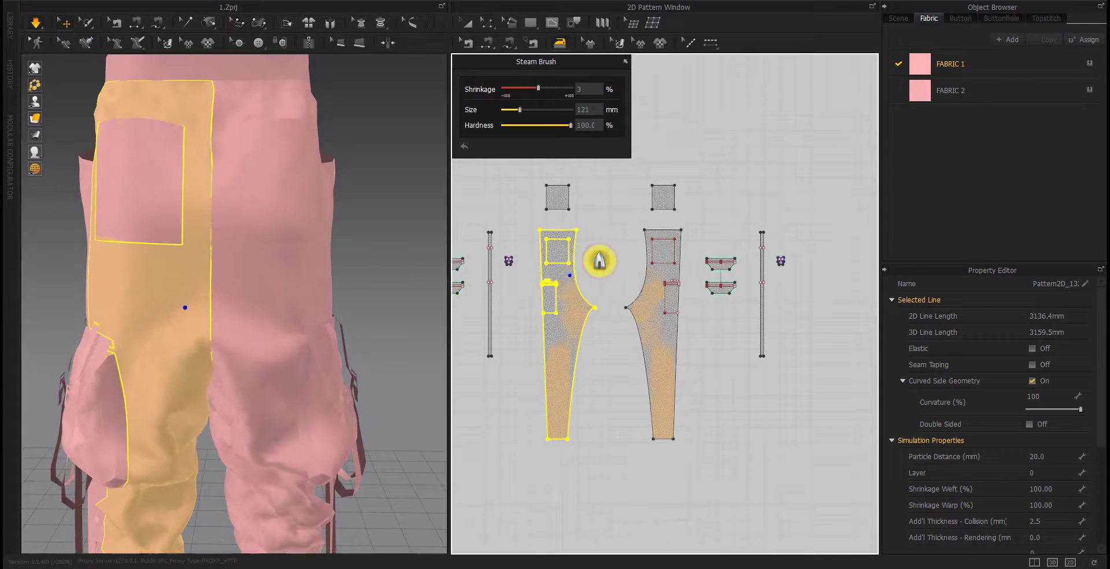
key("Escape")
left_click(559, 43)
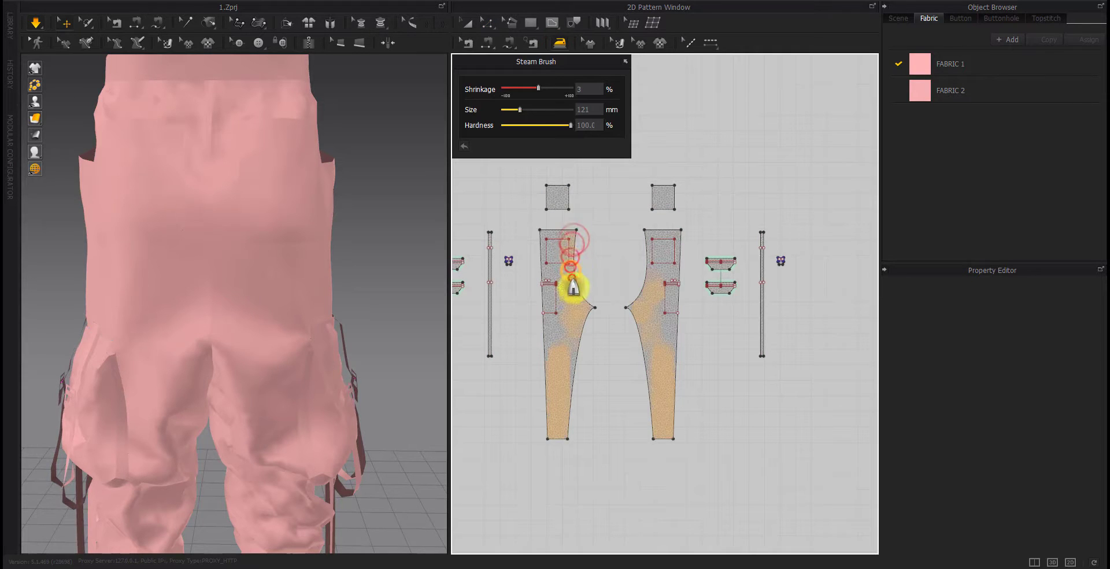
left_click_drag(570, 267, 651, 237)
left_click_drag(649, 283, 657, 248)
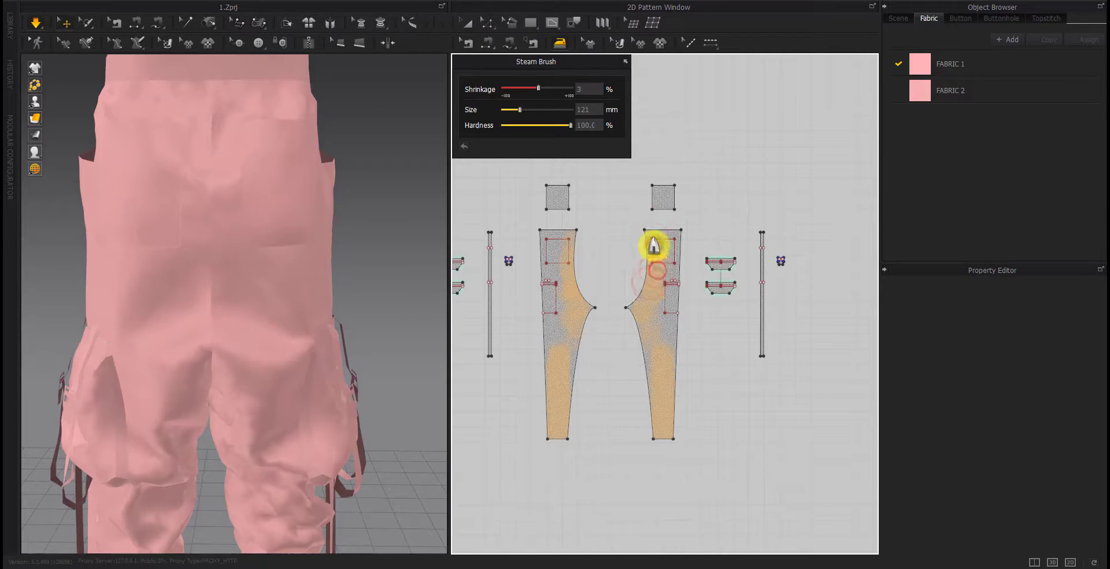
mouse_move(231, 279)
right_mouse_down()
mouse_move(144, 339)
mouse_move(166, 307)
right_mouse_up()
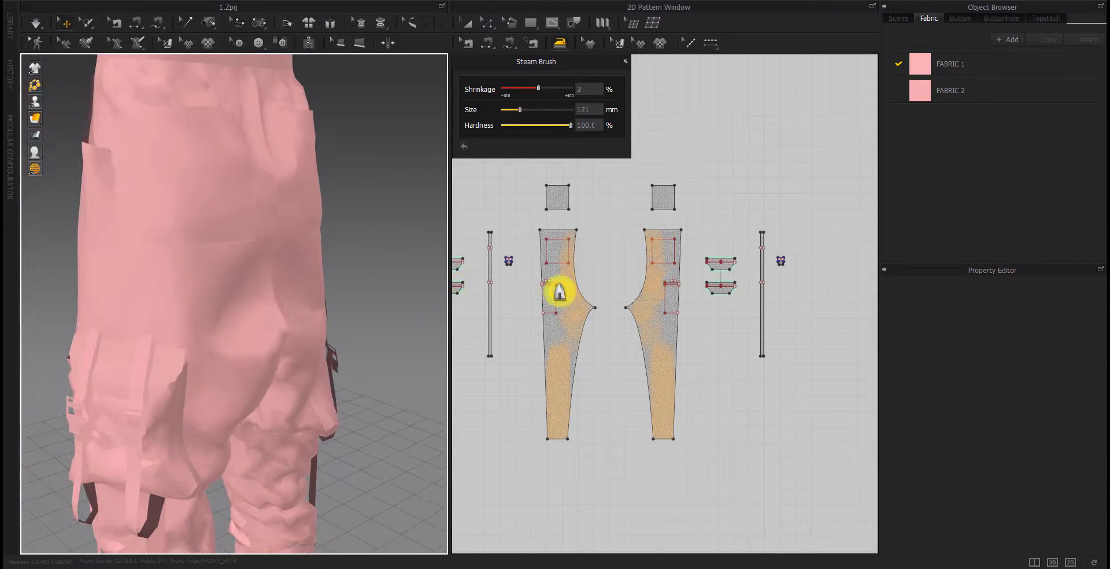
left_click_drag(559, 292, 555, 309)
Simulate the cloth and orbit toward a front view to check the gathers
left_click(397, 346)
key("space")
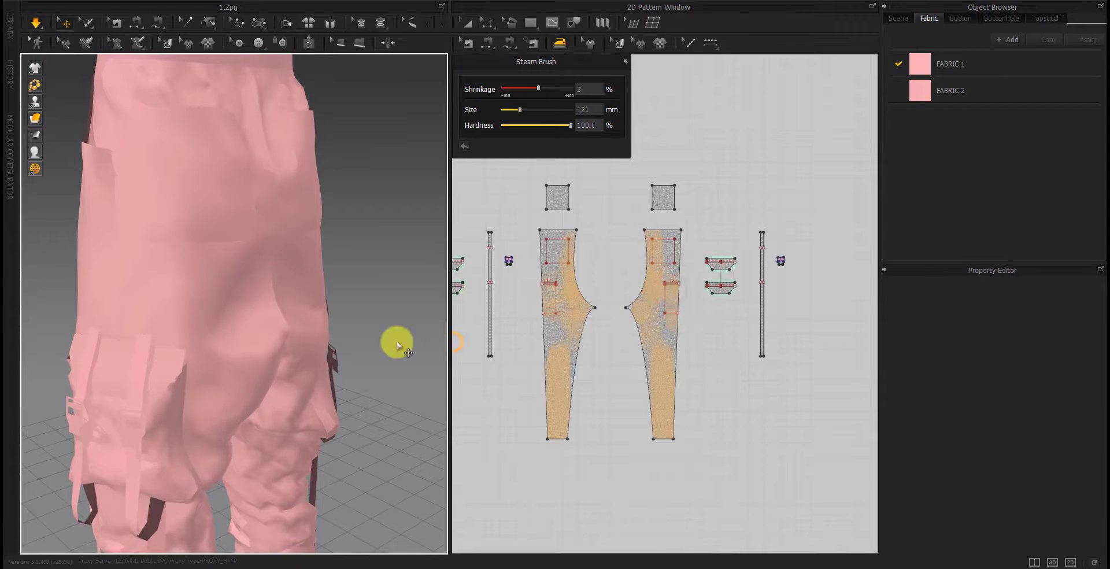
left_click(254, 368)
mouse_move(225, 399)
right_mouse_down()
mouse_move(176, 384)
mouse_move(439, 376)
right_mouse_up()
scroll(495, 372, "down", 3)
Steam-shrink the left front and upper right front pant pieces, checking from a three-quarter view
scroll(697, 374, "up", 5)
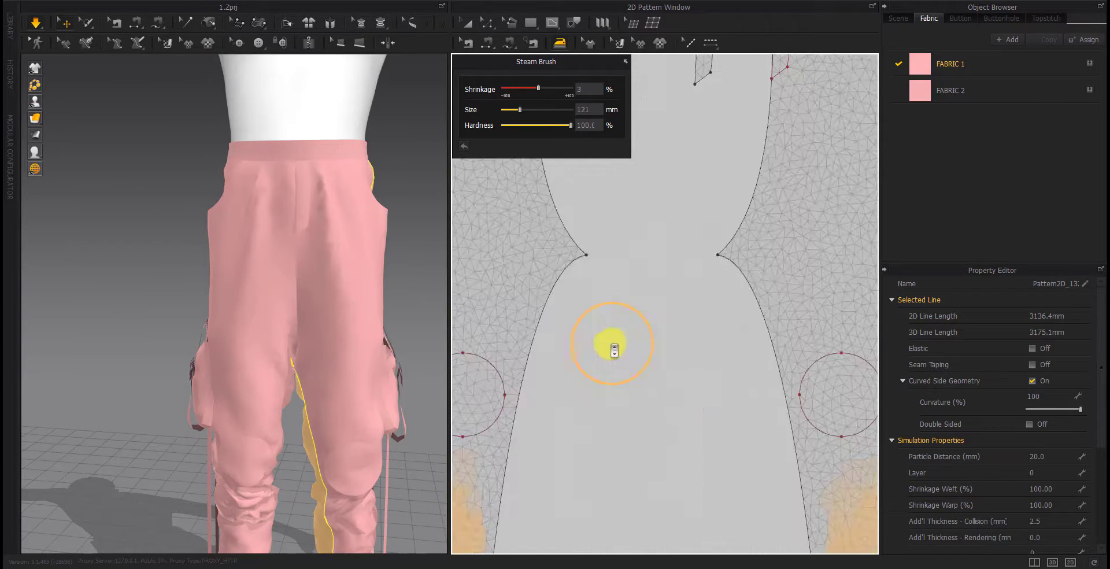
scroll(610, 344, "down", 2)
left_click(566, 361)
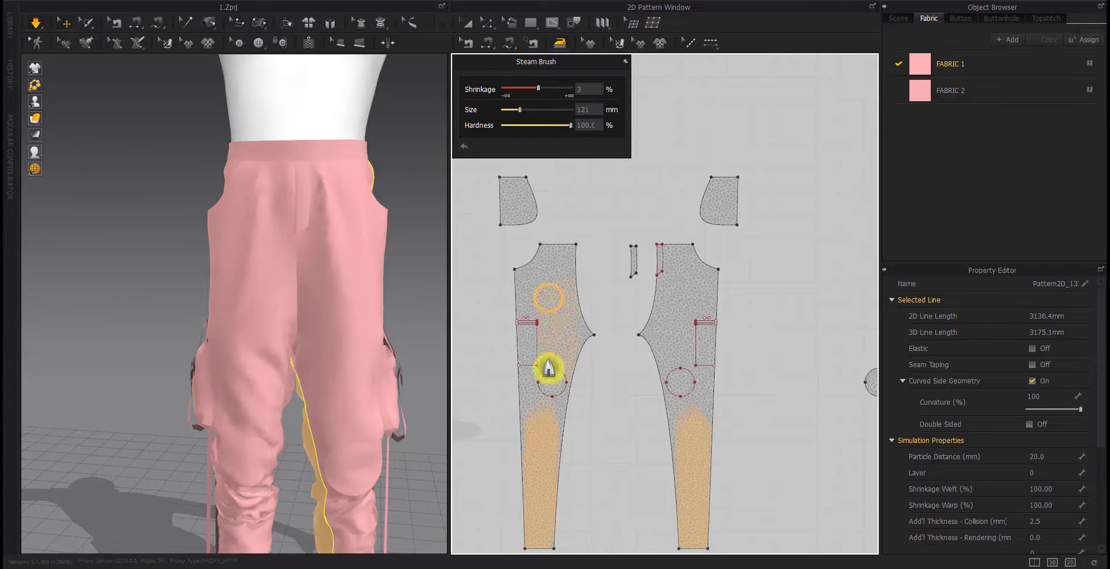
mouse_move(669, 299)
left_mouse_down()
mouse_move(688, 367)
mouse_move(699, 328)
mouse_move(656, 325)
left_mouse_up()
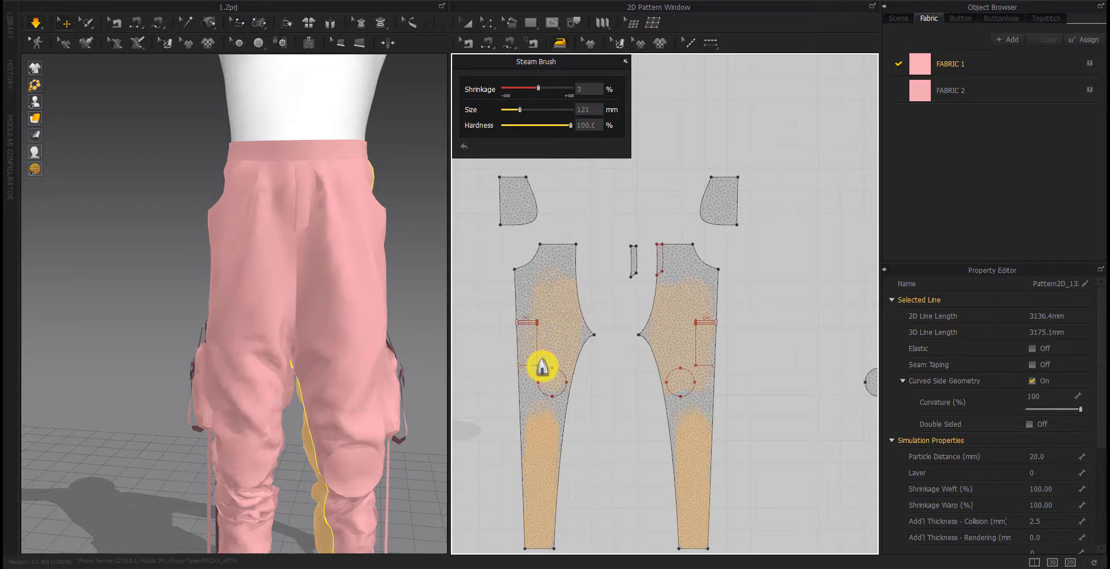
mouse_move(324, 361)
right_mouse_down()
mouse_move(347, 298)
mouse_move(181, 355)
mouse_move(329, 332)
mouse_move(367, 310)
right_mouse_up()
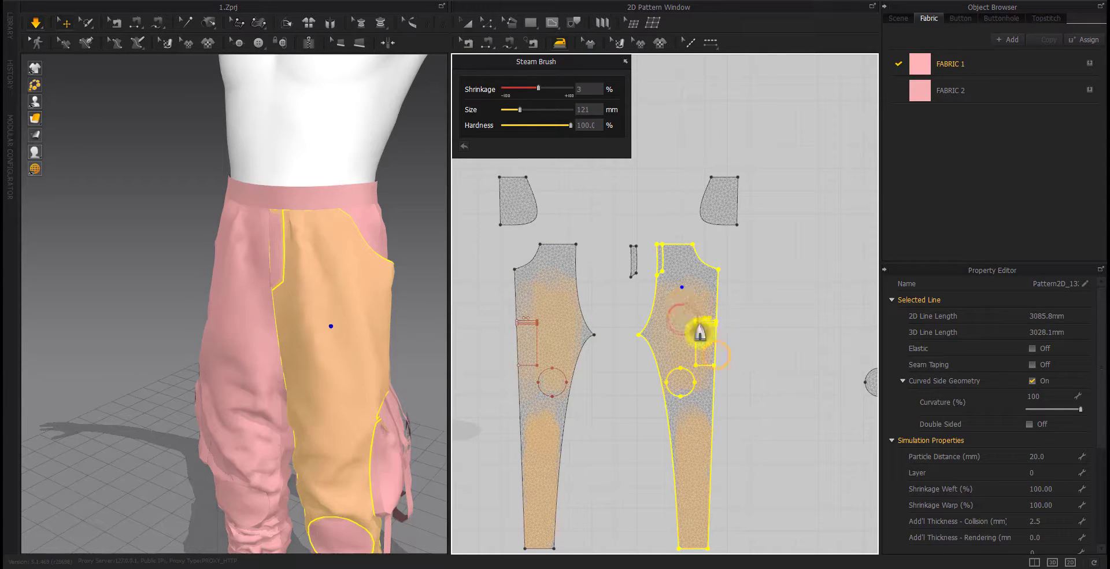
right_click_drag(389, 471, 189, 370)
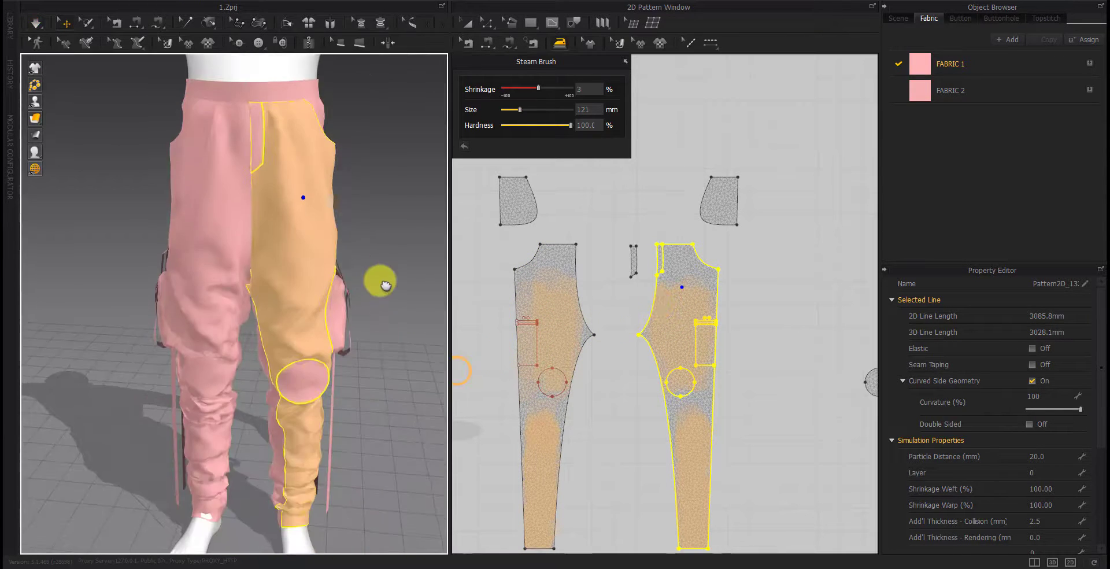
left_click(188, 369)
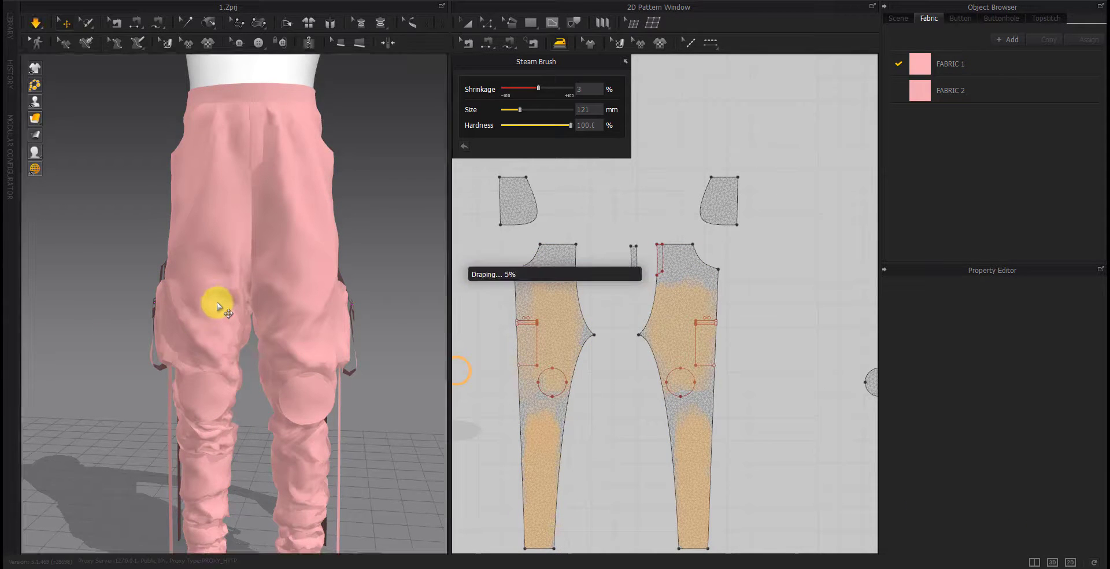
Spread the shrinkage over the upper parts and across both front pieces
left_click(211, 218)
left_click_drag(290, 324, 294, 259)
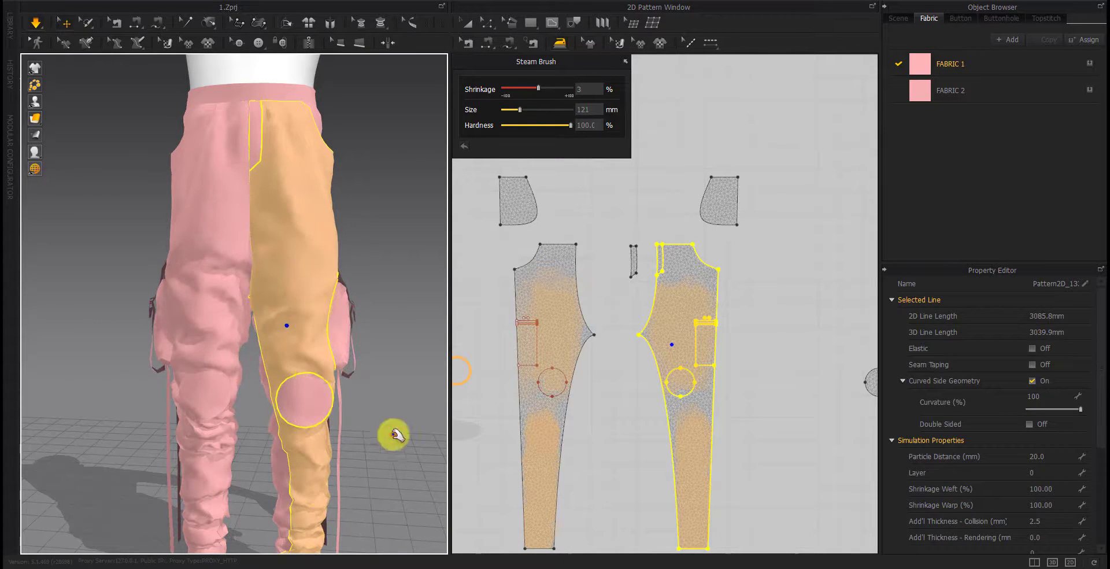
scroll(344, 373, "down", 3)
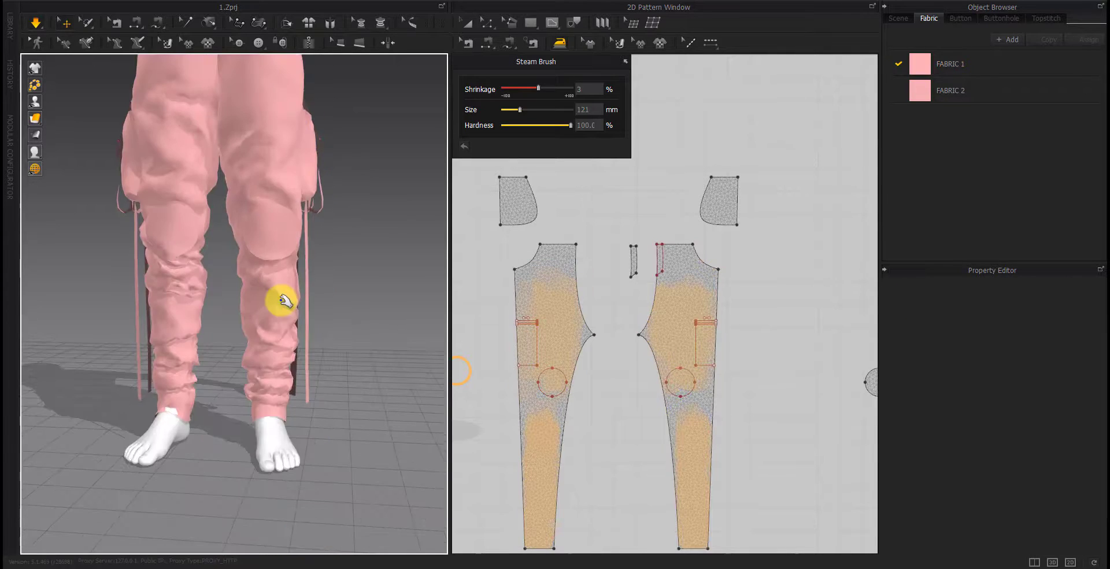
right_click_drag(285, 297, 310, 438)
left_click(294, 205)
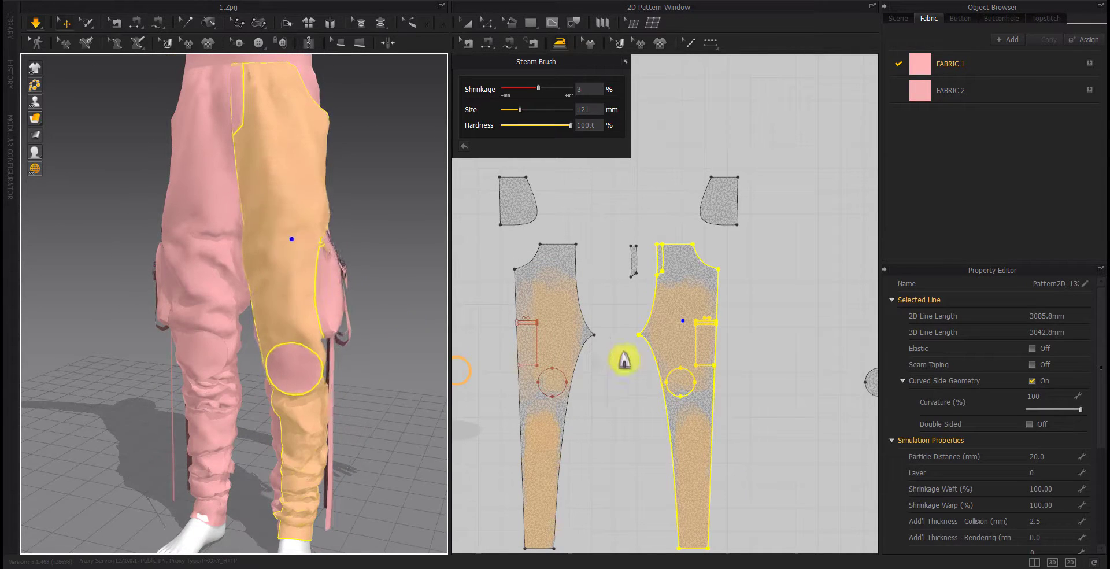
left_click_drag(700, 289, 702, 327)
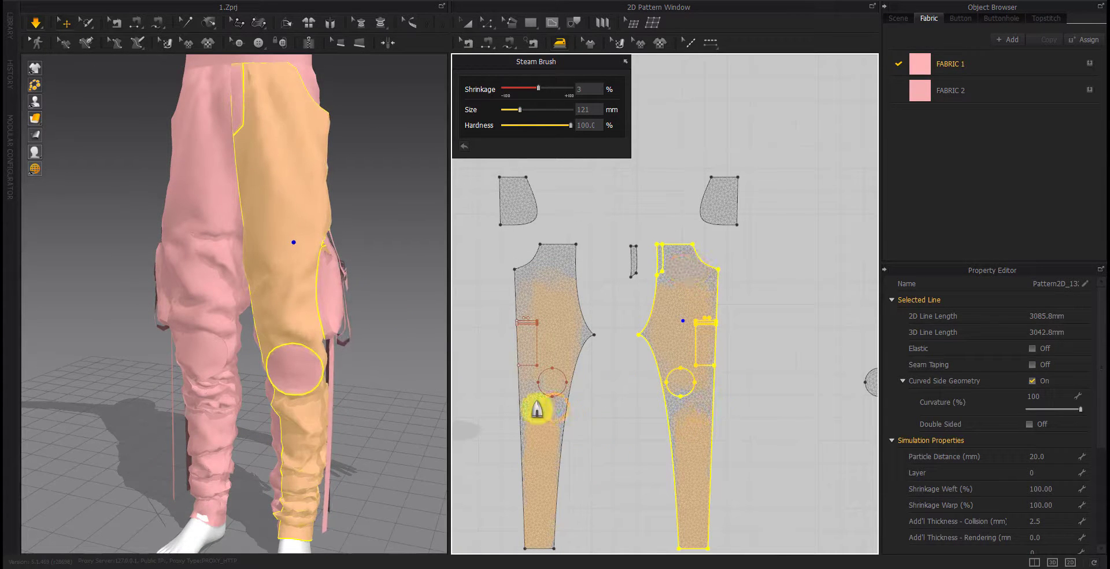
left_click_drag(537, 409, 557, 285)
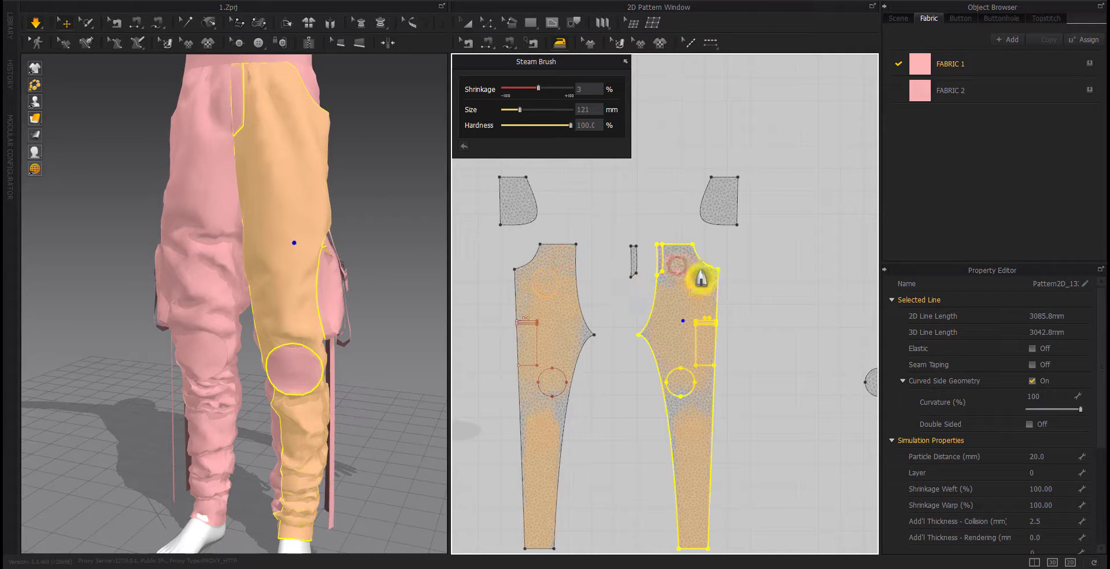
right_click_drag(281, 268, 313, 280)
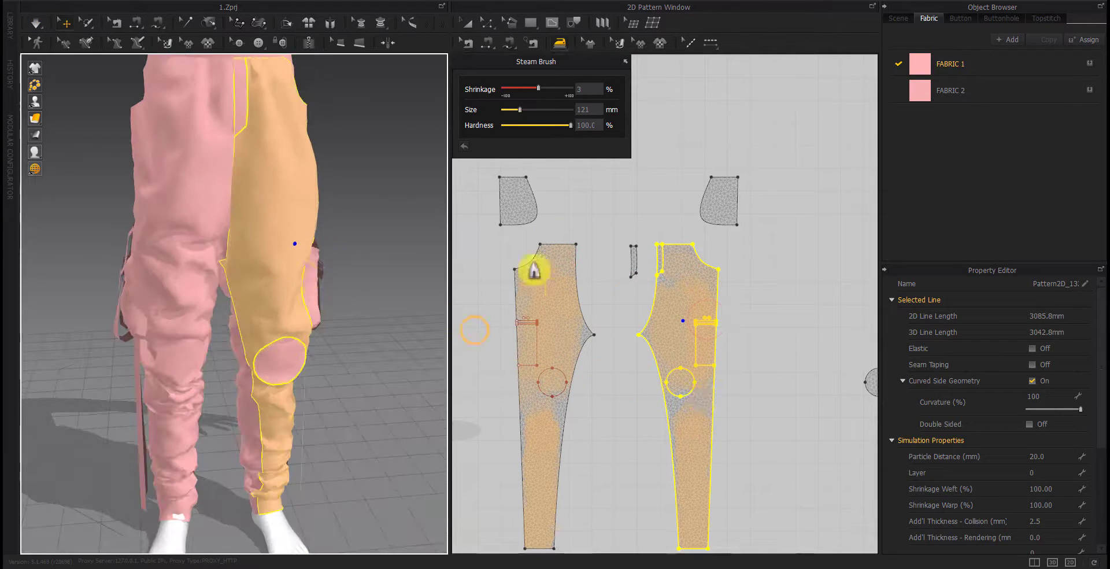
mouse_move(535, 270)
left_mouse_down()
mouse_move(664, 327)
mouse_move(557, 265)
left_mouse_up()
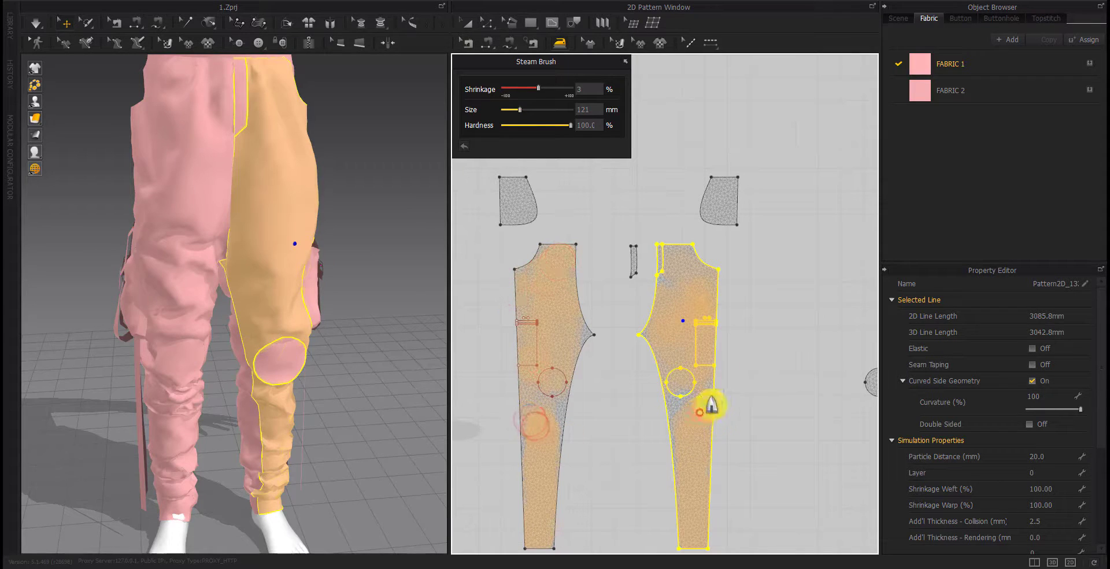
right_click_drag(405, 278, 290, 290)
mouse_move(264, 160)
right_mouse_down()
mouse_move(199, 211)
mouse_move(352, 366)
mouse_move(265, 408)
right_mouse_up()
left_click(352, 367)
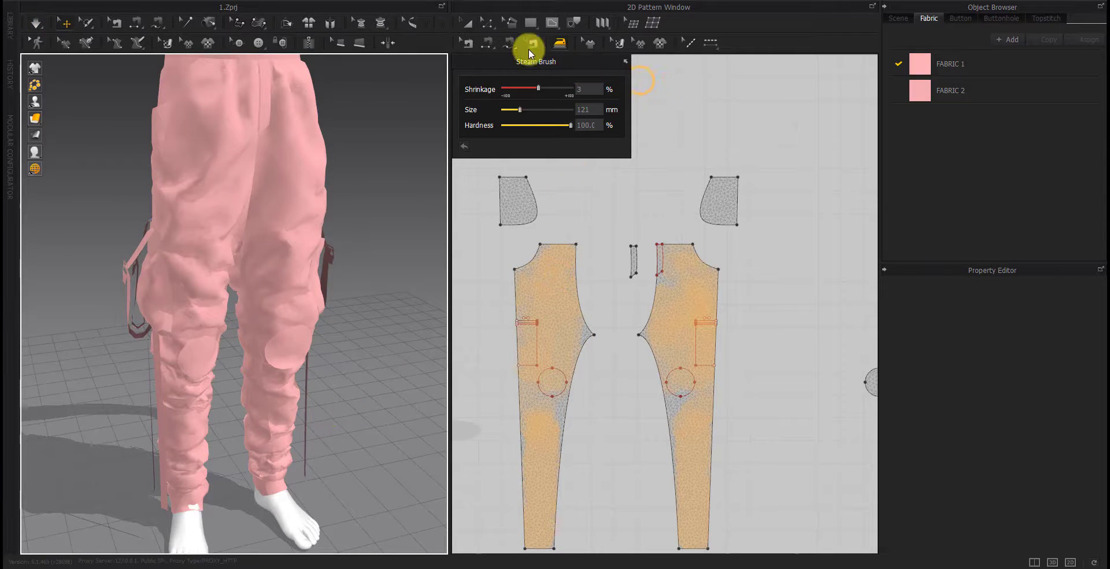
key("a")
scroll(671, 347, "down", 3)
left_click(783, 352)
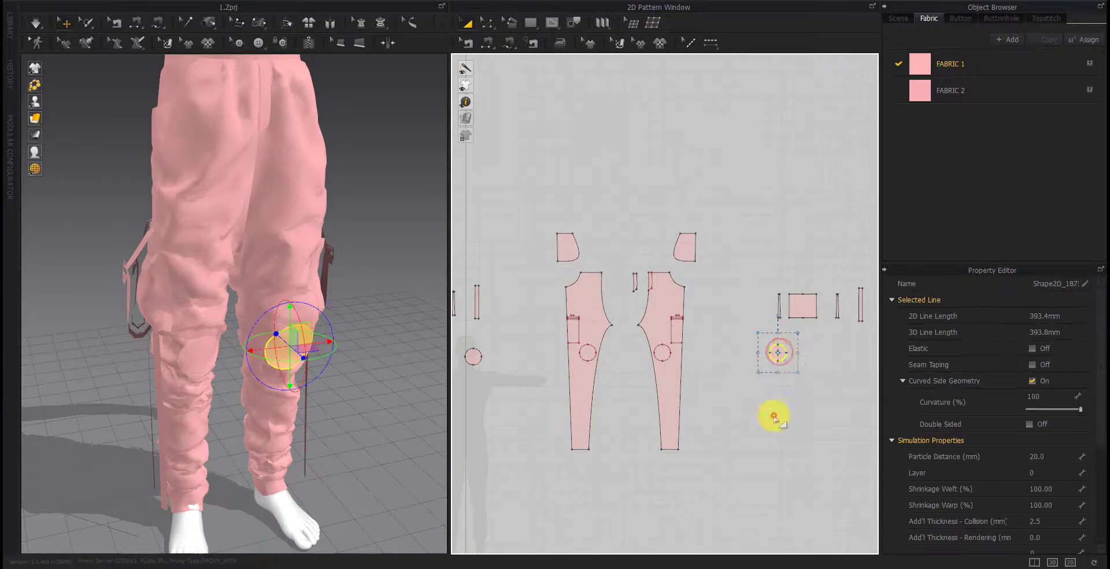
scroll(722, 421, "down", 3)
left_click(951, 90)
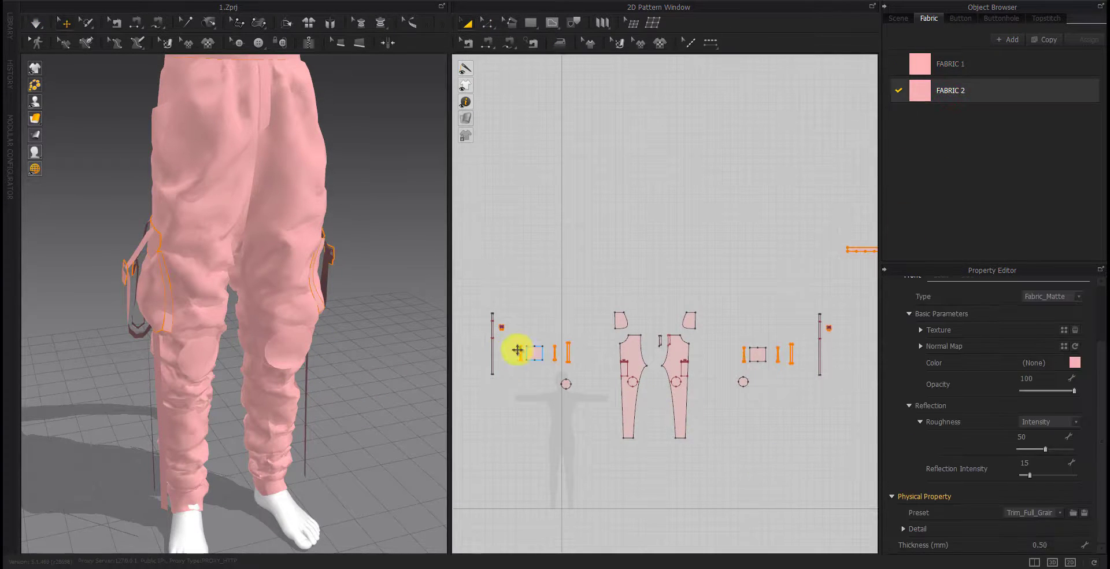
scroll(515, 347, "up", 4)
scroll(737, 446, "down", 1)
scroll(689, 292, "down", 3)
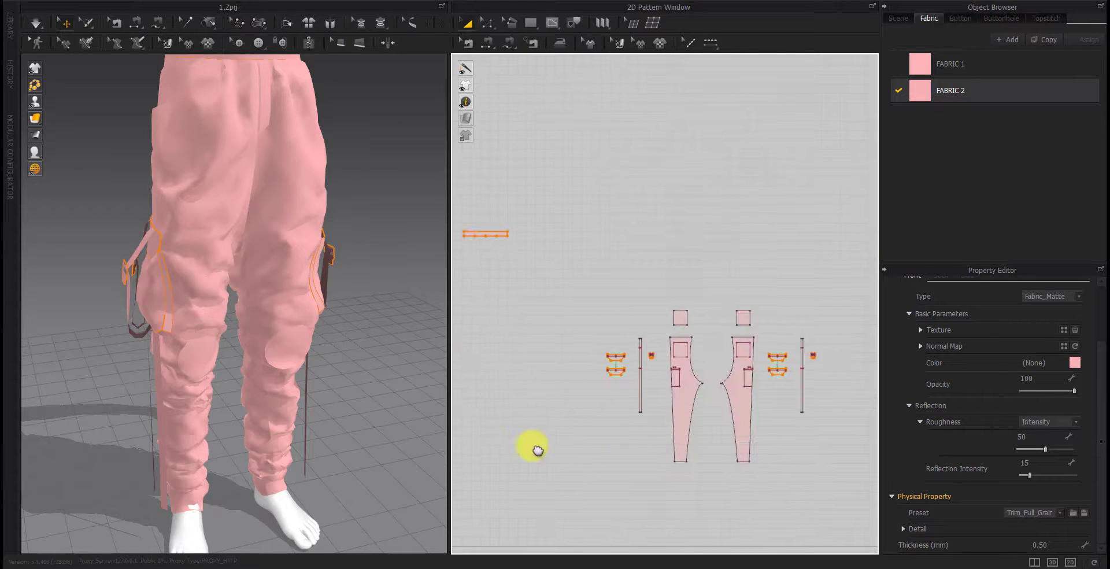
middle_click_drag(733, 430, 717, 416)
left_click(733, 409)
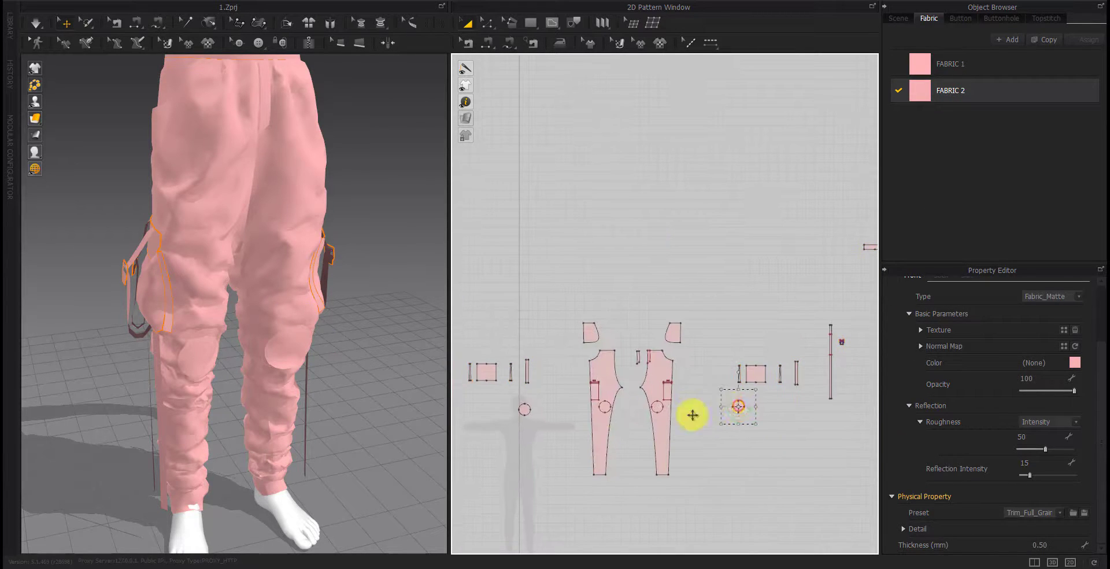
left_click(1090, 92)
left_click(753, 453)
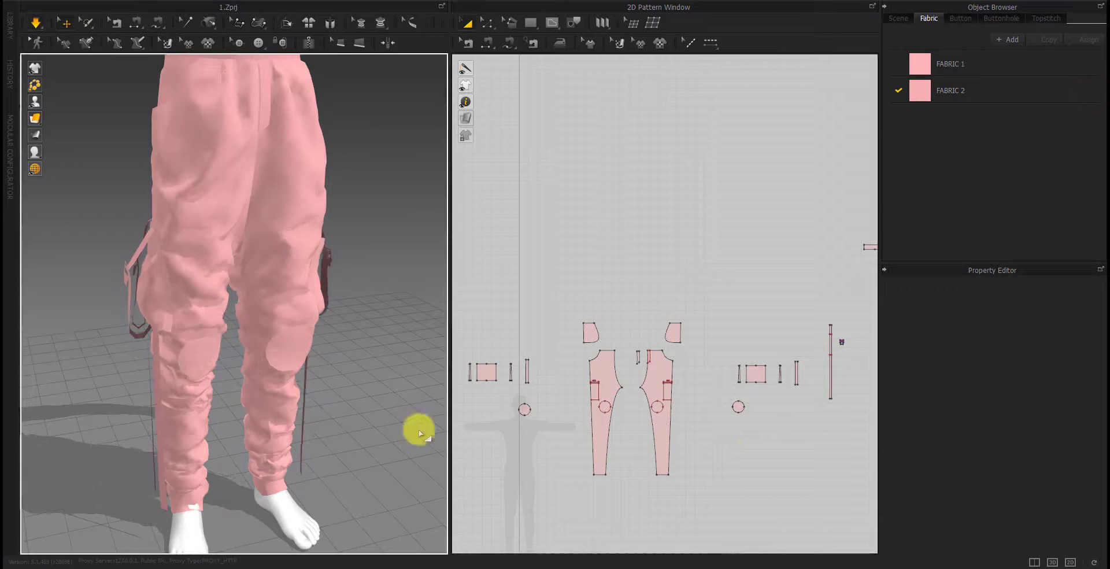
mouse_move(416, 428)
right_mouse_down()
mouse_move(265, 389)
mouse_move(193, 383)
mouse_move(218, 416)
mouse_move(313, 439)
right_mouse_up()
left_click(285, 372)
left_click(738, 406)
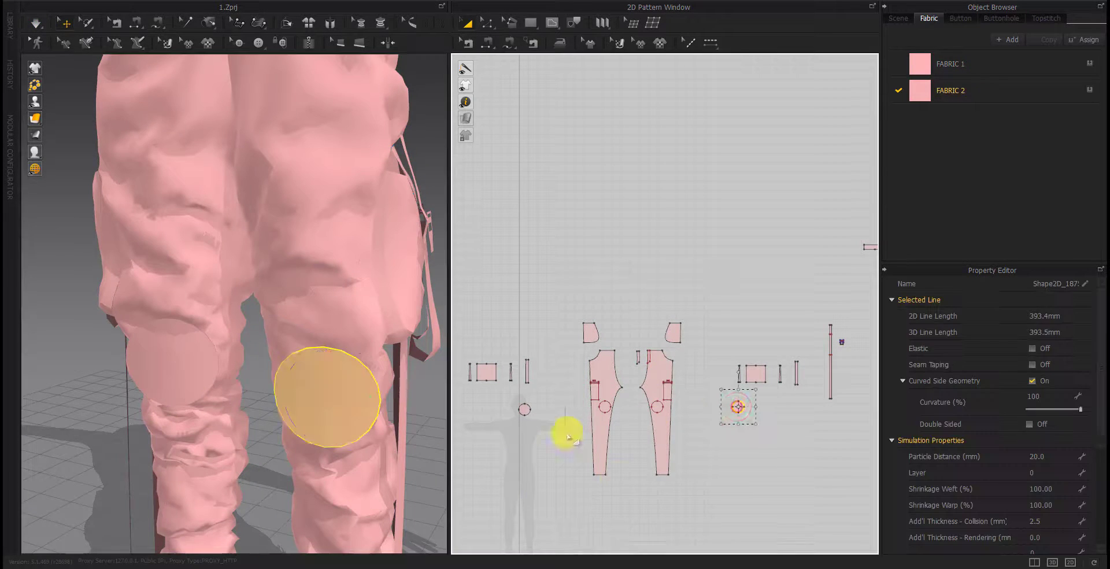
left_click(525, 409, "shift")
left_click(714, 246)
mouse_move(318, 391)
right_mouse_down()
mouse_move(342, 416)
mouse_move(302, 426)
mouse_move(189, 391)
right_mouse_up()
left_click(188, 473)
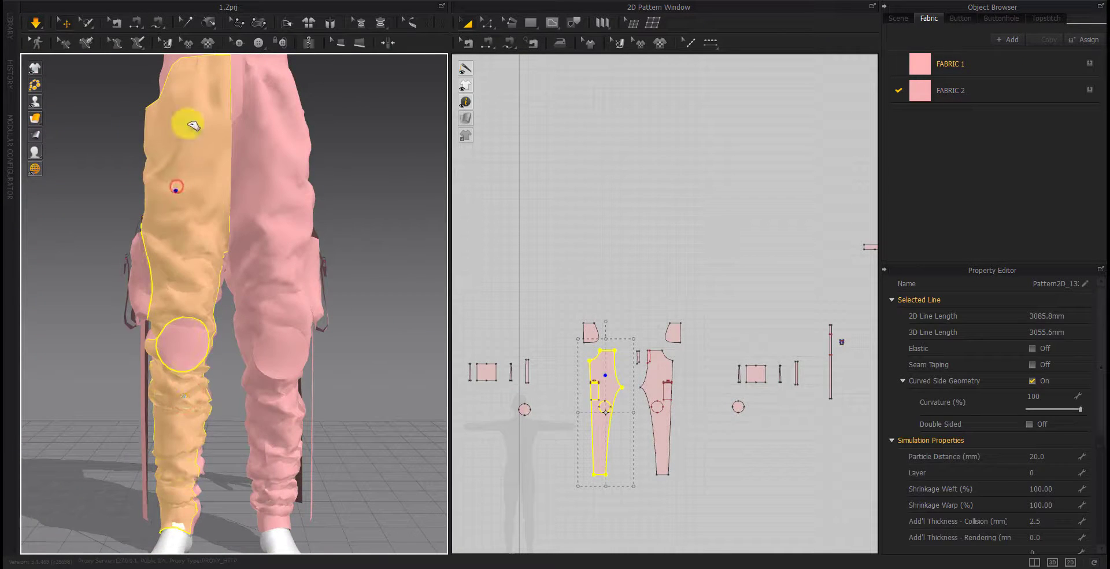
mouse_move(188, 119)
right_mouse_down()
mouse_move(301, 327)
mouse_move(54, 322)
mouse_move(261, 331)
mouse_move(112, 329)
mouse_move(283, 322)
right_mouse_up()
left_click(123, 278)
right_click_drag(123, 279, 111, 271)
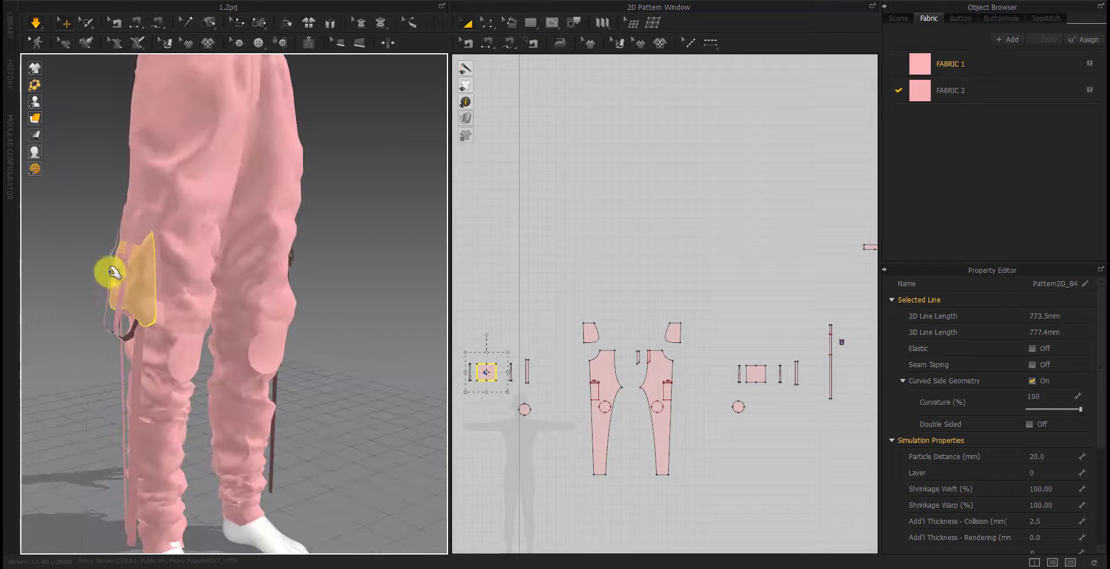
left_click(80, 294)
left_click(114, 291)
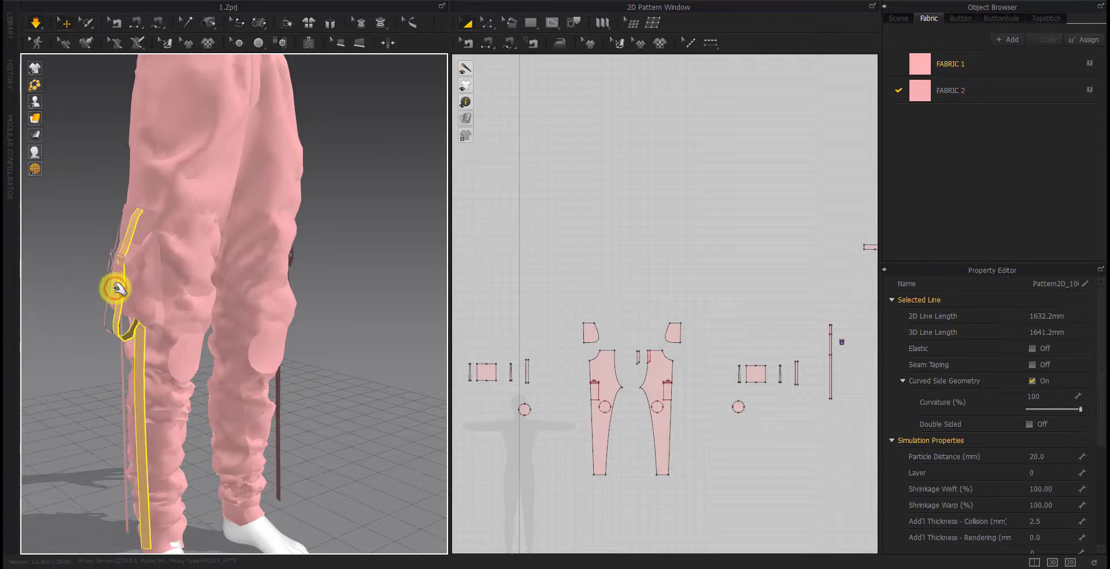
left_click(112, 286)
mouse_move(112, 285)
right_mouse_down()
mouse_move(87, 285)
mouse_move(106, 323)
mouse_move(157, 293)
mouse_move(129, 310)
mouse_move(156, 312)
mouse_move(125, 326)
right_mouse_up()
scroll(146, 308, "up", 3)
scroll(119, 315, "down", 5)
scroll(186, 372, "down", 3)
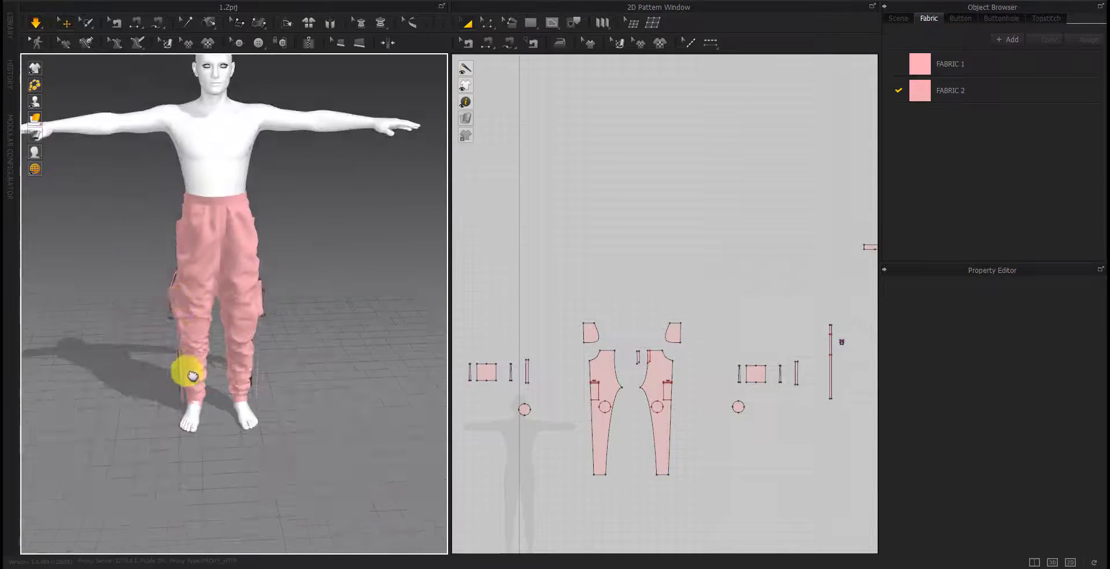
mouse_move(185, 371)
right_mouse_down()
mouse_move(193, 355)
mouse_move(116, 372)
mouse_move(188, 371)
right_mouse_up()
scroll(193, 371, "up", 2)
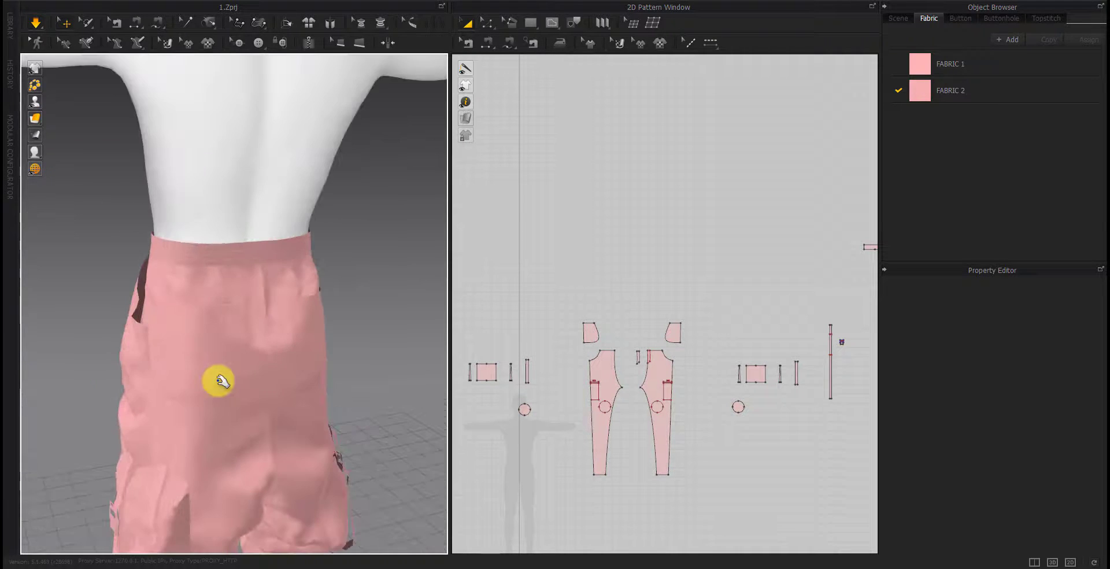
scroll(218, 379, "down", 3)
mouse_move(301, 238)
right_mouse_down()
mouse_move(429, 273)
mouse_move(381, 289)
right_mouse_up()
scroll(382, 289, "up", 2)
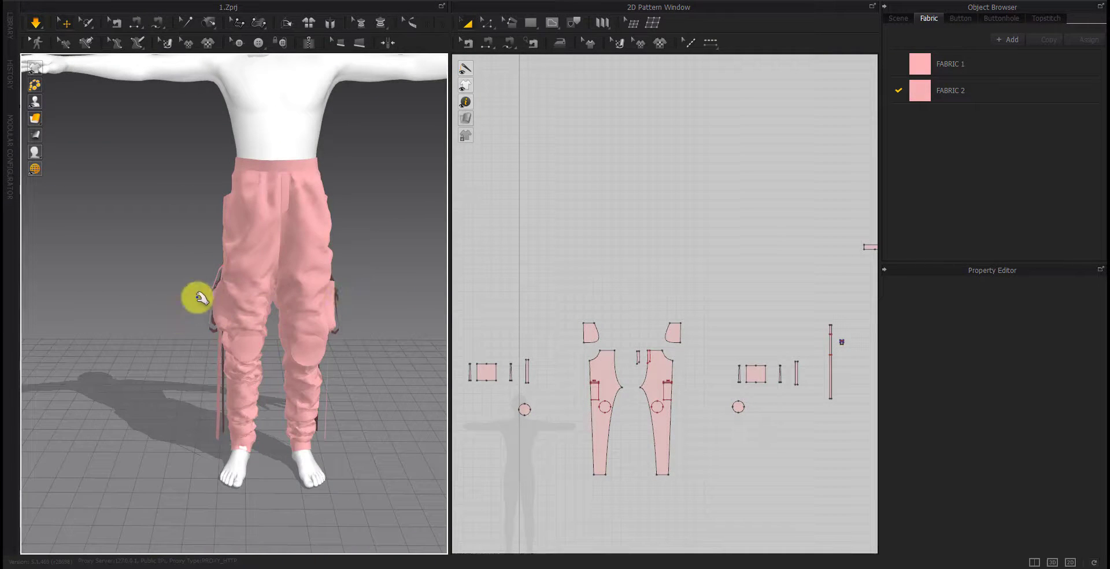
mouse_move(198, 298)
right_mouse_down()
mouse_move(198, 315)
mouse_move(186, 310)
mouse_move(191, 333)
mouse_move(438, 329)
mouse_move(227, 307)
mouse_move(173, 324)
right_mouse_up()
middle_click_drag(173, 324, 191, 311)
scroll(194, 336, "down", 3)
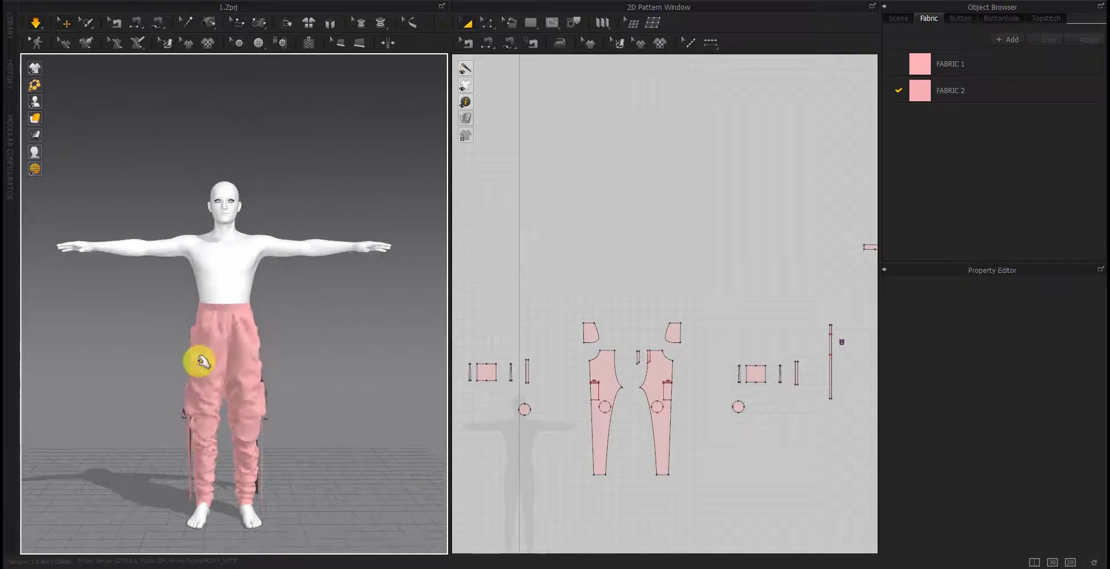
scroll(669, 380, "down", 2)
scroll(744, 194, "down", 2)
Show the box-selected sweatshirt patterns on the avatar in 3D, on layer 1
left_click_drag(771, 134, 494, 215)
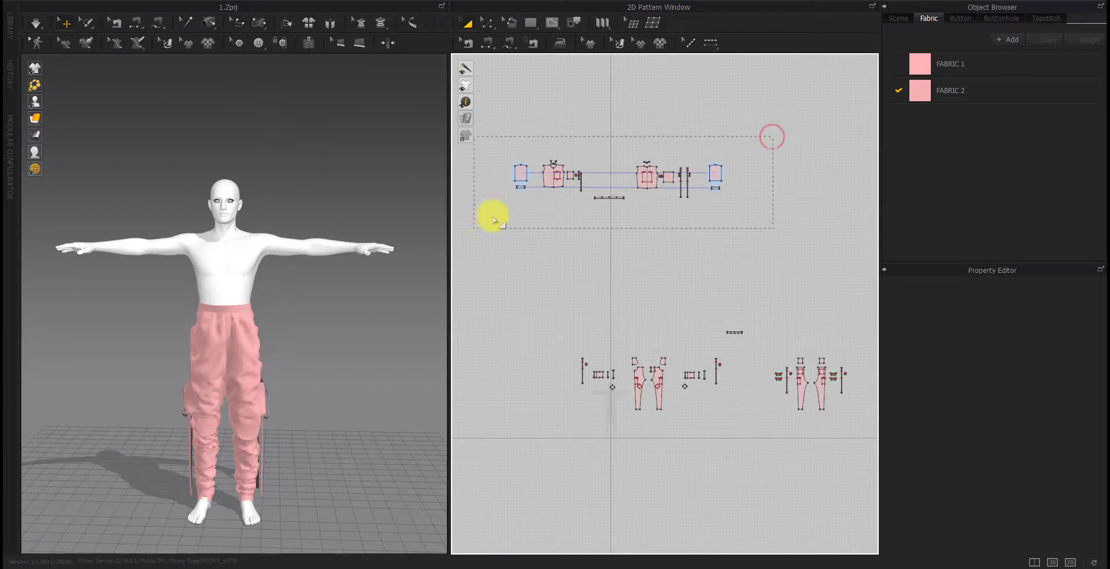
right_click(547, 179)
left_click(584, 518)
right_click(551, 178)
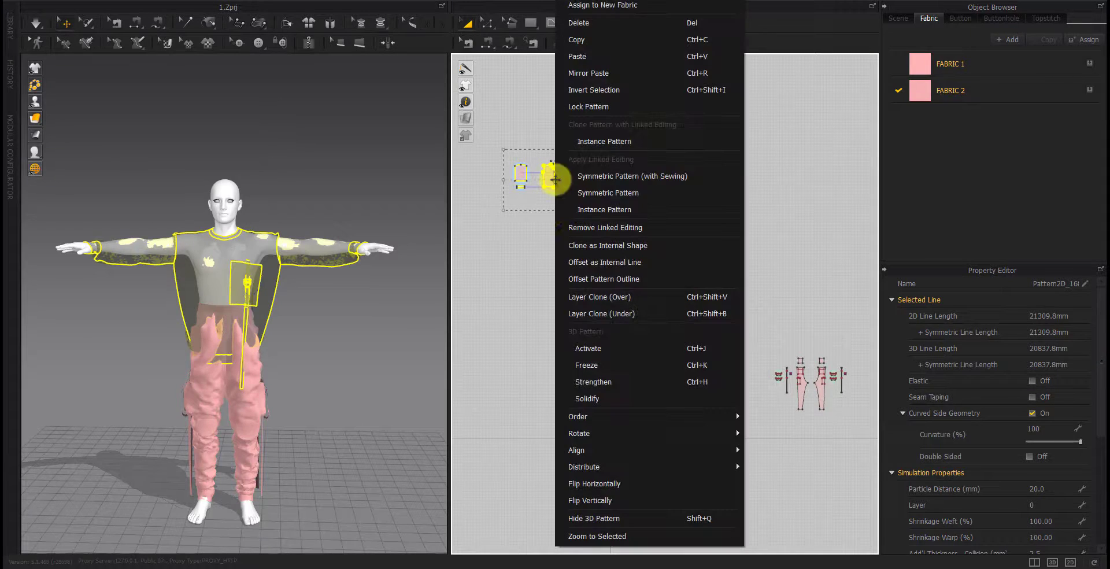
left_click(563, 345)
type("1")
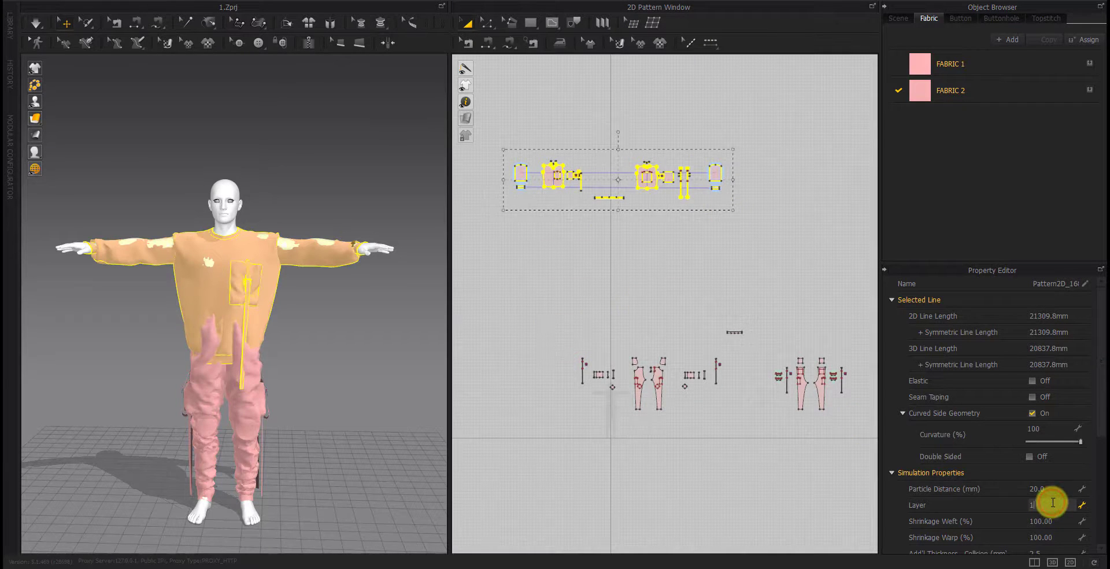
left_click(737, 245)
left_click(557, 316)
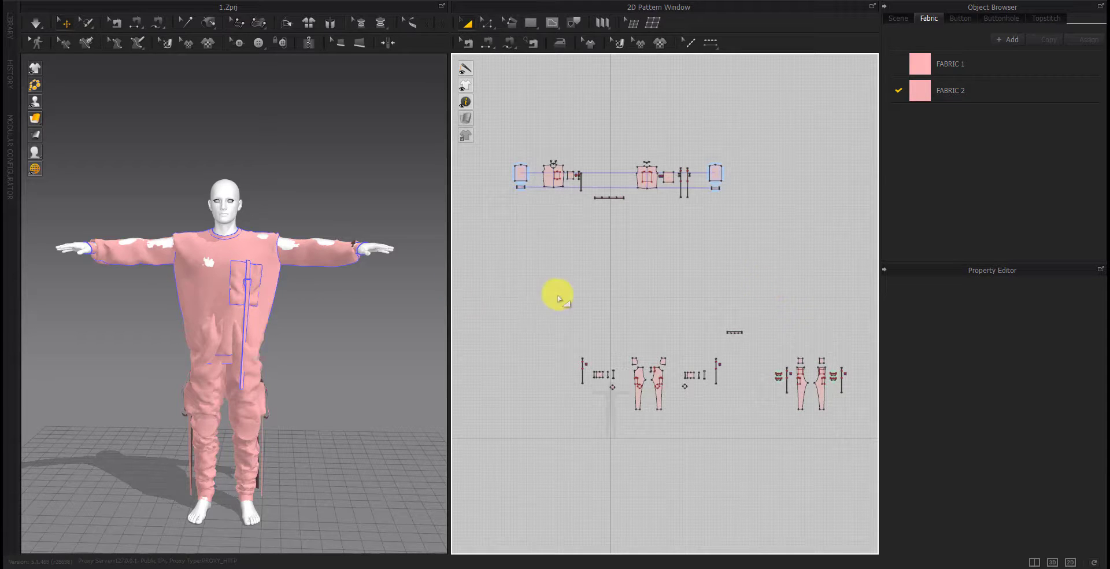
Orbit from the back of the sweatshirt around to a front view of the dressed avatar
scroll(176, 269, "up", 5)
scroll(148, 317, "down", 4)
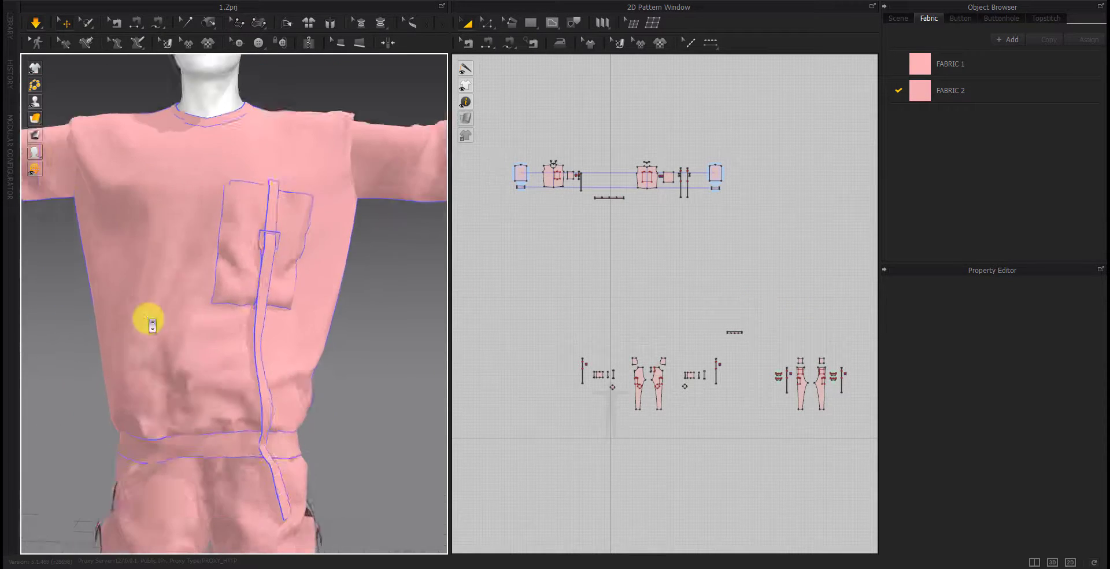
scroll(119, 347, "down", 3)
left_click(118, 347)
mouse_move(119, 347)
right_mouse_down()
mouse_move(212, 357)
mouse_move(297, 329)
right_mouse_up()
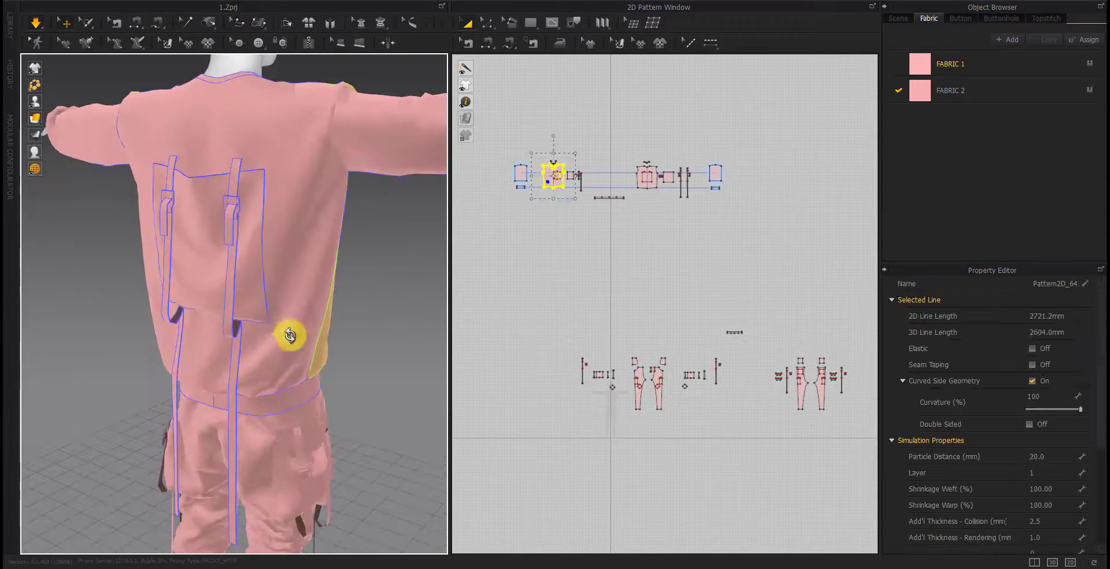
left_click(393, 323)
scroll(330, 355, "down", 3)
right_click_drag(161, 376, 218, 372)
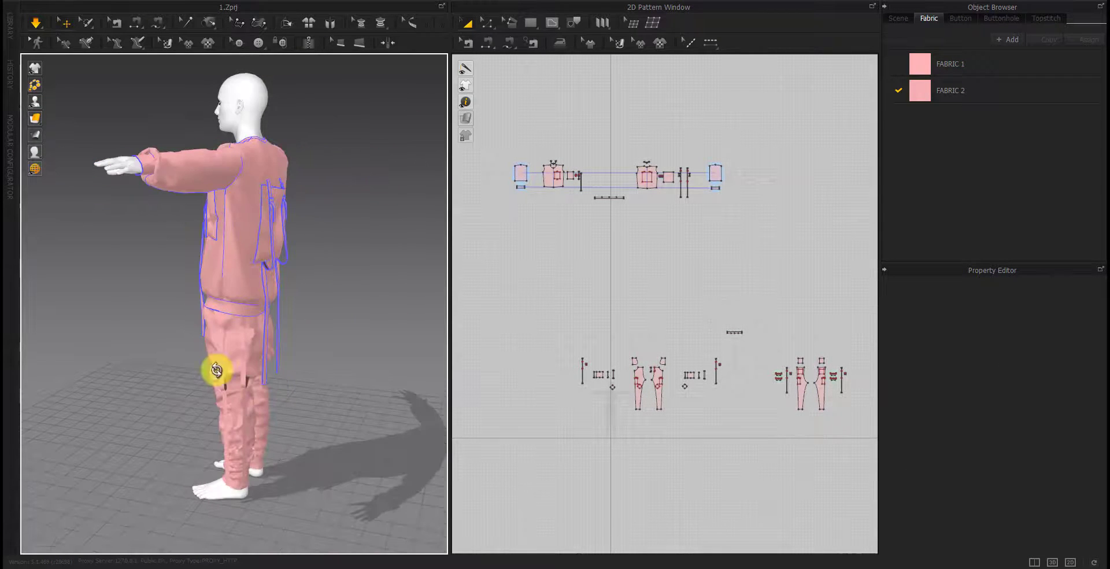
right_click_drag(168, 328, 303, 332)
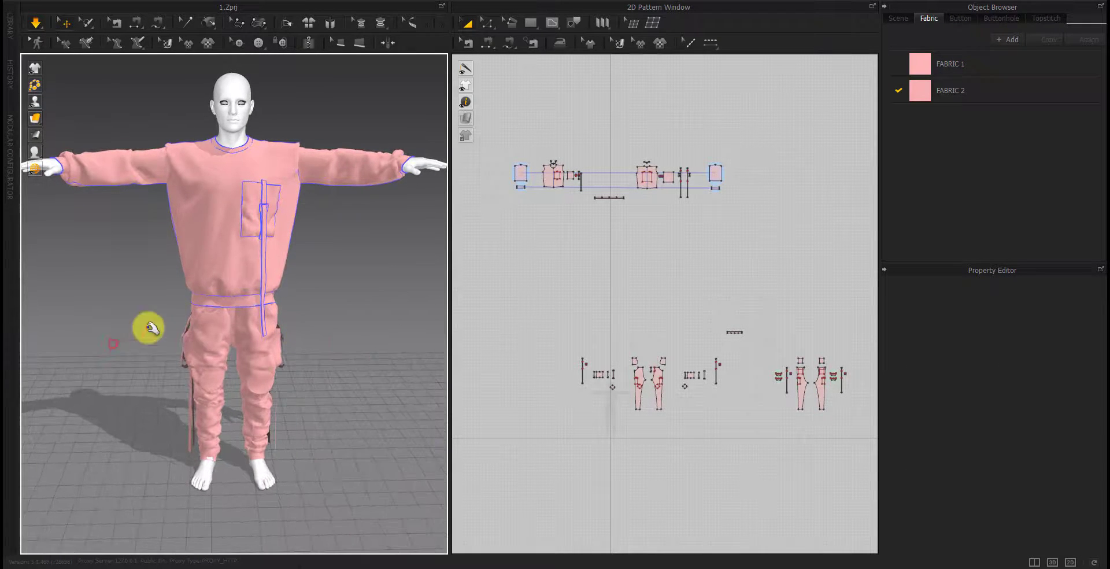
mouse_move(149, 327)
right_mouse_down()
mouse_move(291, 318)
mouse_move(84, 302)
mouse_move(325, 303)
right_mouse_up()
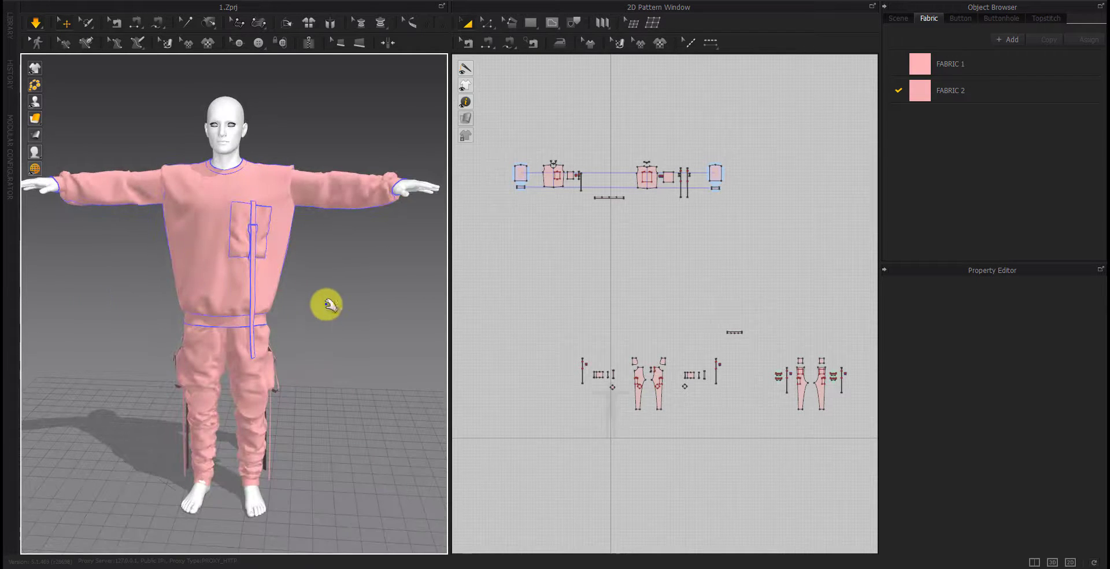
scroll(340, 317, "down", 2)
scroll(347, 317, "down", 1)
middle_click_drag(347, 317, 311, 321)
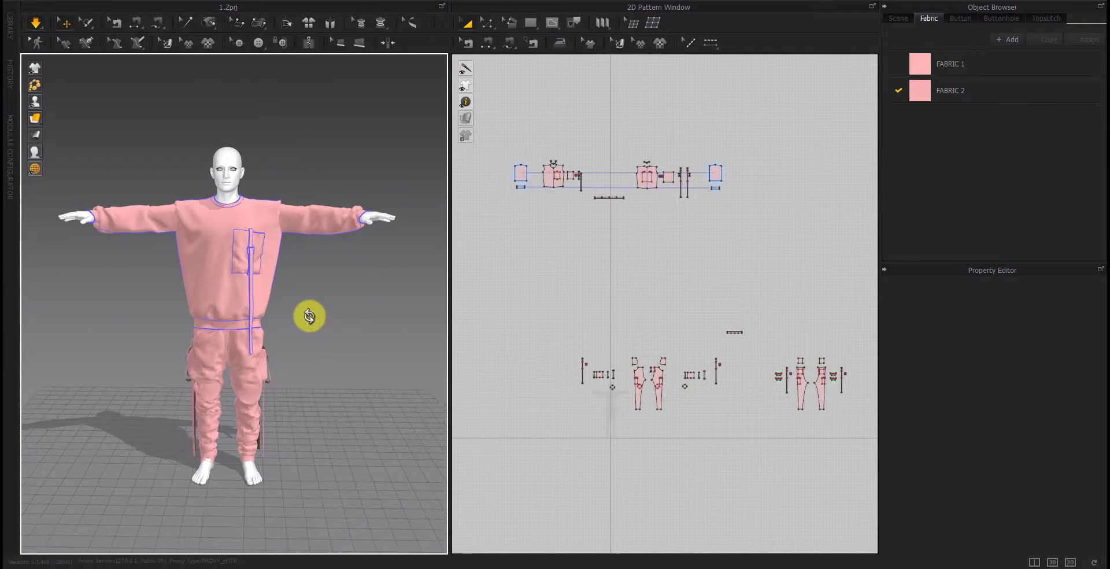
middle_click_drag(708, 294, 699, 297)
Copy and paste the pants patterns, then cancel the pasted duplicate
left_click_drag(846, 320, 521, 457)
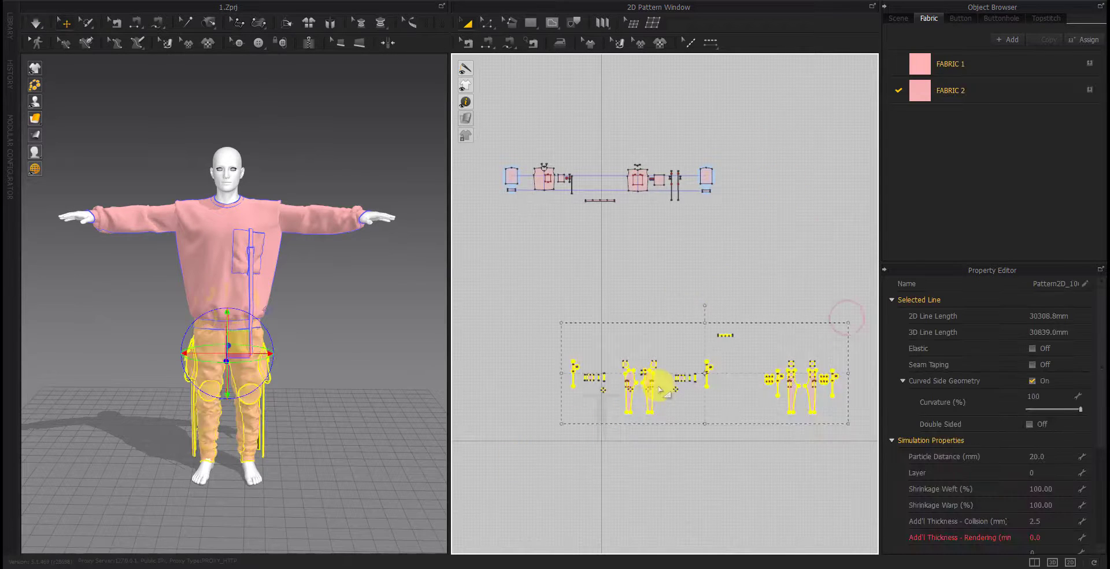
key("ctrl+c")
key("ctrl+v")
key("Escape")
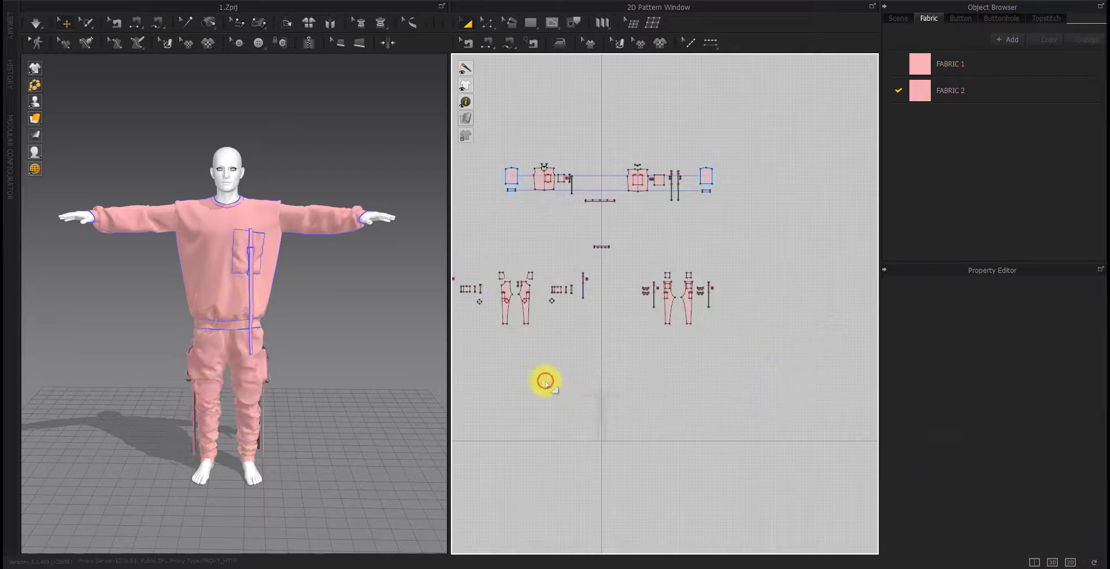
Move the left pants set further left and the right pants set further right
left_click_drag(662, 337, 754, 268)
left_click(679, 366)
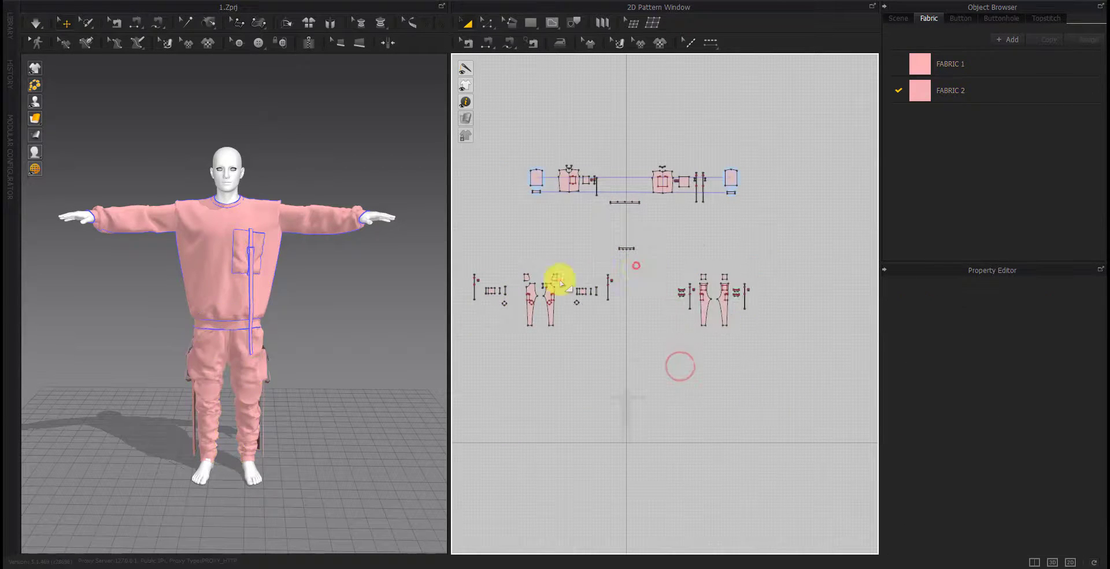
left_click_drag(528, 297, 514, 303)
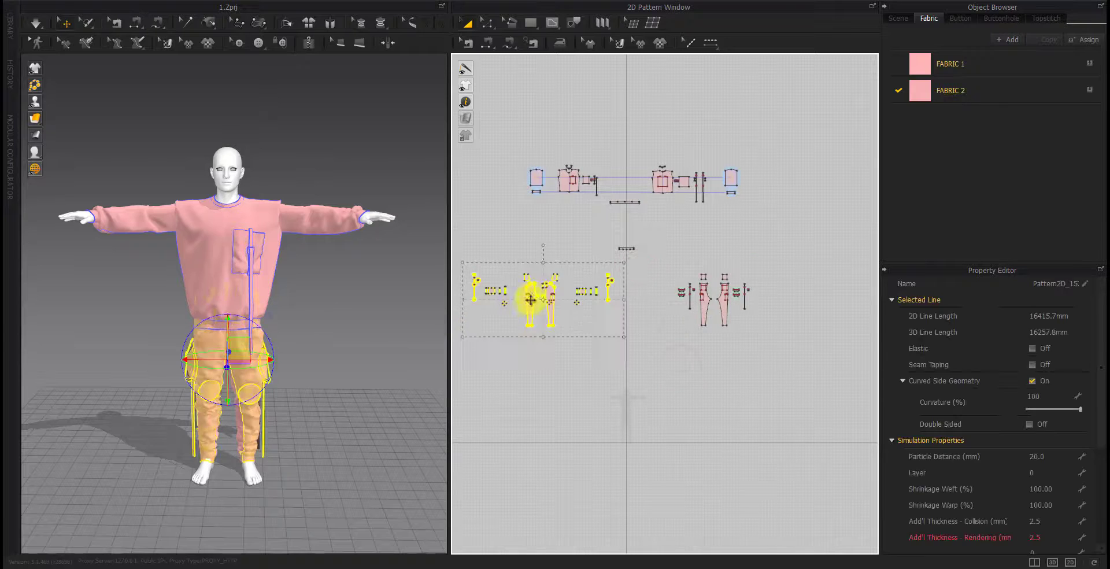
left_click(575, 388)
scroll(642, 359, "down", 2)
mouse_move(729, 296)
left_mouse_down()
mouse_move(656, 350)
mouse_move(693, 322)
left_mouse_up()
left_click(686, 376)
left_click_drag(788, 195, 472, 399)
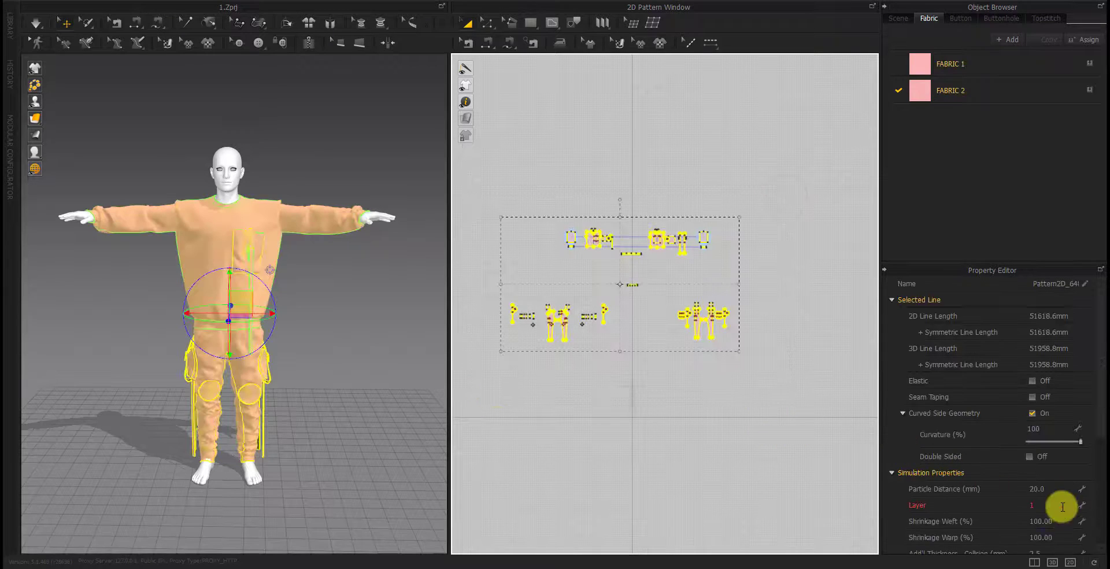
Set the Particle Distance of all patterns to 5
double_click(1058, 490)
type("5")
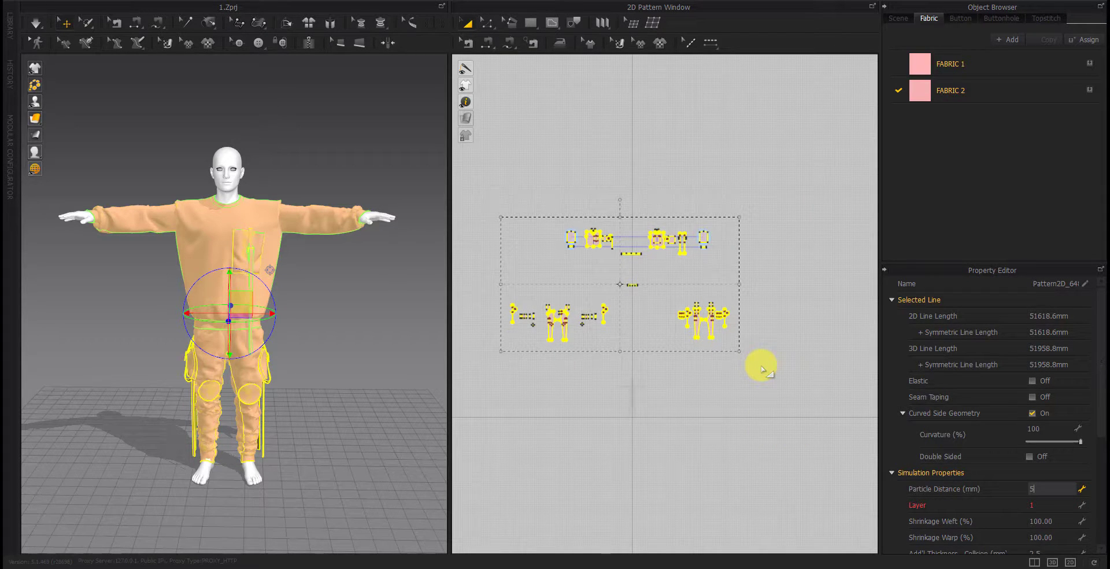
key("Return")
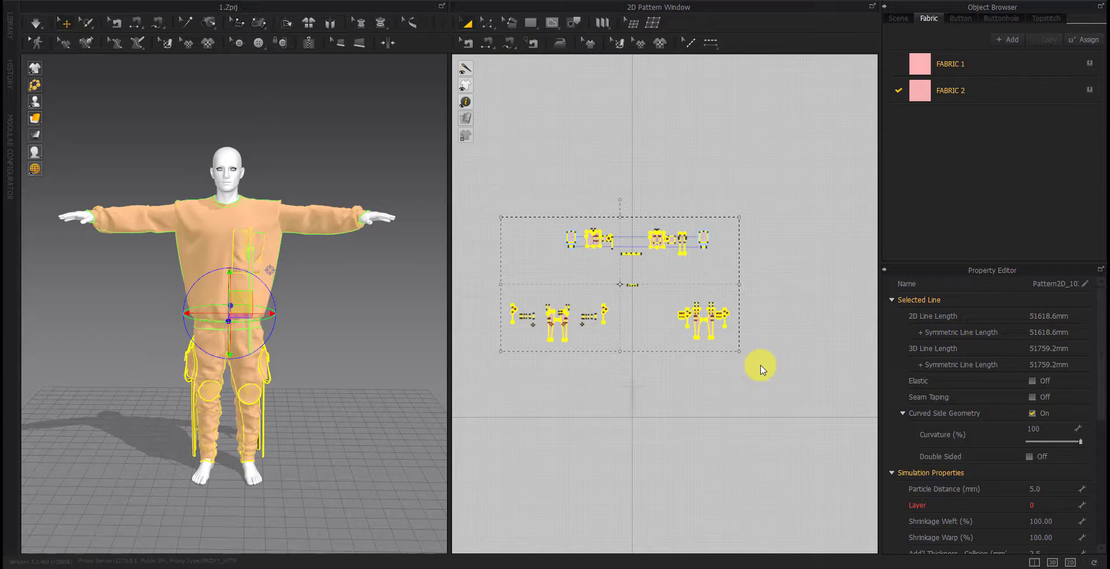
left_click(664, 384)
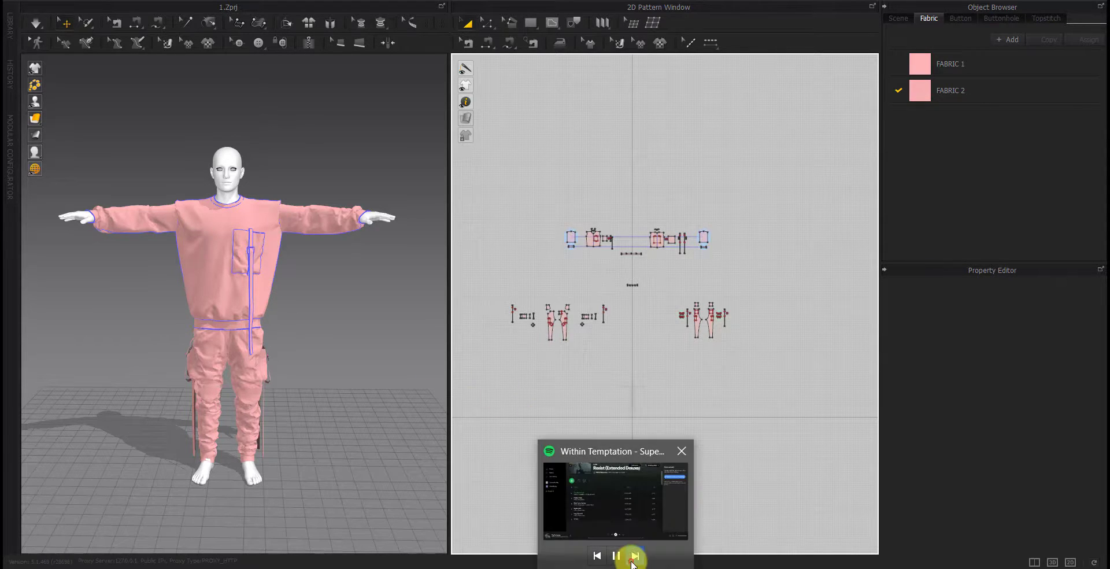
left_click(632, 557)
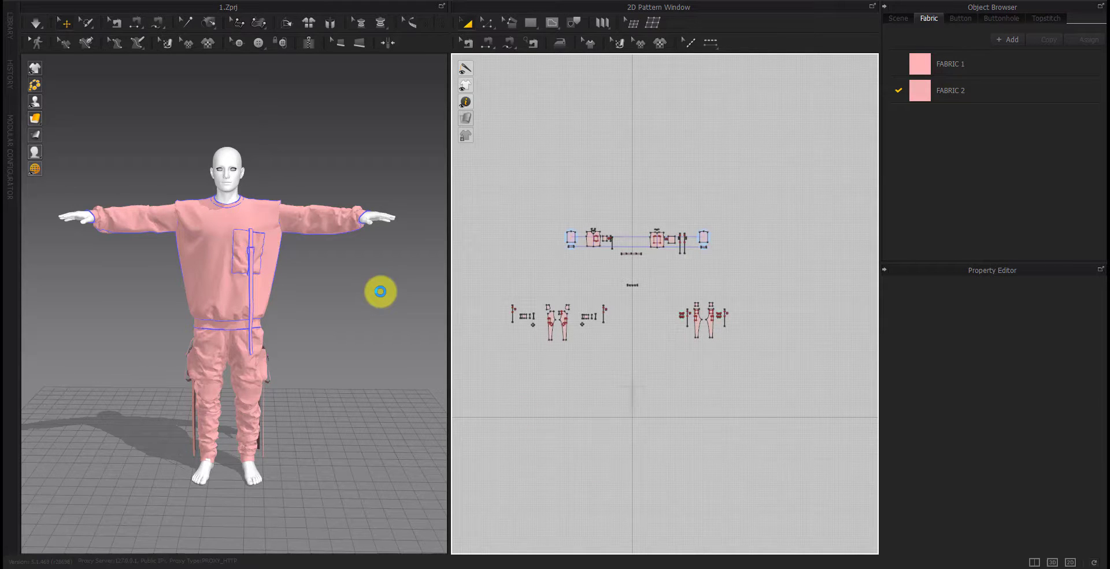
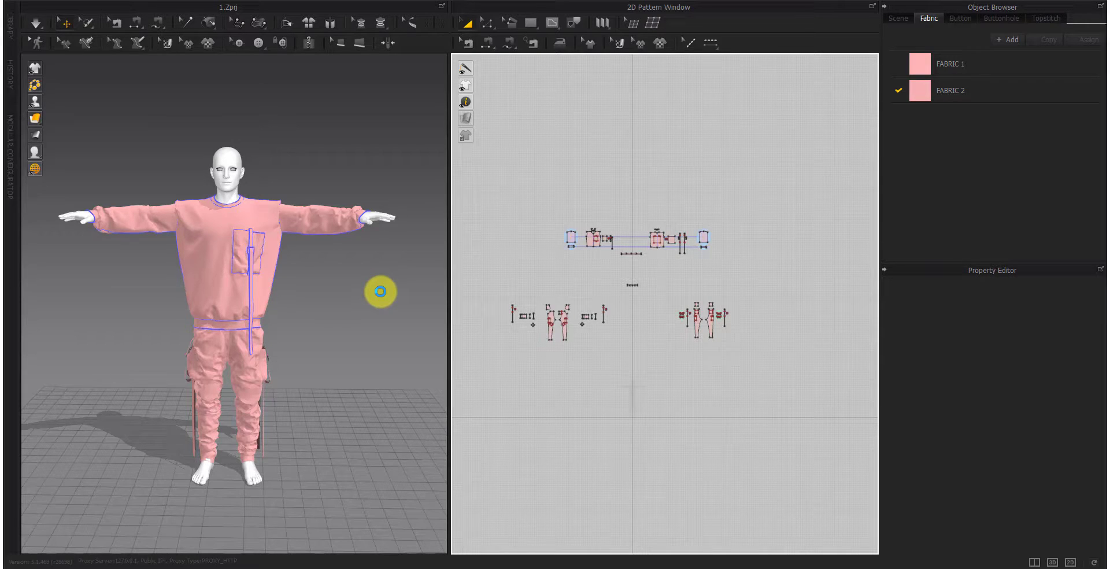
Set the particle distance of every pattern piece to 20 mm
key("space")
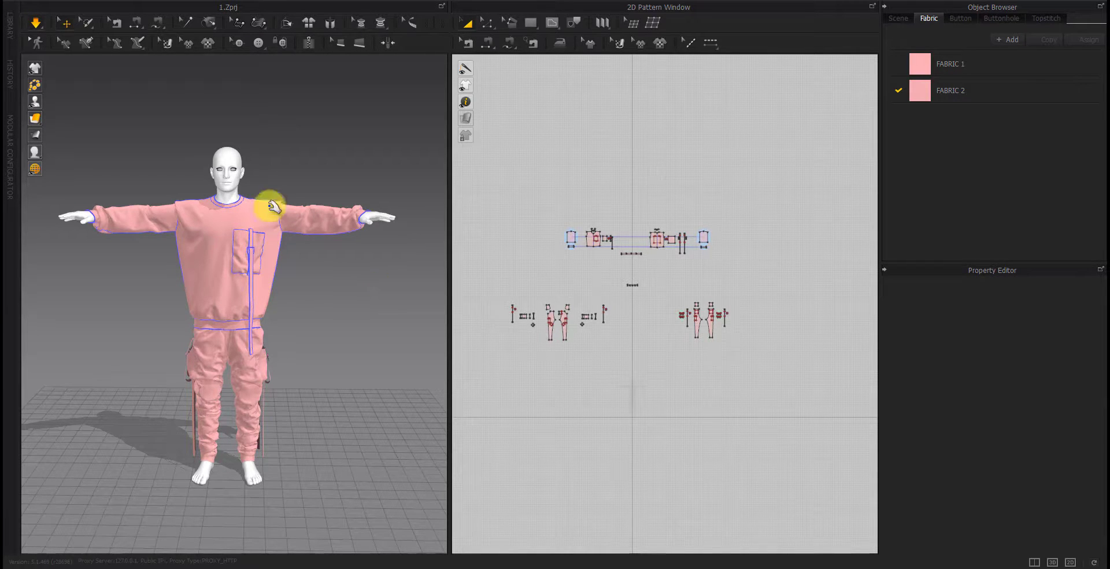
key("space")
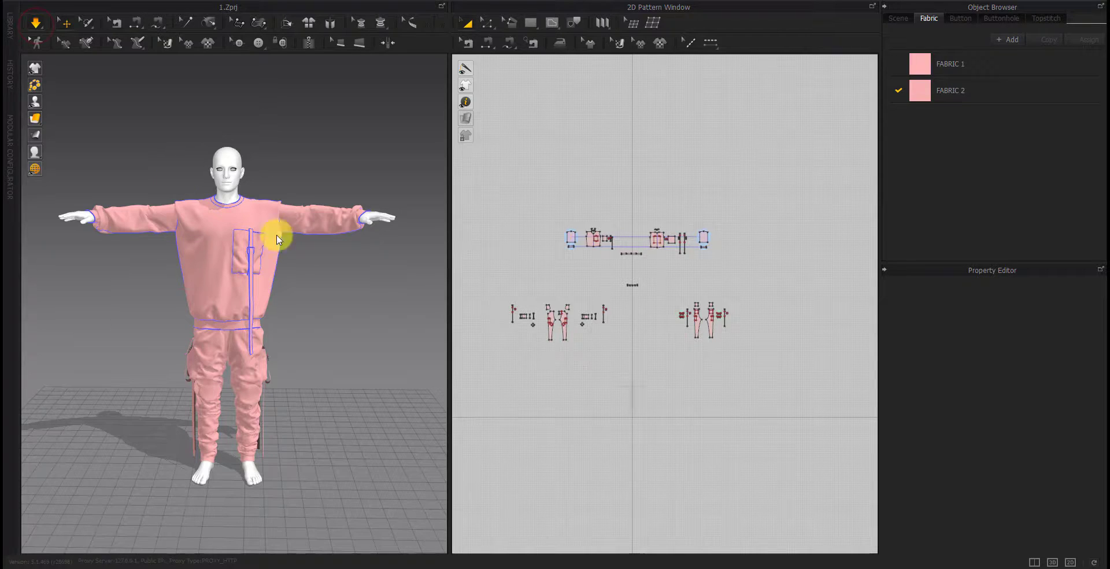
left_click_drag(790, 185, 457, 396)
left_click(1047, 489)
type("20")
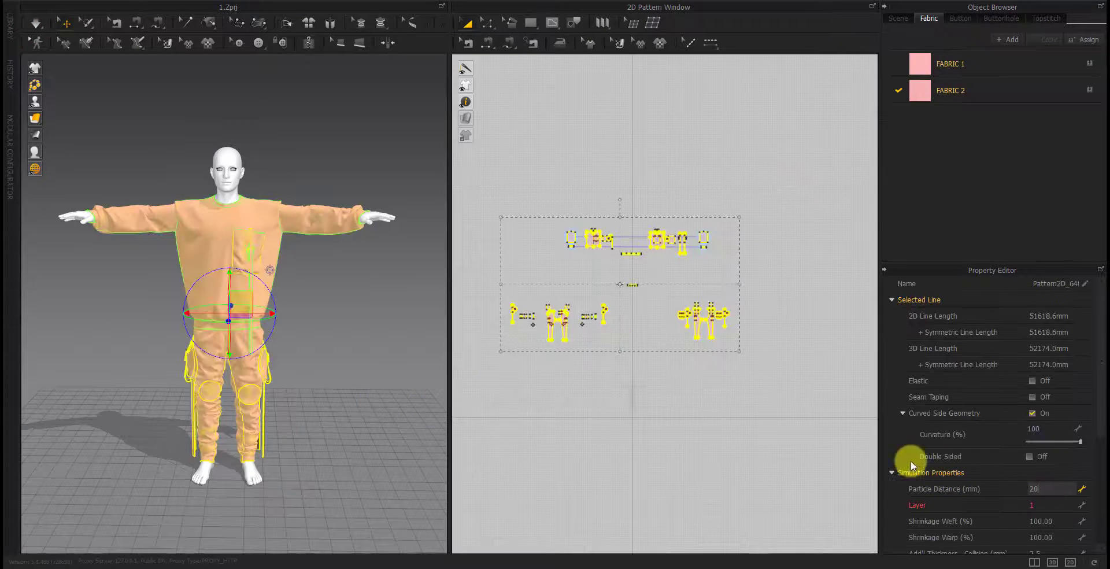
left_click(825, 332)
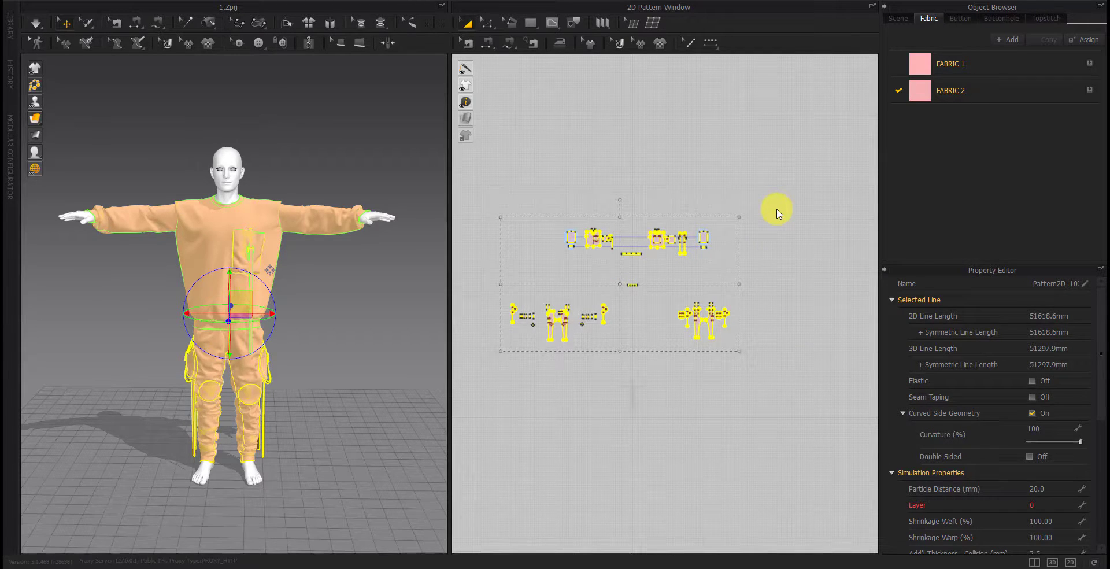
Deactivate the sweatshirt pattern pieces and their sewing
left_click(776, 211)
left_click_drag(542, 276, 572, 289)
right_click(582, 293)
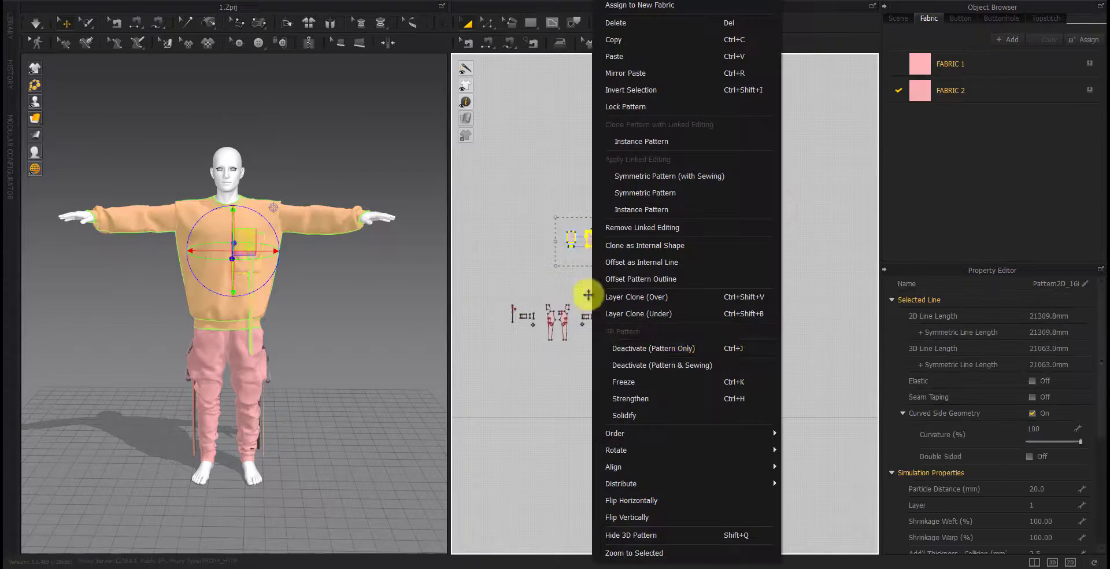
left_click(624, 364)
right_click(575, 310)
left_click(600, 469)
scroll(648, 318, "up", 5)
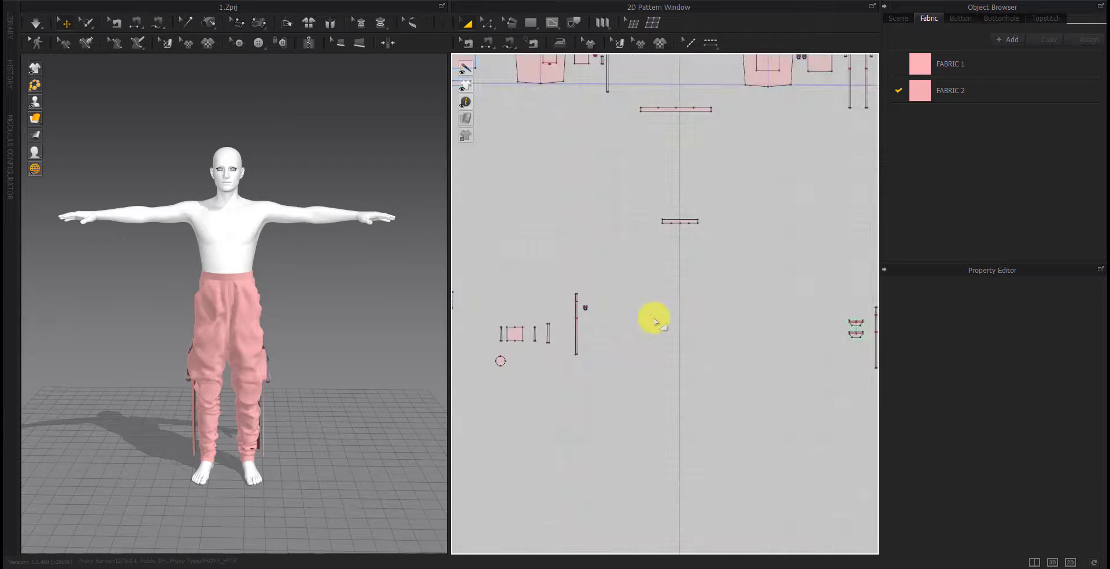
scroll(273, 334, "up", 2)
scroll(283, 253, "up", 3)
scroll(283, 252, "down", 3)
mouse_move(241, 358)
right_mouse_down()
mouse_move(72, 349)
mouse_move(258, 359)
right_mouse_up()
right_click(258, 359)
left_click(699, 221)
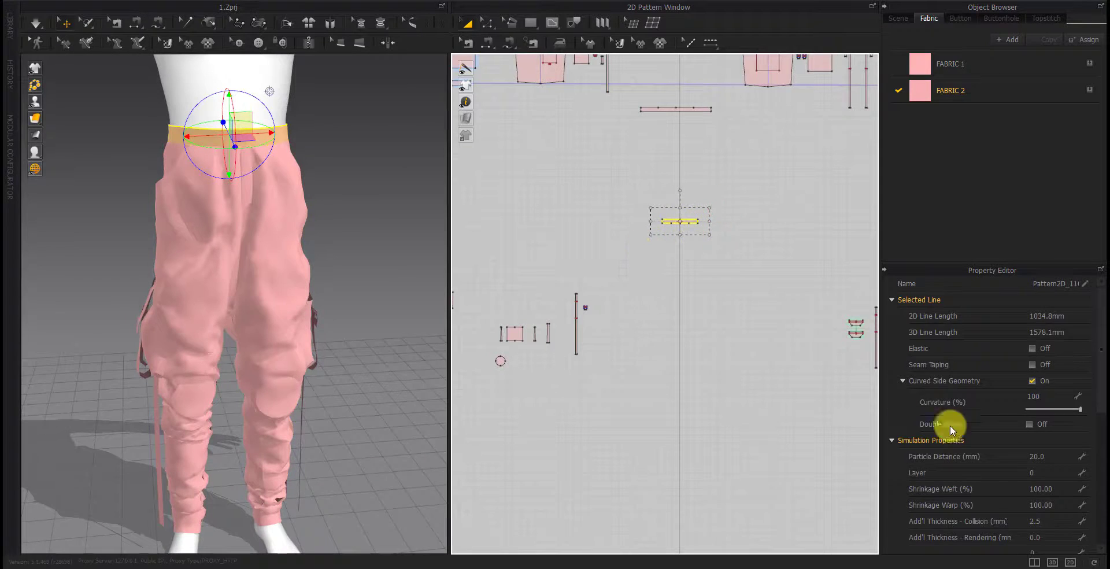
scroll(718, 359, "down", 4)
scroll(719, 358, "down", 2)
left_click_drag(830, 284, 479, 428)
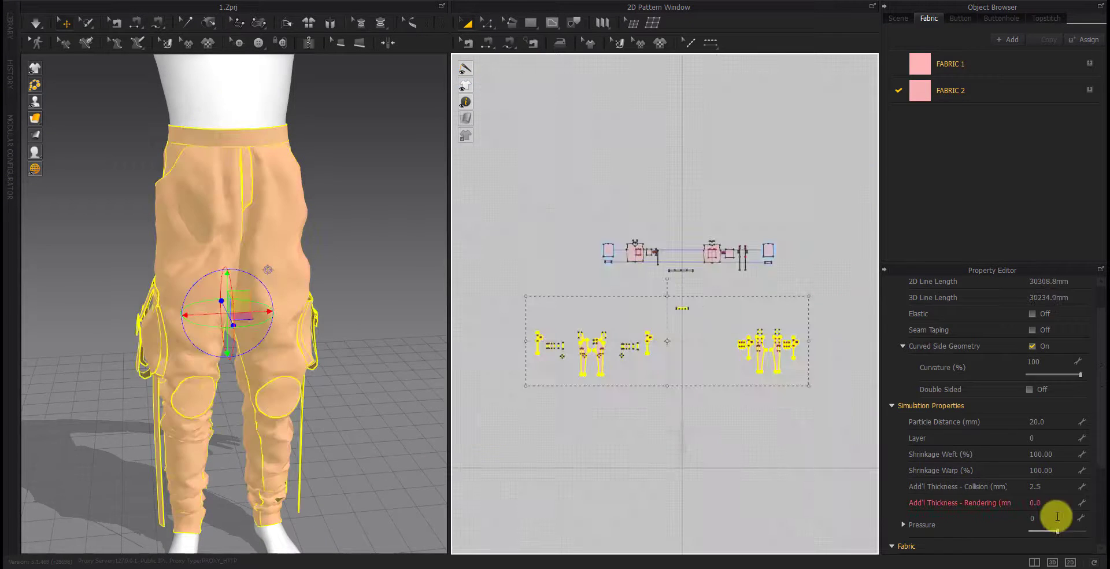
left_click(1055, 506)
left_click(786, 430)
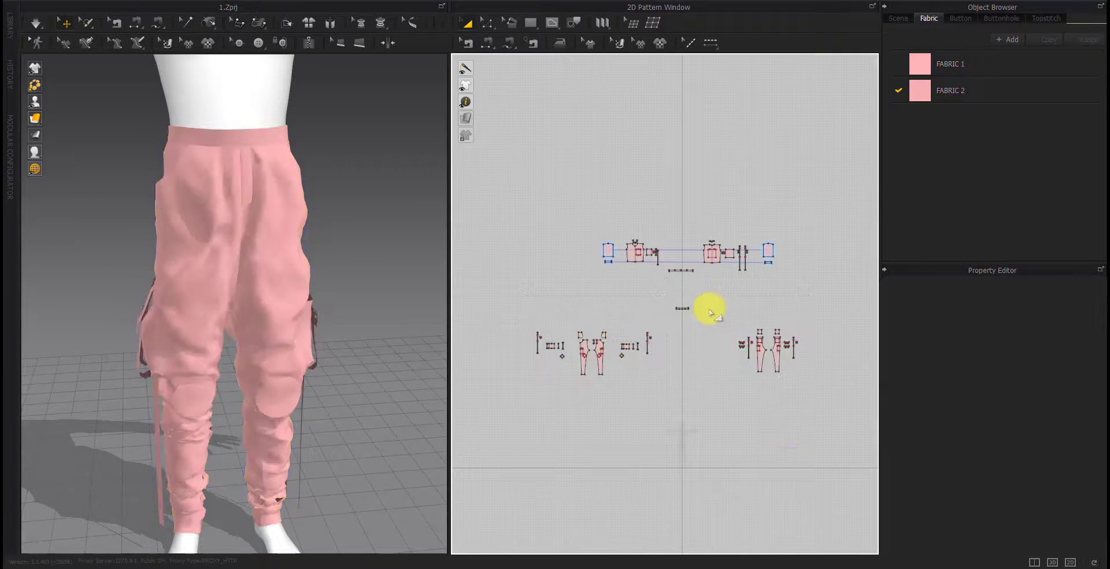
left_click(686, 309)
left_click(701, 372)
left_click(685, 309)
left_click(1049, 502)
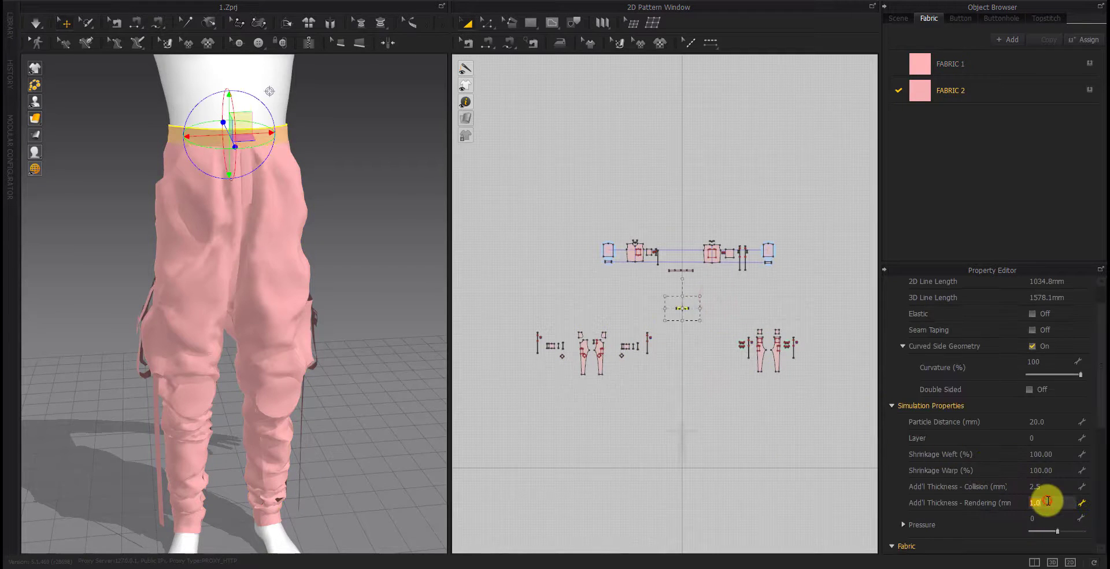
left_click(774, 414)
scroll(804, 347, "up", 3)
scroll(711, 364, "up", 4)
scroll(671, 328, "down", 2)
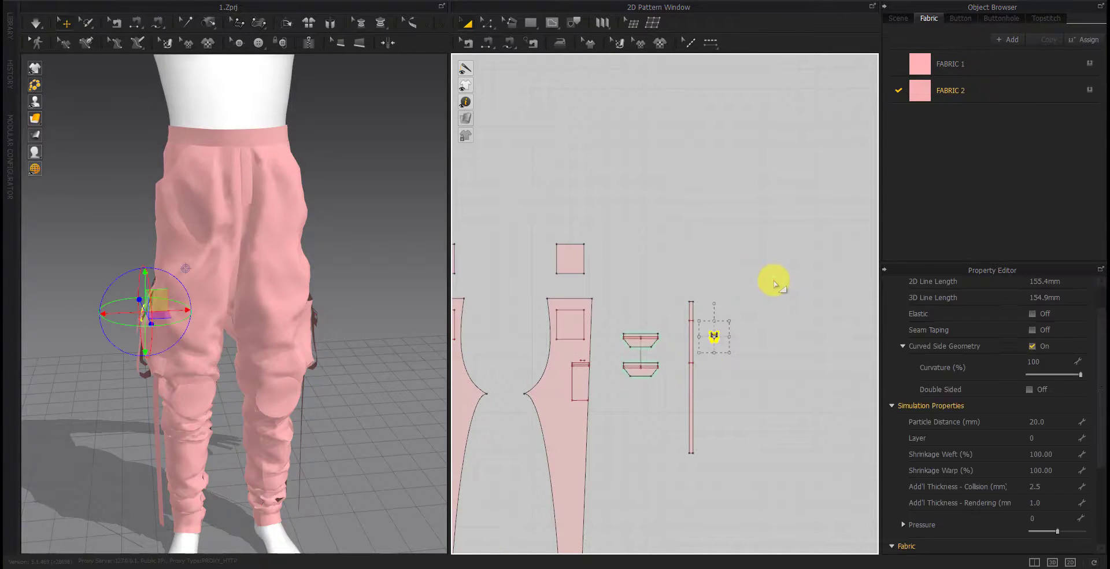
left_click_drag(769, 276, 672, 477)
left_click_drag(707, 433, 705, 431)
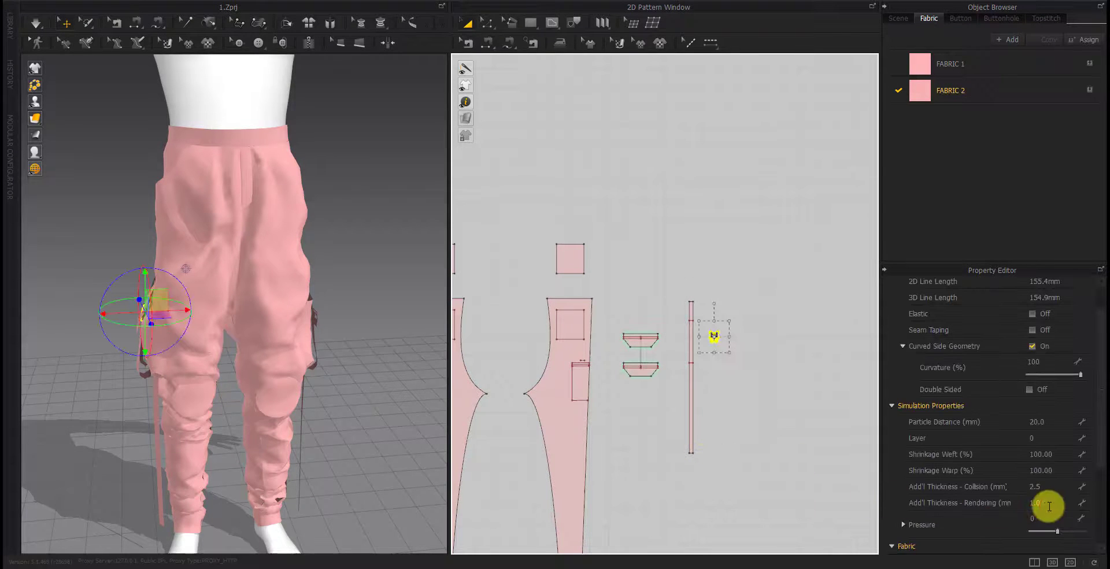
left_click(1046, 504)
left_click(823, 458)
left_click(691, 389)
left_click(1062, 505)
type("1.5")
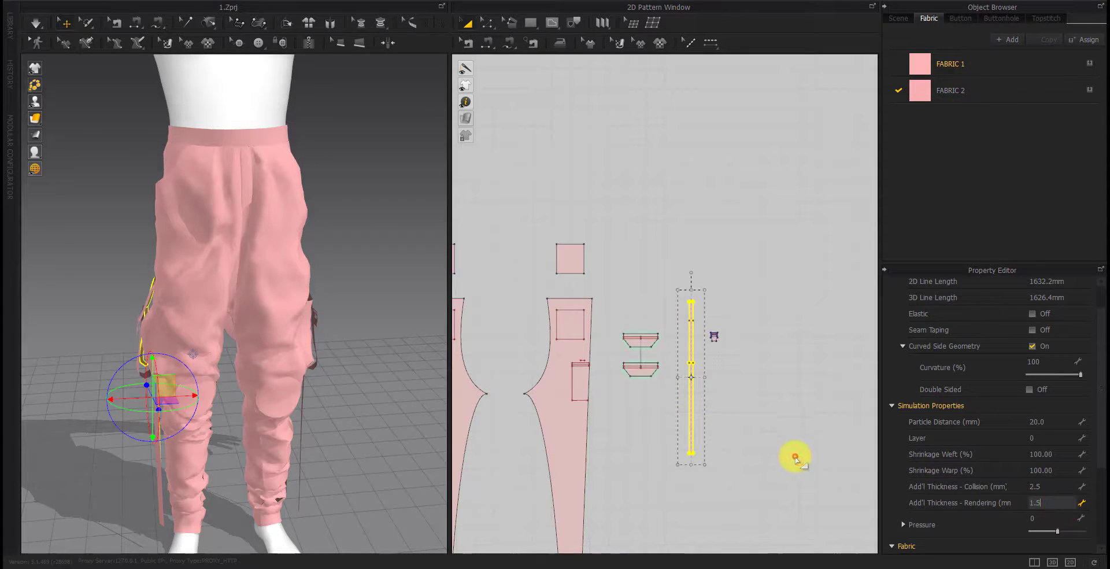
left_click(796, 458)
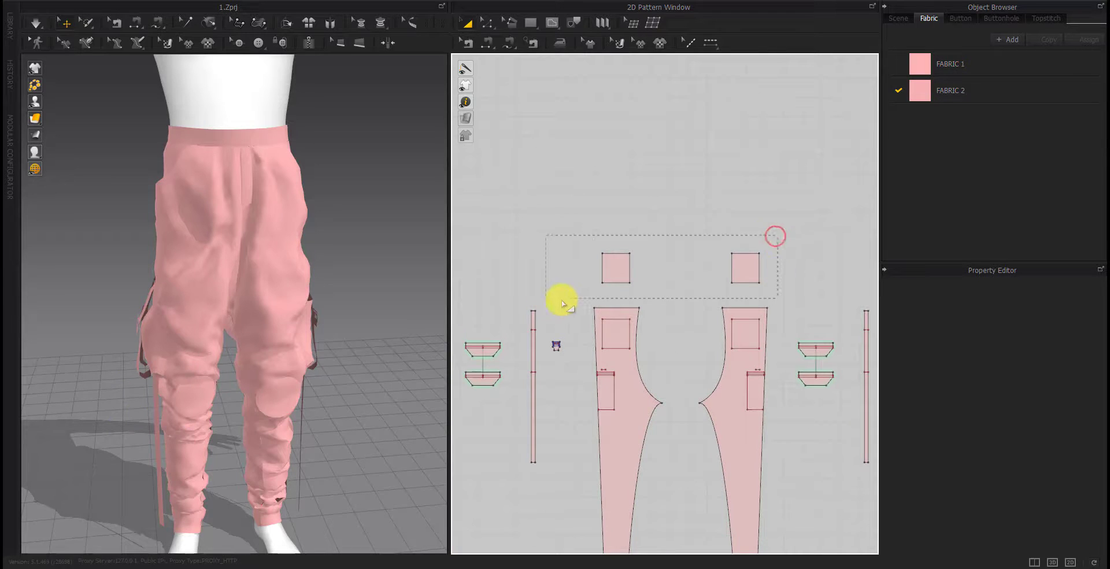
left_click_drag(562, 302, 560, 303)
left_click(1044, 501)
left_click(697, 438)
right_click_drag(562, 342, 694, 342)
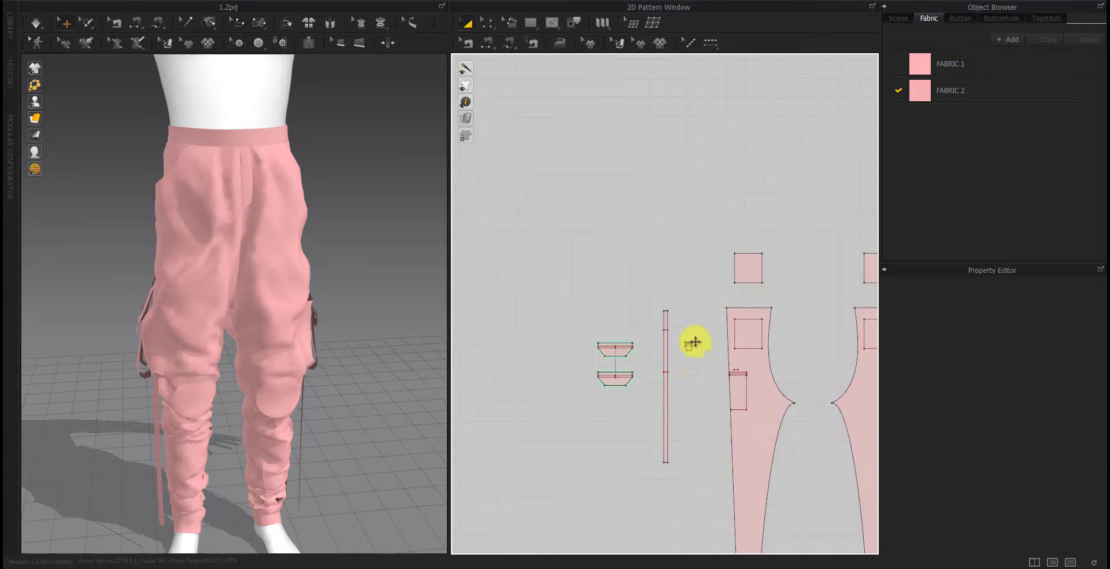
left_click(688, 345)
left_click(1047, 502)
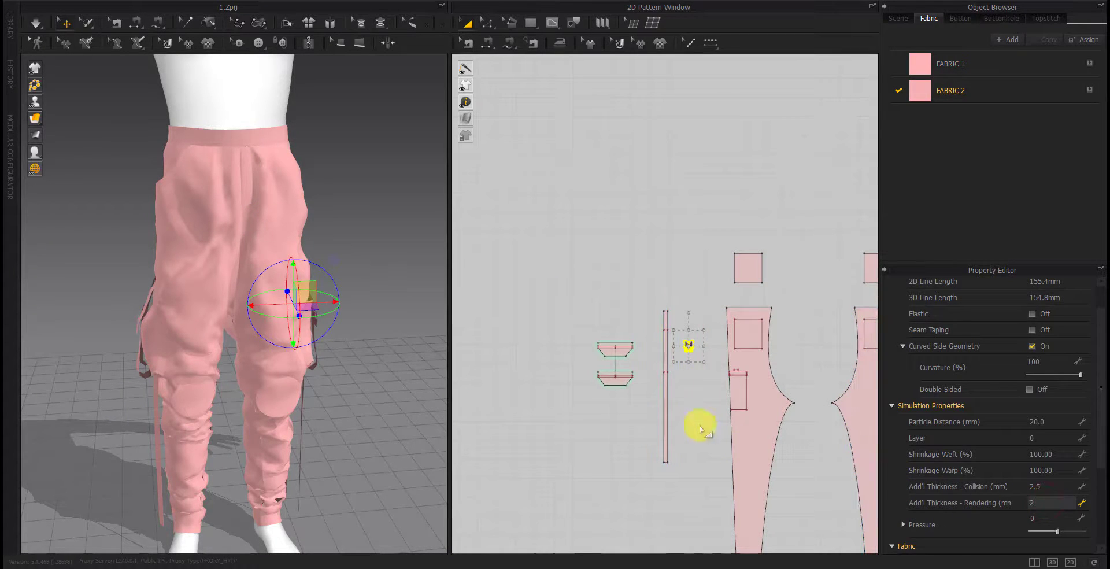
left_click(699, 428)
left_click(665, 414)
left_click(1063, 504)
type("1.5")
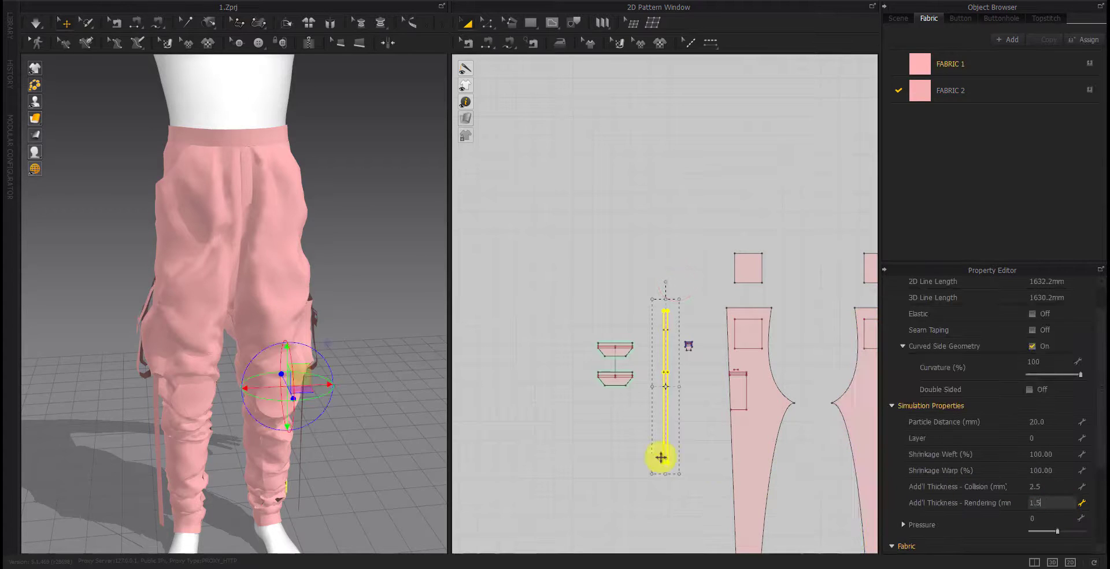
left_click(661, 458)
scroll(703, 413, "down", 3)
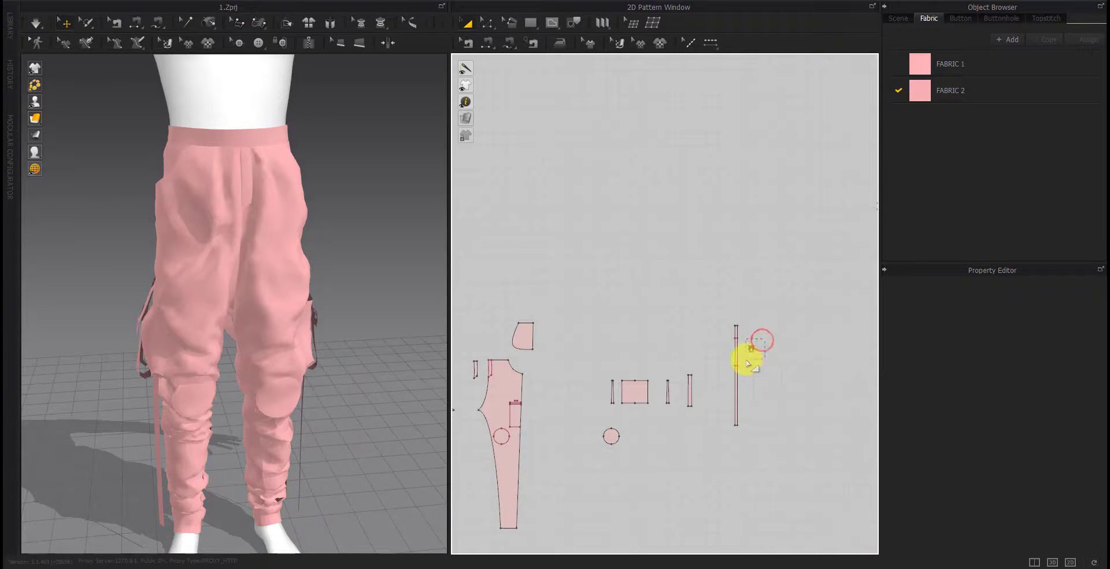
left_click(751, 347)
left_click(1046, 502)
left_click(776, 460)
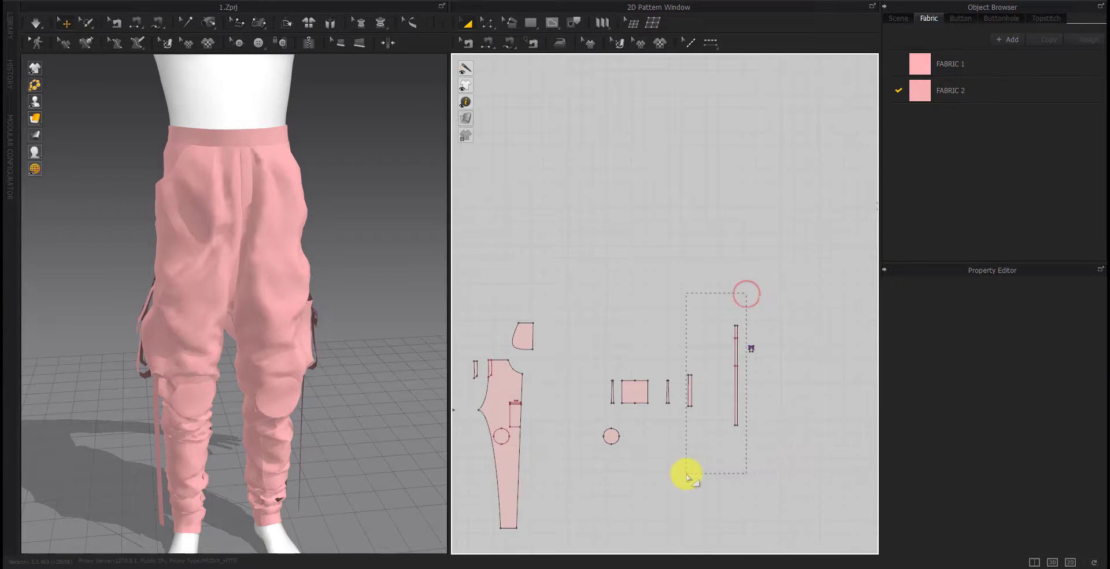
left_click_drag(658, 473, 658, 471)
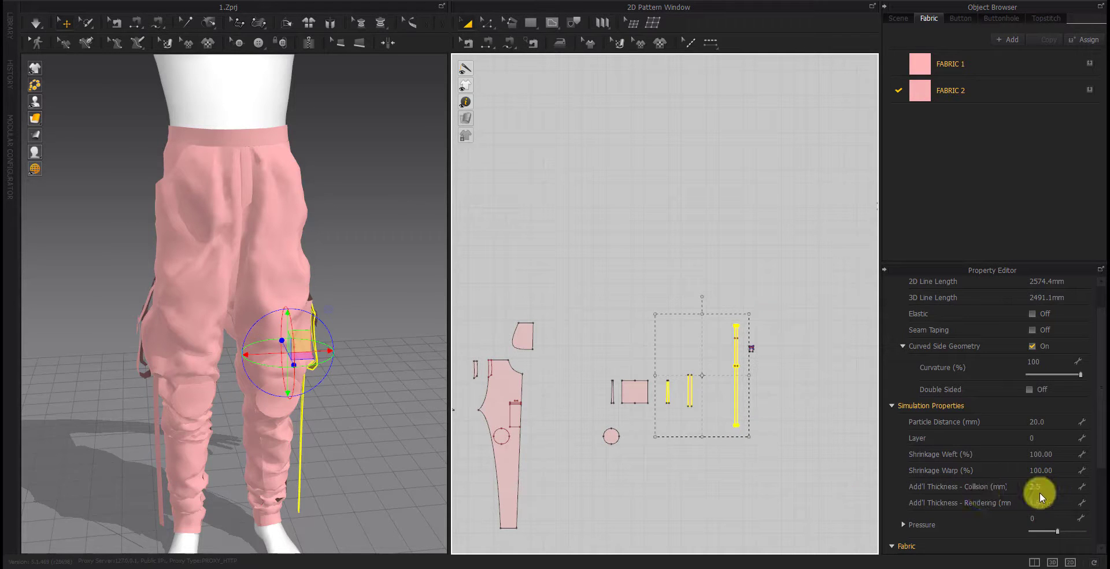
left_click(749, 313)
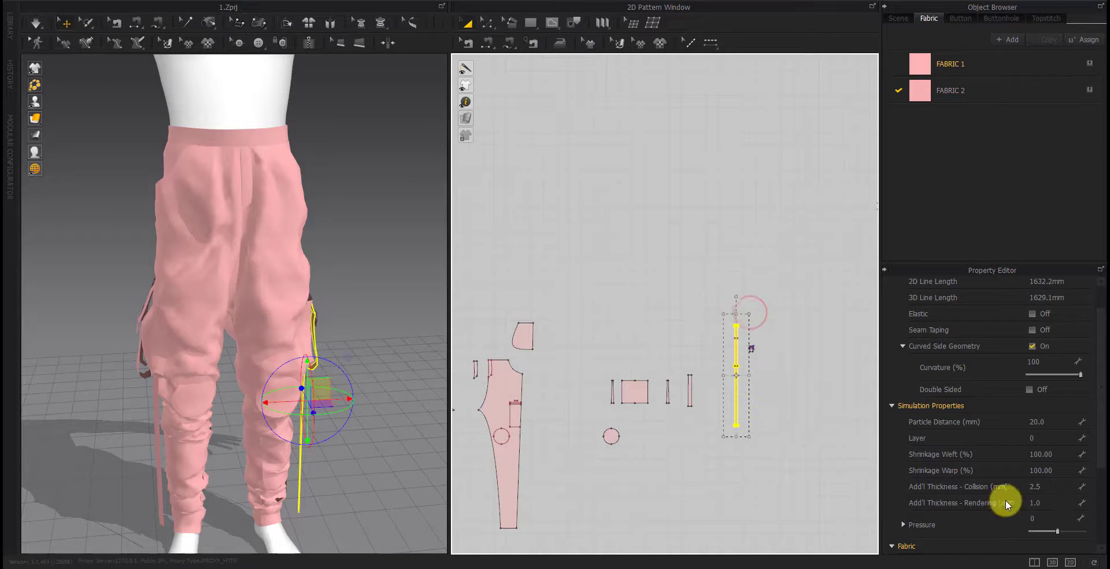
left_click(1045, 502)
right_click_drag(627, 441, 674, 421)
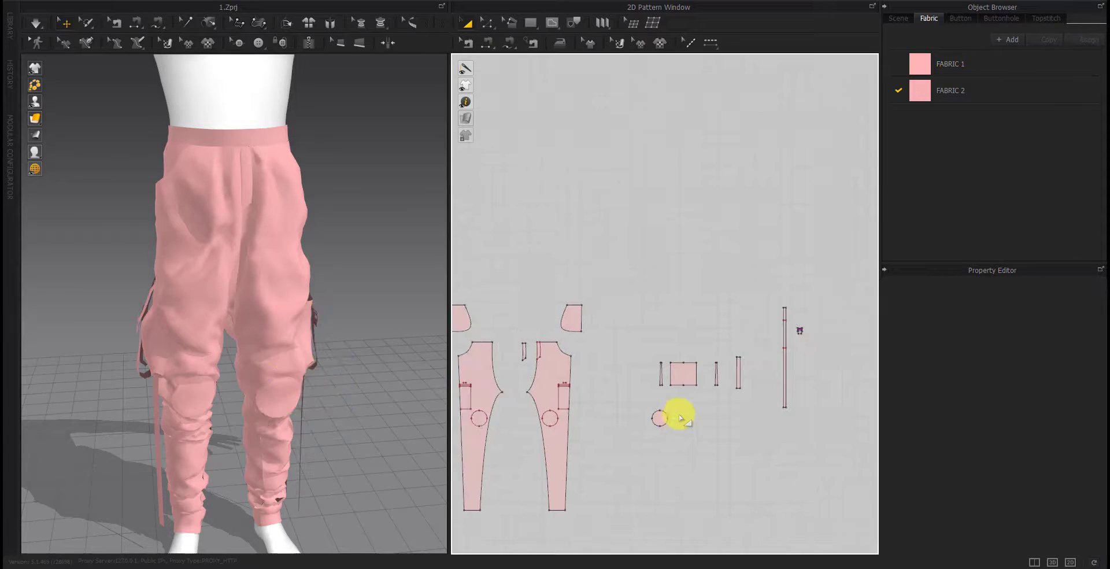
left_click(667, 417)
left_click(1049, 503)
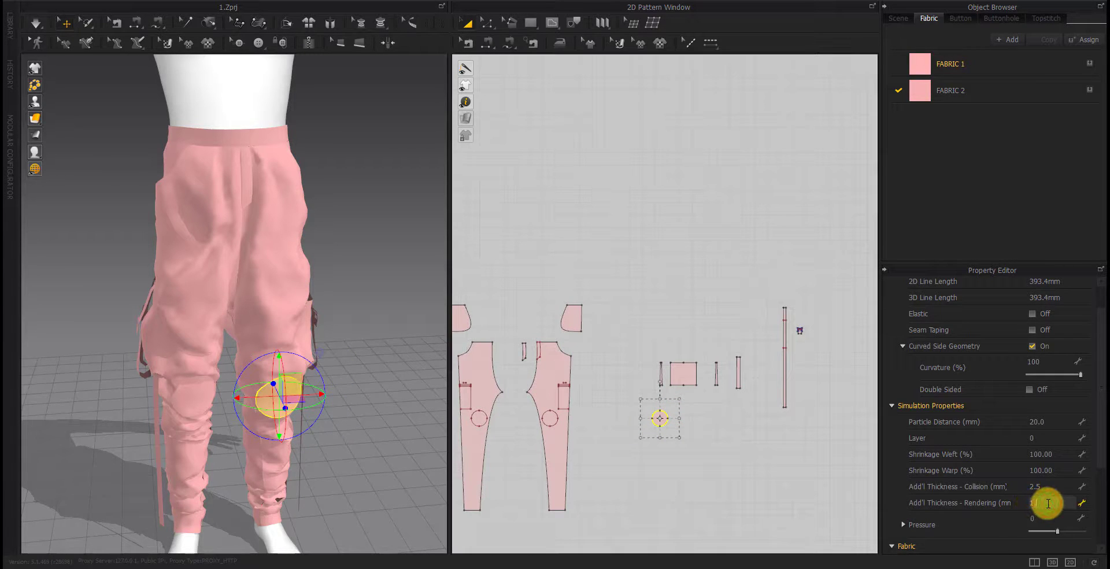
left_click(706, 467)
mouse_move(705, 467)
right_mouse_down()
mouse_move(793, 454)
mouse_move(754, 428)
right_mouse_up()
left_click(661, 415)
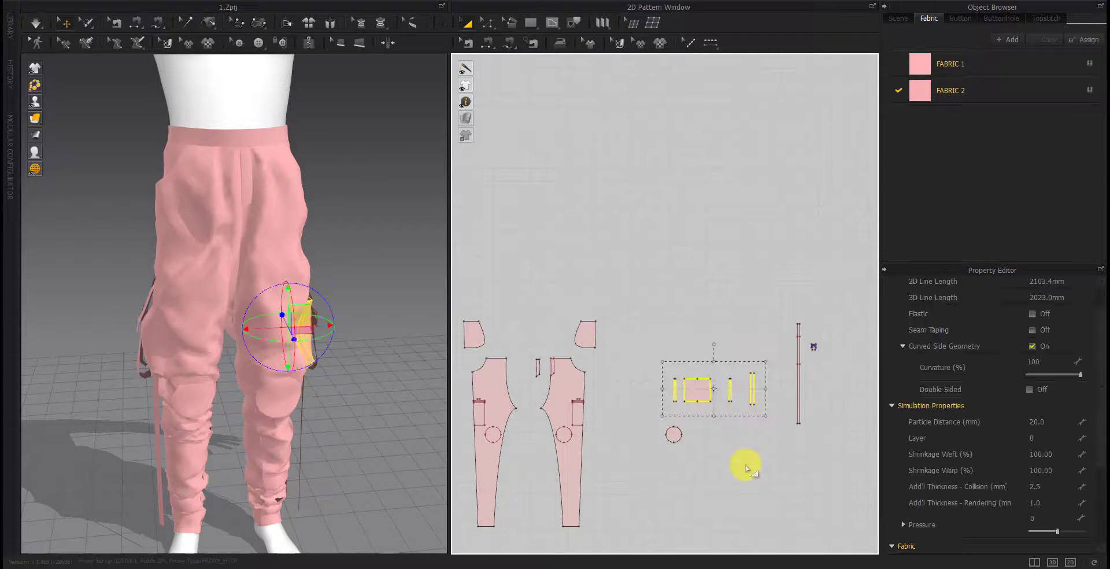
left_click(773, 364)
right_click_drag(516, 386, 687, 369)
left_click_drag(713, 331, 706, 403)
left_click(1052, 503)
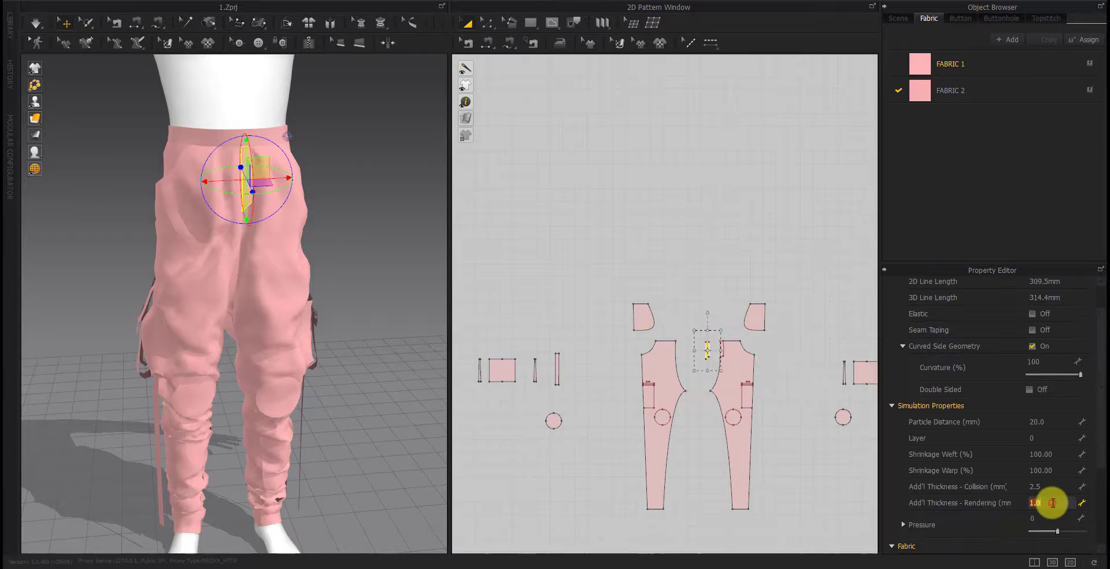
type("1.5")
left_click(553, 421)
left_click(1054, 504)
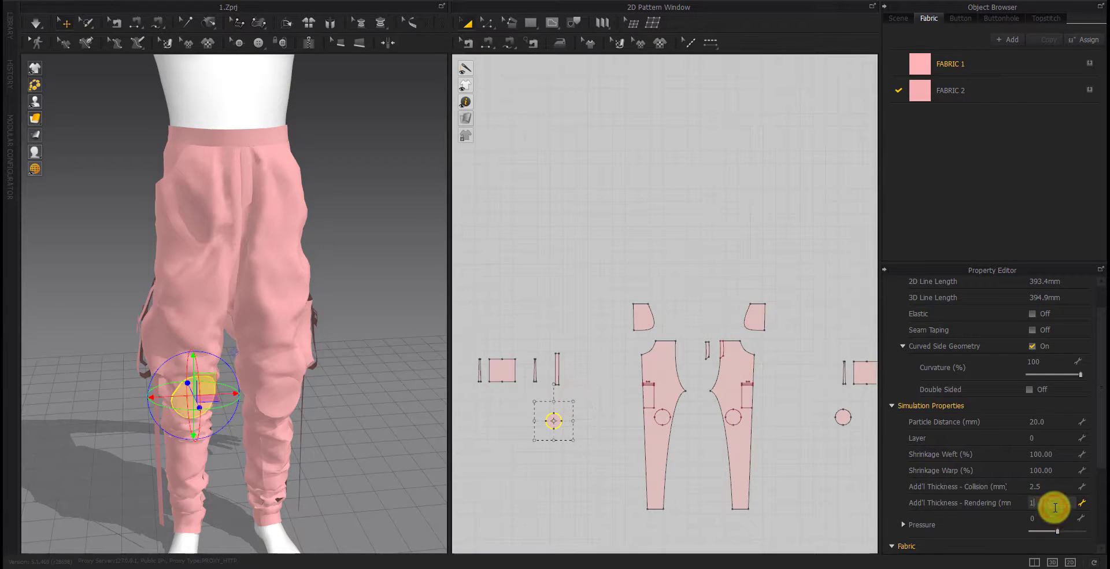
left_click(687, 501)
right_click_drag(687, 501, 730, 469)
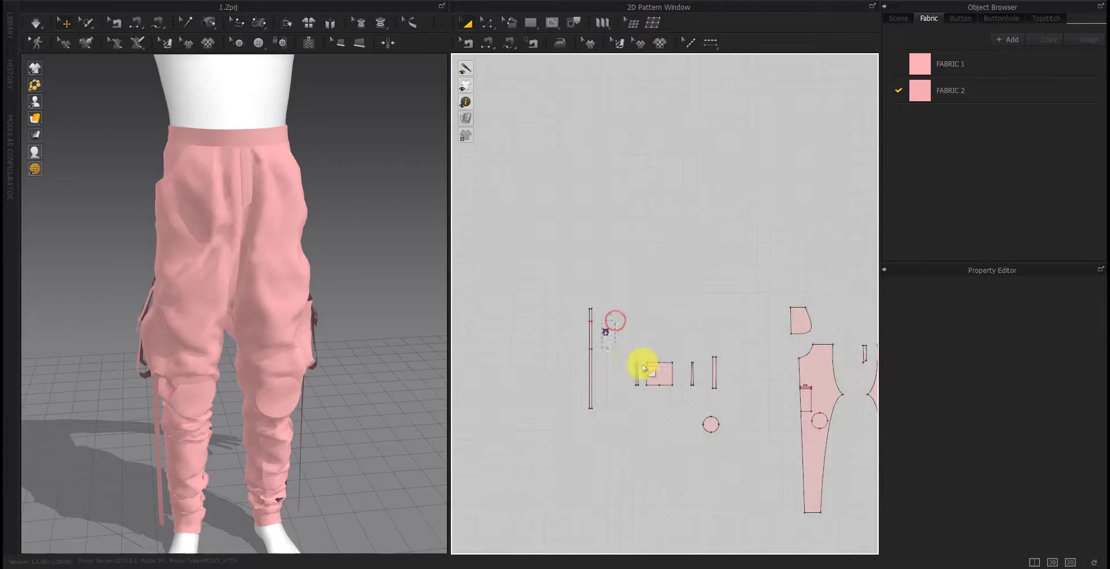
left_click_drag(614, 320, 644, 368)
left_click(1052, 502)
left_click_drag(547, 471, 584, 404)
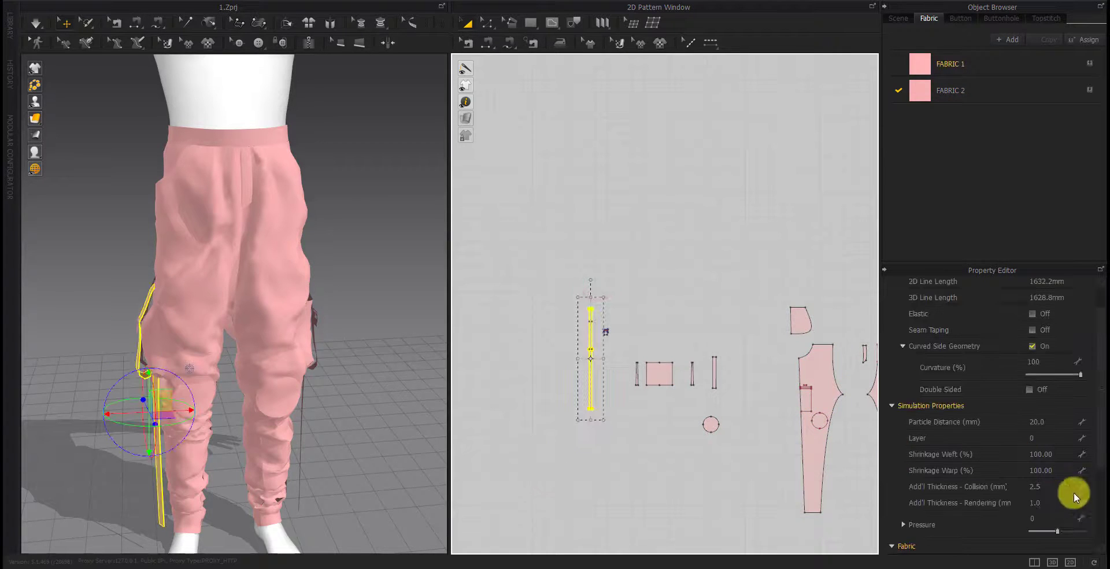
left_click(1054, 502)
left_click(451, 403)
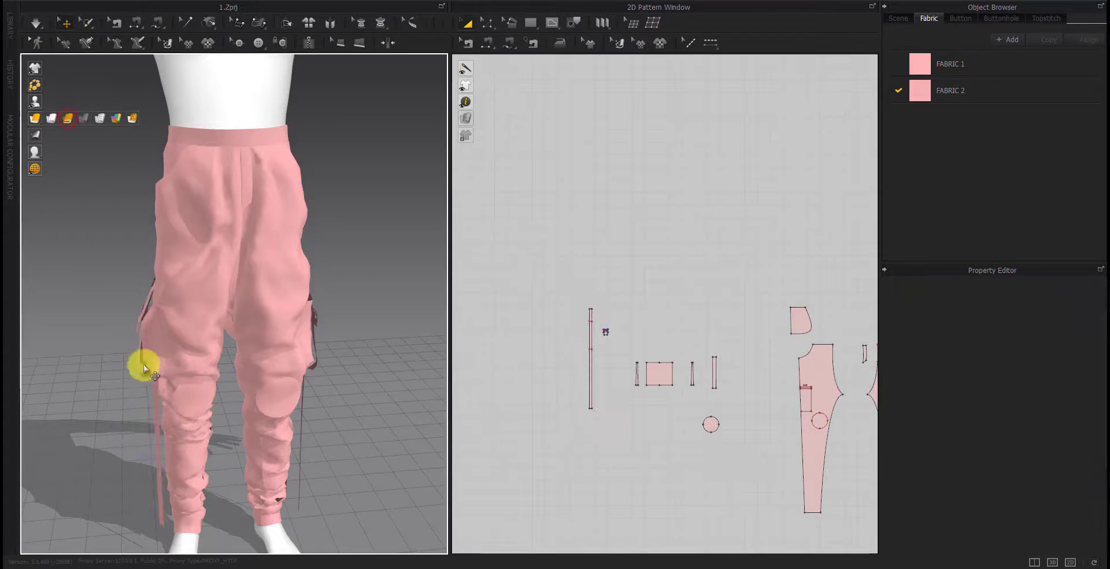
mouse_move(143, 364)
right_mouse_down()
mouse_move(132, 390)
mouse_move(225, 402)
mouse_move(285, 352)
mouse_move(179, 325)
mouse_move(117, 332)
right_mouse_up()
scroll(197, 338, "up", 5)
mouse_move(196, 338)
right_mouse_down()
mouse_move(181, 262)
mouse_move(258, 359)
mouse_move(226, 366)
mouse_move(304, 296)
mouse_move(294, 391)
right_mouse_up()
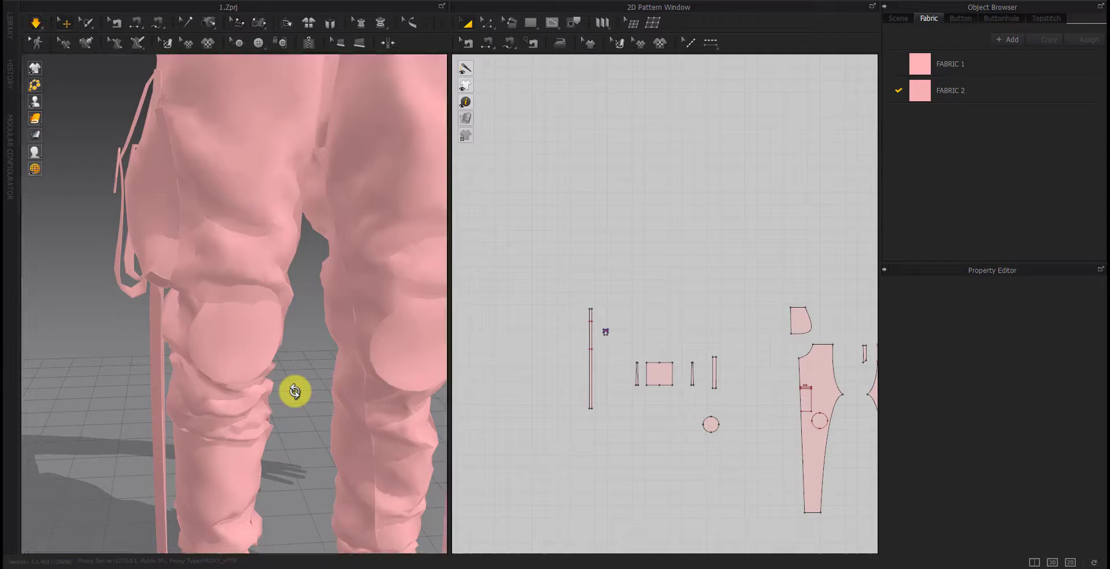
key("2")
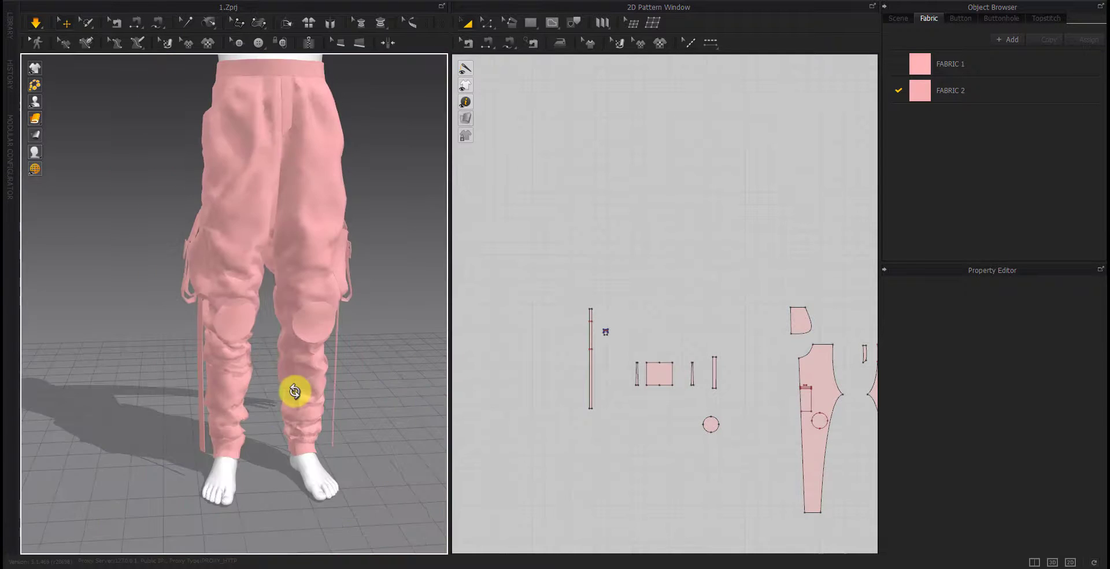
scroll(176, 343, "up", 3)
scroll(310, 183, "up", 2)
mouse_move(310, 184)
middle_mouse_down()
mouse_move(248, 403)
mouse_move(285, 329)
middle_mouse_up()
mouse_move(285, 329)
right_mouse_down()
mouse_move(109, 300)
mouse_move(74, 312)
mouse_move(172, 300)
mouse_move(471, 330)
mouse_move(194, 327)
mouse_move(347, 362)
mouse_move(189, 317)
right_mouse_up()
scroll(172, 301, "down", 2)
scroll(210, 285, "down", 3)
left_click(189, 317)
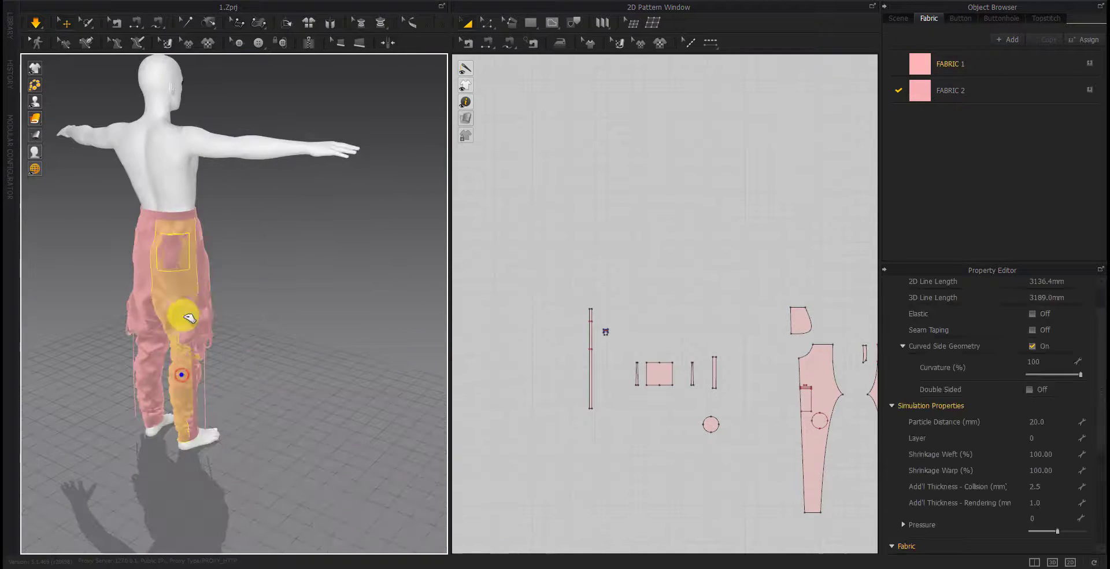
scroll(186, 342, "down", 3)
scroll(123, 396, "up", 3)
right_click_drag(124, 396, 189, 378)
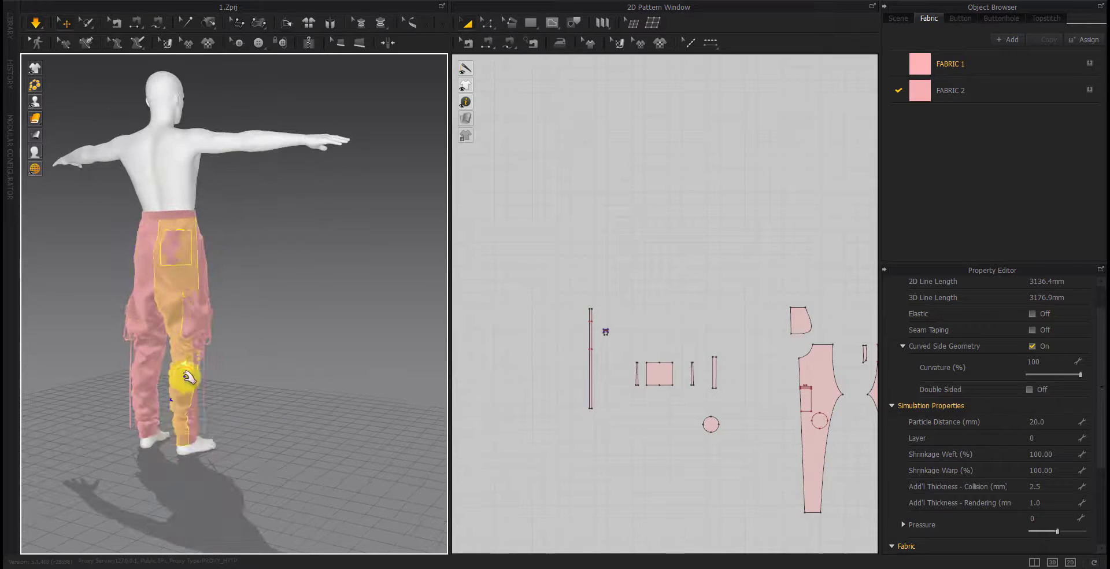
right_click_drag(243, 400, 293, 392)
scroll(206, 371, "up", 2)
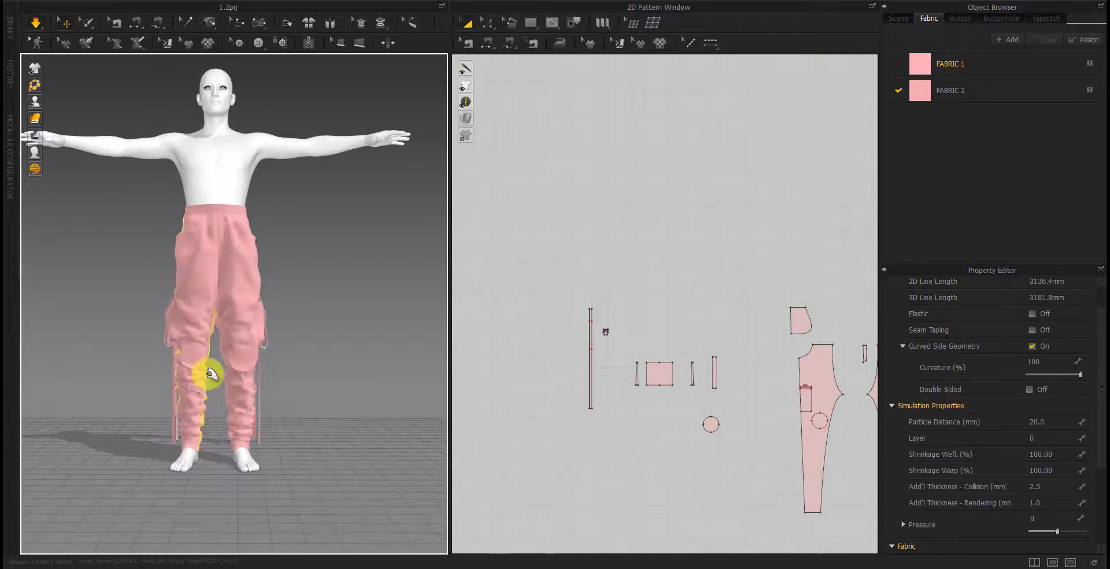
right_click_drag(206, 420, 87, 339)
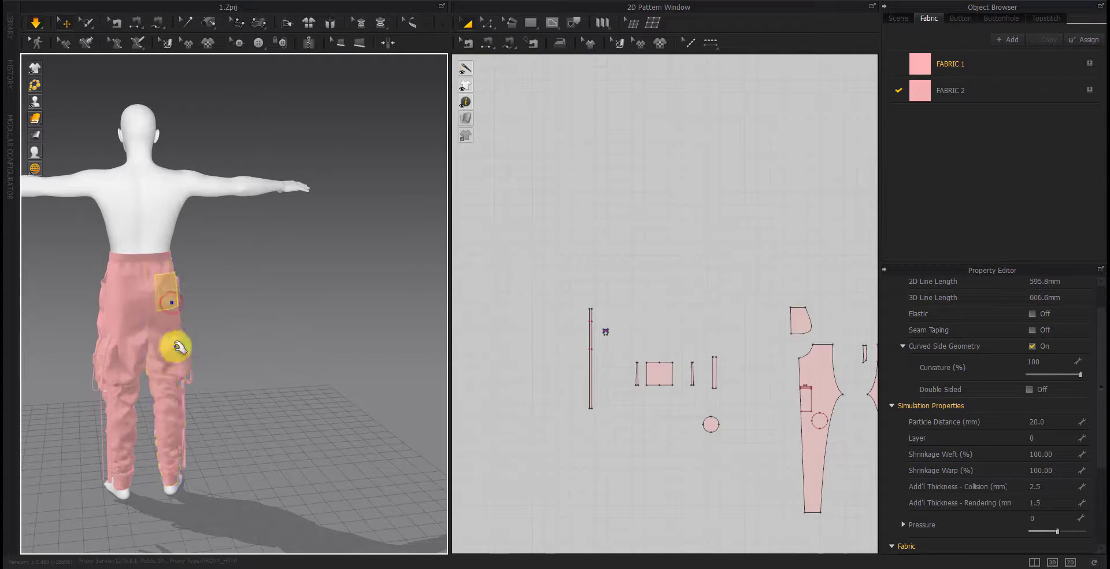
right_click_drag(174, 342, 347, 376)
right_click(354, 376)
left_click(176, 297)
left_click(109, 345)
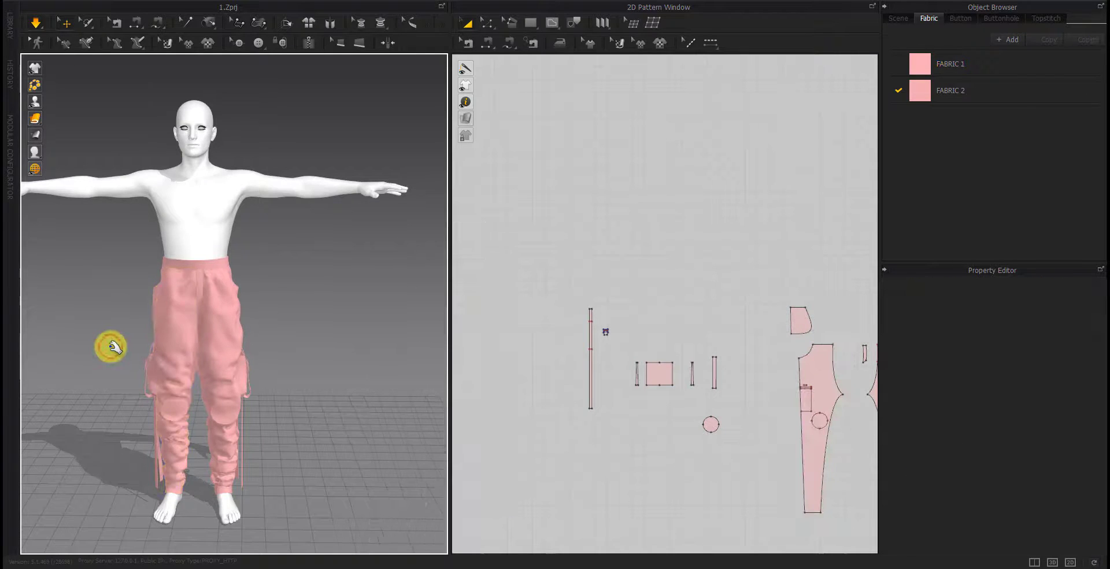
scroll(175, 265, "up", 3)
right_click_drag(285, 469, 103, 448)
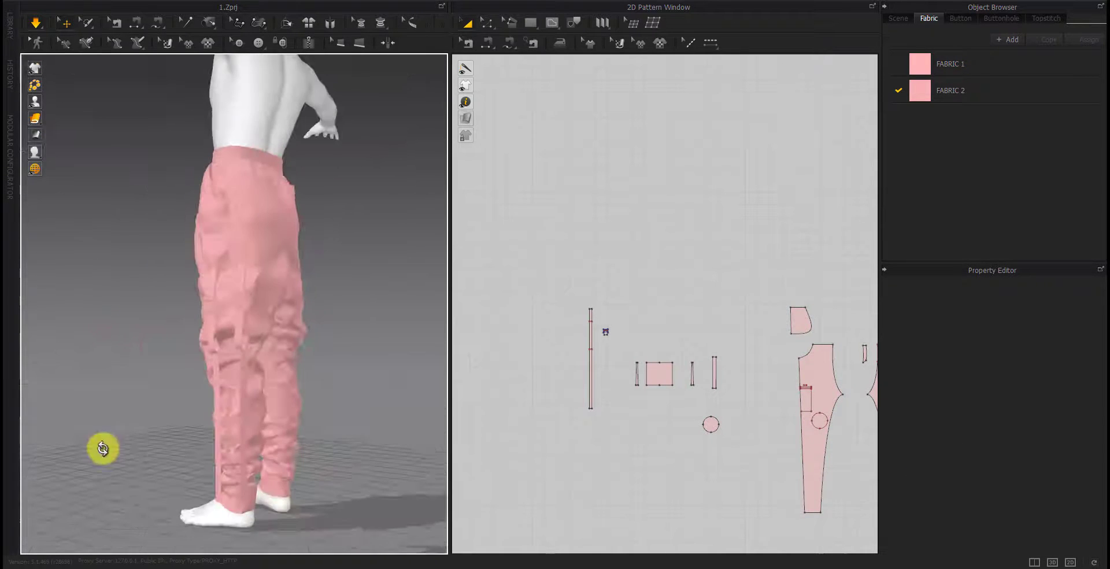
left_click(248, 499)
mouse_move(255, 458)
right_mouse_down()
mouse_move(260, 508)
mouse_move(271, 446)
right_mouse_up()
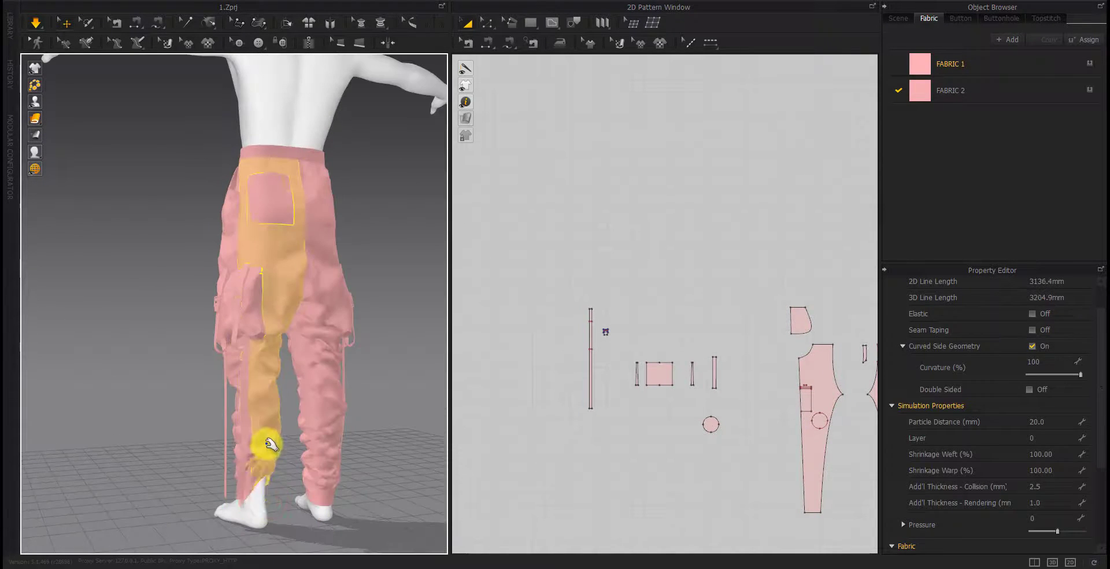
left_click_drag(323, 485, 347, 421)
left_click(163, 484)
mouse_move(163, 484)
right_mouse_down()
mouse_move(350, 478)
mouse_move(324, 469)
mouse_move(307, 441)
mouse_move(332, 389)
mouse_move(243, 377)
right_mouse_up()
scroll(331, 387, "up", 5)
Set additional rendering thickness of 1.5 mm on the pocket pieces on both sides
left_click(736, 352)
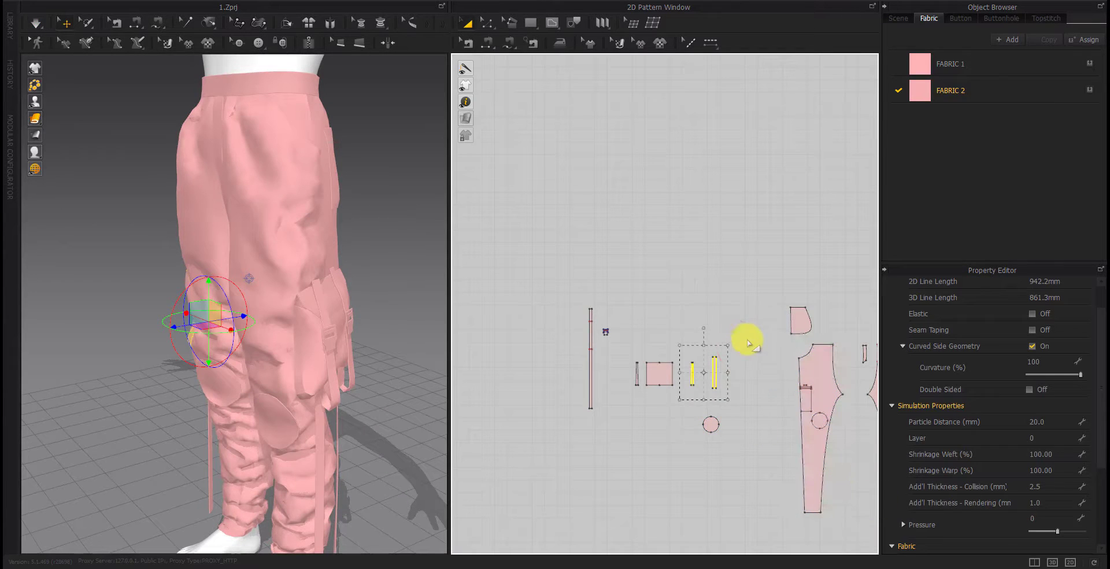
left_click(726, 357)
left_click_drag(625, 414, 624, 411)
left_click(1052, 501)
type("1.5")
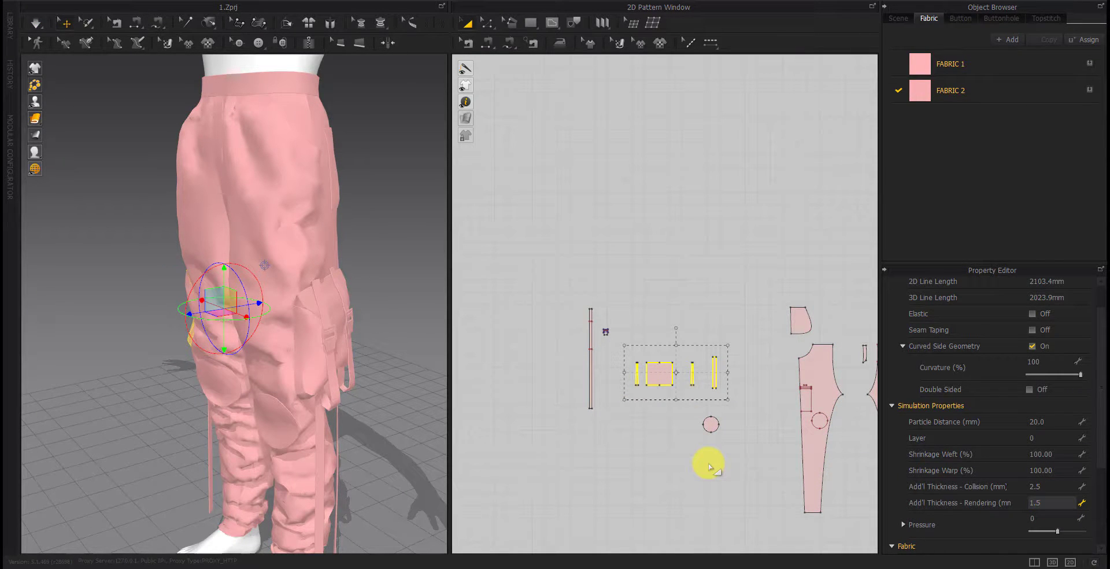
key("Return")
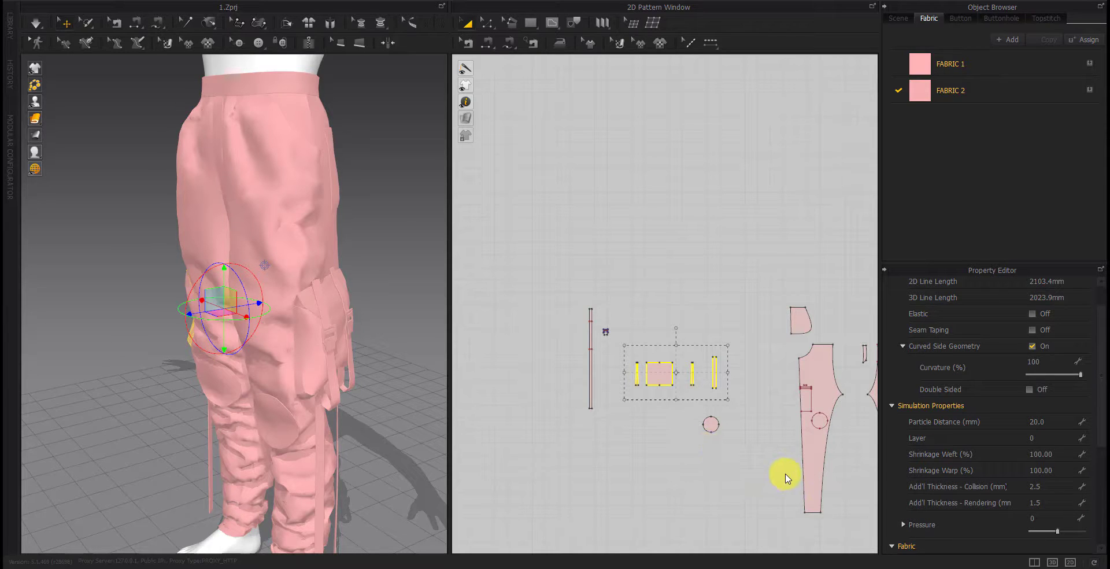
left_click_drag(741, 418, 741, 416)
left_click(1058, 500)
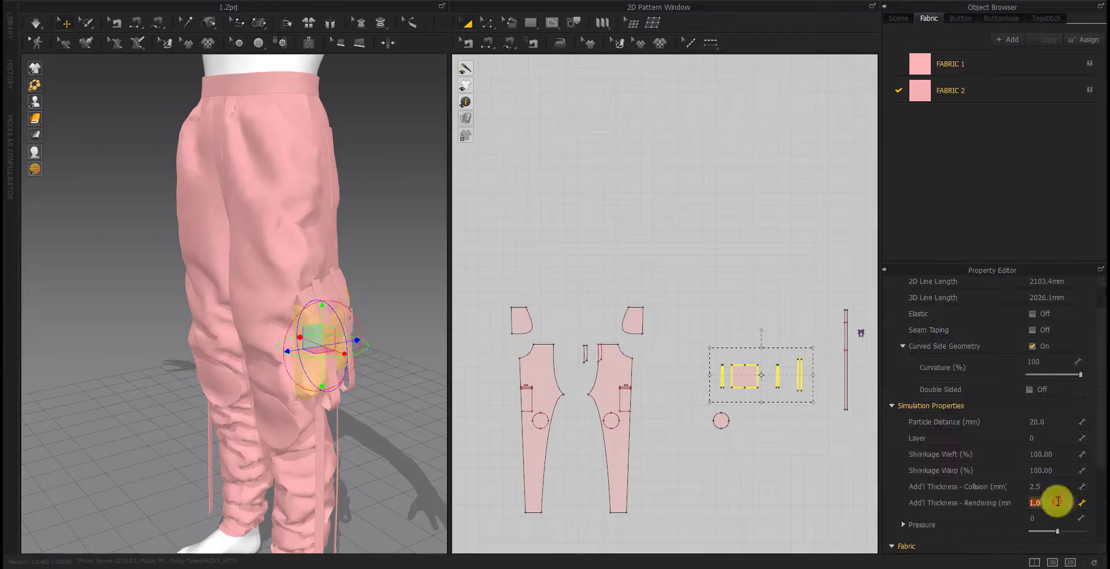
left_click(823, 448)
Simulate the pants, inspect them from side, back and front, then select the sweatshirt pieces
scroll(546, 441, "down", 3)
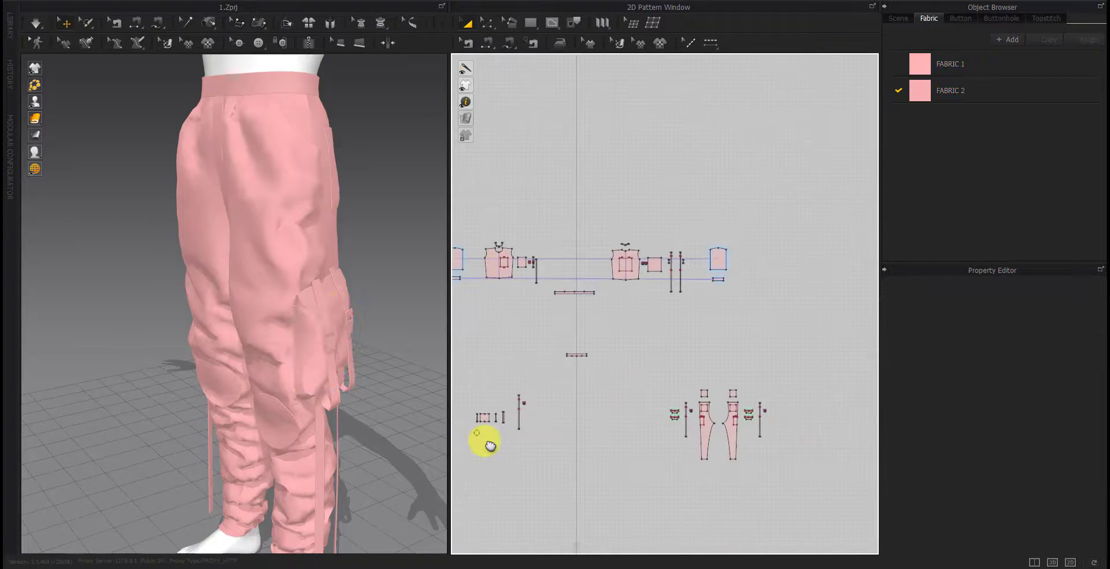
key("space")
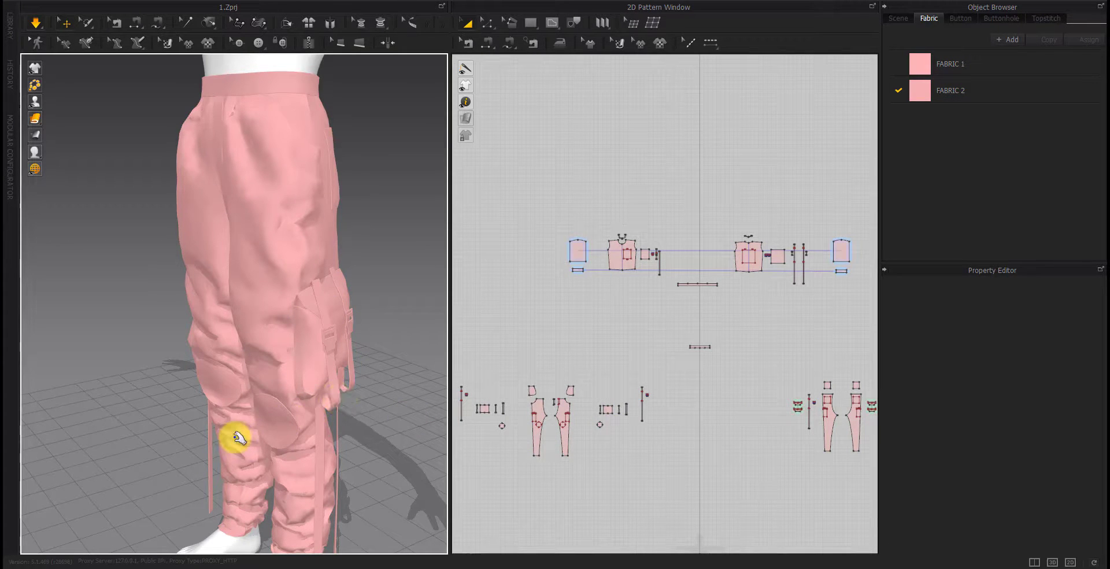
mouse_move(234, 438)
right_mouse_down()
mouse_move(428, 415)
mouse_move(241, 458)
right_mouse_up()
right_click(369, 429)
scroll(245, 378, "down", 3)
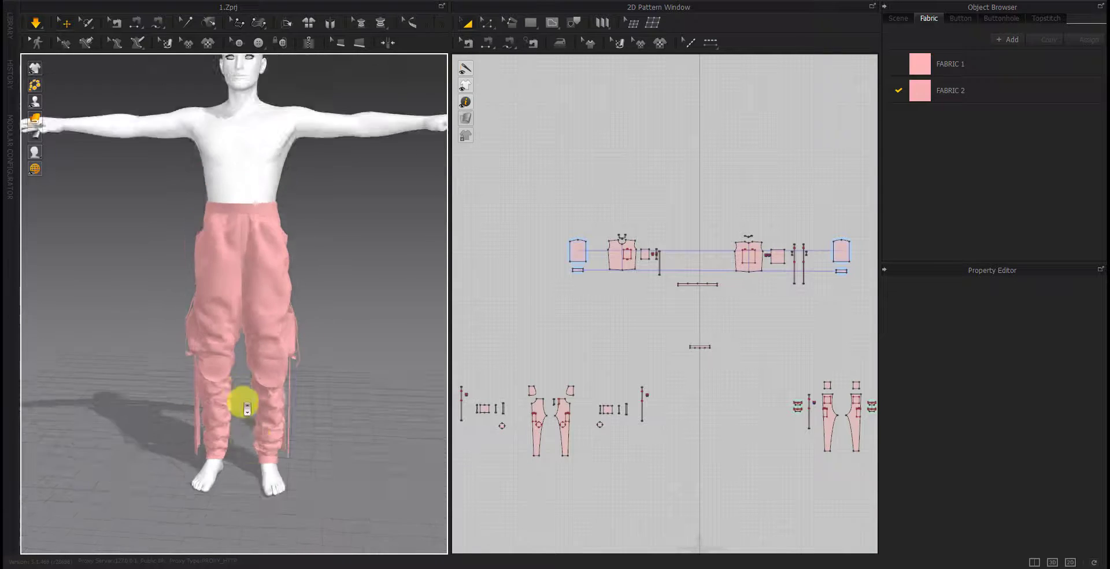
middle_click_drag(242, 400, 254, 421)
scroll(558, 399, "down", 3)
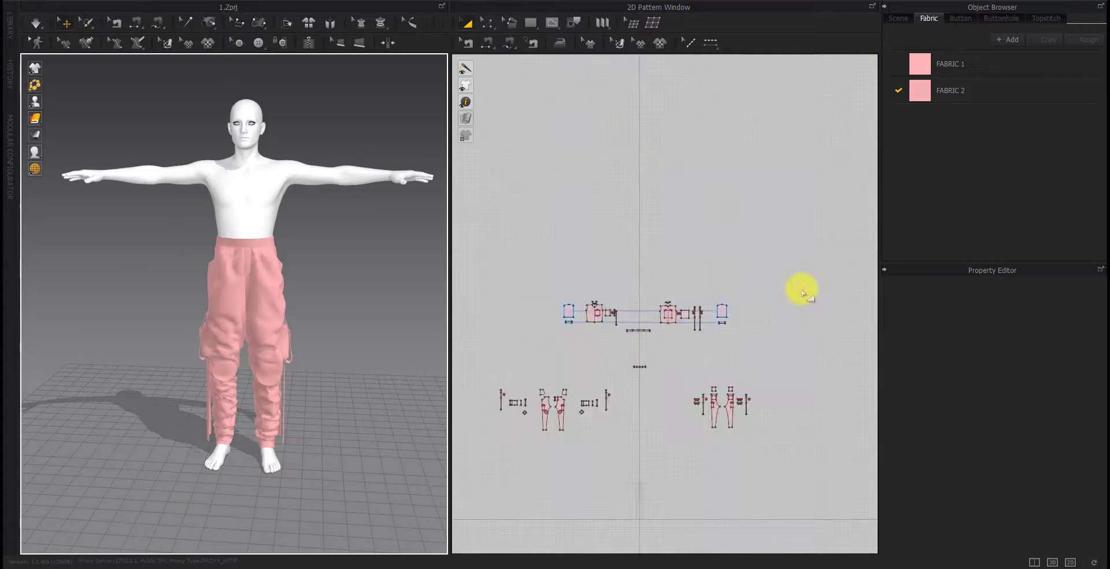
left_click_drag(804, 294, 549, 341)
Reactivate the pink sweatshirt pieces on the avatar and simulate them
right_click(575, 312)
left_click(605, 364)
right_click(594, 314)
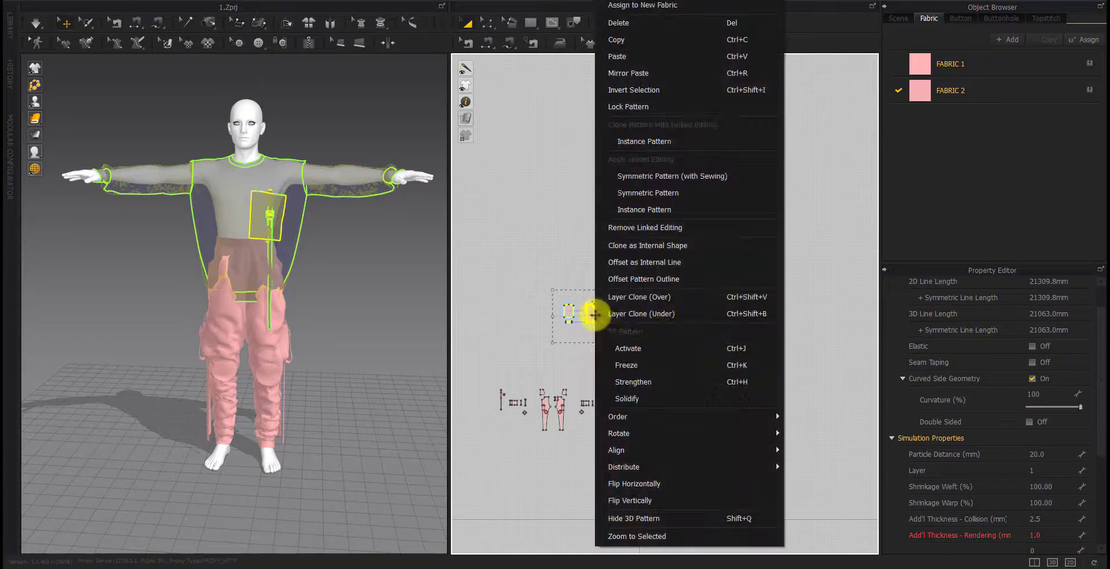
left_click(613, 313)
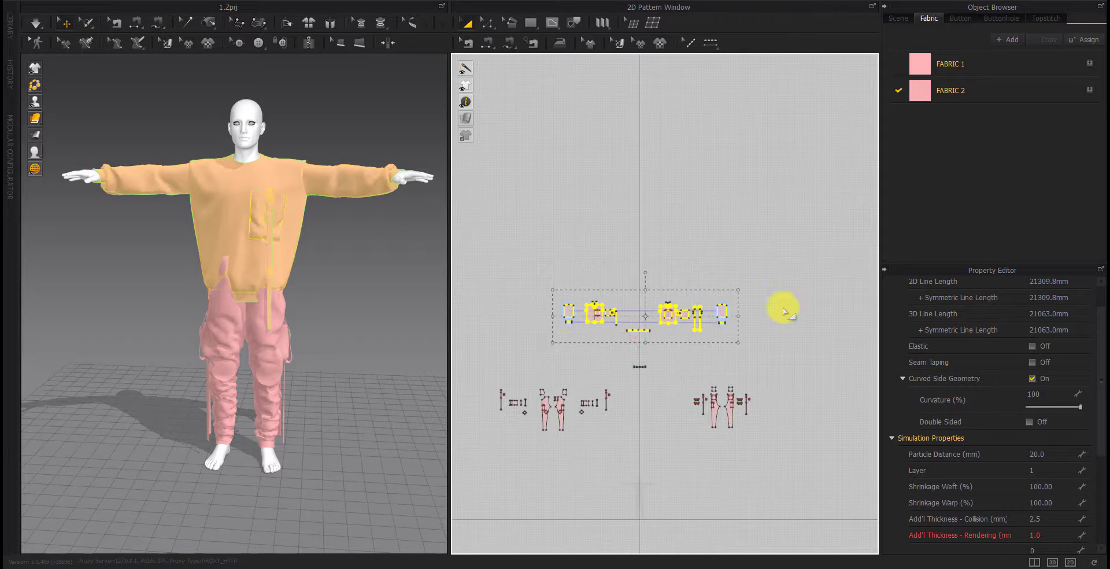
key("space")
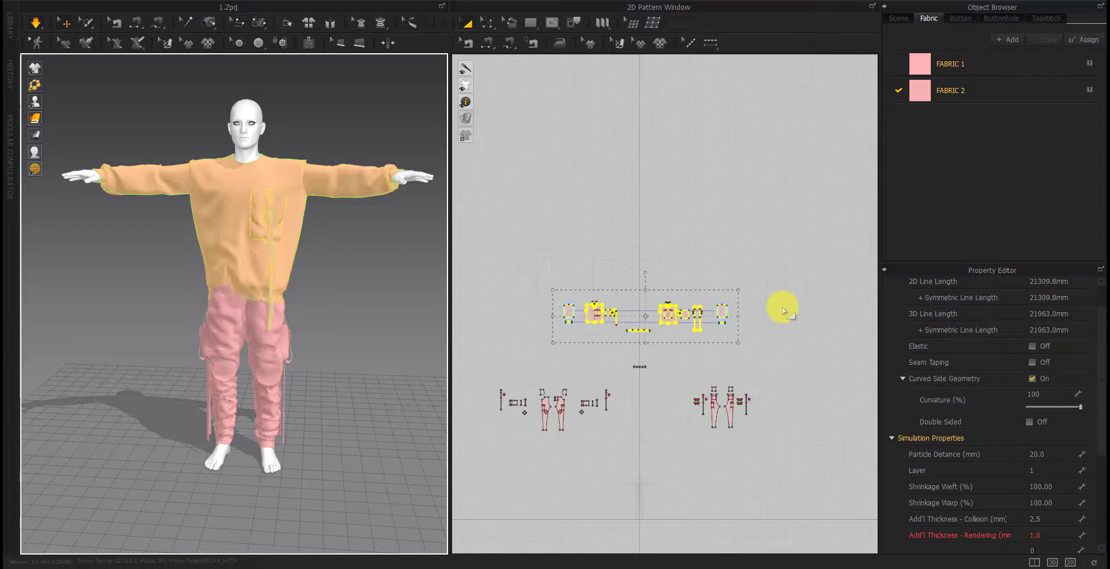
Set the particle distance of all pattern pieces to 10 and re-simulate the outfit
left_click(781, 309)
mouse_move(137, 329)
right_mouse_down()
mouse_move(272, 346)
mouse_move(147, 354)
mouse_move(243, 401)
right_mouse_up()
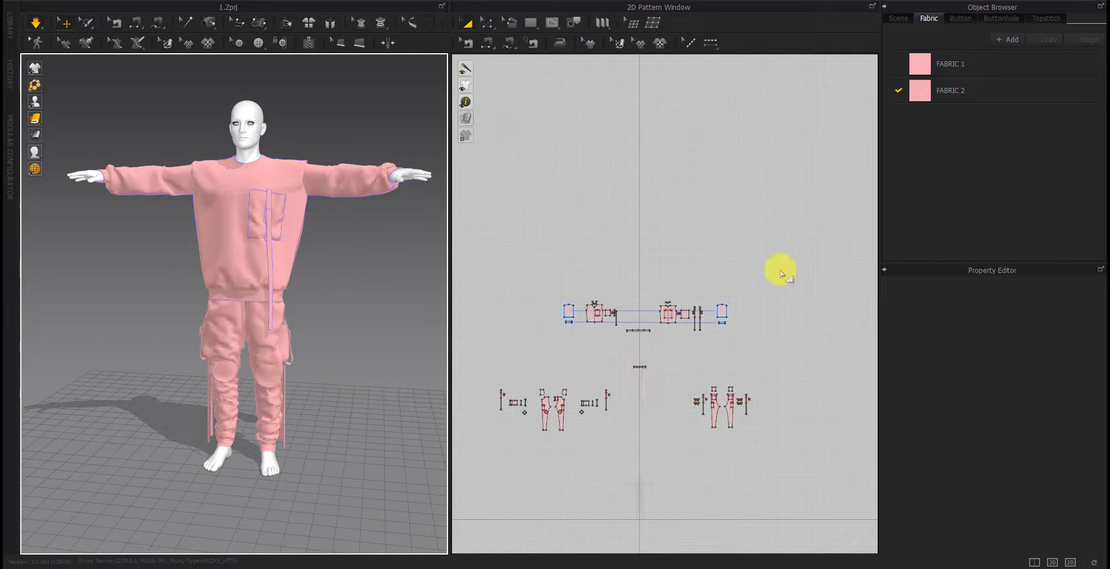
mouse_move(781, 272)
left_mouse_down()
mouse_move(590, 409)
mouse_move(489, 439)
left_mouse_up()
double_click(1056, 455)
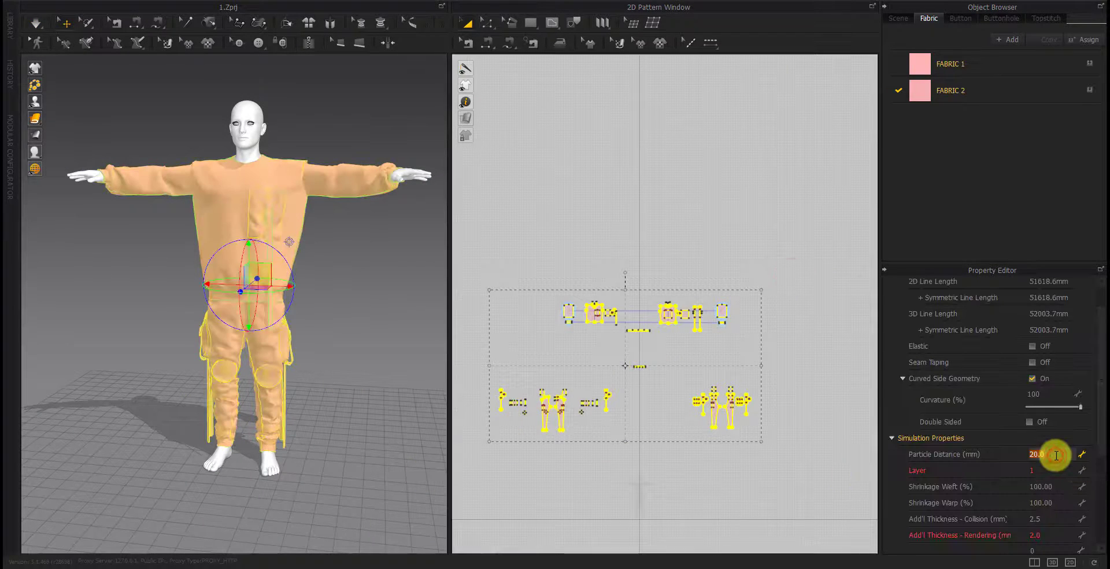
left_click(844, 412)
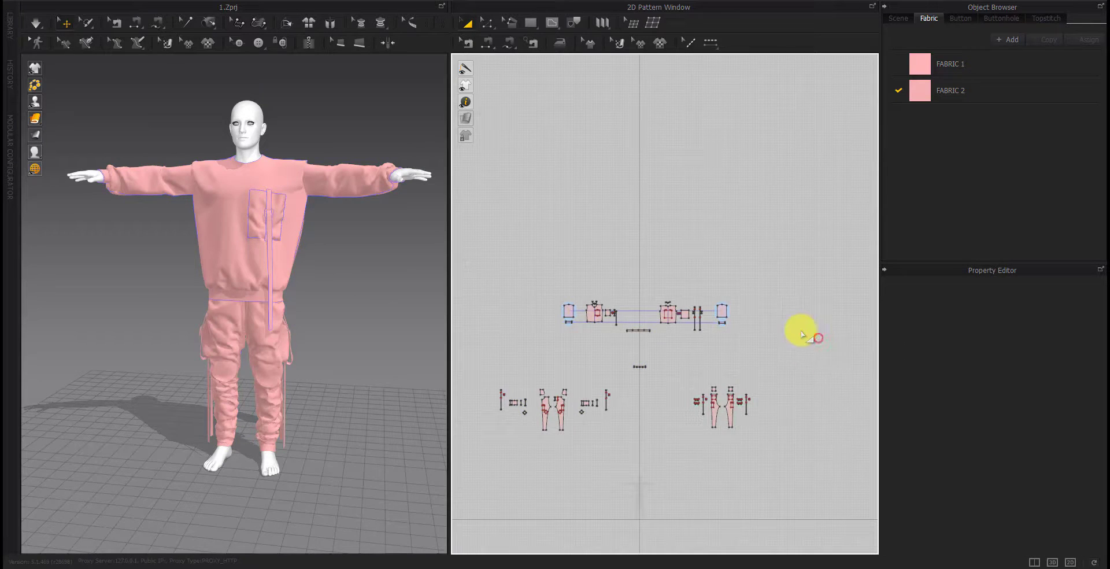
key("space")
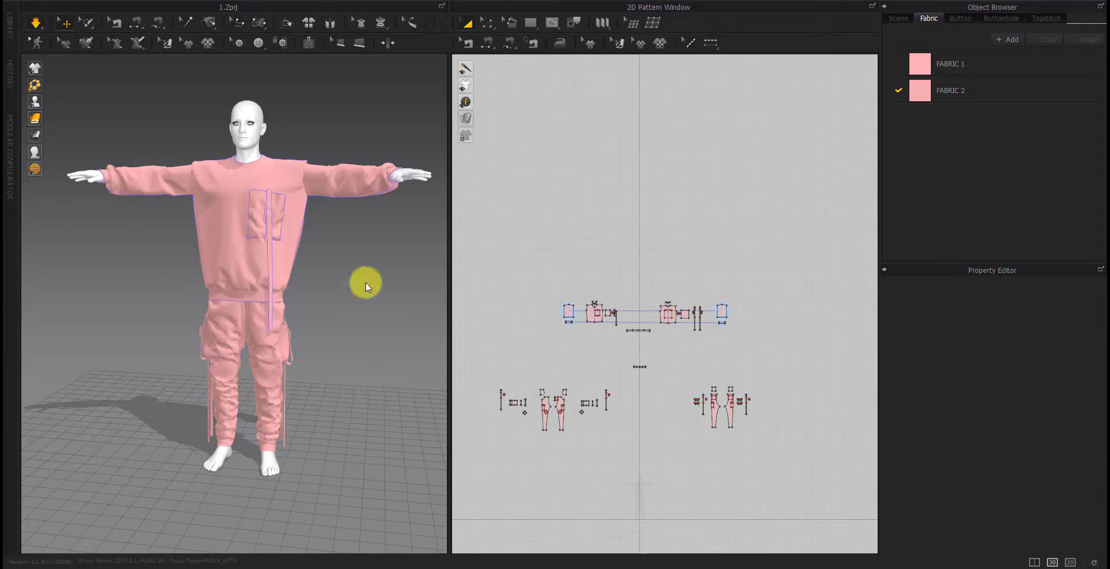
left_click_drag(379, 274, 394, 235)
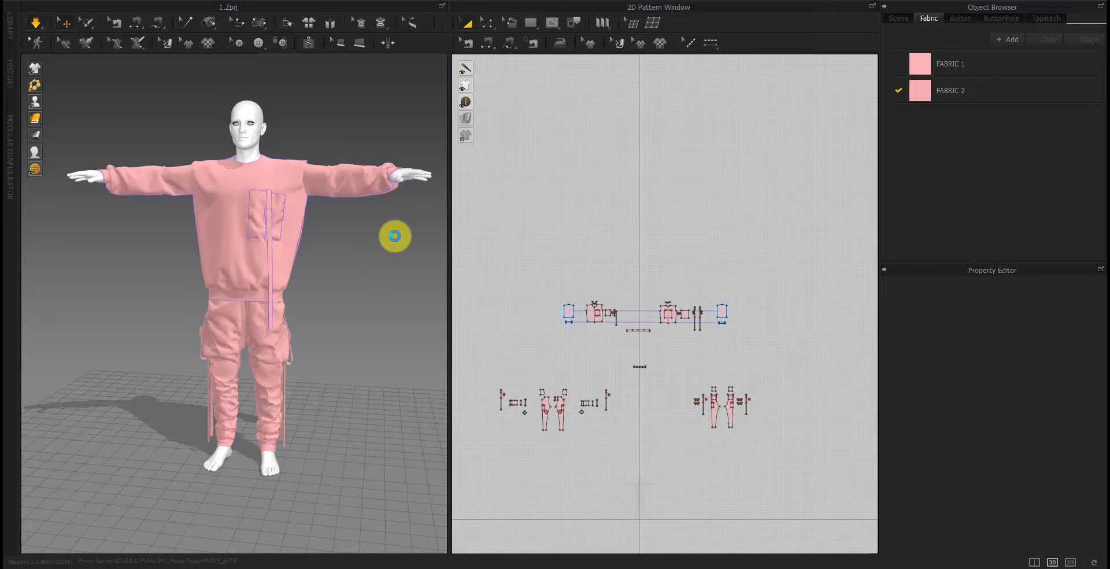
left_click(1053, 562)
middle_click_drag(456, 299, 427, 329)
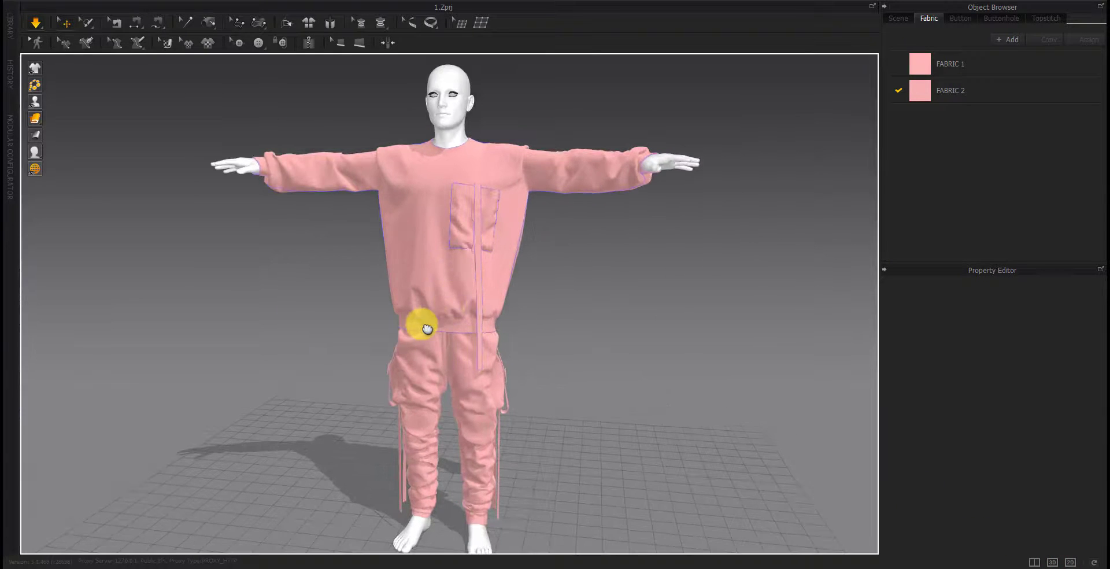
mouse_move(393, 341)
right_mouse_down()
mouse_move(638, 329)
mouse_move(509, 362)
right_mouse_up()
right_click_drag(307, 340, 578, 354)
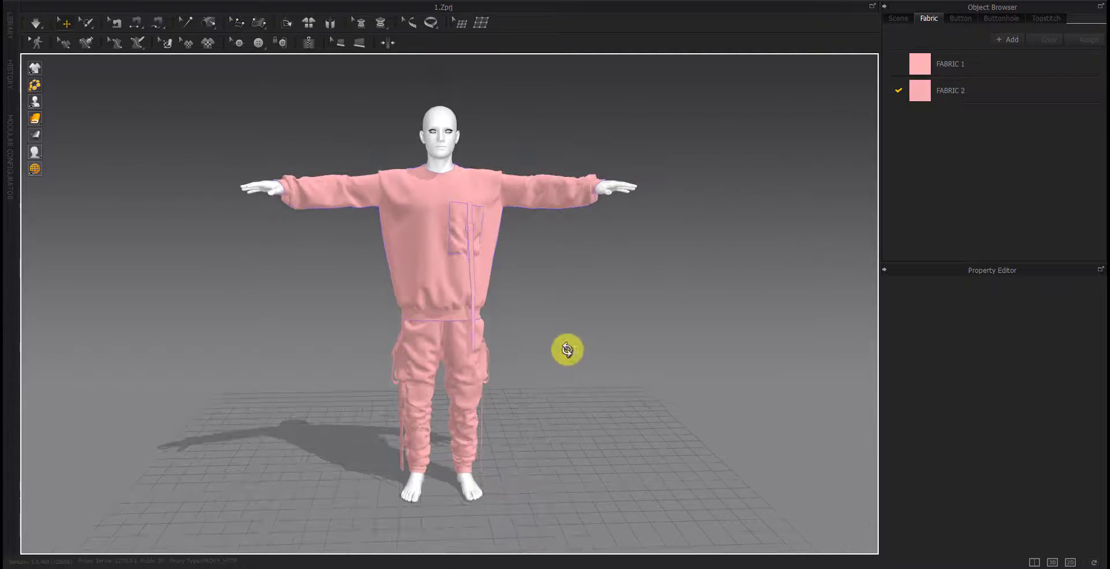
left_click(1035, 562)
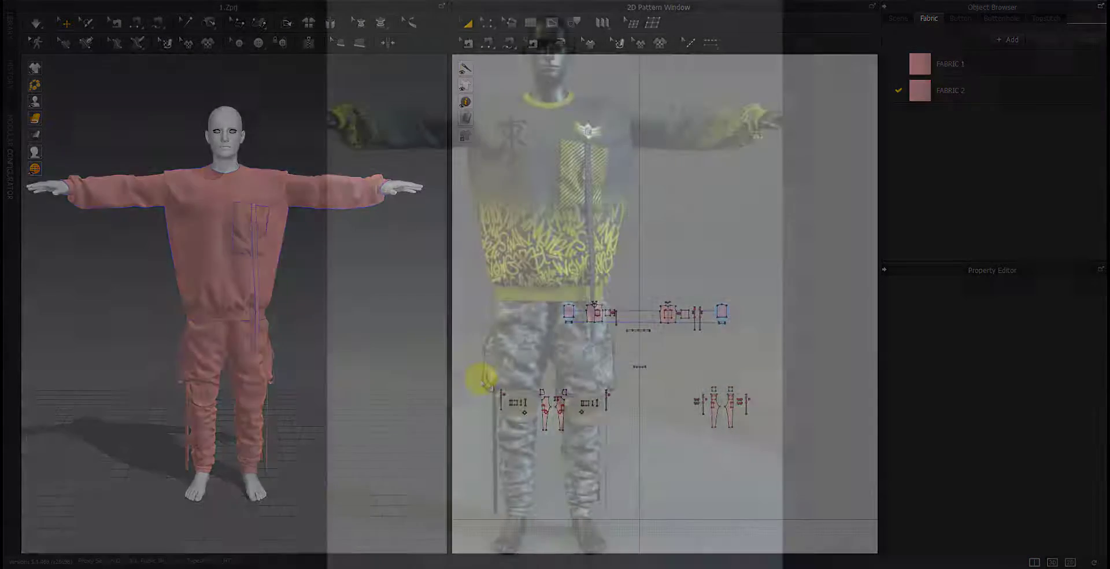